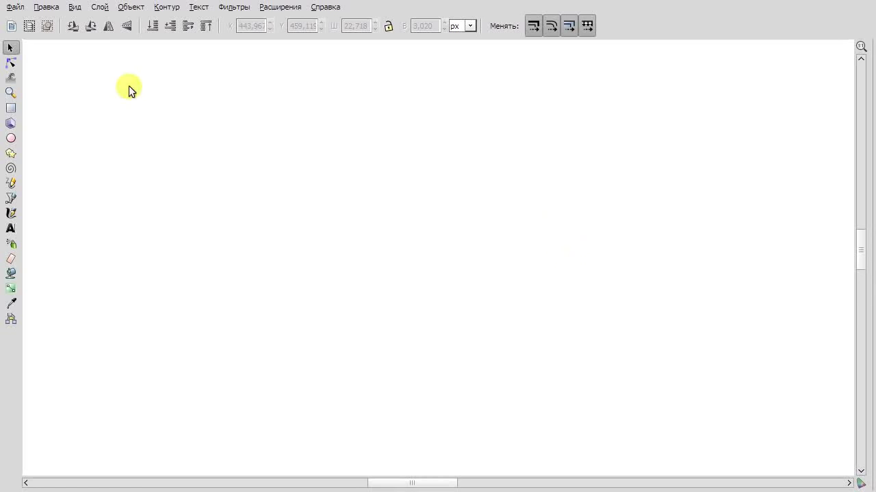
Finish the Bezier line and bend its segments into a curve, reshaping its right end and left bend.
double_click(444, 245)
key("F2")
scroll(383, 214, "up", 3)
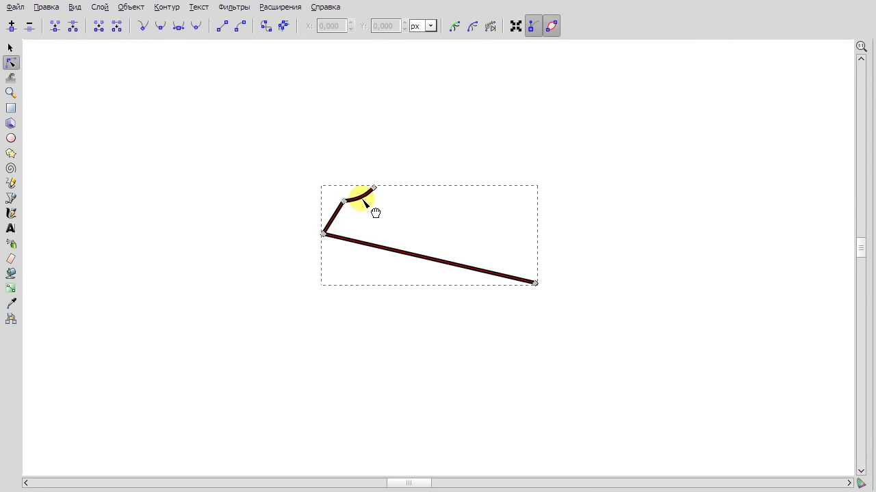
left_click_drag(322, 211, 341, 250)
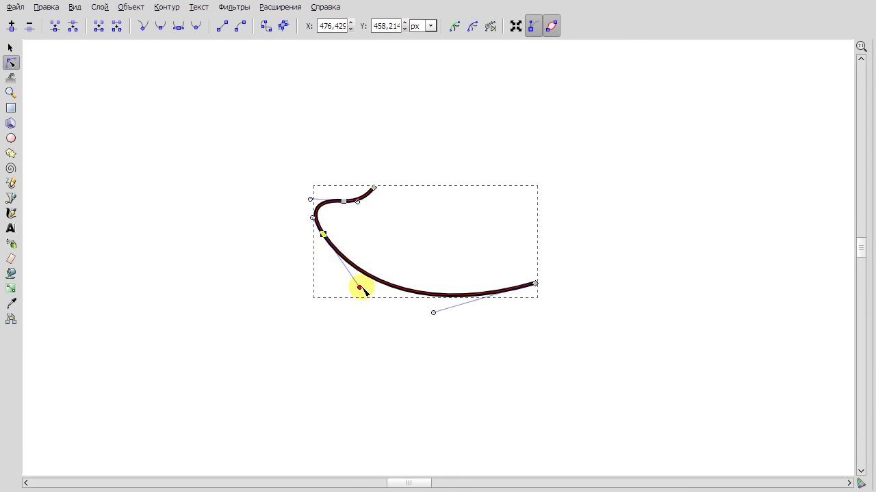
left_click_drag(361, 287, 362, 281)
left_click_drag(537, 284, 523, 268)
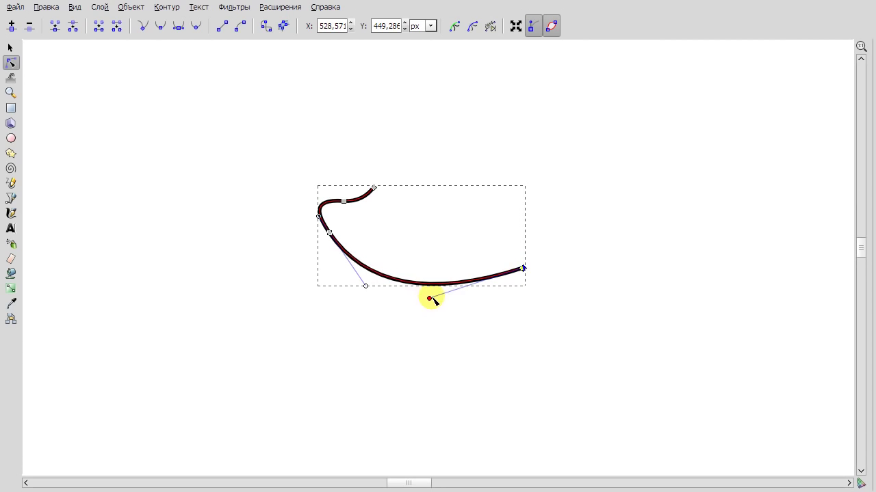
left_click(374, 188)
scroll(353, 200, "up", 3)
left_click_drag(225, 184, 246, 186)
Refine the curve's left bend, lower-left point, right end and bottom sweep into a hook.
scroll(434, 241, "down", 3)
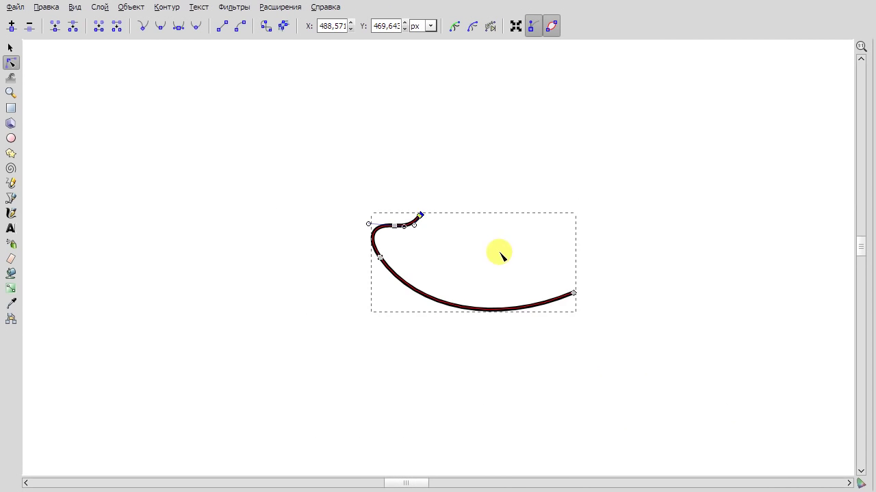
scroll(404, 242, "up", 4)
left_click_drag(260, 161, 275, 162)
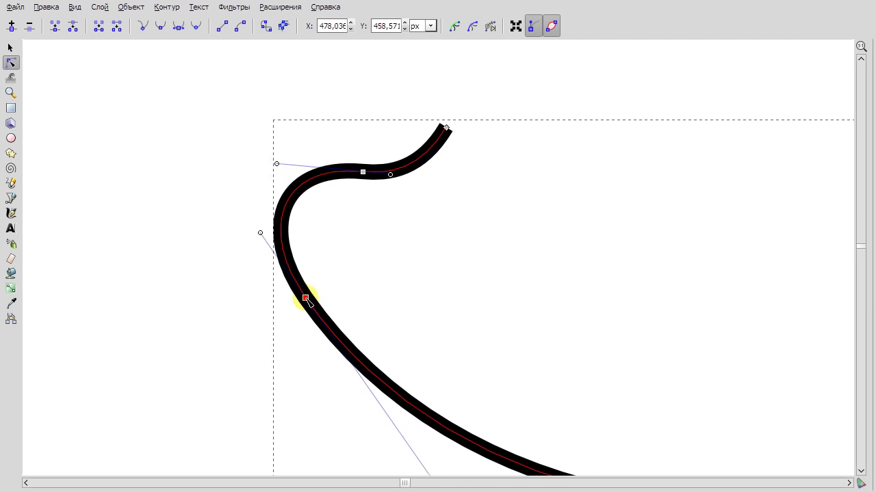
left_click_drag(305, 298, 325, 293)
scroll(395, 180, "down", 3)
left_click_drag(626, 309, 582, 308)
left_click_drag(473, 356, 488, 329)
scroll(387, 203, "up", 2)
key("F1")
Adjust the hook curve's top end point.
double_click(346, 201)
left_click(404, 168)
left_click_drag(284, 200, 616, 191)
scroll(524, 191, "down", 3)
key("F1")
Duplicate the hook with Ctrl+D, flip the copy horizontally, and separate the two hooks.
left_click(303, 221)
key("ctrl+d")
key("h")
left_click_drag(694, 238, 217, 396)
left_click_drag(351, 285, 219, 149)
Make more hook copies with the Продублировать context menu and spread them around the canvas.
right_click(524, 205)
left_click(617, 312)
left_click_drag(293, 144, 694, 383)
right_click(694, 383)
left_click(712, 244)
right_click(729, 94)
left_click_drag(552, 342, 308, 301)
left_click(681, 195)
left_click(104, 28)
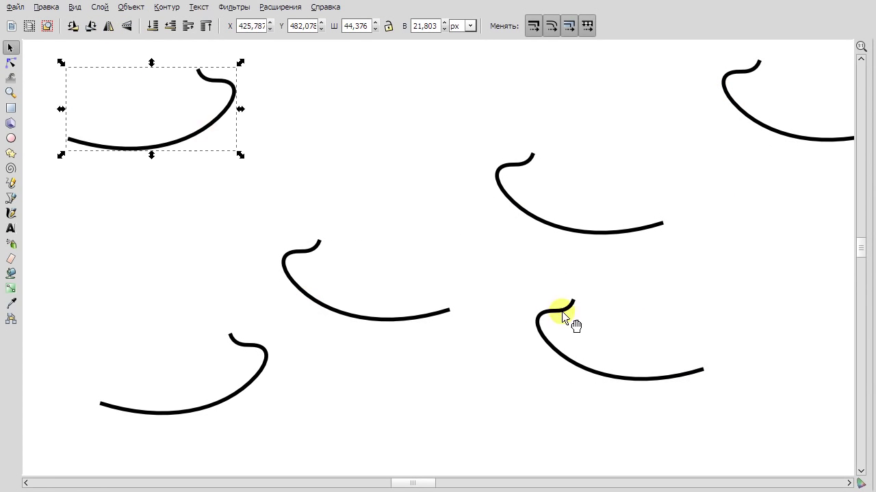
Reposition the hook copies across the canvas, then deselect them.
left_click_drag(567, 314, 626, 312)
left_click_drag(370, 318, 409, 356)
left_click(110, 28)
left_click_drag(488, 332, 489, 352)
left_click_drag(263, 359, 195, 389)
left_click_drag(723, 96, 680, 78)
left_click_drag(506, 200, 809, 406)
left_click_drag(490, 328, 444, 318)
left_click_drag(599, 321, 534, 314)
key("Escape")
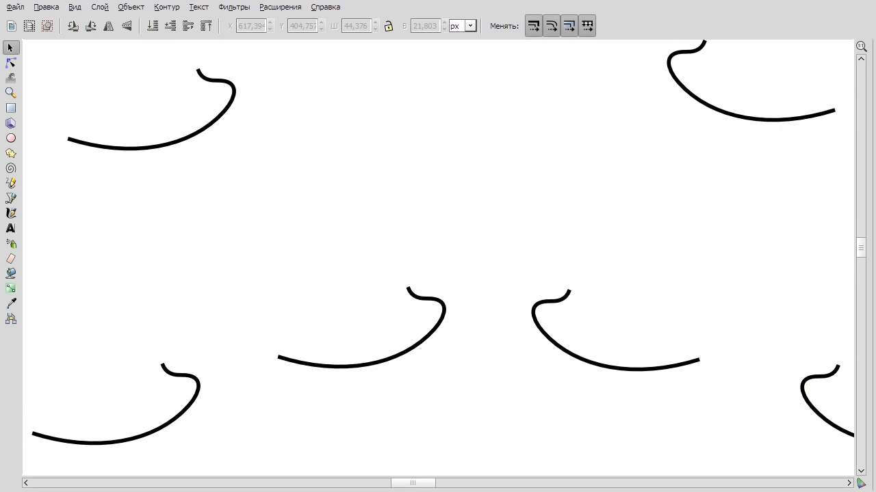
Pull the six hooks into a looser cluster near the canvas centre.
scroll(536, 167, "down", 3)
left_click_drag(511, 202, 543, 155)
left_click_drag(284, 230, 236, 174)
left_click_drag(305, 322, 268, 358)
left_click_drag(391, 294, 366, 309)
left_click_drag(457, 303, 500, 328)
left_click_drag(607, 324, 667, 331)
left_click_drag(486, 333, 516, 321)
left_click_drag(229, 374, 171, 362)
left_click_drag(372, 303, 403, 305)
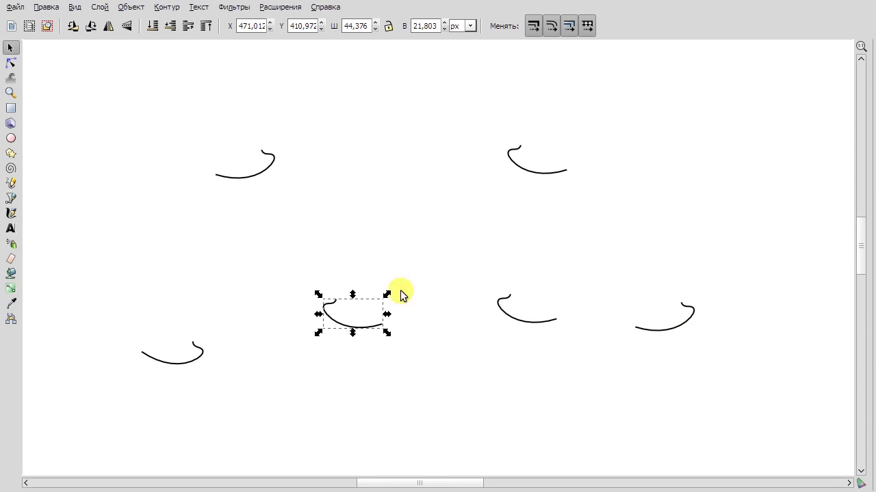
key("Escape")
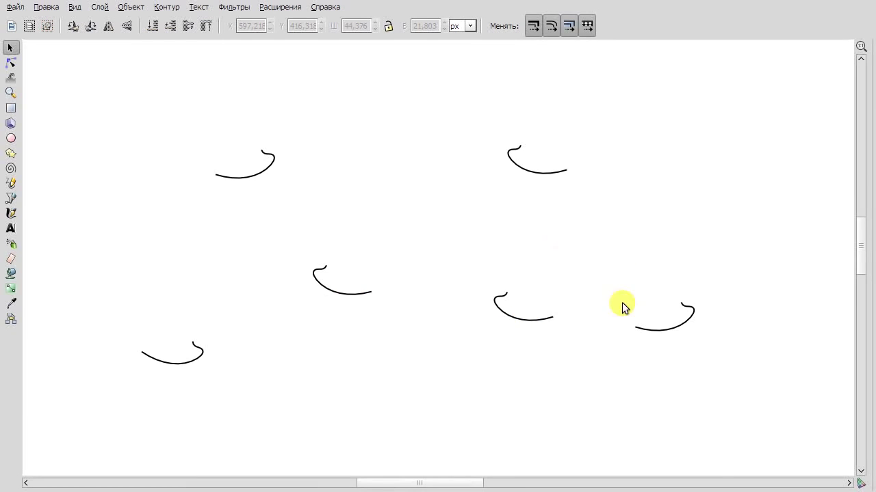
scroll(295, 264, "up", 3)
Draw a Pen path from the central hook's end up to a peak and back down.
left_click(11, 198)
left_click(366, 280)
left_click(472, 178)
double_click(580, 401)
left_click(11, 62)
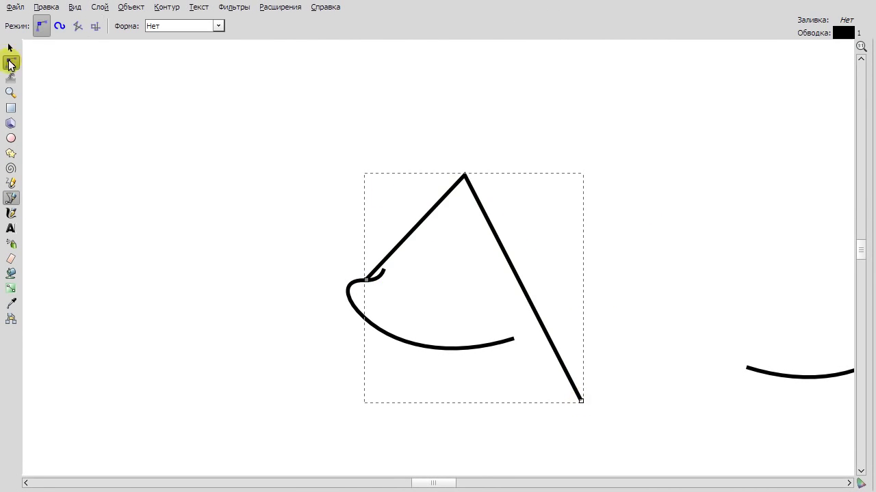
Bend the new path's segments into a smooth arch and shift its top point.
left_click_drag(521, 287, 552, 253)
left_click_drag(463, 174, 539, 171)
mouse_move(463, 173)
left_mouse_down()
mouse_move(434, 172)
mouse_move(455, 168)
left_mouse_up()
left_click_drag(581, 400, 541, 396)
left_click_drag(555, 169, 569, 169)
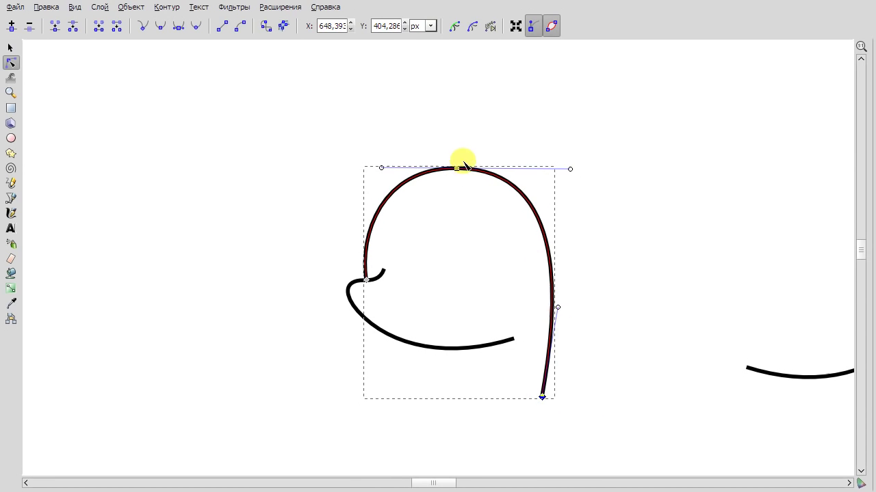
Pull the hook's end left and refine the arch's bottom end, top and sides.
left_click(512, 340)
left_click_drag(503, 336, 486, 342)
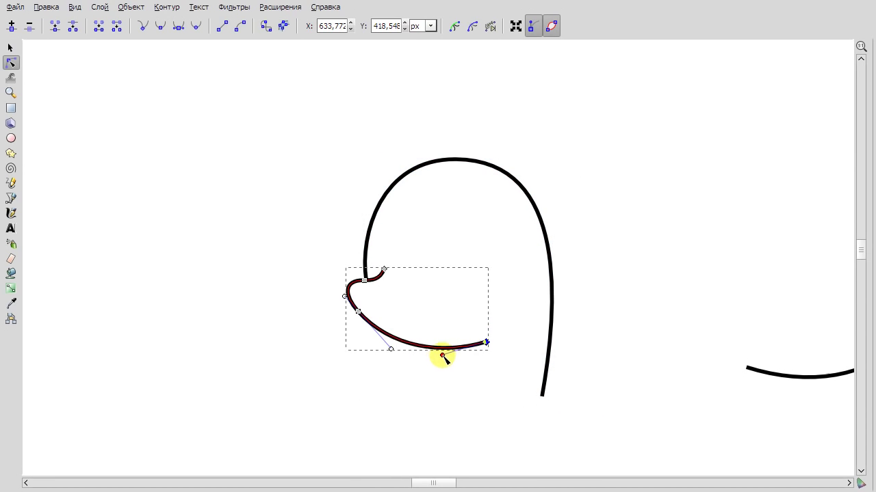
left_click(551, 342)
left_click_drag(542, 395, 524, 398)
left_click_drag(567, 157, 566, 163)
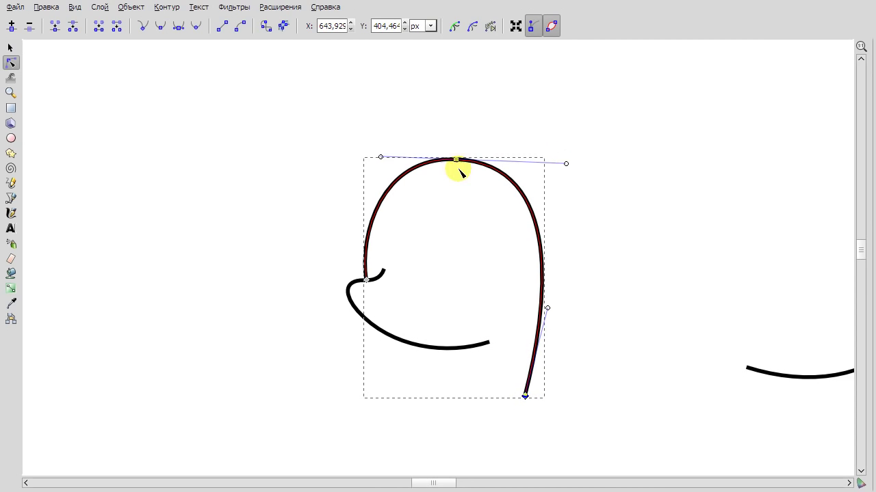
left_click_drag(458, 168, 447, 171)
left_click_drag(374, 162, 379, 169)
left_click_drag(547, 308, 514, 320)
left_click_drag(554, 152, 566, 155)
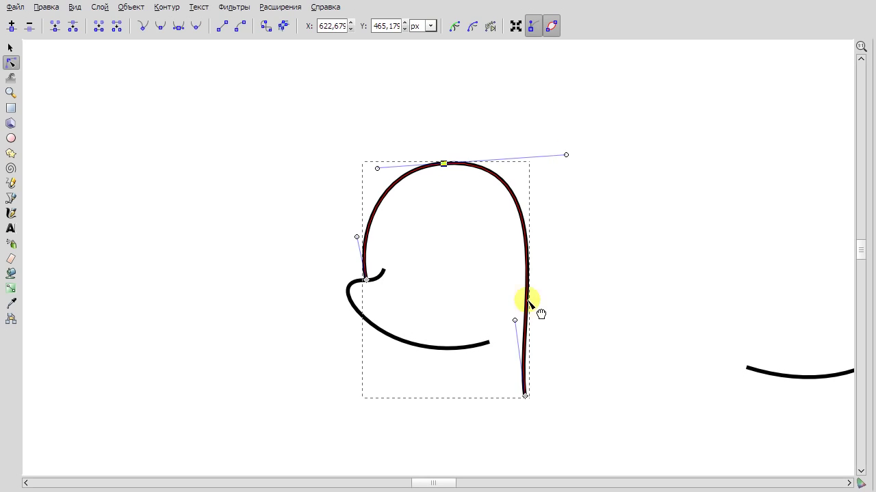
Add a node on the arch's right side and fine-tune its bottom end and peak.
double_click(528, 249)
left_click_drag(524, 397, 541, 426)
left_click_drag(526, 250, 532, 258)
left_click_drag(444, 163, 443, 168)
left_click(456, 230)
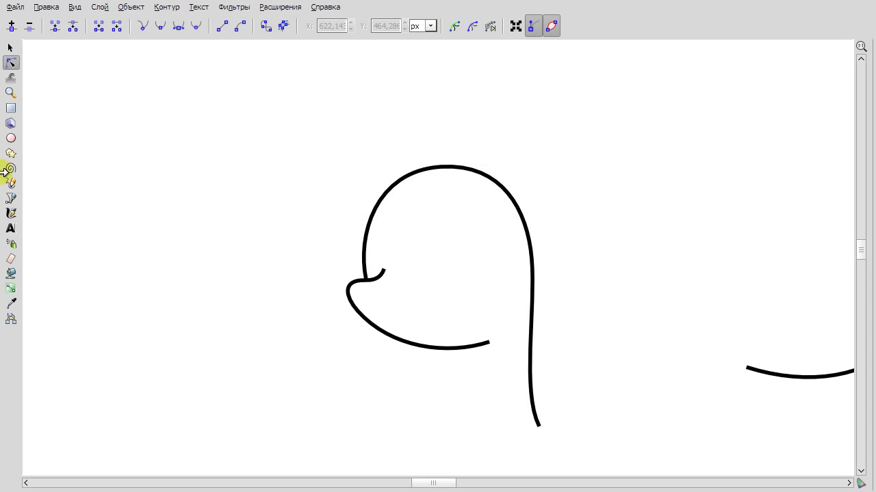
Reselect the arch, then select the small hook and switch it to rotation mode.
left_click(363, 283)
scroll(361, 290, "up", 2)
scroll(512, 89, "down", 2)
left_click(605, 178)
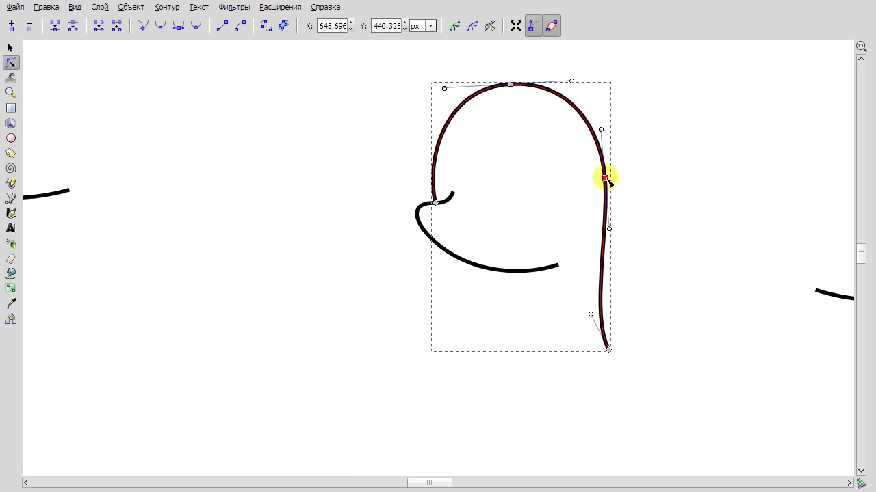
scroll(356, 180, "up", 2)
left_click(339, 181)
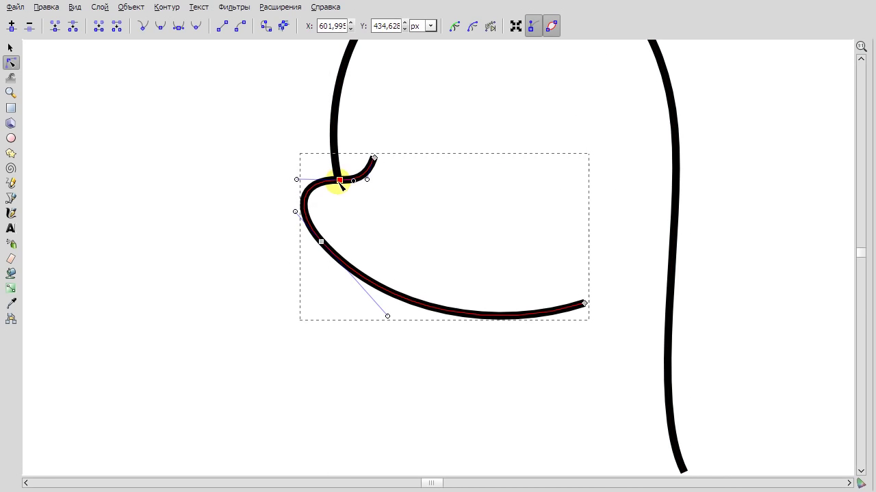
key("F1")
left_click(342, 180)
key("Escape")
Select and adjust points on the hook's end and lower curve with the Node tool.
scroll(459, 211, "down", 2)
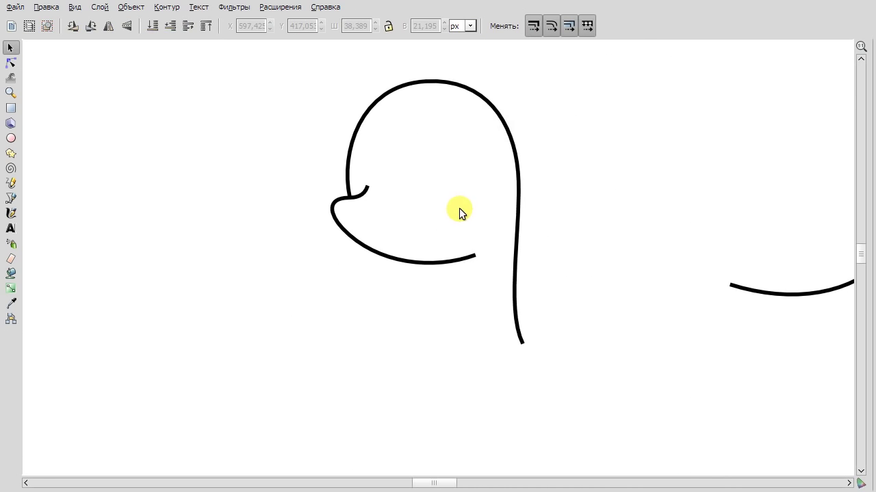
scroll(459, 212, "up", 2)
key("F2")
left_click(309, 236)
left_click_drag(574, 288, 565, 285)
scroll(461, 201, "up", 3)
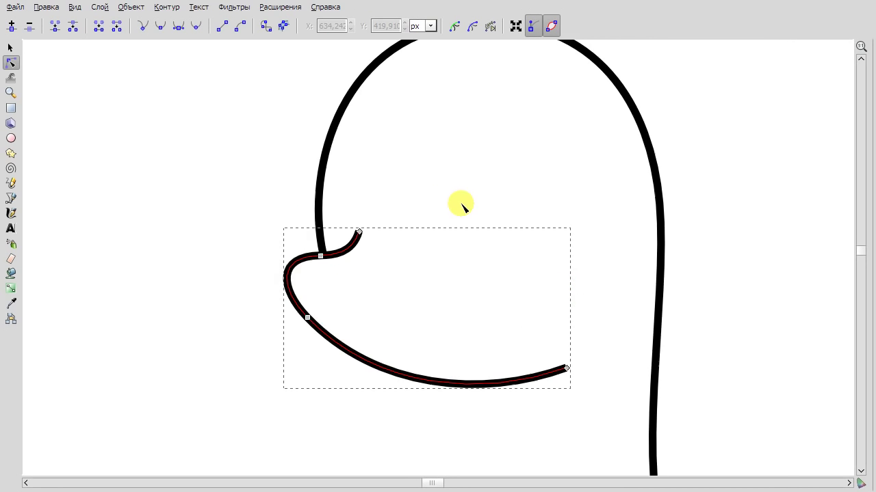
scroll(330, 267, "up", 2)
scroll(369, 252, "down", 3)
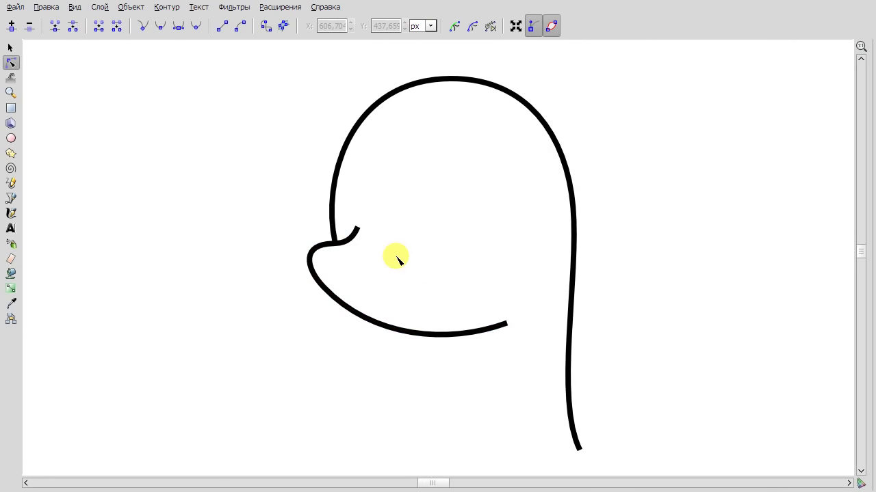
scroll(307, 358, "up", 2)
left_click(311, 359)
scroll(675, 360, "down", 3)
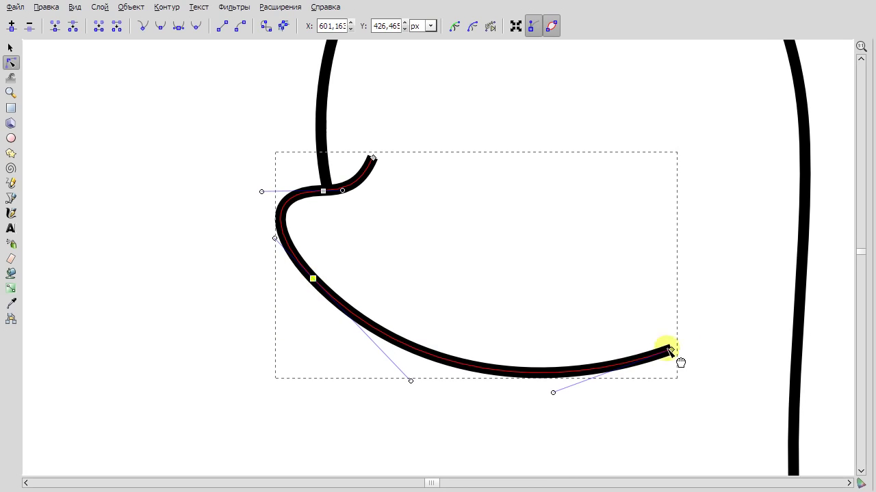
scroll(405, 363, "down", 2)
left_click(444, 197)
scroll(437, 232, "up", 2)
scroll(372, 318, "up", 2)
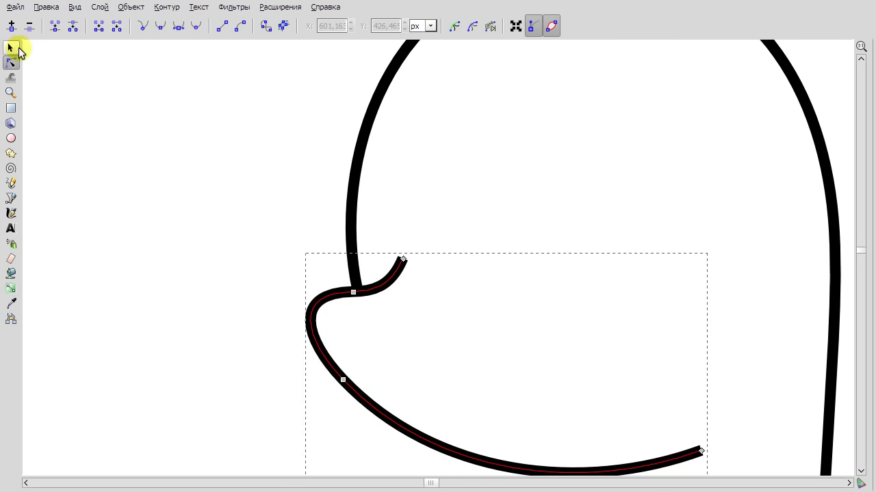
Shift the arch's right-side node slightly left and deselect everything.
left_click(11, 47)
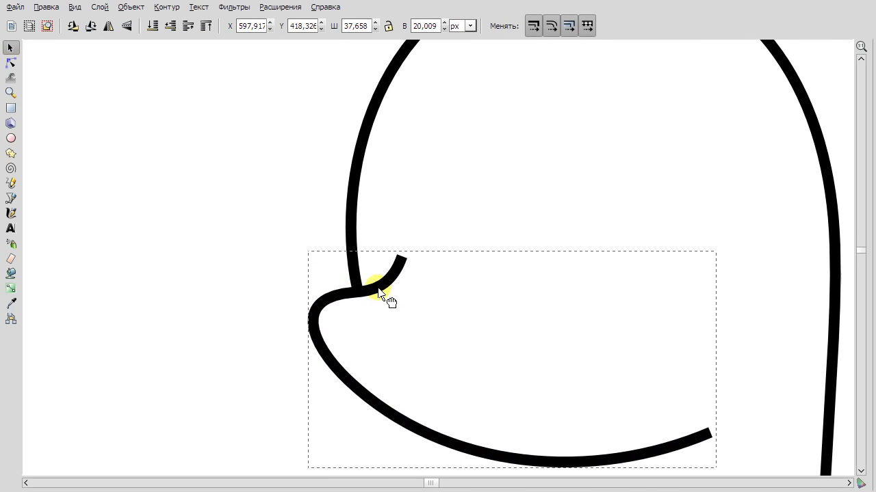
scroll(387, 299, "down", 3)
left_click(470, 308)
double_click(413, 204)
left_click(524, 288)
left_click(437, 201)
left_click_drag(527, 289, 524, 289)
left_click(491, 296)
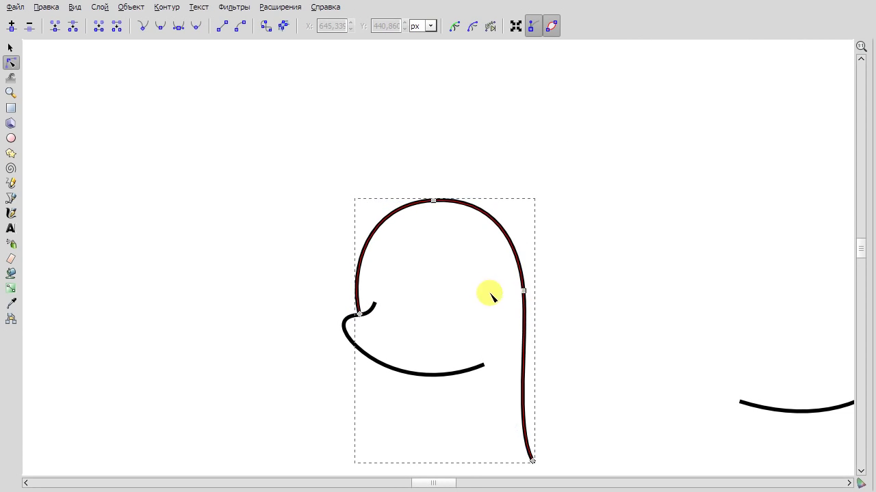
key("Escape")
scroll(445, 268, "down", 1)
scroll(386, 315, "up", 2)
Bend the new line into a curved eye outline, rounding its top arc and both sides.
key("b")
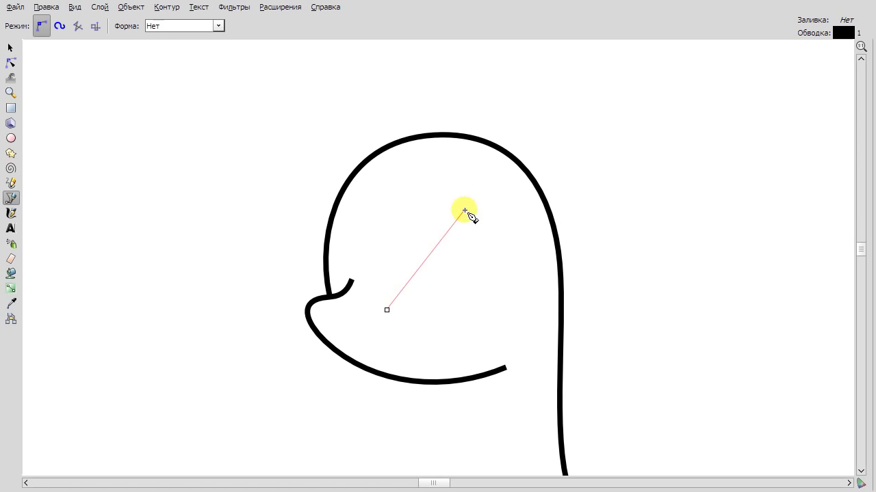
left_click(15, 65)
left_click_drag(430, 263, 484, 244)
left_click(375, 303)
left_click_drag(411, 315, 463, 303)
left_click(487, 218)
left_click_drag(434, 207, 431, 182)
left_click_drag(487, 218, 480, 220)
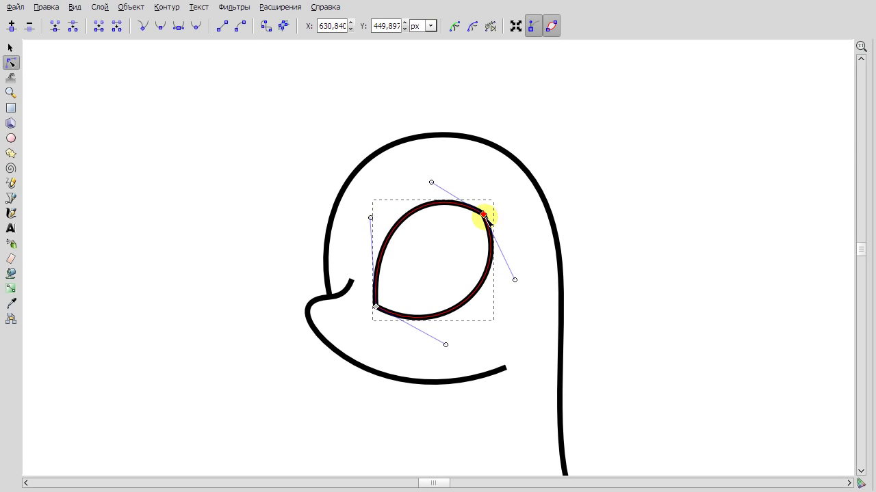
left_click_drag(431, 182, 429, 188)
Refine the eye outline's bottom, left side, top-right point and right-side curvature into an almond shape.
left_click_drag(446, 345, 444, 353)
left_click_drag(481, 220, 486, 216)
left_click_drag(514, 284, 510, 286)
left_click_drag(371, 217, 364, 221)
left_click_drag(487, 216, 490, 219)
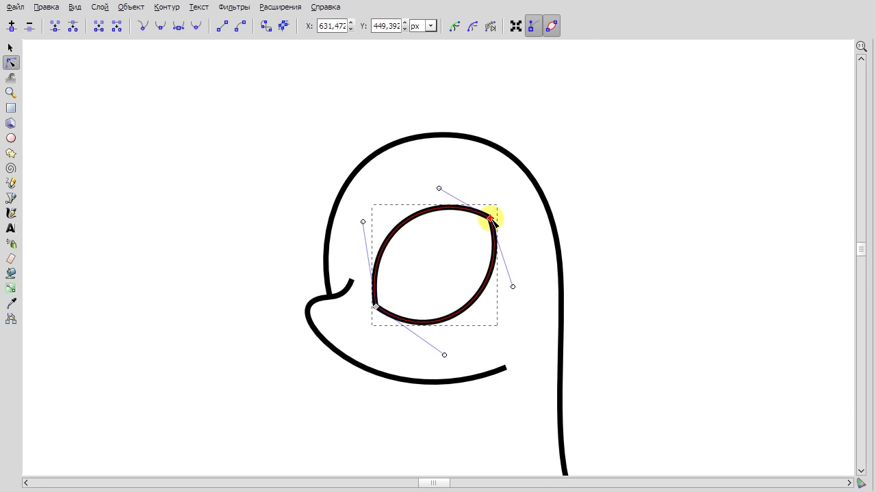
left_click_drag(513, 287, 521, 292)
key("space")
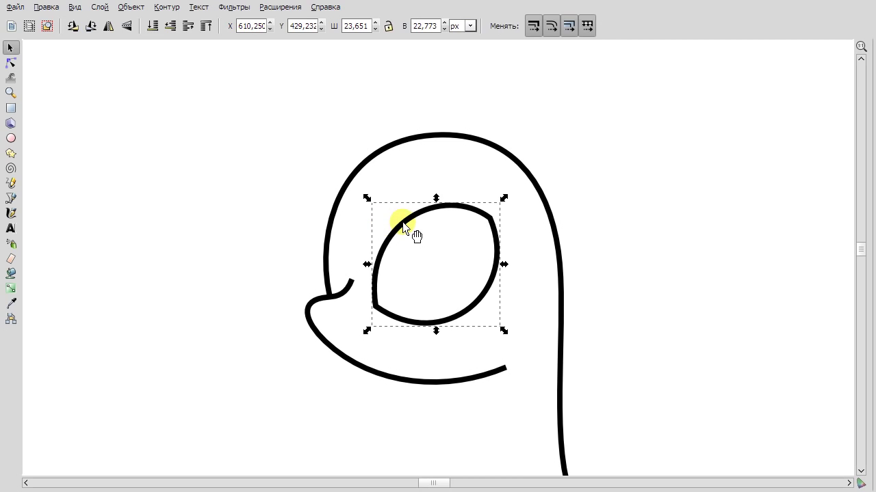
key("space")
left_click_drag(490, 219, 485, 224)
left_click(10, 49)
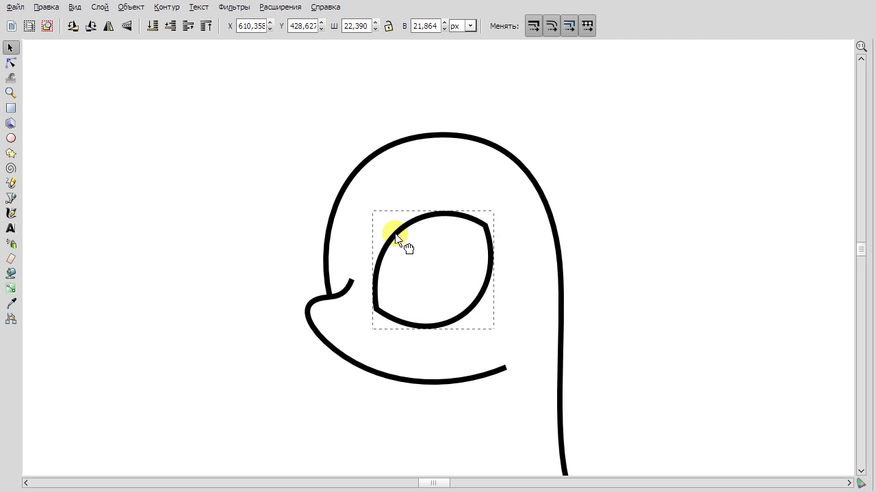
double_click(453, 205)
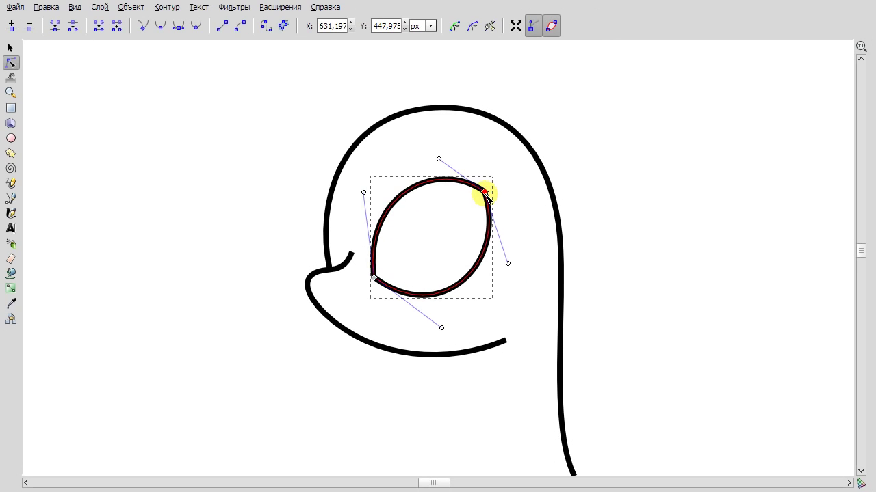
Draw a line from the muzzle curve's end and bow it into a narrow leaf.
key("b")
key("plus")
left_click(317, 280)
scroll(328, 206, "up", 1)
scroll(342, 158, "down", 1)
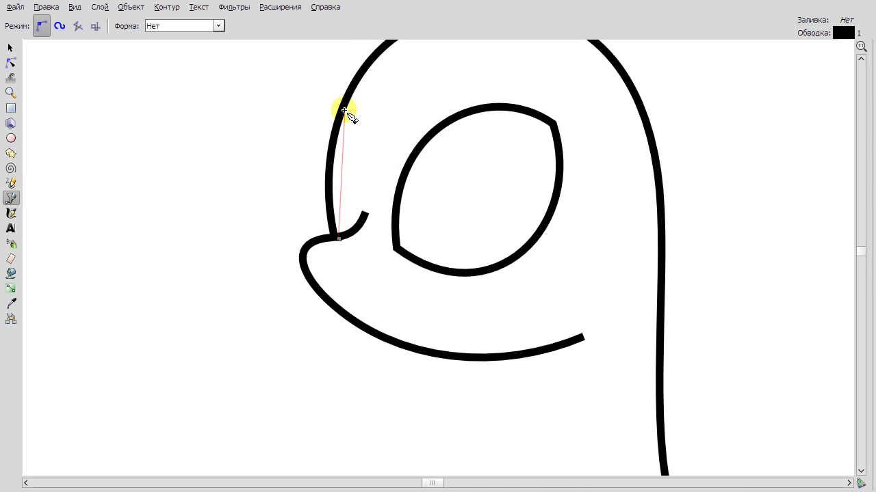
key("n")
left_click_drag(340, 205, 347, 110)
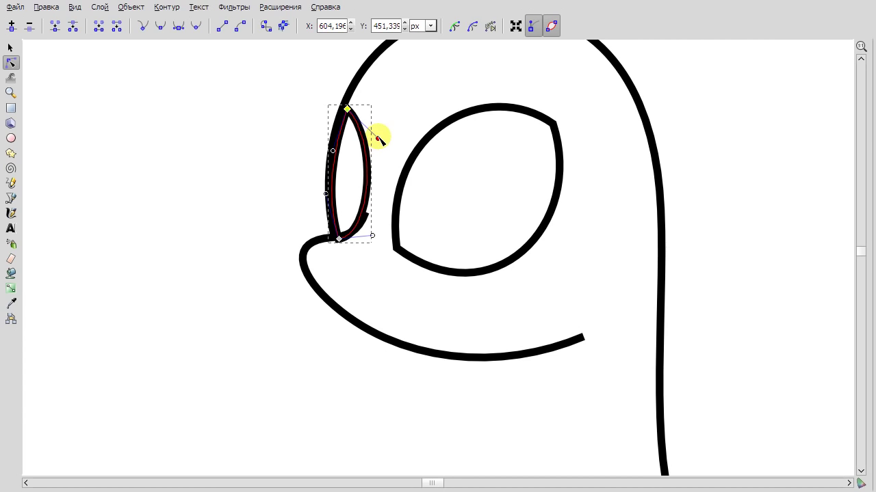
scroll(342, 247, "up", 2)
left_click(10, 47)
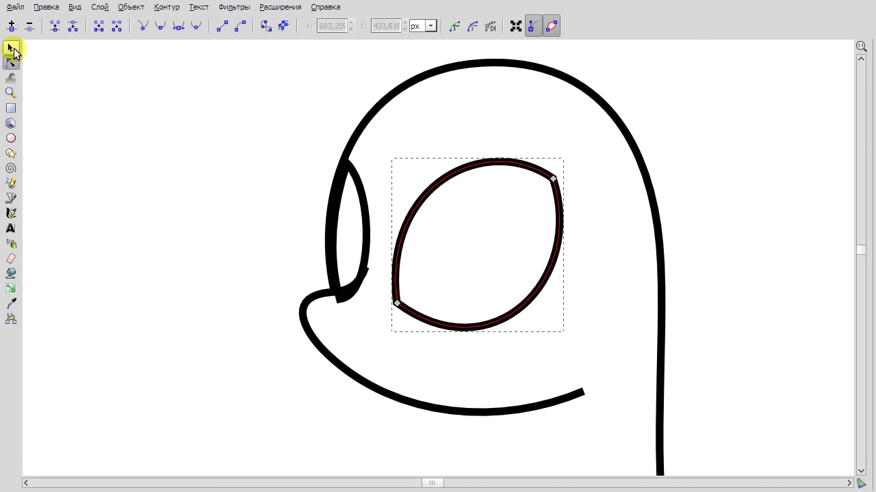
left_click(11, 199)
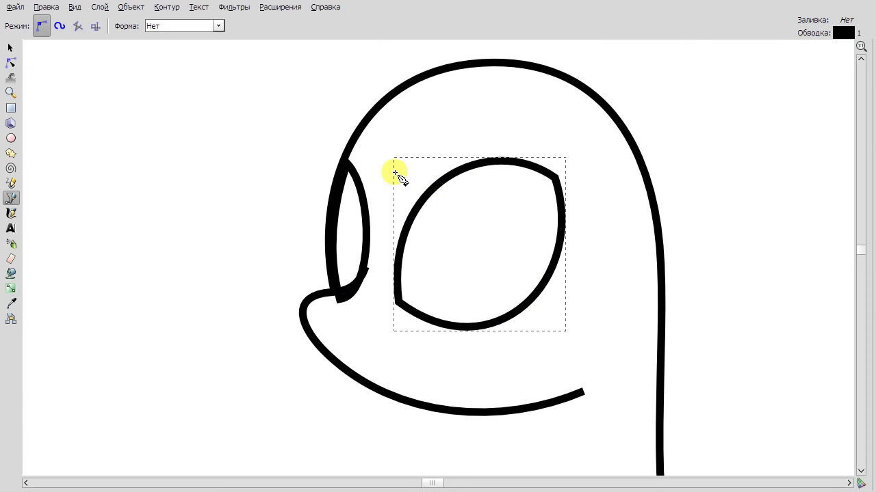
Draw a closed horn shape above the forehead and pull it out into a long tip.
left_click(423, 139)
left_click(393, 173)
scroll(273, 164, "up", 4)
key("n")
left_click_drag(408, 261, 303, 147)
scroll(370, 198, "down", 1)
left_click(396, 254)
scroll(418, 251, "up", 2)
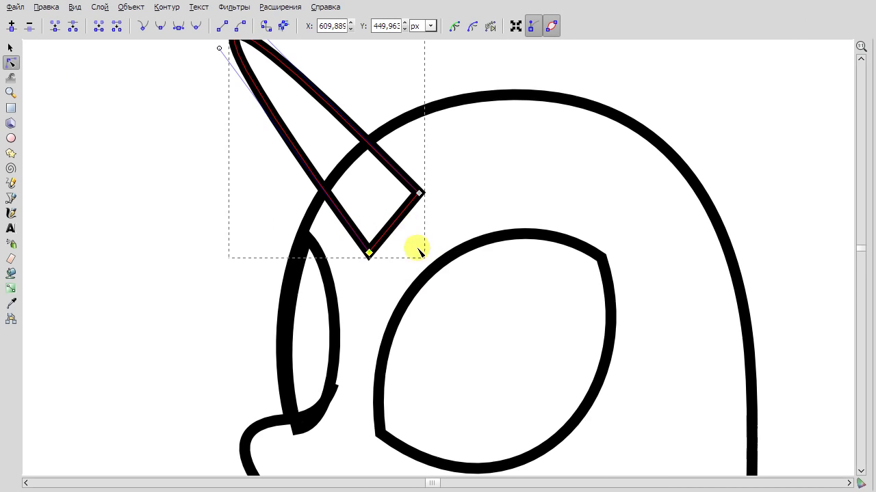
scroll(419, 244, "down", 2)
key("space")
scroll(273, 111, "down", 1)
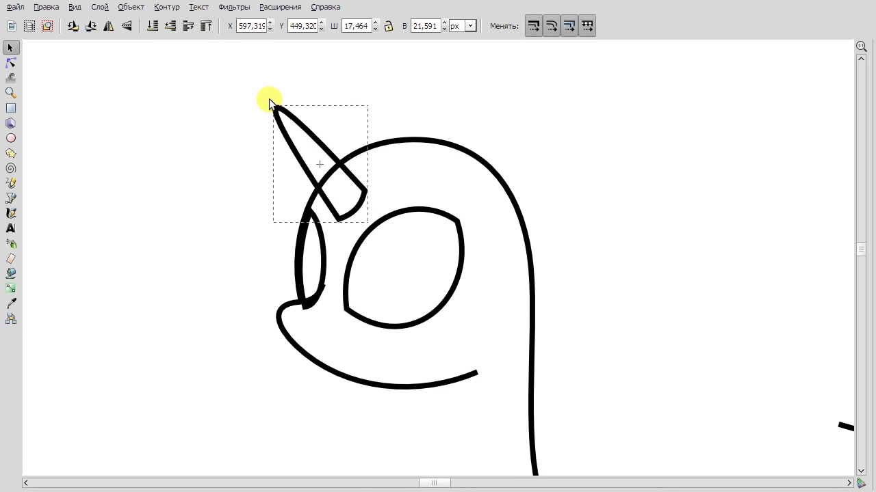
key("space")
key("space")
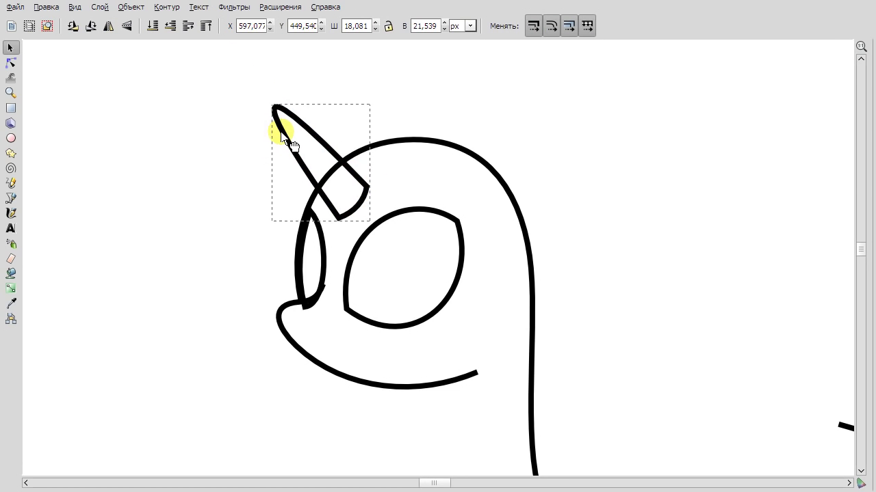
key("Escape")
scroll(367, 274, "down", 1)
scroll(367, 274, "down", 1)
Reshape the curve at the back of the head outline.
double_click(534, 254)
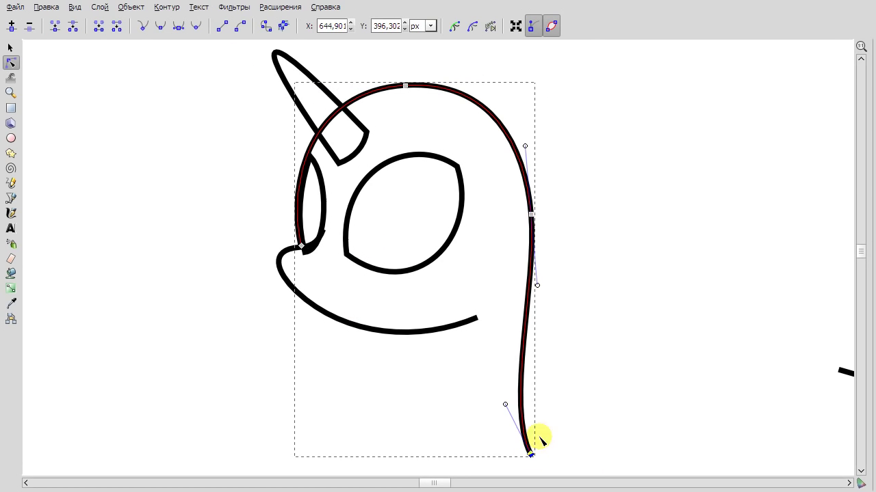
left_click_drag(530, 146, 524, 219)
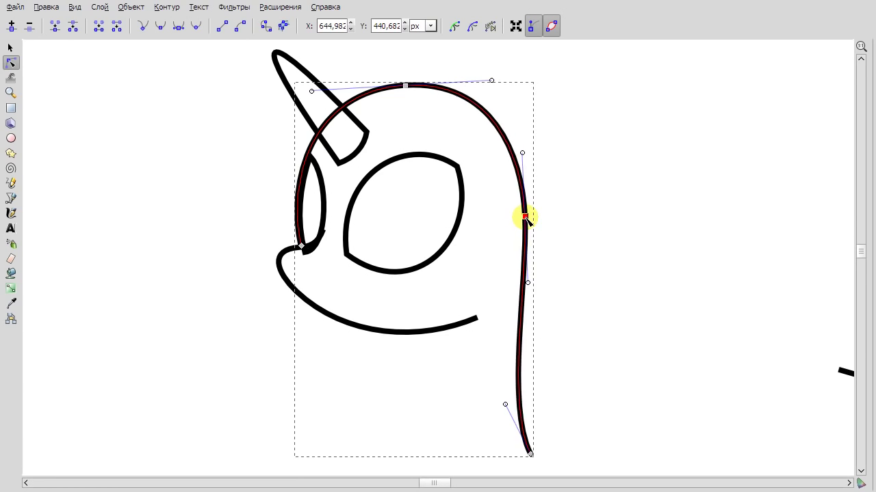
key("Escape")
scroll(596, 255, "down", 1)
scroll(479, 239, "up", 2)
left_click(351, 225)
scroll(342, 233, "up", 2)
left_click(11, 48)
key("Escape")
key("b")
scroll(504, 187, "down", 1)
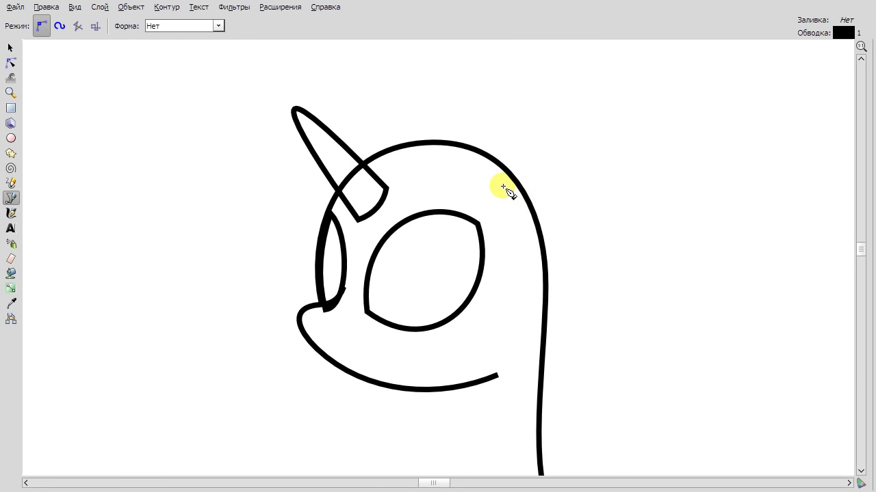
Draw the ear path on top of the head and curve both of its sides.
left_click(544, 103)
double_click(537, 273)
key("n")
left_click_drag(524, 145, 514, 137)
left_click_drag(541, 190, 580, 152)
left_click_drag(545, 102, 525, 113)
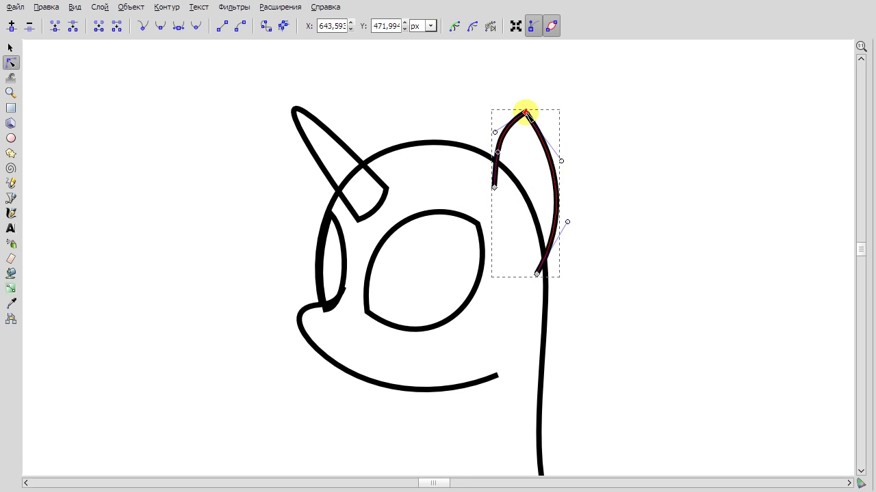
left_click_drag(565, 164, 570, 155)
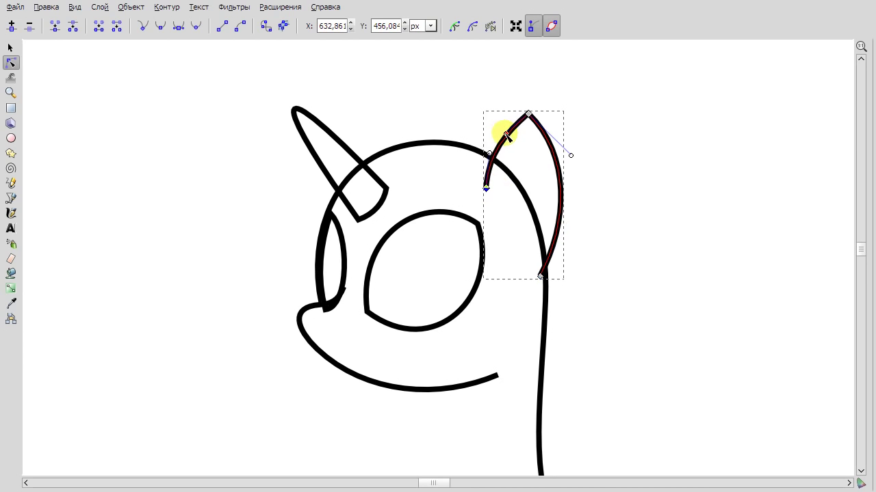
Resize the whole ear slightly.
left_click(10, 48)
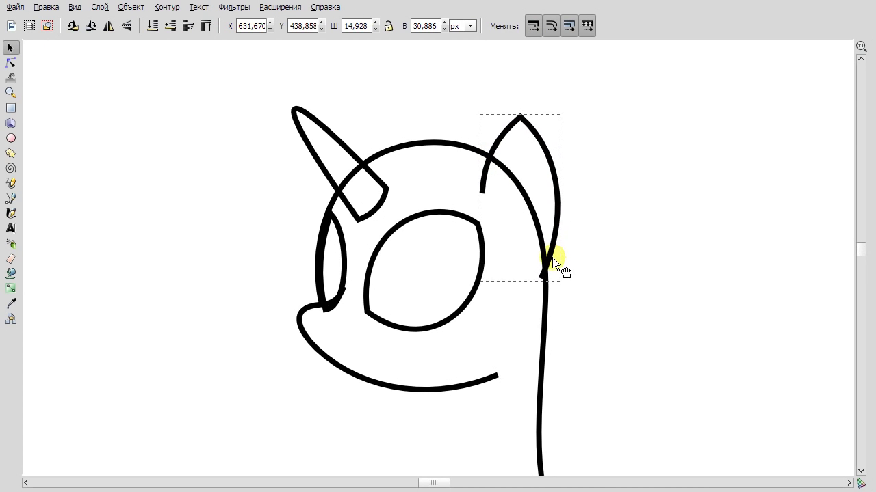
left_click_drag(482, 123, 485, 116)
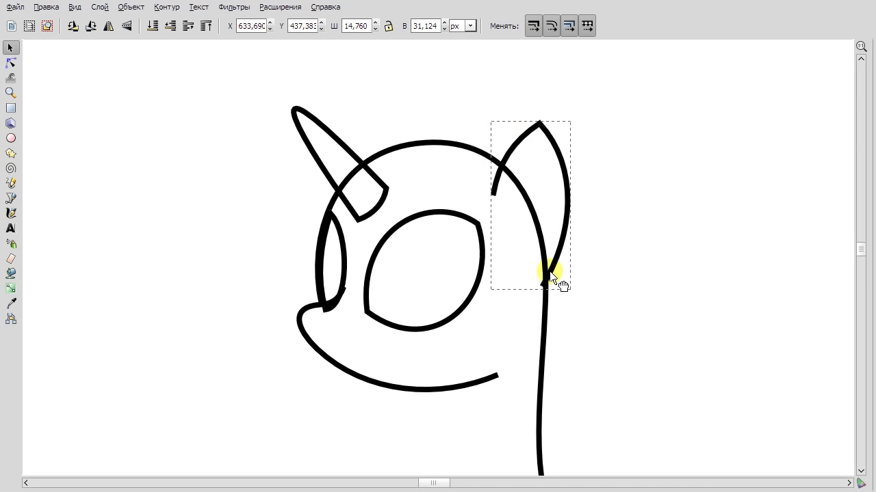
left_click(611, 238)
scroll(611, 239, "down", 1)
scroll(612, 239, "right", 3)
scroll(477, 96, "up", 2)
Delete the ear's tip node to round off its point.
key("F2")
left_click(420, 121)
left_click(416, 131)
scroll(457, 98, "up", 2)
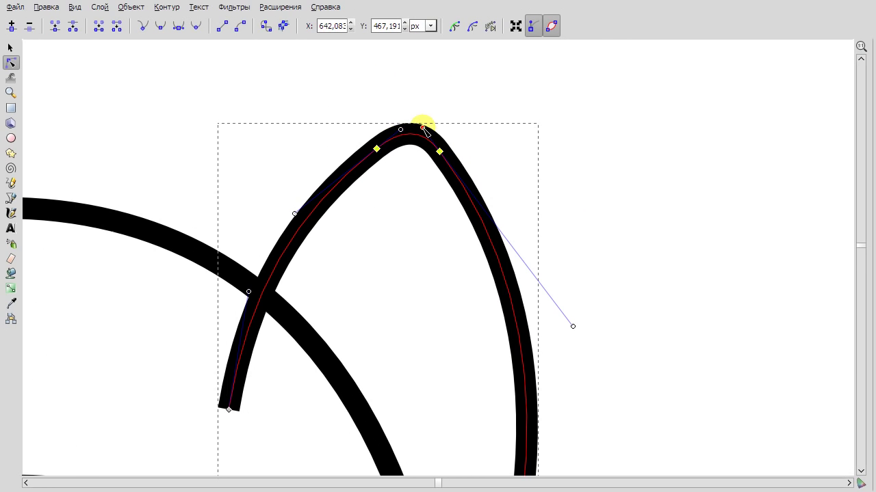
key("Delete")
scroll(402, 135, "down", 4)
scroll(410, 133, "up", 3)
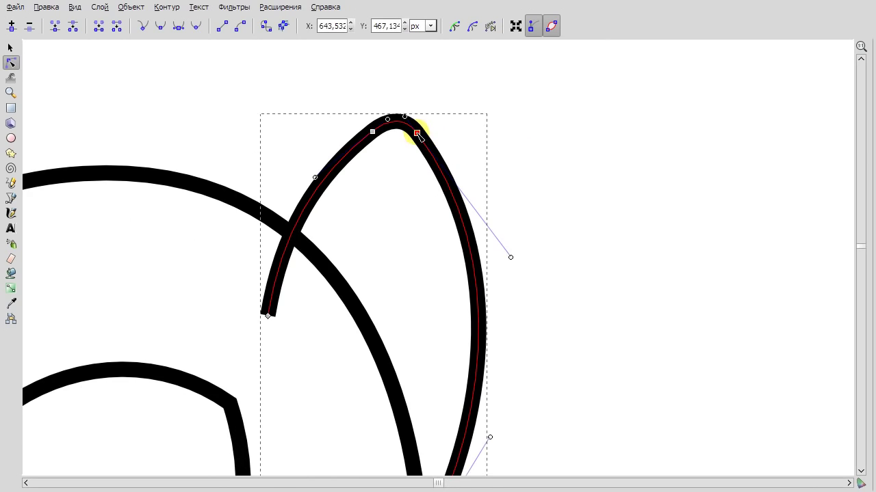
left_click(417, 135)
scroll(592, 189, "down", 4)
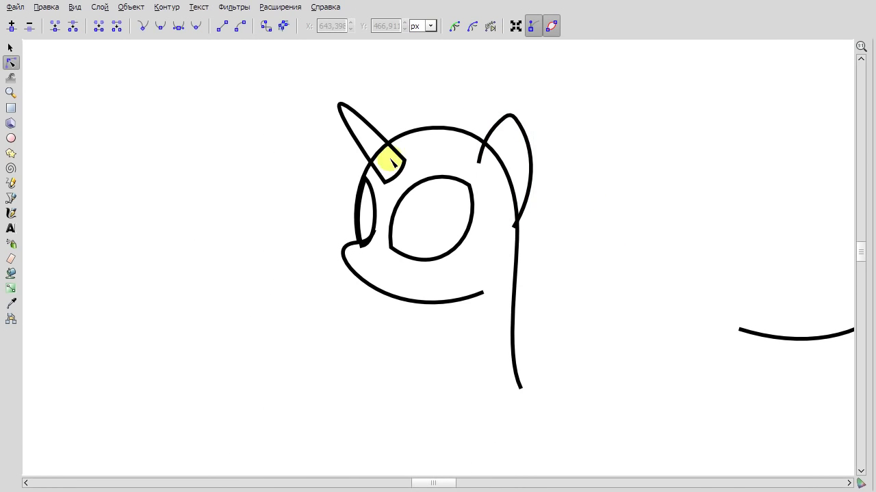
key("s")
scroll(392, 163, "down", 3)
scroll(280, 293, "up", 6)
scroll(279, 294, "left", 4)
scroll(479, 226, "down", 3)
scroll(513, 205, "right", 3)
scroll(540, 184, "down", 2)
scroll(541, 184, "right", 3)
scroll(506, 219, "up", 3)
scroll(451, 236, "down", 1)
Move the head outline right, then duplicate it, mirror the copy and shift it right.
left_click(409, 233)
left_click_drag(331, 268, 515, 281)
left_click(589, 185)
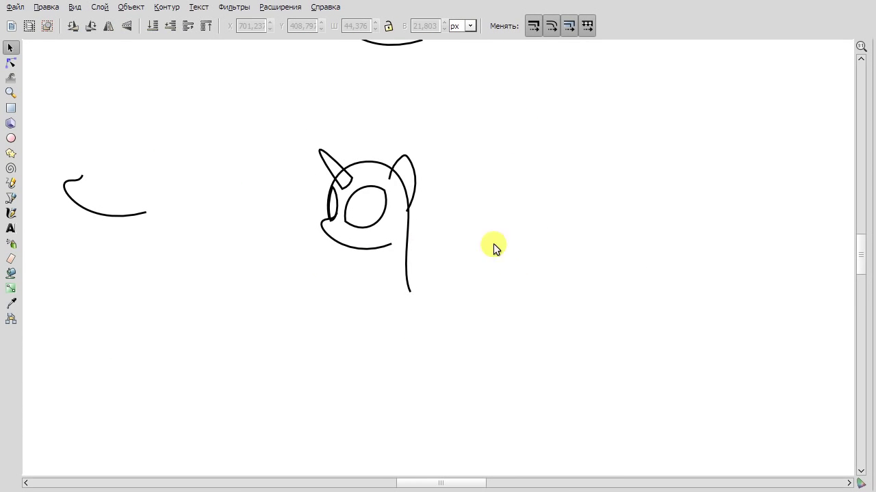
left_click(390, 245)
right_click(381, 164)
left_click(439, 262)
left_click(106, 27)
left_click_drag(332, 259, 551, 311)
left_click(483, 285)
Paste another outline copy, mirror it horizontally and move it to the right.
scroll(445, 226, "up", 4)
left_click(406, 160)
left_click(602, 322)
key("ctrl+v")
left_click(108, 26)
left_click_drag(414, 117, 512, 131)
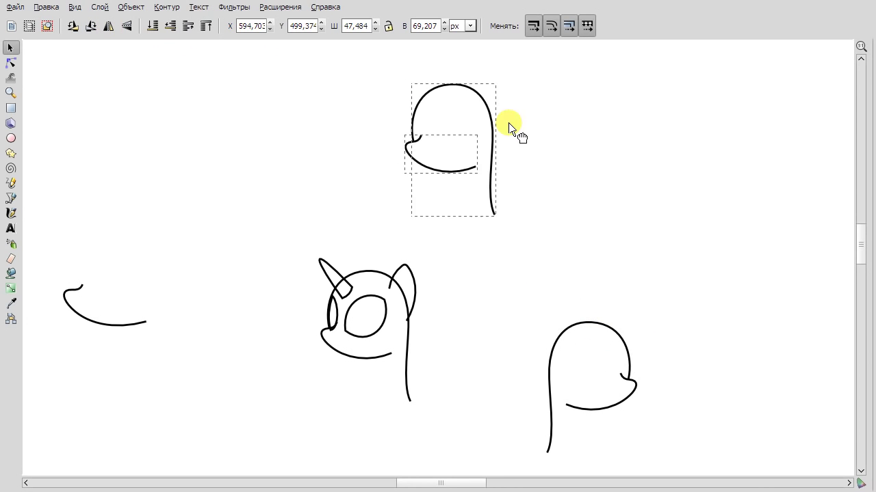
key("minus")
left_click_drag(481, 100, 500, 121)
Duplicate an outline, move the copy left and mirror it, deleting the small left curve.
right_click(567, 127)
left_click(615, 231)
left_click_drag(579, 178, 218, 176)
left_click(108, 25)
left_click(305, 293)
key("Delete")
Copy the top outline and paste copies in the middle and lower left.
right_click(578, 148)
left_click(648, 214)
key("ctrl+v")
left_click(202, 367)
right_click(198, 127)
key("Escape")
key("ctrl+v")
mouse_move(160, 433)
left_mouse_down()
mouse_move(256, 297)
mouse_move(166, 318)
left_mouse_up()
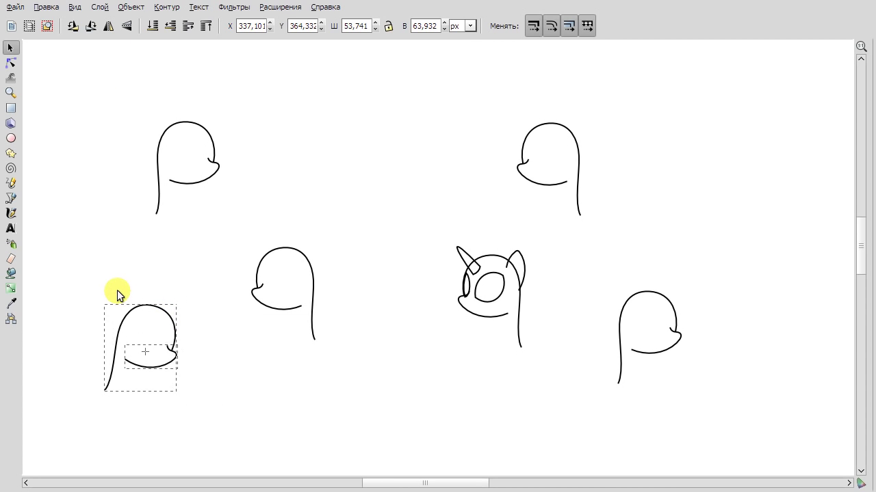
Tilt the lower-left and top-left outline copies slightly.
left_click_drag(117, 290, 117, 290)
key("Tab")
left_click_drag(152, 118, 156, 117)
left_click(325, 280)
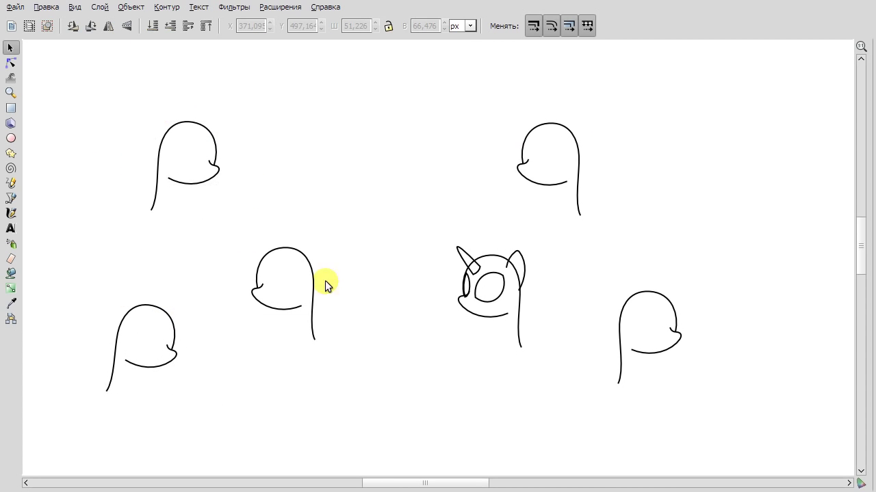
scroll(82, 393, "up", 2)
double_click(137, 388)
left_click(138, 391)
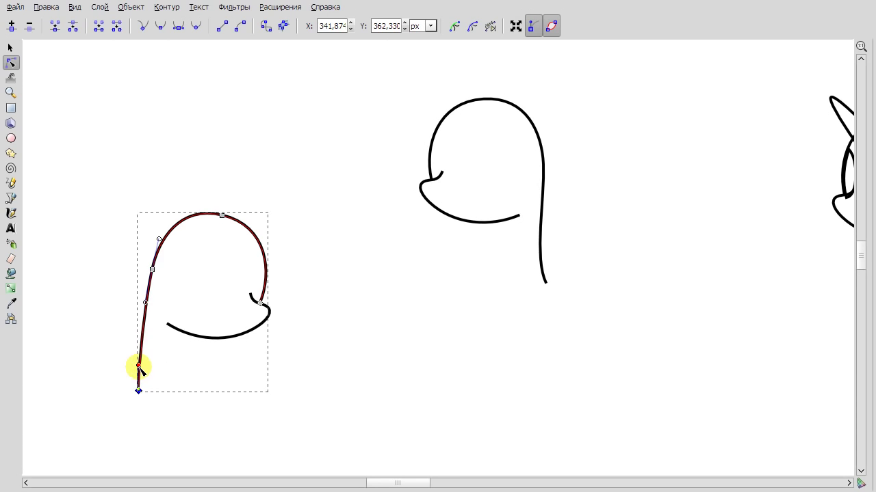
scroll(342, 317, "down", 1)
left_click(335, 317)
Move the lower-right outline copy up and to the right.
scroll(319, 317, "right", 5)
scroll(303, 316, "down", 1)
scroll(383, 325, "right", 7)
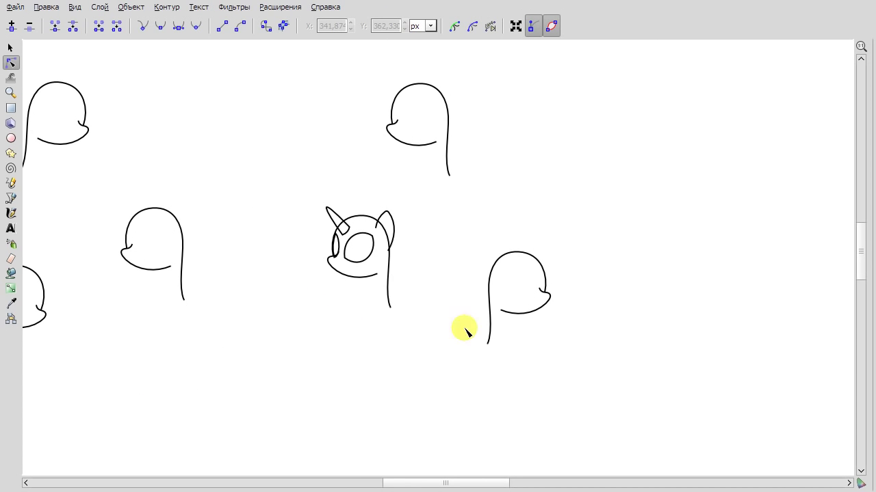
left_click(10, 47)
left_click_drag(535, 262, 708, 209)
scroll(479, 233, "up", 1)
left_click(10, 198)
scroll(357, 294, "up", 1)
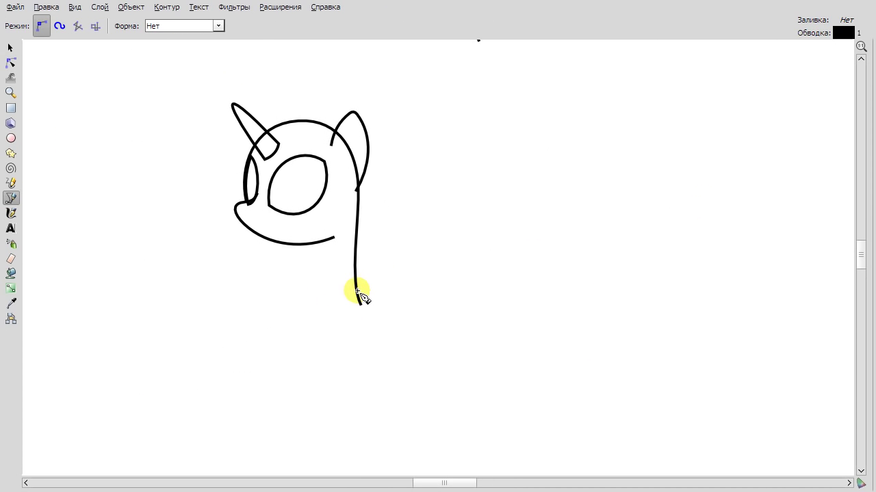
Finish the back line, sagging its first segment and bowing the second upward.
double_click(509, 354)
key("n")
left_click_drag(402, 290, 403, 298)
left_click_drag(482, 302, 494, 278)
left_click_drag(422, 326, 422, 325)
scroll(509, 340, "up", 1)
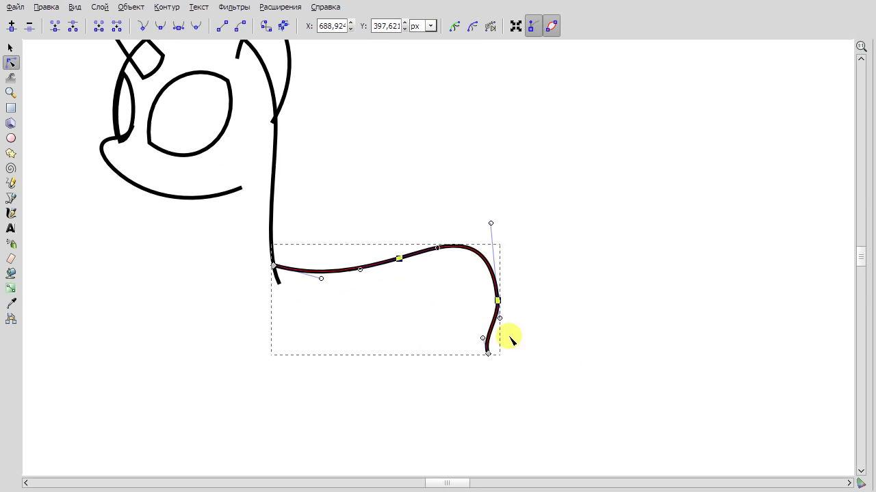
left_click_drag(498, 300, 476, 254)
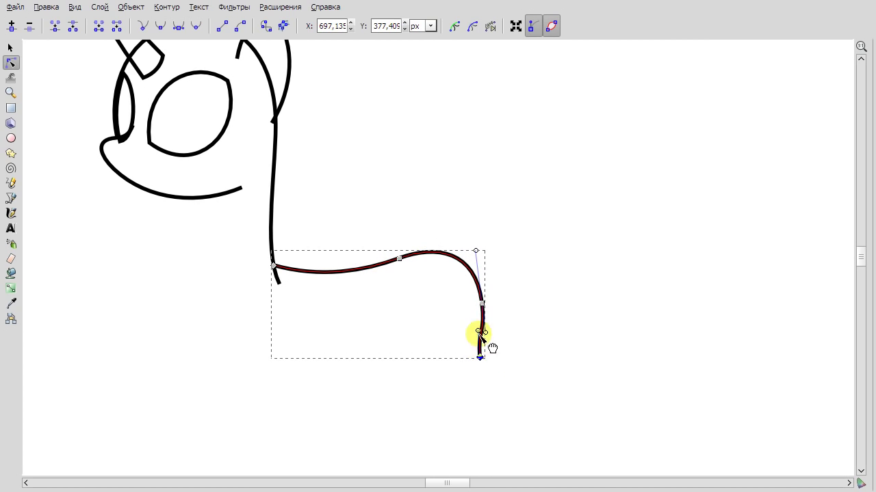
left_click(417, 333)
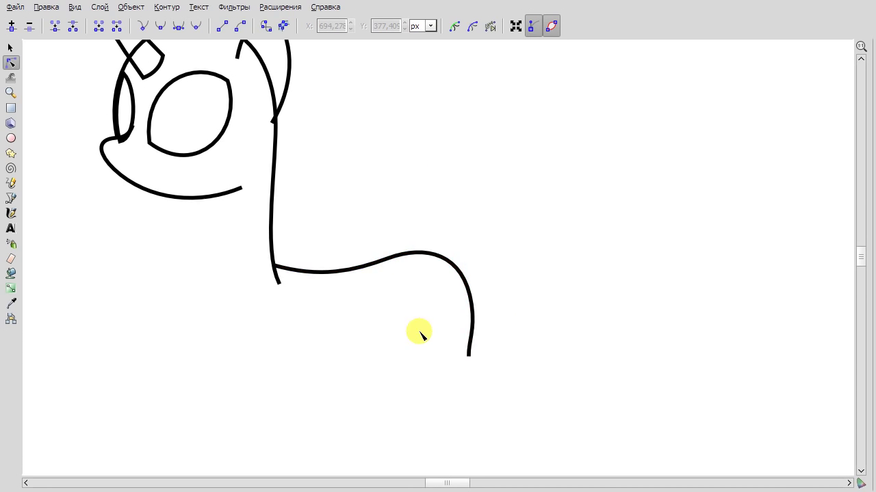
scroll(417, 332, "down", 1)
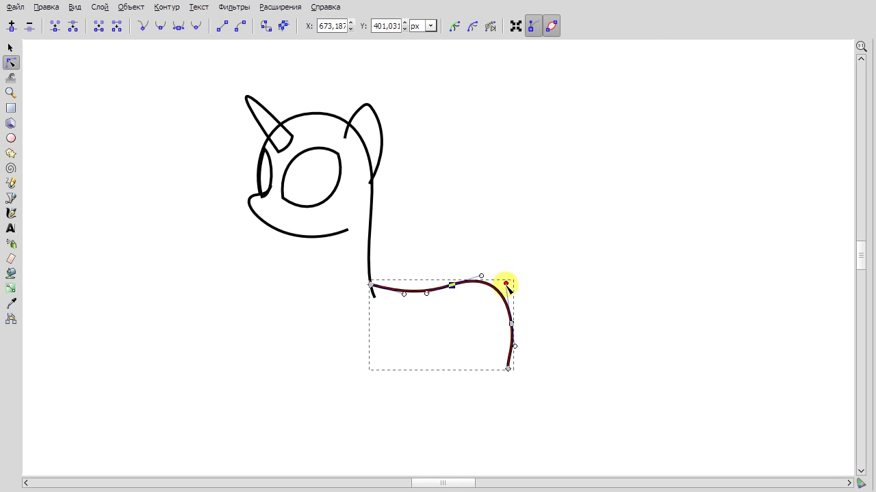
Delete the extra node on the back curve and round off the rump at the upper right.
key("Delete")
scroll(524, 401, "up", 2)
left_click(507, 371)
left_click_drag(486, 155, 486, 167)
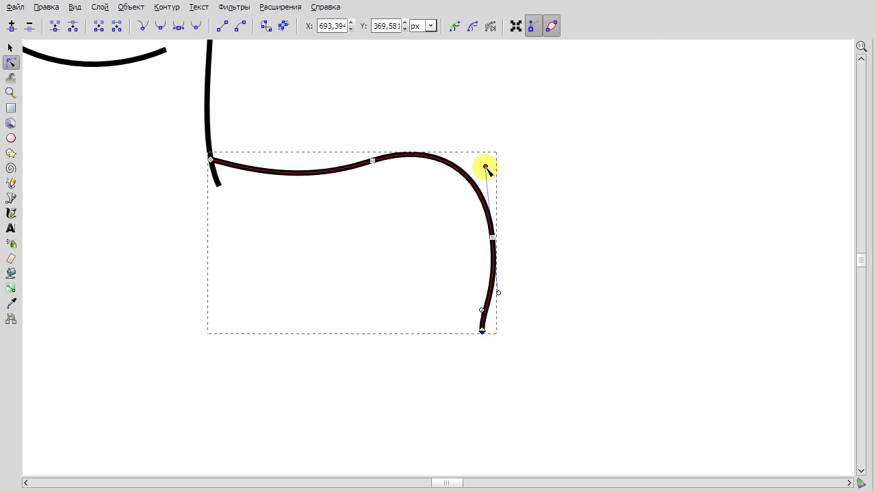
left_click(538, 308)
scroll(540, 307, "down", 2)
Reshape the dip in the back line's first segment.
key("b")
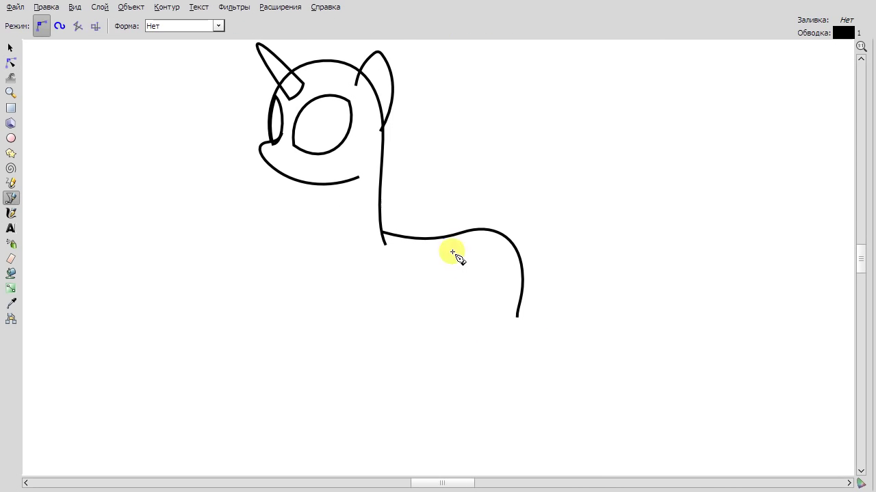
key("n")
left_click(442, 232)
scroll(441, 232, "up", 4)
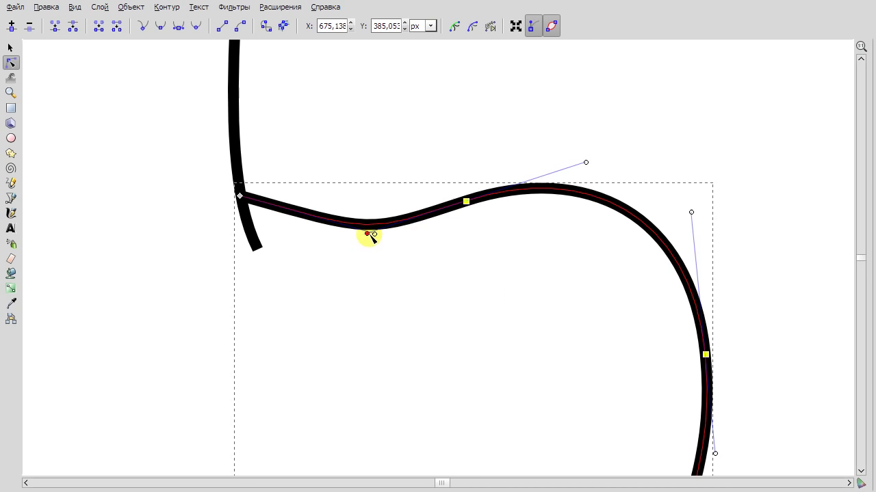
left_click_drag(367, 234, 401, 221)
scroll(444, 264, "down", 4)
left_click(438, 208)
Draw a chest line from under the jaw to the belly and bend it into a rounded curve.
key("b")
left_click(346, 319)
double_click(466, 297)
key("n")
left_click_drag(410, 309, 409, 342)
left_click_drag(331, 280, 365, 234)
left_click(334, 196)
left_click_drag(407, 361, 391, 340)
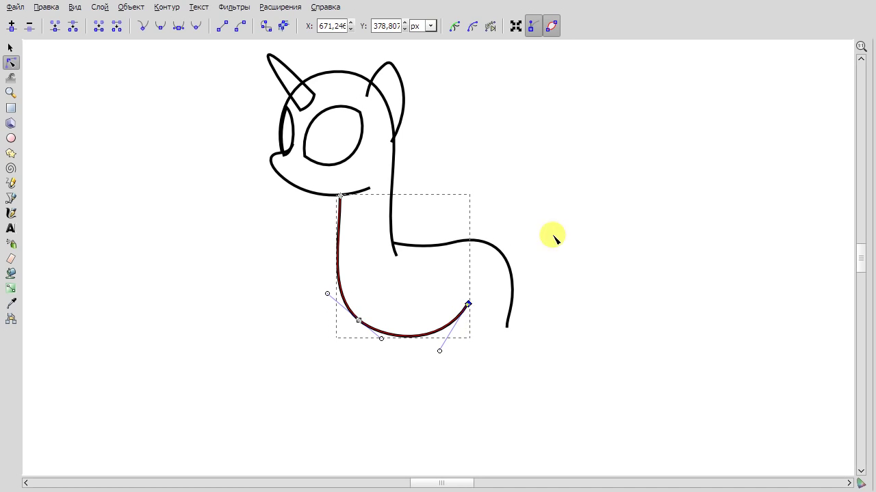
left_click_drag(445, 347, 441, 355)
left_click_drag(359, 321, 360, 314)
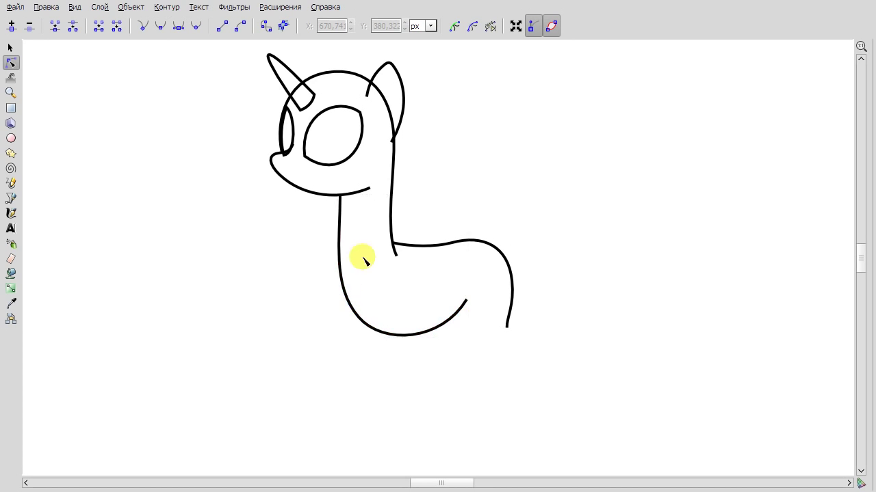
scroll(312, 150, "up", 2)
scroll(390, 287, "down", 2)
Nudge the chest curve's low point and right end, and slightly adjust the back-and-rump curve.
key("s")
left_click_drag(205, 179, 602, 430)
key("n")
left_click_drag(219, 59, 485, 195)
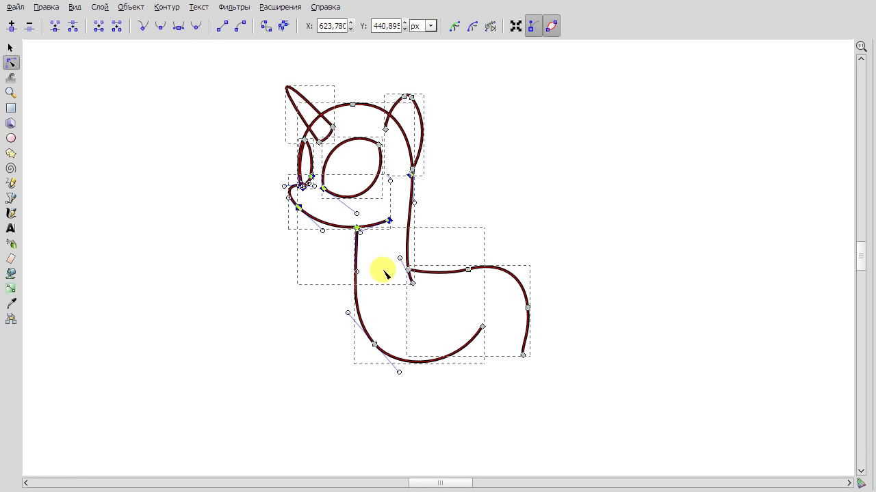
left_click(356, 261)
left_click(372, 344)
left_click_drag(372, 346, 368, 347)
left_click(459, 274, "shift")
left_click_drag(459, 274, 455, 270)
key("Escape")
left_click_drag(470, 326, 474, 344)
Check where the neck line's bottom node meets the chest curve's top end.
left_click(412, 279)
scroll(416, 297, "up", 2)
left_click(411, 277)
left_click(400, 243)
left_click(402, 244)
key("Escape")
key("Escape")
scroll(453, 260, "down", 3)
Draw a narrow leg under the chest and curve it into a round-bottomed U shape.
key("b")
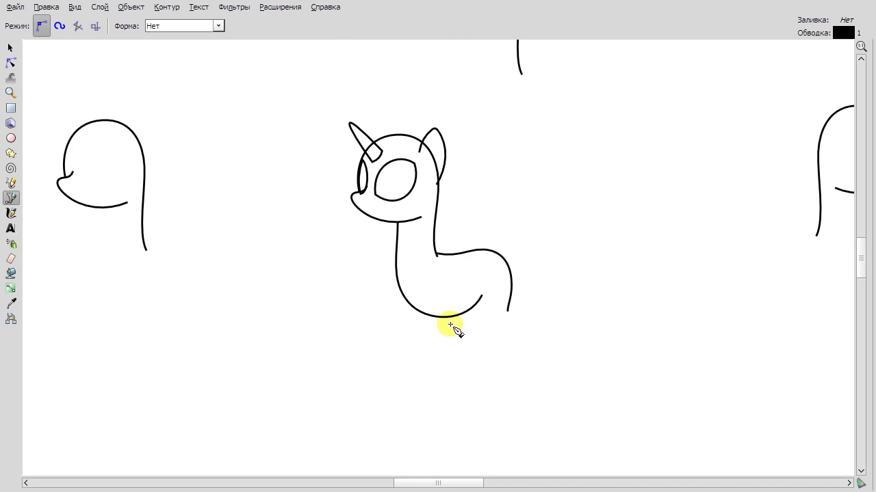
scroll(448, 326, "up", 1)
left_click(413, 301)
left_click(435, 299)
left_click(17, 66)
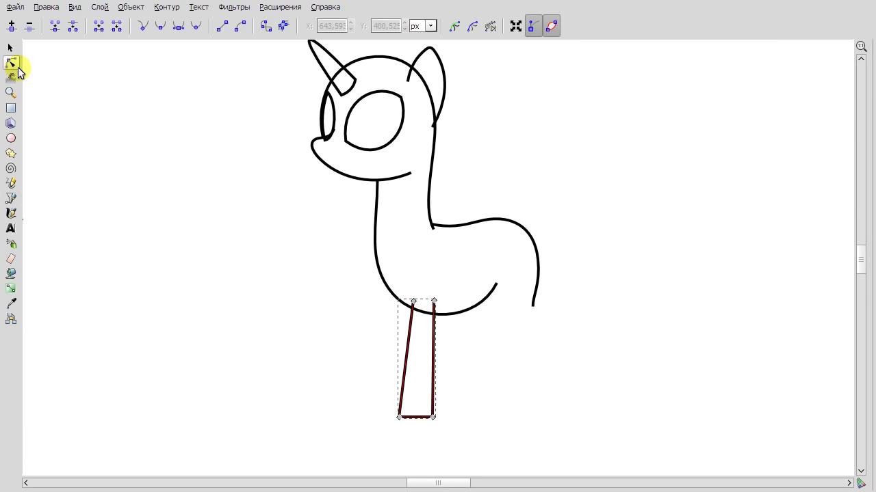
left_click_drag(429, 435, 425, 440)
left_click_drag(435, 375, 394, 433)
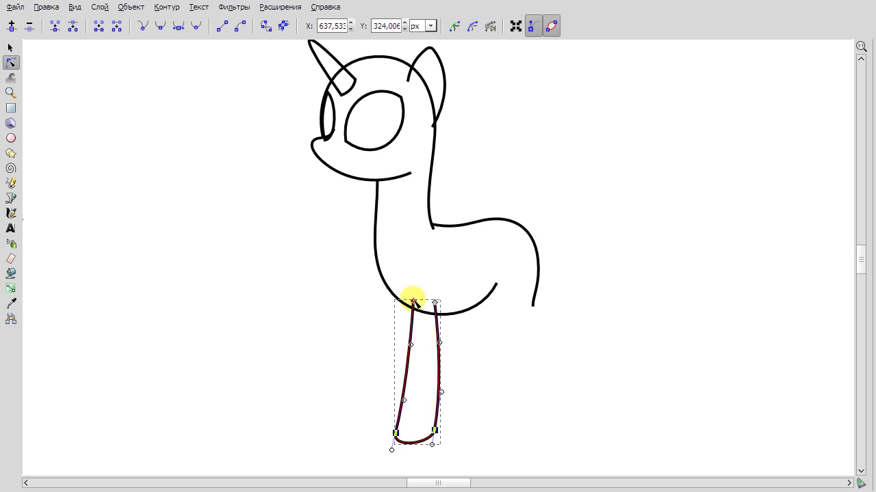
Duplicate the leg with Ctrl+D and place the copy as the second front leg.
left_click(11, 47)
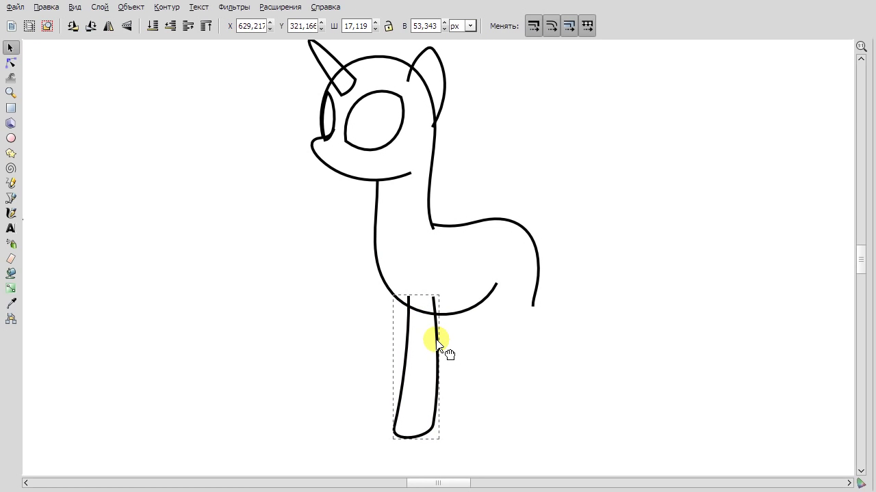
key("minus")
key("n")
left_click(407, 315)
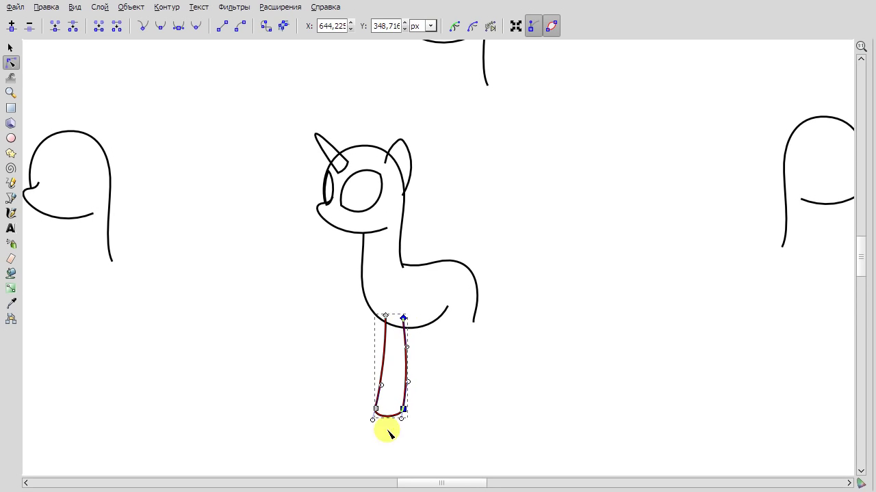
left_click(430, 433)
key("s")
left_click(411, 348)
key("ctrl+d")
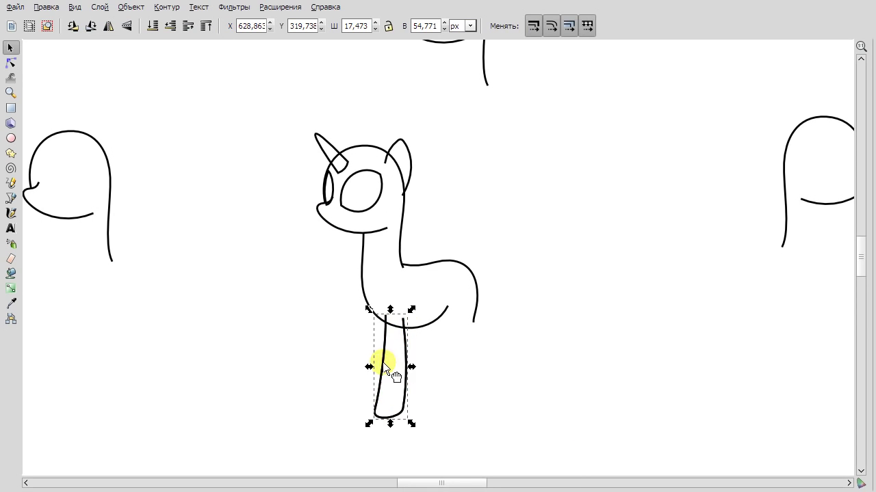
left_click_drag(385, 366, 376, 353)
left_click(371, 323)
left_click(604, 230)
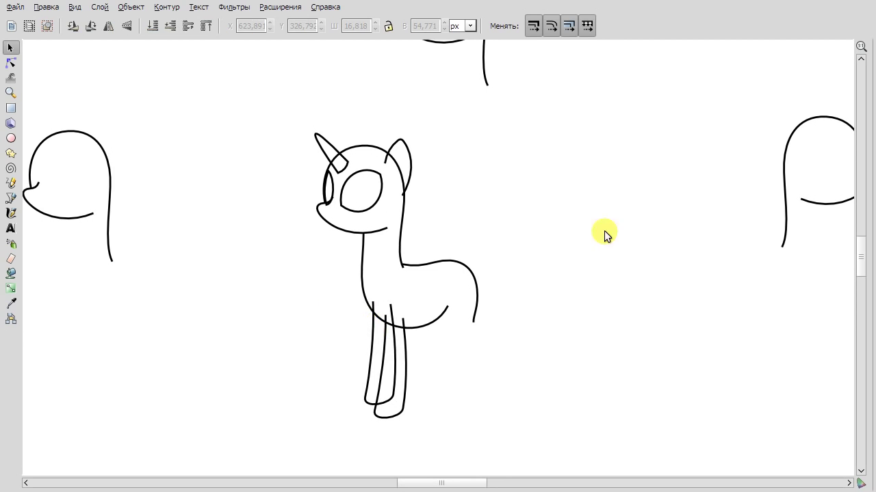
Move the left front leg slightly lower and select both legs together.
key("minus")
key("plus")
key("plus")
left_click(343, 285)
left_click_drag(344, 285, 359, 338)
left_click(412, 372)
left_click_drag(414, 462, 345, 288)
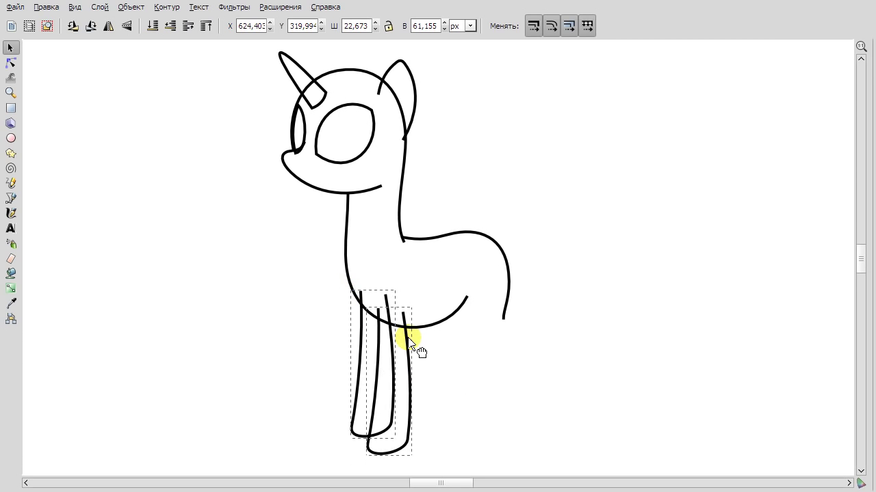
double_click(351, 423)
key("Escape")
scroll(473, 358, "down", 3)
scroll(487, 352, "up", 3)
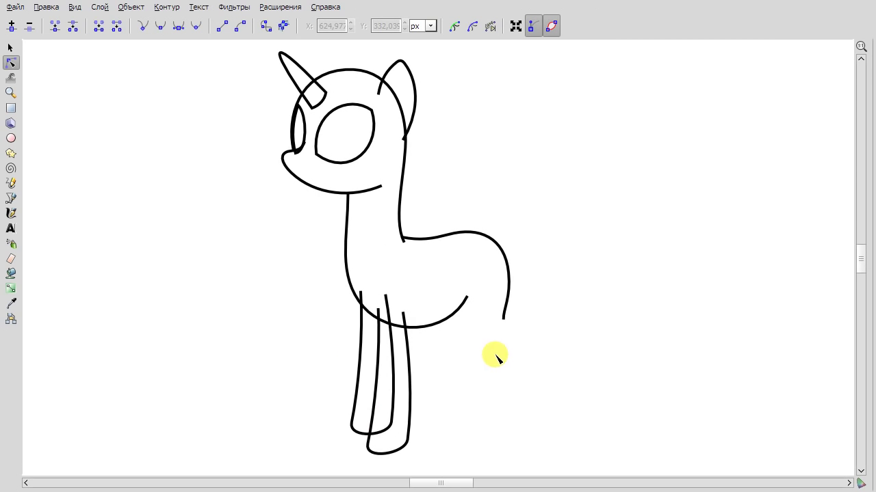
Inspect the right leg's top node and the left leg's bottom node.
key("b")
left_click(11, 47)
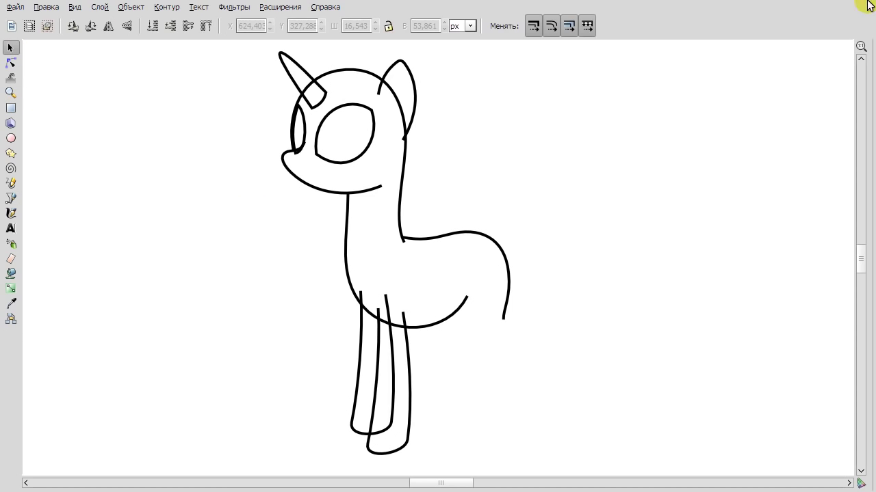
double_click(410, 393)
left_click(411, 315)
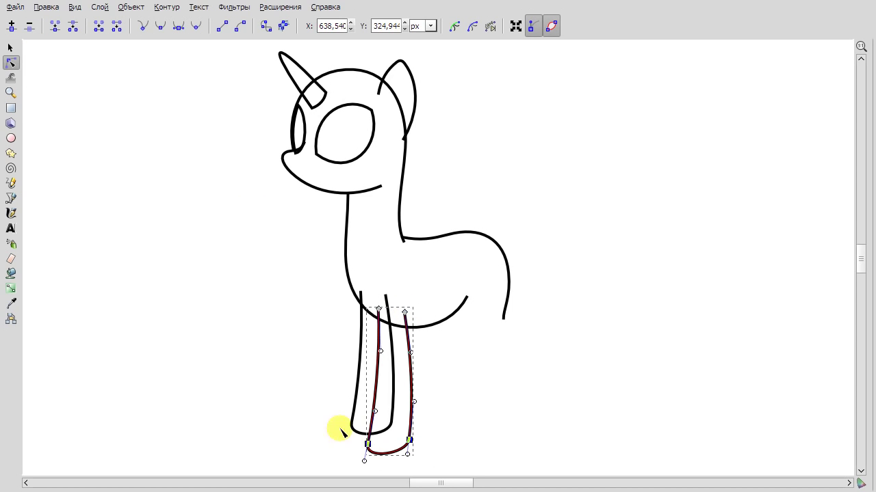
left_click(10, 48)
left_click(359, 342)
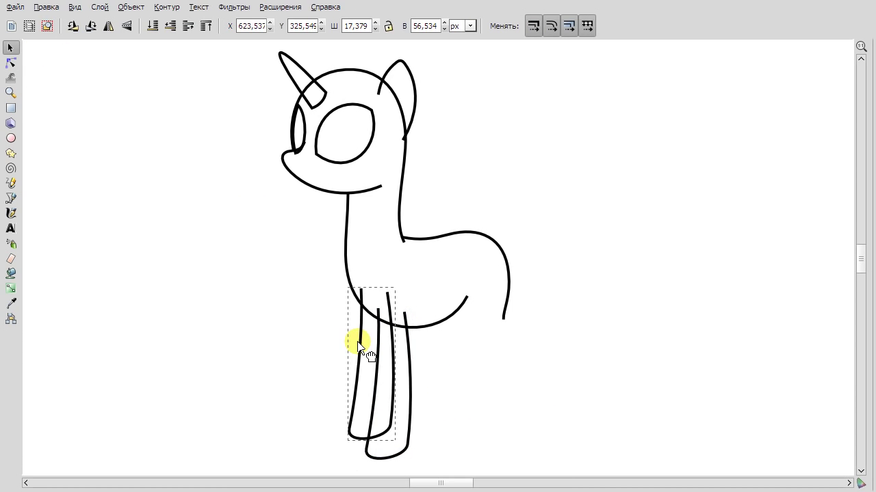
key("n")
left_click(350, 426)
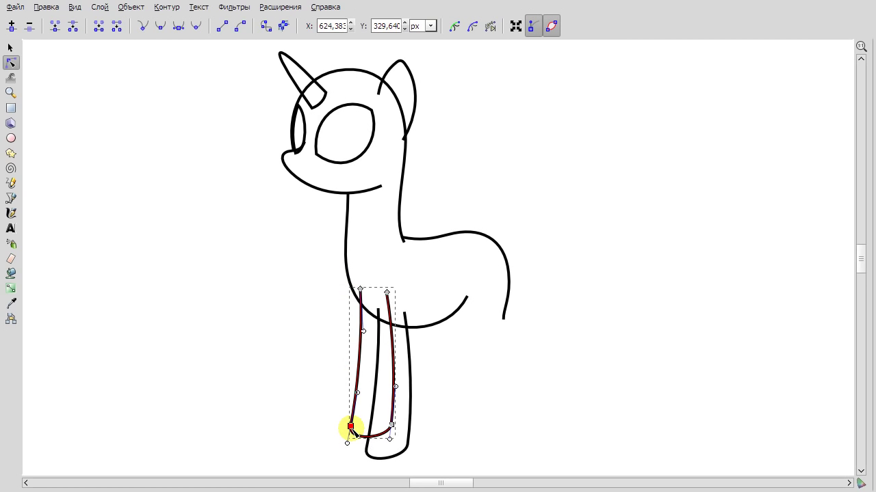
key("Escape")
scroll(505, 365, "down", 1, "ctrl")
scroll(479, 356, "right", 2)
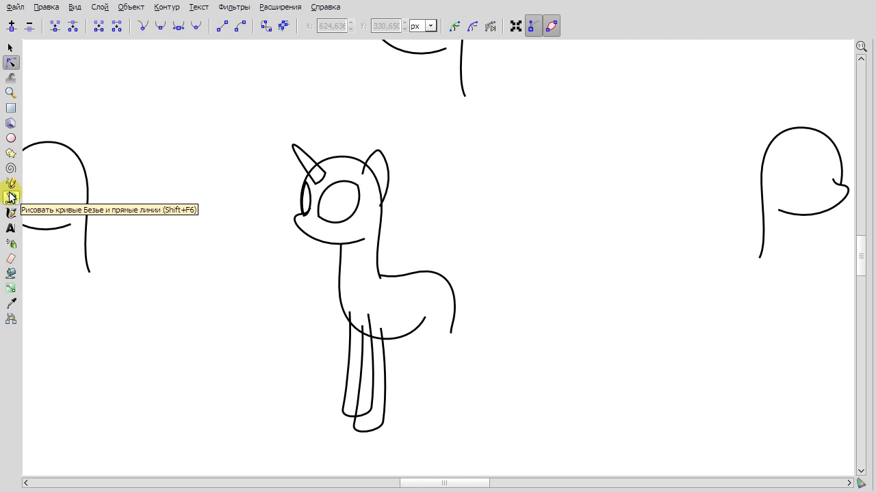
Review both leg paths' nodes together, then deselect the legs.
left_click(10, 198)
key("s")
scroll(251, 255, "down", 2)
key("n")
left_click_drag(447, 420, 318, 326)
left_click(342, 357)
right_click(485, 358)
key("Escape")
left_click(424, 360)
key("s")
left_click(130, 7)
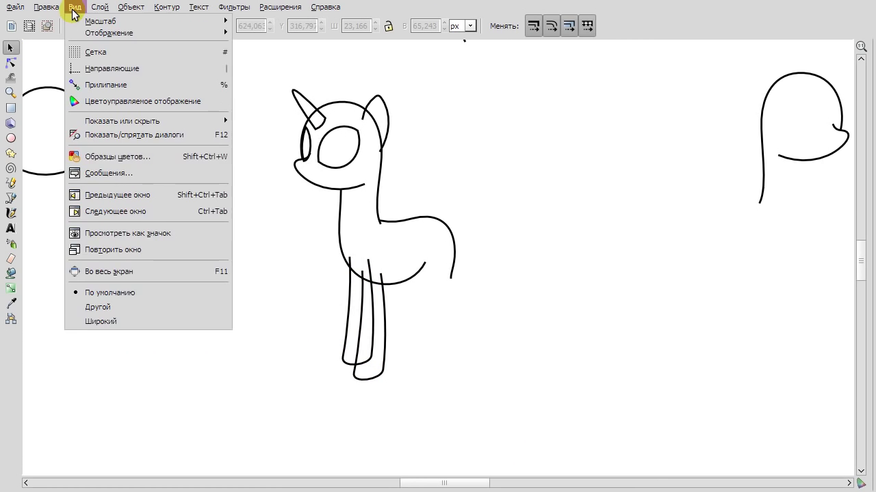
From the swatches panel, fill the legs and body light grey with light grey outlines.
left_click(105, 159)
left_click_drag(838, 108, 838, 445)
key("Tab")
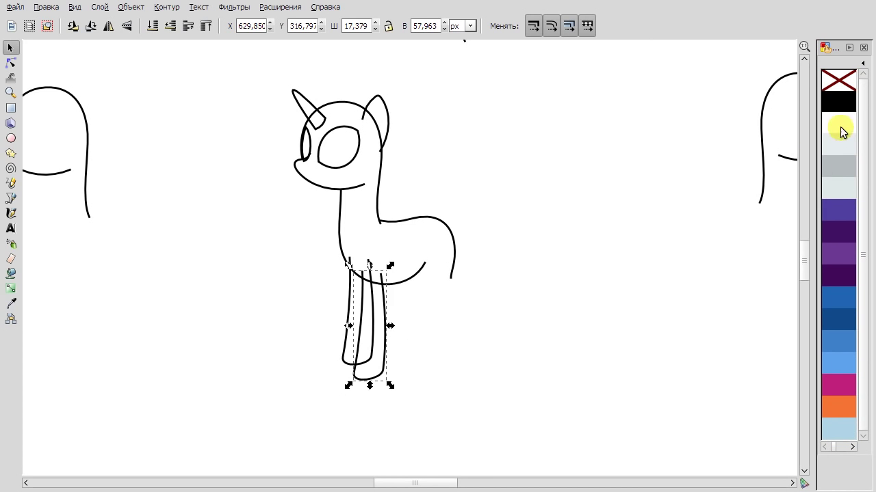
left_click(842, 130)
left_click(338, 307)
left_click(845, 127)
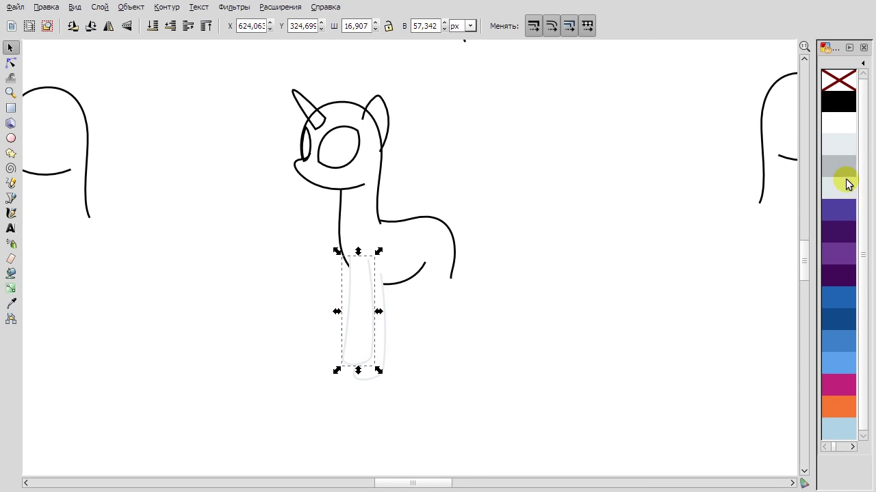
left_click(845, 185)
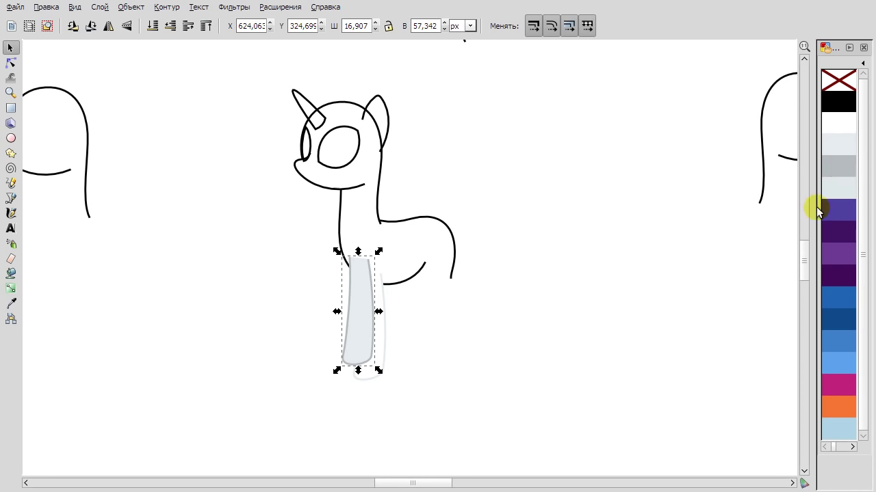
key("Tab")
Fill the head light grey with a grey outline and remove the eye's black outline.
key("Tab")
left_click(839, 152)
left_click(582, 307)
left_click(408, 223)
key("Tab")
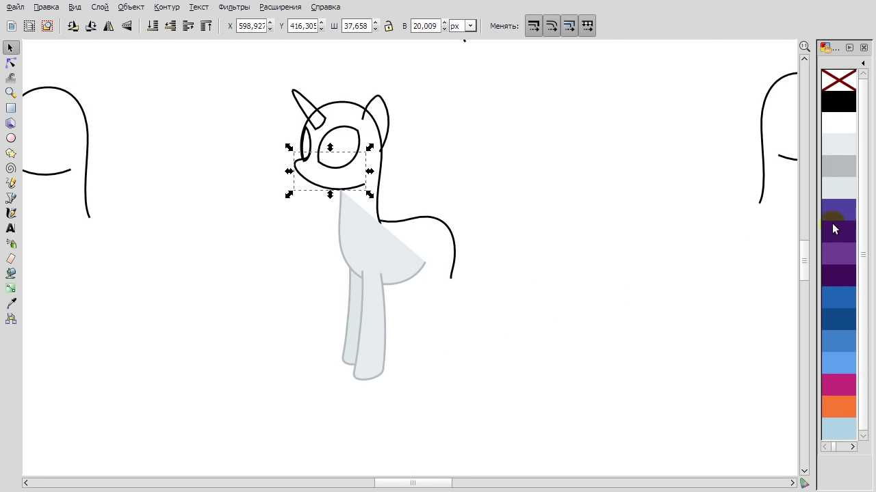
left_click(335, 100)
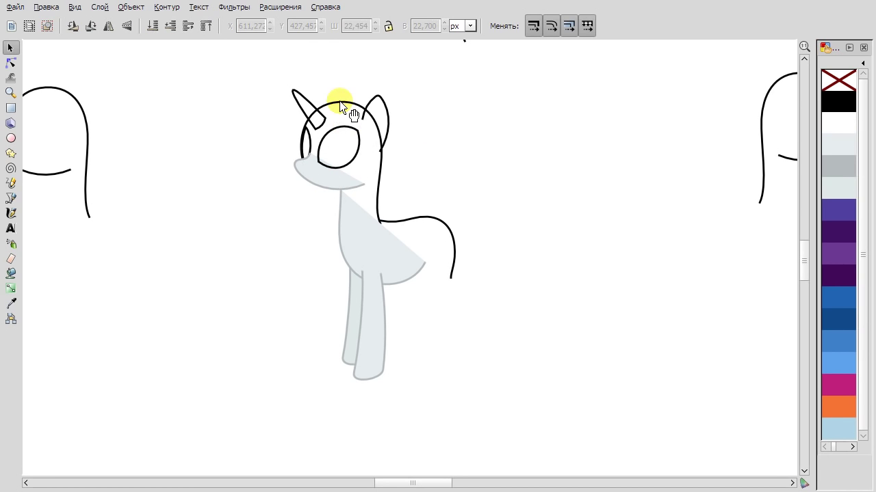
left_click(842, 145)
scroll(330, 166, "up", 1)
left_click(348, 123)
left_click(831, 147, "shift")
key("Escape")
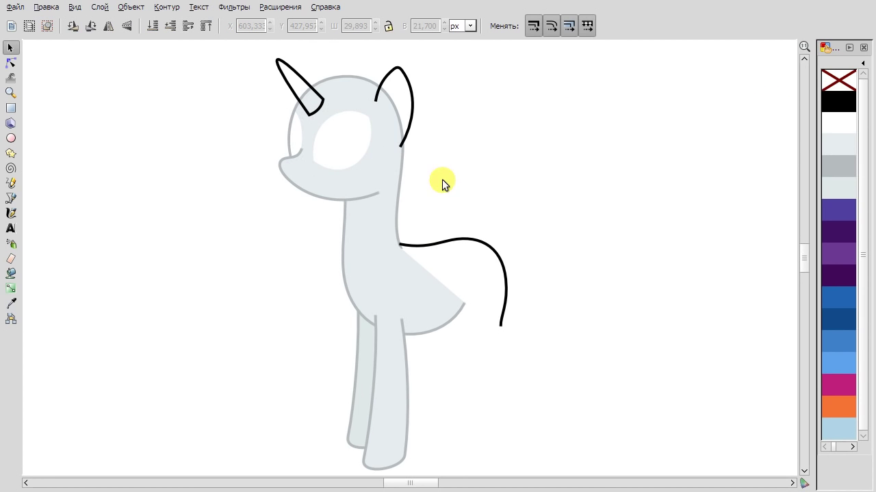
scroll(441, 180, "down", 2)
Shift-click the gray swatch to give the tail, then the ear and horn, gray strokes.
left_click(396, 142)
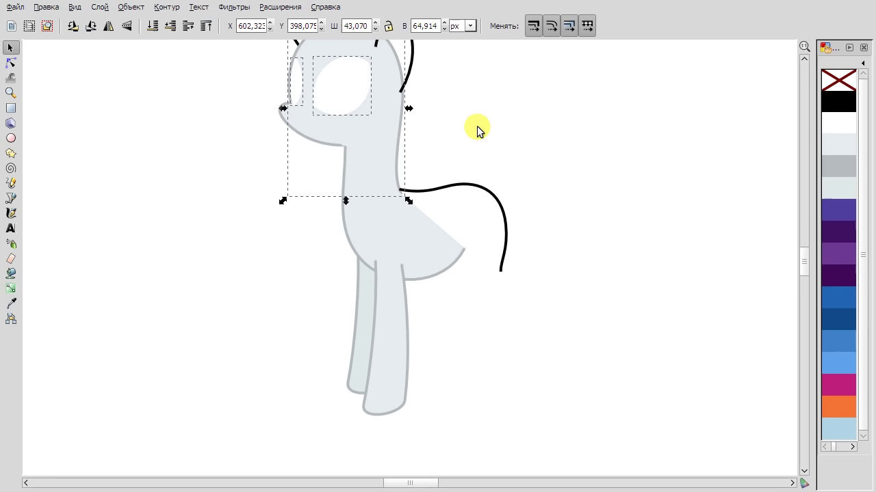
left_click(419, 235)
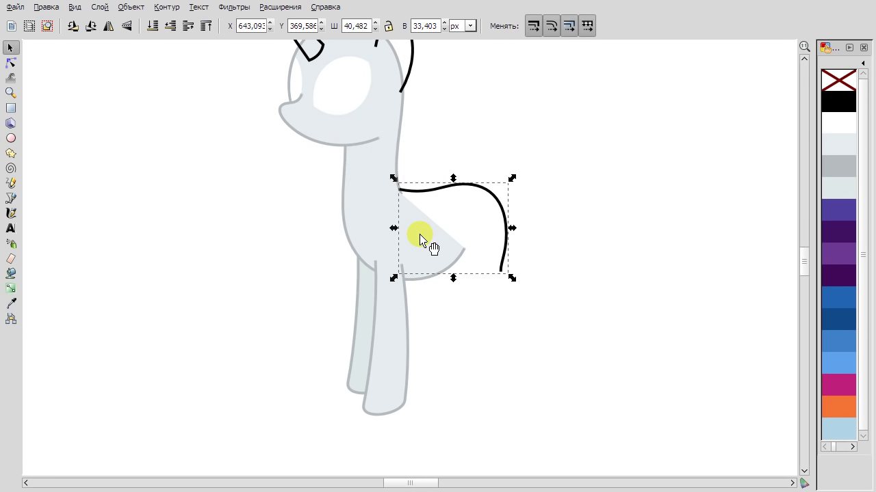
left_click(505, 246)
left_click(831, 167, "shift")
scroll(469, 208, "up", 6)
left_click(399, 246)
left_click(556, 186)
scroll(556, 186, "down", 1)
left_click_drag(538, 215, 396, 179)
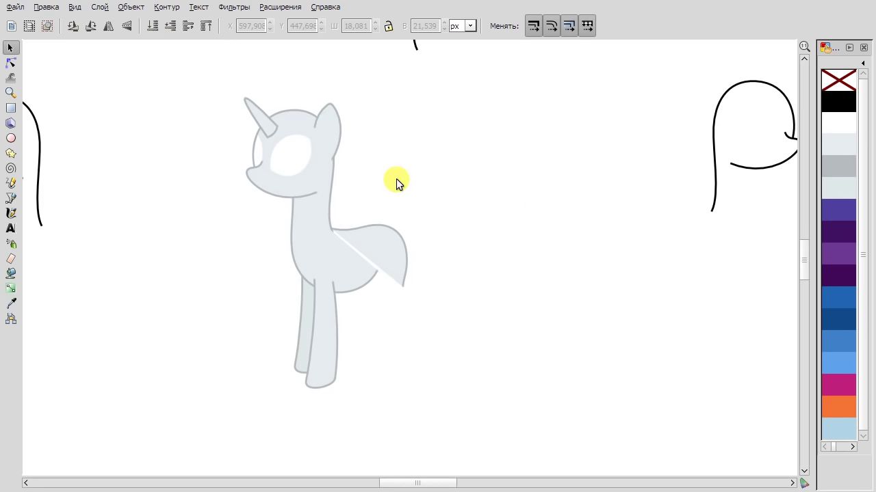
scroll(368, 383, "up", 1)
left_click(11, 198)
scroll(250, 254, "left", 3)
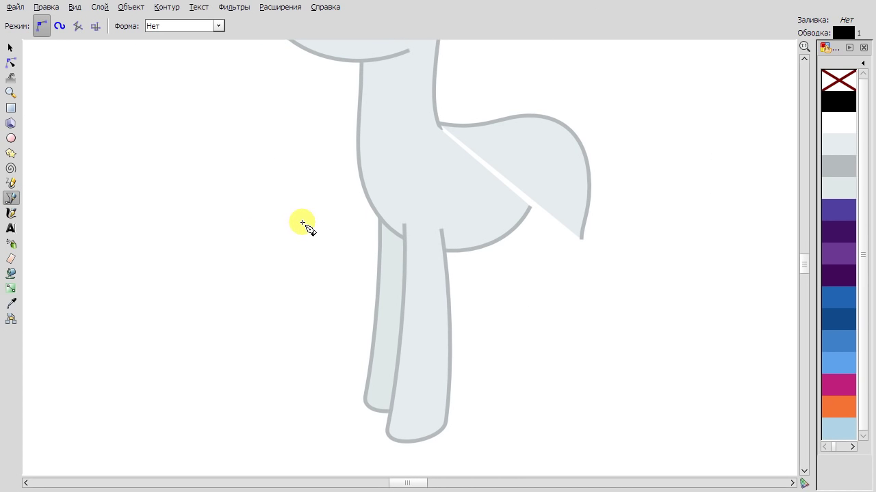
Finish the small new stroke and bend it into a J-shaped curve.
double_click(286, 271)
scroll(309, 209, "up", 1)
key("n")
left_click_drag(357, 244, 381, 254)
left_click(332, 276)
left_click_drag(332, 276, 318, 275)
key("b")
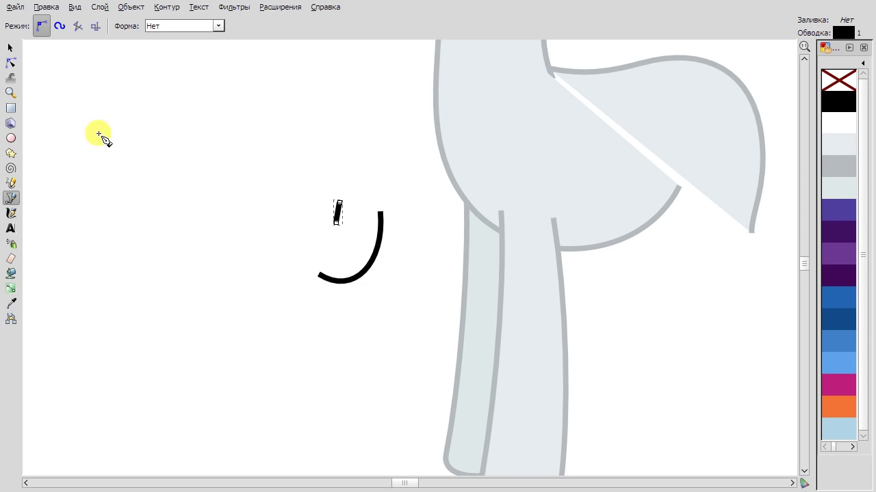
Reshape the J curve by pulling its top node up-right and adjusting its curvature.
key("n")
scroll(338, 213, "up", 1)
left_click(337, 195)
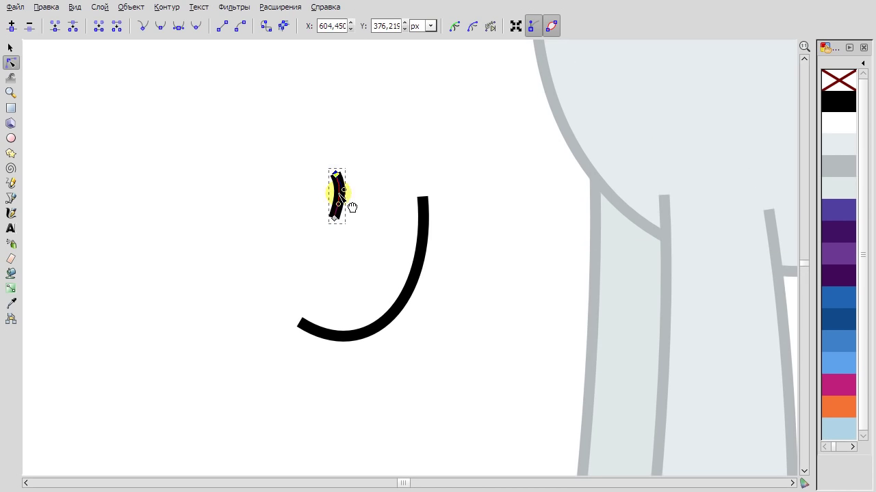
left_click(422, 200)
left_click_drag(423, 198, 434, 183)
left_click_drag(444, 287, 450, 329)
scroll(449, 329, "down", 1)
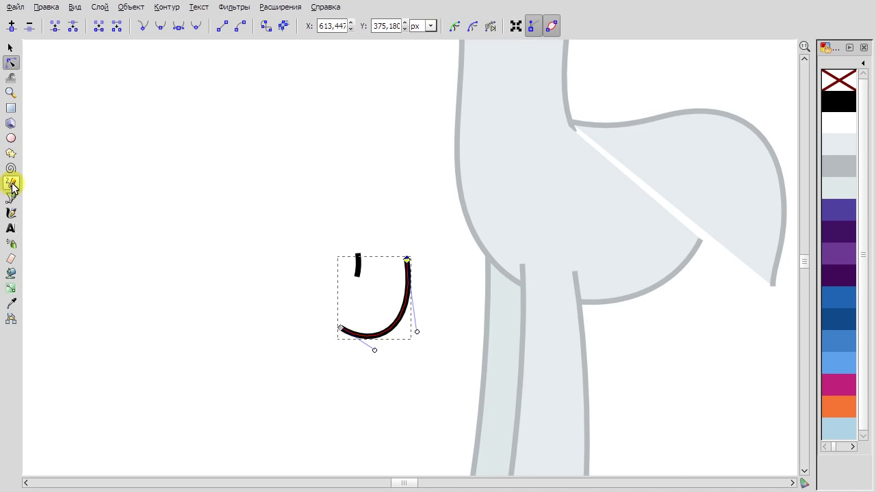
Draw the bent leg's outline path with the Bezier tool.
left_click(11, 198)
scroll(357, 267, "up", 1)
scroll(341, 274, "down", 2)
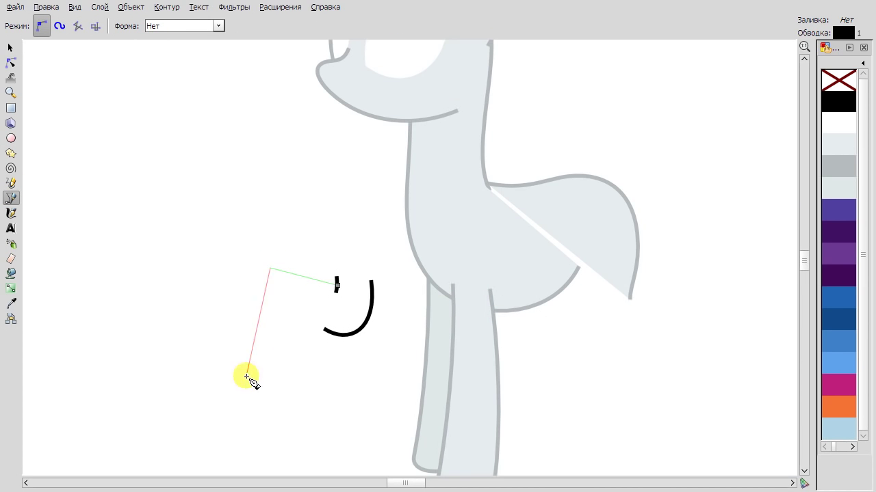
left_click(276, 409)
double_click(333, 309)
Reshape the leg outline: shift the top-left corner, curve the left side outward, lower the bottom.
key("n")
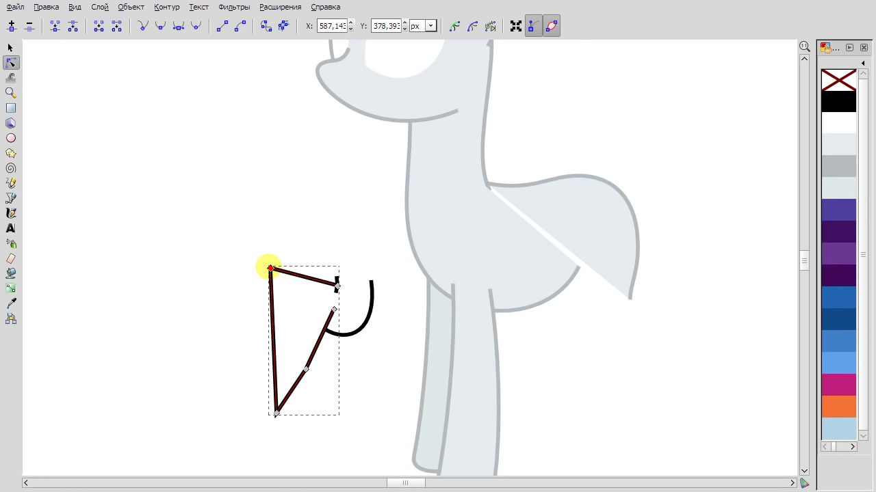
left_click_drag(270, 267, 281, 288)
left_click_drag(283, 357, 269, 357)
left_click_drag(283, 402, 295, 408)
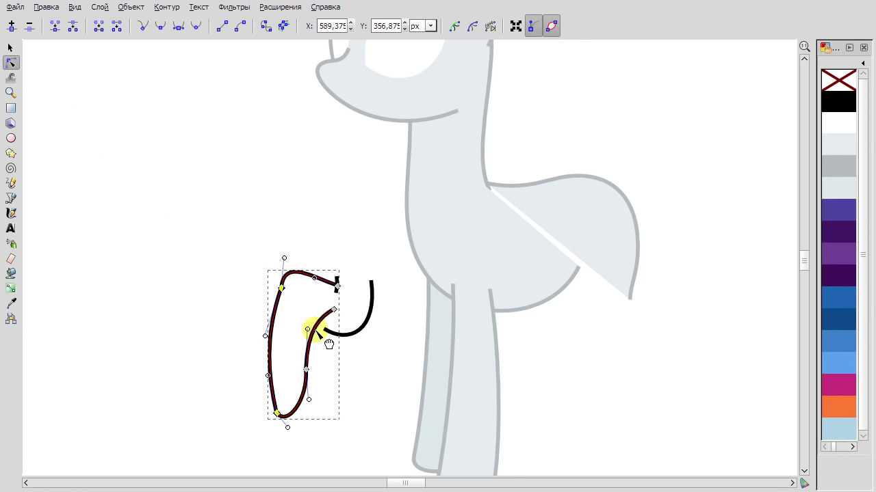
left_click_drag(327, 342, 312, 372)
left_click_drag(277, 413, 289, 430)
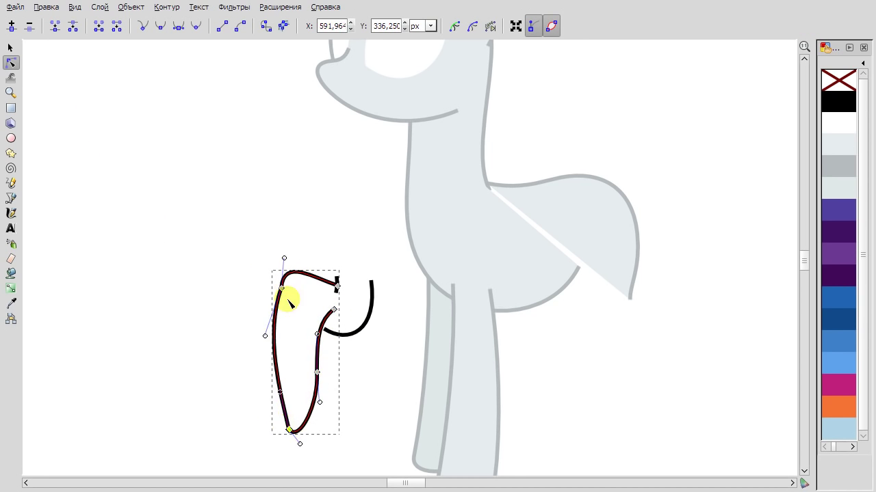
Refine the leg outline's bottom node and raise its inner end and middle nodes.
left_click(315, 326)
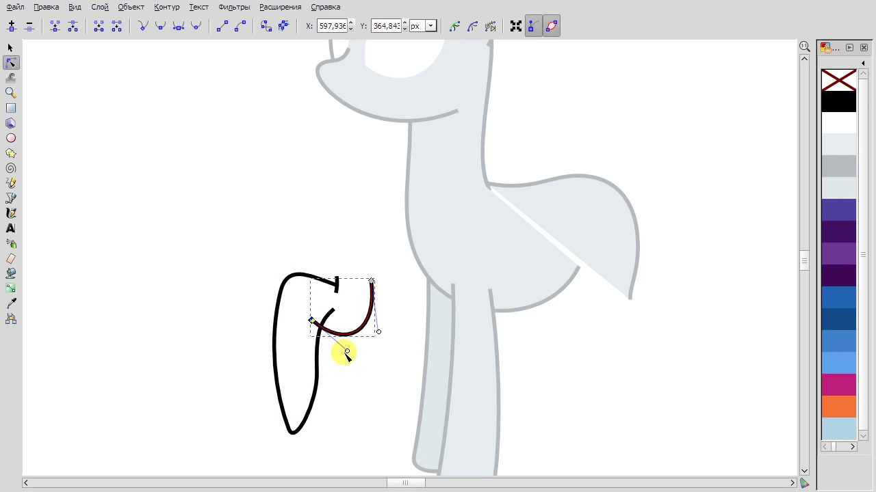
left_click(318, 362)
left_click_drag(289, 430, 279, 410)
left_click(284, 278)
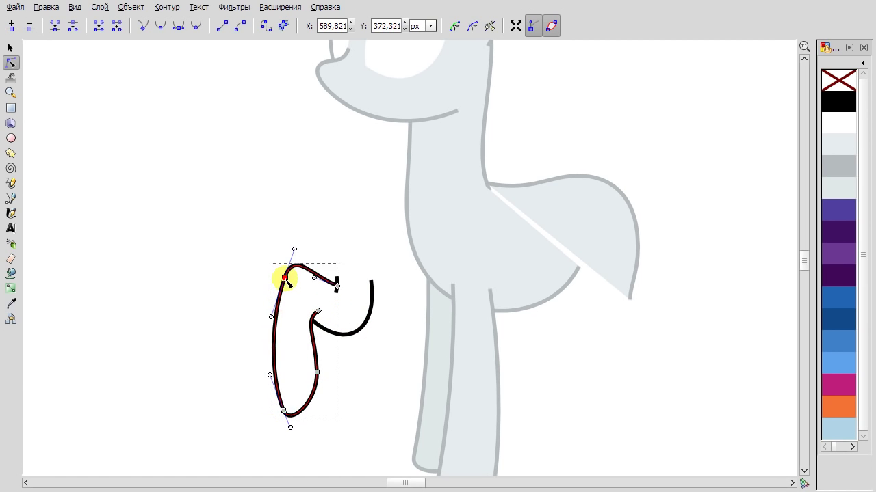
left_click_drag(318, 311, 322, 304)
left_click_drag(316, 373, 314, 364)
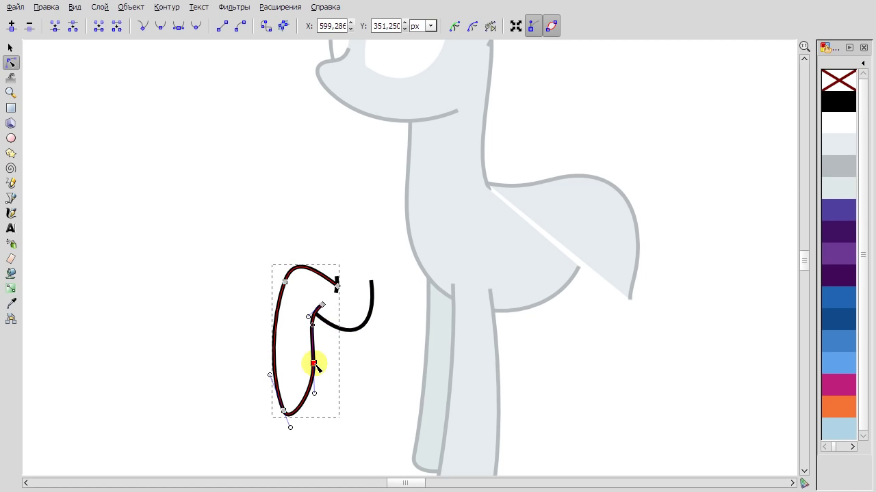
left_click(339, 283)
Select the small black fragment and zoom in around it.
key("s")
left_click(337, 284)
key("plus")
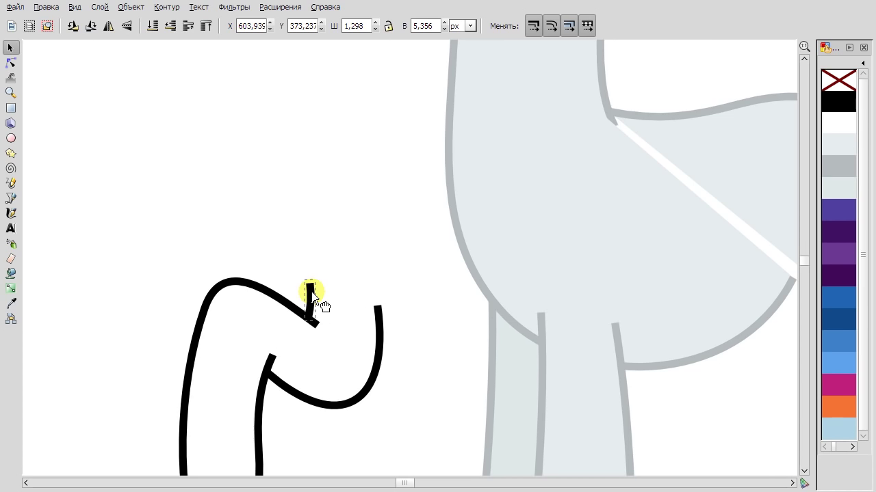
scroll(335, 288, "down", 6)
Raise the leg's bottom and inner nodes and reshape its top and inner curves.
key("n")
left_click(269, 204)
left_click(189, 404)
left_click(260, 304, "shift")
left_click_drag(267, 320, 246, 234)
left_click_drag(225, 88, 231, 94)
left_click_drag(275, 205, 255, 227)
Adjust the nodes of the J curve and leg outline together.
scroll(358, 276, "down", 3)
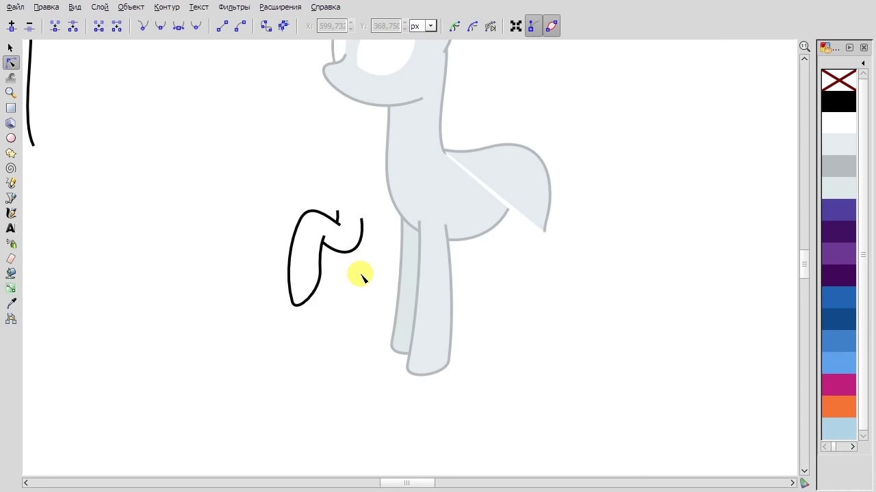
scroll(279, 180, "up", 3)
left_click(279, 180)
left_click(256, 172, "shift")
left_click_drag(256, 172, 255, 169)
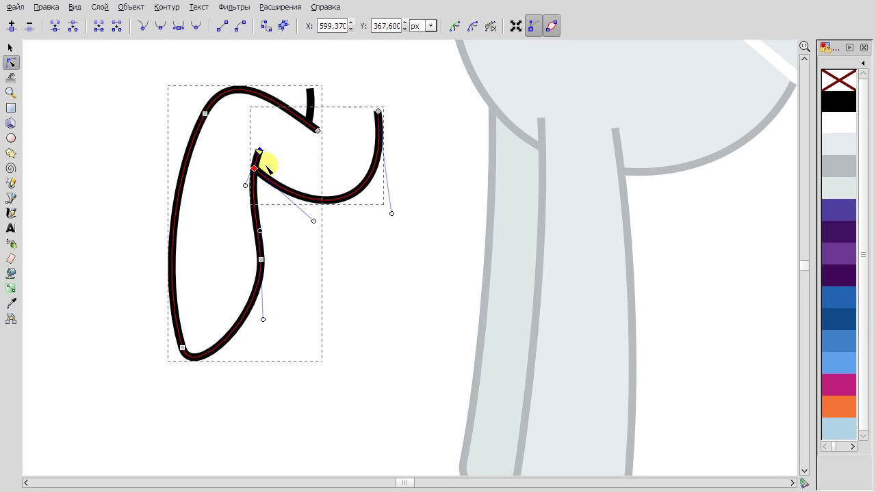
key("Escape")
scroll(313, 243, "down", 2)
Nudge the end nodes of both paths slightly left so they line up.
left_click(245, 283)
left_click(249, 284)
left_click(287, 240)
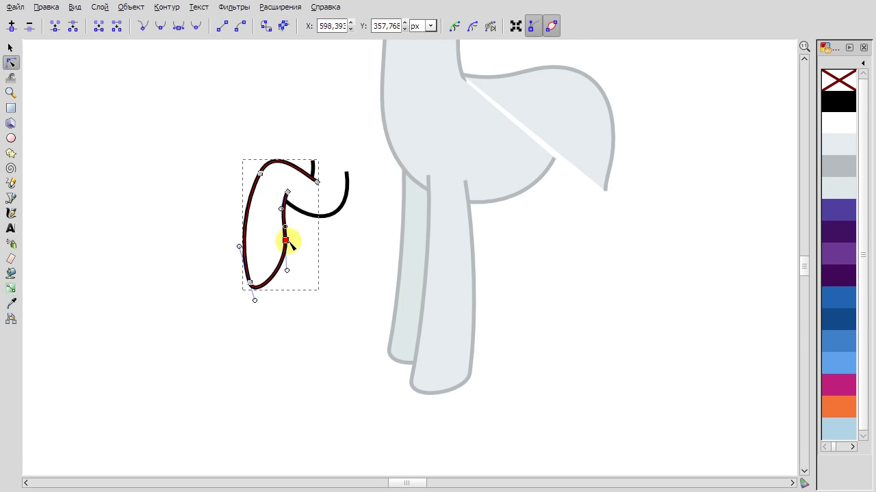
left_click_drag(383, 133, 306, 193)
left_click_drag(314, 180, 308, 176)
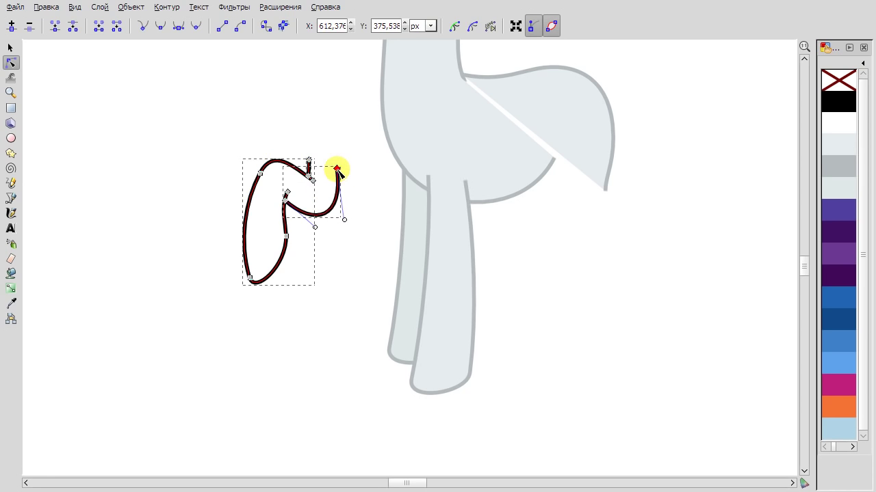
left_click(371, 196)
Move the bent leg outline against the pony's chest.
key("s")
left_click(338, 218)
left_click_drag(338, 218, 430, 214)
right_click(308, 320)
Delete the old darker second leg and select the bent leg outline.
key("Delete")
left_click(404, 216)
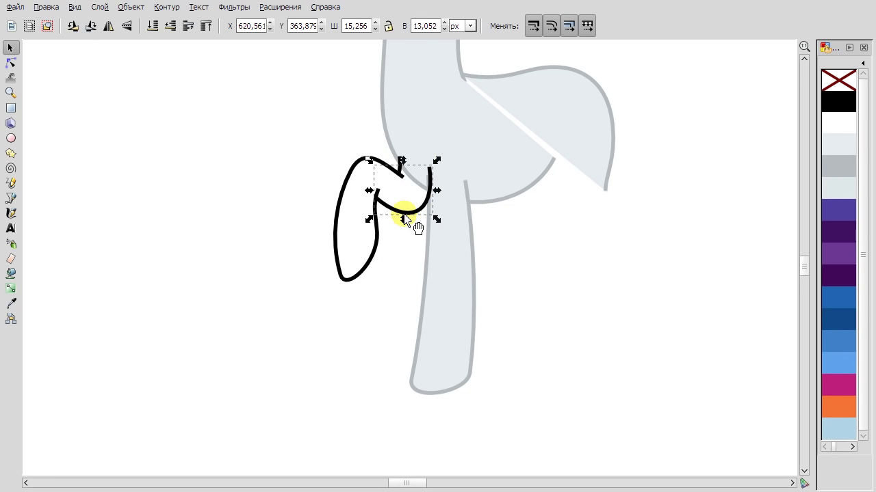
left_click(405, 208)
Nudge three leg nodes down-right and shift the bottom node slightly left and down.
key("n")
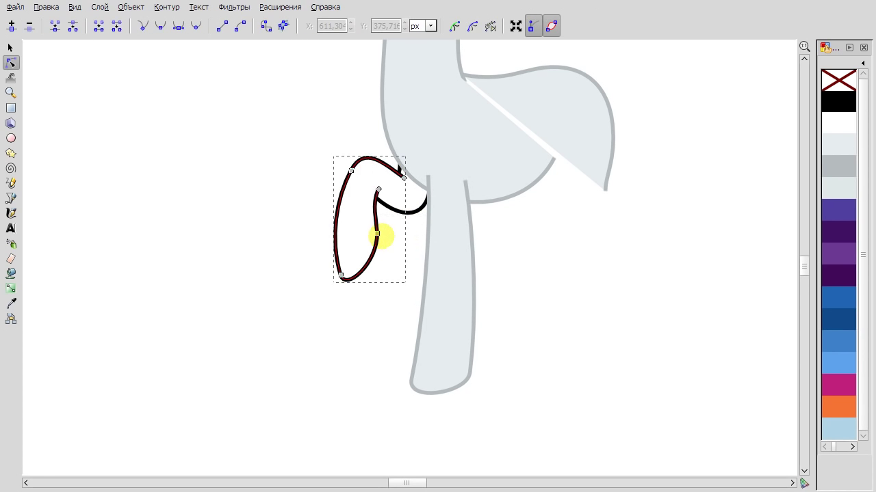
left_click_drag(319, 196, 317, 194)
left_click_drag(377, 233, 378, 238)
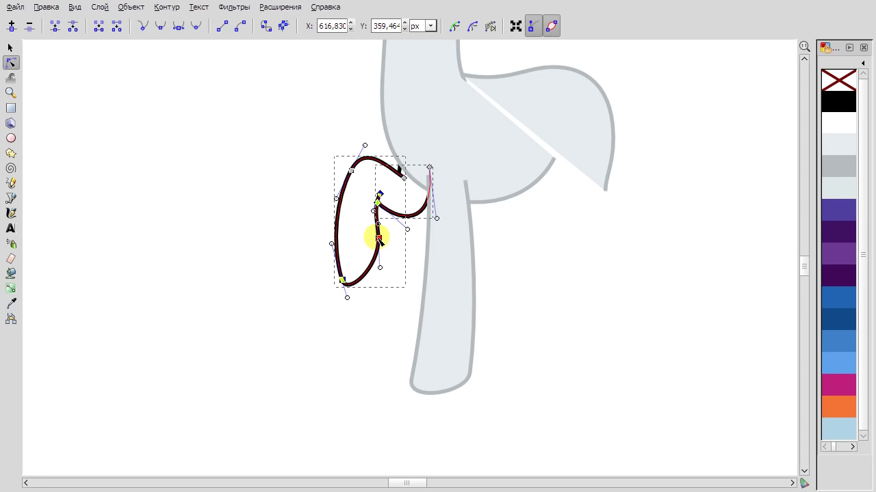
left_click(342, 279)
left_click(377, 329)
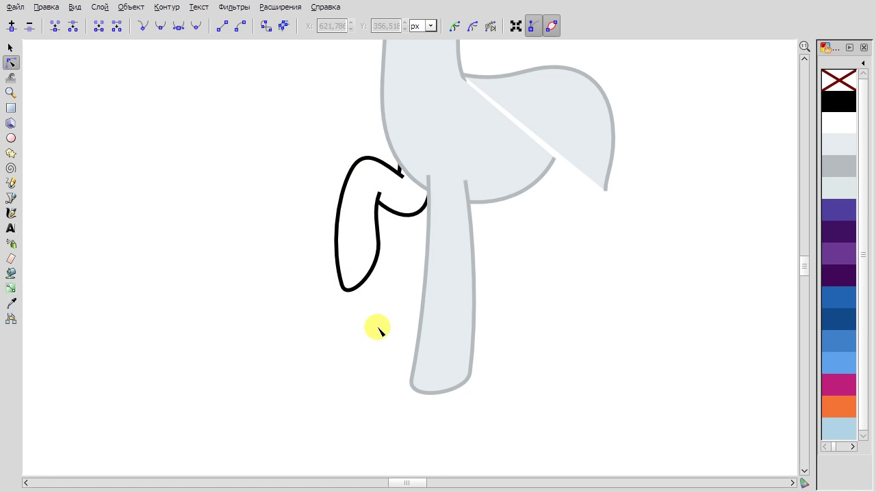
left_click_drag(343, 287, 339, 289)
left_click(415, 263)
Shift the bent leg slightly and send it behind the pony's body with Page Down.
scroll(527, 344, "up", 4)
scroll(394, 301, "up", 1)
left_click(365, 277)
left_click_drag(254, 175, 387, 423)
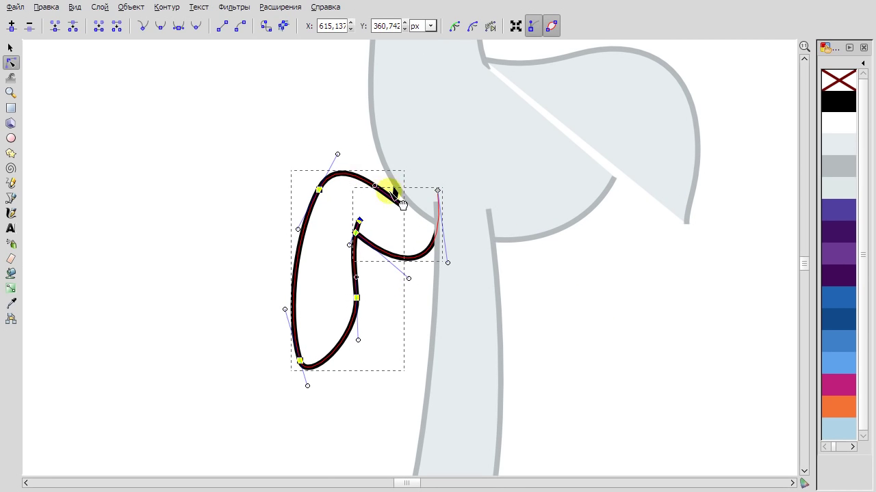
key("s")
left_click_drag(371, 188, 330, 198)
key("Page_Down")
left_click(377, 348)
Check the leg's nodes where it joins the chest curve.
scroll(376, 259, "down", 2)
left_click(397, 242)
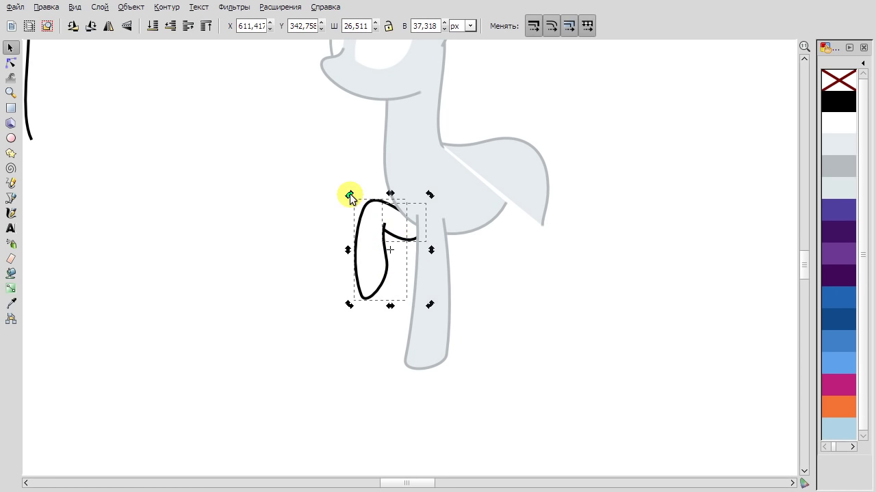
scroll(396, 285, "up", 2)
key("n")
left_click(385, 240)
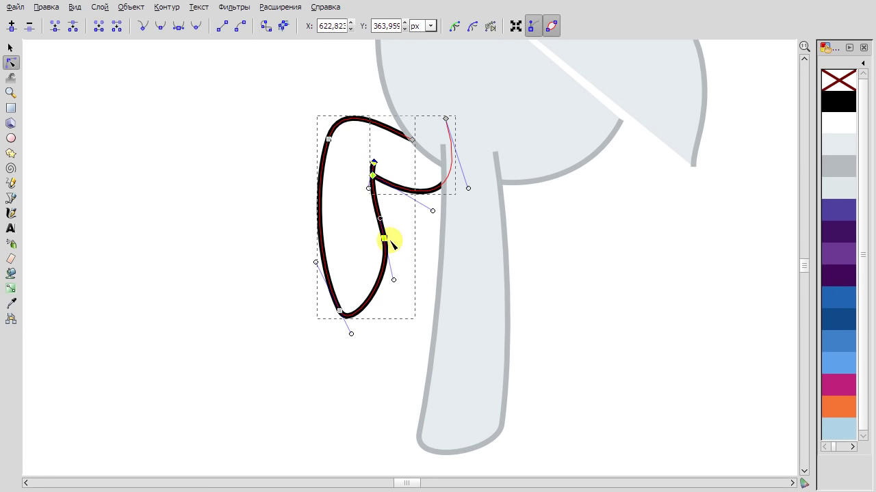
left_click(338, 316)
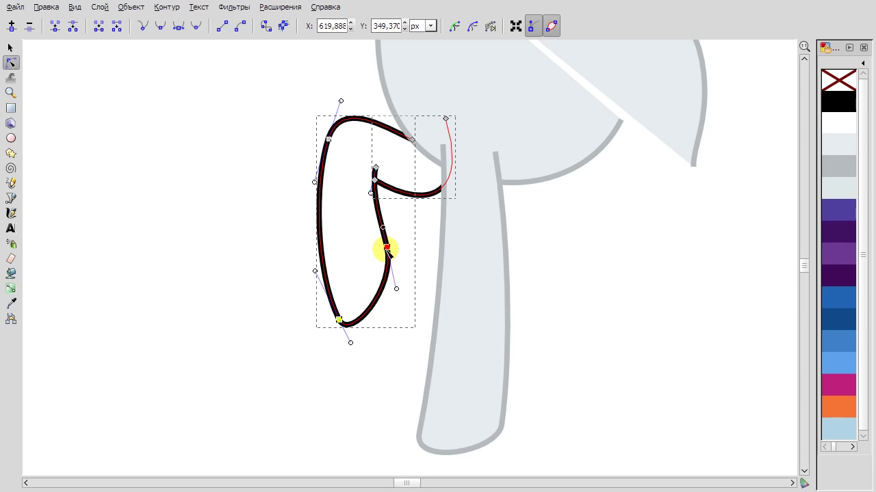
left_click(385, 248)
scroll(403, 248, "down", 1)
scroll(415, 239, "up", 1)
left_click(414, 180)
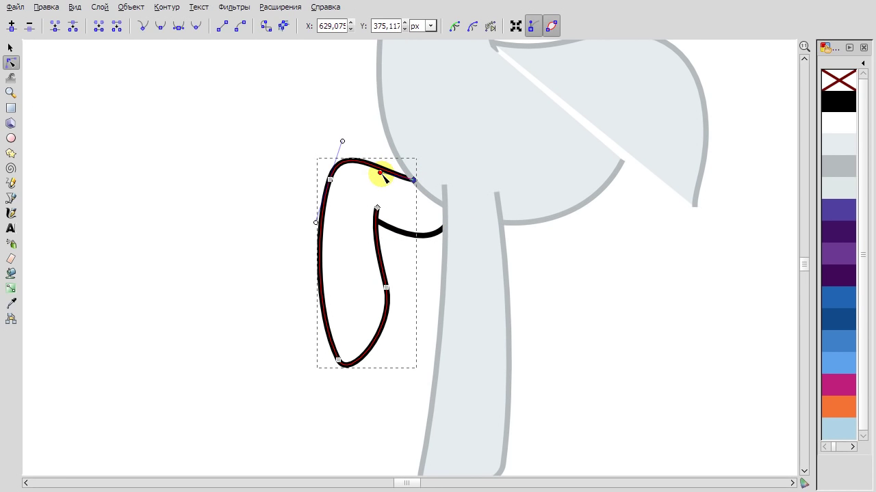
left_click(447, 160)
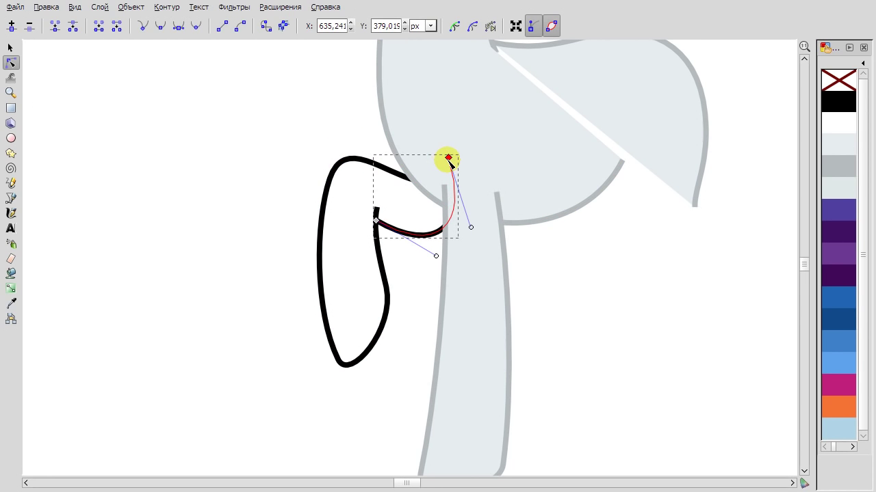
left_click(295, 113)
Give the bent leg a light gray fill and a gray outline from the palette.
left_click(836, 167)
left_click(835, 166)
left_click(836, 166, "shift")
left_click(416, 225)
scroll(415, 225, "up", 1)
Inspect the nodes of the joint curve and the pony's head path, then deselect them.
key("b")
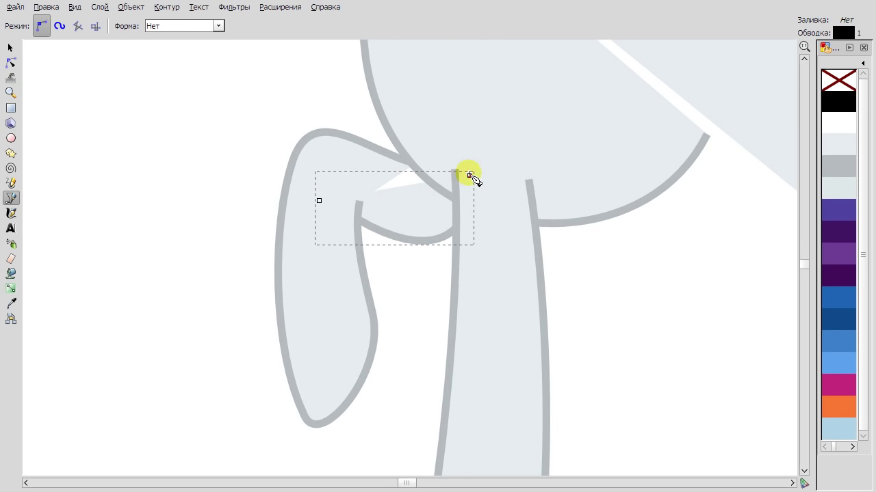
left_click(12, 63)
left_click(327, 153)
left_click(197, 107)
scroll(295, 180, "down", 4)
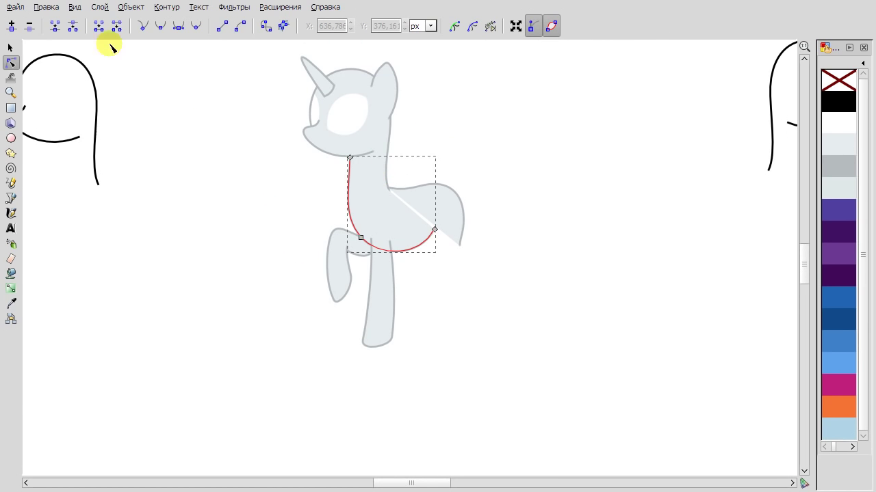
key("space")
scroll(111, 48, "up", 3)
left_click_drag(235, 102, 512, 453)
key("space")
scroll(422, 221, "up", 1)
key("ctrl+a")
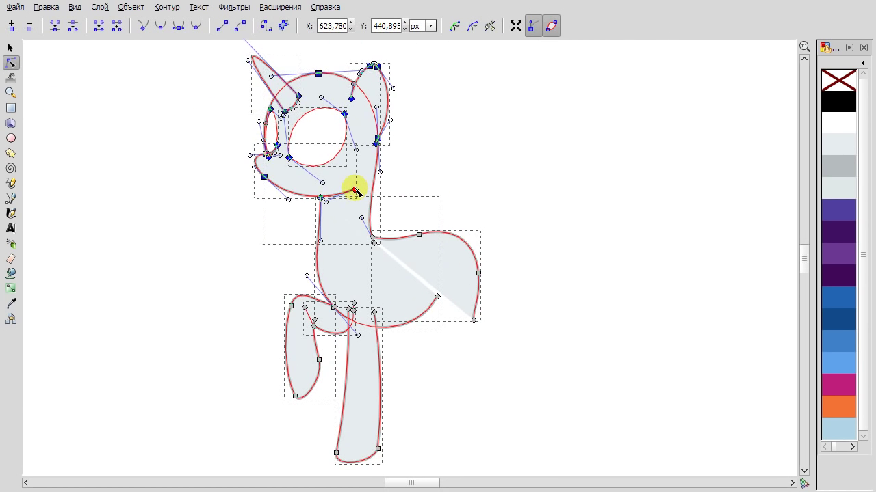
key("Escape")
Check the bottom, bottom-left and bottom-right nodes of the standing leg path.
scroll(401, 319, "down", 2)
scroll(401, 303, "down", 1)
left_click(400, 303)
scroll(458, 307, "up", 2)
left_click(389, 395)
left_click(326, 399)
left_click(472, 357)
key("Escape")
scroll(467, 351, "down", 3)
scroll(451, 329, "up", 1)
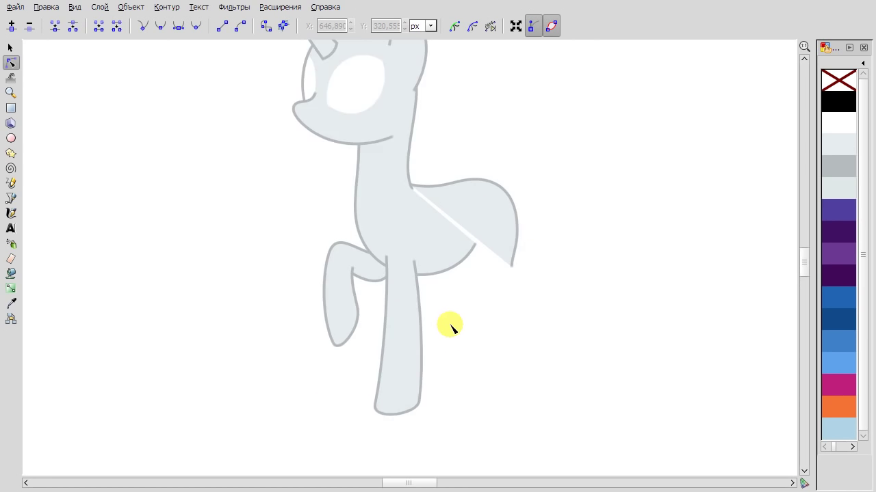
scroll(451, 327, "up", 1)
left_click(399, 235)
left_click(406, 424)
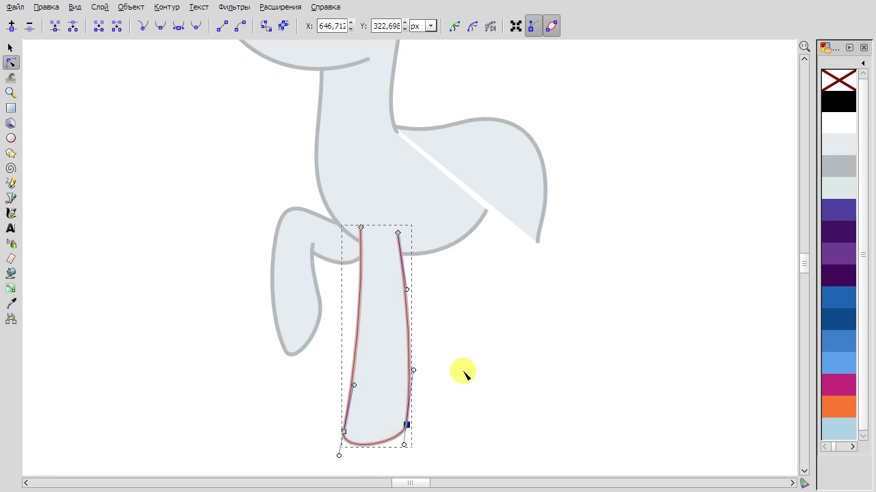
Examine the bent leg's bottom node and the curve under the raised leg.
scroll(308, 316, "up", 1)
left_click(279, 362)
left_click(315, 222)
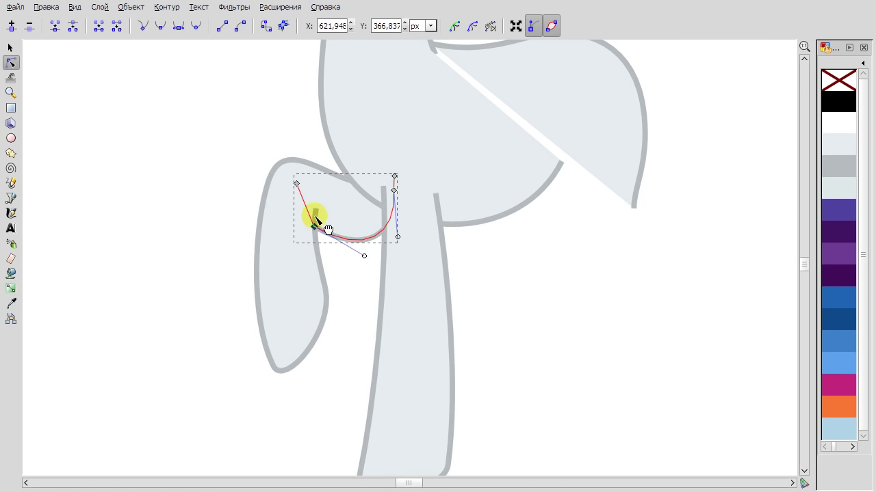
left_click(313, 214)
key("Escape")
scroll(342, 287, "down", 2)
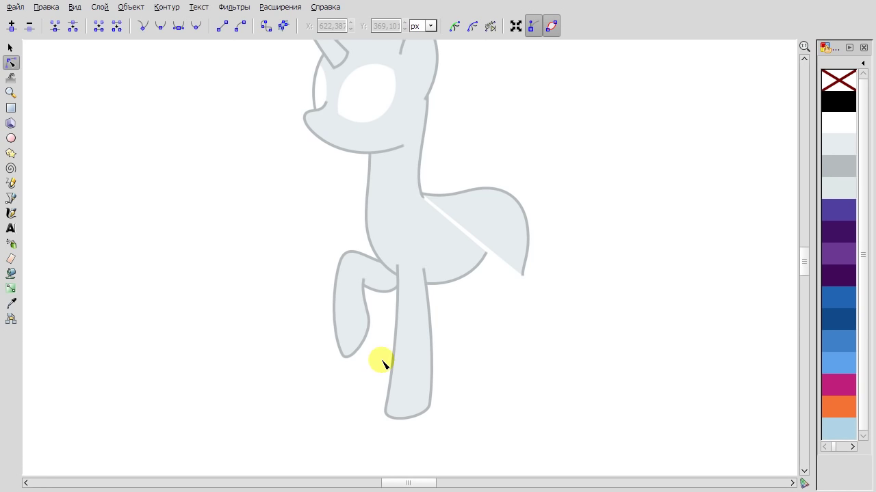
scroll(580, 365, "down", 1)
Inspect the nodes at the unicorn horn's base, then deselect the horn.
left_click(411, 142)
scroll(391, 146, "up", 1)
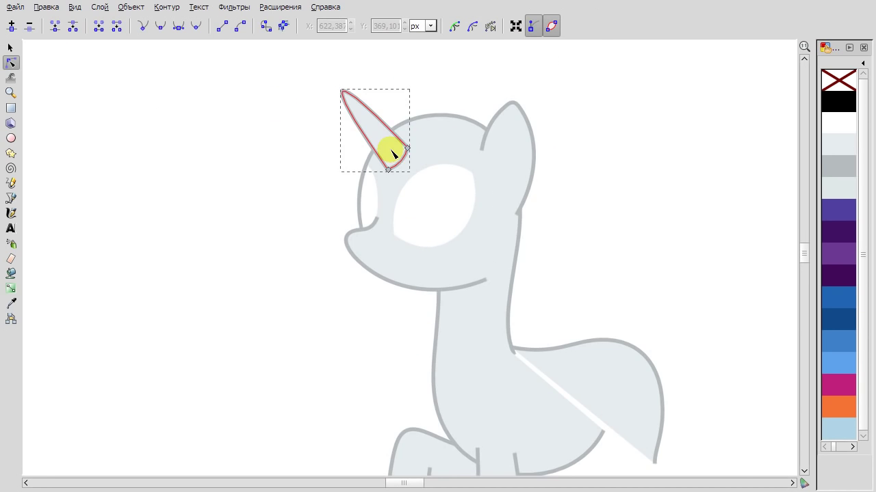
scroll(393, 152, "up", 1)
left_click(397, 157)
scroll(287, 171, "down", 1)
scroll(197, 203, "down", 3)
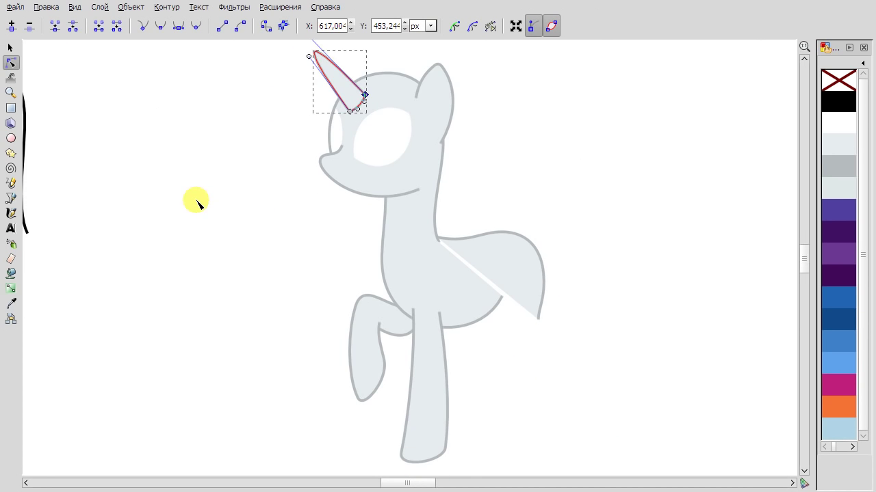
scroll(352, 123, "up", 3)
scroll(362, 294, "up", 5)
left_click(361, 293)
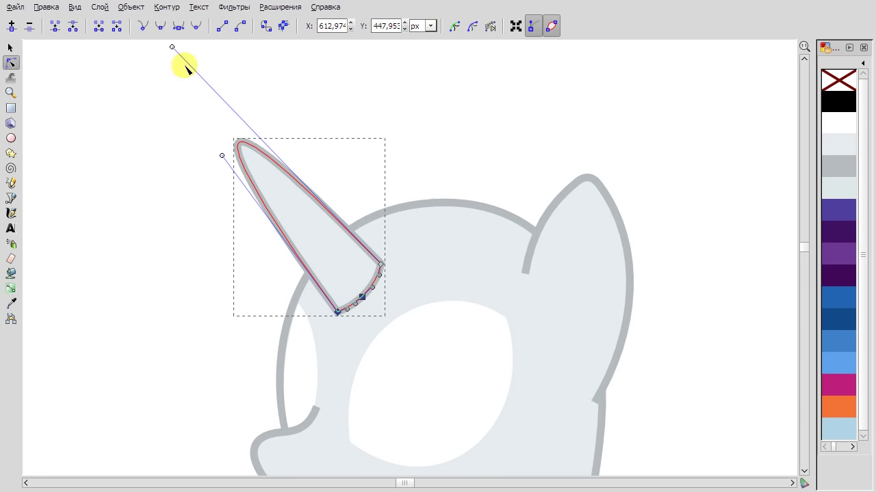
scroll(120, 230, "down", 2)
left_click(121, 230)
scroll(150, 236, "down", 2)
scroll(184, 244, "left", 4)
scroll(274, 185, "down", 4)
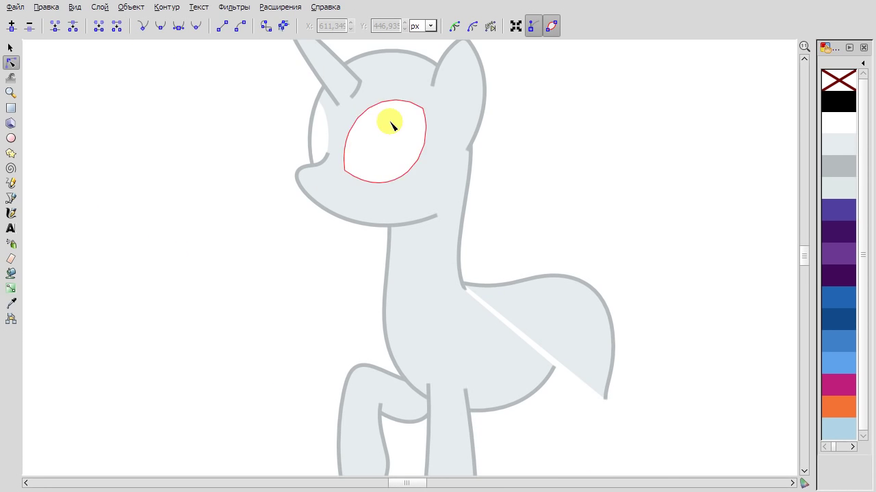
Draw a short Bezier line inside the ear and drag it into a gentle curve.
left_click(11, 197)
scroll(469, 130, "up", 1)
scroll(470, 130, "down", 1)
scroll(472, 136, "up", 1)
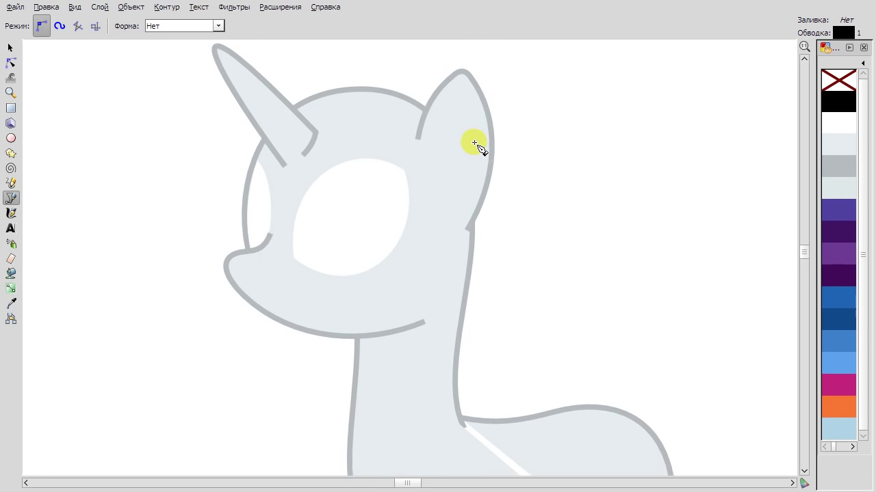
left_click(11, 63)
scroll(442, 142, "down", 1)
left_click_drag(442, 142, 446, 145)
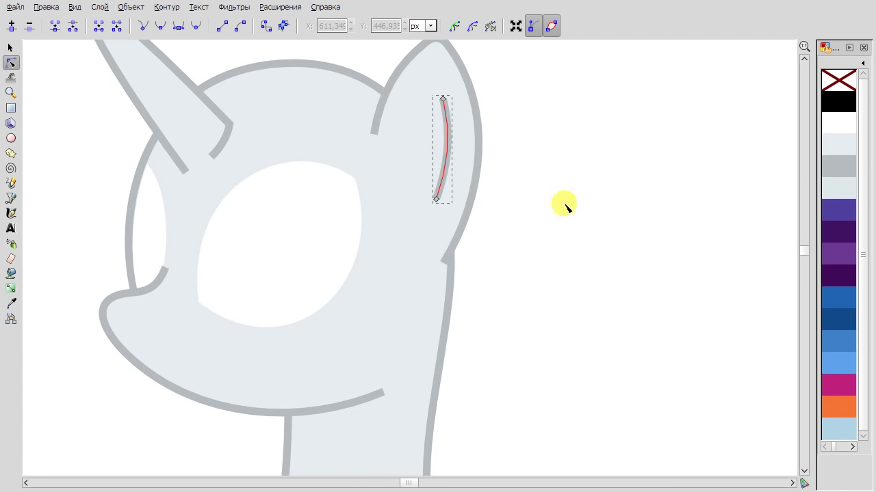
scroll(618, 218, "down", 1)
key("s")
scroll(553, 224, "right", 4)
scroll(553, 224, "down", 3)
key("b")
scroll(400, 222, "up", 2)
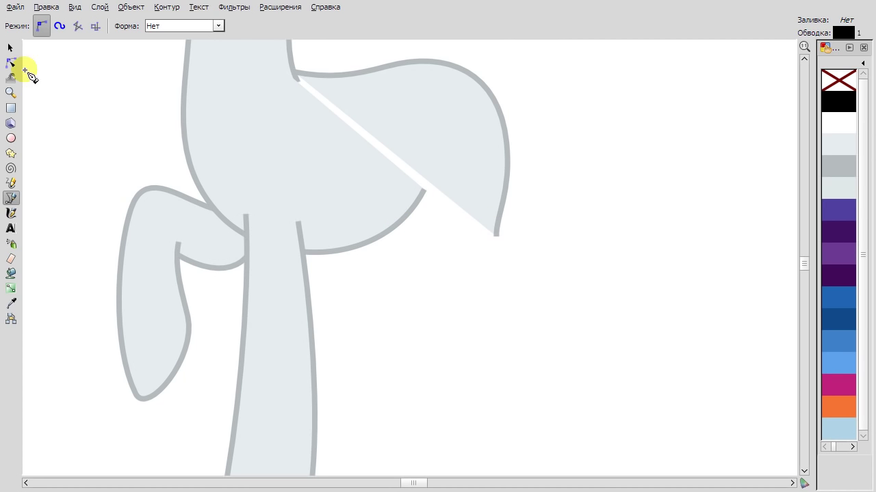
Raise the lower end of the body curve, then draw a new line from the belly and bend it into an arc.
left_click(10, 62)
left_click(496, 236)
mouse_move(508, 216)
left_mouse_down()
mouse_move(508, 198)
mouse_move(499, 217)
mouse_move(507, 204)
left_mouse_up()
key("b")
left_click(391, 156)
double_click(472, 274)
key("n")
left_click_drag(453, 237, 475, 268)
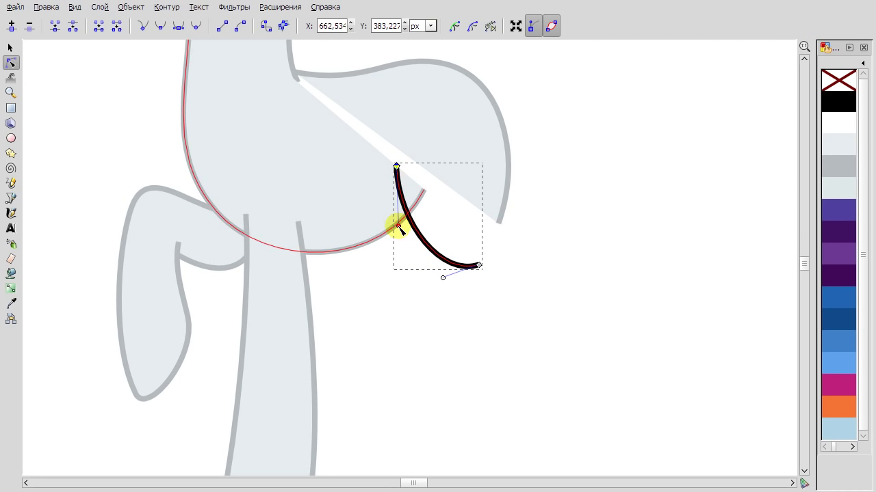
Draw a three-point hind leg outline hanging below the rump.
key("b")
left_click(524, 231)
left_click(469, 427)
left_click(407, 458)
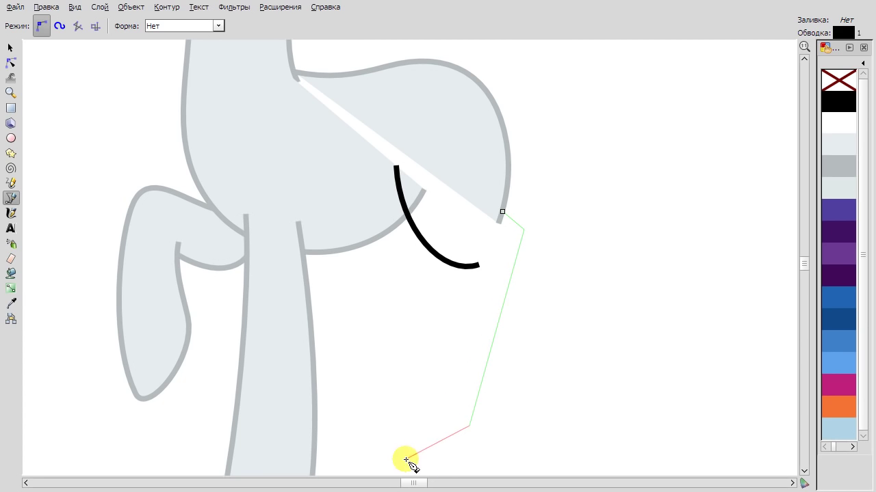
double_click(485, 247)
key("n")
left_click_drag(448, 371, 538, 307)
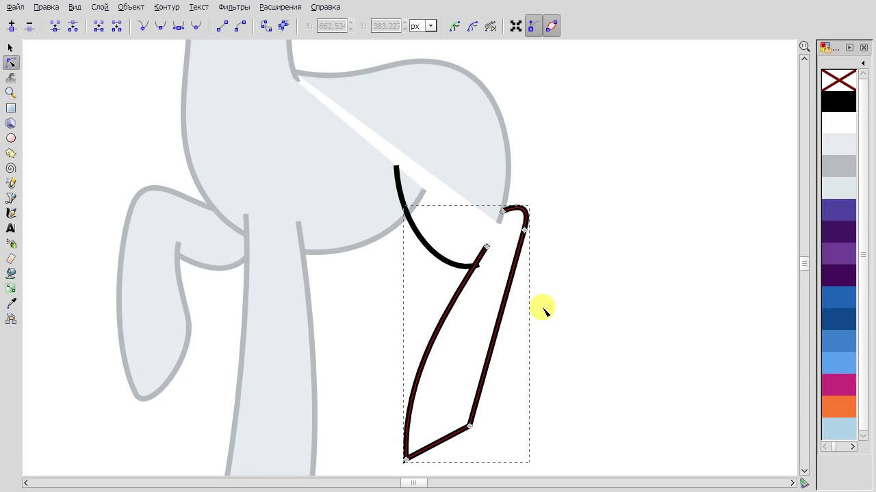
scroll(538, 307, "down", 2)
Shape the hind leg outline: bend its right side, smooth the bottom nodes and raise its rounded bottom.
left_click(487, 204)
left_click(485, 190, "shift")
left_click_drag(497, 277, 487, 281)
left_click_drag(504, 440, 373, 339)
key("shift+s")
left_click_drag(469, 296, 476, 290)
left_click(524, 176)
left_click(161, 26)
left_click(412, 417)
left_click_drag(405, 405, 411, 368)
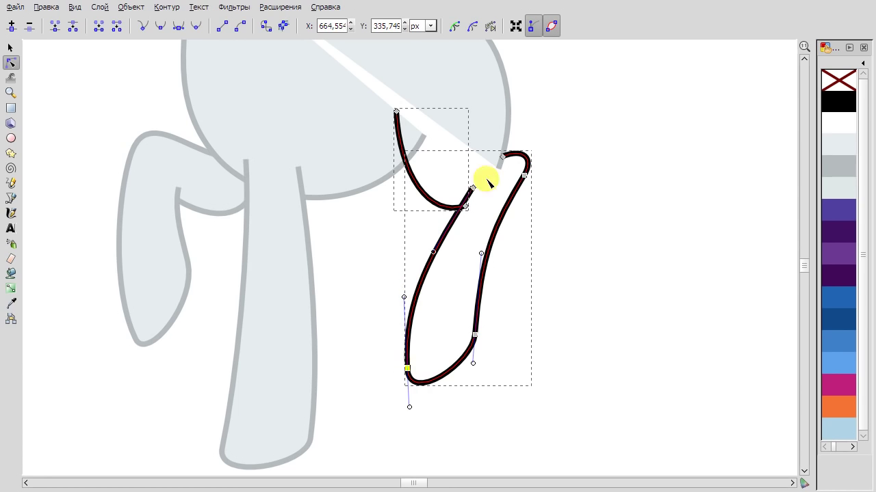
Refine the leg outline and arc nodes, shifting upper nodes left and raising the arc's top.
left_click_drag(483, 180, 422, 244)
mouse_move(453, 205)
left_mouse_down()
mouse_move(423, 245)
mouse_move(454, 199)
left_mouse_up()
left_click_drag(415, 278, 410, 290)
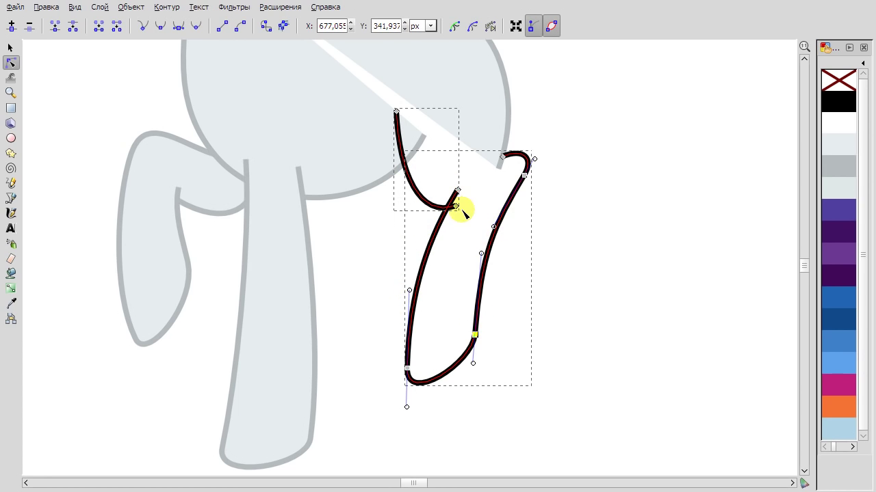
left_click_drag(457, 206, 470, 182)
left_click_drag(396, 111, 403, 92)
mouse_move(434, 232)
left_mouse_down()
mouse_move(450, 196)
mouse_move(430, 244)
mouse_move(435, 226)
left_mouse_up()
left_click_drag(402, 94, 394, 106)
left_click_drag(438, 167, 438, 168)
left_click_drag(470, 184, 469, 169)
scroll(535, 183, "up", 2)
left_click_drag(396, 159, 403, 140)
Join the arc and leg outline into one path and reshape the leg's hook and sides.
left_click_drag(473, 223, 433, 254)
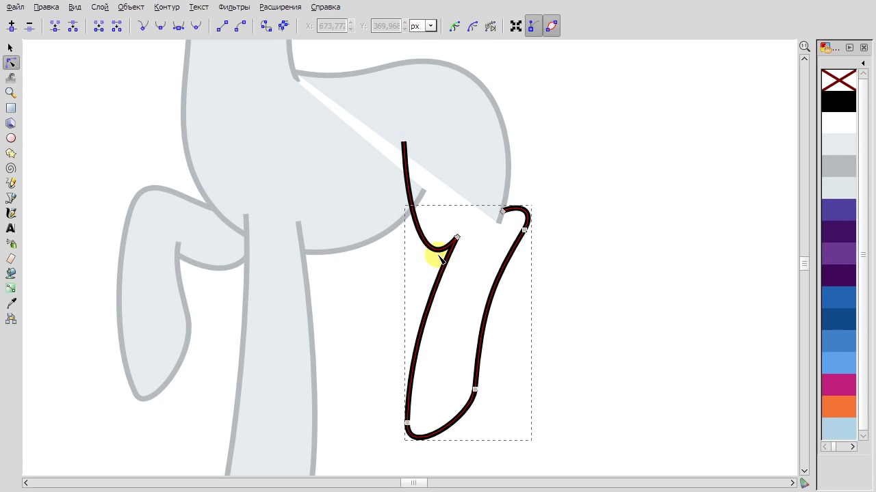
left_click(54, 30)
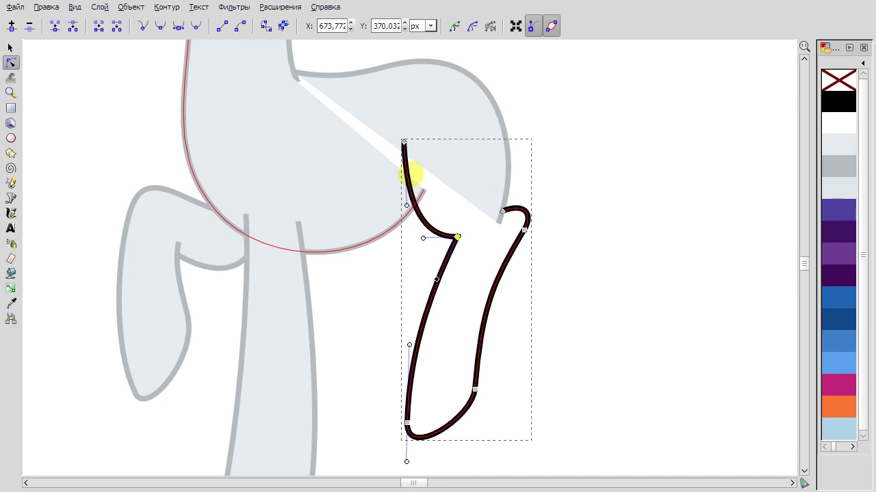
left_click_drag(456, 237, 463, 242)
mouse_move(502, 213)
left_mouse_down()
mouse_move(524, 235)
mouse_move(500, 221)
left_mouse_up()
mouse_move(464, 242)
left_mouse_down()
mouse_move(427, 229)
mouse_move(456, 245)
left_mouse_up()
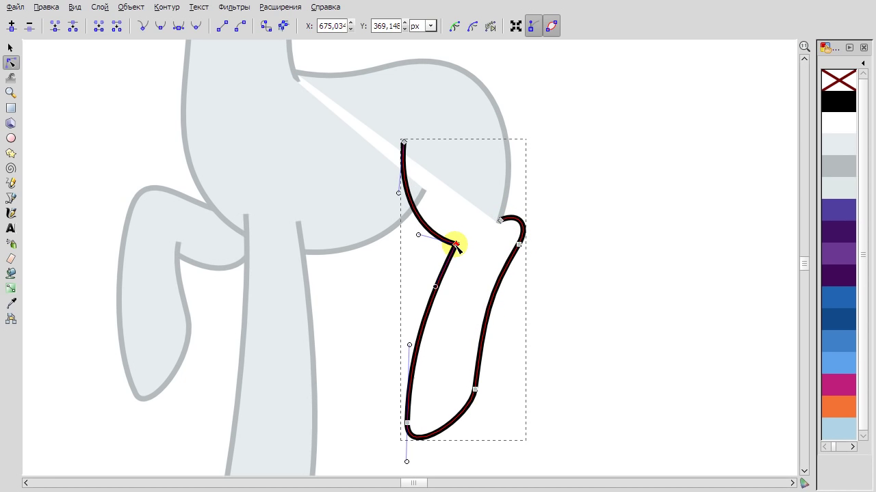
left_click_drag(409, 422, 388, 413)
left_click_drag(393, 336, 424, 283)
left_click_drag(485, 316, 383, 342)
scroll(478, 322, "down", 3)
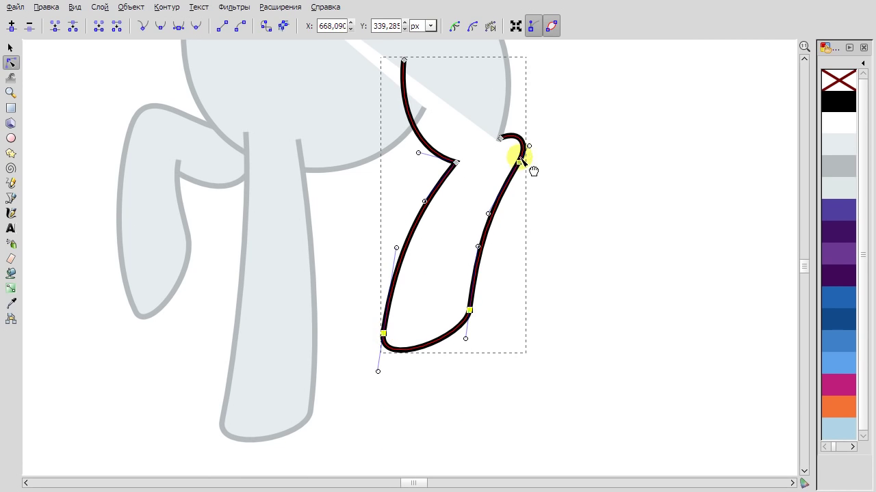
Give the hind leg a light grey fill and a grey outline.
left_click(523, 162)
left_click(557, 182)
scroll(582, 280, "up", 4)
left_click(512, 274)
left_click(834, 144)
left_click(838, 166, "shift")
key("Escape")
scroll(569, 230, "down", 1)
scroll(568, 230, "up", 2)
Delete the hind leg's top node and rotate the leg slightly clockwise.
left_click(508, 239)
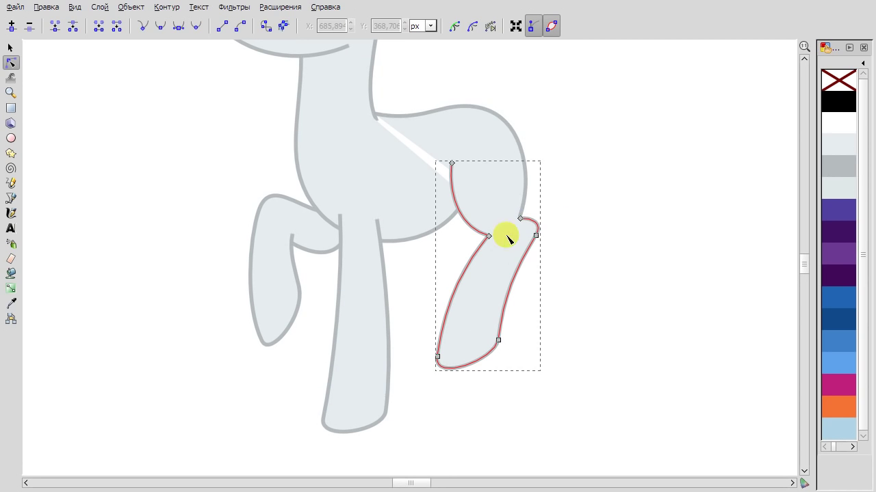
left_click(645, 225)
left_click(495, 137)
key("Delete")
left_click(571, 184)
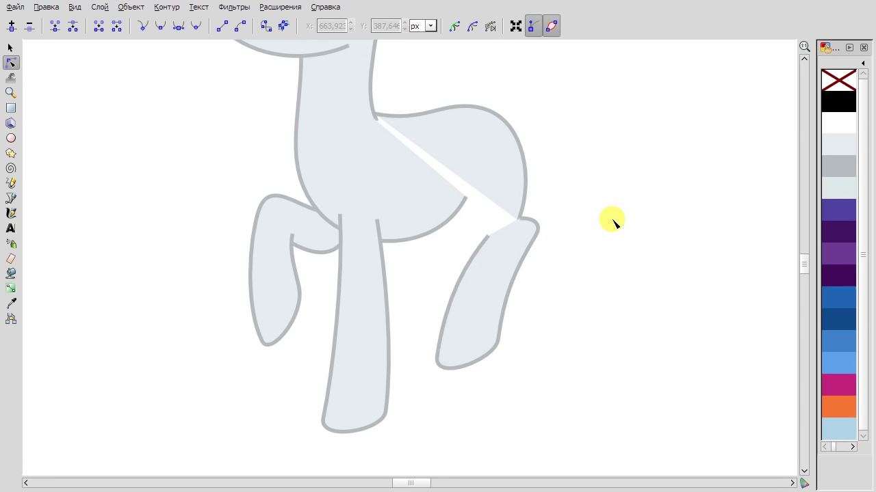
key("s")
left_click(496, 287)
left_click(496, 287)
key("bracketright")
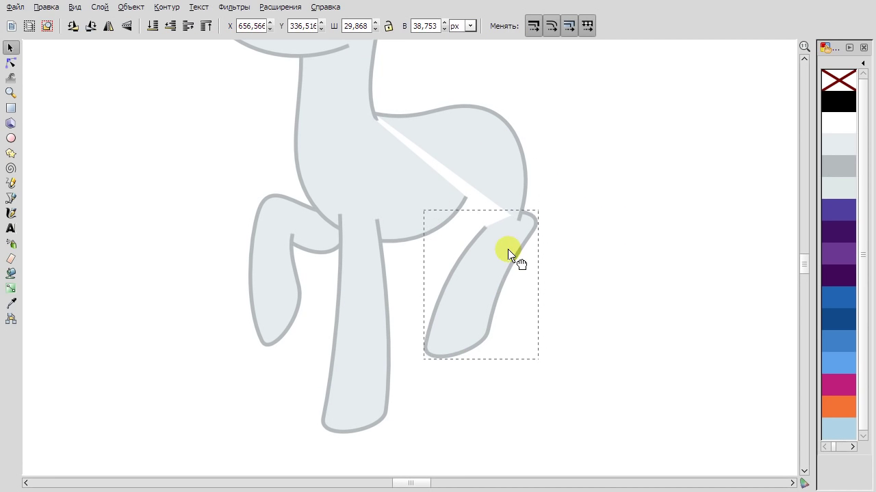
key("n")
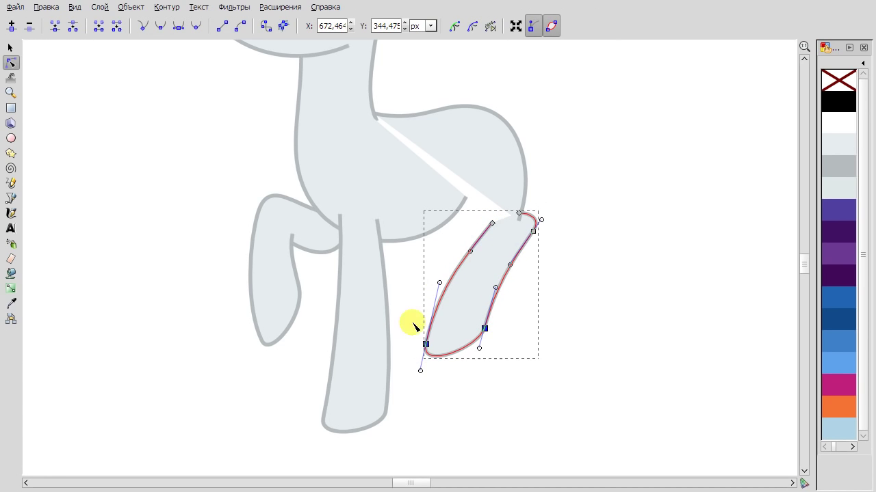
left_click(544, 355)
Add a light grey hip curve and raise its bottom node slightly.
scroll(439, 216, "up", 2)
key("b")
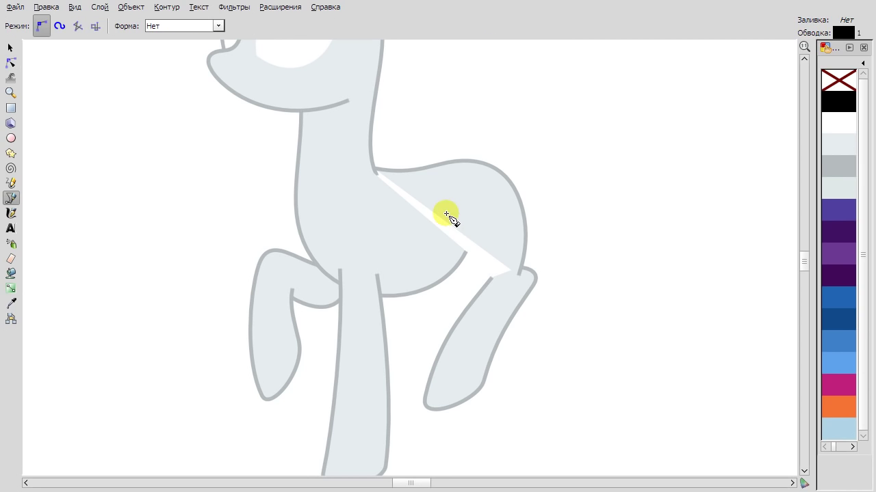
key("n")
left_click(837, 145, "shift")
mouse_move(472, 246)
left_mouse_down()
mouse_move(451, 272)
mouse_move(469, 307)
left_mouse_up()
left_click(442, 215)
left_click(481, 279)
left_click(499, 278)
mouse_move(499, 277)
left_mouse_down()
mouse_move(501, 268)
mouse_move(501, 277)
left_mouse_up()
left_click(619, 319)
Select the body outline together with the light curve, then undo the last change.
scroll(508, 274, "down", 3)
scroll(479, 260, "up", 3)
left_click(465, 250)
left_click(526, 275)
scroll(573, 313, "down", 2)
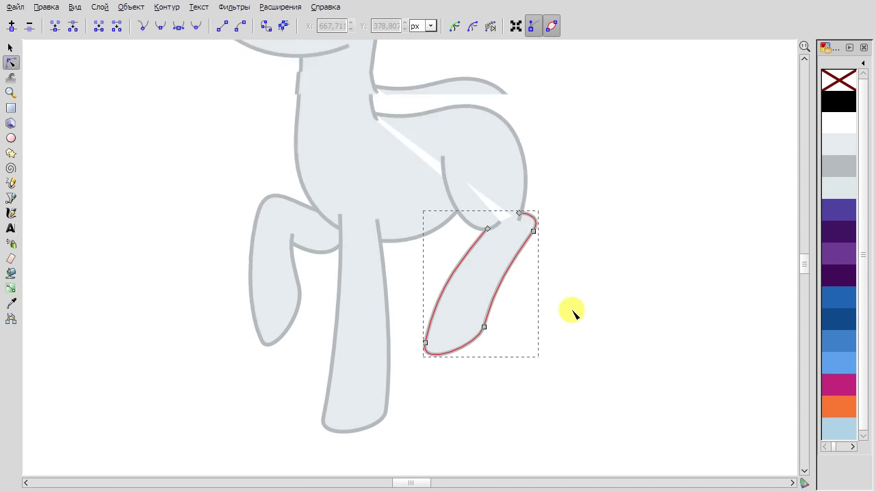
scroll(573, 313, "up", 1)
left_click(524, 209)
left_click(520, 258, "shift")
right_click(581, 232)
left_click(596, 241)
Pull the inner curve's top node beside the white gap down toward the leg.
scroll(547, 230, "up", 1)
left_click(508, 254)
left_click(508, 256)
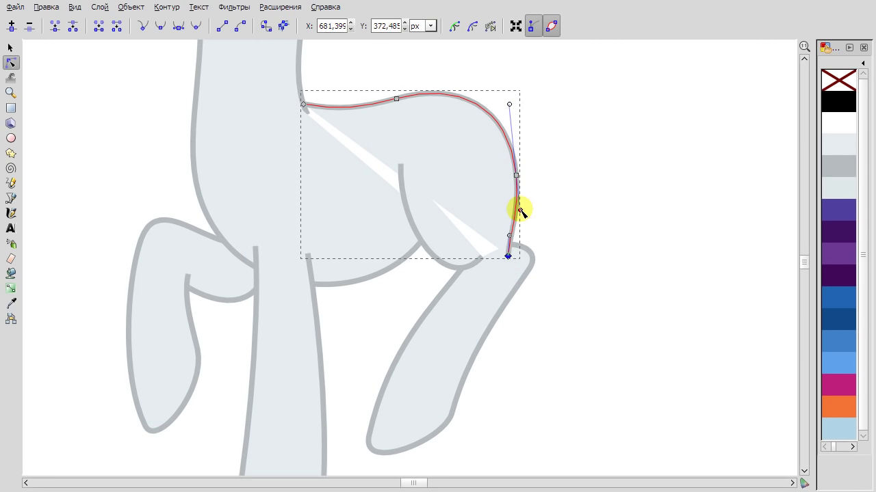
left_click(505, 244)
left_click(524, 265)
left_click(529, 240)
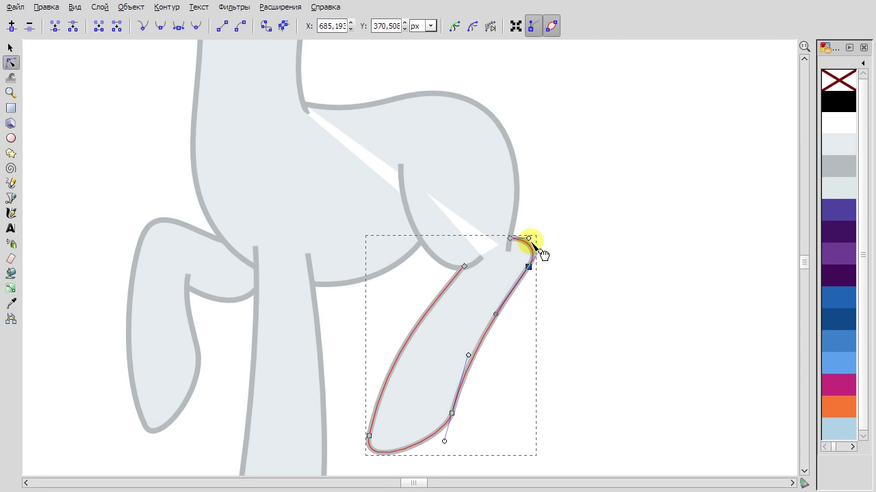
left_click(399, 169)
left_click(397, 170)
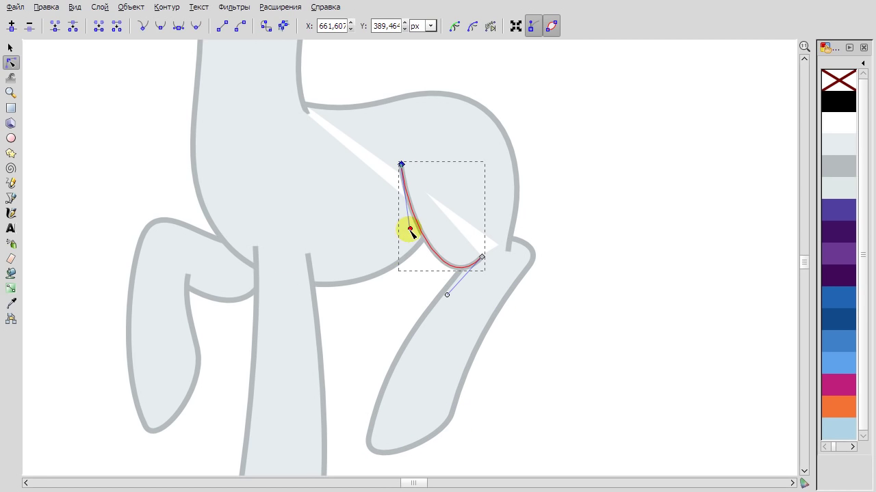
left_click_drag(396, 171, 400, 303)
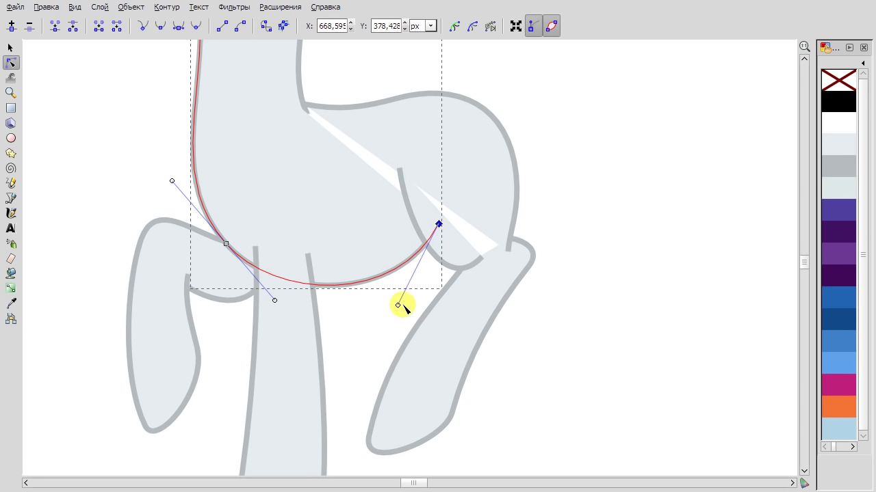
Reshape the shoulder curve by lowering its top node and bending its right handle.
left_click(298, 73)
left_click(303, 121)
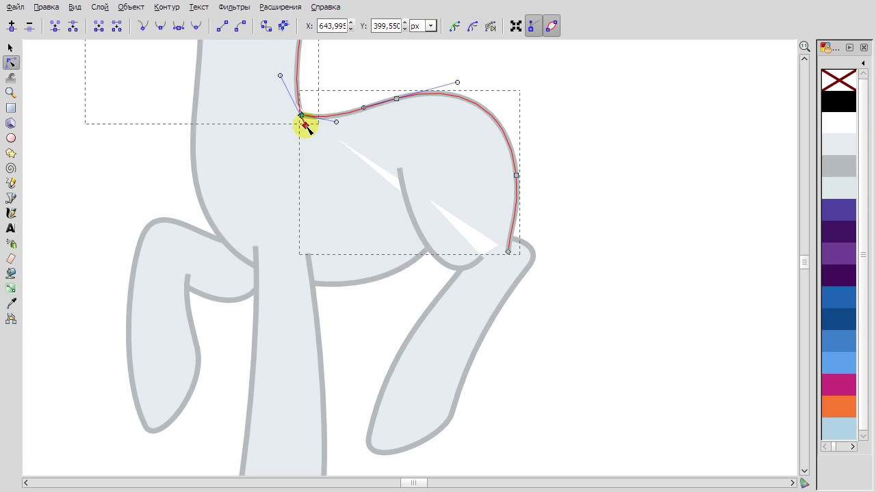
scroll(373, 198, "down", 2)
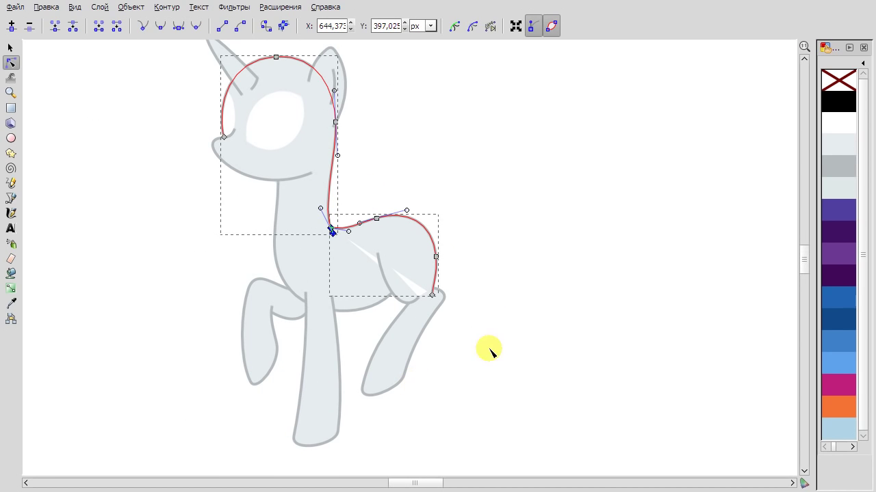
scroll(490, 353, "down", 2)
left_click(472, 319)
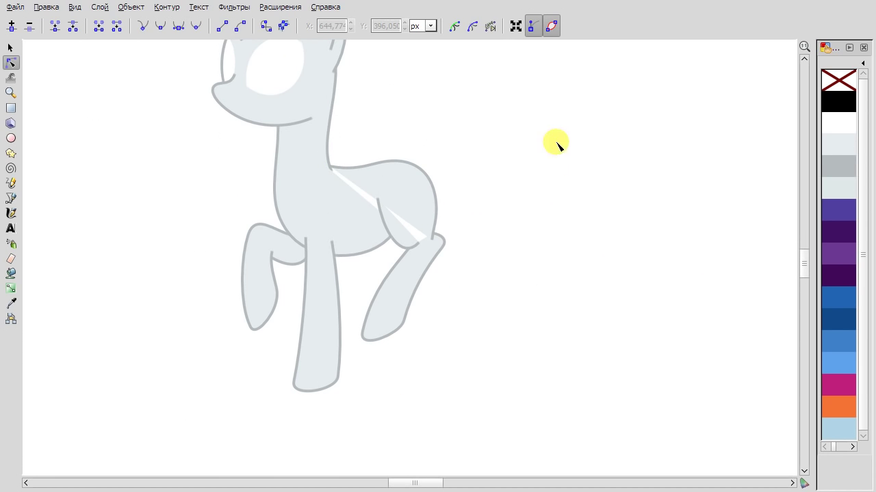
scroll(396, 241, "up", 2)
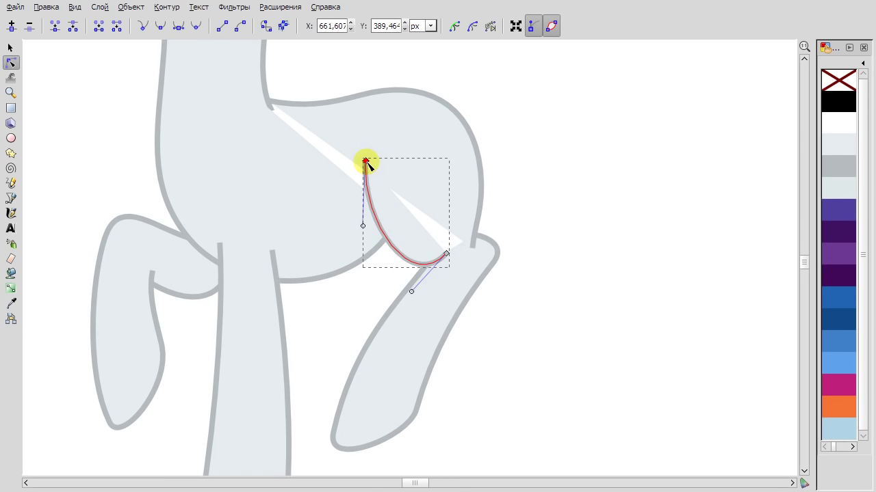
left_click_drag(363, 160, 389, 232)
left_click_drag(416, 283, 428, 282)
left_click_drag(389, 238, 406, 208)
Inspect the small shoulder-shade path's nodes and zoom in near the chest.
left_click(416, 264)
left_click(418, 270)
left_click(567, 196)
left_click(572, 203)
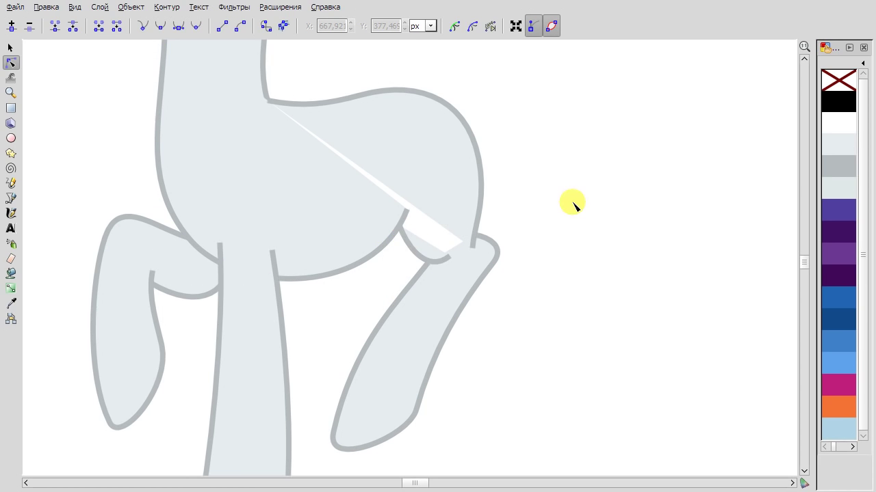
key("minus")
key("plus")
left_click(9, 50)
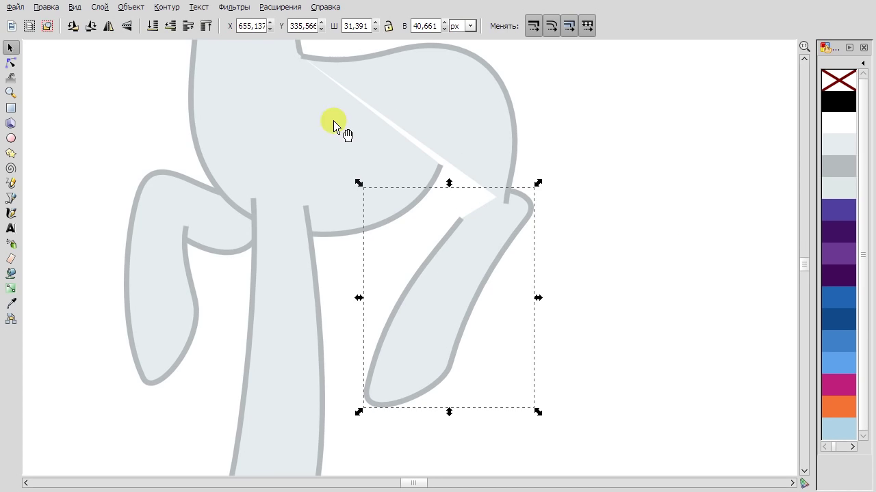
scroll(376, 127, "down", 2)
scroll(398, 110, "up", 3)
Check the neck-shoulder node, then select the body shape and front leg parts.
key("n")
left_click(355, 177)
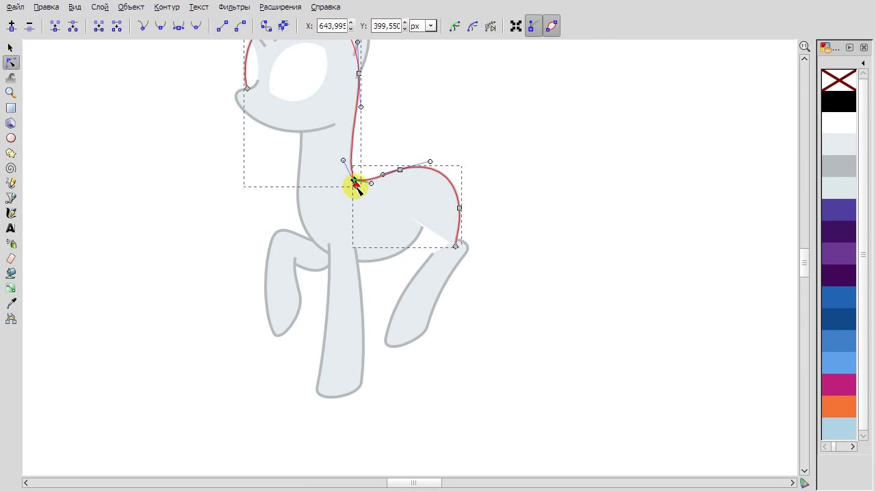
left_click(411, 185)
left_click(11, 48)
left_click(312, 260)
left_click(280, 294)
left_click(518, 305)
Inspect the rear leg's top node, then return to the Bezier tool.
key("n")
left_click(435, 277)
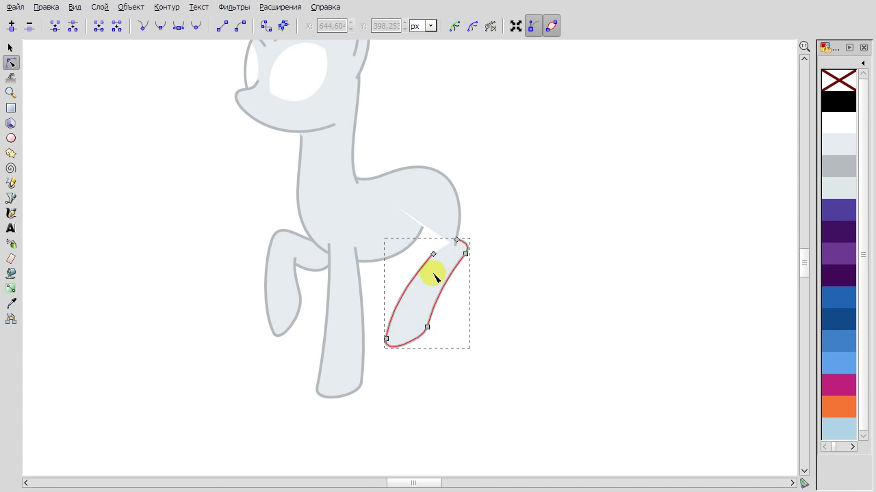
scroll(435, 277, "up", 1)
left_click(433, 246)
left_click(12, 197)
left_click(11, 62)
left_click(612, 228)
left_click(11, 197)
Move the raised front leg out to the right to clear space under the body.
scroll(395, 220, "up", 2)
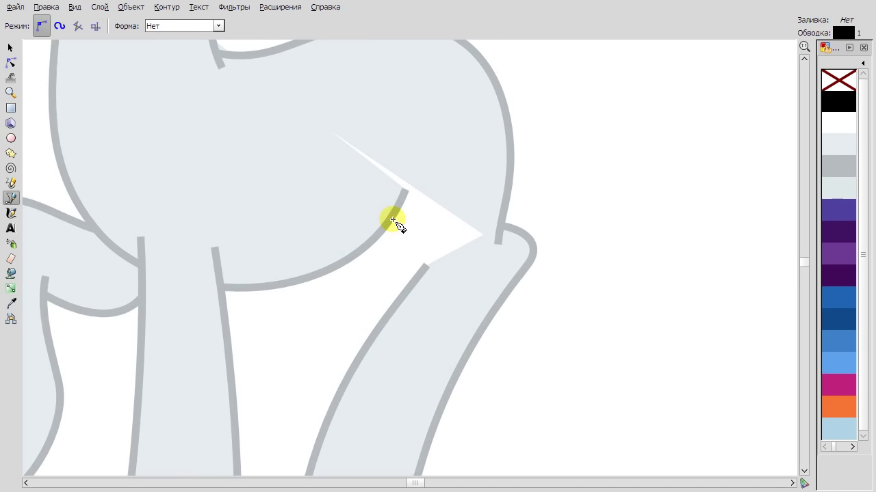
scroll(495, 278, "down", 2)
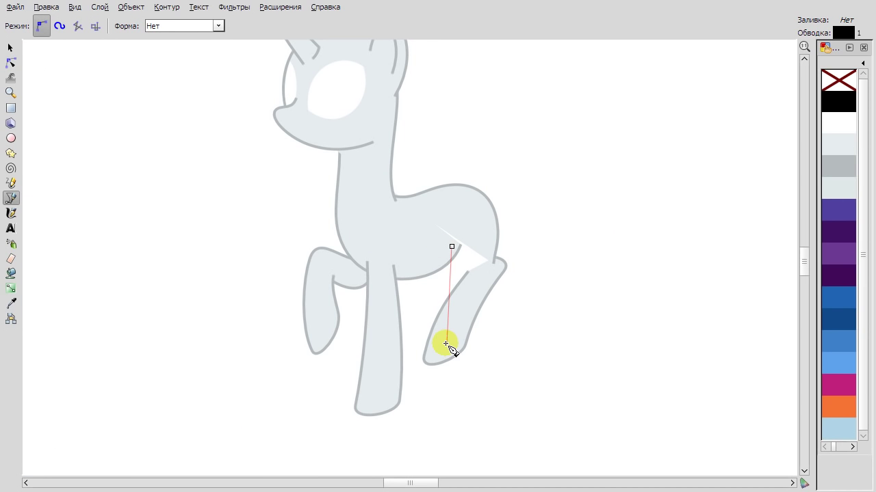
key("s")
left_click_drag(468, 309, 642, 325)
Draw a new leg outline under the body and smooth its nodes into a rounded hoof.
left_click(11, 198)
left_click(446, 250)
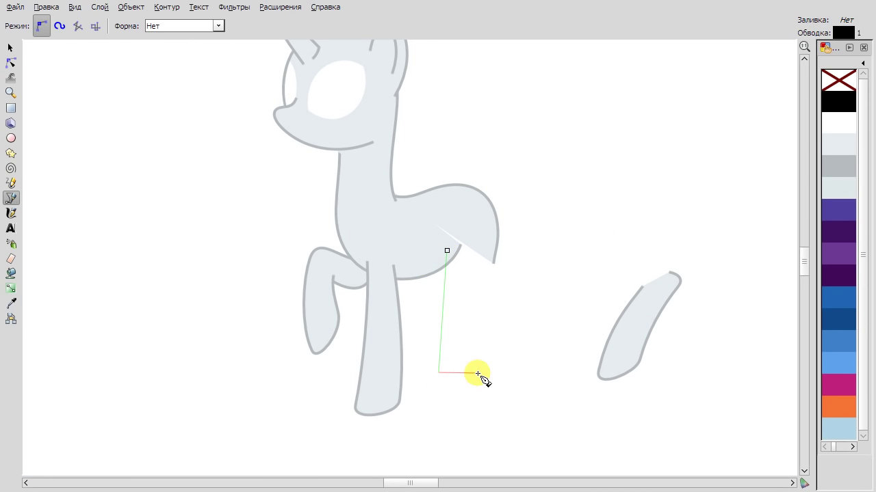
double_click(478, 238)
key("n")
left_click_drag(457, 373, 448, 381)
left_click(161, 25)
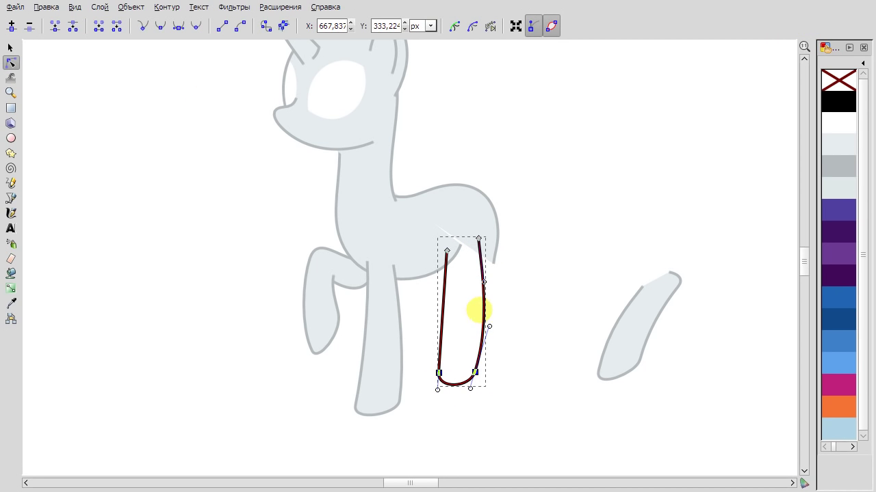
left_click(478, 370)
left_click_drag(484, 282, 486, 278)
left_click(437, 373)
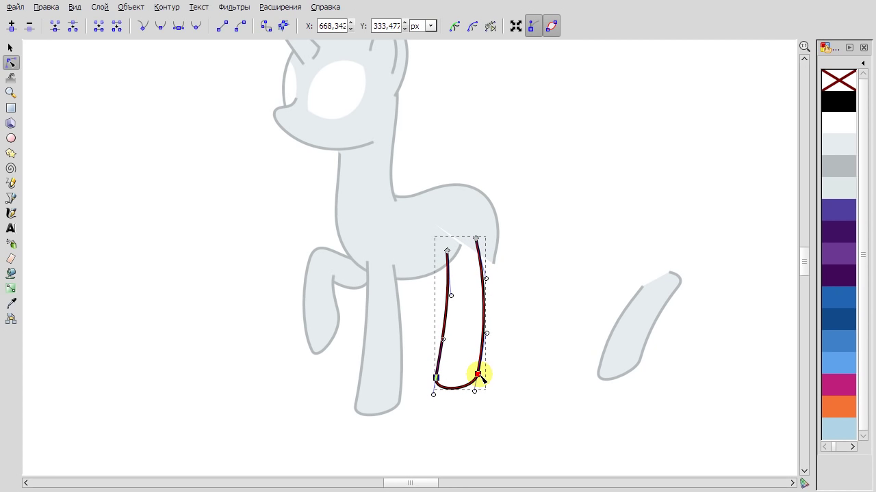
Give the new leg a light gray fill and gray outline, and move the front leg back.
left_click(10, 47)
left_click(837, 192)
left_click(838, 166, "shift")
left_click_drag(657, 319, 473, 307)
left_click(614, 317)
Check the new back leg's top node, then select the body path.
left_click(472, 322)
scroll(488, 328, "down", 4)
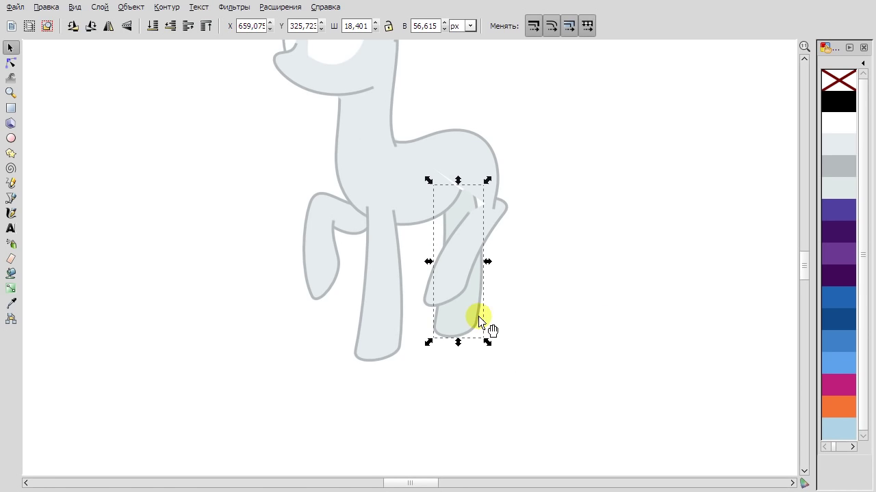
scroll(446, 198, "up", 1)
key("n")
left_click(421, 156)
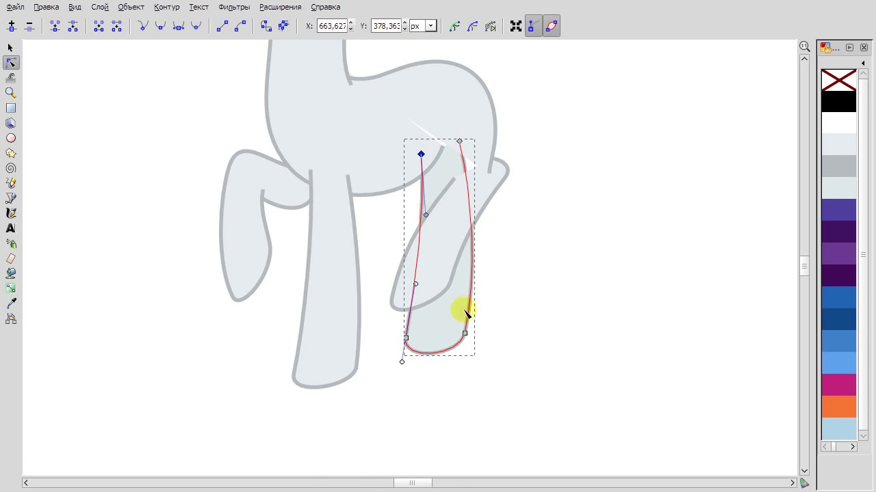
left_click(576, 252)
scroll(527, 284, "up", 3)
left_click(446, 217)
Reshape the body's belly curve by pulling out a node handle.
left_click(10, 47)
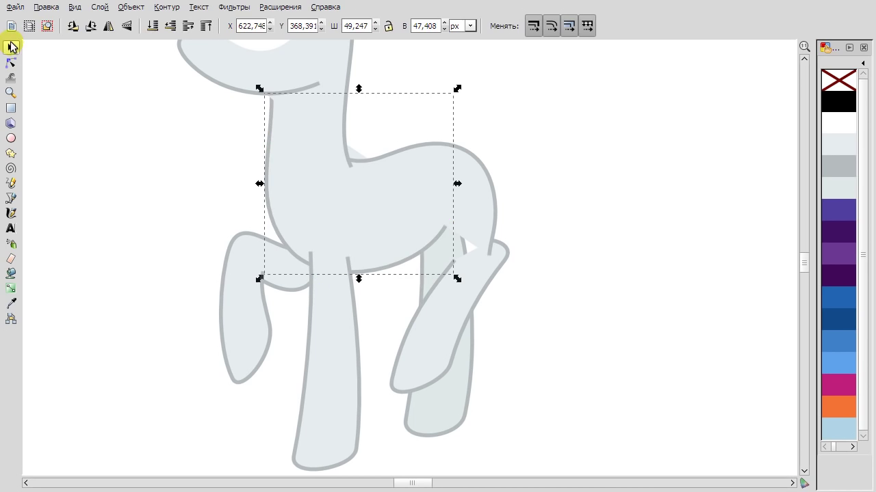
key("n")
left_click_drag(449, 212, 431, 291)
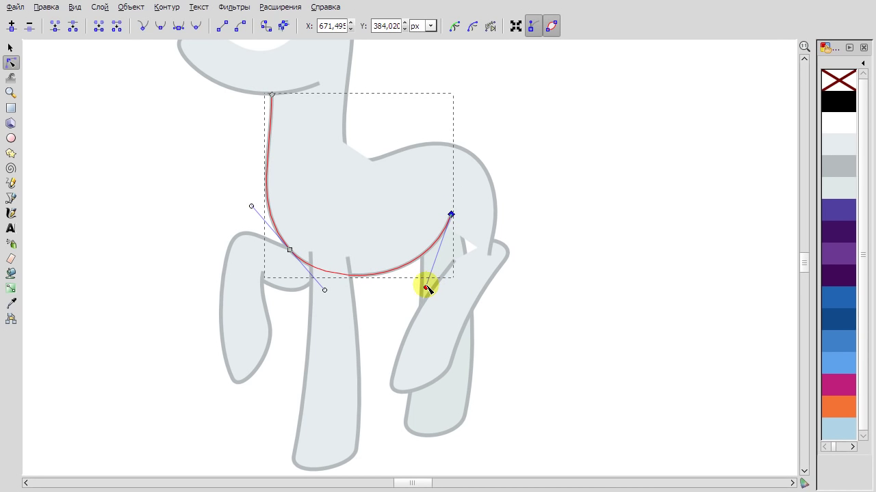
left_click(290, 250)
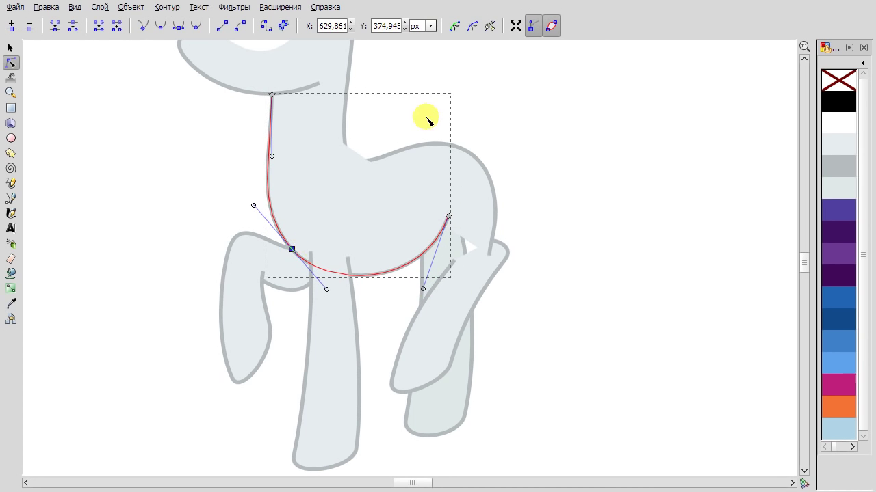
key("Escape")
Draw a short light gray curve where the leg joins the body.
scroll(615, 233, "down", 1)
key("b")
scroll(524, 214, "up", 1)
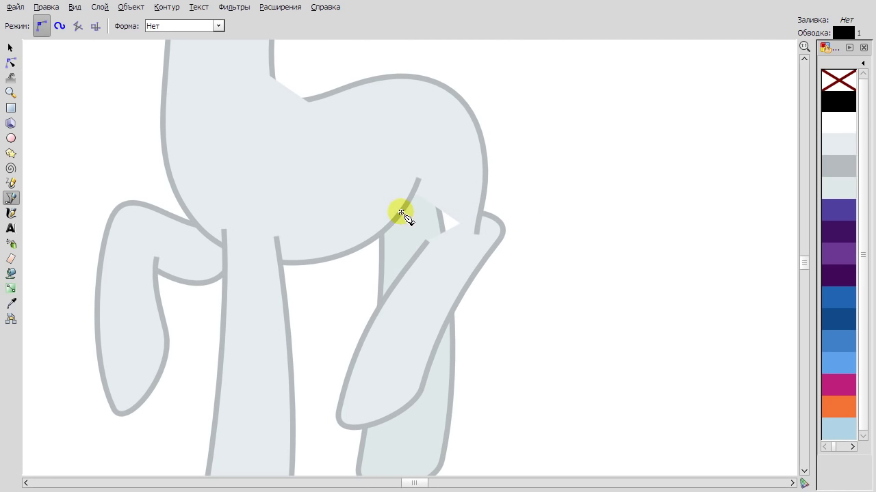
key("n")
left_click_drag(424, 229, 416, 236)
left_click(832, 141, "shift")
left_click(417, 232)
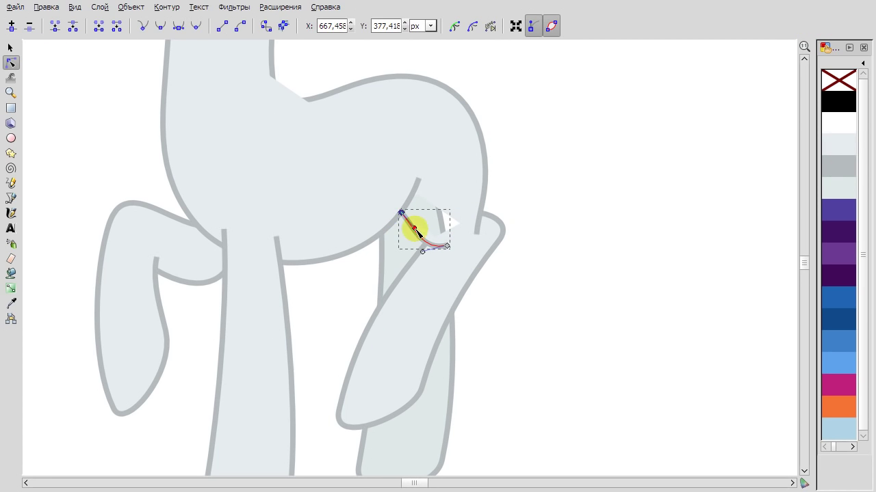
left_click(415, 179)
left_click(401, 214)
left_click(581, 221)
Extend the raised leg's path up into the body and fill it light gray.
left_click(476, 279)
left_click(10, 198)
left_click(479, 212)
double_click(430, 141)
key("n")
left_click_drag(430, 139, 357, 145)
left_click(834, 213)
left_click(835, 147)
left_click(453, 283)
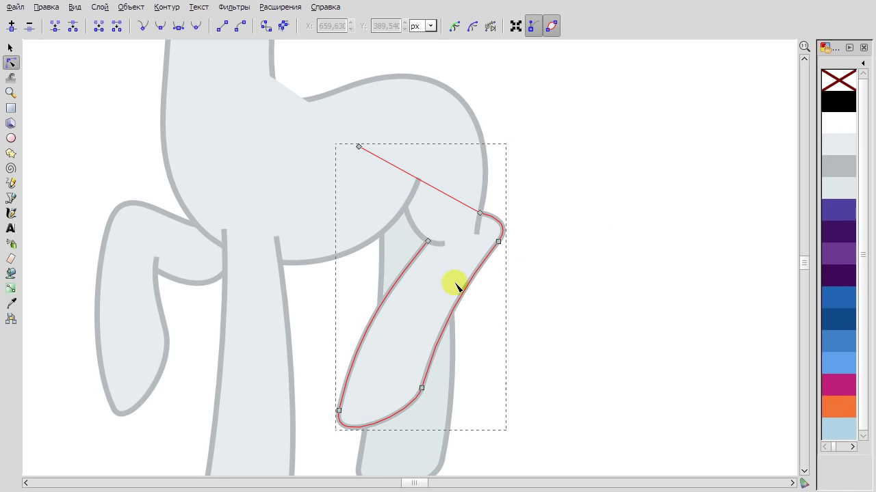
Try adjusting the leg's inner curve nodes, undoing the unwanted changes.
left_click_drag(445, 244, 449, 258)
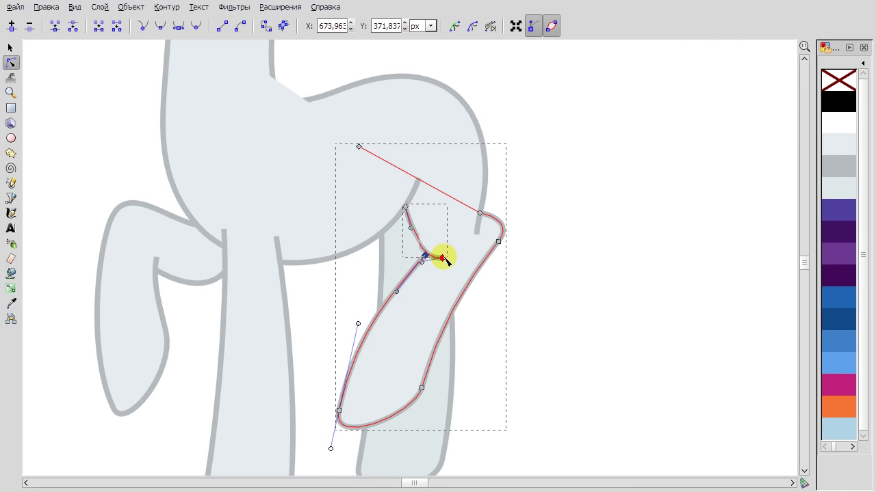
double_click(362, 330)
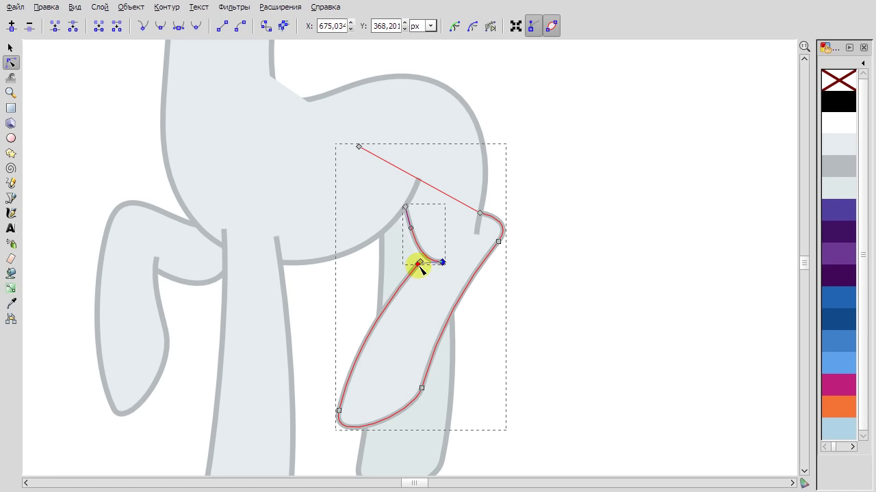
right_click(574, 247)
left_click(611, 266)
right_click(627, 274)
left_click(632, 282)
left_click_drag(414, 266, 445, 260)
key("ctrl+z")
Reselect the back curve's top node, then the short leg joint path.
left_click(478, 171)
left_click(365, 81)
left_click(483, 151)
left_click(443, 263)
Inspect the top nodes of the short path and the leg path near the rump.
scroll(552, 257, "down", 2)
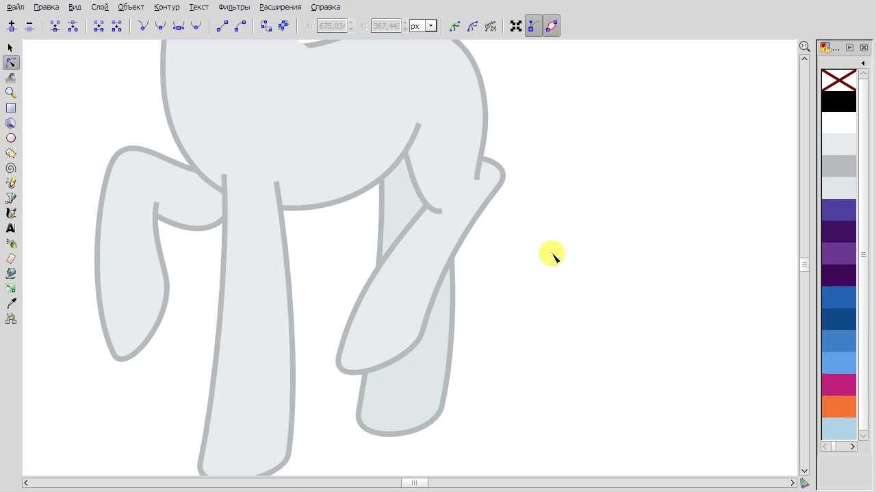
scroll(483, 211, "down", 1)
scroll(448, 186, "up", 2)
left_click(422, 169)
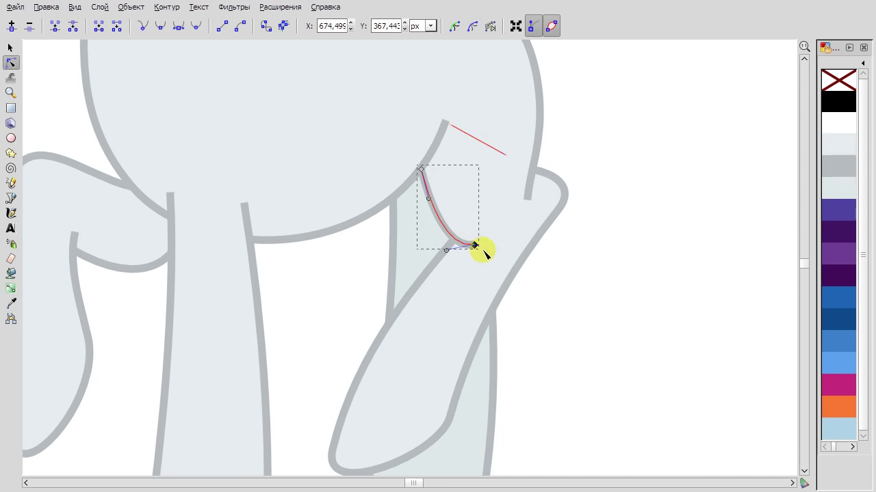
left_click(479, 247)
scroll(478, 248, "down", 1)
left_click(464, 165)
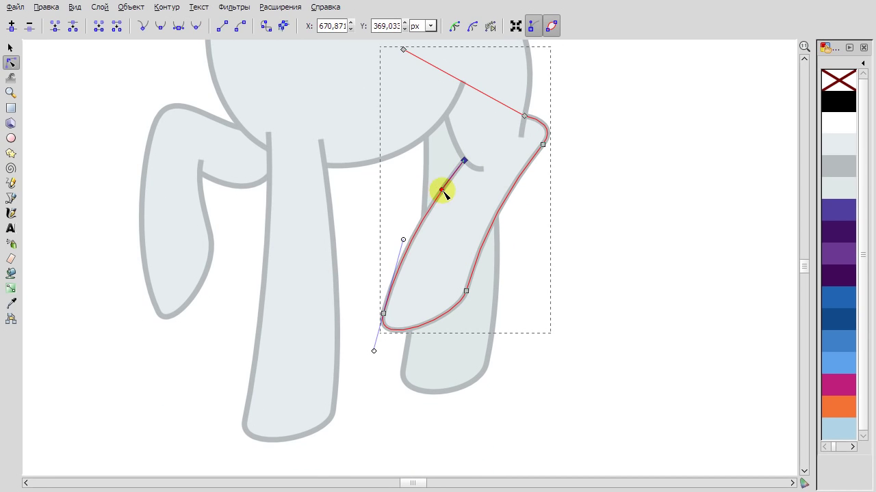
left_click(589, 209)
Raise the right body path's bottom nodes to reshape the rump curve.
scroll(590, 210, "up", 1)
scroll(542, 151, "up", 2)
left_click(502, 151)
left_click(497, 176)
left_click_drag(496, 176, 506, 117)
scroll(589, 121, "down", 1)
scroll(588, 122, "up", 3)
left_click_drag(540, 185, 540, 159)
scroll(588, 182, "up", 1)
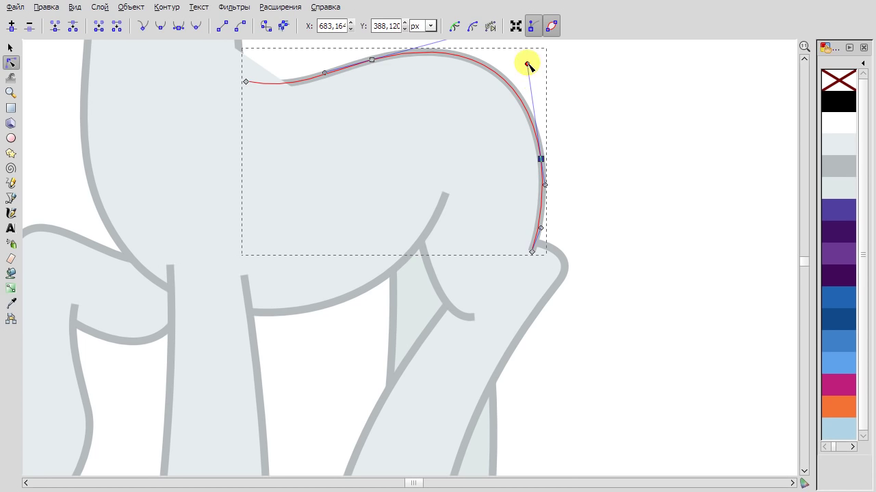
Reshape the small crease curve inside the leg by adjusting its ends and bend.
left_click(433, 267)
left_click(422, 243)
left_click_drag(474, 317, 451, 334)
mouse_move(484, 292)
left_mouse_down()
mouse_move(475, 290)
mouse_move(493, 297)
mouse_move(487, 294)
mouse_move(488, 308)
left_mouse_up()
left_click_drag(416, 247, 422, 240)
left_click(445, 299)
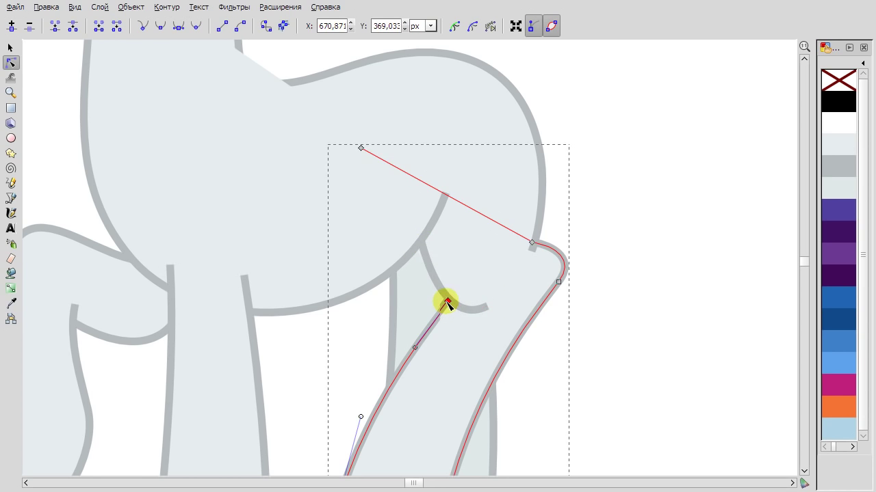
Select the raised leg's bottom nodes, then stretch the crease curve's end up and right.
scroll(634, 262, "down", 3)
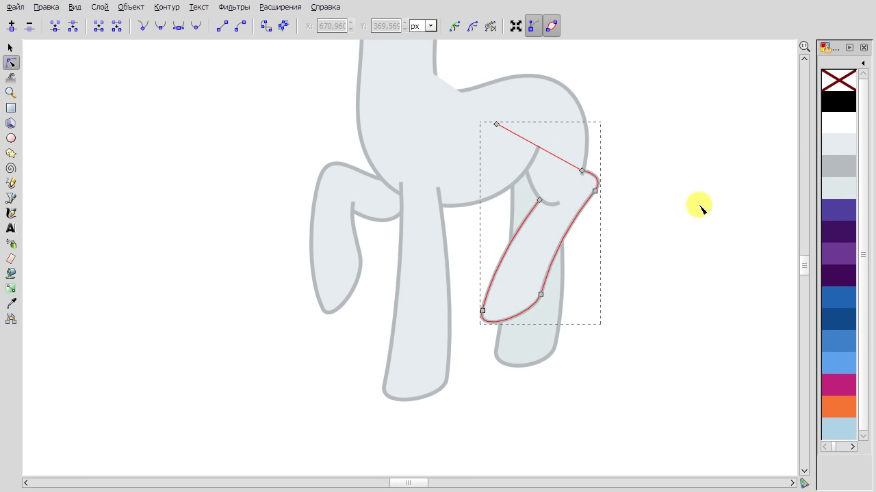
left_click(700, 208)
scroll(609, 244, "down", 2)
scroll(566, 349, "up", 2)
left_click(473, 322)
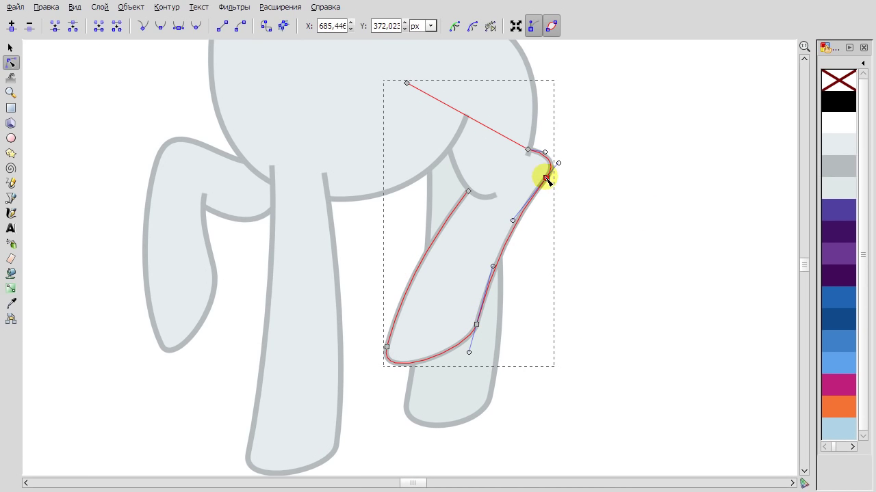
left_click_drag(498, 409, 365, 311)
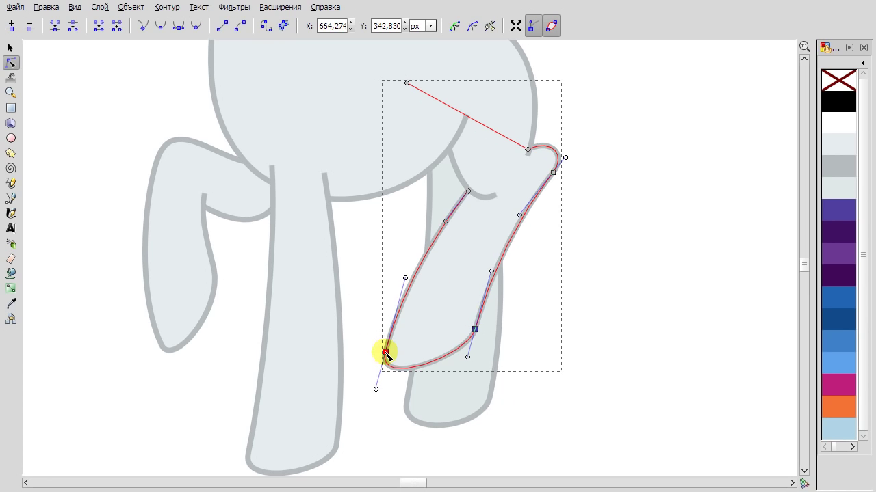
left_click(490, 197)
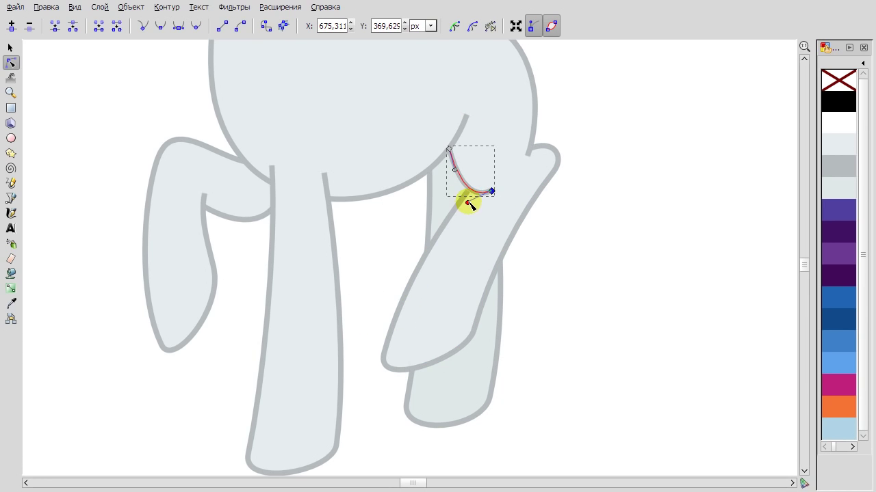
left_click_drag(492, 197, 468, 217)
left_click(631, 214)
Try moving the crease's top node, undo it, and make the crease bow lower instead.
scroll(597, 159, "up", 1)
left_click(500, 143)
left_click(502, 139)
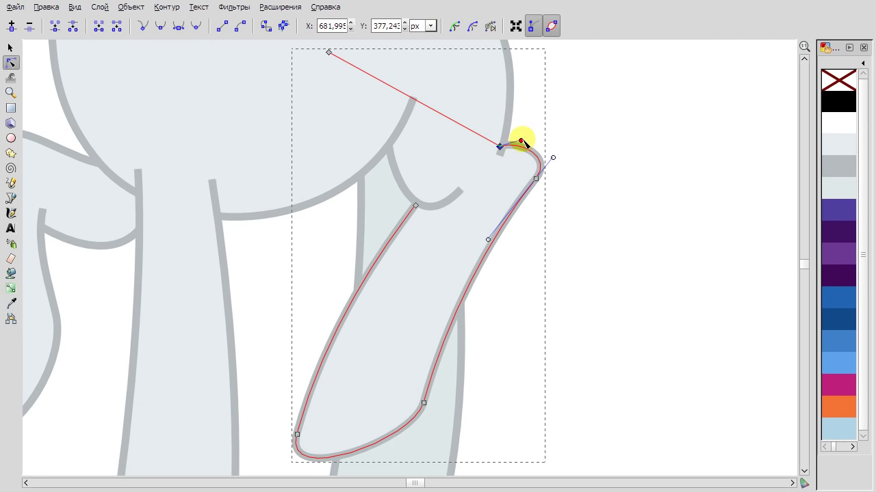
left_click(461, 191)
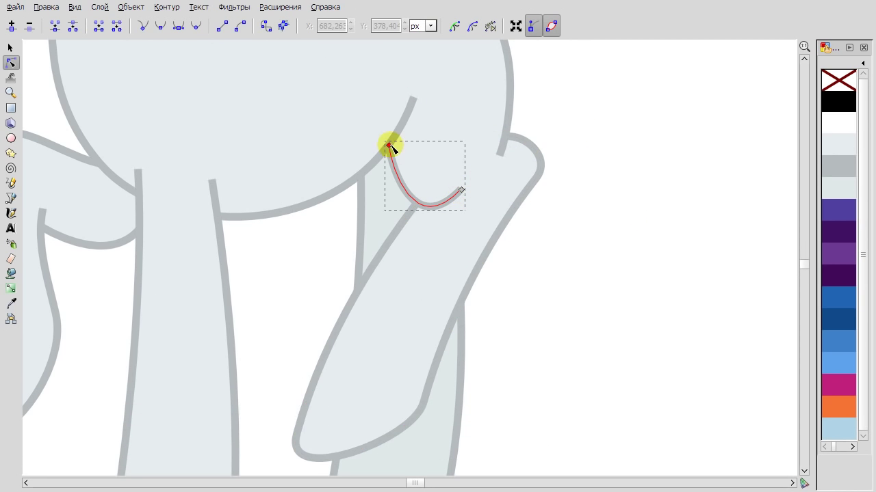
scroll(399, 151, "down", 1)
left_click_drag(400, 151, 370, 128)
right_click(557, 130)
left_click(588, 139)
left_click_drag(421, 186, 427, 194)
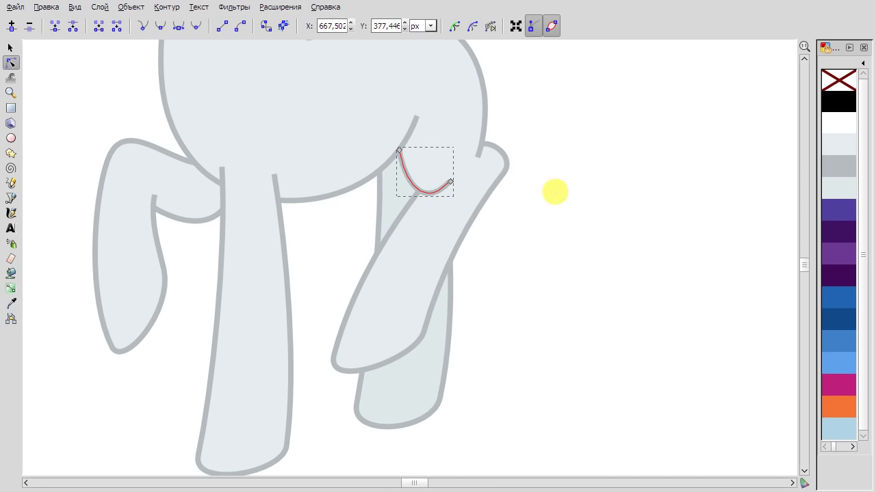
scroll(555, 191, "down", 2)
scroll(516, 186, "up", 1)
Join two selected leg nodes, then undo the join.
left_click(416, 287, "shift")
left_click(422, 268)
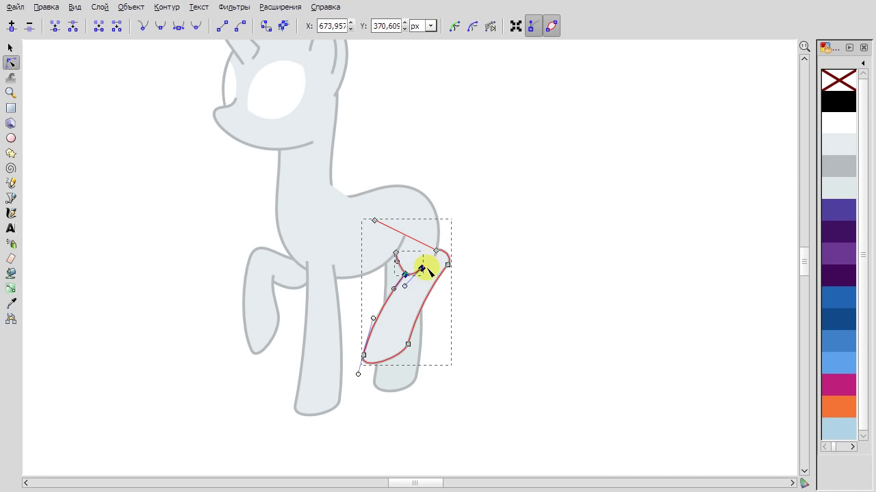
left_click(55, 26)
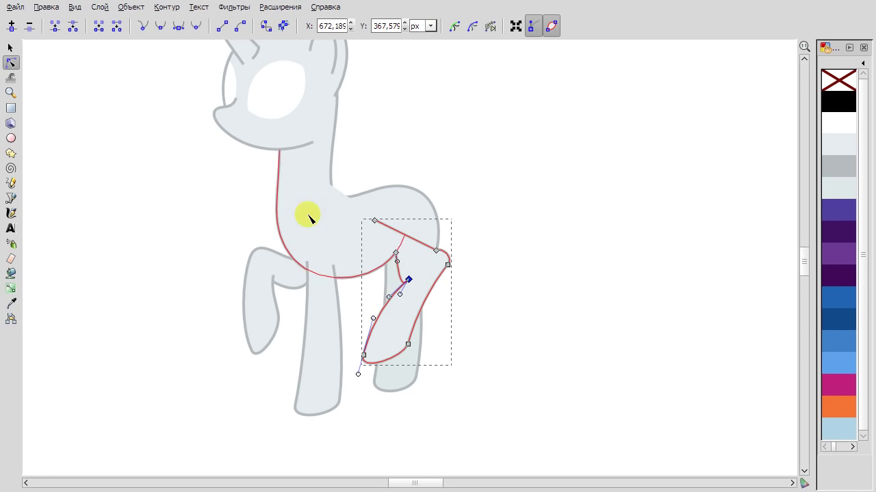
key("ctrl+z")
Raise the small curve's end node and join it into the body outline with Shift+J.
scroll(401, 279, "up", 3)
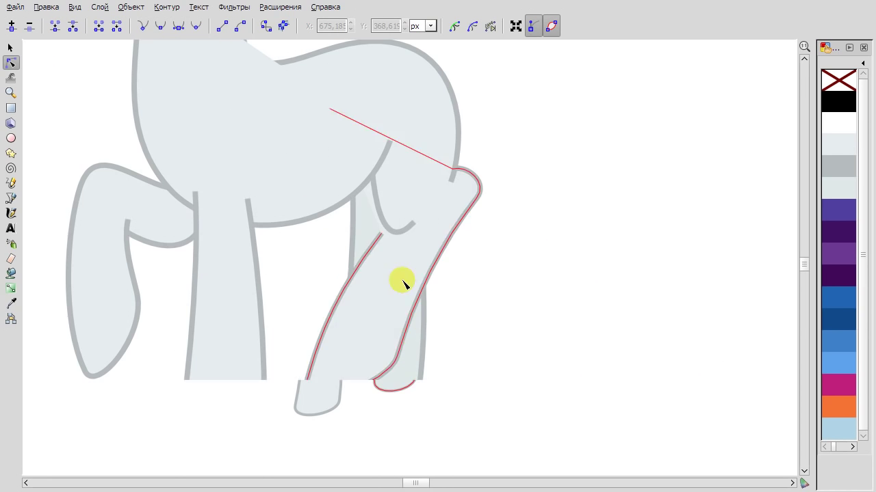
left_click(372, 177)
mouse_move(419, 228)
left_mouse_down()
mouse_move(404, 243)
mouse_move(419, 218)
left_mouse_up()
left_click(553, 221)
left_click(418, 214)
left_click(387, 223)
left_click(374, 179, "shift")
key("shift+j")
left_click(574, 212)
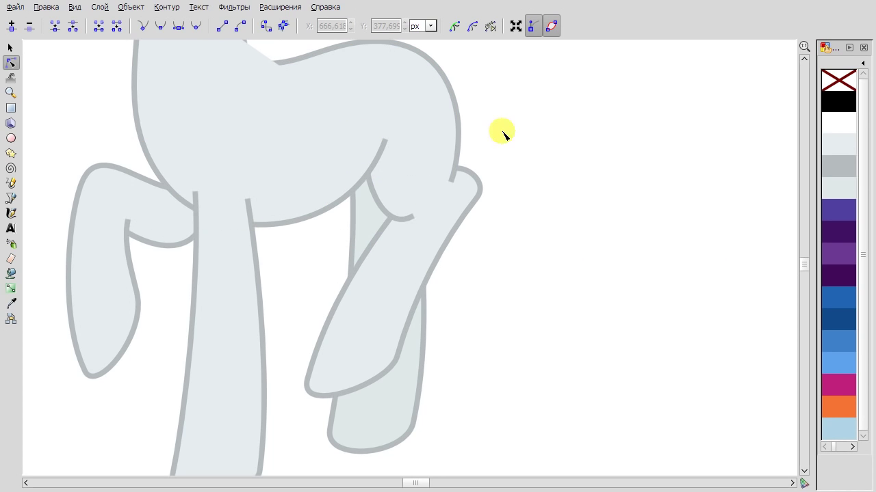
Move the small curve's upper end onto the body and pull its right end outward.
left_click(453, 174)
scroll(462, 181, "up", 3)
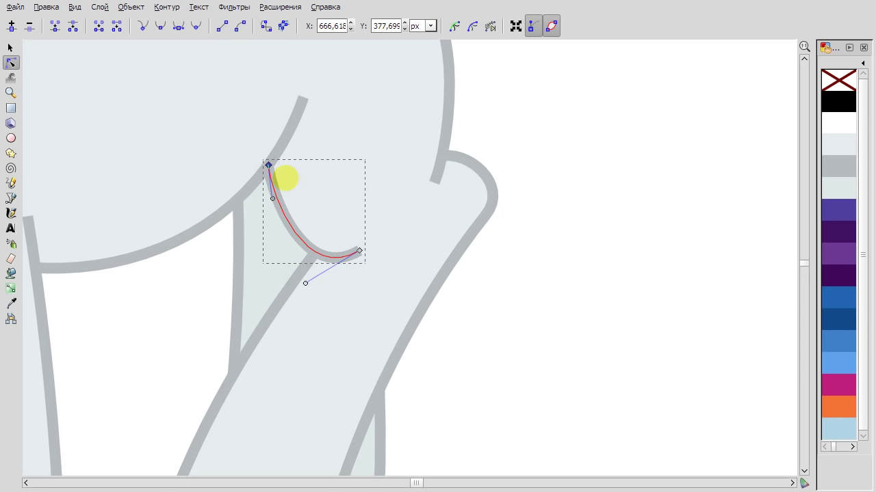
left_click(443, 219)
left_click(357, 250)
left_click_drag(269, 167, 248, 185)
left_click_drag(361, 250, 384, 240)
Make the front leg narrower and taller and adjust its top node.
left_click(469, 235)
scroll(469, 235, "down", 2)
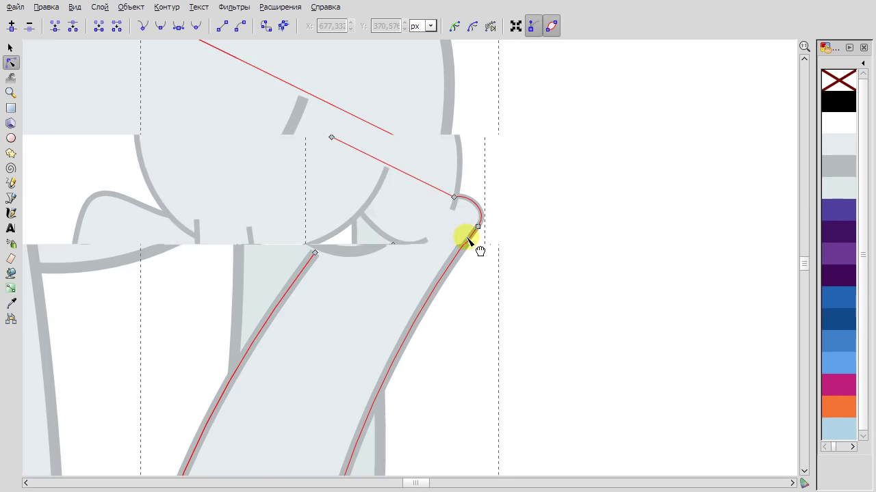
key("space")
key("space")
key("space")
left_click_drag(428, 290, 449, 291)
key("space")
left_click_drag(455, 200, 464, 228)
key("space")
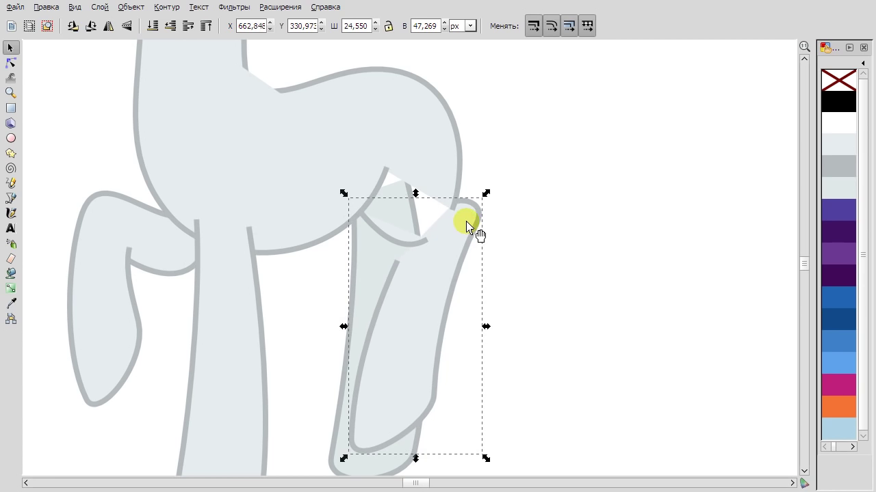
key("space")
Reposition the front leg and move its top end onto the crotch curve.
left_click(453, 202)
scroll(452, 209, "up", 1)
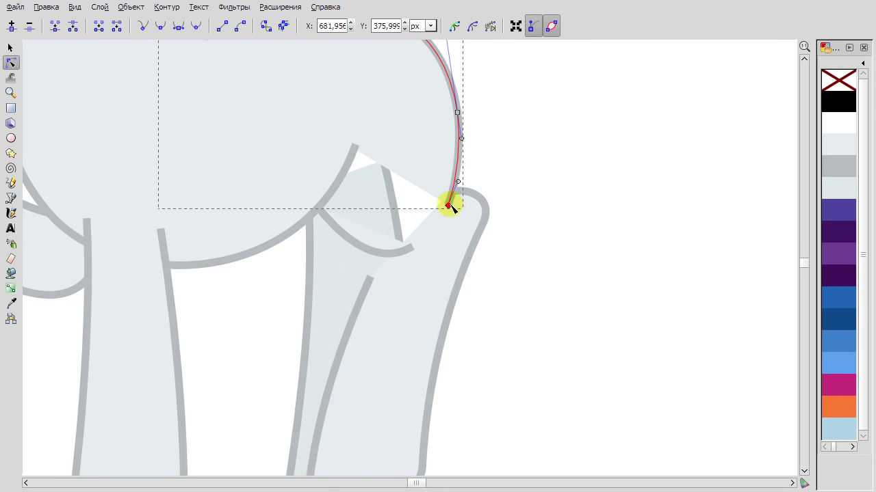
left_click(487, 220)
key("space")
left_click_drag(451, 232, 465, 243)
scroll(440, 182, "up", 2)
key("space")
left_click(457, 168)
left_click(456, 164)
key("Escape")
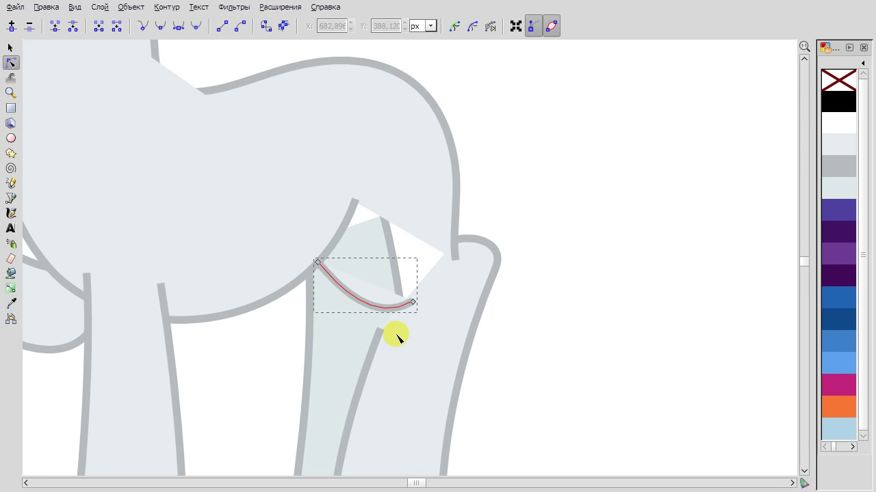
left_click_drag(381, 332, 433, 297)
left_click_drag(317, 262, 327, 256)
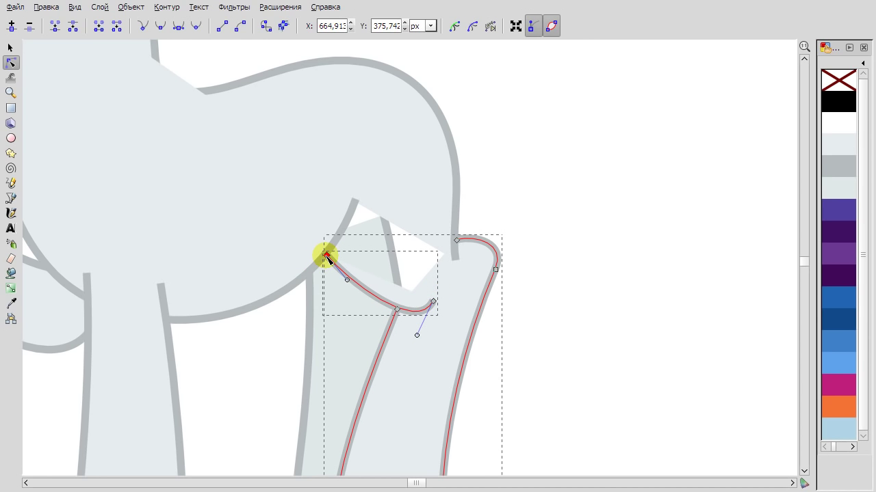
Zoom out while selecting the back outline, belly path and front leg in turn.
left_click(201, 180)
key("minus")
left_click(187, 182)
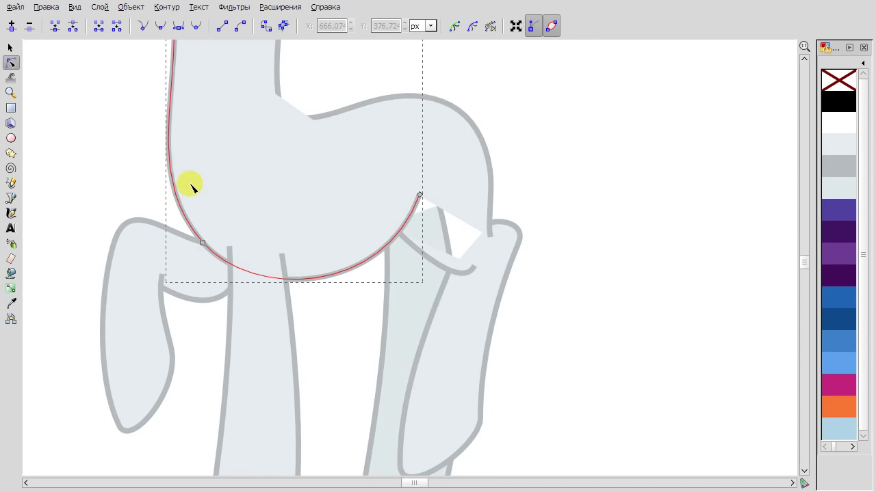
key("minus")
left_click(335, 141)
left_click(10, 48)
left_click(354, 71)
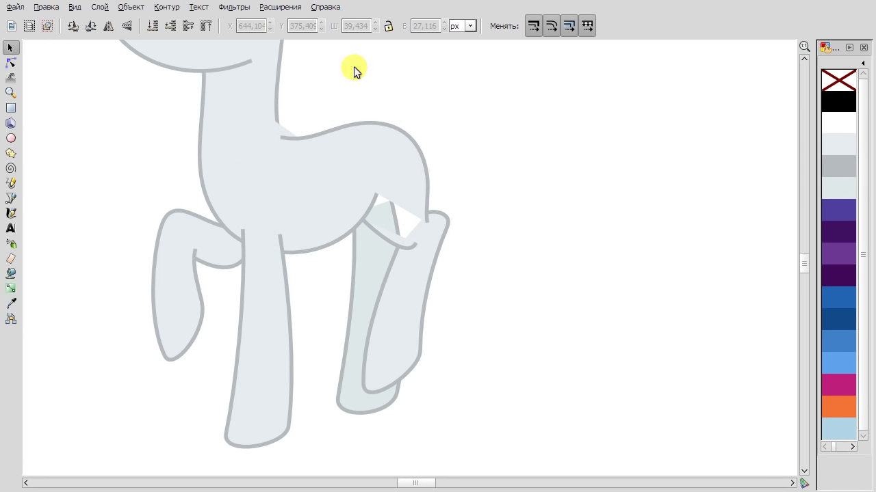
key("n")
left_click(329, 252)
left_click(370, 194)
left_click(268, 376)
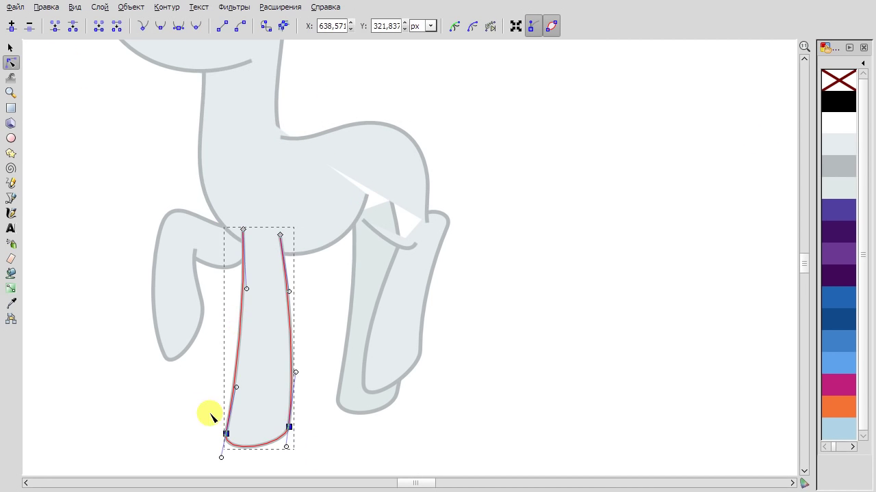
key("minus")
Zoom in and select the back leg, belly path and the back path's lower end node.
left_click(303, 313)
scroll(307, 294, "down", 2)
left_click(339, 273)
key("plus")
left_click(298, 141)
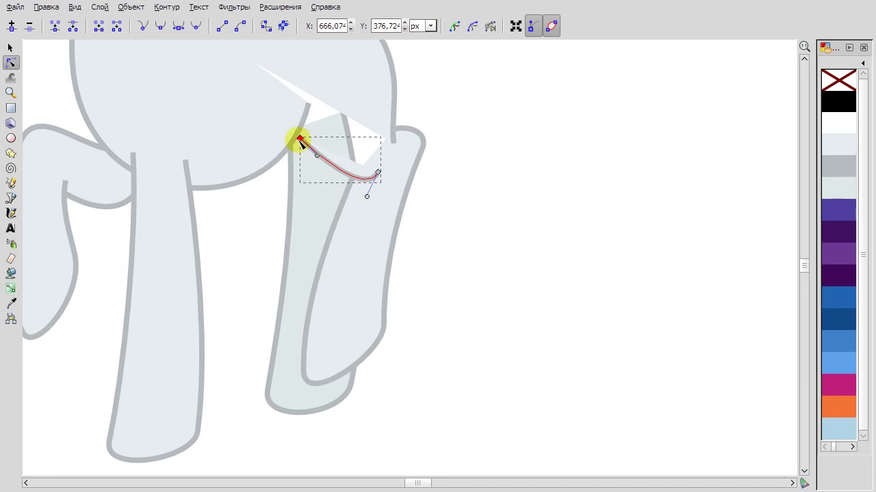
scroll(477, 225, "up", 2)
left_click(475, 155)
left_click(380, 223)
left_click(399, 197)
scroll(401, 196, "up", 2)
left_click(569, 199)
left_click(383, 195)
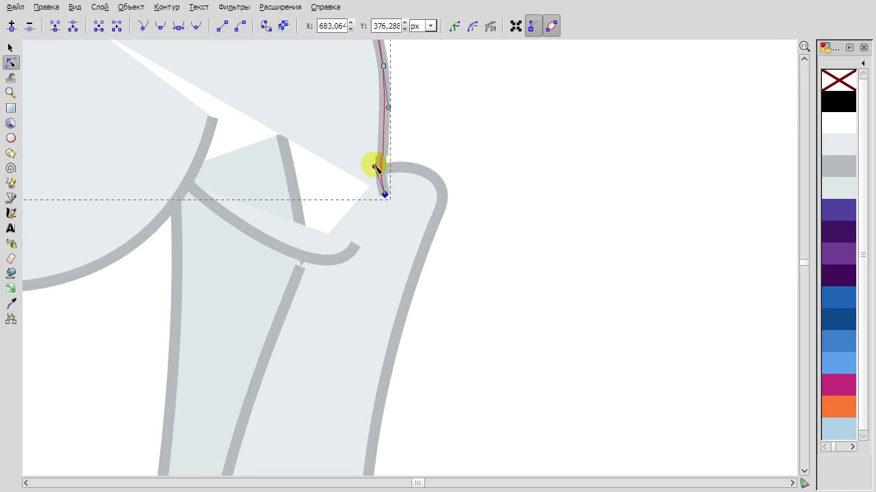
Reshape the belly curve's ends and deepen its bend.
left_click(356, 247)
mouse_move(356, 246)
left_mouse_down()
mouse_move(358, 258)
mouse_move(367, 242)
left_mouse_up()
left_click_drag(346, 289, 310, 313)
left_click_drag(369, 241, 352, 257)
left_click_drag(189, 185, 175, 202)
left_click_drag(290, 326, 298, 301)
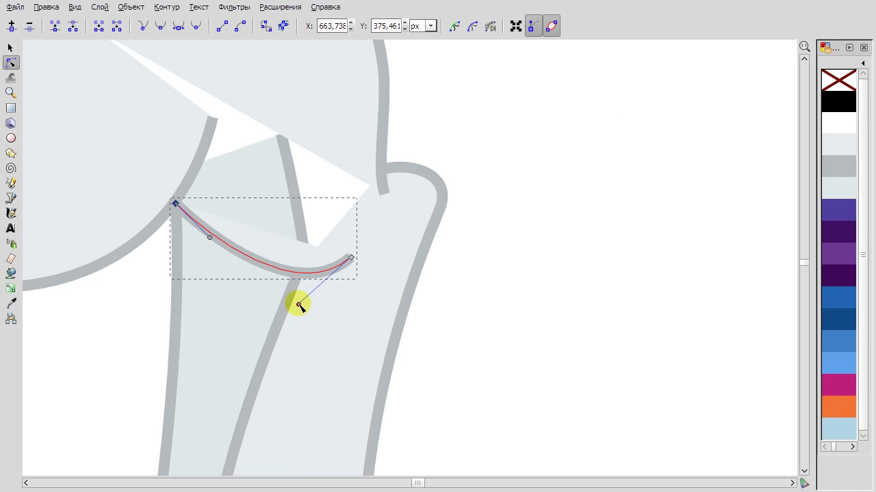
left_click_drag(352, 260, 351, 275)
Shift the three nodes where body meets leg, and the leg's top-right node, to the left.
left_click(300, 266)
scroll(347, 216, "down", 2)
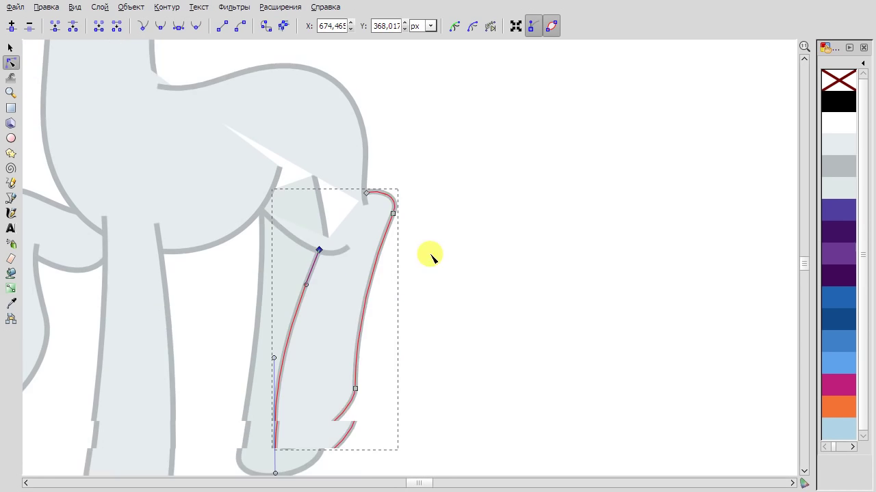
scroll(268, 155, "down", 2)
left_click(267, 155)
scroll(264, 152, "up", 3)
left_click(334, 148)
left_click(361, 257, "shift")
left_click_drag(354, 238, 354, 238)
left_click_drag(364, 168, 350, 171)
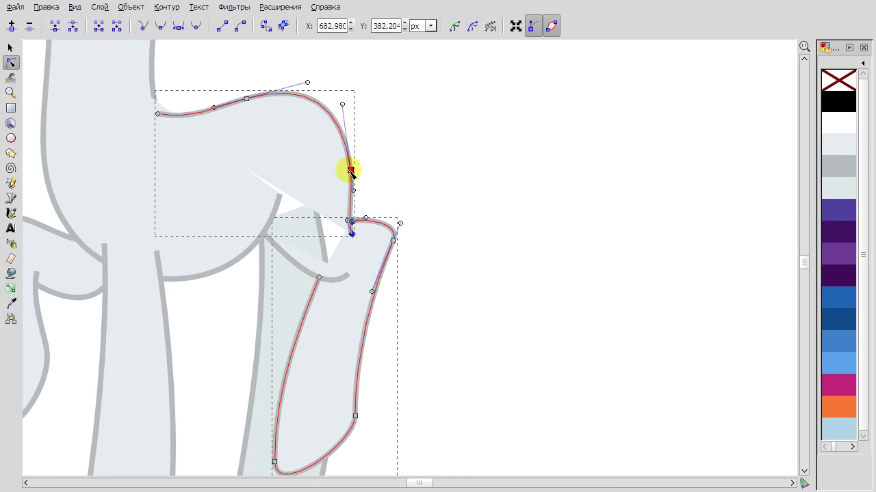
left_click_drag(393, 241, 381, 244)
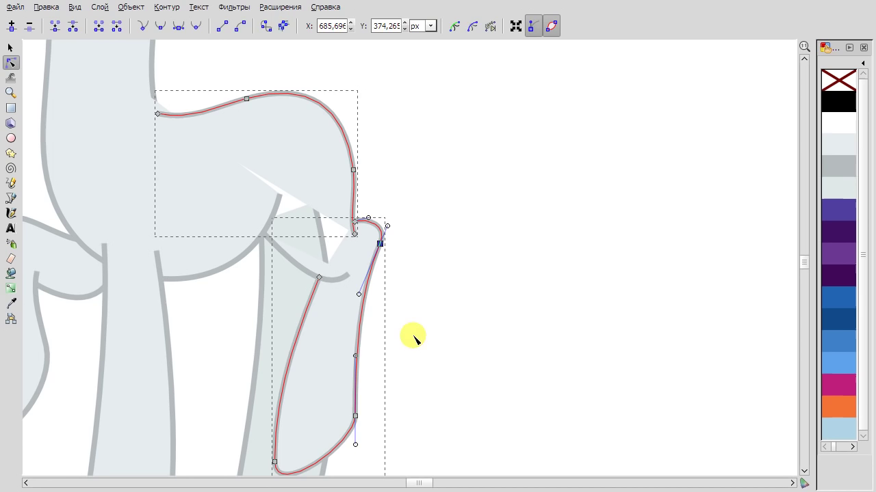
Move the front leg's bottom-left node slightly right and select its upper nodes.
key("s")
left_click(371, 251)
scroll(372, 251, "down", 2)
left_click(363, 285)
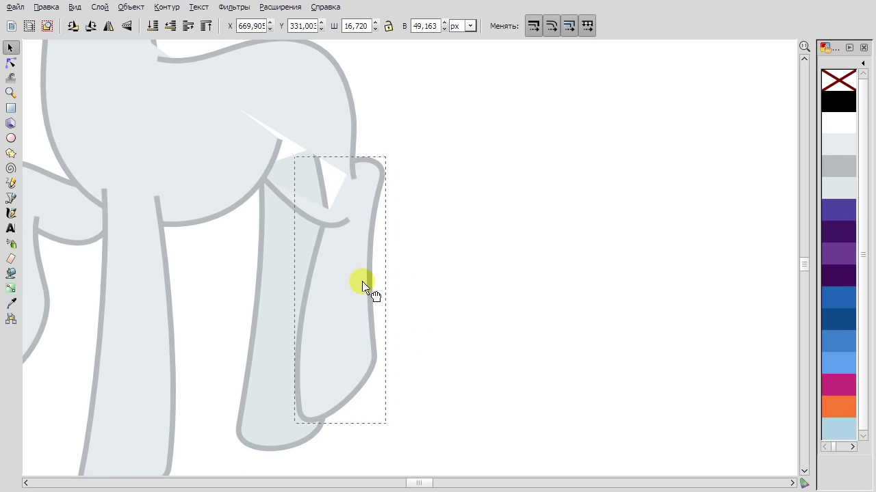
double_click(349, 272)
left_click_drag(301, 414, 308, 416)
left_click(325, 224)
left_click(343, 221)
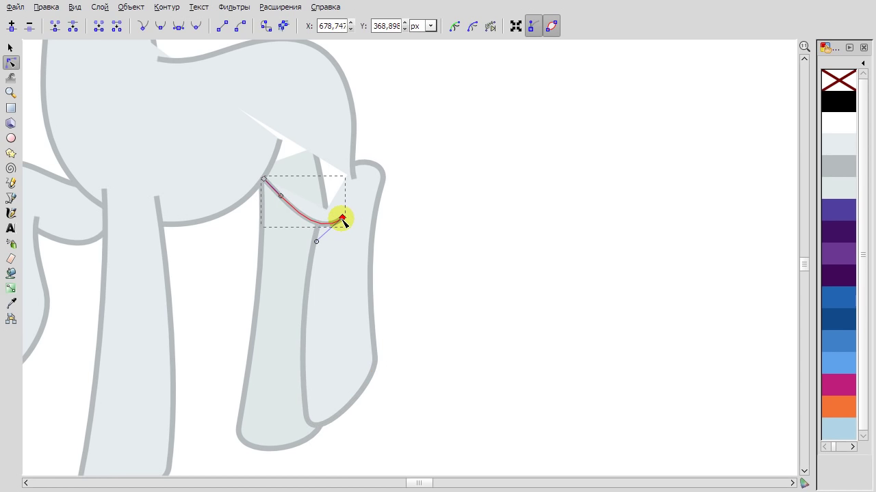
scroll(321, 99, "up", 2)
Nudge the joining leg and body nodes under the upper rump curve slightly up-left.
left_click(246, 101)
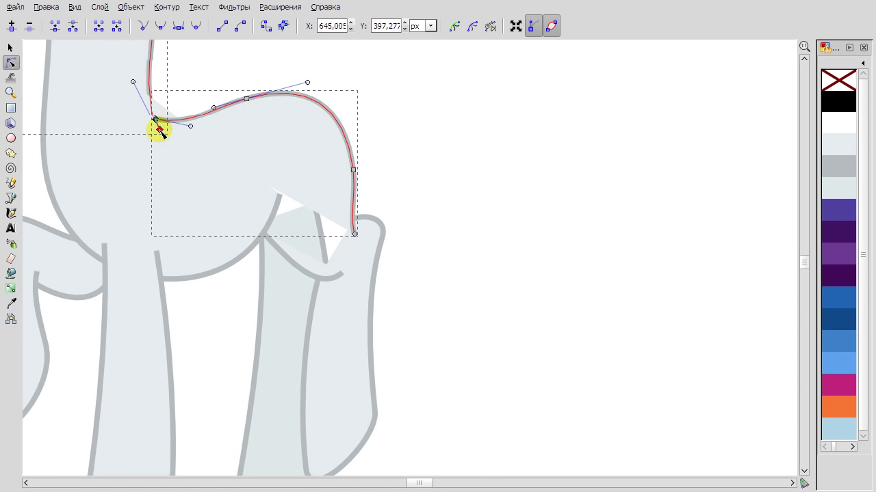
scroll(312, 239, "down", 1)
key("s")
scroll(309, 214, "down", 3)
key("n")
scroll(352, 273, "up", 4)
left_click(234, 185)
left_click_drag(230, 195, 229, 193)
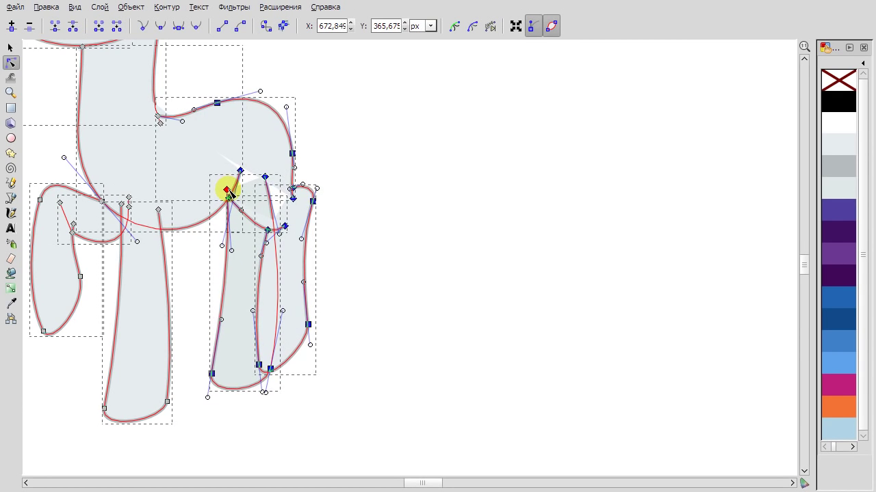
left_click(377, 192)
scroll(381, 190, "down", 1)
key("b")
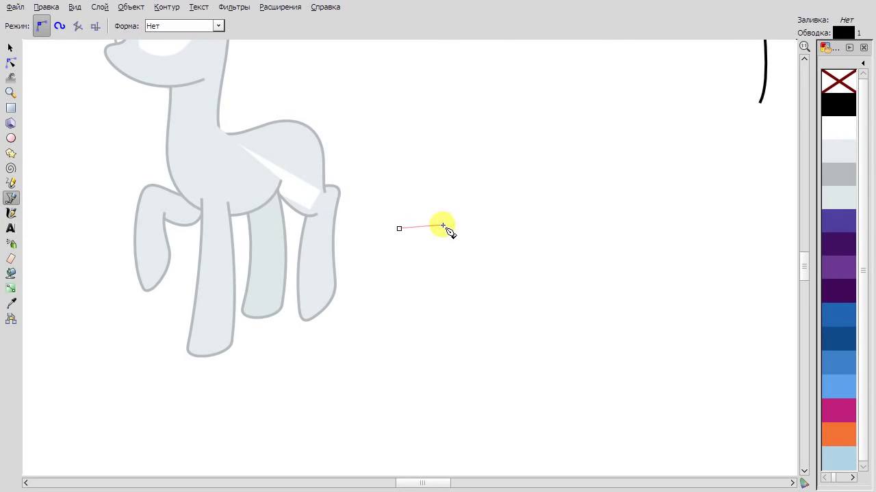
Finish the short test line and pull the rump curve's end node up onto the leg.
double_click(563, 226)
key("s")
scroll(377, 231, "up", 3)
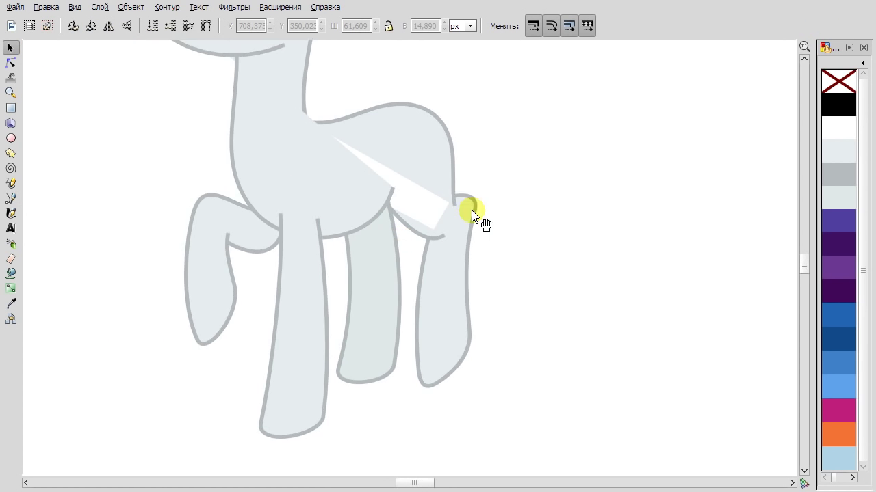
key("n")
left_click_drag(429, 204, 419, 173)
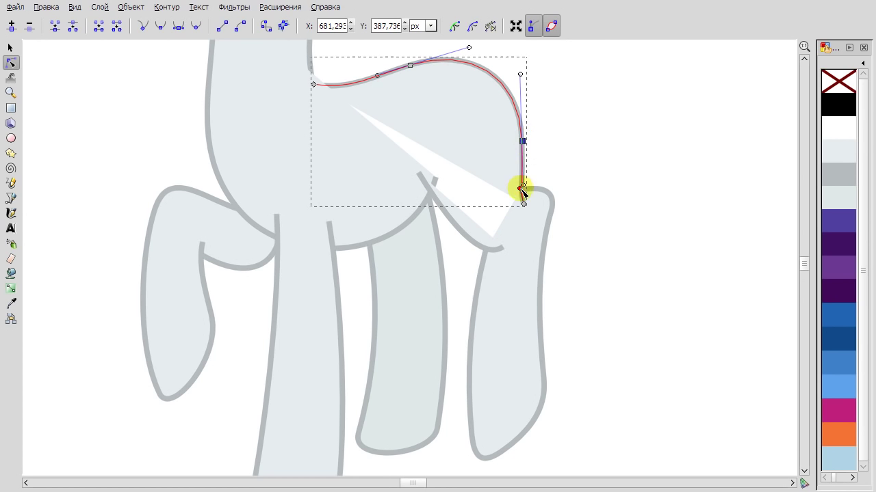
Reshape the upper right of the right-hand leg outline.
left_click(521, 190)
left_click_drag(551, 217, 532, 275)
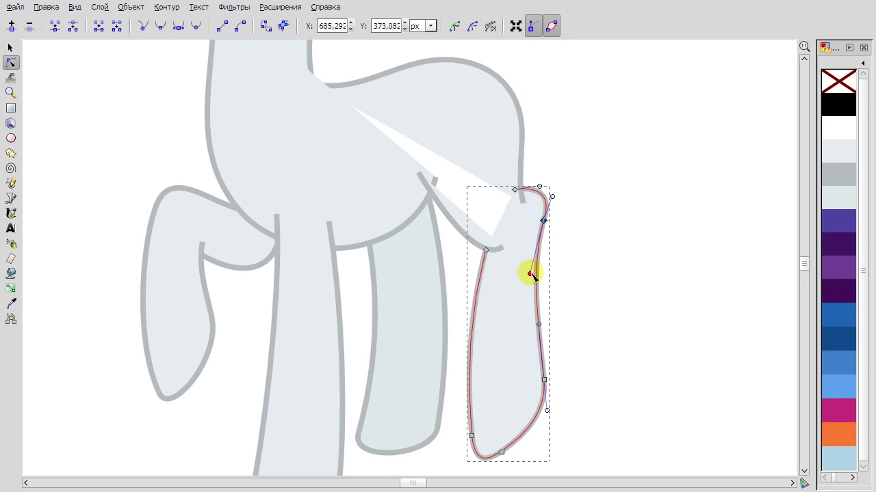
key("Escape")
key("Escape")
scroll(600, 260, "down", 2)
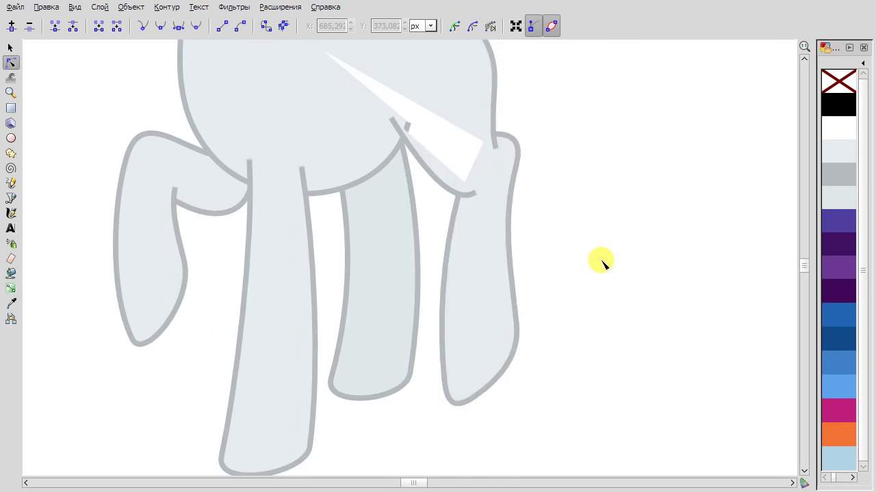
scroll(541, 281, "up", 3)
scroll(479, 304, "right", 2)
scroll(555, 201, "down", 1)
Undo the last four node edits, including the leg node move.
right_click(558, 138)
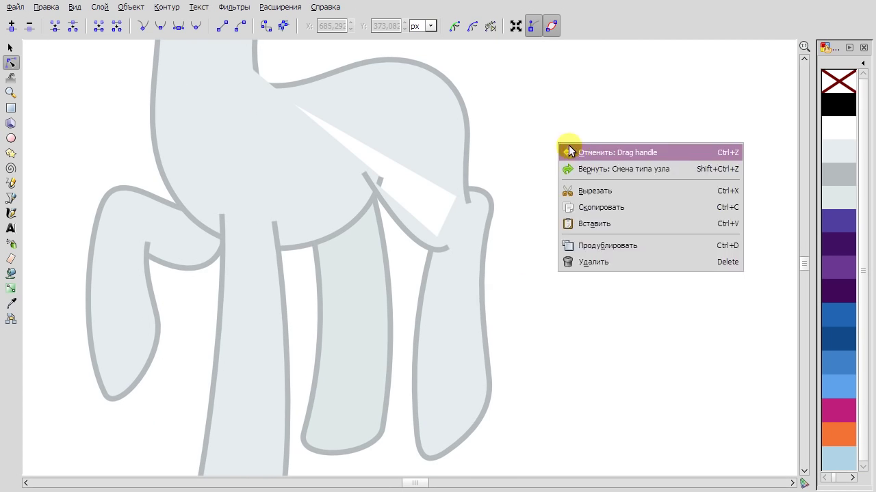
right_click(595, 148)
left_click(613, 157)
right_click(607, 141)
left_click(615, 150)
right_click(620, 151)
left_click(623, 161)
right_click(605, 138)
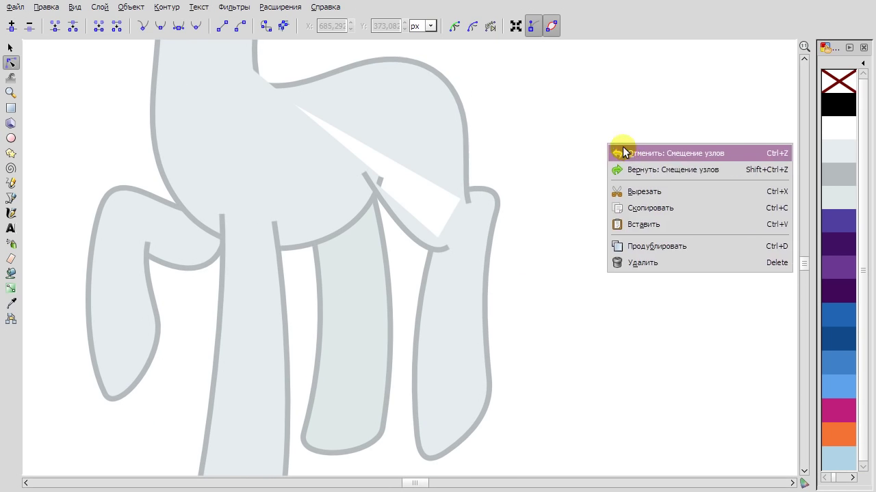
left_click(613, 147)
Drag the leg's top segment so it tucks under the body.
left_click(494, 216)
left_click_drag(466, 191, 498, 208)
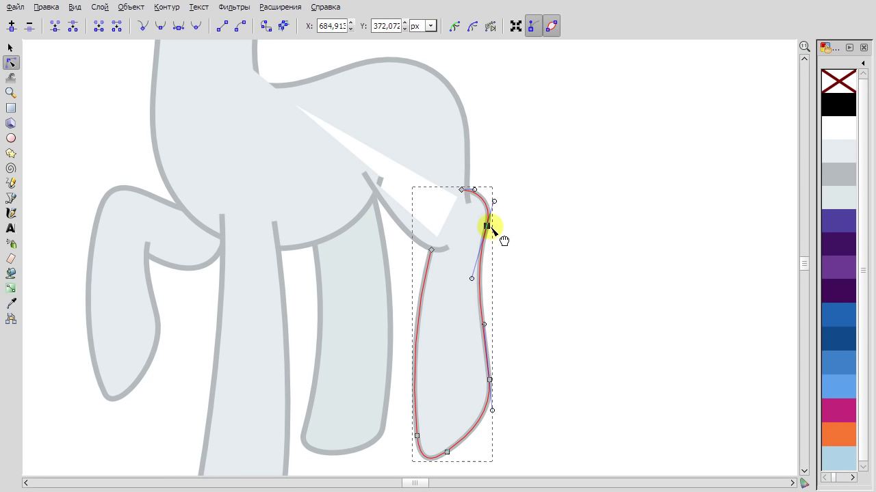
left_click(567, 254)
scroll(573, 221, "down", 3)
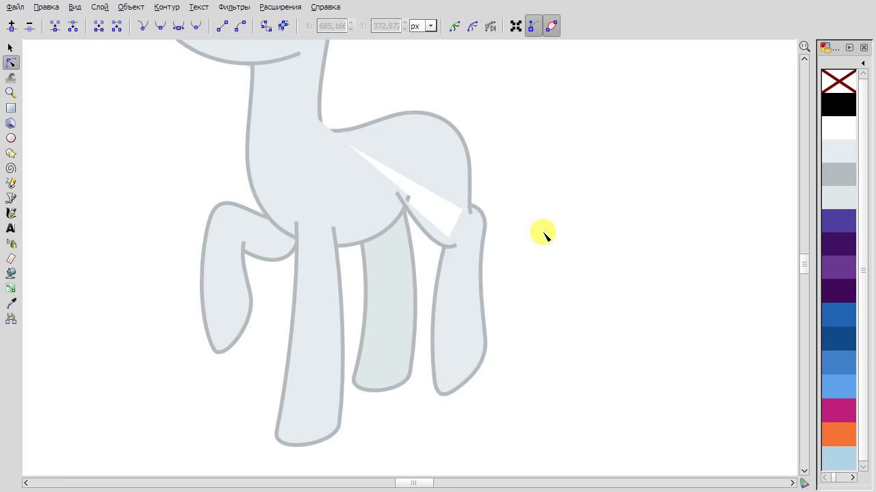
scroll(502, 282, "right", 3)
Select the whole pony and rubber-band the nodes of the right-hand legs.
key("F1")
left_click_drag(160, 51, 469, 418)
key("F2")
scroll(469, 418, "up", 1)
left_click_drag(451, 79, 295, 318)
scroll(329, 144, "left", 2)
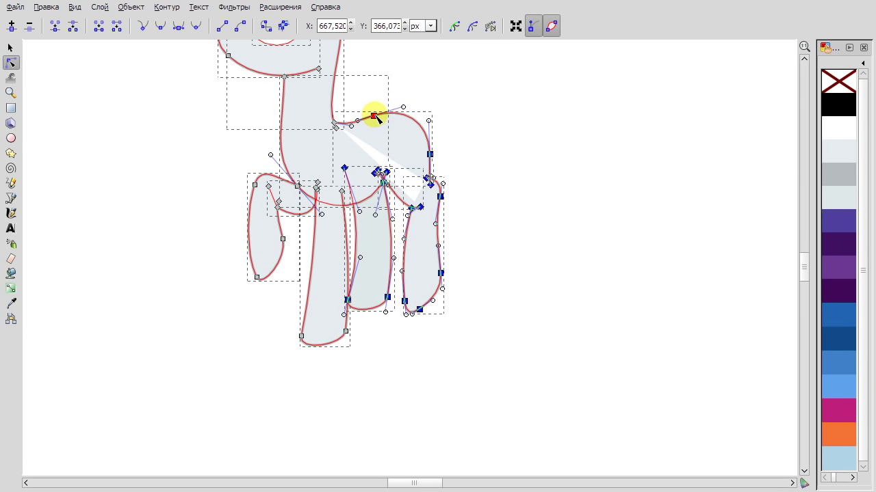
Select several leg-top nodes across the leg and body paths.
left_click(508, 178)
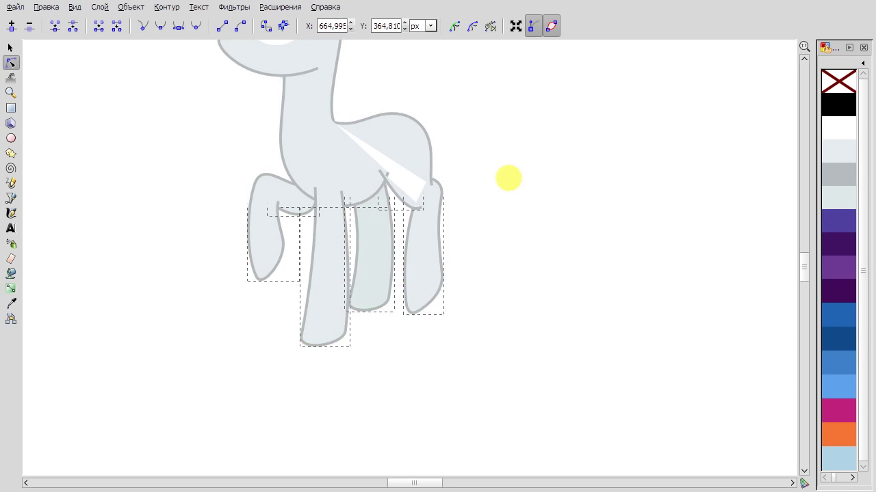
scroll(469, 182, "up", 1)
left_click(428, 182)
left_click(365, 197, "shift")
left_click_drag(507, 418, 340, 137)
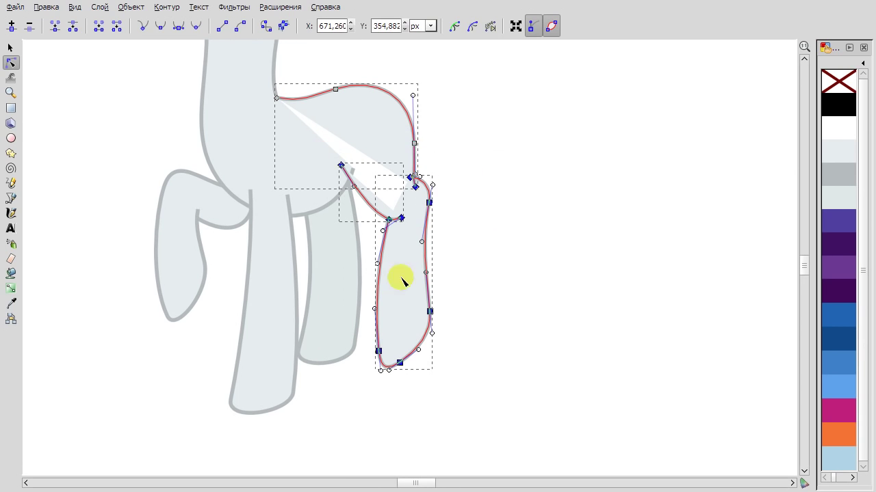
key("s")
left_click(342, 254)
key("Escape")
Swing the right-hand leg's lower end to the left.
left_click(414, 286)
left_click_drag(410, 321, 377, 308)
left_click(377, 309)
key("n")
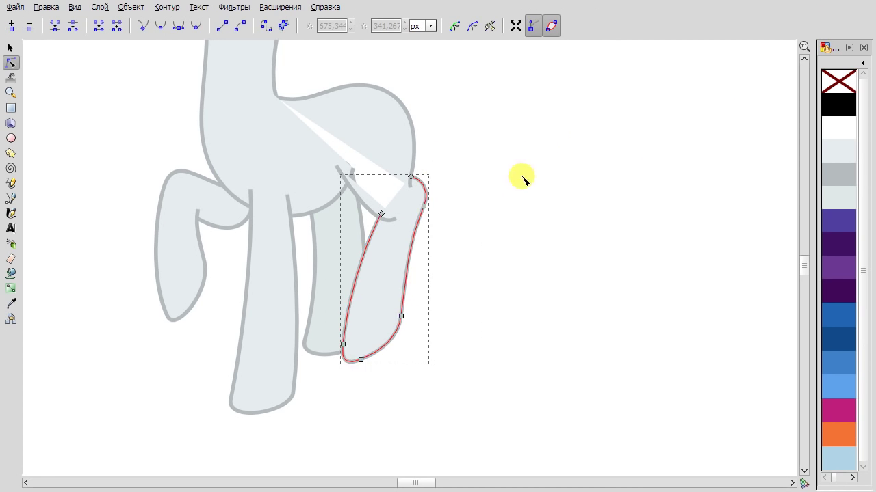
Pick nodes on the rump curve and leg, then undo the last leg change.
left_click(415, 146)
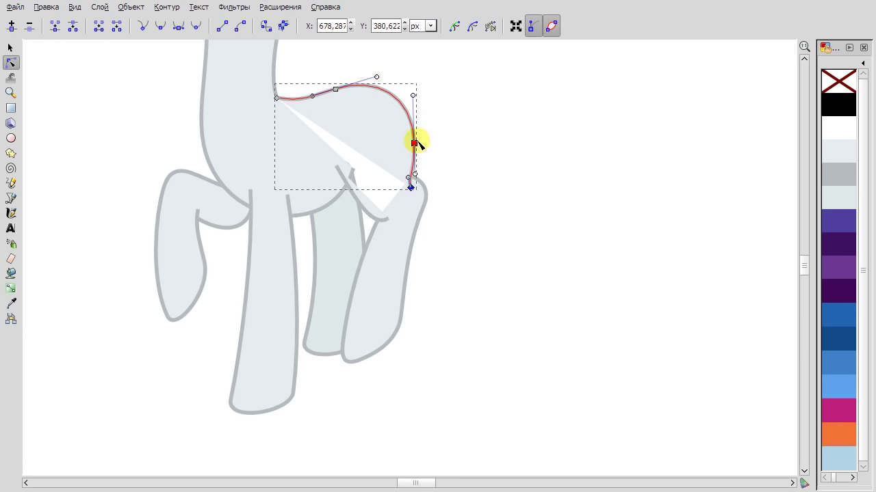
scroll(410, 154, "up", 2)
left_click(383, 198)
left_click(419, 257)
left_click(499, 180)
scroll(498, 191, "down", 2)
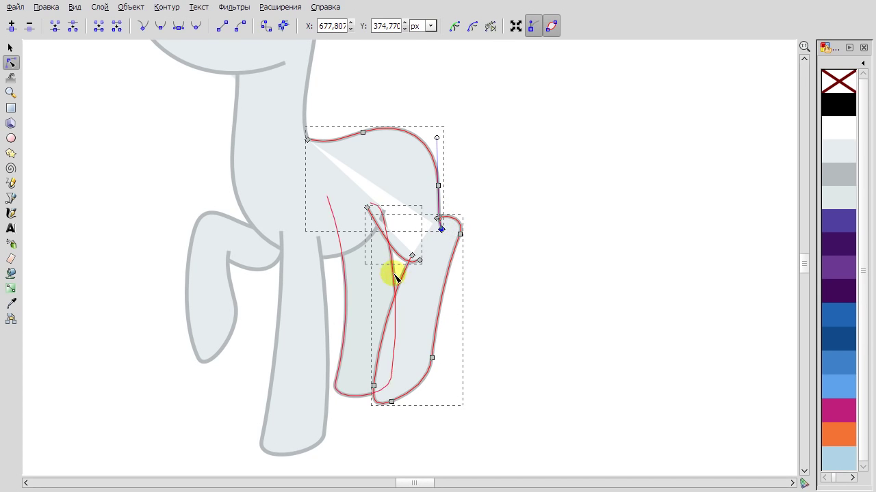
right_click(520, 200)
left_click(524, 207)
Select nodes on the leg, upper body path and belly curve.
scroll(485, 219, "up", 1)
left_click(453, 236)
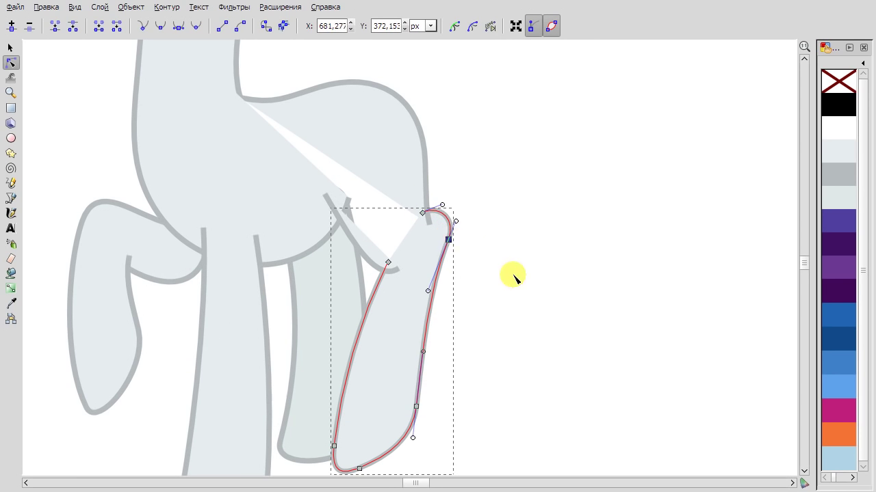
left_click(424, 137)
left_click(422, 140)
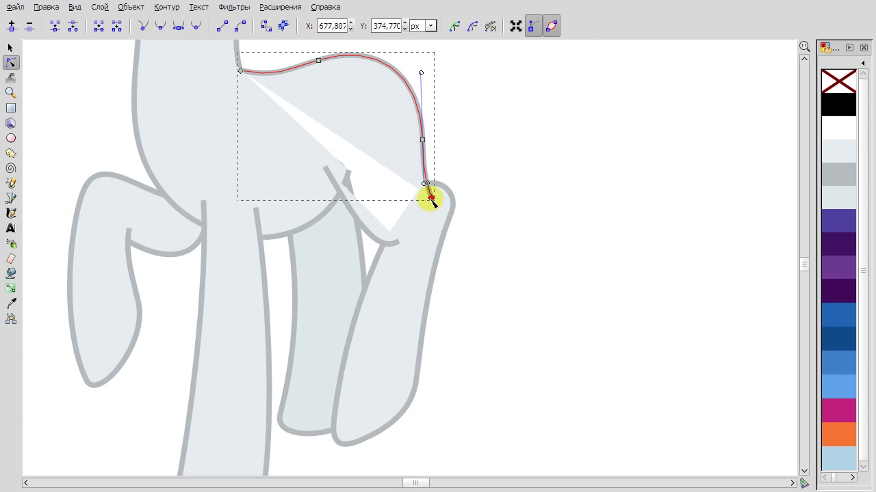
scroll(431, 198, "up", 1)
left_click(269, 152)
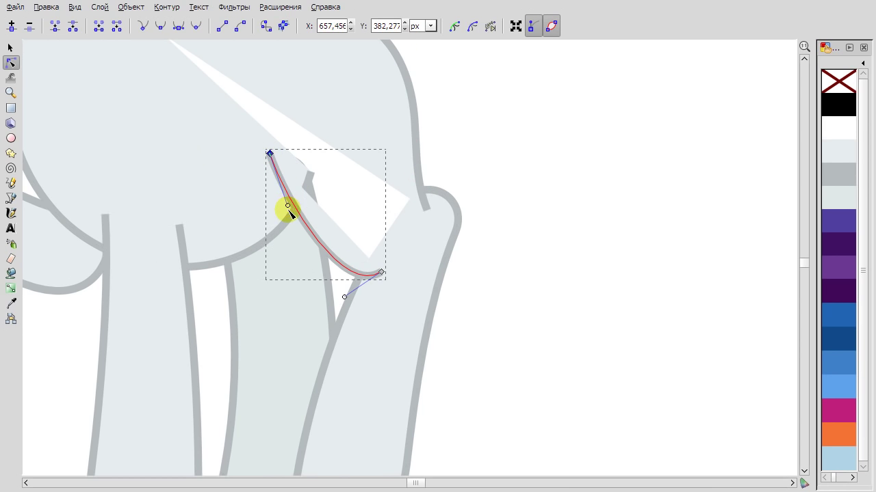
scroll(527, 250, "down", 2)
left_click(524, 229)
Move the belly curve's end node up toward the rump and pull its handle down to round it.
scroll(476, 264, "down", 1)
scroll(420, 166, "up", 3)
left_click(419, 153)
left_click(329, 210)
left_click(318, 254)
left_click(346, 193)
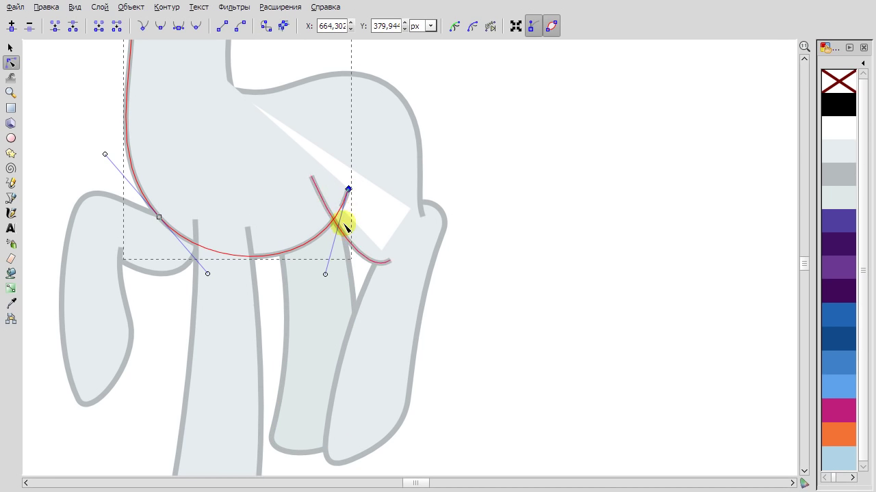
left_click_drag(355, 198, 382, 182)
left_click_drag(356, 253, 348, 278)
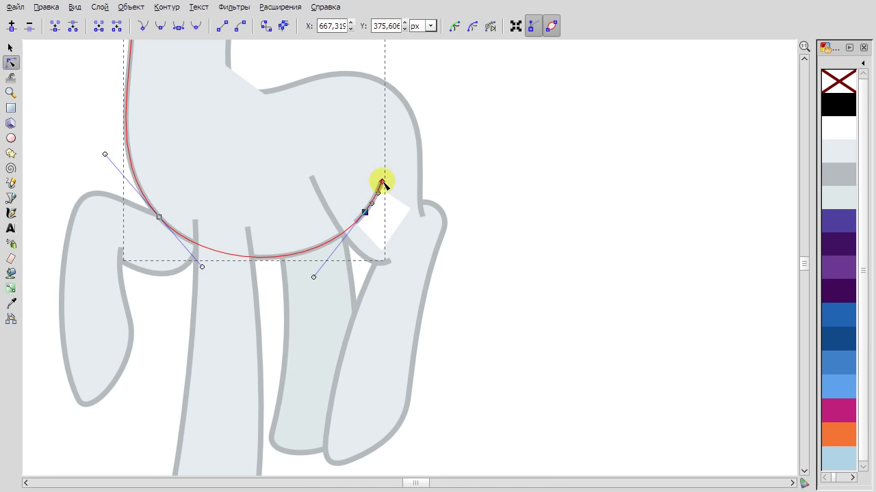
Undo the unwanted node move on the belly curve.
key("Escape")
scroll(524, 186, "down", 3)
scroll(520, 174, "up", 2)
right_click(518, 170)
key("Escape")
left_click(333, 254)
left_click(387, 219)
left_click(260, 102)
left_click_drag(228, 129, 326, 89)
right_click(493, 92)
left_click(514, 102)
Rubber-band all of the head's nodes and shift the head down slightly.
left_click(383, 211)
scroll(336, 170, "down", 3)
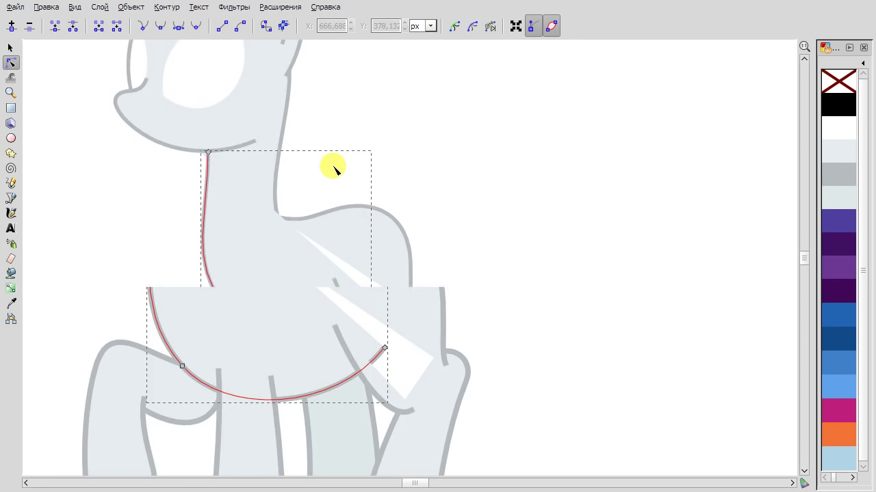
left_click(11, 47)
left_click(422, 173)
scroll(422, 173, "down", 1)
key("n")
left_click_drag(210, 55, 375, 160)
left_click_drag(323, 169, 329, 176)
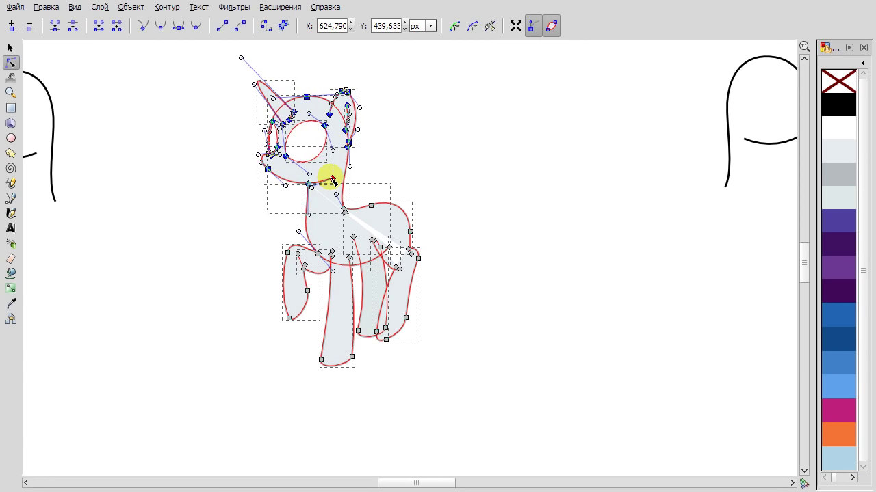
left_click(434, 137)
Select the white highlight stripe on the body and zoom in on the pony.
key("s")
left_click(383, 230)
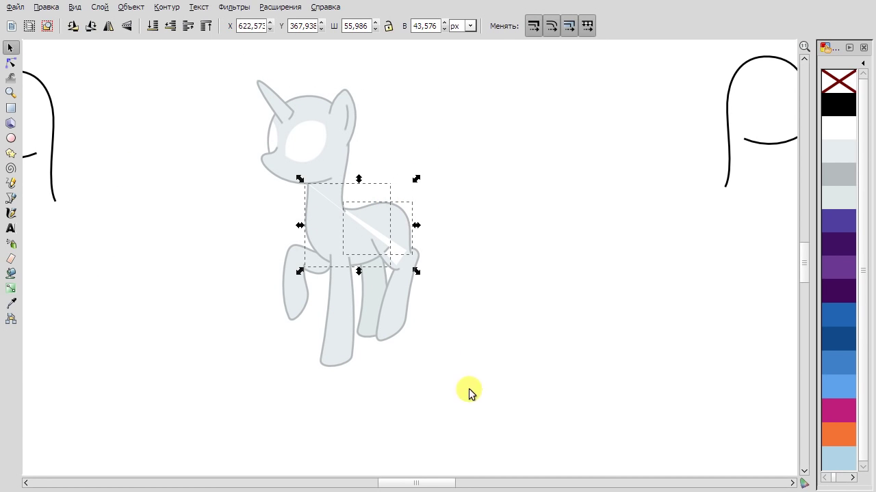
key("plus")
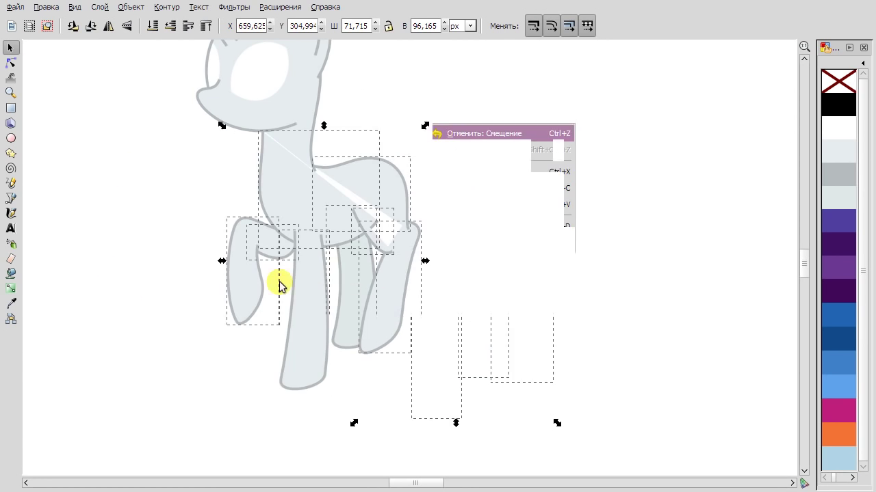
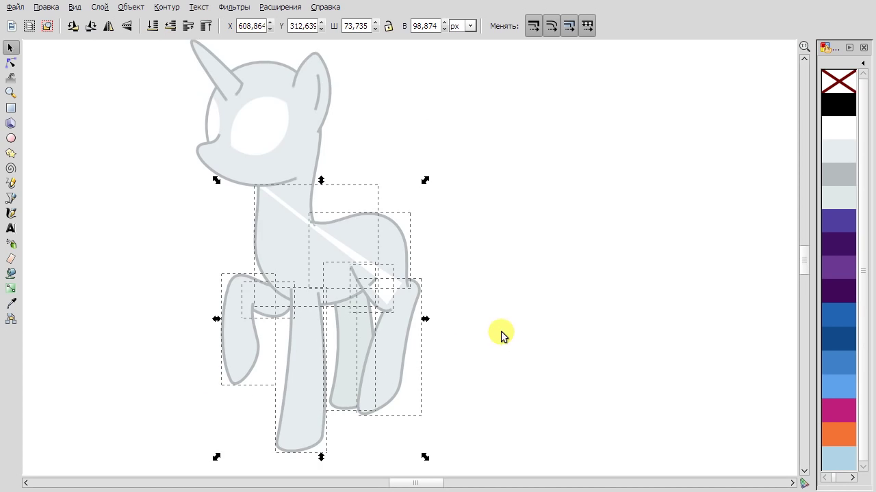
Nudge the unicorn's body and leg parts slightly, then select a group of body-outline nodes.
left_click(489, 292)
left_click_drag(475, 427, 180, 117)
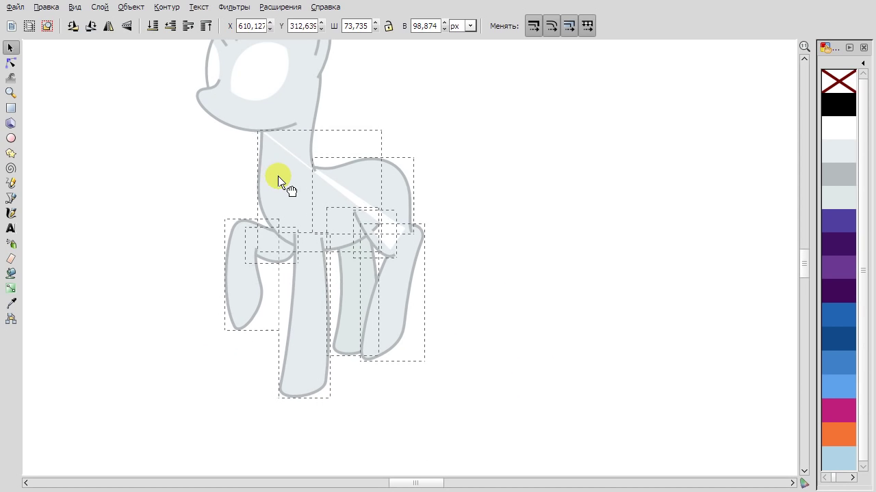
left_click_drag(277, 181, 282, 182)
left_click(462, 154)
key("F2")
left_click_drag(497, 122, 326, 367)
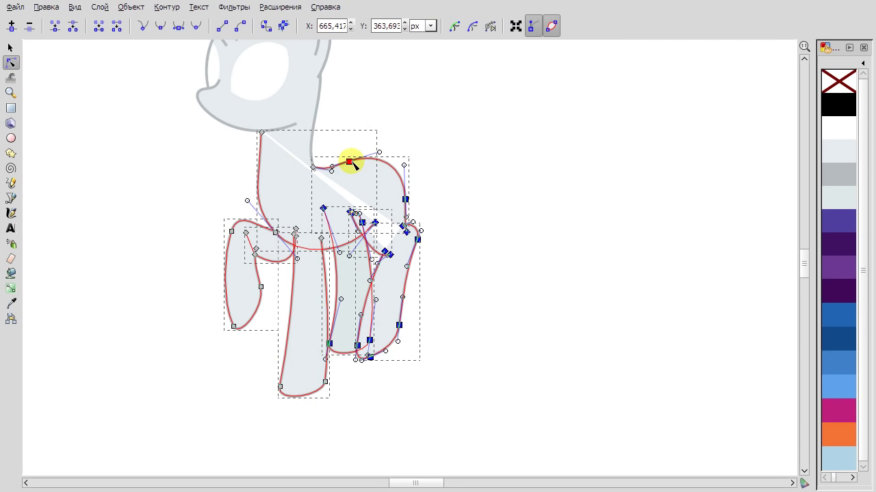
left_click(484, 224)
scroll(311, 212, "up", 2)
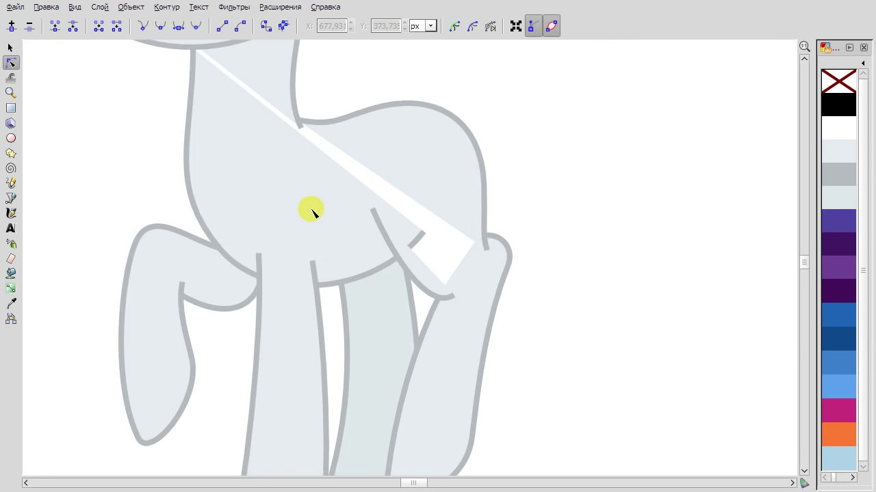
Pull the chest outline's end down and right, and pick a node on the upper chest.
left_click_drag(373, 210, 385, 226)
left_click(487, 248)
left_click(485, 183)
left_click(567, 194)
left_click(433, 305)
Nudge the right leg outline's bottom-left corner slightly left.
scroll(592, 286, "down", 2)
scroll(592, 286, "down", 2)
left_click_drag(484, 430, 413, 360)
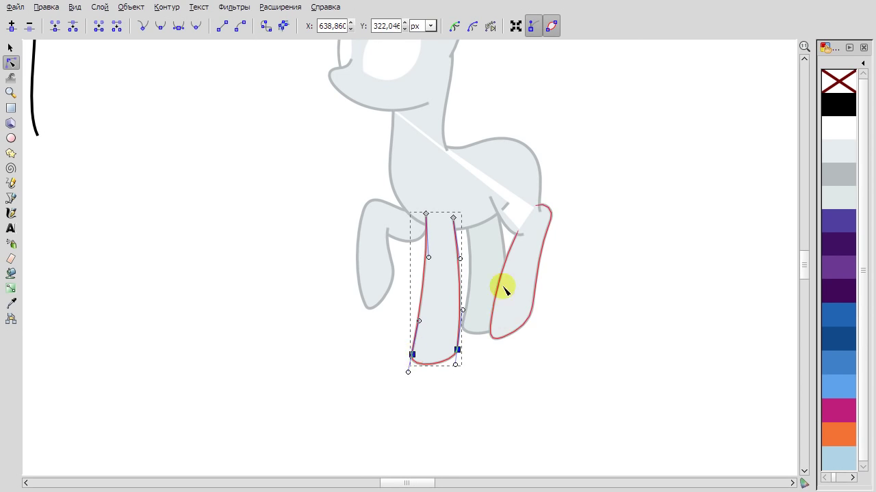
scroll(521, 252, "up", 1)
left_click(506, 222)
left_click_drag(471, 357, 466, 358)
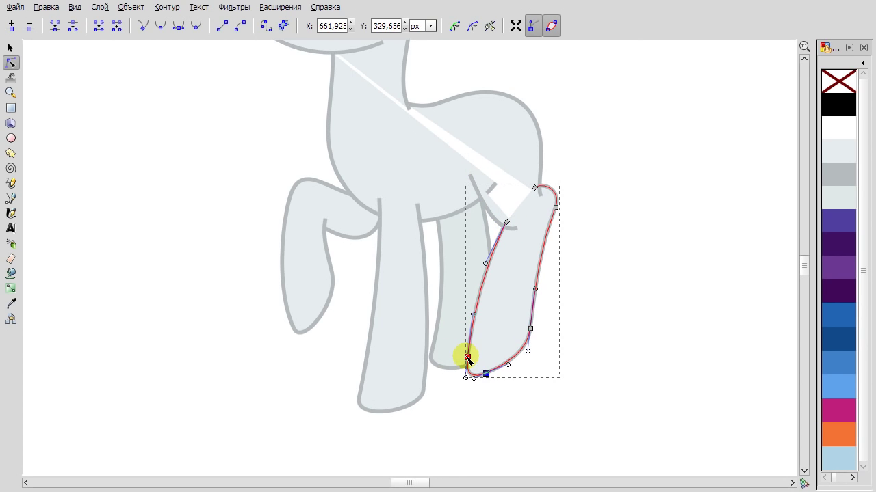
left_click(622, 287)
Join the back curve's end onto the neck line.
left_click(479, 200)
left_click(494, 186)
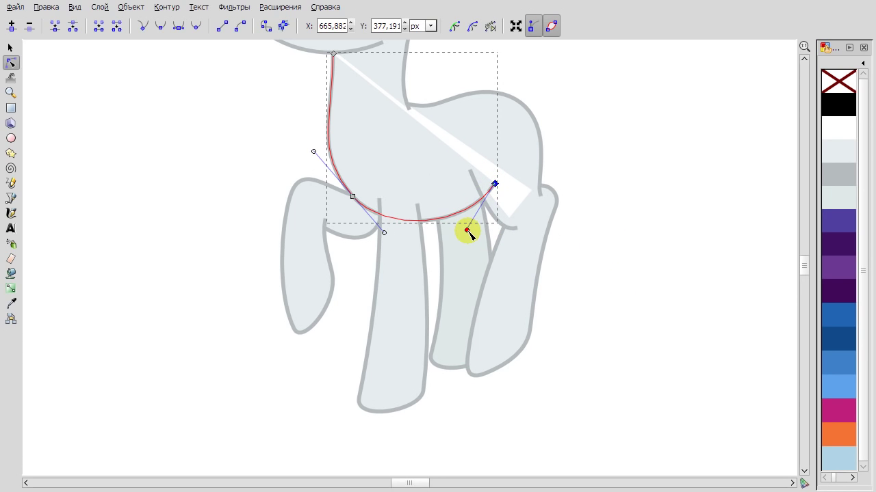
left_click(458, 97)
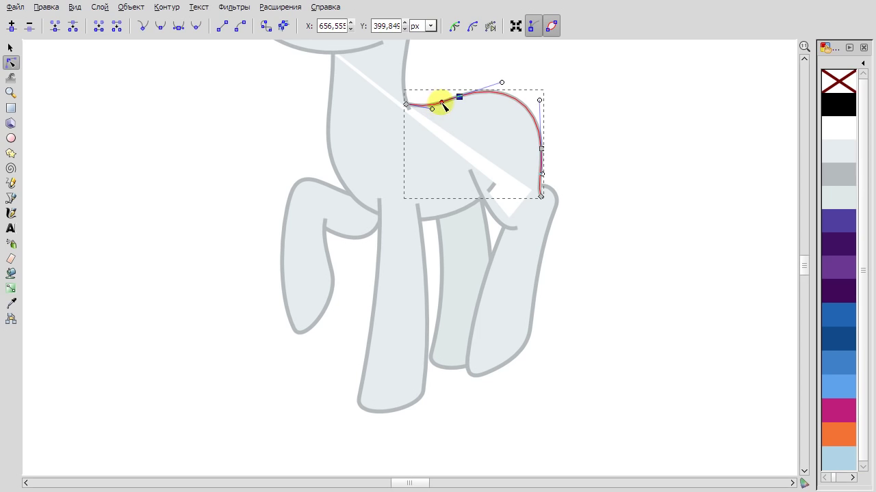
left_click_drag(410, 90, 407, 113)
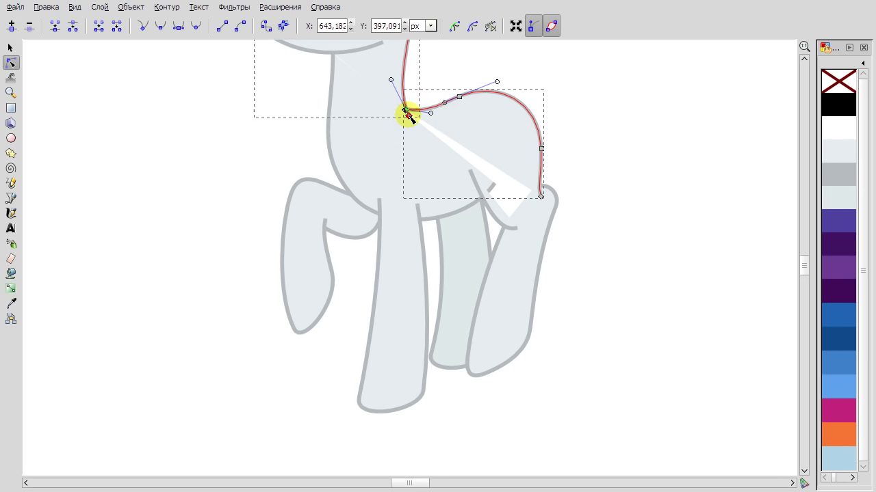
scroll(424, 171, "up", 5)
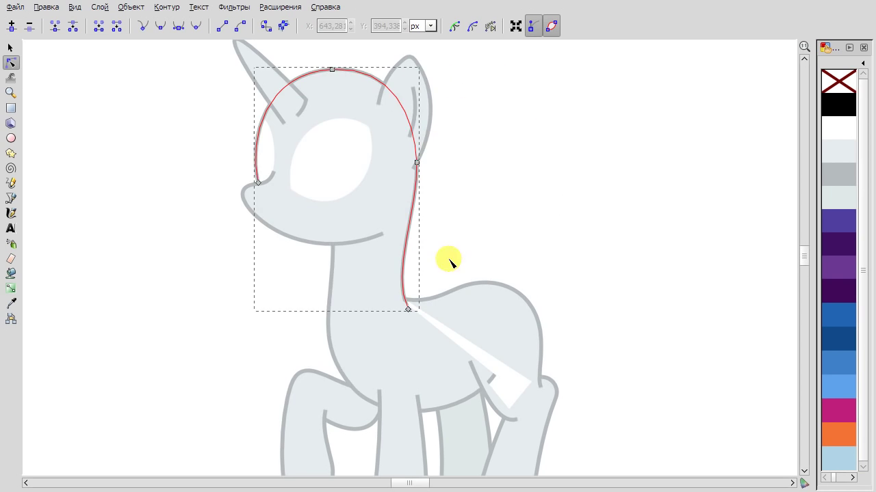
Check the leg and body outlines in node editing, then clear the selection.
left_click(10, 47)
left_click(459, 445)
left_click(351, 415)
left_click(319, 362)
left_click(648, 208)
key("minus")
scroll(547, 205, "up", 1)
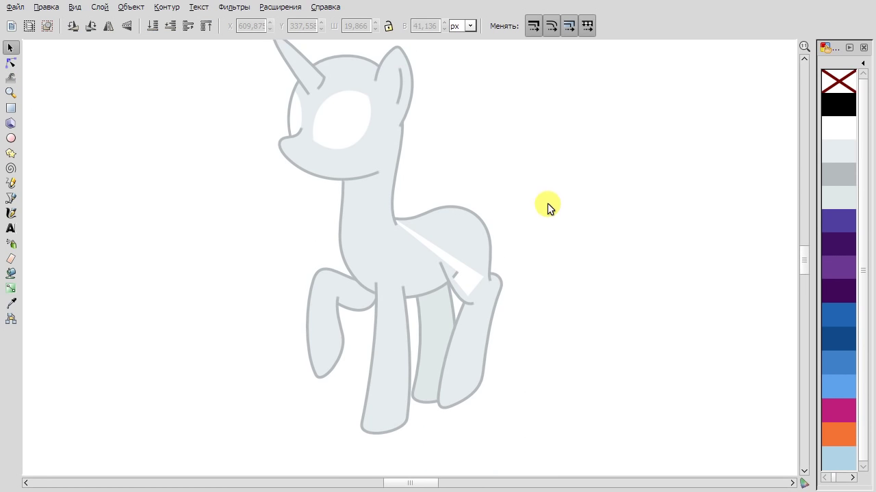
double_click(441, 327)
key("Escape")
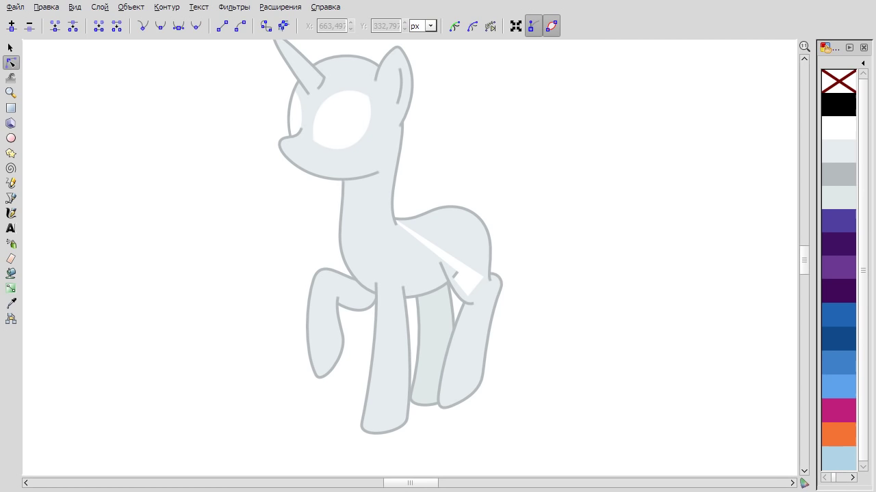
left_click(489, 277, "shift")
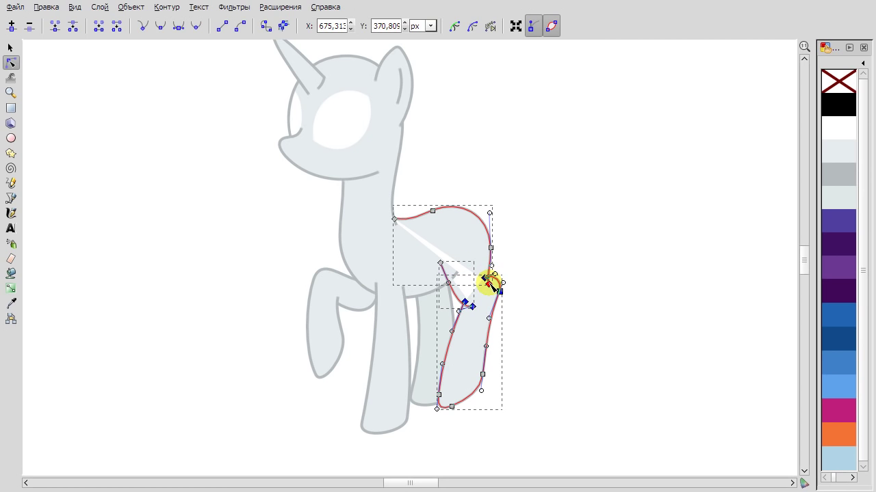
left_click(557, 301)
Zoom out and pan over to the black pony sketch beside the grey base.
key("s")
scroll(604, 181, "down", 3)
scroll(554, 198, "up", 4)
scroll(554, 198, "right", 4)
scroll(507, 213, "right", 3)
scroll(507, 213, "down", 1)
scroll(546, 274, "right", 3)
scroll(570, 164, "left", 4)
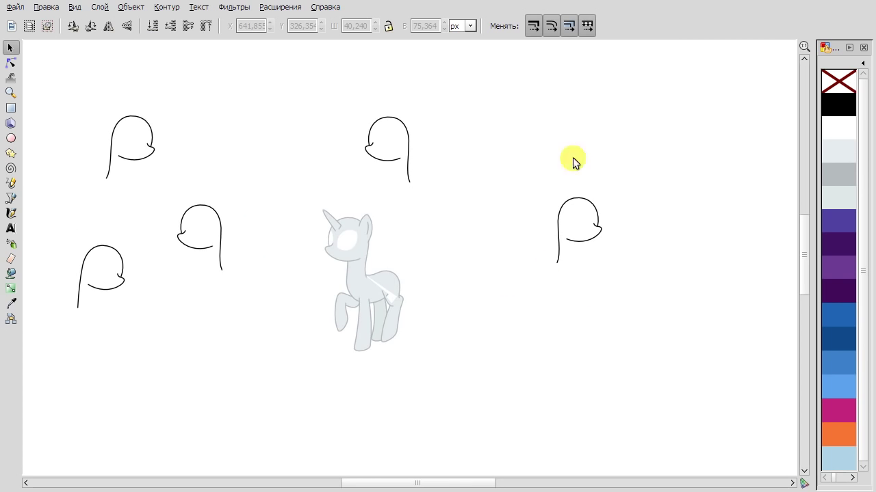
scroll(595, 294, "right", 3)
scroll(576, 259, "right", 3)
scroll(461, 235, "up", 3)
left_click_drag(479, 329, 254, 108)
left_click(541, 193)
Draw a U-shaped chest curve with the pen and round out its lower bend.
left_click(11, 198)
left_click(407, 377)
double_click(567, 333)
key("n")
left_click(503, 393)
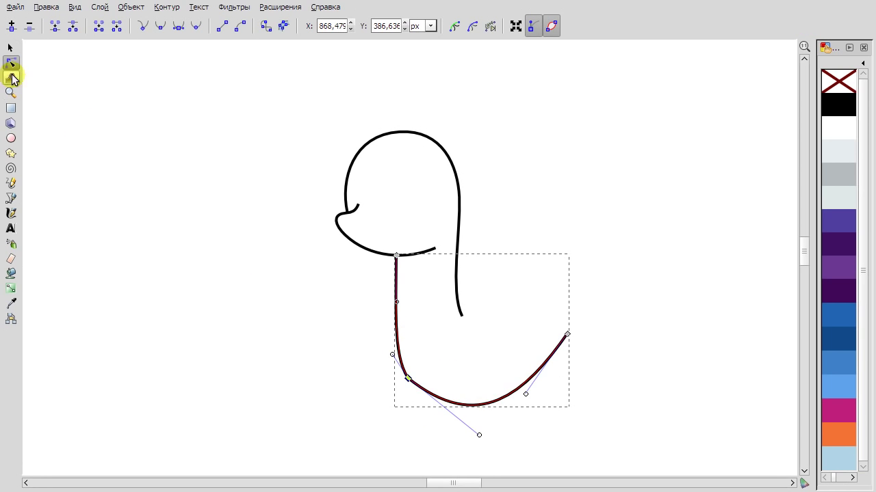
left_click_drag(390, 354, 381, 346)
left_click_drag(456, 434, 441, 417)
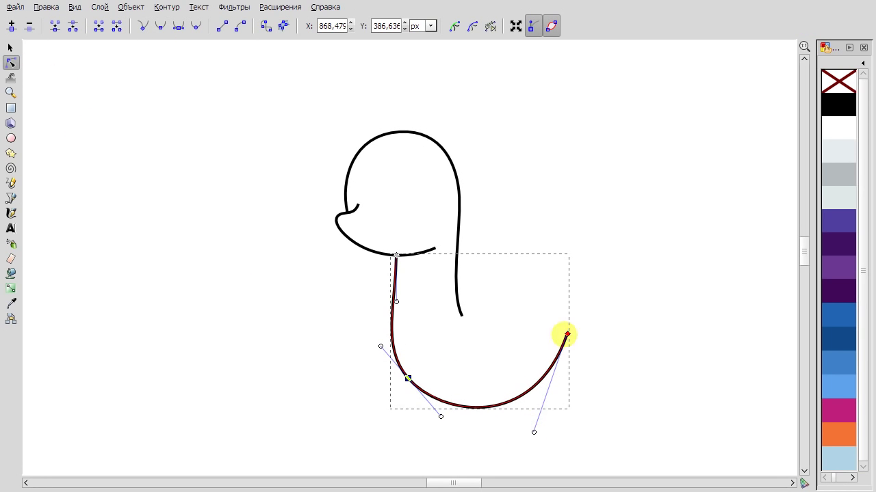
left_click_drag(567, 334, 545, 346)
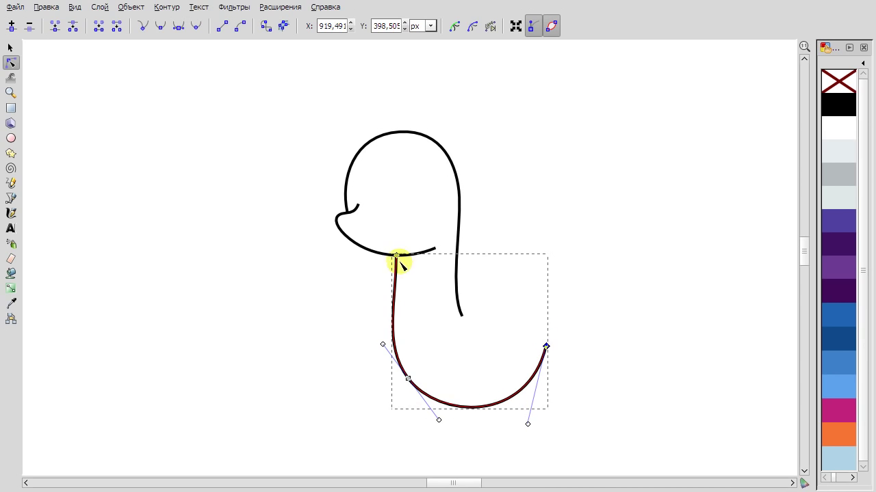
left_click_drag(396, 255, 402, 256)
left_click(413, 379)
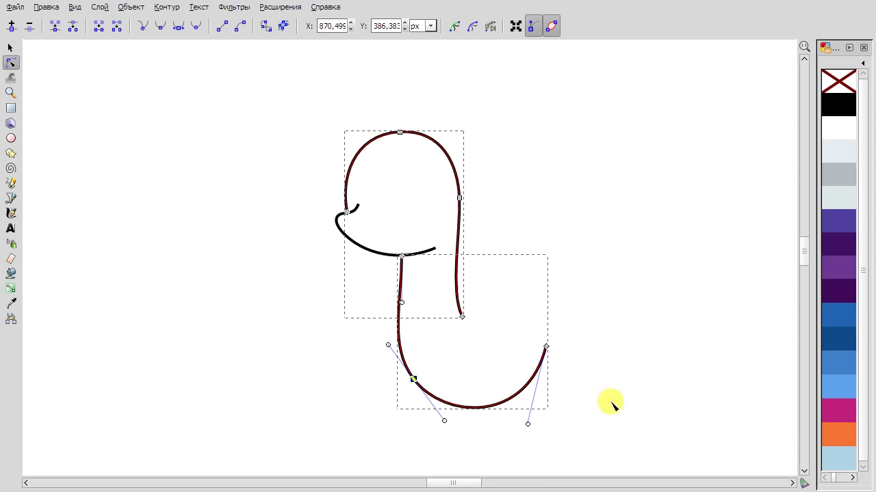
Move the chest curve under the head and delete its middle bottom node.
key("minus")
key("minus")
key("minus")
left_click(469, 347)
left_click(10, 48)
left_click_drag(453, 278, 356, 298)
scroll(379, 375, "up", 2)
key("n")
left_click(324, 353)
key("Delete")
key("Escape")
scroll(310, 331, "down", 2)
Draw the back line with the pen and bend it into a smooth curve.
key("b")
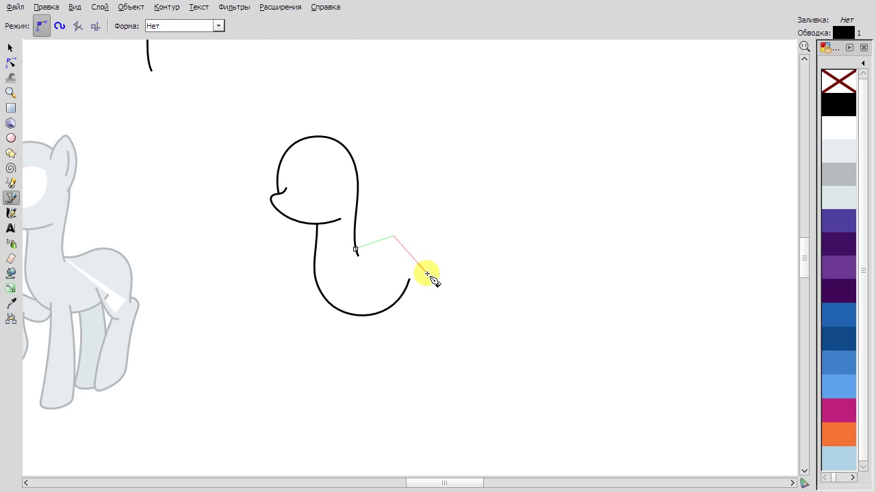
double_click(424, 296)
key("n")
scroll(462, 248, "up", 2)
left_click_drag(324, 224, 336, 228)
left_click_drag(363, 264, 395, 255)
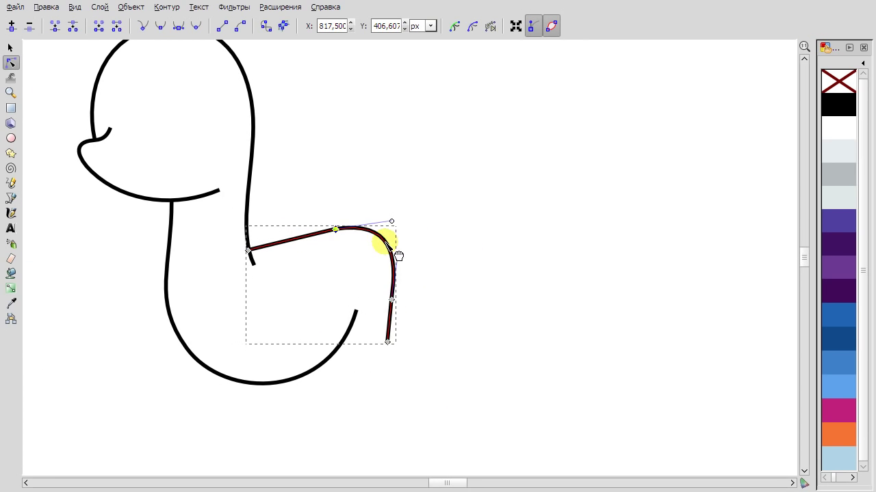
left_click_drag(335, 232, 287, 248)
left_click(391, 300, "shift")
left_click(159, 26)
left_click_drag(389, 300, 385, 309)
mouse_move(386, 348)
left_mouse_down()
mouse_move(402, 253)
mouse_move(381, 360)
left_mouse_up()
Lower the back line's top node and move its bottom end down-left.
left_click(345, 339)
left_click(299, 241)
left_click_drag(320, 234, 359, 235)
left_click_drag(386, 351, 374, 370)
left_click(284, 260)
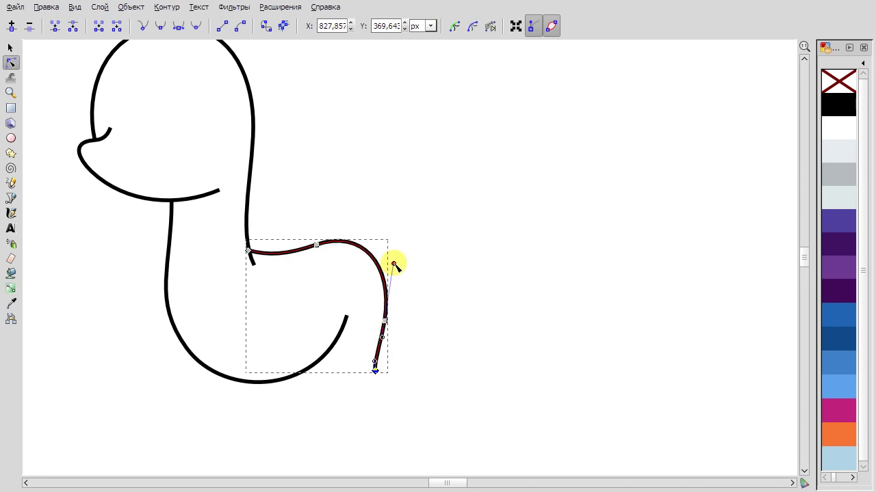
left_click(378, 347)
Adjust the chest curve's lower-left and right end nodes.
scroll(379, 347, "down", 3)
scroll(379, 348, "left", 2)
left_click(240, 259)
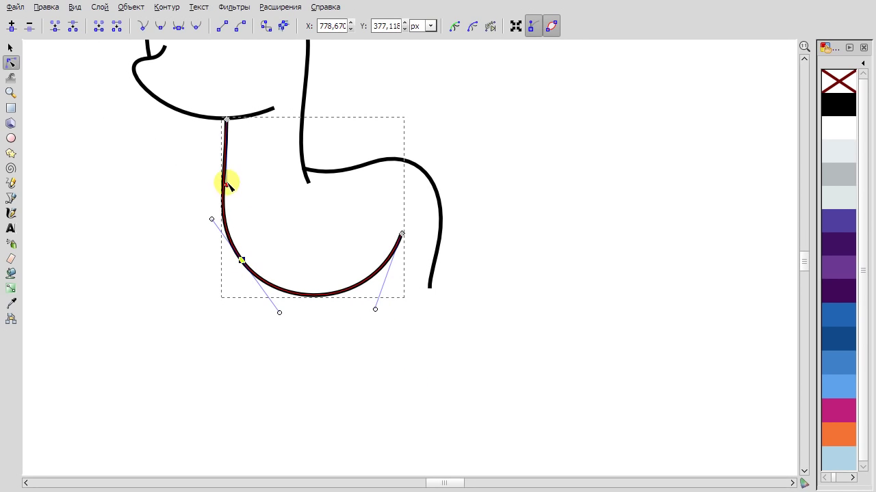
left_click(264, 253)
scroll(287, 288, "up", 4)
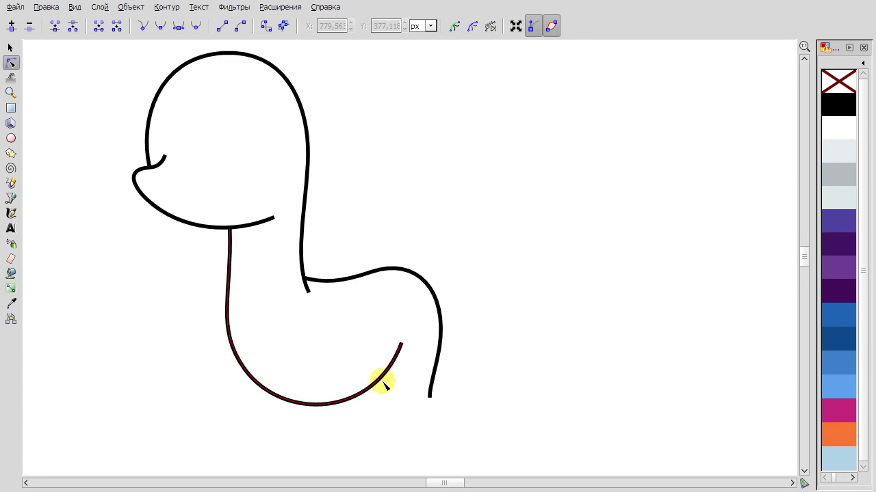
left_click(402, 342)
left_click_drag(378, 419, 371, 420)
Reselect the back line and shift it slightly up and right.
left_click(390, 267)
left_click(400, 342)
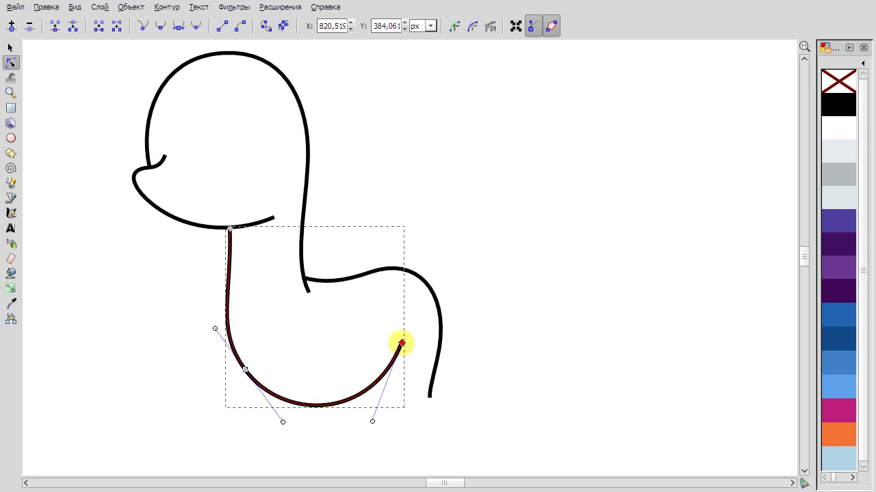
left_click(429, 398)
left_click(504, 286)
scroll(505, 285, "down", 3)
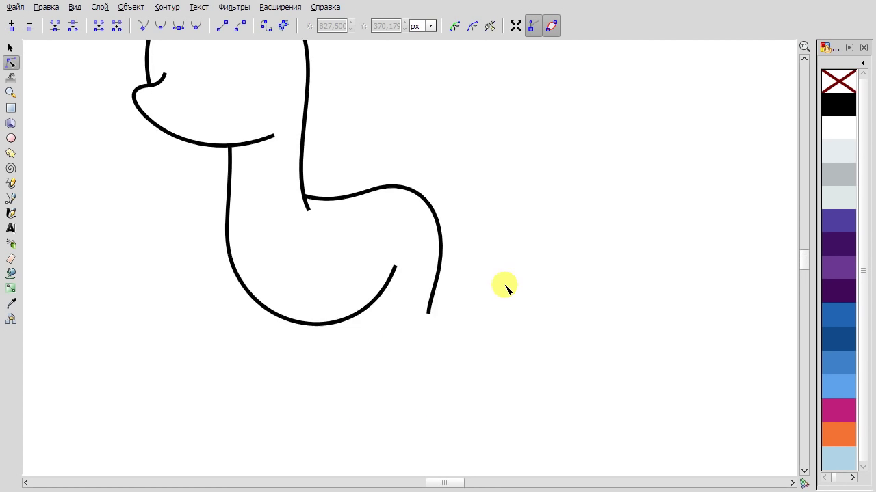
scroll(479, 260, "up", 1)
left_click(442, 233)
key("s")
left_click_drag(450, 209, 457, 205)
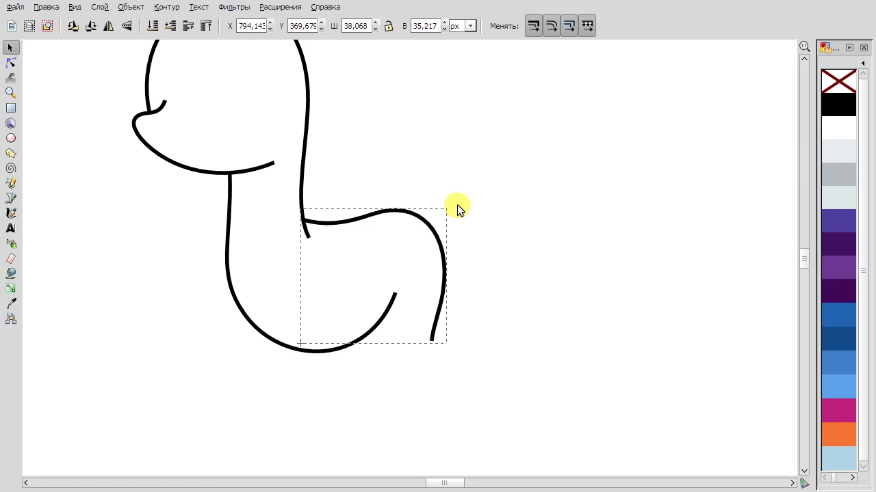
Inspect the head outline's nodes, then pick a grey leg on the unicorn.
scroll(456, 205, "up", 3)
double_click(305, 311)
left_click(359, 226)
scroll(359, 226, "down", 4)
scroll(303, 280, "down", 3)
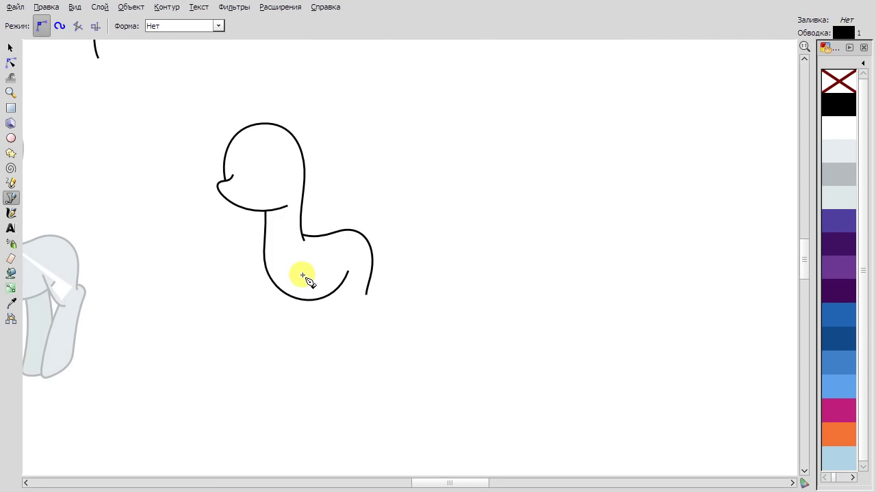
scroll(303, 280, "up", 2)
key("s")
left_click(92, 346)
Move the grey leg under the new sketch's chest and colour it orange from a My Little Pony palette.
left_click_drag(92, 346, 346, 339)
left_click(865, 66)
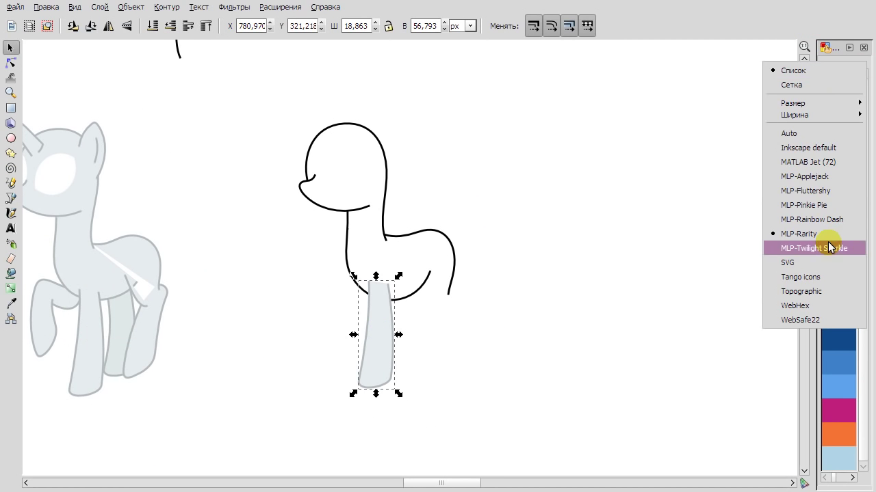
left_click(828, 246)
left_click_drag(838, 152, 386, 346)
left_click_drag(425, 277, 117, 248)
key("ctrl+z")
Reshape the orange leg, pulling its right edge and bottom nodes inward.
right_click(389, 330)
left_click(469, 333)
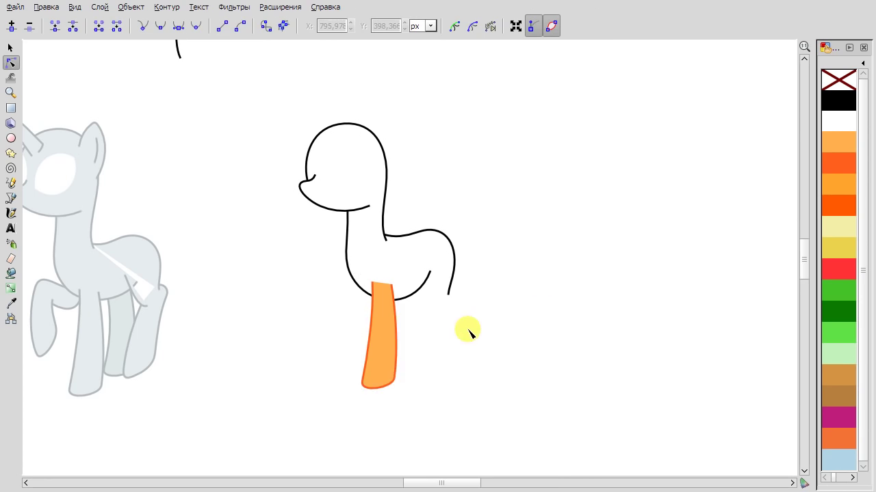
scroll(427, 325, "up", 2)
left_click(377, 294)
left_click_drag(367, 349, 364, 350)
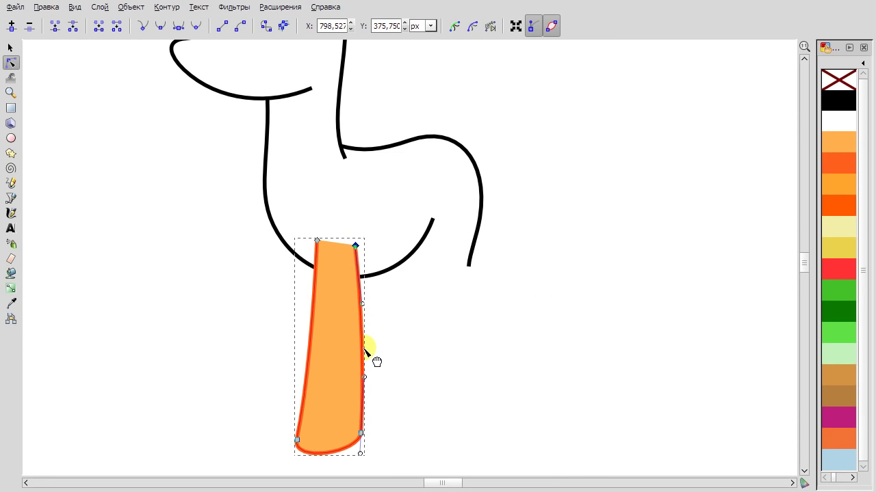
left_click_drag(292, 446, 299, 445)
left_click(369, 432)
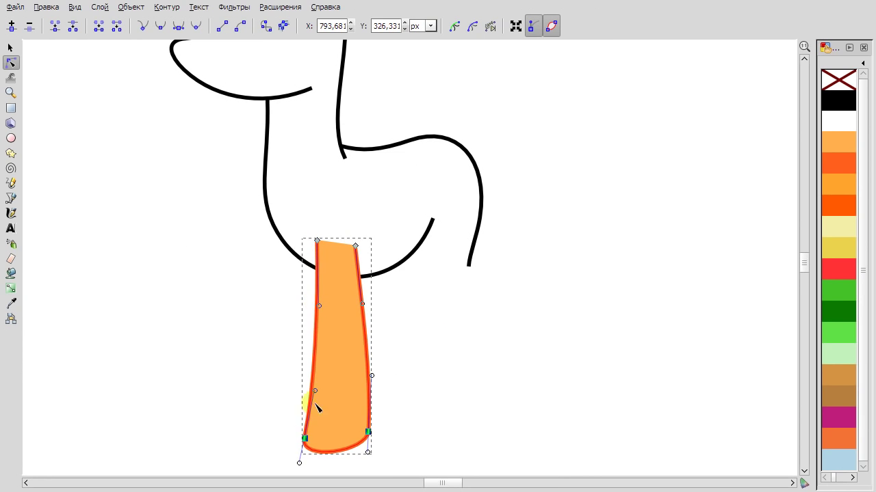
left_click_drag(368, 432, 366, 432)
Paste the orange leg's fill and outline style onto the black chest outline.
key("s")
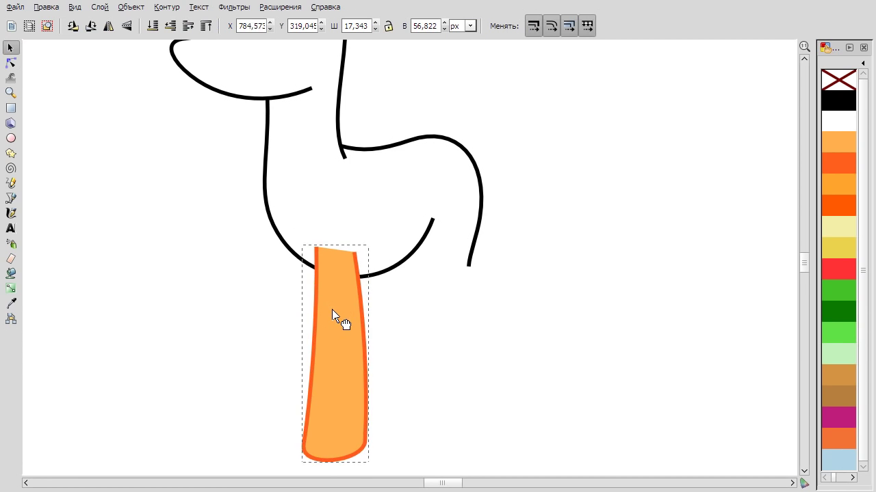
left_click(413, 248)
key("ctrl+shift+v")
key("minus")
left_click(388, 315)
key("n")
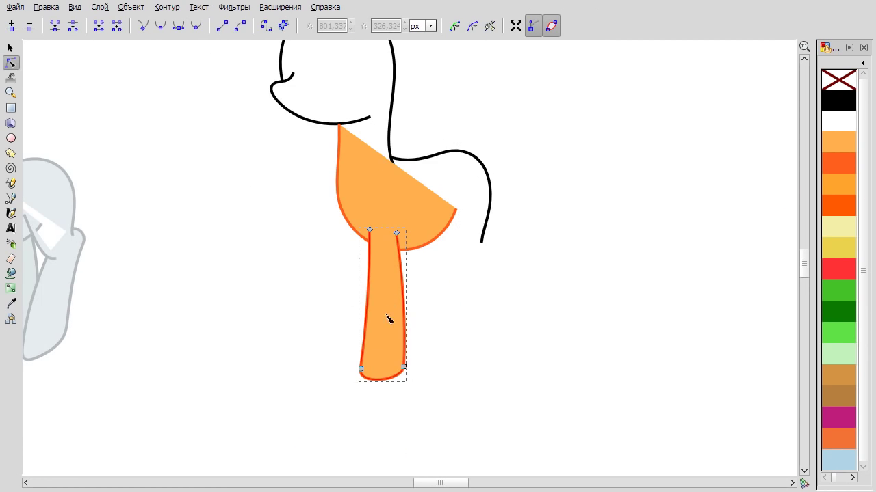
key("plus")
key("s")
Duplicate the front leg, shift the copy left, colour it darker orange and send it behind.
key("ctrl+d")
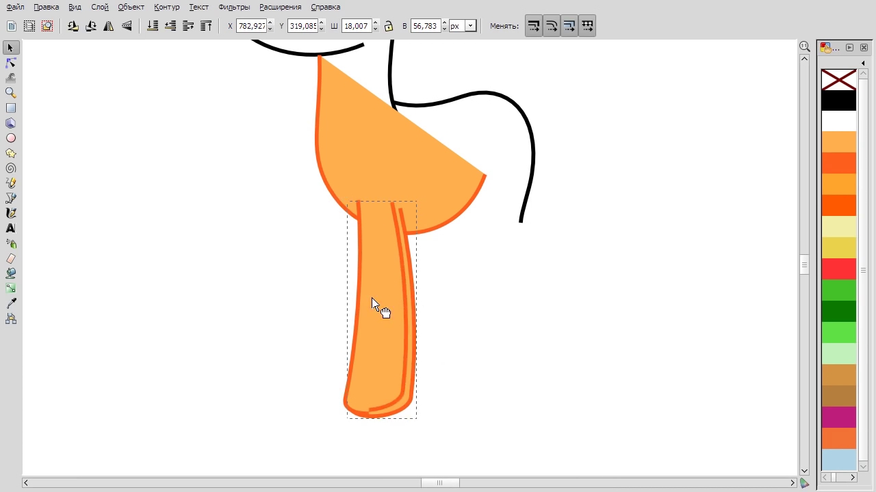
left_click_drag(381, 307, 349, 308)
left_click(838, 188)
key("End")
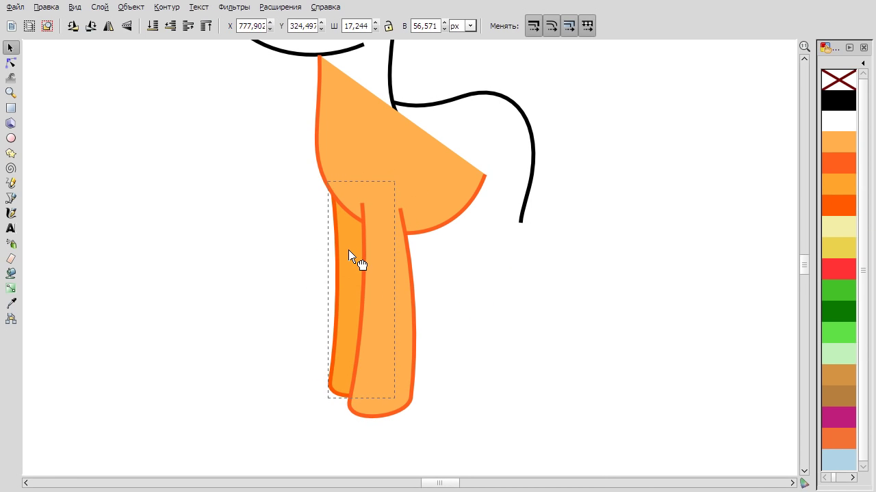
scroll(514, 323, "up", 4)
scroll(455, 287, "down", 1, "ctrl")
scroll(390, 247, "up", 1, "ctrl")
key("b")
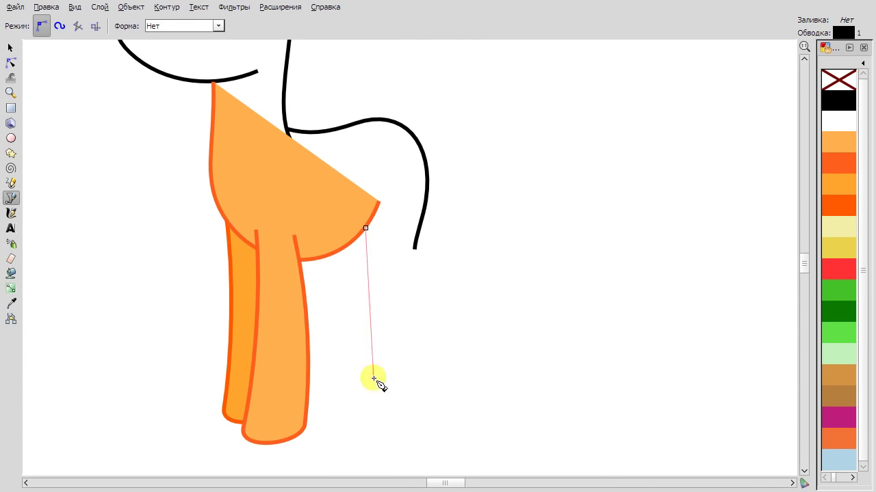
Finish the black hind-leg outline, curve its left side and adjust its top and bottom-right points.
double_click(429, 249)
left_click(10, 62)
scroll(385, 218, "up", 2, "ctrl")
scroll(434, 332, "down", 2, "ctrl")
left_click_drag(369, 288, 395, 383)
left_click_drag(368, 191, 371, 185)
left_click_drag(417, 377, 424, 377)
left_click(431, 210)
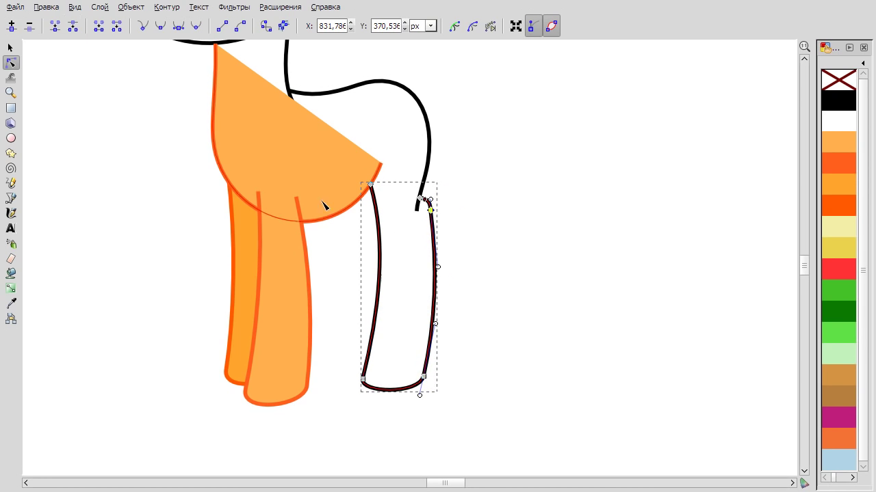
scroll(411, 205, "up", 2, "ctrl")
scroll(441, 252, "down", 3, "ctrl")
scroll(404, 233, "up", 1, "ctrl")
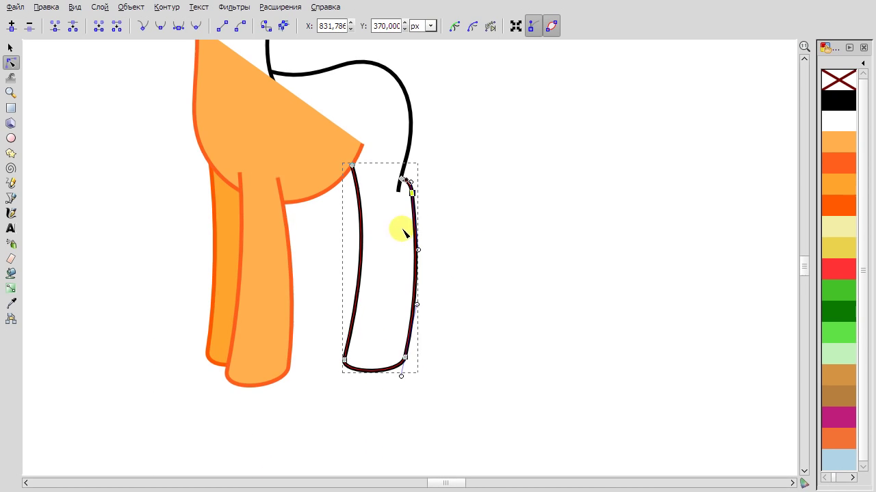
scroll(436, 196, "up", 2, "ctrl")
left_click_drag(439, 133, 407, 213)
scroll(430, 316, "down", 2, "ctrl")
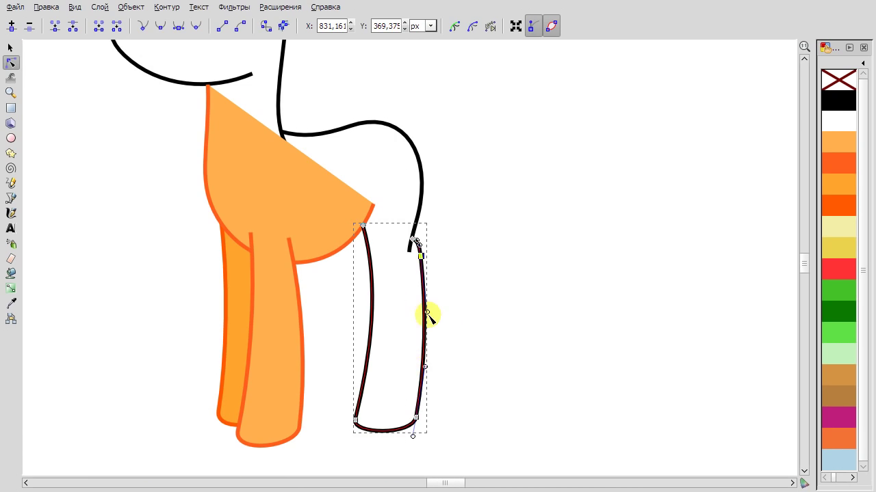
Shift the leg's bottom points up-left and snap its top-left point onto the chest edge.
left_click_drag(328, 412, 327, 409)
left_click_drag(355, 420, 348, 412)
left_click(368, 223)
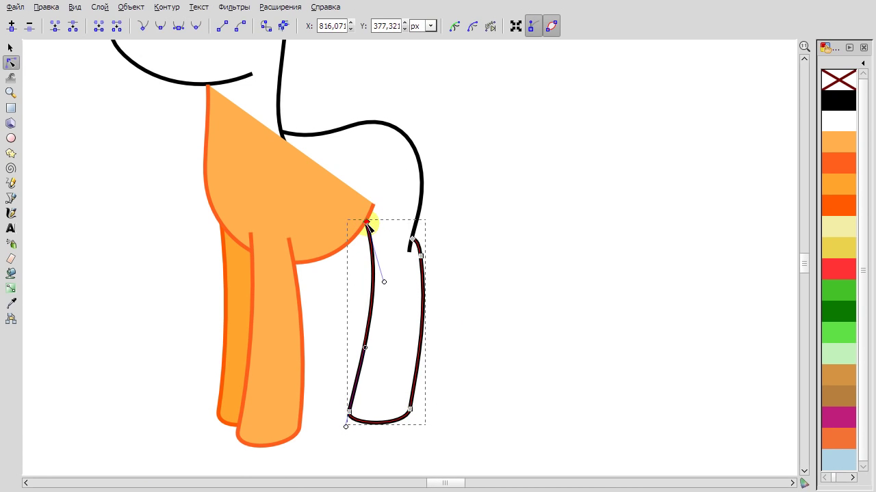
scroll(387, 229, "up", 2, "ctrl")
left_click_drag(349, 212, 331, 231)
left_click_drag(347, 356, 385, 288)
scroll(385, 289, "down", 2, "ctrl")
Reshape the back curve's end and rump bend, and raise the leg's bottom-right point.
left_click(432, 272)
left_click(432, 272, "shift")
right_click(483, 217)
left_click(424, 213)
left_click_drag(412, 262, 412, 264)
left_click_drag(431, 153, 432, 148)
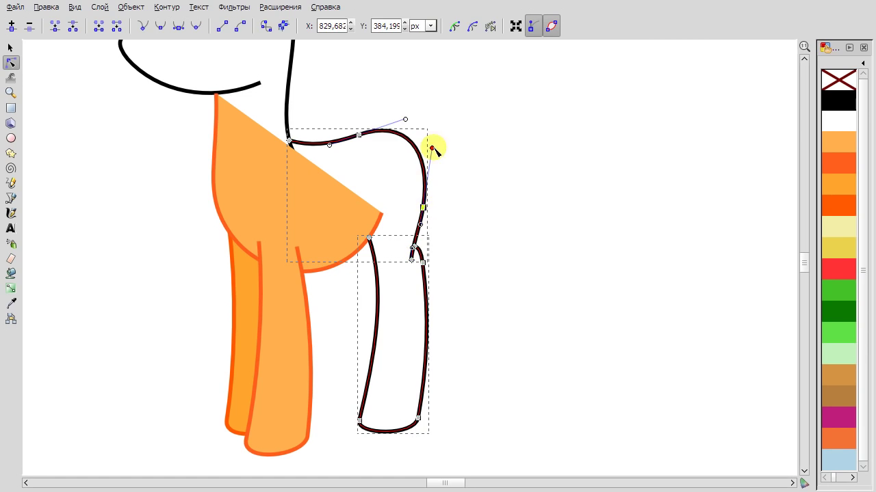
left_click_drag(405, 119, 407, 121)
left_click(486, 235)
left_click(418, 419)
left_click_drag(419, 419, 418, 412)
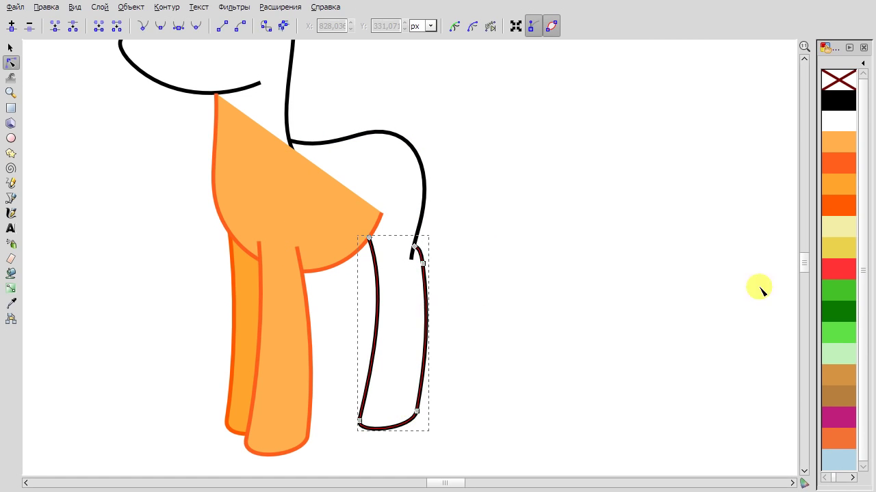
Fill the hind leg and the back light orange with orange-red outlines.
left_click(834, 142)
left_click(834, 162, "shift")
left_click(12, 49)
left_click(400, 142)
left_click(834, 141)
left_click(834, 162, "shift")
Paste a copy of the hind leg behind the body as a darker orange far hind leg.
left_click(420, 332)
right_click(420, 332)
left_click(458, 377)
key("ctrl+v")
key("Page_Down")
mouse_move(358, 353)
left_mouse_down()
mouse_move(355, 368)
mouse_move(358, 358)
left_mouse_up()
left_click(836, 205)
scroll(426, 317, "down", 3)
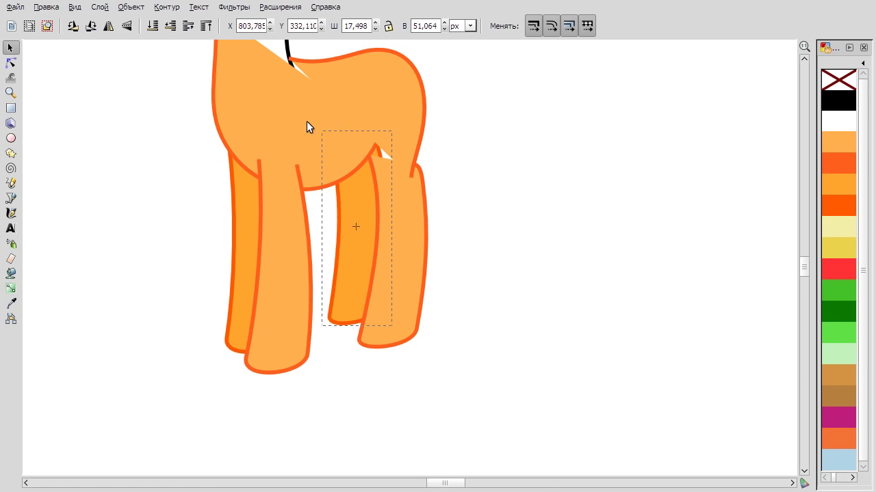
Join the body's rump node and the leg's top nodes into one, then lower the joint.
key("n")
left_click_drag(469, 395, 310, 287)
left_click(356, 346)
scroll(485, 294, "down", 2)
scroll(474, 205, "up", 2)
left_click(445, 207, "shift")
left_click(437, 203)
left_click(437, 203)
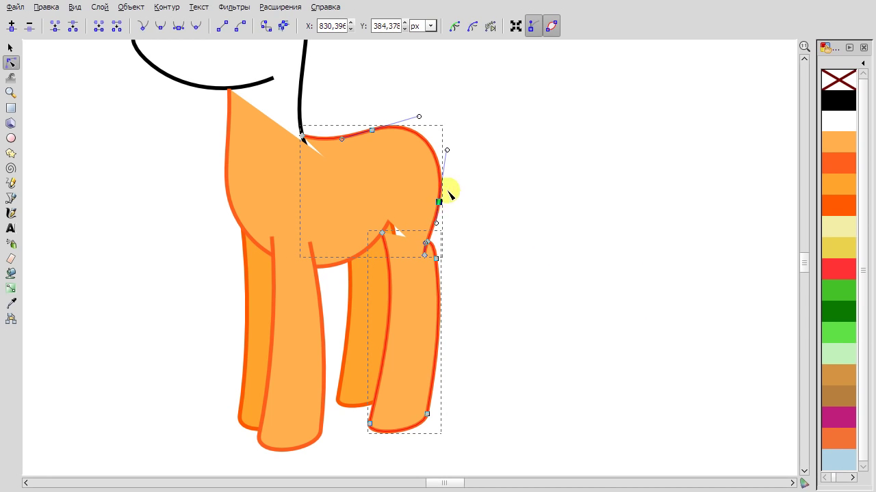
left_click(500, 209)
left_click(441, 212)
right_click(483, 185)
left_click(498, 198)
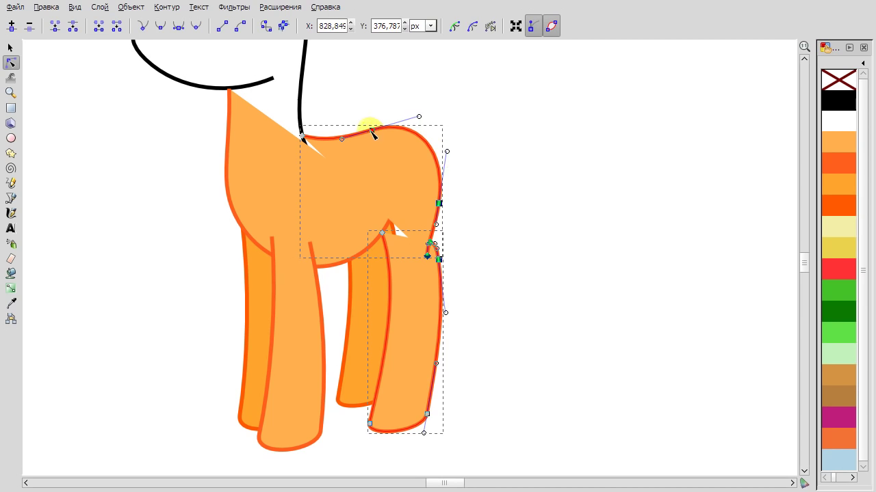
scroll(483, 250, "down", 2)
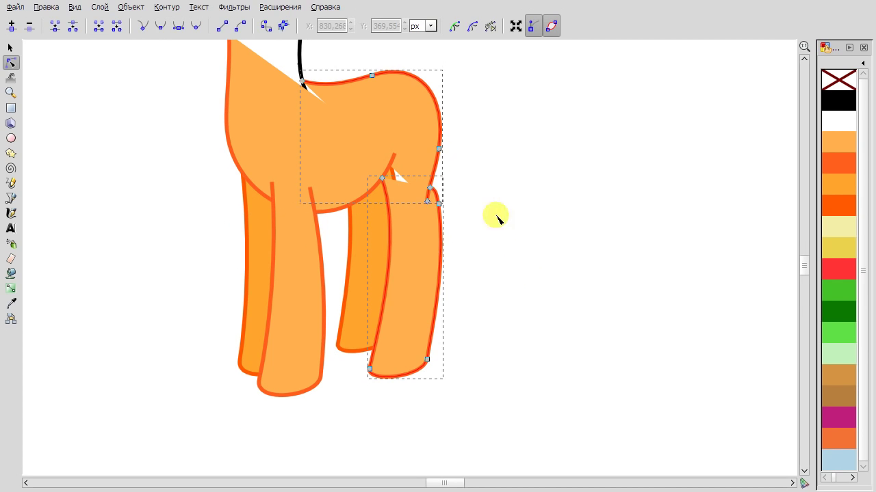
left_click_drag(438, 205, 439, 209)
Check the nodes of both hind legs, then select the middle leg.
left_click(533, 202)
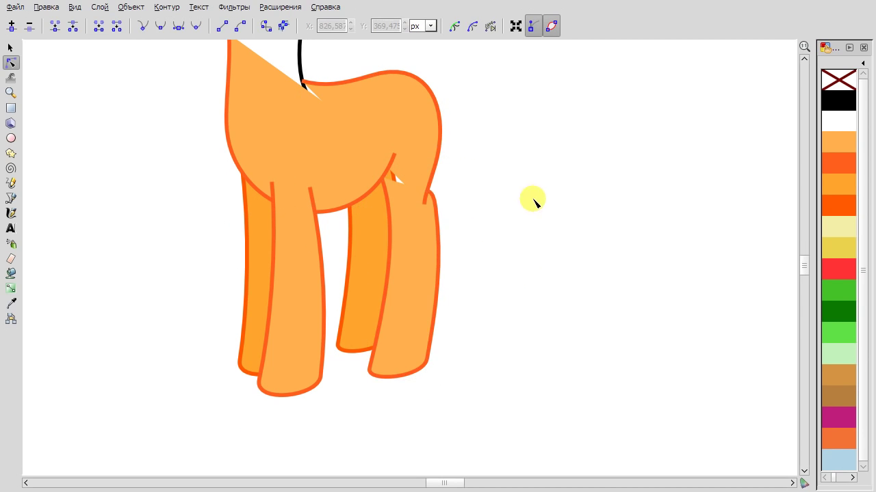
left_click(439, 312)
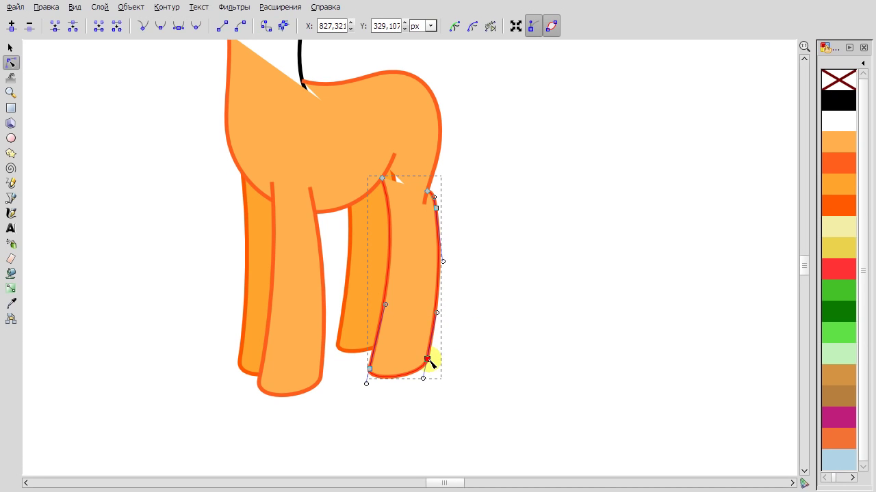
left_click(363, 307, "shift")
left_click(394, 331)
left_click(332, 352)
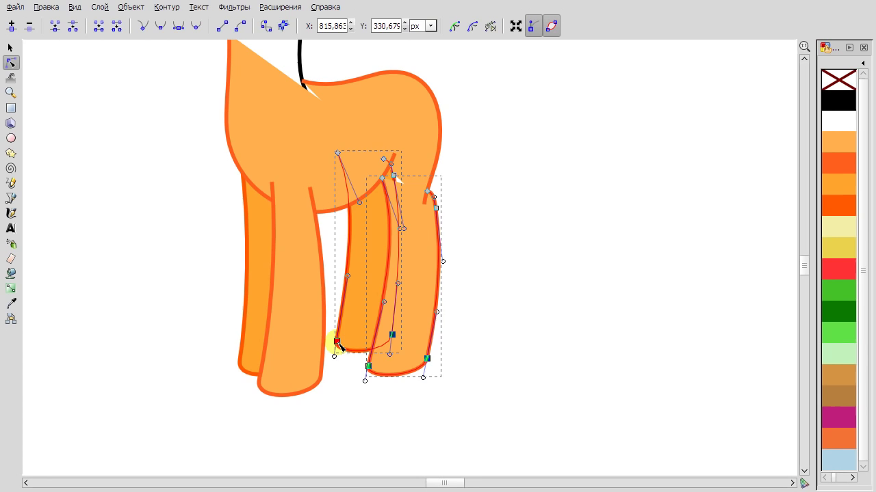
left_click(342, 154)
Move the pony's left front leg slightly into place against the body.
key("minus")
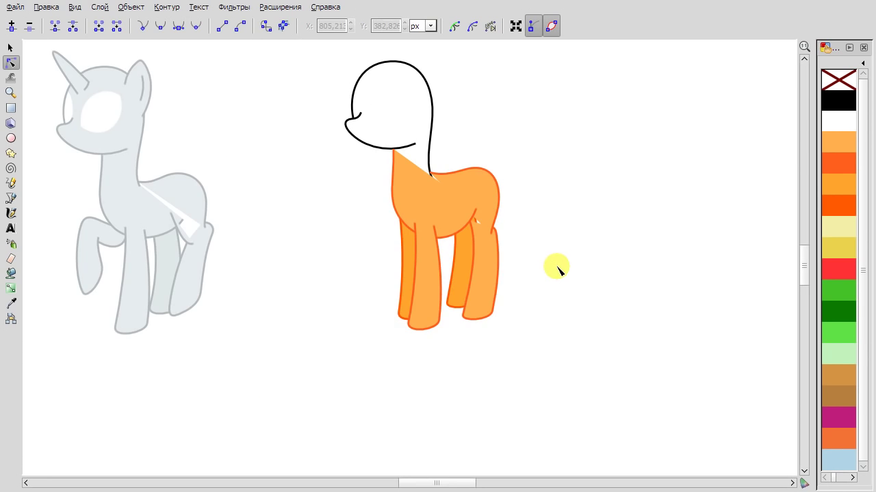
scroll(162, 97, "right", 2)
scroll(486, 328, "up", 1)
left_click(377, 244)
key("plus")
left_click(302, 112)
left_click(324, 250)
key("s")
left_click(577, 242)
left_click(365, 328)
mouse_move(366, 328)
left_mouse_down()
mouse_move(376, 332)
mouse_move(372, 323)
left_mouse_up()
key("minus")
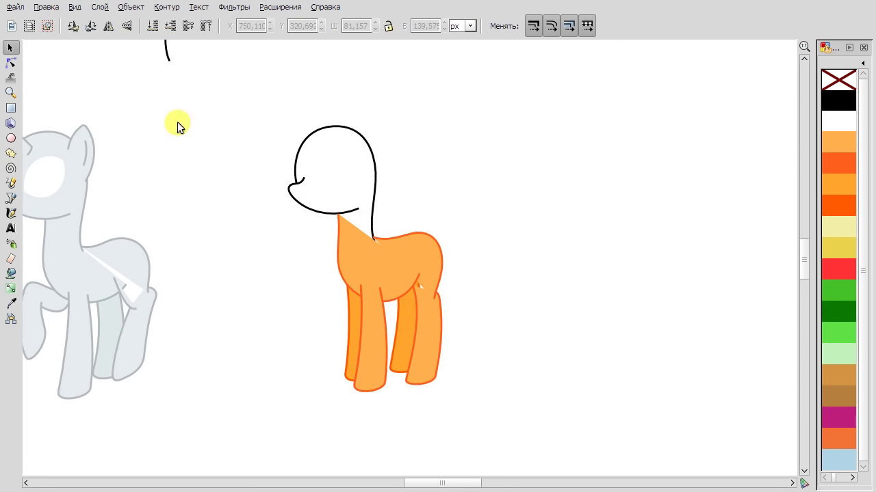
Draw a large eye ellipse and move it up and left inside the head.
key("e")
scroll(328, 158, "up", 2)
left_click_drag(316, 163, 388, 251)
key("s")
left_click_drag(340, 180, 381, 146)
left_click(328, 166)
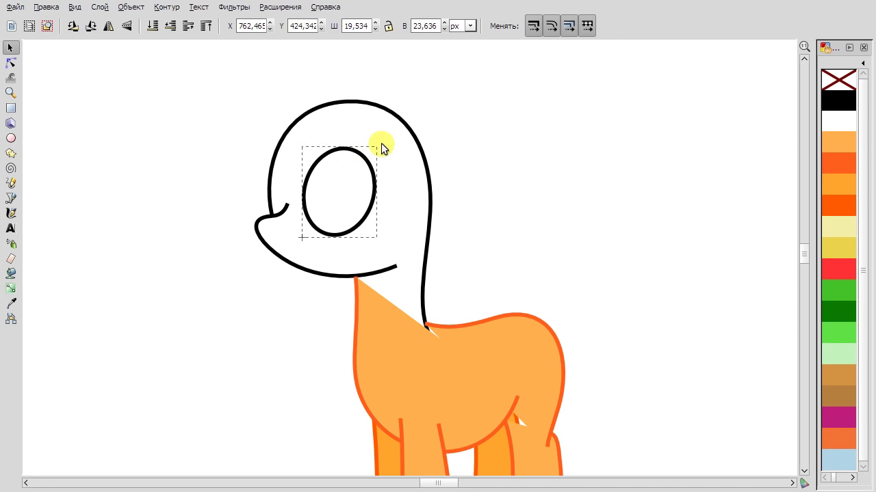
scroll(382, 195, "down", 2)
scroll(444, 181, "up", 2)
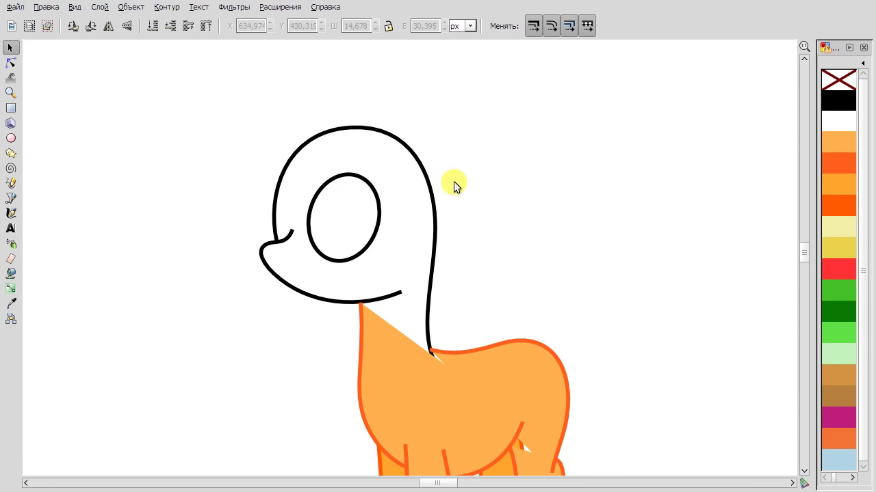
Draw a narrow closed far-side eye with the Bezier tool and widen it.
left_click(11, 198)
scroll(268, 195, "up", 2)
scroll(146, 211, "down", 3)
scroll(307, 195, "up", 3)
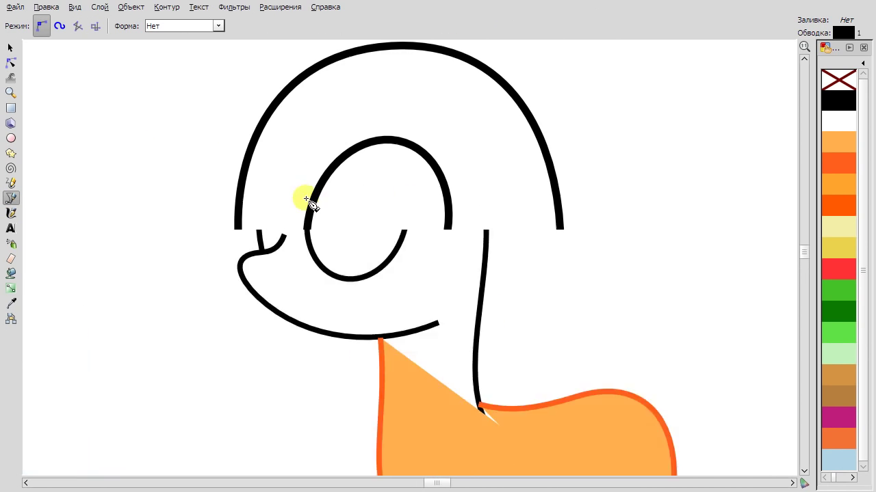
left_click(251, 150)
left_click(245, 279)
key("n")
left_click_drag(260, 205, 294, 118)
left_click_drag(245, 280, 249, 282)
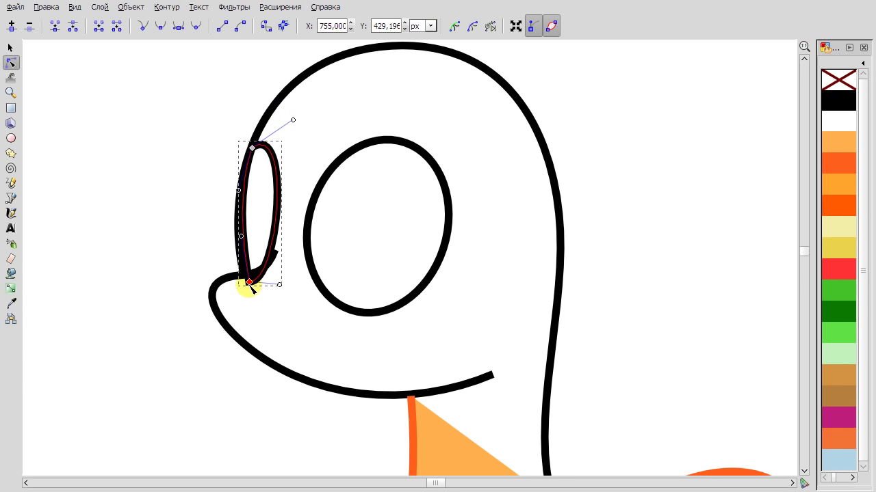
Fill the head and muzzle orange and both eyes white.
left_click(572, 183)
key("ctrl+shift+v")
left_click(433, 303)
left_click(10, 48)
key("ctrl+shift+v")
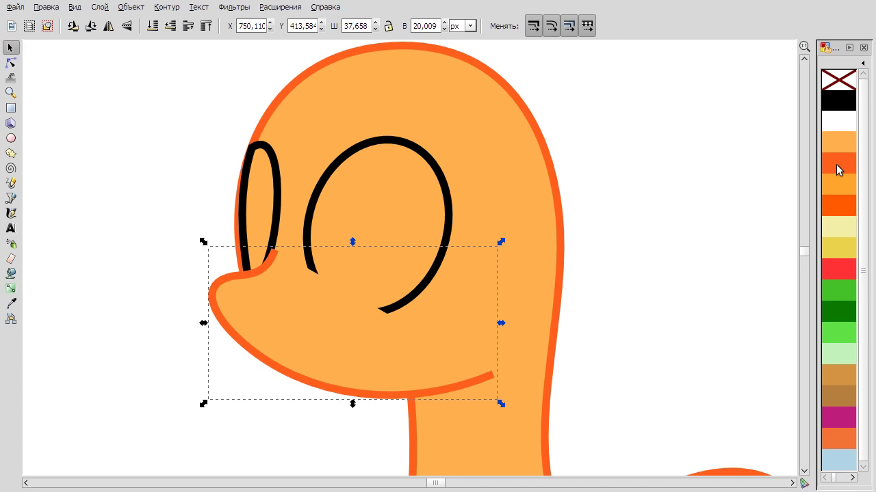
left_click(345, 162, "shift")
left_click(840, 121)
left_click(10, 62)
Nudge the orange pony's big eye slightly down and to the left.
left_click(692, 197)
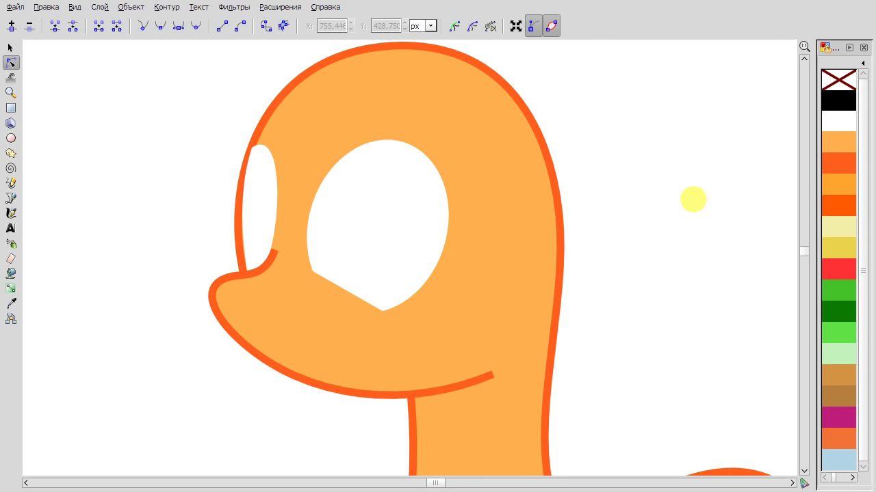
left_click(10, 48)
double_click(259, 156)
scroll(236, 212, "up", 1, "ctrl")
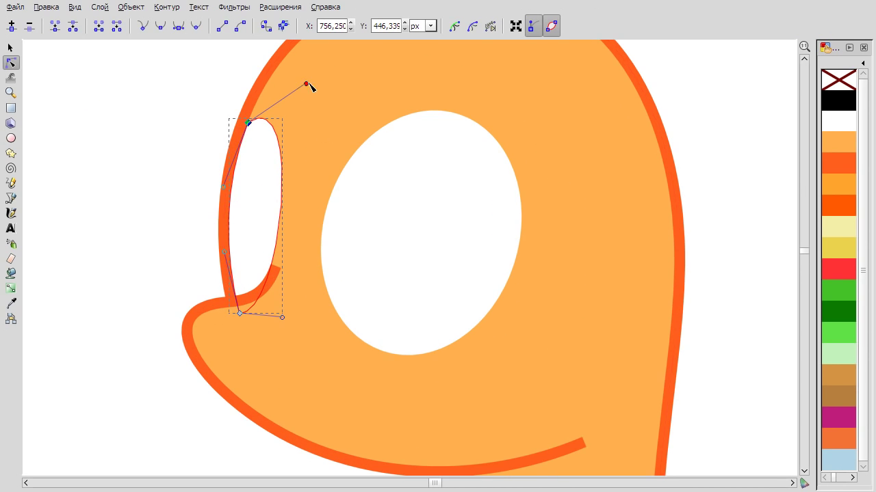
scroll(292, 75, "down", 3, "ctrl")
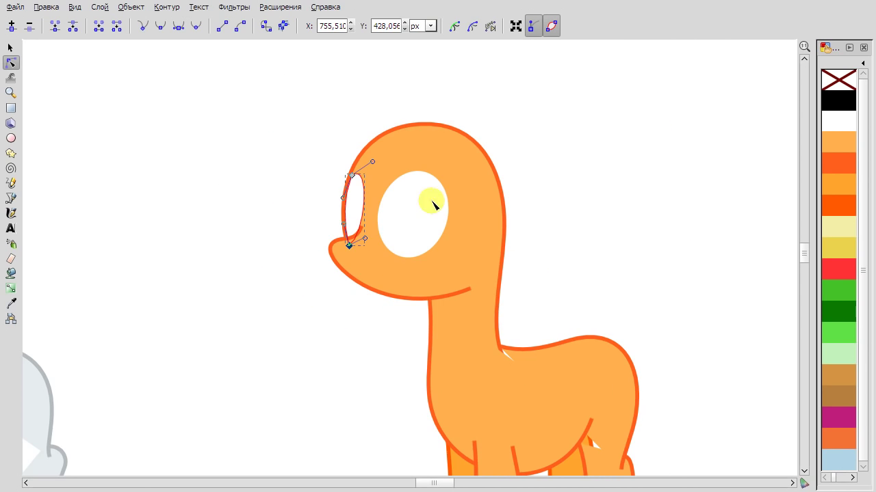
scroll(570, 172, "up", 2, "ctrl")
left_click(377, 172)
key("s")
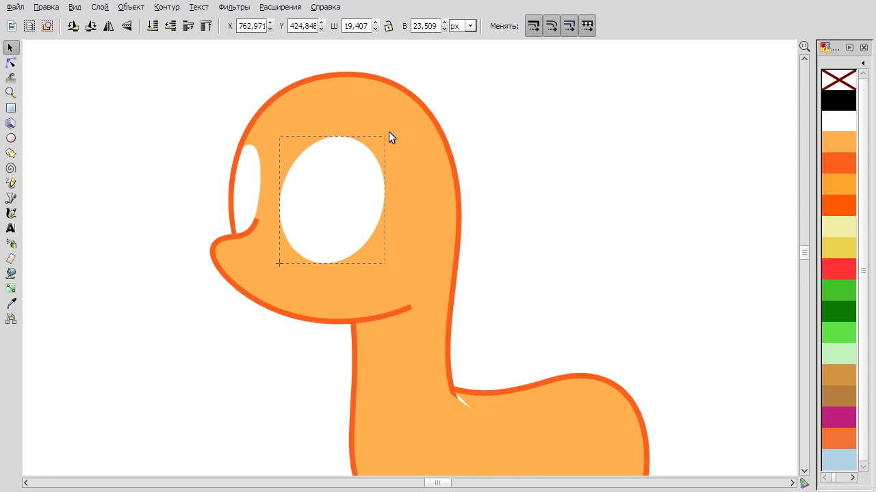
left_click(376, 180)
left_click_drag(373, 186, 352, 196)
Open the head outline for node editing and select its right-side node.
scroll(507, 182, "down", 3, "ctrl")
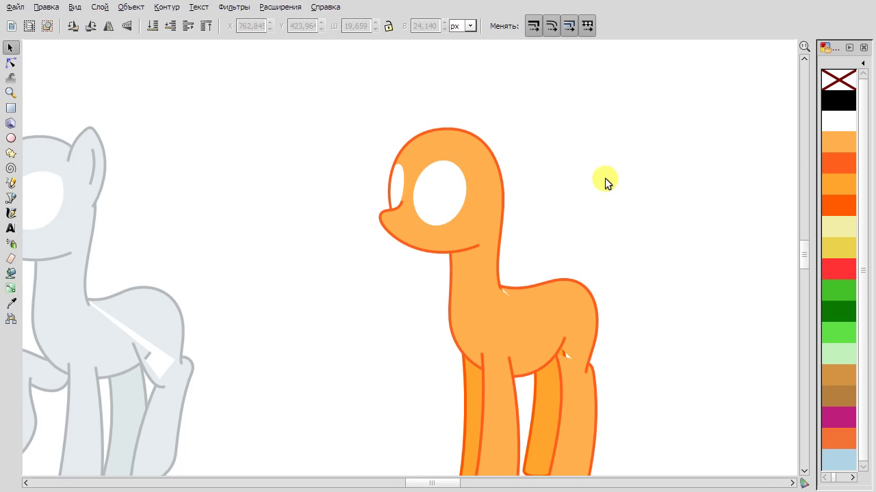
scroll(582, 181, "right", 2)
double_click(385, 135)
scroll(385, 133, "up", 2, "ctrl")
scroll(322, 125, "down", 1, "ctrl")
scroll(571, 190, "right", 2)
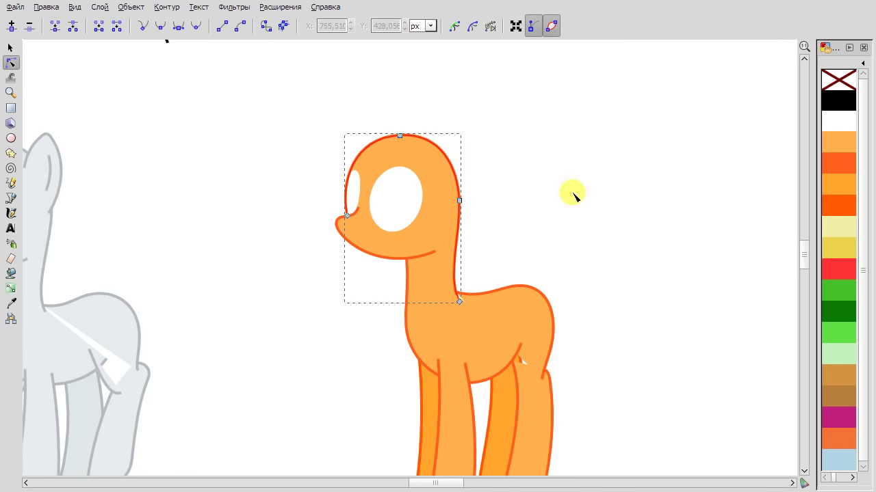
key("s")
key("Escape")
scroll(452, 147, "right", 2)
double_click(349, 186)
scroll(351, 184, "up", 1)
left_click(348, 205)
left_click(264, 118)
left_click(347, 208)
Shift the top neck node right and drag the belly curve into a smoother arc.
left_click(267, 318)
left_click_drag(267, 292, 275, 292)
left_click(267, 340)
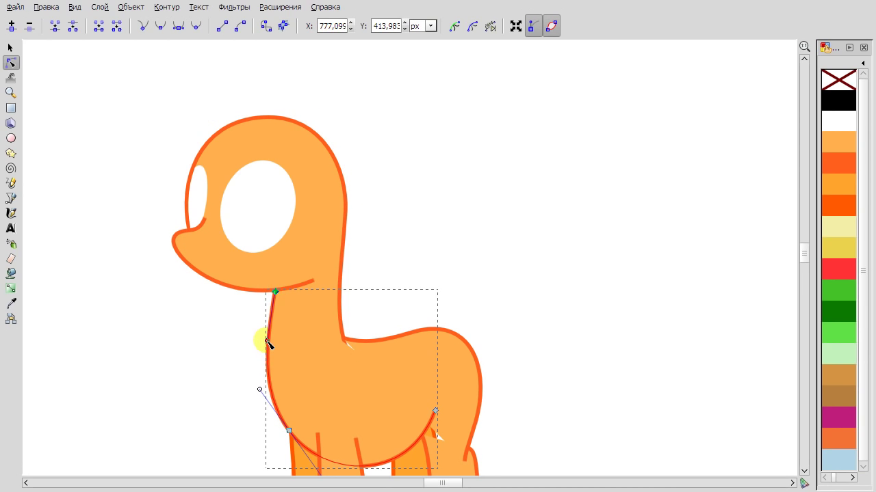
scroll(323, 315, "down", 5)
left_click_drag(437, 247, 401, 312)
left_click(579, 208)
scroll(449, 143, "down", 2)
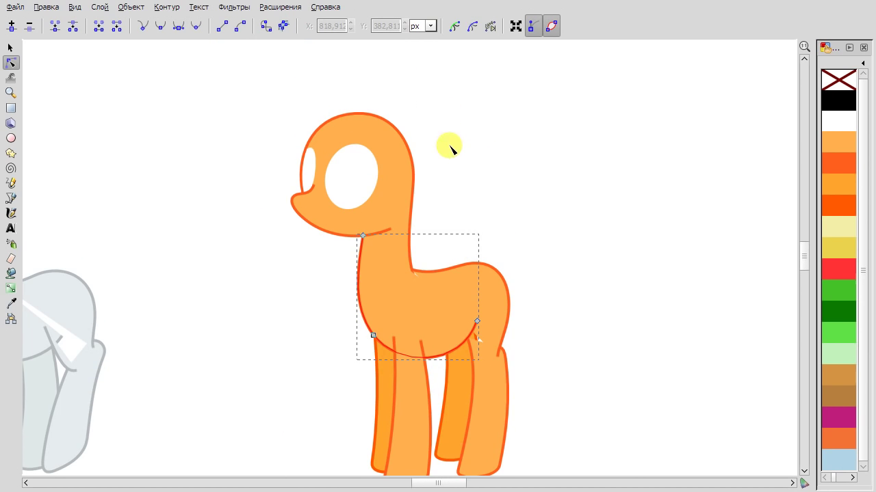
scroll(464, 156, "up", 3)
scroll(270, 195, "up", 2)
Flip the orange pony horizontally and move it left beside the grey unicorn.
scroll(230, 176, "down", 3)
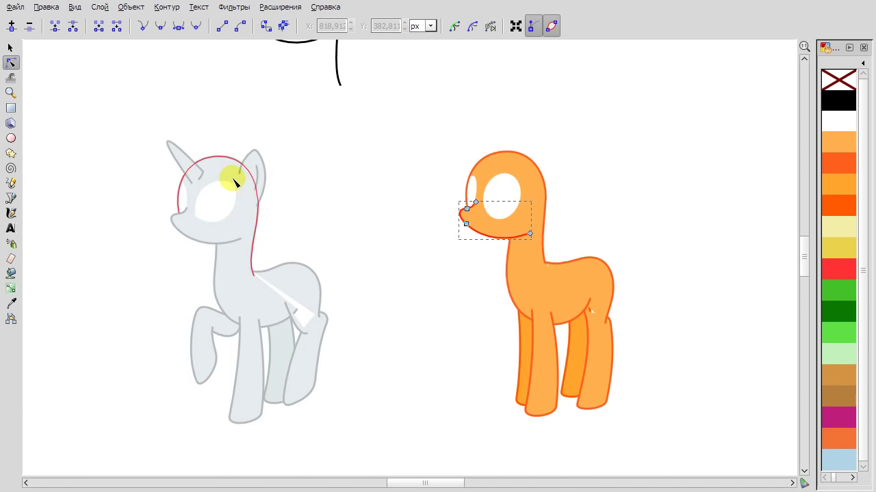
scroll(549, 196, "down", 1)
key("s")
left_click_drag(294, 117, 541, 372)
key("h")
left_click_drag(394, 284, 299, 291)
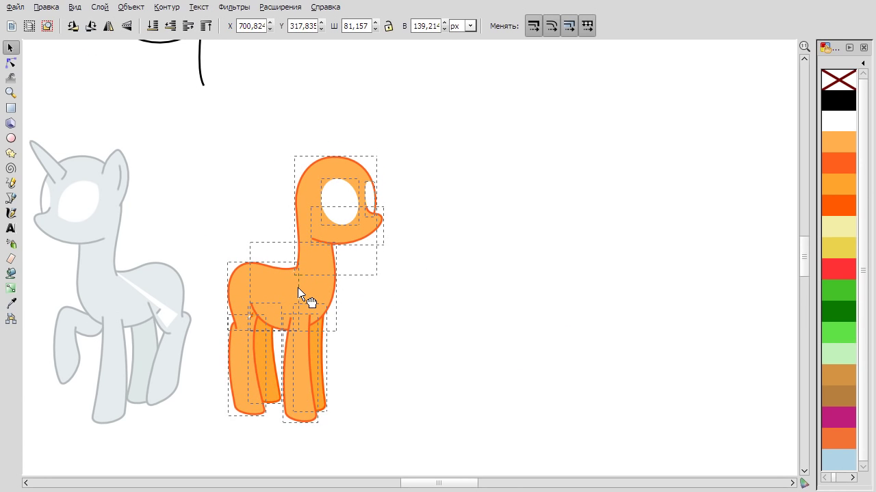
key("minus")
left_click(180, 127)
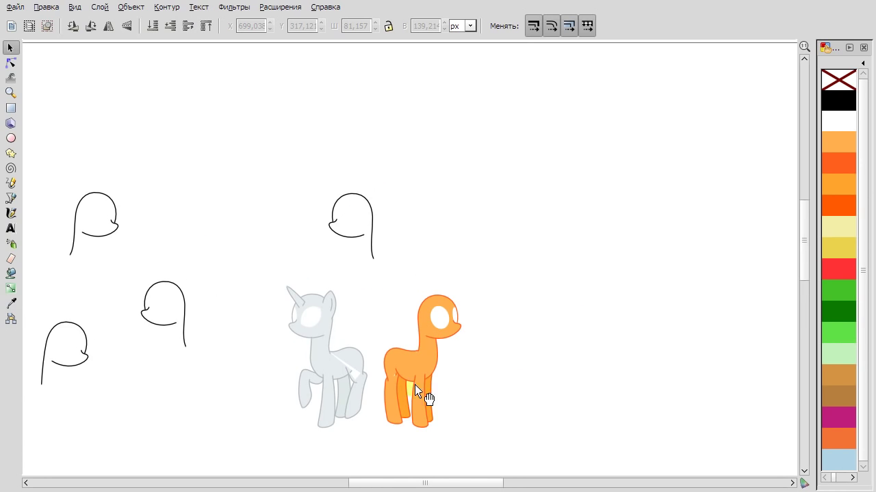
Node-edit the orange pony's body outline, selecting the belly and chest curve.
scroll(415, 385, "up", 4)
double_click(393, 322)
left_click(322, 361)
key("Tab")
left_click(524, 344)
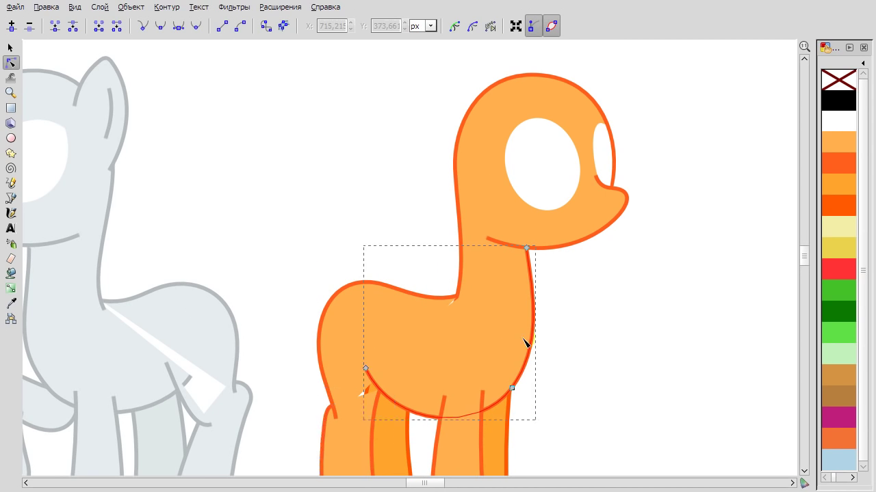
scroll(520, 339, "down", 2)
left_click(512, 334)
Adjust the neck-back joint, flatten the back curve and nudge the chest node down-left.
left_click(383, 336)
left_click(382, 334)
key("Tab")
left_click_drag(458, 242, 457, 247)
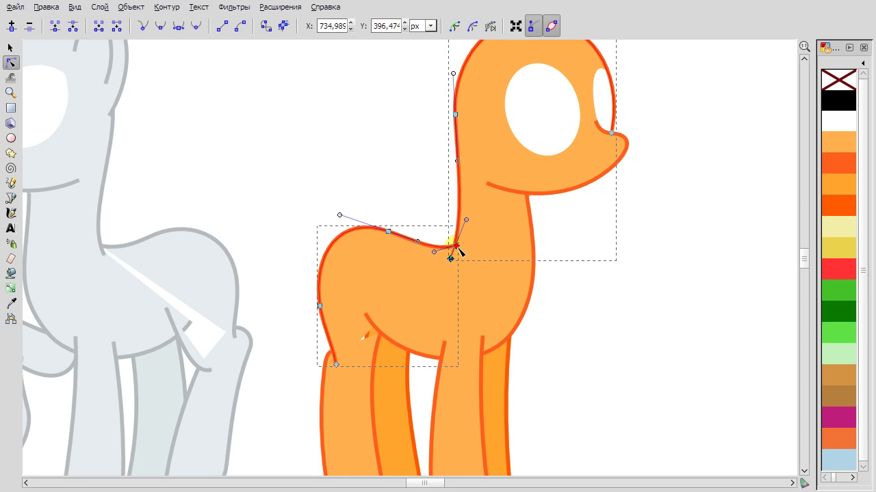
left_click_drag(390, 233, 379, 230)
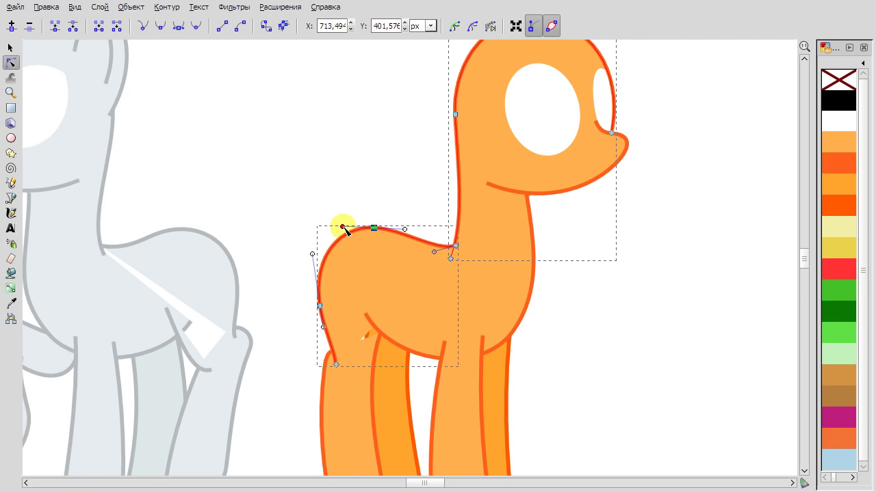
left_click_drag(323, 305, 320, 307)
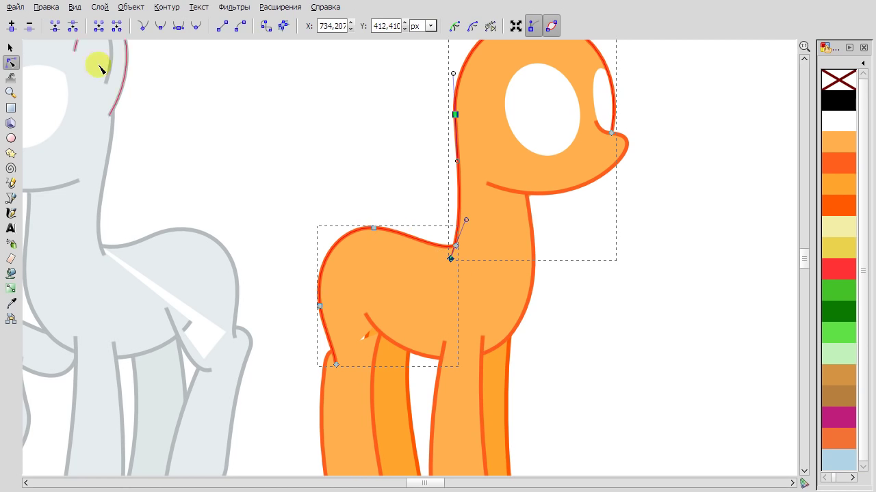
Node-edit the orange pony's mouth line, pulling its end node slightly left.
left_click(11, 47)
left_click(457, 131)
scroll(654, 208, "up", 3)
double_click(567, 264)
scroll(459, 267, "up", 1)
left_click(473, 267)
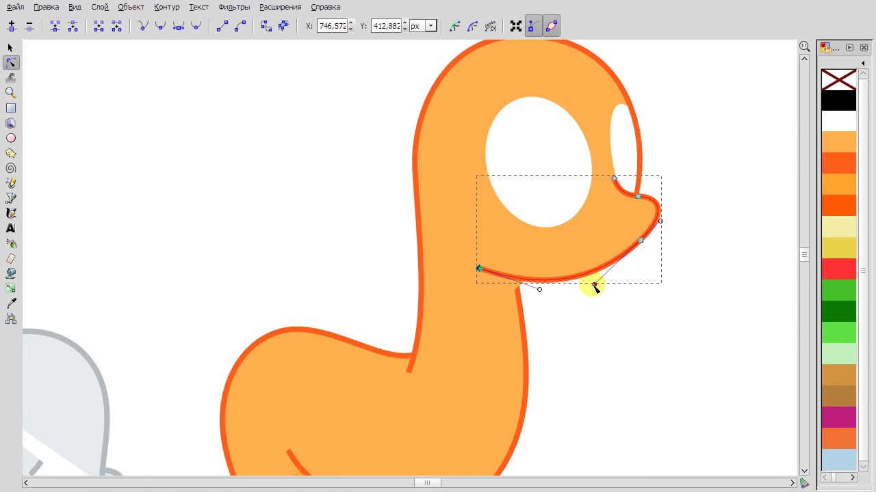
scroll(600, 307, "down", 3)
scroll(356, 249, "up", 3)
left_click(377, 282)
left_click_drag(370, 282, 355, 282)
scroll(366, 286, "down", 3)
Scroll the canvas right and down toward the black head sketches.
left_click(10, 197)
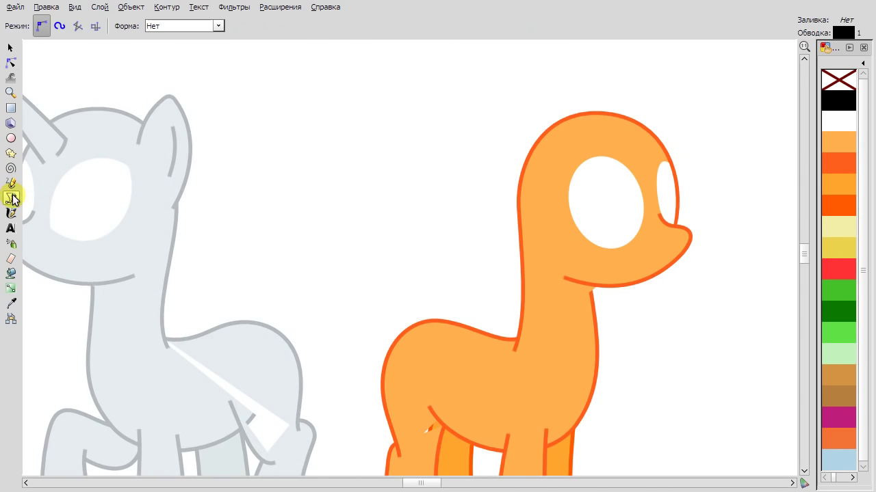
scroll(469, 203, "right", 2)
scroll(280, 189, "down", 1)
key("s")
scroll(526, 290, "down", 3)
scroll(526, 290, "right", 1)
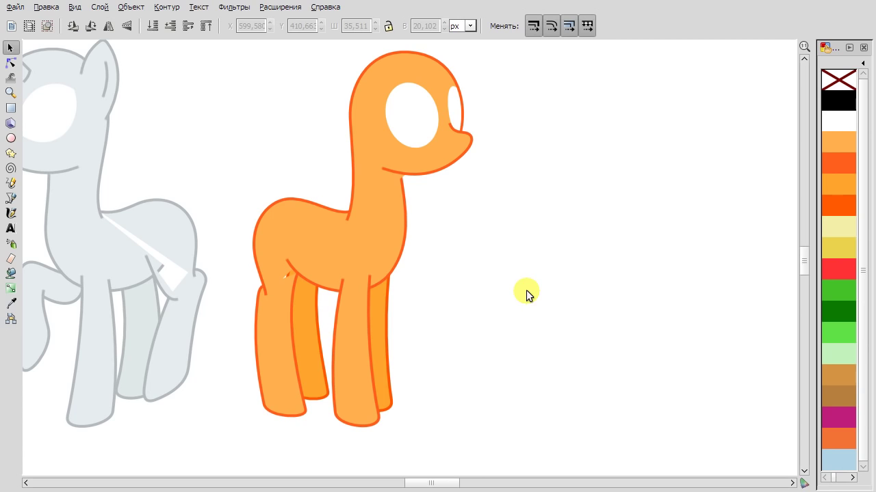
scroll(571, 189, "down", 2)
Pan to the black head sketch and inspect its outline's end node.
scroll(636, 226, "up", 2)
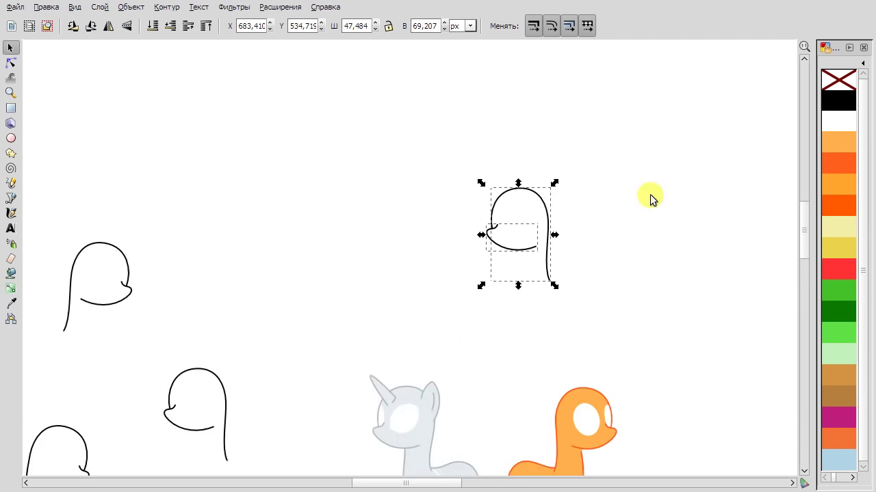
key("Escape")
left_click_drag(651, 198, 513, 180)
scroll(520, 198, "up", 3)
left_click(10, 198)
key("s")
double_click(397, 309)
left_click(396, 311)
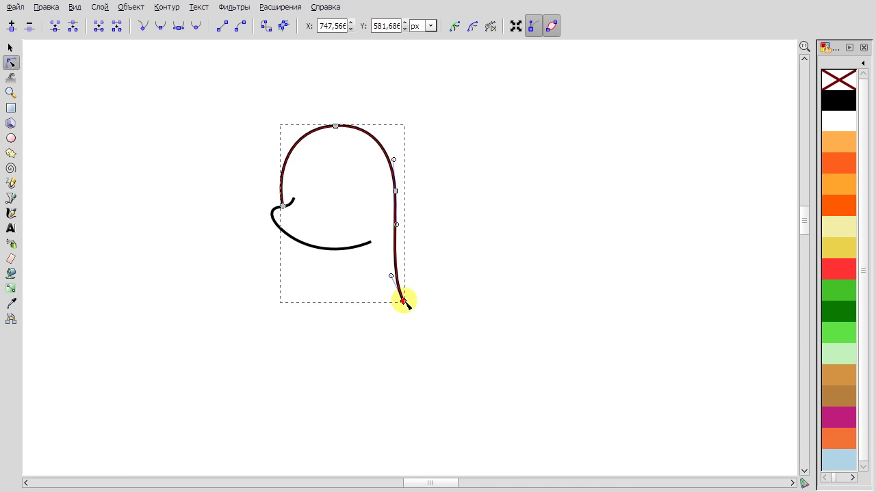
left_click(426, 180)
key("5")
Box-select the ponies' feet nodes and raise the orange pony's hooves slightly.
scroll(506, 260, "up", 5)
scroll(465, 405, "down", 2)
scroll(440, 394, "up", 3)
scroll(440, 394, "up", 2)
left_click(14, 43)
key("ctrl+a")
key("n")
left_click_drag(549, 456, 388, 353)
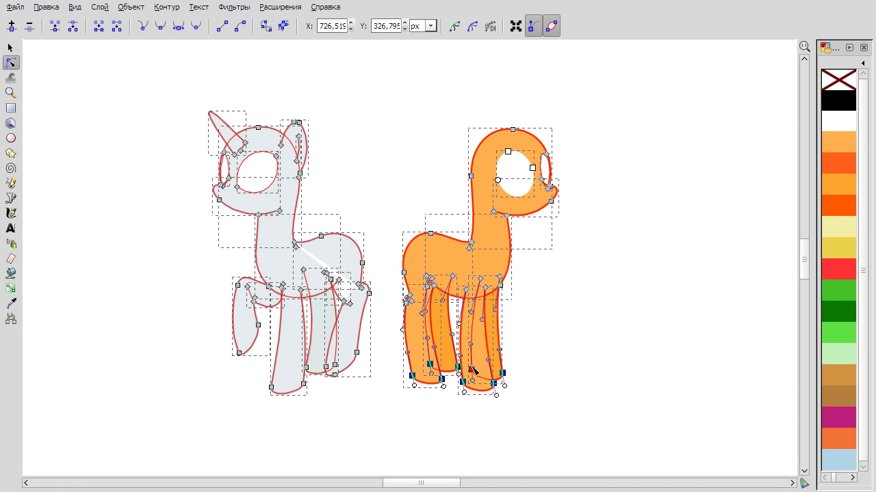
left_click_drag(469, 372, 471, 368)
left_click(573, 377)
left_click(417, 385)
Inspect the grey pony's legs, selecting the front leg bottom and the back leg.
left_click(319, 267)
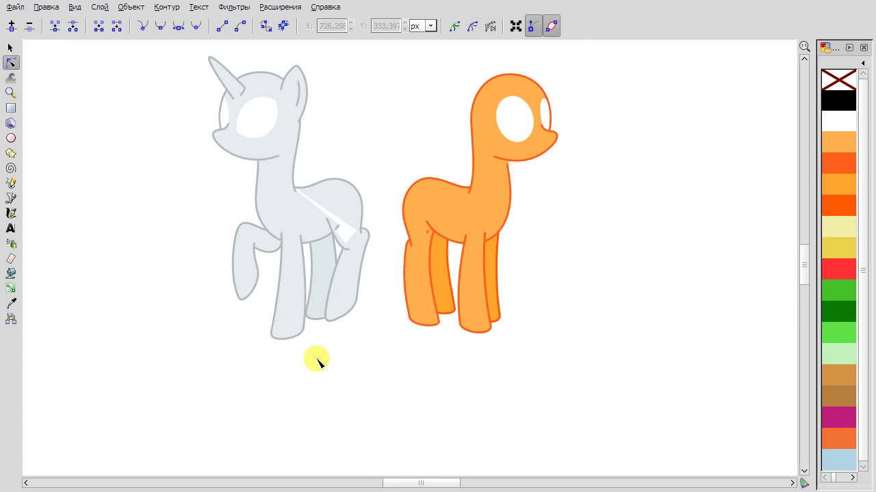
scroll(318, 363, "up", 1, "ctrl")
left_click(271, 324)
left_click(332, 344)
left_click(390, 275)
scroll(370, 199, "up", 2, "ctrl")
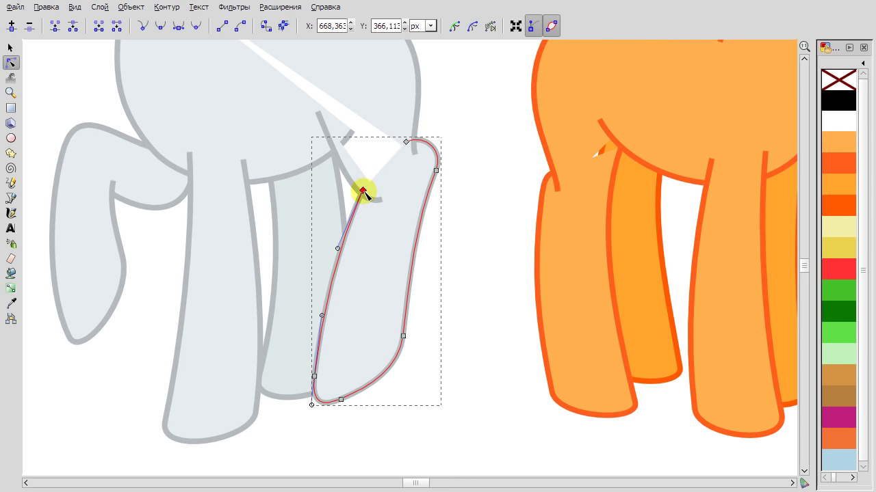
scroll(424, 274, "down", 4, "ctrl")
left_click(547, 352)
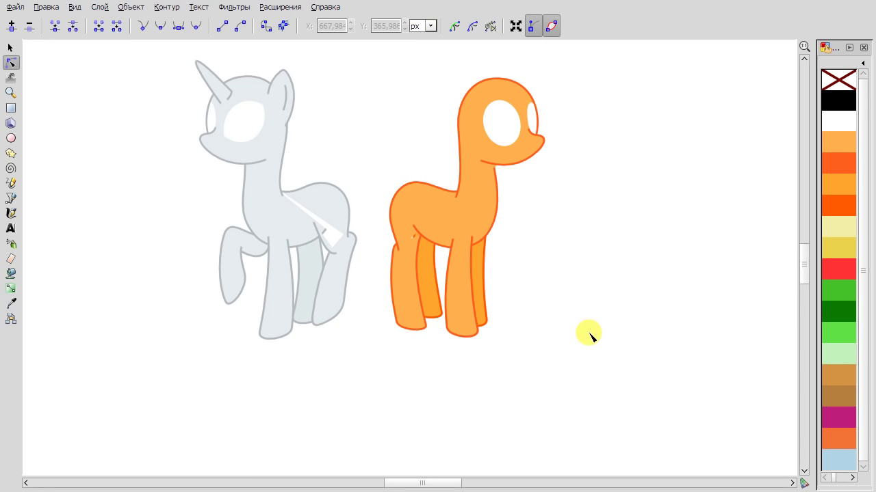
Check the grey pony's front, raised front and middle back legs and their nodes.
left_click(266, 332)
scroll(267, 332, "up", 2)
scroll(356, 327, "down", 2)
left_click(356, 327)
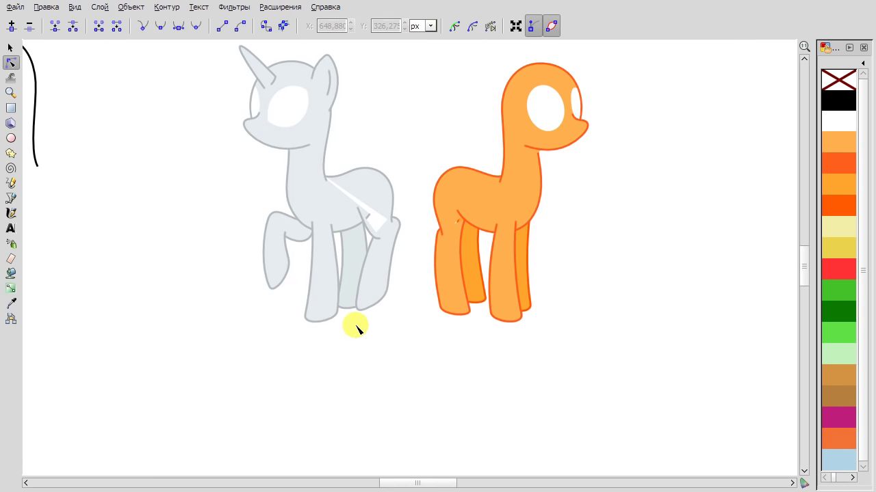
left_click(270, 254)
scroll(271, 255, "up", 2, "ctrl")
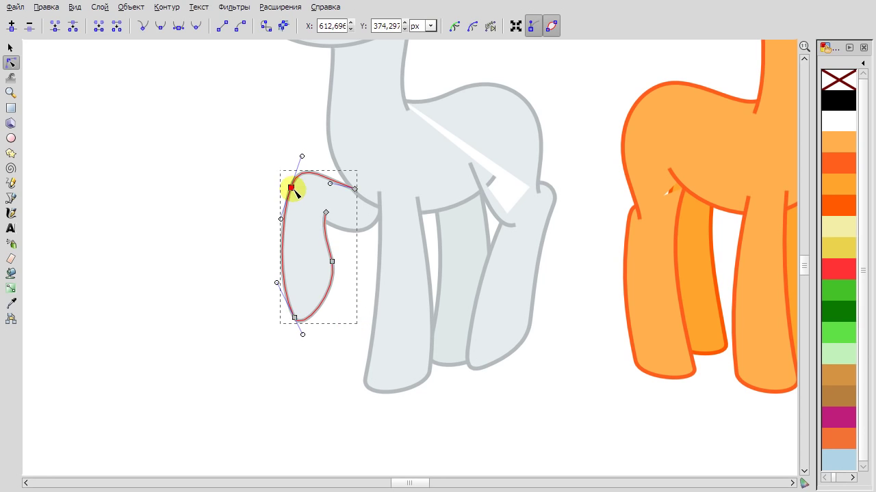
key("Escape")
left_click(472, 226)
left_click(479, 175)
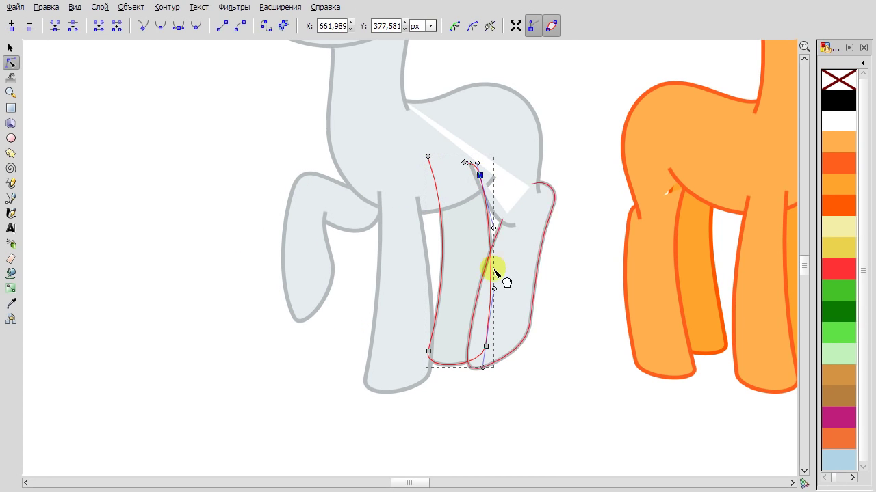
left_click(484, 183)
scroll(482, 179, "down", 5, "ctrl")
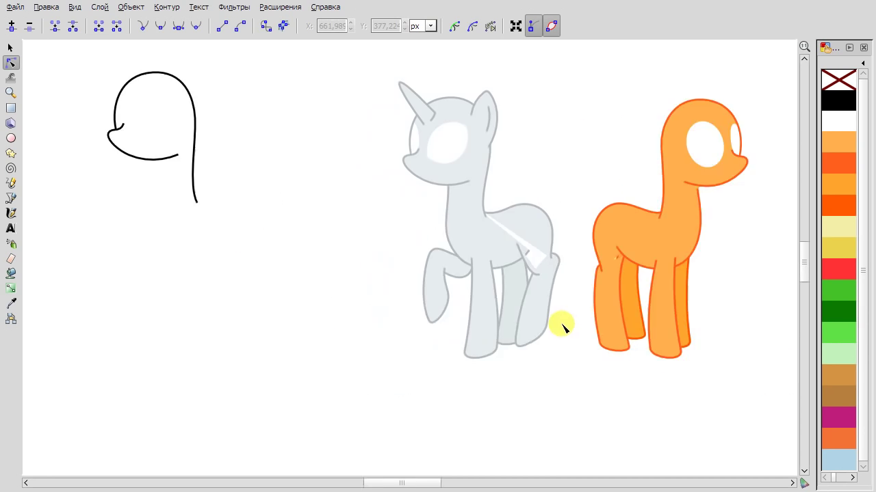
scroll(407, 219, "up", 4, "ctrl")
Draw a two-segment curve from the head outline and bend it into a smooth sweep.
left_click(11, 198)
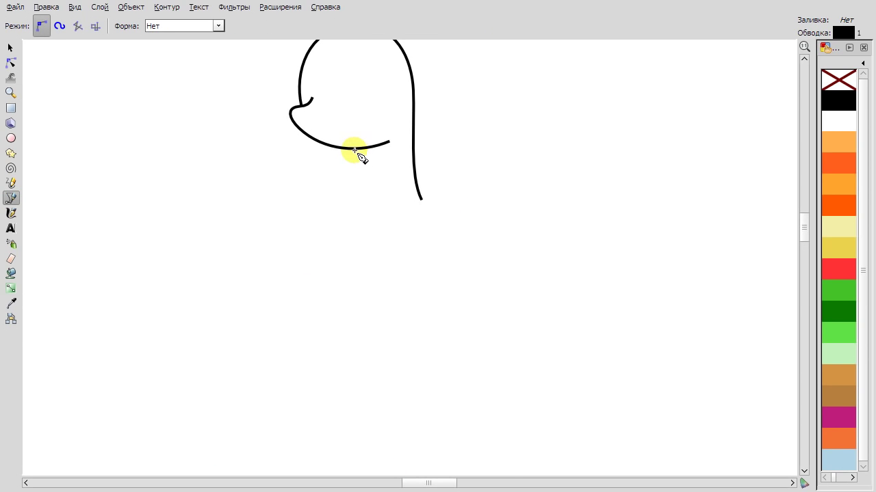
scroll(495, 201, "up", 2)
left_click(357, 203)
left_click(381, 317)
double_click(511, 276)
left_click(11, 62)
left_click_drag(438, 296, 447, 339)
left_click_drag(511, 276, 490, 275)
left_click_drag(469, 336, 432, 351)
left_click_drag(382, 318, 484, 334)
Reshape the J-shaped curve by shifting its top, bottom and right-end nodes.
left_click(419, 253)
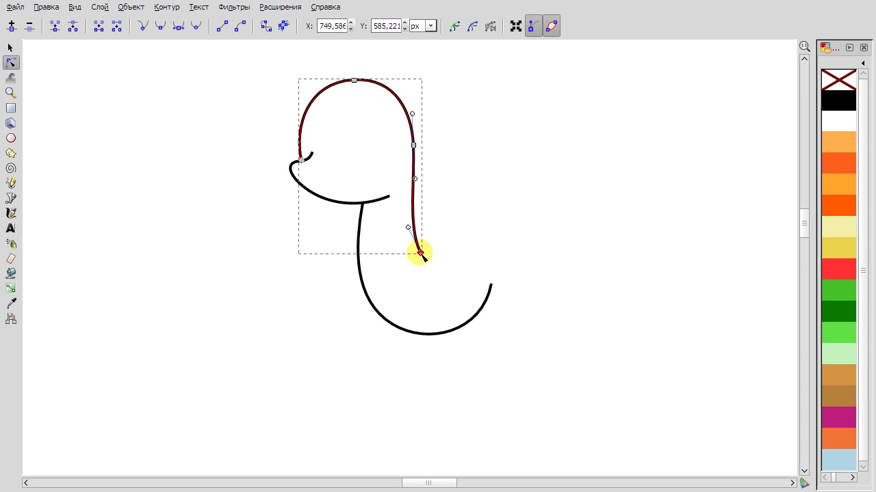
left_click(367, 209)
left_click(355, 206)
left_click_drag(355, 250, 363, 249)
left_click_drag(392, 324, 391, 318)
left_click_drag(491, 283, 485, 272)
left_click_drag(355, 296, 347, 264)
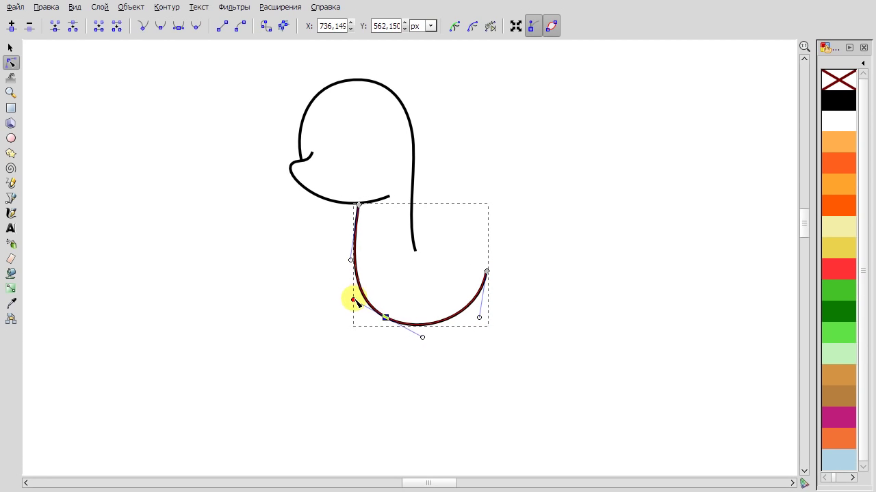
key("Escape")
Undo the last change to the lower body curve and return to the head.
key("b")
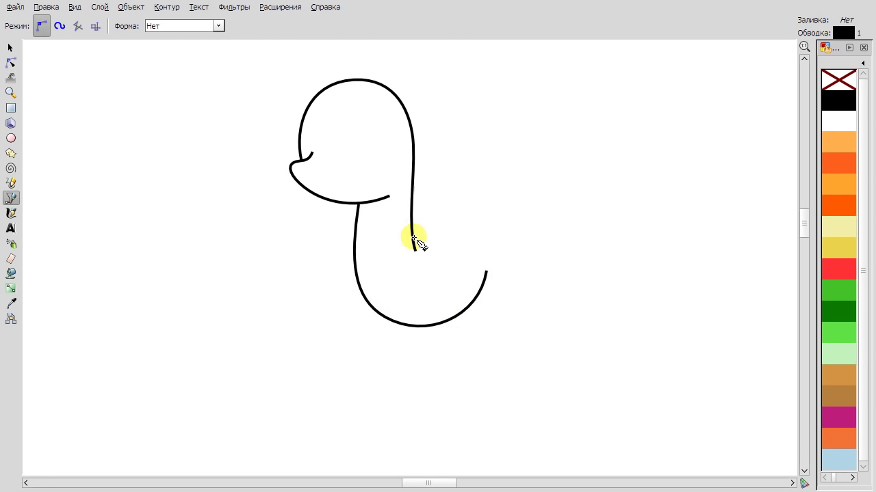
scroll(413, 239, "down", 1)
key("n")
key("s")
left_click(349, 209)
key("ctrl+z")
key("ctrl+z")
key("b")
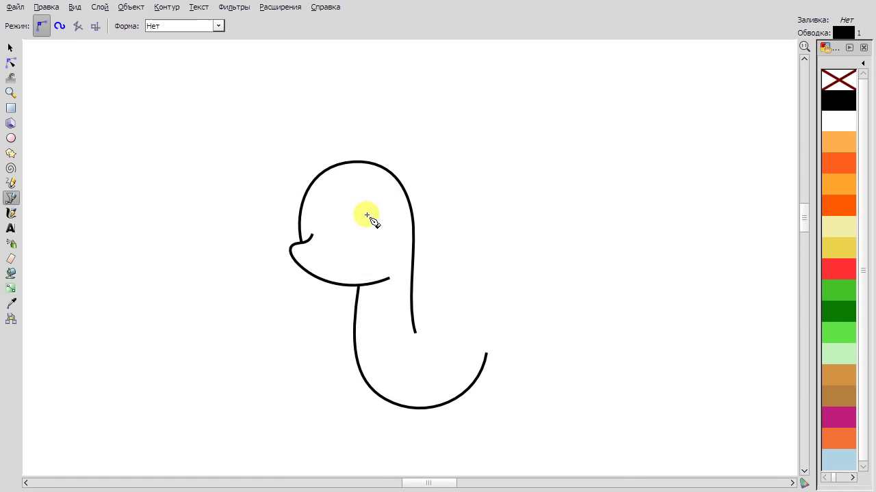
scroll(367, 279, "up", 2)
key("s")
Draw a triangular eye shape and smooth its three nodes into a rounded eye.
left_click(11, 199)
left_click(416, 190)
left_click(337, 264)
left_click(12, 62)
left_click(338, 265, "ctrl")
left_click(417, 189, "ctrl")
left_click(342, 167, "ctrl")
mouse_move(417, 190)
left_mouse_down()
mouse_move(413, 215)
mouse_move(410, 202)
left_mouse_up()
left_click_drag(420, 238, 417, 199)
Try reshaping the eye's right side and top node, undoing the unwanted moves.
key("space")
left_click(349, 160)
key("space")
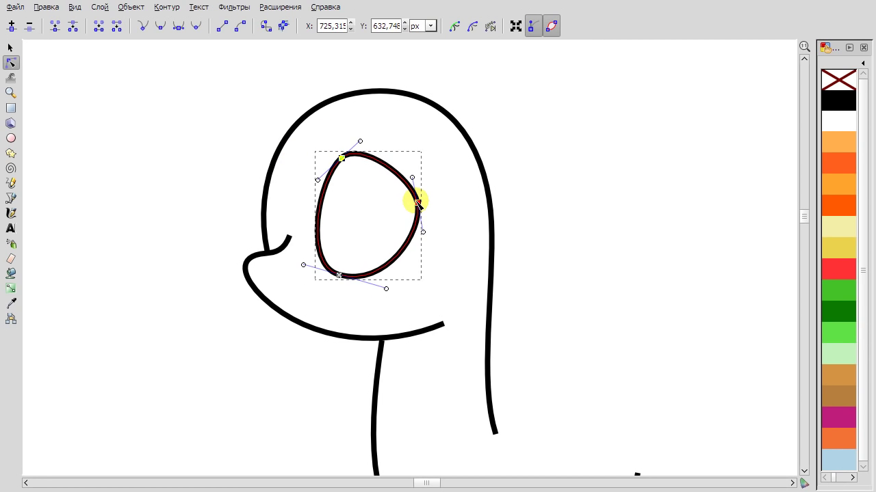
left_click_drag(339, 275, 327, 270)
right_click(394, 273)
left_click(438, 279)
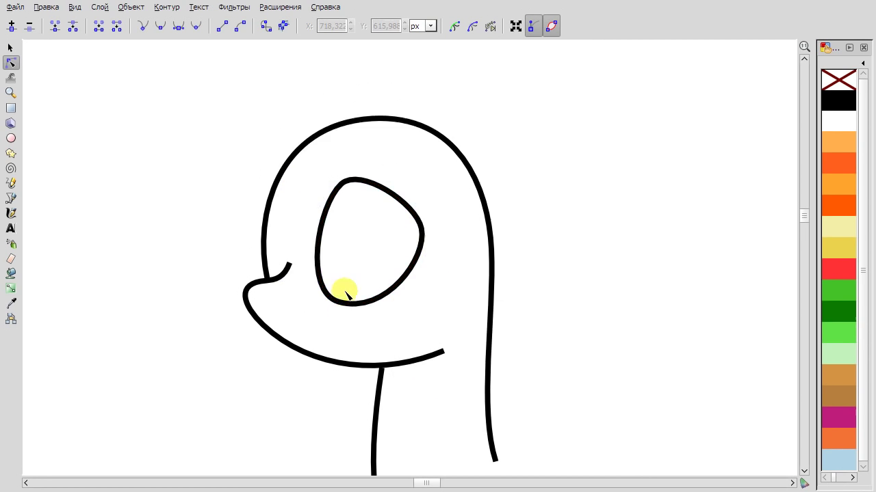
scroll(345, 291, "up", 5)
scroll(410, 253, "down", 3)
scroll(288, 123, "down", 3)
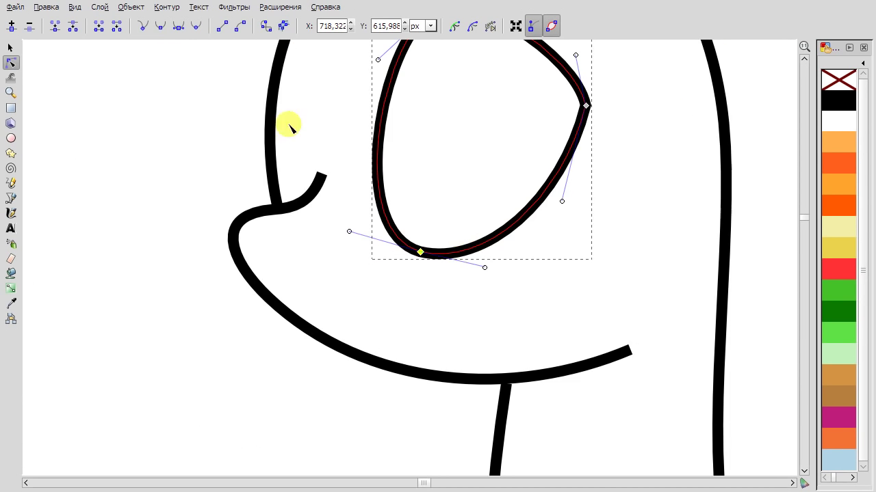
scroll(465, 146, "down", 2)
left_click_drag(340, 63, 347, 74)
right_click(406, 107)
left_click(438, 114)
Refine the large eye by nudging its right and bottom nodes and the bottom handle.
left_click(454, 137)
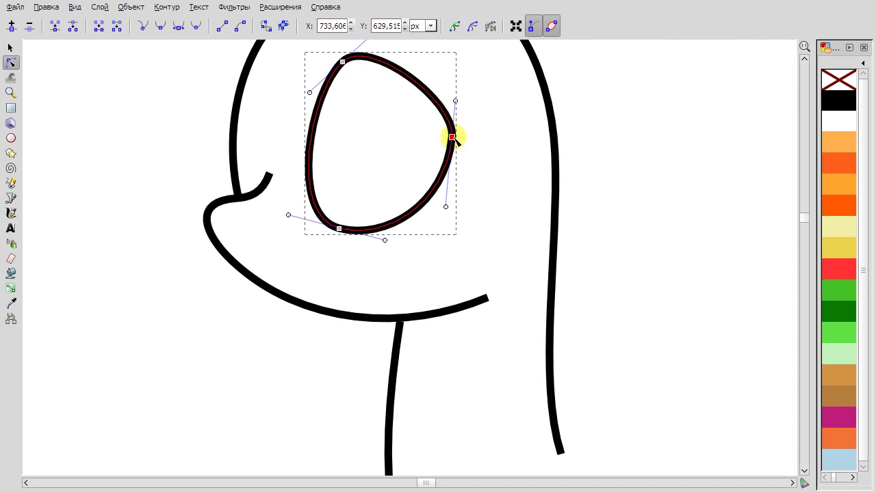
scroll(453, 301, "down", 2)
left_click_drag(454, 266, 454, 263)
left_click_drag(412, 339, 415, 347)
left_click_drag(449, 273, 456, 262)
left_click(355, 230)
left_click_drag(377, 327, 377, 323)
left_click_drag(415, 346, 412, 342)
left_click(456, 264)
Fine-tune the eye's right node and the top and right handles for a rounder outline.
scroll(479, 260, "down", 1)
scroll(469, 260, "left", 1)
scroll(416, 254, "up", 2)
left_click_drag(423, 273, 424, 280)
left_click_drag(349, 170, 364, 160)
left_click_drag(424, 351, 423, 344)
scroll(465, 313, "down", 2)
scroll(403, 219, "down", 1)
scroll(403, 219, "right", 1)
scroll(324, 273, "up", 1)
scroll(264, 318, "up", 2)
Draw the narrow second eye and shape its loop by bulging and narrowing its nodes.
key("b")
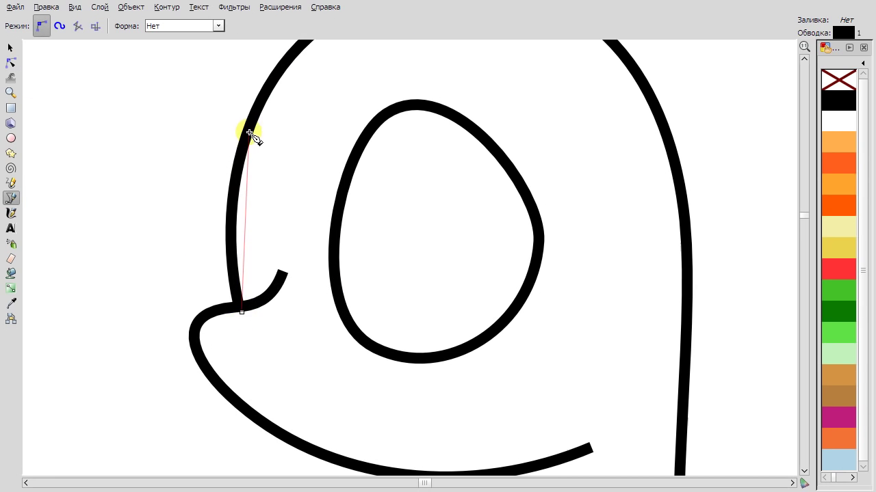
left_click(242, 312)
key("n")
left_click_drag(262, 225, 308, 125)
left_click_drag(252, 120, 261, 112)
left_click_drag(311, 168, 307, 132)
left_click_drag(242, 175, 232, 170)
left_click_drag(311, 118, 396, 164)
Check the large eye oval's placement, then deselect and zoom out to view the tail curve.
key("s")
key("minus")
left_click(383, 162)
left_click(345, 151)
left_click(438, 111)
key("minus")
Draw the ear path and bend its top segment into a wide arc.
left_click(12, 198)
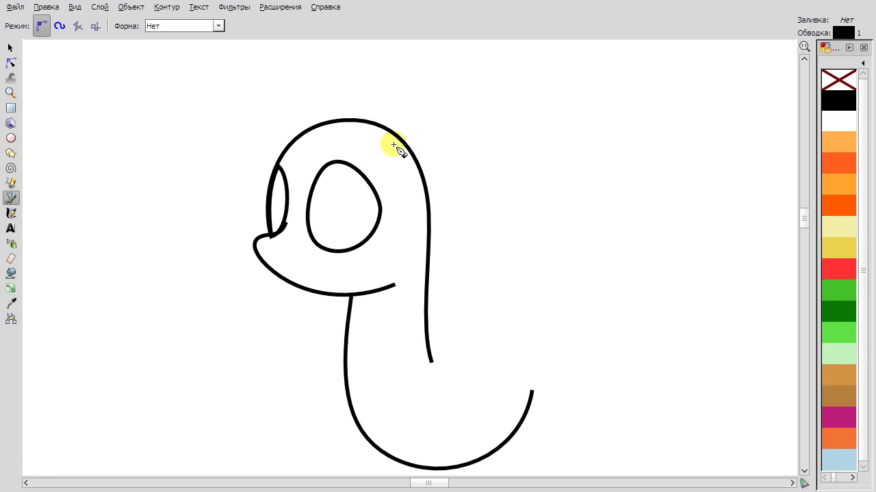
double_click(411, 185)
left_click(11, 62)
left_click_drag(430, 172, 410, 140)
left_click_drag(475, 201, 424, 220)
key("plus")
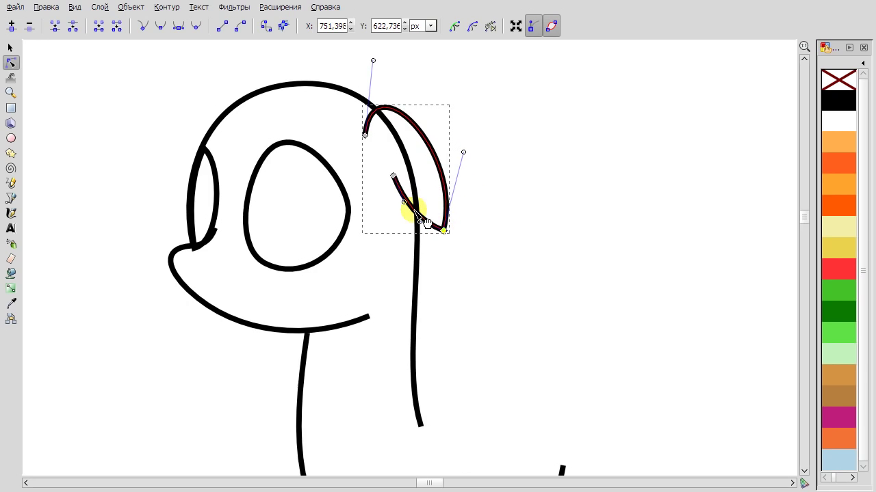
left_click_drag(373, 60, 386, 55)
left_click_drag(464, 152, 476, 142)
Adjust the ear's tip, end nodes and handles so it hooks over the skull.
left_click(390, 175)
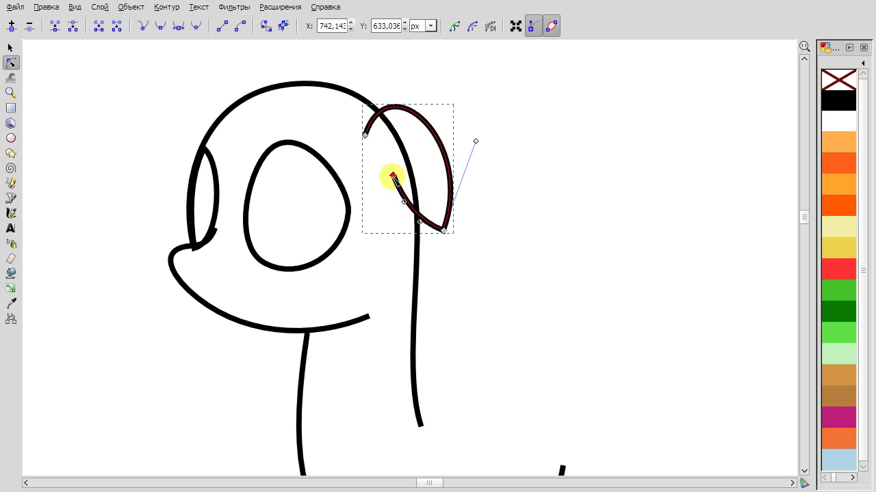
left_click_drag(444, 230, 445, 242)
left_click_drag(363, 133, 371, 129)
left_click(392, 186)
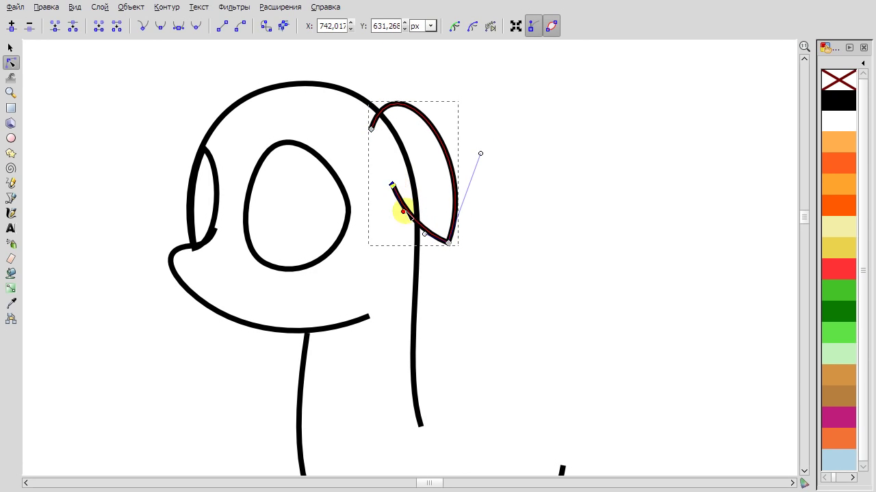
left_click_drag(448, 243, 445, 244)
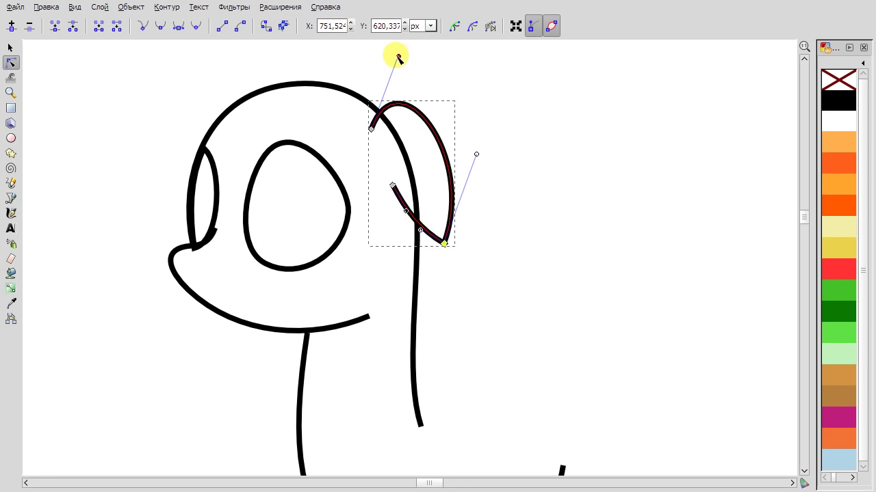
left_click_drag(450, 205, 470, 219)
left_click_drag(476, 154, 483, 144)
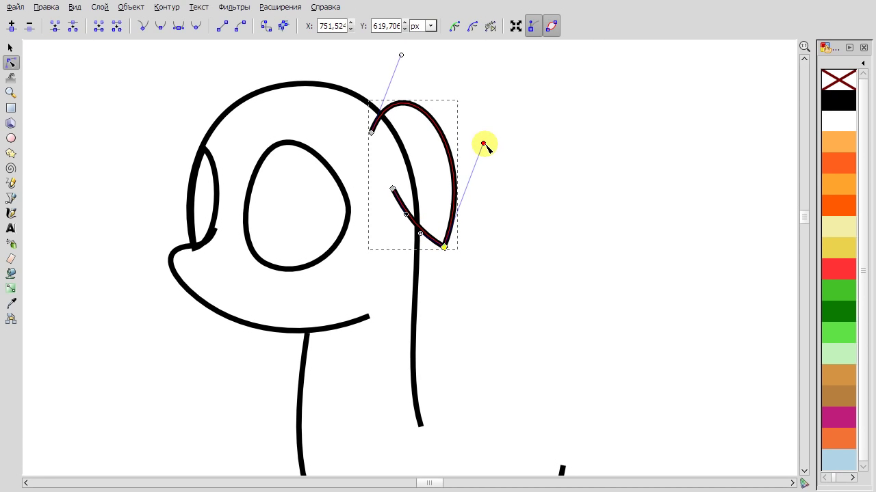
Zoom out to review the whole pony, then select the U-shaped body curve for node editing.
key("s")
key("Escape")
scroll(486, 215, "up", 2)
key("minus")
key("minus")
scroll(452, 212, "down", 2)
key("p")
key("plus")
key("s")
key("minus")
key("minus")
key("ctrl+a")
key("Escape")
key("plus")
key("plus")
key("p")
key("n")
left_click(259, 221)
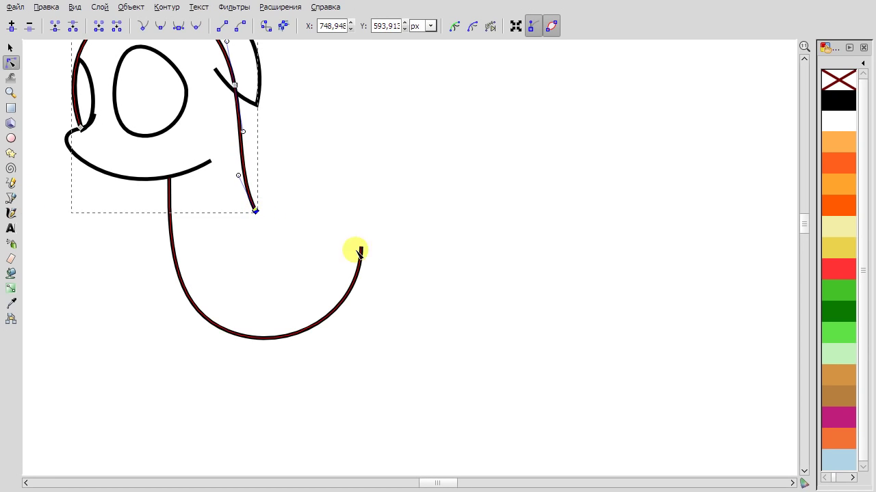
Adjust the U body curve's ends, then draw the back line from behind the neck to the hindquarters.
left_click_drag(361, 249, 355, 330)
left_click_drag(170, 179, 175, 176)
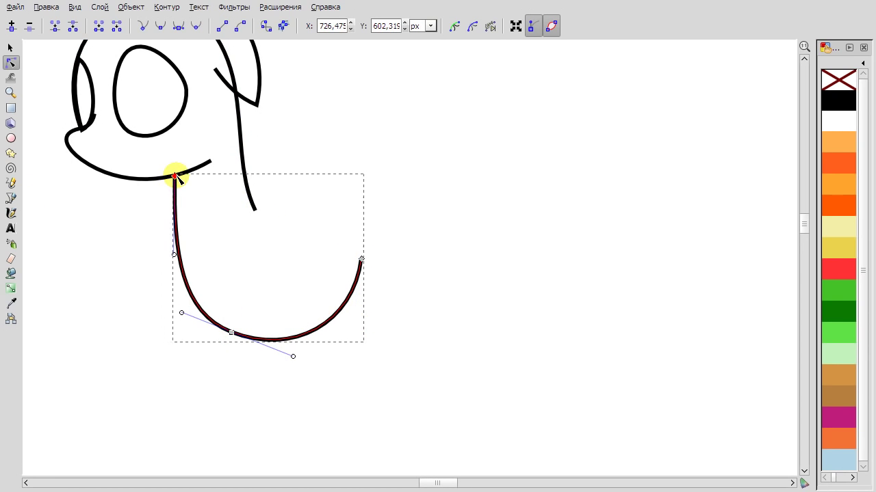
key("b")
left_click(250, 200)
left_click(352, 179)
left_click(404, 251)
double_click(399, 293)
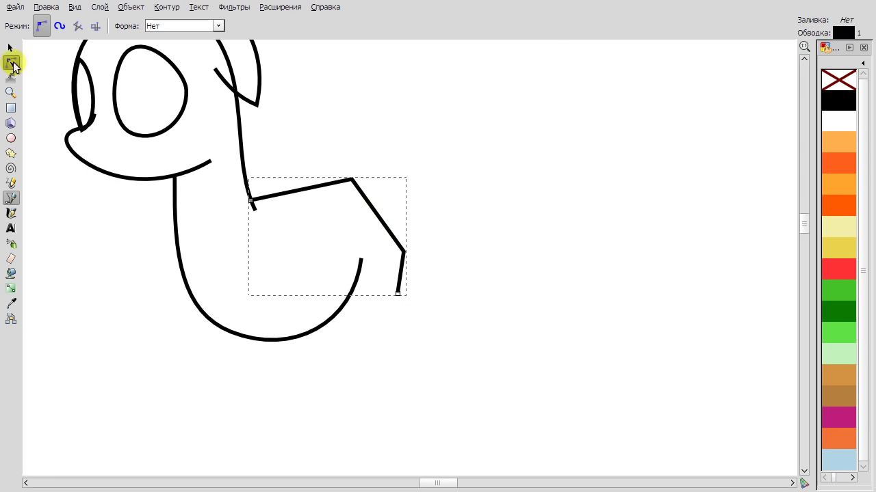
Make the back path's nodes smooth, bend it into an S-curve, and delete the extra rump node.
left_click(10, 62)
left_click(357, 280)
left_click(371, 198)
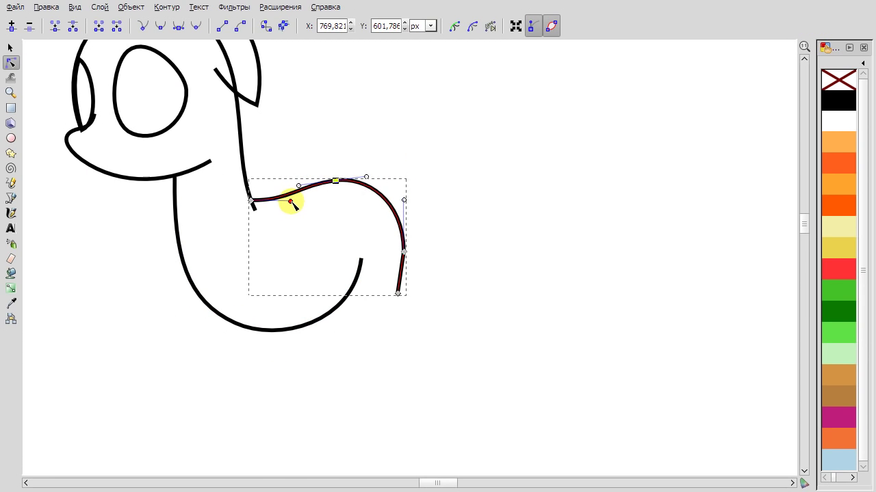
left_click_drag(404, 251, 399, 253)
key("Delete")
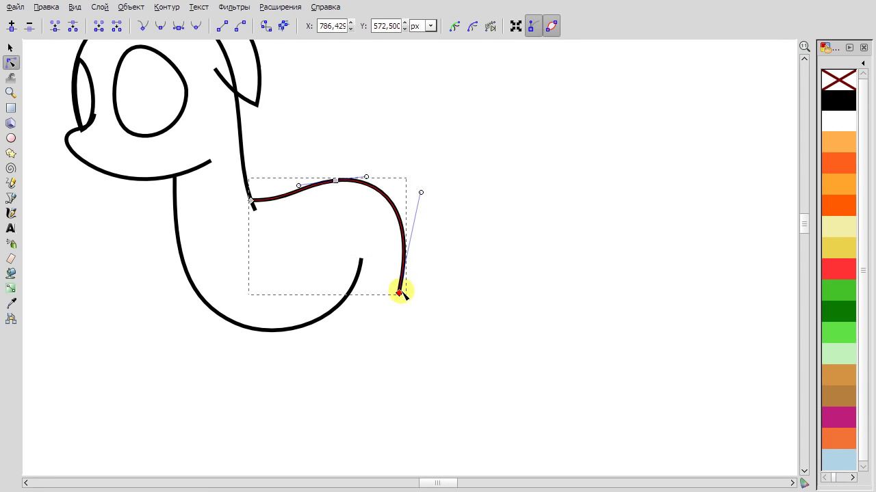
Pull the body curve's end handle down around the hindquarters, then undo the unwanted node move.
left_click(357, 257)
left_click(401, 267)
left_click_drag(442, 142, 354, 307)
left_click_drag(342, 260, 338, 319)
left_click(236, 319)
scroll(445, 253, "down", 1)
scroll(307, 226, "up", 2)
left_click(265, 192, "shift")
right_click(337, 217)
left_click(340, 224)
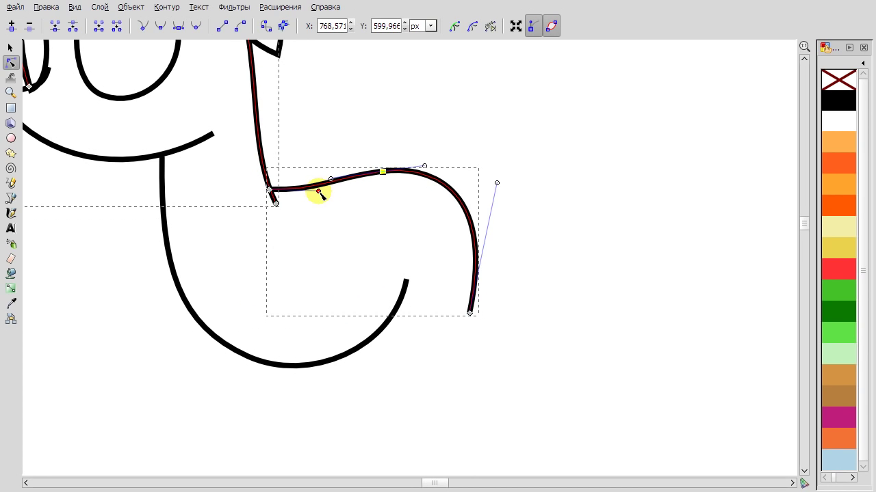
Fine-tune the neck end node, neck joint handle, back's top handle and rump end node.
left_click_drag(424, 165, 427, 164)
left_click_drag(276, 202, 283, 208)
left_click_drag(249, 152, 250, 175)
left_click_drag(329, 184, 341, 175)
left_click_drag(469, 313, 455, 316)
mouse_move(483, 185)
left_mouse_down()
mouse_move(493, 188)
mouse_move(483, 194)
left_mouse_up()
Reselect the finished back path and return to the Bezier pen.
left_click(523, 280)
scroll(524, 280, "down", 2)
scroll(465, 251, "up", 2)
left_click(435, 192)
scroll(440, 250, "down", 3)
key("b")
scroll(538, 241, "down", 1)
scroll(453, 229, "up", 1)
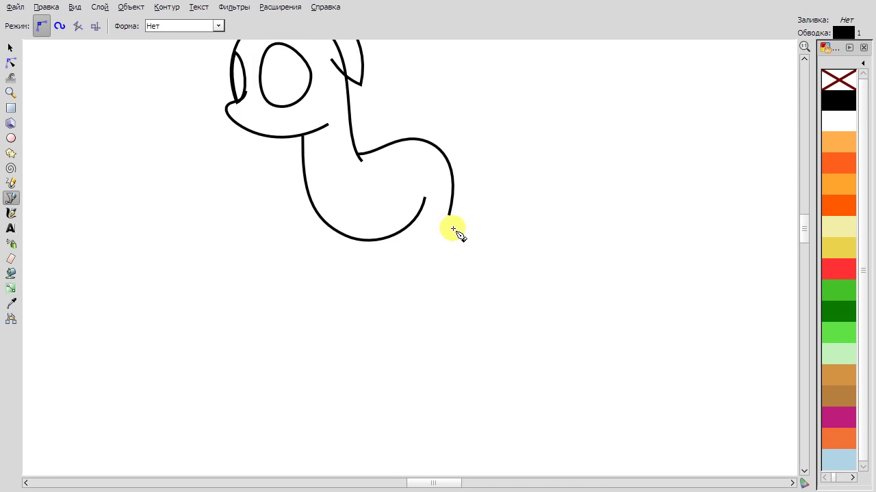
scroll(454, 229, "up", 2)
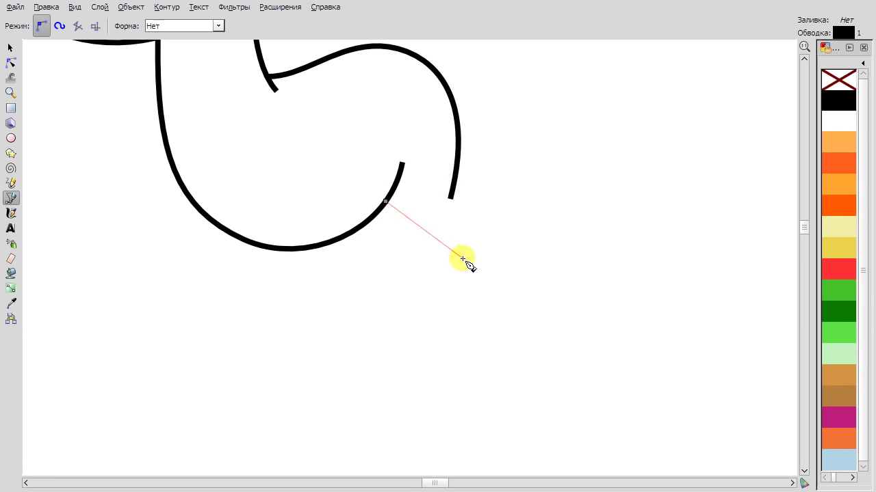
Bend the new belly segment into a curve and reposition its upper end.
key("n")
left_click_drag(417, 234, 406, 255)
left_click_drag(385, 201, 377, 215)
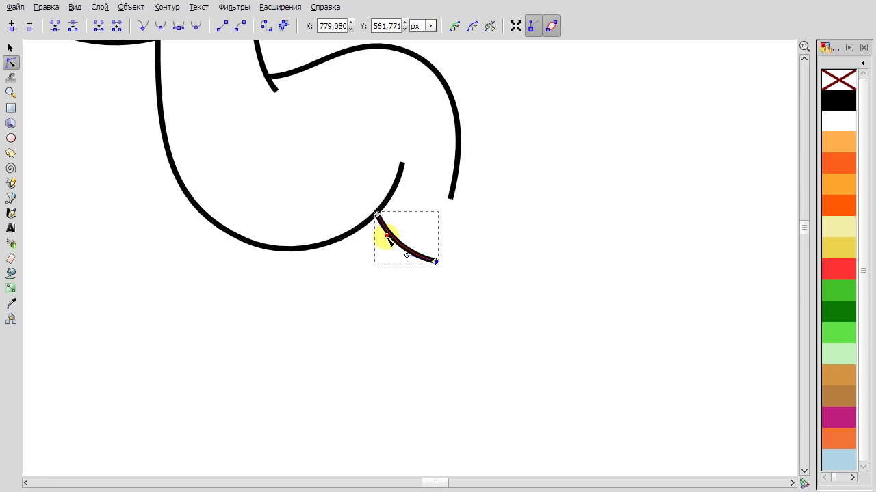
left_click_drag(377, 214, 382, 206)
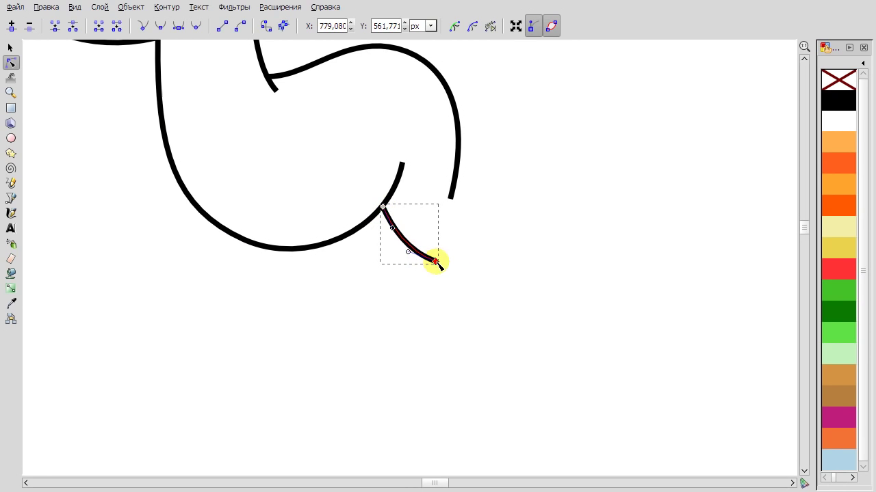
Start a straight leg line below the belly, then undo it.
left_click(11, 199)
left_click(418, 251)
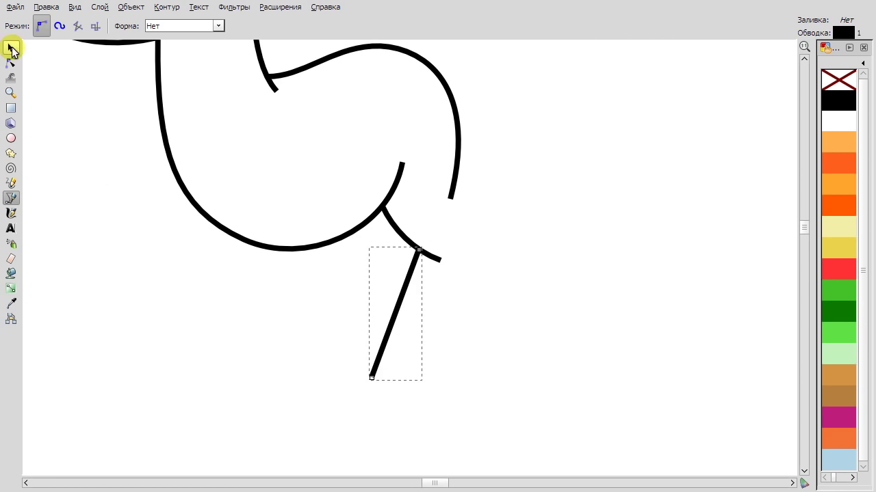
left_click(11, 48)
key("ctrl+z")
left_click(390, 226)
Reshape the rump curve's end and move the small belly curve down-left.
double_click(454, 199)
left_click_drag(451, 198, 447, 202)
left_click(400, 233)
left_click(11, 47)
mouse_move(405, 242)
left_mouse_down()
mouse_move(390, 258)
mouse_move(382, 242)
left_mouse_up()
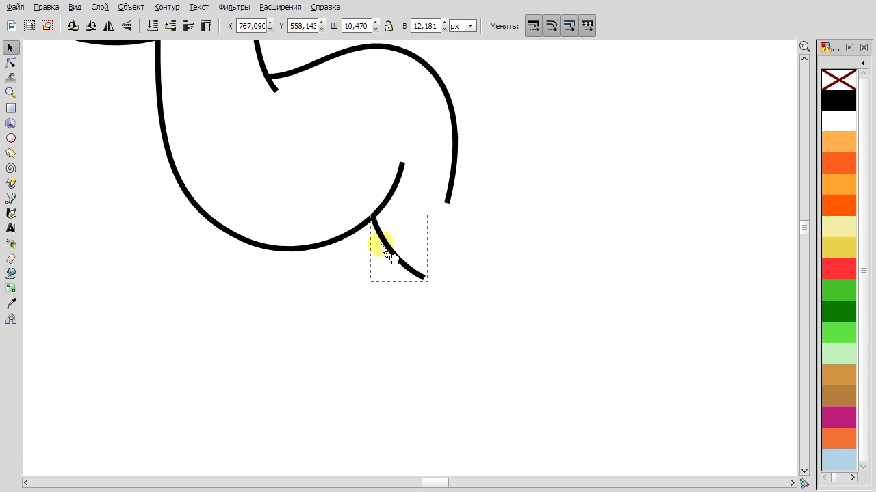
double_click(424, 277)
left_click_drag(446, 204, 444, 205)
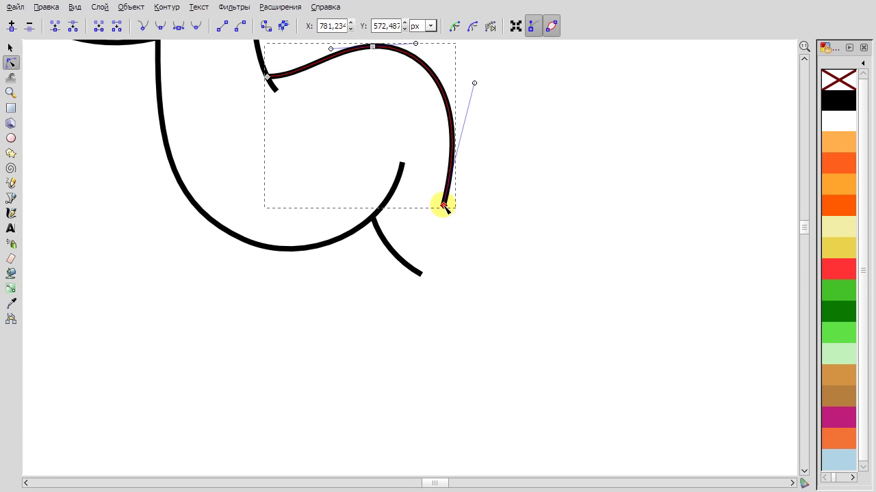
Draw a closed leg outline, curve its left side, round its bottom, and smooth its nodes.
left_click(11, 199)
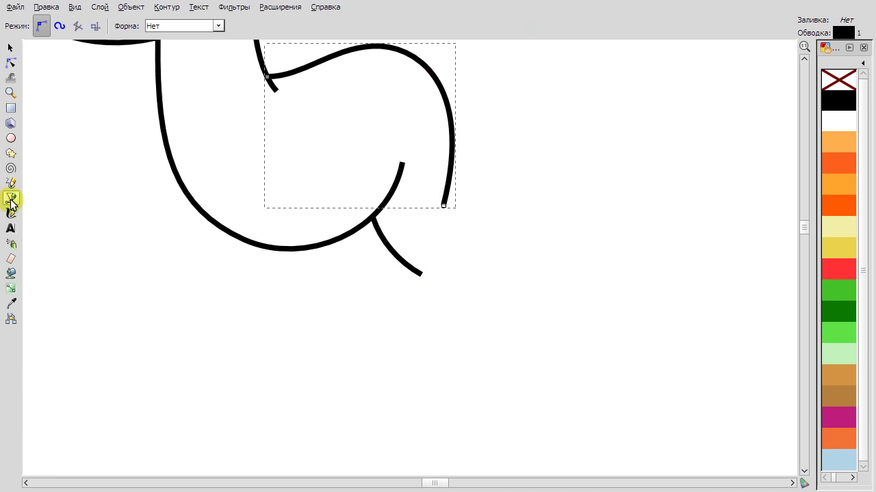
left_click(468, 199)
double_click(445, 196)
key("F2")
left_click_drag(391, 372, 384, 423)
left_click_drag(463, 340, 420, 396)
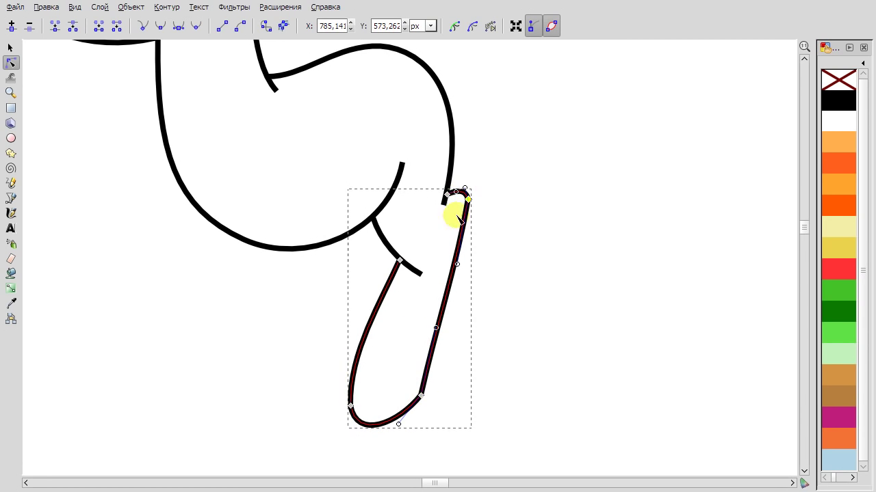
left_click(159, 27)
Refine the leg's sides and bottom-right node, shorten the belly stroke, and zoom out.
left_click_drag(460, 293, 460, 228)
left_click_drag(357, 369, 371, 296)
left_click(461, 230)
mouse_move(420, 397)
left_mouse_down()
mouse_move(431, 407)
mouse_move(432, 335)
mouse_move(428, 382)
left_mouse_up()
left_click_drag(463, 234, 426, 308)
left_click(417, 270)
left_click_drag(416, 270, 390, 254)
left_click(372, 295)
left_click_drag(373, 295, 394, 255)
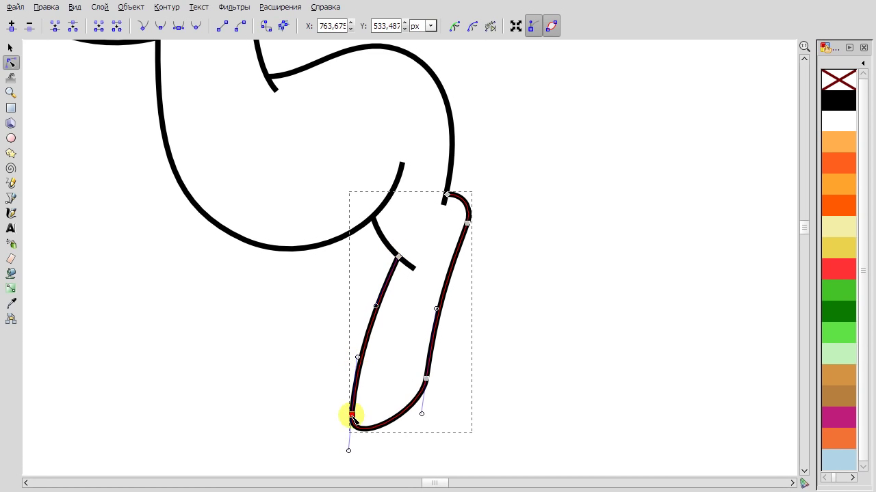
left_click(469, 289)
key("minus")
key("minus")
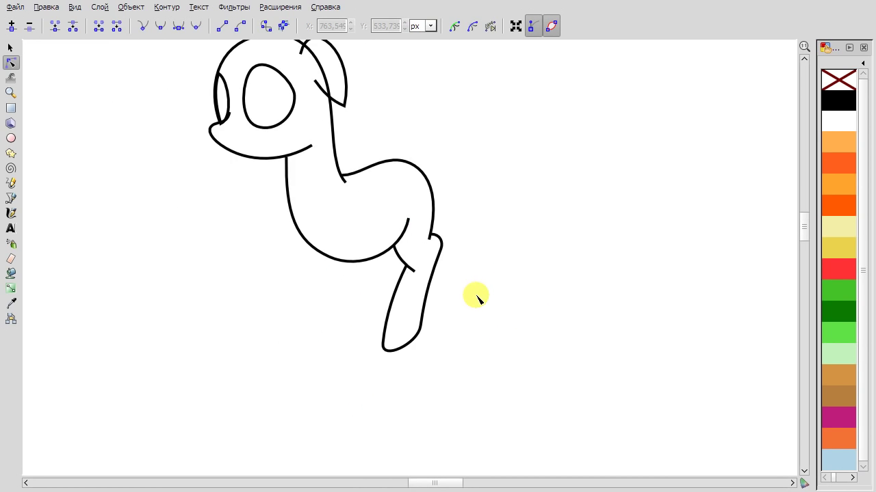
Lower the leg's bottom end, nudge its upper nodes down, and reshape the bottom upward.
scroll(477, 296, "up", 2)
left_click(289, 387)
left_click_drag(290, 387, 286, 409)
left_click(390, 172)
key("Down")
key("Down")
key("Down")
key("Down")
key("Down")
key("Down")
key("Down")
key("Down")
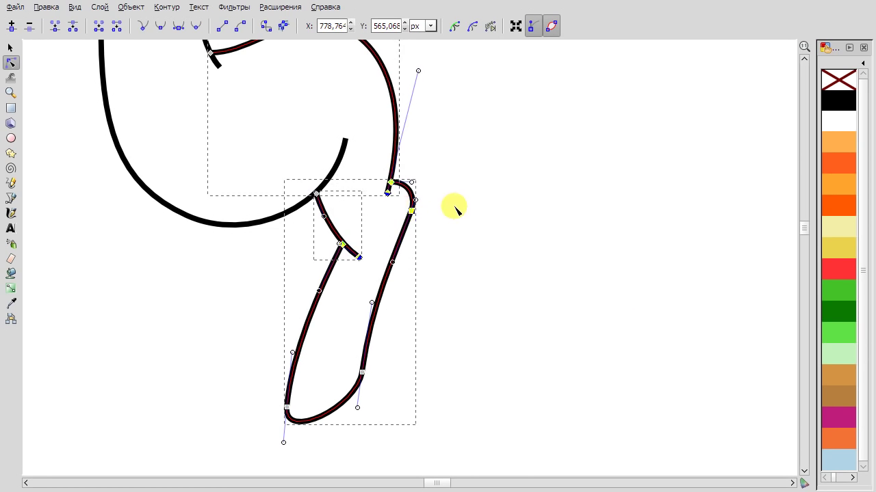
scroll(469, 182, "down", 1)
left_click(419, 262)
left_click(373, 344)
left_click_drag(373, 344, 389, 322)
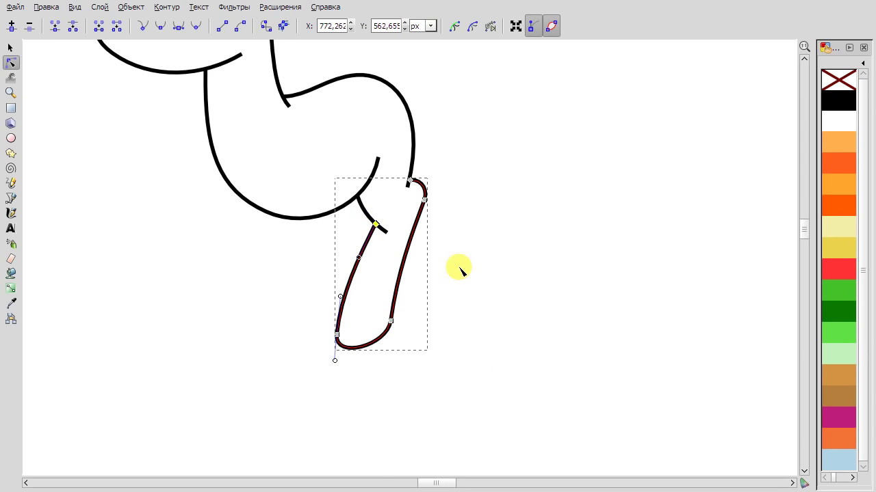
Reshape the end of the small crossing stroke at the leg joint.
key("plus")
key("plus")
key("plus")
left_click(381, 209)
left_click_drag(381, 209, 322, 190)
key("minus")
key("minus")
Adjust the leg's bottom-left node and handle and push the upper-right node outward.
left_click(361, 255)
left_click(365, 226)
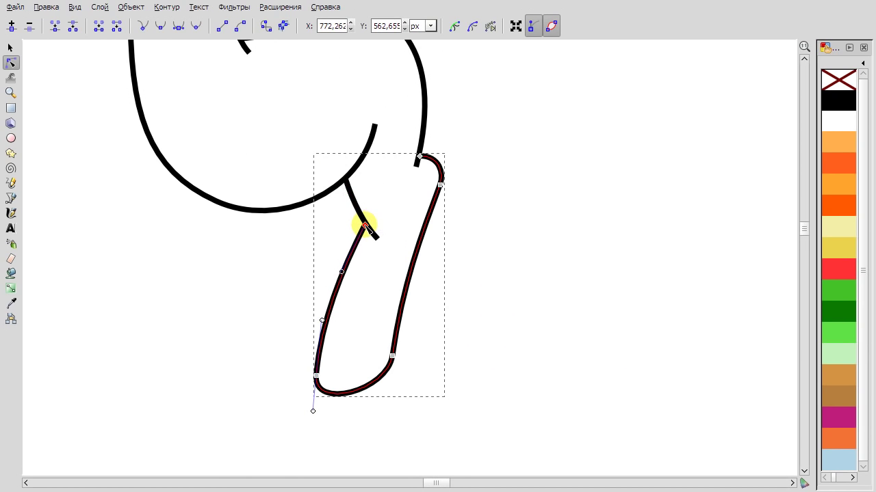
left_click(392, 356)
mouse_move(312, 411)
left_mouse_down()
mouse_move(309, 397)
mouse_move(317, 417)
left_mouse_up()
mouse_move(317, 377)
left_mouse_down()
mouse_move(317, 368)
mouse_move(314, 385)
left_mouse_up()
left_click(392, 356, "shift")
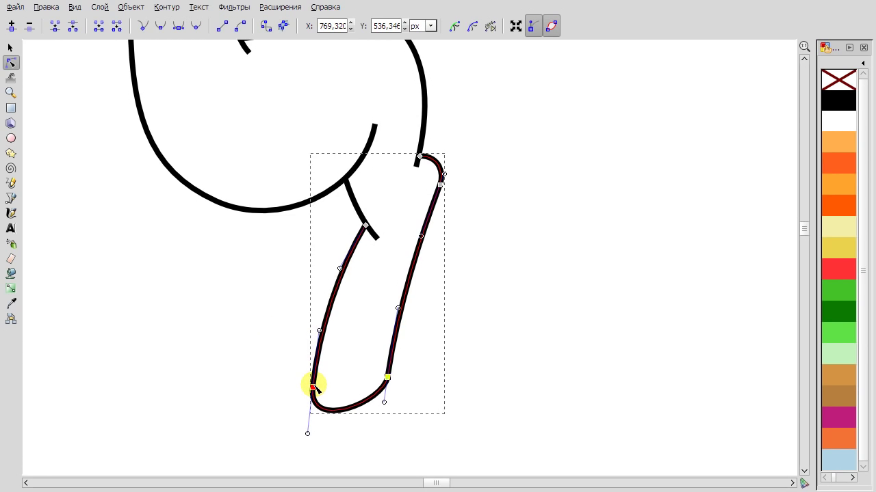
left_click_drag(440, 185, 446, 178)
Fine-tune the leg's upper-right and bottom-right nodes, nudging the bottom-right node right.
left_click(418, 170)
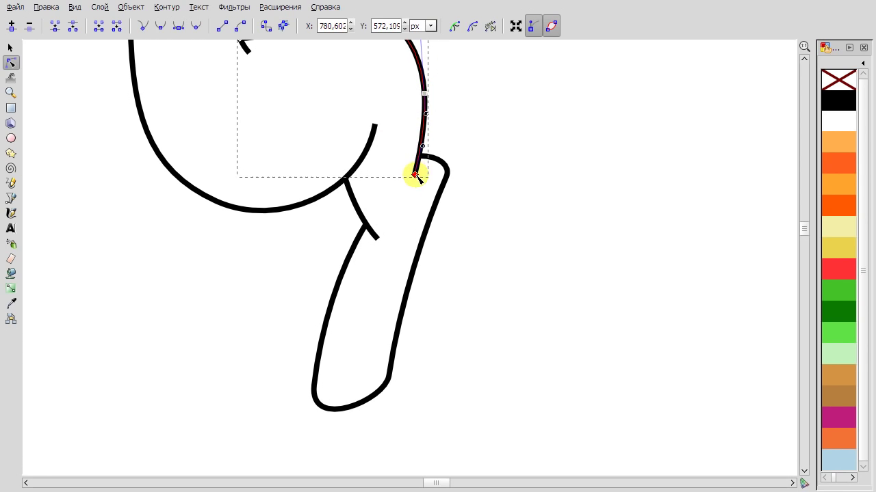
scroll(512, 185, "up", 2)
left_click(448, 228)
left_click(418, 218)
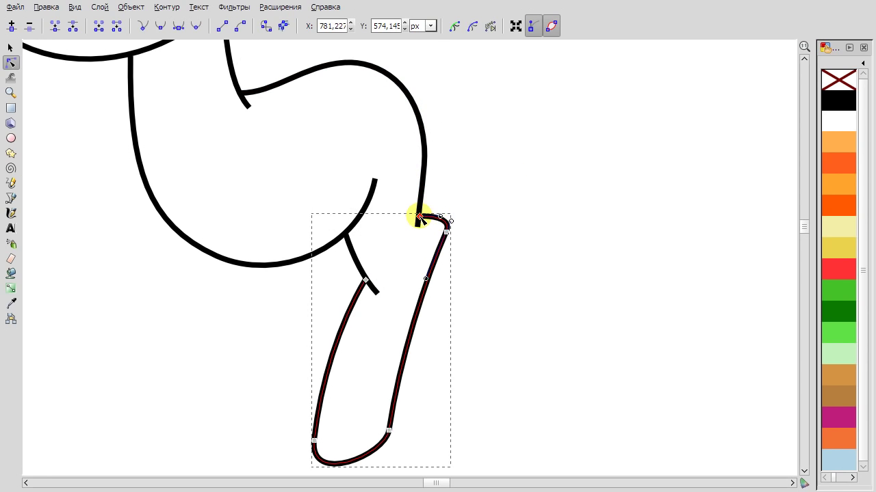
left_click_drag(446, 232, 445, 237)
left_click_drag(388, 431, 395, 425)
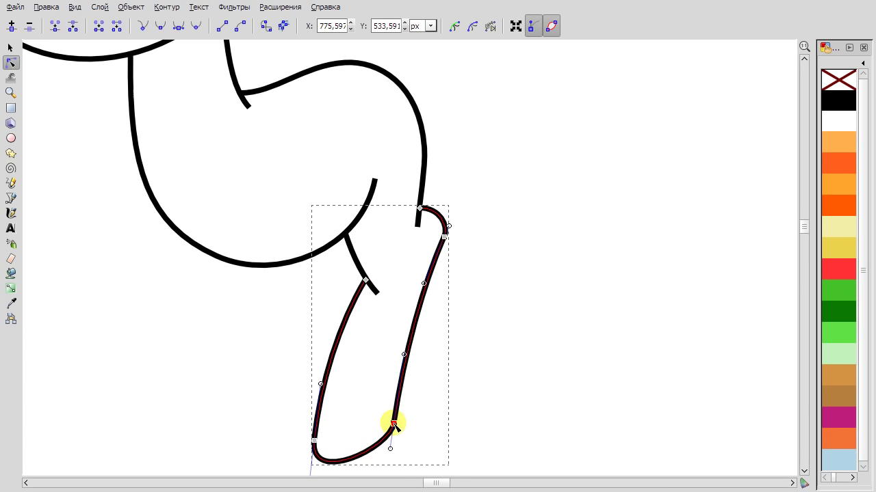
left_click_drag(446, 238, 439, 239)
left_click(393, 185)
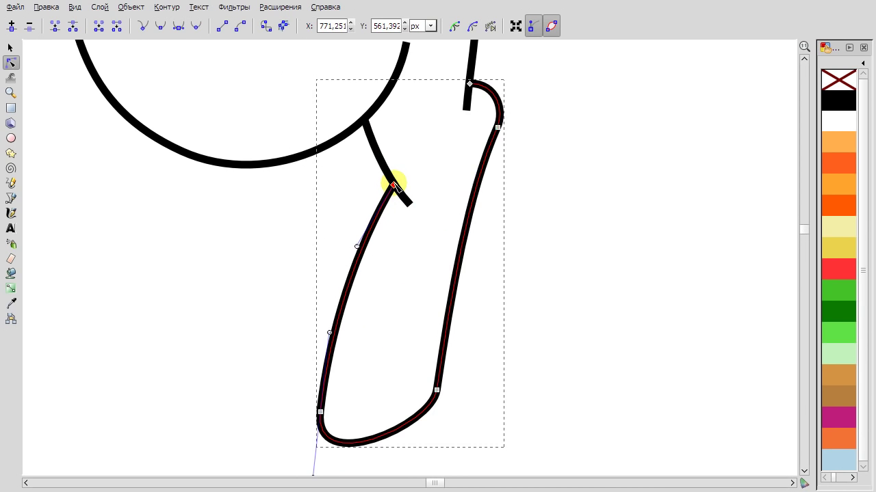
left_click(438, 388)
key("Right")
scroll(560, 286, "down", 2)
Pull the large body arc's upper end down and inspect the hip curve's nodes.
left_click(550, 252)
scroll(527, 232, "right", 2)
scroll(487, 233, "up", 1)
left_click(399, 212)
left_click(400, 141)
left_click_drag(399, 143, 391, 170)
scroll(342, 150, "up", 2)
left_click(301, 104)
left_click(336, 98)
left_click(370, 86)
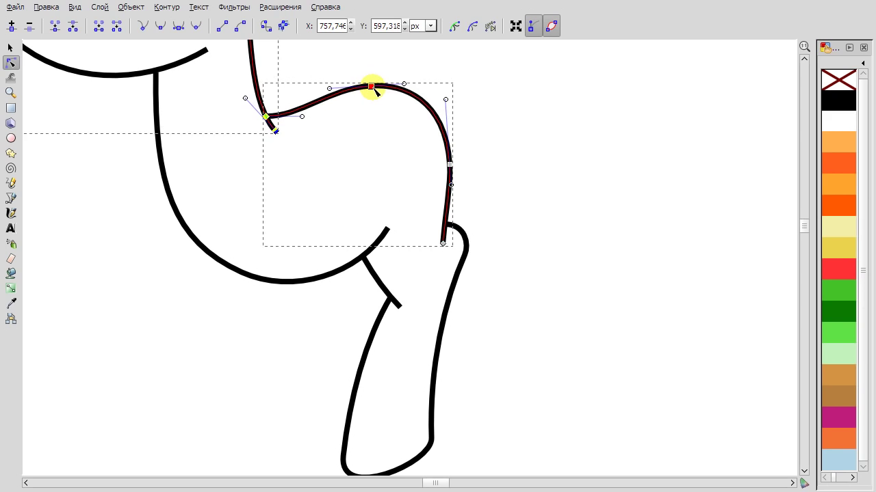
left_click(393, 147)
scroll(393, 147, "down", 4)
Undo a leg node move, then lower the bottom-left node and bend the right side inward.
left_click(376, 363)
left_click(424, 322)
right_click(482, 299)
left_click(504, 307)
left_click_drag(338, 393, 338, 414)
left_click_drag(343, 348, 343, 357)
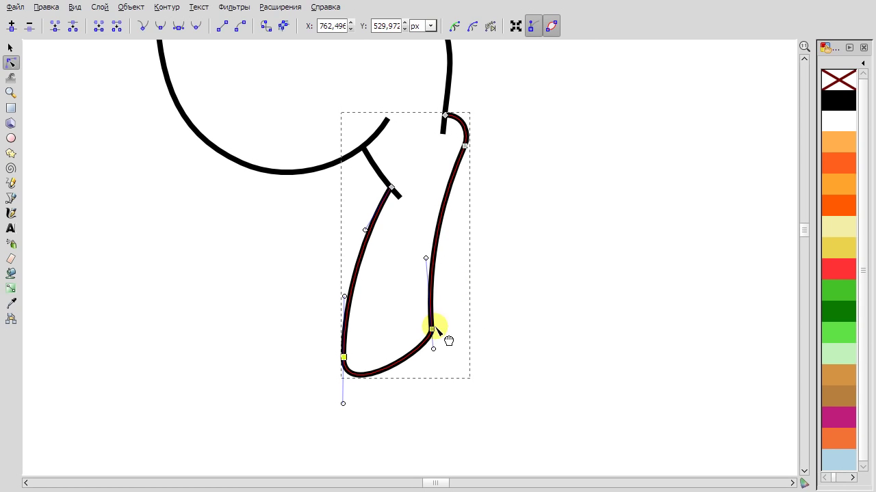
left_click_drag(436, 260, 450, 193)
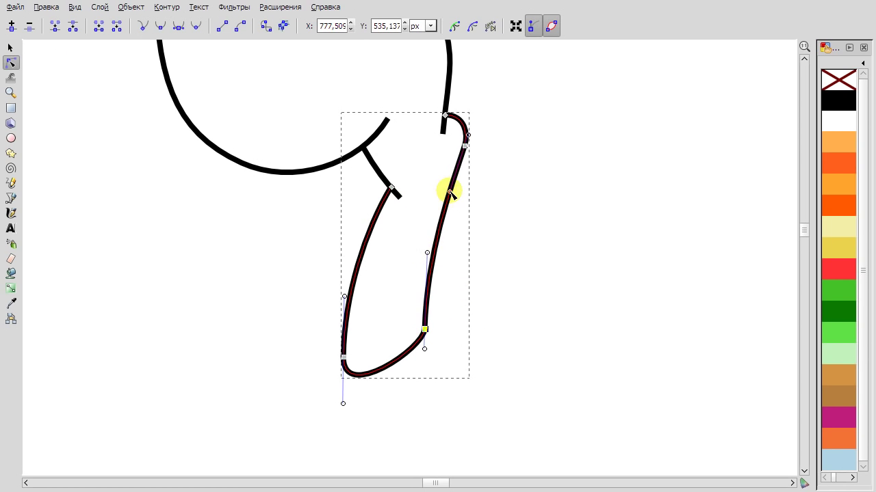
Move the small diagonal joint stroke's end node into place.
scroll(494, 306, "down", 2)
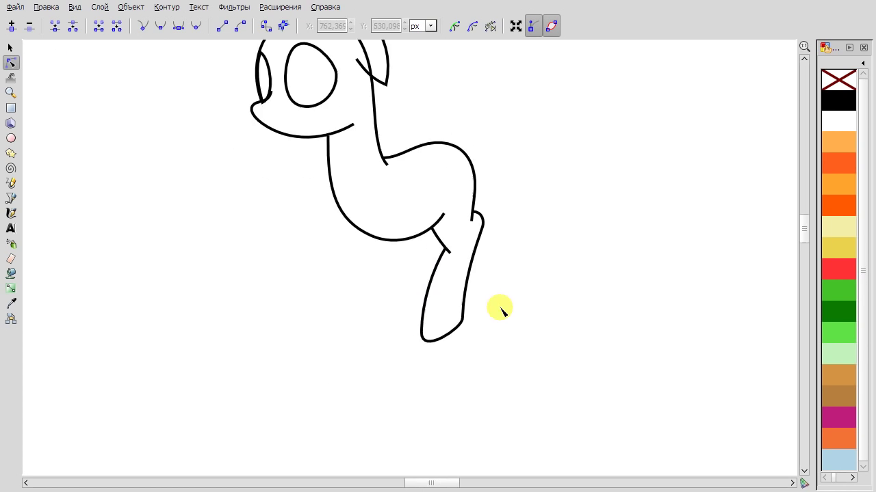
scroll(313, 338, "up", 2)
left_click(395, 205)
key("space")
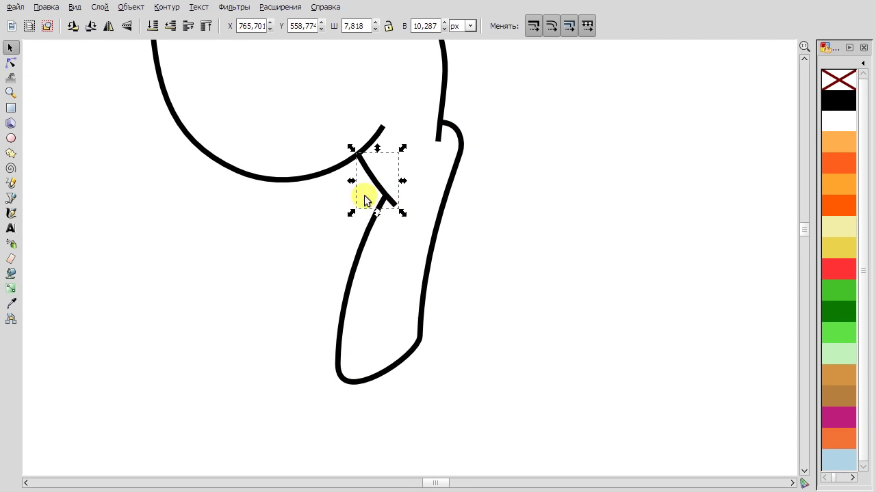
left_click_drag(380, 240, 385, 250)
Raise the node on the front leg's right side, keeping the leg's top node unchanged.
left_click(444, 133)
scroll(455, 242, "down", 1)
left_click(469, 236)
scroll(456, 219, "up", 2)
left_click_drag(455, 219, 467, 195)
scroll(500, 288, "down", 1)
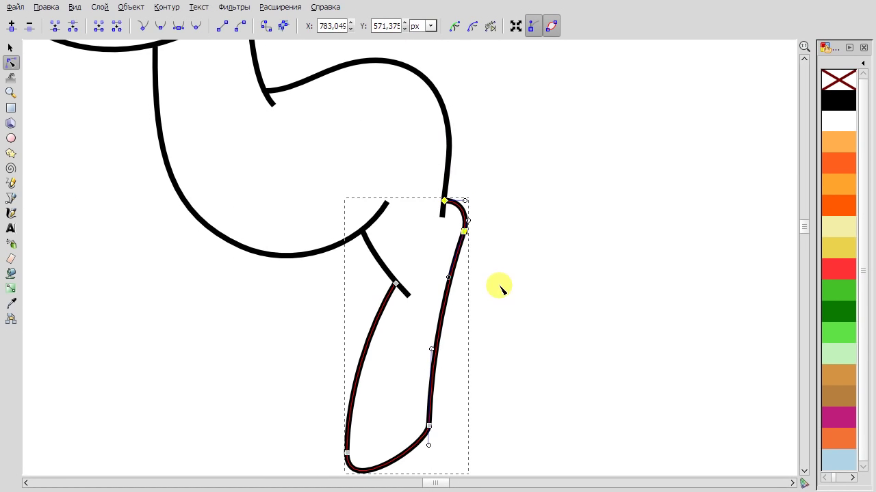
key("ctrl+z")
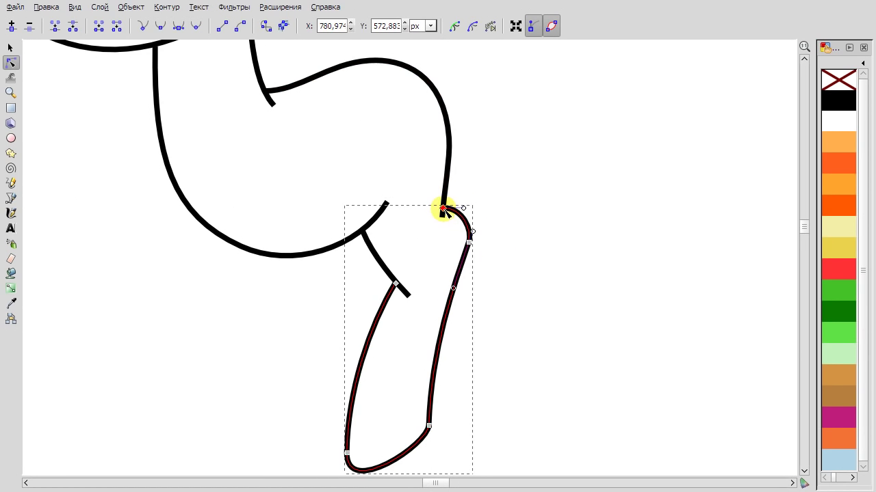
left_click_drag(470, 244, 472, 236)
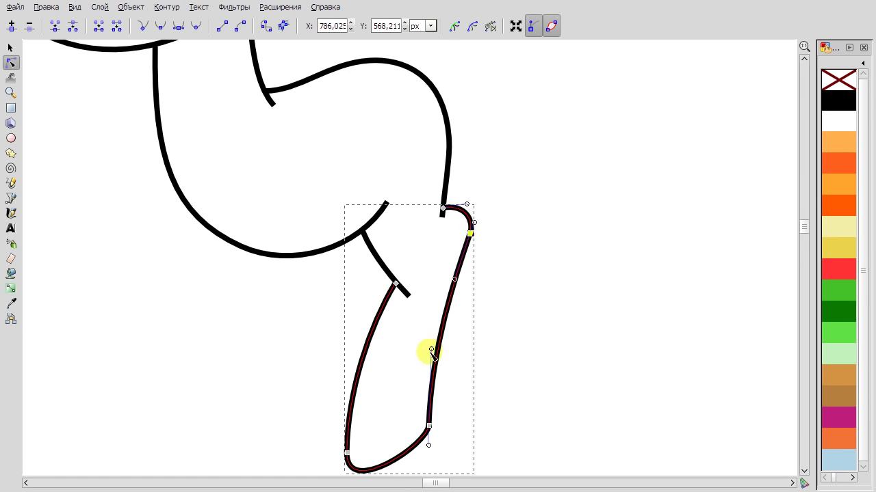
scroll(465, 209, "down", 2)
scroll(461, 221, "up", 2)
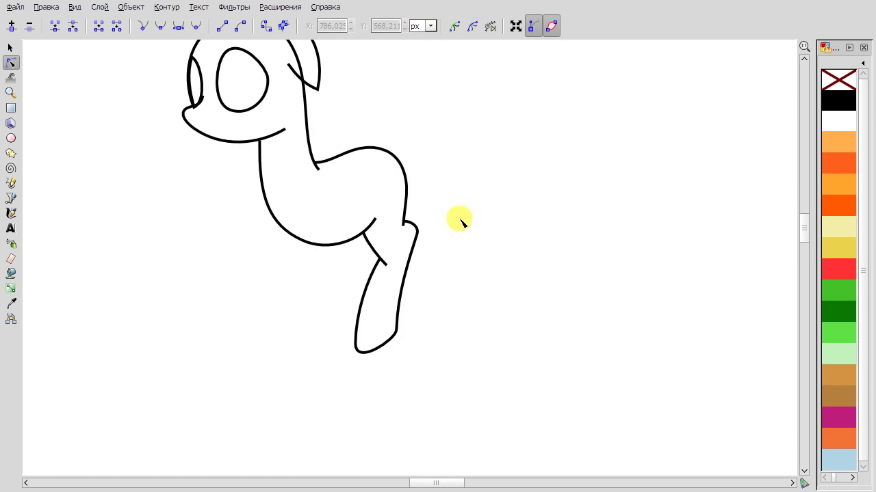
Duplicate the front leg, move the copy left and rotate it back at an angle.
left_click(364, 233, "shift")
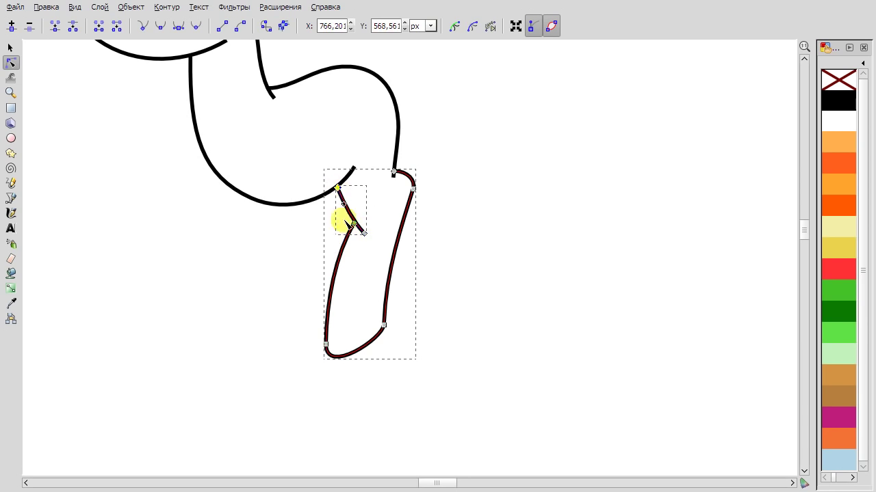
left_click(385, 220, "shift")
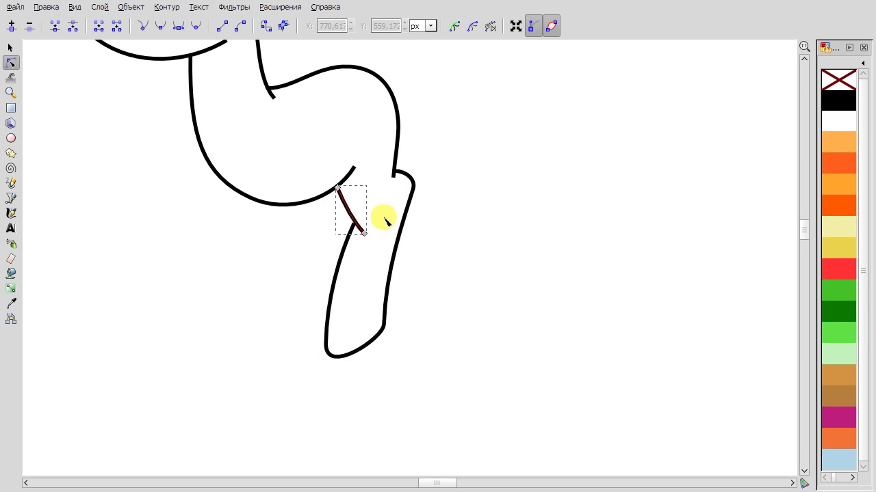
left_click(366, 246)
left_click(397, 205, "shift")
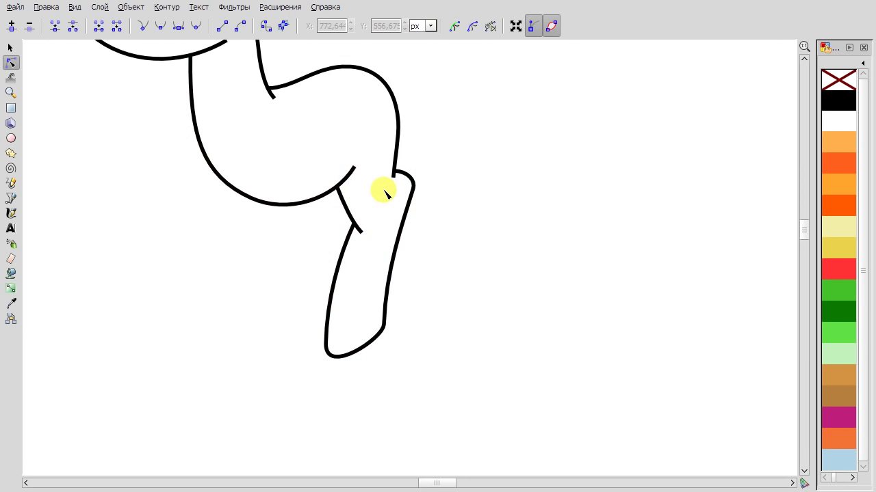
left_click(8, 54)
right_click(347, 196)
left_click(381, 308)
left_click_drag(346, 234, 327, 230)
left_click(326, 231)
left_click_drag(286, 146, 305, 237)
Select the hip curve's nodes, then the lower belly curve's nodes for editing.
left_click(399, 127)
double_click(400, 127)
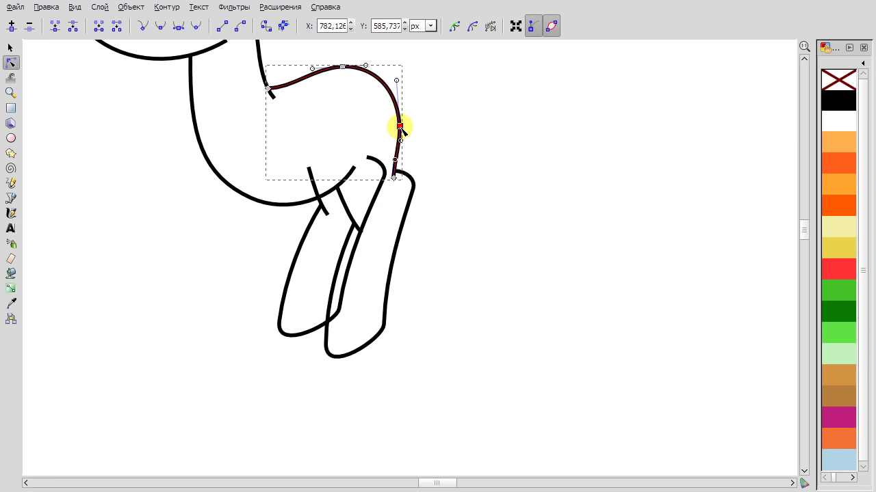
left_click(293, 203)
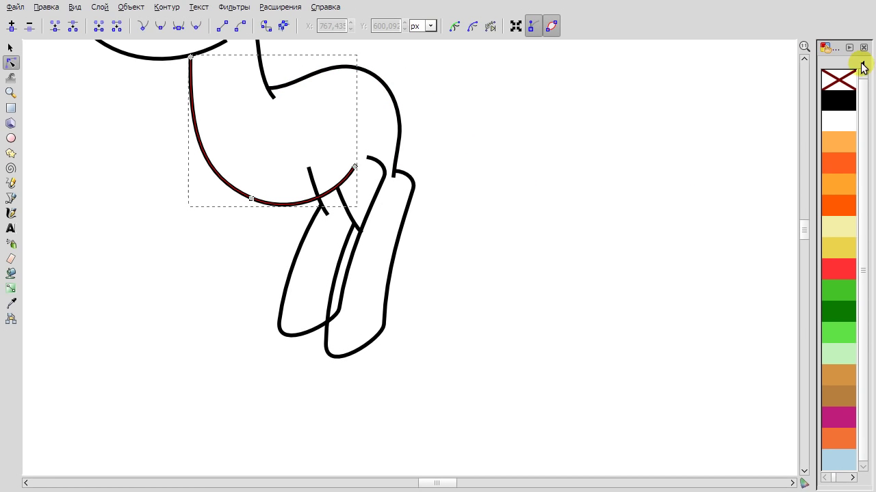
Fill the front leg and hip pale yellow, outlining the hip in darker yellow.
left_click(863, 66)
left_click(812, 231)
key("Tab")
scroll(805, 194, "up", 2)
left_click(838, 156)
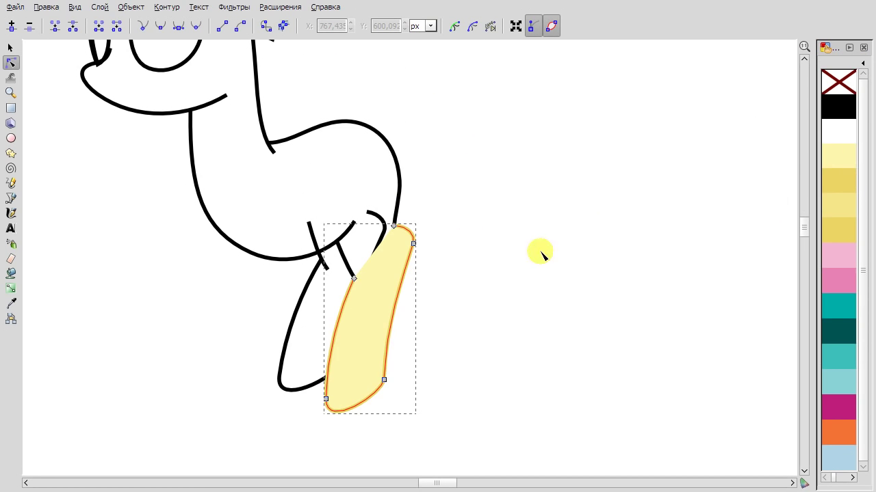
key("F1")
key("Tab")
left_click(839, 156)
left_click(839, 180, "shift")
Colour the back leg yellow with a darker outline, yellow the joint line, and send the black hip outline behind.
key("Tab")
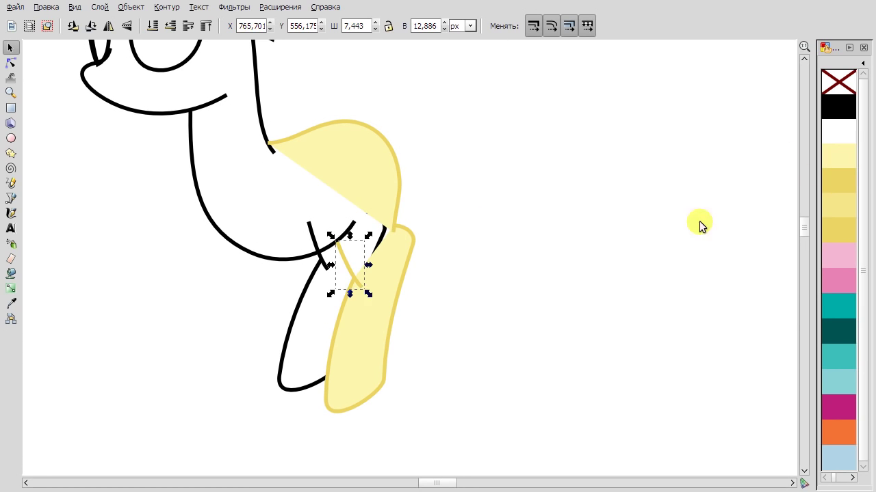
key("Tab")
left_click(838, 205)
left_click(839, 228, "shift")
key("Tab")
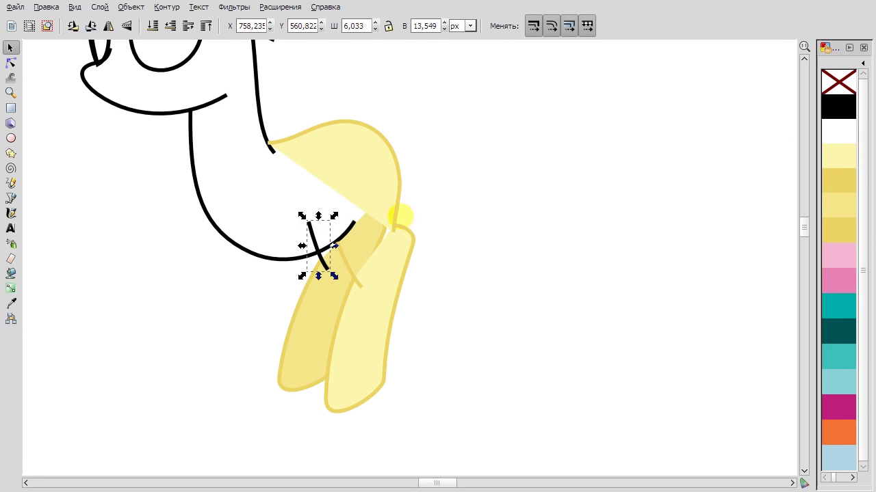
left_click(834, 212, "shift")
left_click(526, 236)
left_click(281, 259)
key("Page_Down")
left_click(576, 244)
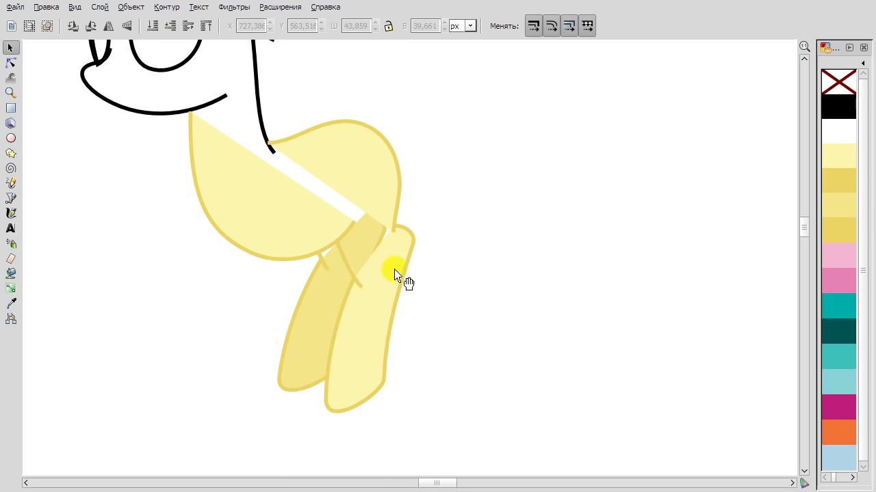
Extend the curved joint stroke's end to the hip circle's edge.
scroll(307, 249, "up", 2)
key("n")
left_click(307, 249)
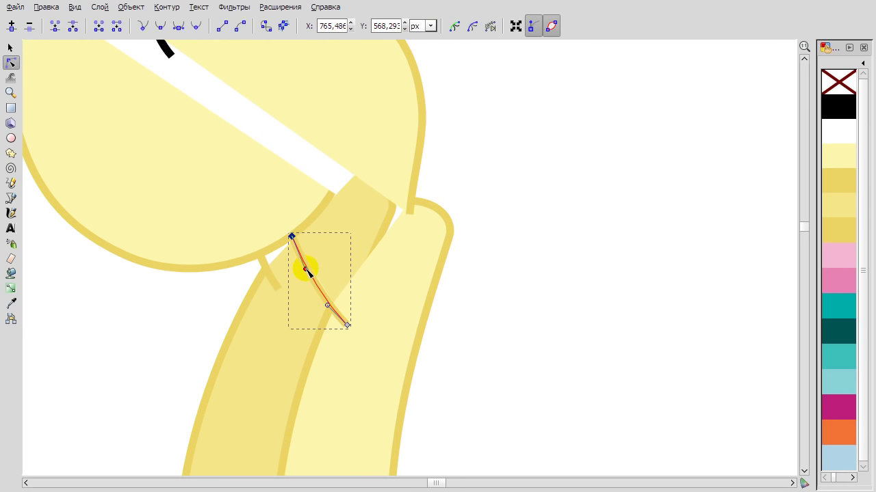
left_click_drag(349, 323, 409, 191)
Shift the yellow pony's hind leg slightly left.
key("s")
scroll(404, 326, "down", 2)
left_click(404, 326)
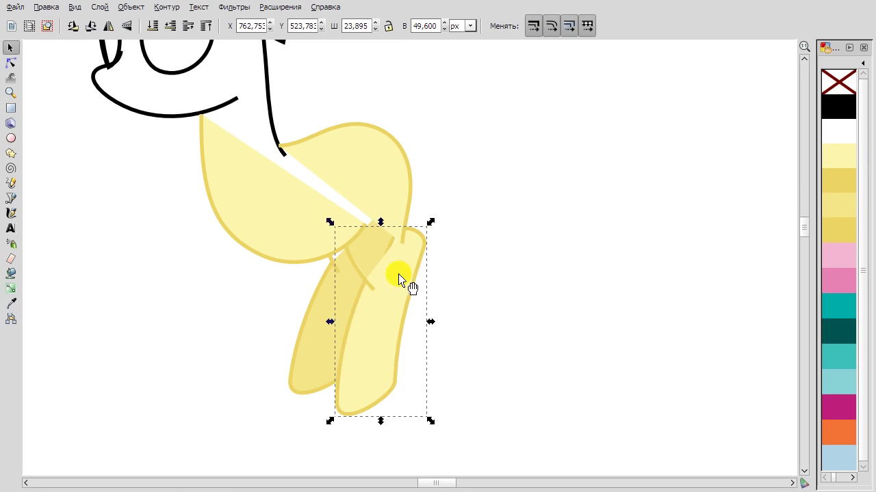
left_click_drag(404, 332, 378, 346)
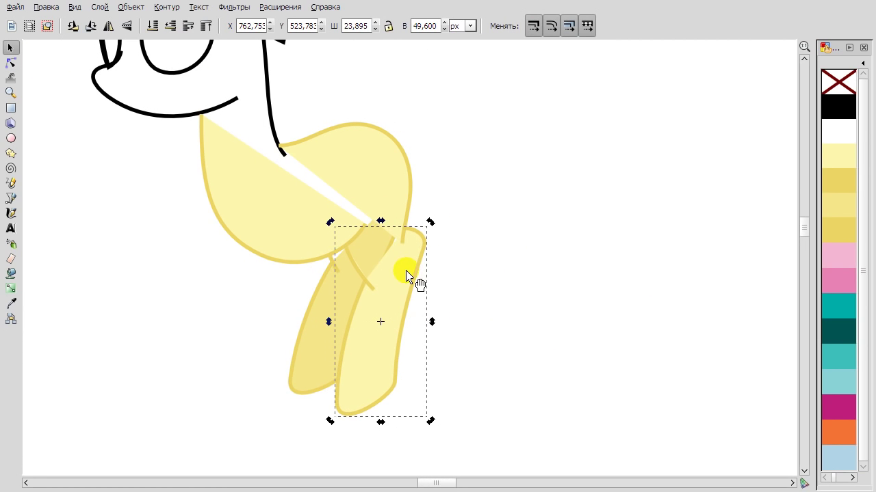
scroll(520, 251, "down", 1)
scroll(509, 231, "down", 1)
scroll(365, 242, "up", 3)
Try reshaping the knee crease curve, then undo it from the context menu.
key("n")
left_click(345, 229)
left_click_drag(357, 263, 360, 264)
right_click(470, 271)
left_click(475, 278)
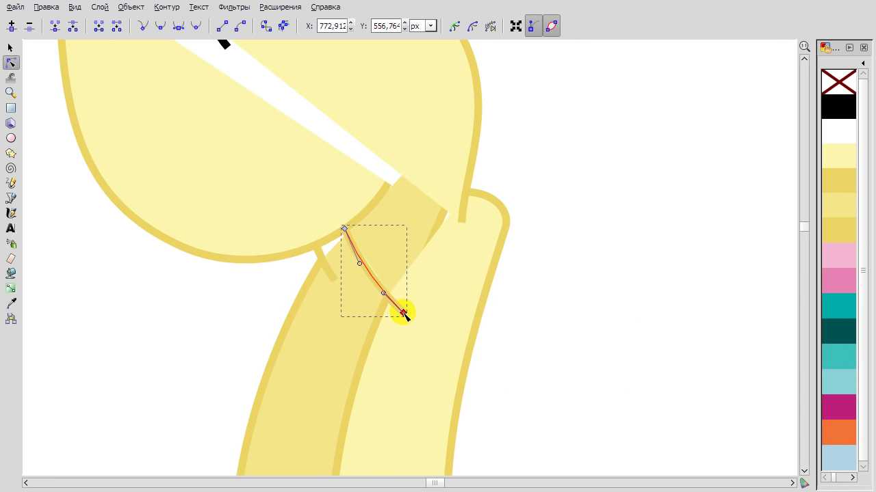
scroll(565, 285, "down", 2)
scroll(490, 190, "down", 2)
Bring a copy of the grey pony's raised front leg onto the yellow pony's chest.
key("b")
scroll(322, 294, "up", 2)
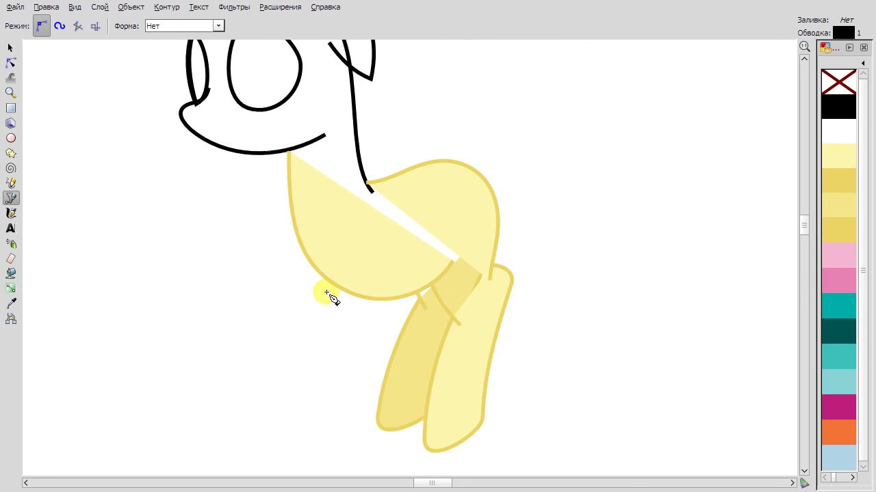
scroll(283, 189, "down", 4)
key("s")
scroll(178, 300, "up", 2)
key("Tab")
left_click_drag(185, 244, 462, 237)
key("Tab")
scroll(456, 285, "right", 7)
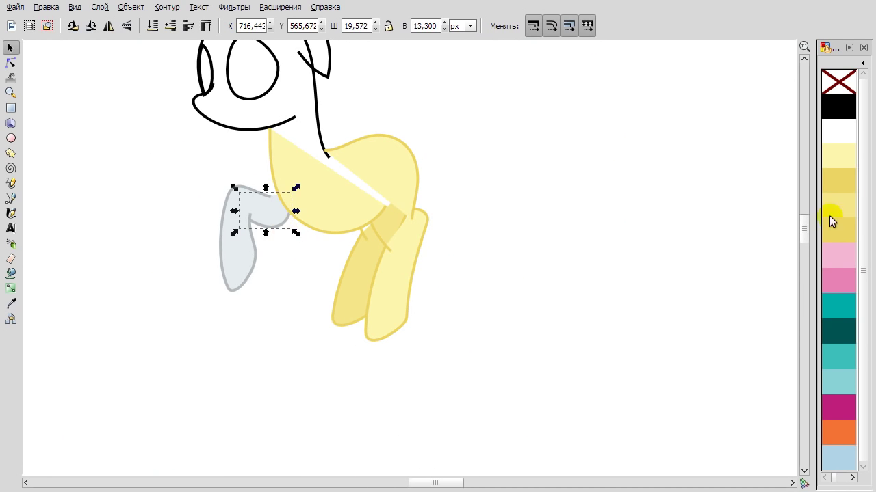
left_click_drag(262, 224, 322, 248)
scroll(293, 227, "up", 2)
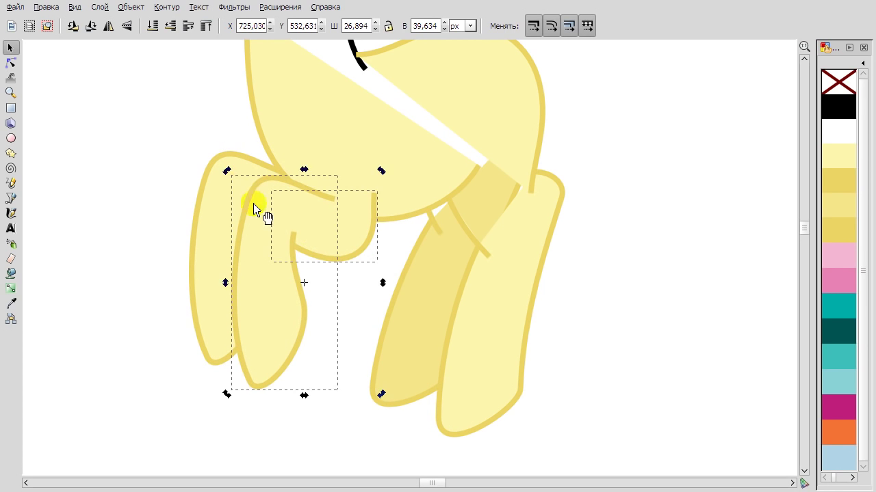
Duplicate the front leg and place the copy beside it, more upright.
key("bracketleft")
left_click_drag(274, 295, 282, 290)
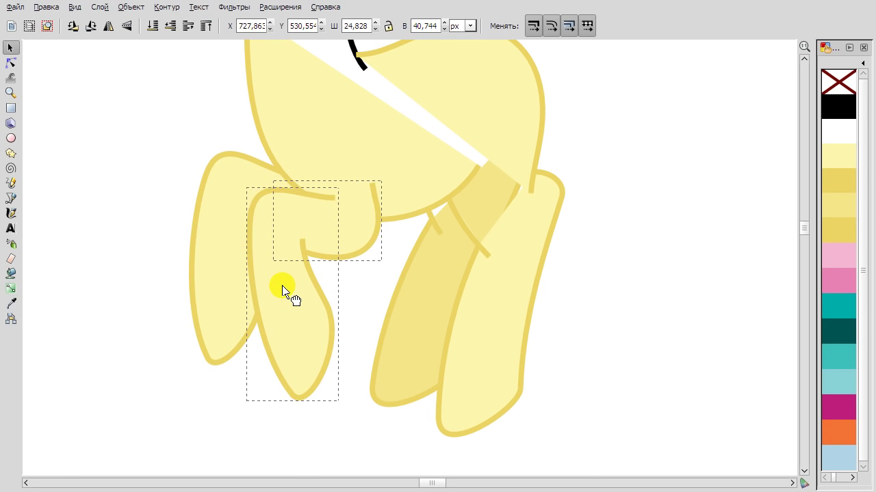
key("b")
scroll(335, 192, "up", 1)
Raise the top node of the front leg's knee curve.
left_click(18, 64)
left_click(379, 180)
left_click_drag(379, 180, 387, 201)
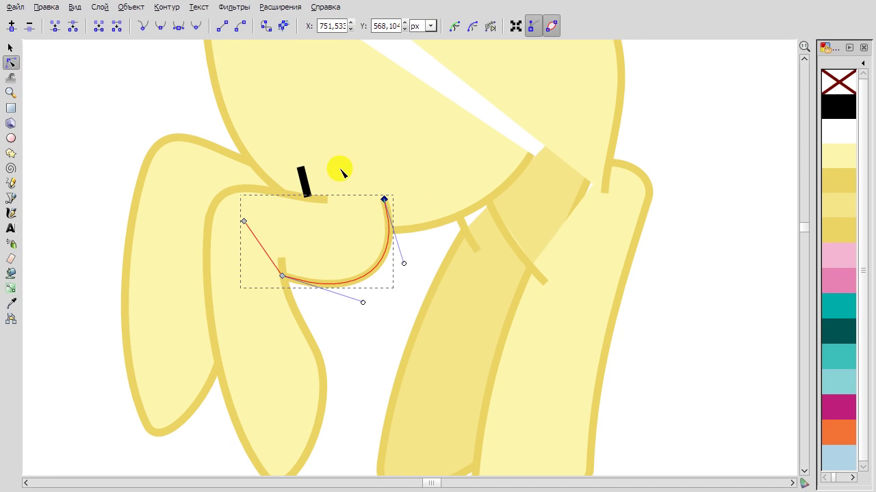
key("ctrl+z")
left_click_drag(383, 197, 385, 174)
Nudge the small black stroke near the chest slightly right.
left_click(301, 176)
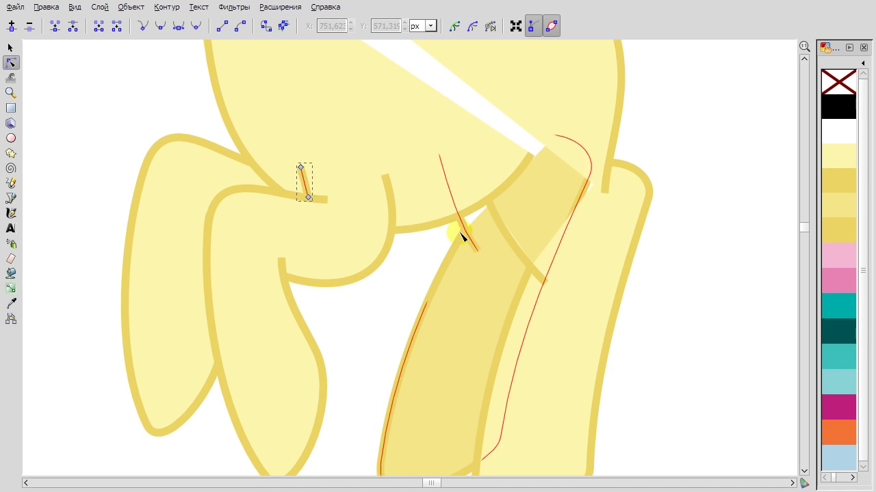
scroll(367, 289, "down", 3)
scroll(179, 147, "up", 3)
key("s")
left_click_drag(313, 222, 318, 223)
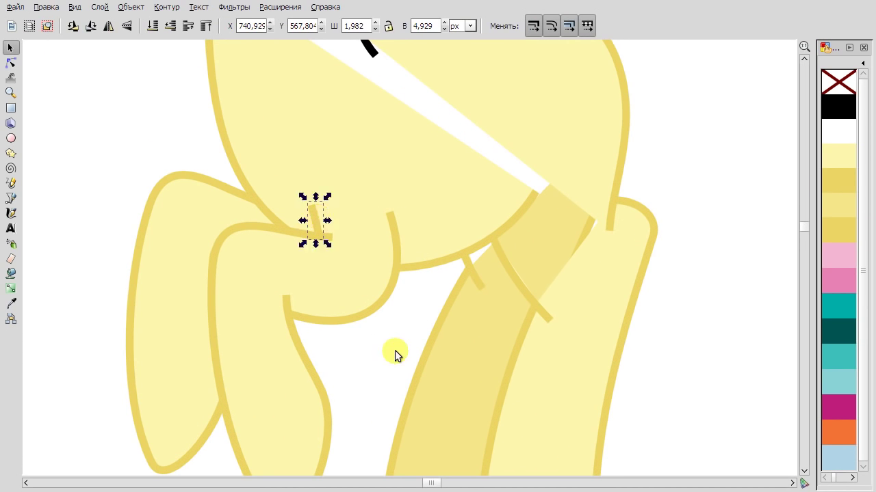
scroll(395, 350, "down", 3)
scroll(583, 229, "up", 3)
Bend the bottom end of the other leg's knee curve.
key("n")
left_click(318, 325)
left_click_drag(333, 342, 373, 340)
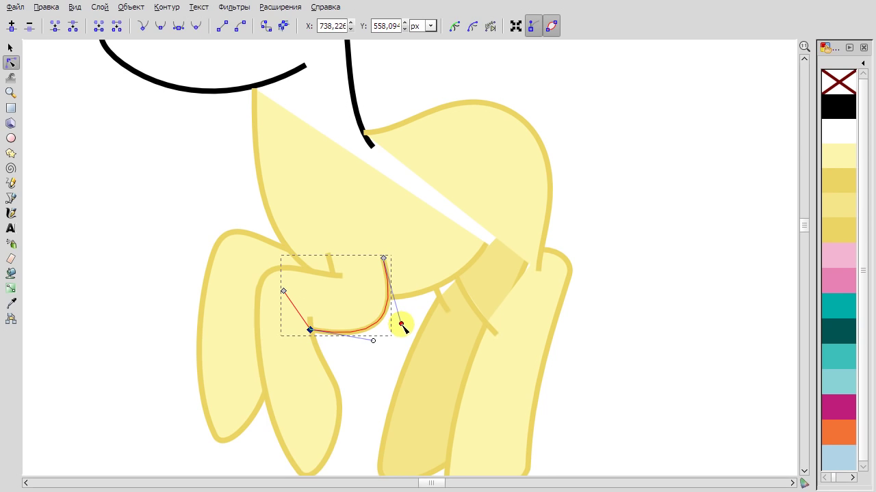
scroll(640, 348, "down", 3)
left_click(641, 348)
scroll(431, 277, "up", 3)
Select the hind leg paths, then the left front leg, and finally the head outline.
left_click(397, 277, "shift")
left_click(416, 277)
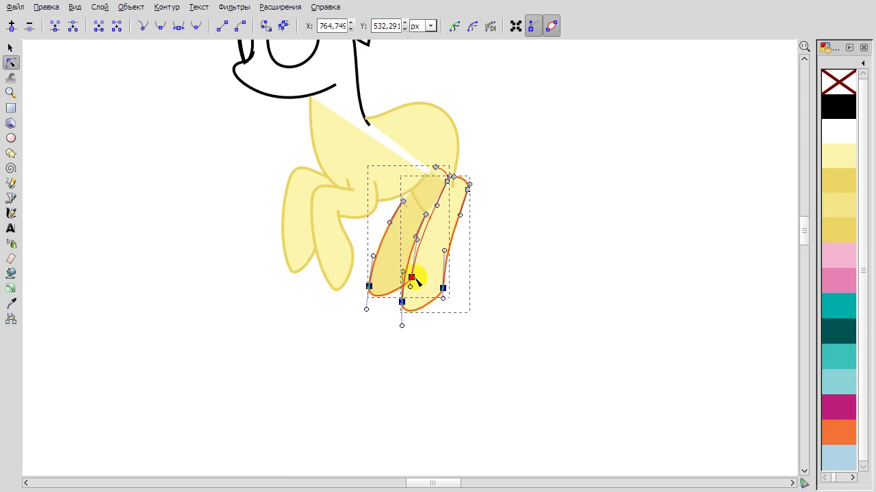
left_click(531, 245)
scroll(532, 244, "down", 2)
scroll(303, 290, "up", 5)
left_click(303, 289)
scroll(273, 206, "up", 3)
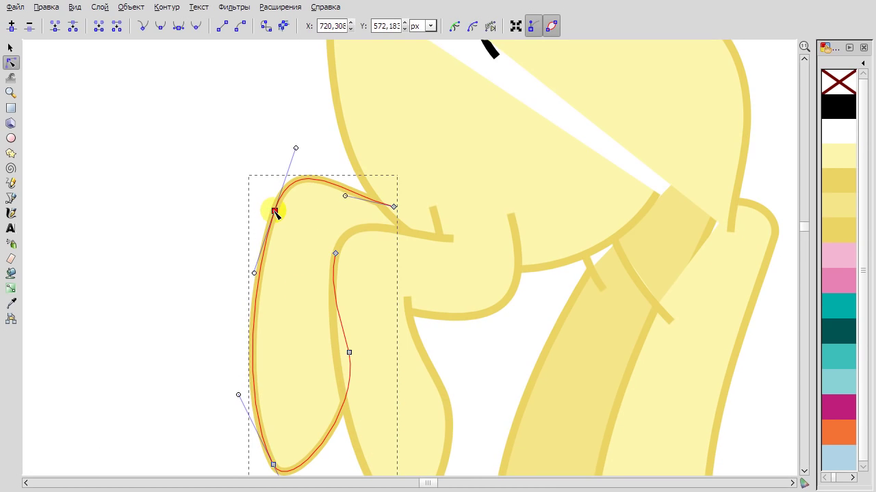
scroll(219, 188, "down", 2)
left_click(219, 188)
scroll(219, 188, "up", 5)
left_click(218, 178)
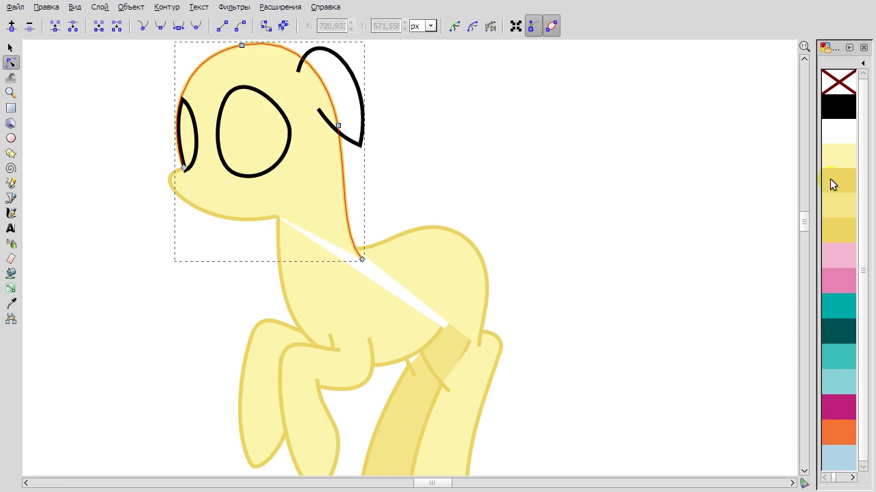
Fill the eyes white with no outline and paste the yellow style onto the ear.
key("s")
left_click(186, 133)
left_click(241, 87, "shift")
left_click(837, 130)
left_click(838, 130, "shift")
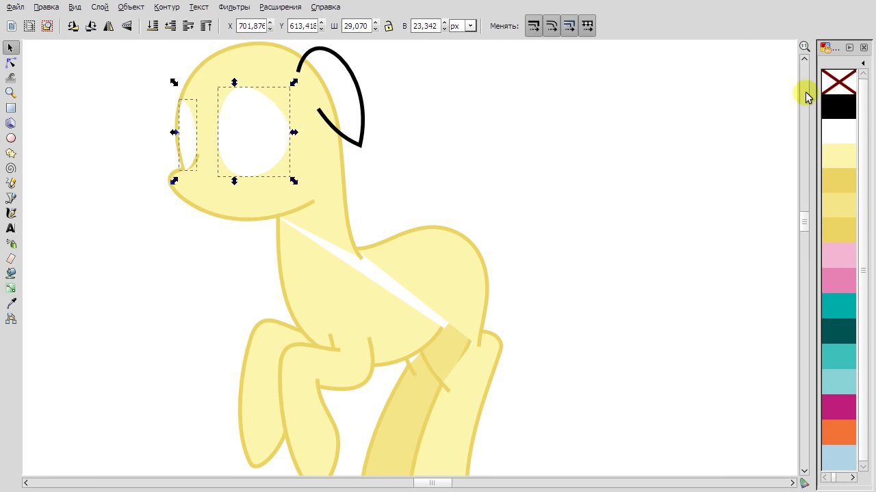
left_click(342, 136)
key("ctrl+shift+v")
left_click(541, 213)
Move the whole yellow pony down-right and tilt it slightly counter-clockwise.
scroll(541, 214, "down", 1)
scroll(540, 196, "down", 2)
left_click_drag(372, 103, 508, 253)
left_click(507, 253)
left_click_drag(452, 214, 439, 229)
left_click(439, 227)
scroll(597, 207, "down", 4)
scroll(598, 207, "right", 3)
scroll(567, 170, "up", 1)
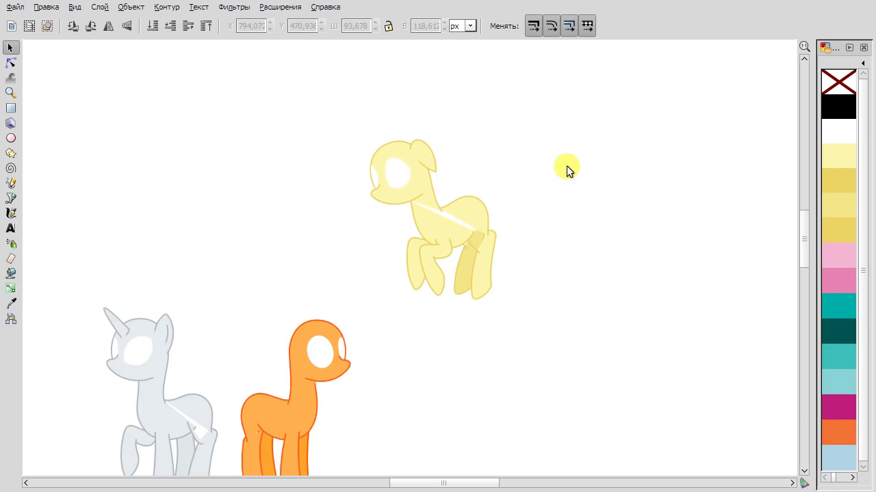
scroll(645, 125, "right", 1)
scroll(438, 170, "up", 2)
scroll(435, 172, "down", 2)
Nudge the yellow pony's ear slightly, then begin sketching a zigzag wing on its back.
left_click(382, 57)
left_click_drag(383, 58, 358, 93)
left_click(498, 177)
scroll(499, 177, "down", 2)
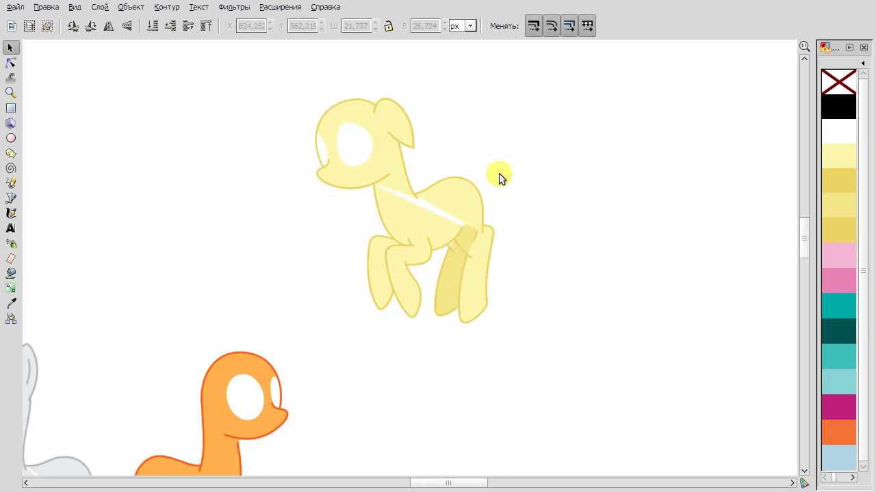
scroll(463, 160, "down", 3)
scroll(463, 160, "left", 10)
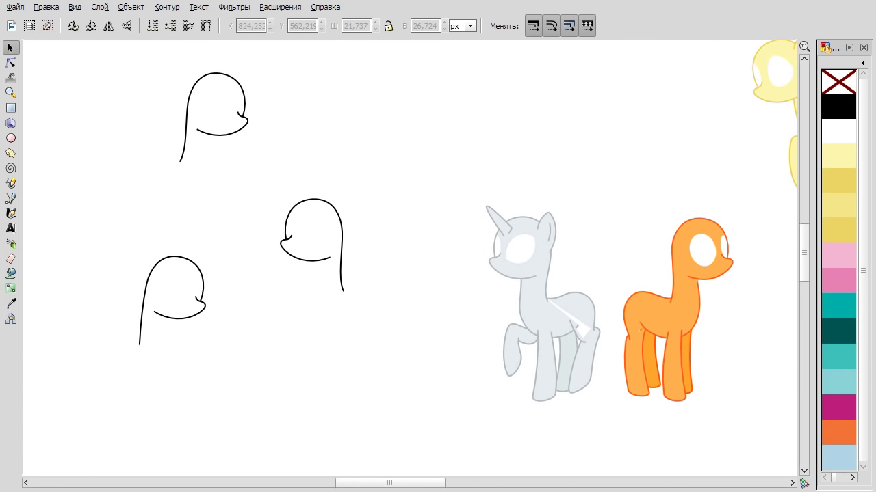
scroll(654, 128, "right", 8)
scroll(367, 244, "up", 4)
left_click(10, 198)
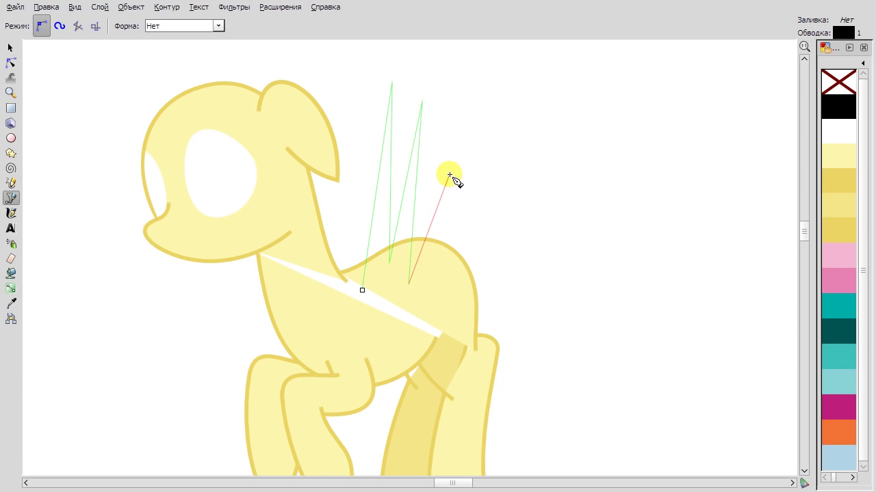
Finish the zigzag wing path, smooth its tips and round out the feather loops, undoing the last one.
double_click(393, 304)
key("n")
key("shift+s")
left_click_drag(323, 78, 362, 80)
left_click_drag(451, 80, 425, 87)
mouse_move(483, 110)
left_mouse_down()
mouse_move(426, 92)
mouse_move(476, 123)
left_mouse_up()
right_click(514, 97)
left_click(532, 112)
Reshape the first feather's curve and reposition the third feather's tip and lower nodes.
left_click(390, 83)
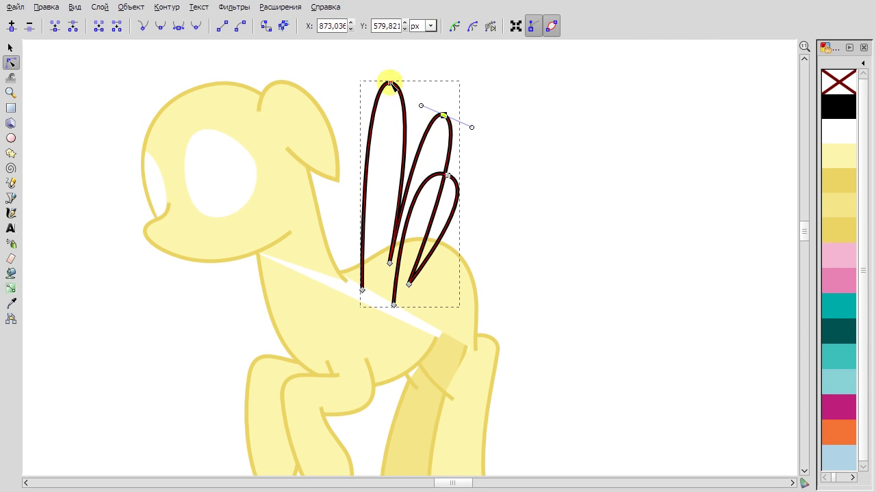
left_click_drag(363, 80, 360, 80)
left_click_drag(362, 278, 376, 206)
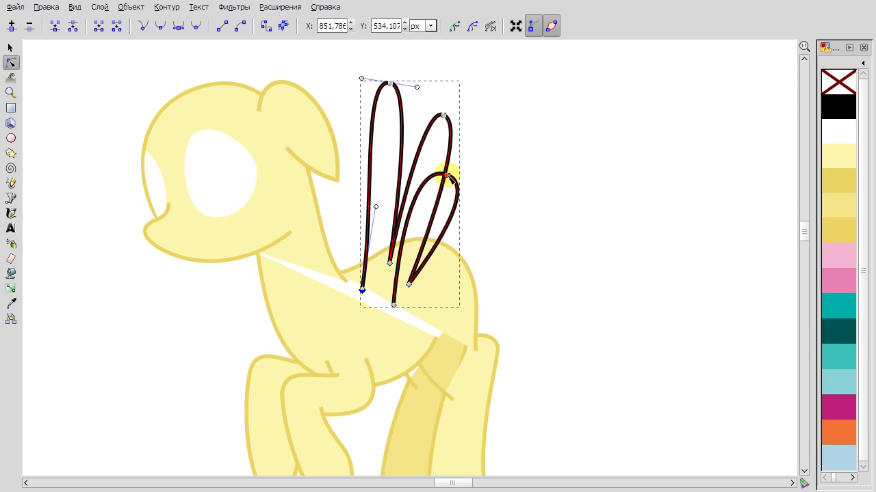
left_click_drag(435, 194, 451, 208)
left_click_drag(393, 305, 390, 306)
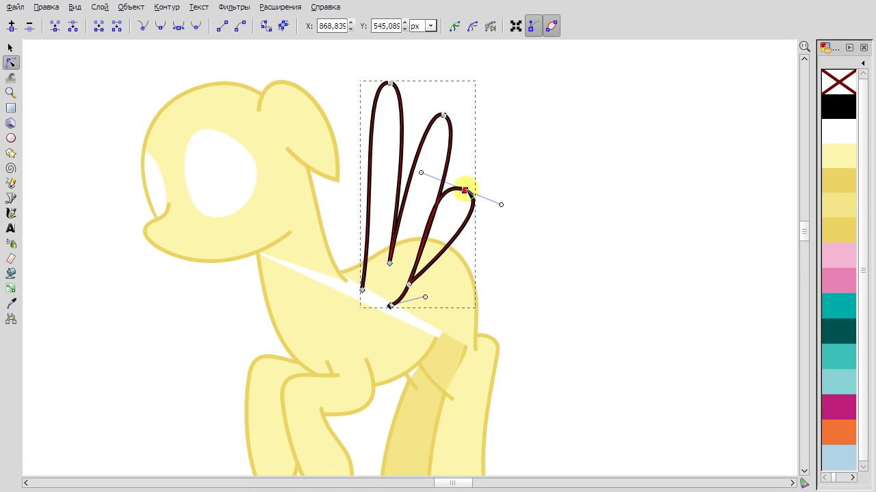
left_click_drag(465, 191, 463, 210)
left_click_drag(409, 285, 404, 274)
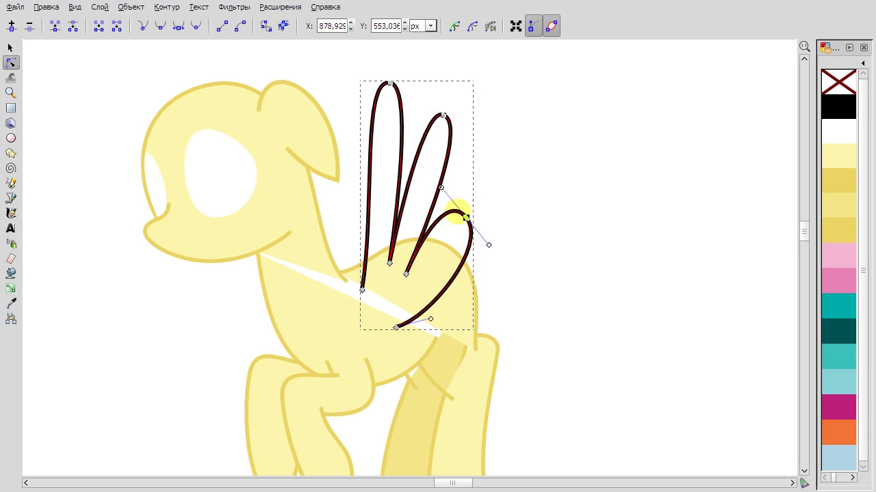
left_click_drag(472, 223, 480, 236)
left_click_drag(396, 328, 394, 305)
left_click_drag(389, 263, 409, 263)
left_click_drag(466, 218, 456, 216)
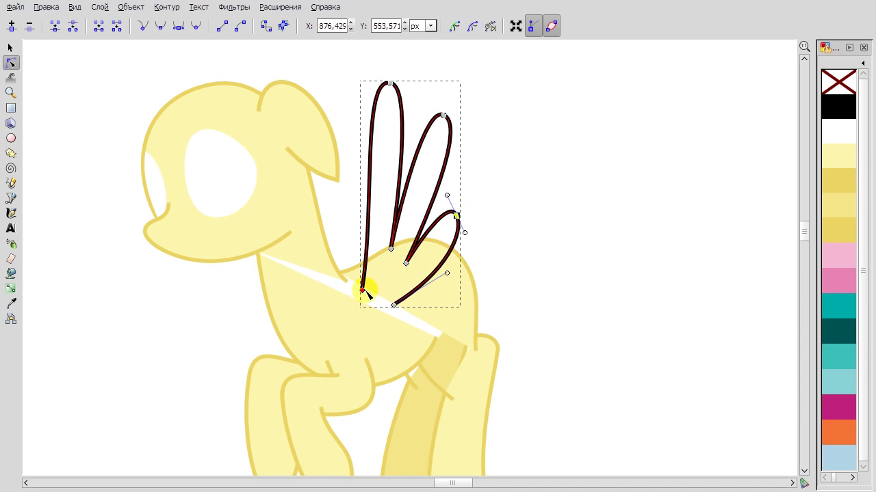
Add a lower feather stroke to the wing and adjust the feather tips and lower corner.
key("b")
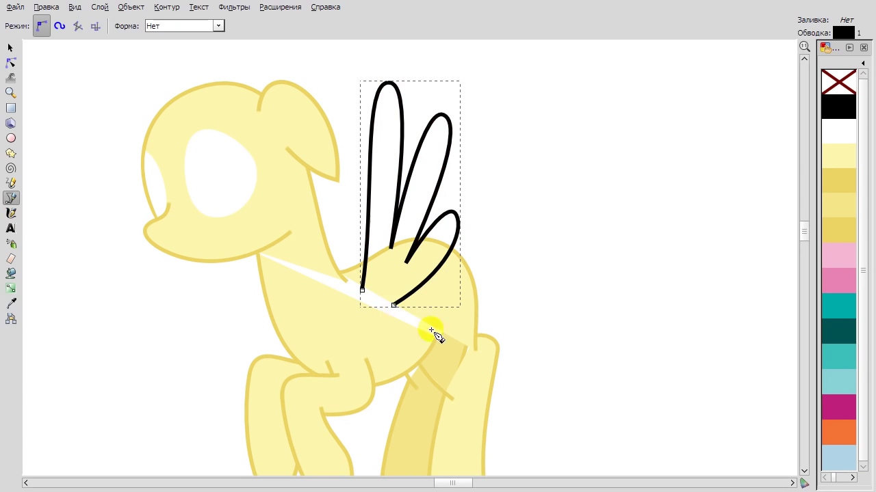
double_click(390, 321)
key("n")
left_click(390, 240)
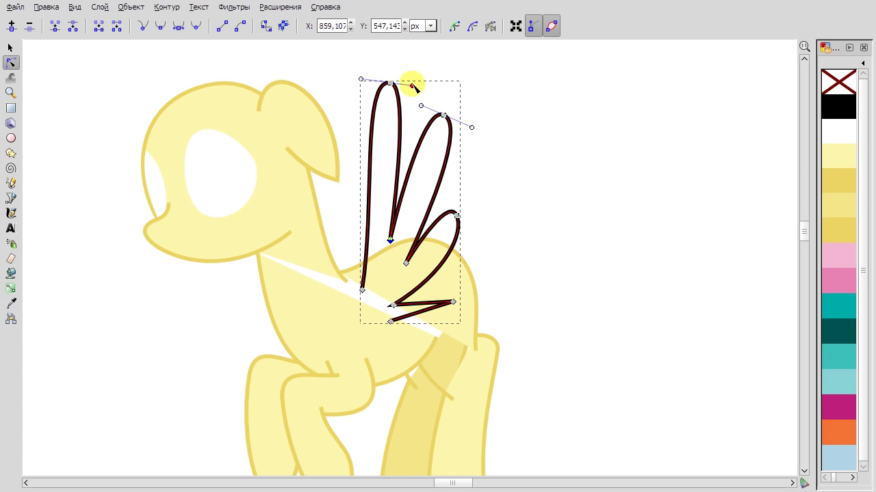
left_click_drag(412, 86, 415, 97)
left_click_drag(457, 215, 449, 180)
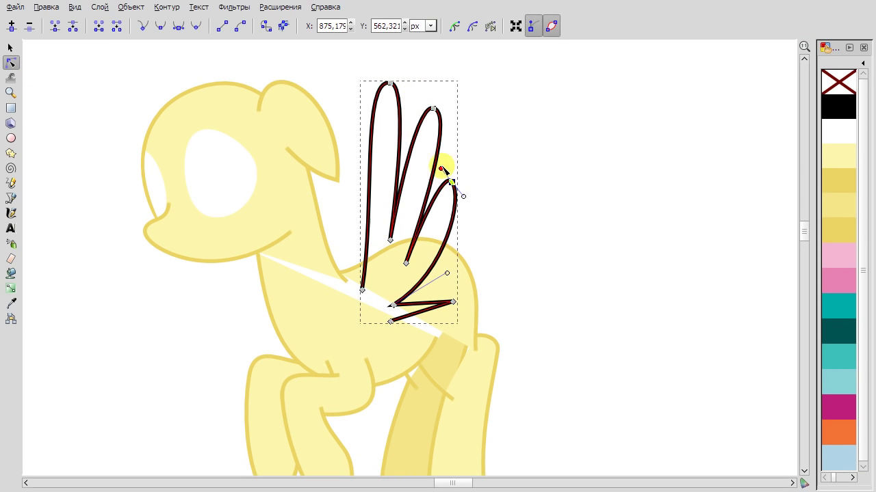
left_click_drag(394, 304, 419, 279)
mouse_move(448, 181)
left_mouse_down()
mouse_move(463, 157)
mouse_move(453, 156)
left_mouse_up()
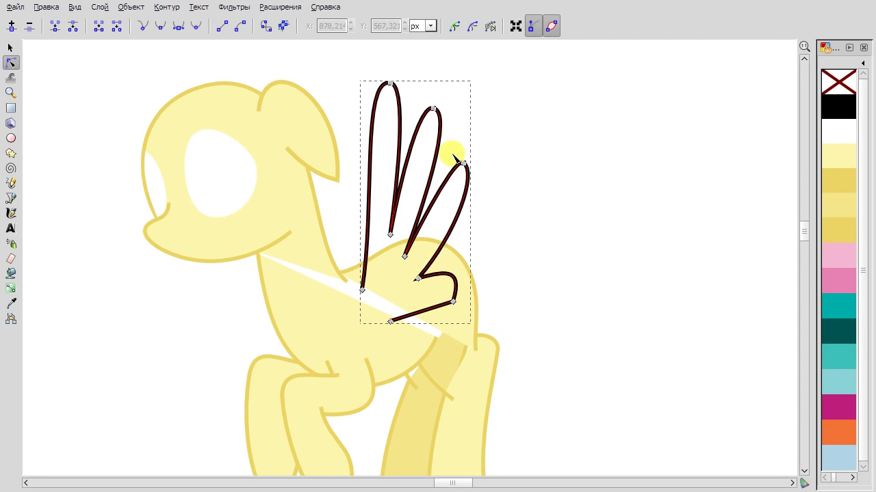
left_click_drag(454, 302, 477, 252)
left_click_drag(464, 163, 460, 175)
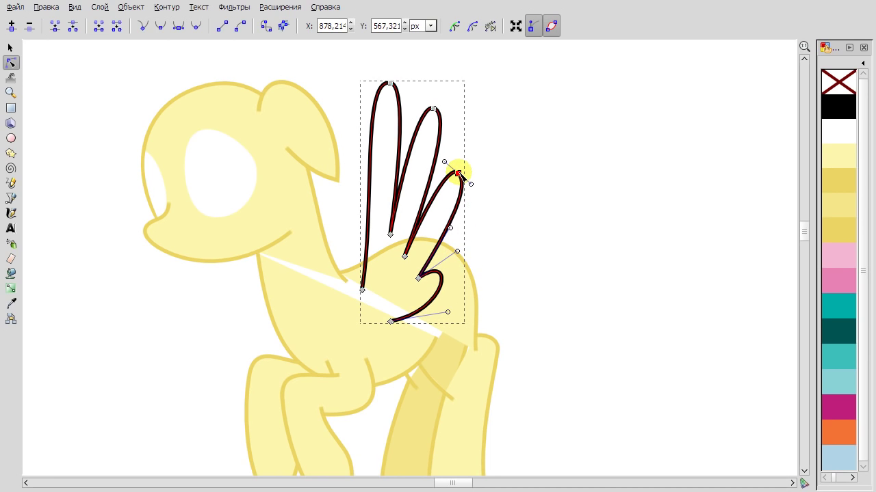
left_click_drag(389, 83, 387, 81)
left_click_drag(433, 108, 434, 108)
Lower the wing's bottom-left node and refine the first feather's curves and the tips.
left_click(361, 290)
left_click_drag(362, 290, 357, 302)
mouse_move(389, 234)
left_mouse_down()
mouse_move(385, 215)
mouse_move(388, 239)
left_mouse_up()
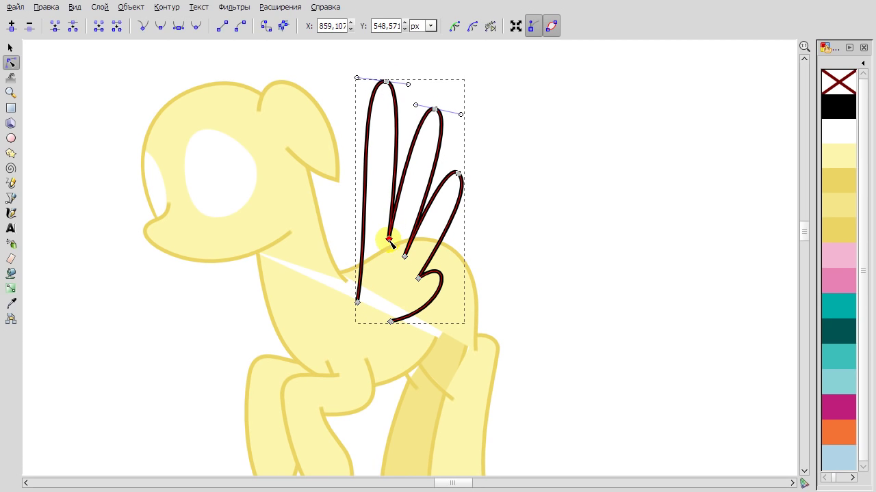
left_click_drag(357, 78, 355, 78)
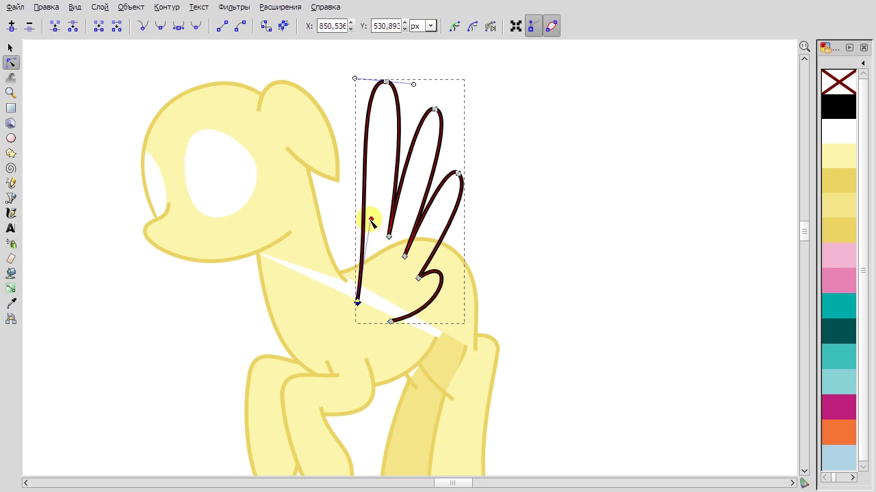
left_click_drag(388, 237, 392, 231)
left_click(393, 231)
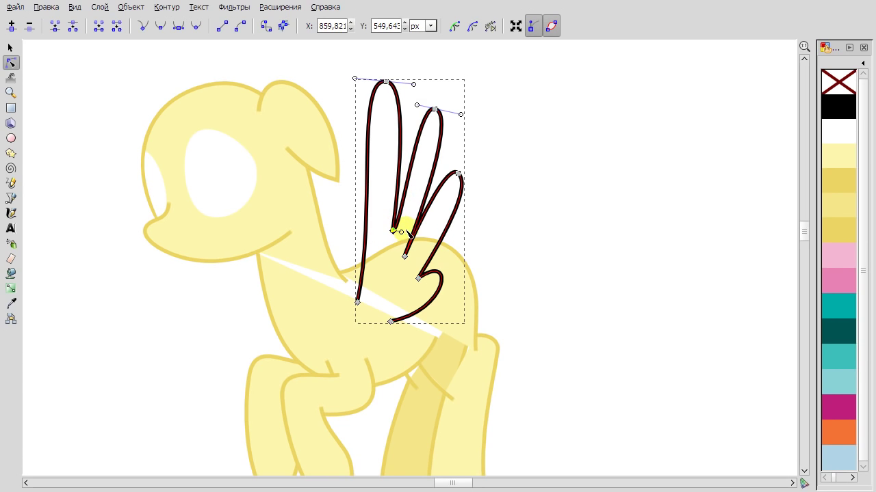
left_click(379, 123)
left_click(393, 232)
left_click_drag(397, 133, 411, 89)
left_click_drag(401, 179, 400, 177)
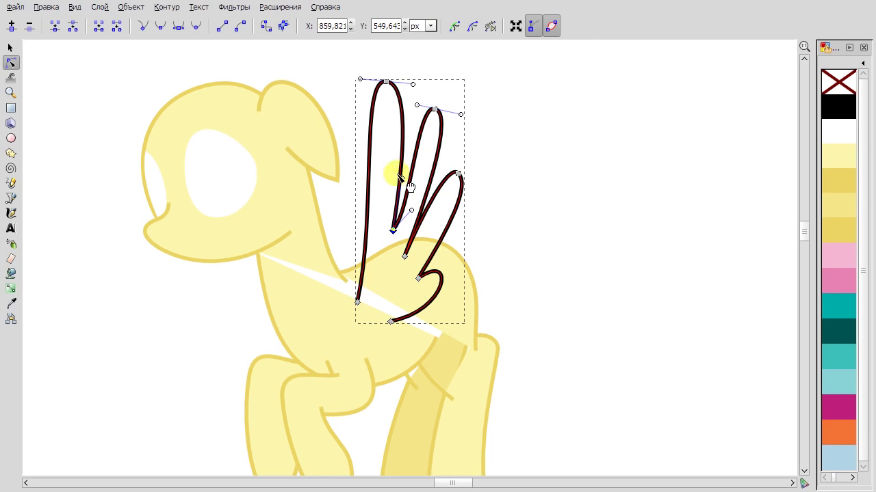
key("Escape")
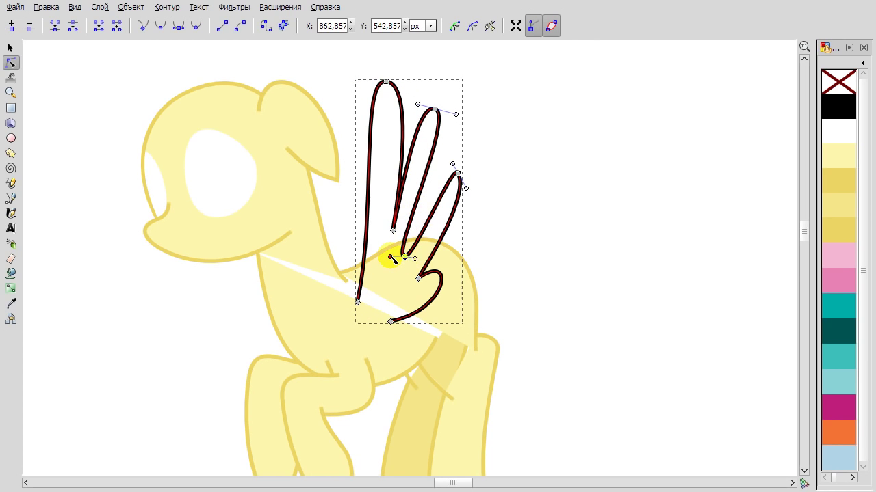
left_click_drag(436, 111, 440, 115)
left_click_drag(457, 173, 463, 178)
Fine-tune the third feather's tip and the wing's overall curve.
scroll(541, 176, "down", 1)
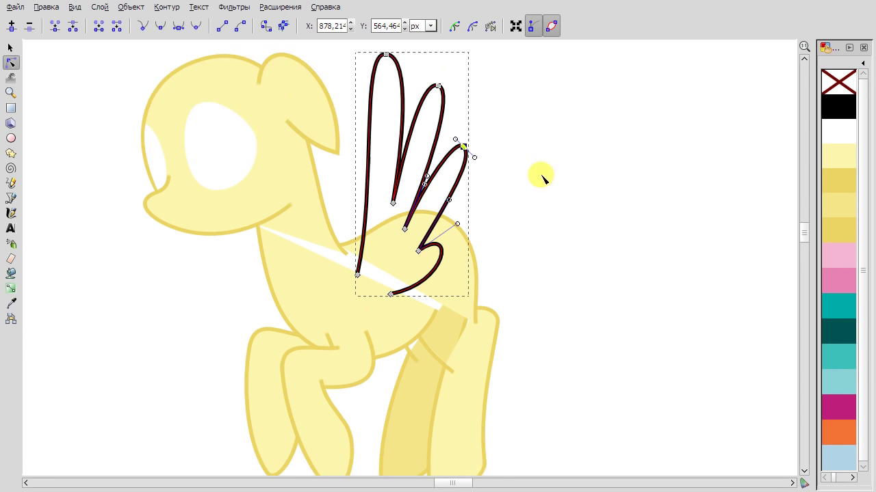
scroll(432, 171, "up", 1)
left_click_drag(469, 128, 448, 117)
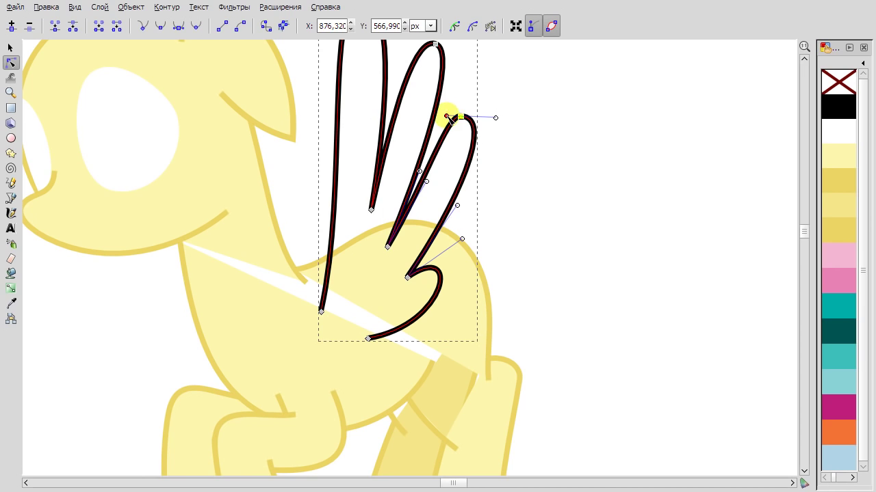
left_click(435, 43)
scroll(459, 102, "up", 3)
left_click(459, 199)
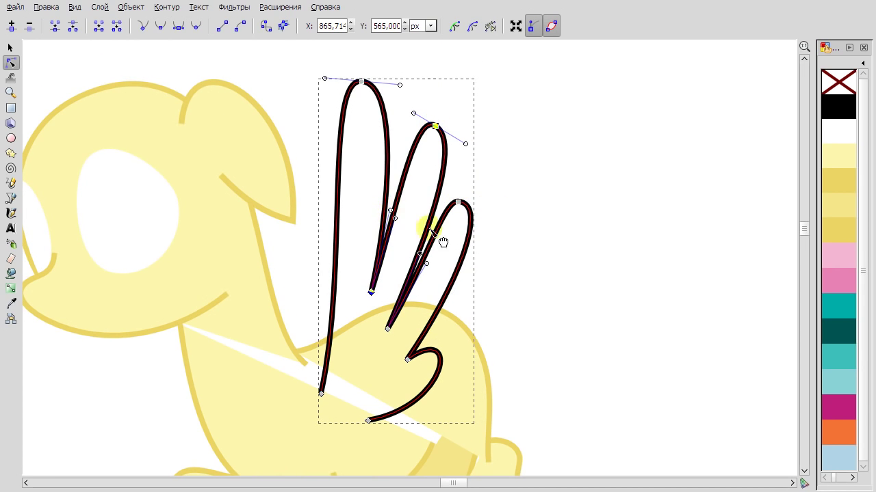
left_click(459, 203)
left_click_drag(462, 203, 458, 206)
left_click_drag(457, 287, 466, 292)
left_click_drag(463, 321, 440, 411)
Fill the wing light coat yellow with a yellow outline and view the whole pegasus.
left_click(837, 156)
left_click(837, 180, "shift")
key("minus")
key("minus")
left_click(592, 185)
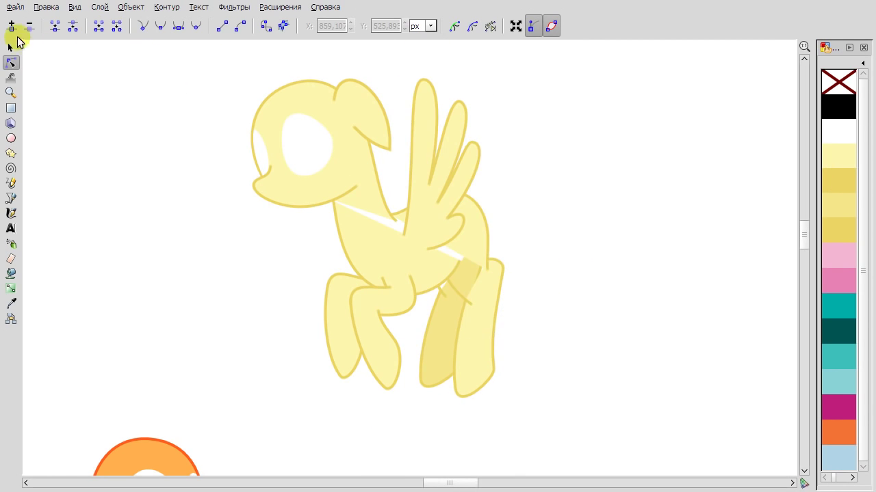
Move the wing onto the pony's body, rotate it more upright and fill it Coat Shadow yellow.
left_click(11, 45)
left_click_drag(440, 137, 395, 198)
left_click(393, 148)
left_click_drag(364, 83, 384, 185)
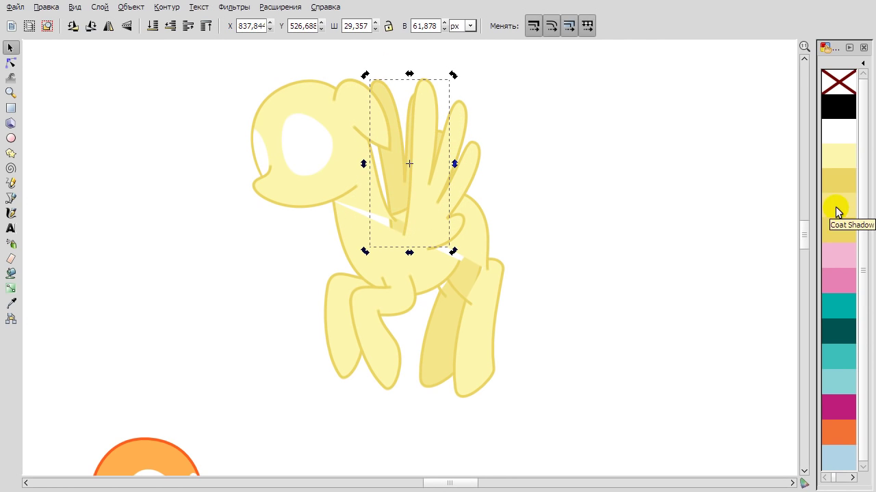
left_click(837, 205)
left_click(573, 190)
Delete the stray back wing, leaving the front wing.
scroll(572, 189, "up", 2)
scroll(563, 196, "down", 3)
scroll(501, 227, "up", 2)
scroll(501, 227, "up", 1)
left_click(457, 214)
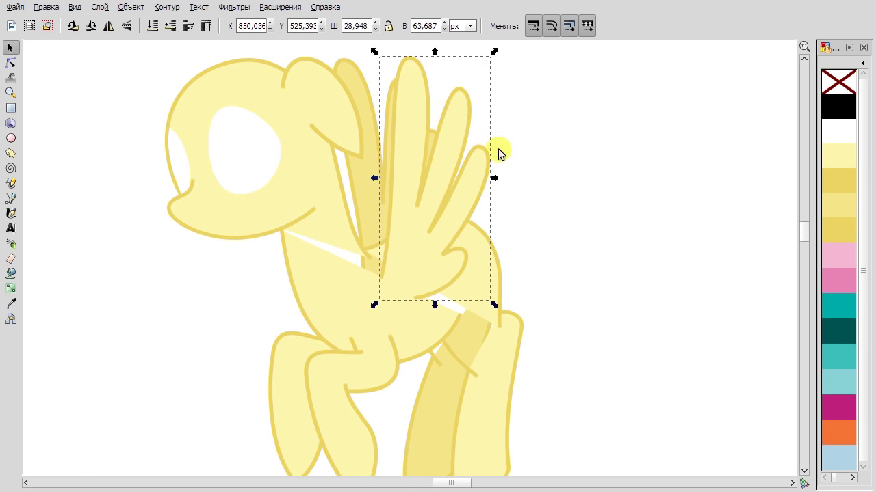
double_click(444, 169)
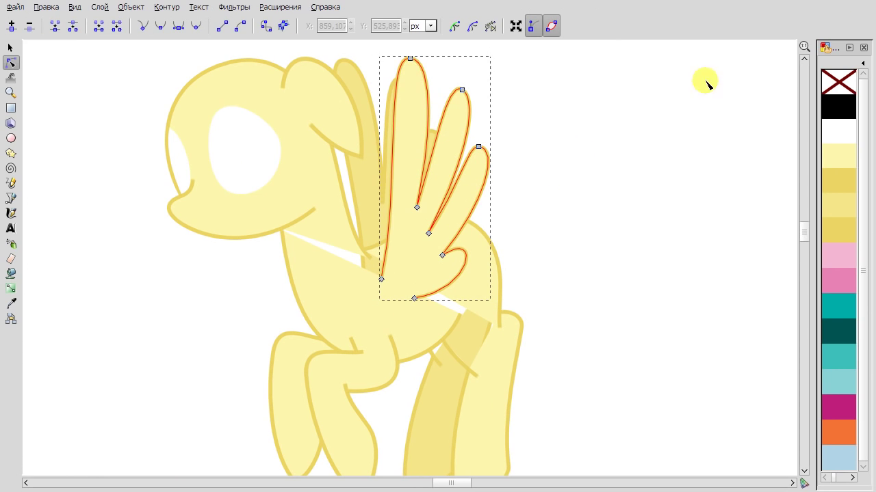
left_click(355, 137)
left_click(11, 47)
key("Delete")
left_click(410, 235)
Reshape the front wing's nodes, curling the lower feather down and raising the inner feather nodes.
double_click(434, 219)
left_click_drag(434, 219, 435, 256)
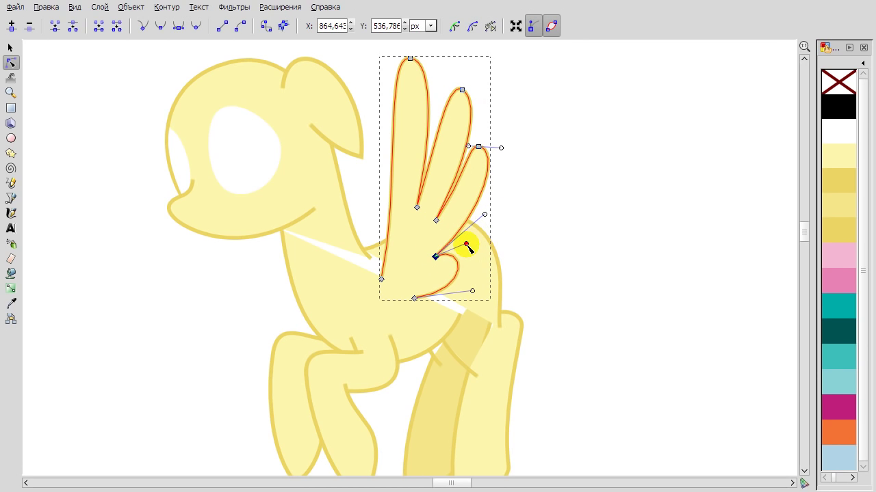
left_click_drag(416, 208, 413, 206)
left_click_drag(416, 207, 416, 202)
left_click(402, 156)
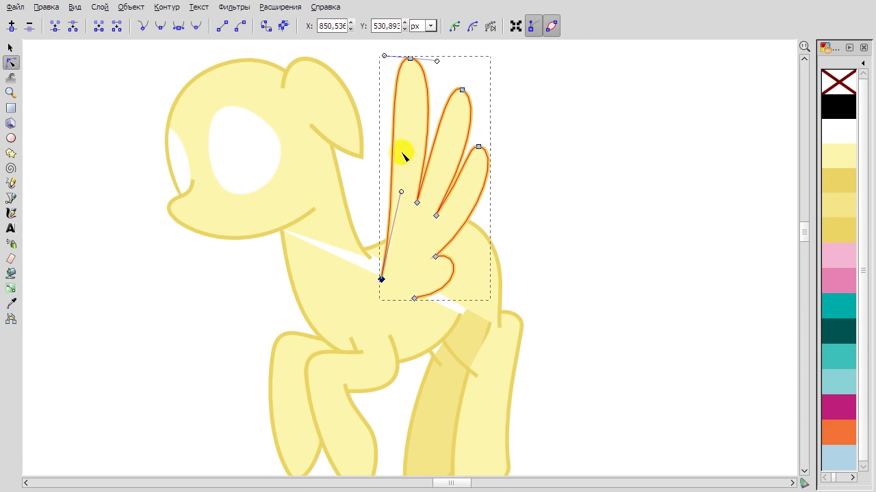
left_click_drag(412, 143, 405, 198)
left_click_drag(384, 56, 390, 53)
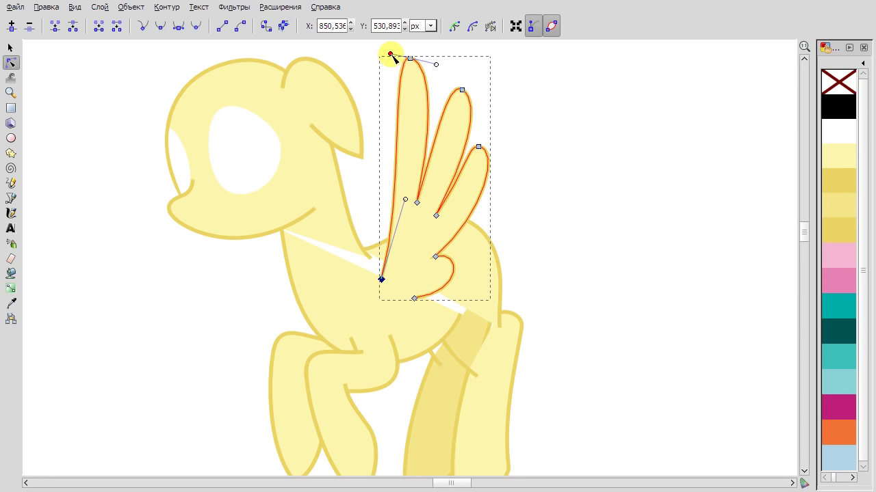
left_click_drag(416, 202, 422, 199)
key("ctrl+z")
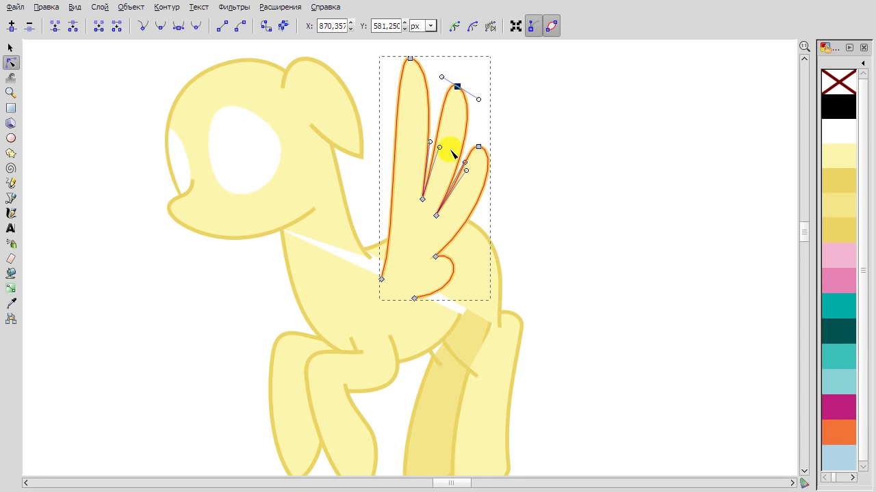
left_click(478, 147)
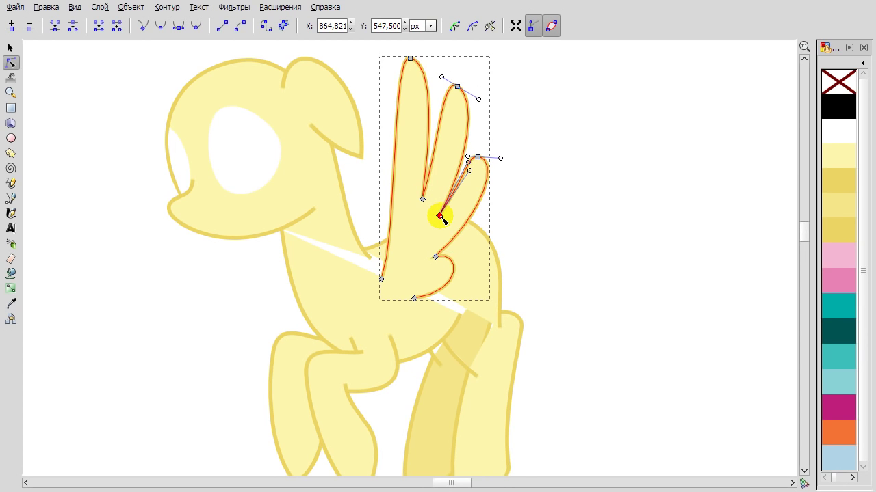
key("s")
Duplicate the wing, place the copy on the back and give it a darker yellow fill.
right_click(405, 126)
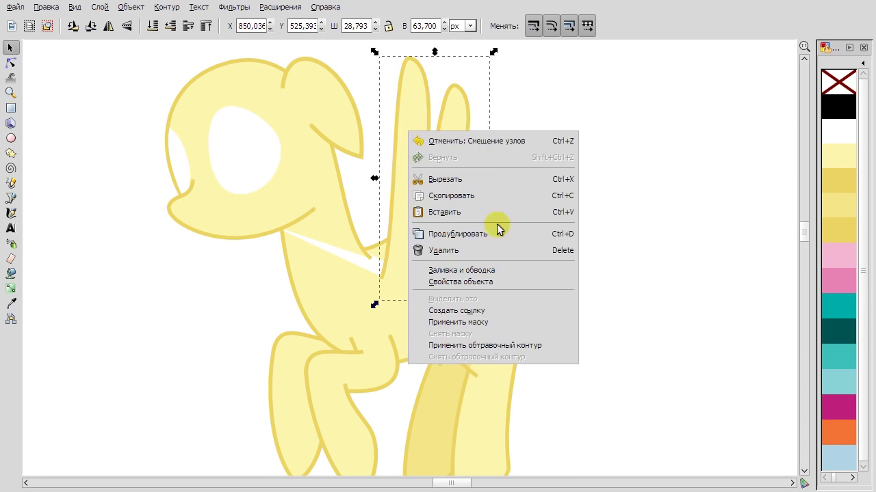
left_click(499, 228)
left_click_drag(416, 231, 387, 199)
left_click(836, 205)
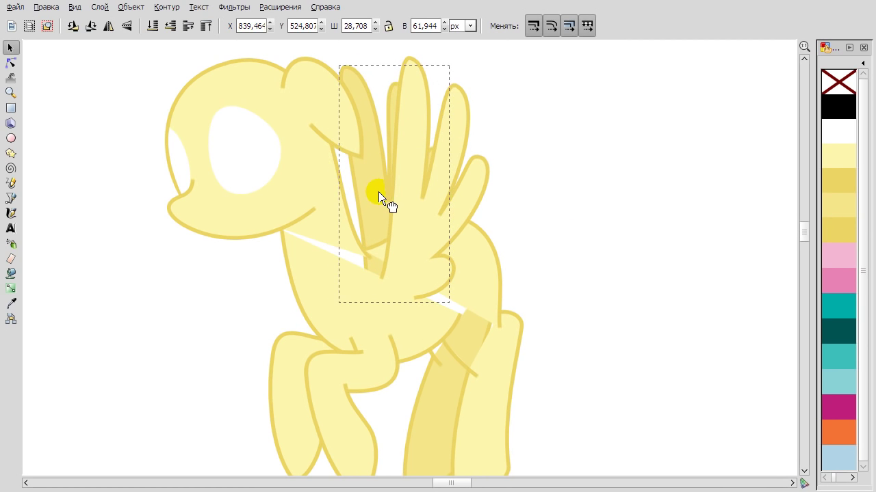
left_click(558, 181)
scroll(559, 181, "down", 2)
scroll(558, 181, "down", 2)
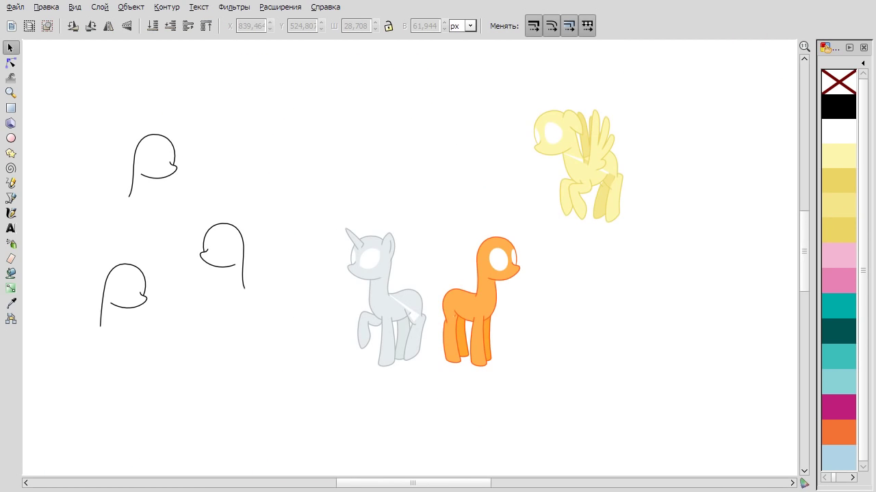
Draw the ear path with the Bezier tool and shape its top and bottom nodes.
scroll(506, 260, "up", 3)
key("b")
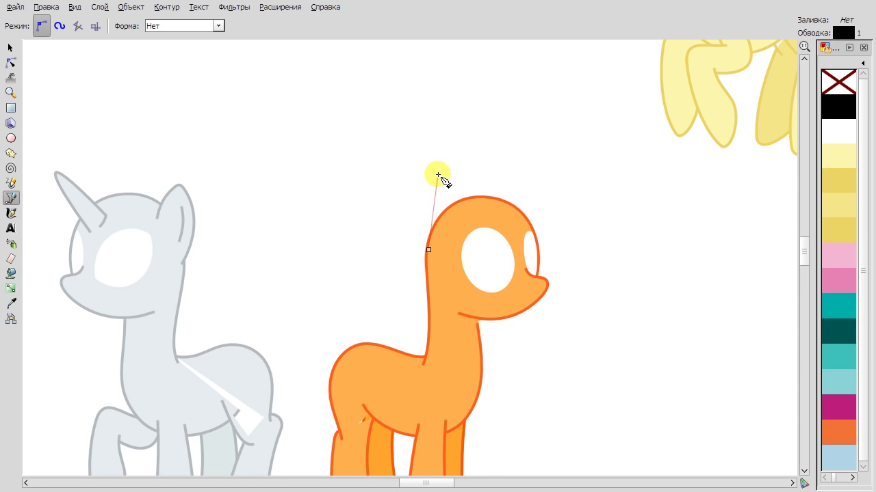
double_click(455, 211)
key("n")
scroll(456, 198, "up", 2)
left_click(442, 147)
left_click_drag(419, 121, 416, 135)
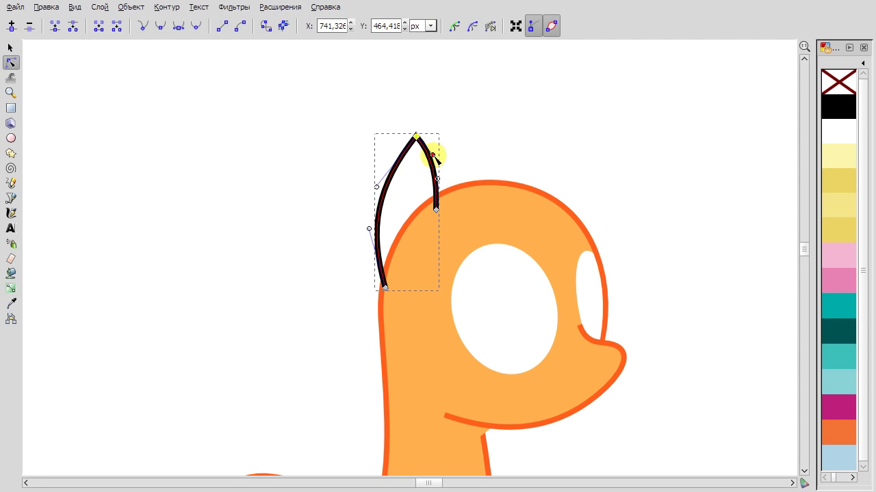
left_click_drag(385, 288, 385, 296)
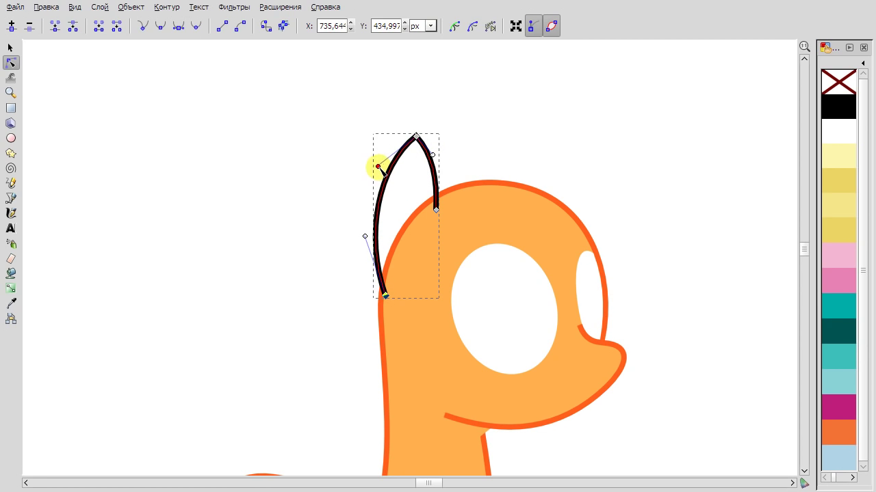
left_click_drag(439, 215, 418, 167)
left_click(518, 132)
Switch to the MLP-Applejack palette, fill the ear orange and adjust its tip.
left_click(861, 63)
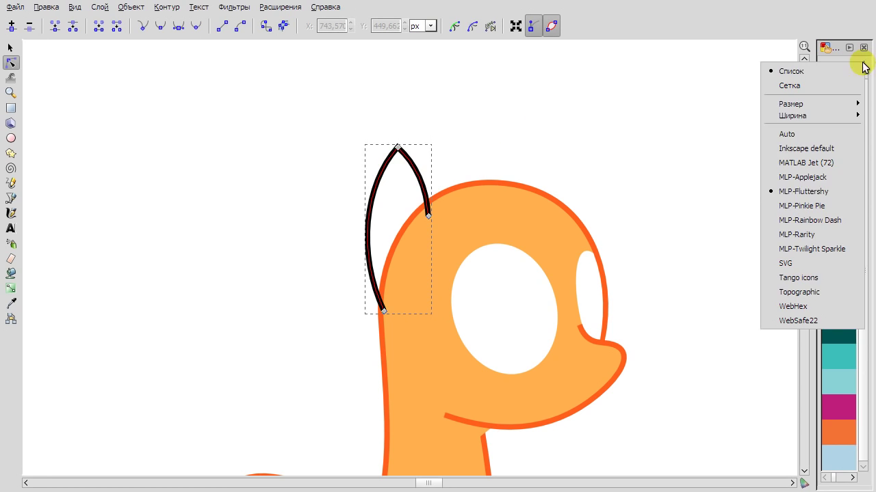
left_click(824, 176)
left_click(843, 145)
scroll(459, 147, "down", 2)
scroll(453, 219, "up", 2)
left_click_drag(450, 215, 455, 212)
Reselect the finished ear as a whole object with the Selector.
left_click(416, 141)
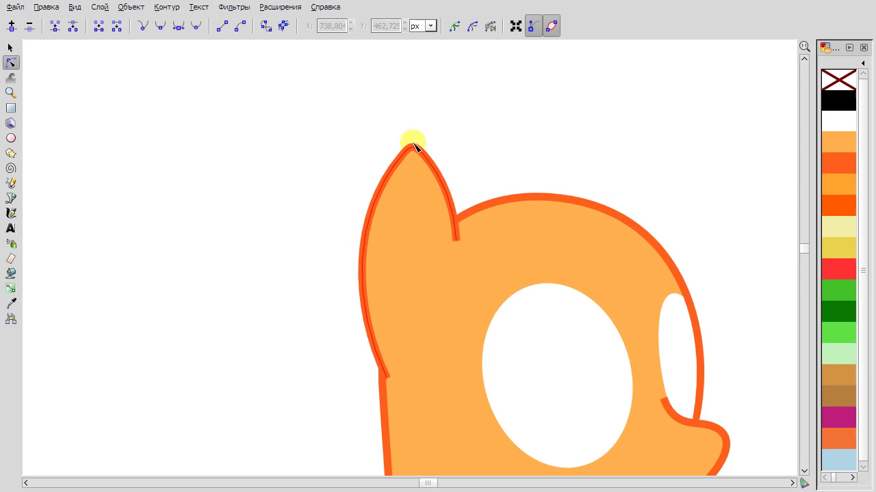
scroll(412, 137, "up", 3)
scroll(456, 205, "down", 5)
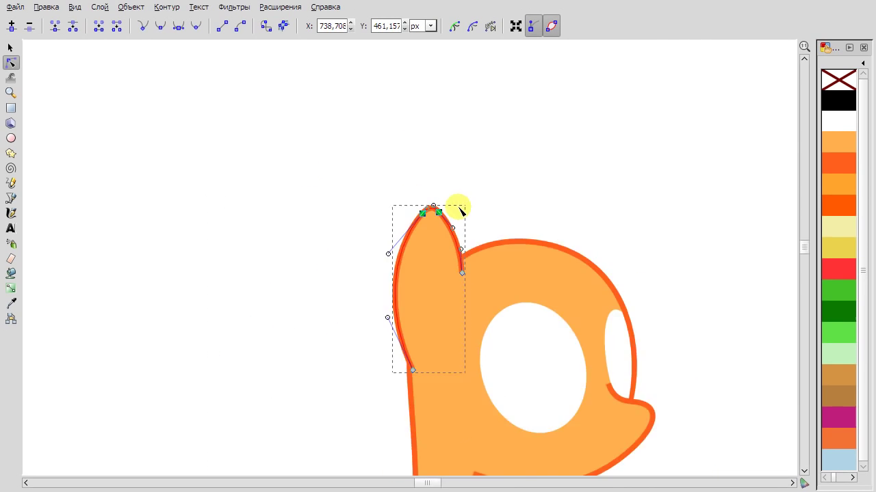
left_click(316, 145)
scroll(481, 173, "up", 4)
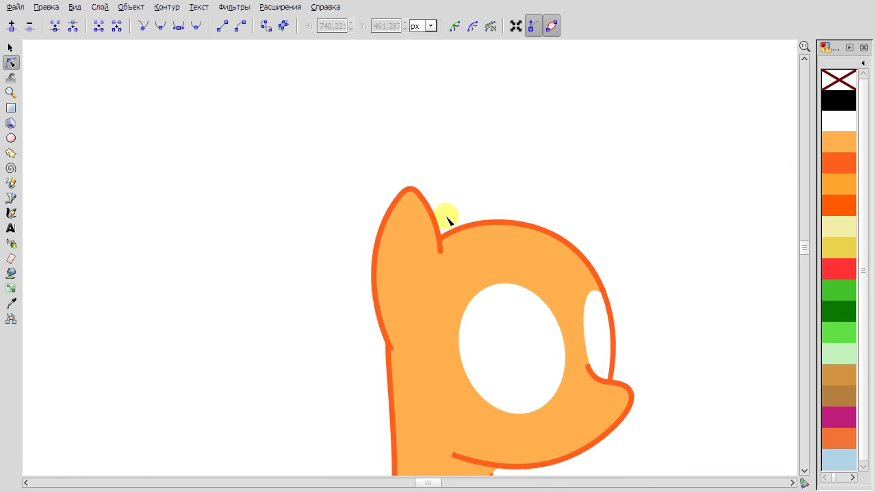
left_click(440, 262)
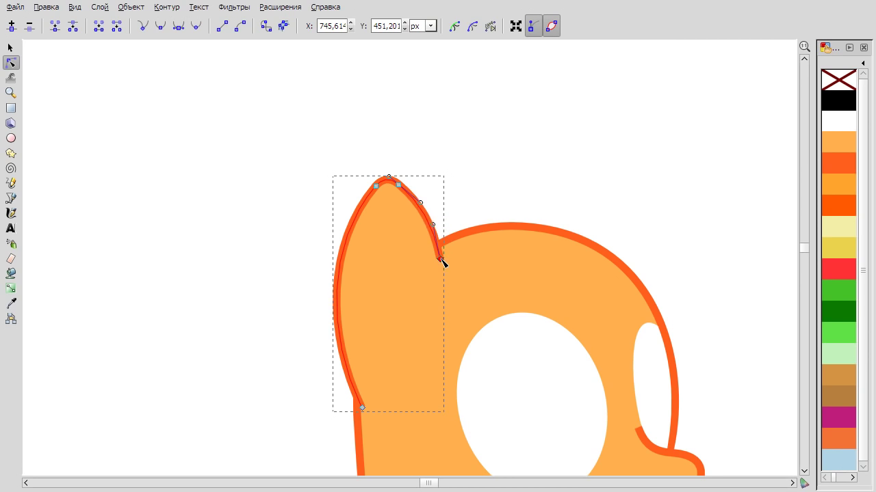
left_click(447, 189)
scroll(455, 157, "down", 4)
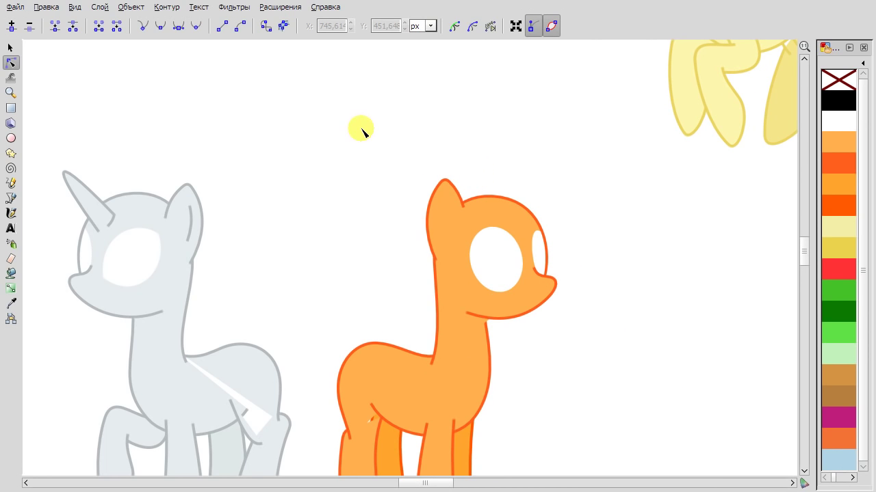
key("s")
scroll(445, 219, "up", 1)
left_click(443, 232)
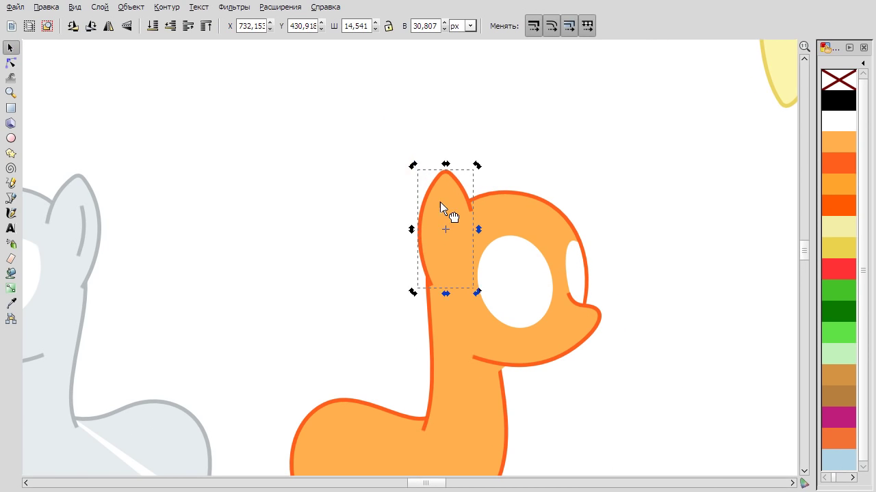
Draw an inner line on the front ear and bend it into a curve.
key("b")
scroll(446, 209, "up", 1)
left_click(436, 195)
left_click(13, 63)
left_click_drag(434, 231, 433, 235)
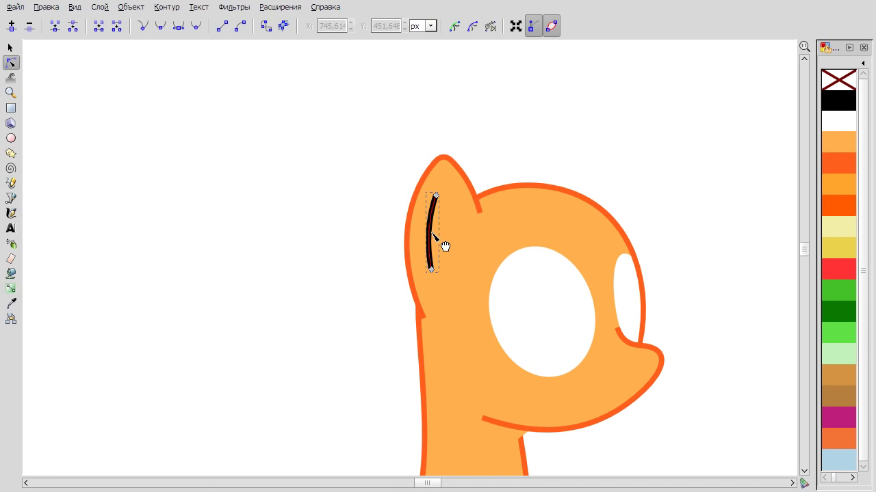
Move and resize the back ear so it peeks up behind the head.
left_click(12, 49)
left_click(449, 182)
mouse_move(449, 181)
left_mouse_down()
mouse_move(563, 176)
mouse_move(558, 169)
left_mouse_up()
left_click_drag(508, 151, 489, 163)
left_click_drag(567, 177, 567, 175)
key("minus")
left_click(583, 226)
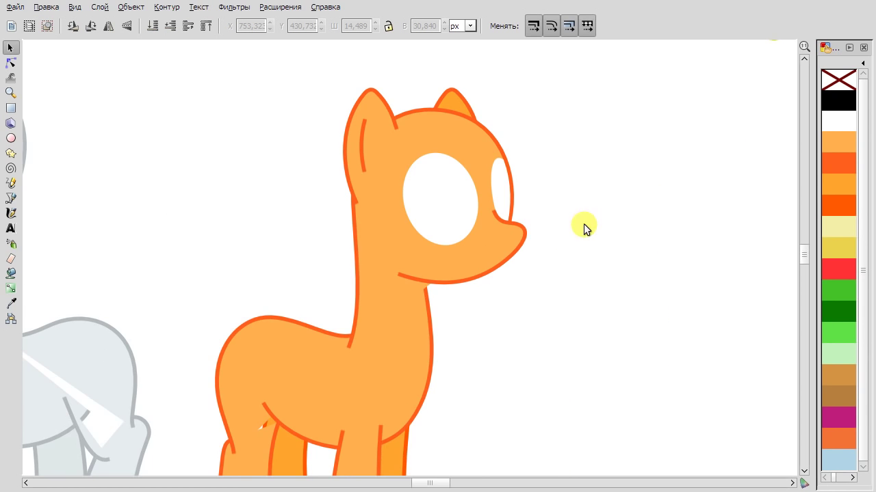
scroll(512, 218, "down", 4)
scroll(394, 277, "up", 1)
Reshape the grey unicorn's belly curve by dragging its end node near the hip.
scroll(395, 277, "up", 6)
double_click(346, 346)
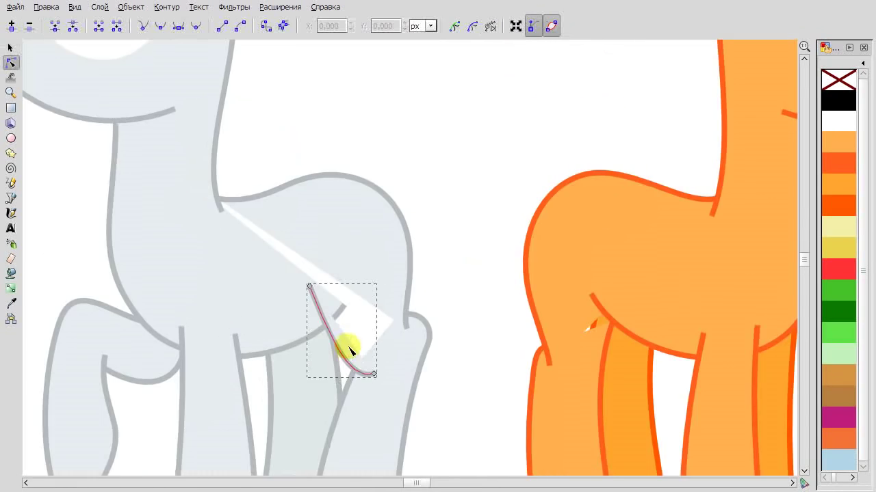
scroll(381, 335, "up", 1)
scroll(336, 331, "up", 3)
scroll(723, 176, "down", 4)
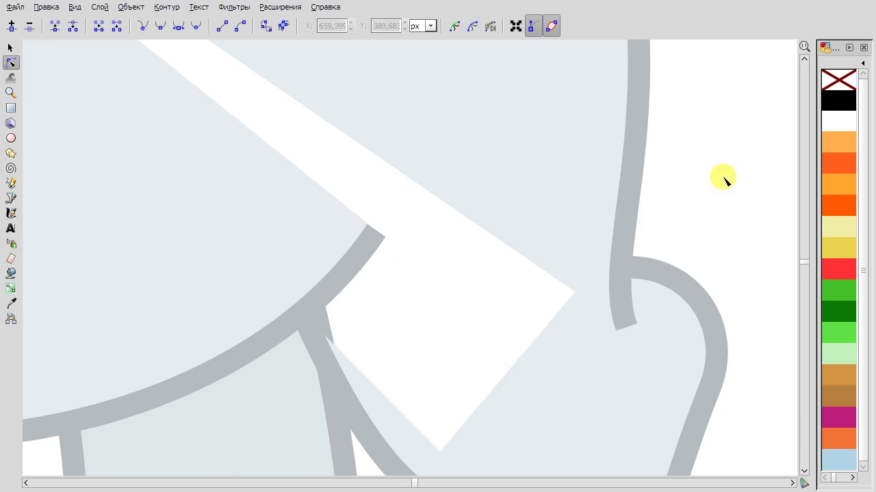
scroll(411, 303, "up", 3)
left_click(440, 257)
mouse_move(441, 258)
left_mouse_down()
mouse_move(442, 235)
mouse_move(401, 296)
mouse_move(424, 313)
left_mouse_up()
Nudge the unicorn's back-leg shading path a few pixels to the right.
scroll(553, 156, "down", 5)
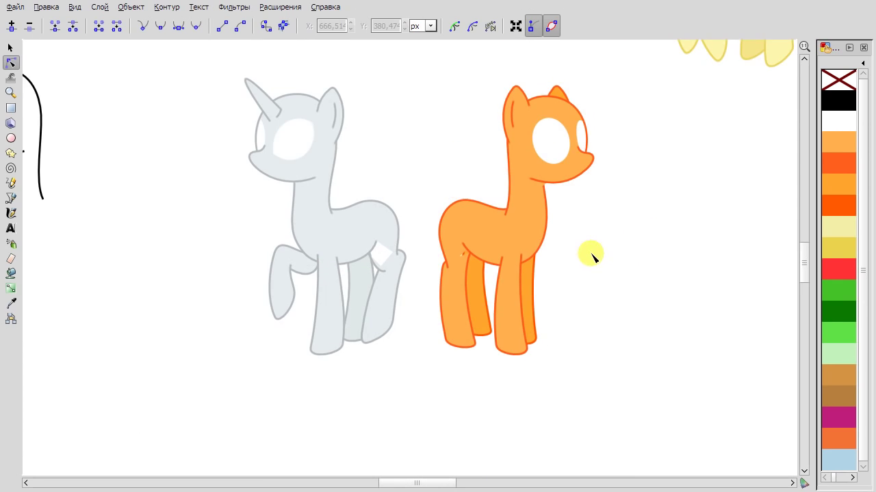
scroll(348, 287, "up", 3)
left_click(355, 308)
left_click(371, 211)
key("s")
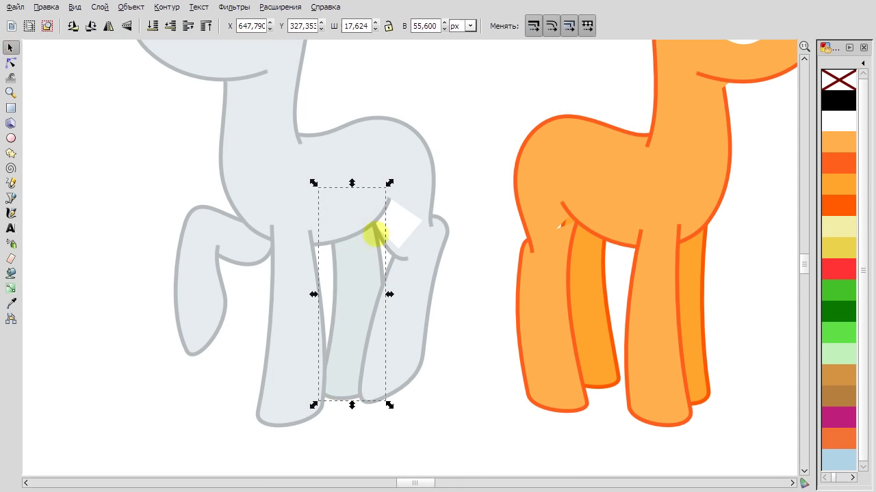
mouse_move(364, 260)
left_mouse_down()
mouse_move(381, 260)
mouse_move(358, 319)
mouse_move(378, 327)
left_mouse_up()
left_click(471, 104)
scroll(484, 159, "down", 5)
Flip the black head sketch and neck curve horizontally so it faces left.
scroll(380, 130, "left", 4)
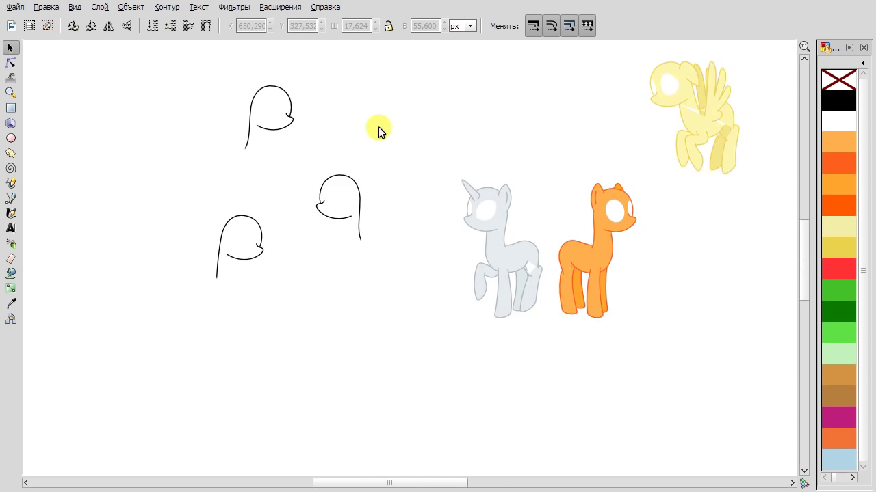
scroll(426, 149, "up", 2)
left_click(420, 172)
left_click(326, 287)
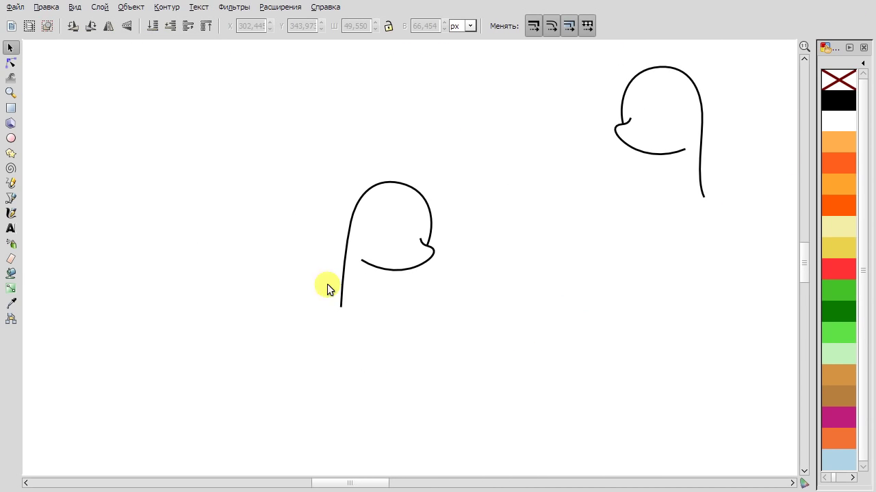
double_click(342, 307)
scroll(342, 307, "up", 1)
left_click(316, 314)
key("s")
key("ctrl+a")
key("h")
Draw a new back-and-rump line starting from the neck curve's end with the Pen tool.
key("n")
scroll(376, 236, "up", 2)
left_click(440, 278)
left_click(451, 263)
left_click(555, 284)
scroll(555, 284, "down", 2)
scroll(557, 286, "right", 3)
left_click(462, 328)
left_click(492, 294)
scroll(375, 318, "right", 3)
key("b")
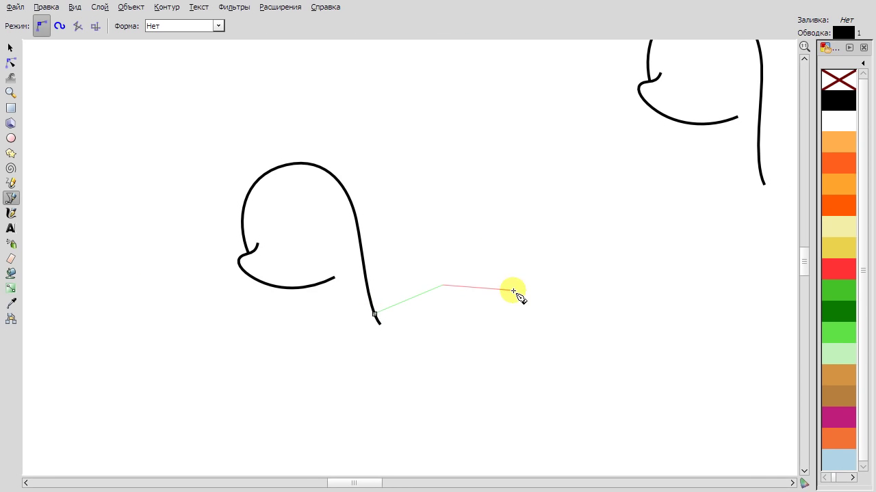
double_click(517, 346)
Bend the back line's segments into a curve with a hump over the back.
key("n")
left_click_drag(409, 299, 420, 314)
left_click_drag(477, 284, 506, 276)
left_click_drag(442, 285, 431, 291)
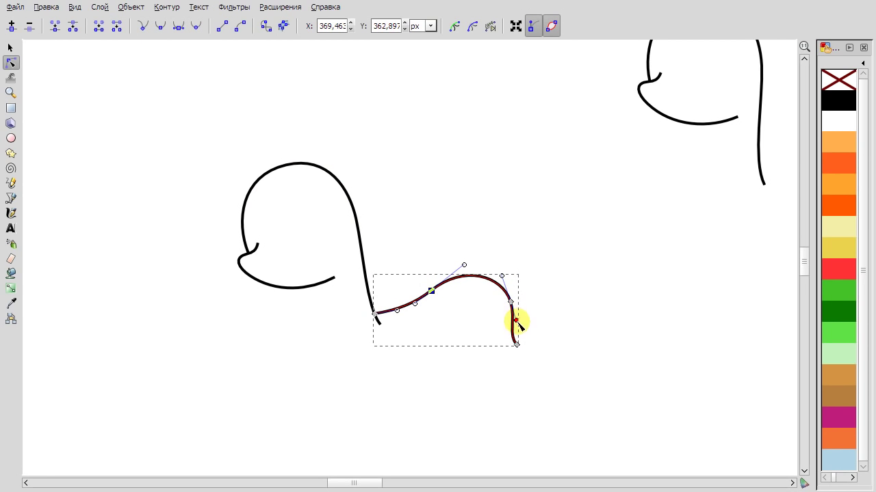
scroll(510, 308, "up", 1)
Add a node to refine the hump, smooth the left part and shorten the rump's bottom end.
left_click(509, 343)
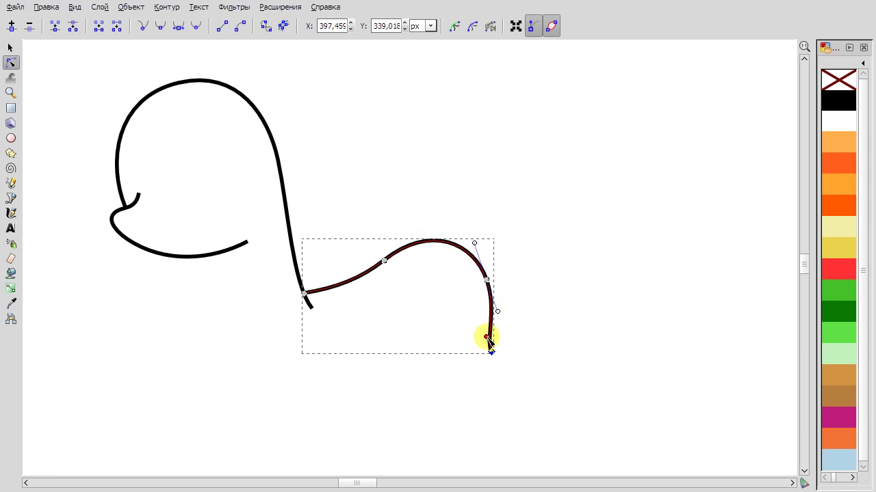
double_click(384, 262)
left_click_drag(383, 262, 442, 241)
left_click_drag(486, 280, 478, 283)
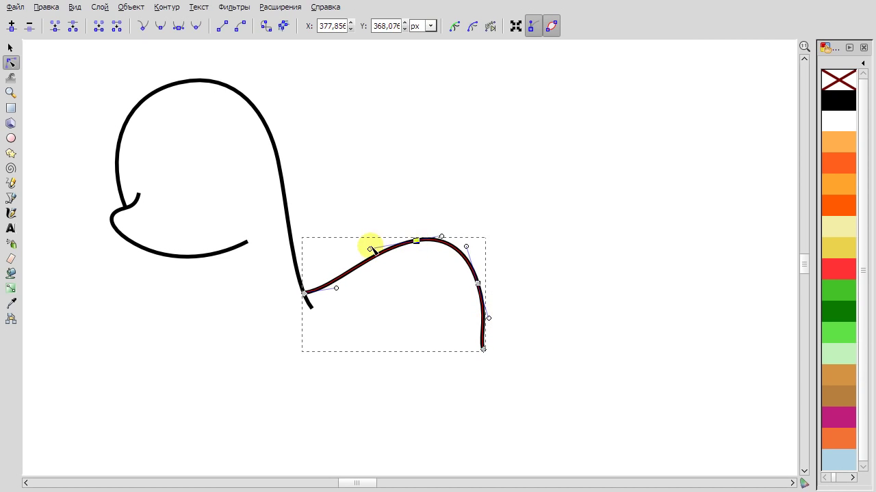
left_click_drag(370, 249, 370, 246)
left_click_drag(336, 288, 360, 283)
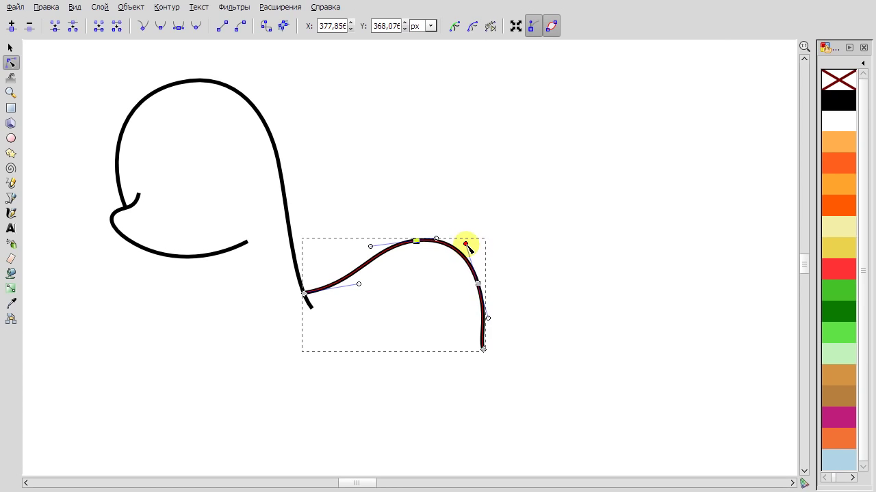
left_click_drag(483, 348, 479, 336)
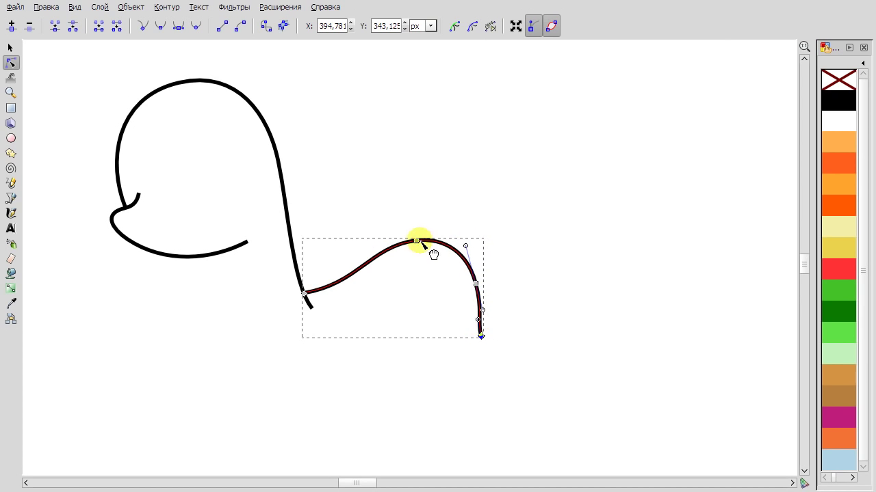
scroll(370, 246, "down", 4)
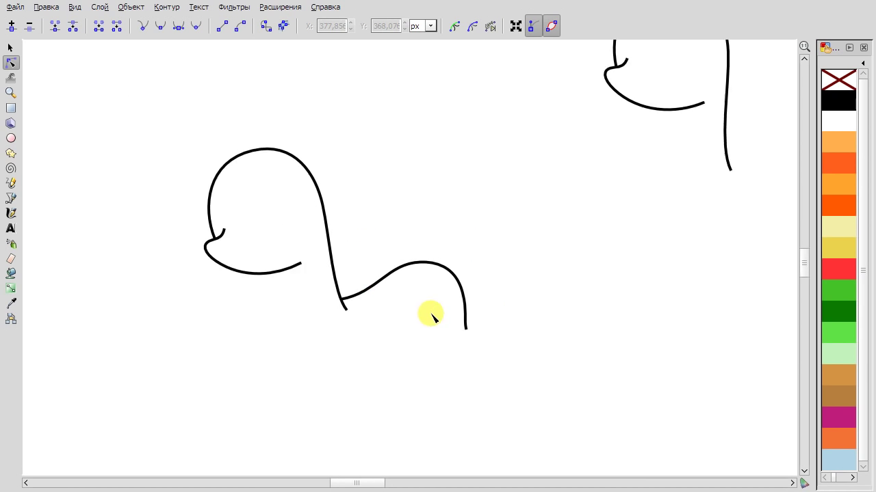
Draw a chest line under the chin and bend its two segments into curves.
key("b")
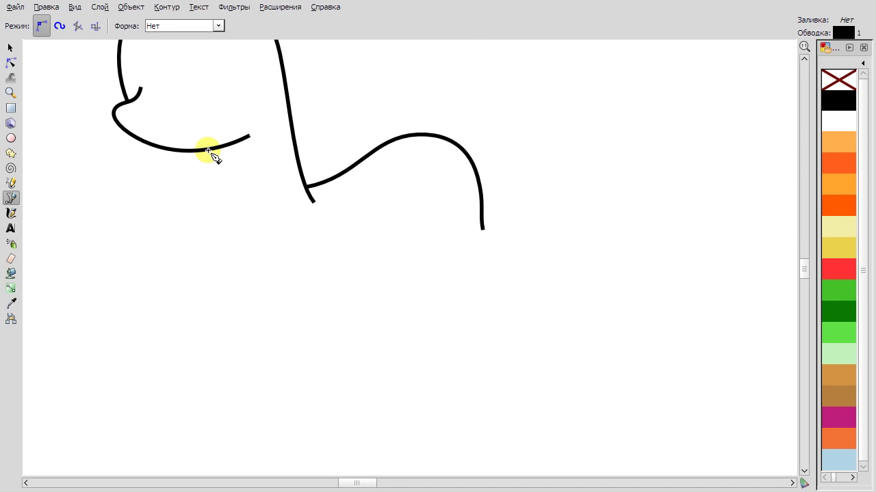
left_click(262, 265)
double_click(406, 209)
key("n")
left_click_drag(406, 209, 424, 212)
left_click_drag(245, 224, 230, 227)
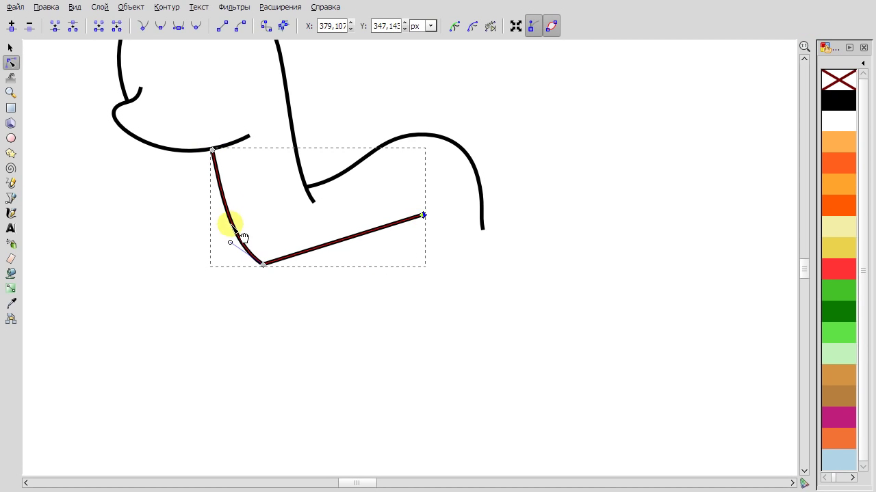
left_click_drag(378, 228, 382, 249)
Make the bottom node smooth and adjust points into a rounded U-shaped chest and belly curve.
left_click(164, 25)
left_click_drag(363, 313, 326, 317)
left_click_drag(269, 276, 267, 287)
left_click_drag(212, 149, 223, 148)
left_click_drag(232, 193, 226, 194)
left_click_drag(267, 287, 276, 281)
left_click_drag(226, 144, 228, 145)
left_click_drag(274, 281, 277, 294)
left_click_drag(416, 245, 422, 277)
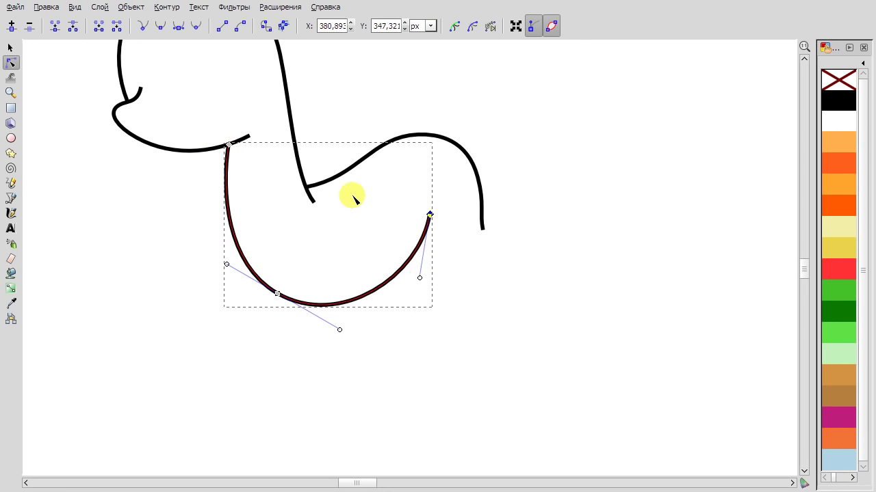
Select all four sketch paths and move the belly, rump and neck joint nodes together.
scroll(321, 200, "up", 1)
key("minus")
key("s")
key("ctrl+a")
key("n")
left_click_drag(404, 243, 396, 250)
left_click_drag(154, 82, 313, 220)
left_click_drag(280, 193, 276, 198)
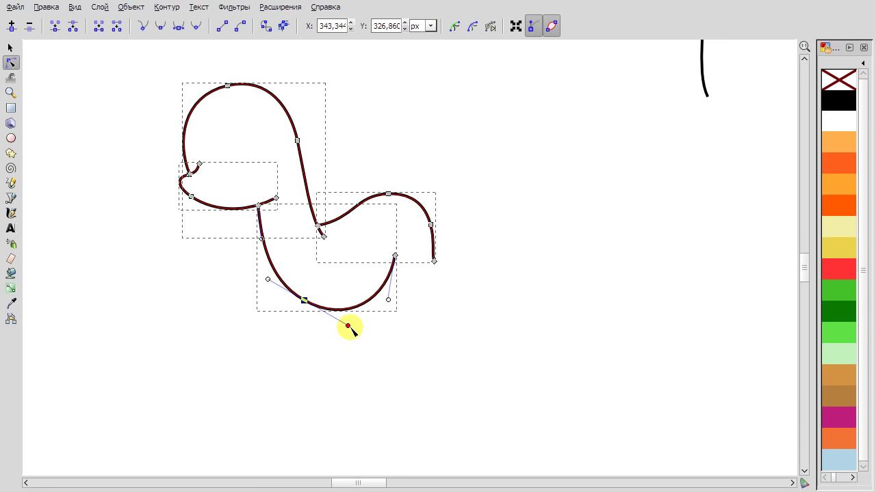
Align the back curve's end node so the back line starts right on the neck line.
key("Escape")
key("s")
key("plus")
double_click(426, 235)
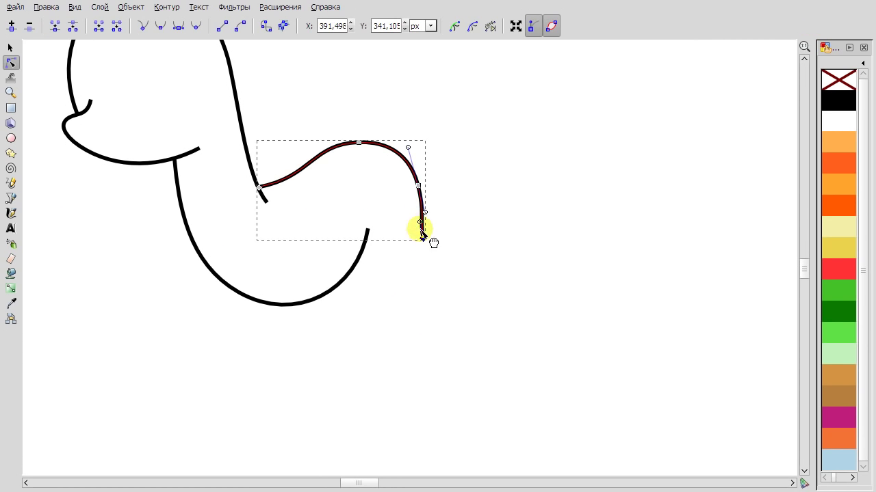
left_click(268, 203)
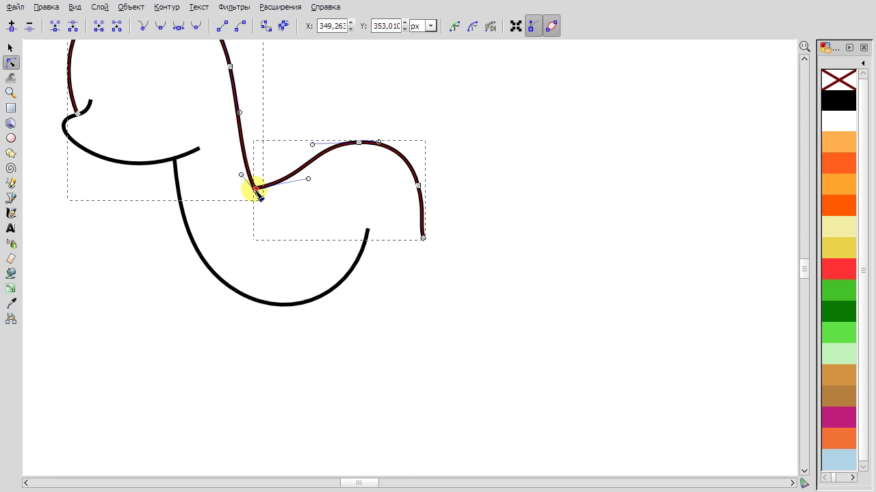
key("minus")
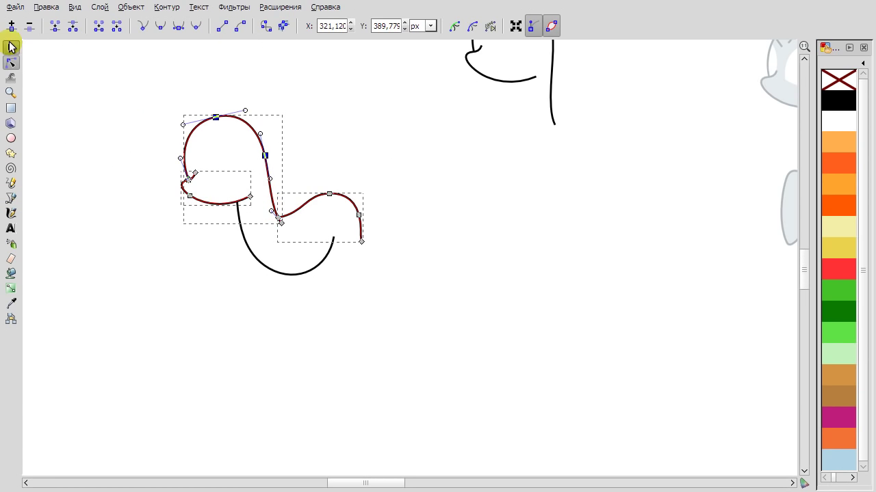
key("plus")
left_click(350, 161)
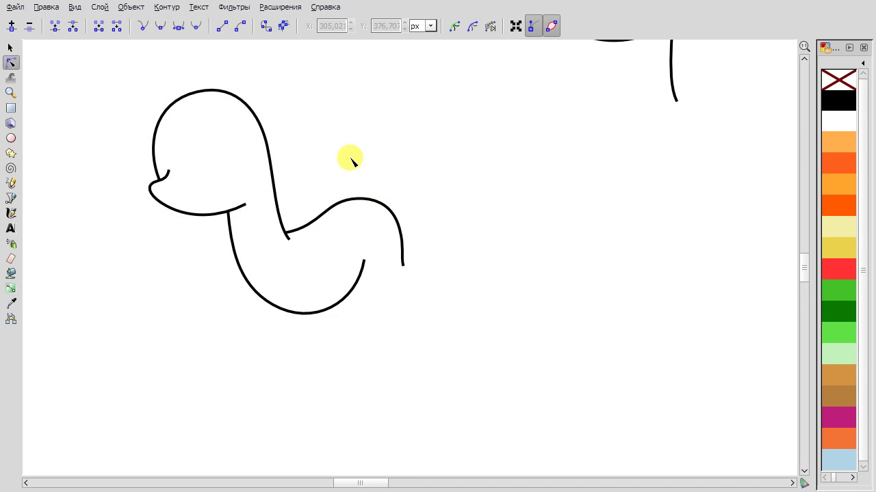
Draw a leg outline below the pony's torso with the Bezier pen.
left_click(11, 198)
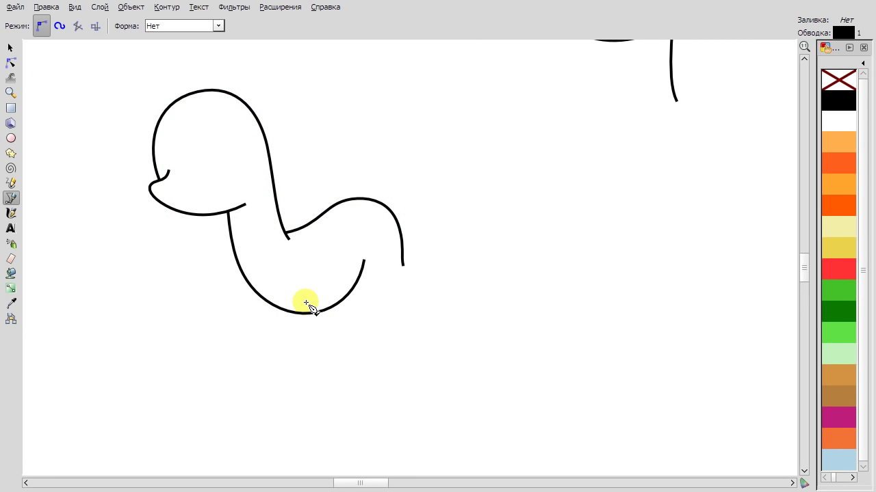
key("n")
left_click(335, 408)
left_click(359, 414)
key("ctrl+z")
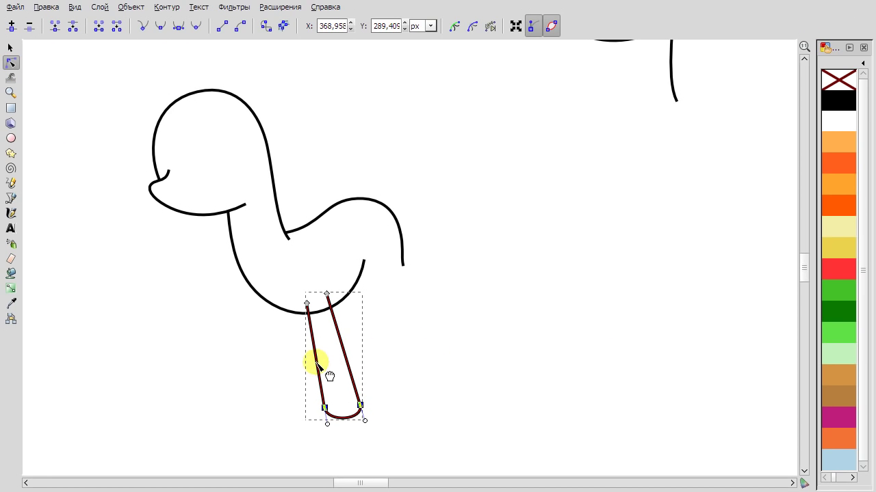
key("ctrl+z")
Refine the leg's nodes, shifting its top and bottom-left nodes slightly left.
left_click(10, 48)
double_click(301, 338)
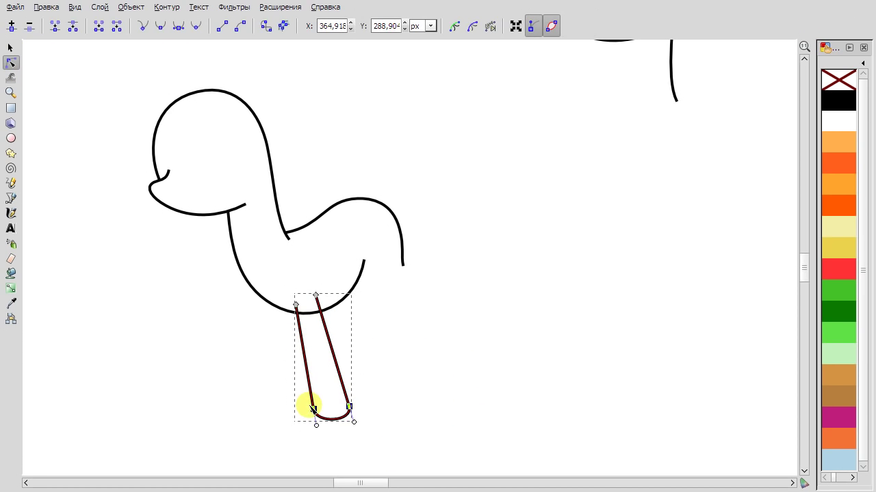
left_click_drag(295, 305, 292, 305)
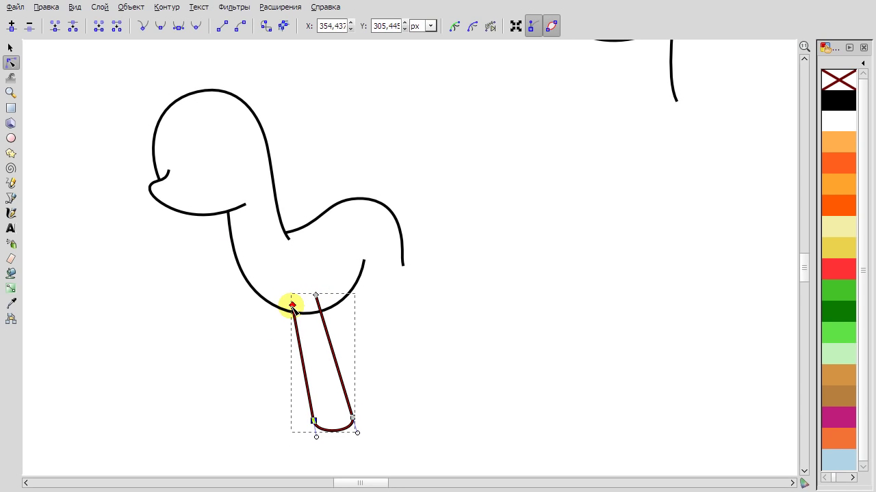
left_click_drag(309, 419, 308, 415)
left_click(351, 412)
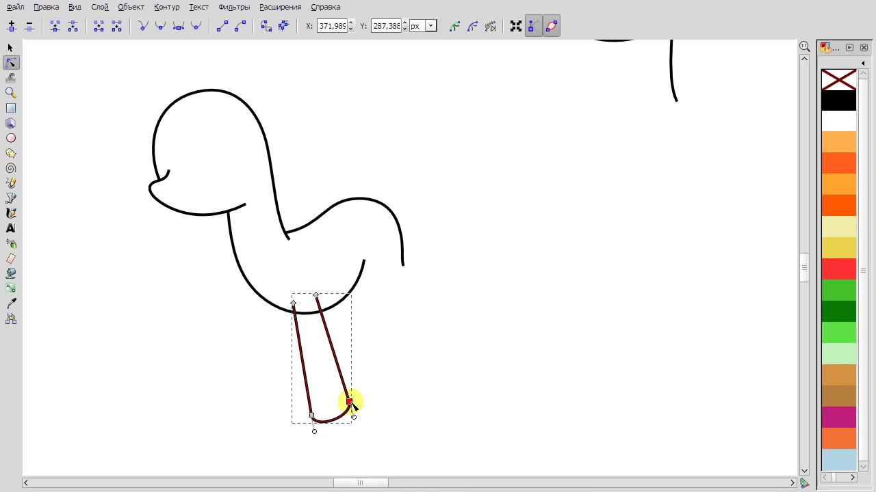
key("Escape")
key("s")
Duplicate the leg, flip it horizontally, and place it to the left as the second leg.
right_click(324, 335)
left_click(412, 399)
key("h")
left_click_drag(315, 328, 249, 328)
left_click_drag(283, 358, 286, 352)
Adjust the bottom nodes of the duplicated leg to reshape it.
double_click(281, 350)
key("s")
double_click(250, 348)
left_click_drag(209, 381, 272, 435)
key("s")
double_click(228, 405)
left_click(223, 408)
Fill the torso and both legs with pink from the palette, with pink leg outlines.
left_click(8, 47)
left_click(234, 263)
left_click(861, 63)
left_click(855, 231)
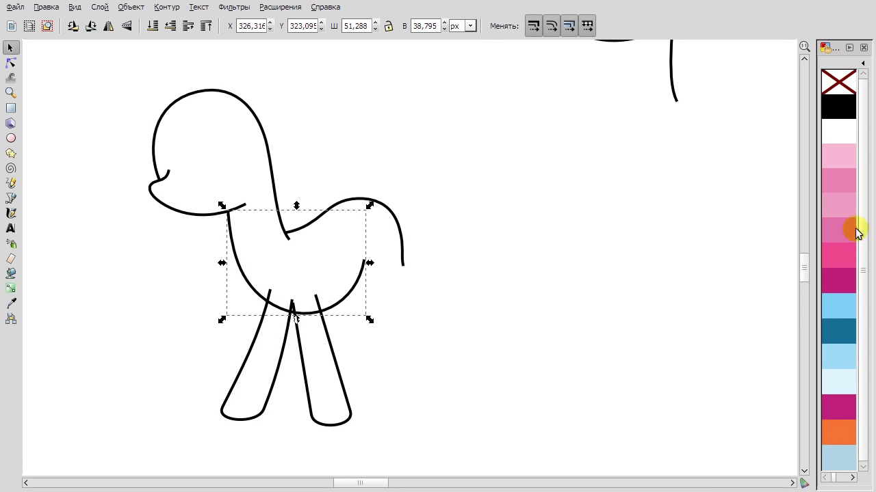
left_click(852, 231)
left_click(280, 358)
left_click(841, 231)
left_click(335, 334)
key("ctrl+shift+v")
left_click(390, 367)
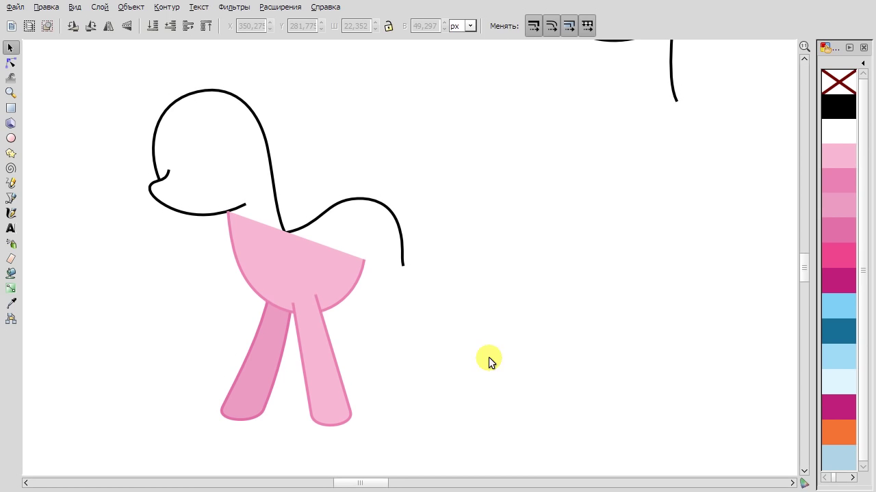
Move the front leg up and left and touch up the back leg's nodes.
double_click(228, 212)
left_click(254, 321)
left_click(11, 46)
left_click_drag(258, 353, 243, 330)
double_click(242, 330)
left_click(293, 303)
left_click(354, 414)
left_click(380, 338)
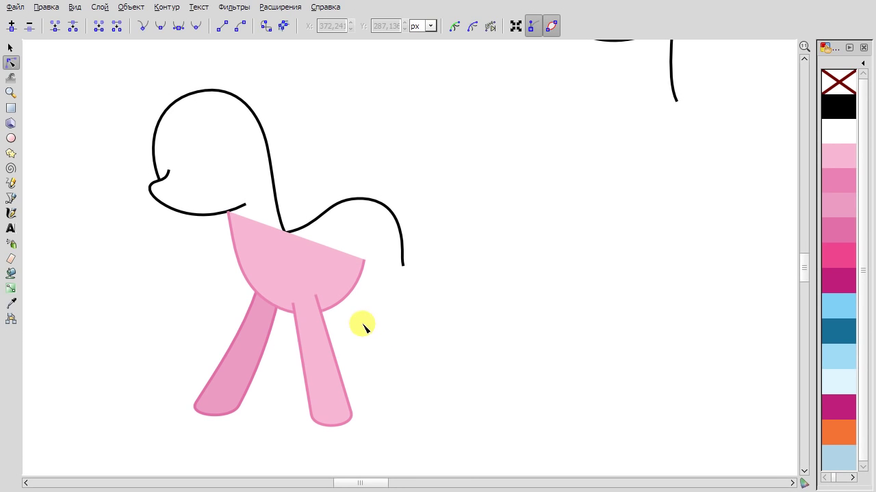
Draw an oval eye inside the head, then nudge and slightly enlarge it.
scroll(28, 126, "up", 1)
left_click_drag(254, 147, 322, 234)
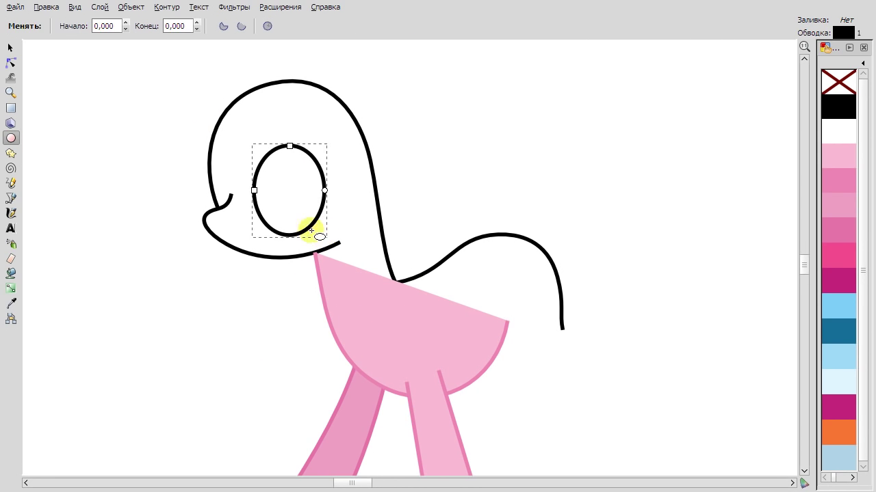
key("s")
left_click_drag(265, 166, 255, 152)
left_click_drag(311, 156, 315, 159)
key("e")
key("s")
left_click_drag(326, 128, 328, 125)
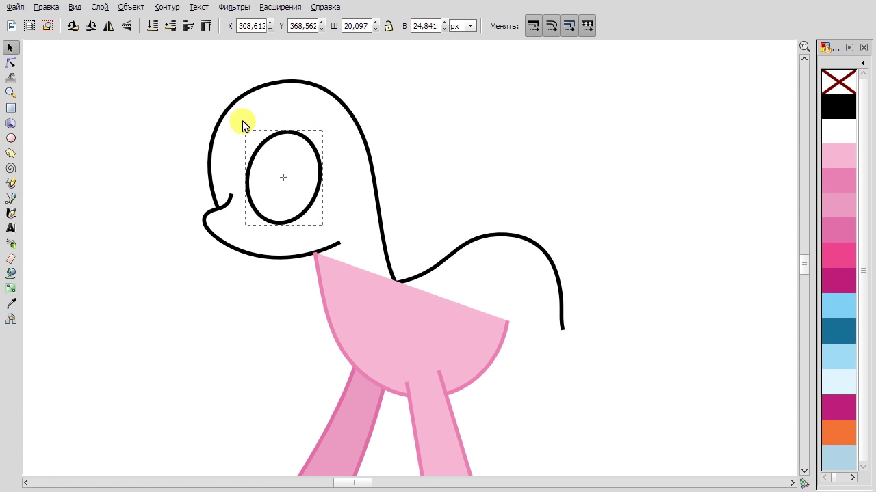
left_click(248, 196)
scroll(459, 254, "down", 3)
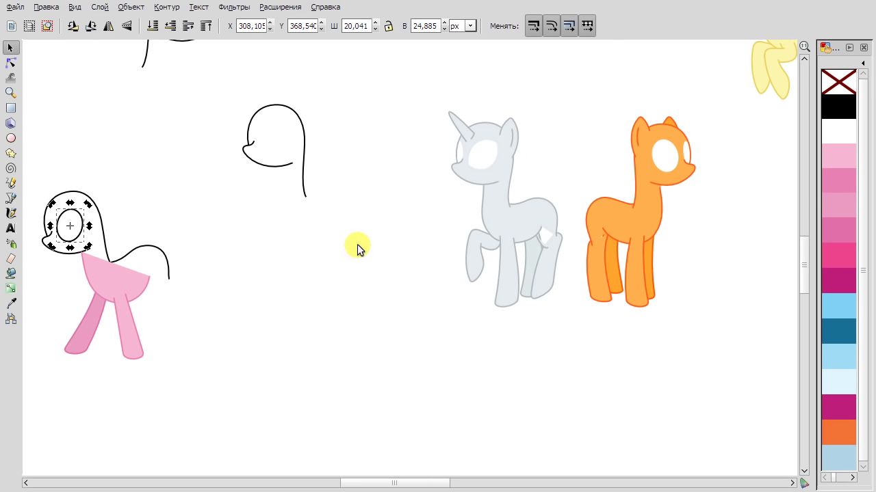
Copy the orange pony's eyes onto the pink pony's head, raised on top and coloured light blue.
left_click(663, 157)
scroll(663, 157, "up", 3)
key("ctrl+c")
scroll(593, 176, "down", 3)
key("ctrl+v")
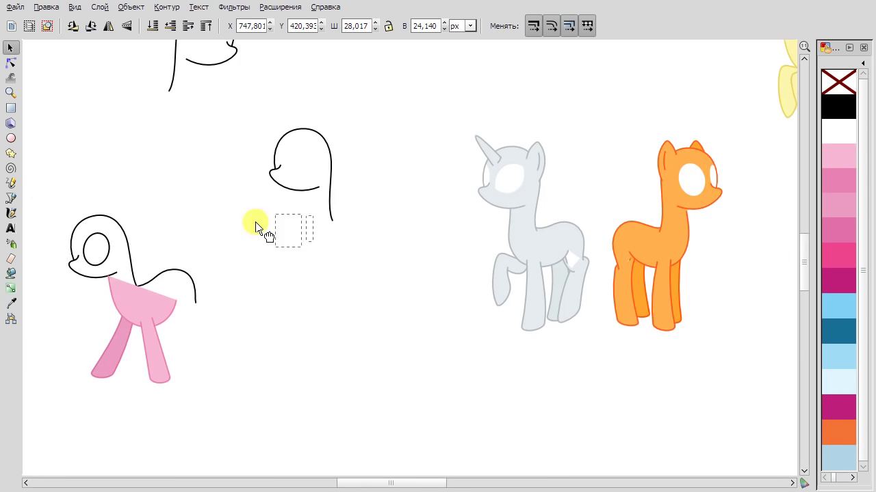
left_click_drag(260, 229, 72, 247)
scroll(72, 248, "up", 5)
left_click(145, 26)
left_click(832, 306)
Move the large pasted eye up and remove the original black eye oval.
left_click_drag(153, 133, 166, 146)
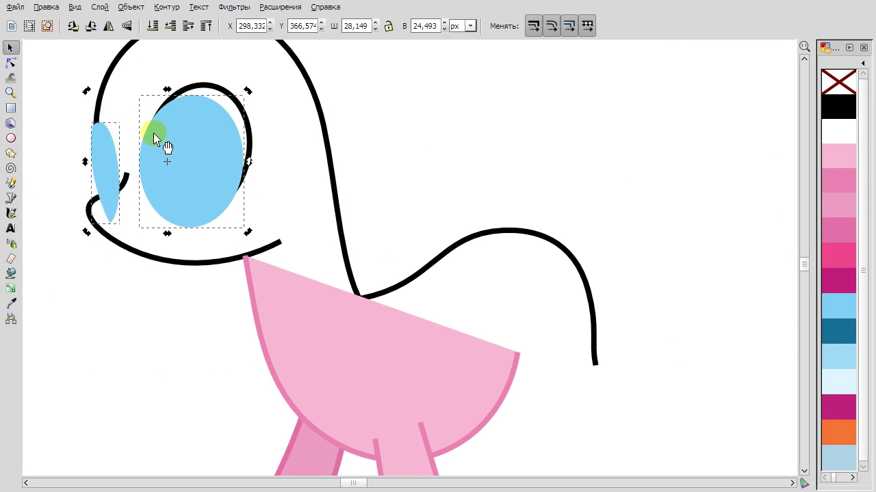
left_click(172, 127)
key("Escape")
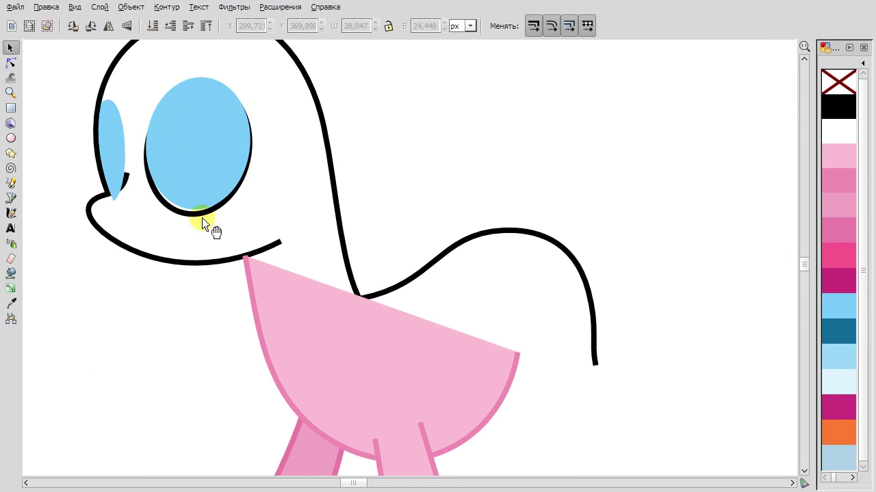
left_click(113, 140)
Fill the jaw curve and head with pink, giving the head a pink outline.
key("Tab")
left_click(836, 185)
key("Escape")
left_click(125, 56)
left_click(833, 149)
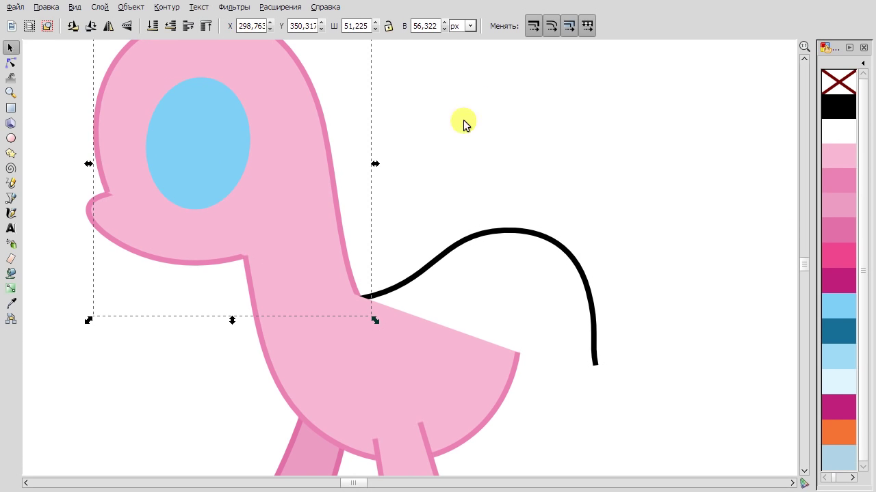
Turn both eyes white.
left_click(164, 228)
key("Tab")
left_click(837, 131)
left_click(431, 151)
key("minus")
key("minus")
Try filling the tail with body pink without outline, undo it, and reselect the front leg.
left_click(346, 225)
left_click(294, 159)
left_click(348, 215)
left_click(322, 278)
key("Tab")
left_click(387, 203)
left_click(838, 156)
left_click(509, 271)
key("ctrl+z")
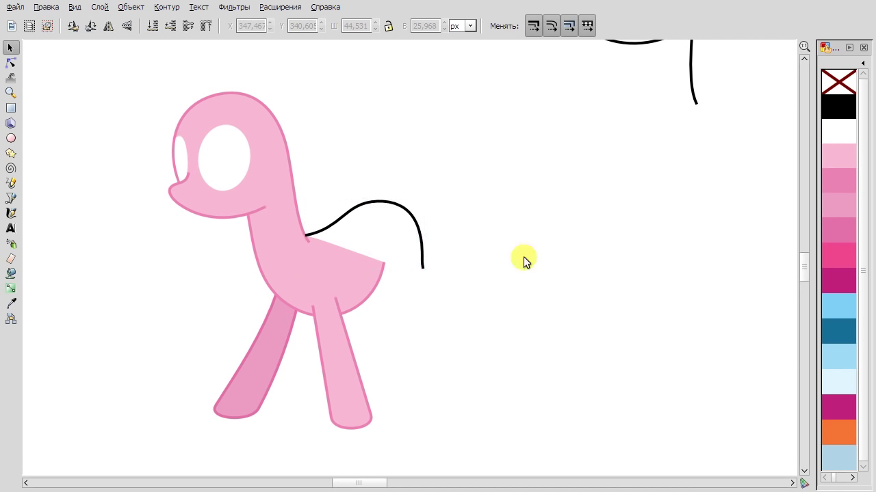
key("plus")
scroll(556, 236, "down", 3)
key("n")
left_click(258, 247)
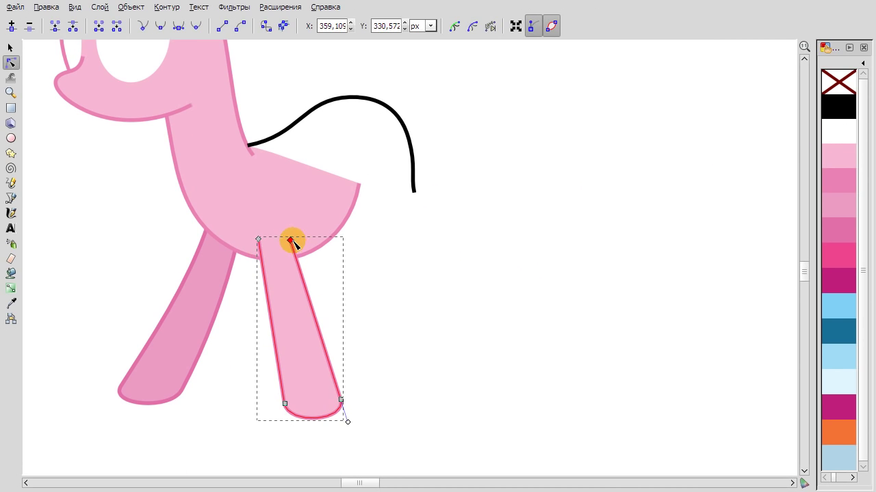
Drag the front leg's side segment into a curve and adjust the leg's bottom-left node.
scroll(367, 383, "down", 4)
scroll(365, 357, "up", 3)
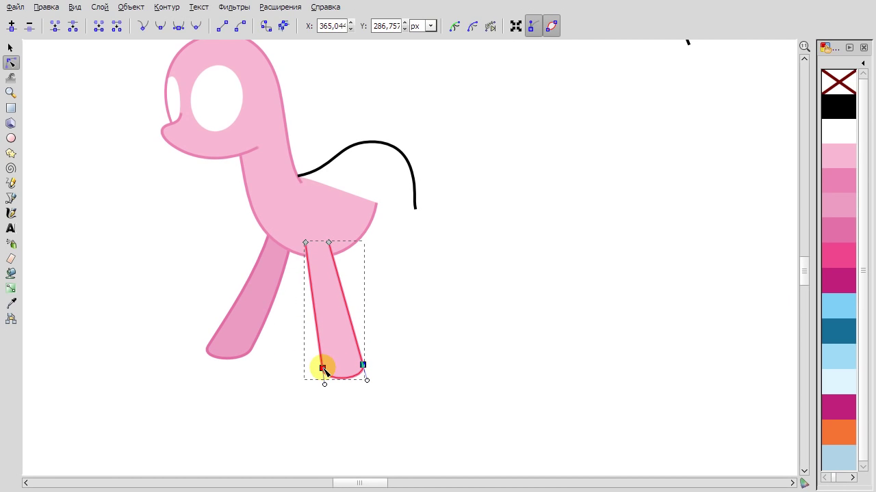
left_click_drag(318, 310, 324, 255)
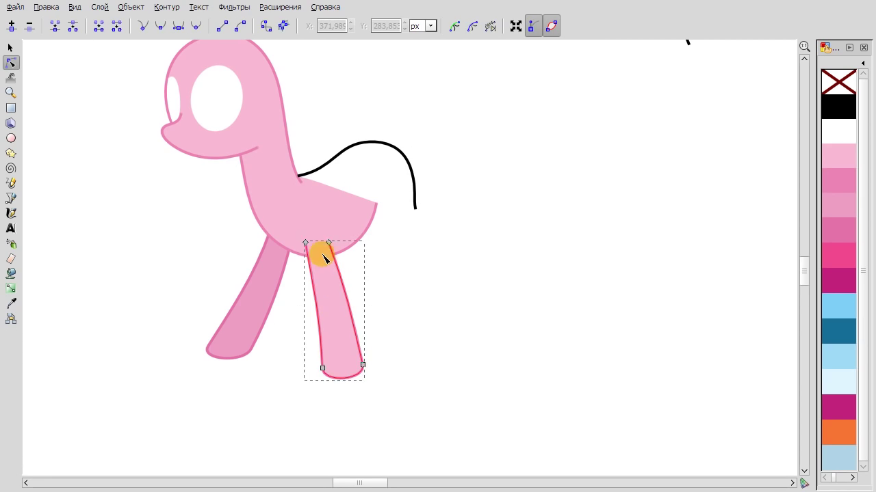
scroll(324, 255, "up", 1)
key("s")
left_click(244, 277)
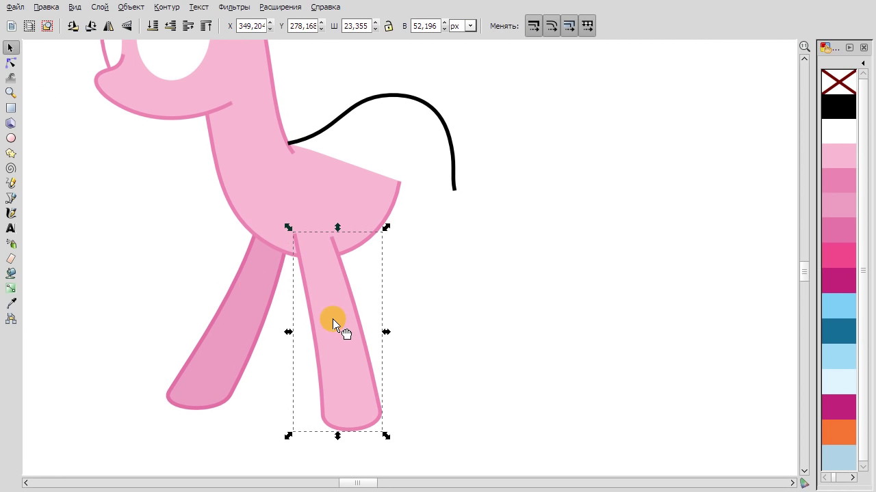
left_click(334, 321)
double_click(355, 404)
left_click(329, 413)
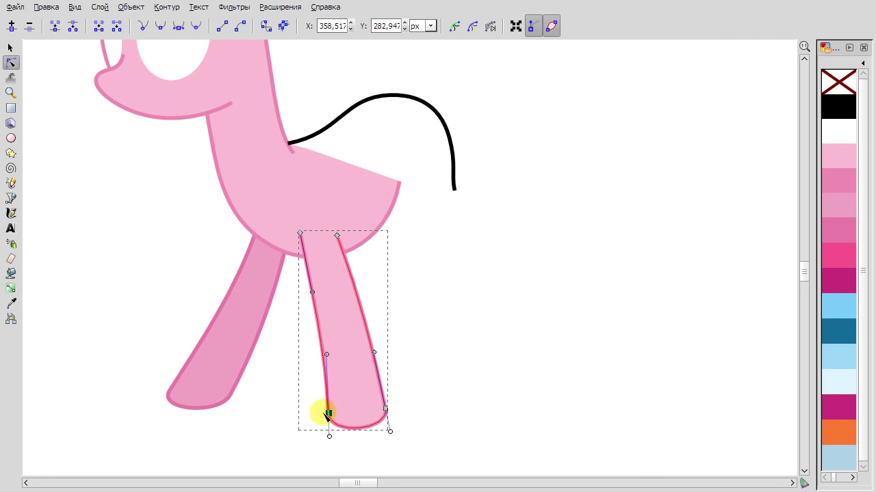
left_click(475, 326)
scroll(451, 292, "down", 1)
Extend the body arc's end rightward and lower the tail's top arc slightly.
left_click(10, 197)
scroll(381, 244, "up", 1)
key("n")
left_click_drag(355, 204, 377, 201)
left_click(430, 185)
left_click(376, 199)
left_click(230, 150)
left_click_drag(247, 178, 179, 134)
left_click(210, 175)
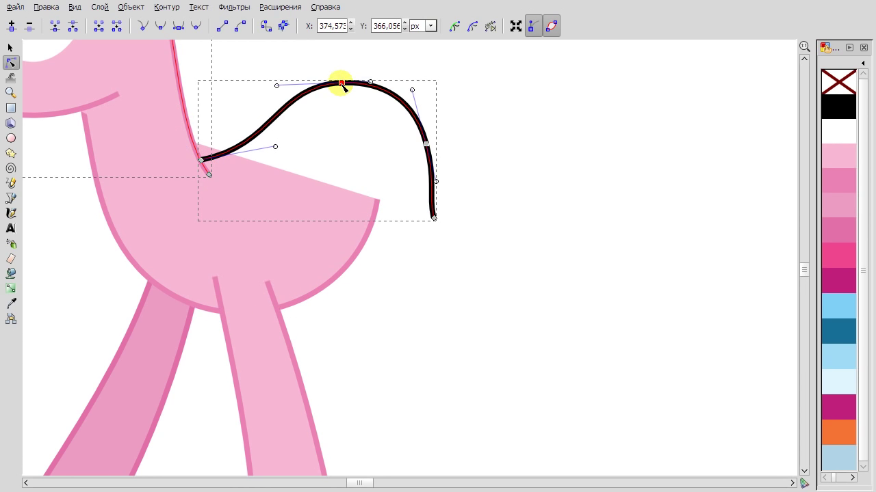
left_click_drag(342, 86, 344, 89)
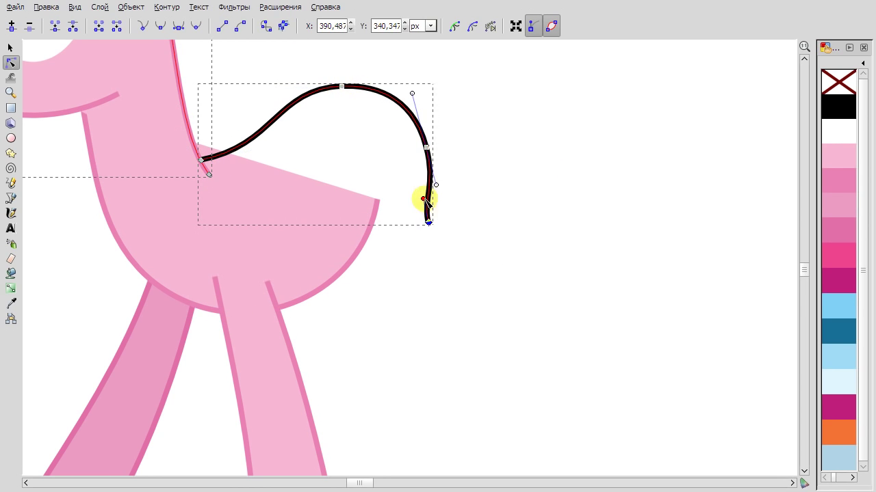
scroll(456, 199, "down", 1)
Draw a new Bezier outline from below the tail up to the tail.
key("b")
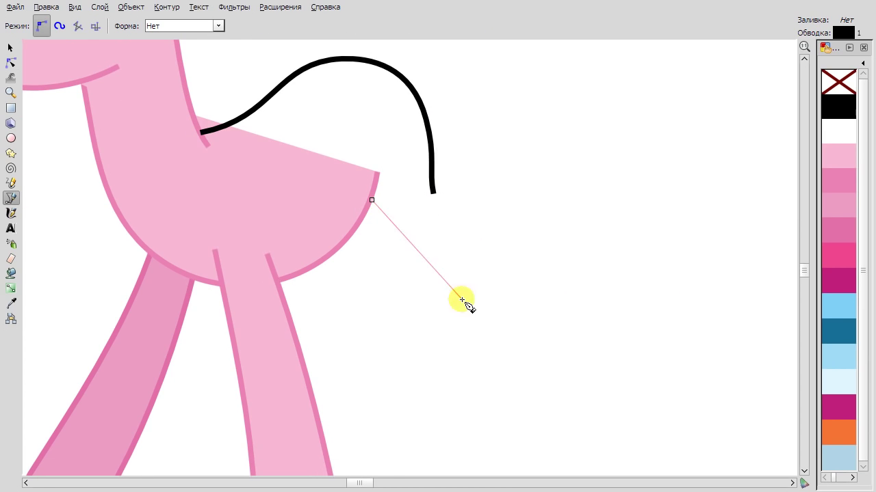
scroll(462, 301, "down", 1)
left_click(455, 387)
scroll(465, 266, "up", 1)
left_click(469, 228)
double_click(440, 216)
Bend the new path's left and right sides into curves.
left_click(10, 62)
scroll(444, 216, "up", 2)
left_click(464, 236)
scroll(464, 236, "down", 2)
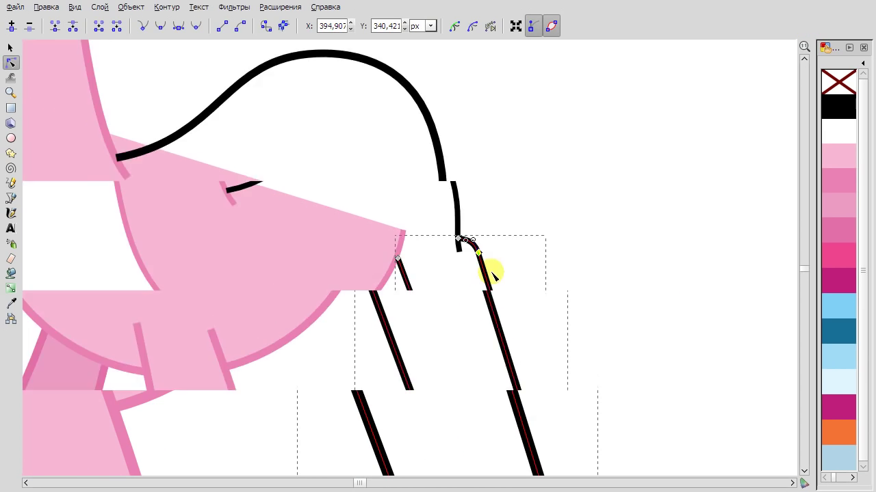
left_click_drag(512, 351, 508, 417)
left_click_drag(443, 293, 472, 415)
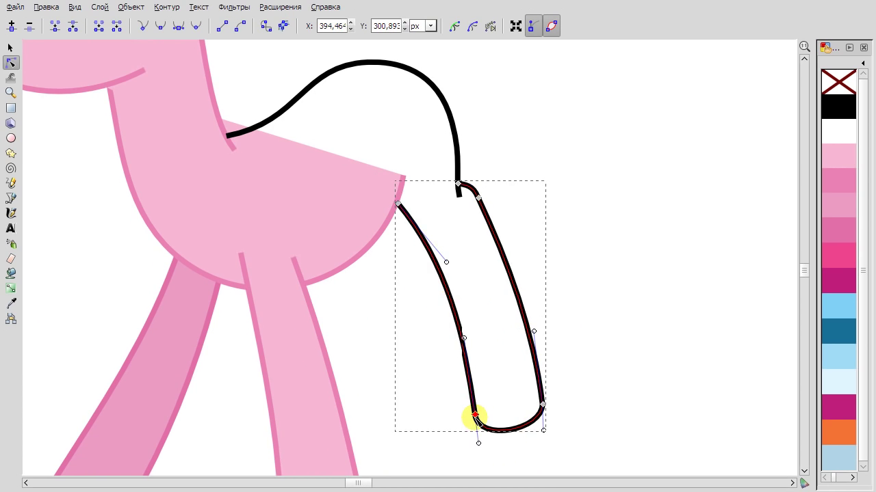
Reshape the upper tail curve with the Node tool.
scroll(549, 278, "down", 1)
scroll(550, 278, "down", 2)
left_click(442, 75)
scroll(442, 74, "up", 3)
left_click_drag(306, 176, 294, 180)
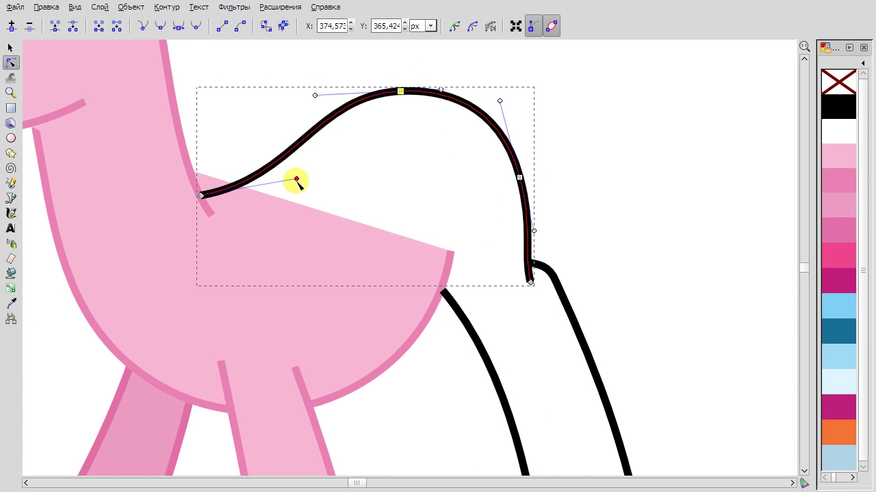
scroll(456, 192, "down", 2)
scroll(488, 244, "down", 1)
Select the lower tail path's bottom node and right segment for editing.
left_click(488, 244)
left_click(590, 273)
left_click(471, 271)
scroll(558, 253, "up", 1)
left_click(396, 202)
left_click(474, 417)
left_click(524, 344)
scroll(550, 357, "down", 2)
Lower the tail junction node about 9 px and check the tail's nodes.
scroll(536, 279, "up", 2)
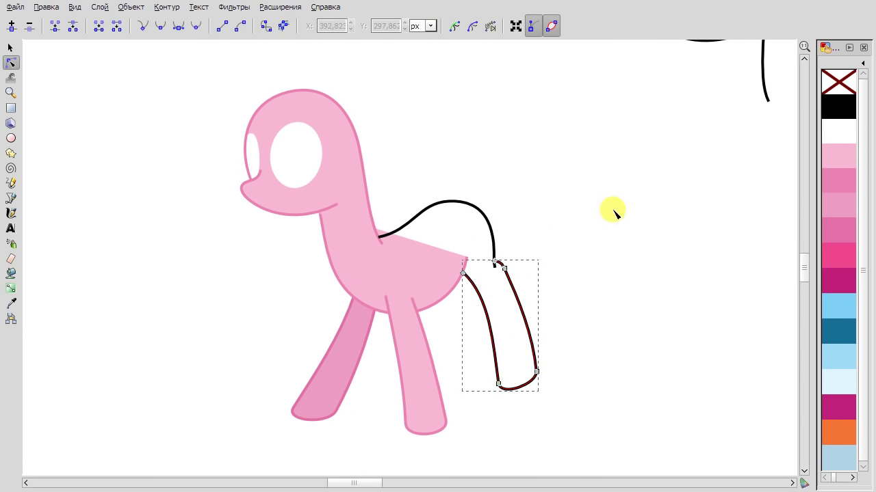
left_click(453, 254, "shift")
left_click_drag(451, 245, 451, 251)
left_click(503, 335)
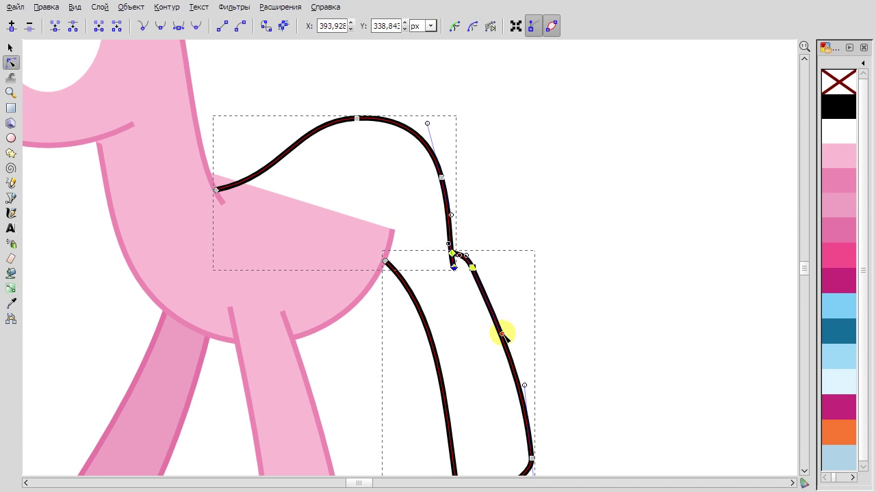
scroll(505, 272, "down", 3)
left_click(538, 374)
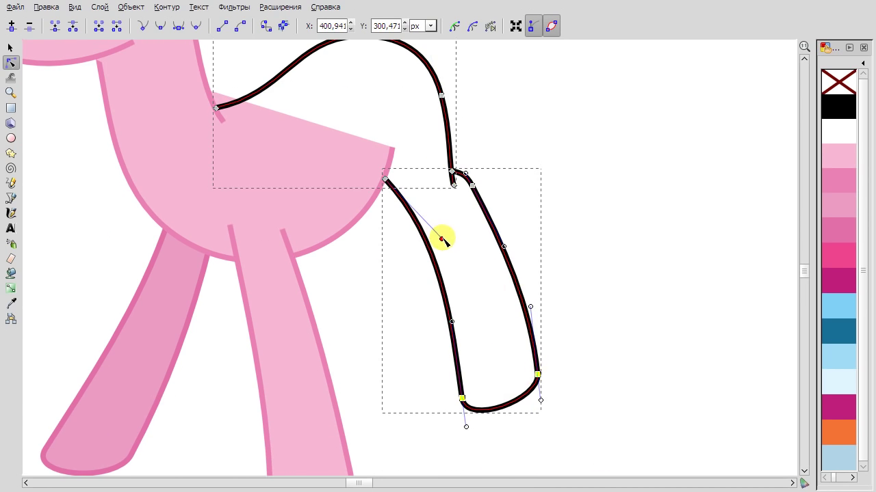
left_click(499, 142)
Nudge the front leg's bottom node down and to the right.
scroll(568, 178, "down", 5)
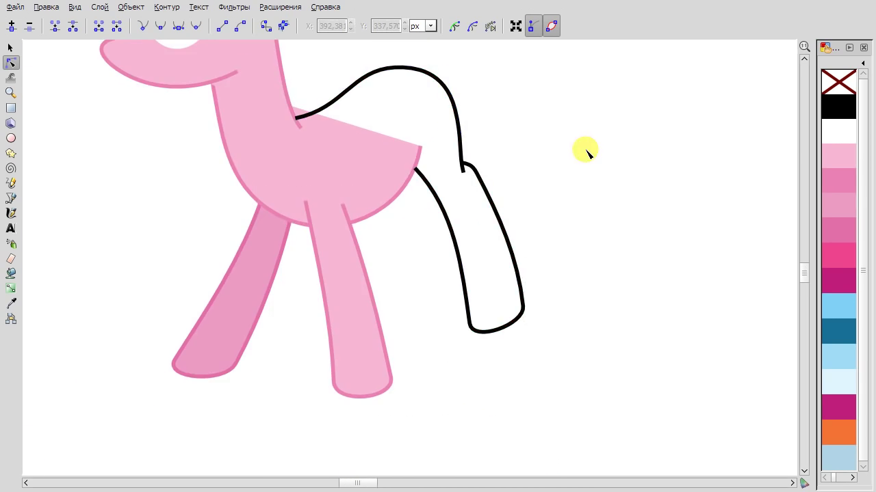
scroll(449, 198, "up", 4)
scroll(308, 342, "left", 4)
left_click(205, 355)
left_click_drag(213, 363, 224, 374)
left_click(430, 260)
key("Escape")
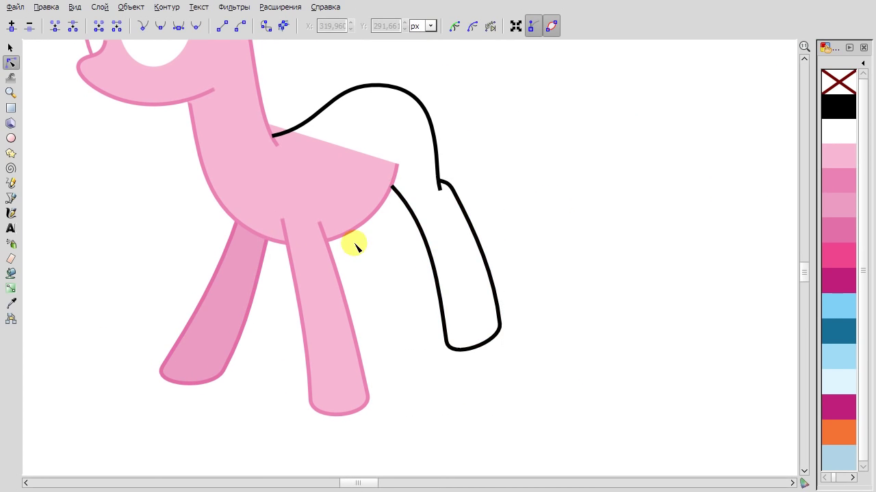
Draw the far back leg and curve its bottom, right and left edges.
key("b")
left_click(389, 327)
left_click(404, 175)
left_click(10, 63)
left_click_drag(365, 327, 370, 342)
left_click_drag(396, 260, 403, 260)
left_click_drag(340, 329, 345, 294)
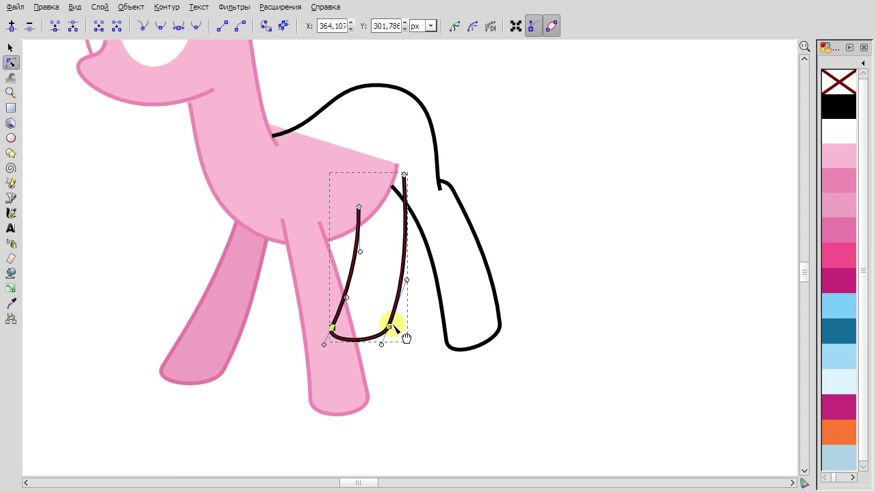
Give the back leg the pink body style; fill the middle leg dark pink and send it to bottom.
key("s")
left_click(446, 251)
key("ctrl+shift+v")
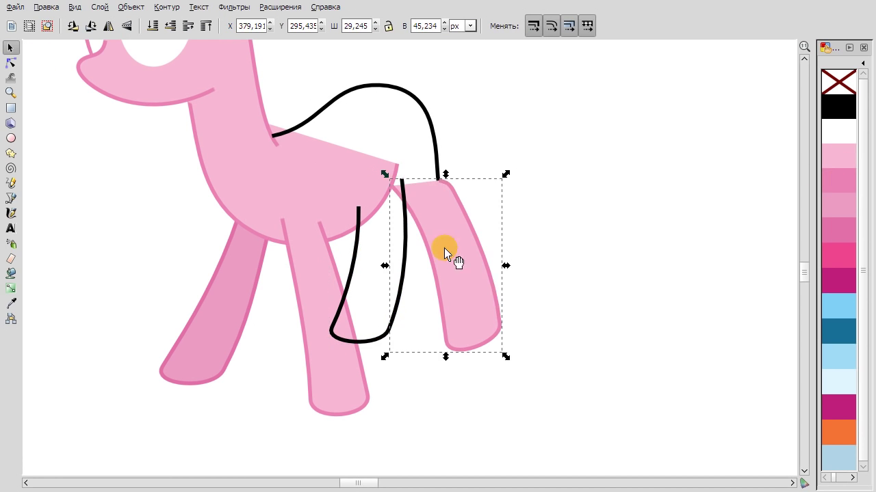
key("Tab")
key("ctrl+shift+v")
left_click(834, 201)
key("End")
Paste the pink body style onto the black rump curve.
left_click(431, 134)
key("ctrl+shift+v")
mouse_move(412, 264)
left_mouse_down()
mouse_move(437, 277)
mouse_move(393, 268)
mouse_move(326, 197)
left_mouse_up()
left_click(415, 267)
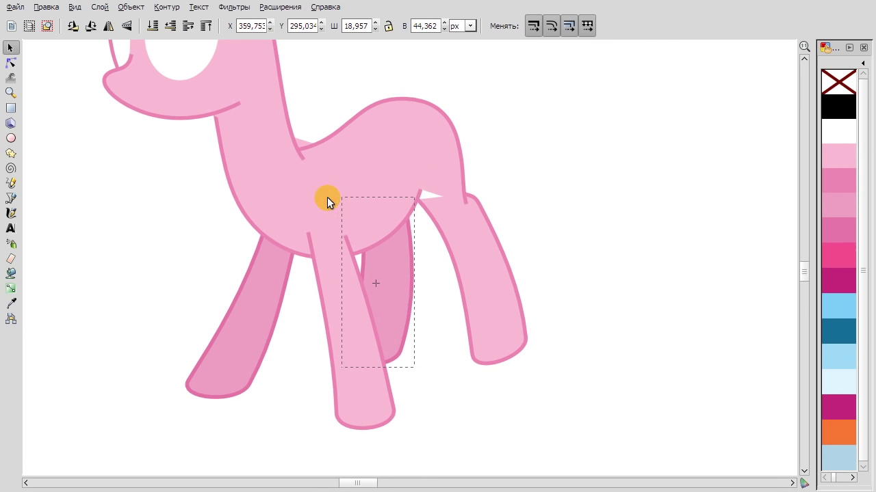
scroll(545, 216, "down", 2)
Shift the pink pony's body and right-leg nodes down-left and lower a leg tip to lengthen it.
key("ctrl+a")
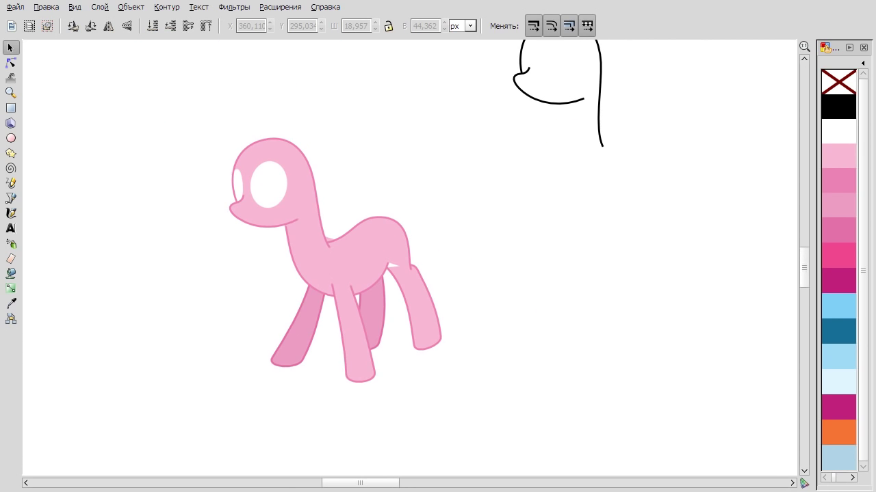
left_click(11, 63)
scroll(483, 321, "up", 2)
left_click_drag(481, 406, 204, 76)
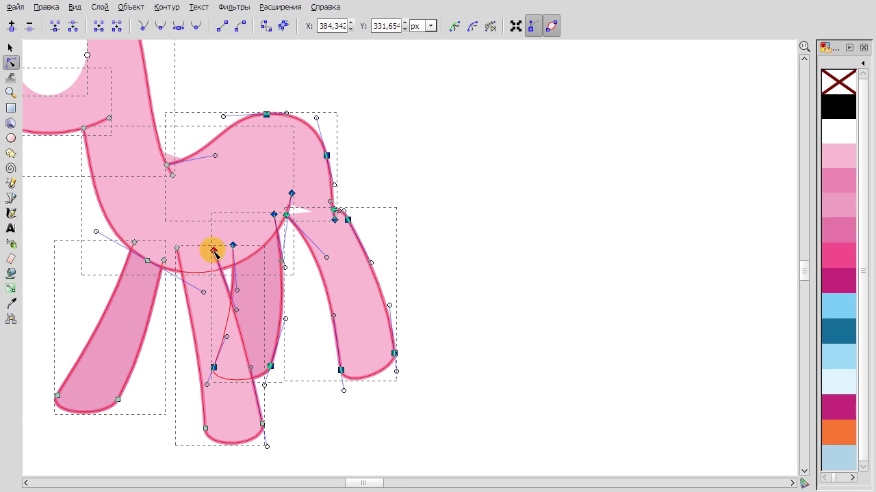
left_click_drag(327, 155, 320, 164)
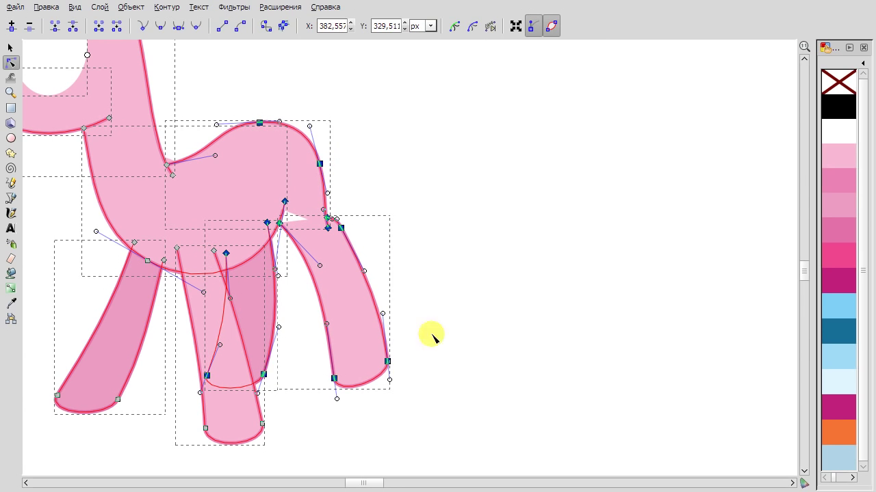
left_click(387, 362)
left_click_drag(387, 361, 389, 375)
left_click(477, 330)
Nudge the right leg's bottom corner down-right, then pick the dark far back leg.
scroll(476, 330, "down", 2)
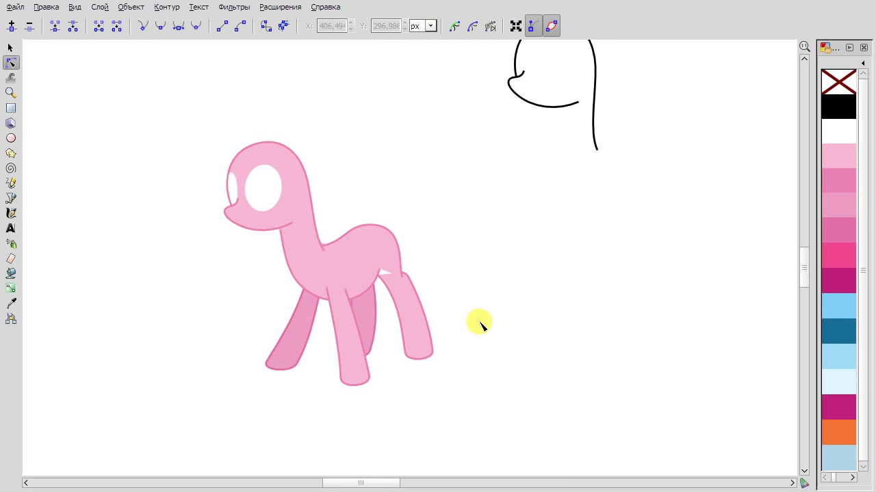
scroll(455, 233, "up", 1)
scroll(433, 336, "up", 1)
left_click(434, 336)
left_click_drag(435, 348, 438, 353)
left_click(504, 370)
scroll(406, 409, "down", 2)
scroll(432, 430, "up", 2)
scroll(402, 362, "down", 2)
left_click(402, 363)
scroll(402, 362, "up", 1)
left_click(331, 364)
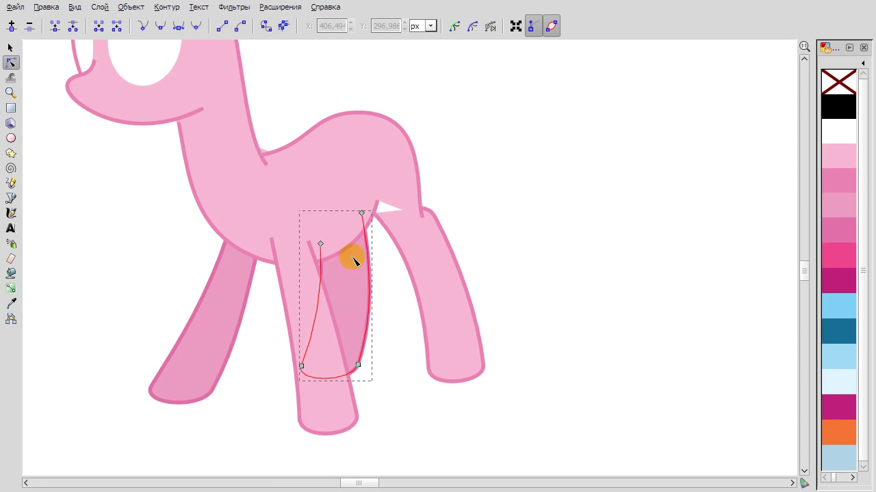
Edit the body and neck outlines at the node where the neck meets the back.
key("F1")
key("Escape")
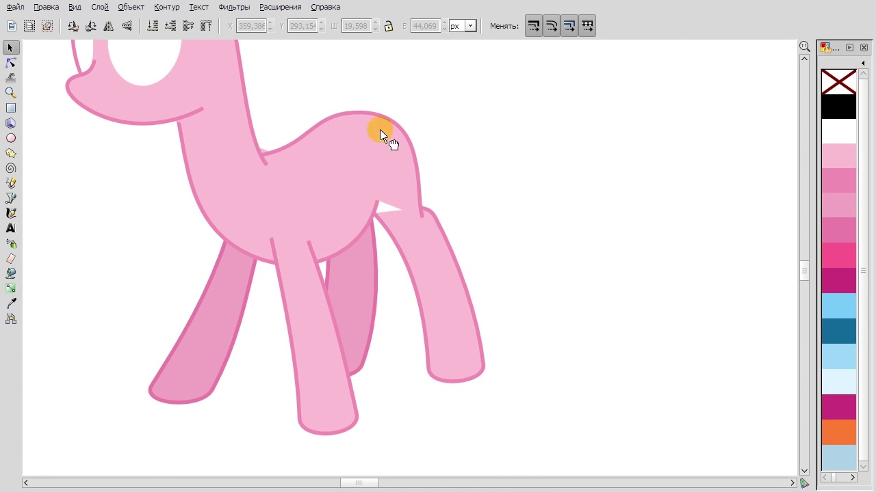
scroll(381, 134, "up", 1)
double_click(381, 133)
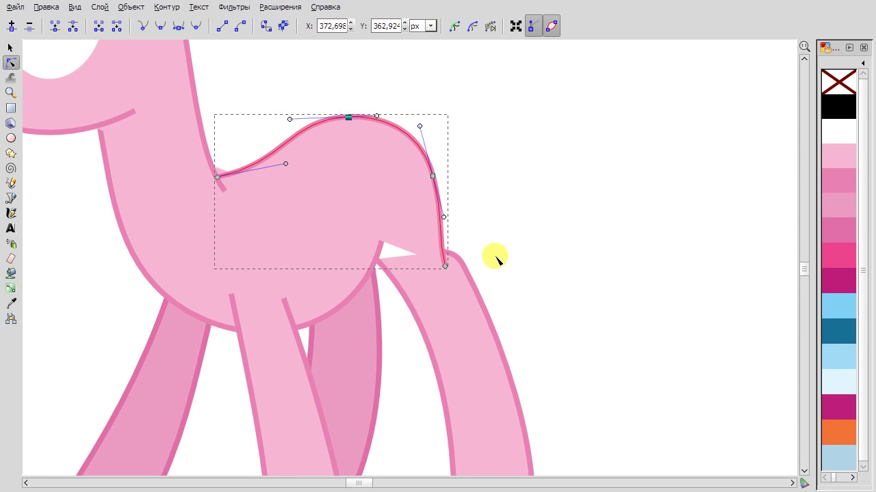
scroll(538, 235, "down", 2)
scroll(404, 225, "right", 1)
scroll(362, 225, "up", 2)
left_click(362, 225, "shift")
left_click(340, 197)
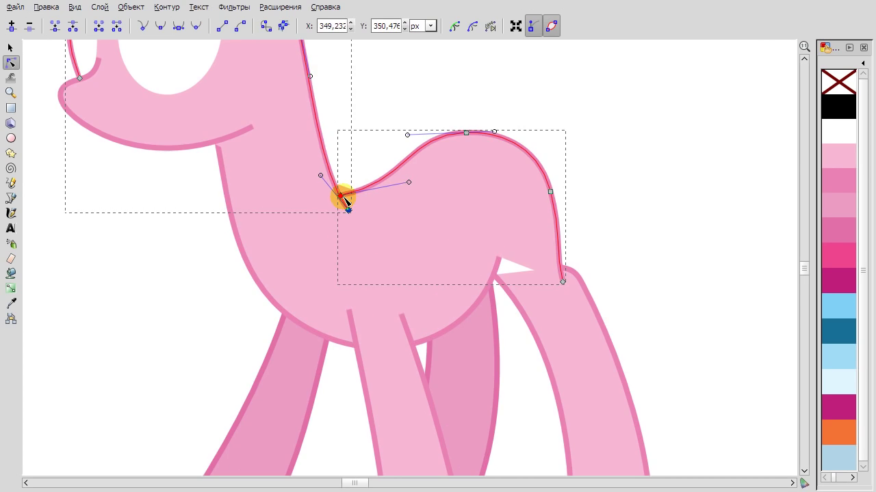
scroll(264, 182, "down", 2)
scroll(264, 182, "down", 1)
Select the whole pink pony's paths and adjust the node where neck meets chin.
key("F1")
left_click_drag(182, 72, 452, 363)
key("F2")
left_click(270, 147)
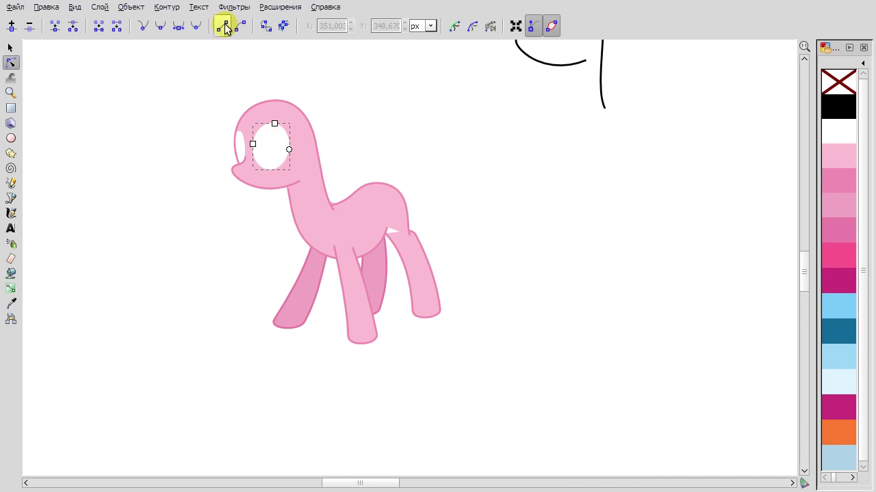
left_click(10, 47)
key("ctrl+a")
key("F2")
left_click(303, 187)
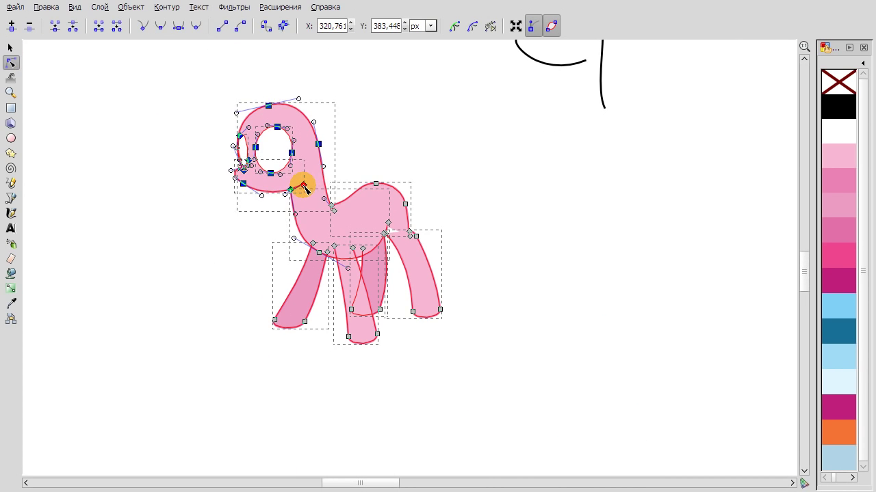
scroll(500, 253, "down", 2)
Move the pink pony over beside the orange pony.
key("F1")
scroll(494, 269, "down", 1)
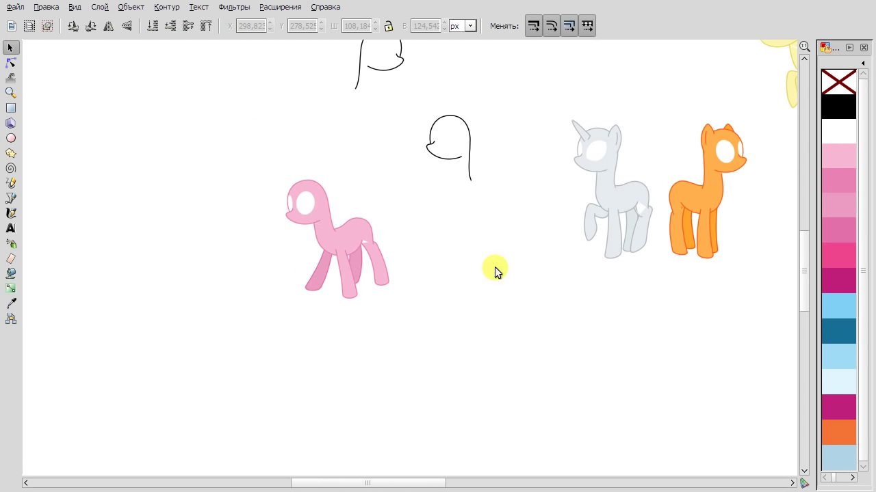
scroll(338, 332, "right", 2)
left_click_drag(283, 241, 746, 195)
scroll(691, 268, "right", 4)
left_click(612, 309)
scroll(420, 272, "up", 1)
Edit the nodes of the front legs and the far back leg.
left_click(431, 273)
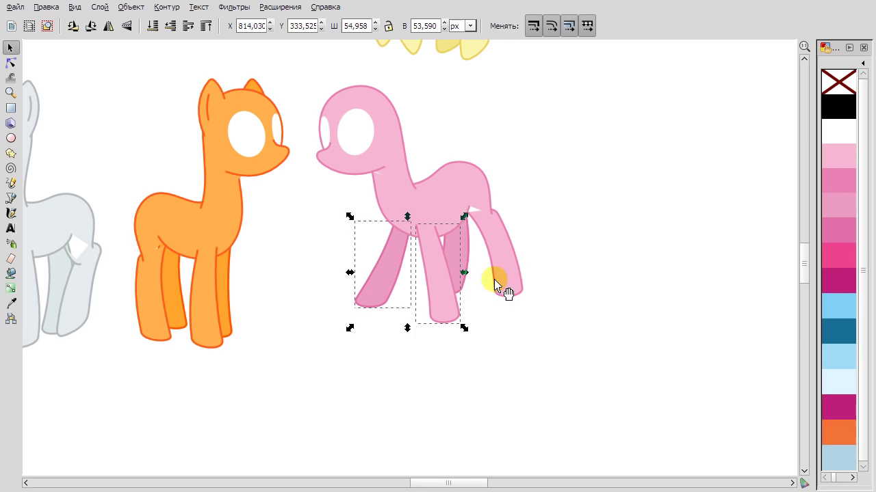
left_click(11, 63)
left_click(448, 304)
scroll(472, 332, "up", 1)
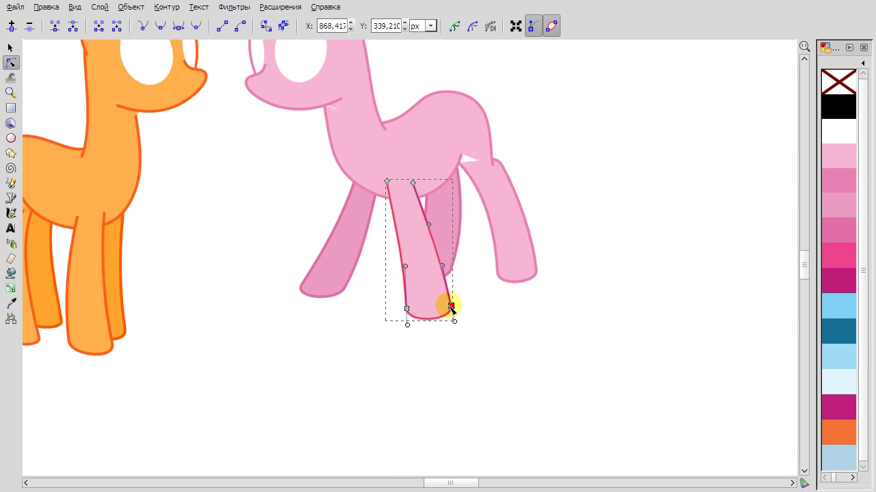
left_click(342, 275)
left_click(300, 291)
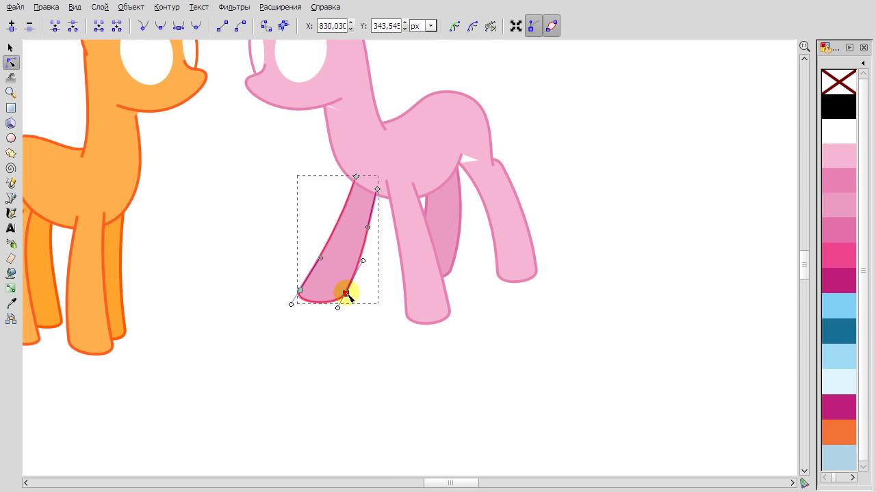
left_click(390, 239)
Try moving the whole pink pony onto the white pony, then undo it.
left_click(10, 47)
key("minus")
left_click_drag(531, 332, 328, 121)
left_click_drag(375, 196, 202, 214)
key("ctrl+z")
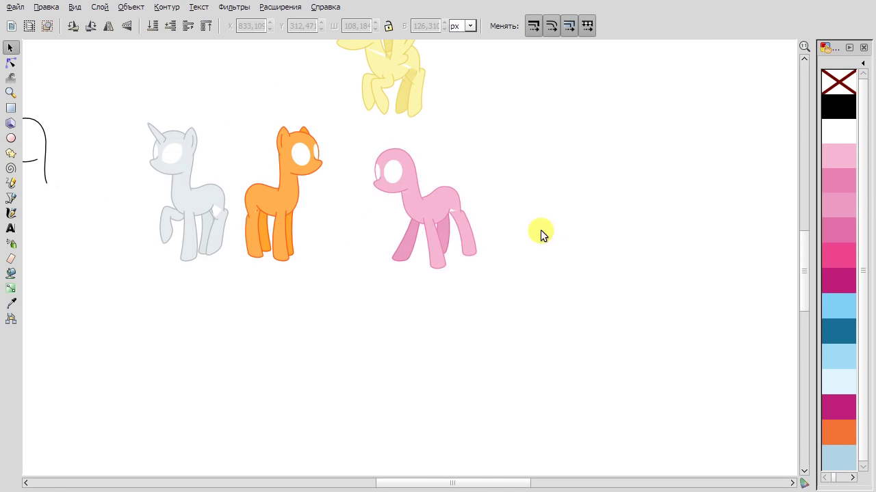
scroll(339, 198, "up", 3)
scroll(342, 202, "down", 2)
Pull the belly outline's lower node slightly down-left.
double_click(351, 271)
scroll(390, 283, "up", 4)
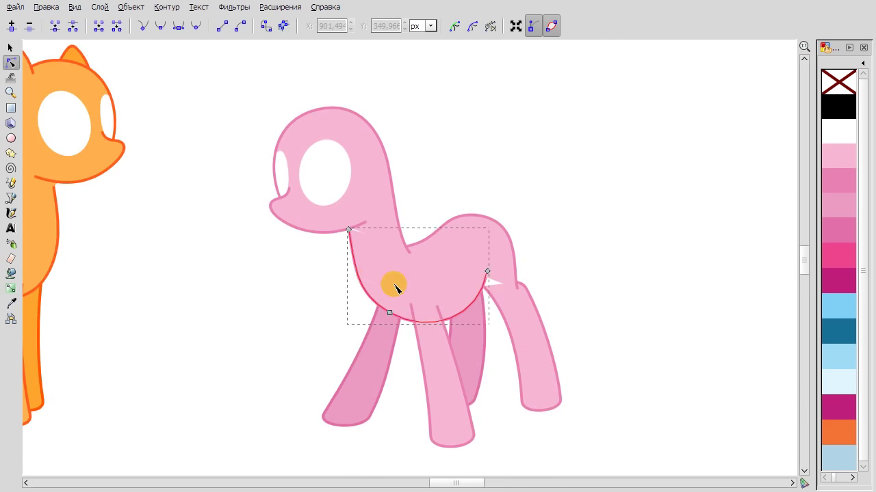
left_click_drag(387, 325, 386, 329)
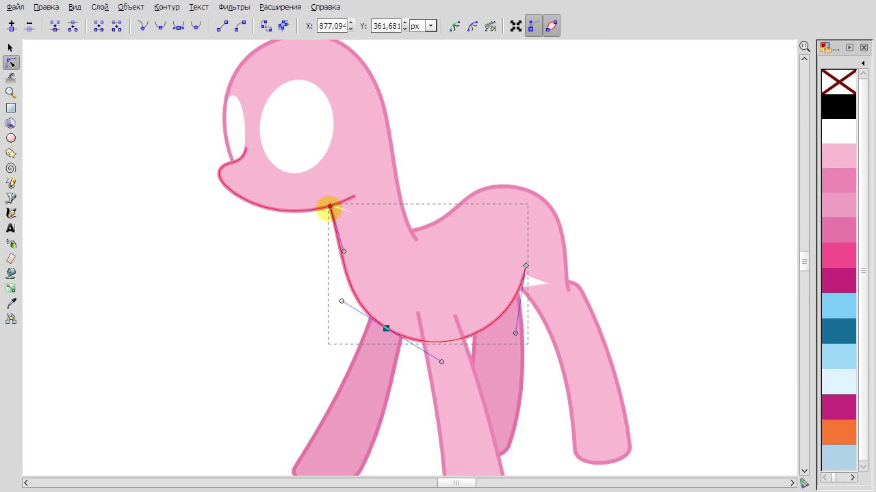
left_click(299, 272)
scroll(520, 458, "down", 2)
Move the pink pony left next to the two head sketches.
left_click(11, 47)
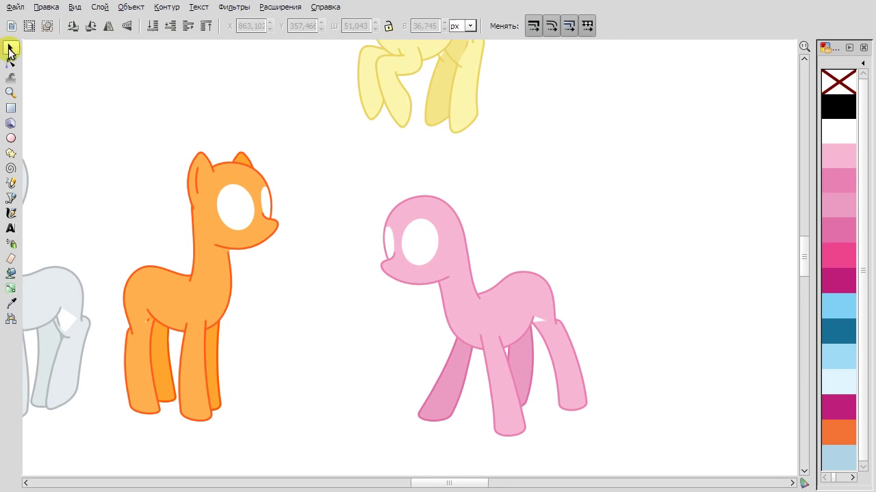
scroll(491, 348, "down", 1)
left_click(491, 348)
scroll(591, 442, "down", 2)
left_click_drag(591, 442, 214, 394)
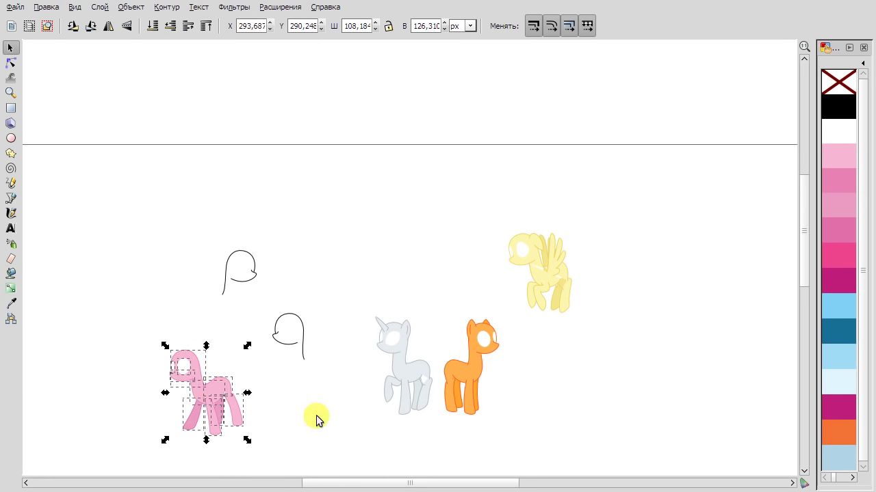
left_click(313, 415)
scroll(313, 414, "up", 2)
scroll(237, 112, "up", 1)
scroll(426, 127, "down", 2)
Lengthen the hook sketch's neck line by pulling its lower end down-left.
left_click(401, 215)
scroll(401, 215, "up", 2)
scroll(393, 209, "up", 1)
key("Escape")
double_click(394, 210)
left_click_drag(404, 239, 365, 295)
left_click(450, 178)
scroll(176, 231, "down", 2)
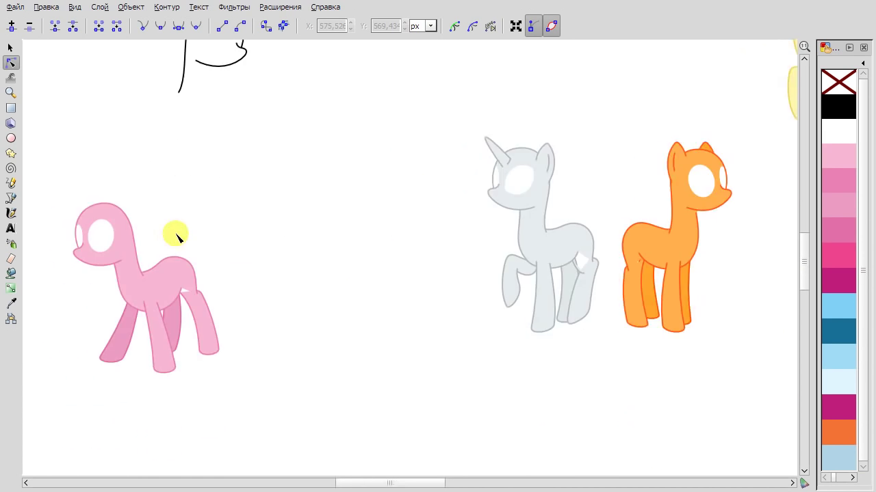
scroll(176, 230, "left", 3)
Draw a spike-shaped ear path and adjust its left segment and bottom-right node.
left_click(11, 198)
scroll(314, 188, "up", 3)
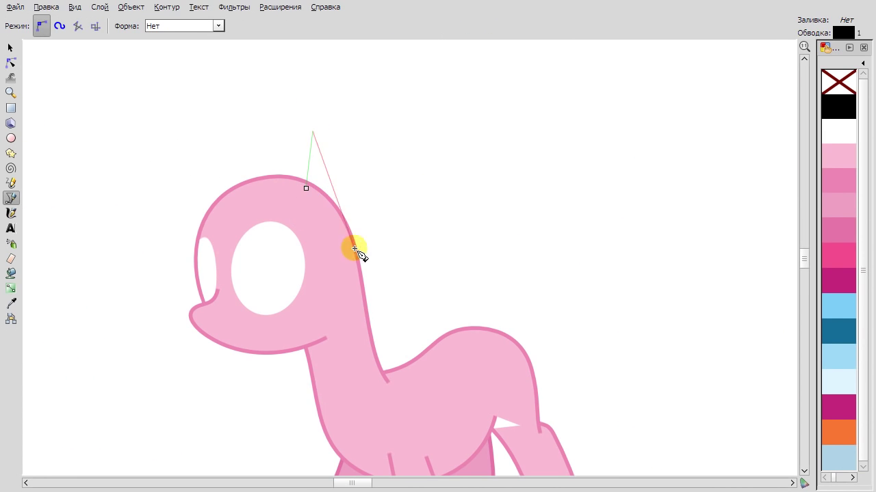
double_click(354, 249)
key("n")
left_click(309, 162)
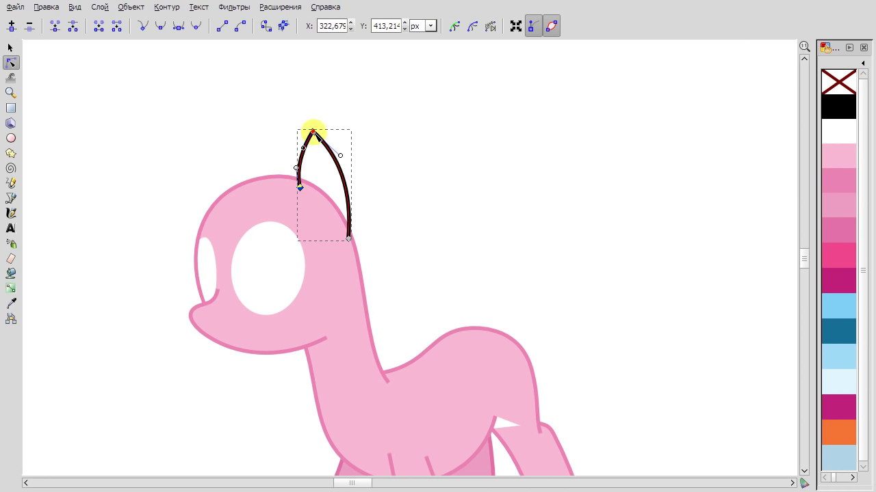
scroll(309, 161, "up", 2)
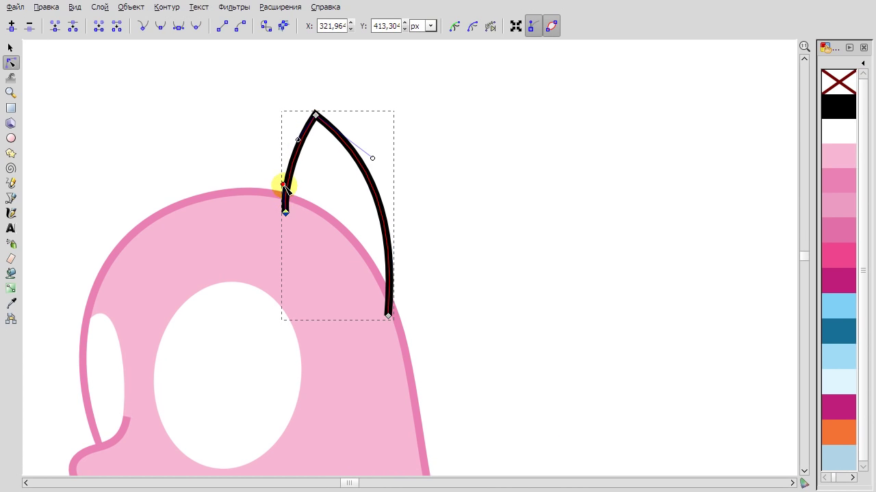
left_click(388, 316)
scroll(479, 205, "down", 2)
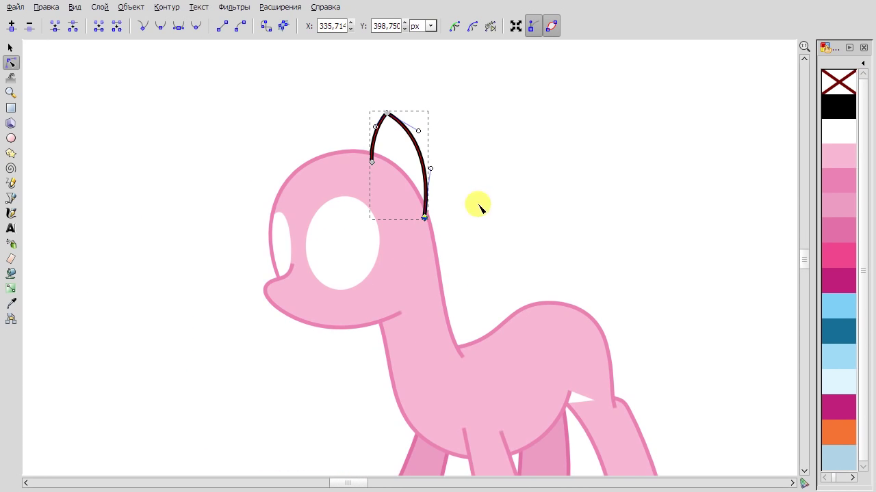
Fill the ear with light pink and reshape its top and bottom-right nodes.
left_click(839, 169)
scroll(438, 145, "up", 1)
left_click(345, 82)
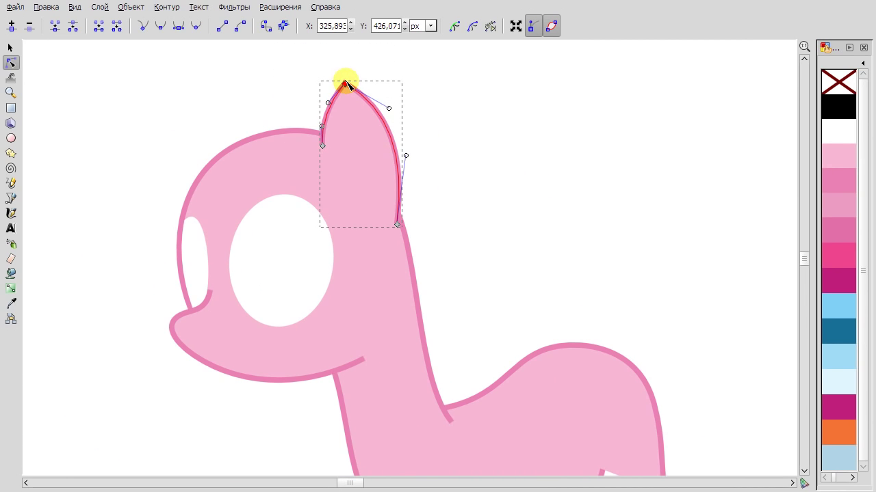
left_click(397, 223)
Refine the ear's left edge and tip node.
key("s")
left_click(389, 197)
key("n")
scroll(346, 126, "up", 1)
left_click(312, 144)
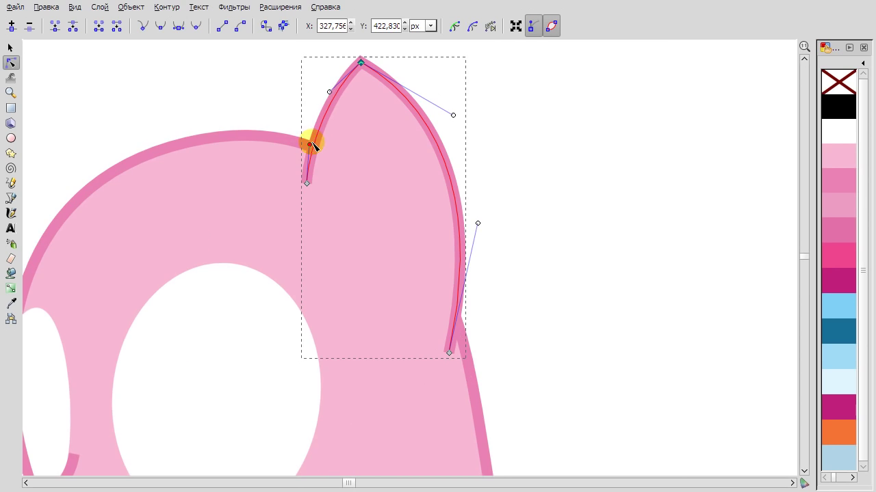
scroll(326, 96, "up", 1)
left_click(377, 112)
left_click(353, 147)
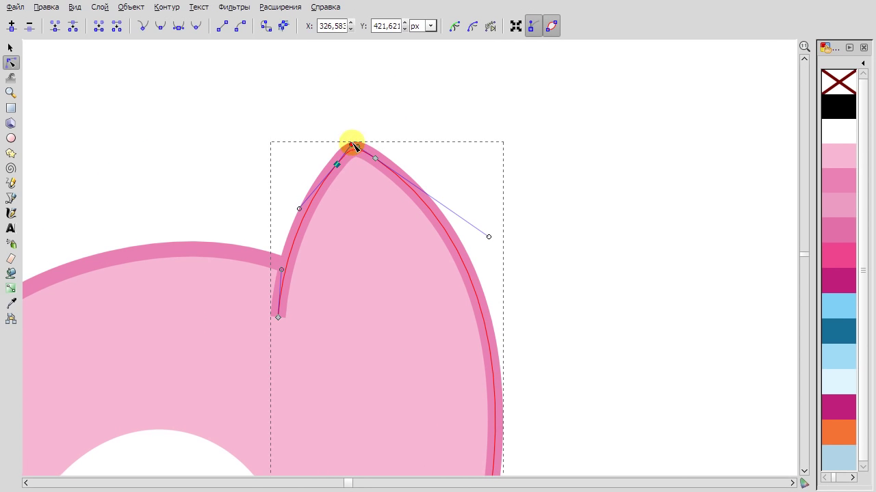
scroll(469, 244, "down", 3)
Lower the ear onto the head behind the forehead as the far ear, then deselect.
left_click(10, 48)
left_click(307, 104)
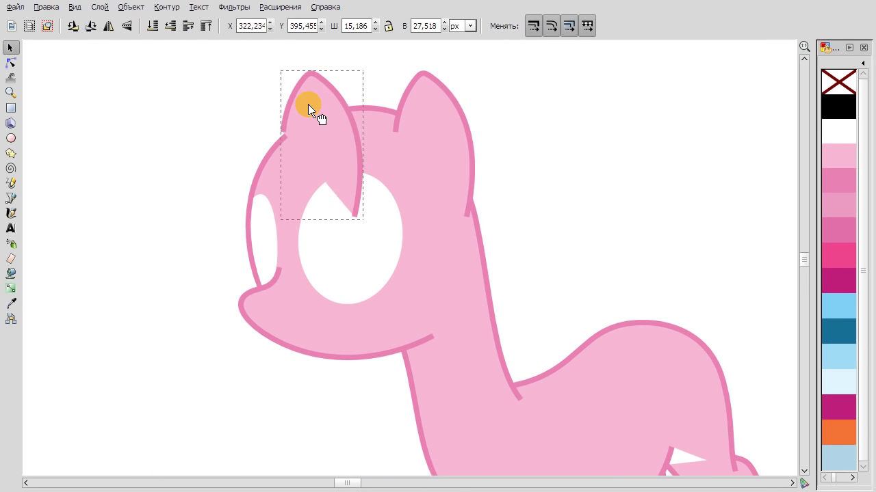
left_click(127, 26)
left_click_drag(295, 89, 302, 106)
scroll(475, 187, "down", 3)
scroll(246, 160, "up", 2)
scroll(212, 190, "up", 1)
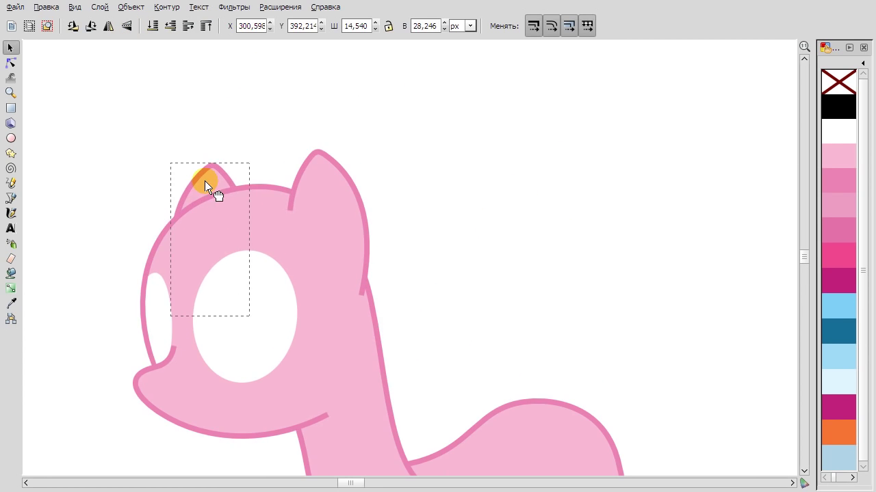
scroll(500, 217, "down", 3)
left_click(500, 217)
scroll(500, 217, "down", 2)
scroll(446, 207, "right", 2)
Draw the neck line below the head and reshape the head outline's lower end.
scroll(377, 208, "up", 3)
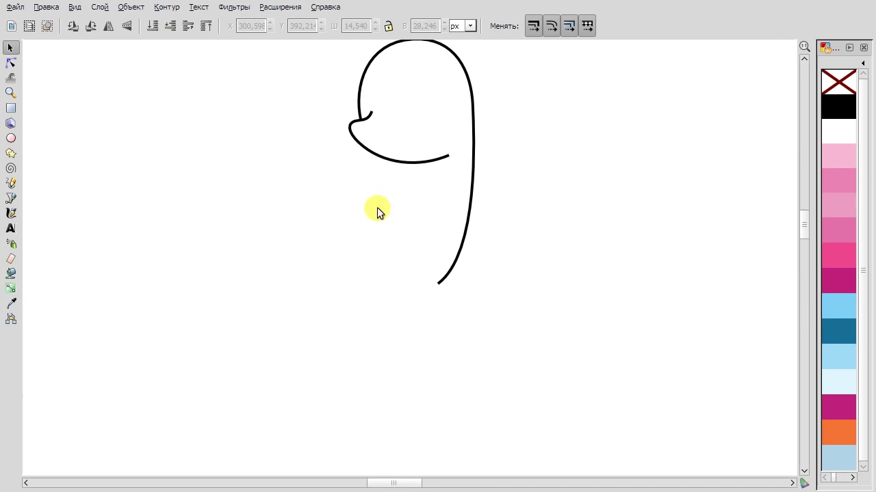
key("b")
double_click(389, 236)
key("n")
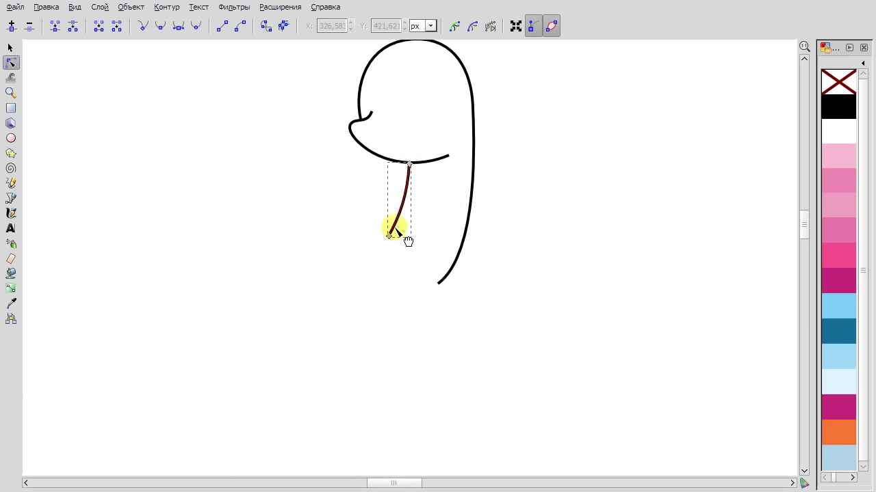
left_click(389, 235)
scroll(426, 323, "up", 2)
scroll(482, 285, "down", 3)
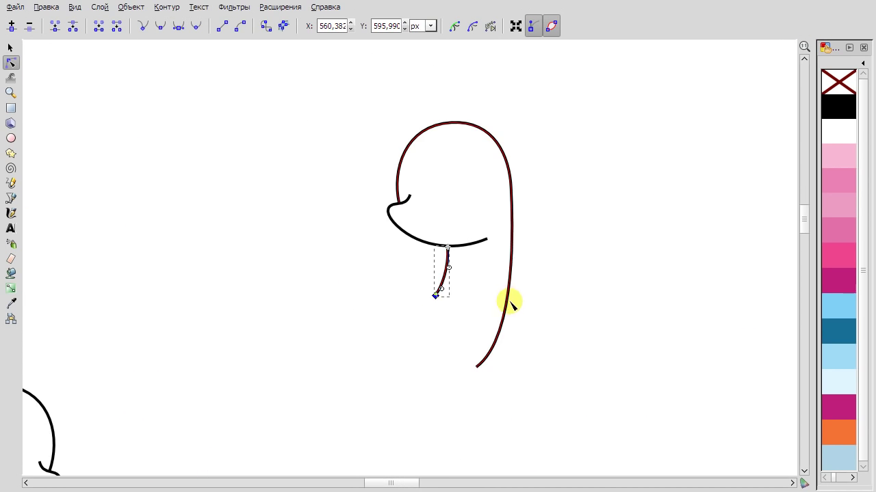
scroll(479, 329, "down", 1)
left_click(475, 342)
left_click_drag(475, 342, 518, 294)
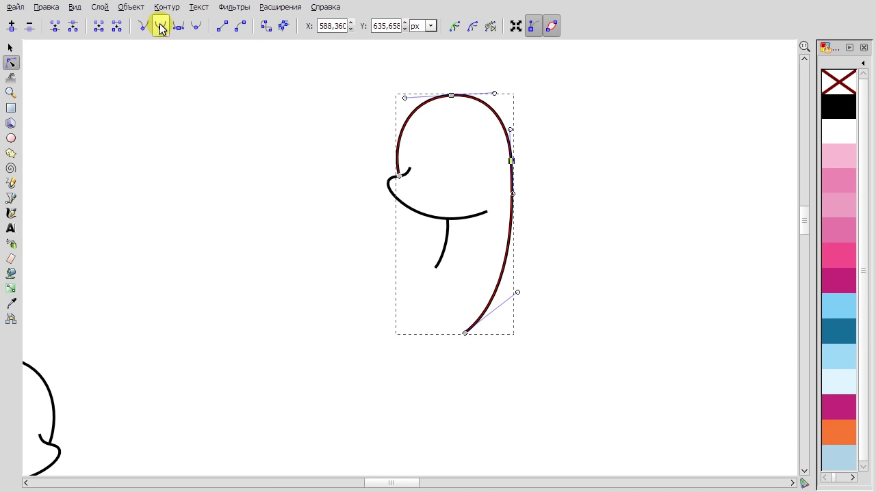
Draw the belly curve segment, make its nodes smooth and bend it into a curve.
key("b")
double_click(359, 306)
key("n")
left_click(407, 337)
left_click(161, 26)
left_click_drag(528, 292, 518, 296)
Zoom out to review the sketch and inspect the big body curve's nodes.
key("s")
key("minus")
key("h")
key("Escape")
key("plus")
scroll(431, 240, "down", 1)
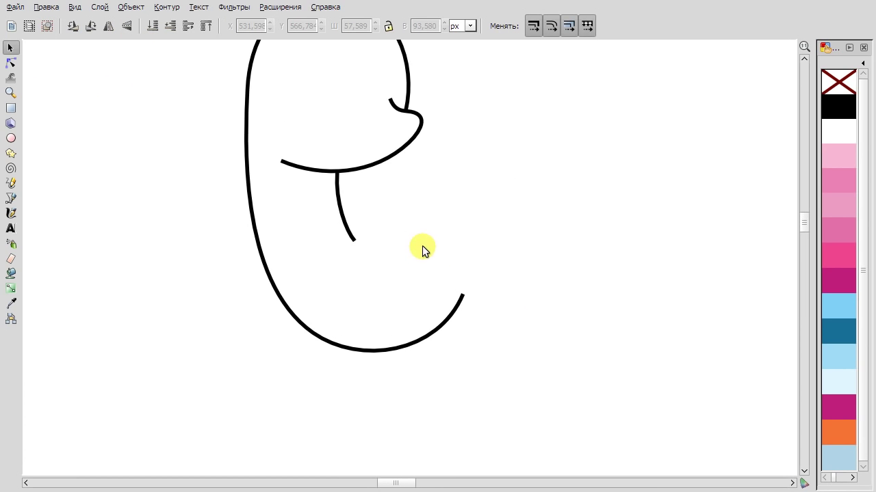
double_click(455, 318)
left_click(307, 328)
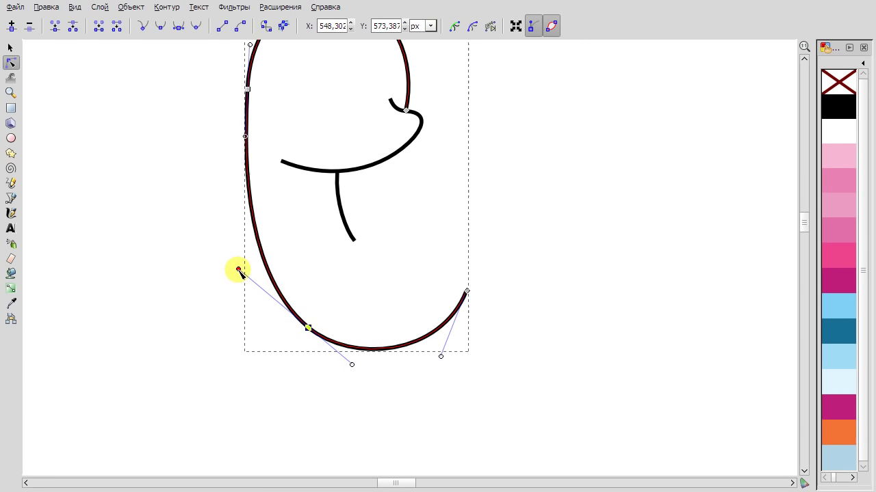
left_click(338, 172)
Draw the back line from the neck stroke and bend it into a smooth curve.
key("b")
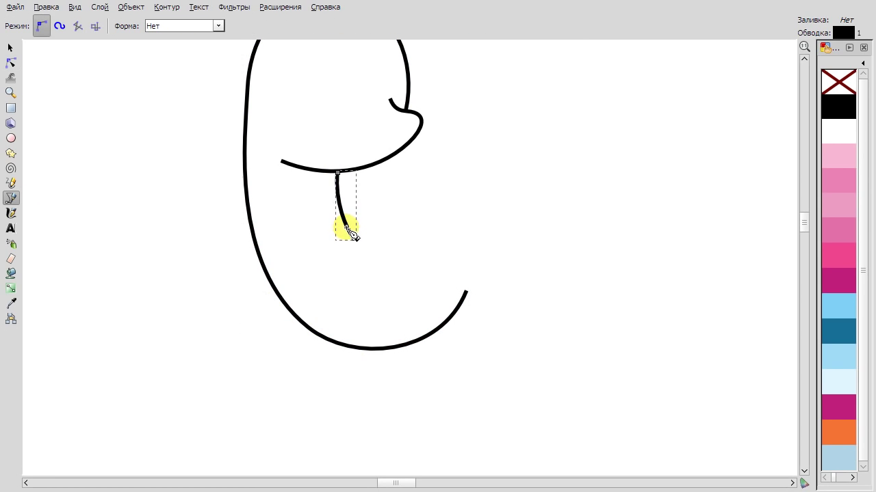
left_click(500, 260)
double_click(498, 307)
left_click(10, 62)
left_click_drag(465, 235, 506, 293)
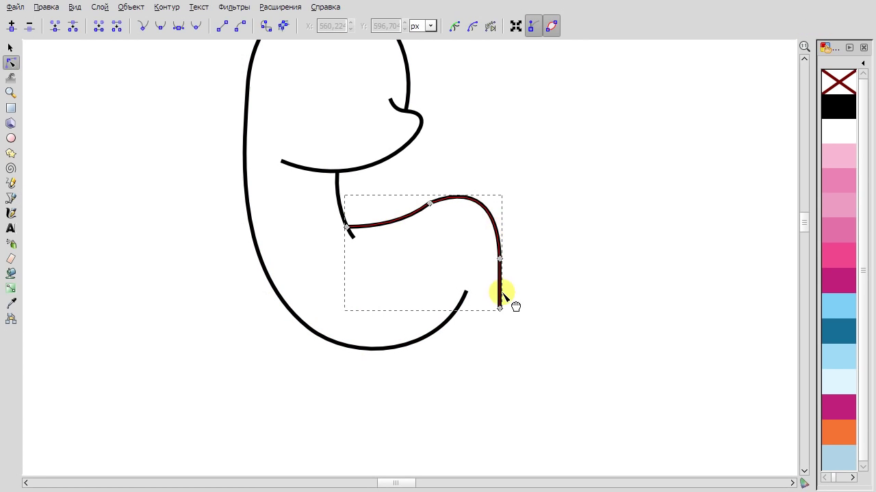
mouse_move(400, 218)
left_mouse_down()
mouse_move(420, 201)
mouse_move(395, 222)
left_mouse_up()
left_click(506, 263)
left_click(505, 262)
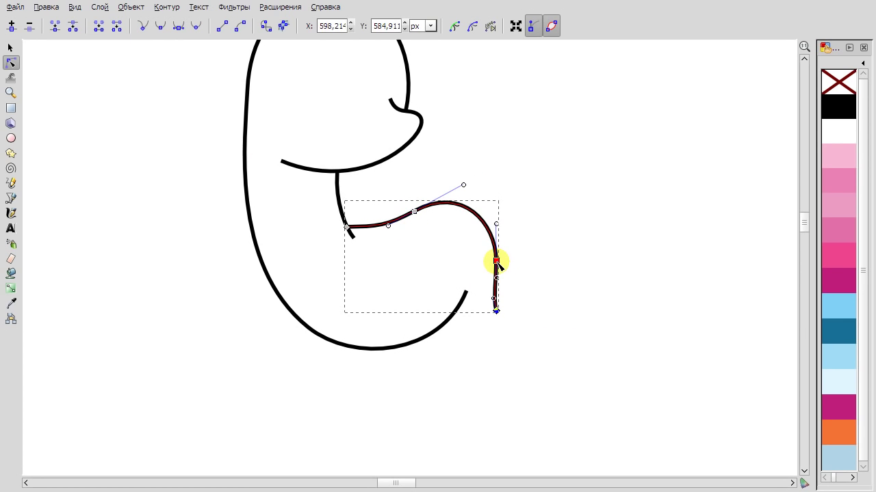
left_click(352, 236, "shift")
Adjust the upper bend of the S-shaped back line.
scroll(424, 267, "down", 2)
left_click(464, 241)
left_click(454, 235)
scroll(496, 263, "down", 2)
scroll(561, 229, "up", 2)
left_click(344, 180)
left_click(432, 227)
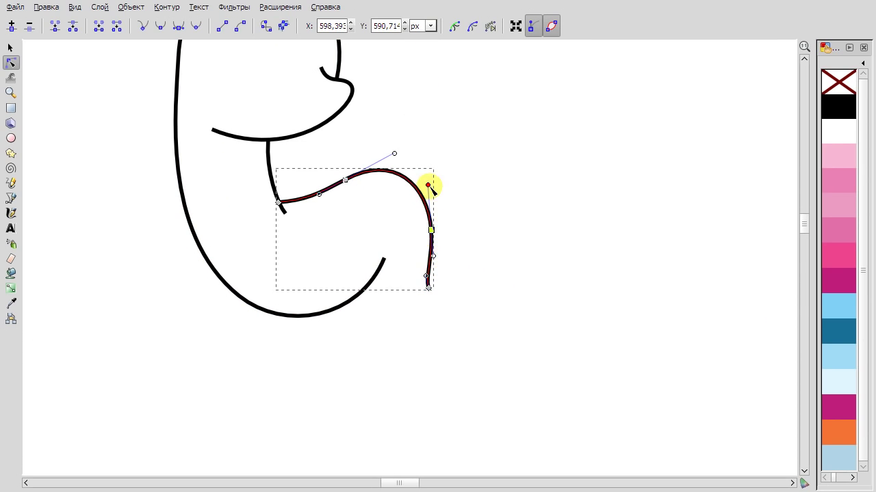
left_click_drag(394, 153, 389, 166)
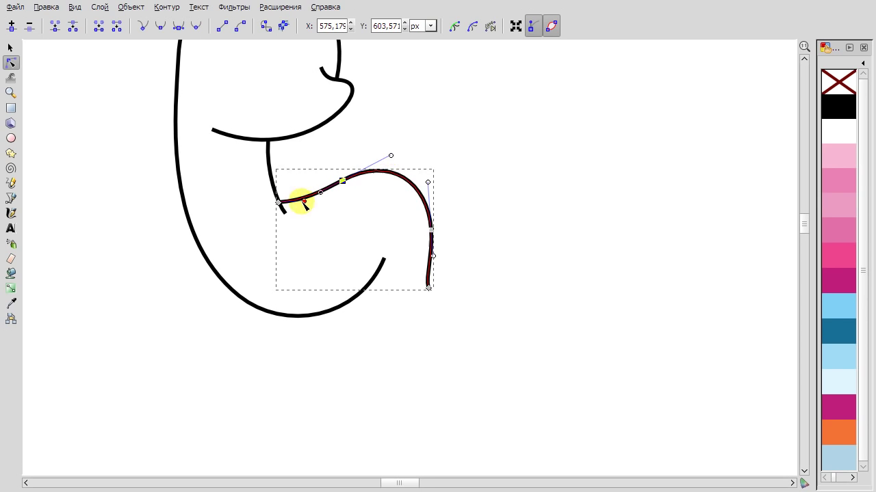
Smooth the lower-left bend of the outer body curve.
left_click(280, 203)
scroll(280, 204, "up", 1)
key("Escape")
scroll(400, 292, "down", 2)
scroll(318, 207, "up", 1)
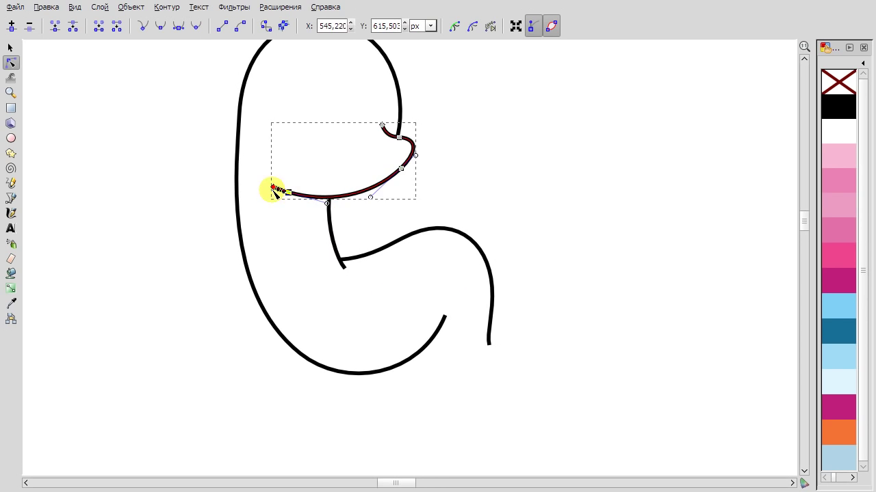
scroll(446, 240, "up", 4)
scroll(478, 244, "down", 3)
left_click(335, 231)
left_click(330, 279)
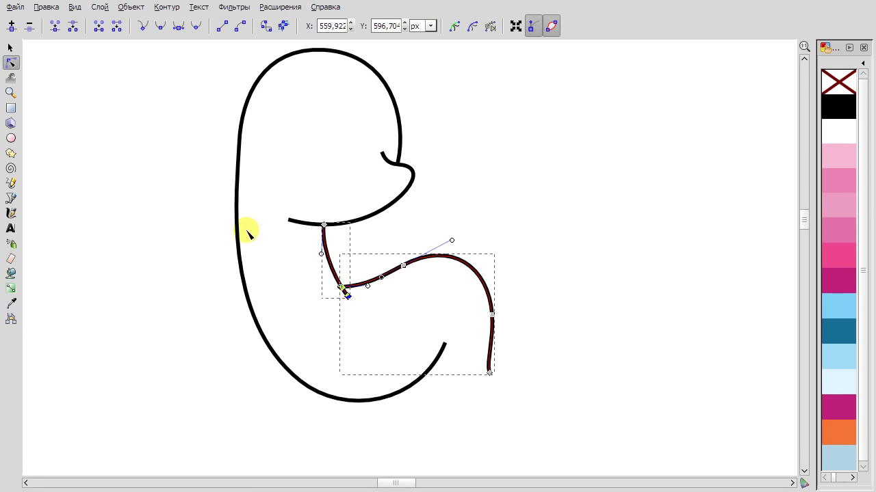
left_click(247, 234)
left_click(292, 374)
left_click_drag(215, 312, 232, 324)
Show every path's nodes for review, then start a straight leg line below the belly.
left_click(10, 47)
key("ctrl+a")
key("minus")
key("minus")
key("F2")
scroll(342, 222, "up", 2)
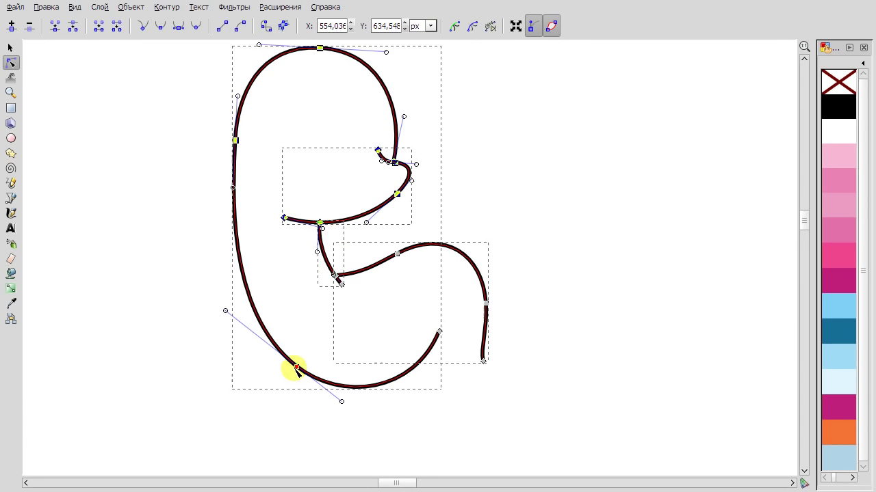
key("minus")
key("minus")
left_click(567, 313)
scroll(431, 254, "up", 1)
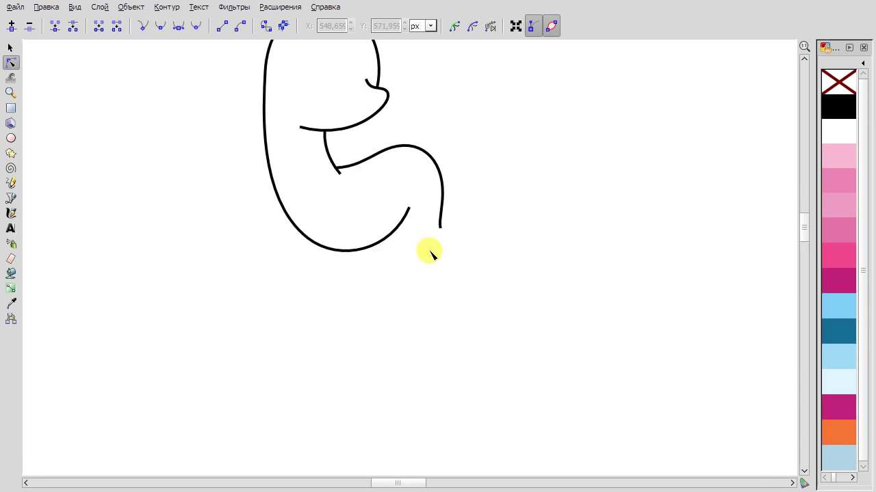
scroll(431, 254, "up", 1)
left_click(446, 214)
key("b")
left_click(402, 192)
Finish the straight vertical leg line, then delete it.
double_click(401, 357)
left_click(10, 47)
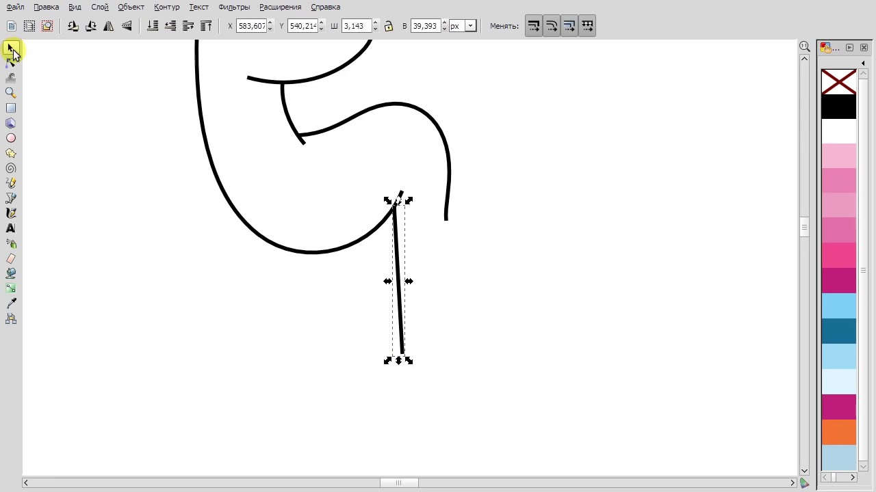
key("Delete")
key("minus")
scroll(290, 294, "left", 1)
scroll(350, 340, "down", 1)
Draw a U-shaped front leg below the belly and round its bottom into a hoof.
left_click(10, 198)
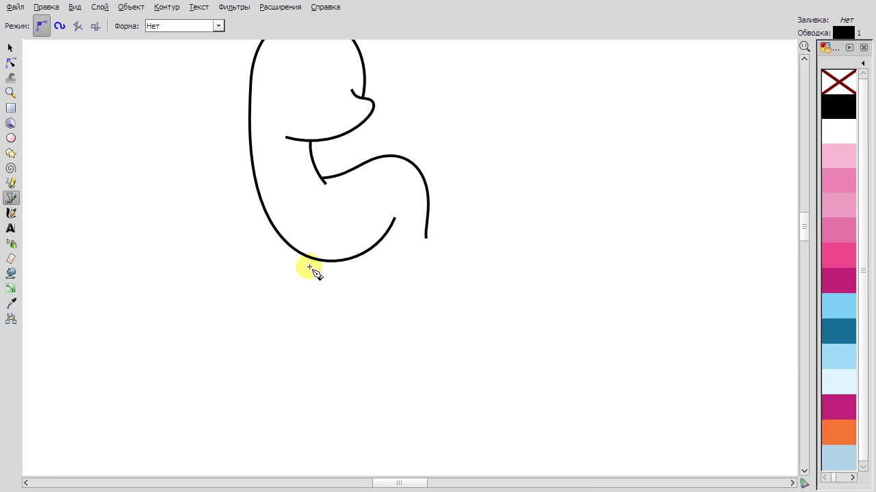
left_click(348, 370)
double_click(342, 248)
left_click(11, 62)
left_click_drag(333, 376, 356, 374)
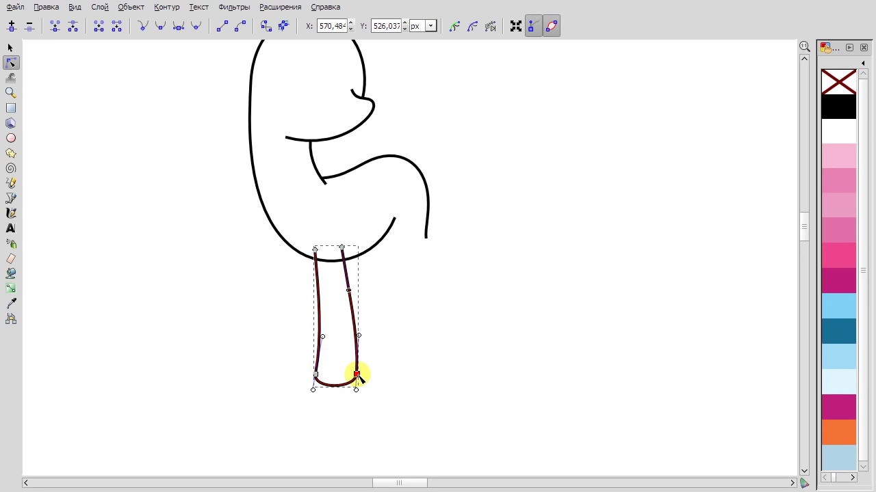
left_click(357, 372)
left_click(316, 375)
key("Escape")
key("s")
Duplicate the front leg and move the copy into place as the second front leg.
right_click(320, 282)
key("ctrl+d")
left_click_drag(319, 282, 307, 336)
left_click(432, 333)
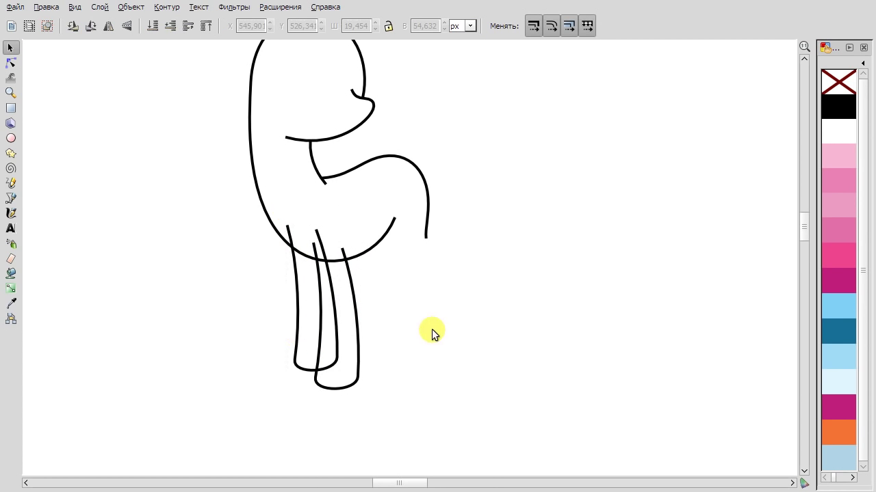
Inspect the nodes of the neck and back line.
scroll(432, 333, "up", 1)
key("n")
left_click(316, 220)
scroll(362, 219, "up", 1)
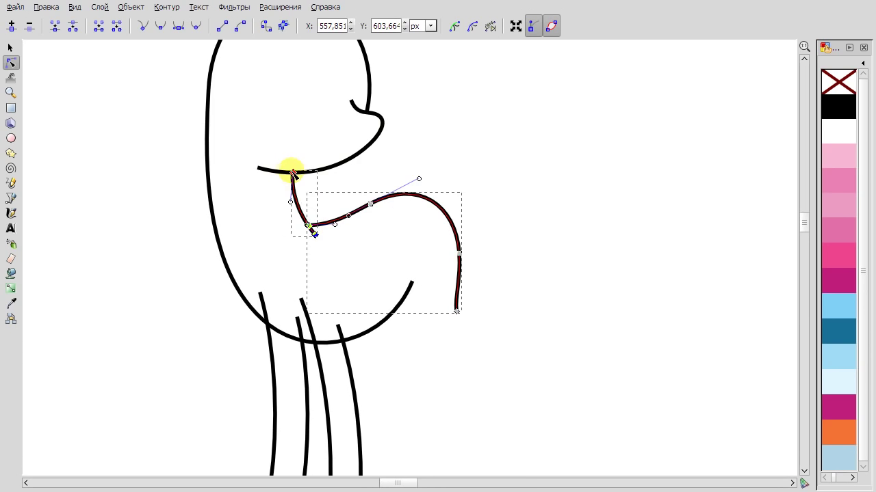
key("Escape")
scroll(397, 256, "down", 1)
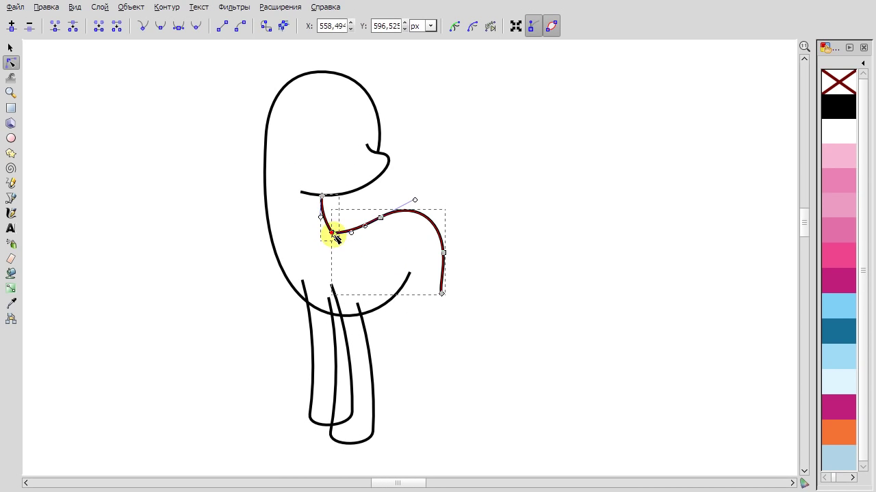
scroll(335, 236, "up", 1)
key("Escape")
scroll(403, 240, "down", 3)
Show the nodes of all the figure's paths, then check the neck curve's nodes.
key("s")
scroll(498, 417, "down", 1)
key("n")
left_click_drag(256, 68, 393, 171)
scroll(316, 190, "up", 2)
scroll(423, 273, "down", 2)
left_click(452, 317)
scroll(452, 316, "up", 3)
left_click(348, 166)
left_click(347, 165)
left_click(474, 234)
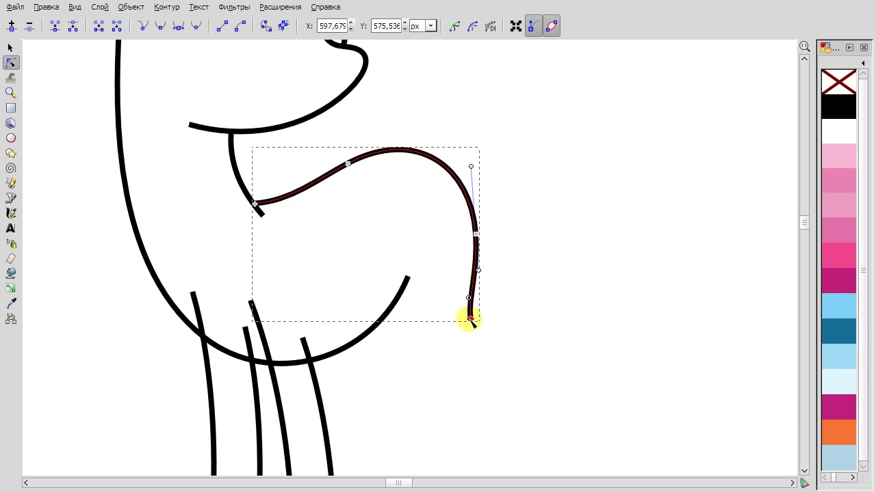
scroll(470, 322, "down", 2)
key("Escape")
scroll(342, 303, "down", 3)
Draw the back leg outline starting at the belly's end.
key("b")
scroll(432, 231, "up", 1)
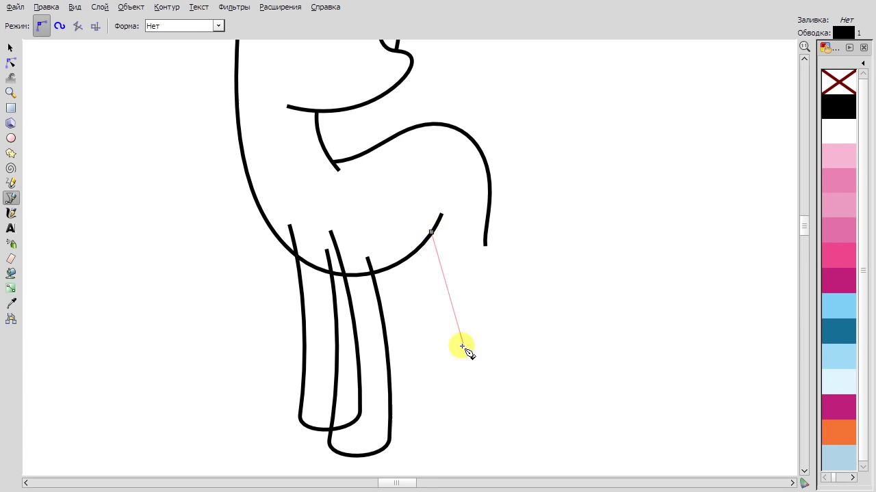
left_click(504, 405)
scroll(500, 249, "up", 2)
left_click(504, 230)
left_click(469, 251)
key("Return")
Round the back leg's top, bottom and sides, and remove an extra left node.
key("n")
left_click_drag(482, 231, 495, 234)
scroll(573, 272, "down", 3)
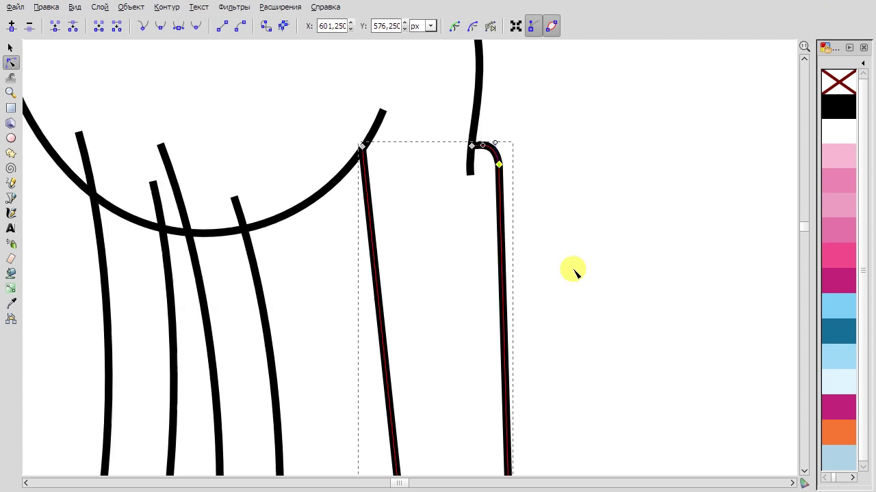
scroll(573, 272, "down", 2)
left_click_drag(510, 326, 511, 340)
left_click_drag(476, 232, 487, 238)
left_click_drag(537, 248, 547, 252)
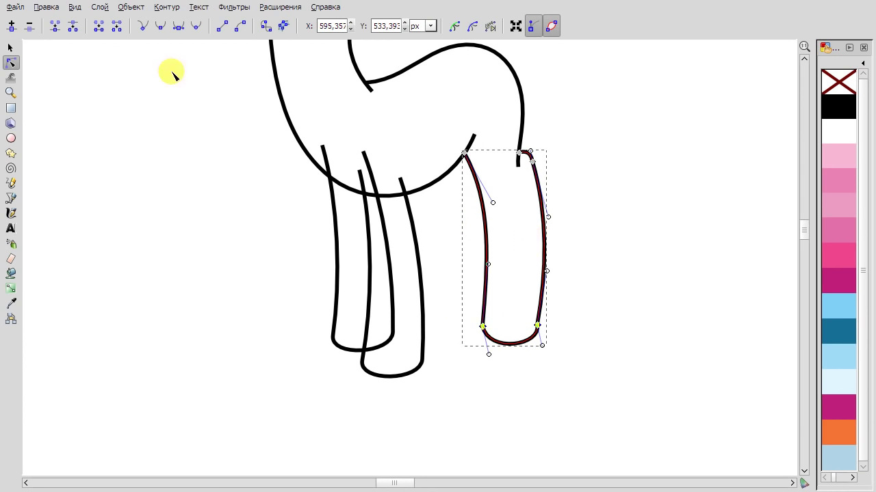
left_click(538, 325)
left_click_drag(479, 355, 475, 348)
left_click(488, 269)
key("Delete")
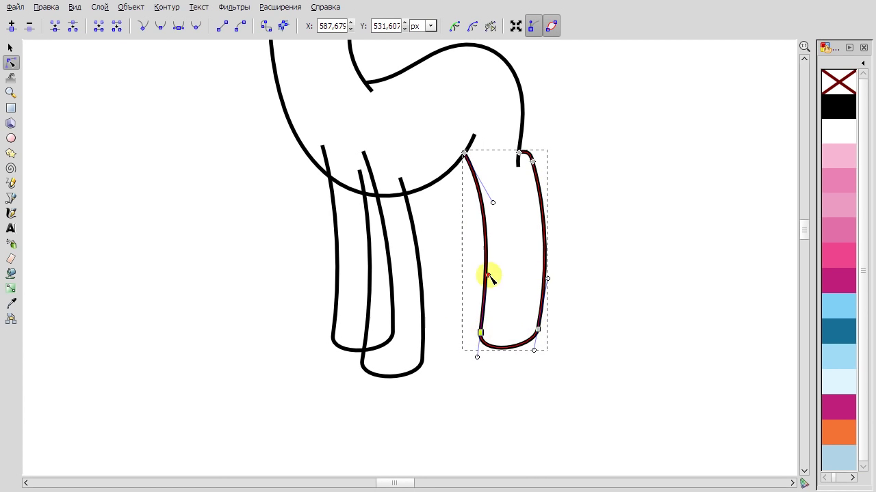
Fine-tune the back leg's corner nodes and curves, then zoom out to view the body.
scroll(551, 177, "up", 2)
left_click(506, 147)
scroll(540, 256, "down", 1)
left_click(518, 229, "shift")
left_click(524, 142)
scroll(561, 294, "down", 3)
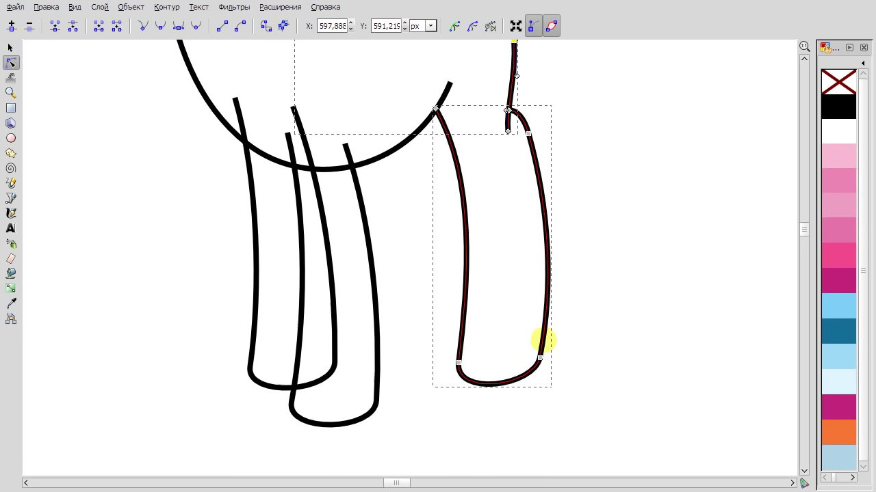
left_click_drag(435, 107, 438, 104)
left_click_drag(458, 359, 463, 363)
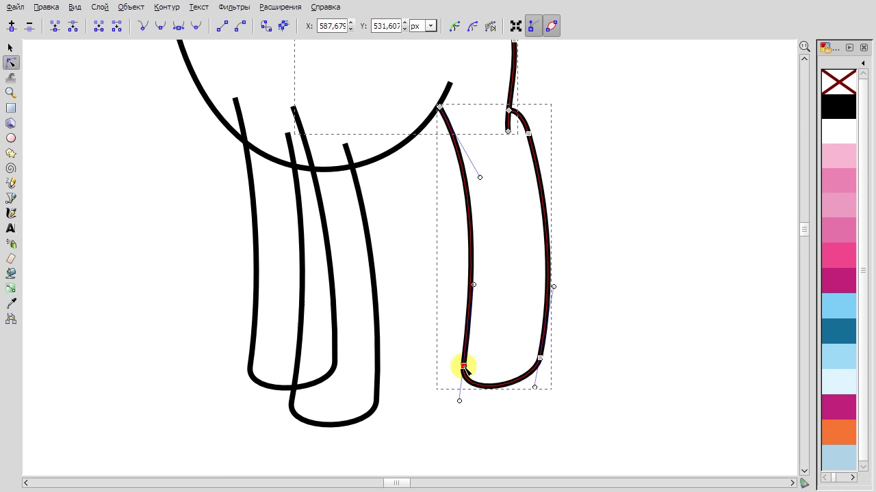
left_click_drag(481, 177, 481, 172)
left_click_drag(540, 357, 543, 357)
left_click_drag(539, 194, 540, 192)
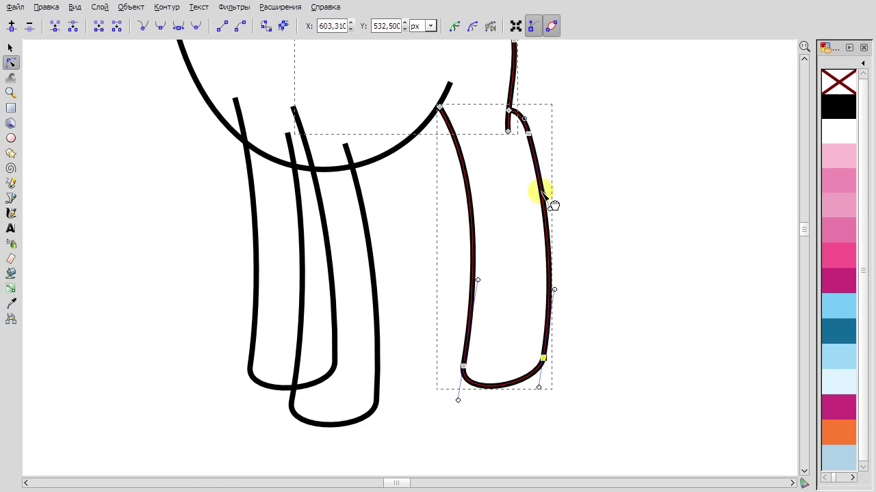
left_click(641, 229)
key("minus")
key("minus")
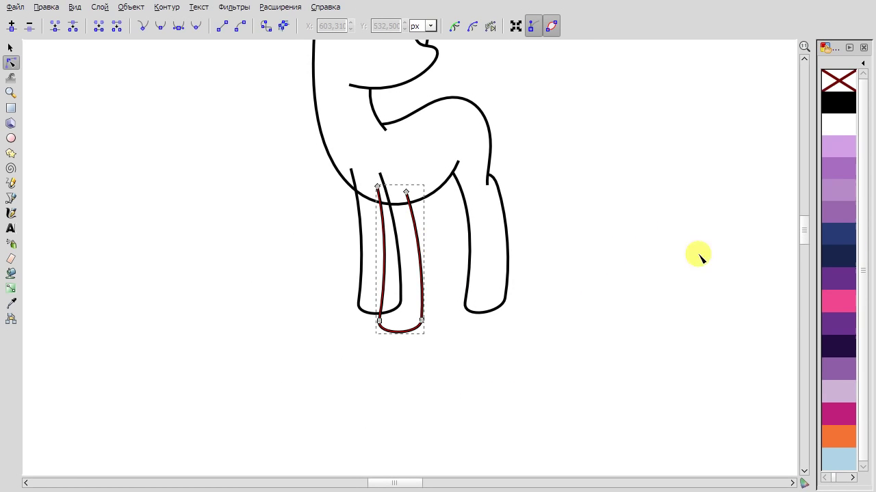
Fill the near front leg light purple and the far front leg darker purple, undoing a trial body fill.
left_click(838, 146)
left_click(360, 247)
left_click(846, 179)
left_click(11, 47)
left_click(435, 183)
left_click(843, 169)
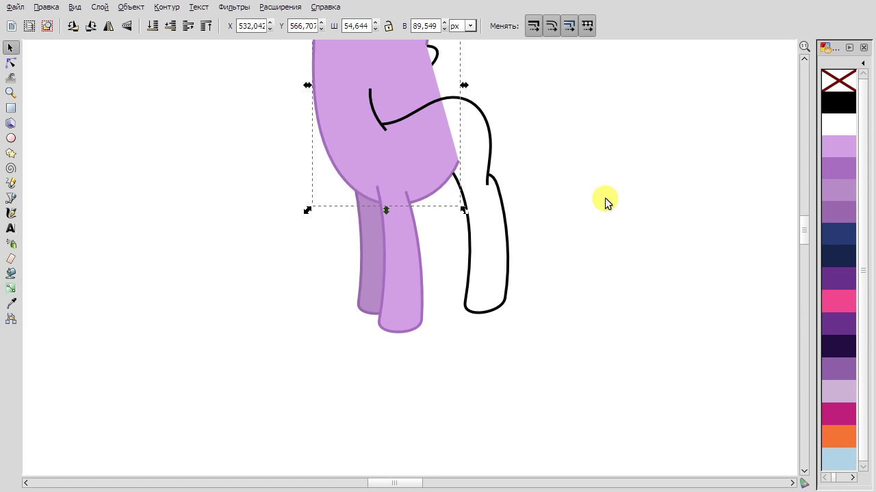
scroll(595, 205, "up", 4)
key("ctrl+z")
key("Escape")
Fill the pony's body light purple with a purple outline.
left_click(414, 186)
left_click(10, 197)
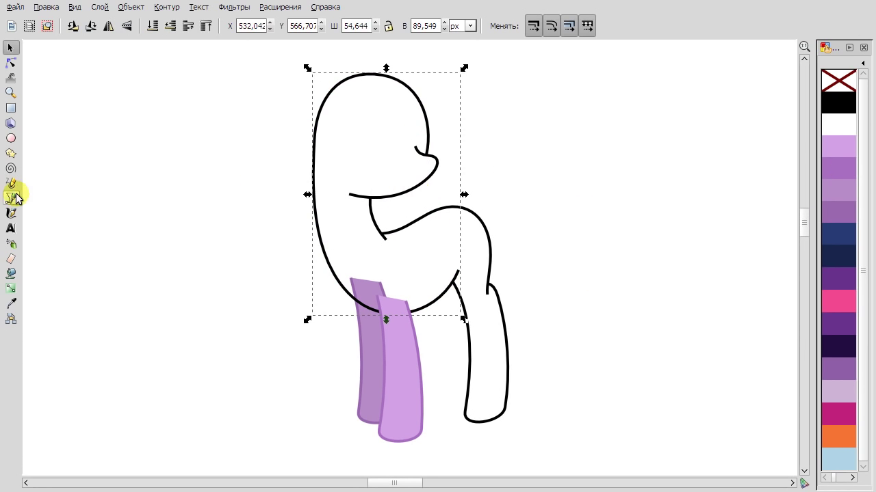
left_click(426, 155)
key("s")
left_click(835, 169)
key("Tab")
left_click(835, 144)
Recolour the mouth curve, neck, back shape and rear leg in light purple.
key("Tab")
left_click(841, 159)
left_click(832, 175, "shift")
key("Tab")
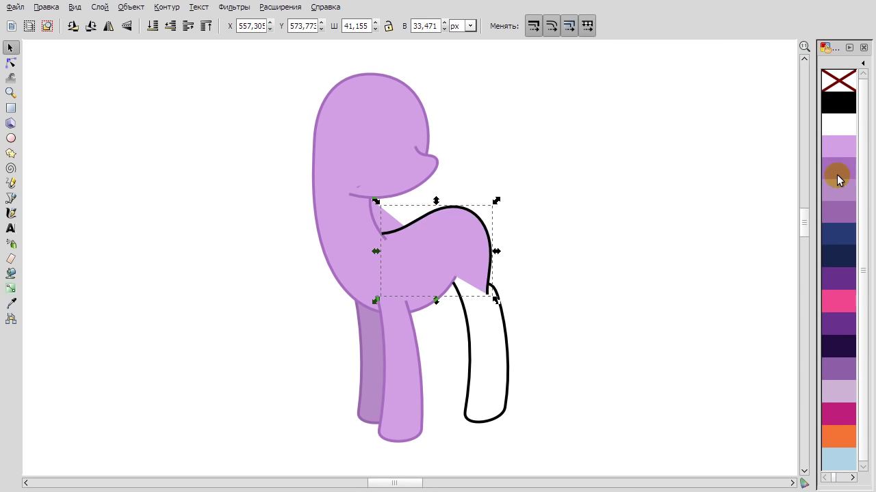
key("Tab")
left_click(837, 171, "shift")
left_click(486, 324)
key("Escape")
Inspect the nodes of the front leg and back shape.
scroll(493, 301, "down", 4)
left_click(474, 226)
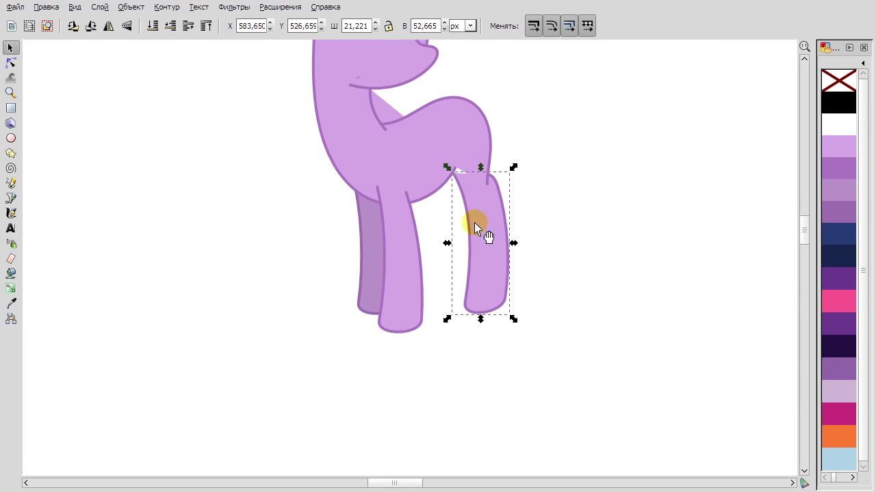
scroll(481, 326, "up", 3)
scroll(478, 308, "up", 1)
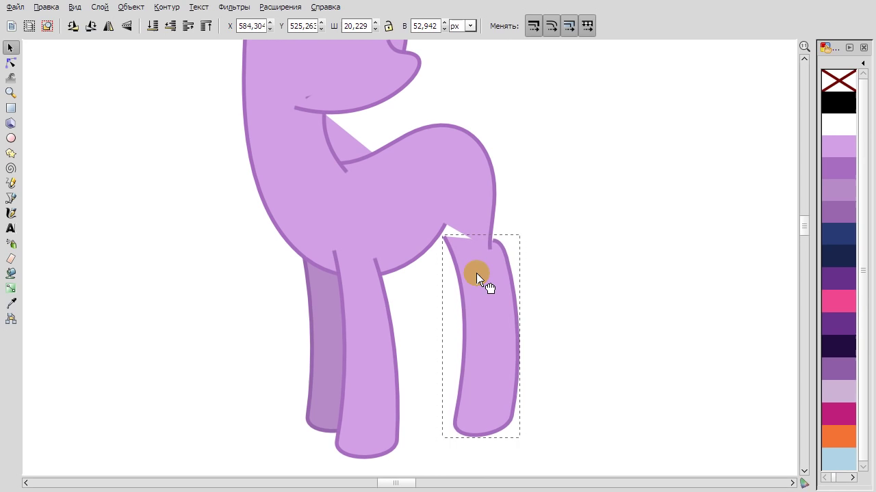
key("F2")
left_click(487, 252, "shift")
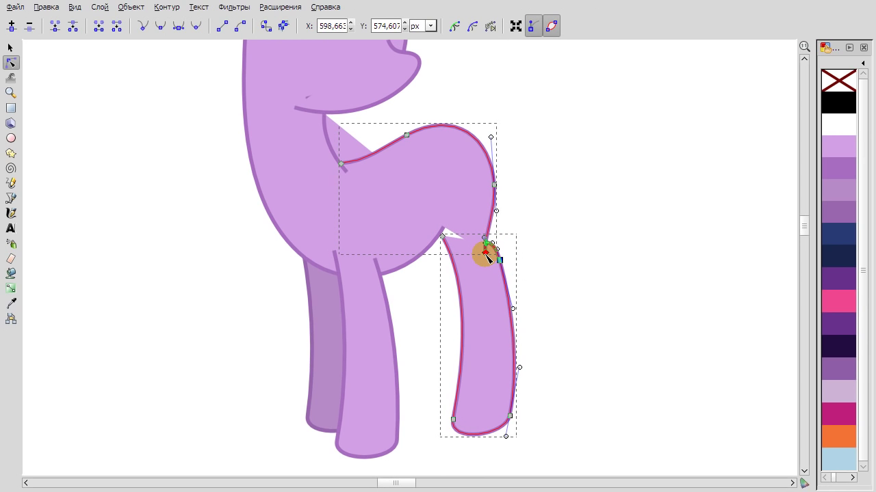
left_click(10, 48)
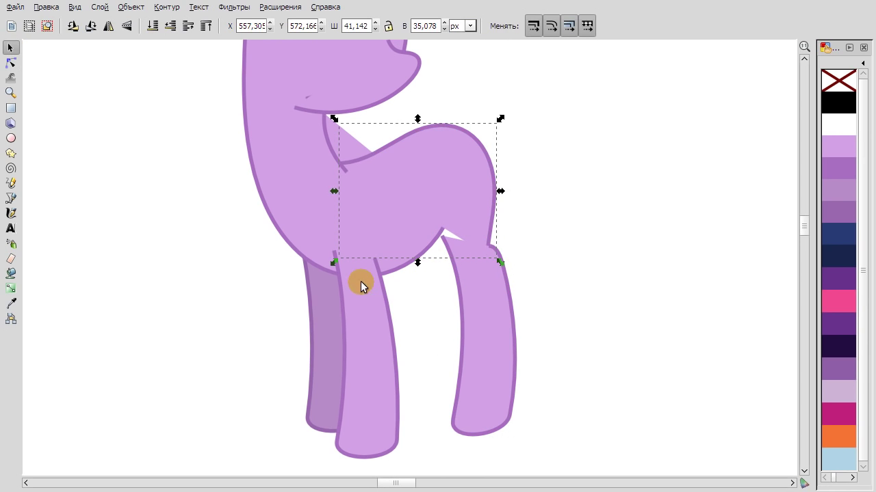
key("F2")
scroll(434, 221, "up", 2)
scroll(485, 313, "down", 2)
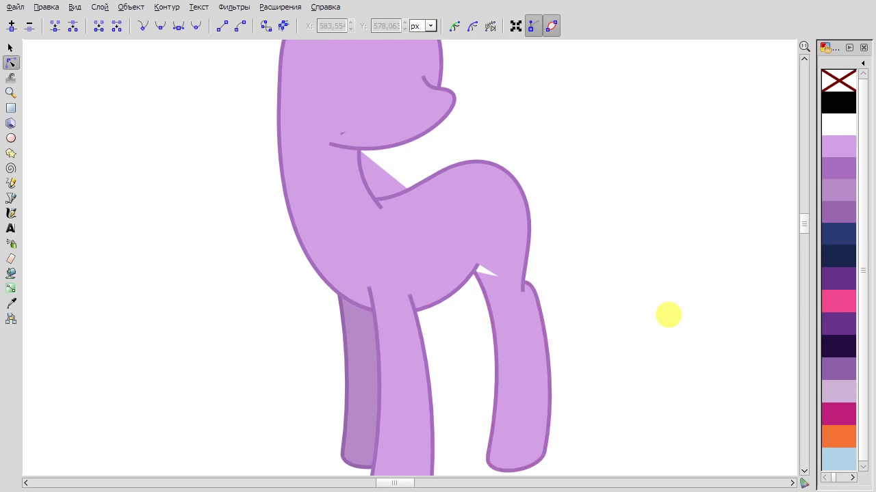
scroll(666, 312, "down", 1)
key("F1")
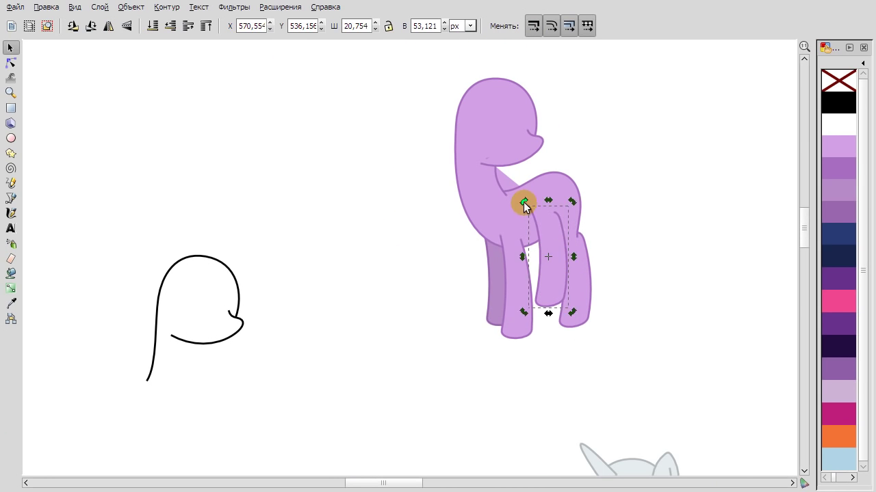
Shade the far rear leg a darker purple.
left_click(826, 192)
scroll(555, 248, "up", 1)
key("F2")
key("F1")
left_click_drag(530, 275, 531, 275)
scroll(615, 284, "down", 1)
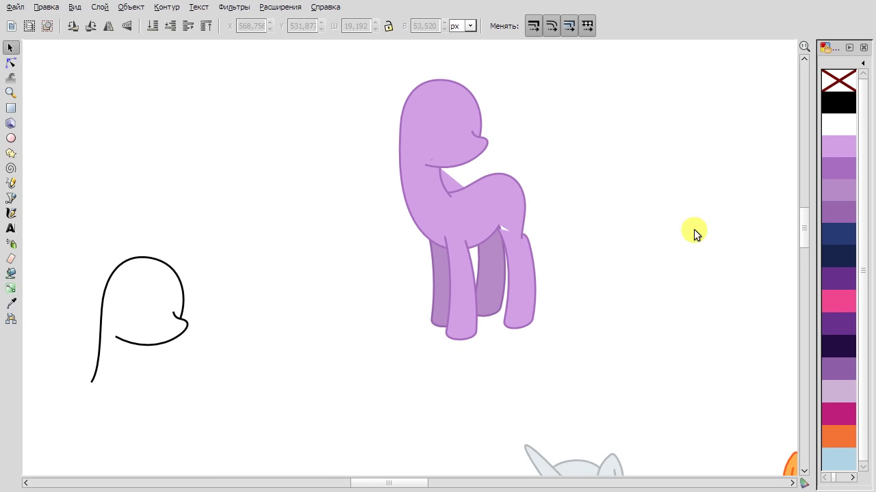
scroll(568, 236, "up", 3)
scroll(499, 305, "down", 1)
left_click(499, 305)
scroll(499, 305, "down", 1)
scroll(424, 256, "up", 2)
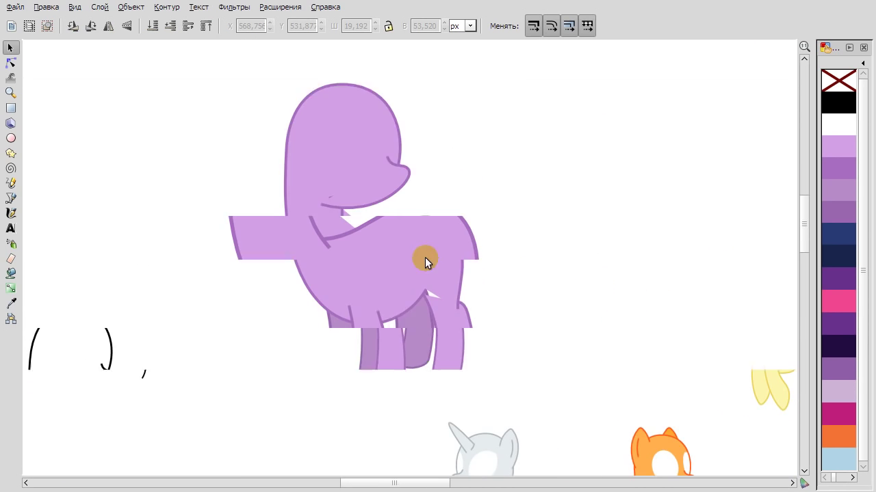
scroll(461, 248, "up", 1)
Reshape the back path into a smooth curve toward the rump.
key("F2")
left_click(461, 248)
left_click_drag(411, 205, 431, 196)
left_click_drag(476, 260, 476, 261)
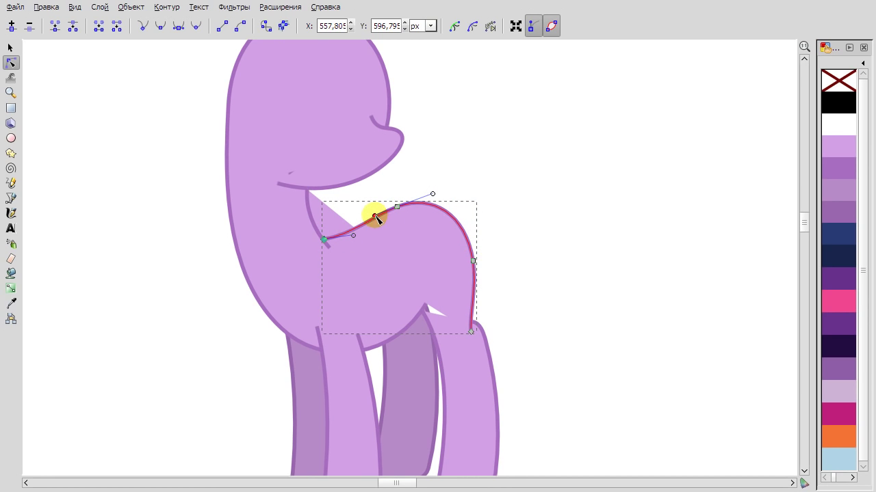
left_click_drag(376, 218, 431, 217)
left_click(563, 314)
scroll(547, 232, "down", 3)
scroll(410, 123, "up", 3)
key("F1")
Check the neck, back and front body paths, undoing the last change.
scroll(595, 253, "down", 2)
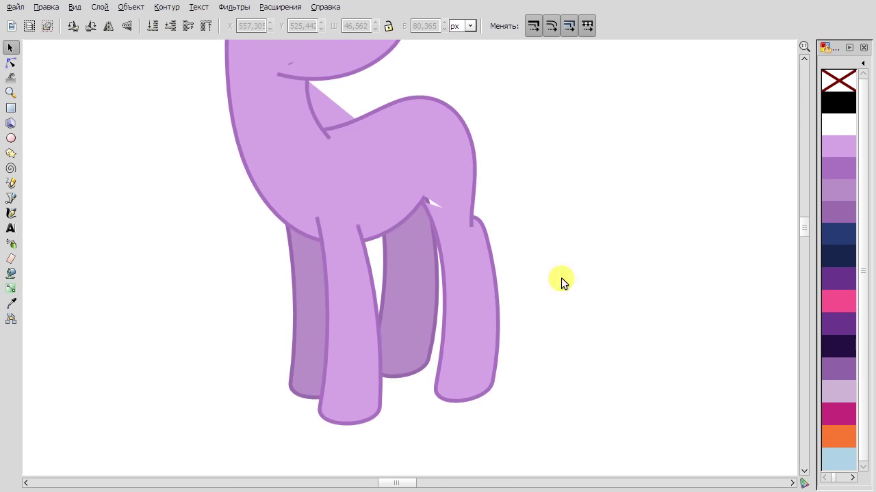
scroll(561, 278, "down", 1)
scroll(381, 233, "up", 3)
double_click(381, 233)
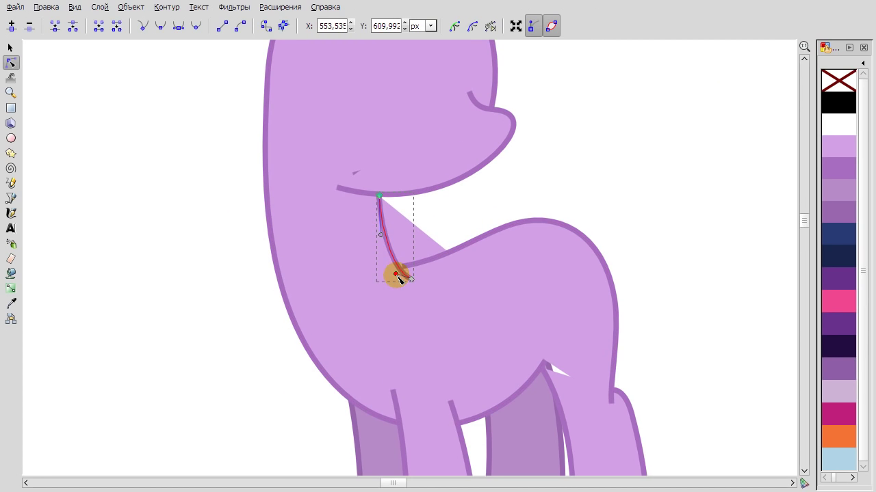
left_click(405, 272)
left_click(522, 424)
left_click(552, 338)
key("ctrl+z")
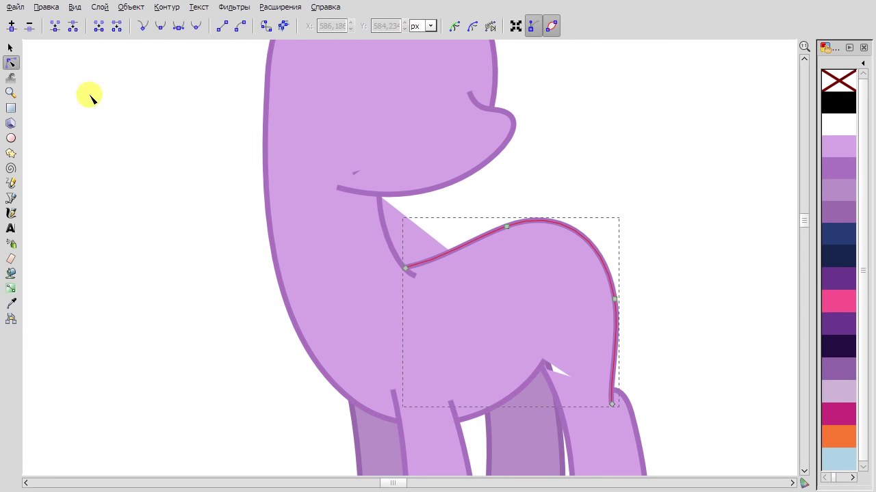
key("F1")
key("Escape")
Flip the whole purple pony horizontally to face the other way.
scroll(626, 311, "down", 2)
scroll(544, 214, "down", 3)
left_click(503, 242)
left_click(107, 26)
scroll(458, 219, "up", 4)
Draw a Bezier line on the head and bend it into a closed teardrop eye.
key("b")
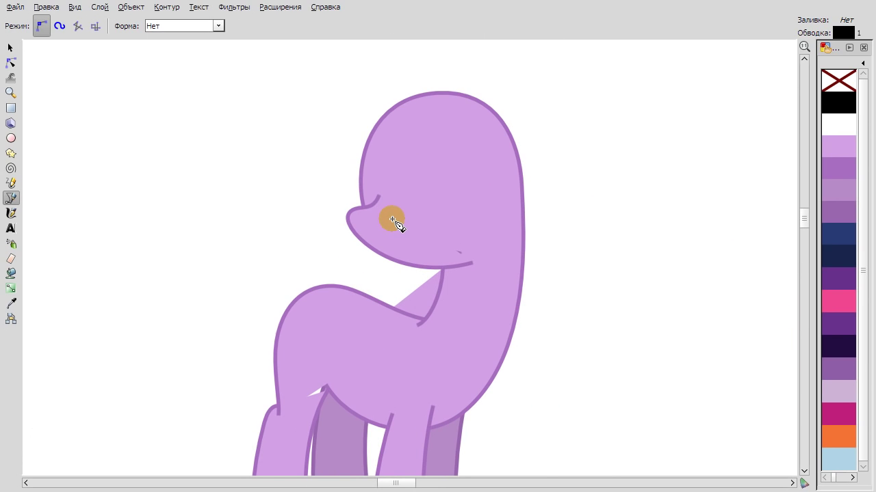
key("F2")
left_click_drag(422, 188, 413, 221)
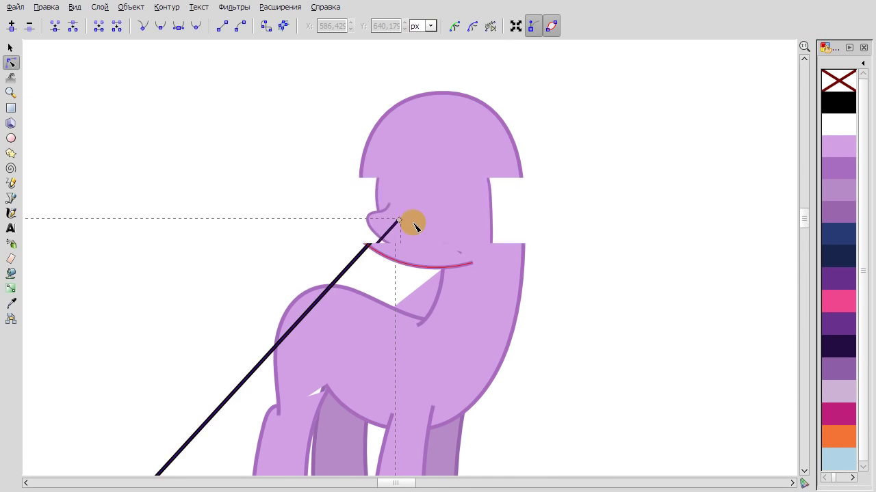
scroll(212, 289, "down", 2)
scroll(176, 385, "down", 2)
scroll(176, 385, "down", 1)
left_click_drag(347, 167, 348, 187)
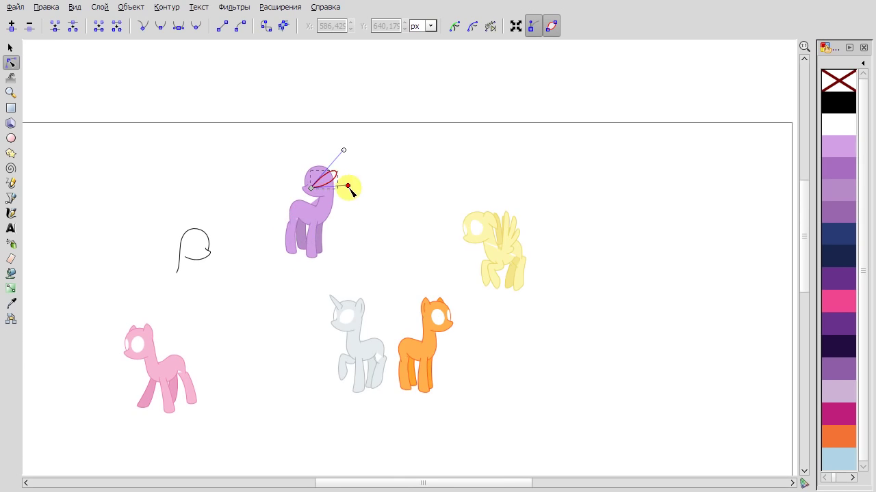
scroll(348, 188, "up", 2)
scroll(258, 102, "up", 1)
left_click_drag(338, 156, 326, 157)
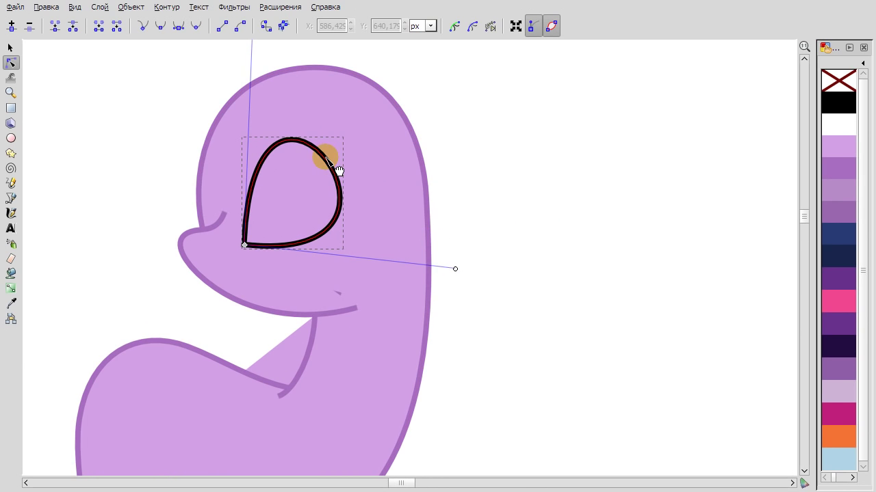
scroll(260, 188, "down", 1)
Add a node and round out the eye's upper-right, bottom and lower-left curves.
double_click(318, 167)
left_click_drag(314, 265, 304, 271)
left_click_drag(339, 191, 342, 198)
scroll(309, 147, "up", 1)
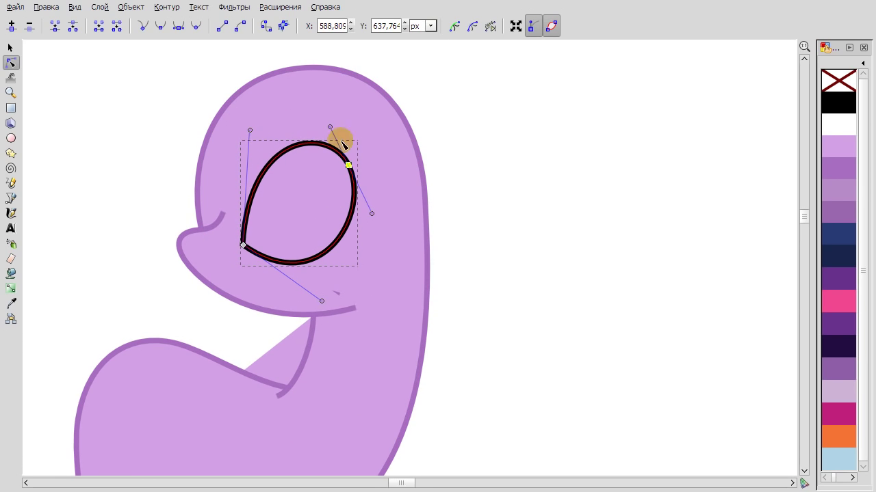
left_click_drag(251, 129, 229, 145)
left_click_drag(328, 114, 316, 112)
left_click_drag(318, 301, 314, 294)
key("s")
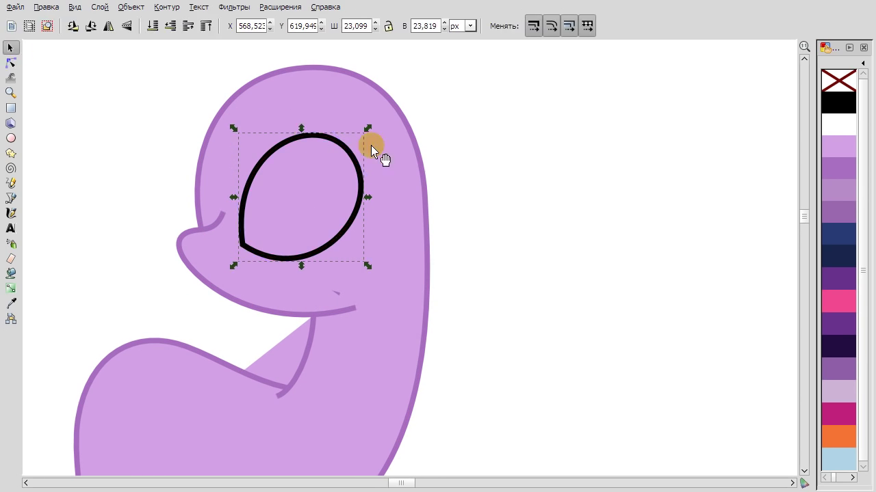
Fill the eye white and remove its black outline.
left_click(838, 124)
left_click(838, 80, "shift")
scroll(376, 153, "up", 1)
Fine-tune the eye's top-right curve.
key("n")
left_click(366, 142)
scroll(385, 166, "down", 1)
left_click_drag(518, 220, 515, 222)
left_click(11, 48)
left_click(420, 244)
double_click(420, 244)
key("s")
key("Escape")
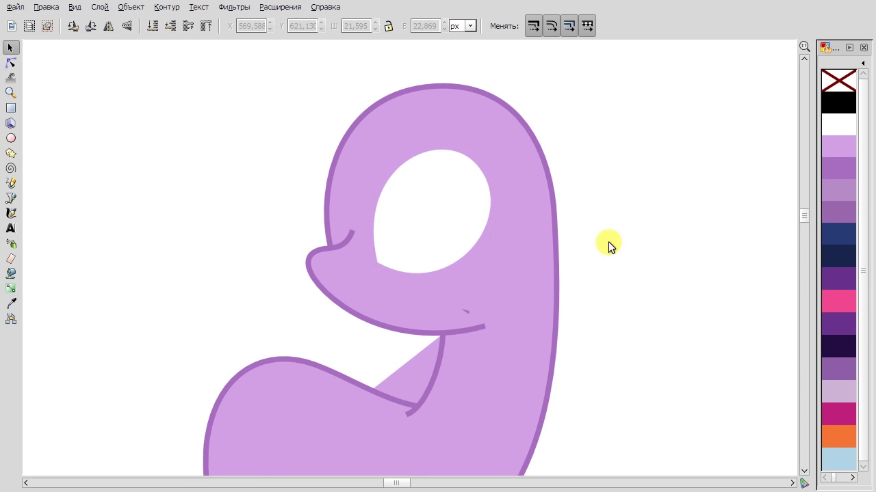
key("b")
scroll(331, 255, "up", 1)
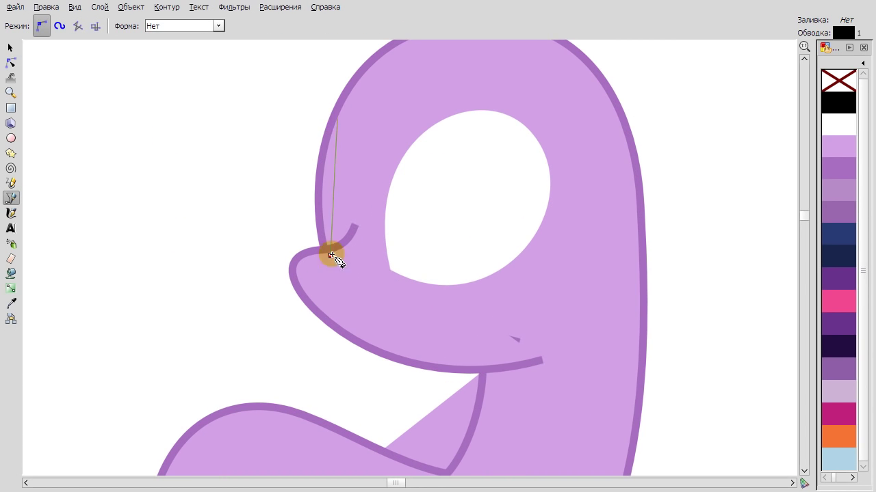
Close the narrow eye shape near the nose and curve its sides outward.
left_click(331, 256)
key("n")
left_click_drag(334, 186, 352, 198)
left_click(337, 119)
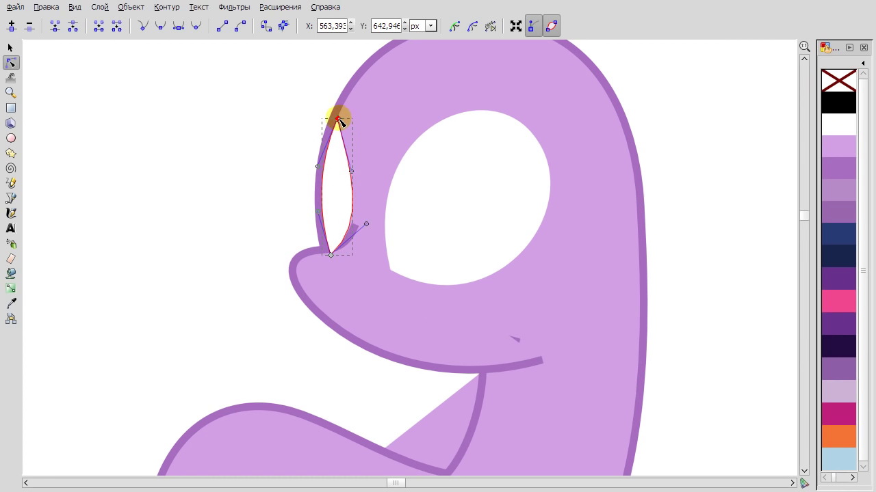
left_click_drag(331, 255, 332, 260)
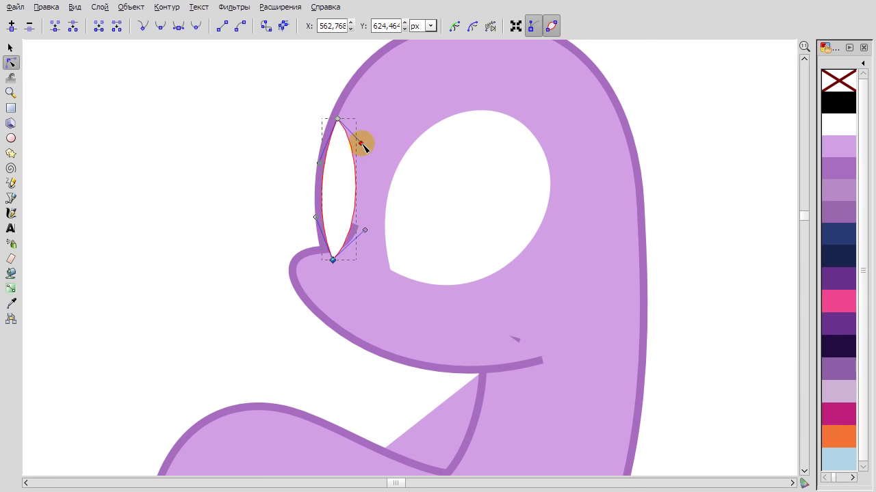
scroll(365, 195, "down", 2)
key("s")
Select all parts of the purple pony and view its path nodes.
scroll(256, 178, "down", 2)
scroll(325, 96, "down", 2)
left_click_drag(324, 96, 324, 96)
scroll(401, 168, "down", 4)
scroll(404, 206, "up", 3)
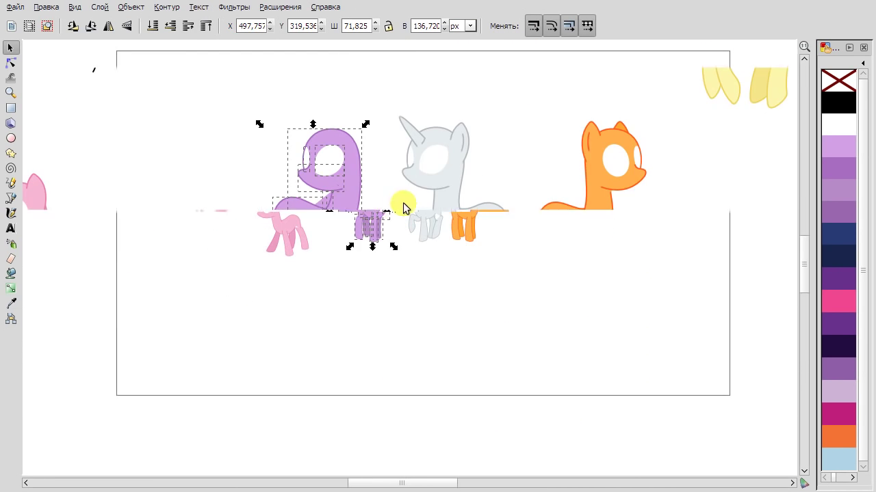
scroll(360, 267, "up", 1)
key("Escape")
left_click(316, 291)
scroll(383, 395, "up", 1)
key("n")
left_click(344, 313)
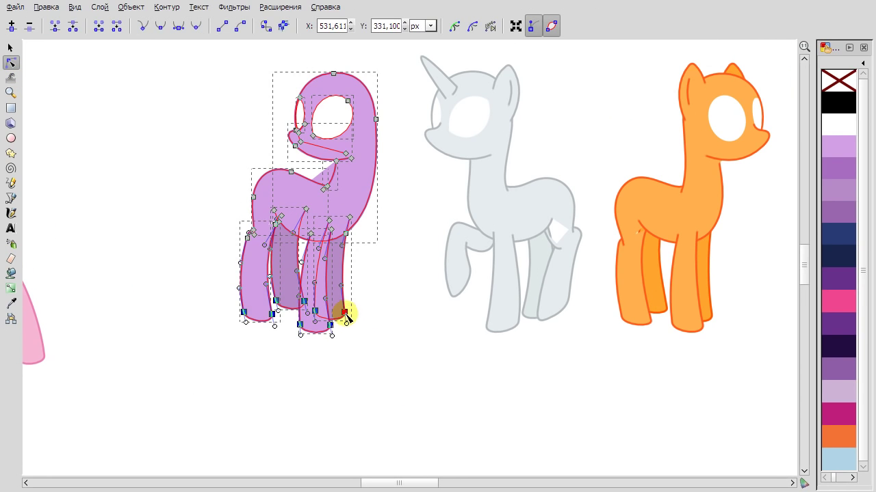
left_click(360, 340)
Check the nodes of the middle front, left and back leg paths.
scroll(318, 346, "up", 2)
left_click(280, 301)
left_click(277, 305)
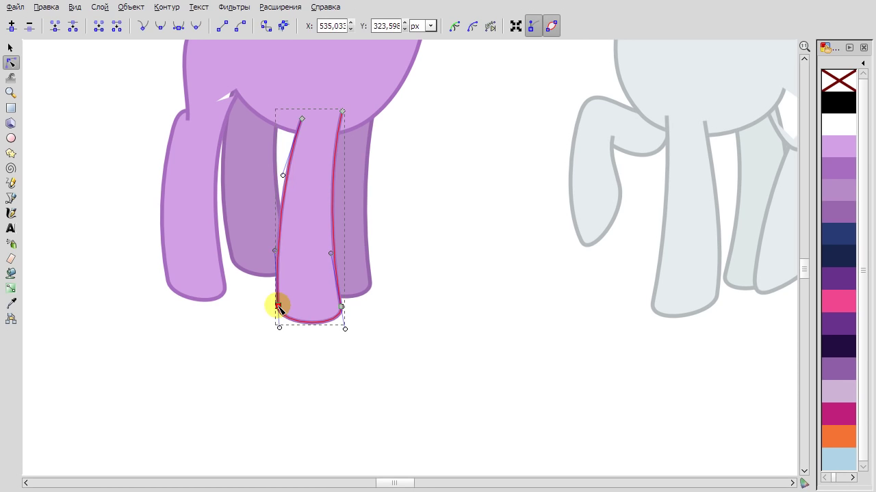
left_click(224, 284)
left_click(372, 283)
scroll(415, 342, "down", 2)
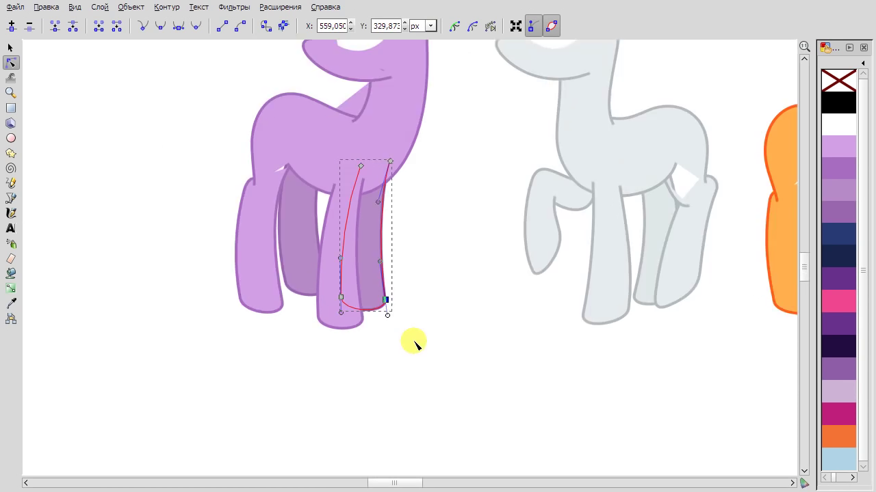
left_click(418, 362)
scroll(418, 361, "down", 2)
left_click(10, 48)
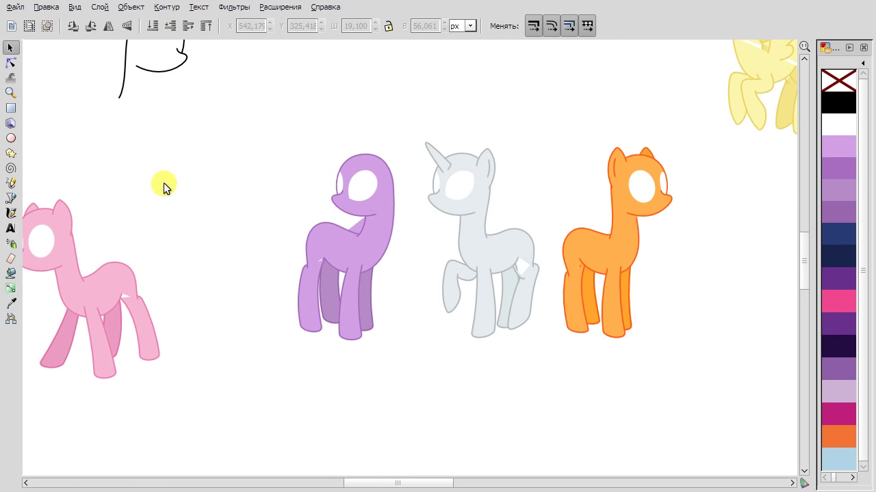
scroll(184, 301, "down", 1)
Move the pink pony about 76 px to the right and clear the selection.
scroll(206, 409, "left", 1)
left_click(167, 319)
left_click_drag(168, 319, 206, 315)
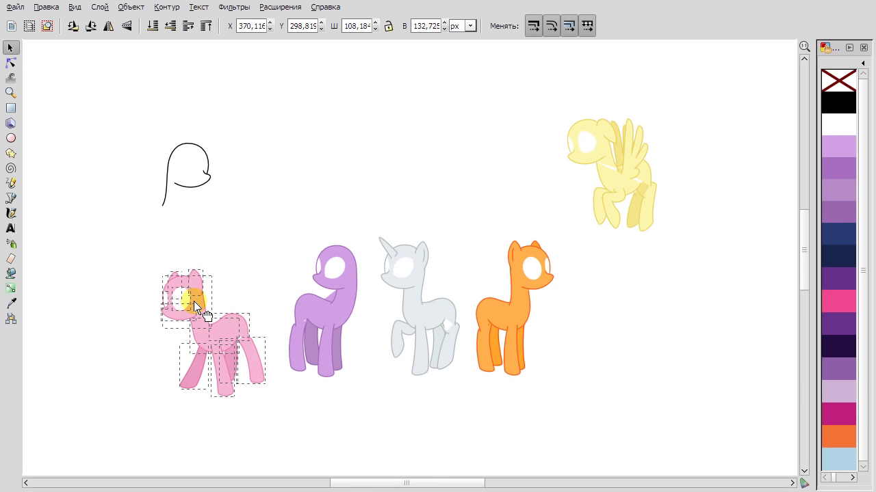
left_click(270, 246)
scroll(269, 246, "down", 1)
scroll(273, 218, "up", 1)
left_click_drag(208, 180, 312, 126)
left_click(229, 82)
scroll(229, 82, "up", 2)
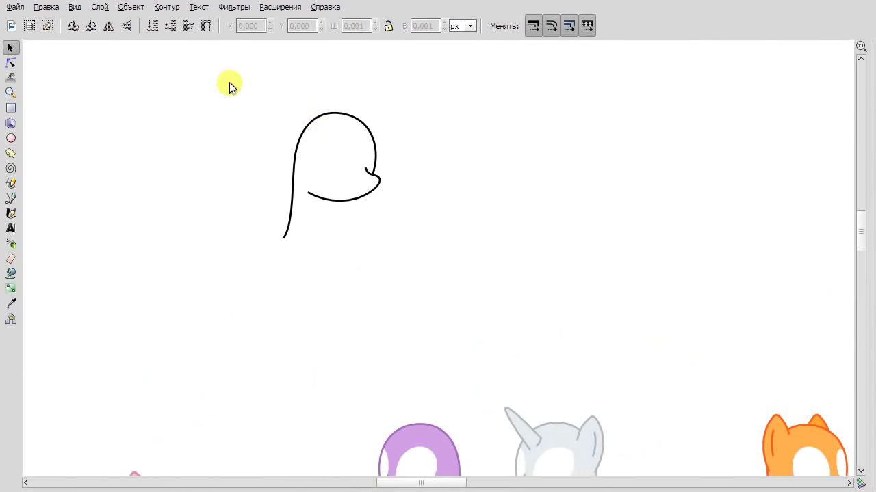
Extend the head scribble with new Bezier points to form the neck line.
left_click(344, 119)
key("ctrl+z")
left_click(293, 269)
left_click(10, 198)
left_click(271, 293)
scroll(236, 369, "down", 1)
scroll(171, 275, "down", 1)
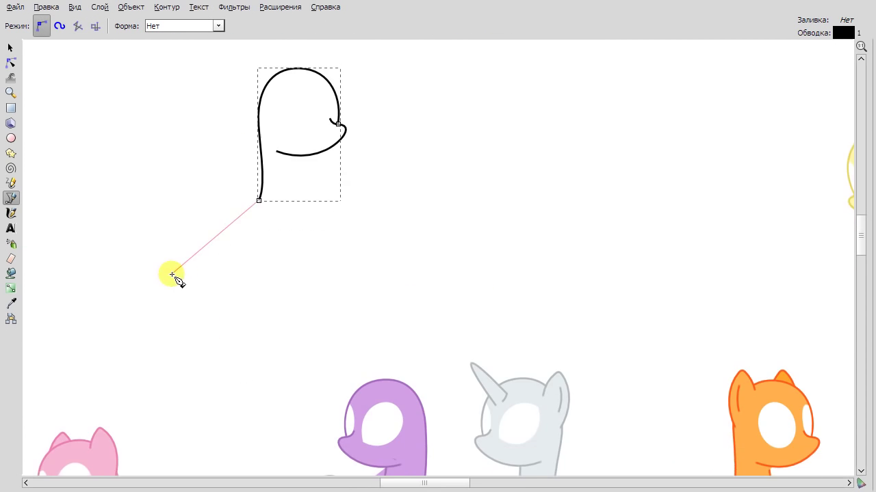
scroll(205, 280, "up", 1)
left_click(198, 268)
double_click(188, 336)
Bend the lower part of the neck-and-back path into a curve with the Node tool.
key("n")
scroll(336, 226, "down", 2)
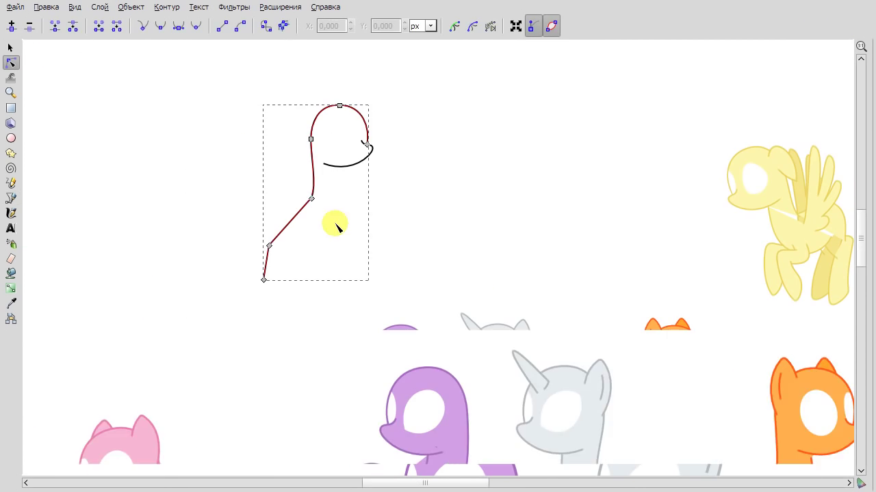
key("s")
scroll(475, 238, "up", 3)
key("Escape")
scroll(377, 190, "up", 1)
double_click(273, 229)
left_click_drag(273, 228, 251, 280)
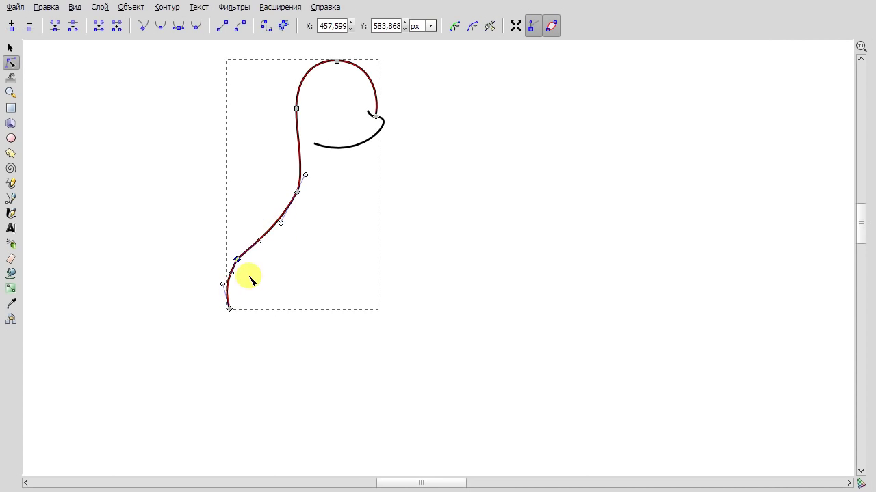
scroll(240, 260, "up", 1)
left_click_drag(225, 355, 233, 327)
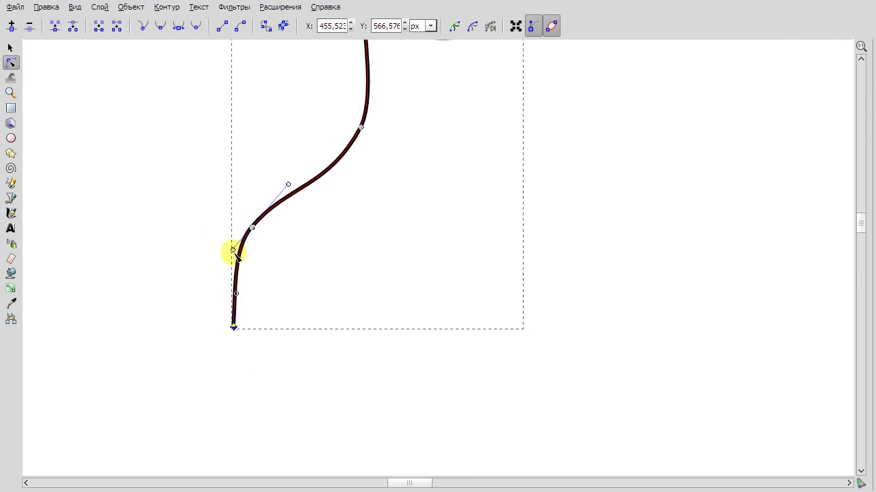
Make the back curve's middle node smooth and refine its lower bend.
left_click(361, 127)
left_click(178, 26)
scroll(454, 172, "down", 1)
scroll(309, 323, "up", 1)
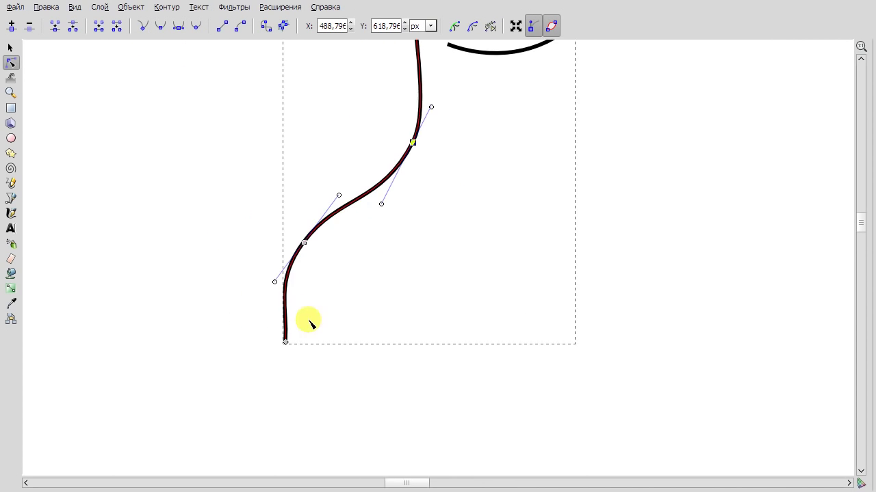
left_click_drag(278, 311, 299, 228)
left_click(467, 238)
scroll(468, 238, "down", 1)
Draw a chest line from under the chin and bend it into a curve.
key("b")
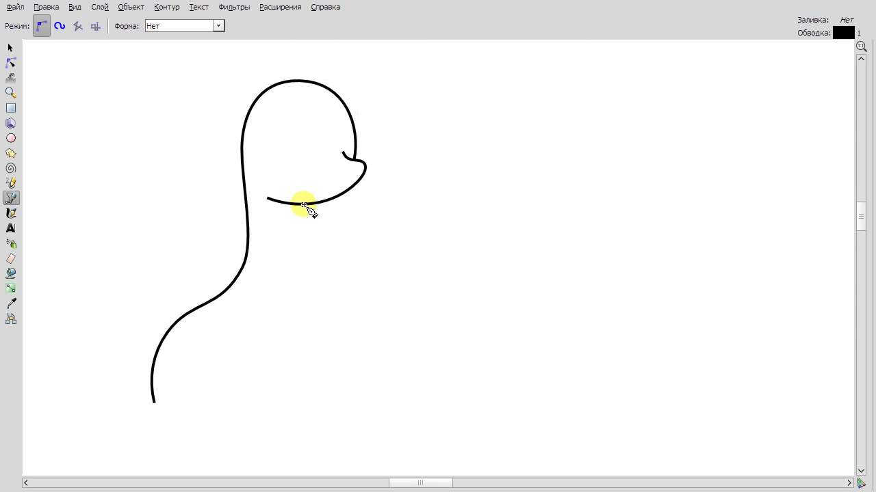
double_click(216, 378)
key("n")
left_click_drag(266, 279, 309, 300)
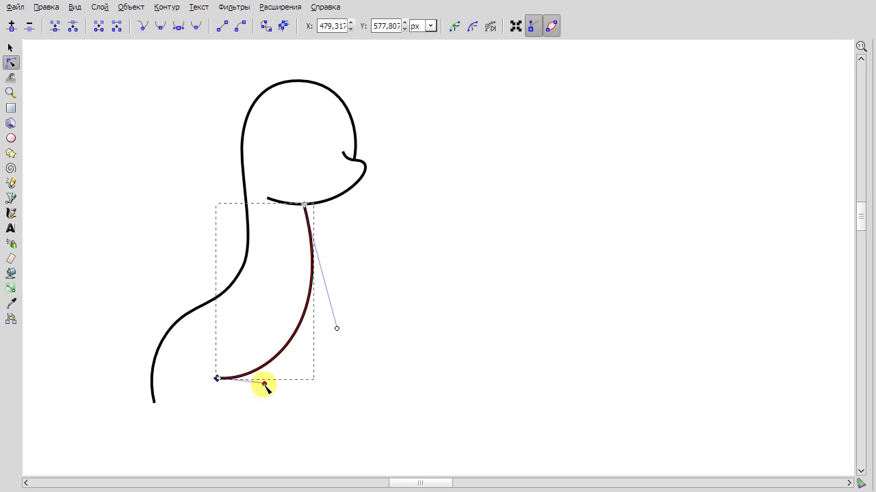
left_click_drag(337, 329, 338, 317)
left_click_drag(307, 212, 289, 270)
Undo the last change and pull the chest line's bottom end to the left.
scroll(289, 270, "down", 1)
key("s")
key("ctrl+a")
key("n")
scroll(267, 236, "up", 1)
right_click(294, 276)
left_click(294, 276)
left_click(391, 350)
mouse_move(229, 377)
left_mouse_down()
mouse_move(211, 379)
mouse_move(218, 381)
left_mouse_up()
key("Escape")
Draw a short curved line below the chest with its top joined to the chest curve.
scroll(426, 235, "down", 1)
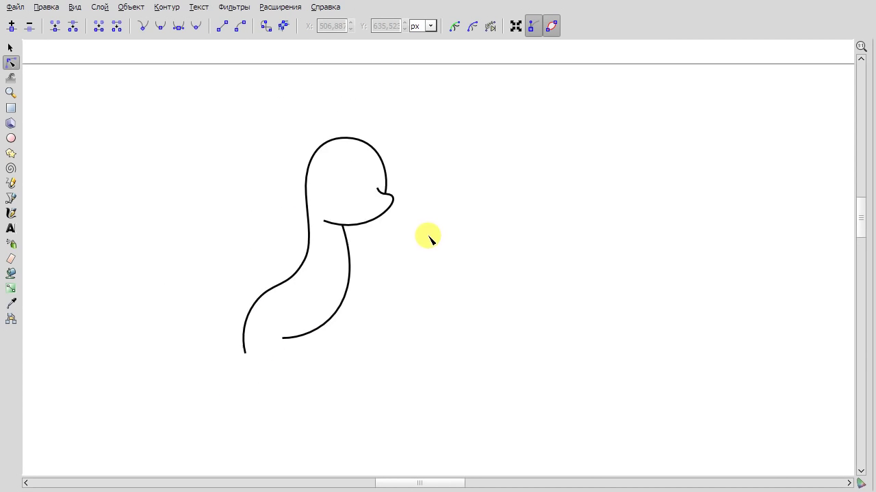
key("b")
scroll(299, 243, "up", 2)
double_click(219, 295)
left_click(11, 62)
left_click_drag(246, 212, 254, 196)
left_click(249, 215)
left_click_drag(253, 200, 263, 200)
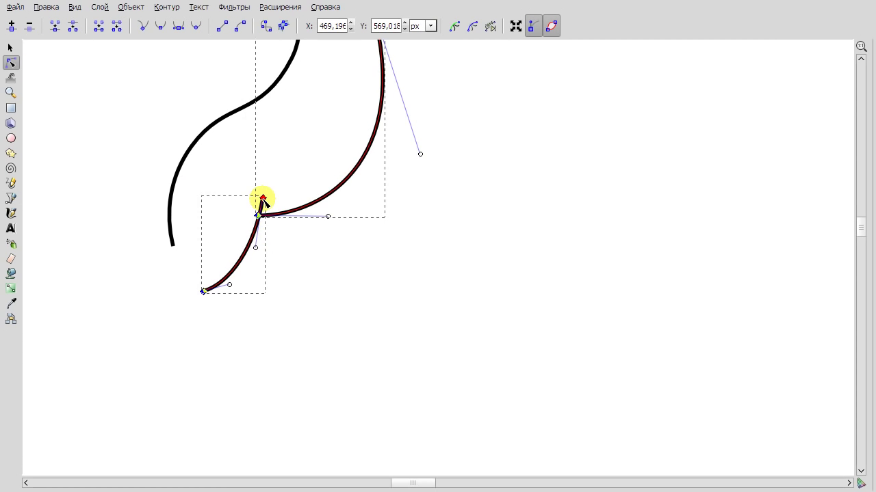
Inspect a node on the back curve, then fit the whole figure in view.
left_click(172, 245)
left_click(170, 225)
left_click(297, 308)
key("5")
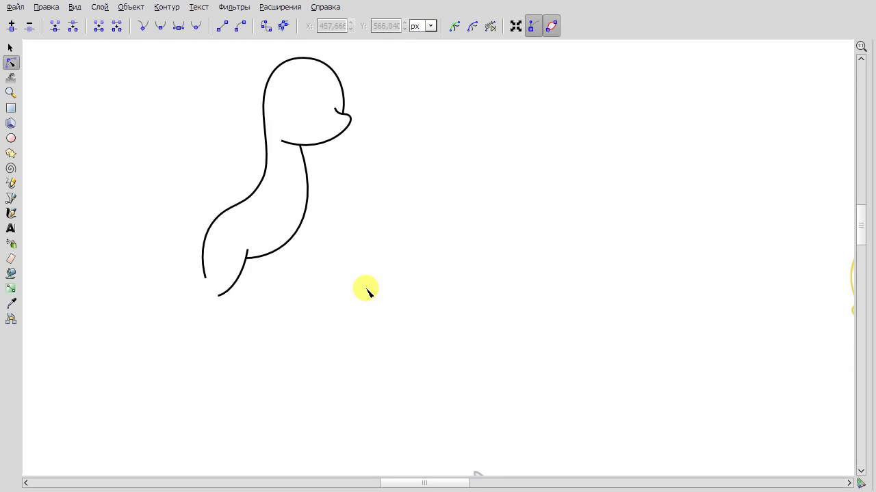
scroll(367, 292, "up", 2)
key("Escape")
Draw an angular front-leg line down from below the chest.
key("5")
left_click(10, 198)
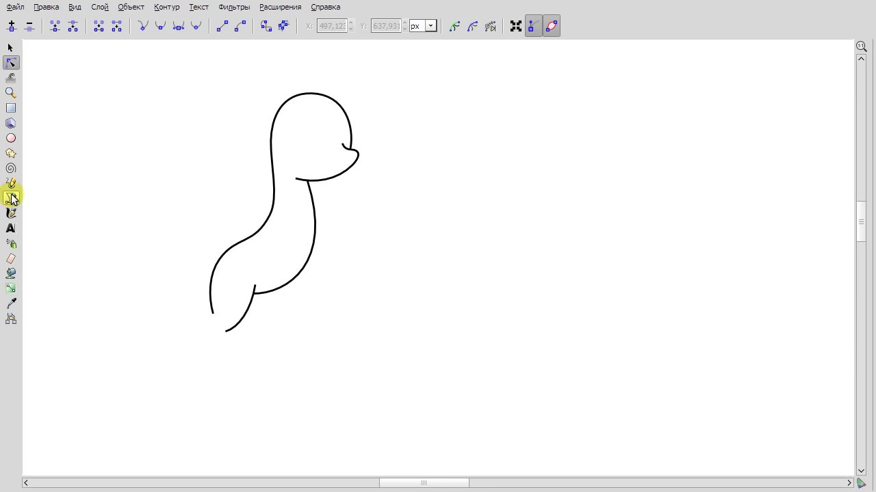
scroll(232, 453, "up", 2)
left_click(184, 262)
double_click(234, 451)
scroll(336, 274, "down", 1)
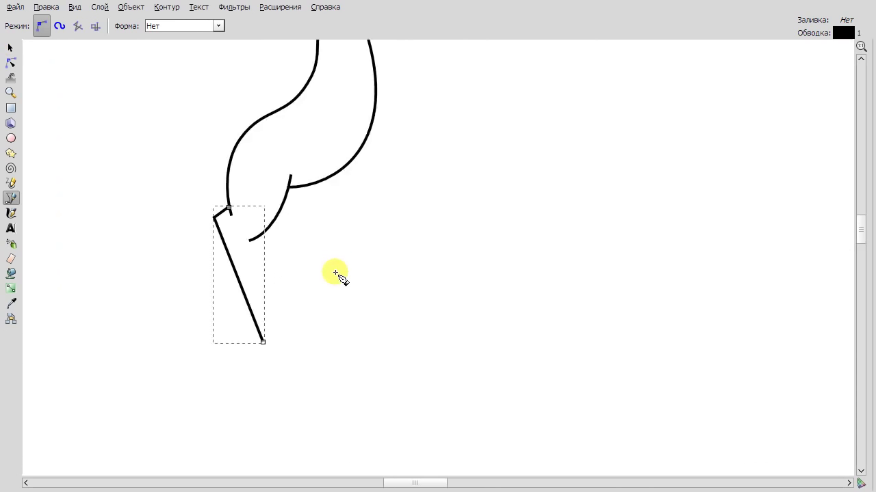
Select the whole pony outline and flip it horizontally to face left.
key("5")
key("F1")
key("ctrl+a")
key("h")
key("Escape")
scroll(405, 291, "up", 2)
Move the front leg's bottom nodes up and right and bow its left side into a curve.
left_click(302, 315)
key("b")
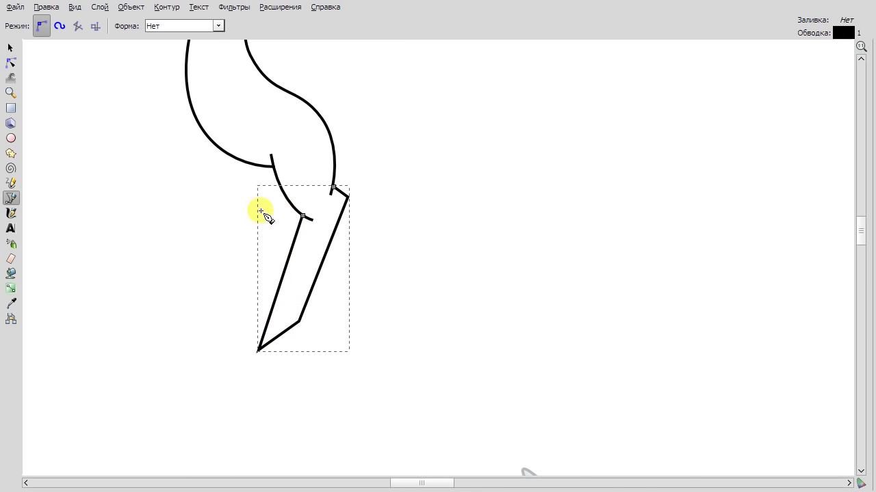
key("F2")
scroll(370, 279, "up", 1)
left_click_drag(258, 350, 250, 343)
left_click(312, 219)
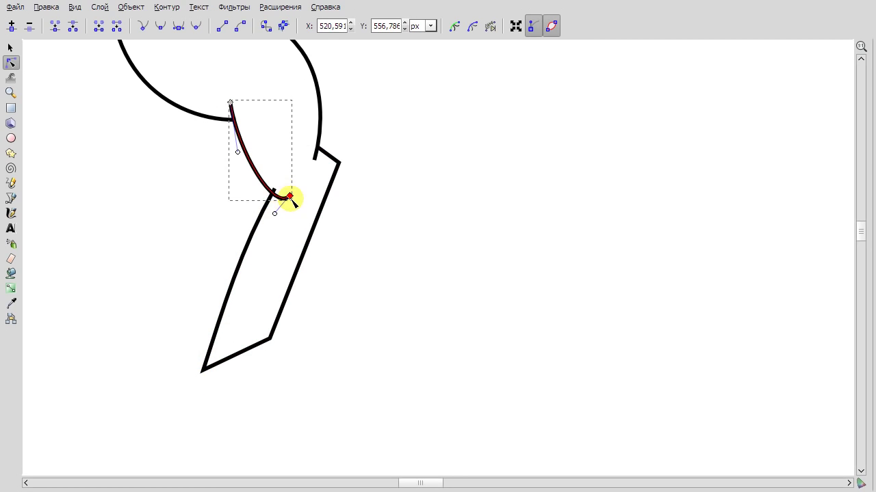
left_click(335, 157)
left_click_drag(130, 271, 321, 404)
left_click_drag(204, 370, 222, 325)
left_click_drag(236, 270, 229, 270)
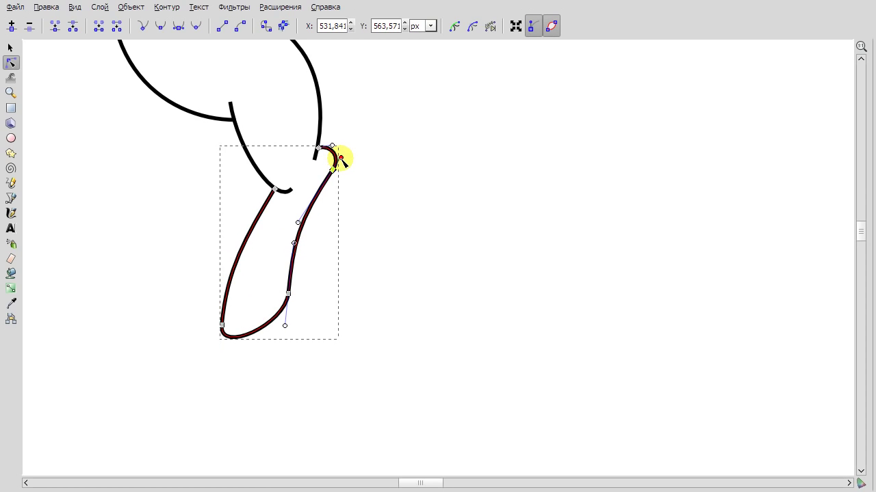
Curve the front leg's right side and tidy its bottom-left node.
scroll(329, 183, "up", 2)
left_click_drag(339, 138, 360, 141)
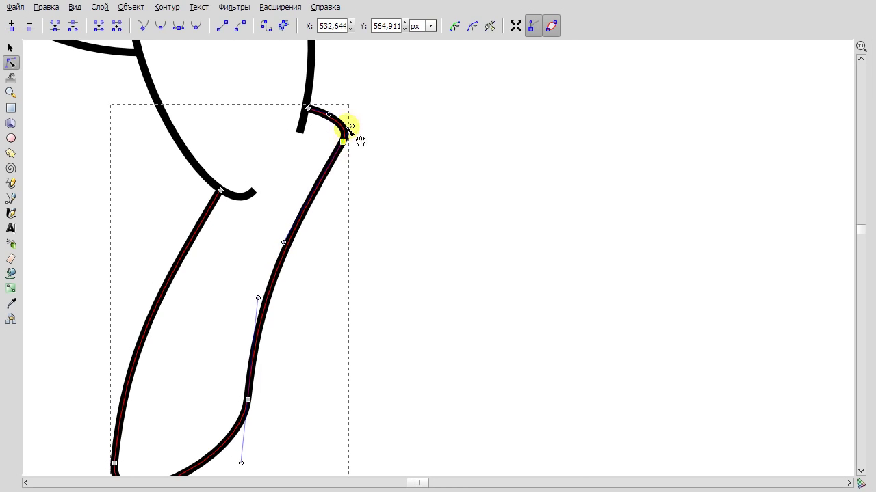
scroll(390, 209, "down", 1)
scroll(432, 228, "down", 3)
scroll(395, 318, "up", 1)
left_click(312, 349)
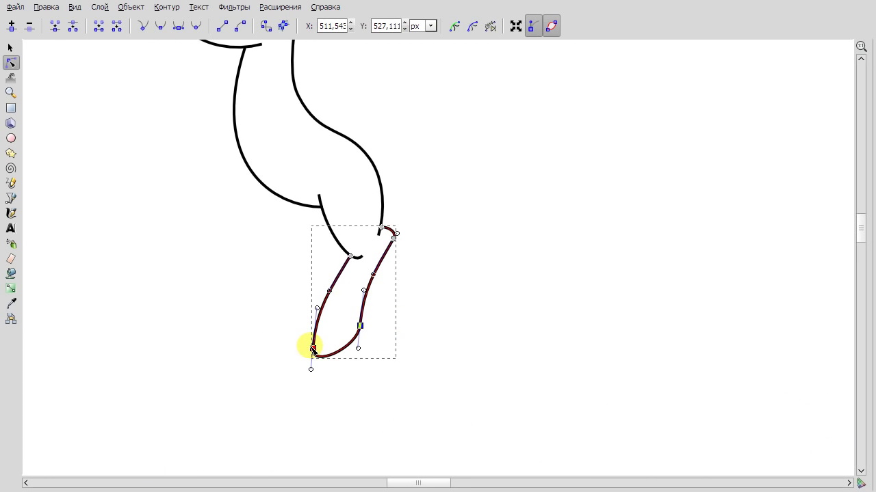
scroll(329, 307, "up", 2)
scroll(490, 293, "down", 3)
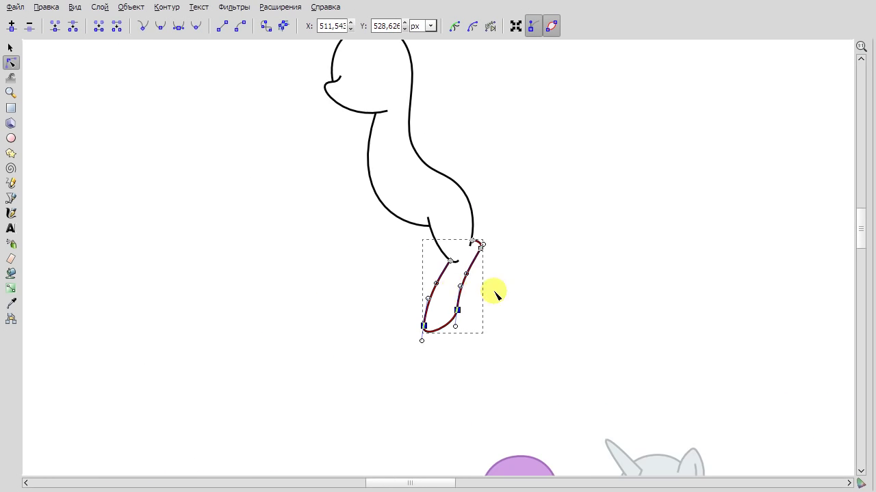
key("F1")
key("Escape")
scroll(466, 258, "down", 1)
scroll(372, 214, "up", 2)
Show the Swatches panel and load the MLP-Rainbow Dash palette.
left_click(75, 7)
left_click(108, 155)
left_click(851, 71)
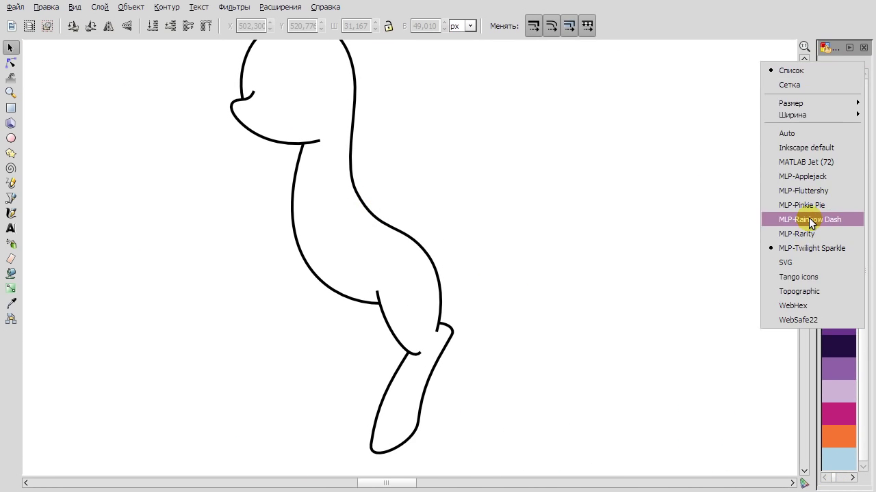
left_click(810, 219)
Select the pony outline's lower-leg nodes for editing.
left_click(445, 333)
key("minus")
key("F2")
scroll(318, 170, "up", 3)
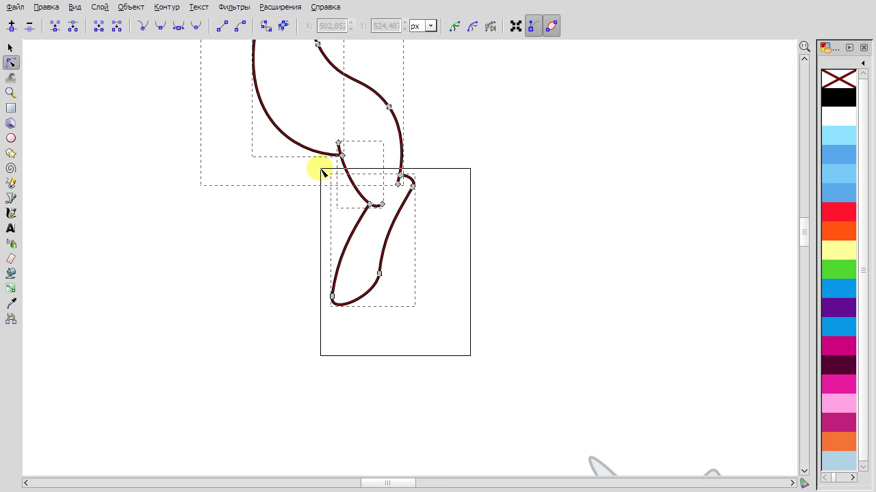
scroll(401, 176, "up", 1)
left_click_drag(441, 413, 244, 293)
scroll(367, 267, "down", 2)
scroll(185, 73, "up", 3)
left_click_drag(186, 73, 315, 175)
scroll(369, 250, "up", 2)
left_click(357, 233)
Smooth the back curve where the body meets the leg, raising the junction node slightly.
left_click(346, 229)
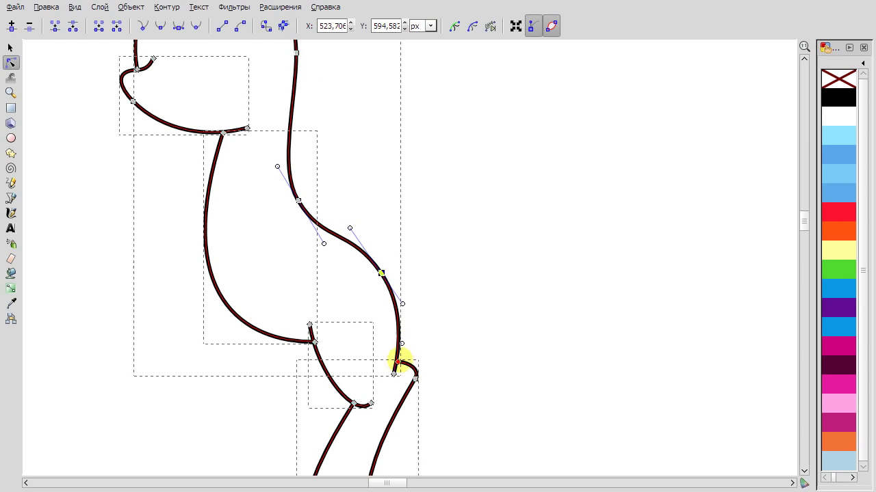
scroll(324, 267, "down", 1)
left_click(315, 319)
left_click_drag(269, 320, 279, 315)
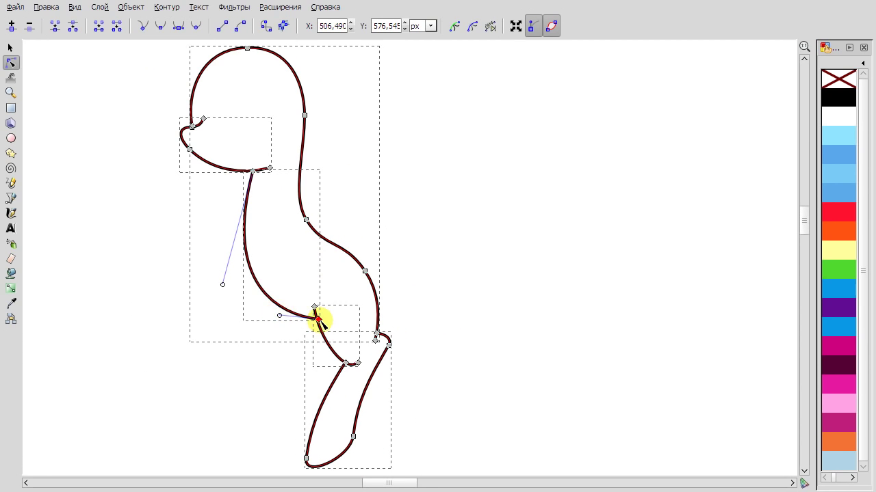
left_click_drag(345, 299, 296, 314)
scroll(335, 323, "up", 2)
scroll(260, 182, "down", 4)
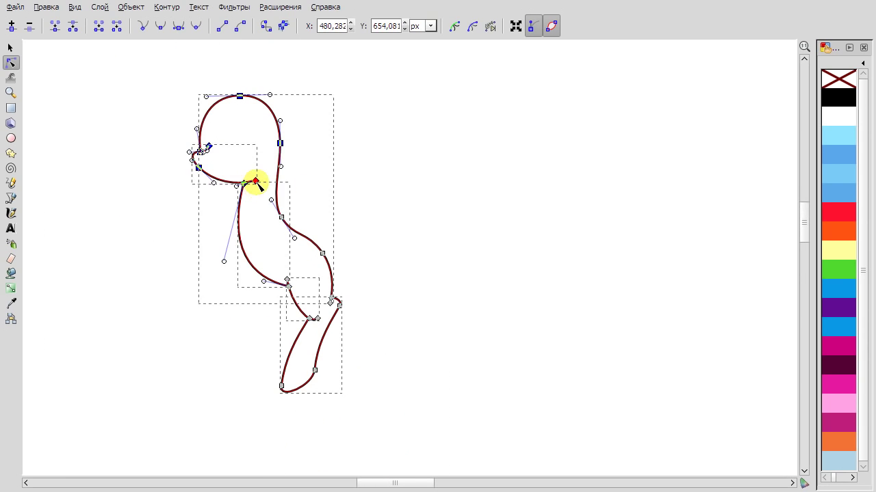
scroll(453, 282, "down", 3)
scroll(392, 278, "up", 4)
Duplicate the front leg and move the copy left and up.
key("b")
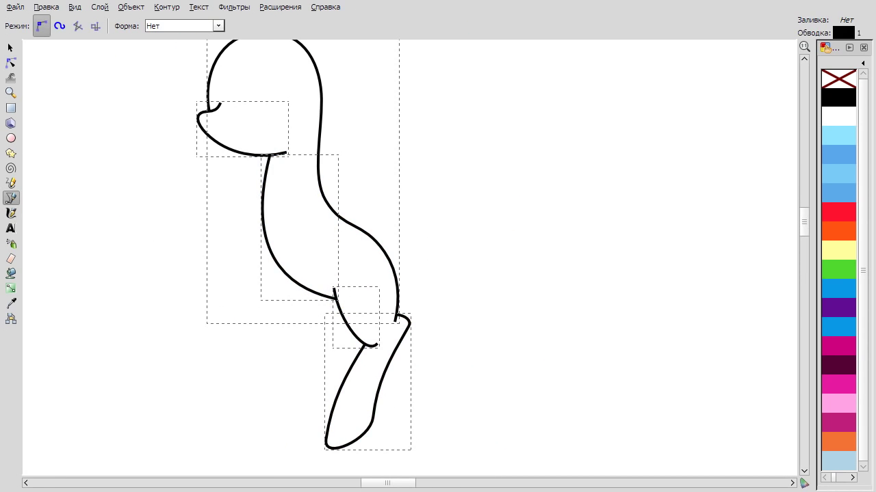
key("s")
right_click(346, 324)
left_click(424, 426)
left_click_drag(353, 330, 280, 307)
Undo the accidental rotation and stretch the small shoulder stroke larger.
scroll(308, 294, "up", 2)
right_click(488, 218)
left_click(527, 226)
right_click(506, 245)
left_click(527, 254)
scroll(458, 308, "down", 2)
left_click_drag(378, 338, 314, 282)
Curve the shoulder stroke's bottom, pull the leg's hooked top down-left, and move both down.
scroll(431, 342, "up", 2)
double_click(289, 234)
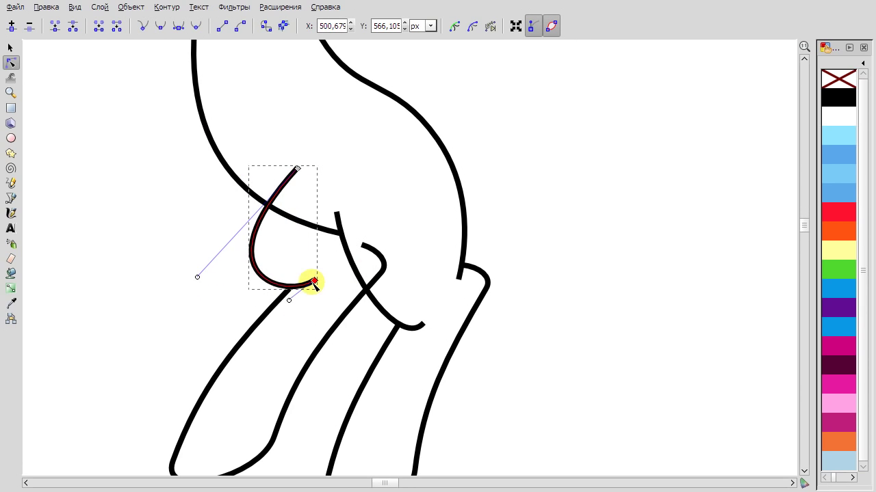
left_click_drag(197, 277, 209, 279)
left_click(358, 307)
left_click_drag(364, 247, 334, 325)
key("s")
left_click(260, 216, "shift")
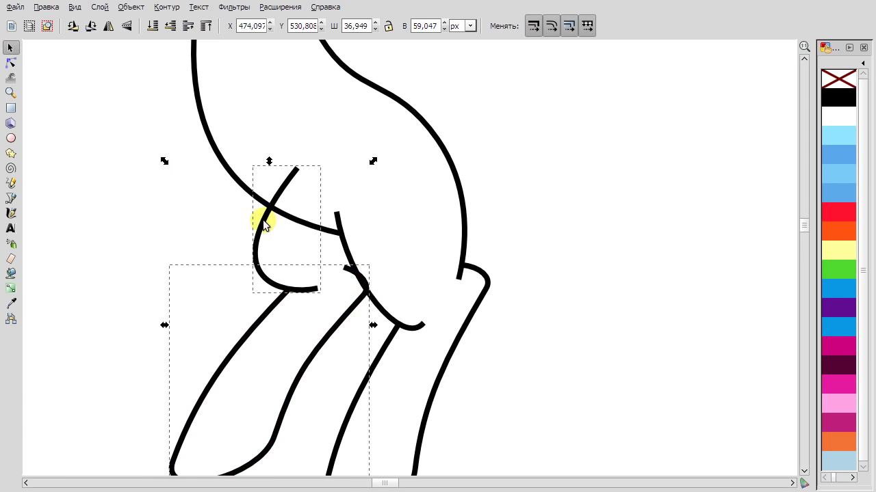
left_click_drag(260, 217, 262, 238)
Reshape the shoulder curve's upper part and shift both ends of the small stroke left.
key("minus")
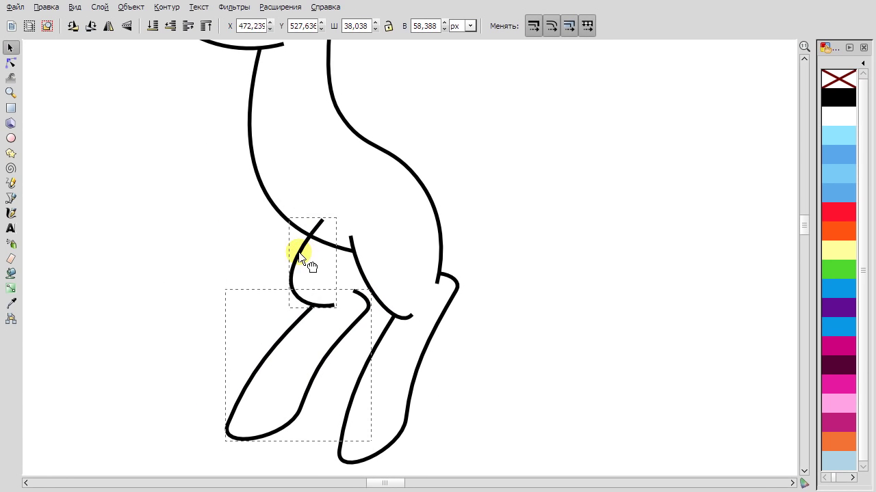
key("n")
left_click_drag(300, 267, 262, 300)
left_click(11, 197)
key("plus")
key("n")
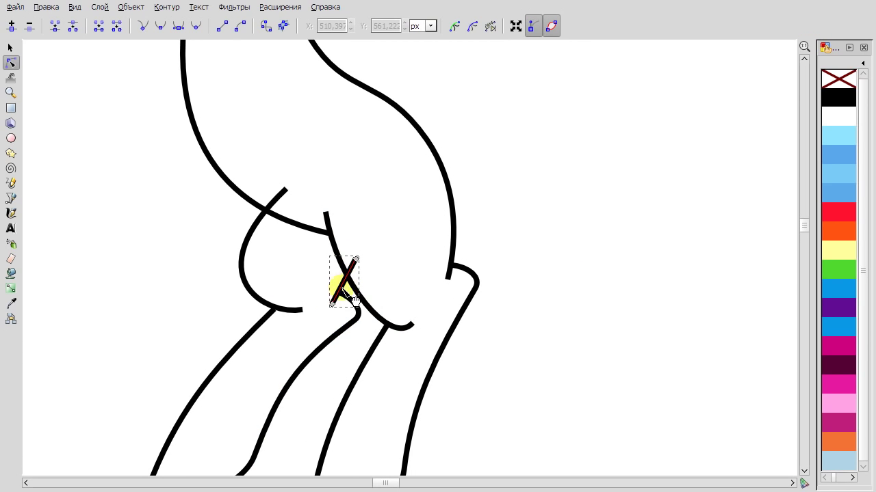
scroll(355, 288, "up", 4)
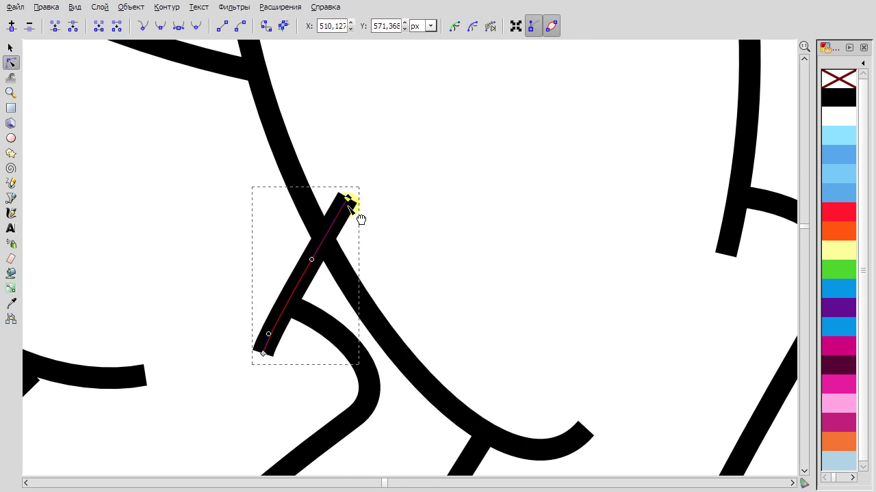
left_click_drag(349, 198, 320, 229)
left_click_drag(264, 355, 250, 353)
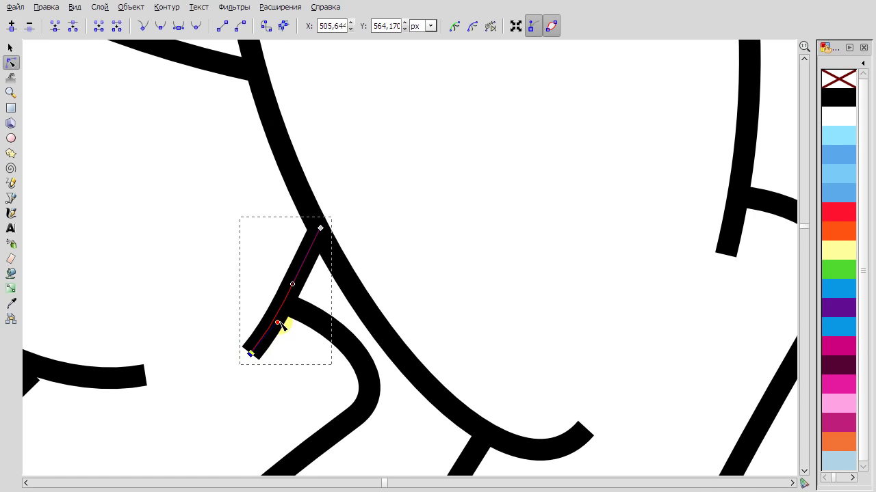
Adjust the top and bottom nodes of the U-shaped second leg.
scroll(308, 267, "down", 4)
scroll(527, 357, "down", 3)
left_click(307, 254)
scroll(283, 342, "down", 3)
left_click_drag(181, 344, 197, 324)
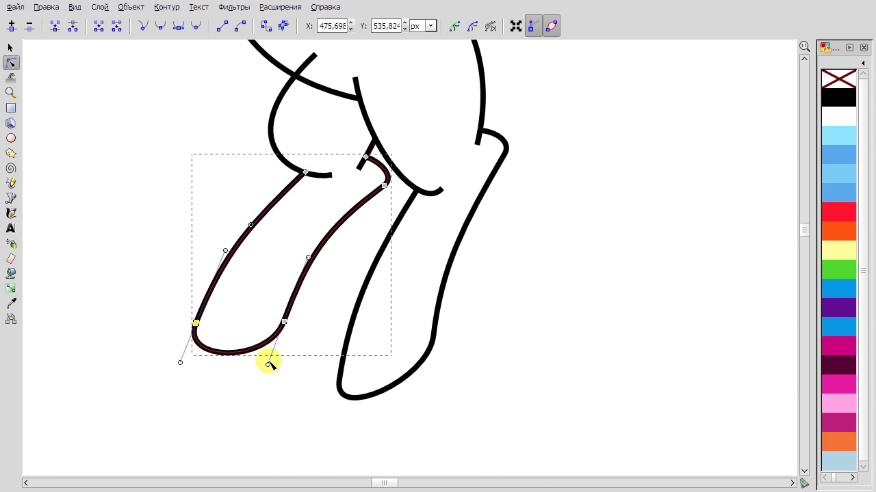
left_click_drag(268, 364, 273, 350)
left_click_drag(196, 323, 199, 322)
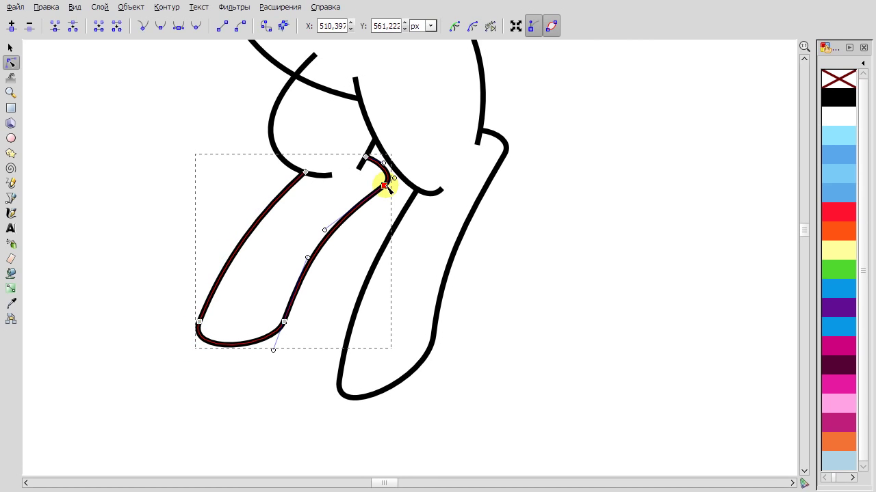
Fill the chest, front leg, rear leg and body outline light blue.
key("Escape")
key("minus")
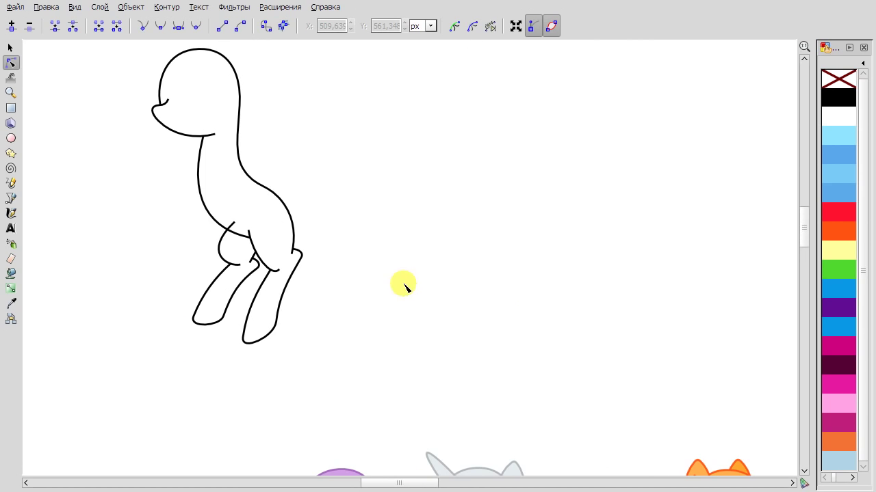
left_click(838, 135)
left_click(10, 48)
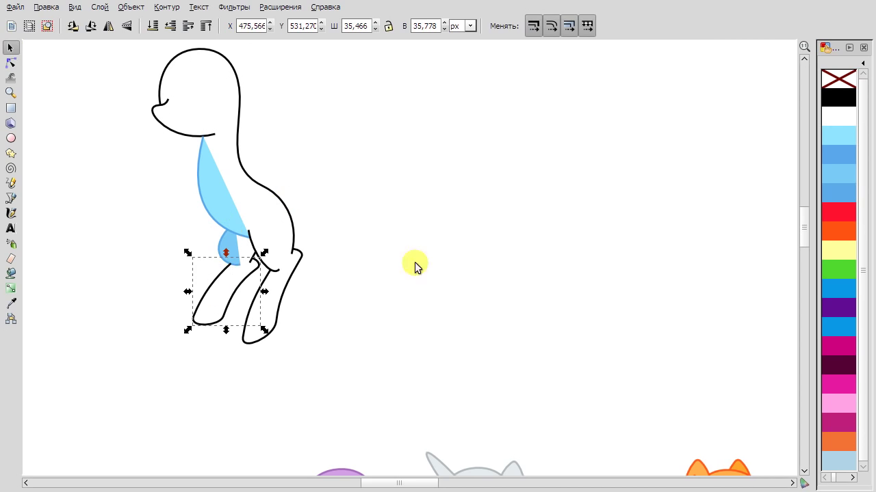
left_click(838, 179)
left_click(274, 278)
left_click(838, 135)
scroll(248, 262, "up", 1)
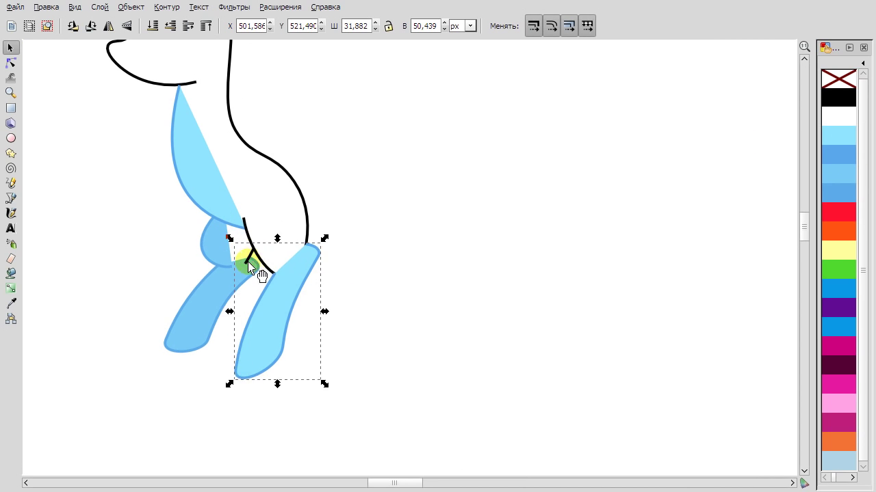
left_click(838, 136)
key("Tab")
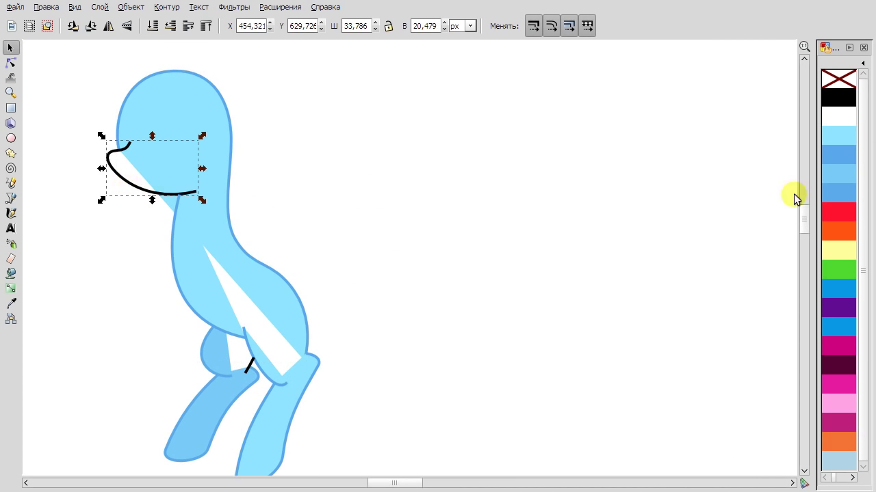
Move the rear leg path's top endpoint up into the hip.
left_click(688, 206)
scroll(440, 235, "down", 2)
left_click(248, 307)
scroll(248, 307, "up", 4)
left_click(658, 240)
double_click(205, 226)
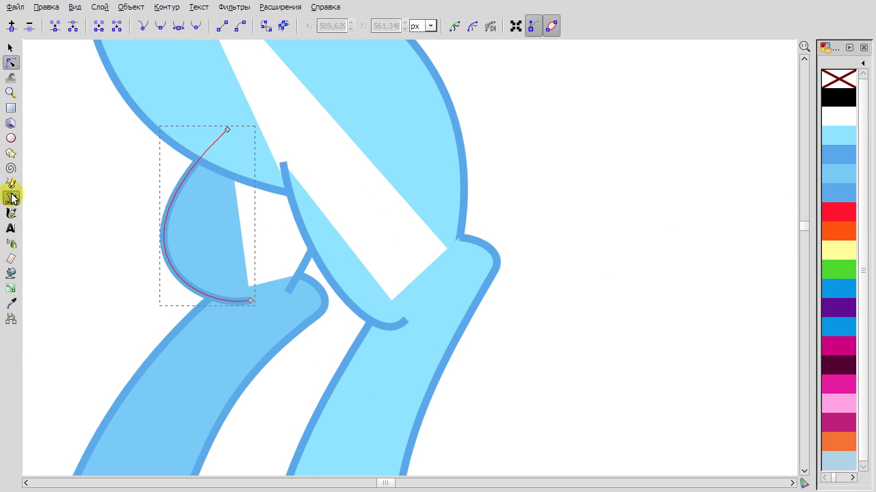
left_click_drag(248, 141, 353, 215)
Extend the short knee line upward with two new segments and adjust its end node.
left_click(240, 345)
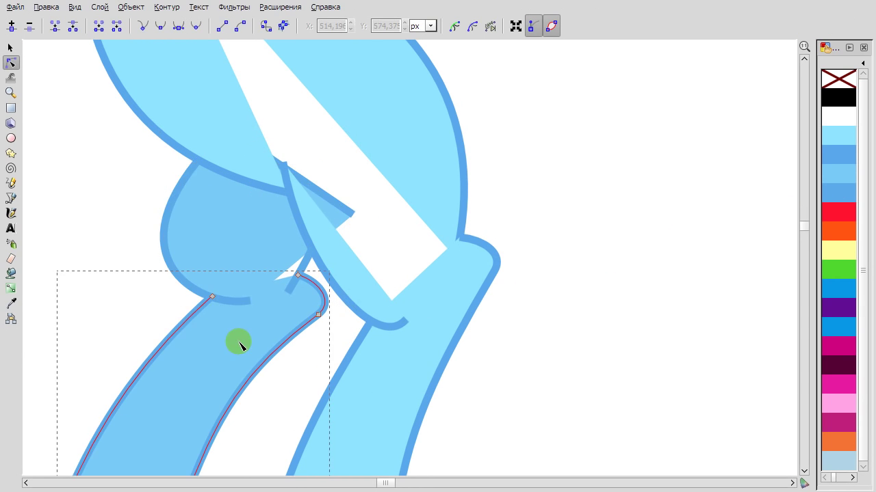
left_click(11, 198)
left_click(246, 250)
key("n")
left_click(295, 281)
key("b")
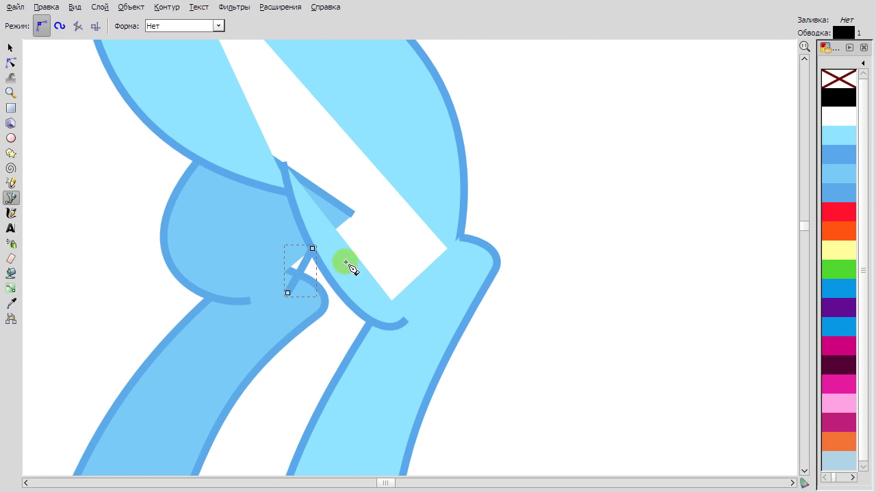
left_click(312, 249)
left_click(333, 196)
double_click(235, 134)
left_click(11, 48)
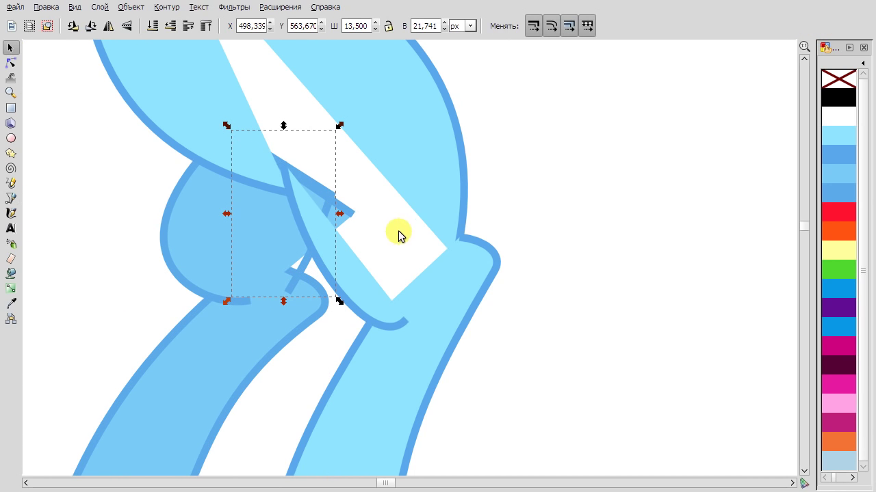
key("n")
left_click_drag(234, 134, 248, 148)
key("Escape")
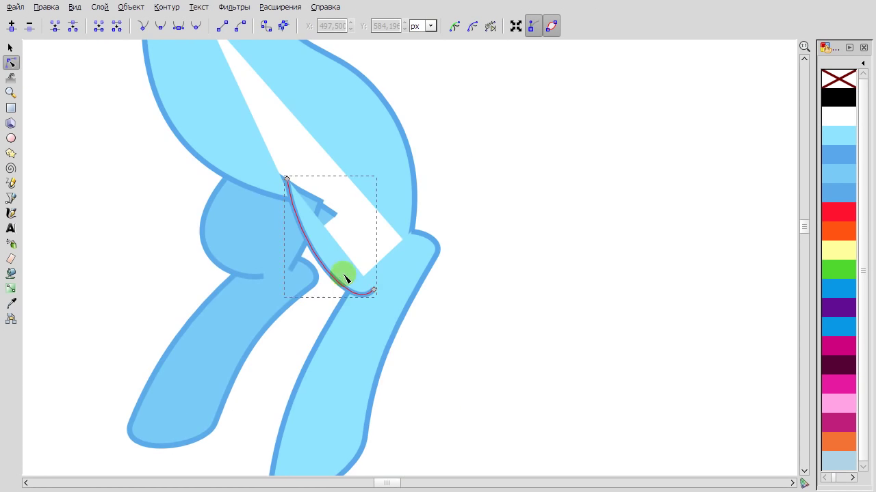
Reshape the thigh curve by dragging its node.
scroll(345, 277, "up", 2)
left_click(358, 294)
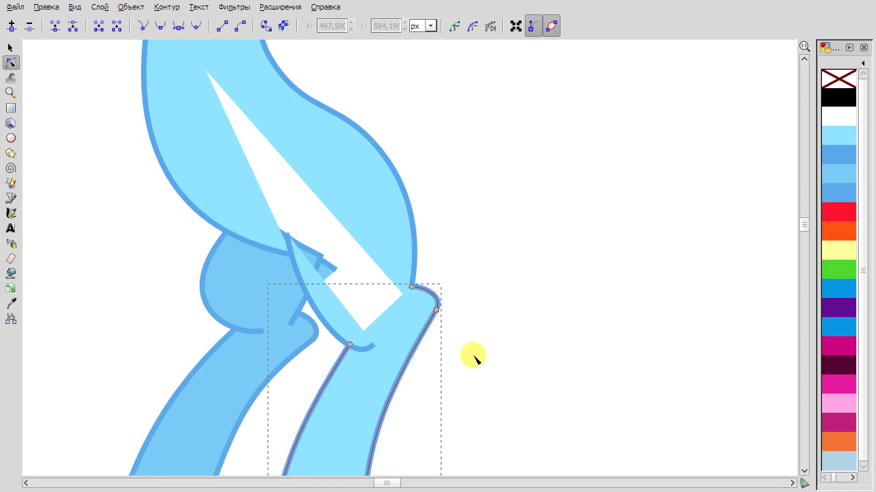
scroll(476, 358, "down", 2)
scroll(492, 332, "up", 3)
left_click(414, 328)
left_click(414, 328)
left_click_drag(426, 191, 438, 209)
right_click(467, 259)
right_click(538, 267)
left_click(524, 278)
scroll(523, 277, "down", 4)
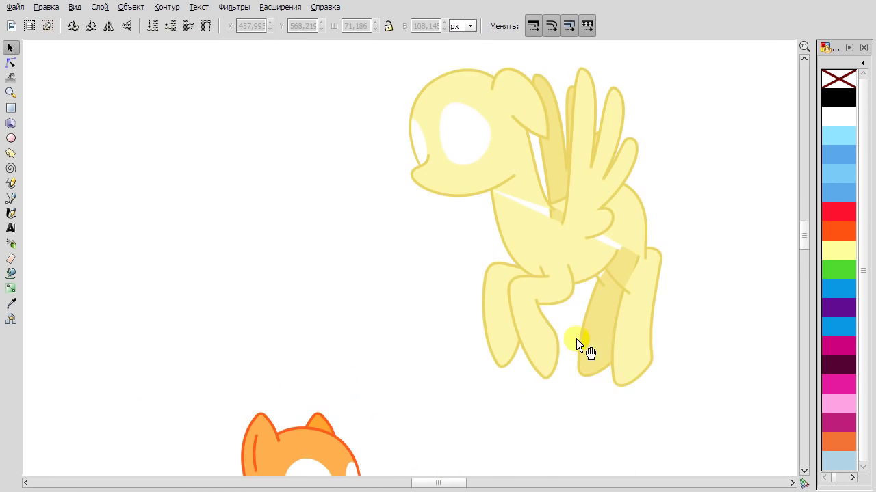
Move the yellow leg onto the blue pony's shoulder and paste the body's blue style onto it.
scroll(519, 259, "up", 3)
scroll(520, 260, "down", 4)
left_click_drag(565, 369, 170, 264)
scroll(171, 264, "up", 4)
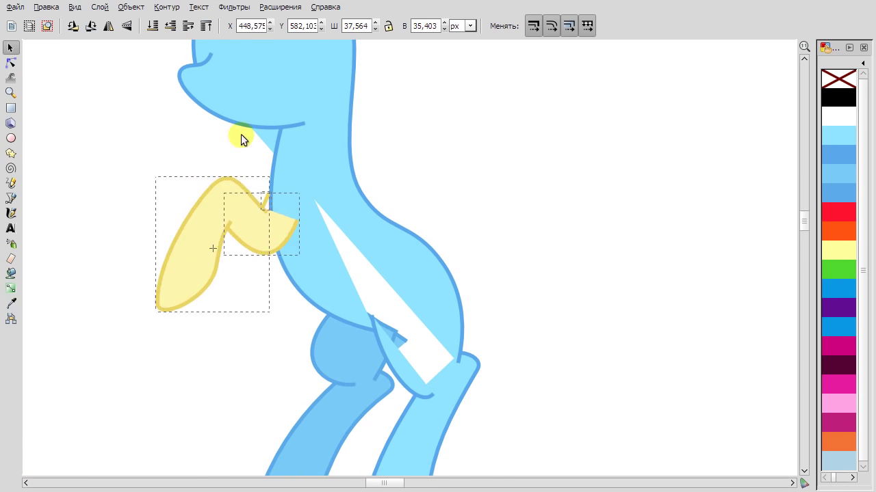
left_click(154, 239)
left_click(292, 292)
key("ctrl+shift+v")
key("Escape")
left_click(223, 298)
left_click_drag(222, 297, 244, 302)
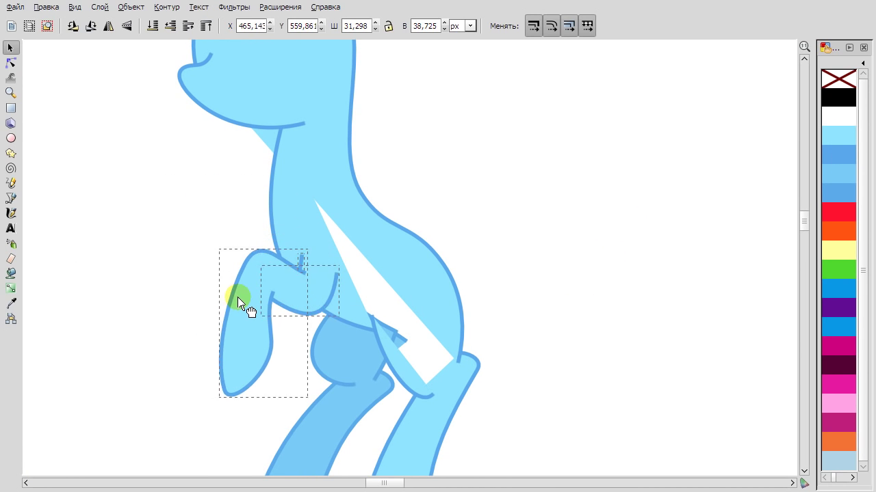
Duplicate the leg, rotate the copy up and left, and fill it darker blue.
left_click(238, 318)
right_click(238, 318)
left_click(288, 418)
left_click_drag(213, 239, 179, 268)
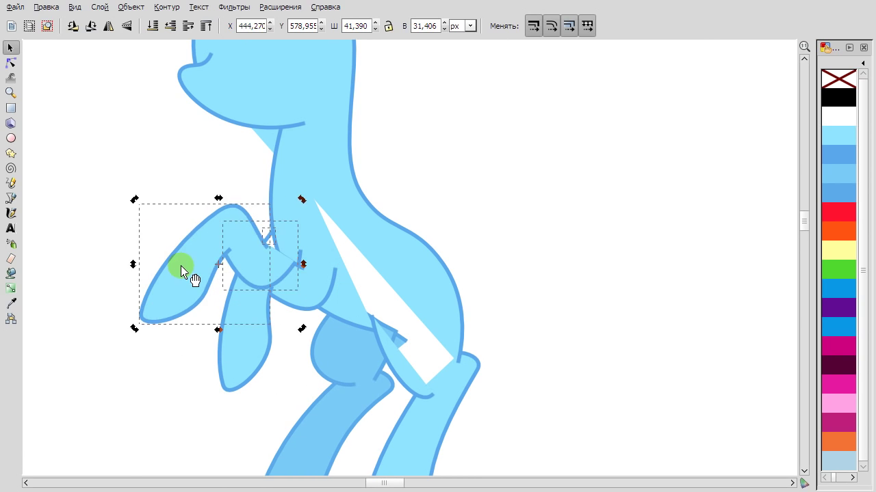
left_click(164, 214)
left_click(236, 258)
key("Left")
key("Left")
key("Left")
key("Left")
key("Left")
key("Left")
key("Left")
key("Left")
key("Escape")
left_click(253, 243)
left_click(838, 191)
left_click_drag(226, 234, 190, 252)
left_click(289, 287)
key("Escape")
Copy the orange pony's eyes.
scroll(226, 336, "down", 5)
scroll(328, 235, "up", 2)
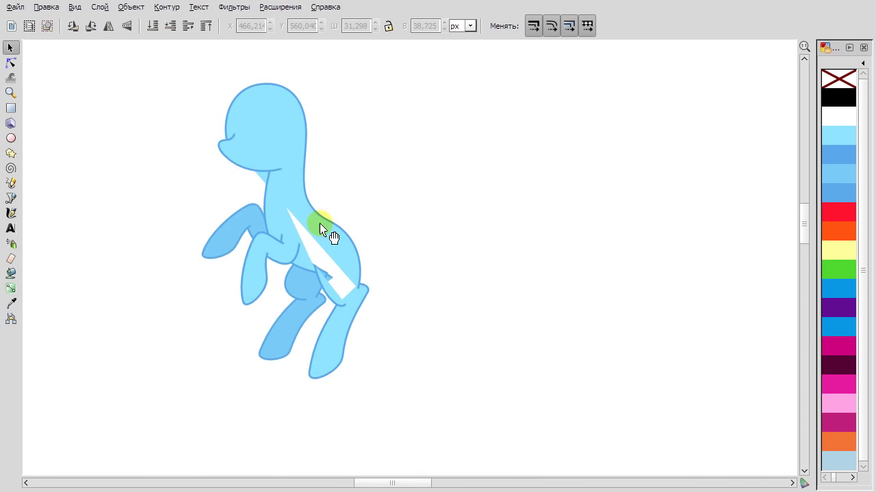
scroll(392, 220, "down", 1)
scroll(398, 225, "down", 3)
scroll(399, 225, "right", 3)
left_click(609, 375)
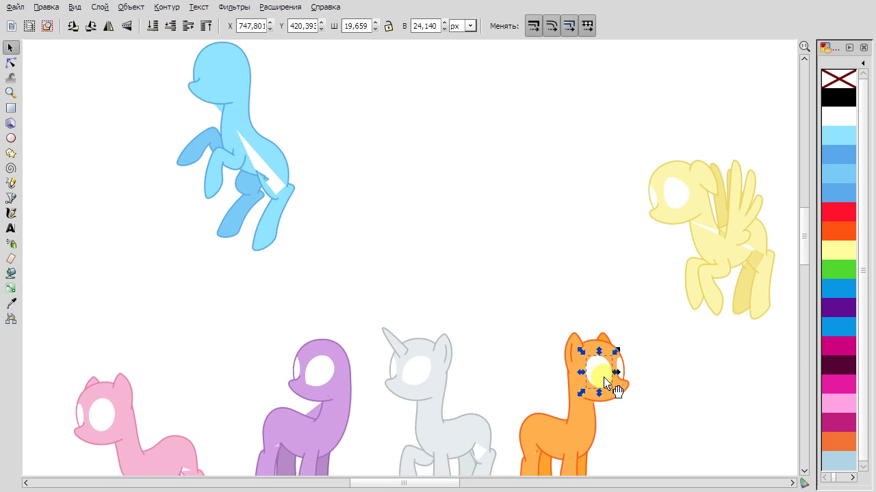
scroll(609, 375, "up", 2)
right_click(600, 358)
left_click(682, 444)
Paste the eyes onto the blue pony's head and nudge them into position.
scroll(682, 444, "down", 2)
key("ctrl+v")
scroll(171, 78, "up", 3)
left_click(181, 267)
scroll(180, 269, "up", 1)
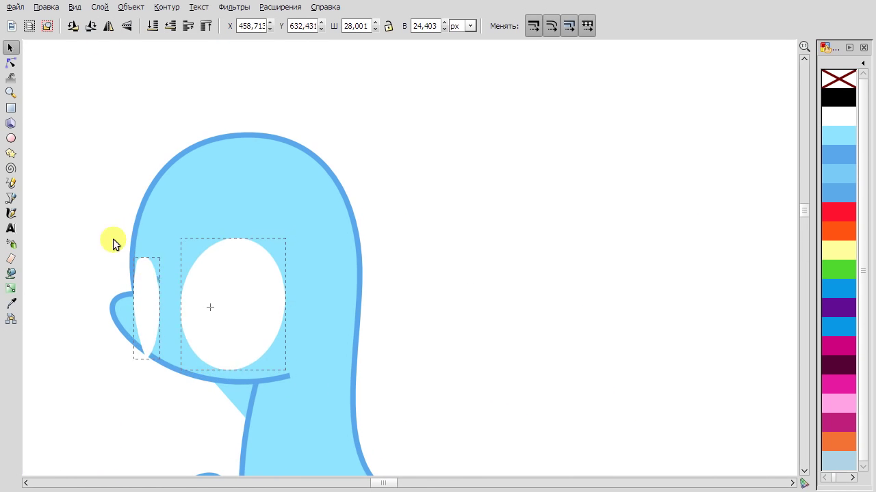
key("Up")
key("Up")
key("Up")
key("Up")
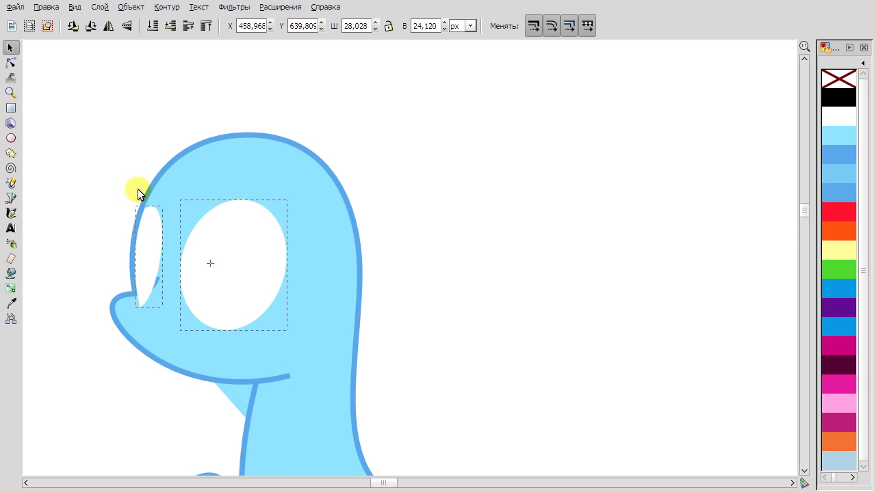
scroll(151, 267, "up", 2)
left_click_drag(151, 266, 159, 272)
left_click(165, 254)
key("Escape")
scroll(417, 283, "down", 5)
scroll(292, 133, "right", 3)
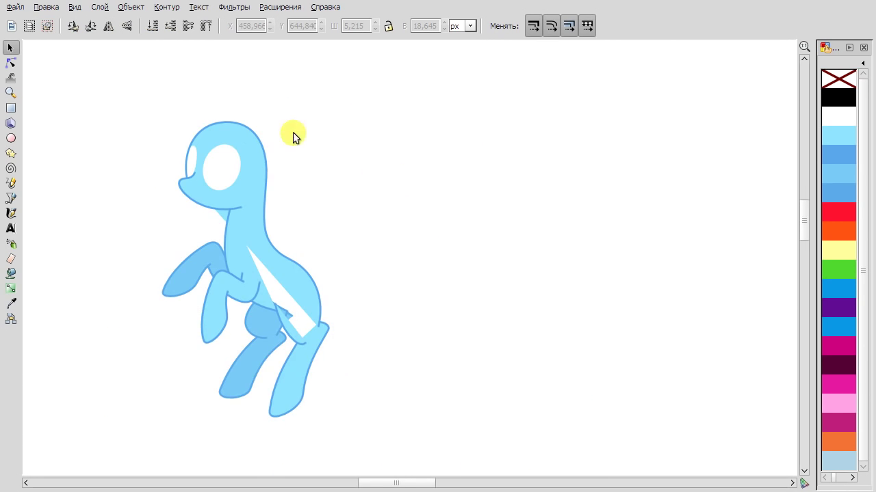
key("b")
scroll(292, 132, "up", 2)
scroll(390, 338, "down", 3)
scroll(405, 307, "right", 2)
Reshape the blue pony's neck path by pulling out a handle from its top node.
key("s")
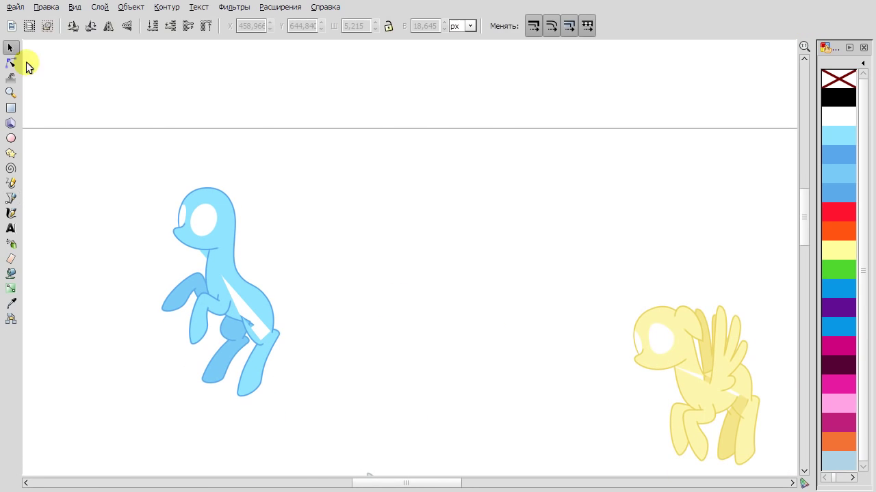
scroll(254, 264, "up", 2)
double_click(223, 282)
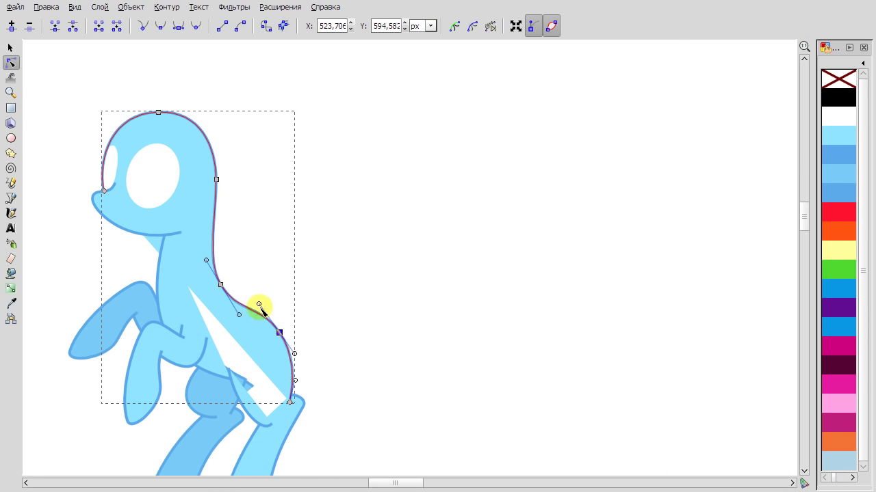
scroll(174, 272, "up", 1)
left_click(166, 251)
left_click(185, 248)
left_click_drag(185, 248, 147, 405)
left_click(250, 154)
left_click(261, 314)
left_click(342, 205)
scroll(342, 248, "down", 2)
Adjust nodes on the neck and the chest curve of the body outline.
key("s")
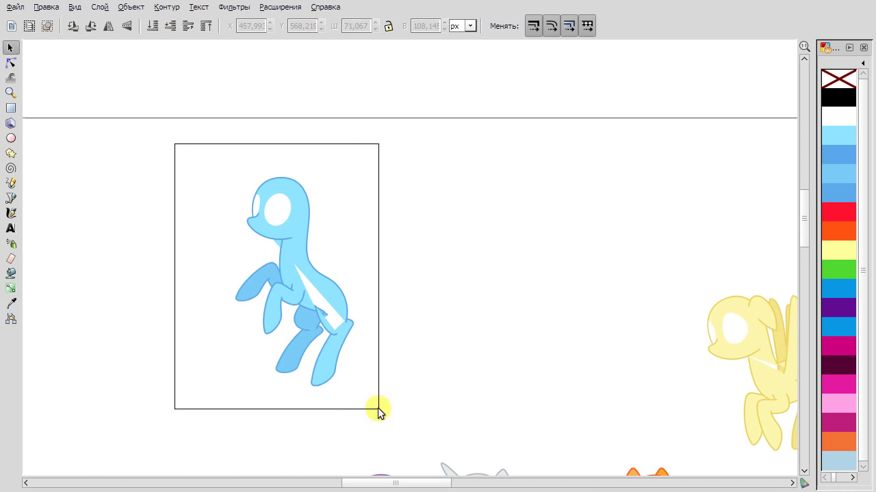
key("n")
scroll(336, 250, "up", 2)
left_click(244, 256)
right_click(397, 228)
left_click(246, 263)
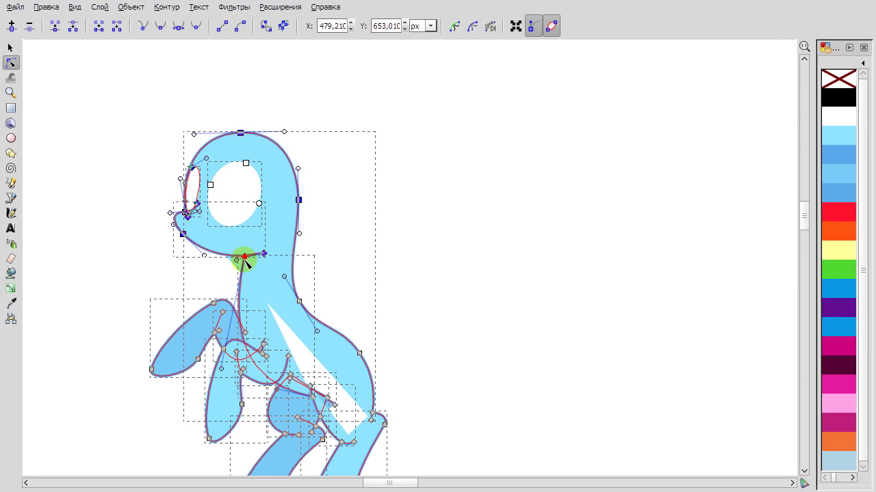
left_click(422, 275)
scroll(424, 337, "up", 1)
left_click(312, 385)
left_click(271, 377)
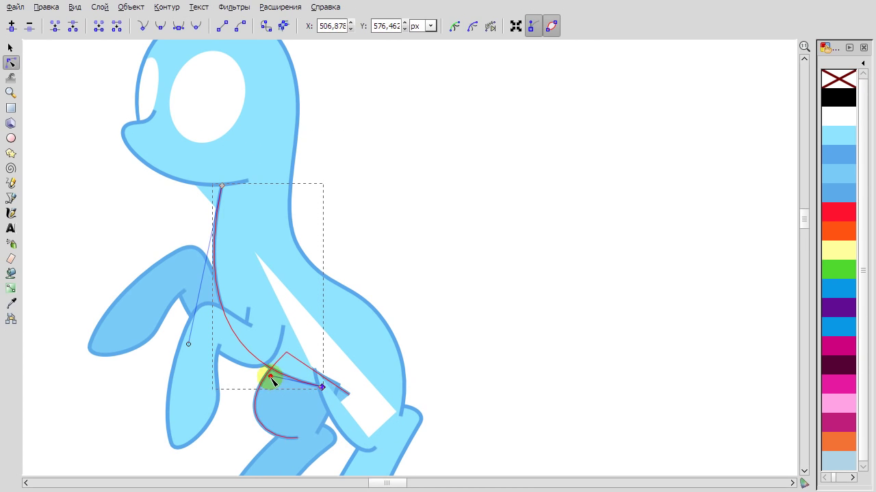
scroll(483, 223, "down", 2)
left_click(432, 251)
Extend the mouth line and stretch its end to the right.
left_click(11, 198)
left_click(244, 171)
scroll(244, 171, "up", 2)
left_click(272, 183)
key("n")
left_click_drag(278, 182, 305, 189)
scroll(338, 207, "up", 3)
scroll(357, 234, "down", 3)
left_click(483, 398)
scroll(582, 299, "up", 2)
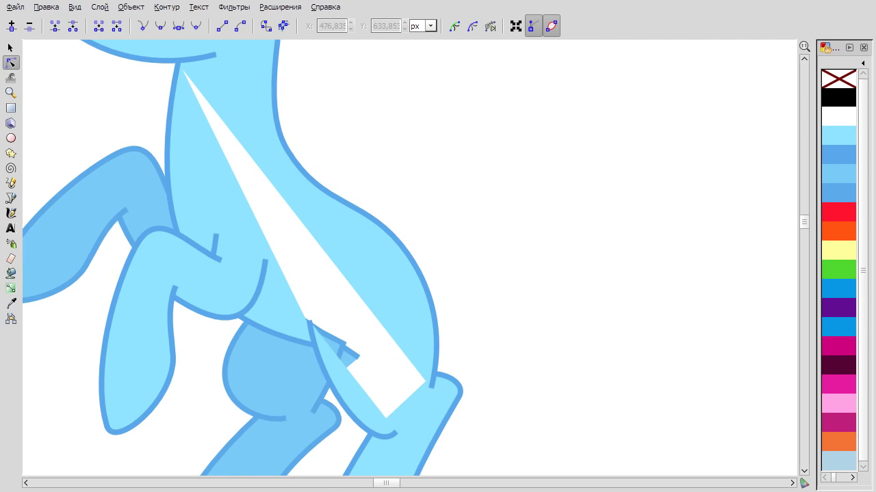
Draw a closed shape over the white body stripe and fill it light blue.
key("b")
left_click(176, 74)
scroll(176, 73, "up", 3)
left_click(178, 248)
scroll(178, 248, "down", 2)
scroll(418, 445, "down", 5)
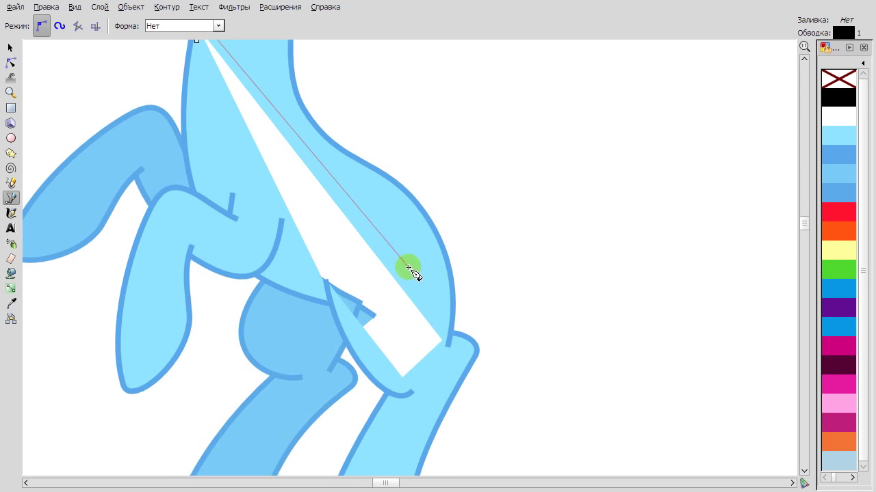
left_click(450, 342)
left_click(401, 389)
left_click(195, 42)
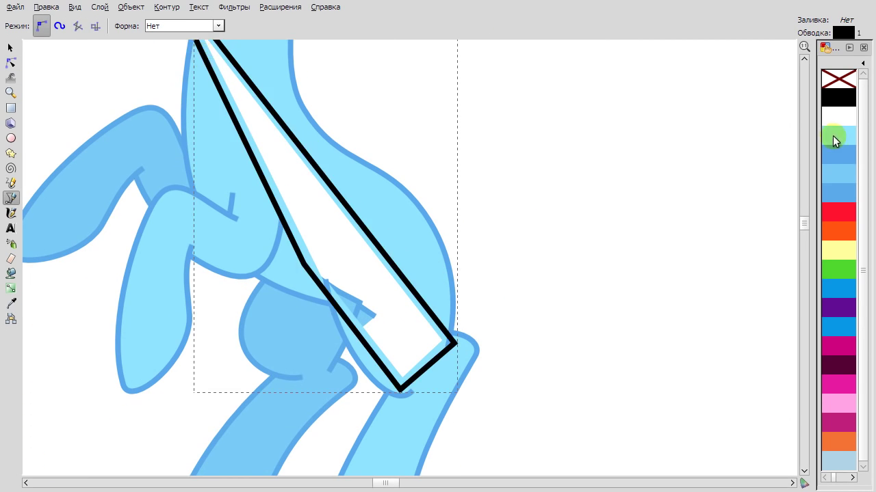
left_click(830, 135)
Try stretching the dark-blue knee piece, undo it, and select the lower leg.
key("s")
scroll(620, 300, "up", 2)
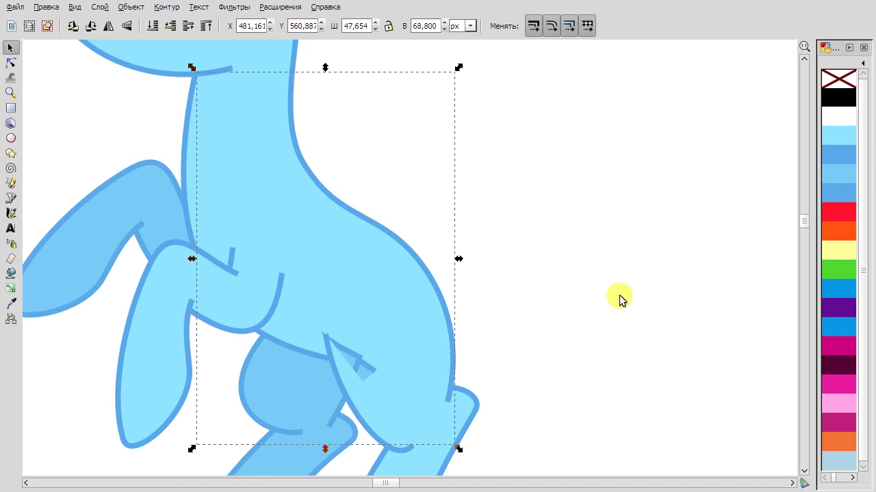
left_click_drag(355, 358, 381, 371)
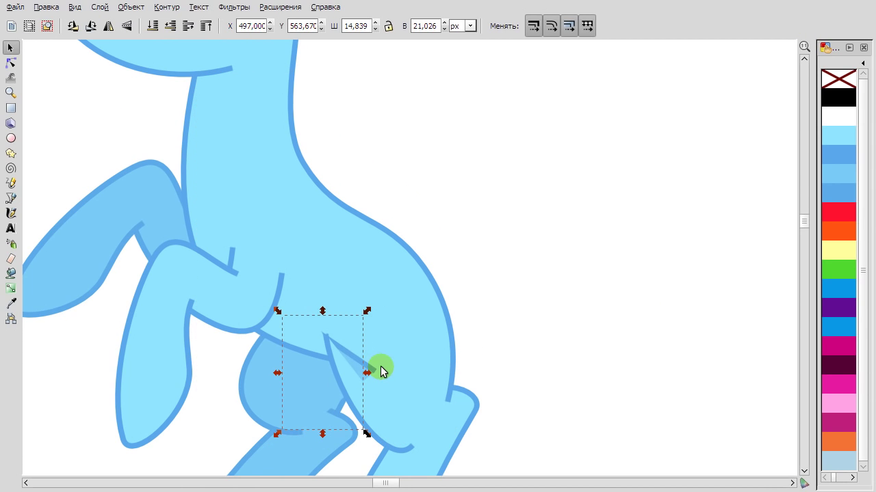
key("ctrl+z")
scroll(377, 330, "down", 6)
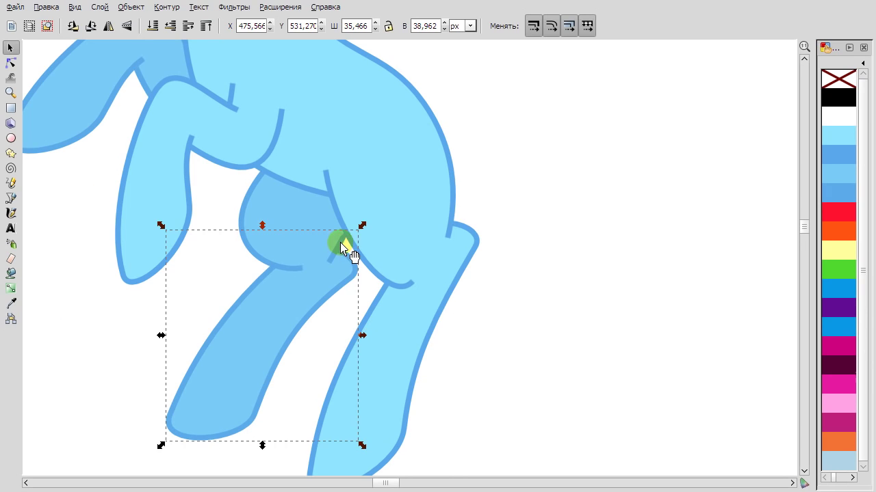
left_click(253, 229, "alt")
Finish the ear path, curve its back edge, and fill it light blue.
key("Escape")
scroll(472, 246, "down", 3)
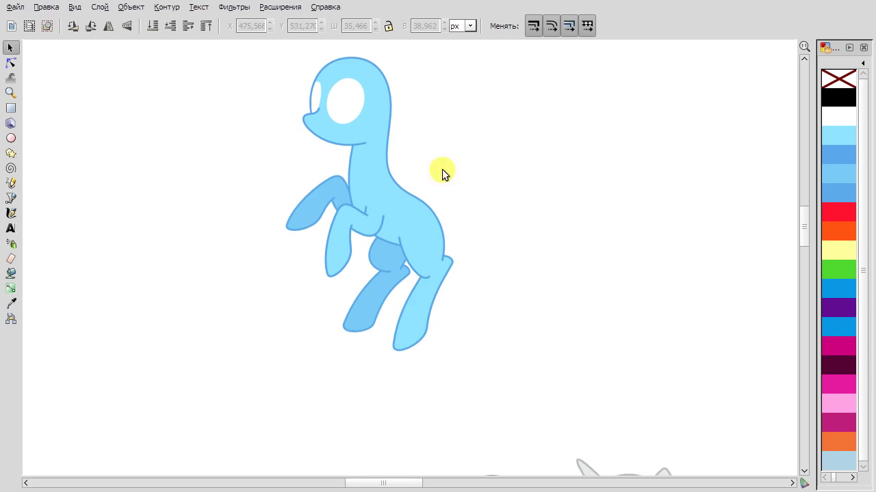
scroll(342, 184, "up", 2)
key("b")
scroll(360, 110, "up", 3)
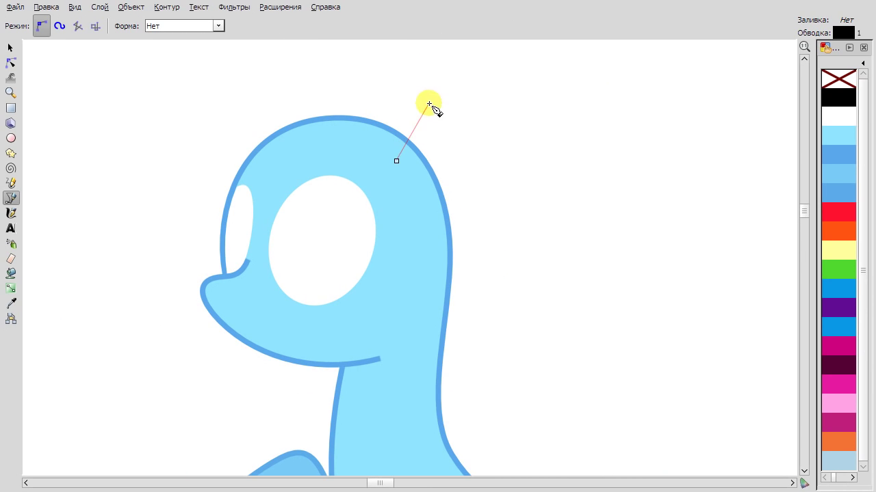
double_click(444, 272)
key("n")
left_click_drag(448, 195, 464, 198)
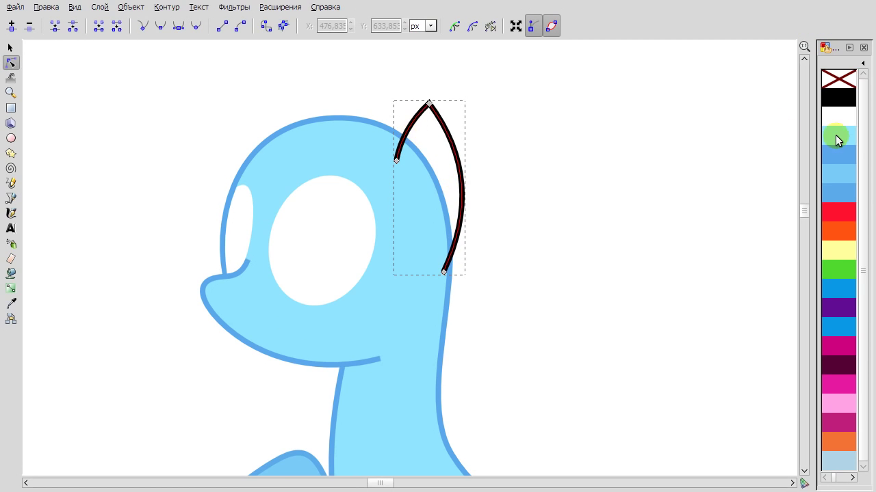
left_click(838, 140)
Reshape the ear by pulling its tip up and to the left.
left_click(428, 103)
left_click(417, 119)
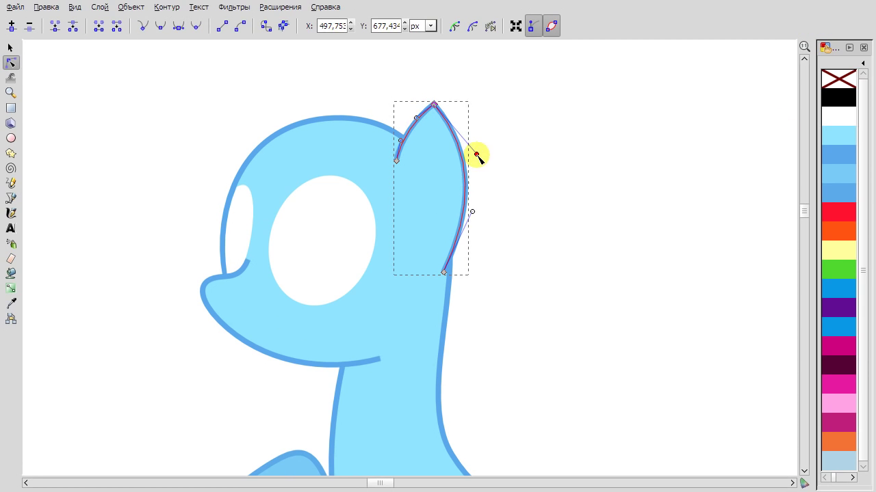
scroll(445, 113, "up", 1)
left_click(560, 266)
scroll(621, 269, "down", 3)
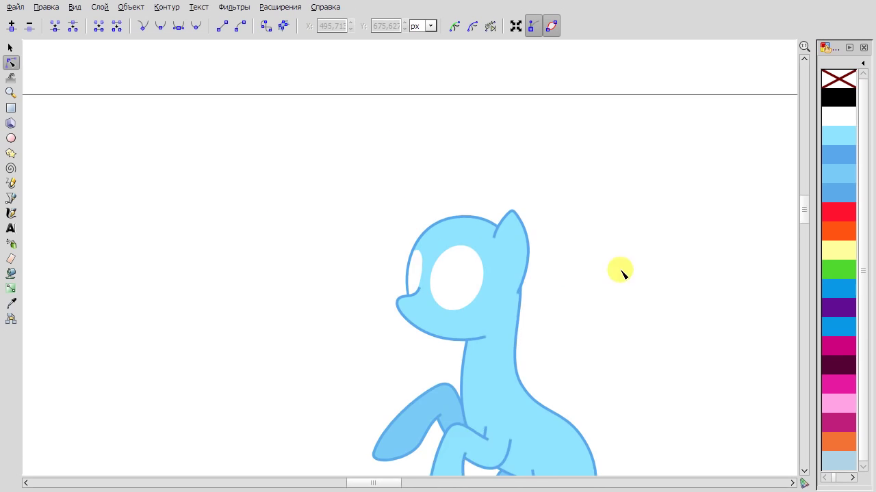
scroll(618, 264, "up", 2)
left_click_drag(450, 214, 450, 215)
left_click_drag(453, 139, 449, 137)
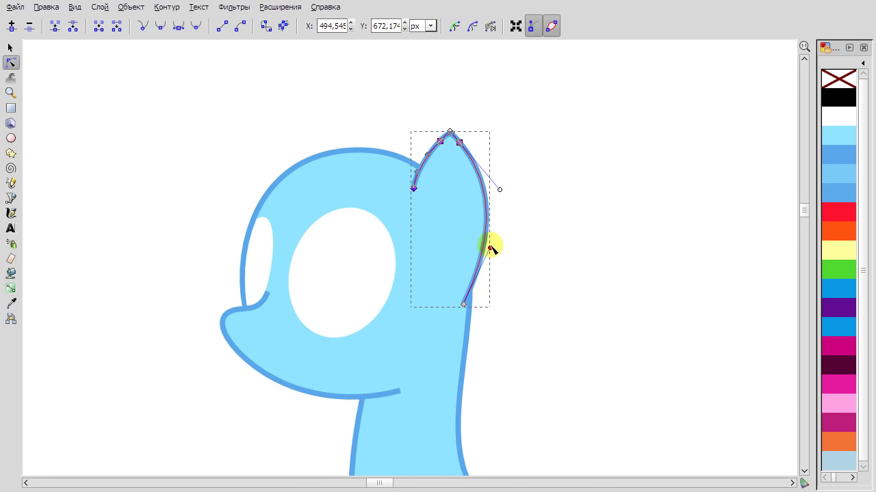
Duplicate the ear, mirror it, and place the copy behind the head's top-left.
key("s")
key("ctrl+d")
key("h")
left_click_drag(475, 184, 342, 138)
key("End")
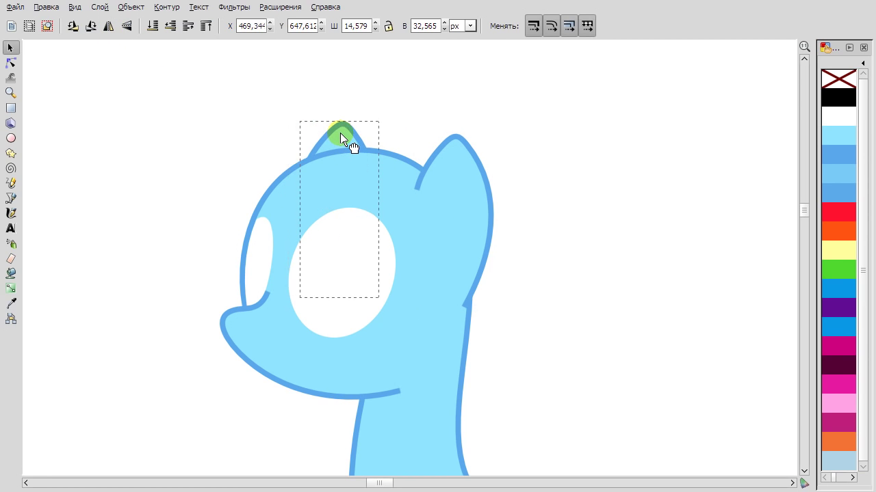
key("Escape")
scroll(498, 171, "down", 3)
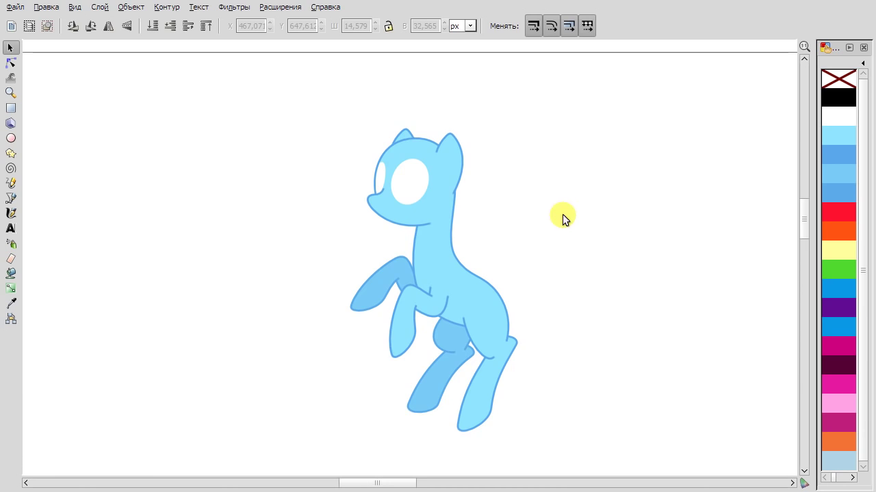
scroll(463, 156, "up", 4)
Draw an inner-ear line on the front ear and bend it into a curve.
key("b")
scroll(373, 167, "up", 1)
double_click(334, 265)
key("n")
left_click_drag(352, 205, 346, 171)
Draw the pink pony's inner-ear line and colour it pink from the pony palette.
scroll(492, 283, "down", 3)
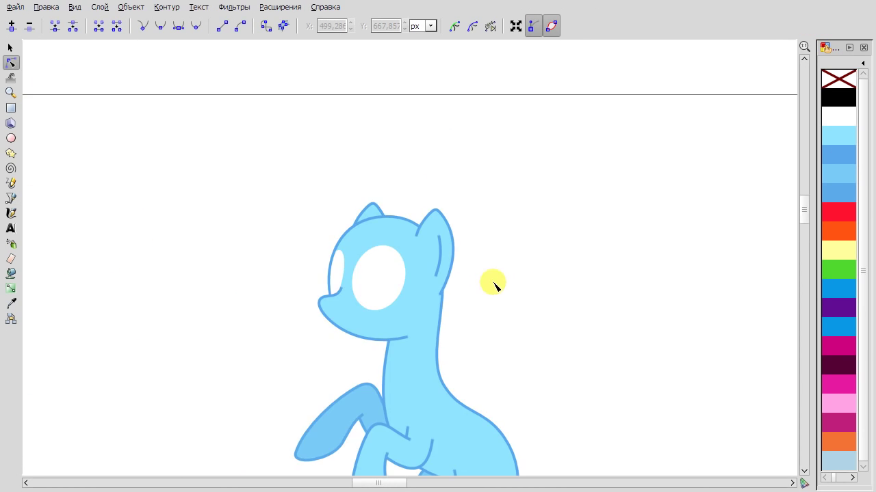
scroll(336, 209, "up", 3)
left_click(336, 210)
scroll(595, 311, "down", 4)
scroll(383, 198, "up", 5)
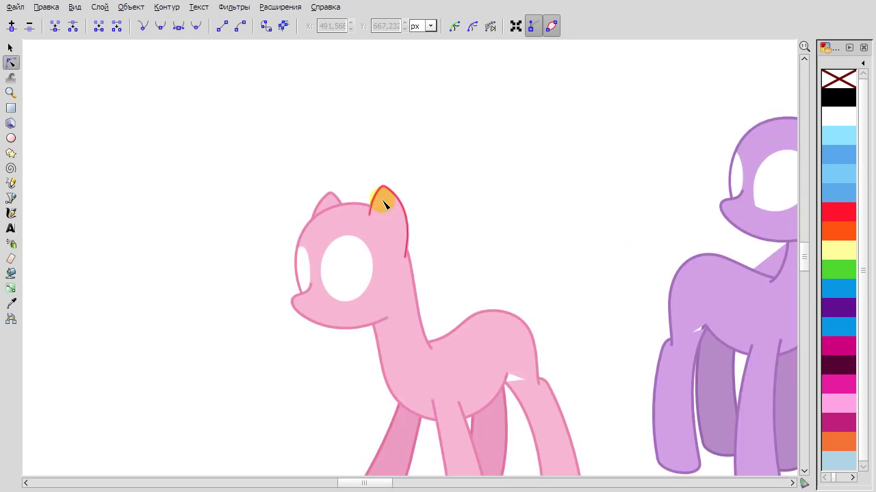
key("b")
double_click(380, 294)
key("s")
left_click(863, 63)
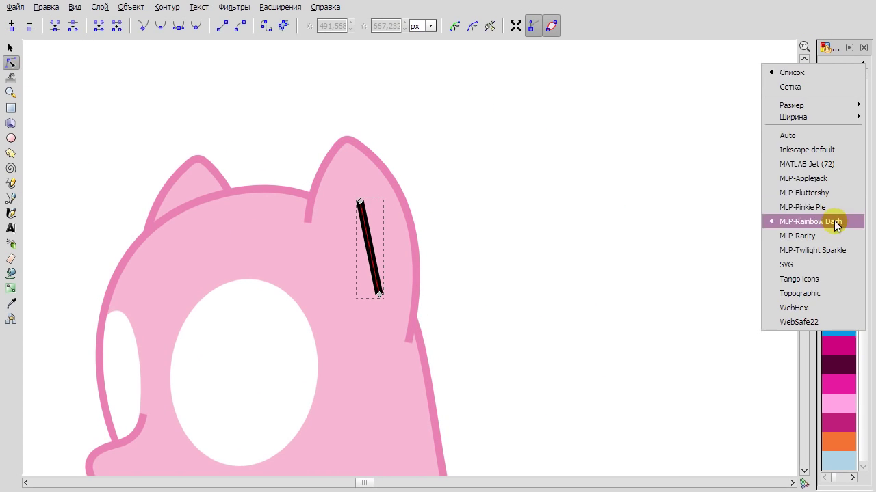
left_click(831, 209)
left_click(839, 181, "shift")
Check the inner-ear nodes, then extend the pink pony's leg line.
double_click(368, 223)
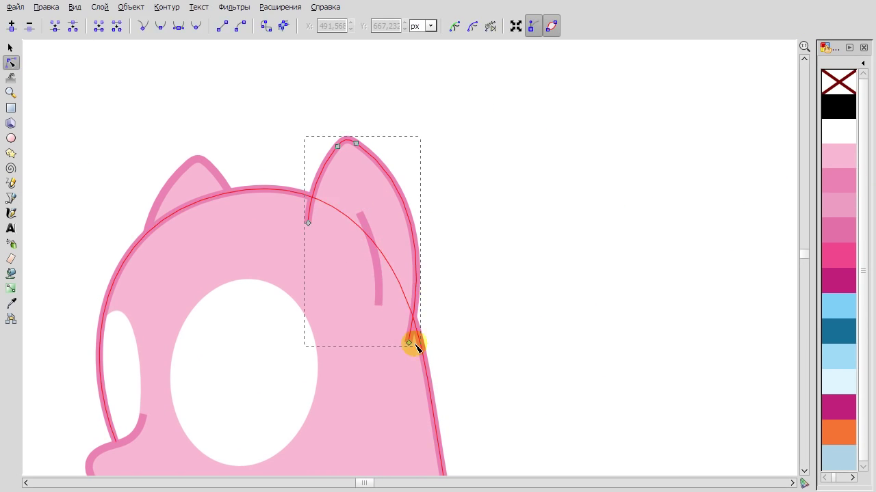
left_click(367, 211)
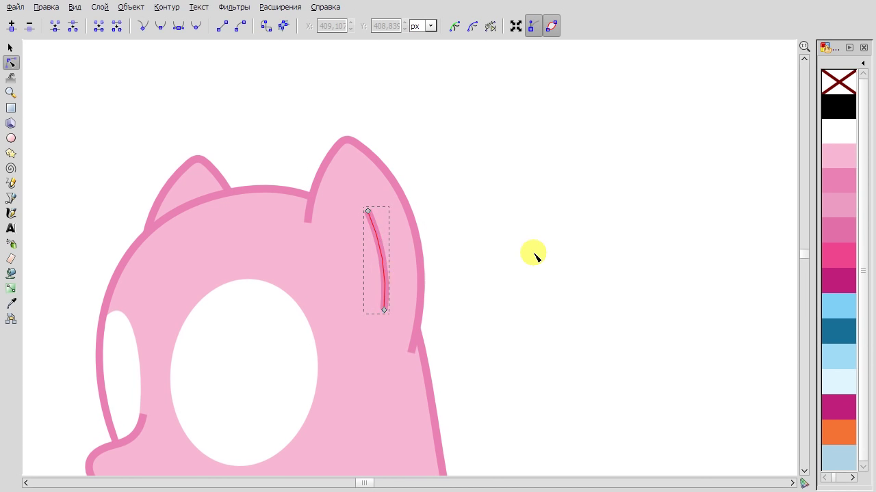
scroll(530, 252, "down", 5)
scroll(578, 296, "up", 6)
left_click(385, 299)
key("b")
left_click(364, 261)
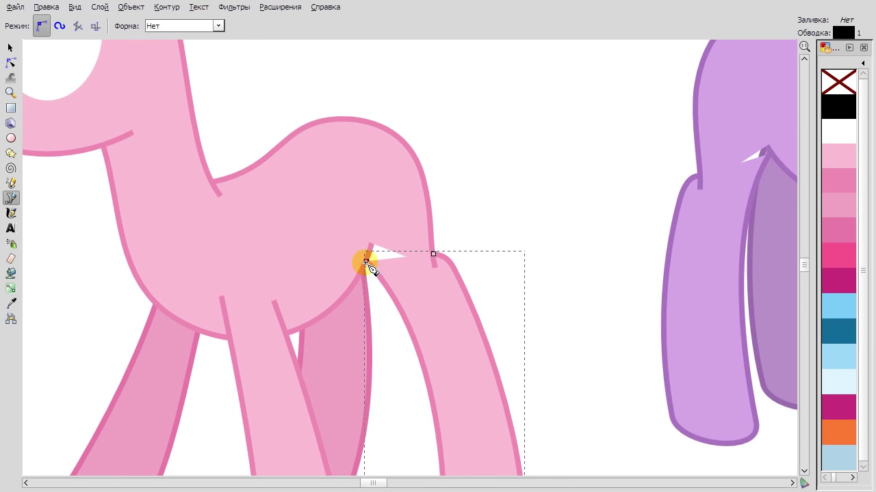
double_click(321, 229)
key("s")
Select the body and leg paths and adjust the back outline.
double_click(350, 271)
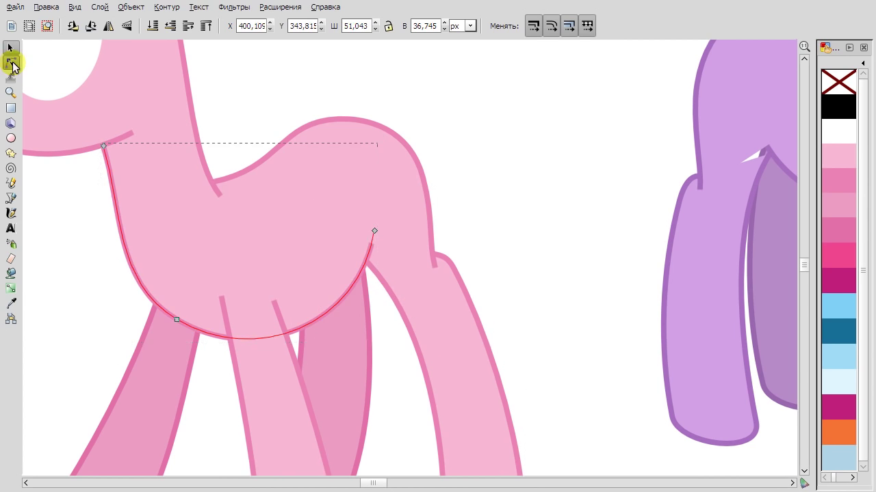
left_click(446, 317)
left_click(336, 268)
left_click(277, 373)
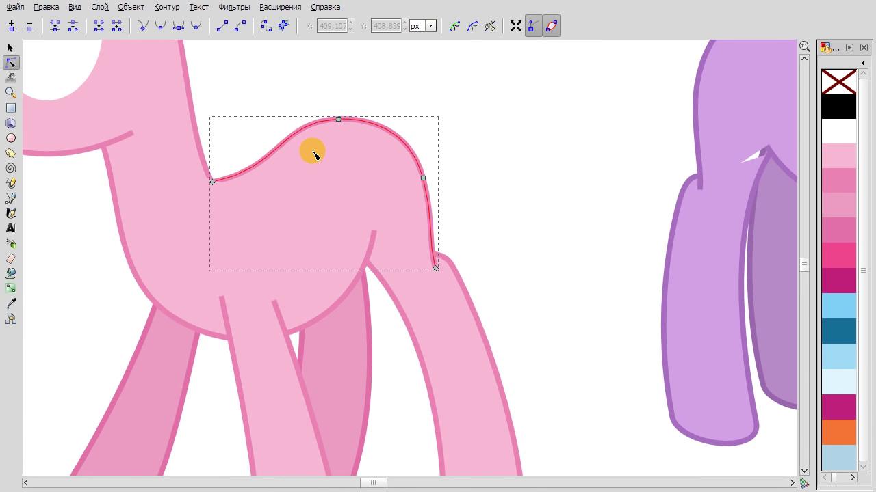
left_click(308, 264)
left_click(362, 166)
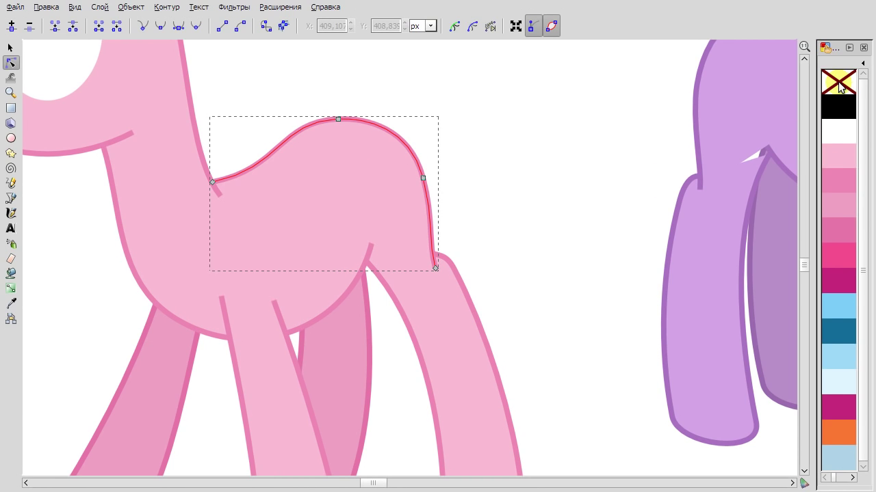
left_click(390, 162)
left_click(832, 172)
left_click(374, 168)
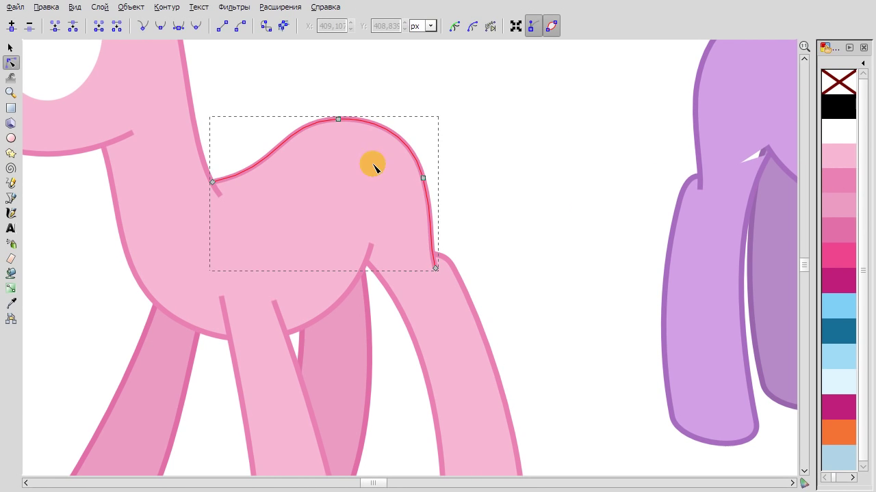
Start new lines at the leg-line end, then cancel and undo them.
left_click(11, 198)
left_click(219, 193)
scroll(236, 221, "up", 1)
key("Escape")
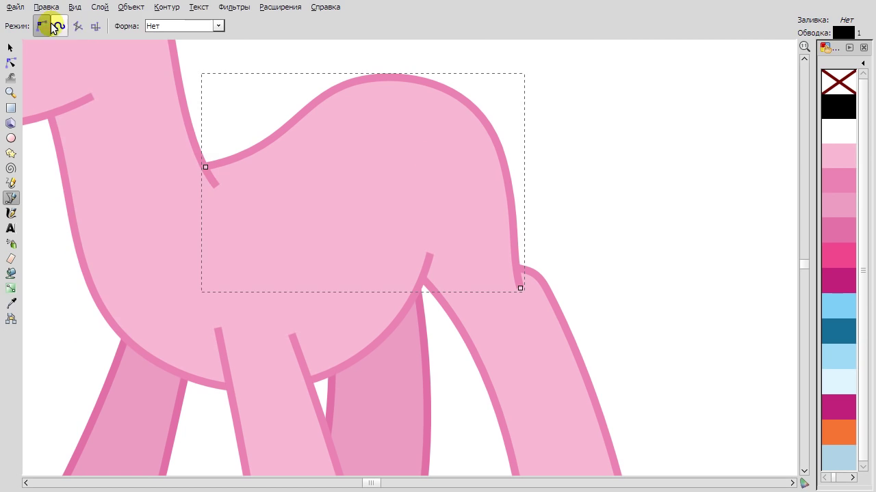
key("s")
left_click(12, 198)
left_click(213, 189)
key("ctrl+z")
key("s")
Draw a notch into the body path and drag its node down-left to smooth the rump.
key("b")
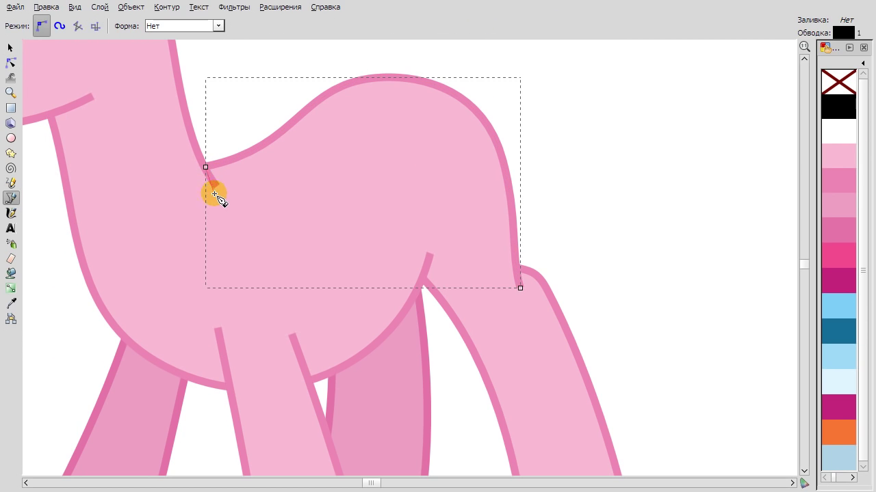
left_click(365, 151)
left_click(425, 167)
left_click(14, 62)
left_click_drag(434, 212, 387, 250)
key("minus")
key("minus")
Select the orange pony's body path and switch the swatch palette to oranges.
scroll(573, 244, "right", 10)
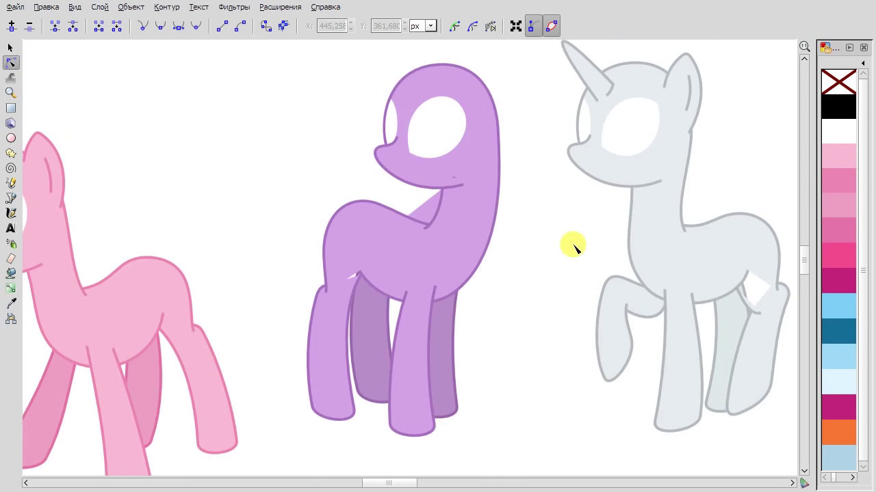
scroll(586, 309, "up", 2)
left_click(11, 198)
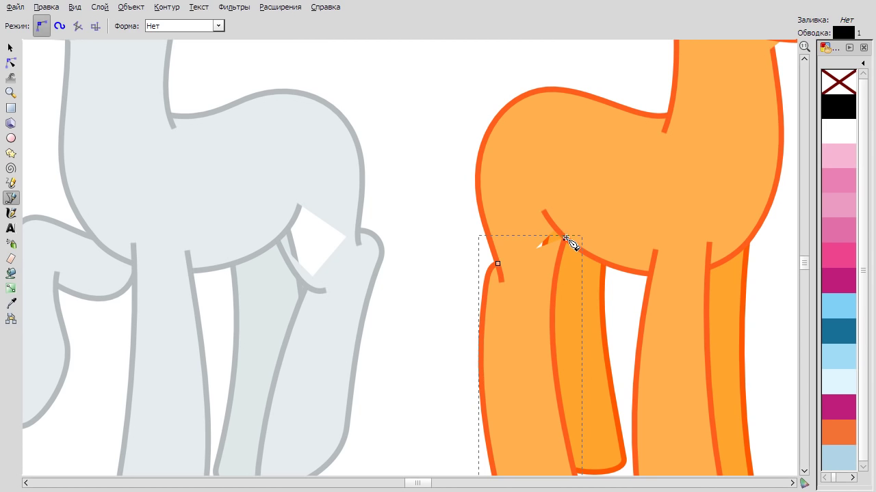
key("n")
left_click(541, 261)
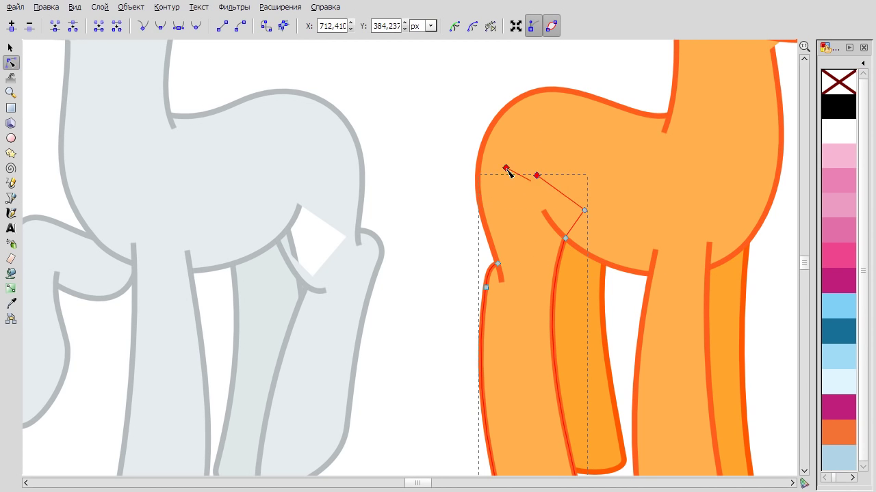
scroll(700, 260, "down", 4)
scroll(527, 218, "up", 3)
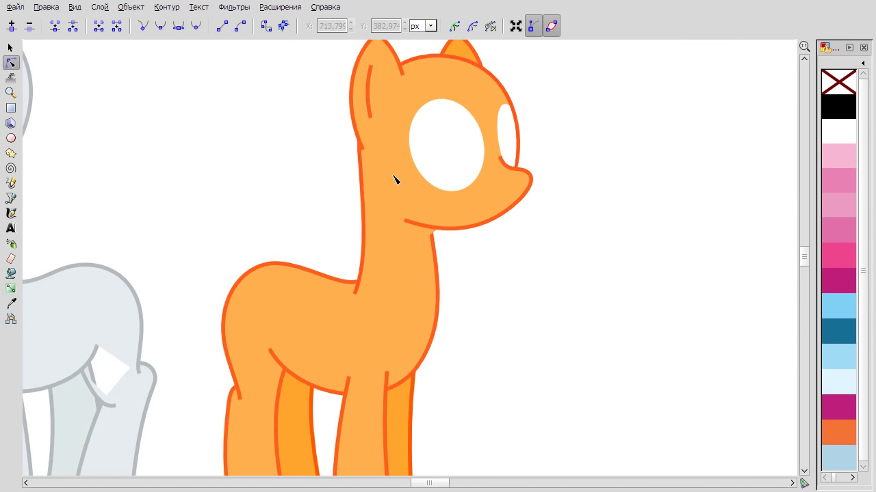
left_click(863, 63)
left_click(807, 199)
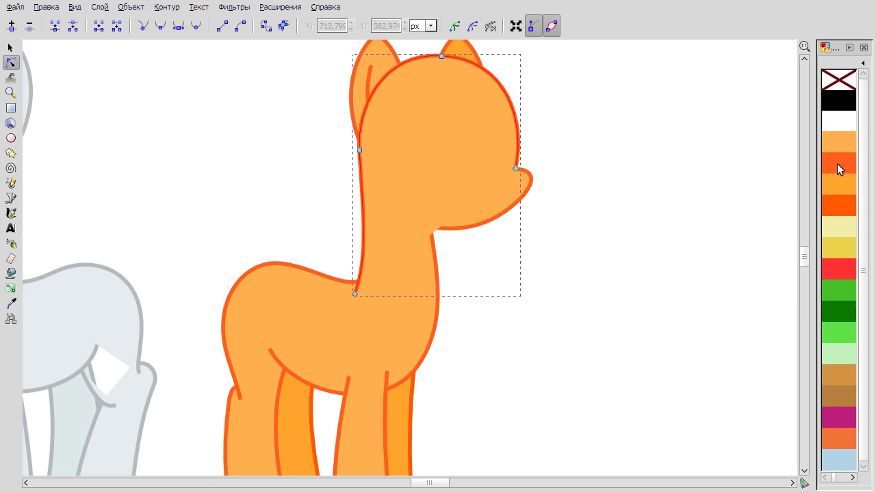
Select the pony's neck-front and belly line, zoom in, and reshape its outline at the neck.
left_click(10, 48)
key("b")
scroll(527, 167, "up", 1)
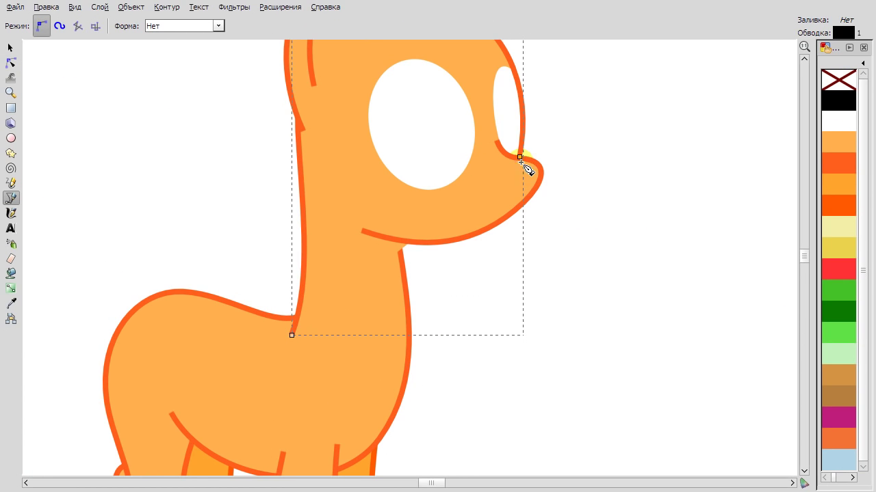
key("n")
left_click(457, 322)
key("plus")
key("plus")
left_click(336, 226)
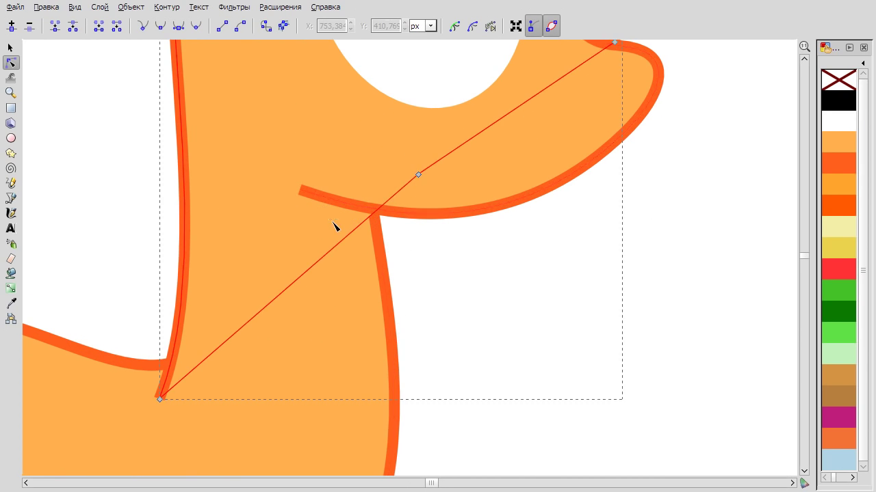
left_click_drag(301, 270, 342, 279)
left_click_drag(404, 172, 332, 185)
left_click_drag(342, 280, 354, 299)
Draw a new line at the pony's neck and reshape it with node editing.
key("b")
left_click(373, 213)
double_click(357, 147)
key("n")
left_click_drag(358, 147, 370, 189)
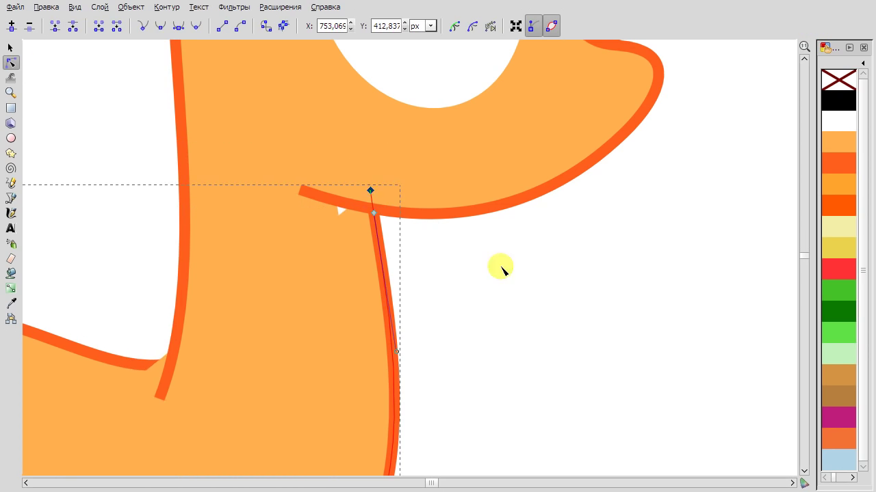
key("minus")
right_click(550, 212)
key("Escape")
Give the neck and belly line an orange-red stroke.
left_click(444, 172)
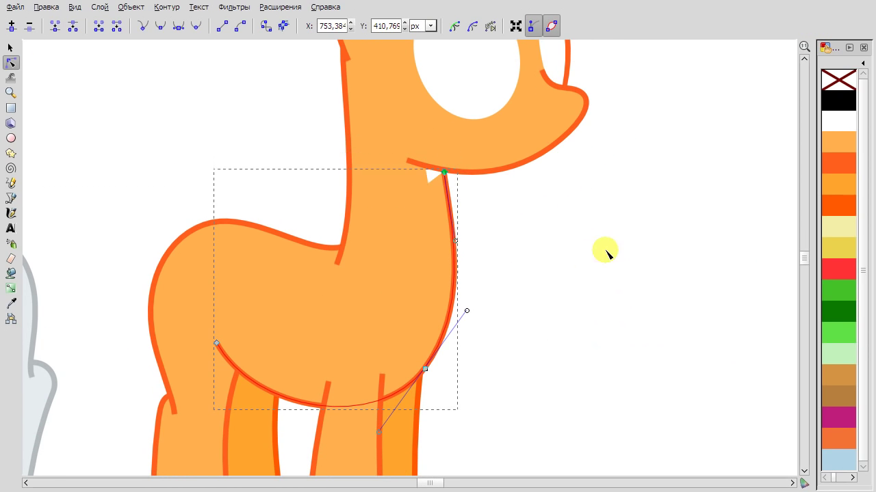
right_click(425, 322)
left_click(842, 159, "shift")
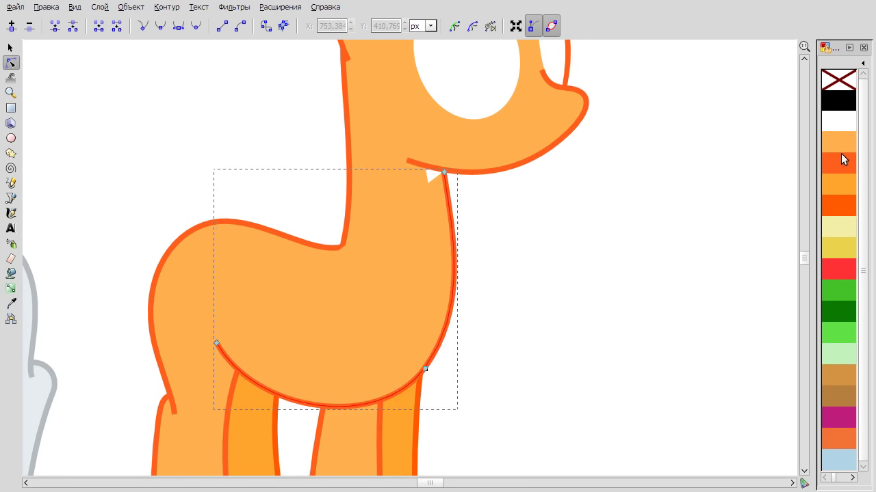
left_click(12, 49)
key("n")
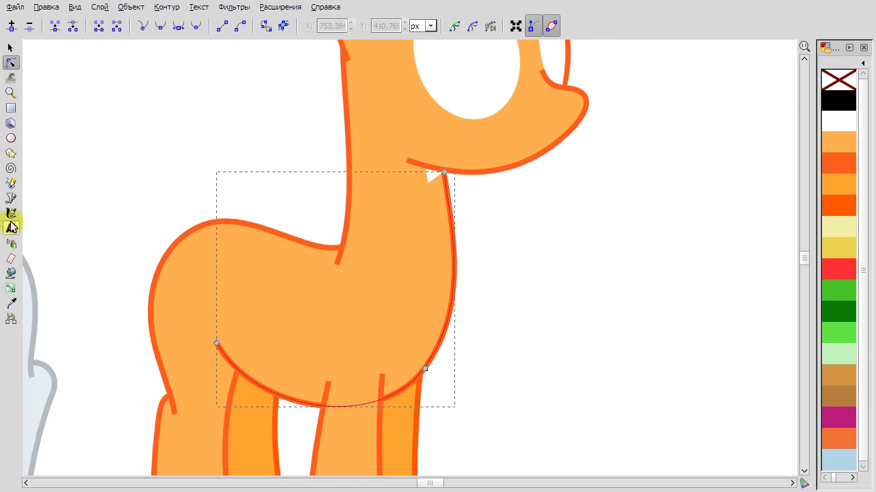
Draw a pen segment closing the neck notch and nudge its new node into place.
left_click(11, 198)
left_click(444, 171)
double_click(386, 148)
left_click(12, 63)
scroll(399, 199, "up", 1)
left_click_drag(386, 148, 396, 150)
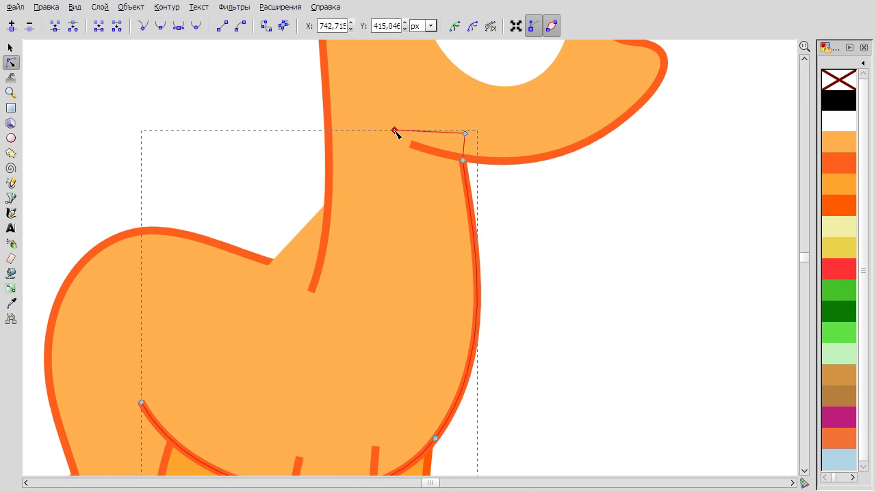
Join the line to the path's end and move the new nodes onto the neck.
key("b")
left_click(355, 302)
left_click(141, 402)
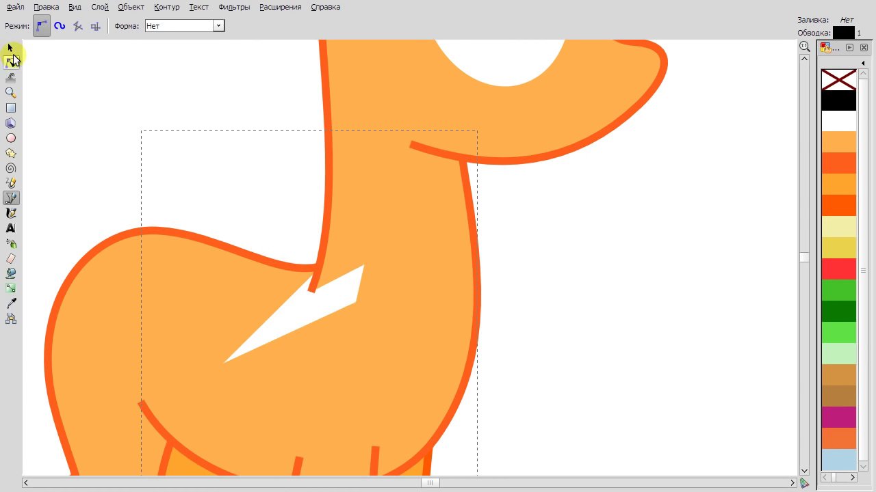
key("n")
left_click_drag(355, 302, 342, 258)
scroll(344, 265, "up", 3)
left_click_drag(297, 299, 362, 220)
scroll(296, 156, "down", 3)
Select and copy the grey pony's hip part, switching to the grey pony's swatch palette.
scroll(684, 329, "down", 2)
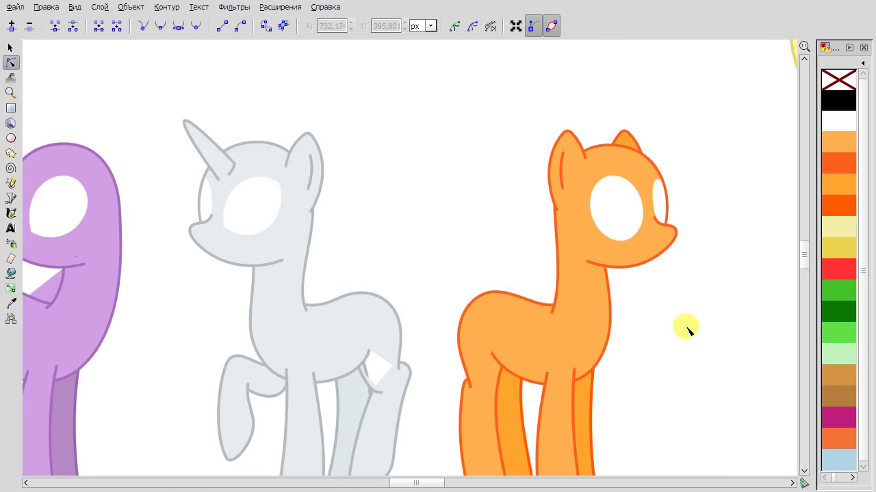
scroll(426, 309, "up", 4)
left_click(426, 308)
scroll(515, 302, "right", 1)
scroll(411, 254, "up", 3)
scroll(444, 217, "down", 4)
key("s")
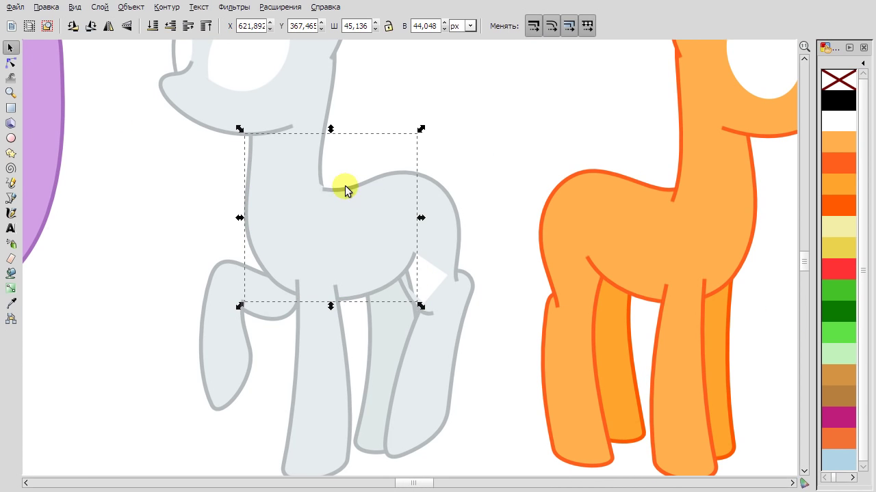
left_click(430, 192)
left_click(862, 62)
left_click(822, 194)
right_click(435, 197)
left_click(527, 260)
Draw a closed grey filler shape over the gap between hind leg and body.
scroll(464, 231, "up", 1)
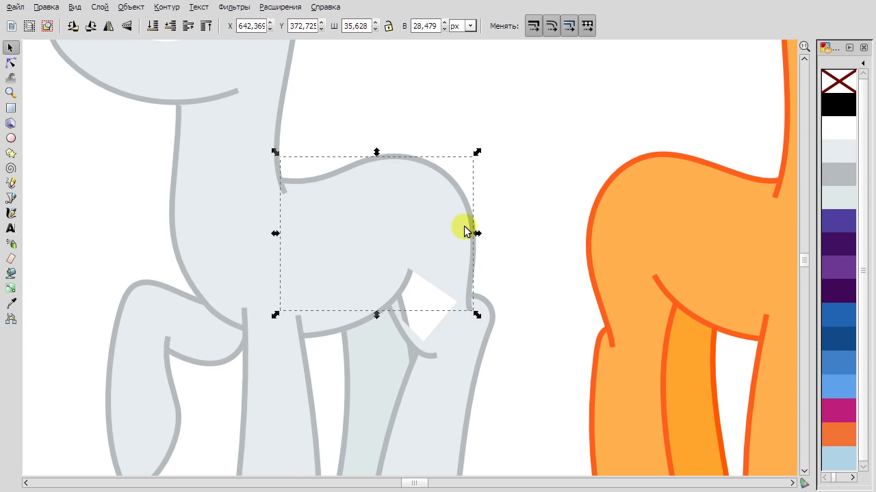
key("b")
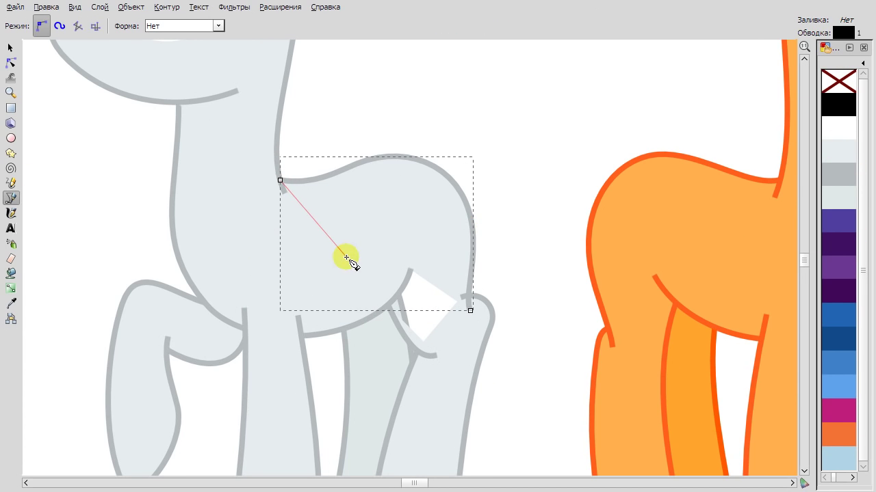
scroll(347, 258, "up", 2)
left_click(524, 339)
left_click(10, 62)
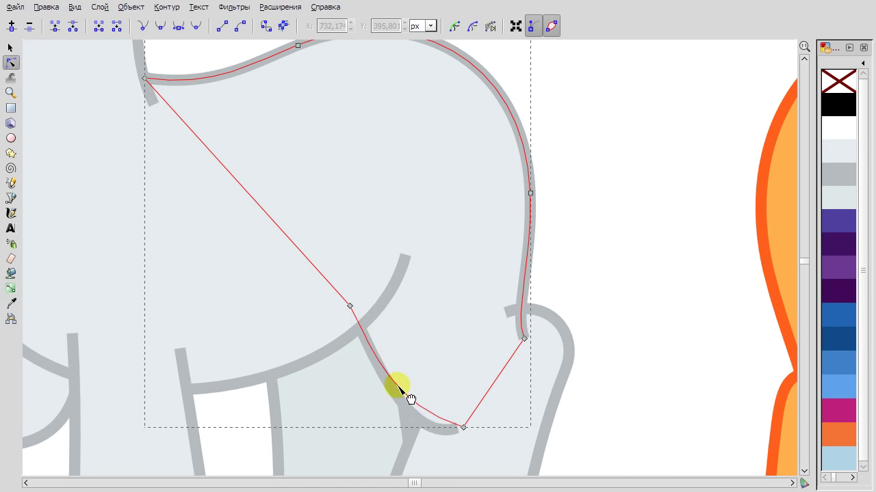
scroll(472, 400, "down", 4)
Check the inner hind leg, then view the orange pony's body outline nodes.
key("s")
scroll(463, 146, "up", 2)
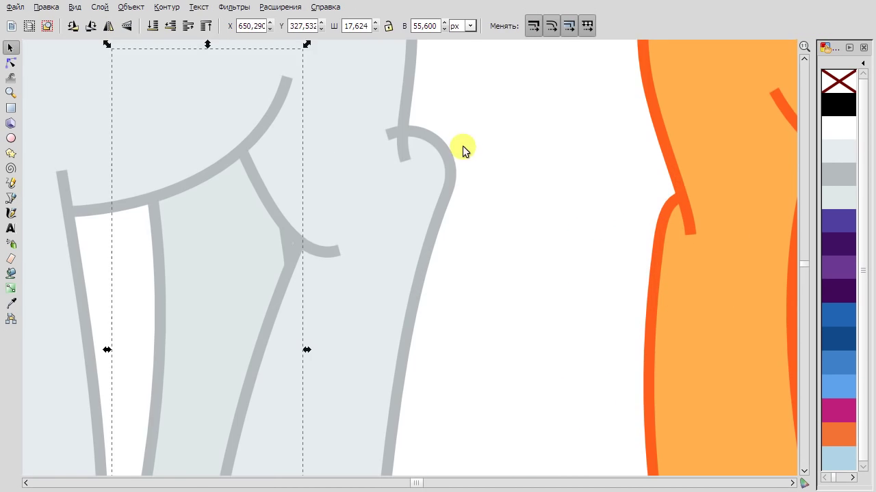
scroll(515, 176, "down", 2)
left_click(361, 232)
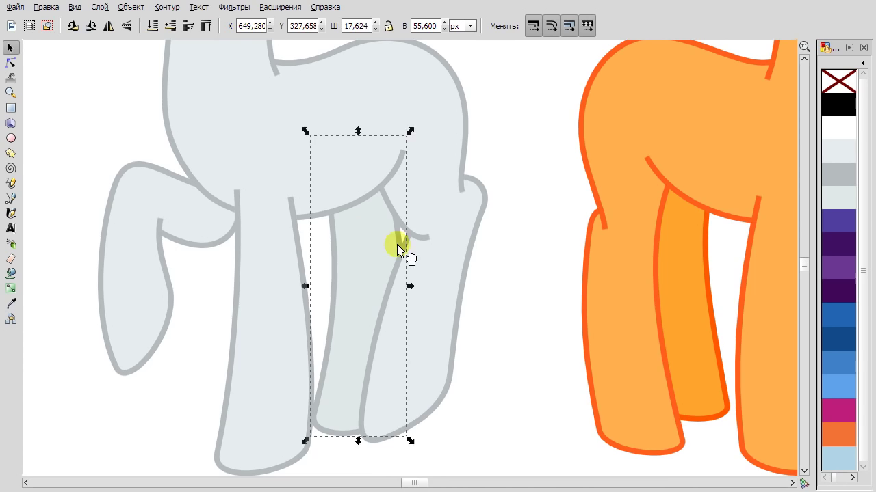
scroll(398, 250, "down", 4)
scroll(498, 186, "up", 4)
key("n")
left_click(486, 252)
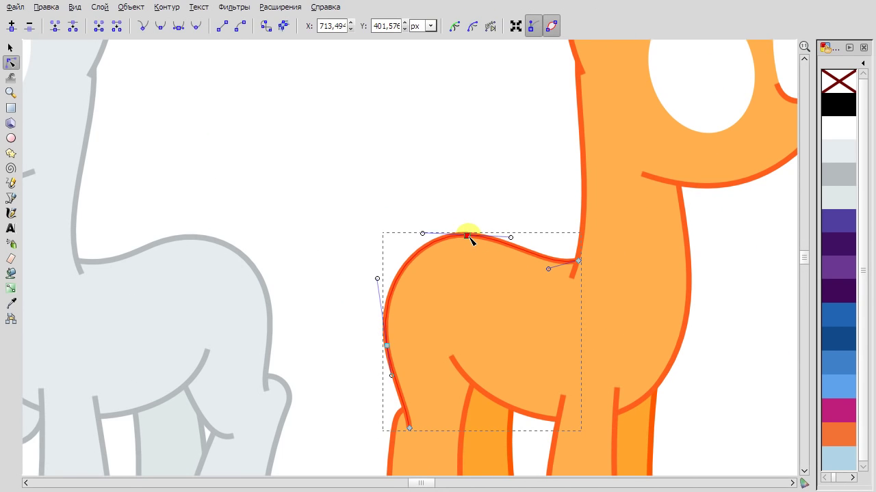
scroll(381, 164, "down", 4)
Draw a closed filler shape over the gap at the purple pony's hip.
left_click(296, 312)
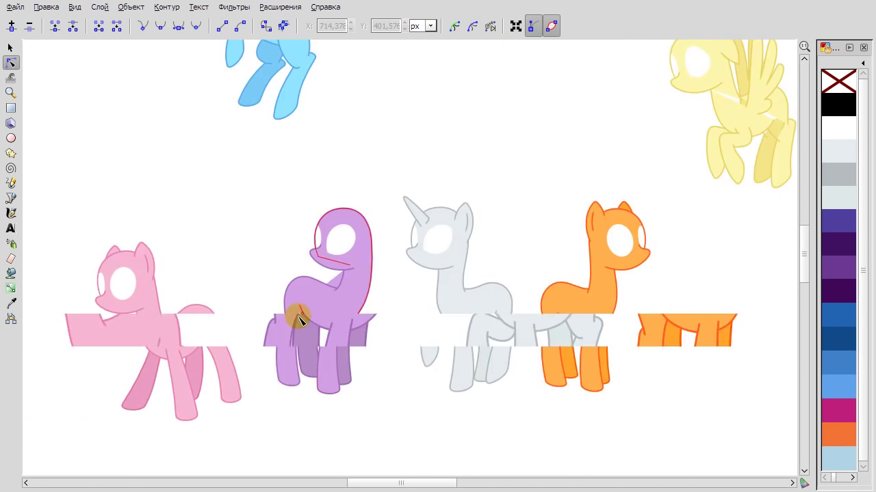
scroll(312, 273, "up", 4)
left_click(10, 197)
left_click(301, 291)
left_click(326, 268)
left_click(284, 237)
left_click(11, 62)
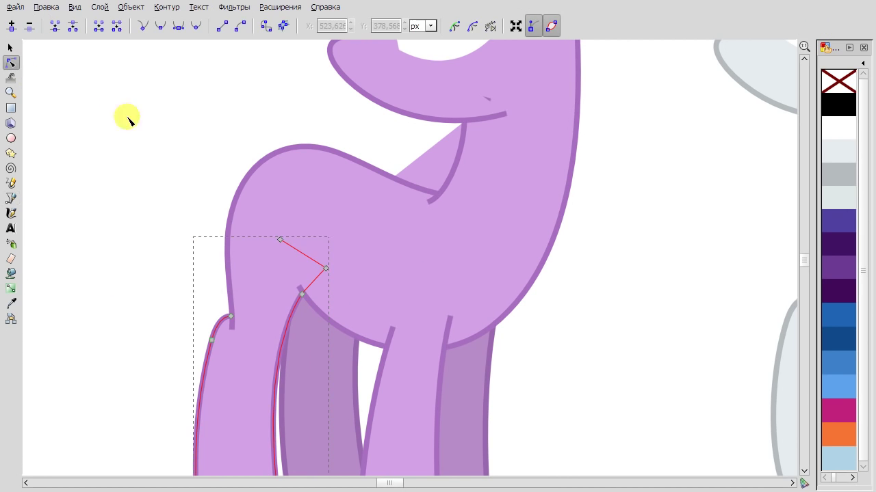
Select the belly outline's top node and load the MLP-Twilight Sparkle palette.
left_click(356, 325)
left_click(475, 102)
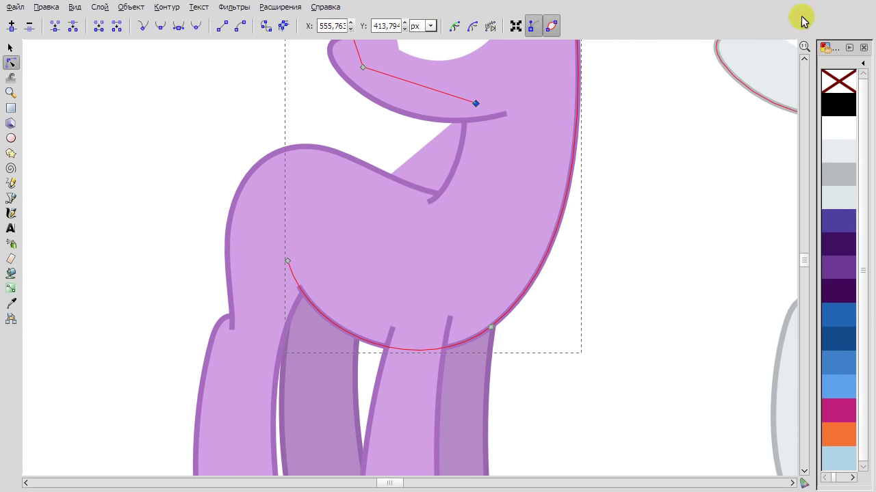
key("b")
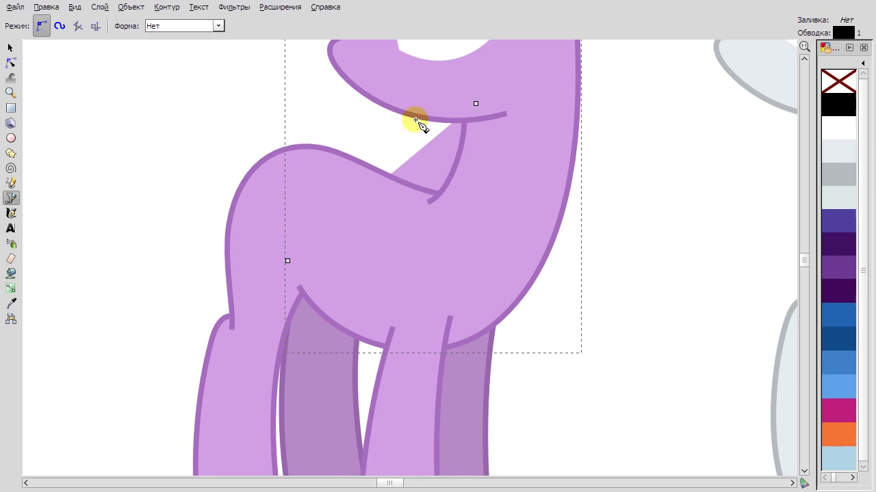
key("s")
left_click(862, 62)
left_click(777, 250)
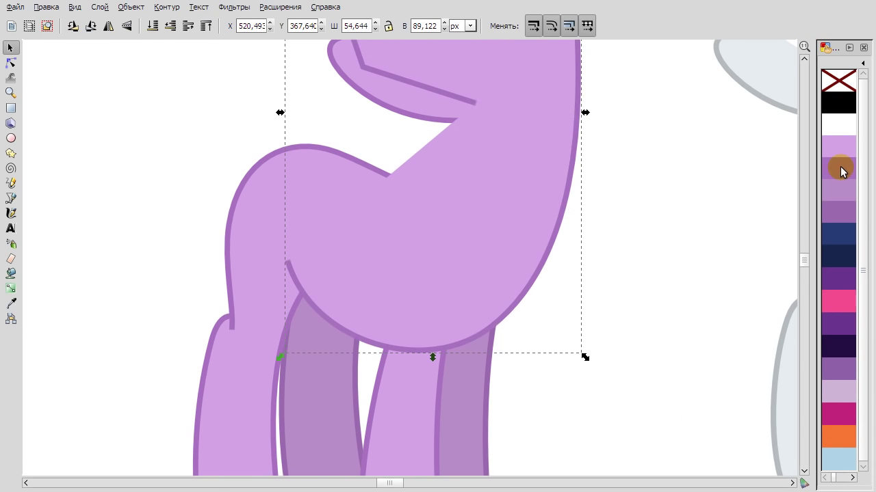
scroll(635, 219, "down", 1, "ctrl")
scroll(310, 149, "up", 2)
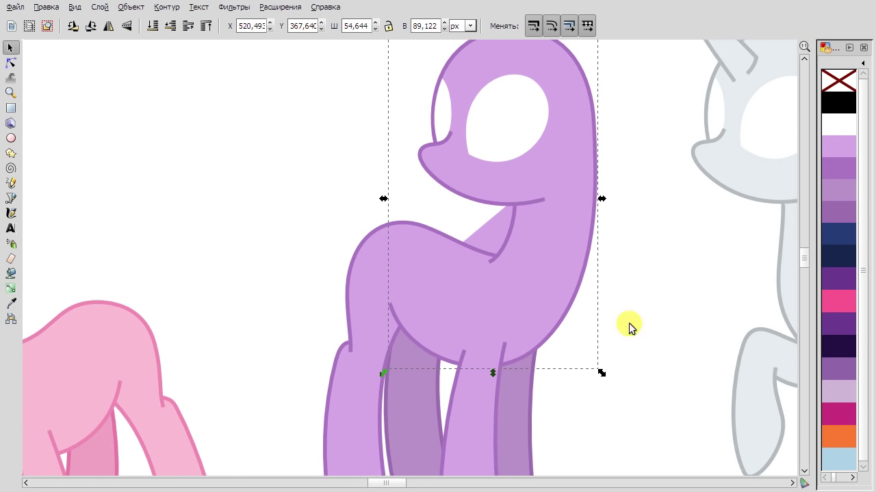
scroll(630, 328, "up", 1)
Draw a closed filler between neck and chest, then drag the neck line's curve.
key("b")
left_click(490, 112)
scroll(487, 129, "up", 2)
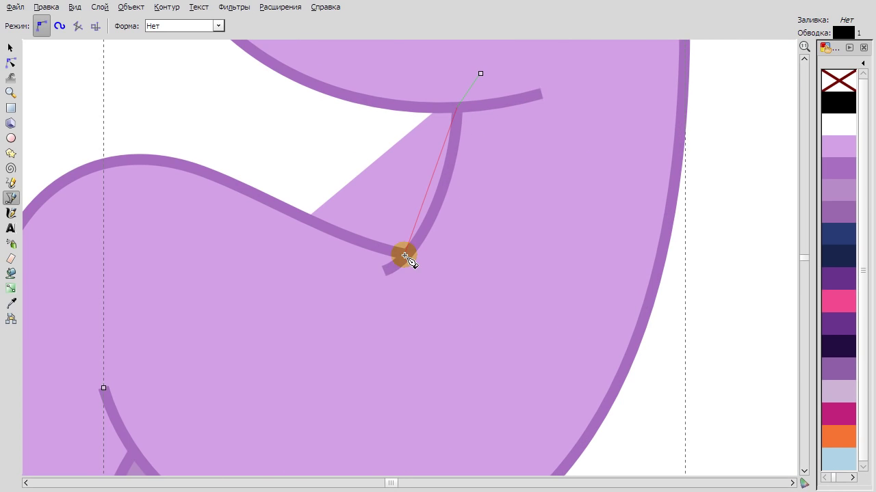
left_click(373, 247)
left_click(103, 388)
key("n")
left_click_drag(440, 191, 424, 221)
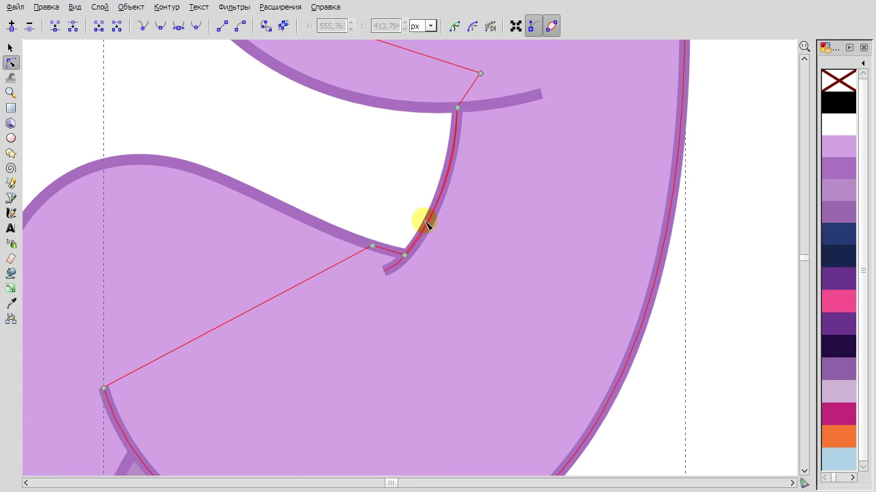
scroll(424, 221, "up", 1)
scroll(386, 262, "down", 6)
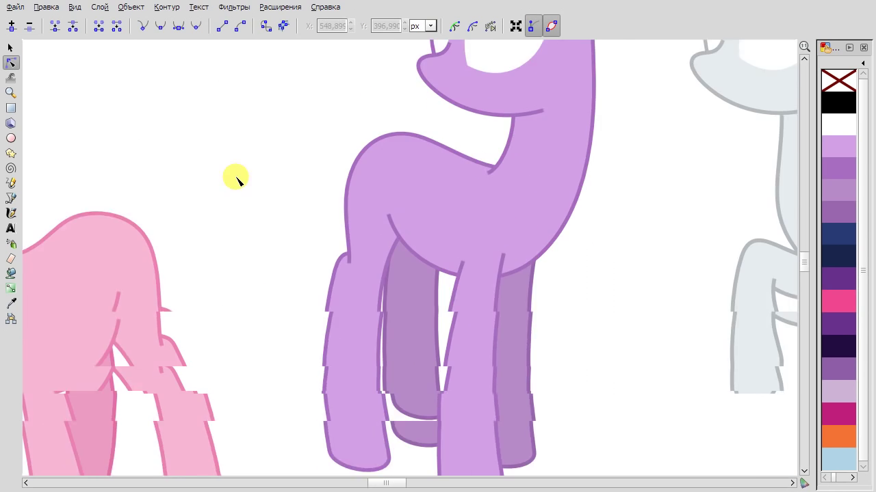
scroll(430, 180, "up", 3)
Extend the curve under the yellow pegasus's wing with a new end point above it.
scroll(431, 264, "up", 1)
left_click(430, 264)
left_click(401, 127)
scroll(181, 172, "up", 2)
left_click(10, 197)
left_click(130, 183)
left_click(125, 145)
key("Return")
key("n")
left_click(125, 145)
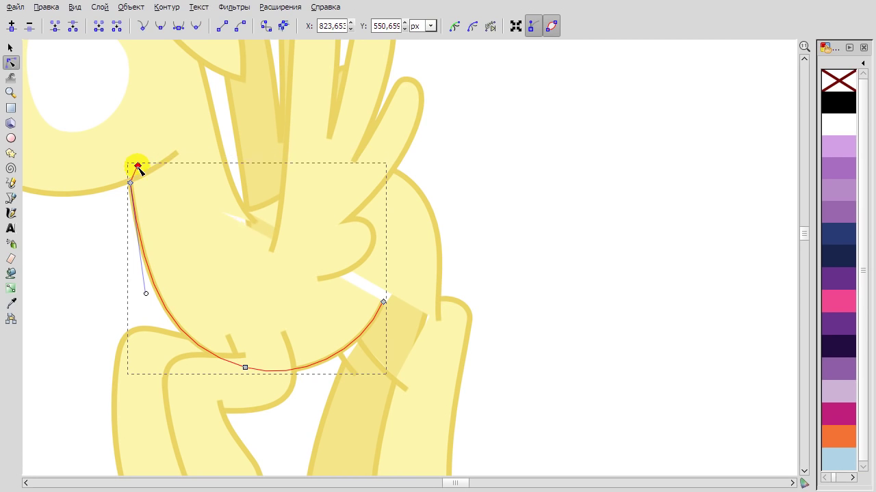
Remove the curve's outline, load the yellow pony's palette, and duplicate the curve.
left_click(840, 85, "shift")
left_click(862, 63)
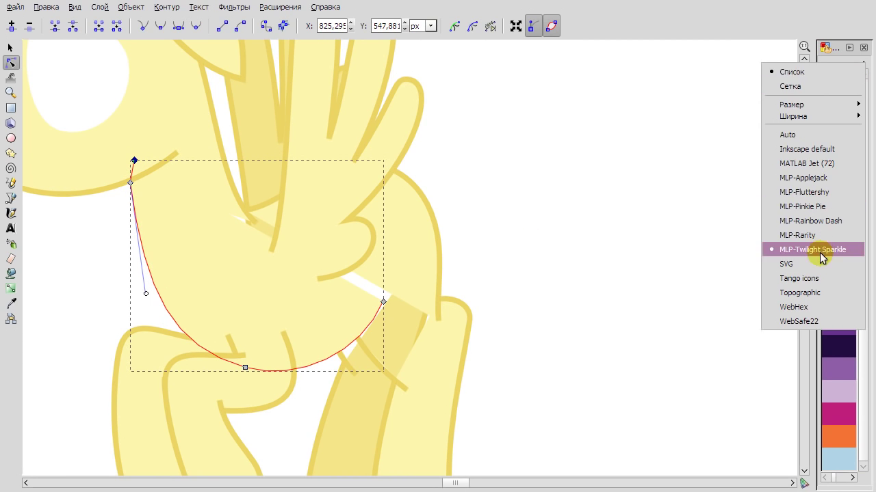
left_click(823, 251)
right_click(220, 316)
left_click(318, 421)
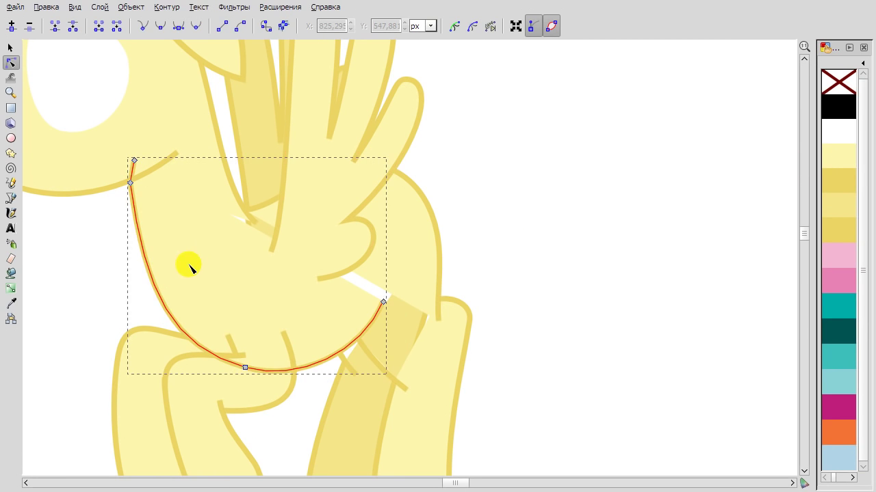
Draw a closed filler path from the path's end to the wing's base.
key("s")
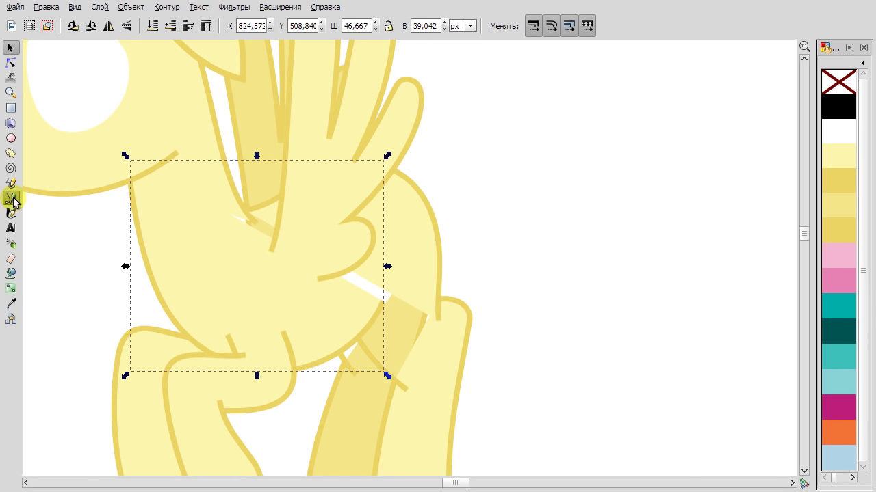
left_click(10, 197)
left_click(134, 160)
scroll(227, 199, "up", 2)
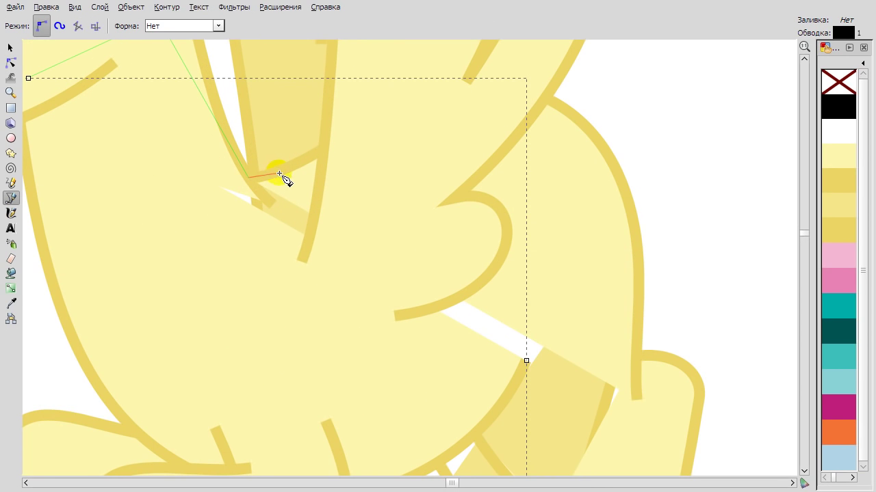
left_click(279, 174)
left_click(31, 76)
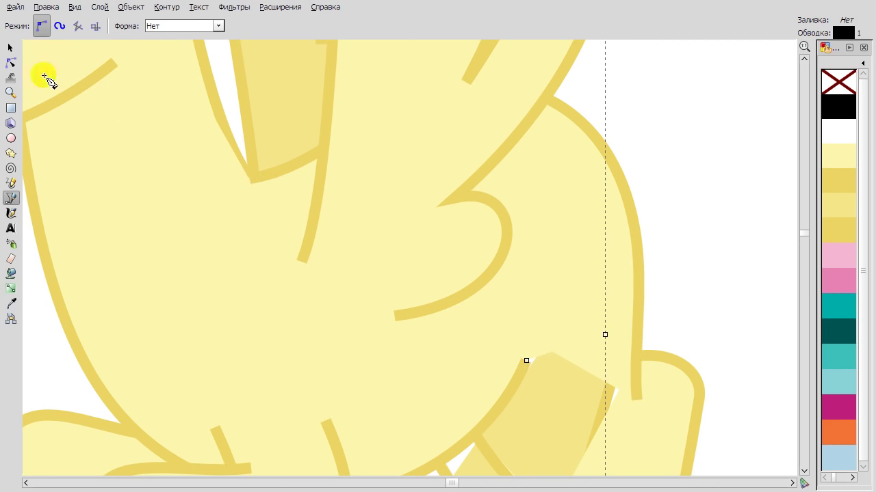
key("s")
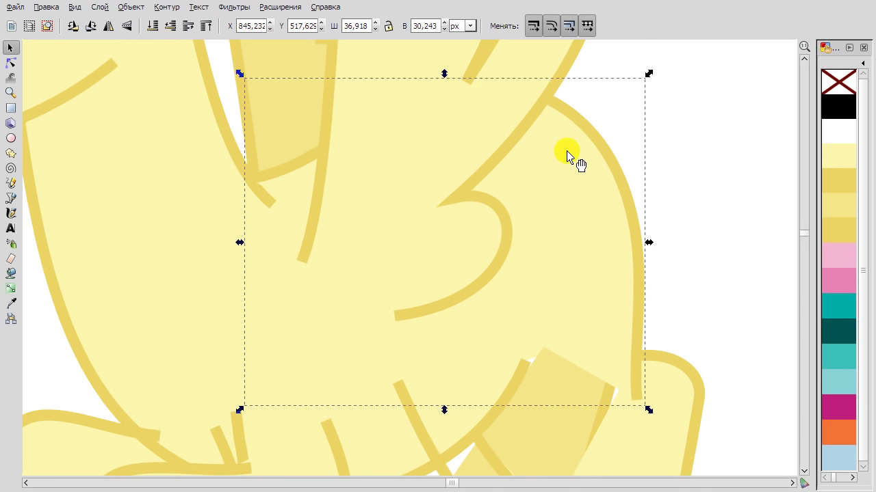
Draw a belly filler shape, fill it light yellow with no stroke, and lower it beneath the outlines.
scroll(474, 388, "down", 6)
left_click(475, 387)
left_click(457, 334)
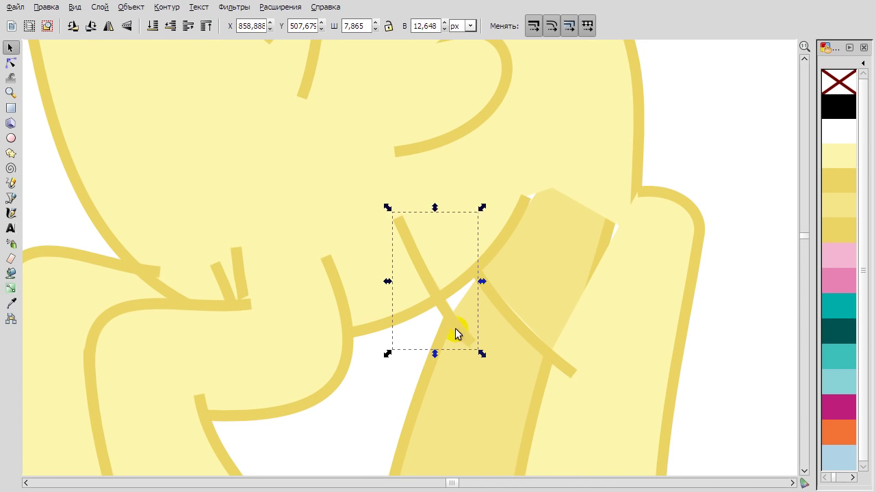
left_click(11, 198)
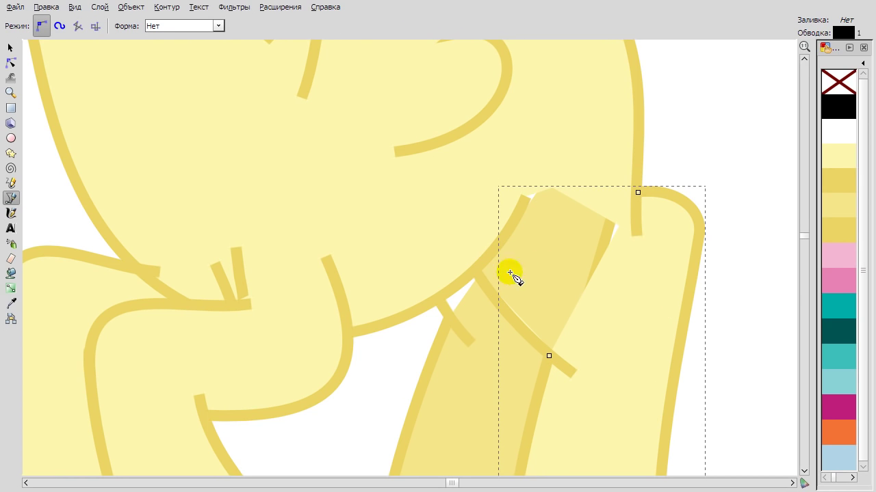
left_click(534, 144)
left_click(430, 196)
left_click(471, 262)
left_click(11, 62)
left_click(838, 81, "shift")
left_click(838, 156)
key("s")
key("Page_Down")
key("Page_Down")
Bend the top of the tall hind-leg outline by dragging its node.
left_click(511, 361)
scroll(512, 361, "down", 2)
left_click(11, 198)
scroll(523, 178, "up", 2)
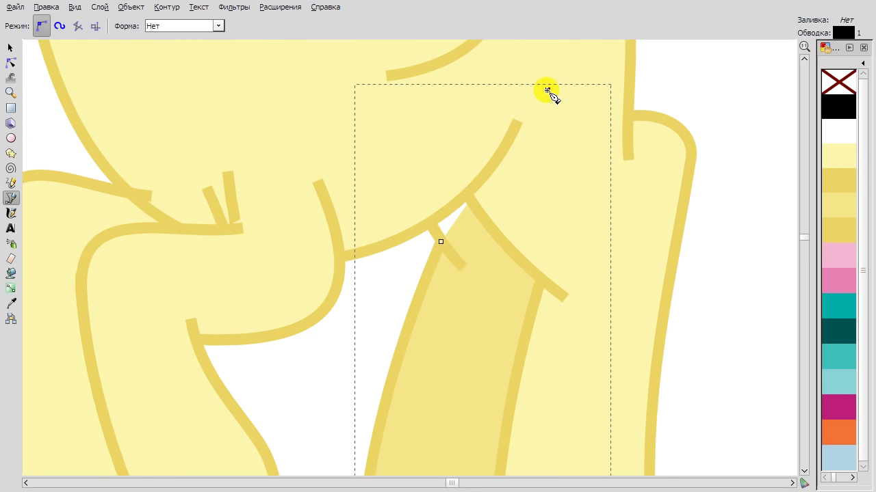
left_click(11, 62)
mouse_move(383, 164)
left_mouse_down()
mouse_move(430, 201)
mouse_move(394, 169)
left_mouse_up()
scroll(653, 194, "down", 3)
scroll(479, 206, "up", 1)
Try shifting the back leg left, undo it, and restore the leg to place.
left_click(308, 270)
left_click(11, 47)
left_click(412, 179)
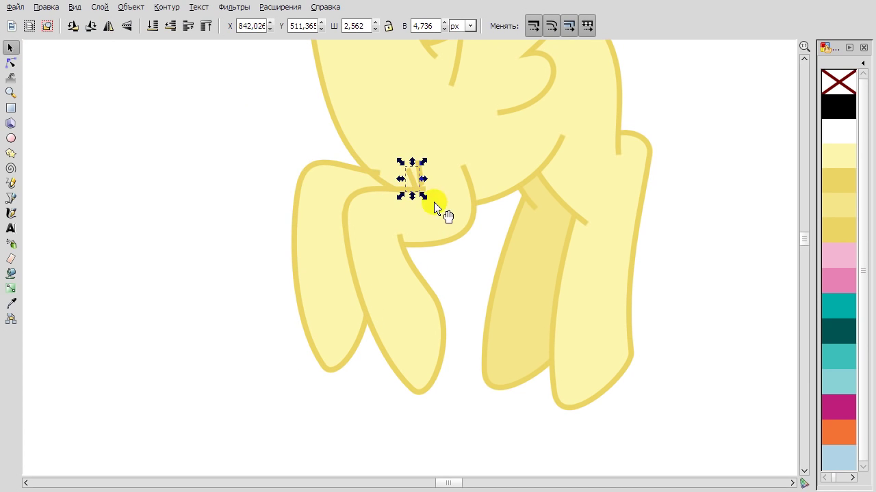
left_click_drag(332, 277, 307, 203)
left_click(257, 145)
right_click(277, 92)
left_click(283, 102)
left_click_drag(327, 174, 280, 244)
key("ctrl+z")
left_click(475, 231)
scroll(631, 189, "up", 5)
Nudge the pink pony down-right and shift the white unicorn to the left.
scroll(604, 219, "down", 5)
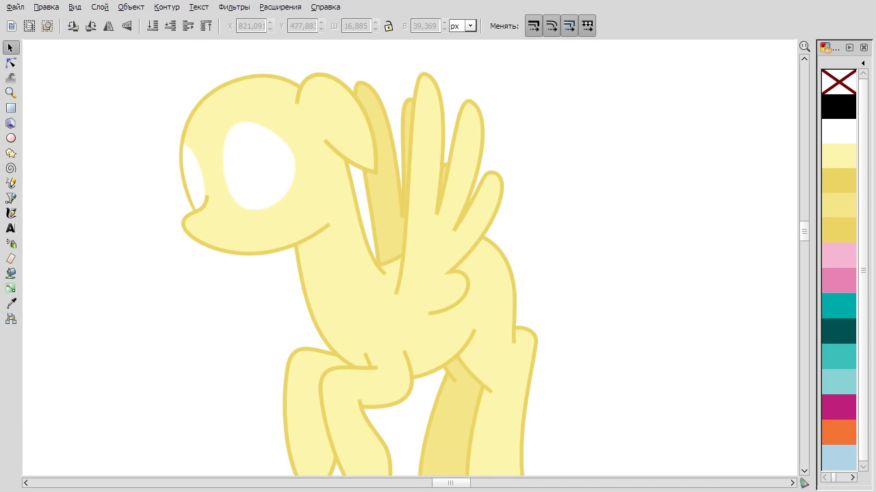
left_click(240, 369)
scroll(241, 370, "up", 1)
scroll(241, 370, "up", 1)
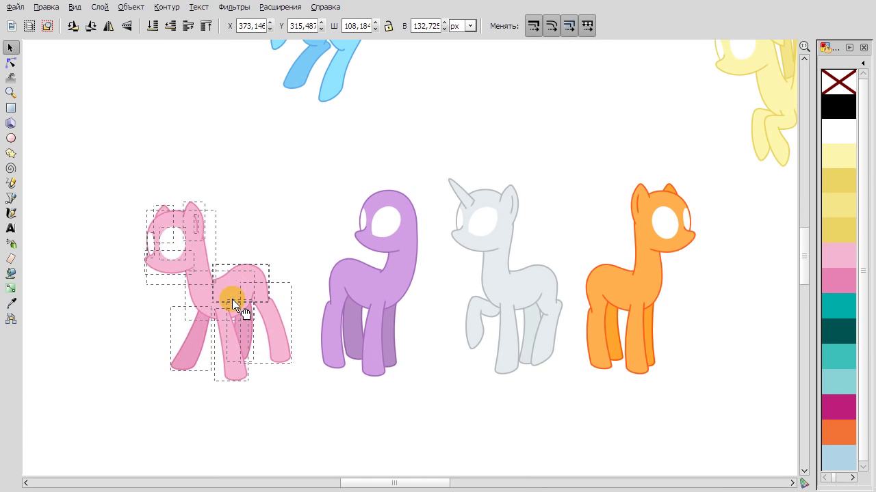
left_click_drag(238, 305, 251, 326)
left_click_drag(431, 135, 519, 357)
left_click_drag(524, 294, 503, 293)
Shift the orange pony left and move the yellow pegasus down and left.
left_click_drag(739, 418, 578, 175)
left_click_drag(614, 283, 602, 291)
scroll(602, 291, "down", 1)
left_click_drag(697, 99, 551, 229)
scroll(551, 228, "up", 1)
left_click_drag(447, 153, 332, 189)
Duplicate the yellow wing, colour it light blue from MLP-Rainbow Dash, and set it on the blue pony.
scroll(283, 186, "down", 2)
scroll(401, 171, "up", 2)
right_click(475, 228)
left_click(553, 331)
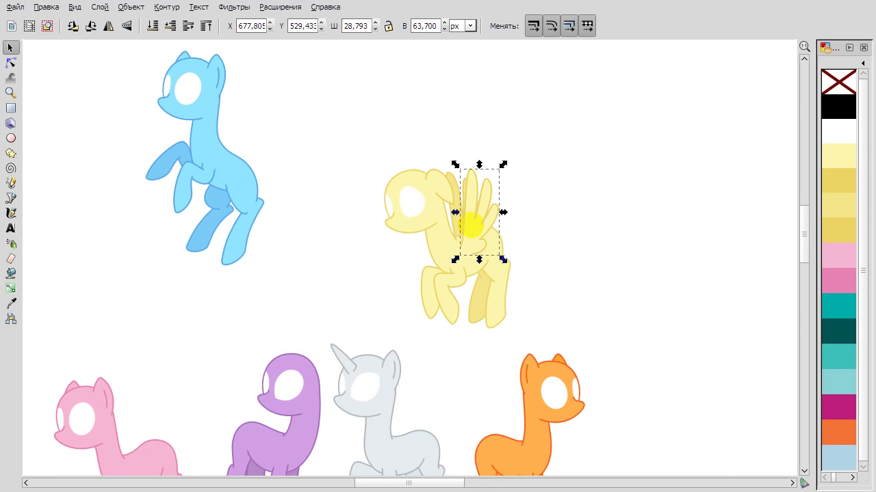
left_click_drag(469, 221, 348, 133)
left_click(863, 63)
left_click(833, 219)
left_click(839, 136)
scroll(159, 99, "up", 1)
left_click_drag(439, 169, 286, 178)
Duplicate the blue wing and fine-tune the positions of the wide and narrow wings.
right_click(279, 164)
left_click(337, 265)
left_click_drag(250, 146, 265, 135)
scroll(264, 162, "up", 1)
left_click(301, 183)
left_click_drag(300, 182, 306, 186)
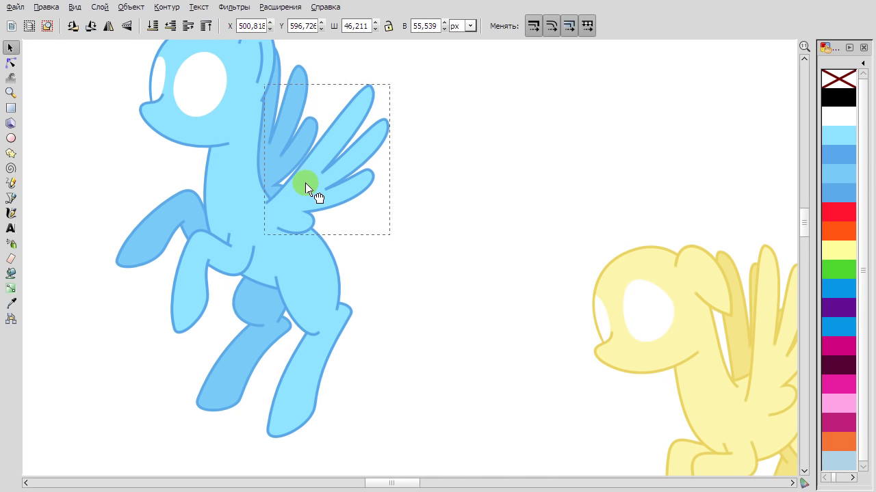
double_click(263, 205)
scroll(440, 267, "down", 3)
left_click(10, 48)
scroll(374, 167, "up", 3)
mouse_move(322, 253)
left_mouse_down()
mouse_move(320, 266)
mouse_move(327, 260)
left_mouse_up()
scroll(327, 260, "down", 2)
key("Escape")
Duplicate the unicorn's inner ear line for the purple pony and load the MLP-Twilight Sparkle palette.
scroll(507, 235, "down", 4)
scroll(510, 336, "down", 4)
left_click_drag(510, 335, 381, 301)
right_click(477, 290)
left_click(549, 399)
scroll(422, 278, "up", 1)
left_click(862, 63)
left_click(811, 247)
scroll(438, 301, "up", 3)
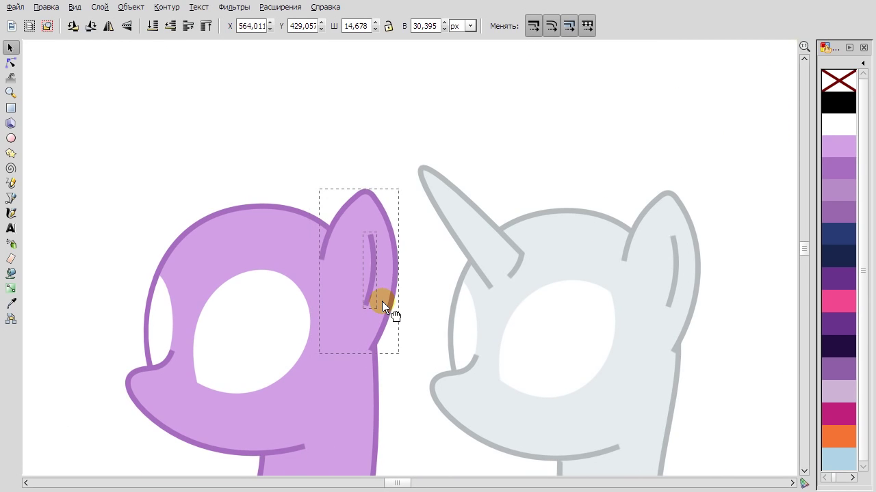
key("Escape")
scroll(281, 148, "down", 2)
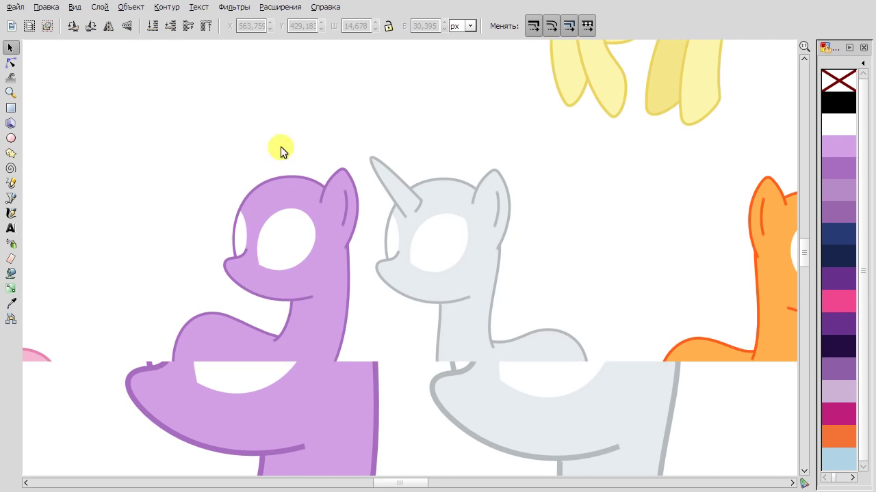
scroll(276, 210, "up", 2)
Finish the two-point horn line, bend it into a horn, and lengthen its tip upward.
key("b")
left_click(288, 201)
key("Return")
key("n")
left_click_drag(275, 213, 296, 194)
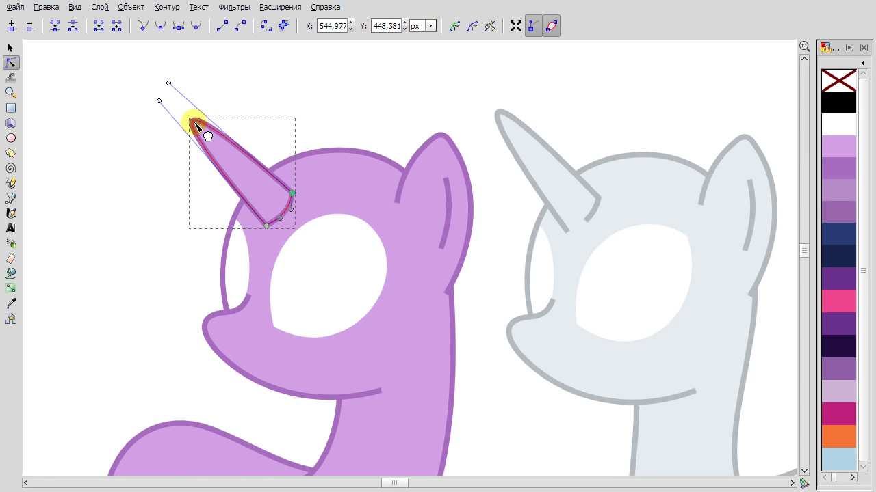
left_click_drag(195, 123, 193, 115)
Make the purple horn's bottom corner node smooth.
scroll(283, 221, "up", 1)
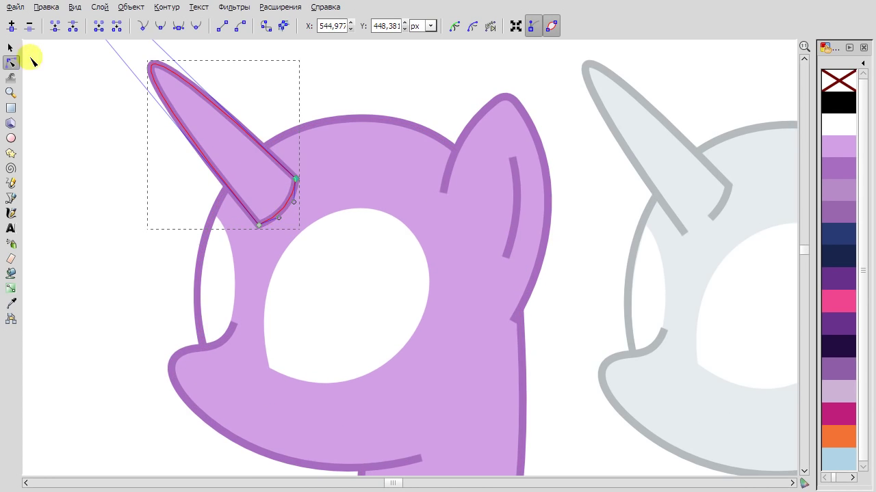
left_click(11, 47)
scroll(256, 158, "down", 2)
scroll(280, 160, "up", 1)
key("n")
scroll(253, 194, "up", 2)
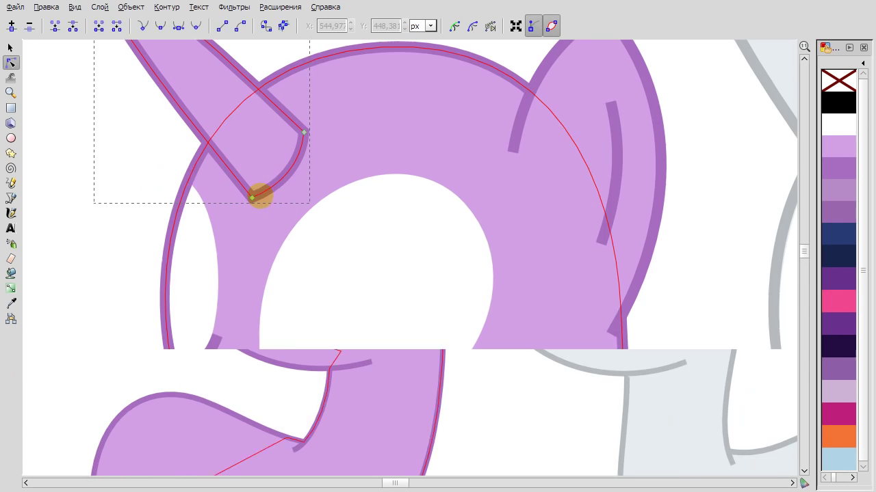
left_click(154, 28)
scroll(221, 91, "down", 3)
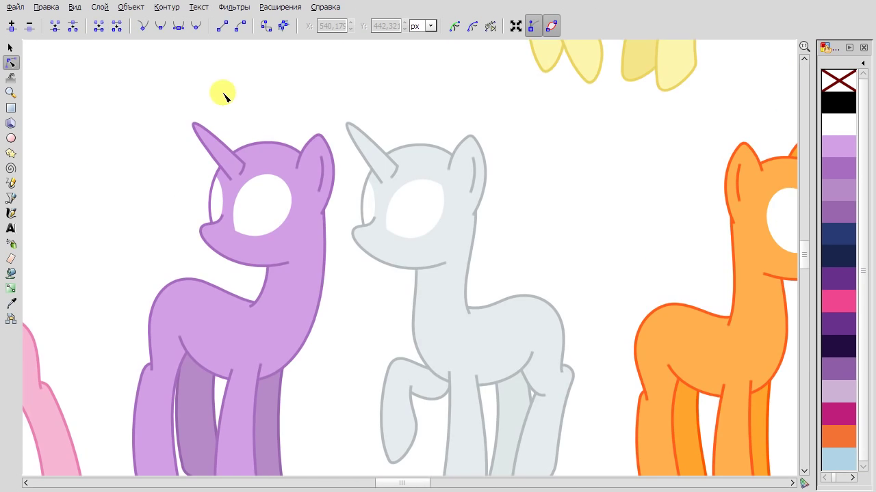
scroll(221, 91, "down", 2)
Move the blue flying pony down and left beside the yellow pegasus.
left_click(10, 47)
scroll(217, 133, "left", 2)
scroll(219, 133, "down", 1)
scroll(199, 143, "up", 5)
left_click_drag(149, 145, 280, 343)
scroll(100, 88, "down", 4)
left_click_drag(228, 148, 221, 235)
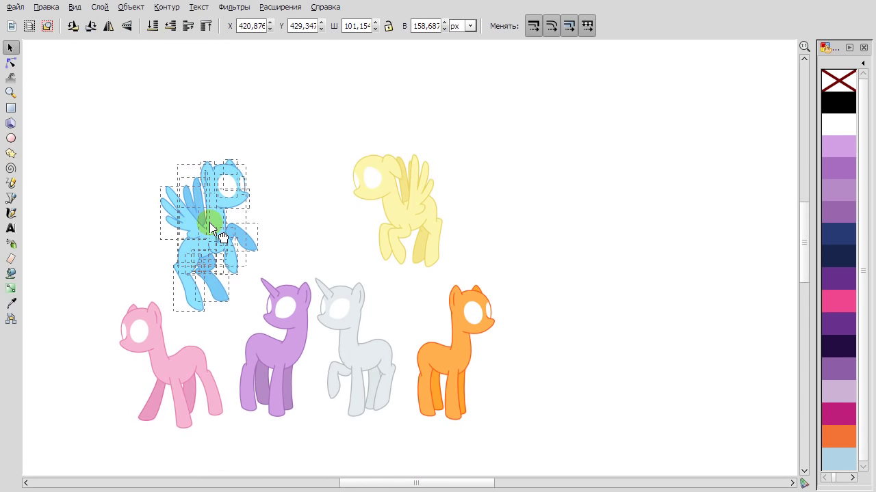
left_click(283, 111)
Zoom in on the pink pony's head and deselect the small eye shape.
scroll(303, 157, "down", 3)
scroll(303, 156, "down", 1)
scroll(380, 161, "up", 1)
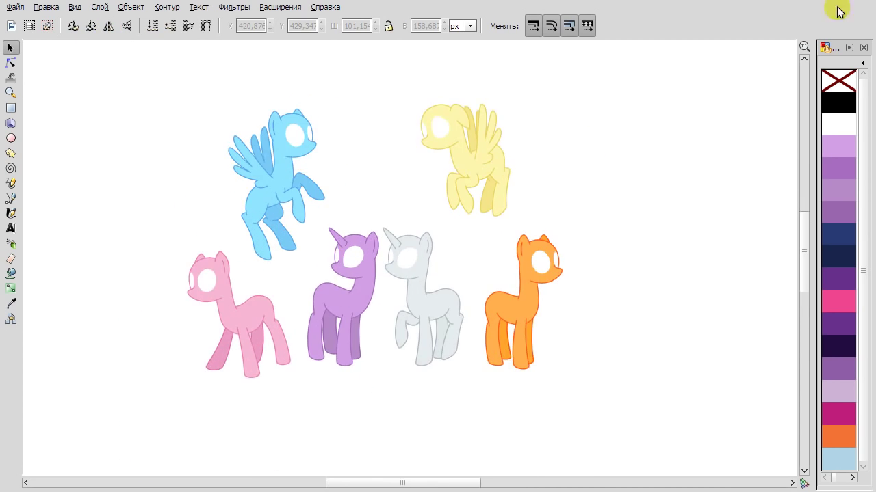
scroll(170, 220, "up", 3)
key("Tab")
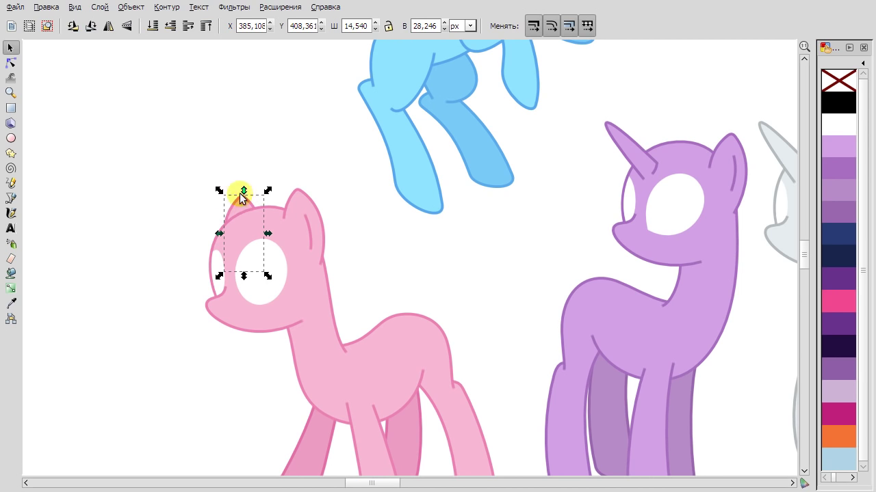
left_click(283, 150)
scroll(340, 167, "down", 2)
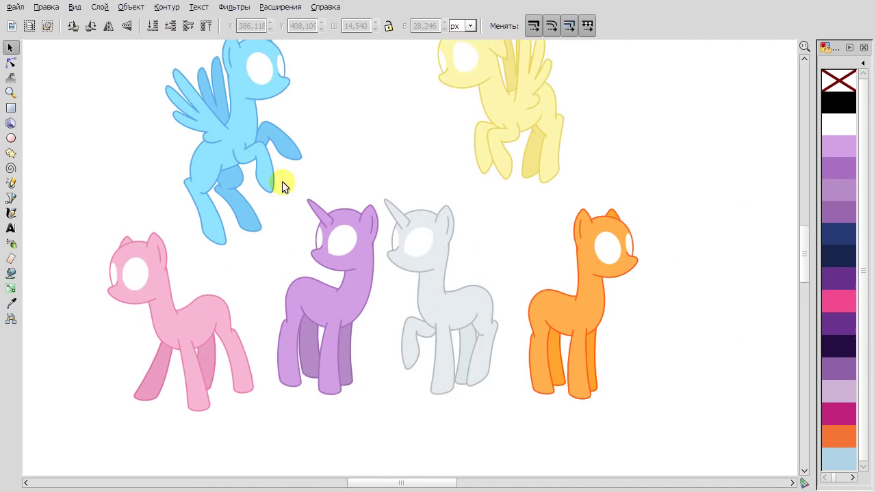
scroll(380, 254, "up", 2)
Bend the grey horn's top stripe into a curve by node-editing it.
scroll(356, 239, "up", 5)
key("b")
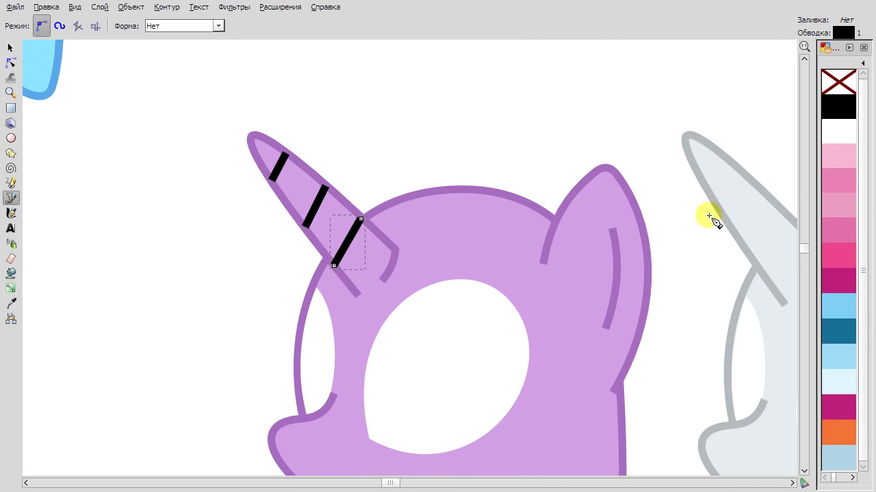
scroll(712, 220, "right", 6)
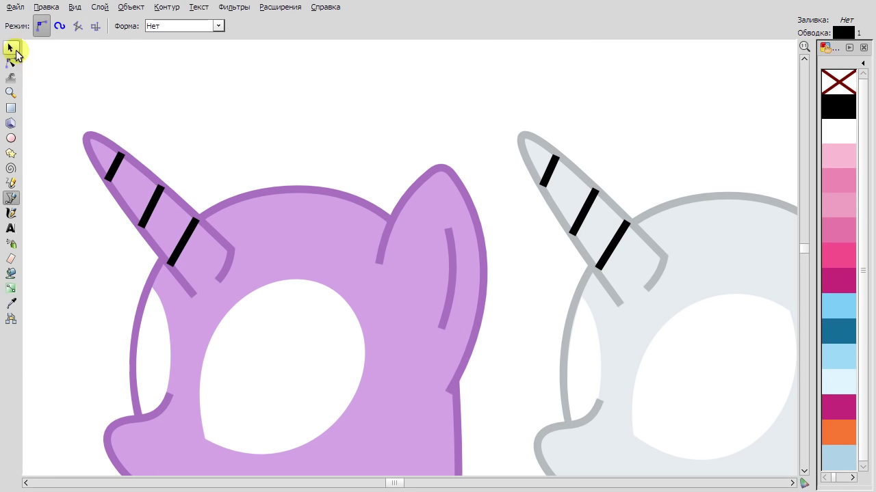
left_click(10, 47)
double_click(560, 167)
left_click_drag(545, 197, 573, 236)
key("ctrl+z")
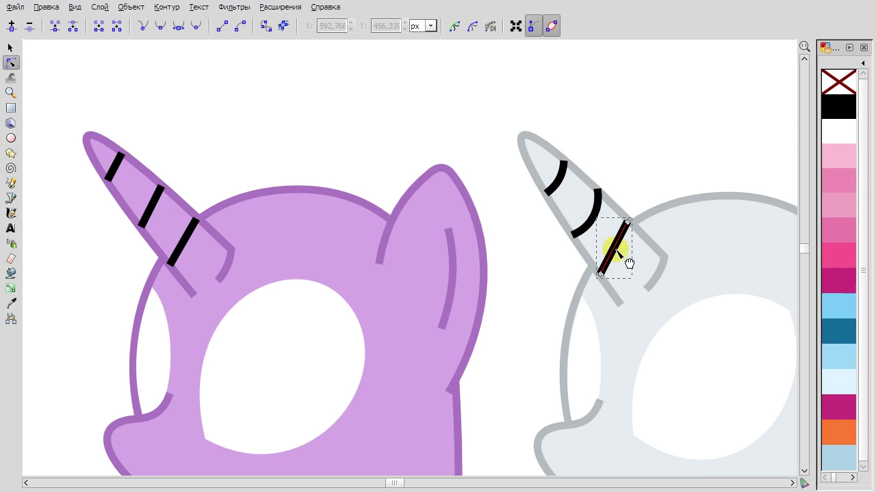
Colour all the grey horn's stripes grey from the MLP-Rarity palette.
left_click(619, 250, "shift")
left_click(560, 178, "shift")
left_click(861, 63)
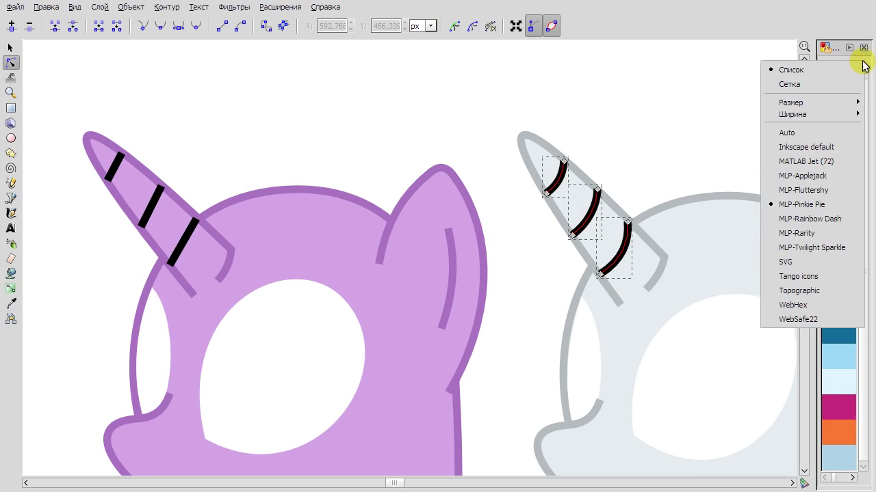
left_click(834, 223)
left_click(846, 179)
Colour the purple horn's stripes purple from the MLP-Twilight Sparkle palette.
left_click(114, 166)
left_click(152, 209, "shift")
left_click(125, 157)
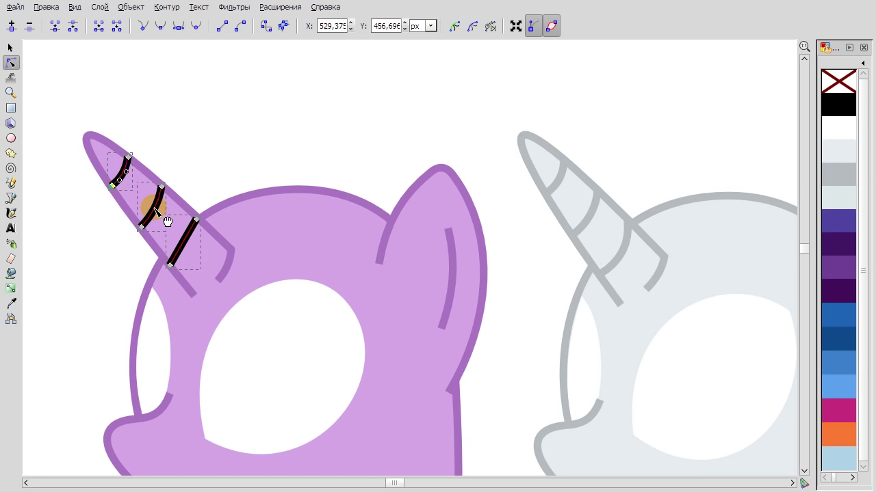
left_click(861, 63)
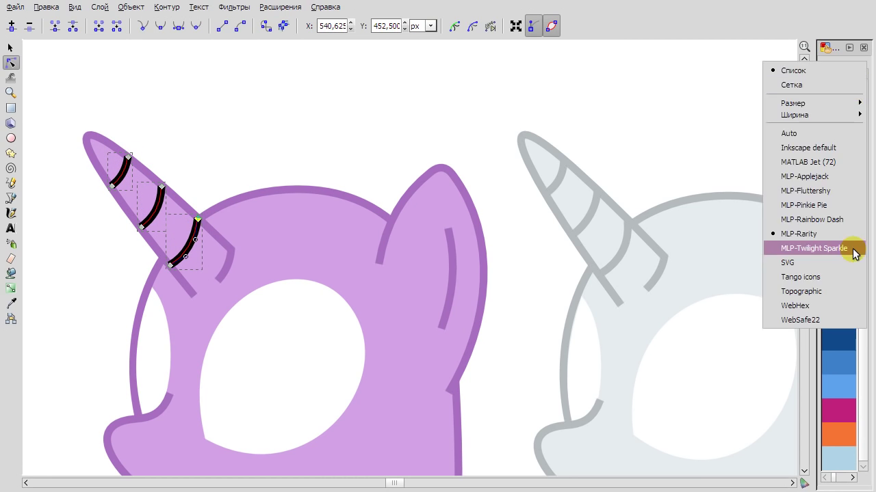
left_click(853, 250)
left_click(841, 171)
Place recoloured ear copies behind both unicorns' heads, then restore the document palette.
key("s")
left_click_drag(447, 183, 271, 167)
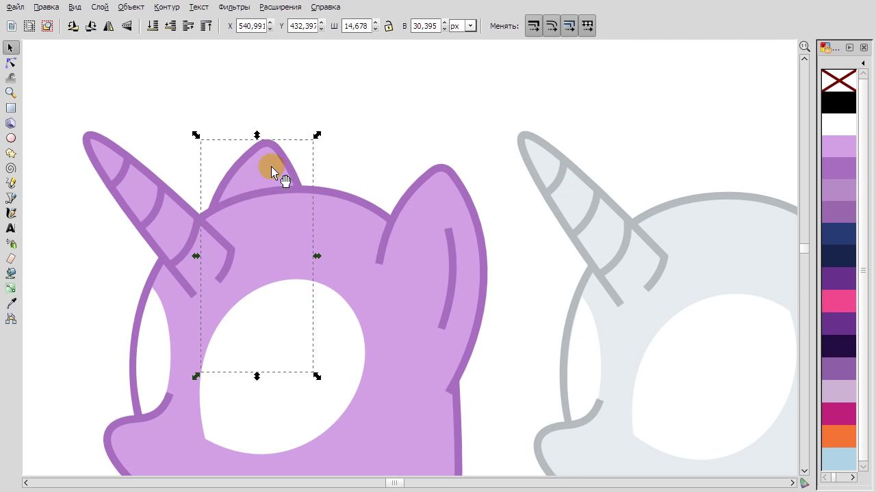
left_click(842, 186)
scroll(689, 180, "right", 6)
right_click(688, 180)
left_click_drag(688, 180, 561, 195)
scroll(518, 137, "down", 2)
left_click(861, 63)
left_click(847, 134)
Select the blue pony for node editing and pick the pink, blue and orange ponies' eye paths.
scroll(647, 168, "down", 3)
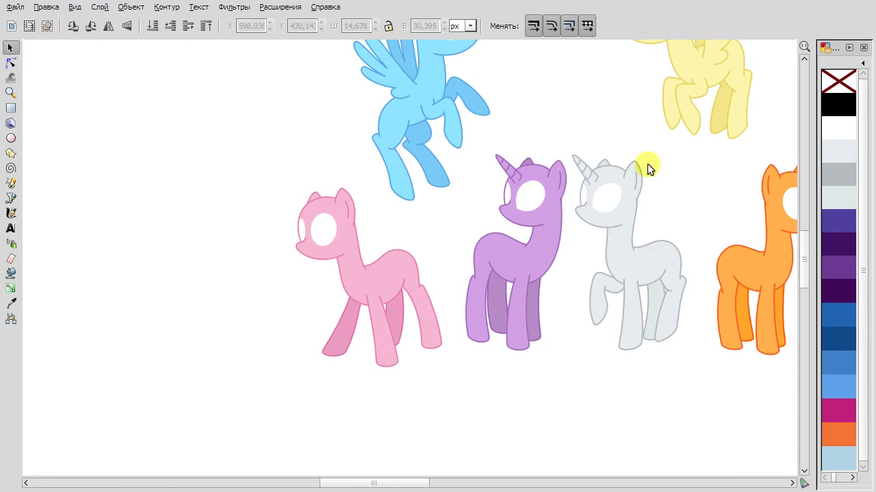
left_click_drag(238, 51, 414, 284)
key("n")
scroll(411, 85, "up", 2)
scroll(301, 121, "down", 2)
left_click(202, 414)
left_click(332, 143)
scroll(489, 271, "right", 3)
left_click(719, 390)
left_click(11, 47)
Reselect the blue pony's nodes and drag its belly curve into a new shape.
left_click_drag(322, 59, 97, 397)
left_click_drag(55, 46, 293, 403)
key("n")
left_click_drag(322, 48, 196, 150)
scroll(188, 183, "up", 1)
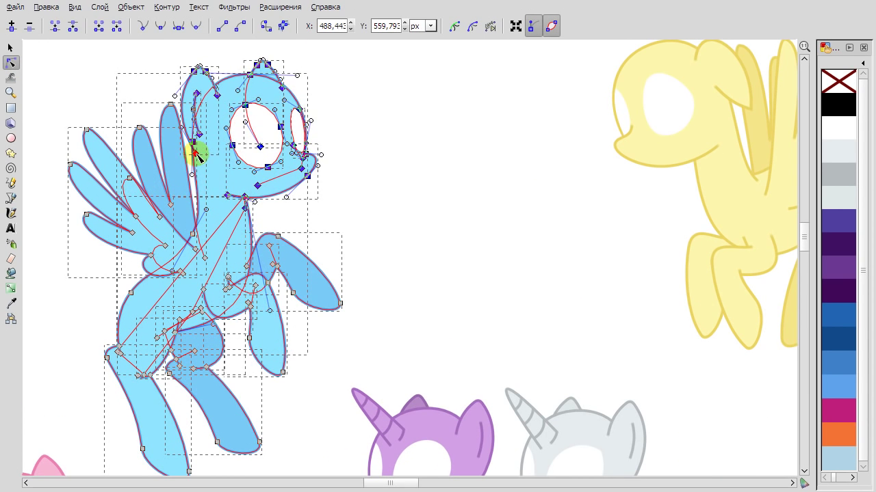
left_click(412, 234)
scroll(392, 293, "down", 1)
scroll(192, 251, "up", 3)
left_click_drag(191, 252, 237, 259)
Reshape the curve of a leg outline and select the small leg stroke.
scroll(500, 215, "down", 2)
scroll(733, 273, "down", 2)
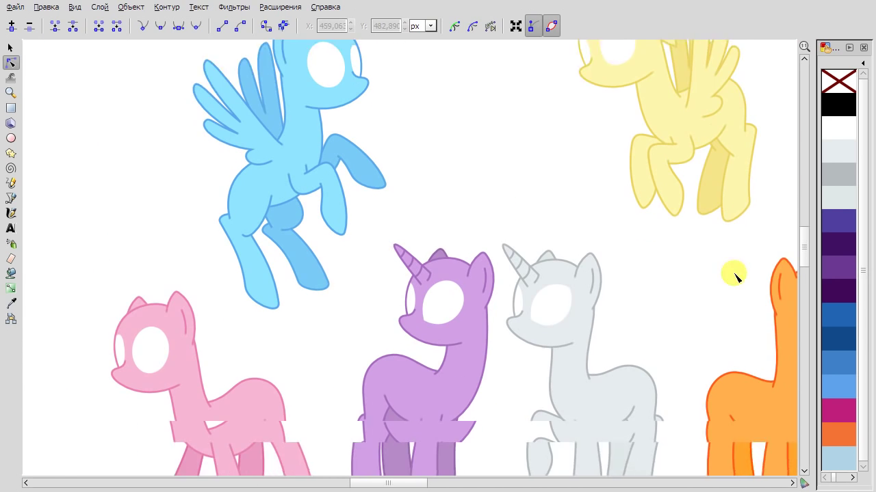
scroll(673, 424, "up", 3)
left_click(579, 336)
left_click_drag(578, 336, 573, 342)
left_click(592, 322)
scroll(551, 286, "up", 3)
scroll(639, 162, "down", 3)
scroll(513, 131, "right", 5)
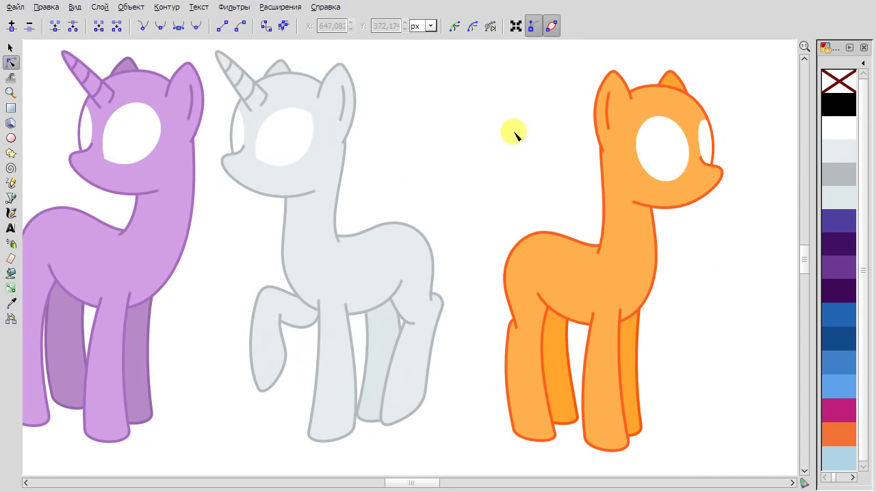
Clear the selection and briefly select, then deselect, the orange pony's eye.
key("s")
key("Escape")
left_click(580, 150)
scroll(575, 182, "up", 1)
scroll(520, 172, "up", 1)
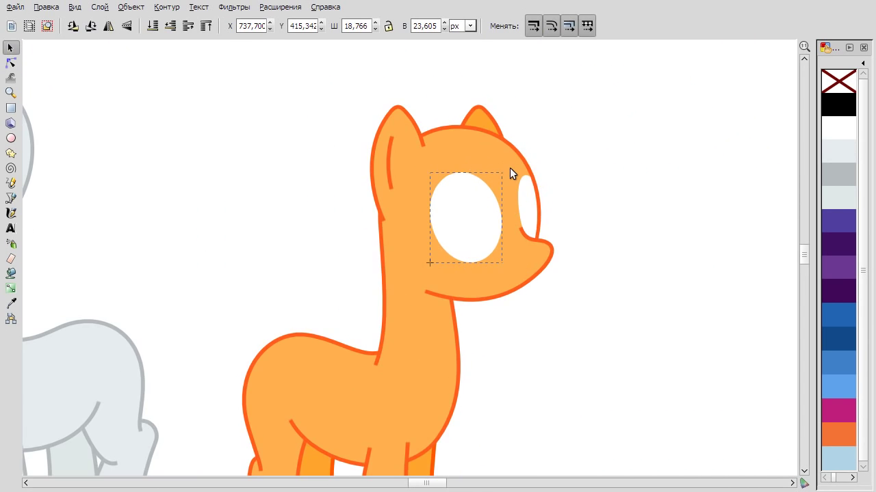
key("Escape")
scroll(587, 223, "down", 4)
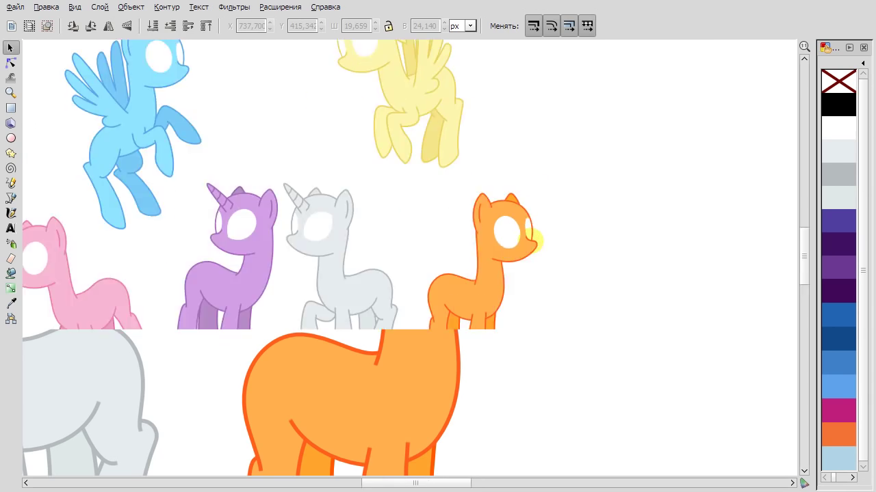
key("b")
scroll(592, 287, "up", 3)
Flip the whole orange pony horizontally so it faces left.
left_click(10, 47)
left_click_drag(596, 56, 313, 463)
left_click(104, 26)
Draw a closed tail path from the pony's back and bend its segments into curves.
left_click(11, 197)
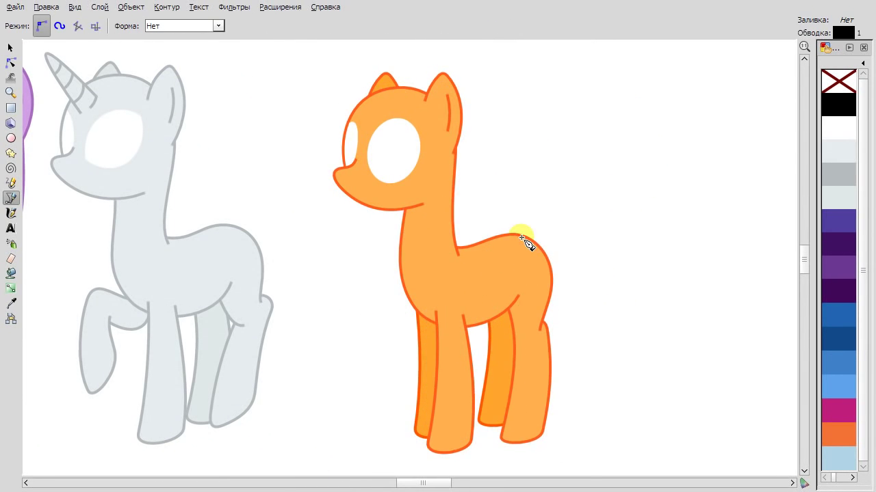
left_click(526, 240)
scroll(561, 260, "right", 2)
left_click(604, 324)
left_click(468, 238)
left_click(11, 62)
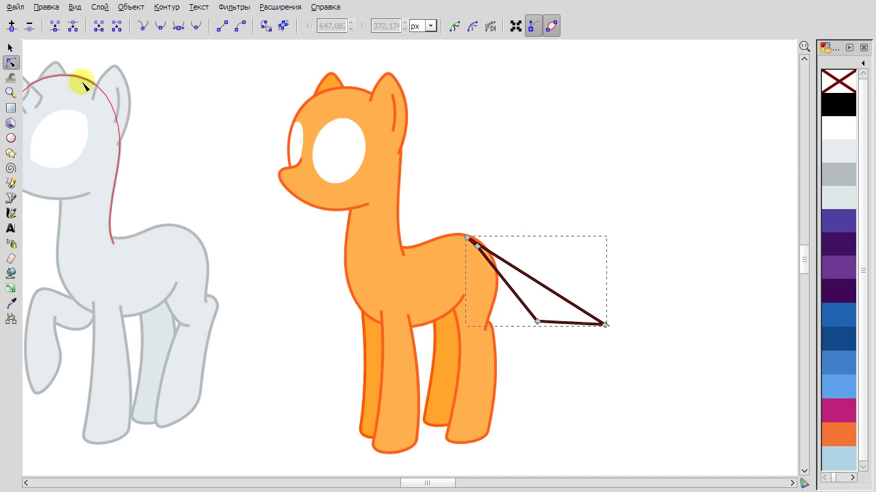
left_click_drag(537, 282, 548, 218)
left_click_drag(572, 325, 575, 375)
left_click_drag(531, 300, 523, 273)
Move the tail's lower nodes left and widen the loop's right side.
left_click_drag(529, 349, 518, 322)
left_click(606, 325)
left_click_drag(583, 323, 586, 305)
left_click_drag(596, 392, 597, 400)
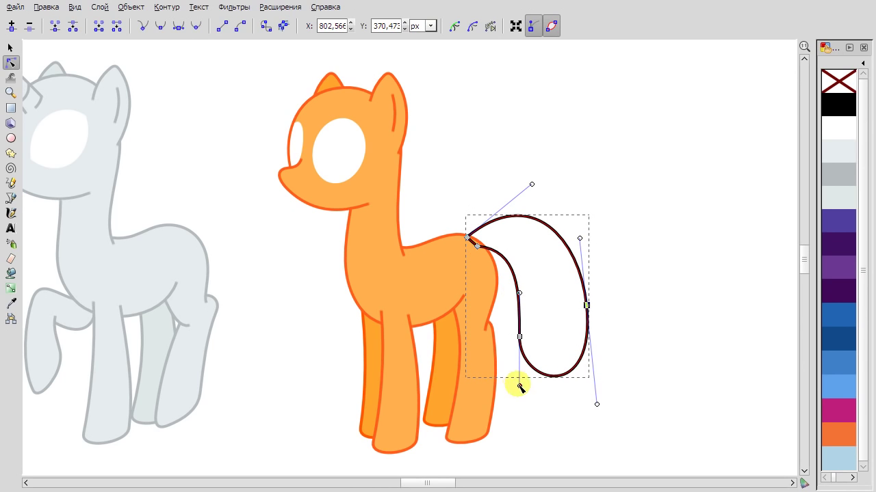
scroll(694, 282, "right", 1)
Flatten the tail's top arc and nudge its start and lower-left nodes.
left_click(438, 237)
left_click(558, 305)
left_click_drag(503, 187, 498, 194)
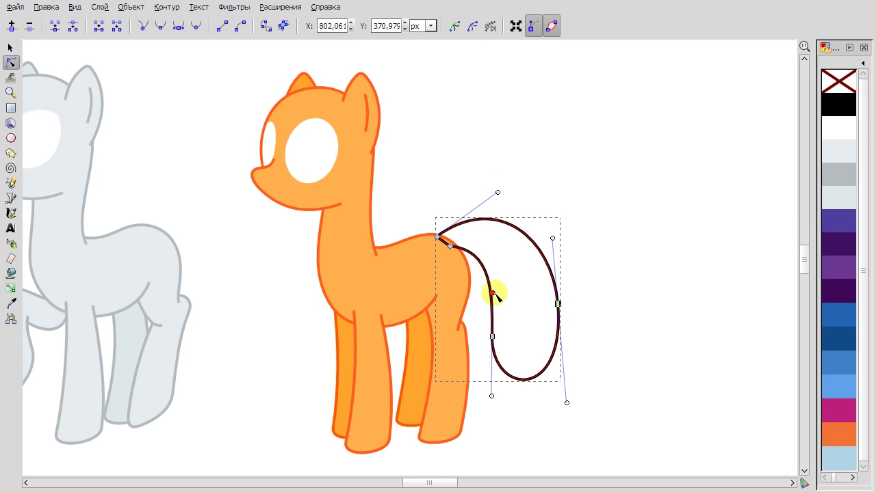
left_click_drag(492, 336, 486, 335)
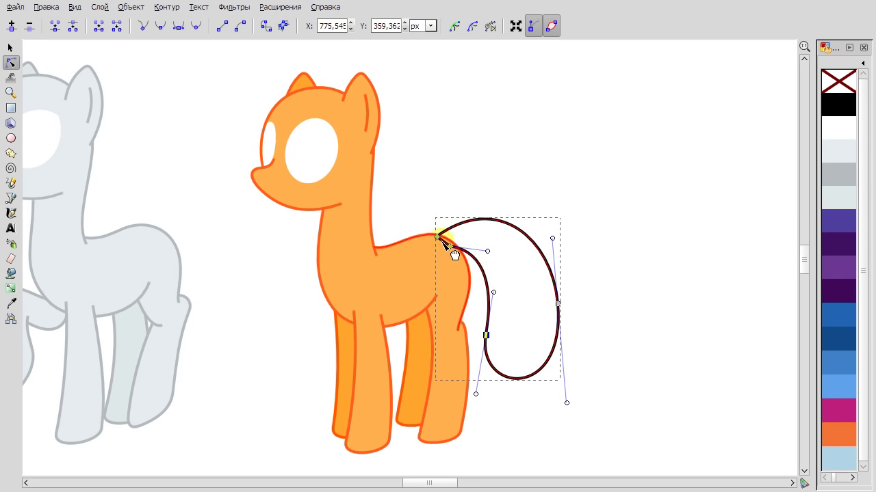
left_click_drag(439, 237, 432, 237)
left_click(498, 191)
mouse_move(486, 336)
left_mouse_down()
mouse_move(484, 346)
mouse_move(488, 336)
left_mouse_up()
key("Escape")
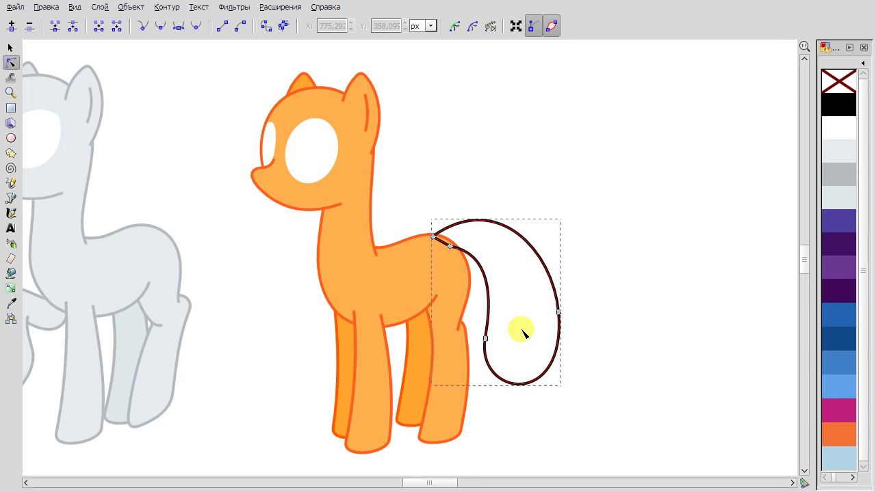
Draw a closed tuft outline below the tail, curve its bottom, and smooth its nodes.
scroll(518, 328, "down", 3)
left_click(10, 198)
scroll(471, 309, "up", 2)
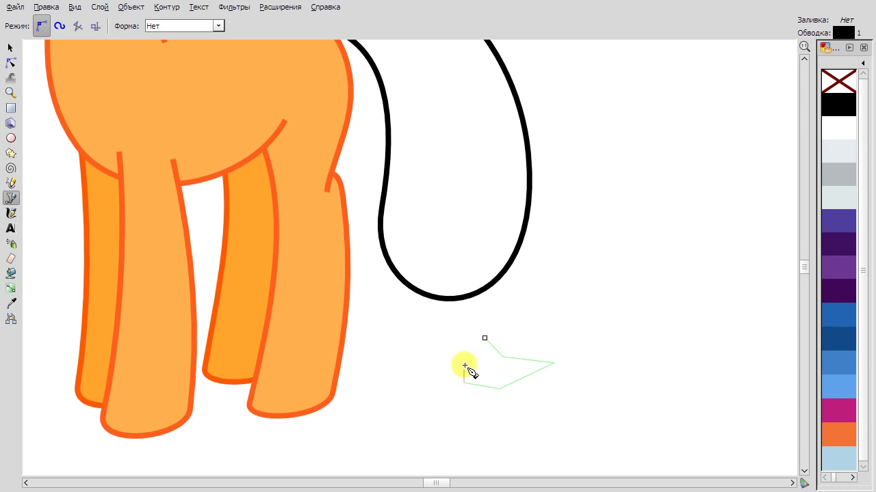
left_click(484, 340)
key("F2")
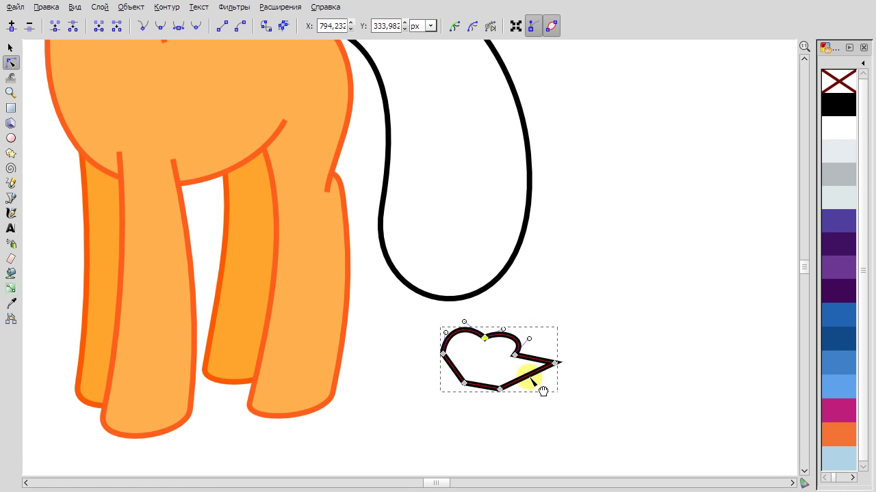
left_click(556, 367)
left_click_drag(524, 398, 523, 402)
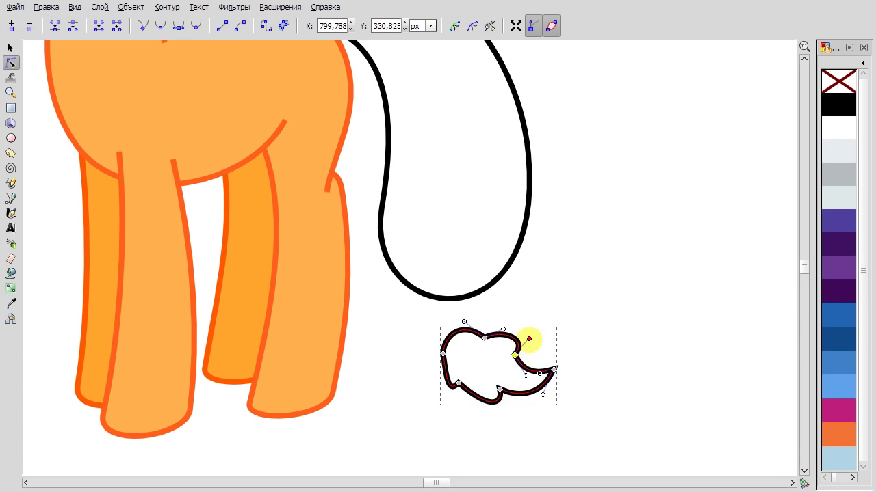
left_click(140, 25)
left_click(443, 354)
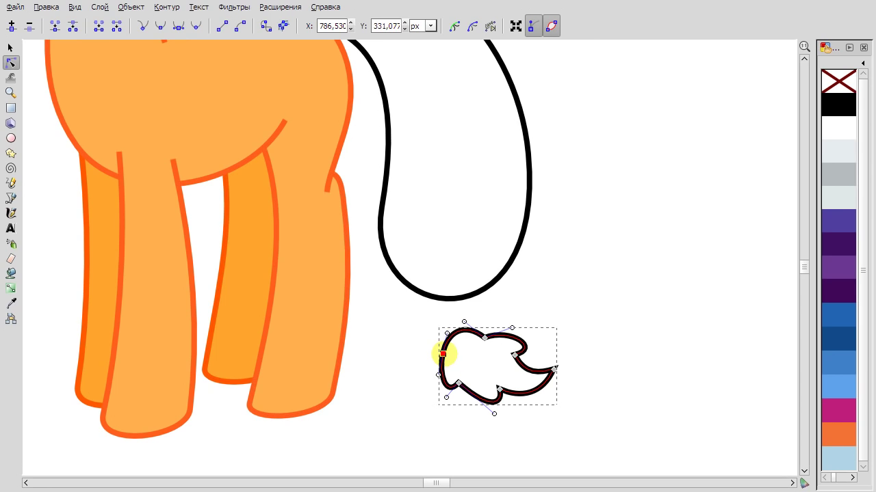
left_click(160, 25)
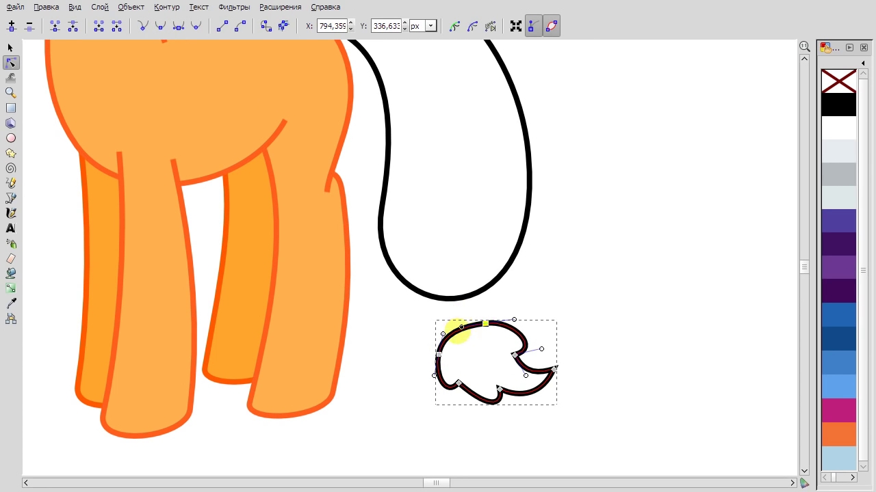
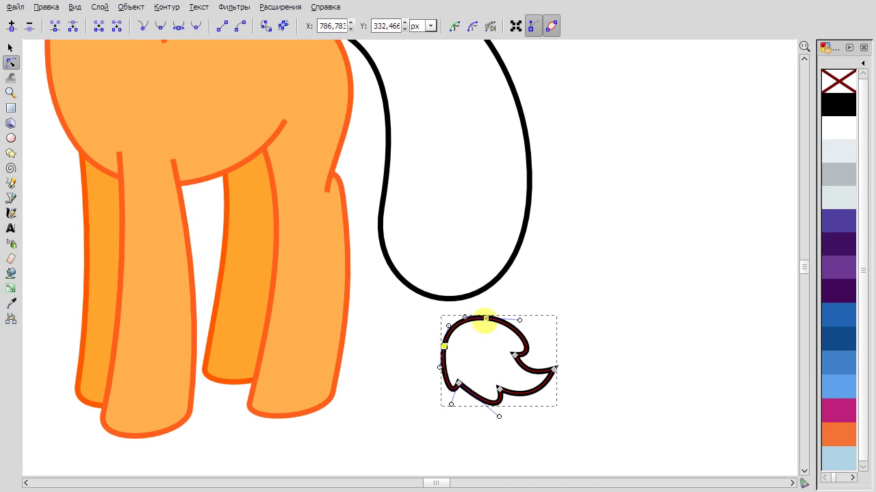
Drag the curl's nodes and handles to round its lobes and top arc.
left_click_drag(456, 382, 446, 385)
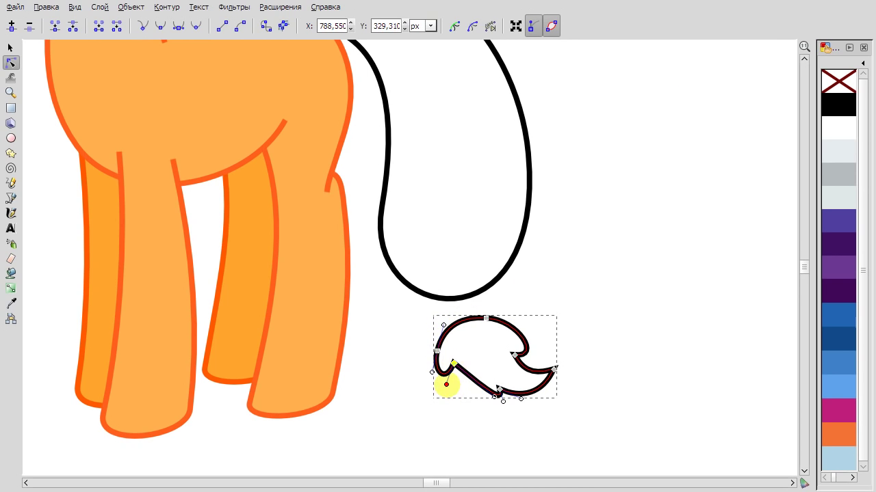
left_click_drag(494, 397, 495, 405)
left_click_drag(437, 351, 433, 339)
left_click_drag(486, 309, 522, 319)
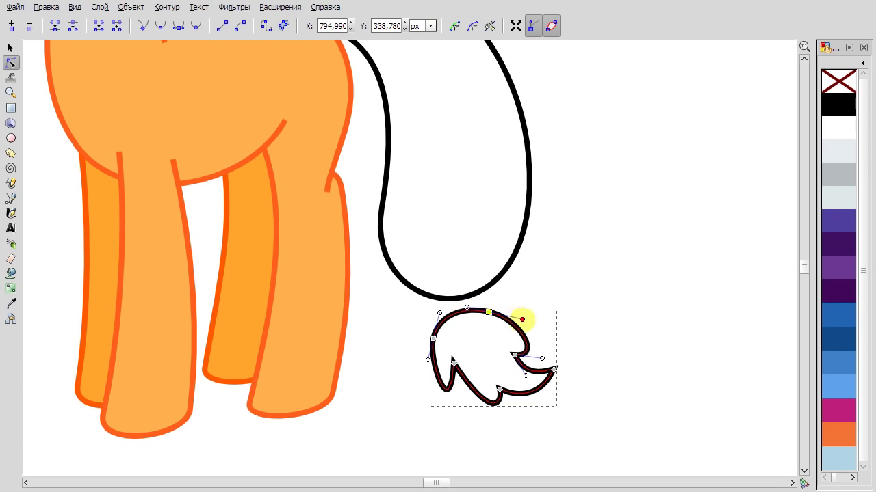
left_click(454, 362)
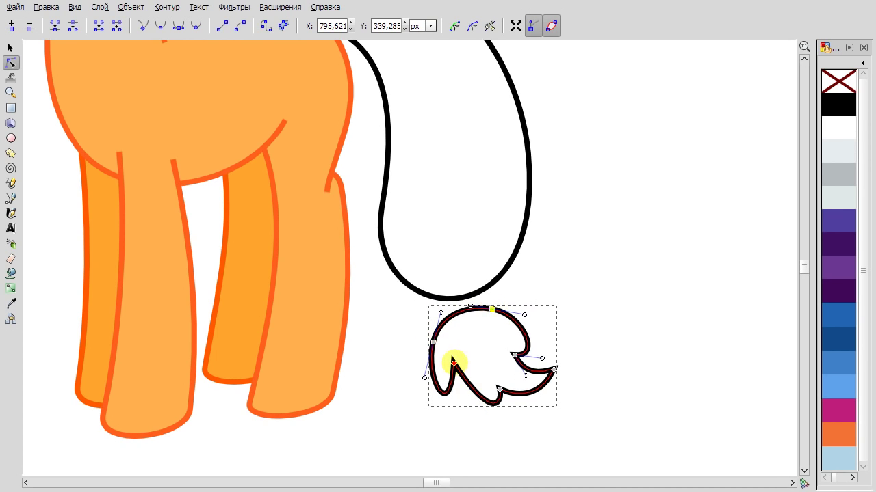
left_click_drag(553, 369, 559, 392)
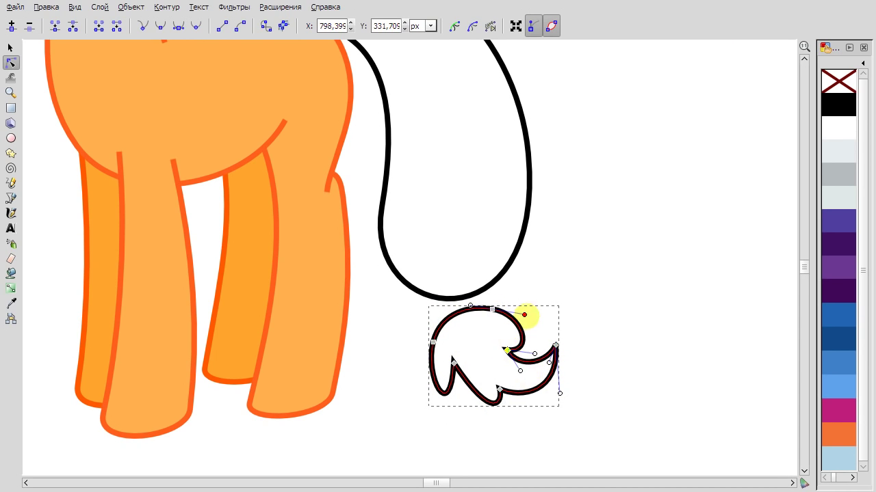
left_click_drag(500, 390, 512, 388)
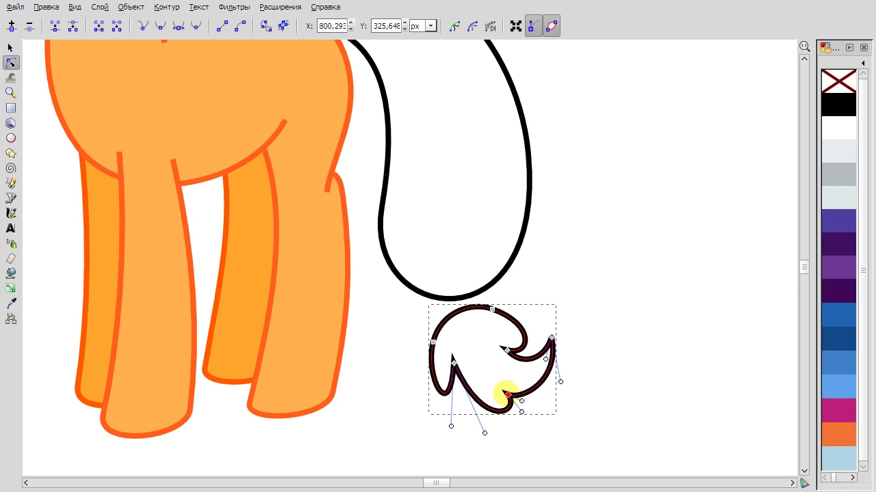
Lower the curl's top node and reshape its lower curve to sharpen the tip.
scroll(557, 246, "down", 3)
key("s")
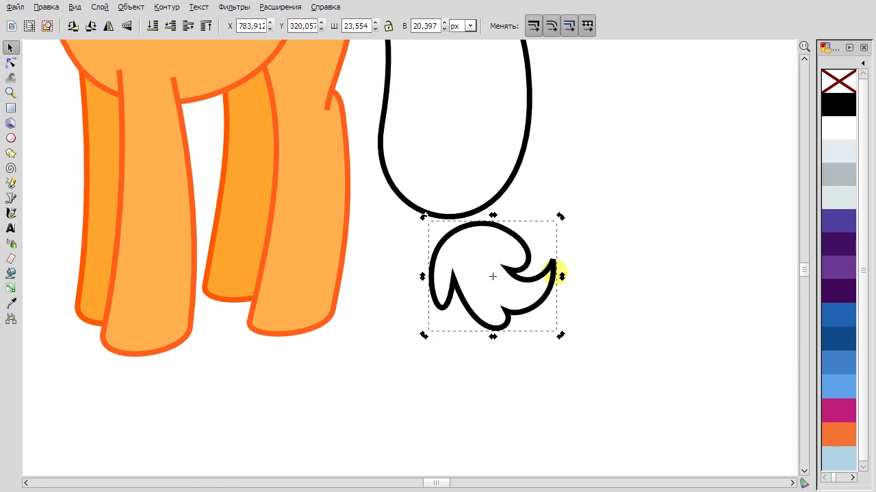
key("n")
key("Escape")
key("s")
double_click(454, 277)
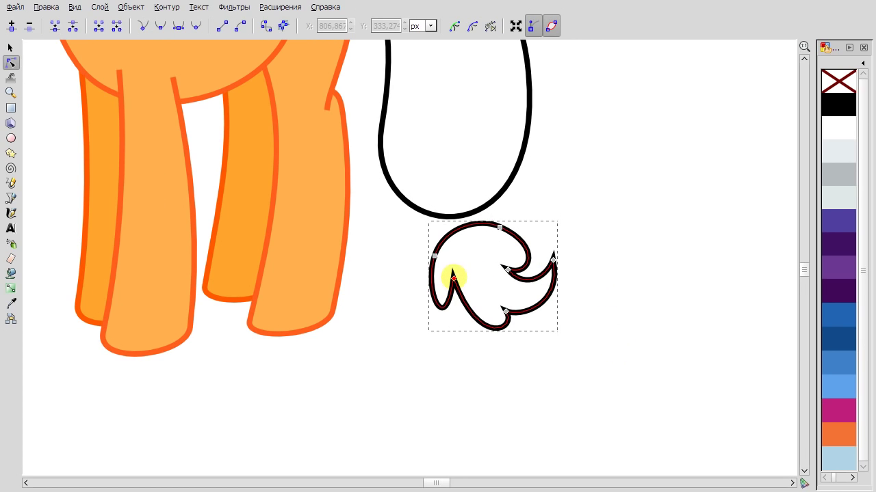
left_click_drag(453, 278, 454, 286)
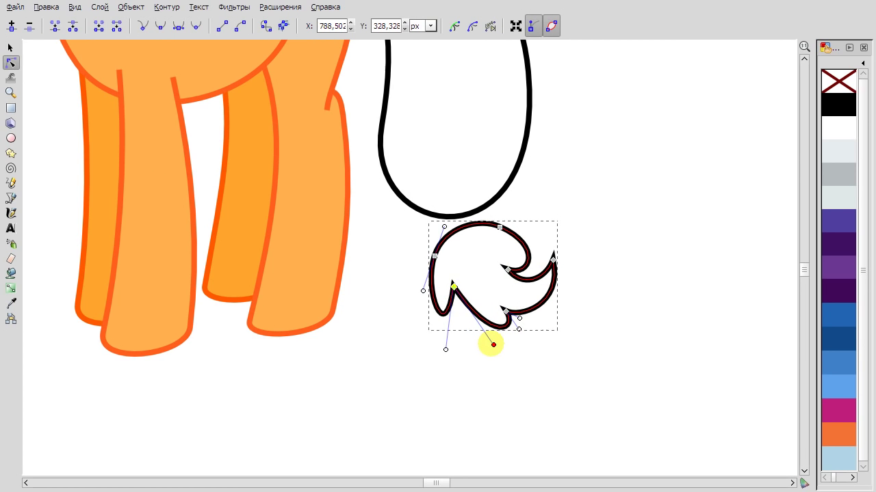
left_click_drag(493, 344, 481, 353)
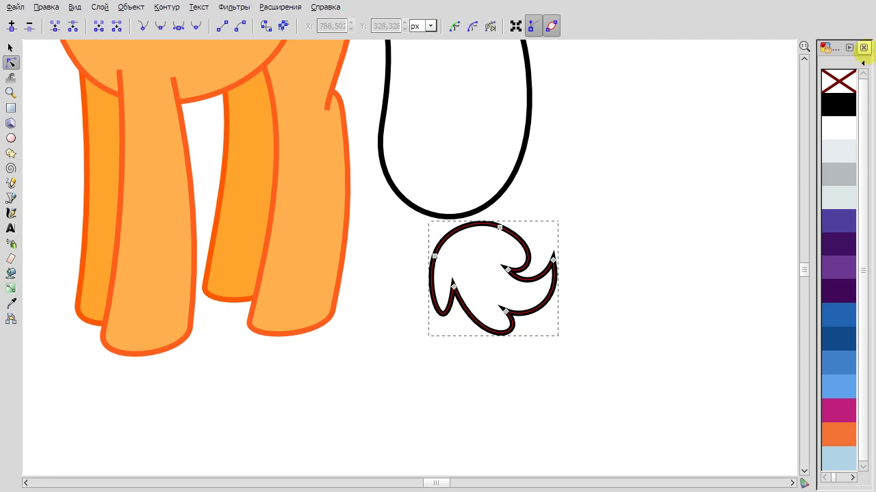
Draw a short path at the tail's end and round it into a red half-moon band.
key("b")
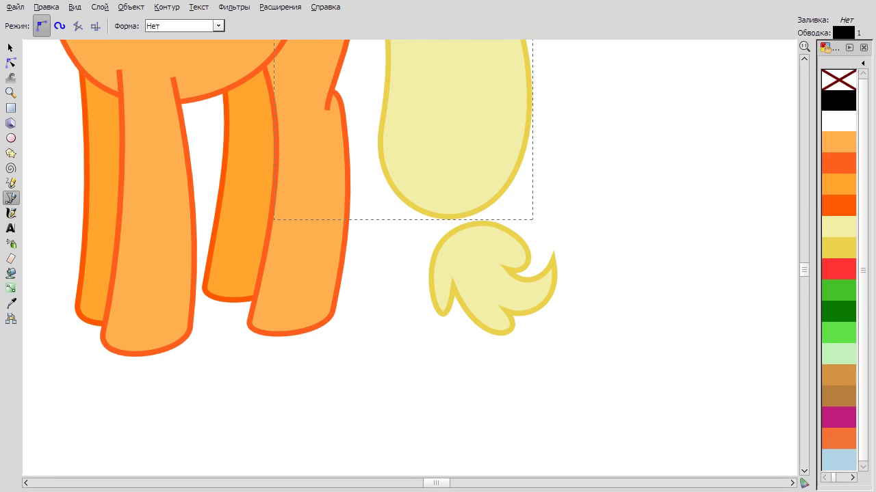
scroll(503, 233, "up", 1, "ctrl")
left_click(394, 205)
double_click(455, 206)
left_click(11, 62)
left_click_drag(454, 206, 464, 203)
left_click_drag(426, 229, 463, 234)
Move the tuft up under the red band and shrink it to fit.
key("s")
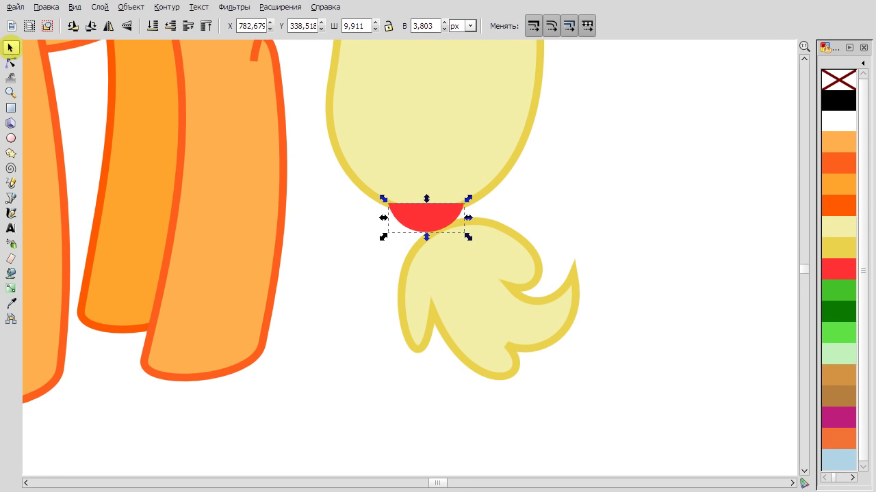
left_click_drag(489, 299, 447, 291)
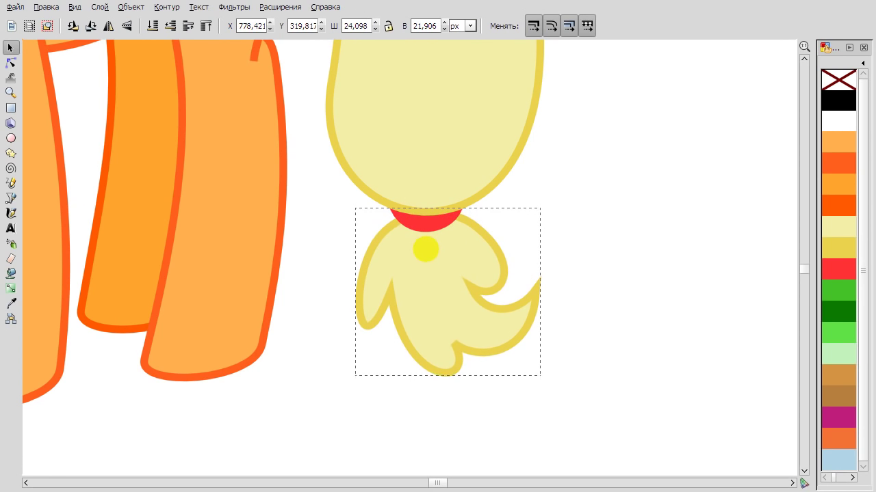
left_click_drag(426, 254, 446, 266)
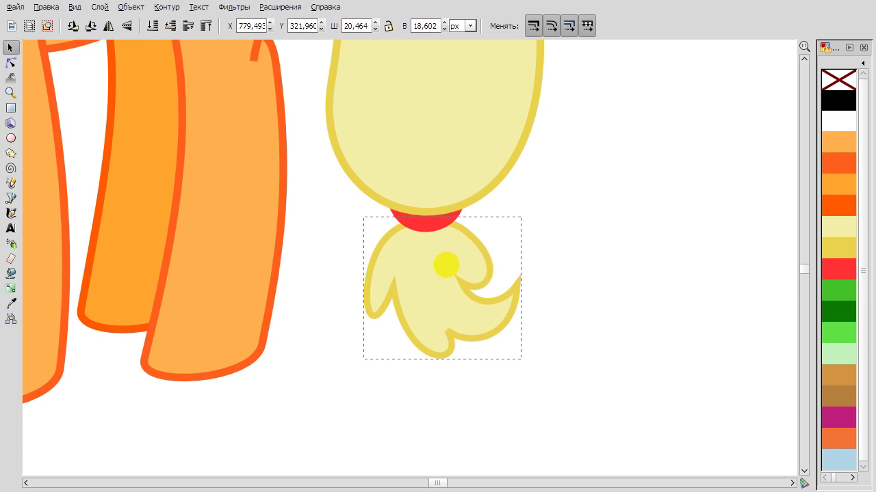
key("n")
left_click(448, 327)
scroll(563, 295, "down", 2)
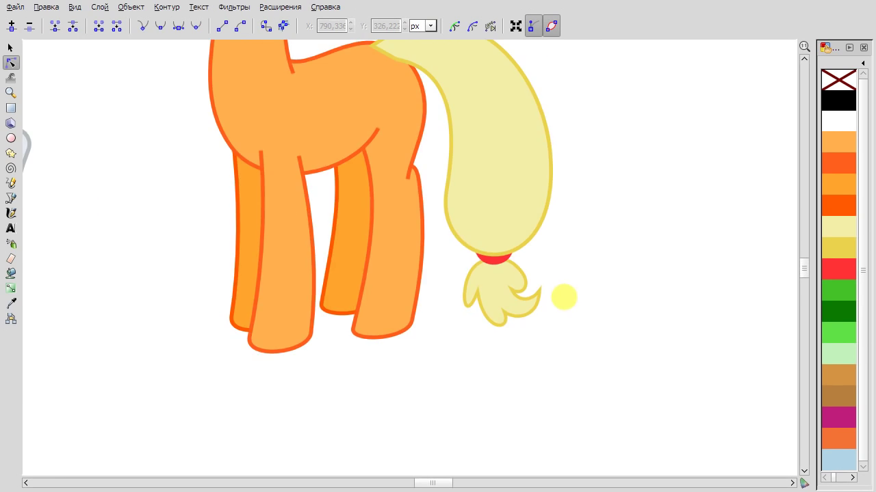
scroll(562, 295, "up", 3)
Select the large tail shape and the tuft together.
left_click(492, 263)
left_click(10, 48)
left_click(503, 372, "shift")
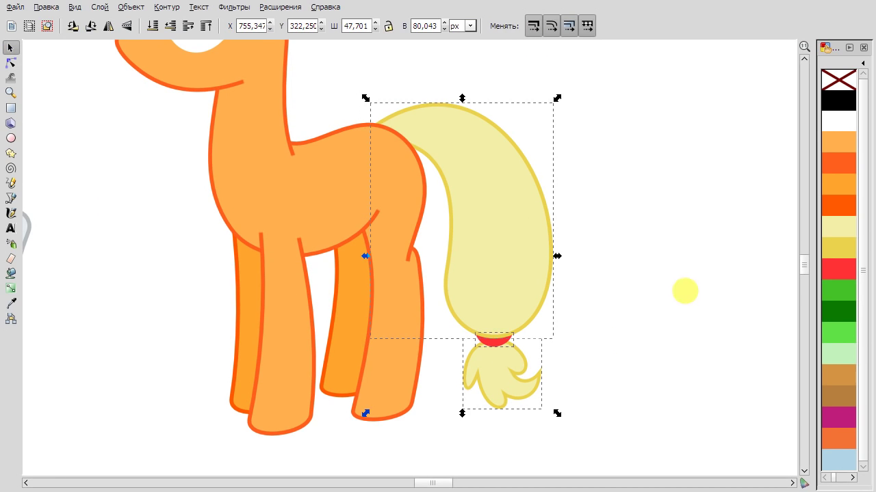
left_click(684, 290)
left_click_drag(458, 314, 458, 315)
Reshape the tuft by raising one of its nodes and lifting its pointed tip.
key("n")
left_click_drag(604, 445, 454, 312)
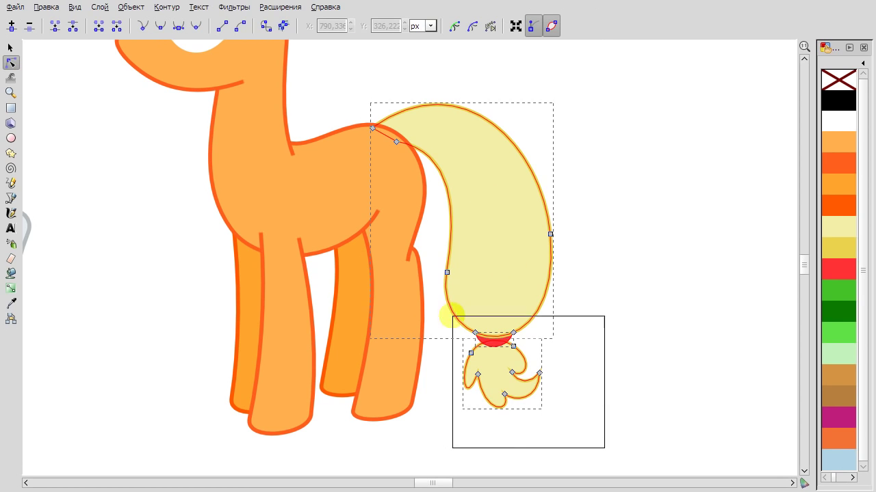
left_click(625, 260)
scroll(418, 99, "up", 2)
left_click(325, 156)
scroll(559, 262, "down", 3)
scroll(559, 262, "down", 3)
scroll(559, 262, "right", 3)
scroll(583, 314, "up", 4)
left_click(402, 285)
left_click_drag(398, 207, 397, 200)
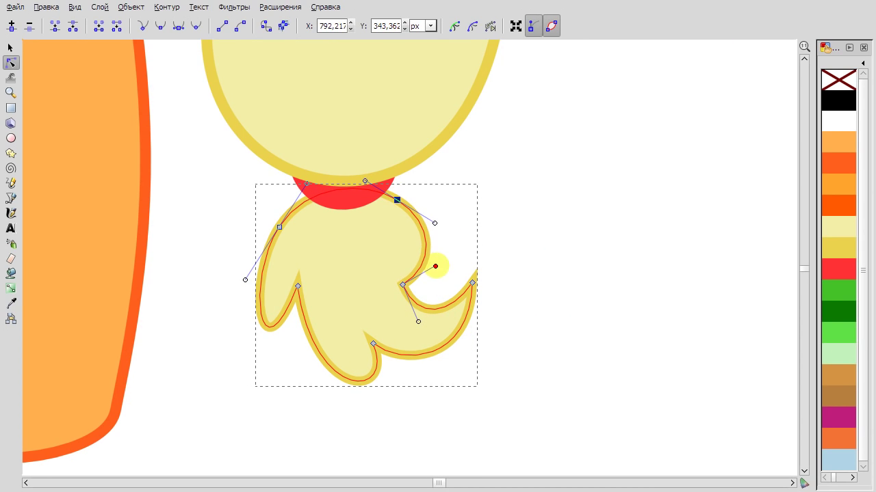
left_click_drag(421, 312, 416, 308)
Draw a curved strand line inside the tuft.
key("b")
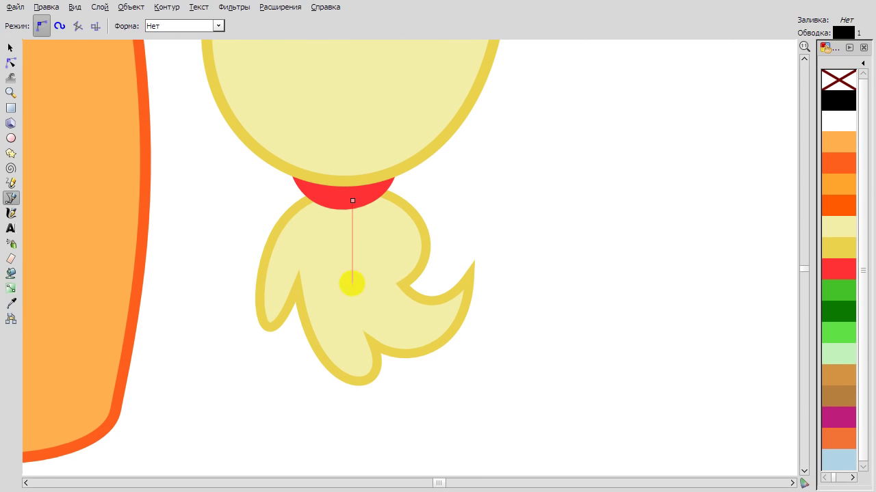
double_click(459, 316)
key("n")
left_click_drag(352, 200, 377, 224)
scroll(511, 362, "down", 4)
Draw a long strand line from the tail's top to its bottom and bend it.
key("b")
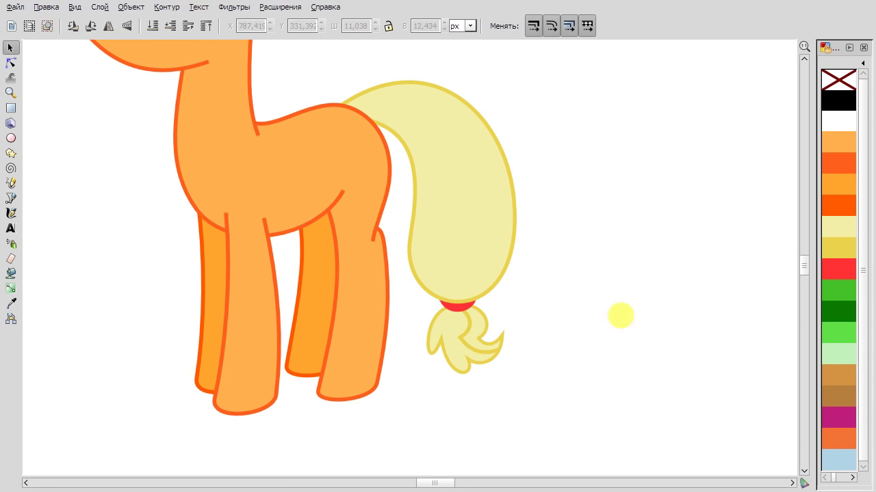
scroll(538, 360, "up", 3)
left_click(301, 120)
scroll(479, 386, "up", 1)
double_click(479, 385)
key("n")
scroll(478, 385, "down", 2)
mouse_move(397, 212)
left_mouse_down()
mouse_move(445, 176)
mouse_move(472, 181)
left_mouse_up()
Draw a second strand line in the tail and curve it.
key("b")
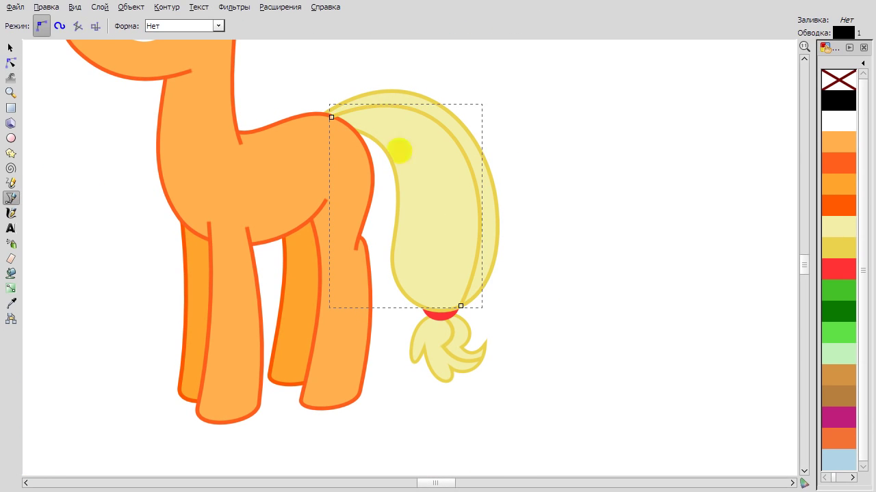
double_click(419, 303)
key("n")
left_click_drag(380, 214, 393, 247)
scroll(413, 172, "up", 1)
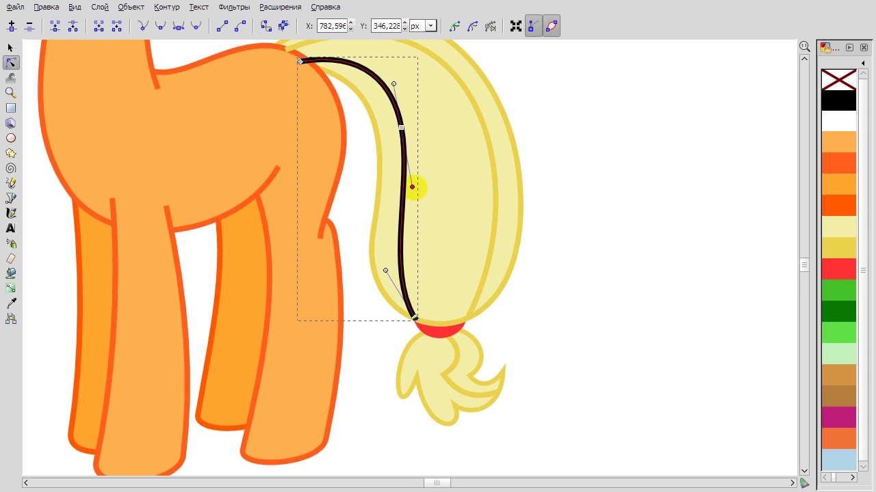
scroll(437, 171, "down", 1)
Refine the strand's upper curve and swing its bottom curve to the left.
left_click_drag(391, 140, 391, 140)
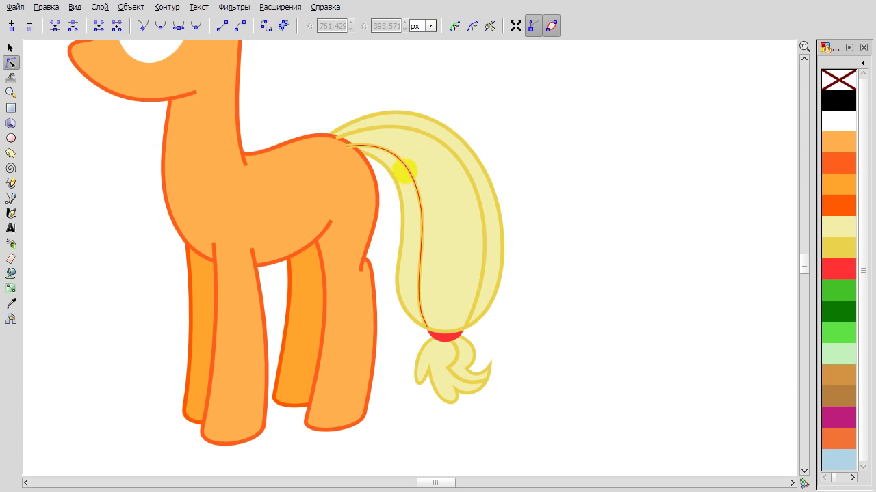
left_click(408, 171)
left_click(614, 177)
scroll(475, 264, "up", 3)
left_click(449, 300)
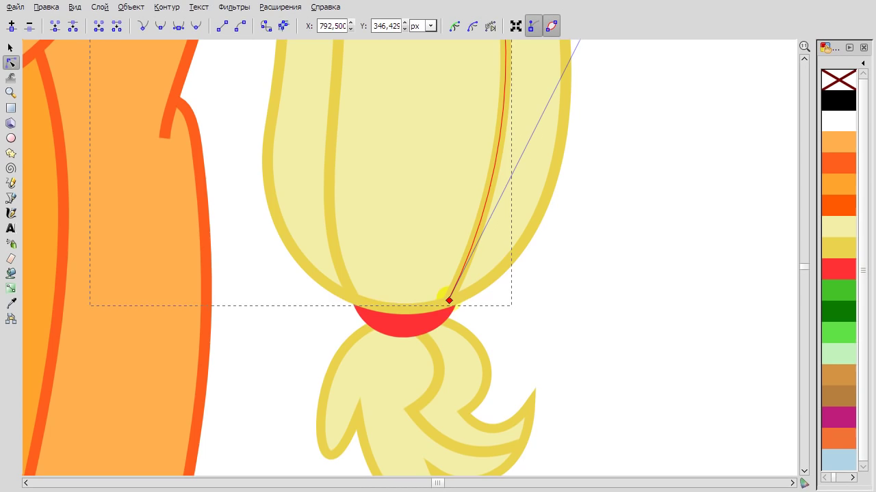
scroll(479, 294, "down", 3)
left_click_drag(524, 199, 417, 267)
scroll(444, 289, "up", 3)
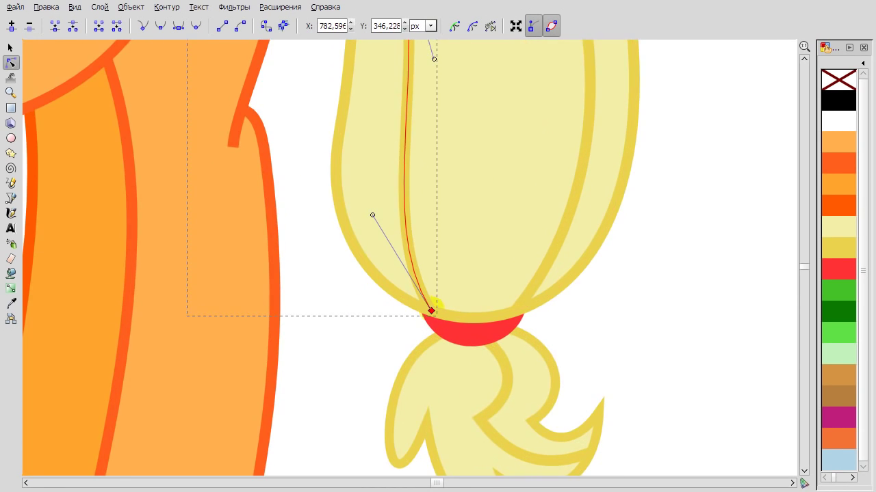
scroll(434, 307, "down", 6)
Rotate the small tail-tip path slightly.
key("s")
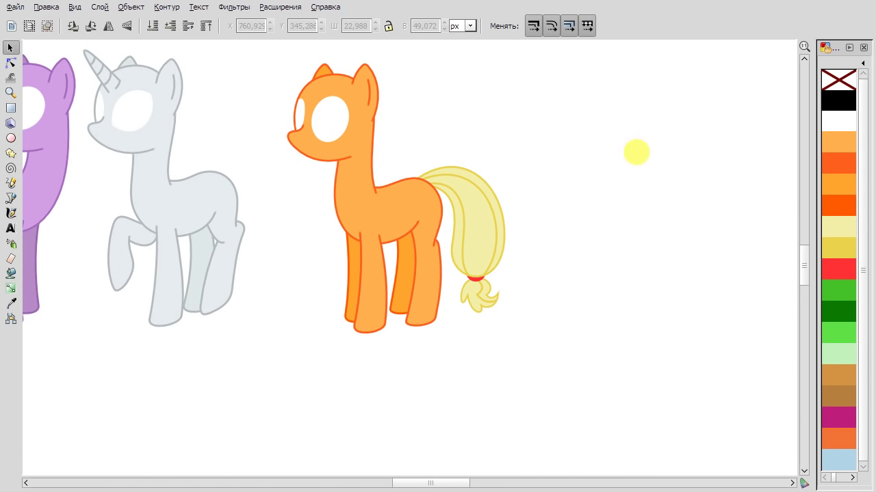
left_click(493, 315)
scroll(485, 307, "up", 2)
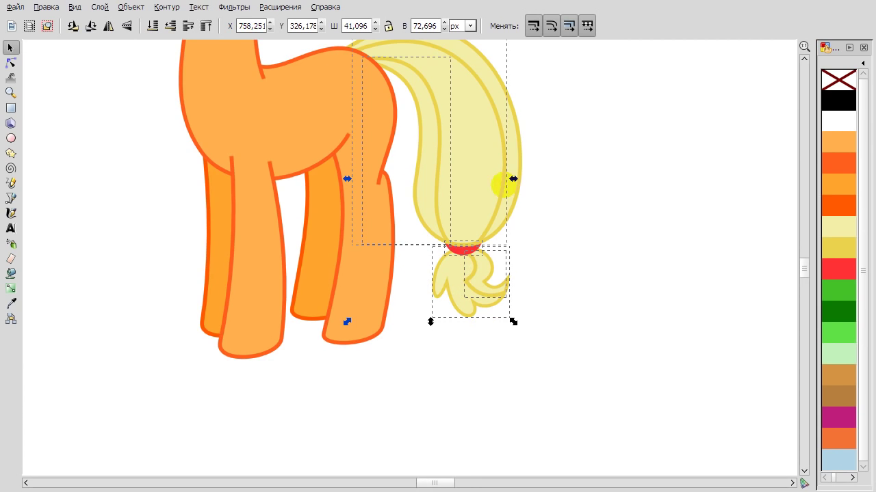
scroll(425, 133, "down", 3)
left_click(425, 137)
left_click_drag(388, 140, 404, 133)
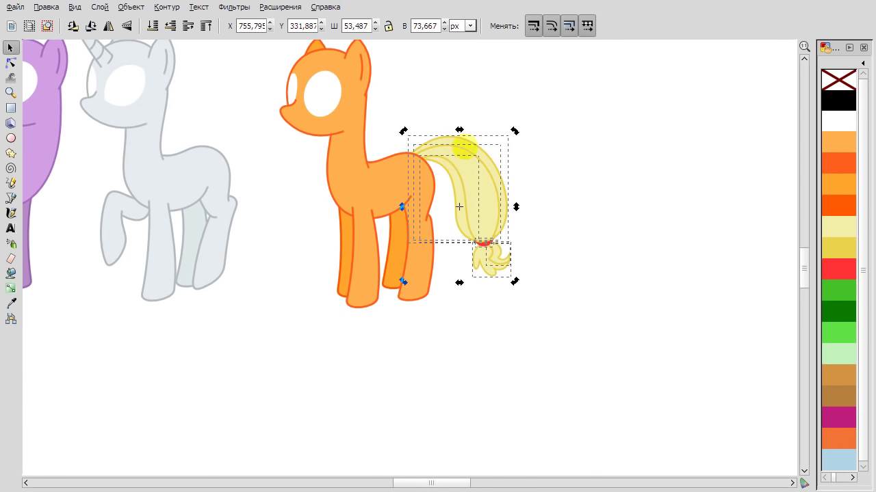
scroll(442, 180, "up", 3)
left_click(636, 193)
Flip the orange pony's body horizontally to face right and move its tail to the left side.
scroll(637, 171, "down", 3)
left_click_drag(484, 368, 314, 77)
left_click(108, 25)
key("ctrl+z")
key("h")
left_click(479, 199)
left_click_drag(479, 195, 292, 182)
Reposition the tail and move the orange pony to the right.
scroll(294, 190, "up", 2)
mouse_move(306, 119)
left_mouse_down()
mouse_move(419, 166)
mouse_move(494, 296)
left_mouse_up()
scroll(420, 167, "down", 3)
left_click_drag(376, 307, 524, 117)
scroll(294, 88, "right", 3)
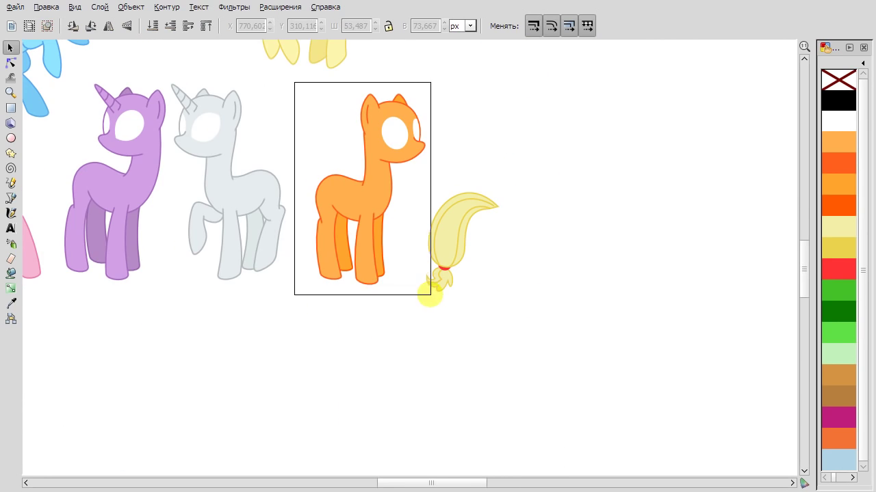
left_click_drag(430, 296, 430, 296)
left_click_drag(427, 195, 612, 195)
Fit the tail onto the orange pony's rear, then deselect.
scroll(611, 196, "up", 1)
left_click_drag(257, 137, 414, 328)
scroll(370, 205, "up", 1)
left_click_drag(321, 205, 348, 188)
scroll(347, 188, "down", 3)
left_click_drag(410, 328, 244, 127)
scroll(301, 191, "left", 3)
left_click(301, 190)
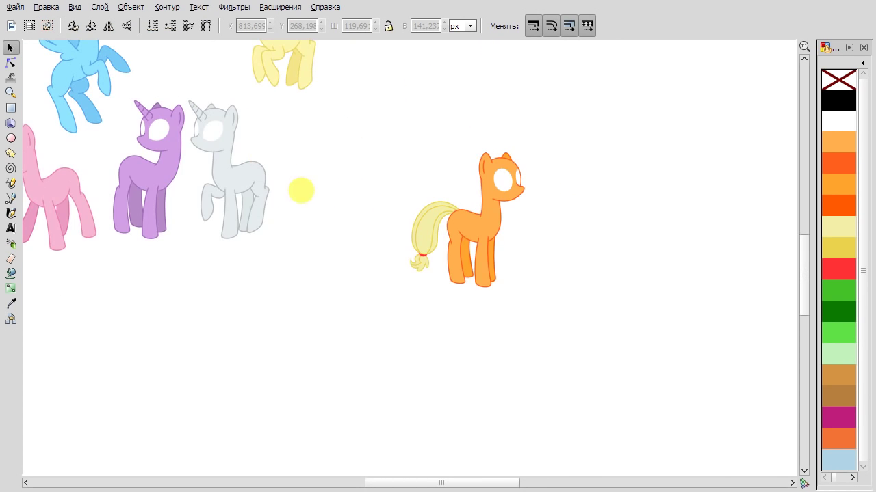
Drag the yellow pegasus right into open space and begin its tail outline.
scroll(301, 190, "left", 2)
scroll(363, 201, "up", 6)
left_click(352, 164)
left_click_drag(351, 164, 417, 164)
scroll(417, 164, "right", 3)
left_click(457, 163)
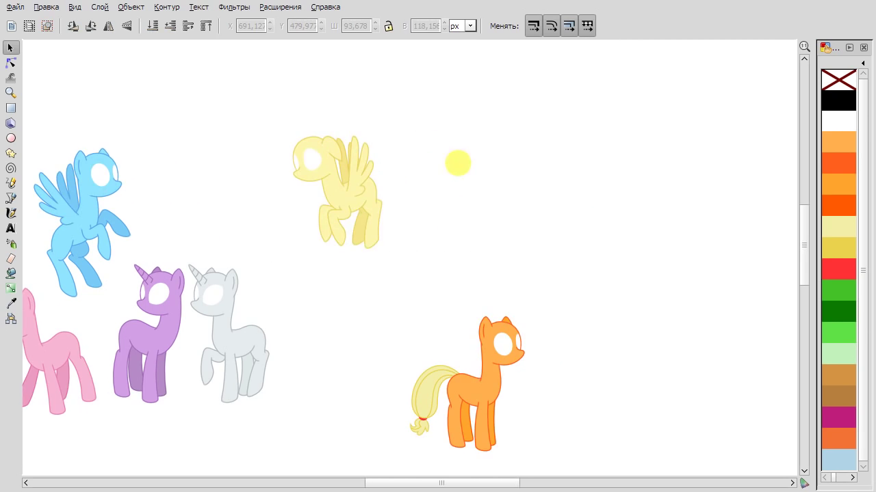
scroll(412, 209, "up", 3)
key("b")
left_click(374, 190)
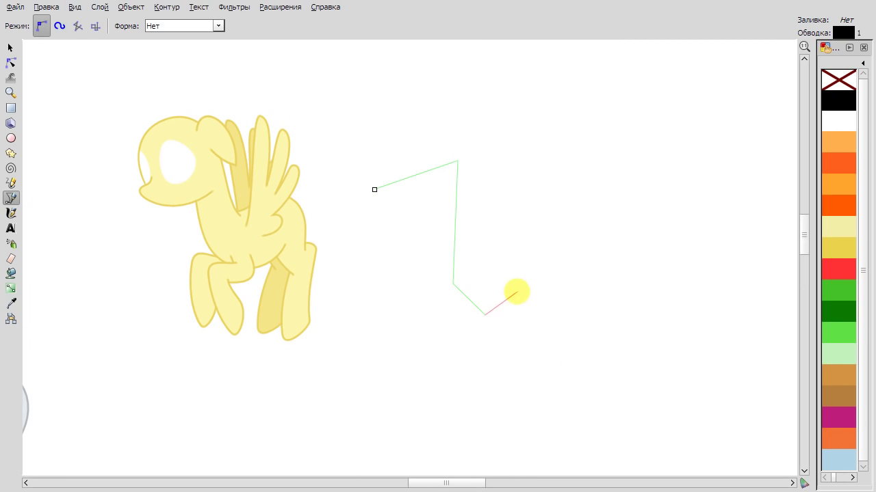
Finish the zigzag tail outline, reposition its nodes and make the corners smooth.
left_click(420, 220)
double_click(376, 209)
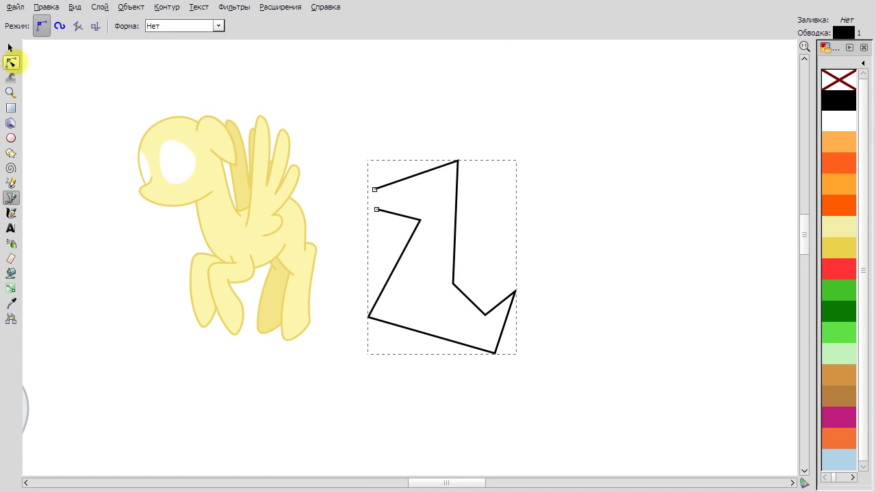
left_click(10, 62)
left_click_drag(368, 316, 380, 293)
left_click_drag(495, 352, 467, 339)
left_click_drag(453, 282, 441, 259)
left_click_drag(485, 314, 511, 282)
left_click_drag(467, 339, 467, 333)
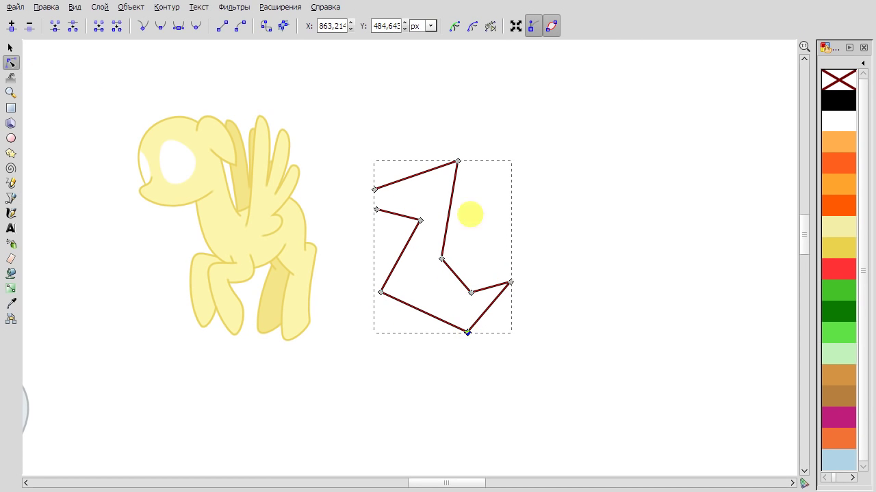
left_click(178, 28)
Reshape the tail's top and left nodes and pull the right-hand node down to lengthen it.
left_click_drag(474, 156, 372, 186)
left_click_drag(457, 176, 434, 172)
left_click(399, 226)
left_click_drag(380, 293, 400, 299)
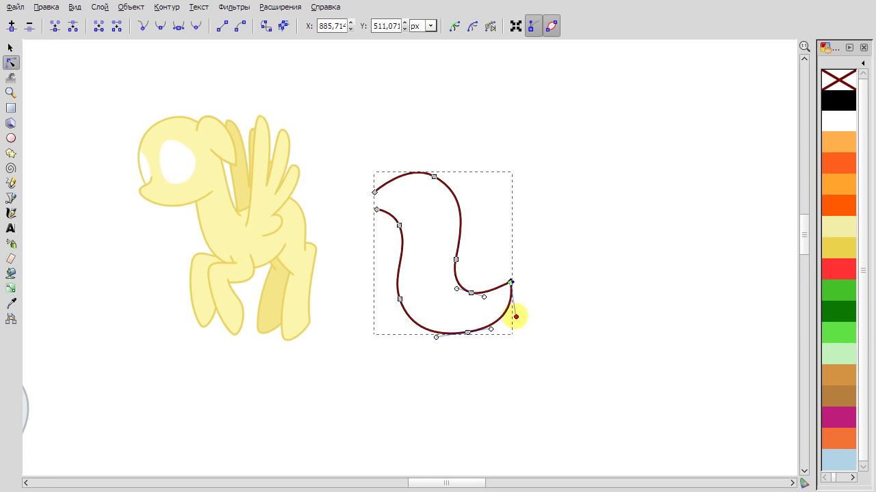
left_click_drag(511, 281, 525, 346)
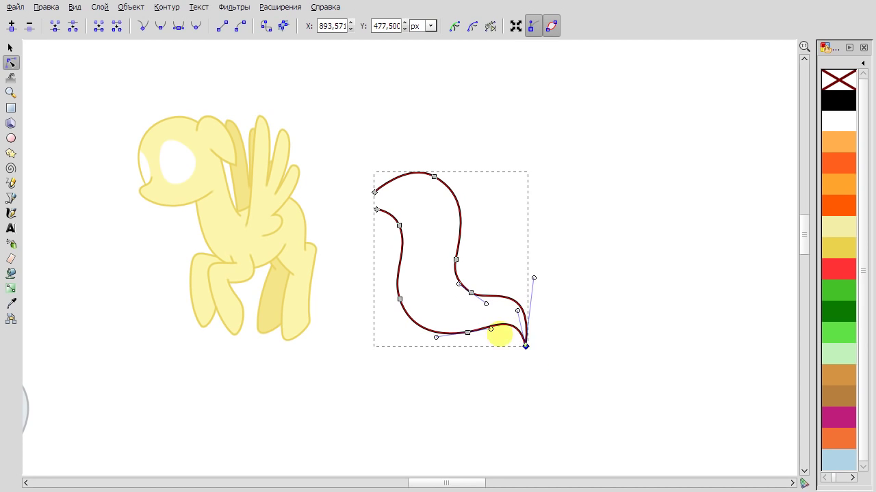
scroll(468, 332, "up", 3)
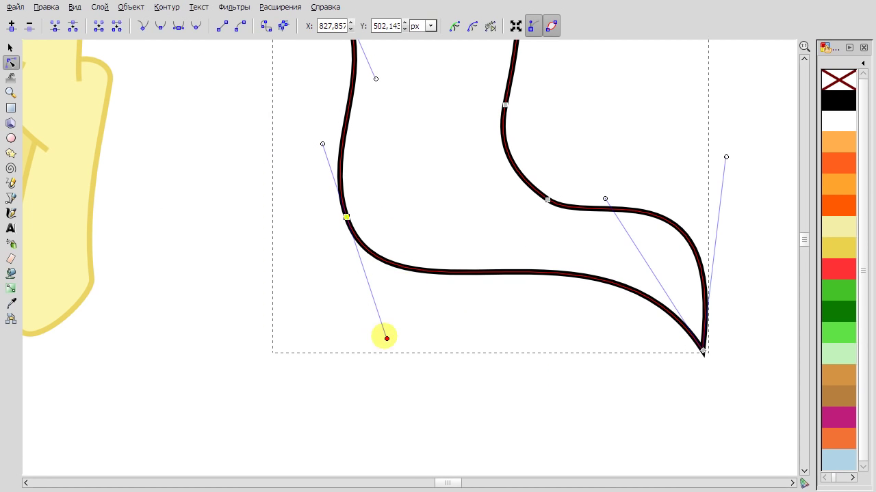
key("ctrl+z")
Swing the tip handles and nodes around to form a tightened curl at the tail's end.
left_click_drag(504, 219, 687, 271)
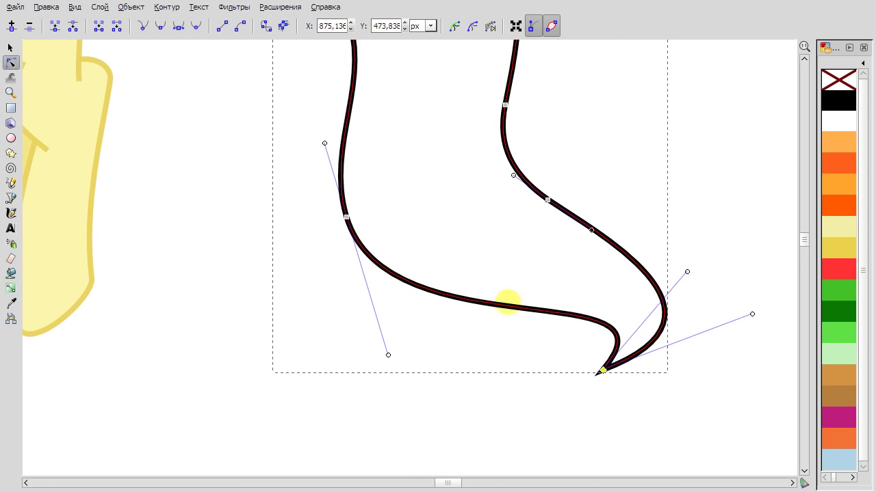
left_click_drag(506, 301, 494, 271)
left_click_drag(591, 230, 600, 199)
left_click_drag(602, 371, 629, 275)
left_click_drag(599, 199, 652, 169)
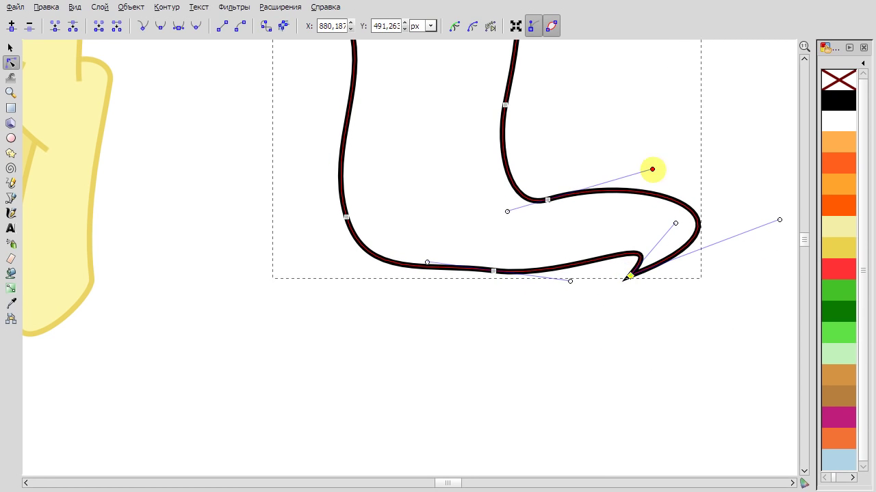
left_click_drag(568, 280, 553, 240)
left_click_drag(625, 275, 688, 246)
left_click_drag(595, 260, 619, 340)
left_click_drag(606, 297, 577, 297)
left_click_drag(706, 336, 704, 326)
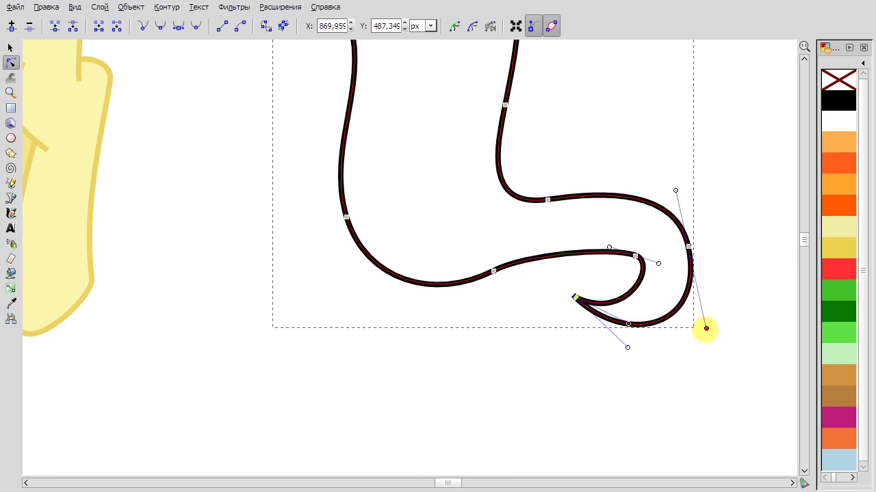
left_click_drag(607, 246, 602, 225)
left_click_drag(677, 190, 674, 201)
left_click_drag(547, 200, 548, 184)
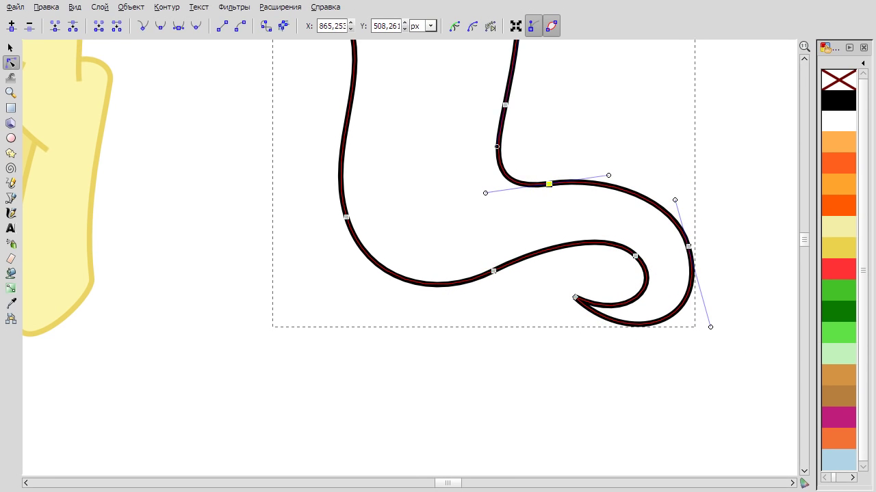
Reshape the tail's upper and right curves and adjust its lower-left, top and left nodes.
scroll(730, 205, "down", 2)
scroll(690, 246, "right", 3)
left_click_drag(465, 269, 473, 283)
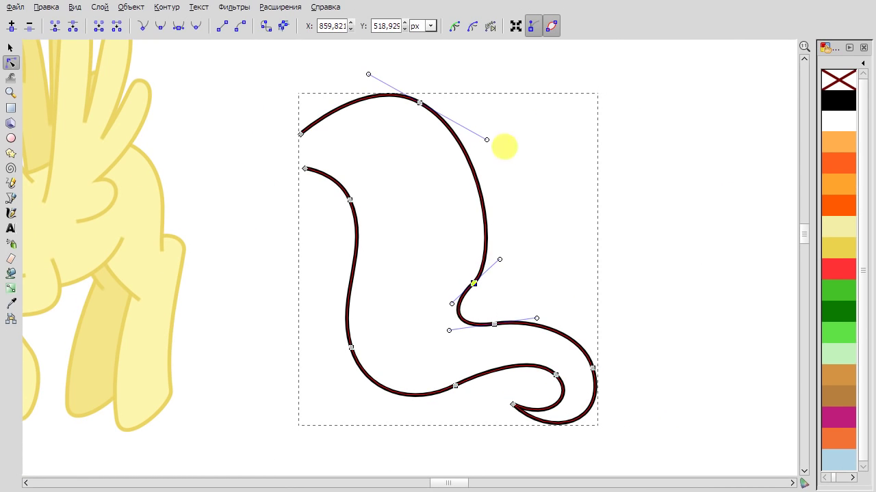
left_click_drag(504, 146, 527, 142)
left_click_drag(351, 348, 360, 340)
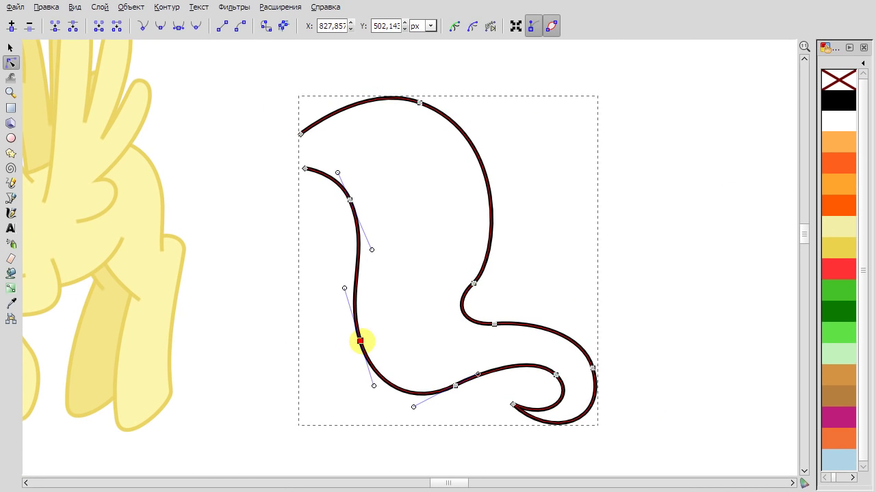
left_click_drag(420, 102, 417, 110)
left_click_drag(301, 133, 301, 142)
Delete the extra upper-left node and re-angle handles to smooth the tail's left curve.
left_click(473, 282)
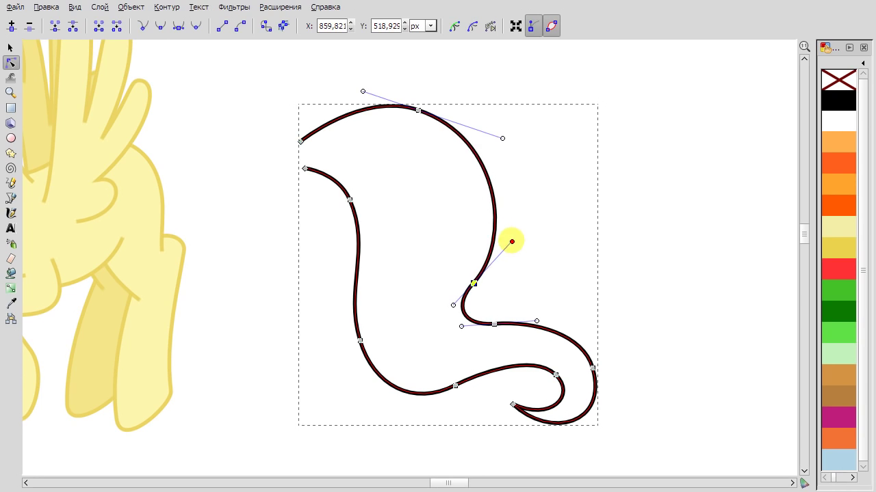
left_click(349, 200)
key("Delete")
left_click(360, 340)
left_click_drag(393, 184, 428, 177)
left_click_drag(360, 340, 370, 338)
left_click_drag(348, 254, 382, 379)
left_click_drag(428, 177, 438, 179)
left_click_drag(418, 110, 422, 119)
left_click_drag(592, 368, 595, 363)
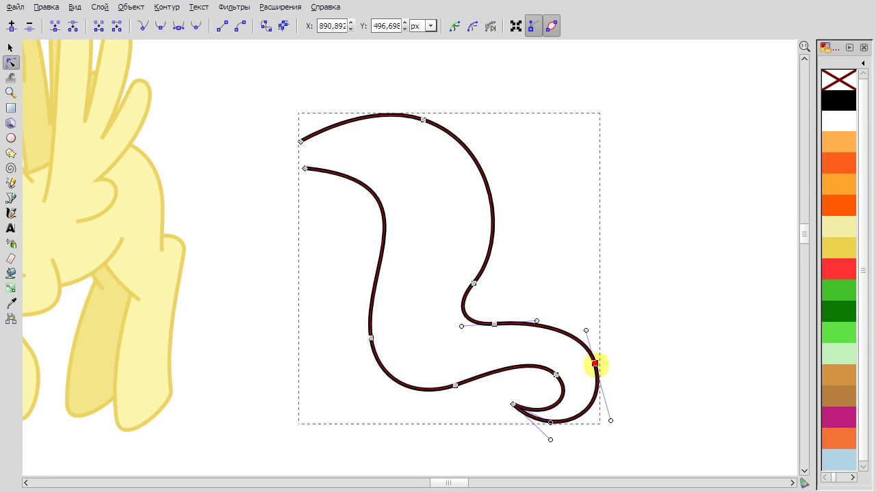
Fill the tail light pink with a darker pink outline from the pony palette.
left_click(863, 63)
left_click(821, 202)
left_click(838, 253)
left_click(837, 278, "shift")
left_click(616, 212)
Refine the hook at the tail tip by moving the tip node and its handles.
scroll(616, 211, "right", 2)
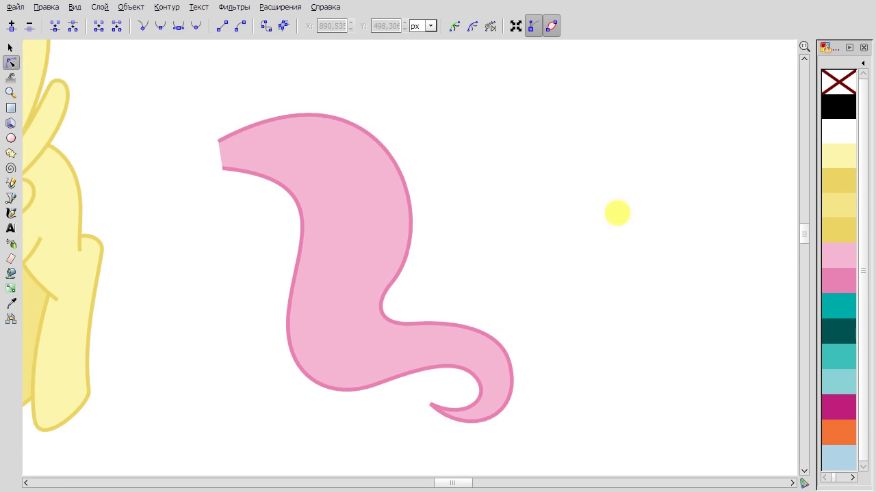
scroll(616, 211, "down", 2)
scroll(540, 359, "up", 4)
left_click_drag(456, 181, 504, 238)
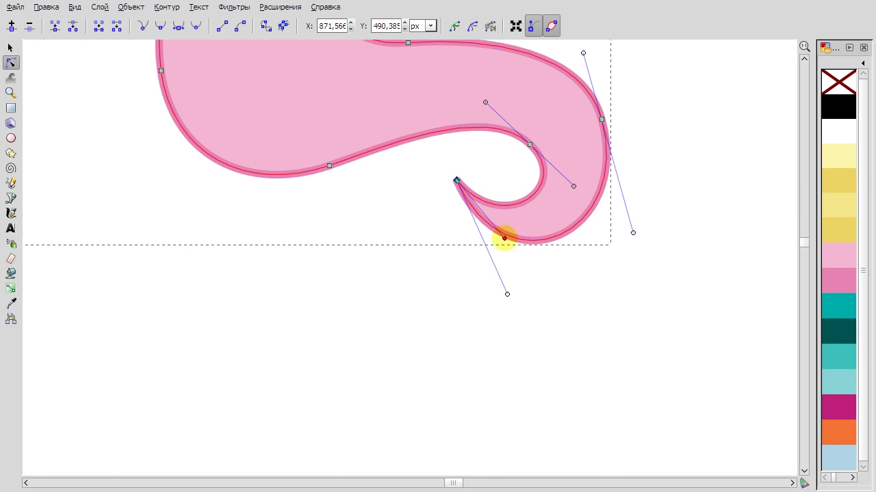
left_click_drag(457, 180, 422, 182)
Draw two straight strand lines inside the pink tail.
scroll(576, 291, "down", 3)
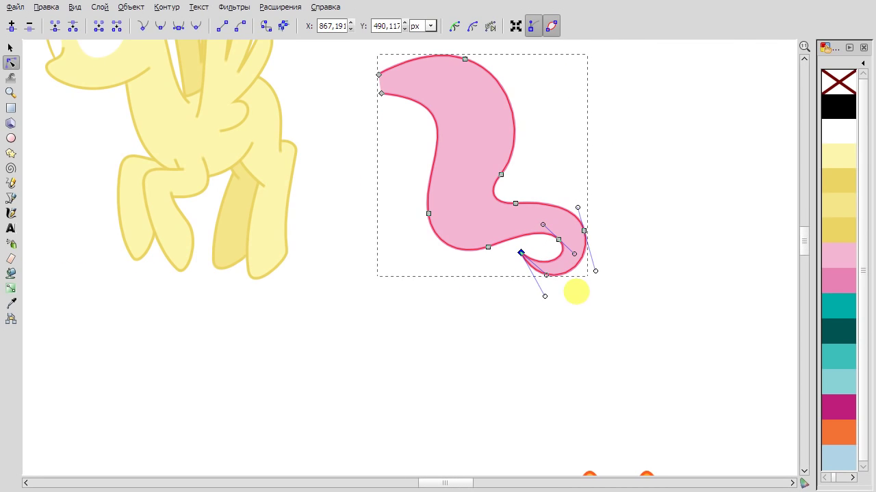
key("b")
scroll(382, 87, "up", 1)
left_click(382, 87)
double_click(507, 316)
double_click(545, 303)
Bend the first strand into a curve, adding a middle node to shape it.
key("n")
left_click_drag(546, 166, 564, 180)
left_click(455, 264)
scroll(548, 297, "up", 1)
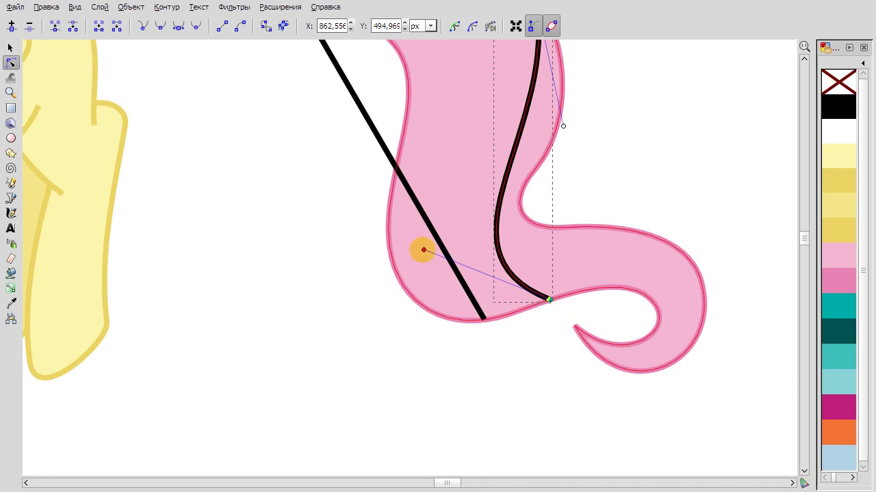
scroll(513, 180, "down", 1)
double_click(514, 180)
left_click_drag(524, 160, 535, 140)
left_click_drag(485, 205, 491, 205)
left_click_drag(507, 249, 511, 248)
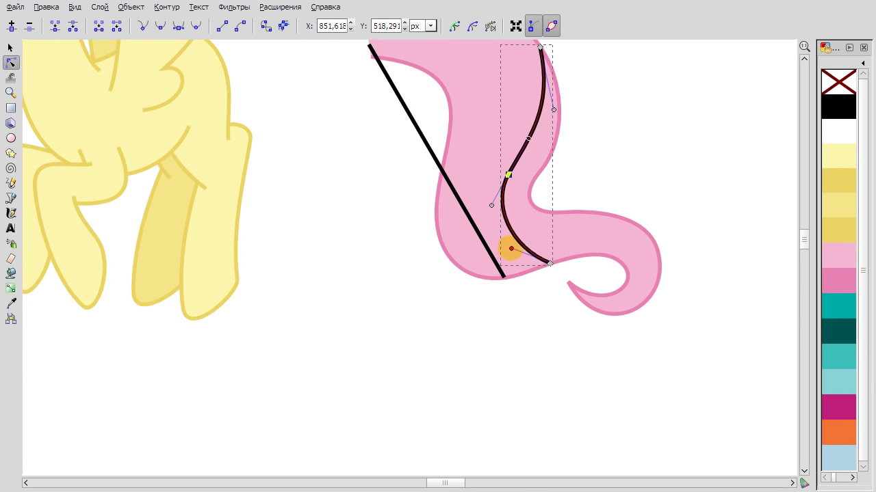
Curve the remaining strand and pull handles from both strands' bottom nodes.
scroll(471, 220, "down", 1)
left_click(462, 211)
left_click_drag(461, 211, 438, 175)
left_click(528, 336)
scroll(528, 336, "up", 2)
left_click_drag(488, 338, 431, 318)
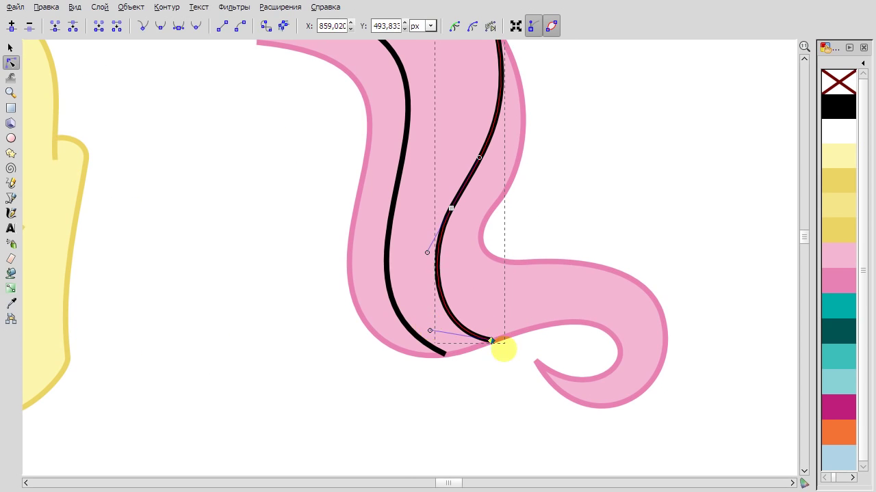
scroll(503, 349, "up", 3)
left_click(332, 357)
left_click_drag(335, 361, 20, 214)
scroll(431, 167, "down", 5)
key("Escape")
Select the tail with both strands and position it on the yellow pegasus's rear.
key("s")
left_click_drag(600, 401, 303, 141)
scroll(335, 151, "up", 3)
key("n")
key("Escape")
key("s")
scroll(407, 243, "down", 4)
left_click_drag(407, 243, 293, 162)
scroll(396, 210, "up", 2)
left_click_drag(381, 210, 385, 201)
left_click(625, 258)
scroll(625, 258, "down", 4)
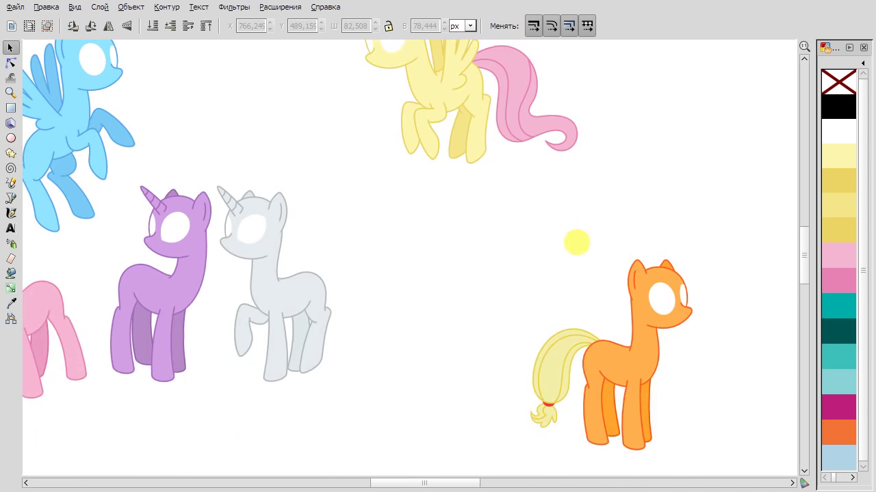
Move the purple unicorn lower on the canvas.
scroll(564, 233, "left", 2)
scroll(568, 287, "up", 3)
scroll(534, 329, "left", 8)
scroll(479, 319, "down", 4)
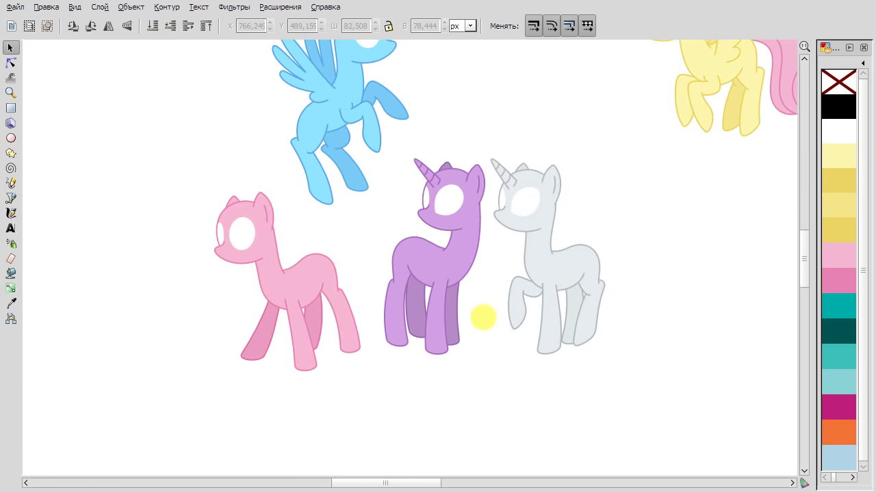
left_click_drag(434, 318, 381, 153)
key("minus")
left_click_drag(445, 283, 478, 358)
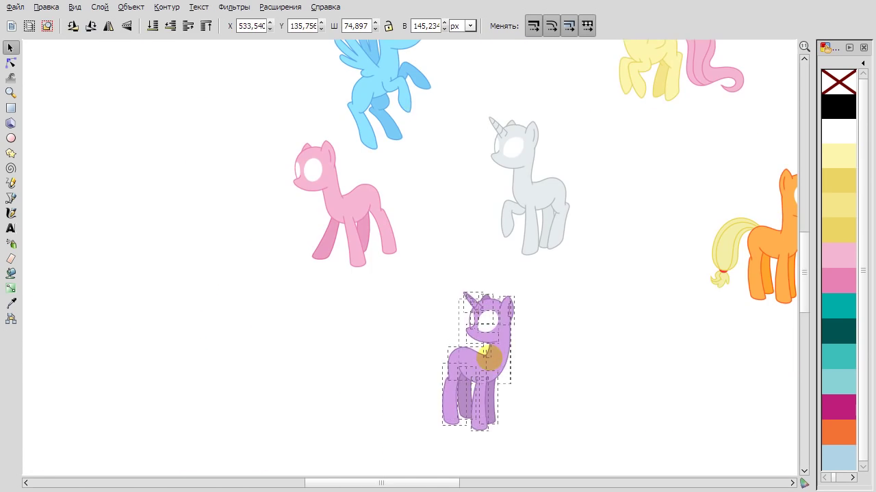
key("Escape")
scroll(438, 260, "down", 3)
Draw a closed triangular outline for the new tail beside the unicorn.
key("b")
scroll(309, 266, "up", 2)
scroll(563, 301, "right", 5)
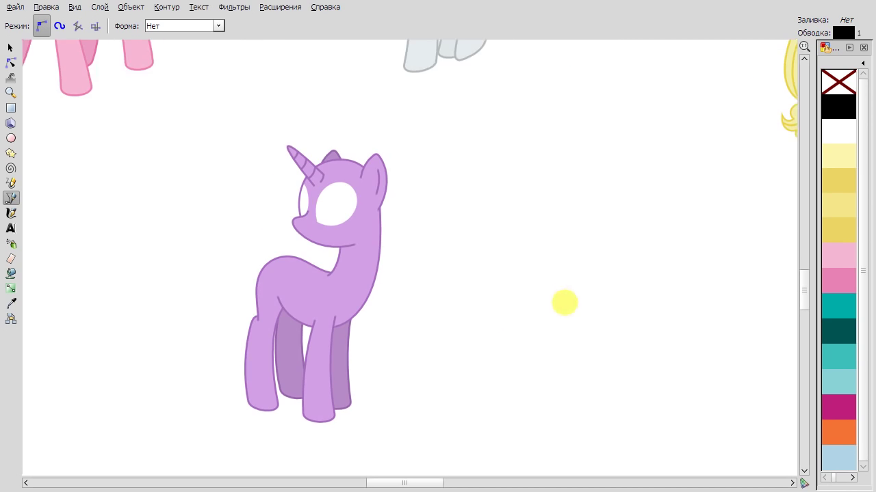
left_click(421, 282)
left_click(547, 348)
left_click(469, 415)
scroll(418, 291, "up", 1)
left_click(421, 282)
scroll(419, 295, "up", 1)
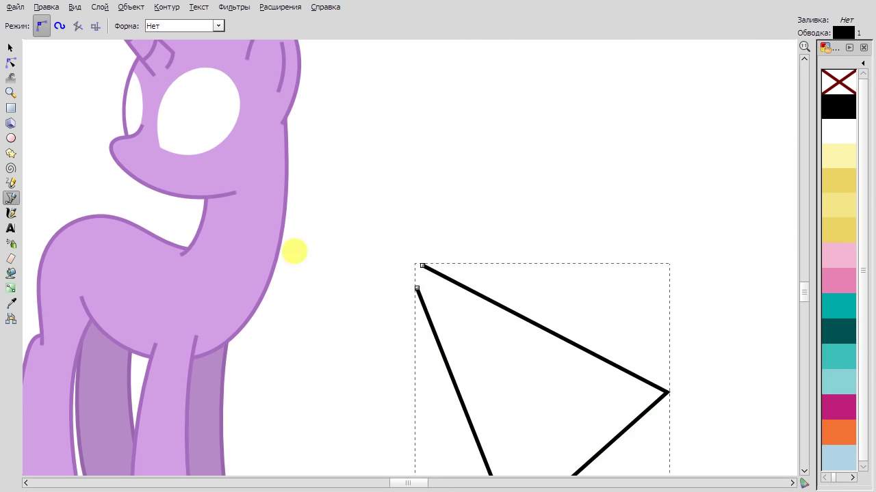
scroll(553, 308, "down", 3)
Move the triangle's corner nodes and bend its bottom segment into a curve.
key("F2")
scroll(539, 317, "up", 3)
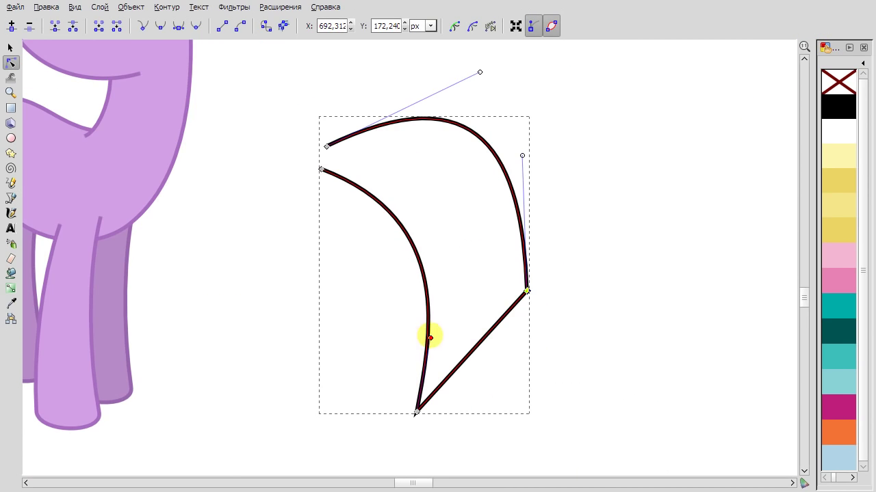
left_click_drag(478, 73, 463, 68)
left_click_drag(526, 291, 539, 309)
left_click_drag(534, 173, 534, 134)
left_click_drag(491, 369, 487, 362)
left_click_drag(418, 411, 391, 431)
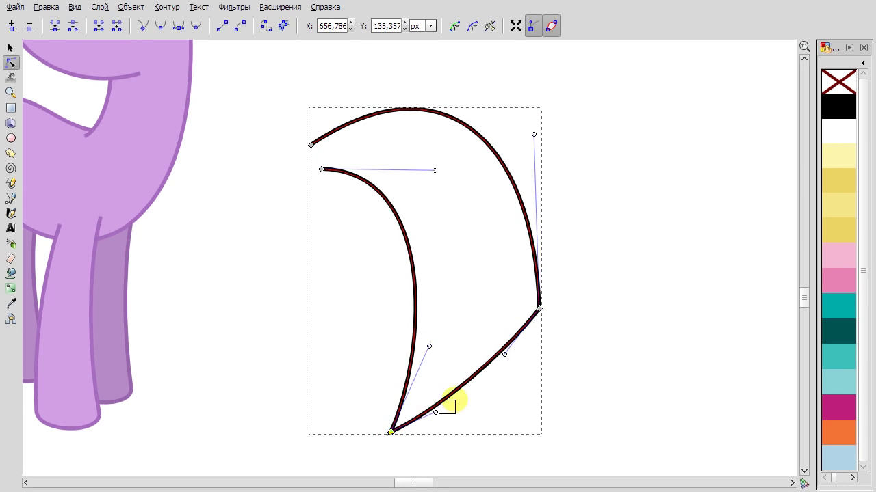
Add a node on the top arc, reshape the upper-right arc, and nudge the corner and tip.
double_click(429, 99)
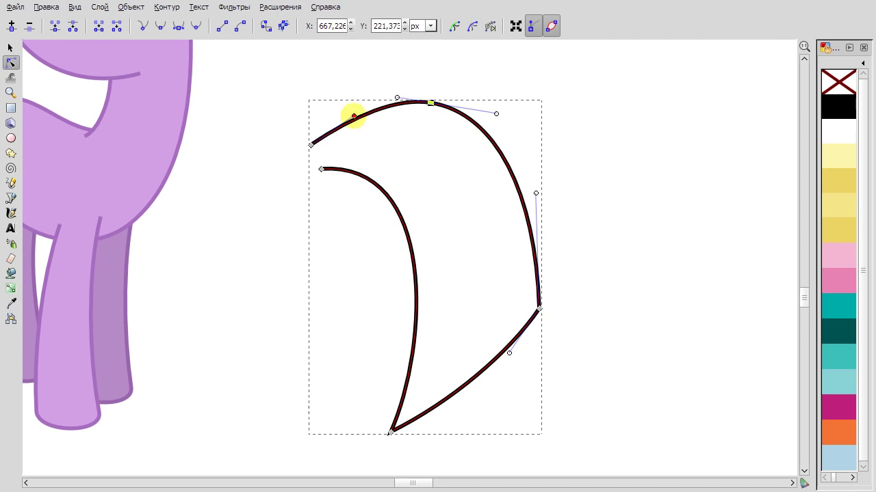
left_click_drag(536, 193, 538, 186)
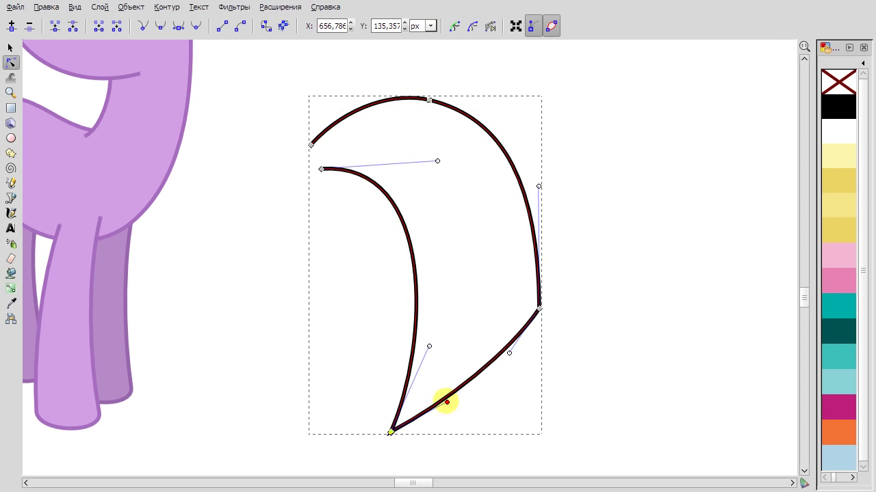
scroll(550, 356, "down", 3)
scroll(595, 390, "up", 1)
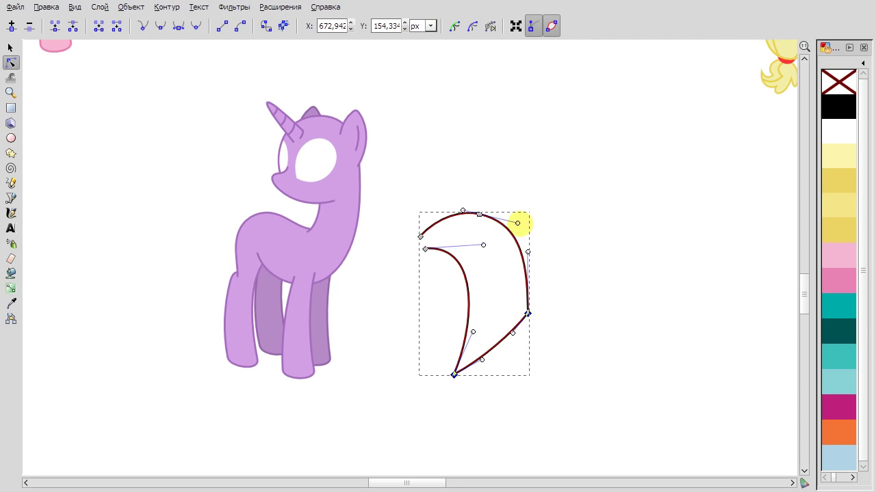
left_click_drag(528, 314, 523, 314)
left_click_drag(454, 374, 448, 373)
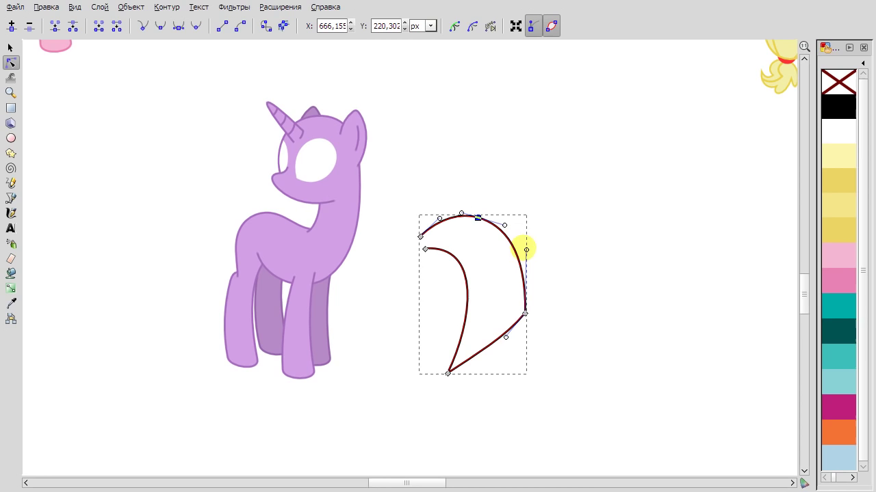
scroll(506, 328, "up", 1)
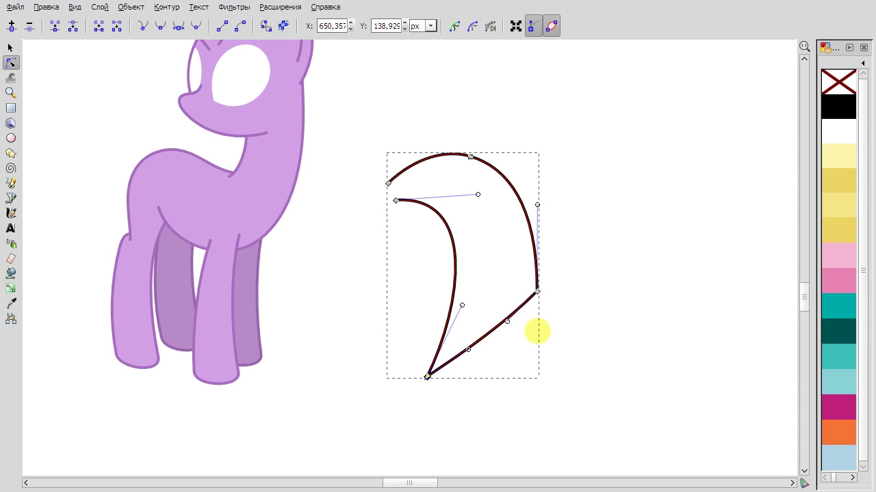
scroll(537, 331, "up", 2)
Add a node on the lower-right edge and pull it up into a pointed spike.
double_click(524, 305)
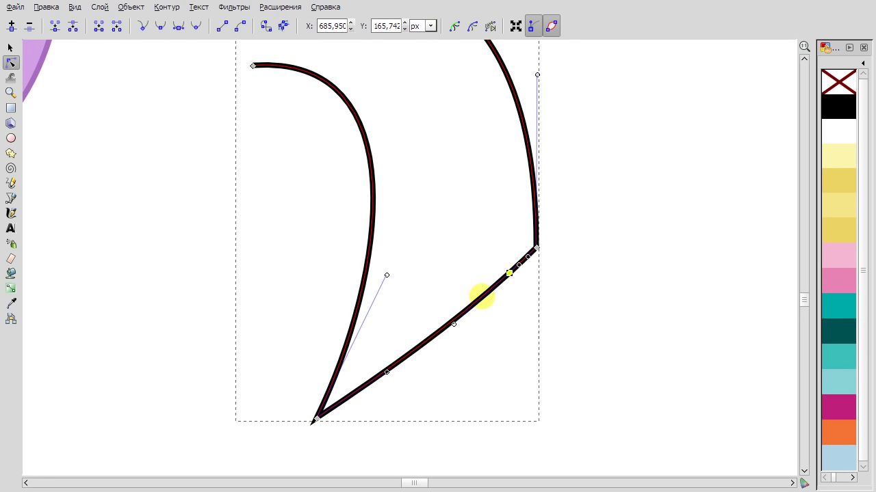
left_click_drag(495, 284, 490, 147)
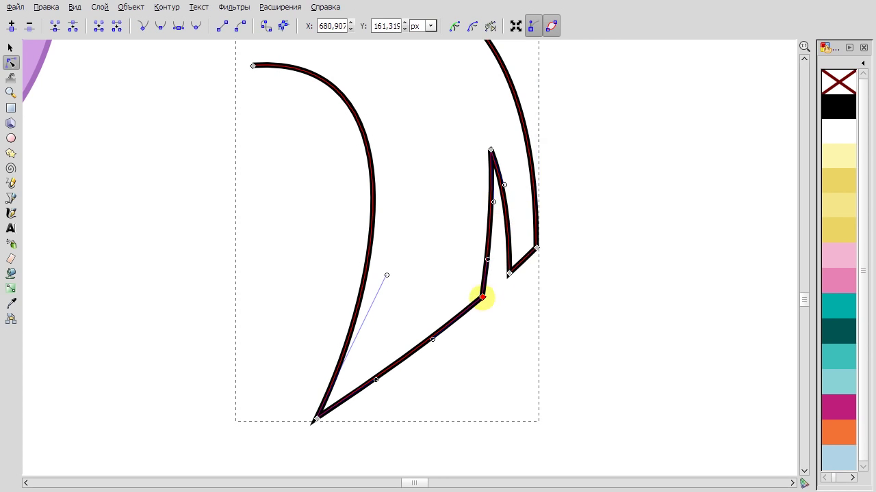
key("Escape")
key("Escape")
scroll(619, 300, "down", 3)
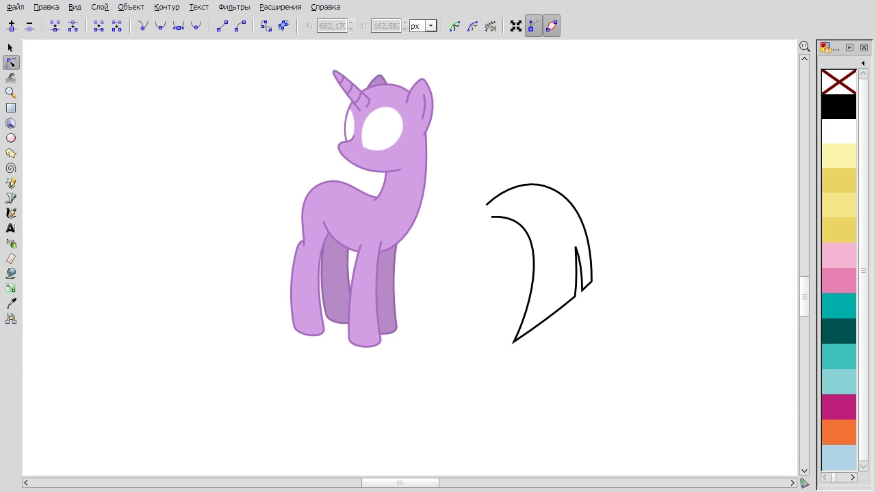
key("b")
scroll(602, 273, "up", 3)
Draw a triangular pink stripe shape in the tail and bend its sides into a crescent.
left_click(272, 83)
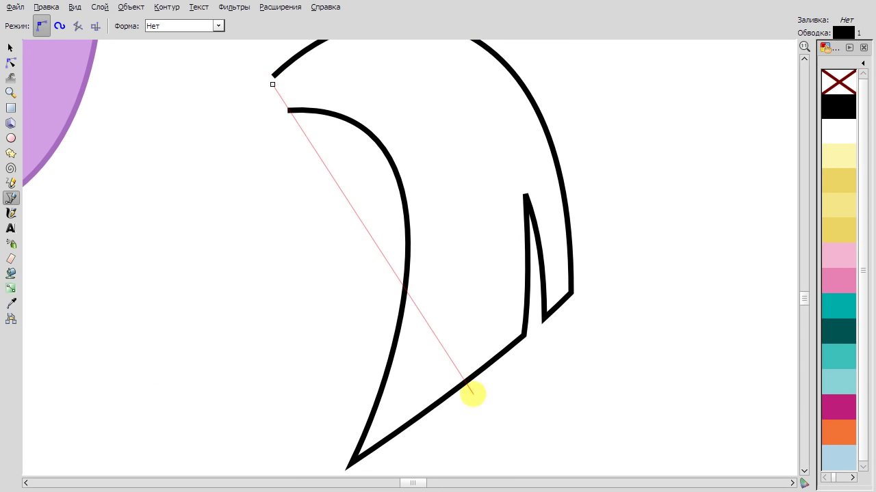
left_click(281, 99)
key("n")
left_click(838, 255)
scroll(512, 209, "down", 1)
left_click_drag(417, 232, 491, 178)
left_click_drag(541, 55, 511, 54)
left_click_drag(491, 219, 504, 226)
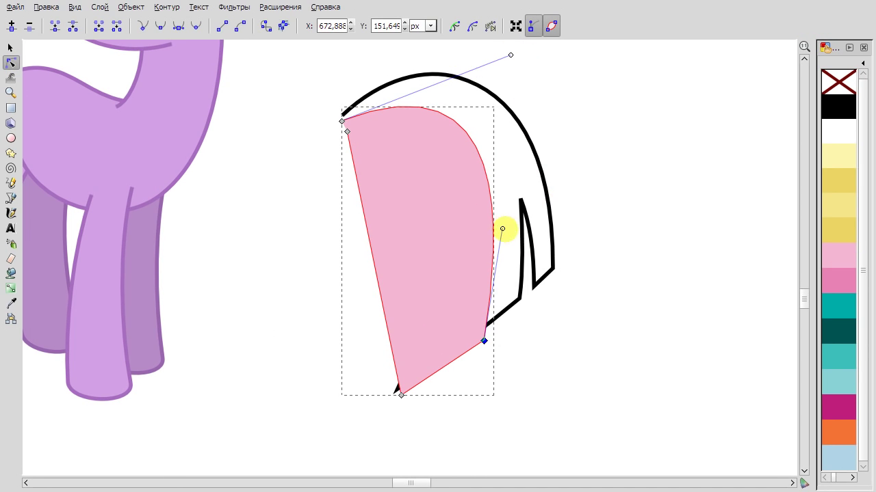
left_click_drag(370, 232, 458, 239)
left_click_drag(464, 279, 480, 272)
left_click_drag(401, 395, 393, 398)
left_click_drag(428, 108, 472, 94)
Draw a four-corner Pen polygon with black stroke and no fill, curving its right edge.
left_click(10, 198)
left_click(340, 126)
left_click(438, 375)
left_click(396, 427)
left_click(323, 401)
left_click(340, 126)
key("n")
left_click(837, 106, "shift")
left_click(838, 82)
left_click_drag(390, 250, 446, 167)
mouse_move(438, 375)
left_mouse_down()
mouse_move(455, 280)
mouse_move(492, 249)
left_mouse_up()
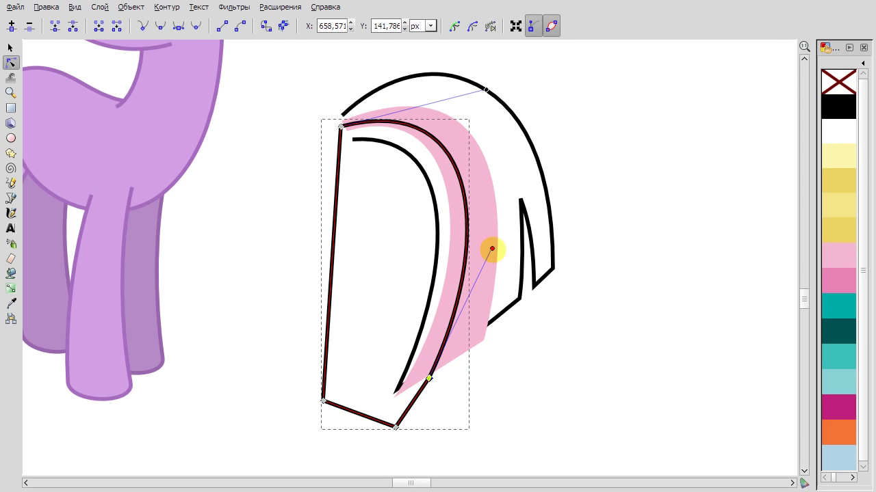
Intersect a pink-shape duplicate with the polygon into a dark purple crescent; fill the large shape hot pink.
left_click(474, 157)
key("Page_Up")
left_click(167, 7)
left_click(219, 109)
left_click(863, 63)
left_click(844, 246)
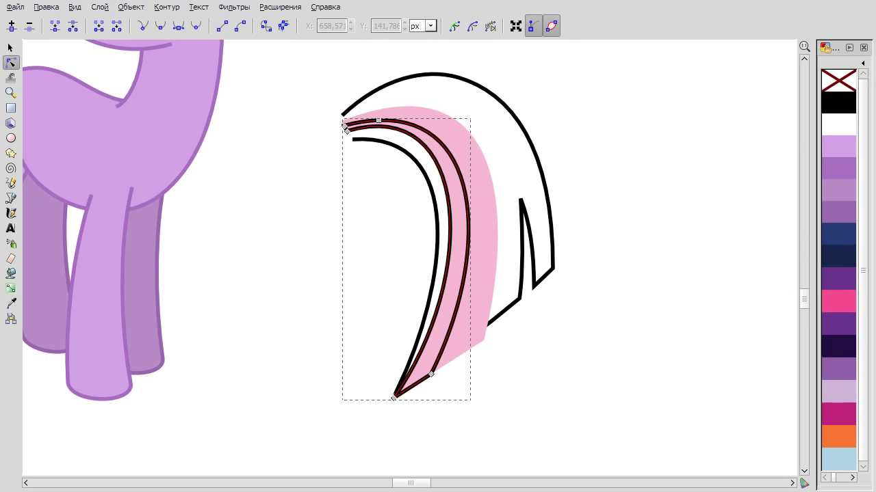
left_click(838, 278)
left_click(499, 228)
left_click(837, 301)
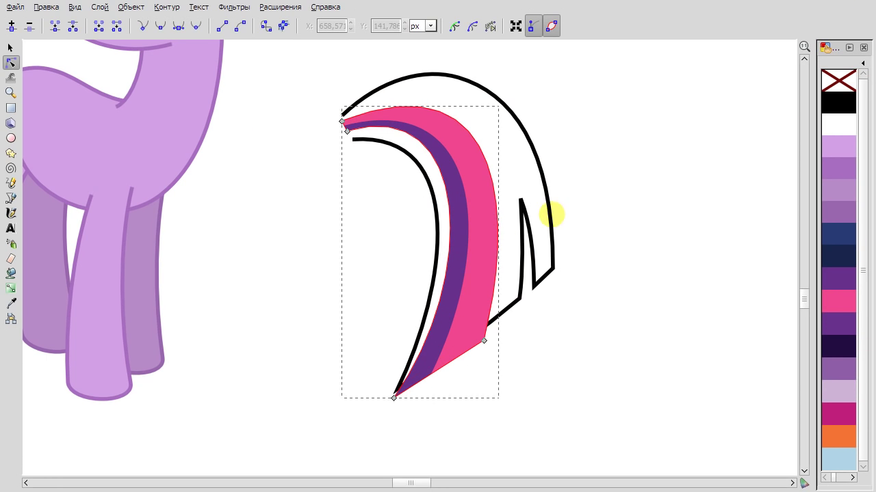
Reshape the pink shape's inner edge and the purple stripe's upper curve.
left_click(471, 92)
left_click_drag(471, 92, 443, 178)
left_click(469, 278)
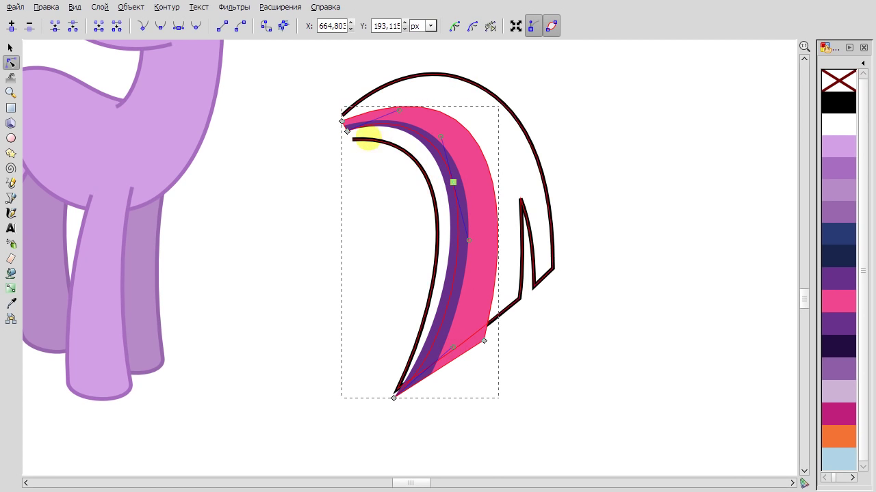
scroll(363, 137, "up", 3, "ctrl")
left_click(372, 130)
left_click_drag(400, 84, 480, 70)
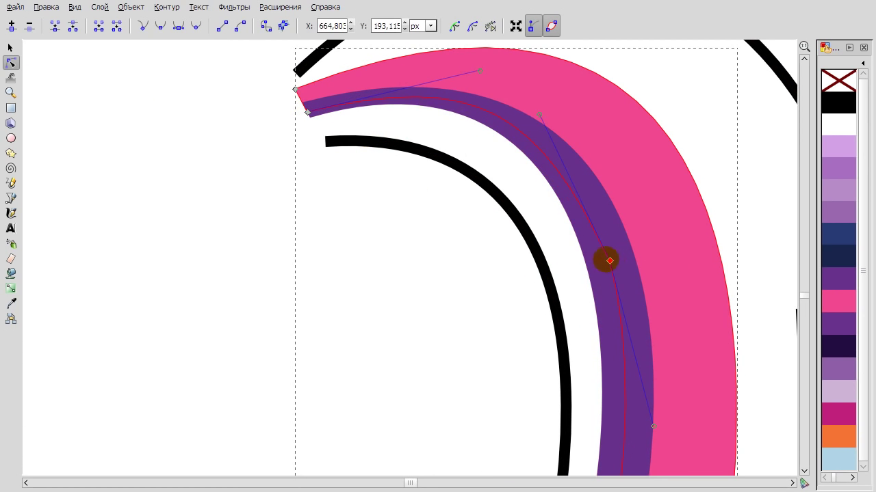
left_click(607, 259)
scroll(686, 297, "down", 8)
scroll(540, 455, "down", 1)
left_click_drag(495, 446, 604, 286)
scroll(604, 286, "down", 2, "ctrl")
Intersect the purple stripe with the black tail outline to trim it.
left_click(670, 249, "shift")
scroll(596, 160, "up", 2, "ctrl")
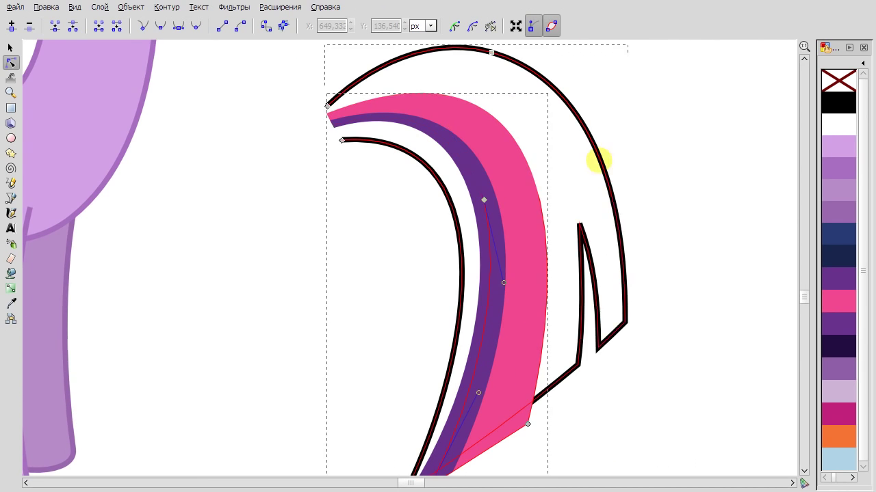
left_click(167, 6)
left_click(230, 110)
right_click(586, 137)
key("Escape")
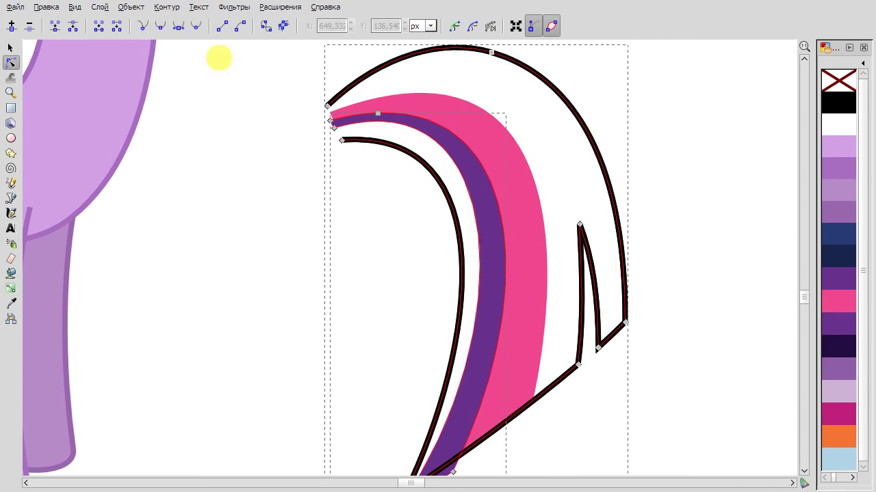
Fill the tail outline with navy.
key("minus")
scroll(533, 284, "up", 2, "ctrl")
left_click(513, 288)
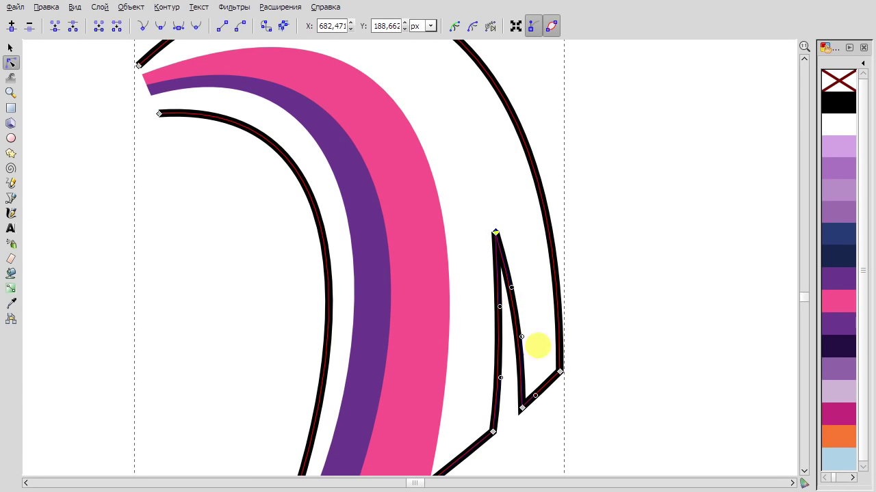
left_click(846, 277)
key("minus")
Remove the navy outline's black stroke and arrange it beneath the stripes.
left_click(837, 77, "shift")
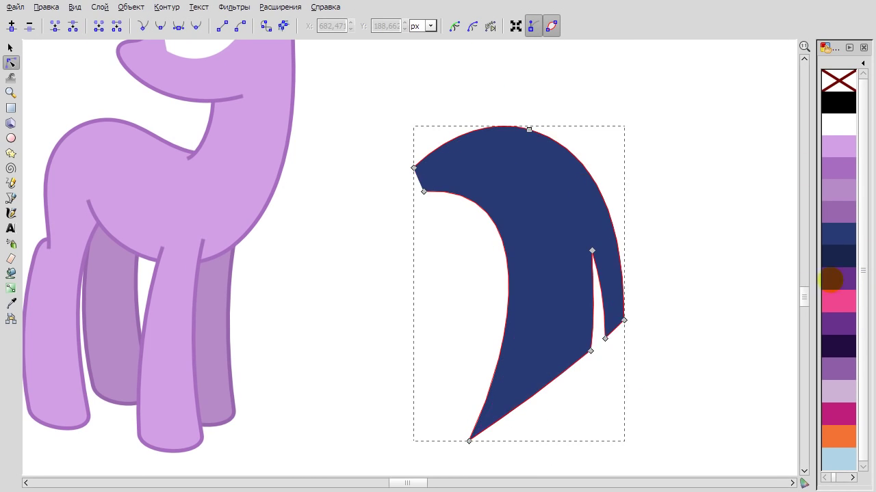
key("End")
left_click(420, 189)
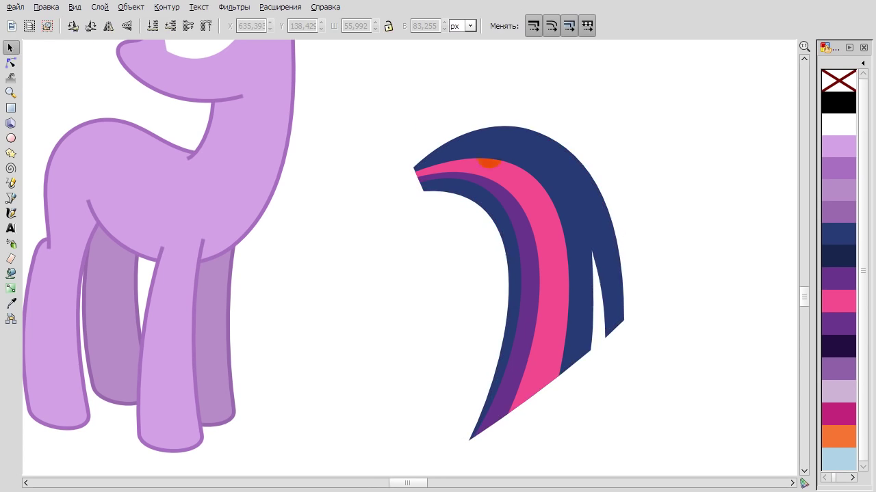
scroll(420, 189, "up", 2, "ctrl")
left_click(424, 192)
scroll(485, 201, "down", 4, "ctrl")
right_click(547, 183)
left_click(575, 191)
key("End")
Flip the whole tail horizontally and move it against the pony's rump.
key("s")
scroll(363, 141, "right", 2)
left_click_drag(363, 141, 598, 368)
left_click(108, 25)
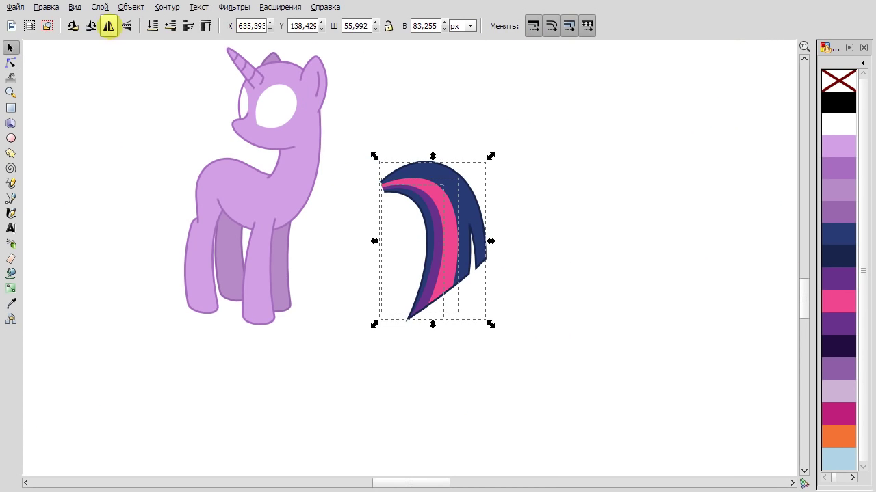
left_click_drag(101, 138, 114, 178)
scroll(182, 226, "up", 2, "ctrl")
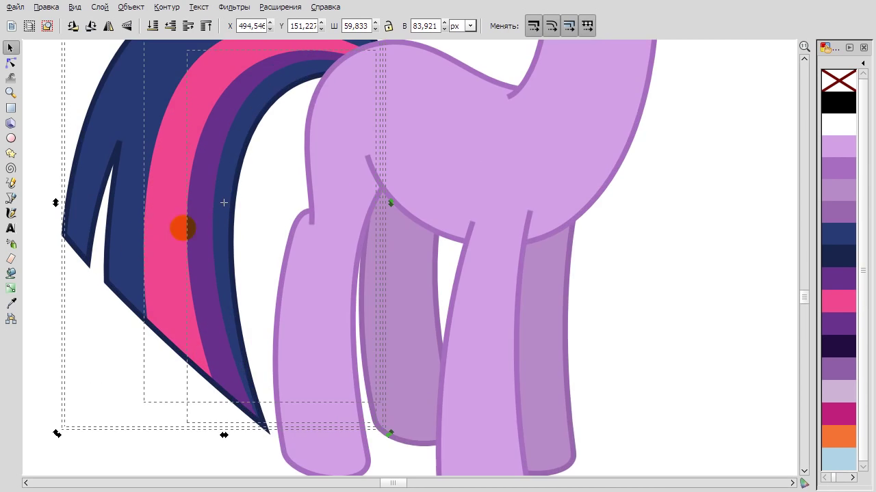
Move the tail's root nodes onto the rump and shift the tail slightly right.
key("n")
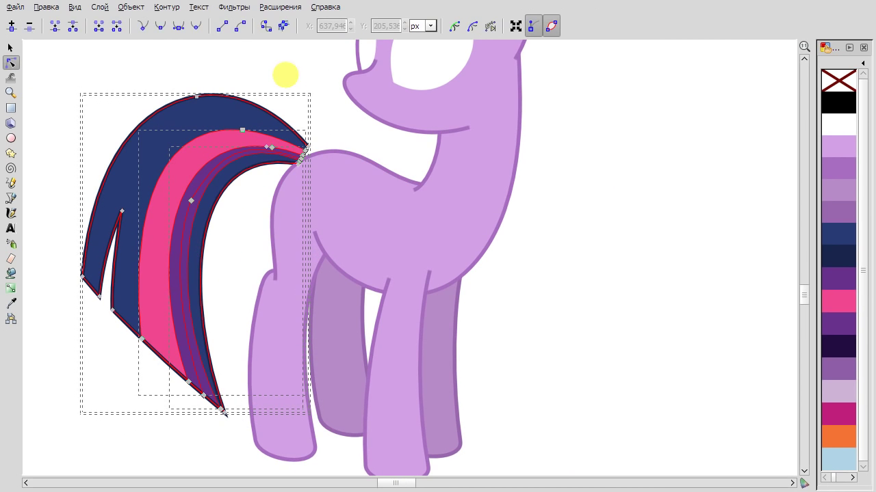
key("Escape")
key("s")
left_click(195, 147)
key("n")
left_click_drag(352, 197, 290, 125)
scroll(281, 90, "up", 2, "ctrl")
left_click_drag(280, 89, 296, 117)
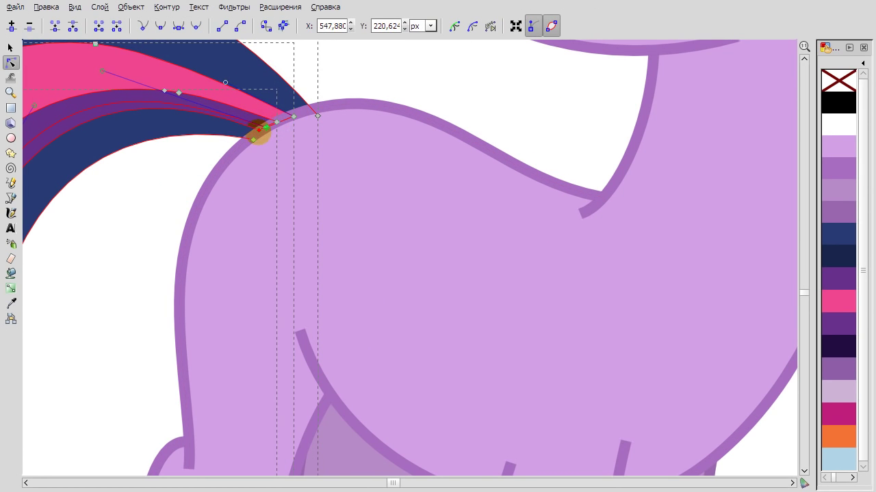
scroll(259, 132, "down", 3, "ctrl")
left_click(10, 47)
left_click_drag(232, 121, 266, 115)
Reshape the pink strand's curves, deleting its top node and adjusting its upper curve.
double_click(239, 122)
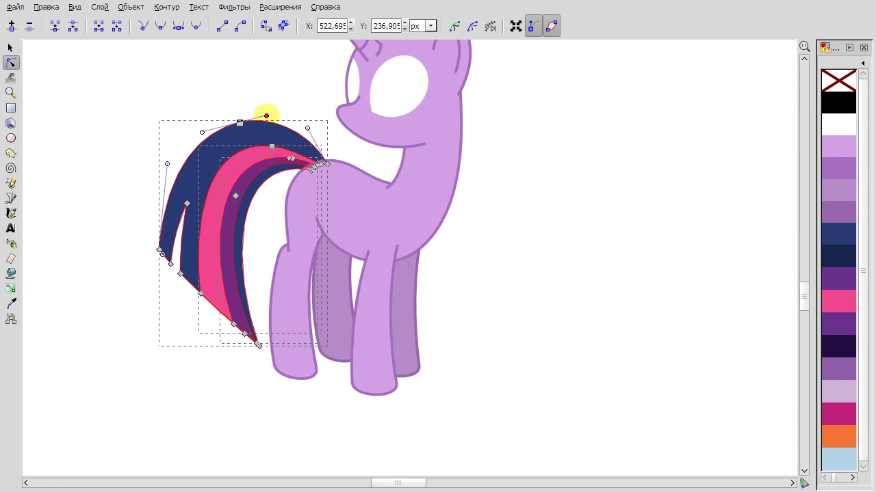
scroll(301, 157, "up", 3, "ctrl")
left_click(220, 125)
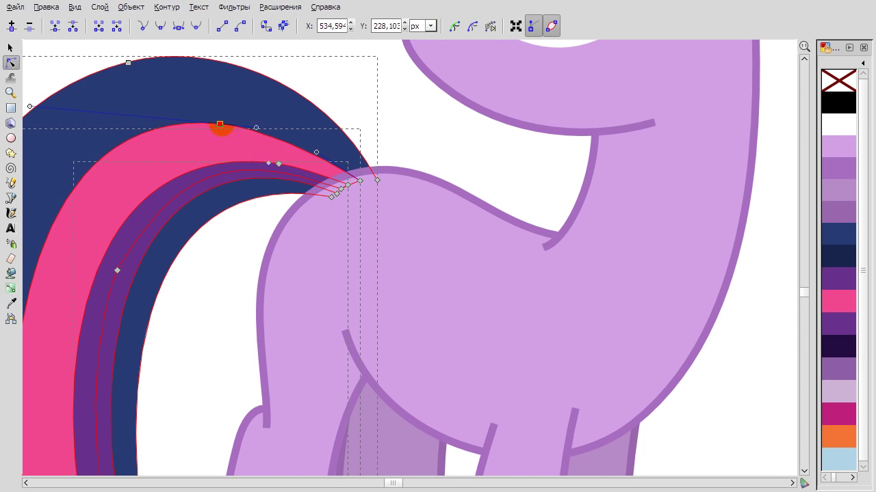
left_click(264, 142)
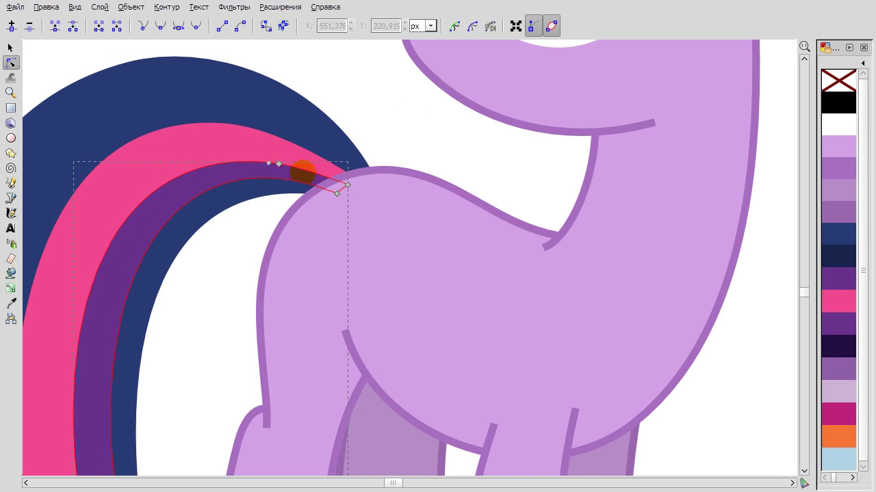
scroll(278, 231, "down", 2, "ctrl")
left_click_drag(190, 322, 151, 297)
key("Delete")
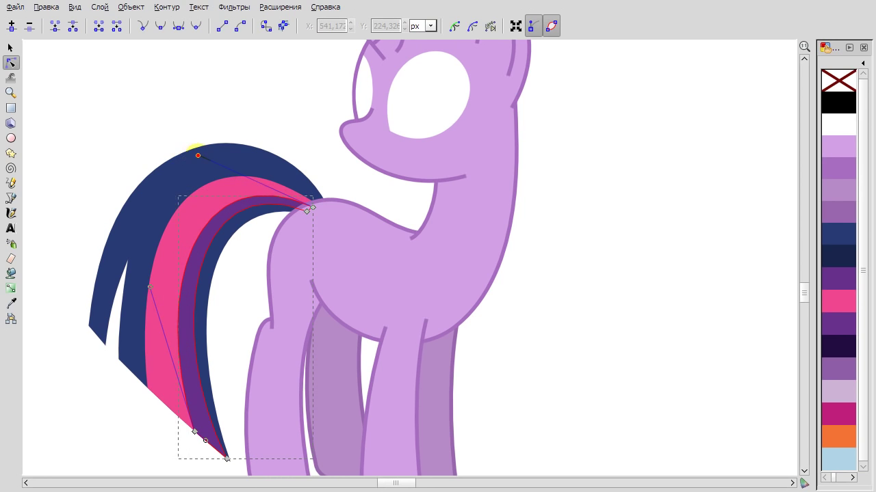
left_click_drag(250, 176, 252, 173)
left_click_drag(157, 168, 169, 171)
Refine the tail strands' curves where they meet the rump.
left_click(250, 143)
key("plus")
left_click(274, 170)
left_click(283, 171)
scroll(254, 215, "down", 1)
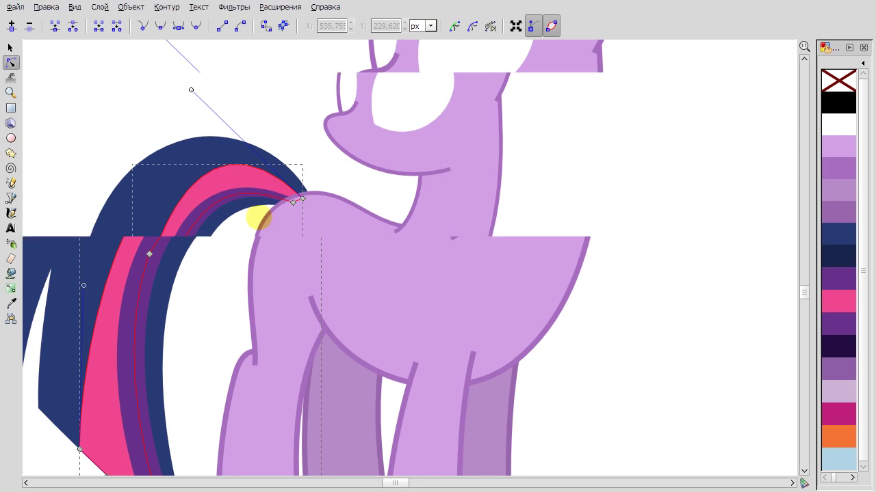
left_click(198, 182)
left_click_drag(190, 88, 186, 104)
left_click(303, 198)
scroll(301, 192, "up", 2)
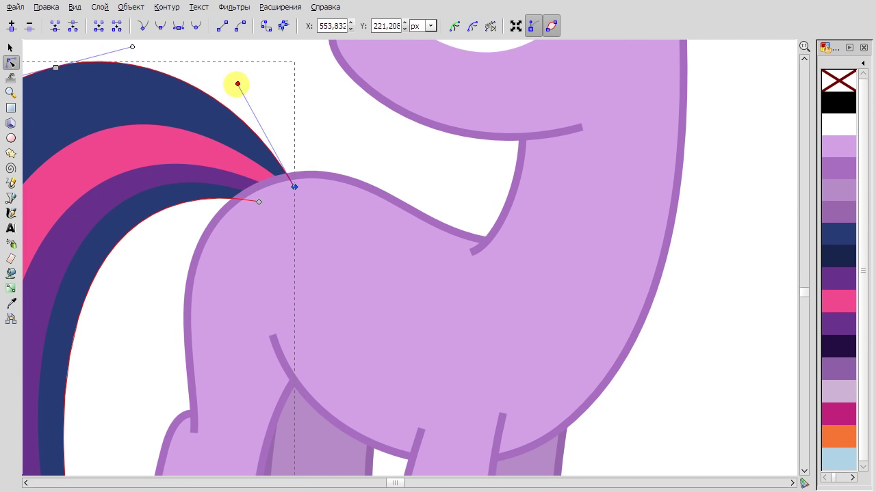
scroll(225, 164, "down", 2)
Use the rainbow tail group's context menu, then deselect it to view the ponies.
left_click(11, 48)
right_click(168, 129)
left_click(307, 228)
left_click(240, 135)
left_click(658, 310)
scroll(492, 342, "down", 3)
Move the pink pony into position and deselect it.
scroll(337, 222, "up", 4)
scroll(336, 223, "left", 4)
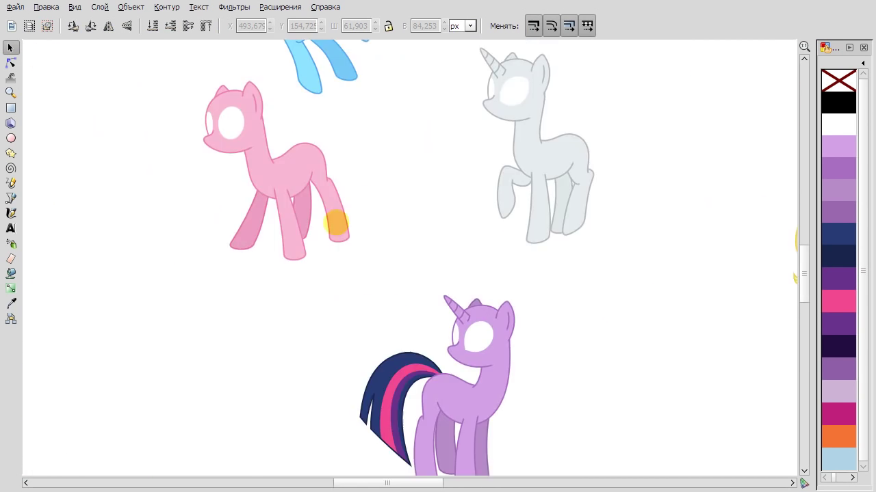
left_click_drag(411, 285, 168, 72)
left_click_drag(278, 165, 147, 225)
scroll(445, 123, "left", 5)
key("Escape")
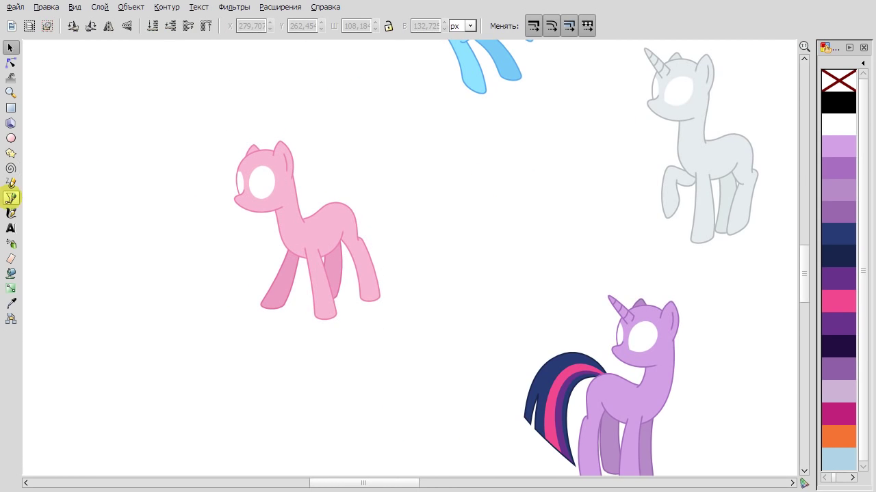
Draw a straight-segment tail outline behind the pink pony with the Pen tool.
left_click(11, 198)
scroll(350, 178, "up", 1)
scroll(403, 190, "up", 1)
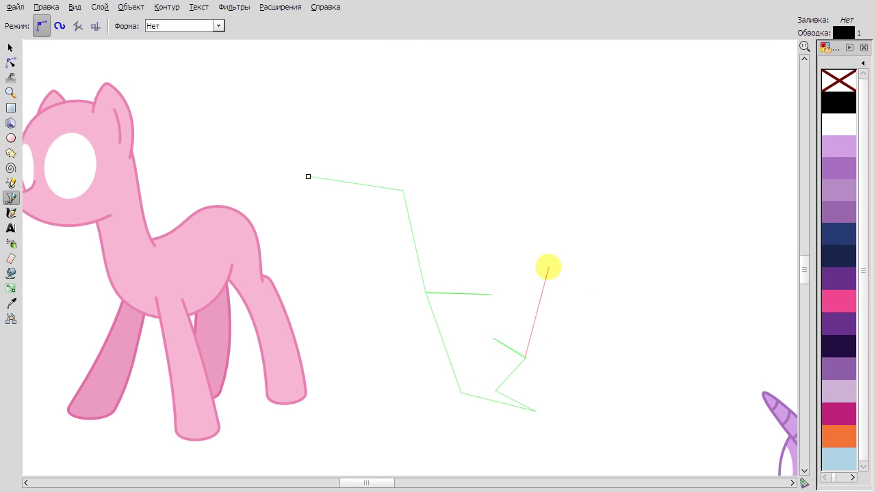
double_click(305, 150)
key("n")
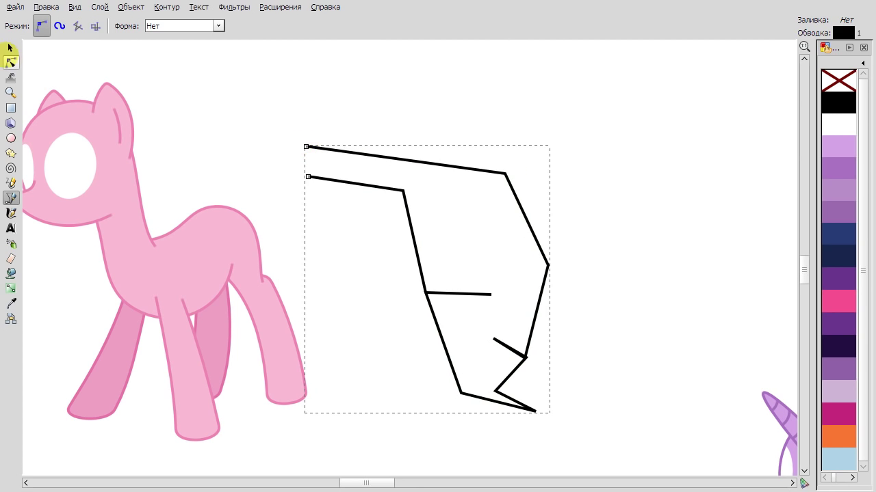
Reposition the outline's corner and inner nodes and curve its top edge into an arc.
left_click_drag(307, 176, 353, 186)
left_click_drag(505, 175, 471, 163)
left_click_drag(559, 377, 479, 327)
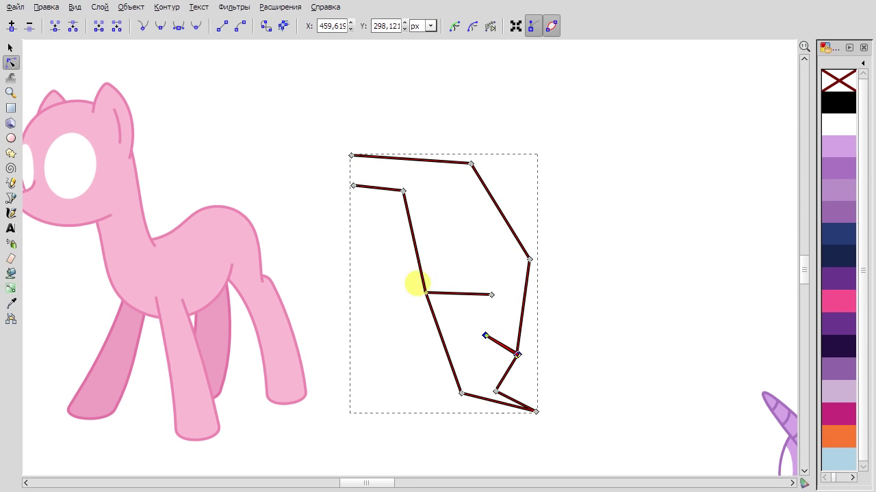
left_click_drag(491, 295, 472, 293)
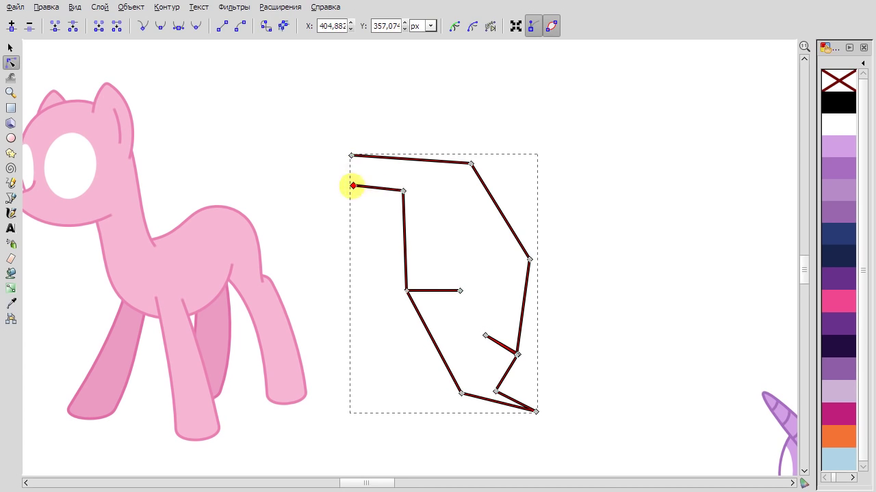
left_click_drag(401, 171, 479, 143)
left_click(351, 177)
left_click_drag(376, 152, 396, 123)
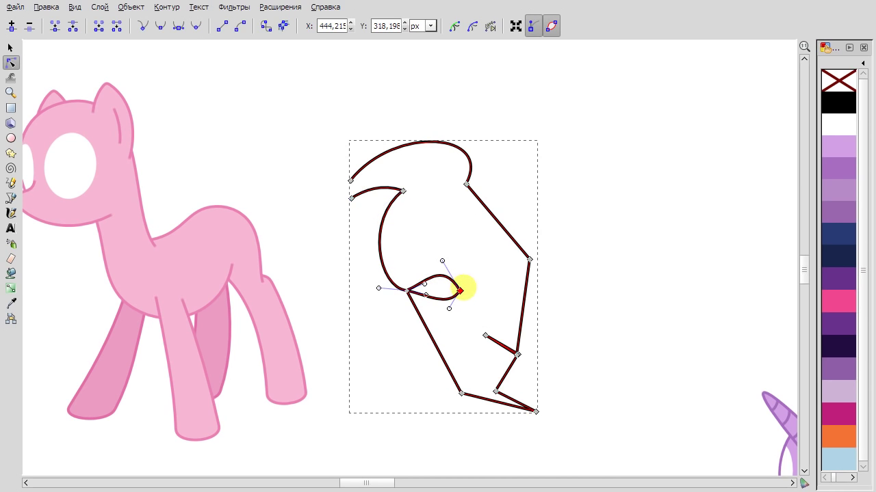
Round out the small inner loop and curve its junction with the tail's lower edge.
scroll(460, 291, "up", 2)
left_click_drag(388, 268, 381, 219)
mouse_move(457, 291)
left_mouse_down()
mouse_move(494, 280)
mouse_move(457, 286)
left_mouse_up()
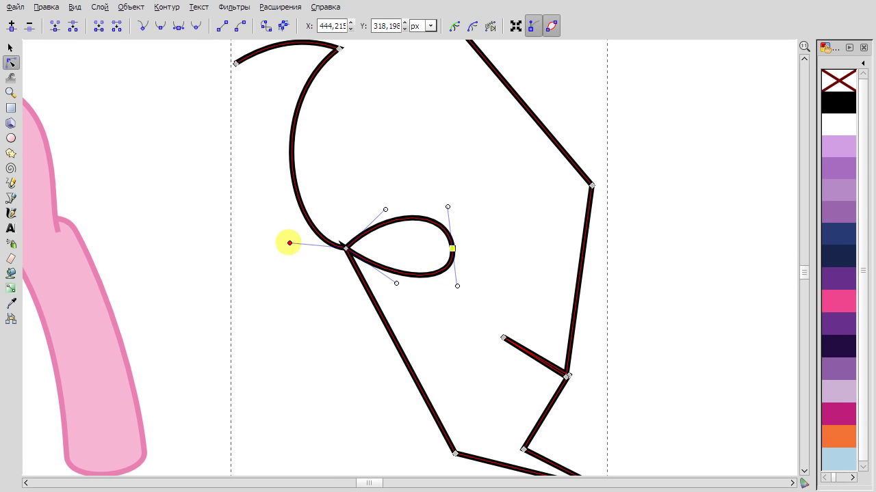
left_click_drag(290, 243, 290, 214)
left_click_drag(390, 344, 328, 342)
left_click_drag(453, 250, 438, 244)
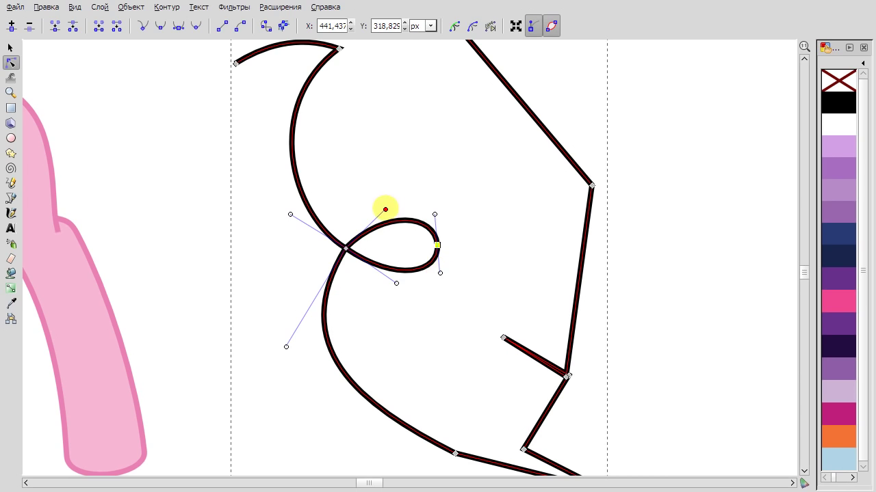
left_click_drag(396, 283, 423, 288)
left_click(159, 25)
Bend the bottom edge into a curve, move the right-edge junction, and make the corner nodes smooth.
left_click_drag(417, 243, 434, 239)
left_click_drag(288, 348, 293, 340)
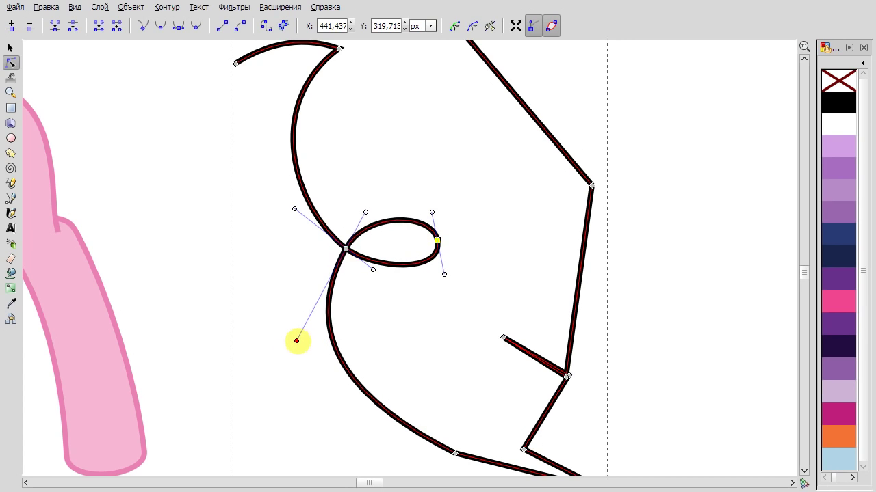
scroll(367, 336, "down", 3)
left_click(356, 329)
left_click_drag(455, 372, 426, 329)
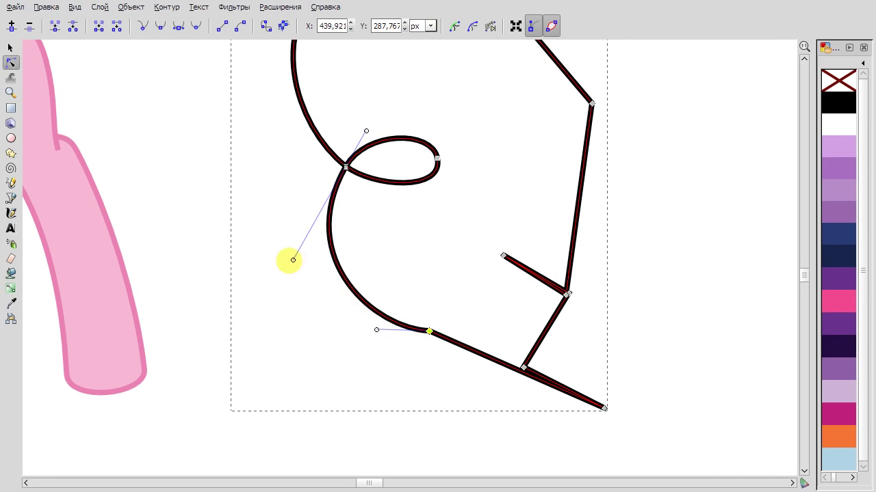
scroll(385, 188, "down", 2, "ctrl")
left_click_drag(456, 313, 422, 326)
scroll(471, 322, "up", 2)
left_click_drag(409, 240, 400, 245)
left_click_drag(490, 190, 484, 198)
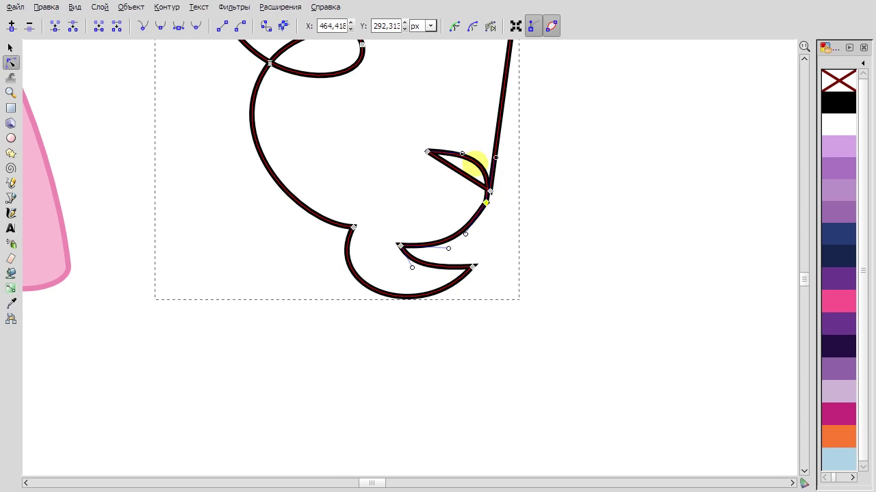
left_click(160, 26)
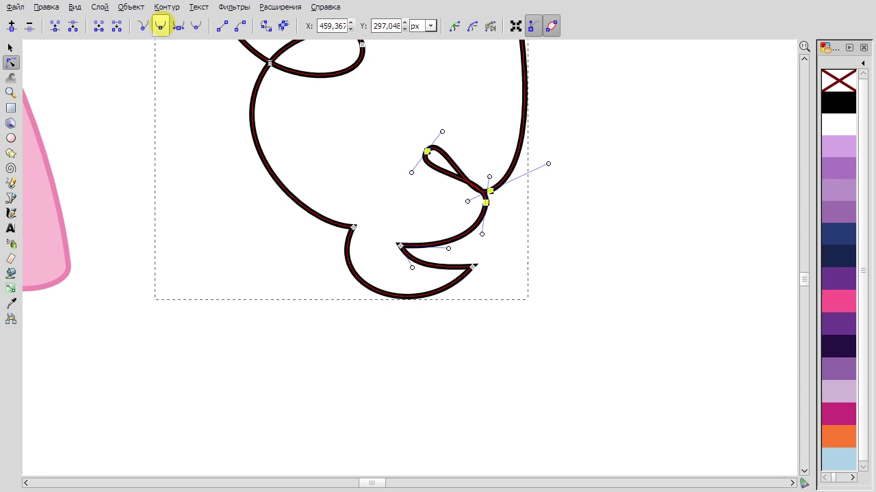
Shape the second small loop and pull the right edge inward at the junction.
left_click_drag(434, 157, 428, 148)
mouse_move(484, 205)
left_mouse_down()
mouse_move(477, 202)
mouse_move(440, 264)
mouse_move(437, 335)
left_mouse_up()
scroll(539, 309, "up", 5)
left_click_drag(434, 264, 412, 280)
left_click_drag(465, 327, 461, 328)
left_click(433, 390)
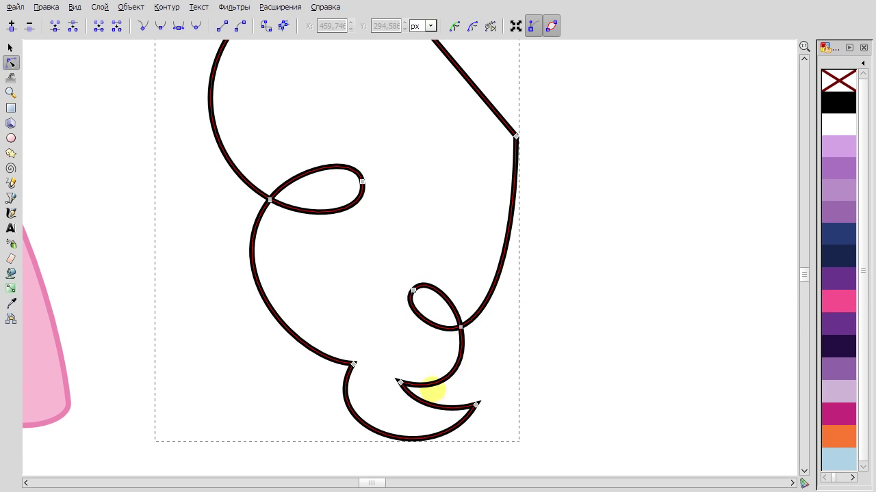
Curve the lower hook, adding a node on the bottom curve and pulling it downward.
left_click(353, 363)
left_click_drag(399, 383, 397, 398)
left_click_drag(353, 363, 391, 372)
left_click_drag(352, 446, 287, 406)
left_click_drag(390, 371, 383, 361)
double_click(387, 418)
left_click_drag(387, 418, 456, 445)
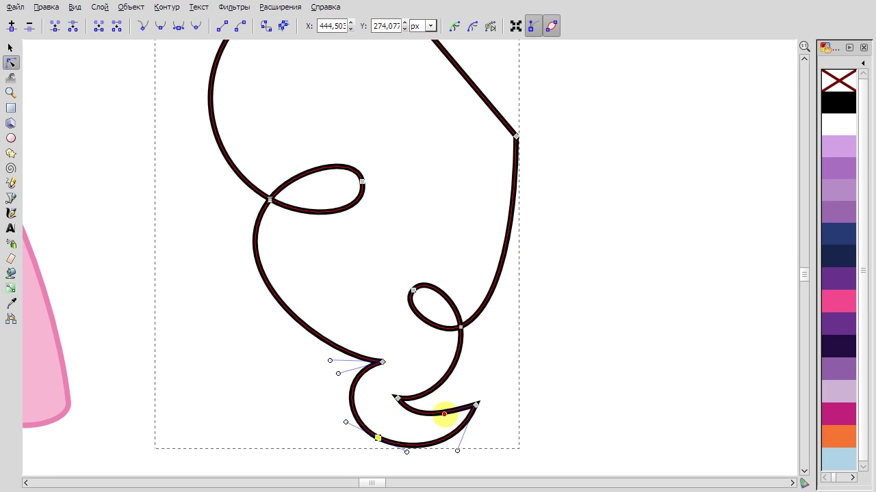
Fine-tune the hook's tip and the upper loop crossing nodes.
left_click(382, 361)
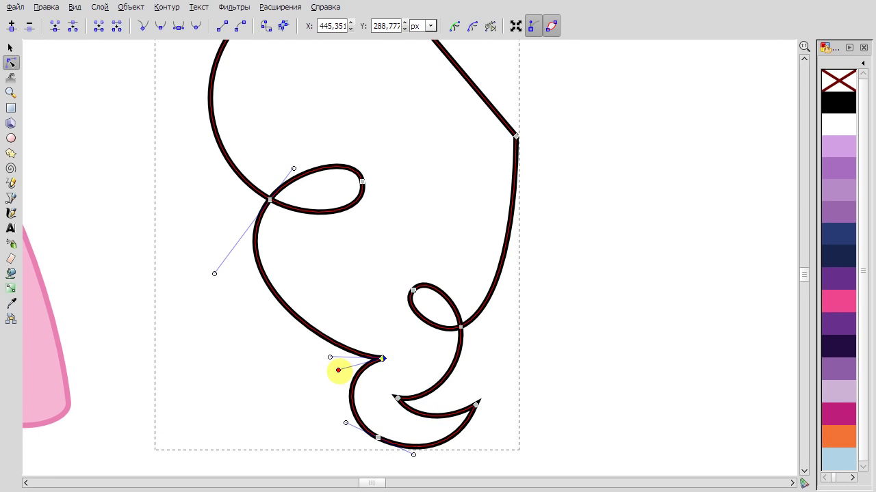
left_click_drag(269, 199, 283, 212)
left_click_drag(362, 181, 363, 194)
left_click(383, 358)
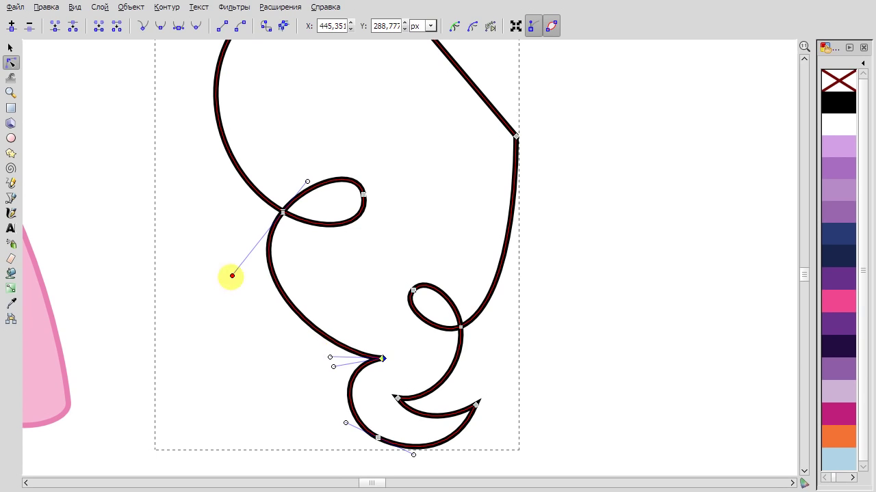
left_click_drag(330, 357, 301, 372)
left_click_drag(397, 398, 402, 402)
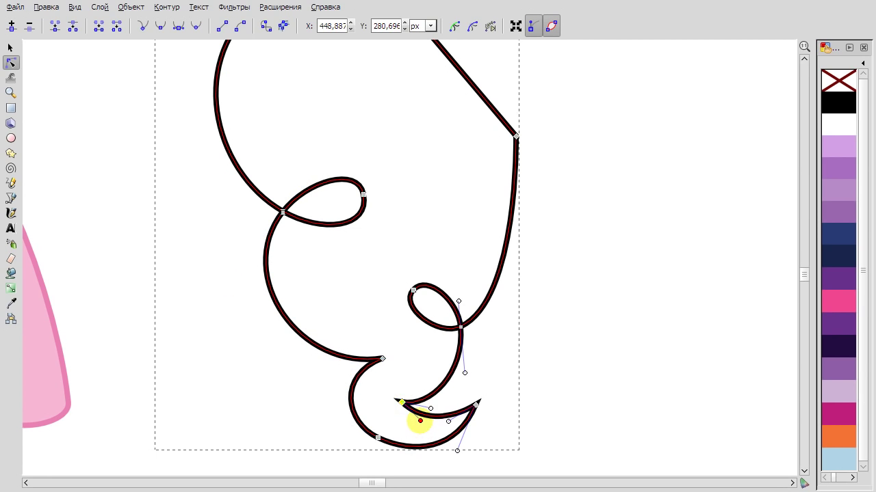
left_click(413, 290)
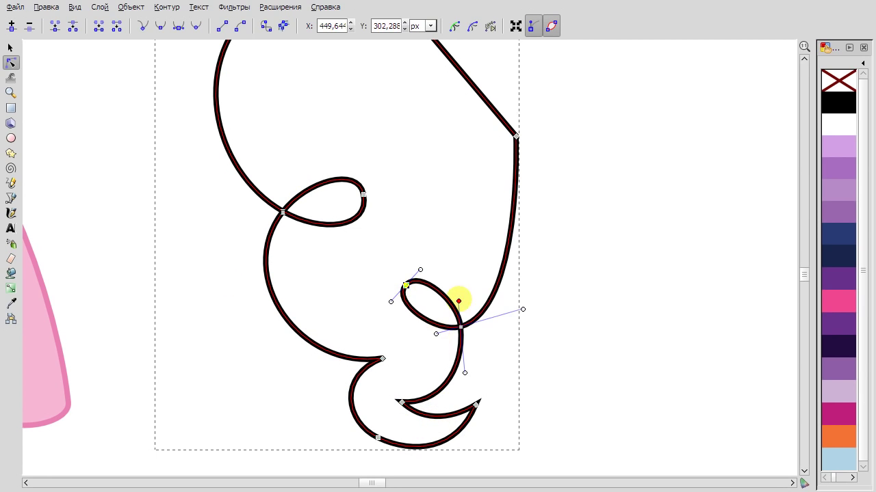
scroll(575, 253, "down", 1)
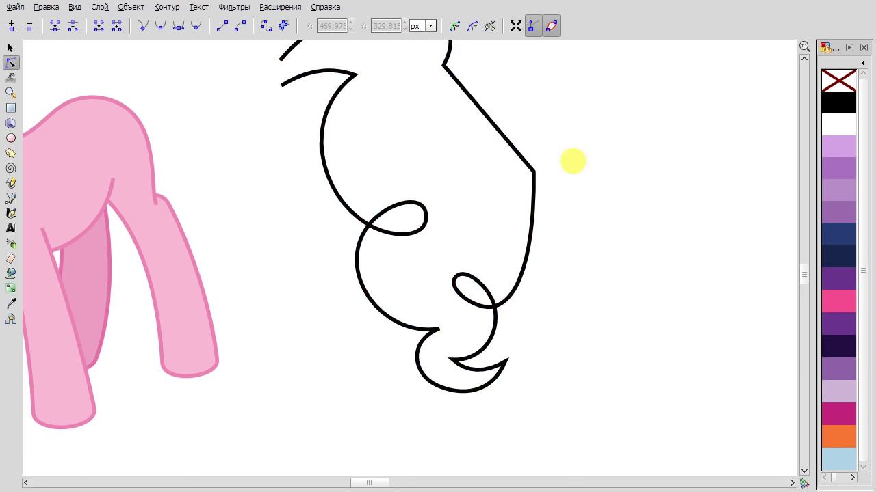
Turn the straight right edge into a curve with a cusp.
key("shift+s")
scroll(559, 292, "up", 5)
scroll(558, 292, "right", 1)
left_click_drag(490, 223, 489, 186)
left_click_drag(502, 264, 531, 273)
left_click(538, 336)
scroll(539, 337, "up", 3)
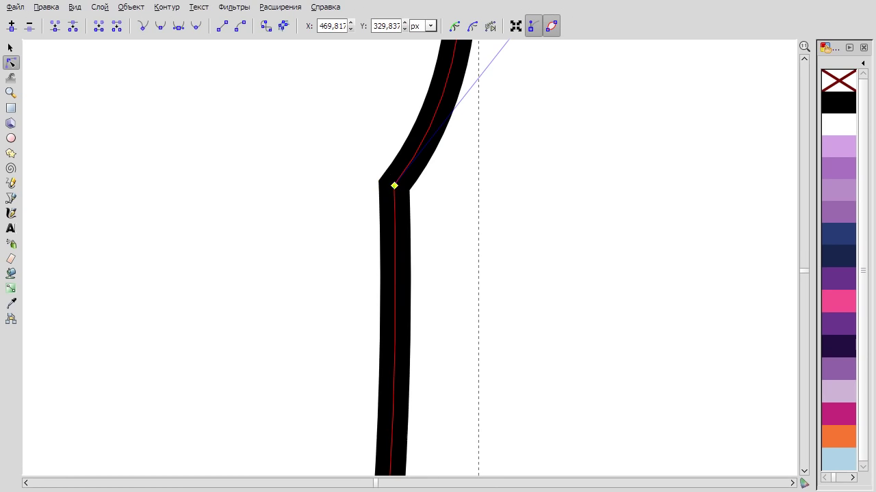
scroll(481, 315, "down", 2)
scroll(452, 394, "down", 6)
left_click(412, 383)
scroll(340, 360, "down", 3)
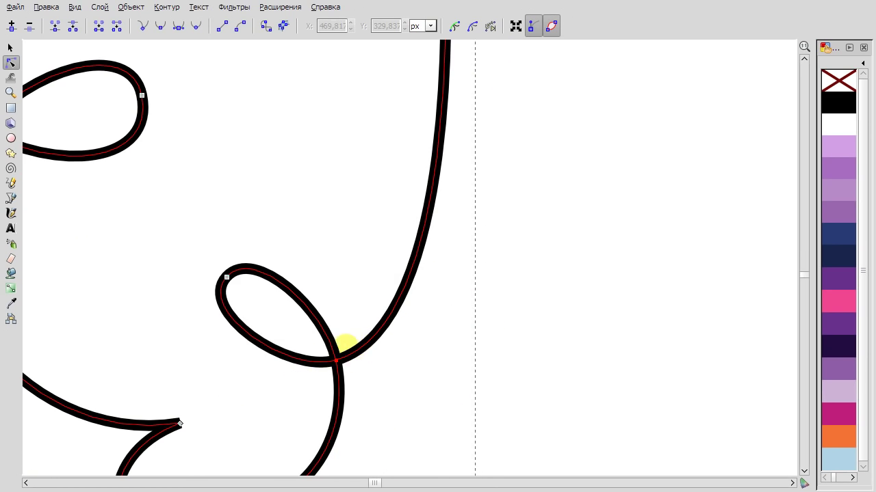
Move the cusp node left, widen the right-side curve, and pull the lower small loop down.
left_click(336, 358)
scroll(493, 260, "down", 2)
left_click_drag(467, 124, 366, 146)
scroll(371, 117, "down", 1)
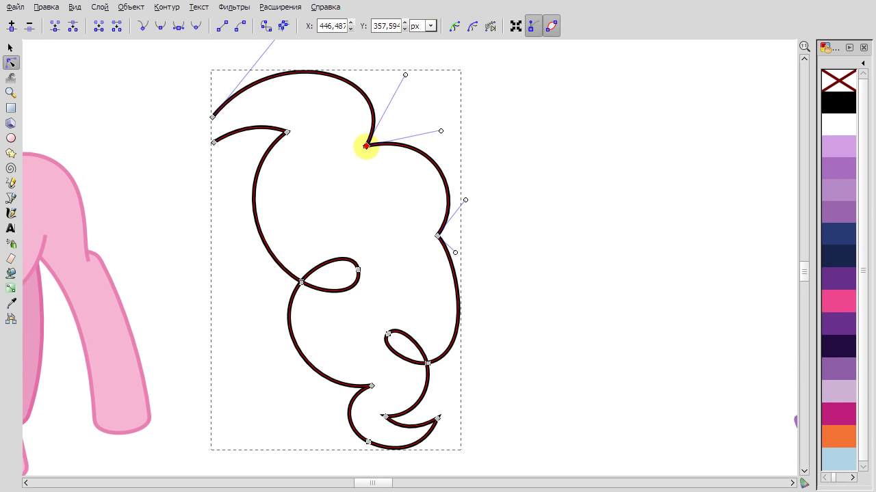
scroll(403, 137, "up", 2)
scroll(485, 274, "down", 2)
left_click(481, 241)
left_click_drag(532, 357, 542, 357)
left_click_drag(441, 337, 436, 347)
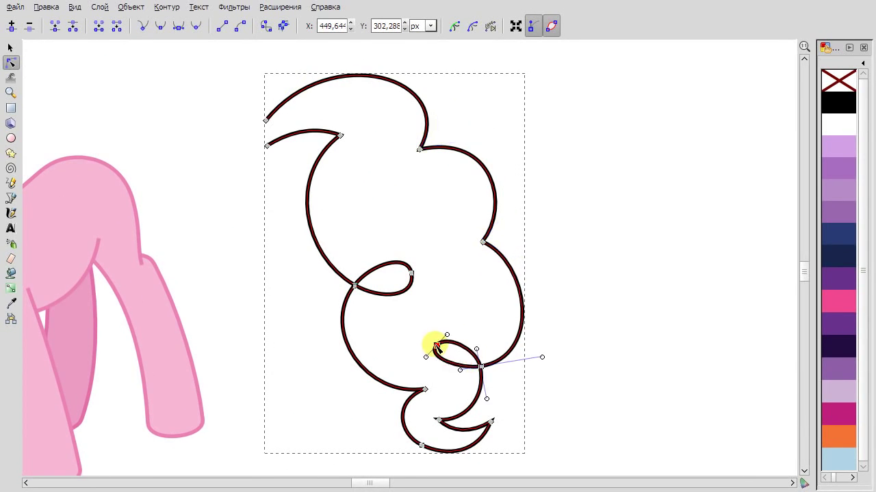
Reshape the tail's top lobe, the inner curl's top node, and the cusp between the lobes.
left_click(411, 273)
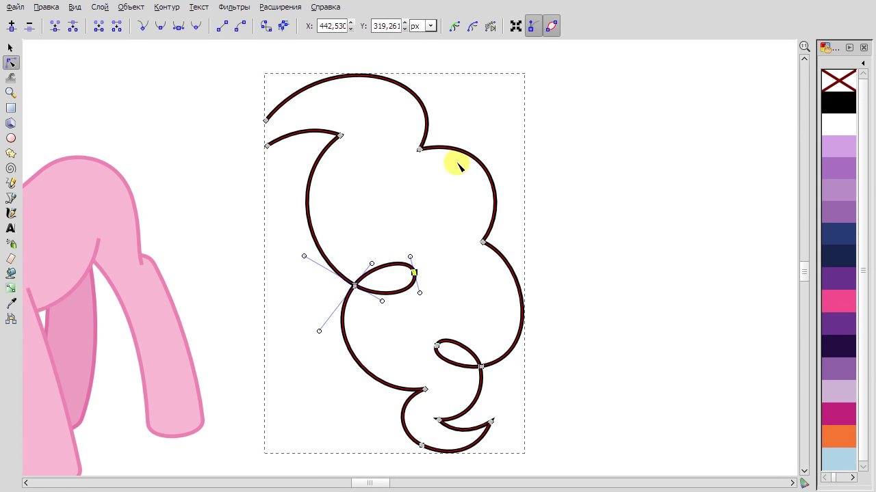
mouse_move(340, 137)
left_mouse_down()
mouse_move(365, 151)
mouse_move(349, 149)
left_mouse_up()
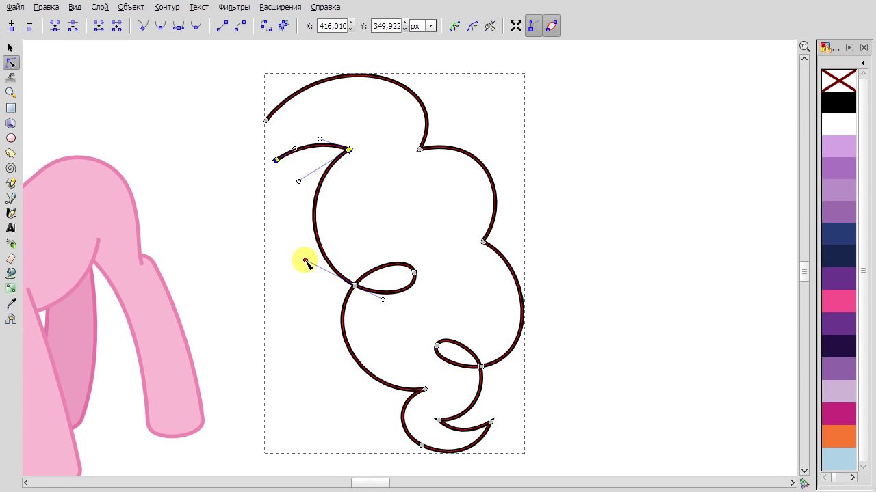
left_click_drag(266, 121, 280, 130)
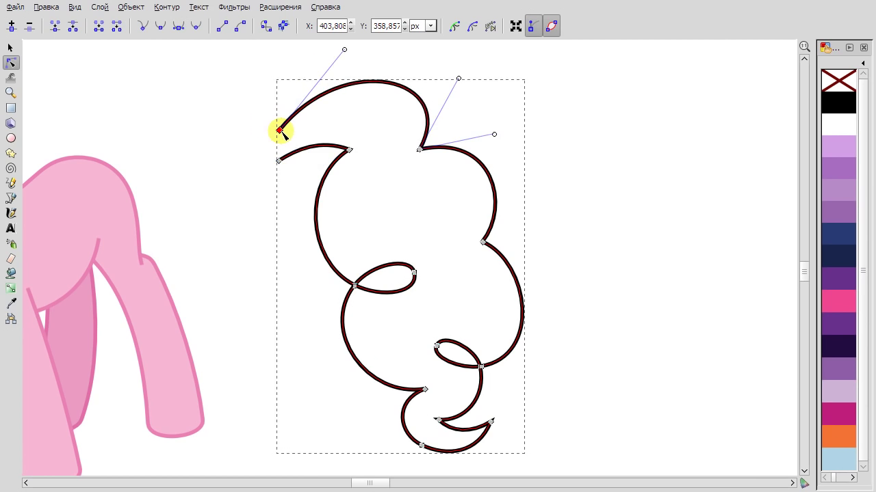
left_click_drag(345, 49, 328, 55)
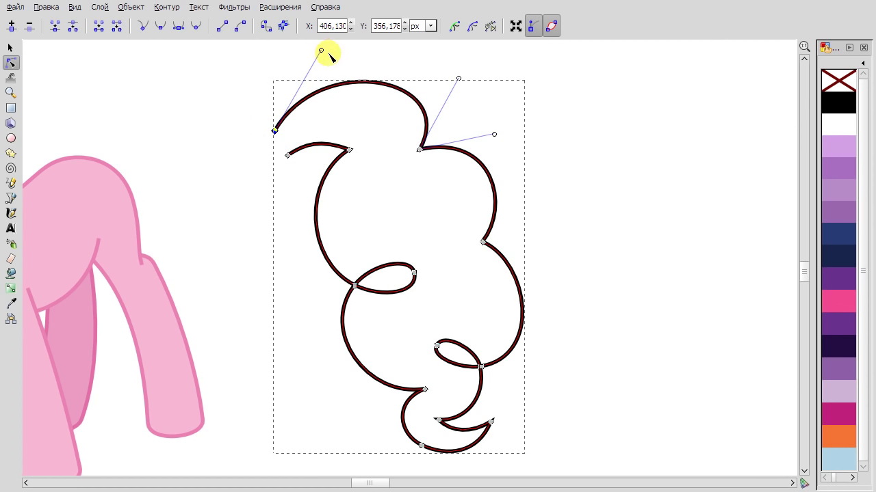
left_click_drag(420, 149, 408, 154)
left_click(349, 149)
left_click_drag(219, 65, 406, 168)
Adjust the right lobe and enlarge the top lobe by lowering its curl node and cusp.
left_click(482, 243)
left_click_drag(482, 243, 476, 250)
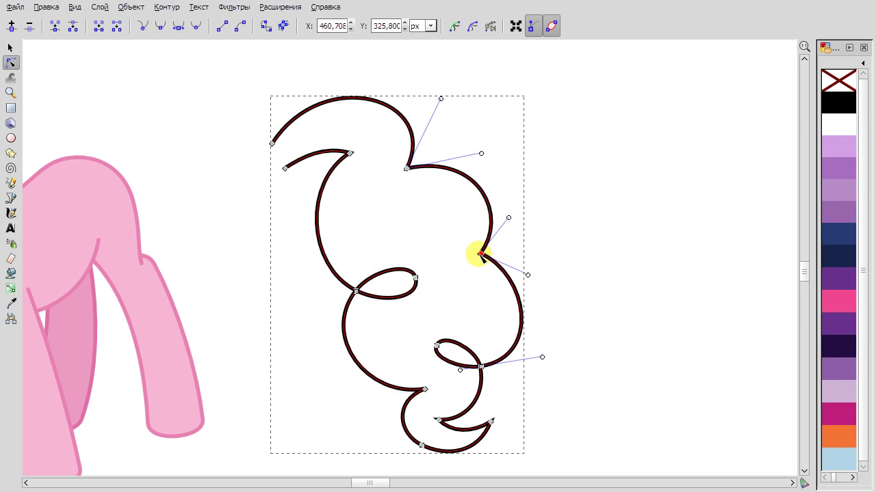
left_click_drag(481, 153, 472, 145)
left_click(348, 152)
left_click_drag(348, 153, 348, 161)
left_click_drag(409, 174, 413, 186)
left_click(352, 163)
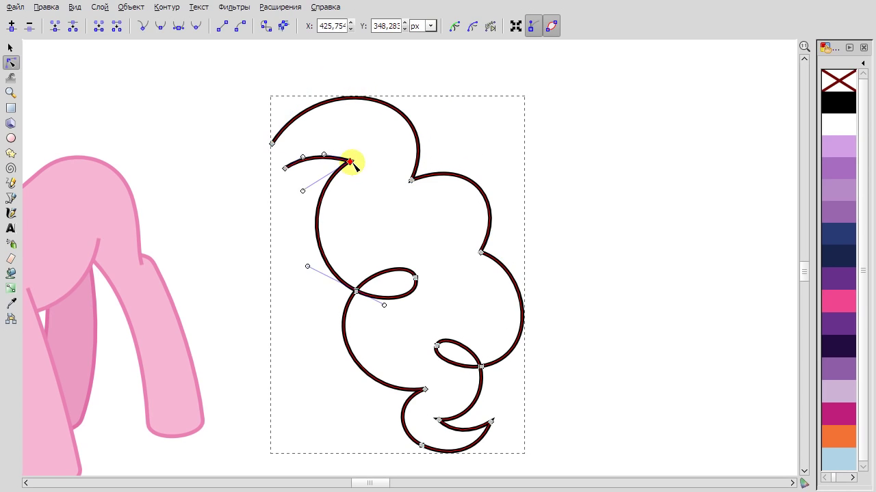
left_click(271, 144)
Shift the lower loop nodes up and left and adjust the right-side node.
left_click_drag(448, 314, 327, 251)
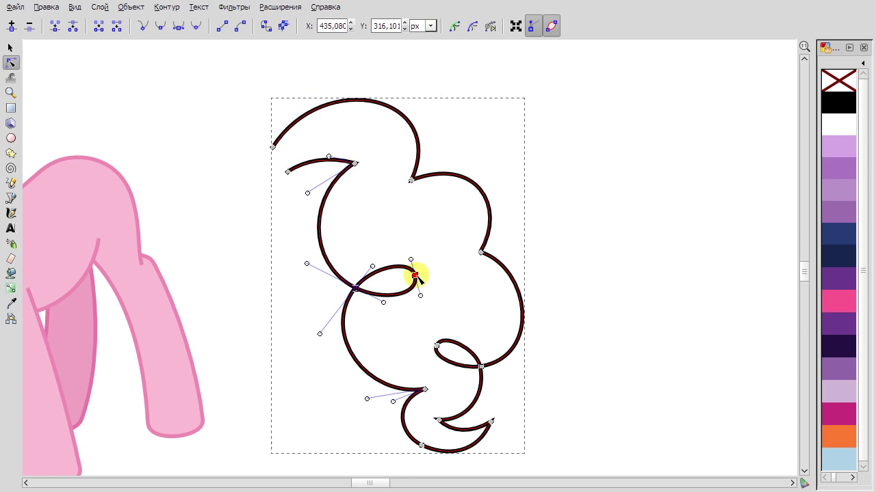
scroll(243, 206, "down", 3)
key("Tab")
left_click_drag(427, 307, 424, 302)
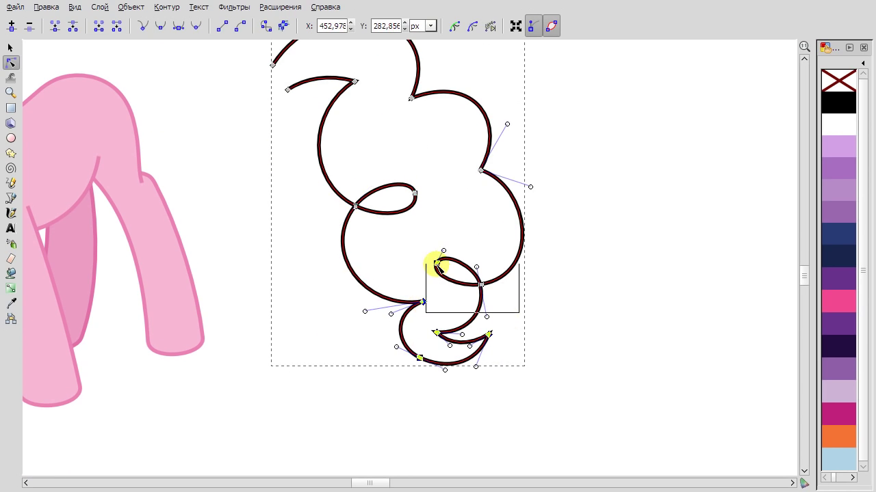
left_click(480, 171)
left_click_drag(540, 270, 535, 267)
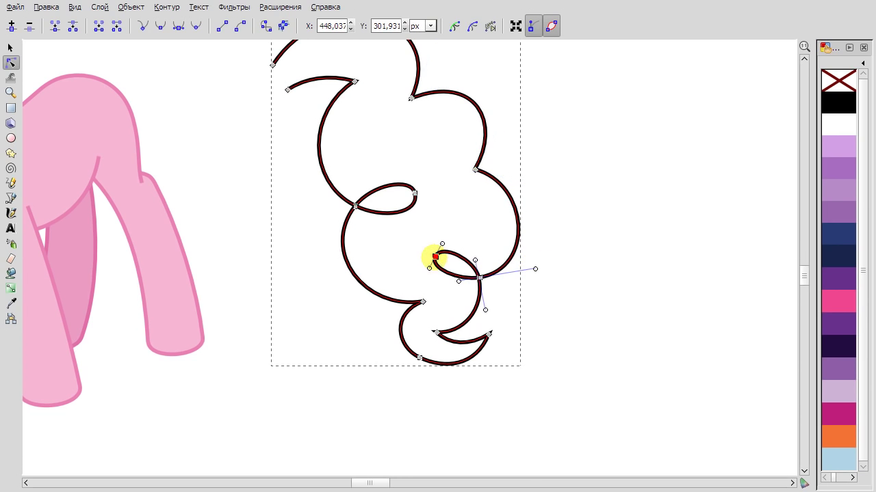
Lower the top-left nodes, round the lobe, and reshape the tail's lower-left curve.
left_click(435, 256)
scroll(437, 247, "up", 3)
left_click_drag(243, 83, 394, 199)
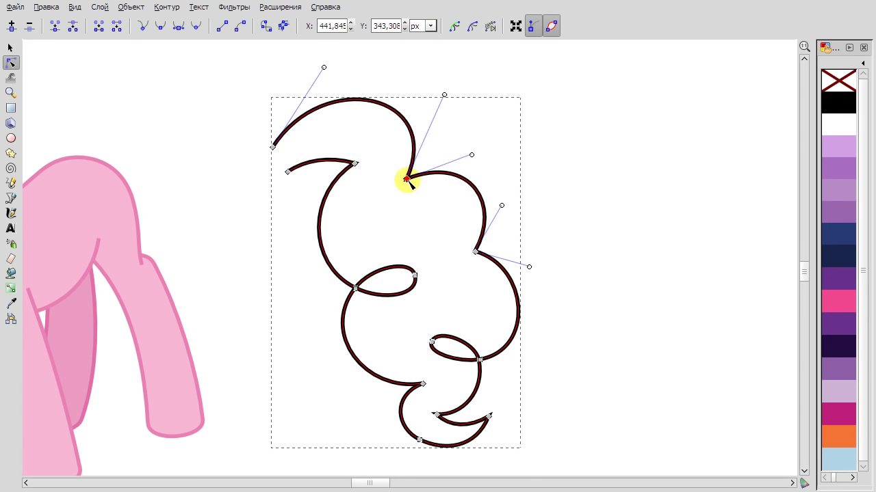
left_click_drag(357, 165, 358, 171)
left_click_drag(322, 251, 319, 251)
left_click_drag(308, 199, 310, 191)
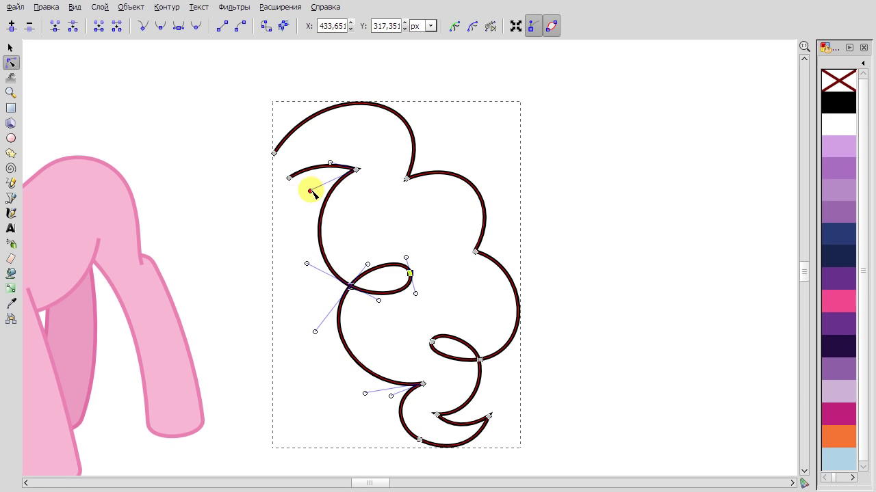
left_click_drag(365, 387, 356, 396)
scroll(524, 250, "down", 3)
Scale the tail outline down to about 65 × 80 px beside the pink pony.
key("s")
left_click_drag(524, 198, 521, 208)
left_click_drag(430, 206, 384, 198)
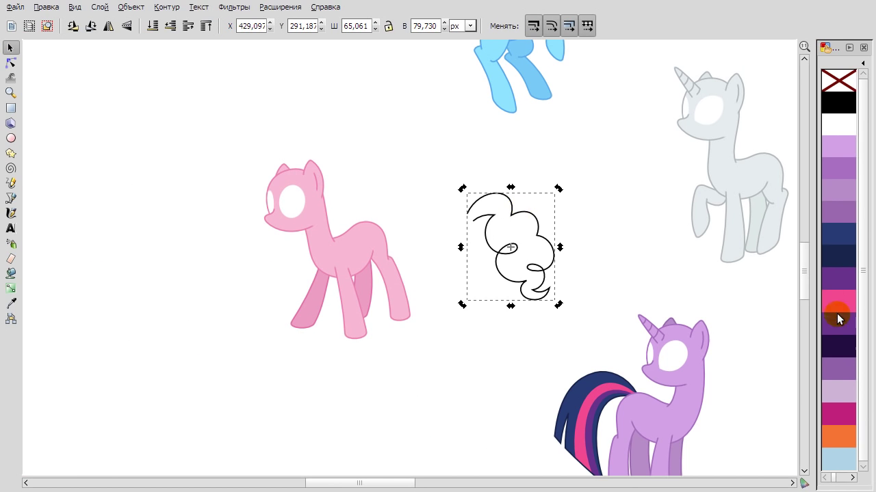
Fill the curly tail hot pink with a darker pink outline.
left_click(862, 63)
left_click(860, 193)
left_click(838, 254)
left_click(606, 292)
scroll(397, 232, "up", 2)
left_click(376, 215)
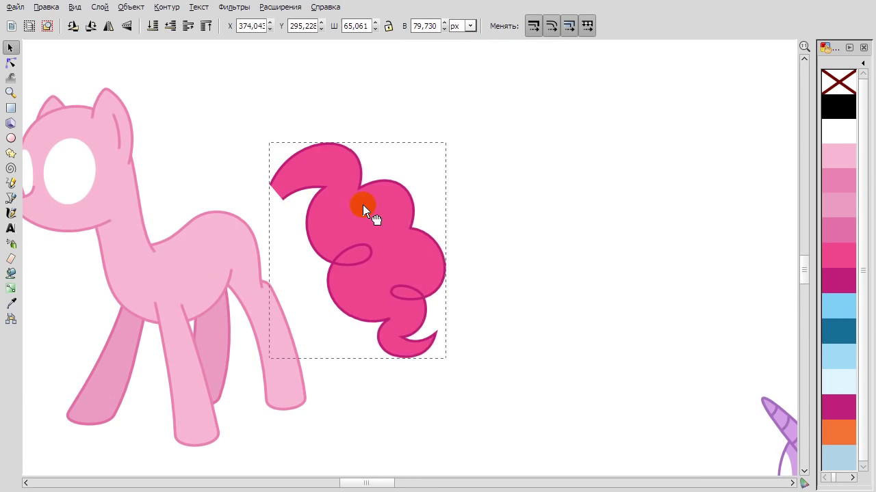
left_click(508, 157)
Draw a strand line inside the tail with the Bezier tool.
key("b")
key("plus")
key("plus")
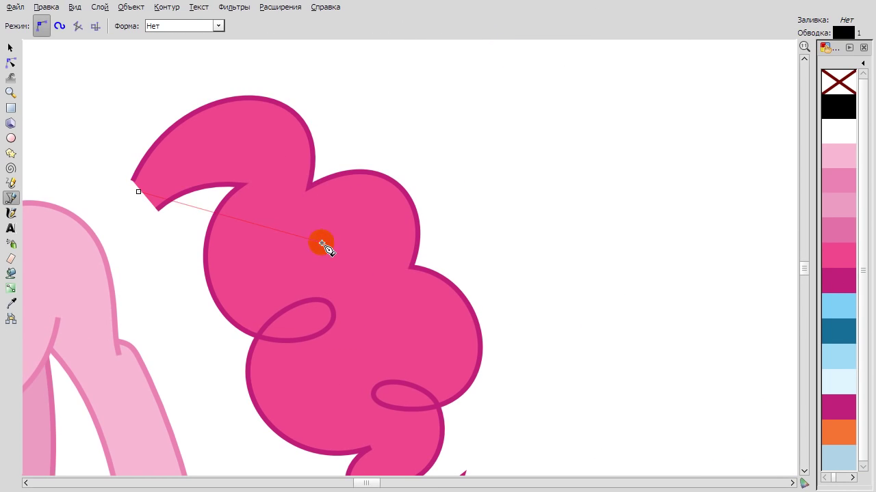
double_click(305, 228)
left_click(377, 326)
scroll(362, 327, "down", 5)
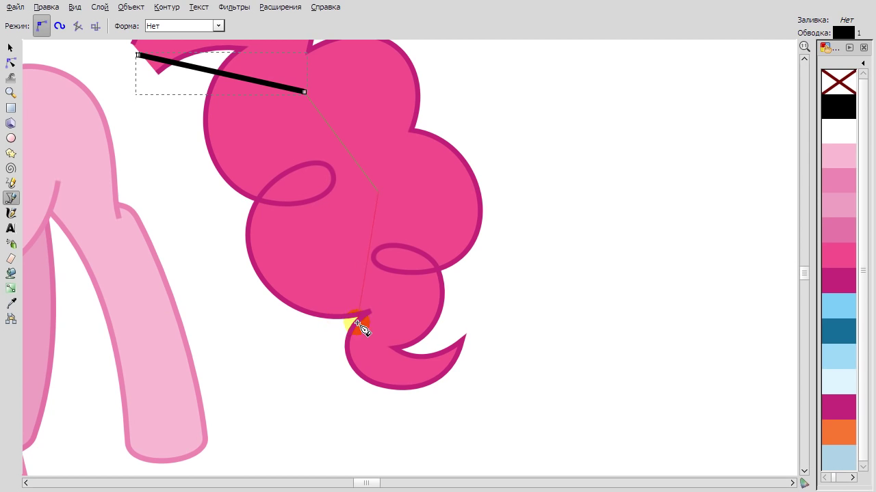
double_click(368, 307)
key("n")
left_click_drag(367, 308, 299, 307)
Tweak the tail outline's lobes, shrinking the right lobe and reshaping the top lobe.
left_click(430, 175)
left_click_drag(489, 219, 470, 220)
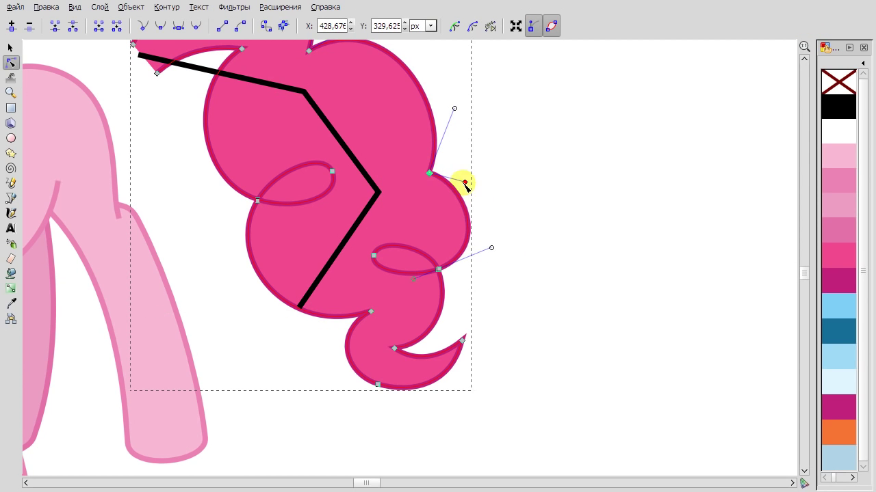
left_click(432, 173)
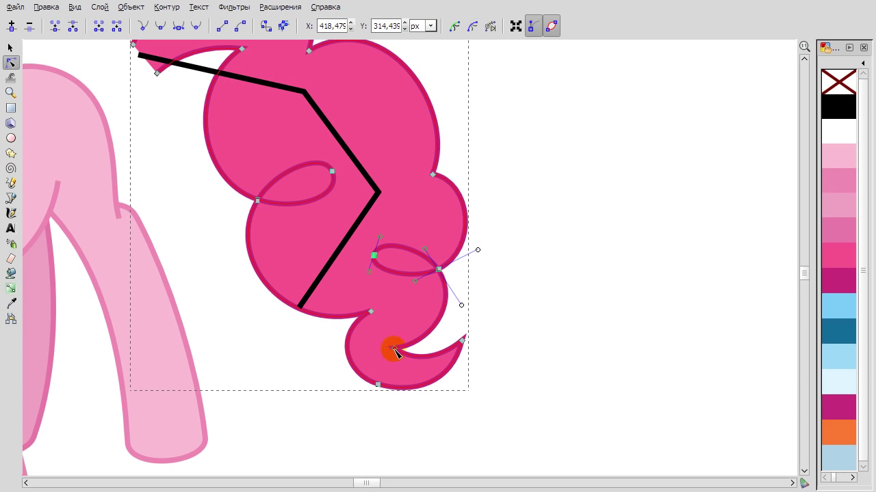
left_click_drag(438, 270, 435, 275)
scroll(310, 215, "up", 6)
left_click(320, 224)
left_click_drag(434, 340, 434, 349)
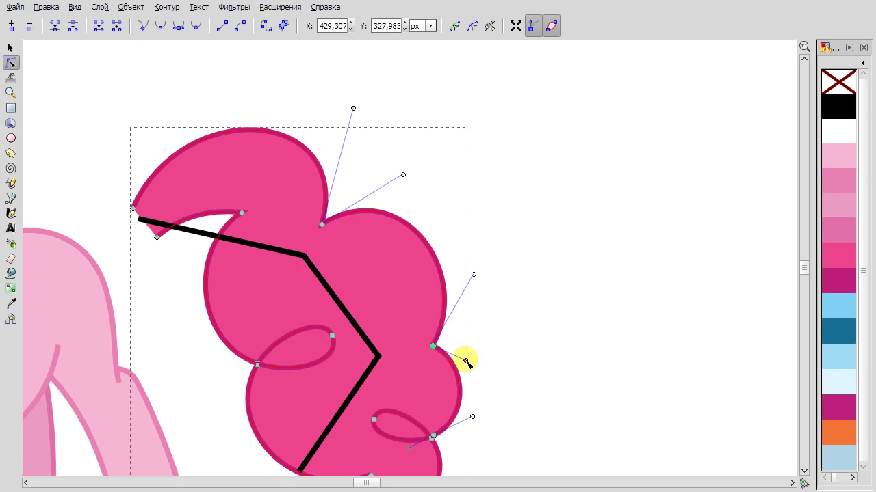
left_click_drag(324, 227, 319, 215)
left_click_drag(183, 95, 201, 112)
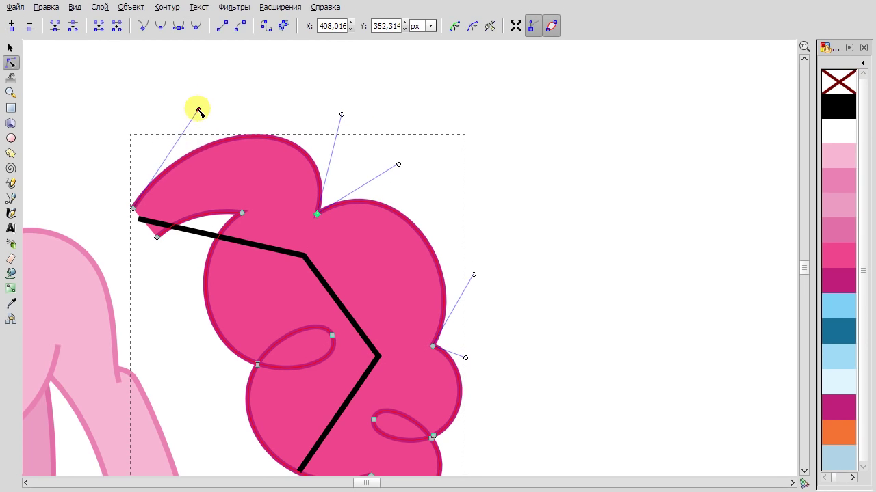
Bend the inner strand line into an S-curve.
left_click(225, 240)
left_click_drag(303, 255, 303, 180)
left_click(149, 220)
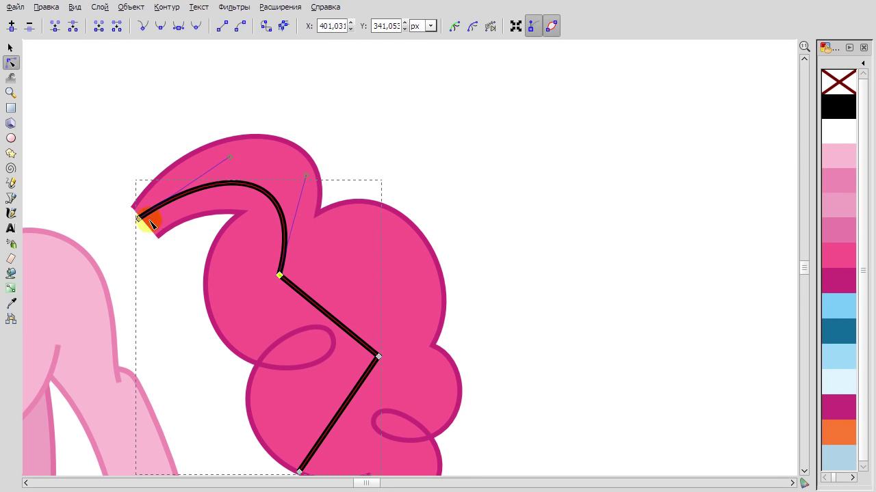
left_click_drag(370, 352, 410, 333)
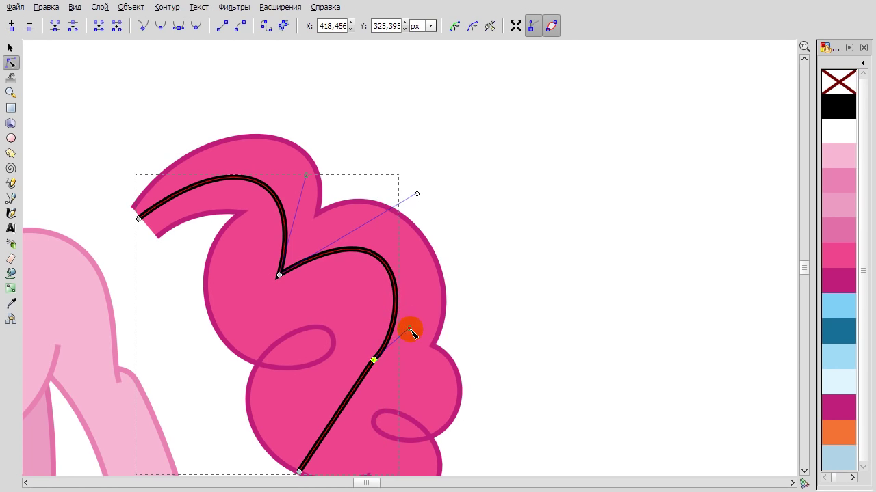
scroll(489, 275, "down", 7)
left_click_drag(376, 169, 354, 242)
Refine the curve at the tail's tip.
left_click(392, 224)
left_click(333, 276)
scroll(377, 260, "up", 3)
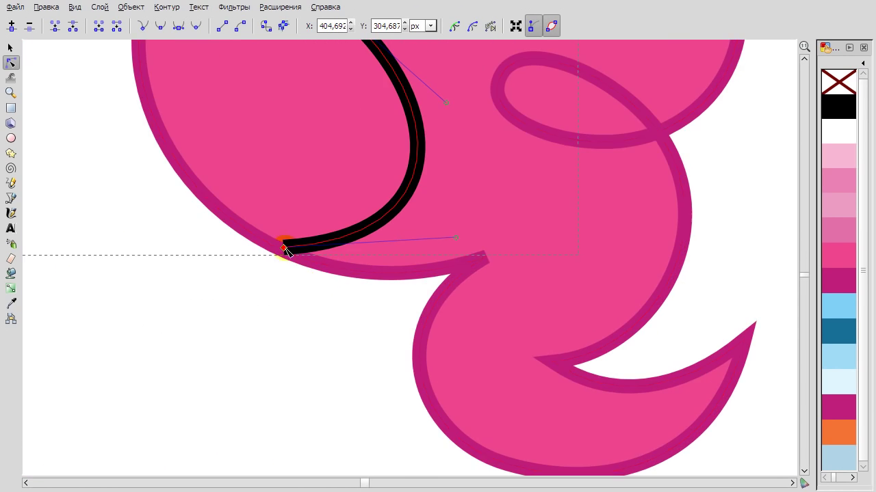
scroll(442, 217, "down", 3)
scroll(547, 233, "down", 1)
left_click(522, 219)
left_click(519, 217)
left_click(650, 235)
left_click_drag(309, 128, 374, 69)
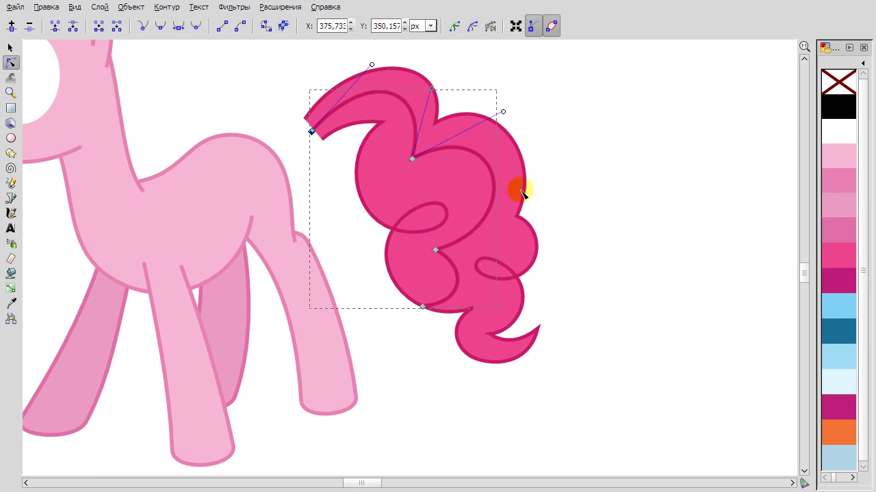
Move the hot-pink curly tail up and fit it against the pink pony's rump.
key("minus")
key("s")
left_click(527, 264)
key("minus")
left_click(433, 227)
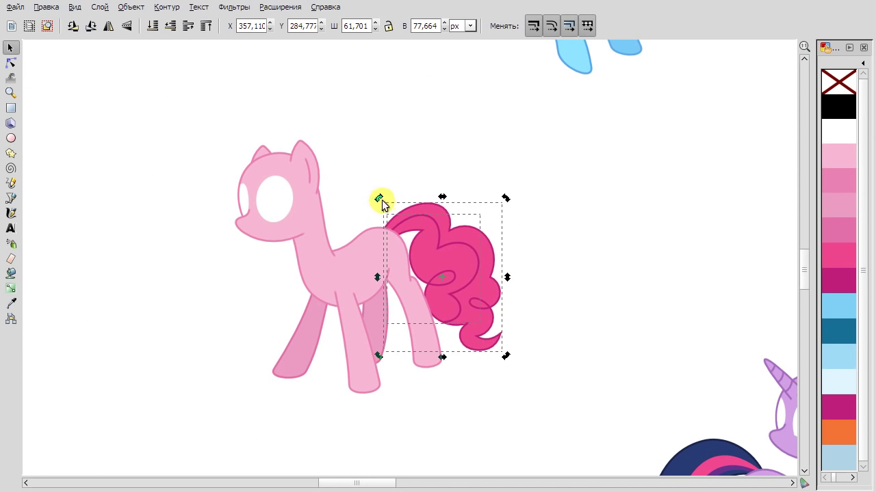
key("plus")
left_click_drag(406, 226, 392, 182)
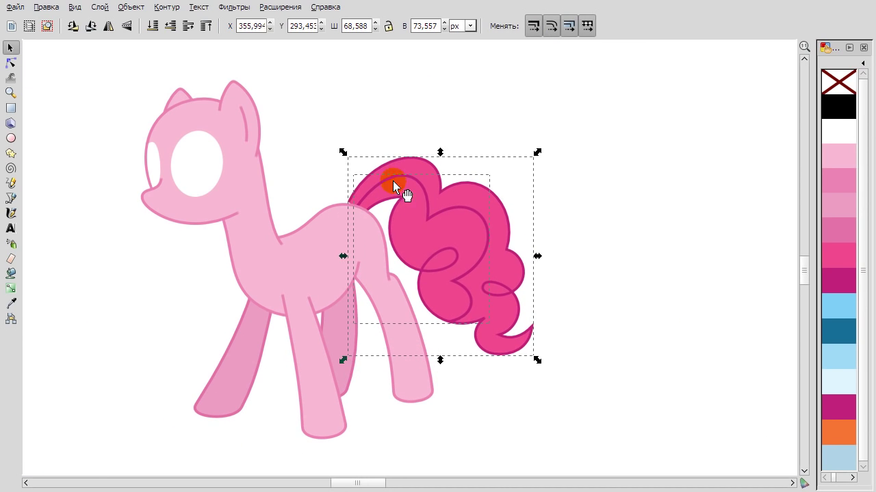
mouse_move(456, 238)
left_mouse_down()
mouse_move(430, 242)
mouse_move(447, 237)
left_mouse_up()
Adjust the tail's base nodes so it joins the rump at about 70 × 72 px.
double_click(397, 199)
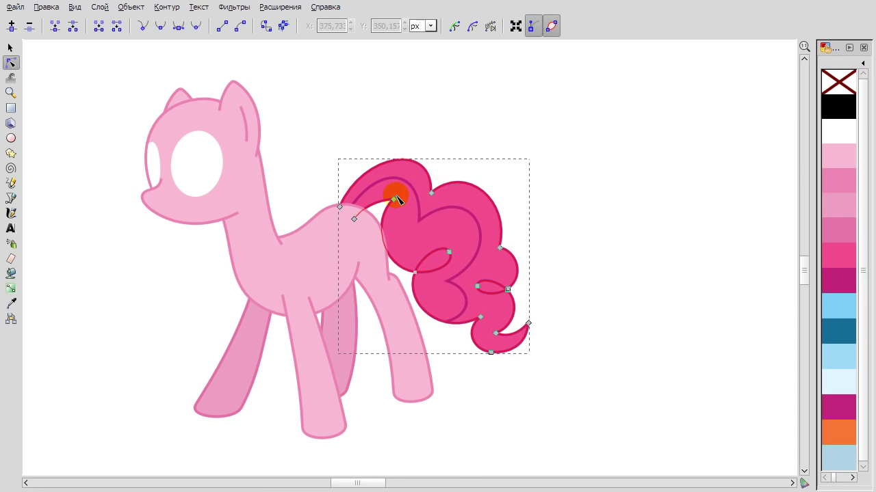
key("plus")
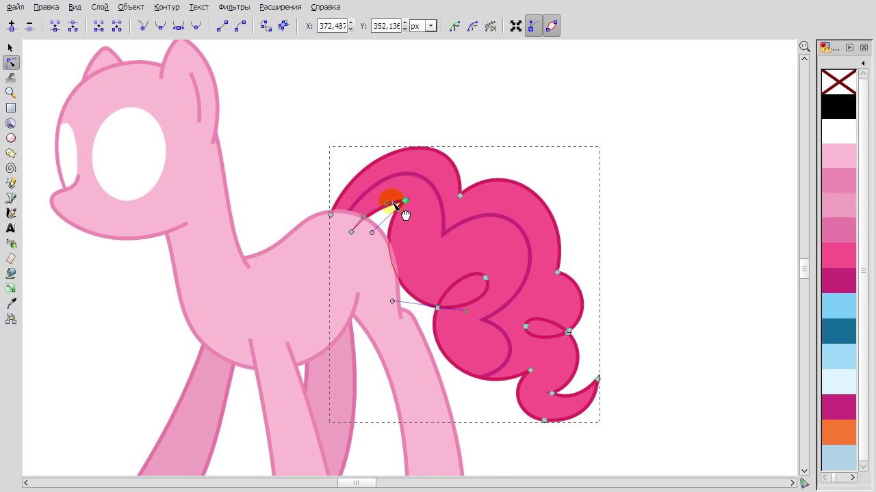
scroll(349, 200, "up", 2)
scroll(381, 183, "down", 4)
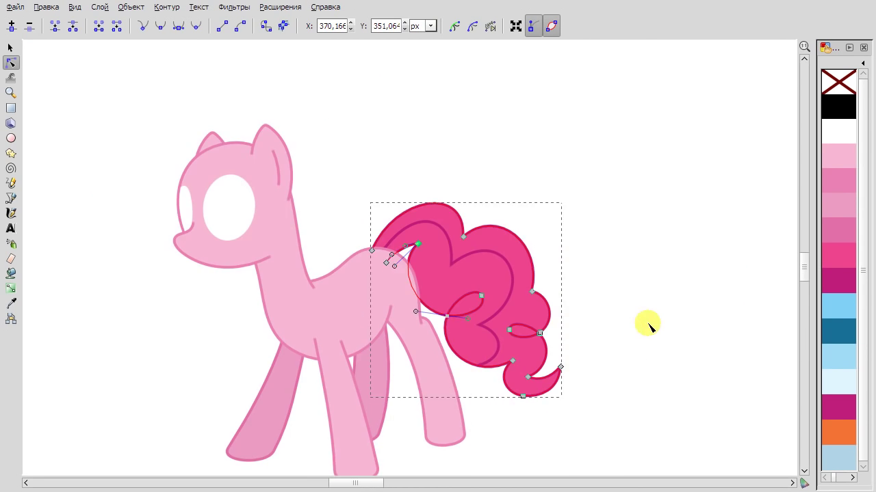
scroll(650, 326, "down", 3)
scroll(532, 260, "up", 1)
scroll(499, 308, "up", 3)
Reselect the finished pink tail as a whole object.
key("s")
left_click(329, 195)
scroll(301, 194, "down", 3)
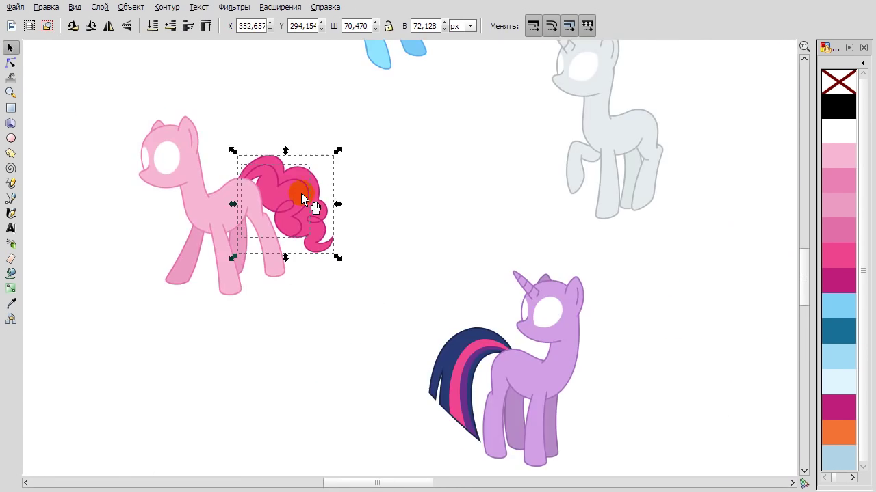
scroll(379, 176, "left", 2)
Mirror the blue pegasus horizontally and move it to the left.
left_click(474, 274)
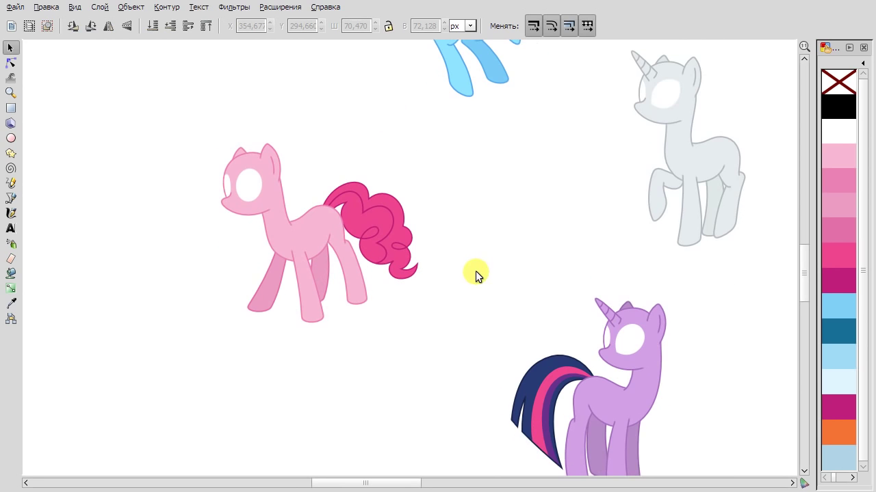
scroll(504, 194, "down", 3)
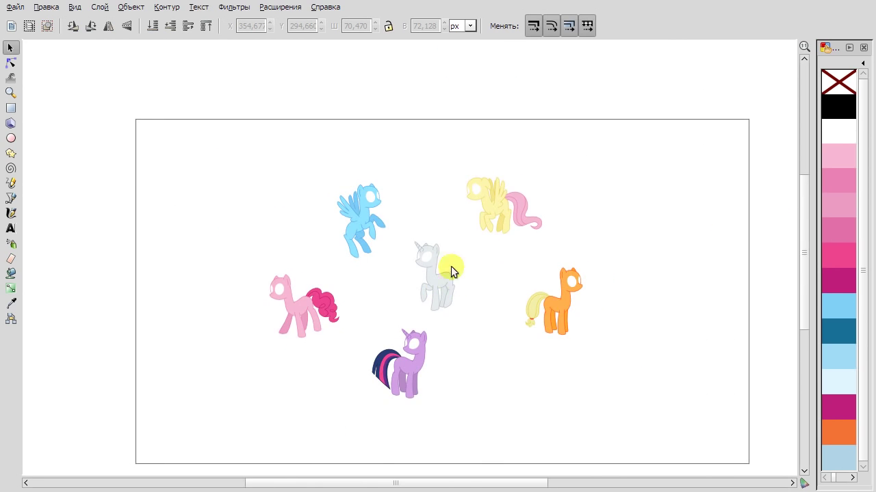
scroll(451, 272, "up", 3)
scroll(463, 297, "down", 2)
scroll(438, 371, "up", 3)
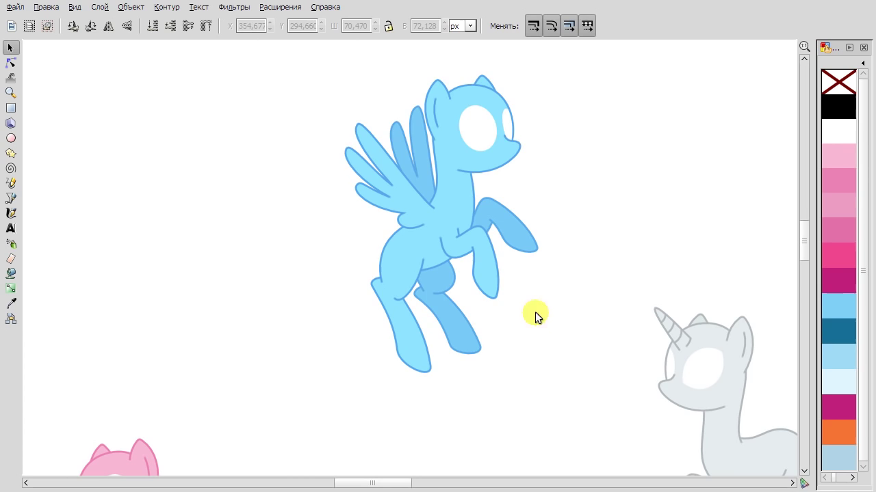
key("ctrl+a")
left_click(107, 26)
left_click_drag(461, 220, 306, 196)
Draw a zigzag tail outline beside the pegasus with the Bezier pen.
key("b")
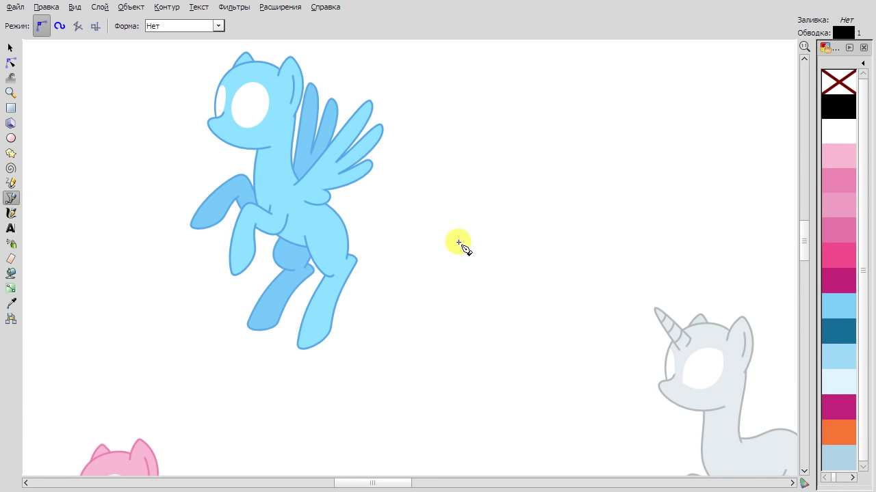
scroll(394, 199, "right", 1)
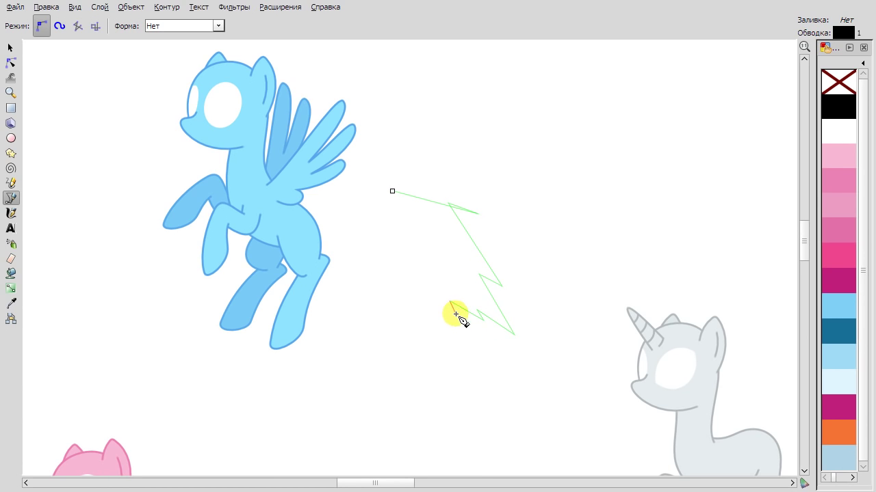
double_click(385, 211)
Curve the tail's hook segment and pull the hook's tip down and right.
left_click(10, 62)
scroll(344, 190, "up", 1)
left_click_drag(344, 190, 315, 156)
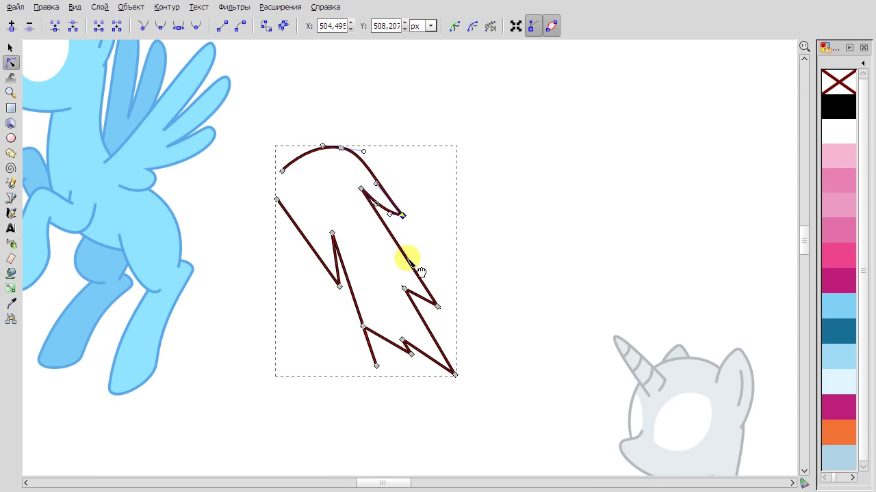
key("ctrl+z")
left_click(282, 170)
left_click_drag(385, 204, 372, 231)
scroll(422, 227, "up", 3)
scroll(427, 180, "down", 2)
left_click_drag(372, 96, 389, 90)
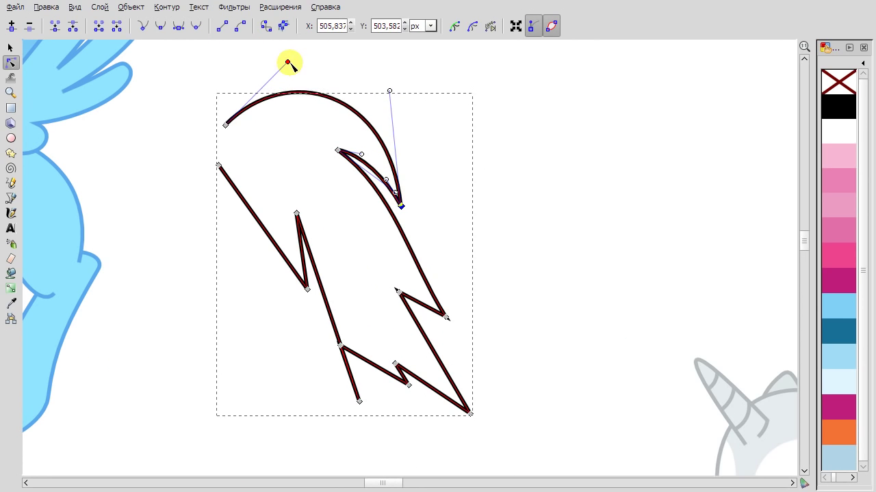
Bend the tail's straight edges into curves, including an S-curve along the right edge.
left_click_drag(329, 280, 349, 336)
left_click_drag(362, 381, 377, 374)
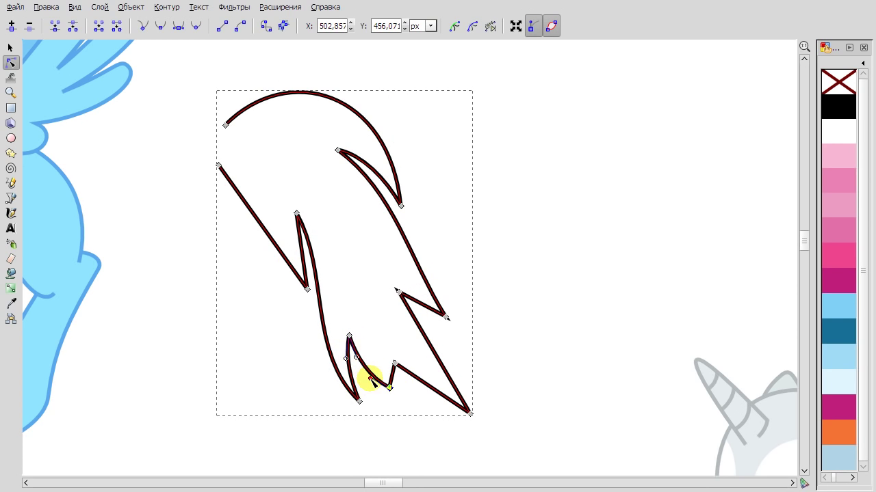
left_click_drag(435, 394, 463, 416)
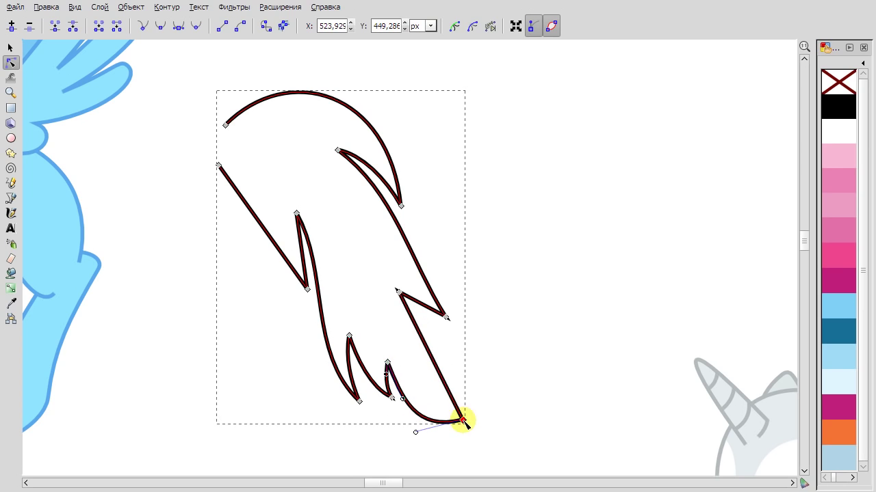
left_click_drag(400, 293, 442, 335)
mouse_move(407, 253)
left_mouse_down()
mouse_move(420, 313)
mouse_move(407, 267)
left_mouse_up()
left_click_drag(274, 226, 253, 180)
left_click_drag(226, 125, 206, 137)
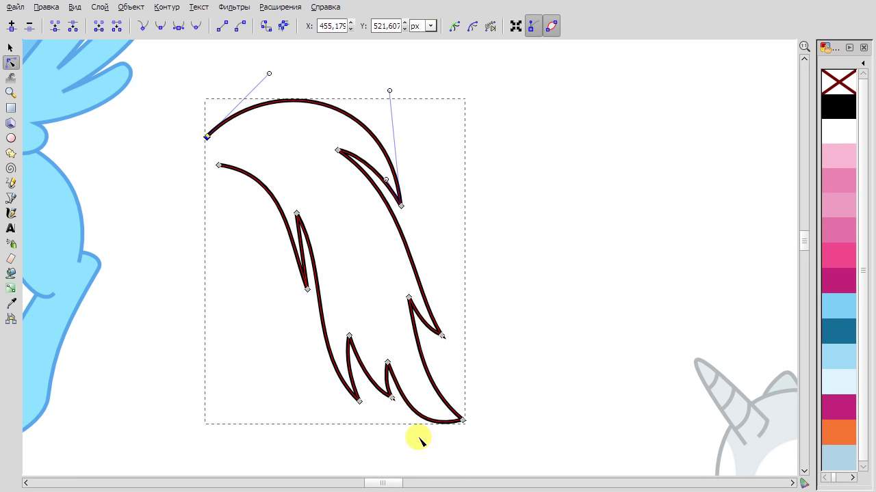
Reshape the notch points, bottom-right tip and right spike's inner edge.
left_click(387, 361)
left_click(392, 397, "shift")
left_click_drag(392, 397, 393, 408)
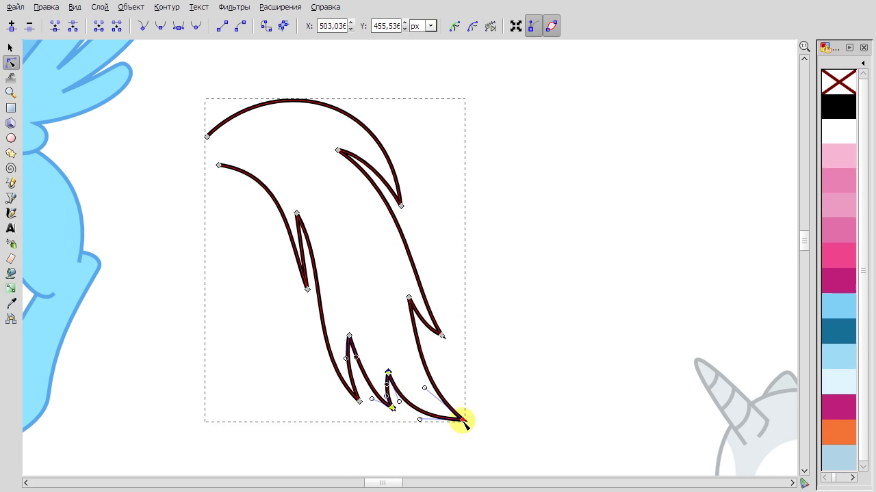
left_click_drag(463, 422, 455, 425)
left_click_drag(425, 350, 405, 346)
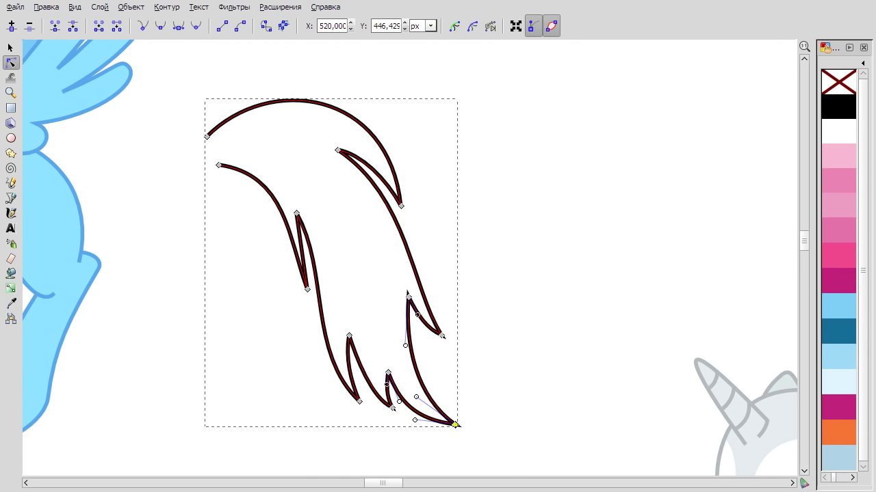
left_click_drag(308, 352, 276, 328)
scroll(303, 336, "up", 2)
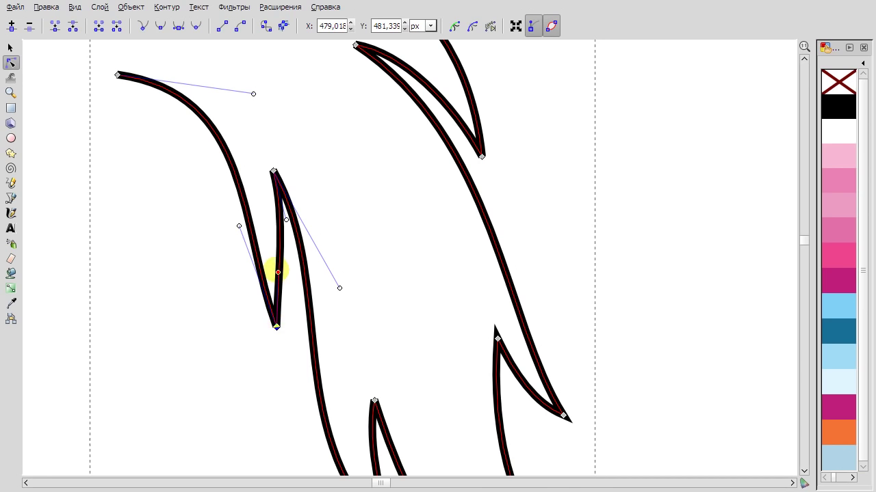
left_click_drag(239, 226, 201, 84)
Adjust the top and lower spikes and push the big spike tip further right.
left_click(274, 172)
left_click_drag(339, 288, 347, 281)
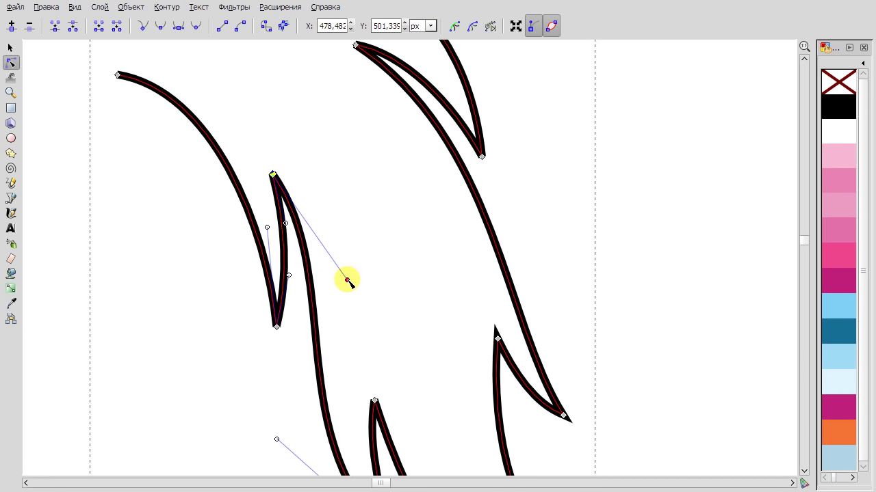
scroll(371, 401, "down", 2)
left_click(420, 385)
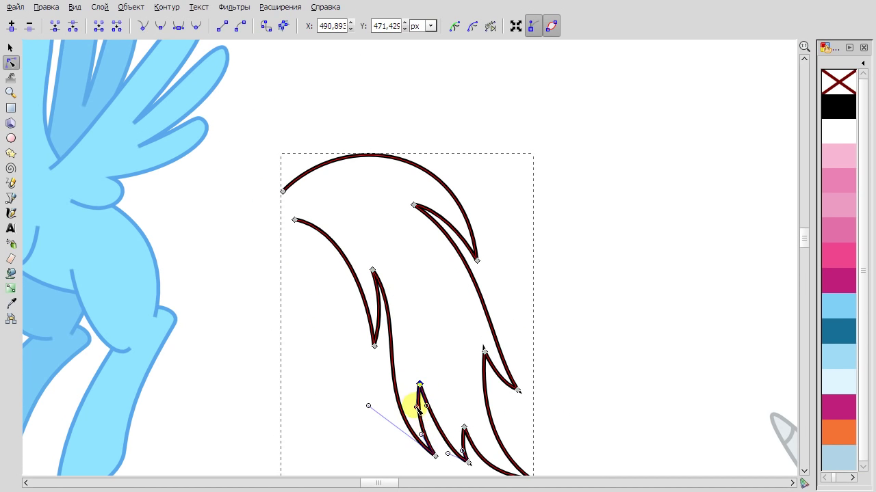
scroll(555, 367, "down", 1)
scroll(313, 260, "up", 2)
left_click_drag(353, 288, 340, 283)
left_click(350, 336)
left_click_drag(449, 360, 474, 359)
Reshape the middle spike's curve and fine-tune the upper spike's arc.
left_click_drag(376, 238, 381, 195)
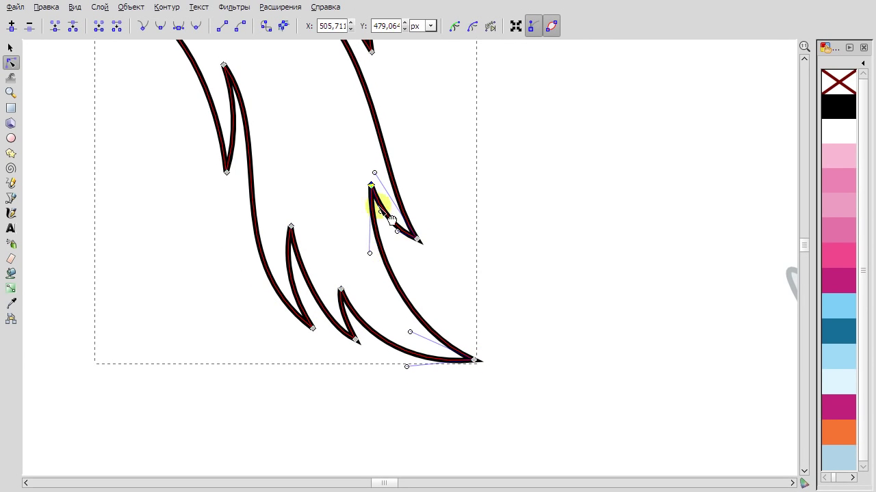
left_click(414, 239)
scroll(415, 86, "down", 2)
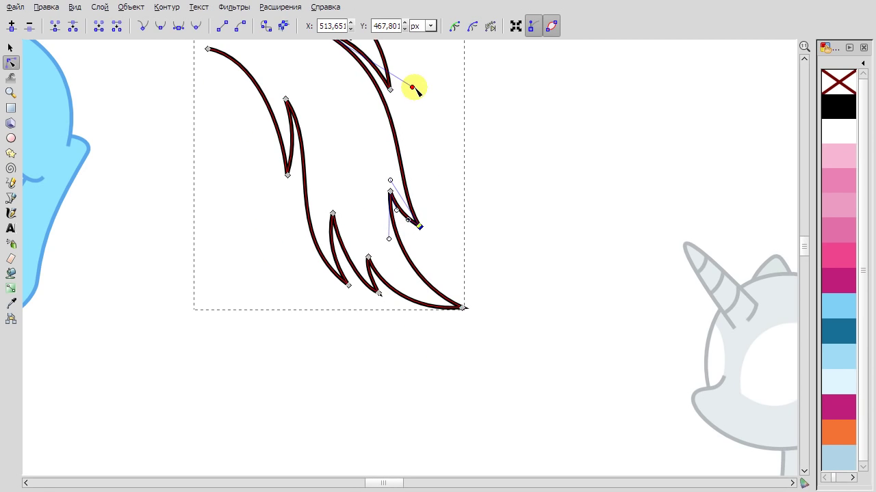
left_click(361, 176)
left_click_drag(397, 131, 395, 138)
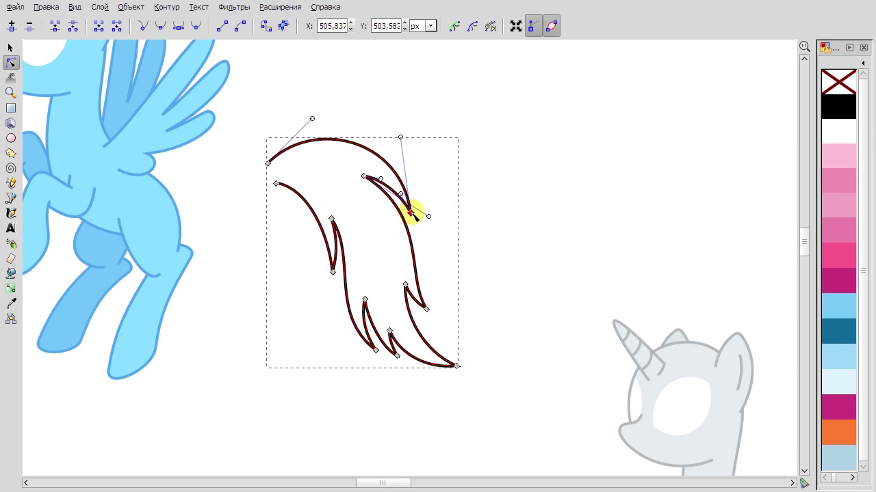
left_click_drag(413, 214, 415, 214)
scroll(413, 214, "up", 2)
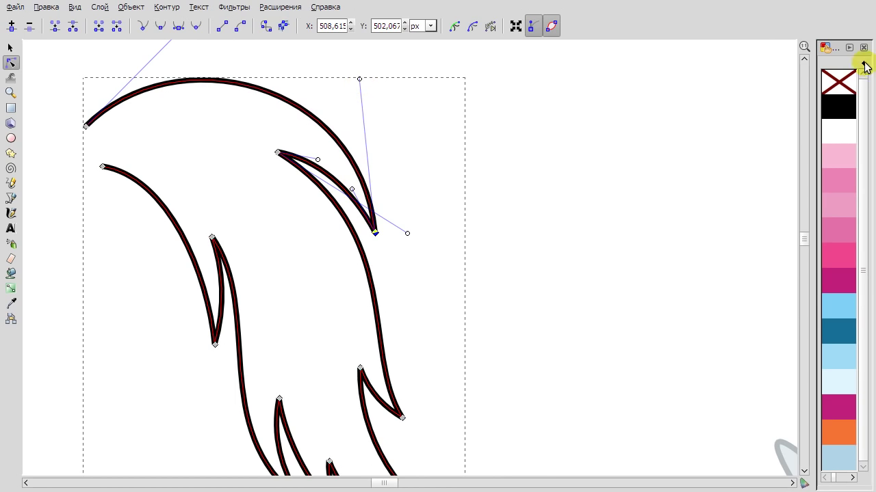
scroll(566, 263, "down", 3)
scroll(578, 247, "right", 3)
Pen-draw a closed polygon covering the tail's upper outer edge.
key("F1")
key("Escape")
scroll(578, 247, "down", 2)
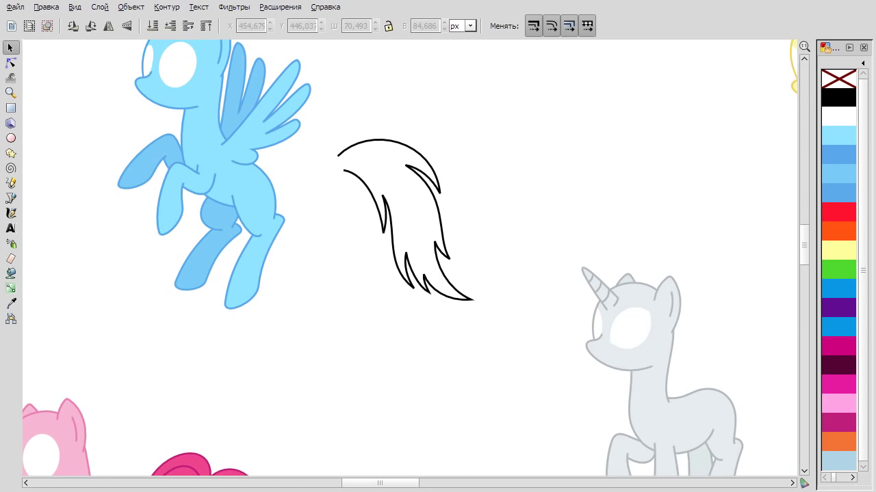
left_click(11, 198)
left_click(333, 149)
scroll(449, 191, "up", 2)
left_click(392, 314)
left_click(413, 355)
left_click(509, 335)
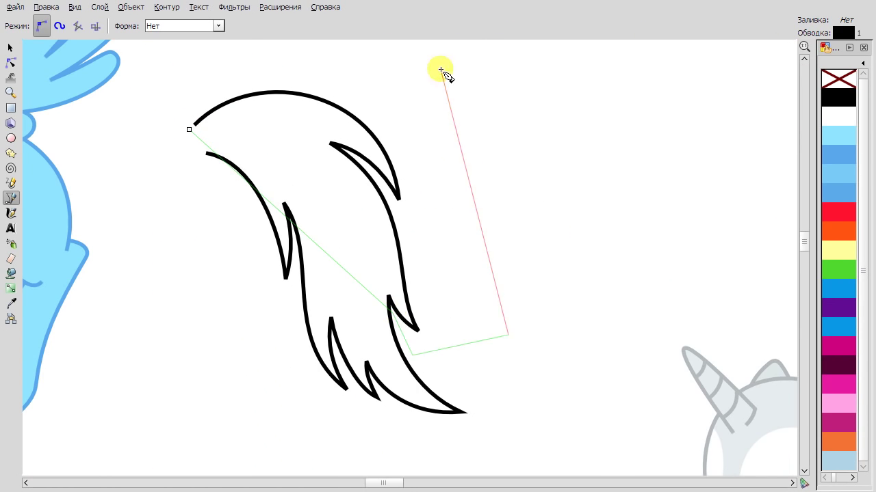
left_click(441, 69)
left_click(163, 67)
left_click(189, 129)
Curve the polygon's edges to follow the tail's upper curve.
key("F2")
left_click_drag(289, 222, 336, 168)
left_click(186, 130)
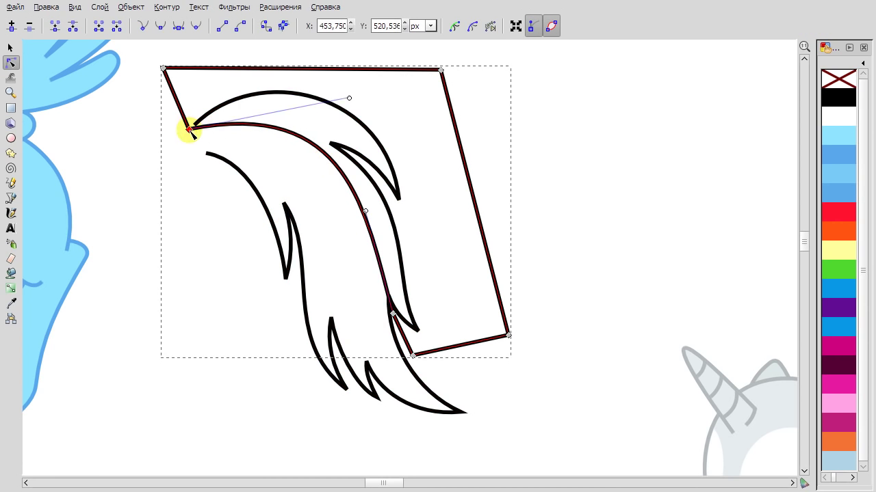
left_click_drag(376, 223, 370, 214)
left_click_drag(321, 147, 397, 176)
Move the polygon's corner up-left and shift its curved edge right.
left_click(328, 141)
scroll(371, 147, "up", 1)
scroll(378, 118, "down", 1)
left_click(240, 112)
left_click(186, 130)
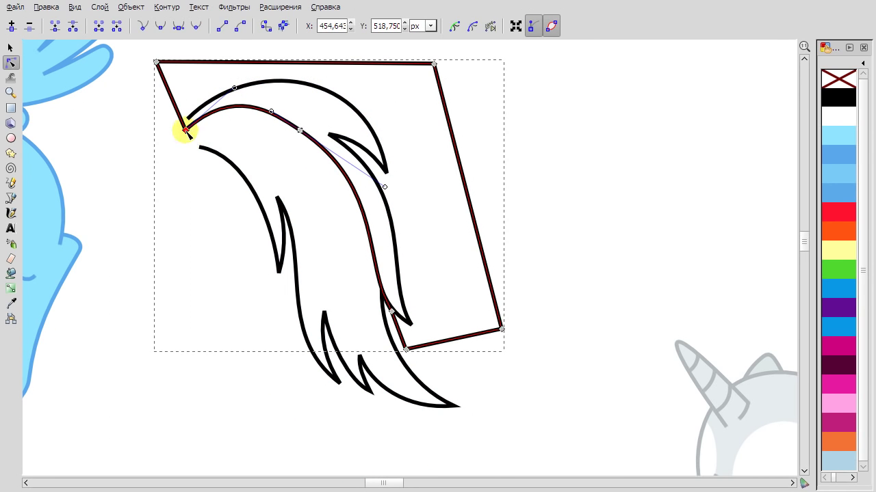
left_click_drag(186, 130, 172, 109)
left_click(301, 131)
left_click_drag(330, 155, 372, 180)
Reshape the tail outline's inner spike and lower its top arc.
left_click(335, 137)
left_click(376, 269)
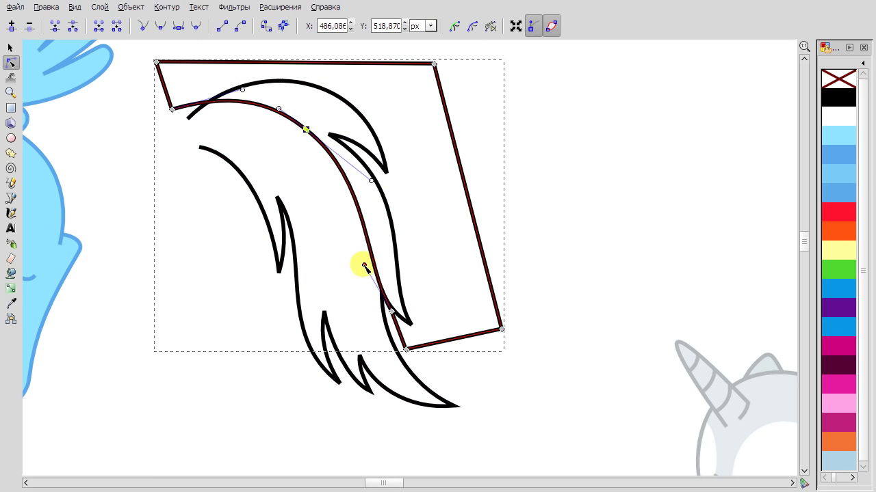
left_click(342, 92)
left_click(334, 128)
left_click_drag(335, 128, 359, 133)
left_click_drag(427, 184, 413, 199)
mouse_move(250, 55)
left_mouse_down()
mouse_move(254, 64)
mouse_move(245, 65)
left_mouse_up()
left_click_drag(363, 61, 361, 65)
Fine-tune the inner spike tip and the top arc's curve.
left_click(400, 158)
left_click_drag(400, 158, 394, 163)
left_click_drag(361, 66, 365, 65)
left_click_drag(334, 128, 340, 128)
mouse_move(417, 199)
left_mouse_down()
mouse_move(404, 199)
mouse_move(413, 197)
left_mouse_up()
Align the polygon's curved side precisely with the tail outline.
left_click(316, 135)
left_click(318, 128)
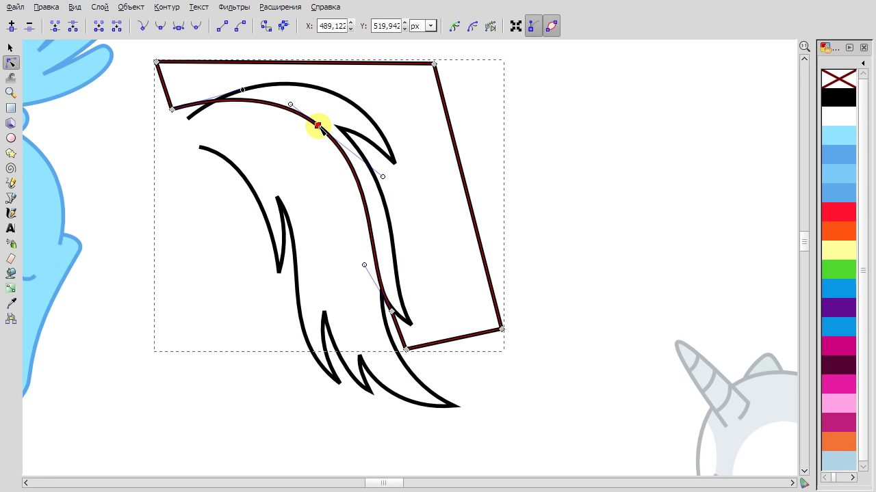
left_click_drag(172, 111, 177, 103)
left_click_drag(244, 75, 251, 80)
Intersect the polygon with the tail outline using Path > Intersection.
left_click(336, 94)
left_click(160, 6)
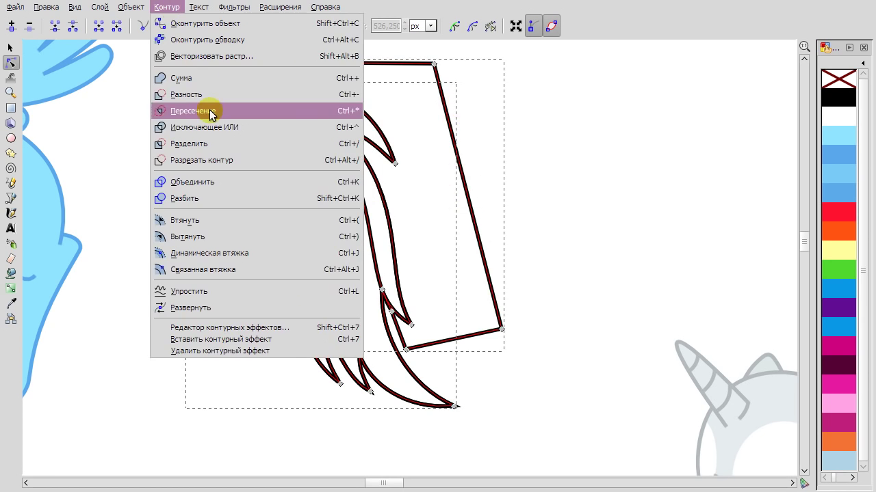
left_click(211, 113)
Draw a four-corner cutting shape over the pegasus tail's left end with the Pen tool.
key("s")
left_click(565, 186)
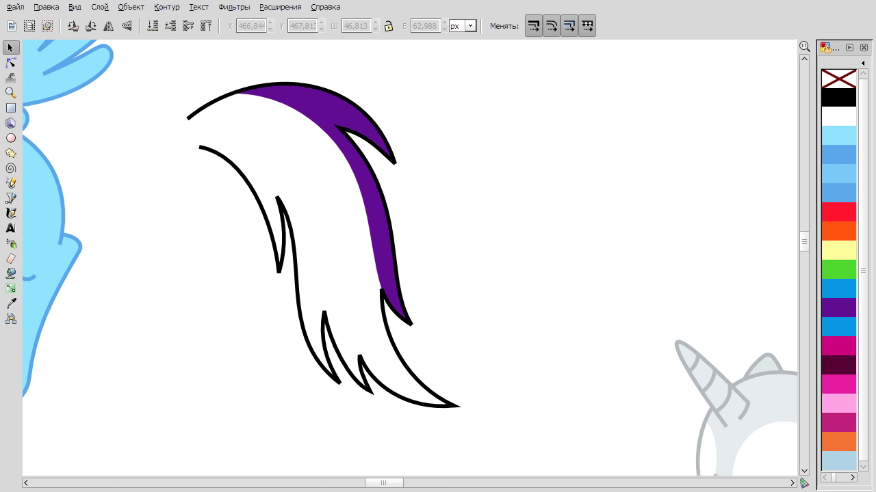
key("b")
left_click(196, 145)
scroll(227, 154, "up", 1, "ctrl")
scroll(393, 342, "down", 3)
left_click(397, 398)
left_click(338, 439)
left_click(108, 167)
left_click(182, 57)
Bend the cutting shape's edges and corners to follow the tail strand.
key("n")
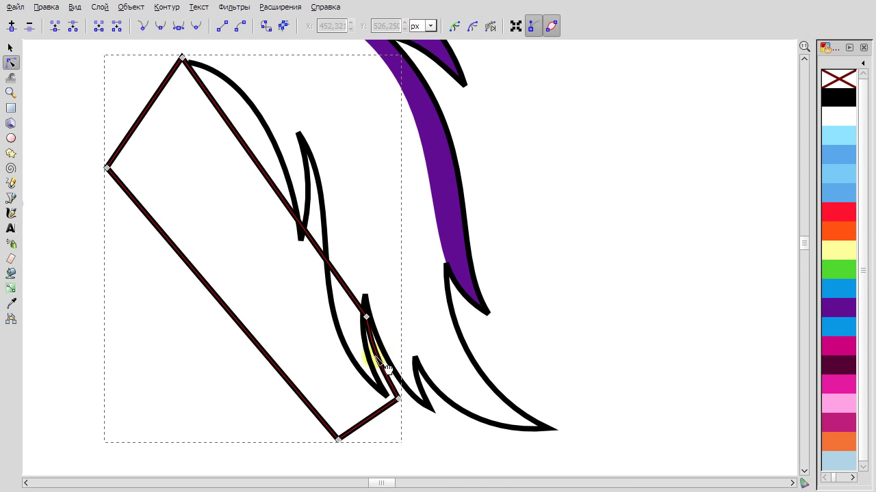
scroll(393, 268, "down", 1, "ctrl")
left_click_drag(327, 219, 364, 130)
left_click_drag(247, 120, 244, 118)
left_click_drag(359, 128, 353, 116)
left_click_drag(376, 220, 380, 233)
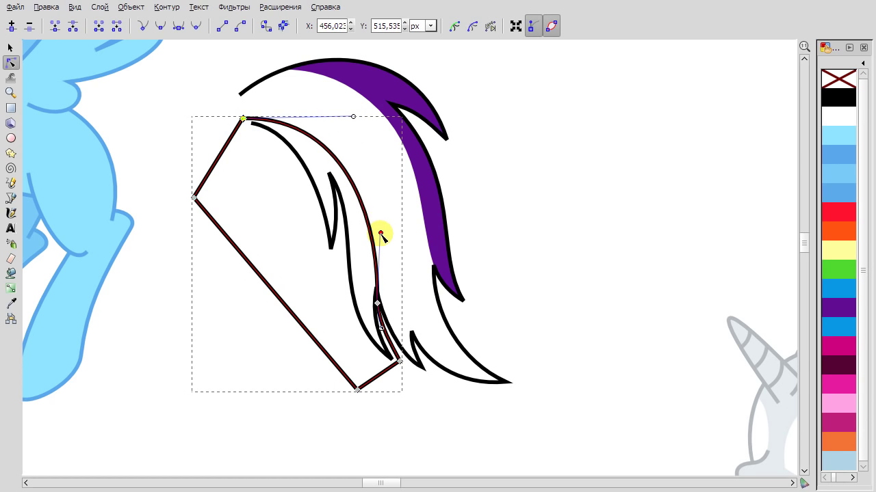
Reshape the hair strands' tips and lower curves.
left_click(391, 360)
left_click(368, 348)
scroll(367, 348, "up", 1, "ctrl")
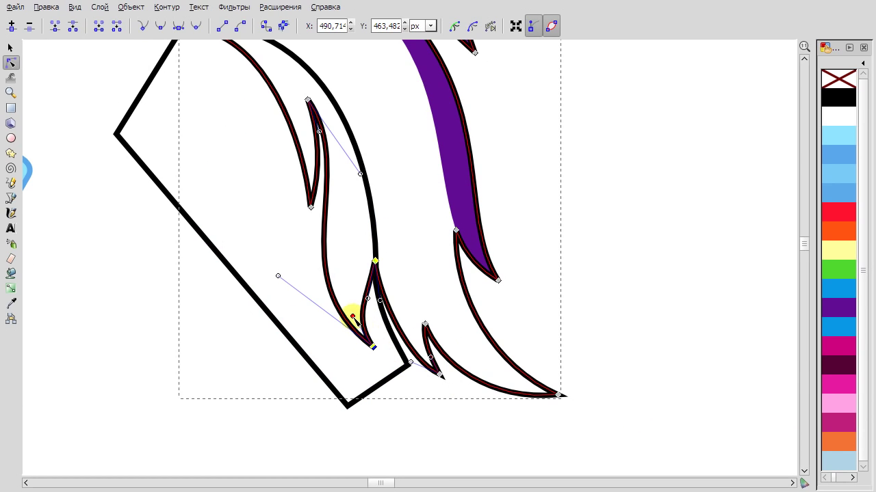
left_click_drag(377, 262, 355, 306)
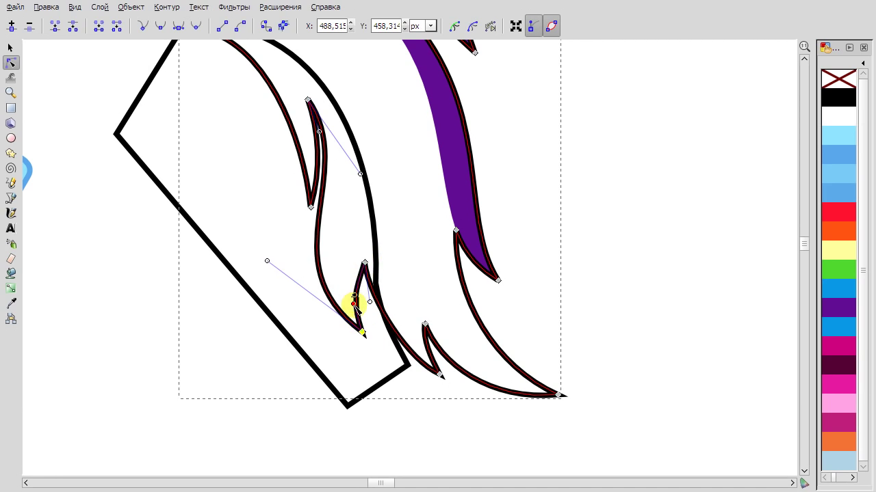
left_click_drag(267, 261, 297, 274)
left_click(356, 292)
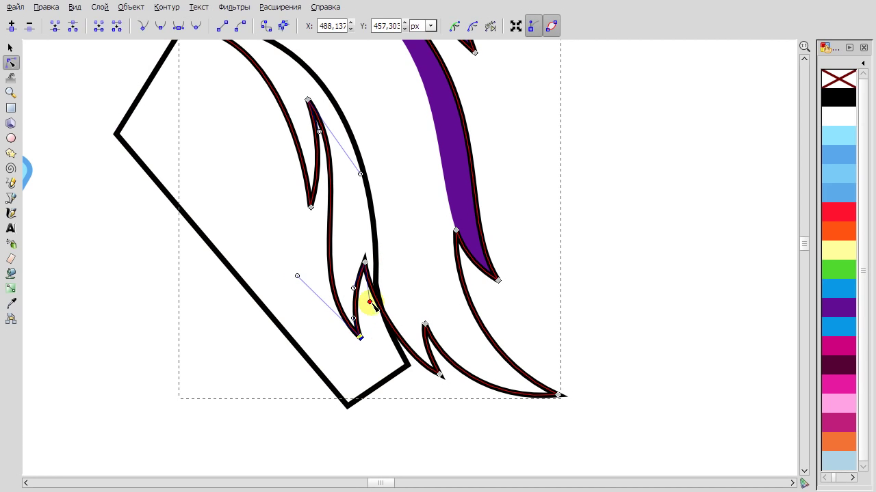
left_click(439, 375)
left_click_drag(311, 207, 306, 198)
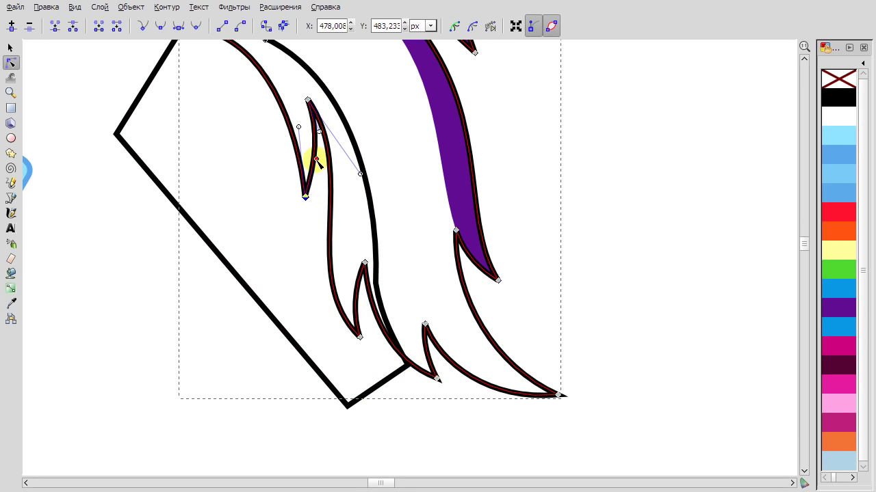
Move the cutting shape's bottom corner to straighten its edge.
left_click(378, 284)
left_click(406, 367)
left_click_drag(407, 368, 387, 376)
left_click(363, 293)
scroll(377, 170, "down", 1)
Intersect the inner strand with the cutting shape to make the red strand, then select the tail group.
left_click(314, 108, "shift")
left_click(167, 7)
left_click(264, 92)
left_click(10, 47)
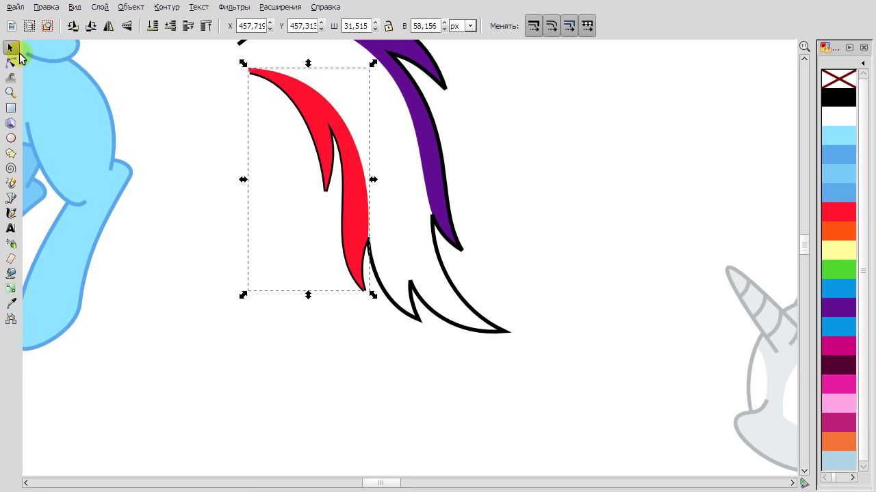
scroll(540, 218, "up", 3)
key("Escape")
key("ctrl+a")
Fill the tail base blue with a matching outline and place it behind the strands.
left_click(833, 288)
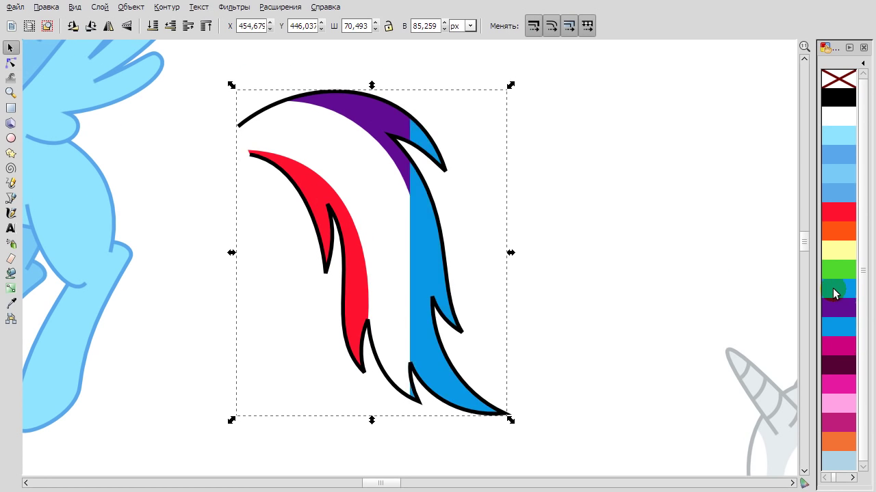
left_click(842, 328)
key("ctrl+z")
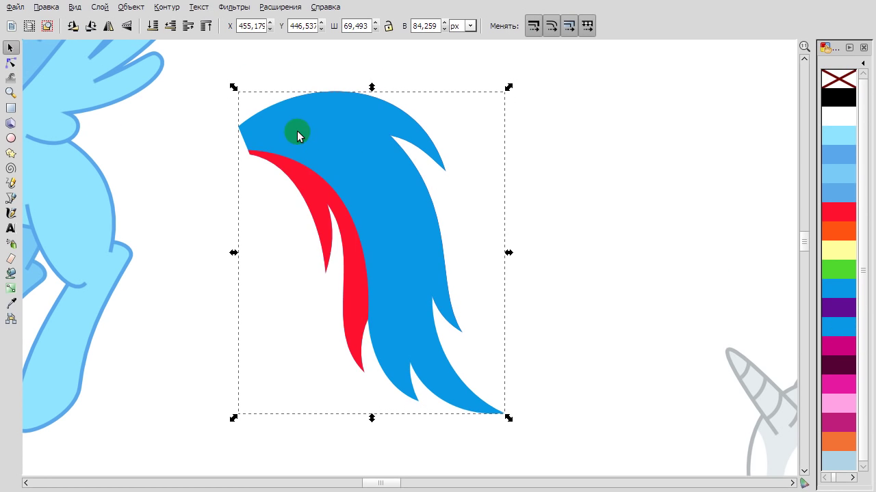
key("ctrl+z")
Inspect the red strand's nodes and zoom out to see the whole tail.
left_click(427, 330, "alt")
scroll(307, 239, "up", 4)
double_click(340, 316)
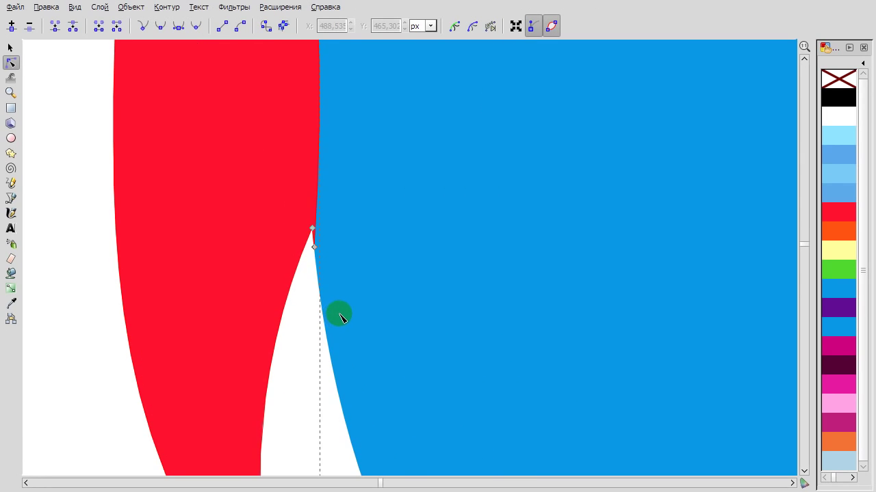
key("F1")
key("grave")
key("Escape")
Pull the blue strand's tip node up and to the left.
double_click(414, 299)
left_click(415, 316)
left_click_drag(536, 379, 527, 364)
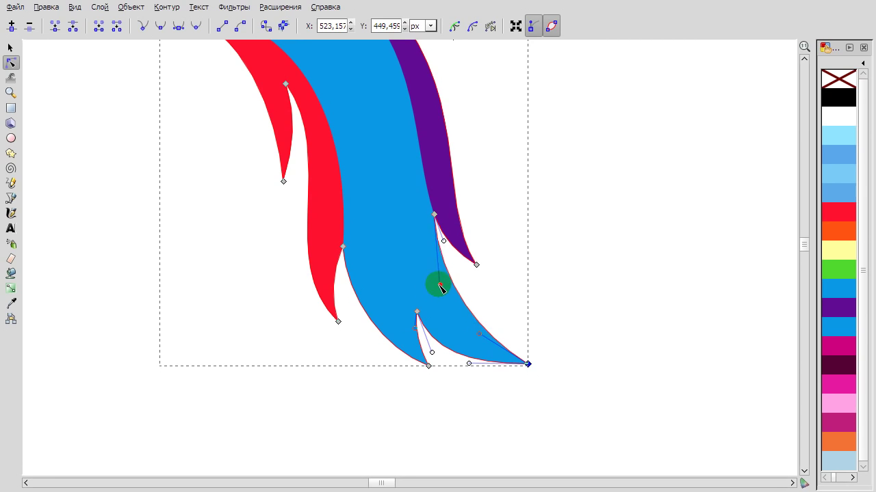
left_click(429, 367)
key("Escape")
scroll(472, 262, "down", 2)
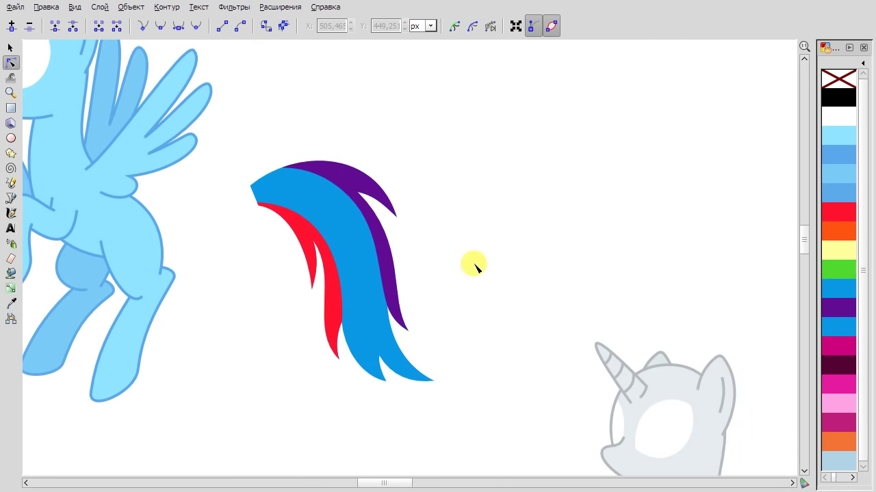
key("b")
scroll(337, 248, "up", 1)
Draw a new strand outline and bend its right side along the blue strand.
scroll(372, 239, "down", 1)
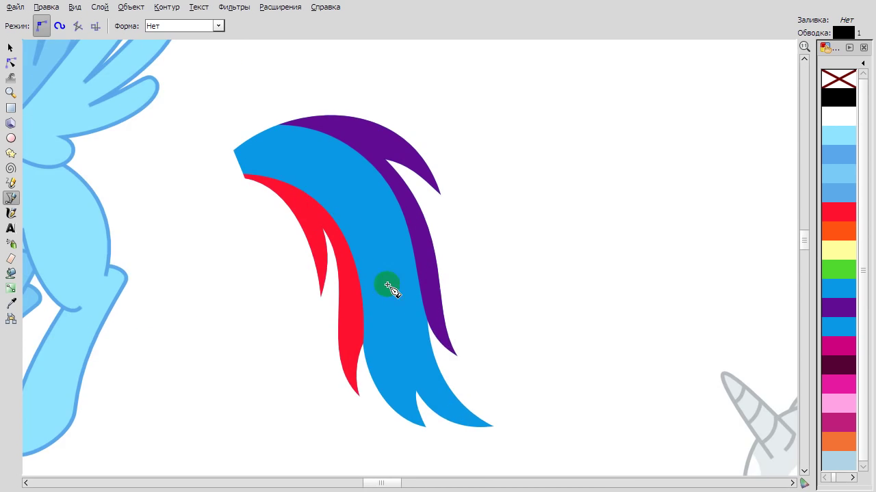
scroll(387, 226, "up", 1)
scroll(419, 312, "down", 5)
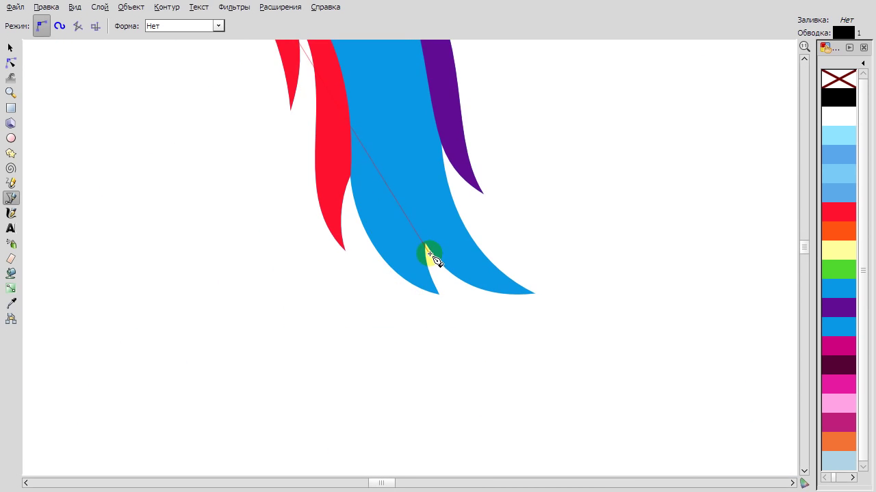
left_click(470, 319)
scroll(469, 319, "down", 2)
left_click(186, 453)
left_click(135, 231)
left_click(141, 132)
left_click(191, 137)
key("n")
left_click_drag(277, 270, 299, 303)
Fill the new strand green and intersect it with a copy of the blue tail base.
left_click(848, 269)
scroll(371, 215, "up", 3)
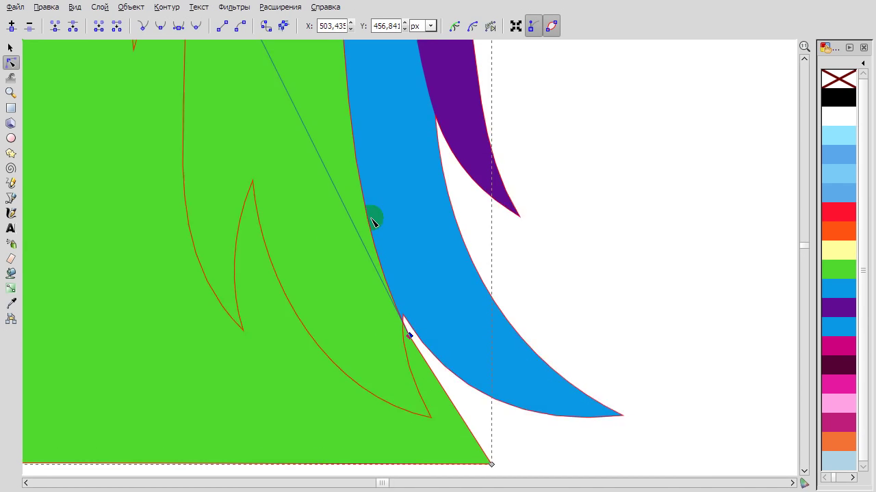
scroll(371, 215, "down", 1)
scroll(445, 137, "down", 2)
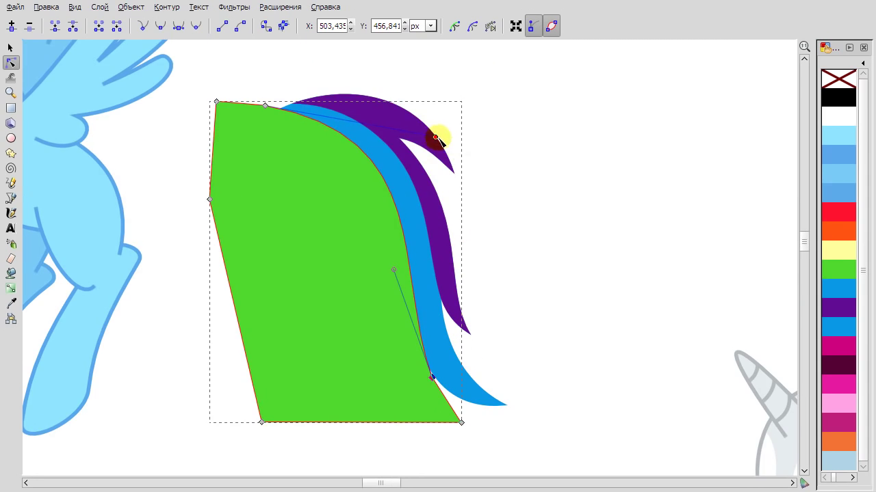
scroll(308, 297, "up", 3)
scroll(432, 337, "down", 3)
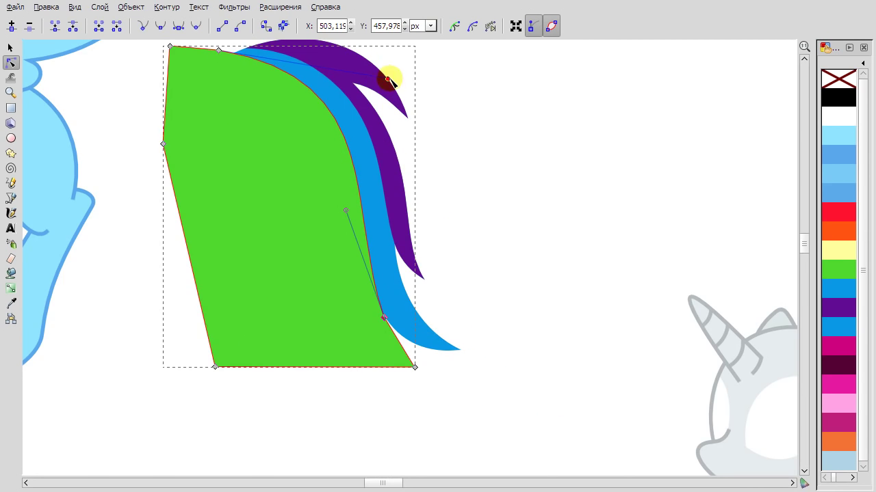
key("Page_Down")
left_click(428, 329, "shift")
left_click(168, 8)
left_click(186, 95)
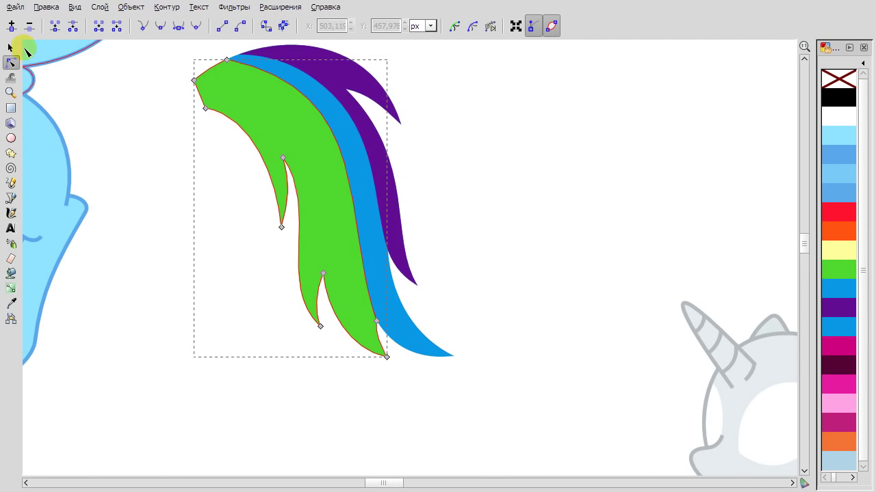
left_click(11, 47)
Draw the next strand outline and curve it along the green strand.
key("b")
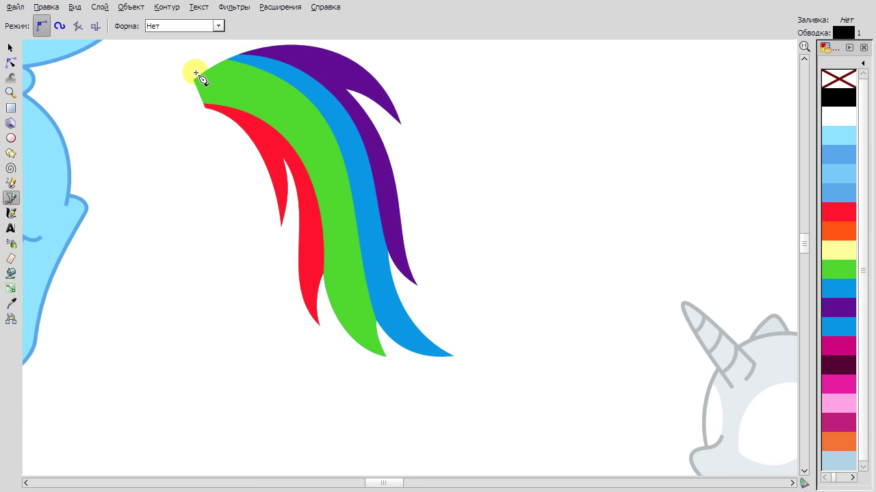
left_click(137, 81)
left_click(193, 71)
key("n")
left_click_drag(244, 147, 371, 357)
left_click_drag(193, 71, 394, 74)
left_click_drag(366, 356, 379, 366)
double_click(329, 171)
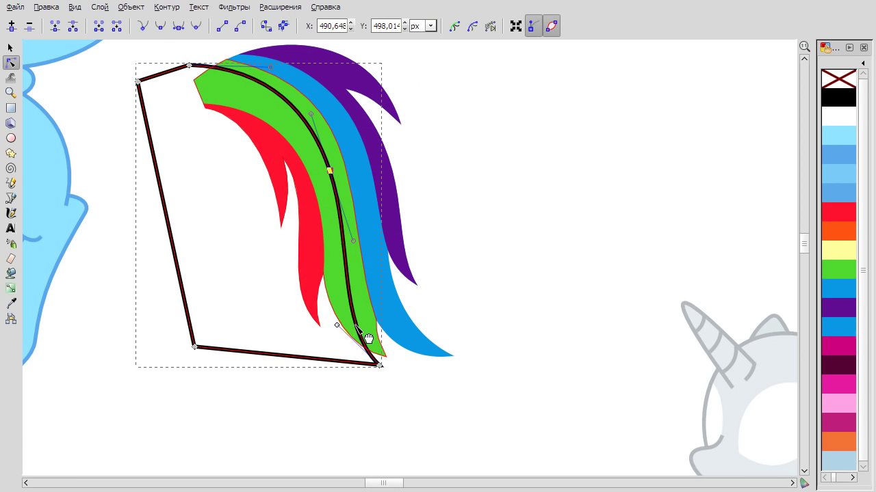
Intersect it with a duplicated tail base and fill it yellow without a black outline.
right_click(342, 348)
left_click(416, 227)
left_click(167, 7)
left_click(196, 111)
left_click(838, 250)
left_click(838, 79, "shift")
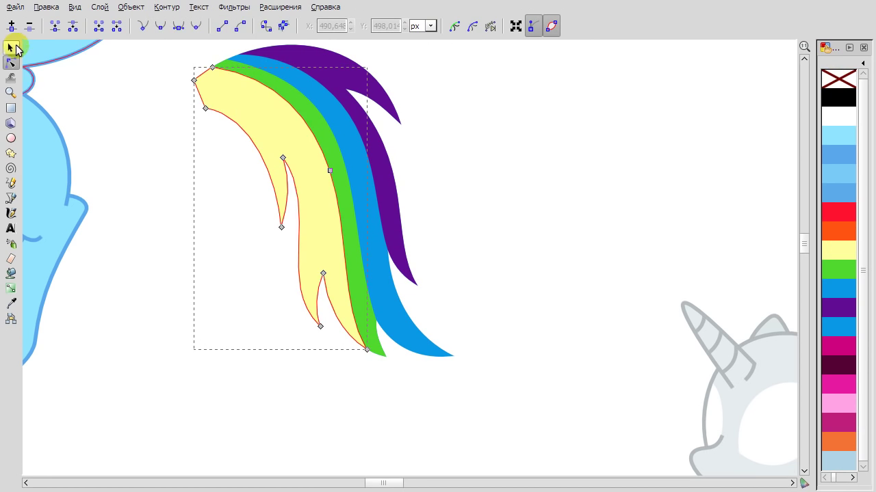
left_click(12, 48)
left_click(530, 182)
Draw the orange strand outline and curve it along the yellow strand.
left_click(11, 197)
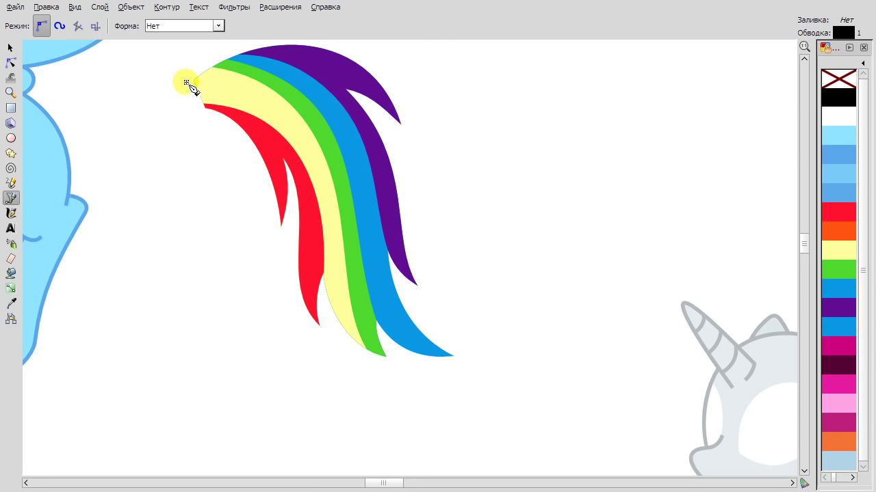
left_click(184, 82)
key("n")
left_click_drag(242, 175, 297, 174)
left_click_drag(348, 344, 358, 356)
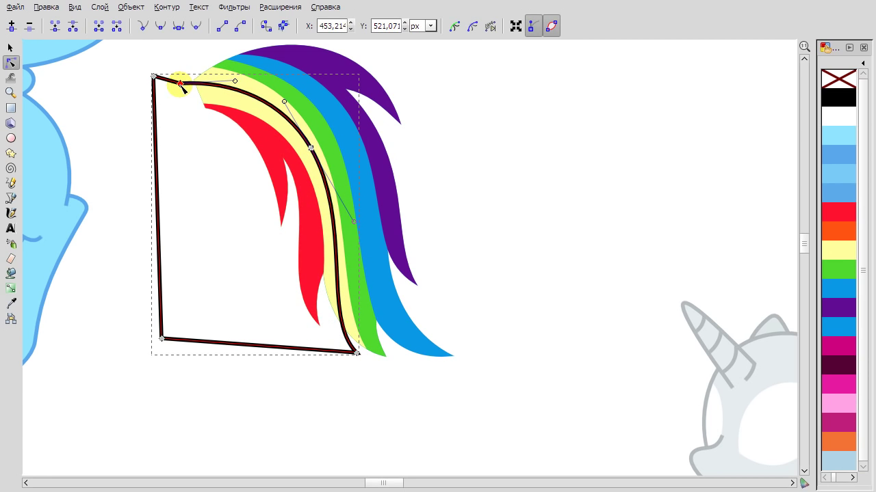
Intersect the outline with the tail base to make the orange strand, then duplicate the blue tail shape.
left_click(192, 102, "shift")
left_click(167, 7)
left_click(223, 123)
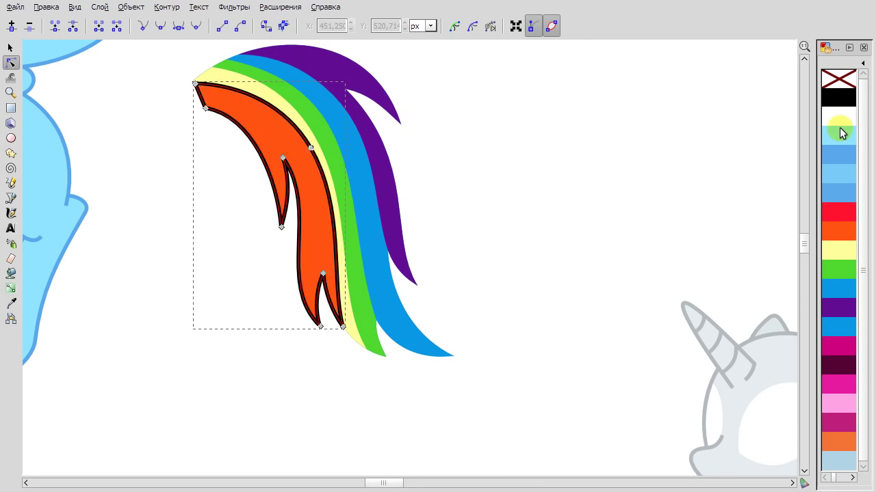
key("s")
left_click(245, 186)
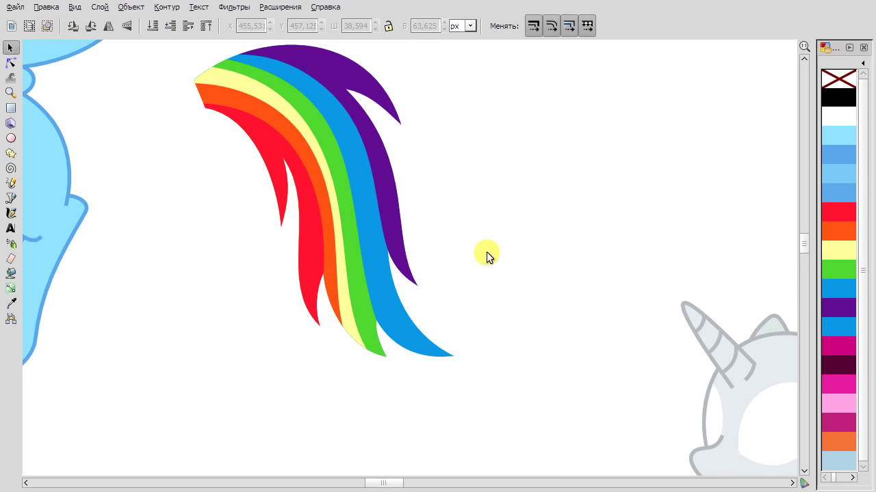
key("ctrl+z")
key("alt+o")
Curve the red stripe's top edge using the Node tool.
key("Return")
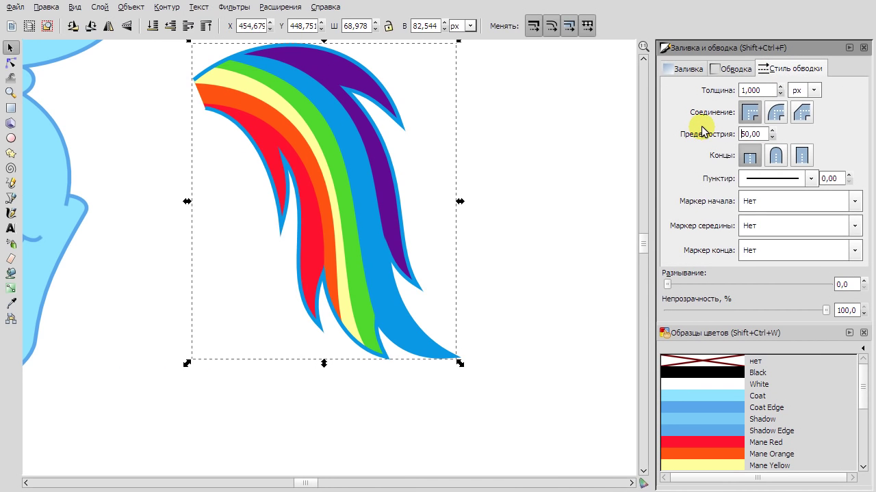
left_click(10, 63)
scroll(365, 201, "up", 3)
scroll(519, 315, "down", 1)
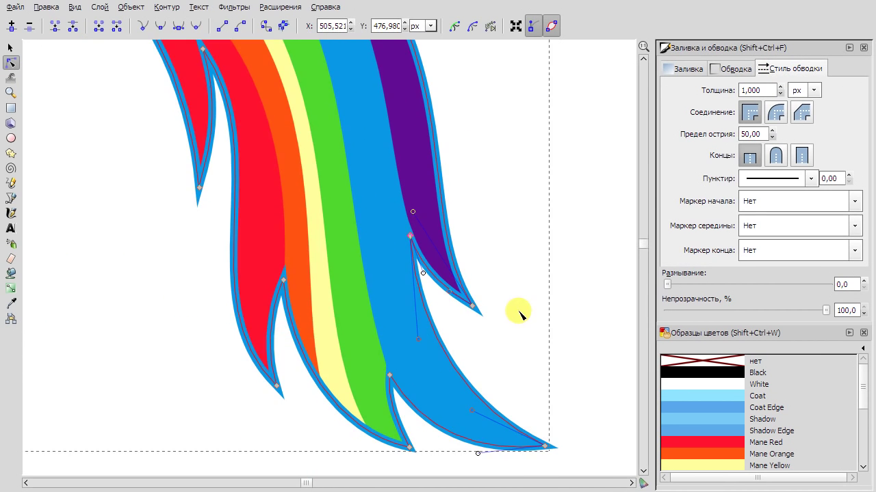
scroll(205, 195, "down", 1)
scroll(198, 238, "up", 3)
left_click(198, 237)
scroll(373, 162, "up", 3)
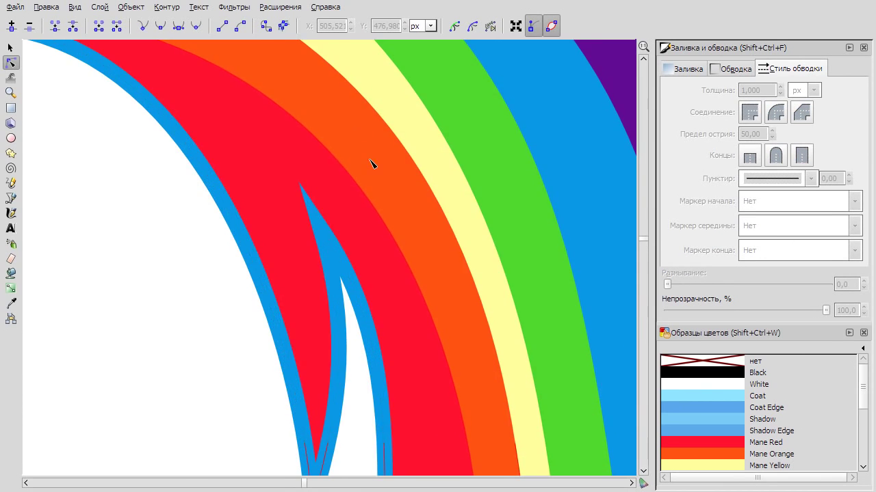
scroll(195, 301, "down", 3)
left_click(303, 235)
scroll(303, 235, "up", 2)
left_click_drag(272, 195, 505, 158)
scroll(518, 319, "down", 3)
scroll(518, 318, "up", 1)
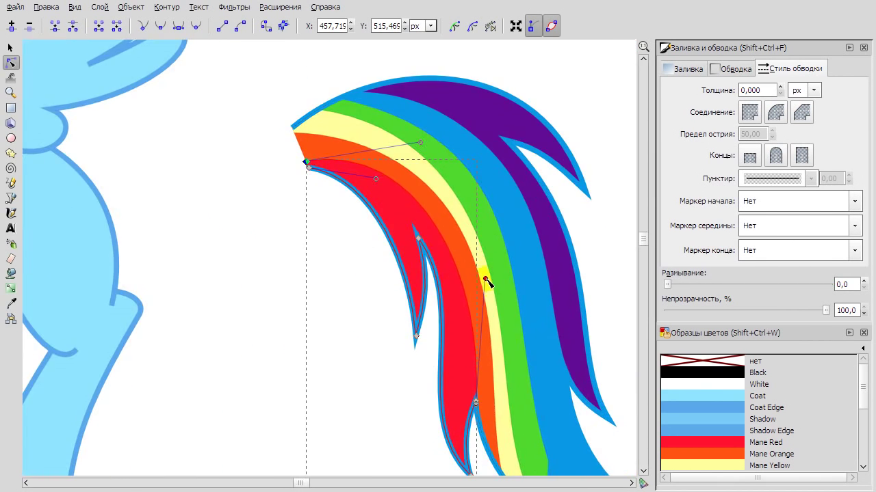
left_click(270, 297)
scroll(270, 298, "down", 3)
Rotate the rainbow tail down onto the pegasus's rear and scale it to 95%.
key("F1")
left_click_drag(459, 406, 280, 199)
left_click_drag(335, 247, 252, 263)
left_click_drag(297, 224, 283, 262)
scroll(251, 266, "up", 1)
left_click(270, 252)
left_click(420, 269)
left_click(333, 265)
Set the tail's outline width to 1.
triple_click(752, 89)
type("1")
left_click(485, 196)
scroll(485, 196, "down", 2)
scroll(442, 269, "down", 1)
Select the unicorn's neck and head paths and pull a curve handle from the chin node.
scroll(319, 196, "right", 5)
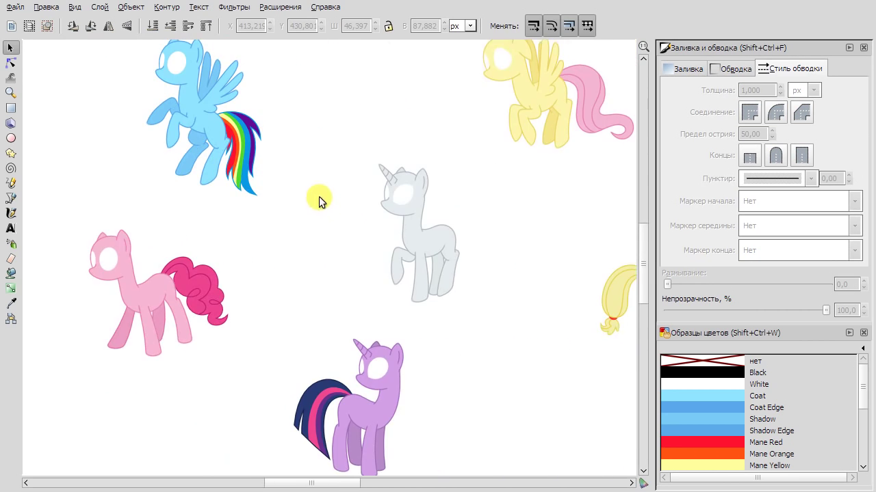
scroll(426, 271, "up", 3)
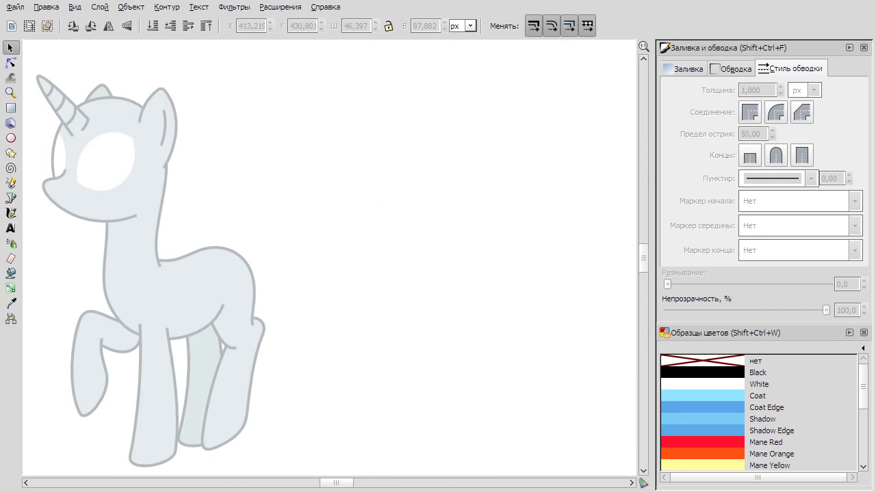
scroll(172, 235, "up", 3)
key("n")
left_click(293, 237)
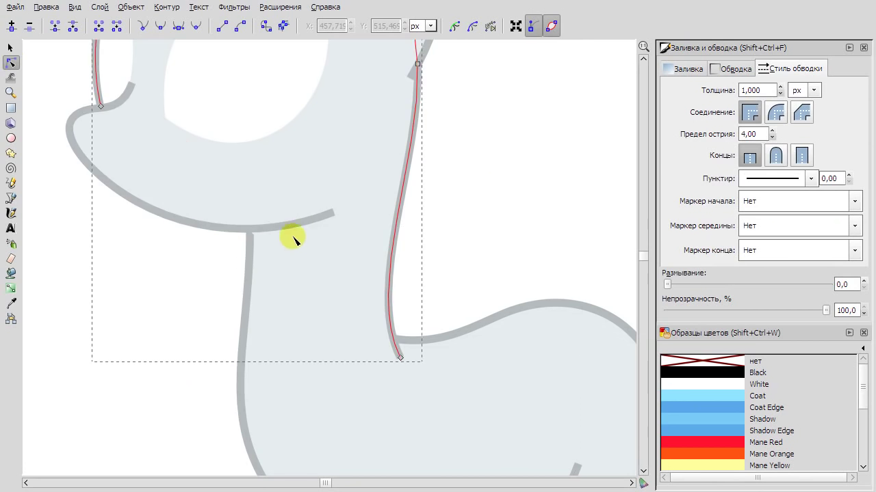
scroll(226, 253, "down", 1)
right_click(173, 236)
key("Escape")
scroll(141, 260, "down", 1)
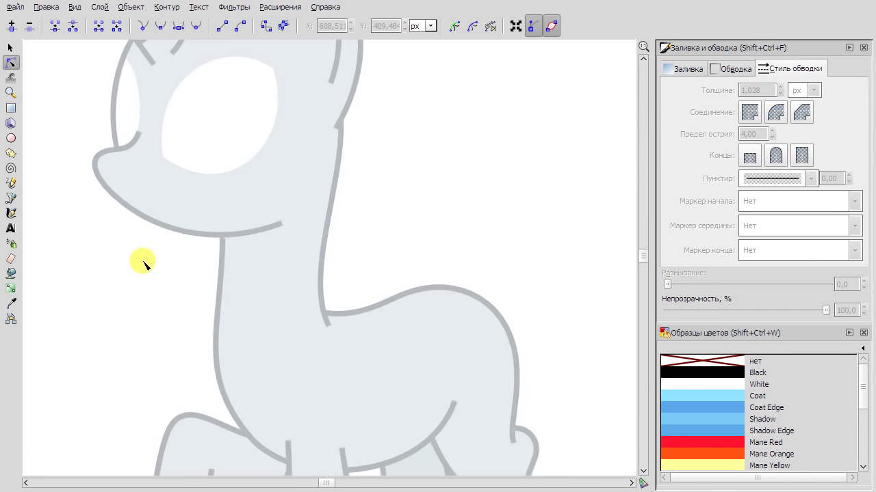
key("s")
key("Escape")
scroll(205, 293, "up", 1)
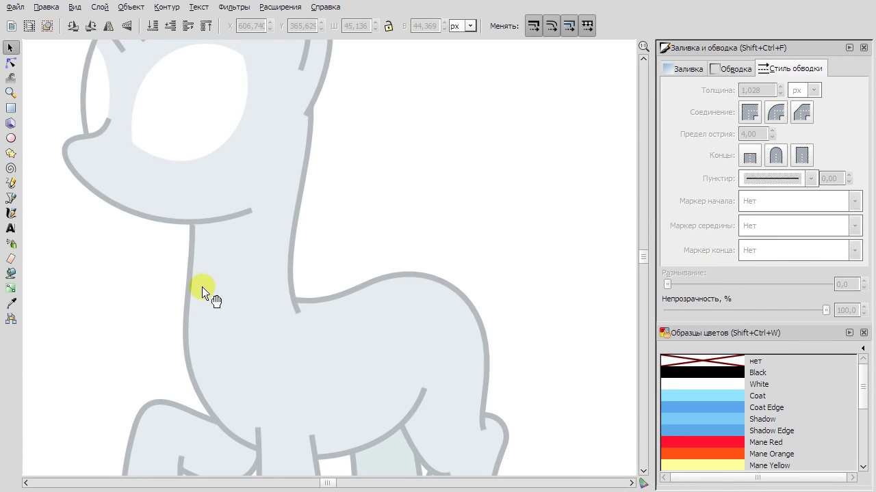
double_click(292, 225)
left_click(11, 198)
key("n")
left_click_drag(87, 135, 215, 201)
Extend the neck path from its top end with a new node.
left_click(205, 265)
key("b")
left_click(192, 223)
key("n")
left_click(181, 198)
left_click(222, 26)
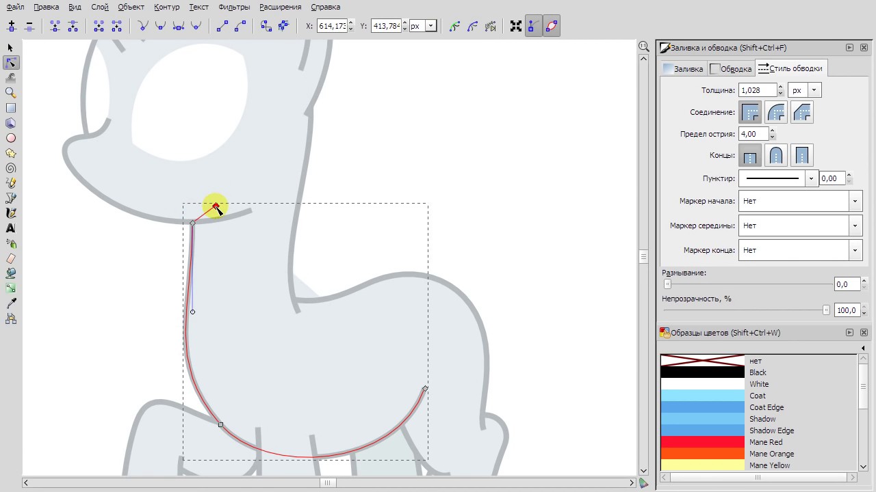
Switch the swatches to the MLP-Rarity palette and duplicate the selected path.
left_click(862, 348)
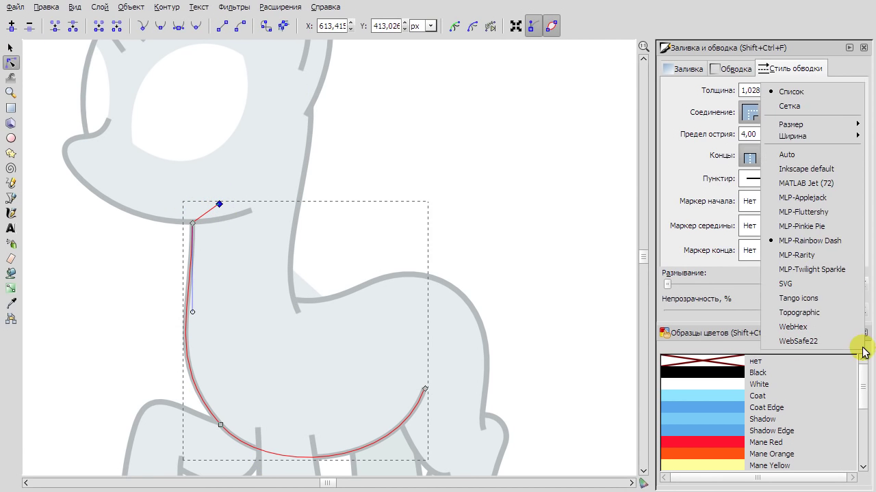
left_click(823, 260)
right_click(216, 353)
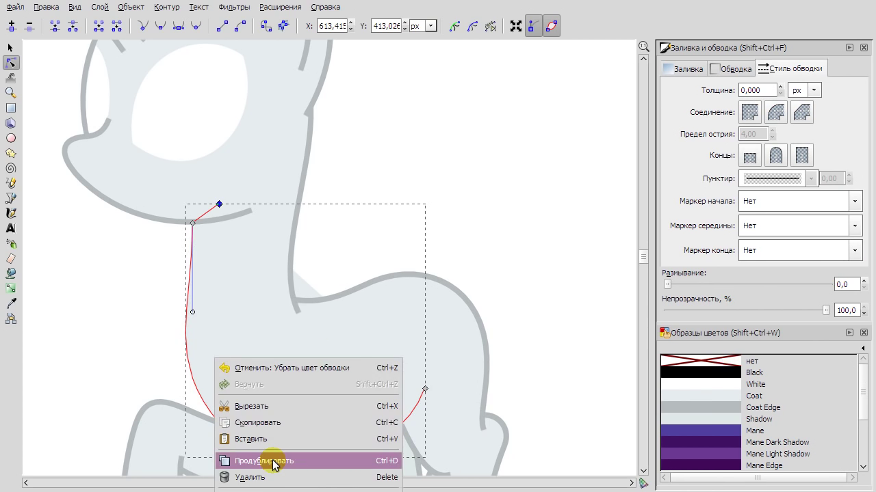
left_click(274, 461)
key("s")
Draw a Bezier path from the neck end, past the neck-back join, down to the belly.
key("b")
left_click(219, 205)
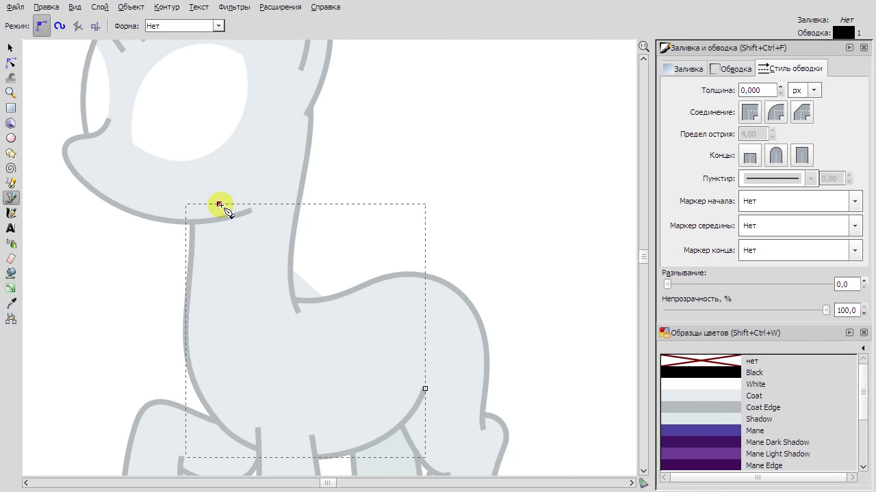
key("plus")
left_click(280, 229)
double_click(361, 301)
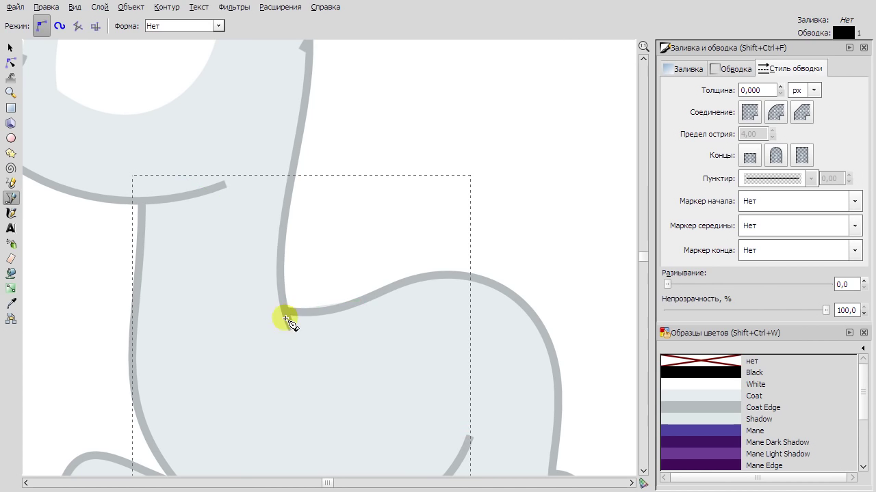
key("n")
key("minus")
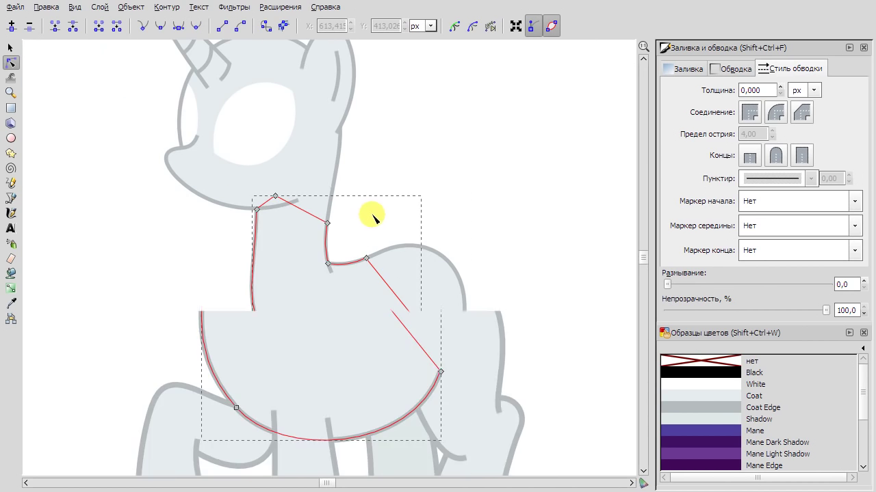
key("s")
left_click(153, 258)
scroll(154, 254, "down", 3)
scroll(407, 234, "up", 3)
key("minus")
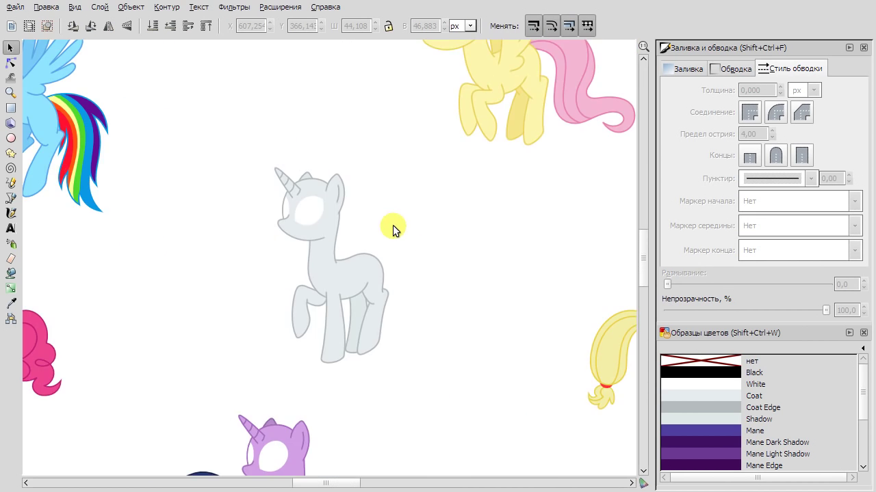
key("plus")
Set the swatches to display as huge (Огромные) tiles.
left_click(861, 348)
mouse_move(811, 124)
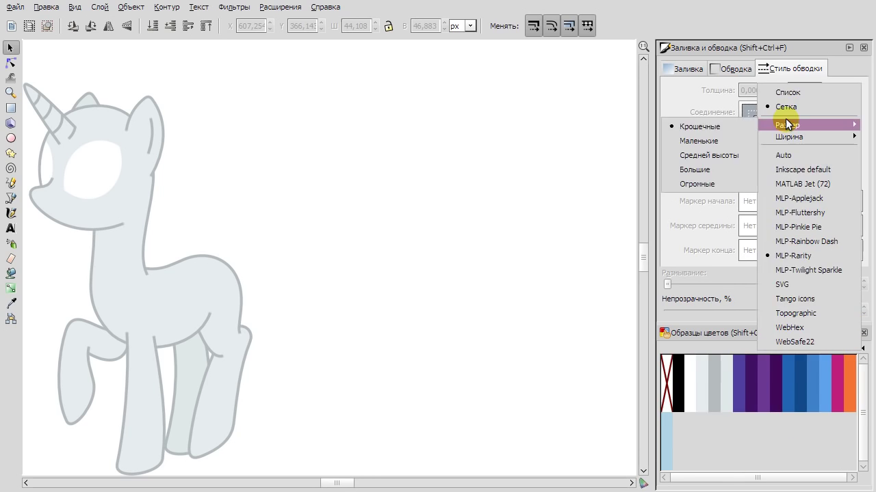
left_click(705, 182)
Draw a four-node closed tail path beside the unicorn with the Bezier tool.
key("b")
left_click(336, 178)
left_click(387, 334)
left_click(373, 268)
left_click(341, 192)
key("Return")
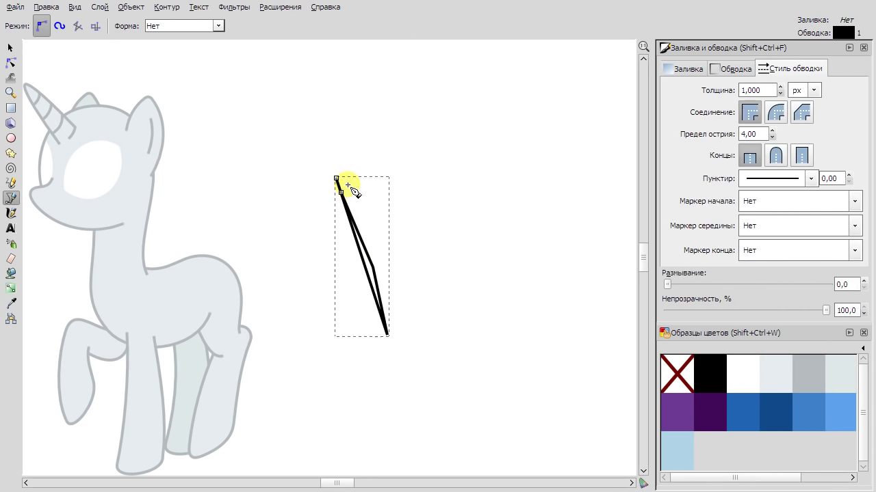
key("n")
Bend the crescent's outer edge and lower segments into rounded arcs.
left_click_drag(361, 254, 465, 218)
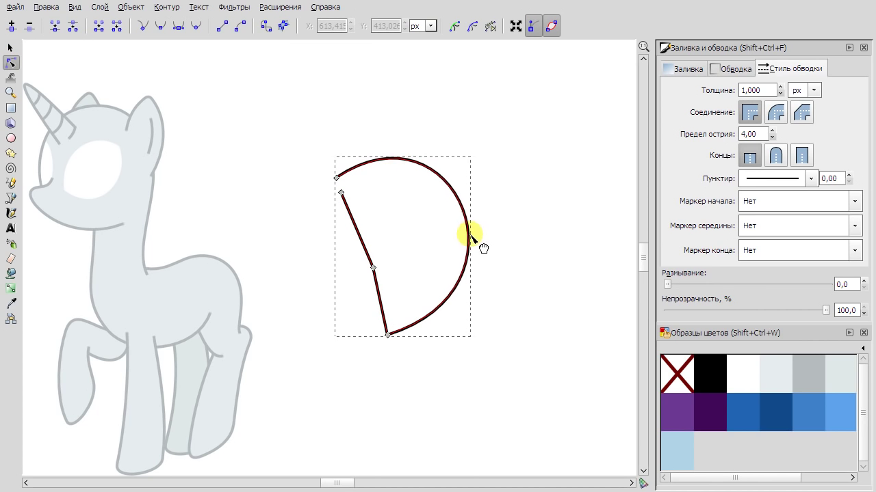
left_click_drag(357, 229, 404, 225)
left_click_drag(336, 178, 328, 176)
left_click_drag(447, 94, 440, 73)
left_click_drag(538, 288, 548, 281)
left_click_drag(388, 335, 374, 343)
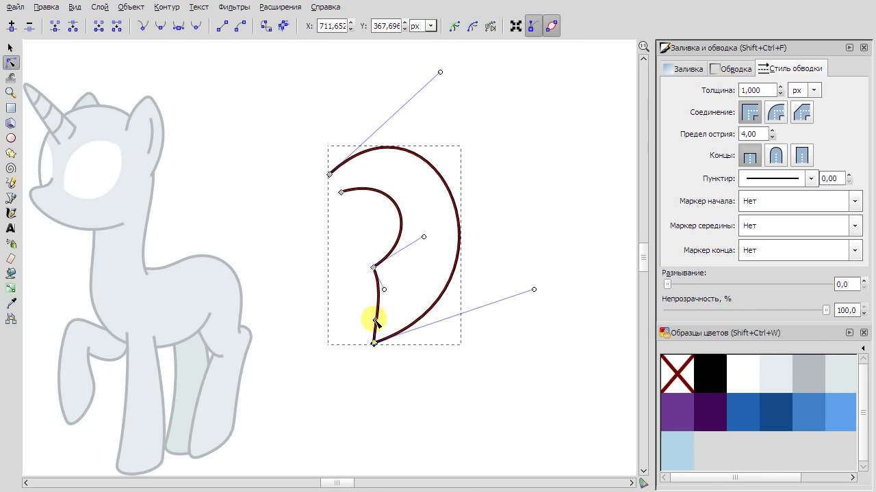
Fine-tune the crescent's handles, curving the inner edge and lowering the bottom tip.
left_click_drag(533, 290, 538, 294)
left_click_drag(441, 73, 446, 87)
left_click_drag(374, 269, 374, 274)
left_click_drag(424, 236, 426, 265)
left_click_drag(374, 343, 374, 352)
left_click(329, 174)
left_click_drag(445, 85, 446, 94)
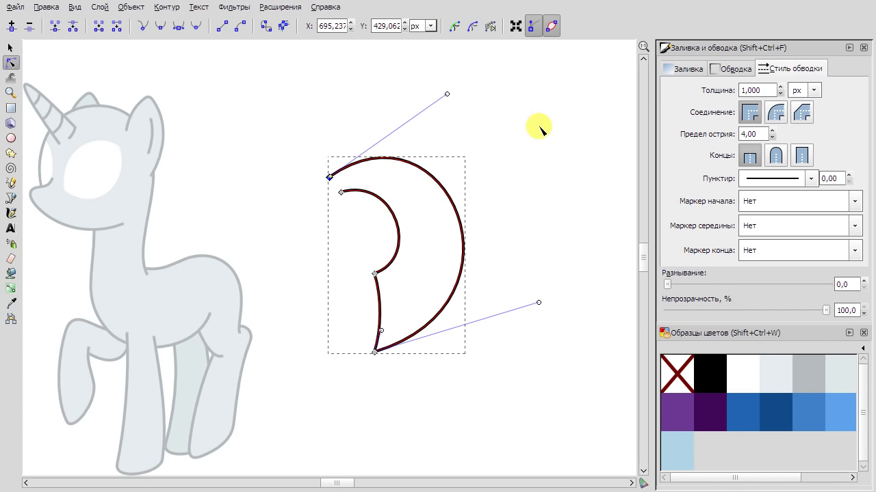
Replace the inner top segment with a curved line from the inner end to the outer arc.
left_click(341, 193)
key("Delete")
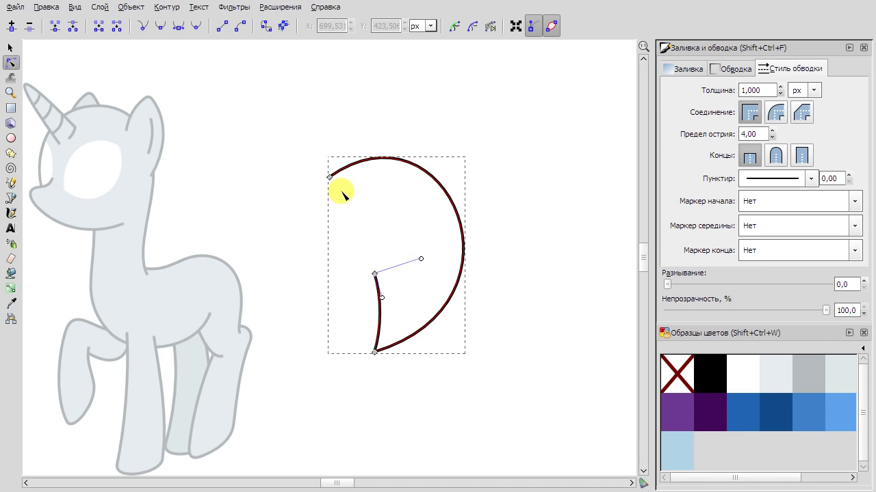
key("b")
left_click(375, 273)
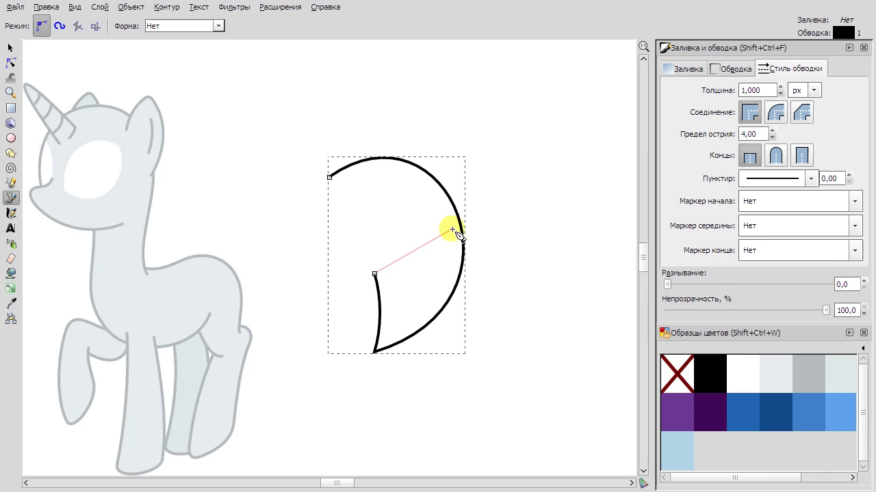
left_click(433, 179)
key("n")
left_click_drag(403, 226, 451, 219)
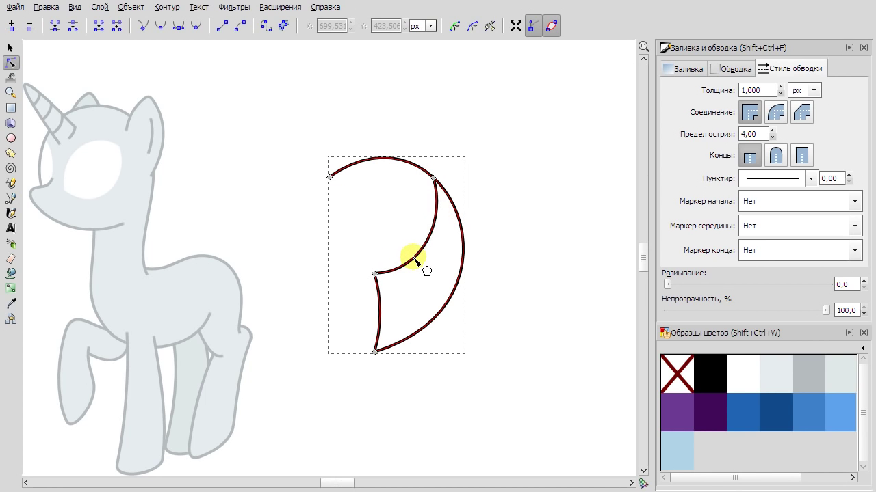
Draw a curved inner hair strand from the left to the inner notch.
key("b")
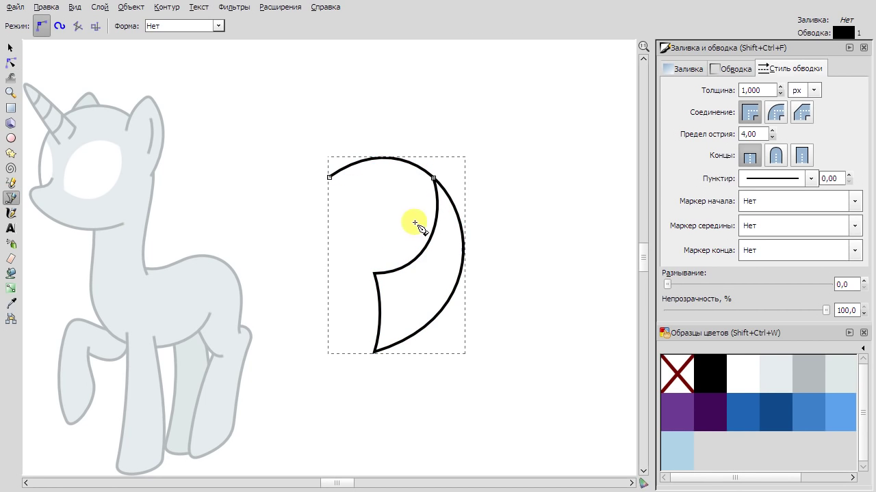
left_click(332, 193)
left_click(390, 276)
key("n")
left_click_drag(361, 234, 406, 225)
left_click(390, 275)
left_click_drag(370, 198, 390, 174)
left_click(392, 275)
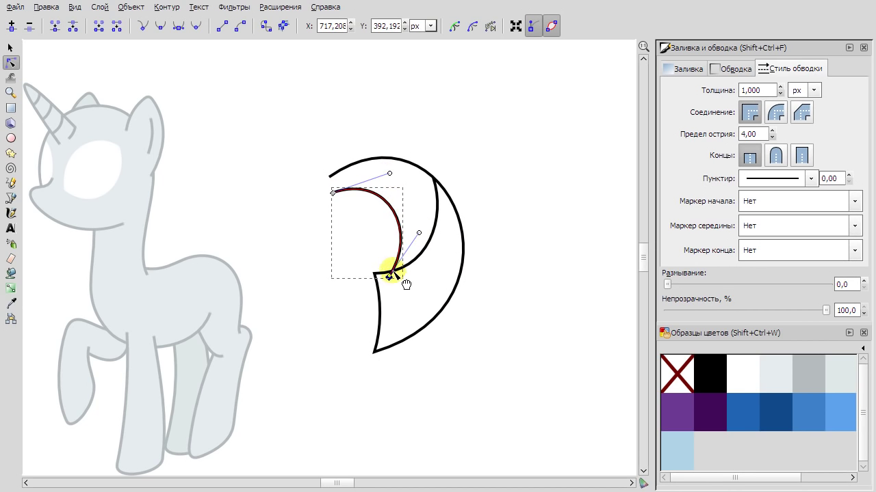
Check the crescent outline and inner hair curve by selecting each in turn.
left_click(355, 167)
left_click(522, 245)
left_click(394, 271)
scroll(402, 291, "up", 4)
left_click(356, 215)
left_click(403, 279)
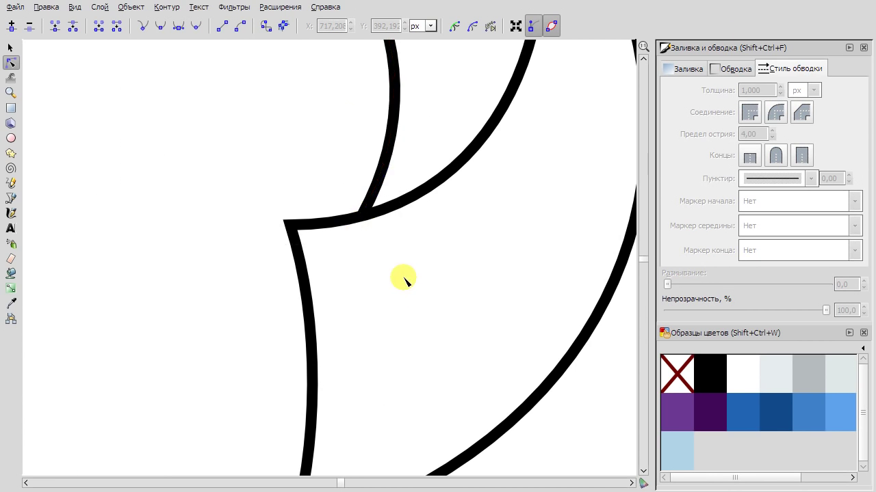
scroll(403, 279, "down", 4)
scroll(402, 273, "up", 1)
scroll(402, 274, "down", 1)
key("b")
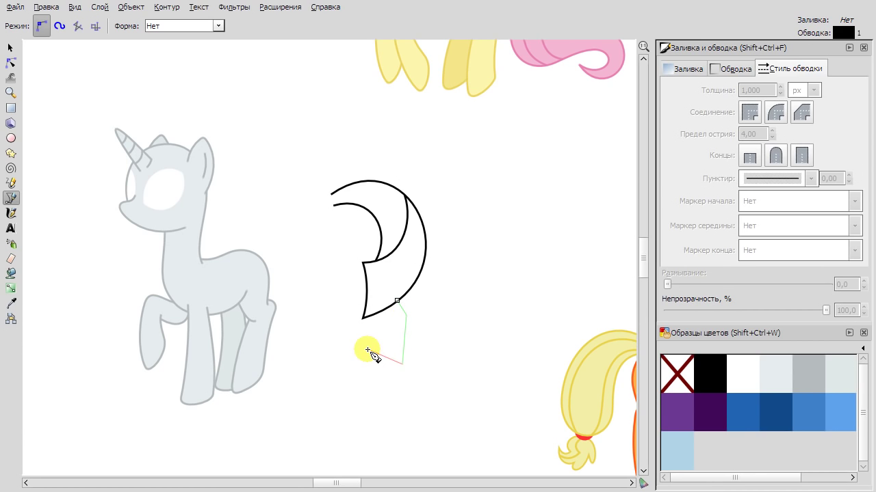
Close the tuft shape under the crescent and curve its left side.
left_click(397, 301)
key("n")
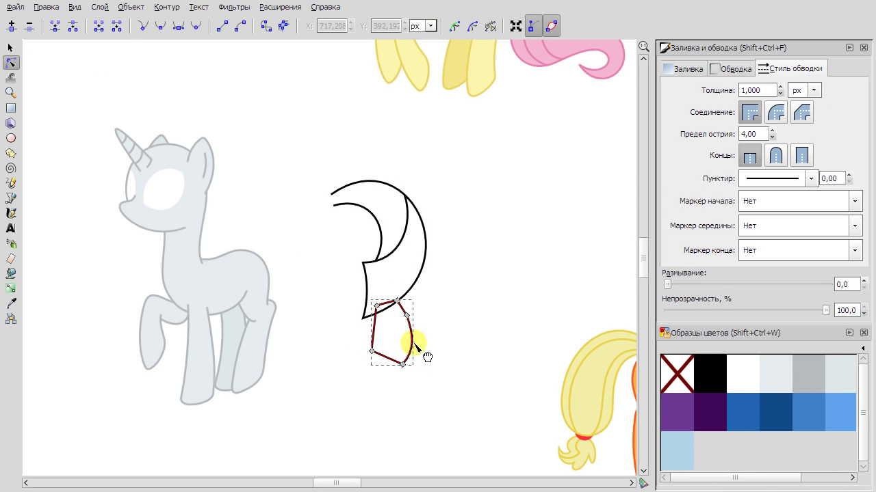
left_click_drag(377, 333, 357, 352)
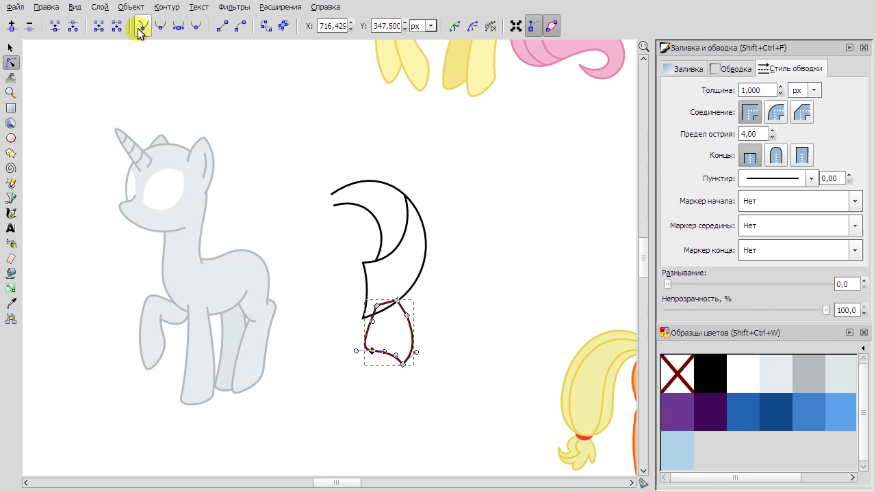
scroll(380, 354, "up", 2)
left_click(332, 261)
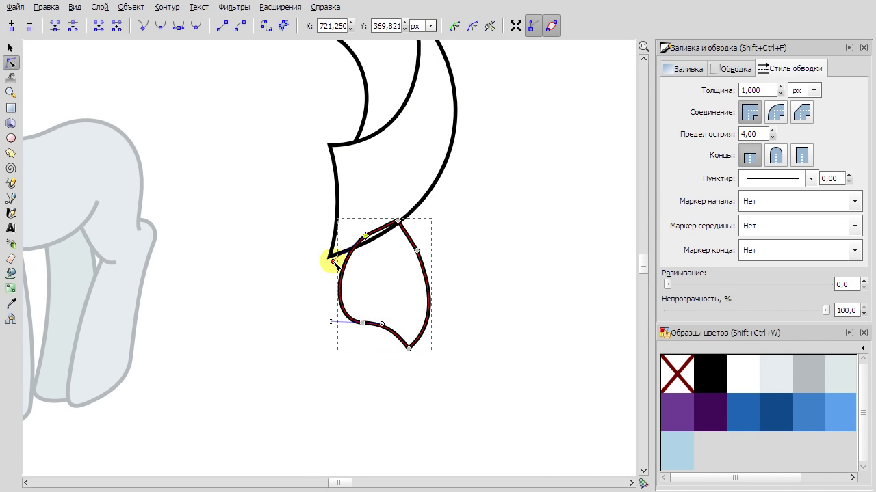
mouse_move(404, 231)
left_mouse_down()
mouse_move(397, 239)
mouse_move(410, 240)
mouse_move(405, 221)
left_mouse_up()
Round the tuft by moving its bottom-left and upper-right nodes.
scroll(411, 240, "up", 2)
scroll(518, 411, "down", 2)
left_click(464, 411)
left_click_drag(441, 392, 394, 379)
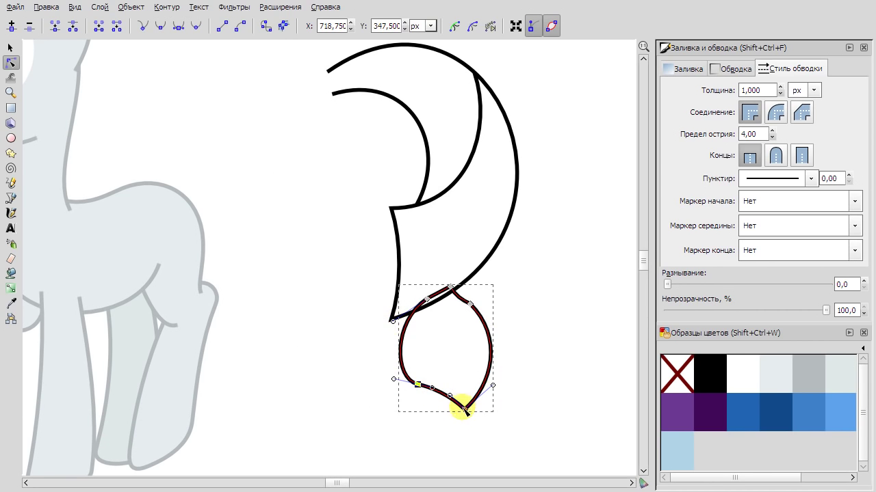
left_click(471, 304)
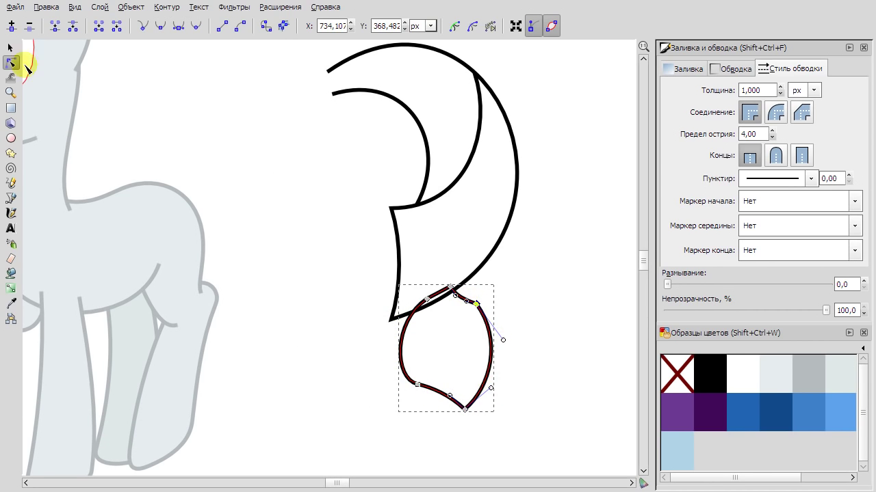
left_click_drag(475, 303, 480, 299)
key("F1")
key("Escape")
Add a curved inner strand across the tuft from its bottom node to its top node.
left_click(8, 67)
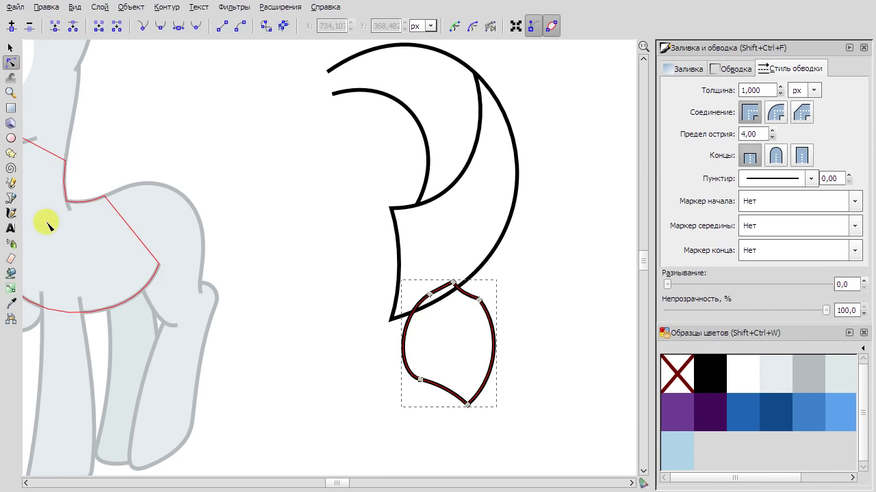
key("b")
left_click(421, 379)
left_click(457, 287)
key("F2")
left_click_drag(434, 336, 452, 342)
Reshape the tuft's bottom curve by pulling its node handle down-right.
scroll(468, 316, "up", 2)
left_click(375, 464)
scroll(375, 464, "up", 3)
left_click(357, 415)
left_click_drag(527, 396, 524, 426)
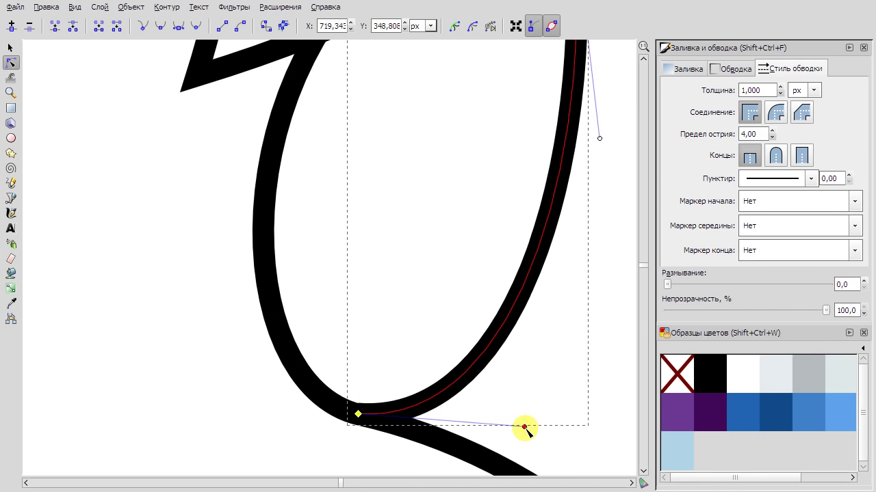
scroll(318, 369, "up", 2)
scroll(420, 248, "down", 5)
left_click(419, 249)
scroll(420, 248, "down", 5)
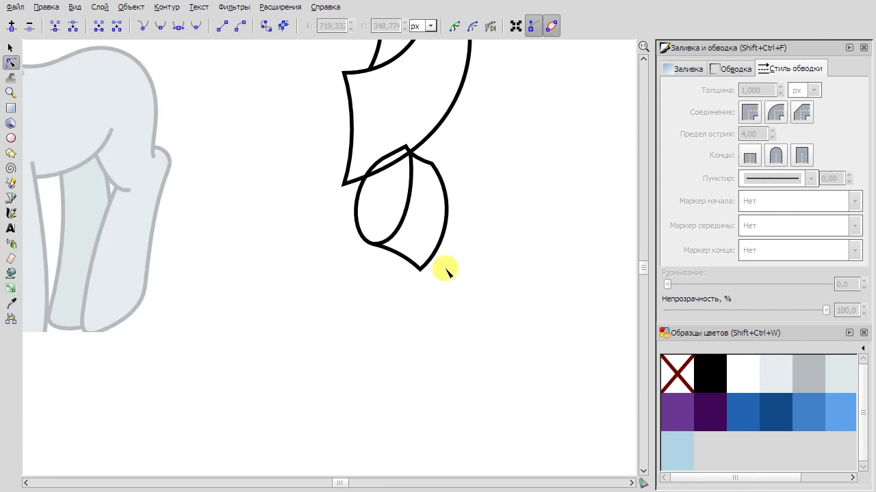
Rotate the tuft slightly.
key("s")
mouse_move(454, 313)
left_mouse_down()
mouse_move(445, 297)
mouse_move(458, 290)
mouse_move(453, 300)
left_mouse_up()
left_click(449, 351)
left_click(426, 289)
left_click(482, 323)
Select all three tail pieces and scale them down toward the bottom-left.
left_click_drag(338, 132, 472, 316)
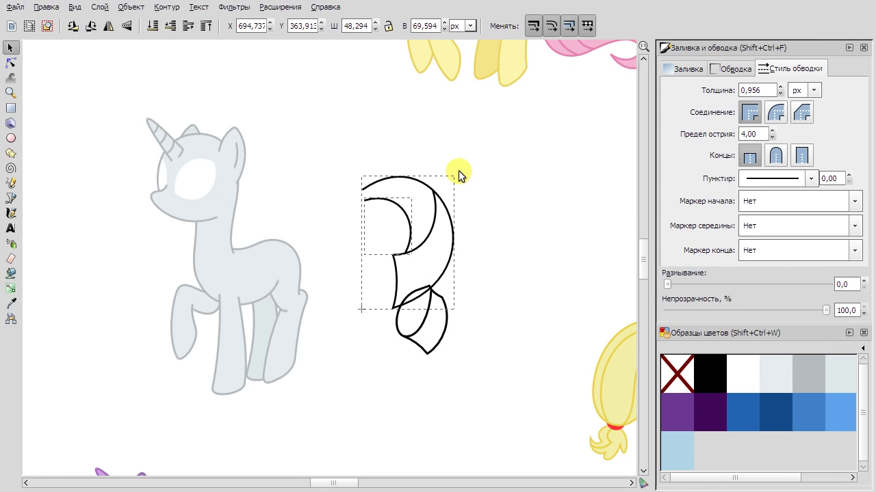
left_click_drag(336, 139, 479, 362)
left_click_drag(459, 171, 442, 191)
key("b")
scroll(431, 349, "up", 1)
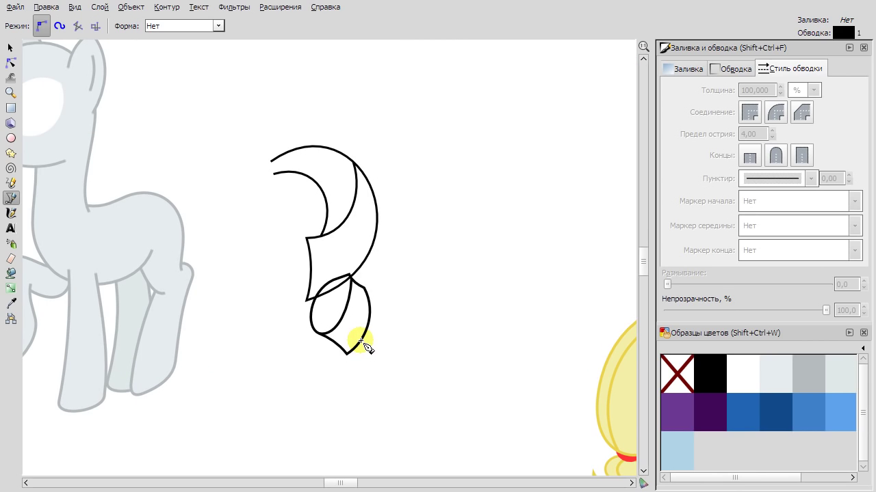
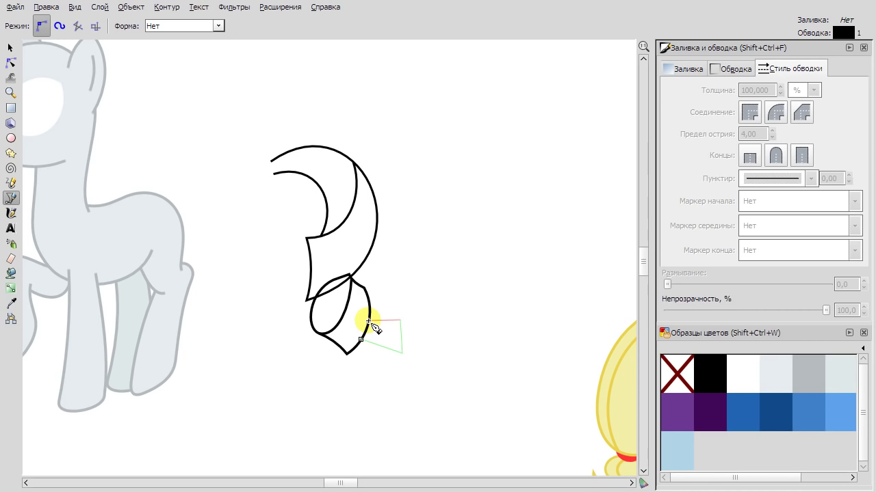
Close the four-sided bowl path and curve its lower-left edge and right-side nodes to fit.
left_click(370, 321)
left_click(10, 62)
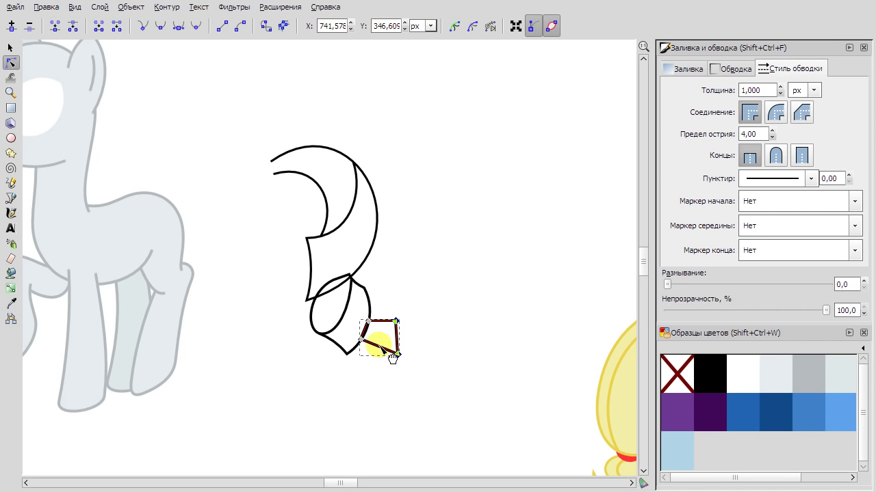
scroll(381, 331, "up", 2)
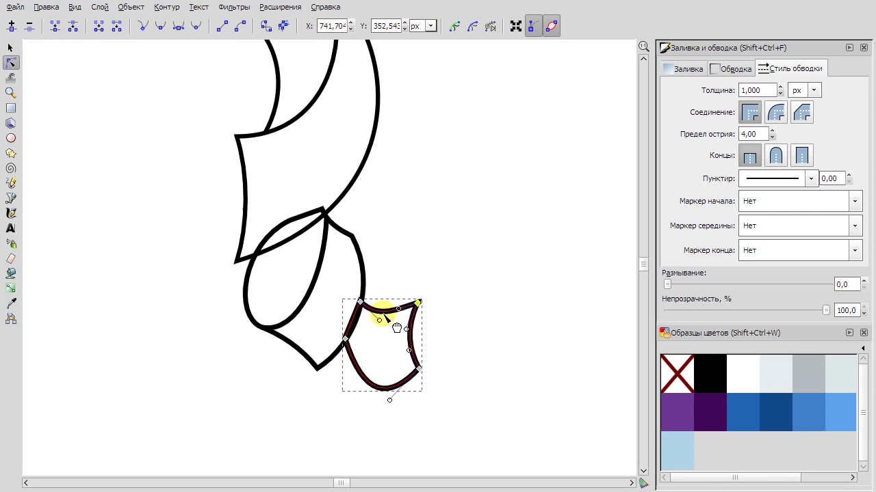
left_click_drag(348, 344, 354, 389)
left_click(415, 373)
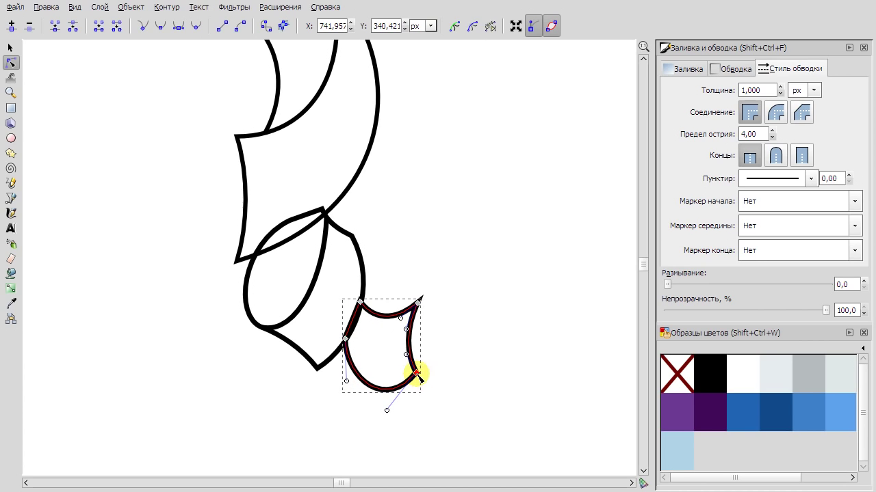
left_click_drag(419, 373, 426, 377)
left_click(479, 348)
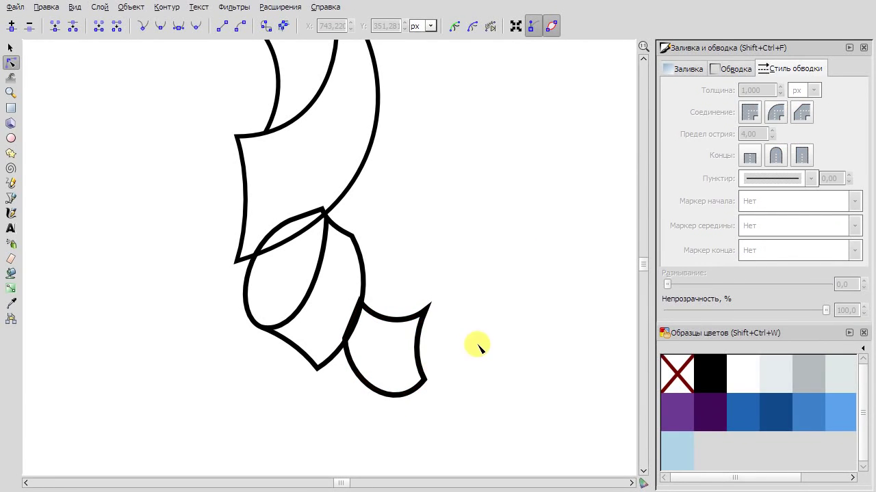
key("b")
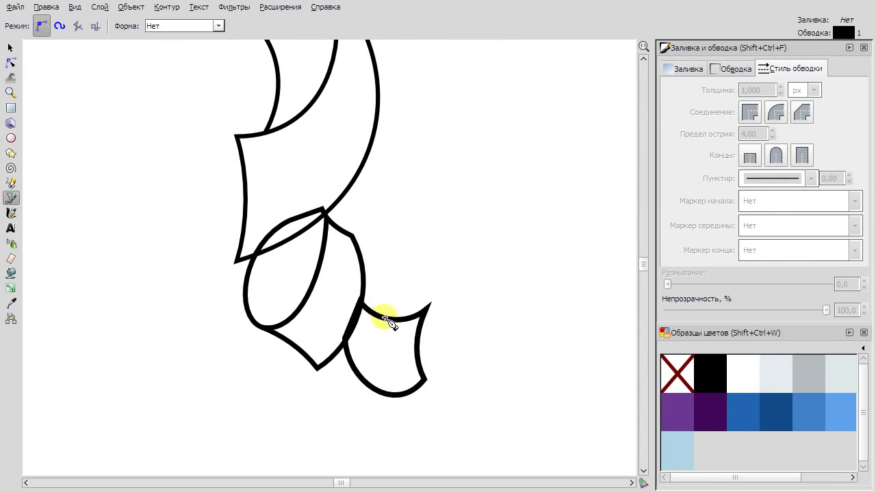
key("n")
left_click(386, 320)
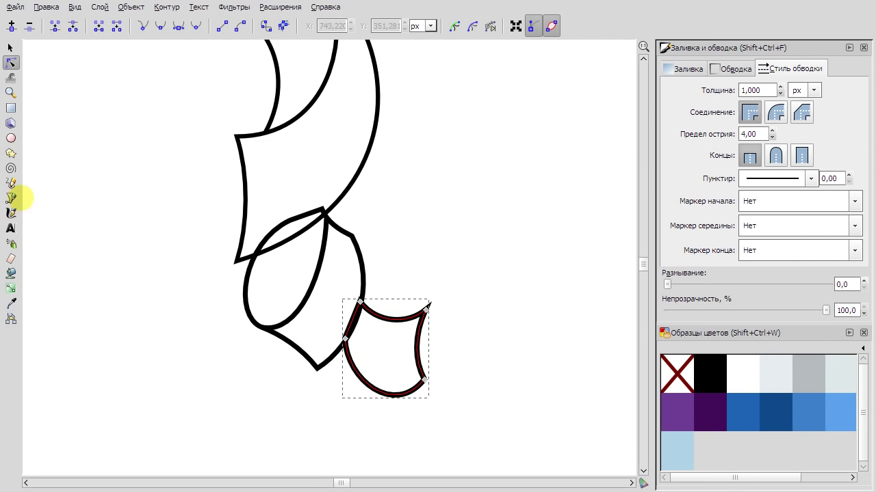
Draw a trapezoid above the bowl and round its top edge into a knob.
left_click(11, 198)
left_click(388, 318)
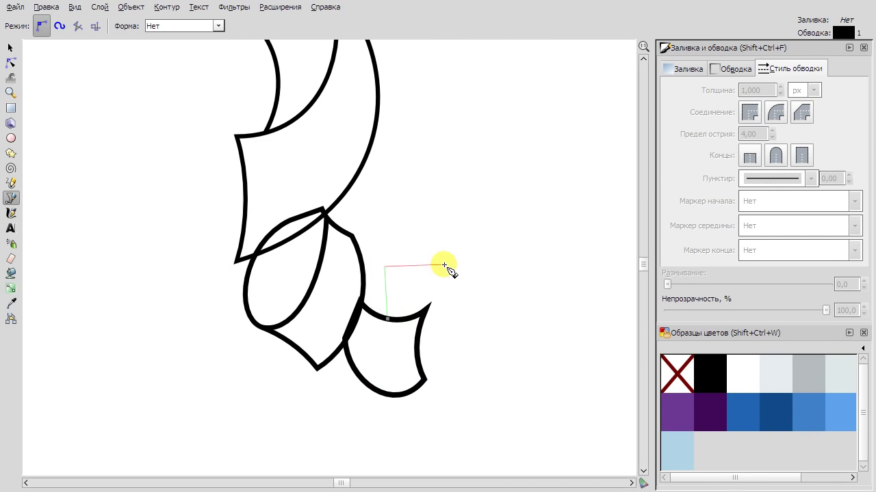
left_click(388, 322)
key("n")
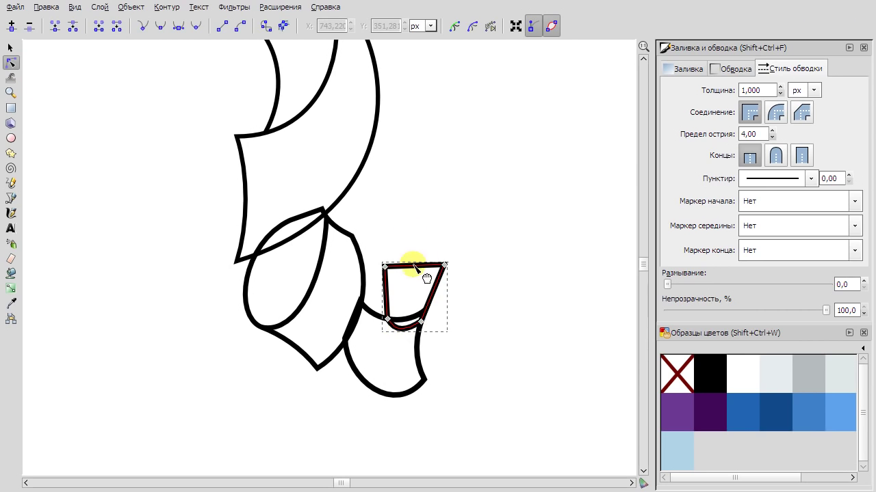
left_click_drag(414, 266, 428, 234)
left_click(160, 32)
left_click_drag(444, 265, 435, 320)
Refine the knob's curves with a smooth top-left node and an added top node.
scroll(435, 320, "up", 3)
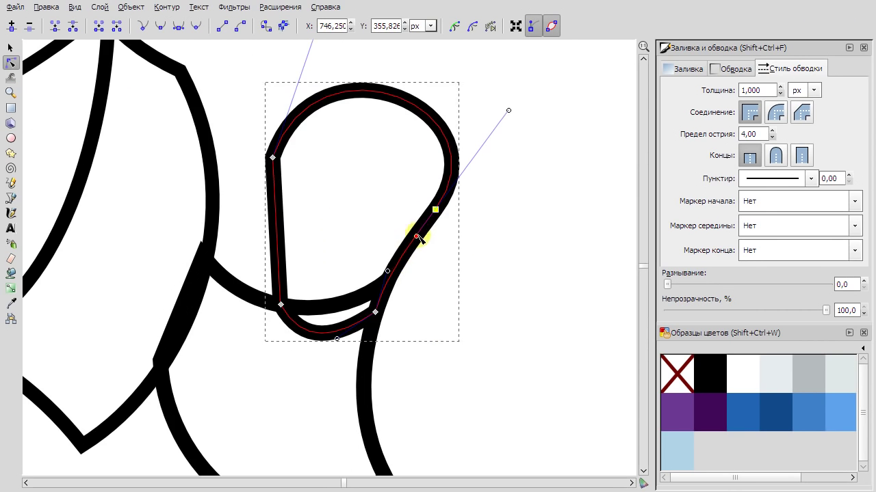
left_click_drag(278, 260, 301, 277)
scroll(386, 147, "down", 1)
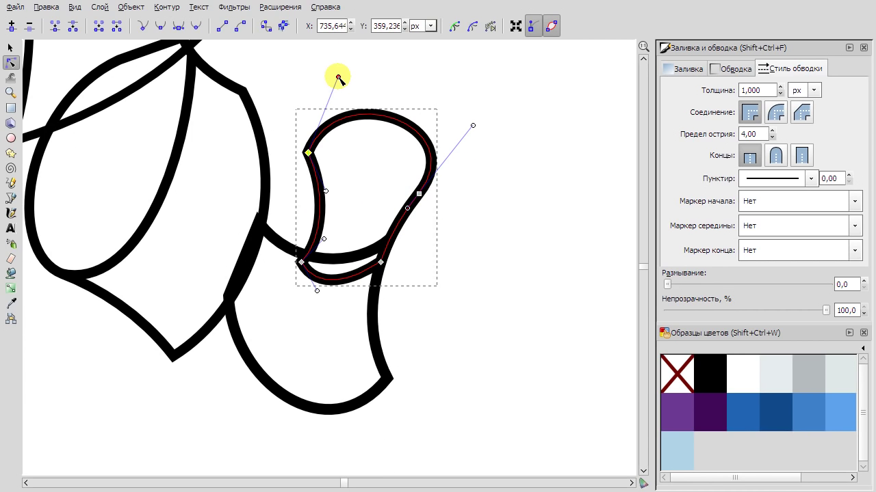
left_click_drag(339, 78, 274, 85)
left_click_drag(308, 149, 315, 169)
left_click(160, 26)
left_click_drag(357, 129, 342, 110)
double_click(362, 120)
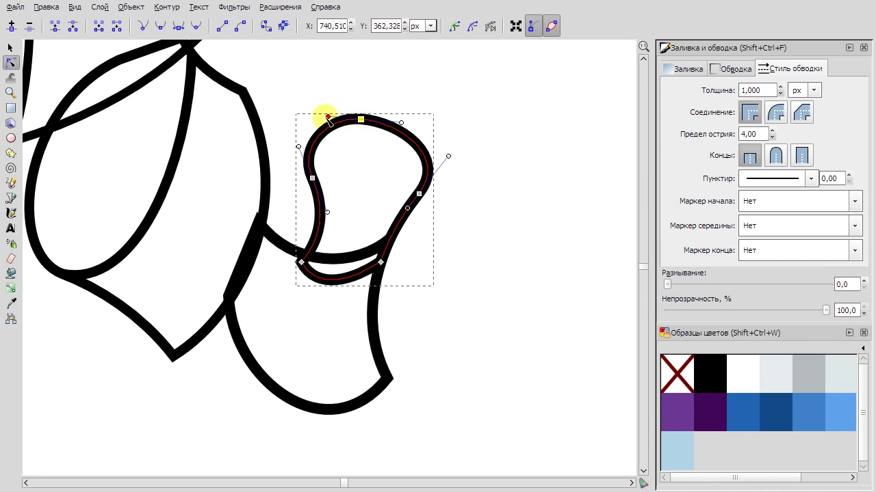
left_click_drag(408, 117, 411, 117)
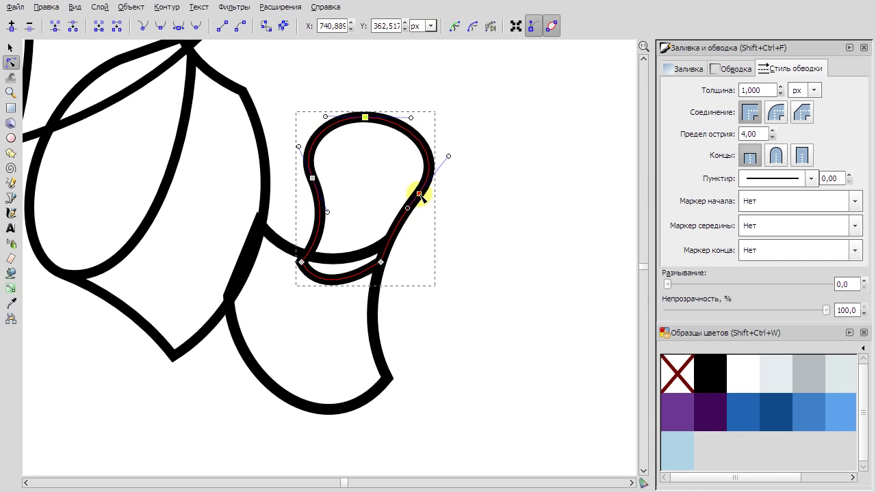
Draw the stem path inside the knob and bend its top edge downward.
left_click(10, 197)
left_click(310, 171)
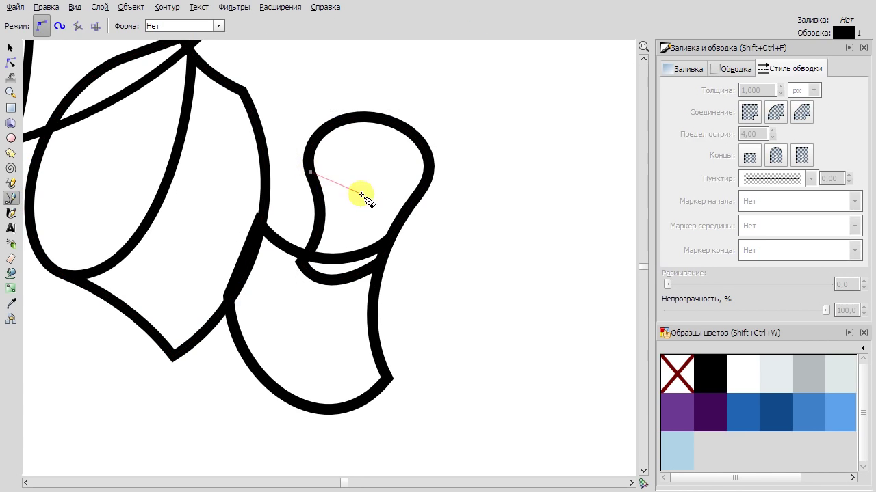
double_click(349, 264)
key("n")
left_click_drag(336, 183, 361, 219)
scroll(319, 207, "up", 2)
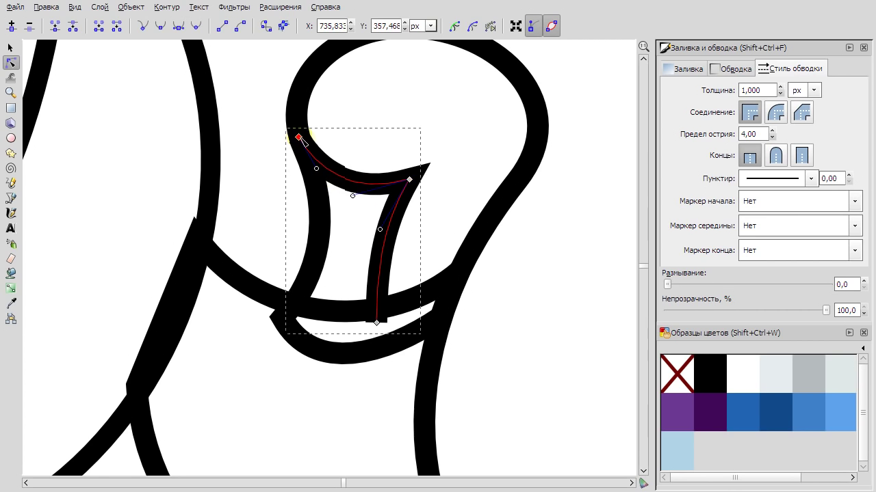
scroll(311, 164, "up", 2)
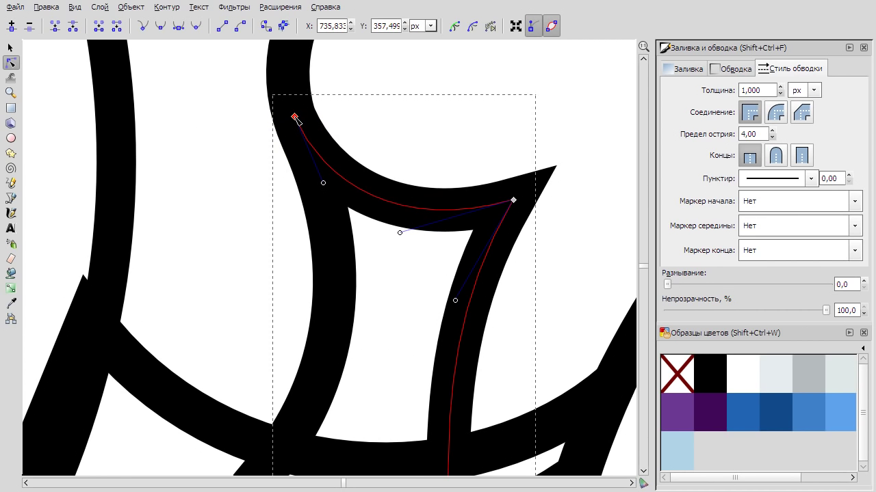
scroll(294, 117, "down", 3)
scroll(430, 303, "down", 2)
key("Escape")
scroll(537, 225, "down", 3)
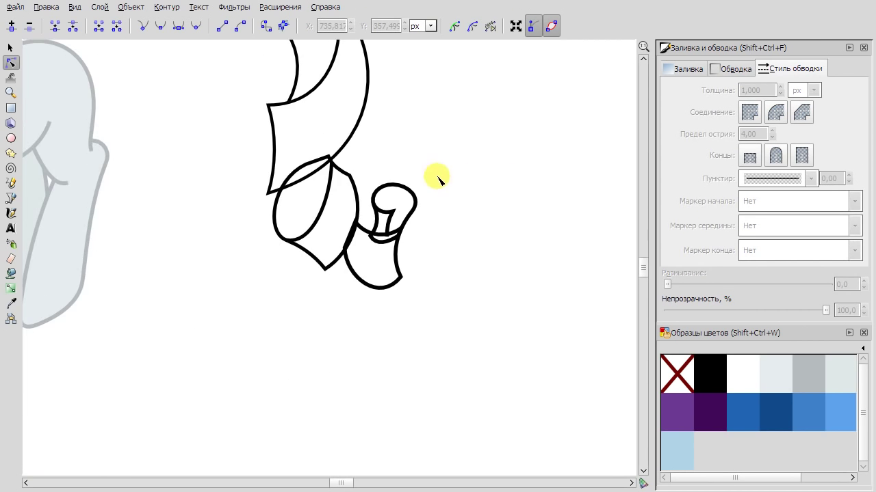
left_click(10, 197)
scroll(367, 254, "up", 2)
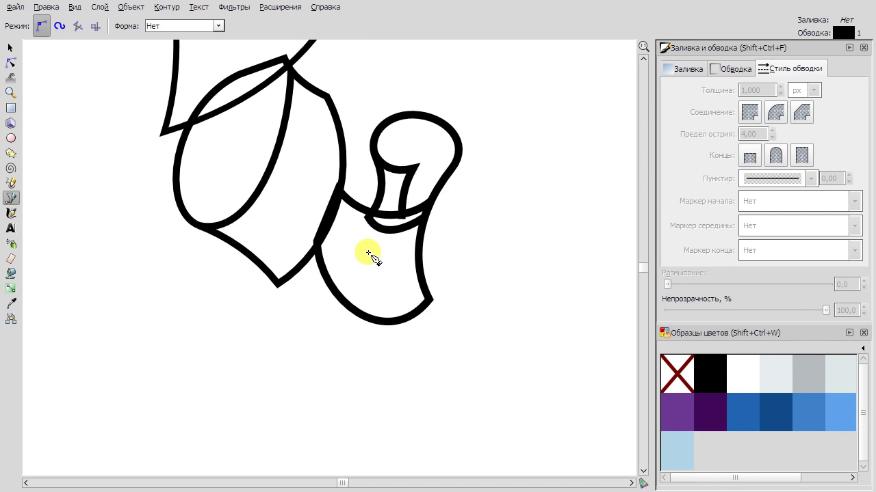
scroll(281, 218, "up", 2)
key("s")
scroll(401, 257, "down", 4)
Shrink the swatches and give the bowl a dark purple outline and purple fill.
left_click(415, 288)
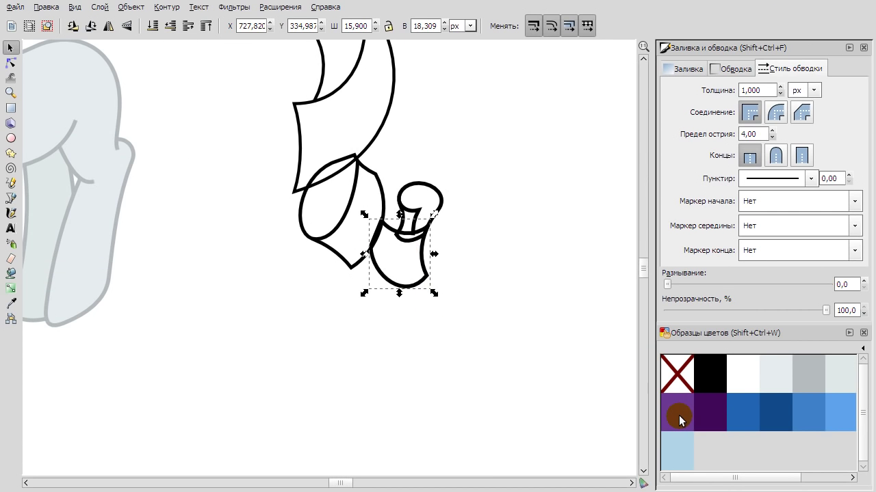
left_click(862, 348)
mouse_move(785, 122)
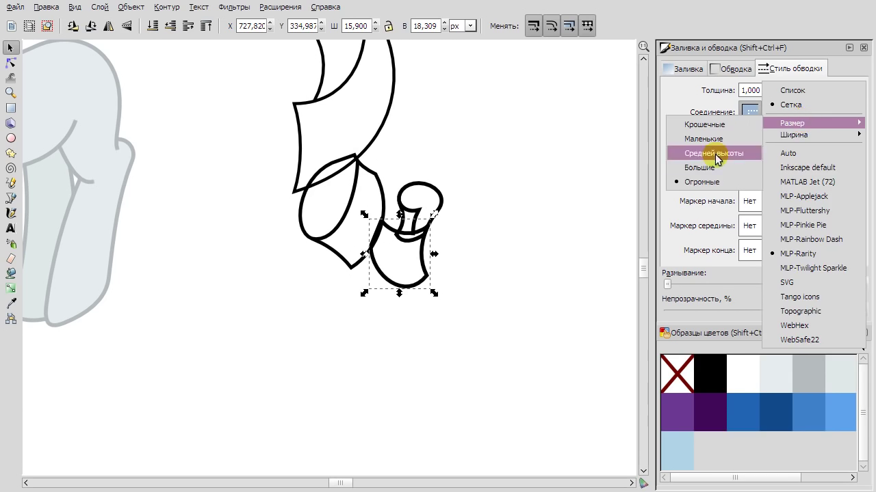
left_click(705, 156)
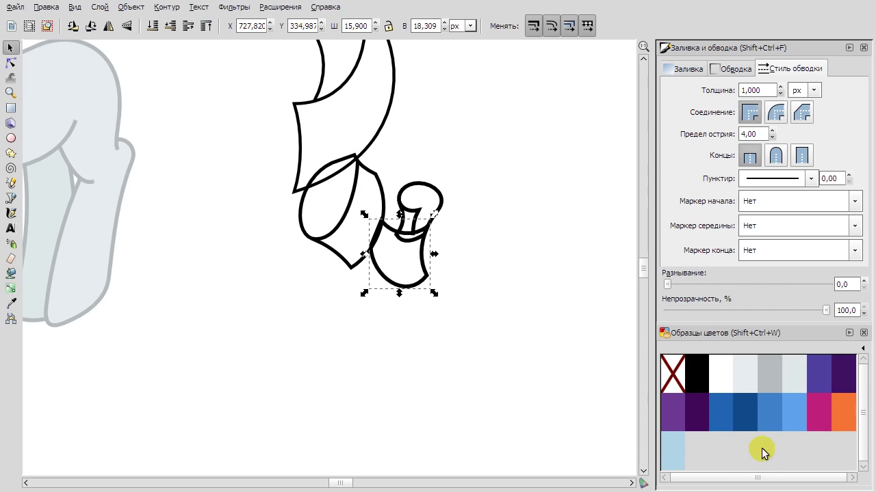
left_click(697, 418, "shift")
left_click(814, 373)
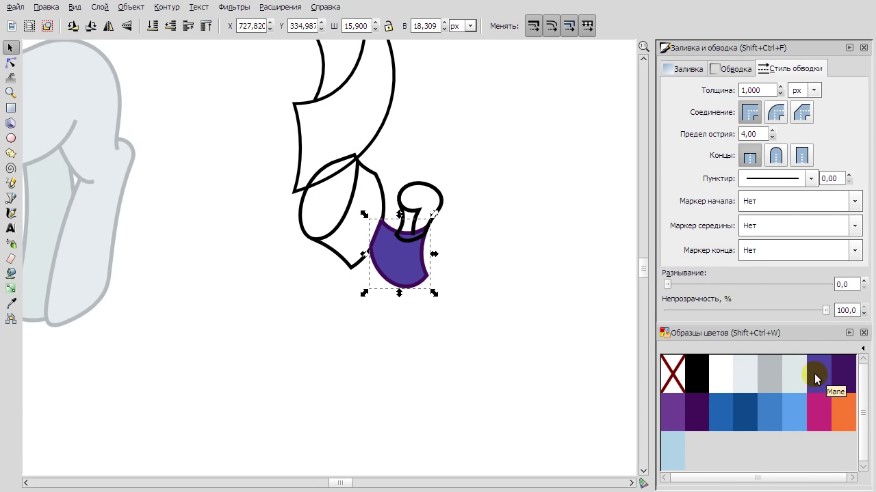
Outline all mane paths in dark purple and fill the knob and stem dark violet.
key("Tab")
scroll(539, 390, "up", 4)
key("ctrl+a")
left_click(699, 396, "shift")
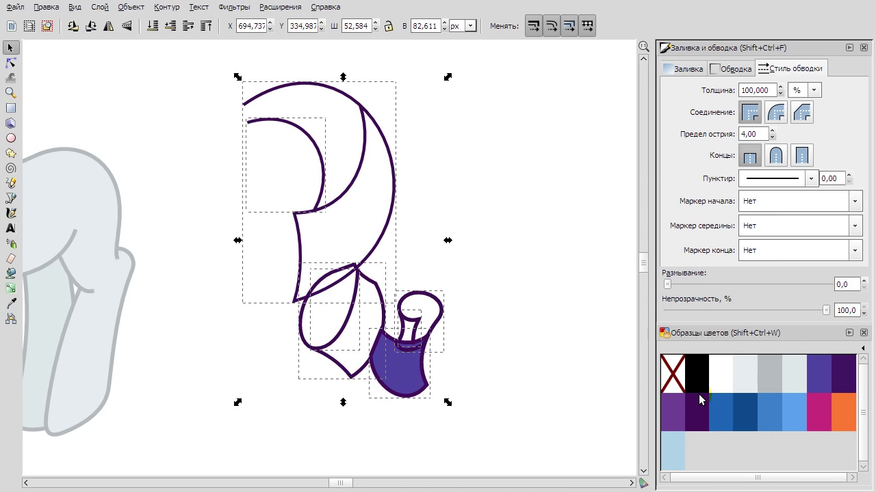
left_click(439, 294)
left_click(416, 319)
left_click(429, 302, "shift")
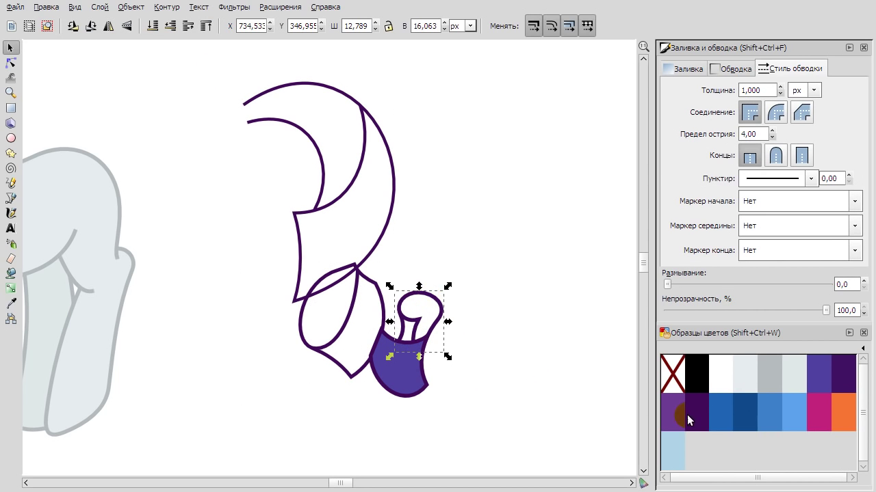
left_click(843, 373)
Draw a blue-violet highlight shape on the stem with no outline.
left_click(422, 322)
scroll(402, 344, "up", 3)
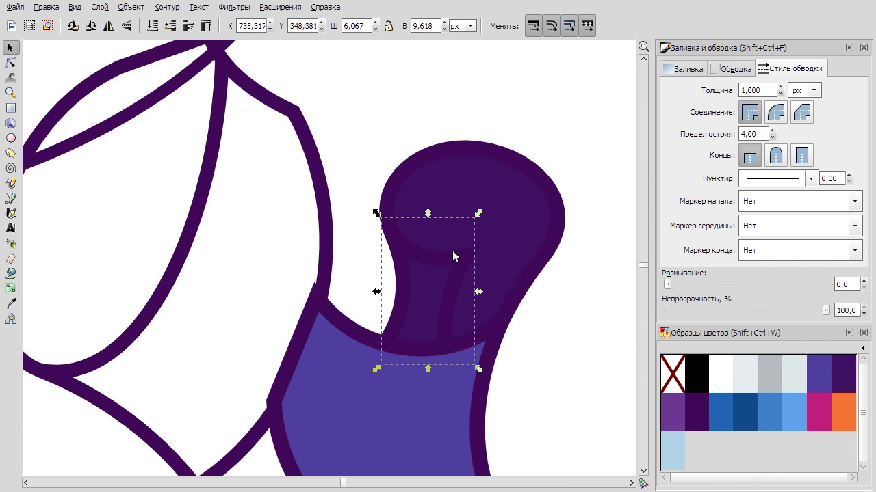
left_click(10, 198)
left_click(385, 349)
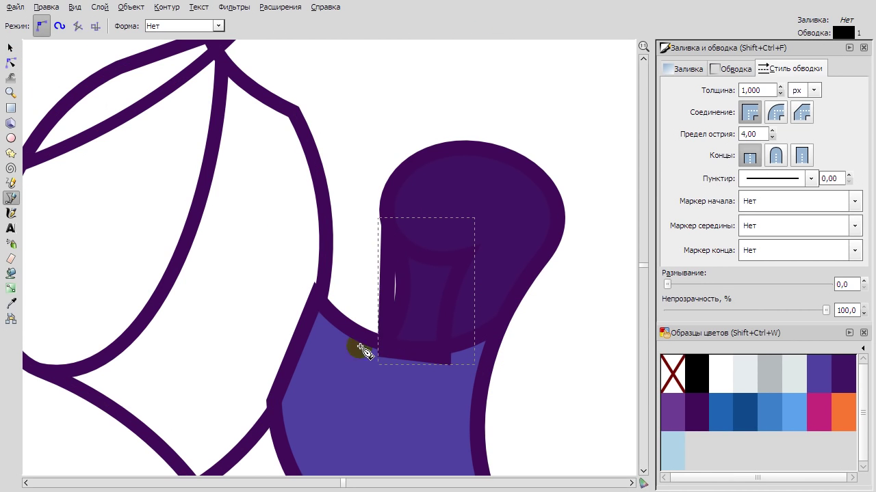
key("n")
left_click(820, 373)
left_click(672, 372, "shift")
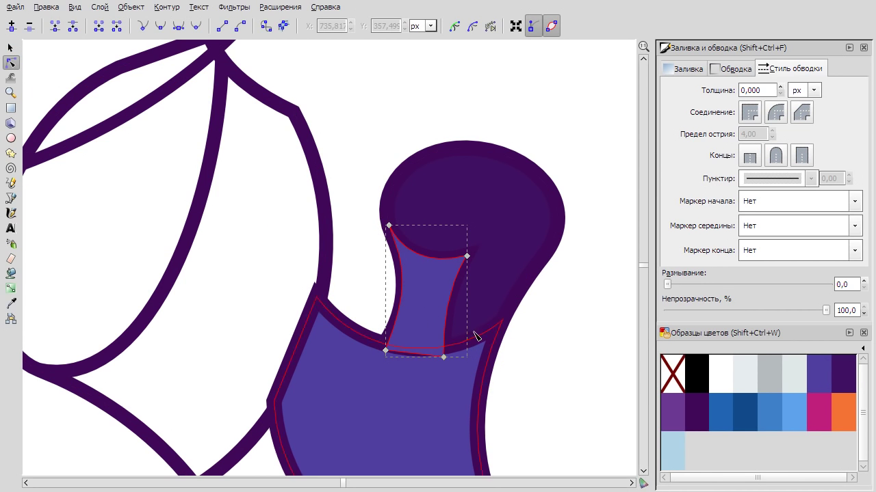
Duplicate the knob and lower the copy beneath the stem highlight.
left_click(12, 48)
left_click(524, 225)
right_click(501, 195)
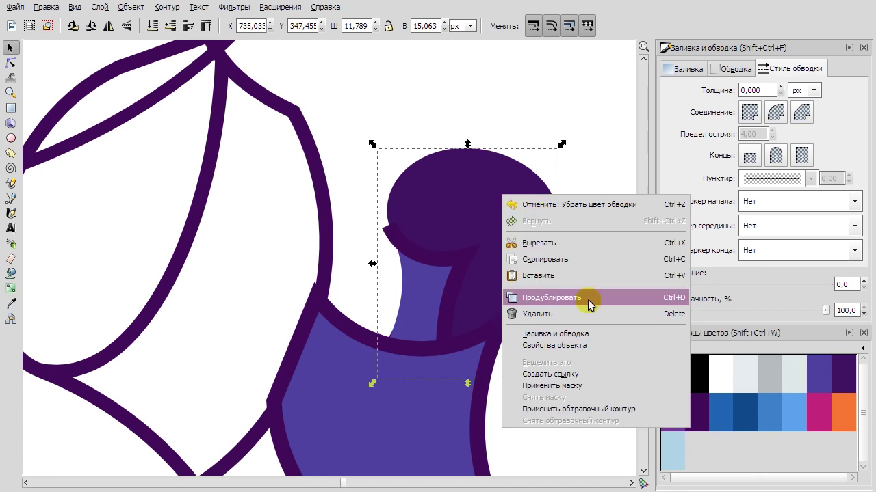
left_click(586, 303)
key("Page_Down")
left_click(428, 295)
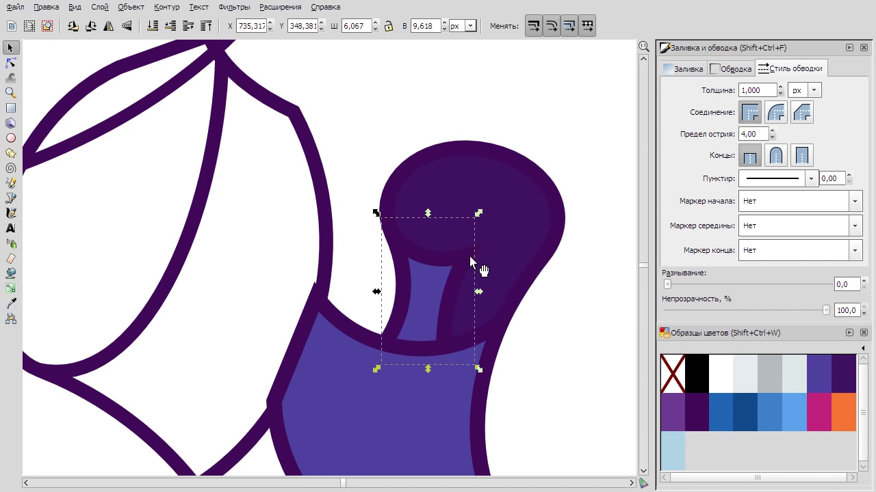
scroll(567, 111, "down", 4)
Fill the leaf-shaped mane piece with the dark purple shadow swatch.
left_click(372, 385)
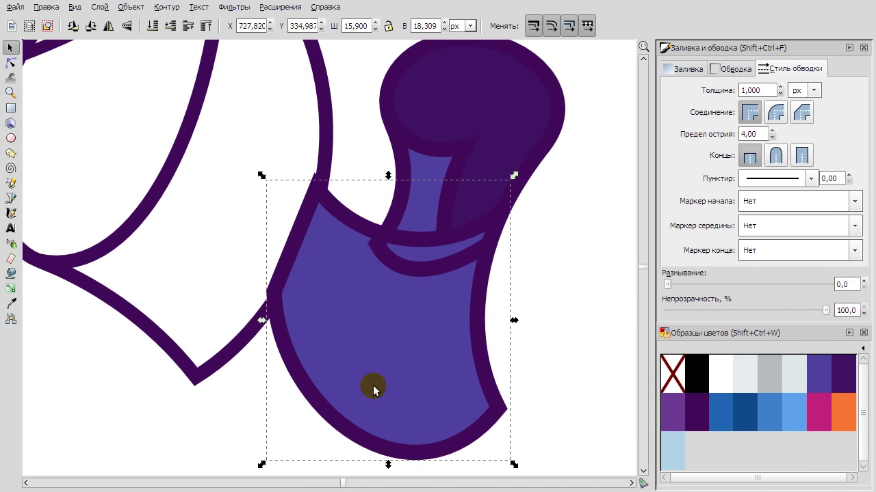
scroll(516, 322, "down", 2)
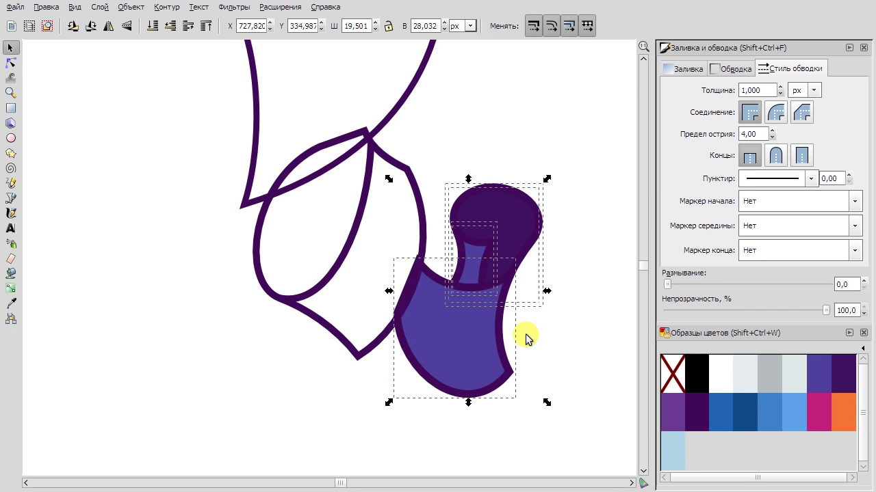
left_click(414, 200)
left_click(851, 378)
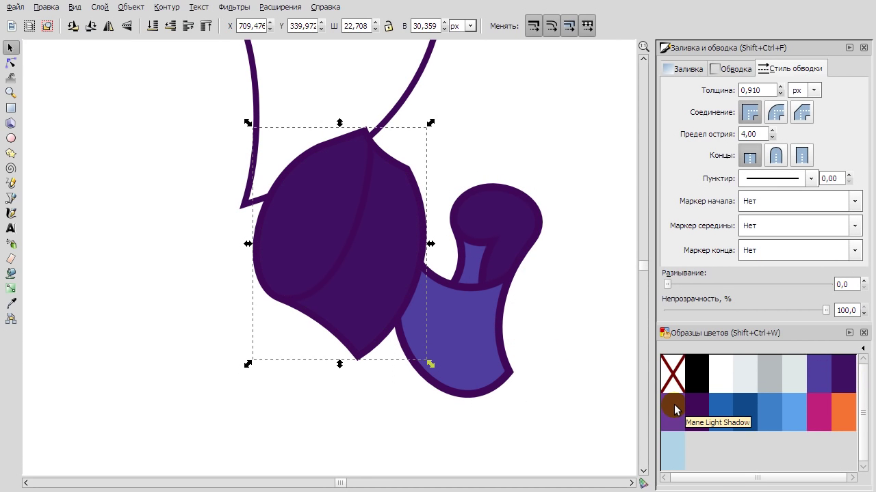
Duplicate the lower mane lock and draw a strip outline inside it with the Bezier tool.
right_click(352, 238)
left_click(440, 342)
left_click(11, 197)
left_click(278, 299)
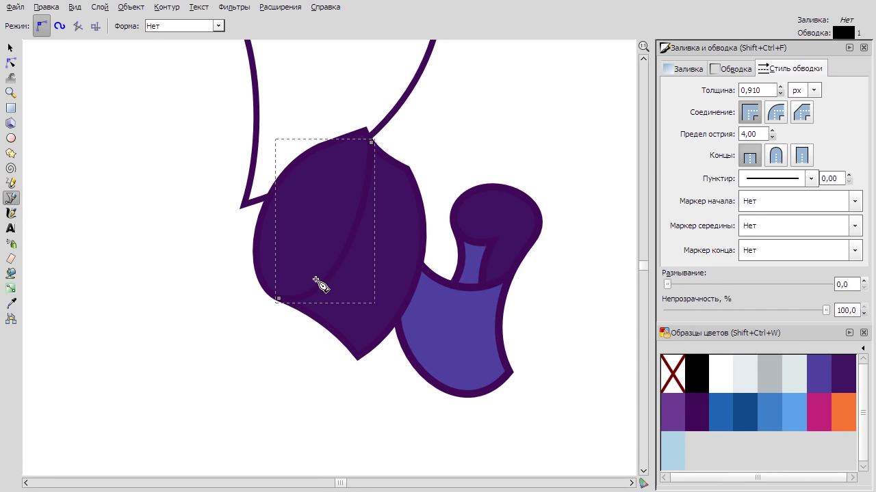
scroll(361, 351, "up", 3)
left_click(370, 381)
scroll(470, 228, "down", 5)
scroll(351, 157, "up", 4)
left_click(352, 156)
key("Return")
key("n")
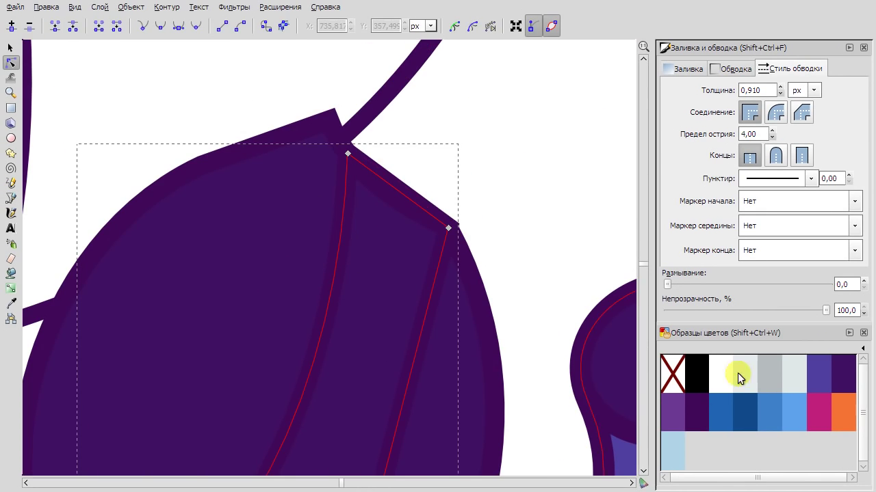
Fill the strip lighter blue-violet, remove its stroke, and curve its right edge outward.
left_click(819, 374)
key("minus")
left_click(679, 375, "shift")
scroll(395, 340, "down", 1)
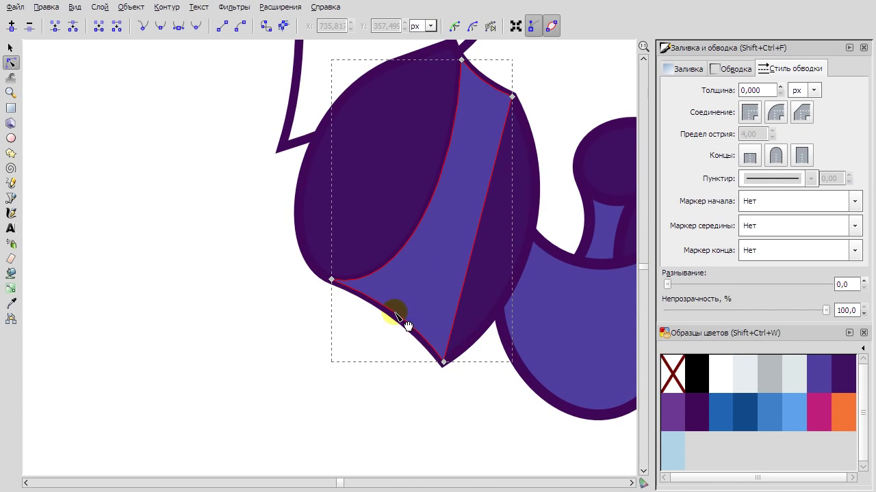
left_click_drag(463, 284, 528, 252)
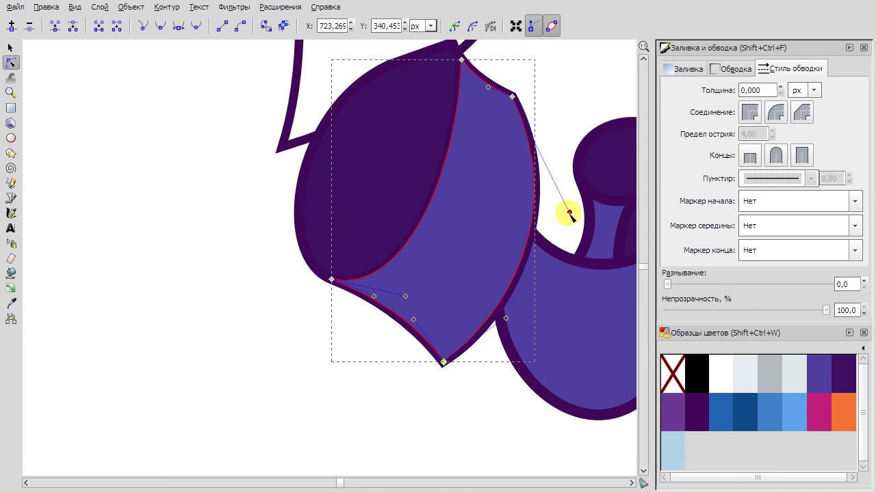
left_click(11, 47)
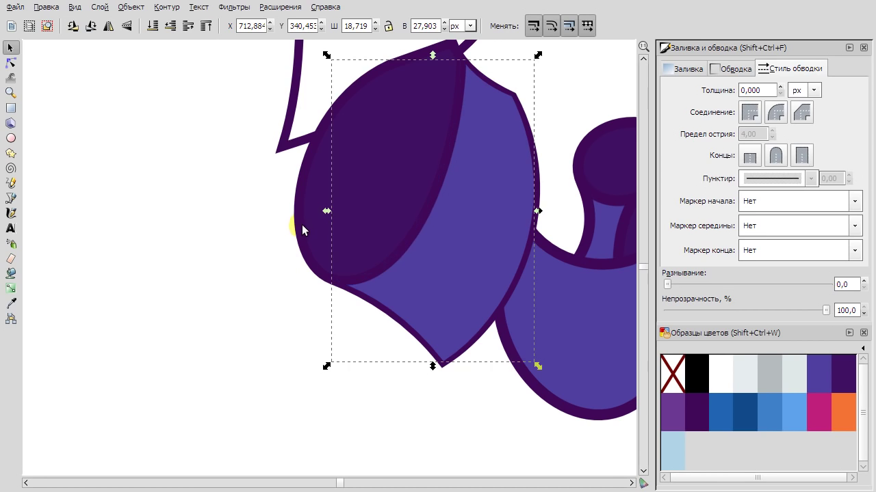
key("ctrl+shift+v")
Fill the large white upper mane shape purple.
mouse_move(819, 374)
left_mouse_down()
mouse_move(612, 360)
mouse_move(439, 244)
left_mouse_up()
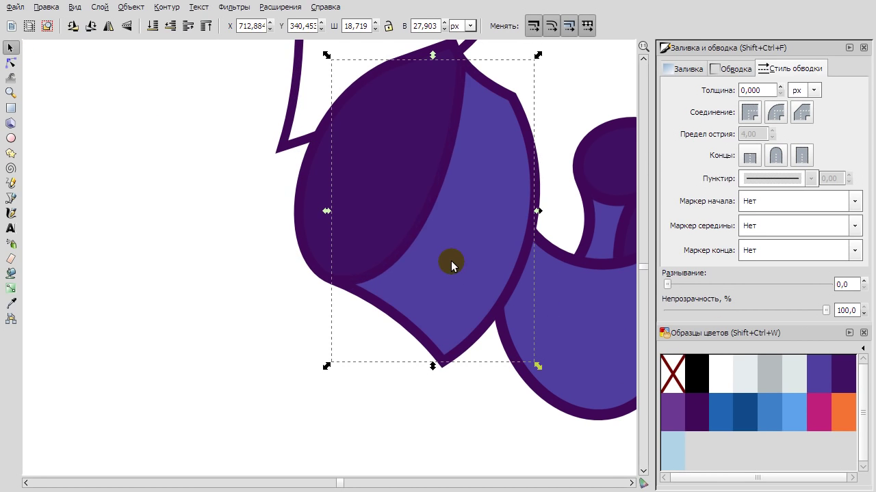
scroll(448, 283, "up", 5)
scroll(463, 283, "down", 3)
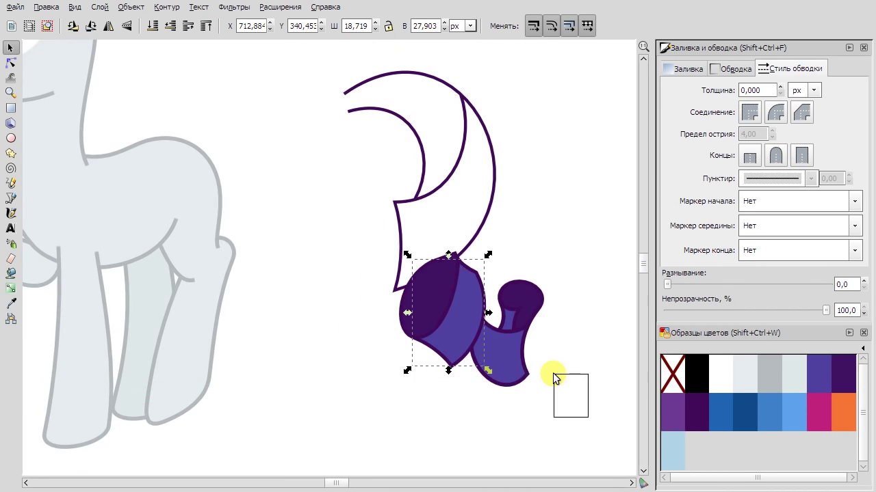
left_click(395, 245)
left_click(824, 376)
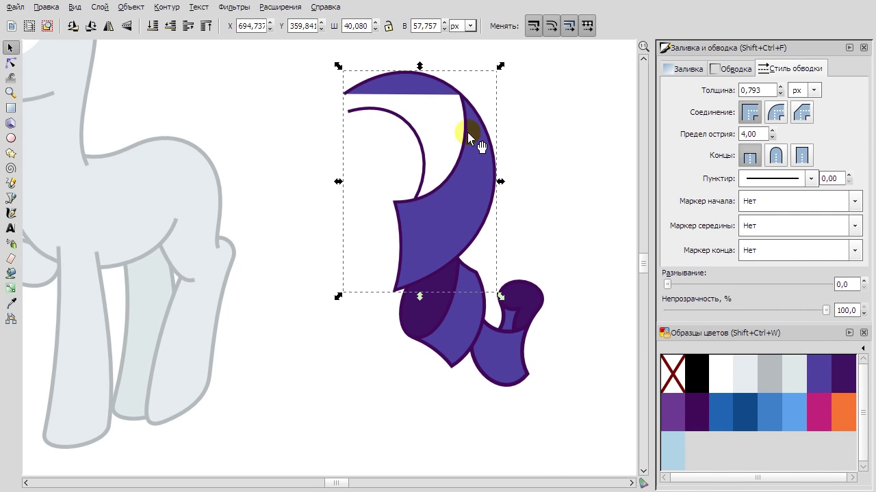
key("ctrl+z")
left_click(821, 380)
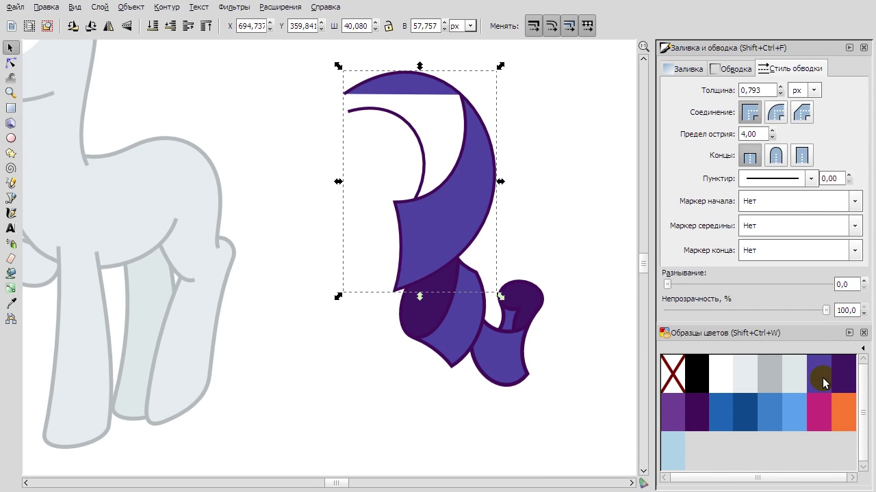
Duplicate the upper mane and delete a node on the copy's top edge to reshape it.
right_click(465, 188)
left_click(556, 290)
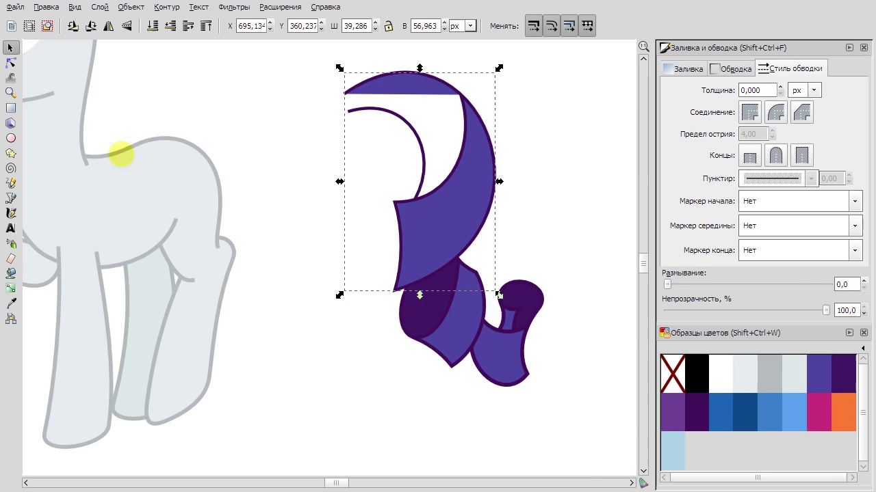
key("b")
scroll(458, 99, "up", 4)
key("n")
scroll(403, 99, "up", 4)
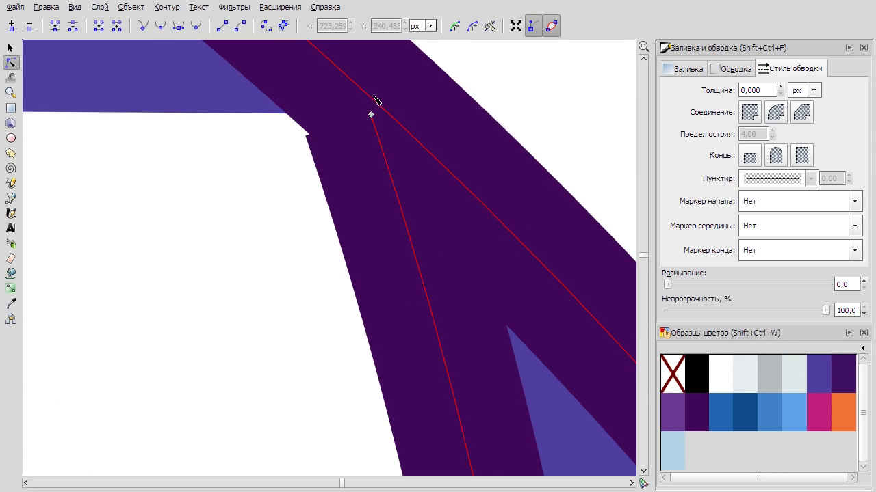
scroll(403, 125, "down", 5)
left_click_drag(121, 172, 44, 133)
key("Delete")
key("b")
scroll(407, 185, "up", 6)
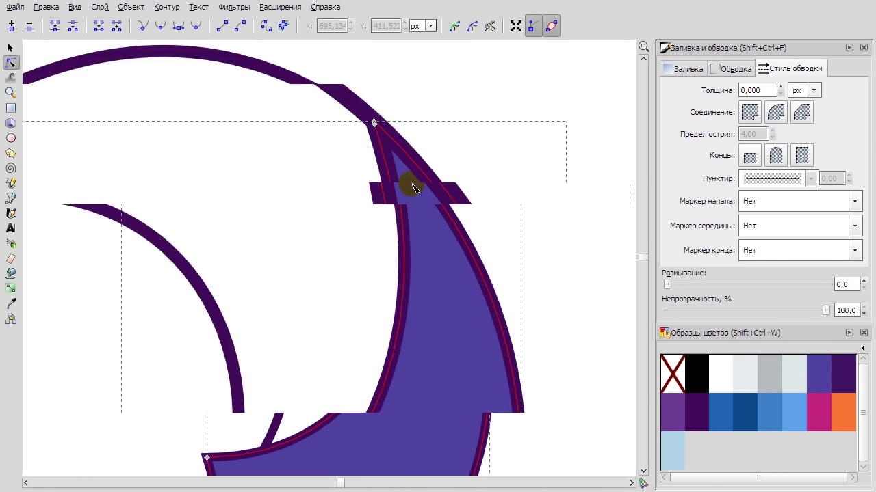
scroll(301, 287, "down", 5)
Fill the inner arc of the upper mane light blue.
key("n")
scroll(415, 209, "up", 5)
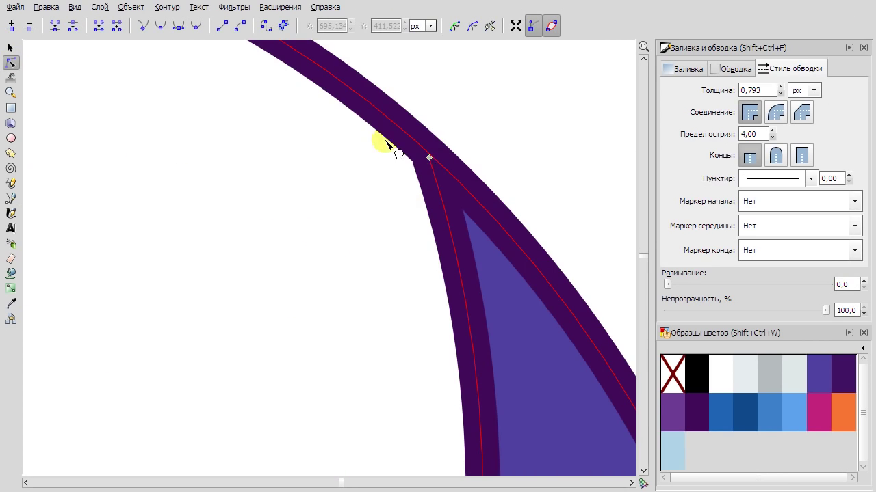
scroll(427, 156, "down", 3)
scroll(356, 250, "down", 2)
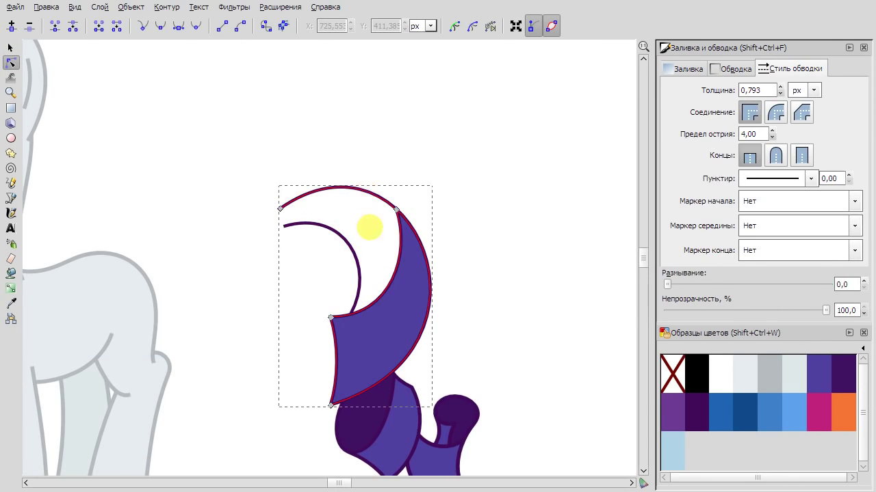
key("b")
scroll(241, 189, "up", 3)
left_click(11, 47)
scroll(424, 289, "down", 3)
right_click(425, 286)
key("Escape")
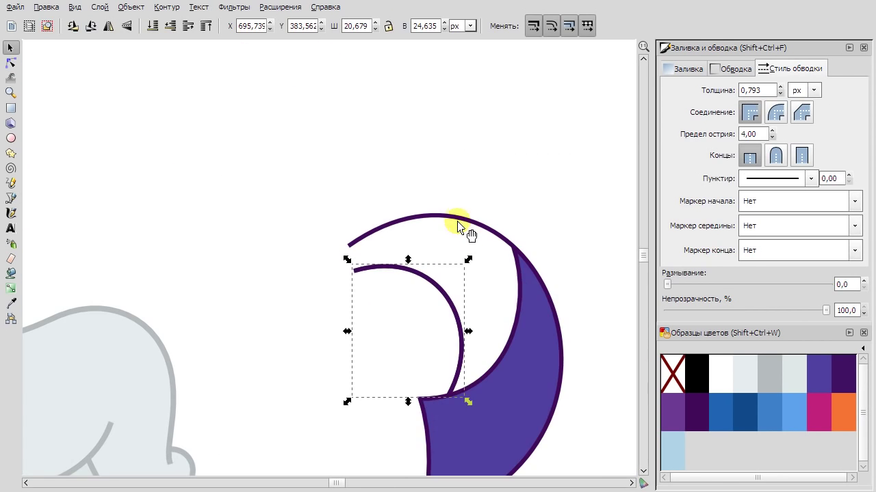
left_click(794, 412)
Draw a new crescent shape inside the upper curl, from the arc's end to the purple shape.
key("b")
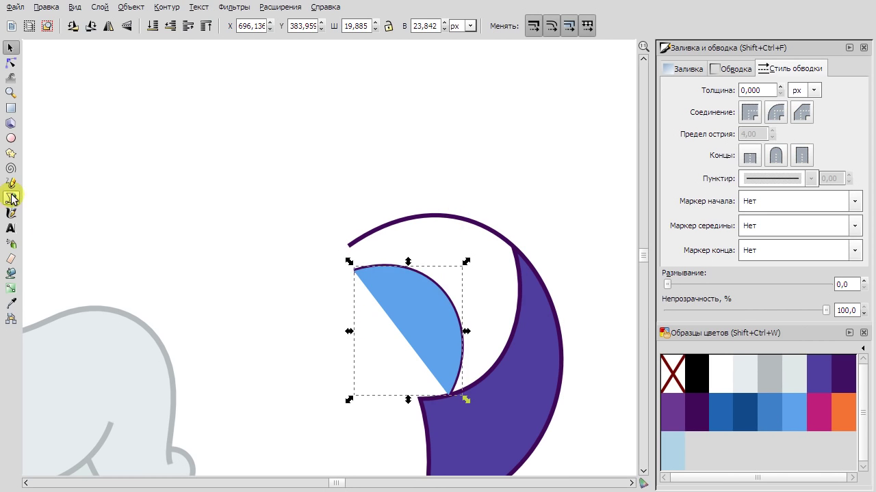
scroll(373, 276, "up", 3)
left_click(318, 258)
left_click(301, 191)
scroll(445, 182, "down", 3)
scroll(401, 127, "up", 3)
left_click(400, 127)
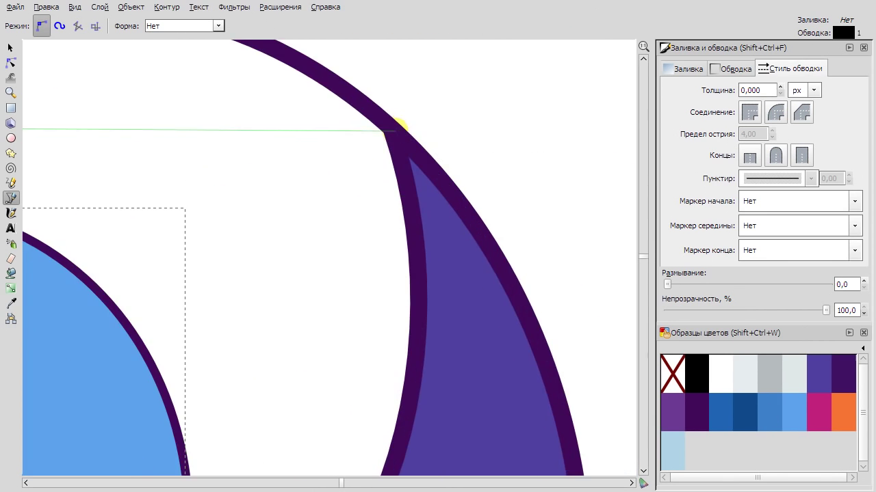
scroll(452, 239, "down", 3)
left_click(380, 378)
Curve the crescent's top edge to follow the mane.
key("n")
scroll(358, 190, "up", 3)
left_click_drag(388, 342, 391, 280)
left_click(252, 305)
scroll(488, 312, "down", 3)
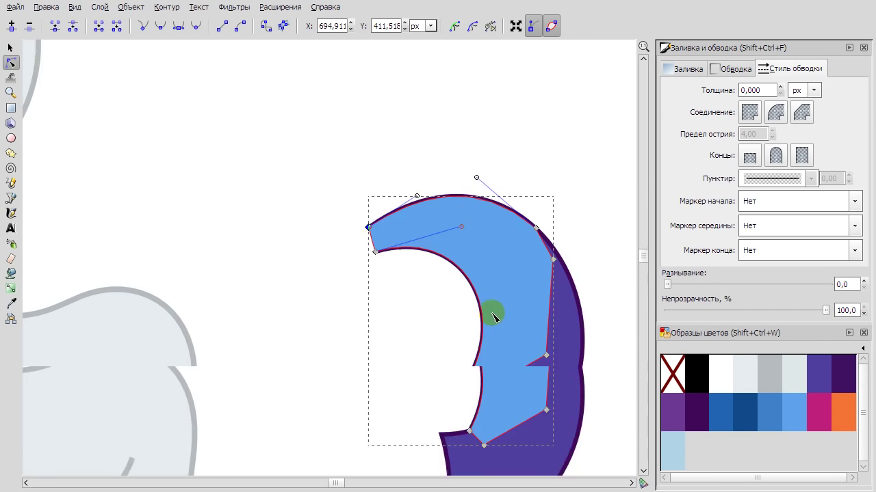
scroll(488, 313, "down", 2)
Shade the crescent with a linear gradient from purple to dark purple picked from the drawing.
key("s")
key("g")
left_click_drag(415, 106, 503, 240)
left_click(10, 303)
left_click(673, 417)
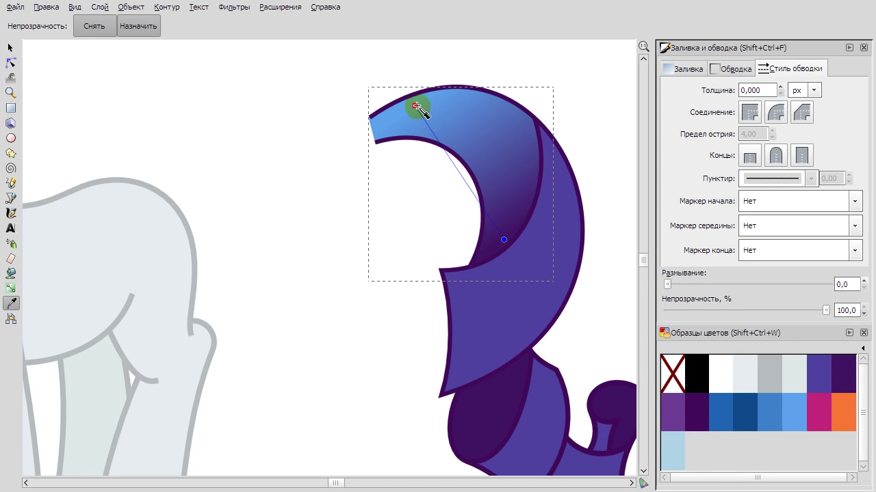
left_click(415, 108)
left_click(460, 139)
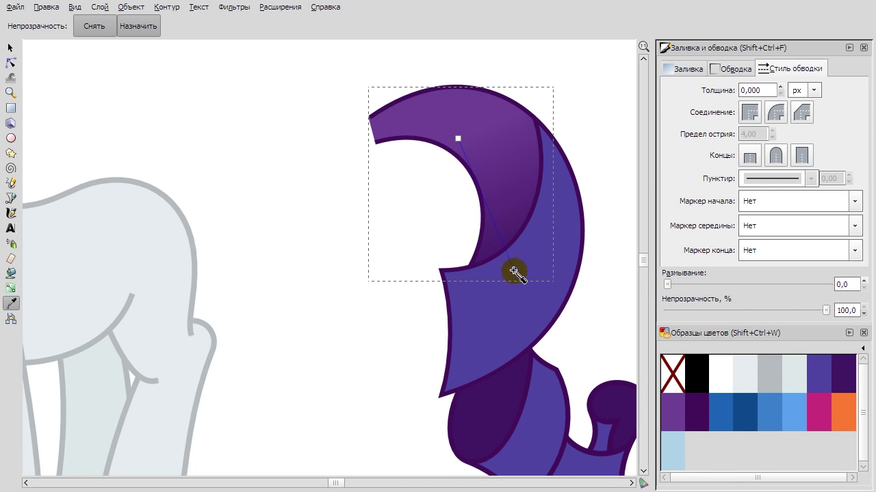
key("b")
scroll(517, 322, "down", 3)
scroll(520, 320, "up", 4)
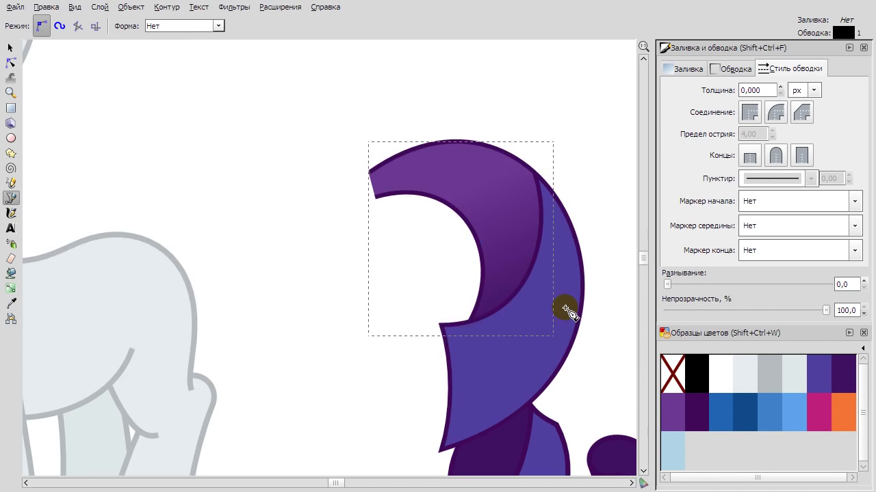
scroll(573, 236, "up", 1)
Draw a diagonal line across the mane lock and bend it into a curve.
left_click(567, 221)
scroll(560, 313, "down", 1)
scroll(560, 313, "up", 3)
double_click(439, 286)
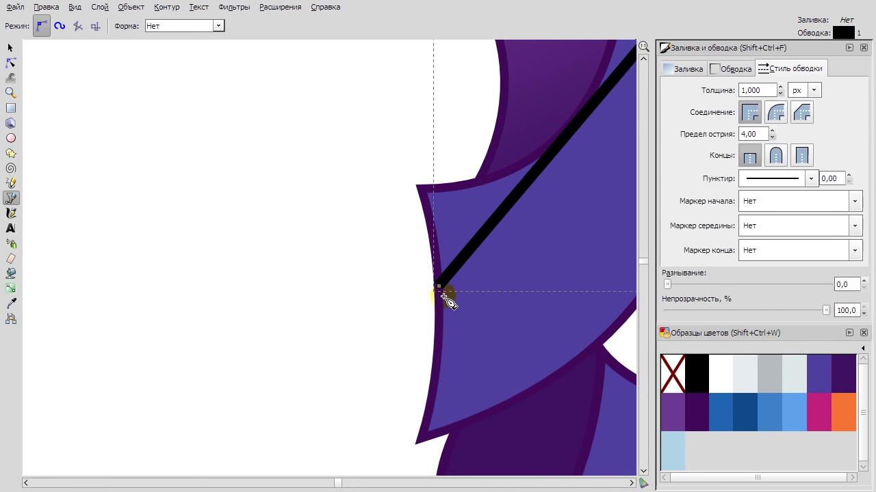
scroll(445, 297, "down", 2)
scroll(470, 285, "up", 3)
key("n")
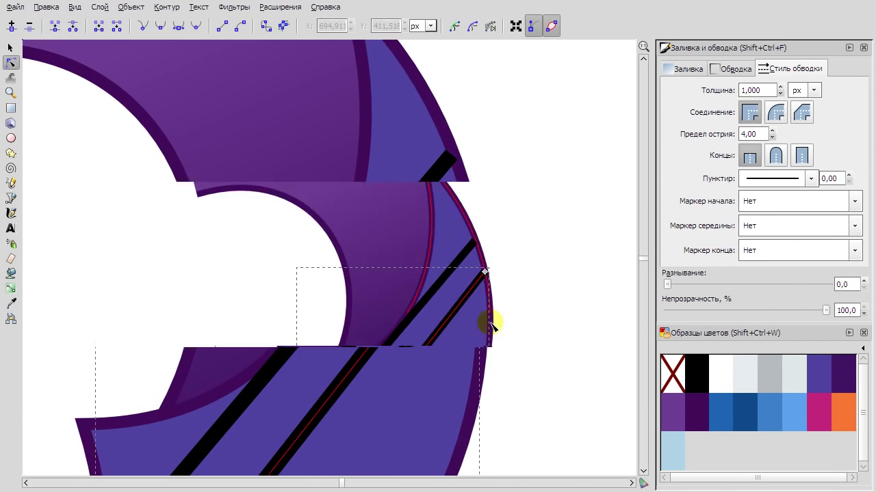
scroll(490, 324, "down", 3)
left_click_drag(427, 281, 447, 307)
Reshape the line to follow the mane, raising its top node.
left_click(480, 193)
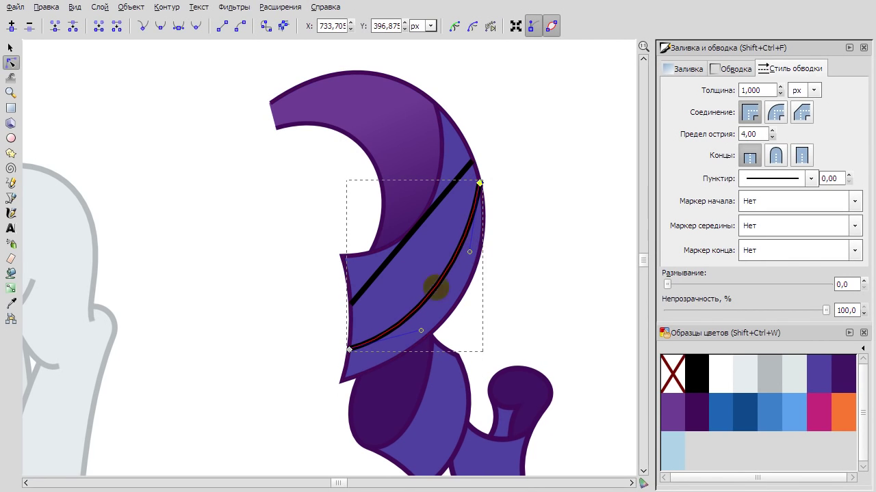
mouse_move(408, 243)
left_mouse_down()
mouse_move(420, 254)
mouse_move(449, 237)
mouse_move(454, 248)
mouse_move(479, 222)
left_mouse_up()
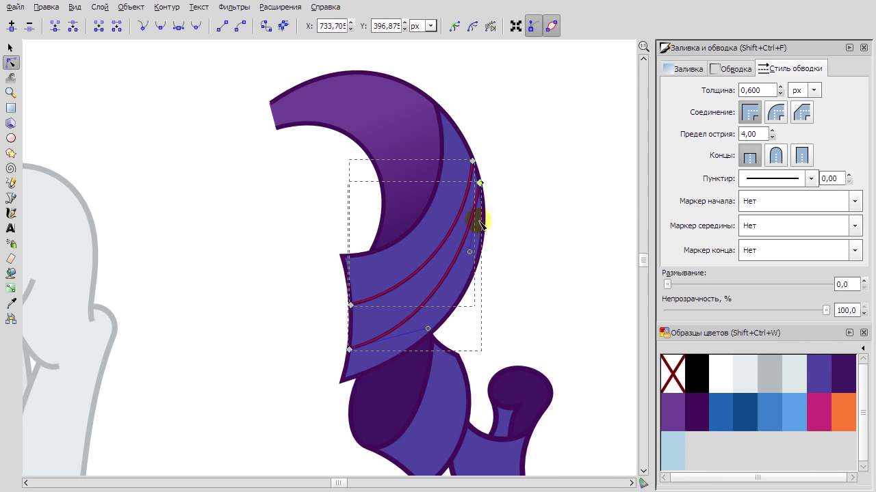
scroll(417, 182, "up", 5)
left_click_drag(350, 221, 344, 192)
left_click(313, 89)
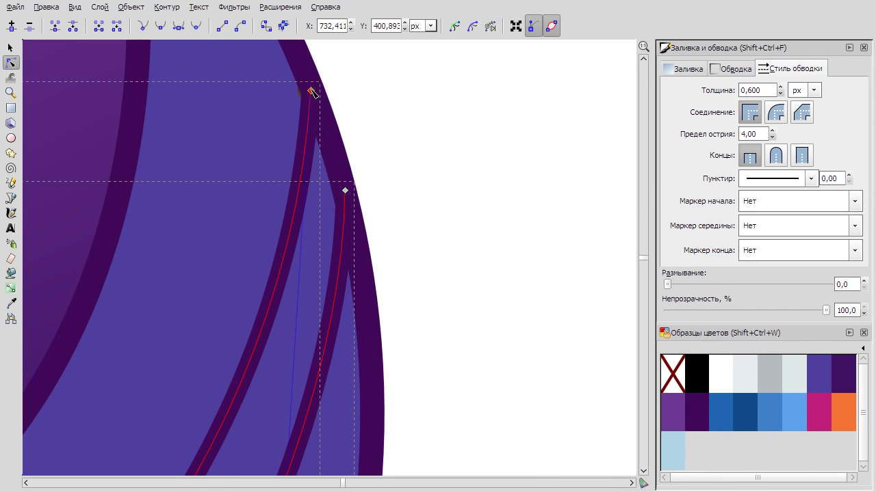
scroll(324, 338, "down", 5)
scroll(527, 264, "down", 8)
Draw two parallel strokes on the lower mane piece and bend the right one outward.
key("Escape")
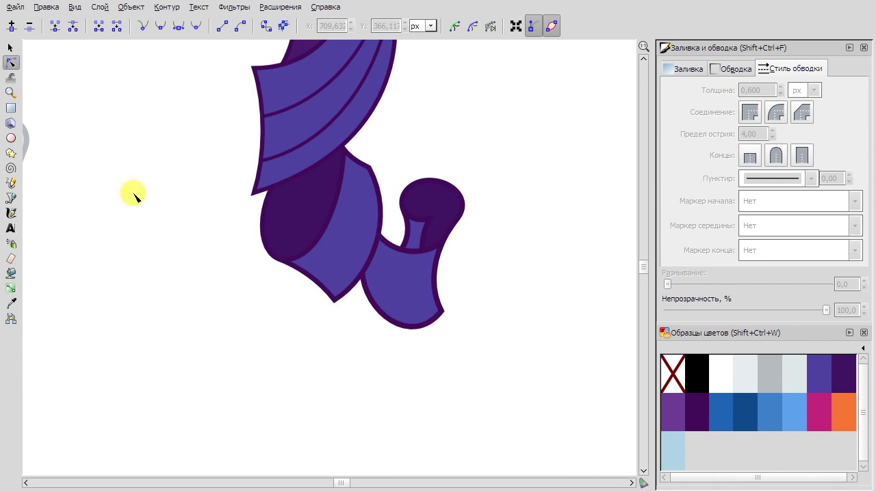
left_click(10, 197)
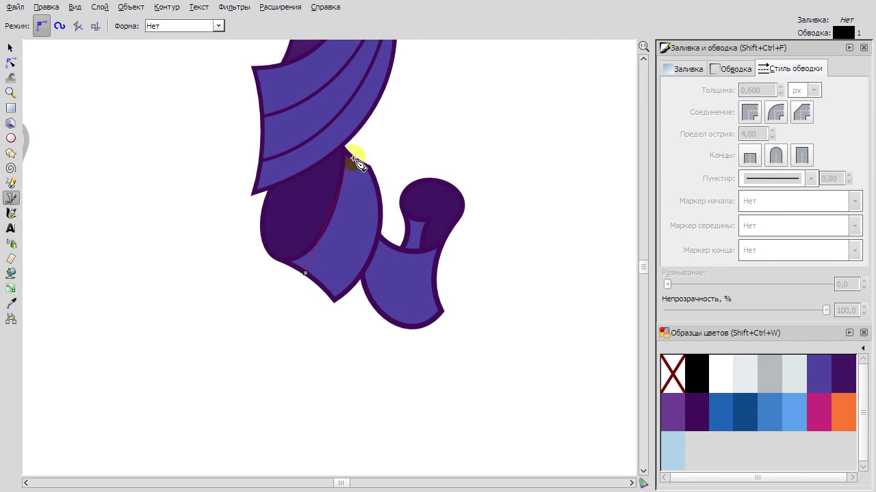
double_click(353, 159)
left_click(361, 162)
double_click(323, 288)
left_click(10, 62)
left_click_drag(340, 232, 361, 236)
Draw two stripe lines across the lower curl with a dark purple 0.7 px stroke.
key("b")
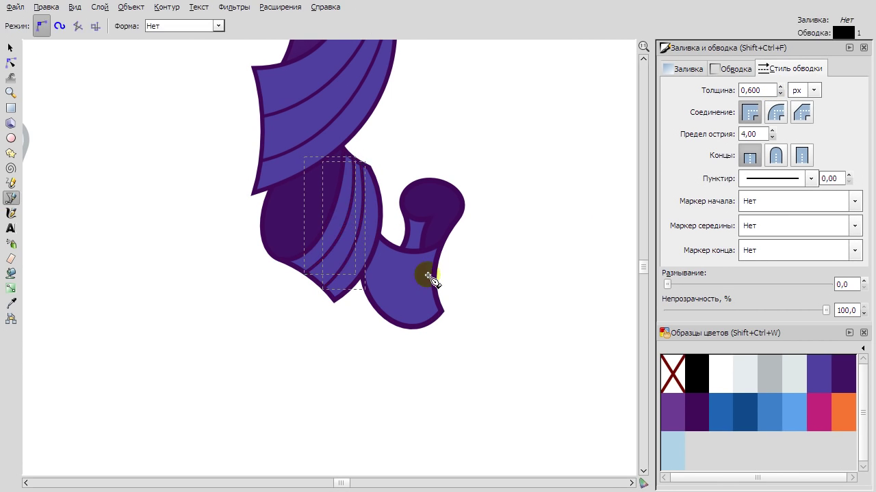
scroll(433, 277, "up", 1)
left_click(349, 238)
double_click(432, 275)
left_click(338, 260)
double_click(436, 310)
left_click(10, 62)
left_click(835, 375, "shift")
scroll(766, 86, "down", 3)
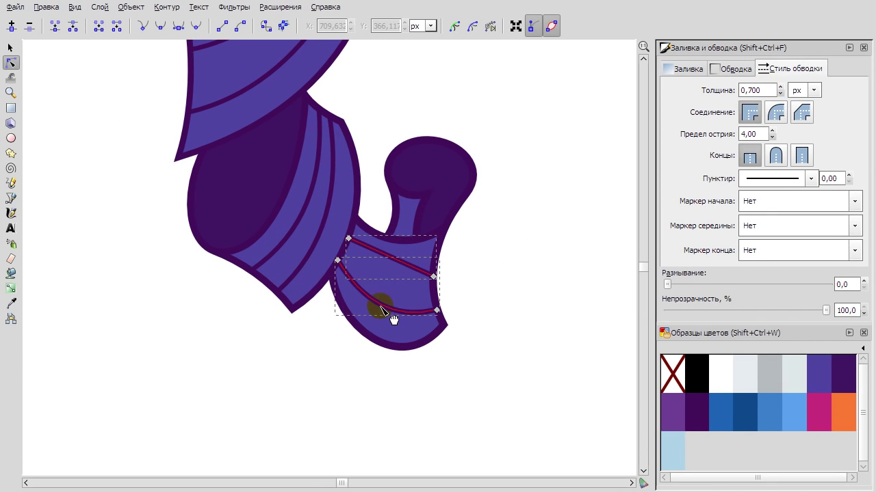
scroll(408, 277, "down", 3)
scroll(82, 102, "right", 1)
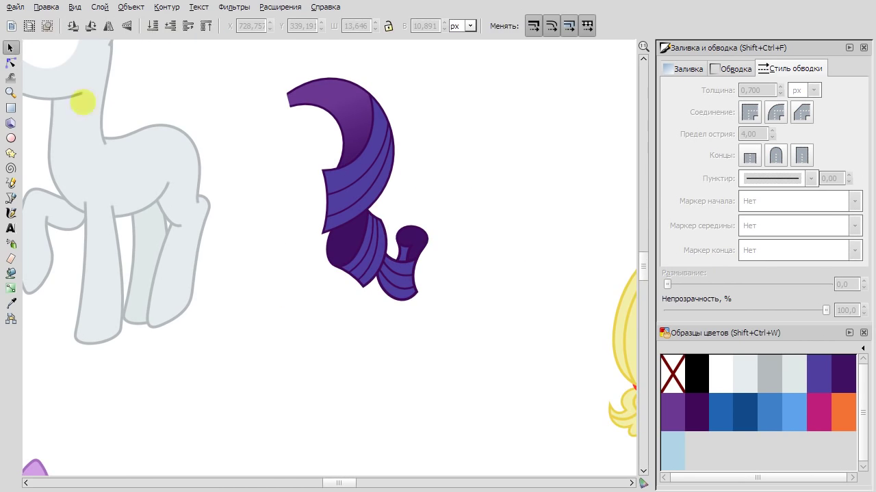
Draw a line across the tail's top curl and give it the stripe stroke style.
key("b")
scroll(335, 208, "up", 4)
scroll(337, 212, "up", 2)
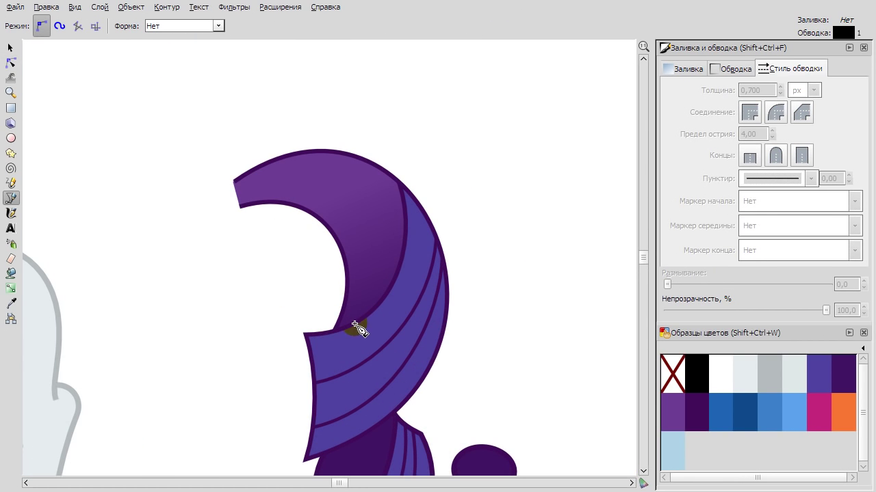
left_click(232, 190)
double_click(401, 269)
key("n")
left_click(766, 89)
scroll(766, 90, "down", 4)
Bend the top-curl stripe into a curve following the hair's inner top edge.
left_click_drag(327, 246, 387, 216)
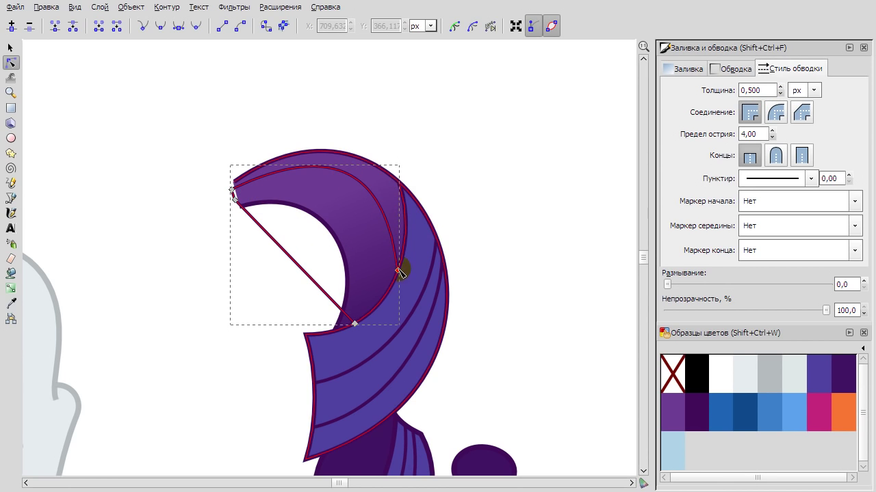
scroll(401, 272, "up", 2)
scroll(410, 179, "down", 2)
left_click_drag(410, 180, 408, 130)
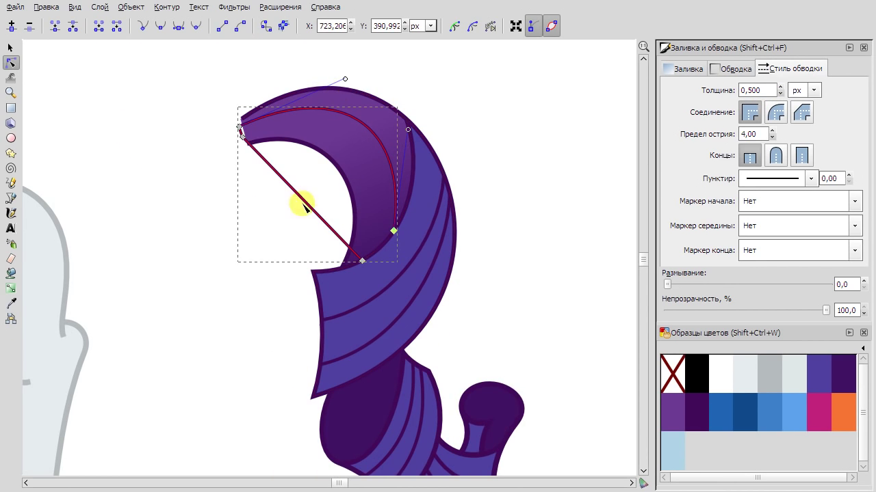
left_click_drag(304, 206, 347, 123)
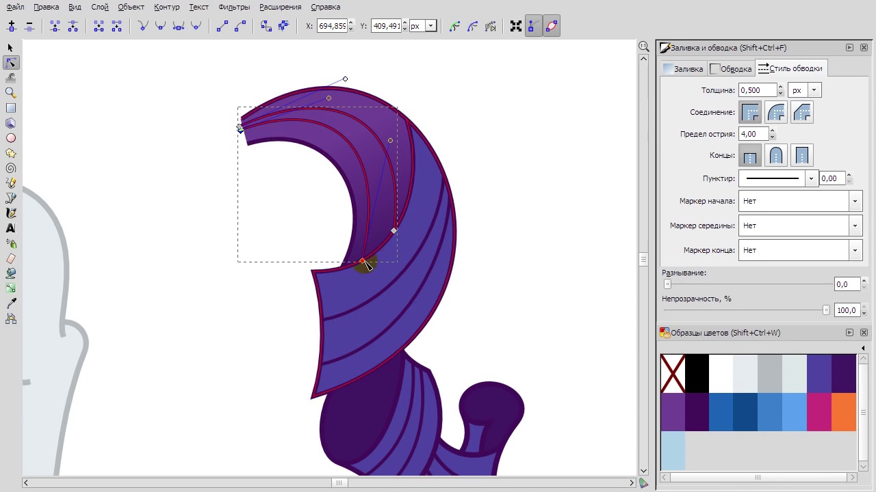
scroll(401, 153, "up", 3)
scroll(332, 210, "down", 3)
left_click(287, 195)
scroll(284, 208, "down", 1)
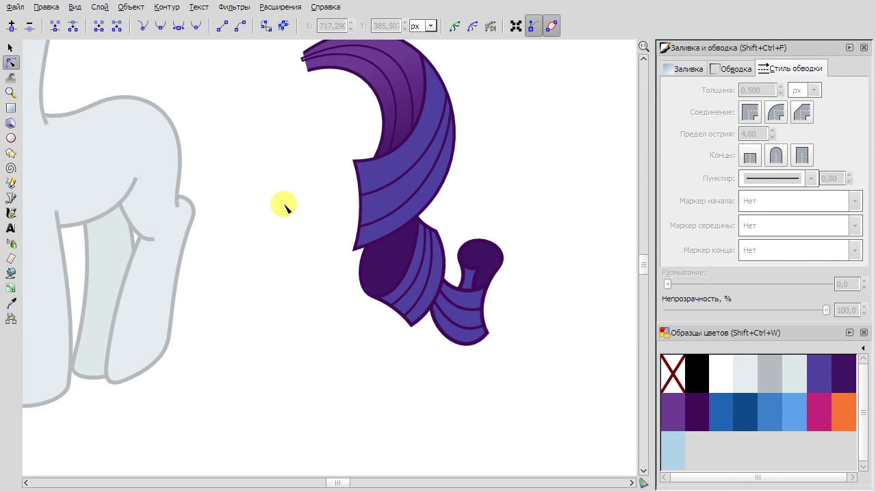
Select the dark inner tail piece and give it a 1 px outline.
left_click(477, 332)
left_click(505, 249)
left_click(483, 274)
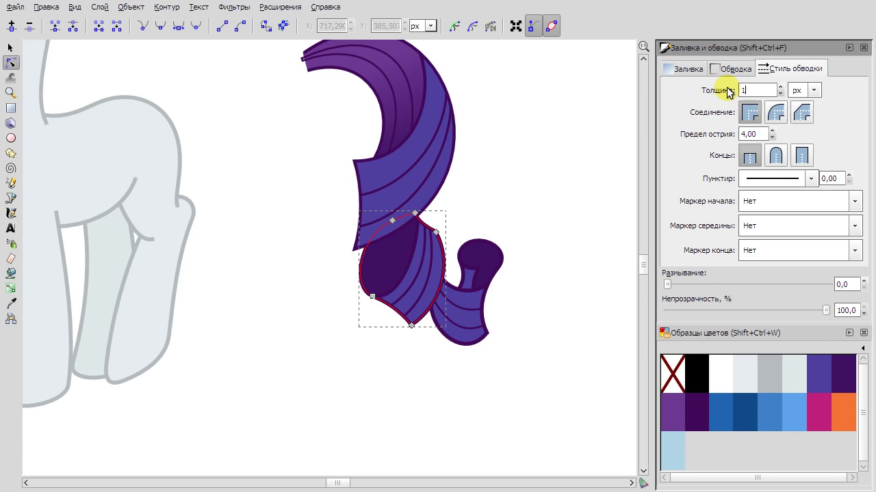
left_click(539, 176)
left_click(409, 333)
scroll(417, 237, "up", 3)
scroll(442, 211, "down", 1)
scroll(385, 147, "down", 1)
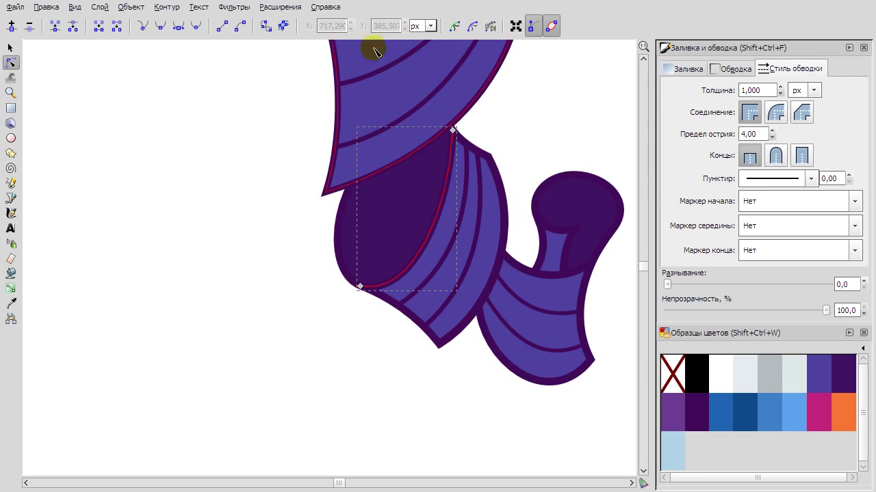
scroll(361, 196, "up", 3)
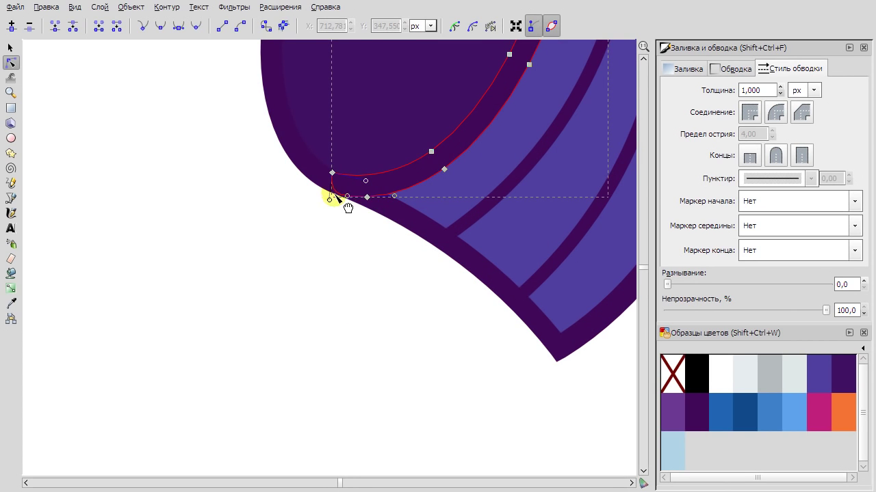
scroll(449, 262, "down", 2)
scroll(506, 253, "up", 3)
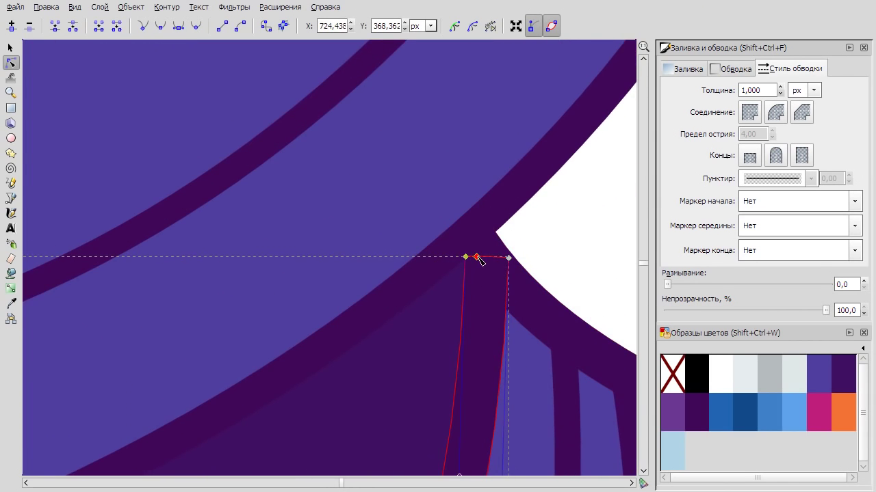
scroll(512, 260, "down", 6)
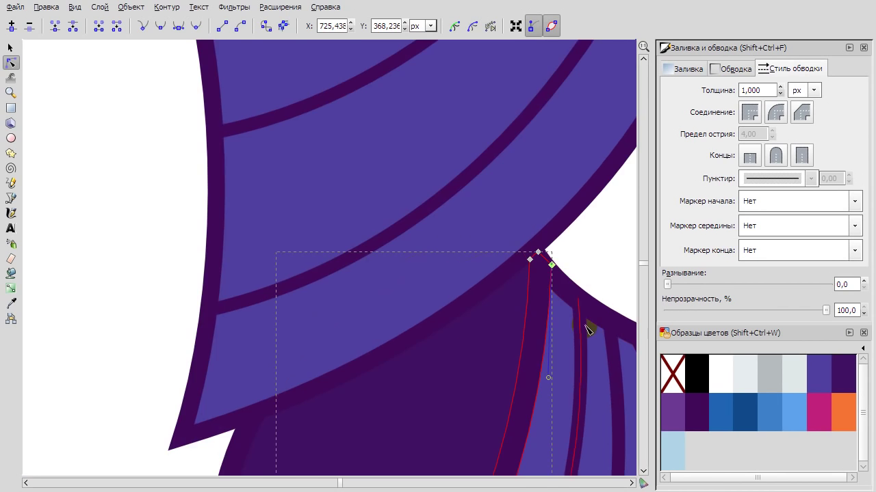
key("Tab")
Select and inspect the front and top hair pieces of the purple tail in turn.
left_click(283, 26)
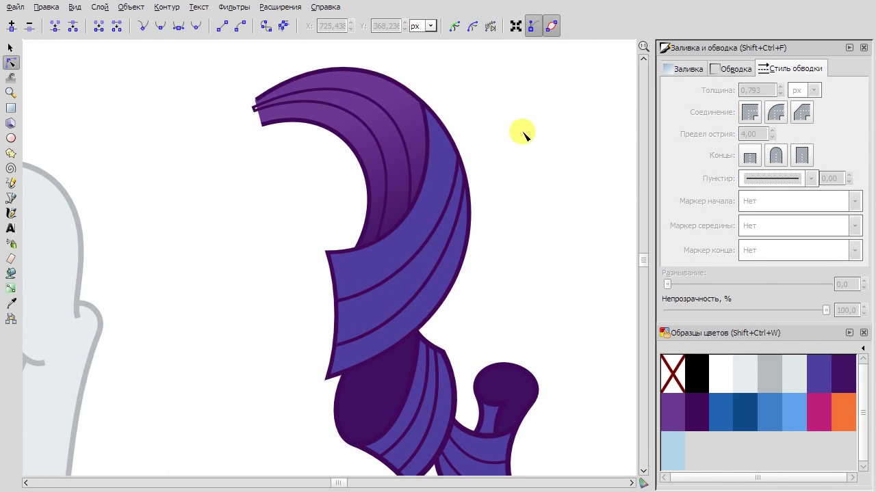
left_click(467, 186)
left_click(526, 135)
left_click(457, 147)
left_click(348, 149)
left_click(260, 107)
left_click(446, 219)
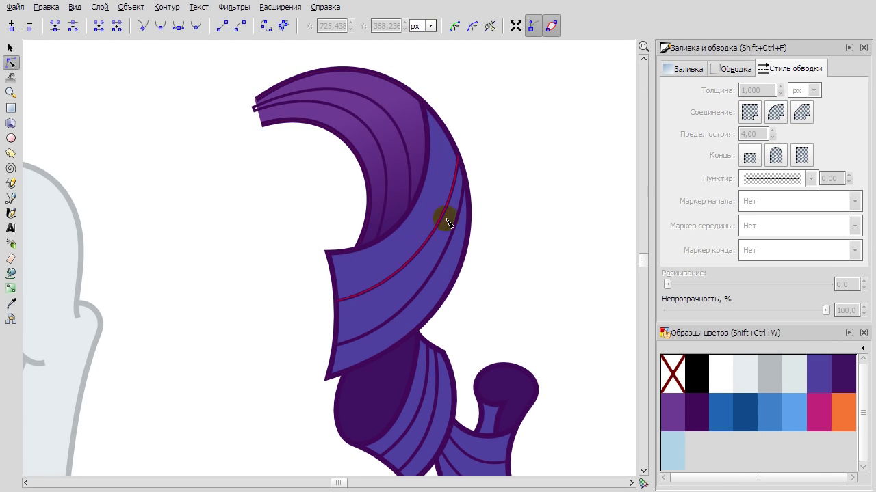
Select the stripe paths and the outer hair outline at the tail's top-right edge.
scroll(518, 158, "up", 3)
left_click(269, 221)
scroll(454, 299, "down", 3)
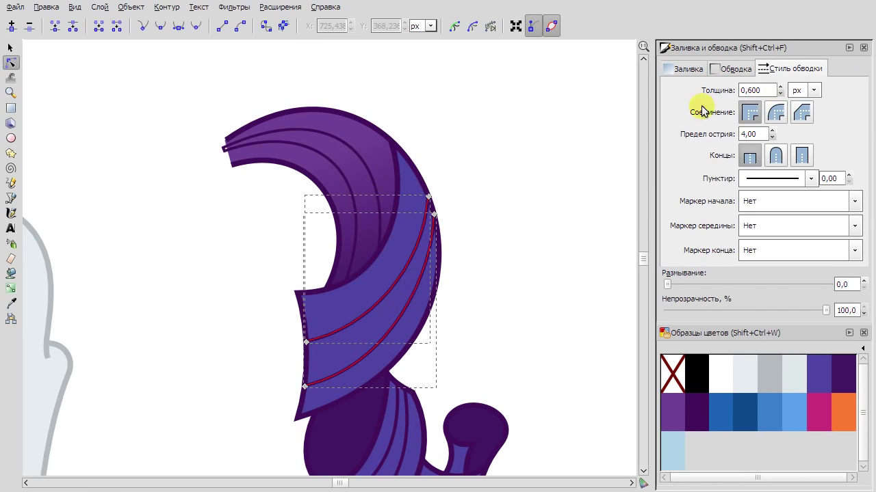
left_click(511, 143)
left_click(285, 189)
left_click(454, 98)
scroll(362, 156, "up", 4)
left_click(363, 156)
scroll(344, 172, "down", 4)
right_click(550, 120)
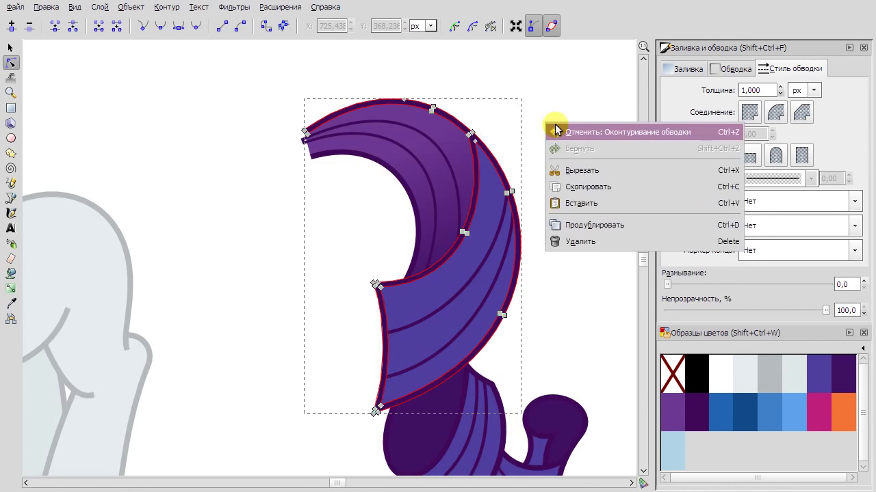
key("Escape")
Nudge the stripe's end node up-left onto the outline, undoing and redoing the move.
scroll(407, 109, "up", 4)
left_click_drag(409, 110, 406, 107)
right_click(479, 106)
left_click(483, 115)
right_click(515, 104)
left_click(518, 123)
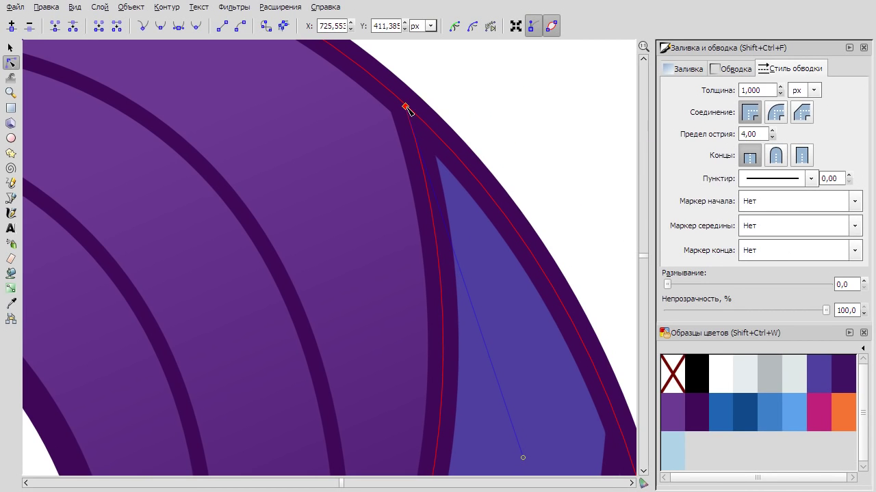
left_click(498, 107)
scroll(547, 116, "down", 5)
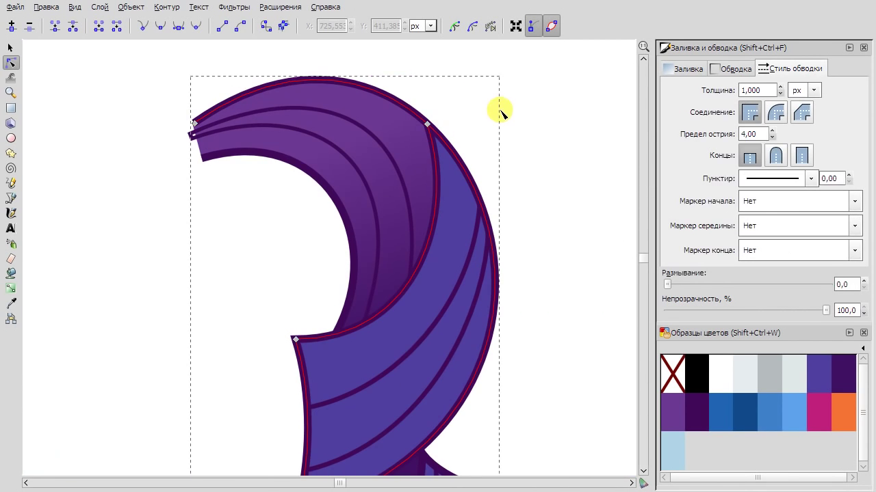
scroll(501, 115, "up", 3)
scroll(543, 338, "down", 5)
Move the whole purple tail group onto the white pony's rear and scale it wider and shorter.
key("s")
key("ctrl+a")
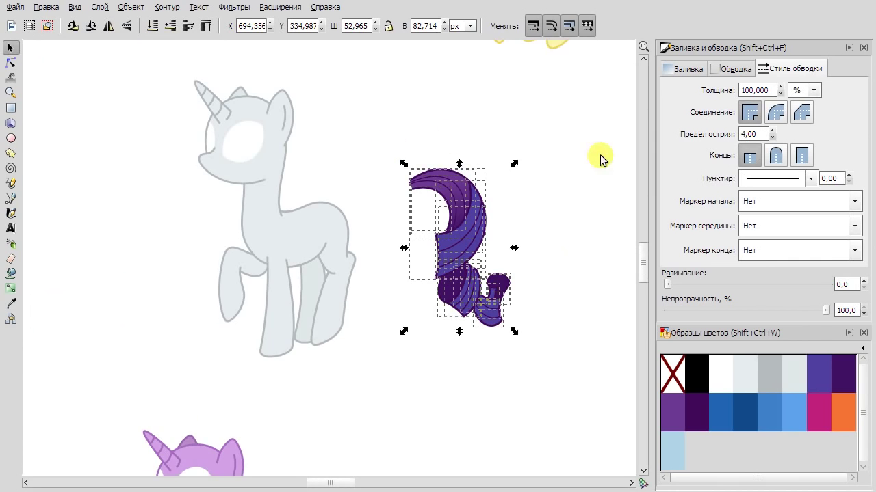
scroll(403, 225, "right", 3)
left_click_drag(322, 163, 313, 167)
left_click_drag(369, 205, 294, 220)
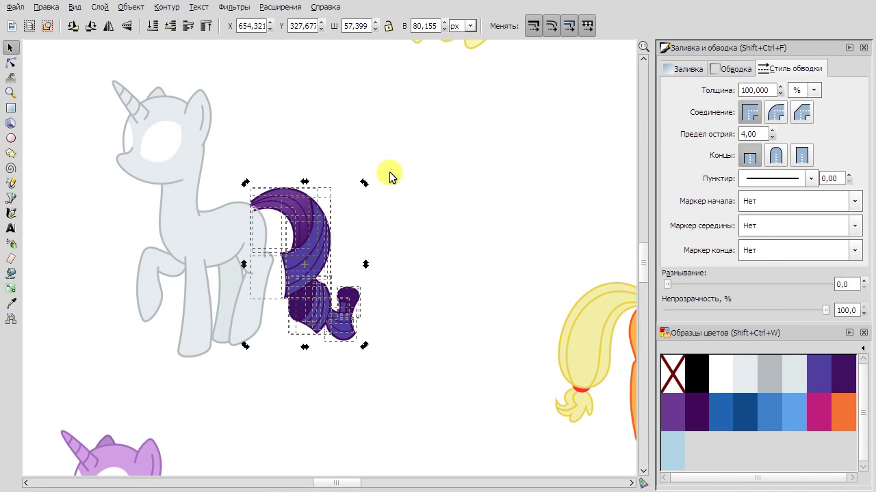
scroll(306, 253, "up", 2)
left_click_drag(325, 172, 312, 175)
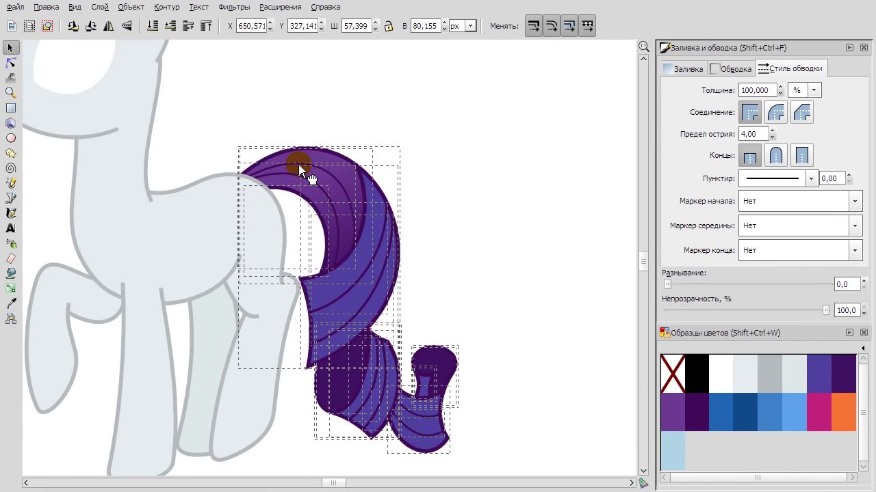
left_click_drag(234, 144, 314, 182)
left_click(514, 199)
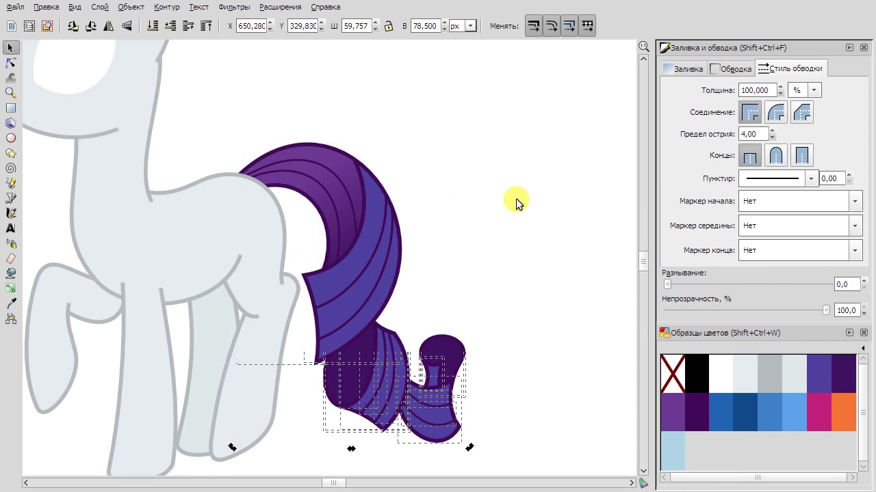
scroll(518, 274, "down", 4)
scroll(475, 252, "right", 3)
scroll(389, 348, "down", 3)
Draw a straight pen line from the tail's inner top down to near its bottom.
scroll(318, 348, "up", 5)
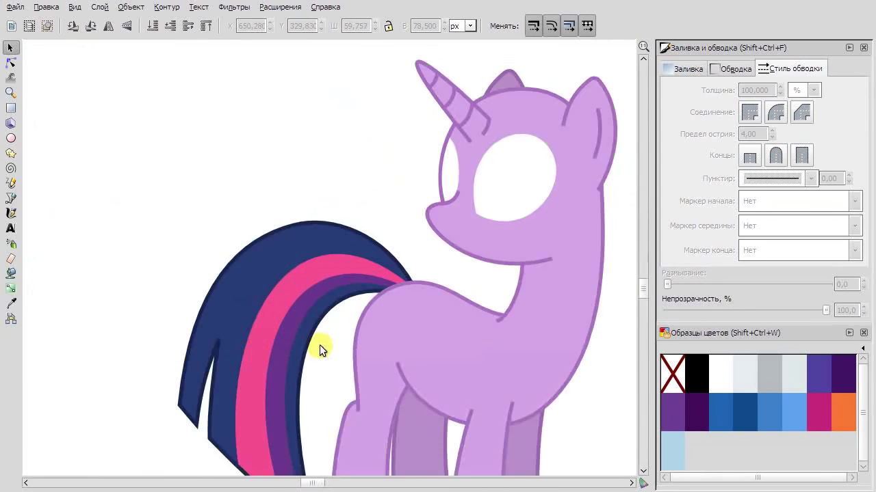
double_click(307, 322)
scroll(377, 317, "down", 2)
left_click(268, 299)
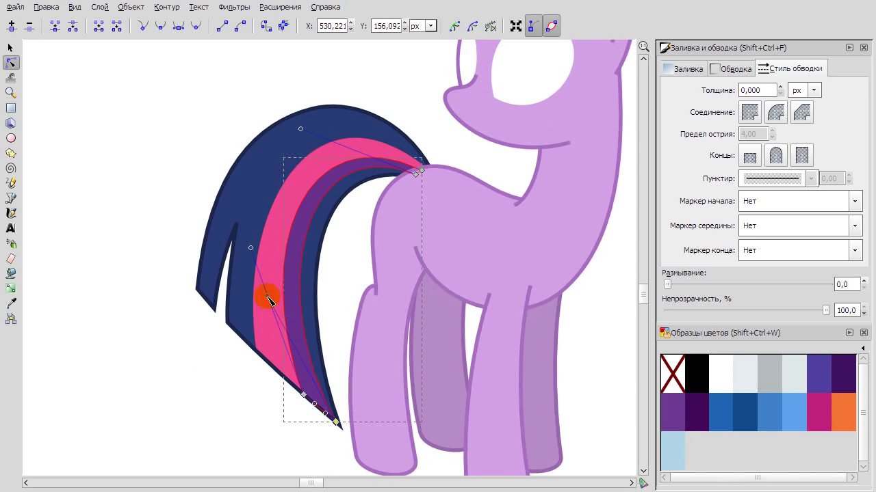
left_click(12, 198)
scroll(401, 153, "up", 2)
left_click(399, 146)
double_click(262, 421)
Thin the line to 0.7 px and bend it into a curve along the tail's inner edge.
key("n")
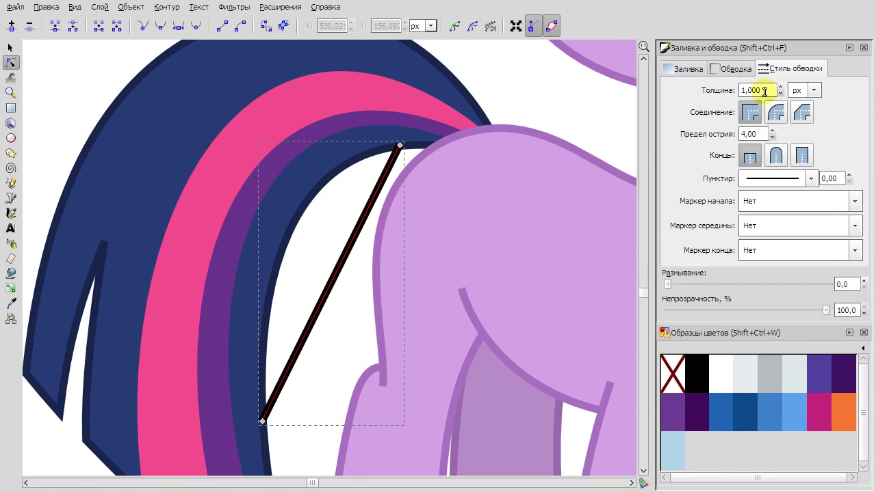
scroll(773, 88, "down", 3)
left_click(848, 332)
left_click(821, 306)
left_click_drag(369, 206, 306, 130)
left_click_drag(230, 257, 213, 258)
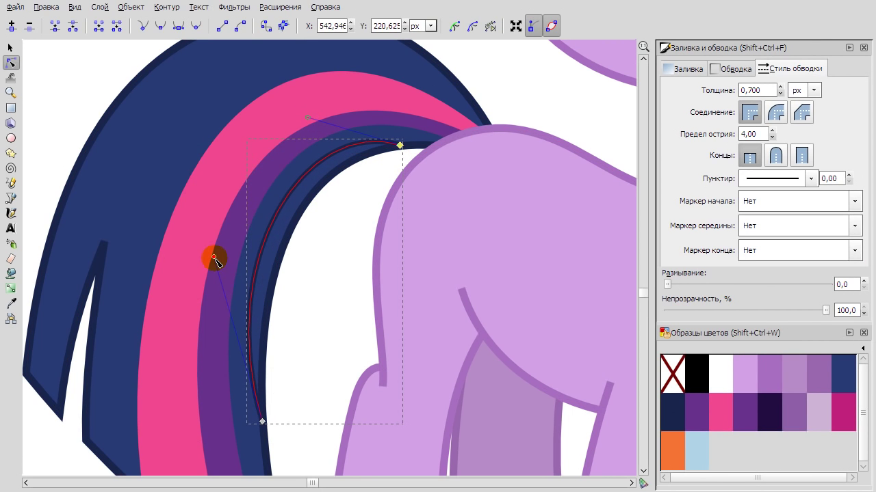
scroll(246, 395, "up", 3)
scroll(361, 279, "down", 3)
scroll(401, 158, "up", 4)
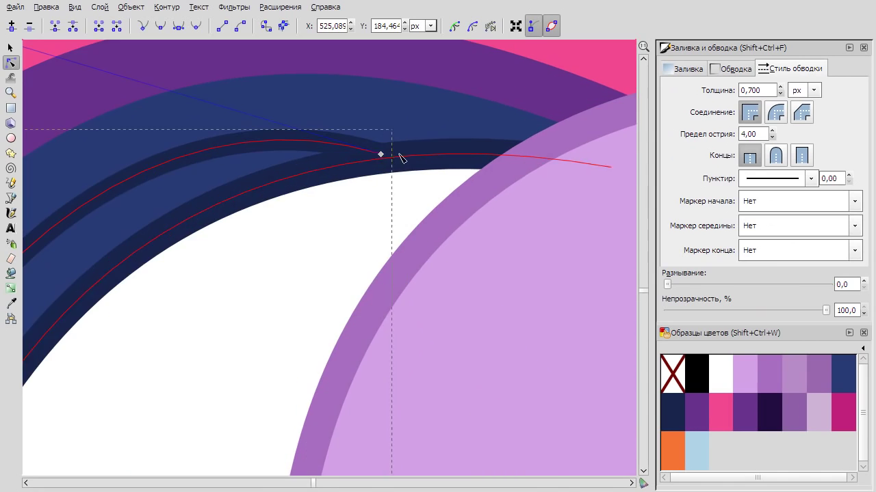
scroll(401, 158, "down", 4)
Draw a second thin strand line down the tail and curve it to follow the tail.
key("b")
scroll(370, 179, "up", 2)
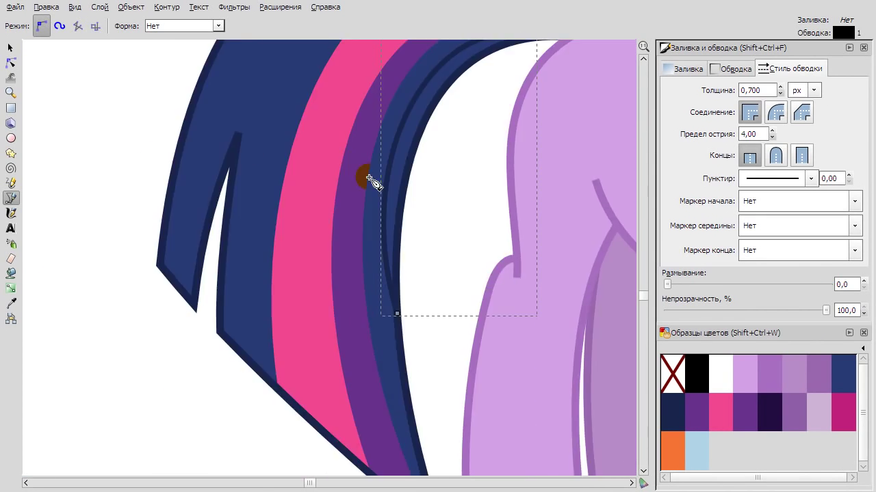
scroll(369, 179, "up", 5)
left_click(624, 295)
scroll(308, 361, "down", 3)
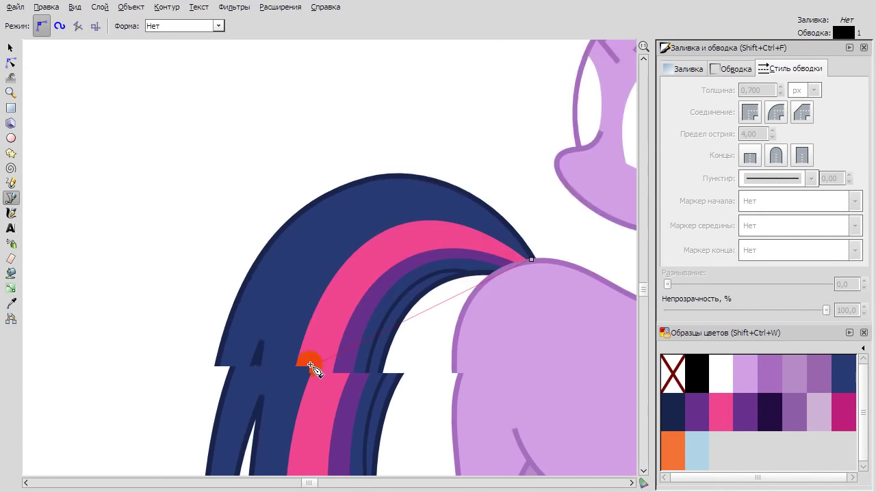
scroll(260, 336, "up", 3)
double_click(260, 335)
key("n")
key("Return")
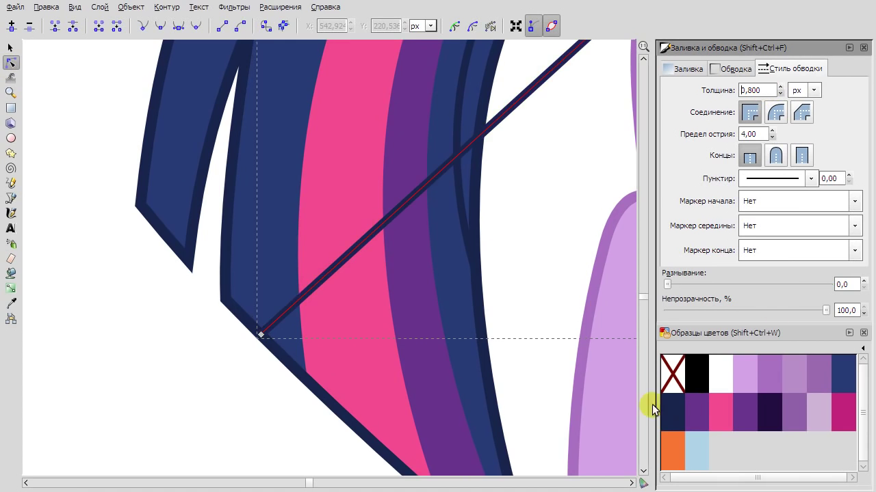
scroll(588, 329, "down", 2)
mouse_move(520, 251)
left_mouse_down()
mouse_move(420, 216)
mouse_move(547, 110)
mouse_move(567, 112)
mouse_move(426, 147)
left_mouse_up()
scroll(157, 171, "down", 1)
Switch to the Selector and select the whole finished tail.
left_click(10, 47)
left_click(449, 239)
left_click(277, 312)
Check the outline widths of Pinkie Pie's and Fluttershy's tails.
scroll(293, 123, "down", 4)
key("Escape")
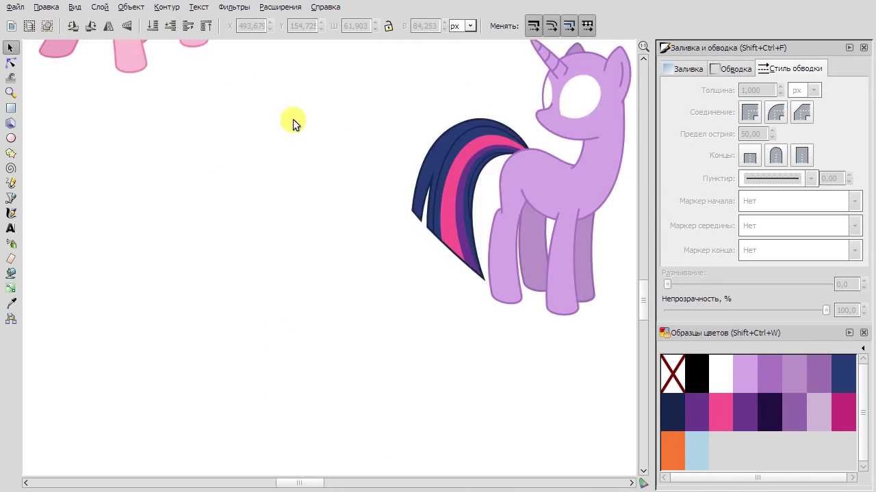
scroll(469, 185, "up", 2)
scroll(395, 259, "up", 3)
left_click(395, 258)
left_click(494, 211)
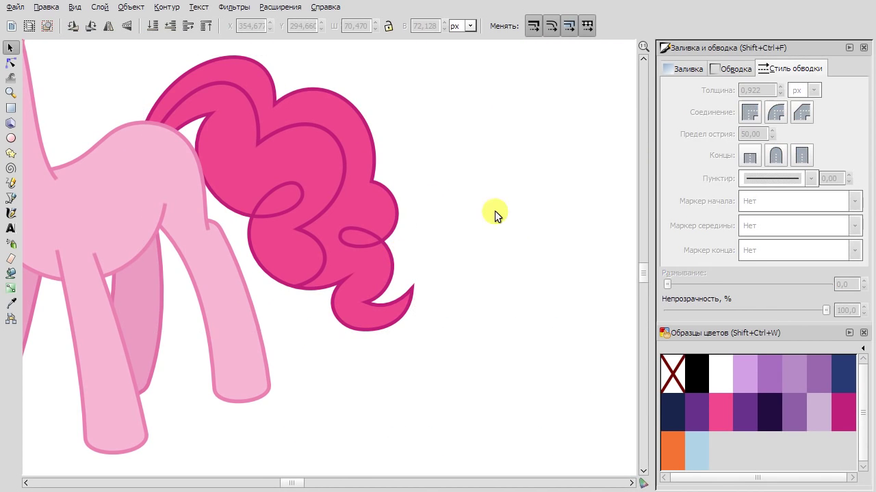
scroll(513, 174, "down", 3)
scroll(472, 195, "up", 3)
scroll(506, 240, "down", 3)
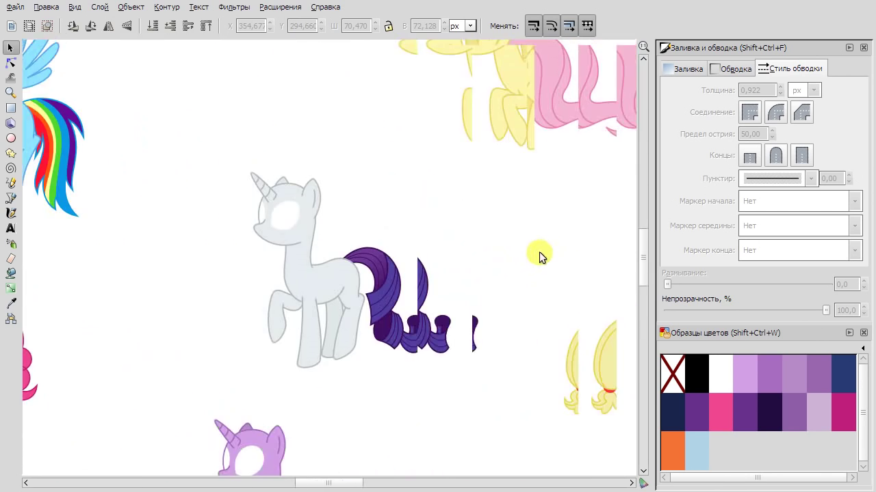
scroll(513, 233, "up", 3)
left_click(448, 185)
left_click(422, 293)
scroll(422, 294, "down", 3)
scroll(385, 336, "up", 3)
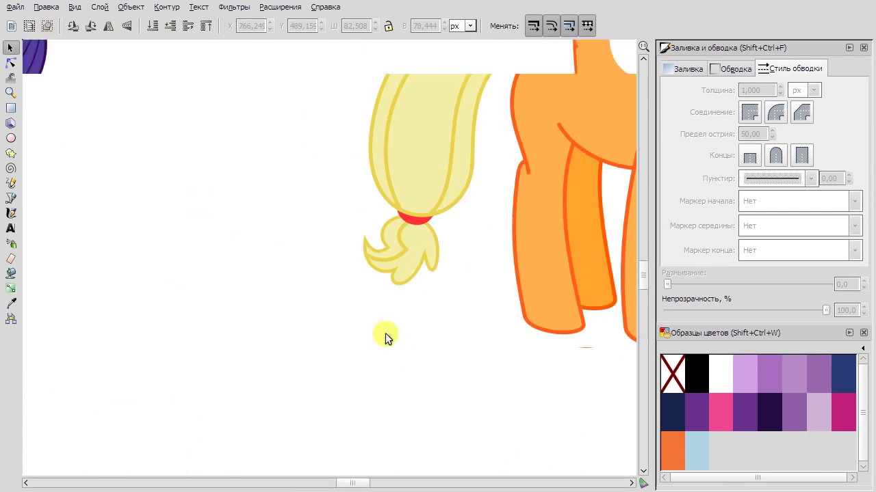
scroll(449, 263, "up", 1)
Inspect Applejack's tail pieces and cycle through the pony's objects to the front leg.
left_click(448, 259)
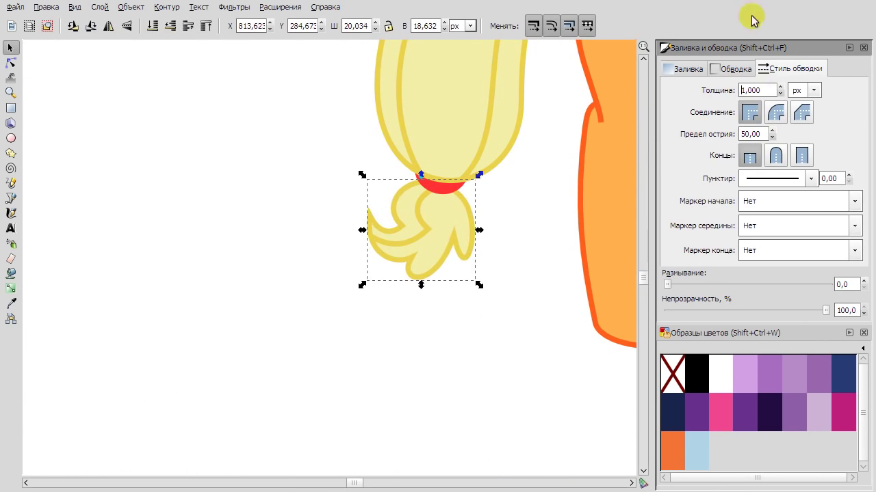
key("Tab")
left_click(504, 313)
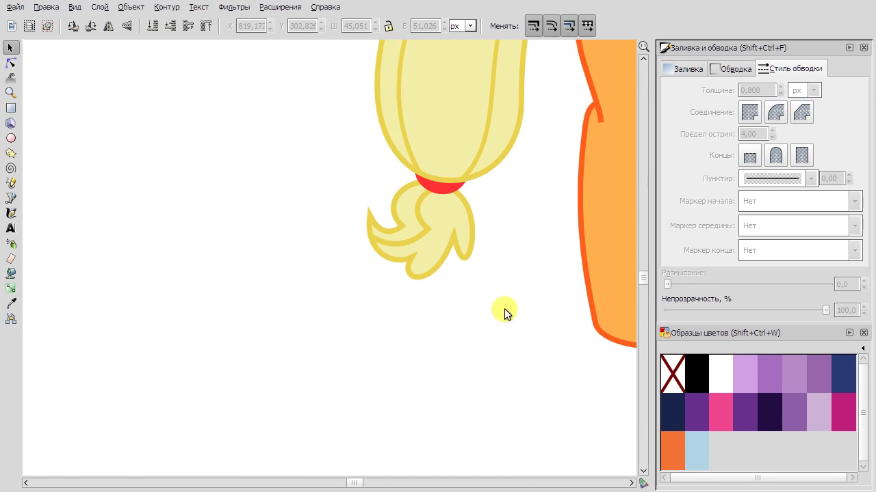
scroll(541, 242, "down", 3)
scroll(459, 267, "up", 2)
left_click(459, 267)
key("Tab")
key("Tab")
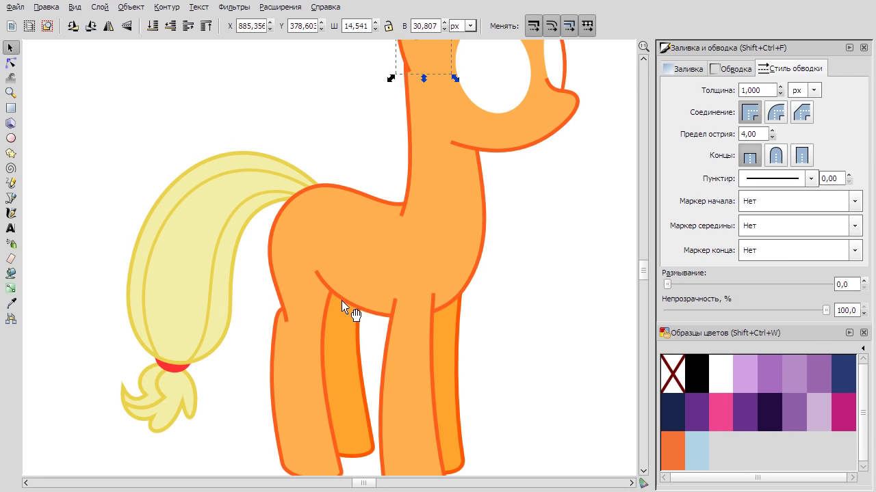
key("Tab")
key("Tab")
key("Tab")
key("Tab")
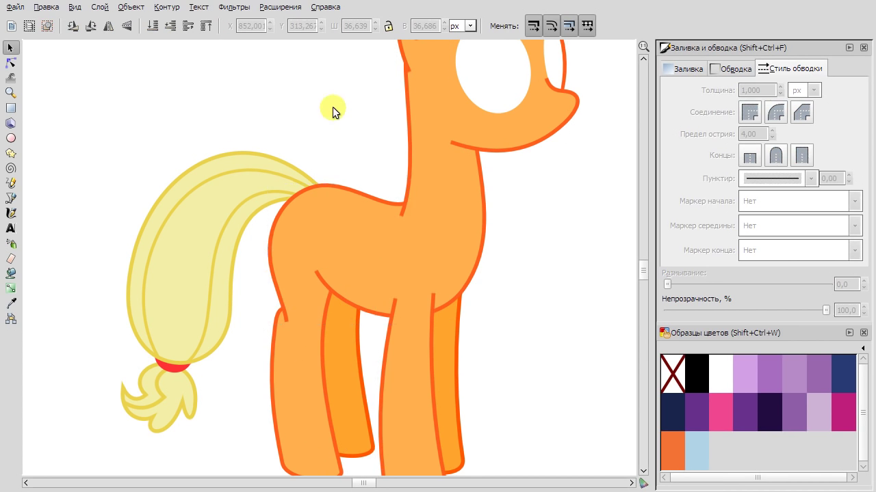
scroll(205, 167, "up", 2)
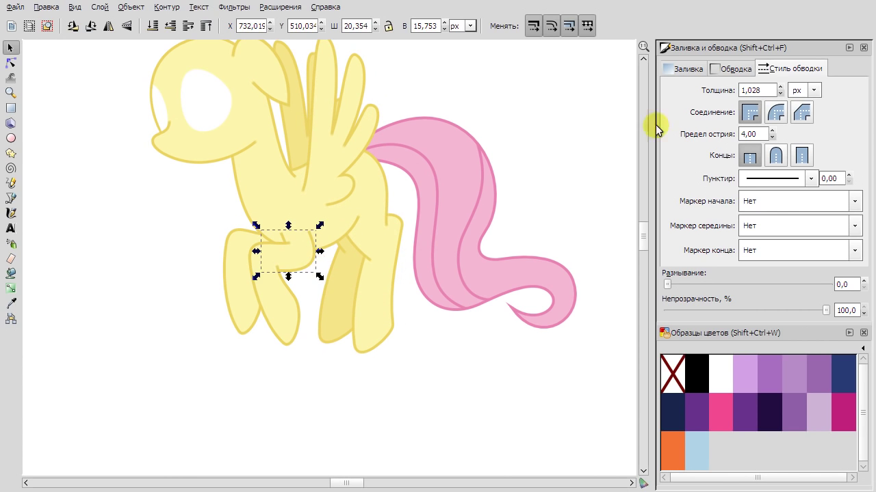
key("Tab")
key("Tab")
key("Tab")
Switch the stroke width unit to px and set the stray piece's outline to 1 px.
left_click_drag(176, 201, 295, 283)
left_click(799, 89)
left_click(798, 103)
left_click(534, 130)
scroll(534, 131, "up", 3)
left_click(273, 182)
type("1")
left_click(82, 271)
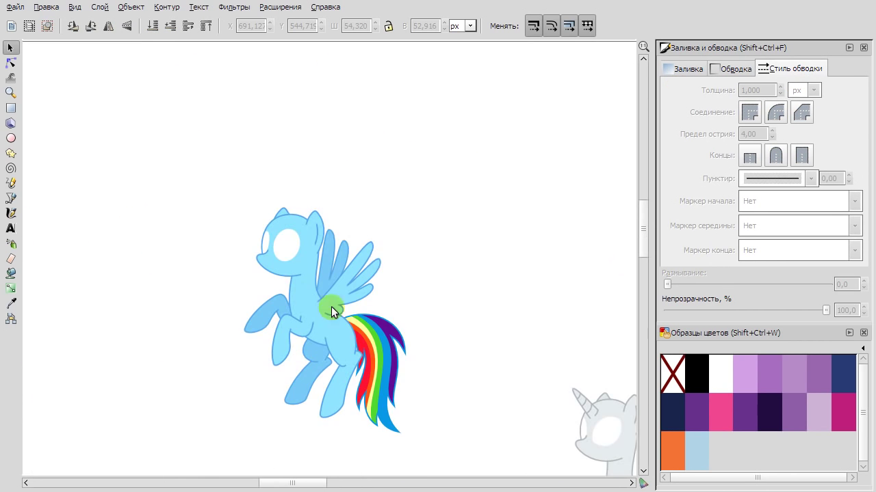
Compare outlines on Rainbow Dash's wing, leg pieces and the pink pony's back leg and body.
left_click(331, 220)
scroll(330, 213, "up", 1)
left_click(227, 253)
scroll(253, 268, "up", 1)
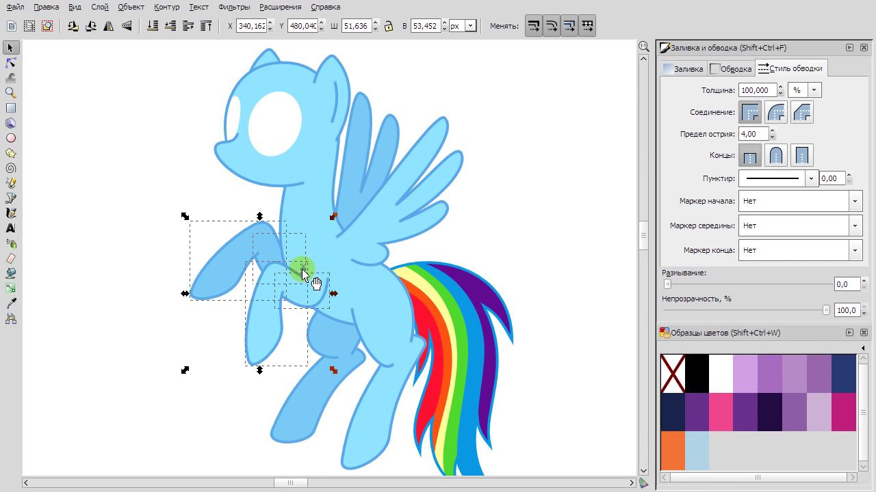
left_click(302, 271)
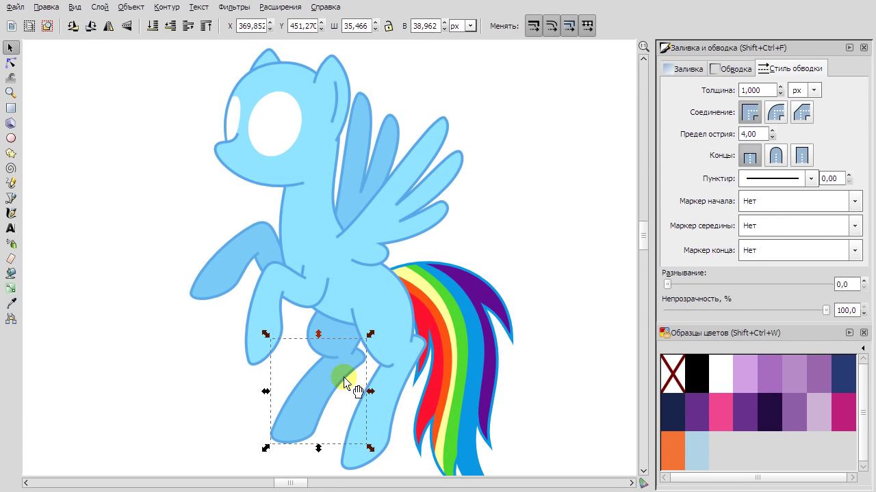
left_click(357, 348)
left_click(387, 404)
left_click(367, 342)
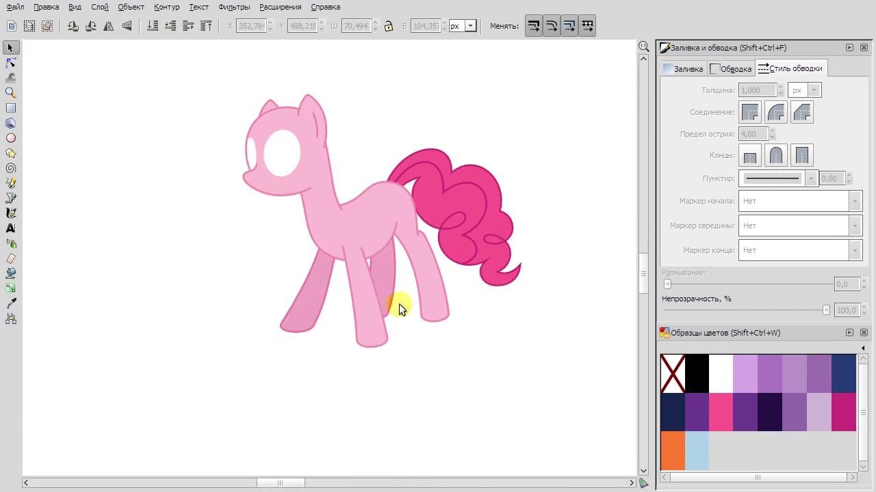
scroll(401, 307, "up", 1)
left_click(441, 311)
left_click(388, 276)
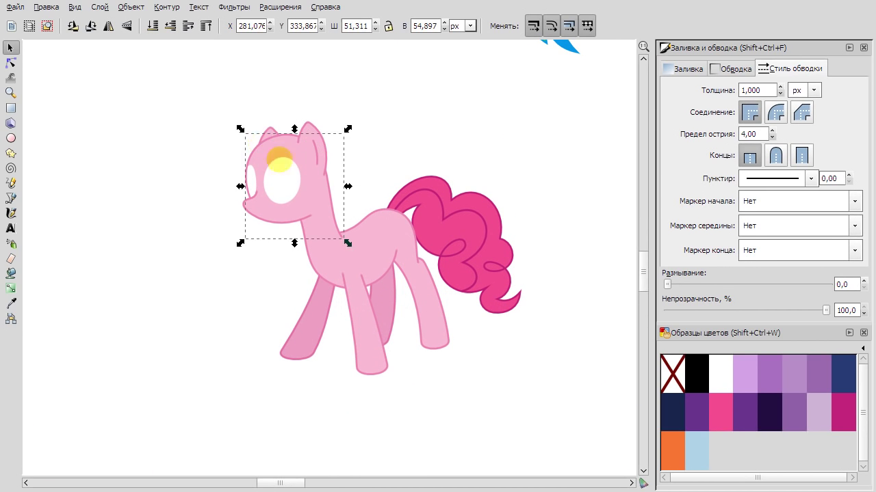
Check the muzzle, Twilight's head-and-neck and Pinkie's hair, then view all ponies.
left_click(274, 208)
scroll(375, 318, "down", 1)
scroll(375, 318, "down", 3)
scroll(358, 167, "up", 1)
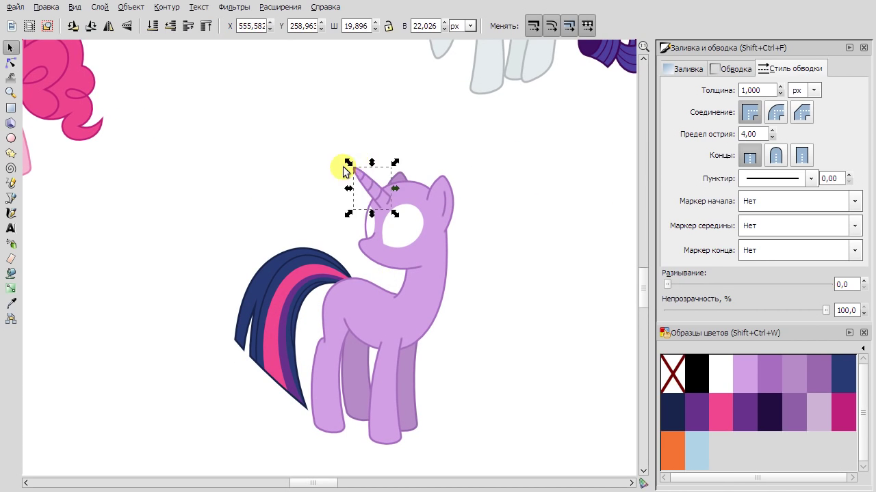
left_click(369, 279)
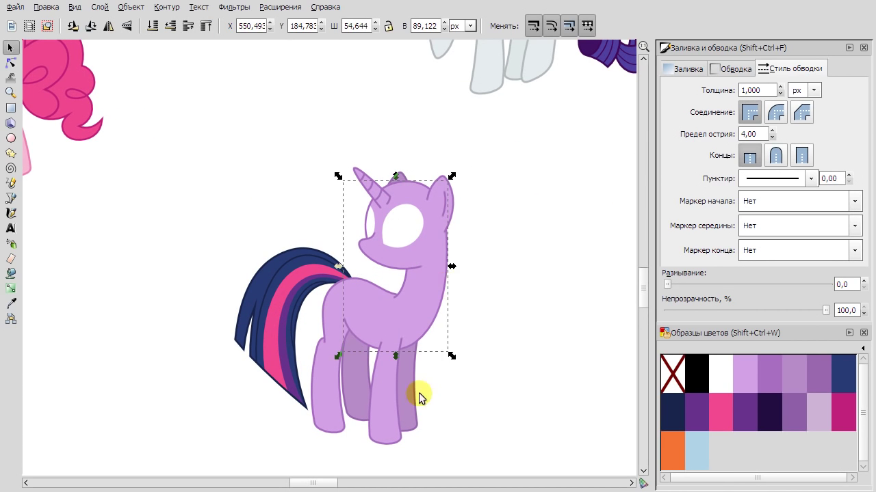
left_click(543, 269)
left_click(104, 123)
left_click(54, 77)
left_click(212, 148)
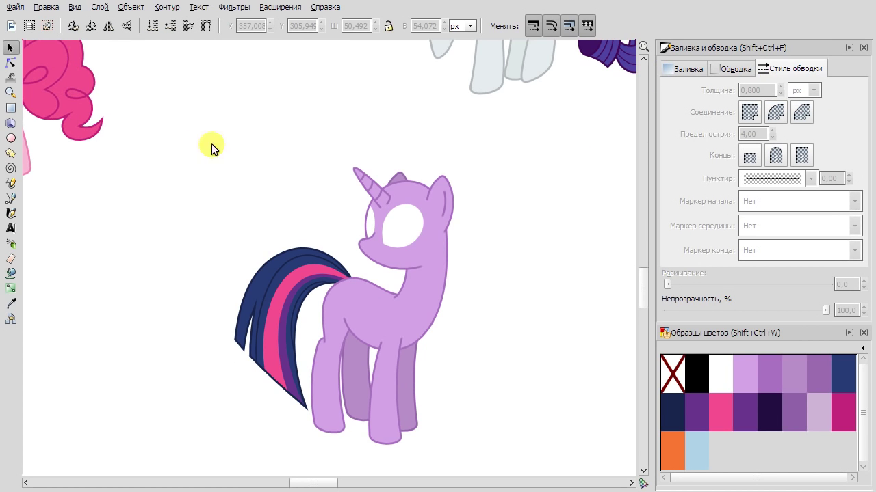
key("5")
scroll(479, 260, "up", 3)
View all six ponies and inspect Rarity's horn line and Twilight's horn-base line.
key("3")
left_click(458, 236)
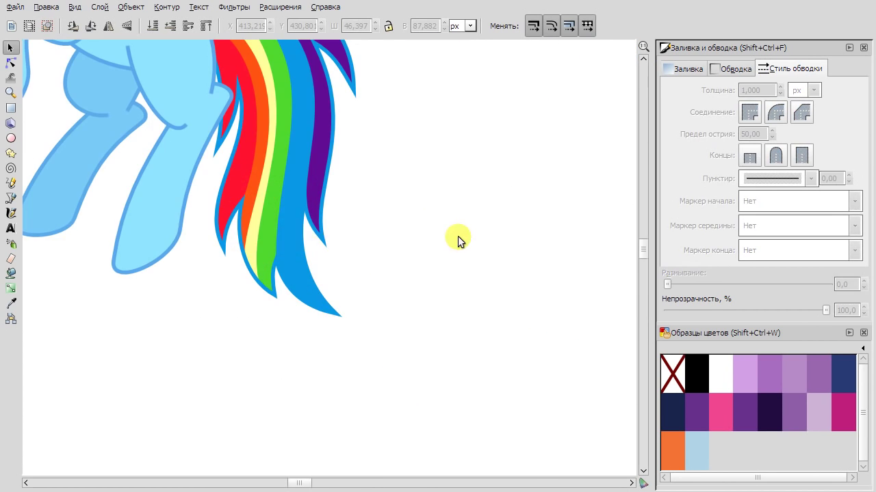
key("5")
scroll(367, 221, "up", 6)
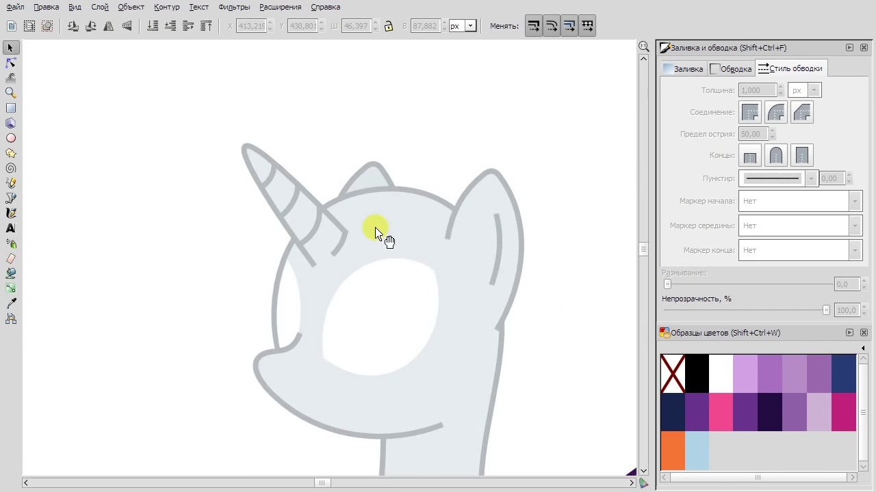
double_click(272, 143)
scroll(140, 246, "down", 1)
scroll(88, 74, "down", 2)
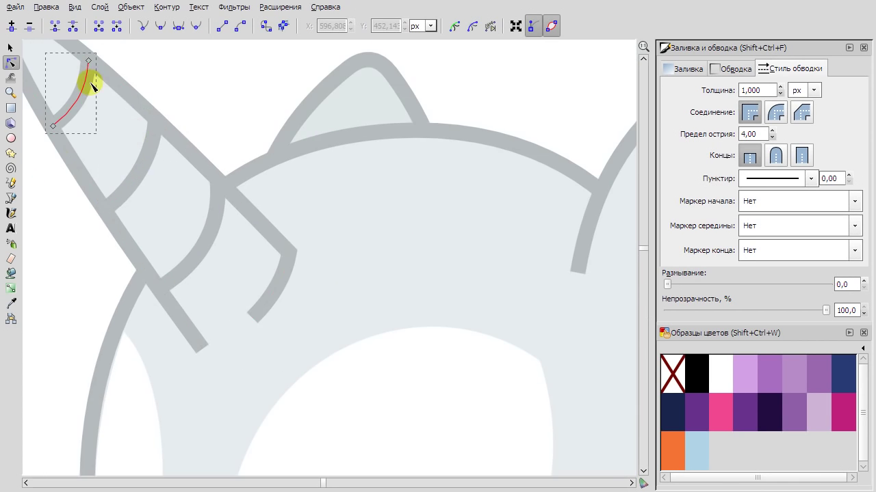
scroll(225, 231, "down", 2)
scroll(351, 336, "down", 5)
left_click(352, 336)
scroll(381, 383, "up", 3)
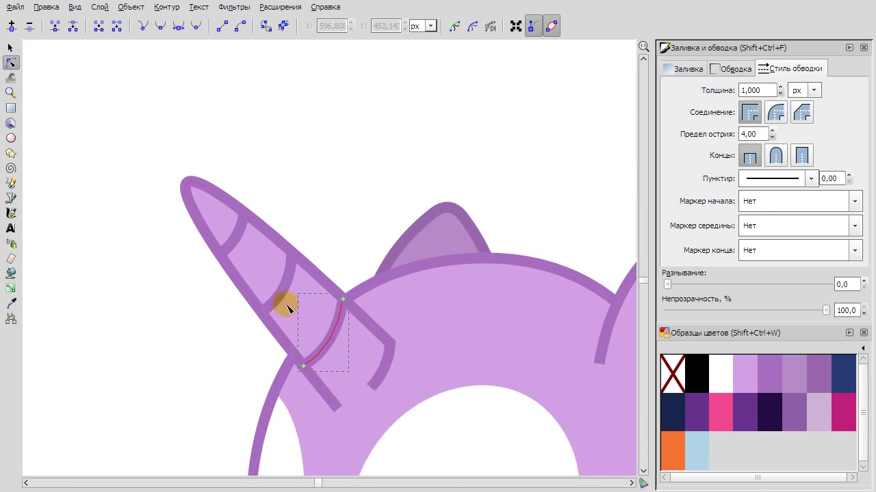
scroll(287, 308, "down", 5)
scroll(485, 240, "up", 5)
scroll(372, 196, "up", 3)
key("Escape")
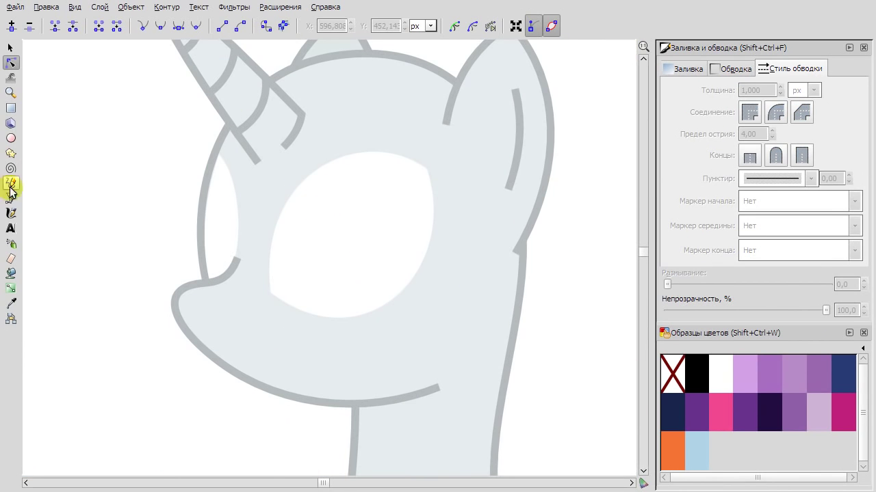
Draw a closed Bézier shape and curve its bottom edge with the Node tool.
left_click(10, 199)
left_click(275, 222)
key("n")
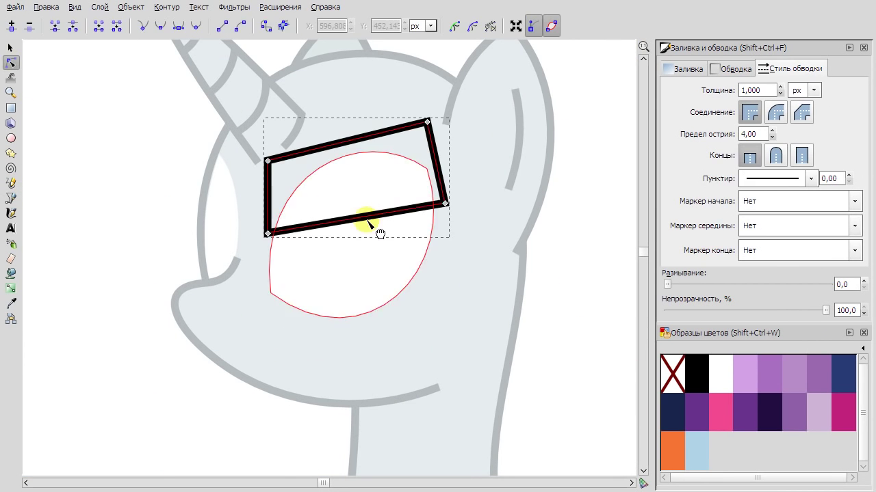
left_click_drag(368, 217, 358, 210)
key("b")
Draw a short nose path on the muzzle, fill it grey from MLP-Rainbow Dash, and bend it into a crescent.
scroll(213, 358, "up", 1)
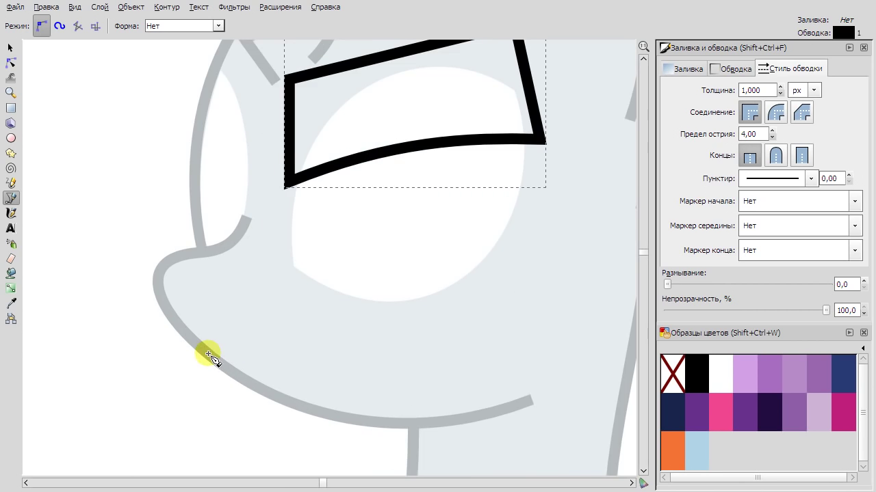
scroll(205, 328, "up", 1)
left_click(191, 283)
double_click(216, 279)
key("n")
left_click(863, 348)
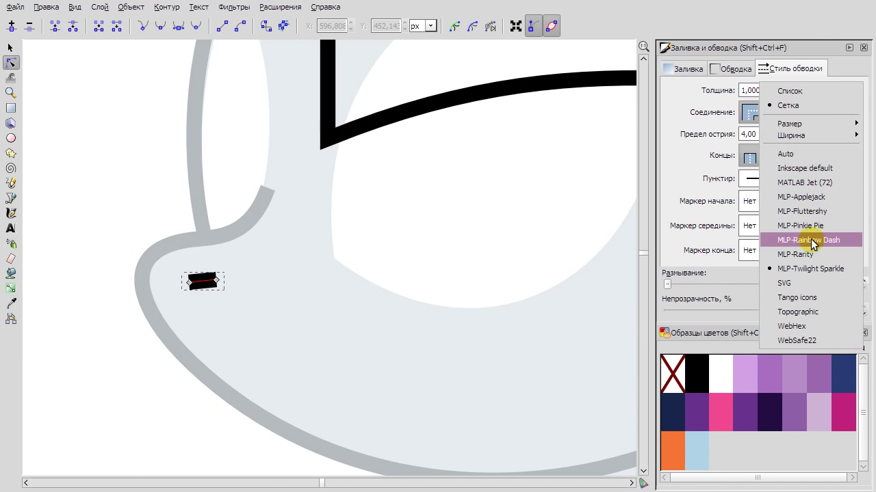
left_click(749, 239)
left_click(771, 377)
scroll(179, 293, "up", 2)
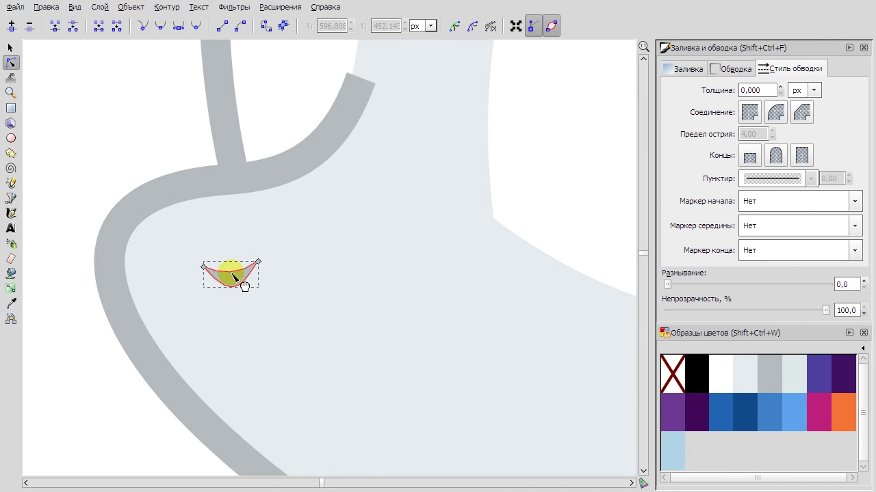
left_click_drag(259, 264, 238, 311)
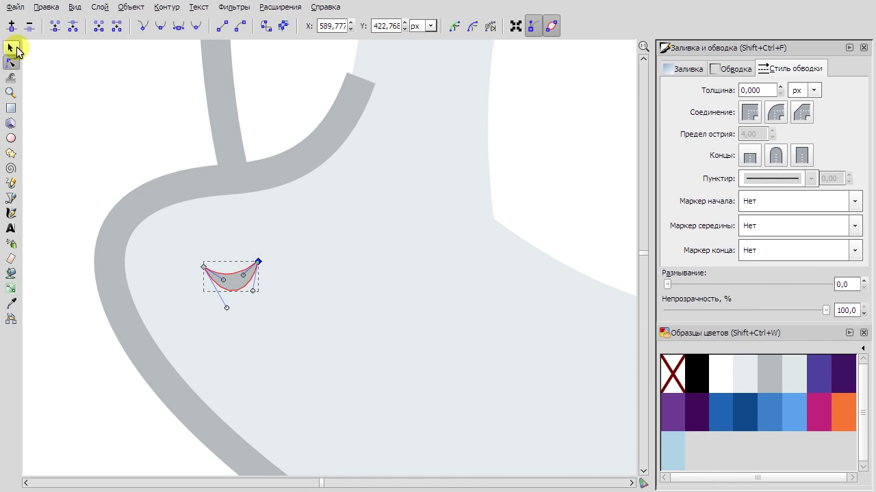
Move the crescent nose onto Twilight's face and load the Twilight Sparkle palette.
left_click(11, 47)
scroll(327, 322, "down", 6)
left_click_drag(328, 360, 260, 450)
scroll(260, 260, "down", 3)
scroll(250, 231, "up", 2)
scroll(260, 410, "down", 6)
scroll(260, 449, "down", 3)
left_click(863, 348)
left_click(817, 260)
scroll(335, 309, "up", 4)
Move the nose onto Pinkie Pie's face and load a pink-and-blue palette.
left_click_drag(335, 309, 136, 230)
scroll(235, 226, "down", 3)
scroll(172, 328, "up", 2)
scroll(145, 231, "left", 3)
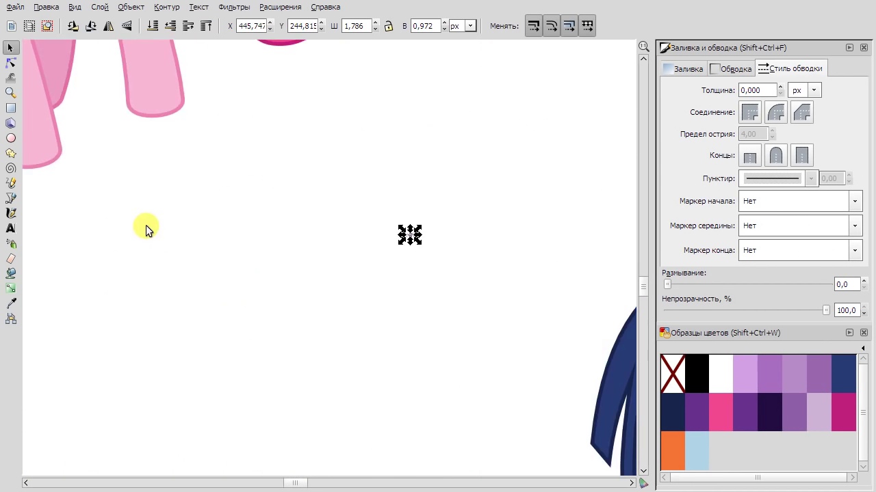
scroll(146, 230, "down", 3)
scroll(156, 147, "up", 2)
left_click_drag(518, 424, 156, 137)
scroll(170, 147, "up", 4)
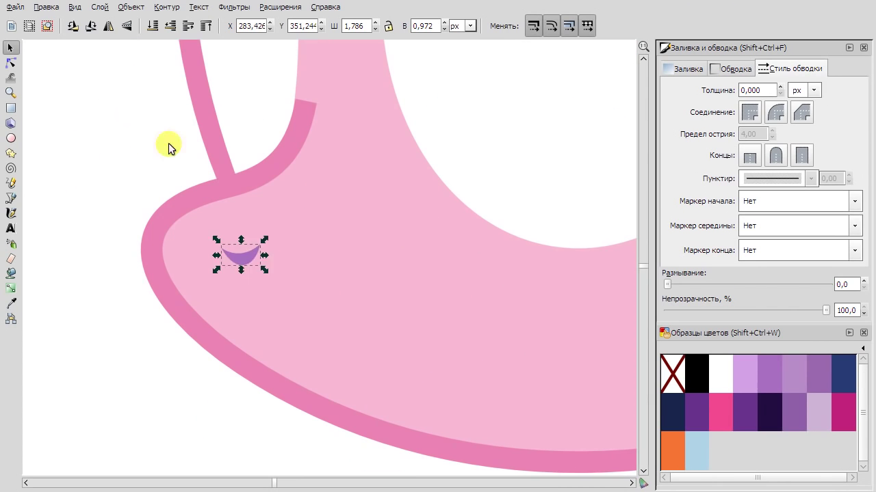
left_click(862, 348)
left_click(834, 222)
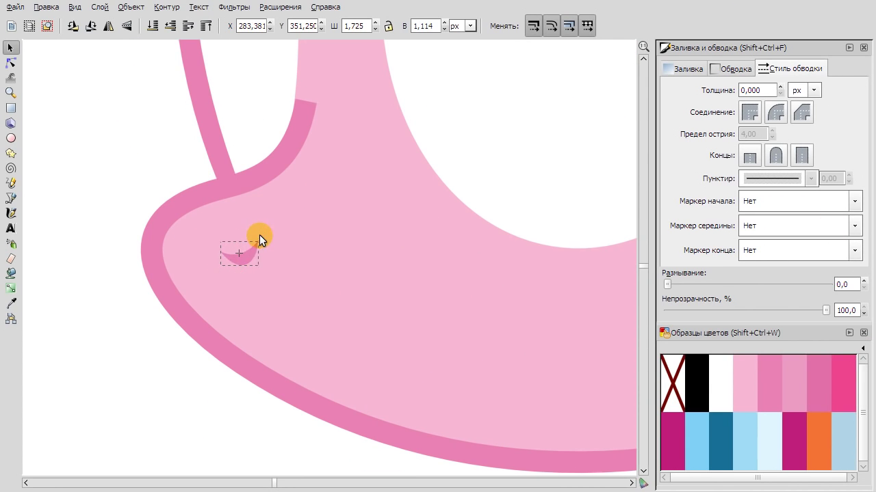
Duplicate the nose onto Rainbow Dash's muzzle and colour it Rainbow Dash's blue.
right_click(247, 257)
left_click(316, 361)
scroll(208, 284, "down", 3)
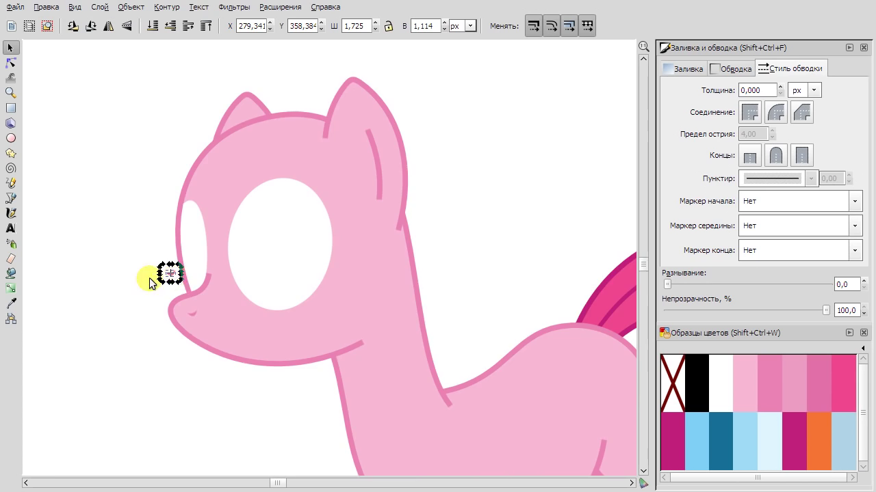
scroll(141, 274, "down", 3)
scroll(211, 207, "up", 3)
scroll(221, 257, "down", 3)
left_click_drag(221, 258, 251, 410)
scroll(251, 410, "up", 3)
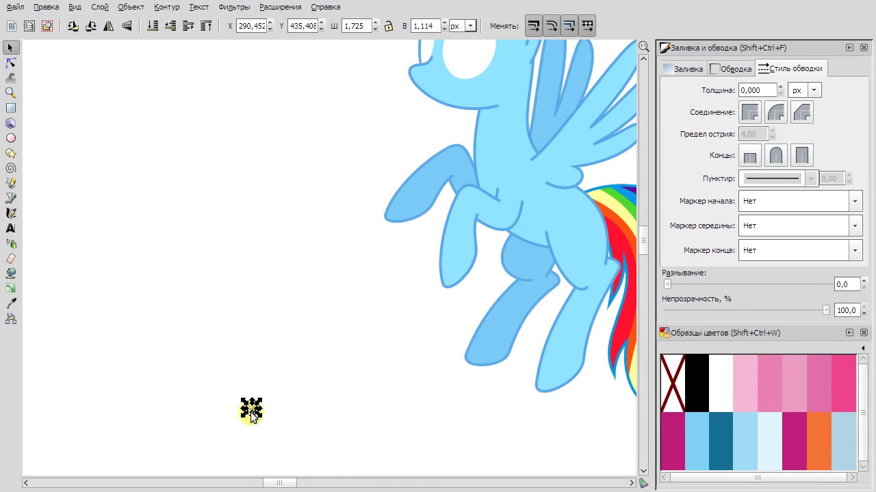
scroll(419, 71, "up", 5)
left_click(828, 344)
left_click(840, 342)
scroll(309, 182, "up", 2)
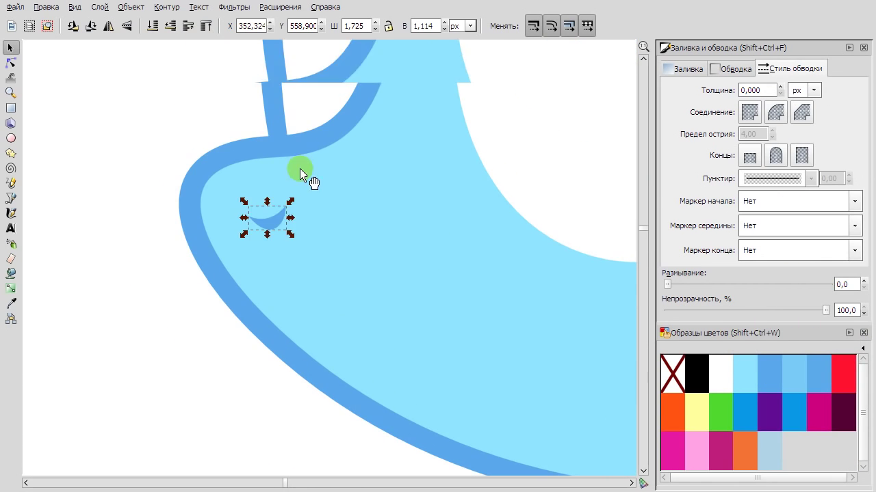
Duplicate the nose onto Fluttershy's muzzle and load Fluttershy's palette.
right_click(277, 218)
left_click(338, 315)
scroll(254, 294, "down", 3)
left_click_drag(254, 294, 460, 260)
left_click(863, 348)
left_click(828, 234)
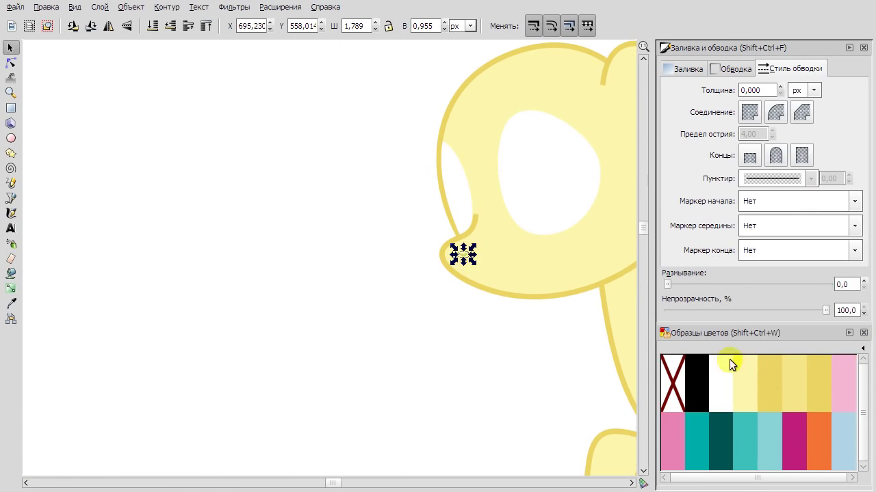
scroll(486, 258, "up", 4)
key("bracketleft")
scroll(243, 267, "down", 1)
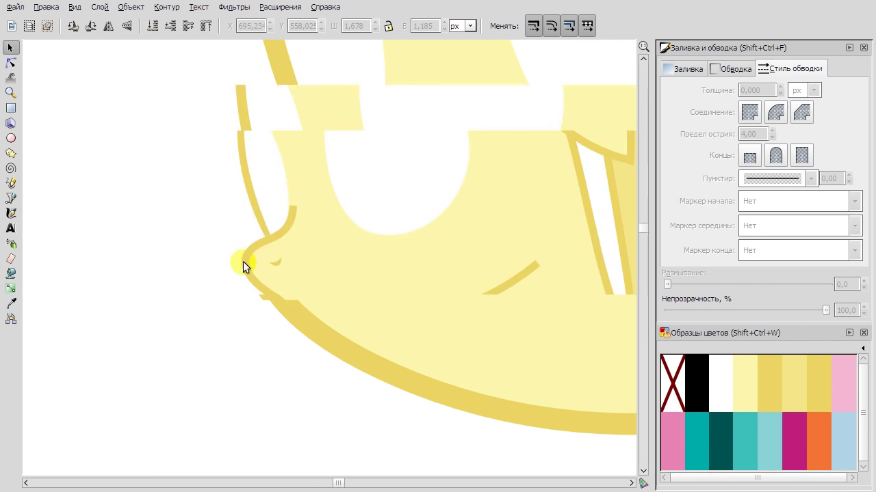
Duplicate the nose onto Applejack's muzzle, colour it orange from MLP-Applejack, and nudge it into place.
right_click(334, 234)
left_click(398, 336)
left_click_drag(609, 303, 618, 422)
scroll(618, 422, "right", 3)
left_click(863, 349)
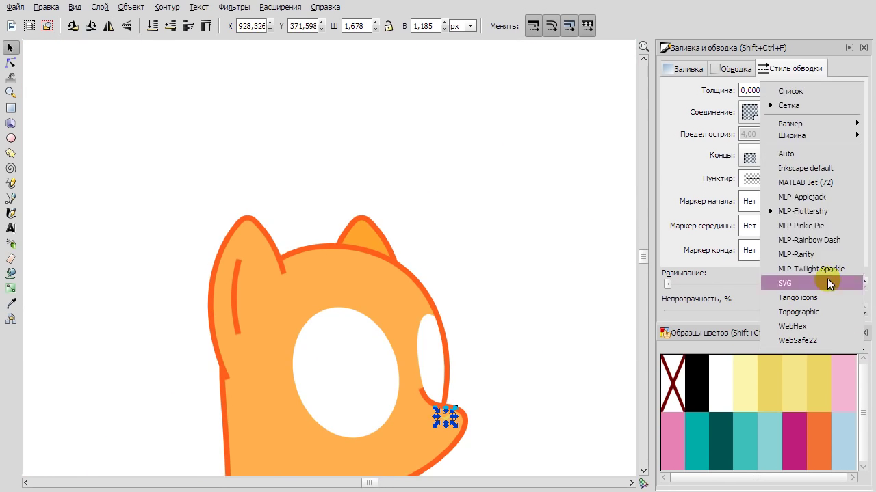
left_click(822, 196)
scroll(394, 246, "up", 3, "ctrl")
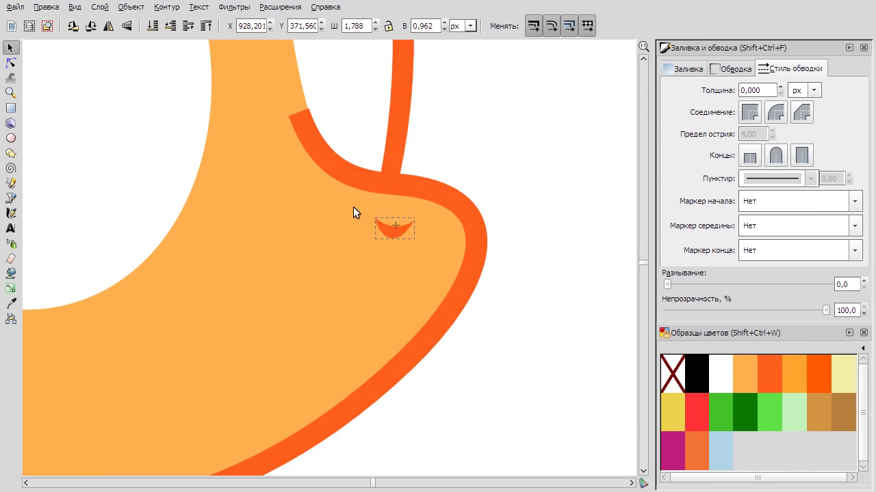
left_click_drag(383, 250, 384, 251)
left_click(550, 287)
scroll(550, 287, "down", 8, "ctrl")
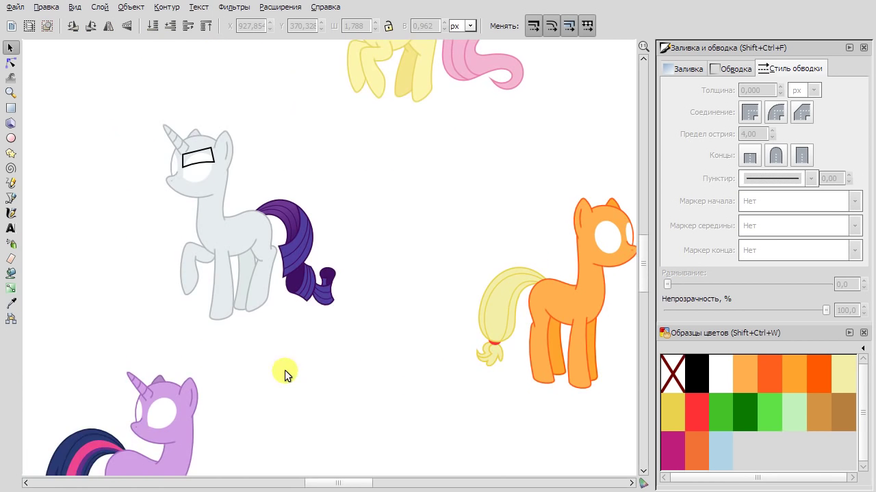
scroll(288, 296, "left", 2)
scroll(288, 296, "up", 2)
Flip Rainbow Dash horizontally and draw Rarity's left eyelid frame with a curved bottom.
left_click_drag(313, 312, 86, 79)
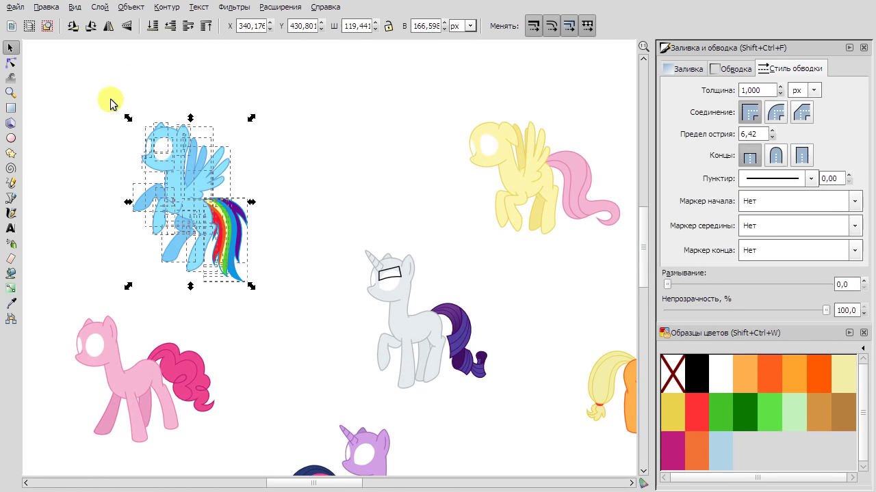
key("h")
scroll(387, 190, "up", 6, "ctrl")
key("b")
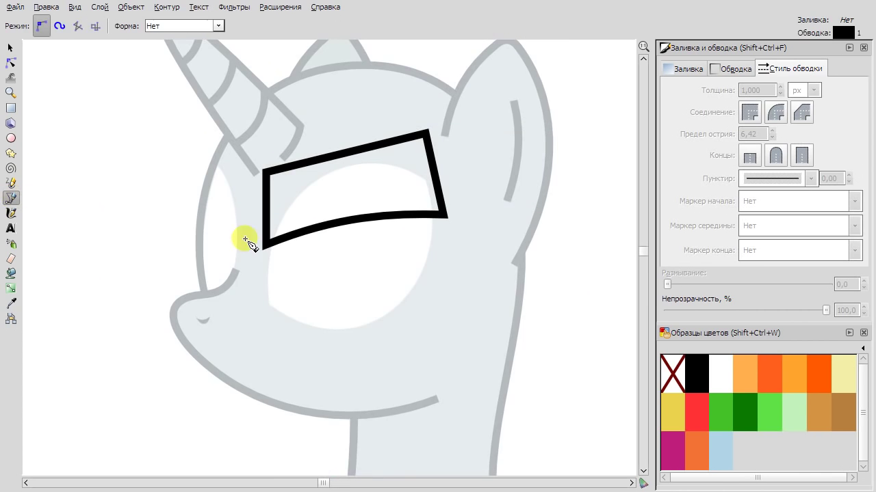
left_click_drag(247, 242, 226, 235)
key("n")
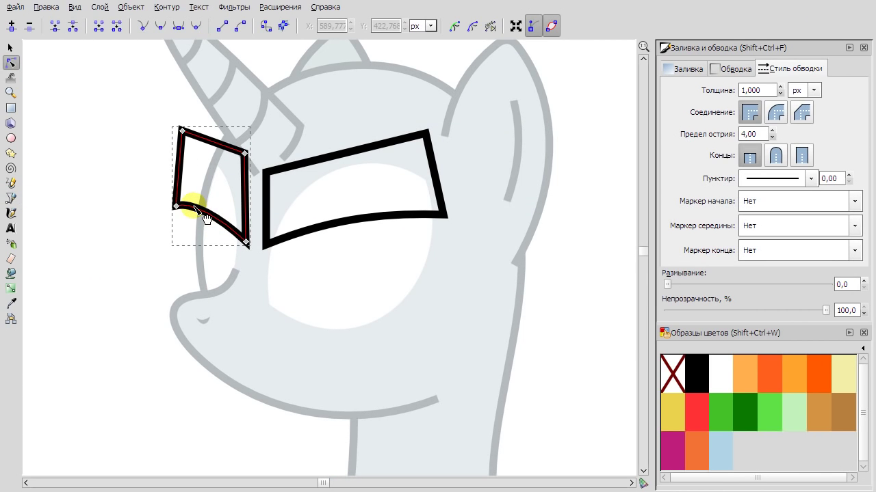
Paste the eye white onto both eyelid frames and intersect to keep only the overlap.
right_click(373, 176)
left_click(454, 267)
left_click(167, 6)
left_click(225, 112)
right_click(419, 134)
left_click(479, 225)
left_click(167, 7)
left_click(225, 112)
left_click(862, 348)
Fill the intersected eye shape light blue from the eye shine palette.
left_click(766, 210)
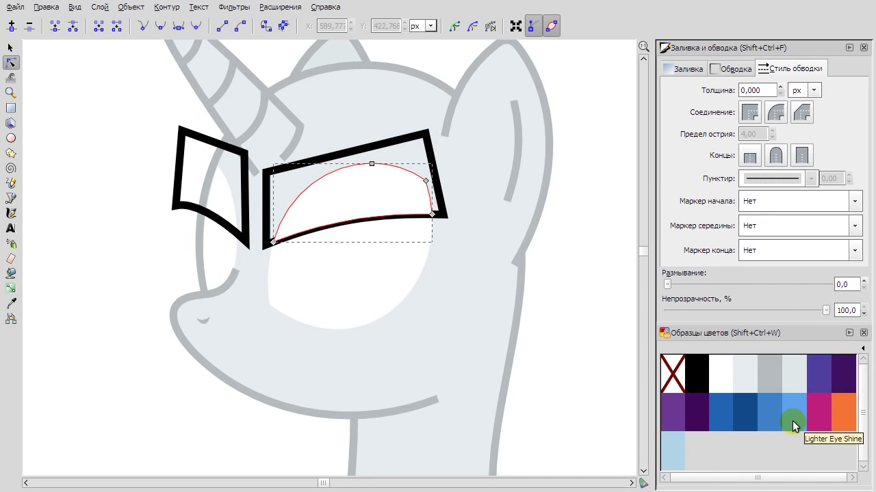
left_click(791, 414)
left_click(728, 374)
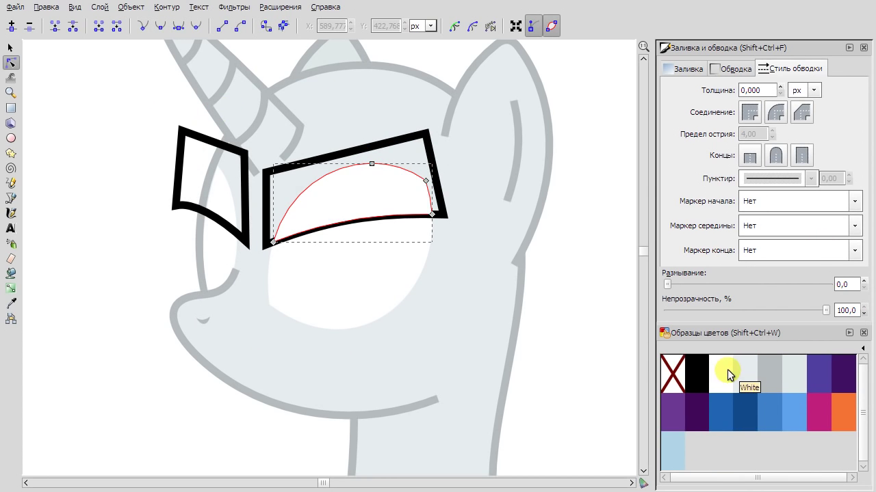
left_click(671, 457)
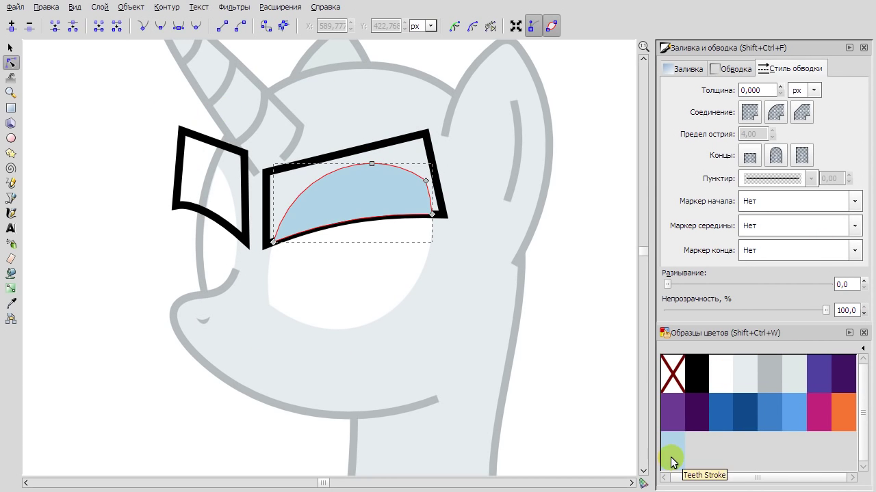
Intersect a pasted eye white with the left frame and make the crescent light blue.
key("s")
left_click(199, 143)
right_click(203, 237)
left_click(264, 314)
left_click(166, 7)
left_click(225, 111)
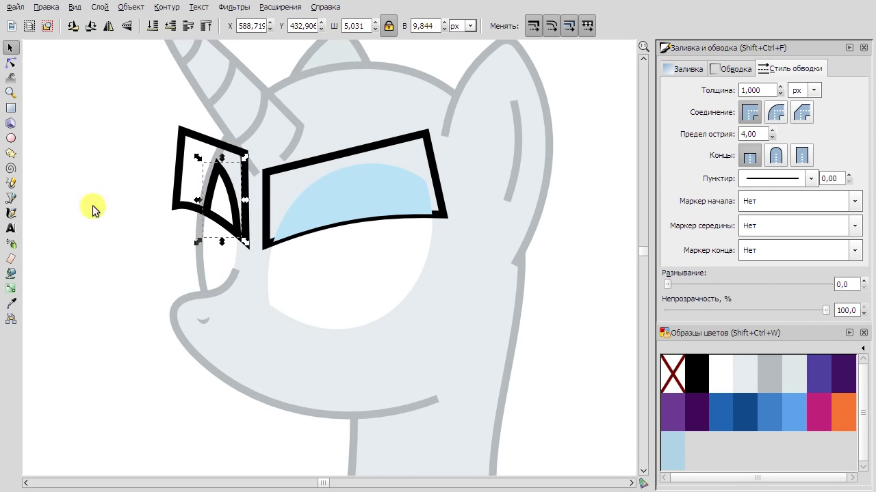
key("F7")
left_click(389, 260)
key("F1")
Draw a two-point mouth line below the muzzle with the Bézier tool.
left_click(340, 284)
key("F5")
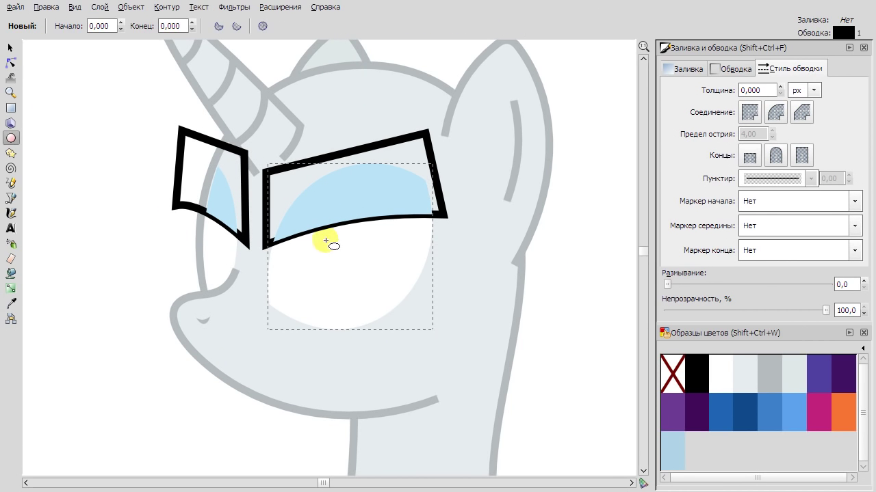
key("b")
scroll(240, 362, "up", 2)
left_click(198, 374)
double_click(303, 333)
Bend the mouth into a smile, convert the stroke to a path and colour it grey.
key("F2")
left_click_drag(256, 351, 266, 375)
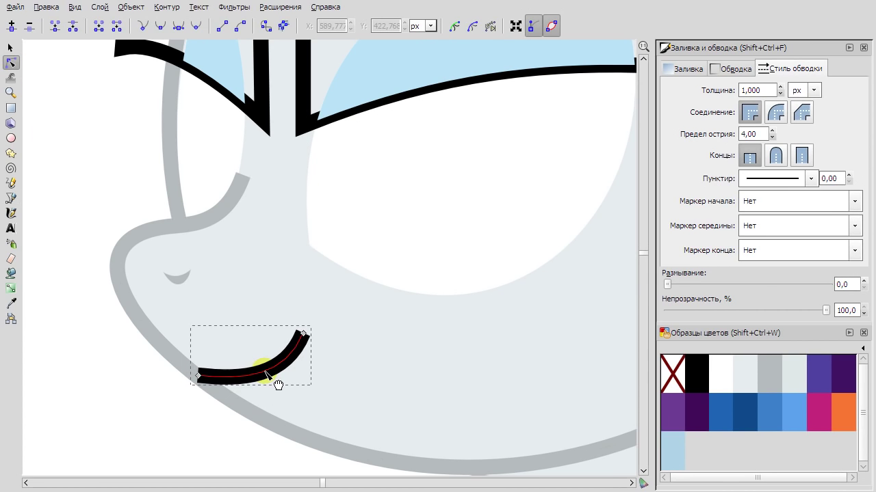
key("ctrl+alt+c")
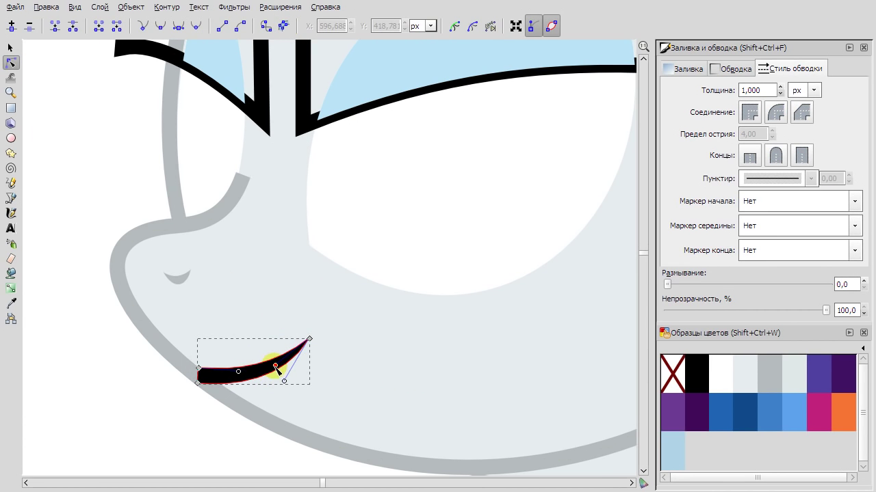
left_click_drag(309, 340, 287, 342)
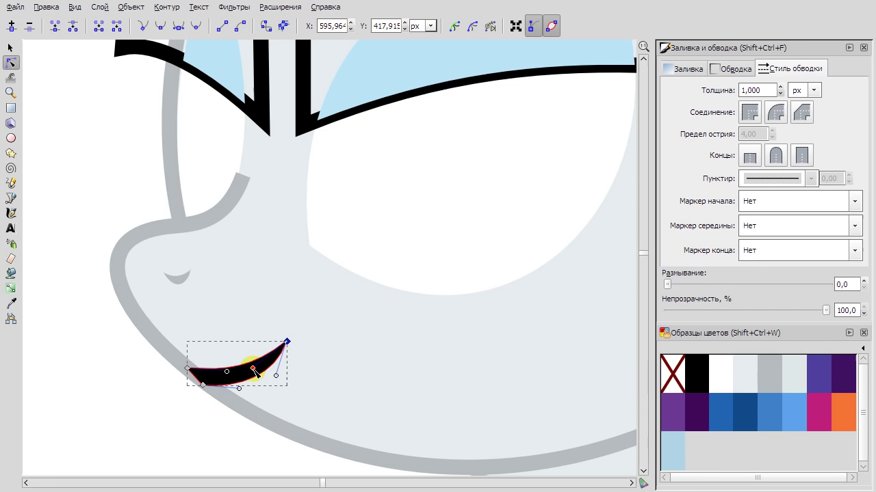
left_click(743, 392)
left_click(10, 47)
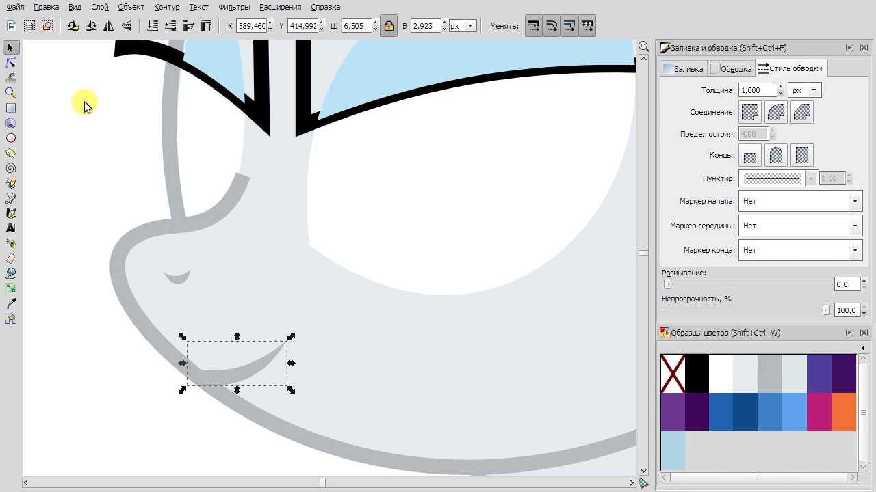
Move the eye outline shape aside, then undo the move.
scroll(332, 366, "down", 3)
scroll(332, 365, "right", 4)
left_click_drag(296, 147, 567, 162)
right_click(580, 81)
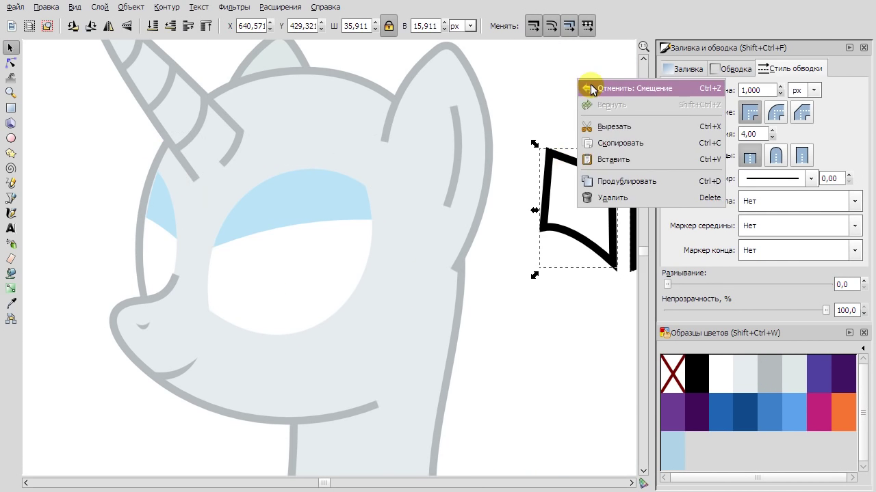
left_click(588, 87)
key("ctrl+z")
Apply the light blue to the left eye's lower shape and outline.
double_click(319, 147)
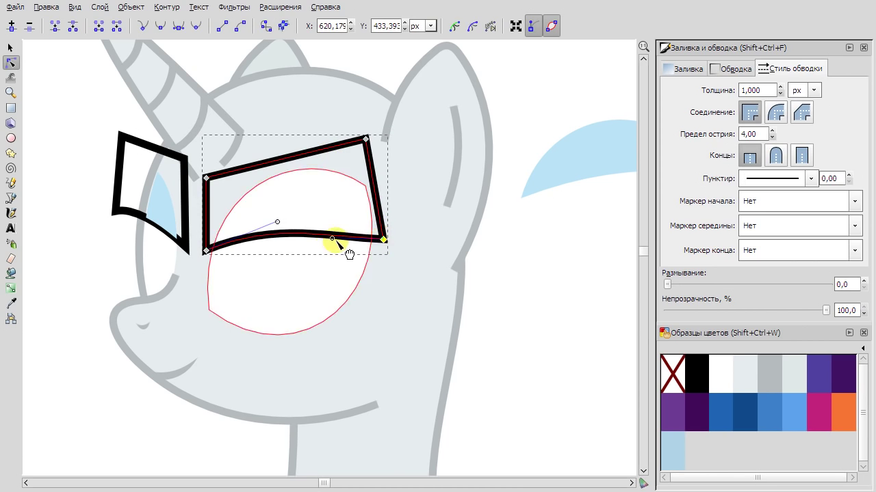
left_click(114, 211)
left_click(132, 219)
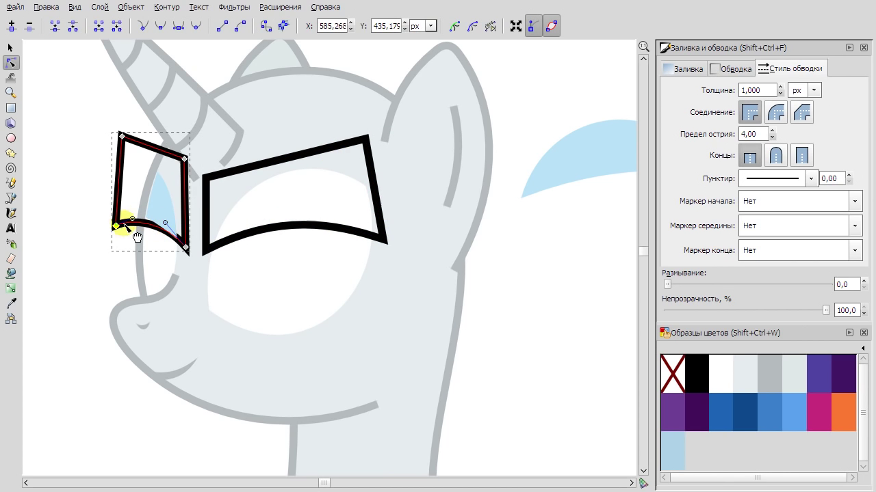
left_click(11, 47)
left_click(159, 251)
left_click(117, 166, "shift")
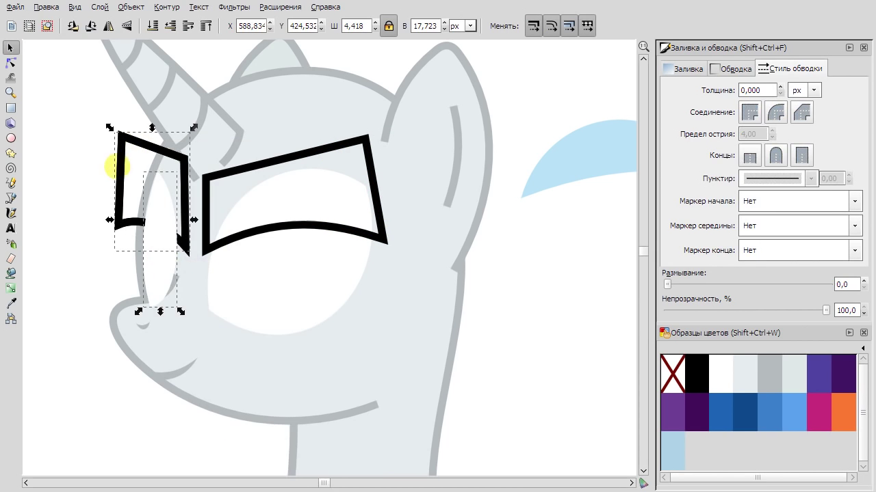
left_click(10, 303)
left_click(528, 201)
Intersect the right eye white with its outline, colour it light blue, and delete the stray shape.
key("s")
left_click(322, 187)
left_click(325, 147, "shift")
key("ctrl+asterisk")
key("d")
left_click(595, 168)
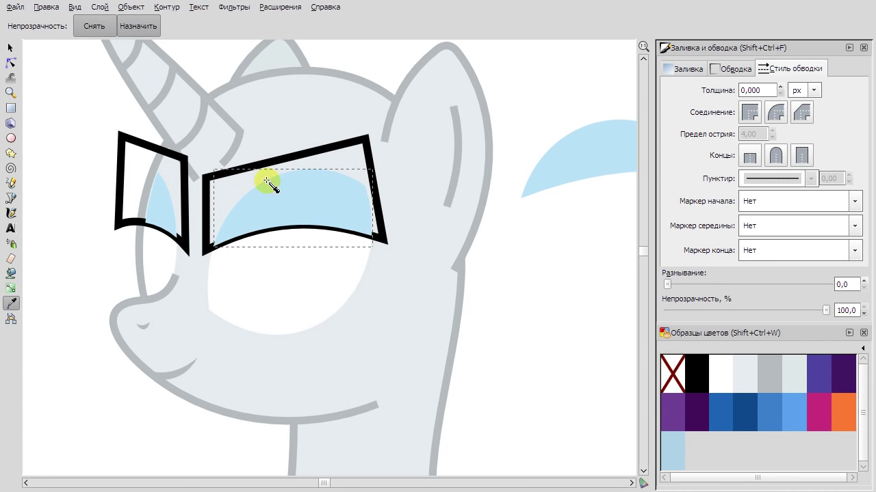
key("s")
left_click(586, 172)
key("Delete")
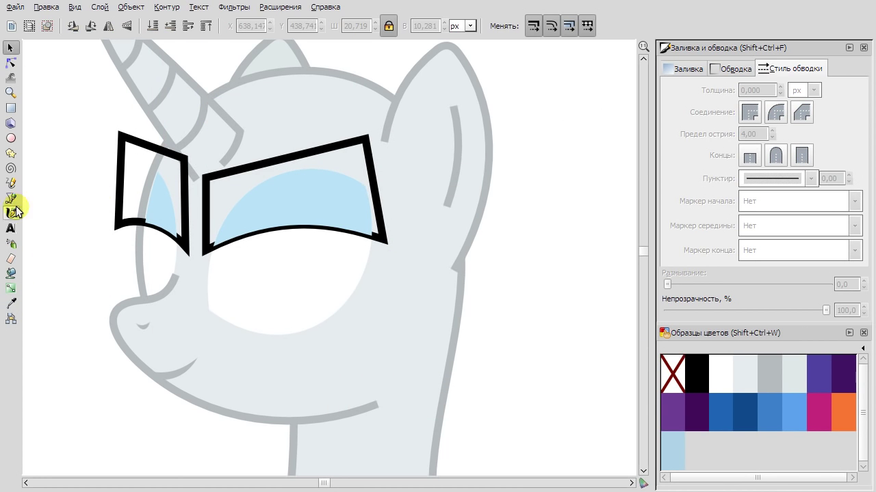
Draw an ellipse over the right eye and adjust its size and position.
left_click(16, 138)
left_click_drag(260, 228, 394, 387)
left_click(10, 48)
left_click_drag(262, 312, 242, 281)
left_click_drag(377, 198, 378, 182)
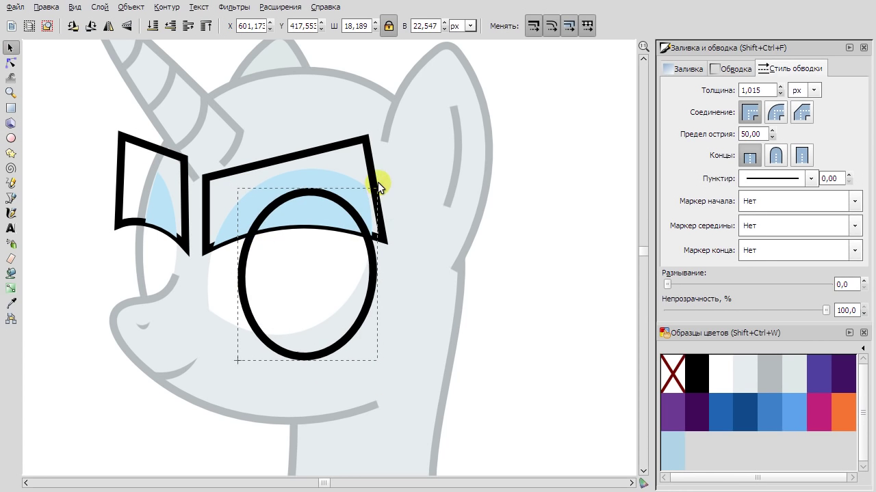
left_click_drag(248, 309, 243, 172)
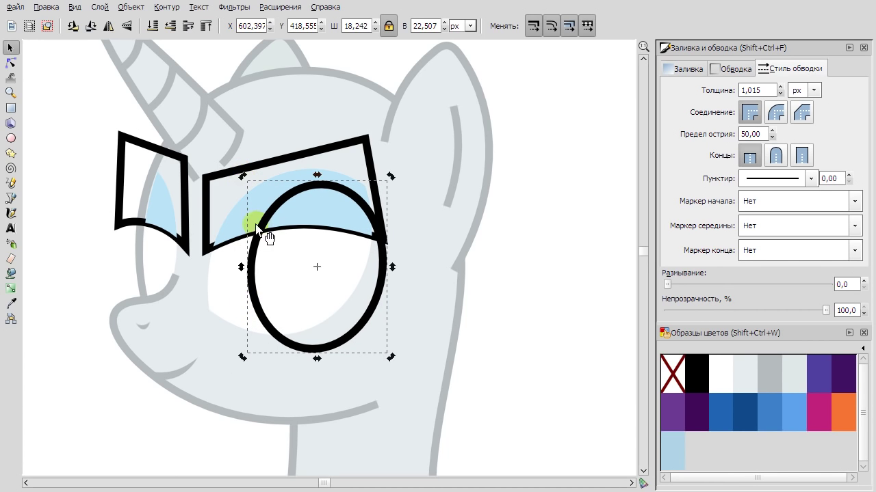
Draw a trial small ellipse over the left eye, then delete it.
key("e")
left_click_drag(146, 218, 201, 333)
key("s")
mouse_move(143, 214)
left_mouse_down()
mouse_move(176, 205)
mouse_move(196, 186)
mouse_move(220, 202)
mouse_move(250, 252)
left_mouse_up()
left_click(31, 279)
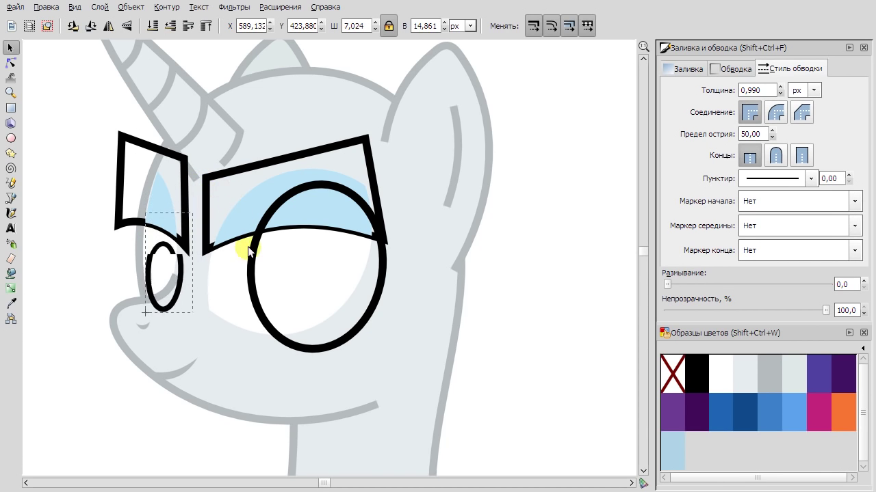
key("Delete")
Draw a larger left-eye ellipse and try a purple fill on both, then undo it.
left_click(11, 137)
left_click_drag(147, 205, 140, 185)
key("s")
left_click(315, 287, "shift")
left_click(672, 412)
key("ctrl+z")
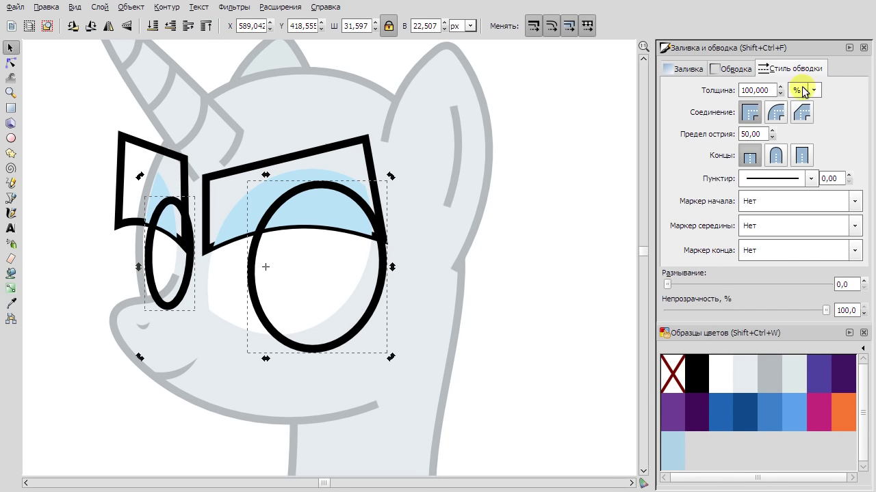
Set both ellipses' stroke width to 0,1 px.
left_click(800, 90)
left_click(797, 76)
triple_click(752, 90)
type("0,1")
key("Return")
Duplicate the right-eye ellipse and shrink the copy inside the original.
left_click(543, 250)
left_click(247, 251)
right_click(374, 275)
left_click(444, 390)
key("less")
key("less")
left_click_drag(342, 207, 341, 216)
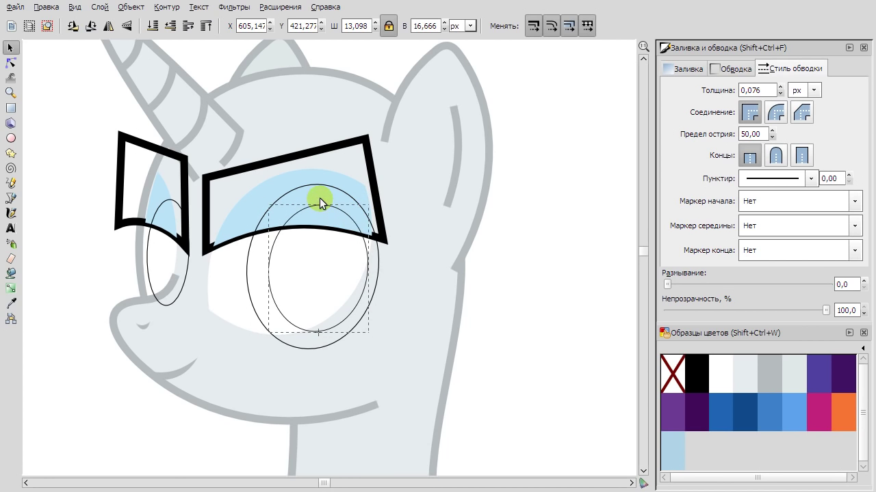
Duplicate the left-eye ellipse and shrink the copy inside it.
right_click(187, 264)
left_click(236, 368)
key("less")
key("less")
scroll(131, 260, "up", 3)
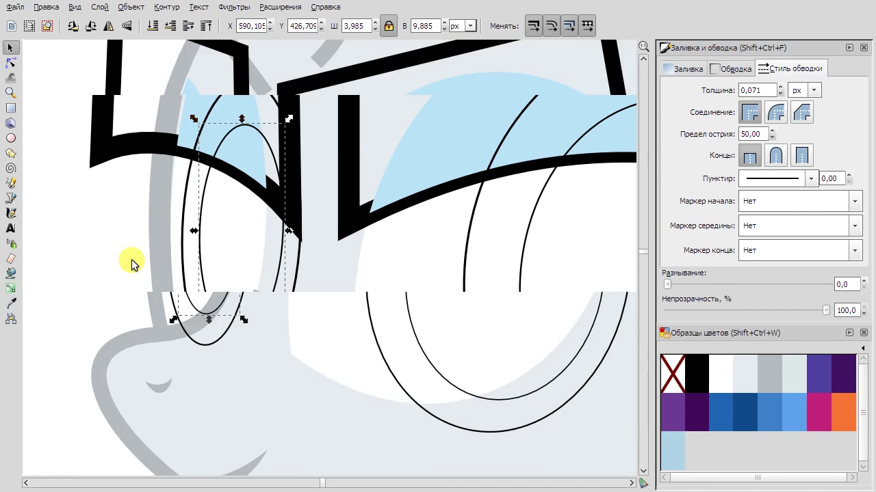
scroll(101, 221, "down", 3)
key("Escape")
scroll(324, 286, "left", 3)
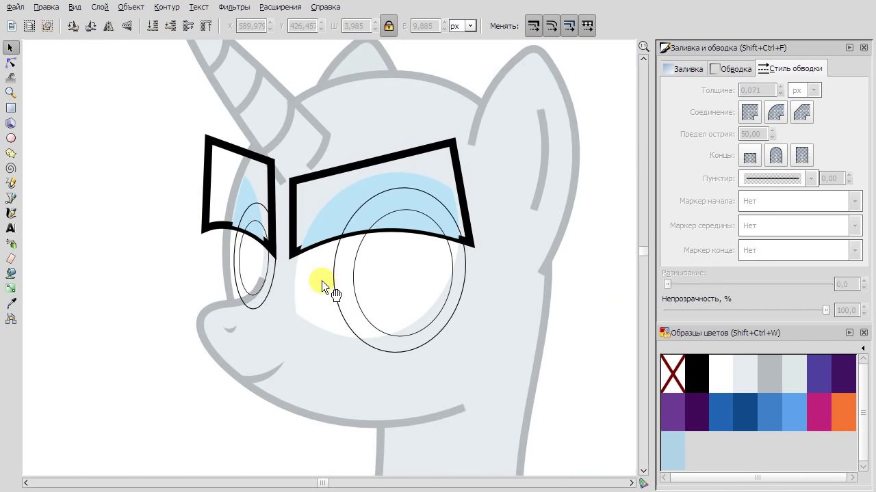
Fill both inner ellipses black as pupils and the outer ones with the Eye Iris blue.
left_click(397, 269)
left_click(244, 250, "shift")
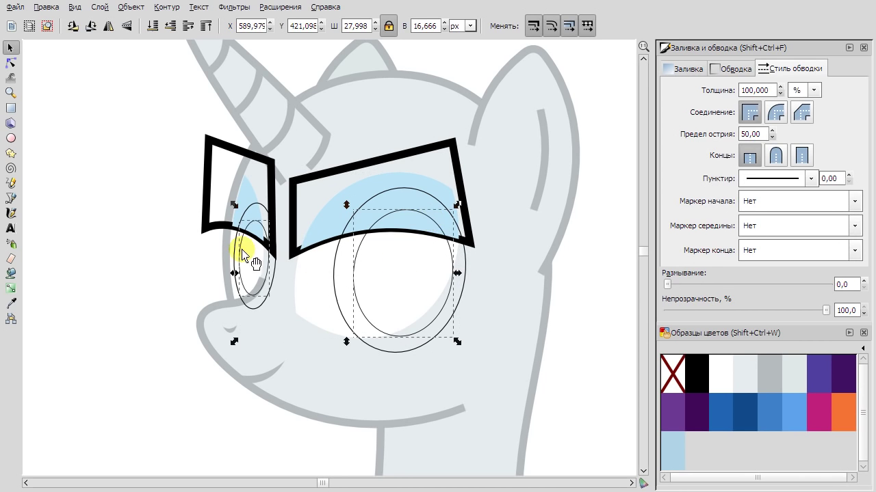
left_click(696, 373)
left_click(437, 176)
left_click(438, 203)
left_click(274, 280, "shift")
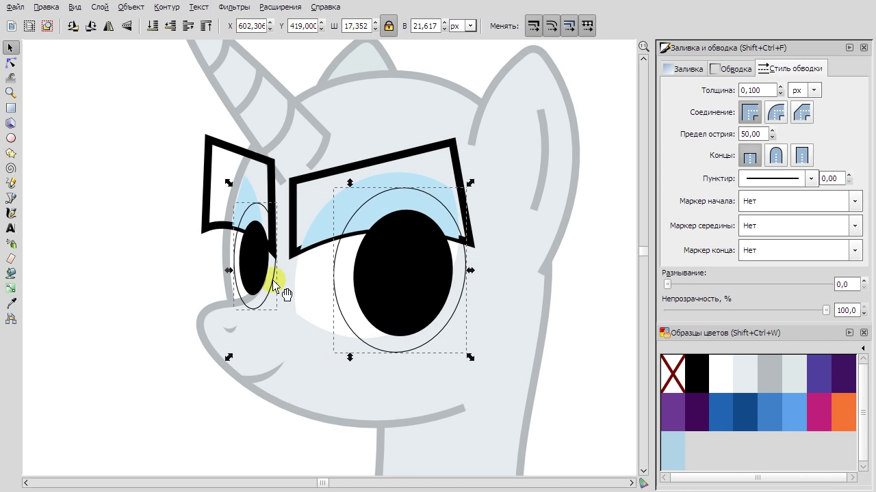
left_click(717, 411)
Zoom in on the eyes and delete a stray triangle drawn by mistake.
key("Escape")
key("plus")
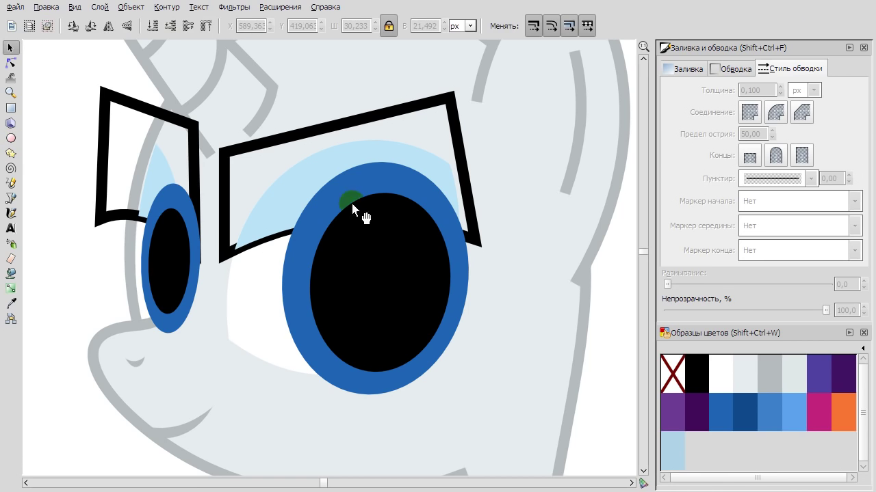
left_click(12, 198)
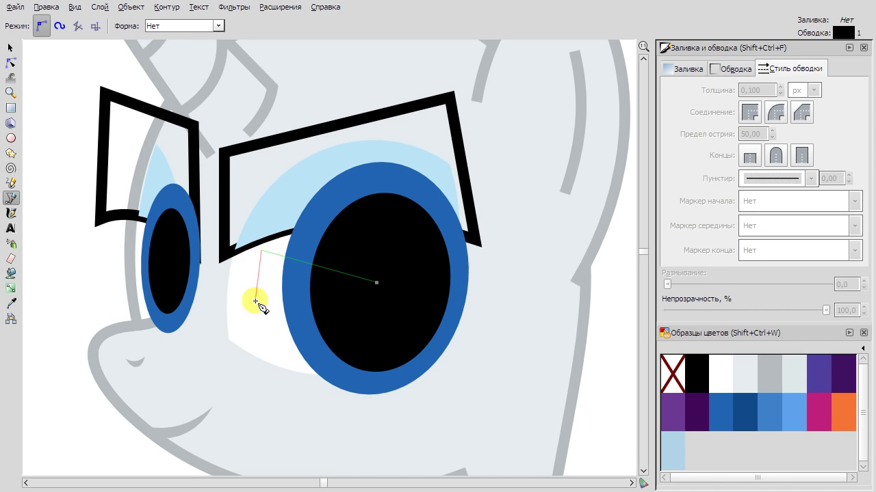
left_click(376, 284)
key("F1")
key("Delete")
Trim the right iris to the eye white using pasted copies and Path > Intersection.
left_click(394, 118)
right_click(253, 291)
left_click(336, 385)
left_click(166, 7)
left_click(231, 111)
right_click(253, 291)
left_click(335, 385)
left_click(166, 7)
left_click(231, 111)
scroll(171, 332, "up", 2)
Trim the left pupil to its eye white with a pasted copy and Intersection.
left_click(253, 298)
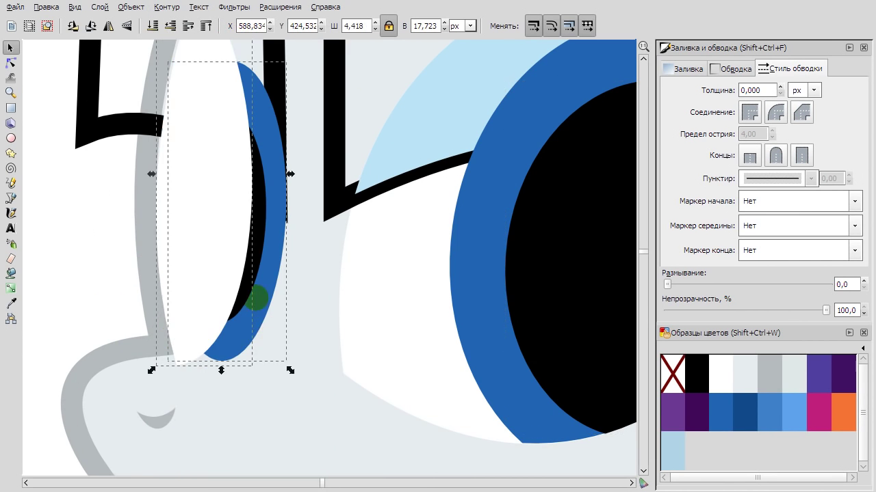
left_click(202, 236)
right_click(168, 307)
left_click(233, 401)
left_click(167, 7)
left_click(230, 110)
left_click(207, 336)
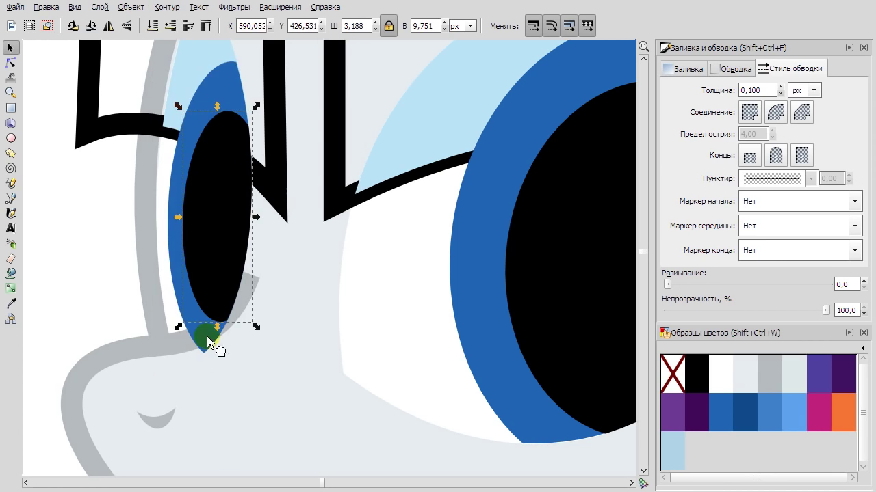
Lower the right pupil beneath the light-blue lid.
scroll(218, 241, "down", 2)
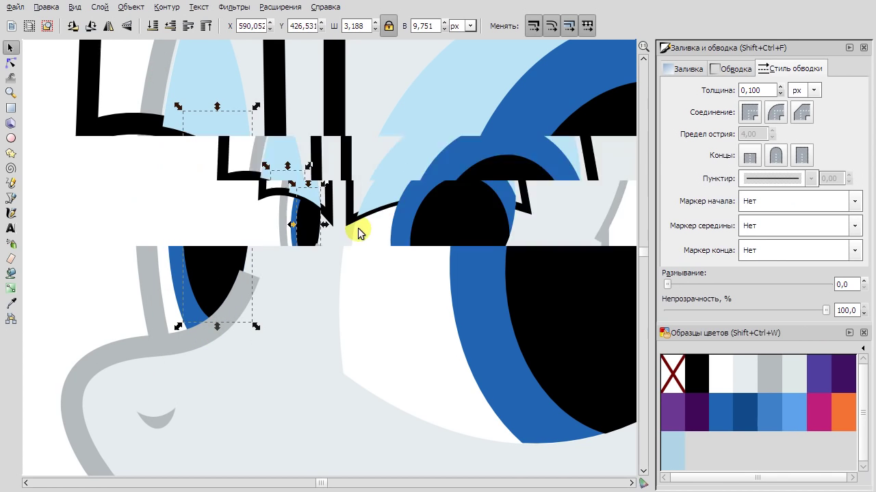
left_click(307, 223)
key("Page_Down")
left_click(541, 274)
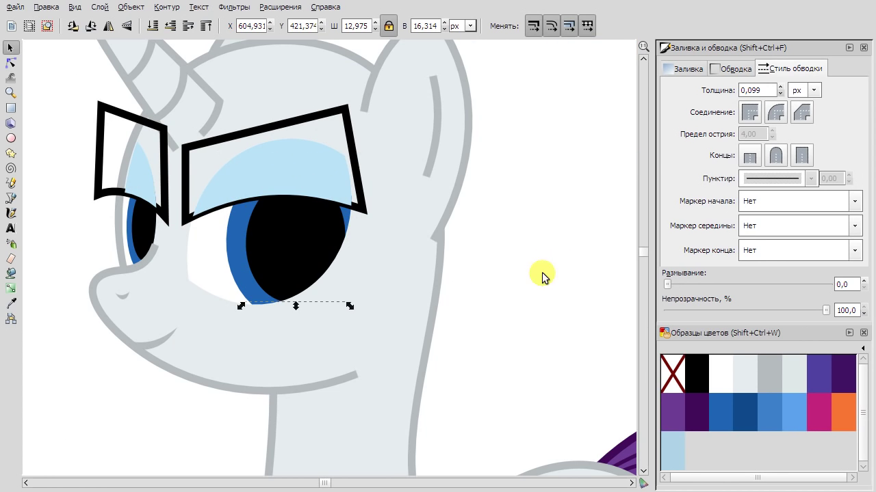
scroll(346, 234, "up", 1)
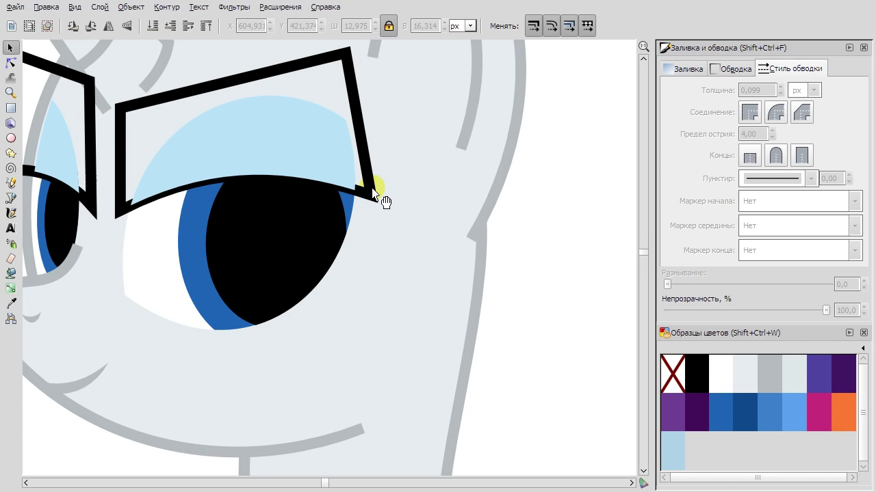
Duplicate the eye white and subtract the eyebrow outline from it with Path > Difference.
right_click(158, 234)
left_click(210, 332)
left_click(285, 65, "shift")
right_click(285, 65)
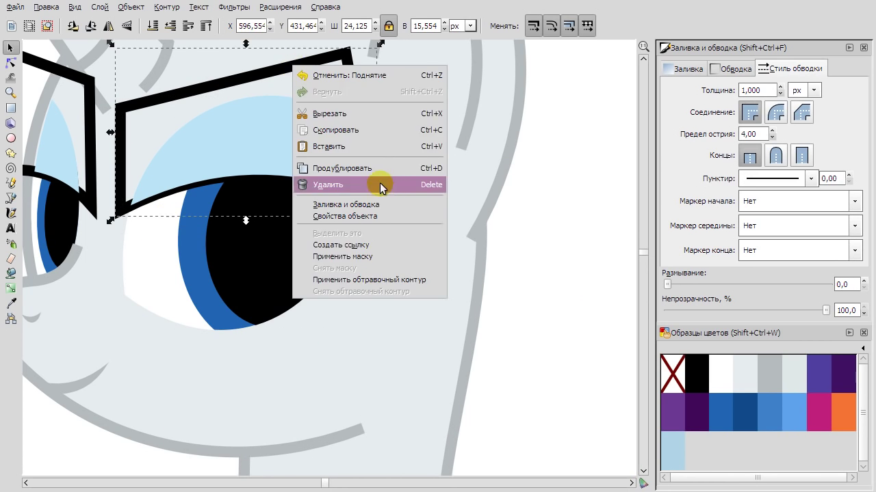
left_click(167, 6)
left_click(206, 97)
right_click(223, 80)
left_click(233, 87)
left_click(166, 7)
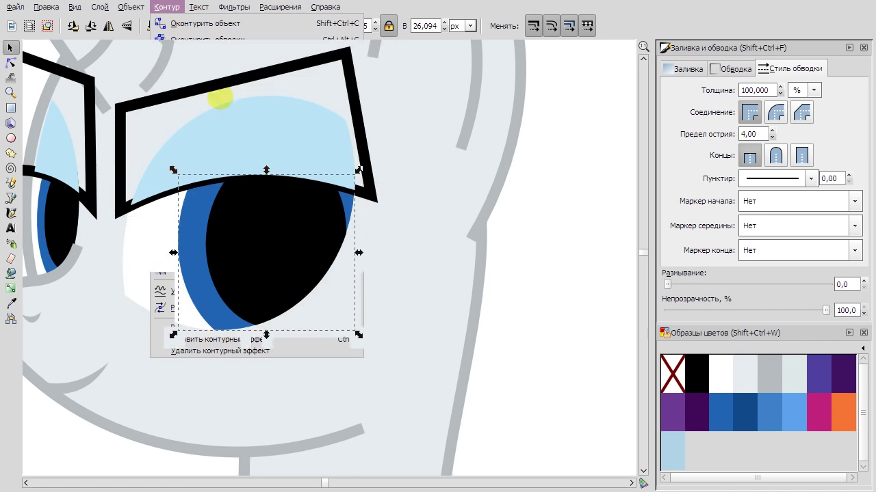
left_click(205, 93)
scroll(251, 228, "left", 5)
scroll(315, 199, "up", 2)
Intersect the selected left-eye shapes with Path > Intersection.
left_click(381, 166)
right_click(366, 150)
left_click(418, 249)
right_click(195, 133)
left_click(276, 228)
left_click(166, 7)
left_click(228, 111)
Delete the black eye outline.
left_click(247, 151)
key("Delete")
scroll(502, 192, "down", 4)
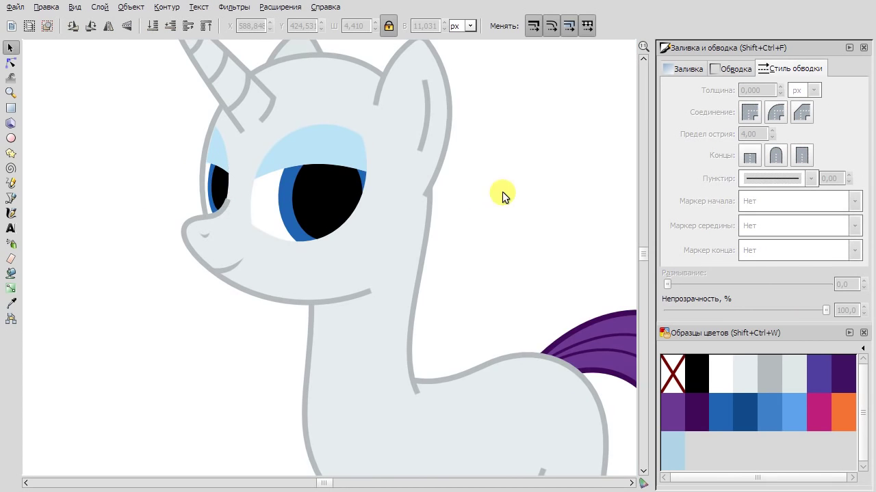
Draw a white ellipse on the right pupil and paste a second highlight below it.
scroll(327, 164, "up", 2)
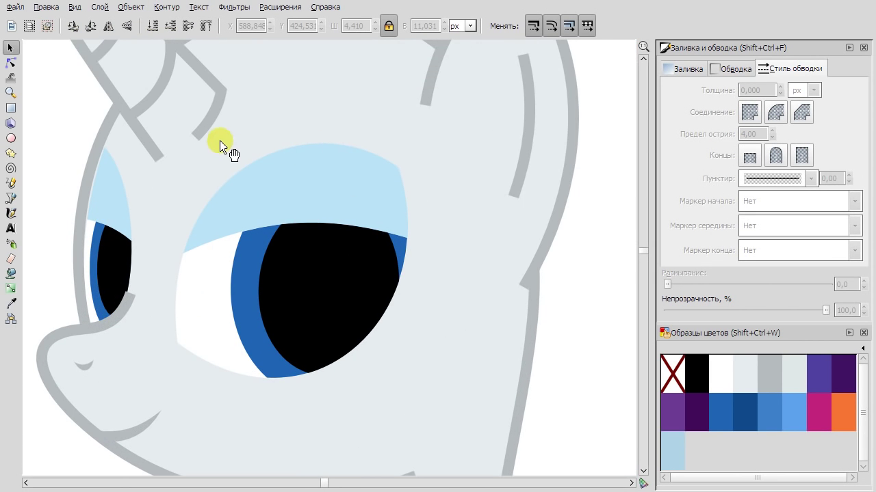
left_click_drag(220, 146, 220, 91)
left_click(10, 197)
key("e")
left_click_drag(309, 182, 378, 236)
left_click(723, 370)
key("s")
right_click(328, 177)
left_click(401, 280)
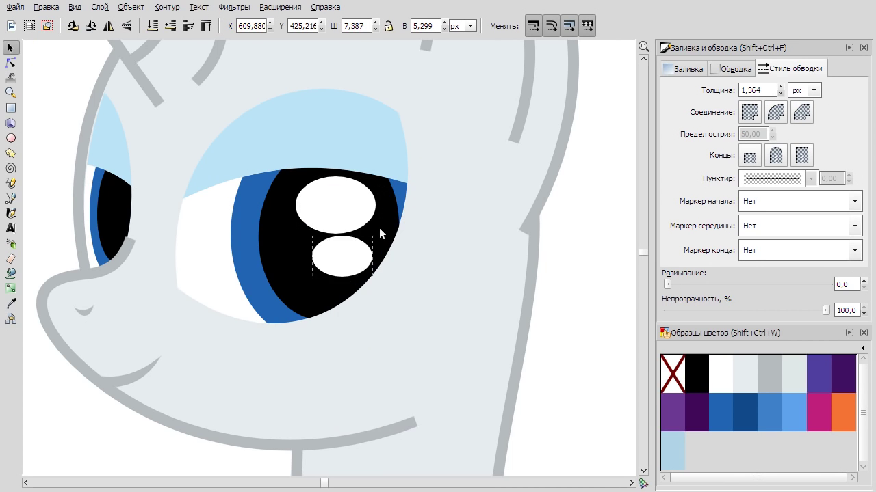
Duplicate both highlights and place the copies on the left pupil.
right_click(344, 199)
left_click(369, 279)
left_click_drag(364, 190, 162, 167)
left_click_drag(120, 196, 101, 177)
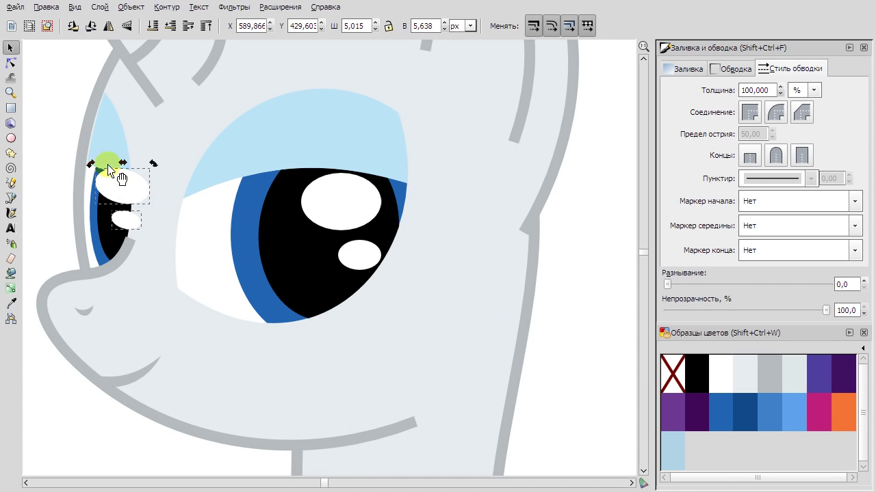
Adjust the upper left-eye highlight to fit the left pupil, then deselect.
scroll(78, 211, "up", 2)
right_click(103, 140)
key("Escape")
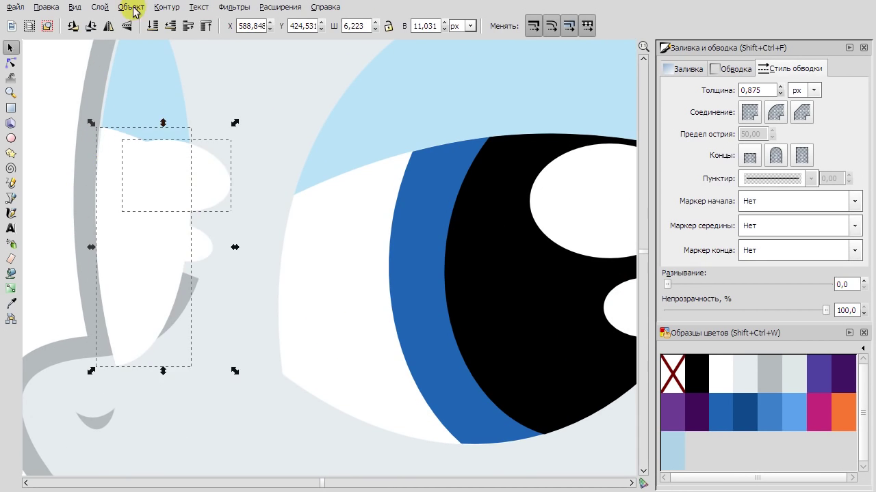
left_click(157, 174)
right_click(96, 243)
left_click(166, 7)
left_click(264, 241)
scroll(264, 240, "down", 4)
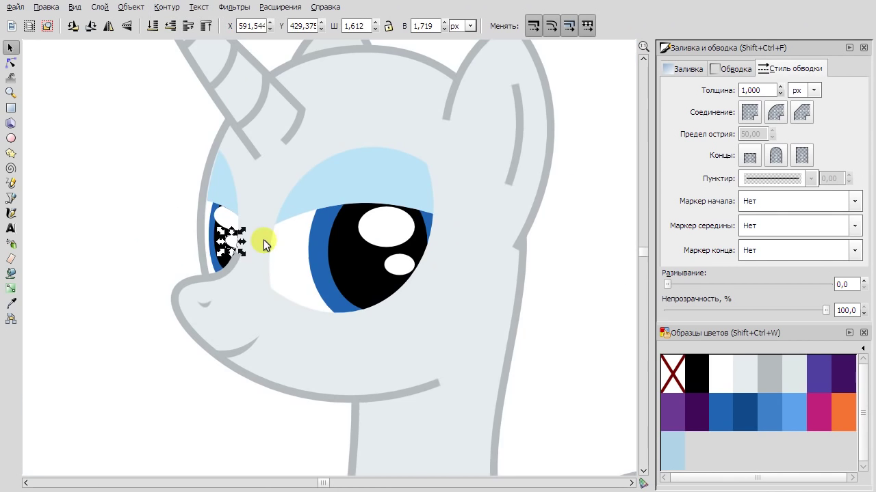
key("Escape")
scroll(362, 201, "down", 3)
scroll(361, 201, "up", 3)
Draw a closed eyeliner shape along the eye out to its outer corner.
left_click(10, 198)
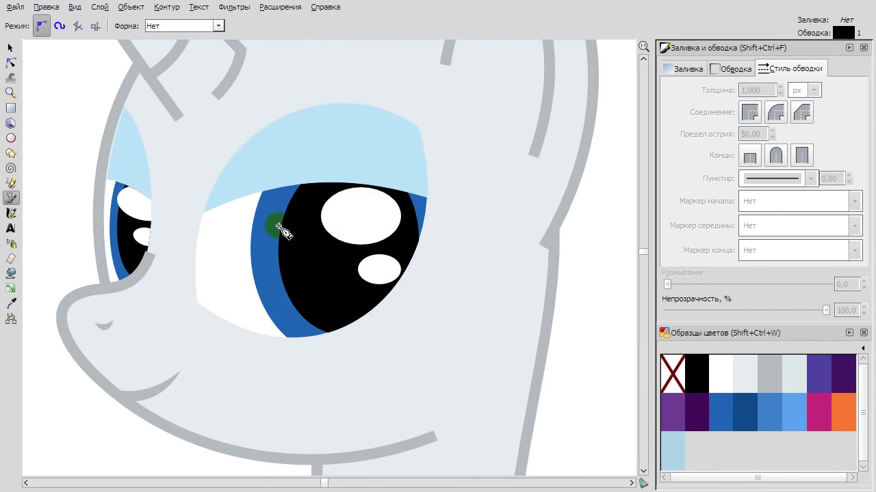
scroll(276, 246, "up", 2)
scroll(265, 207, "up", 2)
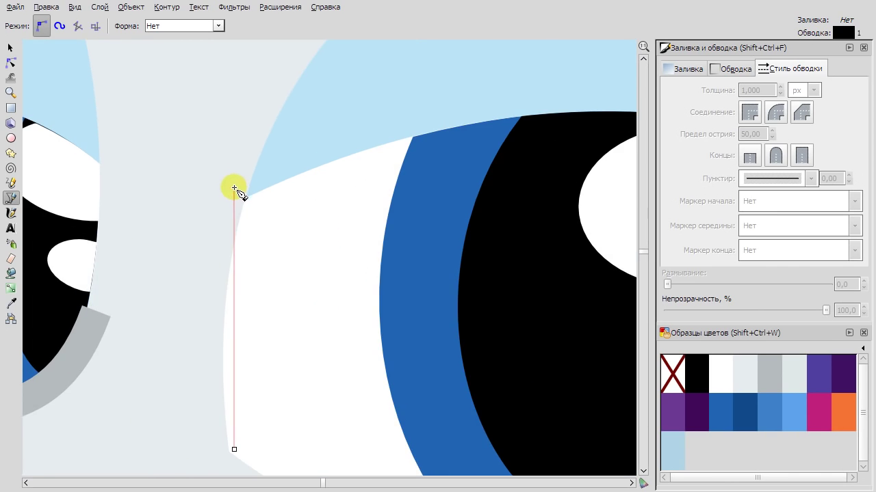
left_click(234, 188)
scroll(469, 220, "down", 3)
scroll(485, 184, "right", 3)
scroll(476, 185, "up", 3)
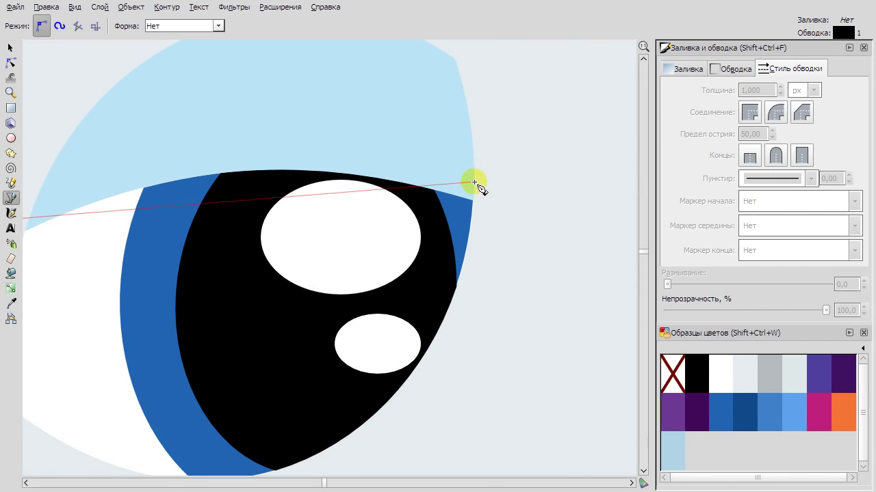
scroll(475, 185, "down", 4)
scroll(543, 172, "up", 5)
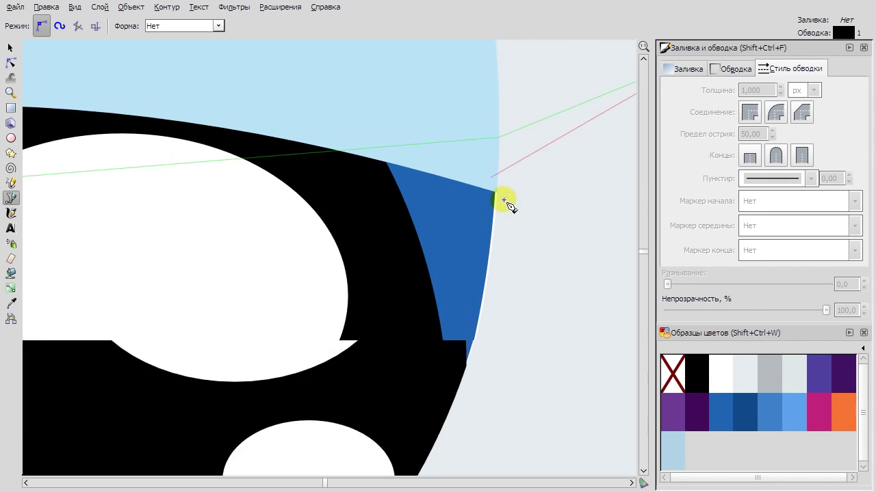
left_click(489, 195)
scroll(569, 231, "down", 4)
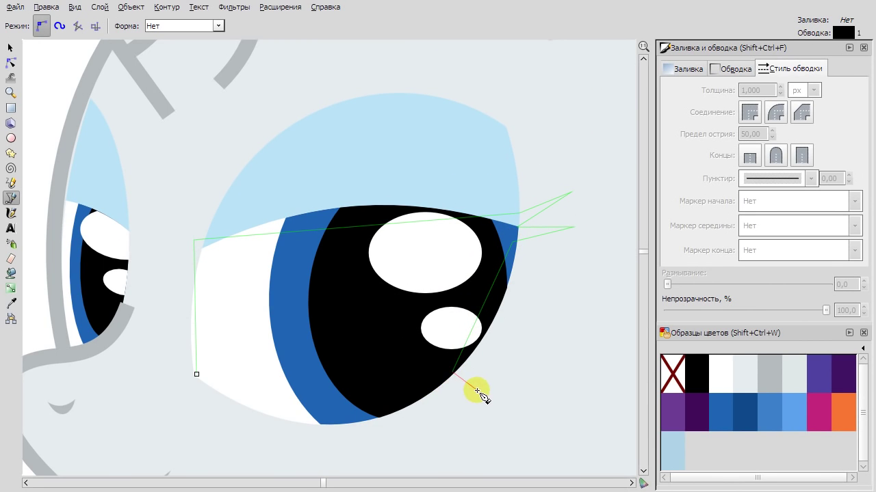
double_click(407, 397)
Fill the shape purple at 31 opacity and curve its top edge upward.
key("F2")
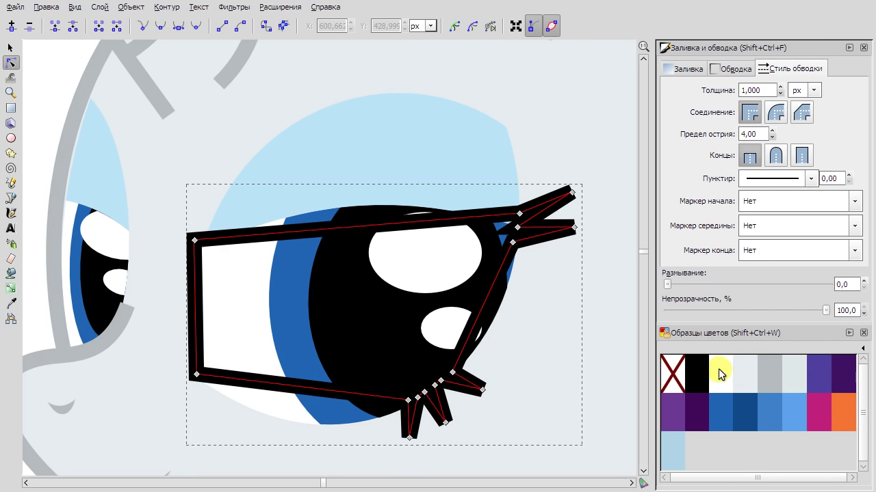
left_click(742, 412)
left_click_drag(826, 310, 739, 308)
left_click_drag(350, 227, 318, 169)
left_click(672, 405)
left_click_drag(759, 311, 716, 311)
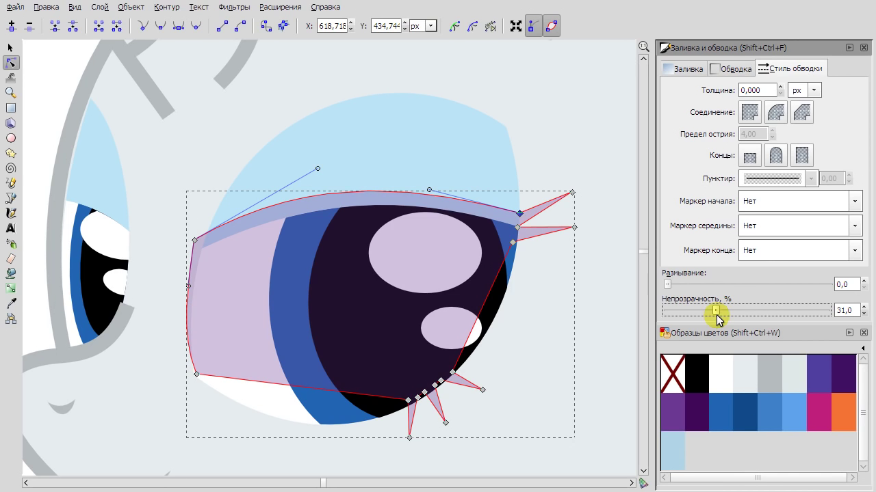
scroll(189, 385, "up", 2)
Bulge the shape's left edge and curve the lash spikes at the eye corner.
left_click(187, 391)
left_click_drag(172, 215, 159, 197)
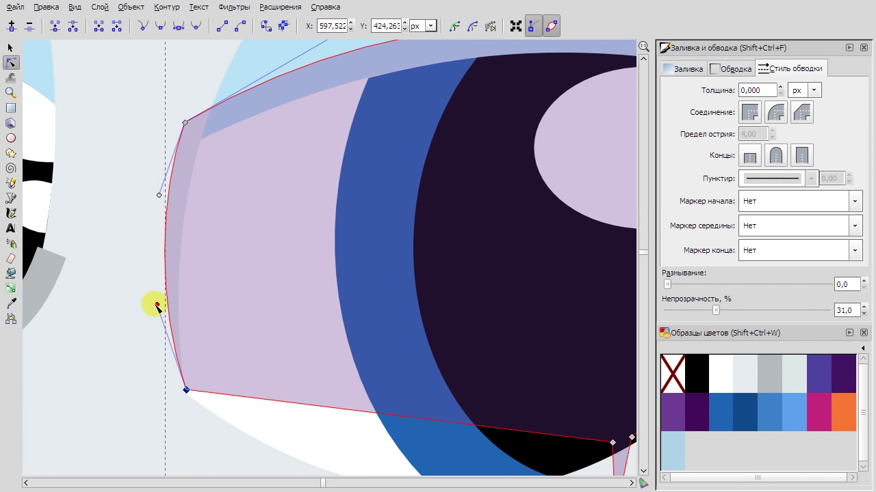
scroll(159, 194, "down", 3)
scroll(333, 167, "up", 4)
left_click(333, 168)
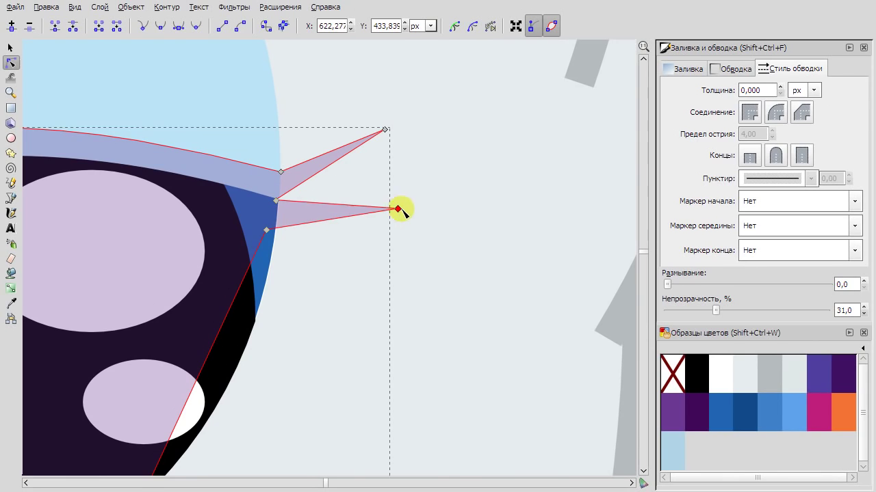
left_click_drag(325, 220, 333, 241)
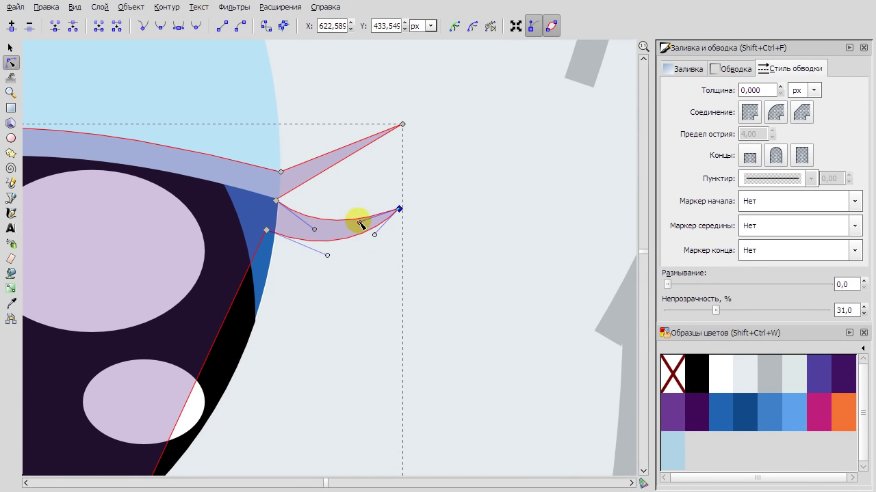
left_click_drag(342, 162, 351, 203)
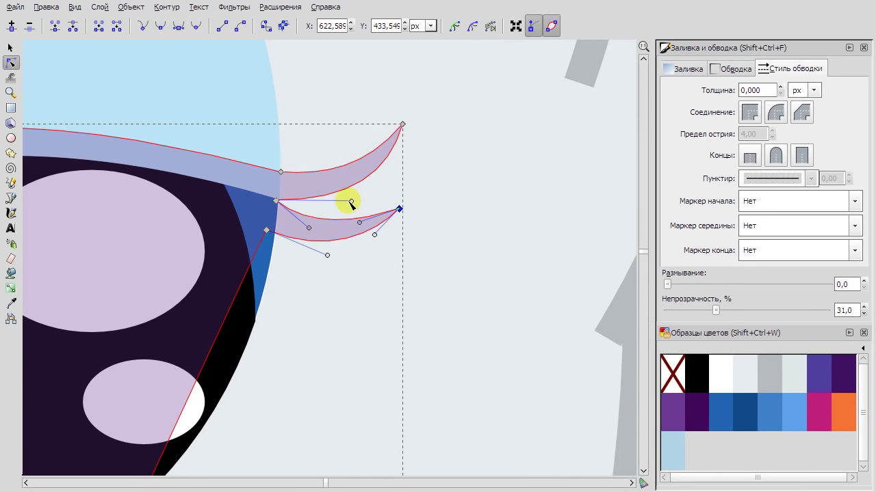
Move the upper lash tip up and left and refine the lash tip nodes.
left_click(281, 172)
left_click_drag(404, 144, 387, 163)
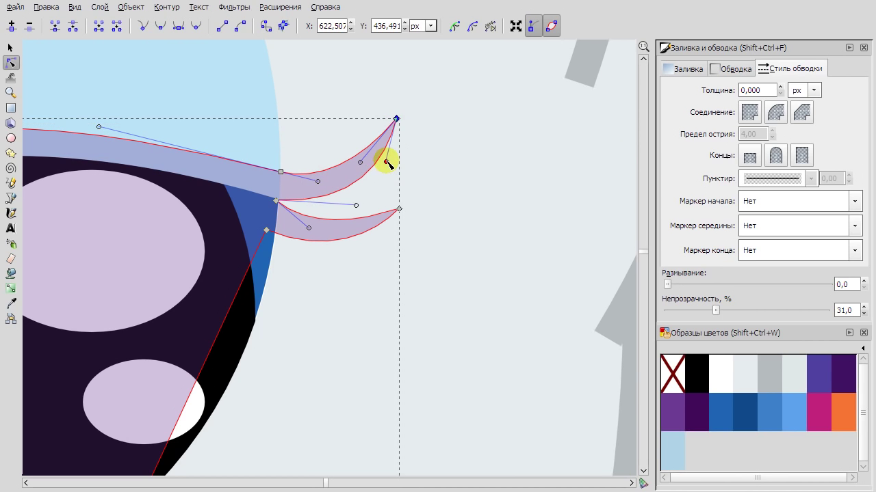
left_click(400, 210)
left_click(370, 150)
scroll(440, 205, "down", 2)
scroll(401, 160, "up", 2)
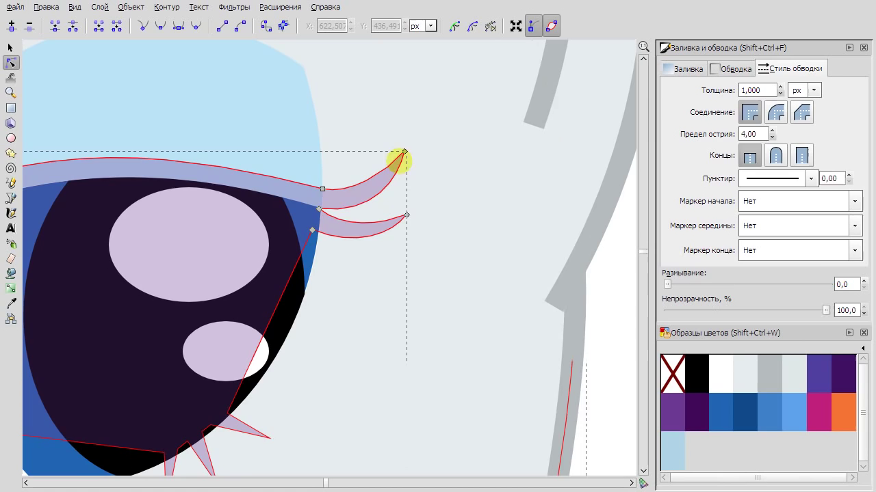
Draw two black lash bars with the pen and nudge them into place.
key("b")
left_click(253, 180)
double_click(293, 91)
left_click(286, 186)
double_click(351, 129)
key("s")
left_click(253, 142)
left_click_drag(253, 141, 249, 140)
left_click_drag(319, 160, 311, 159)
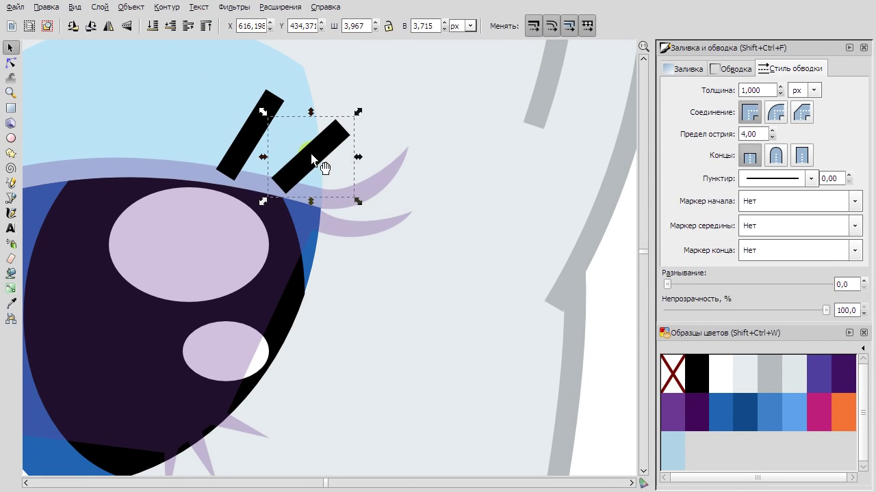
Bend both black lash bars into slim, curved, pointed lashes.
left_click(12, 62)
left_click_drag(254, 88, 264, 172)
left_click_drag(308, 147, 327, 166)
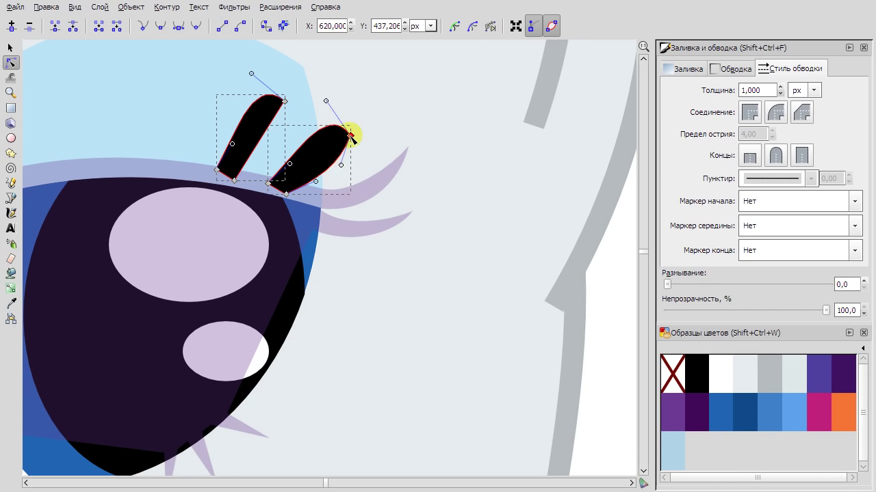
left_click_drag(352, 138, 358, 119)
left_click_drag(329, 159, 338, 152)
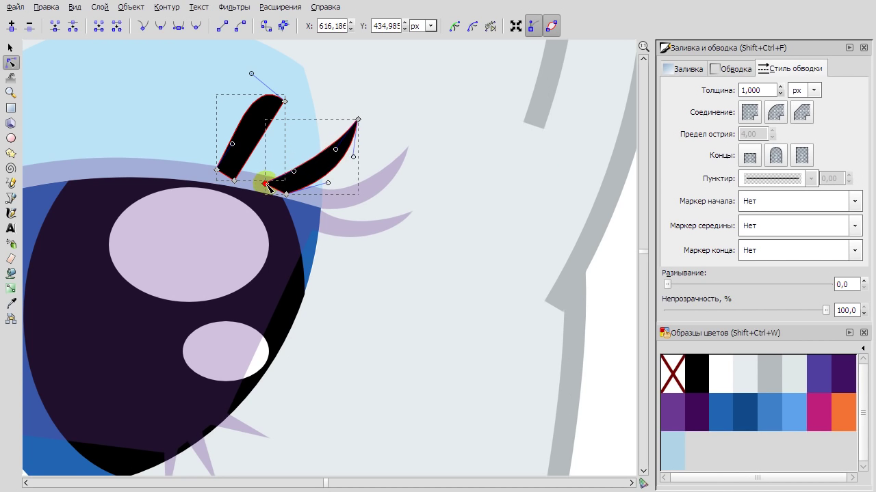
left_click_drag(357, 120, 358, 117)
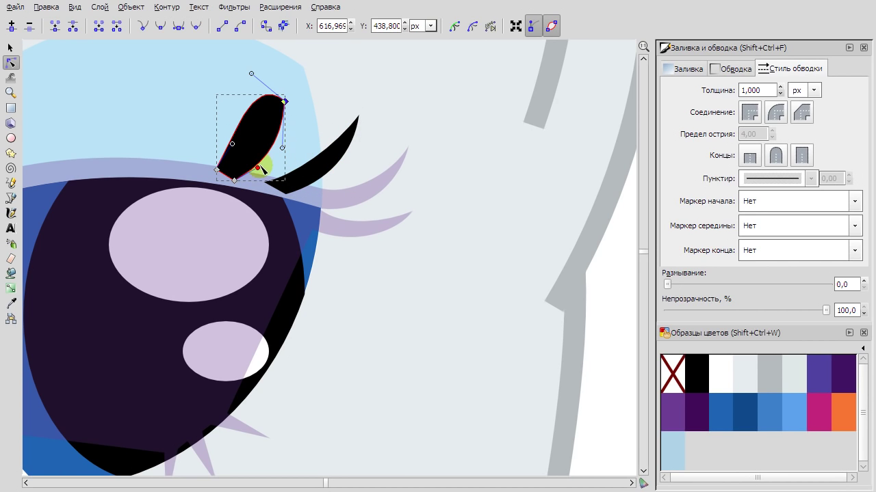
left_click_drag(262, 169, 266, 143)
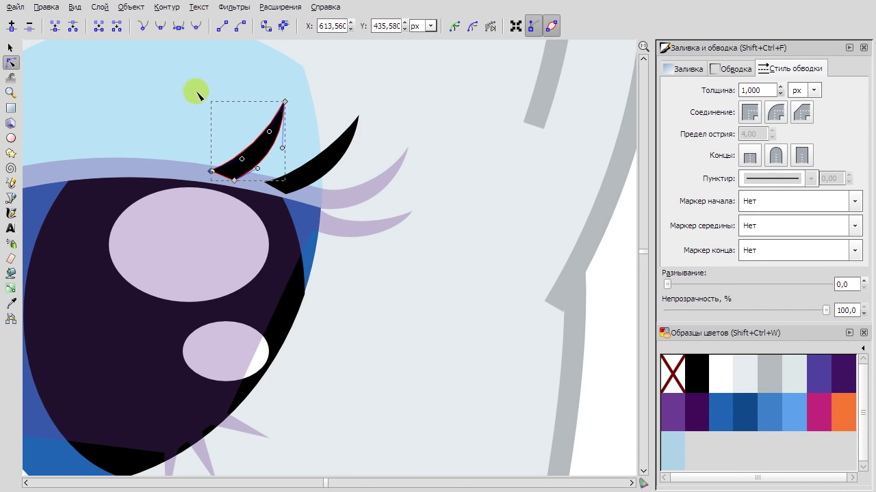
Combine the black lashes and the lavender lash path into one path.
left_click(338, 152)
left_click(358, 189, "shift")
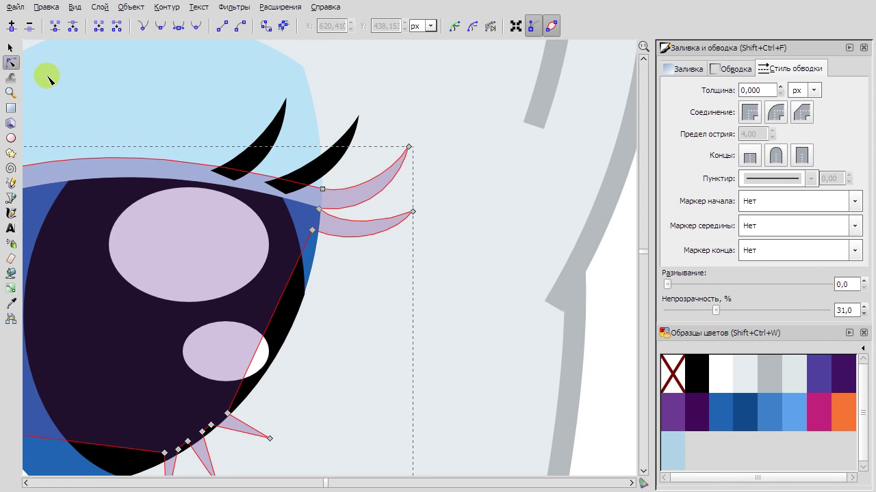
left_click(167, 7)
left_click(191, 178)
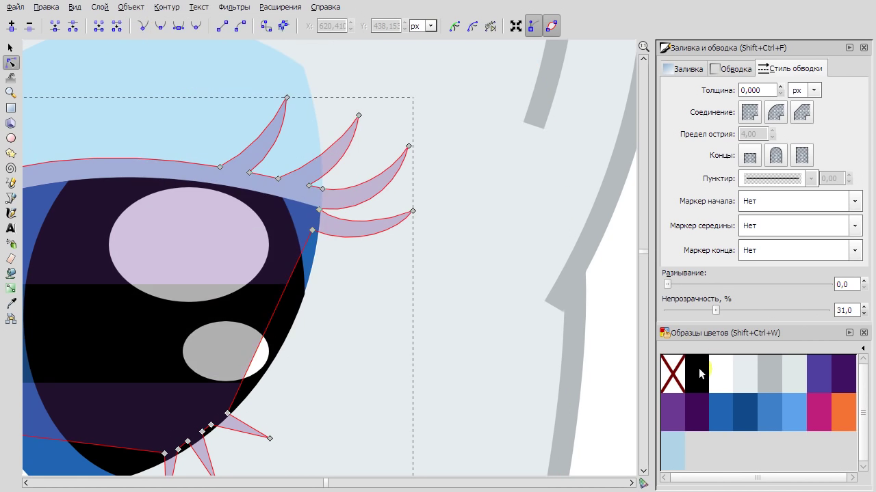
scroll(444, 301, "down", 3)
scroll(381, 321, "up", 4)
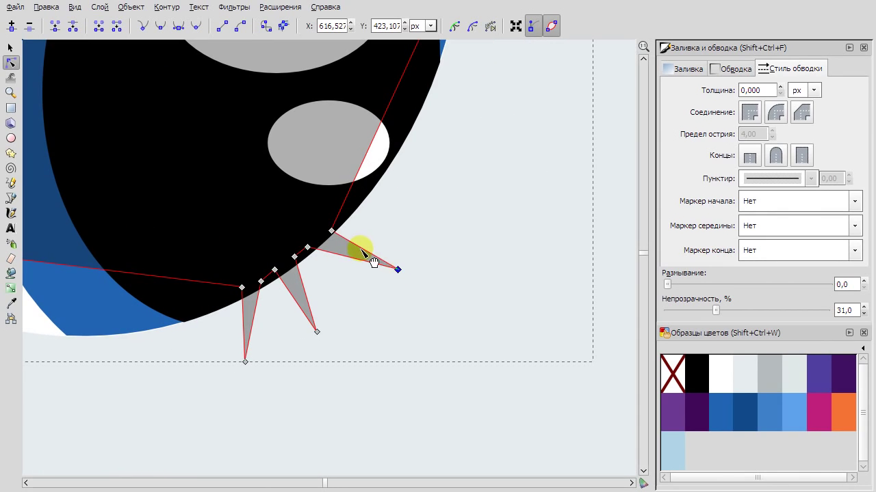
Shift the middle lower lash tip right and pull the bottom one down.
left_click_drag(317, 333, 325, 333)
left_click_drag(245, 362, 242, 368)
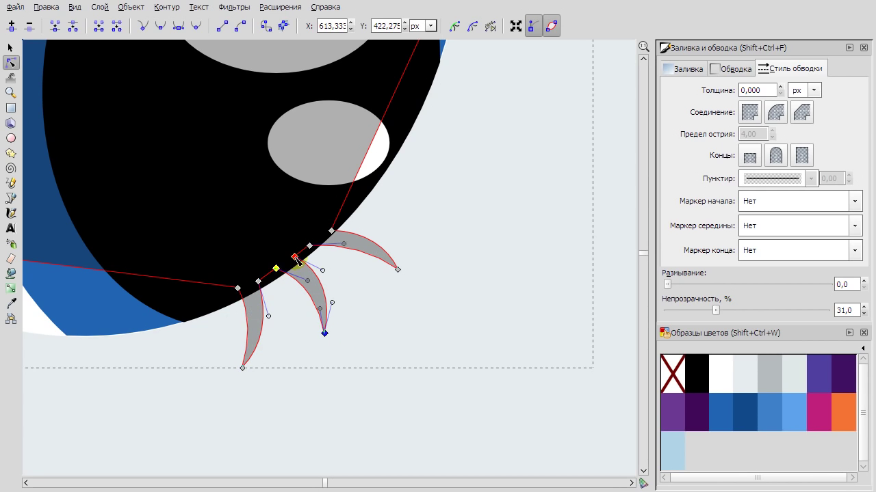
key("minus")
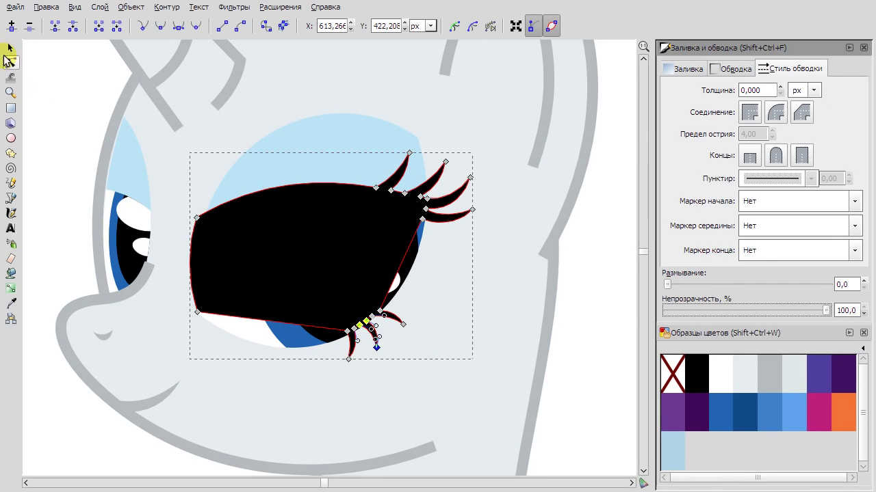
Move the white eye shape's left corner node slightly left.
left_click(10, 47)
left_click(333, 171, "ctrl")
left_click(228, 274, "ctrl")
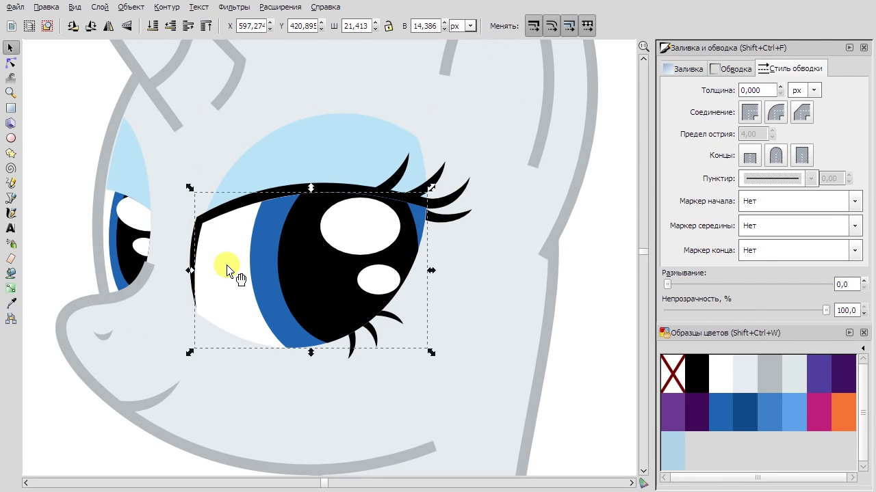
key("n")
key("plus")
left_click_drag(196, 228, 168, 214)
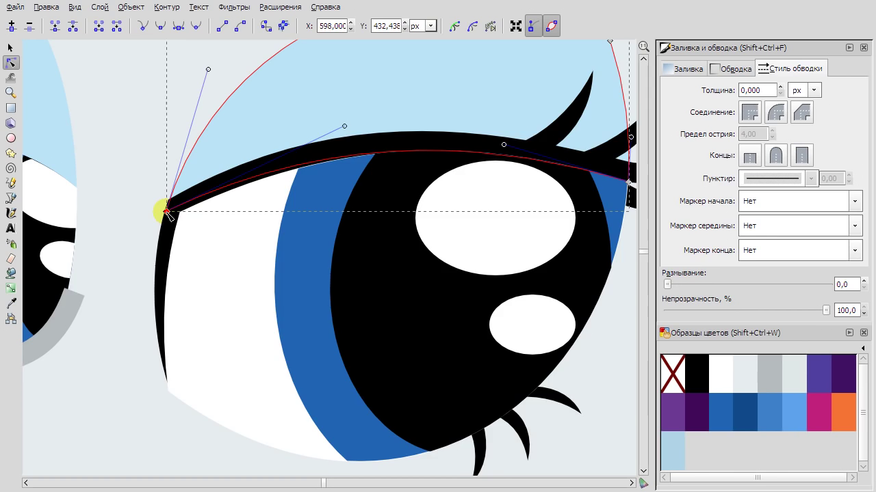
key("Escape")
key("minus")
scroll(113, 170, "up", 2)
Give the snout outline path a grey stroke.
key("plus")
key("plus")
key("b")
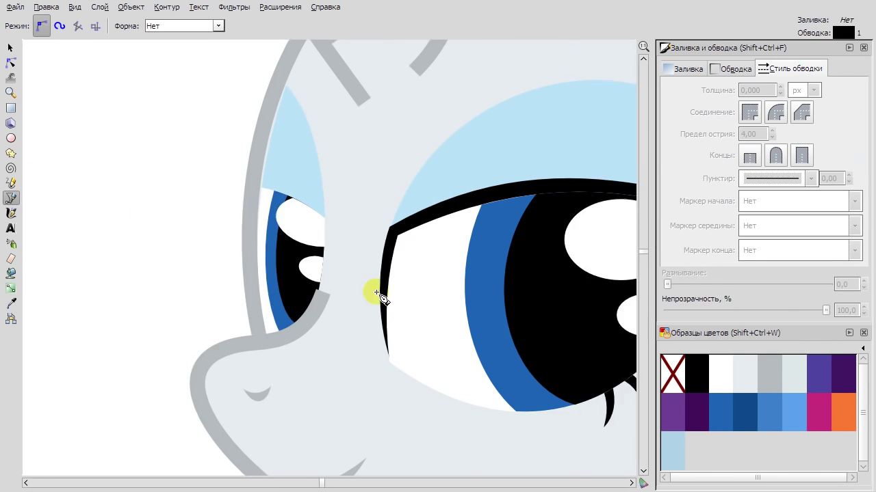
key("minus")
left_click(11, 61)
key("minus")
right_click(274, 420)
left_click(315, 296)
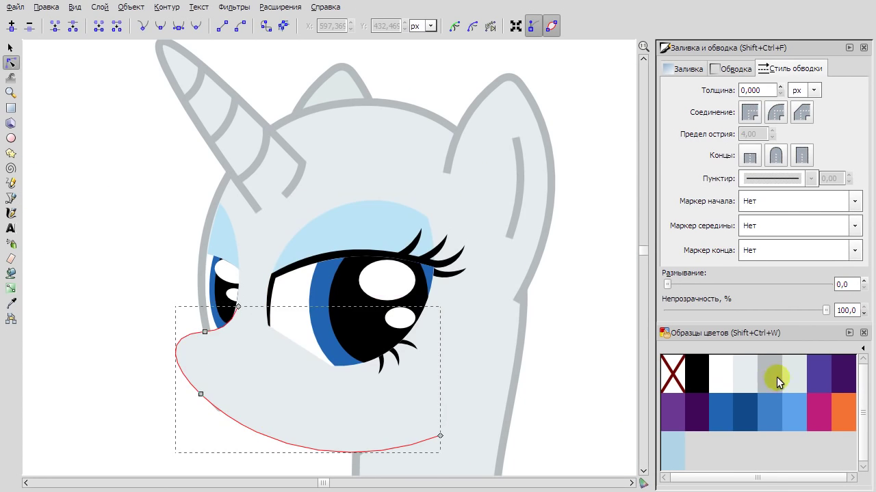
left_click(777, 381, "shift")
scroll(234, 339, "up", 2)
Nudge the snout tip node toward the eye and make it a sharp corner.
left_click_drag(234, 309, 243, 271)
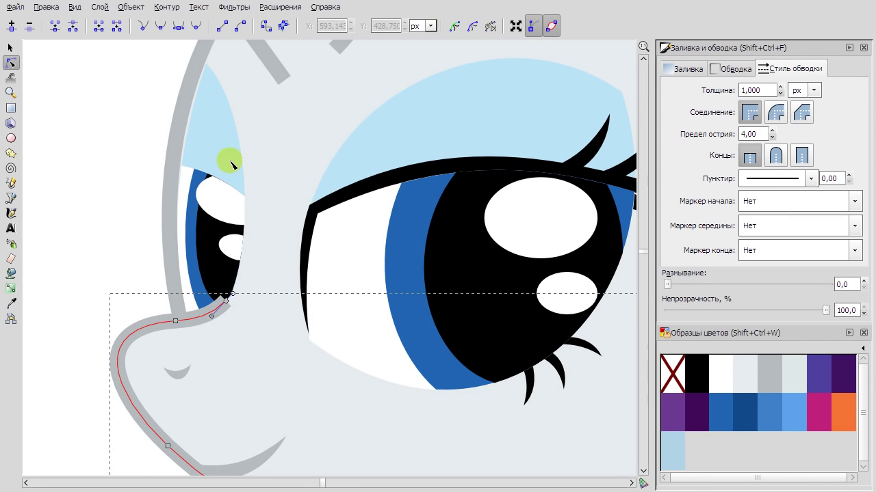
right_click(88, 115)
left_click(102, 117)
left_click(235, 289)
left_click(234, 28)
scroll(243, 299, "up", 2)
mouse_move(223, 262)
left_mouse_down()
mouse_move(239, 275)
mouse_move(236, 269)
left_mouse_up()
scroll(168, 380, "left", 4)
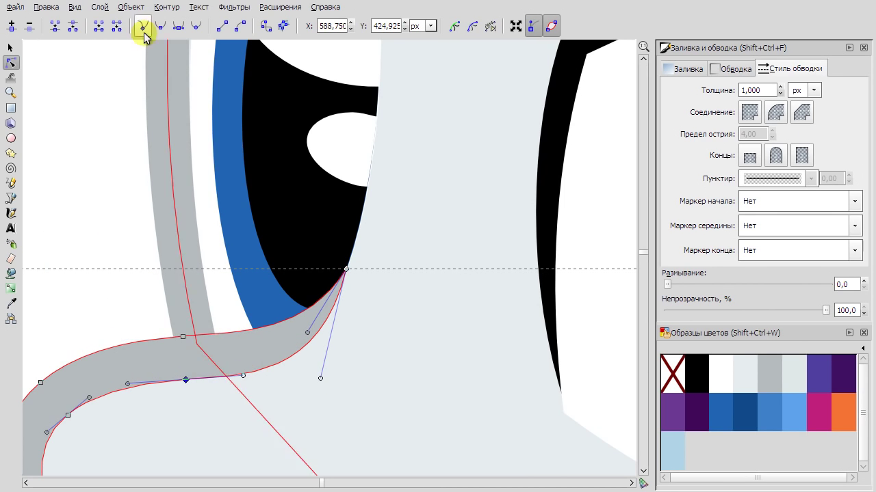
left_click(93, 235)
scroll(319, 446, "down", 3)
scroll(277, 420, "up", 2)
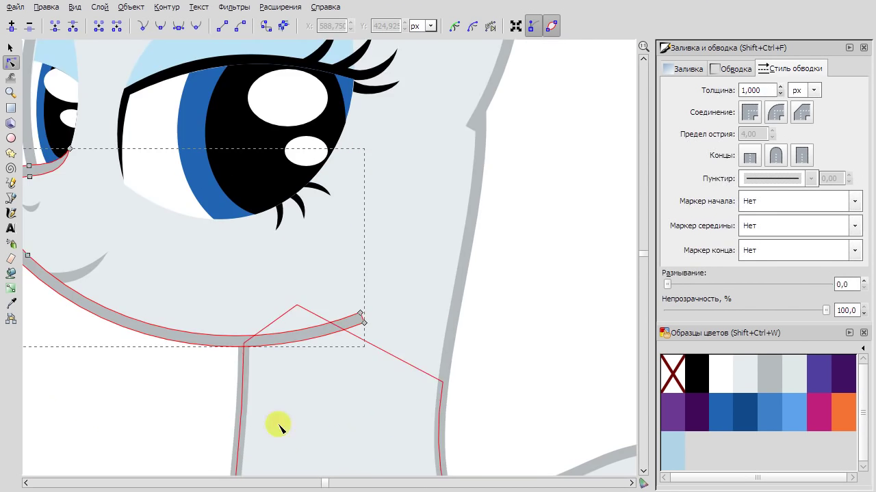
scroll(147, 348, "down", 2)
Drag the smile curve's end node to reshape the end of the mouth.
left_click(307, 335)
scroll(267, 356, "up", 2)
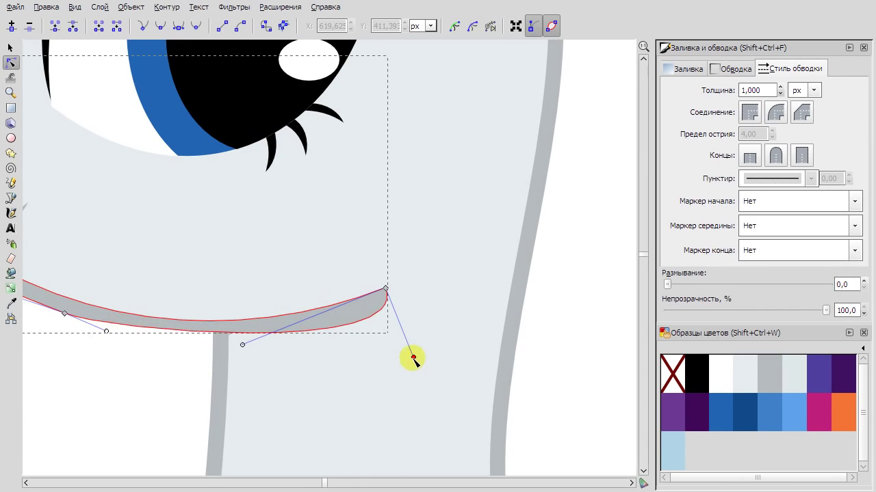
left_click_drag(410, 357, 279, 366)
left_click_drag(61, 316, 63, 315)
key("Escape")
scroll(146, 297, "down", 4)
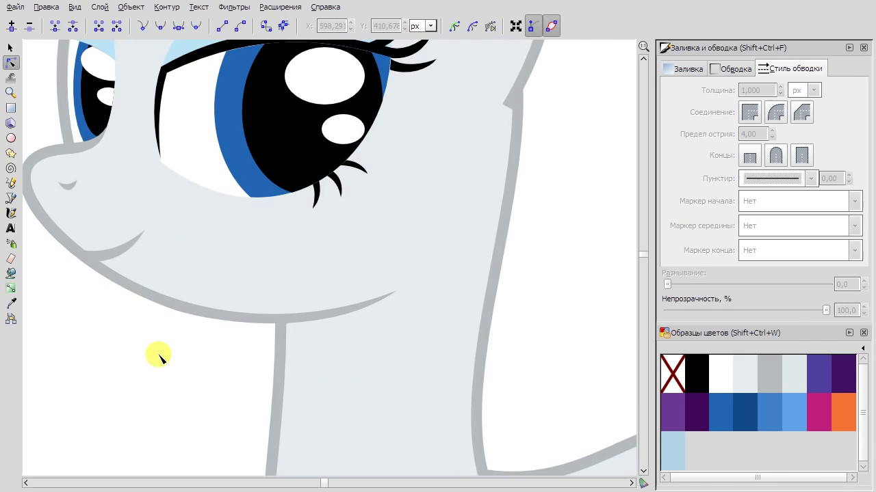
scroll(157, 372, "down", 1)
scroll(77, 196, "up", 3)
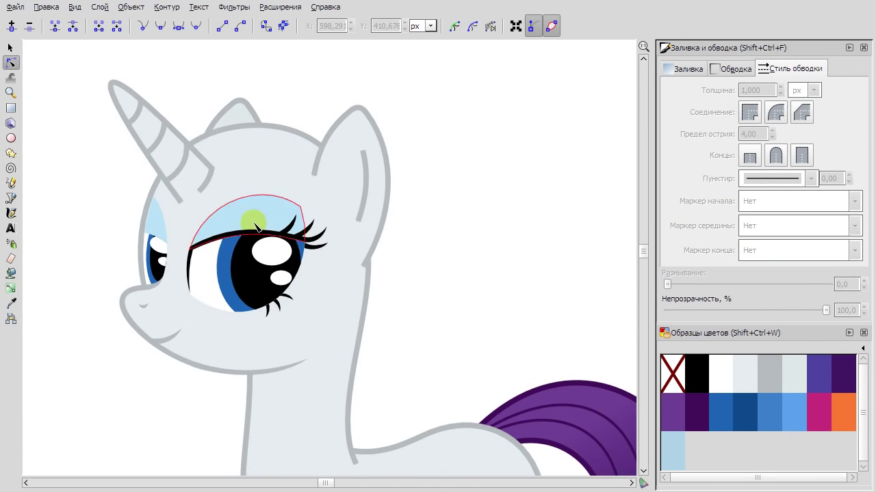
scroll(96, 238, "up", 3)
key("b")
scroll(263, 342, "up", 1)
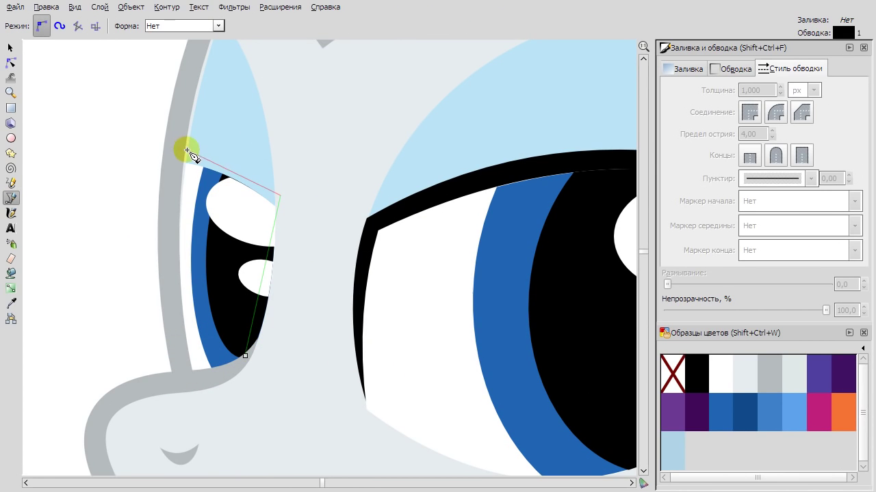
Close the new lid shape over the far eye, make it semi-transparent, and reshape its lash spikes.
left_click(246, 356)
left_click_drag(824, 310, 730, 310)
key("n")
left_click_drag(281, 196, 290, 197)
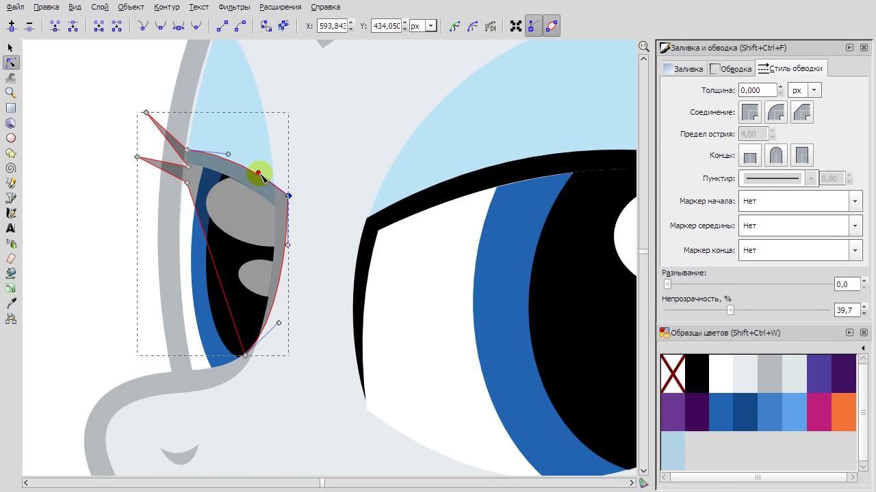
scroll(144, 167, "up", 1)
left_click_drag(141, 167, 309, 175)
Shift the far eye's upper and lower lash tips slightly left.
left_click(205, 163)
left_click(137, 168)
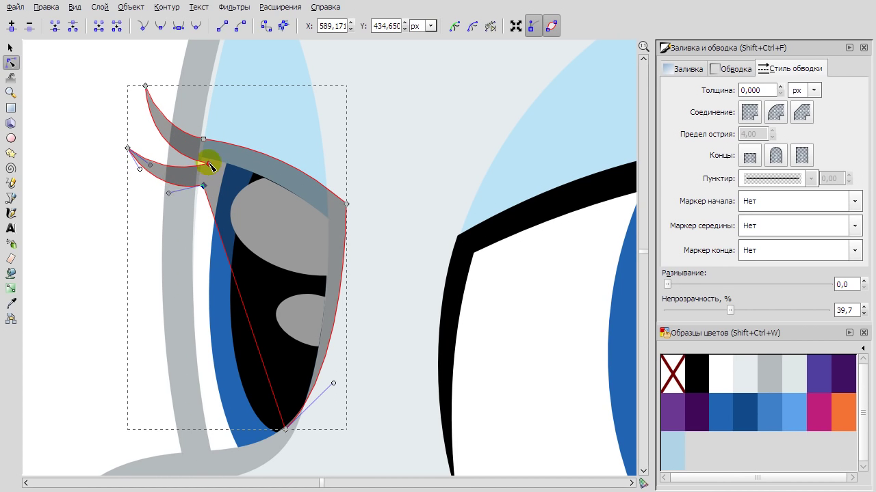
left_click_drag(128, 148, 125, 149)
left_click_drag(145, 86, 142, 86)
Draw an extra curved lash above the lid and merge it into the lid shape.
left_click(11, 198)
left_click(230, 153)
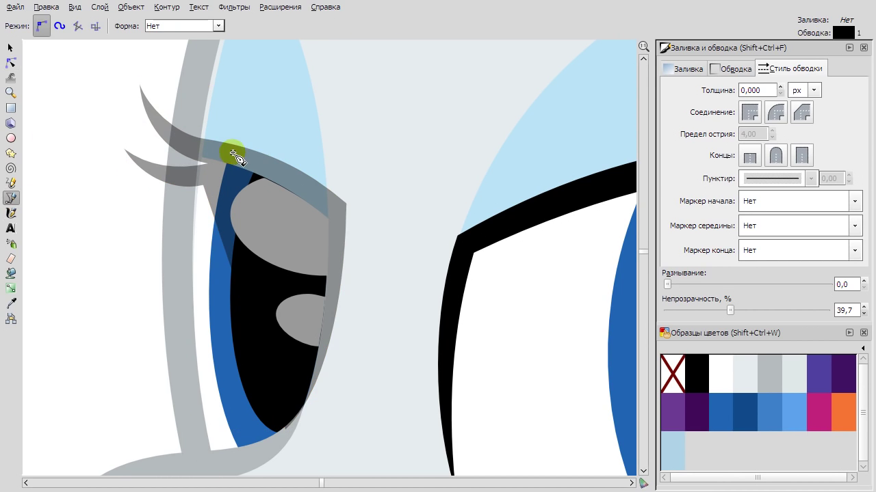
left_click(250, 143)
key("n")
mouse_move(250, 143)
left_mouse_down()
mouse_move(203, 74)
mouse_move(176, 71)
mouse_move(189, 90)
left_mouse_up()
left_click(248, 149)
left_click_drag(195, 124, 198, 127)
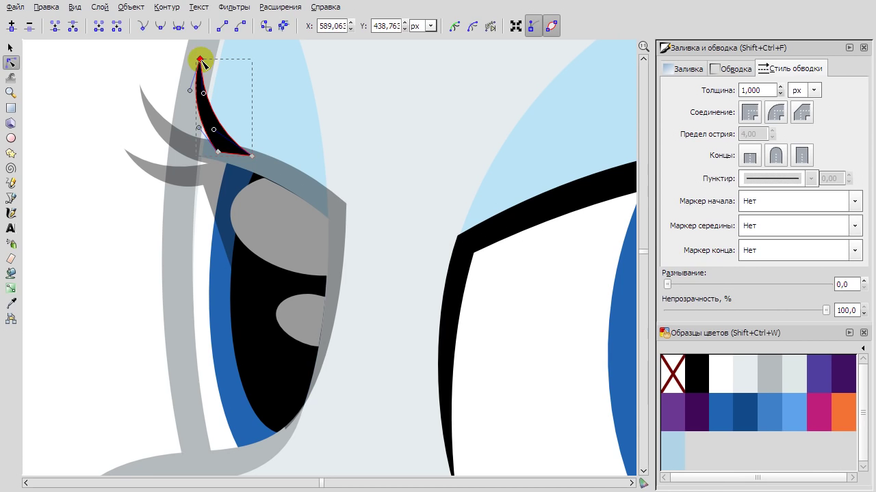
left_click(195, 127, "shift")
key("ctrl+minus")
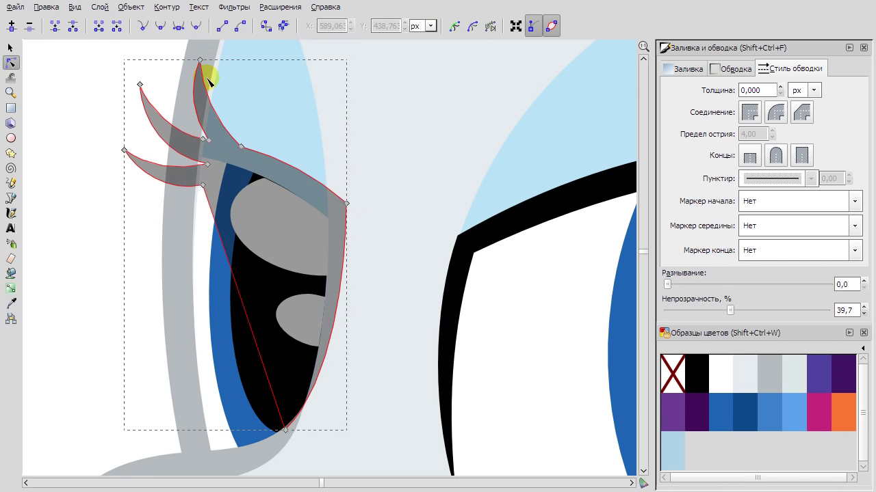
Raise the lid and lashes' opacity to 100 for solid black.
key("s")
key("Page_Down")
key("Page_Down")
left_click_drag(731, 310, 826, 310)
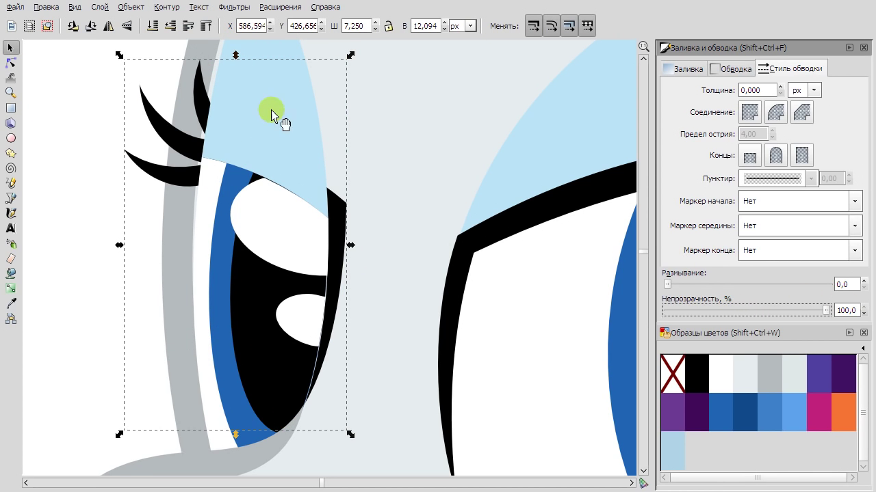
key("n")
scroll(196, 151, "up", 2, "ctrl")
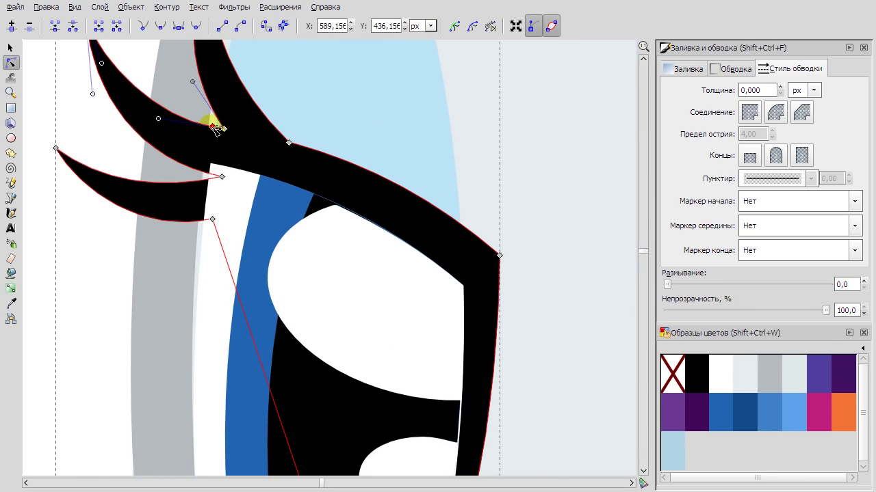
Pull the lower lash tip upward and reshape the lash tip curve.
left_click(214, 128)
scroll(198, 134, "down", 1, "ctrl")
left_click_drag(214, 164, 217, 158)
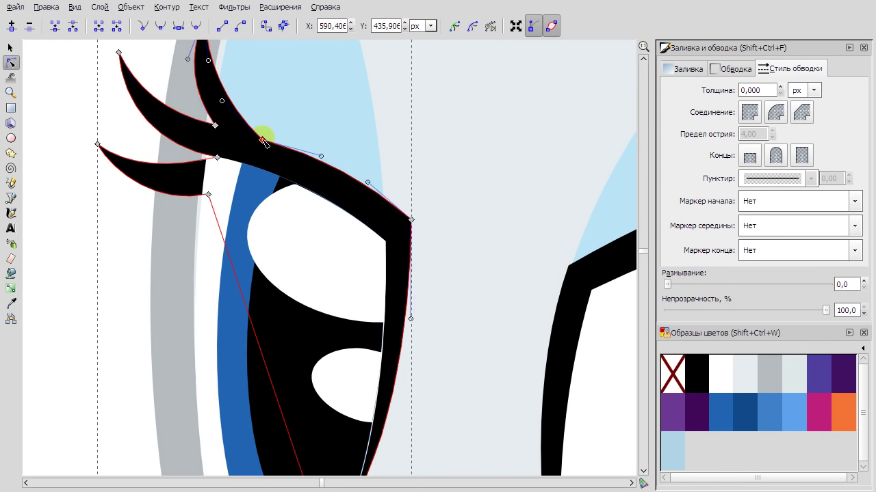
left_click_drag(98, 144, 126, 174)
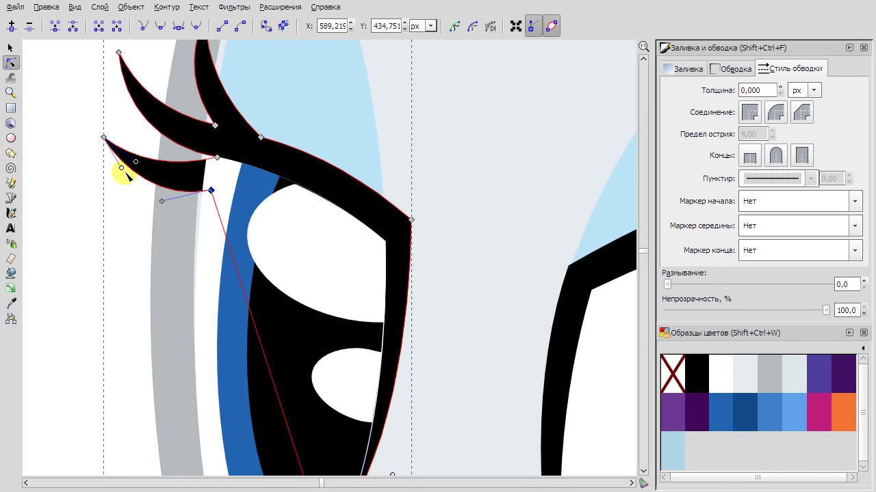
scroll(86, 129, "down", 3, "ctrl")
key("F1")
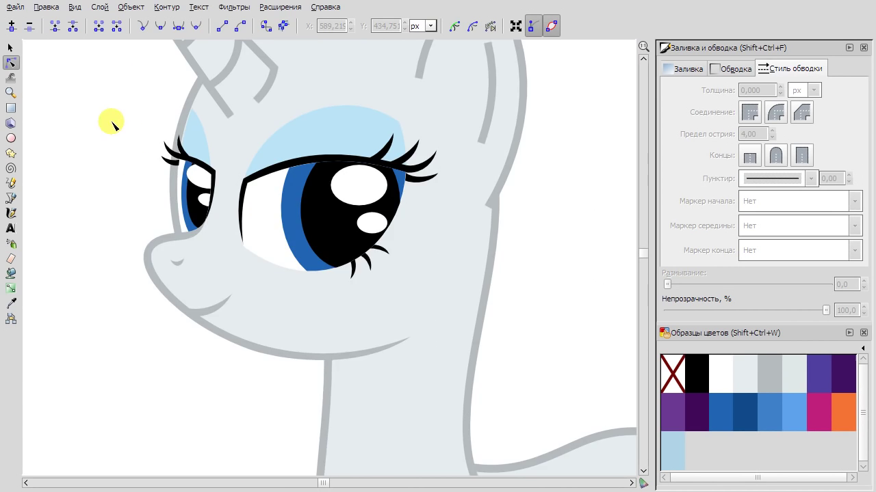
scroll(106, 161, "up", 1, "ctrl")
Fill the horn grey, reshape its curved tip, and smooth an outline node.
left_click(768, 377)
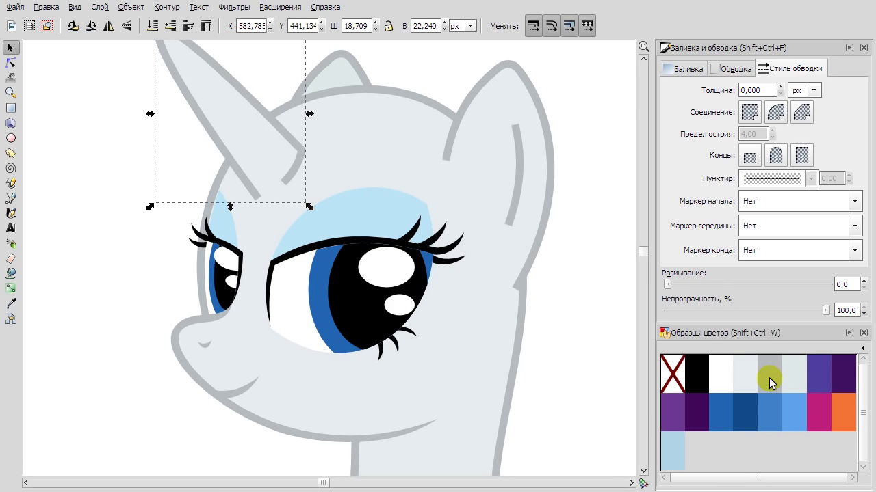
key("F2")
scroll(306, 166, "up", 4)
left_click(203, 244)
left_click_drag(203, 244, 283, 127)
scroll(166, 289, "down", 3)
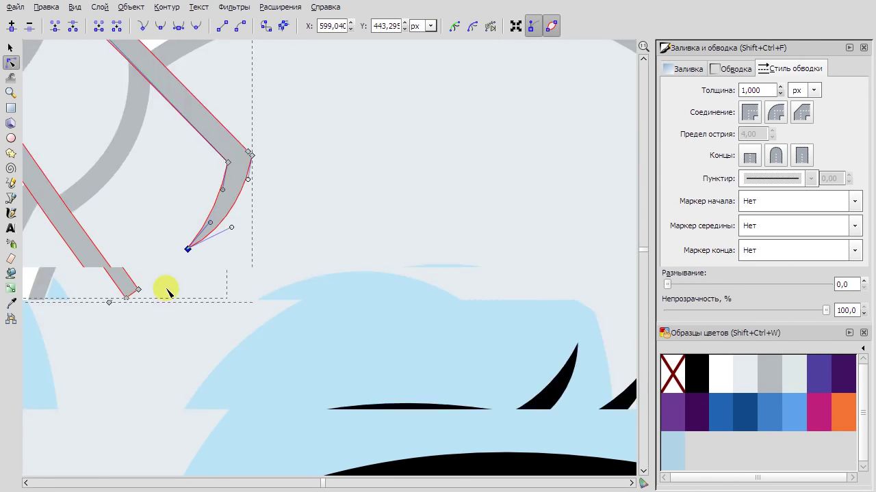
key("Escape")
left_click(127, 168)
left_click(160, 25)
scroll(205, 294, "up", 1)
left_click(251, 311)
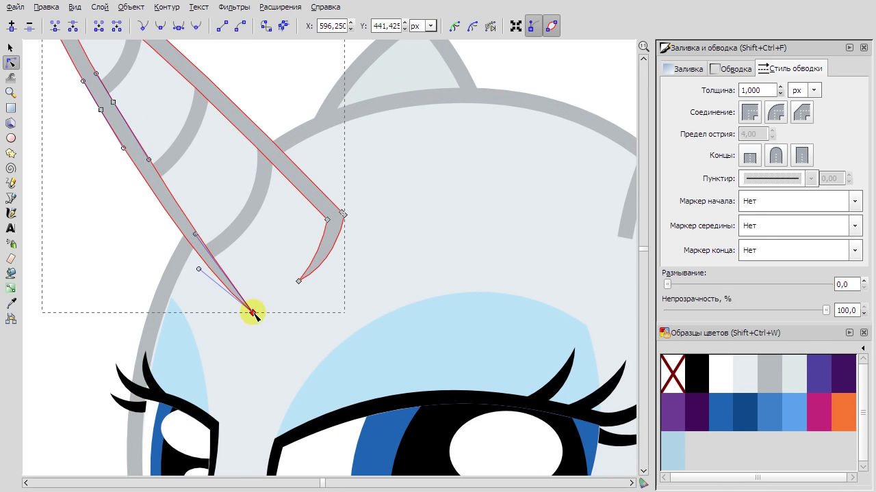
left_click(221, 239)
Convert the horn stripes' strokes to filled outlines and apply the node operation to the horn.
left_click(190, 130, "shift")
left_click(125, 68, "shift")
left_click(283, 26)
left_click(271, 146)
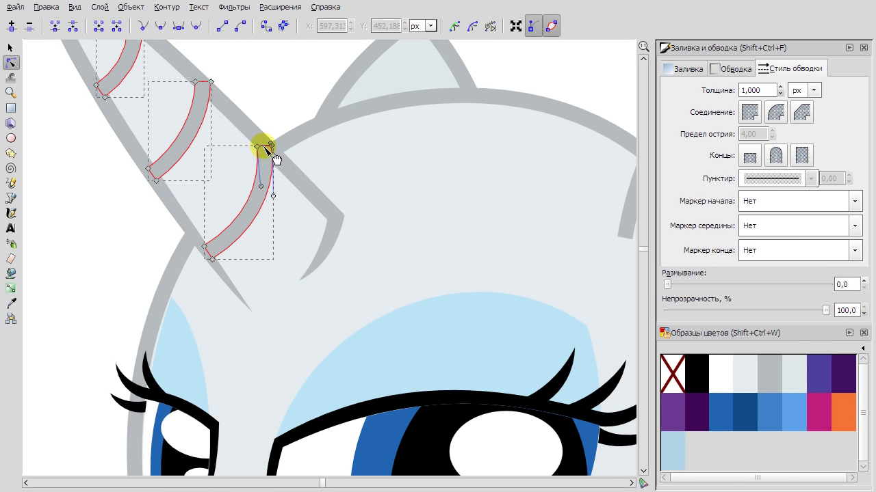
key("minus")
left_click(133, 185)
left_click(143, 26)
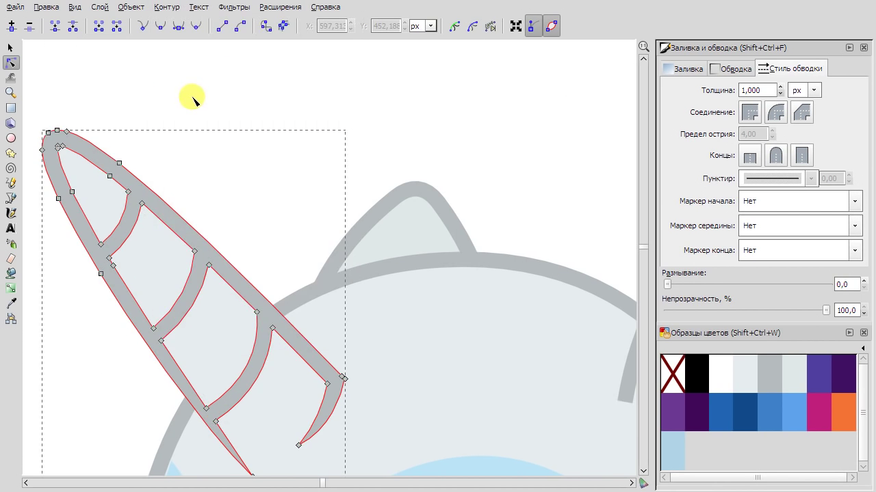
left_click(189, 94)
key("minus")
Give Rarity's big iris a vertical blue gradient with a darker blue stop.
key("minus")
key("s")
scroll(176, 164, "left", 3)
key("minus")
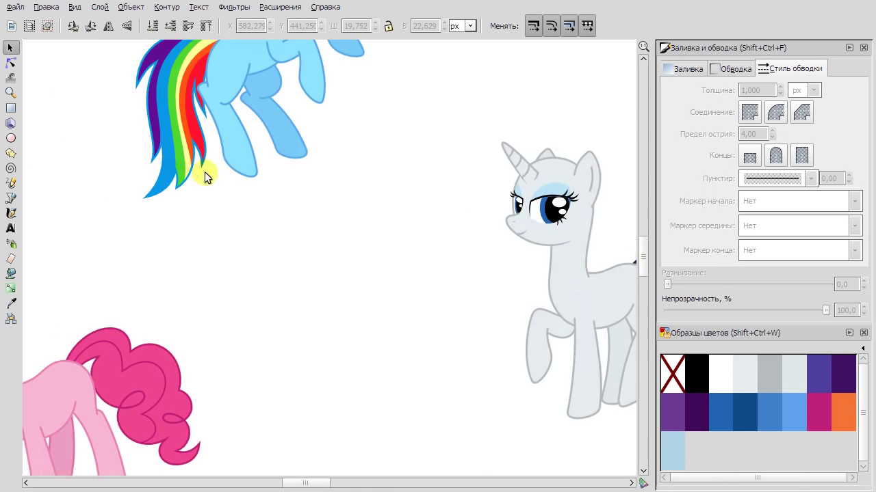
scroll(307, 181, "right", 5)
scroll(197, 206, "up", 6)
left_click(294, 221)
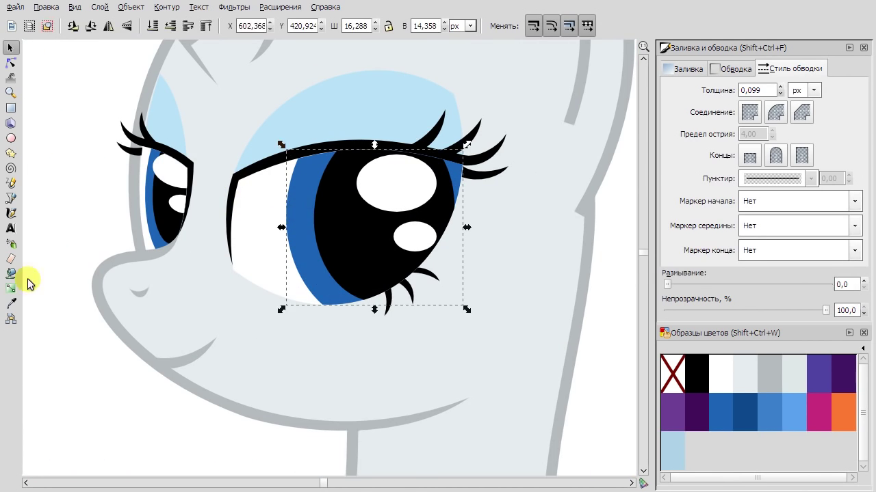
left_click(11, 288)
left_click_drag(354, 101, 350, 280)
key("d")
left_click(723, 415)
left_click(354, 100)
left_click(745, 410)
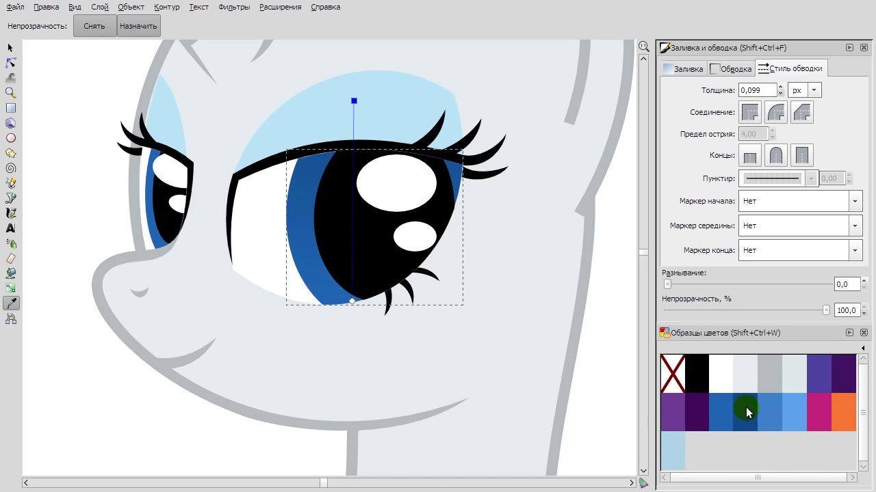
Draw a vertical gradient on the small iris and select its top stop.
key("g")
left_click_drag(170, 123, 167, 243)
key("d")
left_click(169, 123)
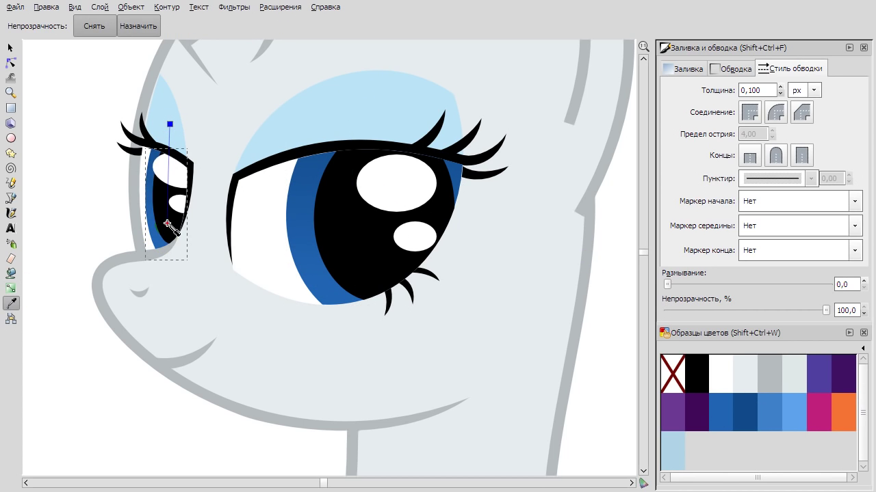
Bend the top edge of the big eye-white shape downward.
key("n")
left_click(245, 225)
scroll(335, 167, "up", 3)
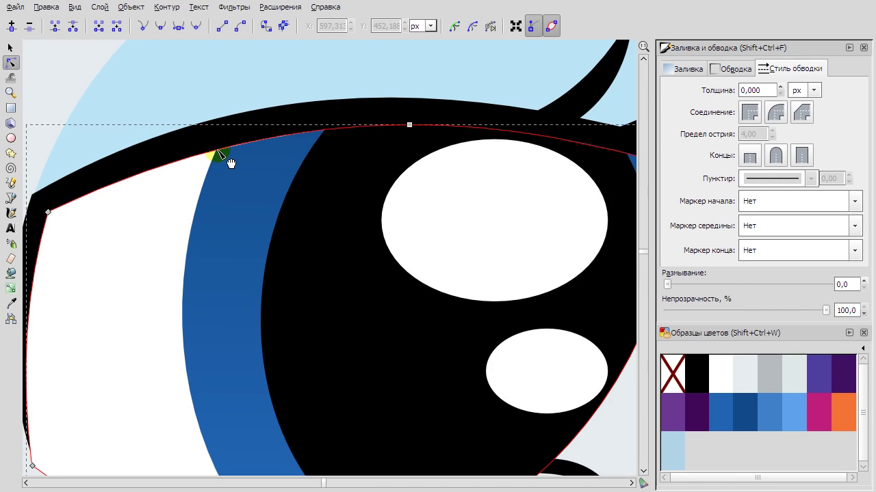
scroll(274, 217, "down", 2)
scroll(266, 356, "up", 1)
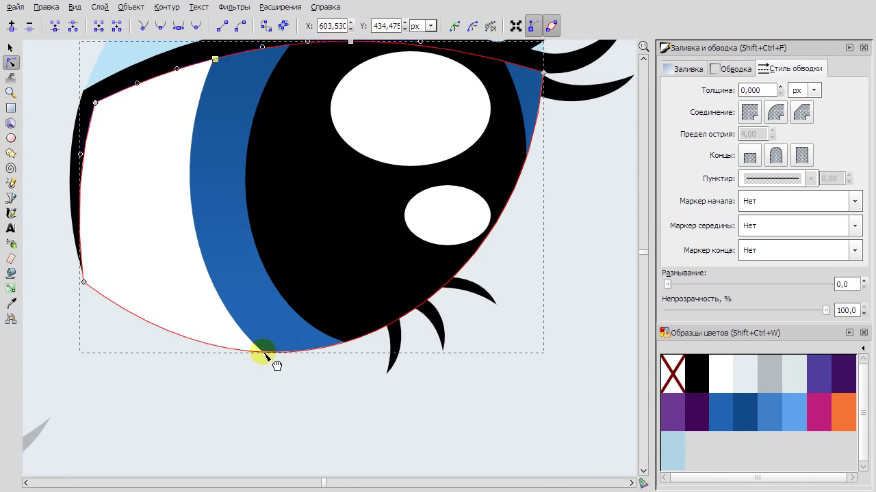
scroll(582, 176, "down", 1)
left_click_drag(400, 58, 407, 215)
Move the eye's lower-edge node up and right so it tucks beneath the lid.
left_click(433, 198)
scroll(441, 87, "up", 3)
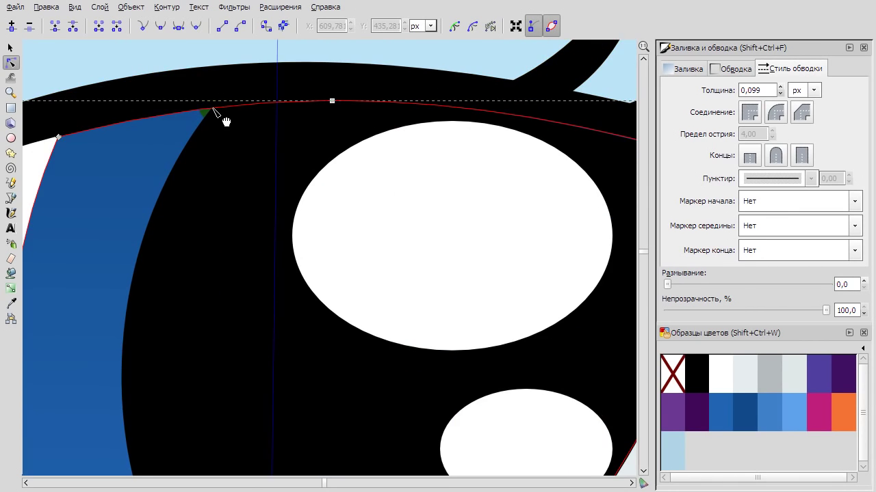
scroll(463, 171, "down", 2)
scroll(461, 176, "right", 2)
scroll(451, 164, "up", 2)
left_click(432, 138)
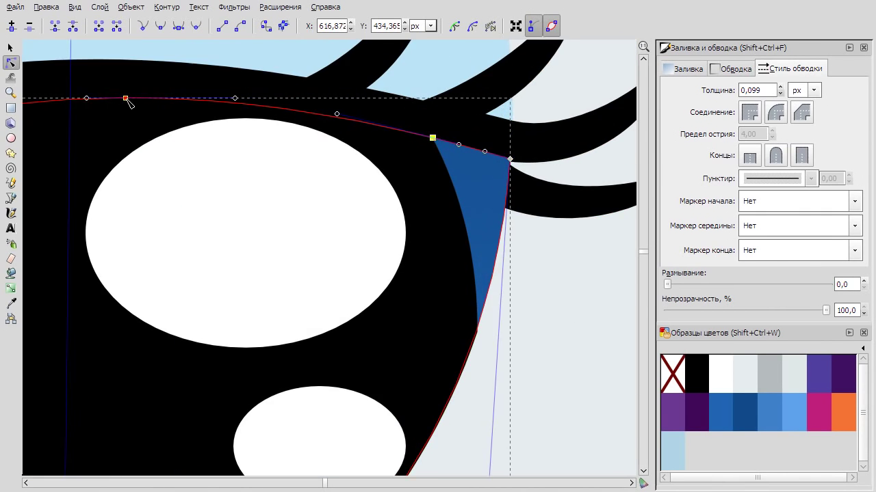
scroll(195, 145, "down", 3)
scroll(197, 331, "up", 2)
left_click(149, 352)
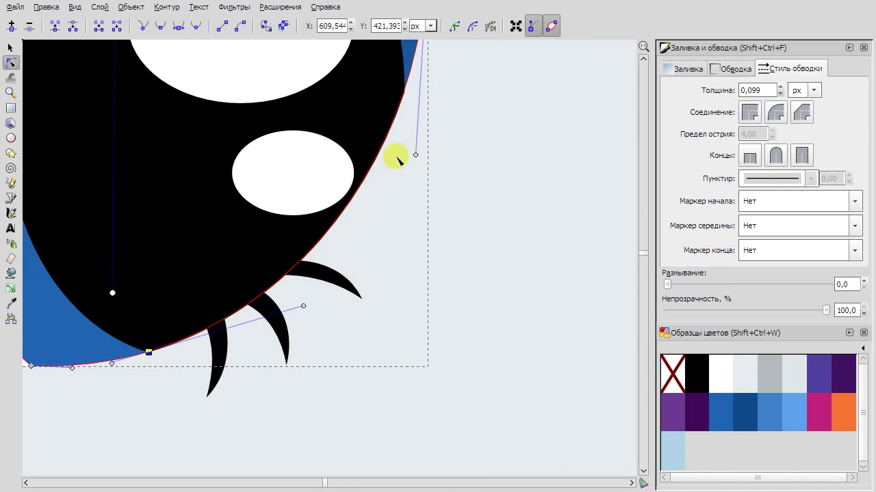
left_click_drag(303, 266, 365, 199)
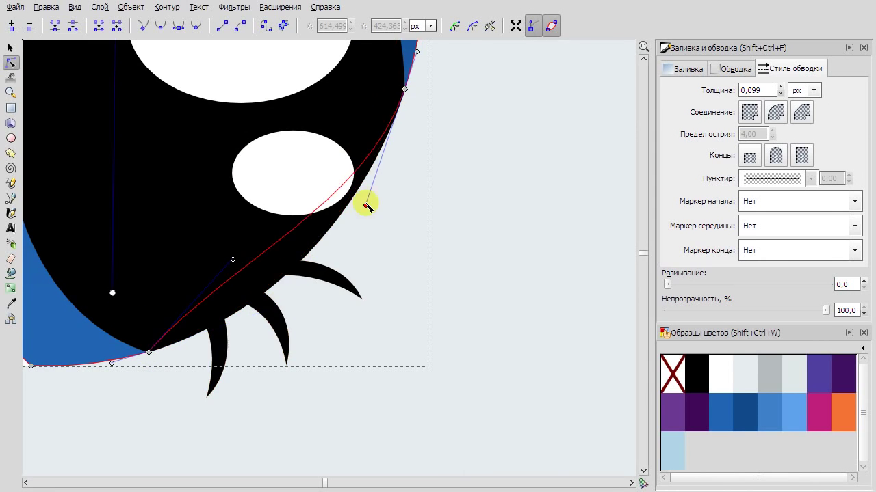
scroll(411, 274, "down", 2)
left_click(579, 251)
Draw light-blue triangle highlights over the big iris with no outline and adjust their corners.
key("b")
scroll(262, 237, "up", 2)
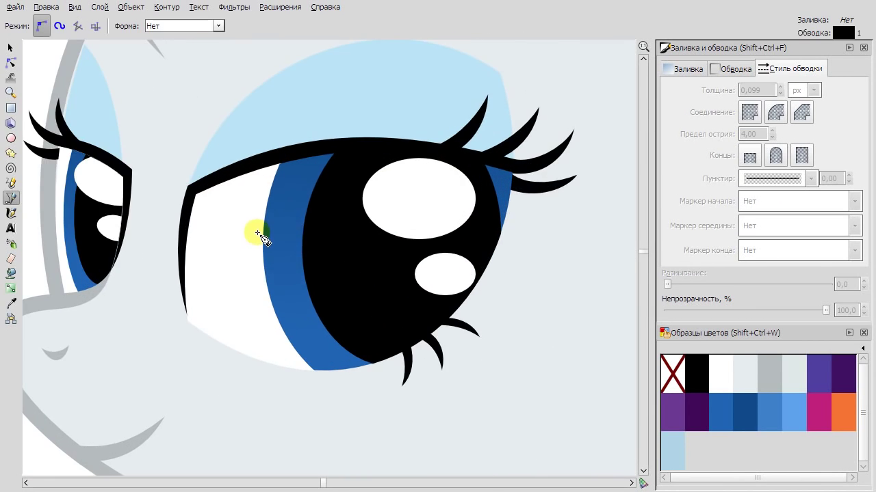
right_click(295, 244)
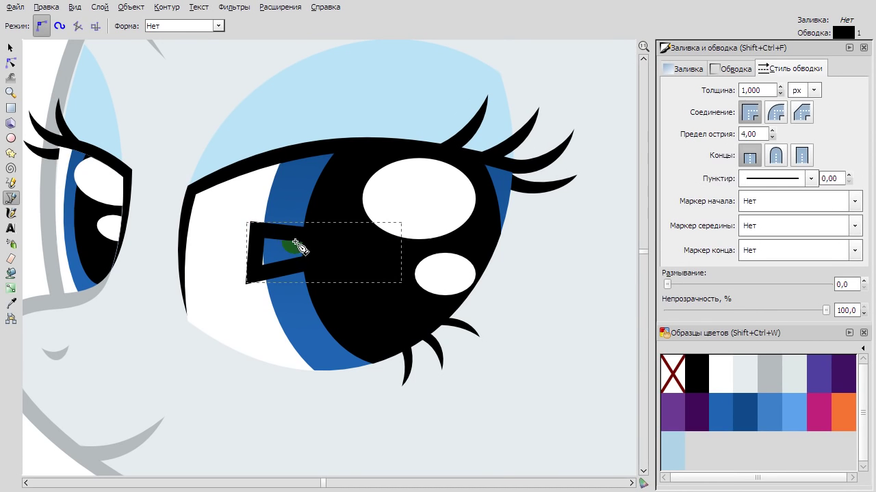
left_click(732, 383)
left_click(395, 241)
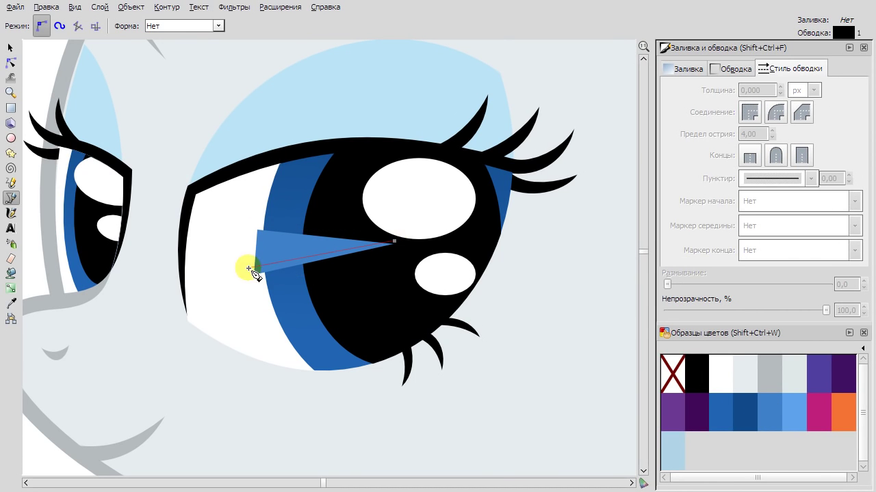
left_click(394, 241)
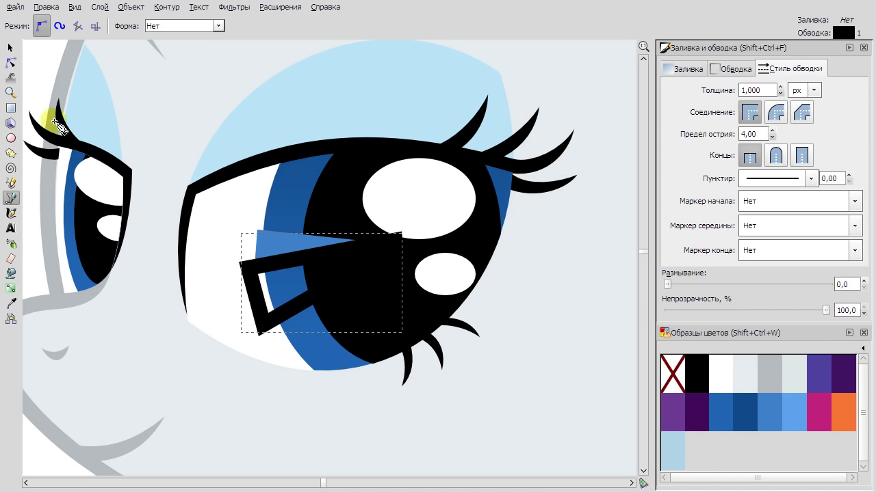
key("F2")
left_click_drag(255, 230, 251, 223)
left_click(279, 297)
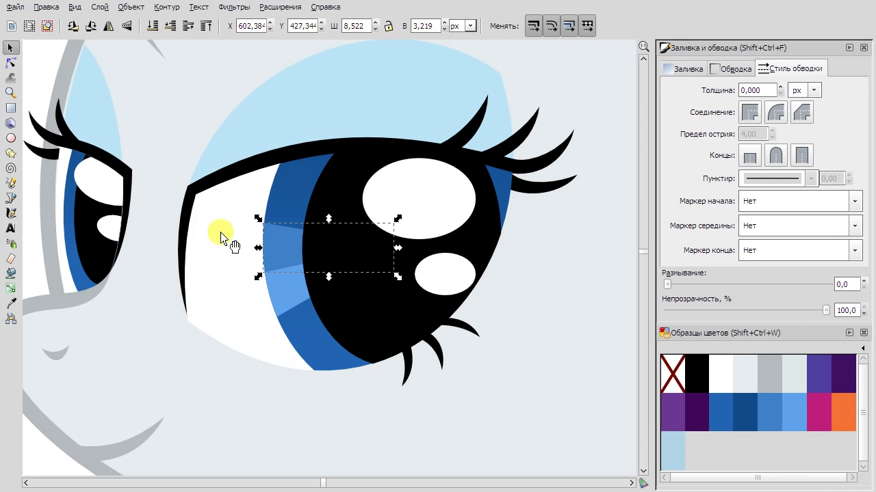
left_click(68, 133)
Draw two outline-free triangle highlights across the small iris, stretching the upper one rightward.
scroll(155, 186, "up", 3)
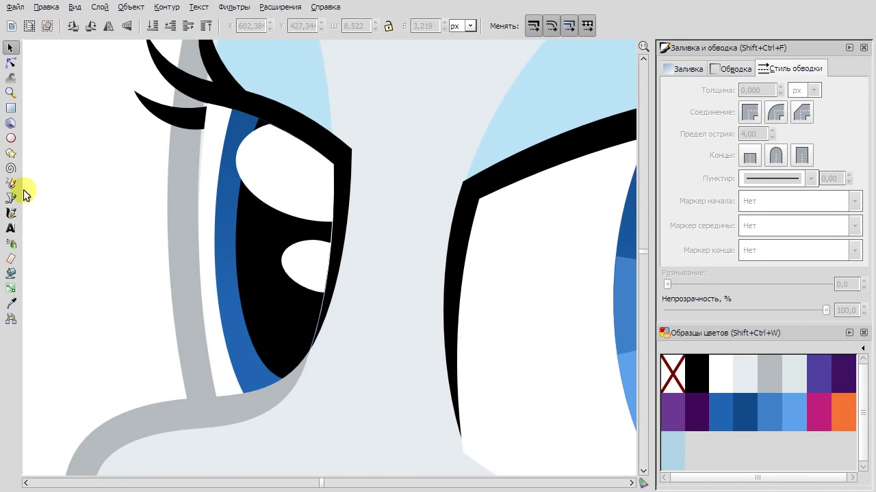
left_click(11, 197)
left_click(192, 249)
left_click(283, 242)
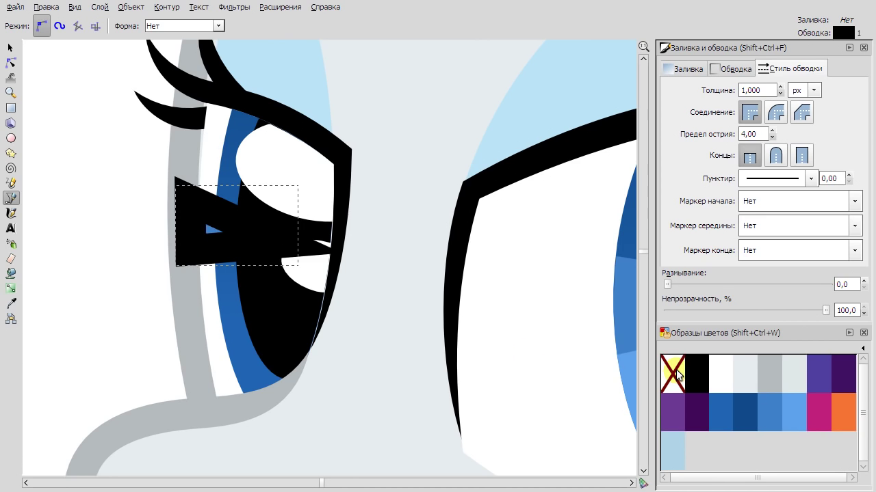
left_click(291, 239)
left_click(183, 241)
left_click(292, 241)
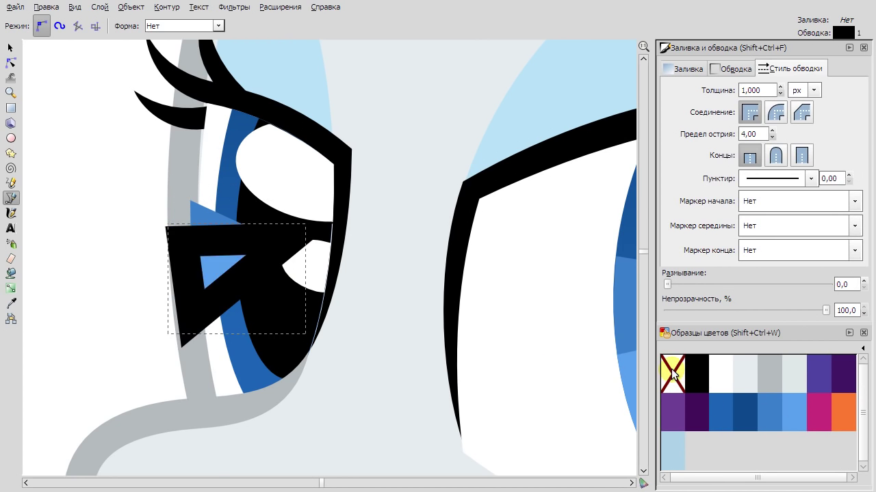
left_click(10, 47)
double_click(189, 315)
left_click(293, 243)
left_click(223, 232)
left_click_drag(292, 241, 324, 242)
Clip the triangle highlight to a duplicate of the eye shape with Path > Intersection.
right_click(230, 327)
left_click(358, 410)
left_click(167, 7)
left_click(230, 107)
right_click(221, 187)
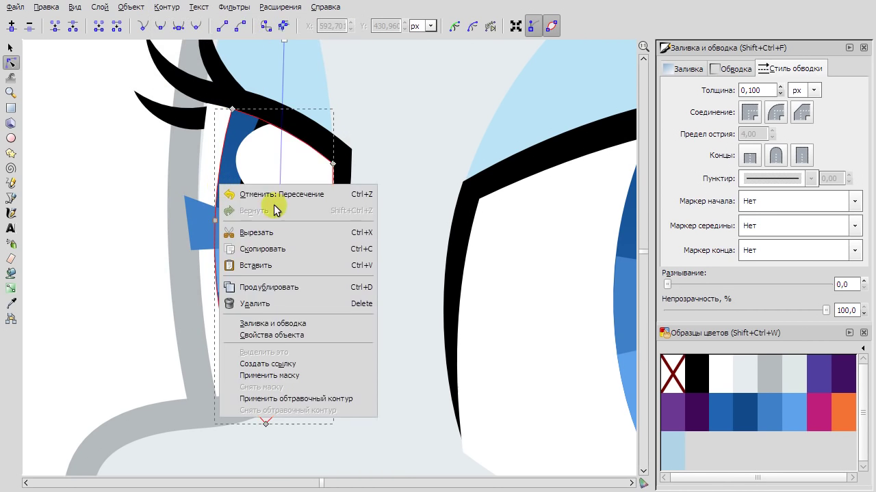
left_click(281, 194)
left_click(167, 7)
left_click(230, 108)
Extend the right eye's iris segment rightward by dragging its node.
key("s")
scroll(390, 270, "down", 2)
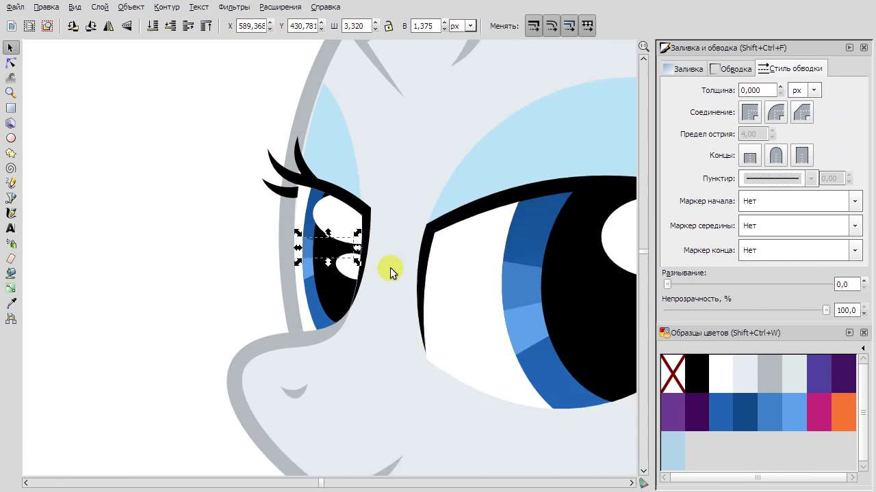
scroll(390, 271, "right", 8)
left_click(308, 332)
key("n")
left_click_drag(416, 282, 483, 293)
scroll(518, 338, "down", 3)
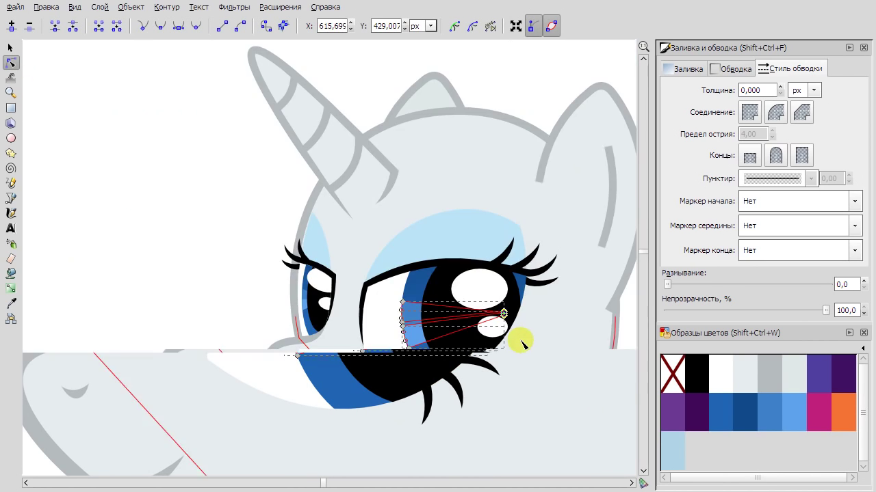
key("s")
scroll(153, 129, "left", 1)
Draw an ellipse over Twilight's near eye plus a smaller duplicate inside it for the pupil.
scroll(472, 178, "down", 6)
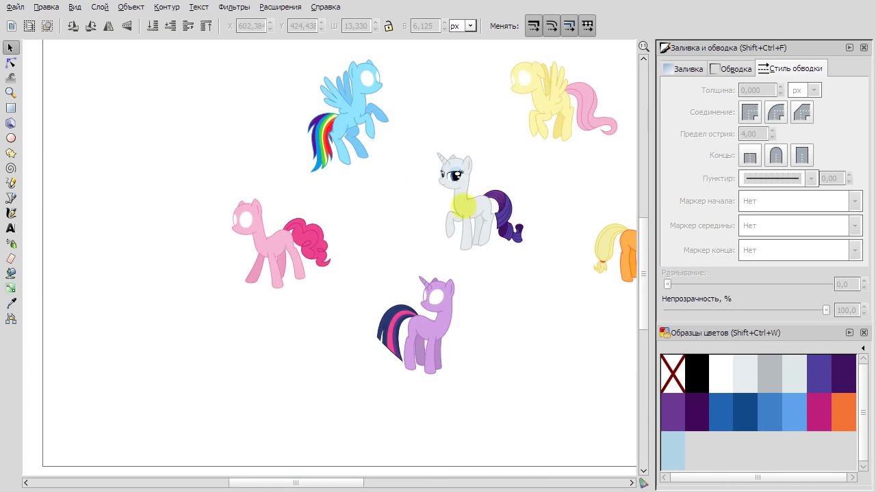
scroll(446, 254, "up", 6)
key("e")
left_click_drag(340, 158, 442, 273)
key("s")
left_click_drag(332, 277, 327, 284)
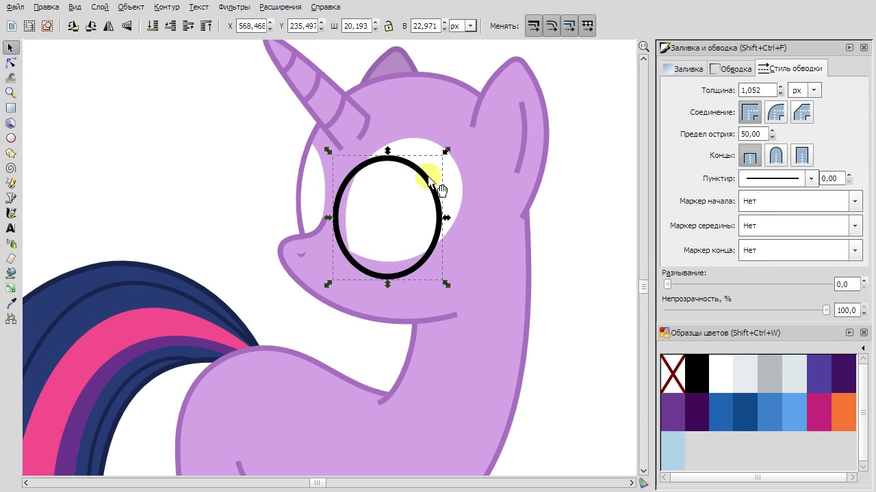
left_click_drag(386, 158, 390, 143)
right_click(415, 164)
left_click(451, 260)
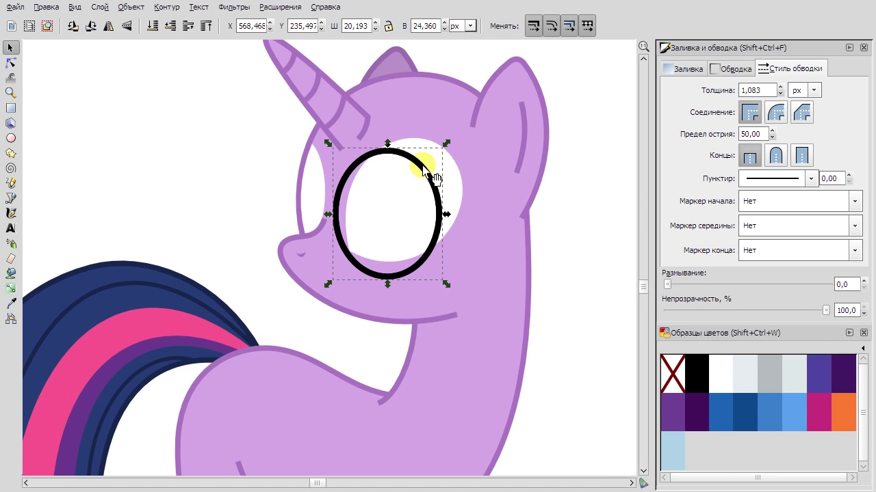
left_click_drag(446, 143, 432, 153)
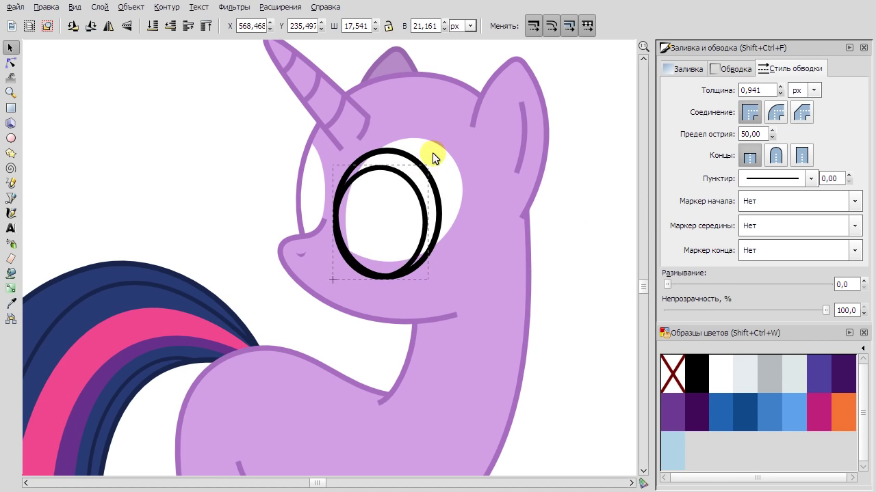
left_click_drag(401, 186, 403, 181)
Draw an ellipse over the far eye and place a smaller duplicate inside it for the pupil.
key("e")
left_click_drag(281, 158, 319, 256)
left_click_drag(319, 256, 328, 251)
key("s")
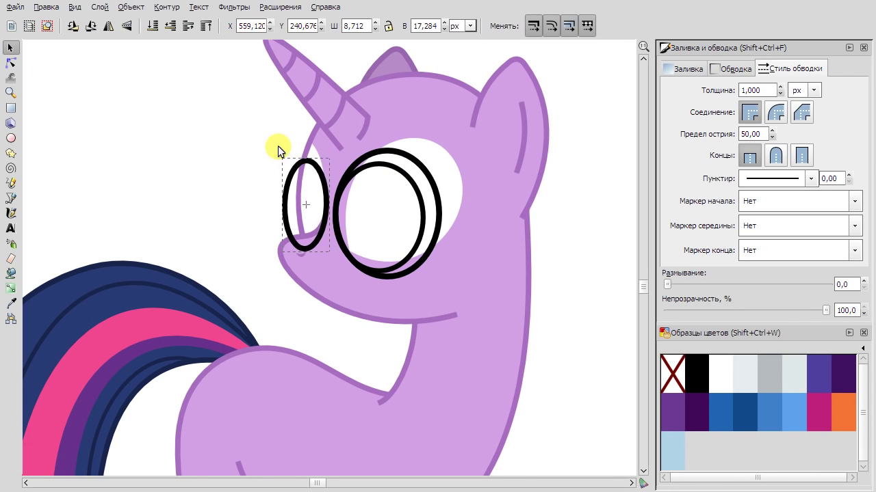
scroll(279, 150, "up", 1)
right_click(350, 186)
left_click(420, 297)
key("less")
key("less")
key("less")
key("greater")
key("greater")
key("greater")
left_click_drag(332, 171, 335, 185)
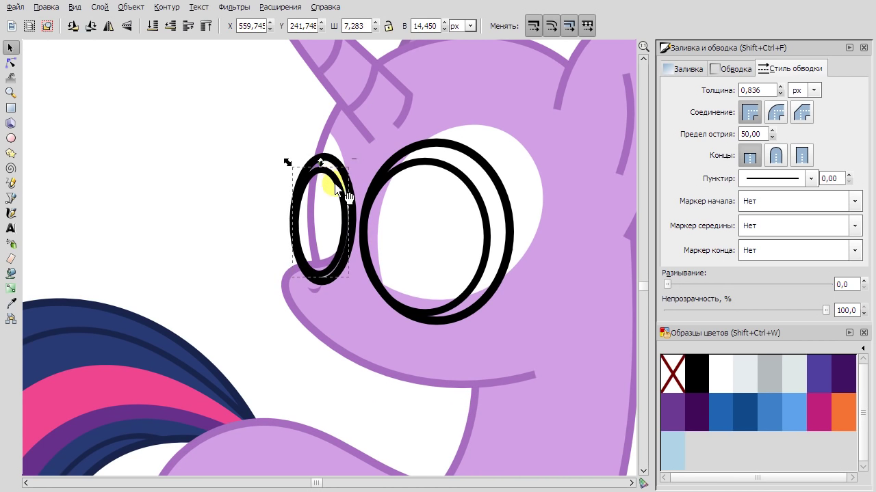
Fill both outer eye ellipses dark purple from the pony palette with no outline.
scroll(335, 184, "up", 1)
left_click(476, 153)
left_click(322, 144, "shift")
left_click(862, 347)
left_click(763, 268)
left_click(746, 413)
left_click(672, 373, "shift")
left_click(177, 181)
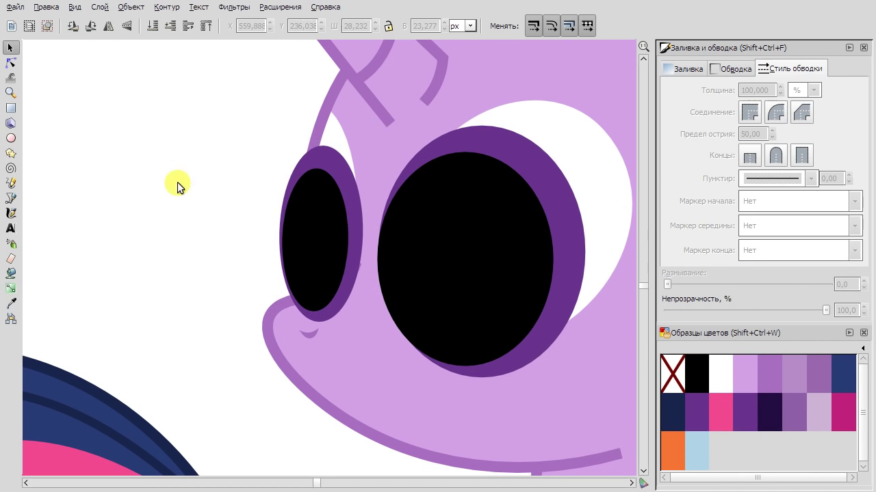
left_click(327, 219)
key("Up")
key("Up")
Clip the near eye's purple iris to a raised copy of its eye white using Intersection.
right_click(565, 135)
left_click(648, 236)
left_click(597, 162)
key("ctrl+d")
key("Home")
left_click(504, 363, "shift")
left_click(167, 7)
left_click(231, 114)
left_click(135, 181)
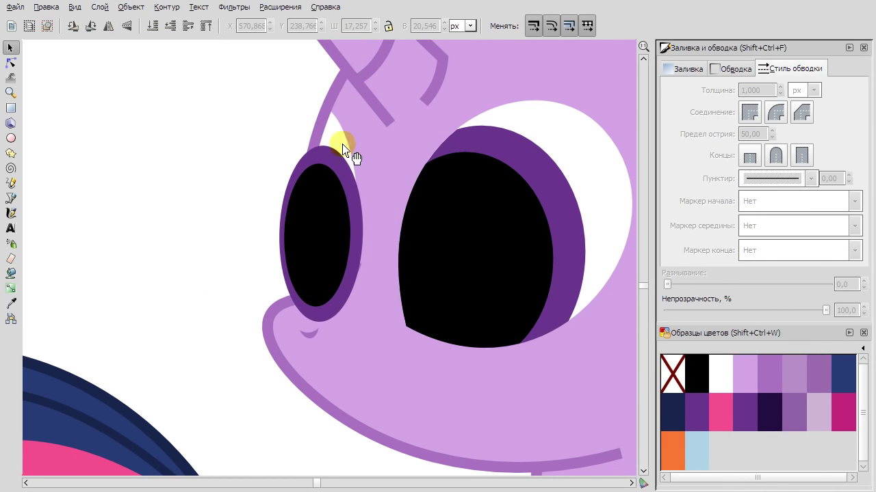
Clip the far eye's iris to a duplicated, raised copy of its eye white.
left_click(342, 147)
key("ctrl+d")
key("Home")
left_click(281, 222, "shift")
left_click(166, 6)
left_click(205, 111)
left_click(167, 7)
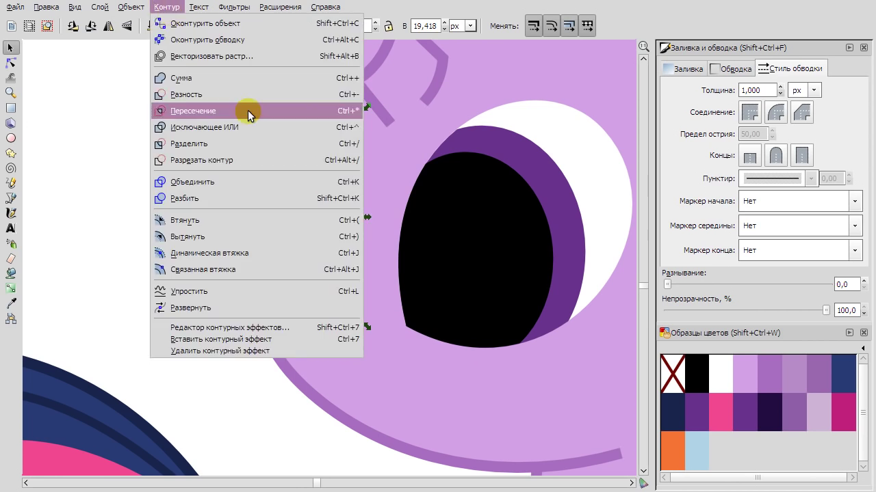
left_click(248, 114)
left_click(349, 178)
left_click(329, 207)
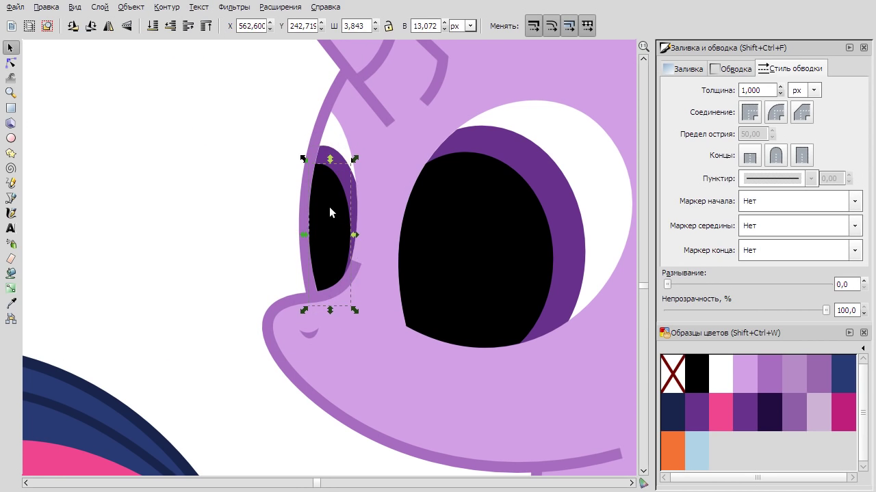
key("Escape")
scroll(173, 141, "down", 2)
scroll(148, 167, "up", 2)
key("plus")
Draw a white highlight oval in the near pupil, add a smaller lower copy, and position both.
left_click(10, 137)
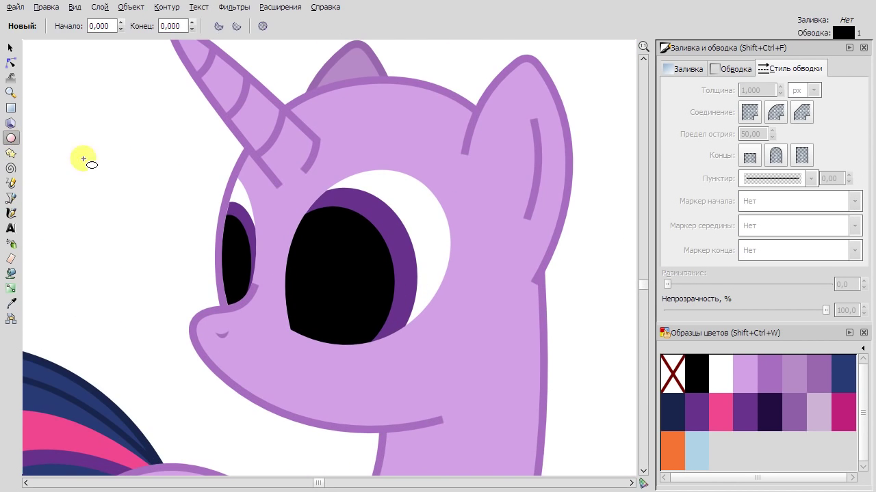
left_click_drag(392, 294, 337, 218)
key("s")
right_click(347, 233)
left_click(383, 313)
left_click_drag(413, 272, 387, 305)
left_click(362, 250, "shift")
mouse_move(362, 251)
left_mouse_down()
mouse_move(377, 239)
mouse_move(370, 240)
left_mouse_up()
Copy the two white highlights into the far eye's pupil.
right_click(370, 233)
left_click(389, 275)
key("ctrl+v")
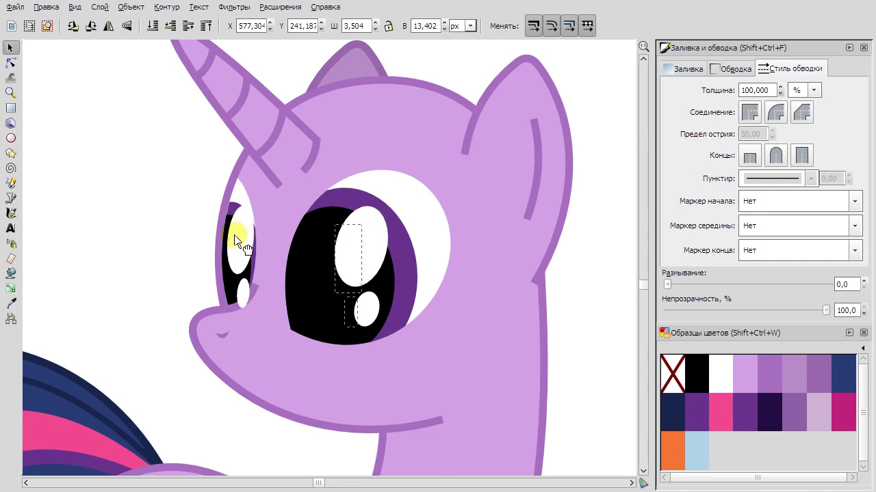
scroll(235, 239, "up", 2)
left_click_drag(253, 251, 260, 216)
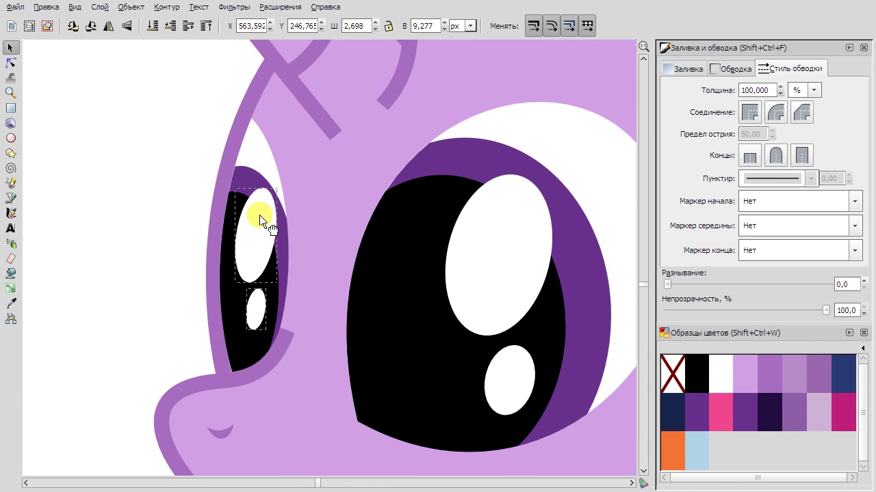
scroll(123, 190, "down", 3)
scroll(221, 166, "left", 3)
key("Escape")
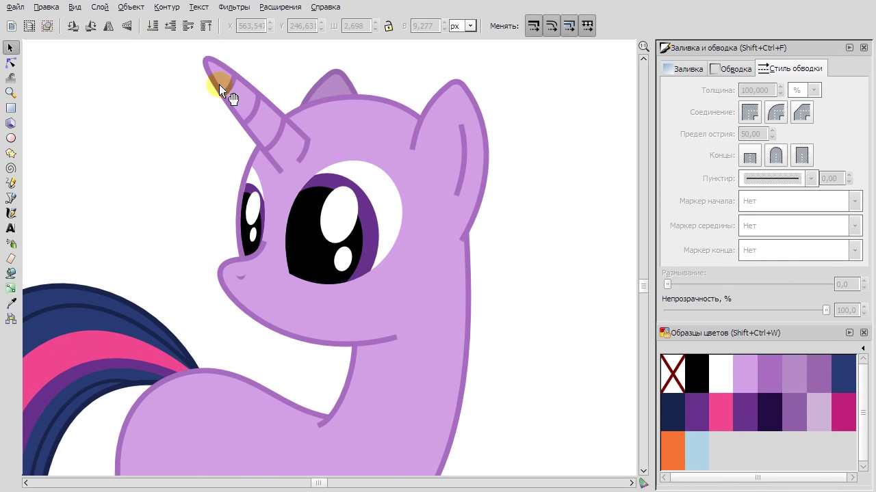
Check the horn outline, ear line, an eye highlight and the head shape by selecting each.
left_click(256, 115)
left_click(185, 137)
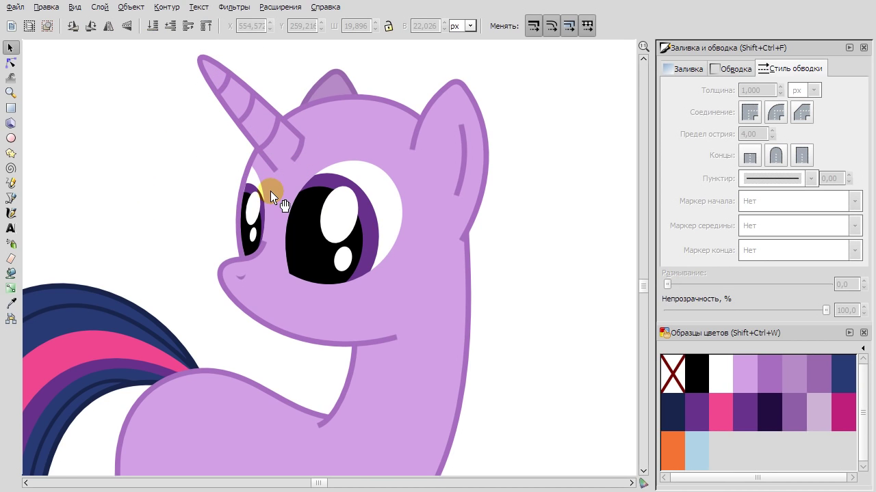
left_click(464, 157)
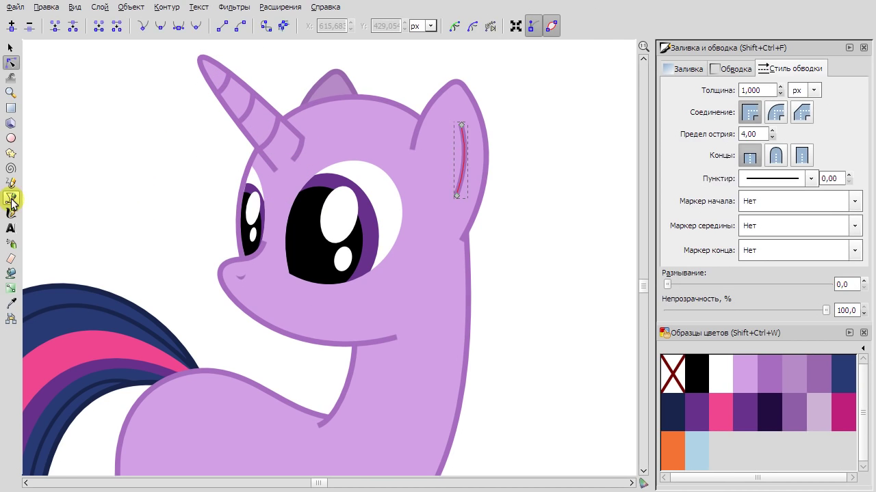
left_click(345, 253)
left_click(275, 315)
Draw a closed three-point mouth shape with the Bezier pen and fill it purple.
key("b")
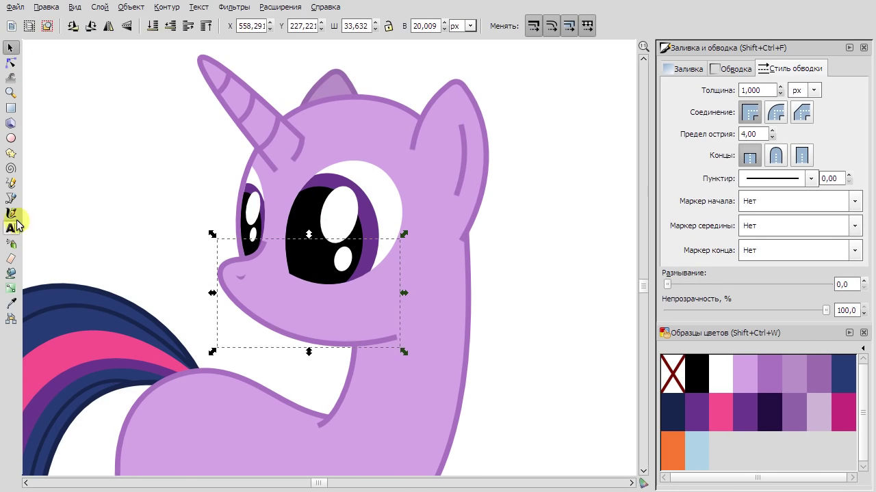
scroll(253, 291, "up", 3)
left_click(219, 328)
left_click(345, 315)
left_click(235, 341)
left_click(219, 328)
left_click(674, 374)
Node-edit the mouth: curve its lower edge and pull the right end down into a wave.
left_click(10, 62)
left_click_drag(312, 318, 253, 340)
left_click(345, 316)
scroll(127, 308, "down", 2)
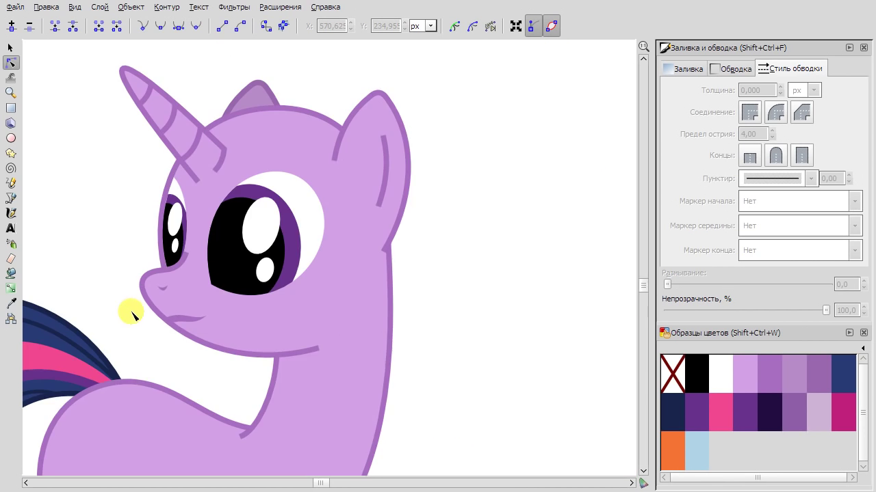
scroll(160, 361, "up", 3)
left_click(230, 236)
left_click(286, 220)
scroll(269, 344, "down", 2)
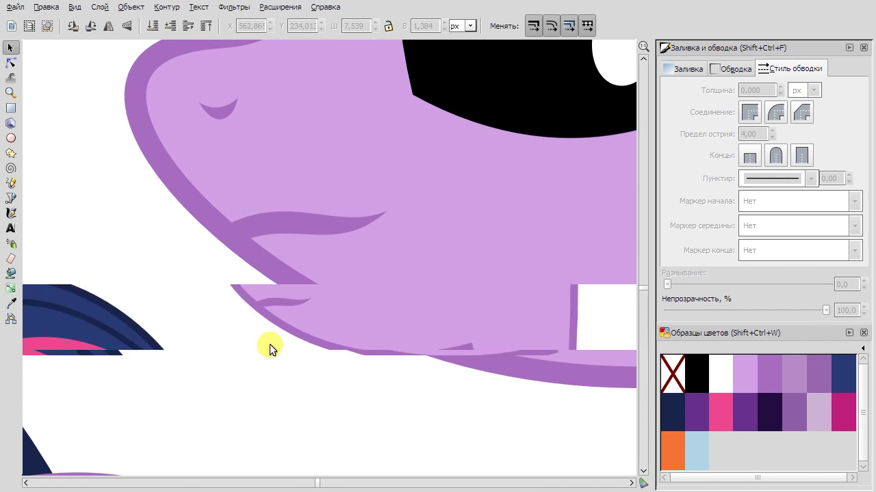
scroll(342, 317, "up", 1)
left_click(292, 329)
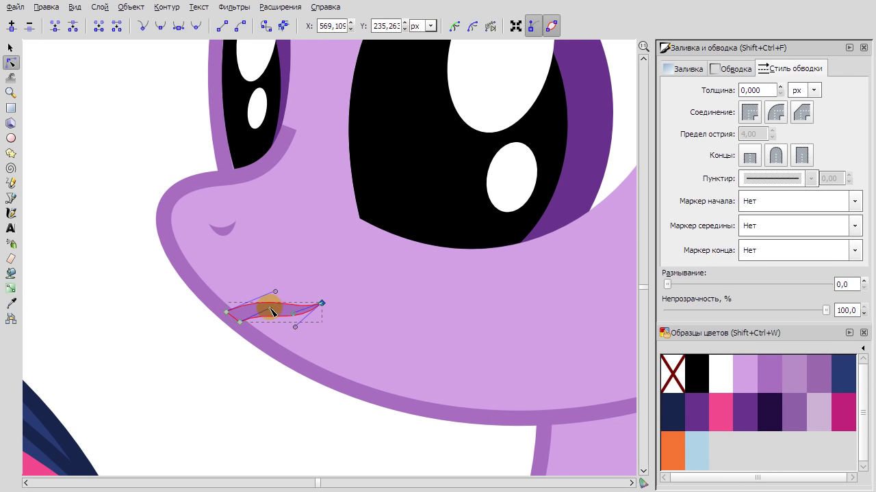
left_click(143, 346)
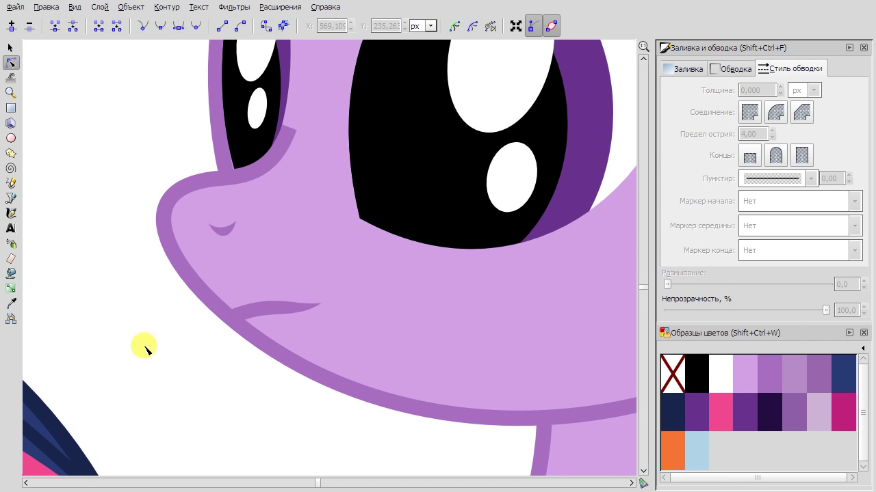
left_click_drag(319, 303, 322, 310)
Fine-tune the mouth's right end and ease its upper curve downward into a tapered smile.
left_click(190, 333)
scroll(190, 333, "down", 3)
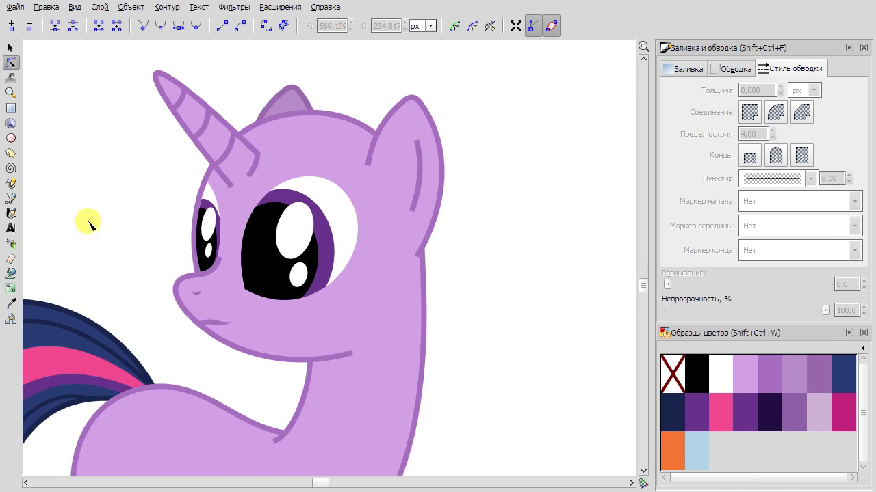
scroll(88, 221, "up", 1)
scroll(254, 332, "up", 3)
left_click(242, 306)
left_click_drag(303, 290, 301, 307)
scroll(259, 319, "up", 2)
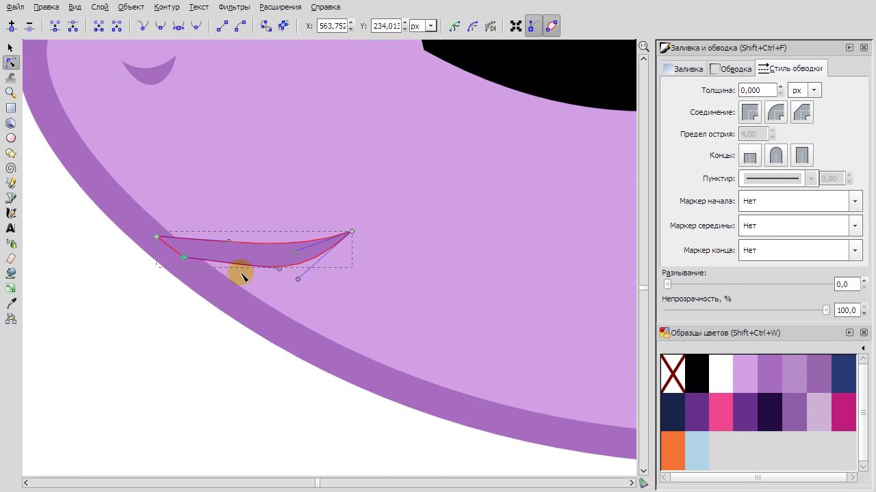
left_click_drag(230, 243, 233, 248)
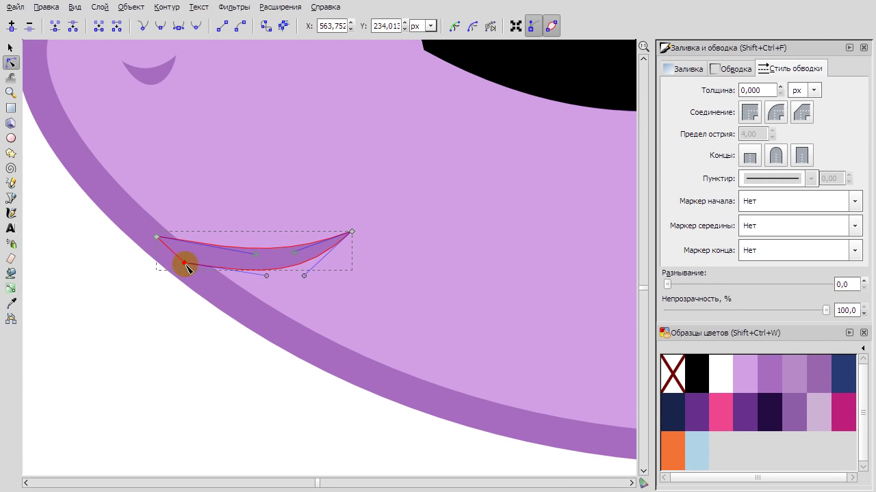
scroll(171, 315, "down", 3)
Start a new pen line across the big eye.
left_click(10, 47)
scroll(109, 157, "down", 2)
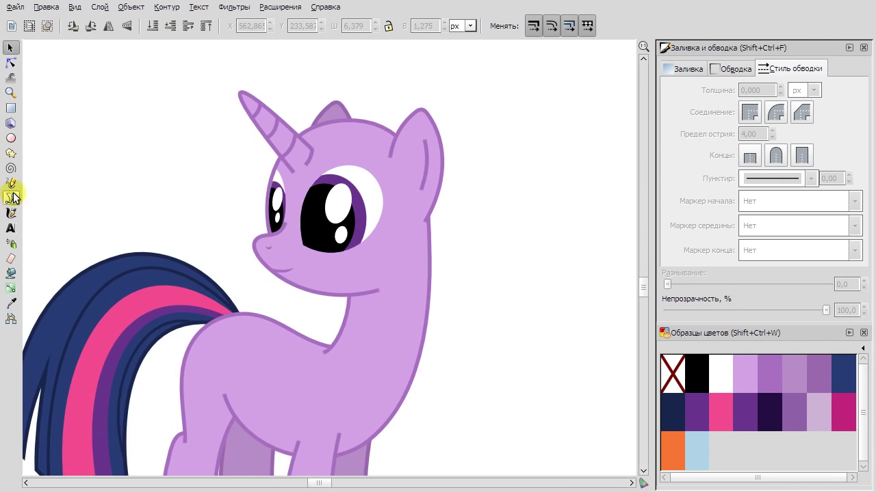
left_click(11, 198)
scroll(349, 208, "up", 3)
left_click(178, 334)
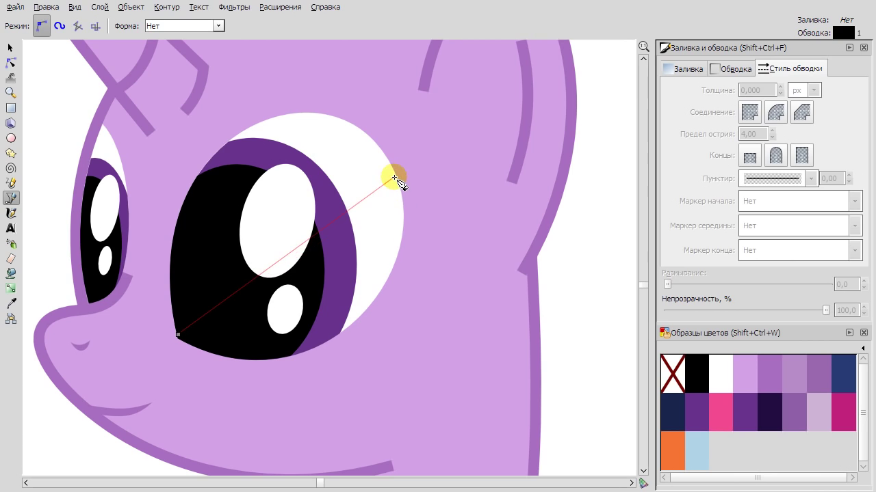
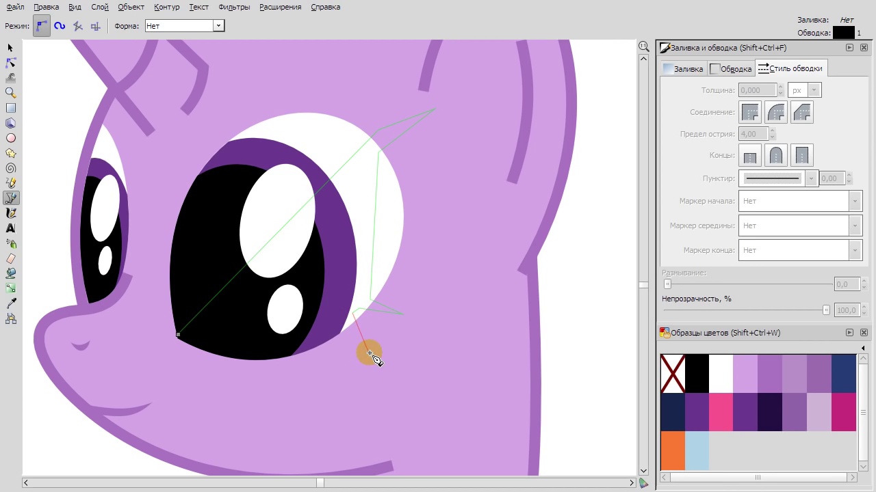
Finish the eye outline path at about 46% opacity and curve its top edge with an added node.
key("Return")
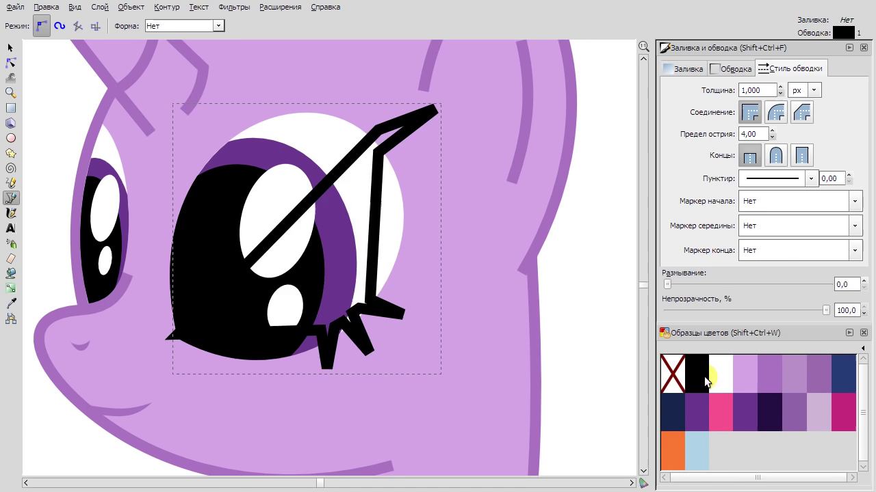
left_click_drag(758, 312, 740, 311)
left_click(10, 62)
left_click_drag(222, 174, 281, 109)
double_click(254, 106)
left_click_drag(332, 96, 348, 88)
Round the outline's left side and fine-tune the top curve.
left_click_drag(168, 246, 139, 232)
left_click_drag(254, 108, 251, 109)
left_click_drag(352, 88, 348, 90)
Stretch the lash flick's tip further right and bend its lower edge upward.
left_click_drag(435, 109, 443, 110)
left_click_drag(405, 148, 410, 121)
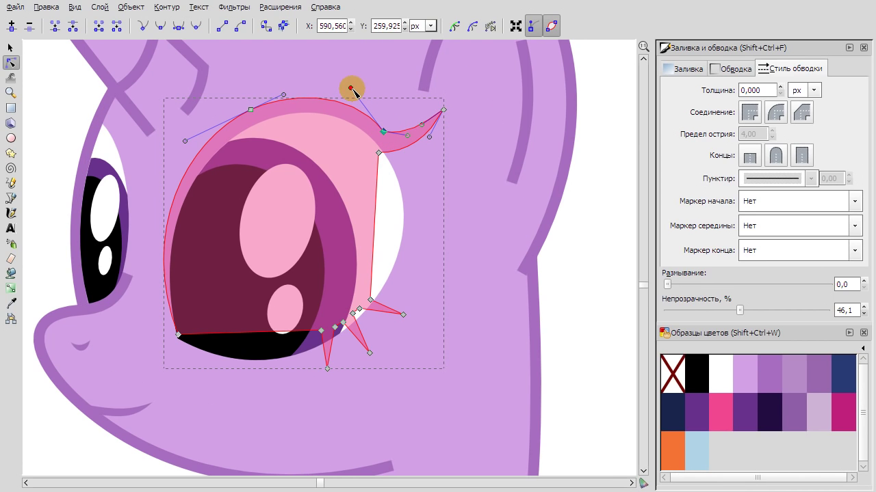
scroll(429, 122, "up", 2)
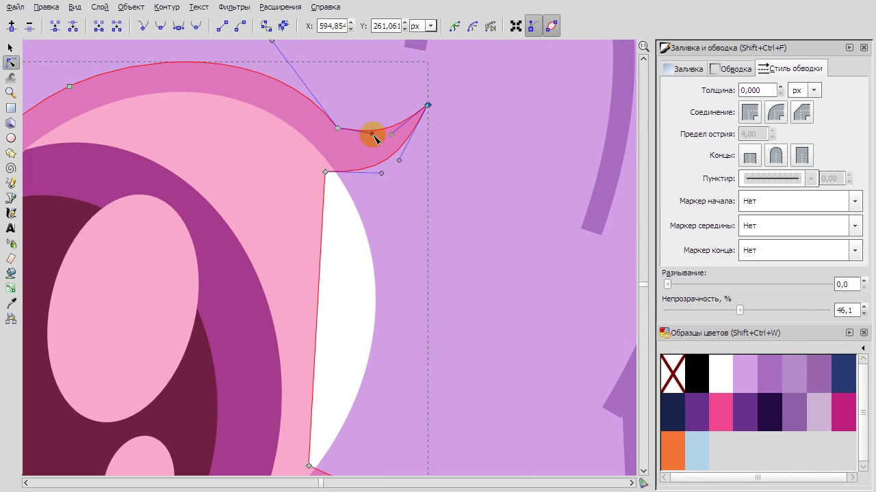
left_click(324, 169)
left_click_drag(363, 169, 414, 159)
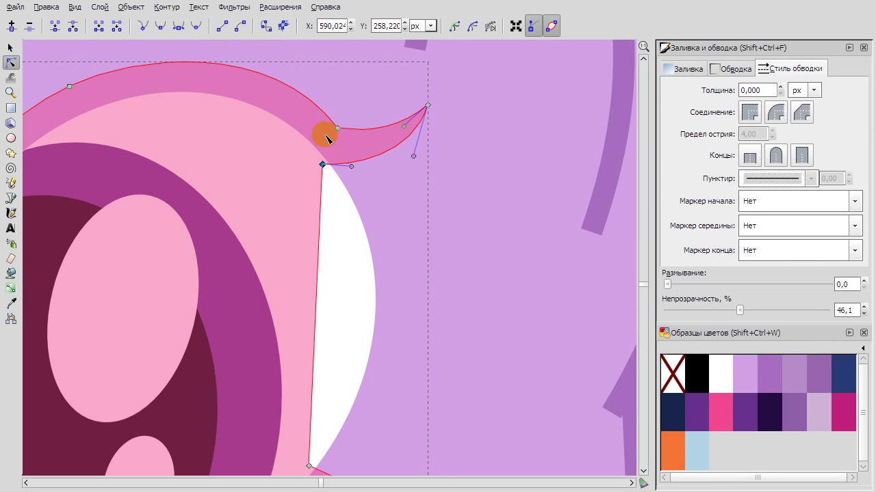
scroll(381, 235, "down", 2)
Draw two lash lines above the eye with the Bezier pen and bend both into curves.
key("b")
left_click(264, 153)
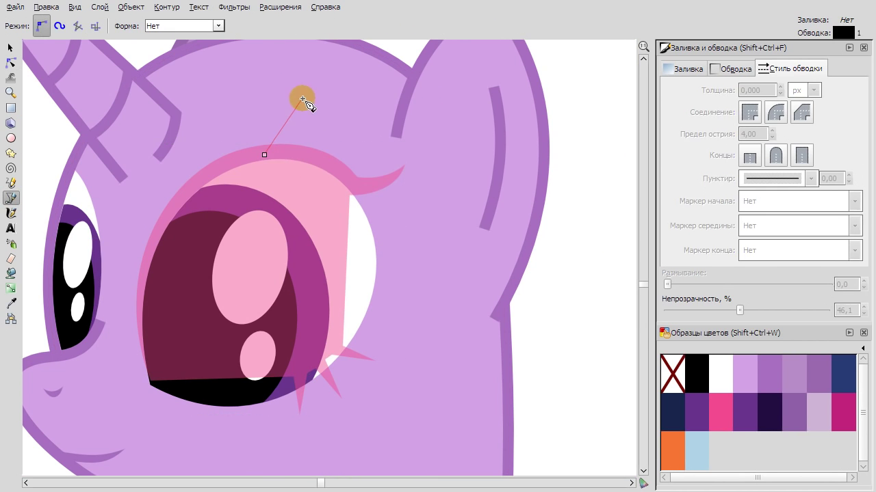
double_click(304, 95)
left_click(314, 160)
double_click(361, 124)
key("n")
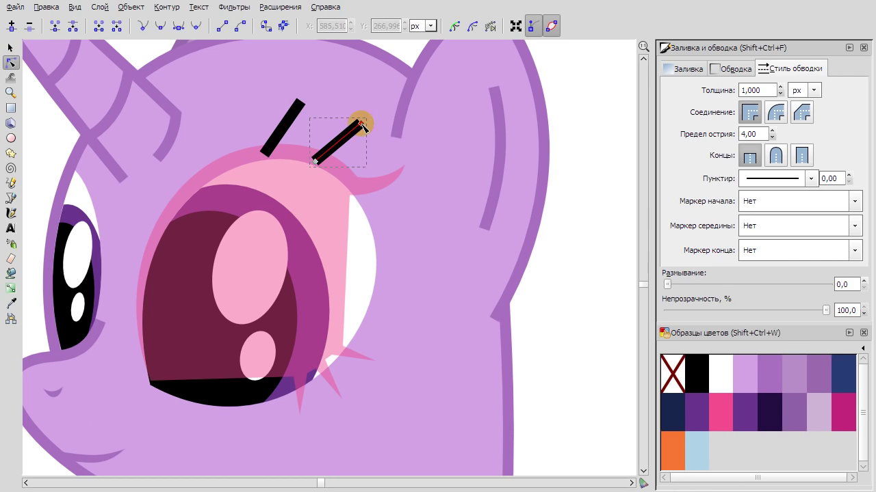
left_click_drag(362, 121, 358, 141)
left_click(290, 118, "shift")
left_click_drag(291, 117, 283, 131)
Convert the lash strokes to filled shapes and taper the left lash's tip.
left_click(284, 28)
left_click(369, 119)
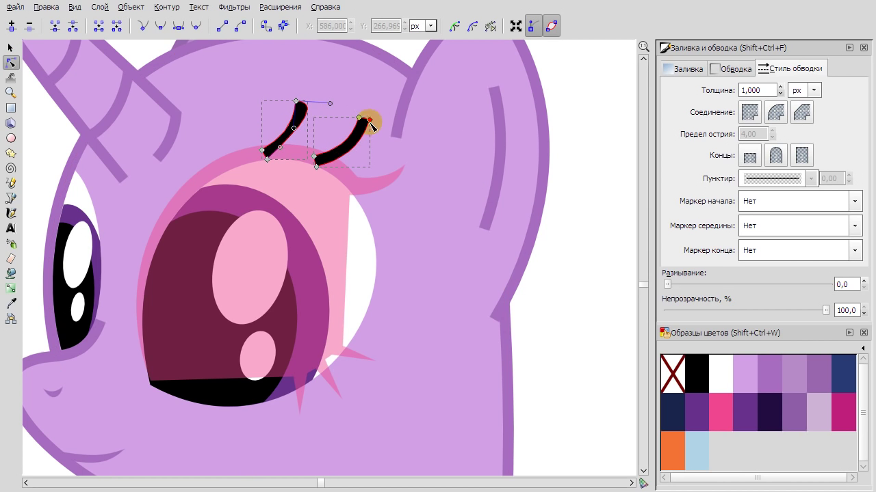
left_click(283, 171)
left_click_drag(340, 104, 311, 111)
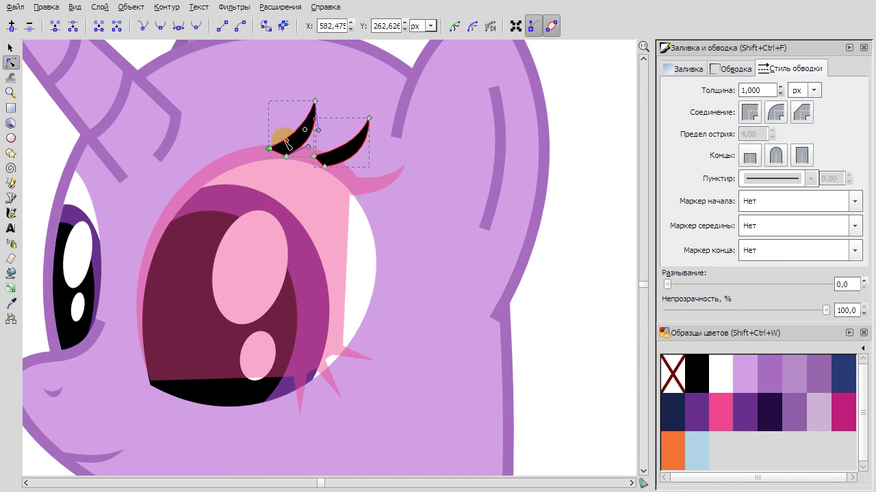
left_click(311, 156)
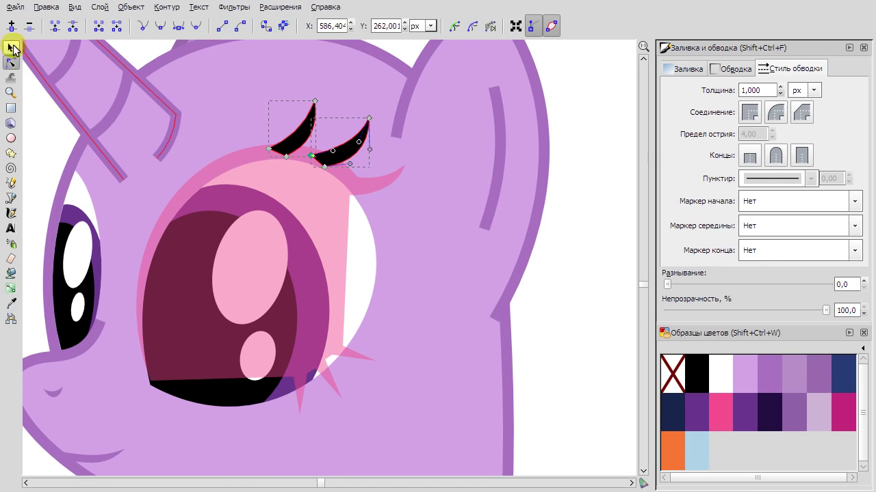
left_click(12, 48)
left_click(305, 128)
Curve the lowest, left and upper lower-lash spikes of the eye outline.
double_click(376, 185)
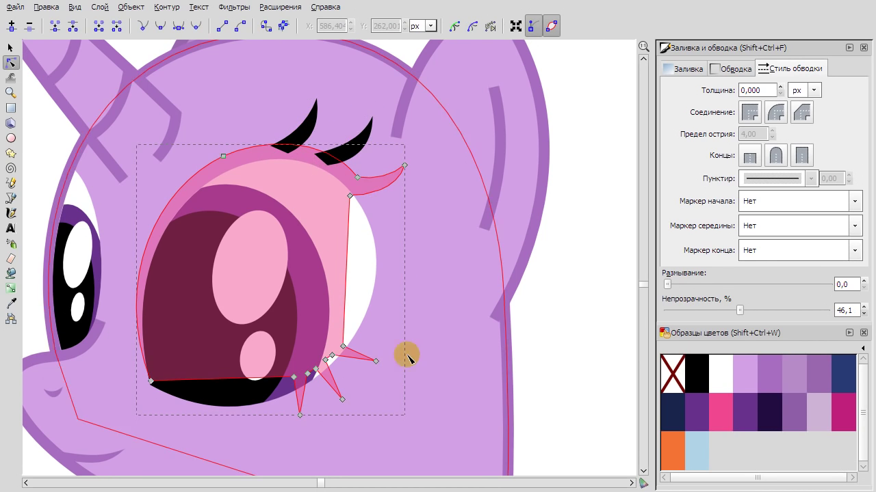
scroll(411, 230, "up", 2)
left_click(381, 250)
left_click_drag(353, 372, 324, 312)
left_click_drag(203, 277, 254, 309)
left_click_drag(233, 417, 234, 423)
left_click_drag(244, 369, 260, 369)
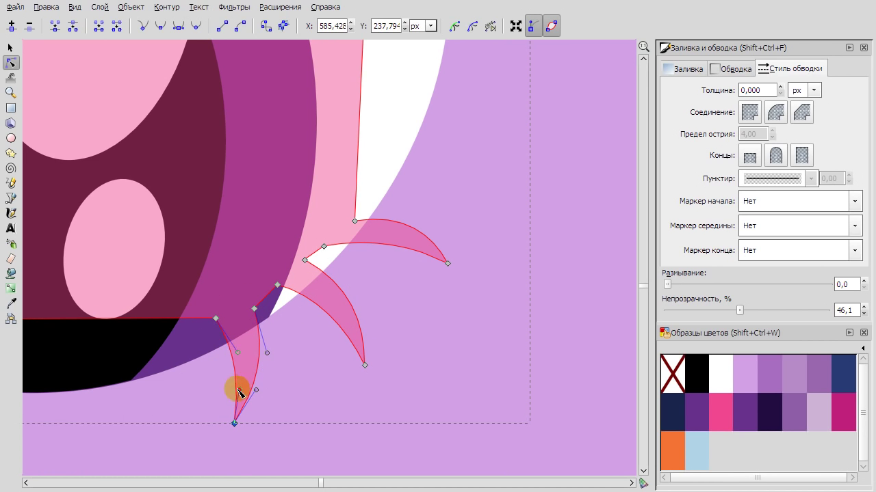
left_click_drag(354, 221, 359, 213)
left_click_drag(383, 220, 407, 207)
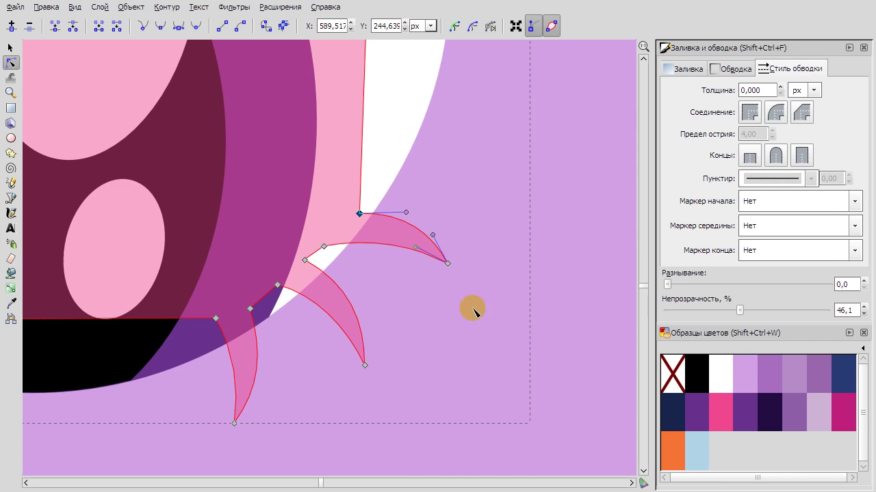
scroll(474, 311, "down", 4)
Fill the eye outline solid black at full opacity and send it to the bottom.
key("ctrl+shift+v")
left_click(506, 171)
left_click(11, 48)
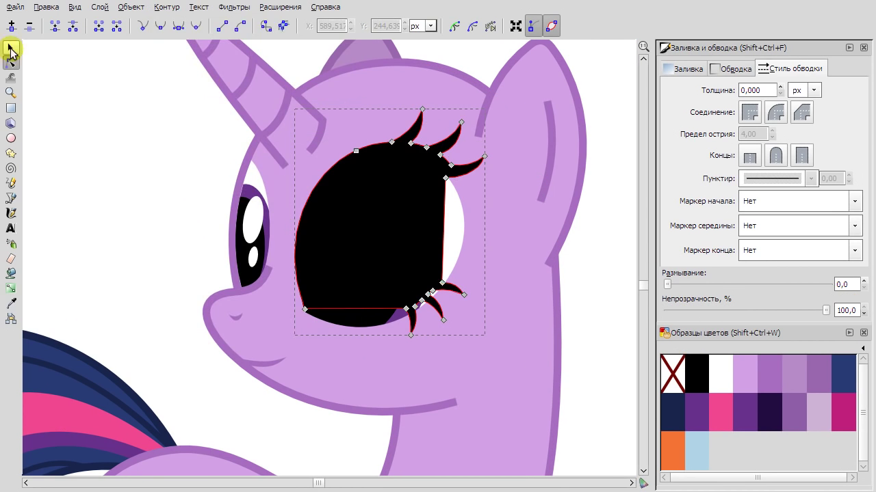
key("End")
left_click(116, 140)
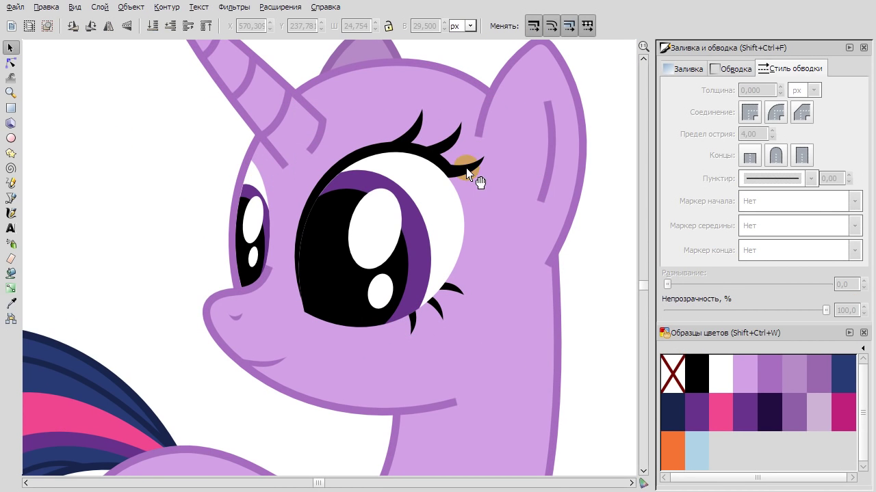
Undo lowering the black outline twice to restore its node layout.
left_click(11, 63)
left_click(371, 146)
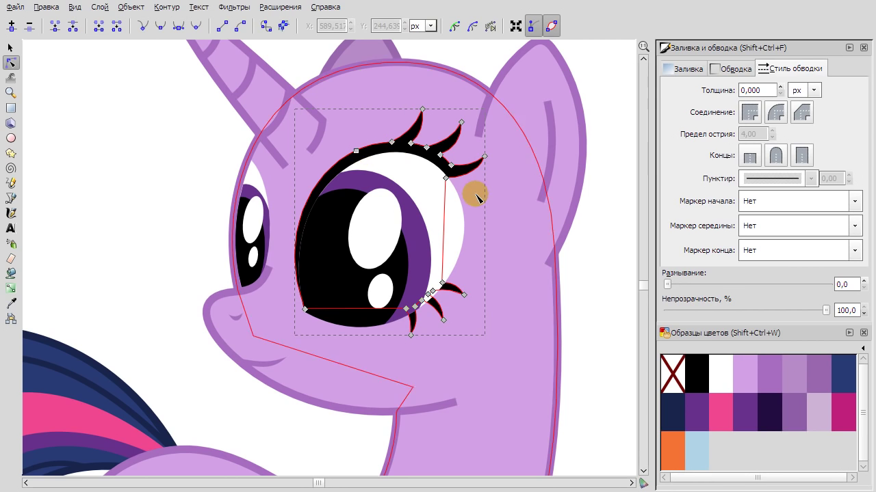
scroll(473, 190, "up", 2)
right_click(372, 74)
right_click(393, 74)
left_click(402, 82)
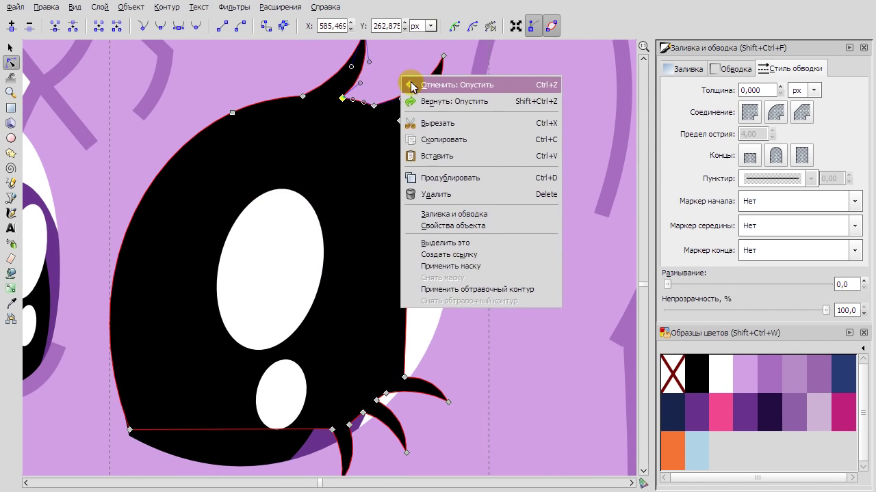
right_click(401, 77)
left_click(402, 81)
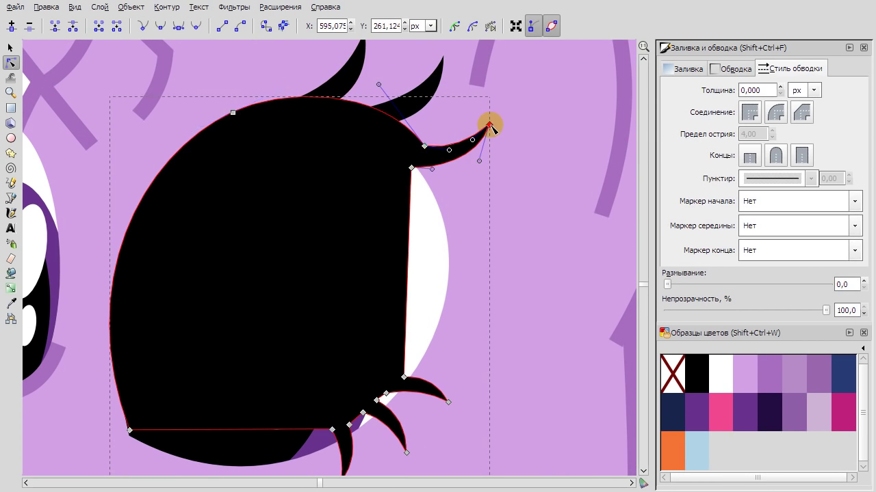
Pull the upper lash spike's tip further to the right.
left_click(383, 130)
left_click(324, 107)
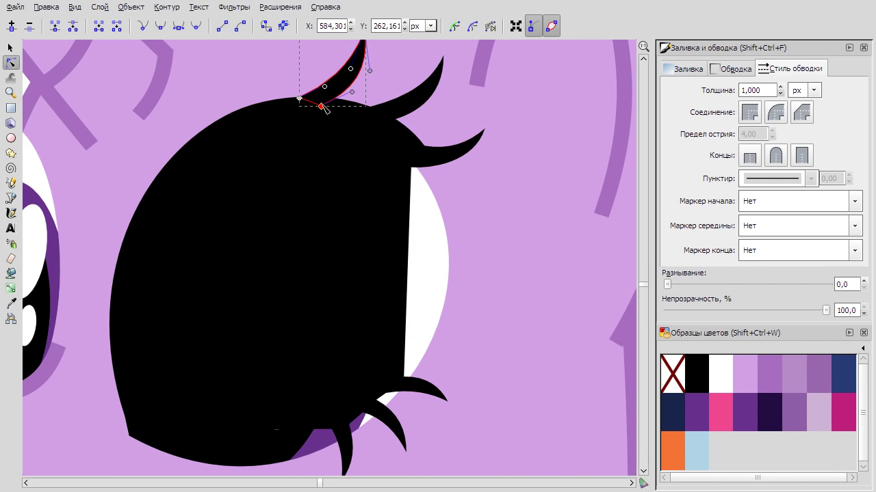
key("F1")
scroll(358, 84, "down", 5)
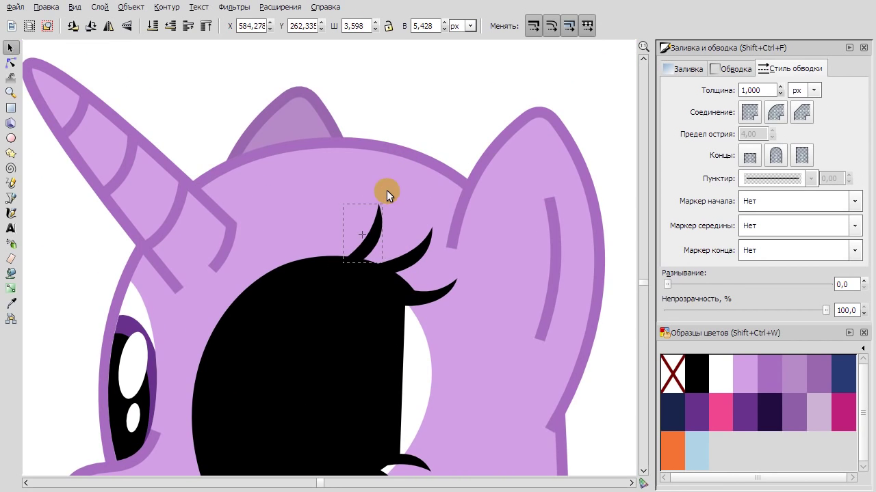
scroll(366, 233, "up", 2)
key("F2")
left_click_drag(377, 171, 445, 207)
Union the lash spike with the black eye outline into one shape.
key("F1")
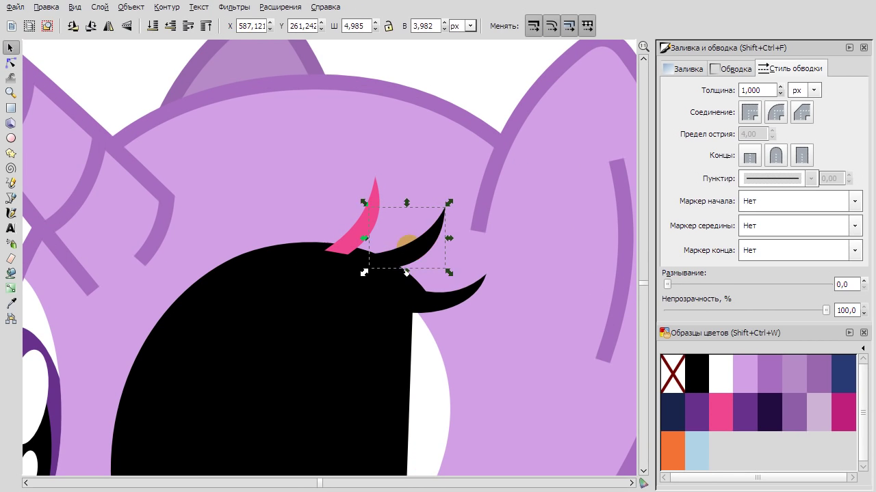
left_click(381, 246)
left_click(397, 291, "shift")
left_click(169, 8)
left_click(192, 72)
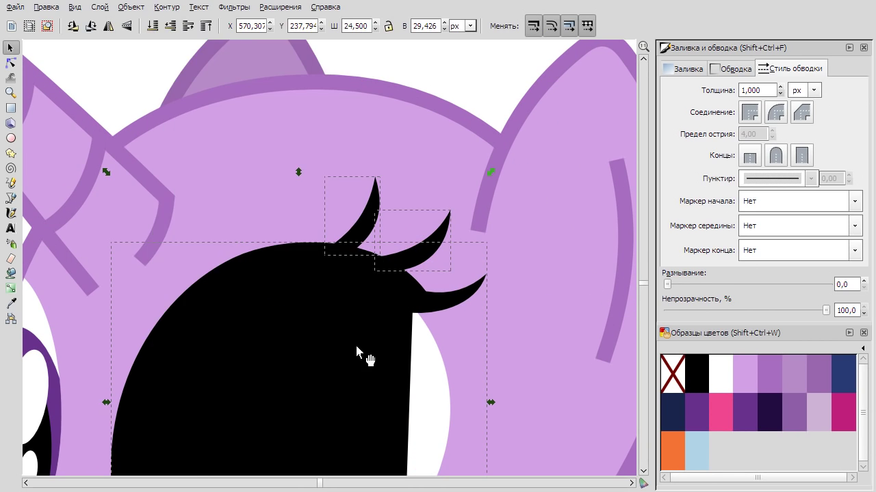
scroll(360, 288, "down", 3)
scroll(466, 237, "down", 3)
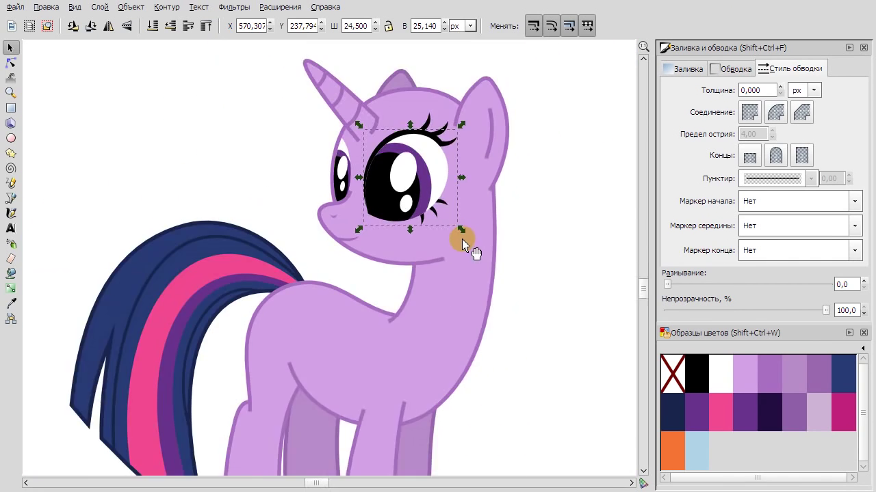
scroll(438, 178, "up", 1)
left_click(426, 159)
scroll(423, 136, "up", 3)
Union the remaining upper lash into the black eye shape.
left_click(176, 7)
left_click(253, 127)
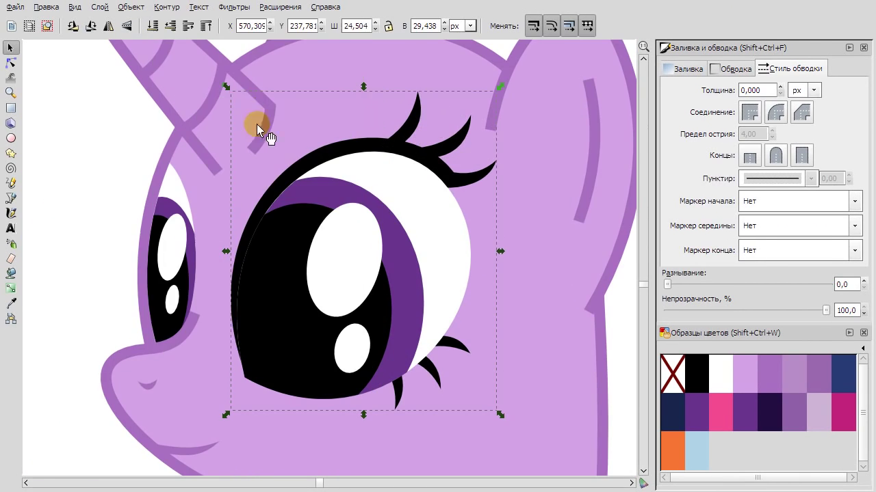
key("Escape")
scroll(123, 212, "up", 1)
key("F2")
Duplicate the nose outline, convert its stroke to a filled shape, and reshape one segment.
left_click(226, 361)
scroll(226, 364, "up", 1)
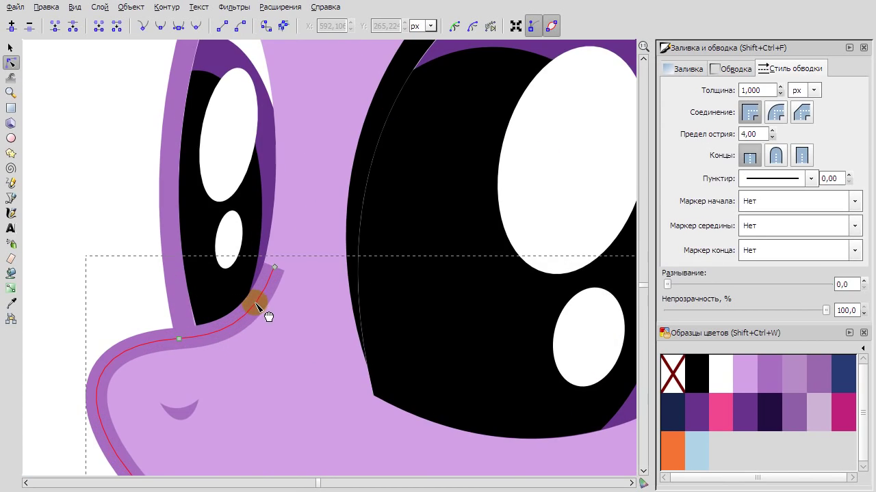
scroll(98, 235, "down", 2)
scroll(109, 224, "up", 1)
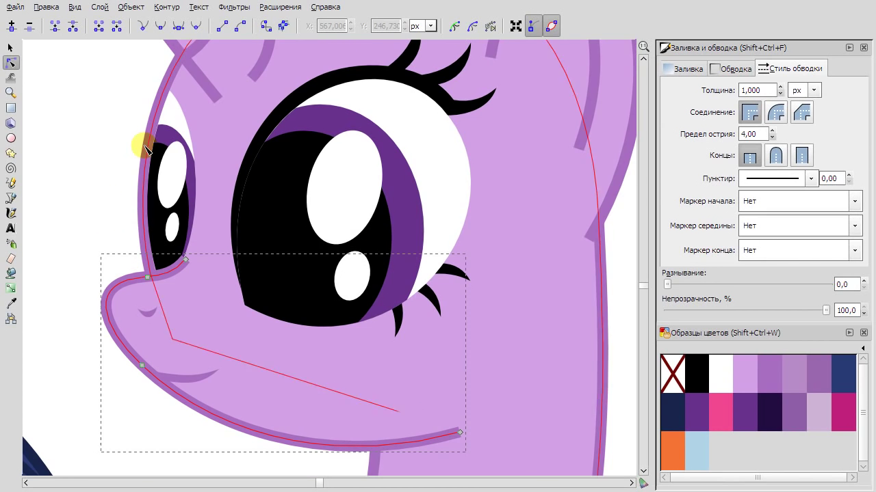
right_click(109, 336)
left_click(205, 434)
left_click(284, 26)
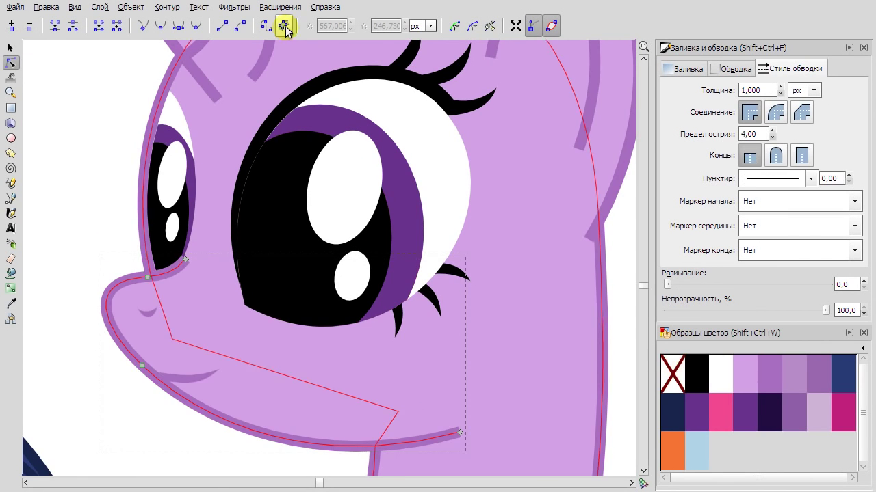
scroll(391, 274, "up", 3)
left_click(371, 264)
left_click_drag(371, 264, 306, 320)
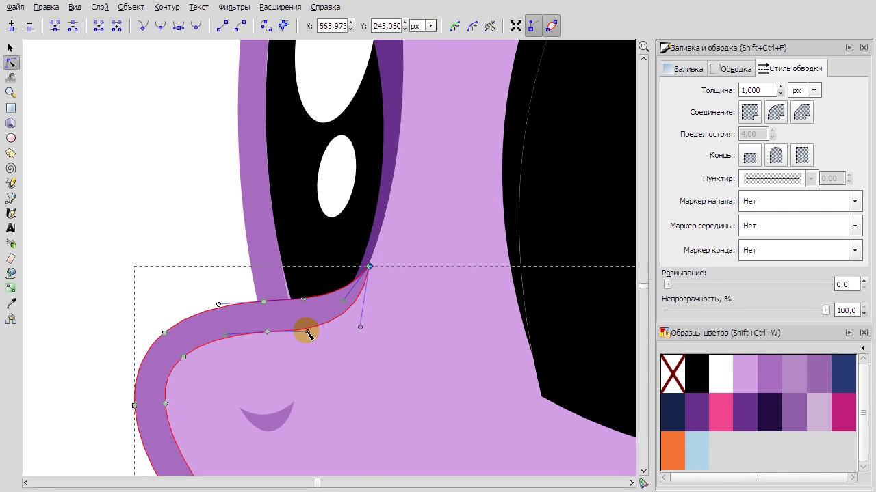
Pull a curve handle from the nose outline's end node and make it smooth.
scroll(381, 283, "up", 3)
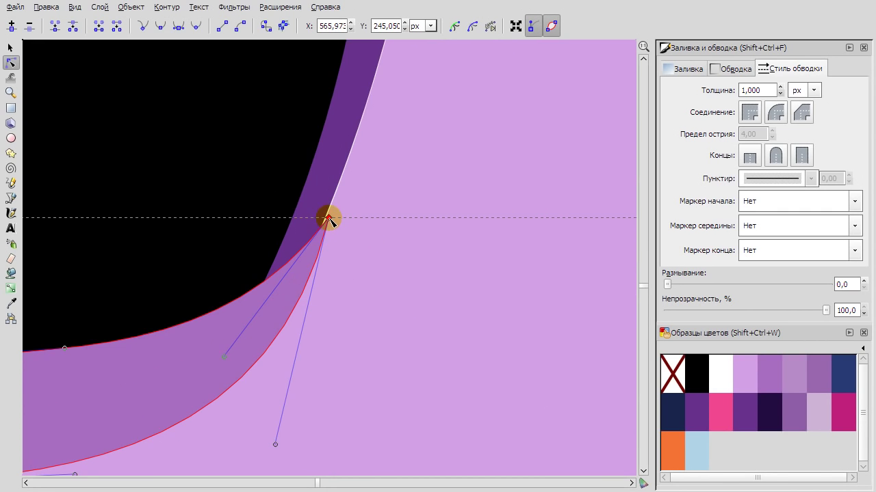
scroll(328, 219, "down", 5)
scroll(391, 274, "down", 1)
left_click(168, 154)
left_click(323, 351)
left_click_drag(452, 342, 401, 339)
scroll(401, 386, "up", 3)
left_click(159, 26)
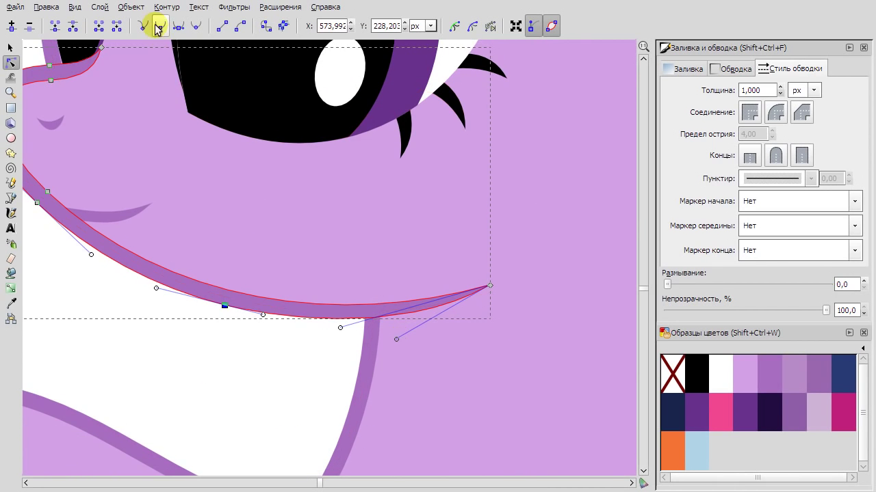
key("Escape")
Reposition a piece of the small far-side eye.
scroll(254, 352, "down", 2)
scroll(101, 206, "down", 2)
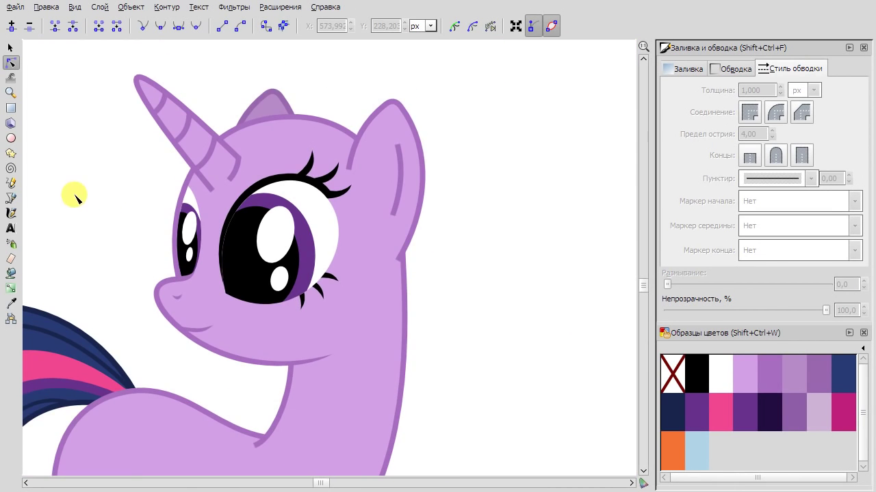
scroll(77, 198, "up", 1)
scroll(98, 212, "down", 3)
left_click(10, 47)
scroll(139, 182, "left", 2)
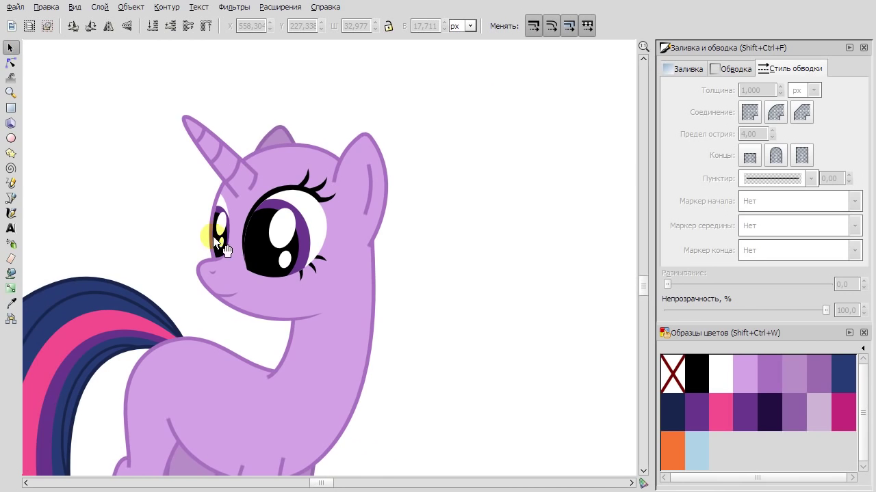
scroll(221, 243, "up", 3)
left_click_drag(244, 253, 251, 280)
left_click(123, 179)
Rubber-band select the near eye's parts, deselect them, and switch to the Bezier pen.
scroll(122, 179, "down", 5)
scroll(132, 166, "up", 2)
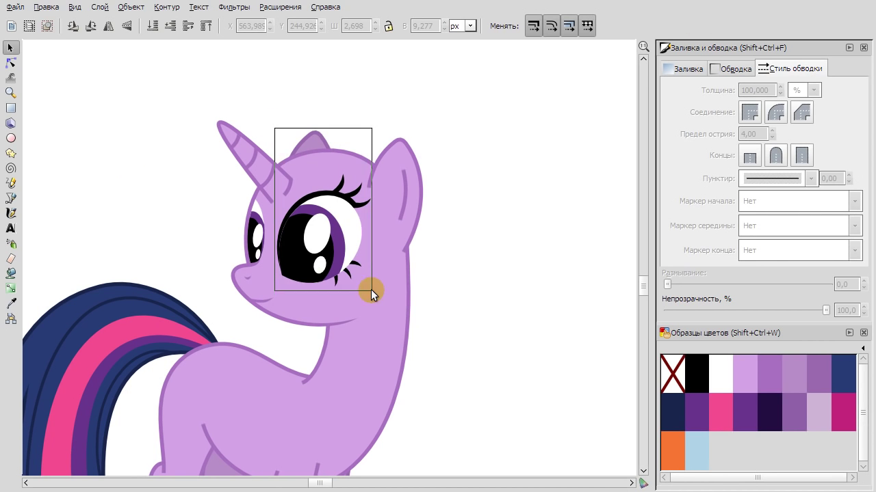
left_click_drag(371, 289, 370, 290)
left_click(373, 172)
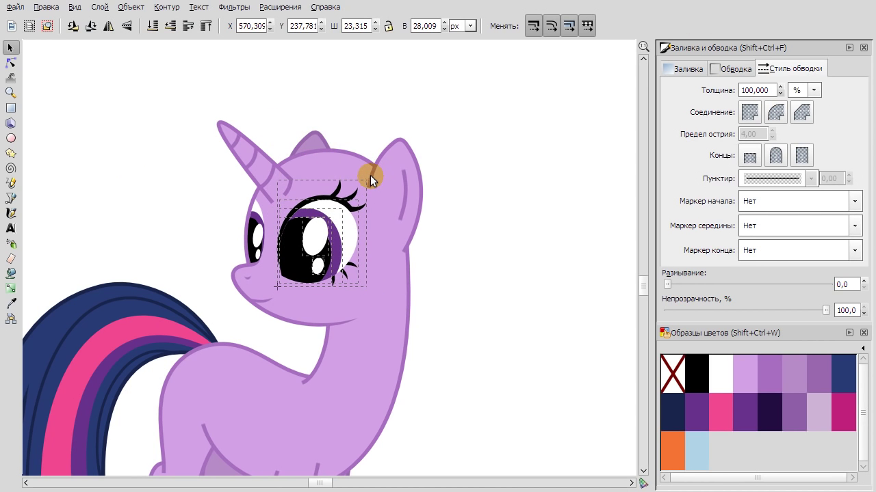
left_click(381, 94)
scroll(264, 352, "up", 4)
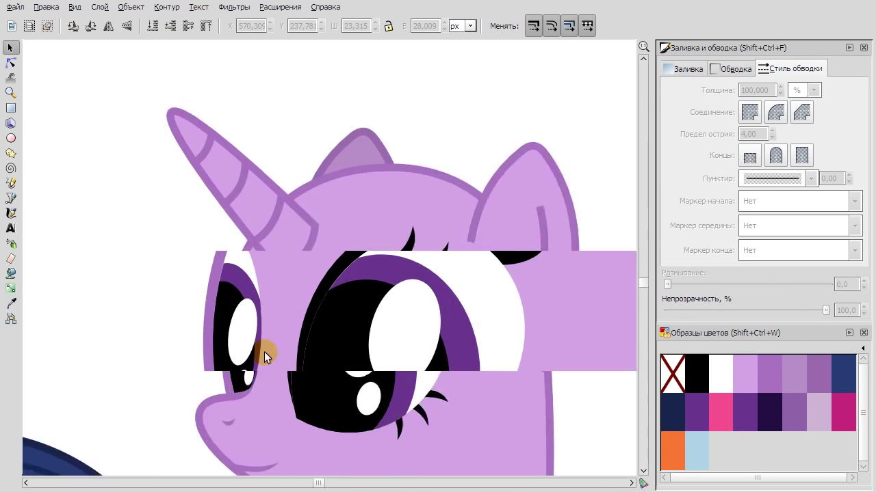
key("b")
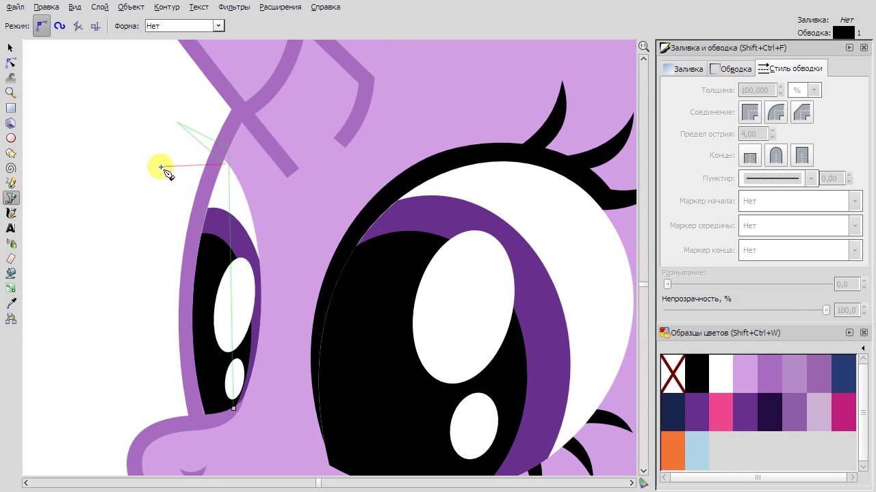
Close the new eyelash path and fill it pink at 39% opacity.
left_click(236, 405)
left_click(720, 412)
left_click_drag(827, 311, 729, 310)
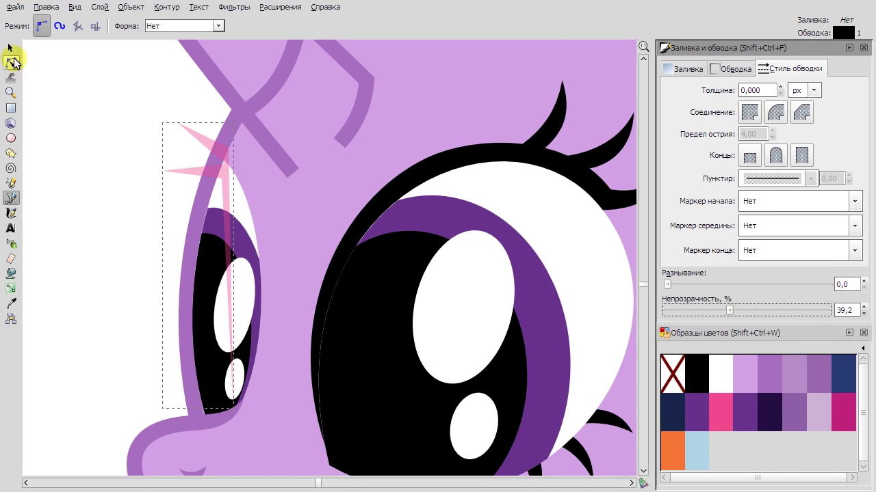
Bend the lash shape's right edge and upper curve, and curve the lower lash upward.
left_click(10, 62)
left_click_drag(272, 280, 288, 201)
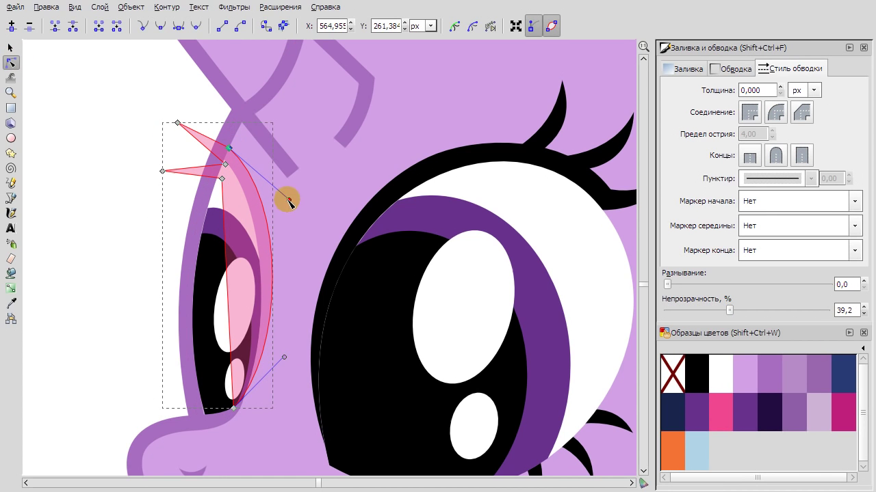
scroll(166, 214, "up", 3)
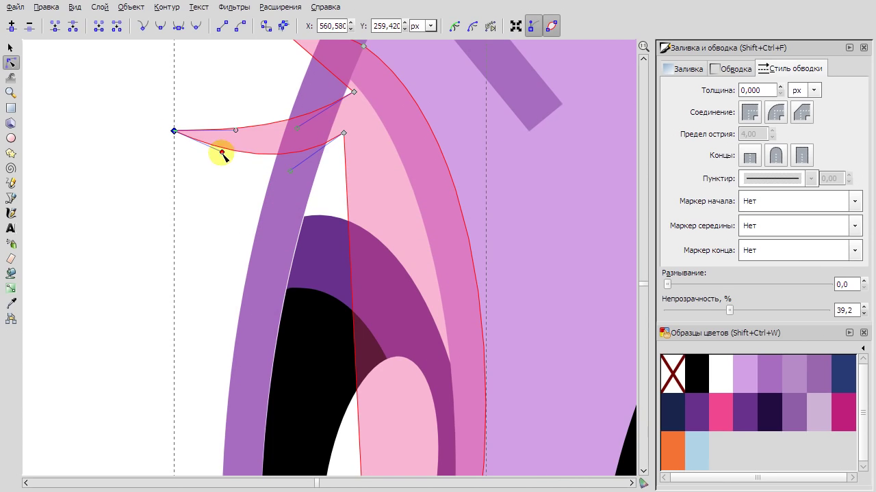
left_click_drag(304, 131, 348, 129)
scroll(377, 139, "down", 1)
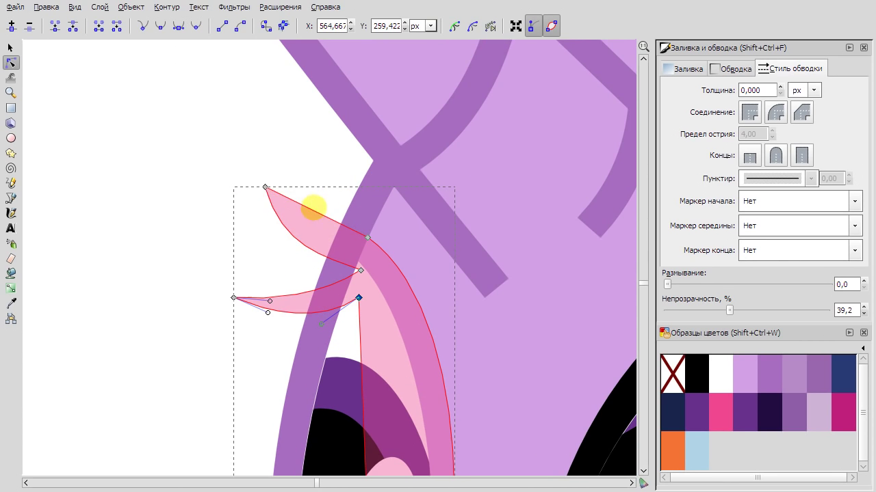
left_click_drag(333, 241, 338, 221)
Lengthen the handle where the upper lash meets the eye, then refine the lash tip nodes.
left_click(360, 270)
left_click(370, 237)
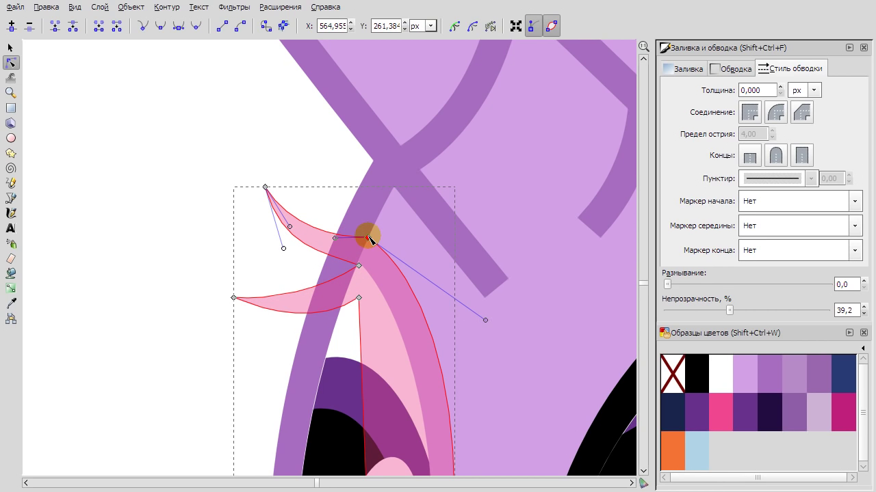
left_click_drag(488, 316, 494, 340)
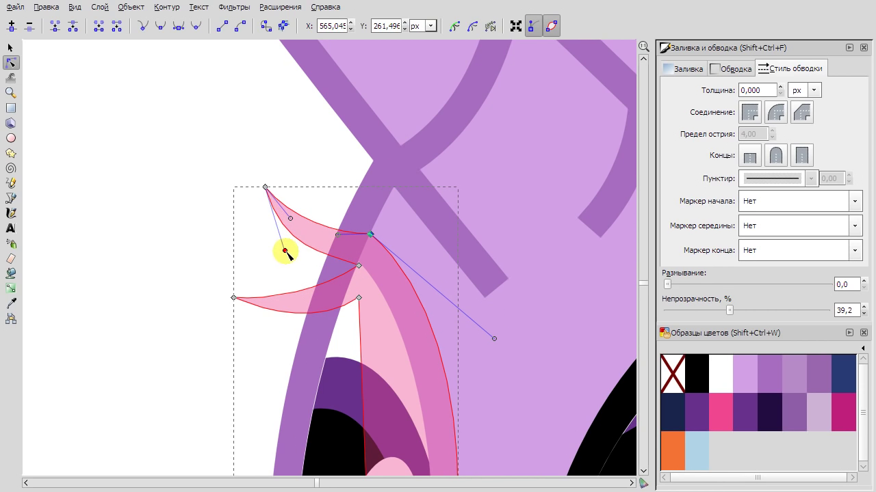
scroll(357, 243, "up", 2)
left_click(123, 299)
left_click(282, 362)
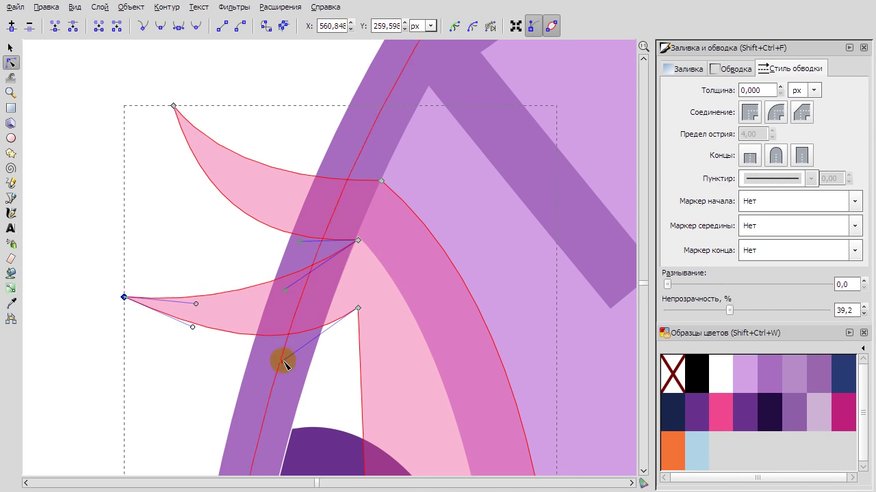
left_click(173, 106)
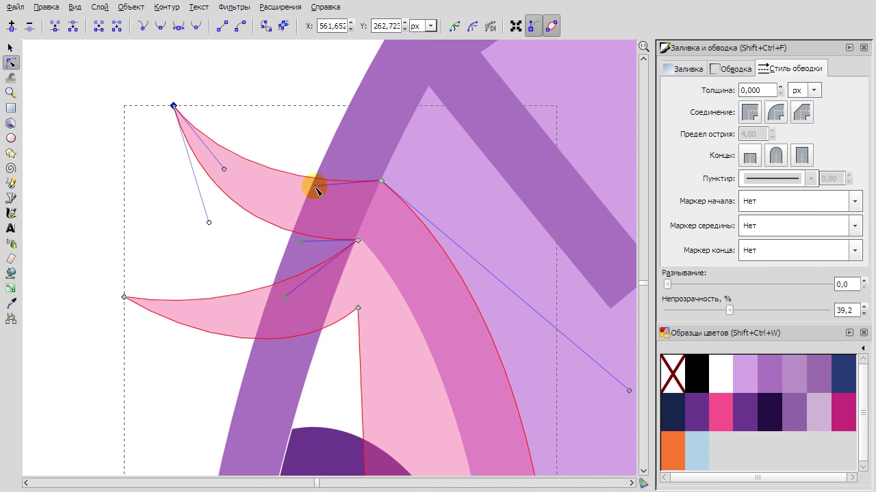
Merge the lash shape into the far eye's outline with a union.
key("minus")
key("minus")
key("s")
key("Delete")
left_click(312, 261)
key("Escape")
key("minus")
key("minus")
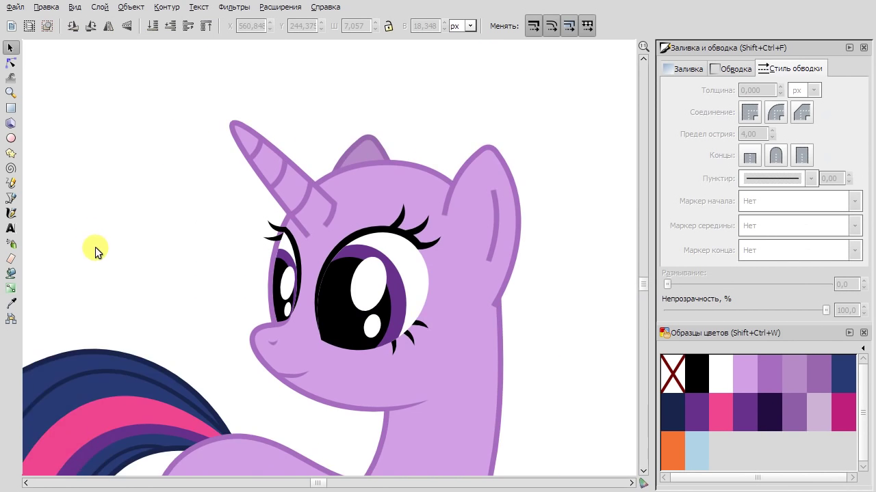
key("plus")
key("plus")
key("plus")
Inspect the nodes of the merged far eye outline and its lashes.
double_click(303, 244)
left_click(360, 469)
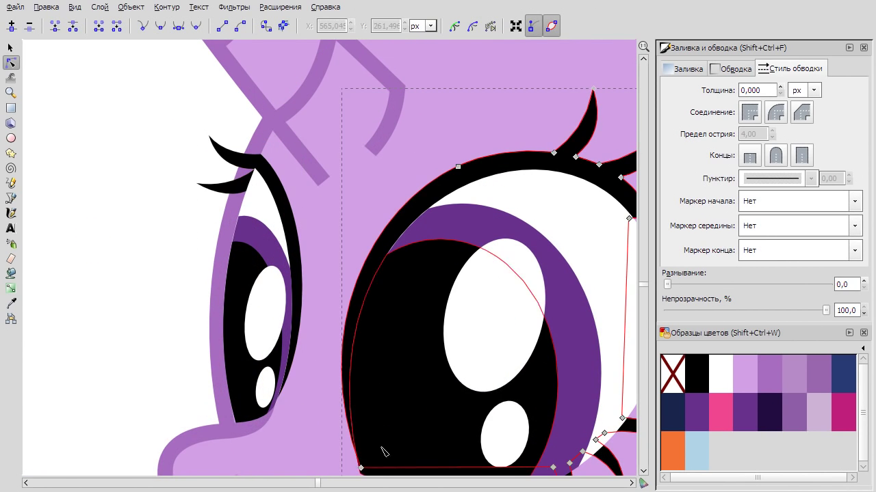
left_click(268, 415)
left_click(313, 377)
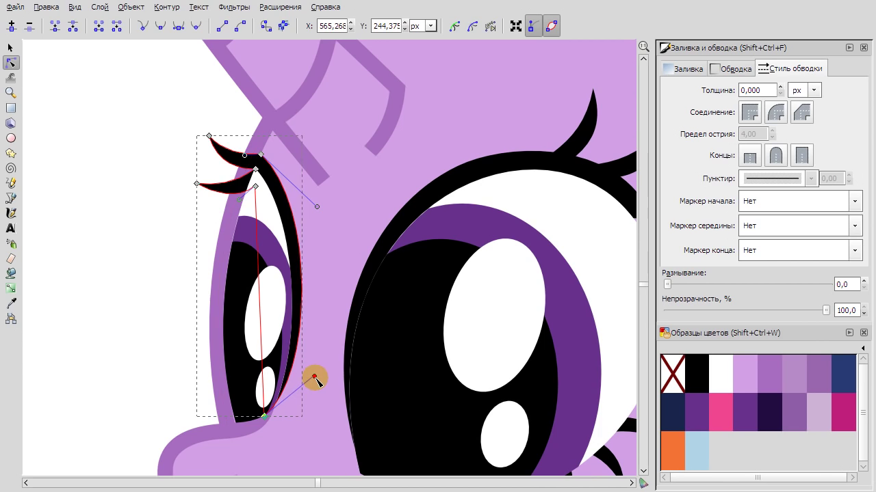
key("minus")
key("minus")
key("Escape")
Zoom out to the whole pony and start node-editing Rarity's muzzle outline.
key("s")
scroll(162, 155, "down", 3)
scroll(399, 148, "up", 5)
scroll(502, 209, "down", 6)
left_click(444, 212)
left_click(427, 253)
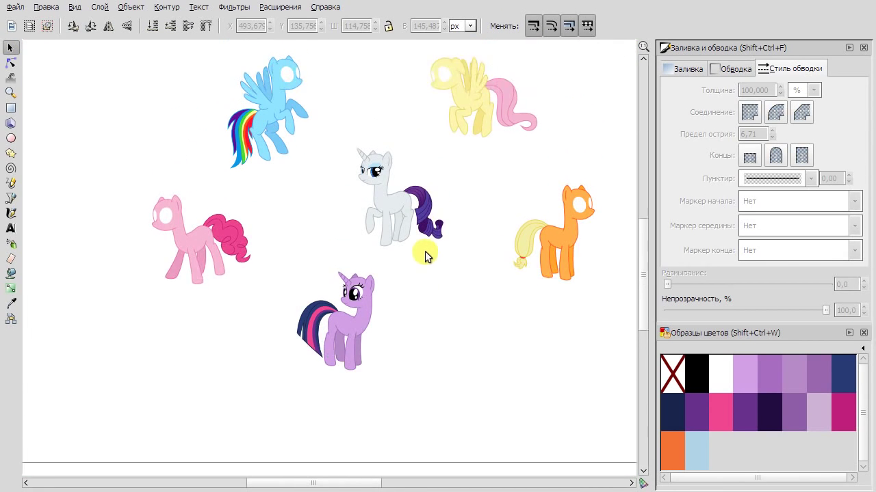
scroll(348, 228, "up", 8)
double_click(347, 228)
Select the nodes around the nose tip on Rarity's muzzle outline.
scroll(327, 127, "up", 2)
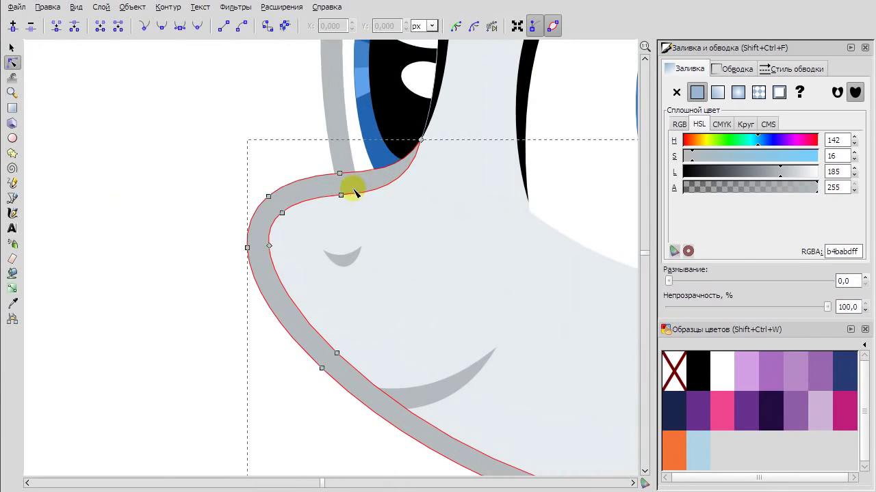
left_click(268, 190)
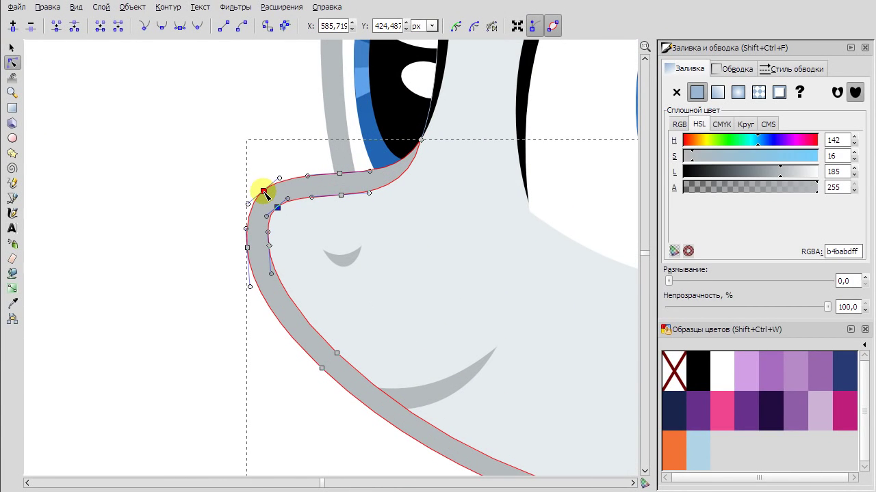
left_click(365, 219)
left_click(342, 200)
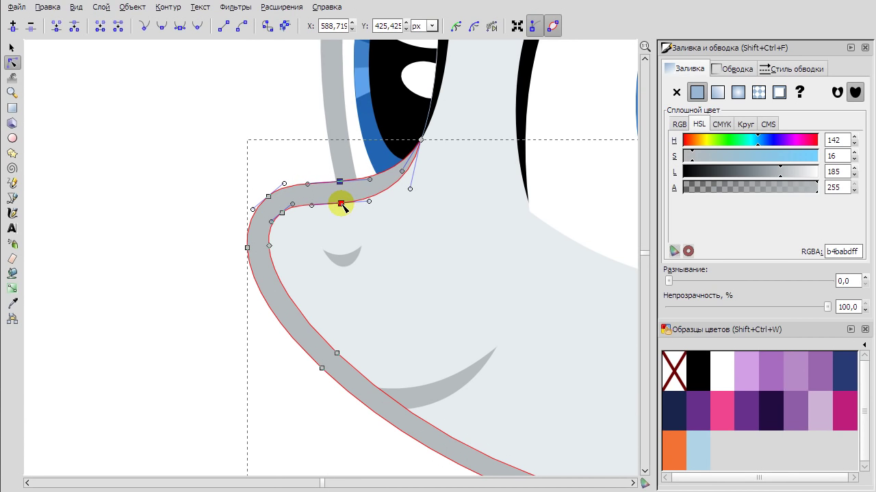
left_click(252, 140)
Reshape the grey outline's nose nodes and the head fill's edge at the nose.
scroll(215, 143, "down", 6)
scroll(268, 140, "up", 4)
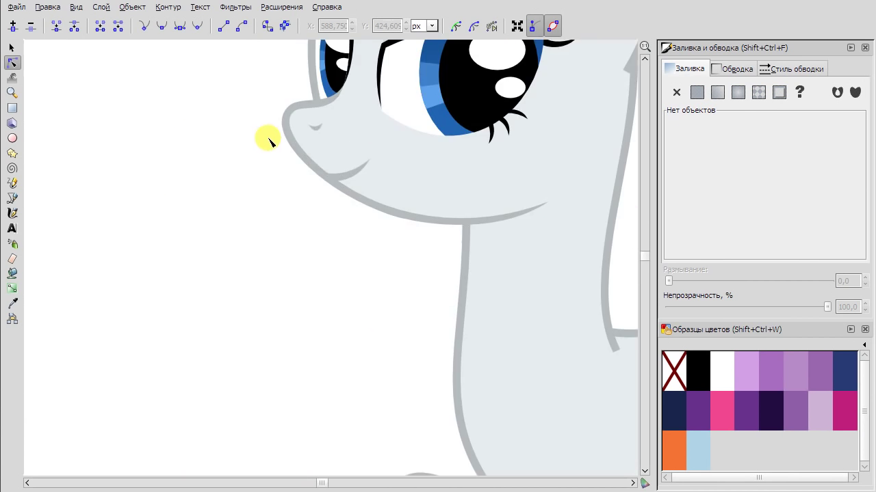
scroll(268, 141, "up", 2)
left_click(303, 111)
right_click(303, 116)
left_click(254, 91)
left_click(223, 156)
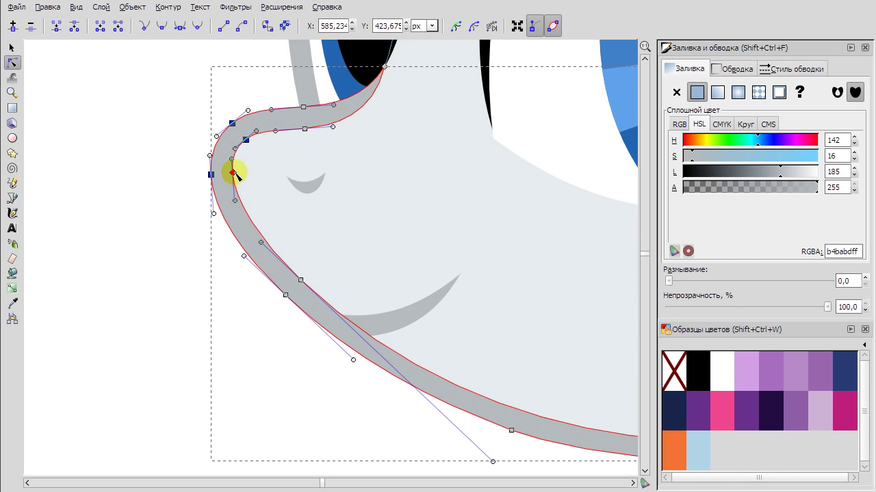
left_click_drag(214, 156, 257, 212)
left_click(228, 155)
left_click_drag(229, 158, 238, 223)
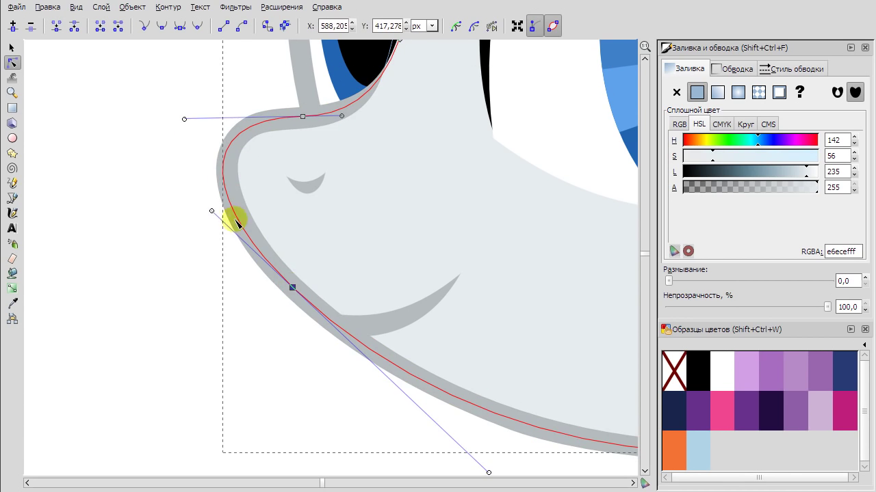
scroll(195, 182, "down", 6)
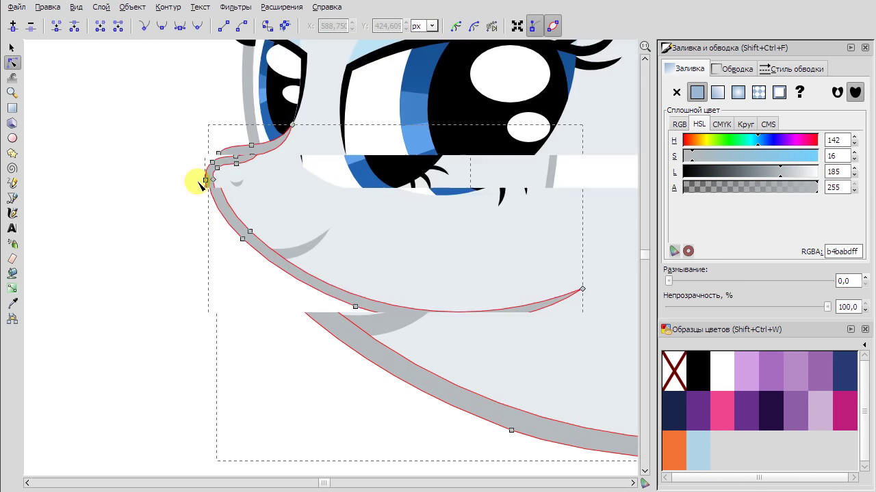
Nudge the node where Twilight's muzzle outline meets the eye slightly upward.
key("Escape")
scroll(267, 332, "up", 6)
scroll(319, 336, "up", 2)
left_click(333, 214)
left_click(325, 180)
left_click(311, 201)
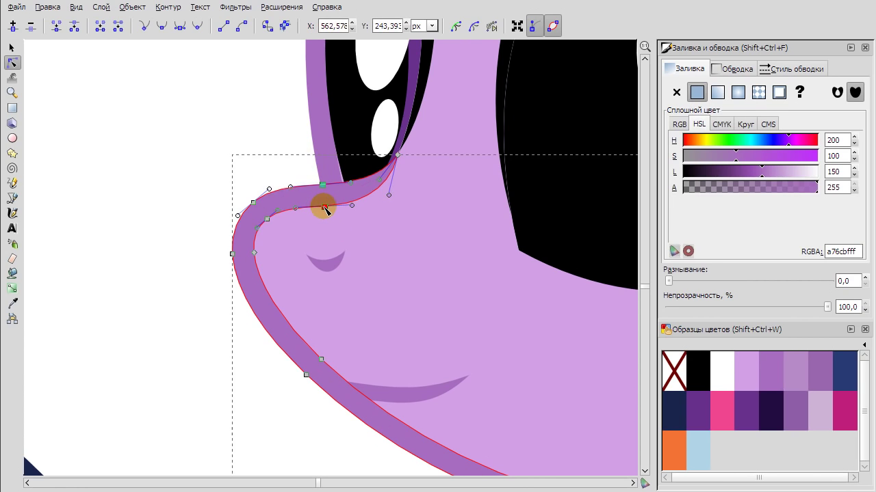
left_click_drag(325, 209, 328, 204)
left_click(254, 253)
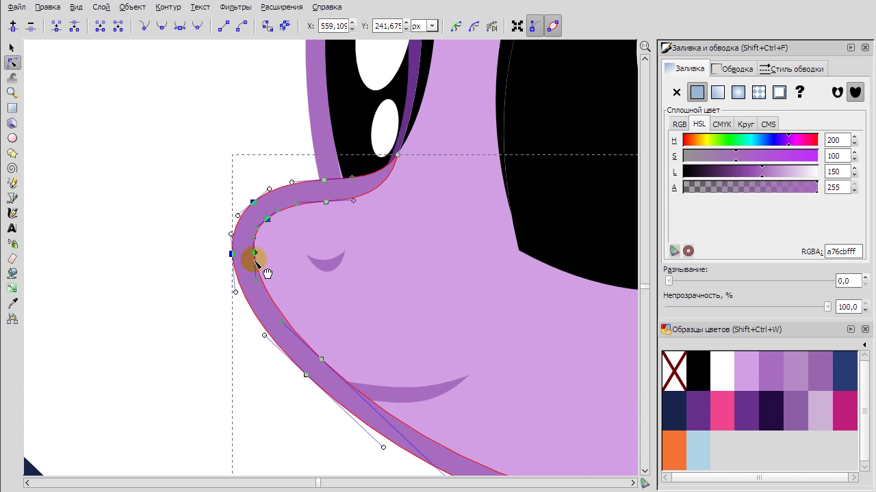
left_click(327, 203)
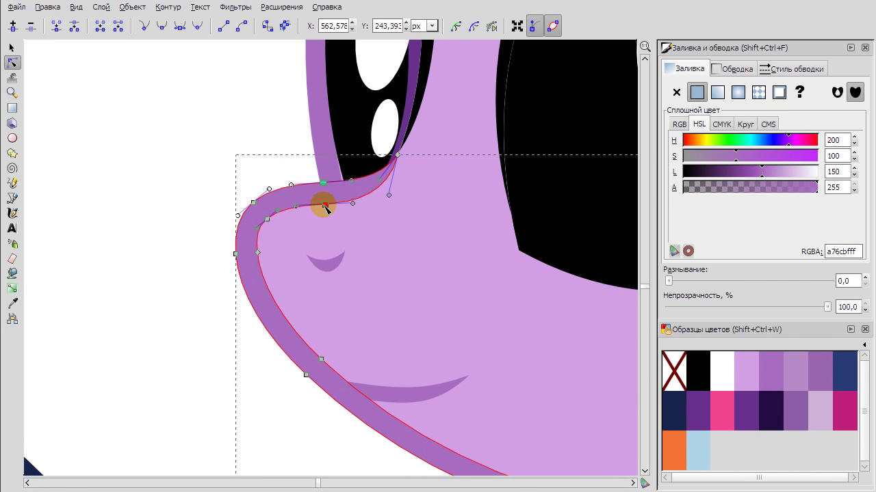
left_click(198, 164)
Return to the Selector and check the nostril shape.
scroll(151, 198, "down", 4)
scroll(143, 193, "up", 4)
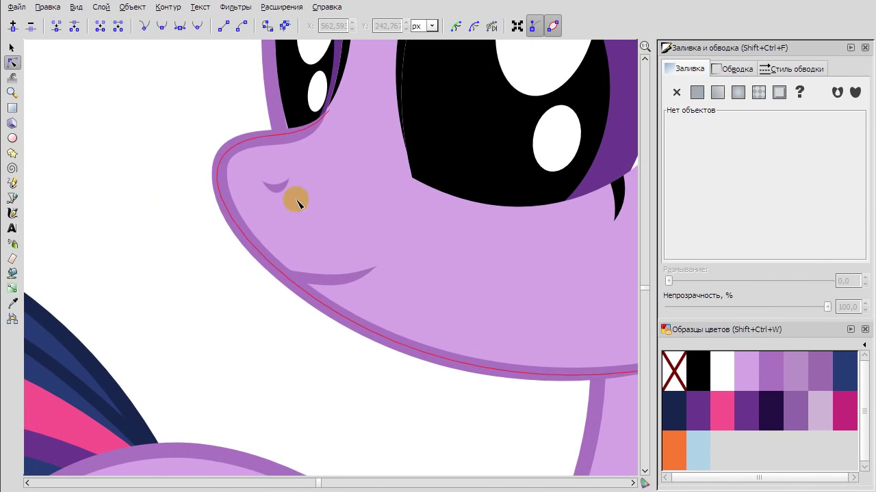
key("s")
left_click(279, 185)
left_click(175, 185)
scroll(175, 185, "down", 3)
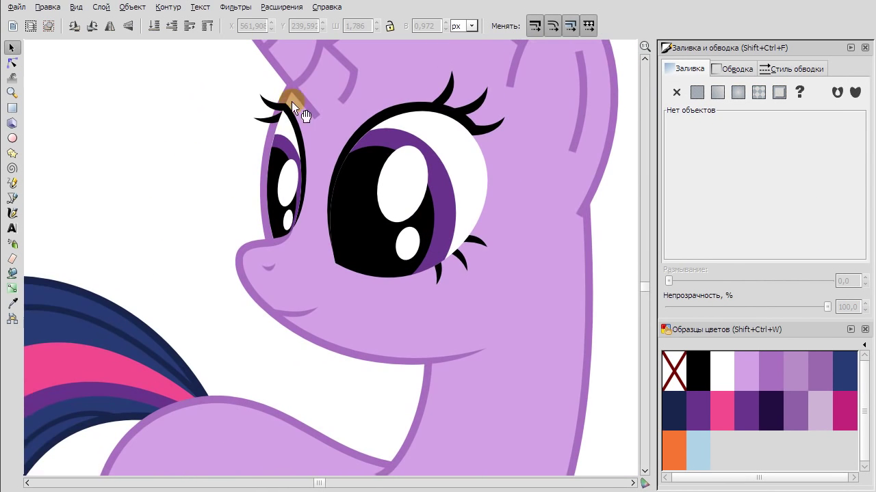
Delete the far eye's old highlight and pupil and draw a new ellipse over the eye.
left_click(290, 172)
key("Delete")
left_click(293, 221)
key("Delete")
key("e")
left_click_drag(249, 138, 303, 268)
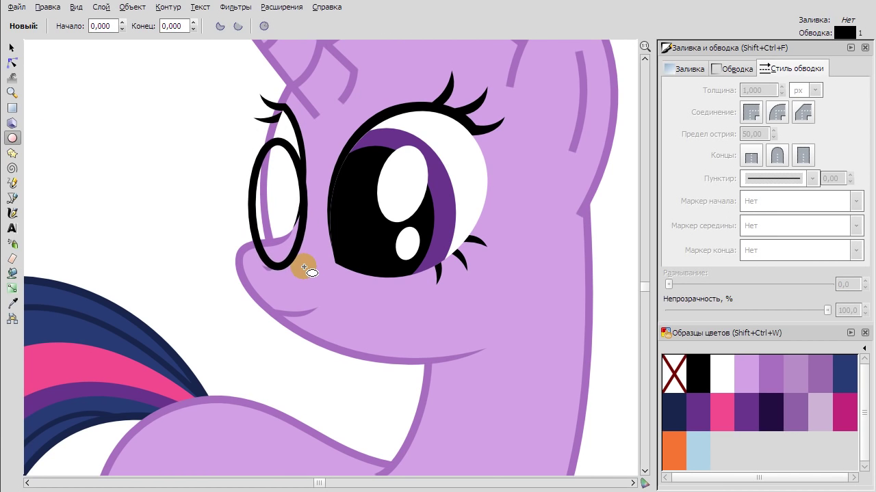
Set the ellipse's outline width to 0,1 and tilt, move and resize it onto the eye.
key("s")
left_click(759, 89)
type("0,1")
key("Return")
left_click(306, 195)
mouse_move(255, 141)
left_mouse_down()
mouse_move(267, 137)
mouse_move(250, 137)
left_mouse_up()
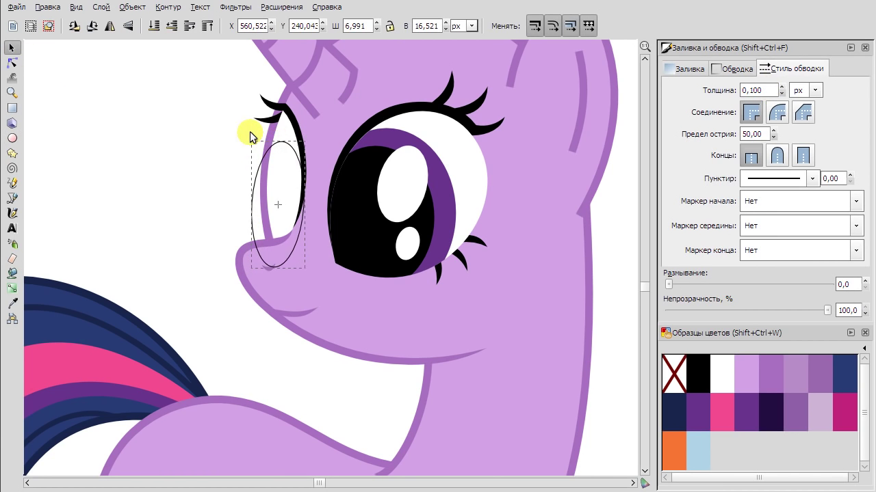
left_click_drag(256, 174, 263, 164)
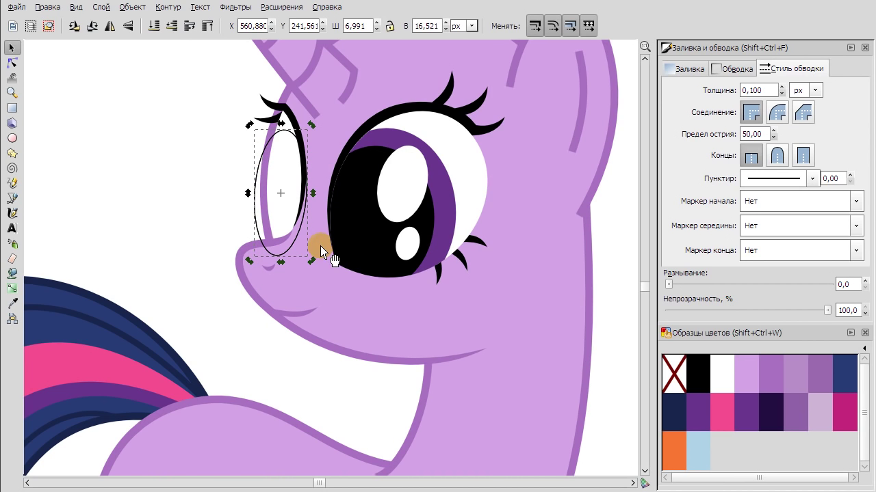
left_click_drag(306, 131, 307, 133)
scroll(256, 166, "up", 1)
left_click_drag(323, 197, 326, 198)
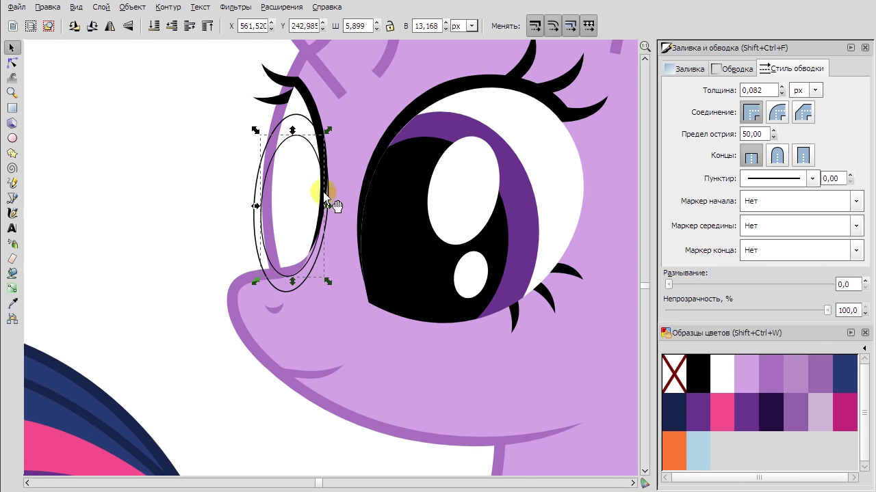
Fill the outer ellipse purple and the inner one black, then intersect them into the pupil.
left_click(739, 404)
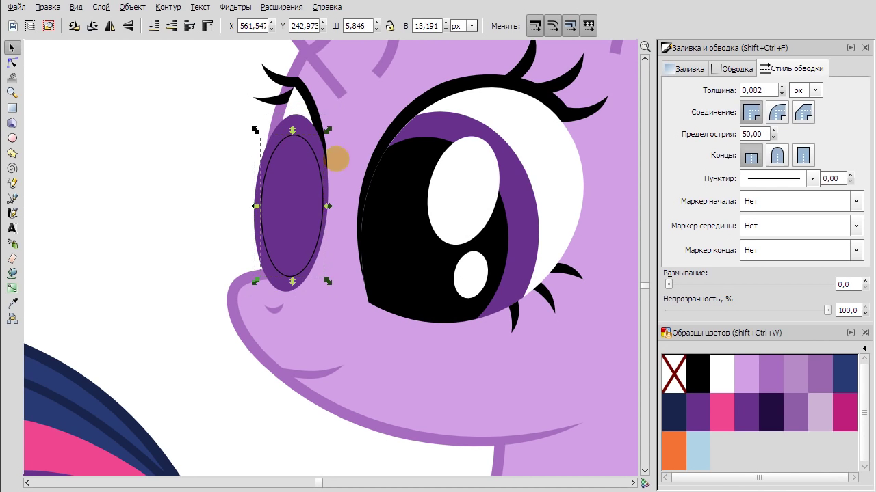
left_click(296, 106)
left_click(273, 219, "shift")
right_click(289, 98)
left_click(167, 7)
left_click(220, 109)
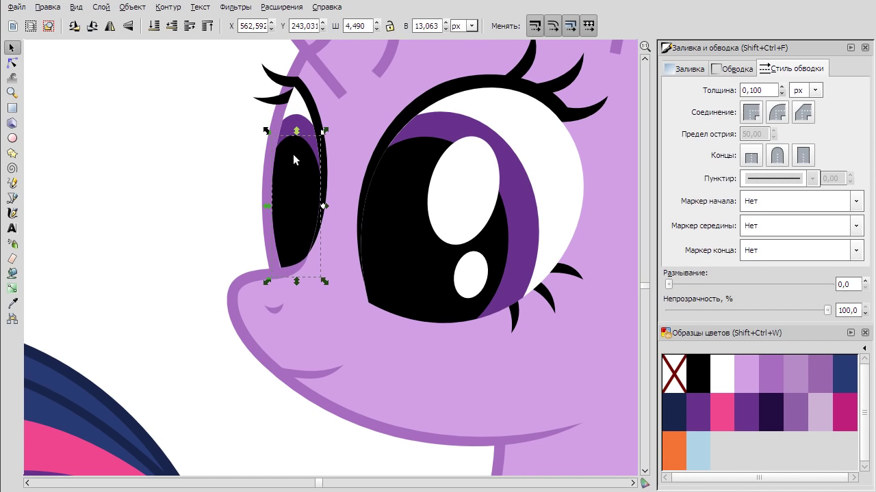
left_click(125, 175)
Draw a stray ellipse over the highlight and delete it again.
left_click(15, 141)
left_click_drag(448, 156, 508, 254)
key("s")
left_click(516, 309)
key("Delete")
Move the two white highlights up and scale them down to sit inside the pupil.
left_click(303, 157)
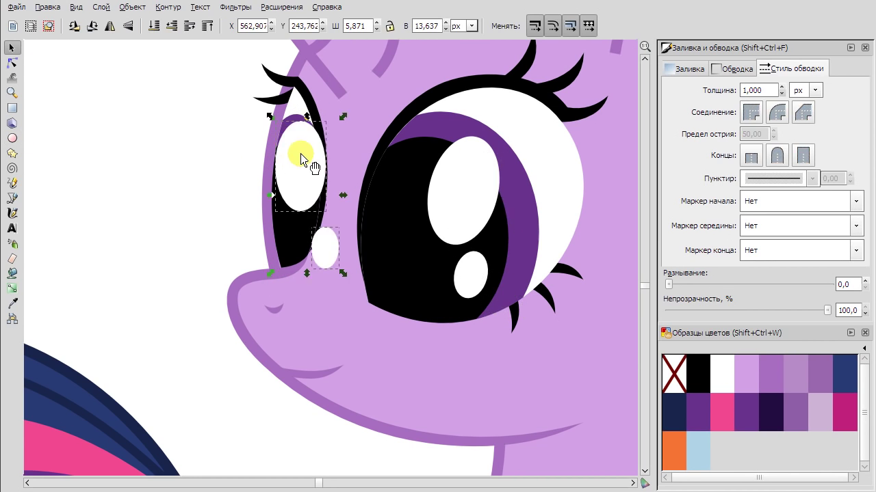
mouse_move(309, 191)
left_mouse_down()
mouse_move(304, 168)
mouse_move(312, 182)
left_mouse_up()
left_click_drag(338, 132, 347, 123)
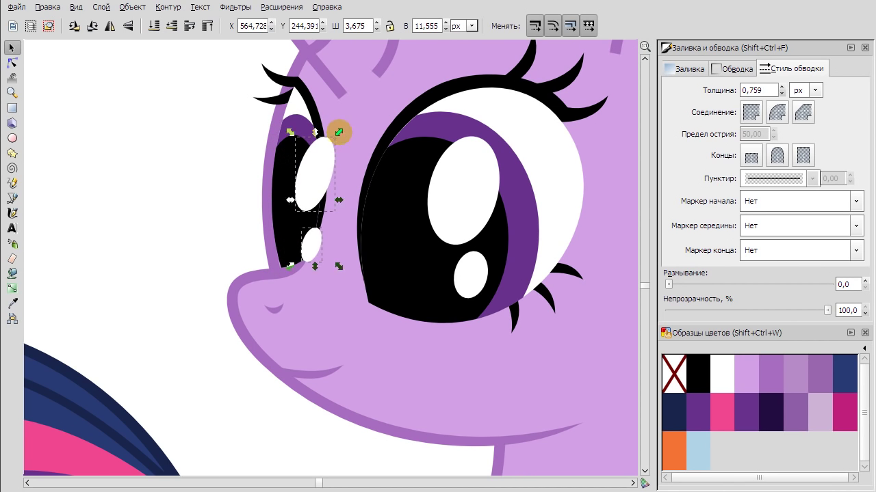
left_click_drag(316, 176, 316, 165)
key("ctrl+z")
key("ctrl+z")
key("ctrl+z")
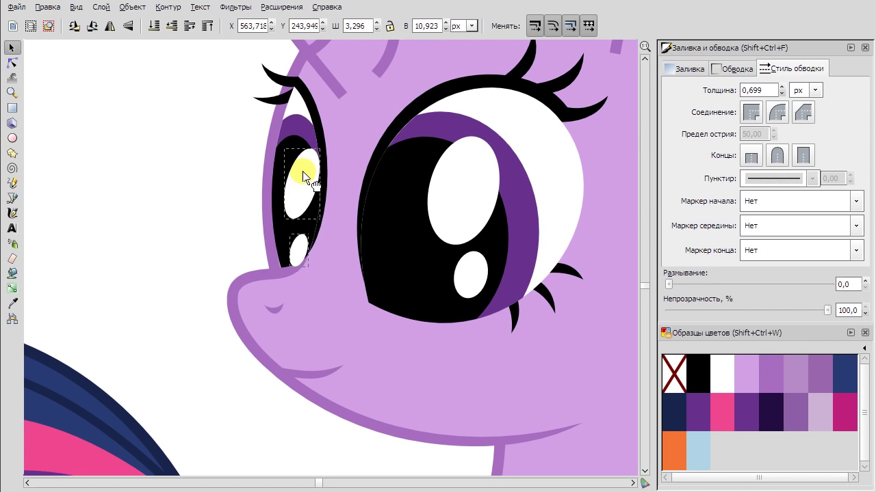
left_click(299, 250)
left_click(240, 180)
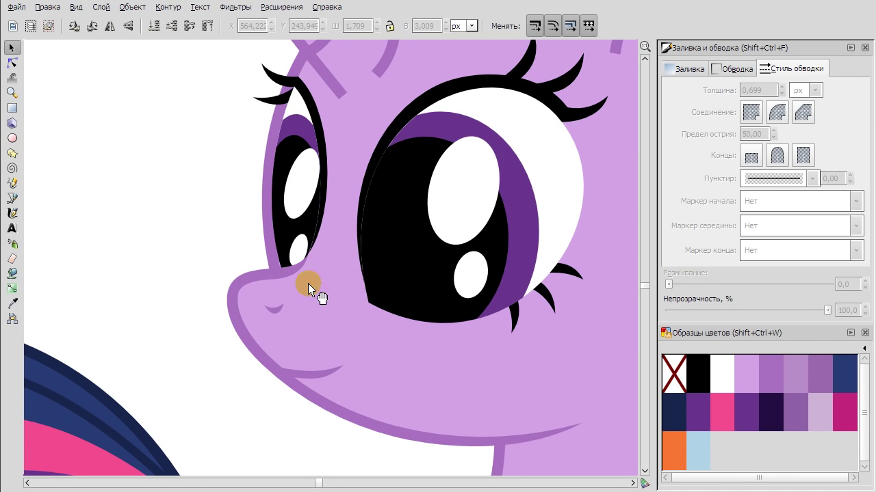
scroll(312, 297, "down", 3)
Reshape the horn's base curve and move its bottom node down and right.
scroll(337, 147, "up", 3)
left_click(294, 205)
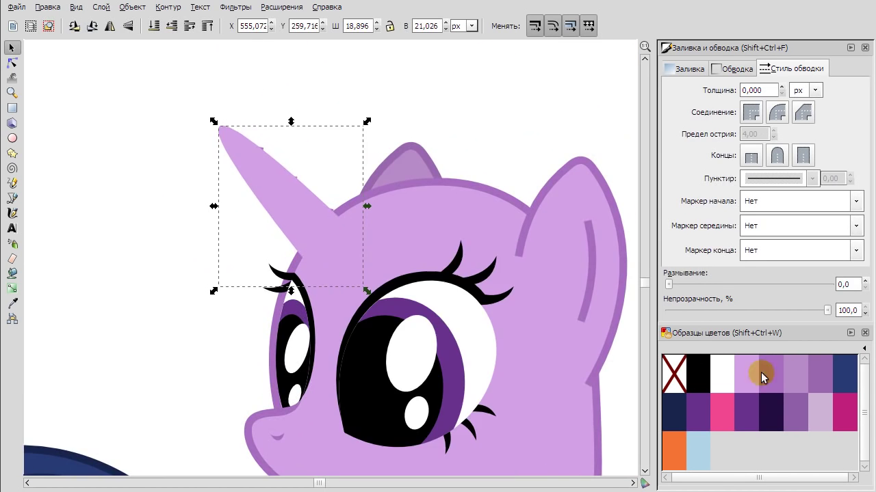
left_click(11, 63)
scroll(361, 264, "up", 4)
left_click_drag(338, 235, 361, 130)
left_click_drag(280, 206, 338, 187)
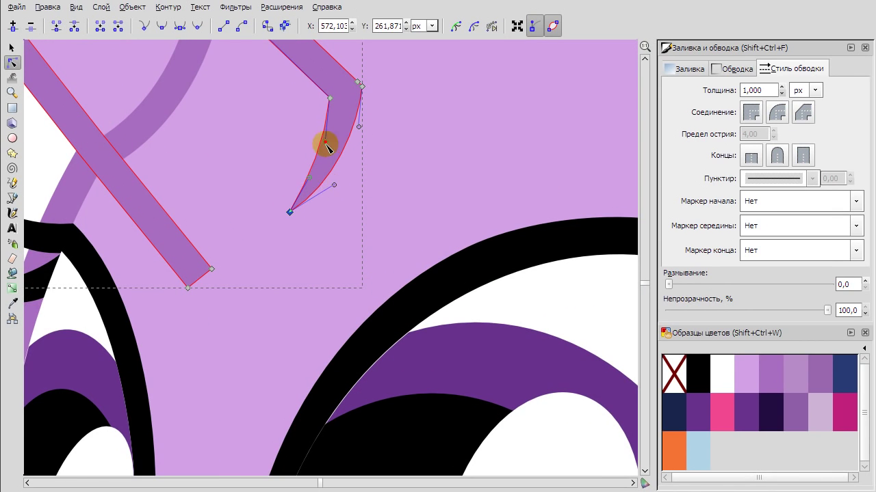
left_click_drag(292, 215, 299, 217)
scroll(226, 272, "down", 3, "ctrl")
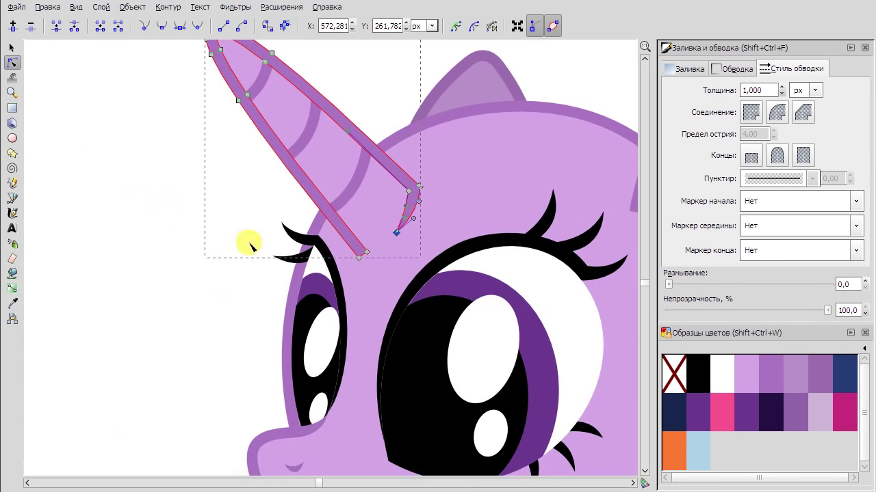
Bend the horn's left edge slightly and make that node smooth.
left_click(277, 158)
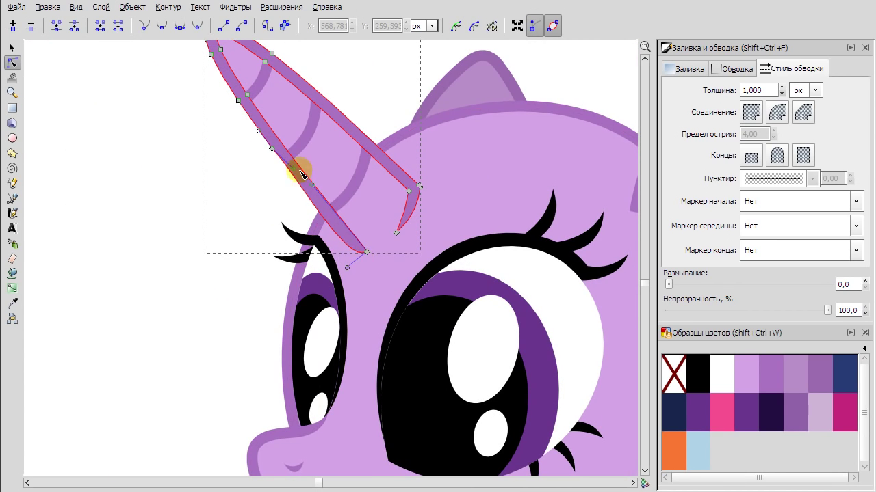
scroll(297, 172, "up", 2, "ctrl")
left_click_drag(426, 244, 414, 248)
left_click(163, 25)
left_click(572, 404)
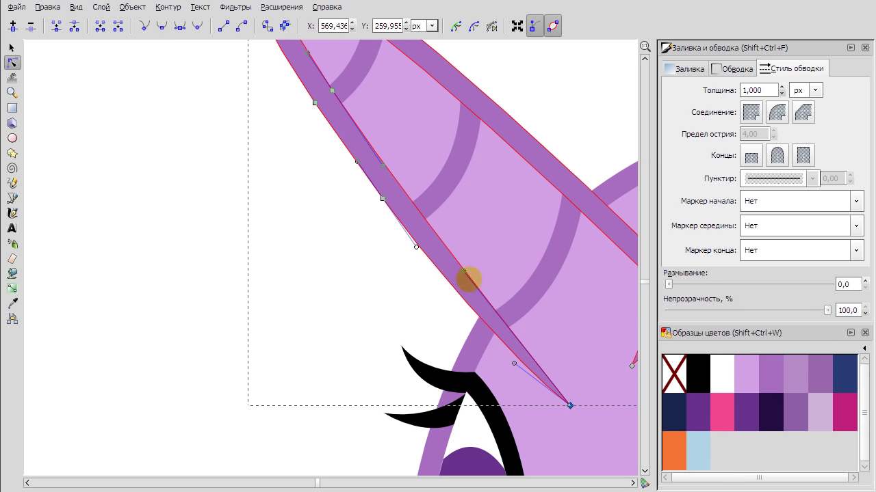
left_click(358, 274)
scroll(308, 260, "down", 3, "ctrl")
scroll(206, 205, "down", 1)
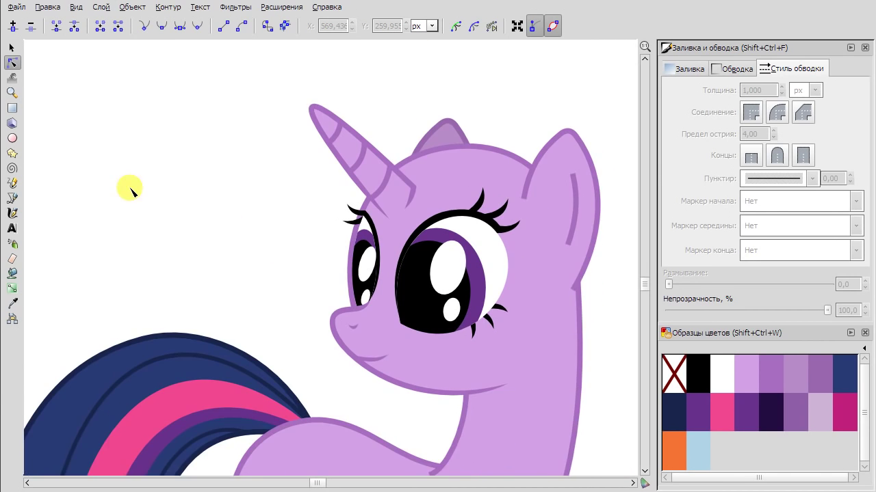
scroll(136, 184, "up", 1)
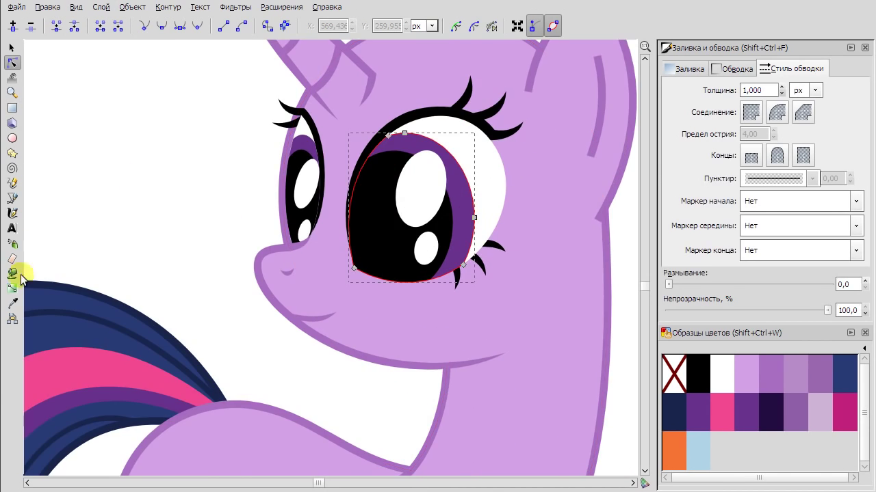
Apply vertical Eye Iris gradients to both the near and far irises.
left_click_drag(415, 140, 411, 275)
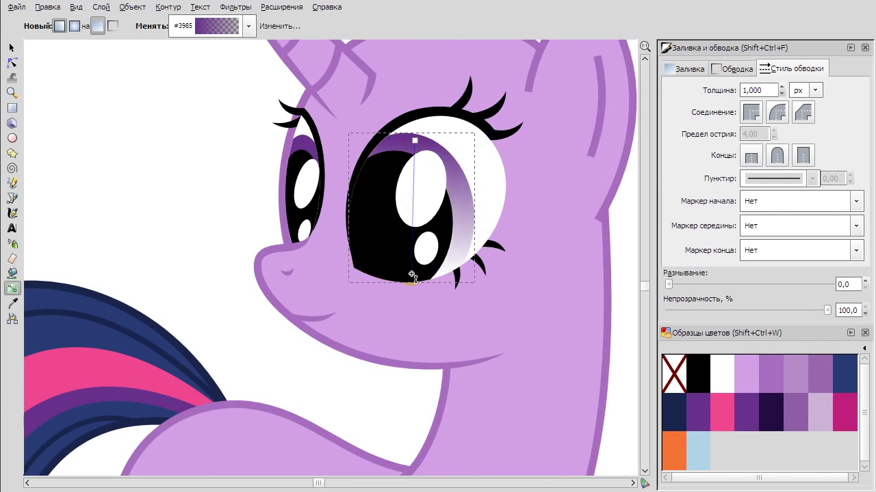
left_click(748, 420)
left_click_drag(302, 139, 302, 228)
left_click(746, 410)
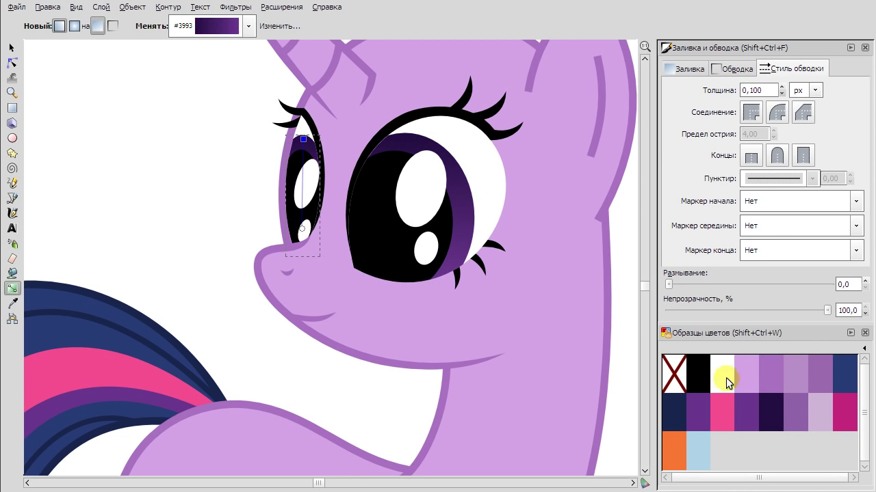
key("Escape")
Draw two triangles across the near iris, filled purple and light lilac.
left_click(11, 198)
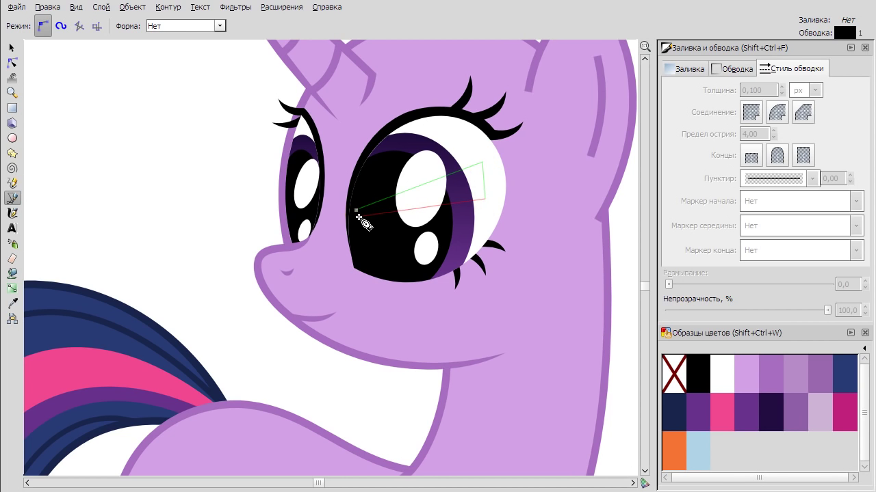
left_click(356, 210)
left_click(780, 403)
left_click(484, 196)
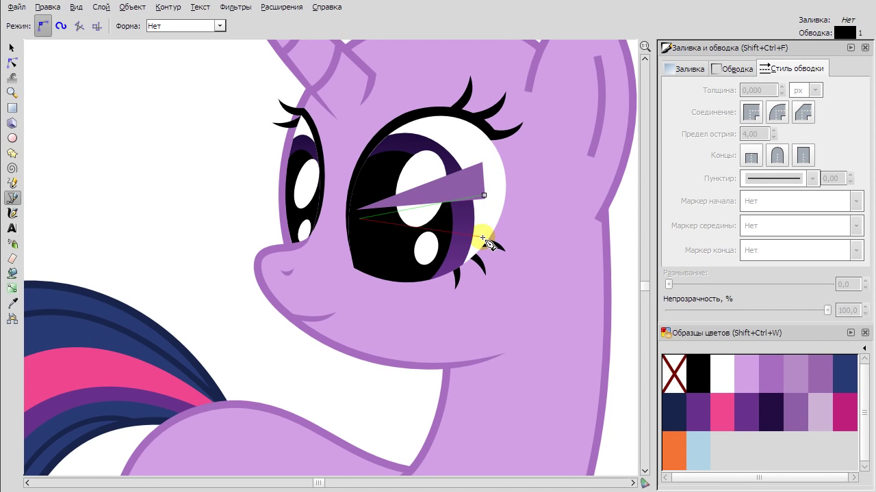
left_click(485, 232)
left_click(359, 219)
Snap the two triangles to a shared tip and shift their right corners down.
left_click(732, 377)
left_click(12, 63)
left_click_drag(368, 223, 368, 221)
left_click_drag(478, 231, 481, 235)
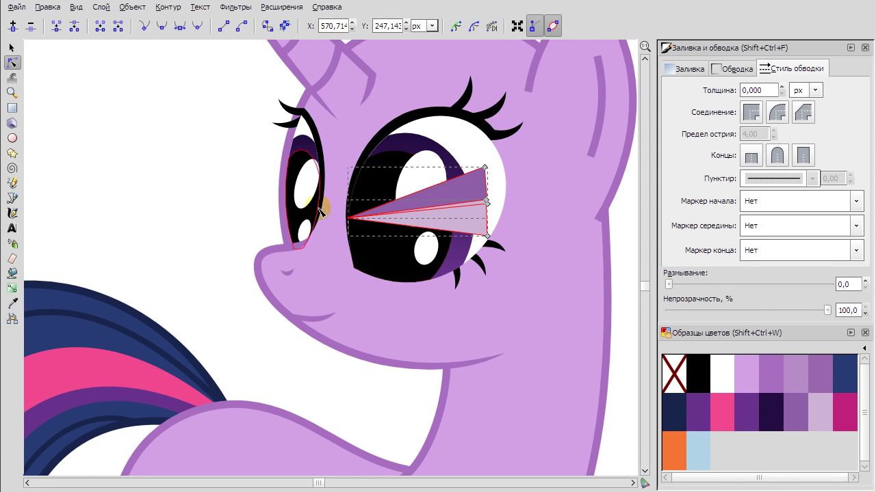
left_click_drag(335, 221, 344, 226)
Intersect the triangles with the eye shape to trim them to its outline.
right_click(393, 139)
left_click(469, 245)
left_click(168, 7)
left_click(449, 158)
key("ctrl+asterisk")
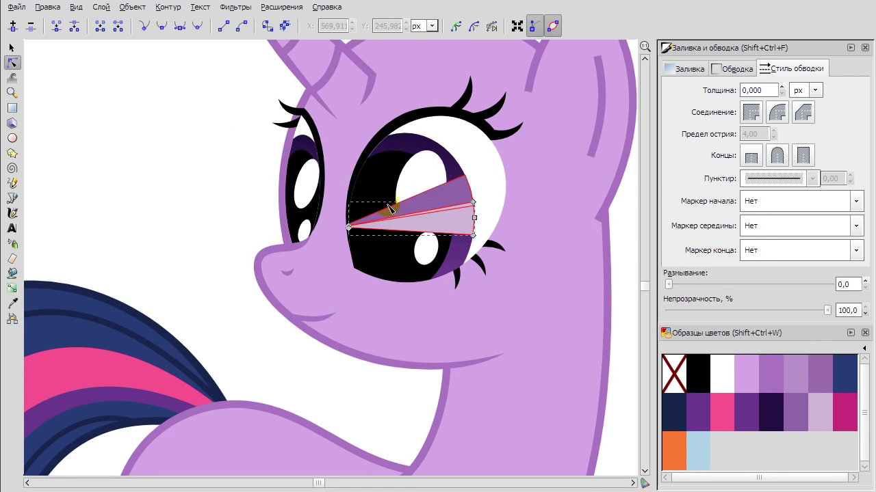
Check the iris gradient, then select the near eye's white.
key("s")
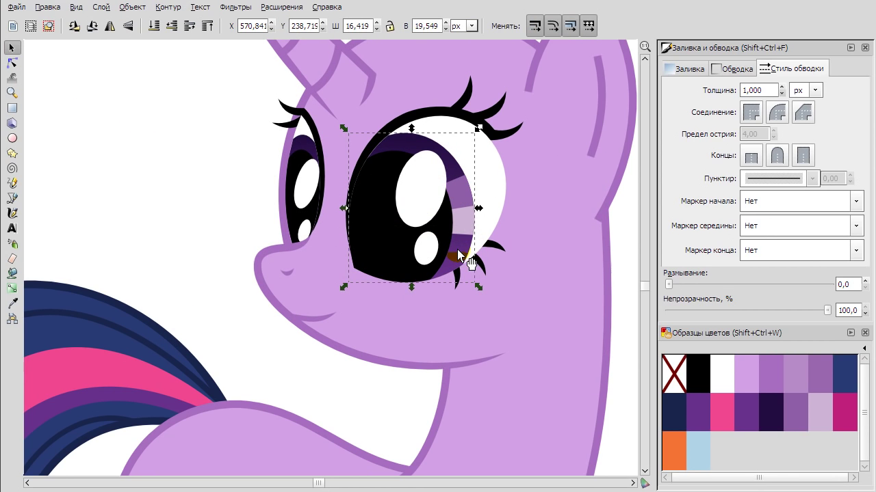
key("g")
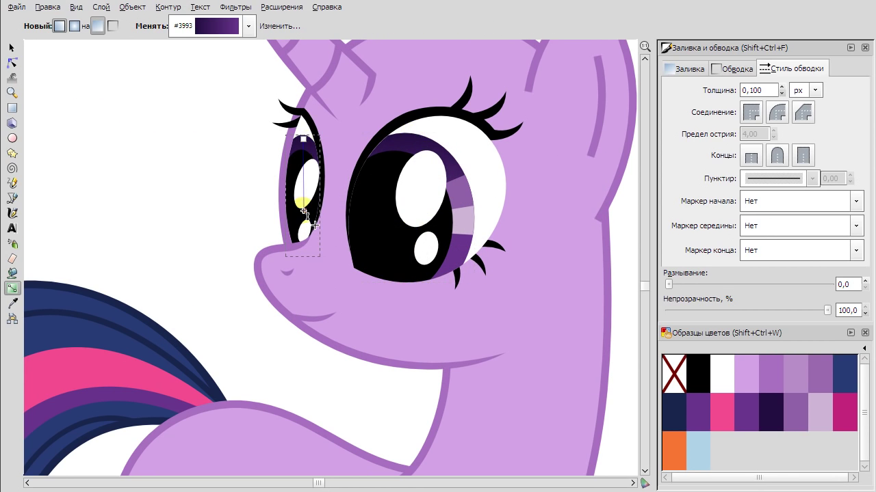
key("s")
key("Escape")
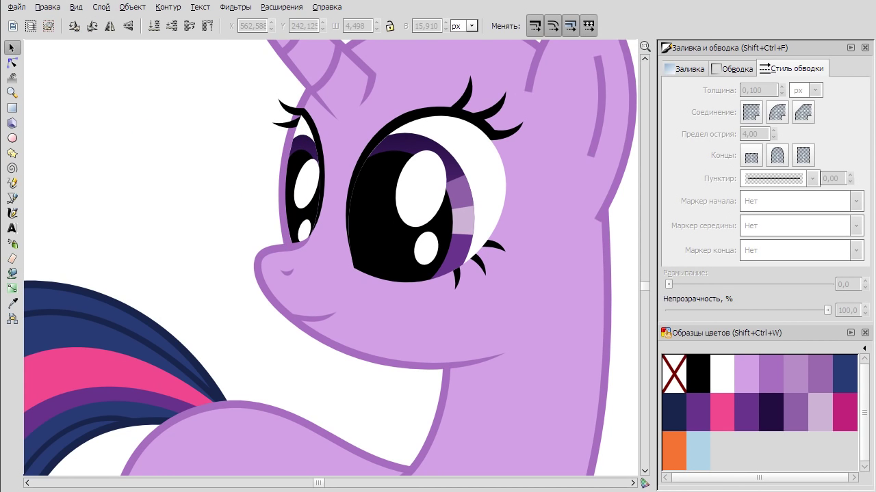
left_click(479, 180)
scroll(479, 180, "up", 2)
Reshape the lower-left curve of the black pupil, undoing an accidental eye-white bend.
key("n")
left_click(298, 98)
left_click(443, 352)
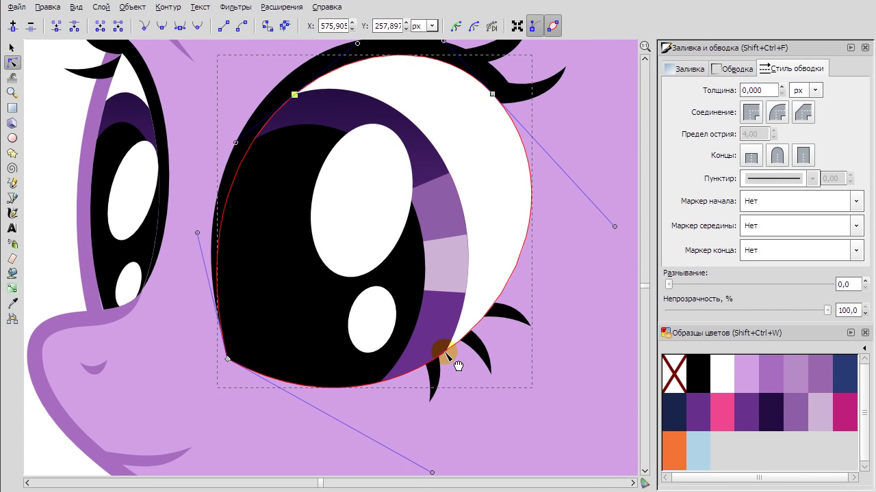
left_click_drag(268, 385, 294, 172)
key("ctrl+z")
left_click(277, 168)
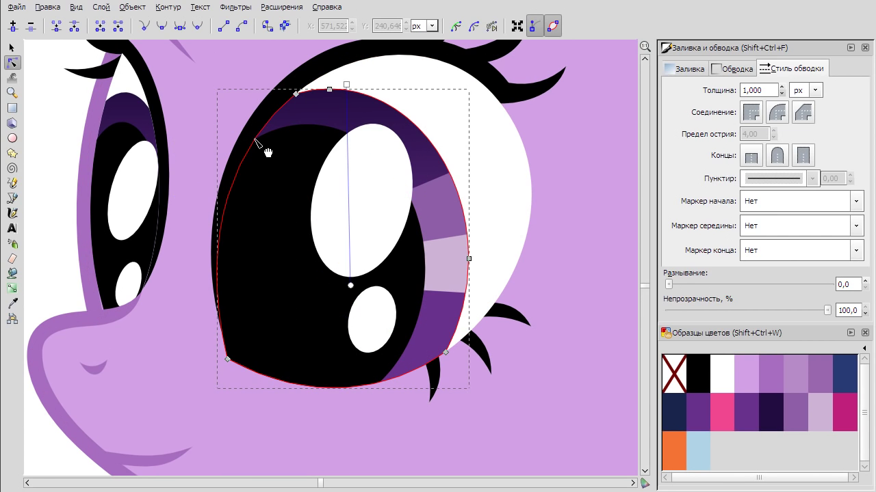
left_click_drag(392, 395, 200, 256)
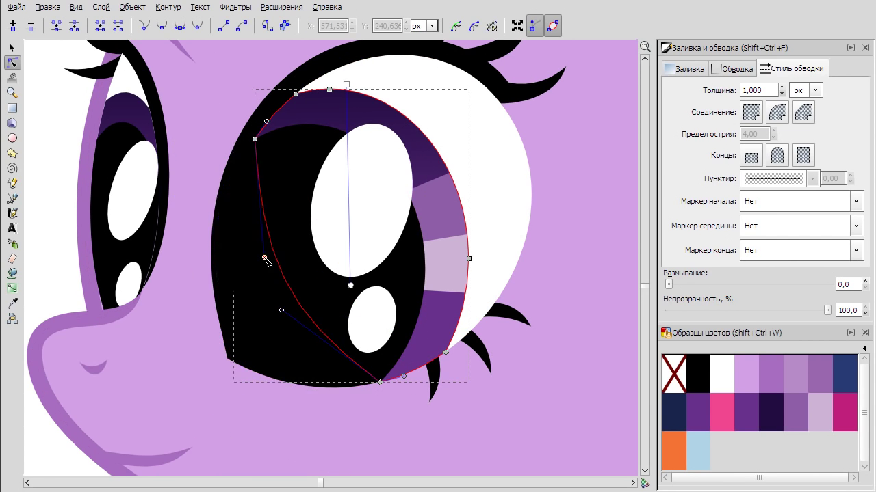
Add a node to the far eye's outline path and curve its bottom into a U.
scroll(48, 127, "up", 2)
scroll(89, 159, "down", 1)
left_click(142, 105)
left_click_drag(152, 438, 179, 172)
key("ctrl+z")
double_click(131, 161)
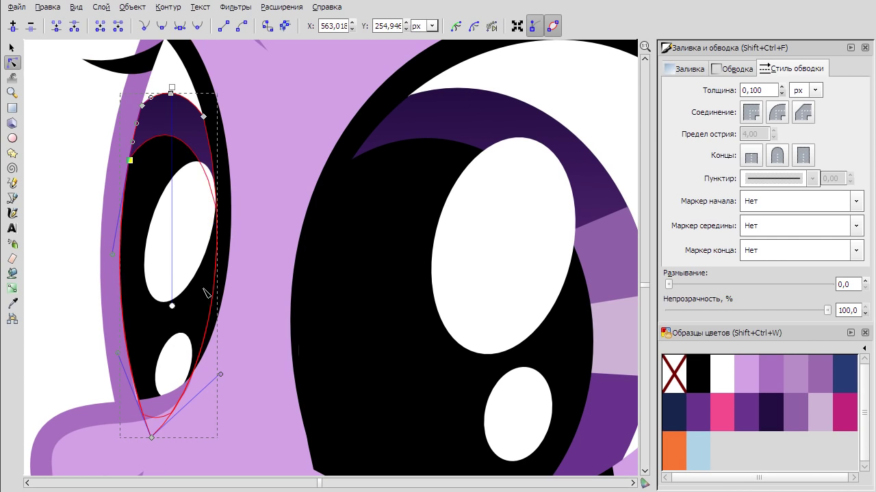
scroll(338, 298, "down", 5)
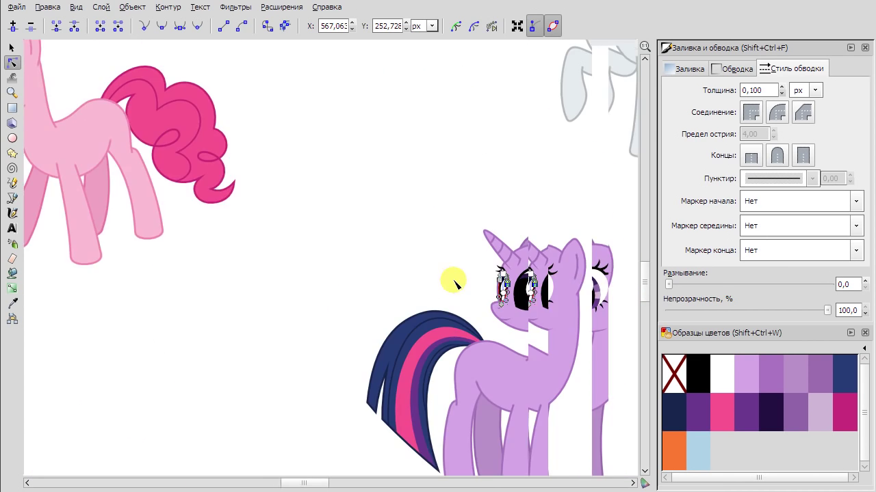
scroll(329, 299, "up", 5)
left_click_drag(379, 274, 299, 147)
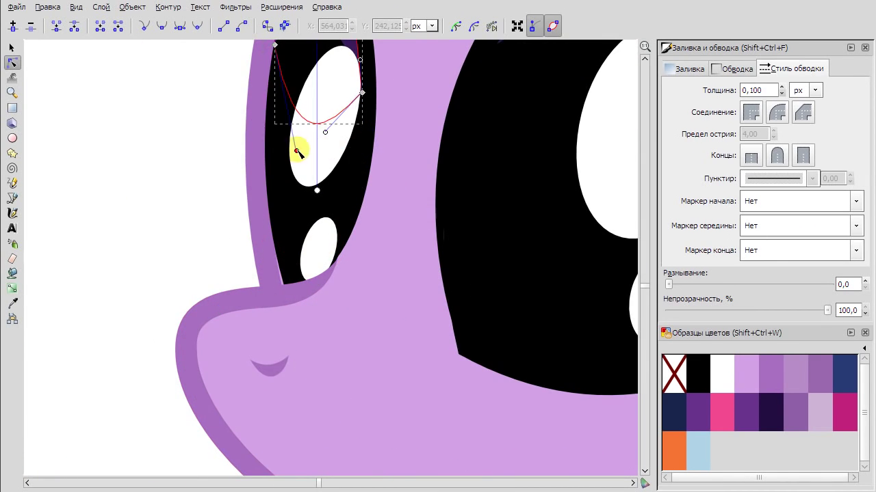
scroll(254, 233, "down", 3)
scroll(281, 247, "up", 5)
Pull the bottom node of the far eye's outline down and to the right.
left_click(12, 48)
right_click(97, 141)
key("Escape")
key("F2")
left_click(221, 221)
left_click(253, 251)
left_click(253, 308)
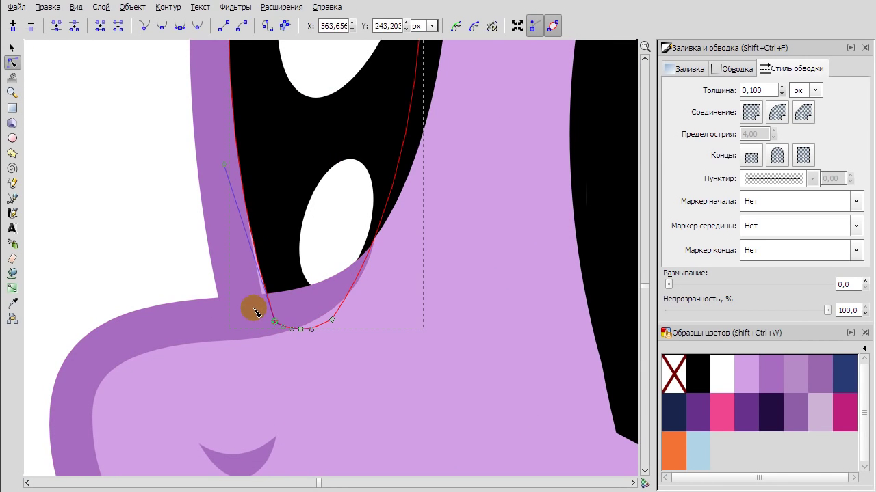
scroll(260, 274, "up", 2)
left_click_drag(238, 159, 351, 288)
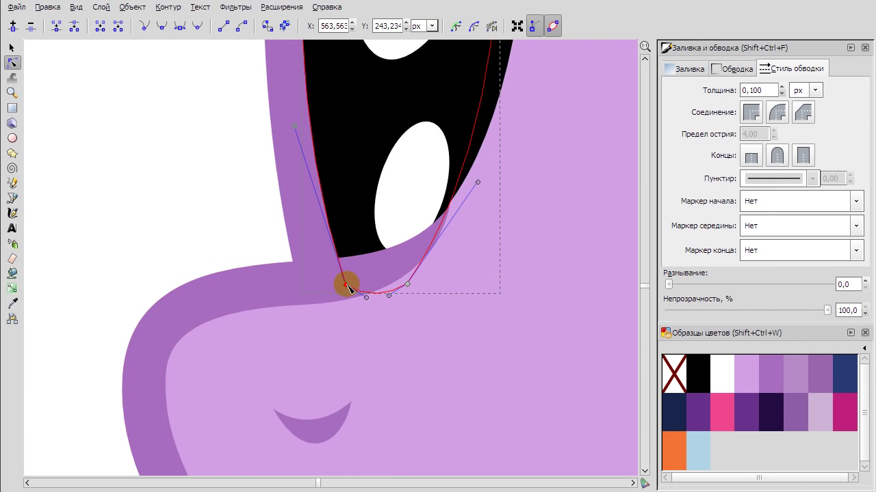
scroll(348, 287, "down", 2)
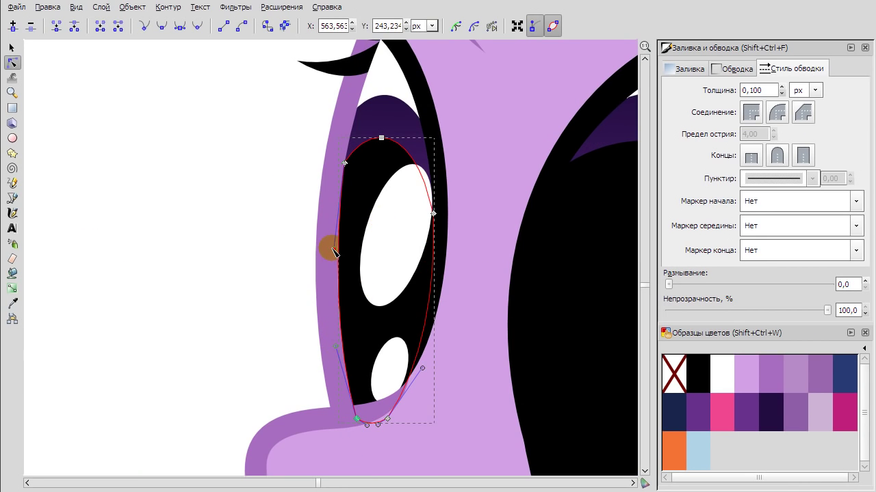
Bend the purple iris edge into a new curve, then zoom out toward Rarity's eye.
left_click(248, 203)
left_click(342, 156)
left_click(335, 253)
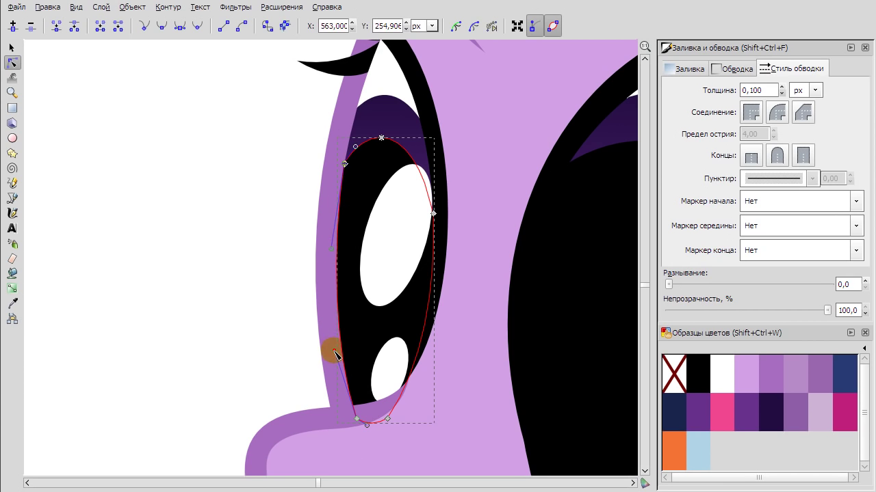
scroll(146, 192, "down", 4)
key("s")
scroll(330, 311, "up", 6)
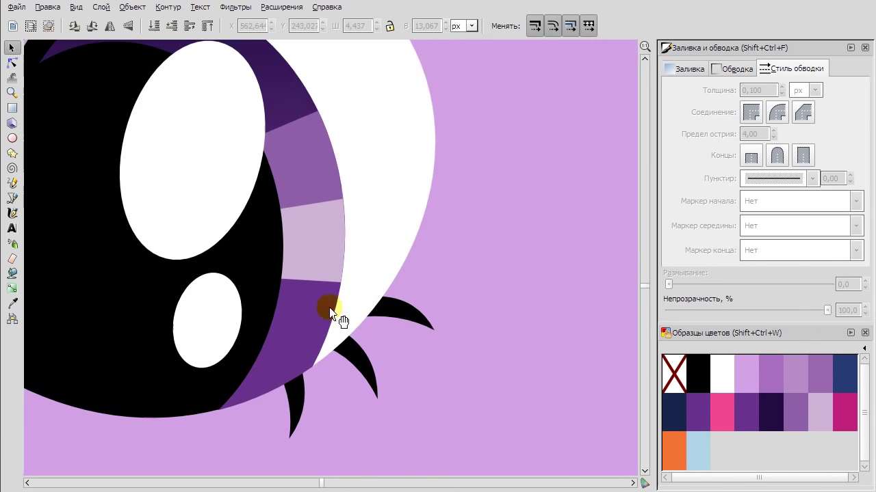
double_click(330, 311)
left_click_drag(336, 192, 298, 231)
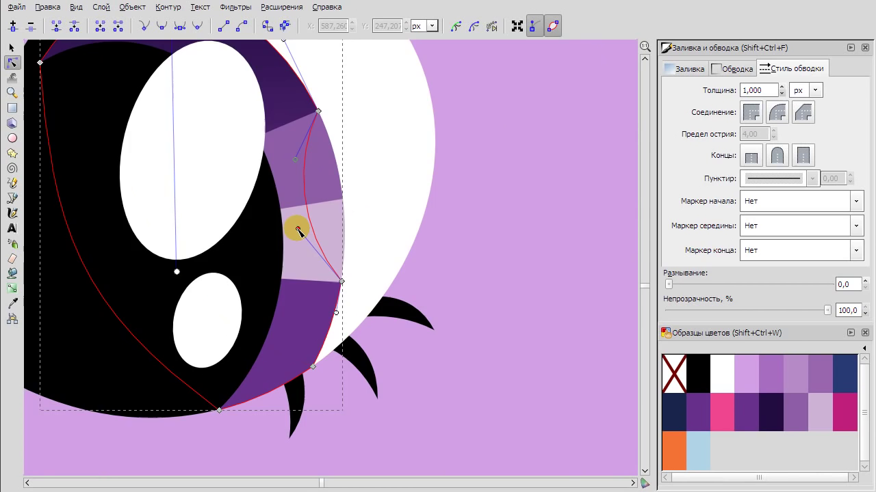
scroll(146, 162, "down", 6)
key("ctrl+Tab")
Add a node on the left edge of Rarity's blue iris and reshape that edge.
scroll(239, 197, "up", 6)
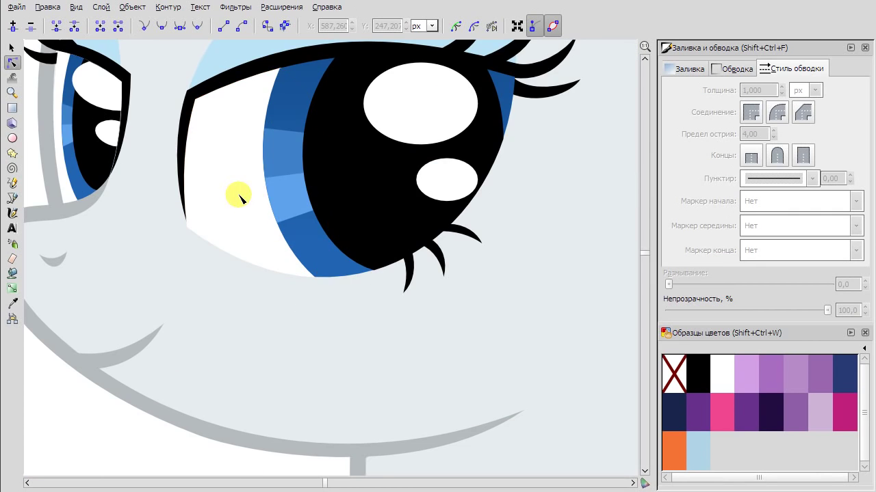
left_click(267, 146)
scroll(270, 137, "up", 3)
double_click(298, 305)
left_click_drag(274, 216, 307, 245)
scroll(307, 244, "down", 5)
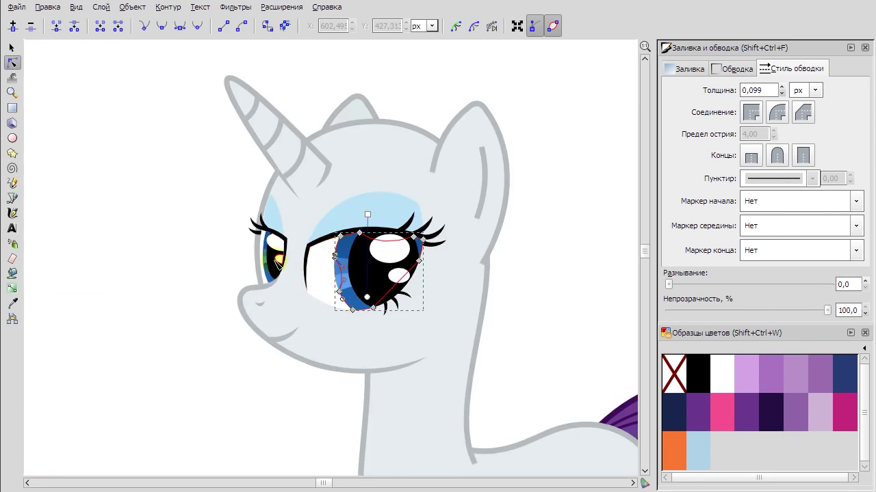
scroll(263, 330, "up", 5)
left_click_drag(235, 190, 231, 228)
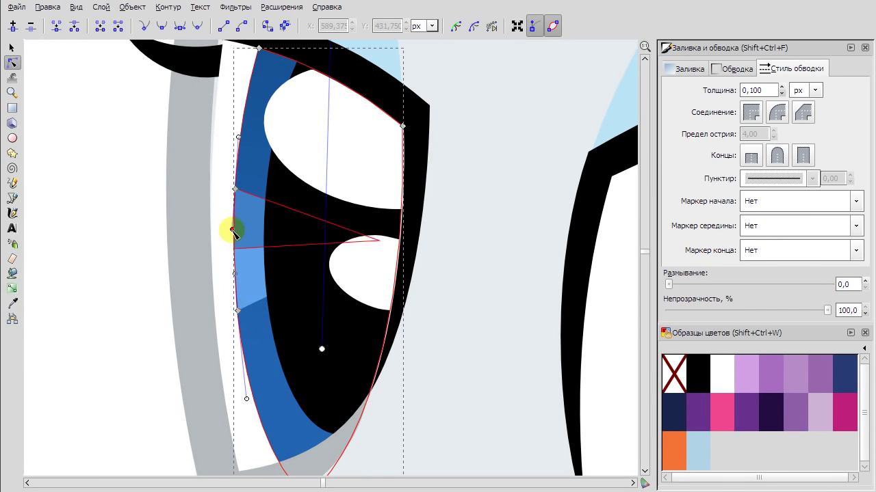
scroll(240, 220, "down", 5)
scroll(404, 332, "up", 5)
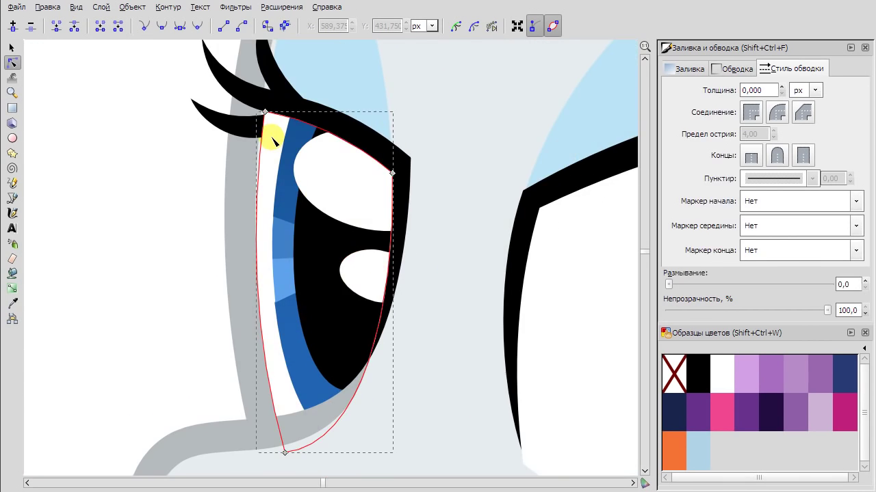
Reshape the eye outline's right side, bow the iris's right edge inward, and adjust the eyeshadow.
left_click_drag(329, 433, 313, 334)
left_click(295, 326)
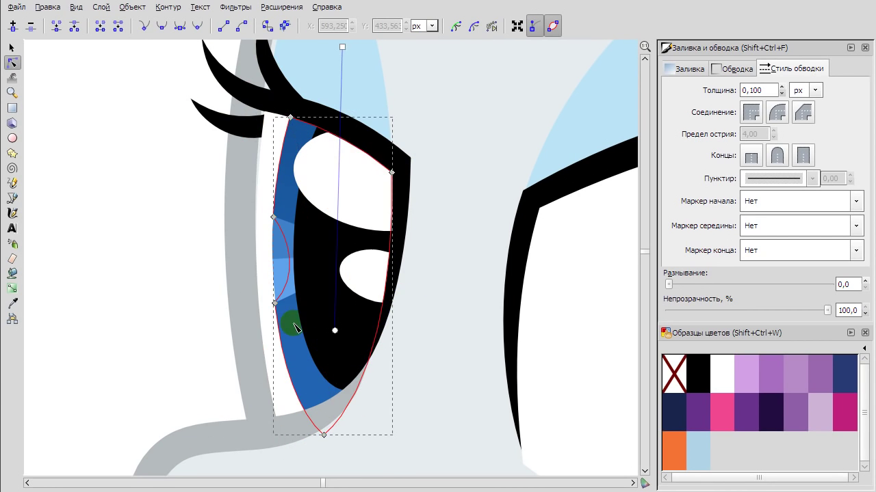
left_click(316, 127)
left_click_drag(359, 388, 347, 220)
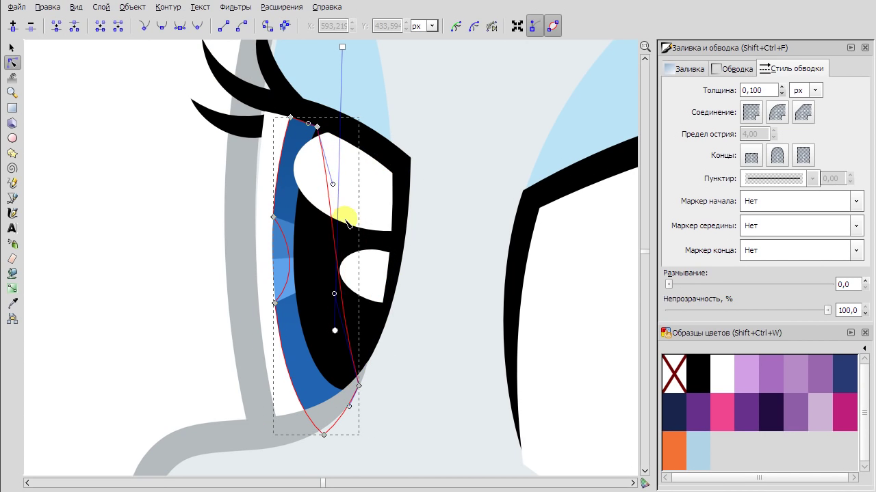
key("5")
left_click(274, 143)
scroll(273, 143, "up", 2)
left_click(301, 221)
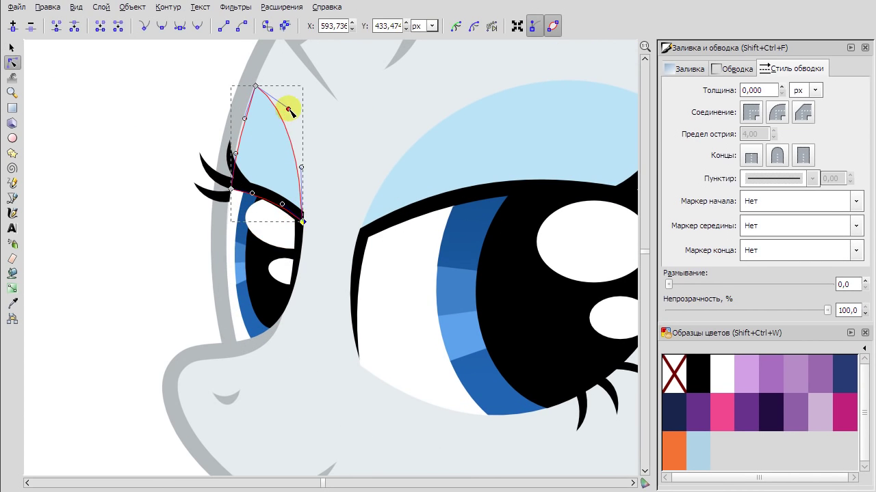
key("Escape")
Draw a curved eyebrow line above Rarity's near eye.
key("b")
key("5")
scroll(274, 183, "up", 2)
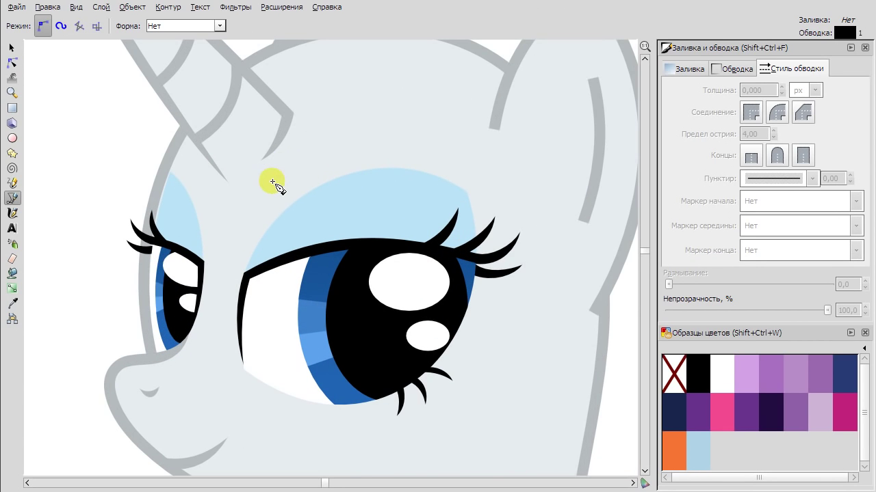
double_click(446, 177)
left_click(11, 63)
left_click_drag(366, 187, 380, 197)
left_click(459, 170)
Convert the eyebrow stroke to a filled path, tapering the right end and sharpening the left tip.
key("b")
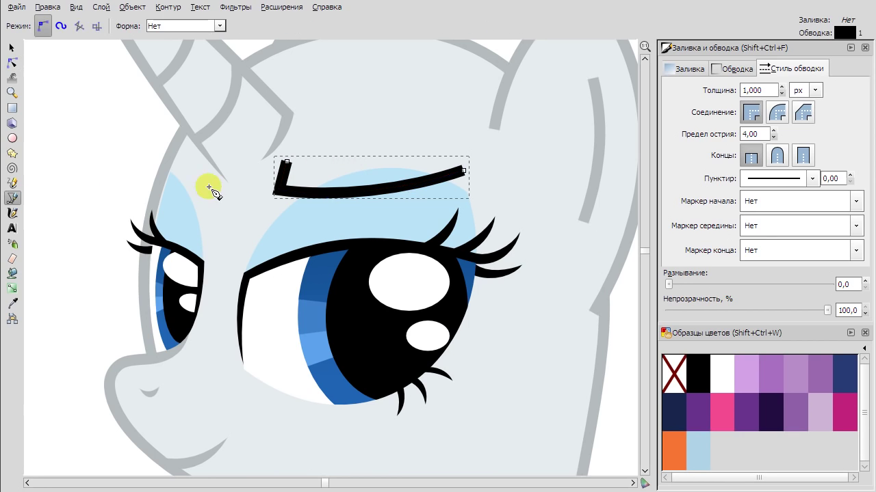
key("n")
left_click(279, 196)
left_click(285, 26)
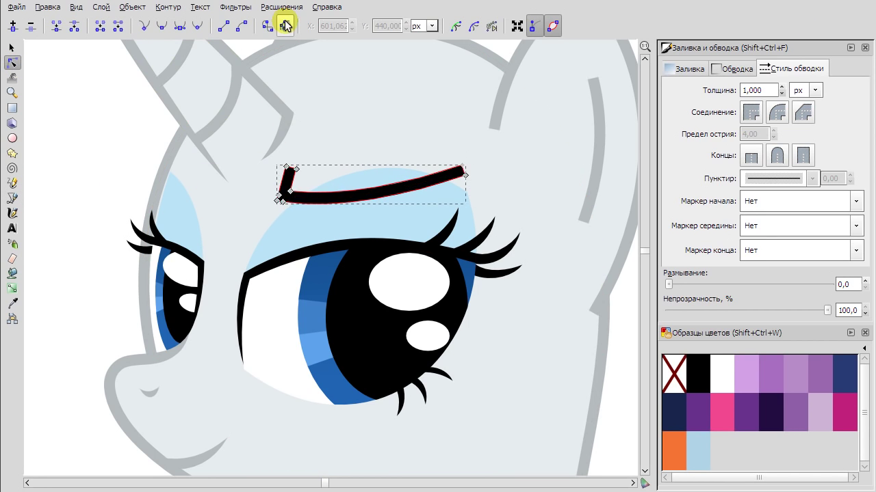
left_click_drag(466, 176, 427, 195)
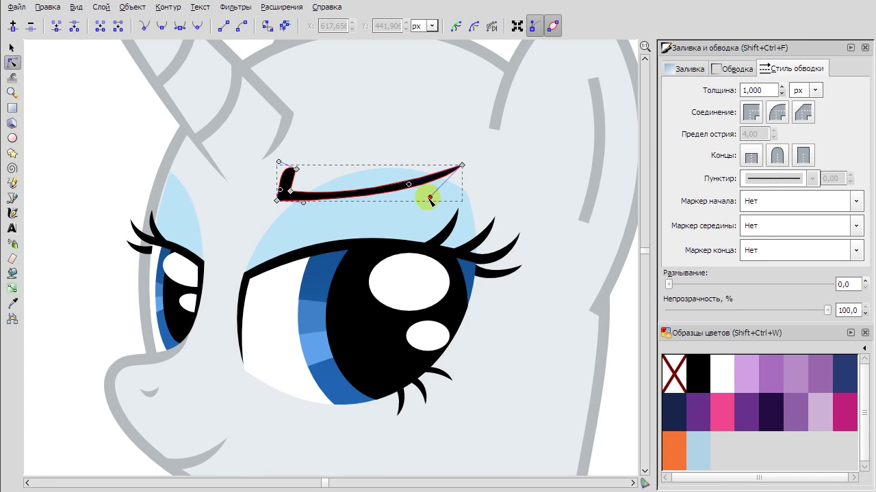
left_click_drag(279, 162, 283, 176)
scroll(295, 169, "up", 2)
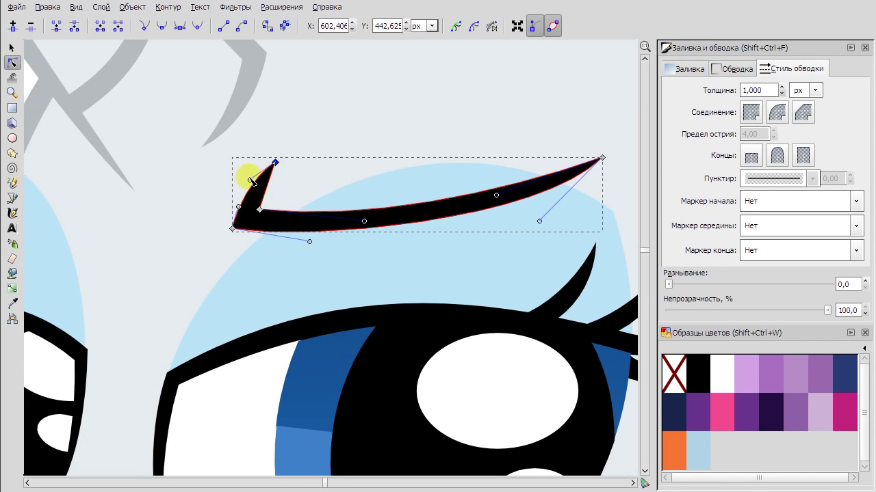
scroll(440, 260, "down", 3)
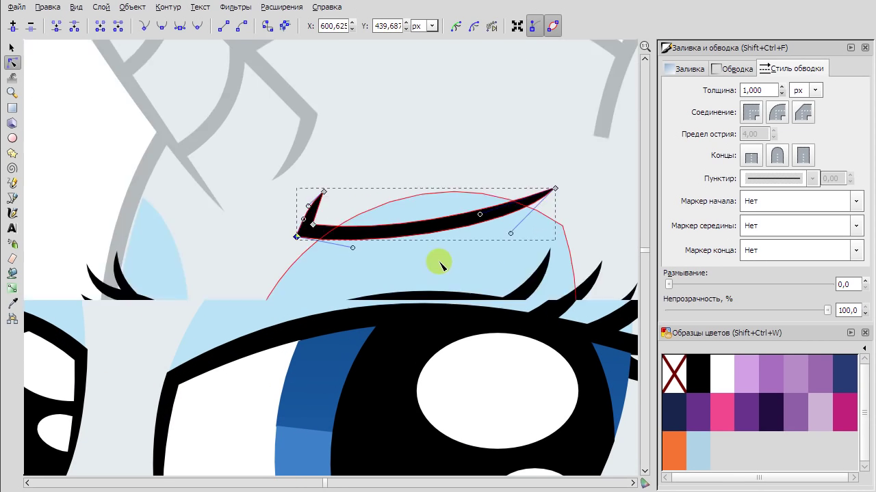
Refine the curves at the eyebrow's right end and upturned left tip.
key("s")
key("n")
scroll(500, 239, "up", 3)
left_click_drag(454, 264, 418, 278)
left_click(174, 246)
left_click(191, 198)
left_click_drag(168, 218, 164, 220)
left_click(12, 45)
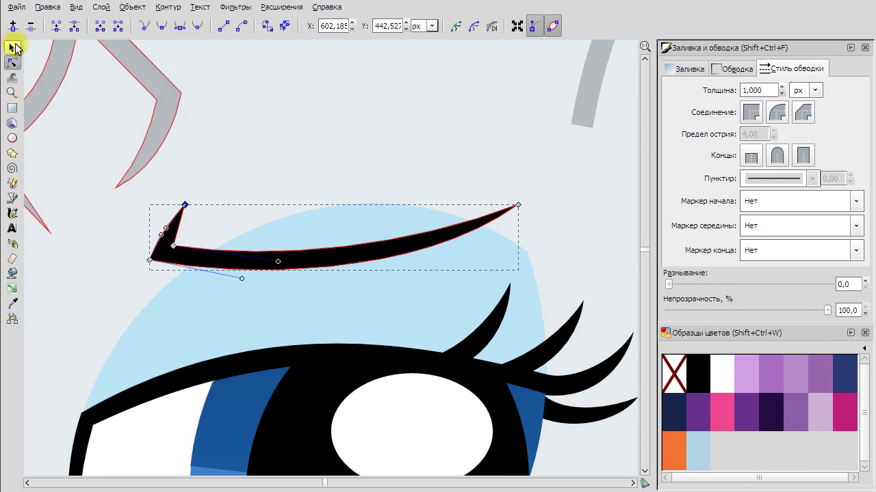
scroll(369, 259, "down", 2)
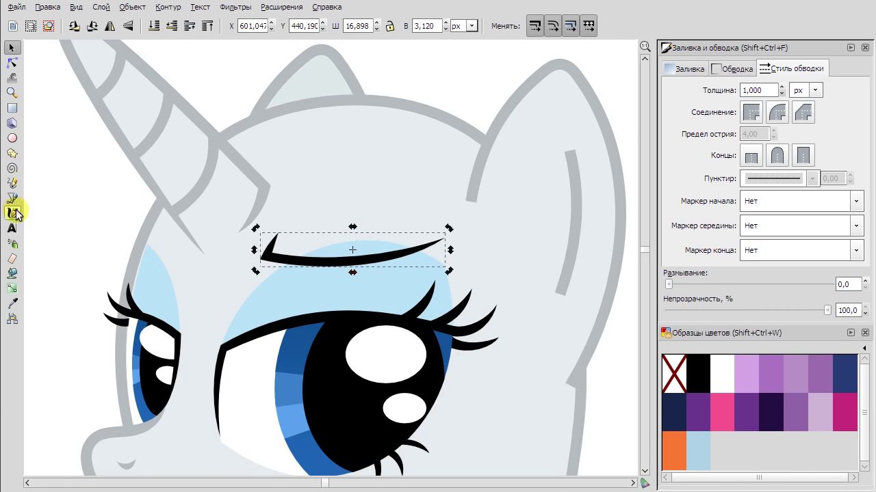
Draw a lavender quadrilateral cutting shape over the eyebrow's left end.
left_click(13, 197)
scroll(400, 267, "up", 2)
left_click(231, 252)
left_click(425, 201)
left_click(229, 200)
left_click(231, 252)
left_click(13, 62)
left_click(744, 373)
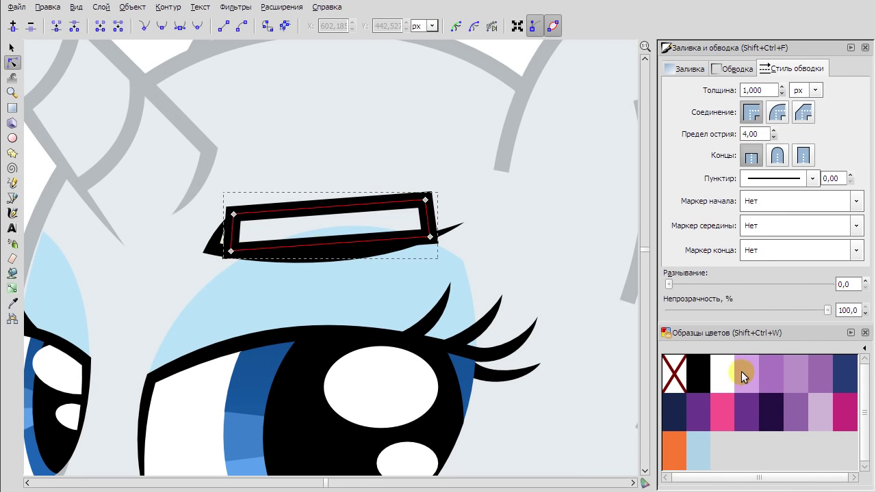
Subtract the lavender shape from the eyebrow with Difference and check the left tip's nodes.
left_click(329, 250, "shift")
left_click(167, 8)
left_click(188, 95)
scroll(438, 111, "down", 2)
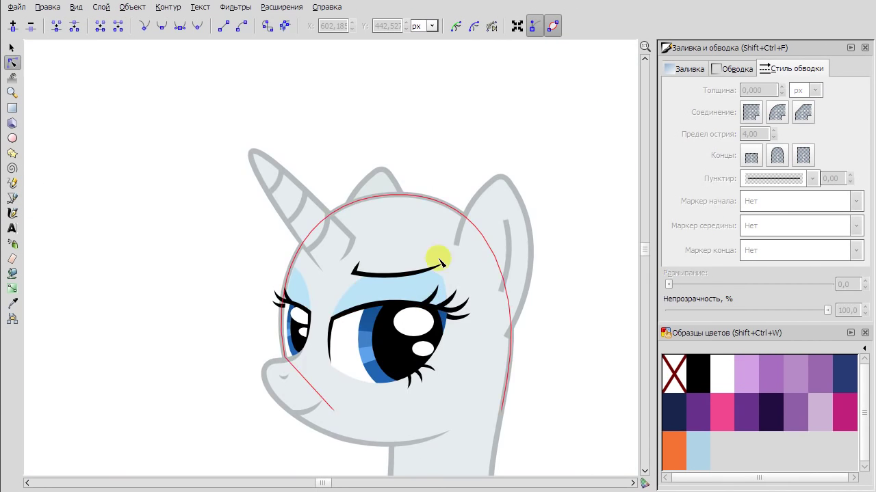
scroll(394, 253, "up", 2)
left_click(472, 235)
left_click(184, 226)
Draw a short curved brow line above Rarity's far eye with the Bezier pen.
key("s")
left_click(342, 245)
left_click(13, 63)
scroll(219, 196, "down", 3)
scroll(179, 199, "up", 1)
key("b")
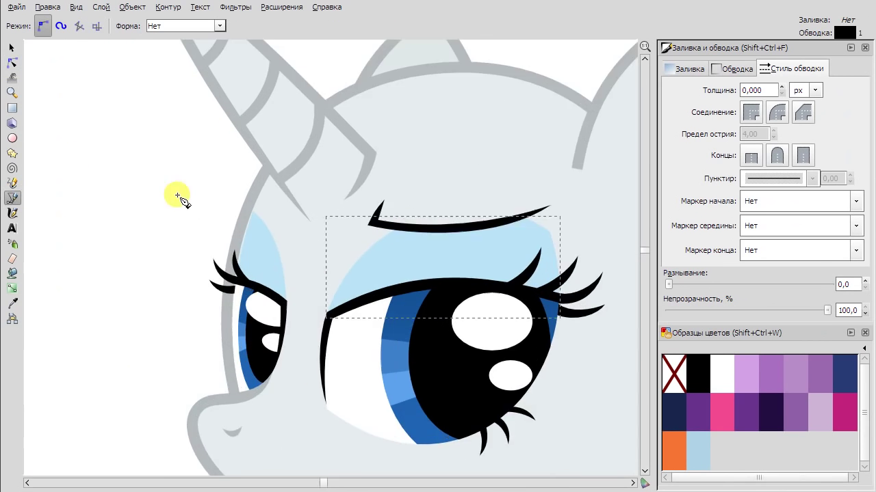
scroll(177, 197, "up", 1)
left_click(350, 227)
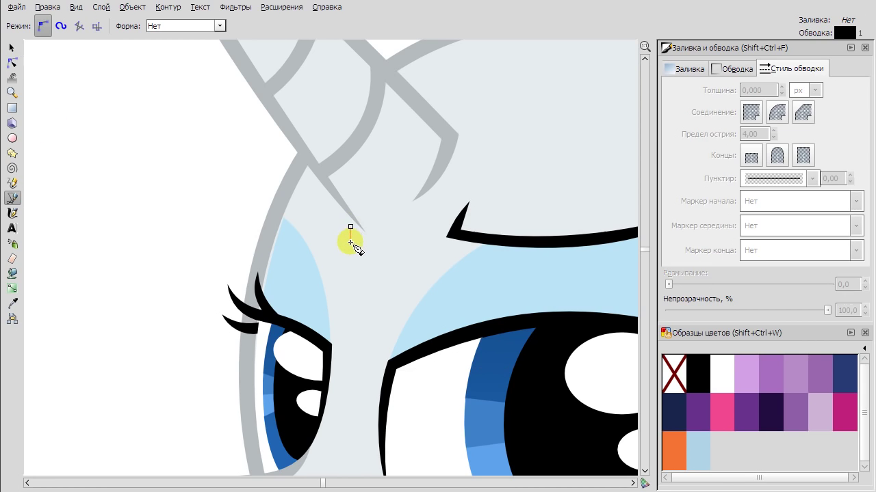
double_click(275, 236)
key("ctrl+z")
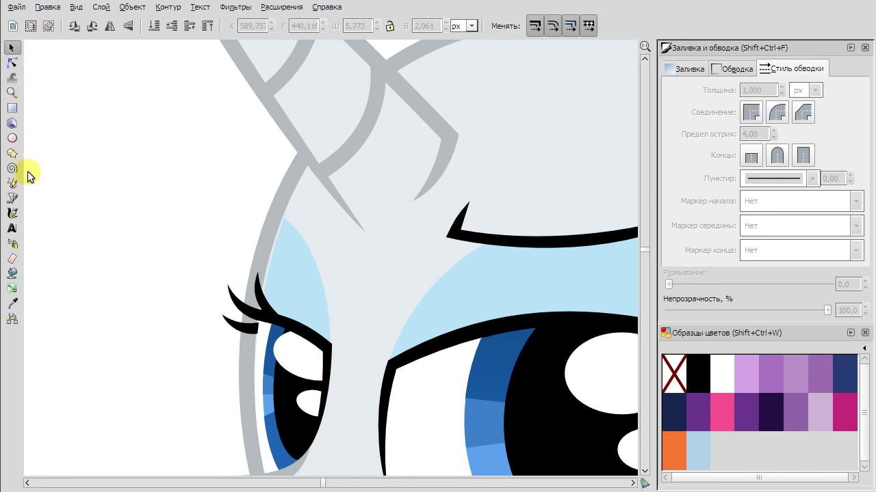
double_click(337, 208)
Convert the brow stroke to a filled path, then drag its nodes to thicken the middle and widen the left corner.
key("n")
left_click(282, 25)
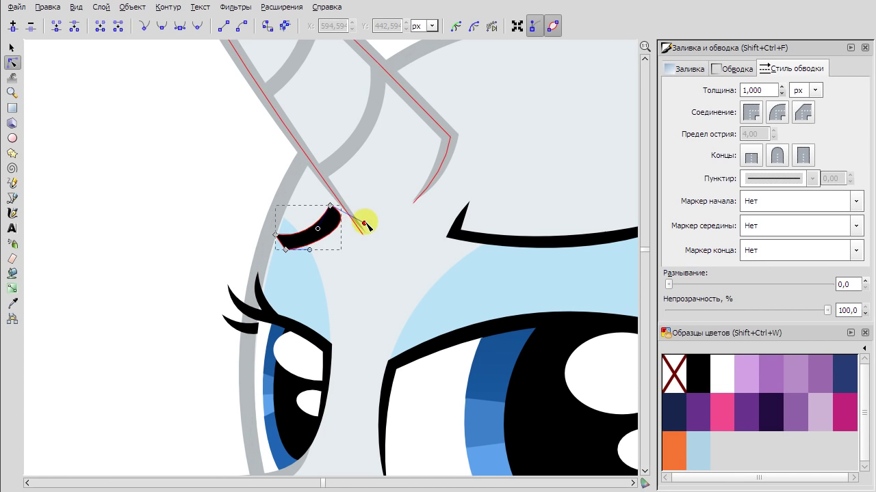
scroll(283, 264, "up", 3)
left_click_drag(292, 186, 309, 185)
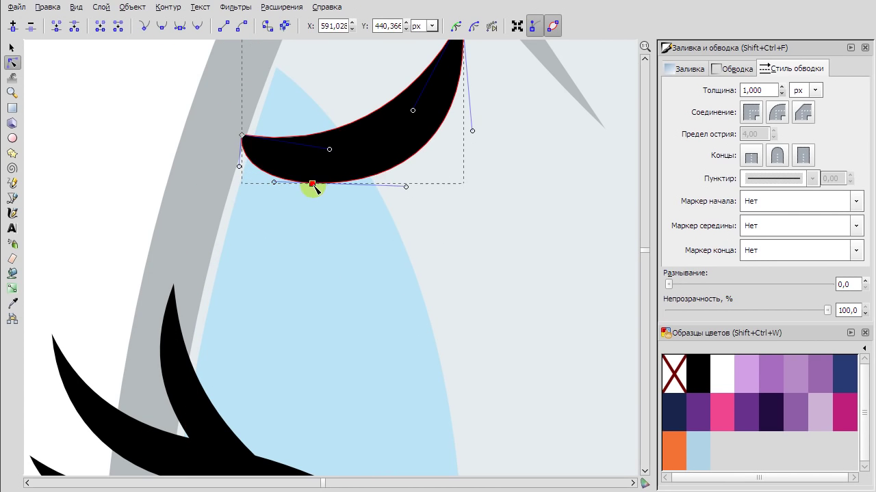
left_click_drag(239, 134, 220, 132)
scroll(453, 233, "down", 2)
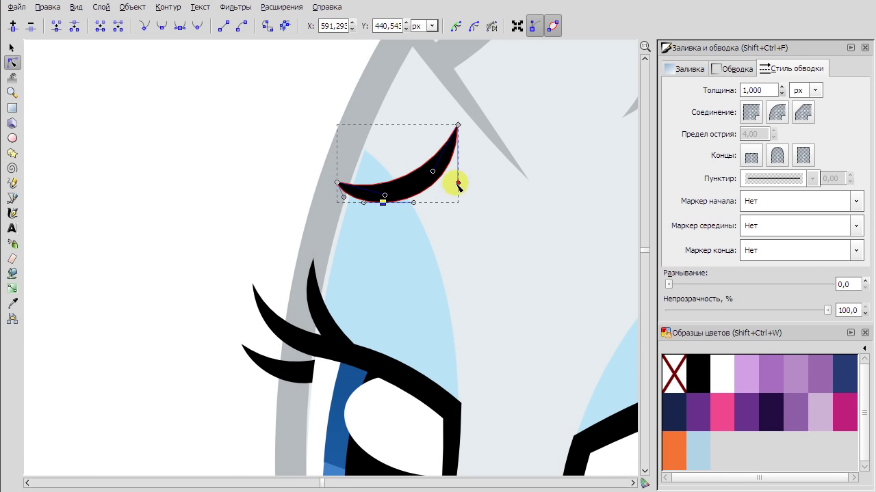
scroll(457, 184, "down", 2)
Draw a square over one end of the brow and cut it away with Path > Difference.
left_click(12, 47)
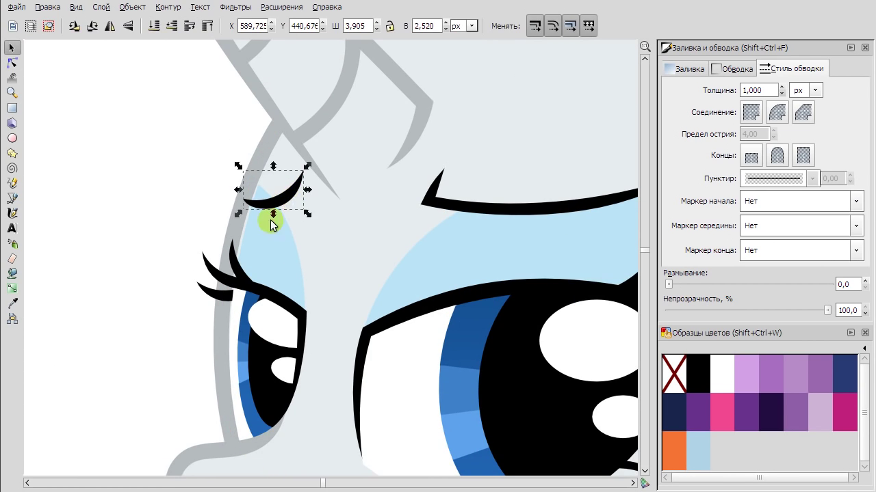
key("b")
scroll(273, 219, "up", 3)
left_click(313, 218)
key("n")
left_click(280, 241, "shift")
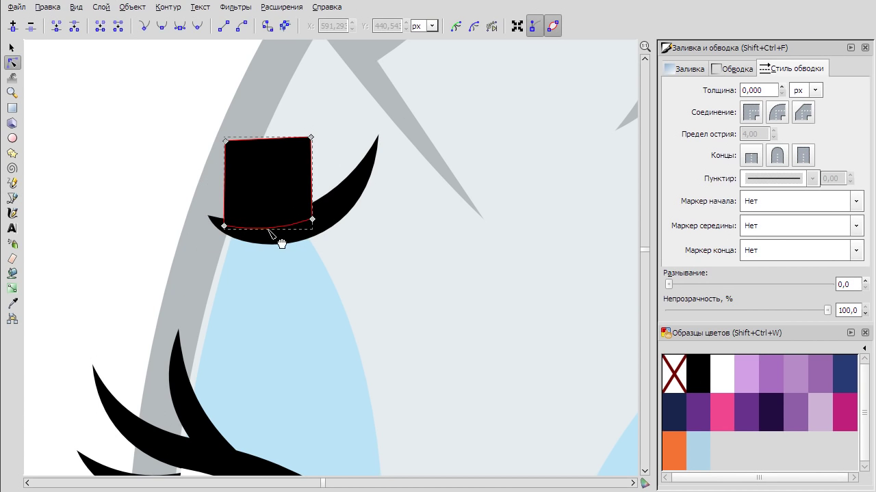
left_click(168, 7)
left_click(206, 89)
scroll(98, 185, "down", 3)
left_click(12, 47)
Scale Twilight's eye group down slightly, undo it, then reapply it with Redo from the context menu.
scroll(215, 221, "down", 5)
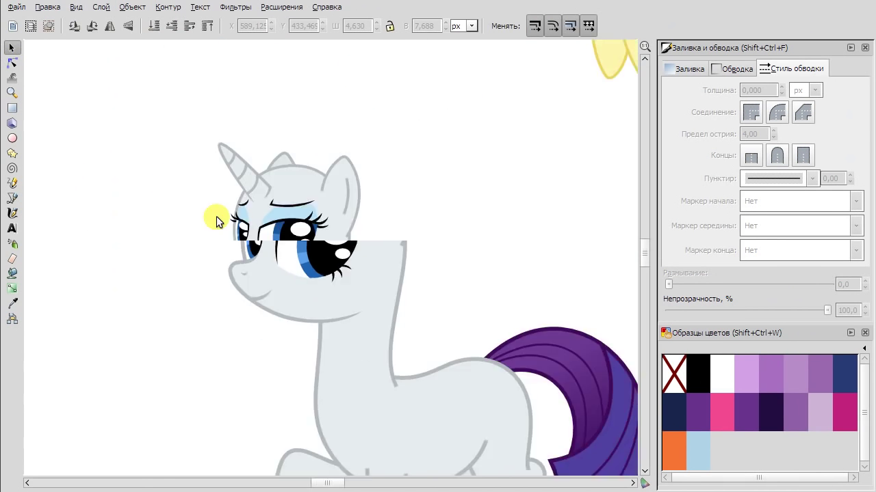
scroll(306, 347, "up", 3)
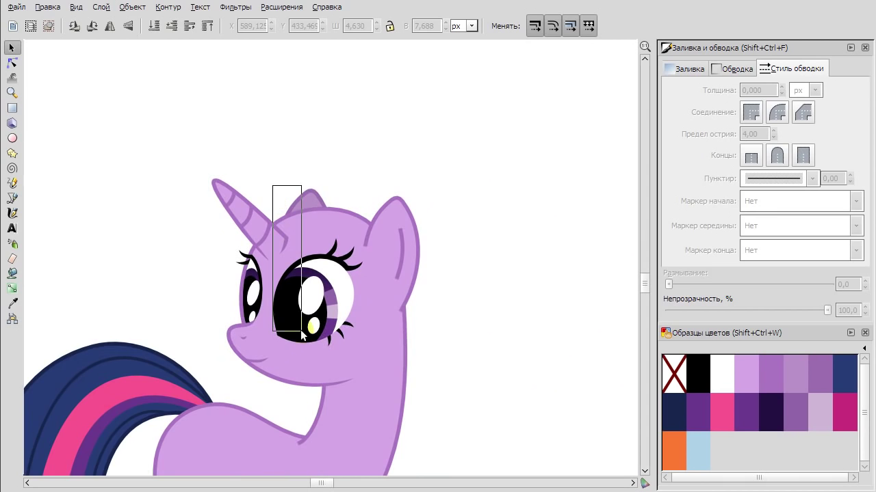
left_click(305, 294)
scroll(361, 205, "down", 2)
scroll(363, 184, "up", 1)
left_click_drag(364, 184, 365, 182)
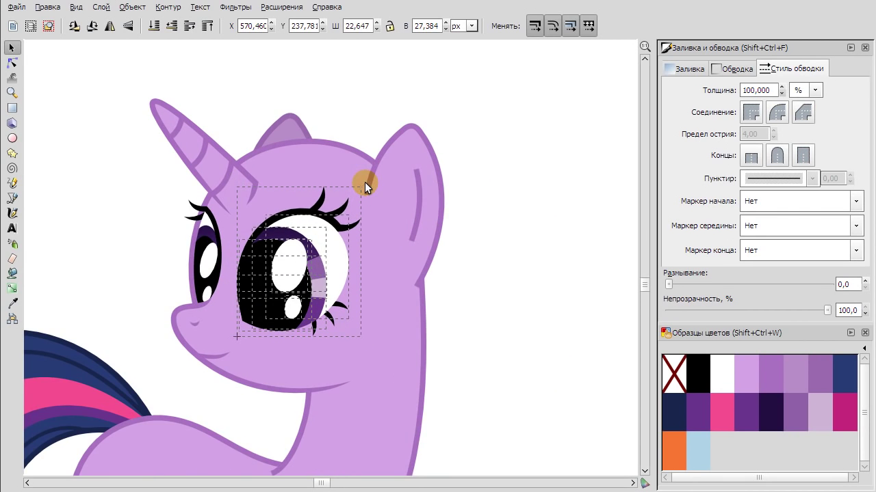
right_click(491, 240)
left_click(540, 252)
right_click(506, 243)
left_click(524, 267)
left_click(513, 268)
Inspect the nodes of Rarity's eye highlight, then zoom out to show all of Rarity.
scroll(512, 267, "down", 3)
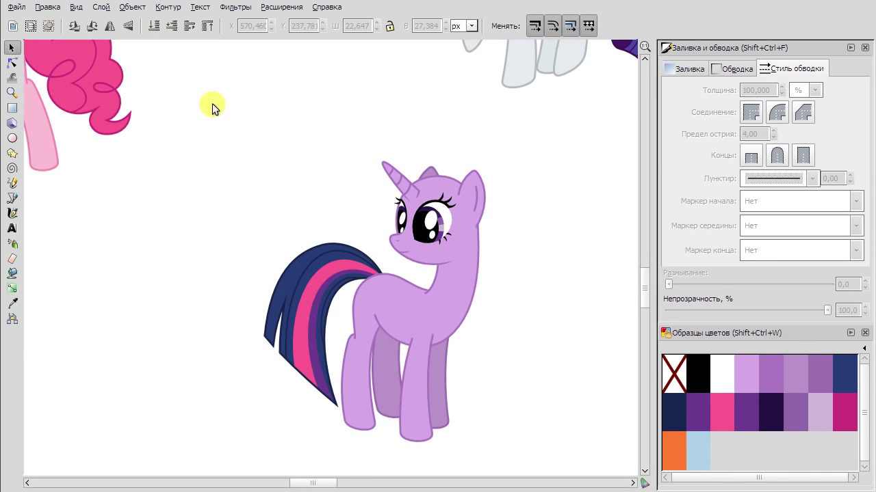
double_click(436, 223)
scroll(473, 239, "up", 2)
key("Escape")
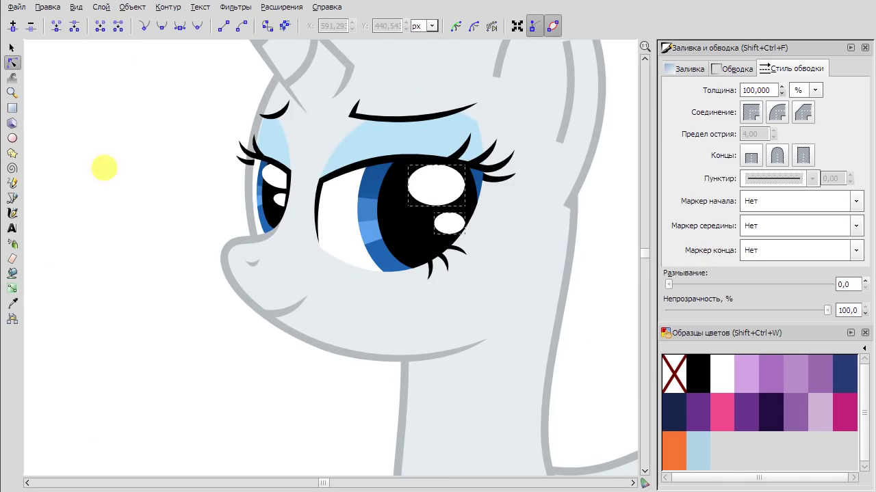
scroll(130, 219, "down", 3)
key("Escape")
Compare the blue pony's eye, muzzle, chin and neck outlines in the Node tool.
left_click(12, 62)
scroll(387, 172, "up", 5)
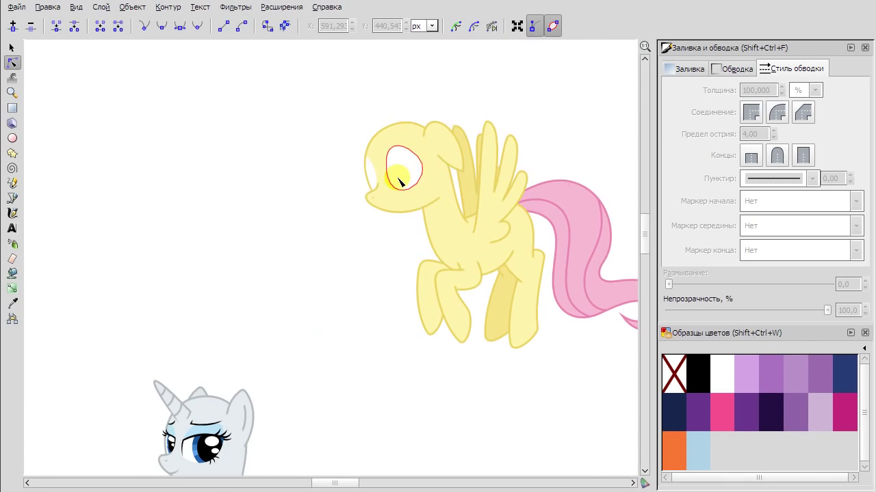
left_click(314, 179)
scroll(489, 349, "down", 2)
scroll(410, 273, "up", 2)
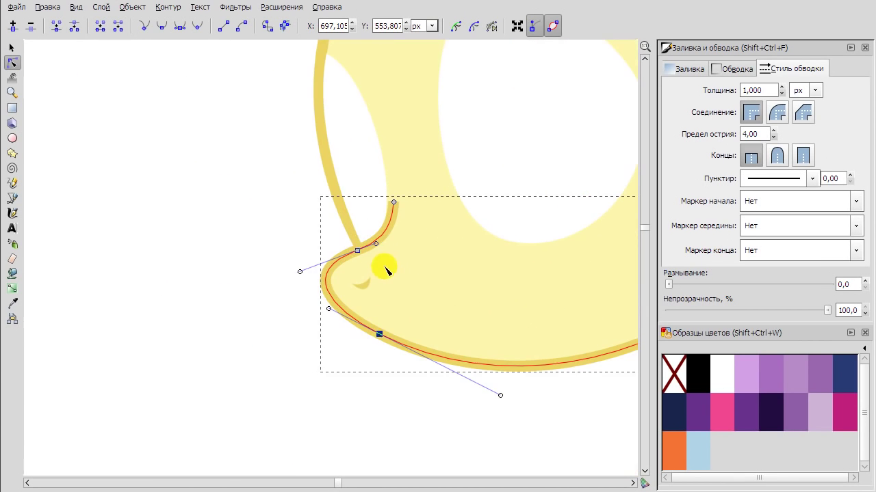
scroll(352, 386, "down", 3)
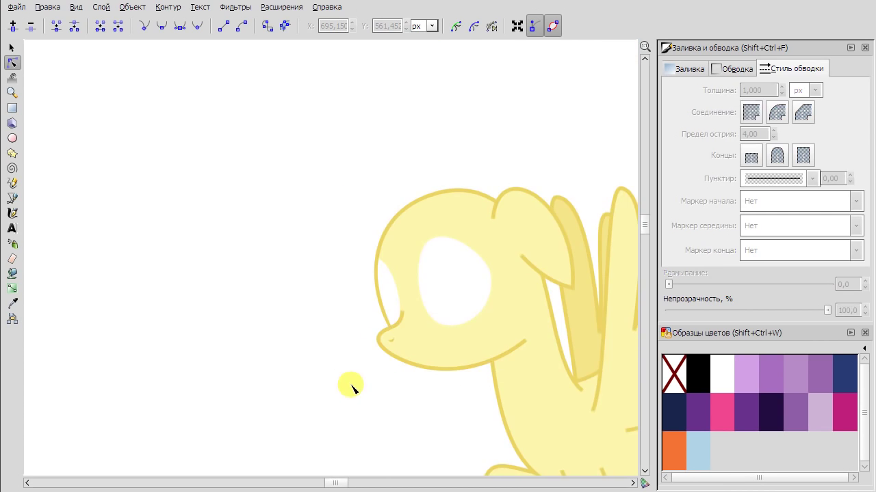
scroll(321, 362, "up", 4)
left_click(318, 335)
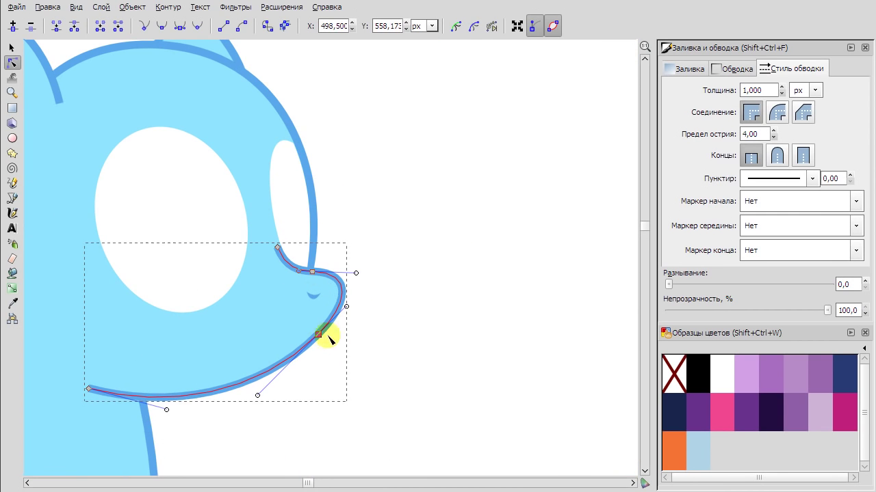
scroll(357, 306, "up", 2)
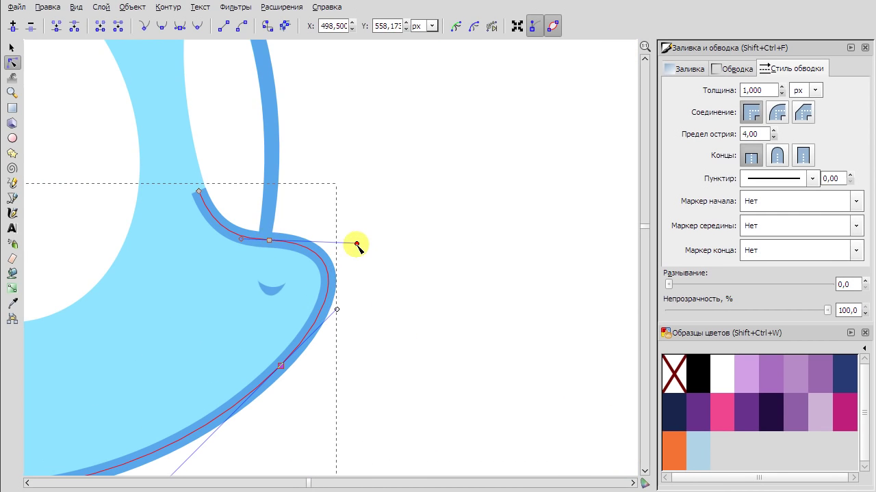
scroll(355, 237, "down", 4)
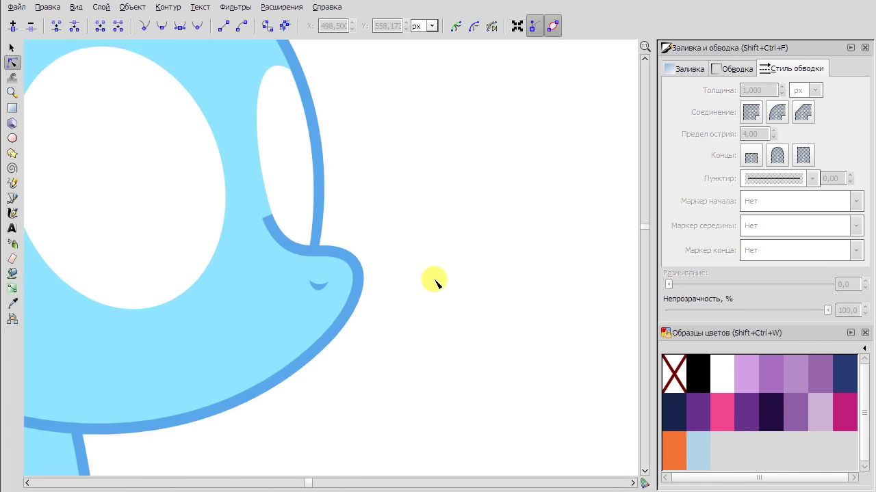
scroll(488, 351, "up", 4)
left_click(342, 266)
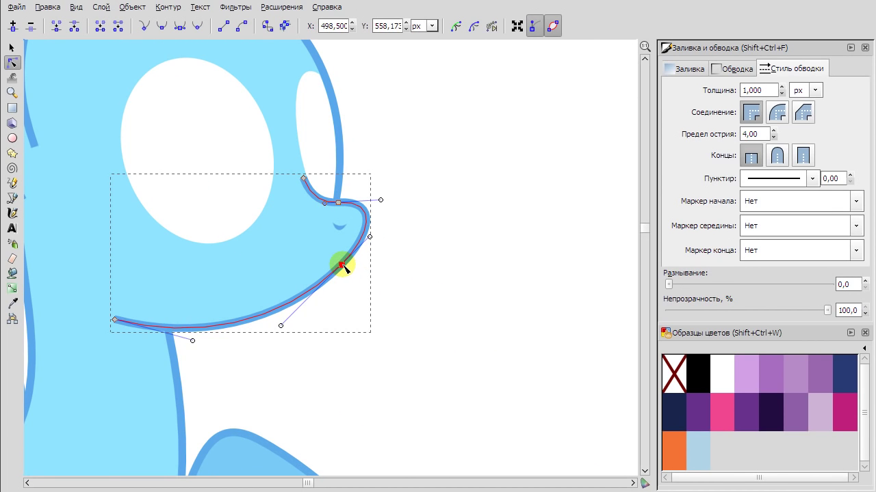
left_click(167, 333)
scroll(390, 328, "down", 3)
left_click(442, 355)
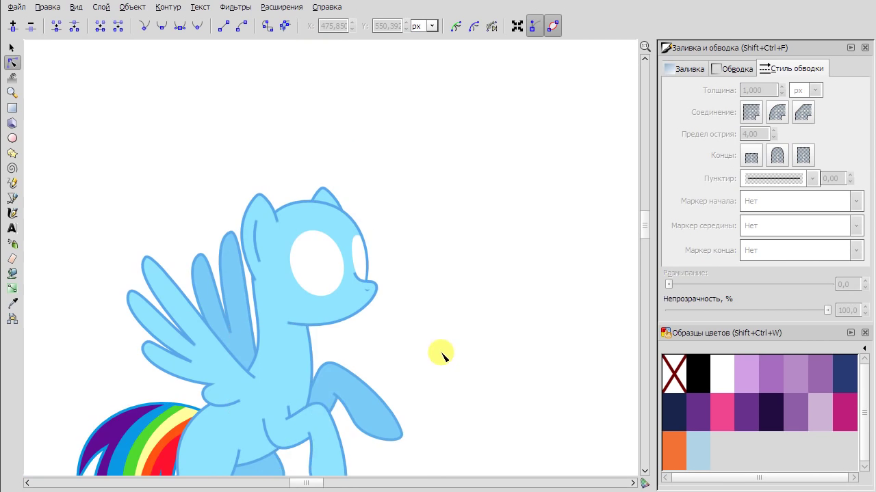
Check the pink pony's head, chin and neck outlines, then pan over to the orange pony.
scroll(417, 357, "down", 1)
scroll(565, 348, "up", 3)
scroll(608, 266, "down", 4)
scroll(397, 280, "up", 3)
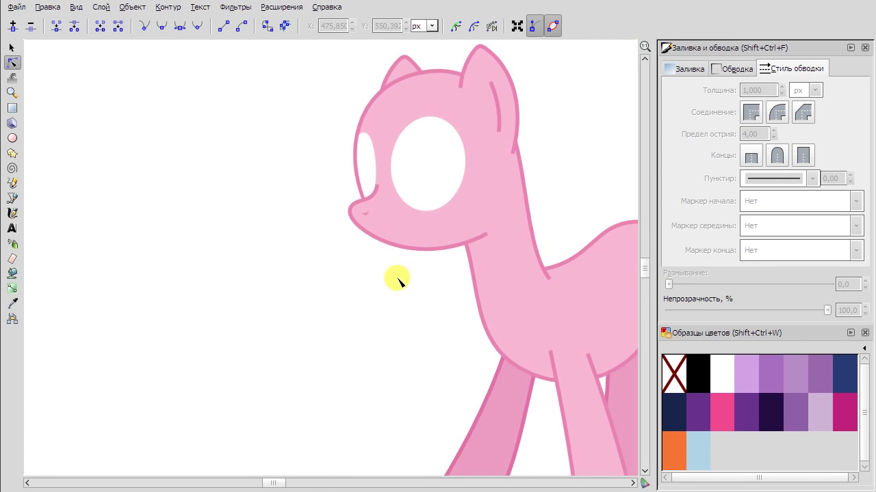
scroll(395, 198, "up", 2)
left_click(328, 201)
left_click(219, 200)
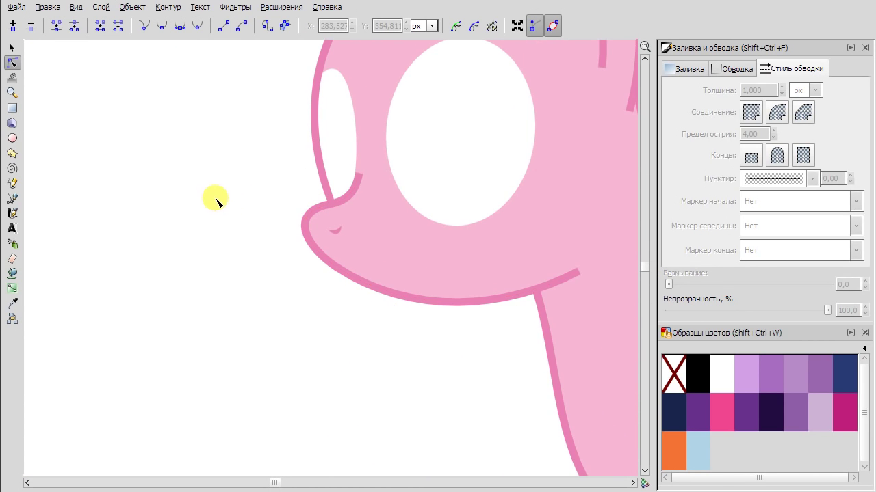
left_click(578, 272)
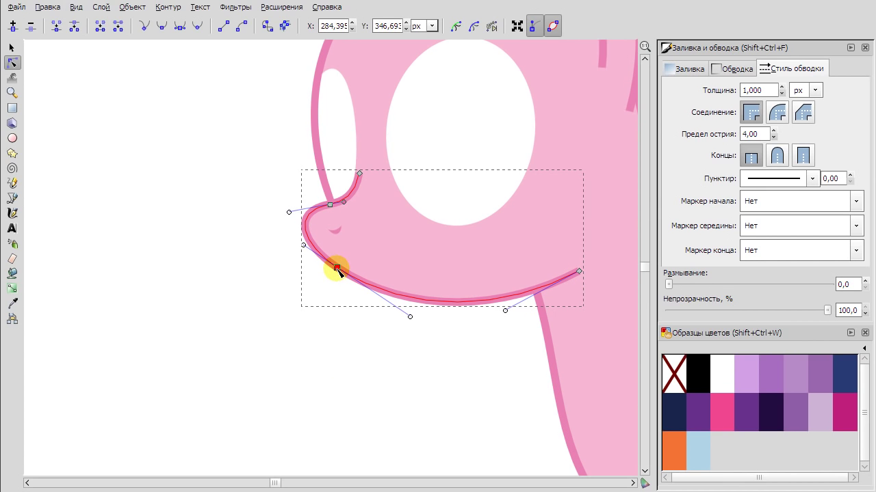
left_click(540, 316)
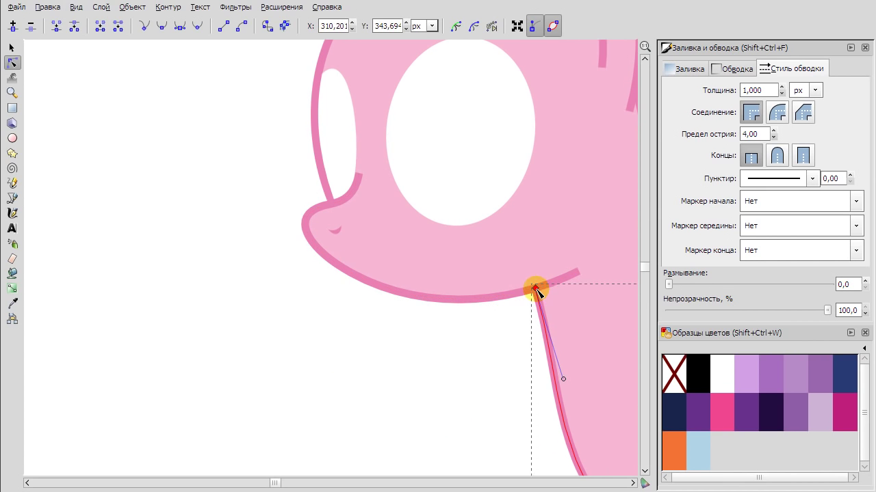
left_click(513, 329)
scroll(433, 346, "down", 3)
scroll(434, 342, "right", 5)
scroll(346, 391, "up", 2)
scroll(475, 314, "down", 2)
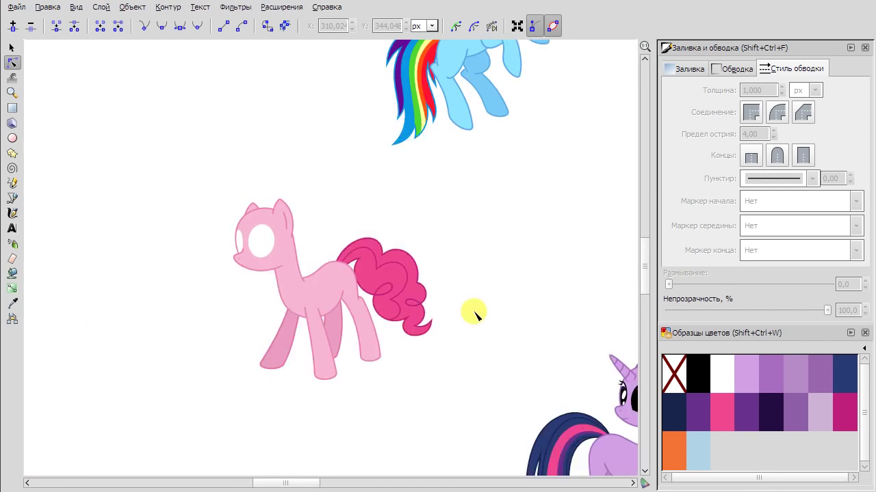
scroll(483, 328, "right", 5)
scroll(445, 228, "up", 5)
Drag node handles on the orange pony's chin outline to reshape the curve below the muzzle.
left_click(447, 228)
left_click_drag(450, 225, 447, 228)
left_click(397, 314)
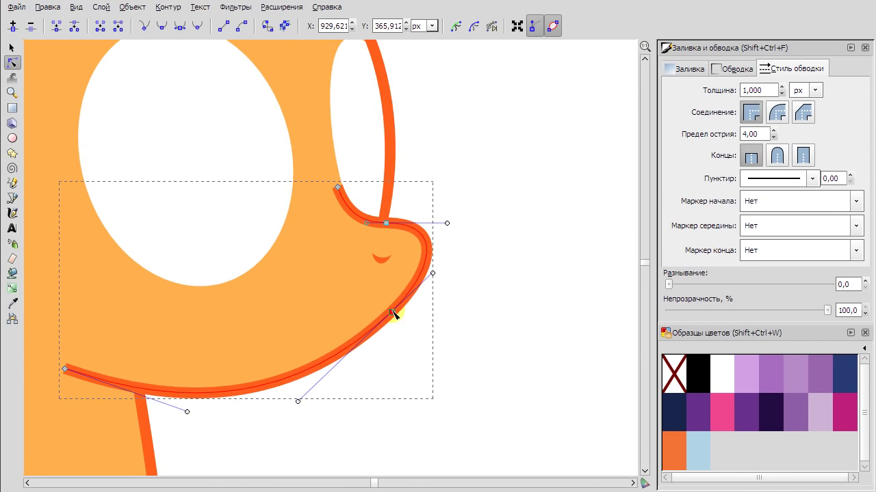
left_click_drag(296, 400, 312, 385)
left_click(141, 407)
scroll(260, 396, "down", 4)
scroll(93, 328, "up", 5)
scroll(289, 215, "down", 4)
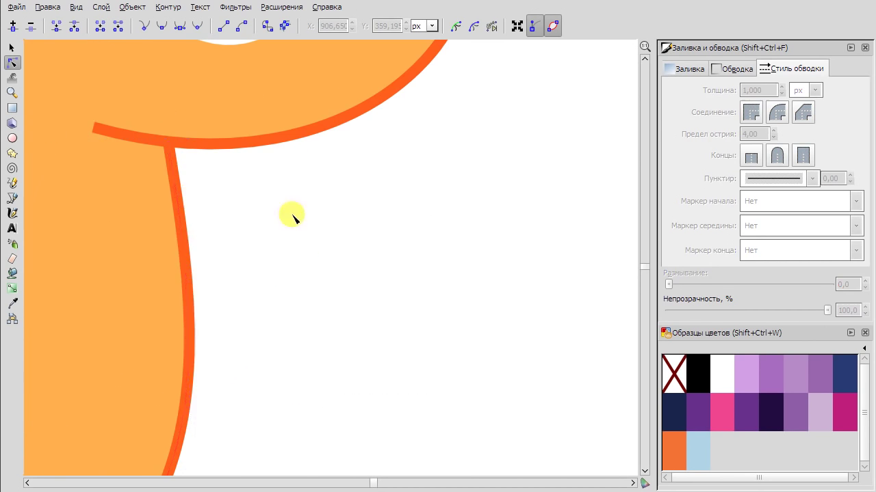
scroll(341, 318, "up", 3)
left_click(365, 230)
Inspect the orange pony's neck outline path, then return to the Selector tool.
left_click(266, 215)
left_click(297, 231)
left_click(277, 258)
scroll(303, 199, "up", 2)
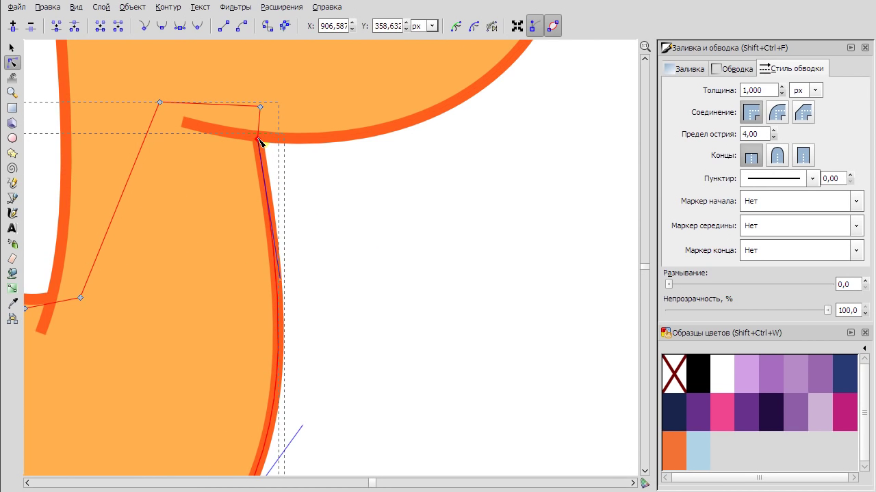
left_click(352, 221)
scroll(426, 317, "down", 4)
scroll(433, 318, "down", 2)
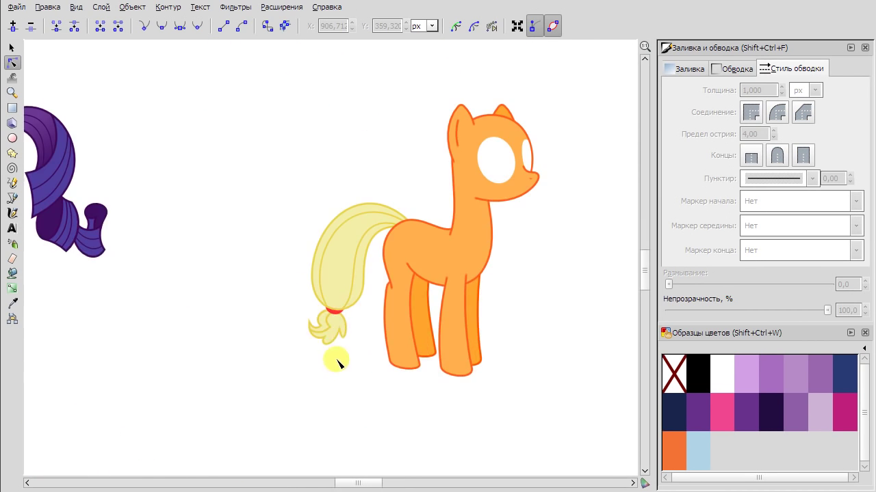
scroll(333, 358, "left", 4)
key("s")
scroll(244, 102, "down", 2)
Rubber-band select the unicorn's front eye parts and enlarge them slightly with a corner handle.
scroll(245, 102, "up", 5)
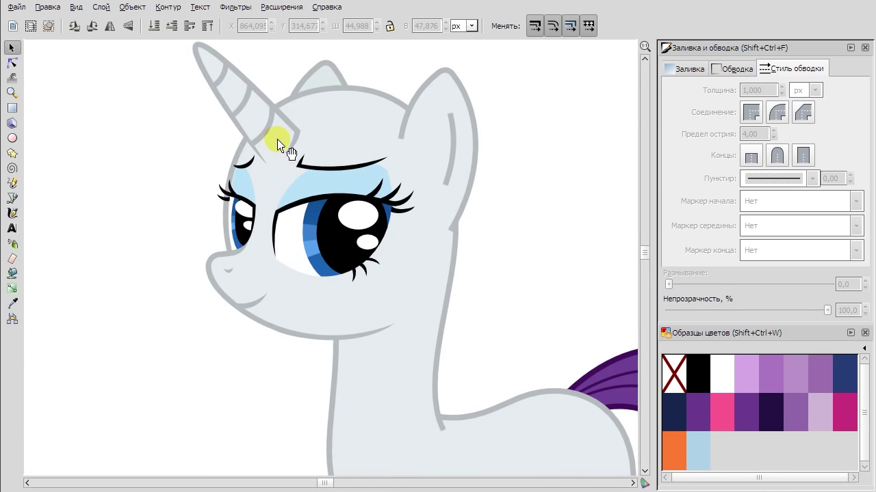
left_click_drag(364, 288, 421, 295)
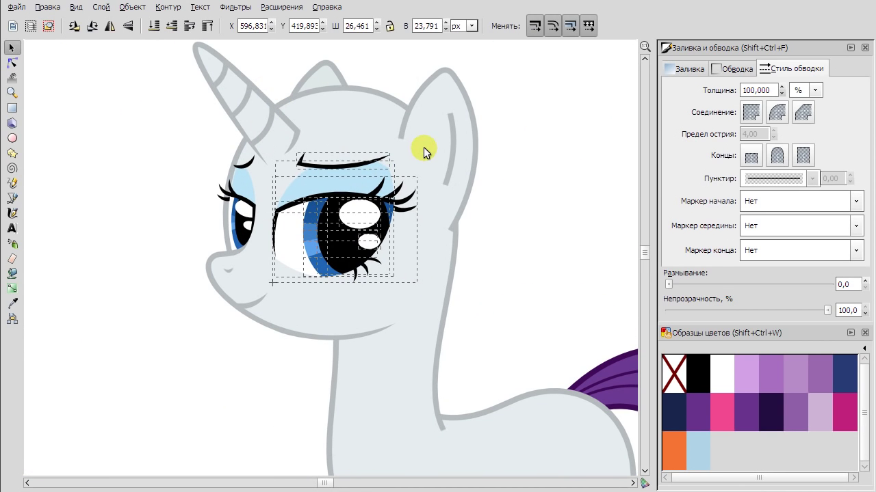
left_click(132, 206)
right_click(62, 186)
left_click(72, 192)
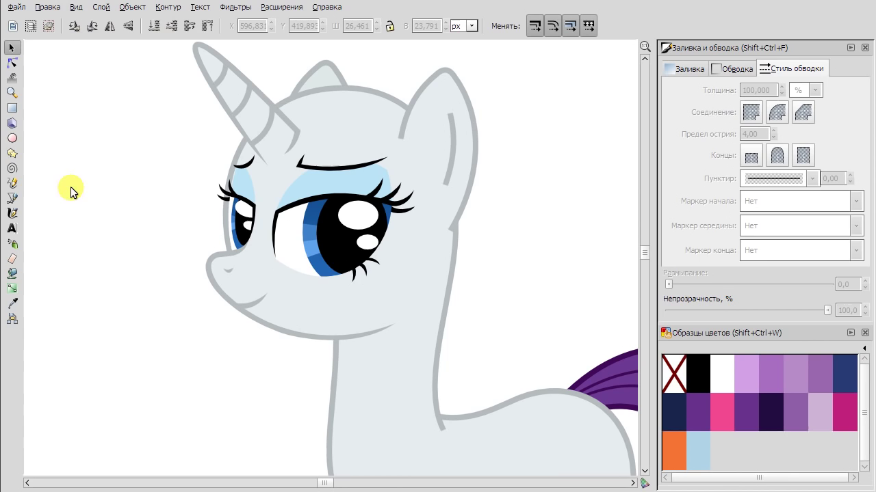
left_click_drag(403, 279, 414, 286)
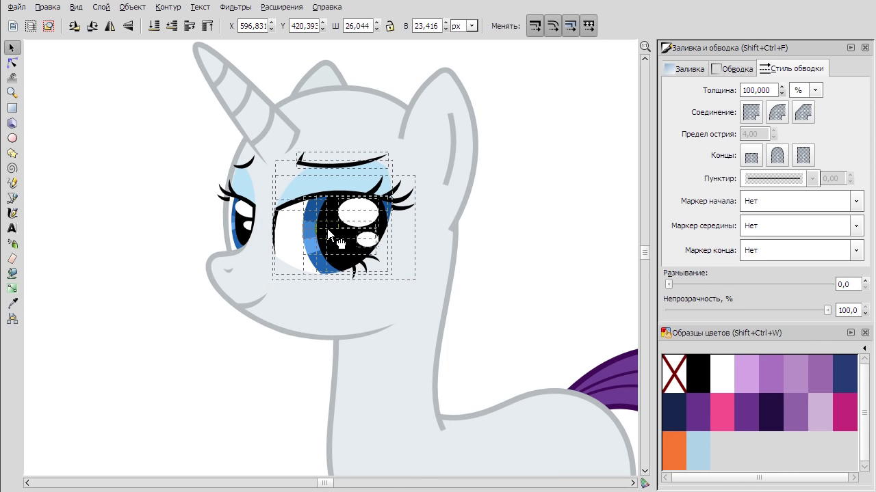
left_click_drag(269, 283, 315, 234)
left_click(134, 190)
Reselect the front eye parts and nudge them slightly to the right.
scroll(62, 175, "down", 2)
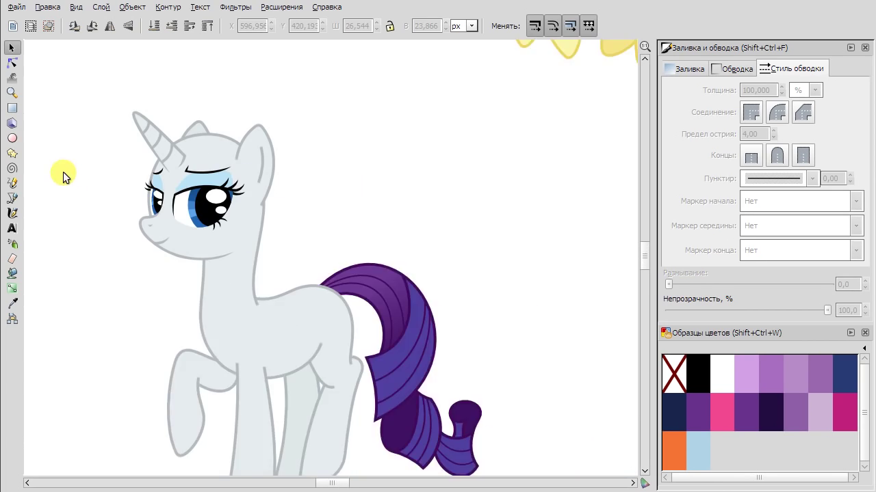
key("grave")
left_click_drag(254, 68, 404, 277)
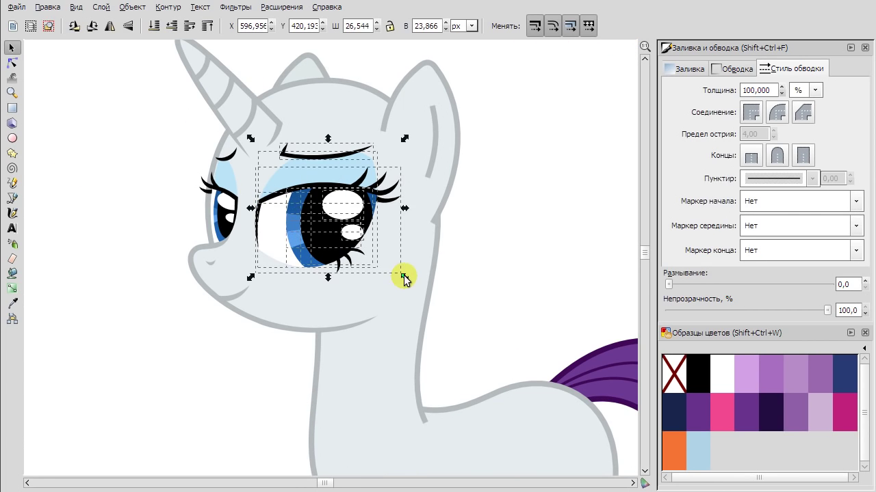
left_click_drag(294, 185, 295, 185)
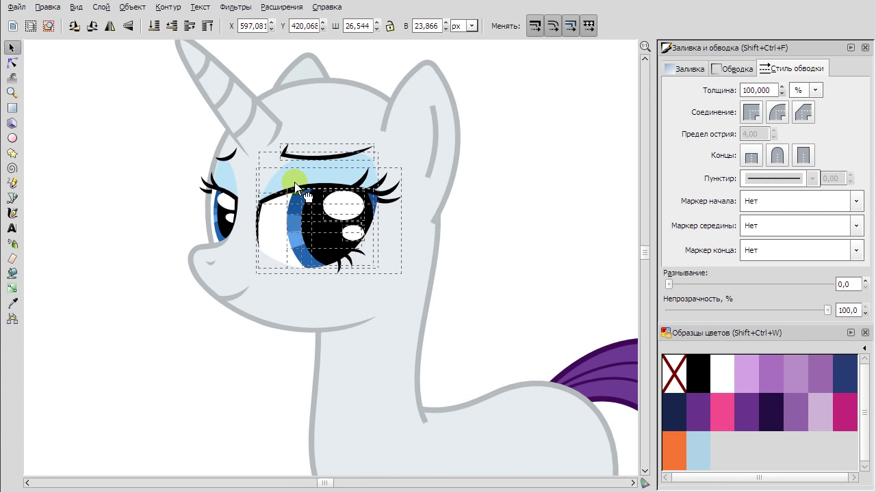
left_click(146, 192)
scroll(145, 180, "down", 2)
scroll(213, 163, "up", 3)
Select the unicorn's horn and bring up its context menu, then dismiss it.
left_click_drag(193, 82, 329, 230)
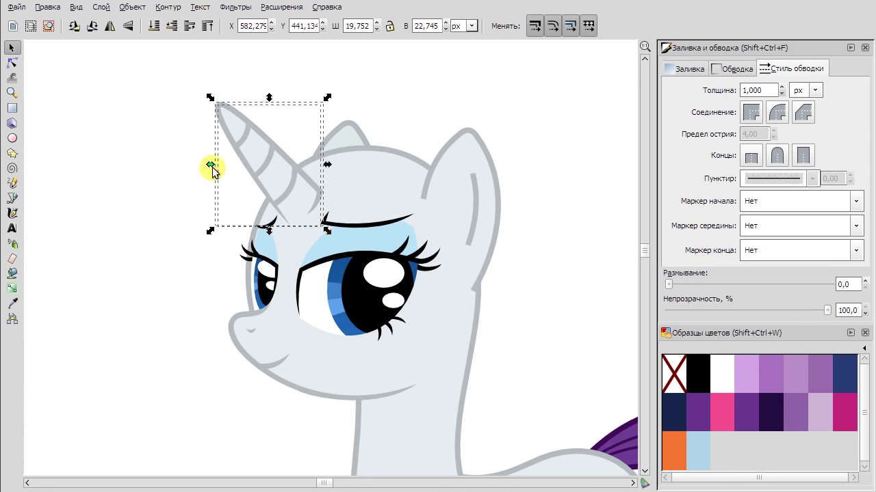
right_click(160, 119)
key("Escape")
key("Escape")
scroll(554, 170, "down", 5)
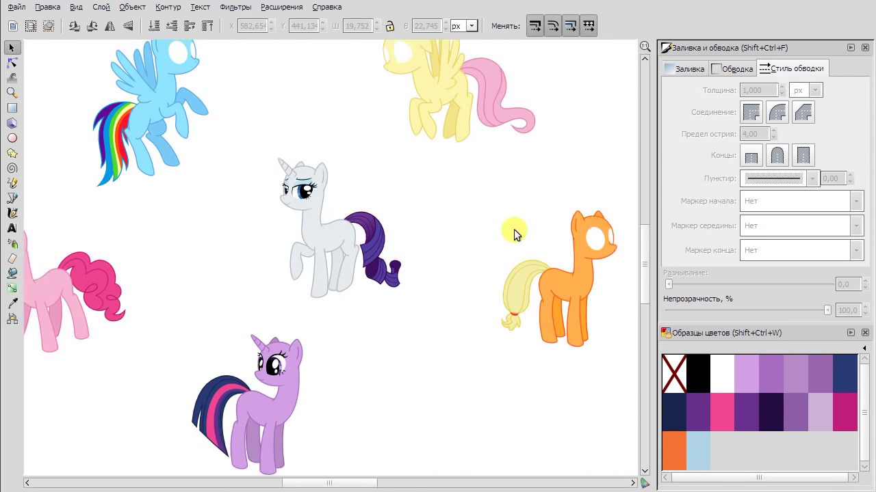
Draw an ellipse over the orange pony's near eye.
scroll(519, 239, "up", 5)
left_click(12, 137)
left_click_drag(315, 202, 396, 319)
key("s")
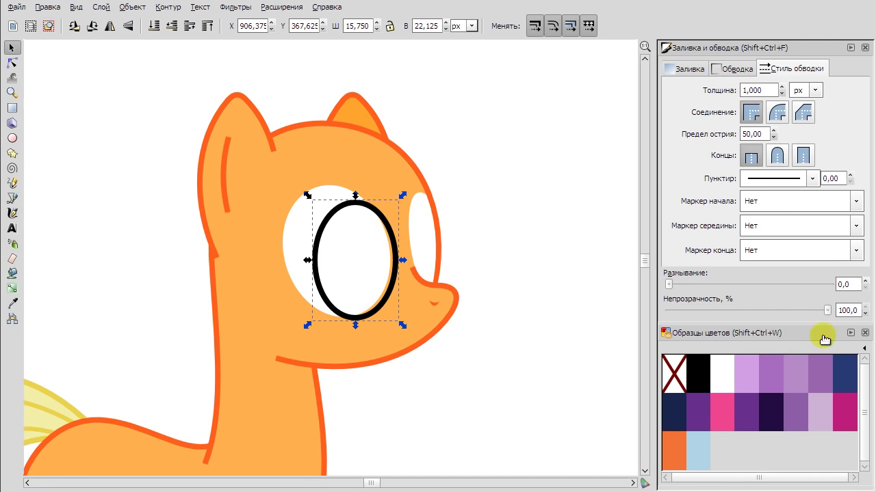
Fill the ellipse green from the orange-green palette with no outline, and fit it over the eye.
left_click(864, 349)
left_click(821, 309)
left_click(709, 412)
left_click(674, 374, "shift")
left_click_drag(365, 244, 360, 241)
mouse_move(401, 323)
left_mouse_down()
mouse_move(369, 292)
mouse_move(397, 324)
left_mouse_up()
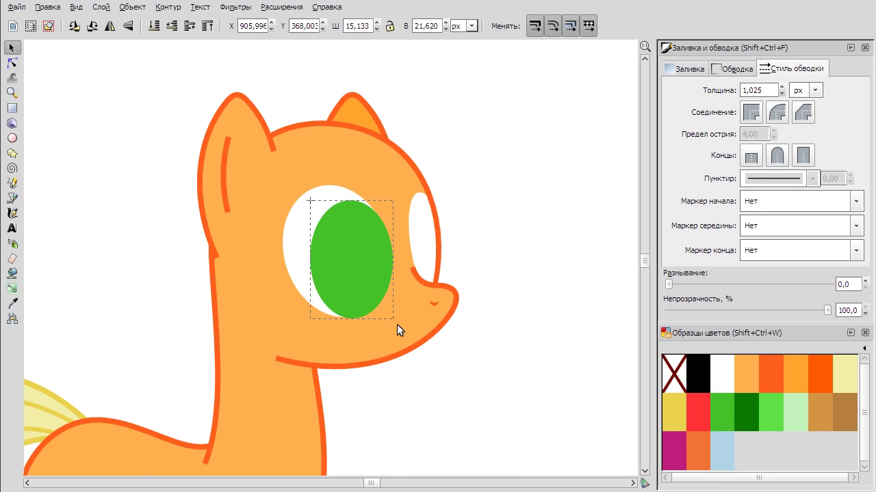
Duplicate the green iris onto the far eye, shrinking and rotating it to fit.
key("ctrl+d")
left_click_drag(347, 247, 418, 238)
left_click_drag(468, 187, 451, 197)
left_click(418, 244)
left_click_drag(389, 195, 391, 196)
left_click(445, 209)
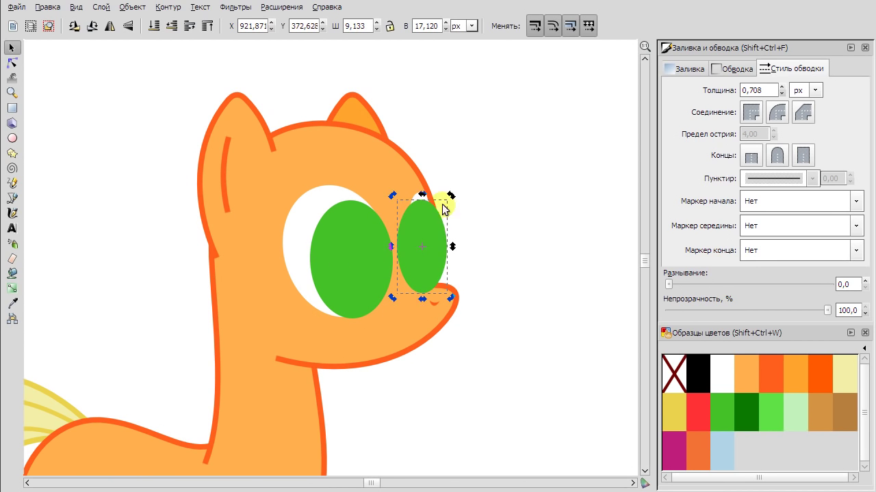
scroll(424, 240, "up", 2)
left_click_drag(334, 163, 373, 189)
Clip the far iris to its white eye shape with Object > Clip > Set.
left_click(377, 193, "alt+shift")
left_click(132, 7)
mouse_move(166, 93)
left_click(344, 94)
Shrink and reposition the far green iris slightly.
left_click(546, 201)
left_click(387, 240)
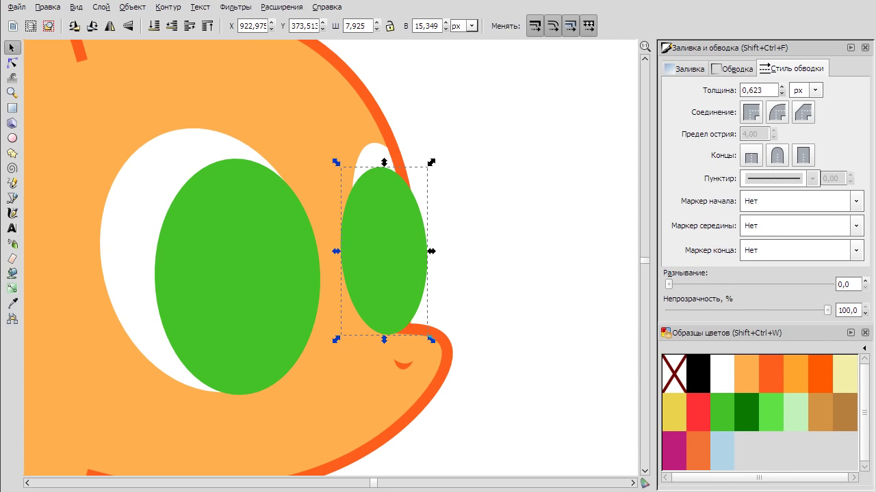
key("e")
key("s")
left_click_drag(431, 162, 421, 168)
mouse_move(379, 197)
left_mouse_down()
mouse_move(372, 188)
mouse_move(378, 199)
left_mouse_up()
Make a black pupil from a copy of the large green iris.
left_click(268, 223)
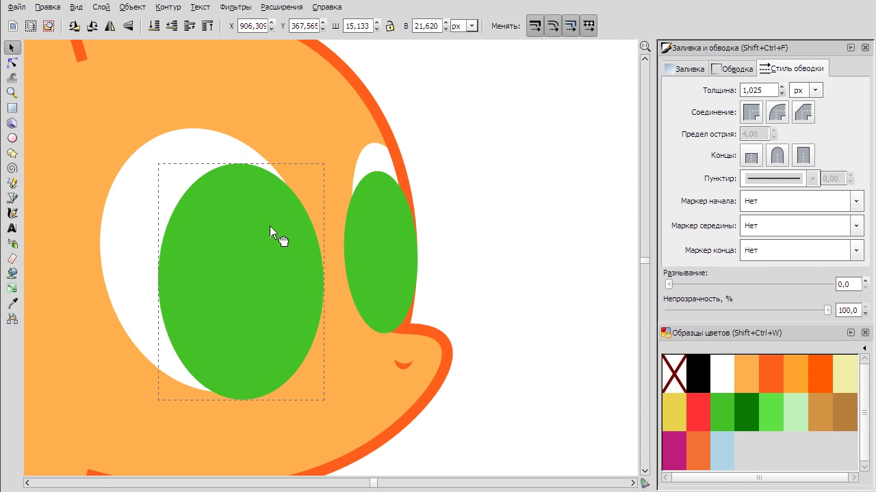
key("ctrl+d")
left_click(698, 373)
left_click_drag(322, 161, 245, 250)
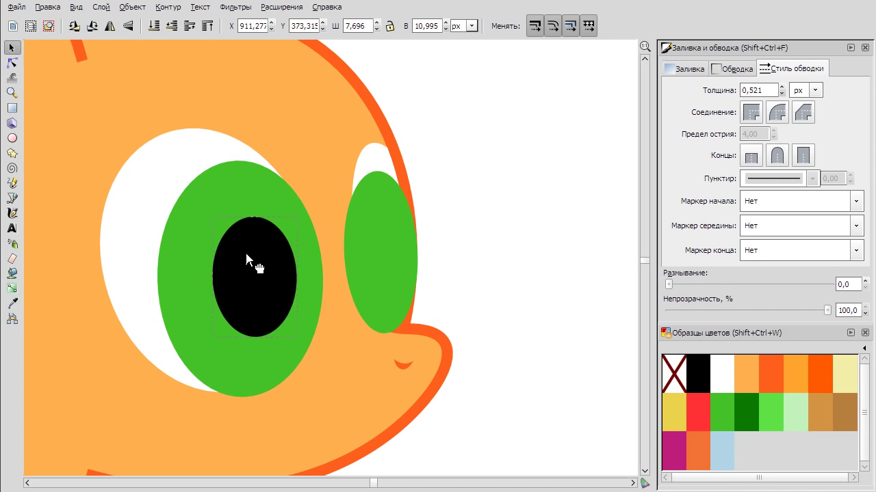
left_click_drag(312, 210, 319, 192)
Add a black pupil to the far eye and nudge the left pupil down-right.
right_click(378, 244)
left_click(411, 346)
left_click(698, 374)
left_click_drag(420, 168, 380, 246)
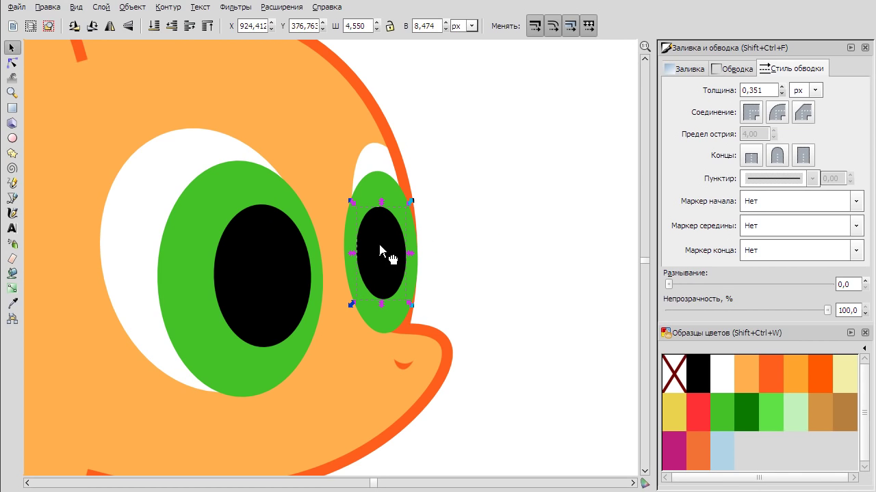
key("Escape")
left_click_drag(264, 250, 274, 251)
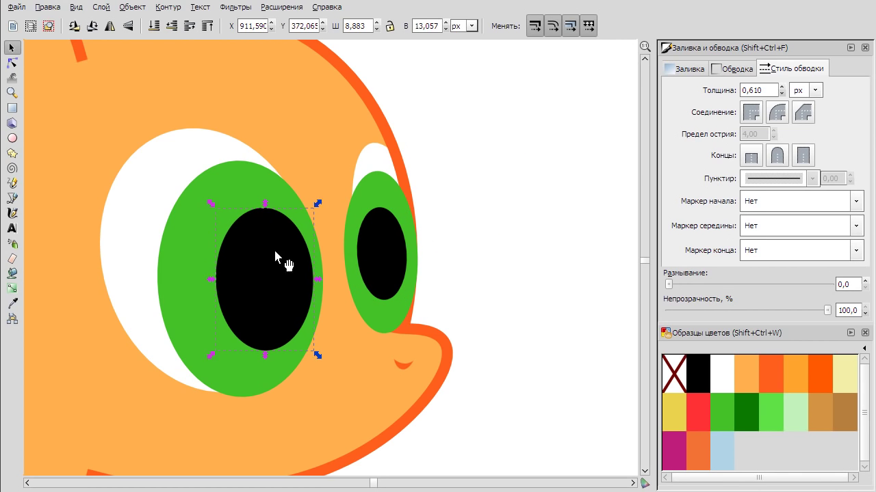
Clip the left iris to its eye white, placing the white shape on top.
left_click(200, 145)
left_click(277, 260)
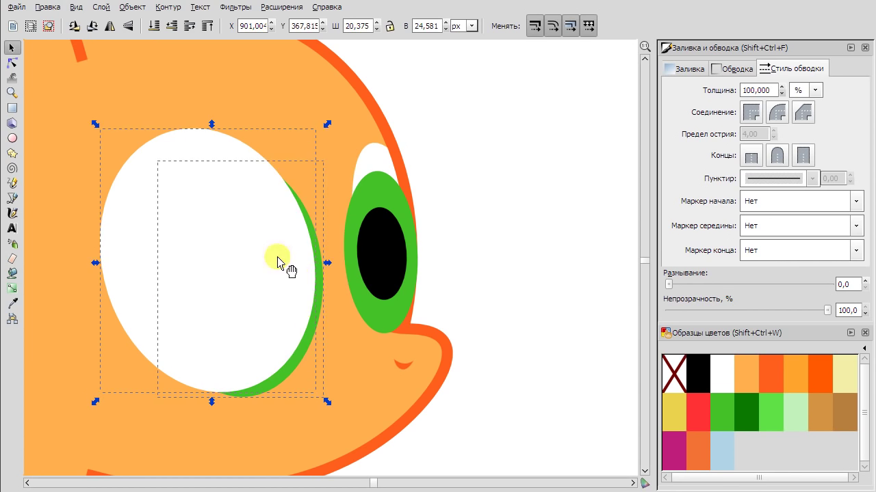
left_click(132, 7)
left_click(451, 112)
Clip the right iris to its eye white shape.
right_click(360, 140)
left_click(397, 199)
left_click(421, 276, "shift")
left_click(132, 6)
left_click(452, 111)
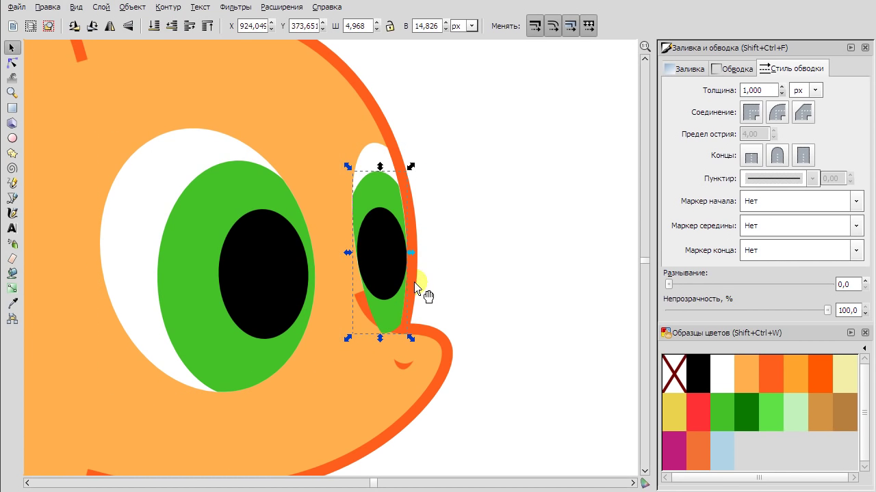
key("Escape")
Check the left eye stack by selecting its pupil, iris and whole group.
scroll(469, 338, "down", 3)
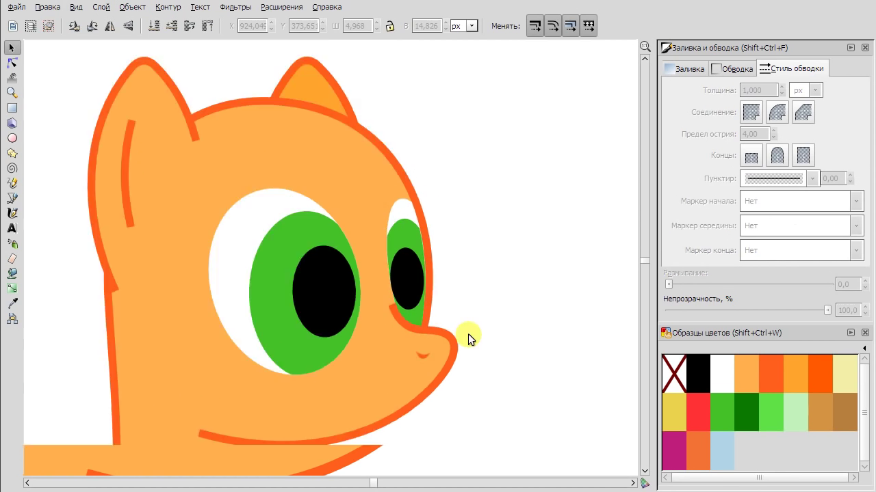
scroll(385, 164, "up", 2)
left_click(385, 163)
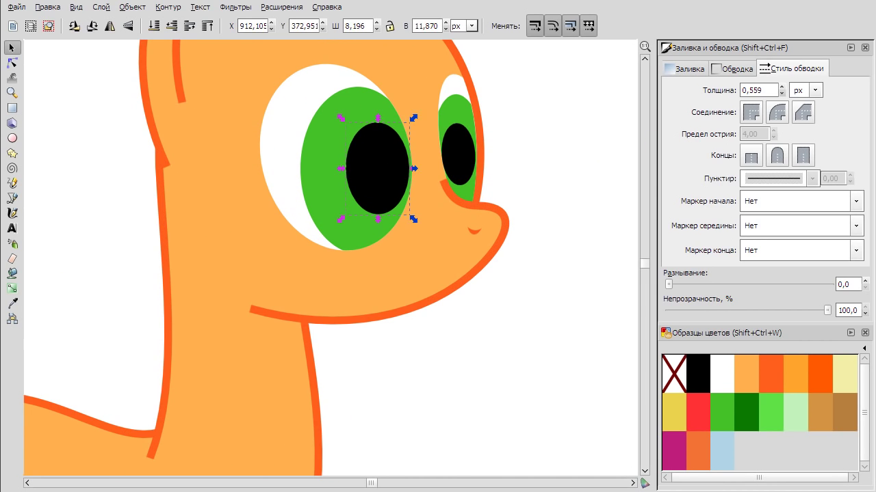
left_click(365, 234)
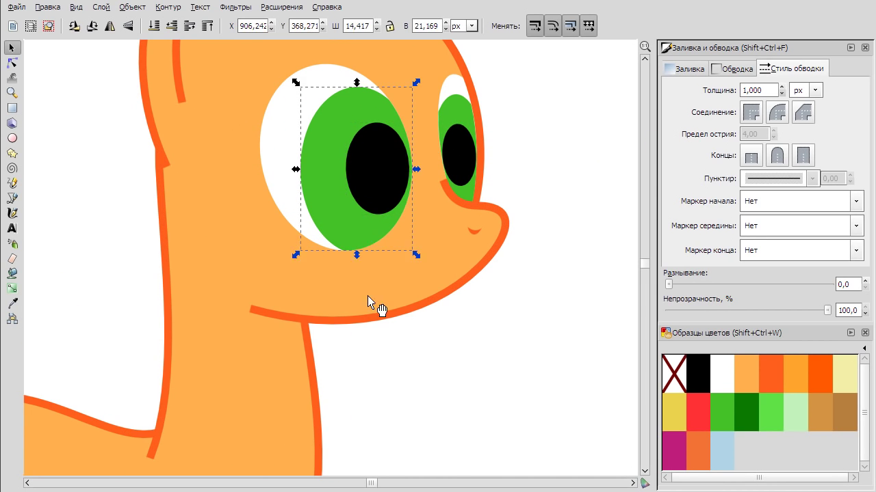
left_click(293, 121)
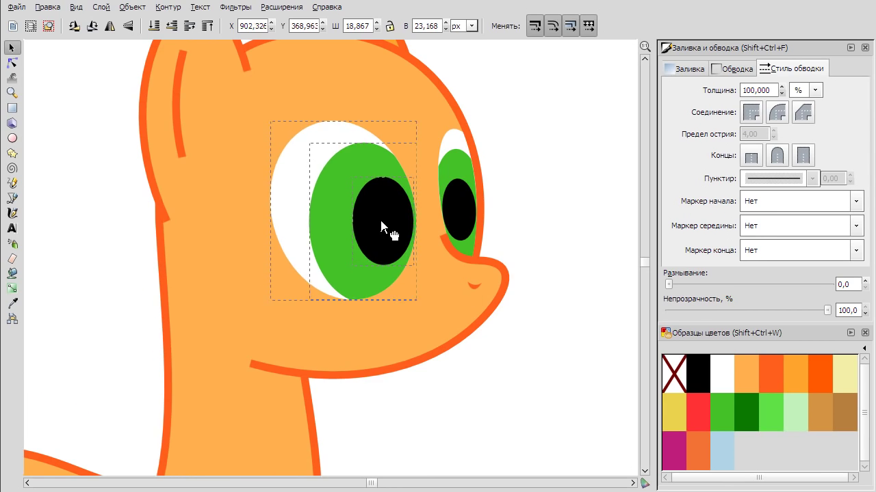
Draw the mouth line on the chin and convert its stroke to a path.
key("Escape")
key("b")
scroll(460, 294, "up", 1)
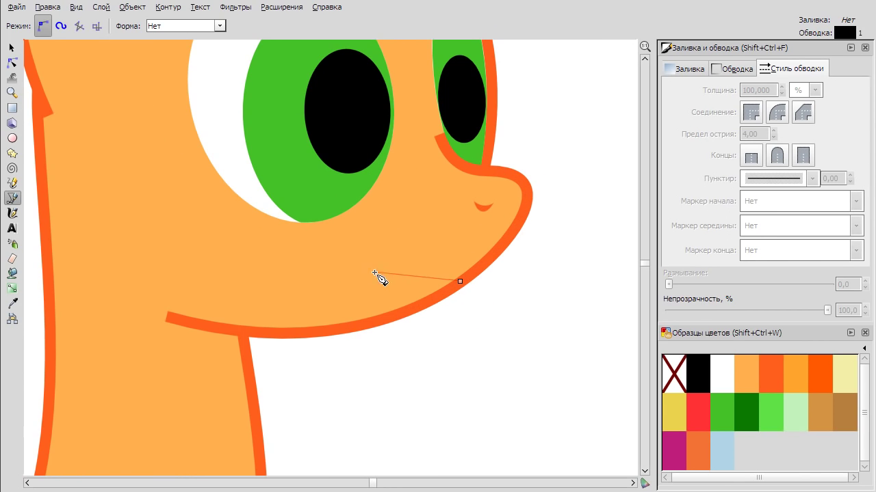
double_click(385, 265)
key("n")
key("ctrl+alt+c")
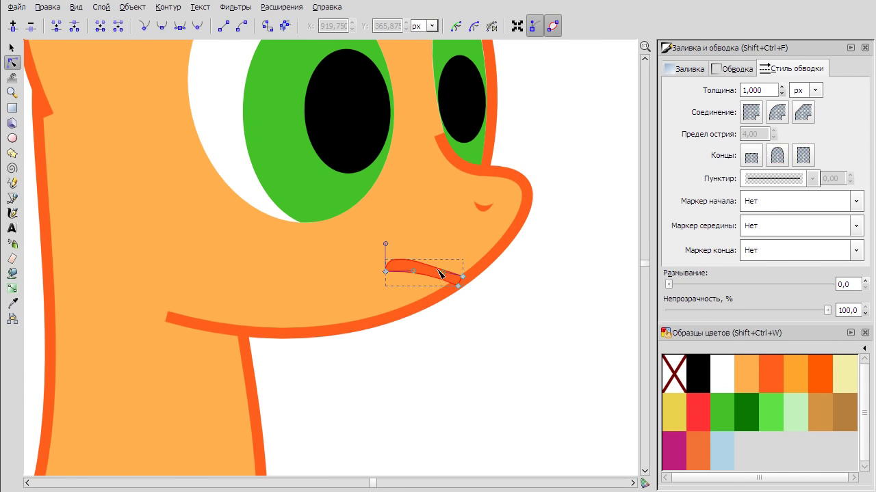
Inspect the mouth shape's end node, then deselect it.
scroll(453, 275, "up", 1)
left_click(346, 290)
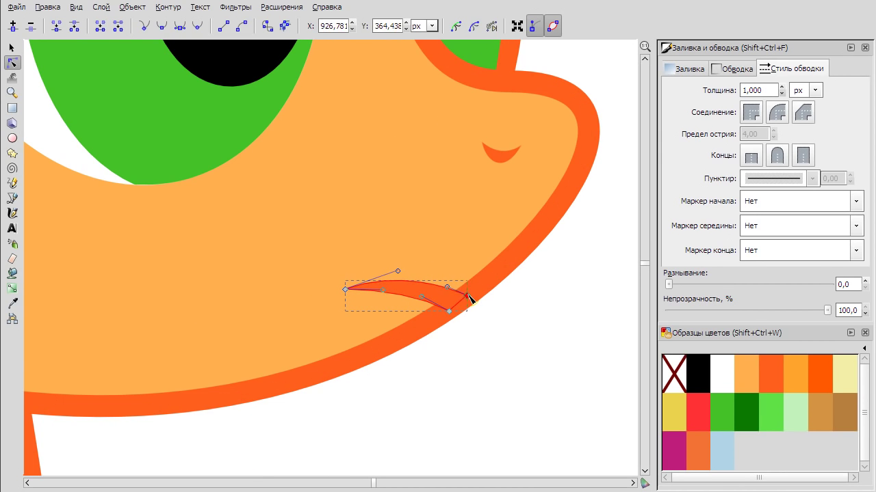
scroll(400, 275, "down", 2)
key("s")
scroll(441, 317, "up", 1)
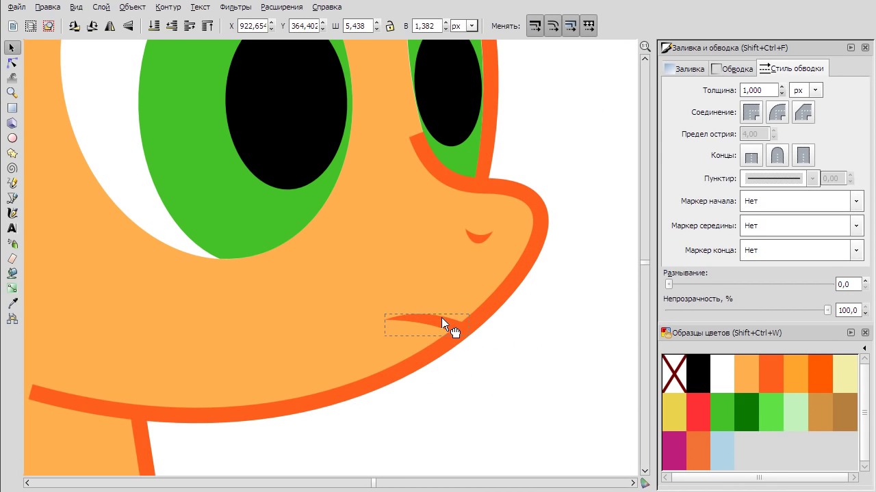
key("Escape")
scroll(562, 207, "down", 3)
Add white highlight ellipses on the left pupil.
key("e")
scroll(355, 150, "up", 2)
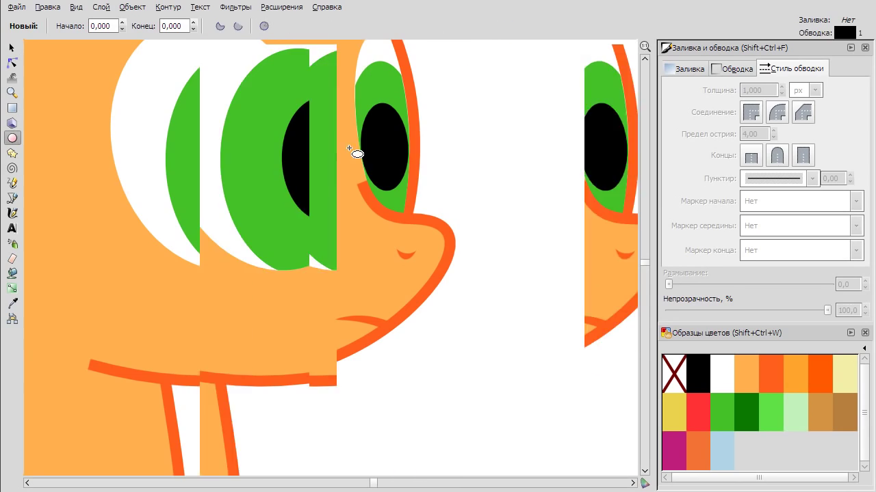
left_click(242, 173)
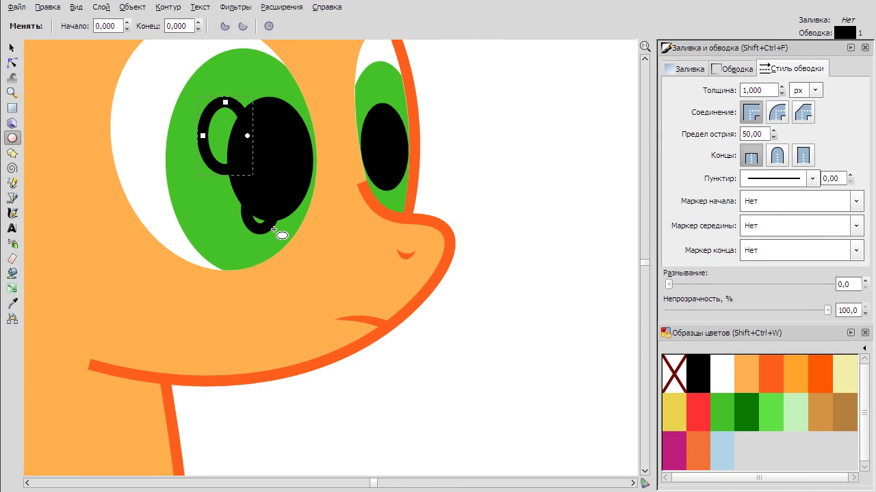
left_click(720, 375)
key("s")
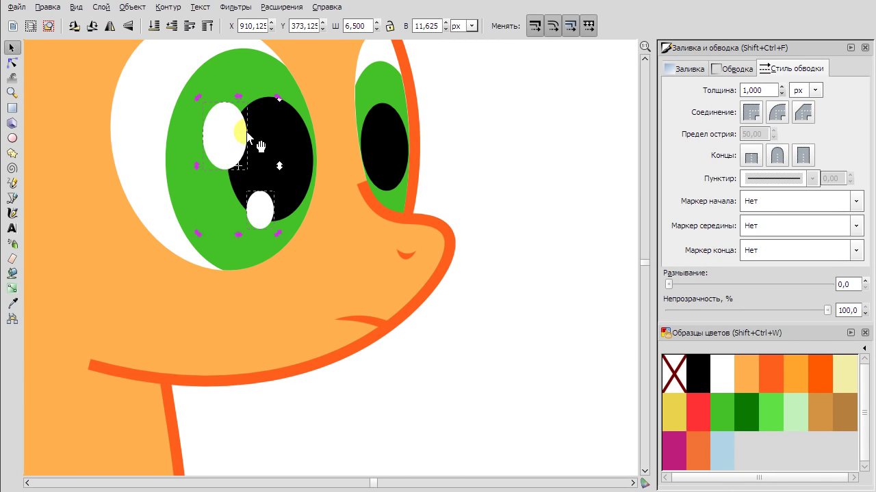
Position and rotate the two highlights, then duplicate them for the right eye.
left_click_drag(261, 209, 248, 189)
left_click_drag(235, 123, 248, 111)
left_click_drag(210, 84, 379, 102)
key("ctrl+d")
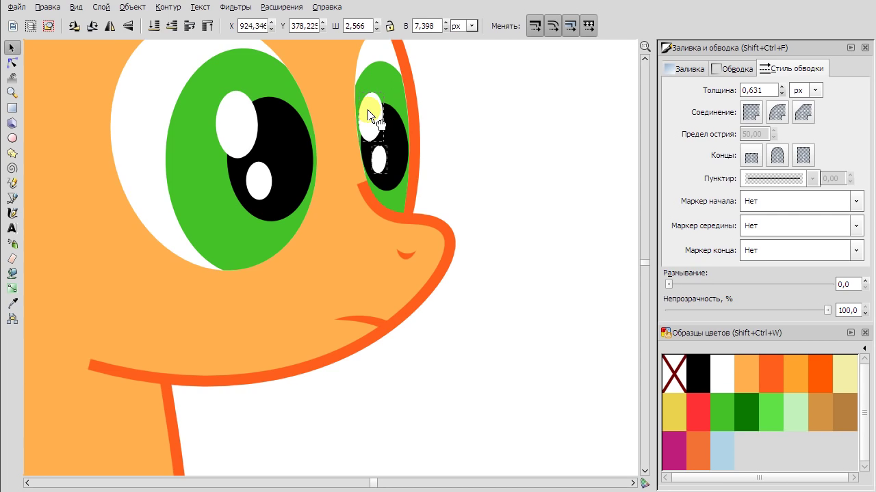
Draw a quick 'XD' doodle with straight lines, then delete it.
scroll(524, 240, "down", 5)
scroll(191, 195, "up", 1)
key("b")
left_click(436, 328)
double_click(476, 414)
left_click(438, 412)
double_click(477, 327)
left_click(497, 326)
double_click(497, 415)
key("n")
key("s")
left_click_drag(580, 442, 415, 329)
key("Delete")
Draw a new ellipse over the left eye, positioned over the pupil.
left_click(368, 204)
scroll(403, 200, "up", 2)
key("Escape")
scroll(474, 132, "up", 3)
left_click(12, 138)
left_click_drag(187, 126, 398, 396)
key("s")
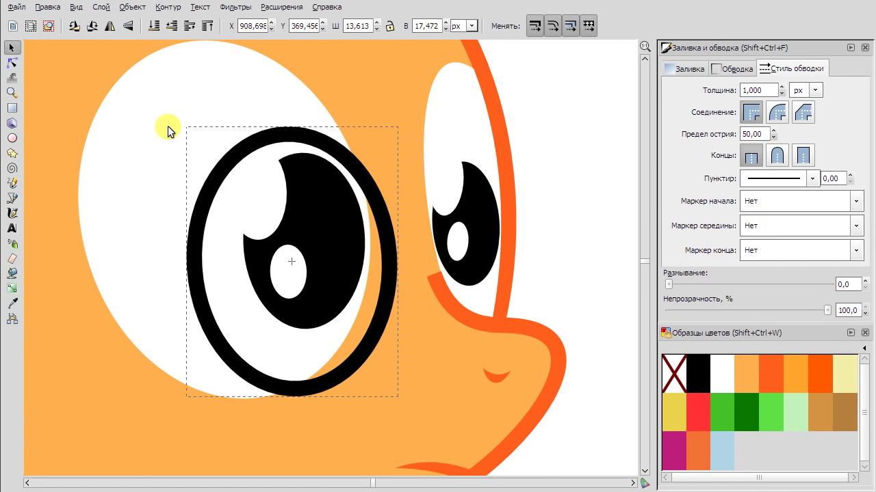
left_click_drag(397, 308, 399, 286)
Duplicate it as a narrower ellipse fitted over the right eye.
key("ctrl+d")
left_click_drag(388, 203, 397, 110)
left_click_drag(526, 110, 510, 189)
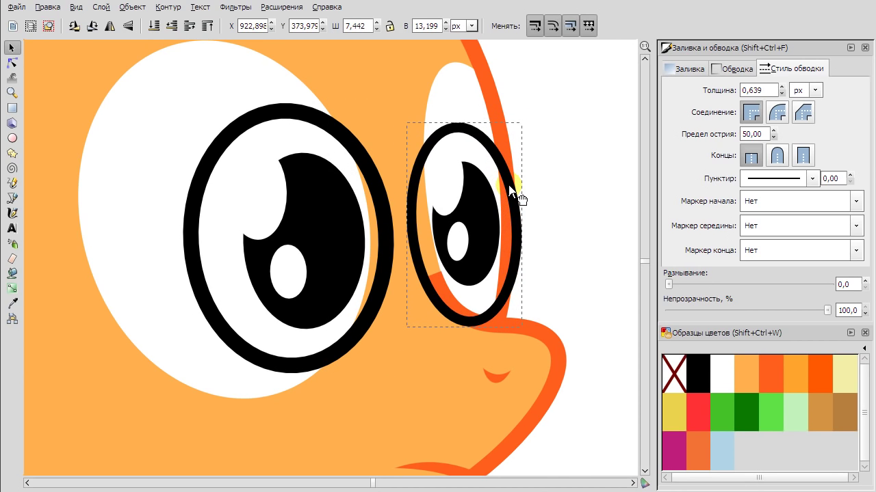
mouse_move(509, 316)
left_mouse_down()
mouse_move(505, 308)
mouse_move(524, 327)
left_mouse_up()
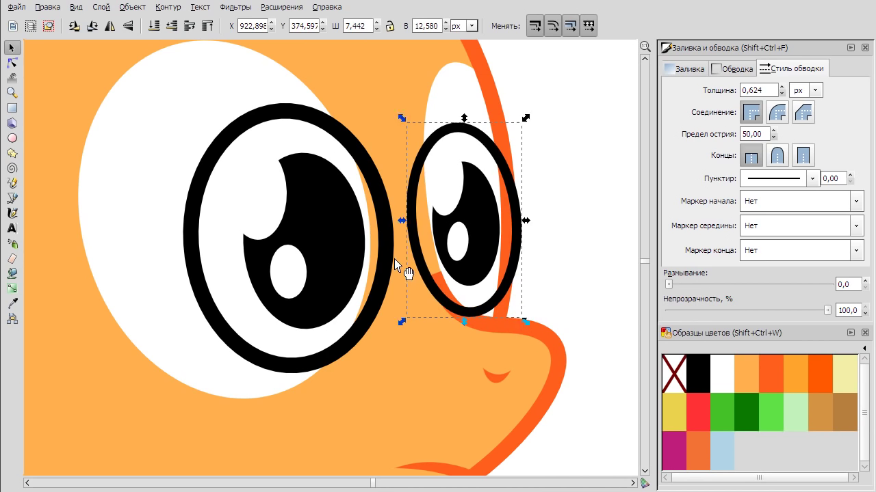
Fill both new ellipses green without outline and lower them behind the pupils.
left_click(393, 264, "shift")
key("ctrl+shift+v")
left_click(481, 187)
key("Page_Down")
Cut the first green iris with its eye white shape using a Path operation.
left_click(288, 239)
key("Page_Down")
left_click(459, 95)
key("Home")
left_click(510, 253, "shift")
left_click(167, 7)
left_click(219, 99)
Trim the left iris to its eye white with a Path operation.
left_click(288, 106)
key("Home")
left_click(383, 219, "shift")
left_click(168, 7)
left_click(229, 111)
left_click(586, 212)
scroll(587, 211, "down", 3)
Give the left iris a vertical dark-to-light green gradient.
scroll(547, 246, "right", 3)
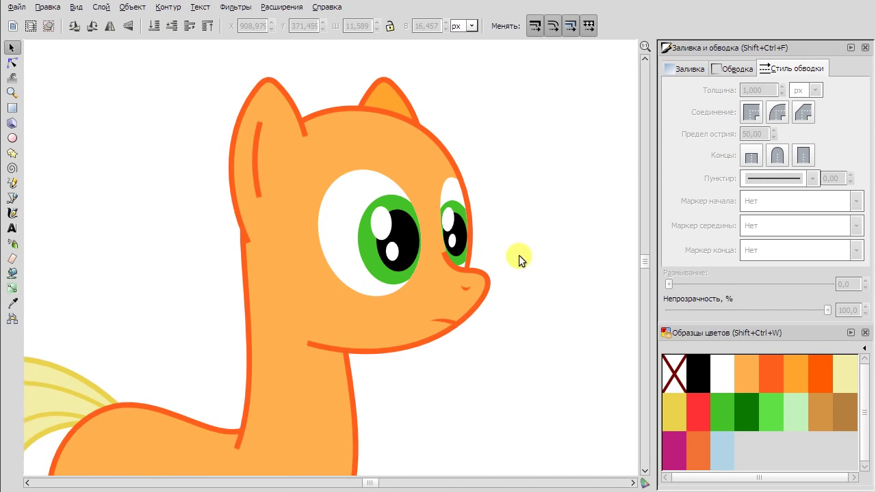
scroll(517, 256, "up", 3)
scroll(233, 193, "down", 2)
left_click(226, 226)
left_click(11, 288)
left_click_drag(297, 149, 302, 310)
left_click(722, 412)
left_click(297, 149)
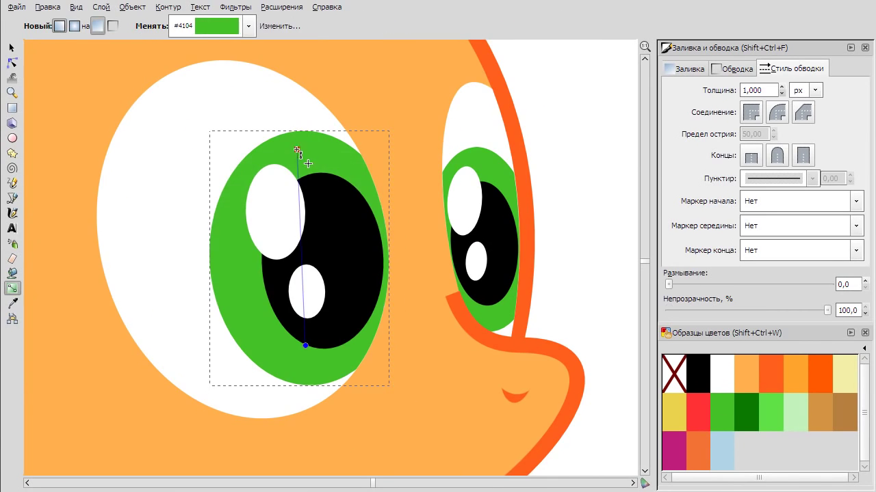
Apply a matching vertical green gradient to the right iris.
left_click(745, 412)
left_click(463, 172)
left_click_drag(483, 157, 492, 301)
left_click(721, 404)
scroll(576, 211, "down", 3)
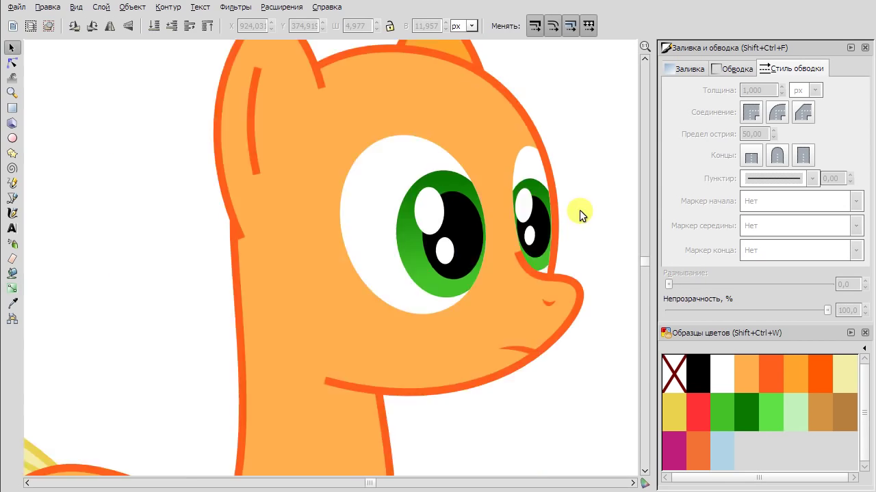
scroll(253, 244, "up", 3)
Draw a light green streak triangle over the left iris with no outline.
key("b")
double_click(246, 287)
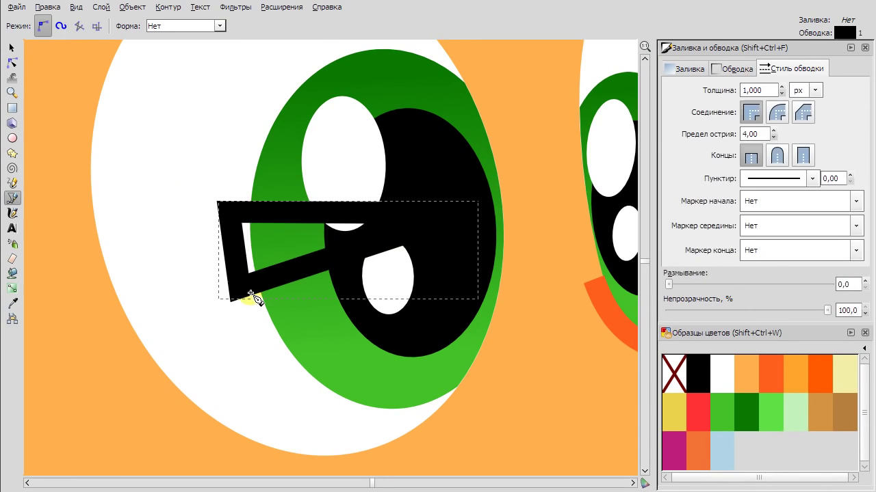
left_click(765, 427)
left_click(674, 372, "shift")
Draw a second, pale green streak triangle with no outline.
left_click(237, 273)
left_click(276, 359)
left_click(237, 273)
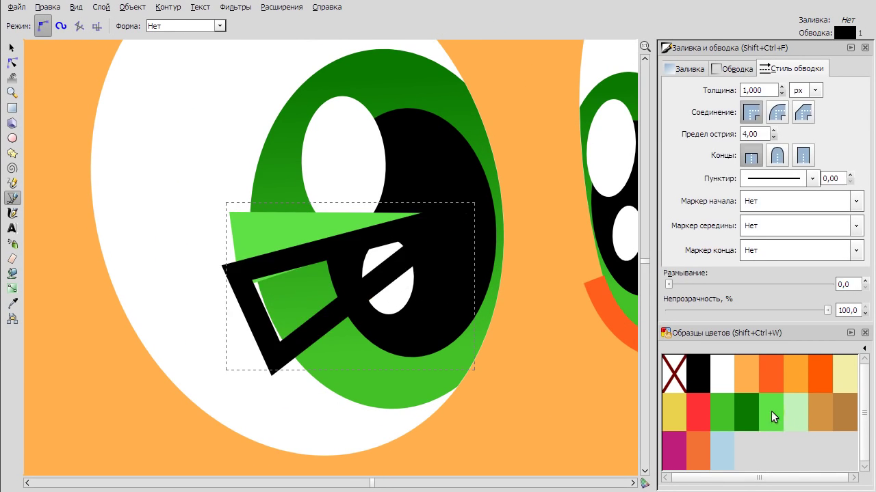
left_click(795, 412)
left_click(674, 373, "shift")
Adjust the triangles' nodes, moving their shared tip further right.
key("s")
key("n")
mouse_move(306, 392)
left_mouse_down()
mouse_move(188, 194)
mouse_move(218, 201)
left_mouse_up()
left_click(253, 254)
left_click_drag(463, 213, 479, 225)
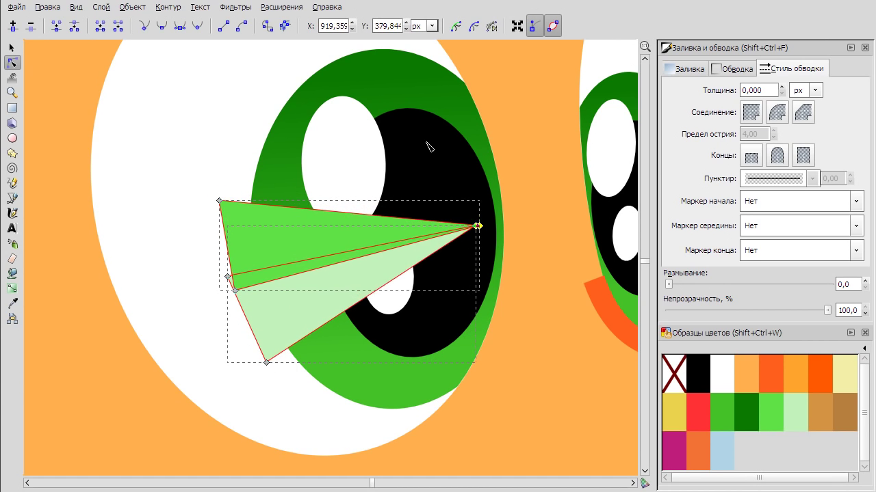
Intersect the bright green triangle with a duplicate of the iris.
left_click(346, 230, "alt")
key("ctrl+d")
left_click(226, 232, "shift")
left_click(168, 7)
left_click(210, 109)
Intersect the pale green triangle with another iris duplicate.
left_click(443, 374)
key("ctrl+d")
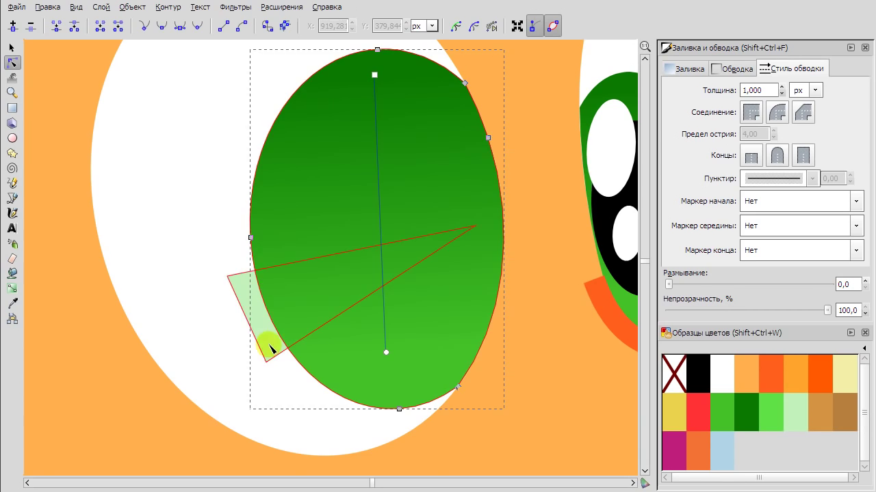
left_click(264, 348, "shift")
left_click(167, 7)
left_click(210, 109)
Lower the clipped streaks beneath the pupil.
key("s")
key("Page_Down")
left_click(155, 179)
key("minus")
key("minus")
left_click(592, 213)
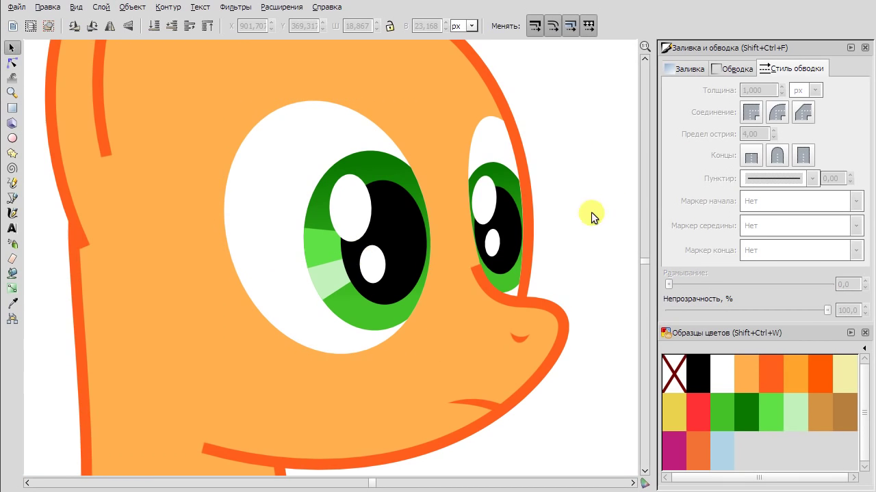
Draw three small ellipse freckles on the cheek.
key("e")
left_click_drag(159, 305, 186, 336)
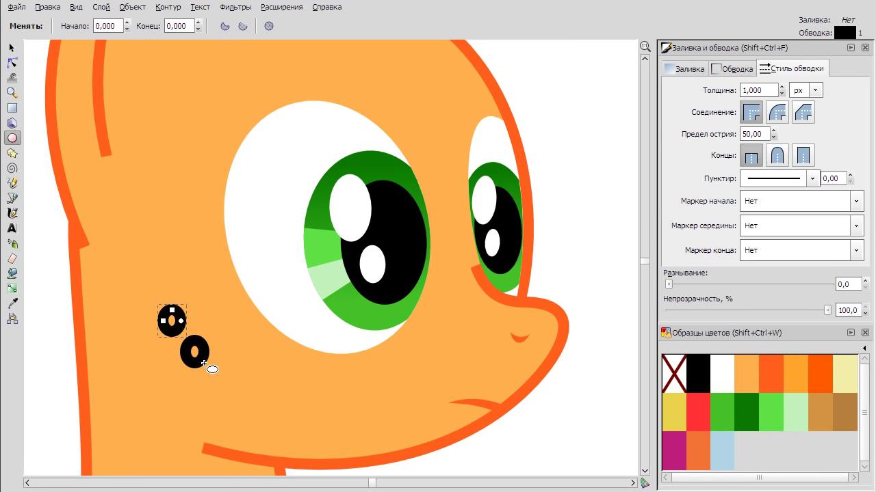
key("s")
left_click(188, 348, "shift")
left_click(182, 318, "shift")
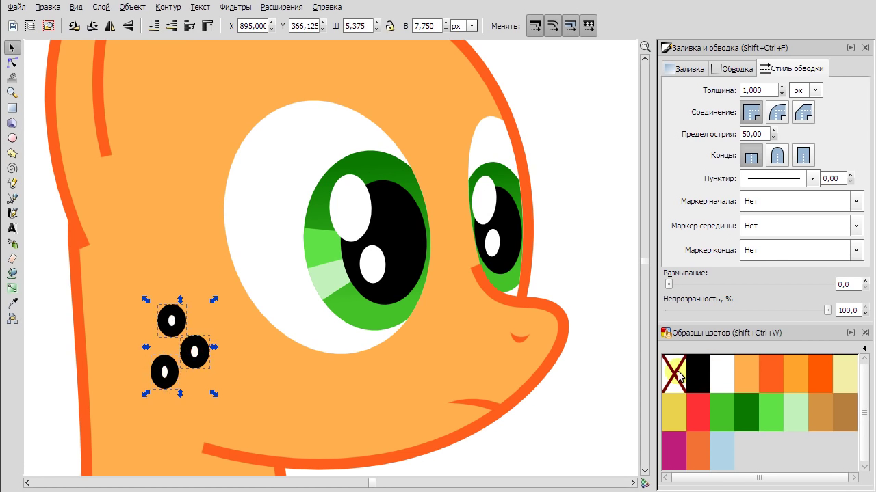
Make the freckles white with no outline and move them higher on the cheek.
left_click(678, 378)
left_click(171, 363)
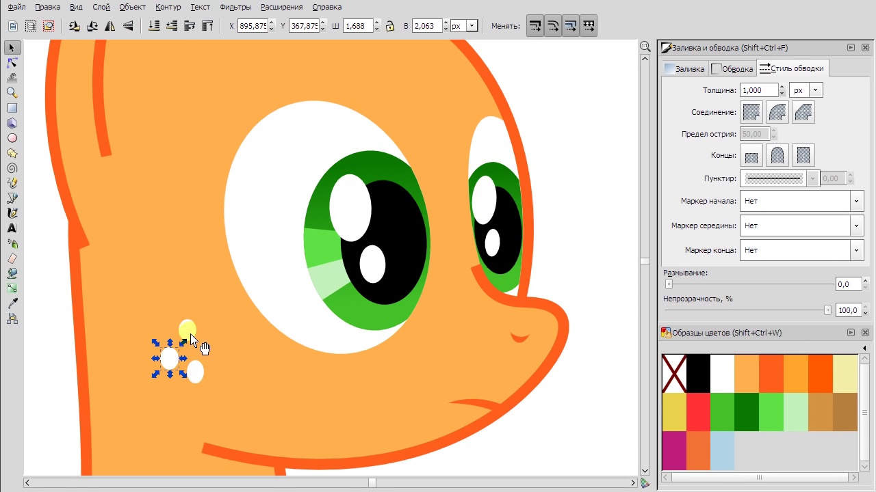
left_click_drag(195, 332, 191, 289)
left_click(488, 203)
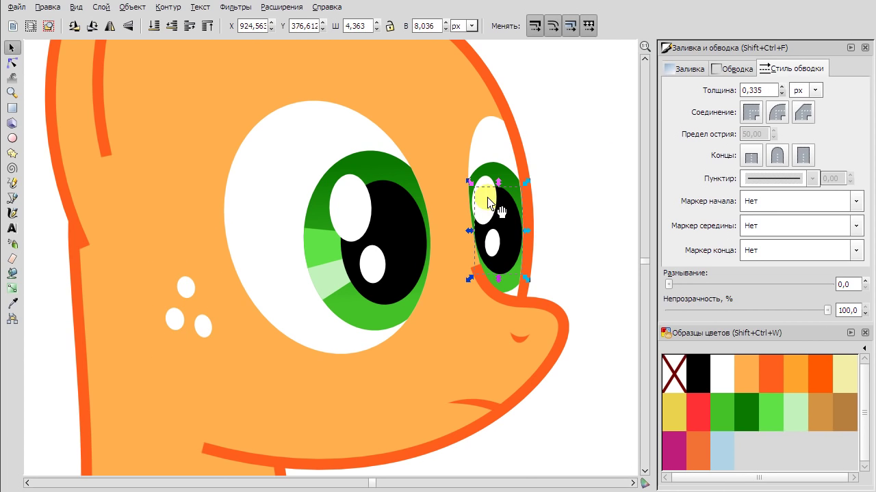
scroll(506, 226, "up", 1)
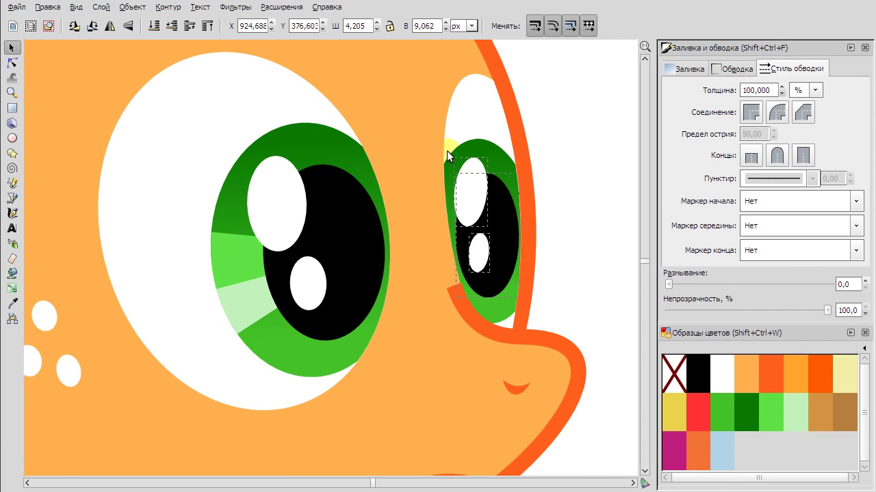
left_click(498, 246)
left_click(615, 219)
scroll(592, 247, "down", 4)
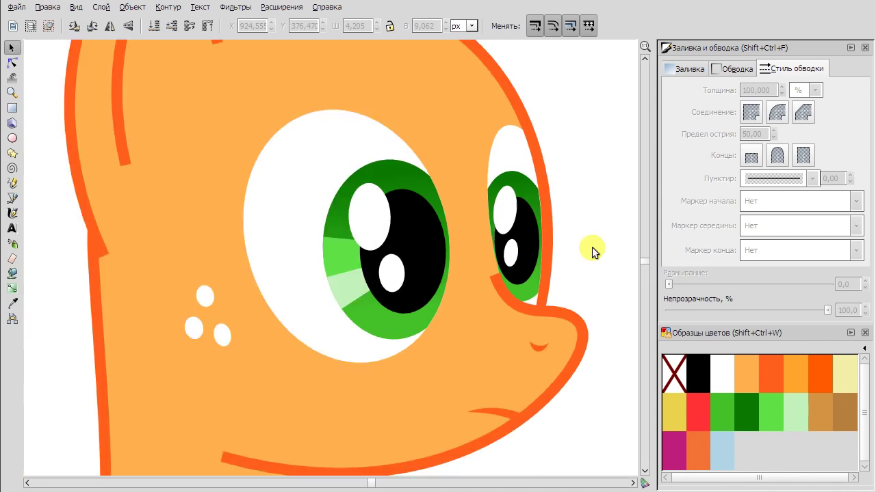
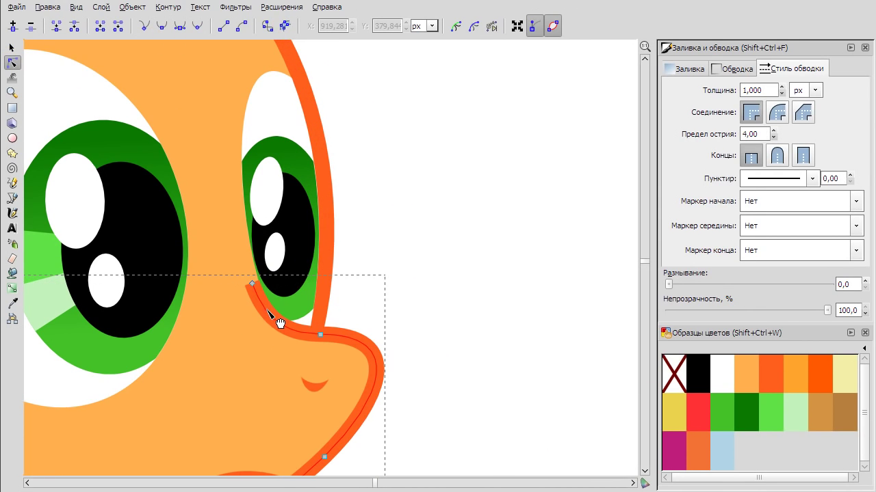
Convert the orange pony's nose stroke to a filled path and taper its ends.
key("ctrl+shift+z")
scroll(297, 357, "up", 2)
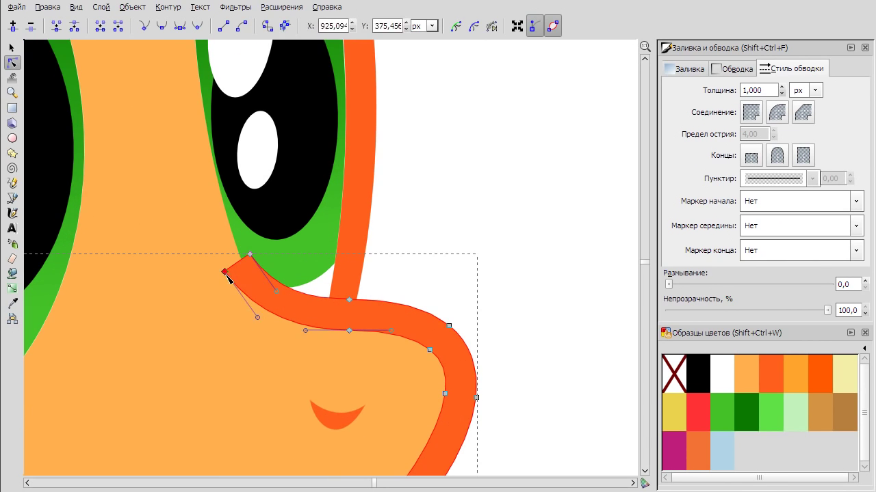
left_click_drag(252, 257, 241, 265)
left_click(478, 274)
left_click(397, 332)
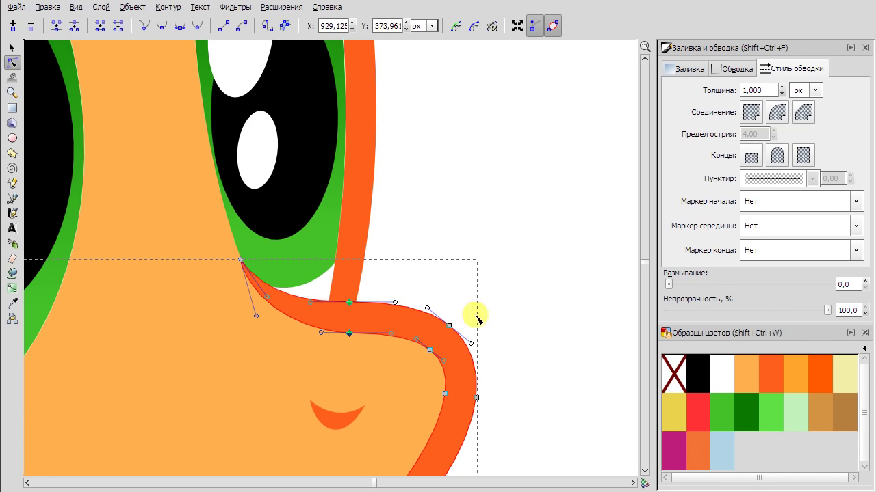
scroll(558, 330, "down", 2)
scroll(553, 328, "up", 1)
scroll(465, 232, "up", 1)
left_click_drag(422, 223, 418, 219)
left_click(546, 307)
scroll(548, 311, "down", 3)
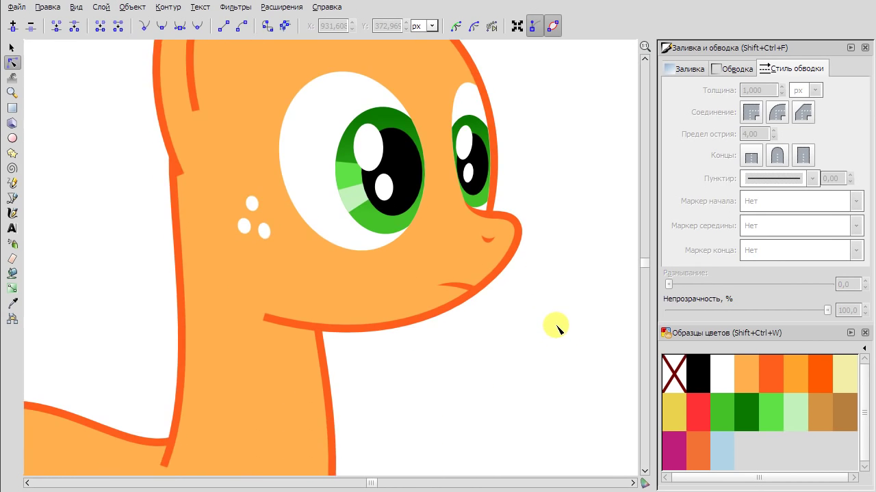
Reshape the jaw line's curve and raise its left end so it flows into the neck.
left_click(404, 316)
scroll(407, 313, "up", 2)
left_click(456, 287)
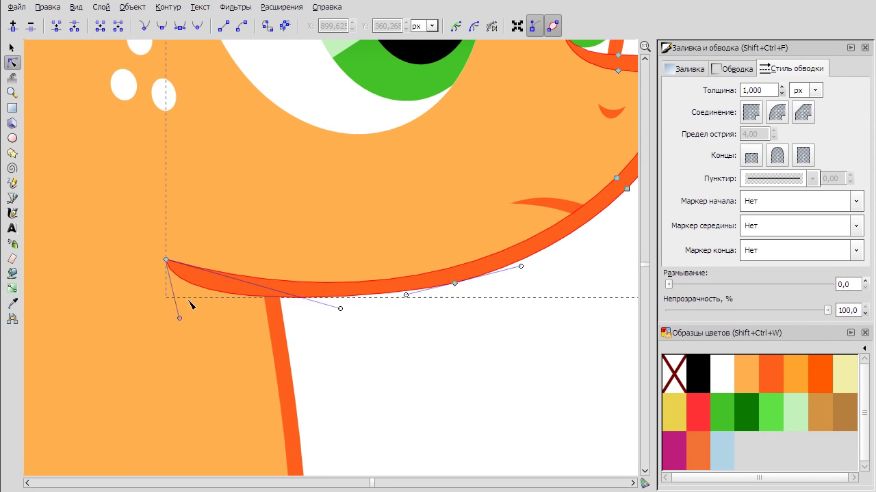
left_click_drag(175, 313, 259, 309)
left_click(162, 25)
left_click(164, 267)
left_click(450, 309)
mouse_move(164, 268)
left_mouse_down()
mouse_move(165, 259)
mouse_move(169, 271)
left_mouse_up()
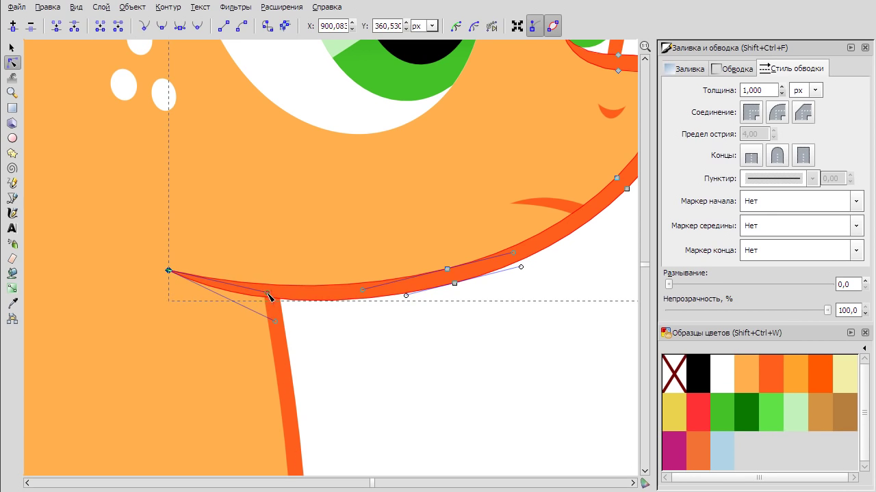
scroll(463, 361, "down", 5)
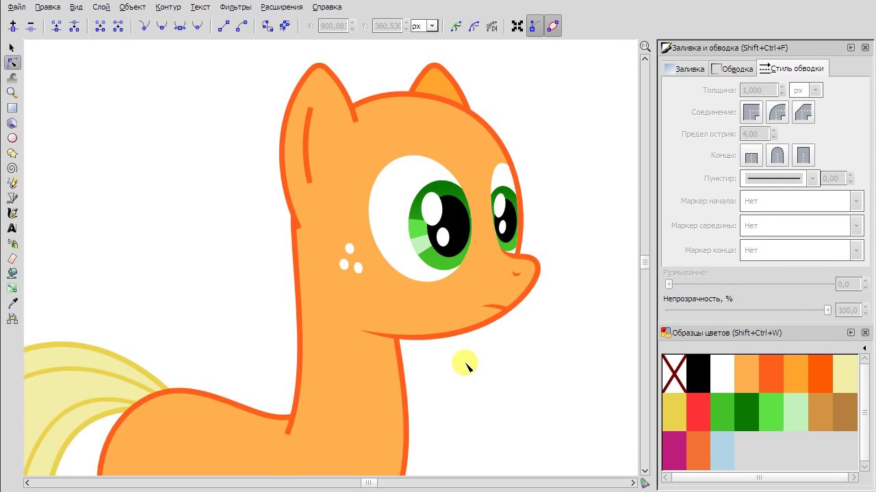
scroll(448, 387, "right", 3)
scroll(39, 166, "up", 2)
key("b")
scroll(502, 269, "up", 2)
Finish the triangle path over the big eye and set its opacity to 56.
key("plus")
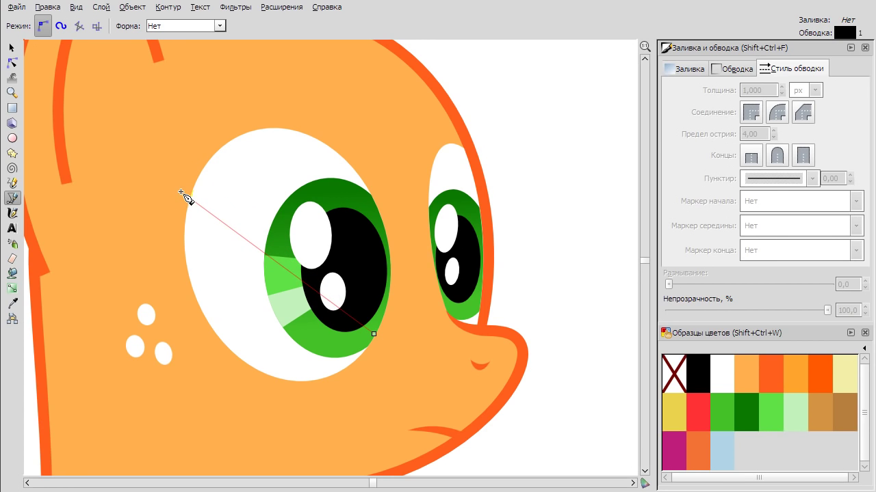
key("Return")
left_click_drag(827, 309, 757, 310)
Bend the triangle's nodes and edges into a rounded eyelid shape over the eye.
key("n")
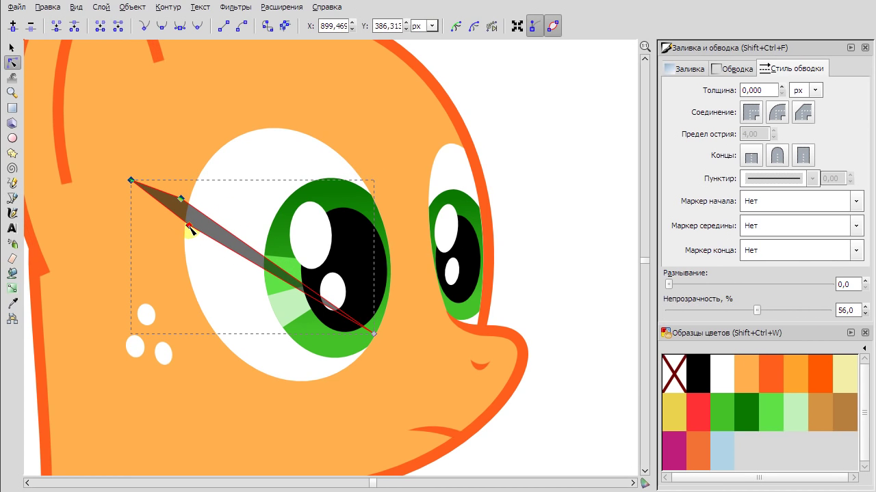
left_click_drag(131, 179, 118, 190)
left_click_drag(281, 266, 334, 145)
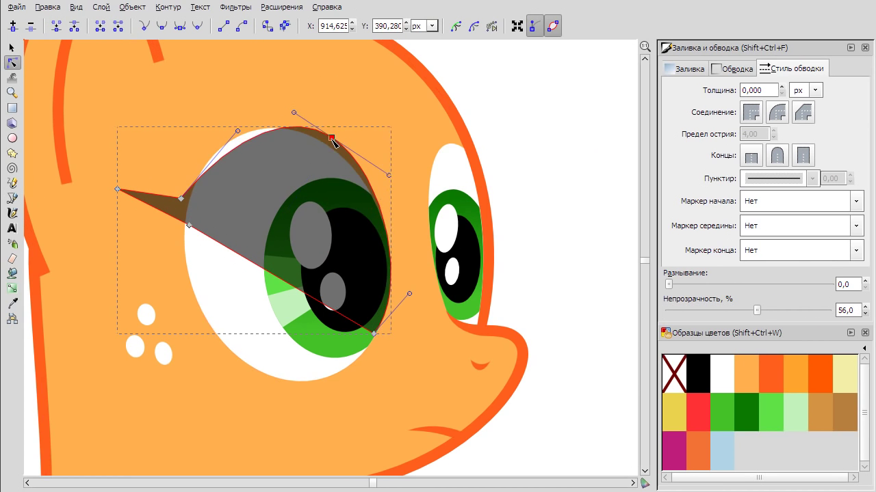
left_click_drag(237, 130, 203, 99)
left_click_drag(393, 179, 388, 182)
left_click_drag(409, 293, 414, 245)
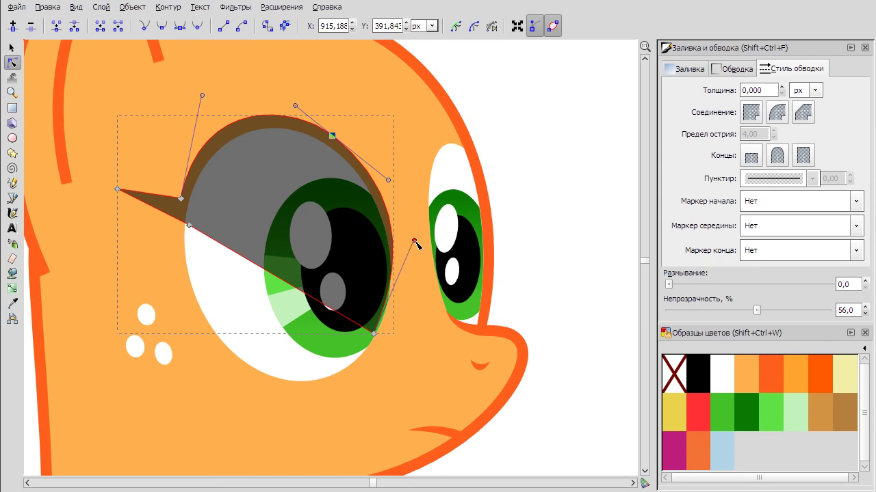
left_click_drag(375, 334, 373, 341)
Refine the eyelid's right curve and shape the tapered flick at the outer corner.
mouse_move(391, 185)
left_mouse_down()
mouse_move(406, 185)
mouse_move(394, 170)
left_mouse_up()
left_click_drag(427, 288, 415, 290)
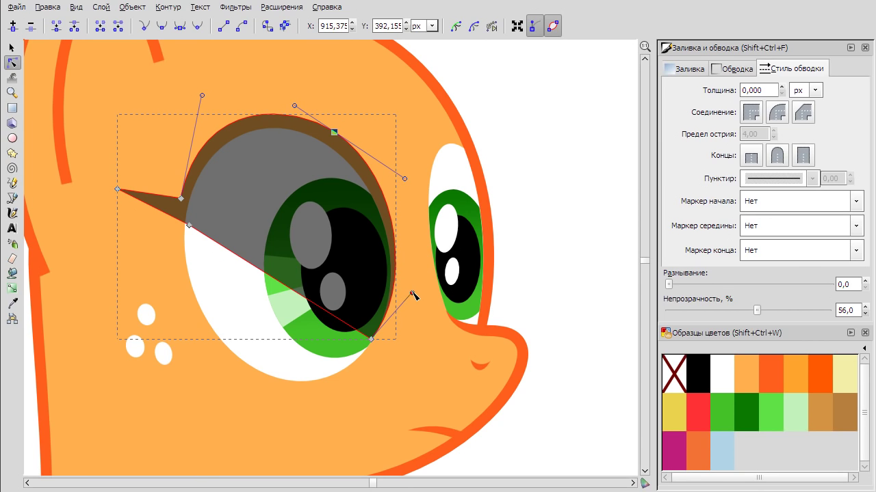
left_click_drag(334, 132, 332, 135)
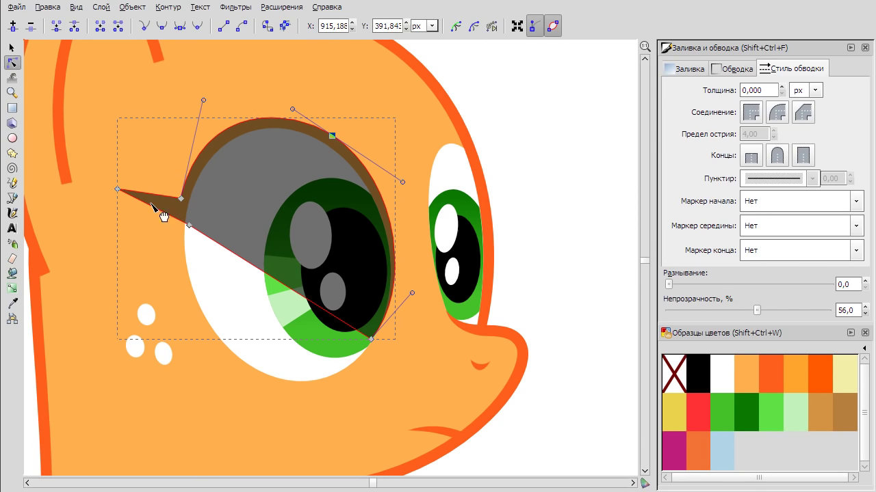
left_click_drag(189, 226, 191, 216)
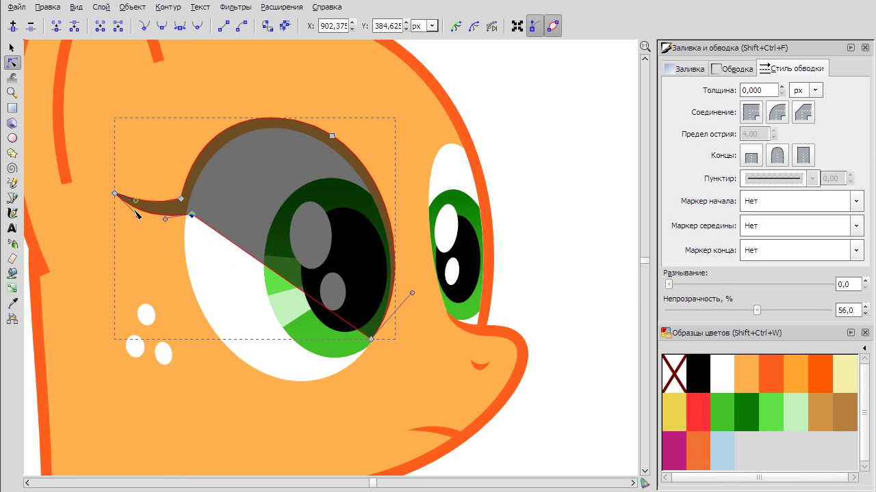
scroll(138, 217, "up", 2)
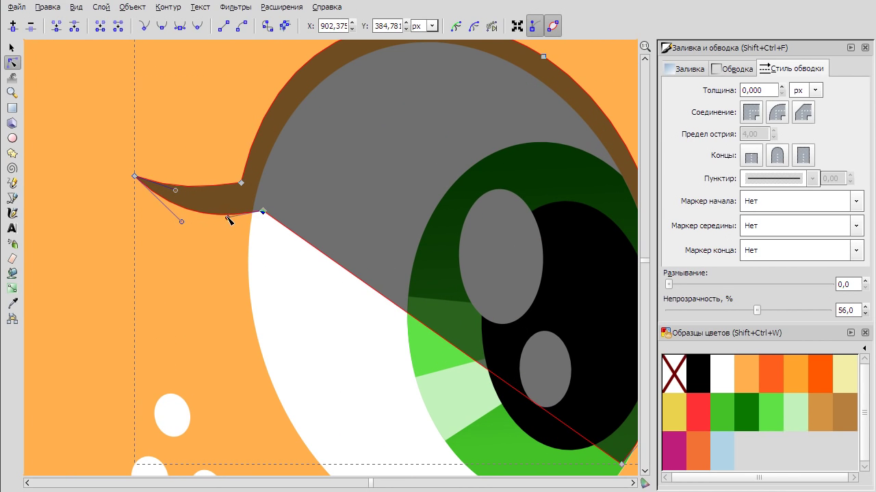
scroll(288, 251, "down", 3)
scroll(278, 235, "up", 2)
left_click_drag(277, 234, 277, 242)
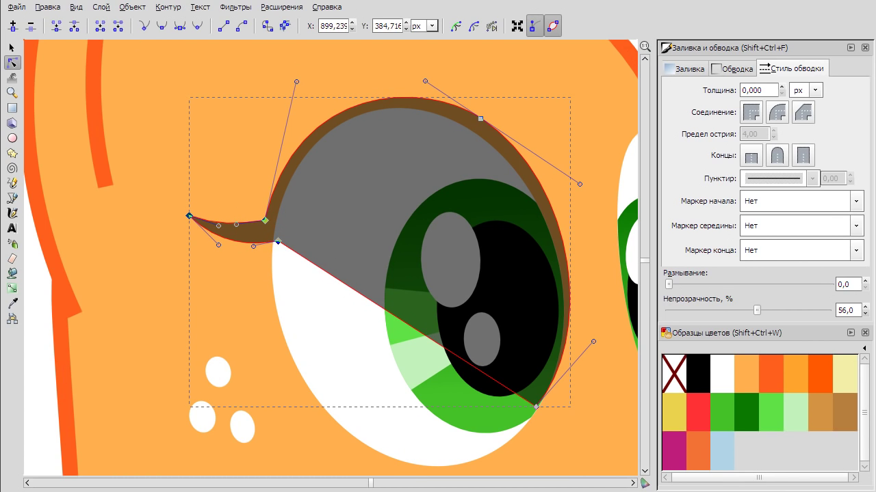
Draw two straight eyelash strokes above the big eye and position them.
key("b")
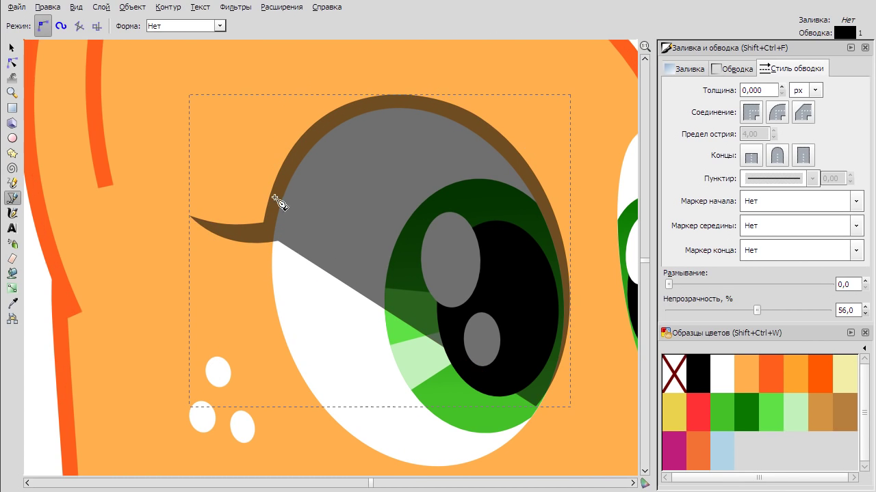
left_click(279, 197)
double_click(209, 167)
left_click(295, 162)
double_click(252, 111)
key("s")
left_click_drag(273, 137, 302, 102)
mouse_move(243, 183)
left_mouse_down()
mouse_move(252, 159)
mouse_move(245, 174)
left_mouse_up()
Bend the upper and lower lashes into curves.
key("n")
left_click(284, 82)
left_click_drag(301, 97, 292, 109)
key("s")
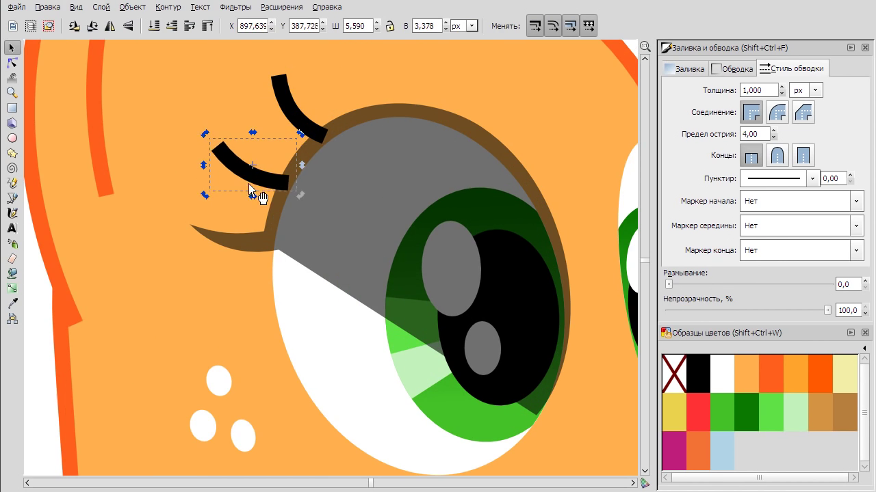
left_click(280, 85)
left_click_drag(264, 65, 254, 77)
left_click(264, 185, "shift")
key("n")
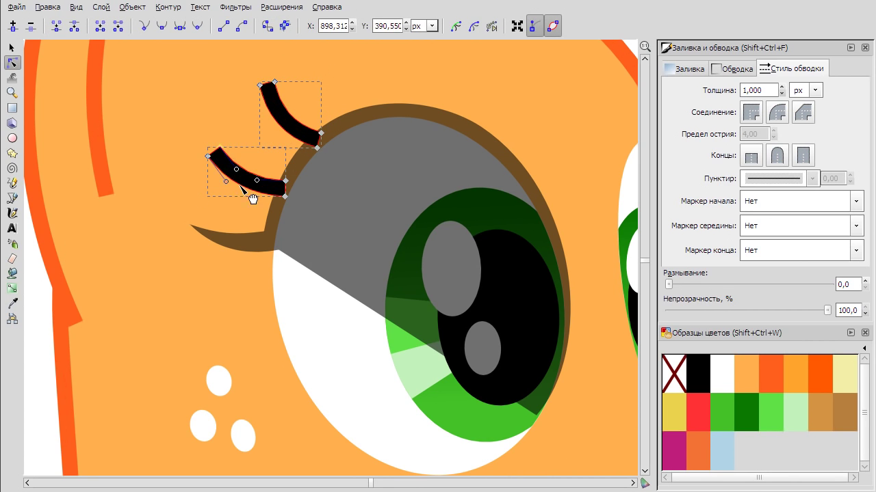
left_click_drag(226, 182, 187, 176)
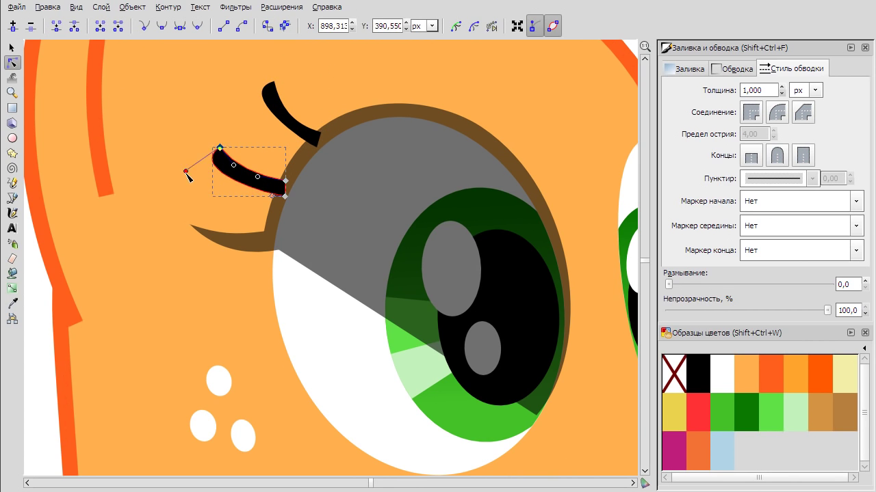
left_click(288, 102)
left_click_drag(260, 113, 312, 155)
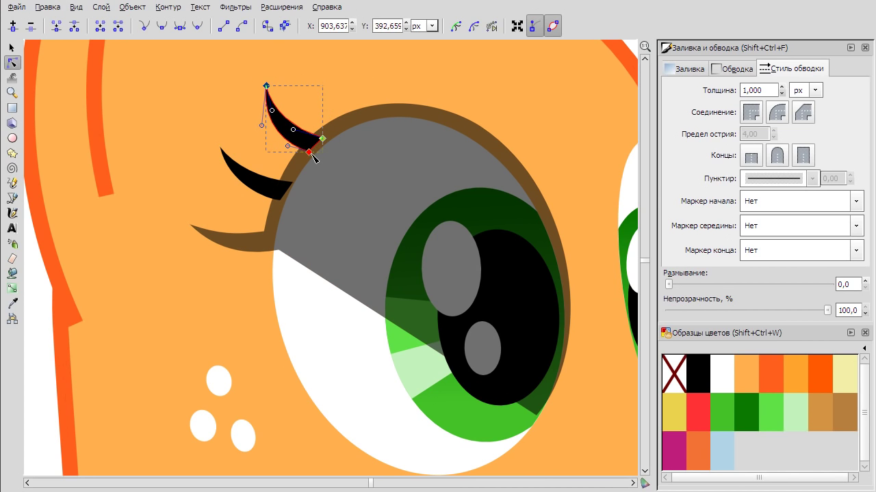
left_click(11, 47)
Merge both lashes and the eyelid shape into one path with Path > Union.
left_click(239, 179)
left_click(287, 120)
left_click(287, 120)
double_click(218, 145)
left_click(273, 76)
left_click(191, 226)
left_click(279, 195)
left_click(308, 150)
left_click(168, 7)
left_click(183, 78)
Reposition the merged lash shape over the eye.
key("5")
key("F1")
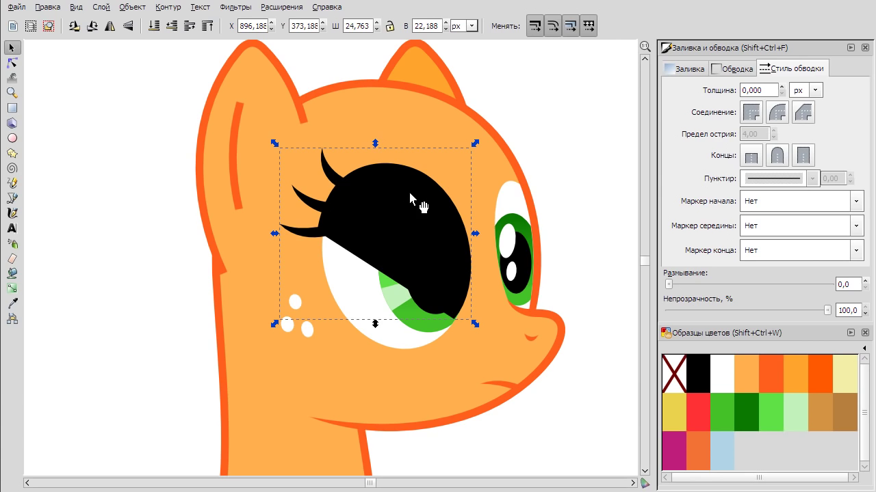
key("F2")
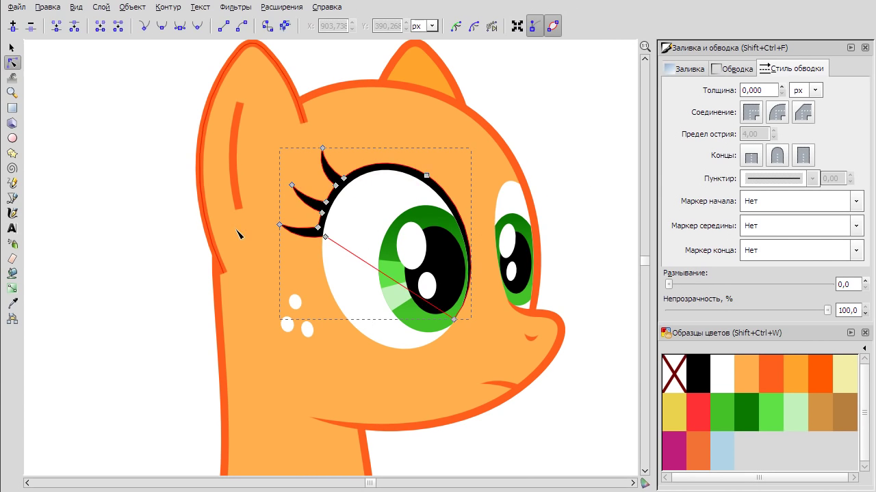
key("plus")
key("F1")
left_click_drag(348, 146, 342, 156)
Adjust the lid line's bottom node, handle and right curve into a thin lash line.
key("F2")
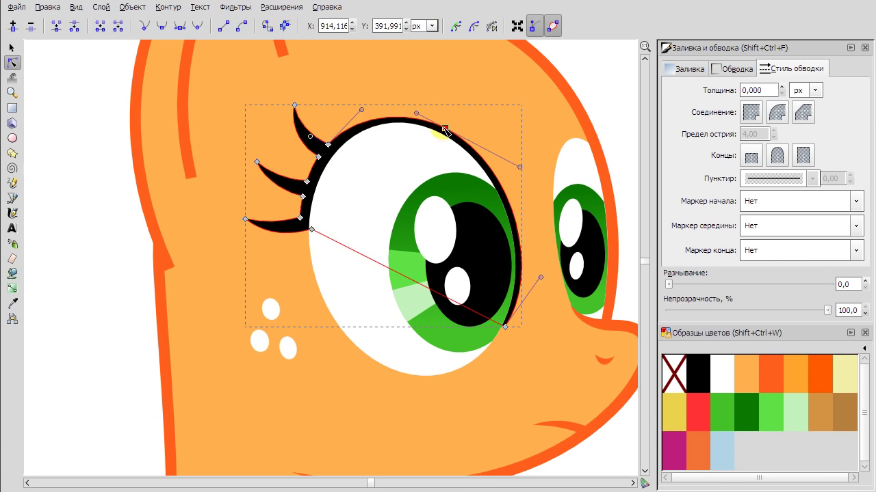
left_click_drag(505, 327, 492, 336)
left_click_drag(528, 285, 540, 275)
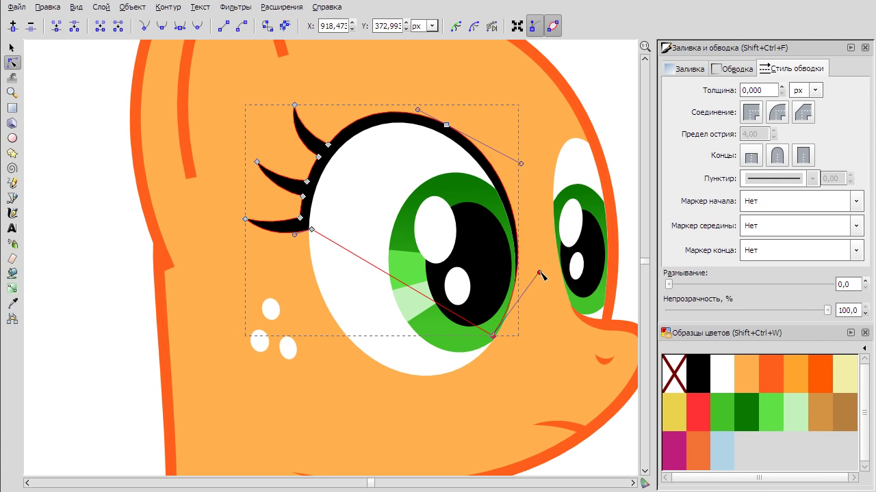
left_click_drag(521, 165, 524, 171)
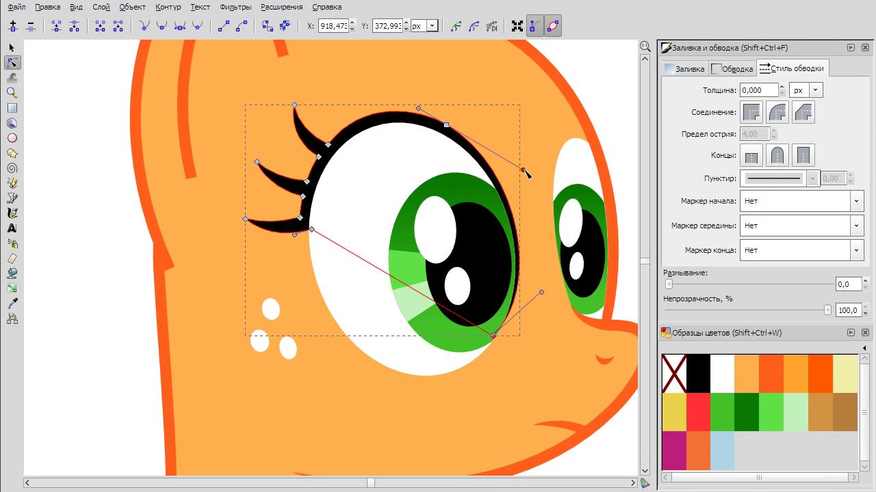
left_click(445, 124)
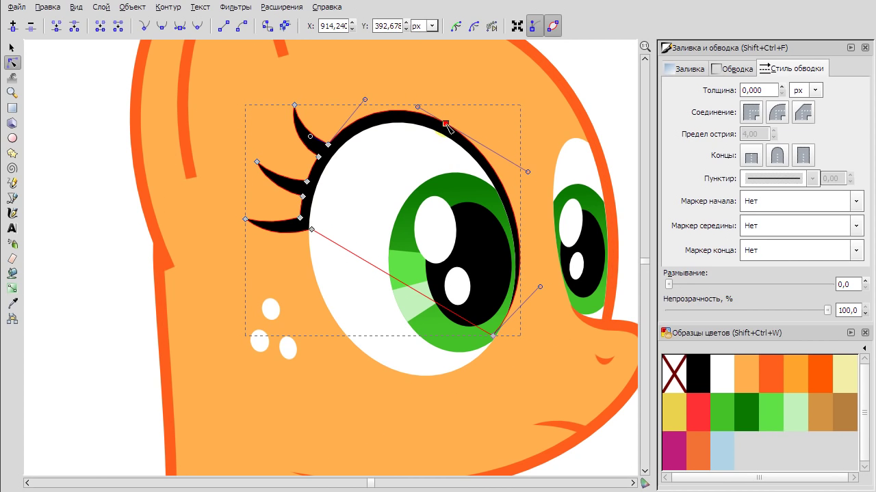
key("minus")
left_click(135, 209)
Close a new eyelid path over the far eye and set its opacity to 42.2.
scroll(571, 260, "up", 3)
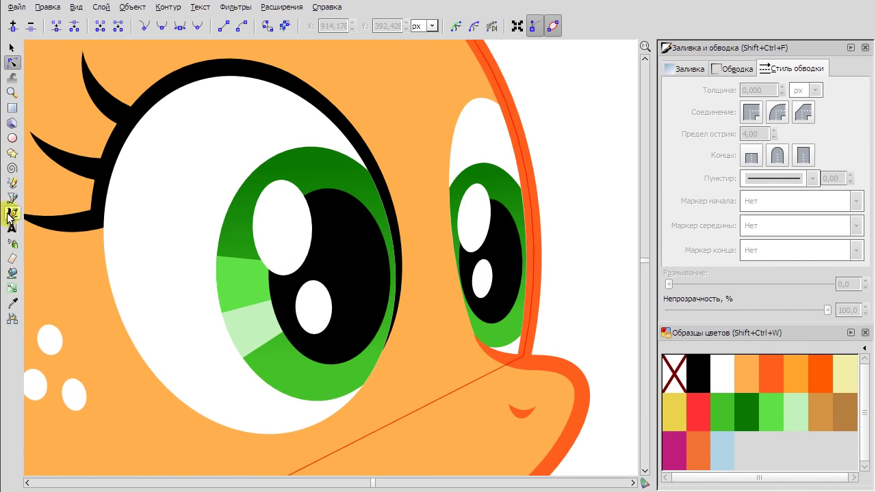
key("b")
scroll(510, 119, "up", 2)
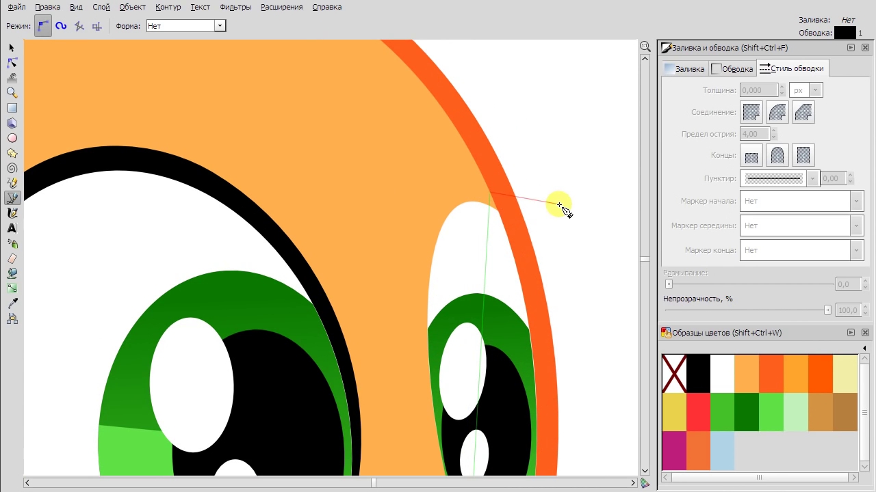
left_click(470, 458)
left_click(692, 372)
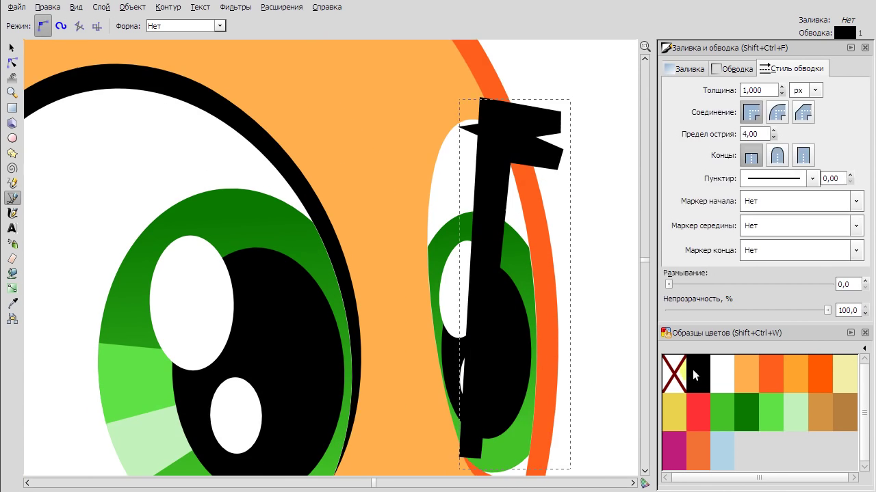
key("F2")
left_click_drag(827, 310, 736, 310)
Reposition the two lash tips and bulge the eyelid's left side outward.
left_click_drag(560, 123, 565, 117)
left_click_drag(559, 159, 571, 193)
scroll(580, 250, "up", 1)
left_click_drag(564, 141, 568, 132)
left_click_drag(390, 248, 376, 93)
scroll(463, 333, "down", 1)
left_click_drag(450, 343, 416, 358)
left_click_drag(395, 147, 405, 144)
Curve the upper lash from its top point and fine-tune the lash tip nodes.
left_click(485, 184)
scroll(472, 175, "up", 2)
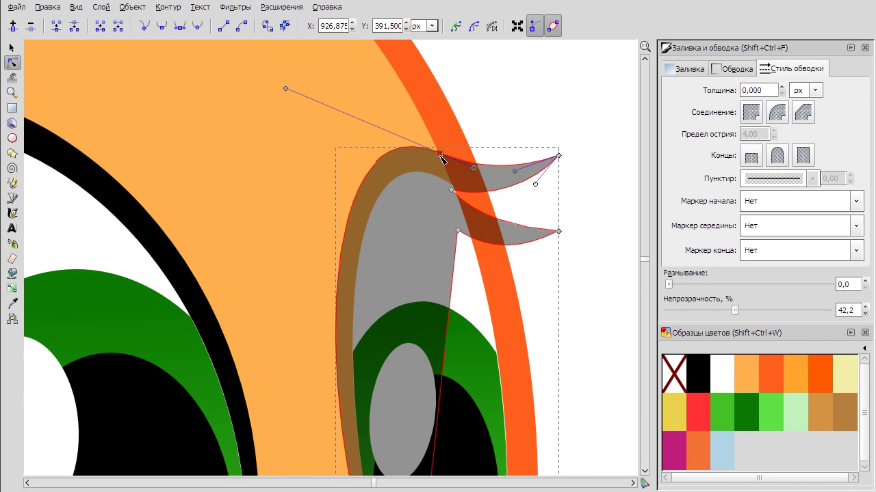
scroll(472, 184, "up", 2)
left_click(434, 196)
scroll(500, 284, "down", 3)
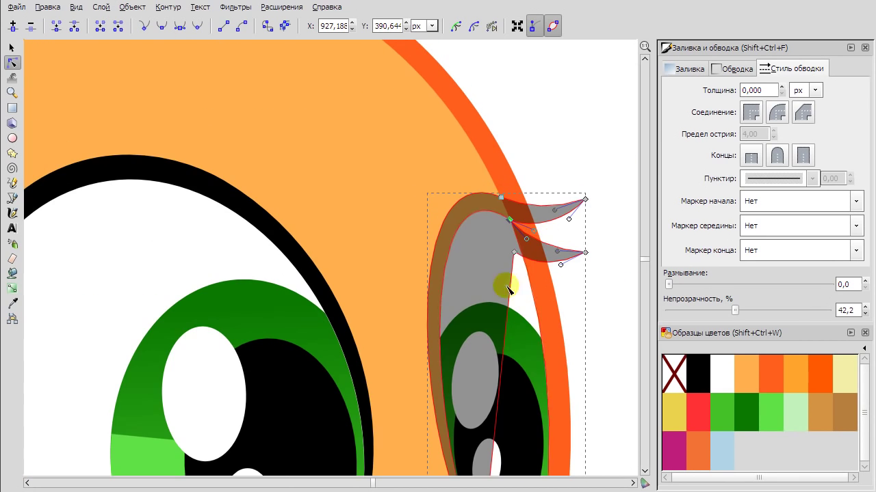
left_click_drag(502, 197, 395, 152)
scroll(472, 410, "down", 3)
scroll(475, 427, "up", 3)
left_click(475, 427)
left_click(578, 129)
scroll(602, 196, "down", 3)
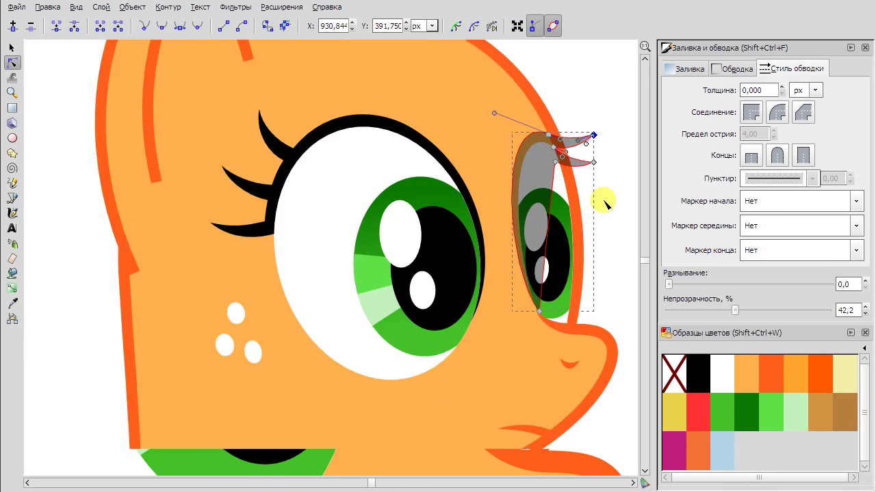
scroll(586, 141, "up", 3)
left_click(546, 137)
Restore the eyelid to full opacity and lower it beneath the eye white.
key("s")
left_click_drag(735, 310, 866, 329)
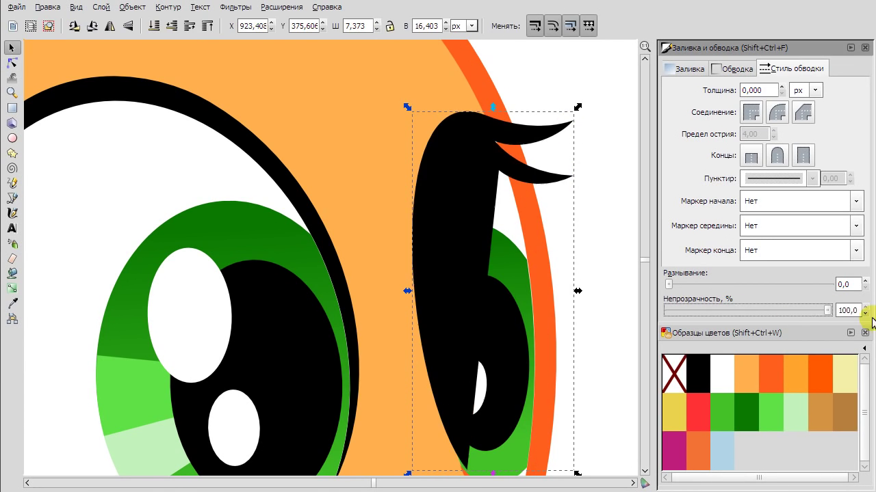
key("Page_Down")
scroll(472, 143, "down", 5)
Try picking the orange pony's freckles and eye group, then clear the selection.
key("Escape")
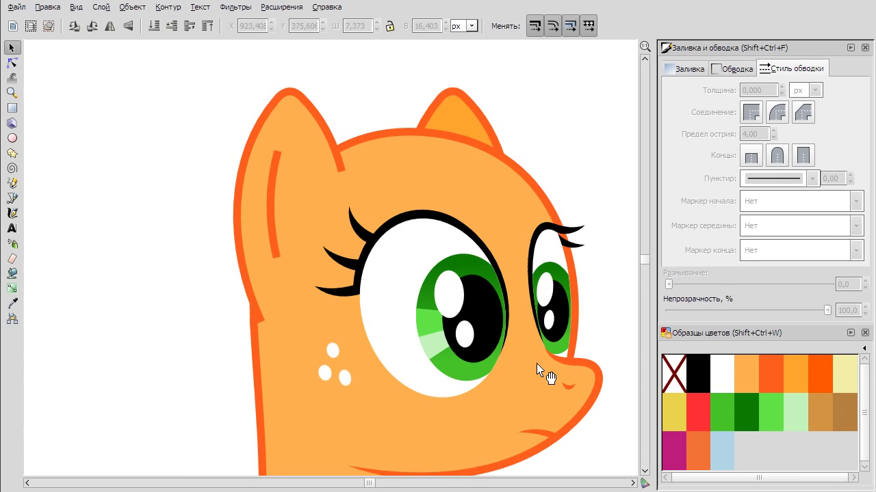
scroll(532, 344, "up", 2)
scroll(471, 281, "down", 4)
scroll(131, 336, "up", 2)
scroll(430, 249, "down", 2)
scroll(556, 177, "right", 1)
key("ctrl+a")
key("n")
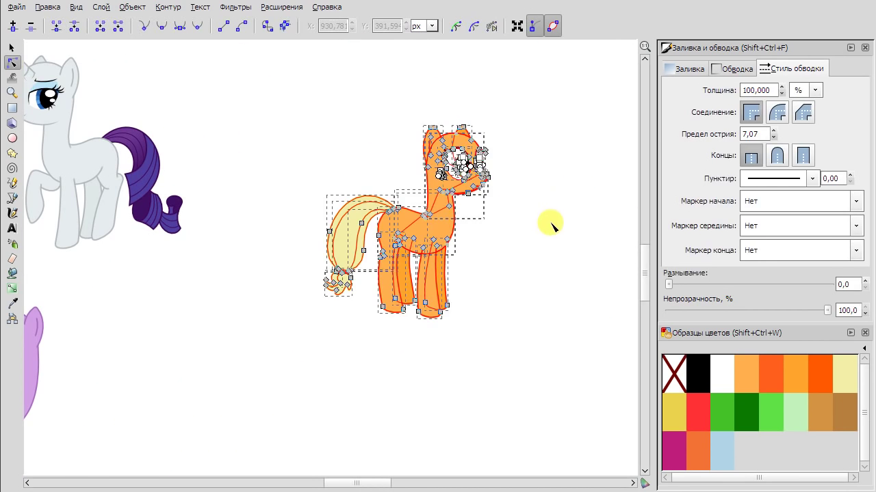
scroll(481, 157, "up", 4)
left_click(311, 240)
left_click(411, 198)
scroll(459, 196, "up", 2)
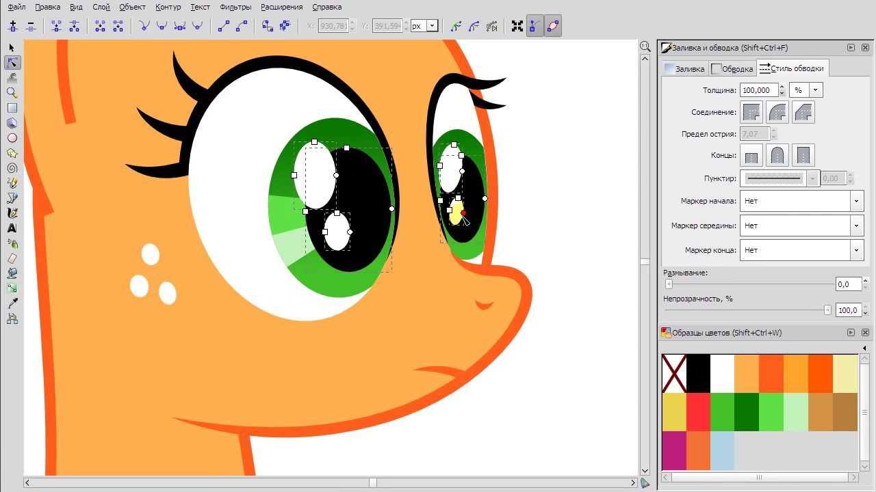
scroll(449, 240, "down", 4)
key("s")
scroll(164, 107, "down", 1)
key("ctrl+a")
key("Escape")
Rubber-band the large eye and freckles and drag them slightly left and down.
scroll(342, 89, "up", 2)
left_click_drag(419, 239, 421, 237)
scroll(332, 219, "up", 1)
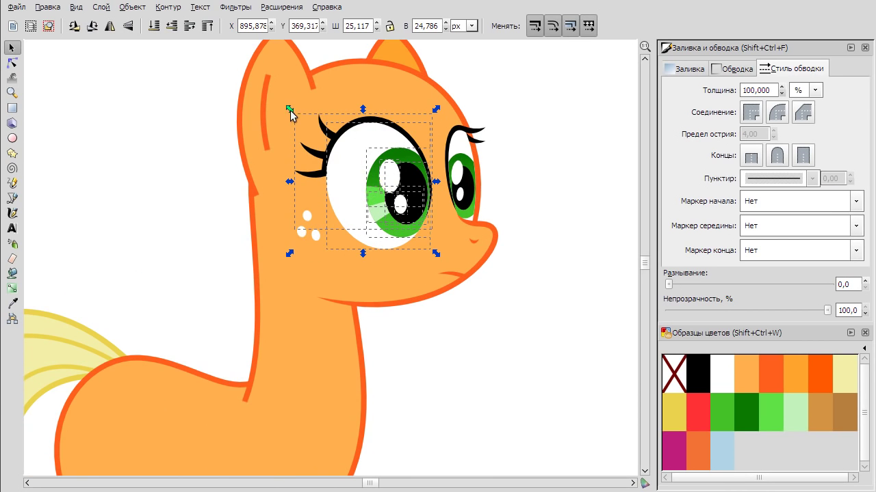
left_click_drag(406, 198, 391, 192)
scroll(392, 193, "down", 4)
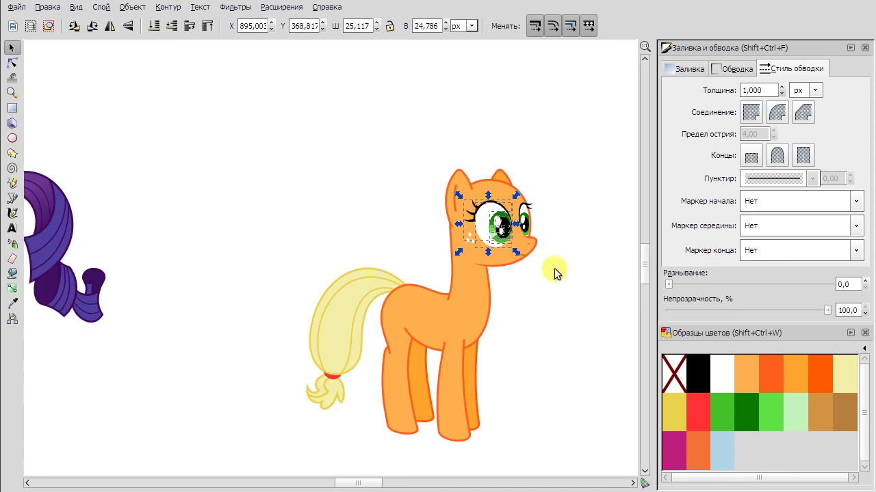
key("Escape")
scroll(543, 141, "down", 3)
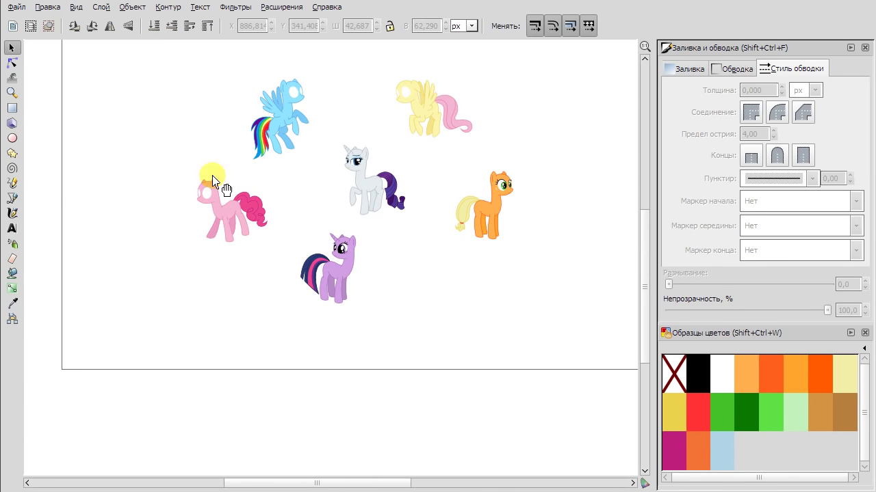
Tweak the pink pony's small far eye curve, then undo the accidental offset.
scroll(283, 196, "left", 2)
scroll(276, 196, "up", 6)
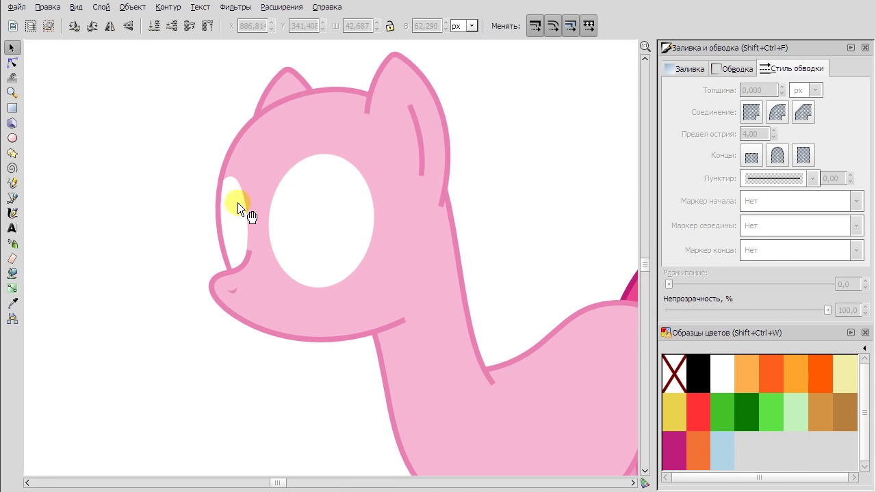
left_click(311, 239)
scroll(238, 180, "up", 1)
double_click(217, 183)
left_click_drag(219, 183, 253, 157)
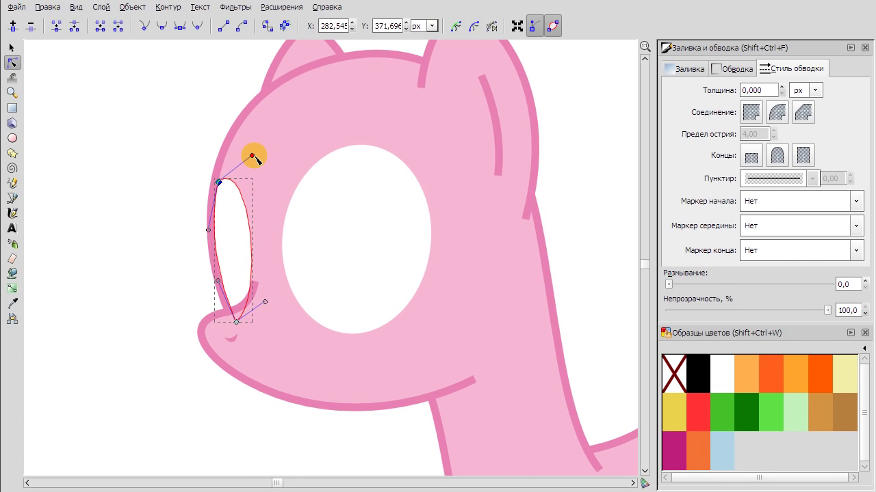
key("Tab")
key("s")
right_click(184, 119)
left_click(196, 125)
scroll(454, 212, "down", 1)
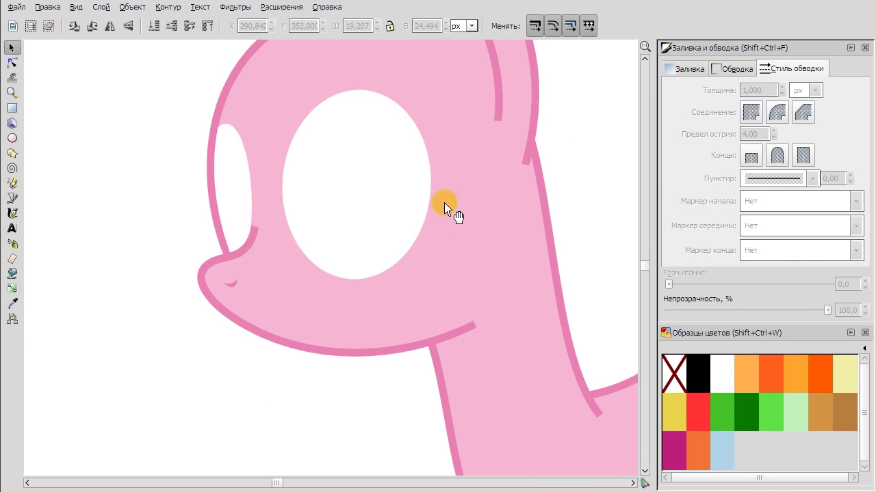
Add a node on the jaw line and pull the jaw points to open the mouth.
double_click(328, 348)
double_click(296, 333)
left_click_drag(297, 336, 333, 316)
left_click_drag(357, 367, 260, 311)
left_click_drag(333, 317, 331, 309)
left_click_drag(313, 344, 310, 342)
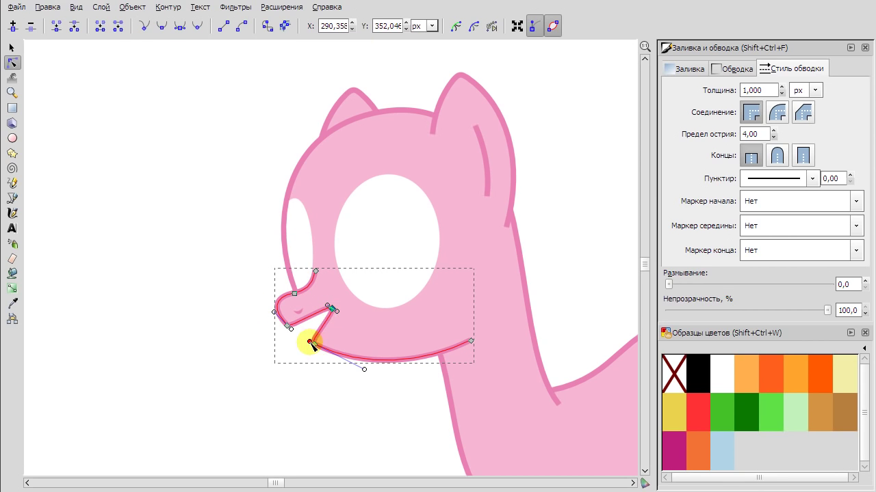
left_click_drag(364, 370, 310, 353)
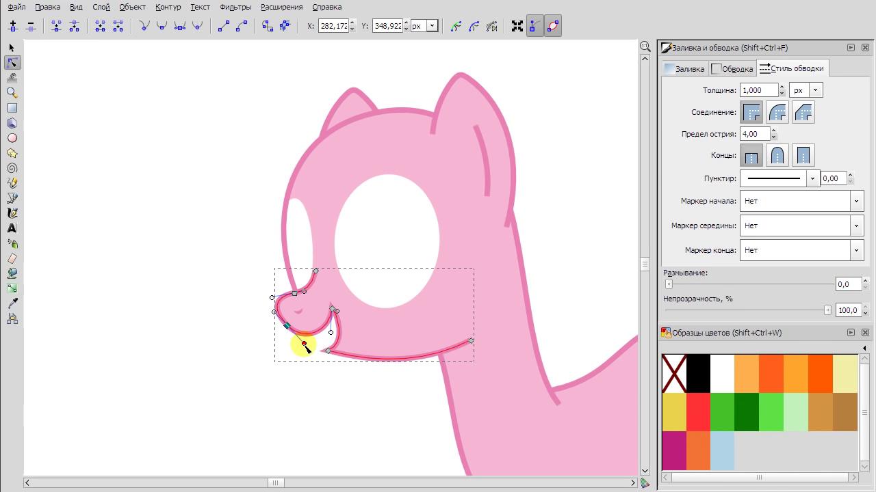
Refine the lower jaw points and mouth curve of the head outline.
mouse_move(328, 350)
left_mouse_down()
mouse_move(385, 372)
mouse_move(335, 354)
left_mouse_up()
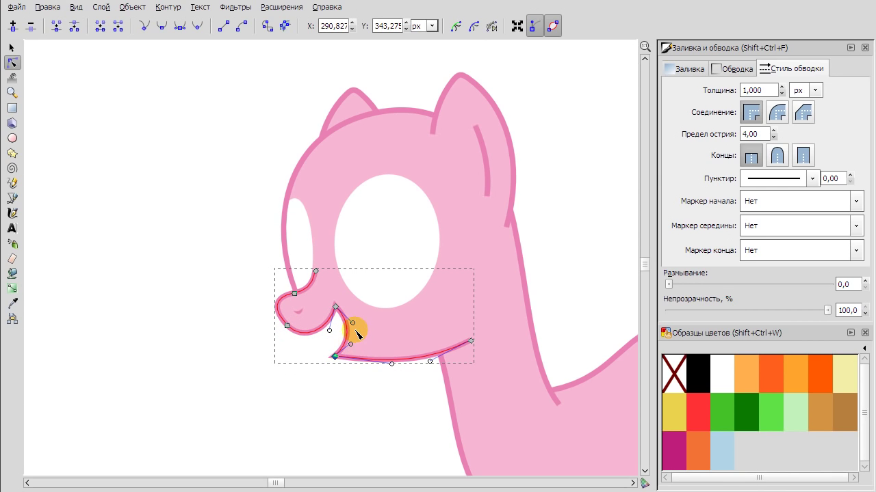
mouse_move(429, 368)
left_mouse_down()
mouse_move(354, 366)
mouse_move(429, 367)
left_mouse_up()
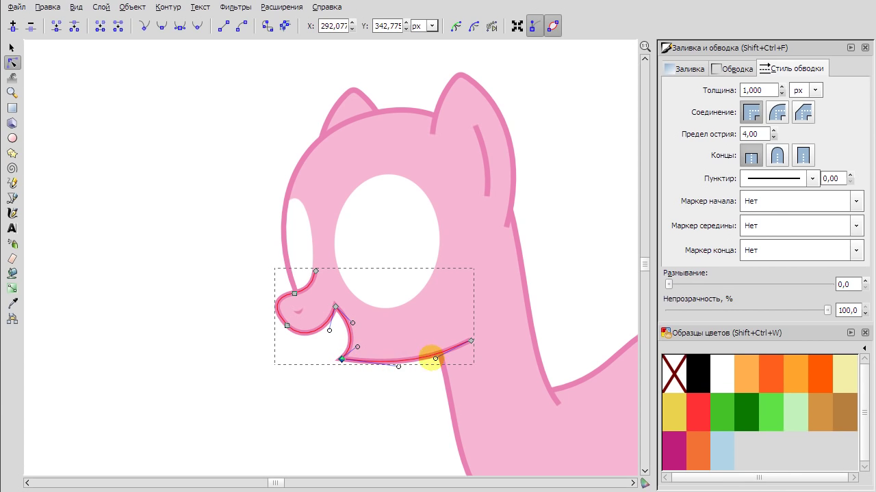
left_click(335, 308)
left_click_drag(329, 331, 334, 340)
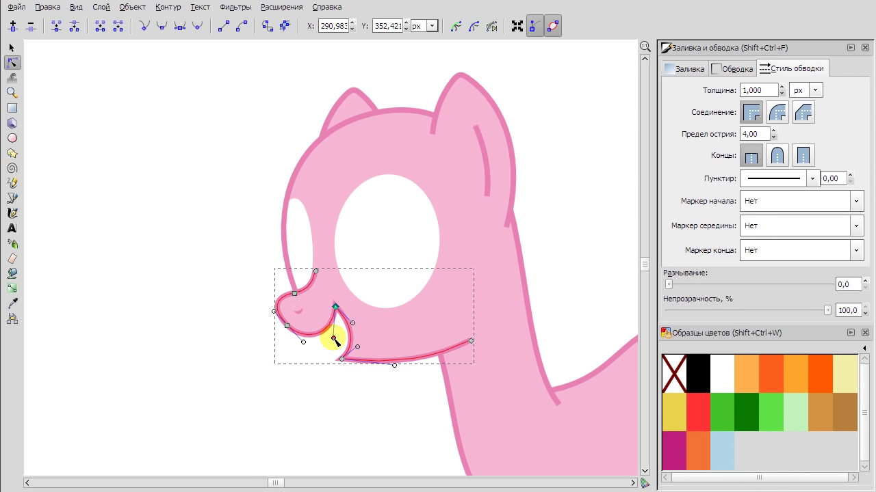
left_click(303, 385)
left_click(328, 303)
left_click(352, 320)
left_click(347, 400)
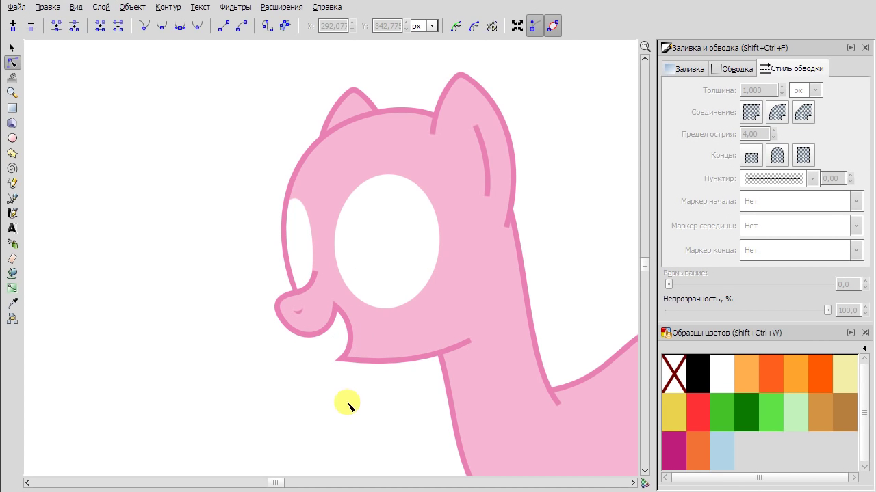
Draw a four-point teeth shape with the Pen and send it behind the head.
key("b")
left_click(395, 313)
left_click(335, 279)
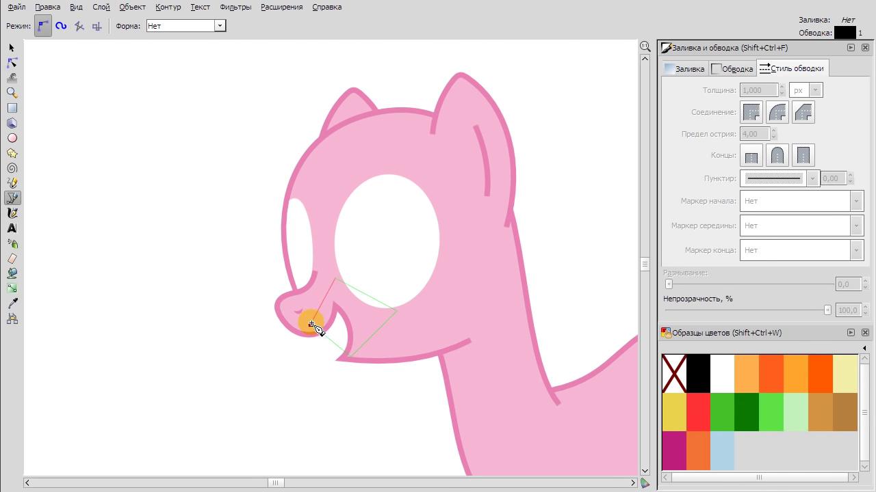
left_click(312, 324)
key("n")
scroll(759, 89, "down", 2)
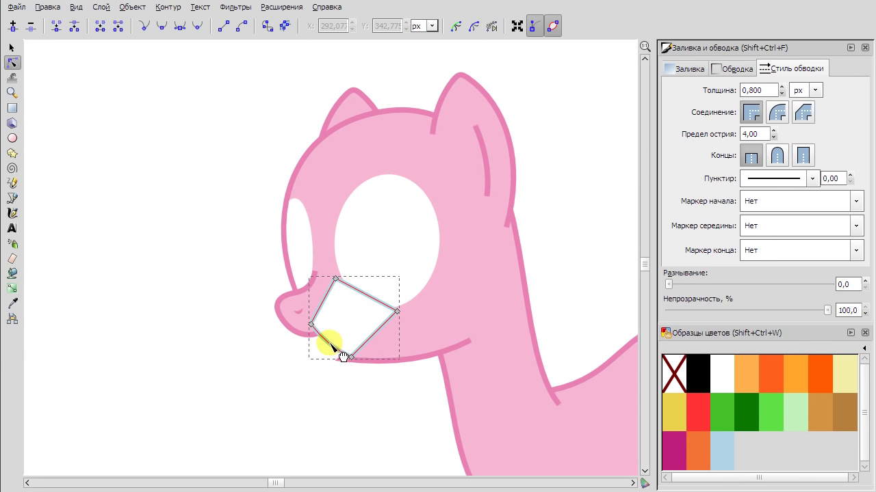
key("s")
key("End")
Reshape the blue teeth shape by dragging its nodes.
key("b")
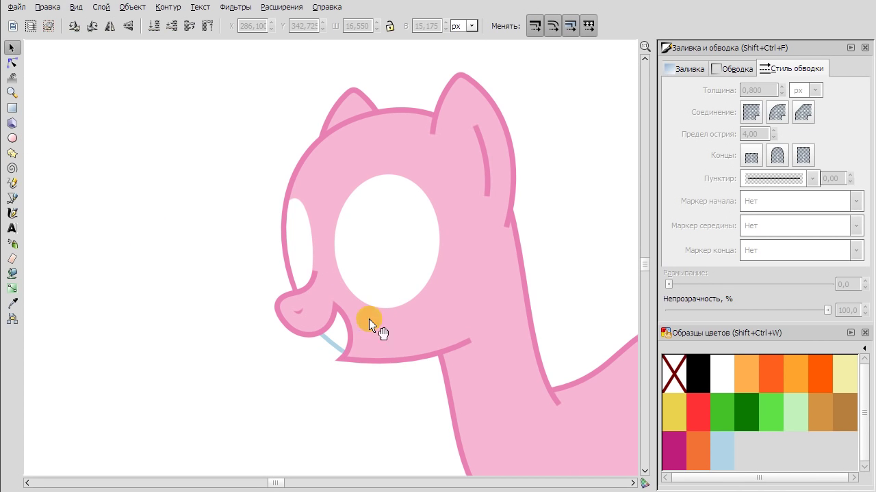
scroll(372, 322, "up", 2, "ctrl")
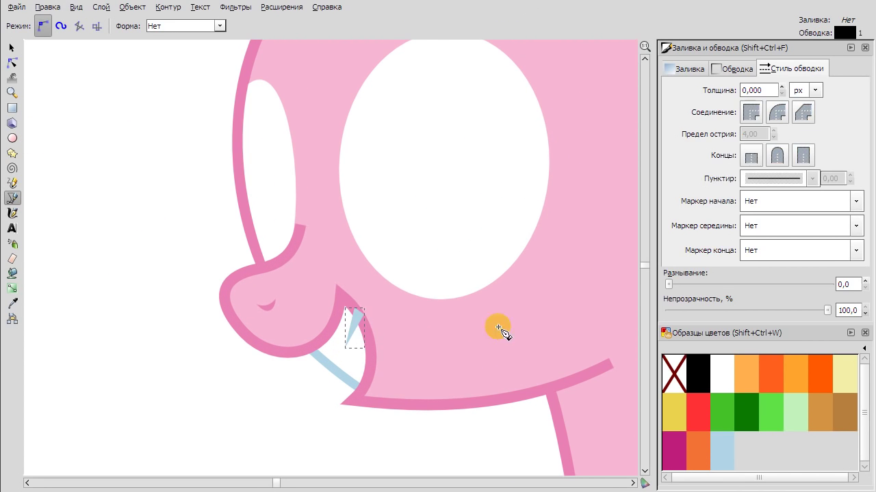
key("n")
scroll(381, 359, "up", 3, "ctrl")
left_click_drag(333, 230, 297, 258)
key("s")
scroll(355, 383, "down", 2, "ctrl")
left_click(258, 415)
left_click(363, 351)
left_click(243, 418)
scroll(308, 437, "down", 2, "ctrl")
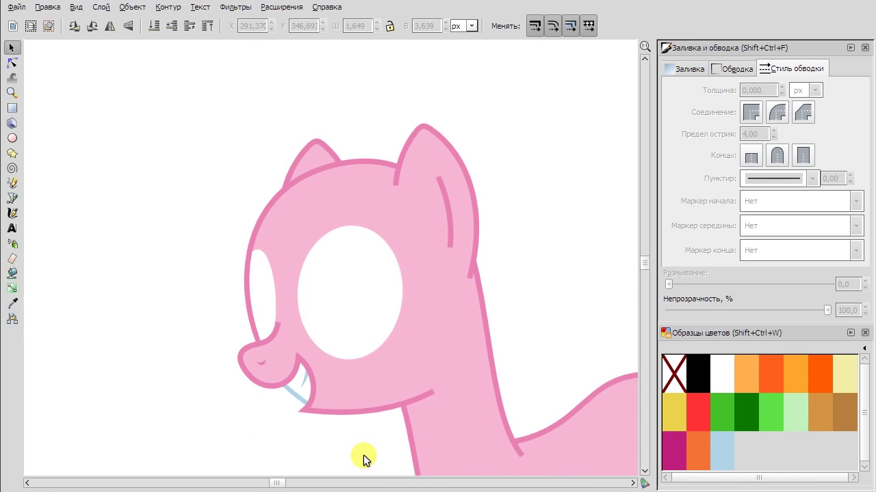
scroll(368, 274, "up", 3, "ctrl")
Flatten the bottom jaw curve of the pink head outline.
left_click(367, 273)
key("n")
left_click(241, 267)
left_click_drag(346, 280, 336, 276)
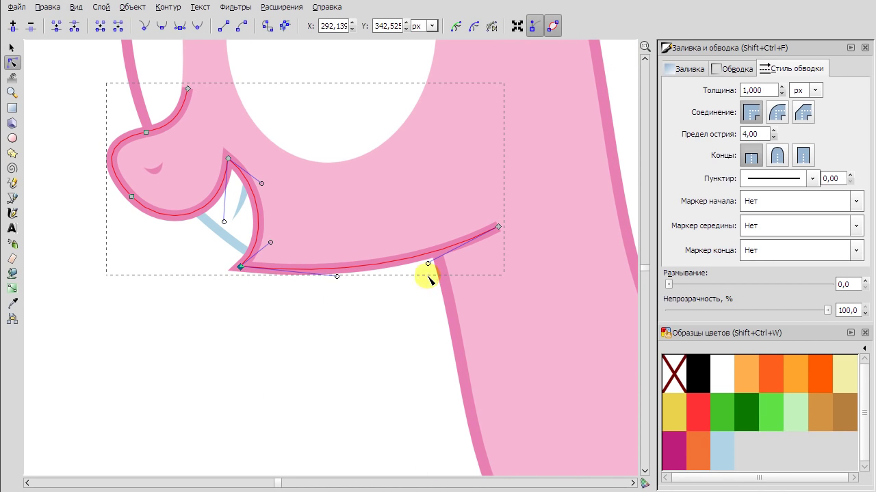
left_click_drag(433, 263, 336, 274)
left_click(293, 342)
scroll(293, 363, "down", 2, "ctrl")
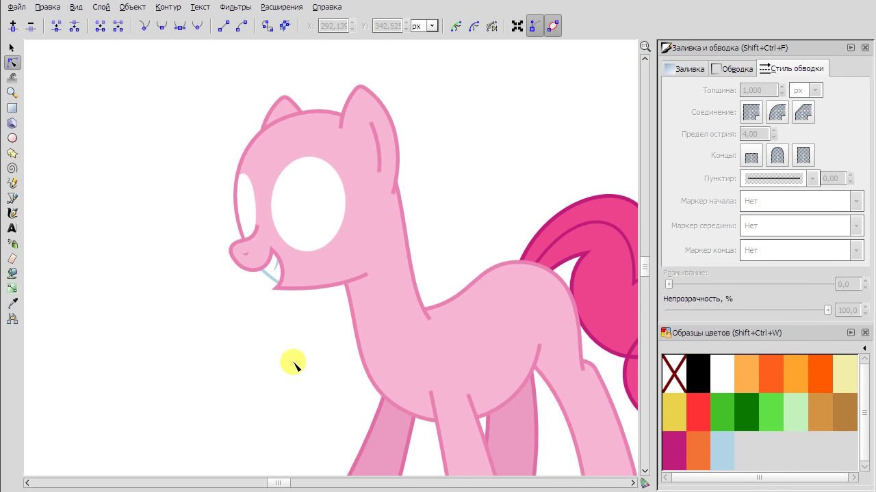
scroll(274, 277, "up", 3, "ctrl")
Select the teeth object and adjust the light-blue line's end point.
key("s")
left_click(309, 196)
left_click(250, 285)
left_click(309, 205)
double_click(290, 229)
left_click(280, 219)
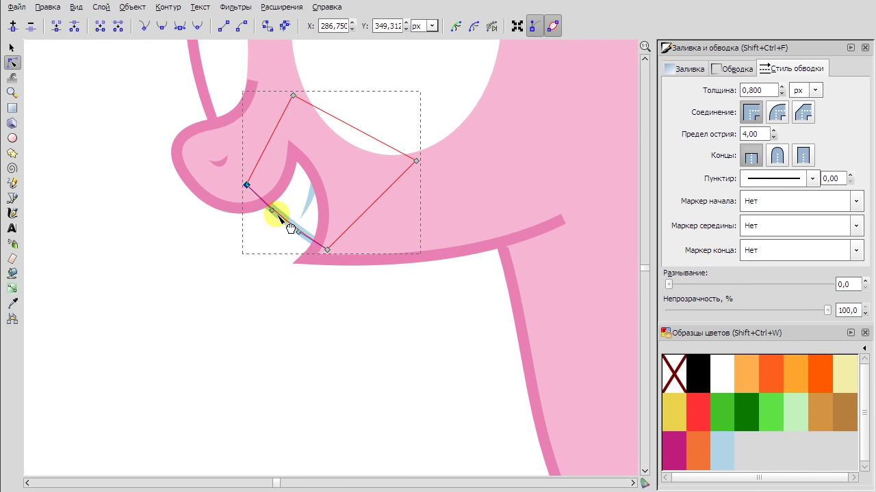
left_click(309, 317)
scroll(328, 375, "down", 3, "ctrl")
key("s")
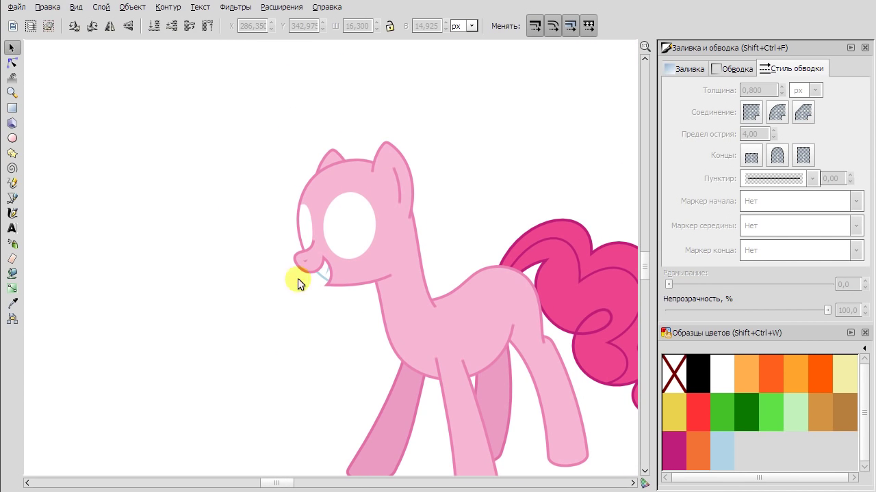
scroll(298, 278, "up", 3, "ctrl")
Select the small light-blue tooth inside the group and undo its last change.
left_click(335, 280)
left_click(334, 277, "ctrl")
left_click(323, 232)
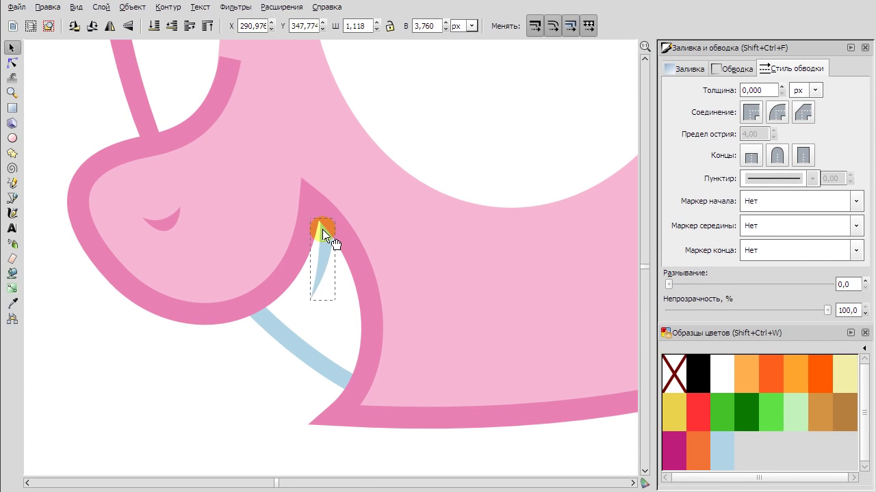
right_click(226, 360)
left_click(238, 368)
right_click(245, 373)
left_click(345, 283)
Rotate and resize the tooth with its handles to fit the mouth.
left_click_drag(345, 283, 357, 313)
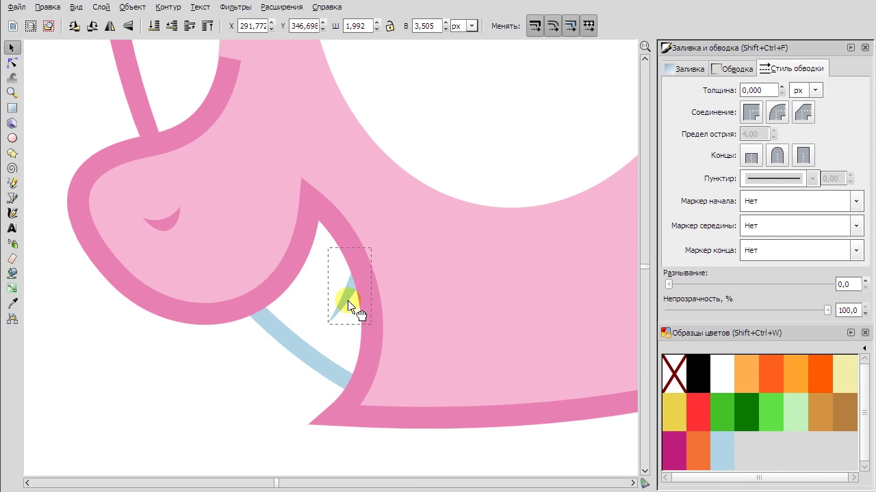
left_click(231, 424)
scroll(235, 391, "down", 4)
scroll(141, 273, "down", 1)
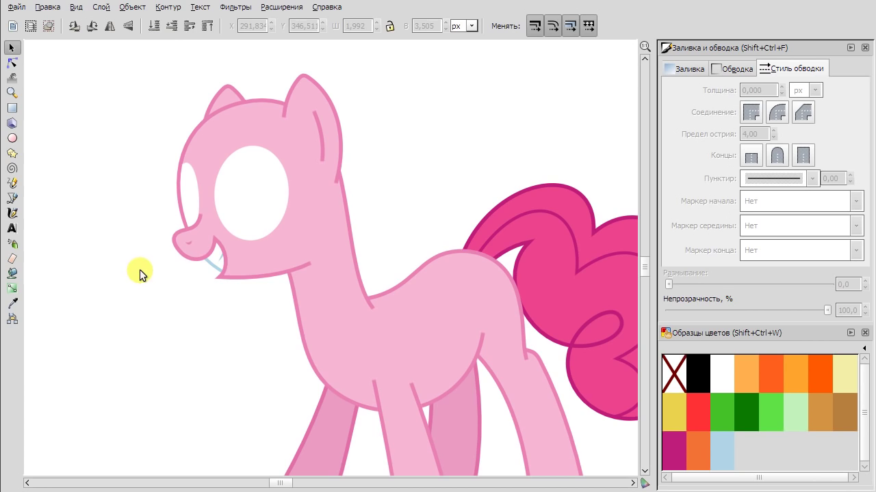
scroll(155, 254, "up", 4)
Draw a blue iris ellipse over the right eye and move it into place.
key("e")
left_click_drag(301, 143, 412, 285)
key("s")
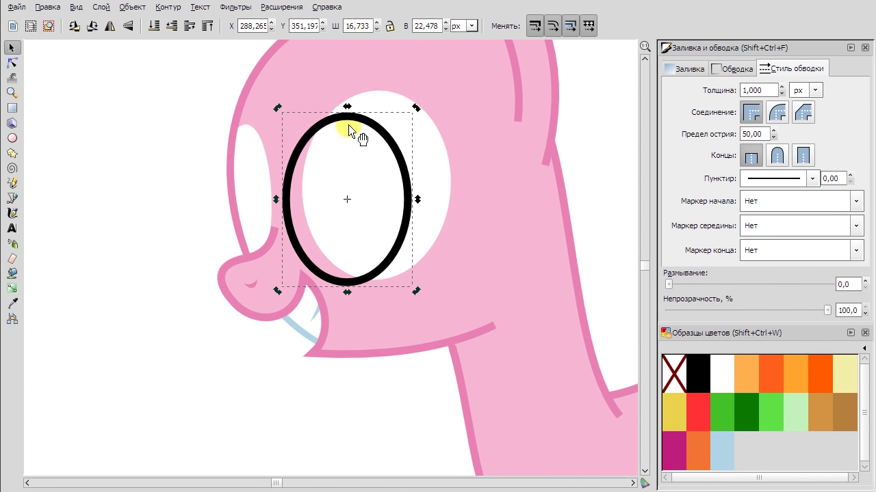
key("Escape")
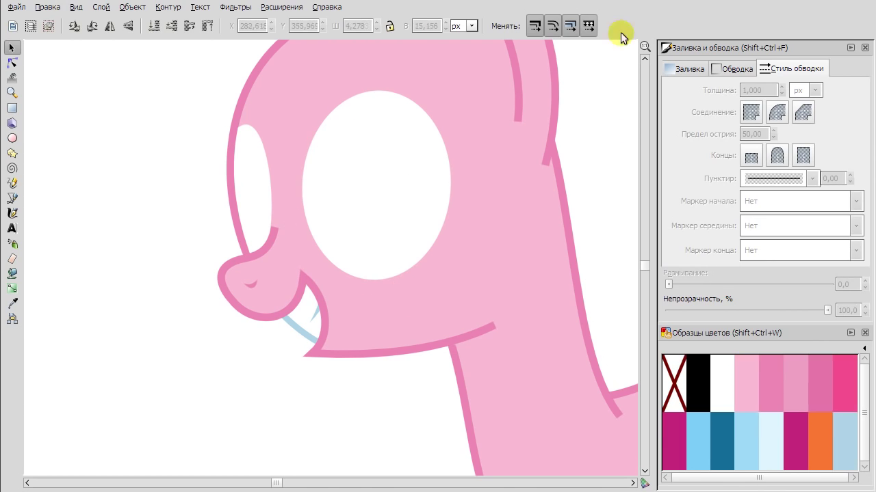
key("e")
mouse_move(352, 130)
left_mouse_down()
mouse_move(455, 283)
mouse_move(477, 294)
left_mouse_up()
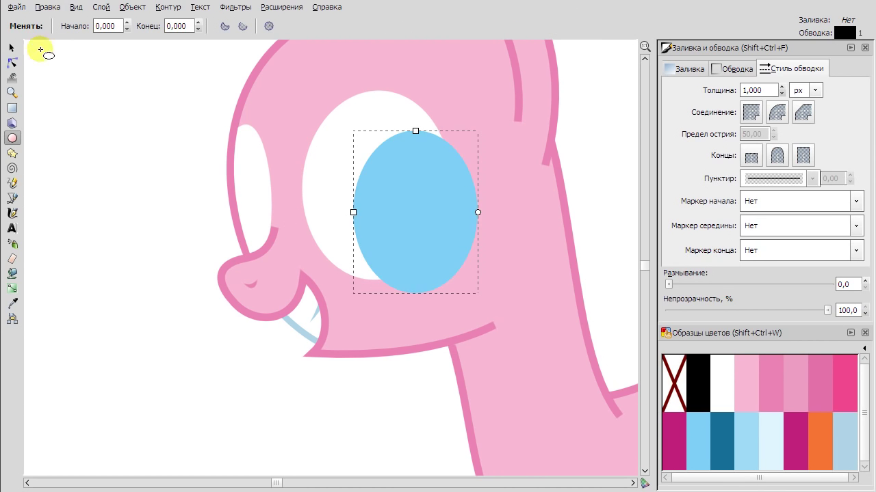
key("s")
left_click_drag(439, 190, 418, 169)
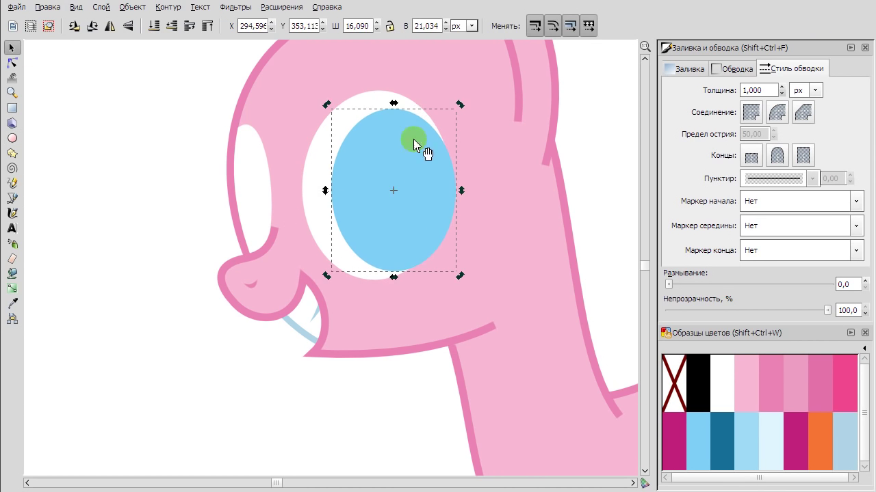
Draw a smaller blue iris for the left eye and adjust both irises' positions.
key("e")
left_click_drag(245, 147, 291, 257)
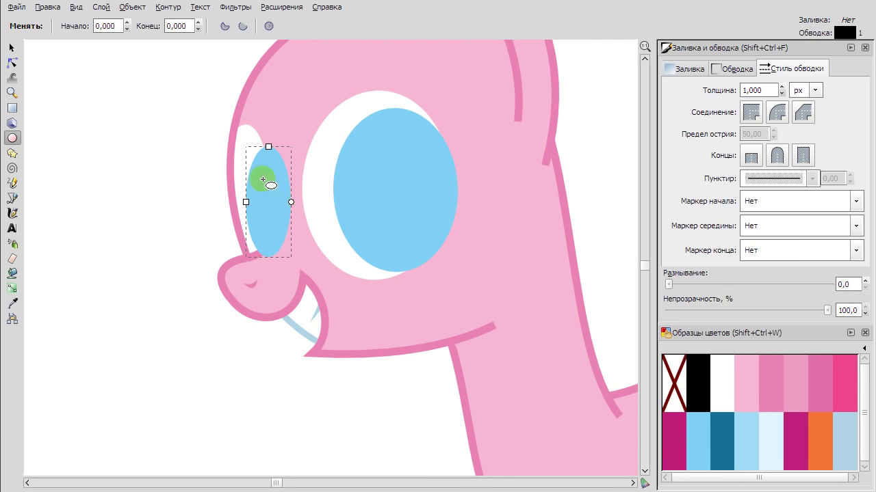
key("s")
left_click_drag(279, 228, 271, 215)
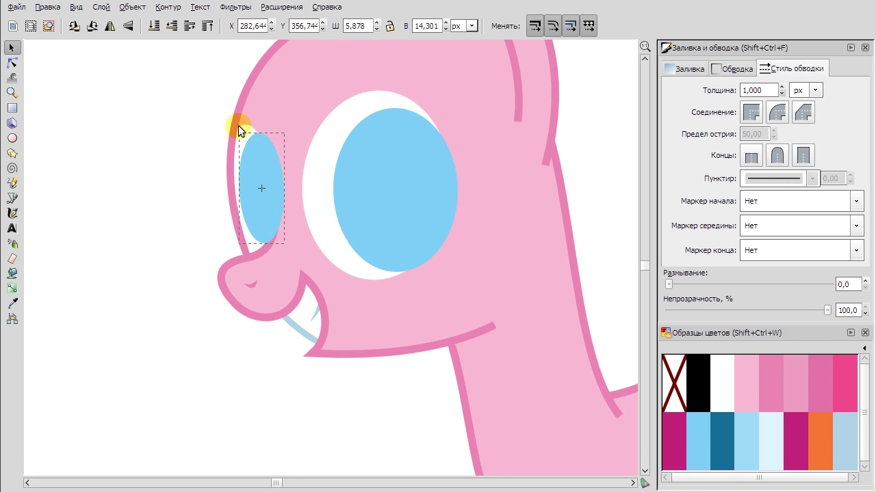
left_click(395, 156)
left_click_drag(394, 156, 415, 161)
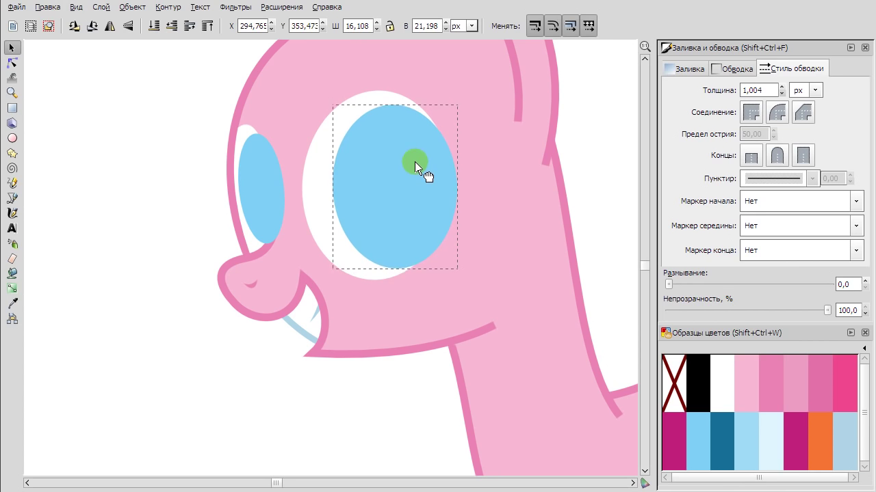
left_click(254, 156)
left_click(239, 127)
left_click_drag(289, 250, 289, 257)
Duplicate each iris, fill the copies black and shrink them into pupils.
right_click(260, 162)
left_click(666, 366)
left_click(692, 368)
left_click_drag(289, 128, 282, 143)
left_click(267, 166)
scroll(267, 166, "up", 1)
right_click(450, 157)
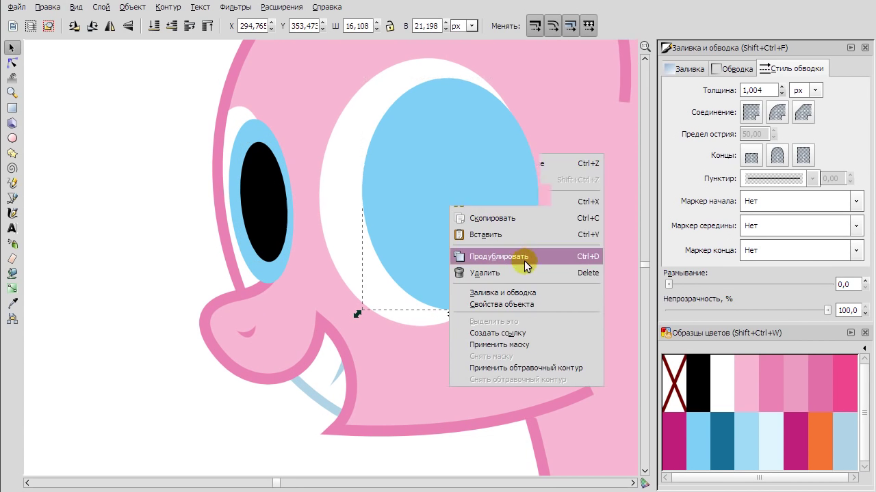
left_click(478, 253)
left_click(696, 369)
left_click_drag(531, 97, 526, 112)
key("alt+Right")
key("alt+Right")
key("alt+Right")
key("alt+Right")
key("alt+Up")
key("alt+Up")
key("alt+Up")
key("alt+Up")
key("alt+Up")
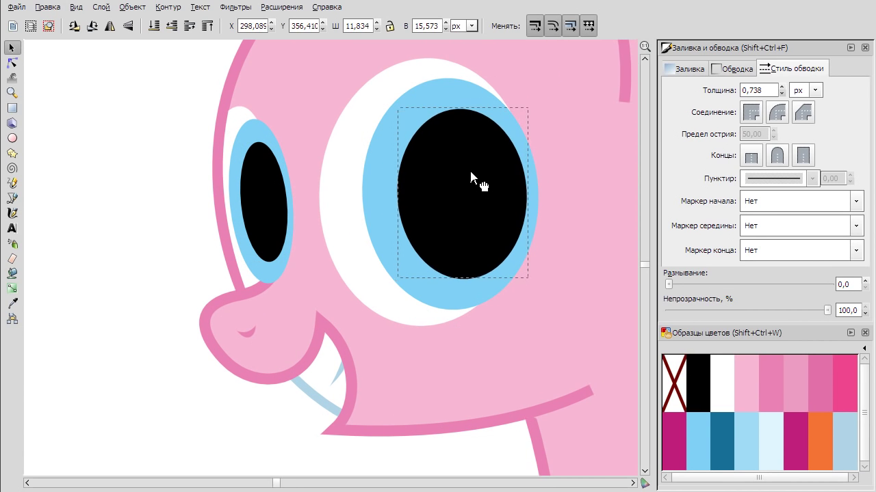
left_click_drag(469, 168, 468, 167)
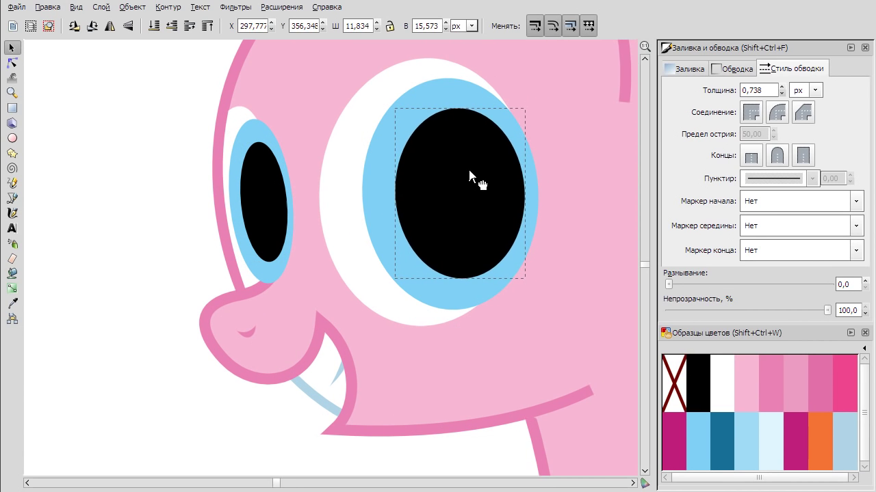
Trim the left eye's iris shapes with Path > Intersection.
left_click(389, 101)
right_click(244, 117)
left_click(287, 199)
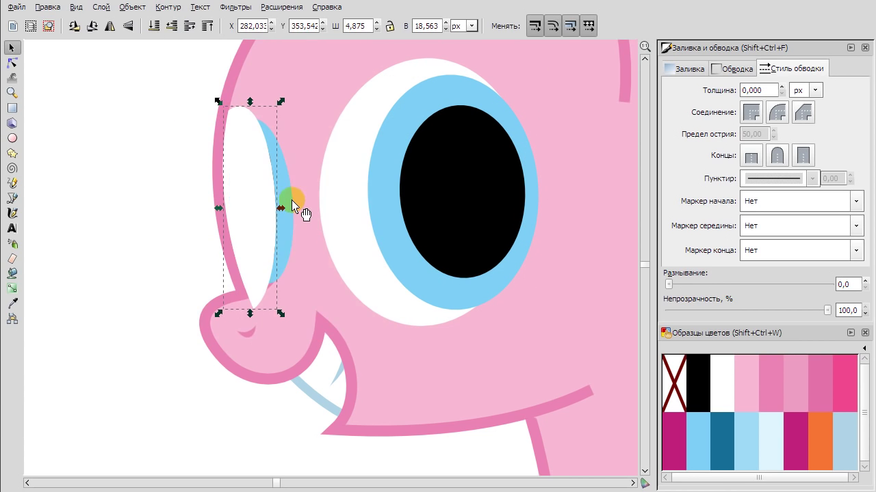
left_click(168, 7)
left_click(219, 110)
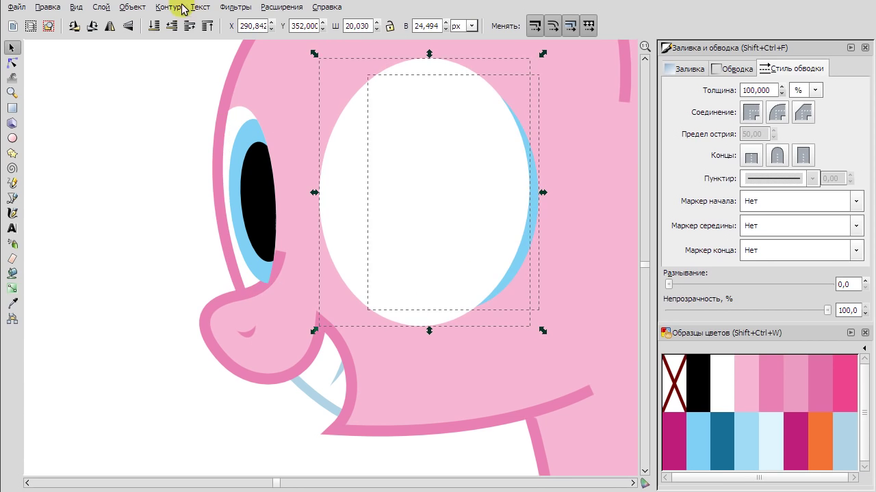
left_click(167, 7)
left_click(376, 195)
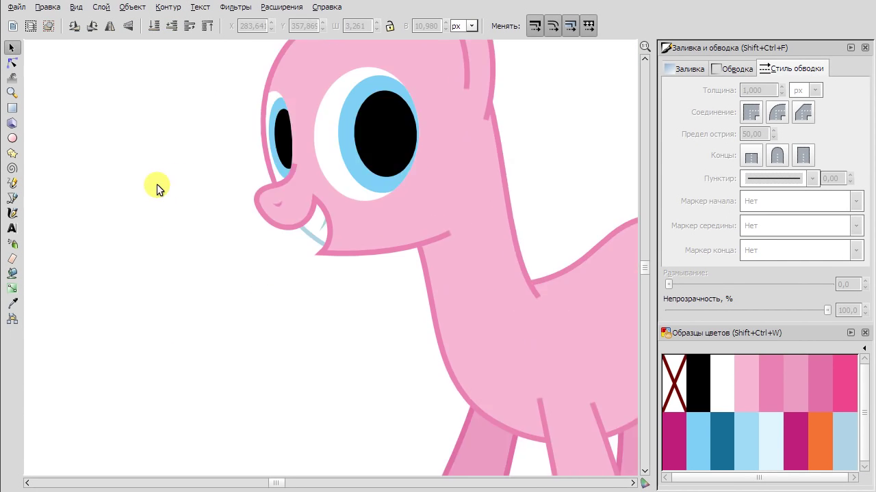
Add a large and a small white highlight ellipse inside the right pupil.
key("plus")
key("plus")
key("plus")
key("plus")
left_click(11, 138)
left_click_drag(415, 254, 330, 140)
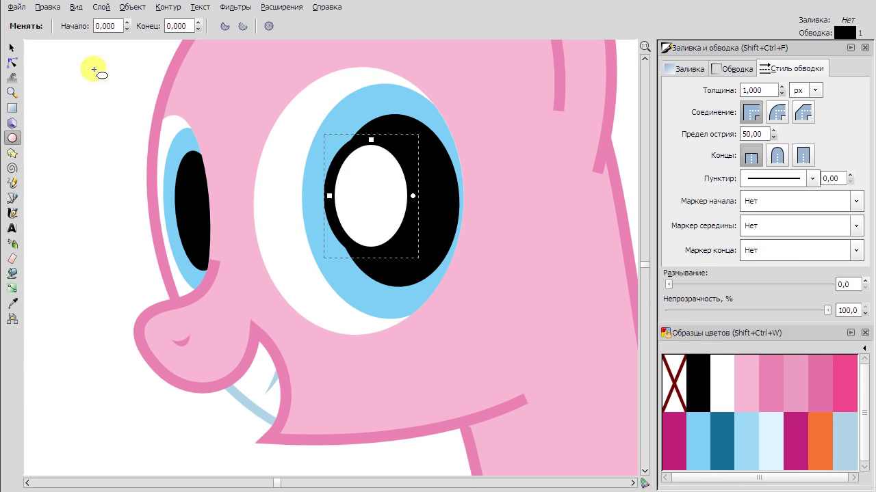
left_click(11, 48)
left_click_drag(413, 140, 389, 133)
key("ctrl+d")
left_click_drag(342, 185, 390, 230)
left_click_drag(430, 196, 404, 242)
left_click(379, 187, "shift")
left_click_drag(380, 187, 362, 187)
Copy both highlights onto the left pupil and narrow them to fit.
right_click(353, 184)
left_click(394, 245)
key("ctrl+v")
left_click_drag(215, 146, 180, 191)
mouse_move(212, 164)
left_mouse_down()
mouse_move(203, 179)
mouse_move(205, 170)
left_mouse_up()
scroll(160, 171, "up", 1)
left_click_drag(175, 205, 180, 216)
key("minus")
scroll(348, 160, "down", 1)
left_click(348, 160)
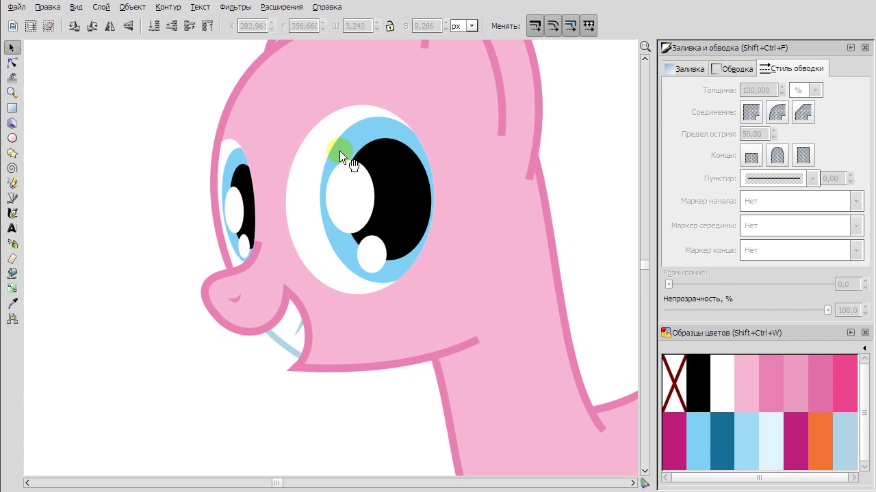
left_click(112, 185)
scroll(342, 288, "down", 2)
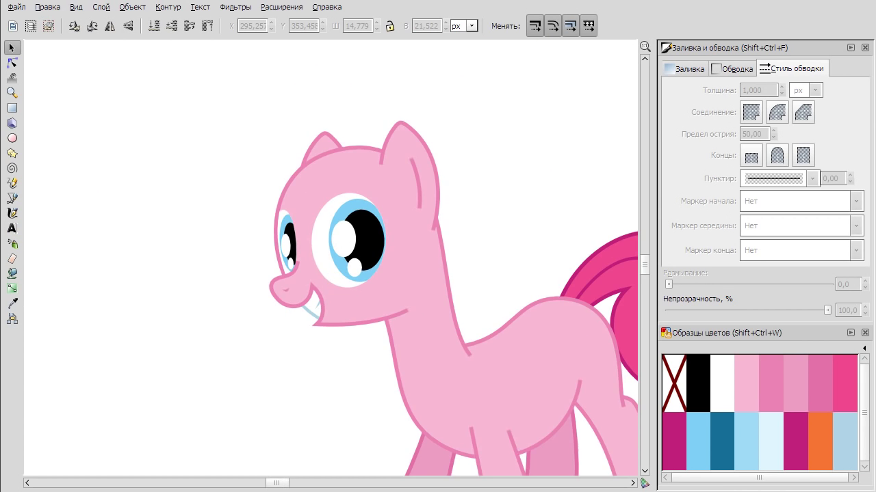
scroll(504, 210, "down", 2)
scroll(534, 324, "down", 1)
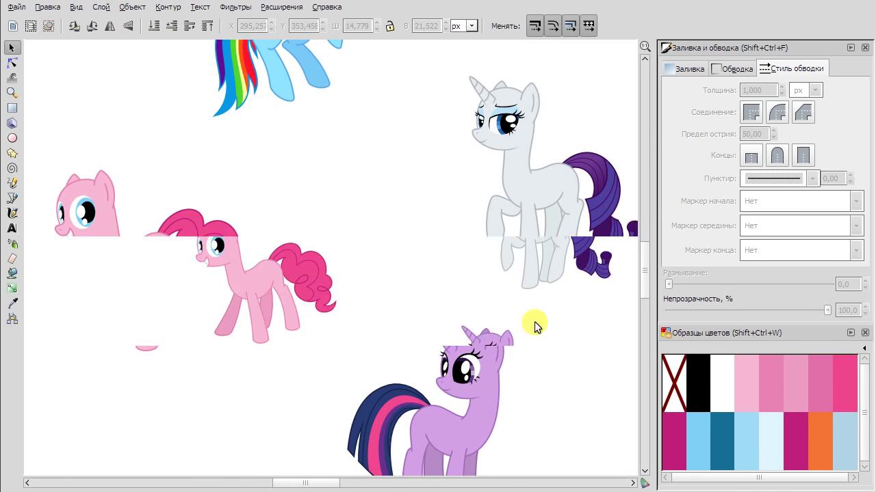
scroll(442, 301, "down", 1)
scroll(293, 269, "up", 5)
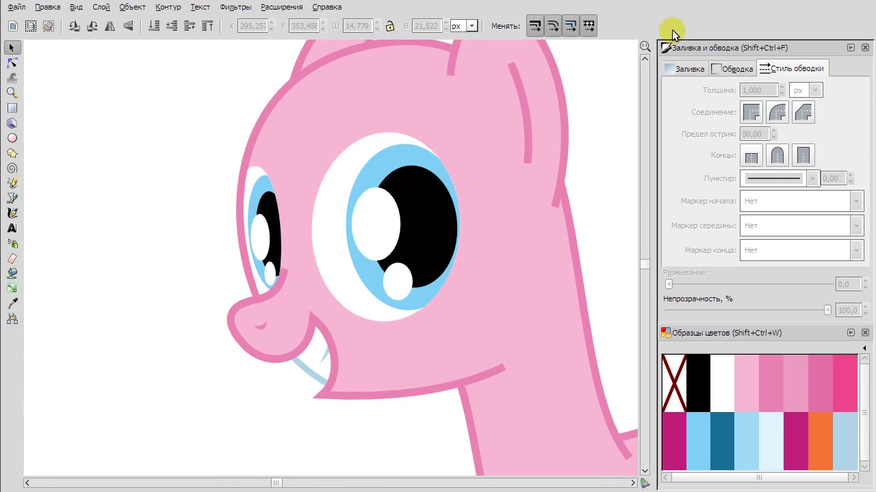
Draw a curved eyelid shape over the large eye at 46.6 opacity.
left_click(11, 198)
left_click(330, 288)
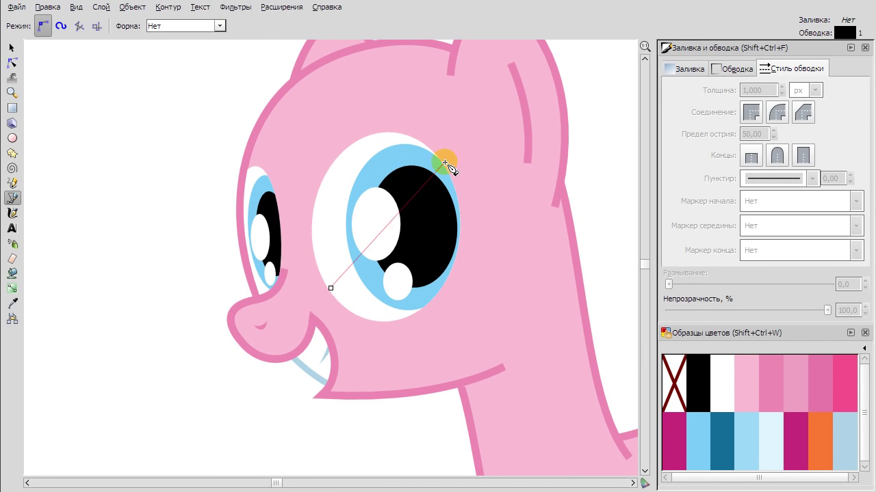
left_click(461, 185)
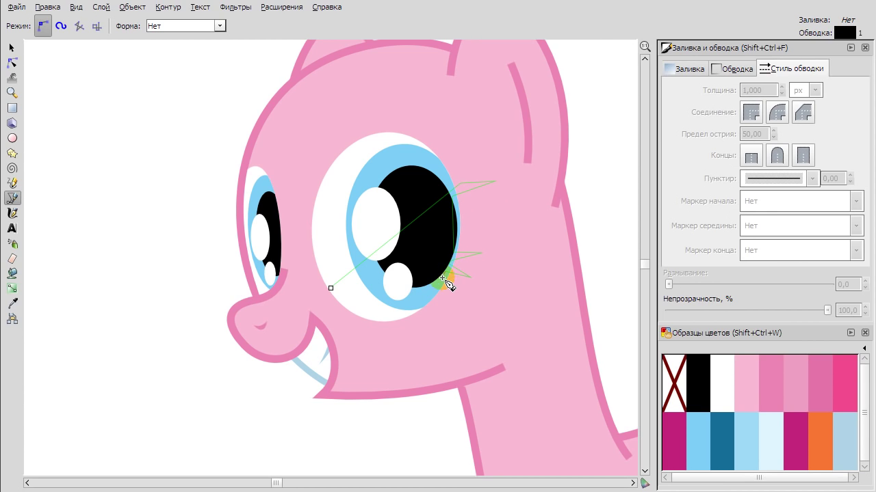
left_click(331, 288)
key("n")
left_click_drag(369, 256, 333, 200)
left_click_drag(827, 310, 741, 310)
left_click_drag(325, 206, 448, 117)
left_click(328, 288)
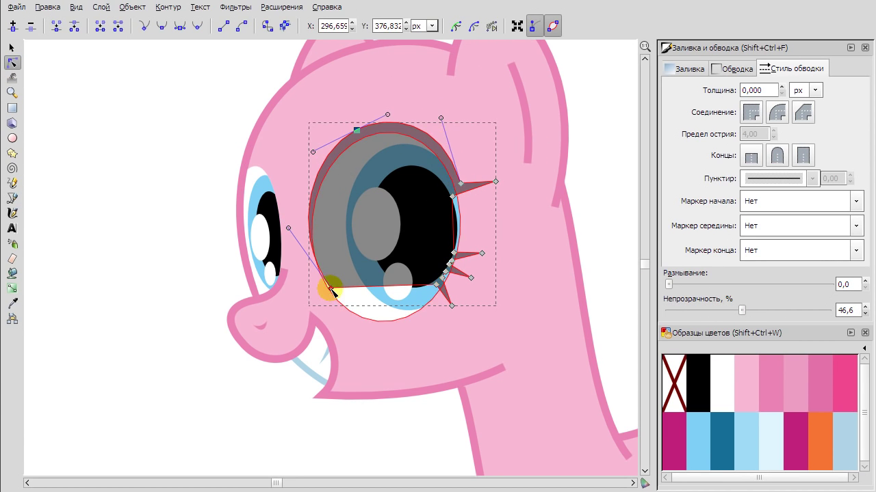
left_click_drag(328, 288, 293, 232)
left_click_drag(357, 131, 290, 168)
left_click(355, 131)
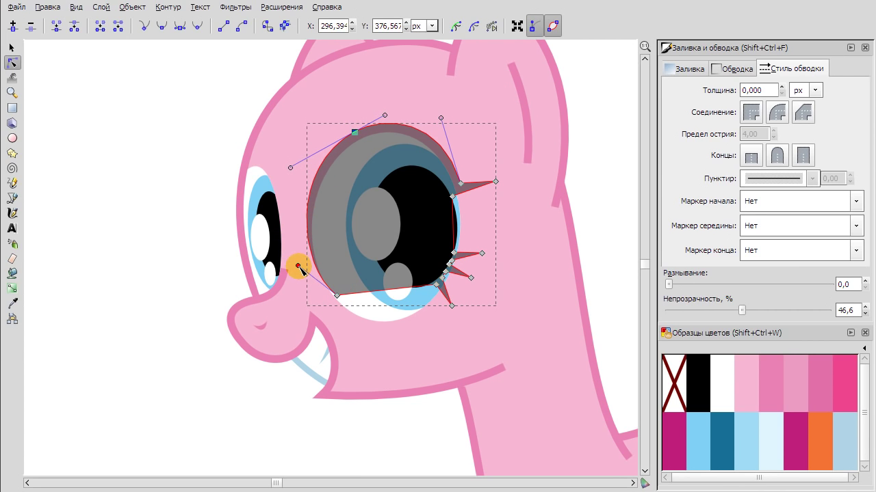
Curve the top eyelash's tip and lower edge into a lash shape.
scroll(520, 198, "up", 2)
scroll(416, 225, "up", 6)
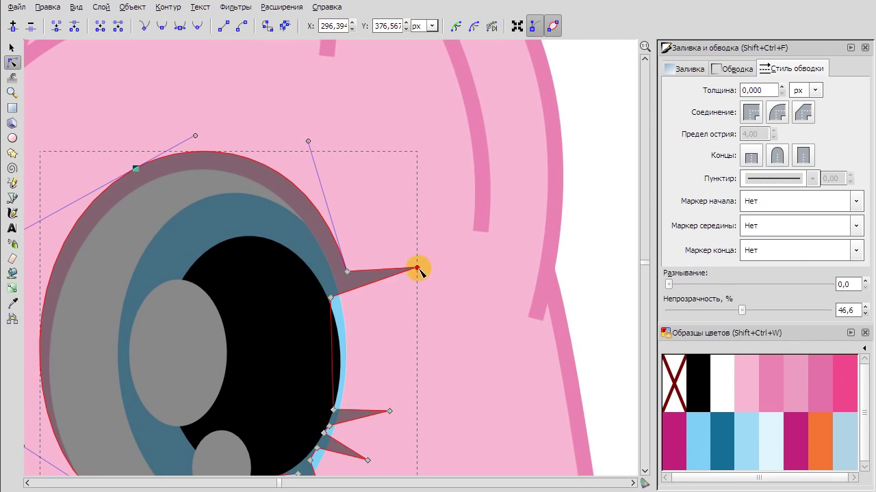
left_click_drag(422, 270, 387, 301)
left_click_drag(425, 271, 424, 290)
left_click(378, 310)
left_click_drag(333, 301, 357, 314)
left_click(350, 272)
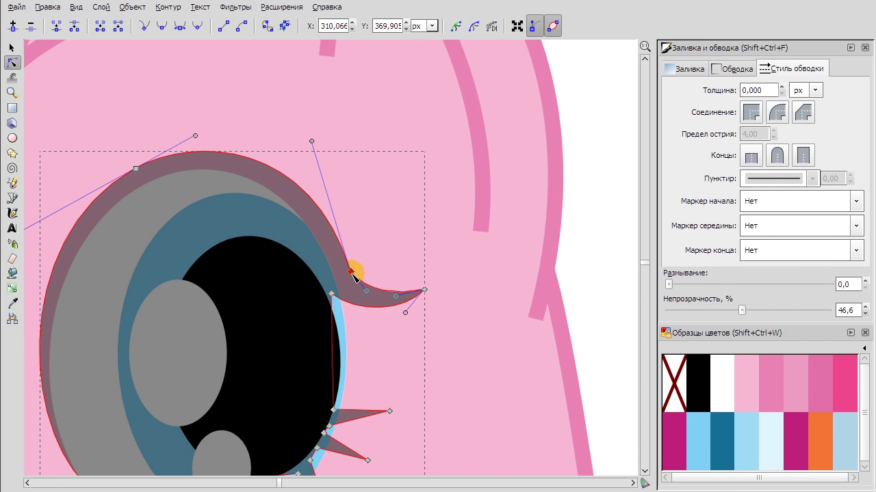
scroll(370, 295, "down", 2)
scroll(455, 351, "up", 2)
scroll(349, 350, "down", 5)
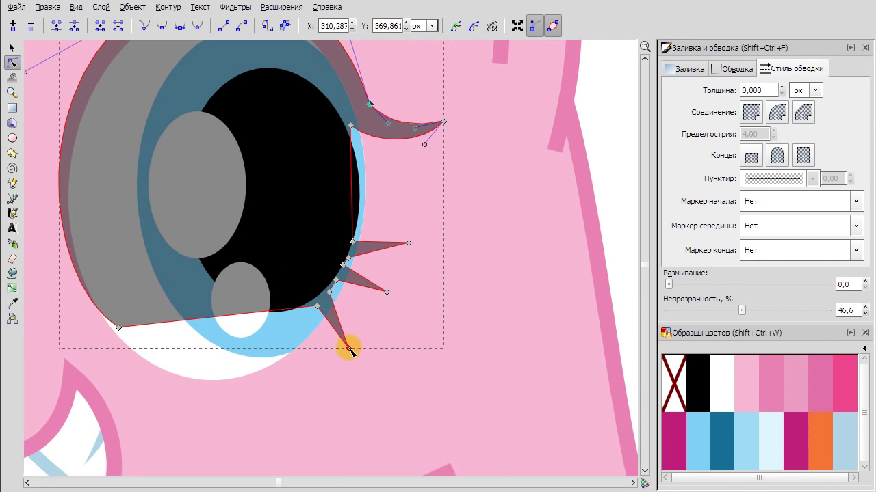
left_click(408, 242)
scroll(409, 244, "up", 1)
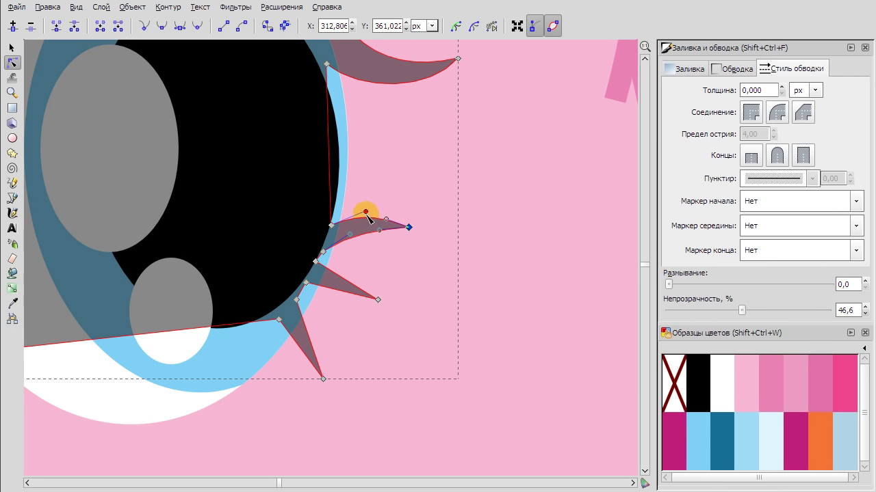
left_click_drag(345, 280, 378, 291)
Reshape the upper, hooked and bottom lashes' tips and bases into curls.
left_click(306, 282)
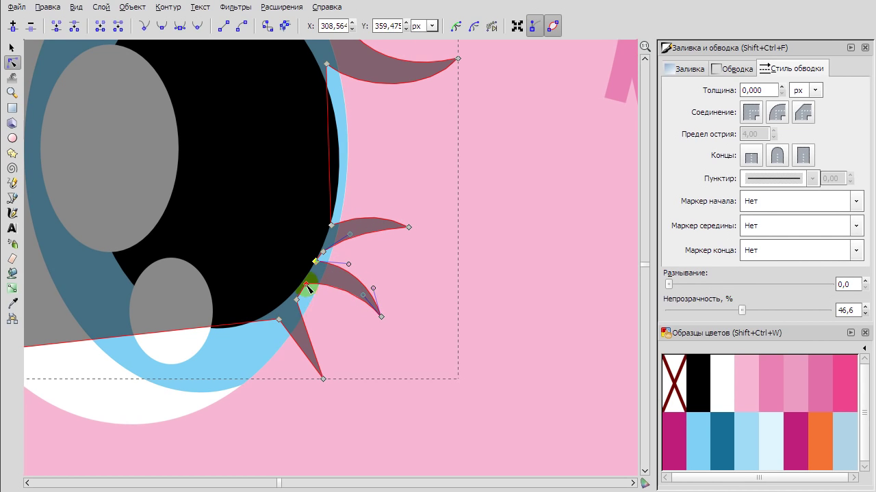
left_click(409, 228)
left_click(381, 317)
left_click_drag(382, 319, 382, 323)
left_click_drag(329, 381, 327, 359)
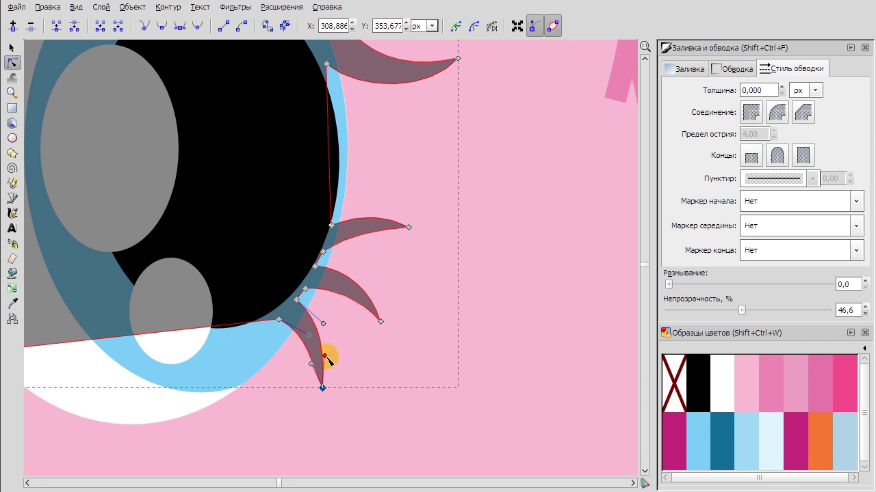
left_click_drag(381, 322, 379, 327)
left_click_drag(409, 227, 408, 234)
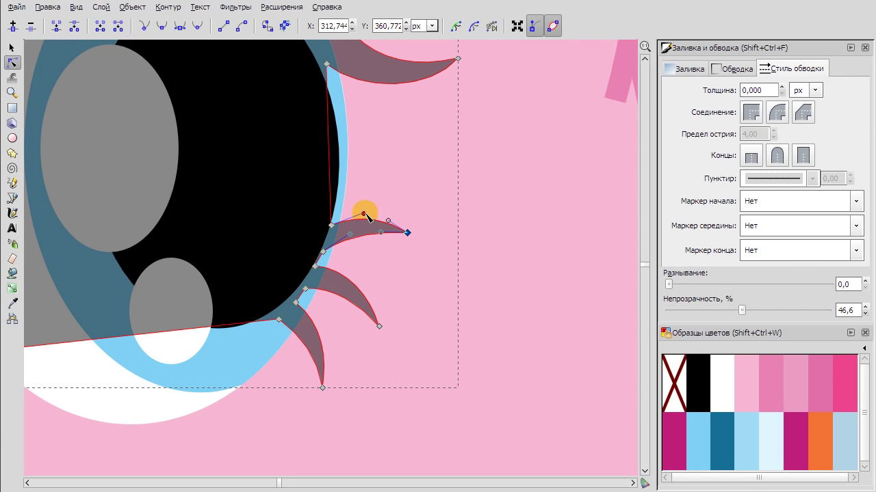
left_click(315, 267)
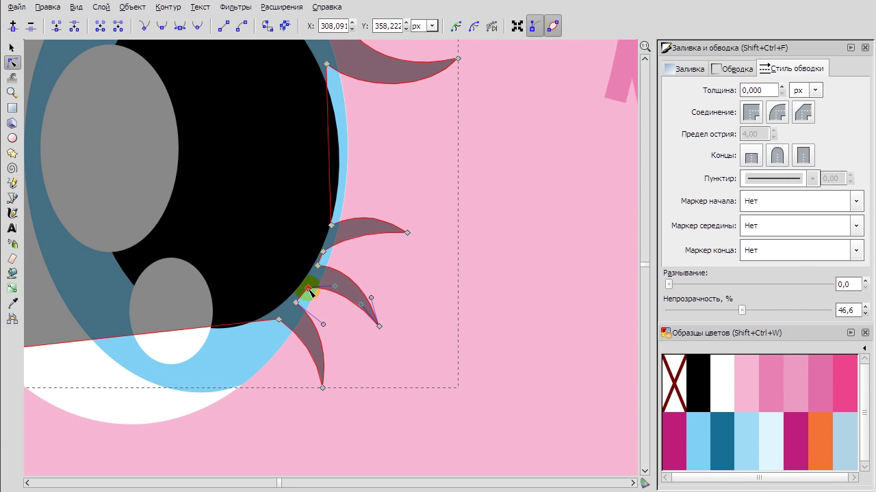
left_click(333, 389)
left_click_drag(297, 308, 281, 328)
left_click(378, 326)
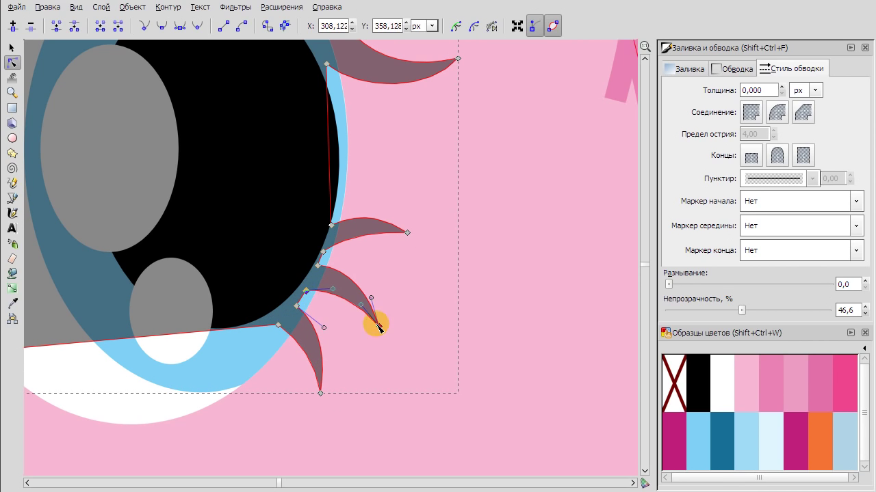
left_click_drag(325, 395, 322, 396)
left_click_drag(327, 366, 328, 368)
scroll(305, 347, "down", 3)
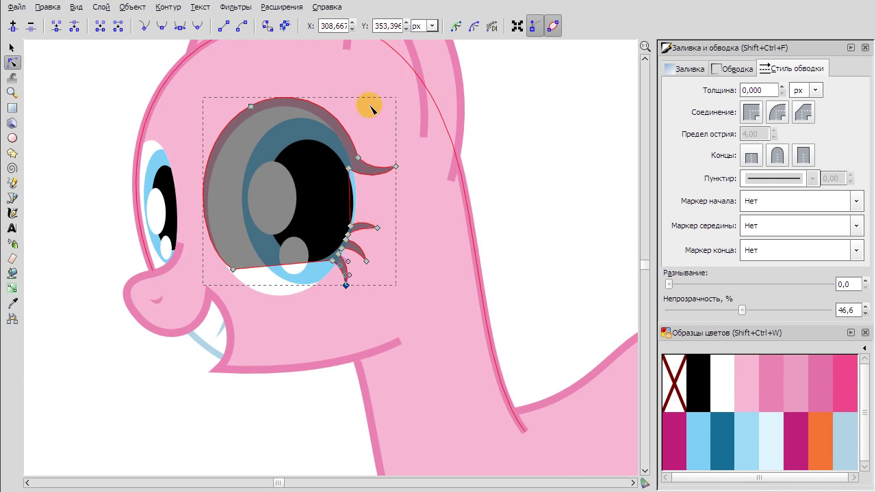
scroll(367, 106, "up", 2)
Refine the eyelid's top-left outline and pick out the black eyelash shape.
left_click_drag(152, 71, 150, 71)
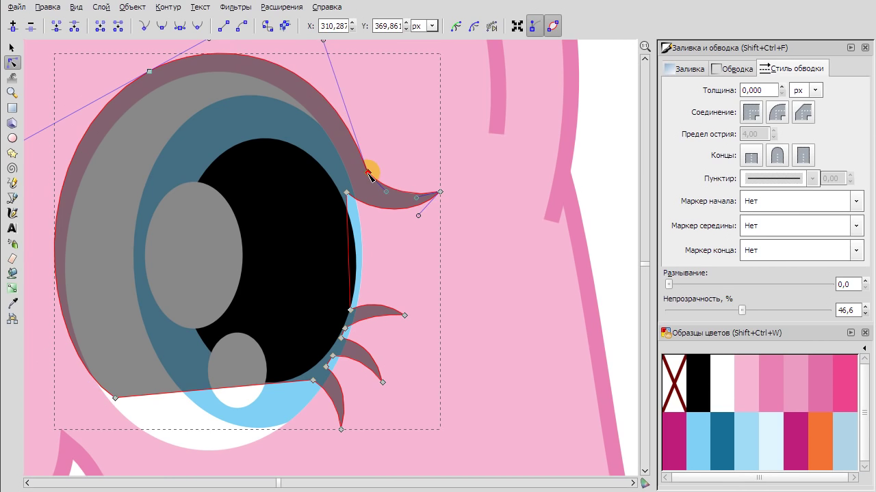
scroll(410, 136, "down", 2)
scroll(332, 134, "up", 2)
left_click(330, 130)
scroll(311, 171, "down", 3)
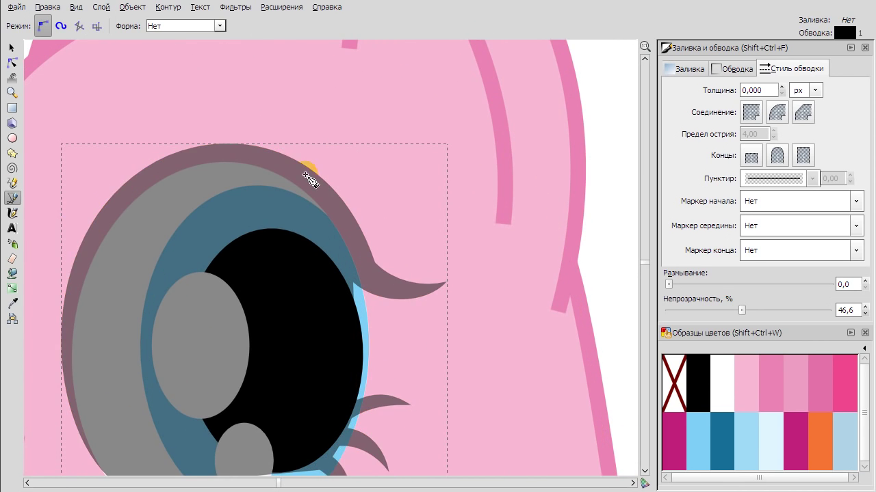
left_click(342, 162)
left_click(357, 175)
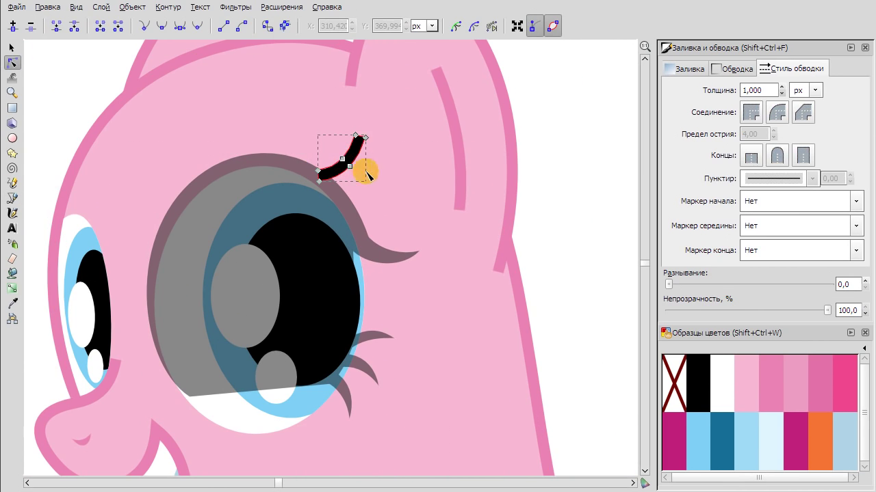
left_click(325, 187)
left_click(369, 237)
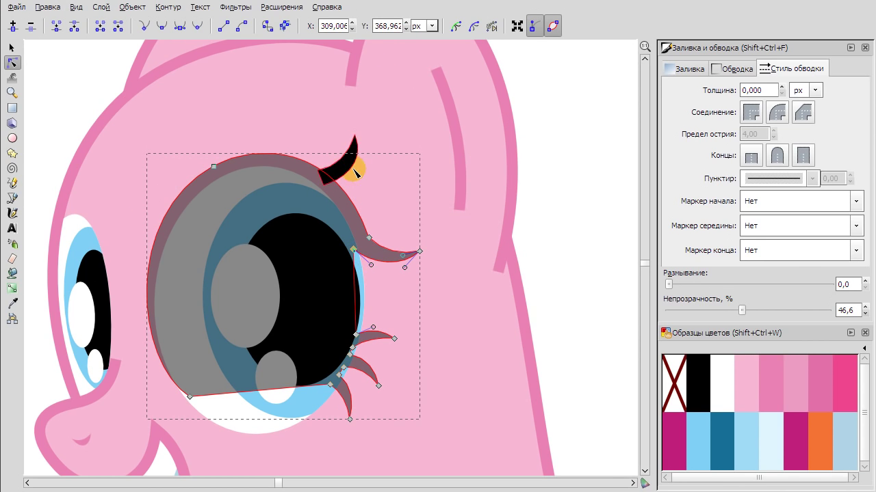
left_click(355, 172)
Duplicate the black eyelash, rotate it clockwise and place it atop the lid.
left_click(11, 47)
key("ctrl+d")
left_click_drag(363, 180, 370, 204)
left_click(377, 217)
key("bracketright")
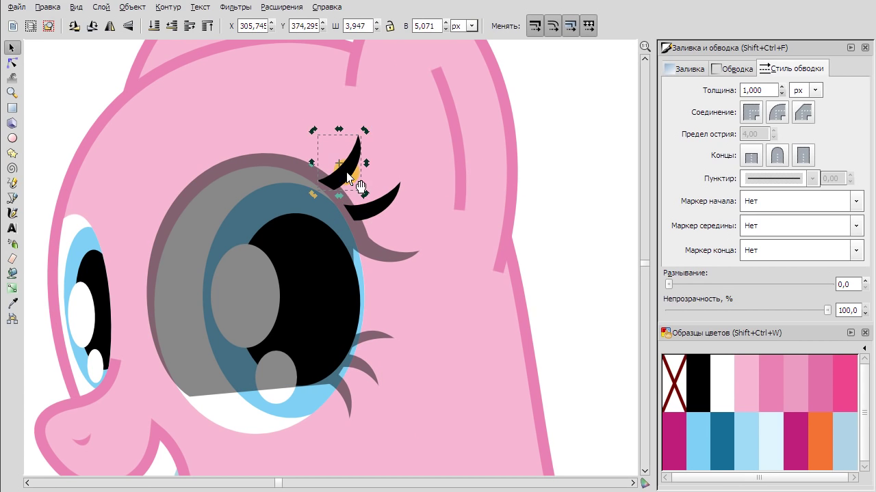
left_click_drag(387, 211, 401, 186)
Union the eyelid with the eyelashes, set opacity 100 and send it behind the eye.
left_click(362, 180, "shift")
key("n")
left_click(169, 8)
left_click(183, 78)
left_click_drag(799, 310, 828, 310)
left_click(11, 47)
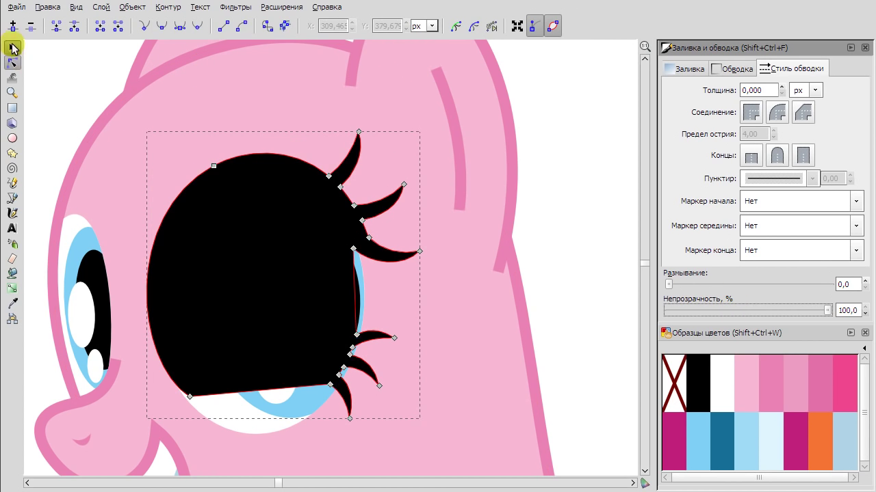
key("End")
Shift the base nodes of the larger eye's lashes left to reshape them.
scroll(391, 307, "down", 2, "ctrl")
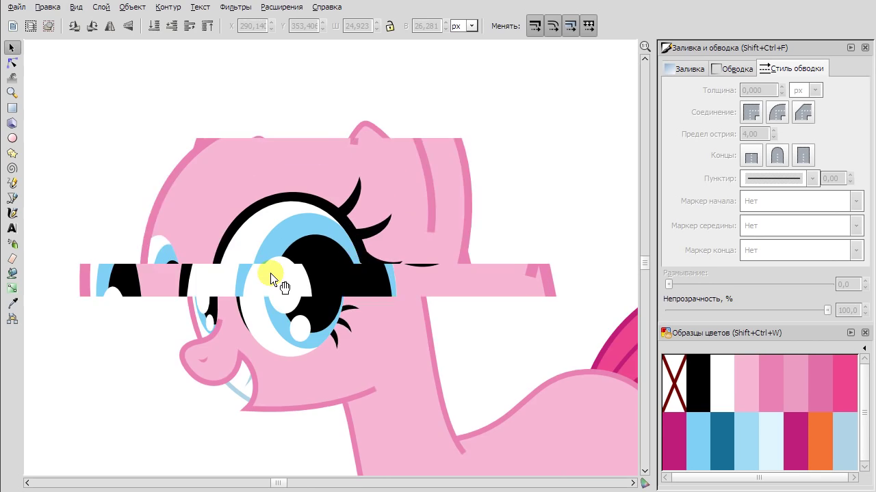
scroll(280, 285, "up", 2, "ctrl")
double_click(338, 184)
left_click_drag(348, 148, 389, 244)
scroll(420, 238, "up", 1, "ctrl")
left_click(173, 141)
scroll(47, 181, "down", 3, "ctrl")
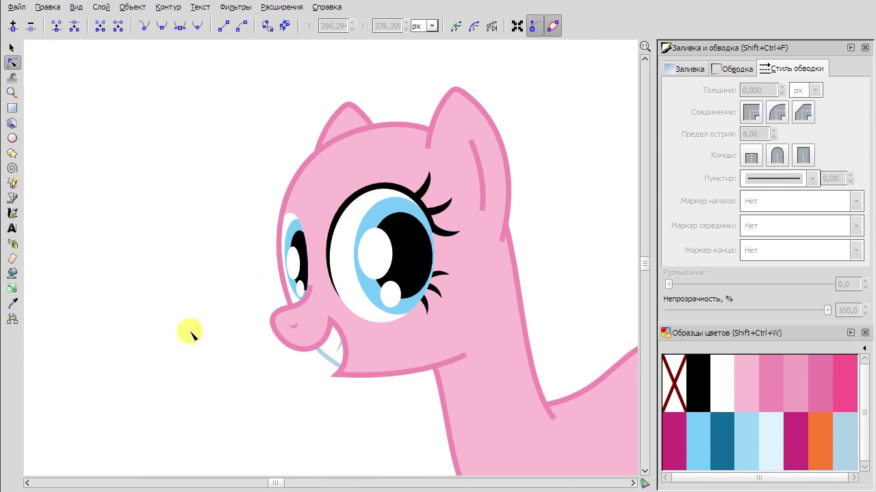
scroll(437, 225, "up", 2, "ctrl")
Draw a closed eyelid outline over the small eye with three lash spikes.
key("b")
scroll(448, 258, "up", 1, "ctrl")
left_click(422, 319)
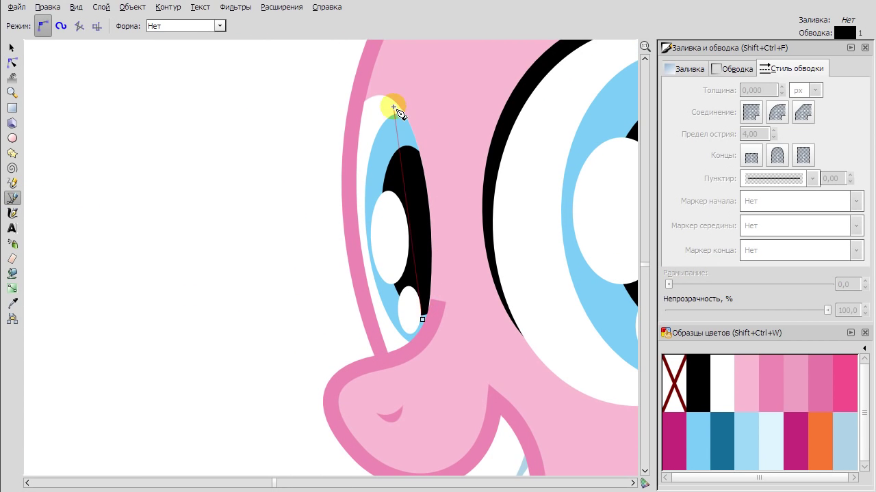
left_click_drag(367, 98, 307, 99)
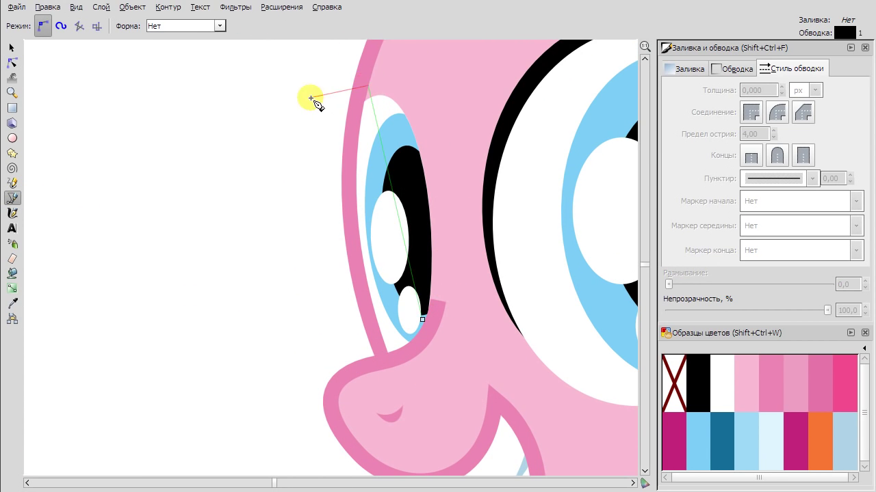
left_click_drag(367, 116, 305, 127)
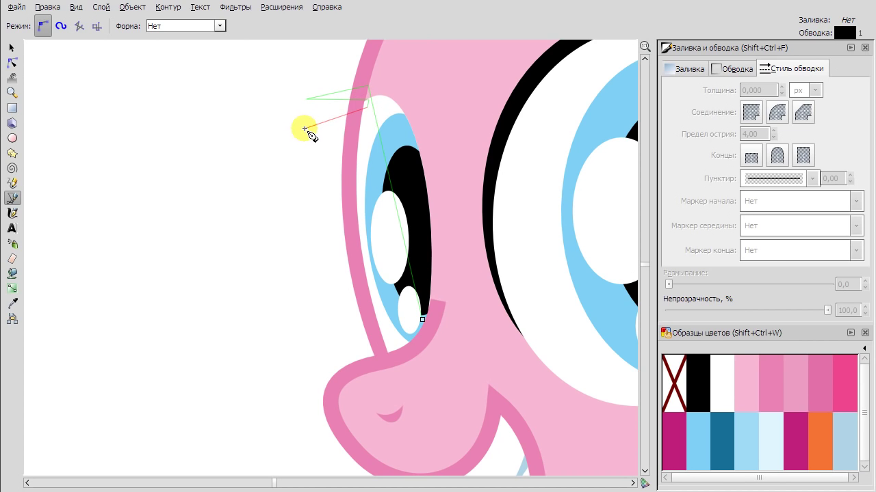
left_click(309, 156)
left_click(366, 155)
left_click(422, 320)
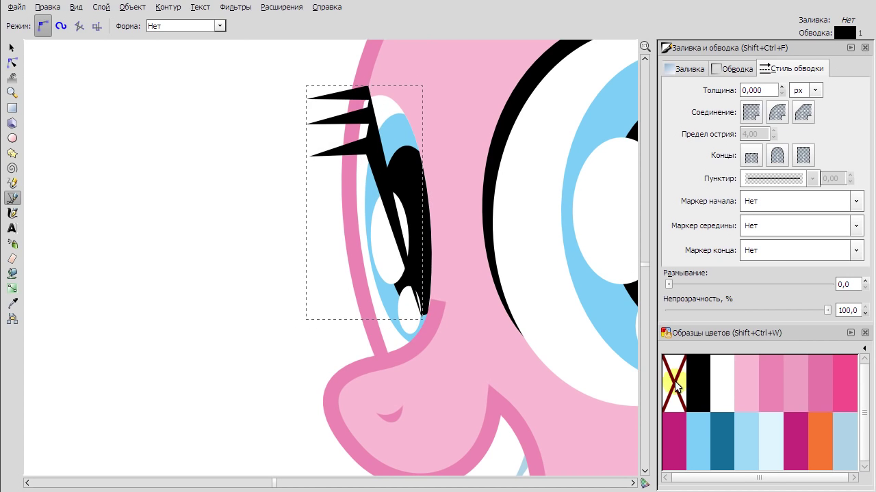
Make the new lid semi-transparent and curve its back edge and top around the eye.
key("n")
left_click_drag(827, 310, 766, 310)
scroll(381, 222, "up", 4)
left_click_drag(369, 195, 422, 164)
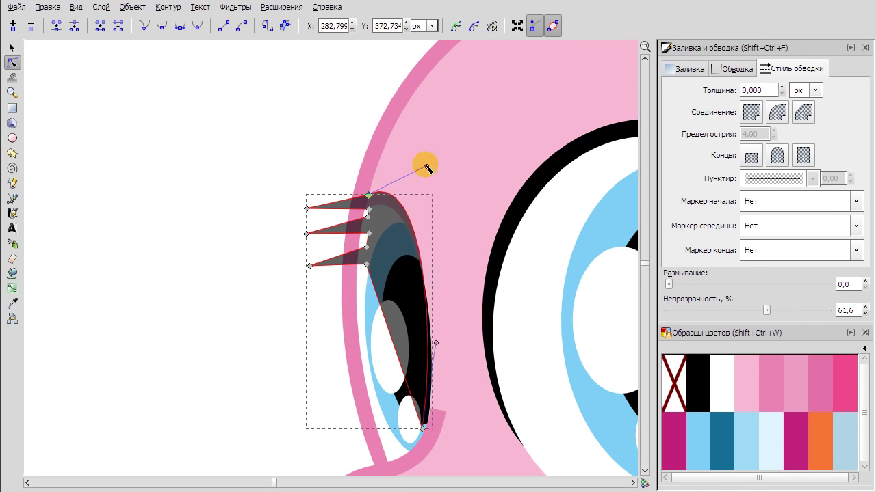
left_click_drag(422, 429, 459, 352)
scroll(416, 420, "up", 1)
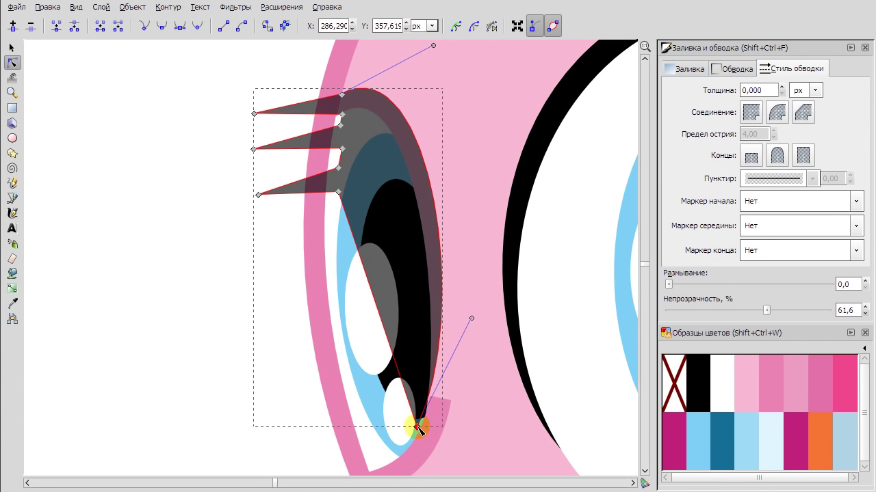
left_click(441, 400)
scroll(441, 400, "down", 1)
left_click(440, 244)
left_click_drag(444, 125, 429, 44)
Curve and resize the top, middle and bottom lashes of the new eyelid.
left_click_drag(253, 113, 296, 122)
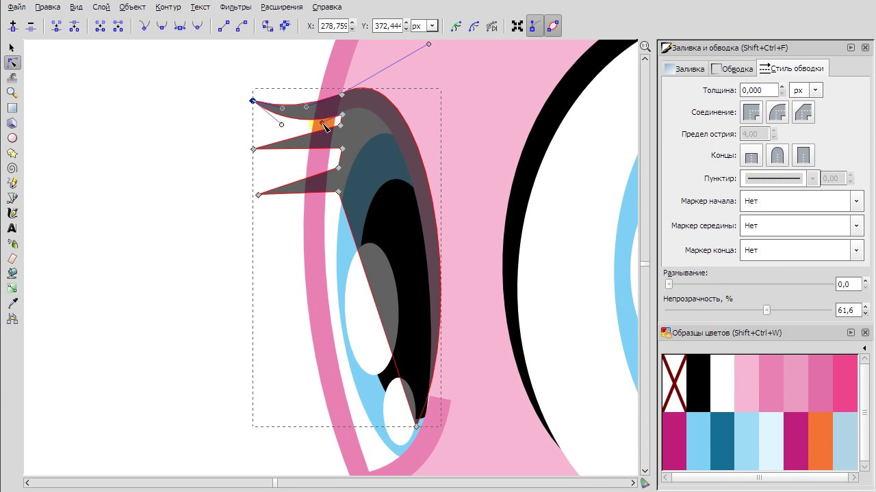
left_click_drag(252, 101, 267, 101)
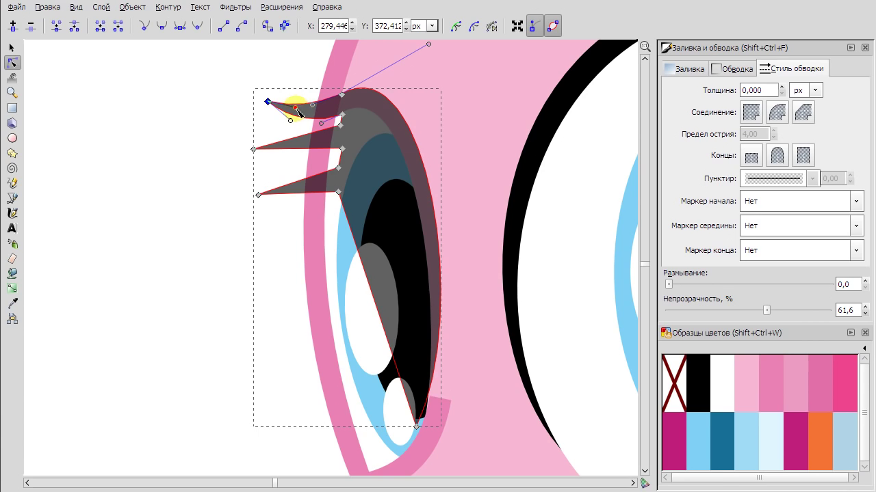
left_click_drag(254, 151, 272, 150)
left_click_drag(257, 195, 255, 214)
left_click(271, 151)
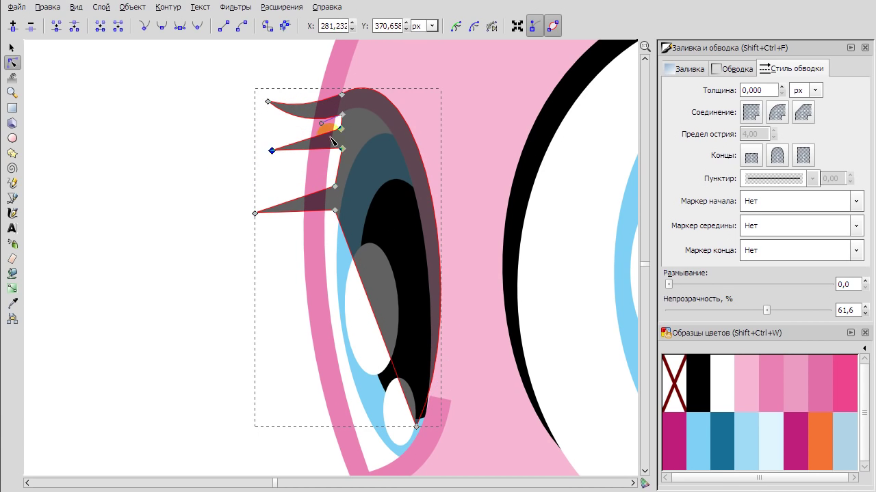
left_click_drag(330, 137, 334, 166)
left_click_drag(271, 161, 259, 160)
left_click_drag(254, 213, 311, 207)
left_click_drag(267, 231, 273, 227)
left_click_drag(316, 199, 321, 204)
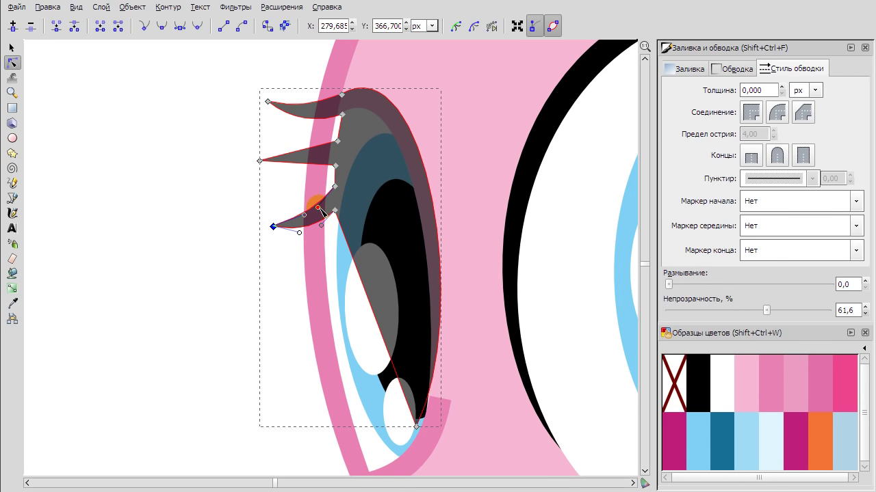
left_click_drag(259, 161, 254, 132)
left_click(334, 167)
Make the lid's top node smooth and select nodes along the lashes.
left_click(342, 95)
left_click(161, 26)
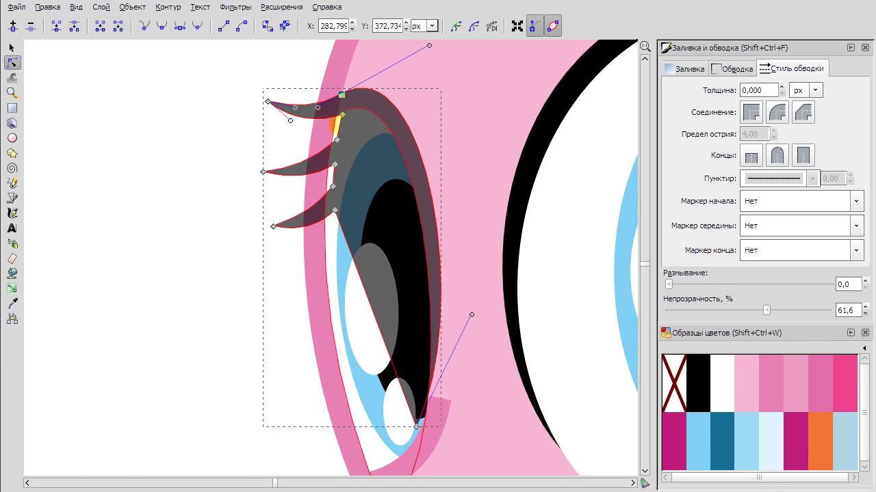
scroll(356, 127, "up", 3)
left_click(295, 83)
scroll(354, 142, "down", 5)
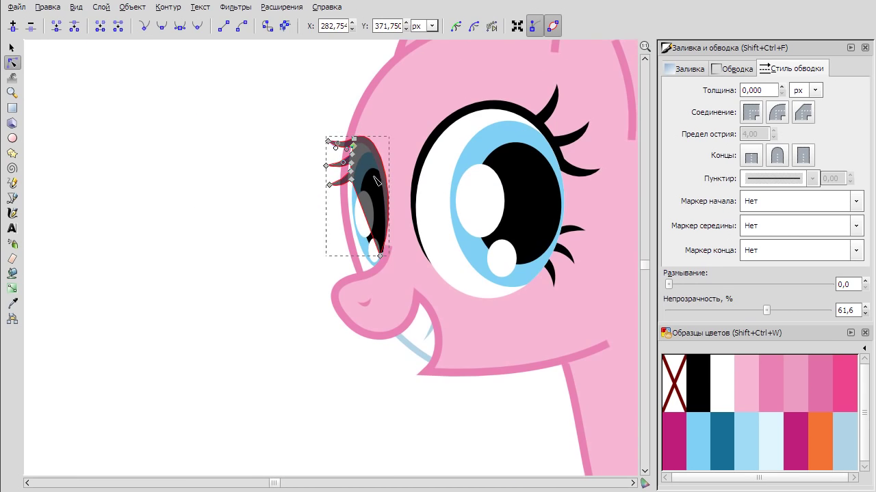
scroll(335, 136, "up", 4)
left_click(331, 101)
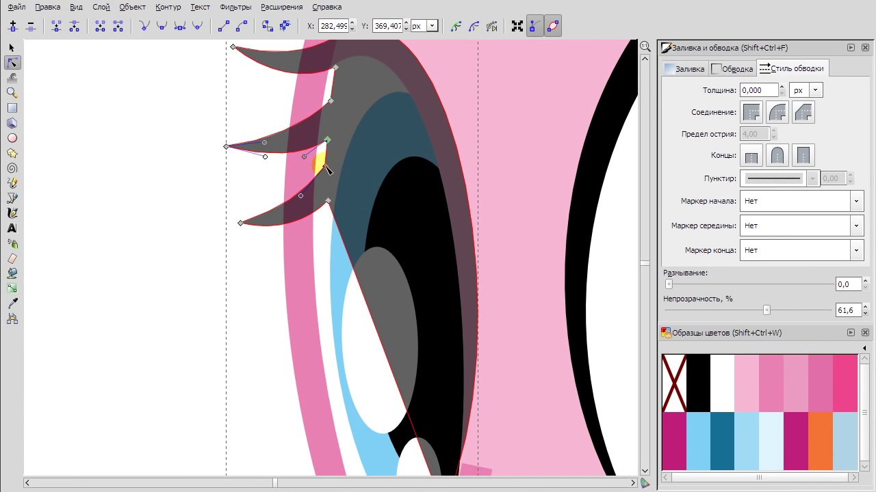
left_click(239, 223)
left_click(336, 67)
Lower the middle lash tip and the bottom lash's base slightly.
scroll(365, 110, "up", 3)
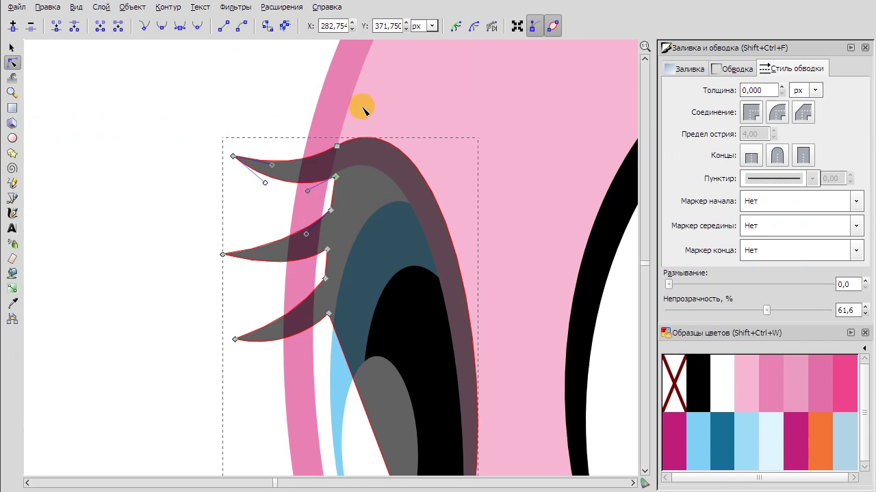
scroll(410, 158, "down", 2)
scroll(332, 294, "up", 1)
left_click(310, 287)
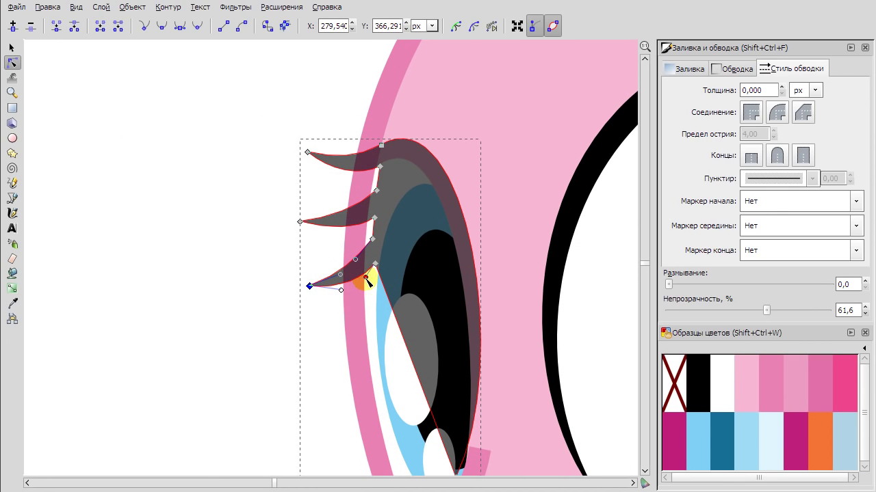
left_click_drag(302, 227, 300, 231)
left_click_drag(375, 264, 377, 269)
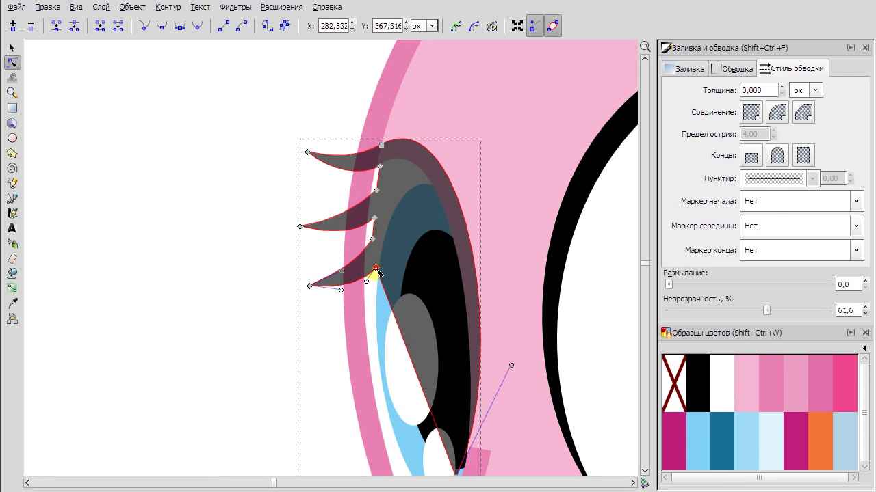
scroll(394, 236, "down", 2)
Set the new eyelid's opacity to 100 so it is solid black.
left_click(12, 47)
left_click_drag(766, 309, 827, 310)
left_click(430, 238)
scroll(253, 190, "down", 4)
Lengthen the upper and middle lashes and lower the bottom lash tip.
scroll(296, 240, "up", 5)
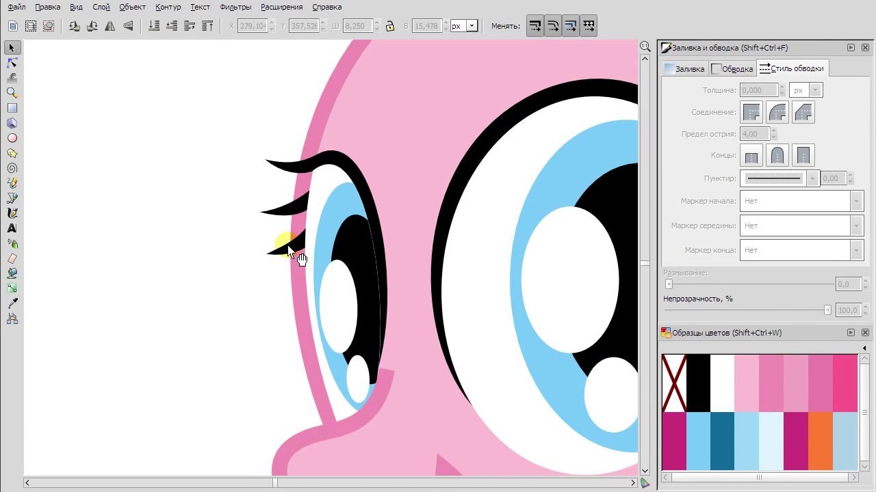
key("n")
left_click(263, 260)
left_click_drag(264, 160, 254, 162)
left_click_drag(259, 212, 249, 213)
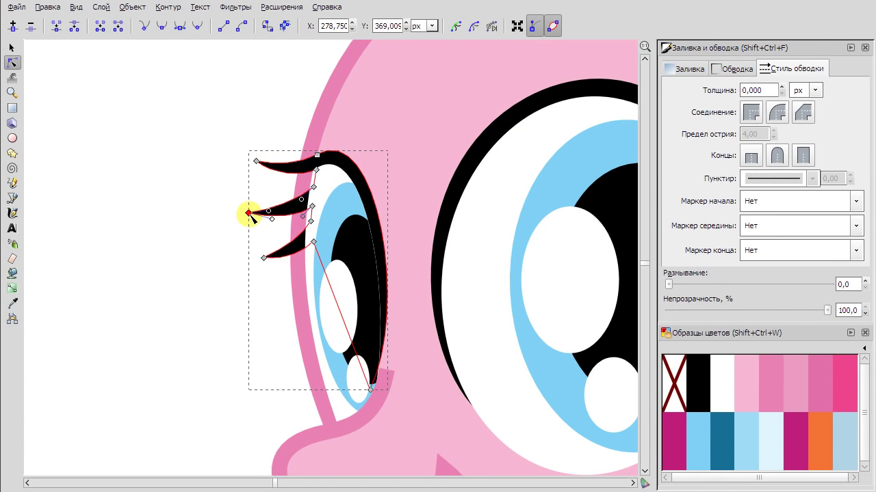
left_click_drag(263, 260, 264, 264)
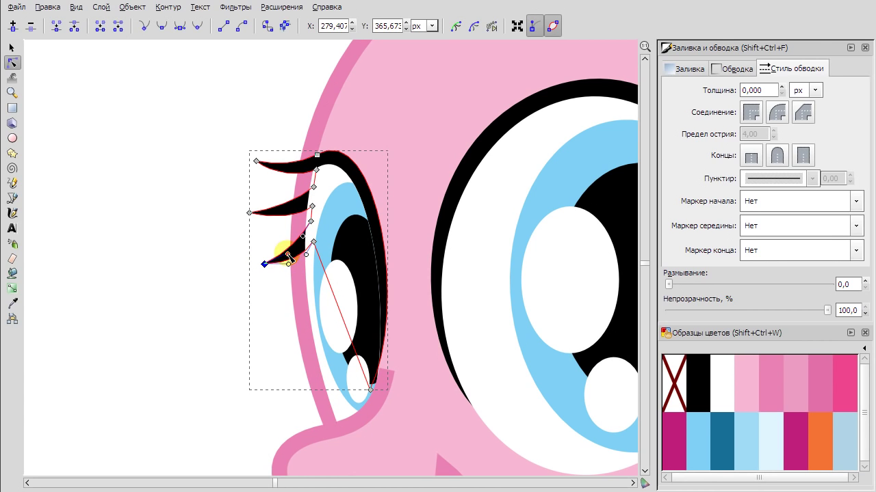
Lengthen the lower eyelash down and to the left.
left_click(153, 160)
scroll(164, 162, "up", 2)
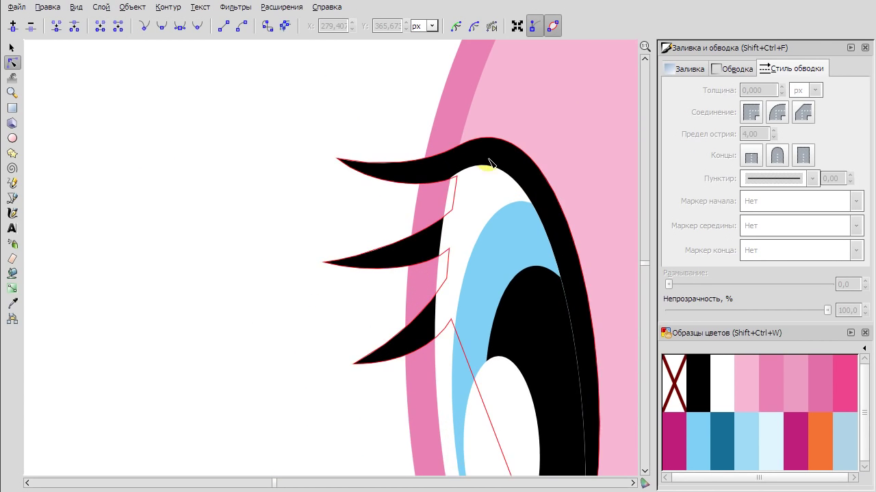
scroll(479, 183, "up", 2)
left_click(439, 167)
scroll(303, 233, "down", 4)
left_click(252, 267)
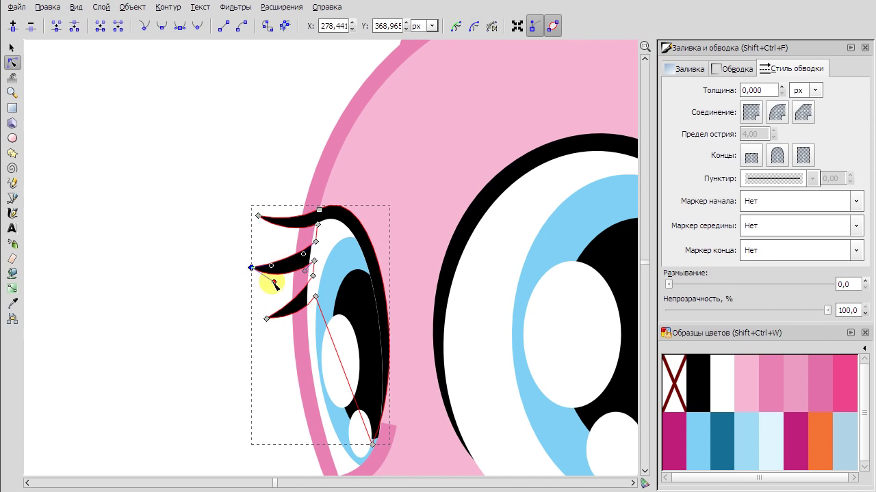
left_click_drag(266, 318, 261, 323)
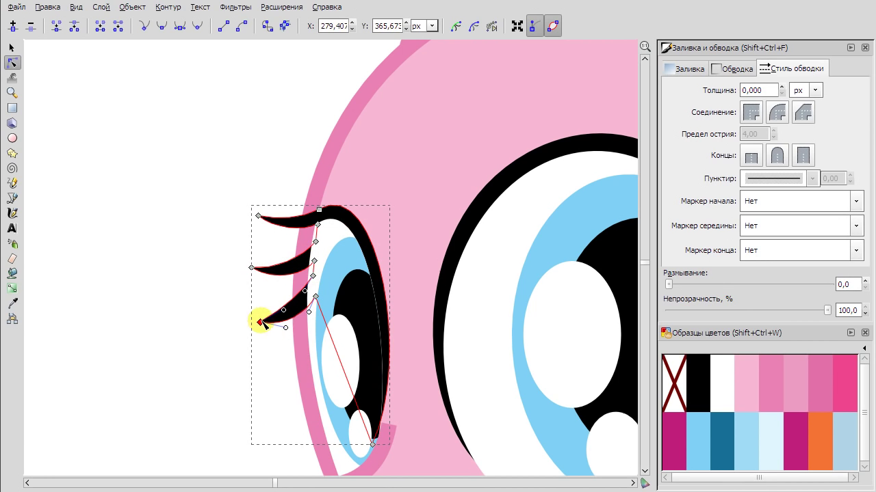
Reshape the top eyelash's curve and adjust the eyelid base nodes.
left_click(258, 215)
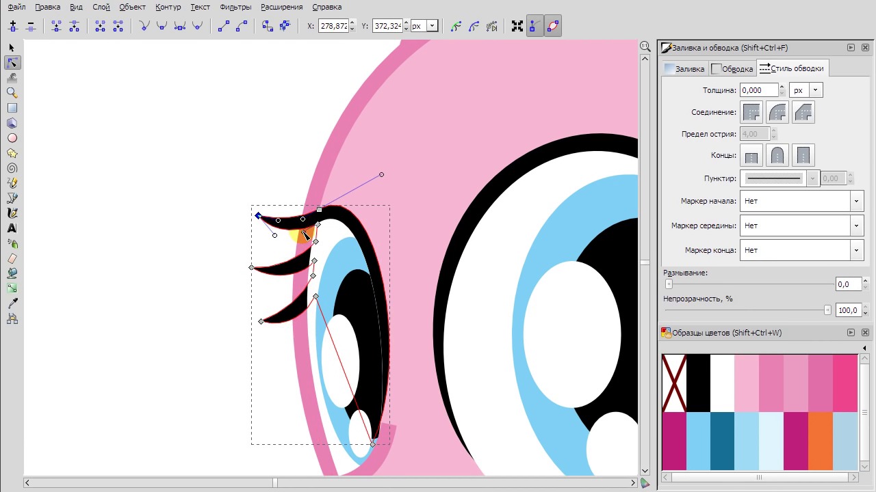
left_click_drag(275, 236, 276, 240)
left_click(319, 209)
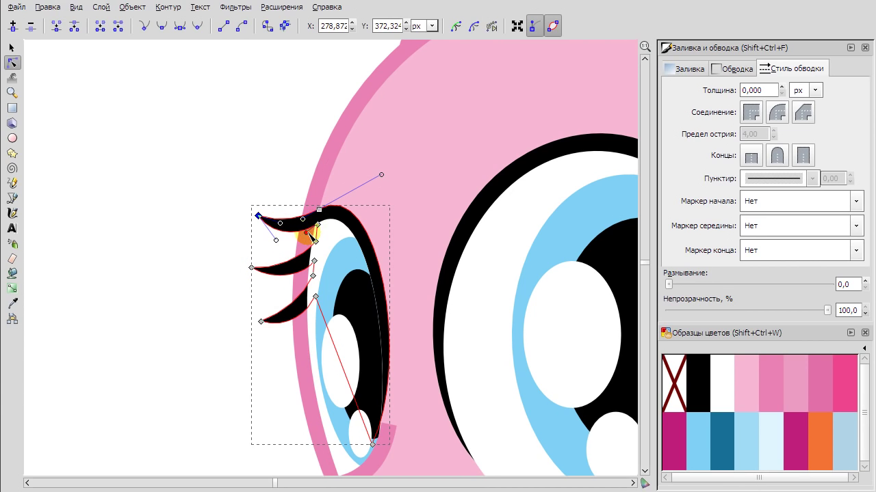
left_click(315, 241)
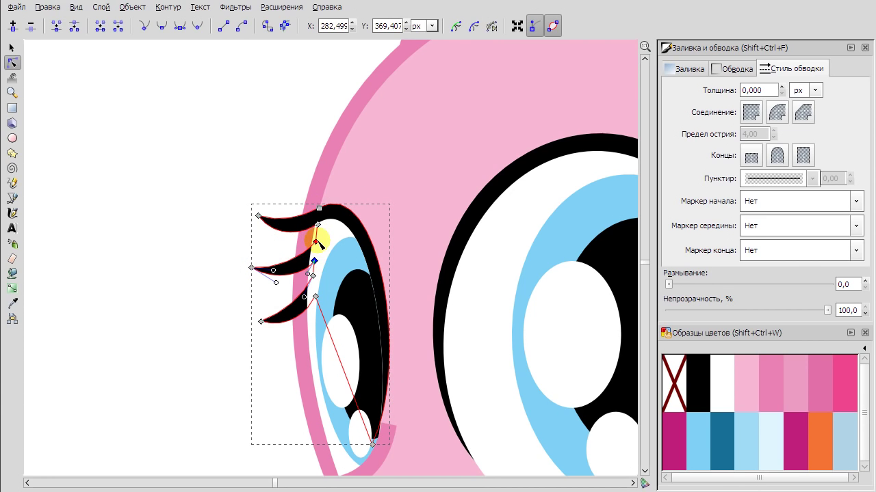
left_click(316, 296)
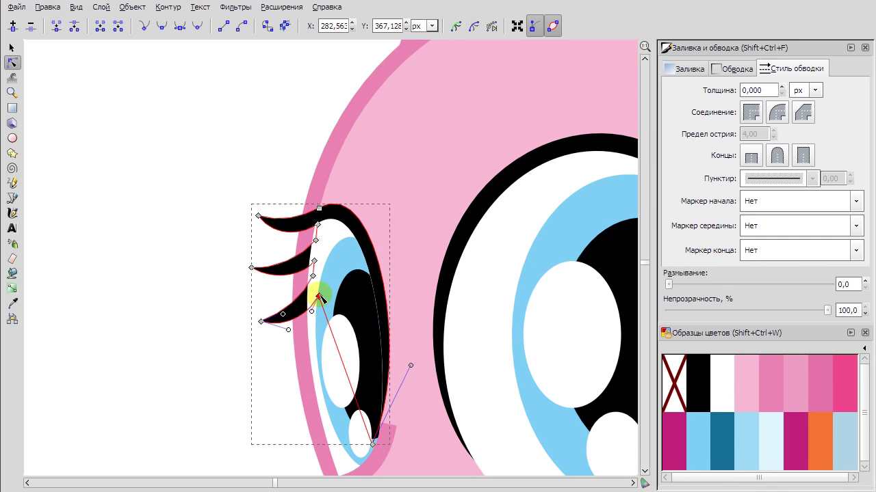
left_click(112, 229)
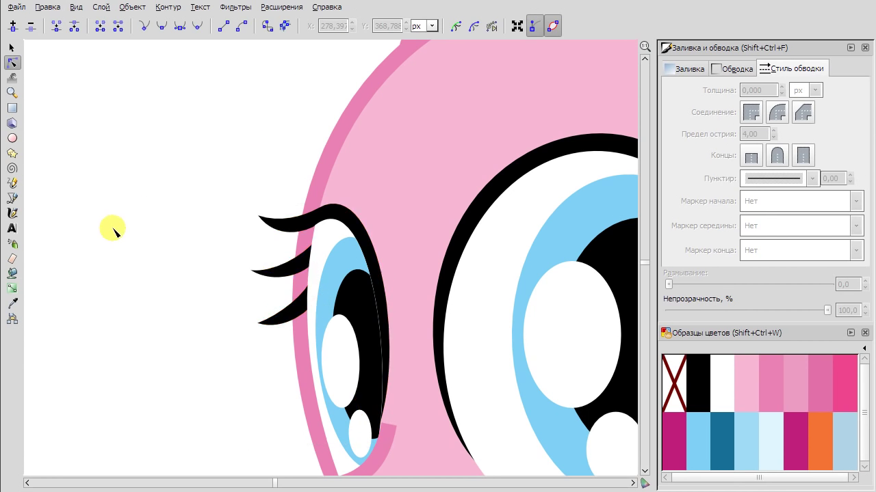
scroll(114, 160, "down", 3)
scroll(374, 269, "up", 1)
left_click(375, 268)
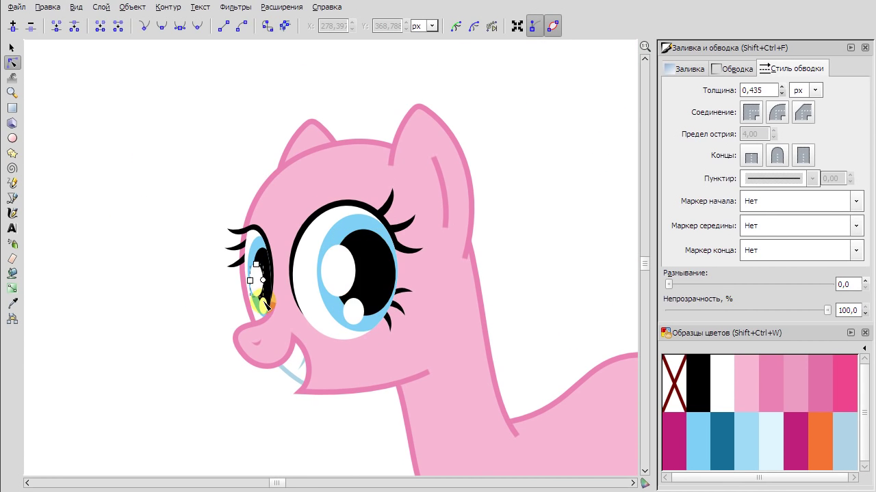
Select the whole large eye group and nudge it slightly.
key("s")
left_click(387, 199, "shift")
right_click(537, 151)
left_click(308, 268)
left_click(424, 188, "shift")
left_click(396, 270, "shift")
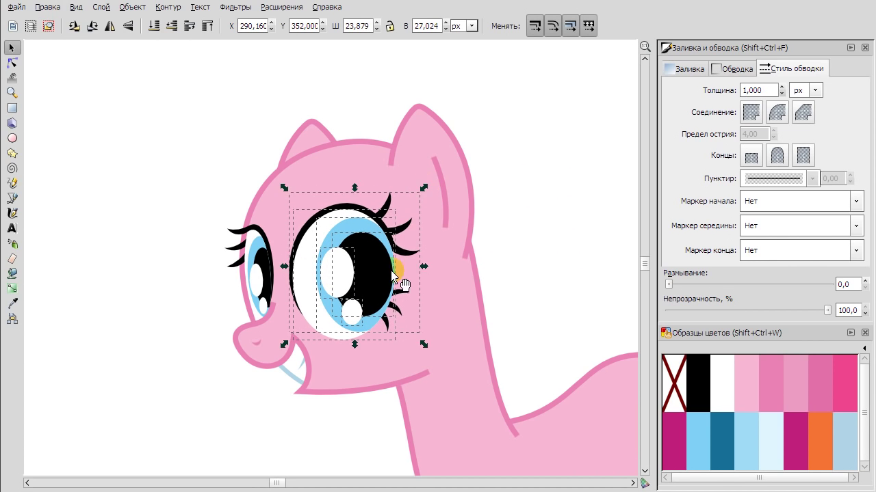
scroll(333, 301, "up", 1)
left_click_drag(336, 250, 346, 260)
Shorten the large eye from the top and bottom and settle its new size.
left_click_drag(461, 144, 458, 148)
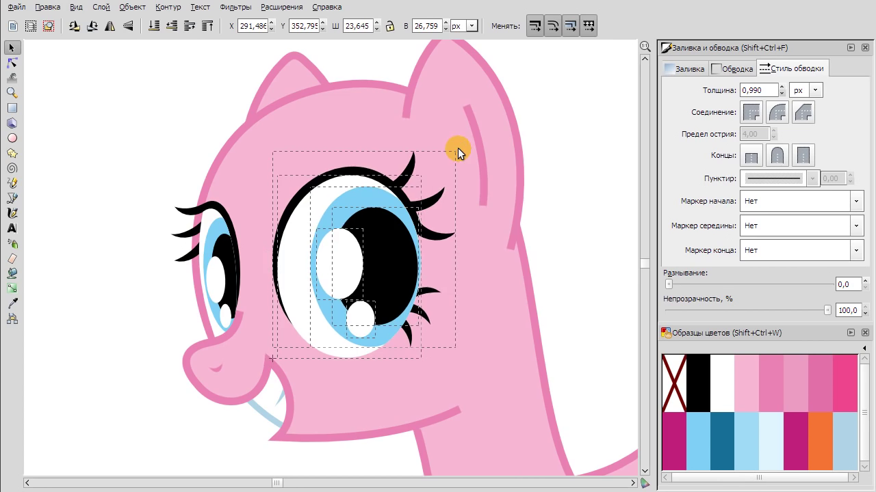
scroll(469, 254, "down", 2)
scroll(396, 303, "up", 1)
left_click_drag(396, 303, 398, 301)
left_click_drag(326, 144, 323, 145)
left_click_drag(379, 243, 436, 240)
left_click(561, 197)
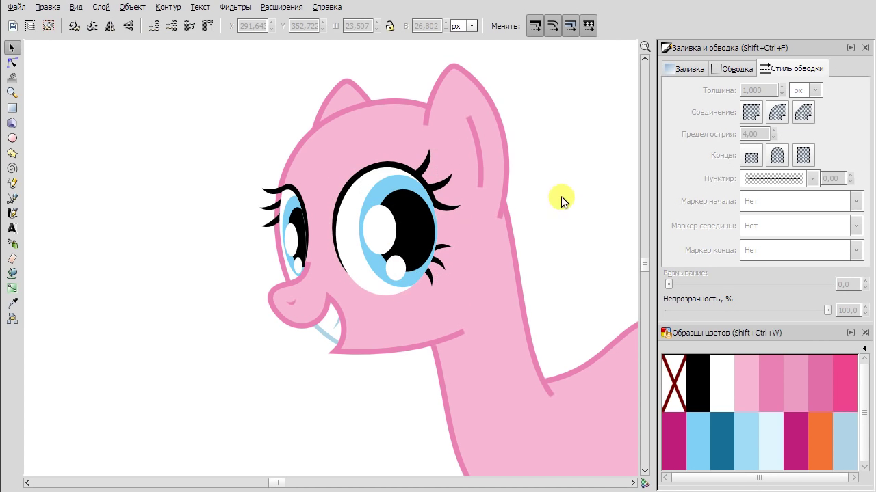
Shift the large eye slightly left and rescale it from its corner.
left_click_drag(386, 231, 389, 240)
left_click_drag(333, 146, 322, 143)
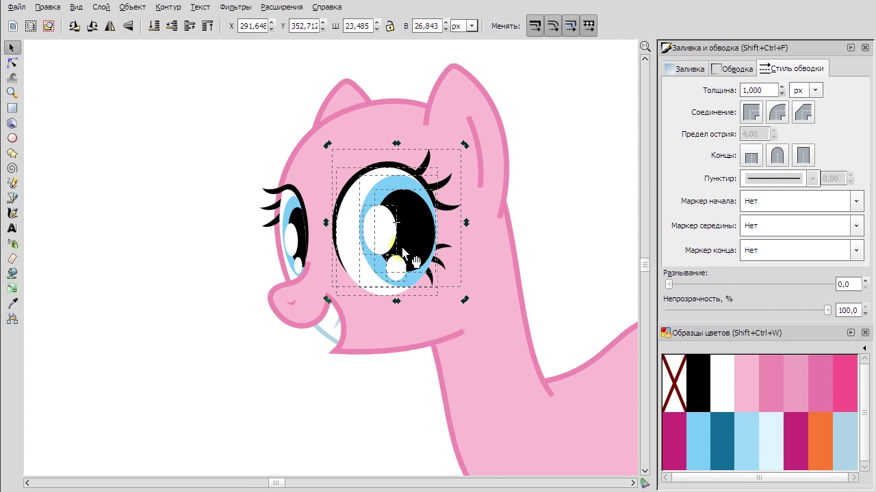
key("Escape")
key("minus")
key("minus")
key("minus")
scroll(424, 171, "up", 2)
scroll(325, 273, "up", 3)
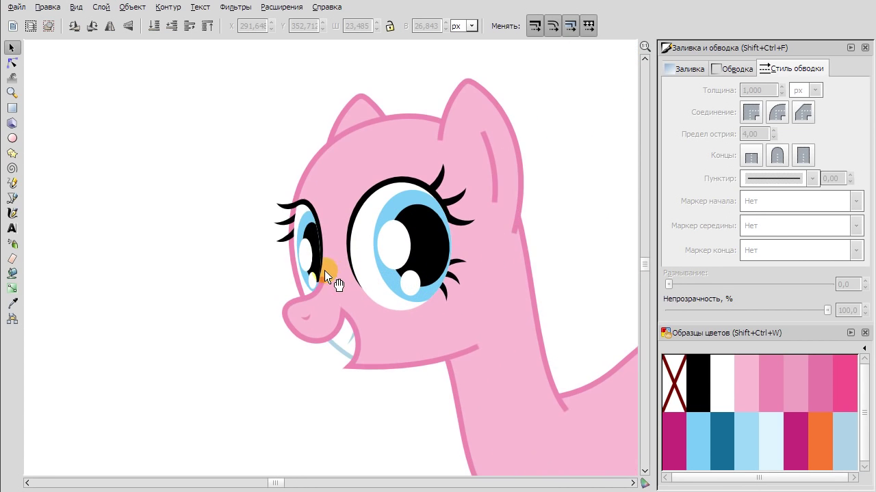
Run the iris gradient vertically with a dark teal top stop fading to light blue.
left_click(401, 233)
key("plus")
left_click(11, 288)
left_click_drag(425, 169, 445, 309)
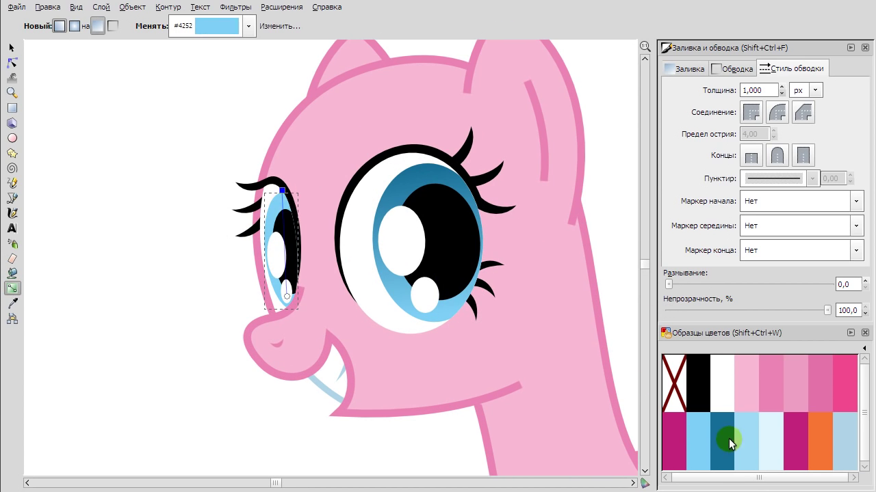
left_click_drag(729, 440, 427, 174)
left_click(14, 47)
left_click(12, 198)
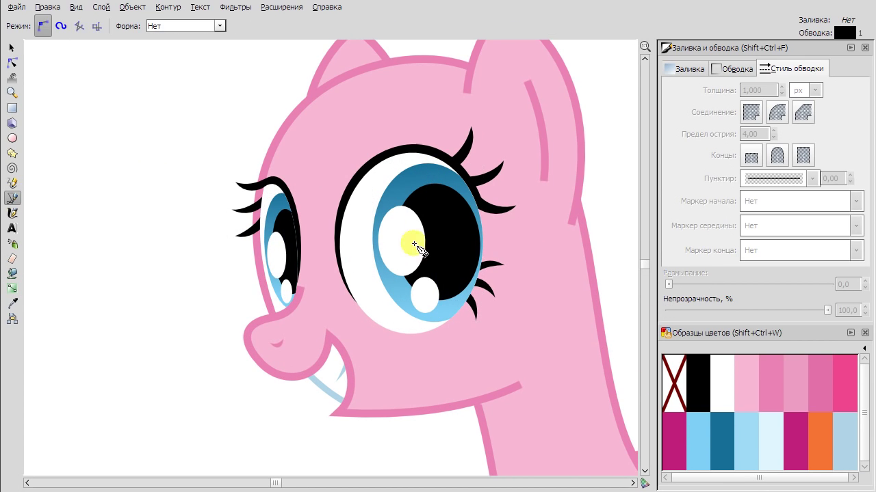
key("s")
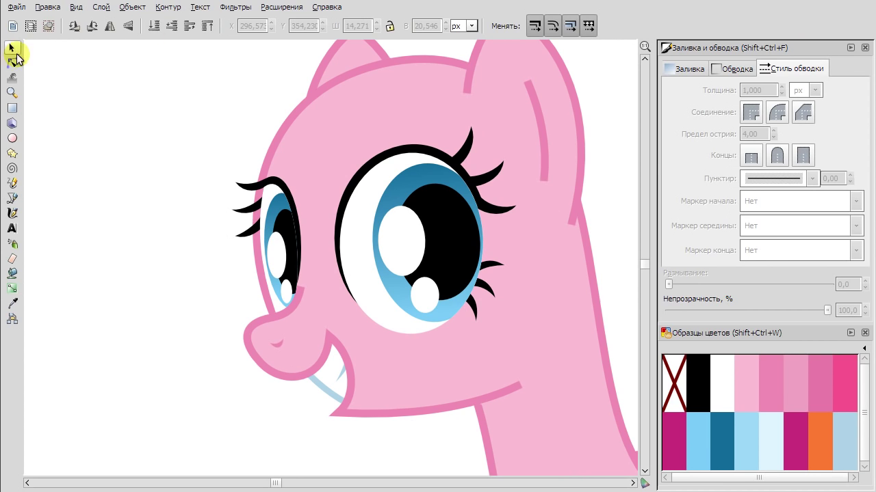
left_click(245, 335)
Reshape the nose outline's curve and move its top node down-right, undoing a trial simplify.
left_click(12, 62)
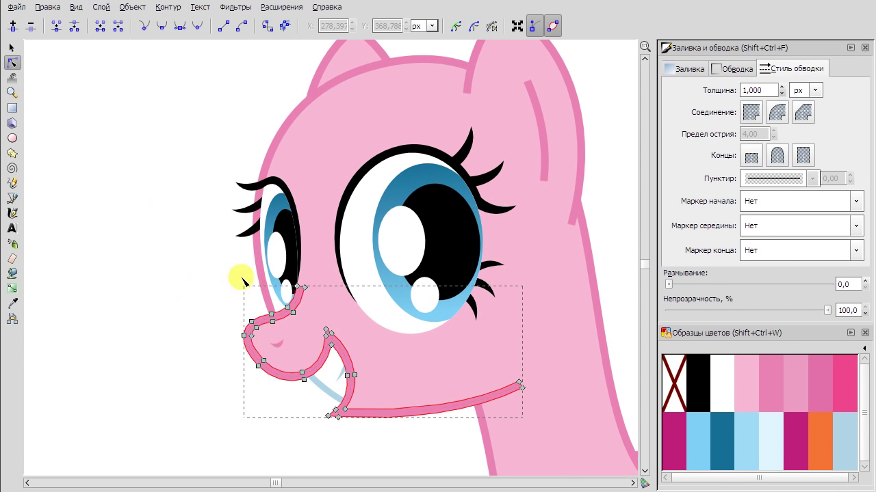
key("ctrl+l")
scroll(241, 301, "up", 1)
key("ctrl+z")
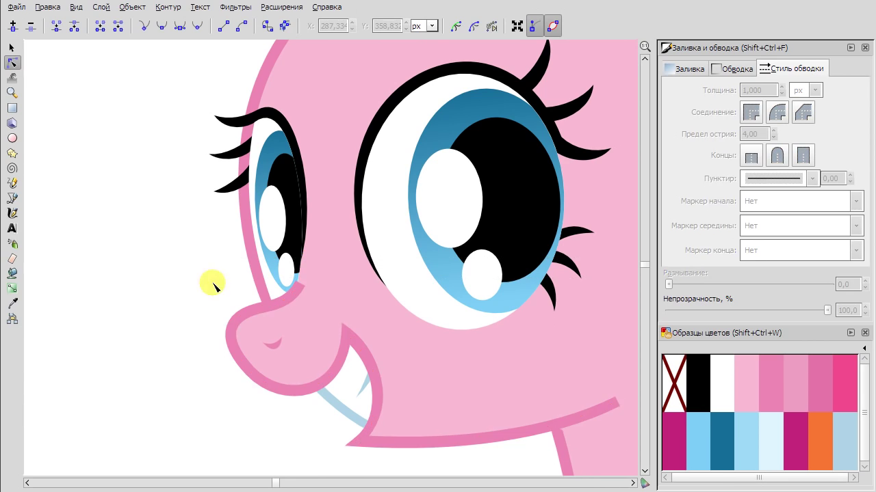
scroll(301, 288, "up", 2)
left_click(300, 292)
left_click(286, 301)
left_click_drag(260, 306, 294, 291)
left_click_drag(286, 245, 293, 255)
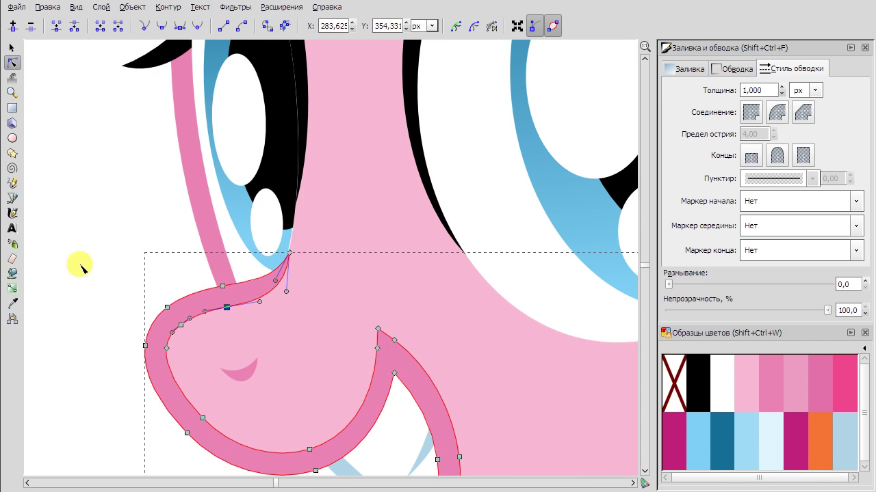
left_click(78, 221)
Reshape the jaw stroke's handles, lowering its right end and rounding its sharp left corner.
scroll(78, 220, "down", 2)
left_click(360, 280)
scroll(359, 280, "up", 2)
left_click_drag(360, 280, 395, 346)
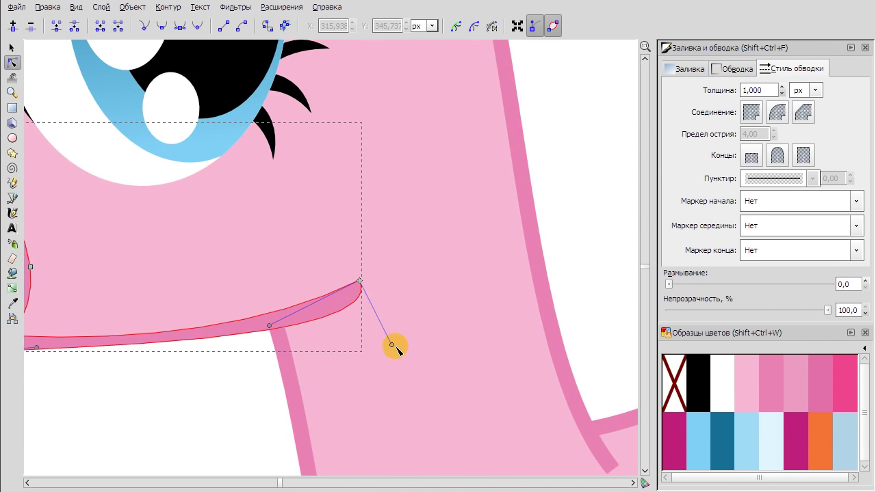
scroll(176, 372, "down", 2)
scroll(146, 361, "up", 1)
left_click_drag(146, 361, 226, 351)
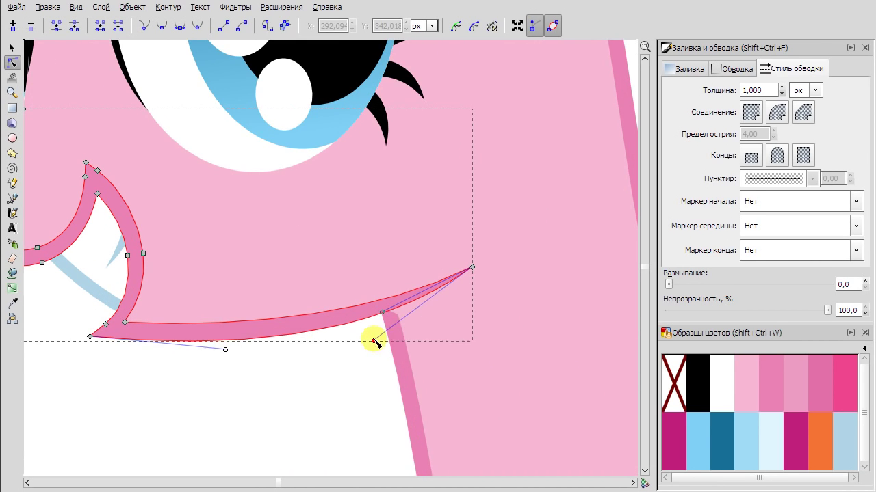
left_click_drag(472, 267, 471, 280)
left_click_drag(382, 316, 381, 342)
scroll(133, 417, "left", 2)
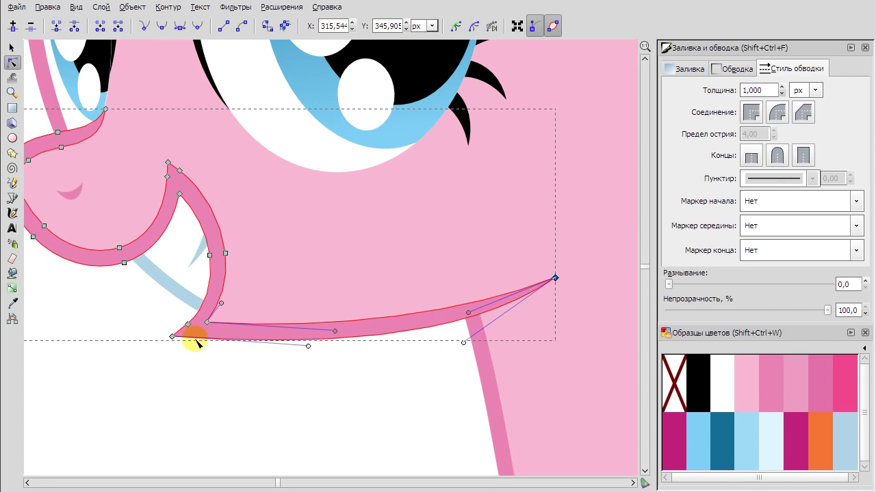
scroll(189, 345, "up", 2)
left_click_drag(213, 313, 148, 316)
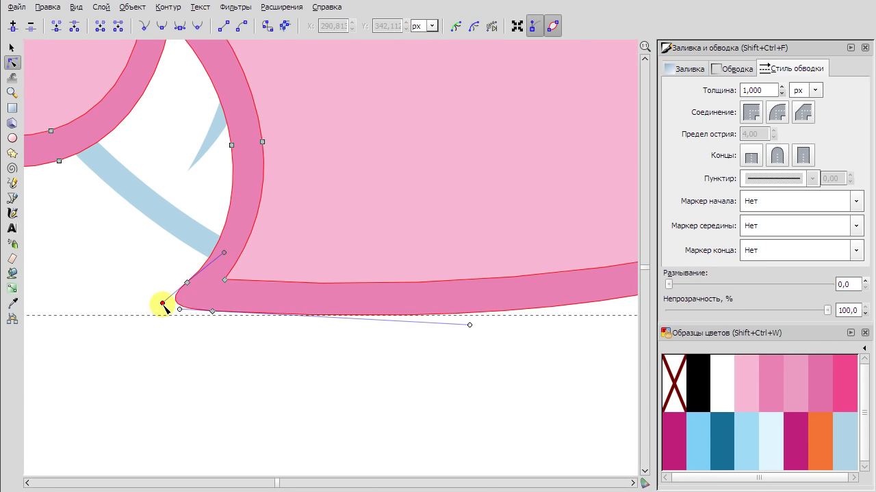
Make the two jaw corner nodes smooth and refine the corner's rounding.
left_click_drag(170, 288, 215, 338)
left_click(161, 25)
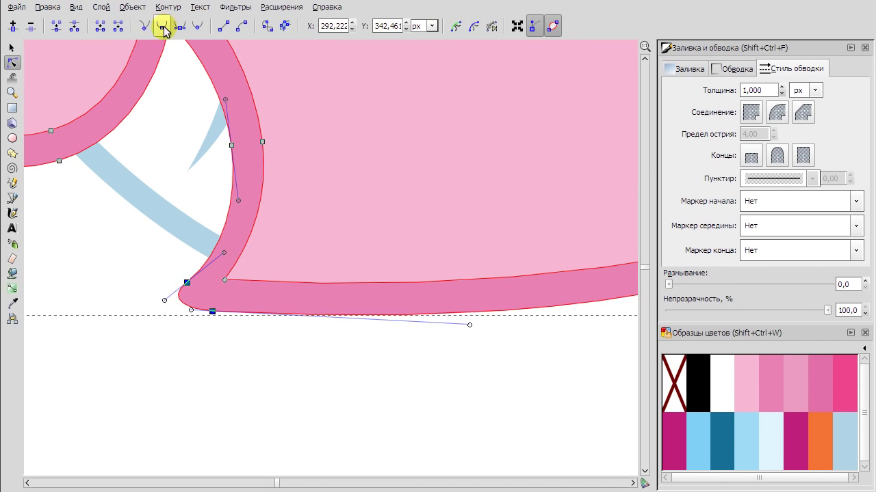
left_click(220, 307)
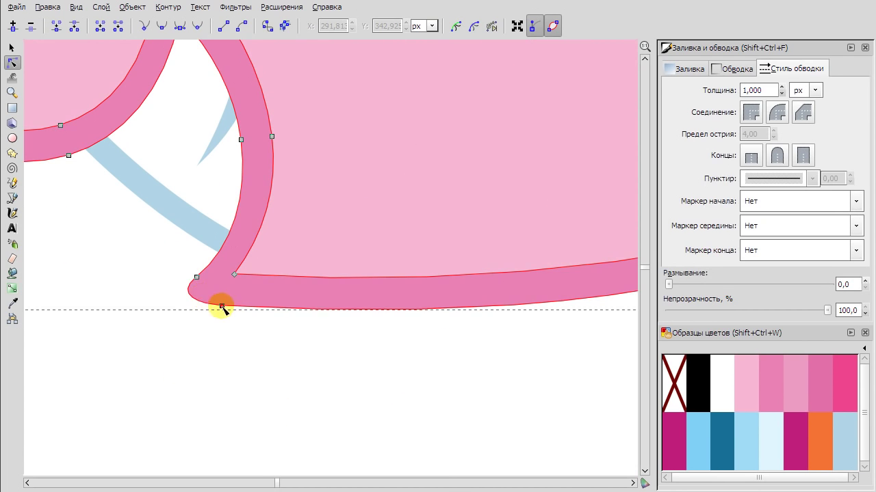
right_click(270, 345)
left_click(202, 308)
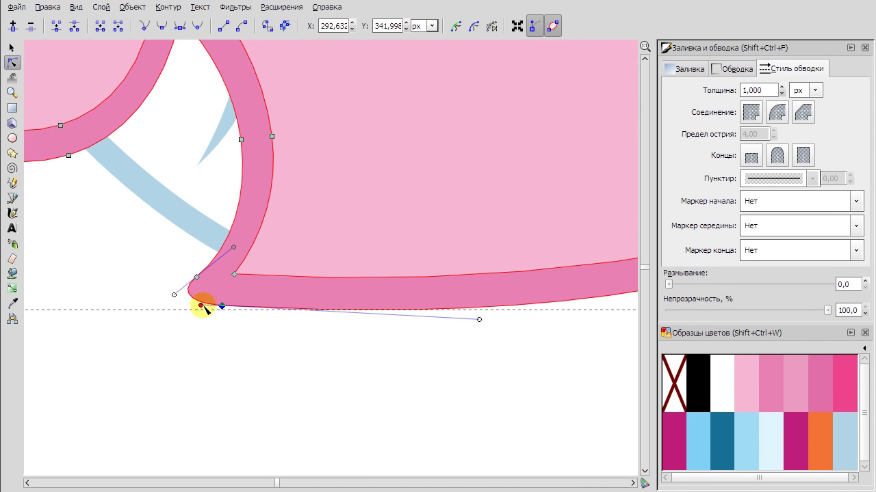
mouse_move(175, 296)
left_mouse_down()
mouse_move(198, 276)
mouse_move(182, 294)
left_mouse_up()
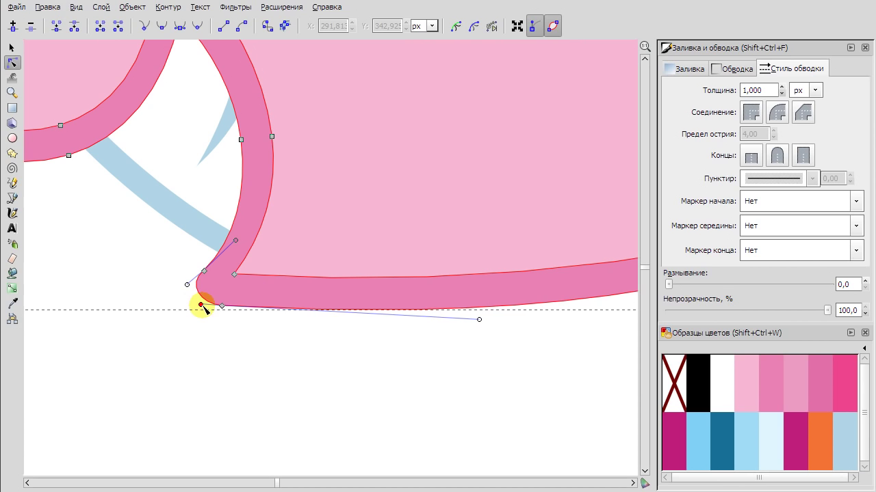
left_click(137, 301)
Adjust the neck curve's lower handle and reshape the curve at the mouth corner.
left_click(205, 270)
scroll(141, 218, "down", 1)
scroll(218, 249, "up", 1)
left_click(294, 195)
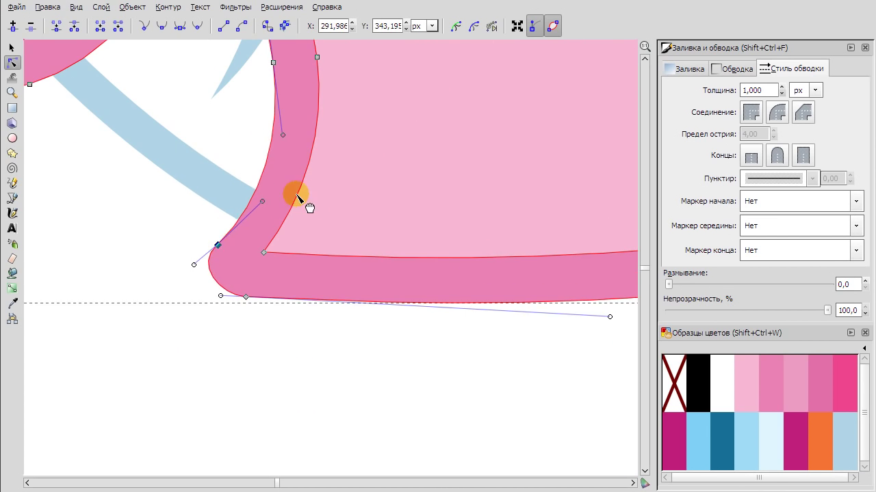
scroll(293, 291, "down", 1)
left_click_drag(233, 252, 235, 258)
left_click(278, 219)
left_click(308, 286)
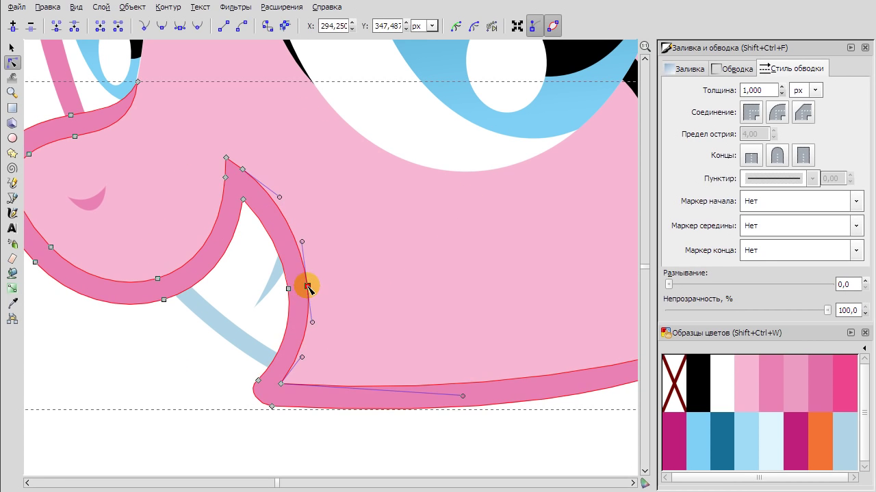
left_click_drag(303, 359, 280, 361)
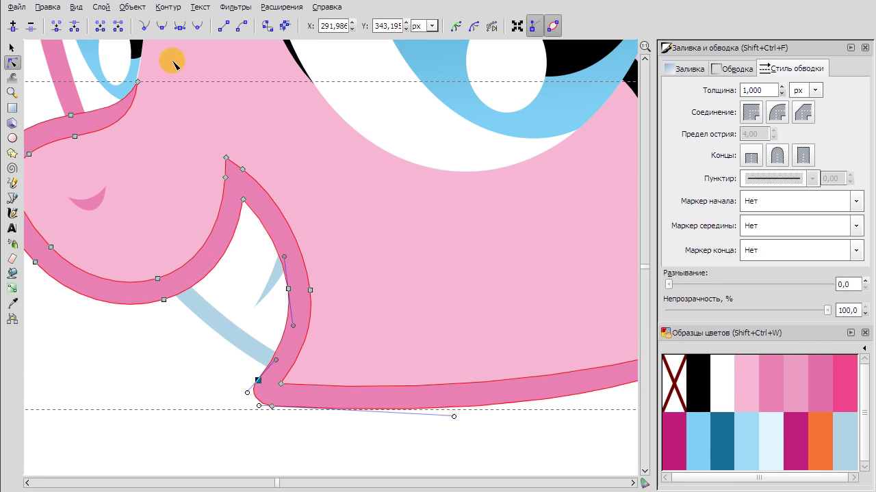
left_click(288, 290)
Pull the smaller eye's right edge inward with the Node tool.
scroll(232, 363, "down", 5)
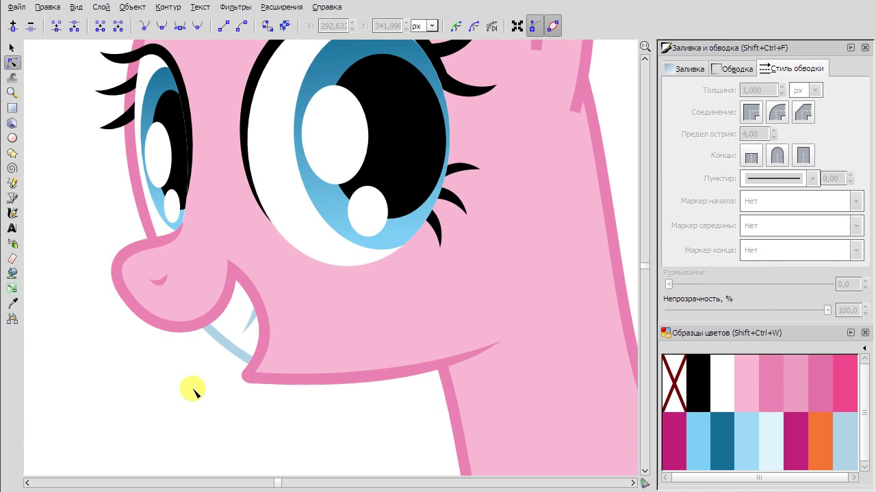
scroll(420, 203, "up", 5)
left_click(255, 103)
mouse_move(306, 294)
left_mouse_down()
mouse_move(316, 296)
mouse_move(294, 336)
mouse_move(322, 221)
mouse_move(323, 173)
mouse_move(319, 254)
left_mouse_up()
left_click(264, 141)
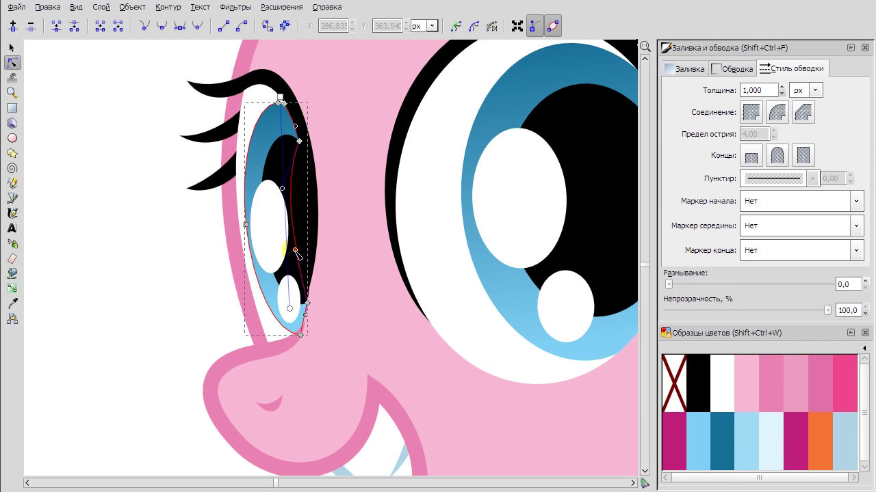
Pull the larger eye's right edge inward, then return to the Selector.
scroll(301, 171, "right", 6)
left_click(406, 123)
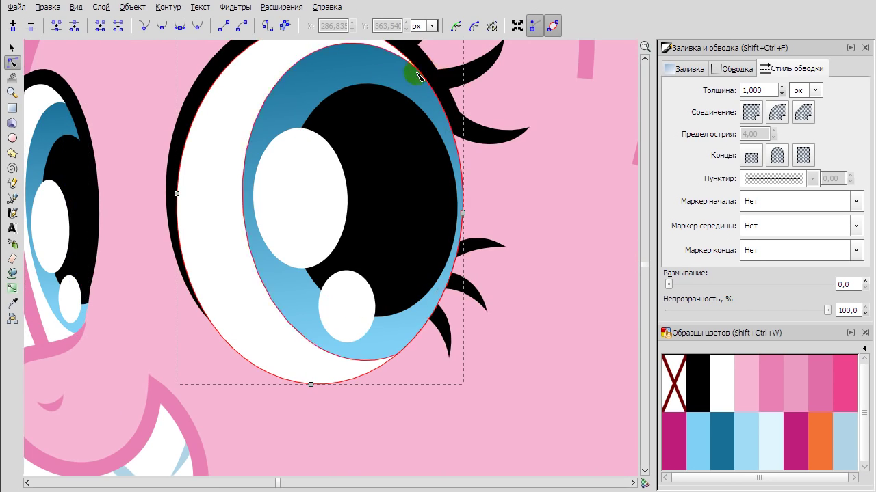
scroll(414, 75, "up", 5)
left_click(332, 88)
scroll(505, 303, "down", 5)
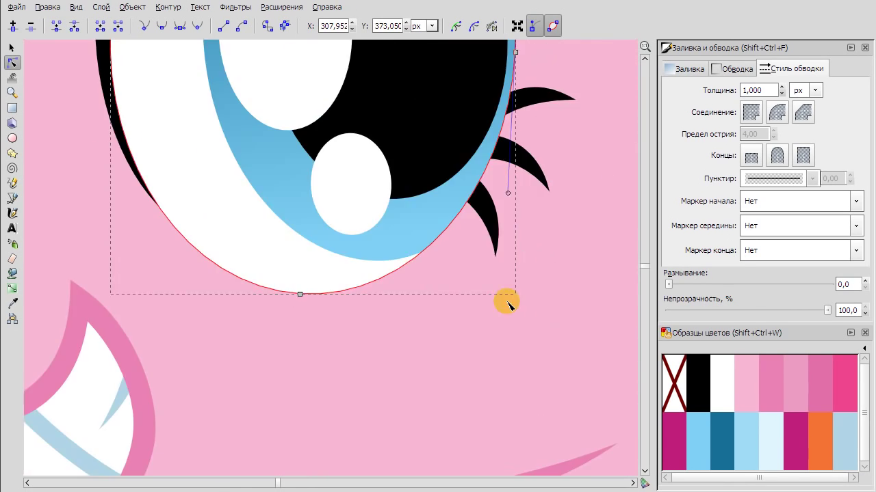
scroll(423, 236, "up", 5)
scroll(421, 231, "down", 6)
left_click_drag(450, 265, 405, 245)
left_click_drag(433, 305, 404, 216)
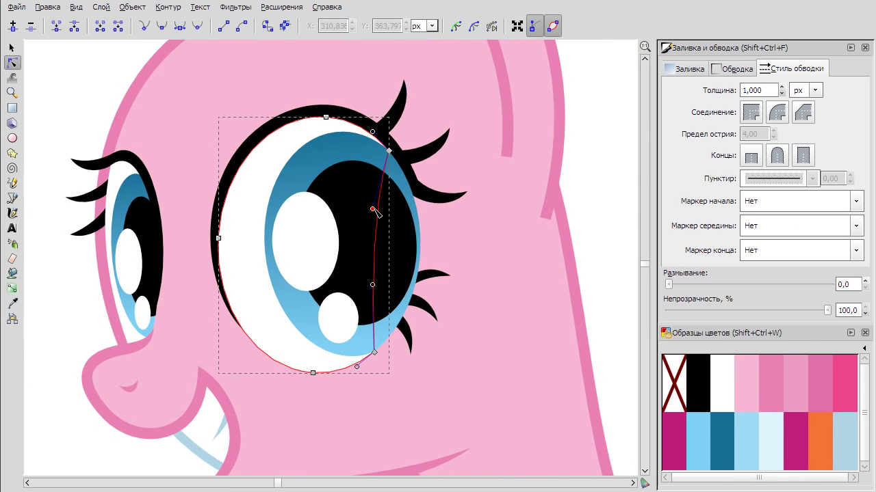
left_click(12, 47)
scroll(118, 98, "down", 3)
Draw a light-blue triangle with the Pen inside the larger eye.
scroll(257, 163, "up", 3)
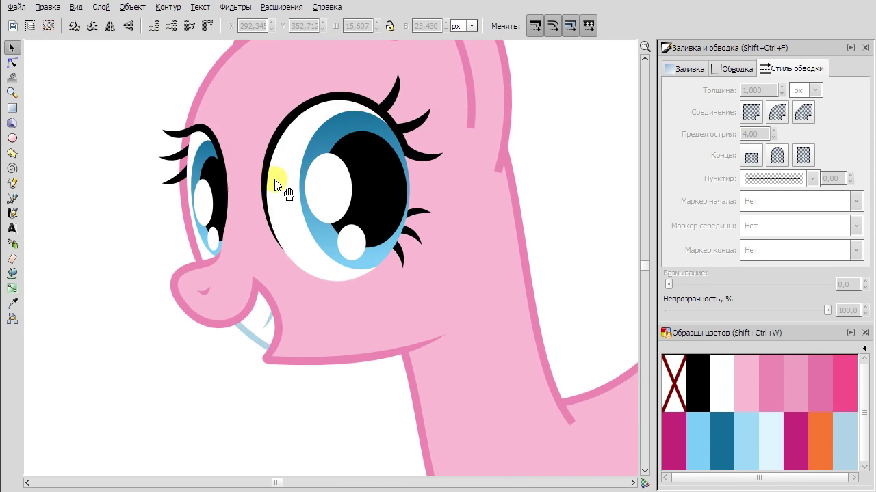
key("b")
scroll(377, 172, "up", 1)
left_click(328, 199)
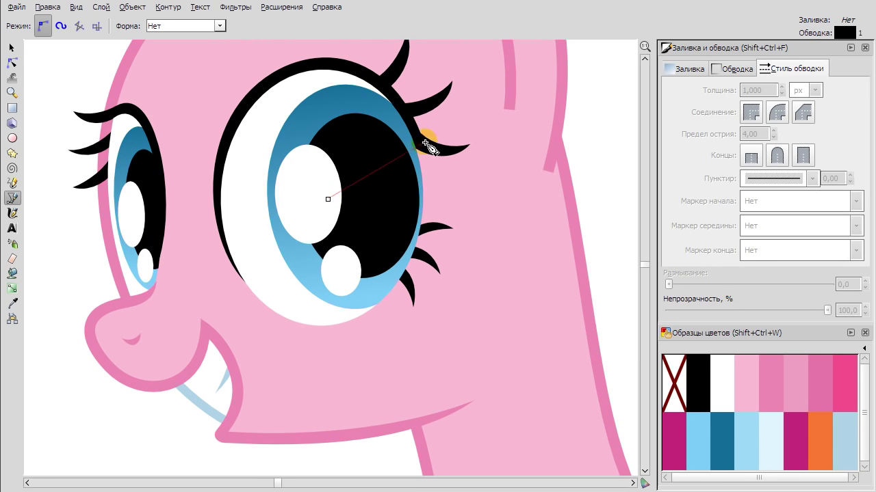
left_click(439, 187)
left_click(328, 199)
left_click(745, 438)
left_click_drag(322, 202, 314, 210)
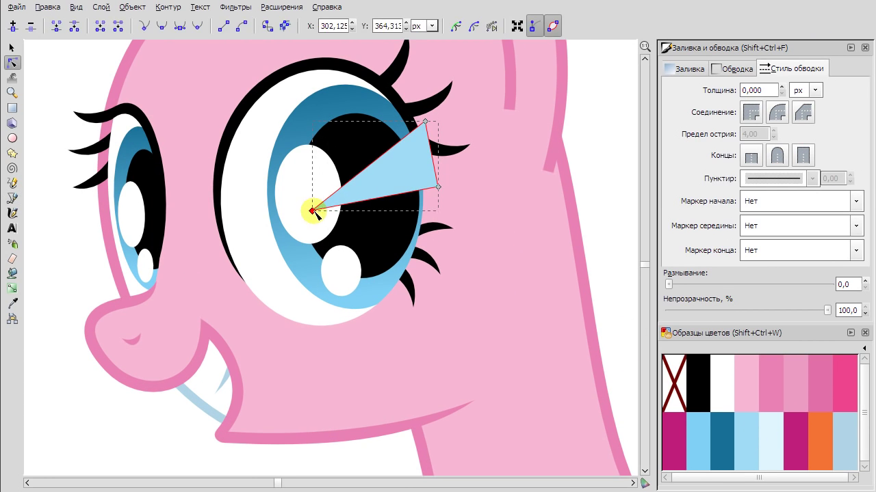
key("Escape")
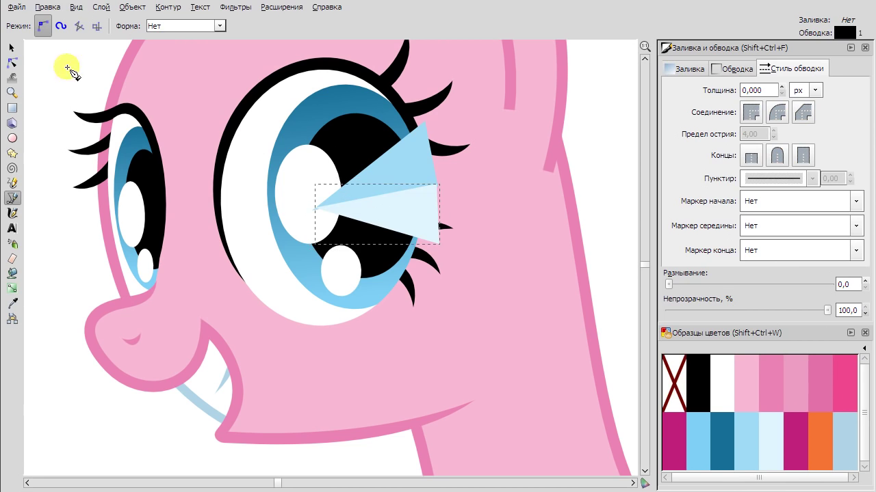
Clip the triangle to the iris shape with a path intersection, then delete the leftover triangle.
left_click(11, 48)
left_click(421, 153, "alt")
key("Home")
left_click(167, 7)
left_click(250, 92)
key("ctrl+z")
left_click(167, 7)
left_click(253, 112)
key("Delete")
Move the light-blue eye path's converging point to the left.
scroll(578, 174, "down", 2)
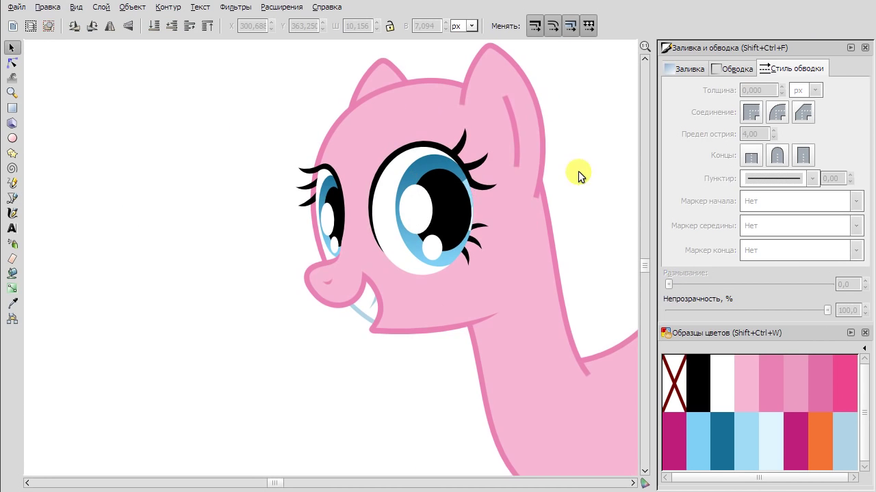
scroll(473, 184, "right", 1)
left_click(11, 62)
scroll(404, 230, "up", 3)
left_click(361, 127)
left_click_drag(274, 239, 186, 186)
key("minus")
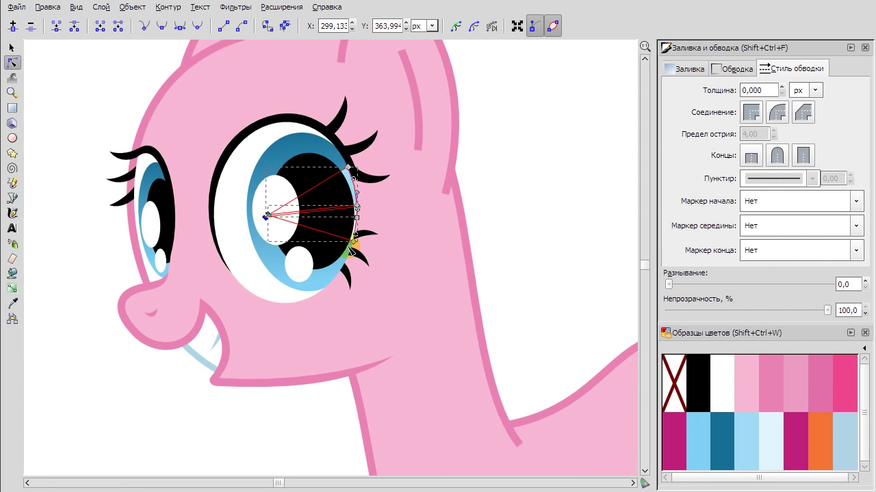
key("Escape")
Select all the larger eye's parts together and nudge them slightly on the face.
left_click(12, 47)
left_click(272, 197)
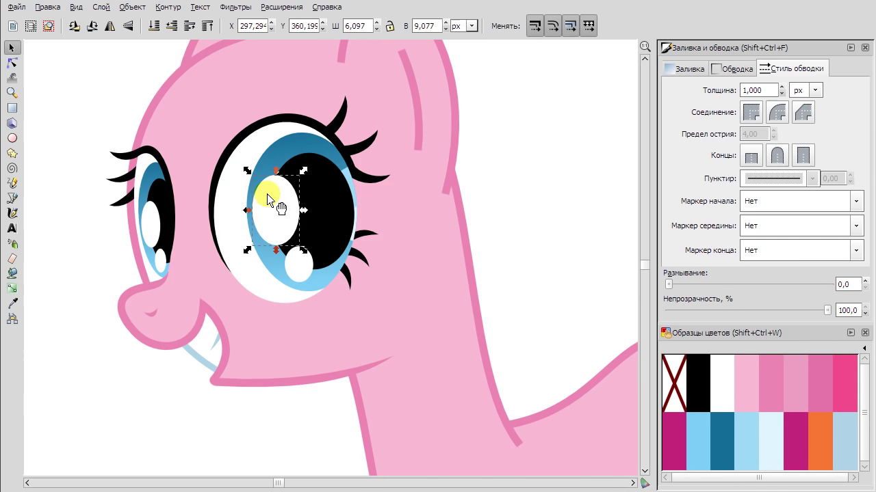
scroll(204, 128, "down", 1)
left_click_drag(202, 101, 342, 263)
left_click_drag(250, 198, 250, 200)
key("Escape")
scroll(86, 257, "down", 1)
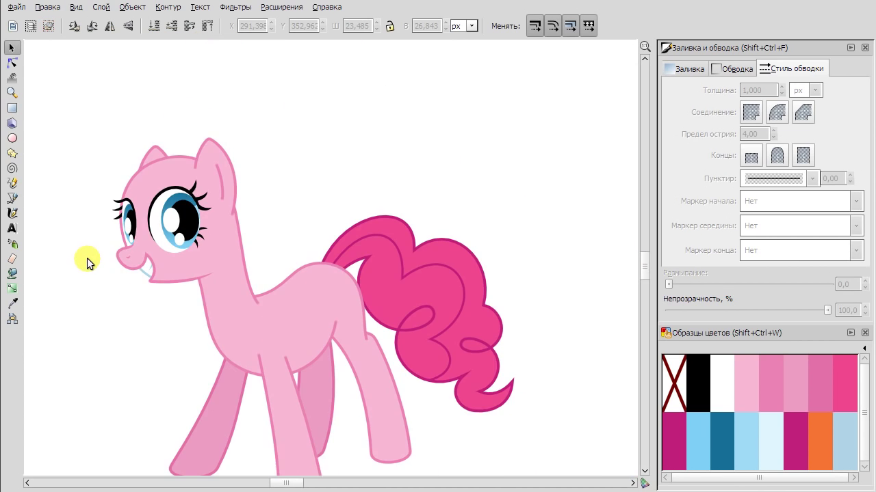
scroll(48, 215, "up", 1)
scroll(221, 63, "down", 1)
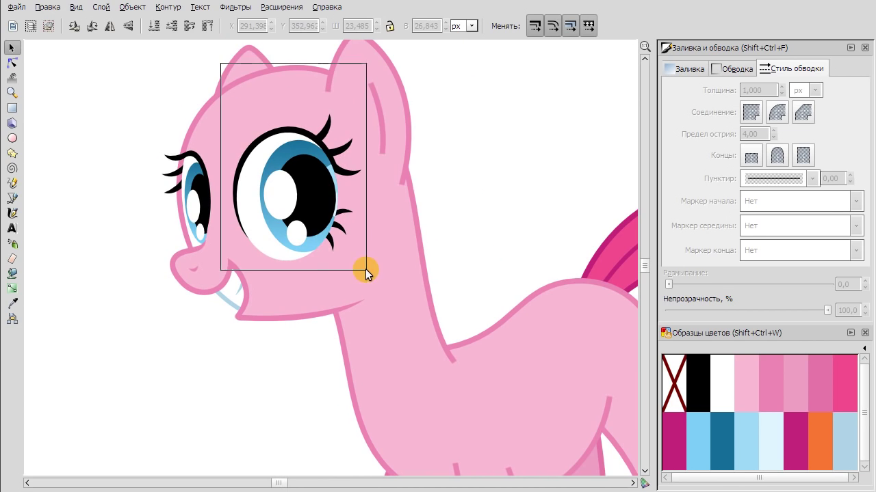
left_click_drag(366, 271, 366, 270)
left_click_drag(279, 189, 280, 196)
left_click(78, 129)
scroll(129, 114, "down", 2)
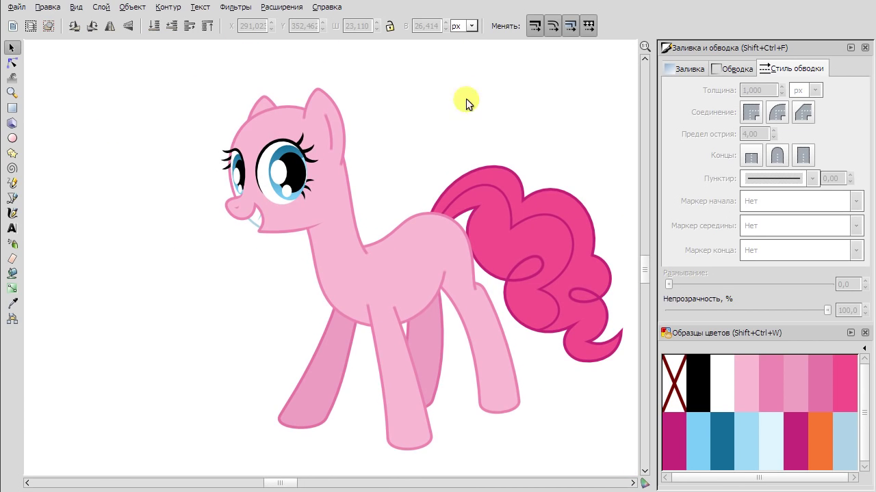
Pan to the blue pony and draw a black lid line across the large eye.
scroll(527, 141, "down", 3)
scroll(499, 146, "right", 5)
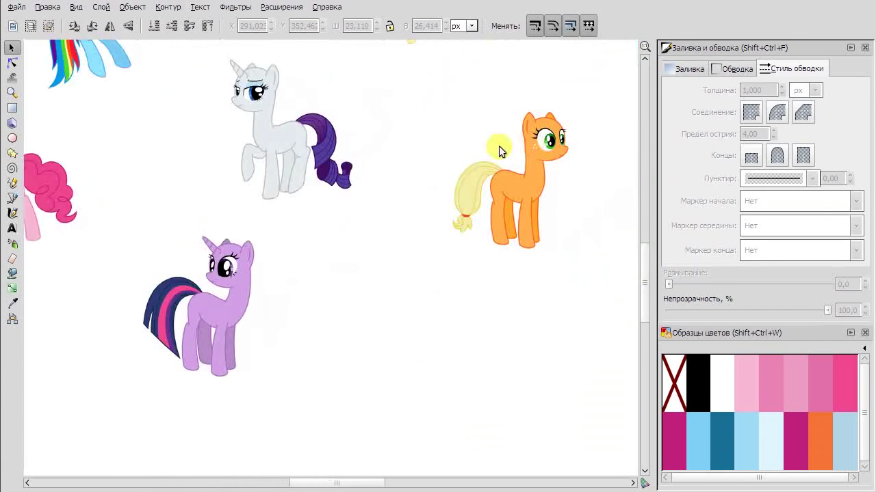
scroll(185, 182, "up", 4)
left_click_drag(185, 182, 342, 175)
scroll(342, 175, "up", 4)
key("b")
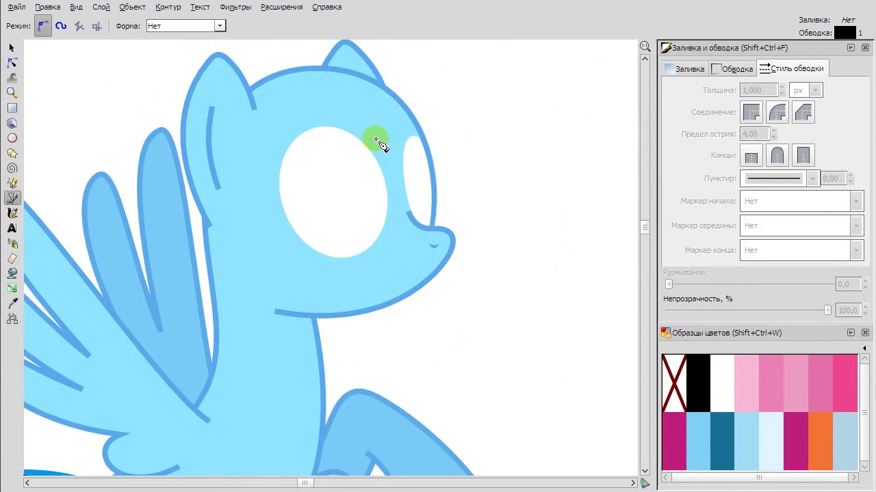
scroll(378, 150, "up", 1)
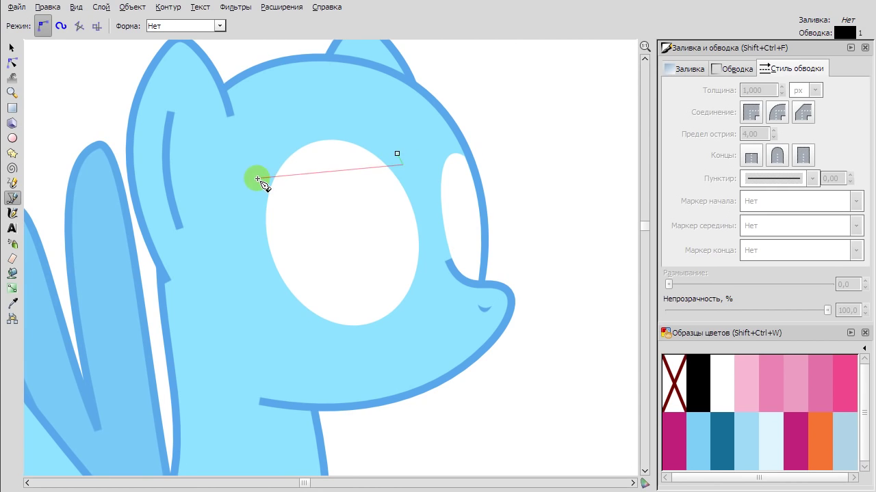
double_click(257, 179)
Draw a short black lid line over the far eye.
left_click(11, 47)
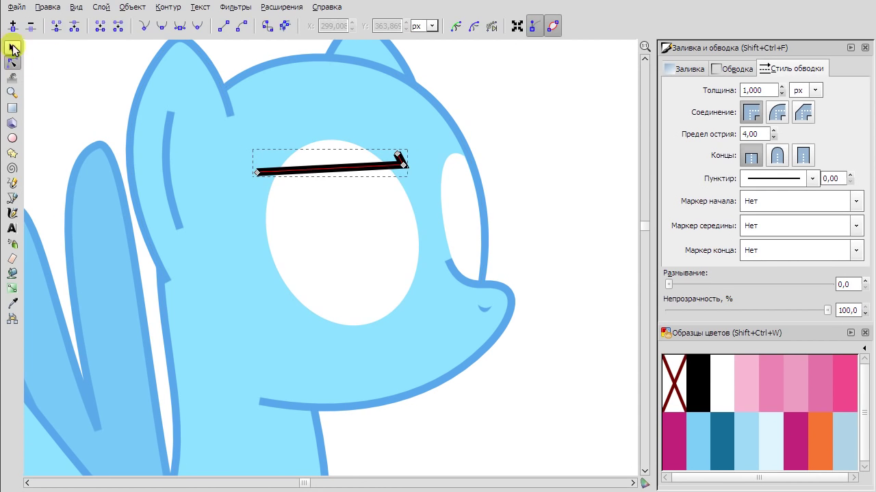
left_click(12, 198)
left_click(436, 162)
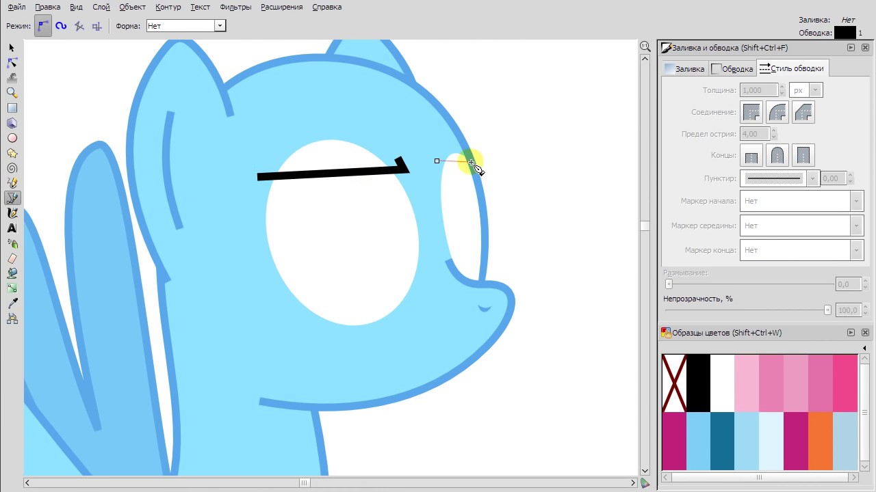
double_click(470, 162)
left_click(12, 47)
left_click(11, 198)
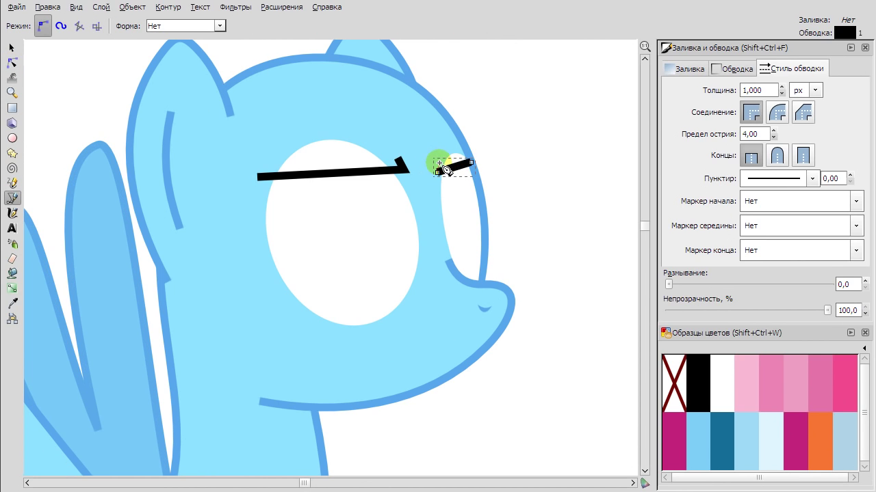
Draw a curved mouth line below the muzzle.
left_click(13, 64)
left_click(395, 170)
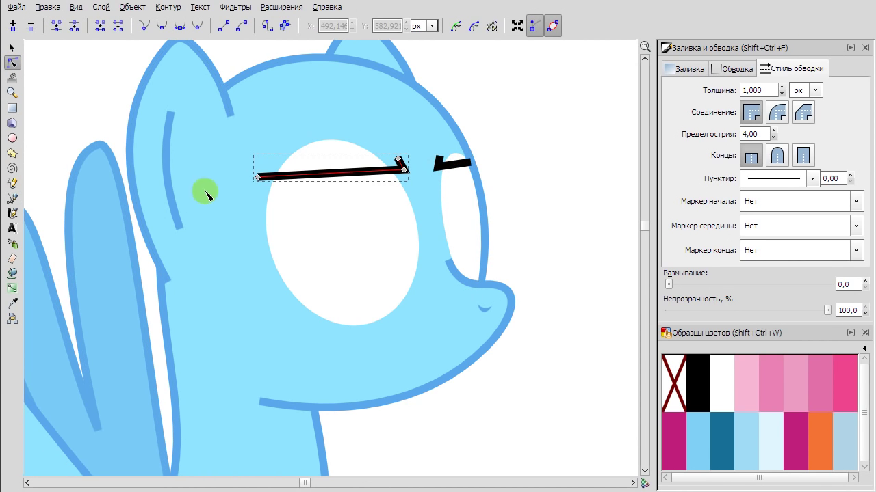
key("b")
scroll(468, 365, "up", 1)
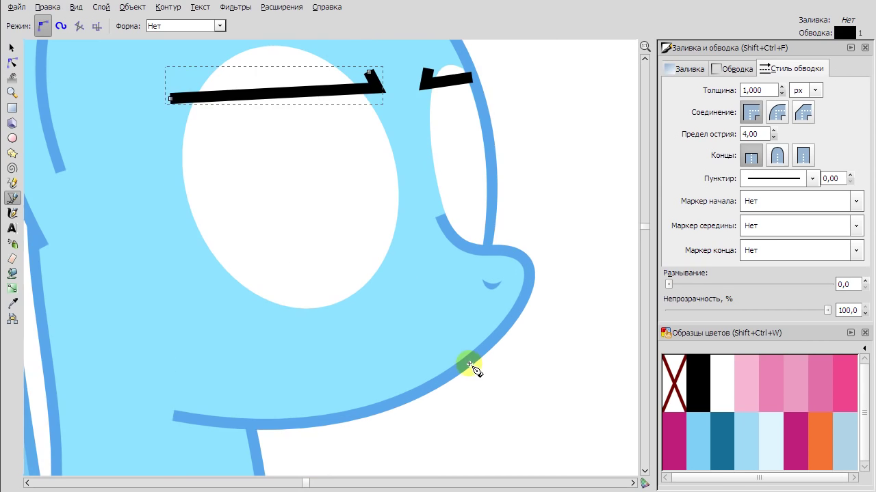
left_click(461, 366)
double_click(367, 351)
left_click(12, 62)
left_click(409, 361)
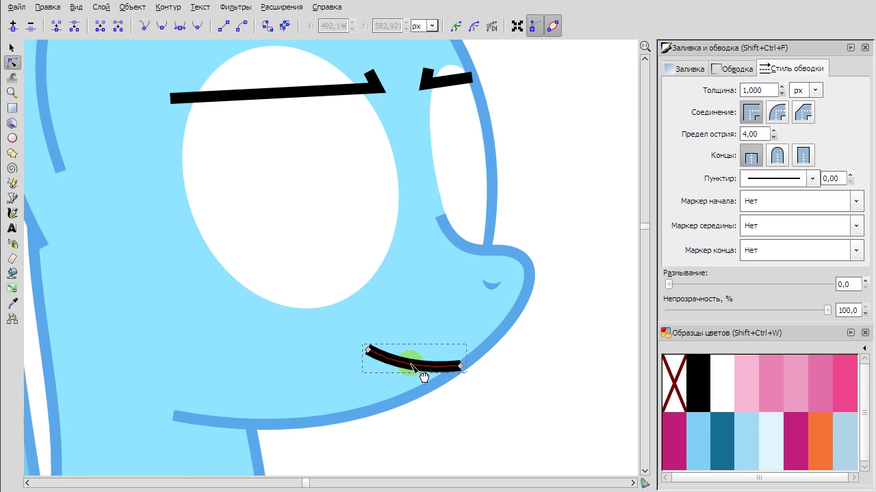
Undo a trial stroke-to-outline conversion and colour the mouth line blue from the pony's palette.
left_click(285, 26)
left_click(864, 348)
left_click(817, 258)
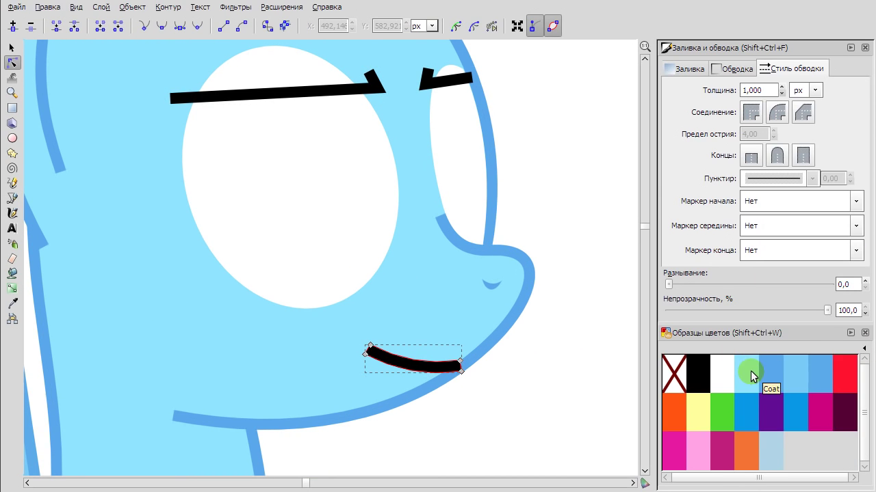
left_click(674, 373)
left_click_drag(463, 340, 465, 363)
key("ctrl+z")
right_click(532, 383)
right_click(557, 361)
left_click(567, 363)
right_click(514, 392)
left_click(524, 401)
left_click(774, 370, "shift")
Add a small blue crescent at the mouth's left end and flatten its lower curve.
scroll(455, 348, "up", 2)
left_click(337, 346)
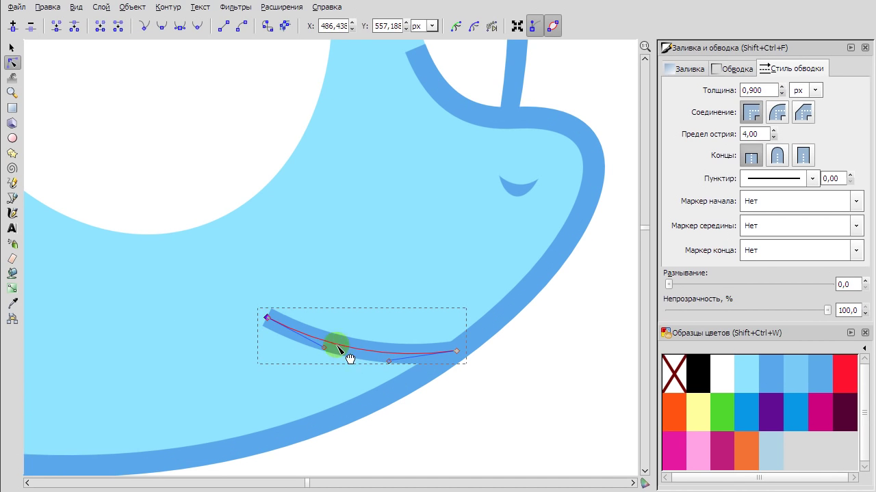
left_click(12, 197)
left_click(288, 300)
mouse_move(260, 346)
left_mouse_down()
mouse_move(228, 327)
mouse_move(244, 321)
left_mouse_up()
left_click(288, 299)
key("F2")
left_click(771, 372)
left_click(259, 316)
left_click(288, 300)
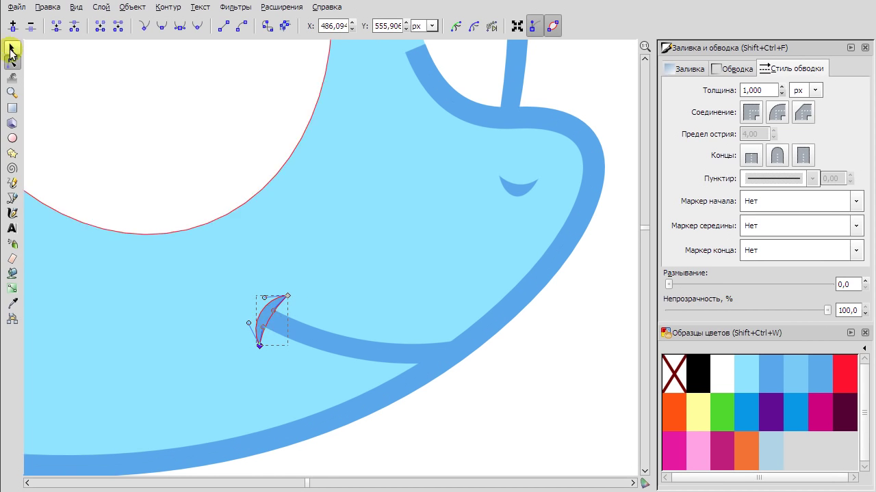
key("F1")
scroll(553, 399, "down", 6)
key("Escape")
Draw an ellipse over the big eye and fill it dark magenta as the iris.
scroll(546, 396, "up", 1)
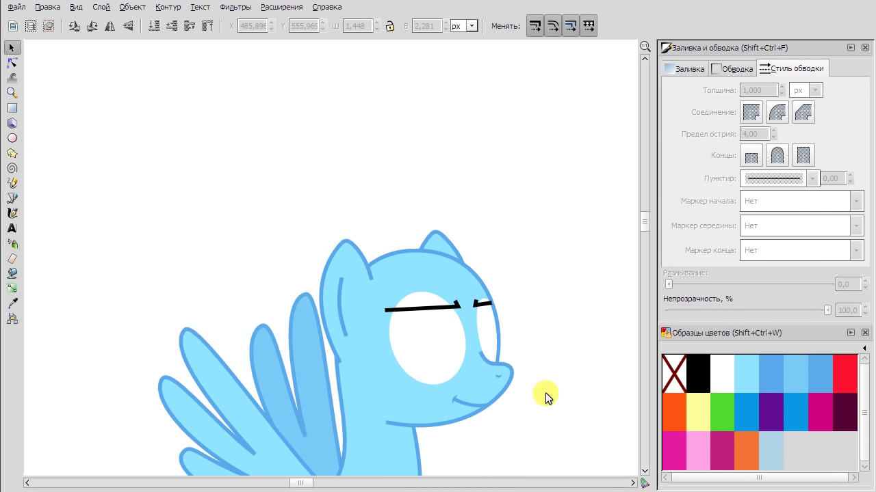
scroll(524, 244, "down", 4)
scroll(524, 244, "up", 2)
left_click(11, 137)
left_click_drag(309, 192, 426, 351)
left_click(12, 47)
left_click_drag(303, 183, 422, 255)
left_click_drag(686, 375, 429, 262)
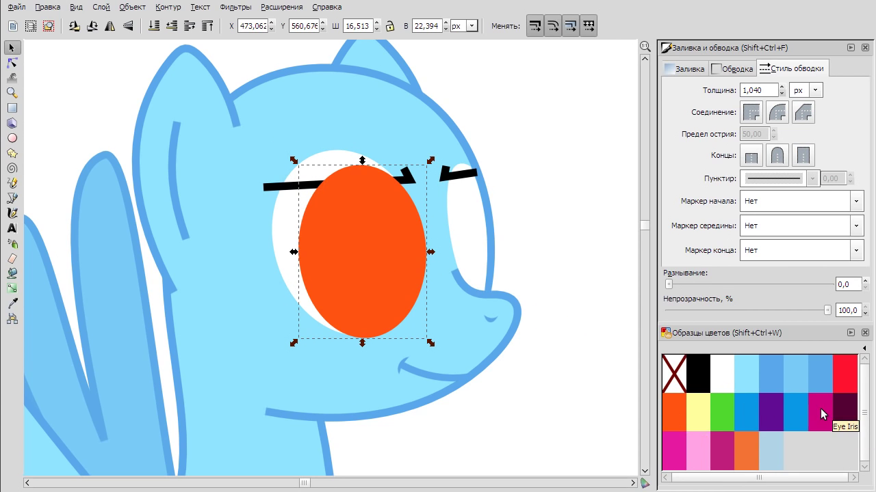
left_click_drag(814, 412, 360, 214)
Draw a second ellipse over the far eye, paste the magenta style, and tilt it slightly.
key("F5")
mouse_move(438, 182)
left_mouse_down()
mouse_move(492, 310)
mouse_move(435, 179)
mouse_move(506, 279)
left_mouse_up()
key("F1")
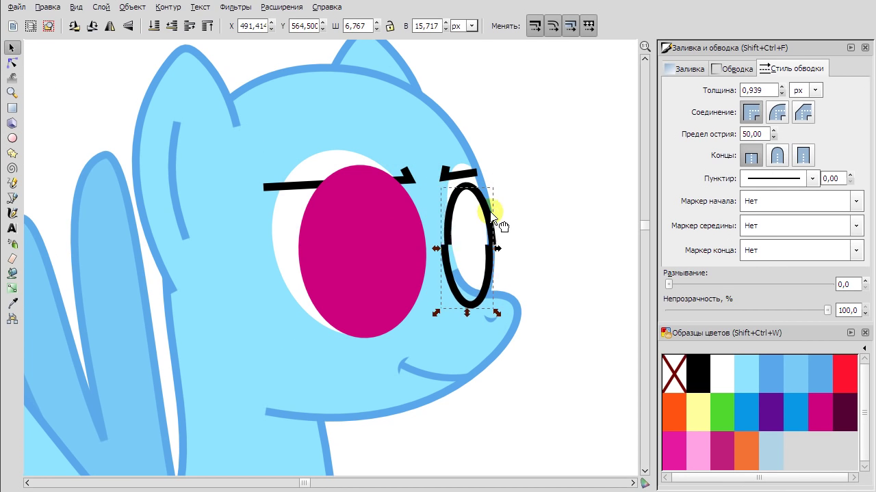
key("ctrl+shift+v")
left_click_drag(466, 228, 468, 227)
left_click_drag(499, 183, 485, 259)
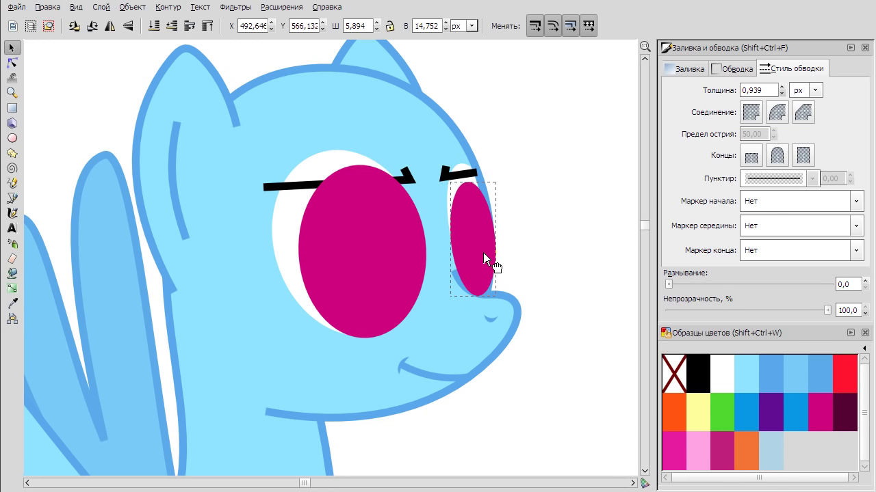
Move the eyebrows up out of the way.
left_click(407, 247)
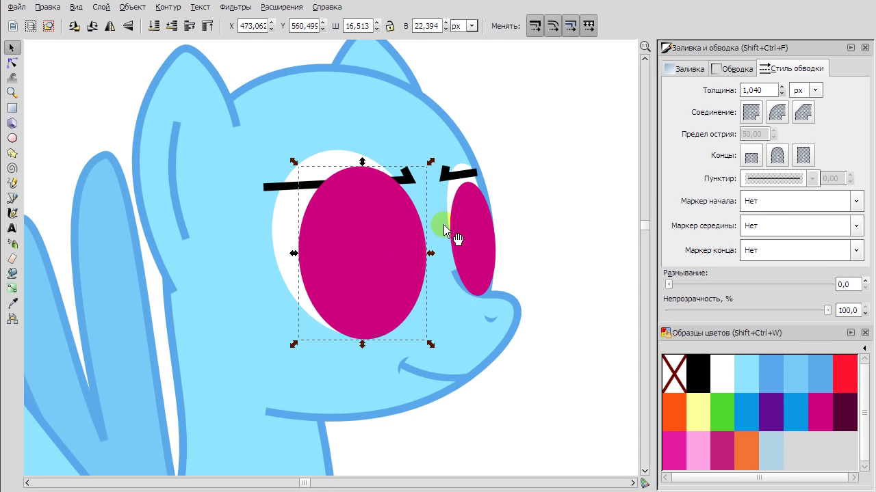
left_click(455, 179)
left_click_drag(406, 171, 401, 61)
Intersect the small iris with the far eye's white, then undo the result.
left_click(459, 171)
right_click(457, 170)
left_click(498, 260)
left_click(169, 7)
left_click(231, 108)
right_click(537, 223)
left_click(561, 231)
right_click(551, 227)
left_click(578, 234)
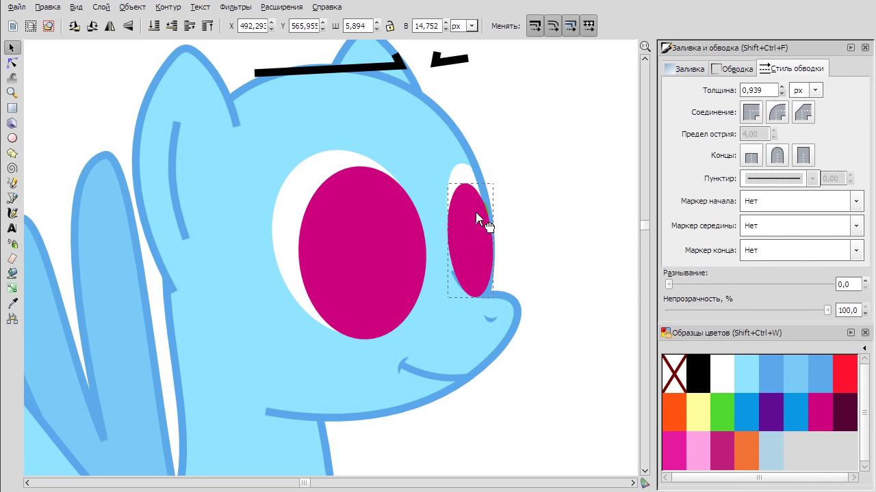
Duplicate the far eye's white and retry trimming the small iris, then undo.
right_click(446, 178)
left_click(508, 215)
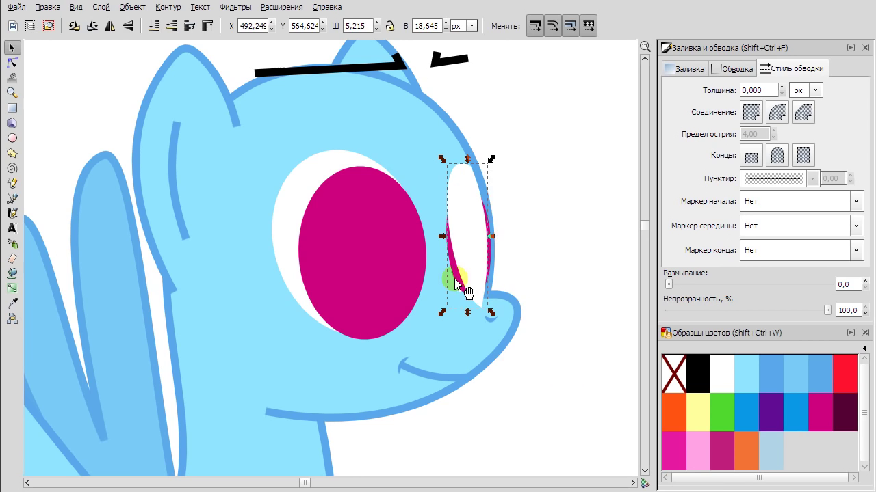
left_click(168, 7)
left_click(230, 107)
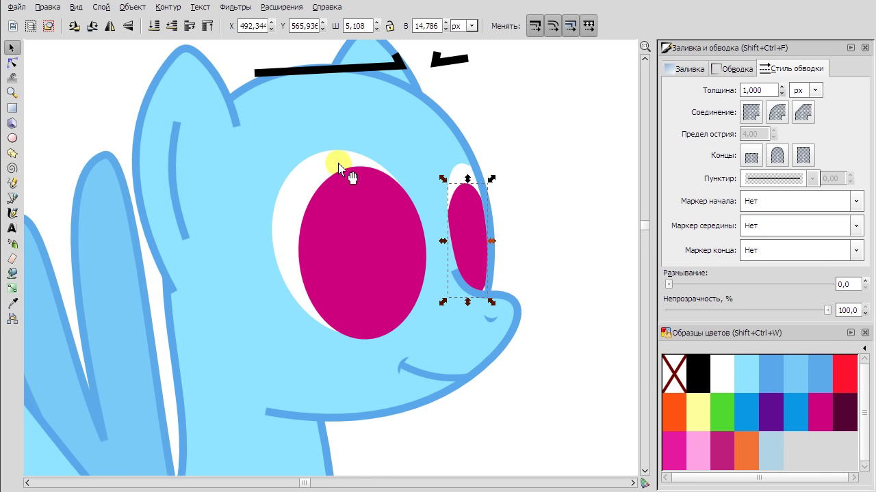
key("ctrl+z")
key("ctrl+z")
left_click(376, 221)
right_click(329, 161)
left_click(356, 169)
Trim the iris to the eye white and paste a copy of the small iris as the far pupil.
left_click(168, 7)
left_click(230, 107)
left_click_drag(315, 170, 428, 149)
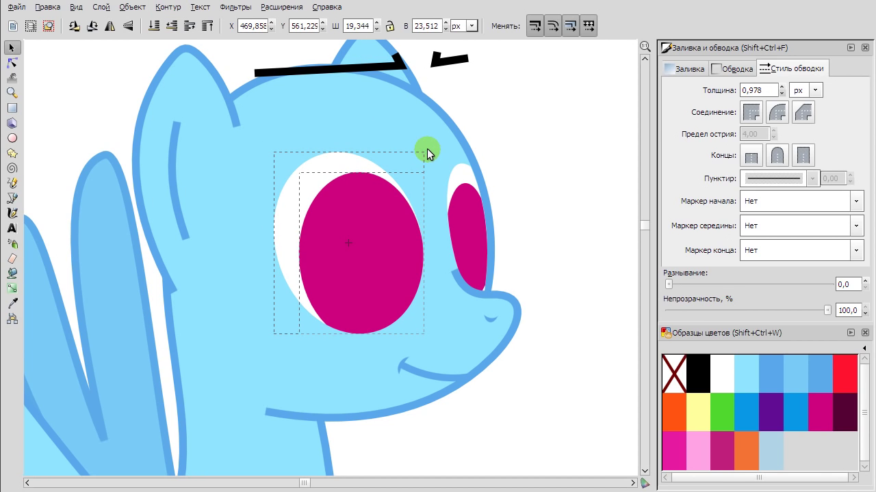
right_click(537, 144)
left_click(540, 152)
right_click(553, 150)
left_click(561, 154)
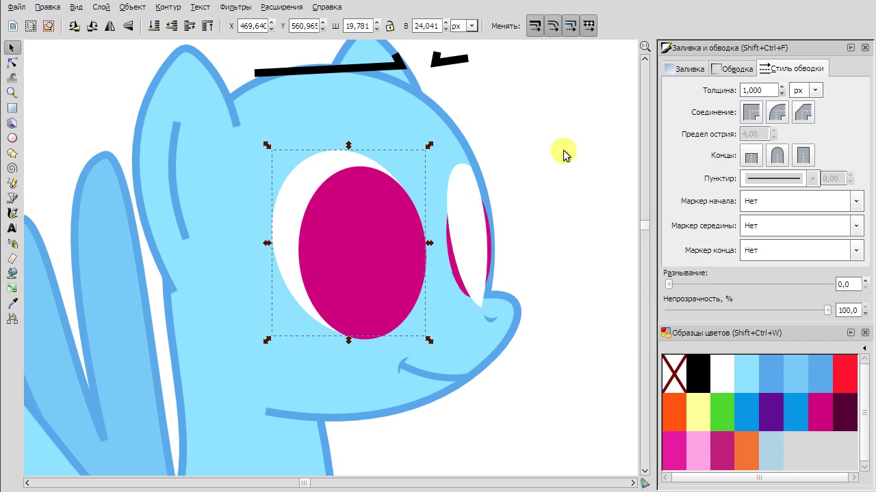
right_click(474, 220)
left_click(538, 285)
key("ctrl+alt+v")
Duplicate the big iris into a smaller black pupil and position it inside the iris.
right_click(383, 221)
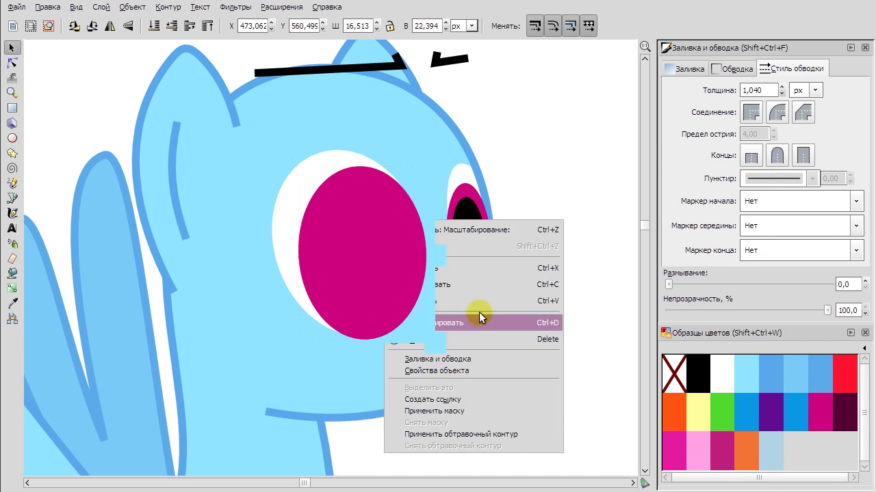
left_click(479, 316)
key("less")
key("less")
key("less")
left_click_drag(369, 225, 385, 218)
scroll(461, 223, "up", 1)
Duplicate the far eye's white and trim the far iris to fit it.
left_click(467, 229)
left_click(363, 239)
left_click(254, 146)
left_click(411, 117, "shift")
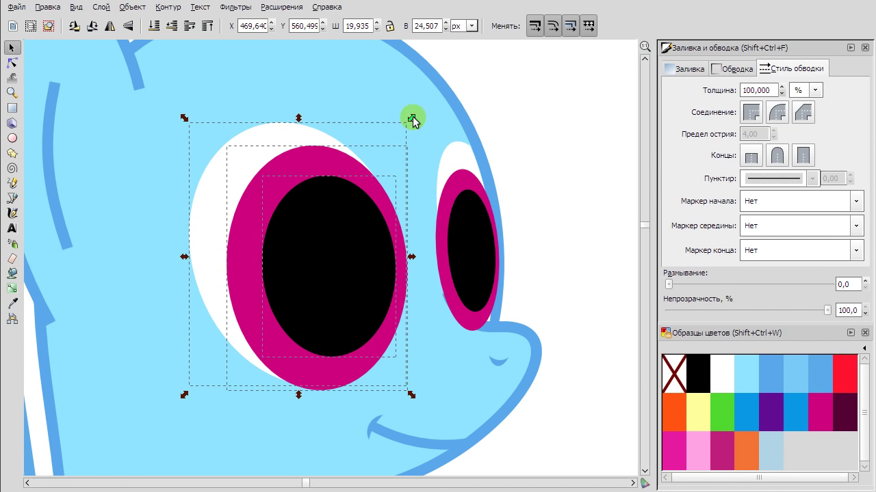
left_click(396, 166)
right_click(459, 146)
left_click(485, 294)
left_click(168, 7)
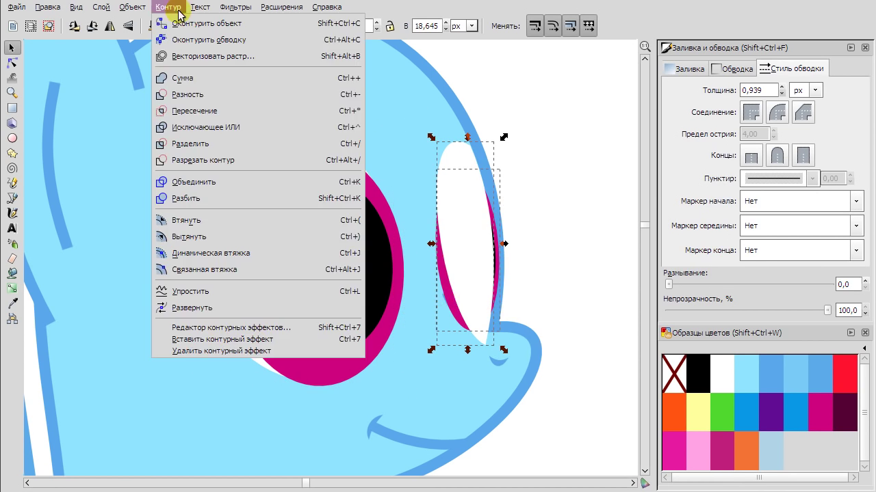
left_click(205, 105)
left_click(500, 216)
left_click(469, 236)
Duplicate the big eye's white and trim the big iris and pupil to it with a path operation.
right_click(291, 141)
left_click(381, 244)
left_click(328, 176)
left_click(344, 235, "shift")
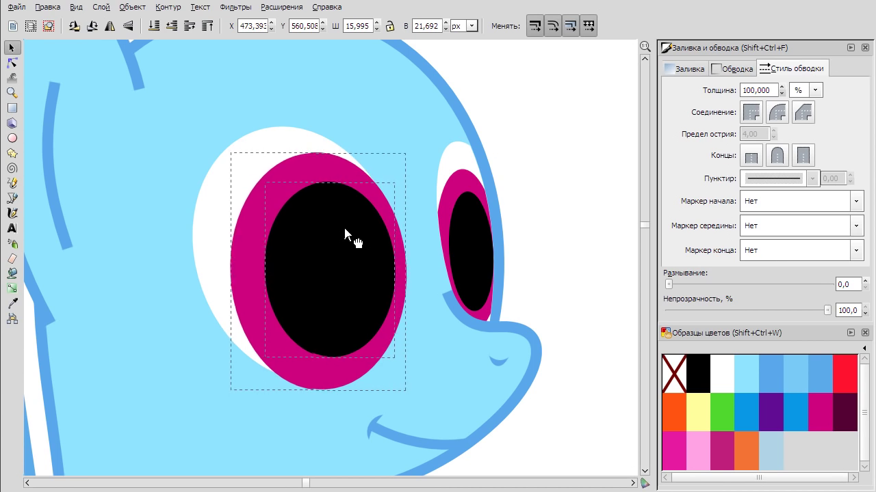
left_click(381, 372)
left_click(167, 7)
left_click(229, 92)
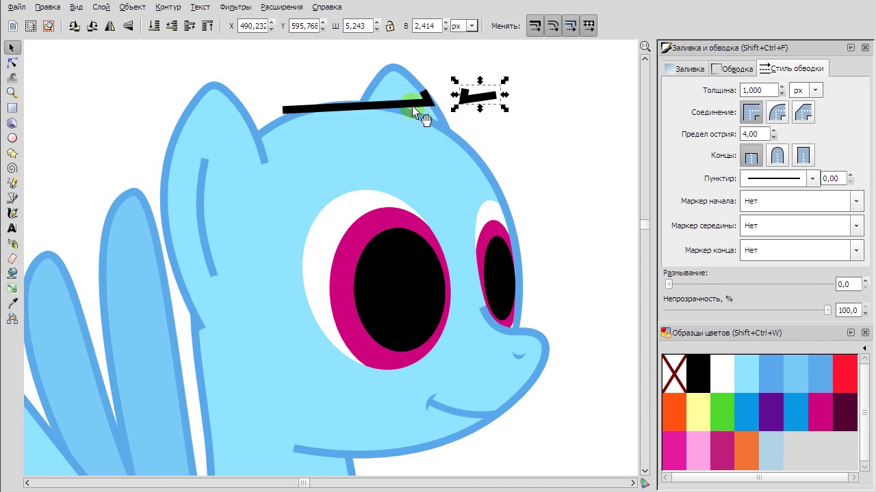
Drag the eyebrows back down onto the eyes and fine-tune their height.
left_click_drag(414, 109, 445, 240)
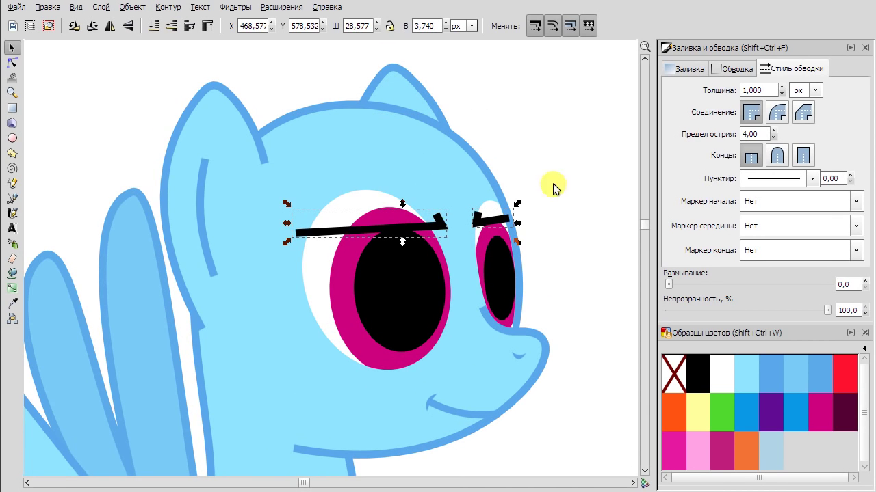
scroll(493, 229, "up", 1)
left_click_drag(504, 225, 507, 228)
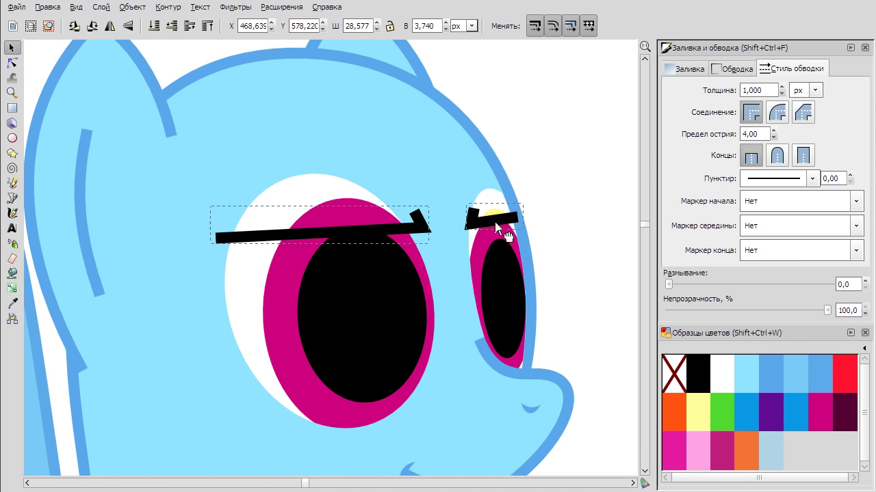
key("Escape")
scroll(558, 273, "down", 1)
scroll(406, 231, "down", 1)
Raise the left eyebrow's outer end node, then draw a highlight ellipse over the big pupil.
key("n")
left_click(262, 218)
mouse_move(264, 217)
left_mouse_down()
mouse_move(265, 191)
mouse_move(259, 230)
mouse_move(261, 215)
left_mouse_up()
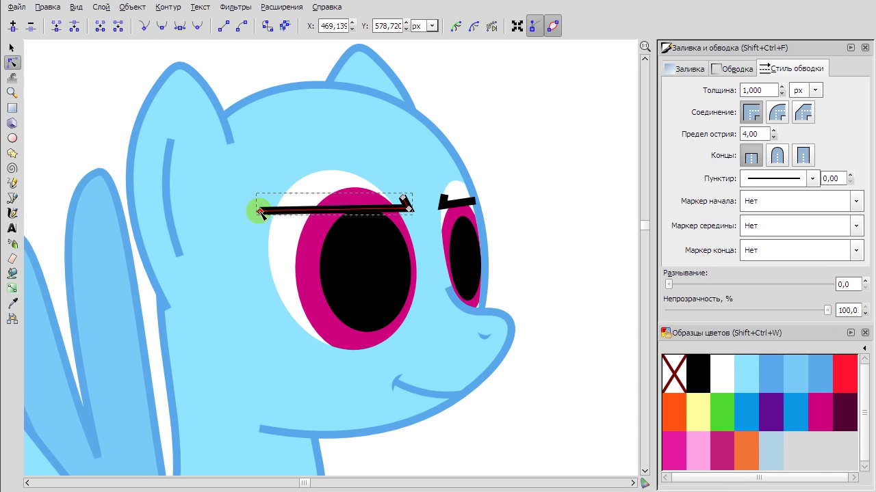
left_click(472, 204)
key("s")
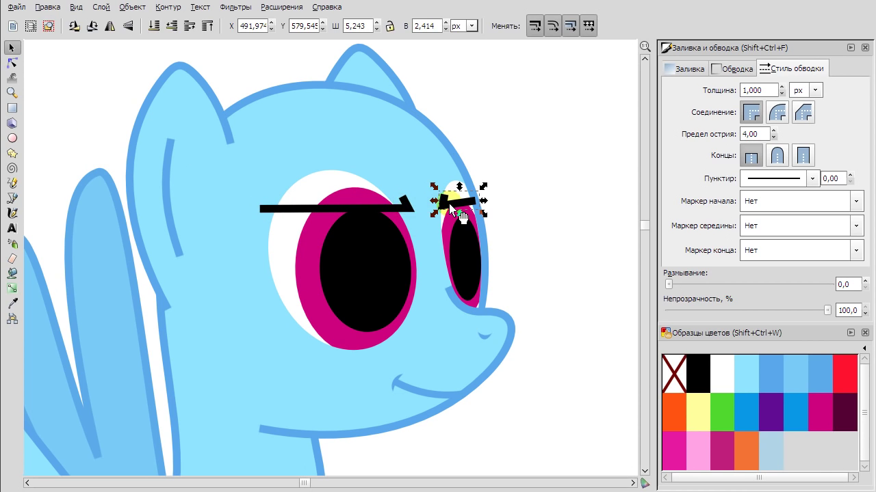
key("n")
scroll(449, 205, "up", 2)
left_click(362, 180)
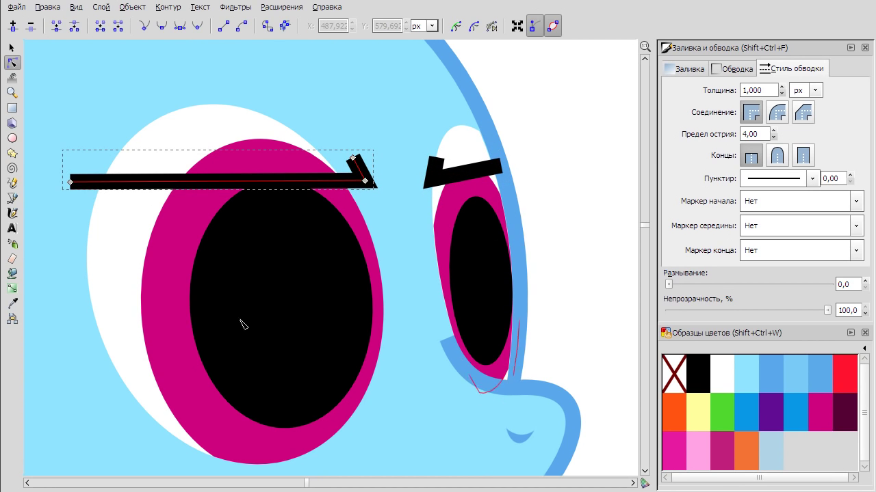
key("e")
left_click_drag(207, 230, 289, 314)
Add a half-size copy of the highlight over the pupil and tilt both highlights.
key("s")
key("ctrl+d")
left_click_drag(273, 280, 329, 226)
key("less")
key("less")
left_click(274, 268, "shift")
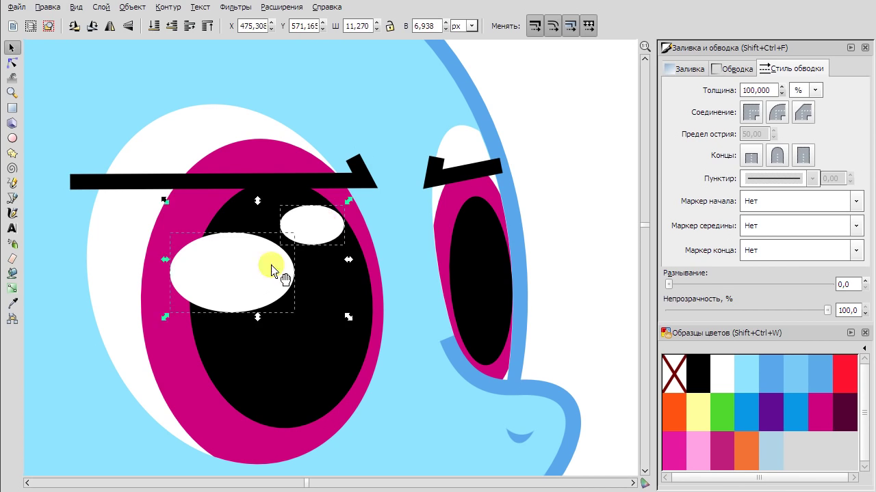
key("bracketright")
Copy the highlight onto the far eye and shrink it there.
left_click(196, 243)
right_click(206, 246)
left_click(288, 303)
key("ctrl+v")
left_click_drag(383, 236, 487, 205)
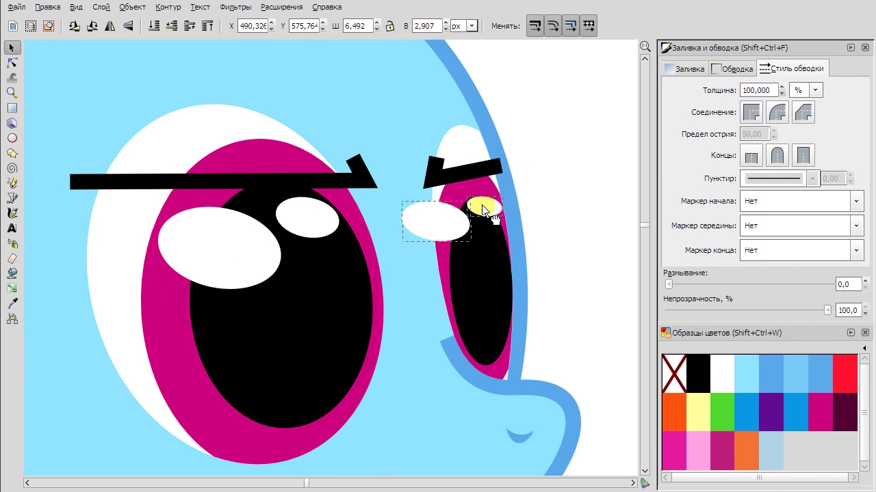
left_click_drag(404, 199, 426, 219)
Raise the far eye white to the top, then undo to keep its stacking order.
left_click(463, 146)
key("Home")
key("ctrl+z")
key("Escape")
scroll(571, 328, "down", 4)
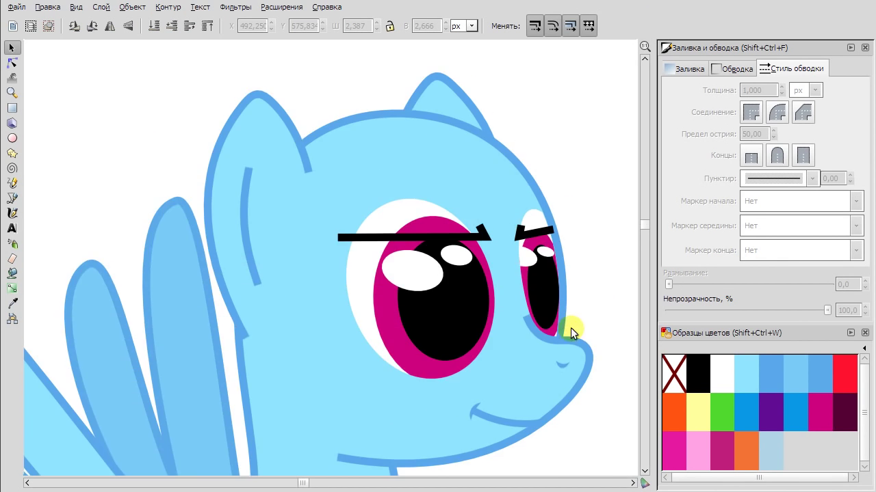
scroll(386, 312, "up", 2)
scroll(481, 336, "down", 4)
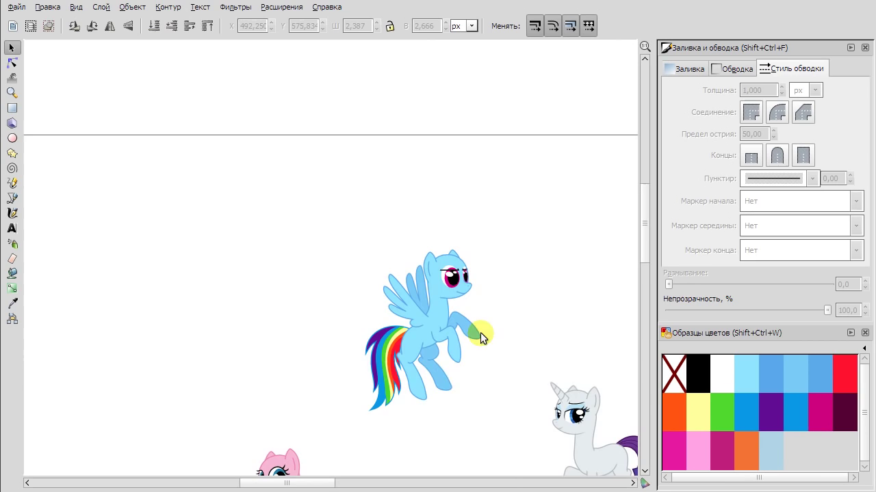
scroll(435, 272, "up", 4)
Rescale the big eye's two highlights and move them to a new spot in the pupil.
left_click(385, 238)
left_click(342, 260, "shift")
left_click_drag(273, 292, 270, 308)
left_click_drag(307, 279, 395, 318)
key("Escape")
Duplicate both highlights onto the far eye and rotate them to fit.
left_click(349, 268, "shift")
key("ctrl+d")
left_click_drag(345, 244, 453, 219)
left_click(479, 241)
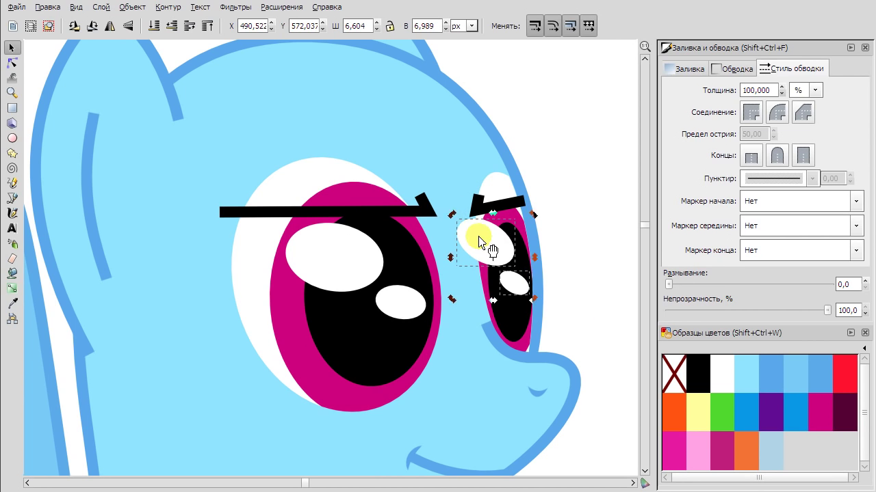
right_click(500, 186)
left_click(553, 288)
left_click(167, 7)
key("Escape")
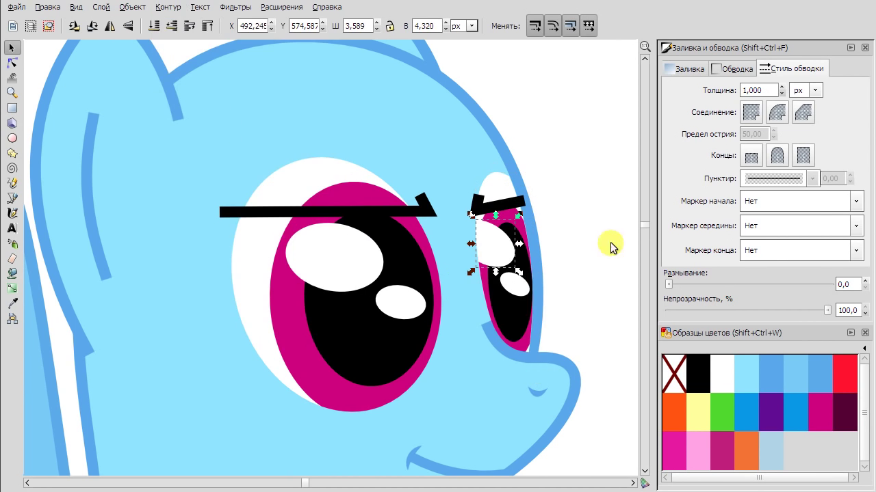
key("Escape")
scroll(574, 301, "down", 3)
scroll(565, 297, "up", 2)
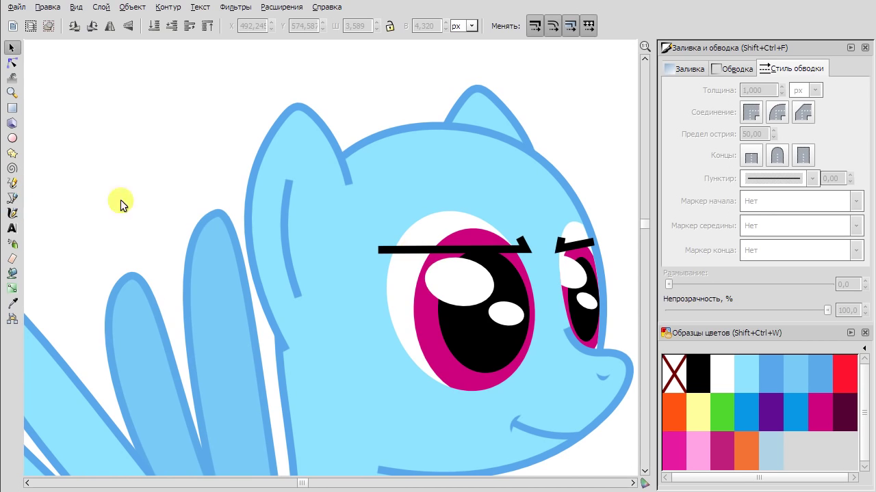
Duplicate the left eyebrow.
right_click(403, 249)
left_click(501, 351)
scroll(502, 350, "up", 2)
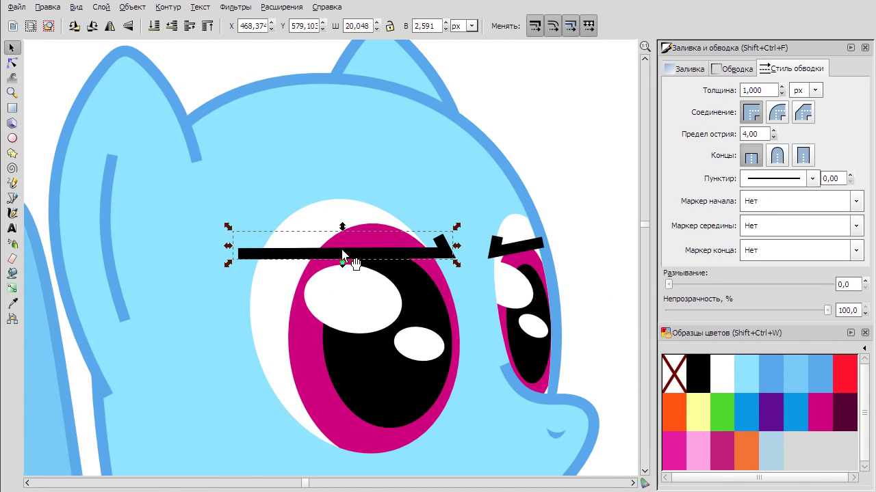
Draw the left covering shape over the eye top and adjust its corners.
key("b")
left_click(439, 238)
key("n")
mouse_move(446, 171)
left_mouse_down()
mouse_move(442, 156)
mouse_move(448, 173)
left_mouse_up()
right_click(503, 244)
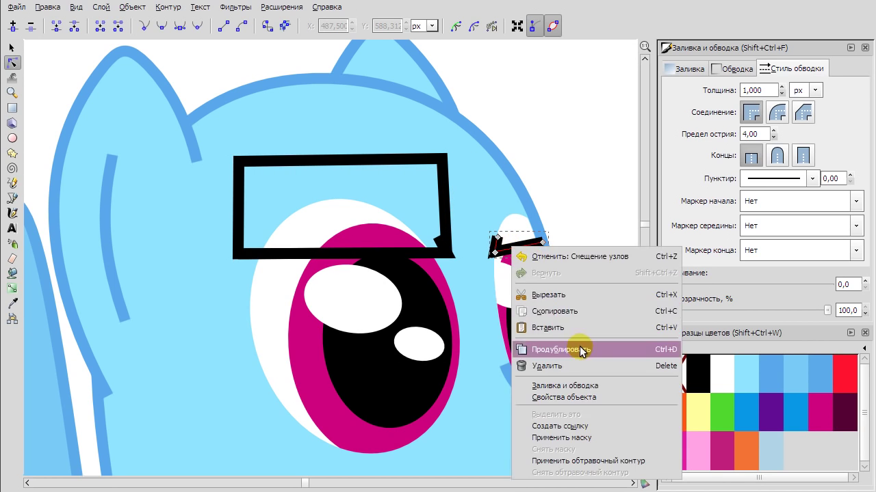
key("Escape")
left_click_drag(501, 239, 487, 196)
Draw the right covering shape, then fill both shapes orange with no outline.
key("b")
left_click(487, 191)
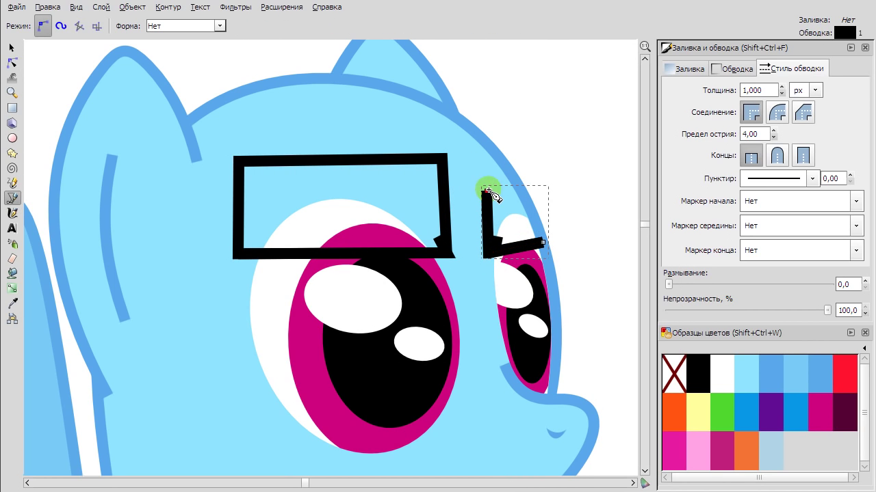
left_click(545, 243)
key("s")
left_click_drag(68, 65, 568, 274)
left_click(679, 412)
left_click(673, 373, "shift")
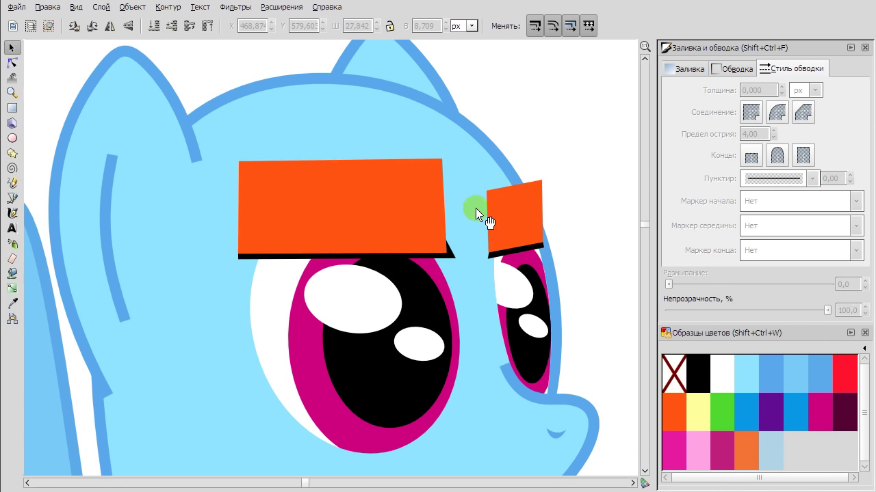
Cut the top off the left eye with Path > Difference using its orange shape.
right_click(304, 206)
left_click(360, 309)
left_click(361, 310, "shift")
left_click(167, 7)
left_click(221, 91)
left_click(391, 215)
left_click(306, 345, "shift")
left_click(167, 7)
left_click(215, 112)
key("ctrl+z")
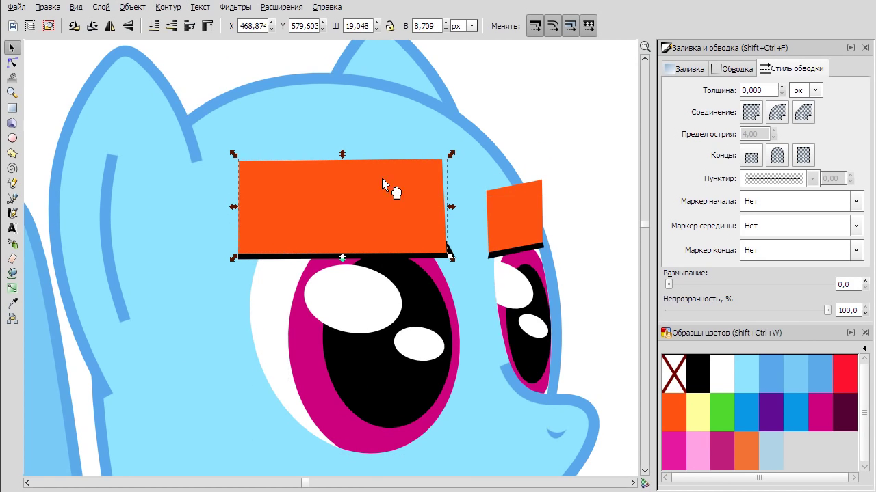
left_click(167, 7)
left_click(208, 93)
left_click(11, 62)
scroll(586, 228, "up", 2)
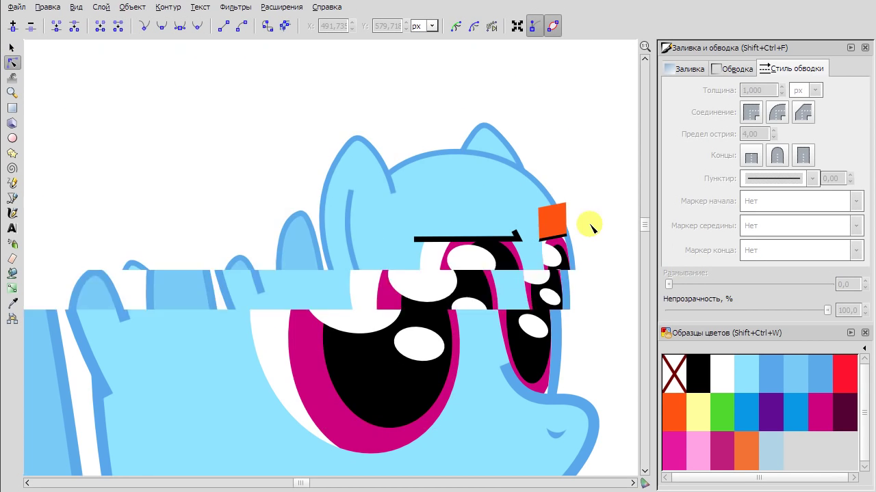
Trim the right eye's top with Path > Difference using the right orange shape.
right_click(346, 176)
left_click(431, 277)
left_click(168, 7)
left_click(229, 91)
scroll(402, 266, "up", 3)
left_click(168, 7)
left_click(207, 93)
scroll(205, 205, "down", 3)
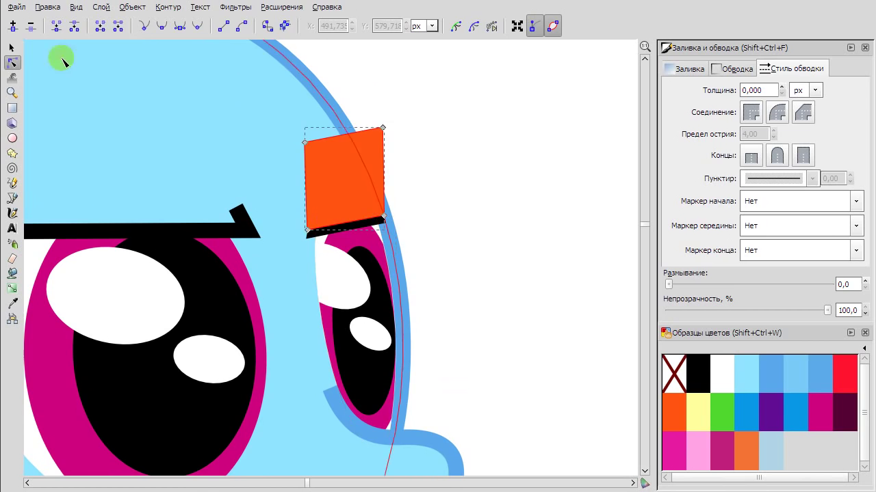
Move the leftover orange shape aside and delete it.
left_click(12, 48)
left_click_drag(376, 184, 539, 170)
key("Delete")
scroll(529, 293, "down", 5)
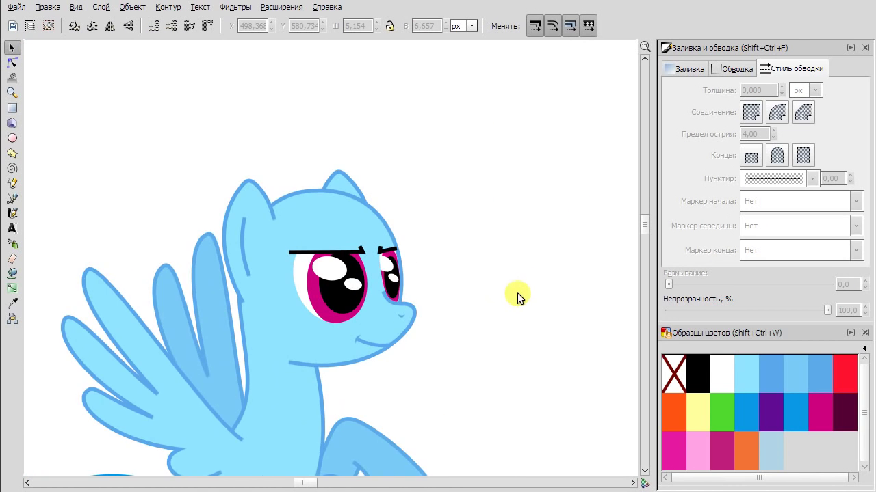
scroll(492, 298, "up", 1)
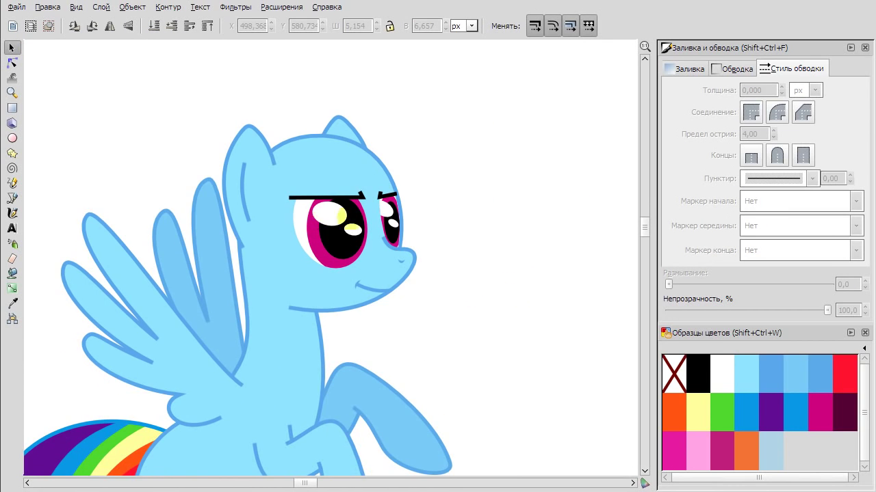
Reshape the lid bar's outer end into a curled tip with the Node tool.
left_click(12, 63)
scroll(311, 205, "up", 3)
left_click(248, 166)
left_click_drag(250, 168, 238, 168)
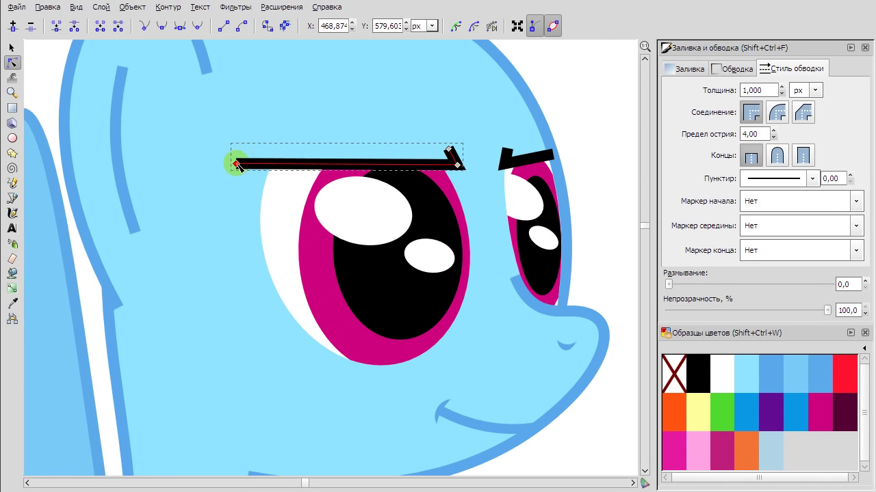
scroll(472, 123, "up", 3)
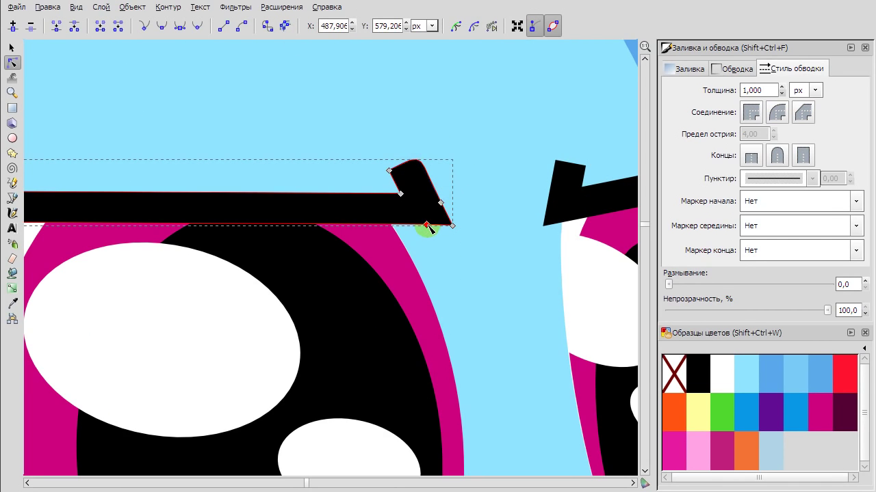
key("Delete")
left_click_drag(391, 171, 394, 163)
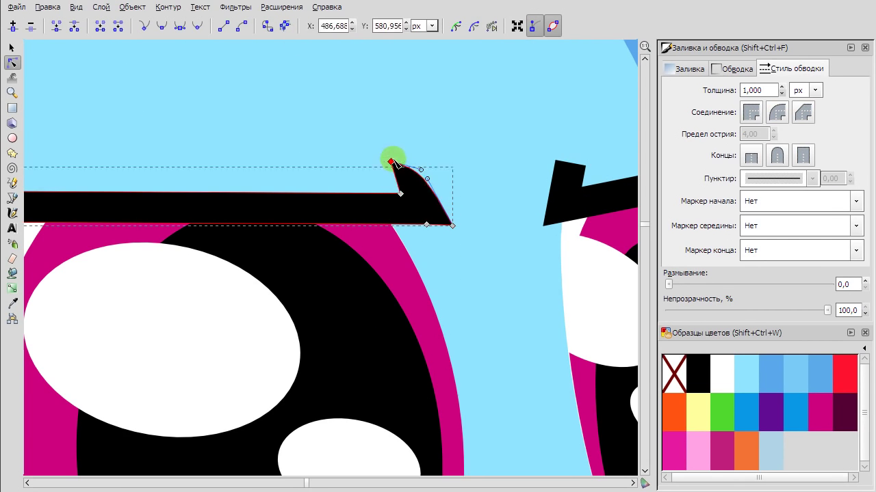
left_click_drag(446, 241, 423, 182)
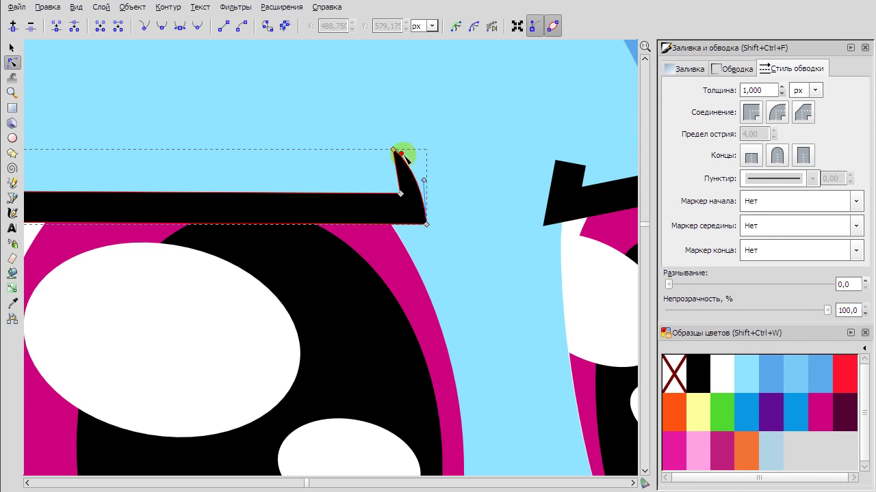
left_click_drag(426, 225, 439, 223)
left_click_drag(401, 194, 408, 196)
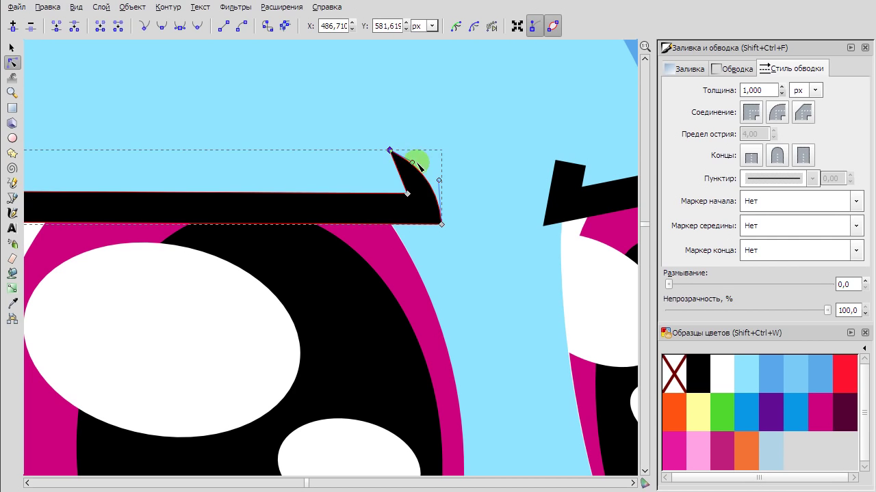
Taper the lid bar's inner end into a sharp pointed tip.
left_click(561, 185)
scroll(547, 192, "down", 2)
scroll(448, 175, "up", 1)
left_click(444, 170)
scroll(448, 175, "down", 2)
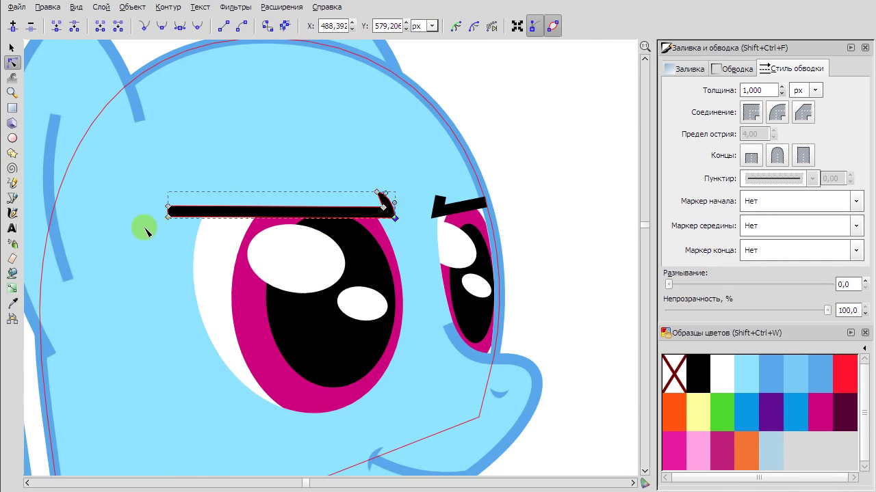
scroll(143, 229, "up", 3)
key("Delete")
left_click_drag(195, 157, 112, 91)
mouse_move(180, 196)
left_mouse_down()
mouse_move(146, 149)
mouse_move(116, 128)
left_mouse_up()
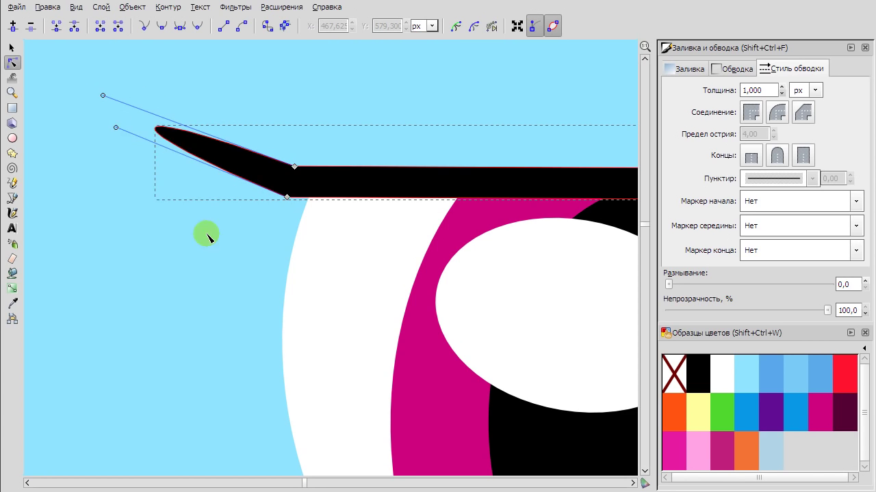
scroll(207, 236, "down", 1)
mouse_move(153, 160)
left_mouse_down()
mouse_move(144, 137)
mouse_move(148, 150)
left_mouse_up()
Draw a thin two-spike black lash shape below the lid and lift the lid's pointed tip.
key("b")
left_click_drag(291, 235, 172, 221)
left_click(287, 268)
left_click(291, 235)
key("n")
left_click(305, 194)
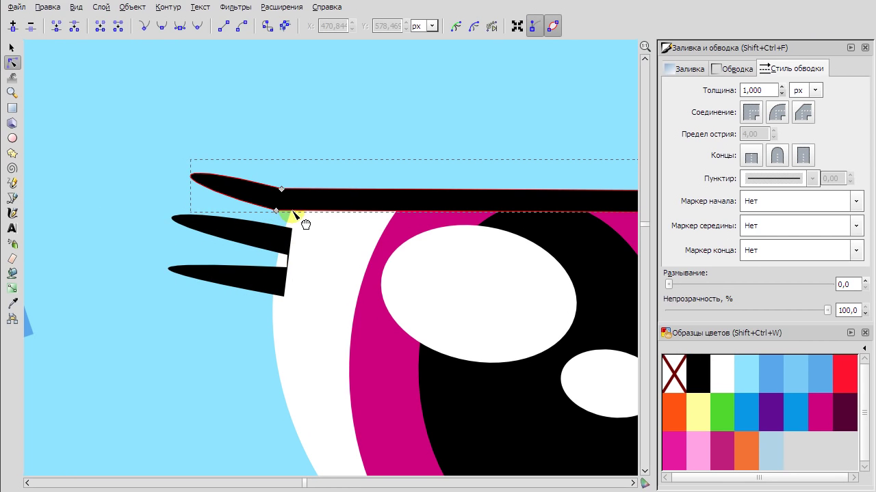
left_click_drag(282, 197, 218, 145)
Curve the upper lash, then thin and lift the lower lash.
left_click(241, 233)
left_click_drag(291, 222, 134, 197)
left_click_drag(181, 264, 176, 244)
left_click_drag(82, 258, 161, 234)
left_click_drag(211, 152, 209, 145)
left_click(184, 198)
left_click_drag(196, 265, 181, 273)
Fine-tune the lash nodes and select the finished eyelid bar with its lashes.
scroll(181, 273, "down", 1)
scroll(303, 293, "up", 1)
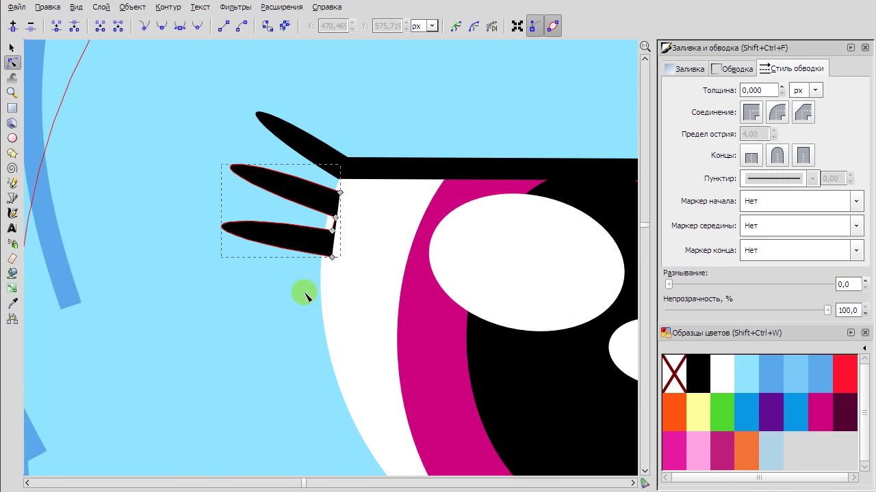
scroll(322, 274, "up", 1)
left_click(342, 236)
left_click(356, 153)
scroll(253, 225, "down", 2)
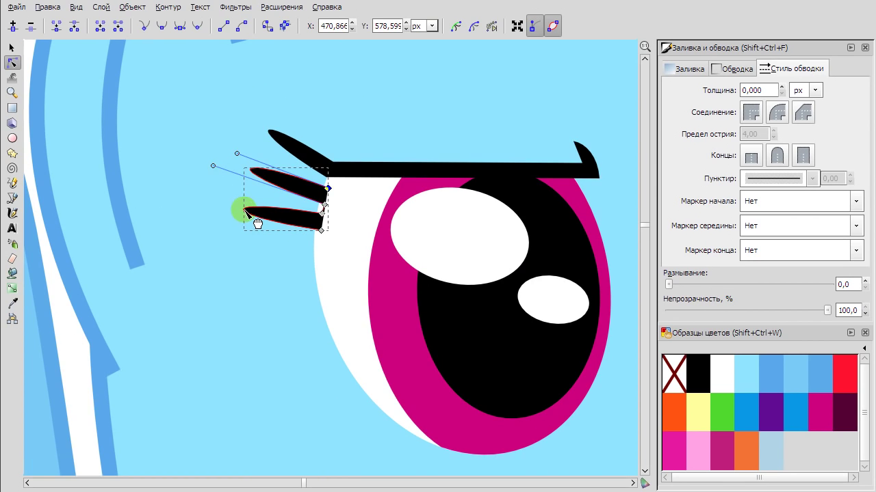
left_click(12, 47)
left_click(465, 179)
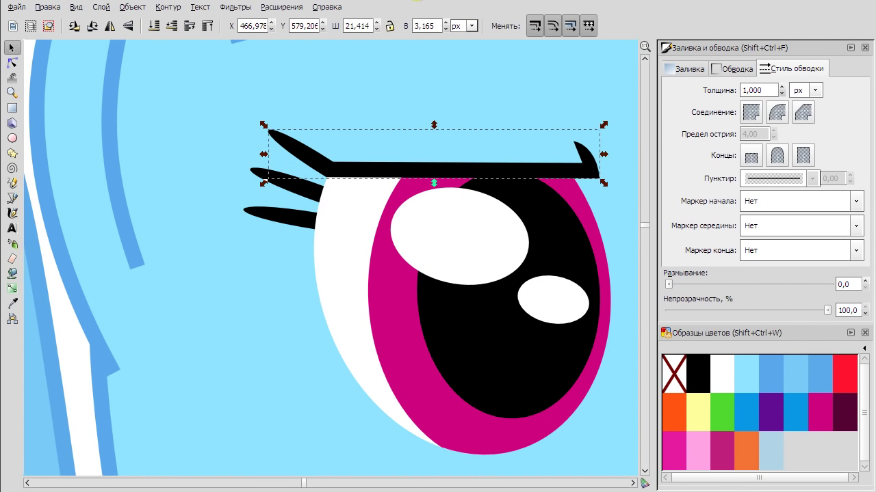
Draw a black-filled crescent along the larger eye's edge and curve it to follow the eye.
key("b")
left_click(602, 348)
key("n")
key("ctrl+shift+v")
left_click(11, 47)
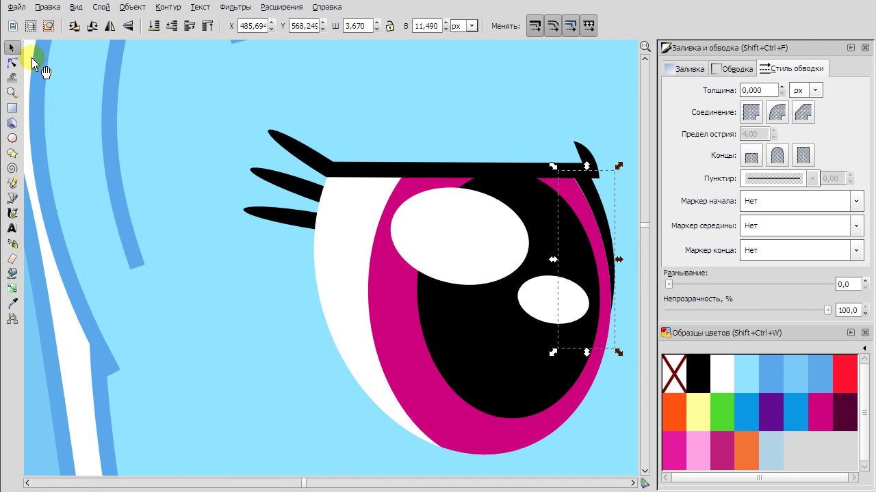
left_click(12, 62)
scroll(420, 296, "down", 1)
scroll(342, 390, "up", 2)
left_click(338, 392)
left_click_drag(361, 205, 362, 194)
Add a thin black sliver along the smaller eye's edge below its lid and adjust its nodes.
key("b")
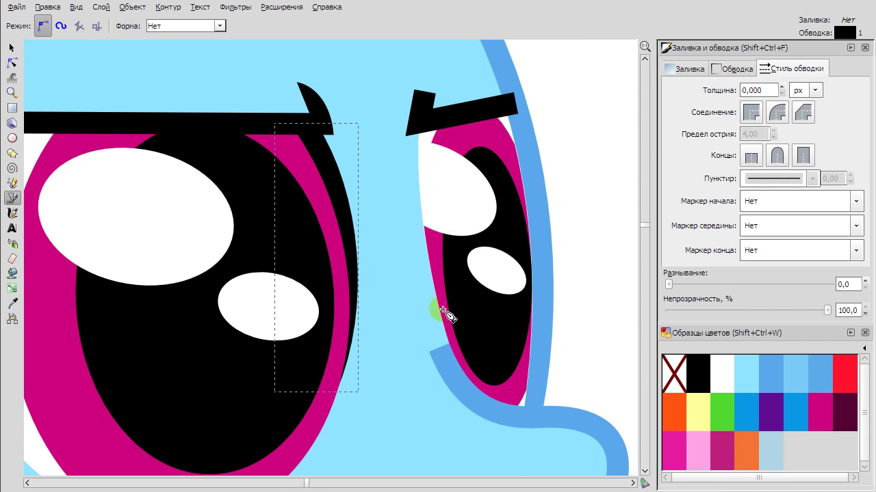
left_click(453, 345)
left_click(465, 115)
key("Return")
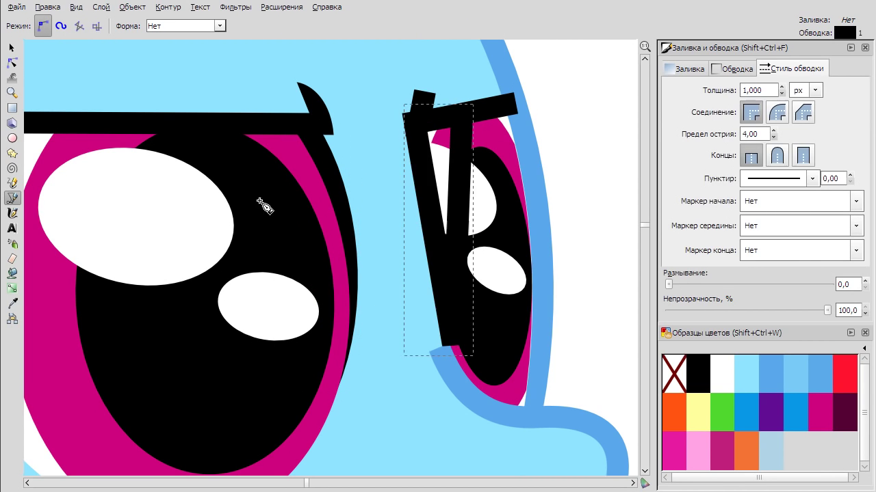
key("s")
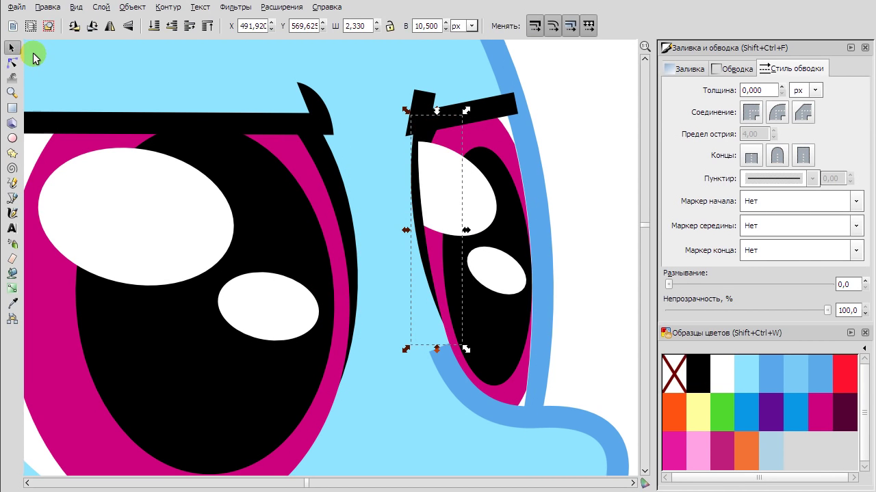
left_click(12, 62)
left_click(413, 125)
left_click(414, 110)
left_click(408, 137)
left_click(407, 126)
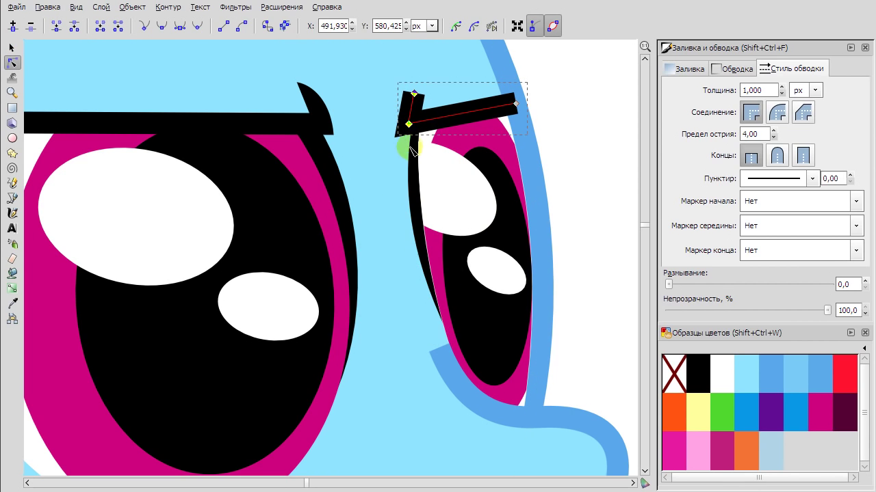
left_click(402, 186)
key("Escape")
key("5")
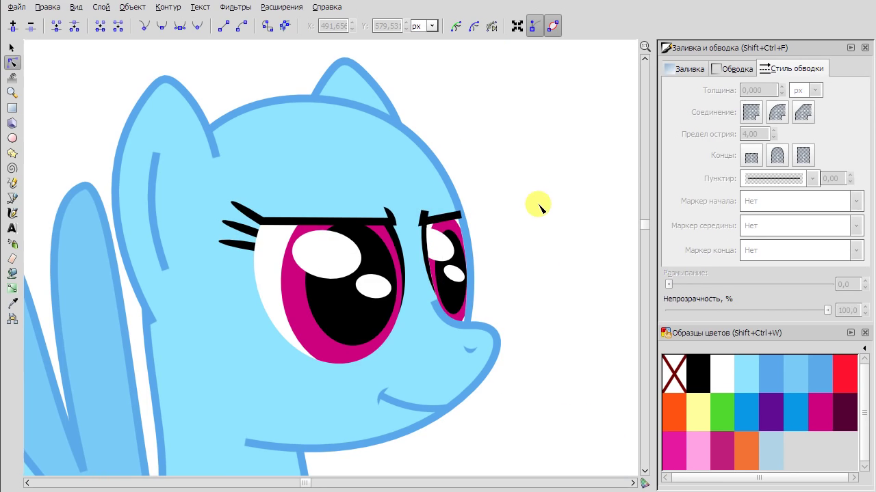
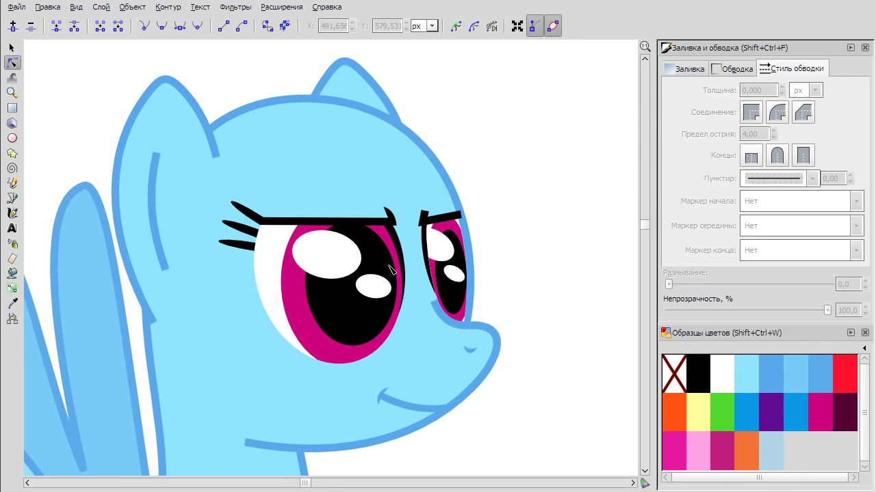
Select the right eye's pupil and highlights to check their placement.
key("space")
scroll(482, 205, "up", 2)
scroll(460, 163, "up", 1)
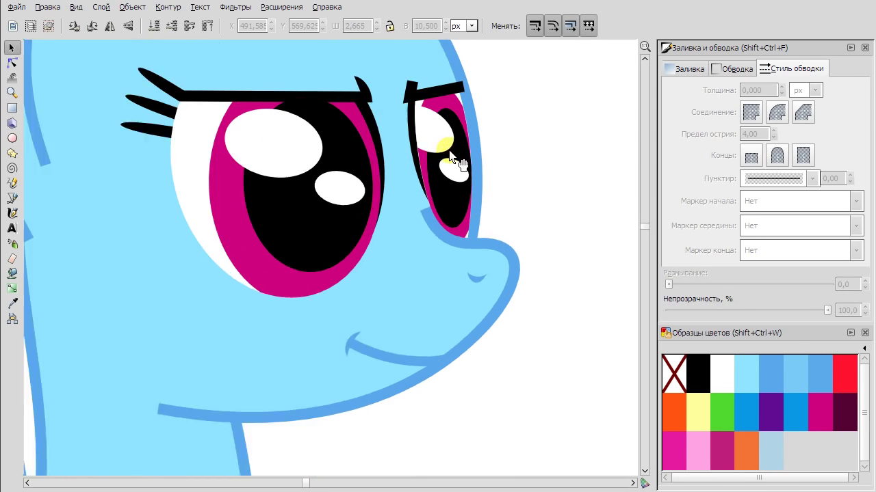
scroll(452, 159, "up", 1)
left_click(428, 213)
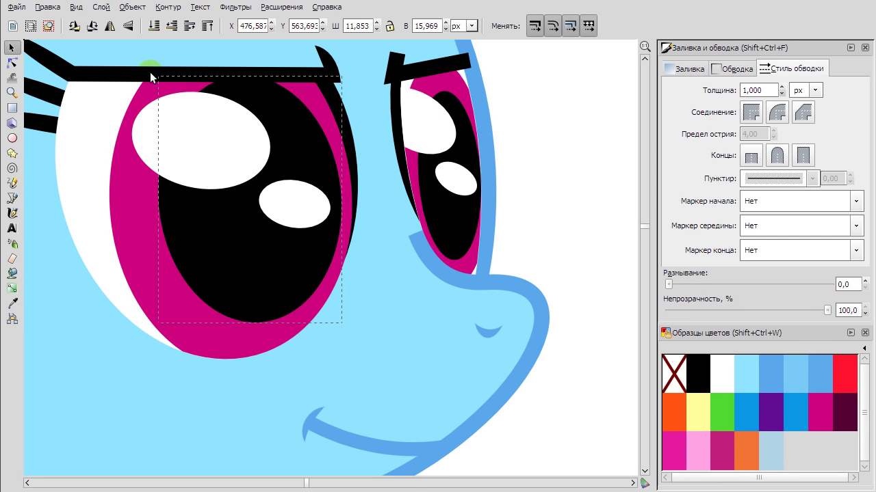
left_click(294, 195)
left_click(587, 225)
key("5")
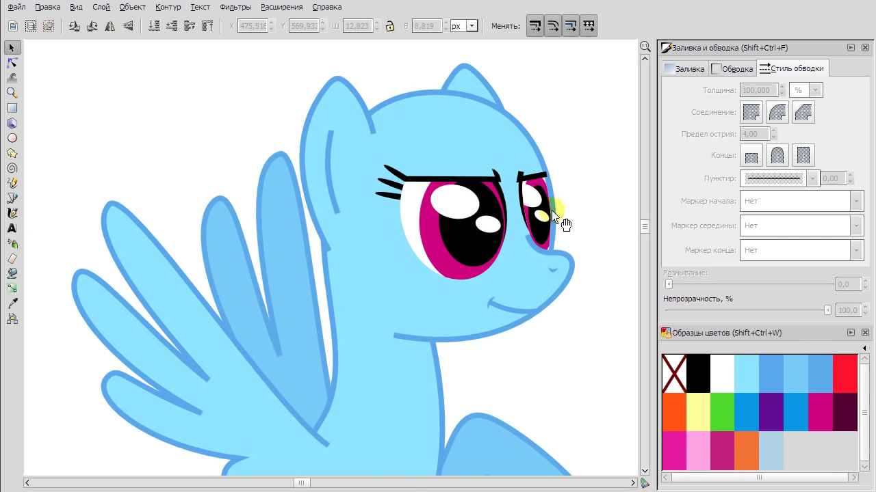
scroll(520, 229, "down", 1)
scroll(381, 239, "up", 3)
left_click(377, 229)
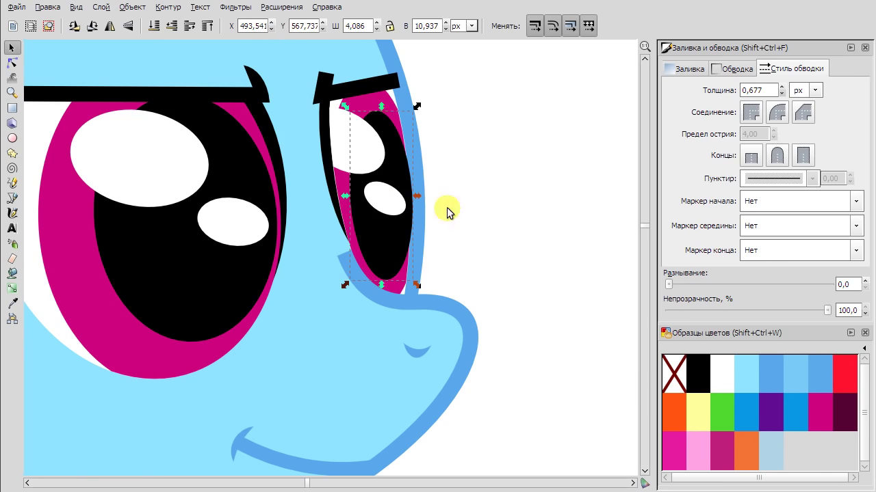
key("5")
Undo the last move of the eye highlights.
right_click(518, 224)
left_click(538, 229)
scroll(330, 214, "up", 3)
left_click(330, 215)
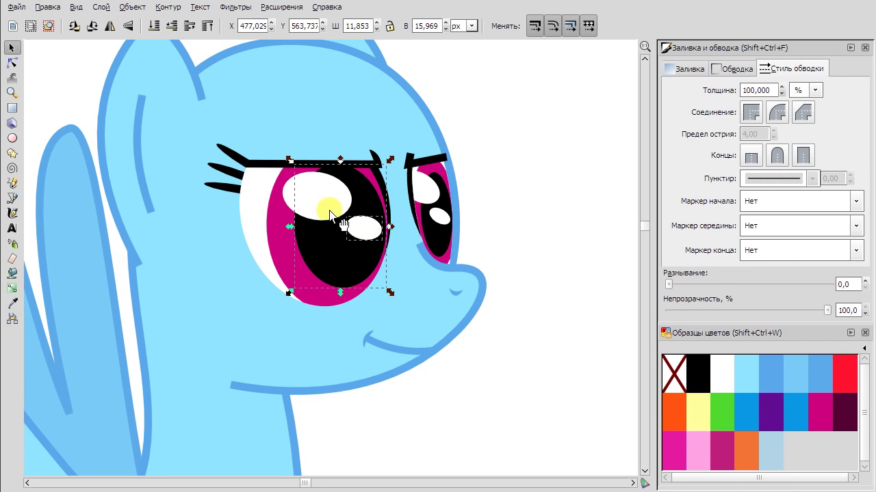
left_click(526, 224)
right_click(601, 110)
left_click(618, 119)
Nudge the right eye's pupil slightly to the right into place.
scroll(446, 221, "up", 2)
left_click(442, 188)
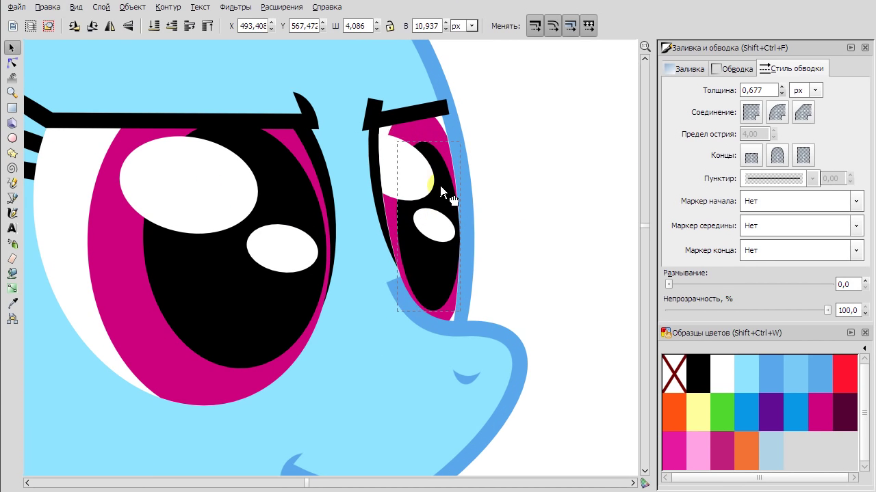
scroll(541, 230, "down", 2)
scroll(489, 229, "up", 3)
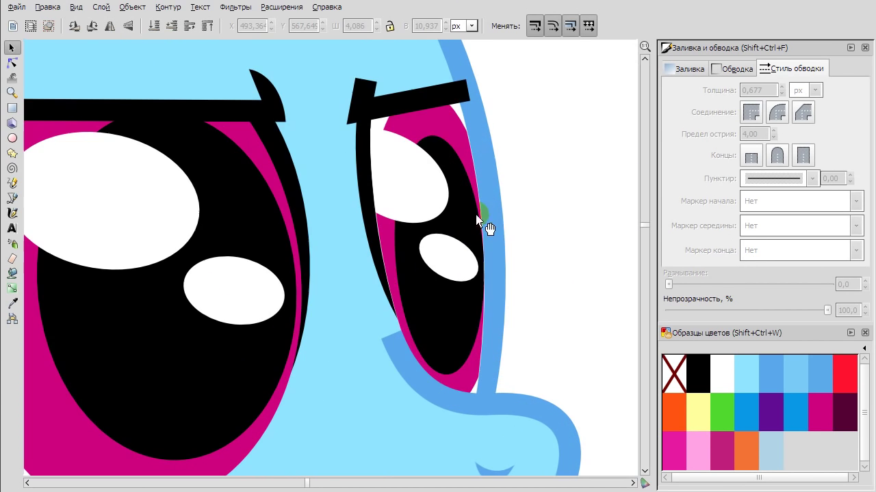
left_click_drag(414, 145, 421, 147)
left_click(401, 136)
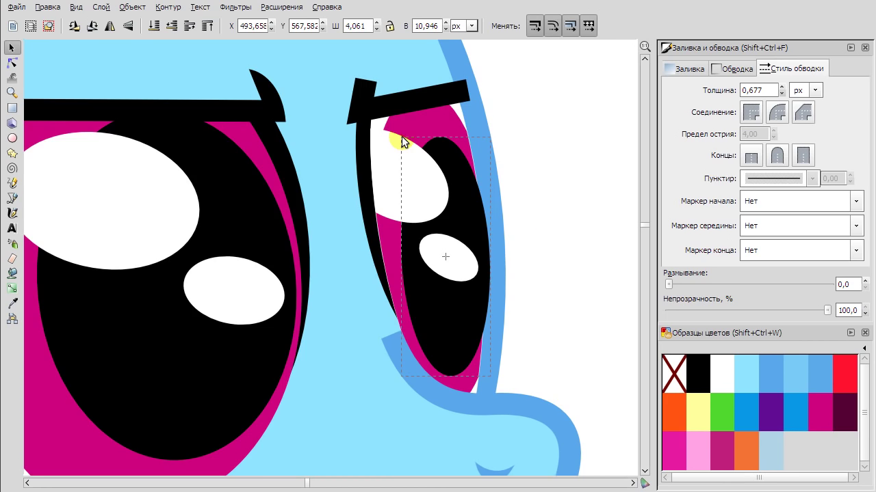
Reselect the right pupil, then clear the selection and review both eyes.
scroll(401, 137, "down", 3)
scroll(526, 192, "up", 3)
scroll(502, 134, "up", 2)
right_click(417, 195)
left_click(495, 307)
scroll(512, 285, "up", 2)
left_click(200, 7)
key("Escape")
left_click(567, 230)
scroll(567, 229, "down", 4)
scroll(615, 344, "down", 2)
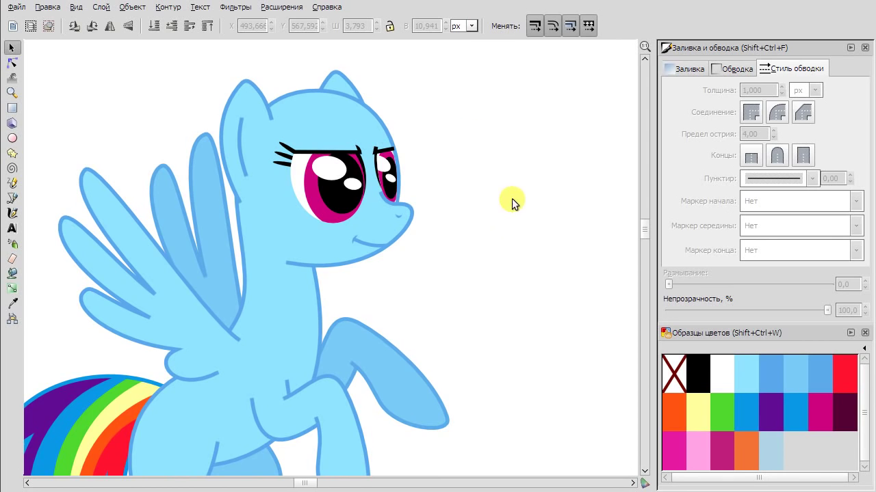
scroll(370, 179, "up", 2)
Move the old highlights aside to the right of the head and fill them light blue.
left_click(420, 183)
left_click_drag(432, 198, 636, 168)
left_click(746, 374)
left_click(496, 238)
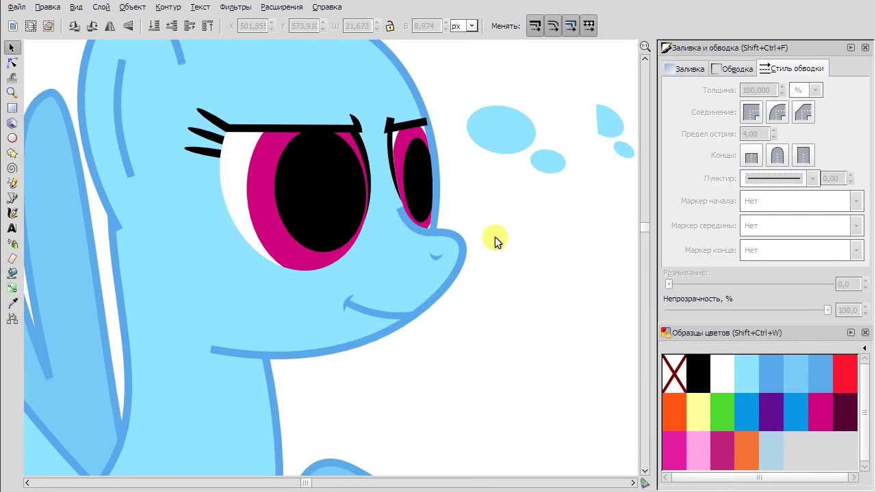
Draw a large white oval highlight in the left pupil and add a small duplicate dot.
key("e")
left_click_drag(343, 242, 290, 181)
left_click(12, 47)
key("period")
right_click(323, 175)
left_click(387, 274)
left_click_drag(355, 263, 328, 226)
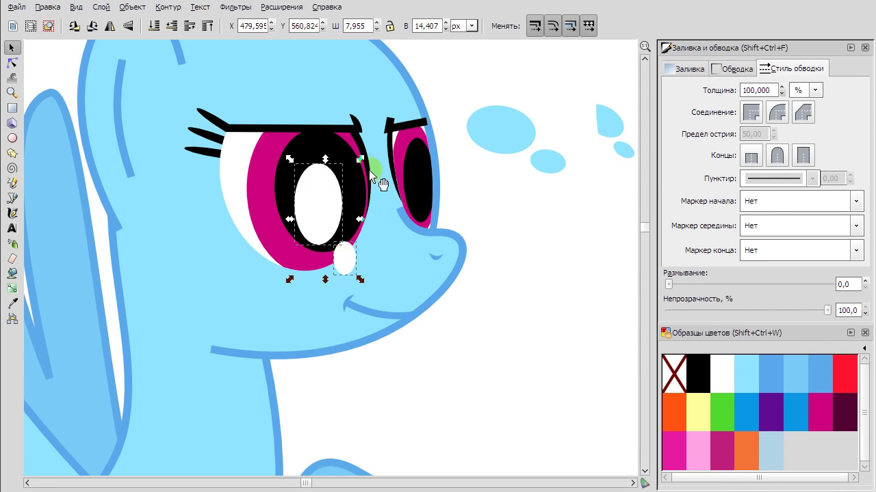
Duplicate both left-pupil highlights and place the copies on the right pupil.
left_click(287, 164, "shift")
right_click(287, 162)
left_click(383, 256)
left_click_drag(291, 164, 414, 157)
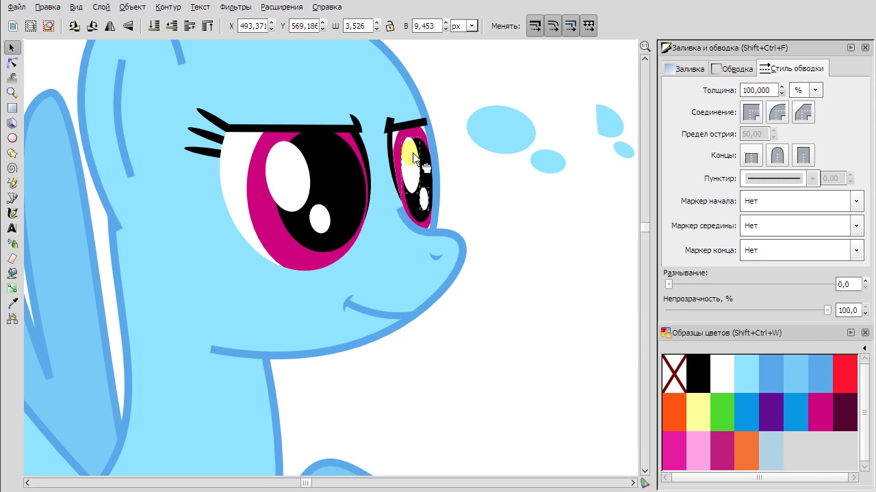
left_click(518, 371)
Shift the left eye's two highlights slightly to the left.
left_click(313, 206)
left_click(296, 166, "shift")
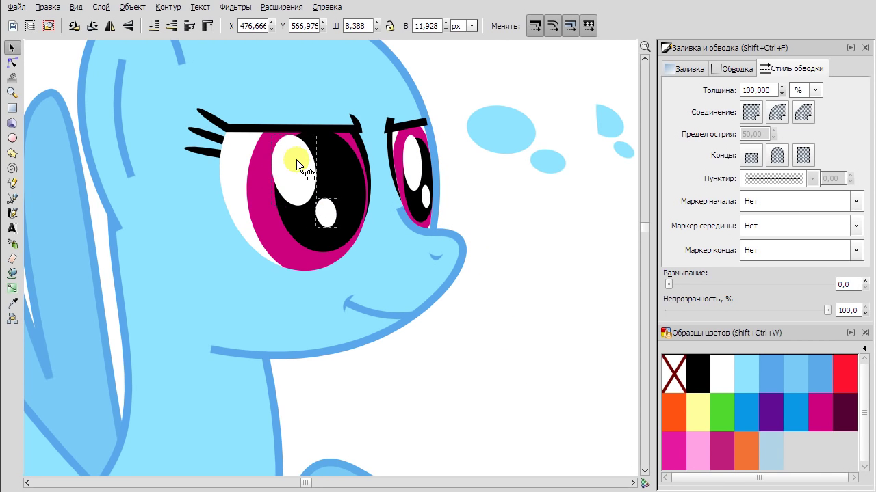
scroll(403, 156, "up", 4)
scroll(418, 289, "down", 4)
left_click(355, 284)
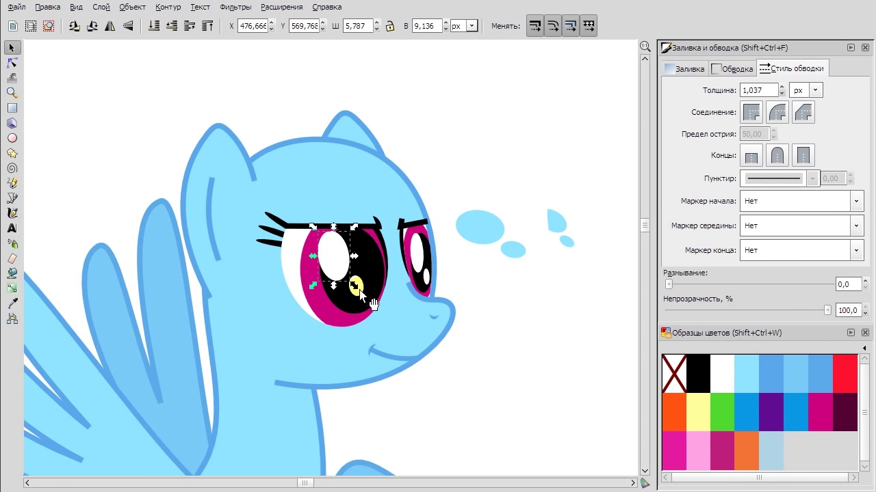
left_click_drag(339, 257, 335, 256)
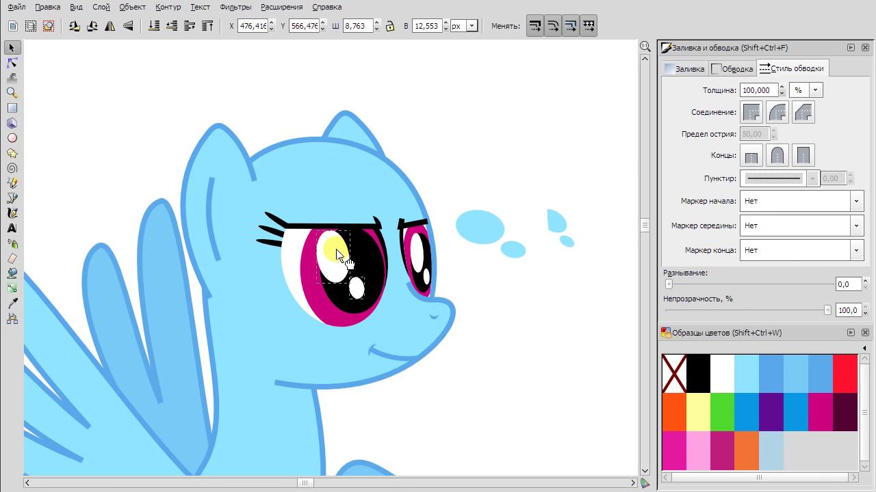
left_click(568, 156)
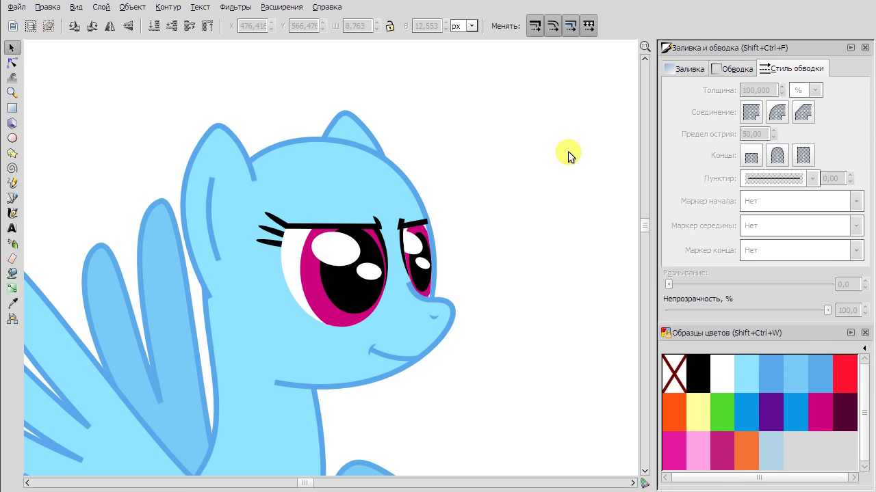
Select the left eyebrow with the Node tool to edit its nodes.
scroll(520, 197, "down", 2)
scroll(524, 179, "up", 1)
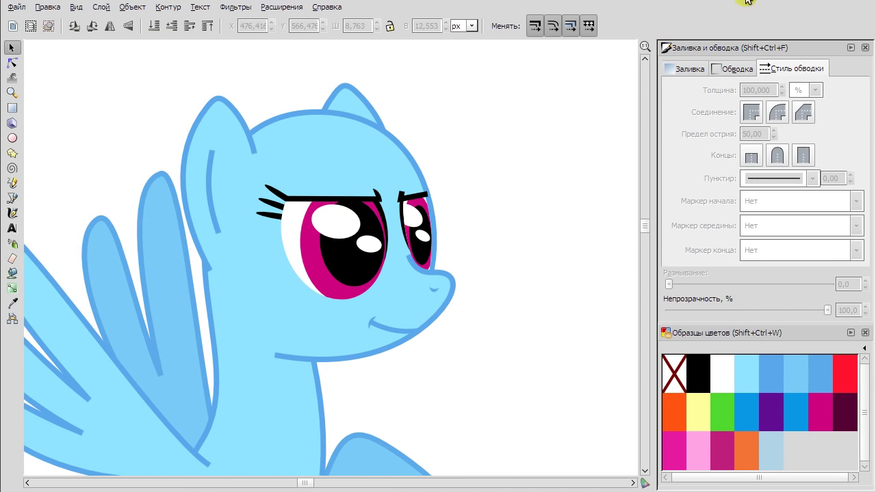
scroll(418, 198, "up", 5)
key("n")
left_click(213, 176)
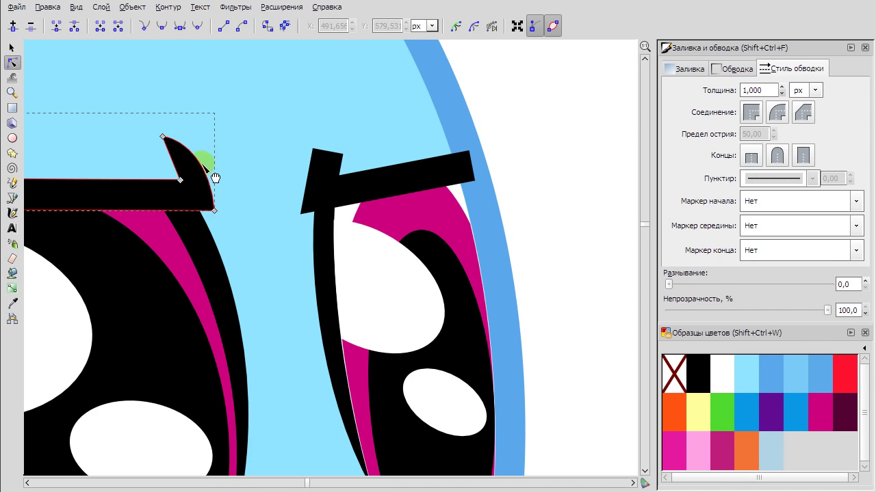
Undo the eyebrow reshape and select the right eyebrow's top tip node.
left_click(312, 147)
left_click(185, 191)
left_click(301, 216)
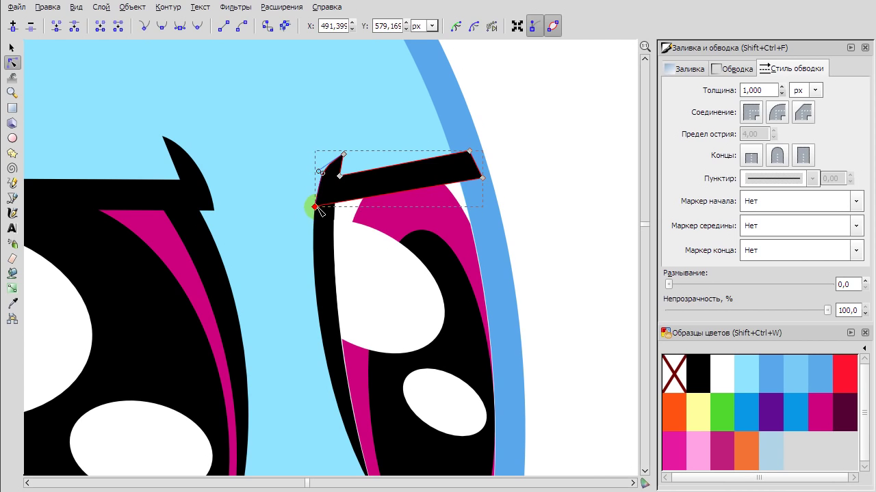
key("s")
key("ctrl+z")
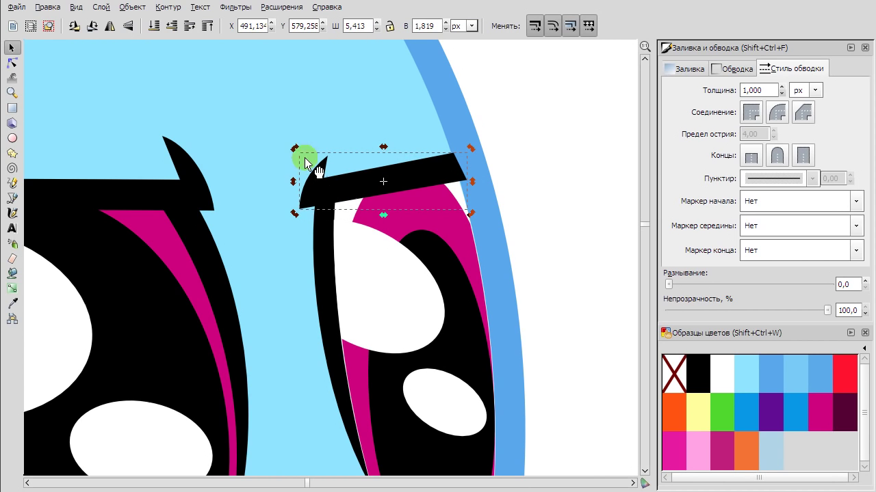
key("n")
left_click(205, 195)
left_click(328, 149)
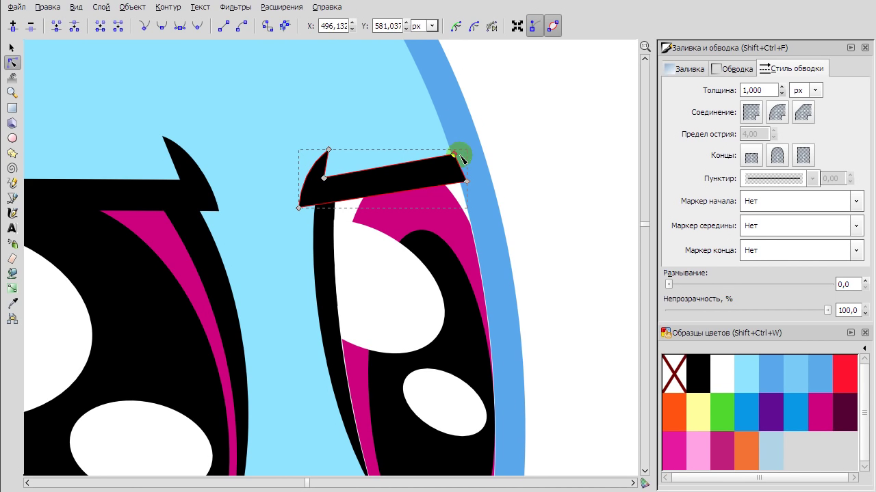
Pull the right eyebrow's tip up and right and curve its outline.
scroll(524, 179, "up", 1)
left_click_drag(448, 180, 526, 126)
scroll(553, 225, "down", 4)
scroll(524, 156, "up", 3)
left_click_drag(560, 95, 514, 106)
right_click(434, 113)
left_click(433, 142)
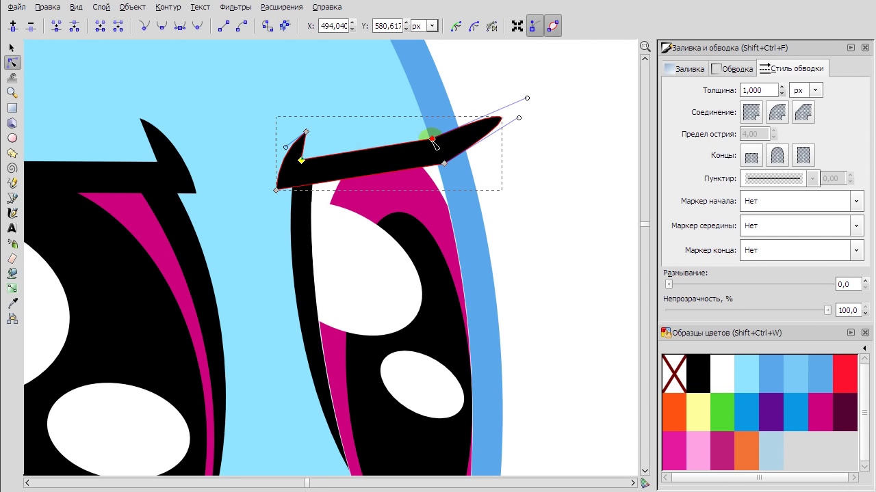
Select the left eye's upper lid, eyelash path and another eyebrow node.
scroll(433, 142, "left", 5)
left_click(220, 161)
left_click(197, 237)
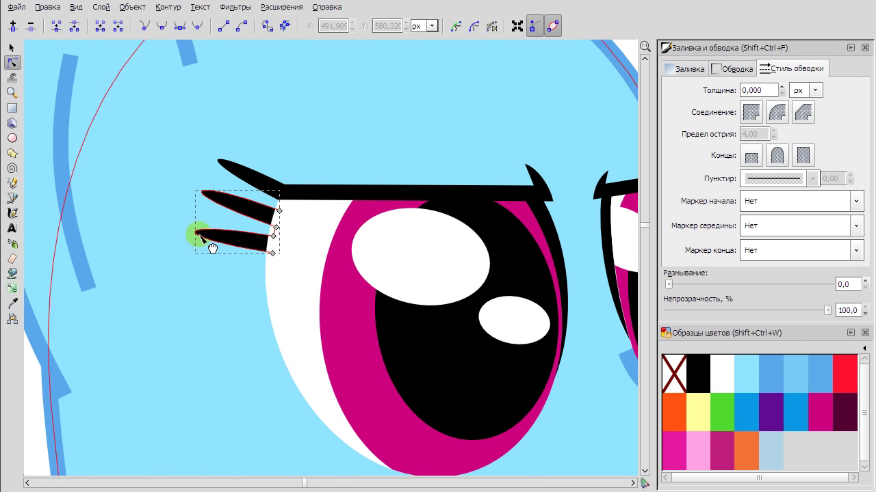
left_click(201, 200)
scroll(504, 259, "right", 5)
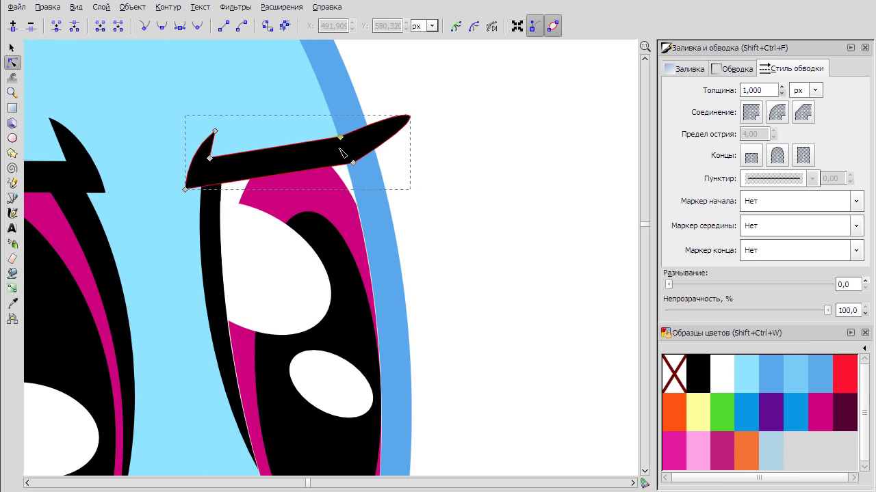
left_click(427, 133)
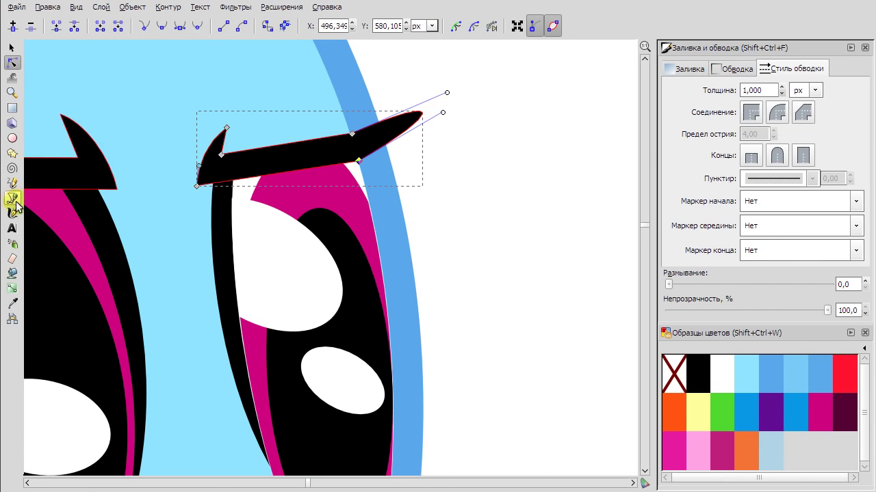
left_click(14, 200)
left_click(11, 47)
Extend the tip of the right eye's smaller upper eyelash.
scroll(121, 195, "down", 3)
left_click(205, 141)
left_click(448, 204)
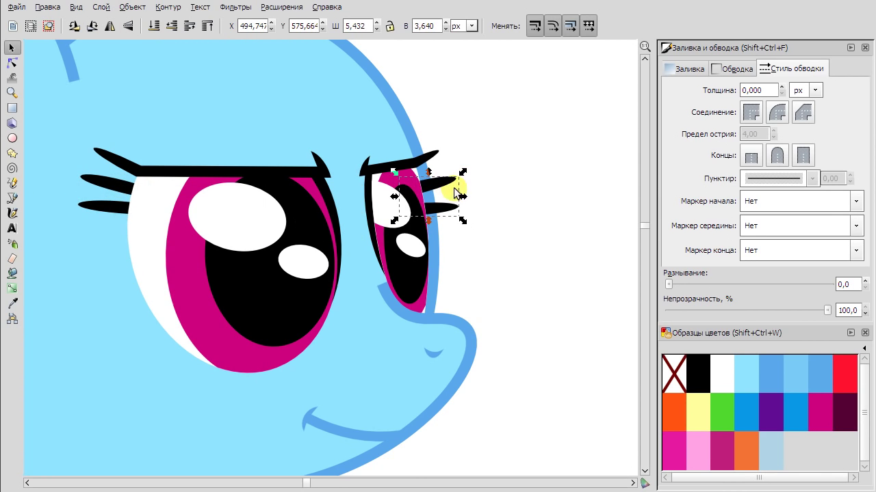
left_click(456, 193)
scroll(457, 194, "up", 3)
scroll(545, 244, "down", 2)
scroll(514, 238, "down", 1)
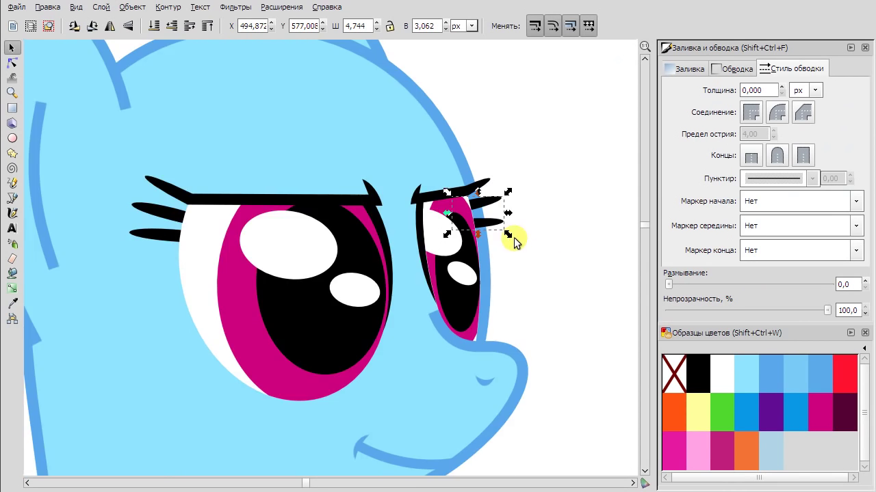
scroll(506, 225, "up", 3)
key("n")
left_click_drag(470, 131, 481, 128)
Select the smile line, then clear the selection.
scroll(540, 227, "down", 5)
left_click(574, 283)
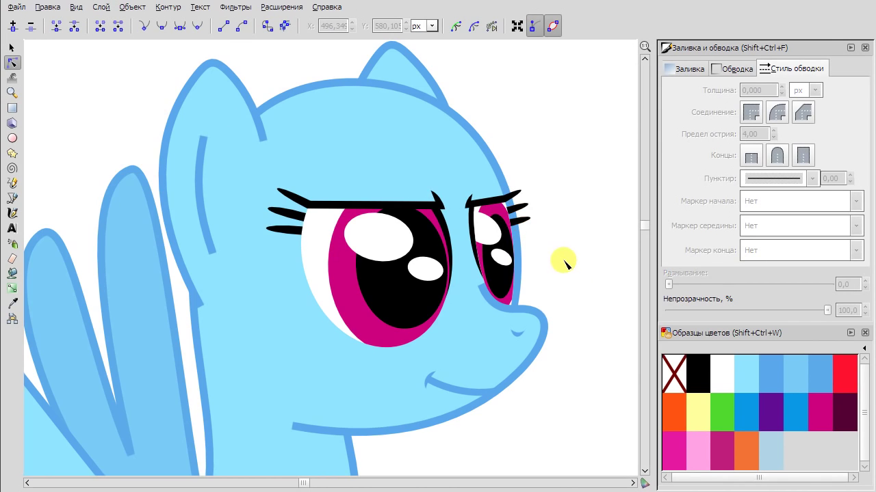
scroll(566, 265, "down", 3)
scroll(483, 171, "up", 5)
left_click(373, 222)
key("s")
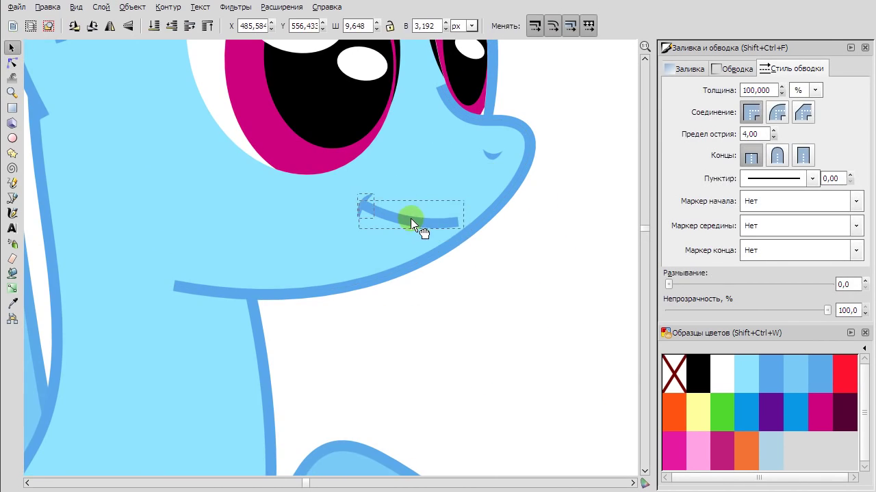
scroll(499, 286, "down", 3)
left_click(500, 286)
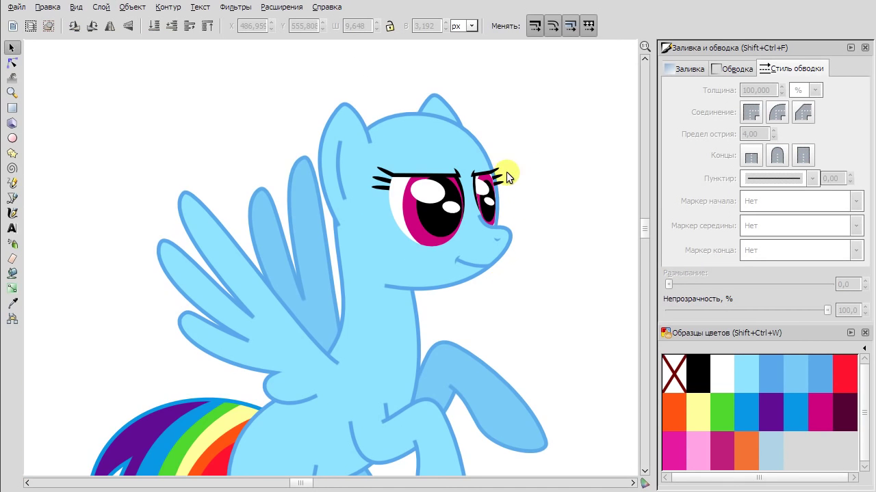
scroll(571, 252, "down", 3)
scroll(509, 198, "up", 2)
Pull the eyelash tip node up and left into a sharper point.
double_click(448, 202)
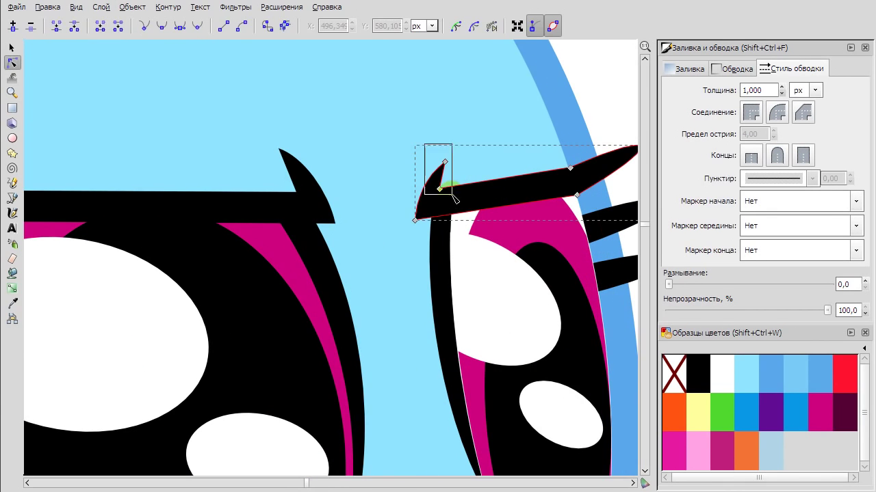
left_click(448, 159)
left_click(413, 219)
left_click_drag(446, 159, 441, 148)
scroll(499, 152, "down", 6)
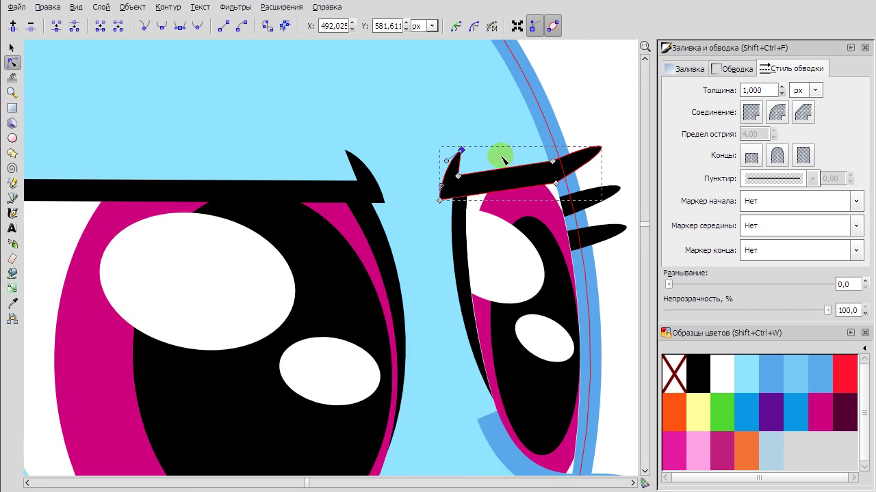
Draw a curl path with the Bezier tool across the yellow pony's wing.
key("s")
scroll(444, 270, "down", 3)
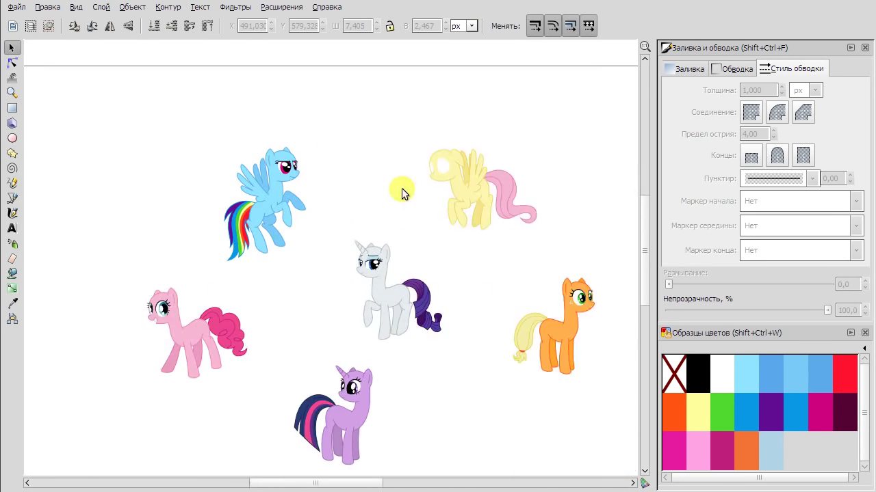
scroll(355, 183, "up", 8)
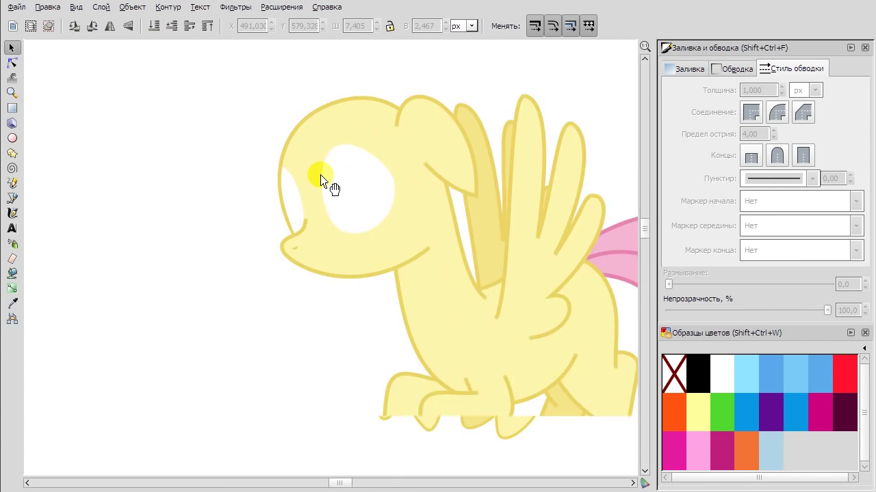
scroll(34, 198, "down", 2)
left_click(11, 198)
scroll(276, 269, "up", 3)
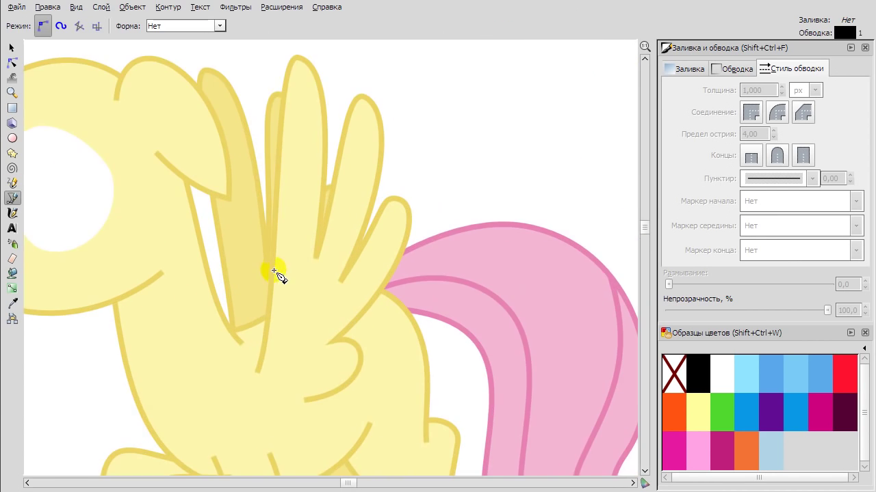
left_click(254, 260)
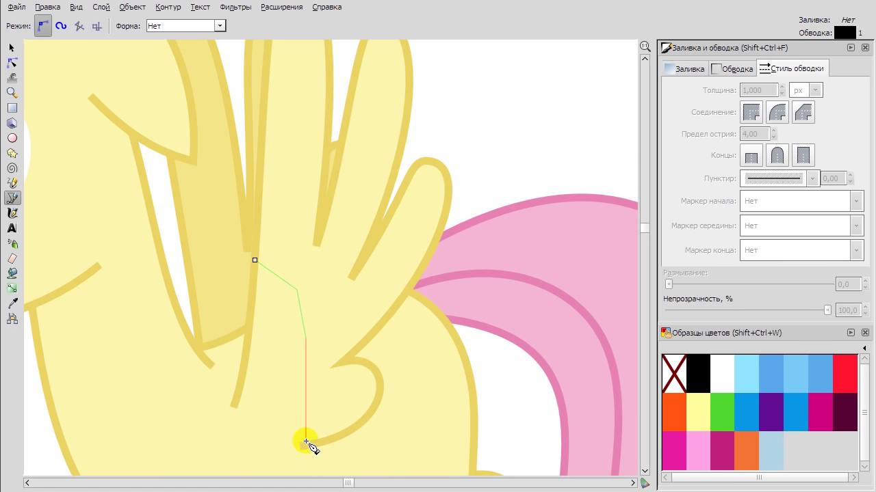
double_click(305, 440)
Colour the curl's stroke darker yellow from the yellow pony's swatch palette.
left_click(11, 63)
left_click(864, 348)
left_click(791, 375)
left_click(771, 384, "shift")
Bend the curl's nodes into a hooked line with rounded upper arcs.
left_click(311, 368)
left_click_drag(303, 290, 297, 312)
left_click_drag(314, 369, 295, 307)
left_click_drag(296, 259, 311, 246)
left_click_drag(301, 335, 313, 266)
left_click_drag(306, 401, 342, 395)
left_click_drag(353, 288, 340, 310)
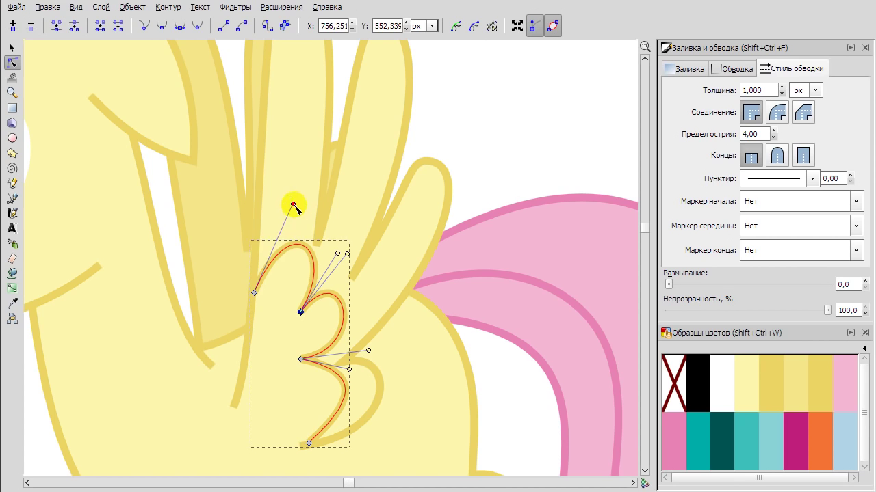
left_click_drag(289, 201, 271, 220)
left_click_drag(303, 308, 296, 308)
mouse_move(299, 355)
left_mouse_down()
mouse_move(299, 367)
mouse_move(294, 345)
left_mouse_up()
mouse_move(296, 313)
left_mouse_down()
mouse_move(289, 307)
mouse_move(308, 308)
left_mouse_up()
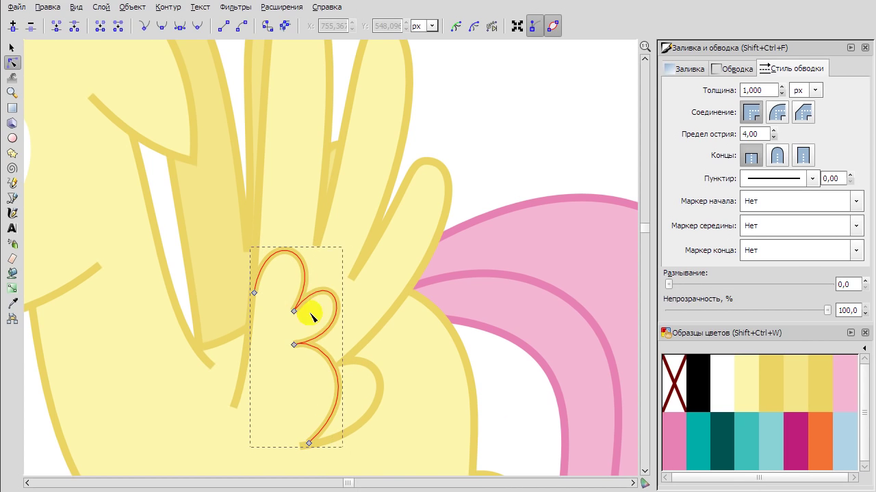
left_click_drag(308, 274, 293, 213)
Undo the last reshape, then lower the middle point and pull the upper curve inward.
left_click(326, 315)
right_click(358, 301)
left_click(369, 305)
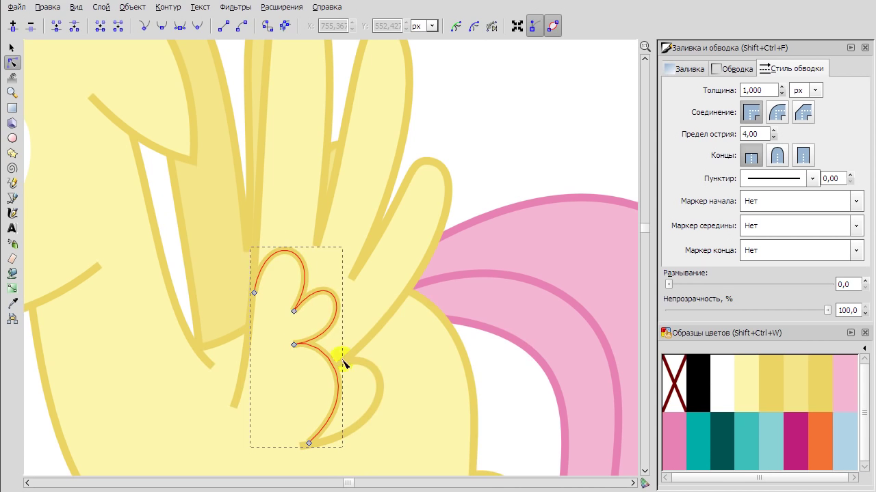
left_click(343, 363)
left_click(351, 281)
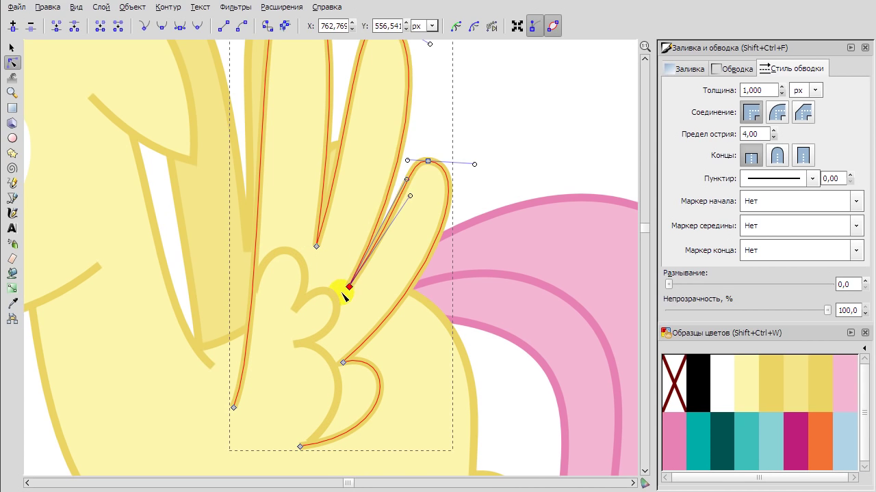
left_click(299, 367)
left_click(302, 360)
left_click_drag(302, 360, 302, 368)
left_click_drag(370, 351, 357, 336)
left_click_drag(331, 253, 314, 273)
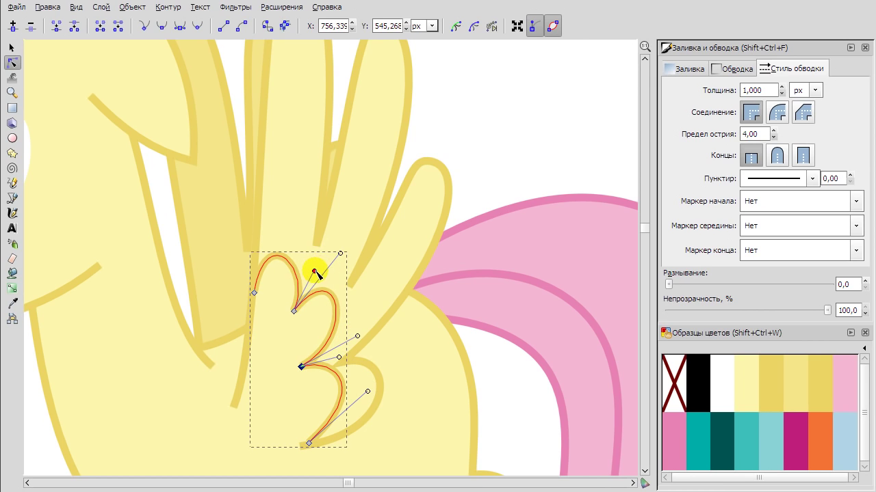
Lower and widen the curl's top lobe and enlarge its middle lobe.
left_click(367, 301)
left_click(303, 289)
left_click_drag(303, 290, 295, 329)
left_click_drag(303, 367, 299, 384)
left_click(309, 446)
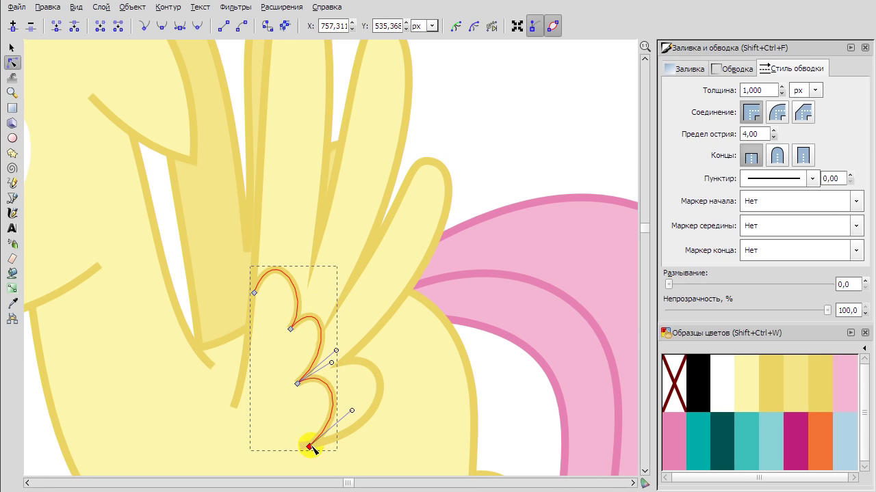
left_click_drag(299, 291, 328, 285)
left_click_drag(275, 237, 270, 244)
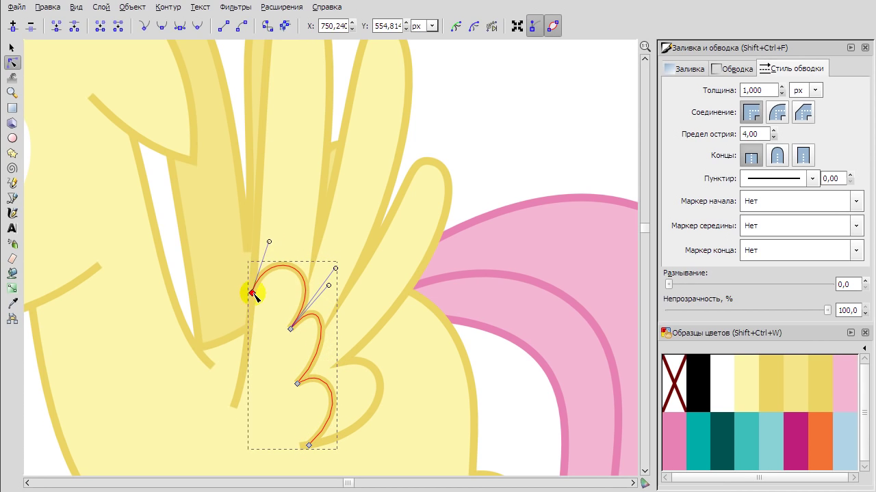
left_click_drag(332, 348, 357, 342)
Stretch the three lobes into taller, narrower pointed curls and adjust the lower end.
scroll(342, 239, "down", 6)
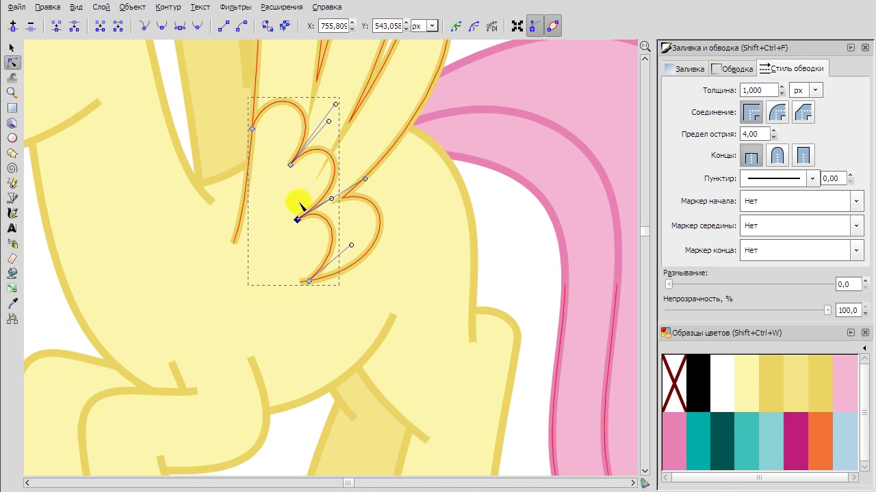
scroll(307, 180, "down", 2)
scroll(410, 151, "up", 5)
left_click(449, 137)
scroll(329, 287, "up", 3)
left_click(303, 176)
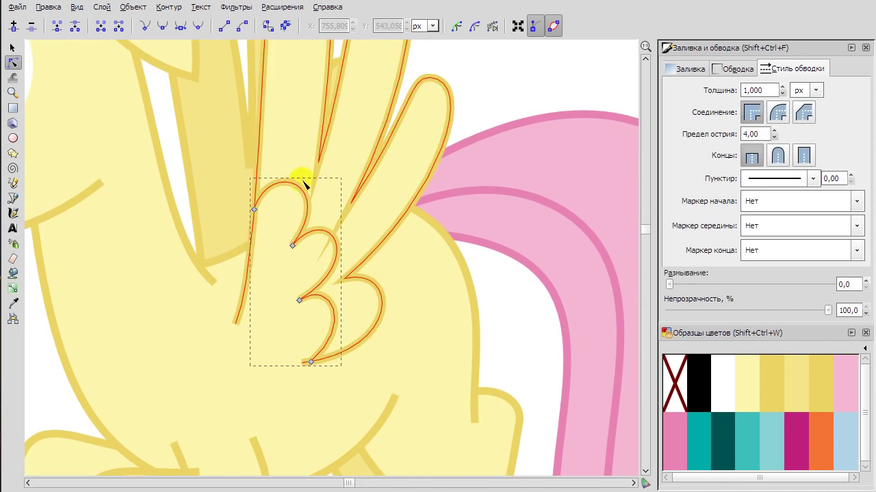
left_click_drag(322, 153, 258, 105)
left_click_drag(331, 202, 341, 126)
left_click_drag(367, 259, 383, 208)
left_click_drag(333, 279, 357, 251)
left_click_drag(311, 362, 342, 301)
left_click_drag(338, 337, 351, 337)
Duplicate the finished feather curl and drag the copy toward the blue pony.
key("s")
right_click(313, 184)
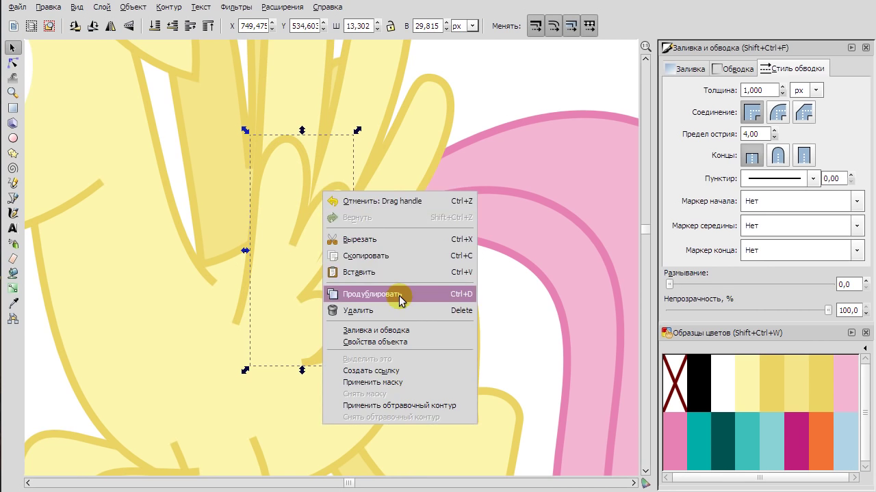
left_click(401, 299)
scroll(362, 253, "down", 5)
left_click_drag(362, 254, 55, 274)
scroll(55, 273, "up", 2)
Load the MLP Rainbow Dash palette and rotate the copy onto the blue wing's feathers.
left_click(865, 348)
left_click(814, 226)
scroll(196, 290, "up", 1)
left_click_drag(221, 171, 201, 196)
left_click_drag(261, 299, 243, 307)
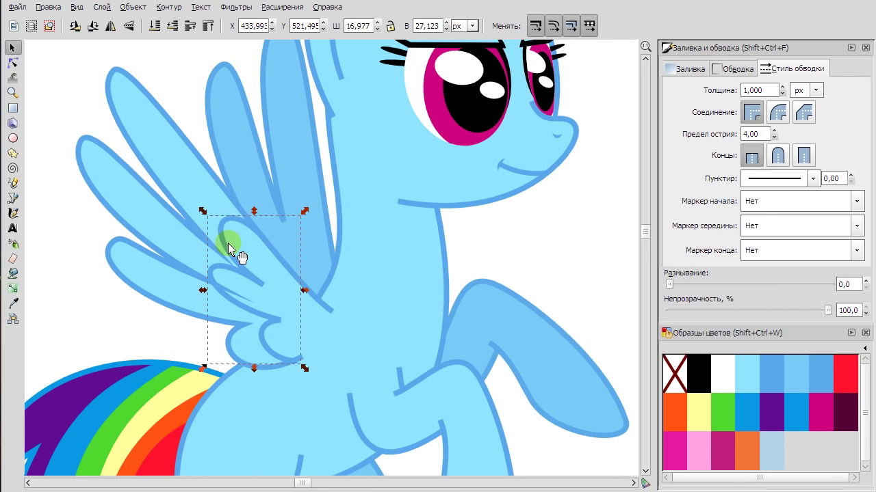
key("grave")
scroll(294, 270, "up", 5)
scroll(253, 267, "down", 2)
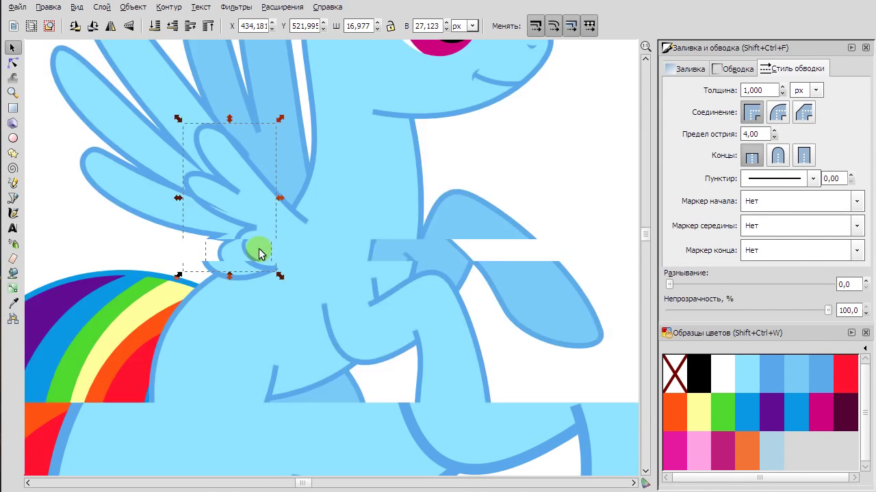
left_click_drag(187, 137, 228, 199)
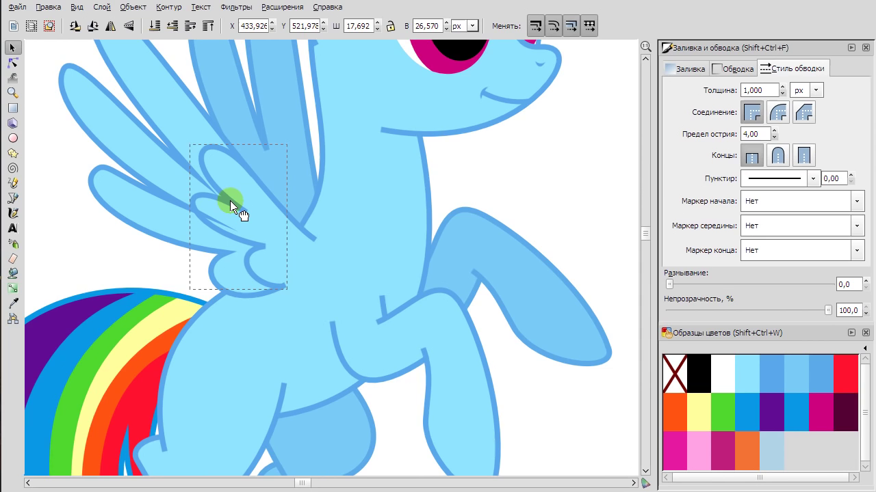
Zoom in on the blue wing and adjust the copied curl's top node.
middle_click(264, 267)
double_click(289, 294)
left_click(244, 143)
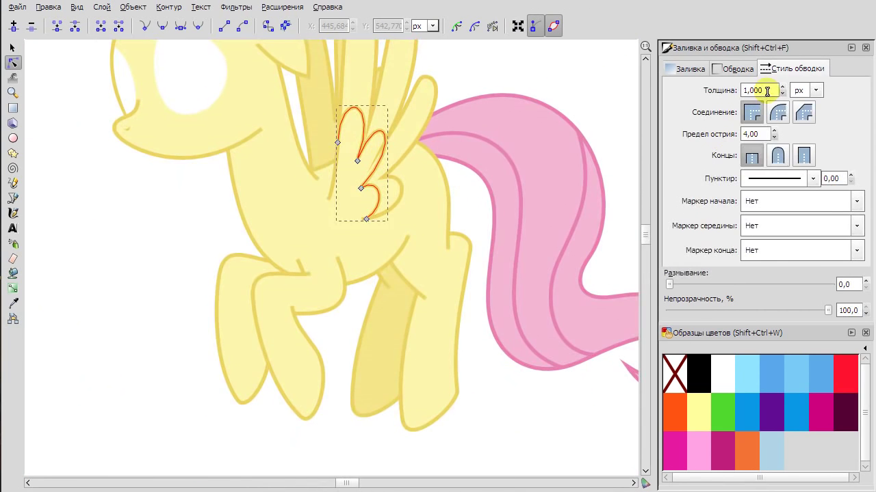
triple_click(765, 134)
left_click(596, 60)
scroll(393, 135, "down", 3)
Open the face highlight for node editing and delete the stray extra points near its top.
key("s")
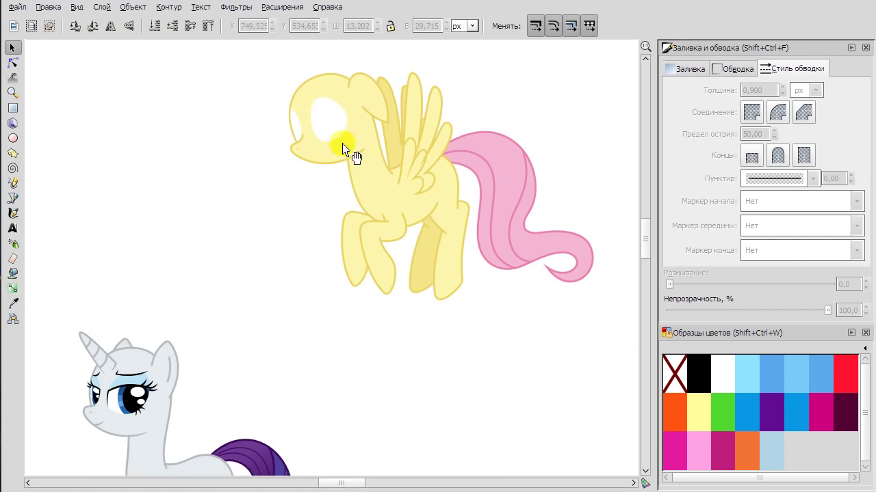
scroll(348, 146, "up", 4)
double_click(352, 180)
left_click(273, 205)
scroll(276, 201, "up", 4)
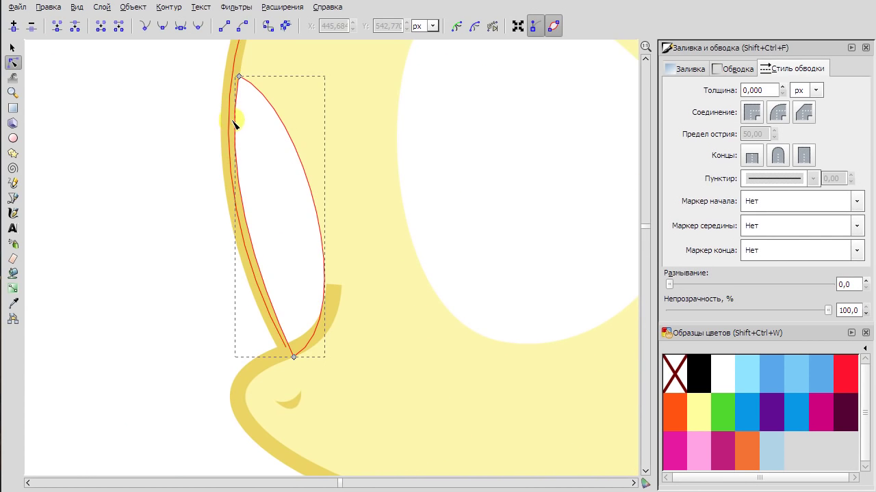
scroll(327, 197, "up", 4)
double_click(236, 216)
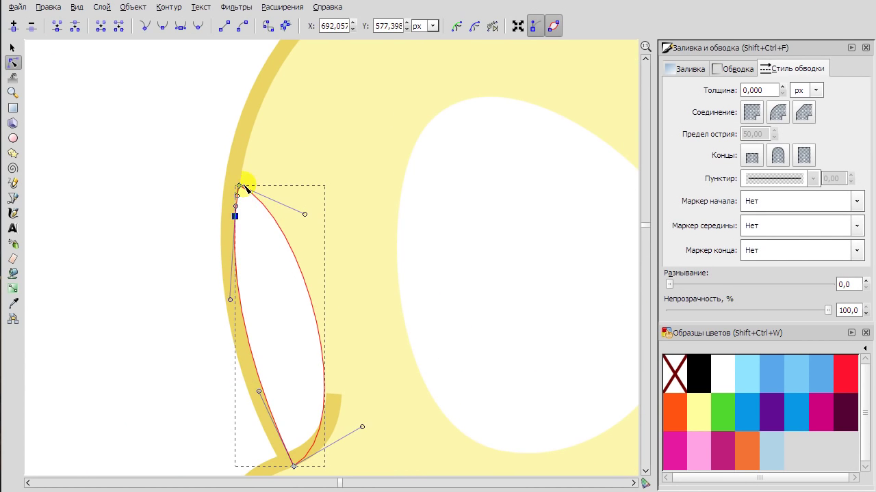
key("Delete")
Round the highlight's top and reshape its bottom curve.
left_click_drag(238, 188, 274, 85)
left_click_drag(362, 427, 383, 396)
left_click_drag(273, 84, 296, 80)
left_click_drag(385, 396, 375, 399)
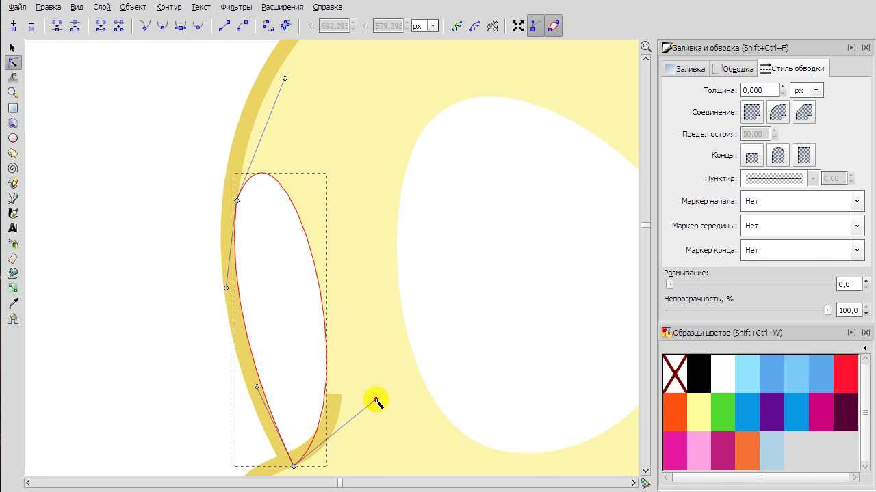
left_click_drag(375, 399, 374, 399)
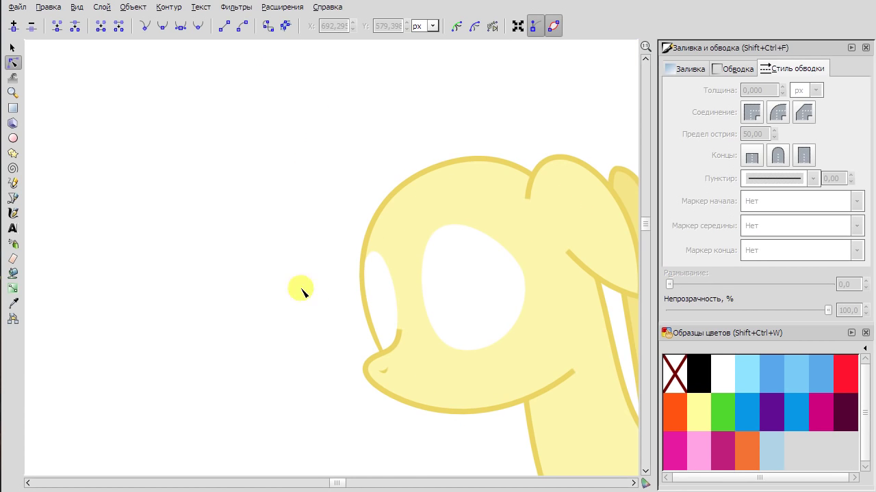
scroll(301, 292, "up", 3)
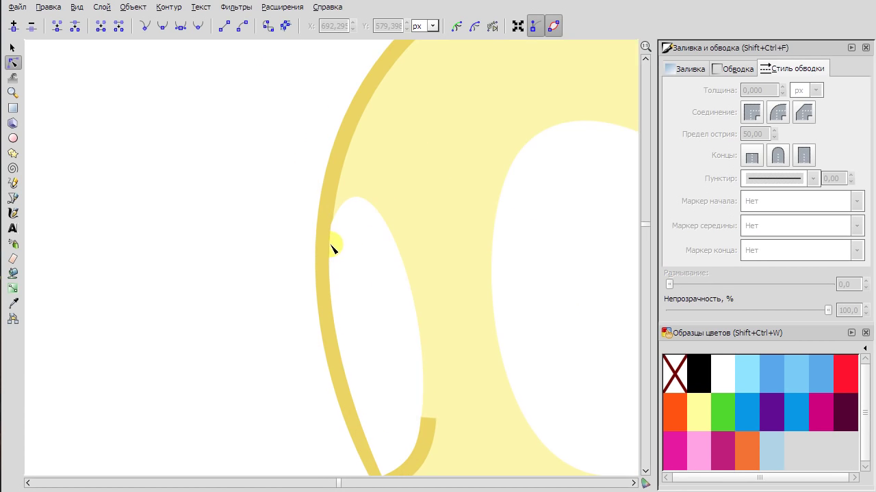
left_click(332, 244)
scroll(371, 221, "down", 2)
Refine the highlight by lifting its top curve and pulling its bottom curve down.
left_click_drag(384, 139, 373, 152)
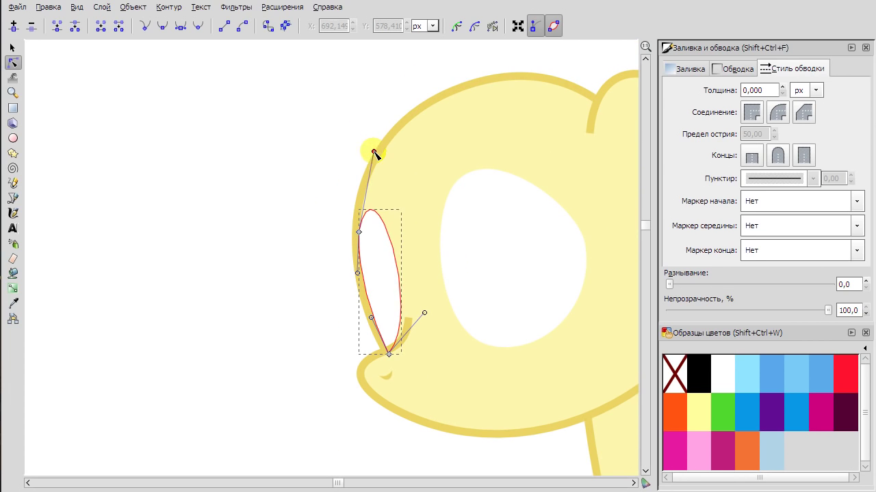
scroll(414, 329, "up", 3)
left_click_drag(445, 268, 450, 300)
scroll(428, 286, "down", 3)
left_click_drag(371, 172, 377, 125)
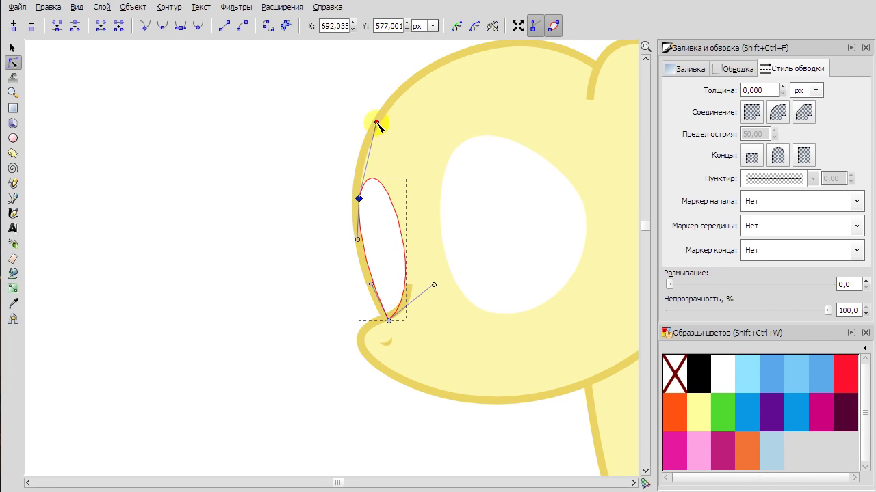
left_click(230, 117)
left_click(371, 205)
scroll(370, 207, "up", 6)
left_click_drag(280, 133, 291, 137)
scroll(349, 281, "down", 5)
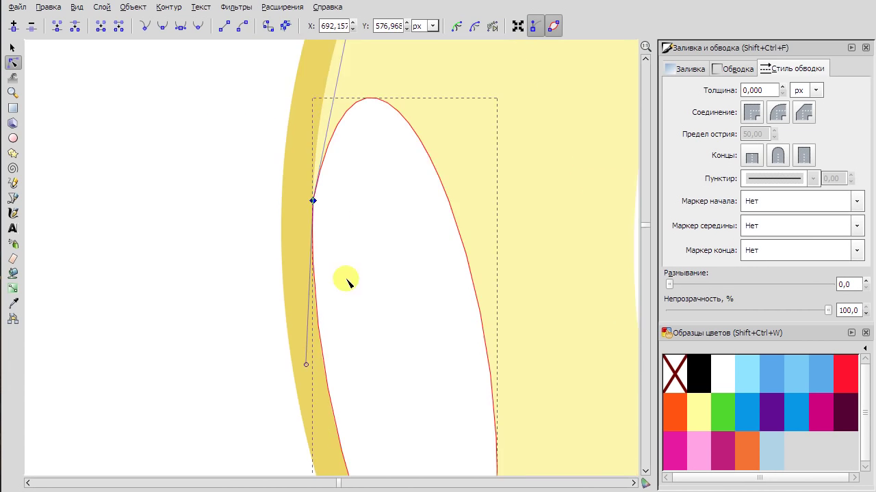
Reshape the lower curve and pull it right so the oval tapers toward the muzzle.
left_click(391, 399)
scroll(385, 384, "up", 3)
left_click_drag(359, 236, 393, 171)
scroll(393, 172, "down", 1)
scroll(336, 235, "up", 3)
left_click(248, 234)
left_click(431, 346)
left_click_drag(450, 348, 481, 333)
left_click(214, 243)
left_click(215, 243)
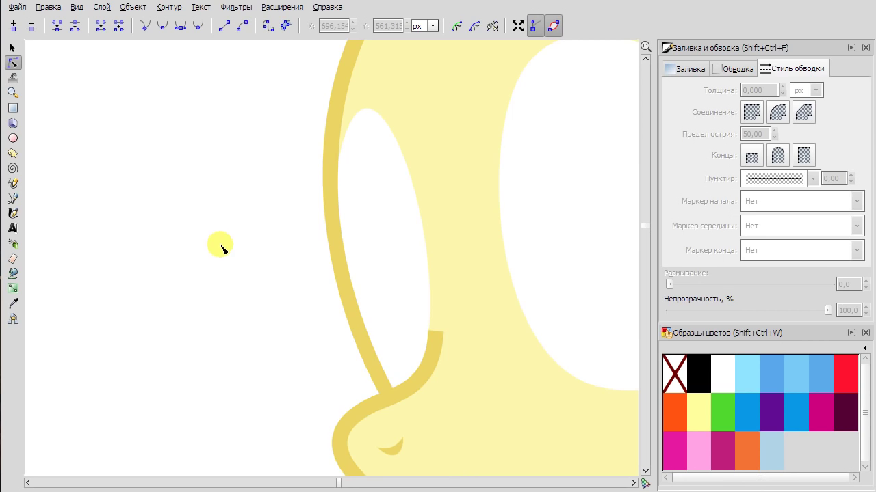
scroll(224, 274, "down", 3)
Start a Bezier outline at the eye's left side, angling above and across the eye.
key("b")
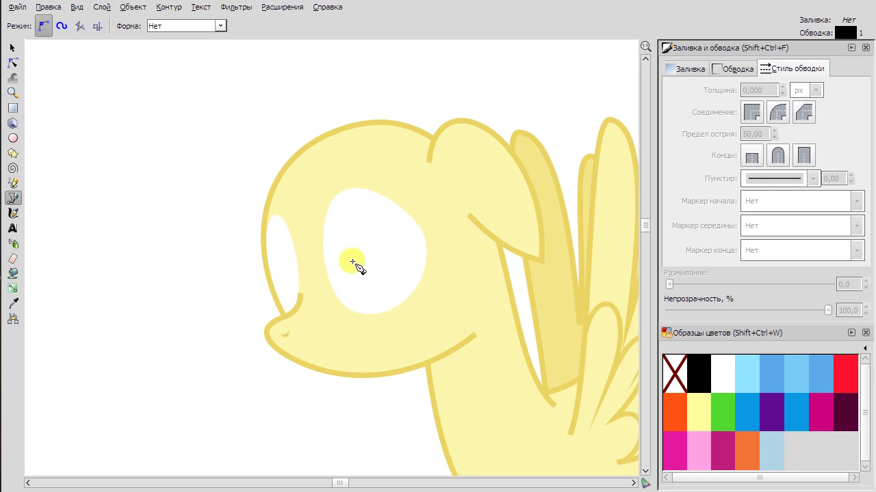
scroll(335, 243, "up", 1)
scroll(318, 259, "up", 1)
left_click(319, 267)
left_click(344, 125)
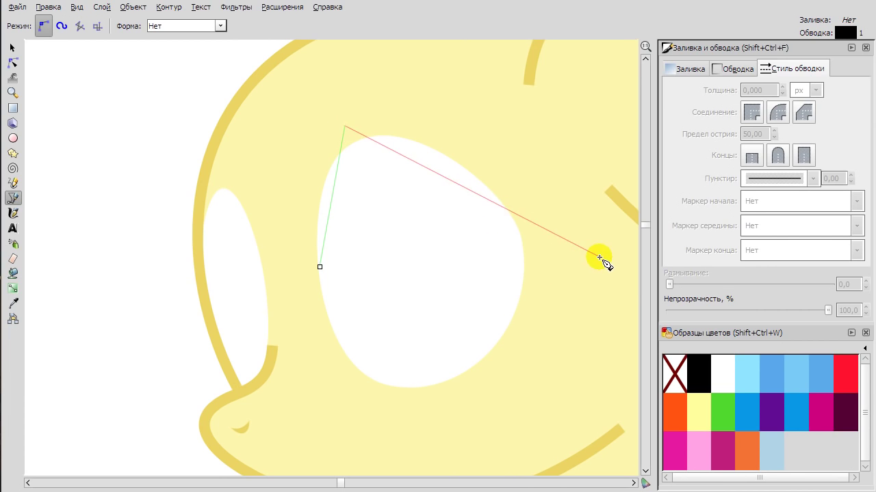
scroll(600, 258, "right", 3)
left_click(517, 259)
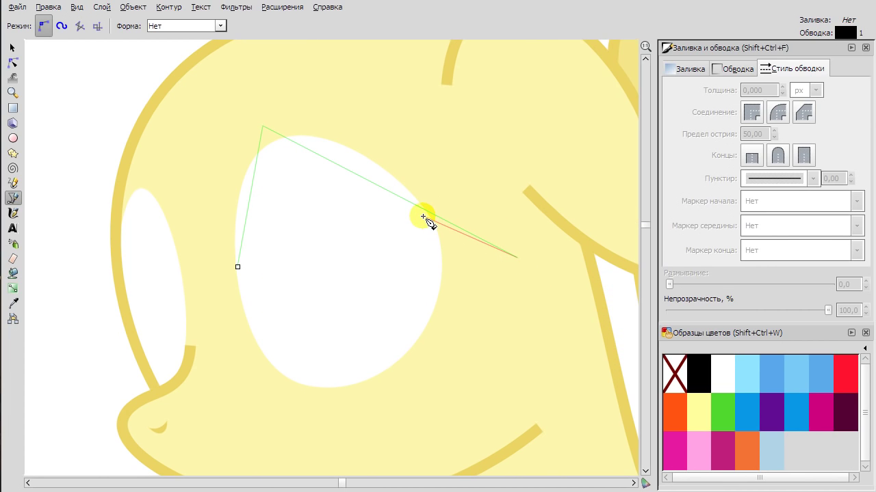
right_click(424, 217)
Place the remaining outline points around the eye and close the shape.
left_click(428, 301)
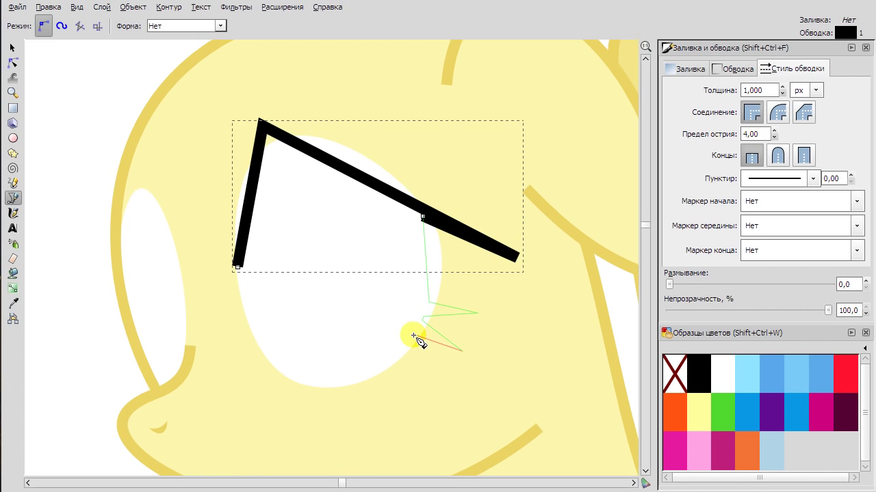
left_click(397, 352)
left_click(236, 266)
left_click(699, 373)
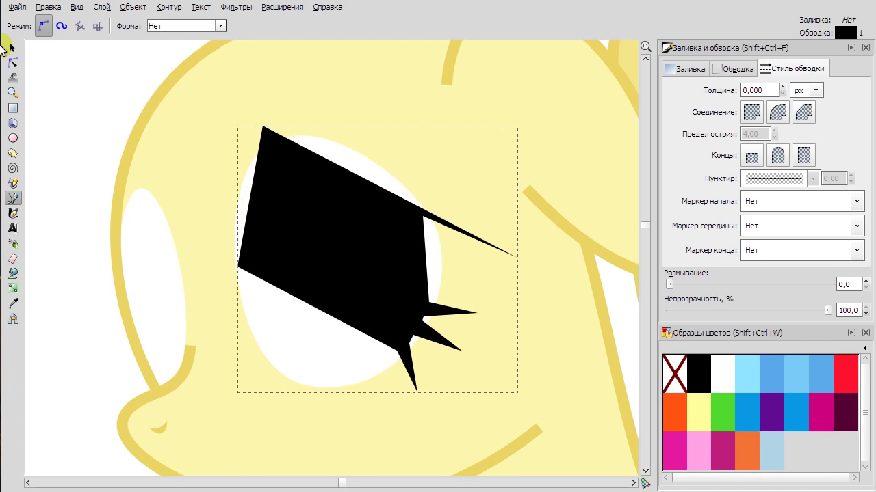
left_click(673, 373, "shift")
left_click(748, 310)
Curve the outline's left side and give the shape a light-blue fill.
key("n")
left_click(236, 266)
left_click_drag(237, 267, 243, 300)
left_click_drag(251, 211, 238, 220)
left_click(679, 405)
left_click(747, 372)
left_click(781, 375)
Curve the top edge upward and bend the lower edge into the right tip.
left_click_drag(327, 161, 321, 96)
left_click_drag(203, 162, 199, 159)
left_click_drag(351, 82, 347, 83)
left_click_drag(220, 242, 216, 243)
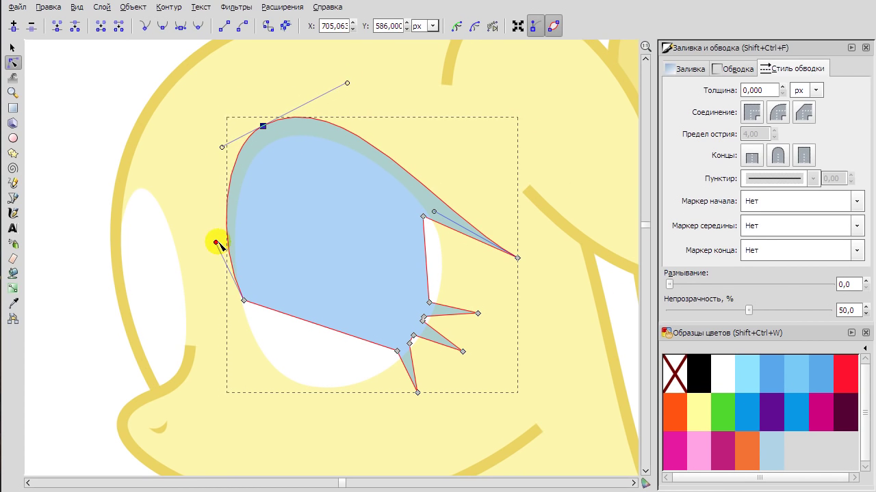
left_click_drag(517, 258, 453, 242)
left_click_drag(349, 83, 364, 76)
left_click(264, 128)
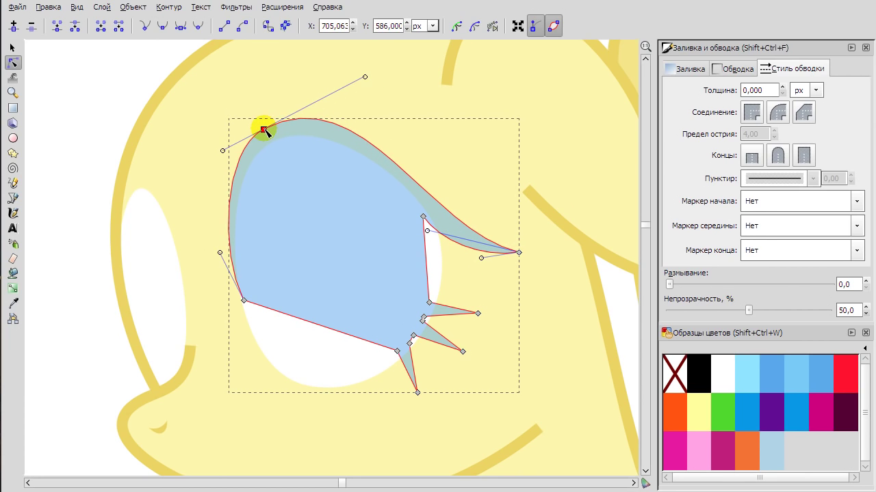
Add a node on the upper tail edge and smooth the tail into a pointed hook.
double_click(397, 159)
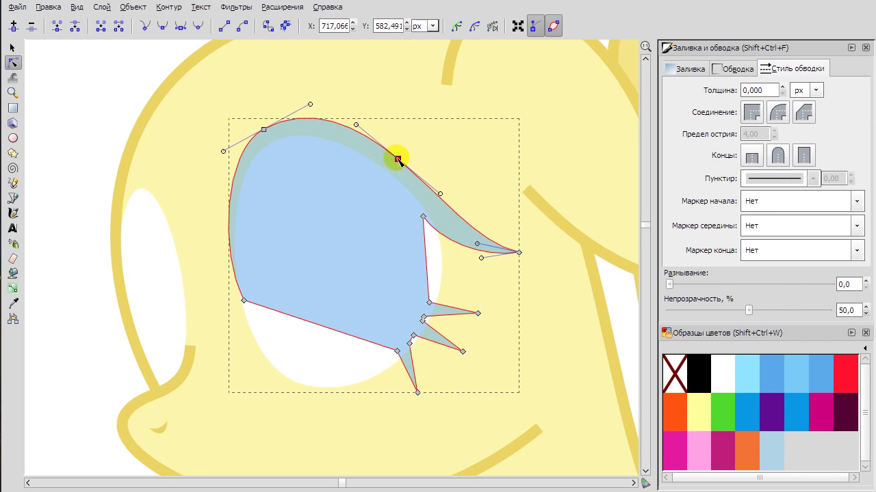
left_click_drag(437, 198, 438, 199)
left_click(264, 128)
left_click_drag(514, 250, 463, 242)
left_click(423, 217)
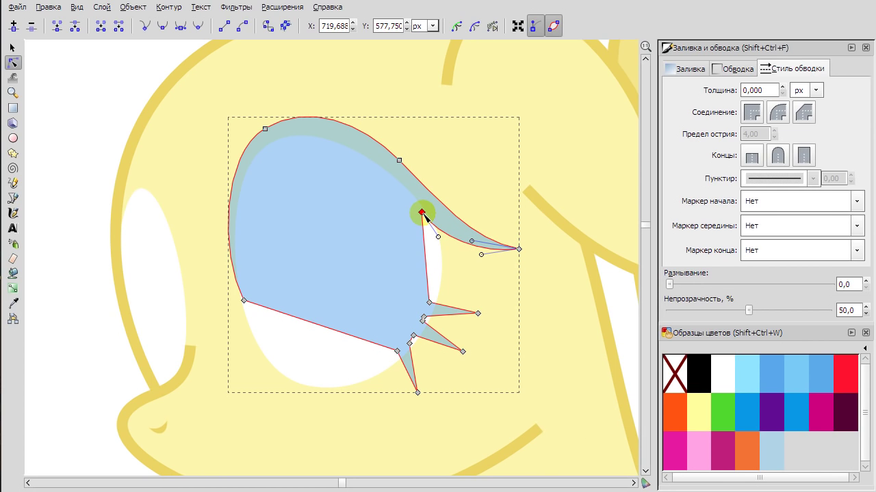
left_click(14, 187)
key("n")
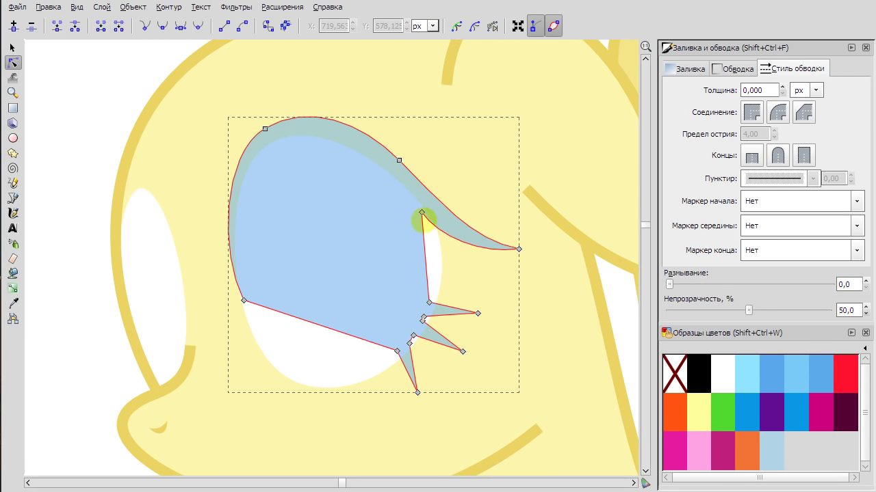
left_click_drag(518, 249, 506, 246)
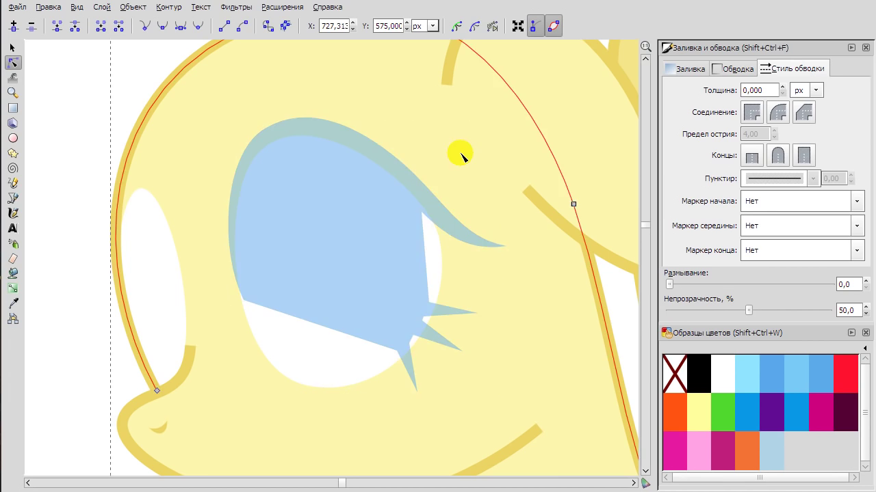
Draw two lash lines above the eye with the Pen tool.
left_click(12, 197)
left_click(394, 166)
double_click(463, 159)
left_click(426, 198)
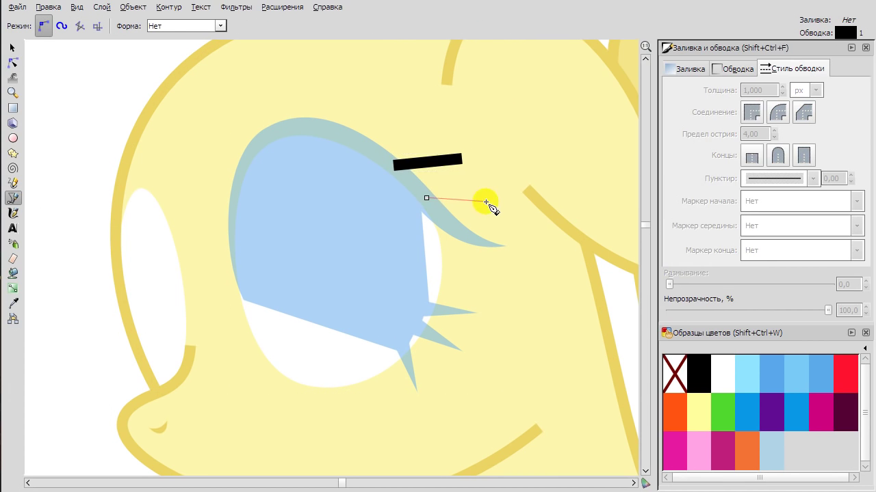
double_click(489, 203)
Reshape both lash lines into thin, curved strokes with the Node tool.
key("n")
left_click(426, 164)
left_click(461, 163, "shift")
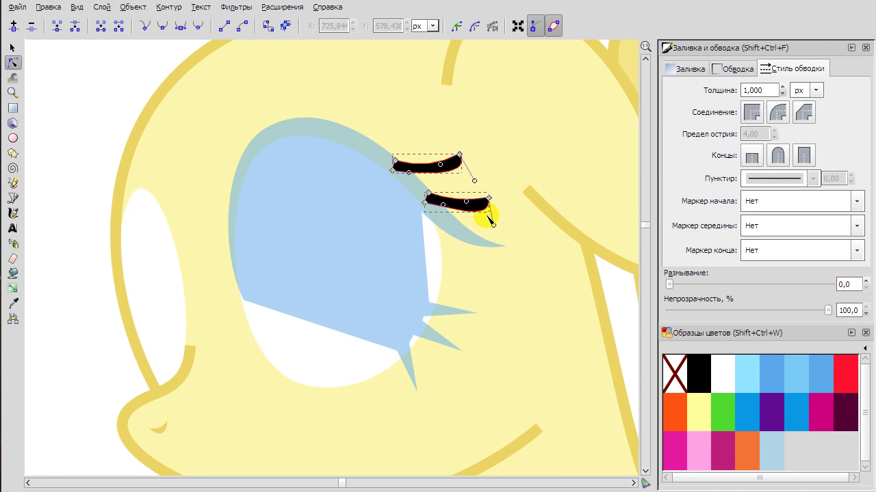
scroll(489, 219, "up", 1)
left_click_drag(386, 198, 373, 177)
left_click(477, 190)
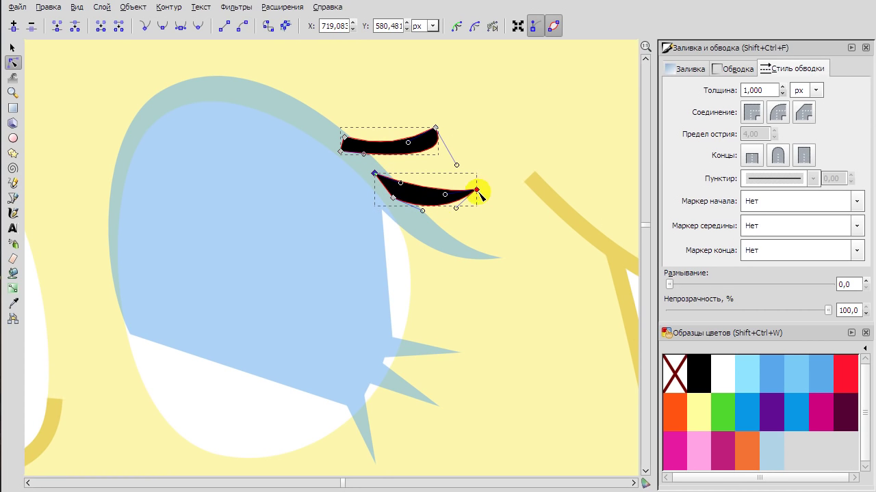
left_click_drag(342, 137, 361, 146)
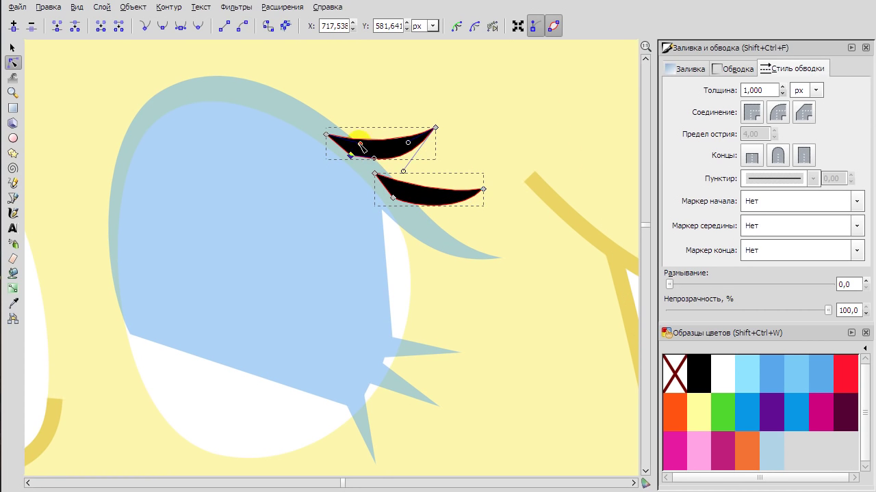
left_click_drag(436, 127, 446, 116)
left_click_drag(326, 135, 325, 129)
left_click(445, 115)
left_click_drag(448, 195, 452, 195)
Adjust the nodes at the tips and base of the eye outline's lower spikes.
left_click(348, 224)
scroll(321, 106, "down", 8)
left_click(463, 142)
left_click(363, 177)
left_click(369, 164)
left_click_drag(346, 187, 344, 191)
left_click_drag(392, 118, 394, 116)
left_click_drag(381, 145, 382, 152)
left_click_drag(440, 189, 433, 199)
left_click(370, 168)
Bend the upper, middle and left lower spikes into curved lashes.
left_click_drag(393, 123, 424, 131)
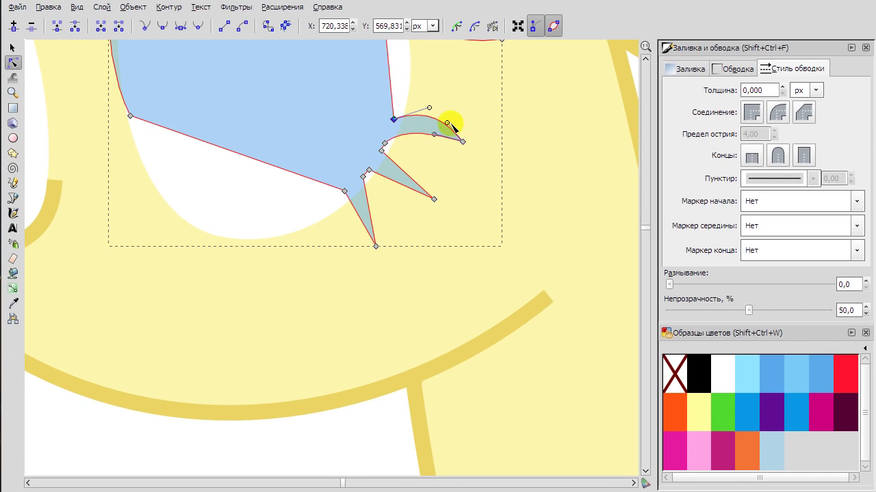
left_click_drag(413, 180, 430, 171)
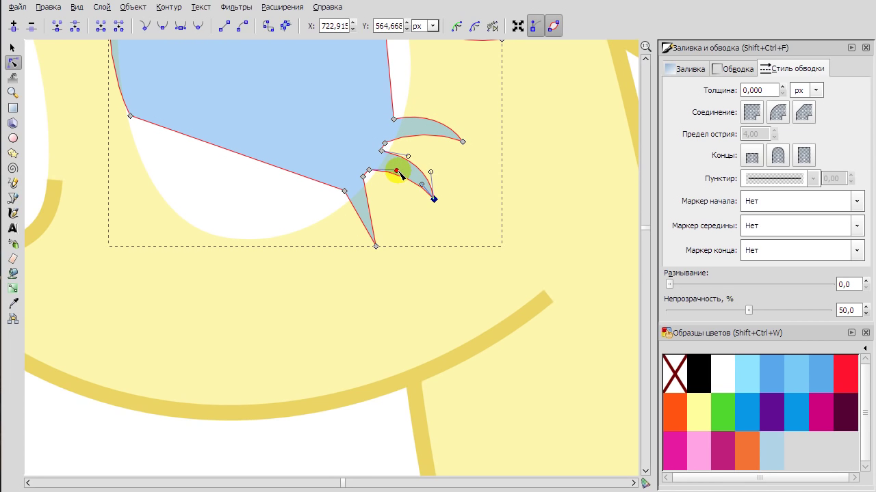
left_click_drag(367, 214, 371, 227)
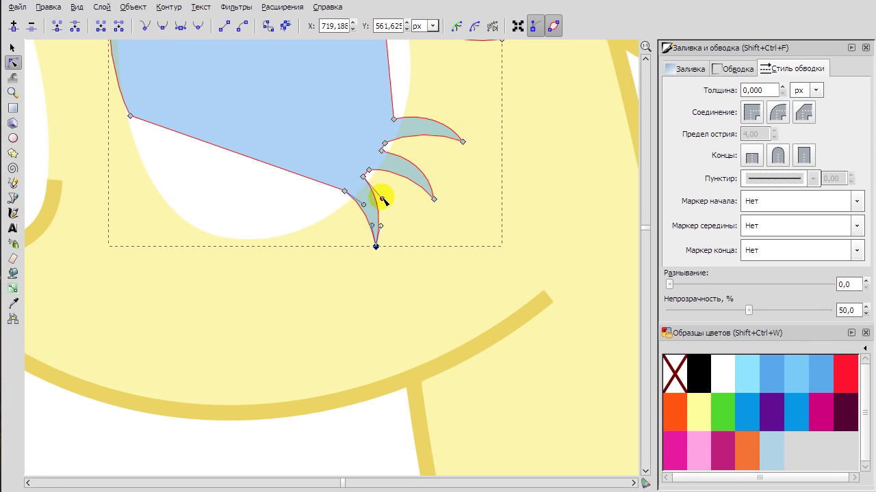
scroll(438, 235, "down", 3)
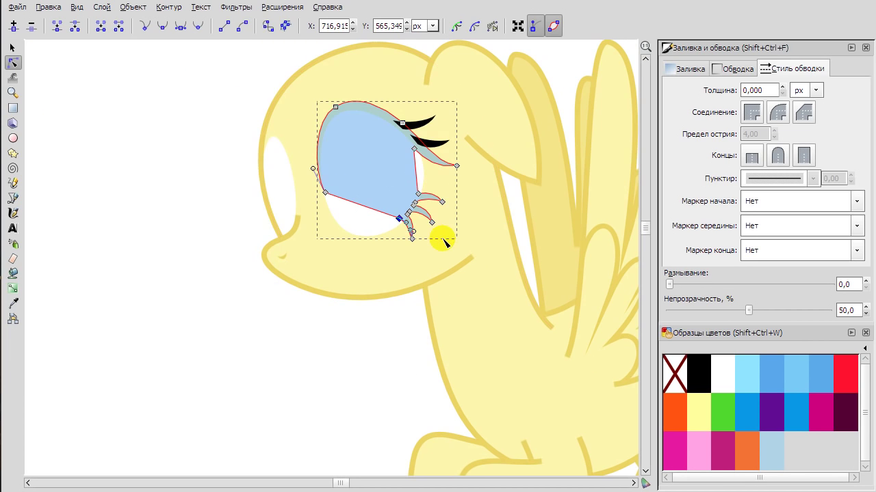
Set the eye outline's opacity to 100 so it shows solid black.
key("Escape")
left_click(11, 46)
triple_click(846, 309)
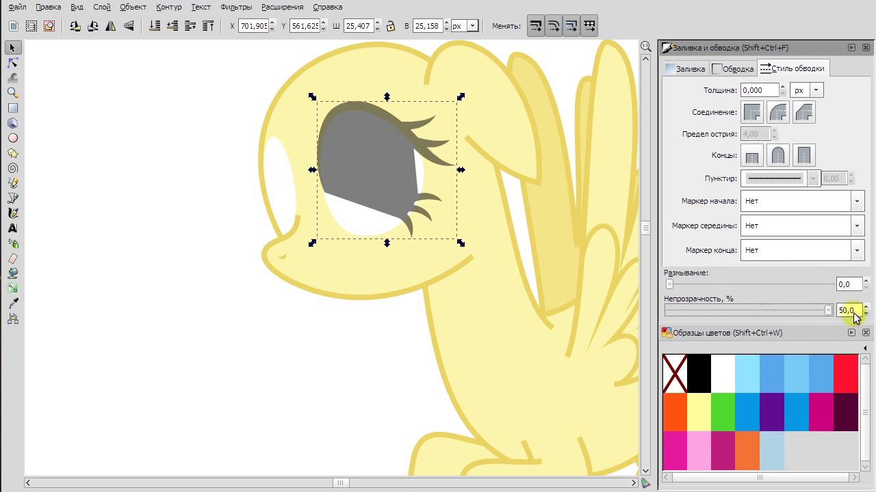
type("100")
key("Return")
left_click(153, 185)
scroll(152, 186, "up", 2)
scroll(387, 176, "up", 2)
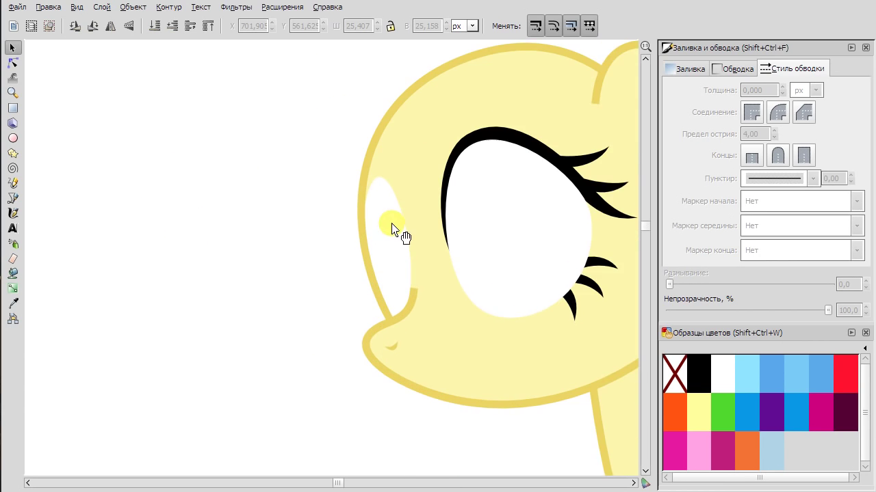
Draw a closed pen outline over the yellow pony's far eye.
key("b")
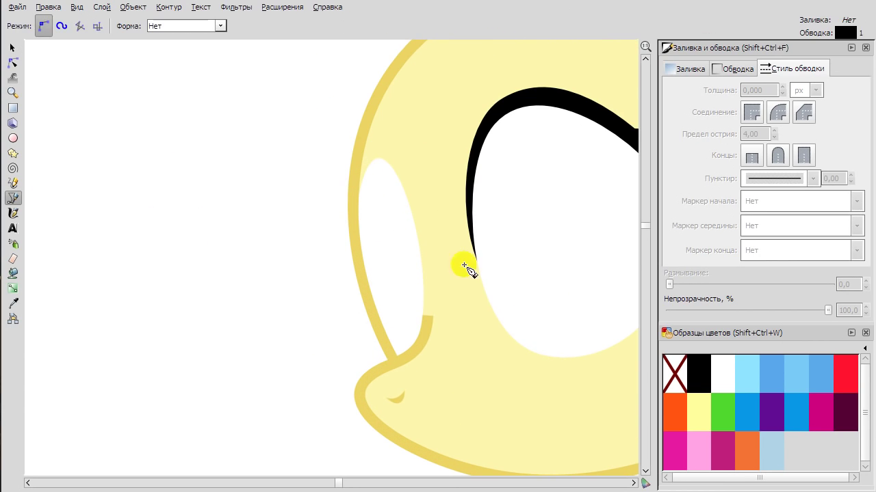
left_click(13, 64)
left_click(12, 198)
left_click(419, 282)
left_click(380, 140)
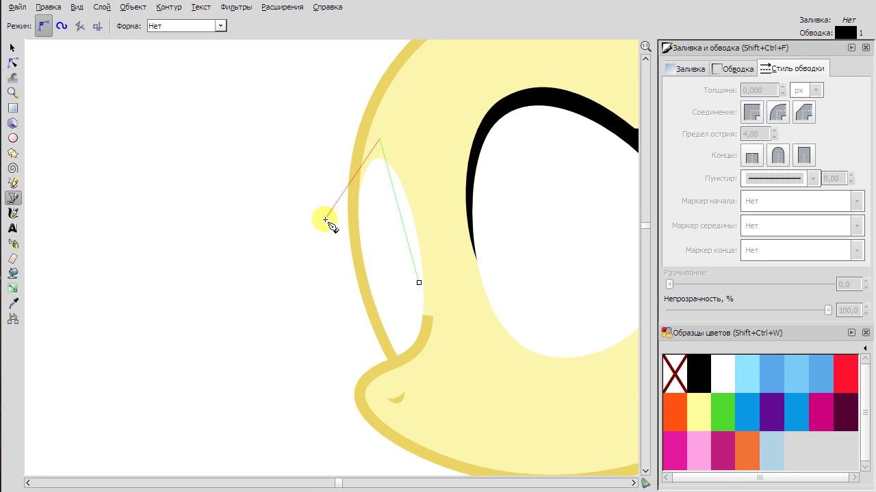
left_click(329, 233)
left_click(367, 195)
left_click(418, 283)
Give the new shape a light-blue fill at 35.3 opacity.
key("n")
left_click_drag(829, 311, 724, 310)
left_click(847, 373)
left_click(807, 401)
left_click_drag(394, 198, 405, 189)
Bulge the shape's right edge outward and make the top node smooth.
left_click_drag(419, 282, 418, 292)
left_click_drag(423, 184, 426, 171)
left_click(380, 140)
key("shift+s")
left_click_drag(343, 140, 356, 131)
left_click(344, 215)
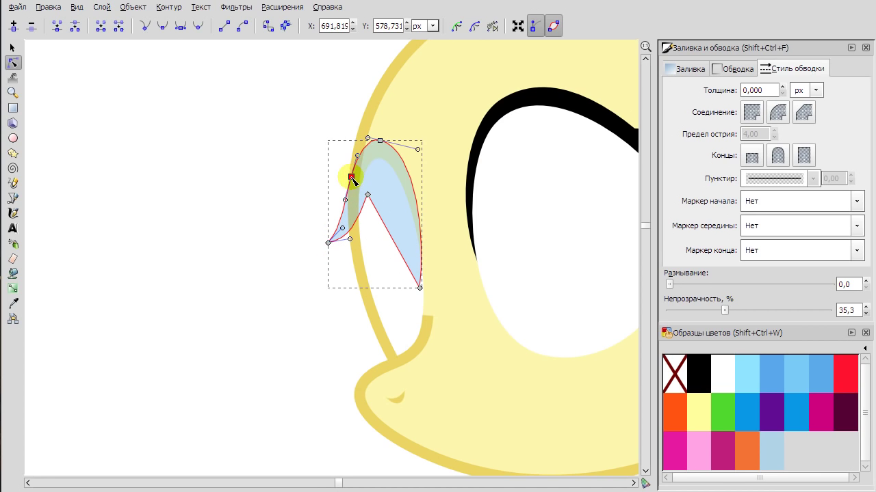
Draw two lash strokes beside the far eye and convert them to filled paths.
scroll(271, 234, "down", 1)
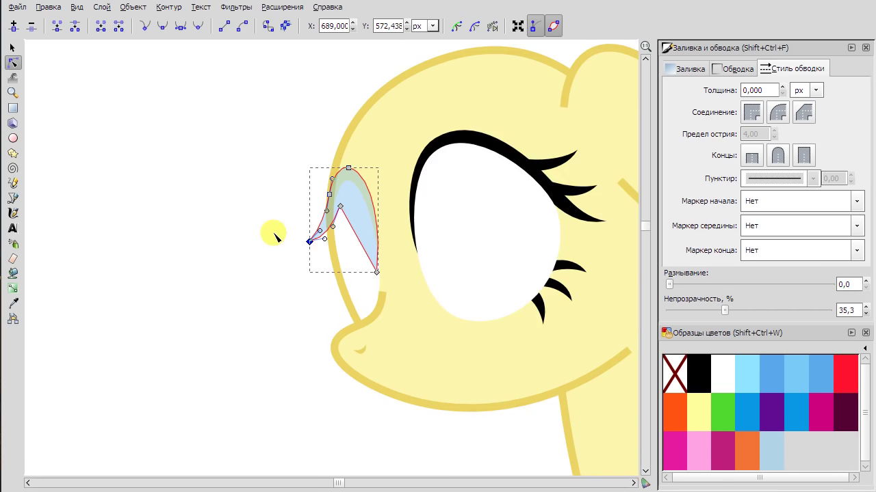
scroll(277, 236, "up", 3)
left_click(12, 198)
left_click(12, 63)
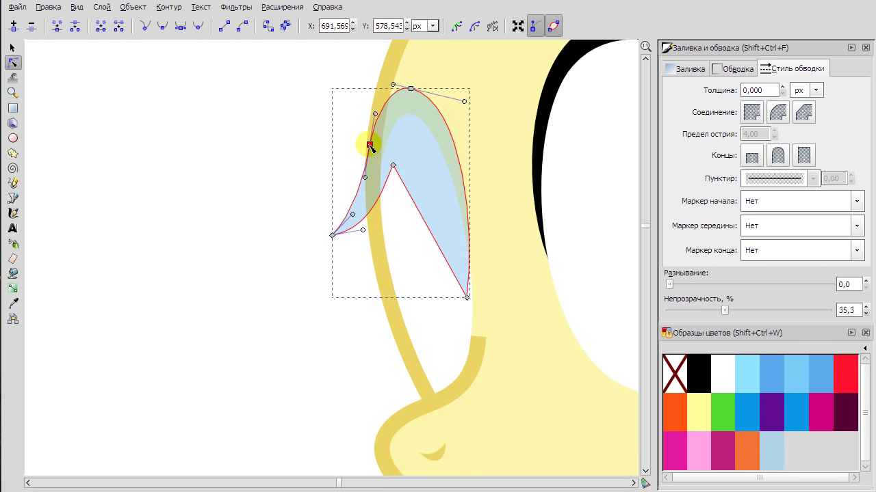
key("b")
left_click(381, 129)
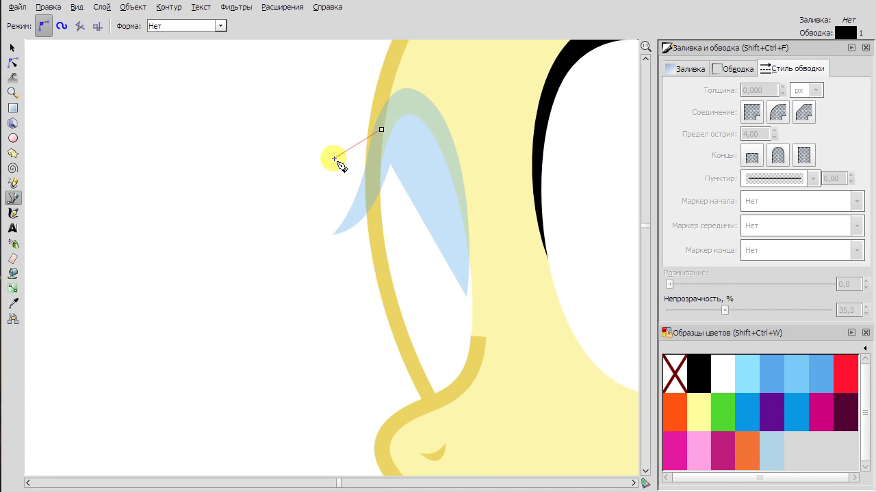
double_click(324, 146)
left_click(377, 169)
key("shift+ctrl+c")
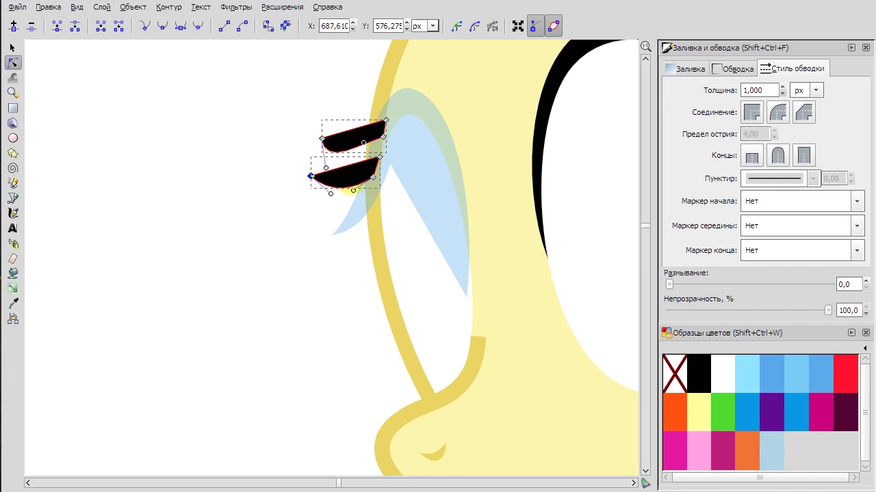
Reposition the lash tips and select the lashes together with the blue shape.
scroll(358, 117, "up", 1)
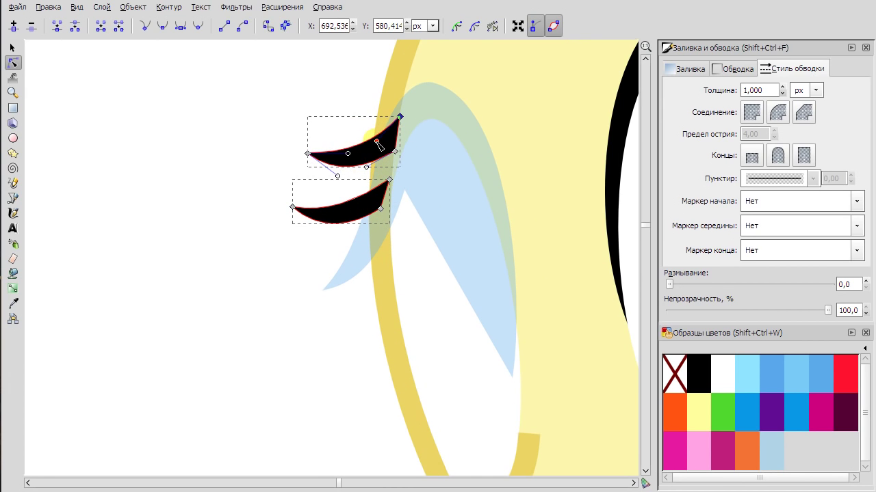
left_click(402, 113)
left_click(356, 251)
left_click(311, 218)
left_click_drag(293, 206, 293, 218)
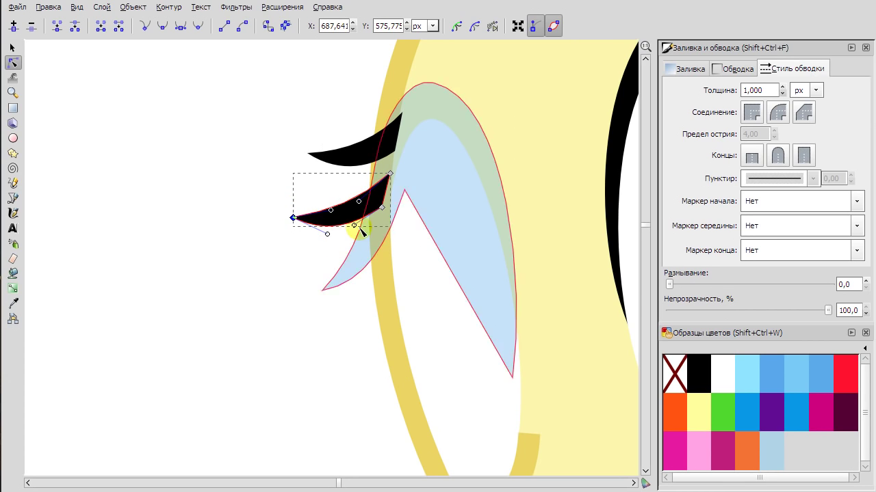
left_click(309, 154)
left_click_drag(312, 156, 306, 156)
left_click(434, 143)
key("minus")
key("minus")
Union the lashes with the blue shape and make the merged eyelash solid black.
left_click(168, 6)
left_click(191, 88)
left_click(169, 7)
left_click(184, 78)
left_click(698, 373)
key("s")
left_click_drag(723, 308, 831, 309)
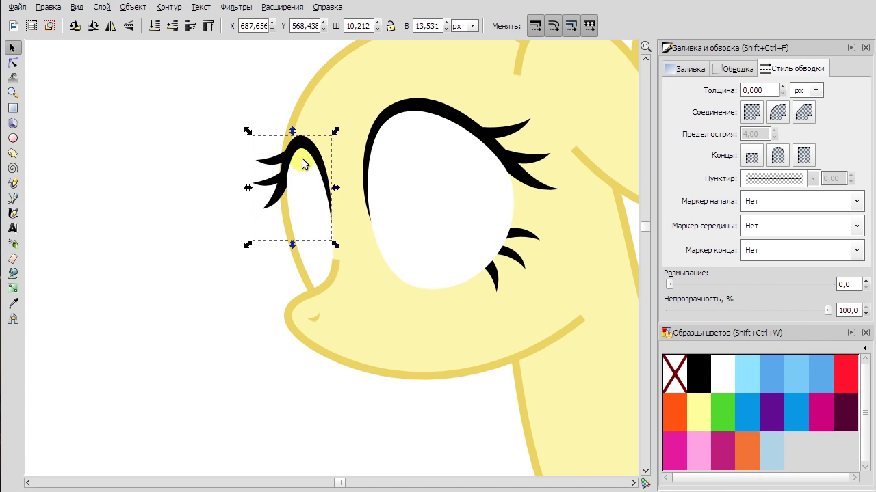
left_click(174, 209)
Select the merged eyelash and nudge one of its nodes.
scroll(185, 174, "down", 2)
scroll(185, 174, "up", 5)
left_click(278, 193)
key("n")
left_click(290, 148)
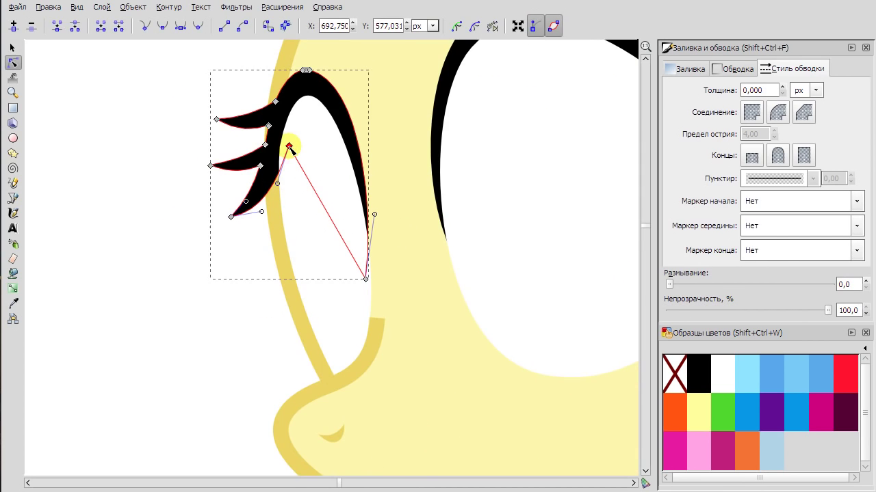
scroll(283, 137, "up", 3)
left_click_drag(273, 171, 269, 180)
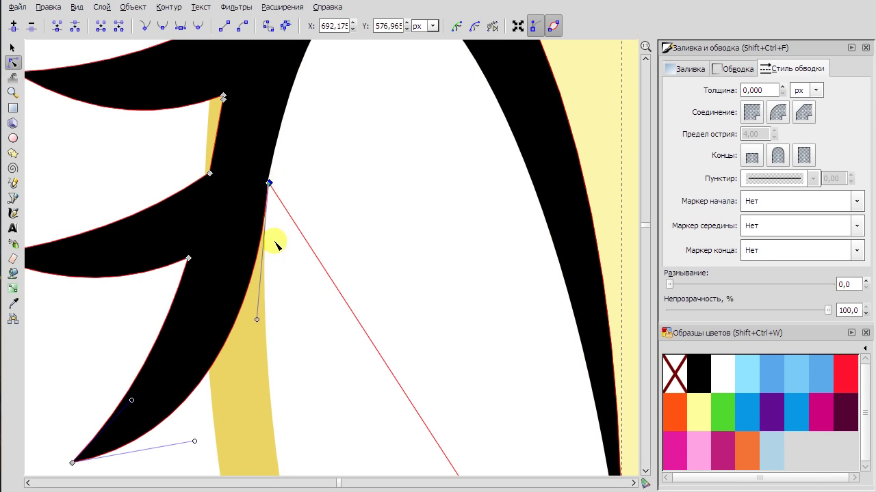
Move the lower-left and upper lash tips to smooth the eyelash curves.
scroll(239, 373, "down", 2)
left_click_drag(192, 381, 190, 390)
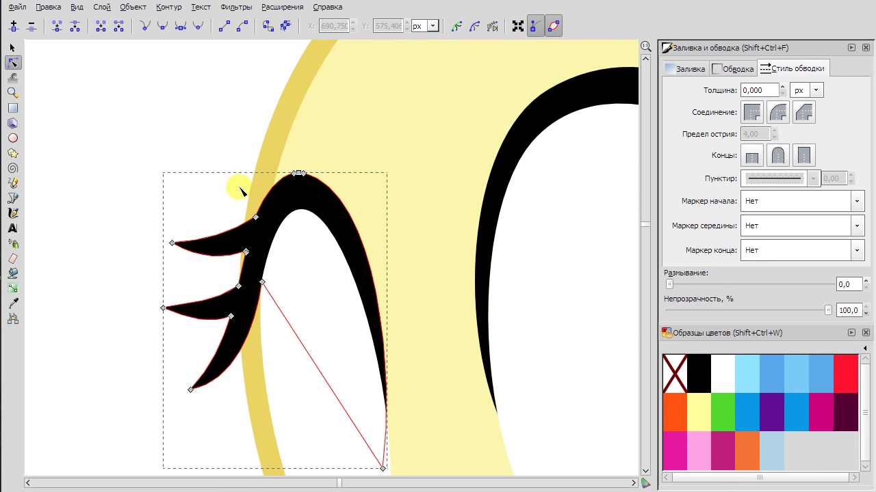
scroll(240, 190, "up", 4)
scroll(143, 240, "down", 2)
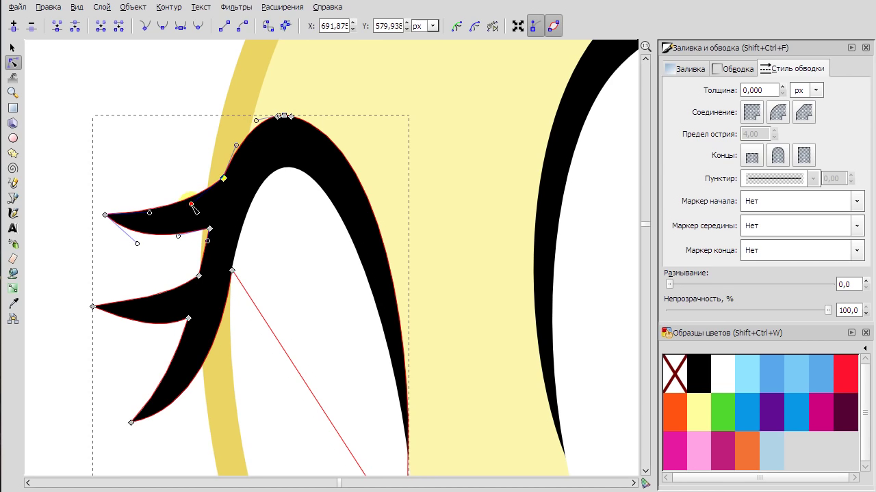
left_click_drag(97, 216, 93, 215)
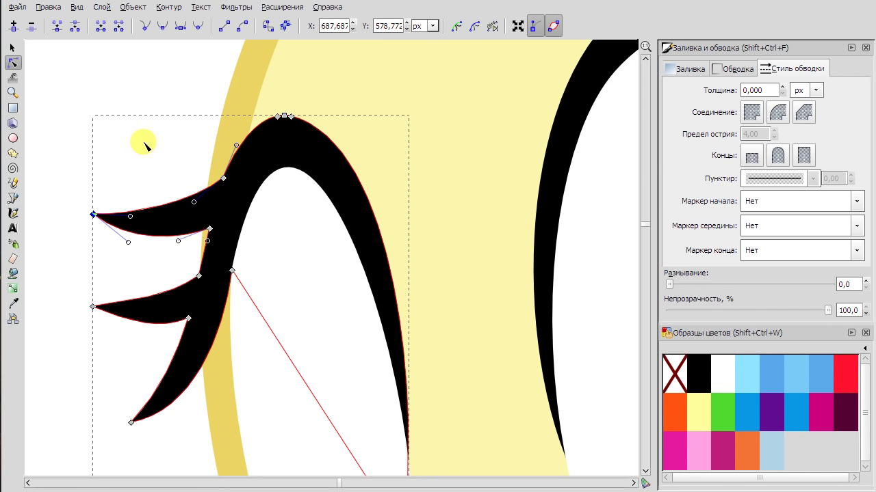
left_click_drag(212, 234, 214, 241)
Deselect the eyelash and zoom out to view the whole pony.
left_click(160, 84)
scroll(126, 102, "down", 3)
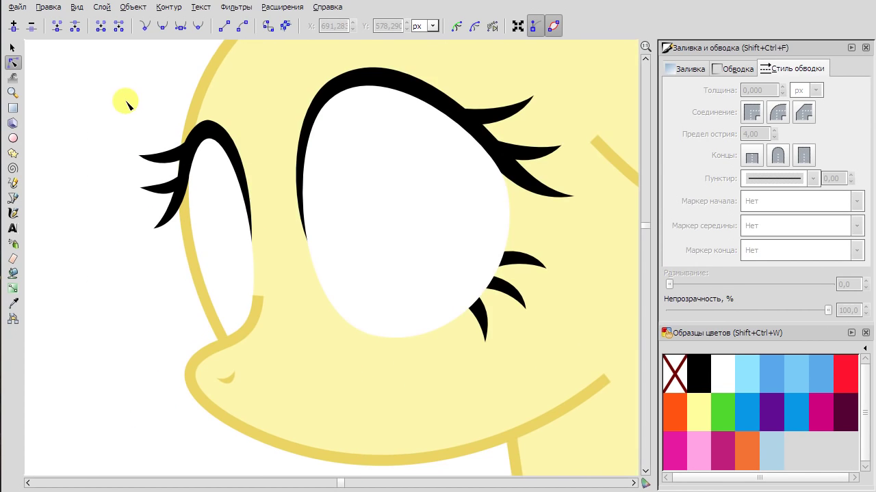
scroll(94, 339, "down", 4)
key("s")
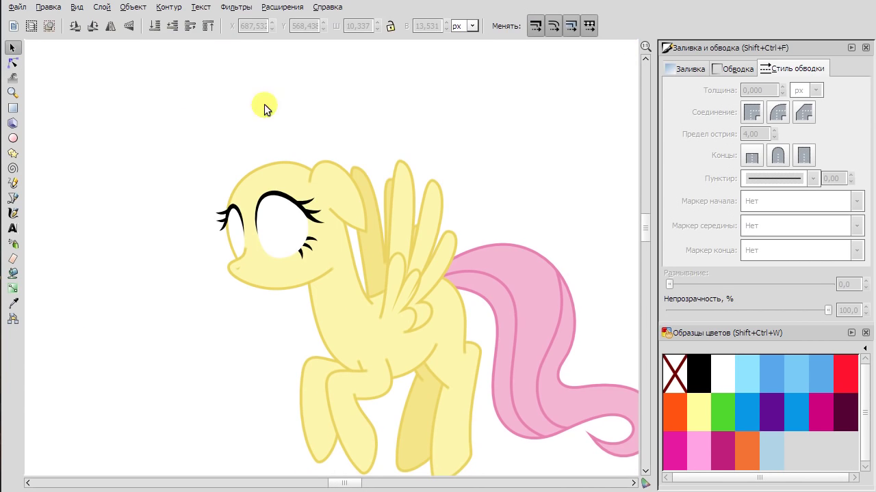
key("e")
scroll(264, 225, "up", 5)
Draw a teal, outline-free ellipse from the pony's palette as the large eye's iris and position it.
left_click_drag(220, 171, 334, 330)
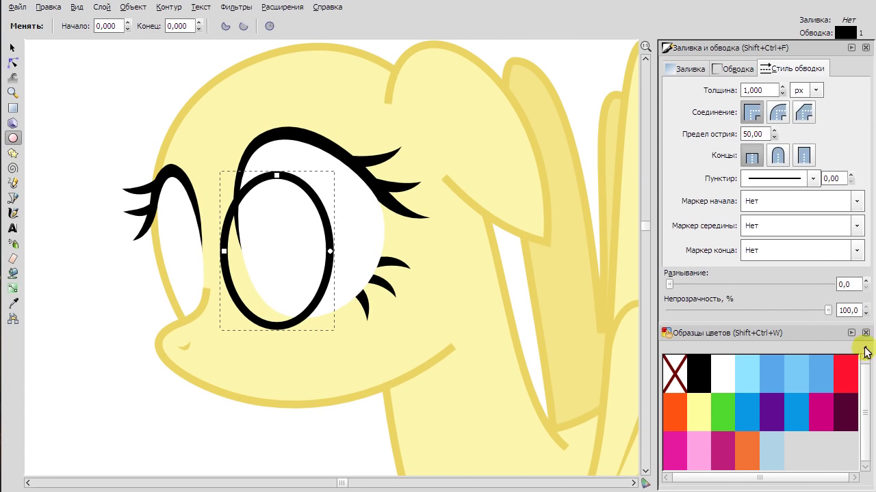
left_click(865, 352)
left_click(830, 276)
left_click(699, 441)
left_click(674, 380, "shift")
key("s")
mouse_move(295, 279)
left_mouse_down()
mouse_move(316, 255)
mouse_move(322, 260)
mouse_move(299, 270)
left_mouse_up()
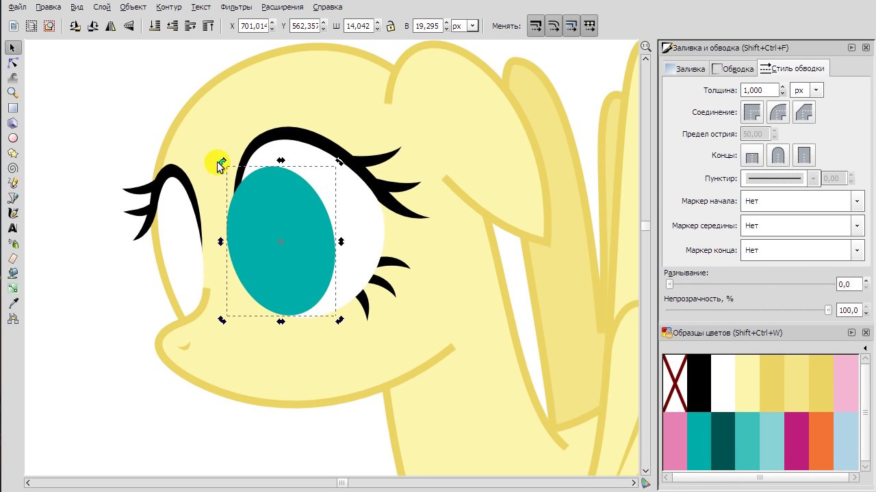
mouse_move(262, 244)
left_mouse_down()
mouse_move(274, 248)
mouse_move(275, 204)
mouse_move(265, 241)
left_mouse_up()
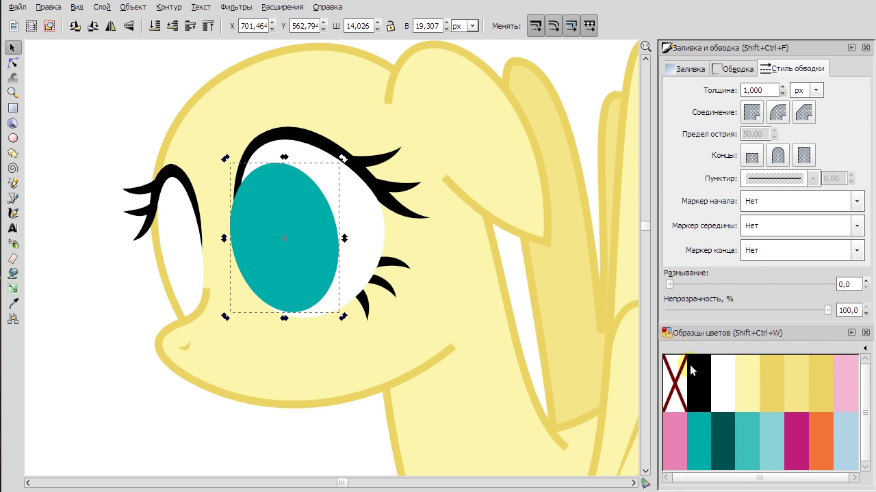
Duplicate the iris, color the copy black, and shrink it into the large eye's pupil.
key("ctrl+d")
left_click(690, 370)
left_click_drag(343, 159, 319, 183)
left_click_drag(270, 221, 271, 206)
left_click_drag(316, 183, 319, 183)
left_click_drag(273, 213, 271, 210)
Draw a teal iris on the smaller eye, then resize and fit it inside the eye.
left_click(12, 138)
left_click_drag(167, 213, 232, 321)
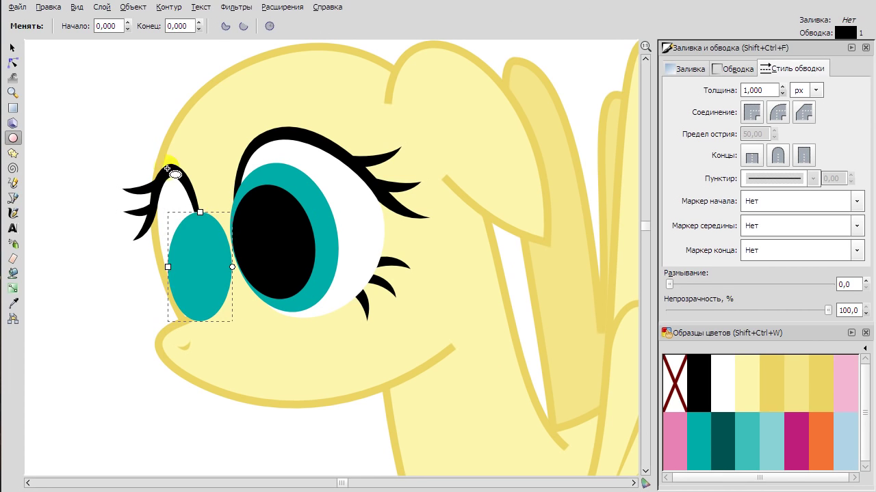
key("s")
left_click_drag(171, 229, 168, 192)
left_click_drag(222, 257, 209, 260)
left_click_drag(221, 190, 205, 200)
left_click_drag(188, 233, 188, 233)
left_click_drag(199, 270, 204, 274)
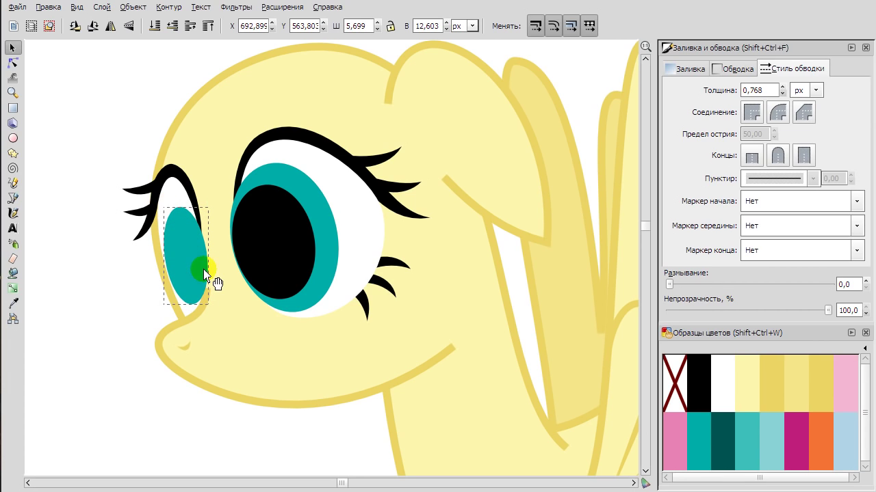
Duplicate the small iris into a black pupil, shrink it, and tilt it slightly.
right_click(176, 245)
left_click(288, 311)
left_click_drag(214, 218, 202, 226)
left_click_drag(195, 260, 194, 260)
left_click_drag(162, 217, 152, 238)
left_click(144, 250)
Rotate the small pupil to match the eye and reshape the small teal iris taller and narrower.
scroll(143, 250, "up", 2)
left_click(212, 205)
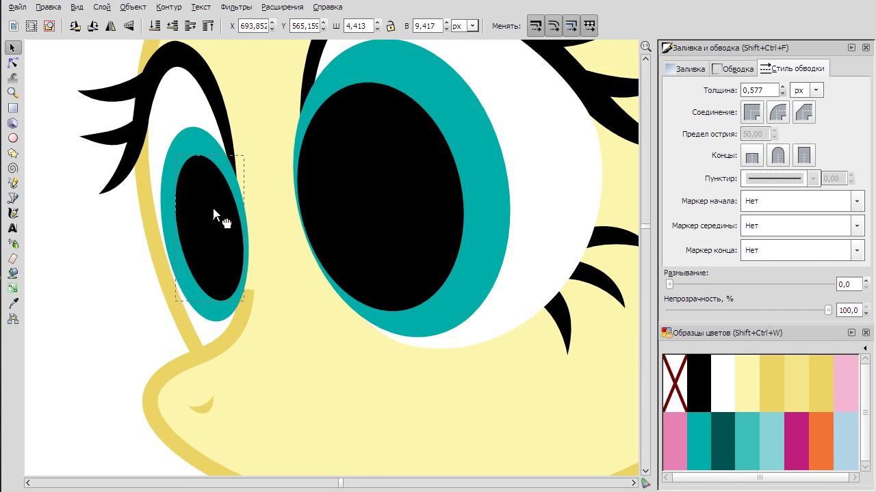
left_click(201, 190)
left_click_drag(171, 149, 184, 141)
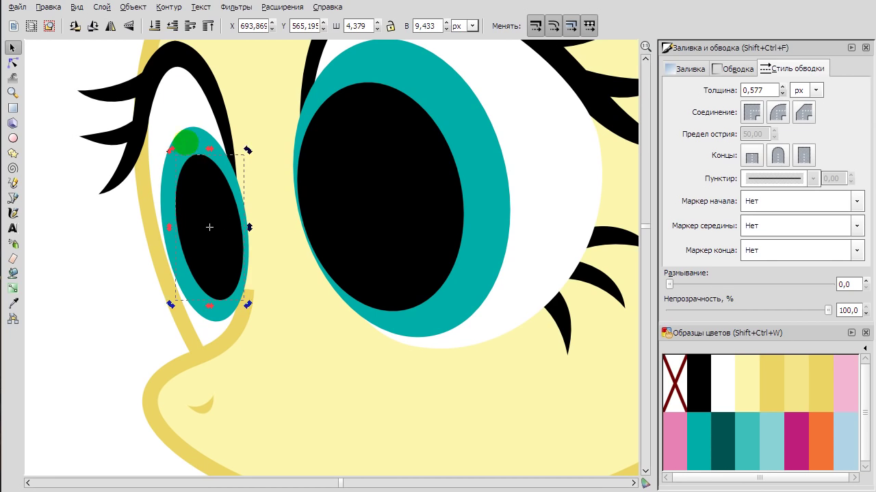
left_click_drag(156, 224, 164, 226)
left_click_drag(207, 125, 160, 117)
left_click(190, 142)
Undo and redo recent edits to the eye pieces.
right_click(204, 234)
left_click(245, 208)
key("ctrl+z")
key("ctrl+shift+z")
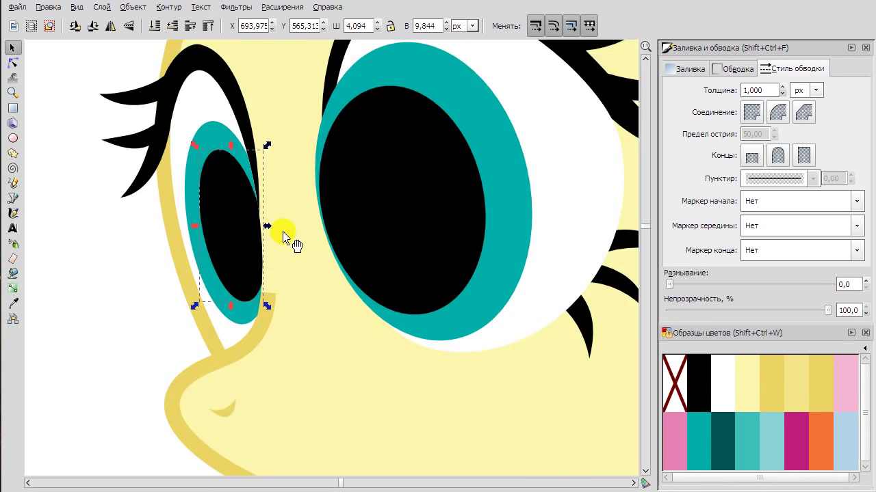
right_click(463, 146)
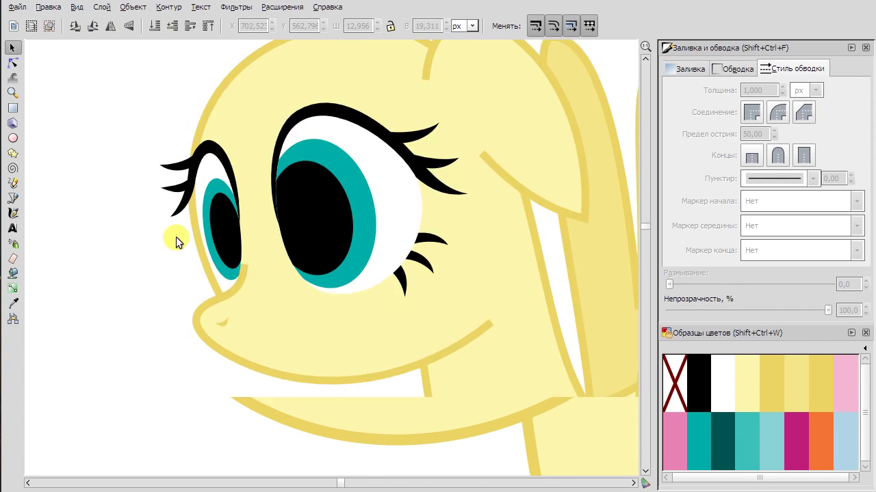
scroll(123, 333, "down", 2)
scroll(199, 245, "up", 3)
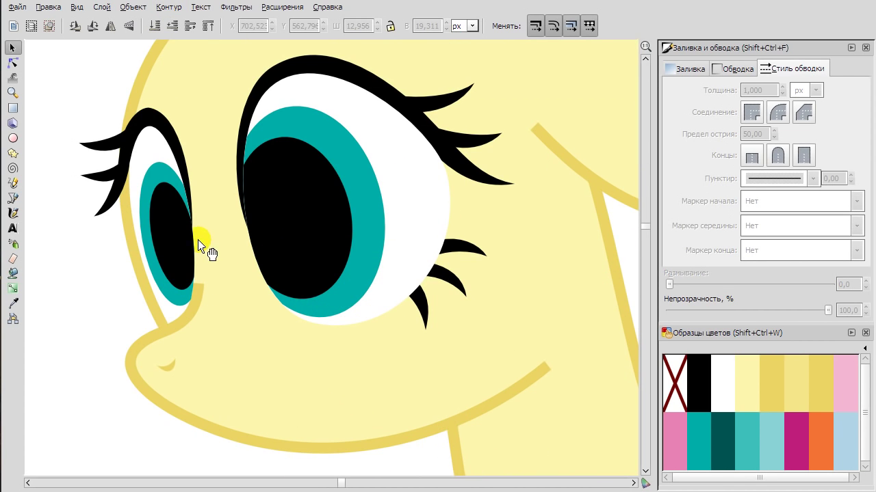
right_click(485, 190)
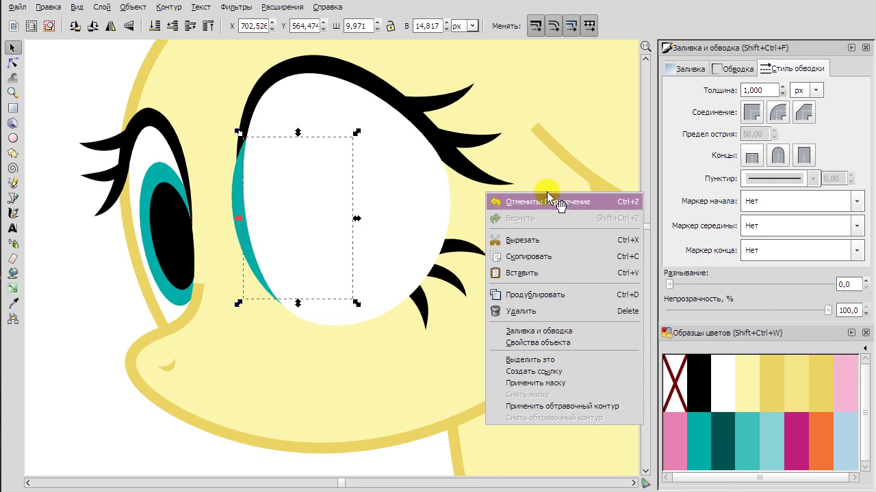
left_click(556, 198)
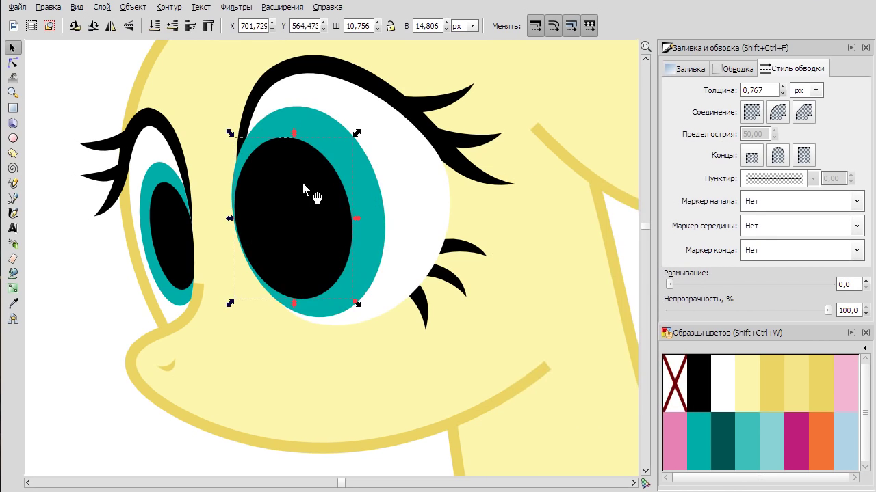
Narrow the large pupil from its left side, then zoom out to view the whole head.
right_click(393, 163)
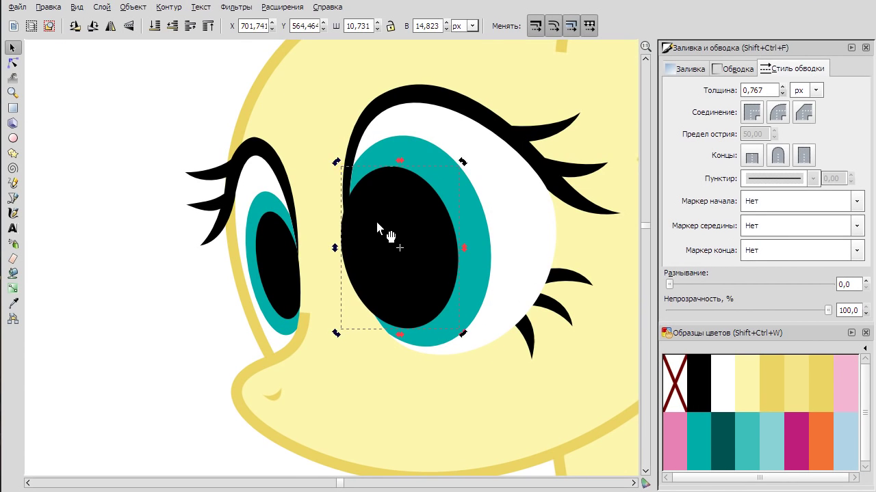
left_click_drag(335, 247, 344, 252)
right_click(459, 196)
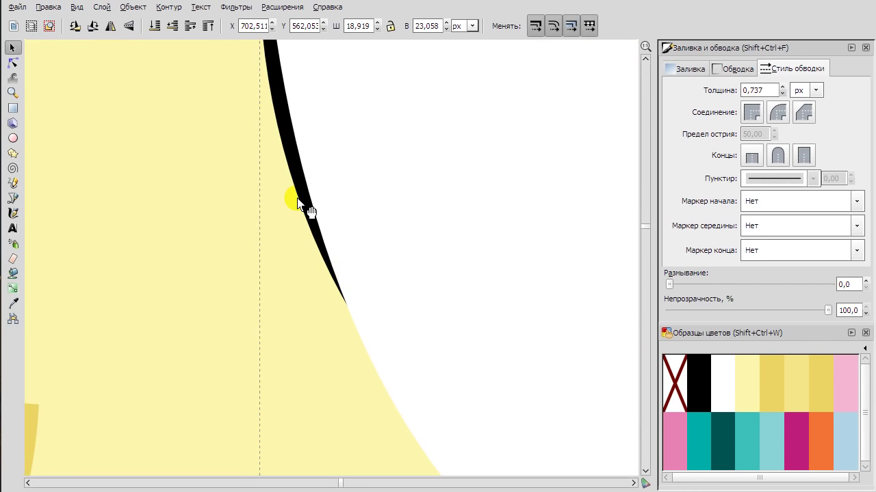
left_click(308, 240)
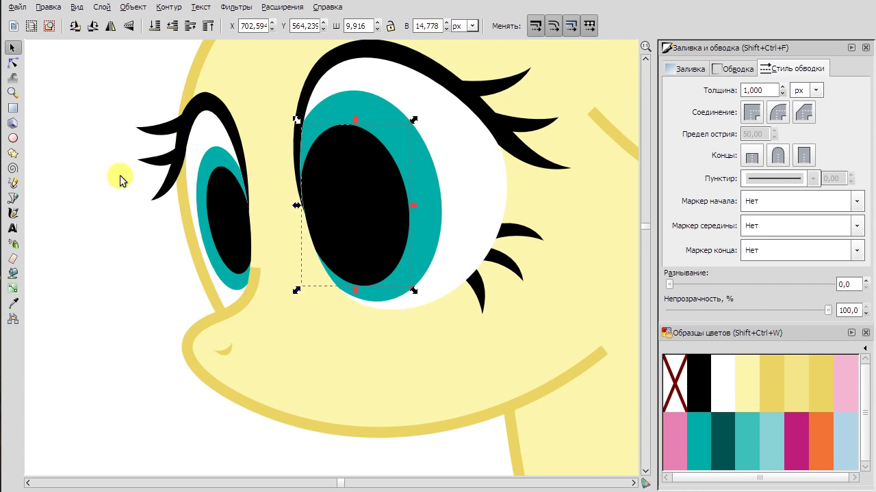
key("minus")
left_click(168, 300)
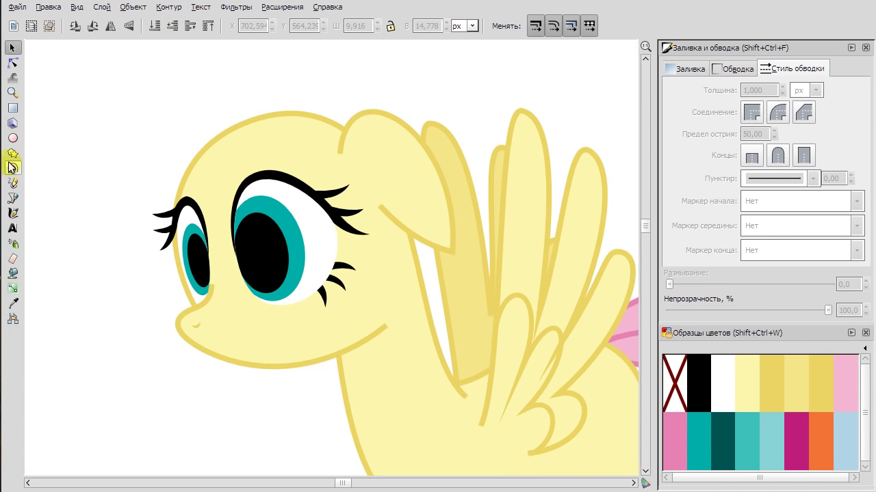
Draw a large and a smaller white highlight and place both on the large eye's iris.
key("e")
scroll(212, 242, "up", 3)
left_click_drag(309, 138, 403, 294)
key("space")
key("ctrl+d")
mouse_move(371, 199)
left_mouse_down()
mouse_move(434, 257)
mouse_move(414, 279)
left_mouse_up()
left_click(377, 215, "shift")
left_click_drag(332, 127, 152, 233)
Duplicate both highlights onto the small eye, rotating and resizing them to fit.
right_click(322, 152)
left_click(410, 249)
left_click(152, 232)
left_click_drag(131, 193, 130, 179)
left_click_drag(176, 335, 175, 295)
left_click(180, 311)
left_click(146, 211)
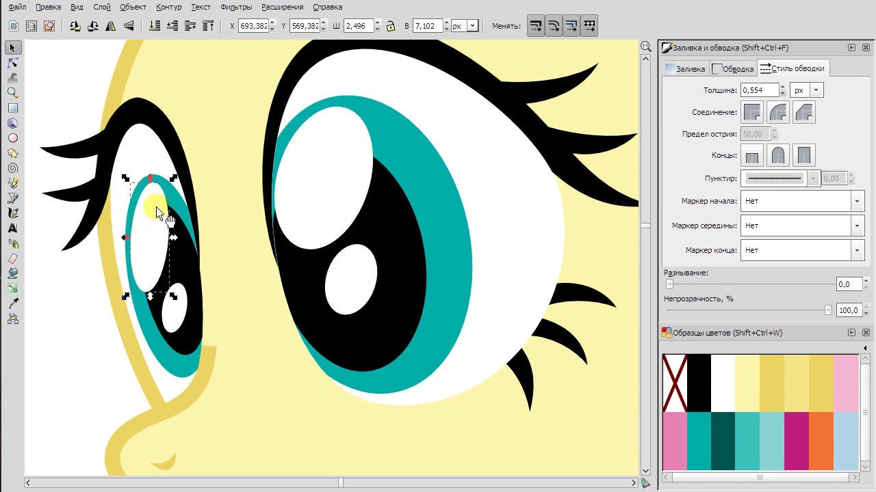
left_click_drag(173, 236, 182, 239)
Draw a short line below the muzzle with the Bezier tool and convert its stroke to a path.
scroll(98, 141, "down", 4)
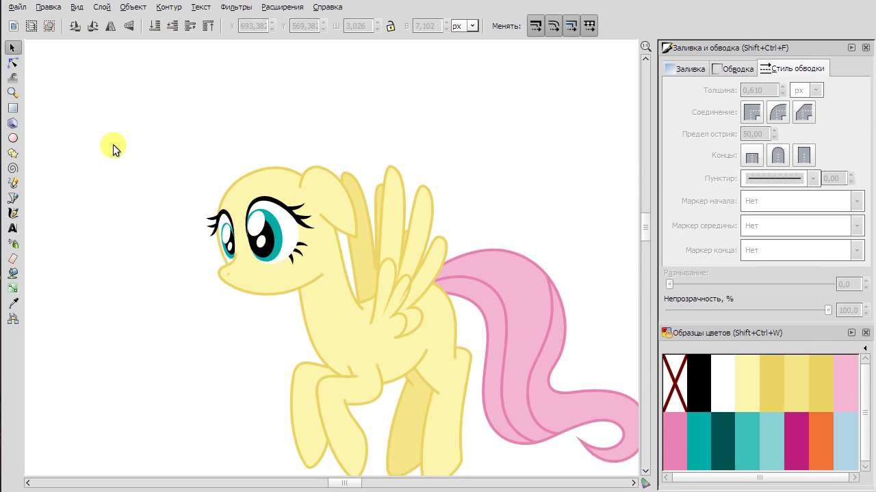
scroll(239, 258, "up", 5)
key("b")
double_click(271, 244)
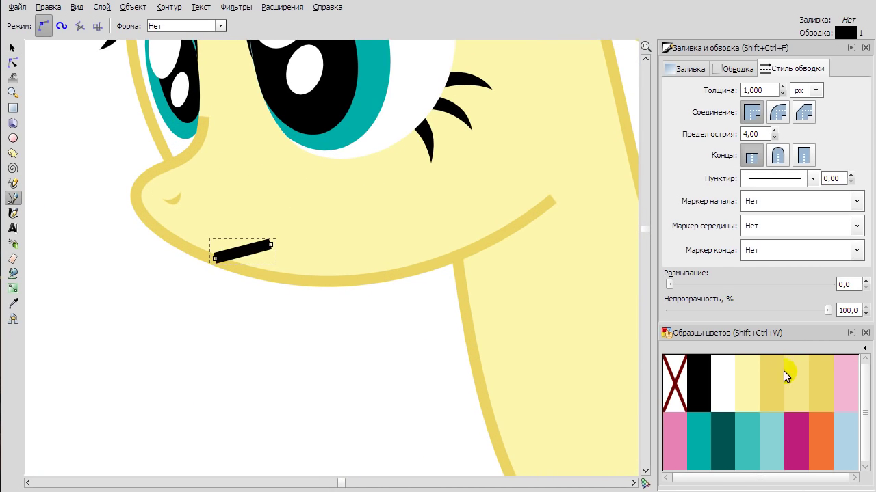
key("ctrl+alt+c")
key("n")
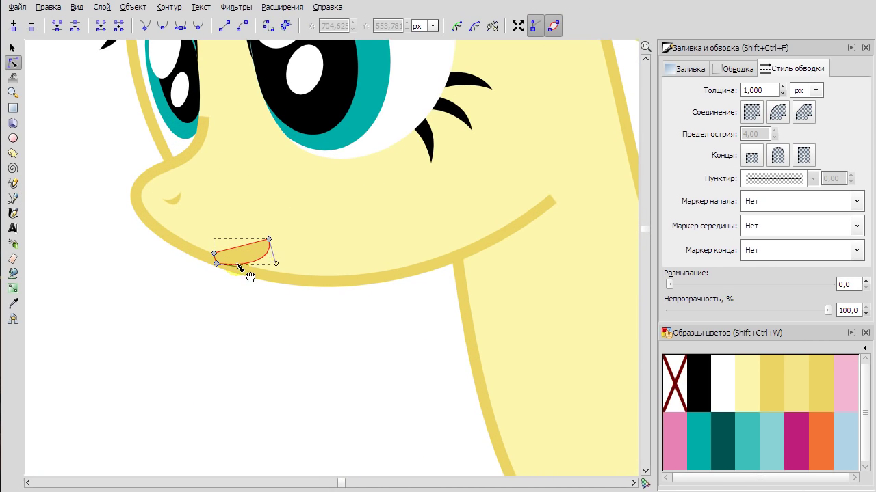
Drag the mouth shape's nodes to bend it into a curved mouth, then deselect it.
scroll(218, 298, "up", 3)
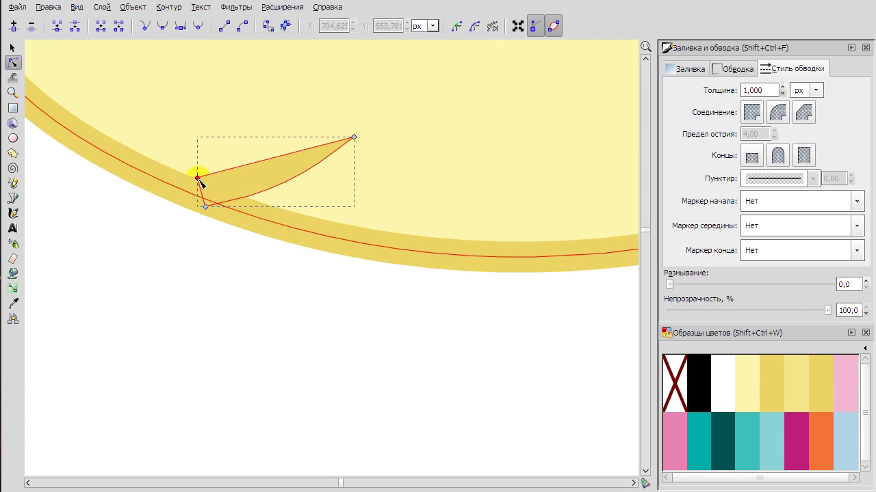
left_click_drag(351, 137, 383, 85)
left_click_drag(322, 133, 347, 168)
left_click_drag(294, 134, 332, 166)
scroll(383, 206, "down", 5)
scroll(383, 205, "up", 4)
scroll(299, 387, "down", 6)
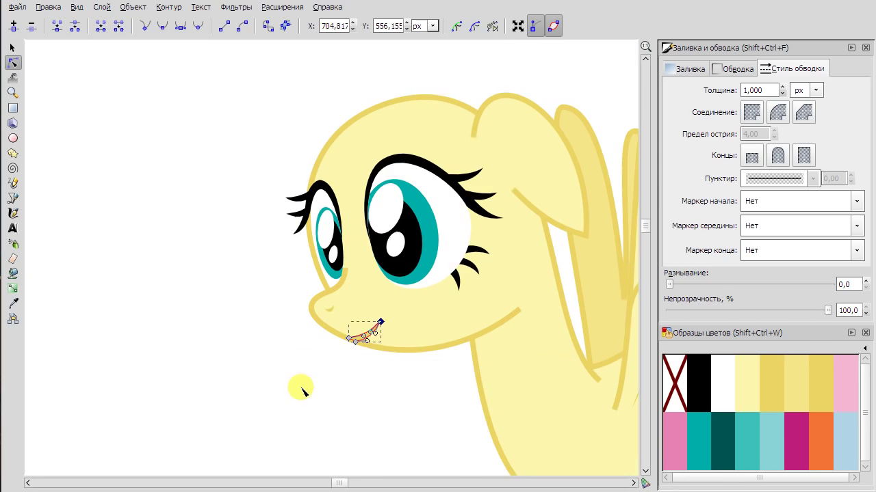
key("s")
left_click(59, 127)
scroll(228, 232, "down", 2)
scroll(228, 233, "down", 6)
Nudge the end node of Pinkie Pie's mouth slightly upward.
scroll(242, 260, "down", 2)
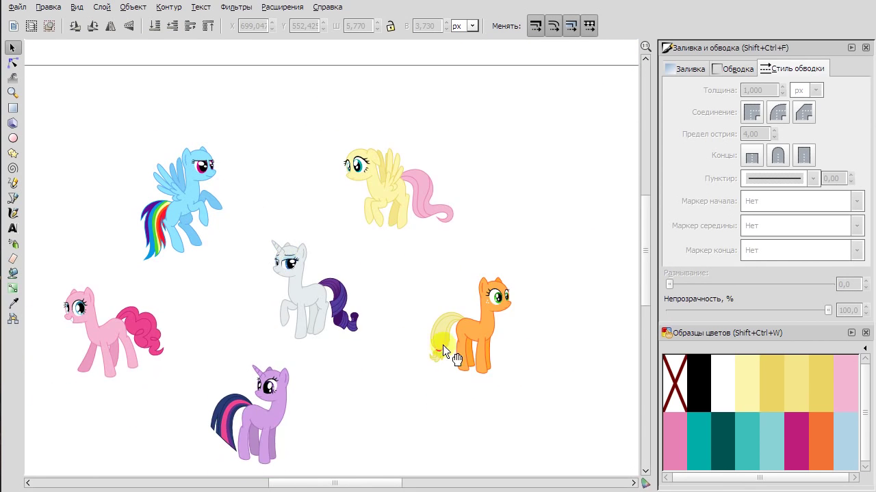
scroll(305, 199, "left", 2)
scroll(305, 199, "down", 1)
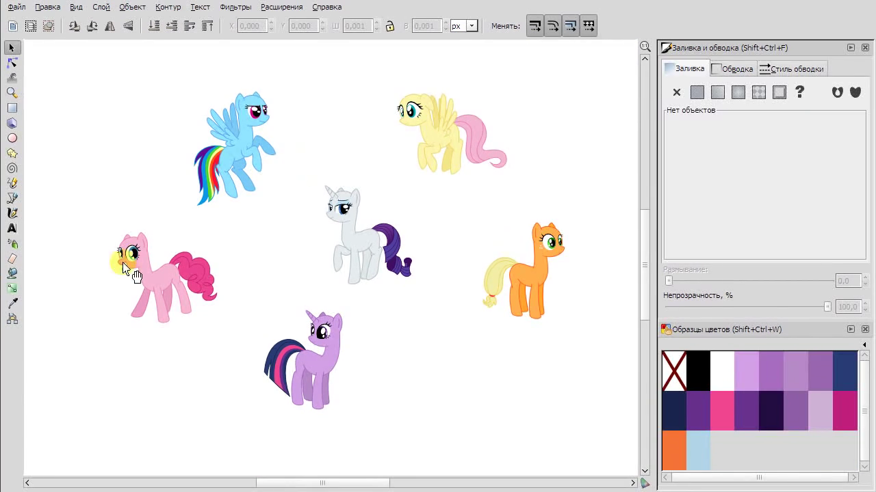
scroll(107, 260, "up", 6)
double_click(308, 316)
scroll(392, 259, "up", 1)
mouse_move(414, 286)
left_mouse_down()
mouse_move(411, 278)
mouse_move(424, 277)
left_mouse_up()
Select Pinkie Pie's neck outline, then the whole head object.
scroll(410, 274, "down", 3)
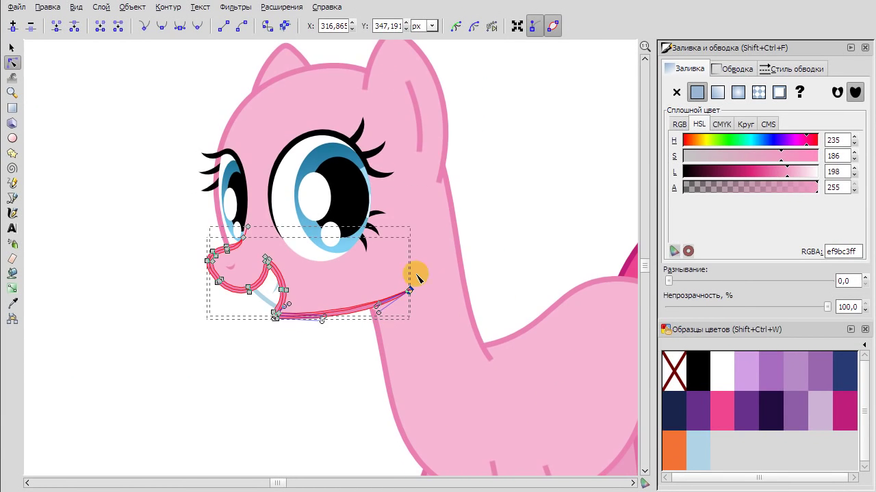
left_click(342, 357)
scroll(390, 338, "up", 3)
left_click(391, 338)
left_click(381, 288)
left_click(12, 48)
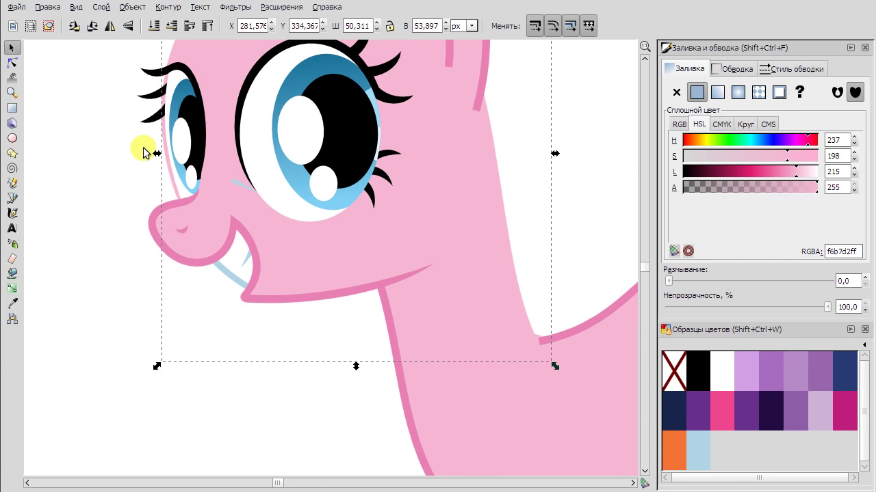
Duplicate Pinkie Pie's head shape and load the Pinkie Pie colour palette.
right_click(239, 182)
left_click(230, 279)
right_click(485, 213)
left_click(561, 317)
left_click(863, 344)
left_click(808, 221)
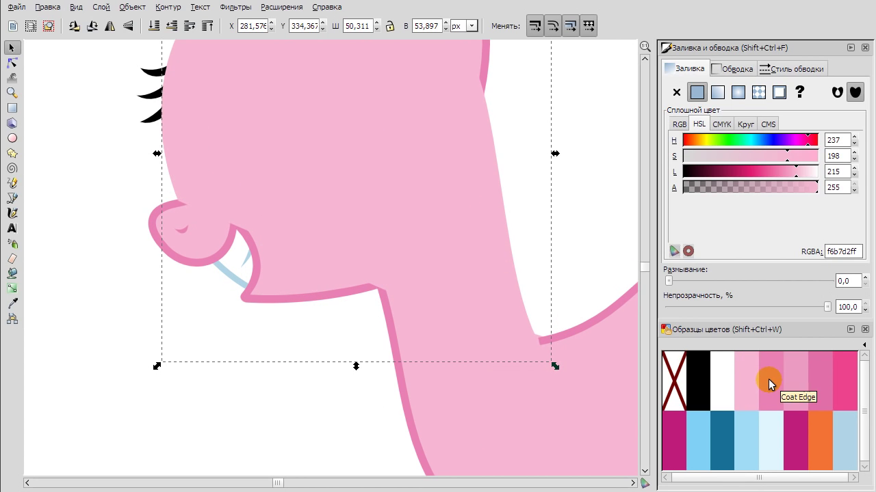
Send the head copy down a level, then undo the lowering and the outline-colour removal.
key("Page_Down")
right_click(587, 164)
right_click(602, 169)
left_click(618, 176)
right_click(611, 174)
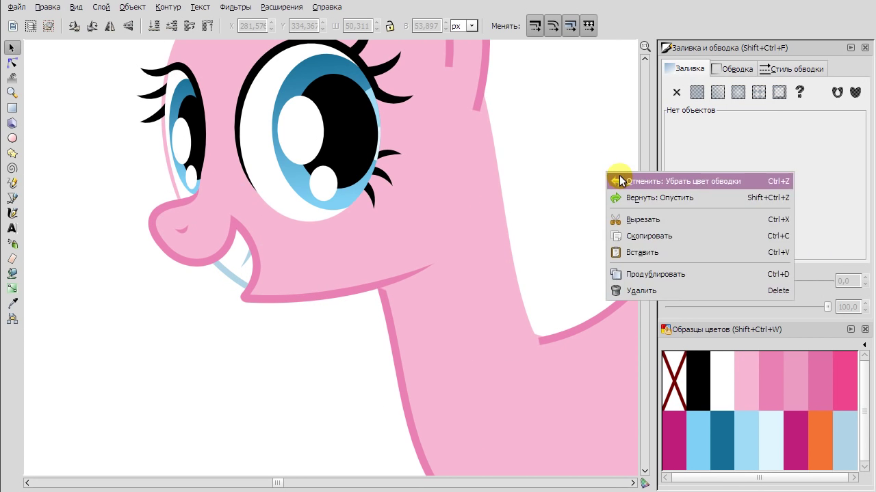
left_click(611, 177)
Select all parts of the large eye, nudge the group, then undo the move.
scroll(419, 129, "up", 2)
left_click(424, 251)
left_click(461, 165, "shift")
scroll(461, 164, "down", 1)
key("Escape")
left_click_drag(358, 56, 507, 259)
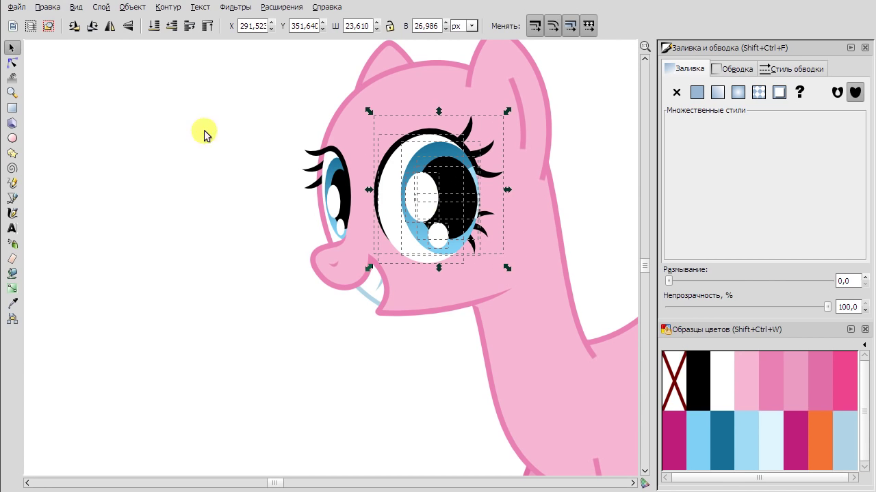
mouse_move(422, 203)
left_mouse_down()
mouse_move(418, 192)
mouse_move(420, 202)
left_mouse_up()
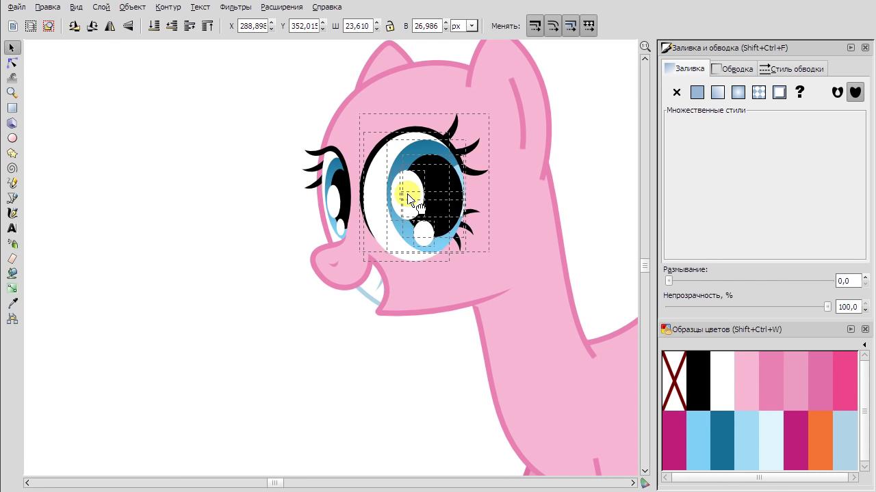
right_click(209, 149)
left_click(240, 159)
right_click(239, 143)
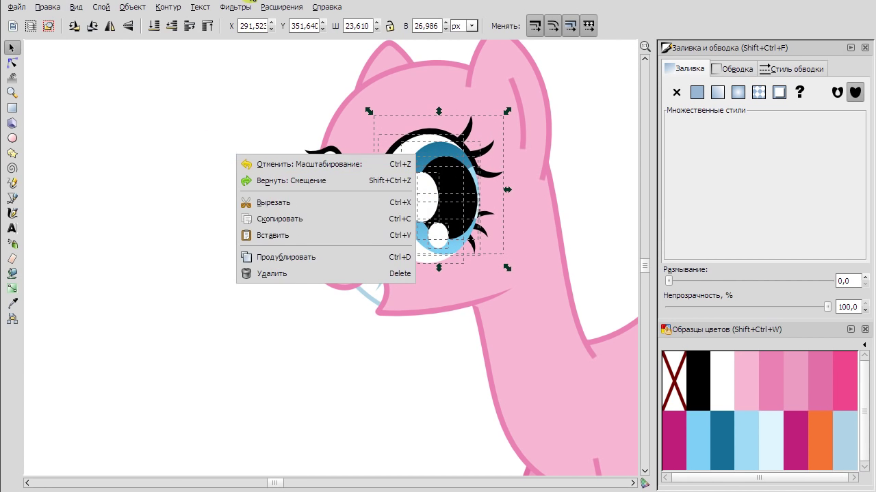
left_click(431, 200)
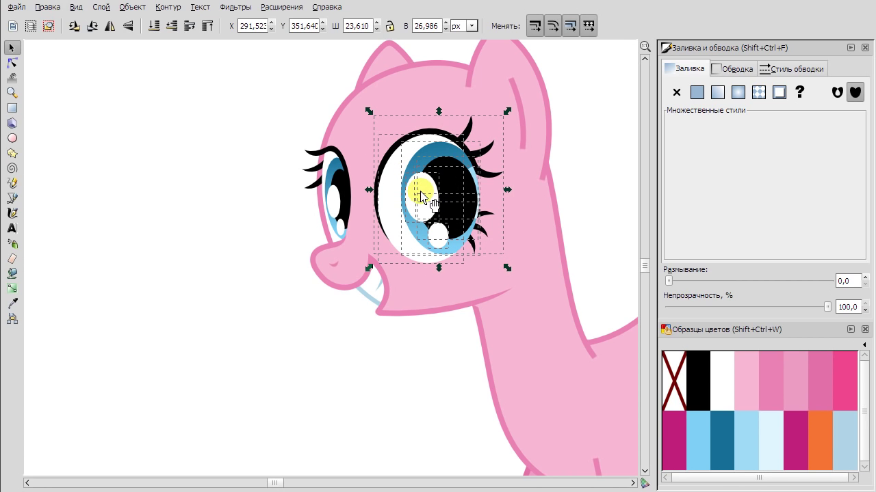
Select the whole Pinkie Pie pony after checking the eye highlight's nodes.
left_click(438, 236, "ctrl")
key("n")
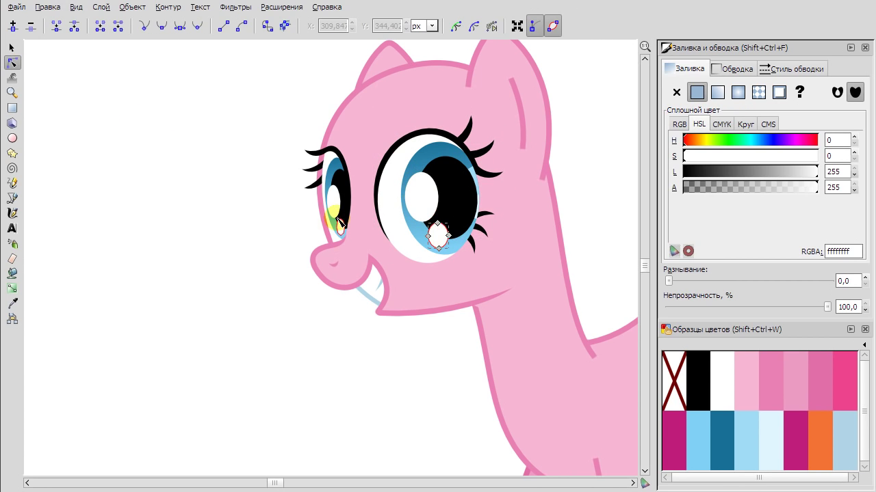
scroll(337, 167, "down", 5)
key("Escape")
key("s")
left_click_drag(174, 117, 509, 391)
Lower Pinkie Pie's head slightly by dragging its head nodes down.
left_click(12, 63)
scroll(219, 158, "up", 3)
scroll(236, 221, "down", 2)
left_click_drag(199, 68, 414, 271)
scroll(370, 206, "right", 2)
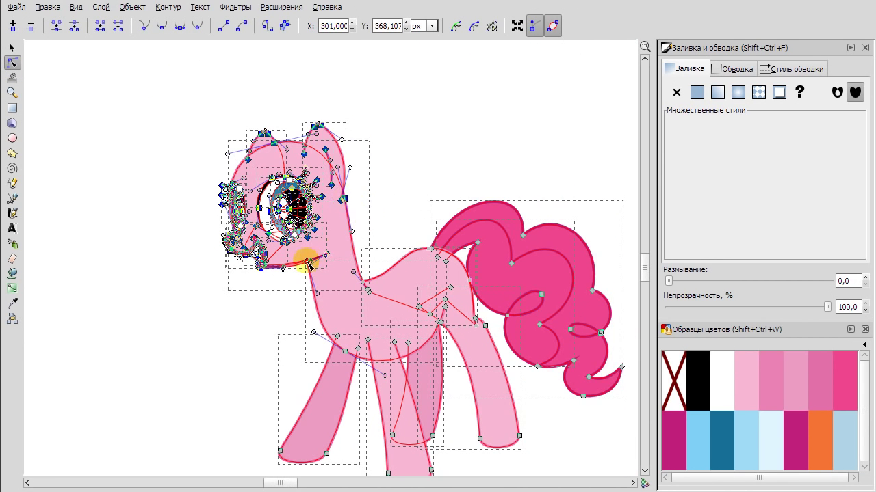
left_click_drag(307, 237, 309, 245)
Deselect the head nodes, check Pinkie Pie's neck path, and zoom out to all ponies.
key("Escape")
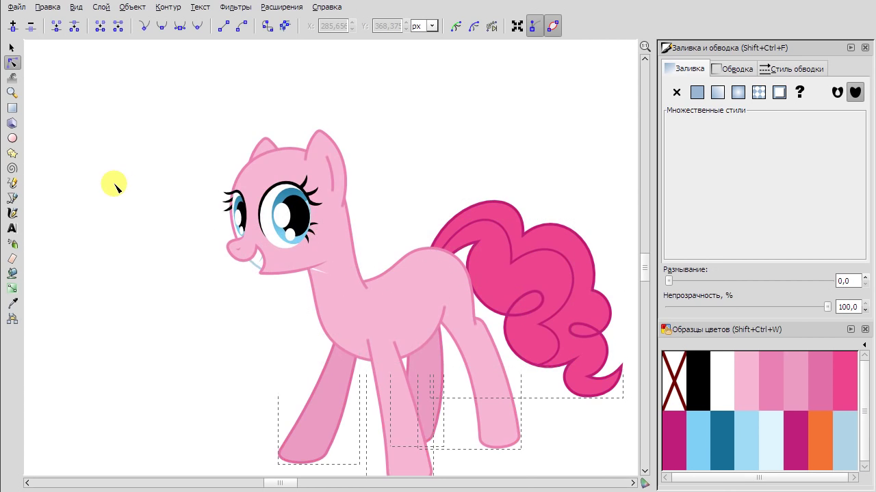
scroll(272, 326, "up", 3)
left_click(386, 188)
scroll(387, 188, "down", 3)
key("Escape")
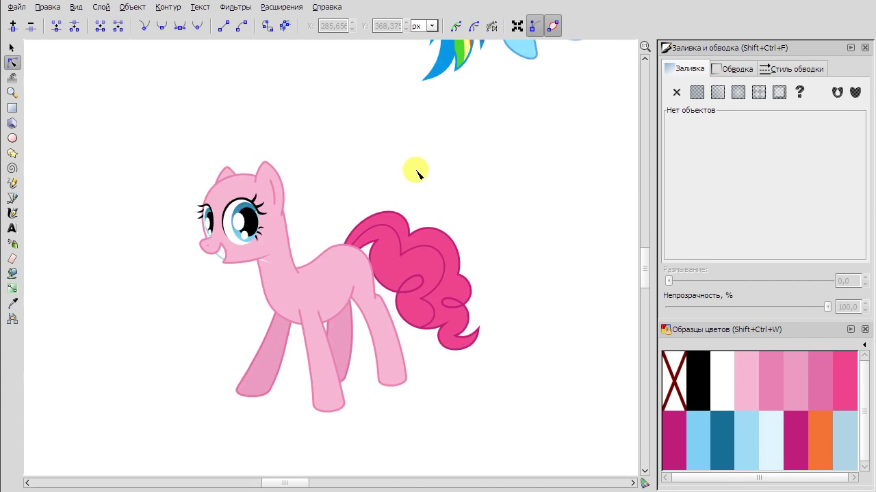
scroll(557, 313, "up", 3)
scroll(472, 301, "down", 3)
left_click(12, 48)
Lower Twilight's head slightly by moving all her head nodes down.
key("Tab")
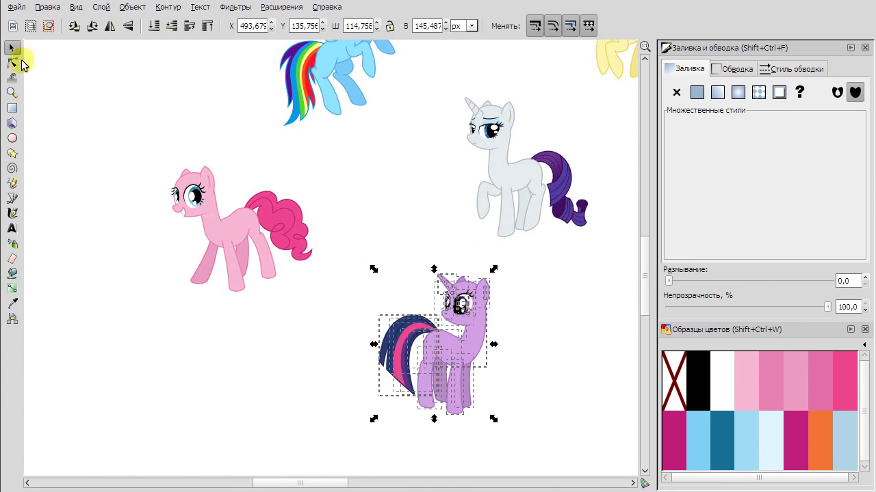
left_click(12, 63)
scroll(405, 293, "up", 3)
left_click_drag(249, 102, 432, 301)
left_click_drag(322, 296, 320, 302)
Select Rarity's head nodes to lower her head slightly, then check her body path.
left_click(468, 298)
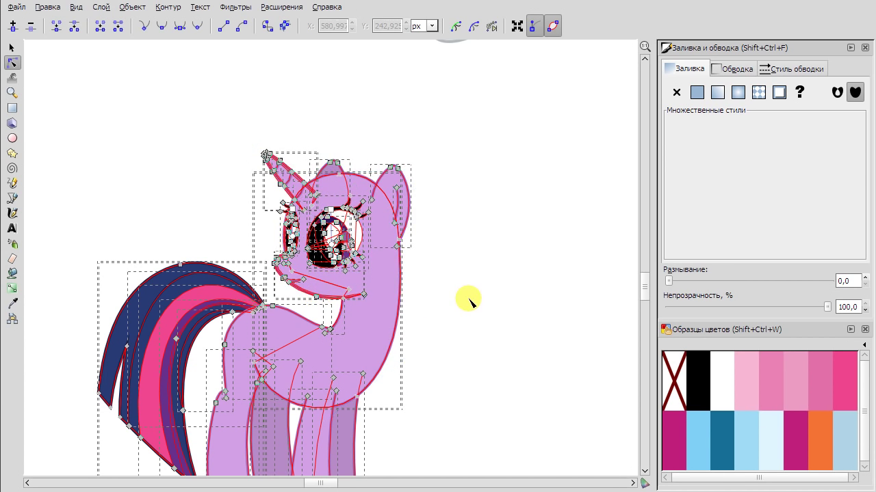
scroll(469, 297, "down", 2, "ctrl")
scroll(470, 297, "up", 3)
left_click(10, 47)
left_click(544, 288)
key("n")
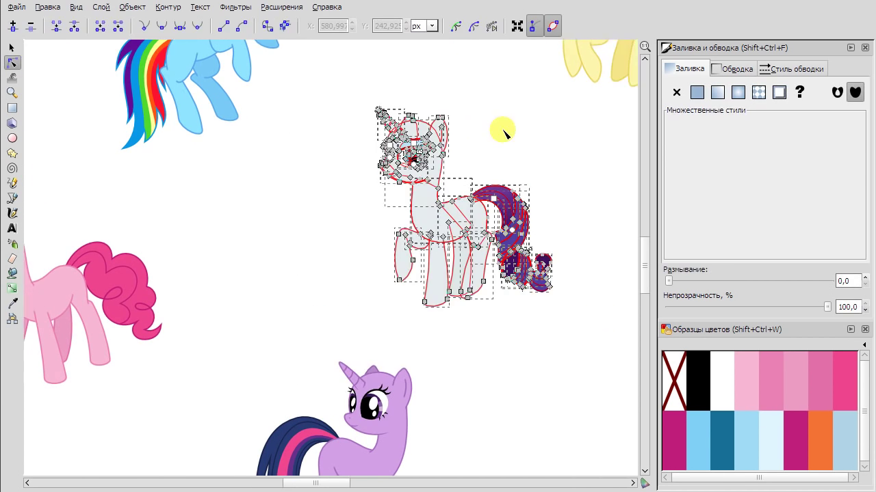
key("3")
left_click_drag(182, 52, 344, 247)
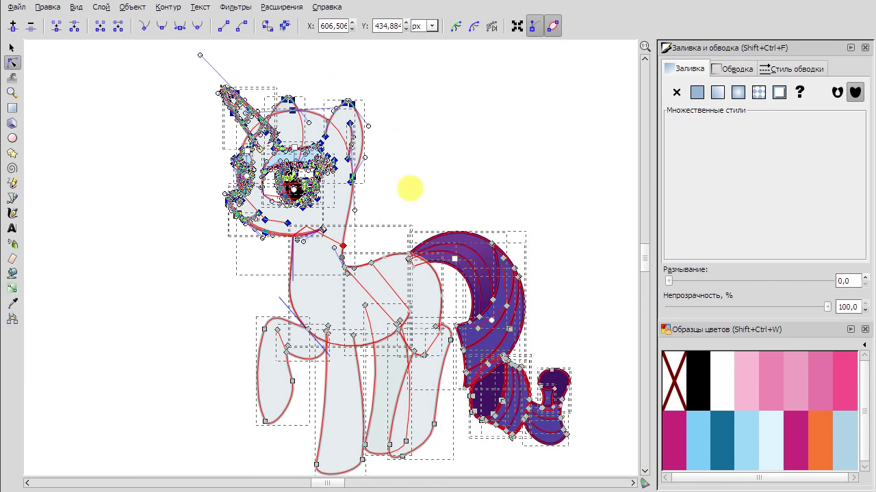
left_click(410, 185)
left_click(307, 305)
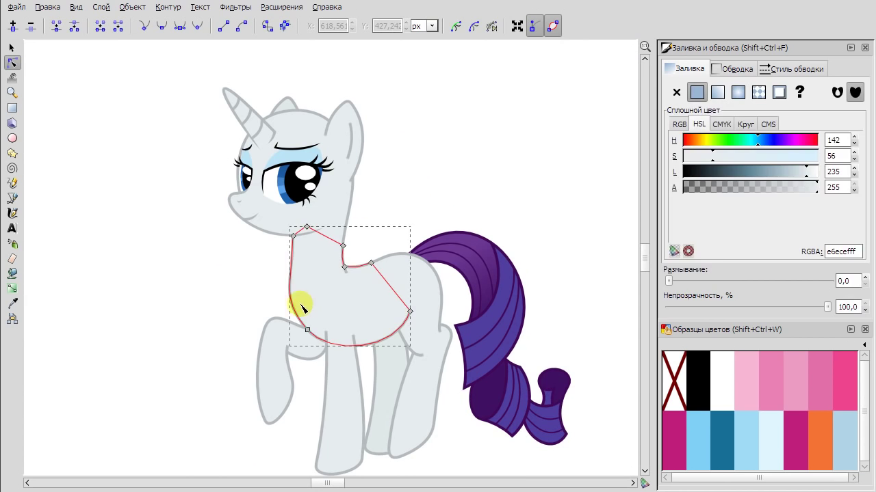
scroll(383, 185, "down", 5)
Tilt Applejack's head slightly clockwise by rotating its selected nodes.
key("s")
key("Tab")
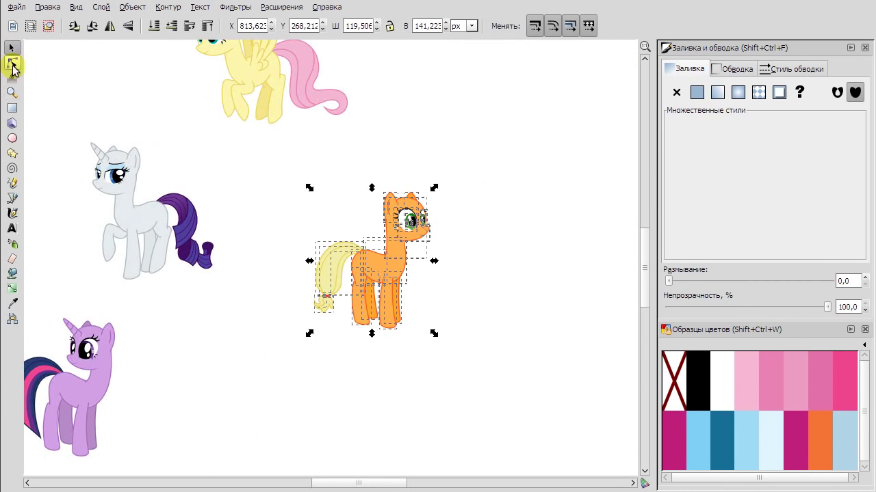
left_click(12, 63)
key("3")
left_click_drag(413, 61, 204, 231)
key("plus")
key("bracketright")
Zoom out and select Fluttershy's objects for node editing.
scroll(446, 287, "down", 5)
key("Escape")
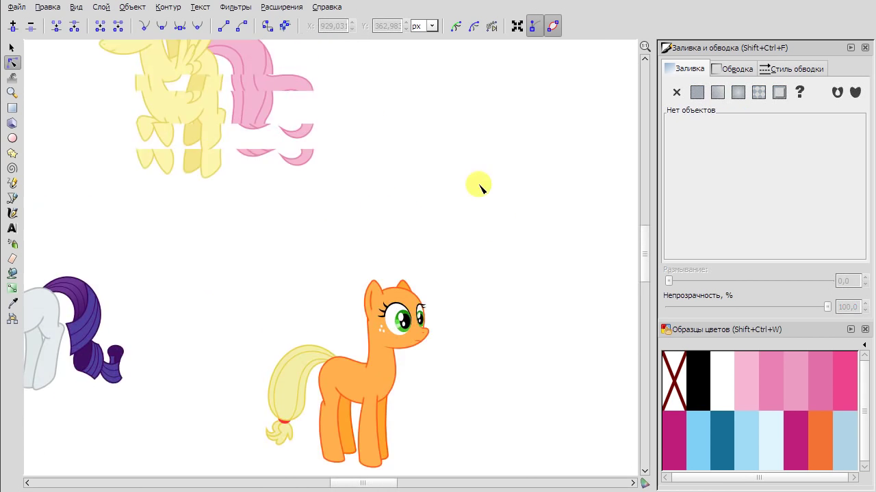
key("F1")
scroll(358, 215, "up", 3)
left_click_drag(205, 200, 469, 364)
key("F2")
Select all of Fluttershy's head nodes and nudge them slightly right.
key("plus")
key("plus")
key("plus")
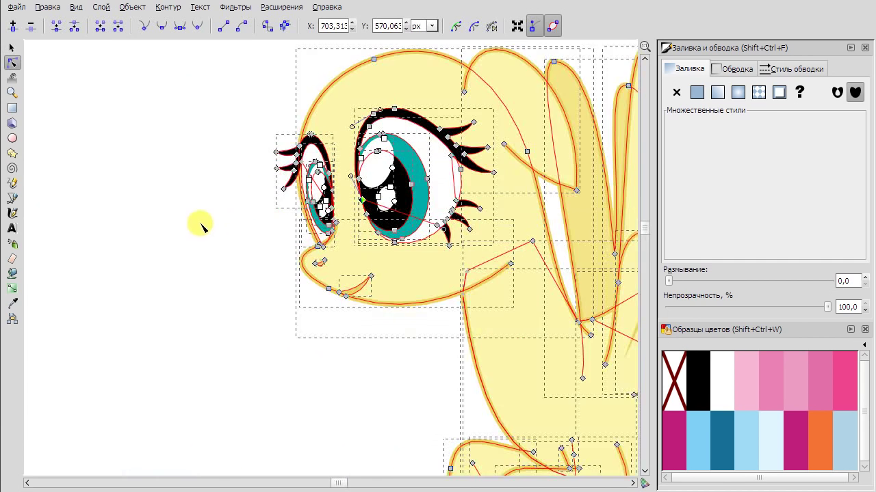
left_click(376, 164)
left_click(11, 47)
key("minus")
key("minus")
key("minus")
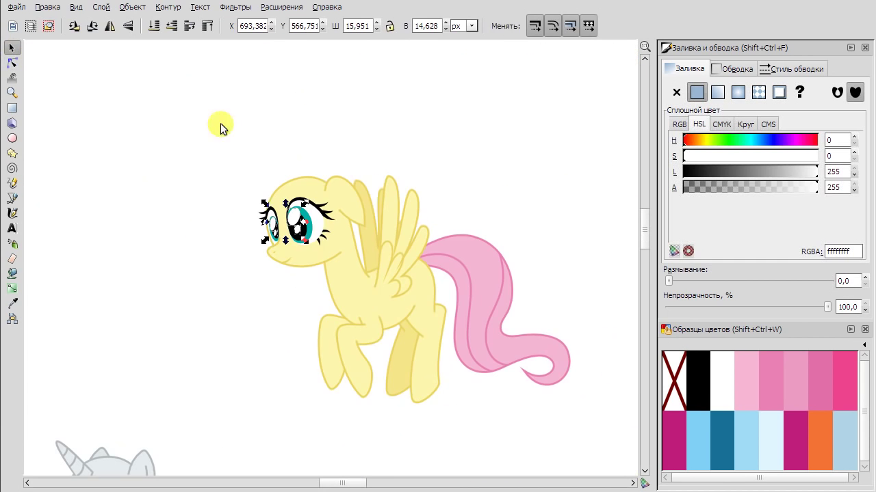
key("ctrl+a")
left_click(12, 62)
left_click_drag(199, 138, 353, 270)
scroll(346, 274, "up", 3)
left_click_drag(357, 218, 360, 219)
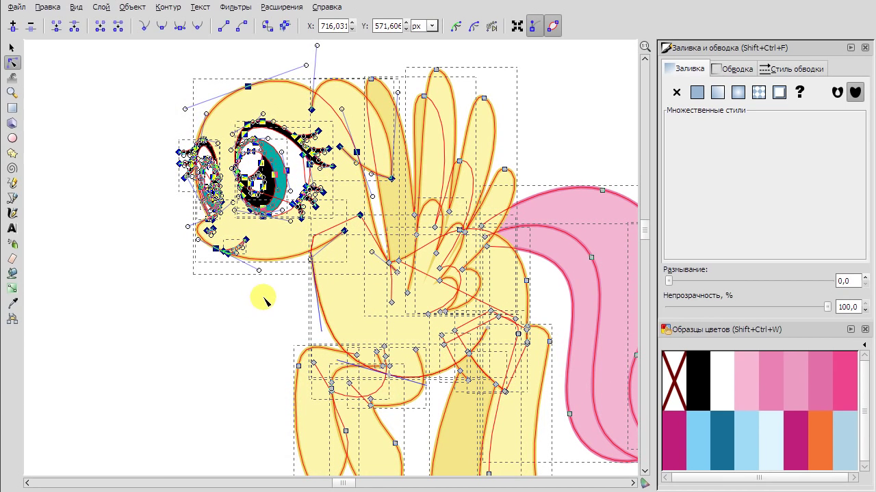
Drag the lower head-outline node to smooth the curve where Fluttershy's head meets her neck.
left_click(228, 303)
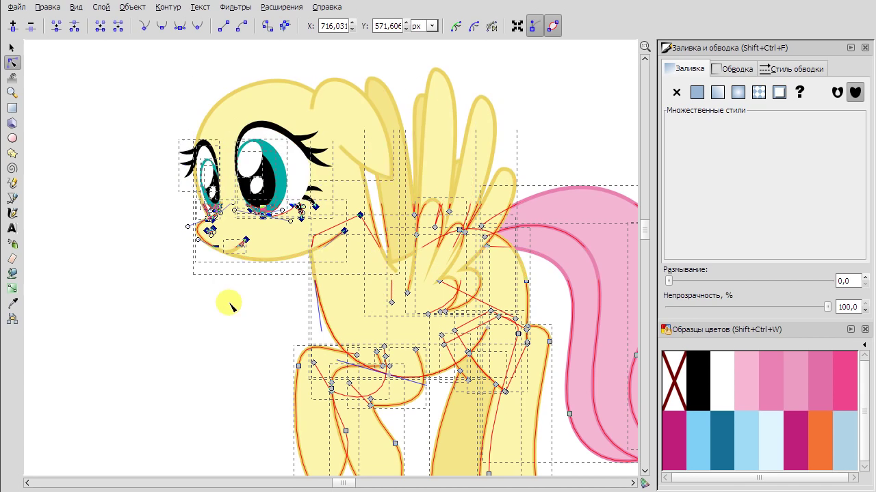
left_click(331, 266)
left_click(361, 140)
left_click(394, 273)
left_click_drag(375, 262, 368, 247)
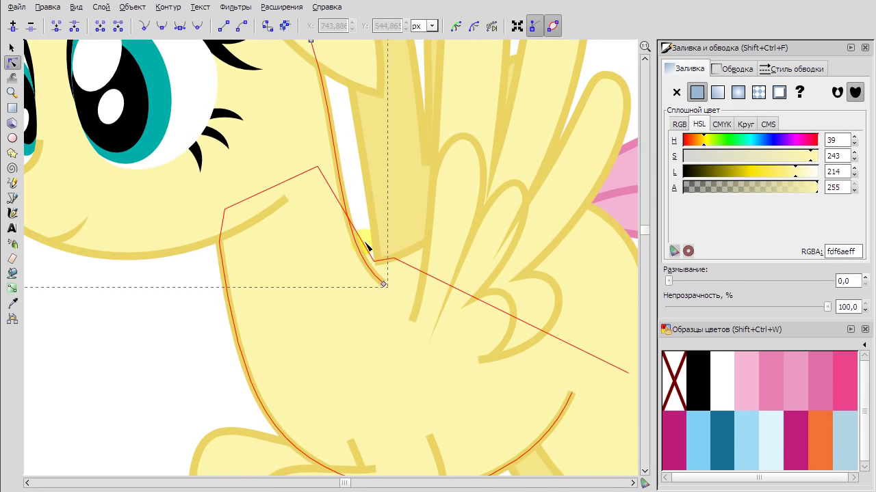
left_click(376, 263)
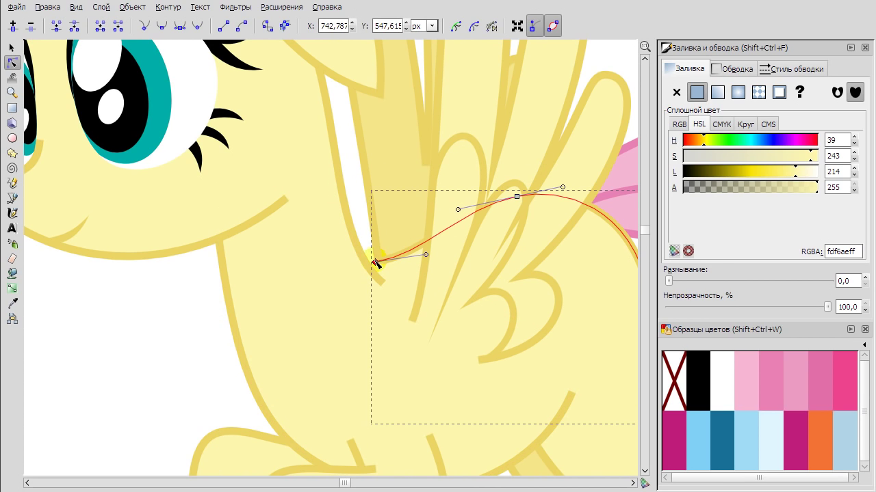
key("Escape")
scroll(380, 280, "down", 5)
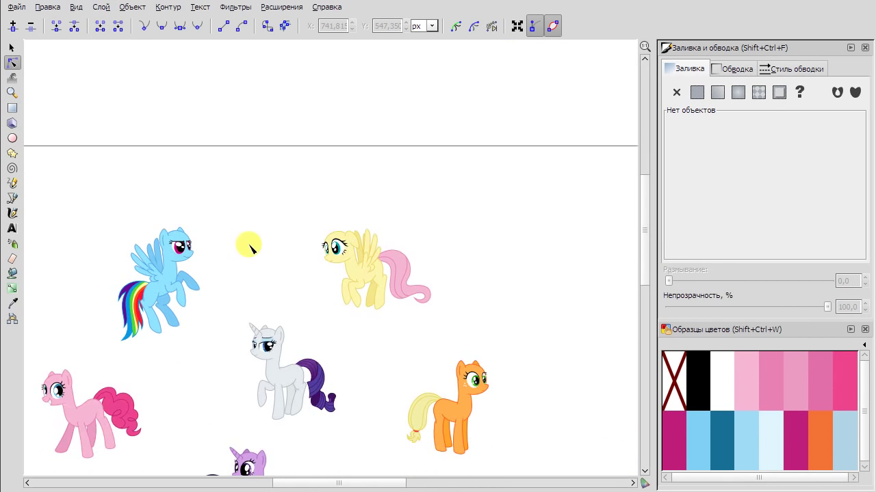
Delete Rainbow Dash's old irises, pupils and leftover eye parts from both eyes.
key("s")
scroll(256, 290, "up", 8)
left_click(210, 244)
key("Delete")
left_click(264, 221)
key("Delete")
left_click(310, 194)
key("Delete")
scroll(280, 223, "left", 4)
left_click(279, 222)
key("Delete")
scroll(508, 283, "down", 3)
scroll(494, 274, "up", 6)
left_click(396, 252)
left_click(362, 167)
key("Delete")
Draw a new left iris ellipse and fill it magenta from the MLP-Rainbow Dash palette.
left_click(14, 138)
left_click_drag(216, 115, 373, 314)
key("space")
left_click(863, 345)
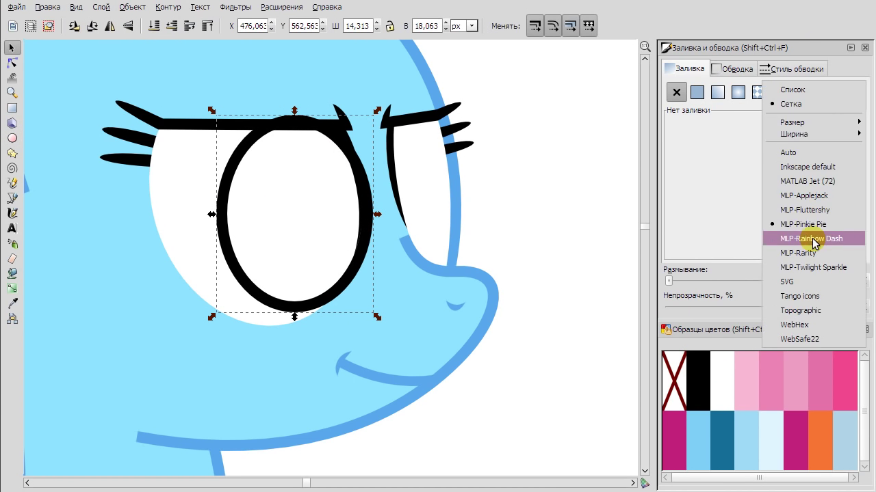
left_click(773, 233)
left_click(821, 409)
left_click_drag(334, 198, 327, 197)
Duplicate the left iris into a black pupil, then enlarge the iris slightly.
key("ctrl+d")
left_click(698, 370)
left_click_drag(368, 117, 370, 141)
left_click_drag(299, 189, 307, 192)
left_click(277, 132)
left_click_drag(212, 116, 210, 111)
left_click(210, 112)
Draw a magenta right iris, reshape it, and add a black pupil copy inside it.
left_click(12, 137)
left_click_drag(394, 113, 451, 267)
left_click(819, 410)
left_click(11, 48)
left_click_drag(429, 138, 430, 175)
left_click_drag(449, 264, 448, 265)
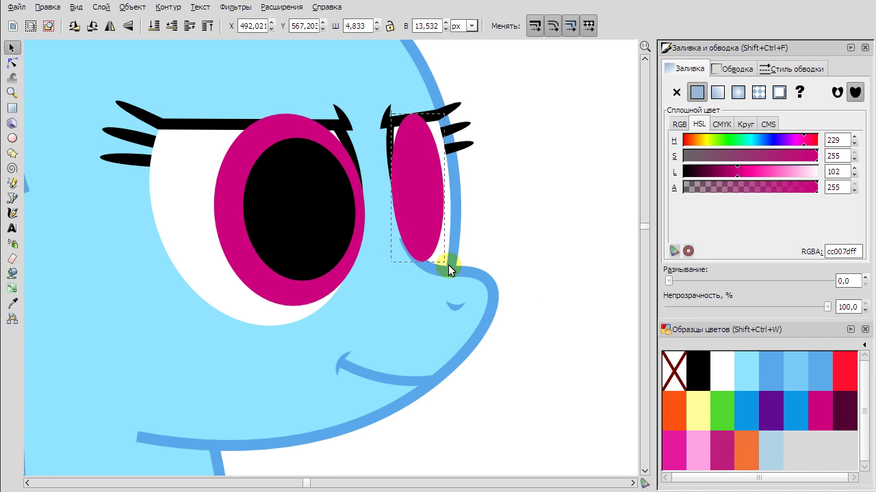
right_click(411, 180)
left_click(478, 190)
left_click_drag(458, 136, 448, 135)
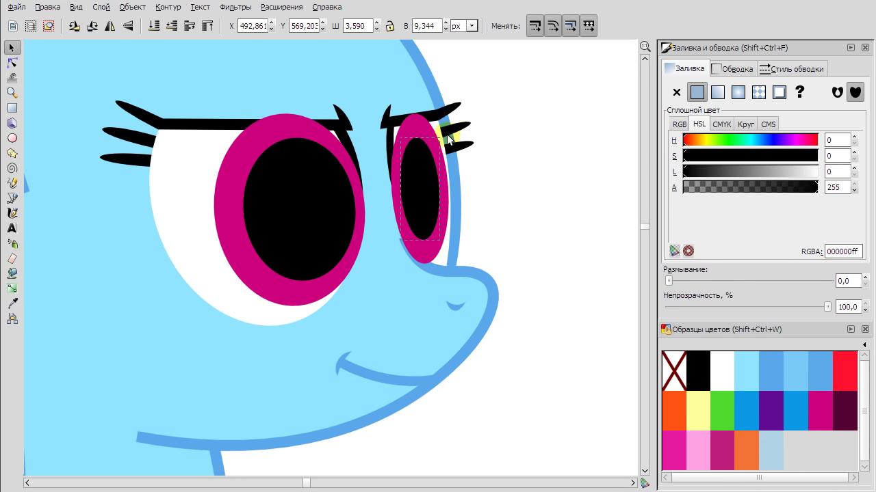
left_click(526, 187)
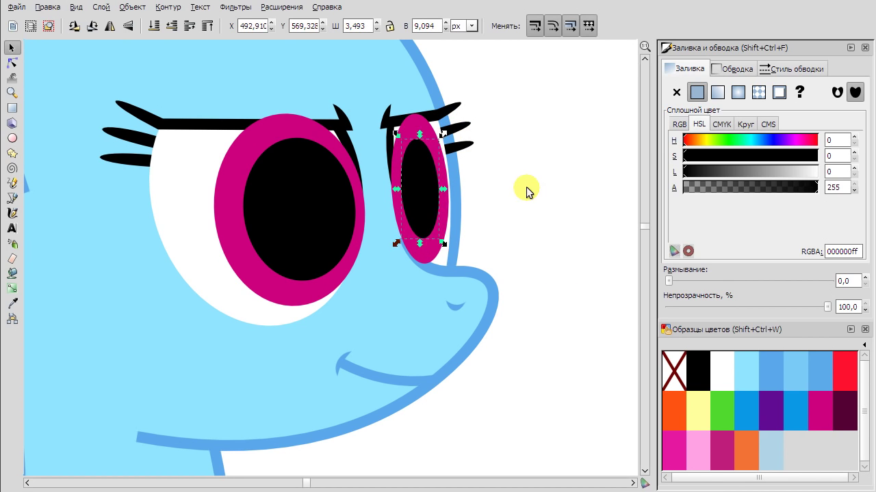
Send the right eye white behind the iris and shift the left pupil slightly right.
right_click(436, 250)
left_click(466, 321)
left_click(168, 7)
left_click(234, 112)
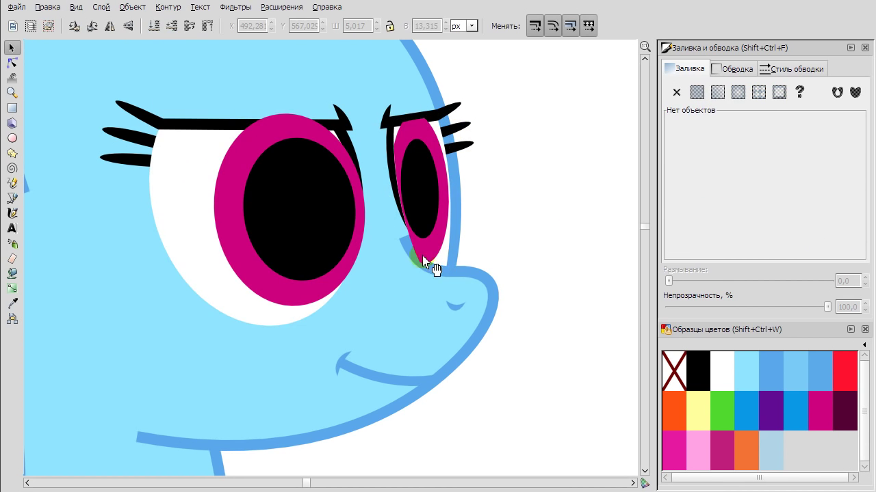
left_click(522, 201)
left_click(426, 183)
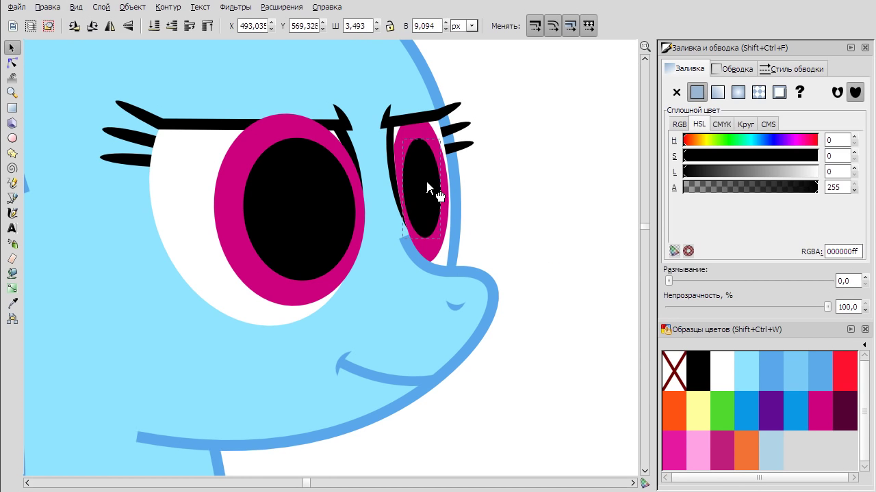
left_click(439, 216)
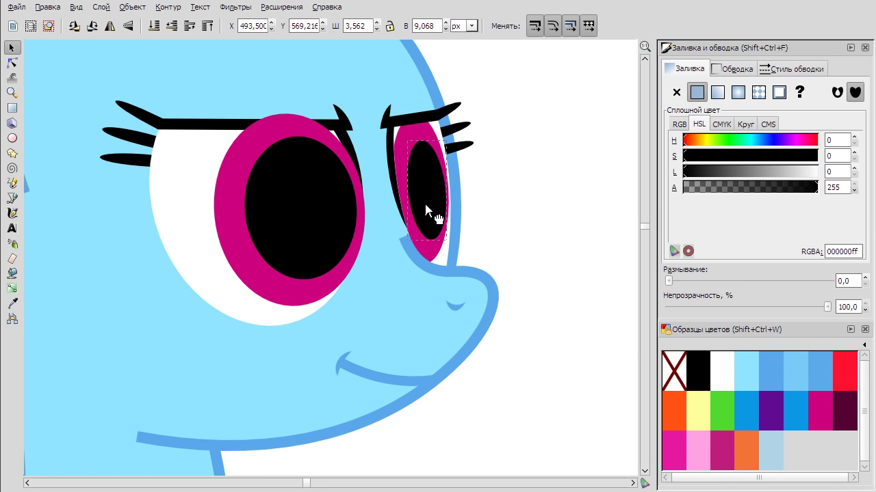
left_click_drag(319, 175, 324, 177)
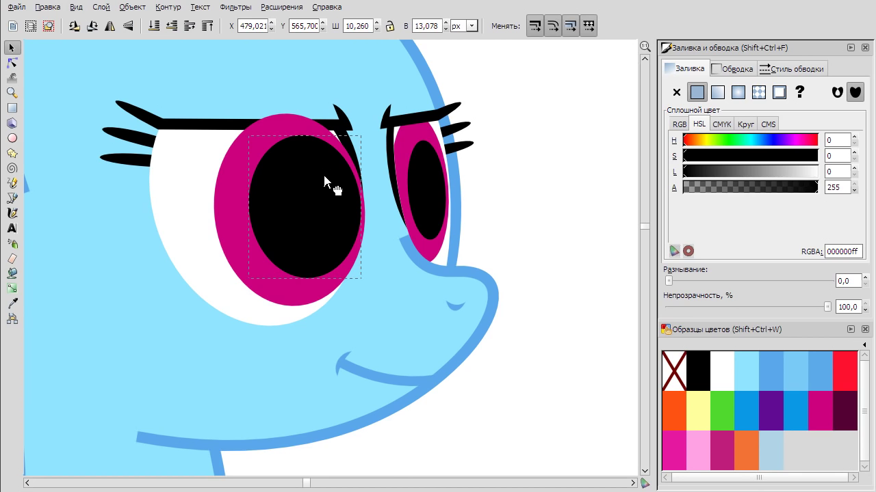
Adjust the left eye white's stacking order relative to the magenta iris.
left_click(244, 307)
key("Home")
left_click(283, 109)
left_click(168, 6)
left_click(234, 111)
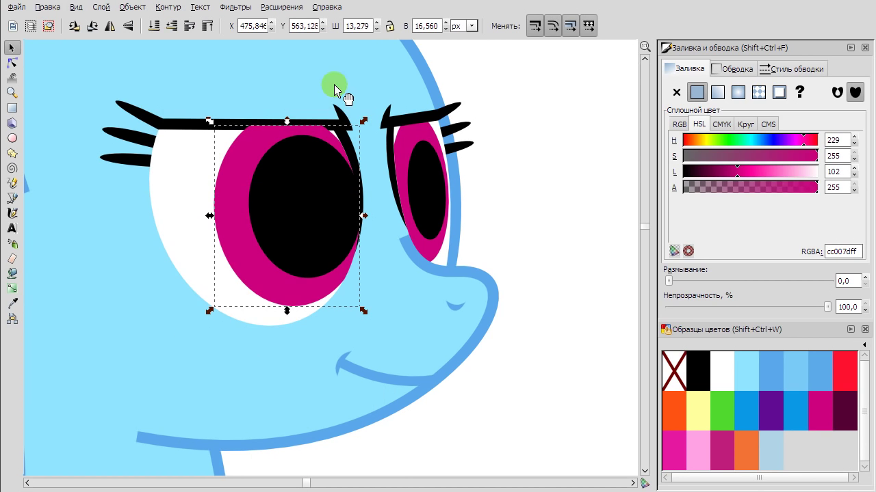
left_click(202, 186)
key("Home")
key("Escape")
left_click_drag(313, 189, 225, 273)
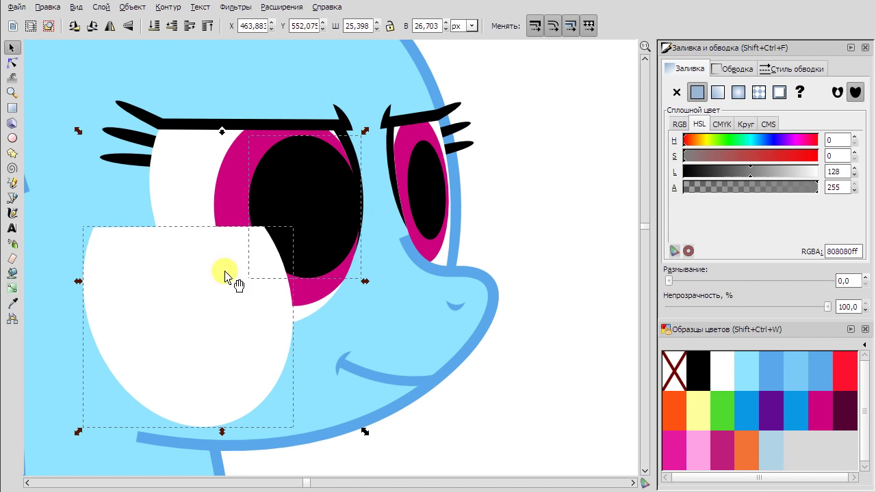
left_click(132, 7)
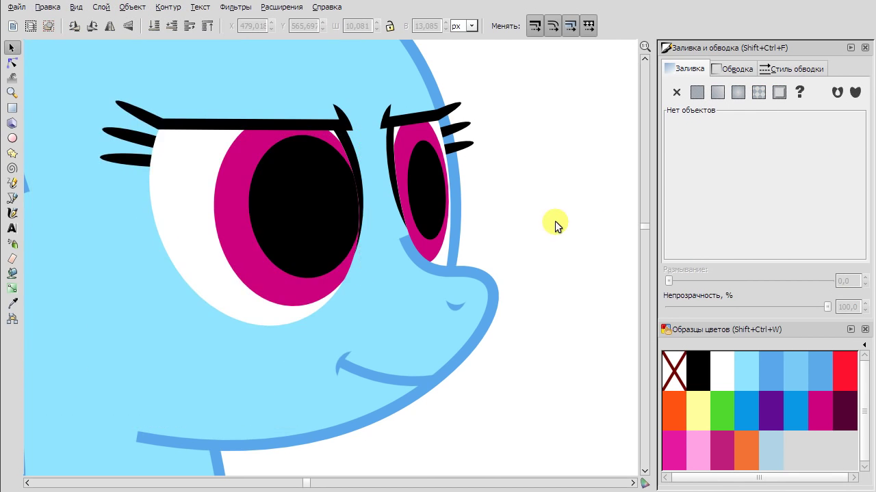
key("minus")
Draw a large and a small white highlight on the left pupil and tilt them together.
scroll(353, 201, "up", 4)
key("e")
left_click_drag(281, 288, 186, 151)
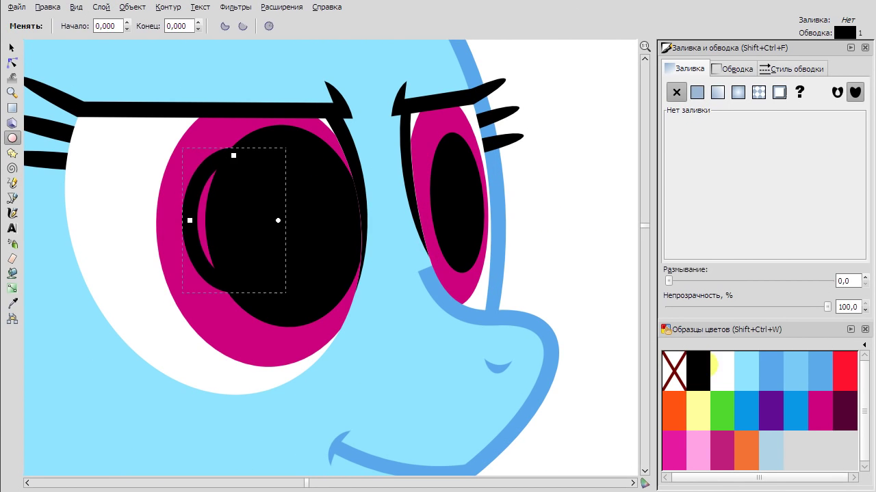
key("s")
key("ctrl+d")
left_click_drag(283, 206, 274, 289)
left_click(219, 206, "shift")
left_click(219, 206)
left_click_drag(170, 133, 116, 212)
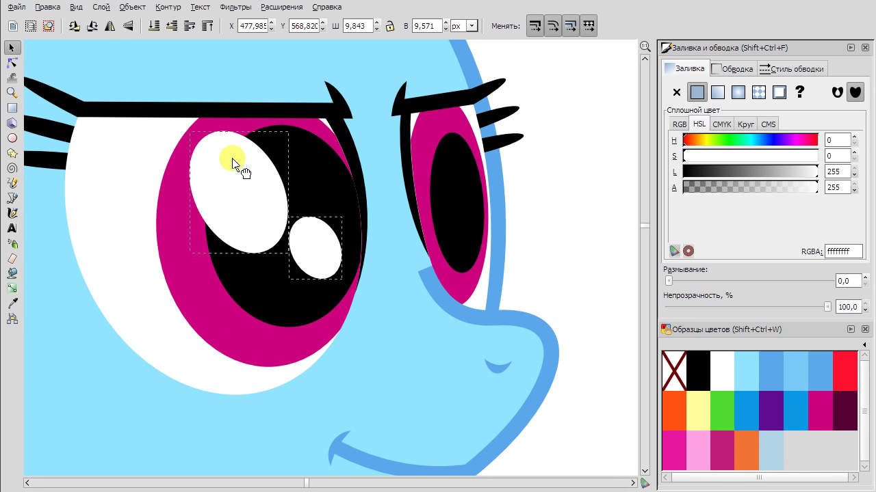
left_click_drag(186, 127, 231, 254)
key("Escape")
Position the small highlight and duplicate both highlights for the right pupil.
left_click_drag(316, 277, 467, 212)
left_click(226, 260, "shift")
key("ctrl+d")
key("Escape")
right_click(466, 111)
left_click(132, 7)
Rotate the white eye highlights more upright and move them up and left.
key("Escape")
key("minus")
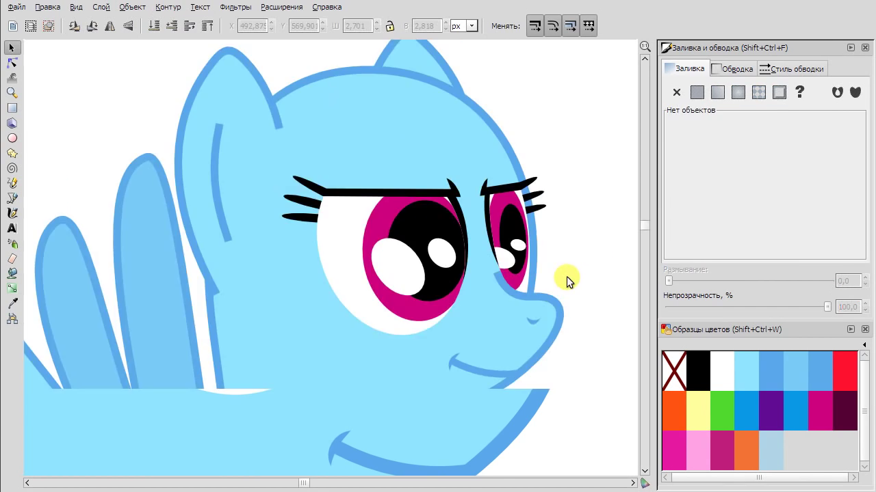
scroll(338, 135, "up", 1)
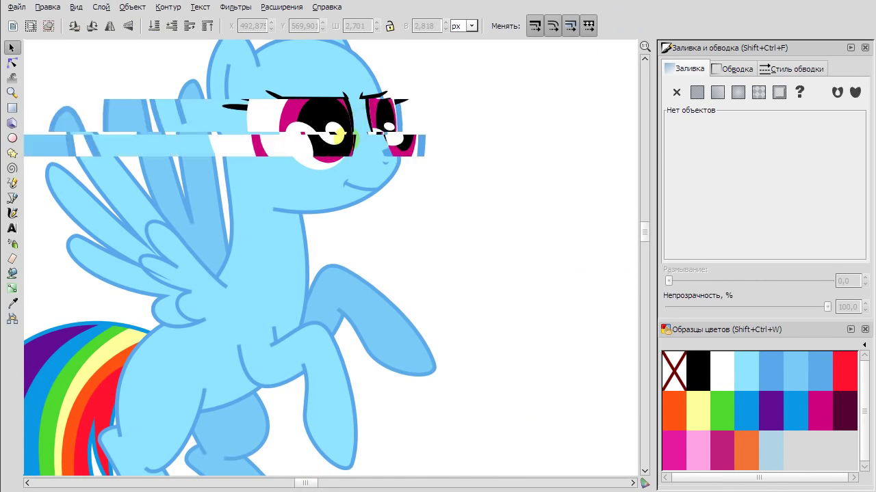
scroll(337, 135, "up", 2)
left_click(319, 129)
left_click(288, 76, "shift")
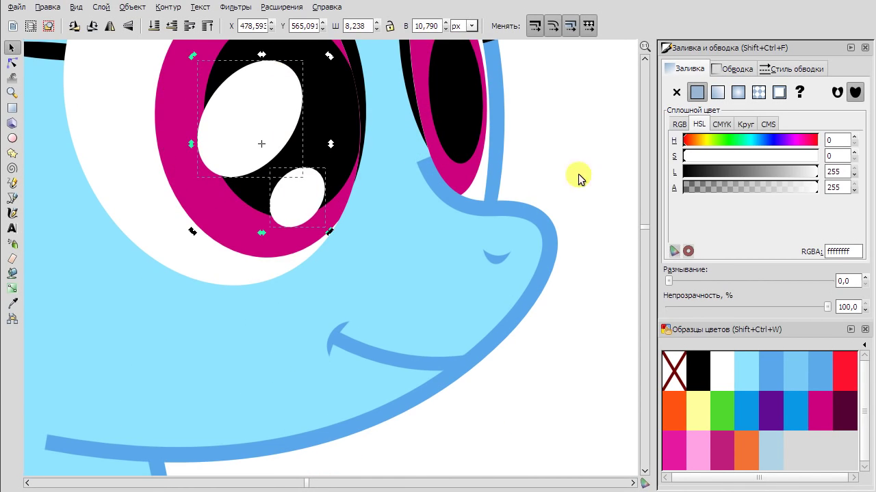
key("ctrl+z")
scroll(308, 151, "up", 4)
key("ctrl+z")
left_click_drag(202, 158, 136, 174)
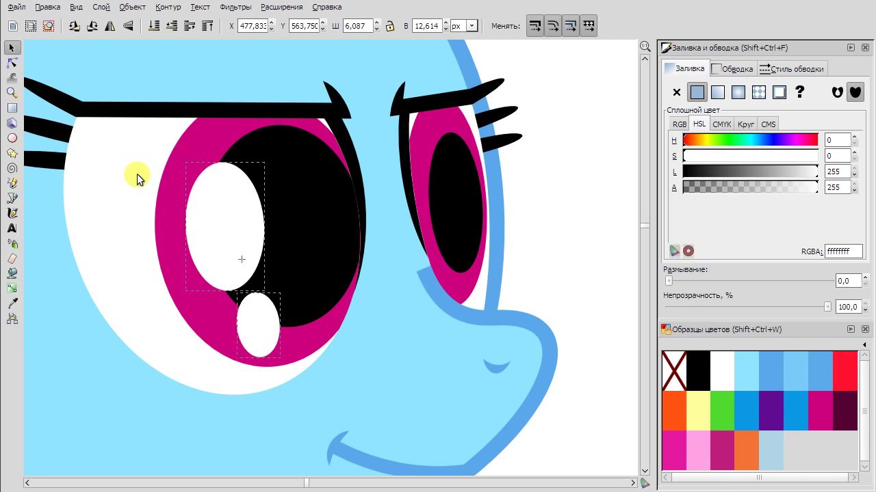
left_click(225, 166)
left_click(553, 182)
scroll(553, 182, "down", 1)
left_click(336, 254)
left_click_drag(315, 205, 472, 157)
Place smaller highlight copies on the far eye and set them on top of the iris.
key("ctrl+d")
left_click(342, 261)
left_click_drag(279, 137, 272, 145)
left_click_drag(335, 205, 312, 150)
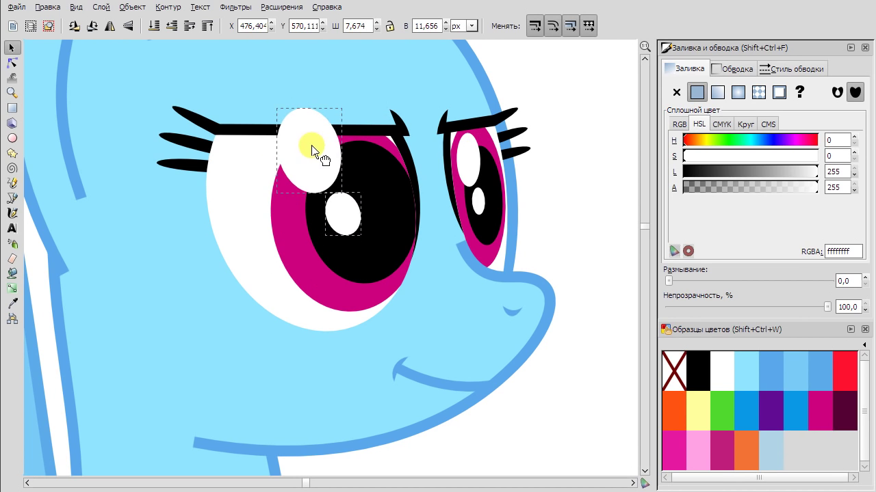
right_click(283, 303)
left_click(168, 6)
left_click(230, 83)
left_click(322, 156)
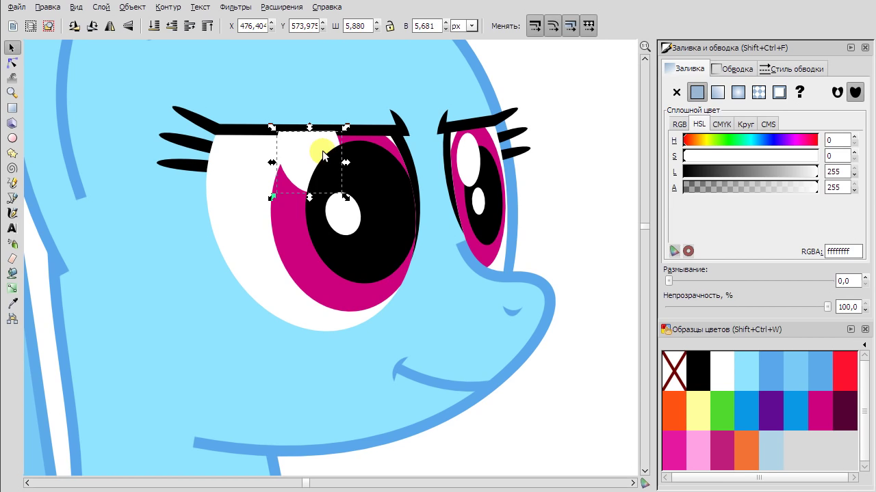
left_click(332, 161)
key("Escape")
Nudge the far eye's black pupil slightly right, then 1 px left.
scroll(480, 238, "up", 1)
left_click(485, 225)
left_click_drag(487, 219, 482, 211)
scroll(508, 269, "down", 4)
scroll(524, 254, "up", 3)
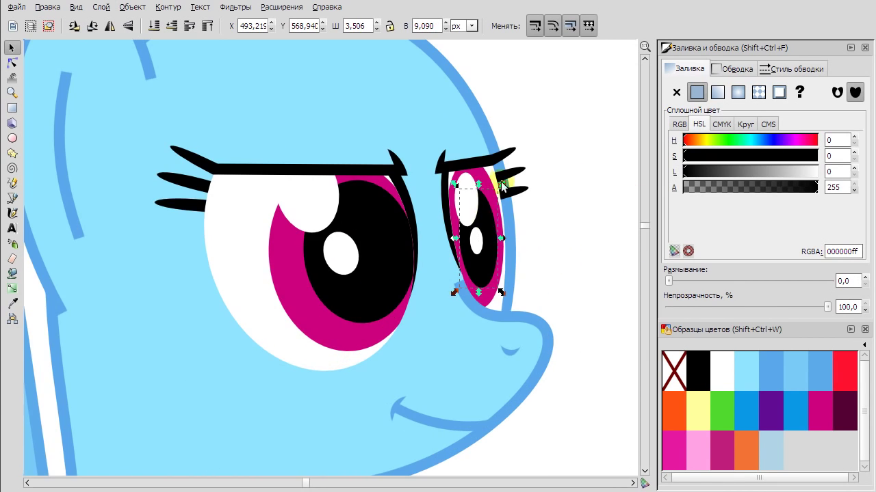
left_click_drag(471, 258, 477, 260)
left_click(574, 270)
scroll(574, 270, "down", 4)
left_click(403, 263)
scroll(421, 287, "up", 1)
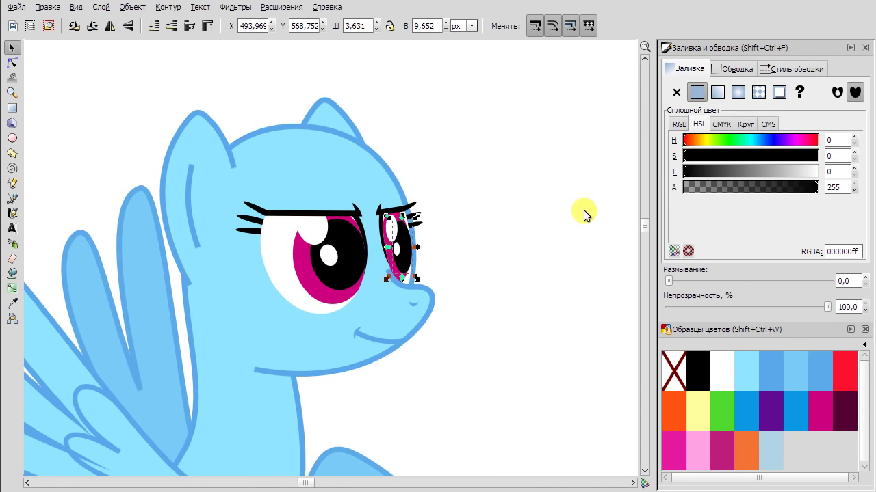
key("Left")
scroll(584, 214, "right", 1)
scroll(493, 256, "up", 2)
left_click(493, 256)
scroll(492, 256, "down", 4)
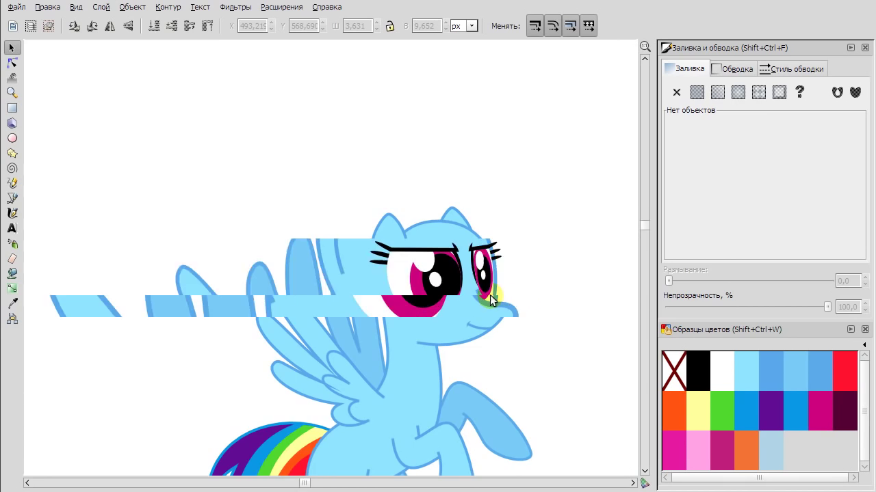
left_click(387, 301)
scroll(387, 301, "up", 3)
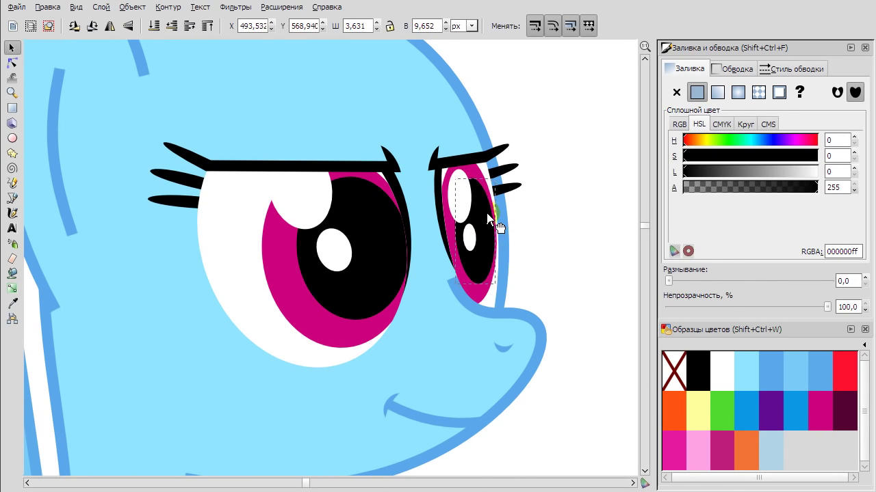
key("Escape")
Try moving the near pupil slightly right and down, then undo that move.
scroll(564, 309, "down", 4)
scroll(492, 268, "up", 5)
left_click(360, 167)
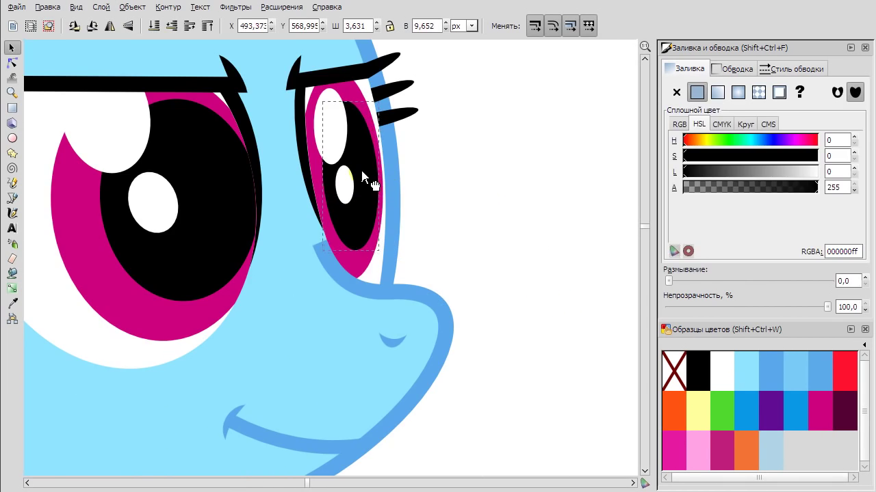
key("Escape")
scroll(360, 168, "down", 4)
scroll(391, 216, "up", 3)
left_click(403, 218)
left_click_drag(406, 212, 409, 218)
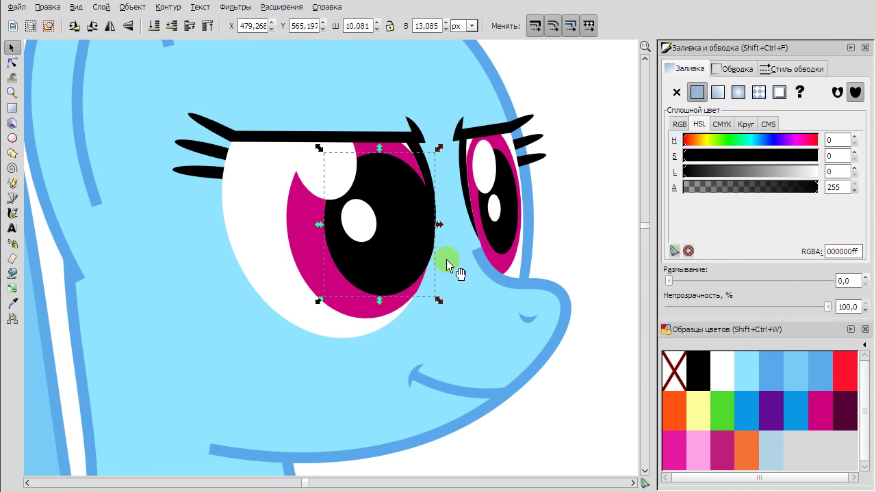
key("Escape")
scroll(446, 263, "down", 4)
right_click(582, 260)
left_click(595, 268)
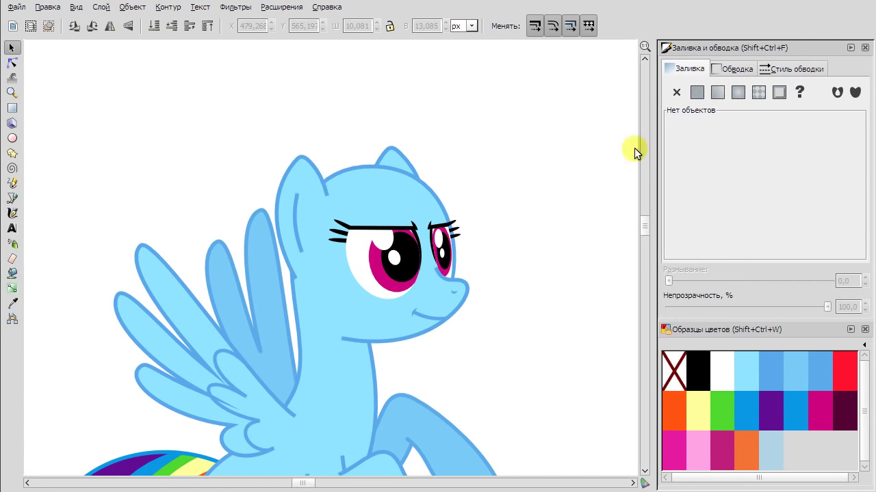
scroll(541, 235, "down", 2)
scroll(440, 166, "up", 5)
left_click(430, 167)
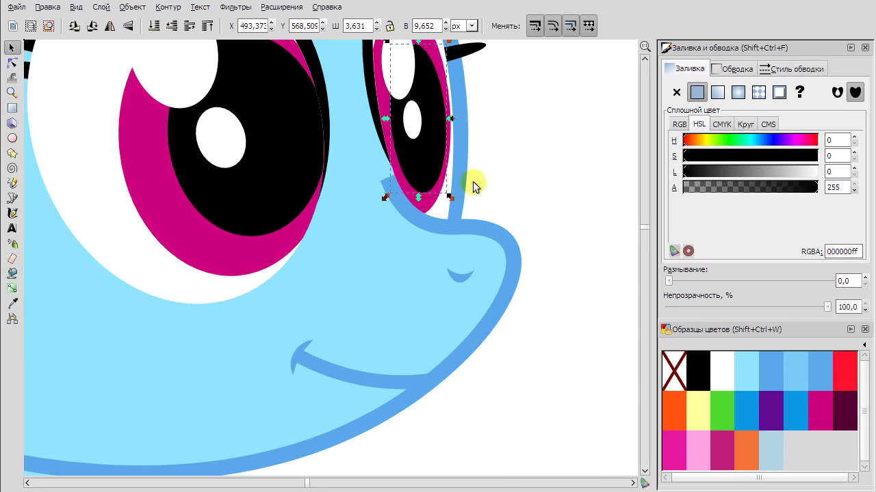
scroll(474, 186, "down", 3)
Select Rainbow Dash's nose outline path and its bend node with the Node tool (N).
key("Escape")
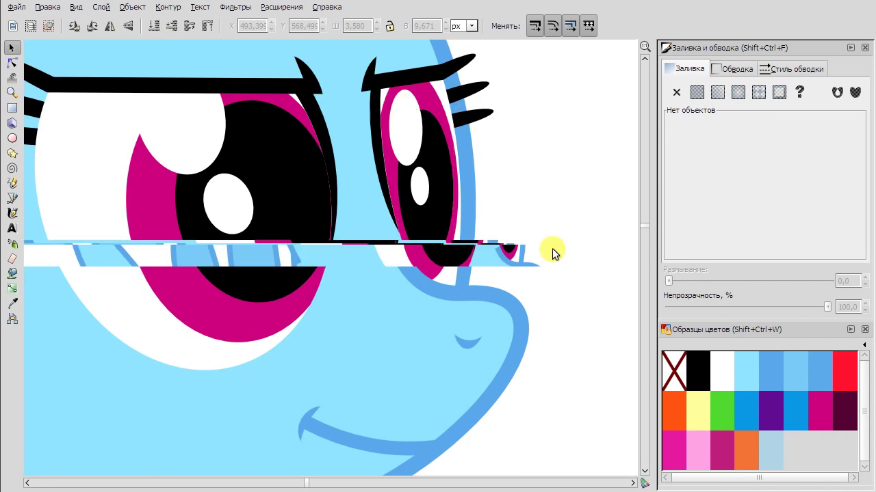
scroll(552, 248, "down", 3)
right_click(487, 252)
left_click(677, 369)
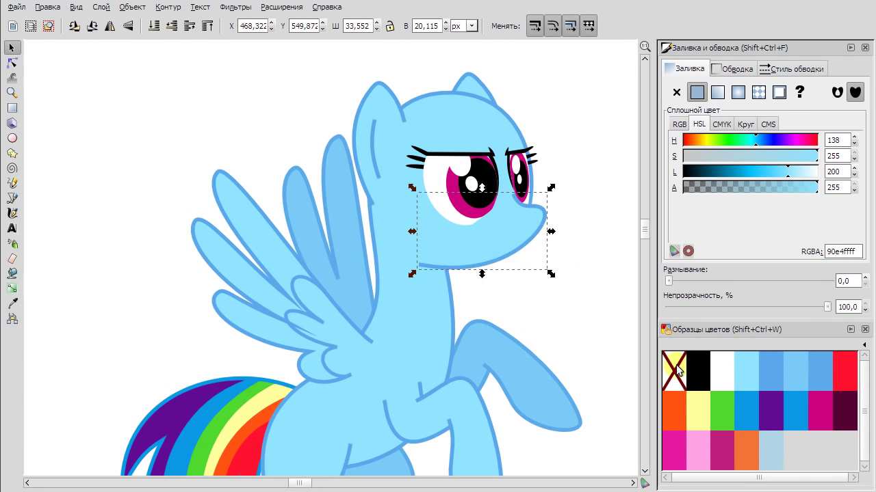
key("n")
scroll(255, 164, "up", 4)
left_click(255, 151)
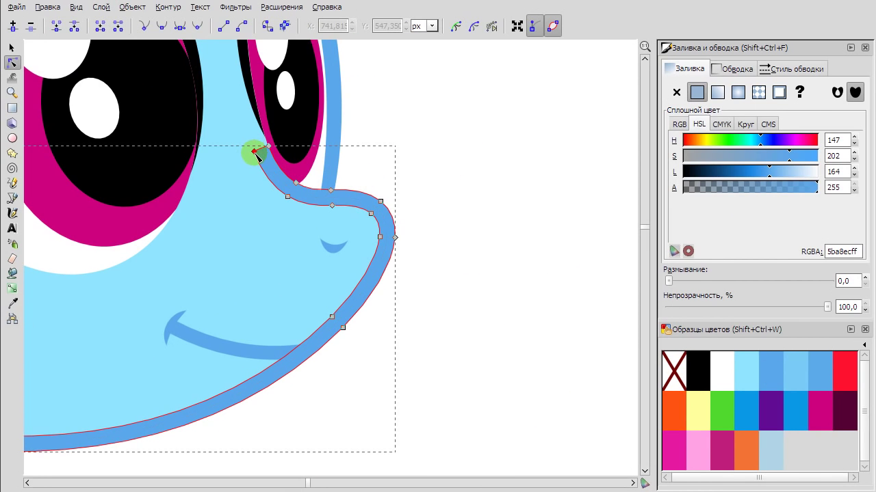
scroll(285, 125, "up", 2)
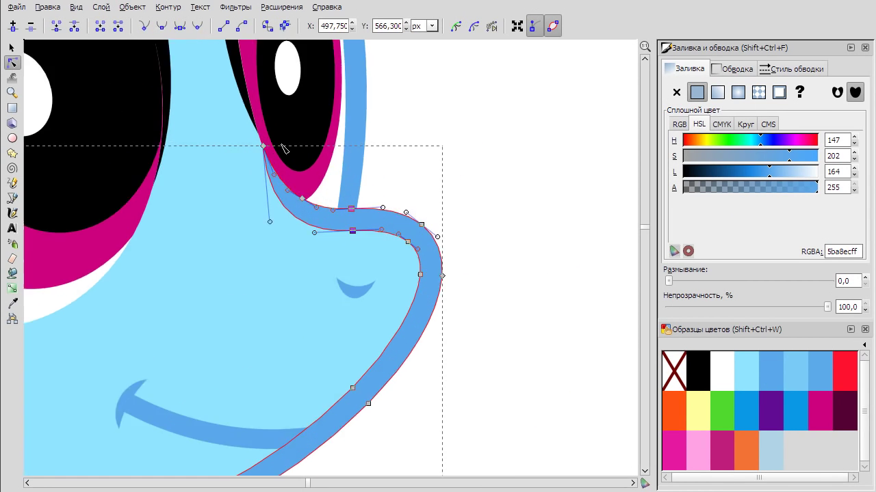
left_click(320, 238)
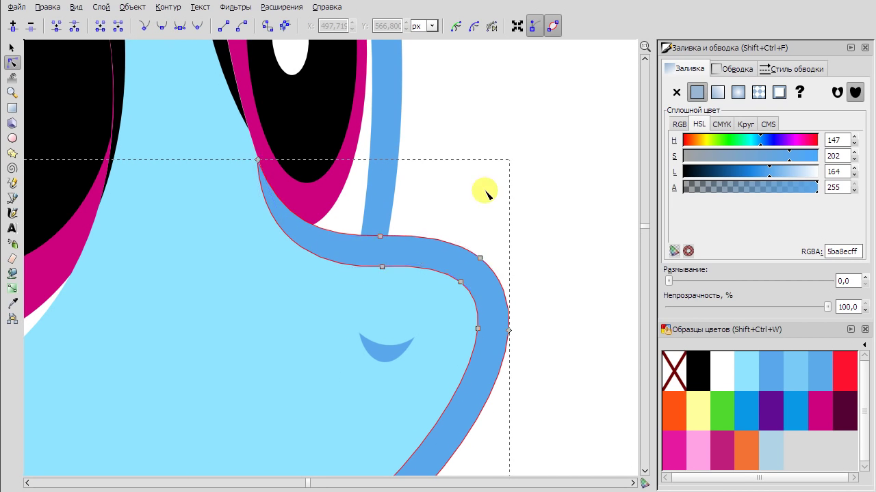
Drag the chest curve segment upward so the jaw line tapers to a thin point.
scroll(557, 338, "down", 5)
left_click(556, 338)
scroll(477, 249, "up", 5)
left_click(477, 249)
left_click(548, 214)
mouse_move(547, 214)
left_mouse_down()
mouse_move(385, 293)
mouse_move(541, 201)
left_mouse_up()
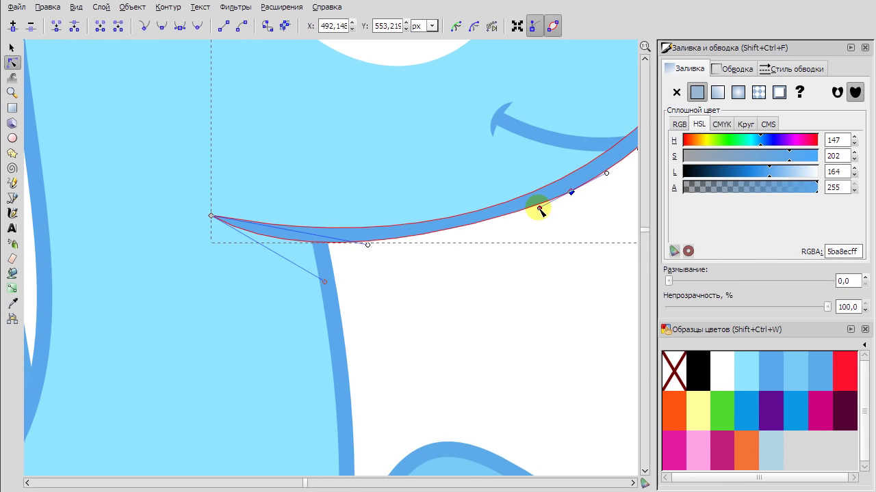
left_click(461, 299)
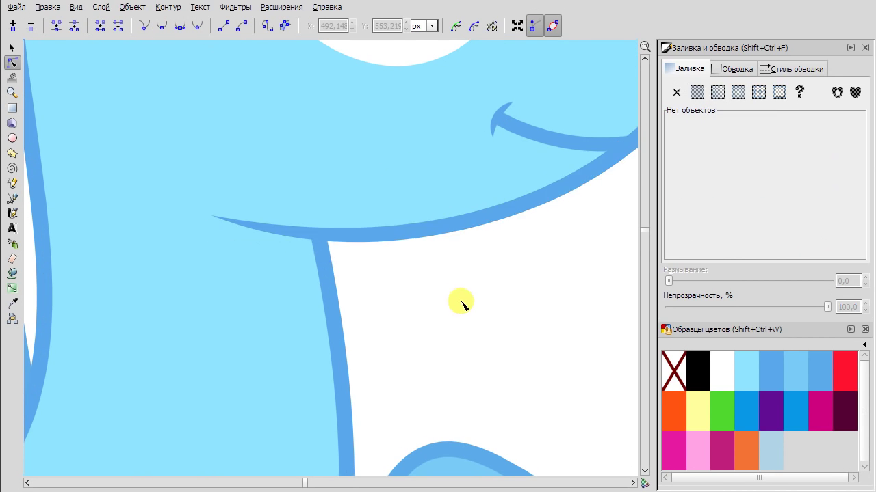
scroll(555, 258, "down", 5)
key("space")
scroll(344, 152, "down", 3)
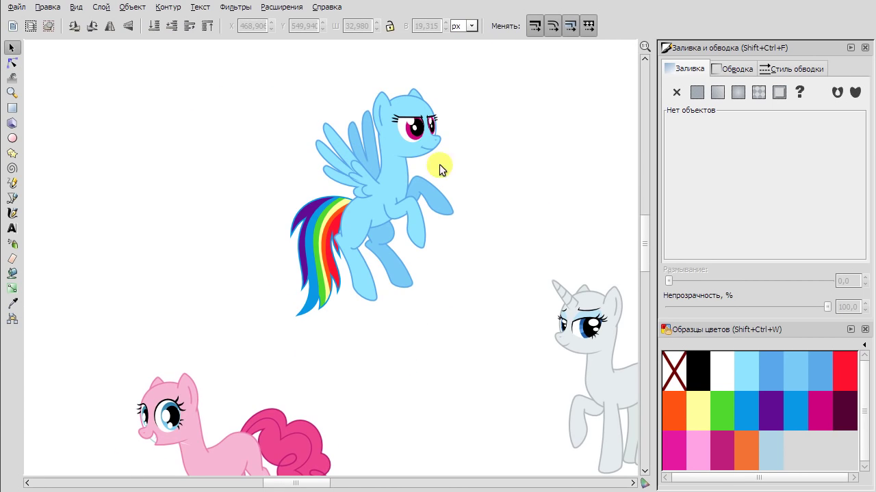
scroll(416, 114, "up", 5)
scroll(571, 175, "down", 4)
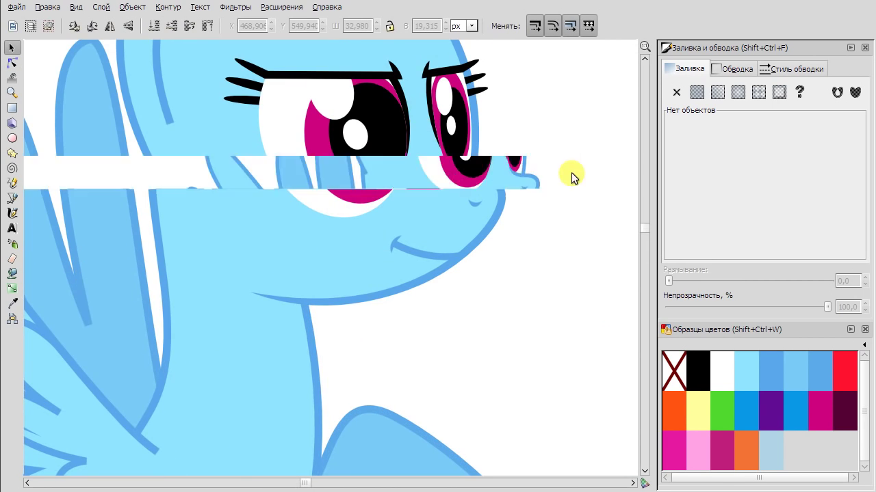
scroll(536, 225, "up", 4)
scroll(472, 177, "down", 6)
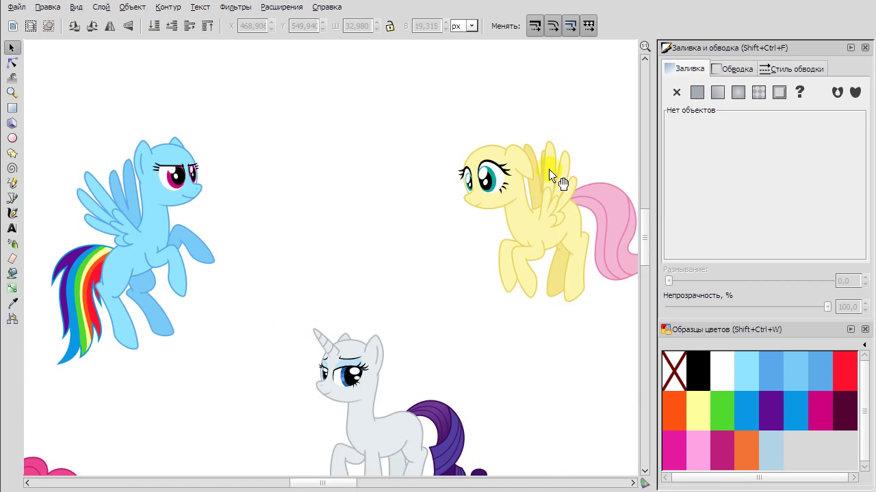
scroll(399, 217, "up", 2)
scroll(273, 163, "up", 5)
key("space")
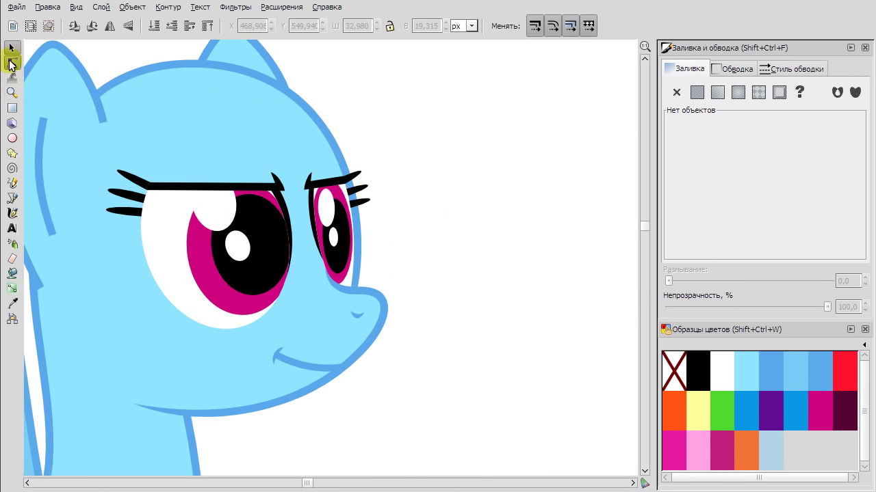
left_click(337, 240)
key("s")
left_click(328, 210)
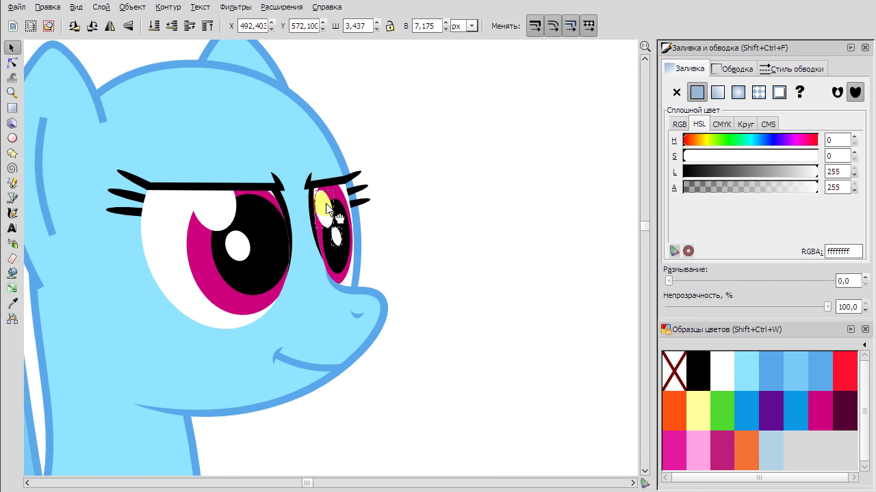
left_click_drag(315, 187, 328, 232)
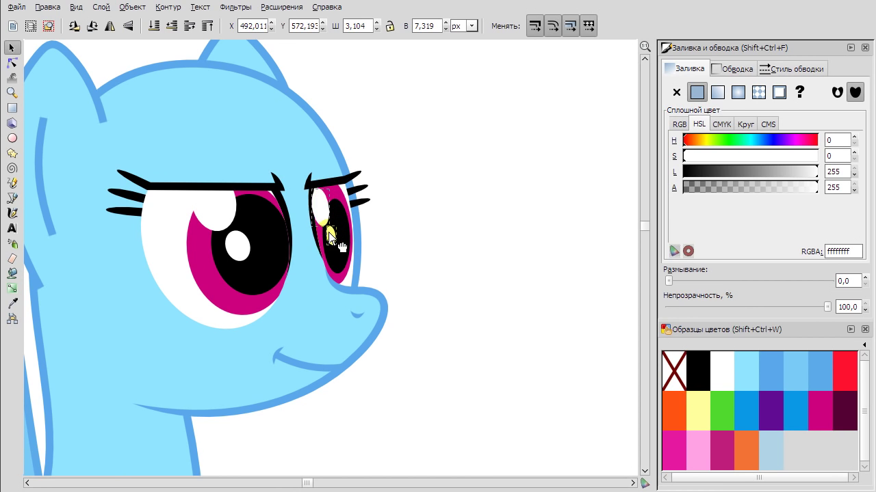
right_click(392, 207)
left_click(421, 223)
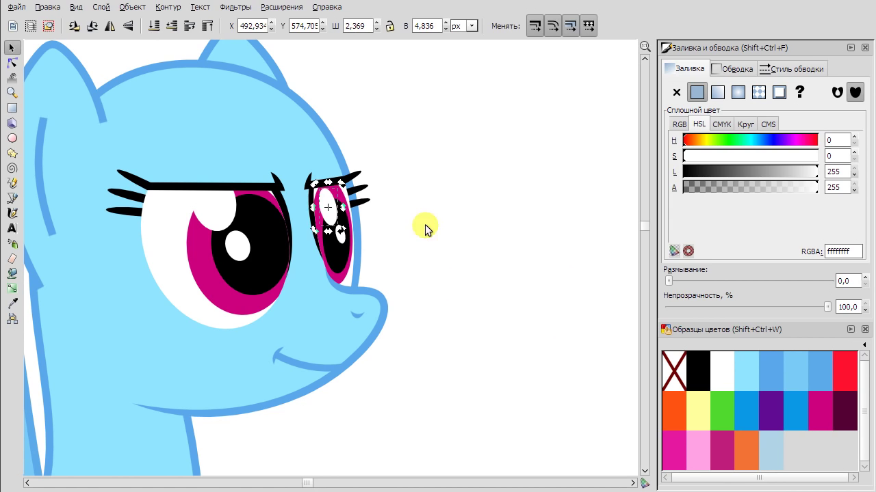
right_click(430, 225)
left_click(446, 236)
right_click(443, 231)
left_click(445, 236)
scroll(429, 243, "down", 2)
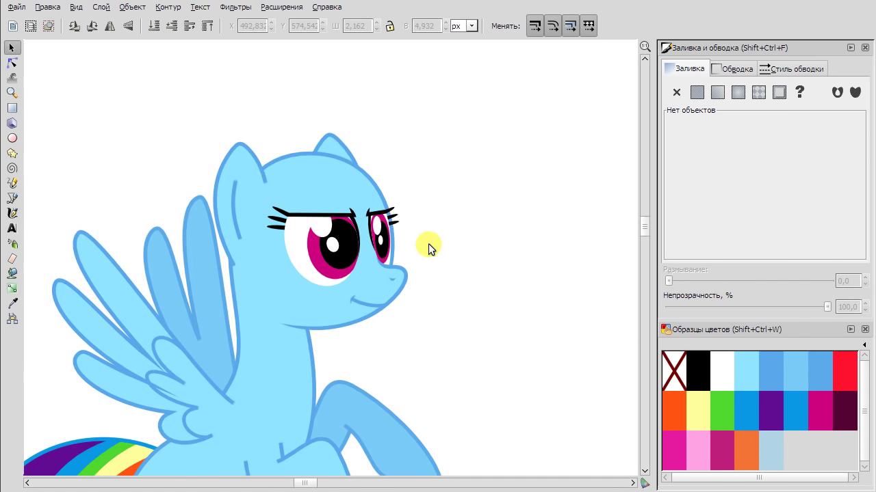
scroll(479, 267, "down", 1)
key("b")
left_click(454, 271)
double_click(491, 272)
left_click(495, 297)
double_click(546, 296)
left_click(550, 269)
double_click(579, 269)
key("s")
left_click_drag(605, 320, 440, 238)
key("Delete")
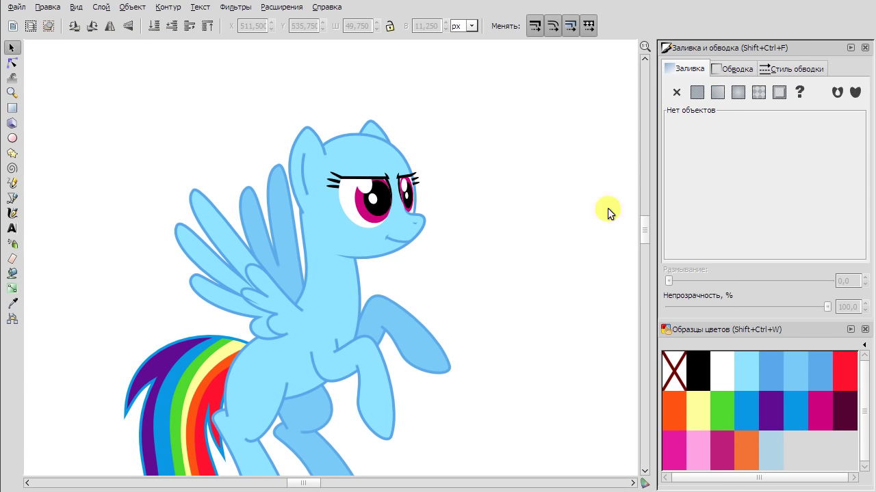
scroll(565, 268, "down", 3)
Rubber-band select Pinkie Pie's head parts, then clear the selection.
scroll(486, 297, "down", 2)
scroll(244, 249, "down", 3)
scroll(250, 250, "down", 3)
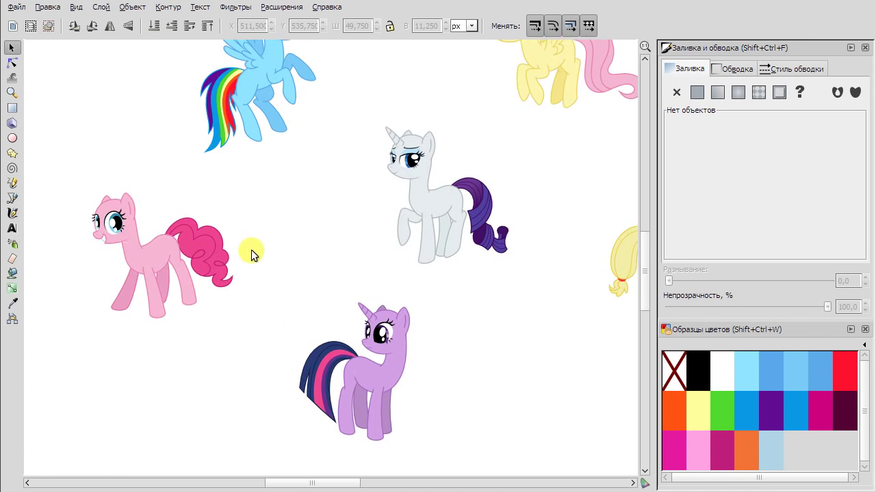
scroll(174, 236, "left", 2)
scroll(186, 233, "up", 4)
left_click_drag(87, 74, 324, 255)
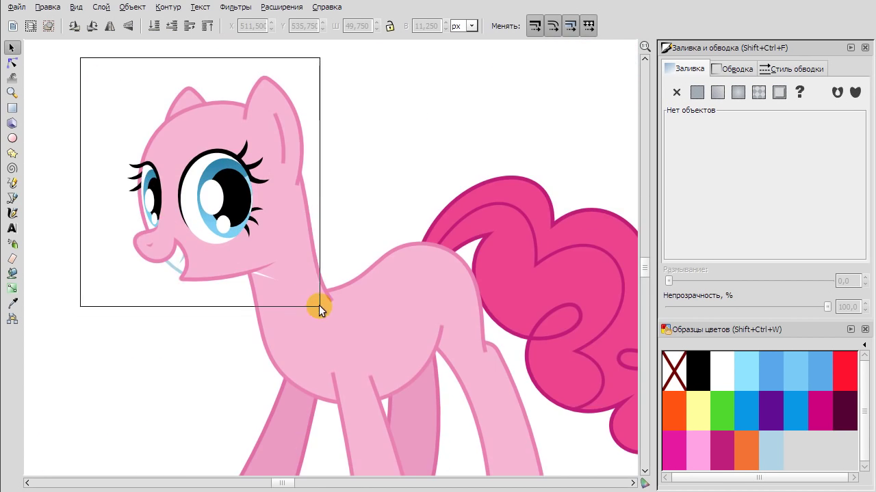
left_click_drag(319, 306, 318, 307)
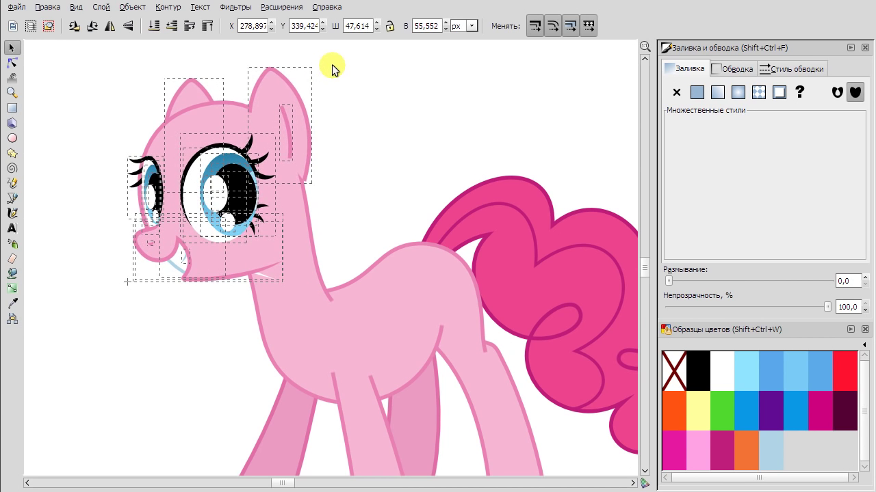
scroll(264, 196, "up", 2)
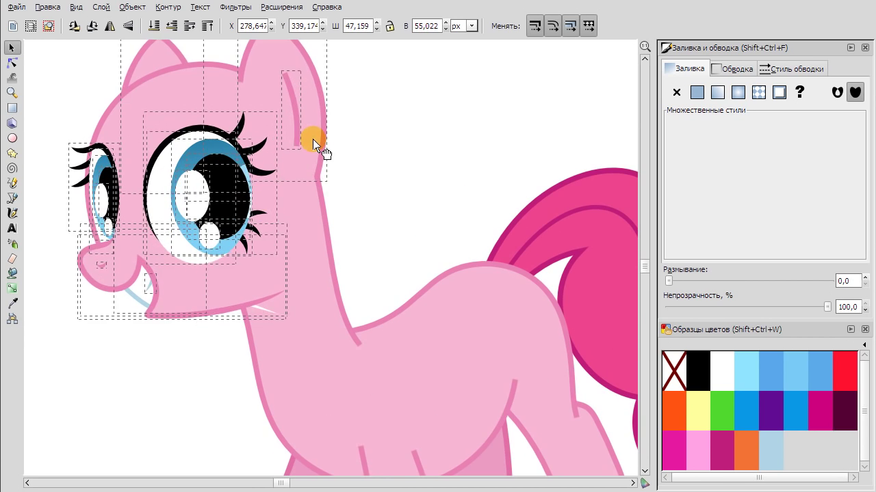
left_click_drag(309, 127, 318, 145)
key("Escape")
scroll(446, 175, "down", 4)
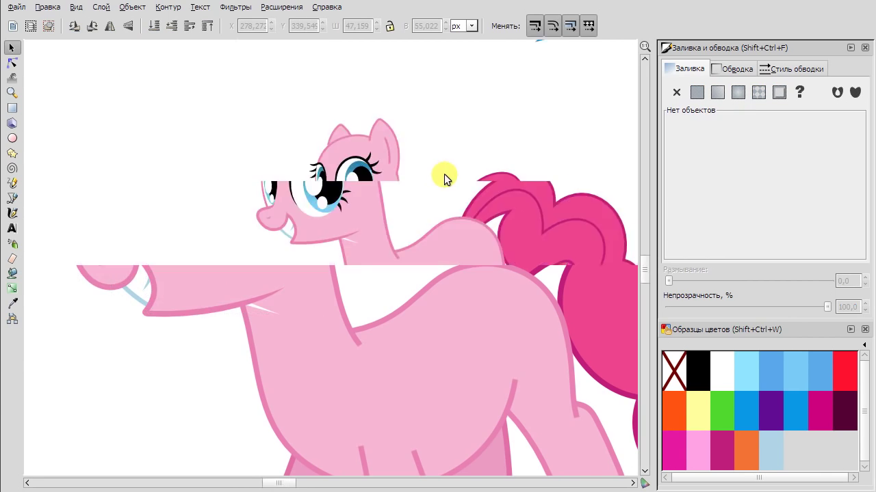
Undo the accidental nudge, scaling and deletion from the canvas menu to restore the object.
right_click(530, 140)
left_click(530, 144)
right_click(532, 132)
left_click(550, 133)
right_click(551, 134)
left_click(568, 139)
right_click(568, 139)
left_click(577, 144)
Draw a Bezier guide line on the pink pony from beside her eye down to her chest.
scroll(452, 149, "down", 3)
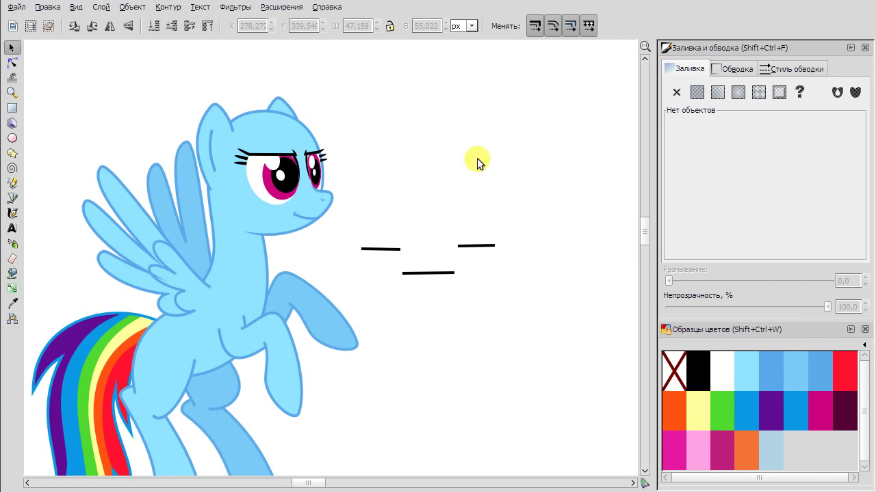
left_click(12, 197)
scroll(167, 179, "up", 7)
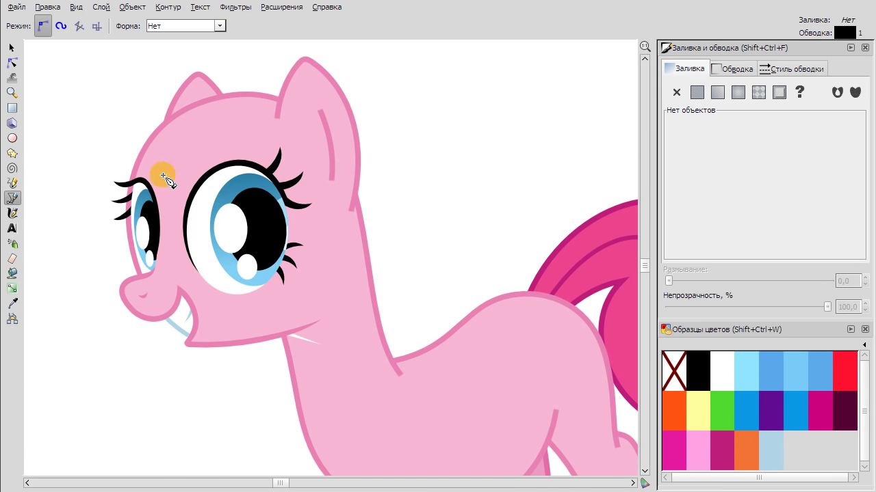
left_click(333, 273)
scroll(331, 275, "down", 5)
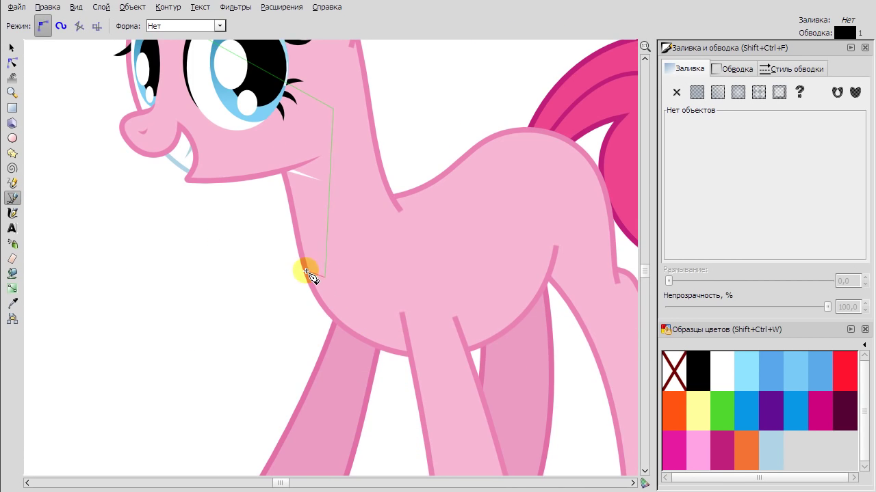
double_click(307, 272)
scroll(345, 175, "up", 3)
Reposition the guide line's nodes and make the middle node smooth to round the curve.
key("F2")
left_click_drag(230, 163, 270, 76)
left_click_drag(332, 294, 339, 353)
left_click(327, 388)
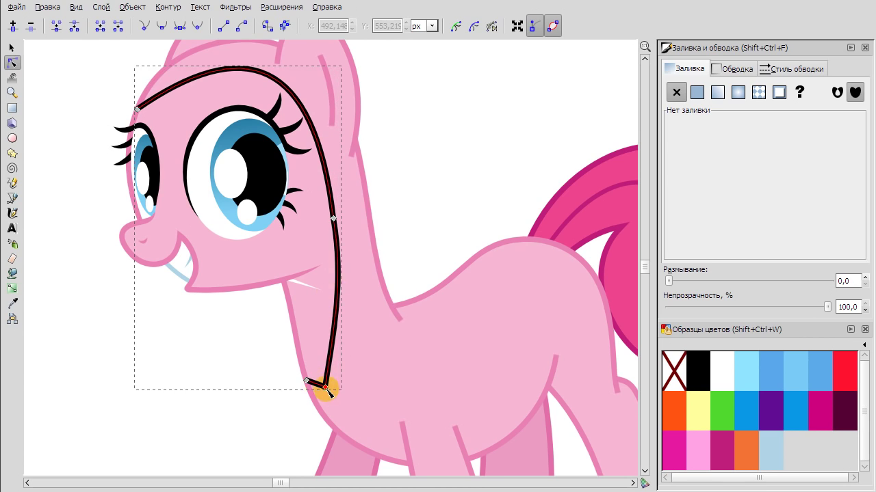
left_click(332, 219)
key("shift+s")
scroll(236, 93, "down", 1)
scroll(204, 122, "up", 2)
mouse_move(290, 125)
left_mouse_down()
mouse_move(297, 105)
mouse_move(293, 124)
left_mouse_up()
left_click(306, 240)
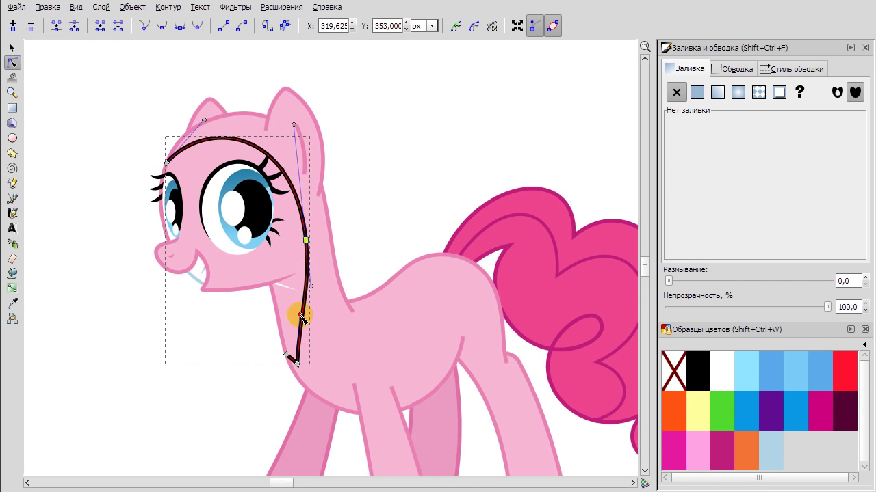
Stretch the top-left handle so the guide arches over Pinkie Pie's head and down her neck.
scroll(299, 362, "up", 2)
left_click(268, 333)
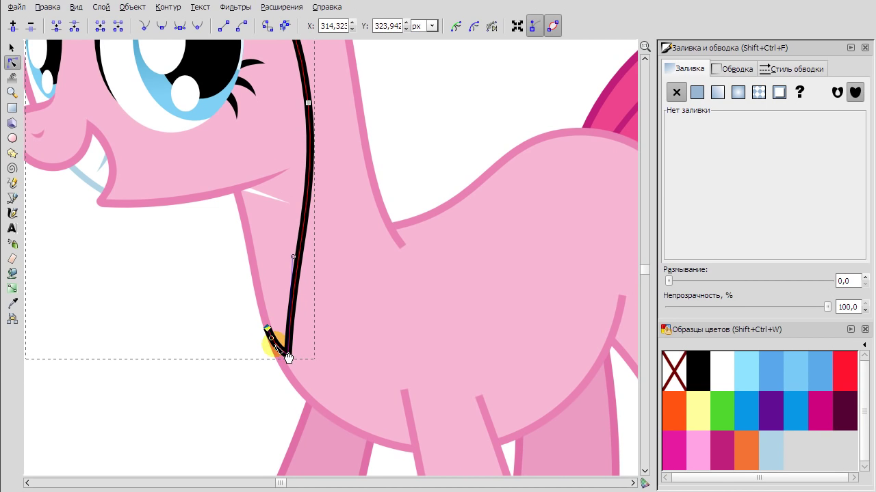
scroll(350, 340, "down", 2)
scroll(160, 119, "up", 1)
left_click_drag(201, 150, 249, 99)
left_click_drag(200, 150, 247, 76)
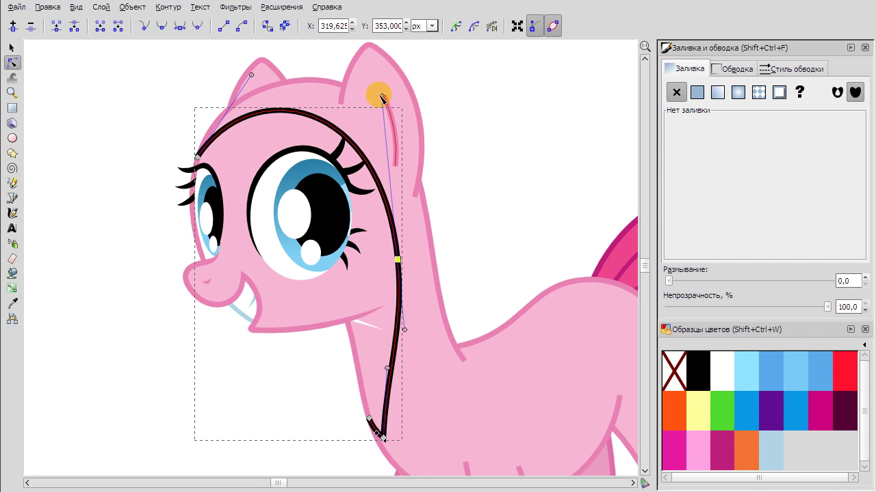
left_click_drag(381, 98, 382, 104)
left_click_drag(251, 80, 252, 79)
key("Escape")
key("5")
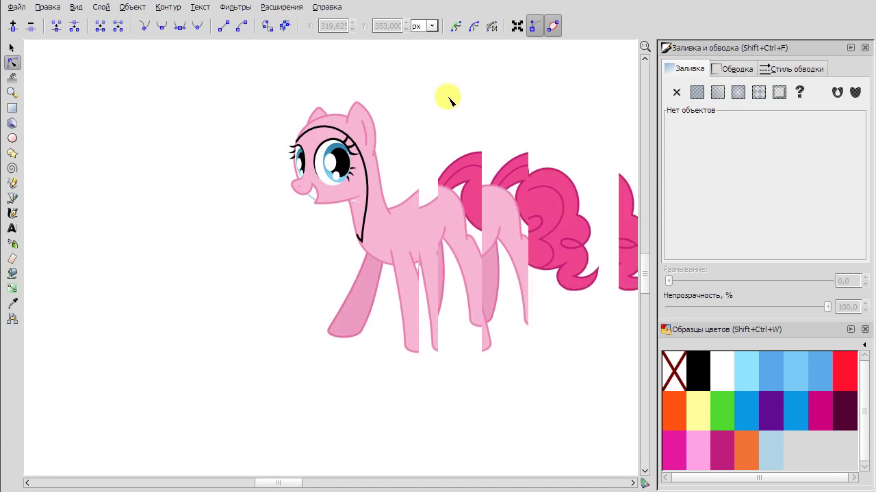
key("b")
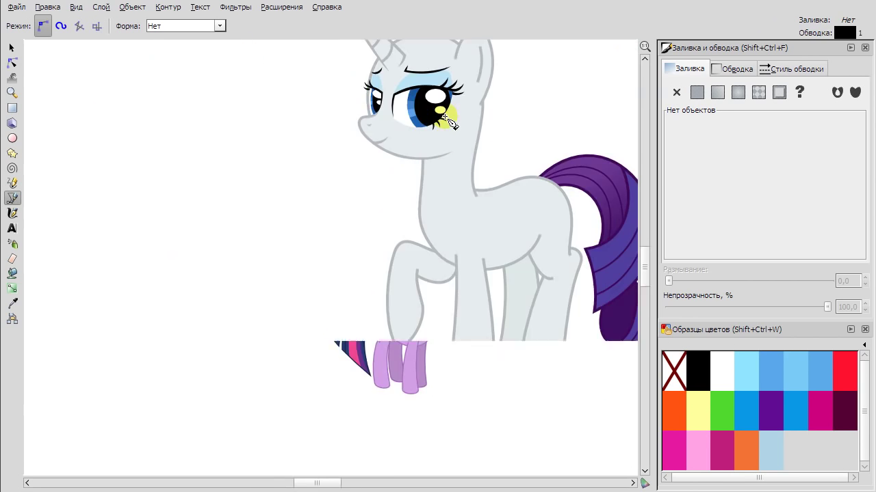
scroll(448, 122, "up", 2)
Draw a three-point Bezier path from Rarity's forehead past her eye to her chest.
scroll(433, 190, "up", 1)
left_click(313, 196)
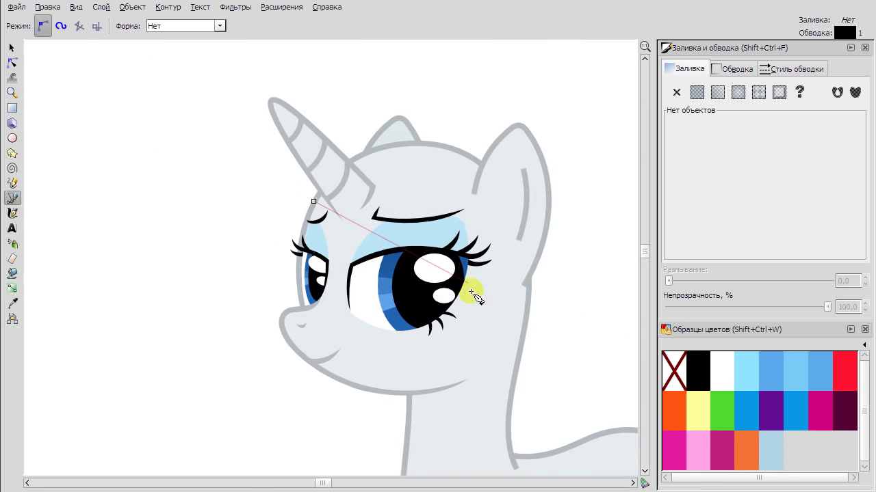
scroll(469, 293, "up", 1)
left_click(484, 189)
double_click(404, 321)
Bend the path's segments and move the node beside the eye outward behind it.
key("n")
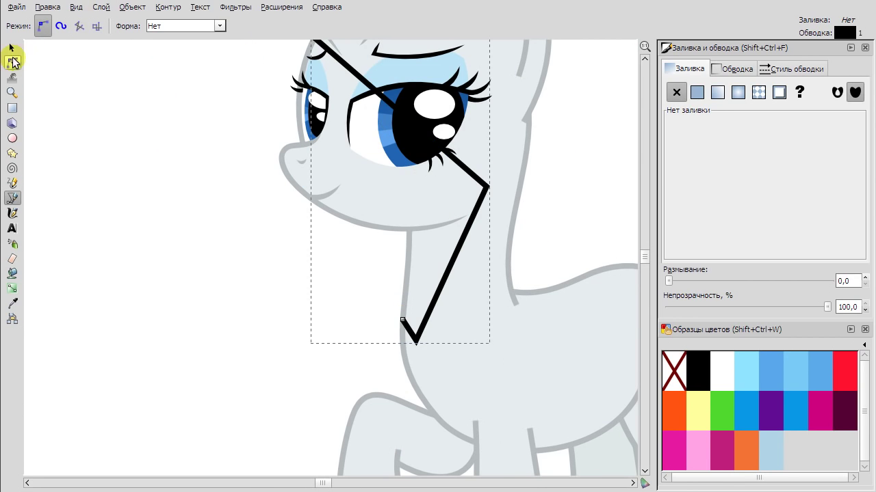
left_click_drag(433, 318, 505, 190)
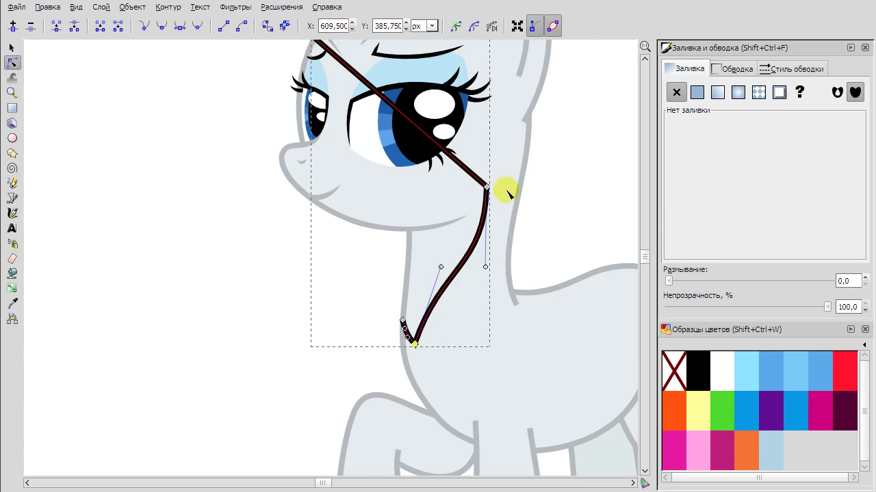
scroll(504, 189, "up", 3)
left_click_drag(403, 226, 440, 117)
left_click(486, 296)
left_click_drag(479, 192, 402, 88)
left_click_drag(489, 173, 498, 136)
left_click_drag(485, 296, 500, 292)
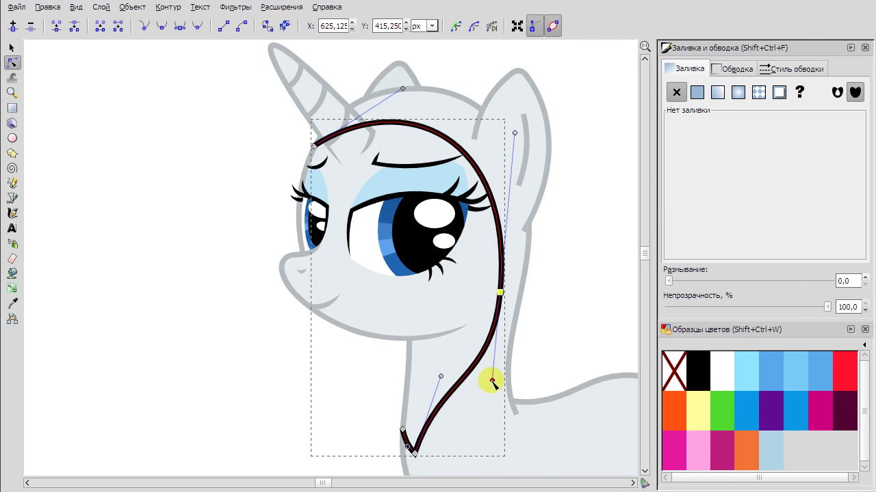
Arch the upper curve over the white unicorn's forehead and deselect the finished guide.
scroll(492, 383, "down", 5)
left_click_drag(410, 287, 419, 318)
scroll(499, 252, "down", 2)
left_click_drag(518, 75, 445, 47)
scroll(313, 88, "up", 1)
scroll(342, 141, "up", 2)
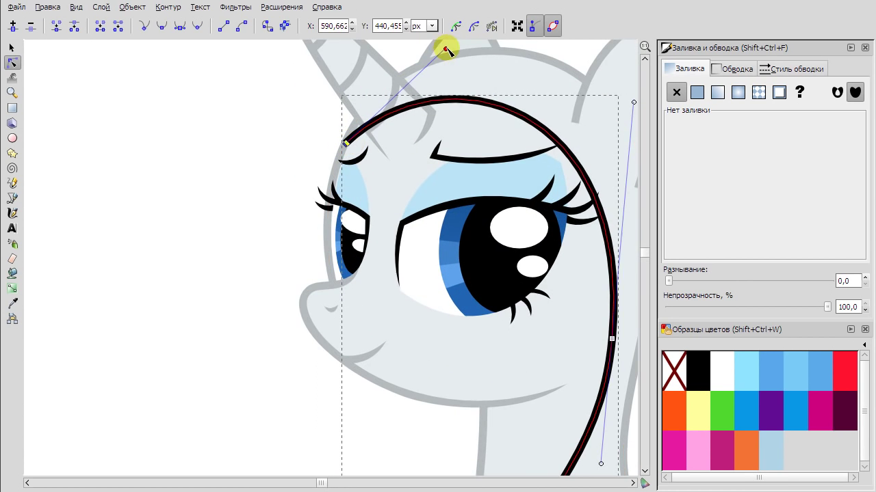
scroll(492, 136, "down", 4)
left_click(536, 162)
key("b")
scroll(320, 197, "down", 3)
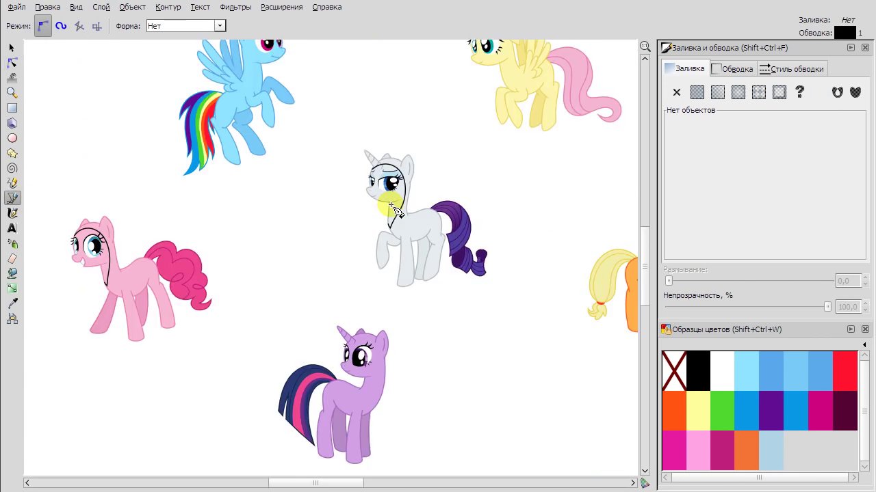
scroll(438, 250, "up", 3)
scroll(413, 127, "up", 1)
Draw a three-node guide path from the purple unicorn's brow, behind the eye, down to the neck.
left_click(272, 127)
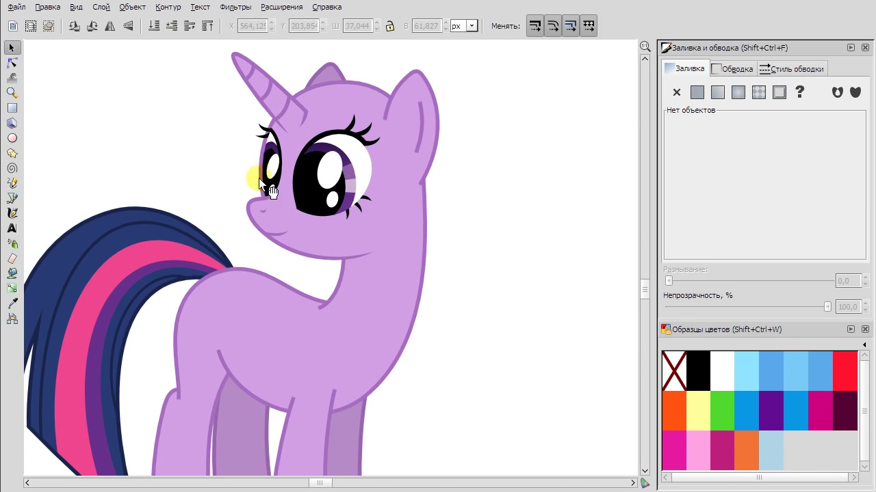
left_click(395, 228)
left_click(335, 294)
right_click(335, 294)
Bend the unicorn's guide path into a smooth arc over the head and down the neck.
left_click(11, 62)
left_click_drag(333, 176, 369, 130)
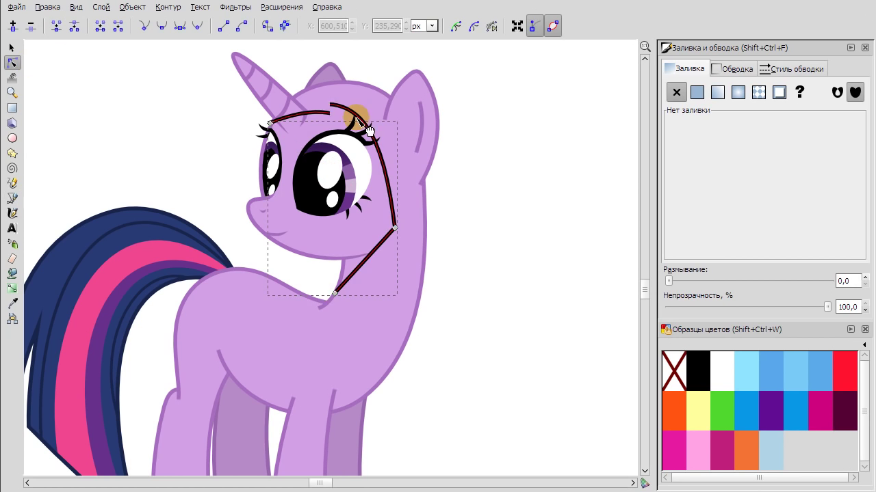
left_click(162, 26)
left_click(363, 73)
scroll(281, 130, "up", 2)
left_click(260, 115)
scroll(353, 133, "down", 2)
left_click(433, 225)
left_click_drag(375, 64, 377, 77)
left_click_drag(404, 320, 403, 313)
scroll(414, 266, "down", 5)
left_click(414, 266)
Select the purple unicorn's body outline to inspect its nodes, then clear the selection.
scroll(318, 317, "right", 3)
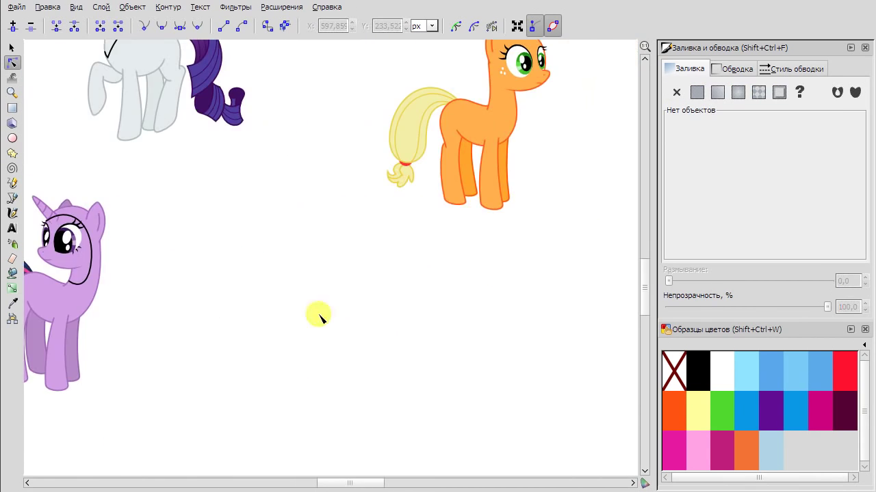
scroll(123, 250, "up", 5)
scroll(153, 211, "down", 1)
left_click(152, 211)
left_click(140, 225)
scroll(186, 212, "up", 3)
left_click(186, 212)
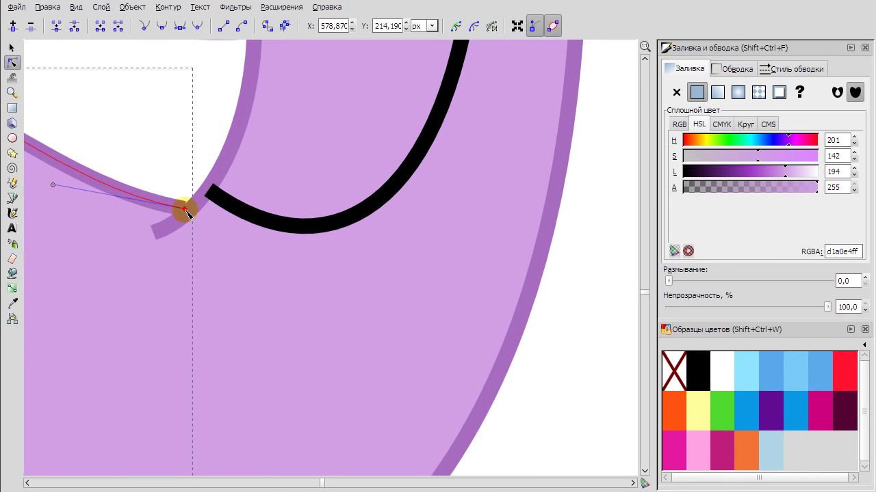
scroll(130, 225, "down", 3)
key("Escape")
scroll(475, 201, "right", 5)
scroll(475, 201, "down", 2)
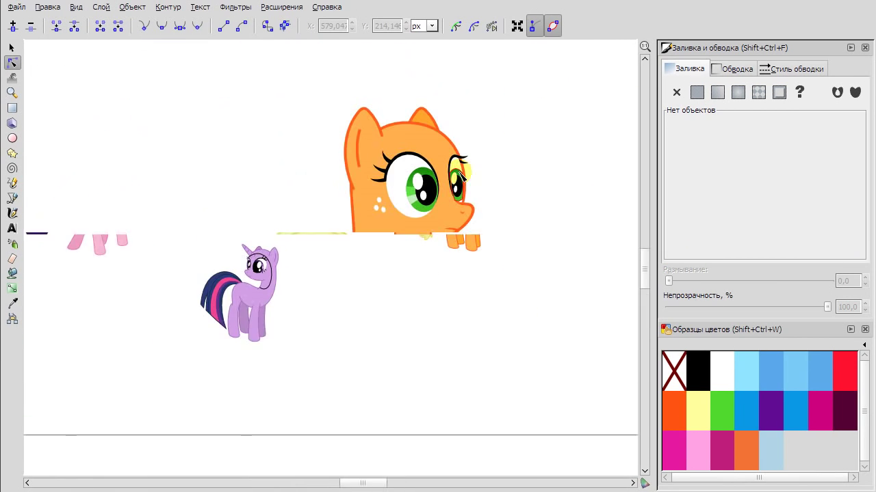
scroll(375, 161, "up", 4)
Draw a Bezier guide path on the orange pony from the freckles down to the chest.
key("b")
scroll(417, 154, "up", 2)
left_click(316, 266)
scroll(377, 377, "down", 3)
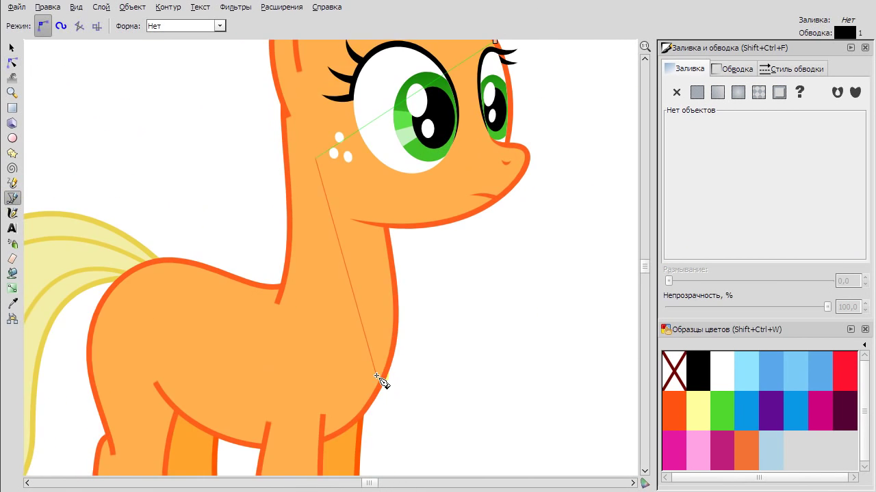
double_click(393, 348)
Reshape the orange pony's guide into a curve over the ear ending in a hook at the chest.
key("n")
left_click_drag(404, 355, 396, 323)
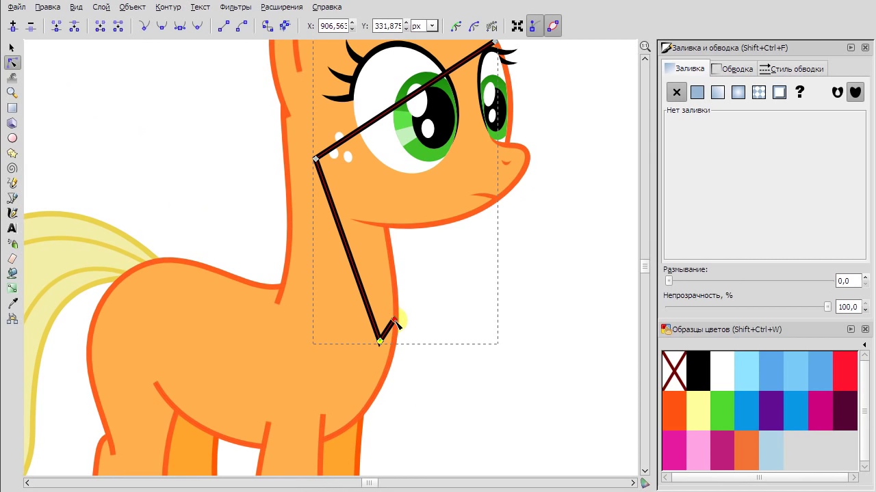
scroll(342, 217, "up", 4)
left_click_drag(370, 288, 316, 183)
left_click_drag(417, 139, 426, 142)
scroll(524, 201, "up", 2)
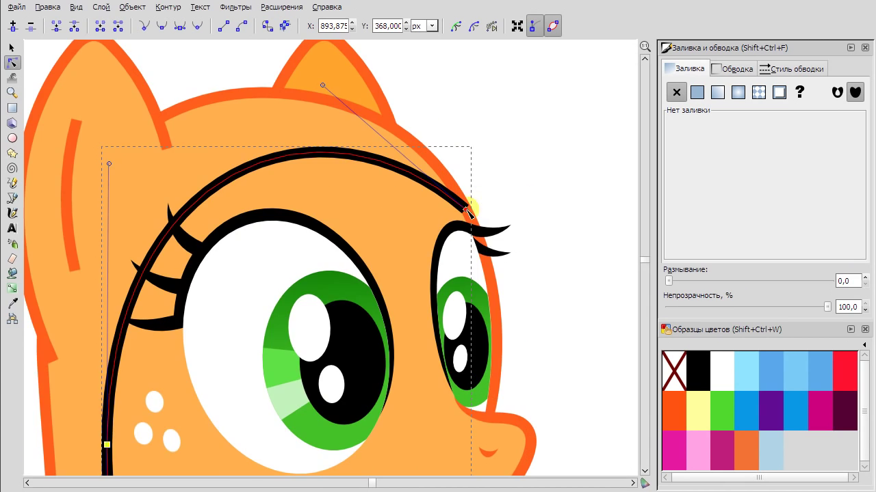
scroll(554, 262, "down", 3)
scroll(541, 315, "down", 2)
scroll(501, 451, "up", 1)
left_click(433, 363)
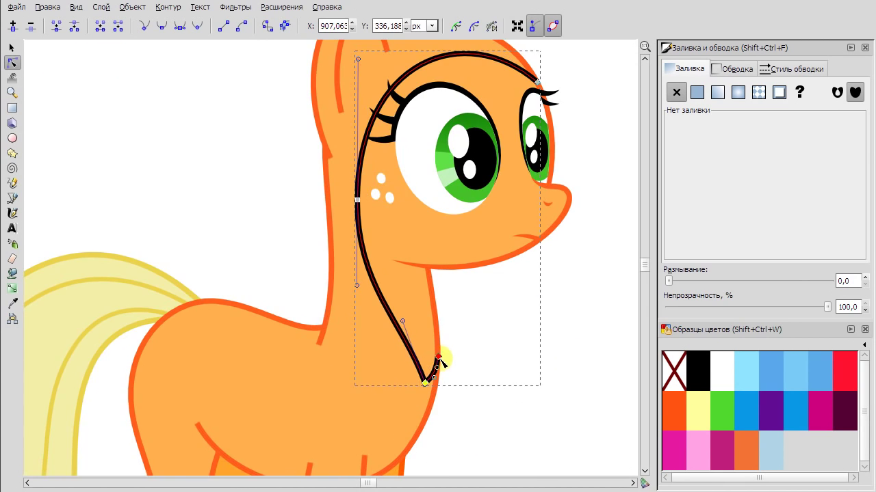
scroll(433, 363, "up", 2)
left_click(422, 351)
key("Escape")
Return to the Bezier tool to begin the yellow pegasus's guide line.
scroll(357, 249, "down", 5)
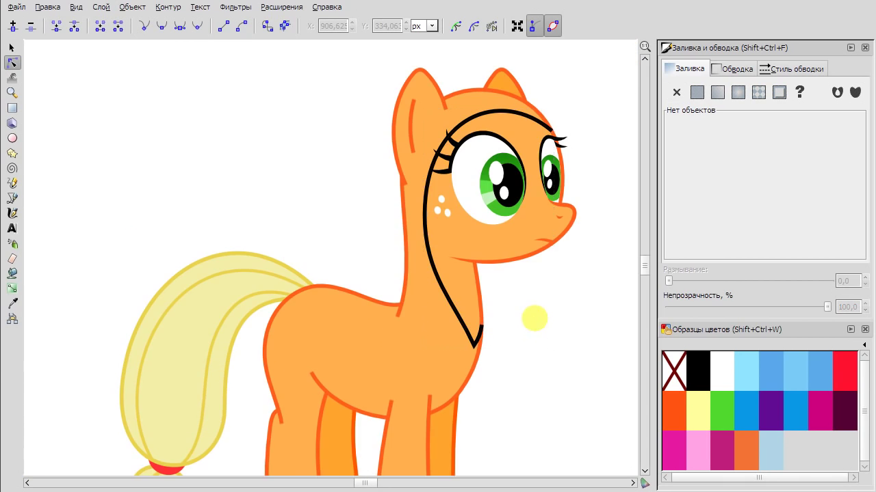
scroll(534, 316, "down", 2)
scroll(299, 346, "down", 3)
scroll(377, 283, "up", 3)
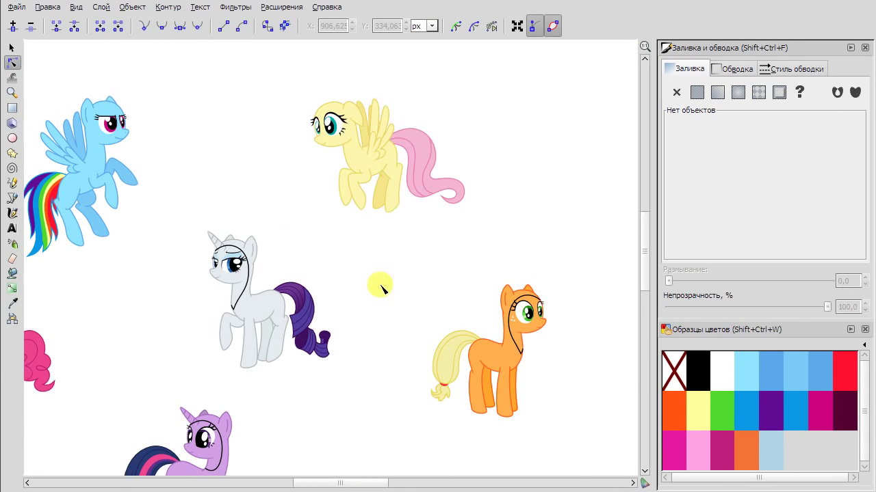
key("b")
scroll(308, 151, "up", 3)
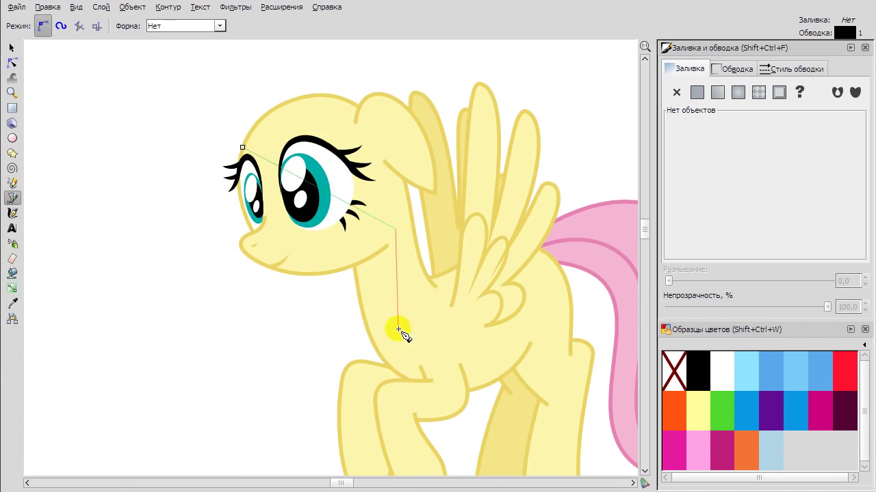
Finish the yellow pegasus's guide line and bend its top segment over the head with a smooth node.
left_click(387, 350)
double_click(373, 344)
left_click(12, 62)
left_click_drag(383, 220, 404, 195)
left_click(162, 23)
left_click_drag(371, 140, 293, 94)
Adjust the yellow pegasus's guide handles to round the arc and the neck segment.
scroll(260, 134, "up", 2)
left_click(224, 159)
left_click_drag(328, 55, 293, 64)
scroll(442, 197, "down", 2)
left_click_drag(447, 127, 452, 121)
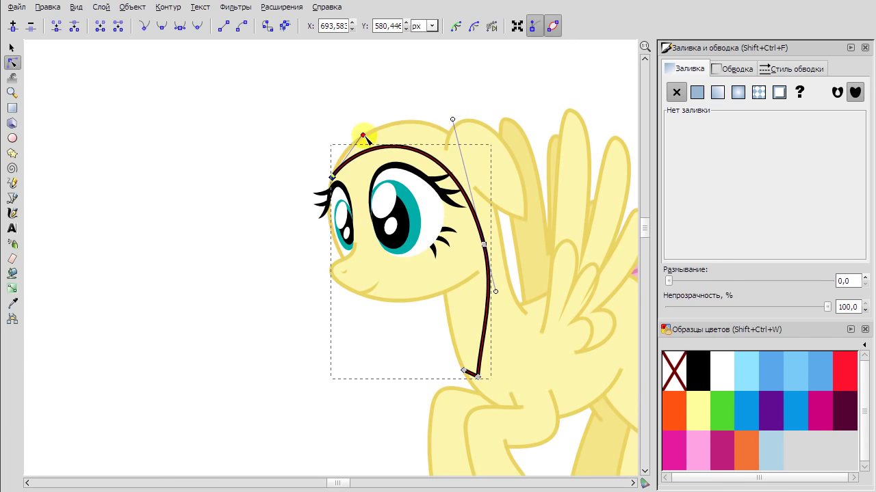
left_click_drag(484, 247, 492, 347)
scroll(482, 370, "up", 2)
left_click(435, 335)
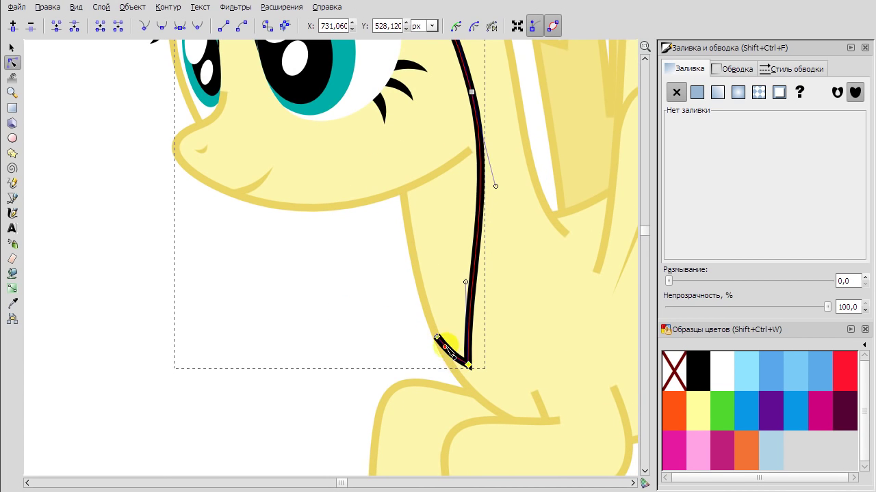
scroll(275, 263, "down", 2)
left_click(409, 178)
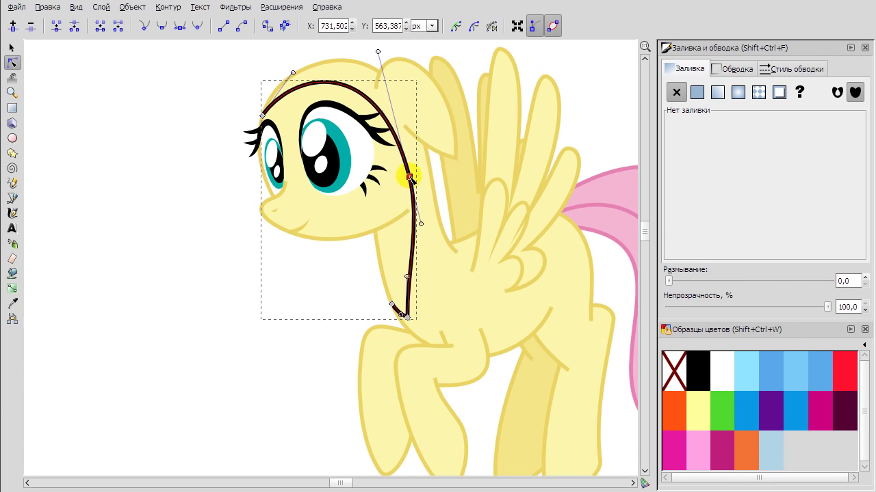
scroll(272, 116, "up", 2)
scroll(506, 226, "down", 5)
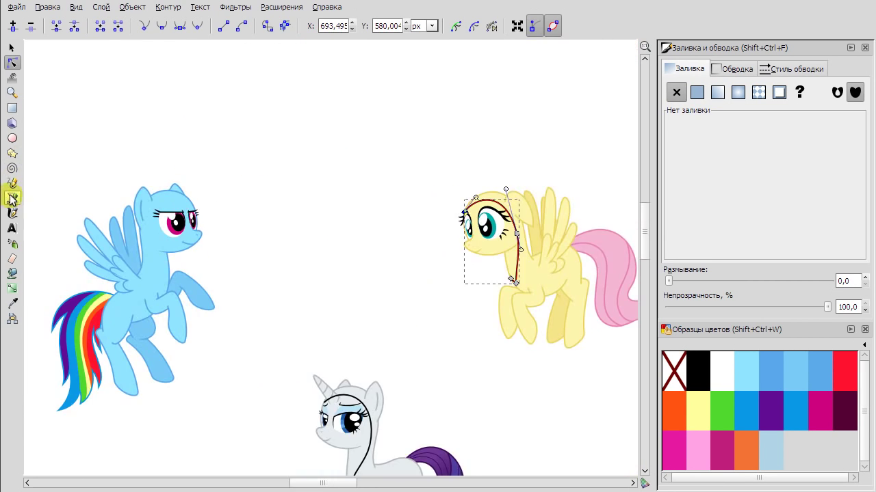
Draw a Bezier guide path on the blue pegasus from her brow down to the neck.
key("b")
scroll(113, 226, "up", 3)
left_click(344, 149)
scroll(174, 260, "down", 4)
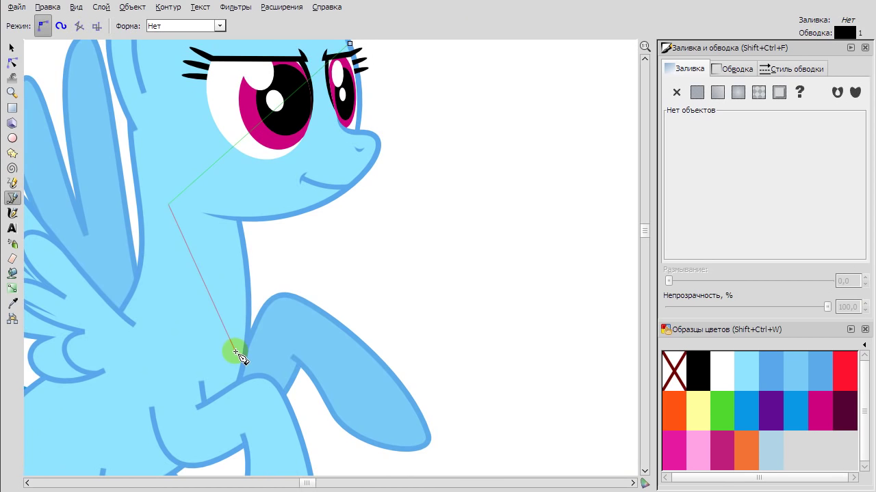
double_click(248, 334)
Bend the blue pegasus's guide along the brow and pull its side handle toward the ear.
key("n")
left_click_drag(212, 273, 185, 294)
scroll(315, 271, "down", 1)
left_click_drag(239, 193, 260, 144)
left_click(231, 199)
left_click_drag(183, 243, 198, 230)
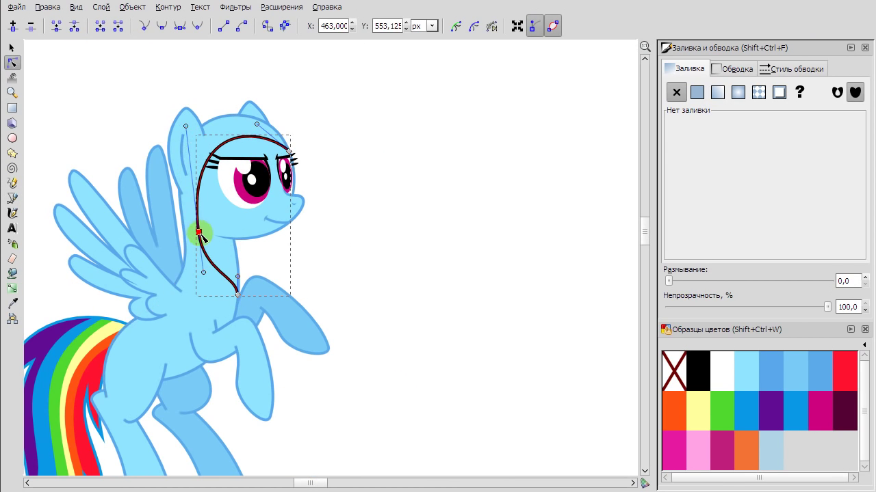
scroll(230, 132, "up", 1)
left_click_drag(230, 133, 130, 133)
mouse_move(249, 130)
left_mouse_down()
mouse_move(258, 137)
mouse_move(253, 129)
left_mouse_up()
scroll(298, 154, "up", 3)
left_click_drag(235, 196, 235, 202)
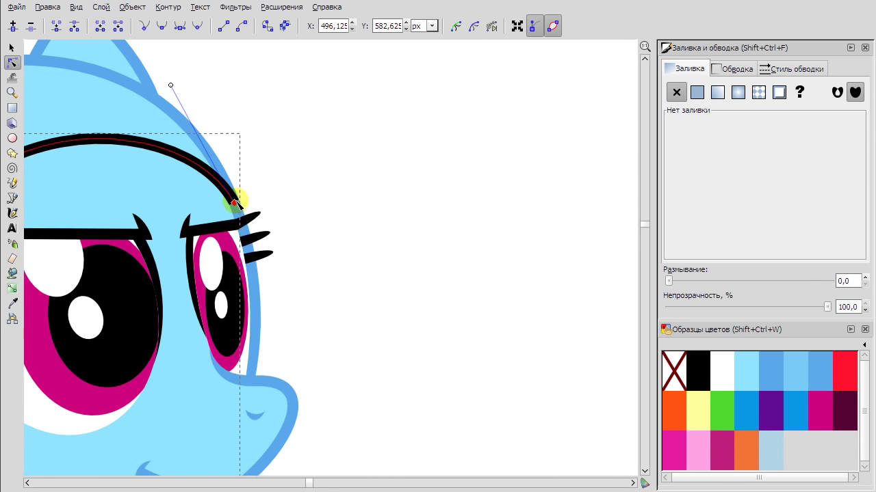
scroll(267, 336, "down", 4)
scroll(248, 283, "up", 3)
Add a final point to the blue pegasus's guide and reshape its left curve.
key("b")
left_click(257, 288)
key("n")
scroll(294, 340, "up", 1)
left_click_drag(219, 253, 234, 297)
scroll(318, 185, "down", 3)
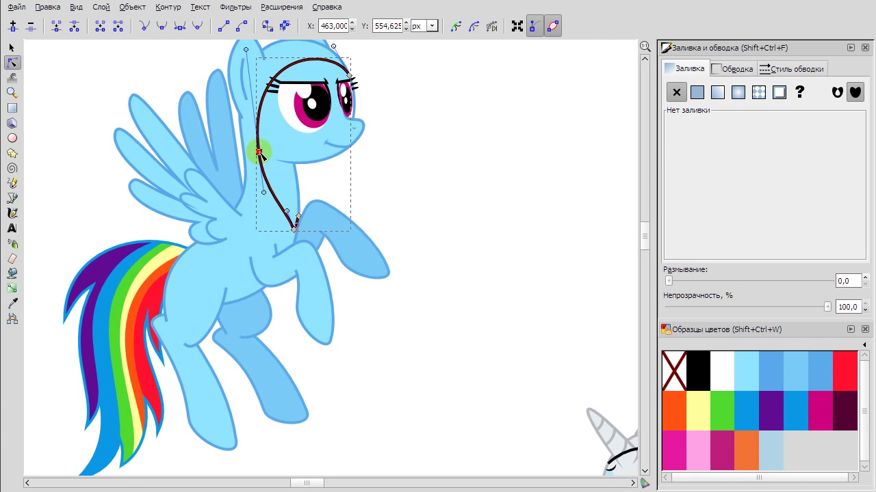
left_click(11, 48)
Draw a small black-filled rectangle above the ponies.
scroll(445, 237, "down", 6)
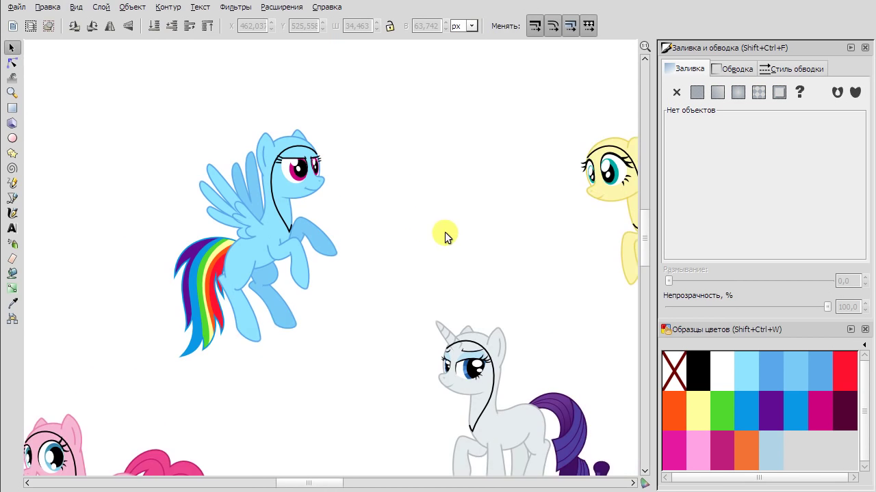
left_click(12, 108)
mouse_move(479, 87)
left_mouse_down()
mouse_move(524, 124)
mouse_move(453, 106)
left_mouse_up()
left_click(697, 369)
key("s")
key("Escape")
Duplicate the black rectangle twice to form a row of swatches.
right_click(518, 120)
left_click(520, 111)
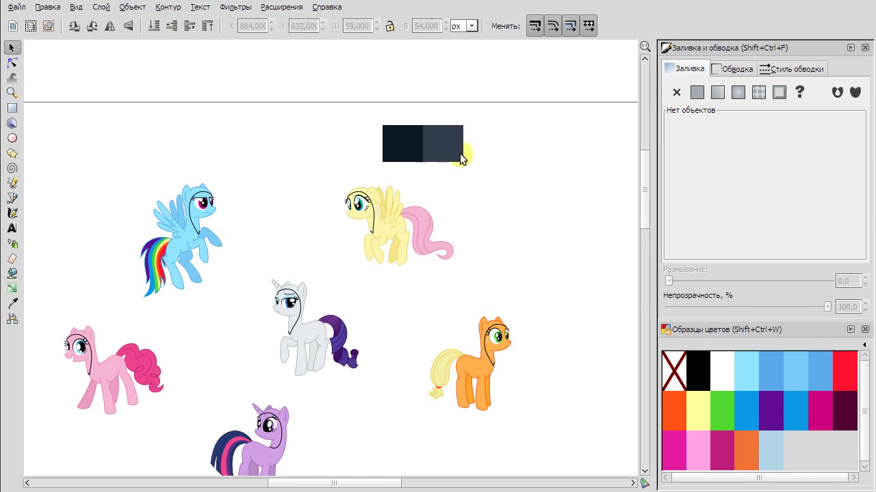
right_click(400, 139)
left_click(469, 247)
left_click_drag(400, 136, 359, 136)
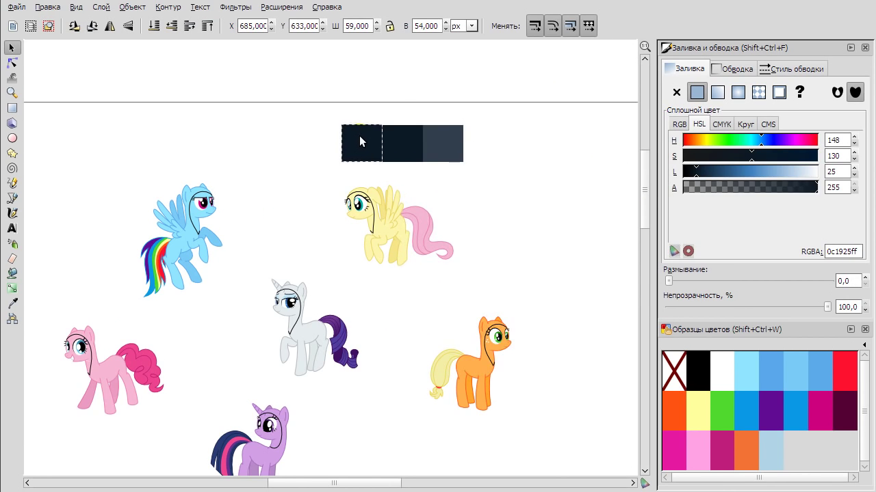
left_click(527, 219)
Select two of the pink pony's legs to check them, then clear the selection.
scroll(527, 219, "down", 2)
scroll(111, 303, "left", 4)
scroll(301, 298, "up", 5)
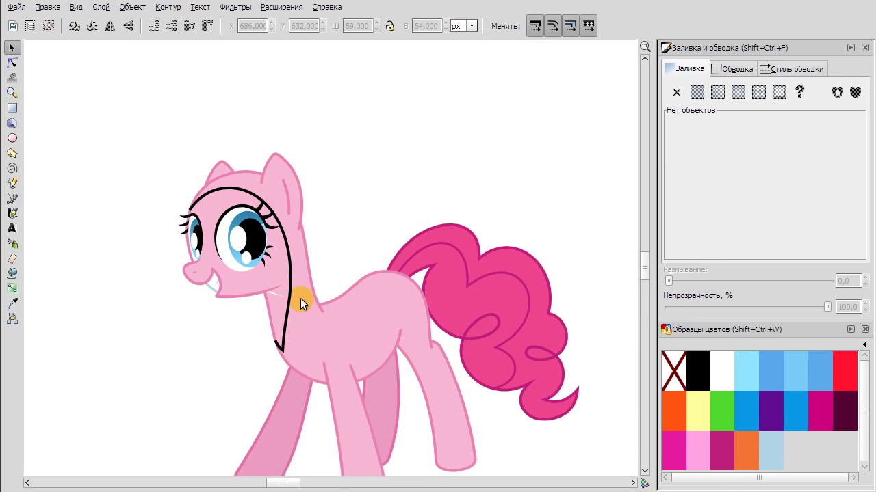
scroll(300, 298, "down", 1)
left_click(293, 362)
left_click(392, 345, "shift")
left_click(449, 450)
scroll(463, 154, "down", 3)
scroll(561, 171, "right", 8)
scroll(421, 182, "up", 12)
scroll(422, 182, "right", 5)
scroll(421, 182, "down", 1)
Select the dark swatch rectangles and show their fill as HSL values.
left_click(401, 170)
right_click(398, 165)
left_click(467, 272)
left_click_drag(396, 178, 396, 119)
left_click(396, 119)
left_click(679, 124)
left_click(722, 124)
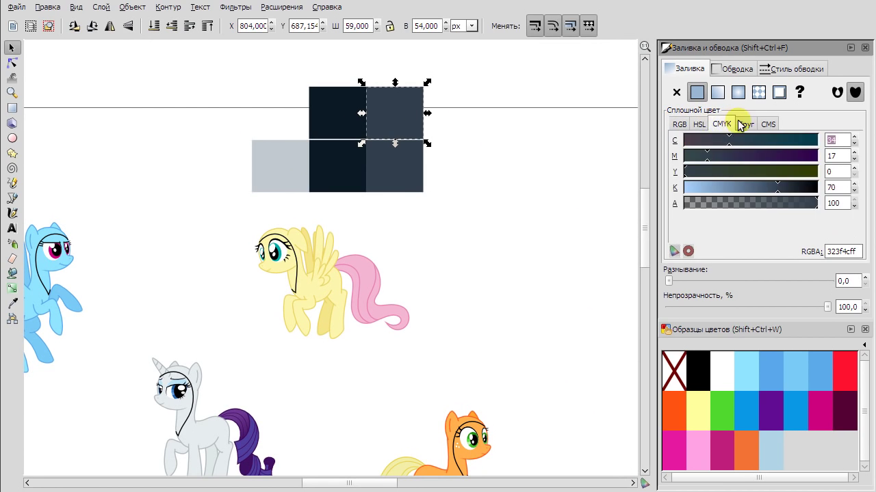
left_click(699, 124)
key("shift+Tab")
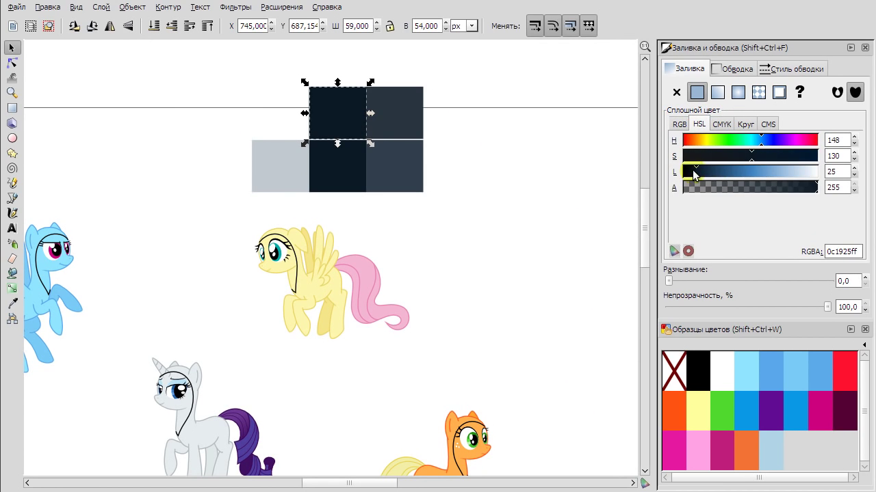
Group all the swatch rectangles and move the group toward the lower left.
left_click(453, 189)
left_click_drag(459, 195, 206, 61)
left_click_drag(360, 121, 504, 176)
left_click(516, 298)
scroll(516, 298, "down", 3)
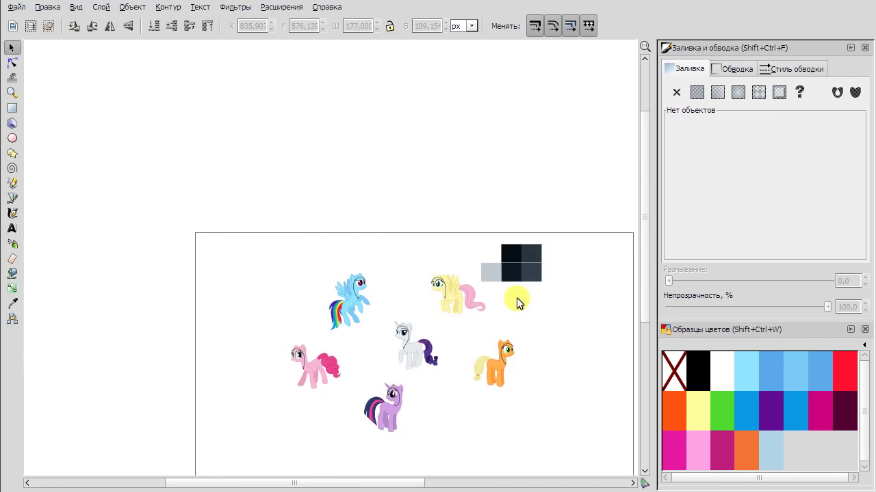
scroll(516, 297, "down", 5)
left_click_drag(463, 203, 548, 102)
left_click(132, 7)
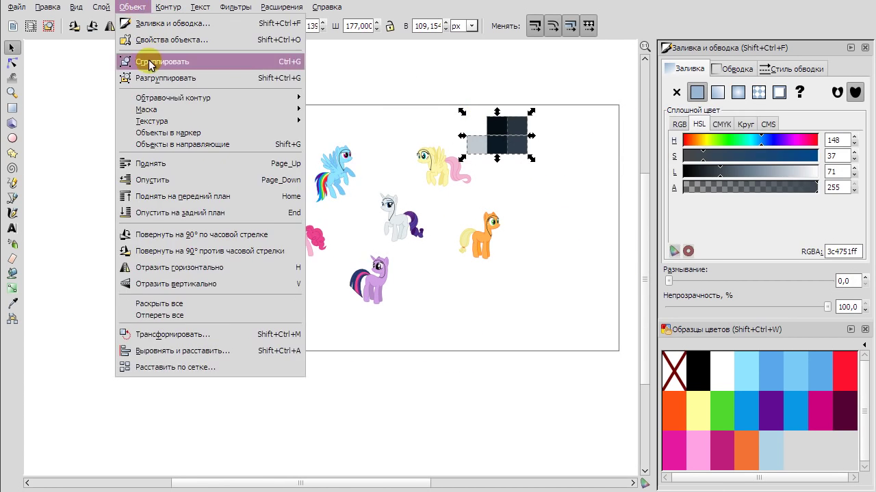
left_click(146, 59)
left_click_drag(533, 136, 308, 295)
key("Escape")
Fill both of Pinkie Pie's right legs with the dark navy swatch colour.
scroll(284, 240, "up", 5)
left_click(426, 293)
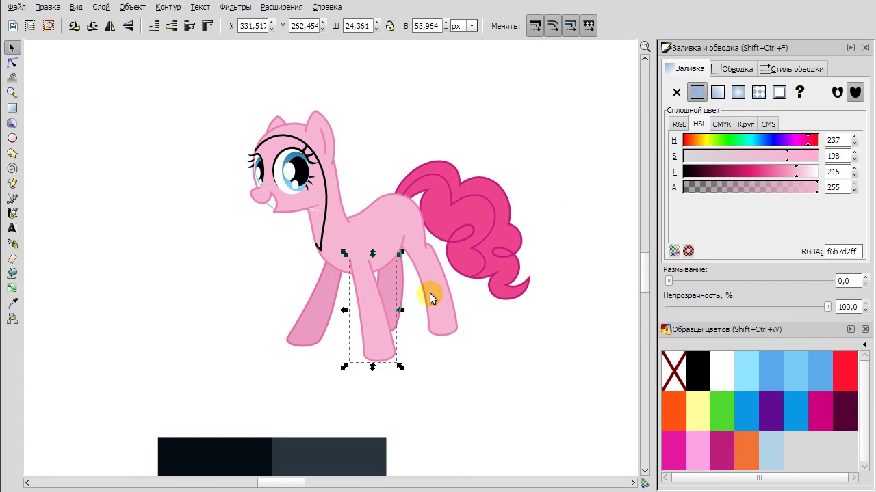
left_click(380, 311, "shift")
left_click(12, 303)
key("minus")
left_click(257, 367)
key("F1")
key("Escape")
Fill the pony's hindquarters with dark navy using the Dropper.
scroll(392, 197, "up", 2)
left_click(413, 132)
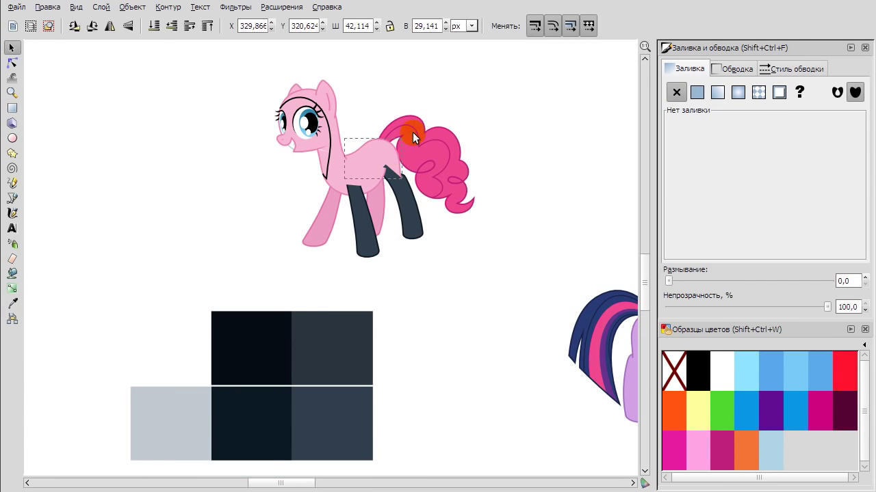
right_click(521, 115)
key("Escape")
key("F7")
left_click(333, 444)
key("F2")
left_click(357, 106)
Try applying the dark navy colour to the back outline and the head outline.
scroll(108, 197, "up", 5)
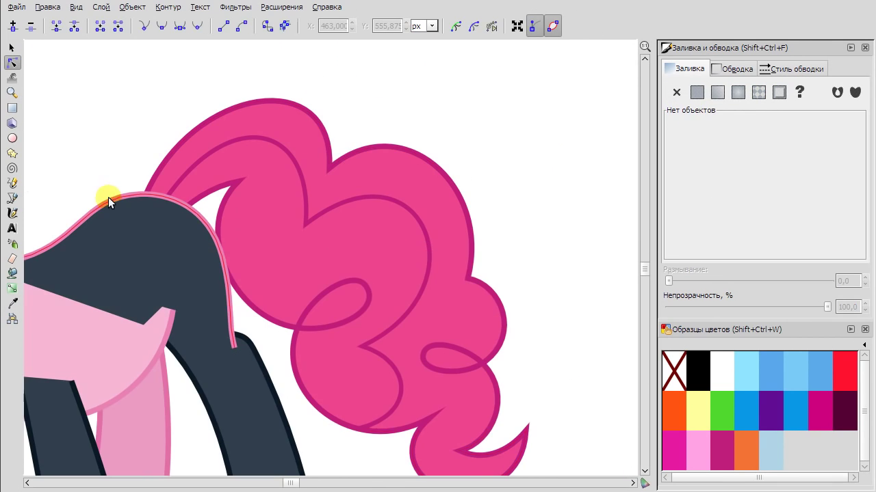
left_click(251, 344)
scroll(230, 312, "down", 2)
left_click(218, 182)
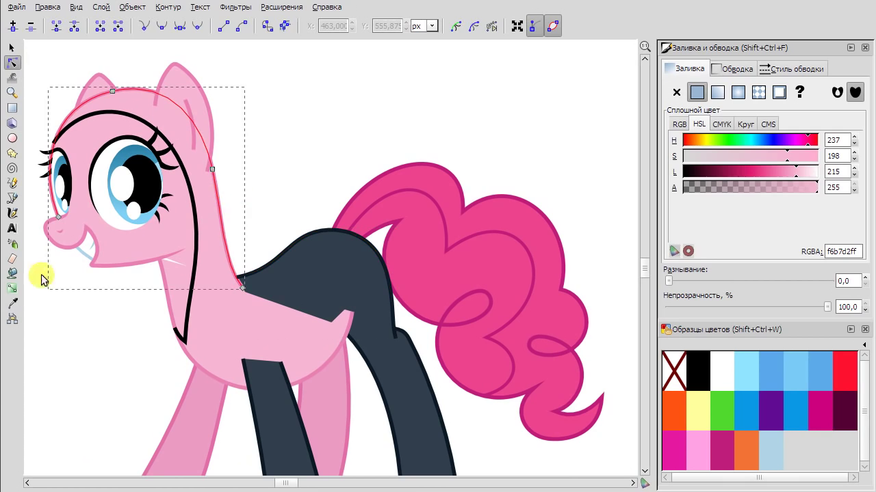
left_click(12, 303)
scroll(280, 257, "up", 2)
left_click(246, 250, "shift")
key("F1")
Undo the dark outline and dark fill on the head, keeping it pink.
key("ctrl+z")
left_click(12, 303)
left_click(342, 260)
left_click(11, 47)
key("ctrl+z")
left_click(249, 150)
scroll(189, 123, "down", 4)
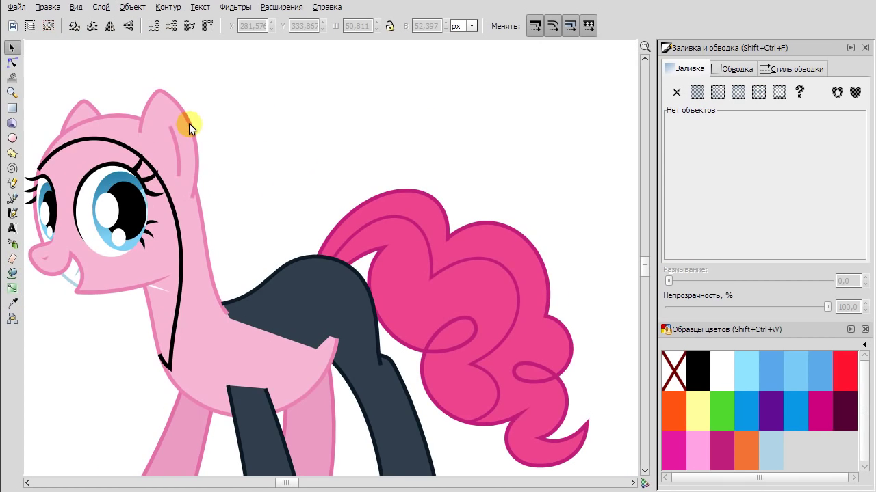
Fill both of the pony's ears with dark navy.
left_click(82, 98, "shift")
key("F7")
scroll(293, 326, "down", 2)
left_click(252, 448)
left_click(11, 47)
Fill the pink front leg with the dark navy colour.
left_click(317, 259)
left_click(12, 303)
left_click(210, 381)
key("F1")
key("Escape")
scroll(298, 248, "up", 4)
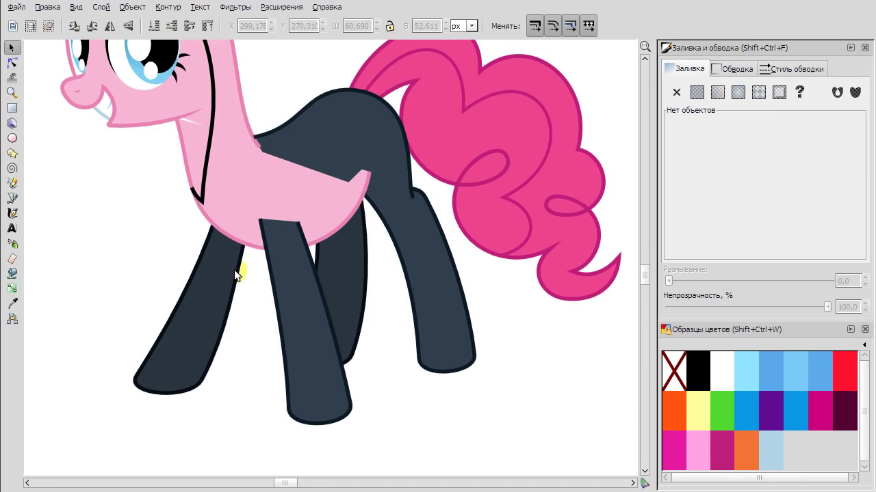
scroll(290, 293, "down", 2)
scroll(228, 279, "up", 3)
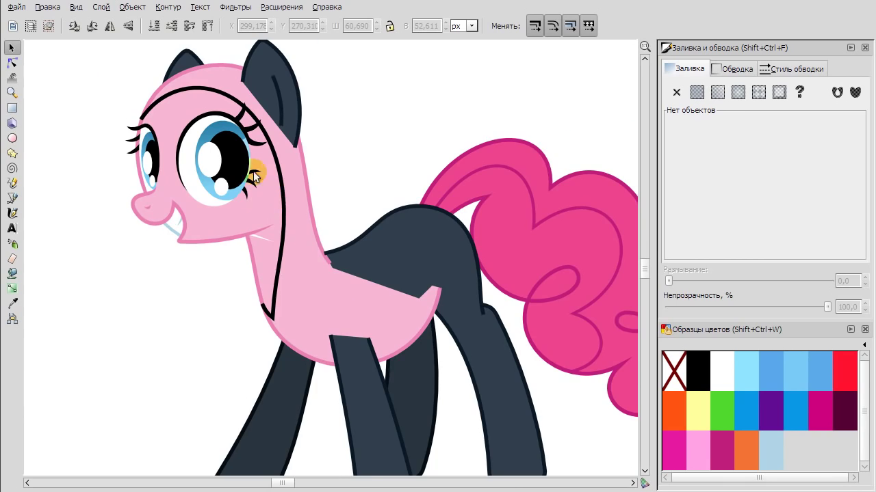
Lower the top-left curve of the black mane guide and select the head and guide.
double_click(285, 196)
left_click_drag(180, 65, 177, 76)
right_click(208, 97)
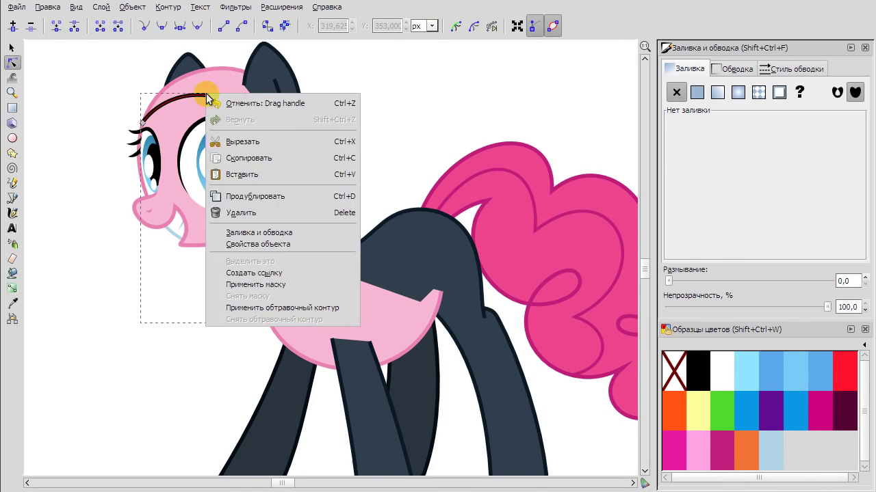
left_click(190, 86)
left_click(203, 87)
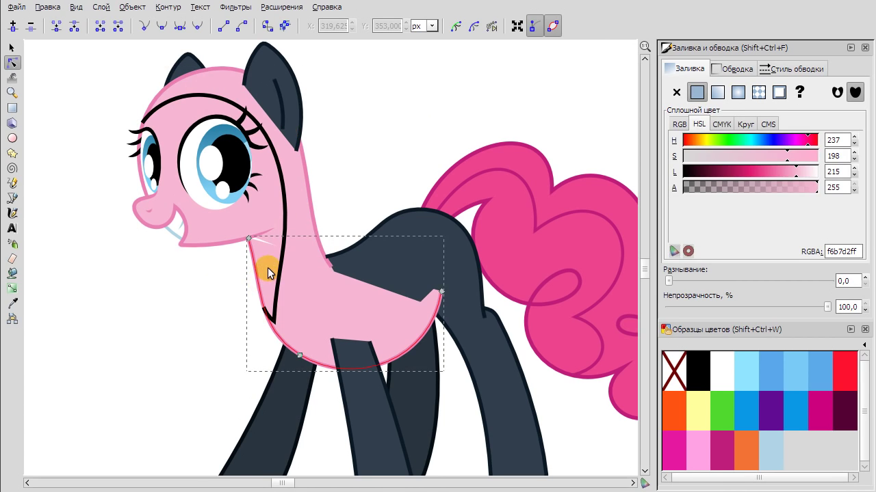
left_click(279, 256)
right_click(275, 261)
left_click(332, 361)
Draw a Bezier polygon around the head and test cutting it from the body, then undo.
key("b")
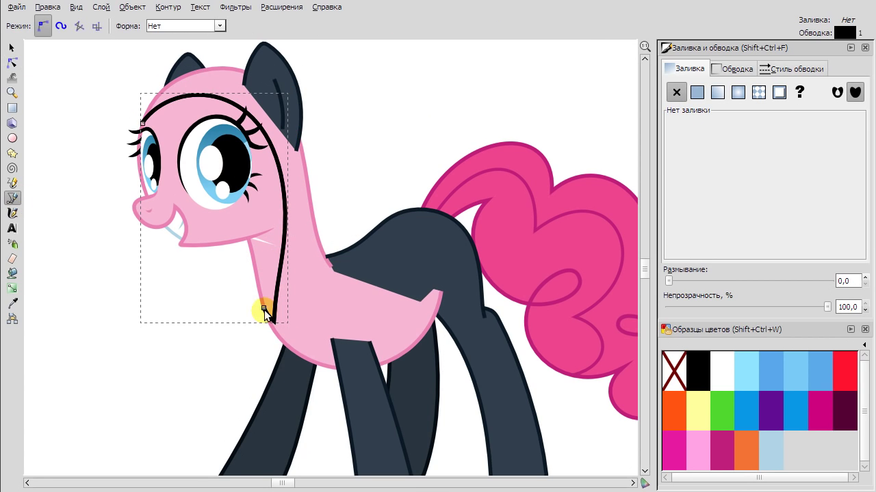
left_click(332, 66)
left_click(140, 64)
left_click(100, 130)
left_click(143, 150)
key("s")
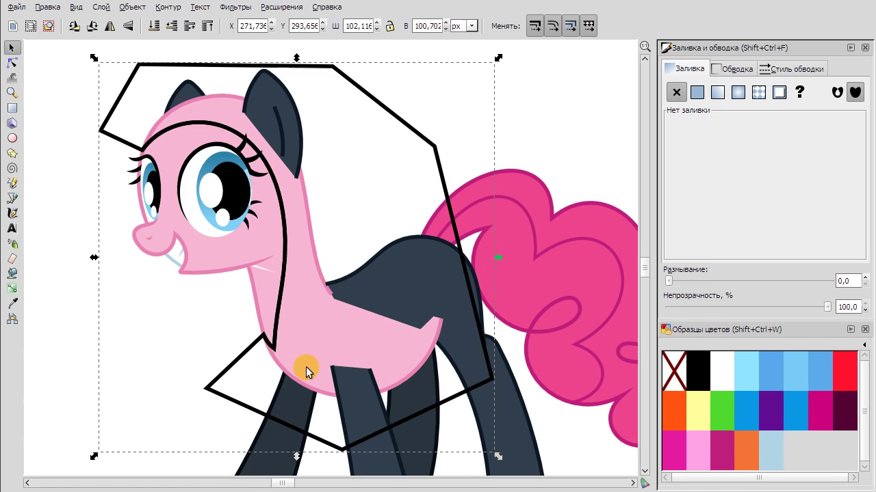
left_click(167, 7)
left_click(222, 113)
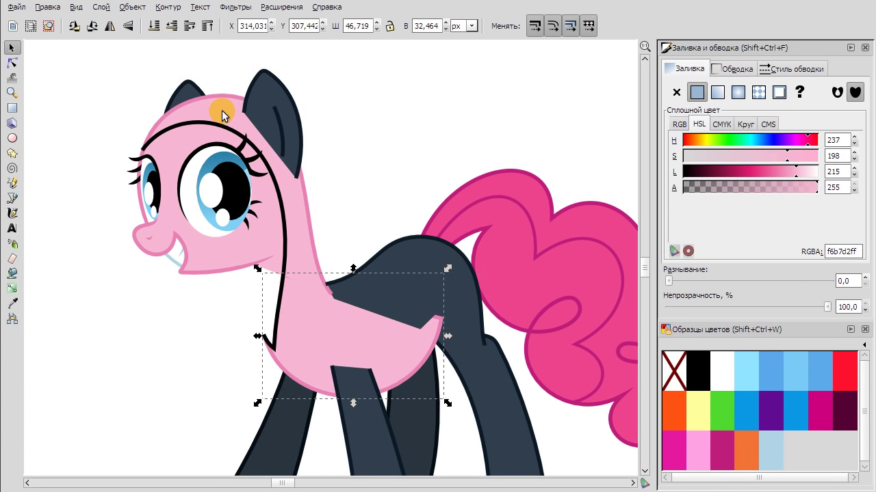
key("ctrl+z")
Select the polygon with the body and try Path > Union, then back out.
right_click(301, 369)
left_click(392, 117, "shift")
left_click(167, 7)
left_click(205, 108)
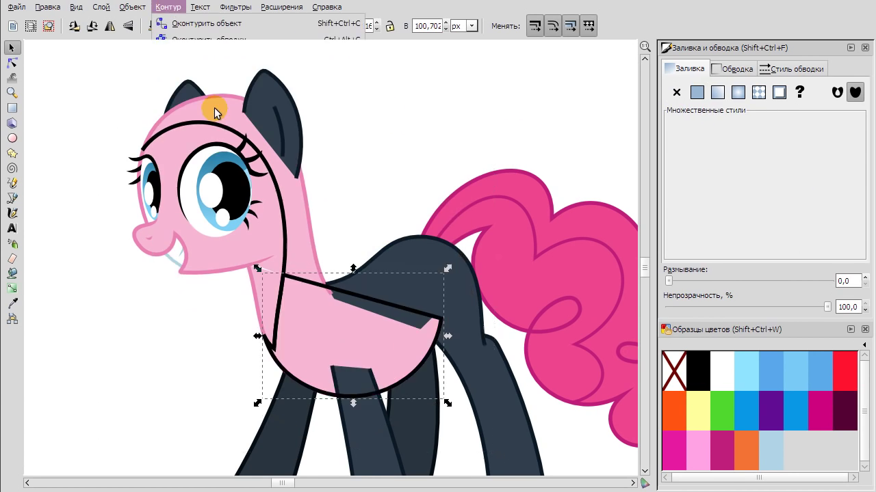
left_click(369, 171)
left_click_drag(336, 165, 344, 319)
key("Escape")
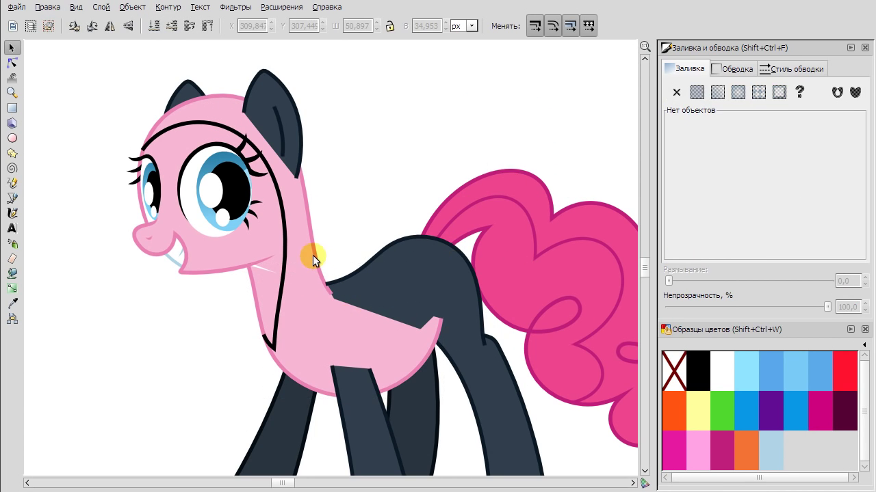
scroll(219, 319, "left", 3)
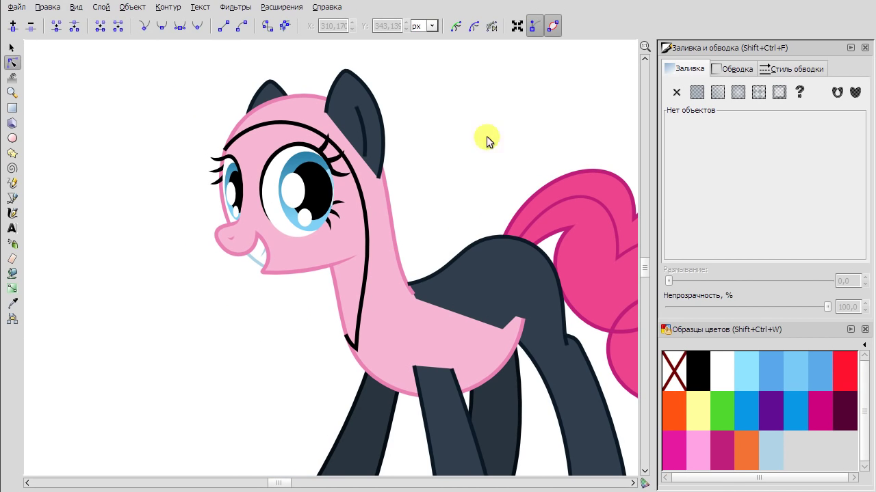
Union the pony's head and body into one shape and remove its thick pink outline.
right_click(385, 186)
left_click(438, 203)
key("ctrl+z")
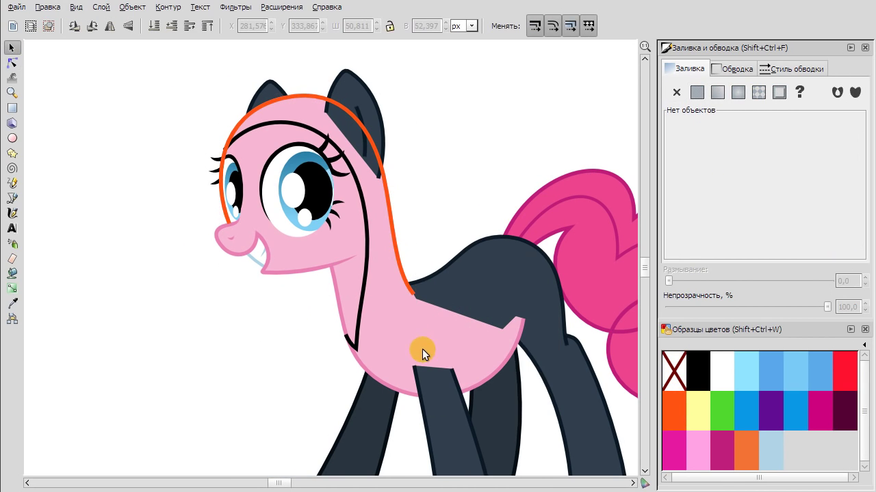
left_click(422, 349)
key("ctrl+c")
right_click(293, 108)
left_click(417, 366)
key("ctrl+shift+v")
left_click(166, 7)
left_click(196, 78)
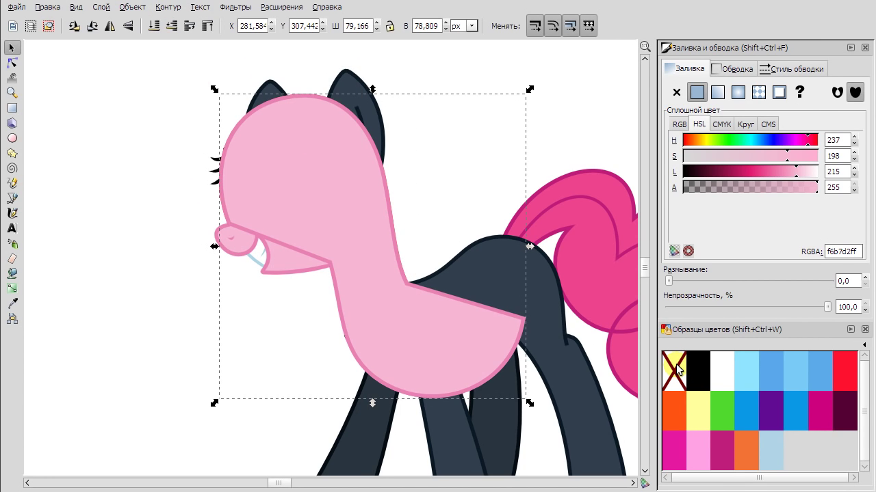
left_click(676, 369, "shift")
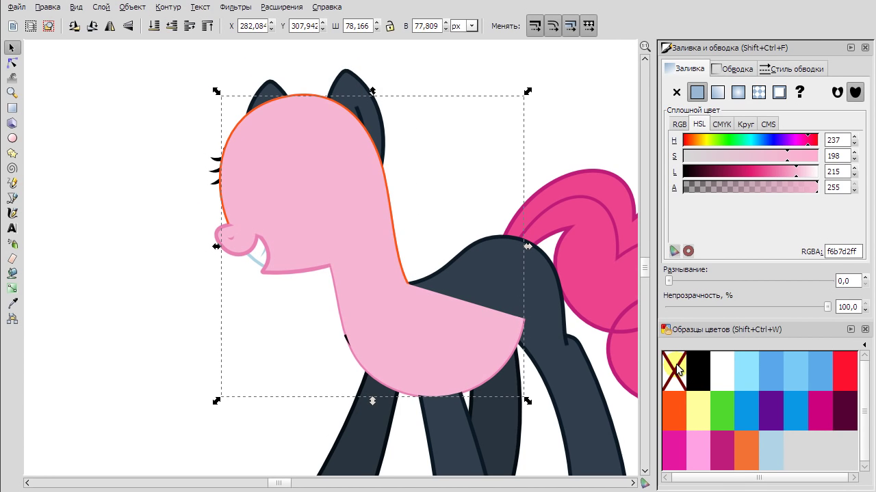
Draw a cutting polygon along the inner mane line and subtract it from the merged shape.
left_click(368, 205)
left_click(12, 198)
left_click(346, 336)
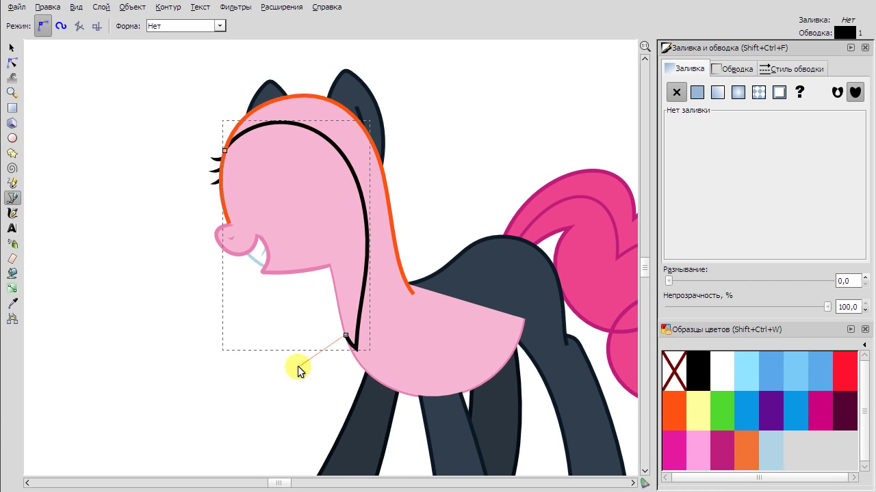
left_click(361, 56)
left_click(190, 61)
left_click(156, 141)
left_click(225, 149)
left_click(11, 62)
left_click(416, 336, "shift")
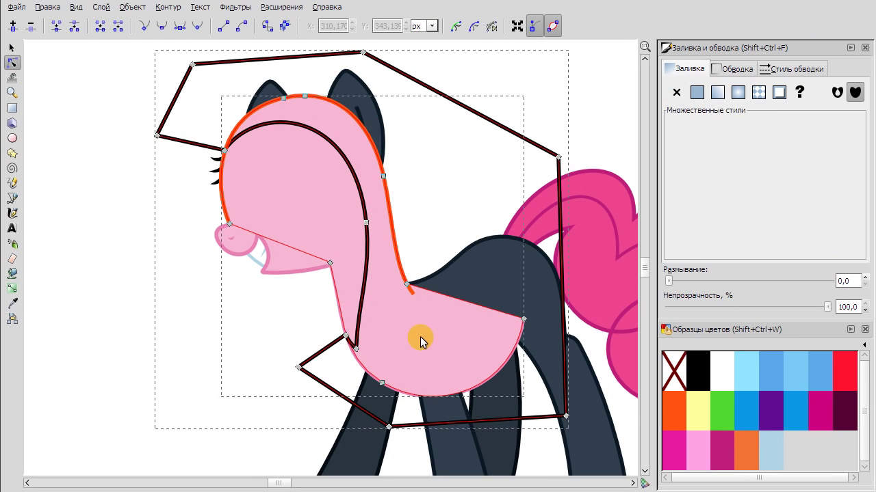
key("ctrl+minus")
left_click(465, 282)
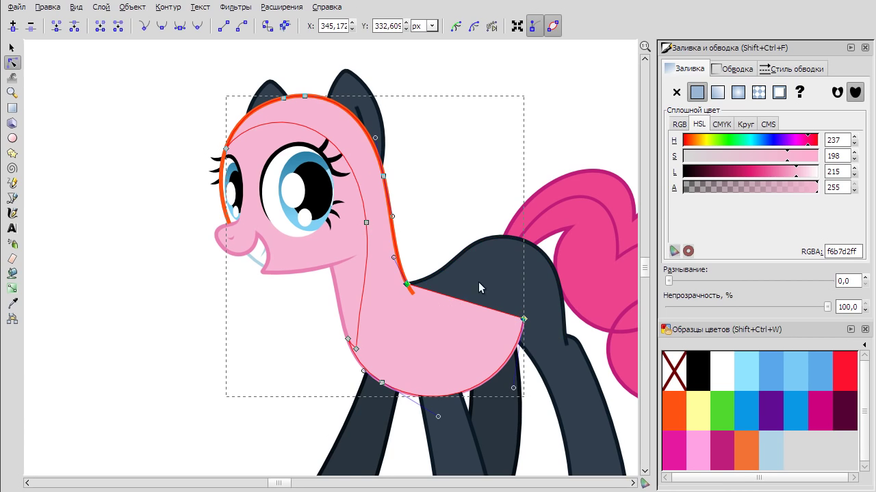
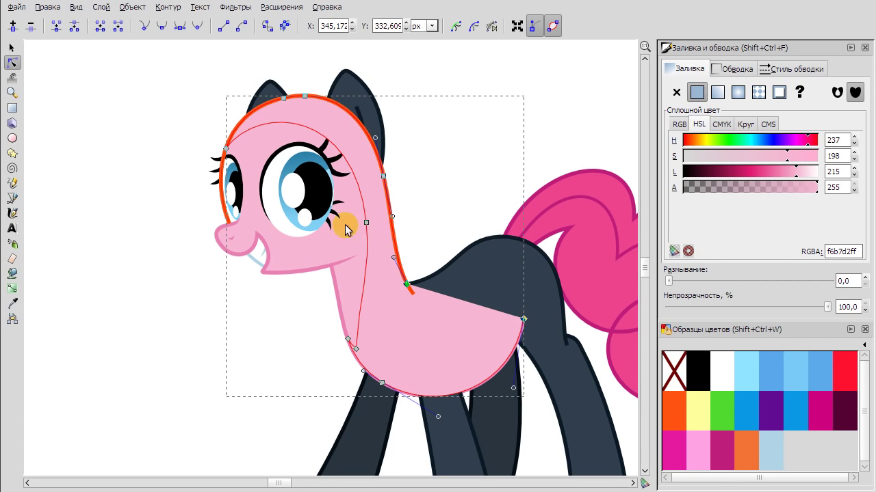
Colour the pony's chest shape with the navy #323f4c sampled from the bodysuit.
key("d")
left_click(373, 414)
left_click(464, 264)
scroll(440, 252, "up", 3)
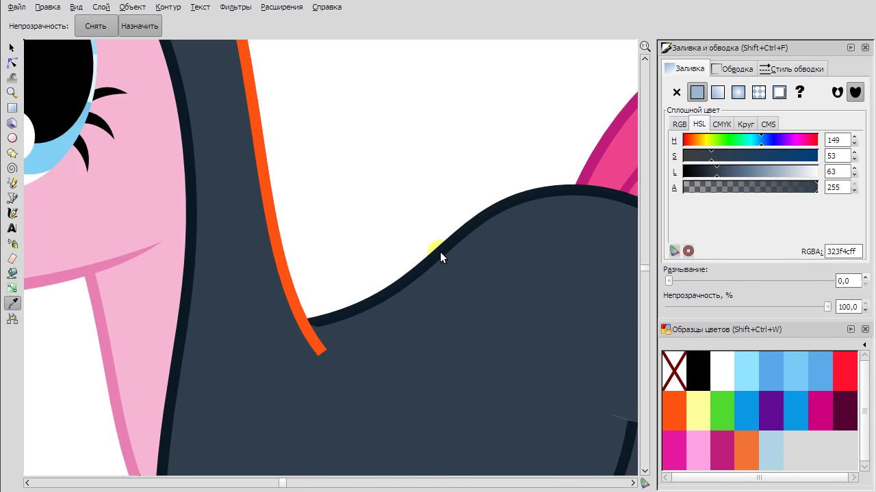
scroll(440, 251, "down", 3)
Give the orange hood outline the same navy #323f4c as the body.
left_click(11, 62)
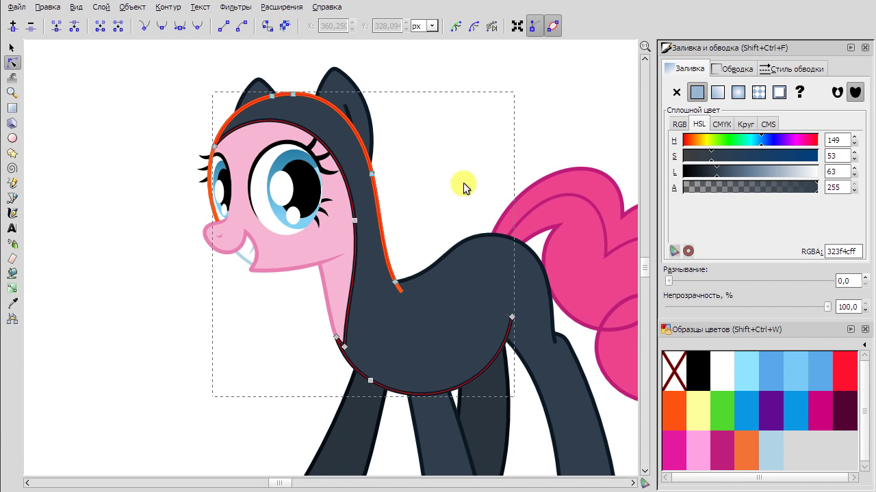
left_click_drag(403, 276, 391, 274)
right_click(457, 111)
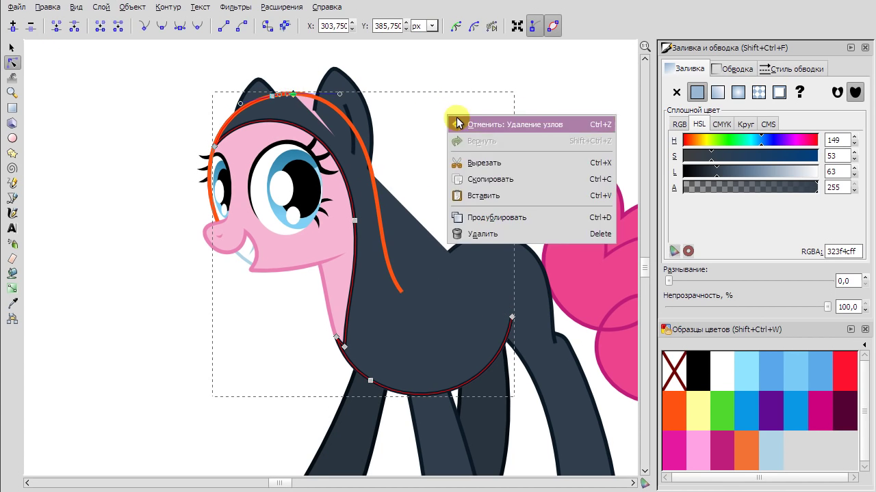
left_click(500, 307)
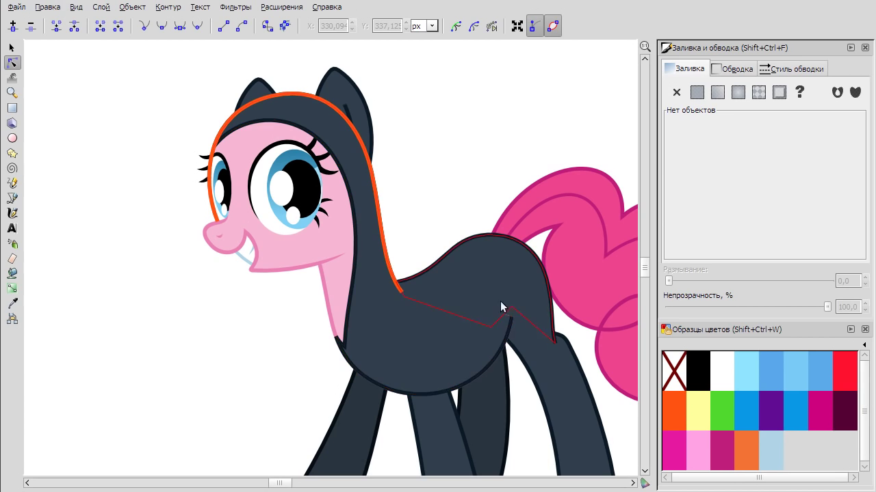
left_click(334, 303)
left_click(456, 157)
left_click(393, 268)
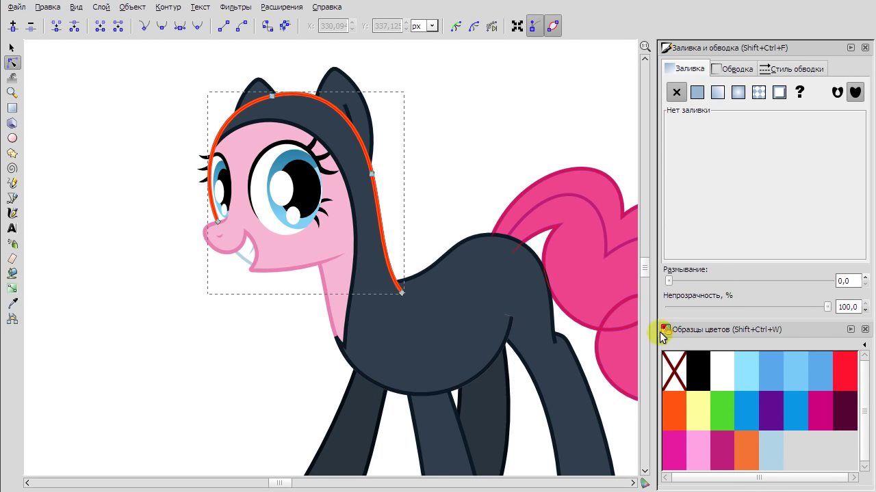
key("d")
scroll(414, 266, "up", 3)
left_click(415, 266)
scroll(415, 265, "down", 3)
key("n")
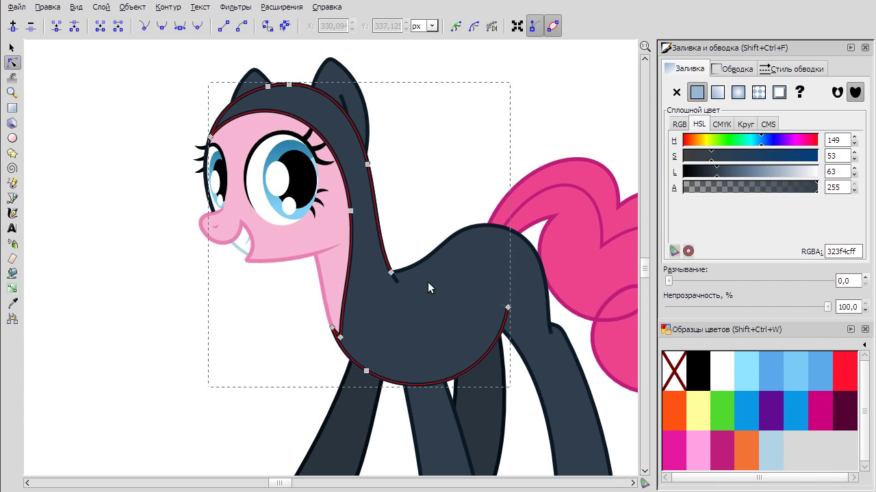
Undo the last offset applied to the path.
left_click(12, 48)
right_click(518, 89)
key("Escape")
right_click(539, 117)
left_click(561, 125)
key("Escape")
Draw a neck line on the navy body with the Bezier tool and change its end node type.
key("Tab")
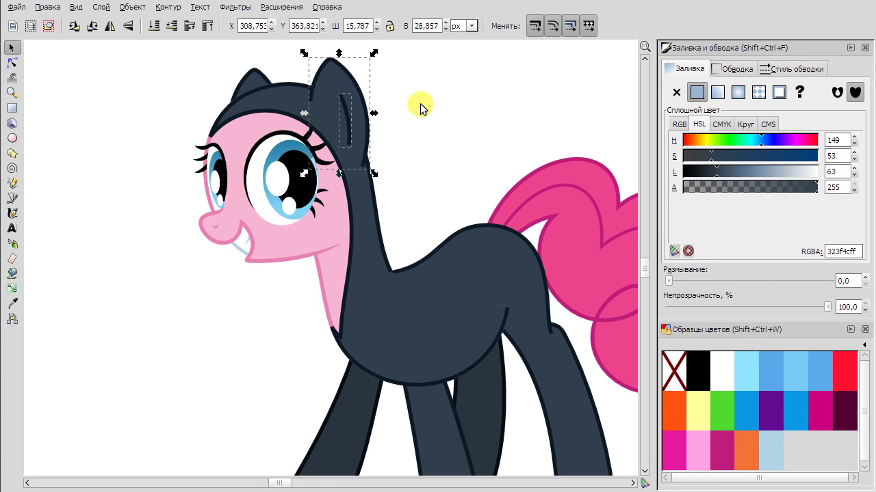
left_click(65, 82)
left_click(410, 287)
key("b")
scroll(372, 272, "up", 3)
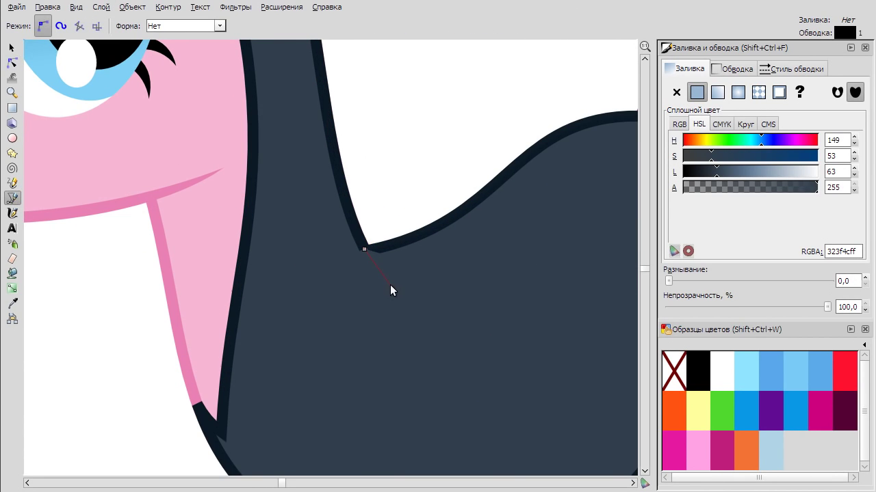
left_click(390, 286)
right_click(361, 239)
key("n")
left_click(177, 36)
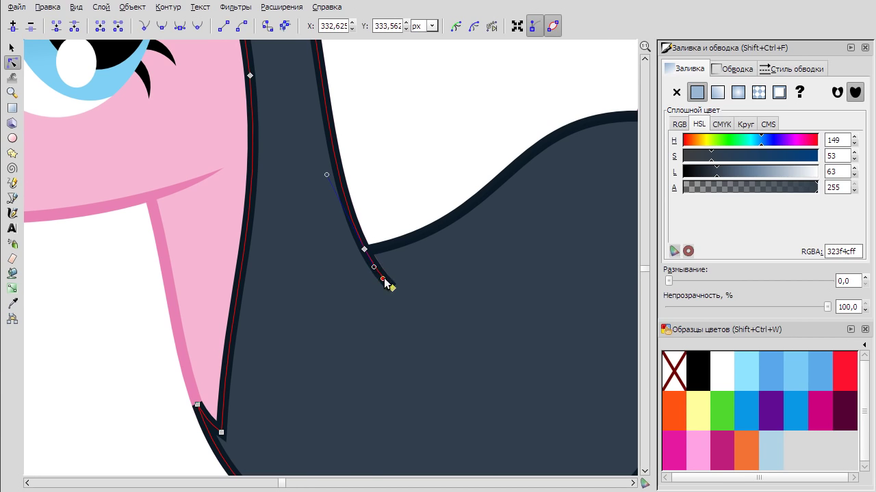
left_click(393, 136)
scroll(393, 137, "down", 3)
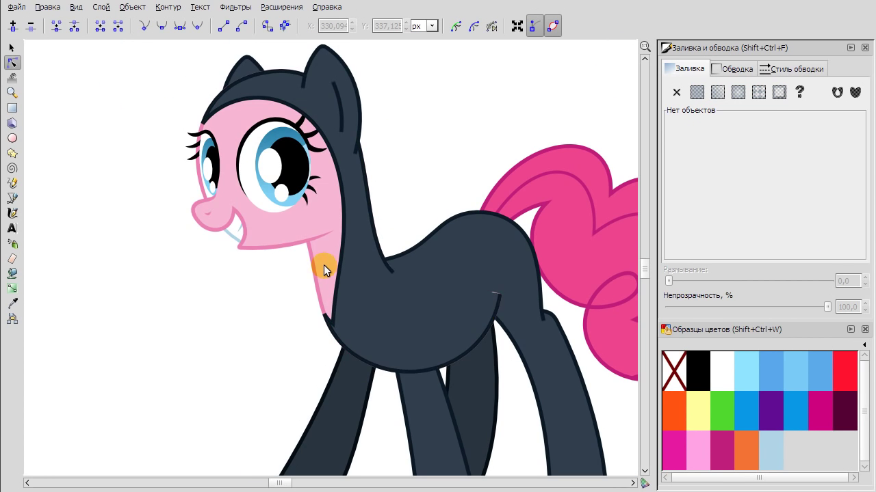
Pull a node of the pink belly path up toward the body outline.
left_click(294, 247)
scroll(320, 329, "up", 2)
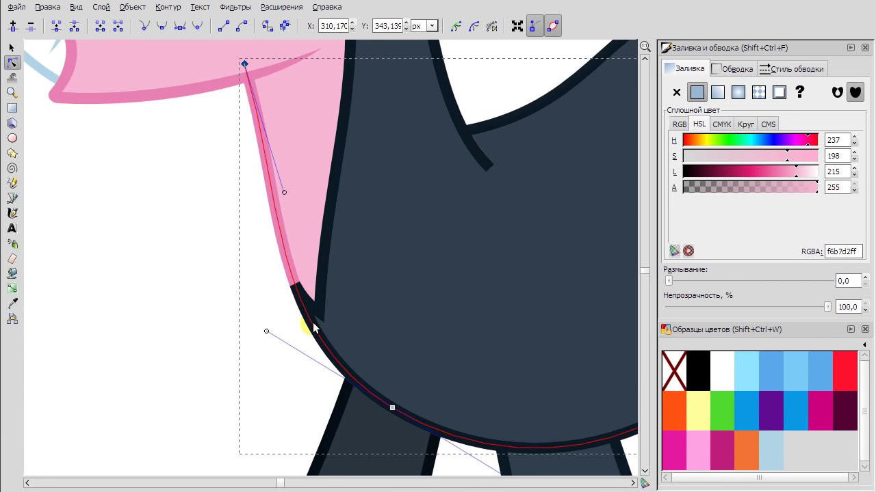
scroll(313, 328, "down", 3)
key("Escape")
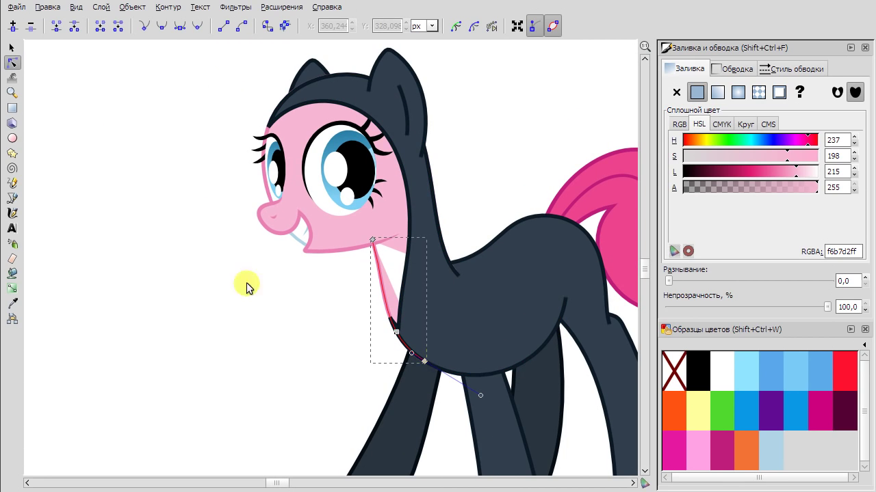
left_click_drag(424, 361, 452, 342)
Try reshaping the navy body's chest-corner curve, then undo the change.
left_click(11, 198)
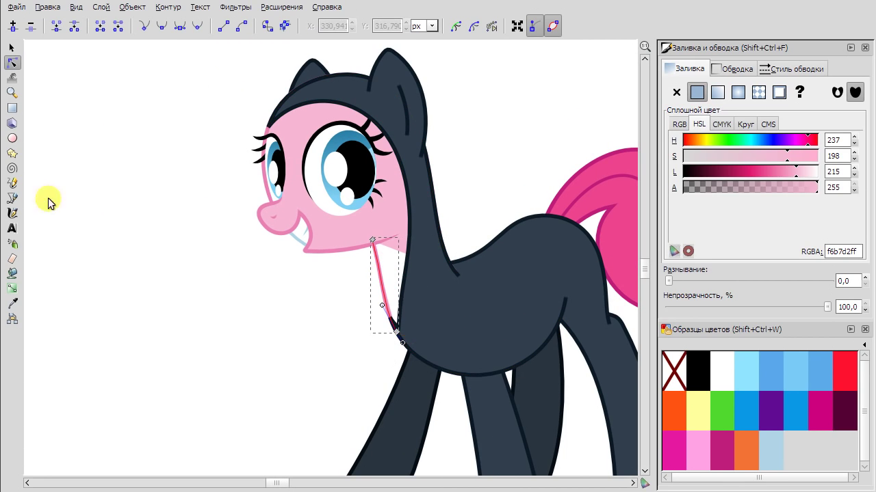
left_click(12, 62)
left_click(300, 89)
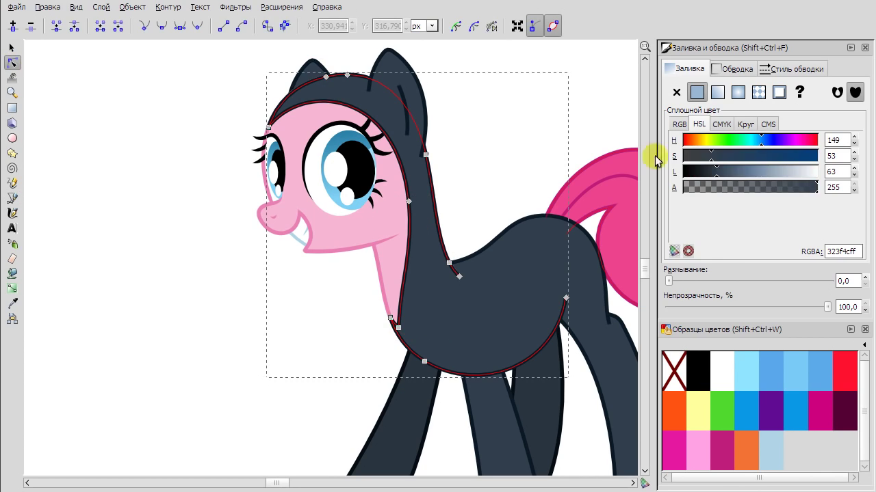
left_click(791, 68)
scroll(386, 335, "up", 3)
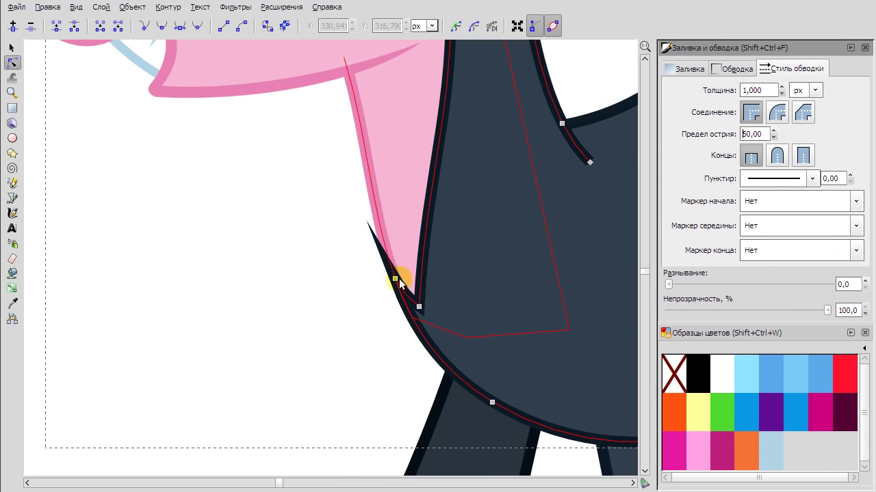
left_click(394, 279)
right_click(322, 294)
key("Escape")
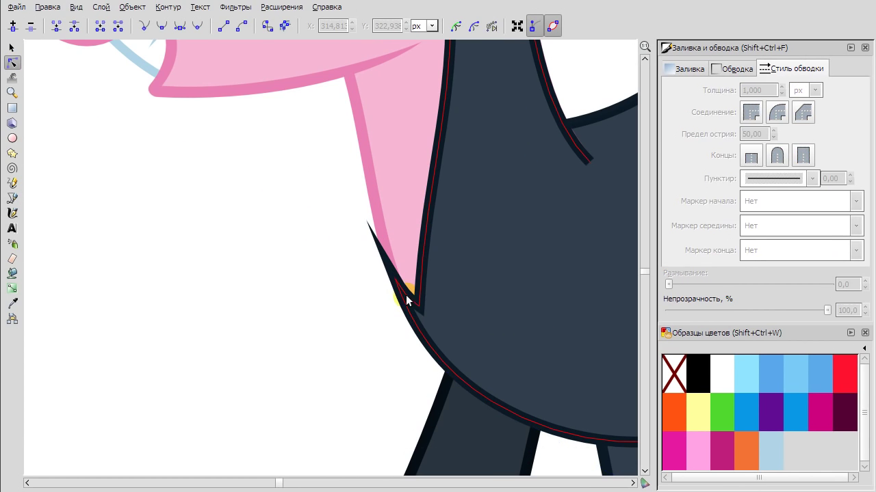
left_click_drag(404, 286, 438, 294)
key("ctrl+z")
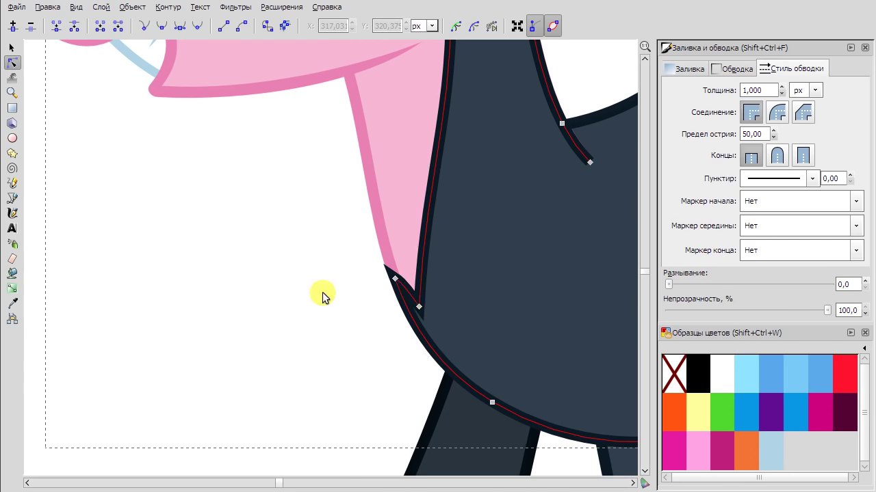
scroll(322, 294, "down", 3)
Bulge the hood outline's top curve up toward the ear.
left_click(238, 156)
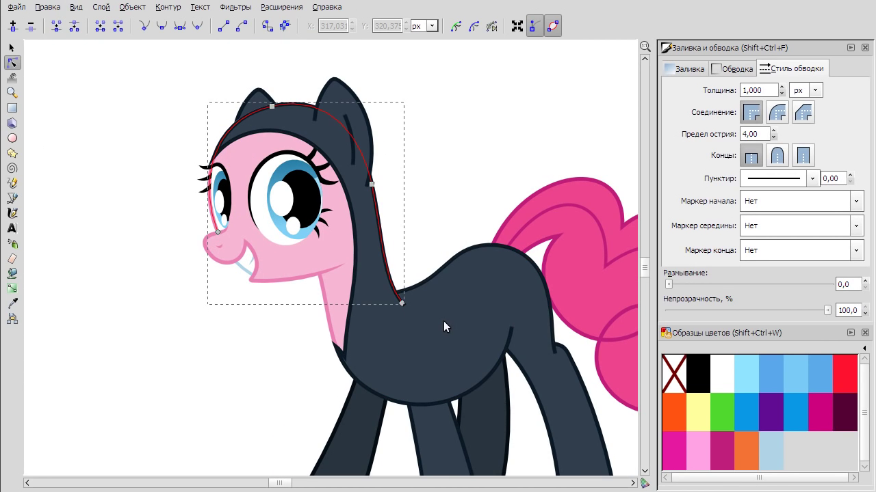
scroll(197, 130, "up", 1)
scroll(604, 348, "down", 1)
left_click_drag(604, 348, 526, 184)
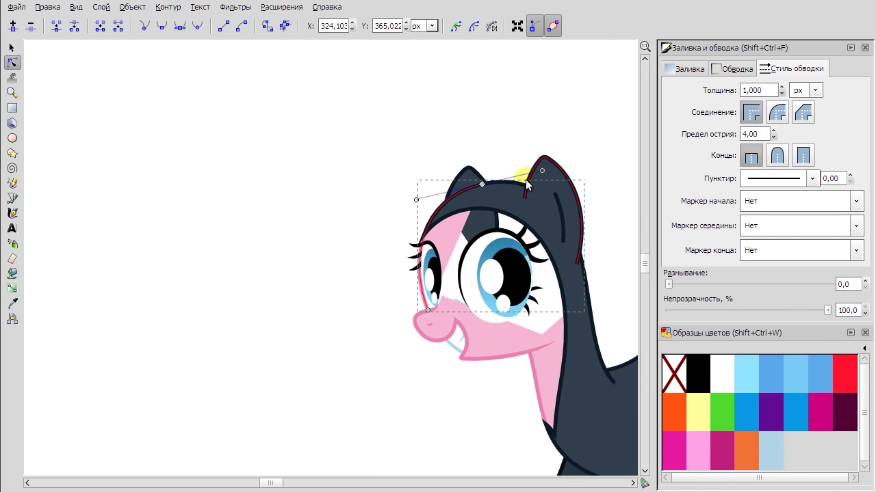
scroll(430, 239, "up", 3)
scroll(390, 218, "up", 4)
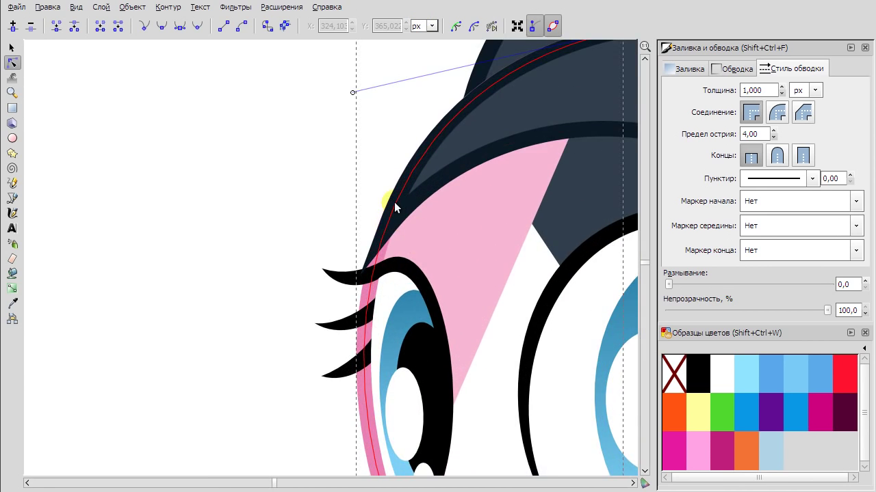
scroll(394, 202, "down", 4)
Draw a new pink forehead shape and refine a node of the hood outline.
key("b")
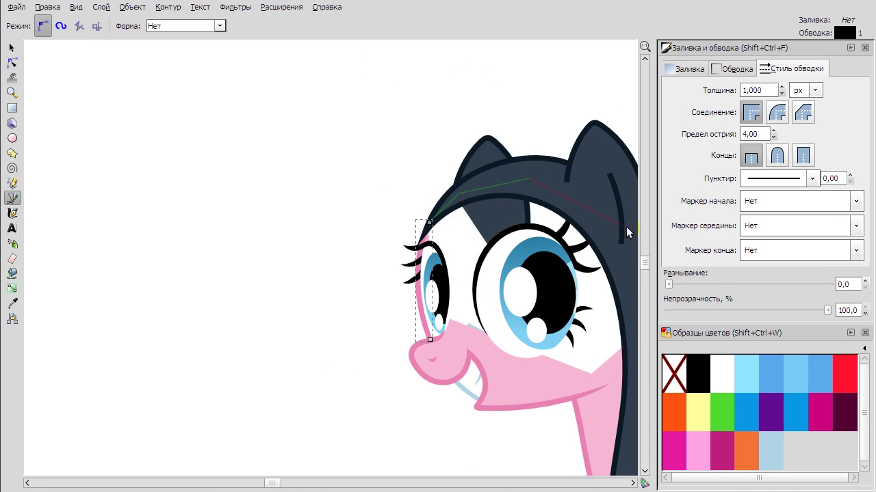
scroll(626, 226, "down", 1)
left_click(493, 212)
double_click(520, 346)
key("n")
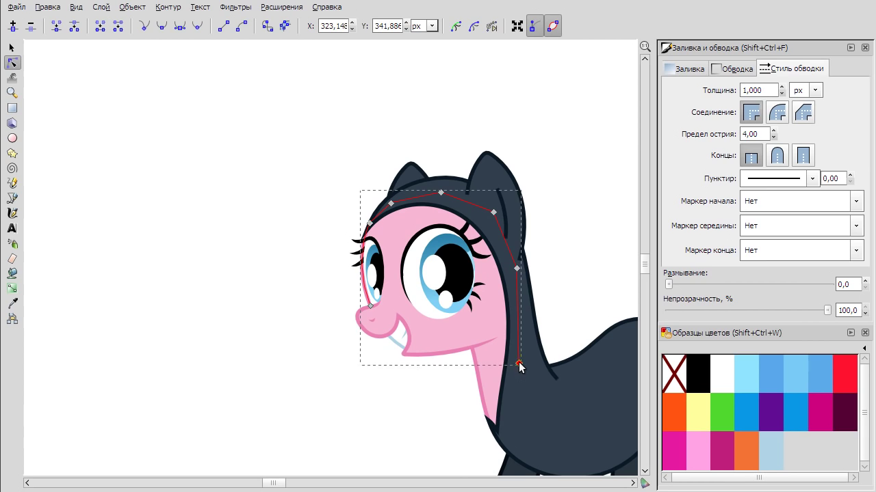
key("Escape")
scroll(381, 129, "up", 2)
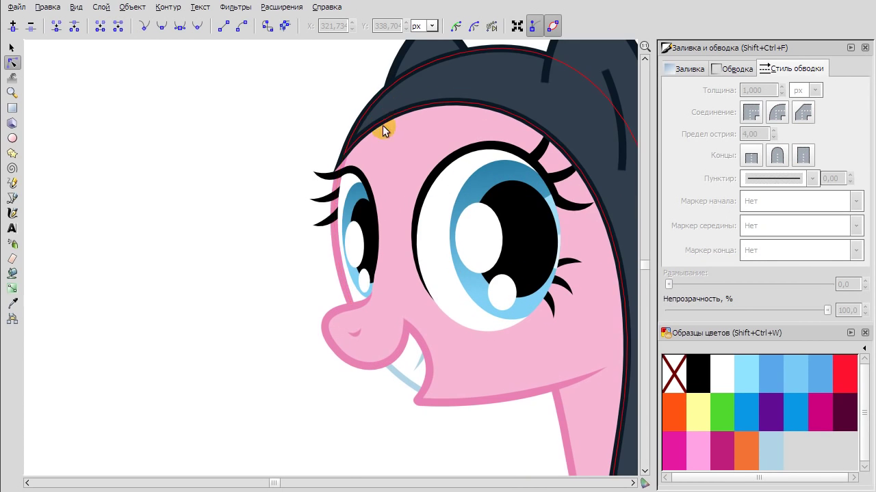
left_click(357, 107)
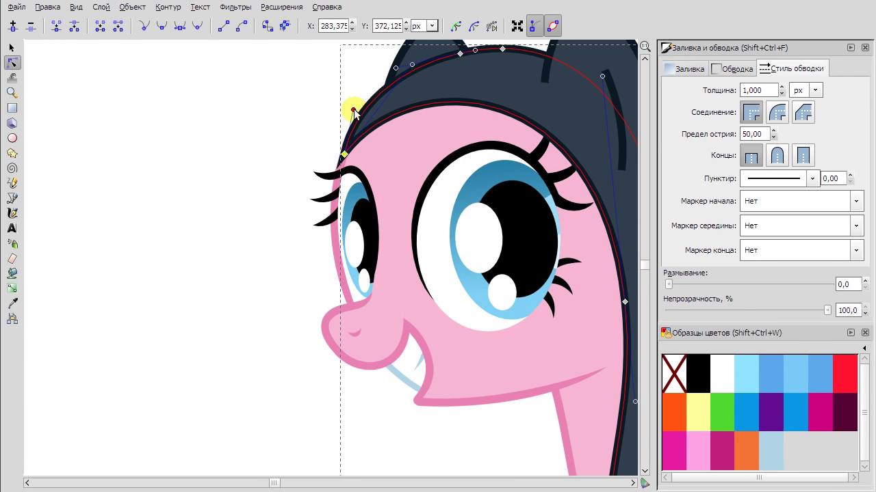
left_click_drag(412, 73, 408, 79)
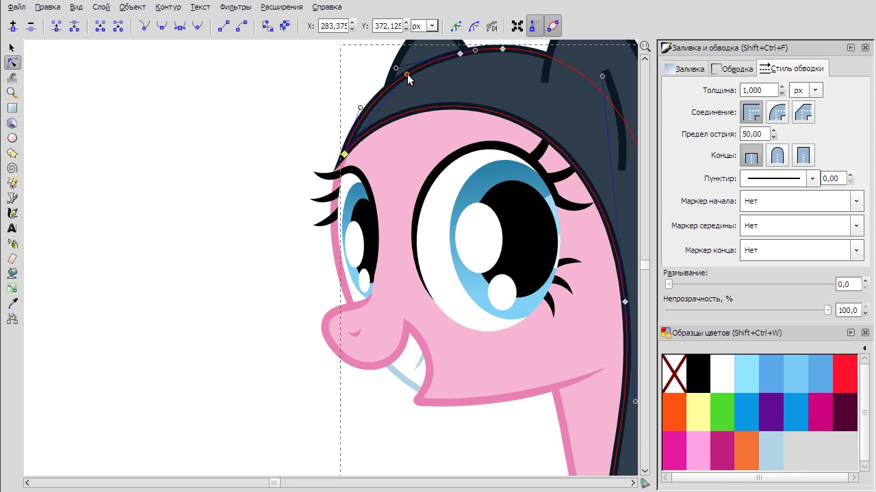
Select the pony's right eye together with its eyelash, then deselect.
left_click(12, 48)
left_click(449, 191)
scroll(533, 132, "up", 3)
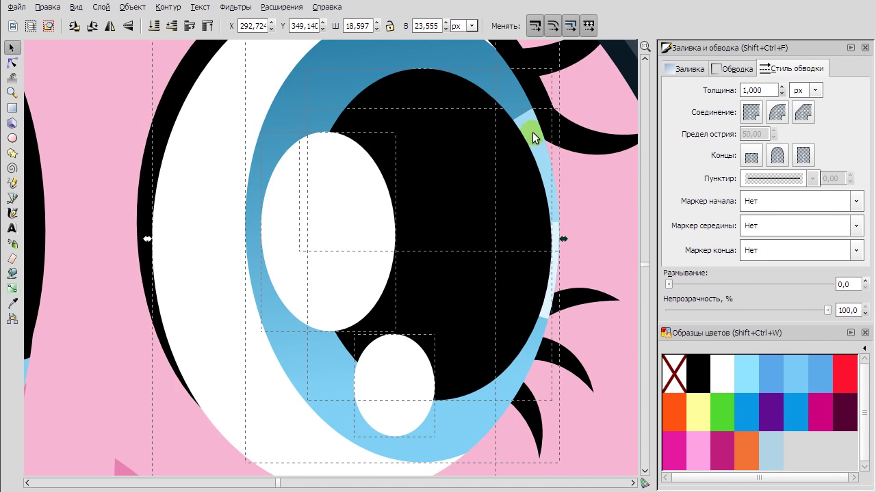
scroll(572, 250, "down", 2)
left_click(585, 209, "shift")
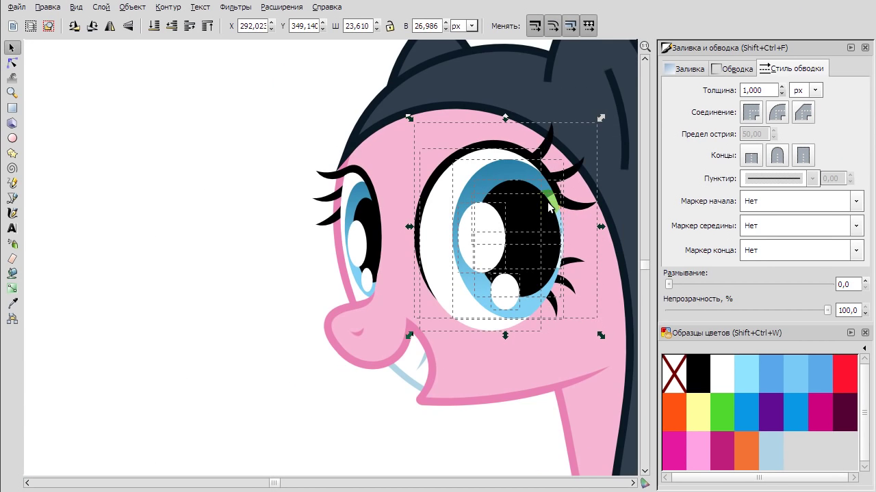
left_click(218, 151)
Move the colour swatch blocks up beside the pink pony.
key("minus")
key("minus")
key("minus")
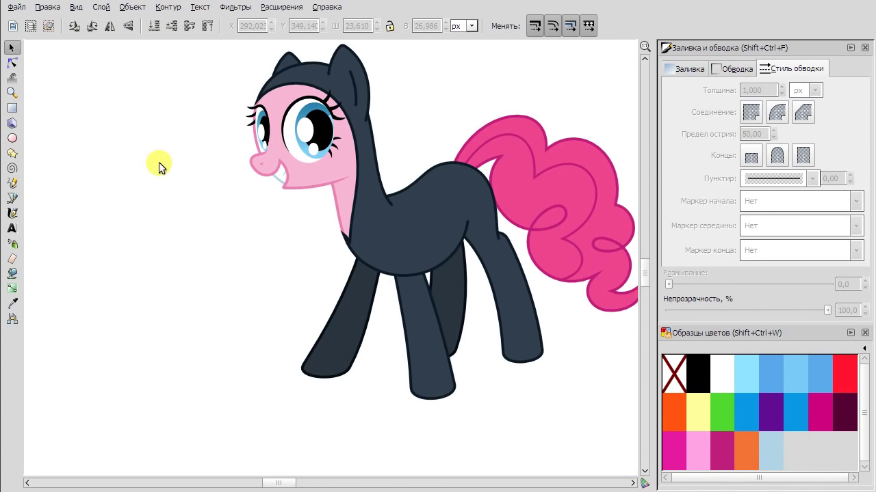
key("minus")
left_click_drag(365, 434, 103, 294)
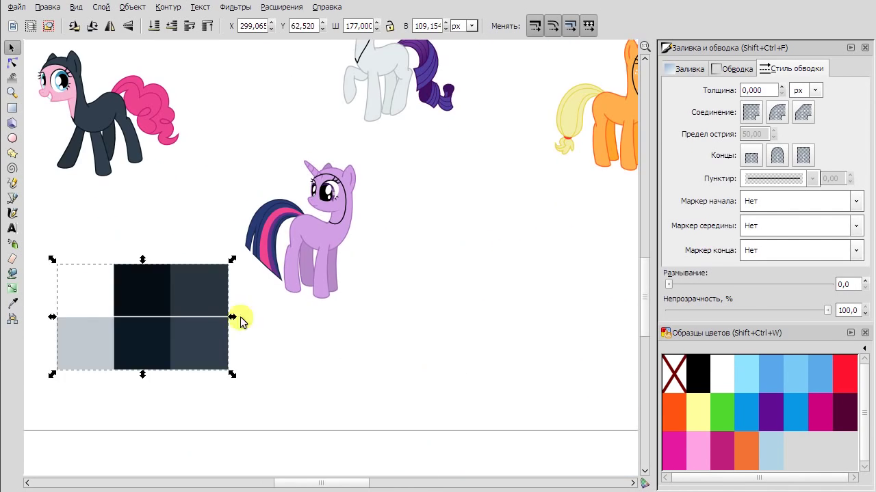
left_click_drag(156, 280, 393, 271)
left_click(504, 262)
left_click_drag(451, 287, 268, 95)
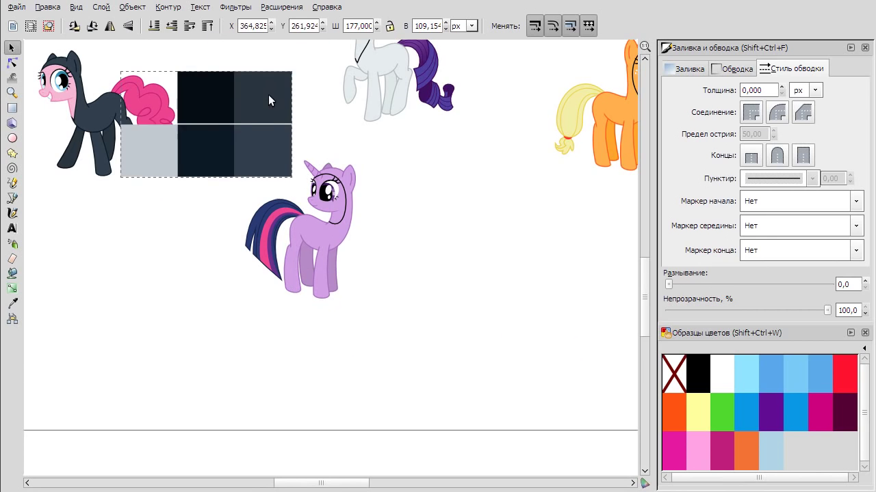
Shrink the purple unicorn's eye group slightly with a corner handle.
key("plus")
key("plus")
key("plus")
key("plus")
left_click(550, 203)
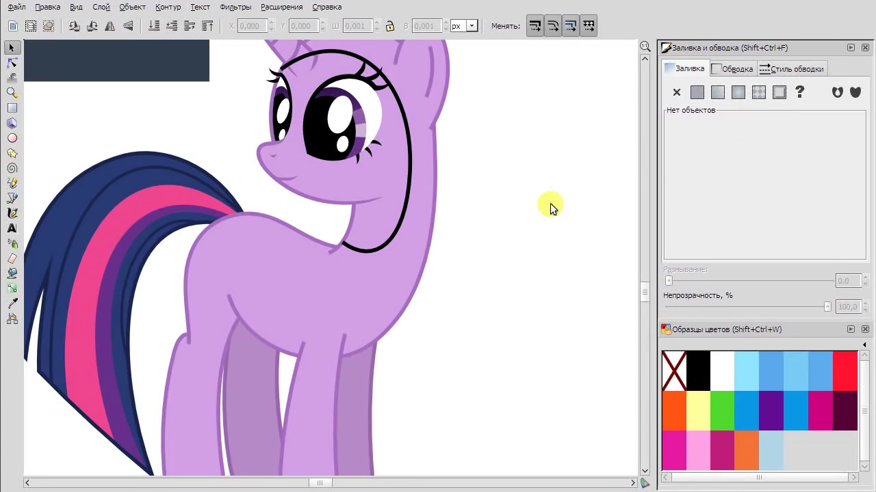
scroll(550, 203, "up", 3)
key("plus")
left_click(337, 183)
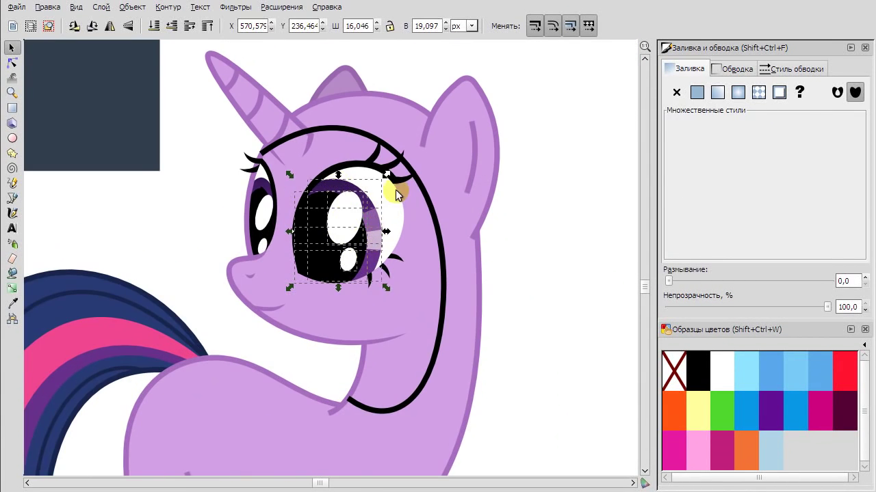
left_click_drag(421, 139, 415, 143)
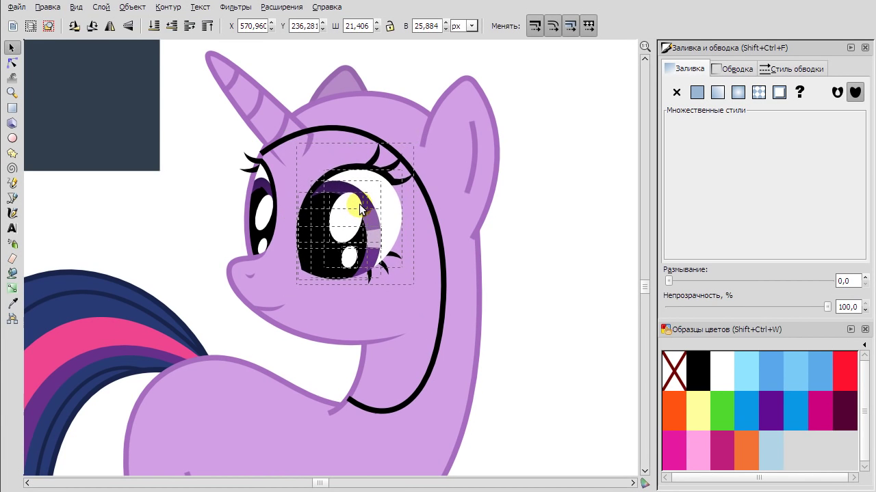
left_click(521, 221)
key("minus")
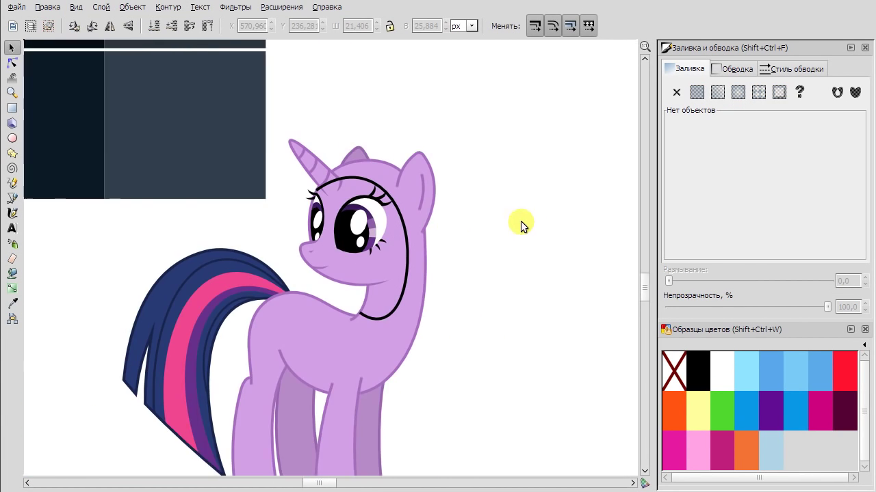
Scale the pink pony's eye group up and back down again.
key("5")
scroll(254, 90, "up", 4)
left_click(308, 166)
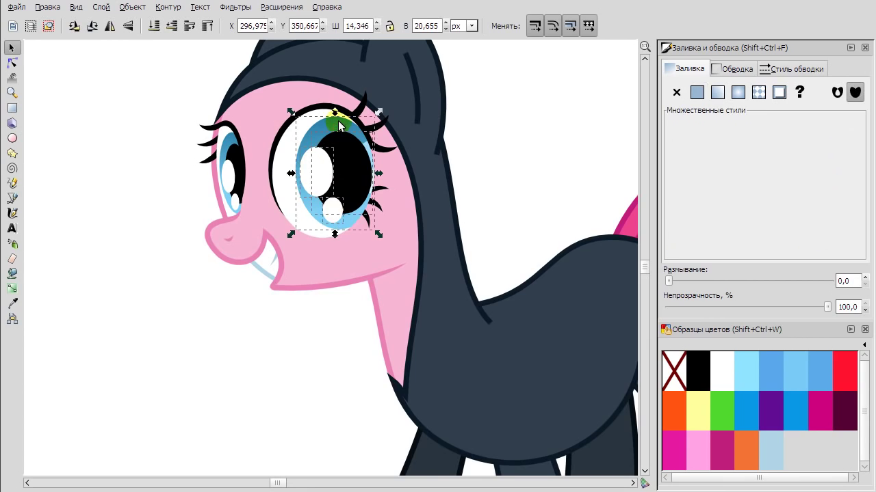
scroll(362, 137, "up", 3)
scroll(364, 251, "down", 4)
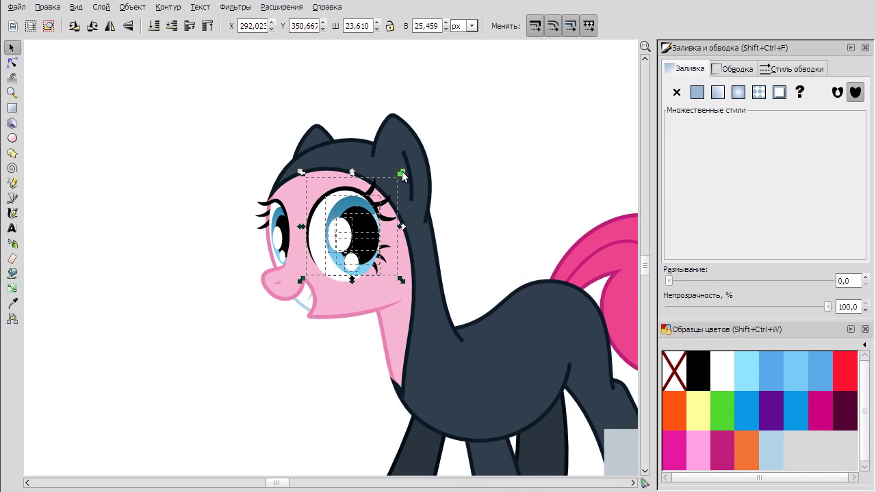
key("ctrl+z")
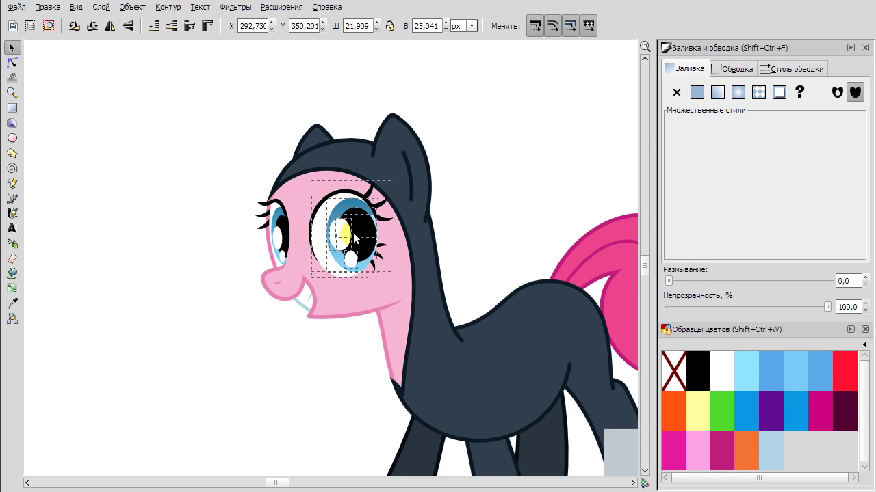
key("ctrl+z")
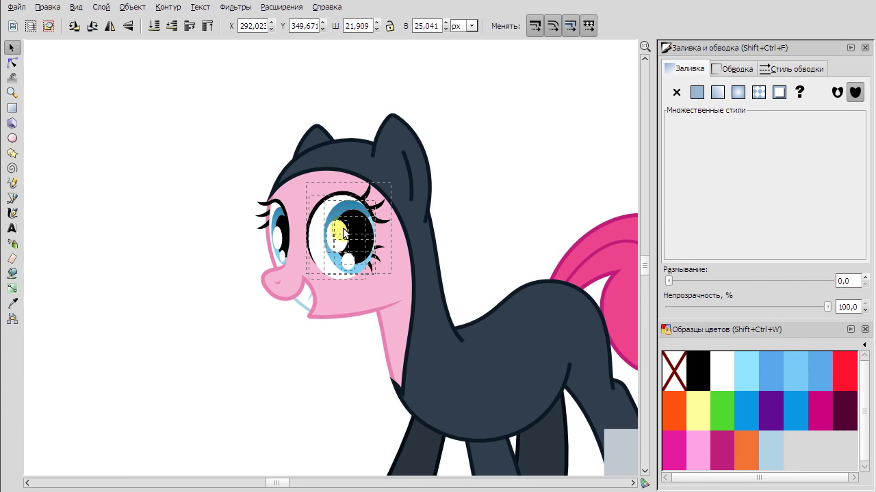
key("Escape")
scroll(488, 221, "down", 3)
scroll(451, 192, "right", 5)
scroll(417, 188, "up", 3)
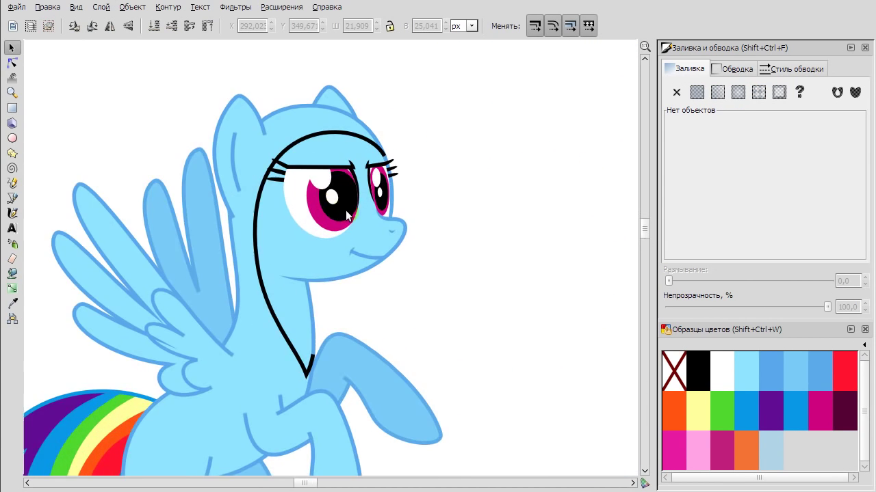
scroll(392, 153, "up", 3)
left_click(392, 154)
key("n")
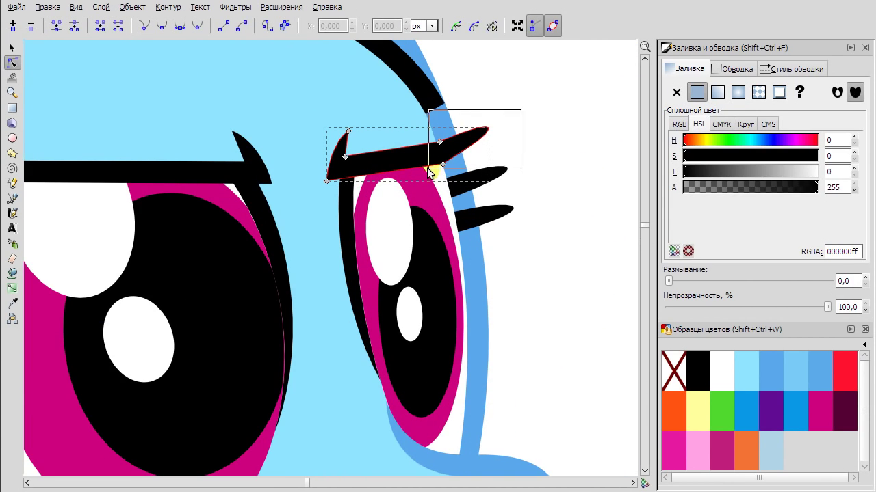
left_click(18, 46)
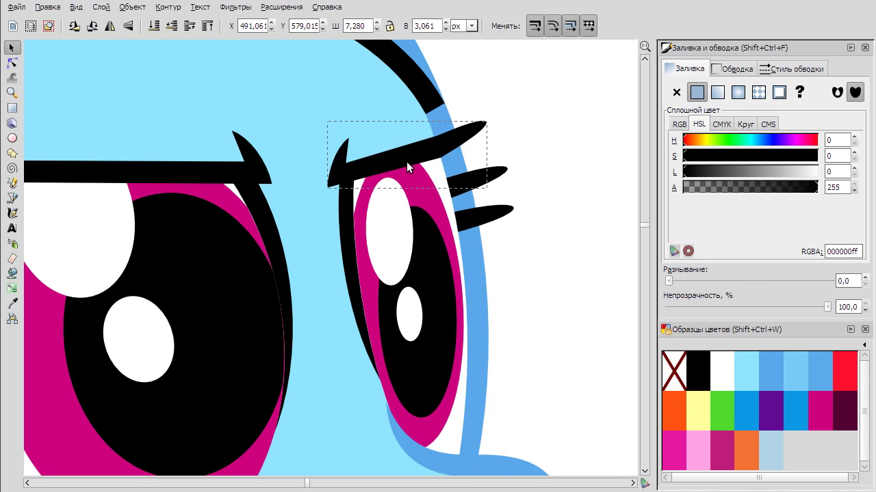
double_click(345, 170)
left_click(578, 114)
scroll(548, 152, "down", 3)
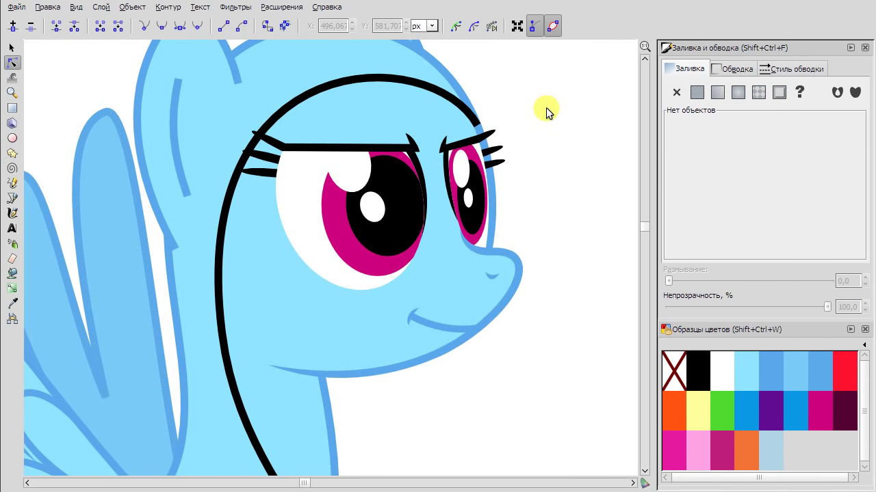
scroll(540, 160, "up", 3)
left_click(12, 47)
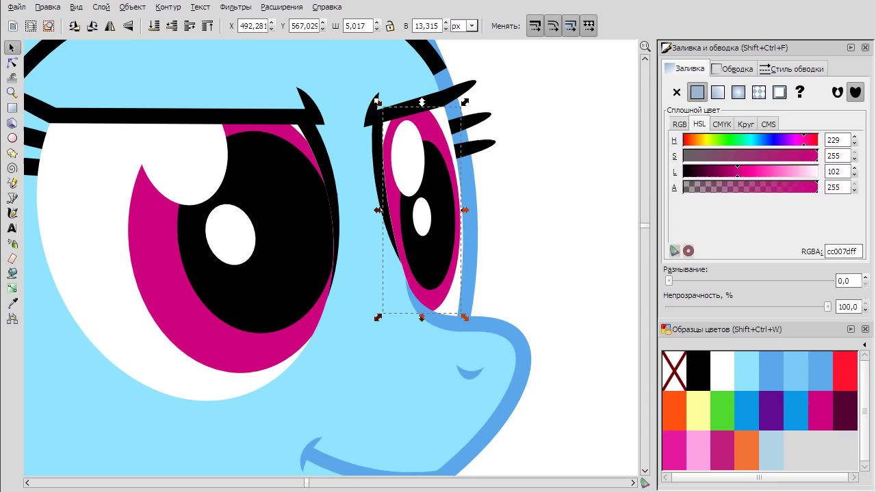
left_click(428, 238)
left_click(426, 238)
left_click_drag(388, 246, 383, 219)
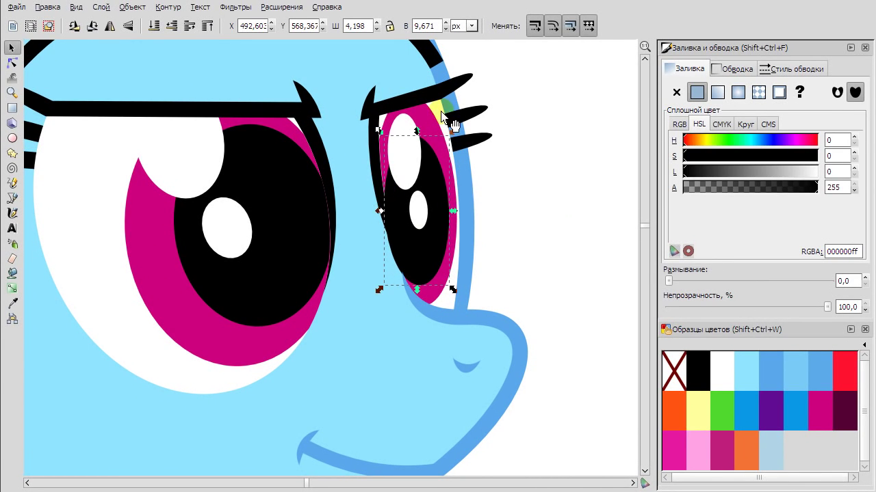
left_click(400, 244)
scroll(411, 239, "up", 3)
scroll(504, 231, "down", 5)
left_click(585, 216)
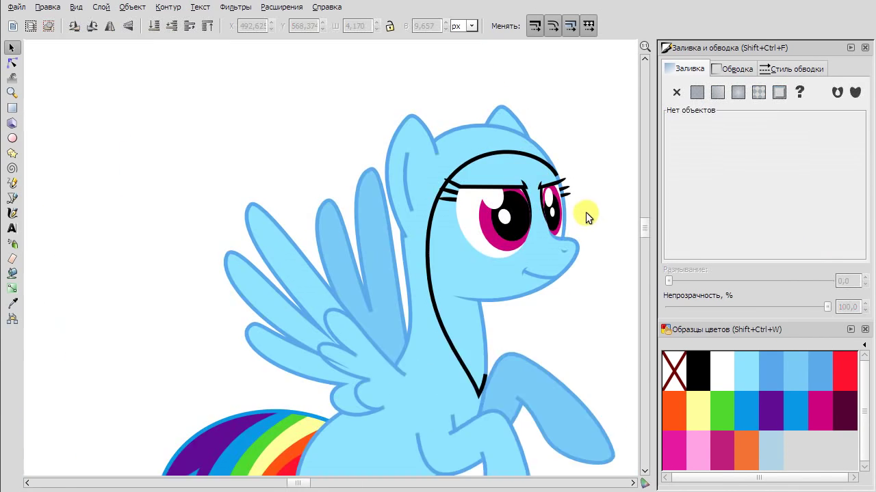
scroll(586, 216, "right", 5)
right_click(463, 209)
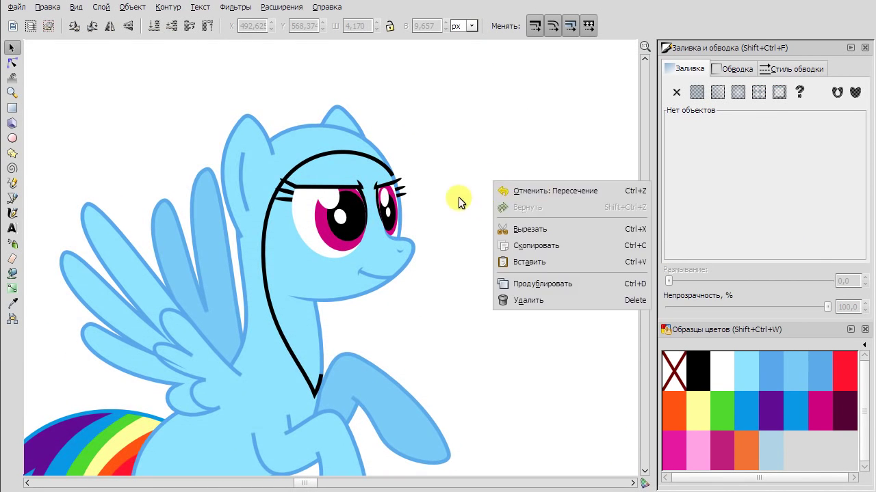
scroll(524, 198, "up", 3)
right_click(506, 182)
left_click(527, 184)
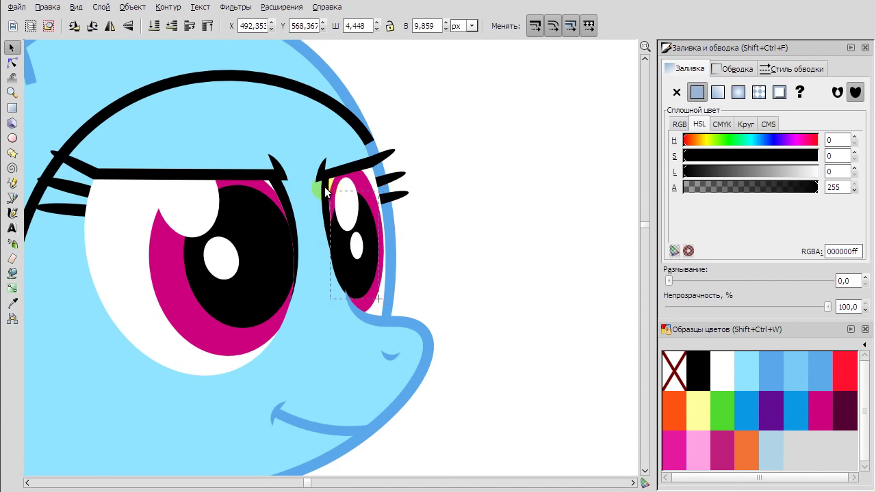
right_click(363, 164)
left_click(442, 276)
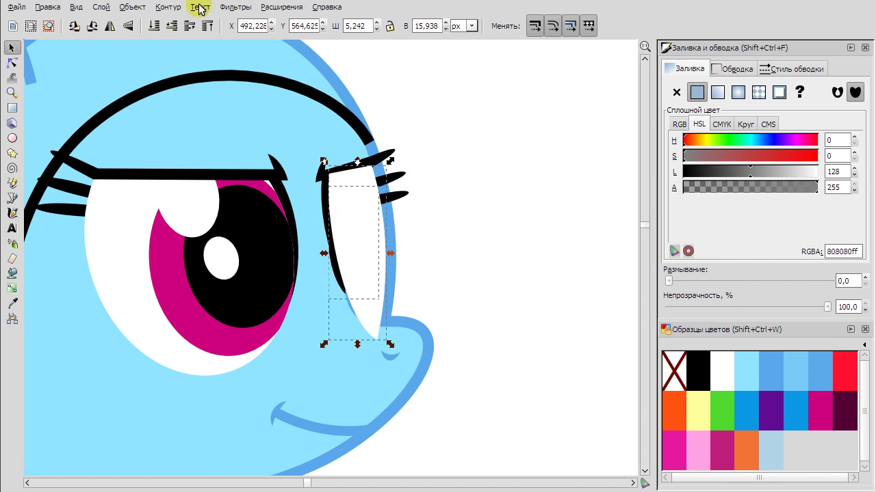
left_click(528, 185)
scroll(527, 226, "down", 4)
scroll(463, 193, "down", 1)
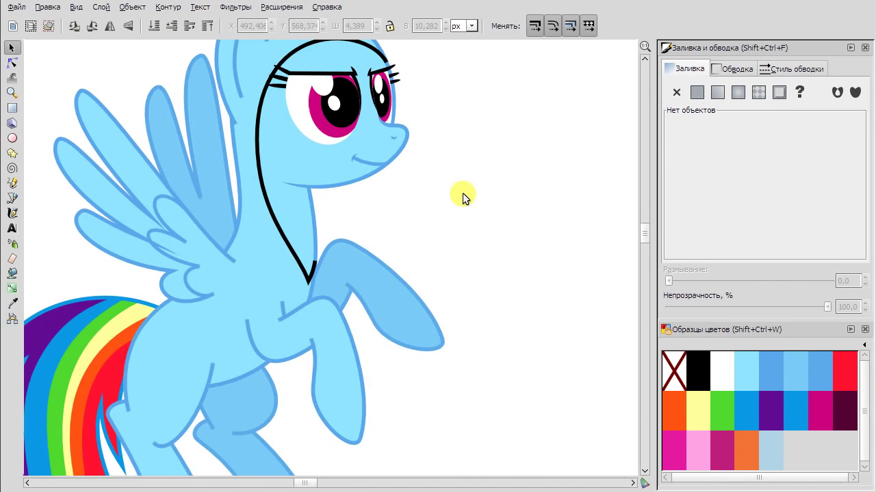
scroll(458, 202, "down", 2)
scroll(443, 195, "right", 4)
scroll(481, 225, "up", 4)
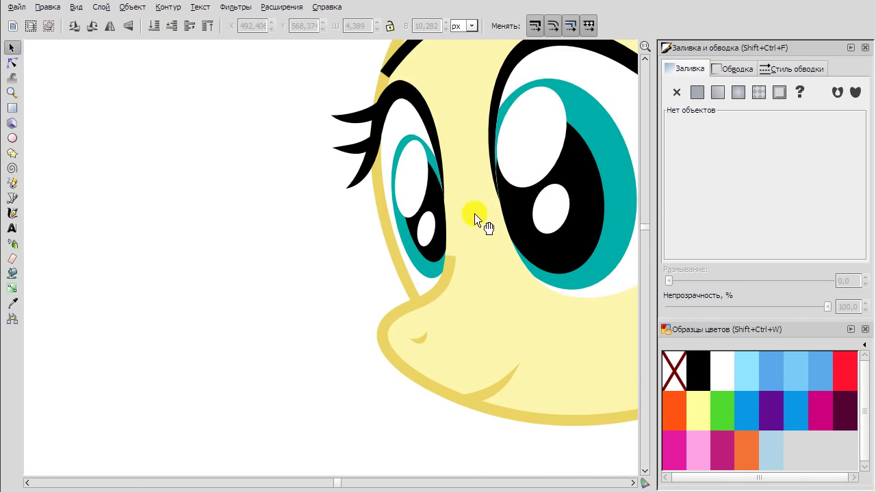
left_click(431, 236)
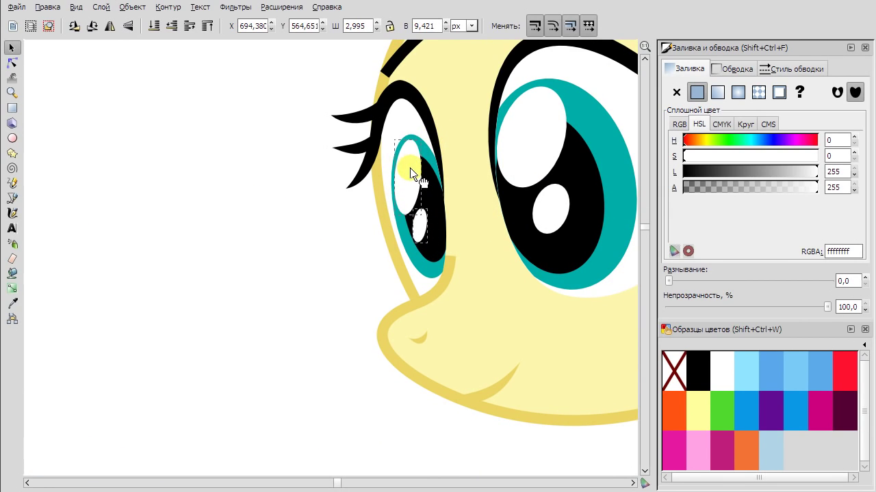
left_click(274, 182)
scroll(274, 182, "down", 3)
scroll(399, 169, "up", 4)
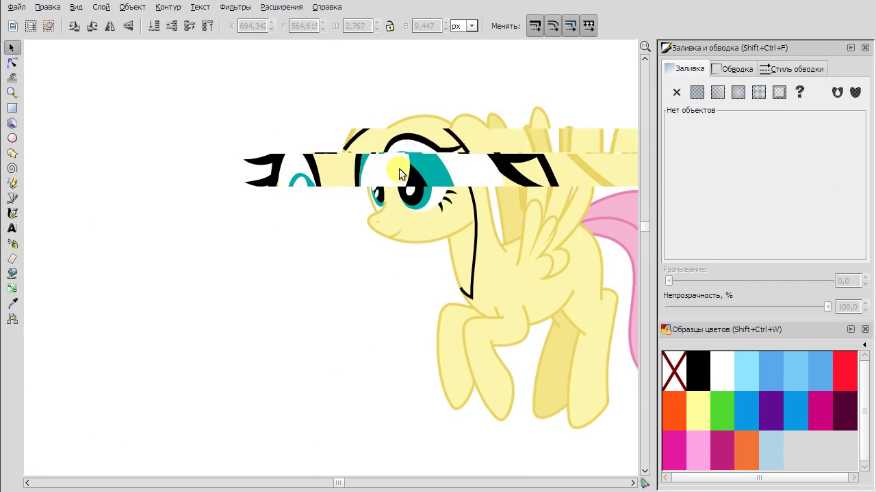
left_click(408, 141)
left_click(182, 209)
scroll(181, 209, "down", 4)
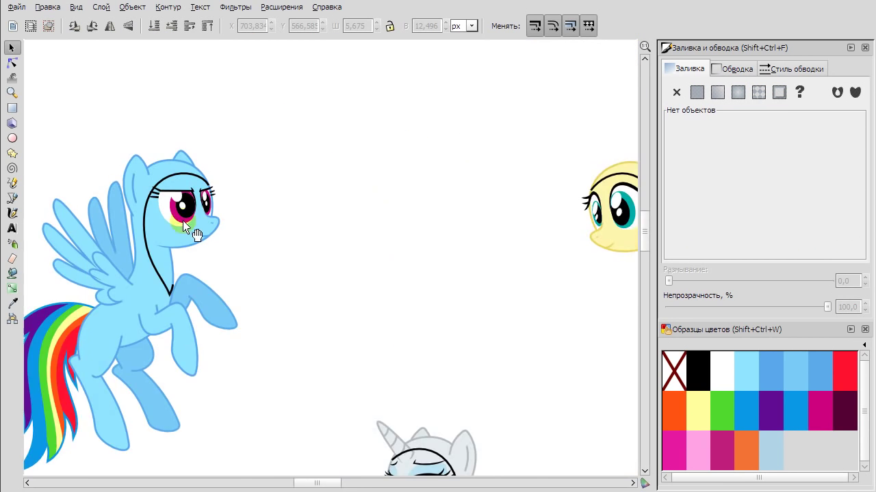
scroll(320, 235, "up", 4)
scroll(305, 215, "up", 1)
left_click(286, 166)
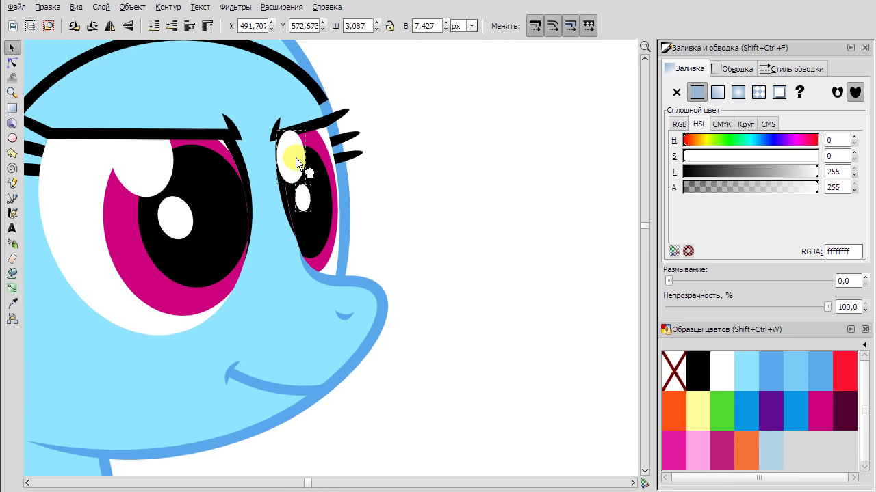
scroll(296, 147, "up", 2)
right_click(381, 116)
left_click(168, 6)
left_click(221, 111)
scroll(292, 152, "down", 1)
left_click(307, 186)
left_click(483, 246)
scroll(497, 267, "down", 4)
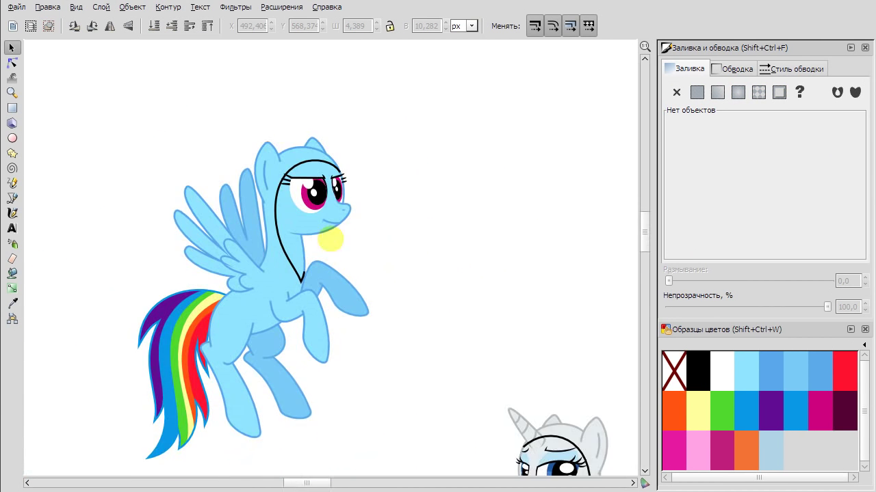
scroll(297, 197, "up", 3)
double_click(280, 239)
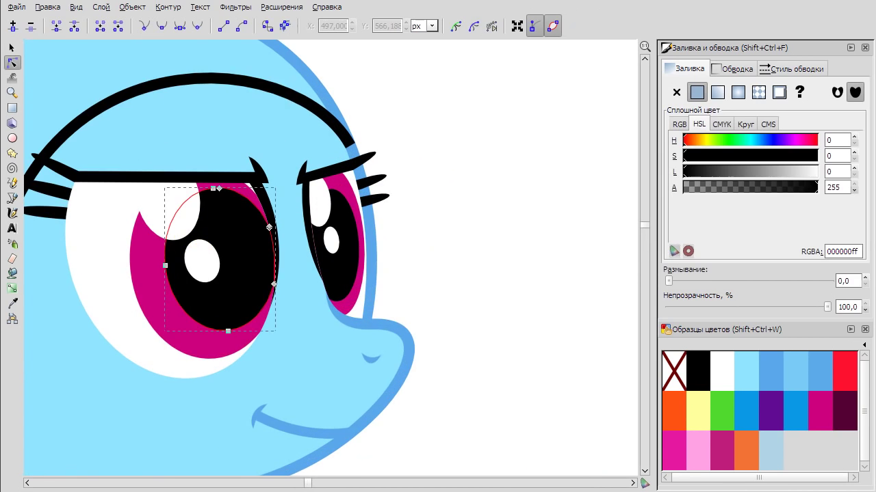
scroll(292, 229, "up", 1)
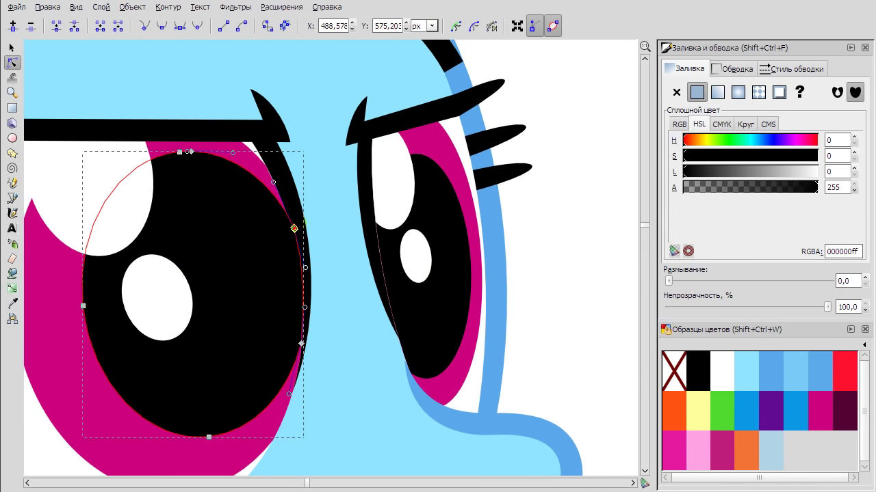
key("Escape")
scroll(602, 229, "down", 4)
right_click(563, 183)
key("Escape")
scroll(492, 253, "up", 2)
left_click(362, 240)
key("F1")
key("3")
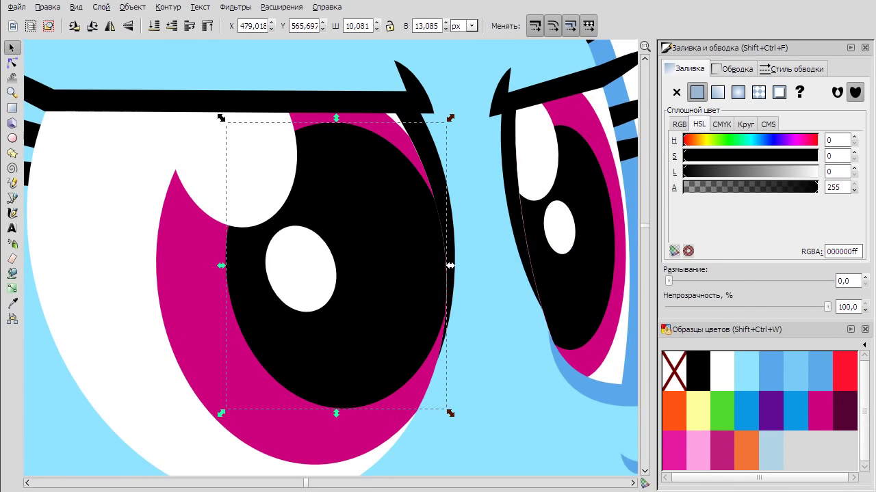
scroll(477, 252, "down", 4)
scroll(446, 235, "up", 3)
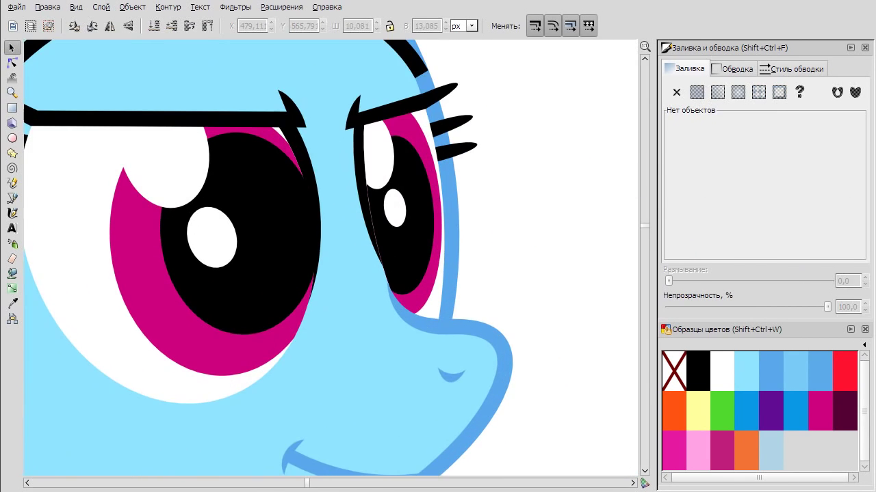
key("Escape")
scroll(524, 207, "down", 4)
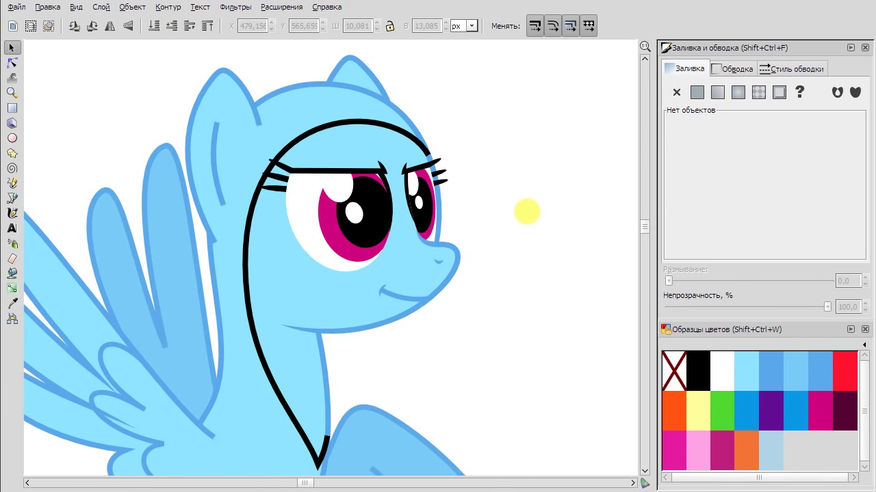
scroll(577, 203, "up", 1)
scroll(515, 233, "down", 3)
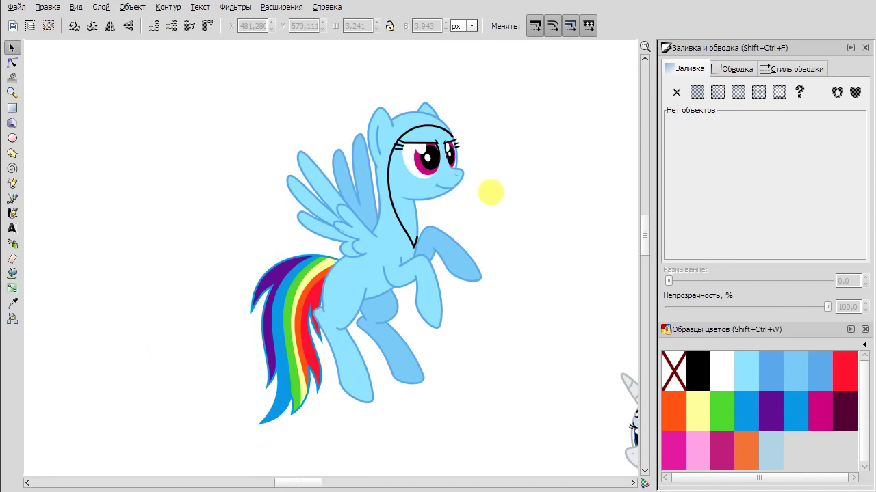
scroll(444, 248, "up", 4)
scroll(284, 251, "down", 5)
scroll(273, 253, "down", 3)
scroll(274, 253, "left", 1)
scroll(248, 256, "up", 3)
left_click(248, 256)
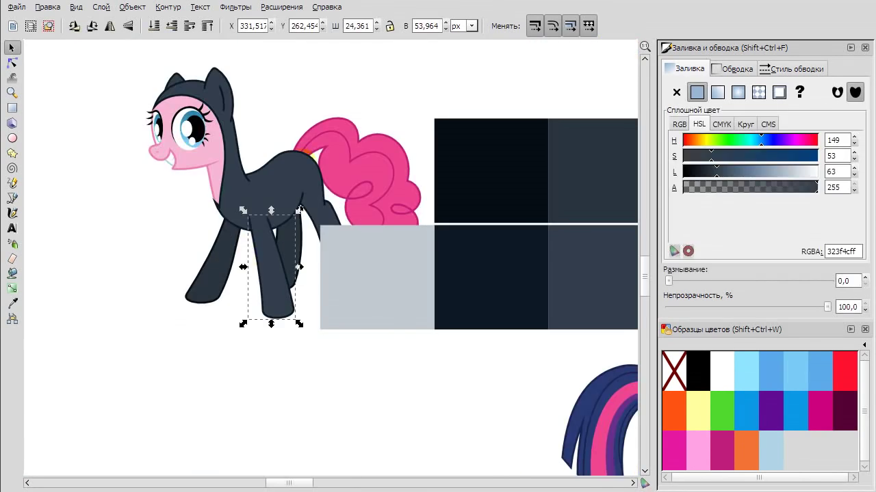
key("Escape")
scroll(249, 256, "left", 1)
scroll(270, 133, "up", 3)
left_click(250, 130)
scroll(250, 130, "up", 3)
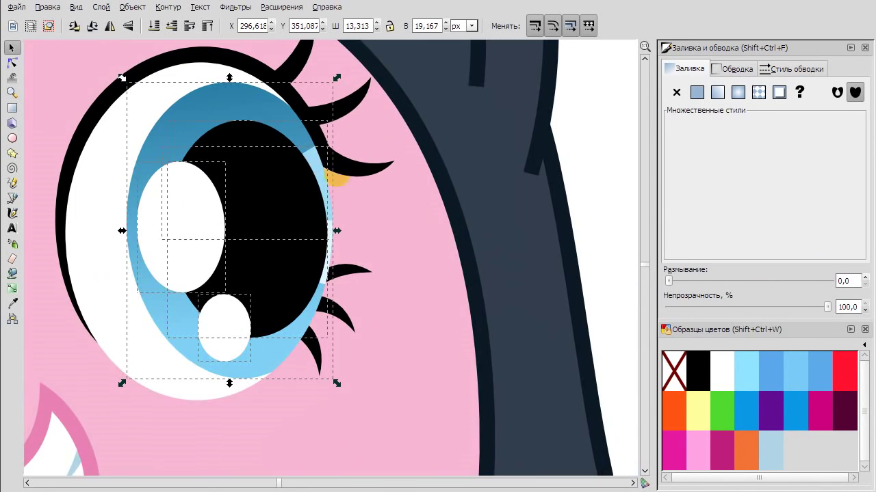
scroll(267, 198, "down", 3)
right_click(512, 152)
left_click(527, 154)
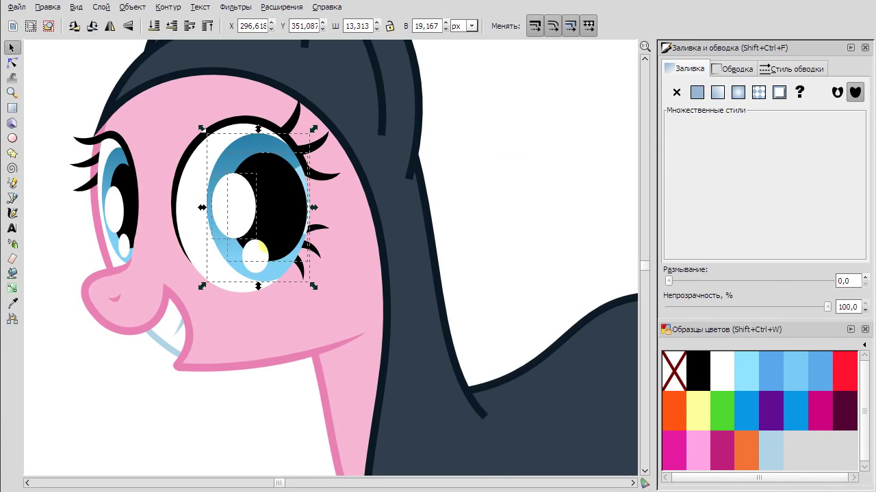
key("n")
key("Escape")
left_click(247, 203)
scroll(274, 205, "up", 2)
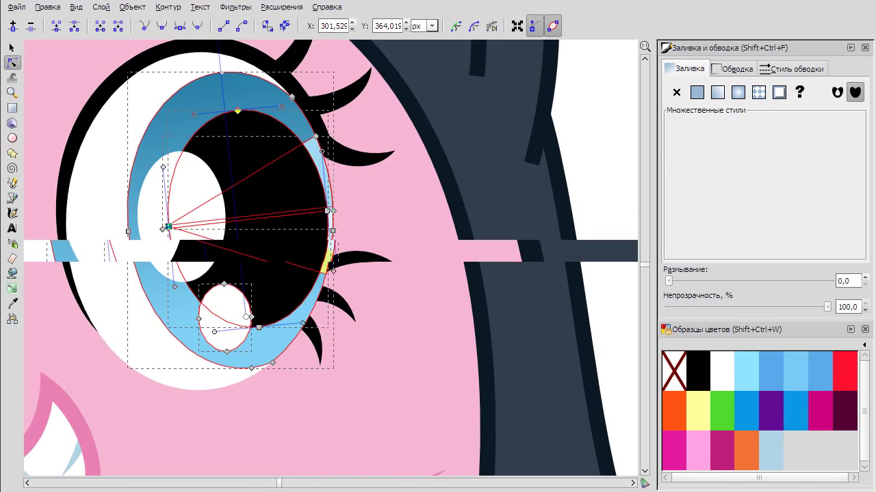
scroll(273, 205, "up", 2)
scroll(274, 205, "down", 3)
key("s")
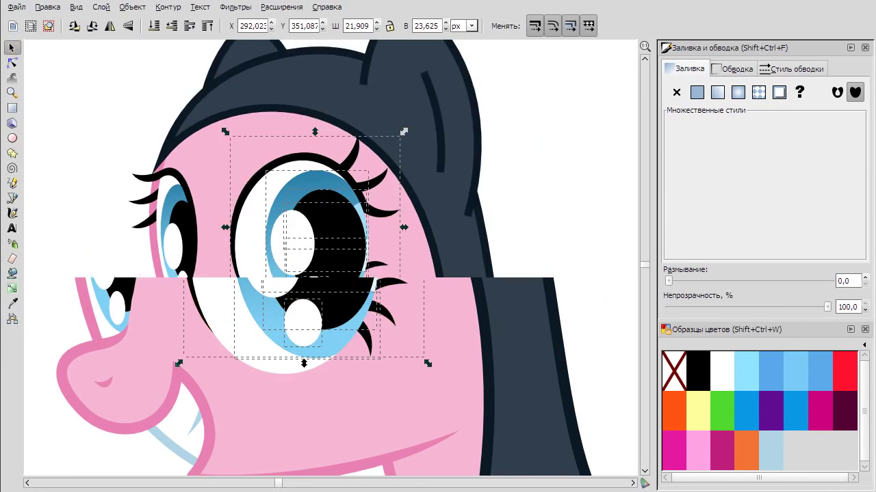
scroll(342, 207, "down", 2)
right_click(528, 162)
key("Escape")
left_click(305, 223)
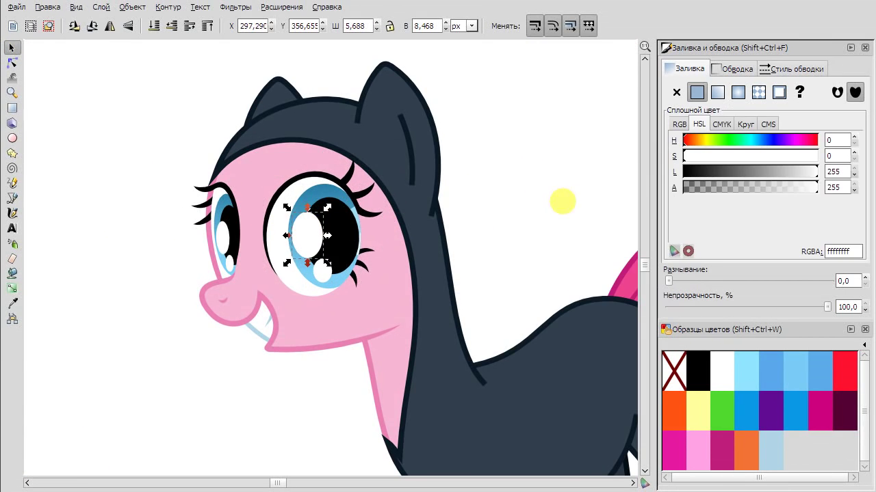
left_click(562, 201)
scroll(225, 52, "right", 1)
scroll(280, 238, "down", 2)
left_click(469, 146)
scroll(469, 147, "down", 3)
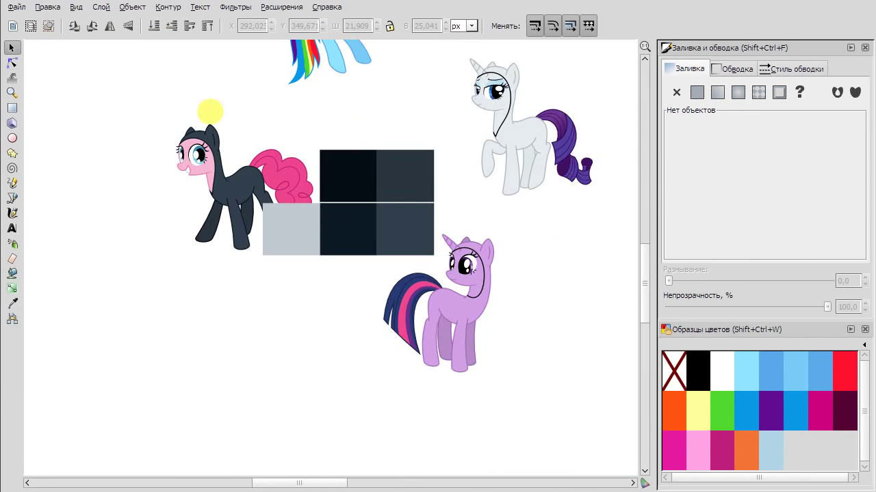
scroll(187, 156, "up", 5)
double_click(179, 86)
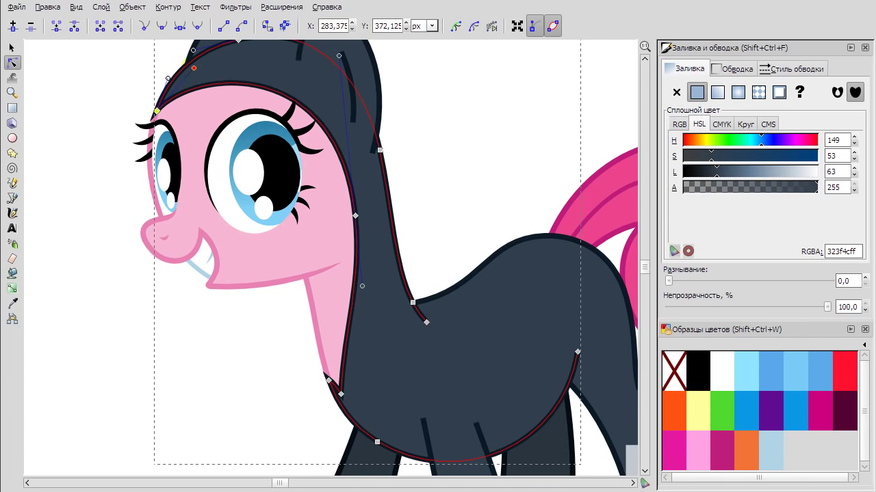
left_click_drag(347, 216, 346, 215)
scroll(148, 108, "up", 2)
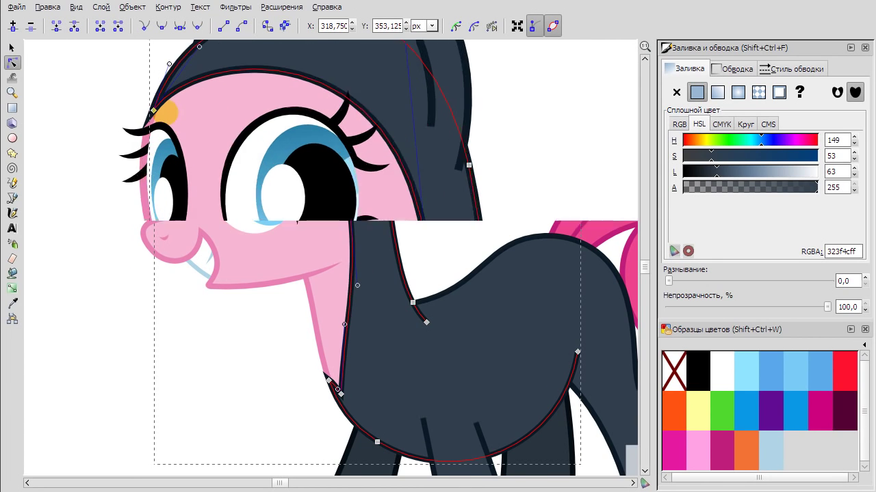
scroll(146, 111, "down", 3)
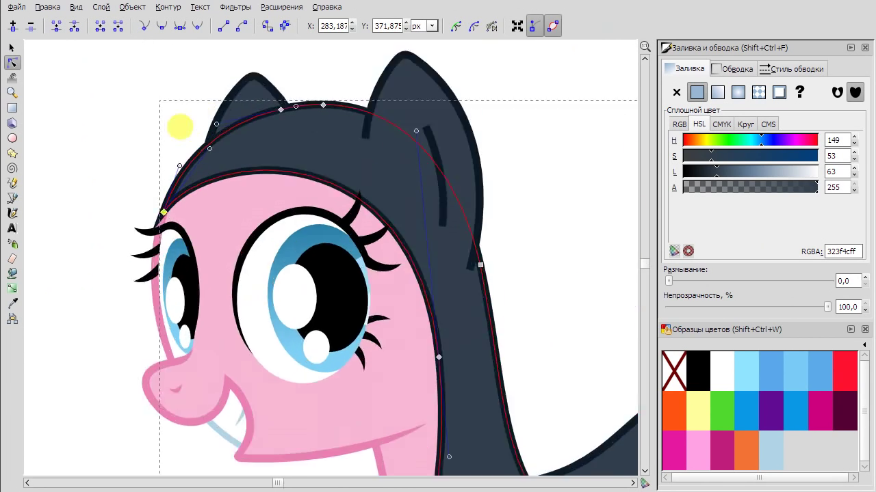
scroll(180, 127, "up", 3)
left_click_drag(179, 176, 179, 176)
right_click(136, 95)
left_click(147, 105)
scroll(442, 143, "down", 5)
Select the navy sample rectangles, then a part of the purple unicorn.
scroll(433, 143, "down", 3)
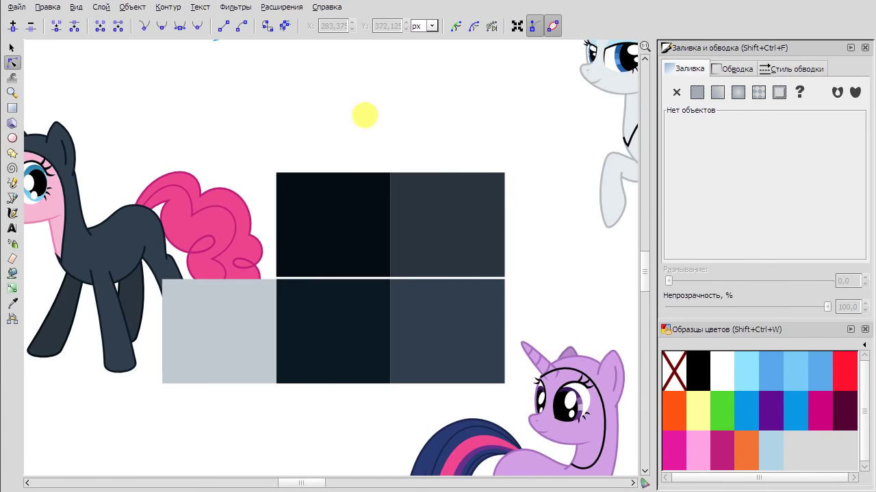
key("s")
left_click(308, 218)
scroll(371, 211, "down", 10)
scroll(371, 211, "right", 8)
scroll(372, 211, "up", 2)
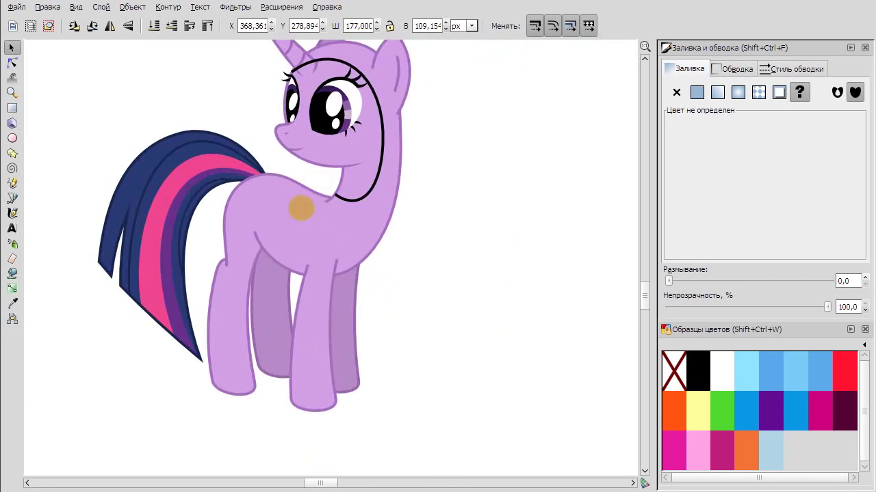
scroll(303, 205, "down", 4)
left_click(351, 297)
scroll(221, 258, "up", 1)
Turn the purple unicorn's rump dark navy.
key("d")
scroll(220, 258, "up", 3)
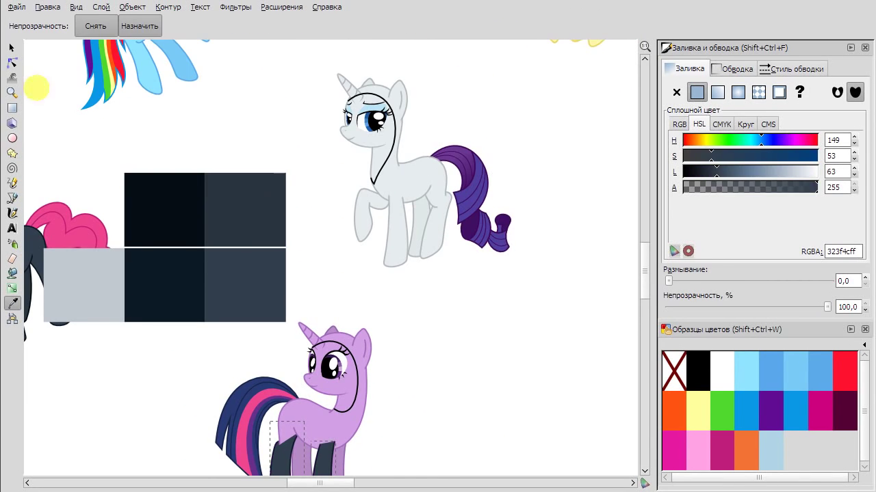
scroll(289, 365, "up", 3)
key("s")
left_click(290, 366)
right_click(508, 320)
left_click(514, 336)
Sample the head outline and select the unicorn's neck piece, body and head outline.
key("d")
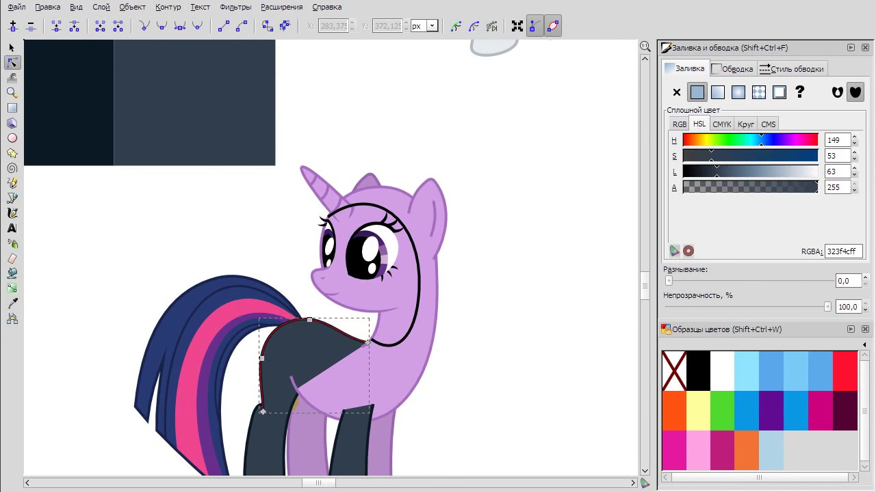
left_click(373, 345)
key("s")
key("Escape")
scroll(524, 307, "up", 1)
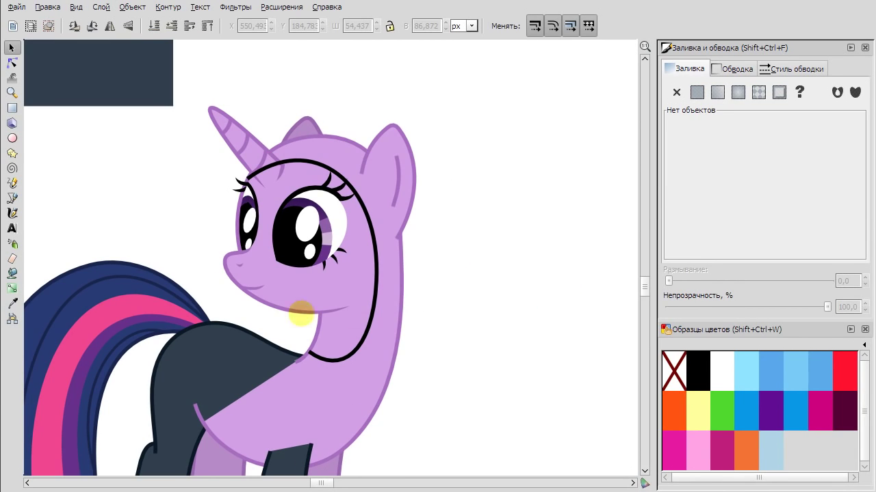
left_click(362, 333)
left_click(365, 336, "alt")
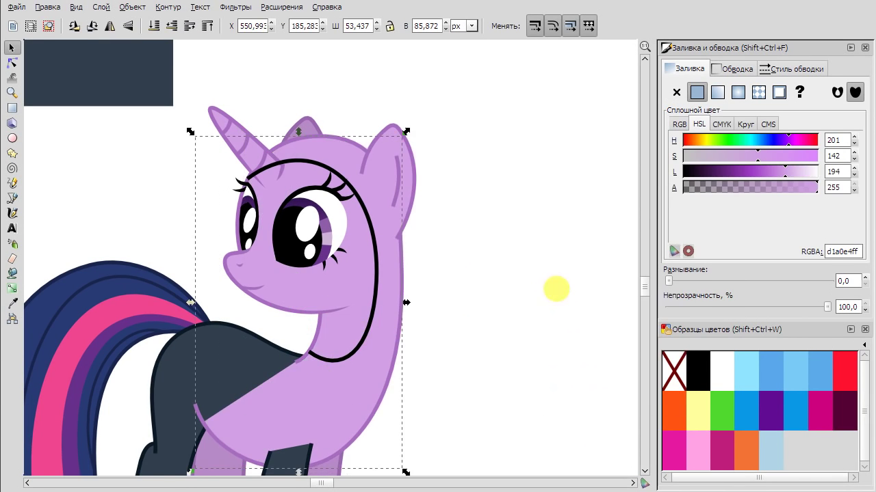
left_click(388, 235)
scroll(387, 234, "down", 1)
scroll(498, 299, "down", 1)
Draw a hexagon with the Pen and duplicate the dark body piece.
key("b")
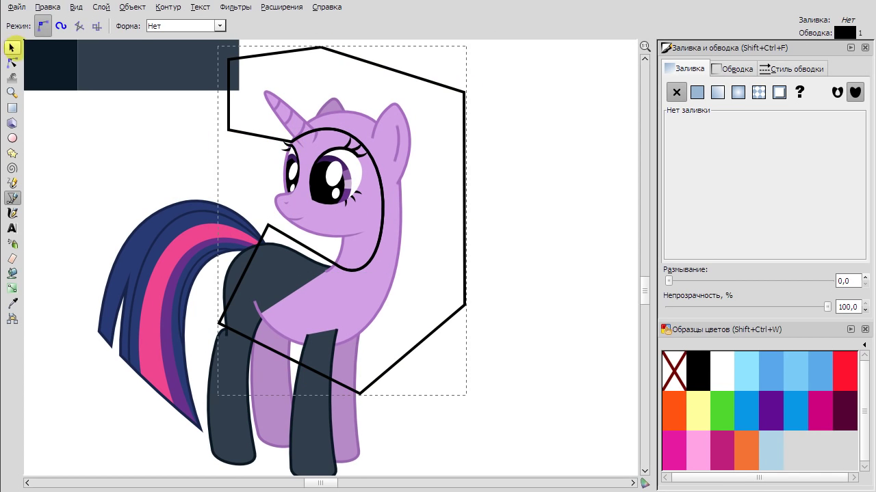
left_click(12, 47)
left_click(167, 7)
left_click(565, 154)
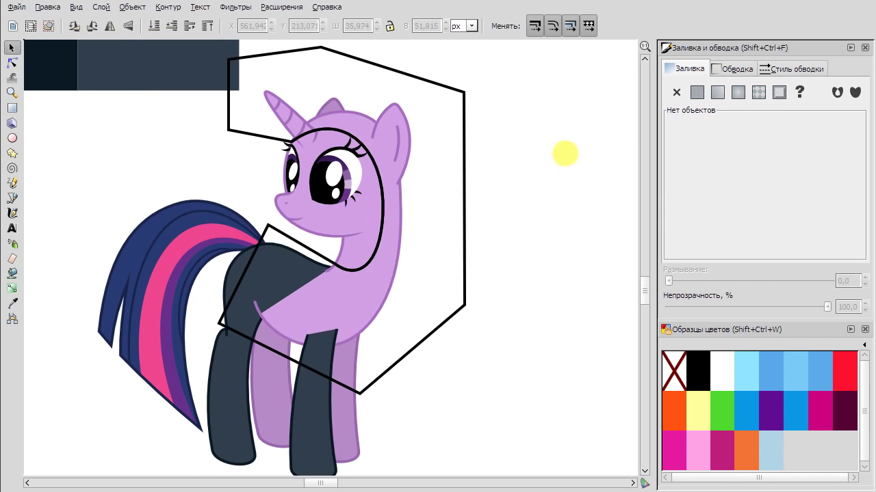
left_click(355, 284)
right_click(366, 267)
left_click(403, 373)
Intersect the body copy with the hexagon, replacing an accidental Difference with Path > Intersection.
left_click(462, 176, "shift")
left_click(167, 7)
left_click(248, 95)
right_click(538, 138)
left_click(581, 146)
left_click(167, 6)
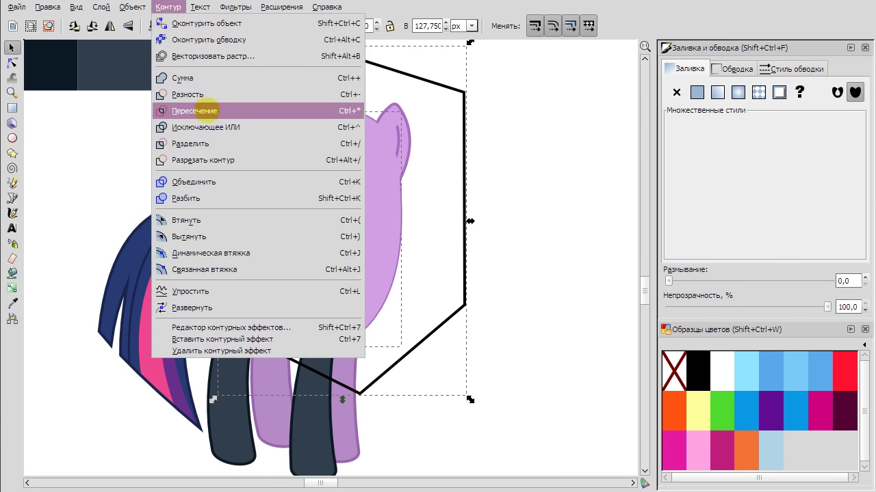
left_click(196, 111)
scroll(321, 232, "up", 1)
double_click(288, 276)
Add a node on the pony's neck line.
left_click(470, 294)
scroll(469, 293, "up", 1)
scroll(194, 273, "up", 1)
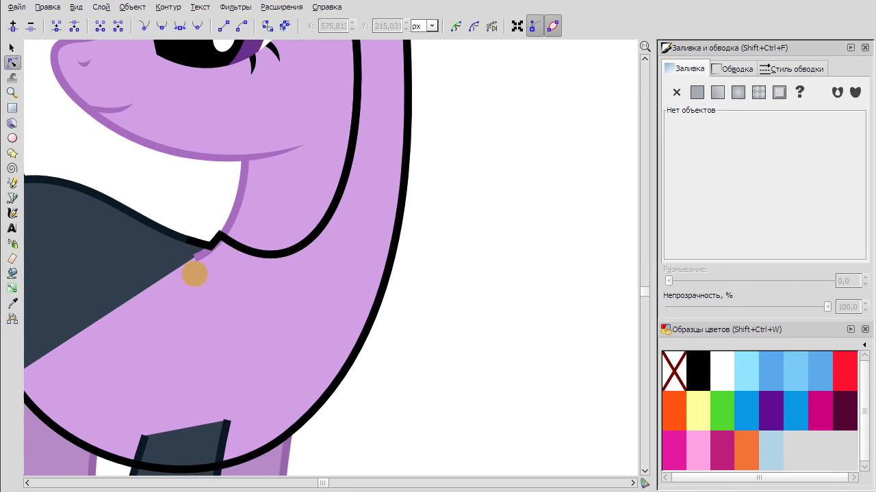
scroll(222, 268, "up", 3)
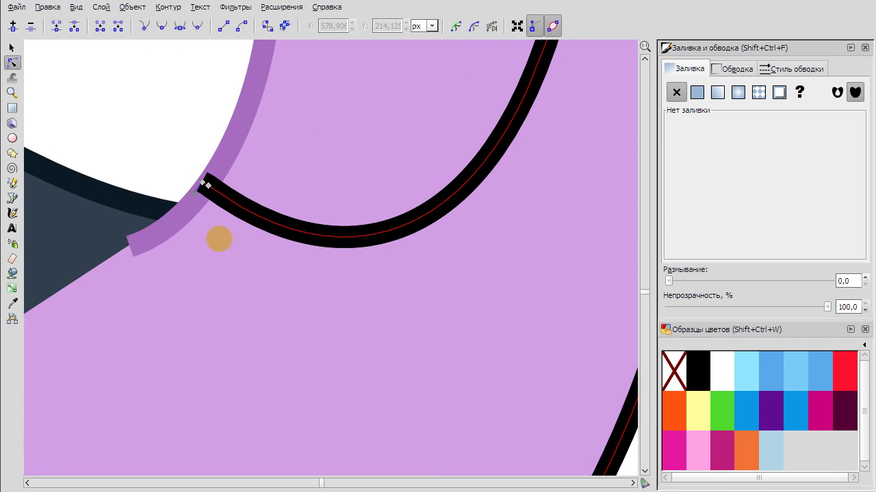
scroll(209, 285, "down", 5)
scroll(196, 286, "up", 4)
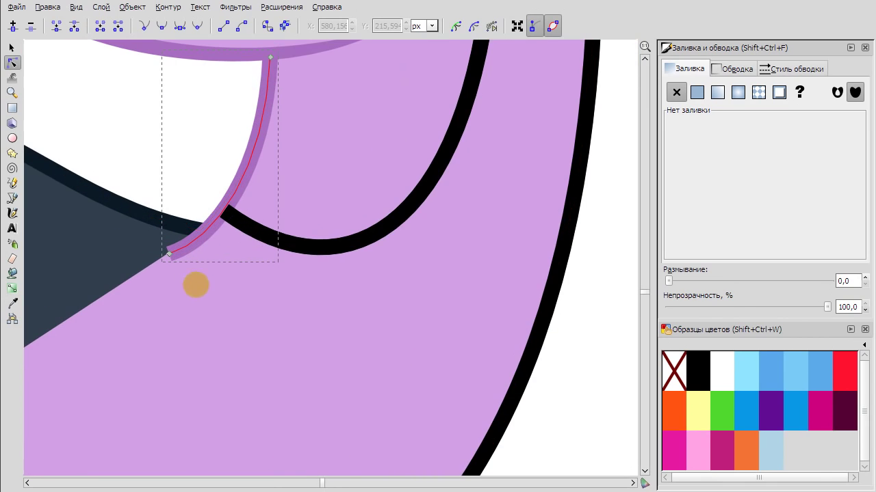
right_click(220, 203)
double_click(224, 210)
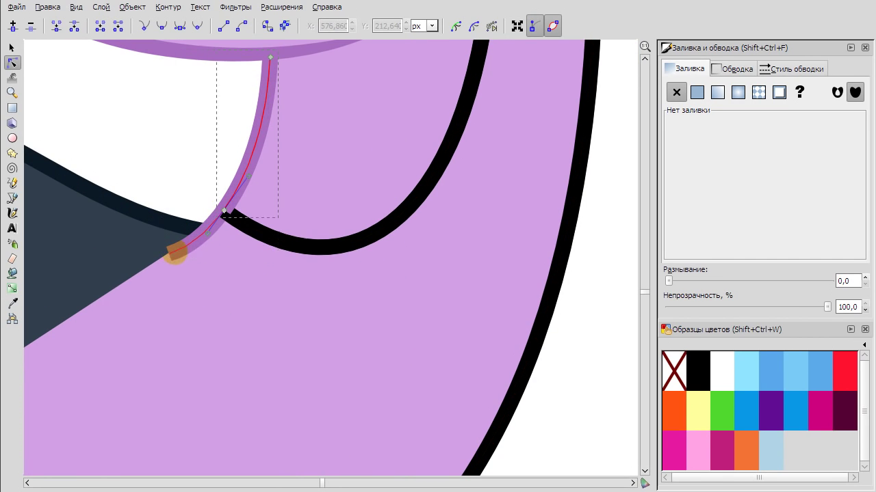
scroll(266, 128, "up", 1)
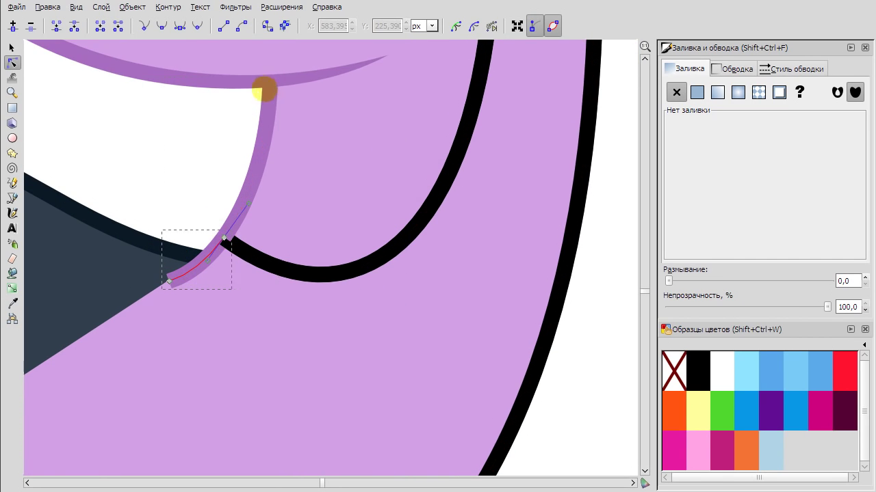
Try shifting the black head outline to the right, then undo both moves.
left_click(12, 303)
scroll(111, 205, "down", 6)
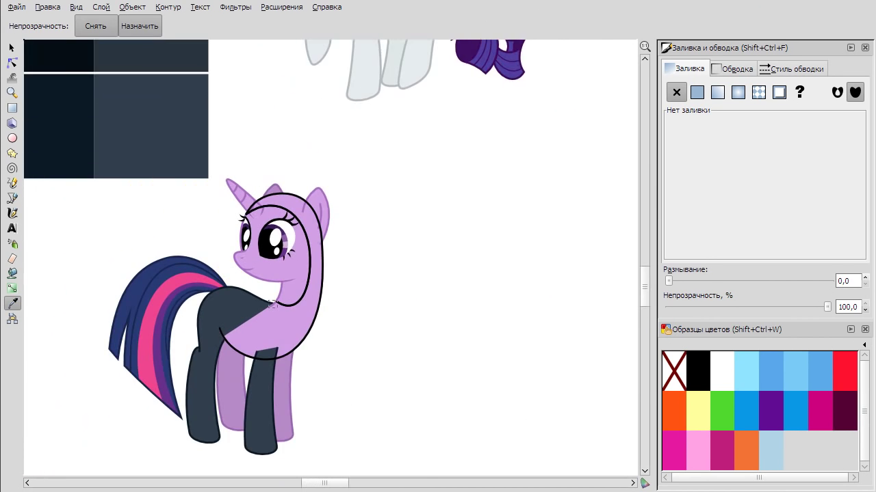
left_click(271, 304)
scroll(272, 304, "up", 2)
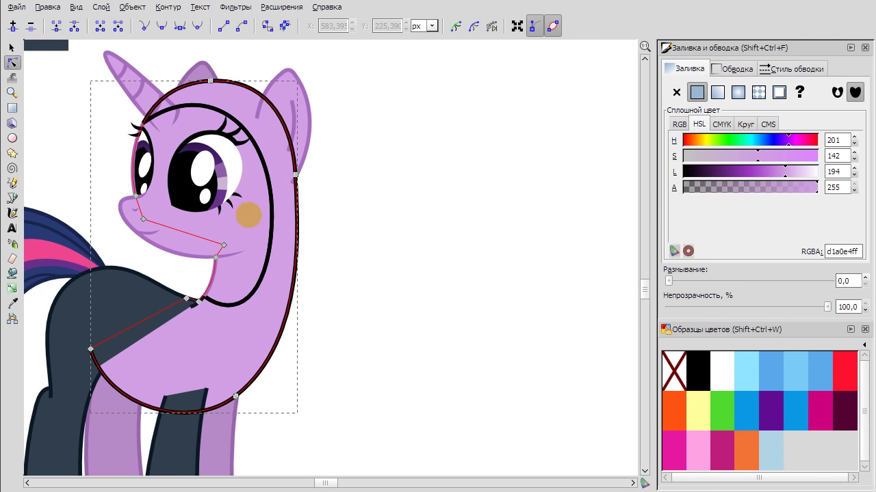
left_click(11, 47)
left_click_drag(225, 226, 311, 225)
right_click(486, 172)
left_click(520, 179)
left_click_drag(270, 185, 415, 186)
right_click(491, 189)
left_click(513, 196)
Try a Path Difference of the head outline and head fill, then undo it.
left_click(696, 92)
right_click(294, 322)
key("Escape")
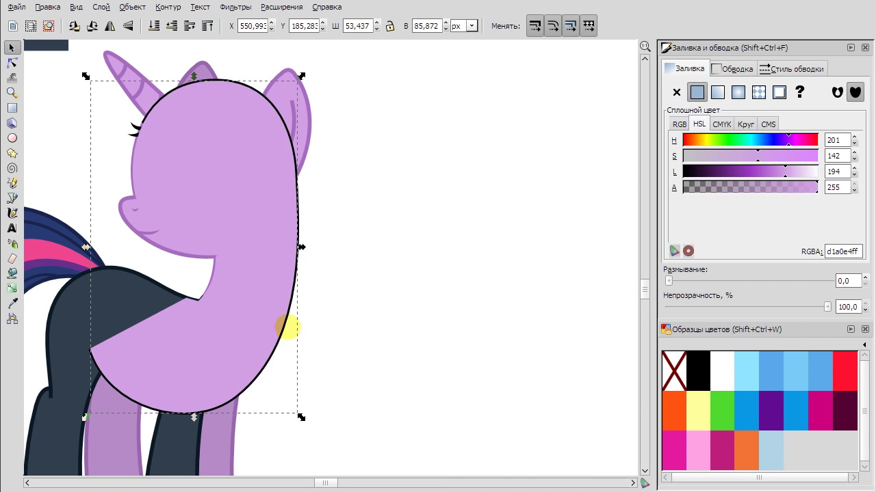
left_click(291, 325, "shift")
left_click(168, 7)
left_click(221, 95)
right_click(426, 212)
left_click(438, 226)
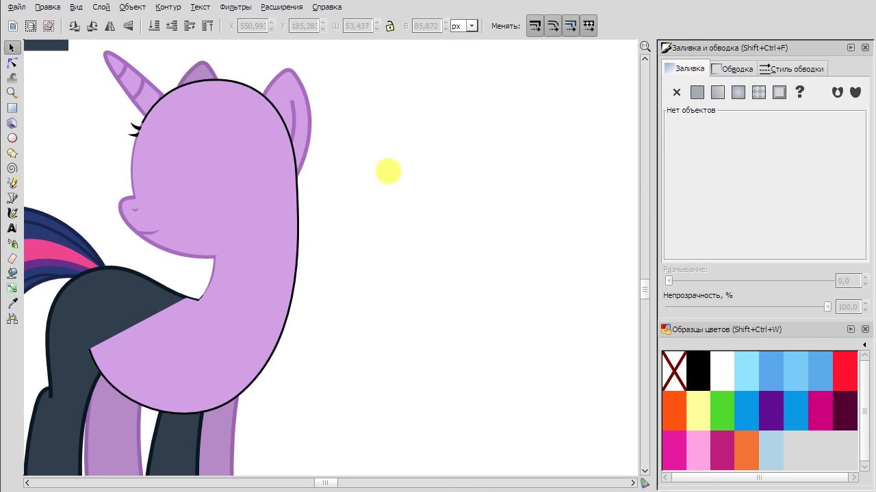
right_click(418, 245)
left_click(432, 259)
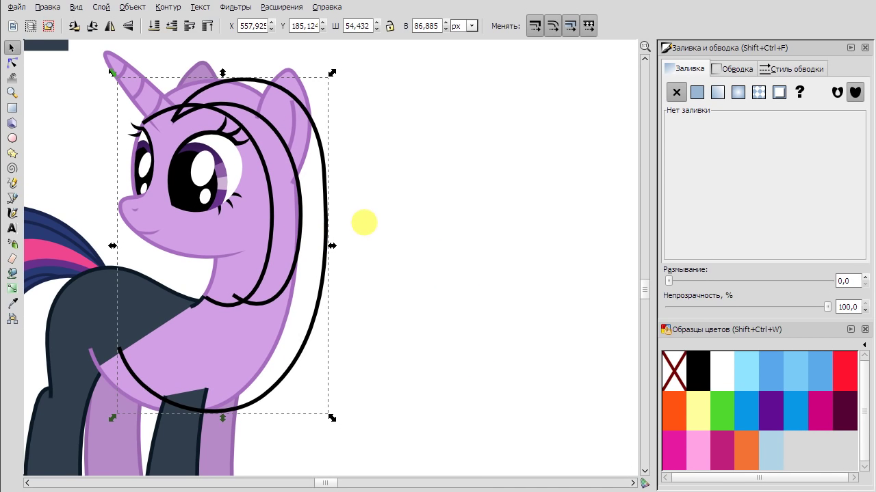
right_click(372, 209)
left_click(396, 204)
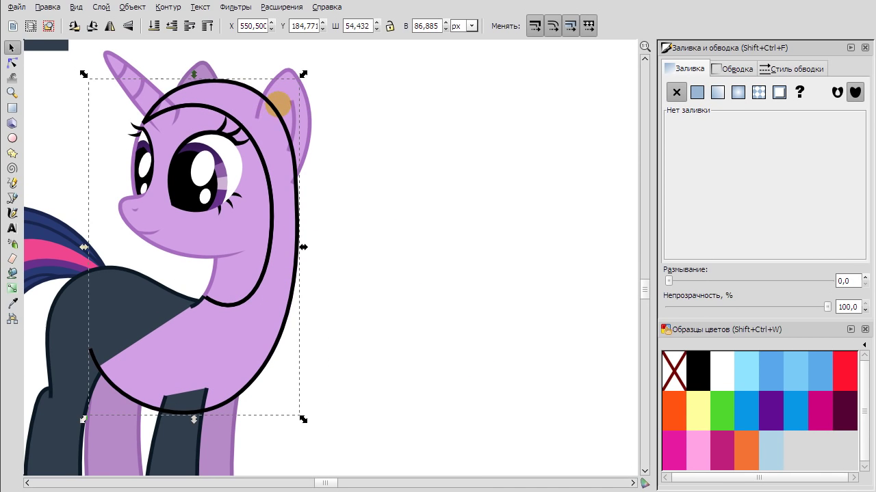
right_click(419, 169)
left_click(431, 179)
Step back through the recent edits, restoring the navy colour change on the body.
scroll(335, 288, "left", 5)
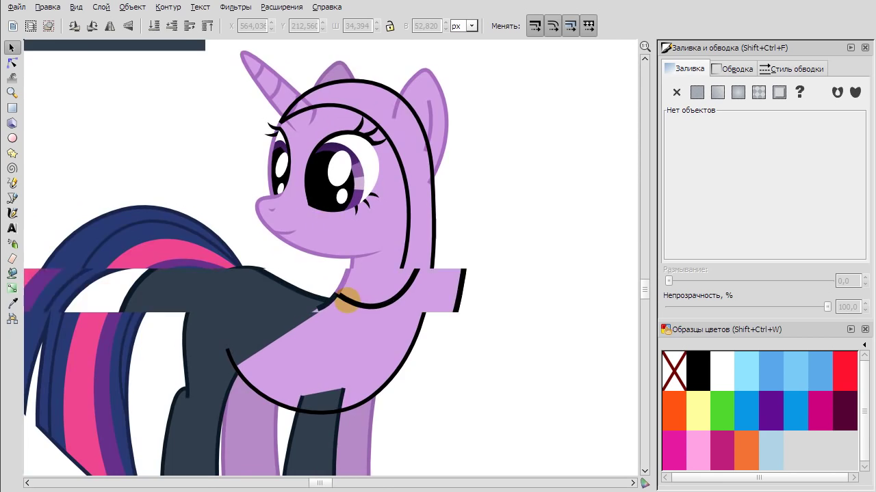
scroll(346, 294, "up", 2)
left_click(342, 274)
left_click(567, 308)
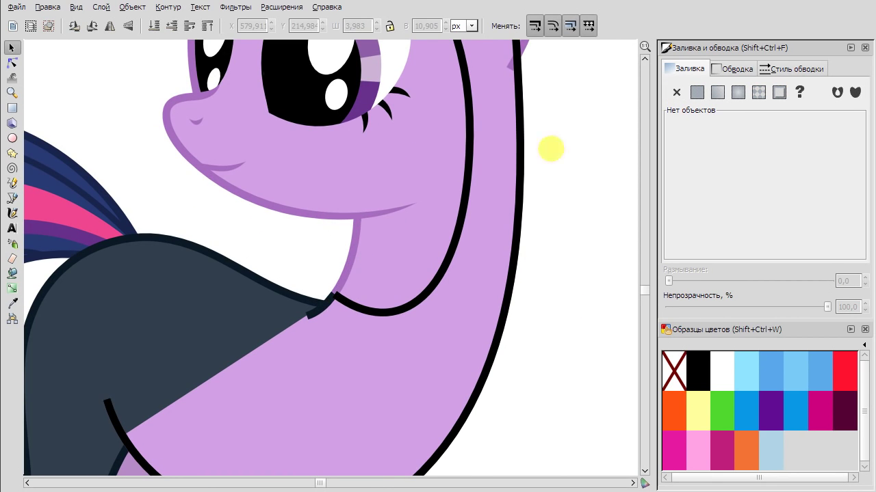
scroll(550, 149, "down", 5)
scroll(356, 287, "up", 4)
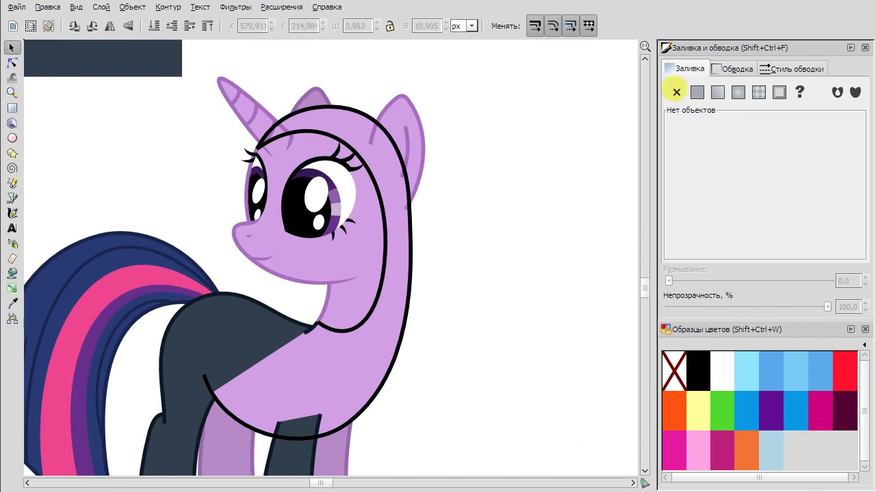
scroll(553, 172, "down", 2)
right_click(551, 171)
left_click(574, 179)
right_click(555, 183)
left_click(574, 194)
right_click(558, 196)
left_click(574, 206)
right_click(557, 202)
left_click(571, 212)
right_click(547, 201)
left_click(568, 212)
right_click(521, 192)
left_click(543, 202)
right_click(545, 197)
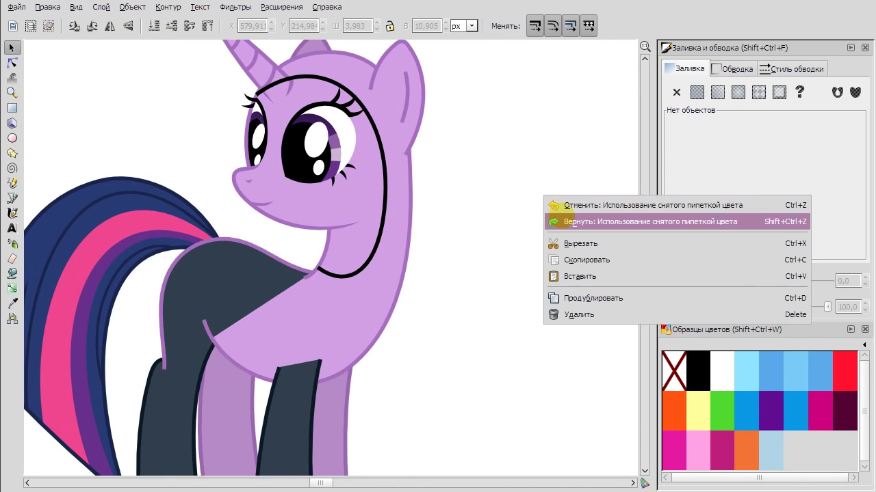
left_click(554, 221)
Give the lilac back leg the navy fill using the Dropper.
scroll(478, 152, "down", 2)
left_click(312, 373)
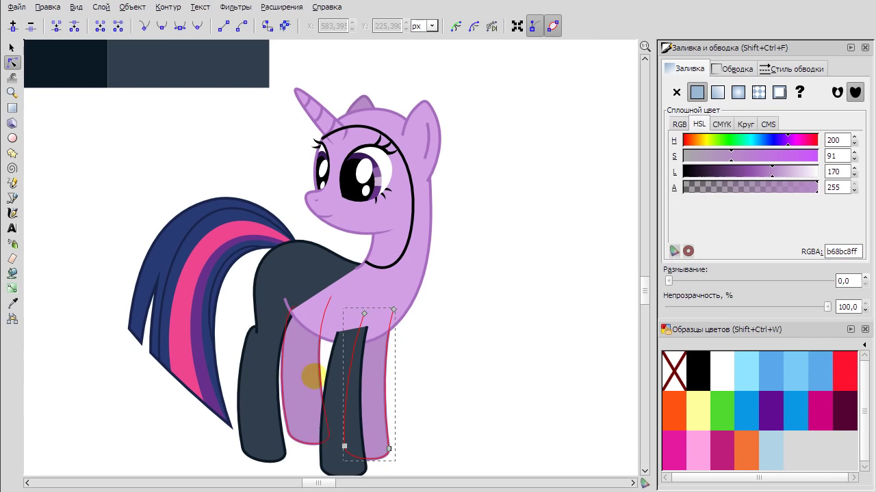
key("d")
scroll(33, 264, "up", 5)
scroll(308, 308, "down", 5)
Copy the navy fill onto the right ear and the left ear.
scroll(308, 307, "down", 1, "ctrl")
key("Escape")
key("s")
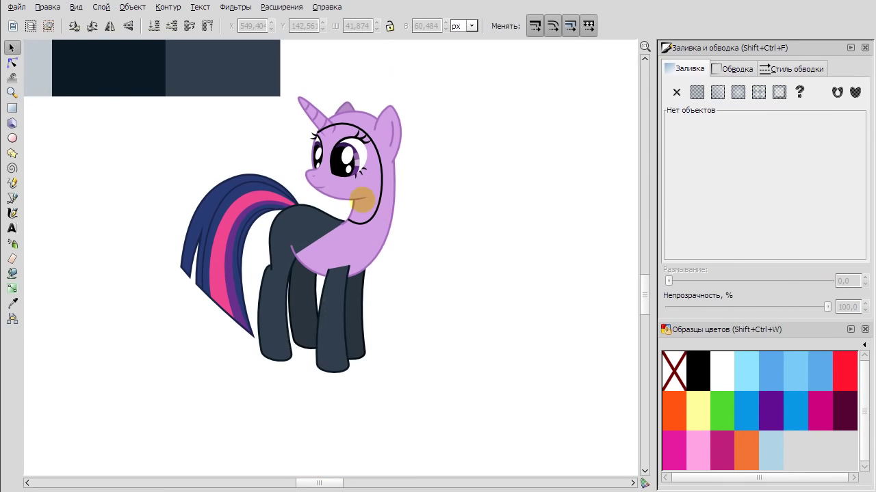
scroll(355, 205, "up", 1, "ctrl")
left_click(404, 76)
key("d")
scroll(132, 94, "up", 1)
left_click(133, 72)
key("s")
left_click(334, 93)
left_click(11, 303)
scroll(130, 205, "up", 9)
left_click(130, 205)
key("Escape")
key("s")
scroll(420, 199, "down", 8)
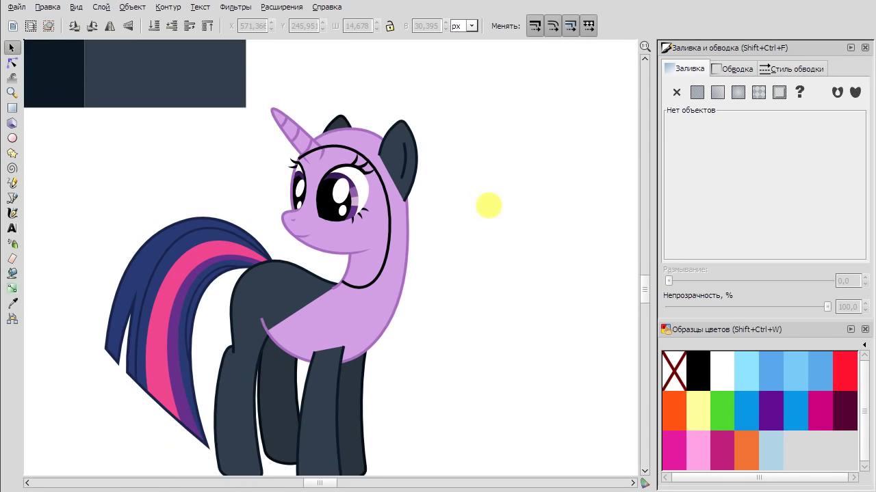
Inspect the horn and its stripe in node editing, leaving them unchanged.
left_click(333, 88)
scroll(333, 88, "up", 4, "ctrl")
left_click(342, 192)
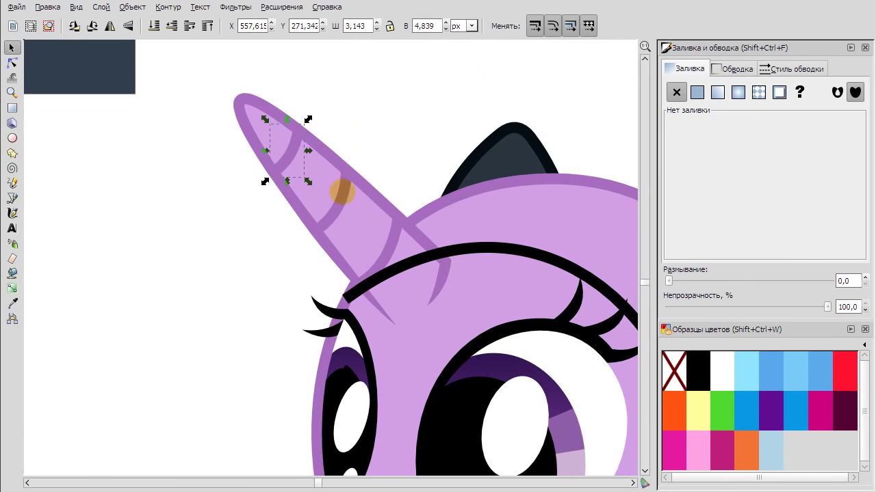
key("n")
left_click(318, 131)
left_click(168, 6)
left_click(205, 80)
left_click(319, 176)
key("s")
key("Escape")
scroll(412, 121, "down", 4, "ctrl")
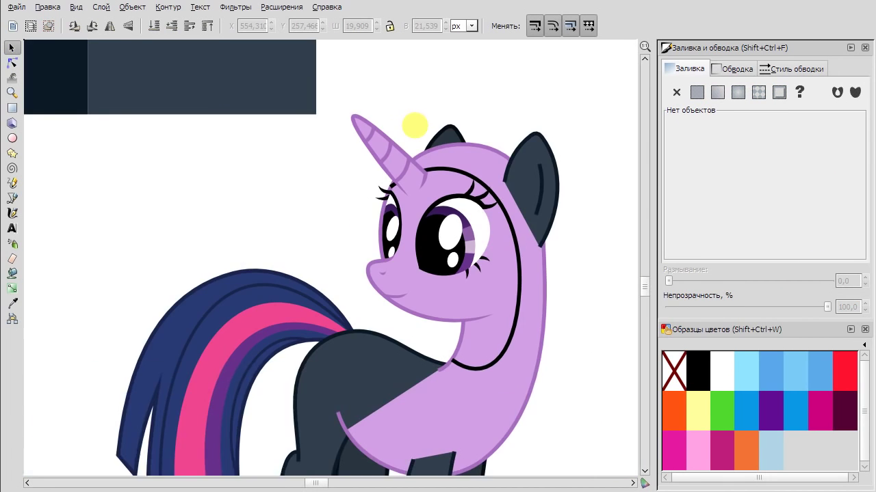
scroll(516, 137, "down", 2, "ctrl")
scroll(524, 248, "up", 5, "ctrl")
Draw a closed Bezier patch shape over the gap at the neck.
left_click(359, 219)
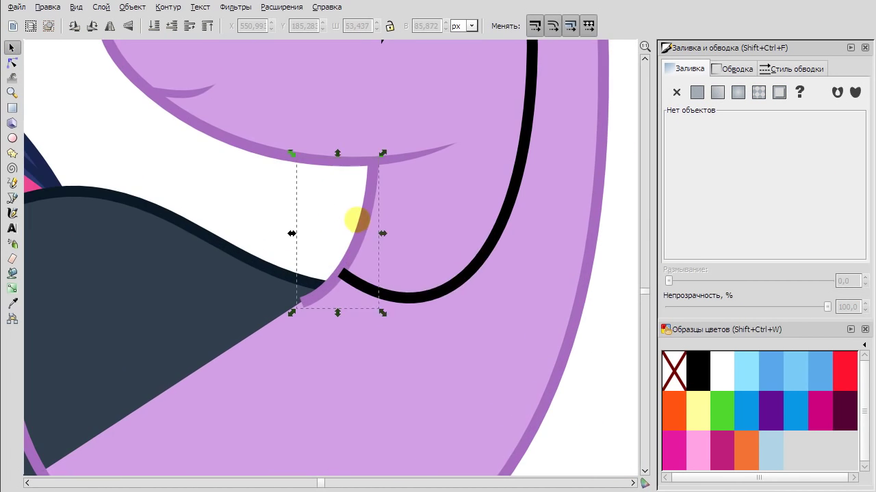
left_click(12, 198)
left_click_drag(302, 303, 302, 363)
left_click(447, 118)
key("Return")
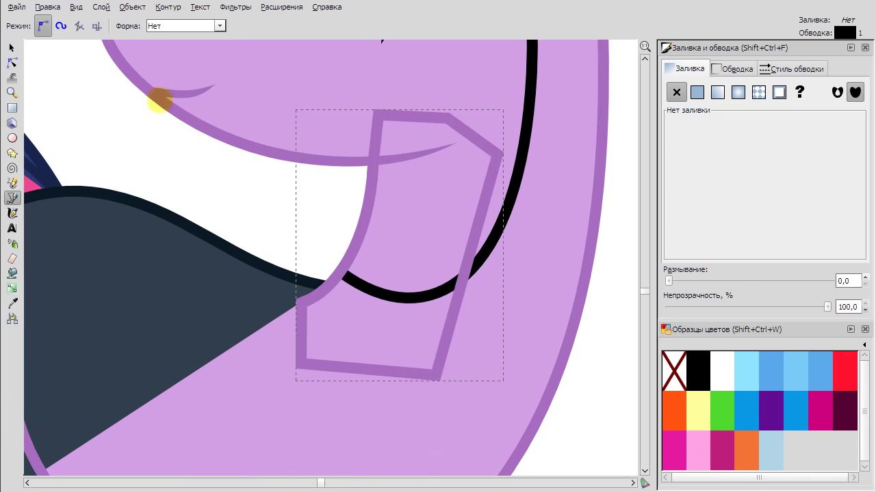
key("s")
scroll(465, 303, "down", 3, "ctrl")
Snap the patch's corner node onto the end of the neck stroke.
key("n")
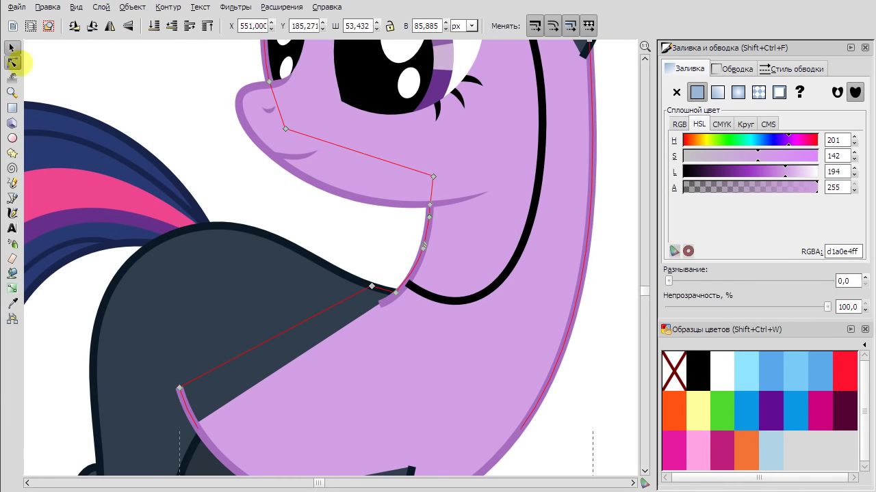
scroll(406, 276, "up", 3)
scroll(381, 244, "down", 3)
right_click(381, 244)
left_click(479, 362)
scroll(491, 327, "up", 3)
scroll(315, 258, "up", 3)
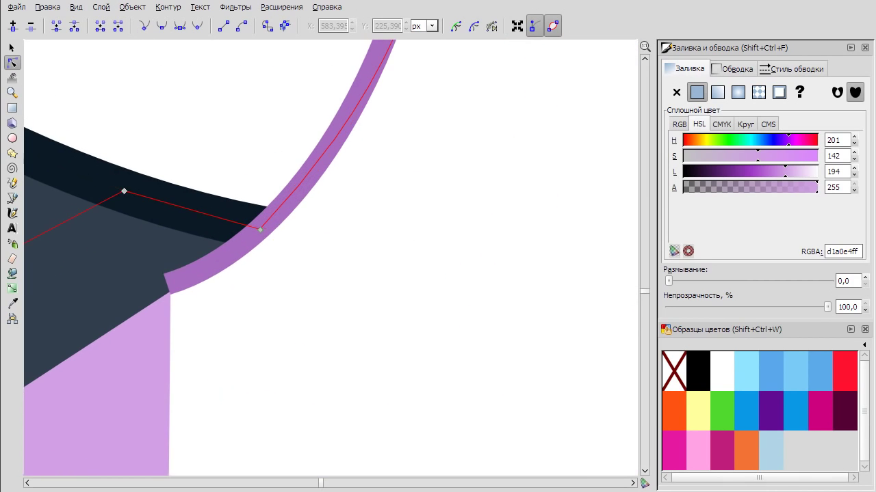
scroll(306, 145, "down", 4)
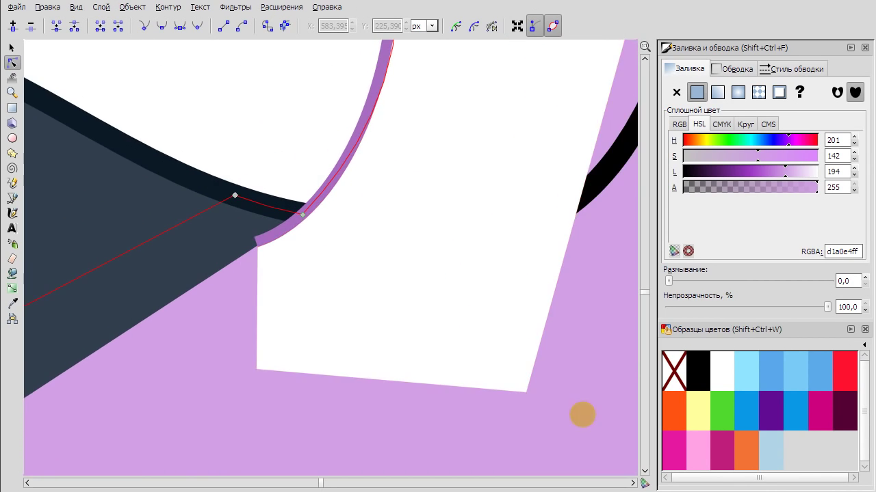
scroll(271, 143, "up", 4)
scroll(335, 237, "down", 2)
left_click(336, 237)
scroll(335, 237, "up", 2)
left_click(250, 354)
scroll(253, 321, "up", 2)
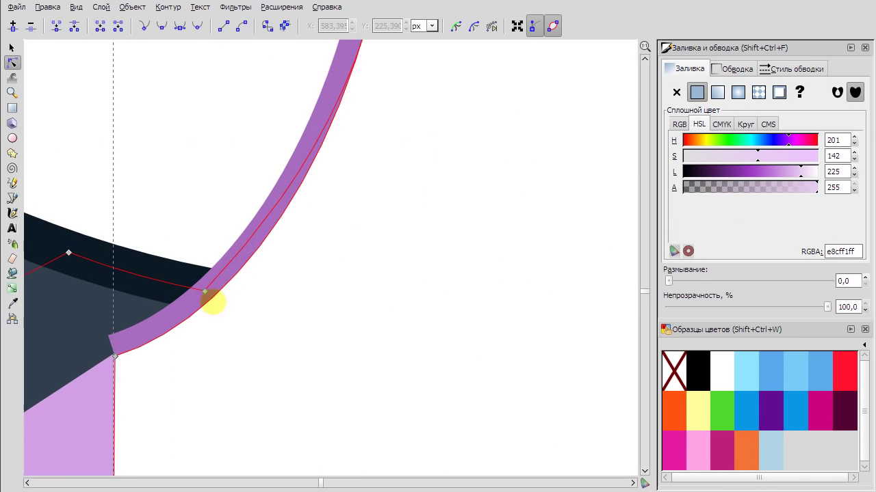
scroll(314, 275, "up", 3)
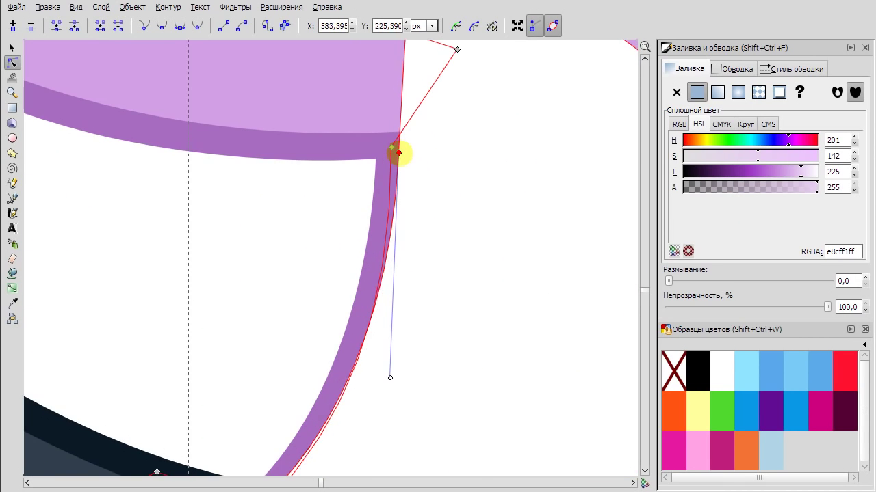
left_click_drag(402, 163, 391, 148)
Adjust the small neck stroke's top node so it ends at the navy body.
scroll(448, 216, "down", 4)
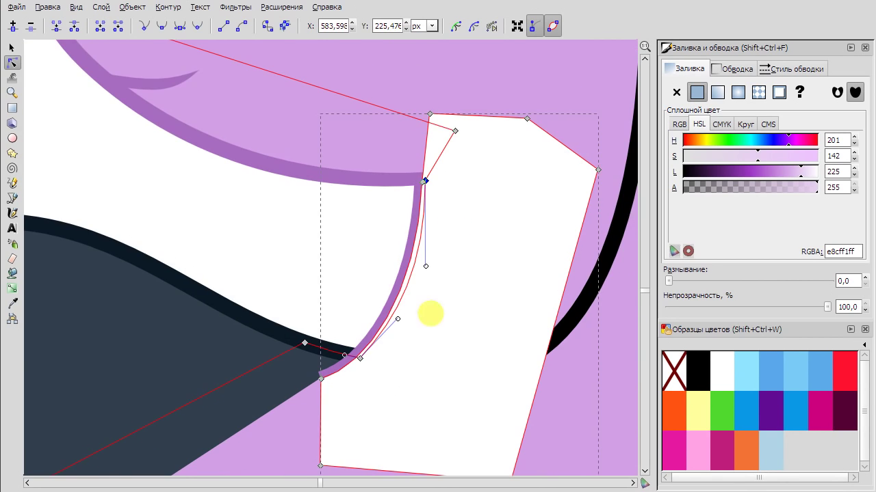
scroll(387, 266, "up", 4)
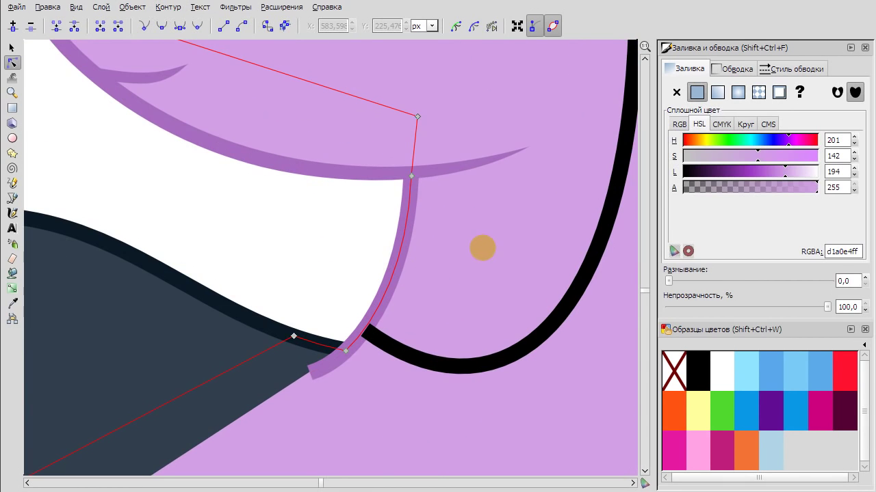
scroll(493, 237, "up", 1)
scroll(344, 160, "down", 4)
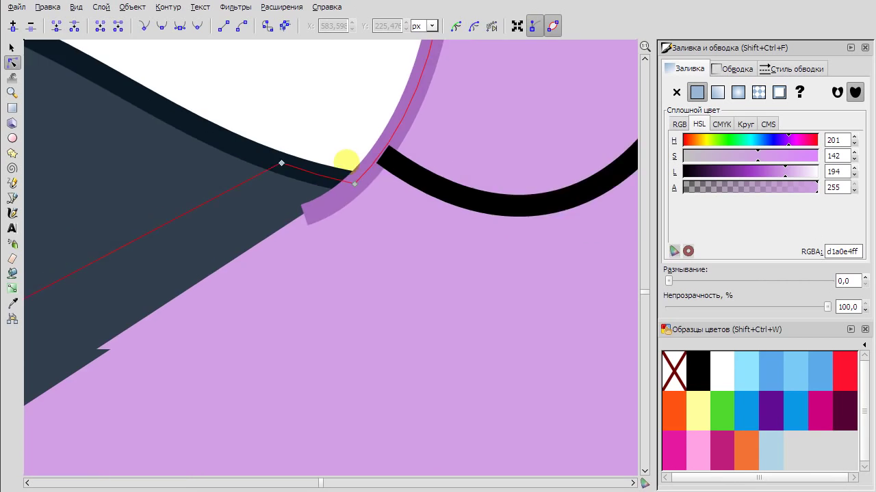
key("s")
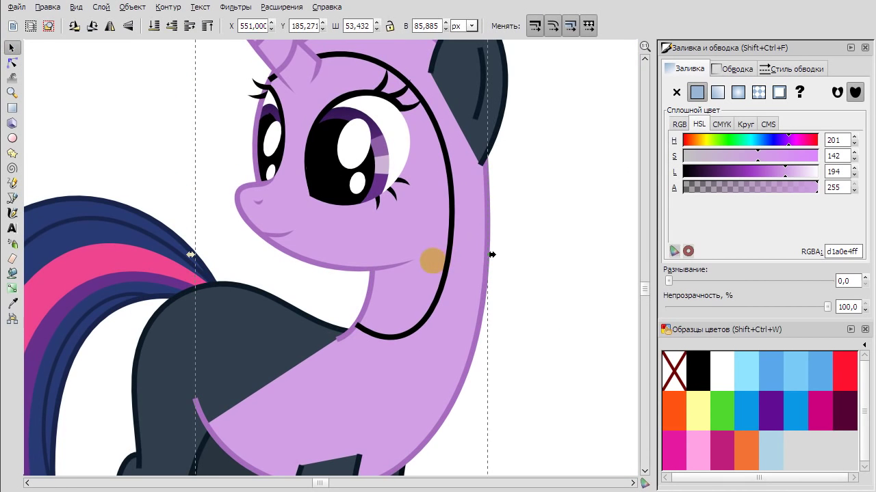
left_click(360, 294)
key("n")
left_click(11, 198)
left_click(12, 62)
left_click(372, 271)
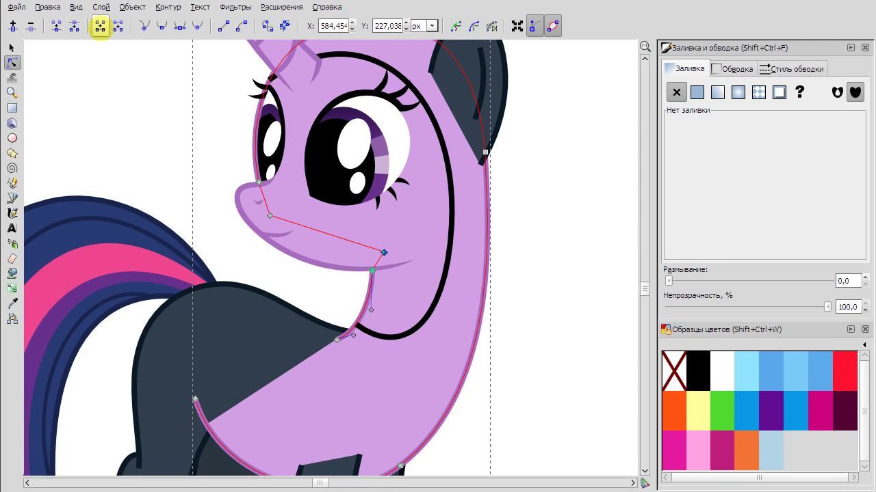
left_click(12, 47)
left_click(541, 283)
Select the body outline and check the finished neck area.
scroll(541, 283, "down", 2)
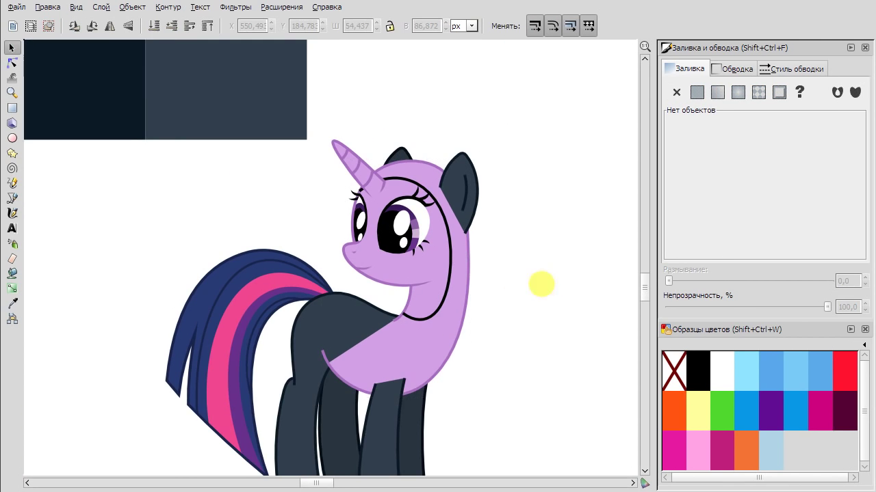
scroll(423, 297, "up", 1)
left_click(424, 297)
right_click(580, 296)
key("Escape")
scroll(564, 225, "down", 1)
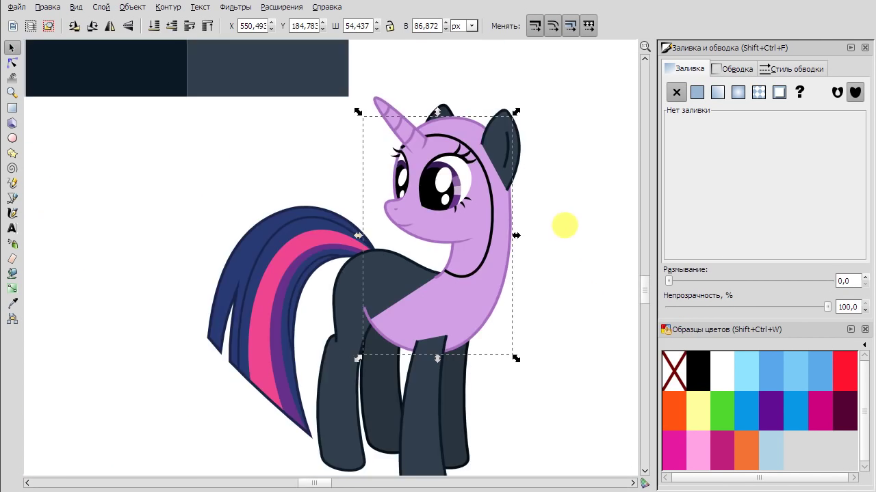
scroll(637, 205, "right", 2)
Extend the black hood line into a closed cutting outline around the purple unicorn's head.
left_click(575, 170)
left_click(436, 217)
key("b")
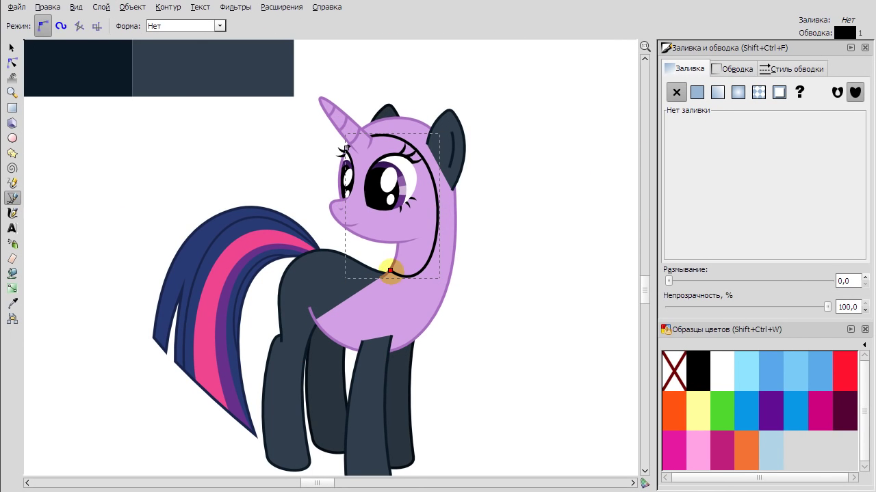
left_click(524, 426)
left_click(520, 61)
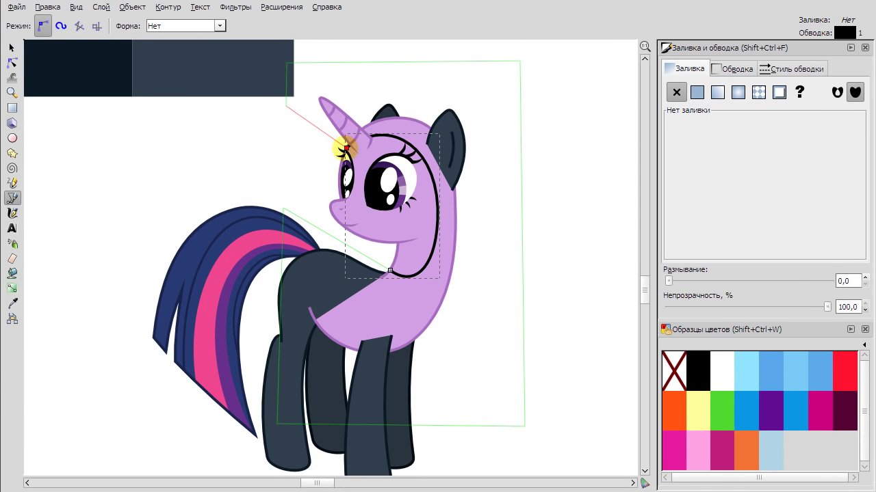
left_click(347, 147)
left_click(11, 47)
Duplicate the purple body and try an Intersection with the outline, then undo it.
right_click(409, 296)
left_click(499, 391)
left_click(520, 186, "shift")
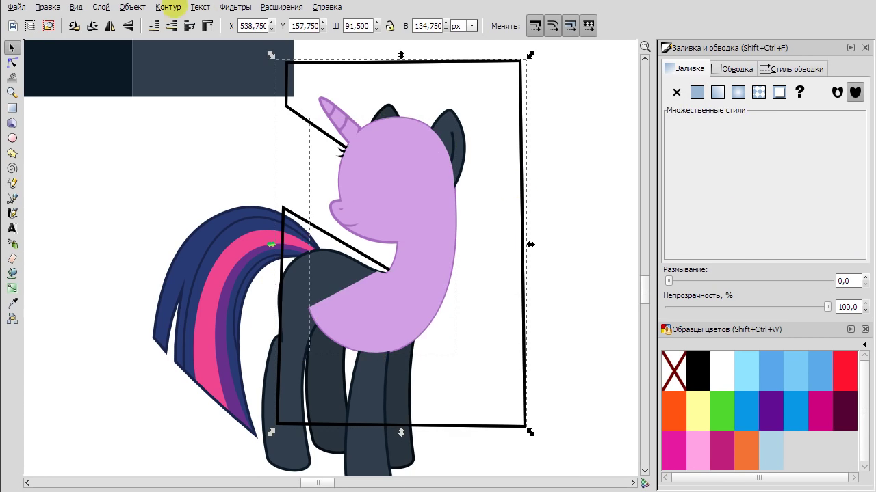
left_click(173, 7)
left_click(220, 102)
right_click(596, 152)
left_click(608, 160)
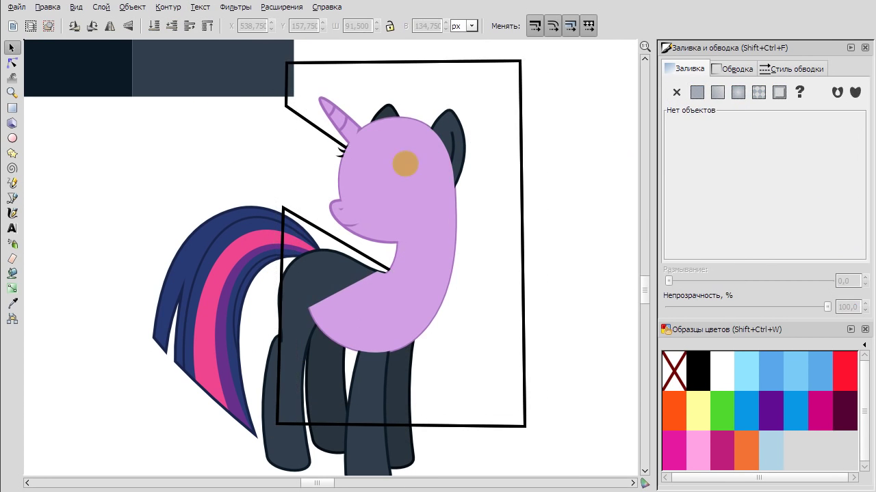
Select the body copy with the cutting outline, retry the path operation, and undo the outline move.
left_click(520, 205)
left_click(418, 112, "shift")
left_click(173, 7)
left_click(221, 109)
left_click_drag(303, 121, 337, 73)
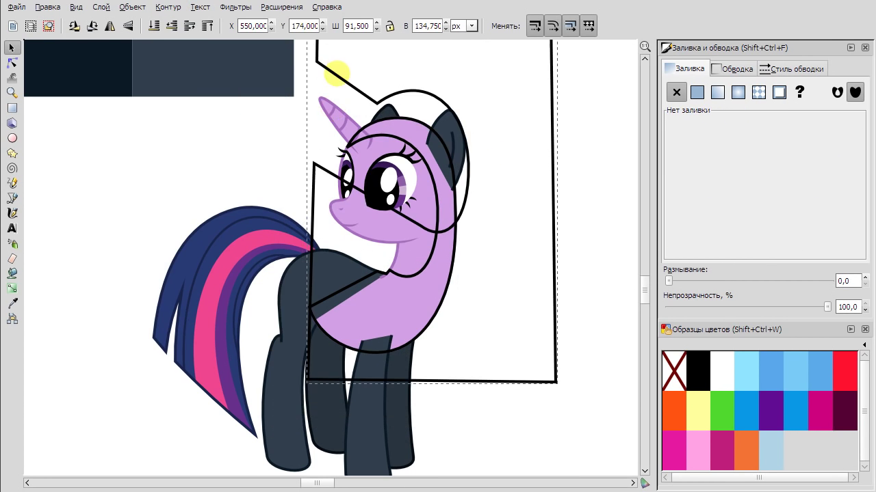
right_click(477, 93)
left_click(504, 107)
key("ctrl+z")
left_click(426, 150)
Cut the head shape from the body copy, inspect the piece, then undo back several steps.
left_click(404, 60, "shift")
left_click(173, 7)
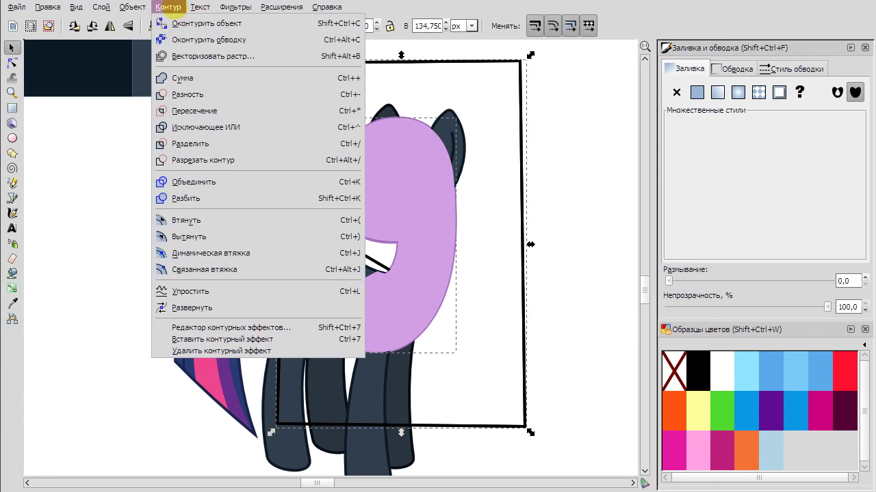
left_click(221, 106)
left_click_drag(431, 202, 563, 146)
key("Escape")
right_click(563, 147)
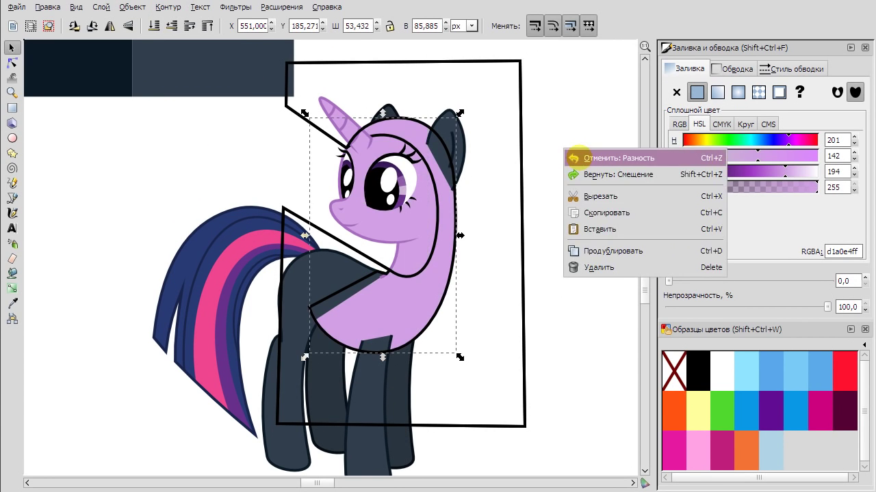
left_click(571, 148)
right_click(571, 148)
left_click(580, 154)
right_click(551, 162)
left_click(560, 172)
Duplicate the cutting outline and the purple head piece, checking the copy before restoring its position.
left_click(520, 167)
right_click(403, 308)
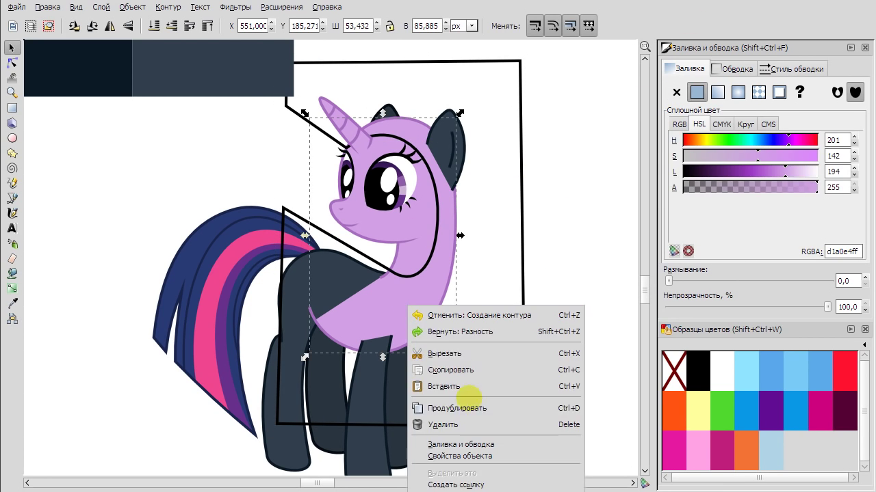
left_click(472, 409)
right_click(529, 192)
left_click(593, 293)
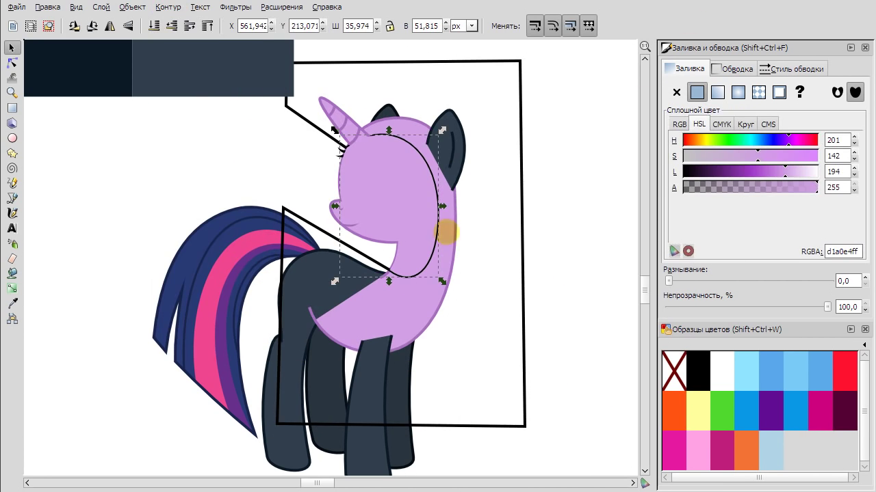
right_click(511, 238)
left_click(524, 342)
left_click_drag(383, 219, 533, 308)
right_click(551, 209)
left_click(594, 214)
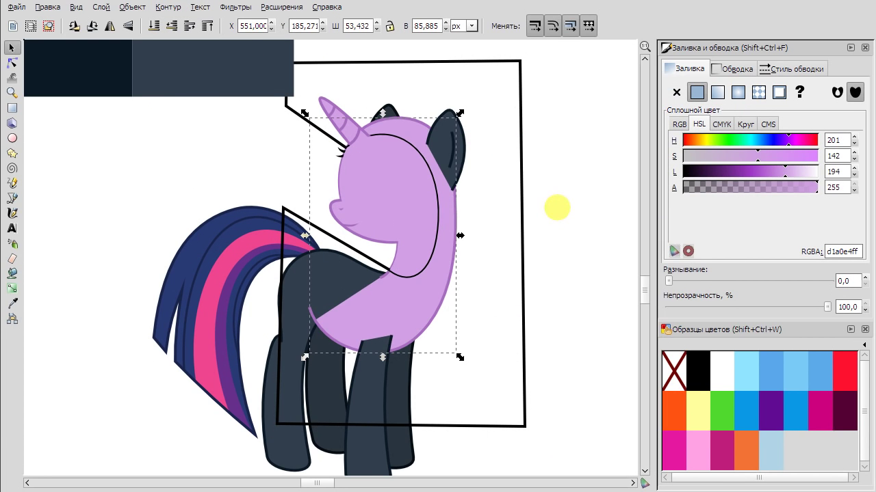
Delete the black cutting outline, confirm the face copy sits over the eyes, and reselect the body.
left_click(522, 181)
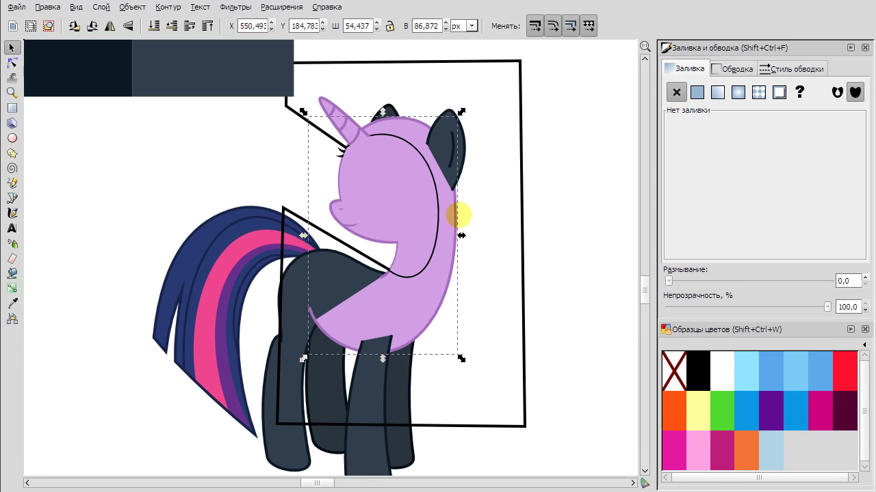
key("Delete")
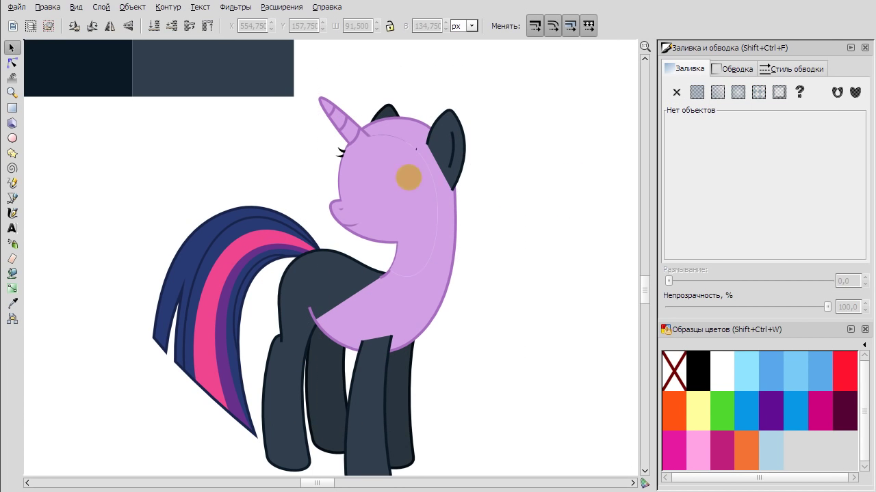
left_click_drag(404, 175, 486, 175)
right_click(594, 148)
left_click(609, 160)
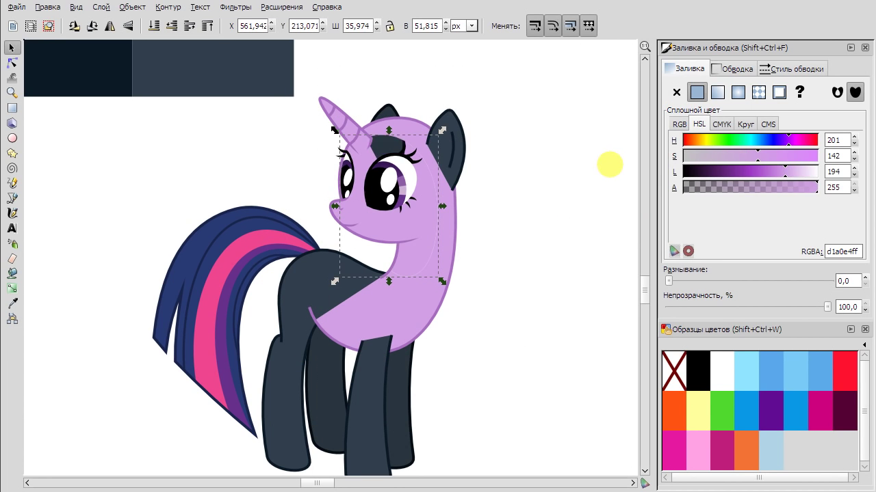
key("Escape")
left_click(361, 147)
left_click(433, 211)
Give the body the dark slate colour with the dropper and pick the outline path for node editing.
key("d")
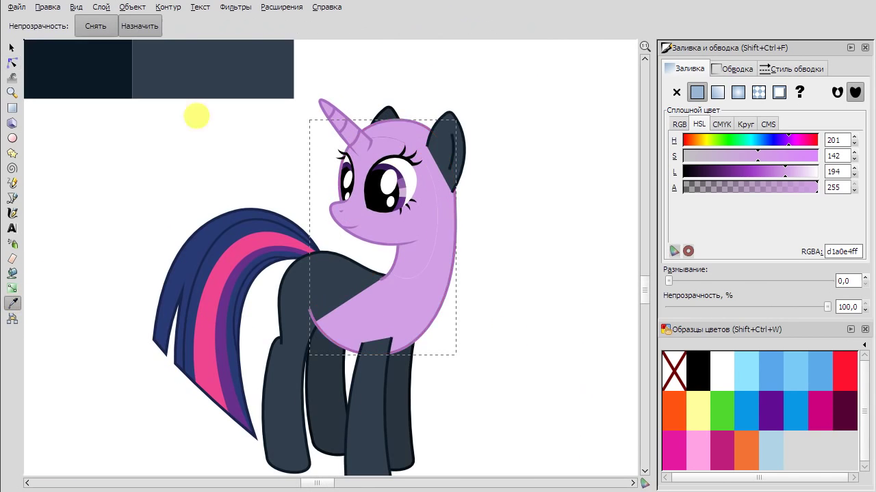
left_click(196, 76)
key("n")
left_click(496, 204)
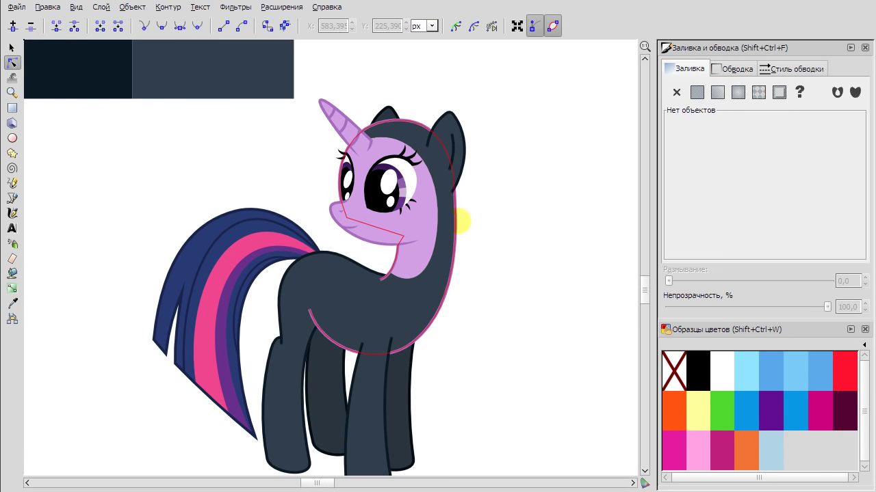
left_click(458, 220)
scroll(500, 186, "up", 2)
scroll(565, 275, "left", 3)
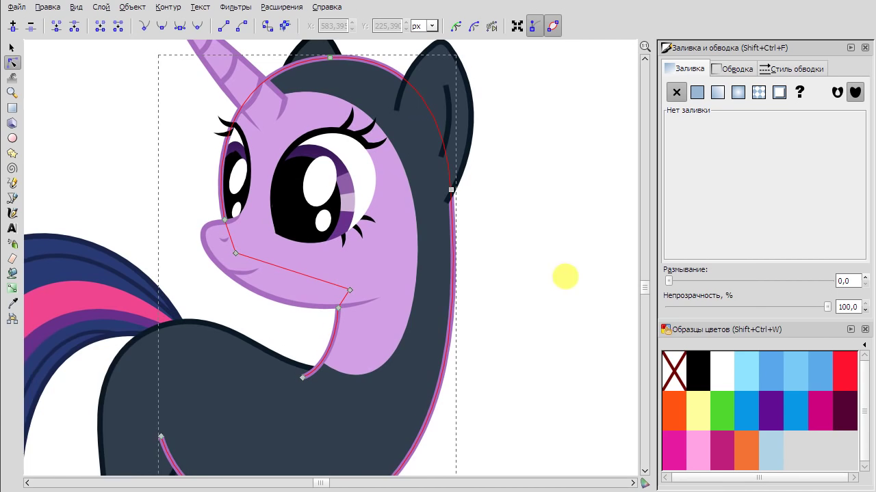
Delete the purple body outline and select the remaining outline path around the body for node editing.
right_click(485, 253)
left_click(553, 176)
scroll(570, 236, "down", 1)
left_click(516, 258)
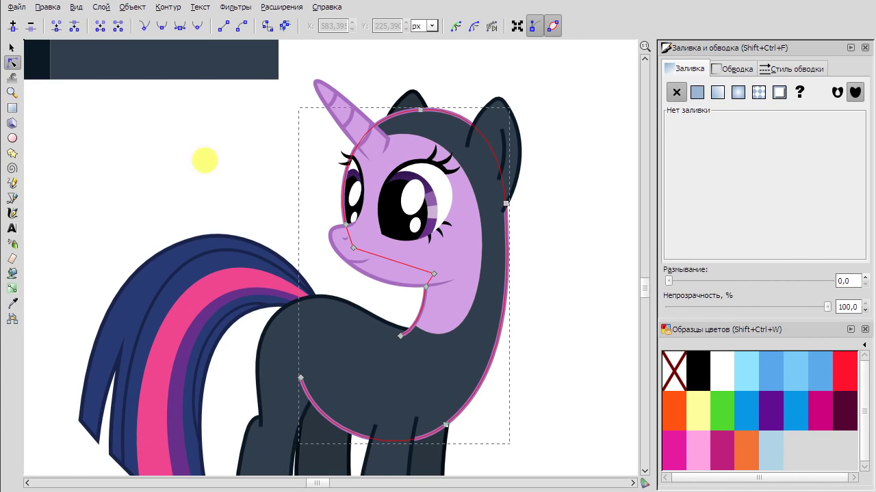
left_click(12, 48)
key("Delete")
key("Tab")
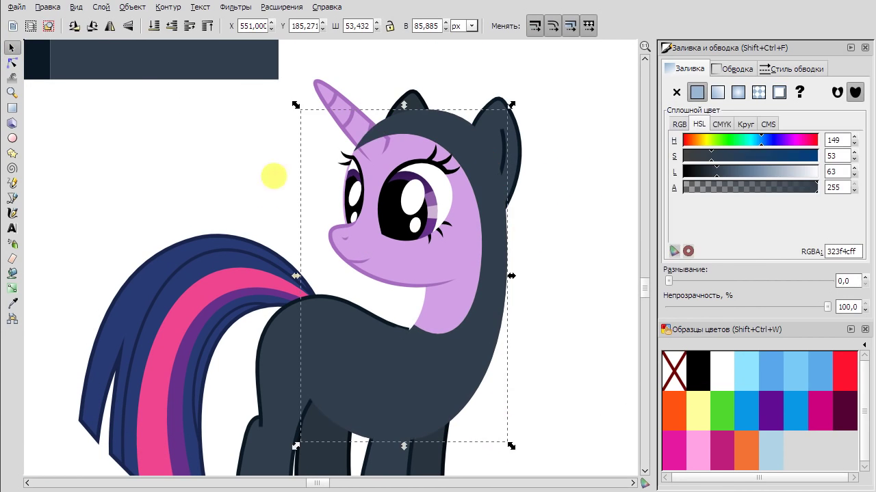
key("Tab")
key("n")
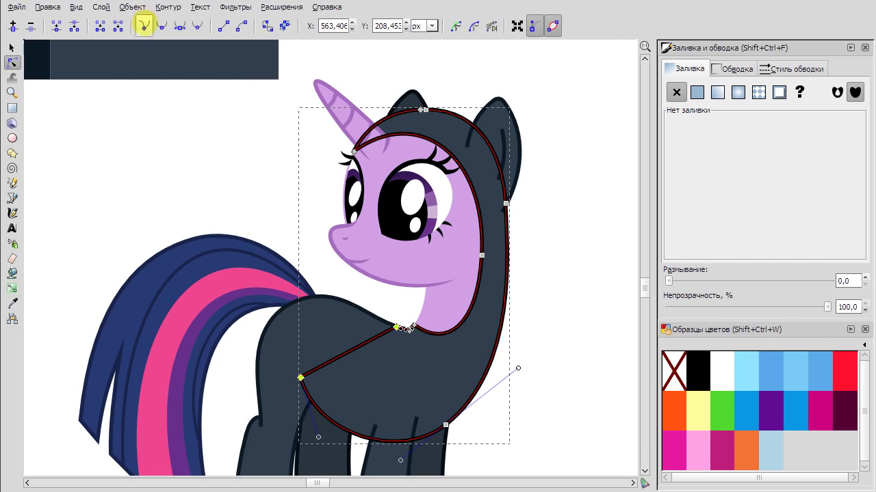
Bend the face path's curve to follow the black outline.
scroll(413, 355, "up", 4)
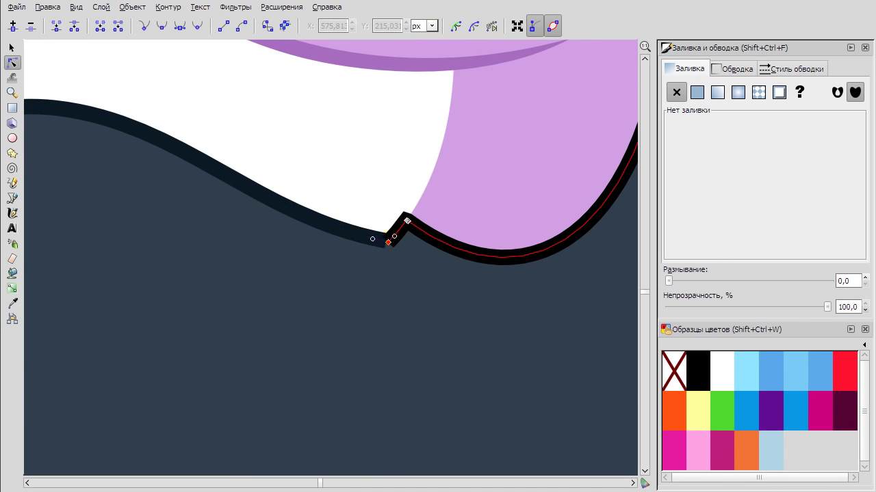
scroll(496, 181, "up", 2)
scroll(497, 182, "down", 3)
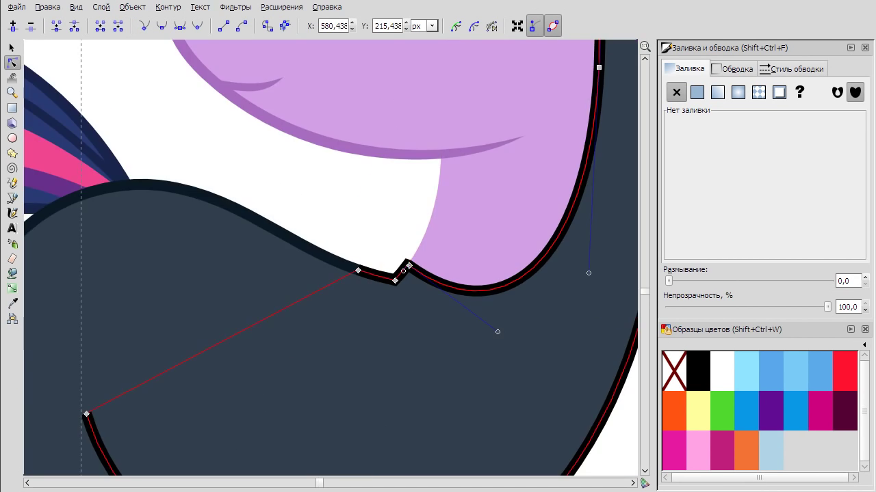
left_click(567, 217, "shift")
left_click_drag(574, 199, 594, 230)
left_click(336, 214)
left_click(336, 170)
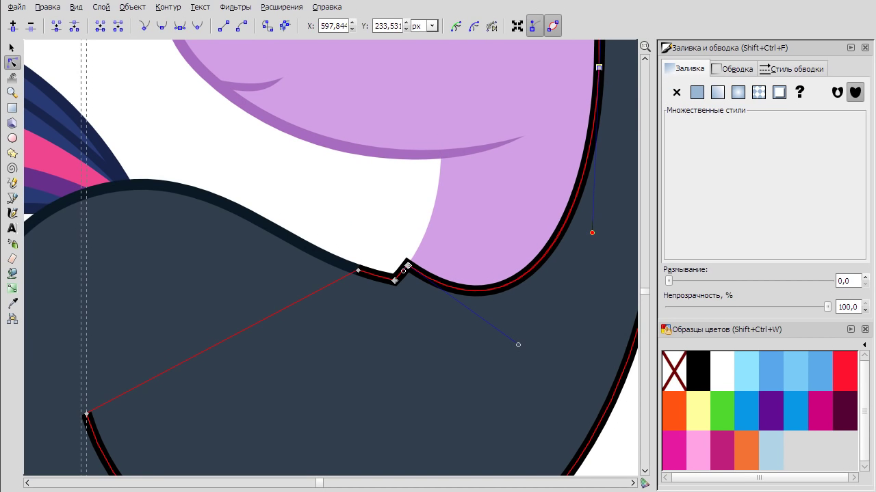
left_click(351, 199)
Duplicate the face path, remove the copy's fill, and load the MLP-Twilight Sparkle palette.
scroll(410, 199, "up", 2)
left_click(422, 191)
scroll(422, 192, "down", 3)
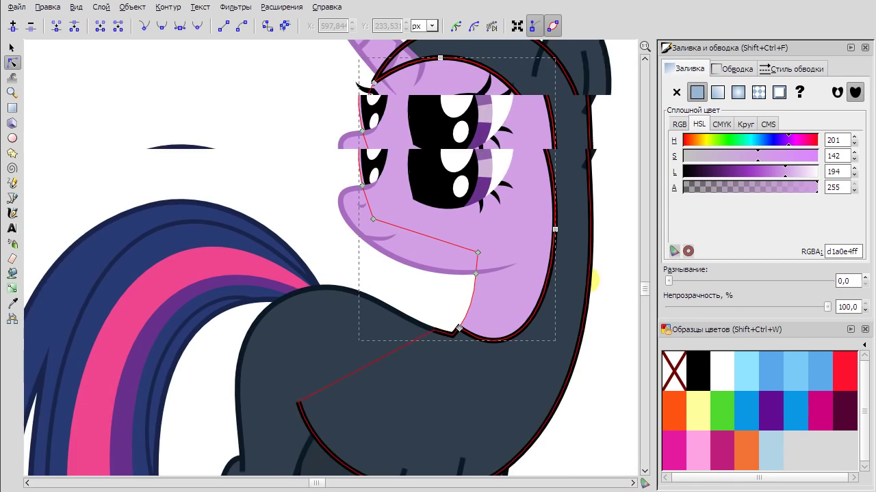
scroll(423, 192, "up", 1)
right_click(506, 326)
left_click(541, 427)
left_click(675, 91)
left_click(863, 344)
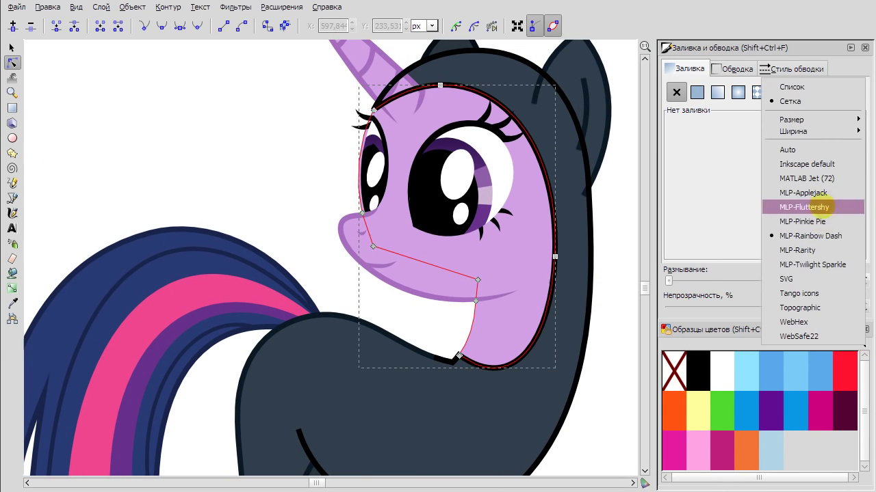
left_click(808, 260)
key("space")
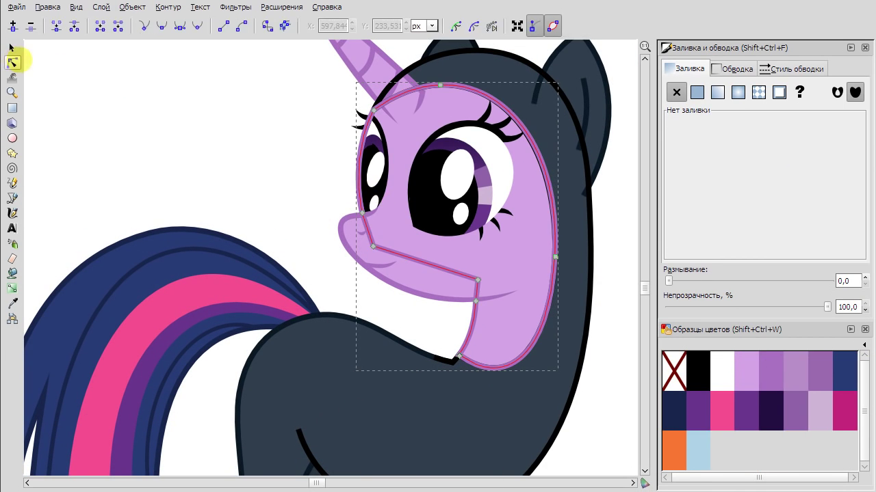
Select the head outline path for node editing and bring up its stroke style settings.
left_click(12, 47)
left_click(48, 63)
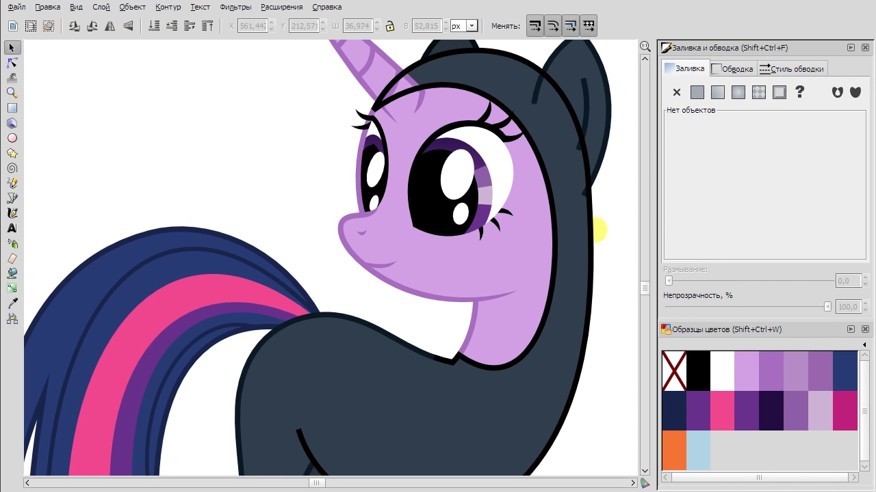
left_click(597, 231)
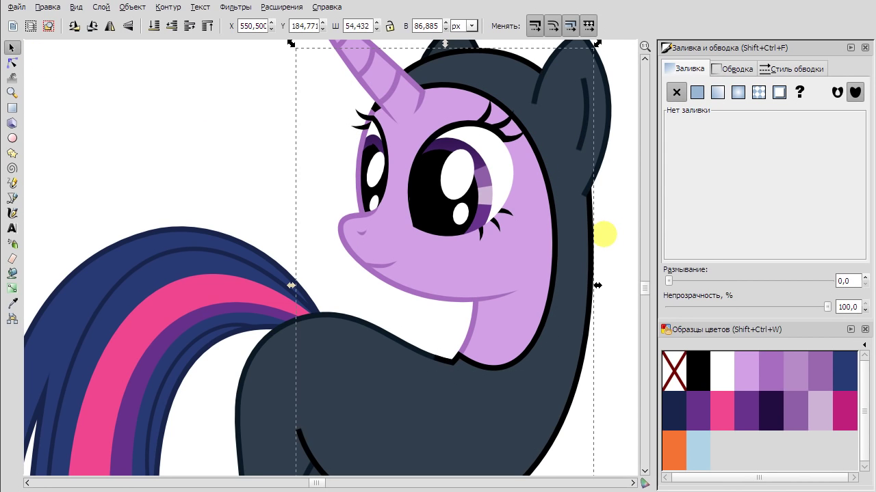
scroll(237, 143, "down", 2)
key("d")
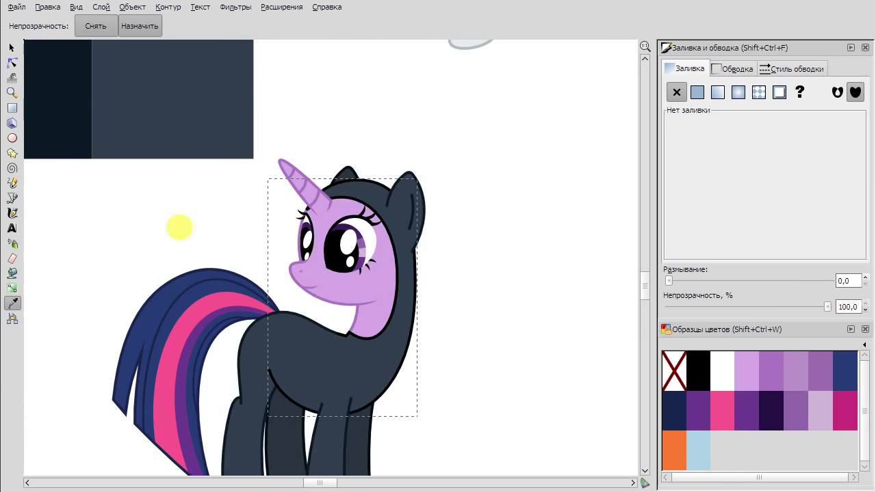
scroll(180, 225, "up", 2)
scroll(180, 225, "down", 1)
key("n")
scroll(521, 346, "up", 3)
left_click(791, 68)
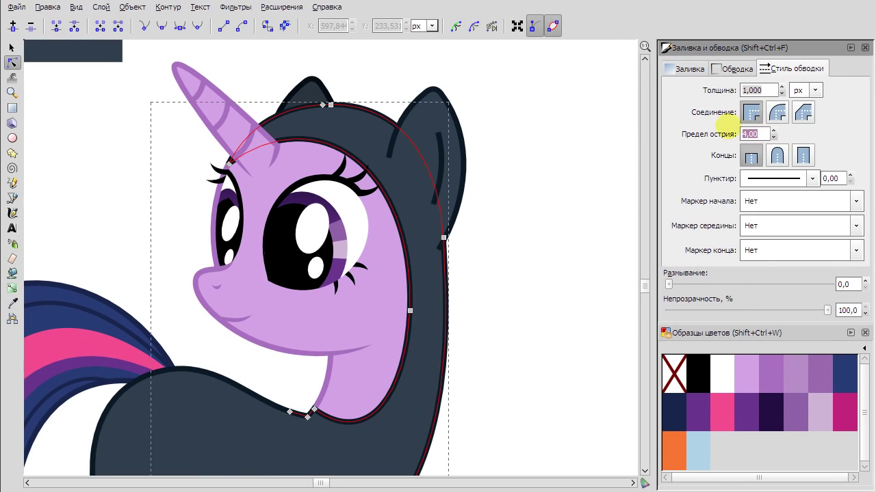
Reshape the inner face outline, pushing its right side outward and raising its top.
left_click(380, 293)
left_click_drag(410, 311, 418, 310)
left_click_drag(295, 139, 299, 132)
scroll(326, 456, "up", 3)
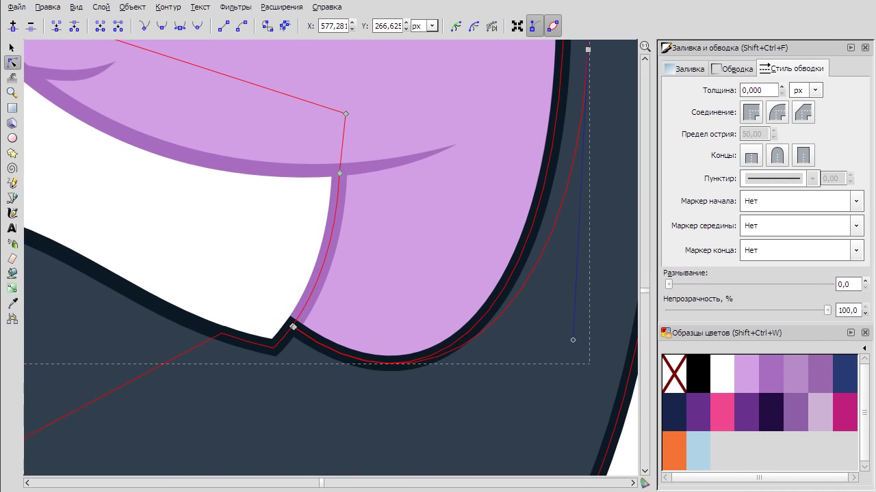
scroll(432, 366, "down", 4)
Delete the hood outline's right-side segment at the neck, then undo the deletion.
left_click(564, 290)
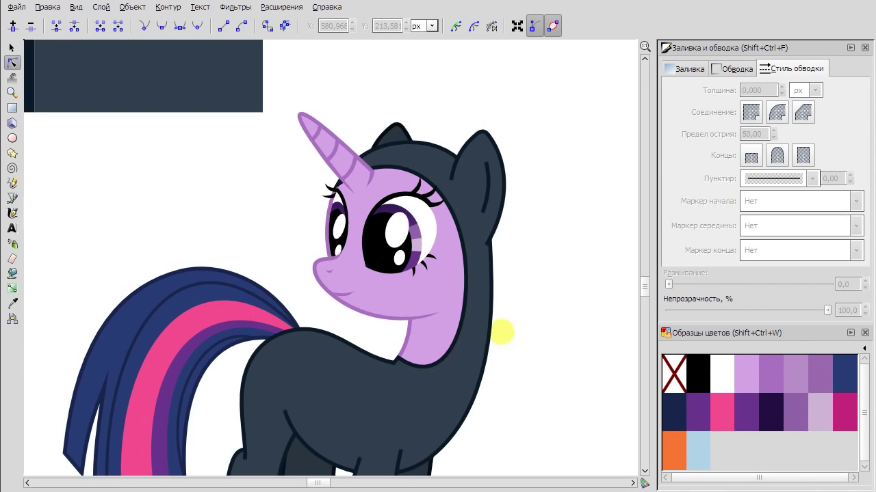
left_click(487, 325)
scroll(384, 162, "up", 1)
left_click(459, 258)
left_click(118, 25)
left_click(590, 183)
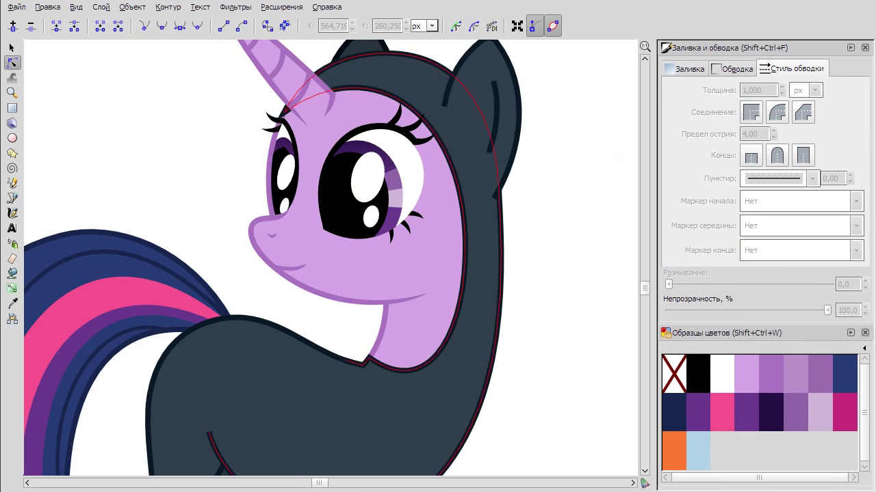
scroll(360, 372, "up", 4)
left_click(328, 316)
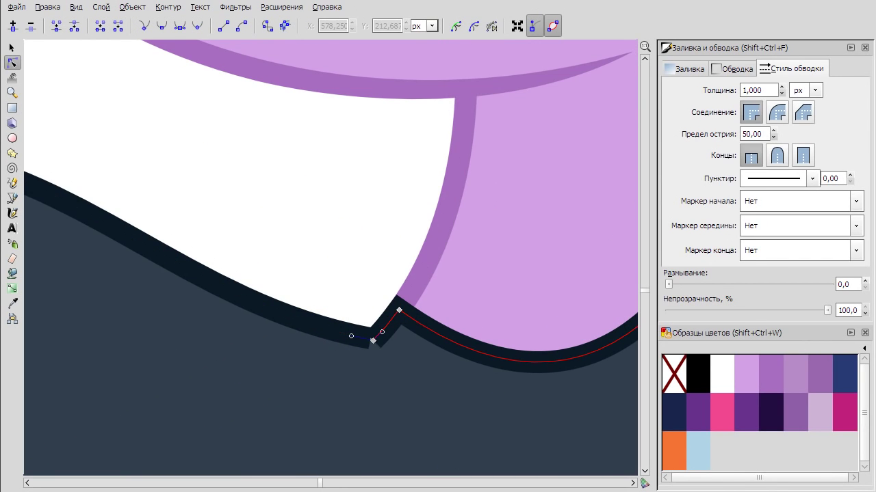
right_click(342, 240)
left_click(353, 248)
Step back through the neck outline edits to restore the longer hood path.
key("ctrl+z")
key("ctrl+z")
key("ctrl+z")
scroll(273, 219, "down", 3)
scroll(409, 305, "up", 4)
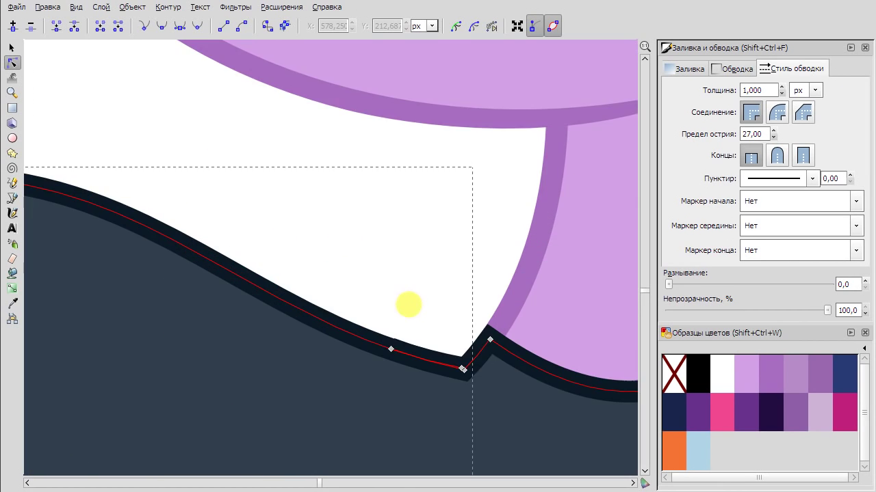
scroll(408, 305, "up", 2)
key("ctrl+z")
key("ctrl+z")
key("ctrl+z")
key("ctrl+z")
key("ctrl+z")
key("ctrl+z")
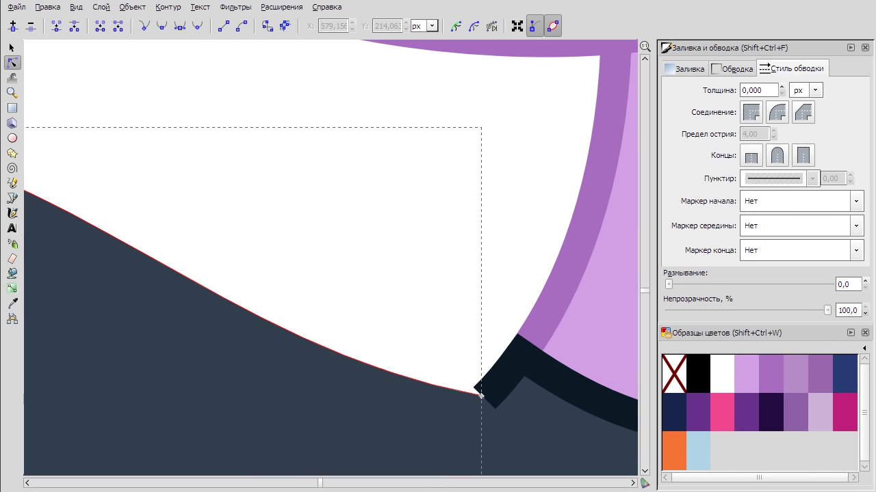
key("ctrl+z")
key("ctrl+z")
key("ctrl+z")
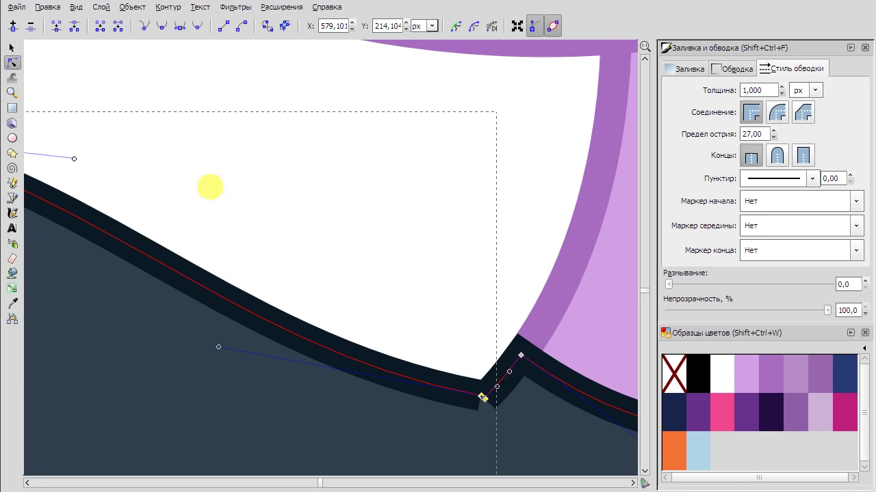
right_click(373, 158)
left_click(377, 172)
right_click(385, 149)
left_click(397, 159)
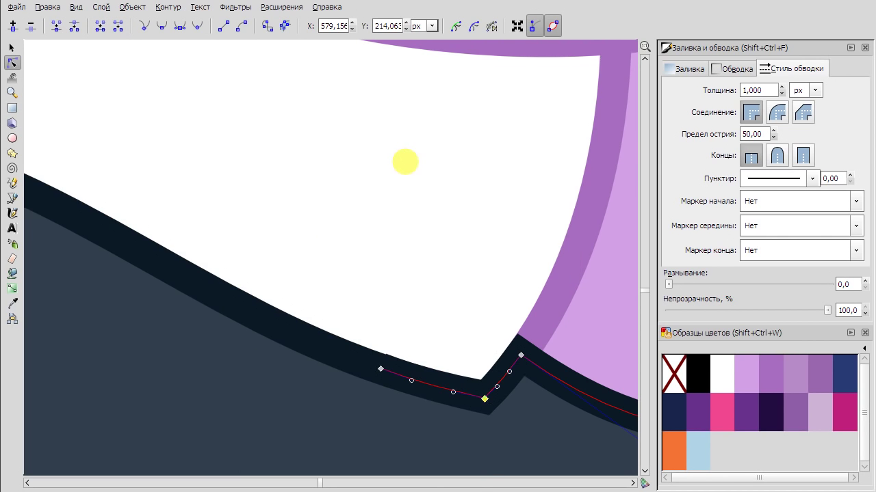
Deselect the outline and inspect the short hooked corner stroke at the neck.
scroll(453, 189, "down", 2)
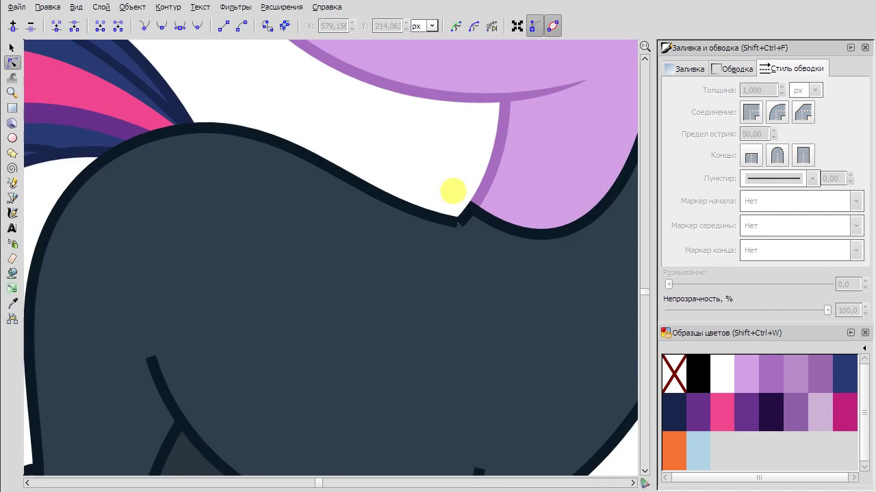
left_click(361, 111)
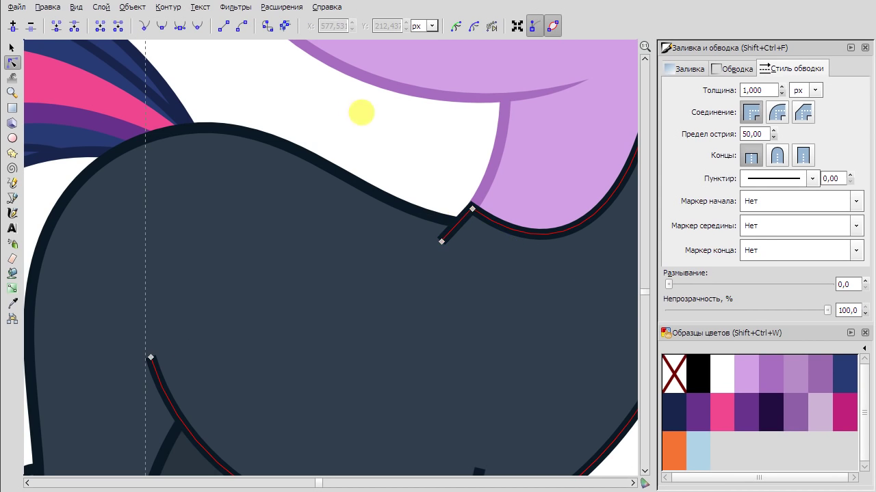
scroll(458, 164, "up", 2)
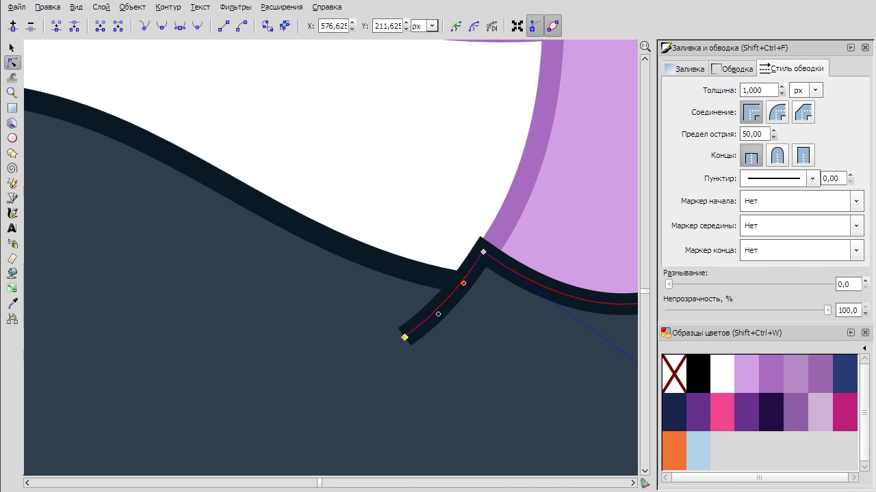
scroll(567, 382, "down", 5)
left_click(567, 382)
scroll(523, 369, "up", 5)
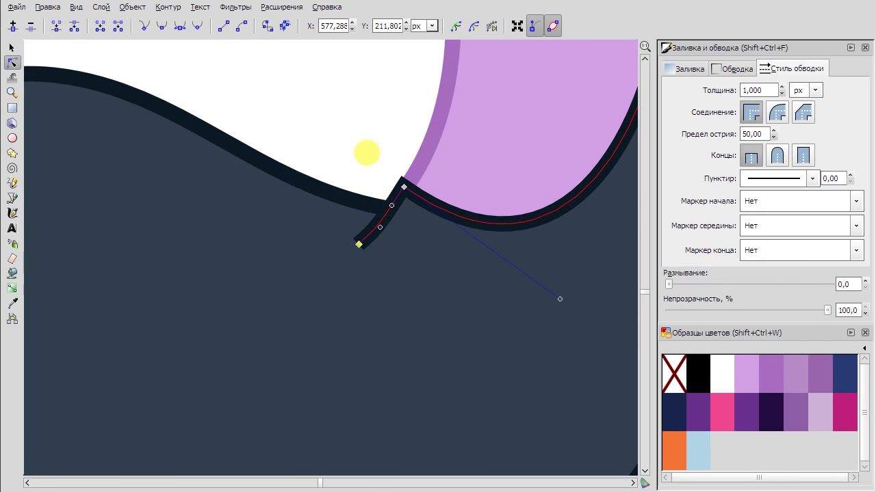
scroll(569, 228, "down", 5)
left_click(557, 262)
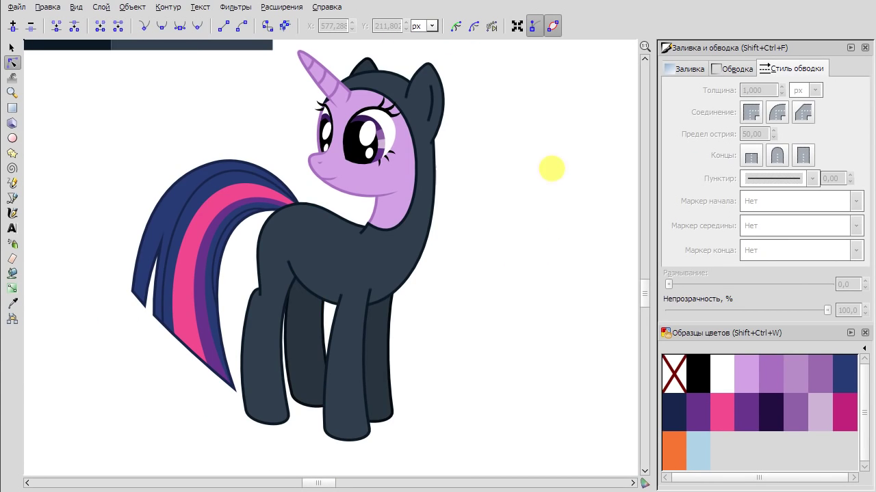
scroll(552, 168, "down", 3)
Zoom to the yellow pony's eyes and select the teal iris among the eye shapes.
scroll(466, 90, "right", 4)
scroll(459, 102, "up", 8)
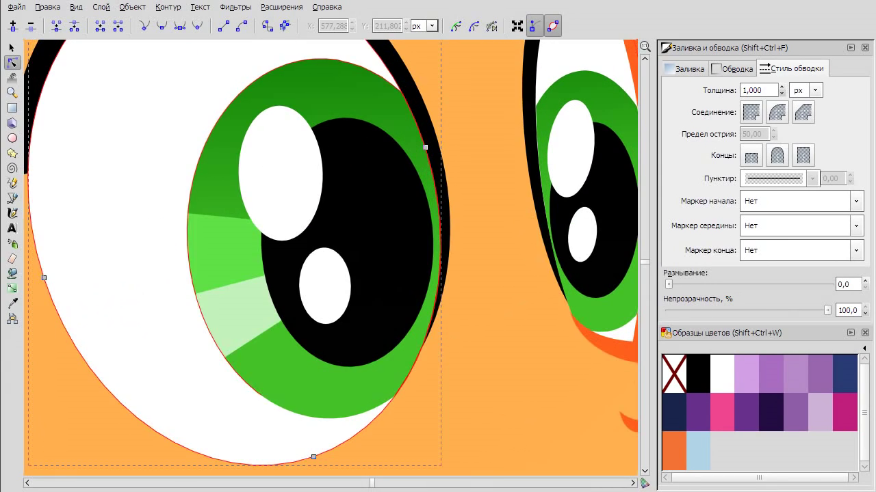
key("Tab")
key("Tab")
key("Tab")
key("Tab")
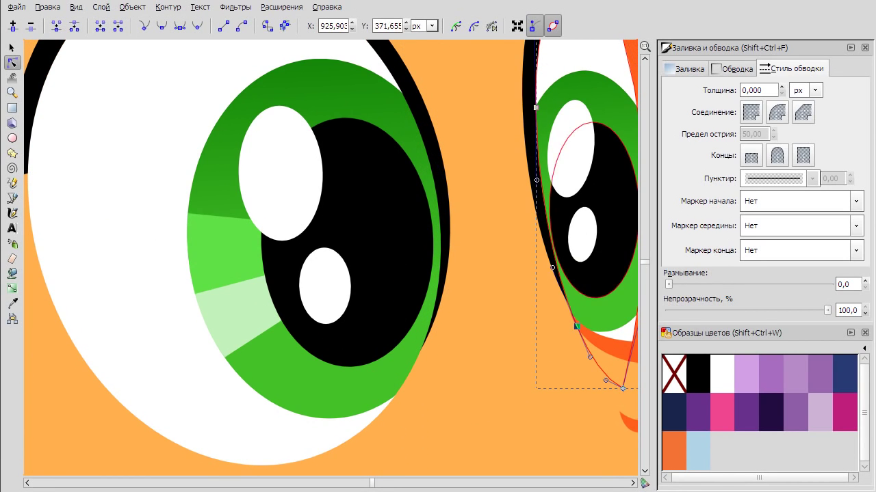
scroll(532, 226, "right", 3)
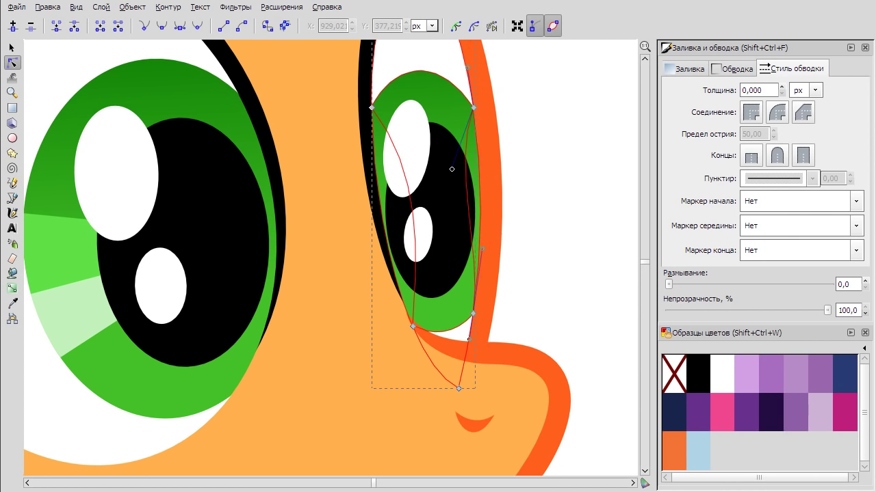
scroll(330, 258, "down", 5)
scroll(102, 137, "up", 6)
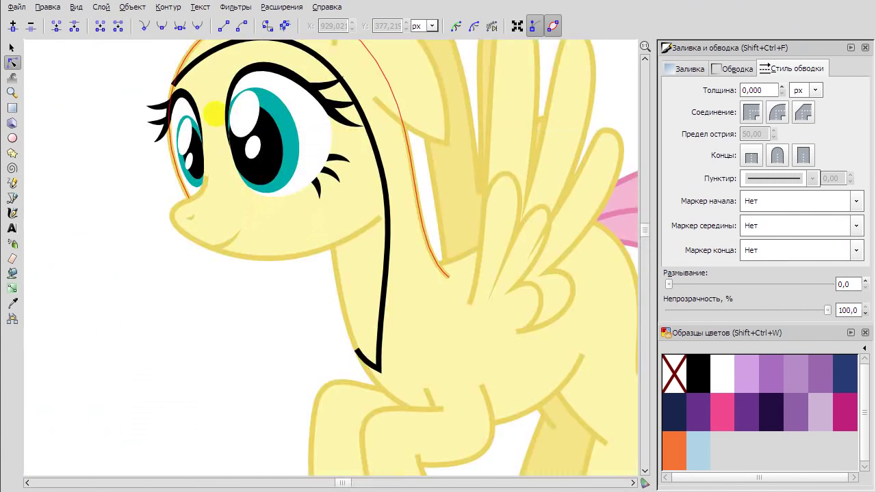
left_click(94, 128)
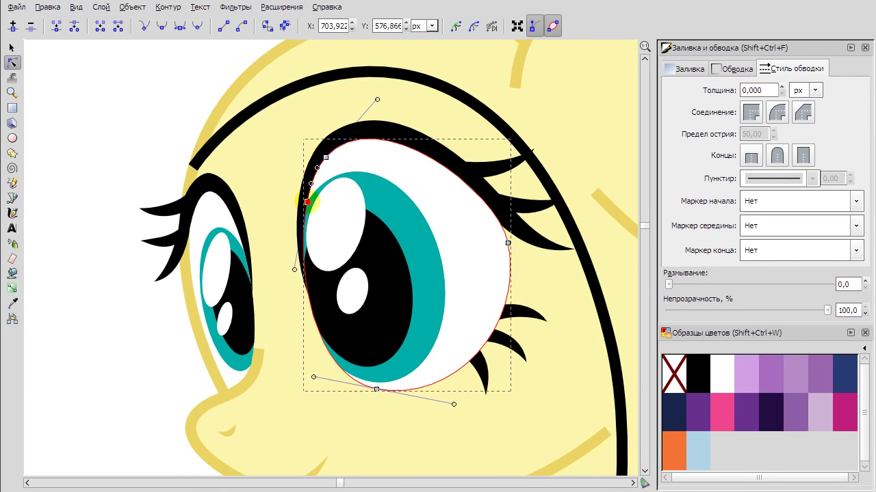
left_click(319, 253)
Drag the left eye-white's lower node leftward so its lower edge bulges further out.
scroll(316, 289, "up", 2)
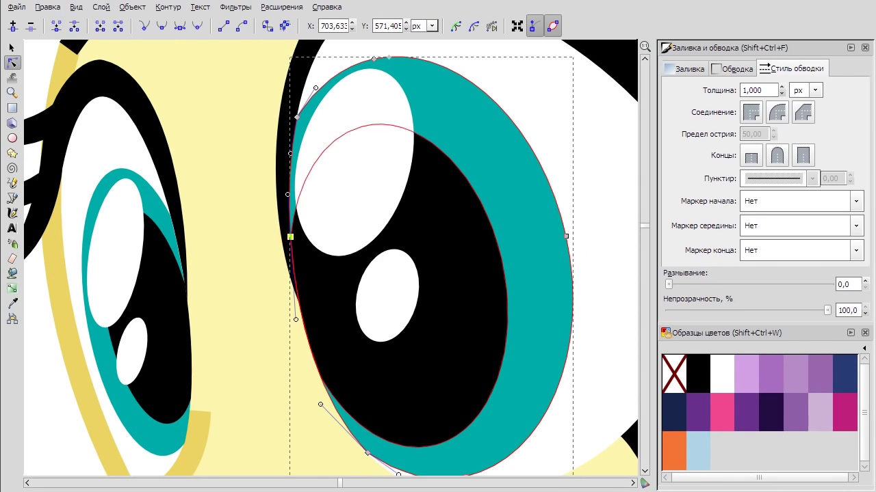
left_click(97, 142)
left_click_drag(195, 311, 169, 285)
key("Escape")
scroll(41, 168, "down", 3)
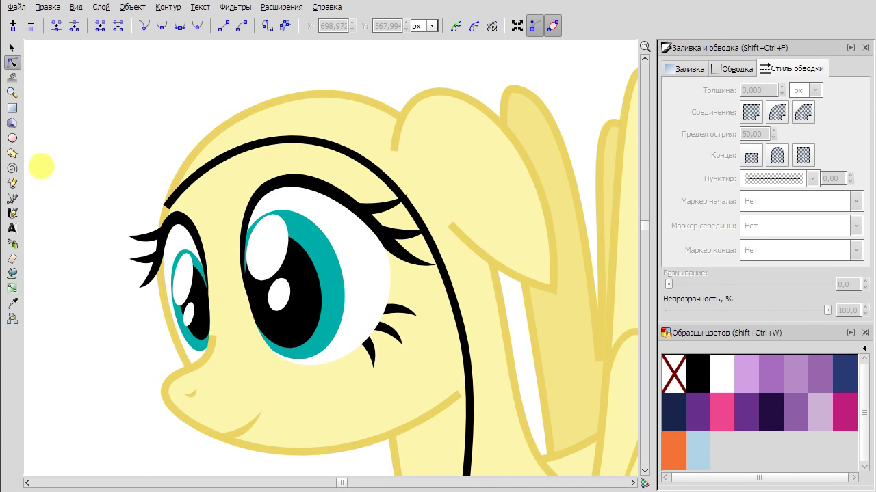
scroll(248, 240, "up", 4)
Draw two highlight triangles on the iris and fill them from the pony's teal palette.
scroll(191, 276, "up", 2)
key("b")
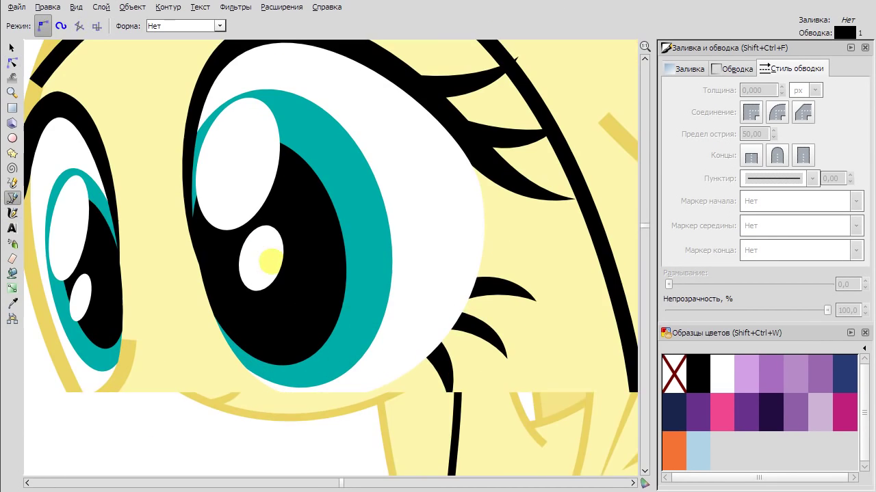
left_click(213, 260)
left_click(863, 348)
left_click(835, 250)
left_click(747, 443)
left_click(409, 185)
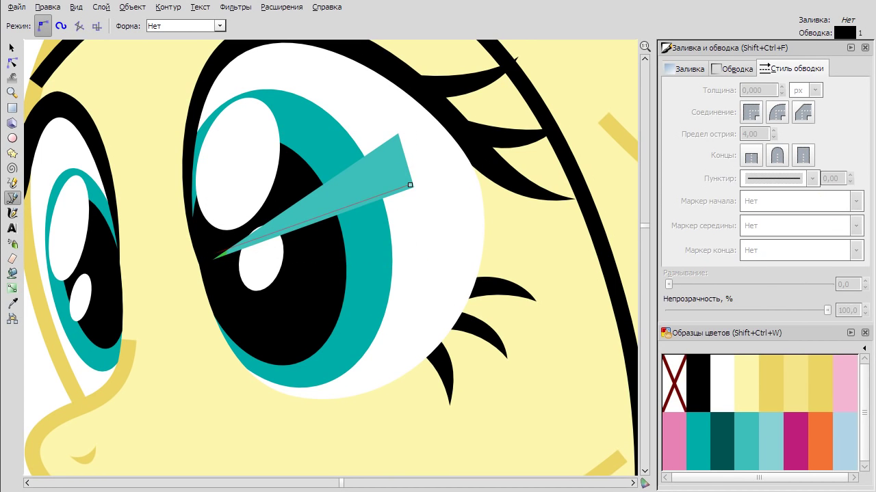
left_click(421, 257)
left_click(410, 184)
Pull the darker teal triangle's top point up and to the left.
left_click(772, 441)
key("space")
double_click(320, 194)
left_click_drag(398, 133, 385, 117)
left_click(418, 254)
Duplicate the iris and intersect the wedge with the copy to trim it.
right_click(323, 134)
left_click(372, 236)
left_click(362, 186, "shift")
left_click(168, 7)
left_click(199, 110)
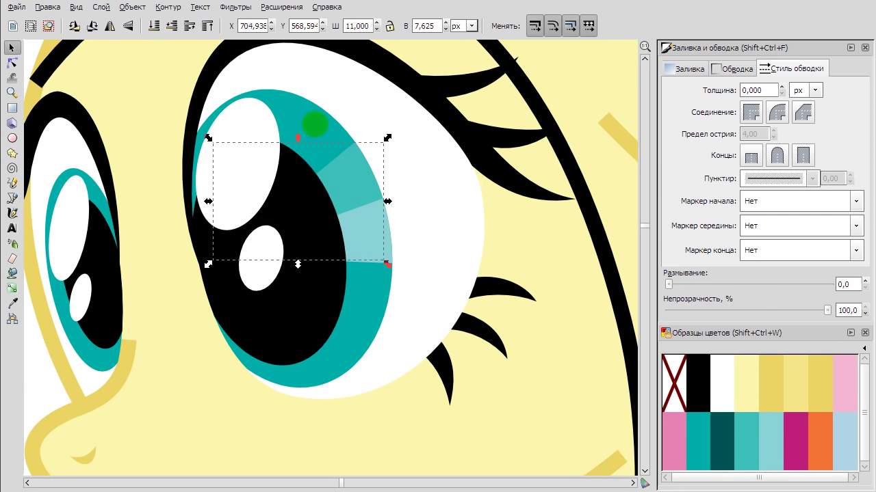
Lay a teal-to-dark-teal gradient across the iris highlight.
key("g")
left_click_drag(250, 101, 322, 356)
left_click(12, 303)
left_click(698, 438)
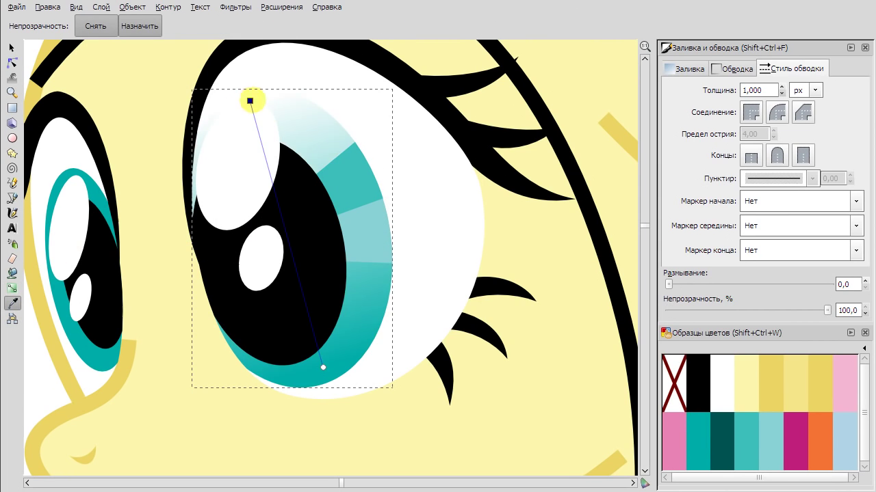
left_click(250, 101)
key("g")
left_click(96, 196)
Give the left eye's iris a matching teal-to-dark-teal gradient.
left_click_drag(70, 171, 98, 356)
left_click(12, 303)
left_click(415, 342)
left_click(71, 171)
left_click(12, 47)
scroll(162, 259, "left", 4)
scroll(162, 259, "up", 1)
Draw two triangles over the left iris, filled teal and light teal.
key("b")
left_click(281, 266)
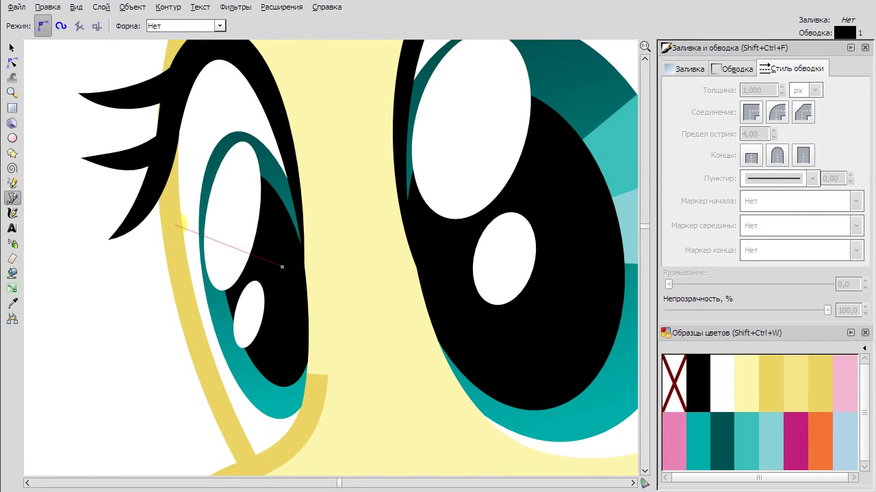
left_click(282, 267)
left_click(745, 441)
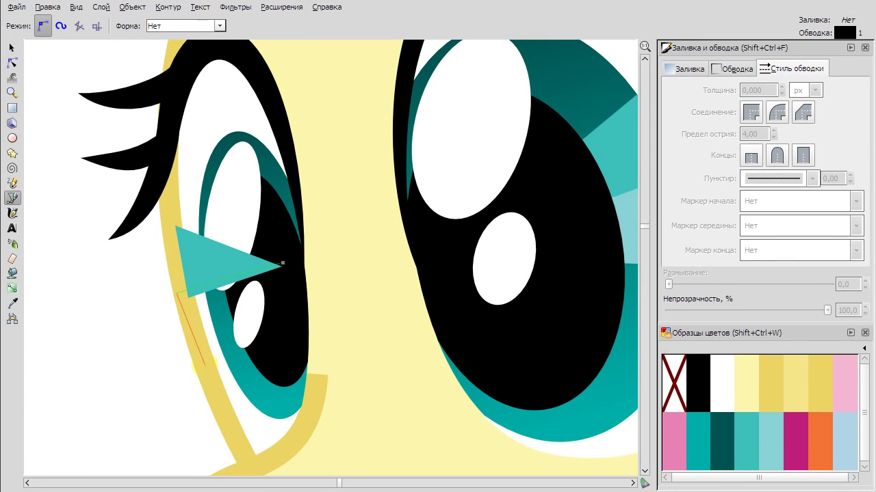
left_click(282, 264)
left_click(770, 442)
Nudge the teal triangle's right point up and add a node to its top edge.
key("n")
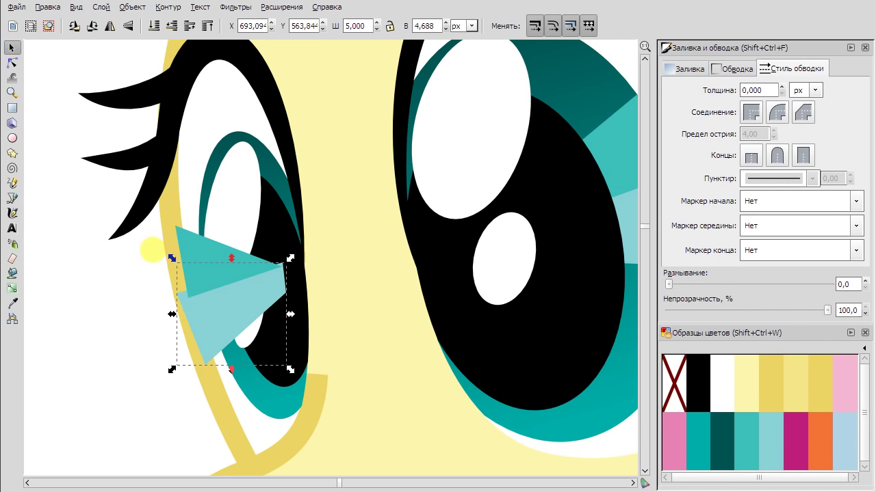
left_click(282, 267)
left_click_drag(281, 268, 283, 260)
double_click(258, 243)
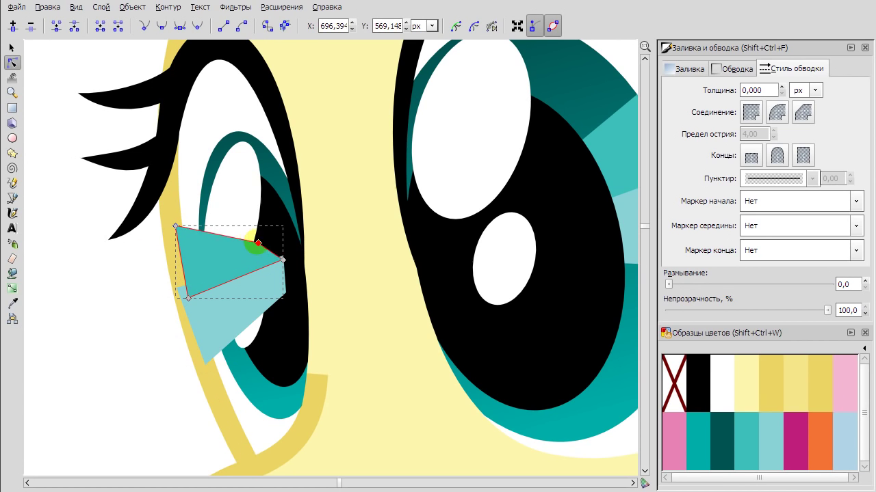
left_click(280, 298)
Raise the left iris to the top and clip the highlight shapes to its outline.
left_click(253, 386)
key("Home")
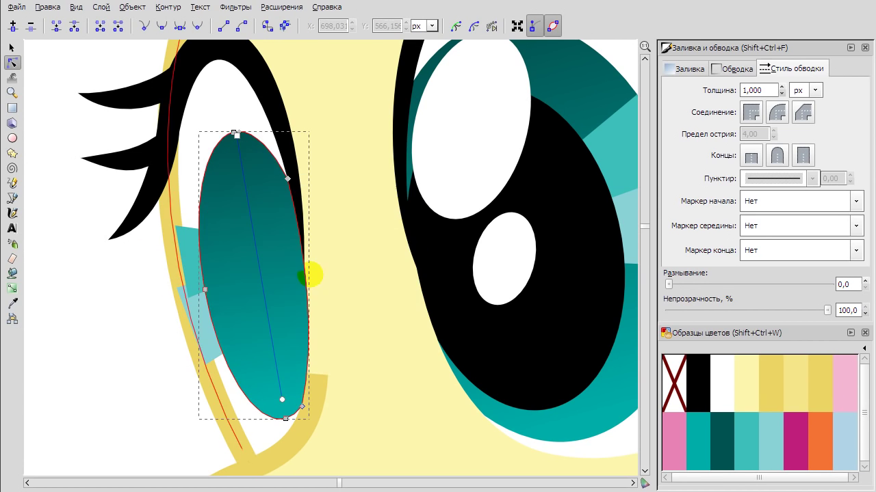
left_click(167, 6)
left_click(196, 91)
right_click(232, 135)
left_click(188, 243, "shift")
left_click(167, 7)
left_click(203, 111)
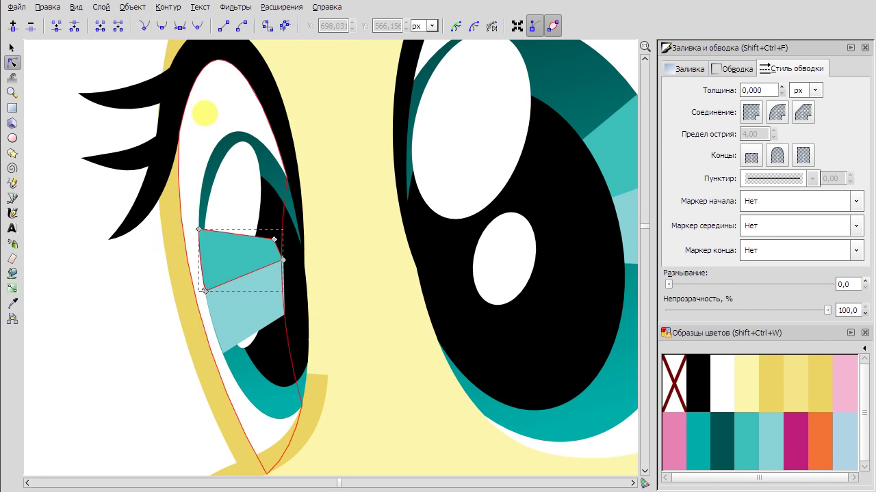
Combine the selected eye highlight pieces into one shape.
key("F1")
left_click(229, 293)
left_click(231, 253)
scroll(110, 259, "down", 6)
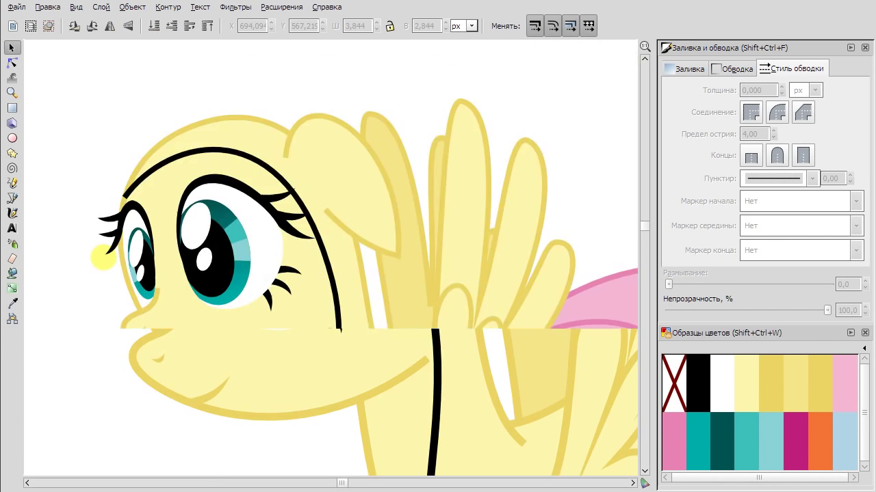
scroll(221, 248, "up", 8)
Drag nodes on the teal iris outline to fit it to the eye.
key("F2")
left_click(75, 82)
left_click(215, 153)
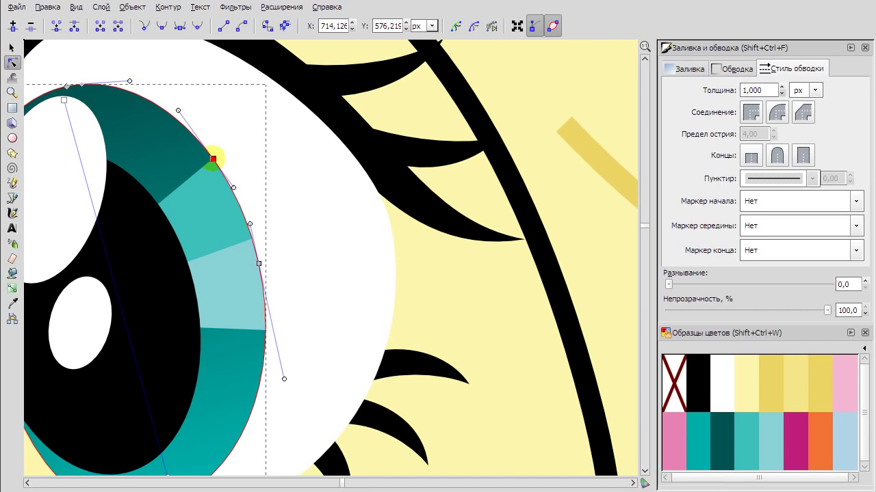
left_click_drag(248, 201, 266, 270)
scroll(266, 270, "down", 6)
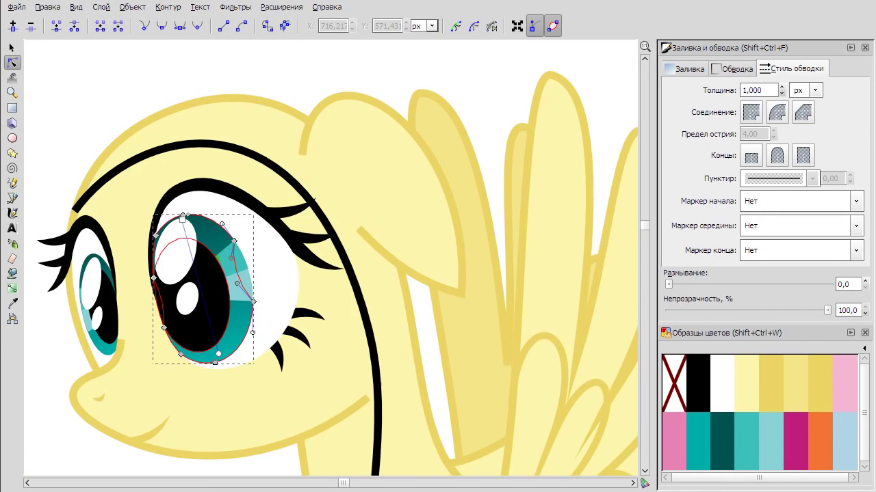
scroll(176, 407, "up", 7)
left_click(124, 310)
Finish reshaping the teal band of the yellow pony's iris and deselect it.
left_click_drag(132, 299, 143, 335)
key("Escape")
scroll(102, 86, "down", 8)
scroll(418, 334, "up", 8)
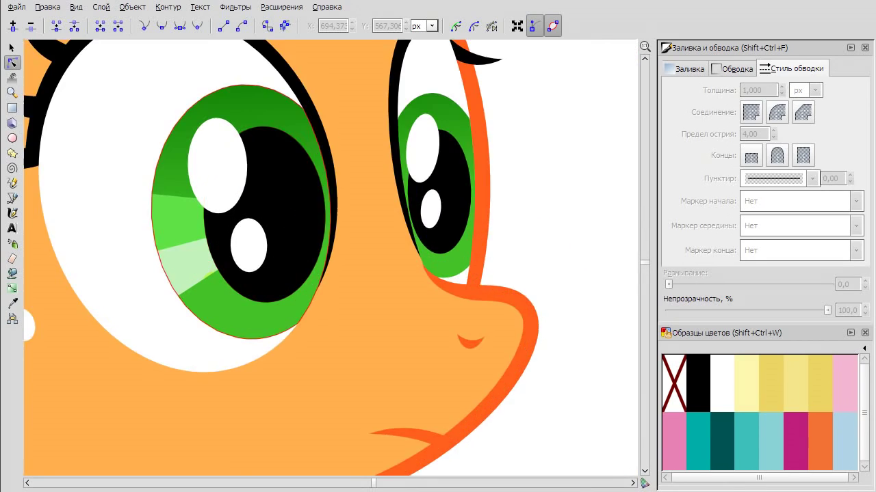
Reshape the left curve of the orange pony's green iris.
left_click(123, 151)
scroll(123, 151, "up", 3)
left_click_drag(166, 296, 168, 265)
scroll(483, 172, "down", 2)
key("Escape")
scroll(524, 172, "down", 2)
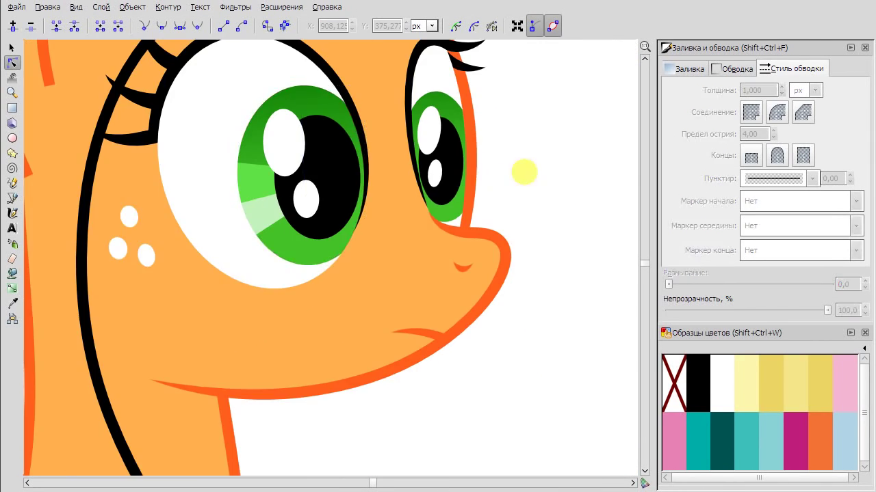
Load the orange pony's palette and draw two light-green highlight wedges over the iris.
key("b")
scroll(524, 172, "up", 3)
scroll(331, 258, "up", 2)
left_click(863, 348)
left_click(779, 197)
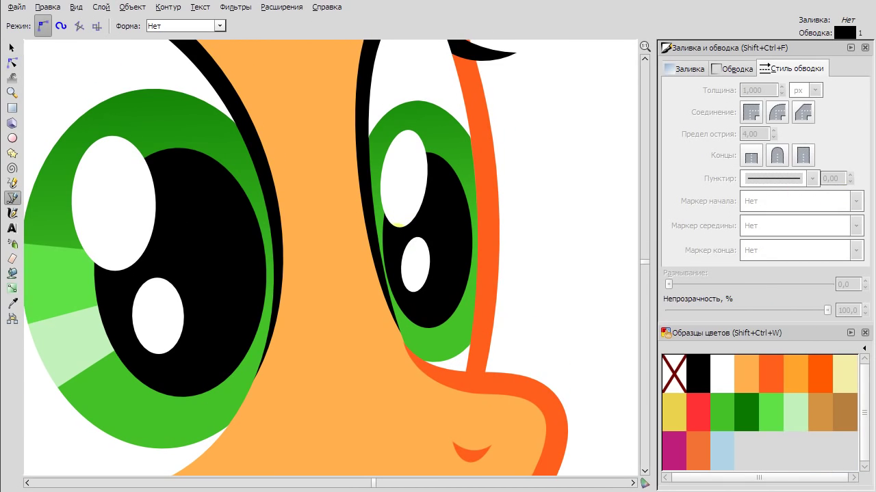
left_click(396, 236)
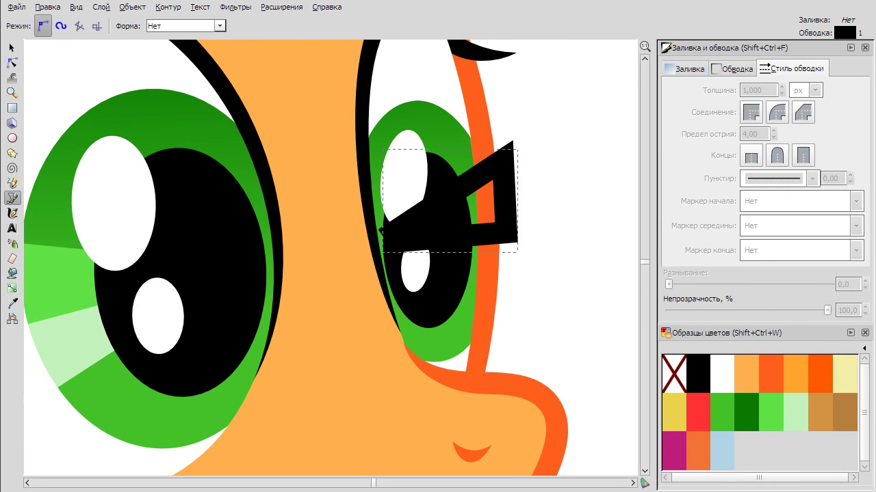
left_click(518, 224)
left_click(396, 236)
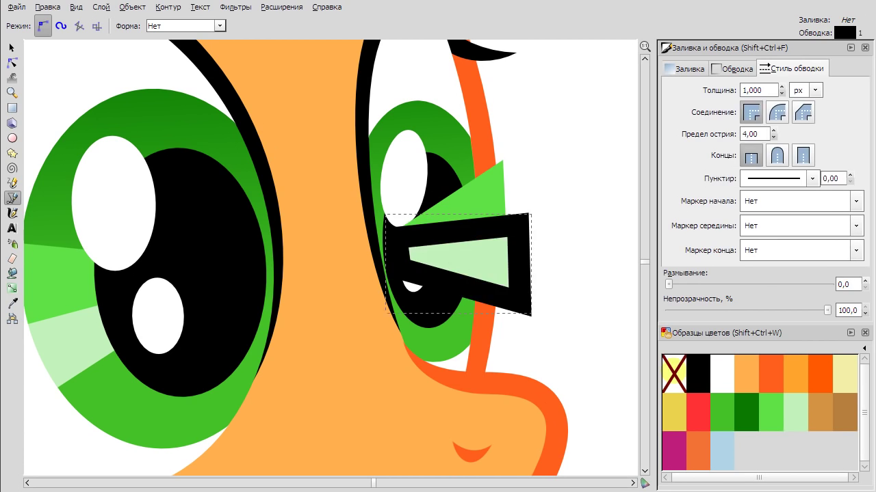
Duplicate the green iris and intersect each wedge with a copy to trim them.
key("F1")
right_click(446, 329)
key("Escape")
key("Home")
left_click(168, 7)
left_click(186, 113)
right_click(420, 336)
left_click(478, 440)
left_click(489, 188, "shift")
left_click(168, 7)
left_click(186, 113)
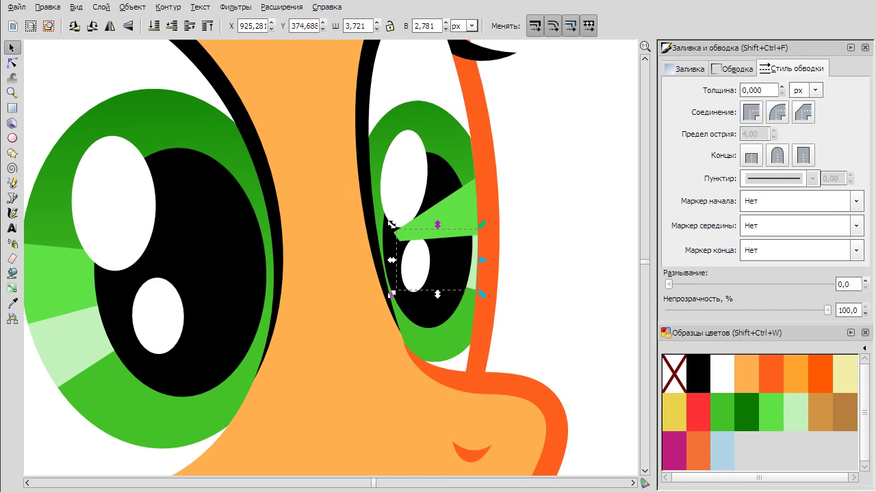
Reshape the top of the purple pony's black pupil curve.
scroll(563, 208, "down", 4)
scroll(515, 327, "down", 2)
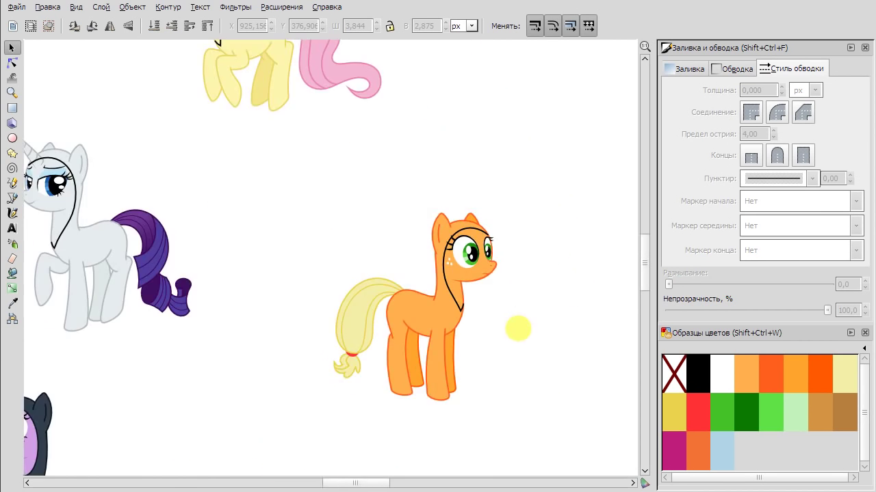
scroll(380, 192, "left", 3)
key("Escape")
scroll(250, 348, "up", 8)
key("F2")
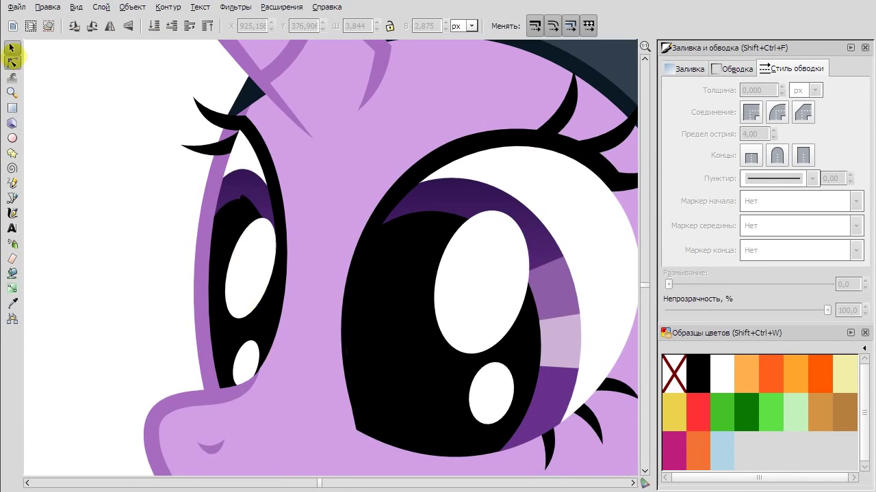
left_click(250, 348)
scroll(240, 219, "up", 3)
left_click_drag(369, 235, 355, 254)
Undo the pupil reshape and deselect the pupil path.
right_click(270, 111)
left_click(287, 114)
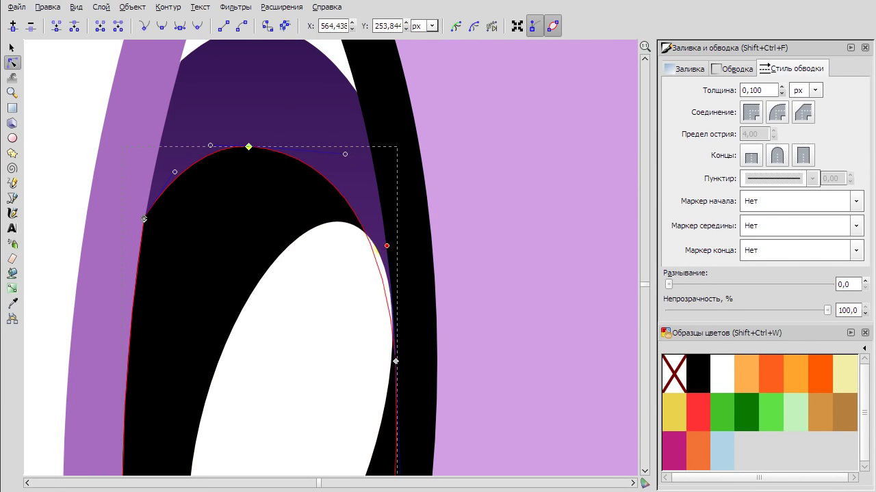
scroll(416, 262, "down", 4)
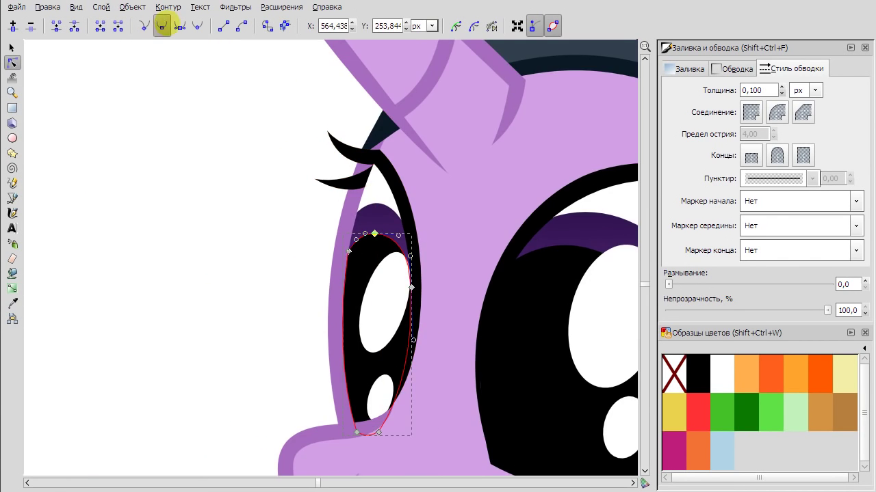
scroll(384, 244, "up", 3)
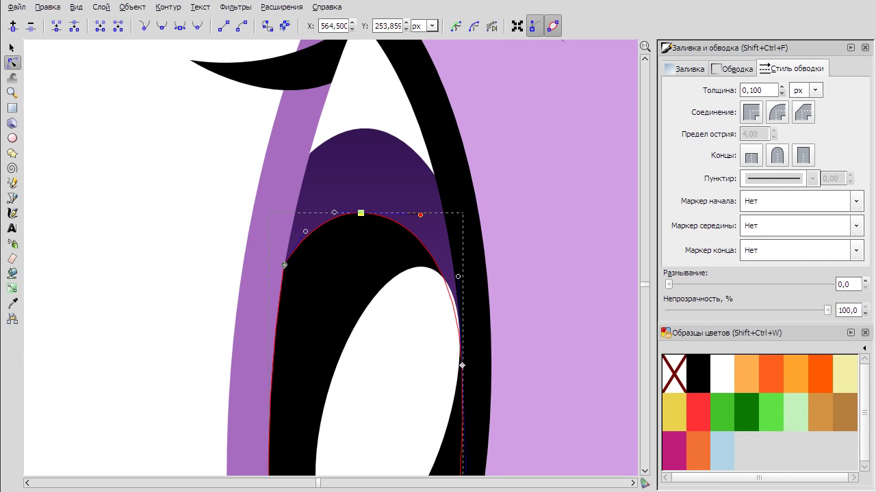
left_click(191, 176)
scroll(182, 176, "down", 6)
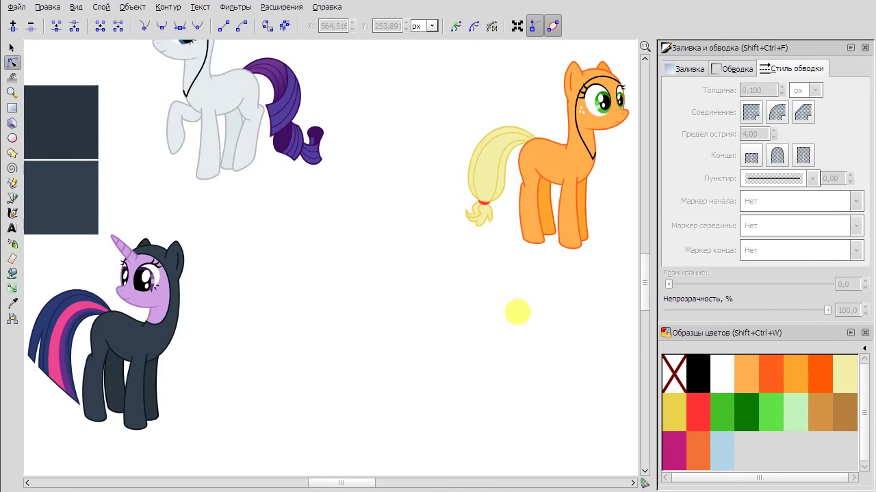
Select the yellow pony's face and load its colour swatch palette.
scroll(516, 308, "up", 4)
scroll(335, 212, "up", 3)
left_click(11, 48)
left_click(862, 348)
left_click(807, 212)
Pull the yellow pony's nose tip into a thin, sharp point.
left_click(12, 62)
scroll(280, 142, "up", 3)
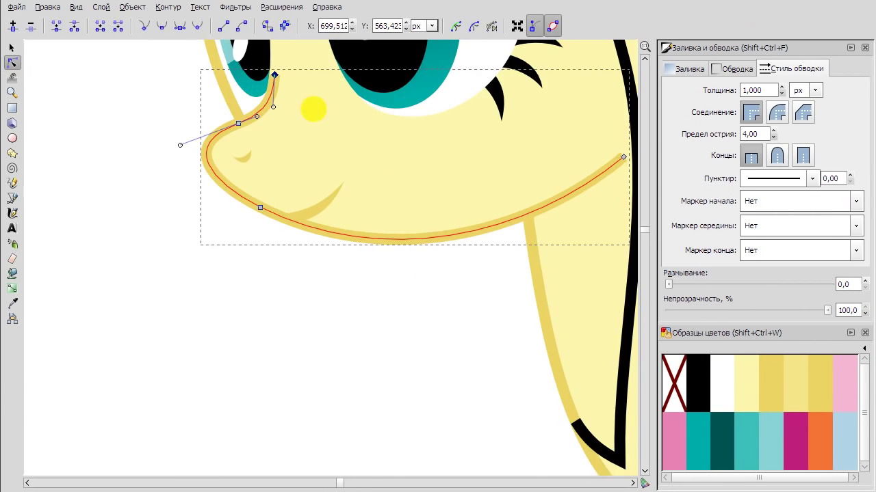
scroll(277, 198, "up", 4)
left_click(277, 202)
scroll(277, 202, "up", 2)
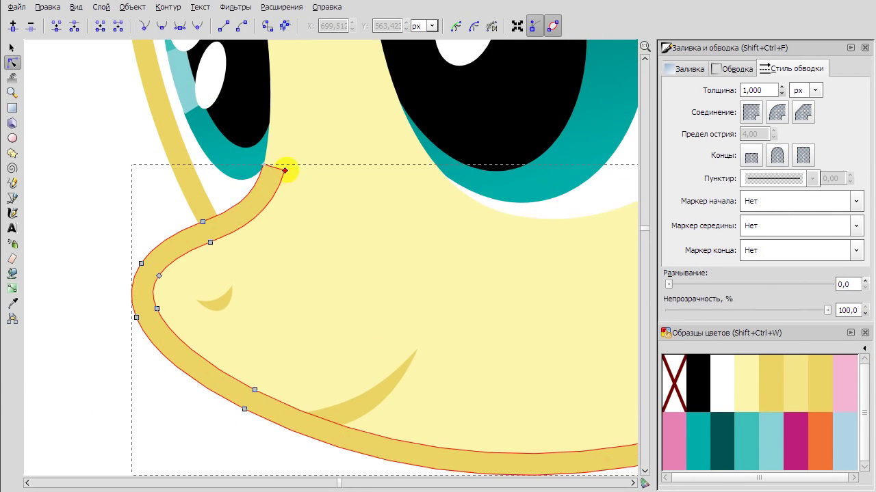
left_click_drag(278, 166, 265, 197)
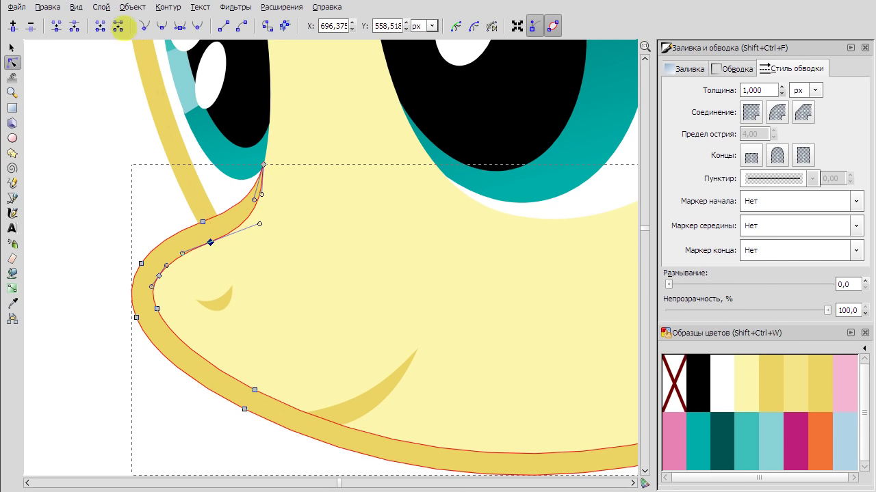
scroll(260, 78, "up", 3)
scroll(338, 195, "down", 3)
left_click(94, 166)
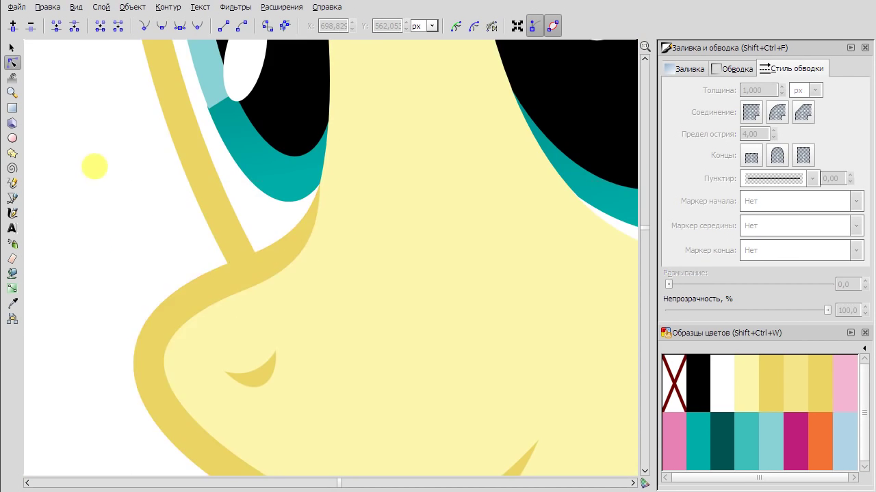
Shorten the mouth line by deleting its end node and making the remaining node smooth.
scroll(415, 365, "down", 2)
left_click(331, 363)
left_click(321, 373)
key("Delete")
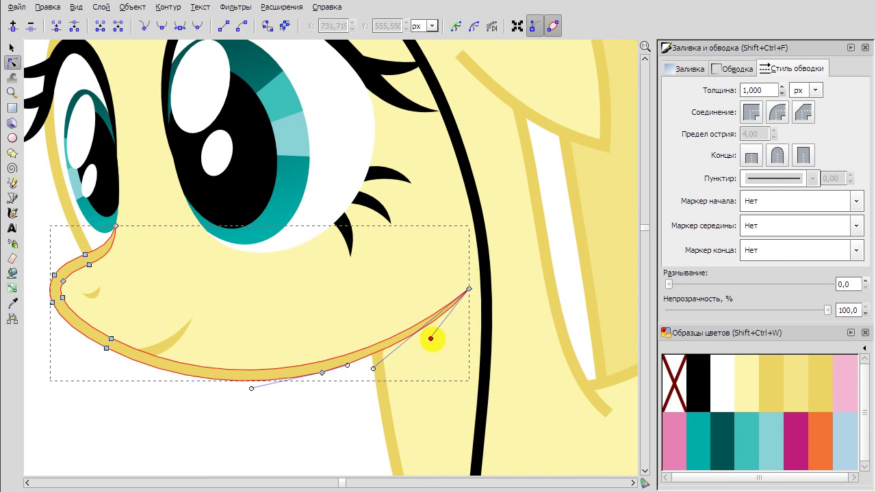
left_click(159, 26)
left_click(321, 420)
scroll(321, 426, "down", 2)
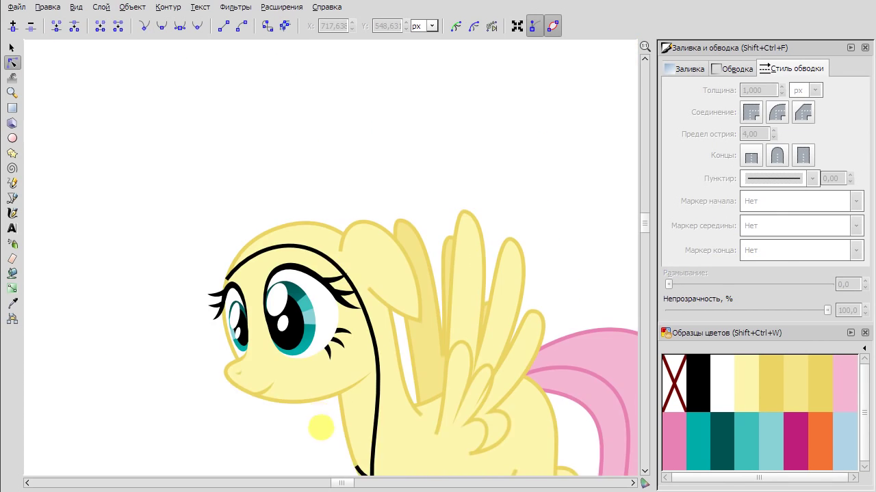
Draw a black ellipse on the pony's chest, tilt it and move it up.
key("e")
scroll(366, 307, "up", 2)
left_click_drag(344, 290, 397, 367)
key("space")
left_click_drag(357, 274, 286, 296)
left_click_drag(404, 356, 406, 337)
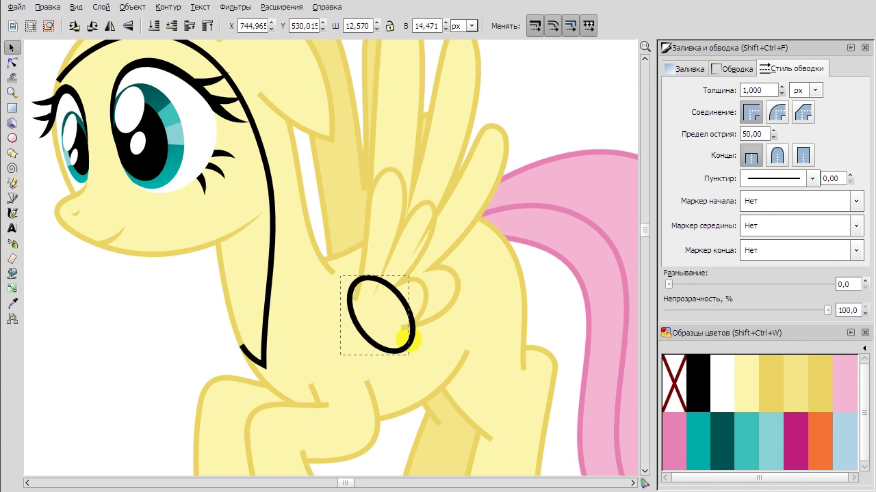
Rotate and skew the curve and place it under the wing.
mouse_move(339, 267)
left_mouse_down()
mouse_move(404, 289)
mouse_move(416, 282)
left_mouse_up()
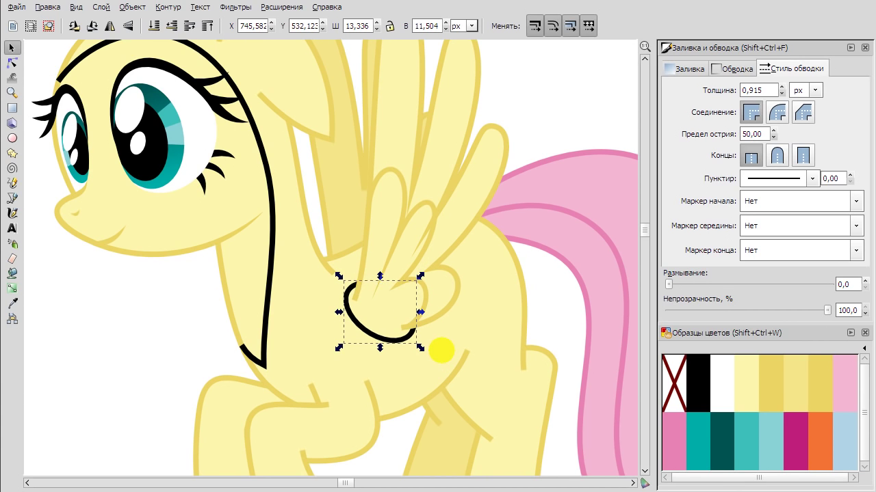
mouse_move(359, 270)
left_mouse_down()
mouse_move(447, 229)
mouse_move(397, 260)
mouse_move(396, 244)
mouse_move(373, 242)
left_mouse_up()
scroll(455, 253, "down", 1, "ctrl")
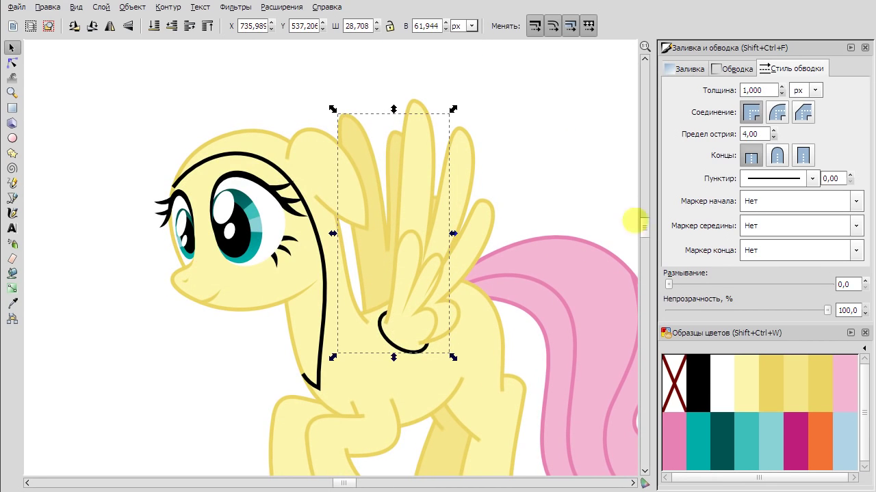
left_click(561, 182)
scroll(561, 182, "down", 1, "ctrl")
left_click_drag(469, 253, 483, 273)
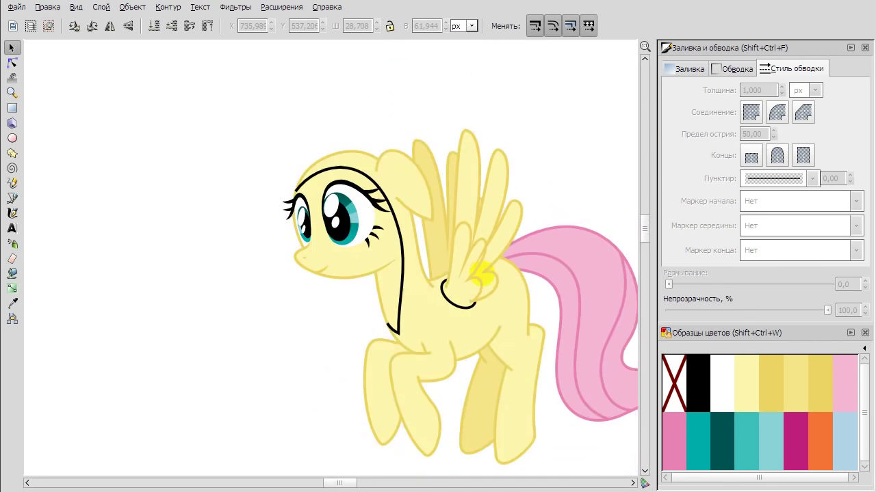
scroll(452, 315, "down", 3, "ctrl")
Nudge the purple pony's horn up and to the left.
scroll(264, 358, "down", 5)
key("d")
key("d")
left_click(361, 205)
scroll(361, 206, "down", 3)
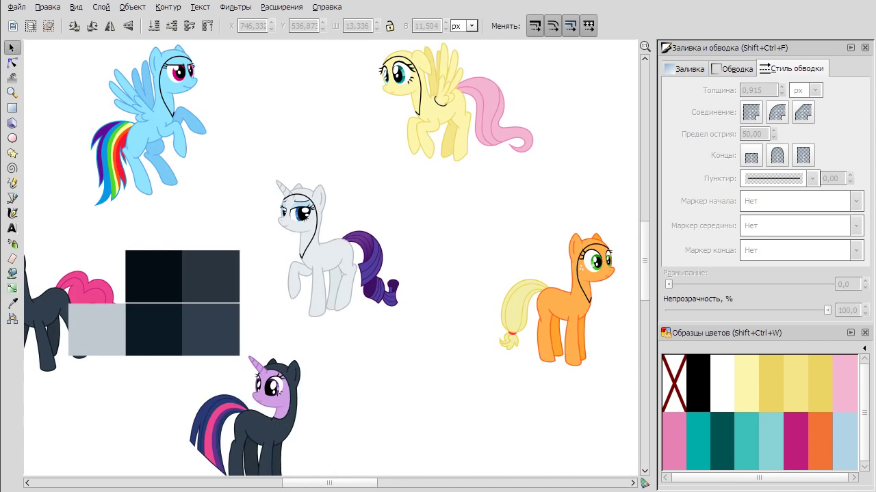
scroll(258, 372, "up", 7, "ctrl")
left_click(283, 250)
key("alt+Left")
key("alt+Up")
key("alt+Left")
key("alt+Up")
key("alt+Left")
key("alt+Up")
key("alt+Left")
key("alt+Up")
left_click(157, 303)
Fill the white pony's leg with the dark navy colour picked from the drawing.
scroll(198, 301, "down", 3, "ctrl")
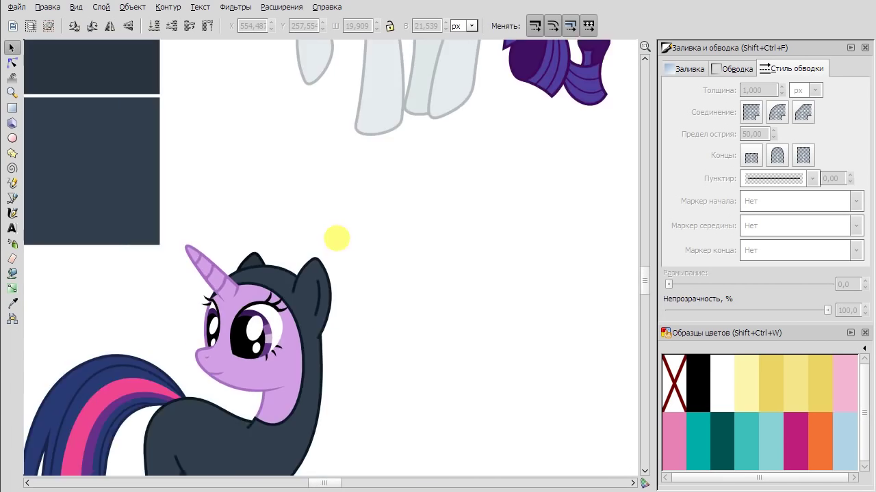
scroll(363, 205, "up", 8)
scroll(431, 225, "down", 2)
left_click(387, 383)
scroll(394, 381, "right", 2)
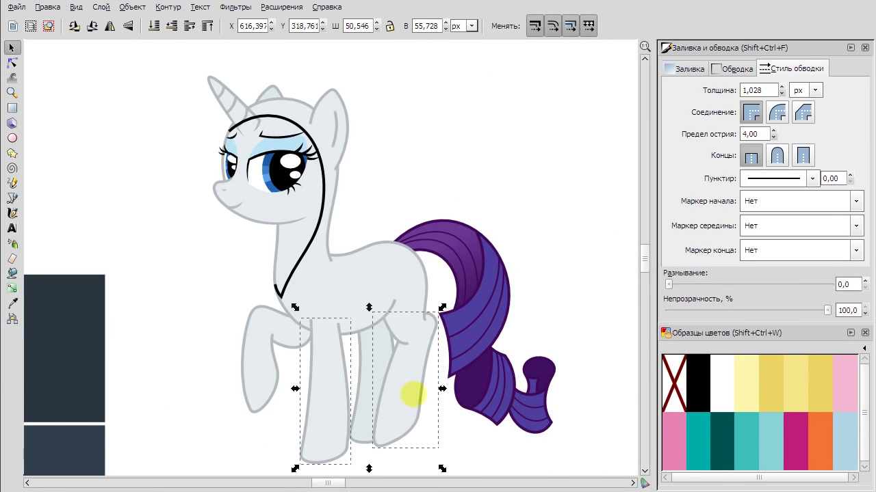
right_click(551, 157)
left_click(404, 259)
key("F7")
scroll(140, 317, "down", 2, "ctrl")
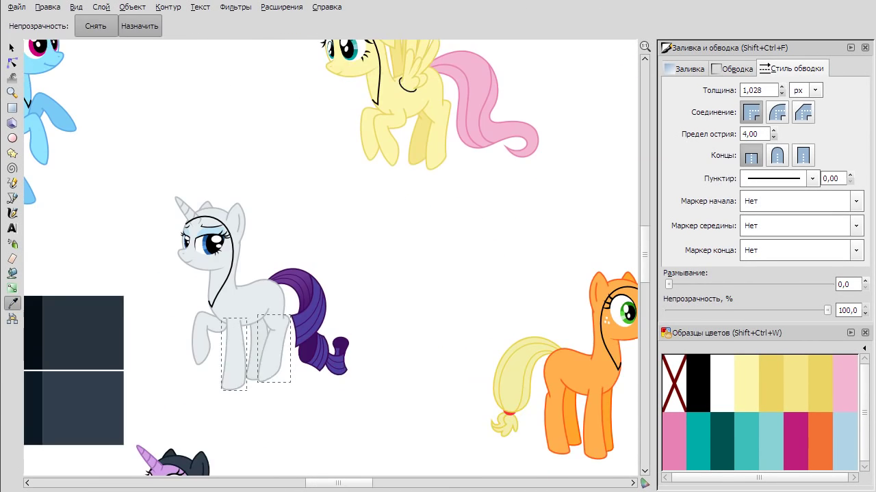
left_click(82, 404)
Select Rainbow Dash's legs and leg pieces and apply the navy colour.
left_click(11, 47)
key("Tab")
scroll(273, 287, "left", 4)
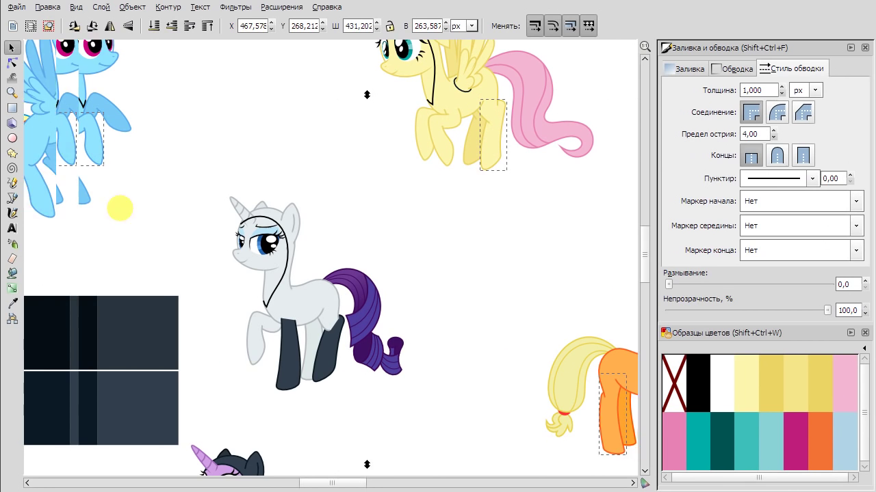
left_click(89, 156, "shift")
left_click(68, 205, "shift")
left_click(11, 303)
left_click(69, 287)
key("F1")
key("Tab")
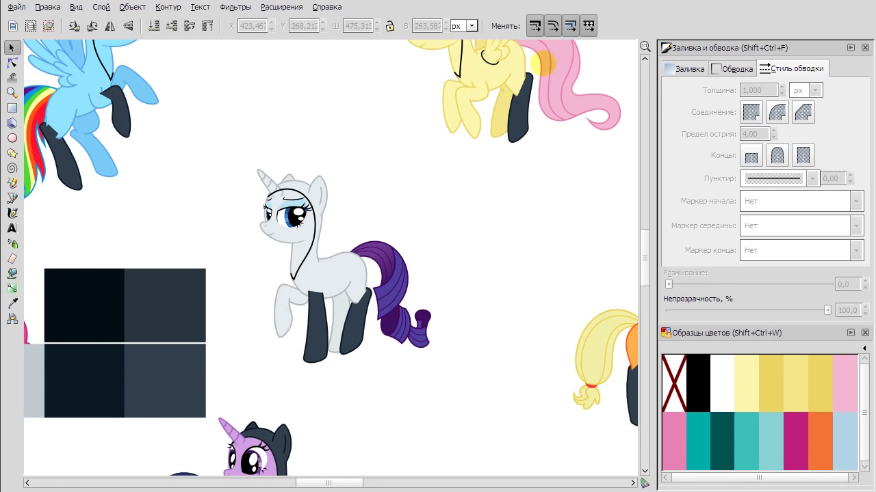
scroll(543, 63, "up", 3, "ctrl")
key("F7")
Darken the small leg-edge piece at Fluttershy's leg to navy.
left_click(11, 46)
scroll(328, 92, "up", 3)
key("F2")
scroll(321, 256, "right", 4)
scroll(321, 257, "up", 4)
key("Tab")
key("F7")
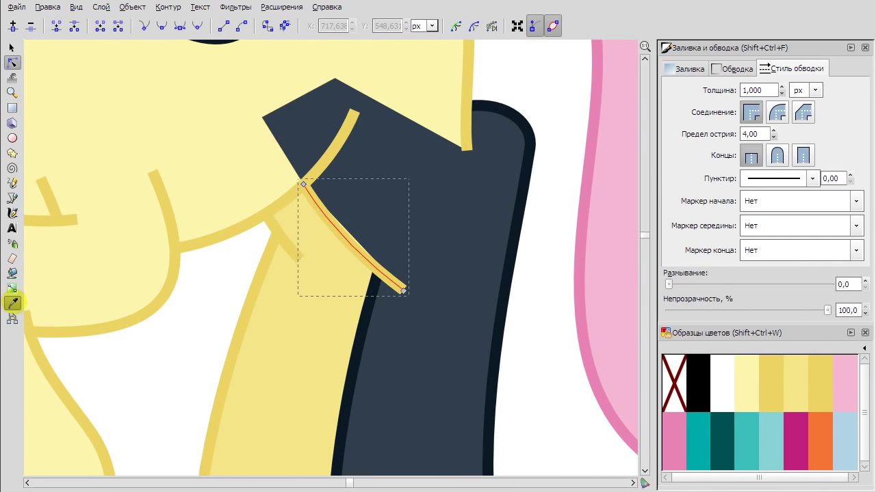
key("Page_Down")
key("F2")
scroll(303, 291, "down", 3)
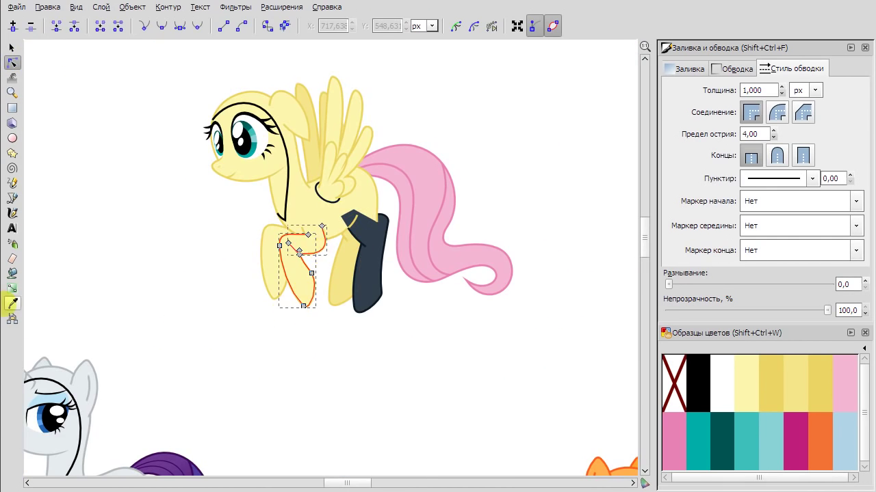
Select Rainbow Dash's light front leg and Applejack's two light legs.
left_click(12, 304)
scroll(225, 297, "down", 3, "ctrl")
scroll(225, 297, "down", 3)
scroll(225, 297, "left", 2)
left_click(12, 46)
left_click(124, 111)
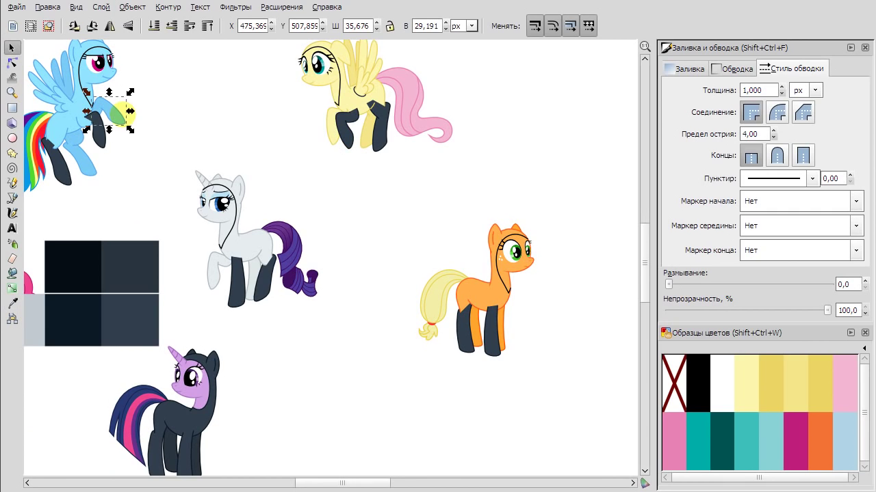
scroll(511, 328, "up", 2, "ctrl")
left_click(488, 339, "shift")
left_click(461, 324, "shift")
scroll(461, 324, "down", 2, "ctrl")
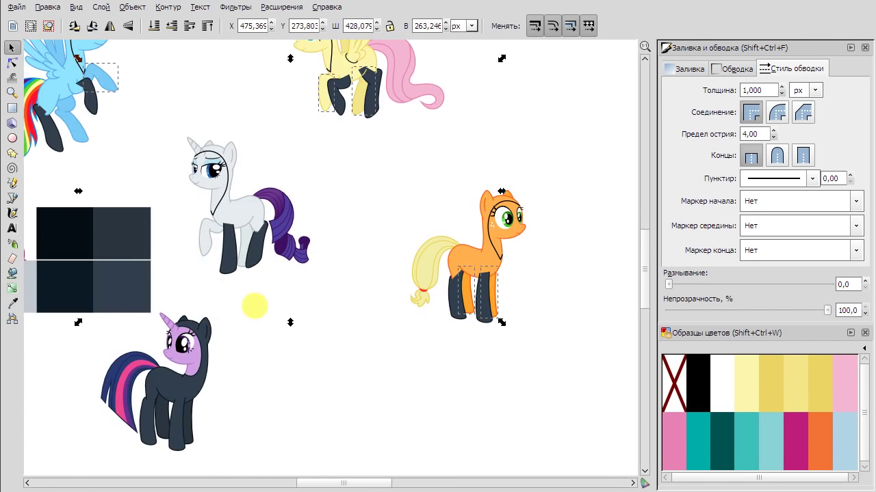
Add Rarity's two light front legs and paint all selected legs navy.
left_click(220, 290, "shift")
scroll(221, 291, "up", 2, "ctrl")
left_click(264, 294, "shift")
scroll(263, 294, "down", 2, "ctrl")
scroll(275, 261, "left", 2)
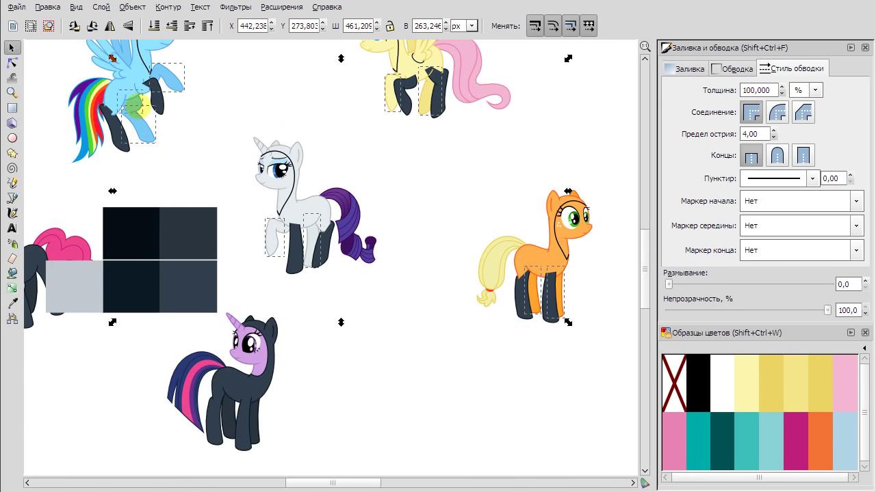
key("d")
left_click(158, 102)
key("s")
left_click(463, 390)
Fill the selected leftover leg piece with navy.
scroll(463, 391, "up", 2)
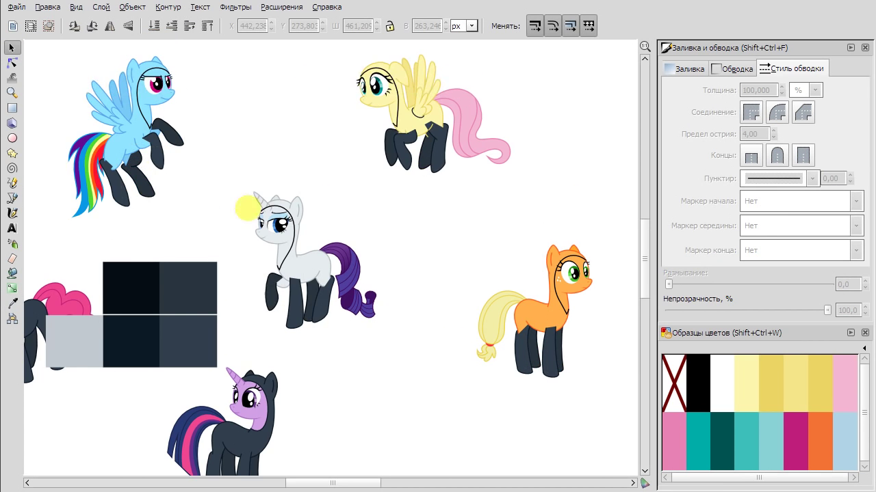
scroll(117, 162, "up", 4, "ctrl")
key("d")
left_click(12, 47)
scroll(500, 200, "down", 2, "ctrl")
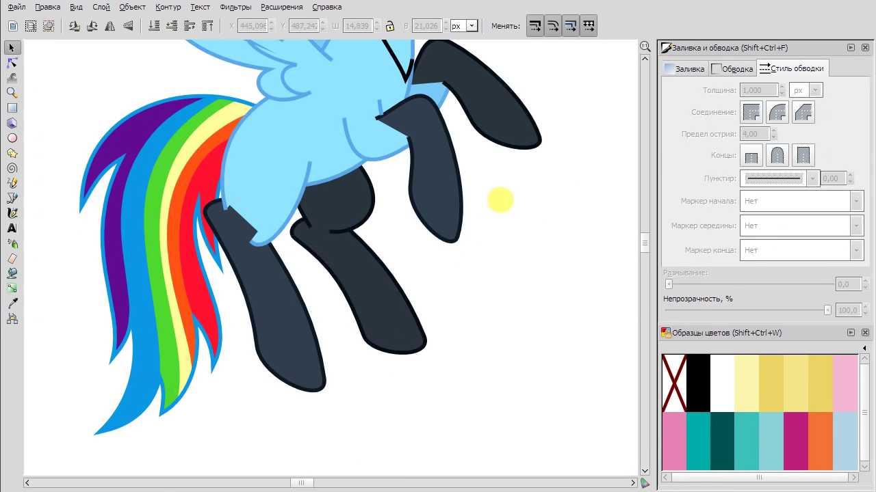
scroll(500, 200, "up", 3, "ctrl")
Paint the small piece at Rainbow Dash's leg and the leg top navy.
left_click(54, 231)
key("d")
left_click(416, 201)
scroll(499, 166, "down", 3, "ctrl")
key("s")
scroll(499, 166, "right", 2)
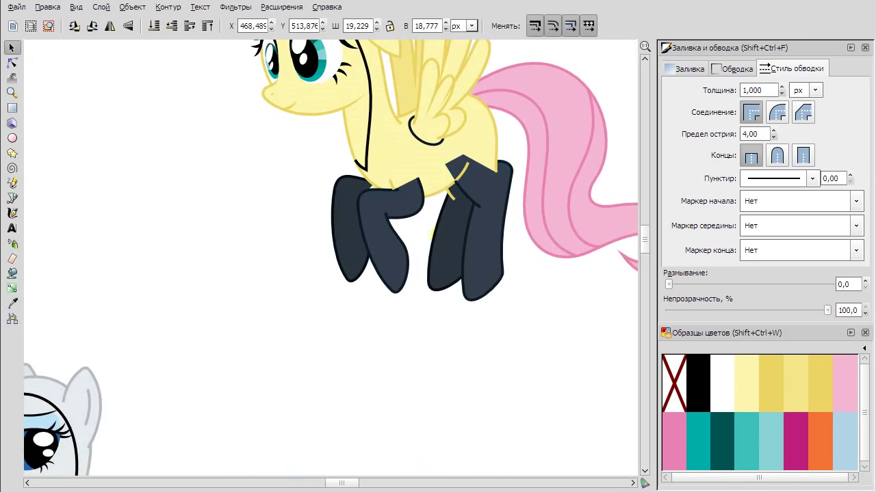
scroll(450, 199, "up", 6, "ctrl")
left_click(12, 303)
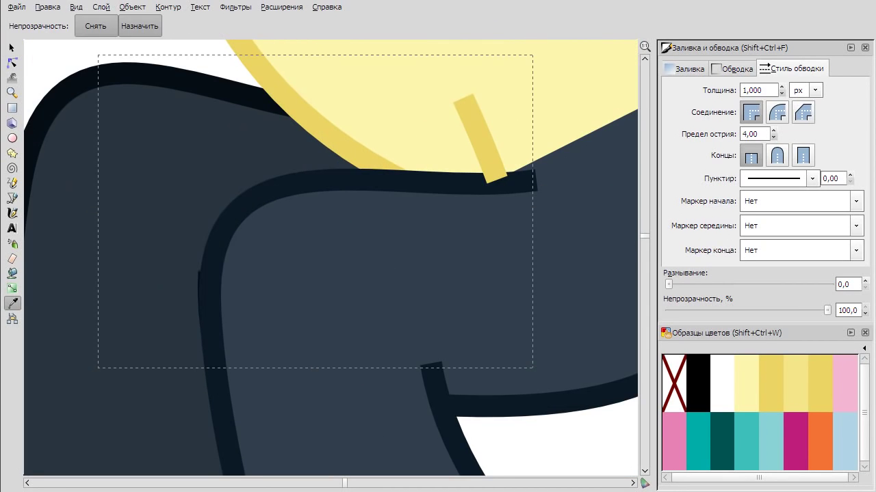
scroll(226, 134, "down", 3, "ctrl")
Select Fluttershy's left leg outline and copy the navy colour onto it.
left_click(11, 62)
left_click(178, 226)
left_click(218, 177)
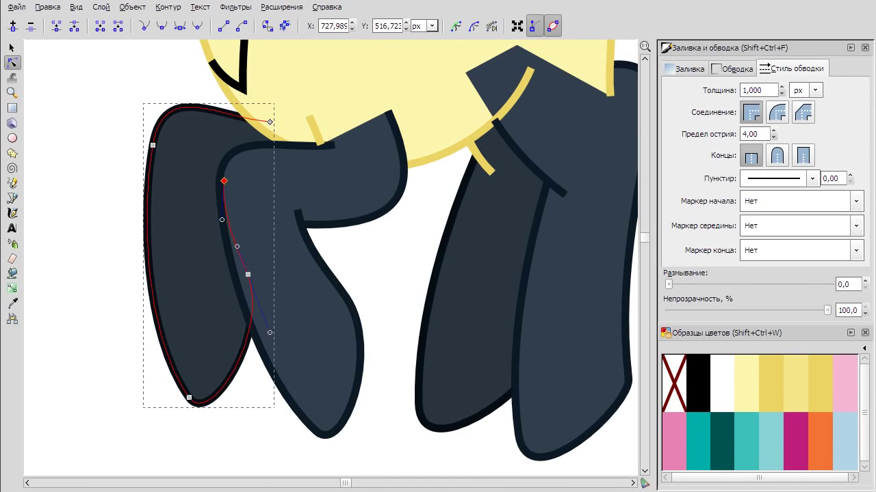
left_click(12, 303)
scroll(366, 236, "down", 4, "ctrl")
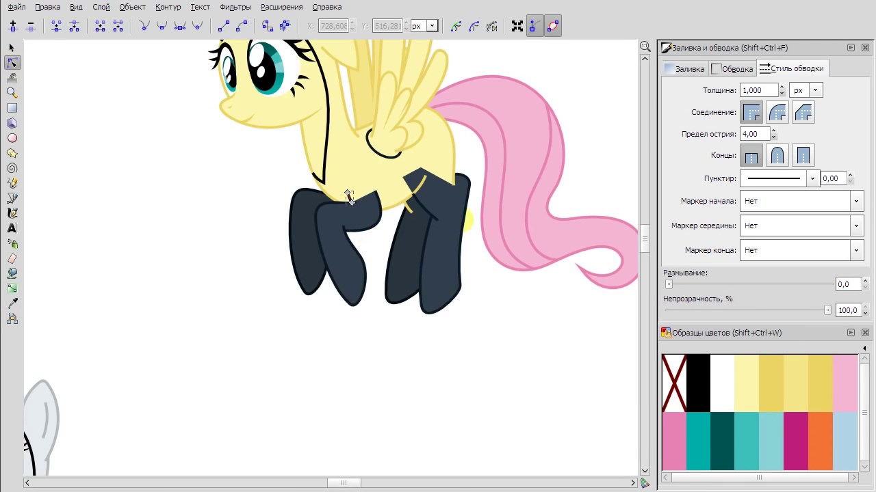
scroll(82, 59, "up", 5, "ctrl")
key("s")
scroll(83, 58, "down", 5, "ctrl")
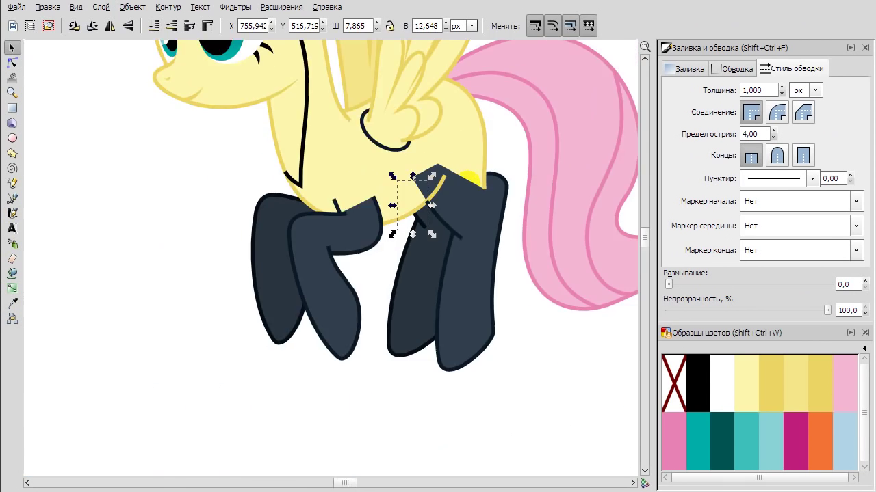
key("d")
scroll(424, 205, "up", 5, "ctrl")
Turn the ponies' light ears, including Applejack's, navy with the Dropper.
scroll(166, 139, "down", 5, "ctrl")
key("s")
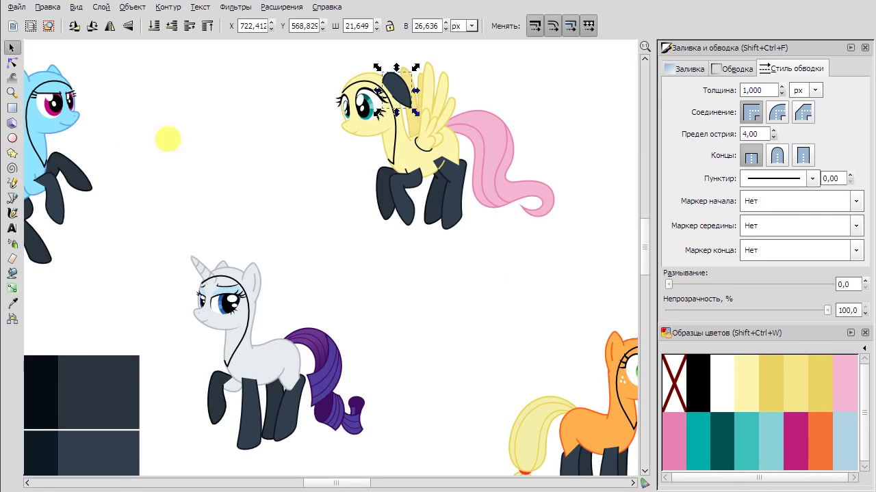
scroll(577, 309, "up", 3, "ctrl")
left_click(383, 293)
scroll(244, 224, "down", 3, "ctrl")
scroll(244, 224, "up", 3, "ctrl")
scroll(244, 223, "down", 3, "ctrl")
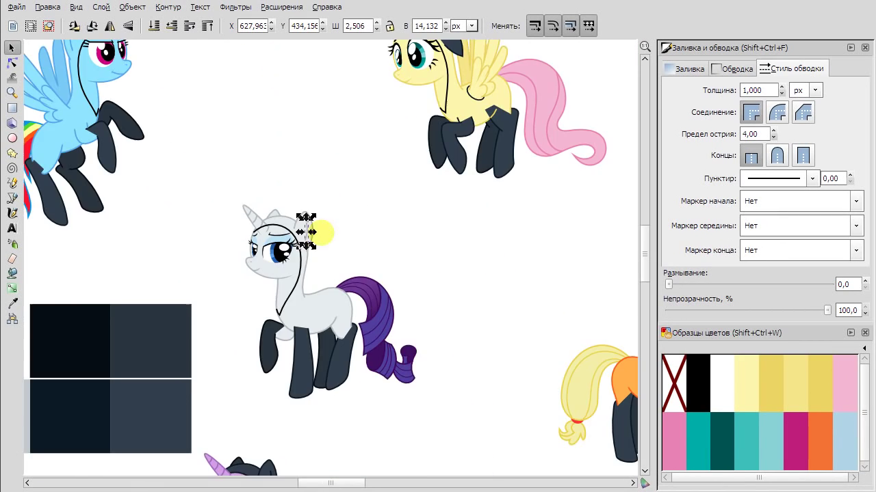
scroll(322, 230, "right", 3, "shift")
scroll(479, 274, "up", 3, "ctrl")
left_click(479, 273, "shift")
scroll(183, 61, "down", 3, "ctrl")
scroll(206, 75, "up", 3, "ctrl")
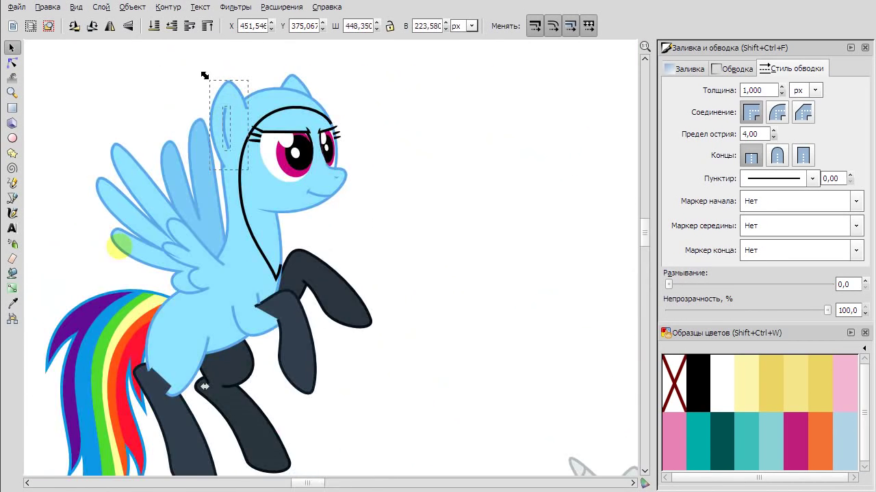
scroll(205, 75, "down", 4, "ctrl")
key("d")
scroll(339, 329, "right", 3, "shift")
key("Escape")
Make Applejack's remaining light ear piece navy as well.
key("s")
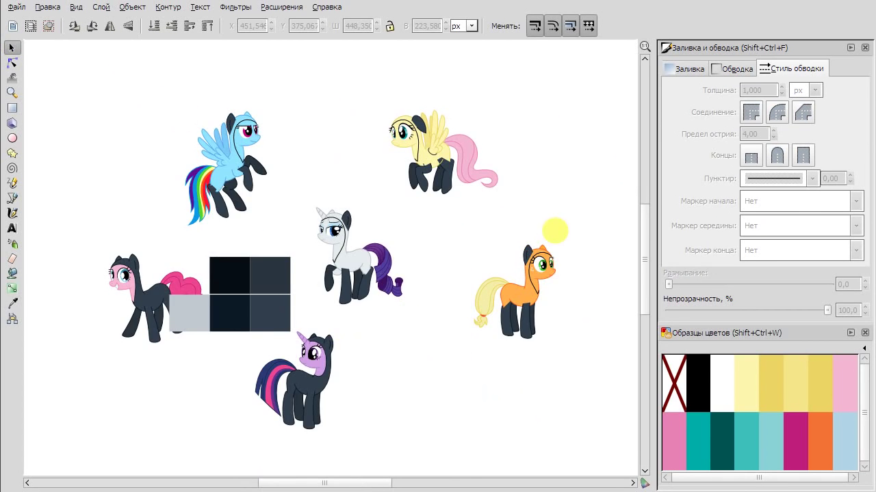
scroll(581, 219, "up", 1)
left_click(537, 277)
key("d")
key("Escape")
key("s")
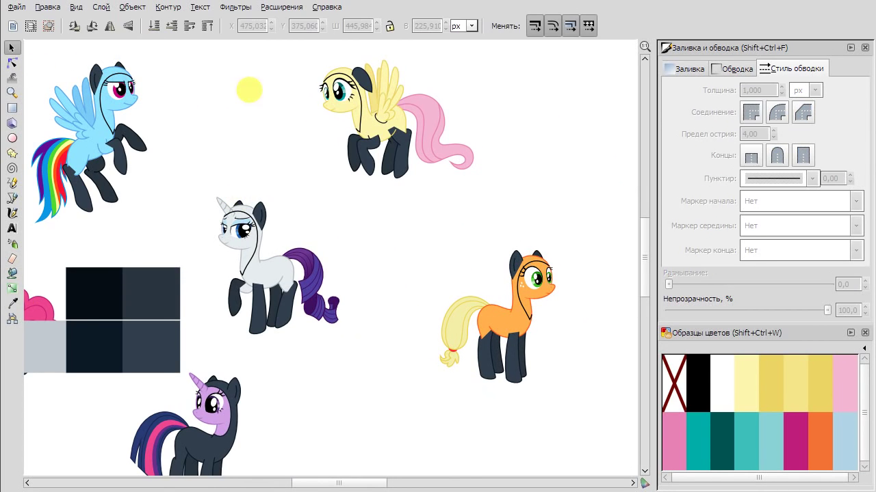
Copy Fluttershy's wing-base ellipse onto Rainbow Dash and rotate it to fit her wing.
scroll(450, 158, "left", 1, "shift")
scroll(407, 117, "up", 5, "ctrl")
right_click(410, 109)
left_click(479, 137)
scroll(410, 109, "down", 4, "ctrl")
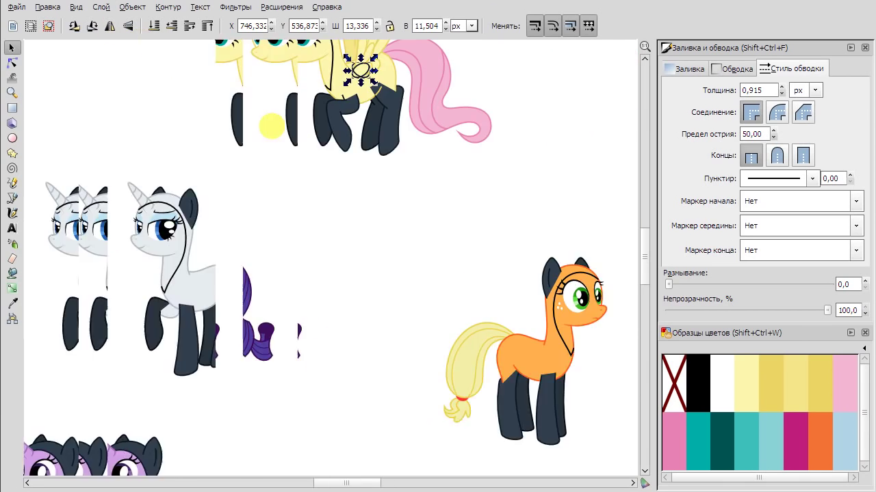
scroll(225, 88, "left", 7, "shift")
key("ctrl+v")
scroll(233, 85, "up", 4, "ctrl")
left_click(133, 76)
key("bracketleft")
key("bracketleft")
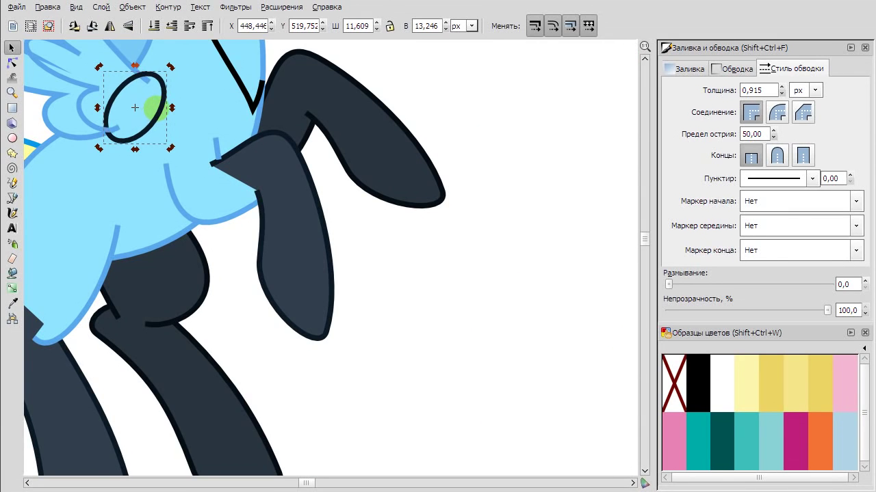
key("Escape")
Paint Applejack's hindquarters navy with the Dropper.
scroll(507, 290, "down", 6, "ctrl")
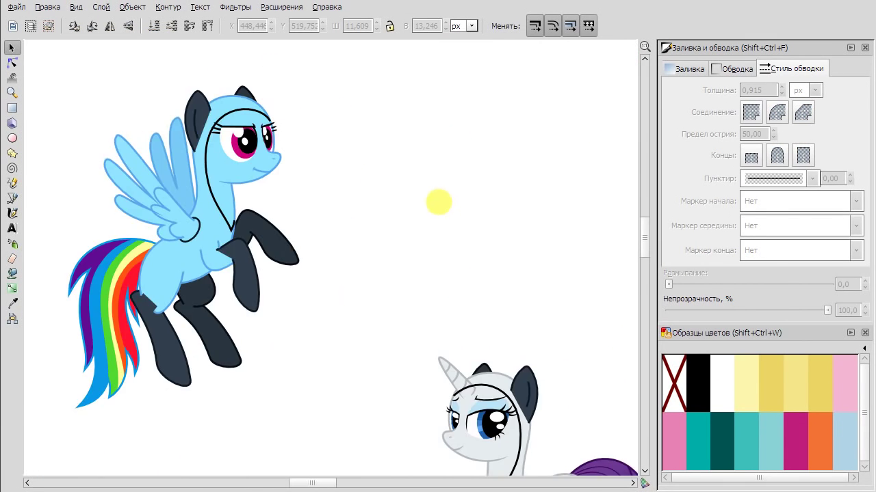
scroll(461, 305, "right", 5)
scroll(448, 332, "down", 2)
scroll(447, 333, "right", 3)
scroll(410, 301, "up", 4, "ctrl")
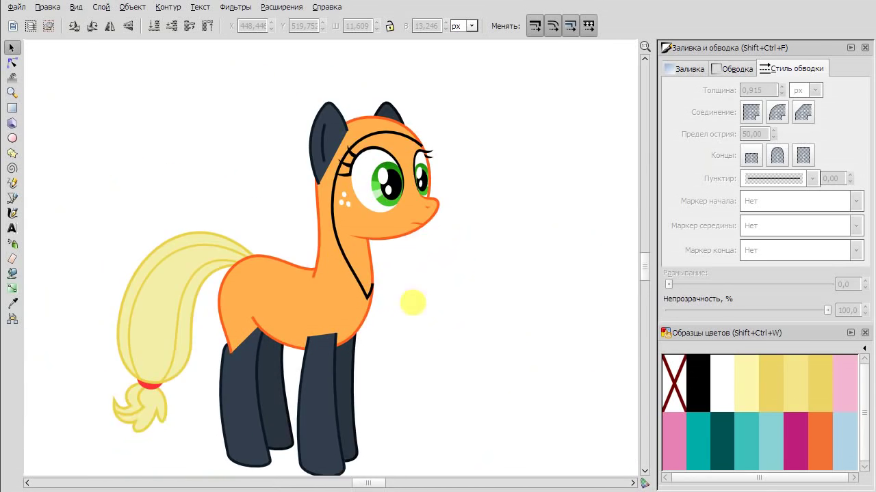
scroll(412, 303, "right", 1)
left_click(11, 303)
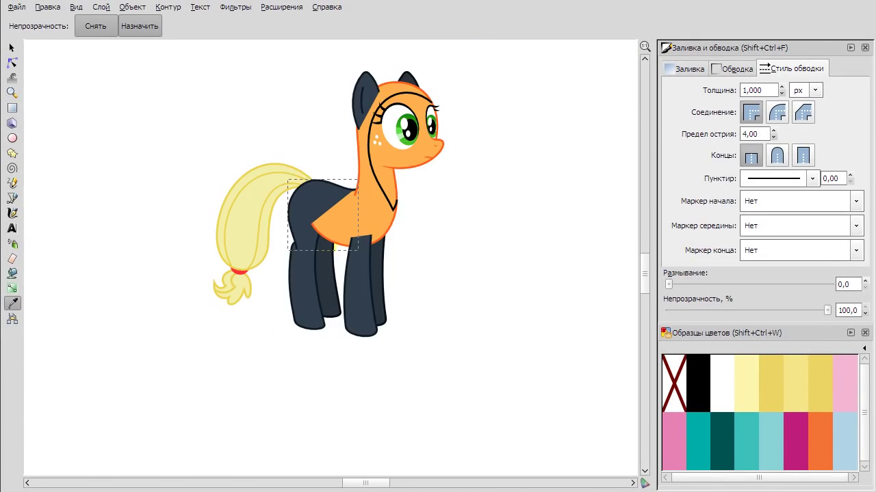
key("F1")
left_click(378, 233)
Edit the nodes of Applejack's orange neck shape, then select the black hood outline on her neck.
scroll(378, 233, "up", 1, "ctrl")
key("ctrl+a")
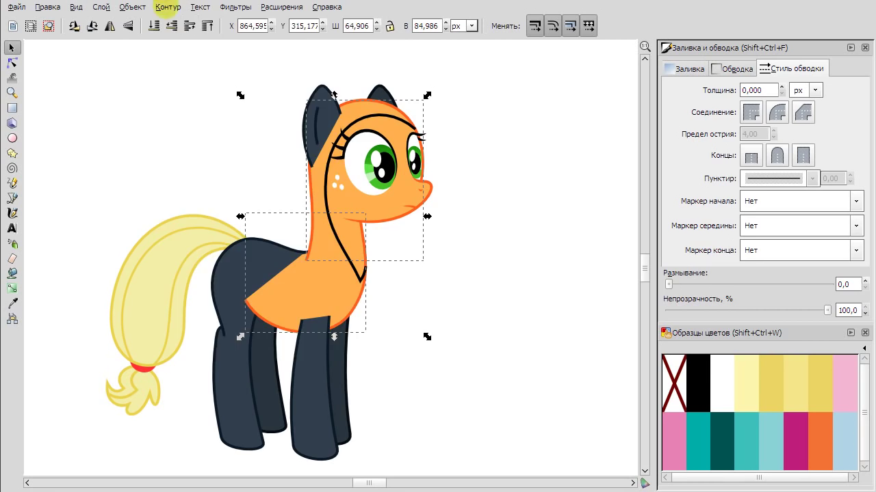
left_click(380, 68)
right_click(567, 206)
left_click(574, 207)
key("F2")
key("b")
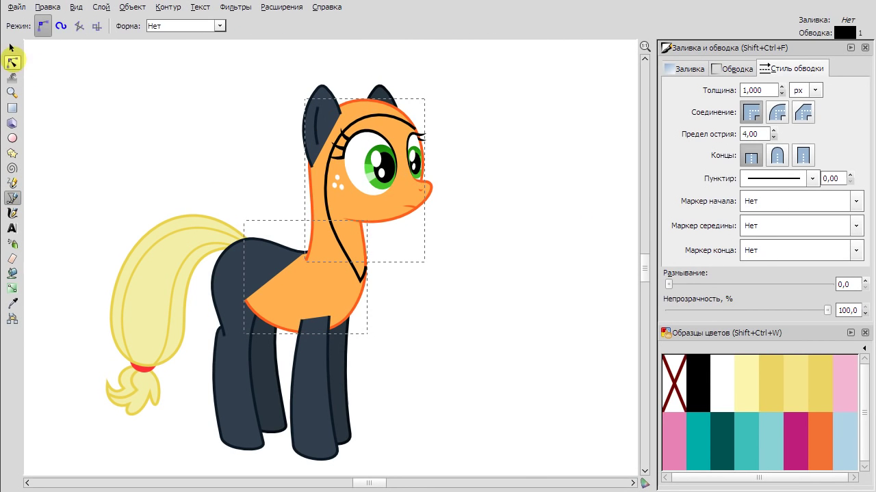
left_click(12, 62)
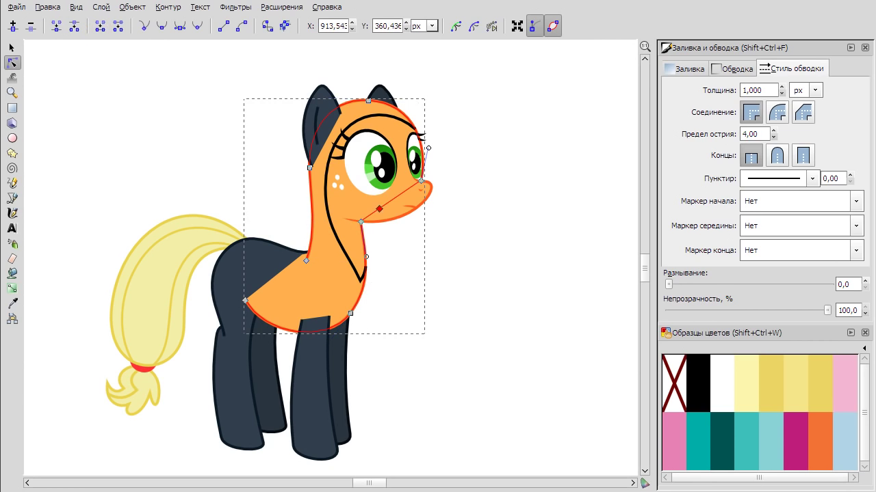
left_click(489, 240)
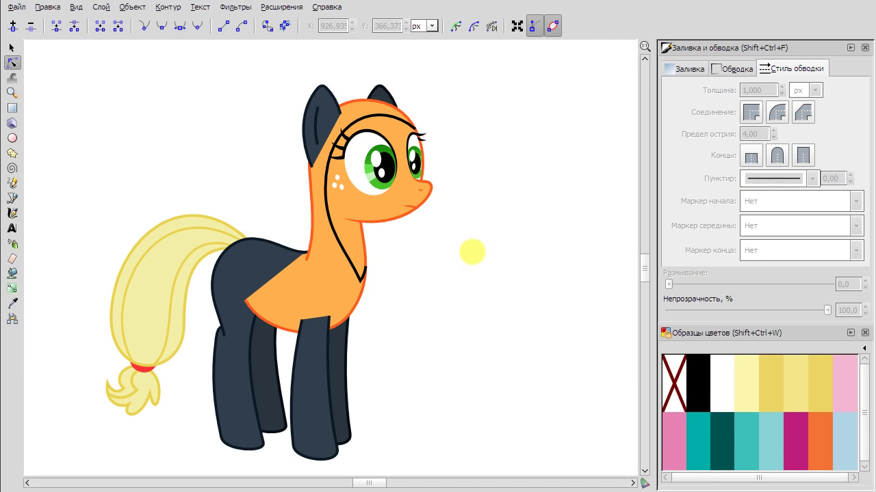
left_click(367, 268)
key("b")
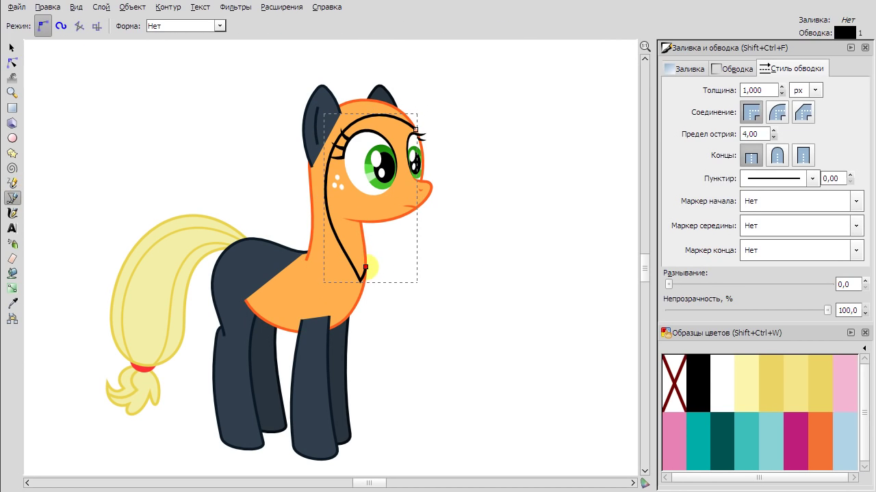
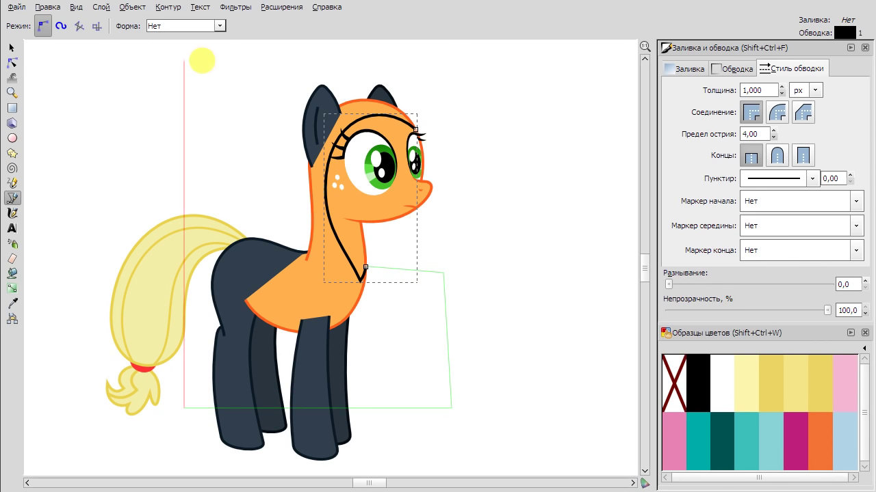
Finish the head cutting outline and select it together with the orange head shape.
double_click(415, 129)
left_click(11, 47)
scroll(494, 171, "down", 3)
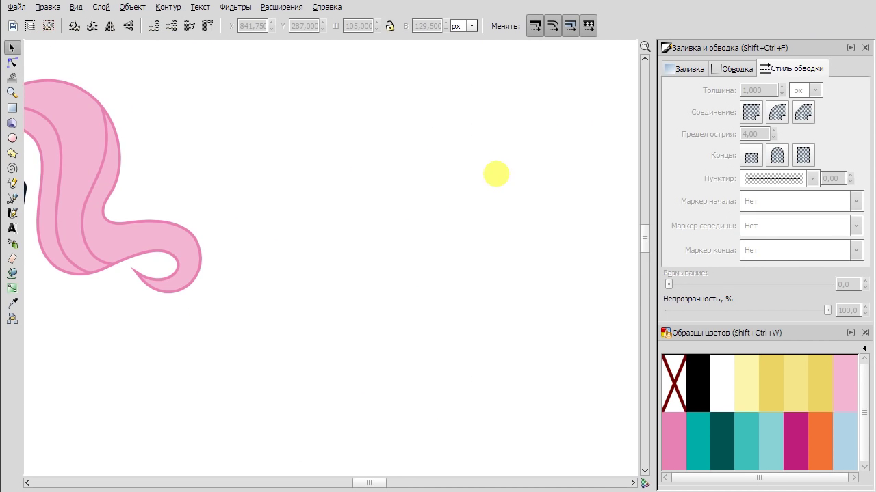
scroll(495, 221, "up", 3)
key("Tab")
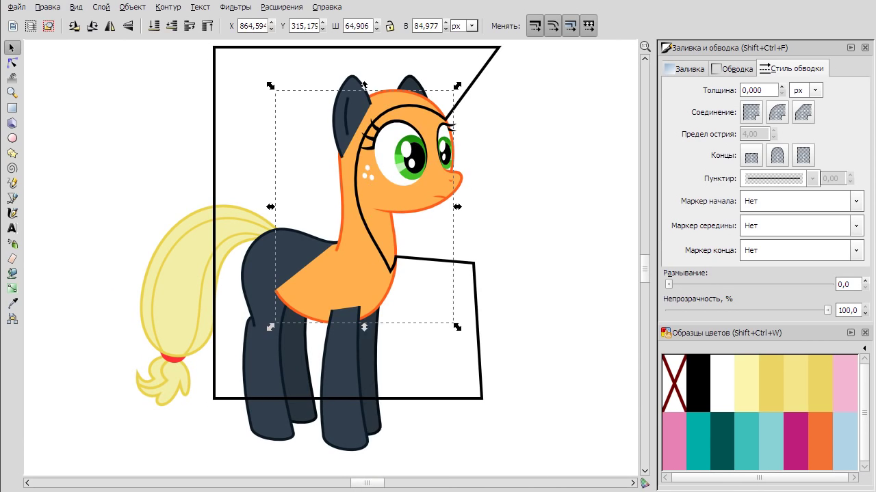
right_click(474, 288)
left_click(504, 354)
left_click(172, 8)
left_click(205, 96)
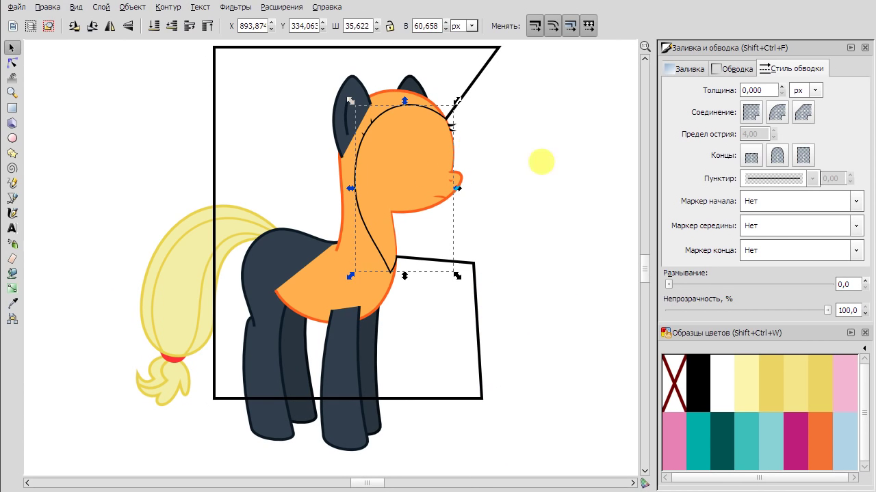
left_click(422, 282, "shift")
Divide the head along the outline and fill the outer piece with the body's navy.
left_click(168, 7)
left_click(198, 147)
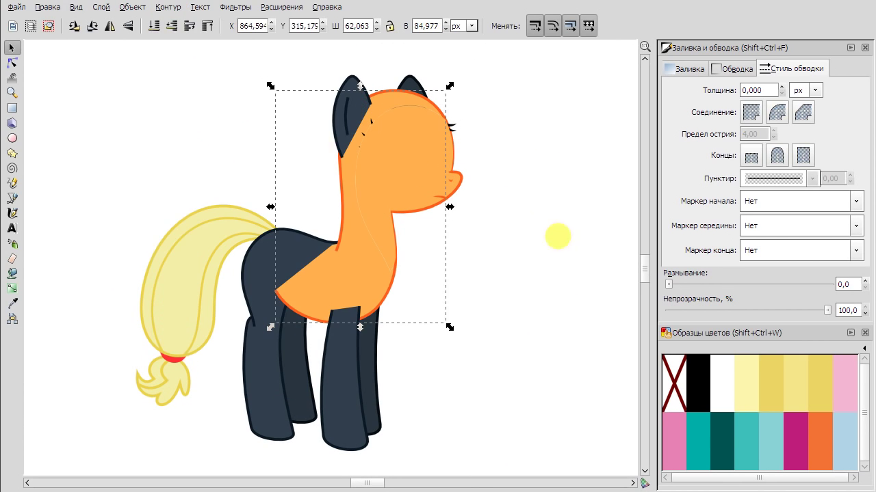
key("d")
left_click(307, 260)
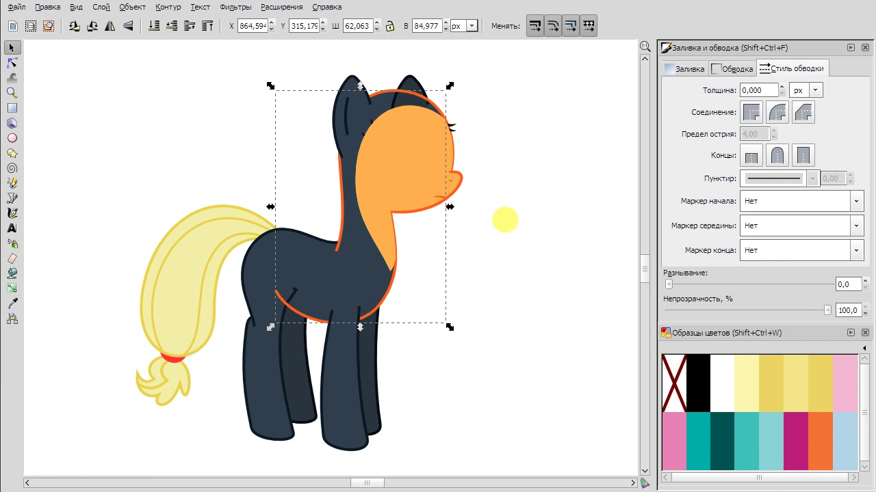
key("Escape")
Raise the eye and freckle group above the navy hood.
key("Tab")
key("Home")
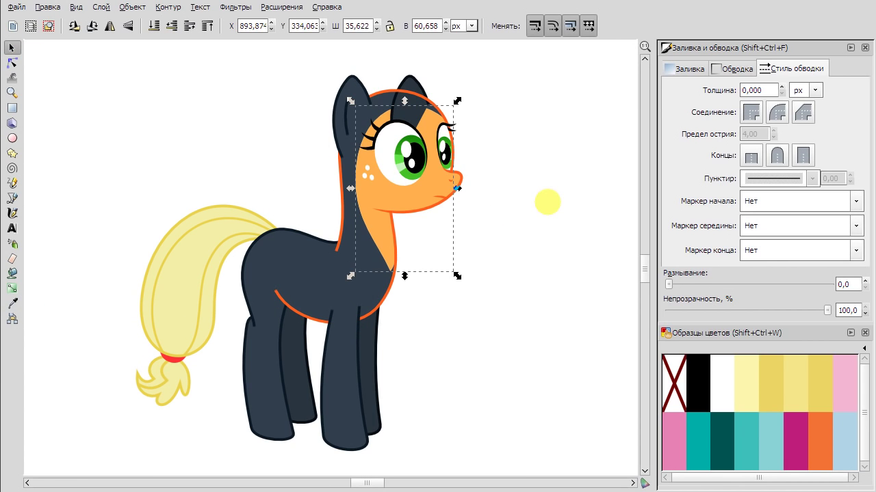
left_click(496, 169)
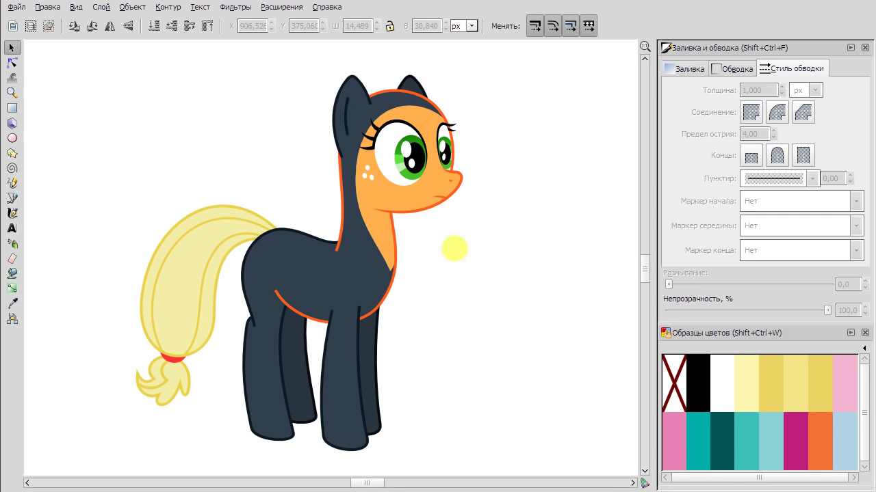
scroll(455, 249, "up", 2)
Duplicate the pony body and select the combined head-and-body outline for node editing.
right_click(313, 316)
left_click(400, 415)
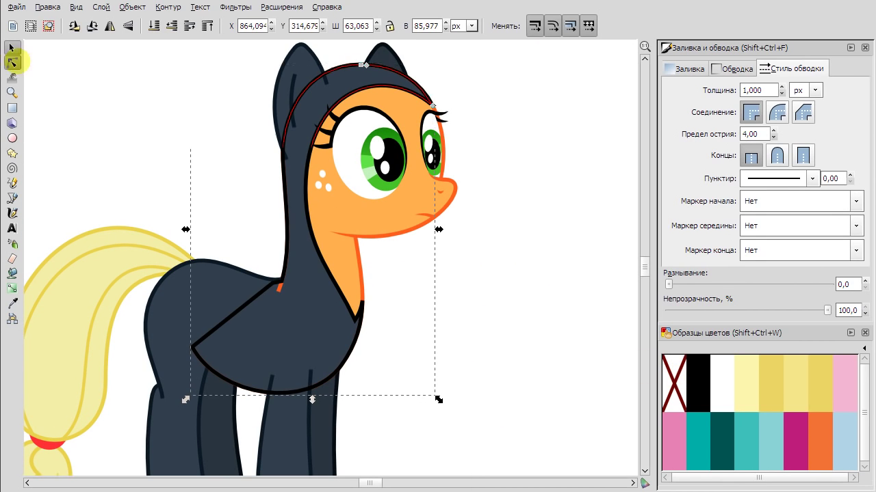
left_click(12, 62)
left_click(490, 321)
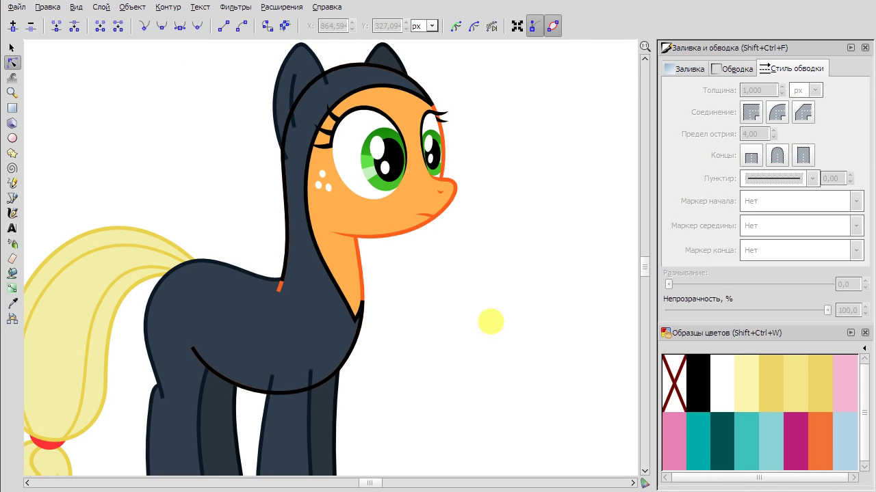
left_click(279, 273)
left_click(341, 366)
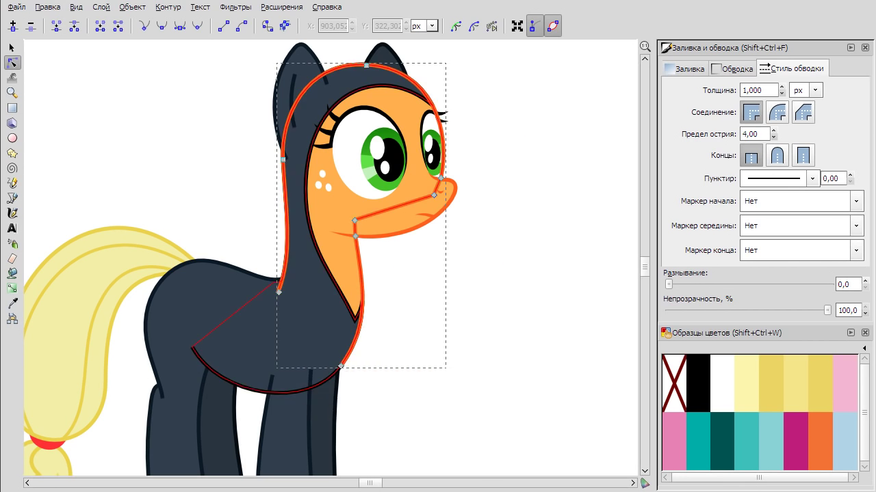
scroll(297, 290, "up", 2)
scroll(472, 353, "down", 2)
left_click(513, 335)
left_click(450, 333)
Remove the small stray orange segment from the outline.
scroll(370, 306, "up", 4)
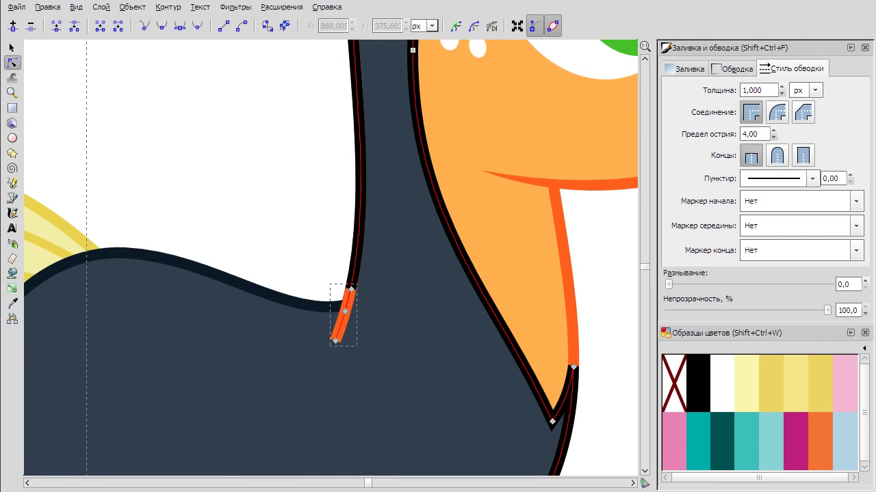
left_click(74, 25)
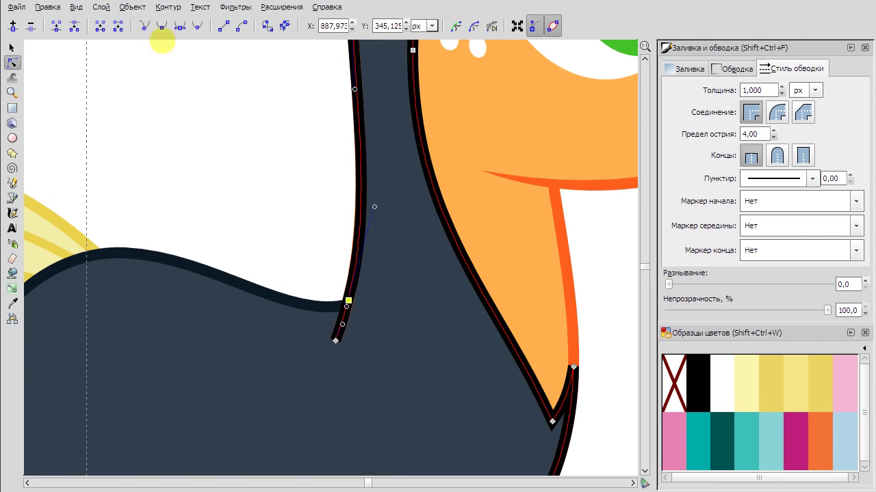
scroll(228, 139, "down", 2)
right_click(228, 139)
key("Escape")
scroll(489, 260, "down", 2)
scroll(427, 238, "up", 2)
Zoom in on the neck path and inspect its nodes.
key("Tab")
key("plus")
key("plus")
key("plus")
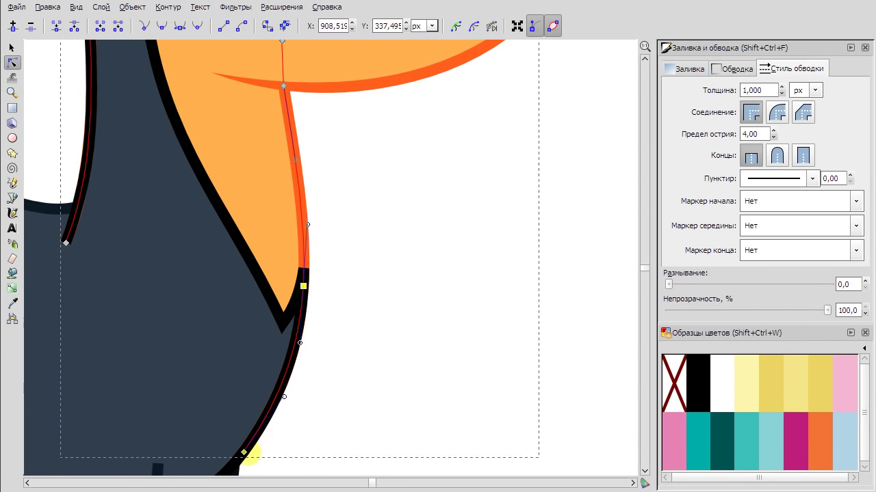
scroll(366, 373, "down", 3)
scroll(344, 53, "up", 4)
left_click(401, 264)
left_click(508, 110)
scroll(516, 132, "down", 3)
Set the outline path's miter limit to 50.
key("Tab")
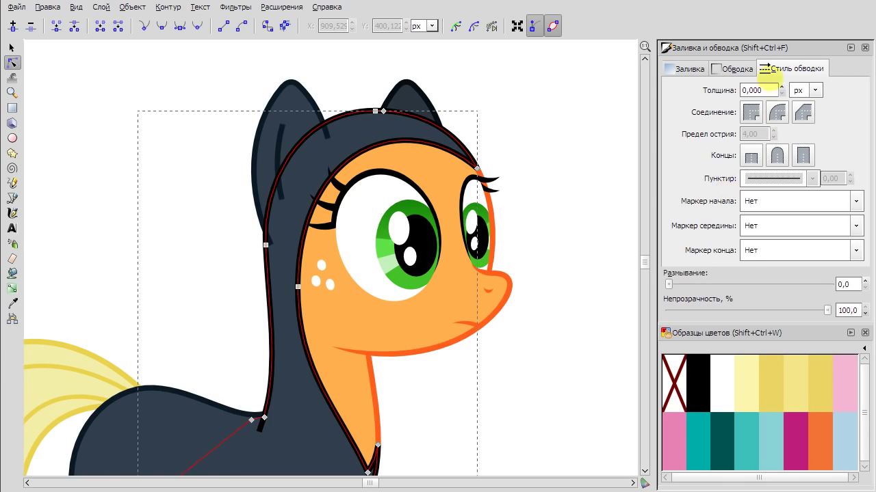
double_click(757, 134)
type("50")
key("Return")
left_click(561, 336)
scroll(495, 179, "down", 3)
Reselect the body outline path and check its stroke.
key("Tab")
left_click(12, 47)
scroll(524, 365, "up", 5)
key("n")
left_click(267, 288)
key("d")
key("s")
left_click(276, 335)
left_click(342, 348)
key("Escape")
Drag the neck cusp node up-left to sharpen the hood's chest edge.
key("n")
left_click(263, 286)
scroll(280, 286, "up", 3)
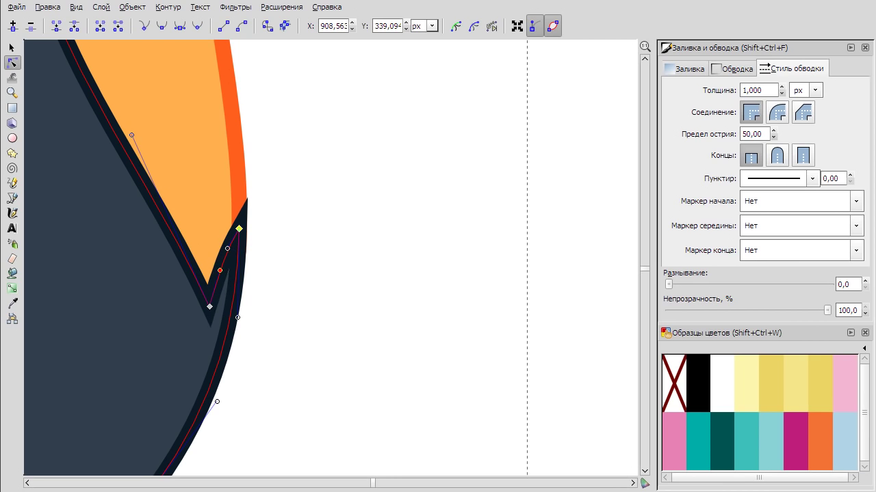
left_click(324, 280)
scroll(538, 277, "down", 3)
scroll(506, 229, "down", 1)
right_click(420, 242)
left_click(429, 266)
scroll(428, 266, "up", 3)
left_click_drag(302, 247, 298, 243)
scroll(440, 254, "down", 4)
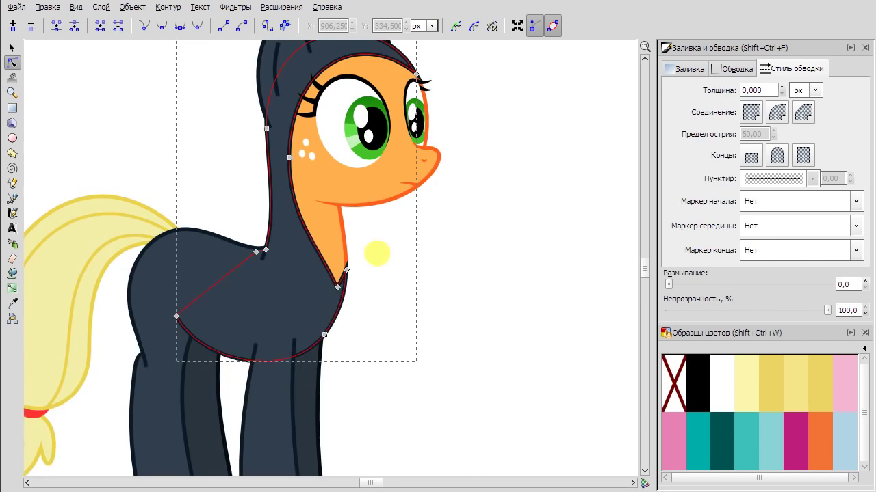
left_click(465, 297)
scroll(542, 246, "down", 3)
Select the unicorn's body and sample the outline style with the Dropper.
key("s")
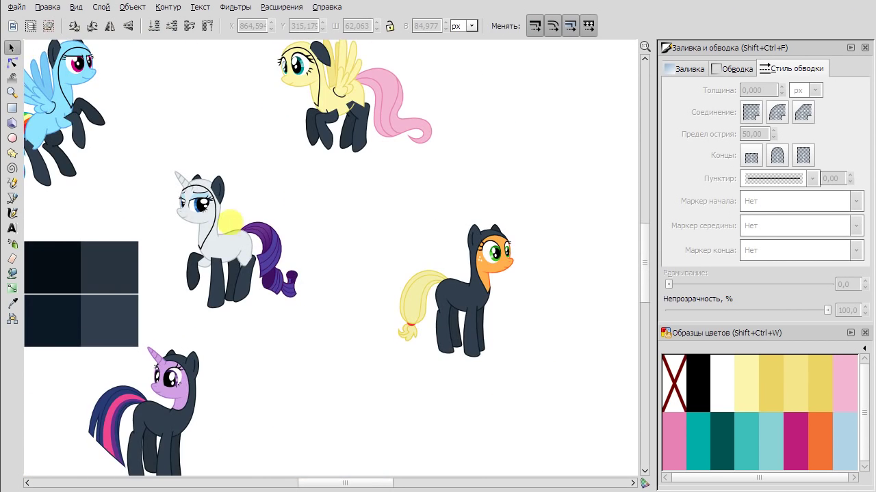
scroll(230, 222, "up", 4)
left_click(379, 237)
key("d")
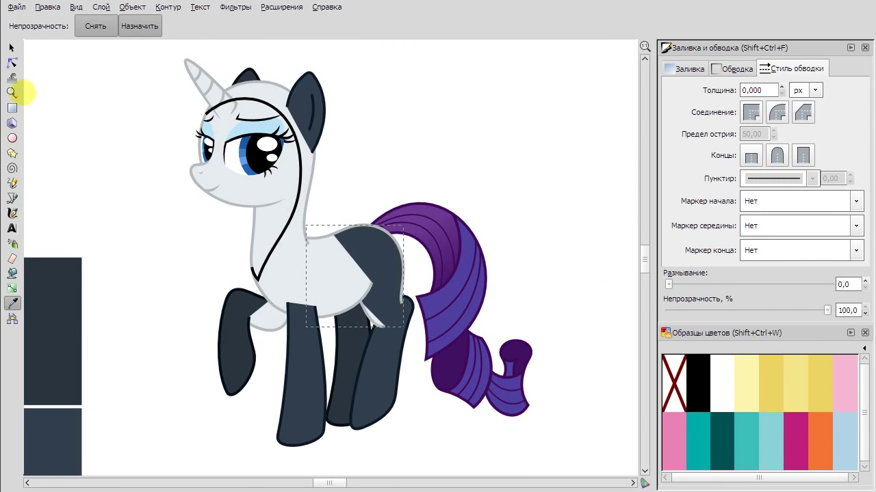
left_click(262, 211)
key("d")
scroll(342, 279, "down", 2)
key("s")
Sample the small chest piece's colour and select the unicorn's horn.
left_click(287, 303)
key("d")
key("s")
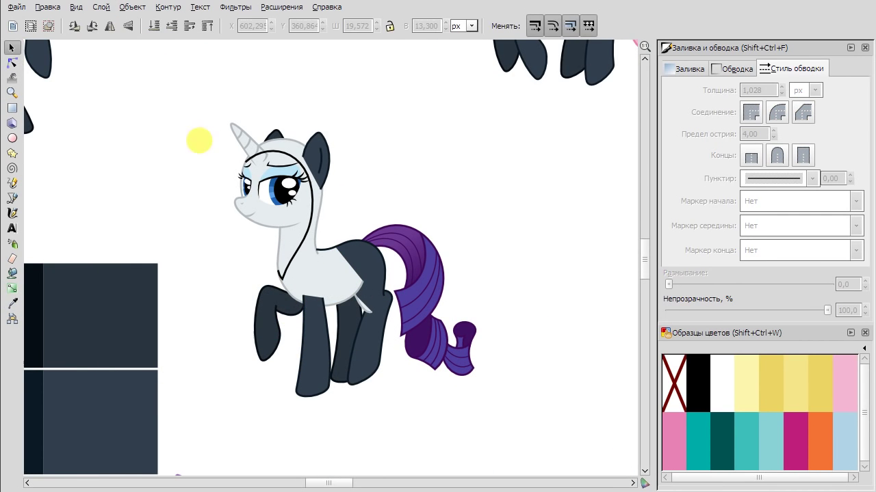
left_click(235, 127)
left_click(239, 130)
scroll(257, 141, "up", 3)
left_click(257, 141)
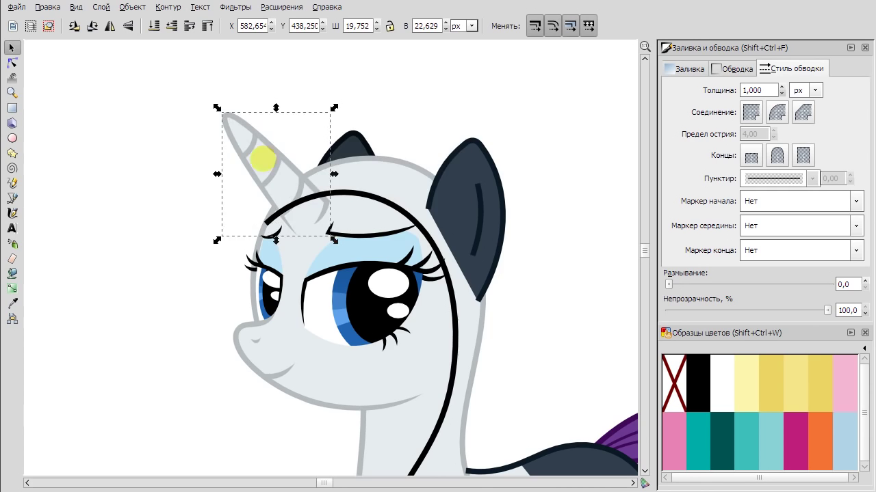
scroll(330, 220, "down", 1)
scroll(381, 219, "down", 2)
scroll(389, 311, "up", 3)
Tidy the hind-leg piece and select the black neck line with the Node tool.
left_click(391, 312)
left_click(391, 313)
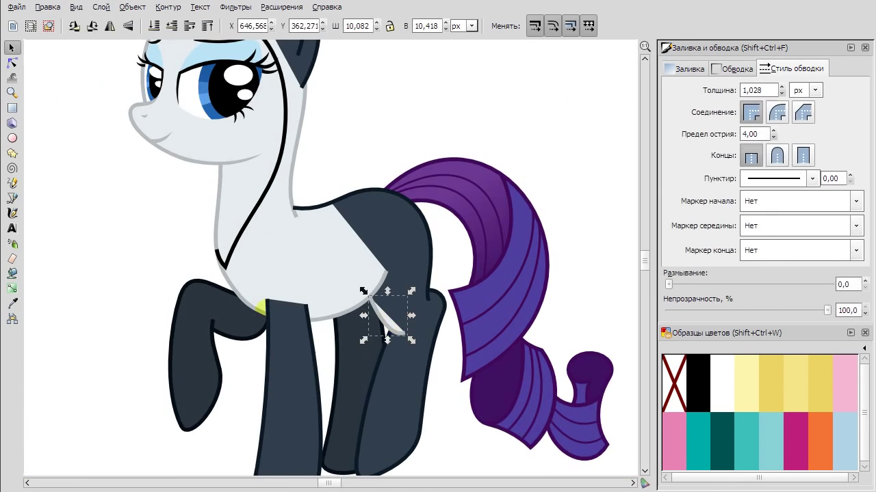
key("d")
scroll(410, 320, "up", 2)
scroll(151, 233, "down", 5)
key("n")
scroll(162, 243, "up", 2)
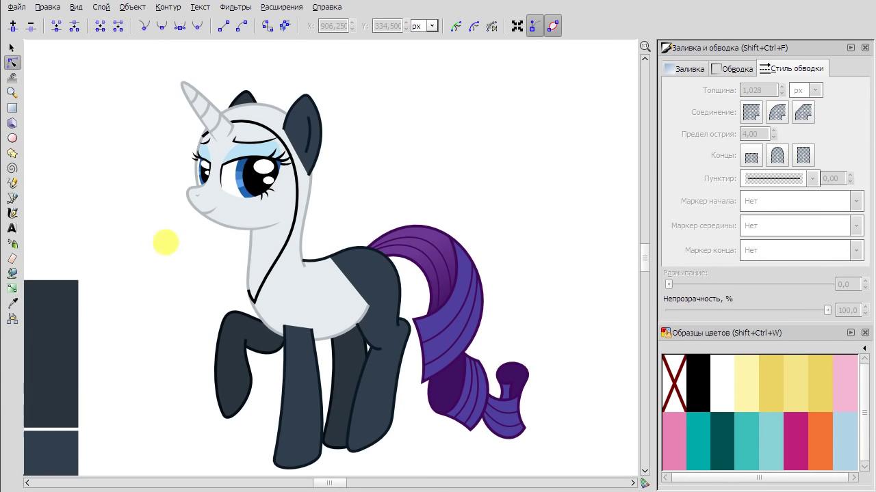
scroll(363, 271, "down", 2)
left_click(334, 259)
Continue the neck line into a closed cutting shape around the unicorn's head.
left_click(12, 198)
left_click(316, 276)
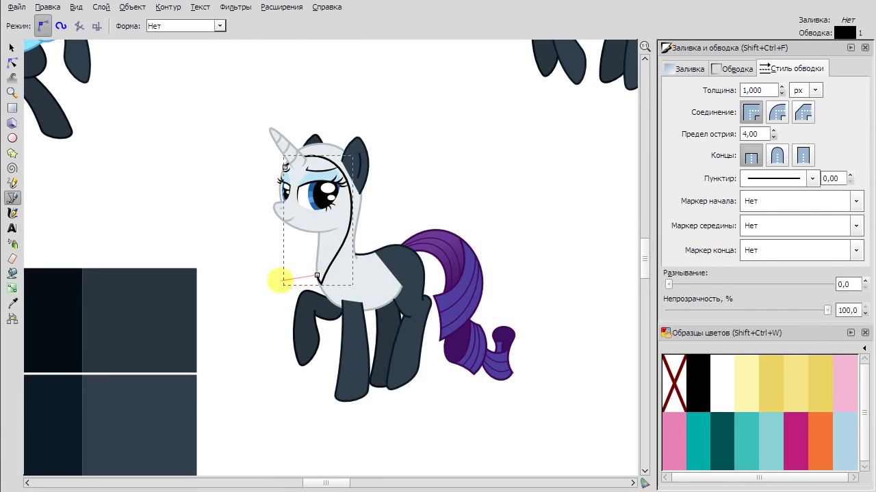
left_click(495, 421)
left_click(481, 83)
left_click(285, 167)
key("s")
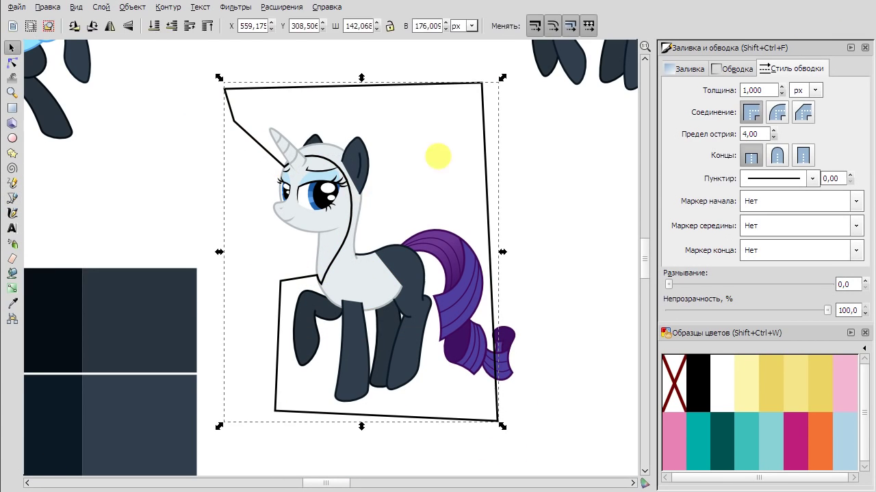
Add a node between the two neck nodes on the head line.
key("n")
left_click(359, 205)
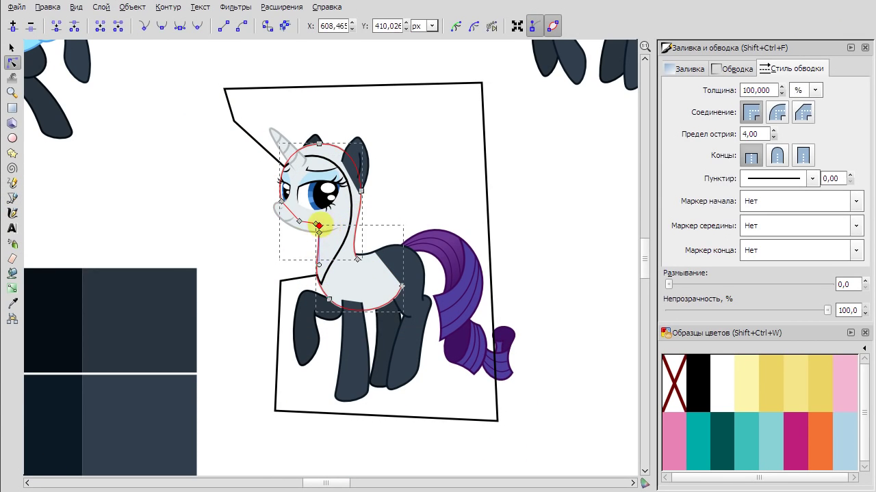
left_click(411, 202)
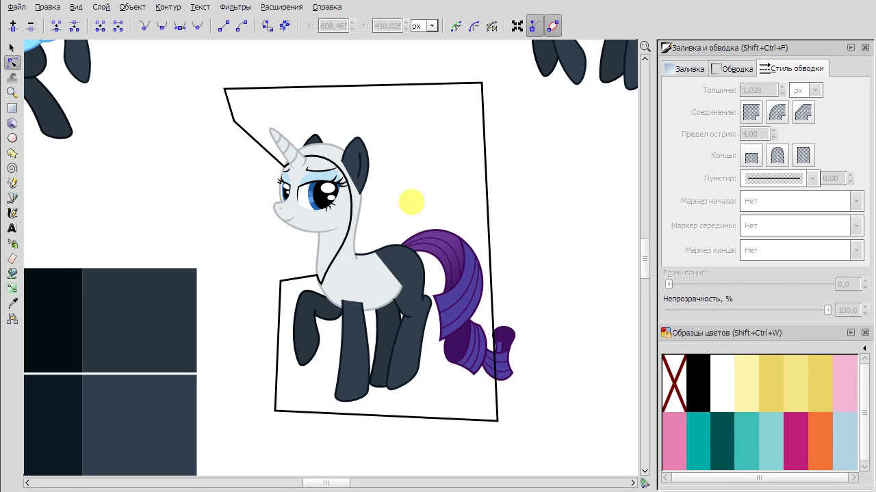
left_click(311, 249)
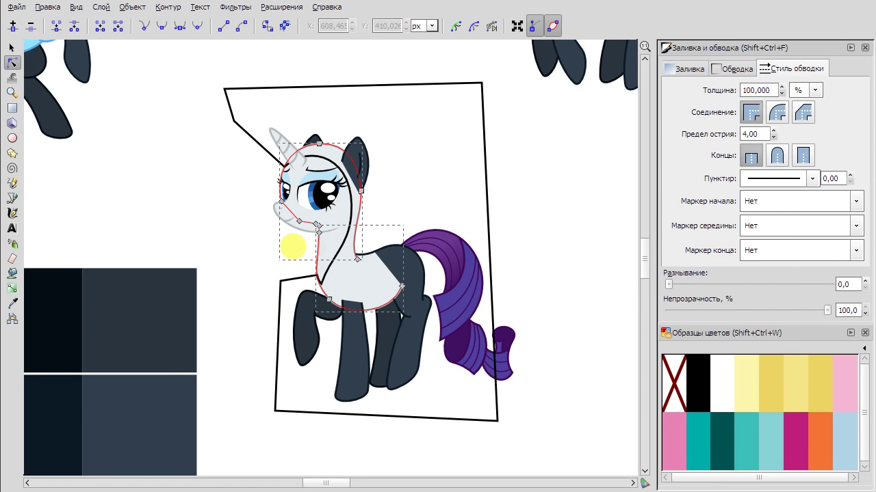
scroll(292, 246, "up", 2, "ctrl")
left_click(335, 202)
left_click(57, 28)
Reselect the head line path and zoom out to review it.
left_click(316, 256)
left_click(344, 185)
scroll(323, 240, "up", 2)
scroll(325, 241, "down", 3)
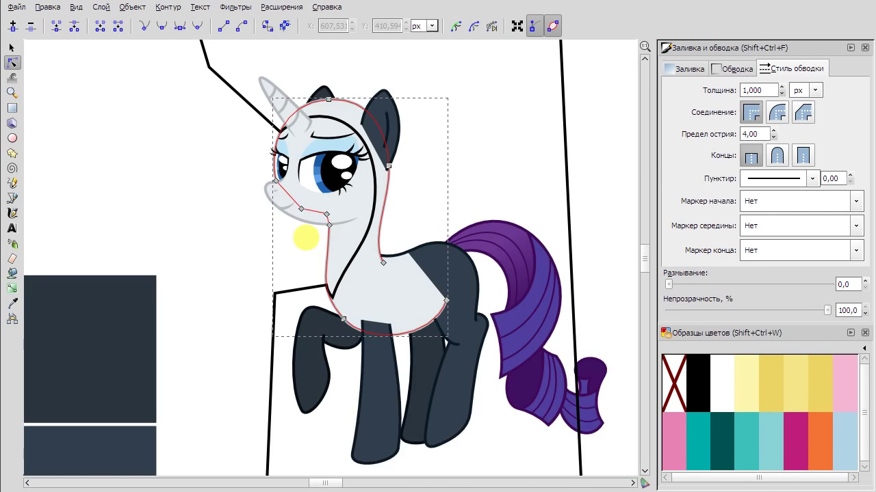
left_click(297, 231)
left_click(390, 260)
key("minus")
Reorder the pony body shape and combine it with a path operation.
key("Escape")
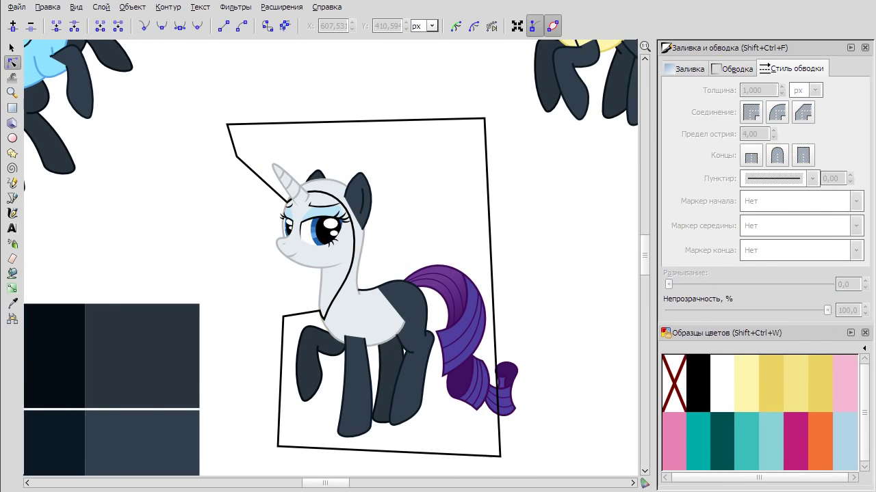
key("s")
left_click(351, 311)
right_click(330, 299)
left_click(368, 317)
right_click(368, 317)
left_click(383, 337)
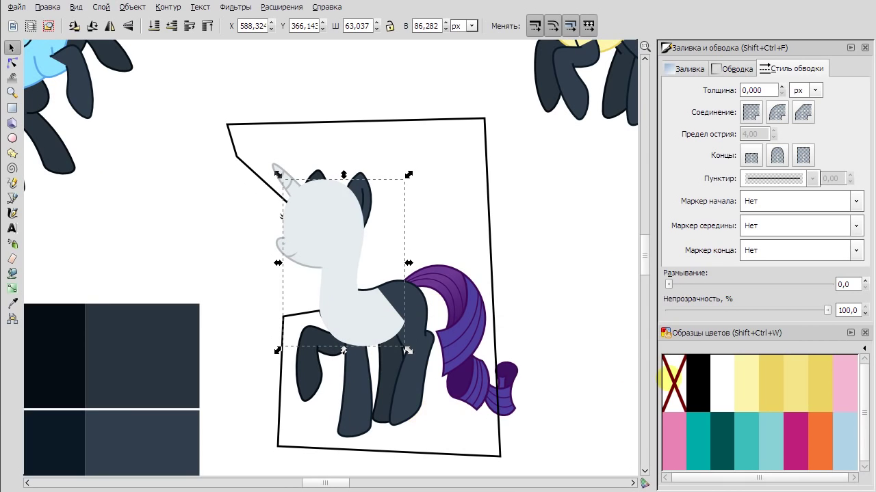
left_click(168, 7)
left_click(185, 79)
Undo the path operation to restore the face above the white coat shape.
right_click(549, 179)
left_click(581, 197)
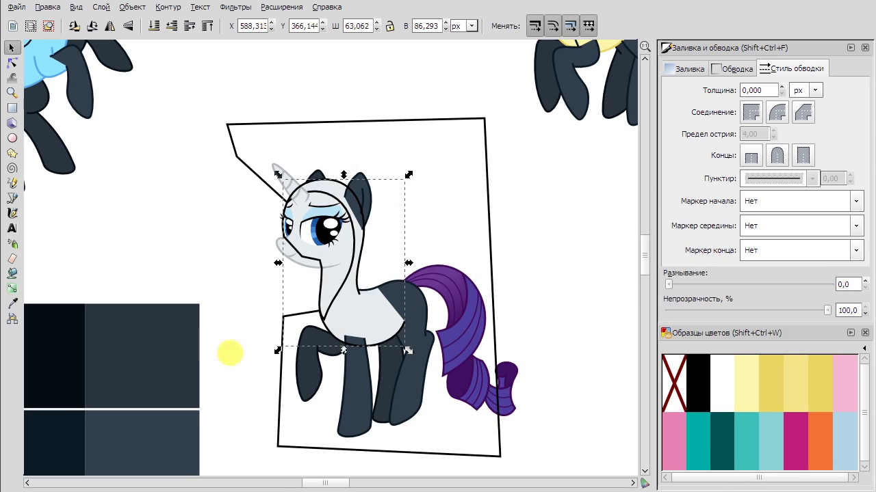
left_click(230, 354)
scroll(307, 281, "up", 2)
left_click(243, 178)
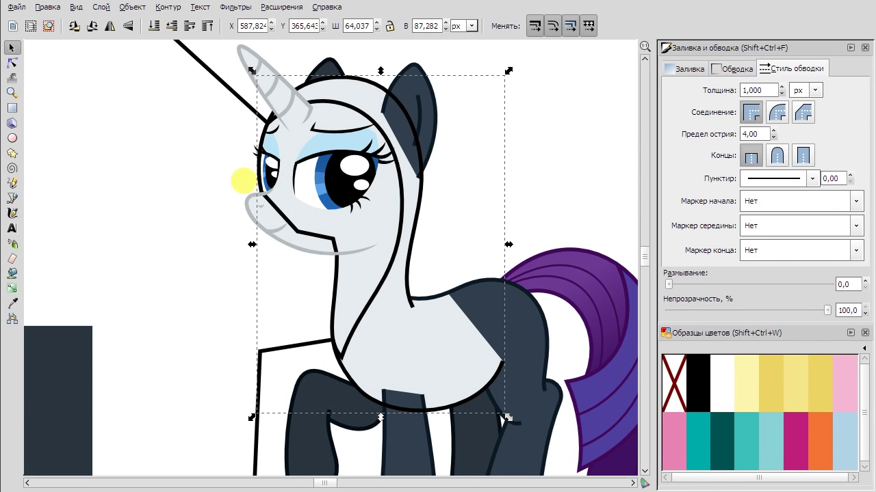
left_click(543, 176)
scroll(513, 181, "down", 3)
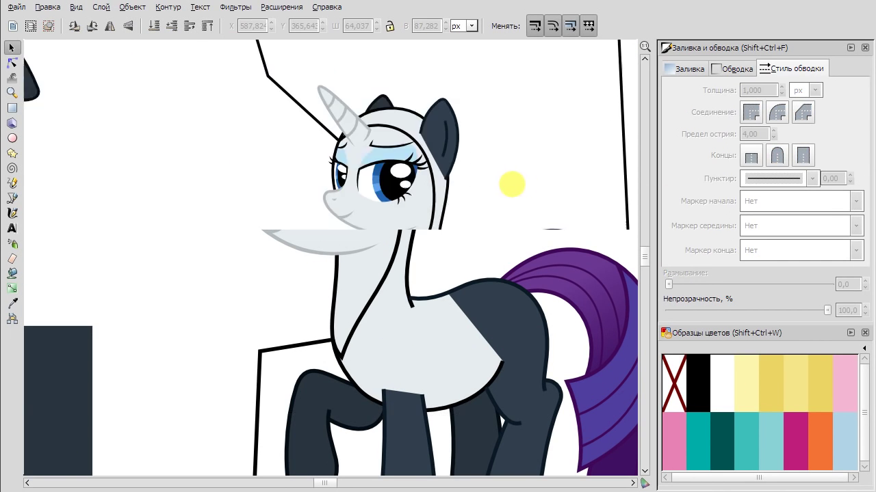
Redo the undone change, duplicate the shapes and cut the frame shape out of Rarity's coat.
right_click(351, 254)
left_click(414, 288)
right_click(479, 163)
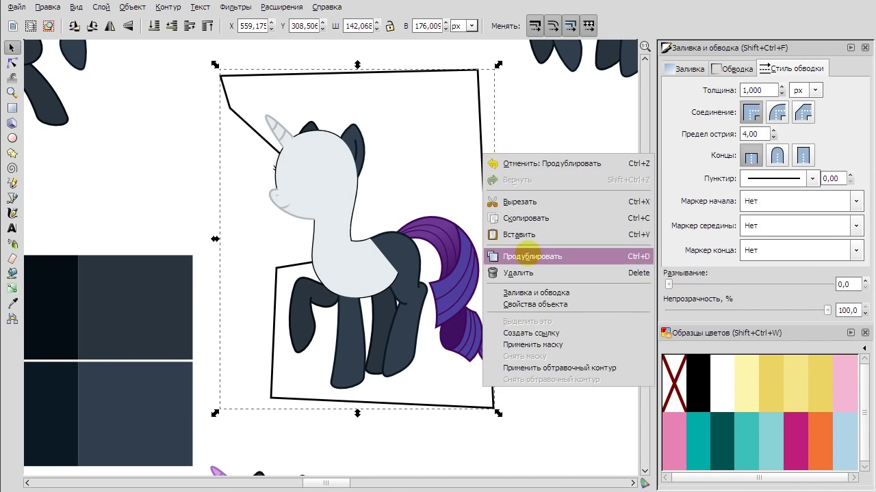
left_click(167, 7)
left_click(287, 220)
left_click(497, 175, "shift")
left_click(167, 7)
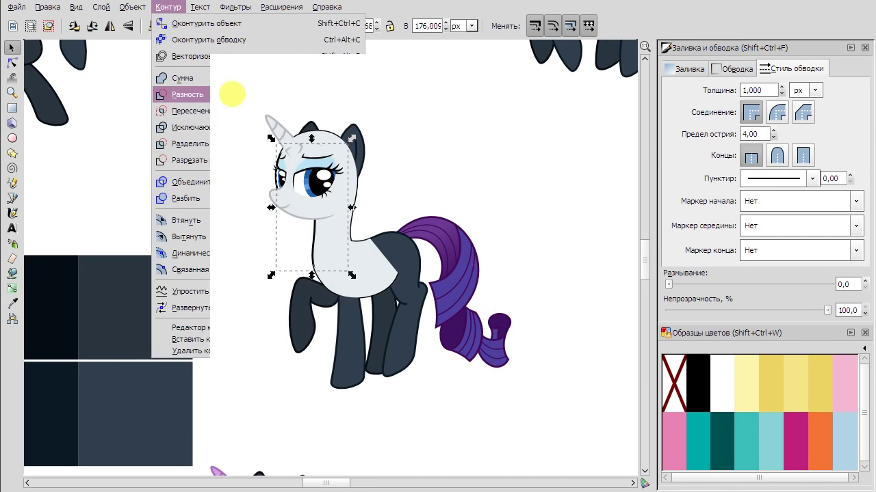
left_click(232, 94)
Fill Rarity's white body shape with dark navy picked from the drawing.
left_click(374, 261)
key("F7")
left_click(404, 260)
key("F1")
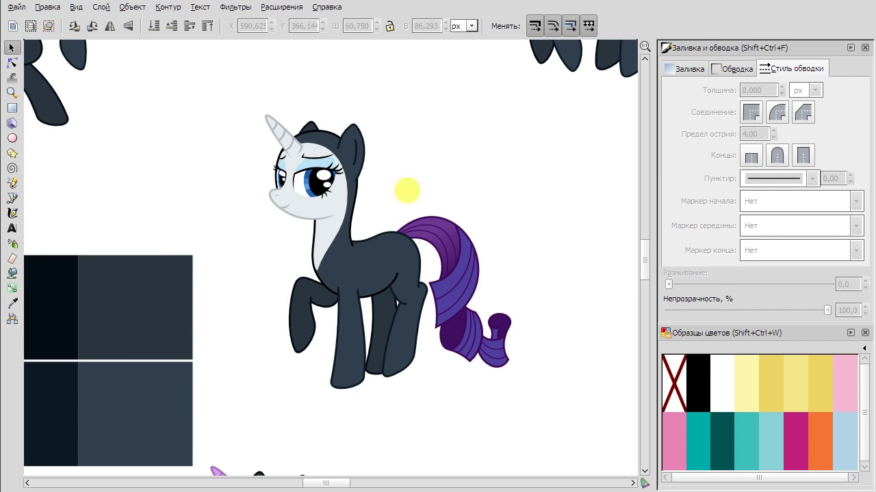
left_click(284, 247)
scroll(283, 247, "up", 2)
scroll(280, 239, "down", 2)
scroll(285, 229, "up", 2)
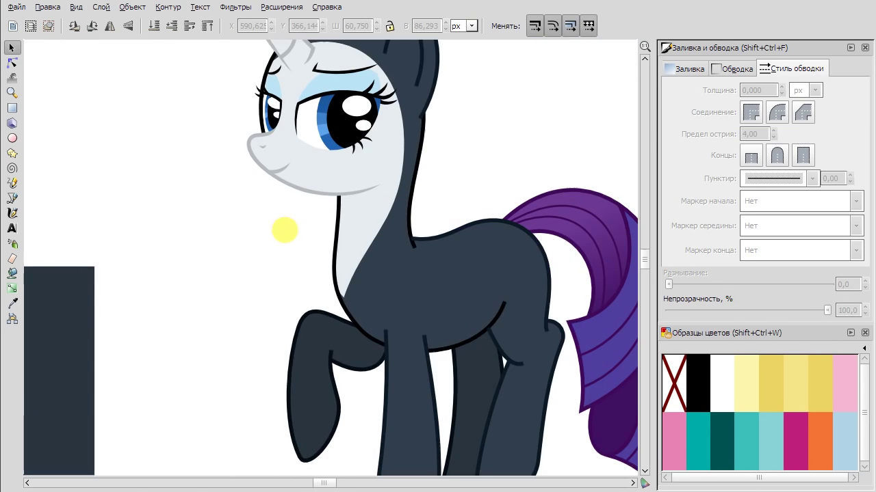
Give the white coat shape a grey outline from the MLP-Rarity swatch palette.
left_click(192, 205)
scroll(180, 227, "up", 2)
scroll(180, 228, "up", 1)
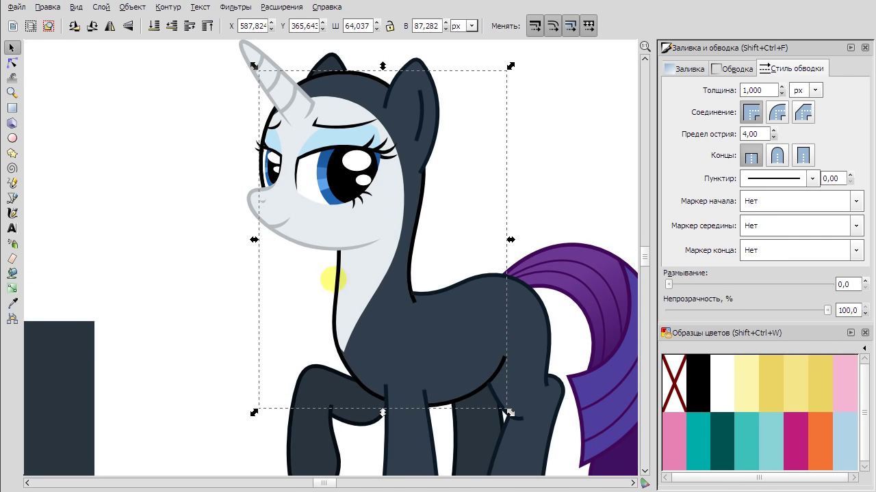
left_click(850, 334)
left_click(797, 254)
left_click(770, 370, "shift")
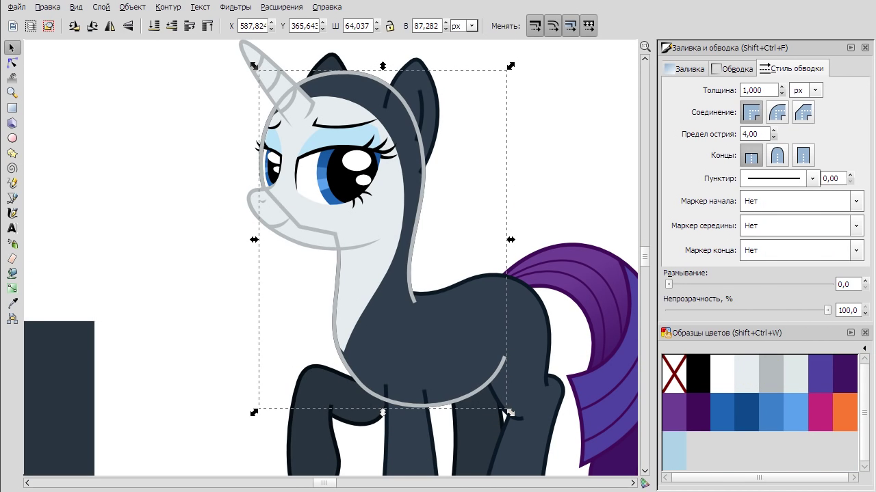
Move node editing between the grey outline path and the white coat path.
double_click(283, 102)
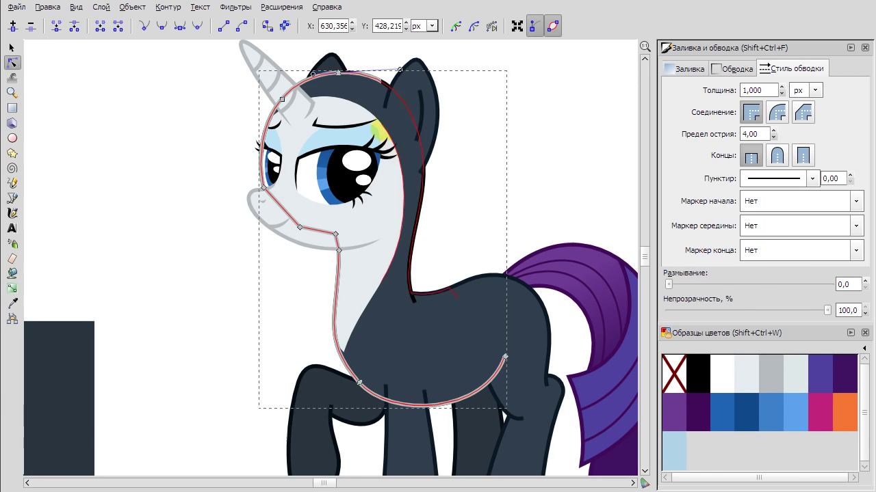
left_click(267, 283)
scroll(267, 283, "down", 1)
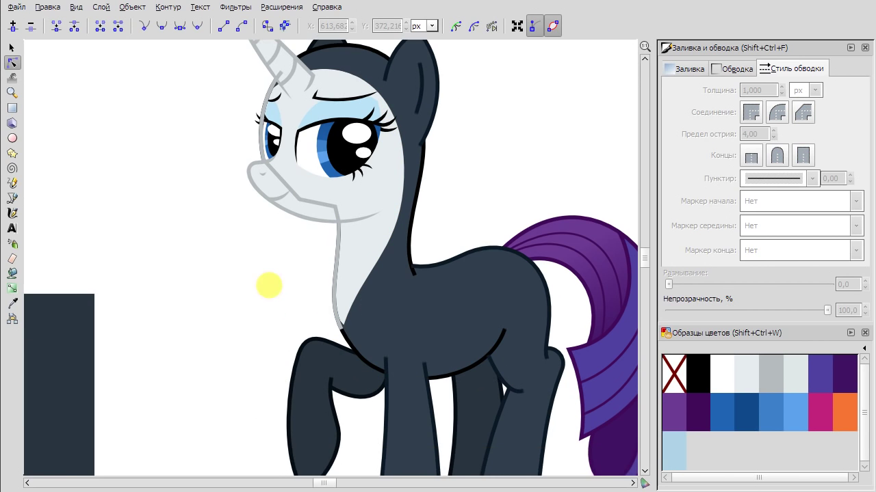
left_click(373, 225)
key("Tab")
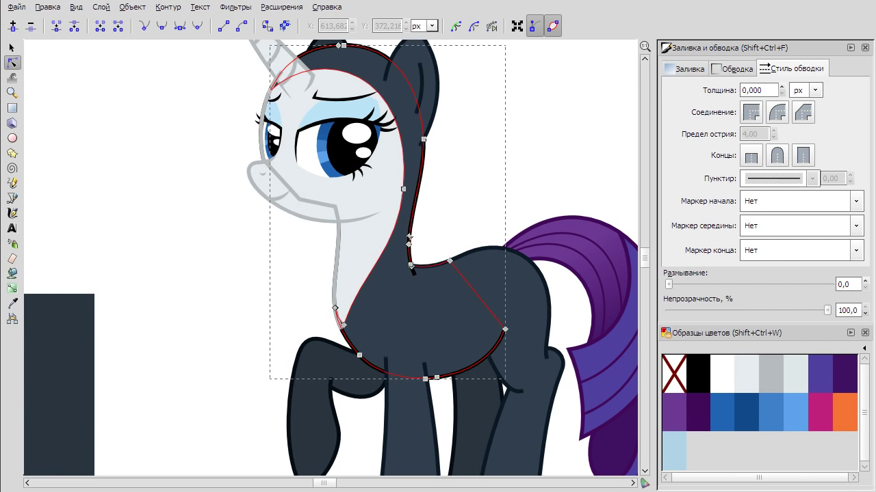
left_click(277, 247)
left_click(12, 47)
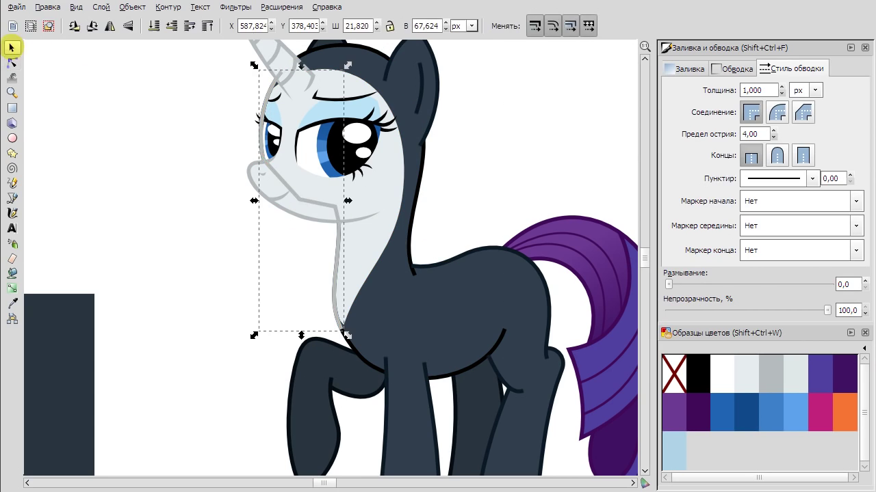
left_click(209, 211)
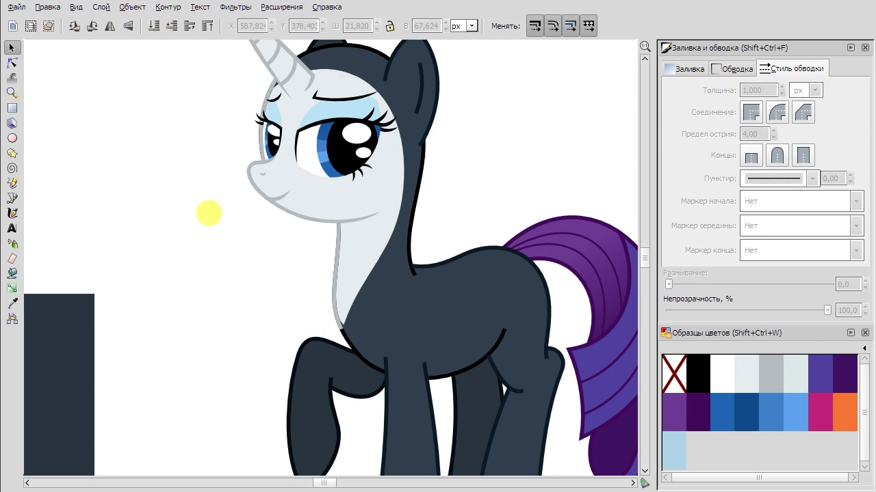
key("n")
key("Tab")
left_click(431, 234)
Duplicate the dark coat outline path and undo the trial move of the copy.
right_click(384, 275)
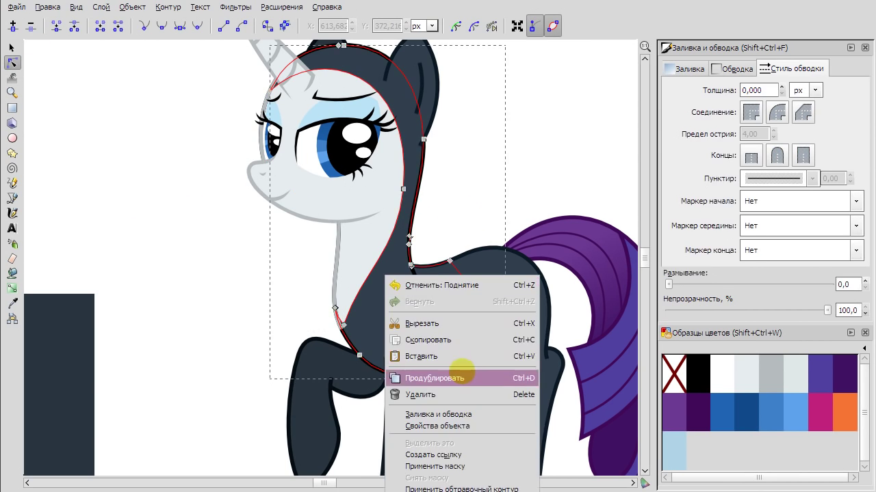
left_click(445, 371)
key("s")
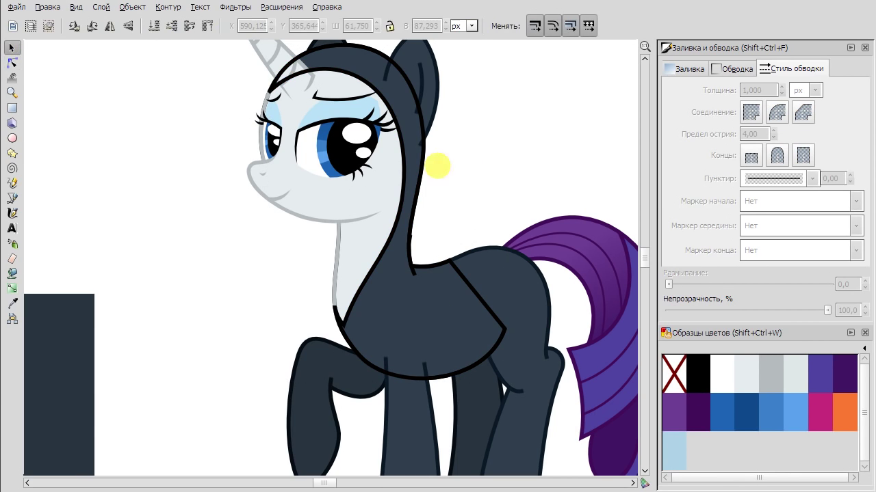
left_click_drag(467, 282, 491, 224)
left_click(11, 62)
right_click(558, 128)
left_click(571, 142)
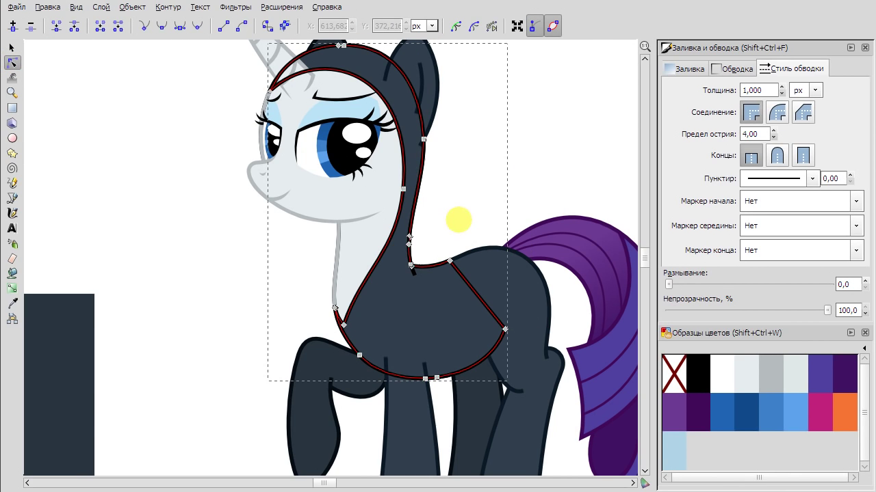
Delete neck-curve nodes and a segment of the path, then undo the node deletion.
scroll(459, 219, "up", 1)
key("Delete")
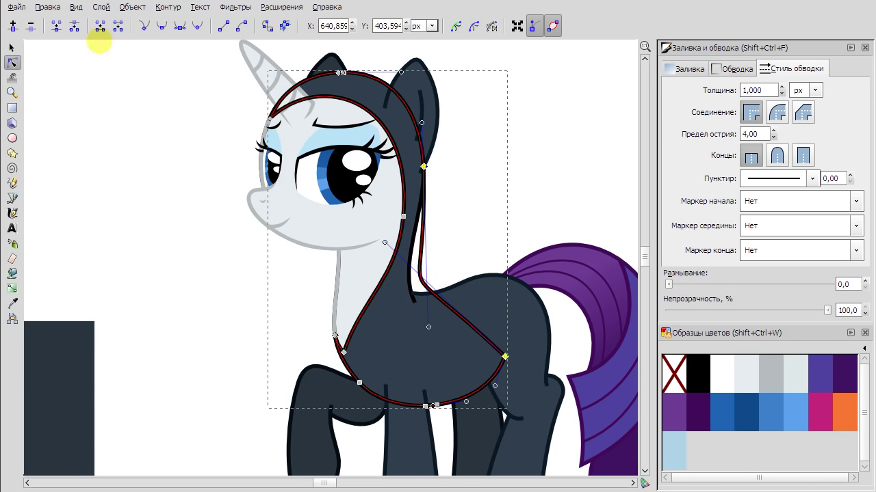
left_click(118, 26)
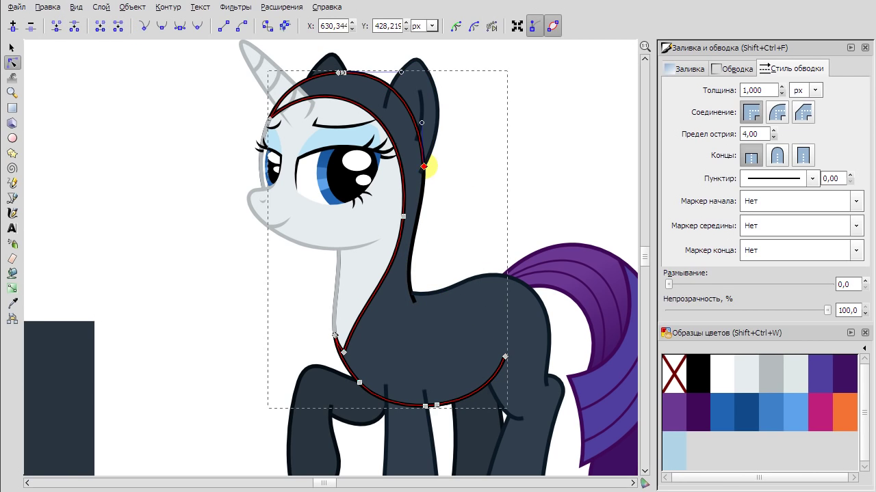
left_click_drag(340, 71, 422, 59)
key("ctrl+z")
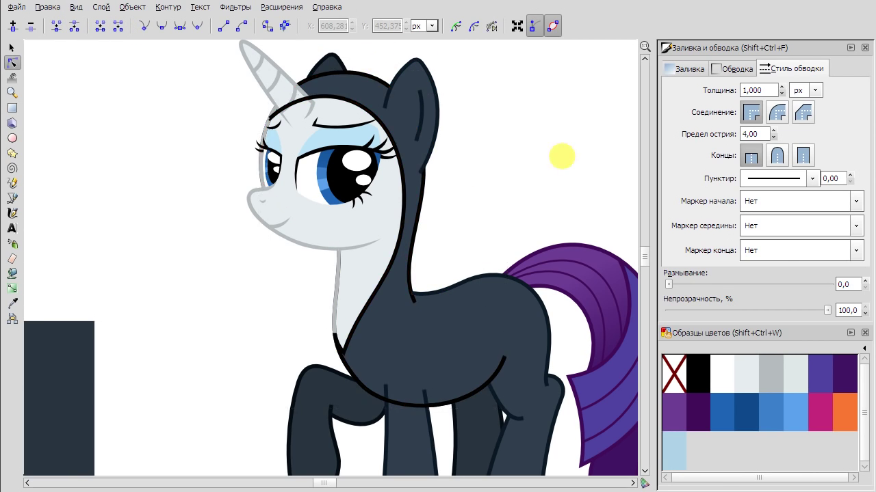
scroll(269, 118, "up", 4)
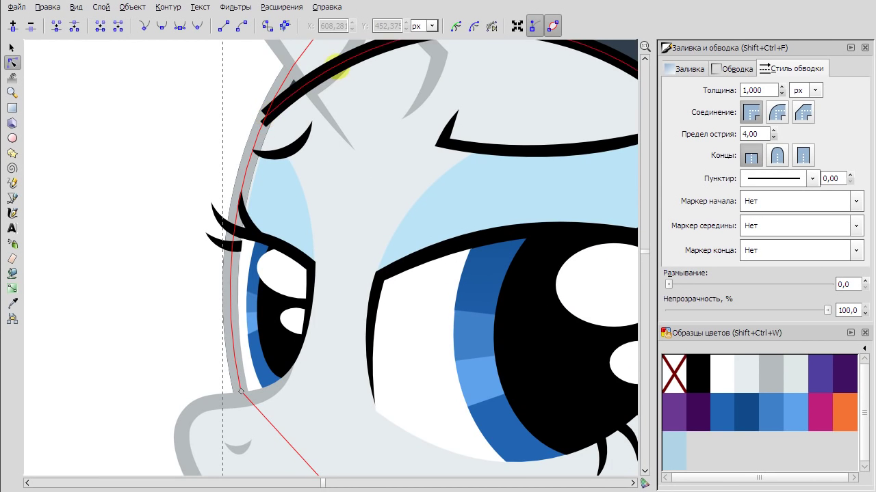
scroll(266, 116, "down", 3)
scroll(355, 200, "up", 3)
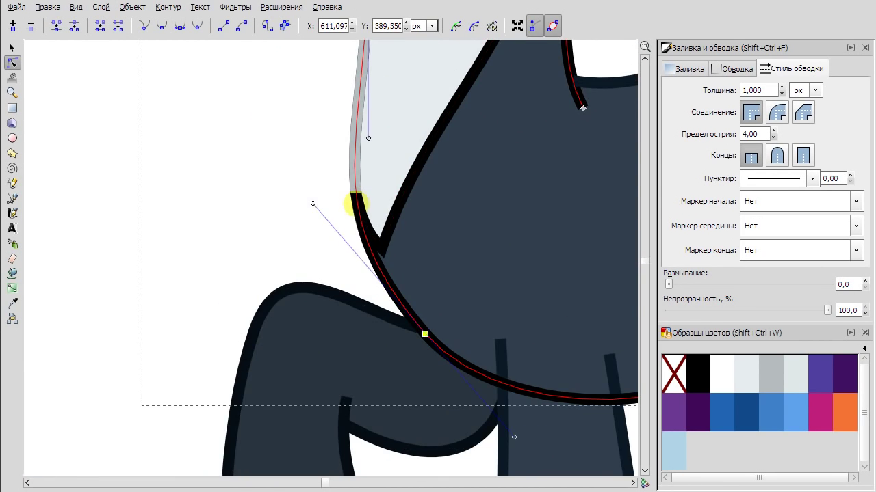
scroll(354, 203, "down", 3)
scroll(353, 196, "up", 1)
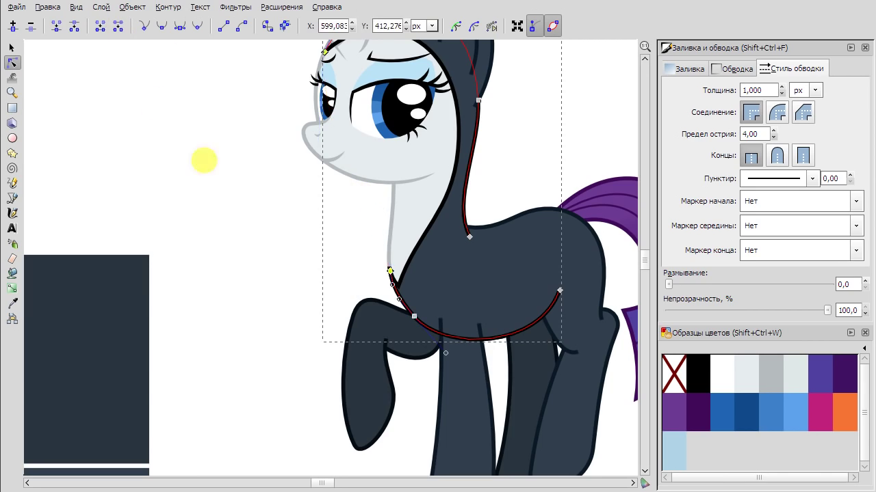
scroll(292, 171, "down", 1)
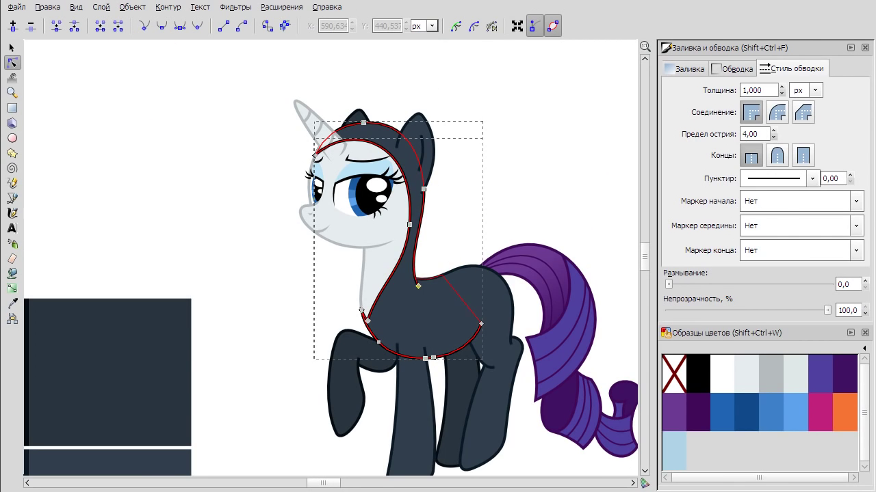
right_click(503, 174)
left_click(512, 179)
Try shifting the hood path and deleting one of its nodes, undoing both.
left_click(438, 219)
key("s")
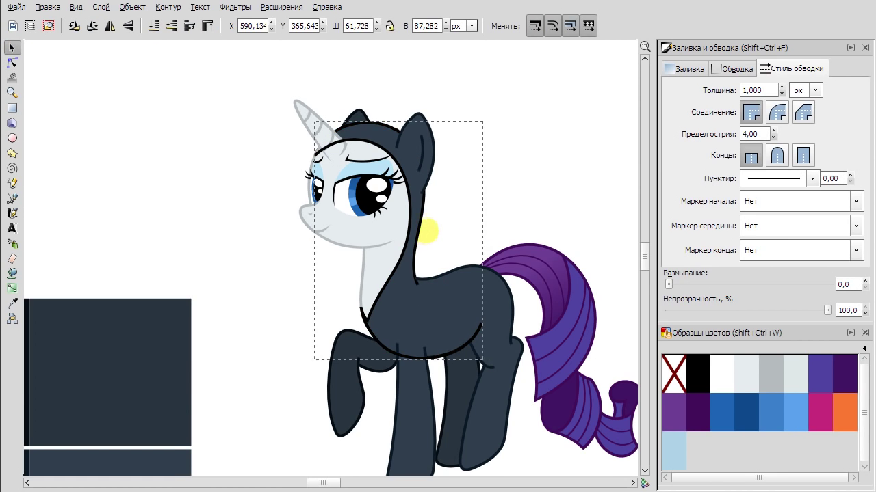
left_click_drag(438, 257, 493, 236)
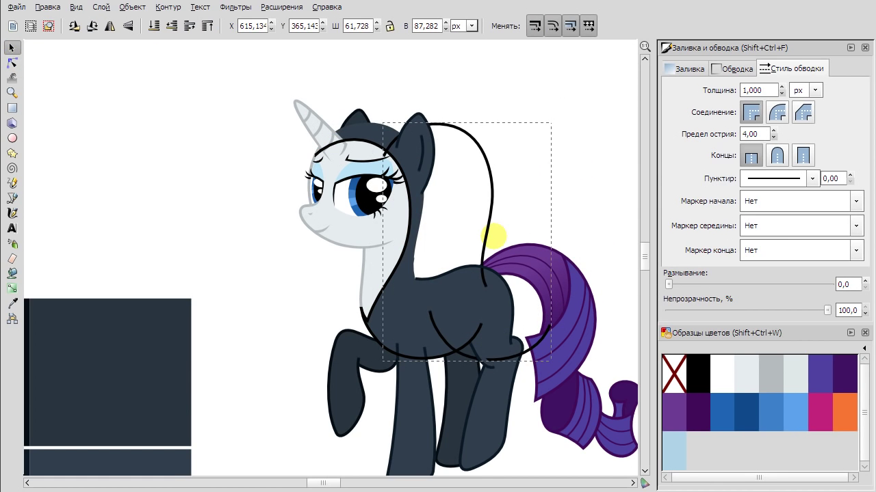
key("ctrl+z")
key("n")
left_click(341, 316)
key("Delete")
right_click(192, 94)
left_click(201, 102)
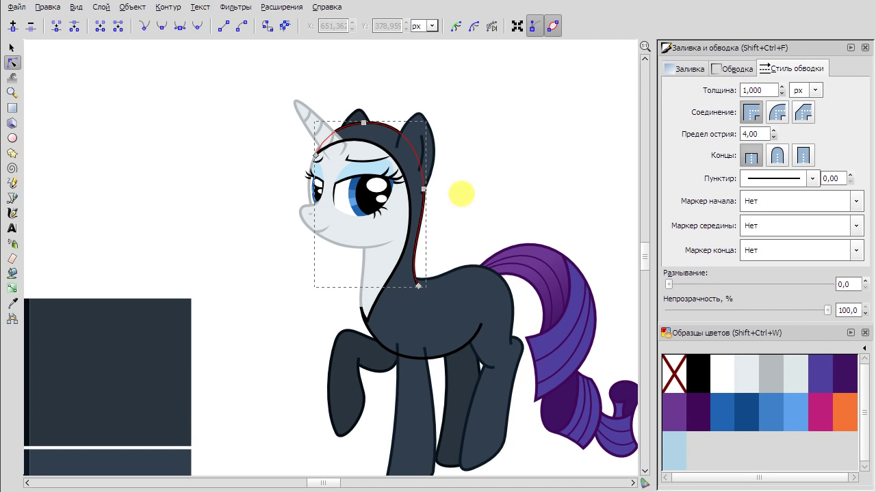
Move a node at the hood's top left, then undo the move.
left_click_drag(290, 133, 323, 162)
left_click(56, 26)
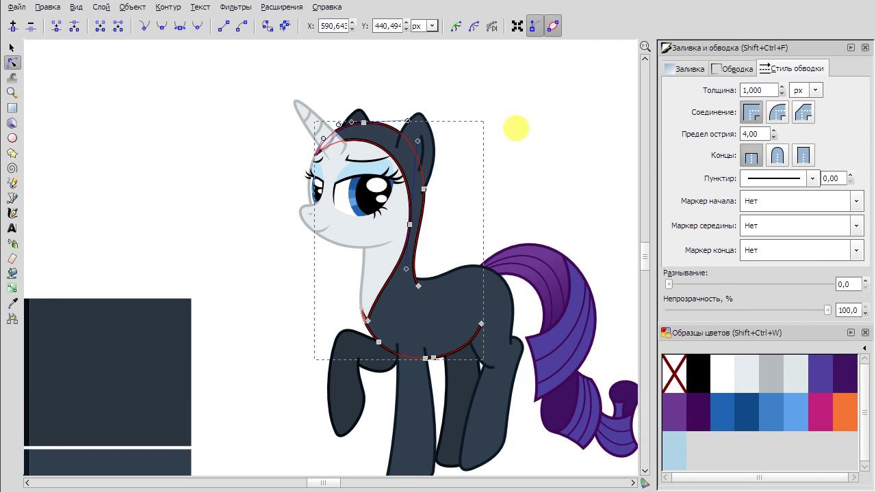
scroll(390, 55, "up", 5)
left_click_drag(502, 156, 417, 117)
right_click(344, 103)
left_click(344, 108)
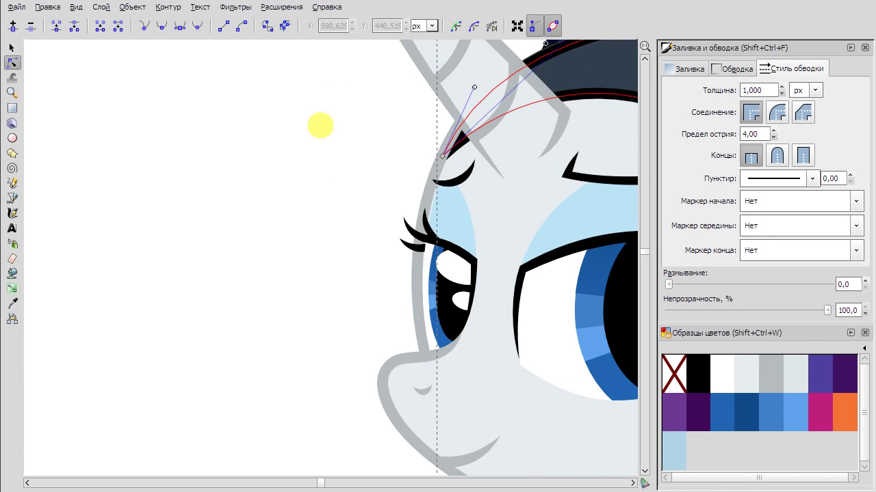
Select a node on the hood curve and undo the last hood node move.
scroll(320, 125, "down", 3)
scroll(342, 137, "up", 2)
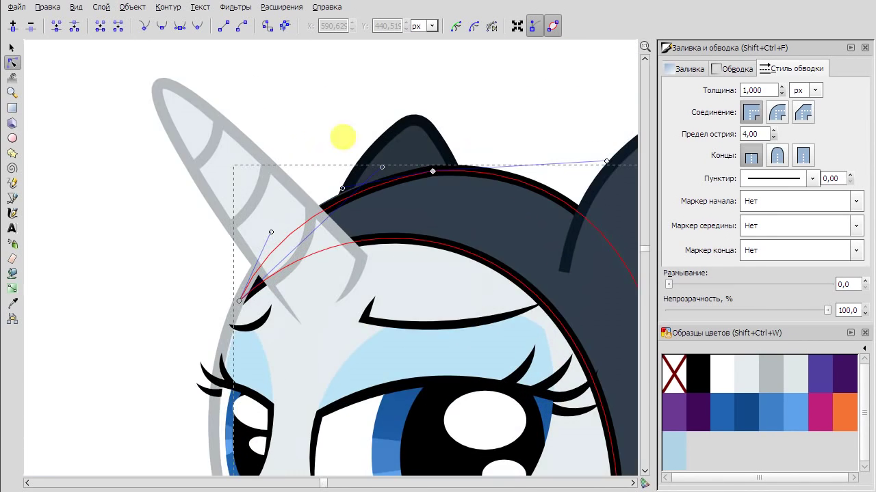
left_click(337, 182)
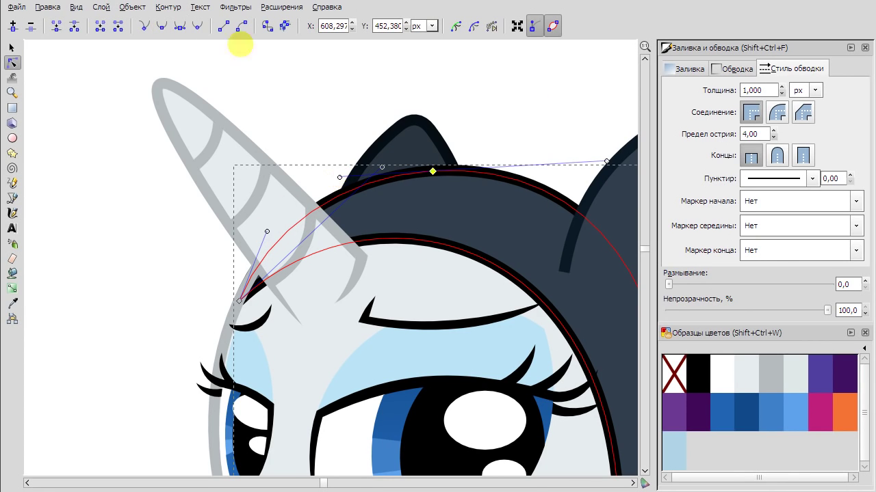
left_click(11, 47)
left_click(11, 62)
right_click(146, 221)
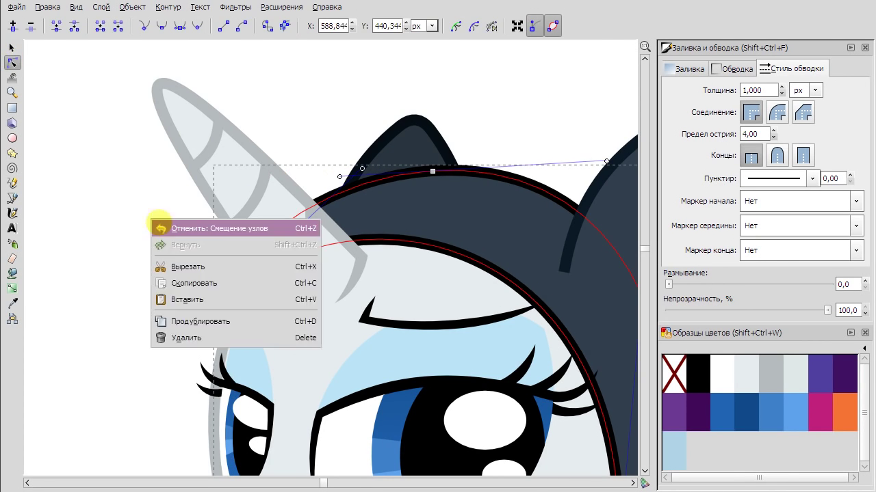
left_click(199, 226)
left_click(12, 47)
Edit Rarity's body path nodes and revert the stray edits at the chest corner.
scroll(328, 260, "down", 2)
scroll(328, 260, "down", 5)
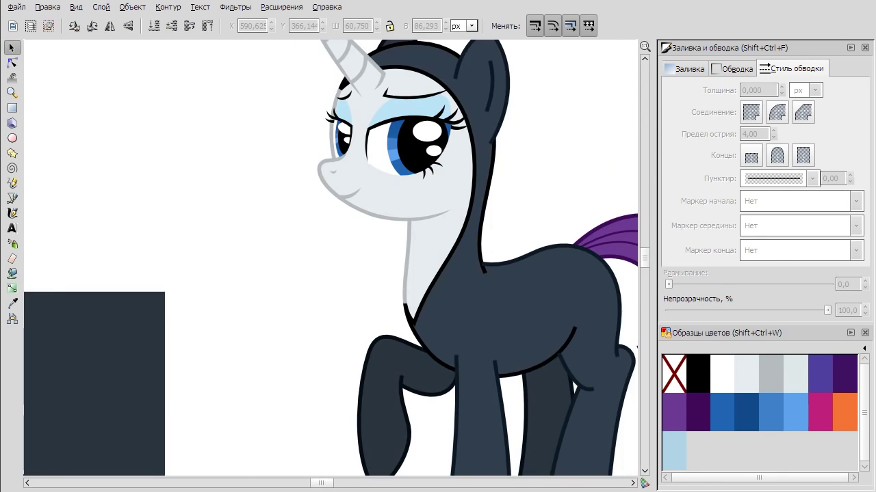
double_click(503, 381)
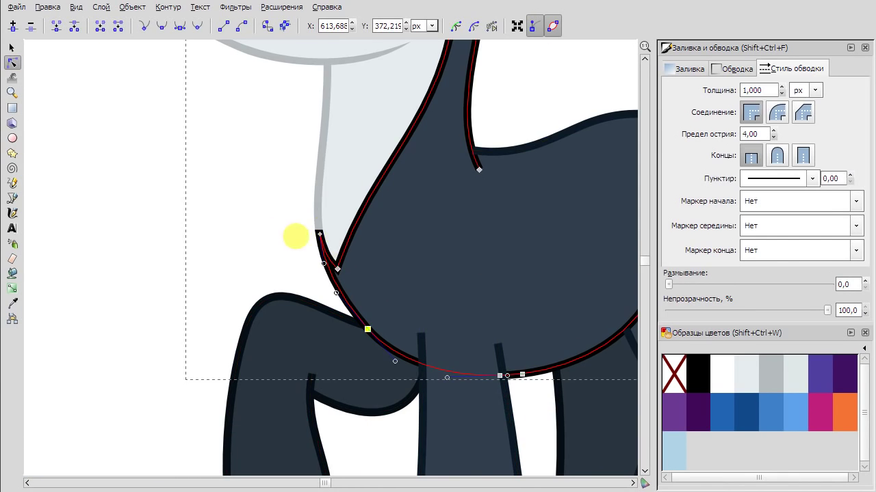
scroll(295, 237, "up", 3)
right_click(273, 176)
left_click(308, 293)
right_click(258, 165)
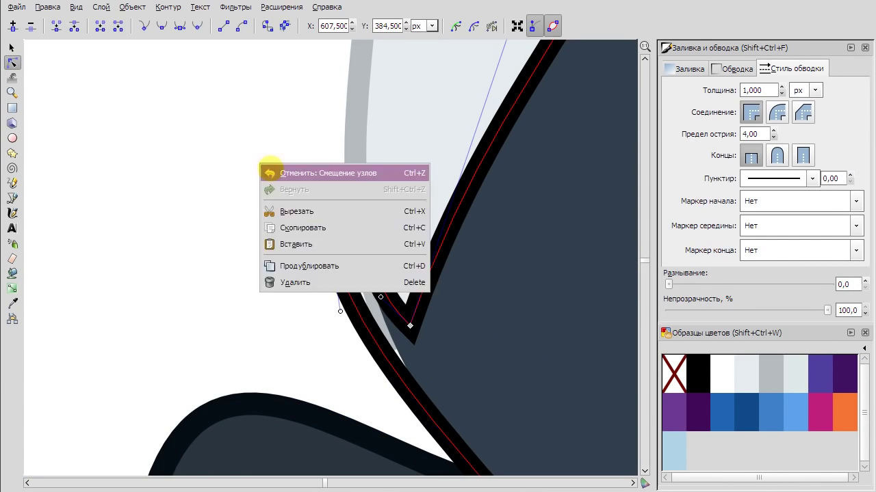
left_click(409, 245)
Set the hood outline's miter limit to 50.
triple_click(755, 134)
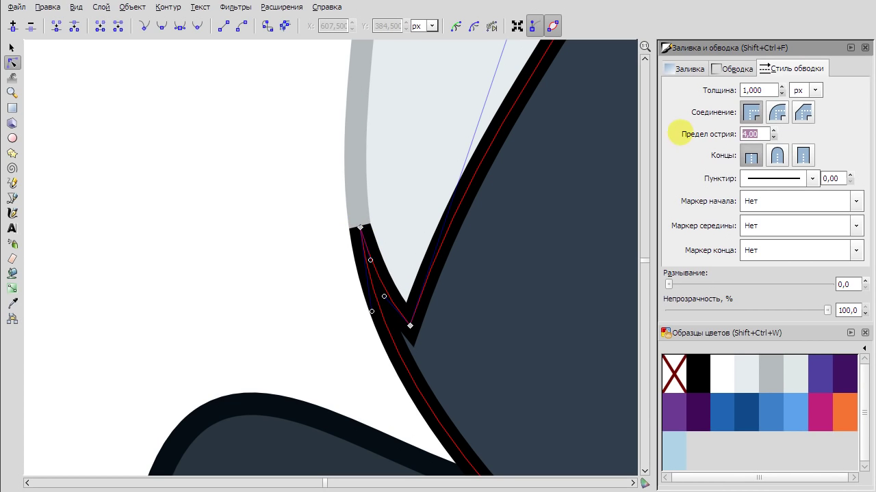
type("50")
key("Return")
scroll(435, 155, "down", 2)
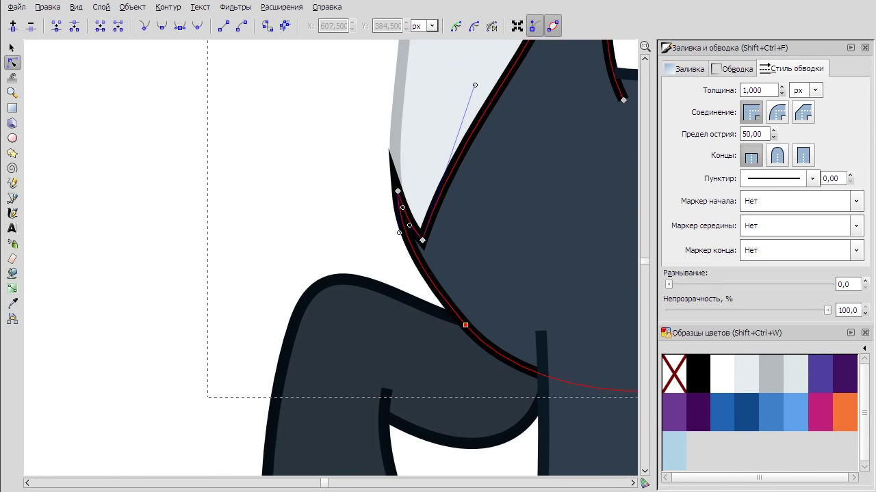
scroll(289, 196, "down", 3)
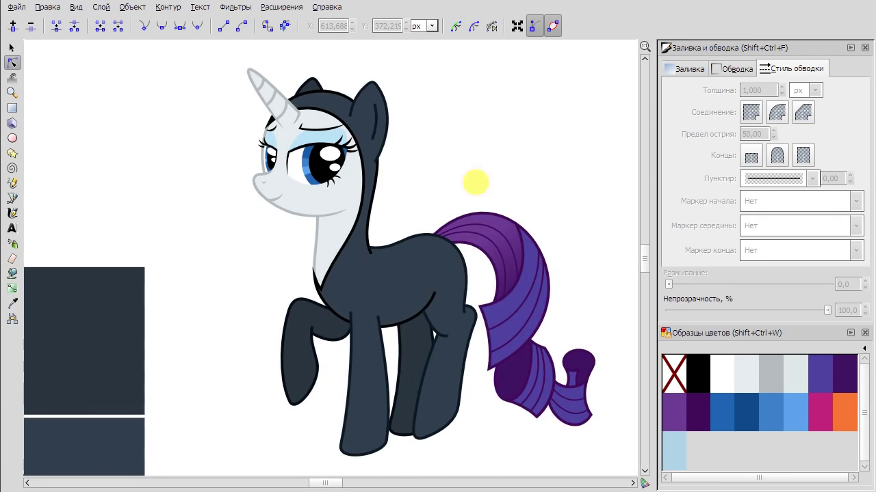
scroll(399, 253, "up", 2)
Check nodes on Rarity's hood path, undoing the last change to it.
left_click(299, 293)
scroll(299, 293, "up", 1)
right_click(198, 289)
left_click(271, 276)
right_click(453, 263)
left_click(457, 267)
left_click(365, 228)
left_click(250, 54)
left_click(215, 303)
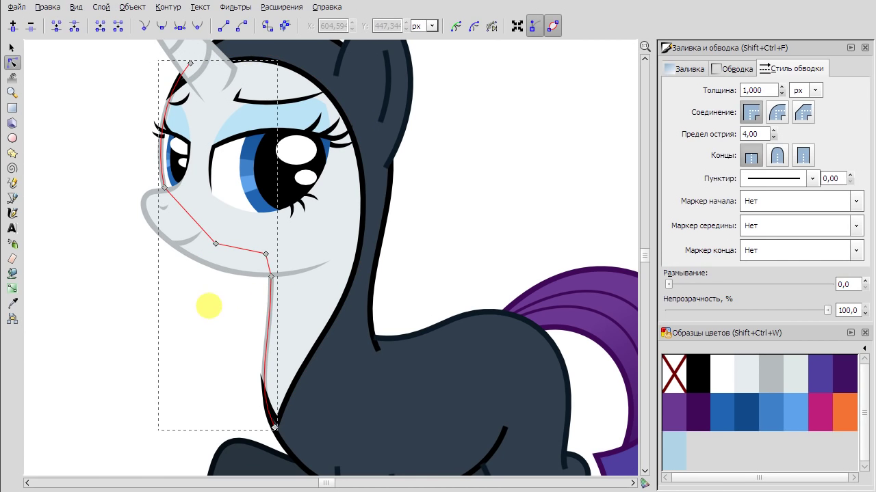
left_click(11, 48)
Leave node editing and clear the selection.
scroll(508, 182, "up", 2)
key("F2")
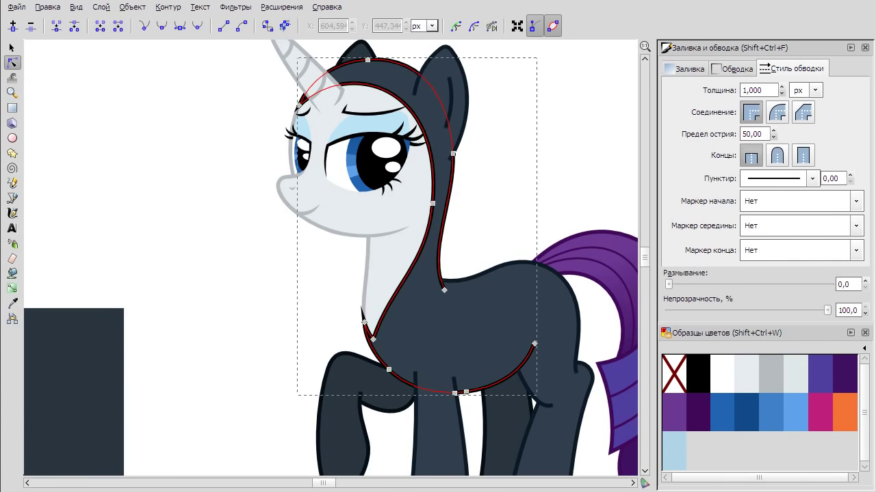
scroll(158, 329, "down", 4)
key("Escape")
key("s")
scroll(212, 339, "up", 5)
Copy the dark navy leg colour onto the small piece on Fluttershy's back.
scroll(178, 288, "down", 3)
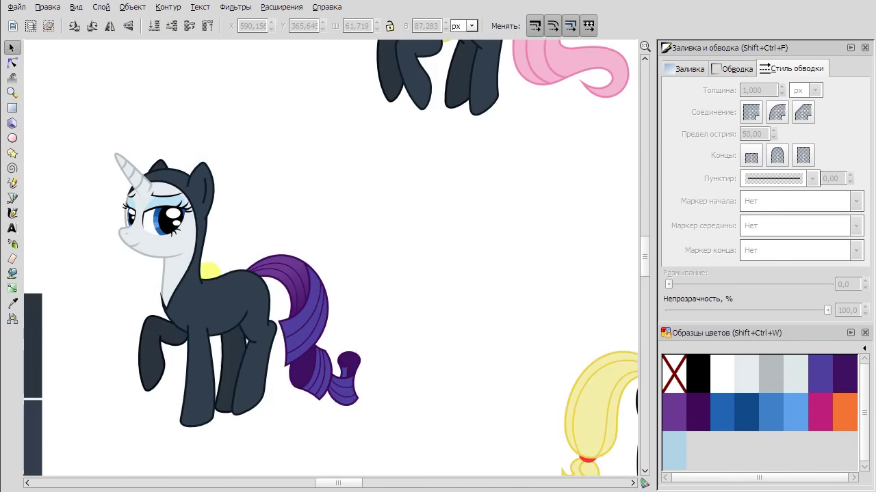
scroll(545, 184, "down", 1)
scroll(438, 205, "up", 3)
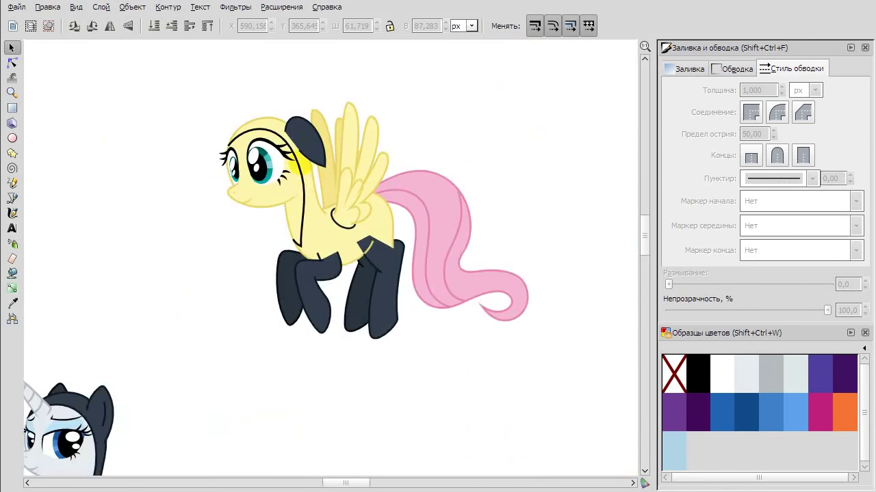
scroll(383, 201, "up", 2)
scroll(482, 296, "down", 1)
scroll(461, 250, "up", 2)
left_click(472, 251)
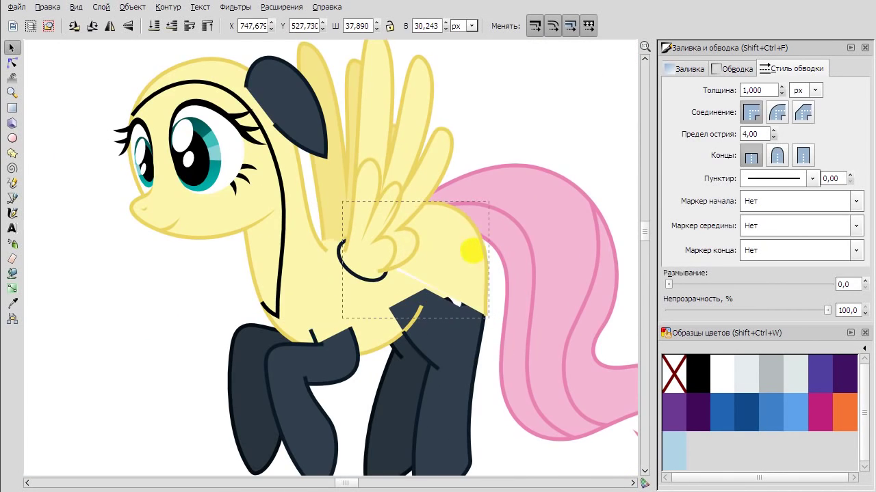
key("d")
left_click(430, 305)
key("s")
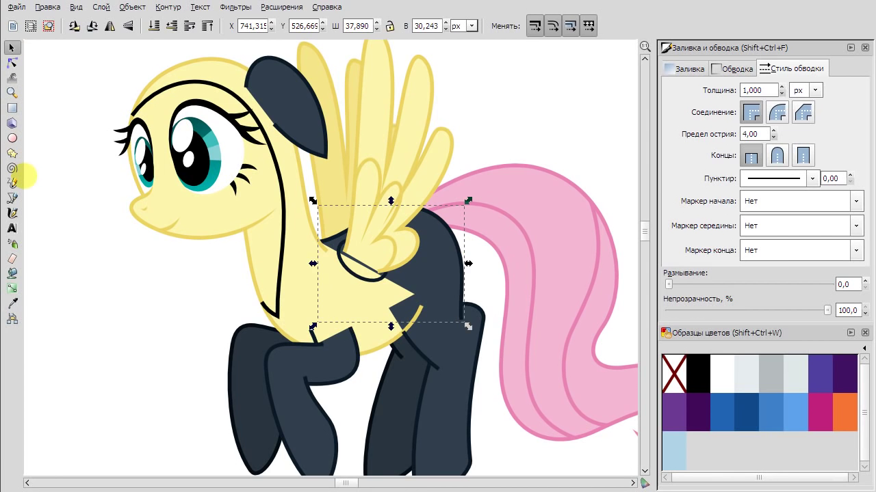
key("Escape")
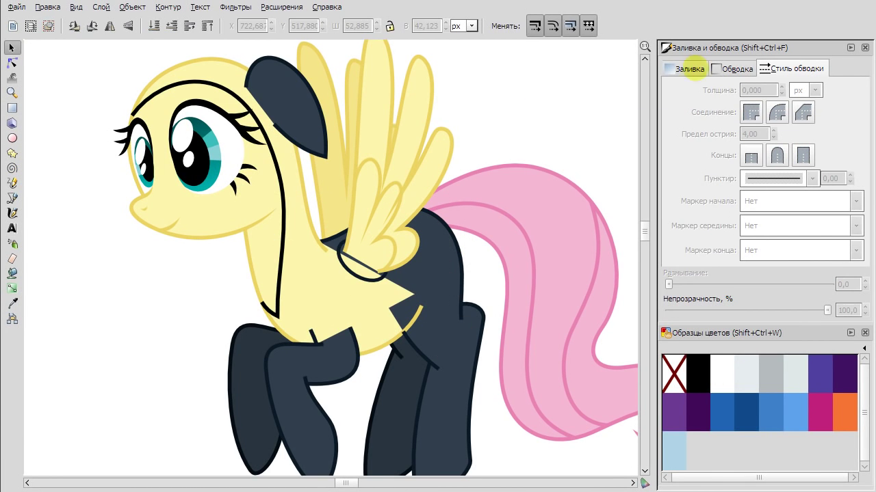
Select the collar ring under the wing, then the black mane line.
left_click(361, 278)
key("d")
scroll(433, 373, "up", 2)
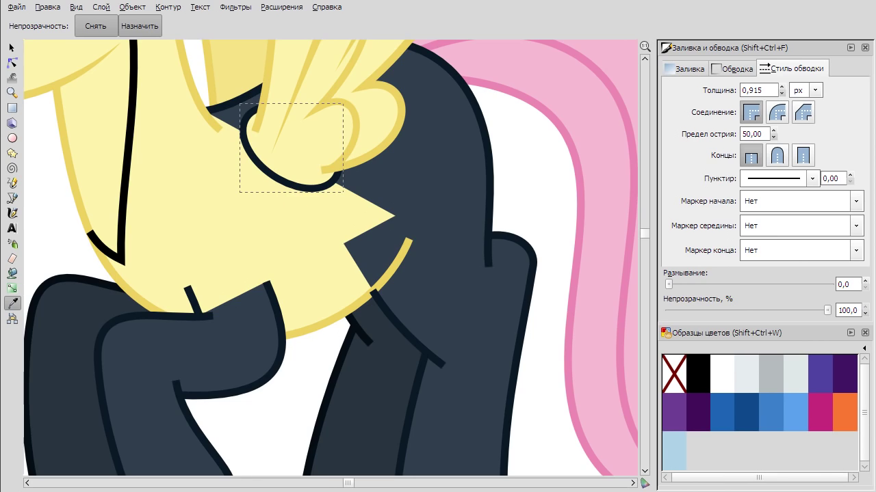
scroll(492, 230, "down", 2)
key("space")
left_click_drag(492, 231, 493, 260)
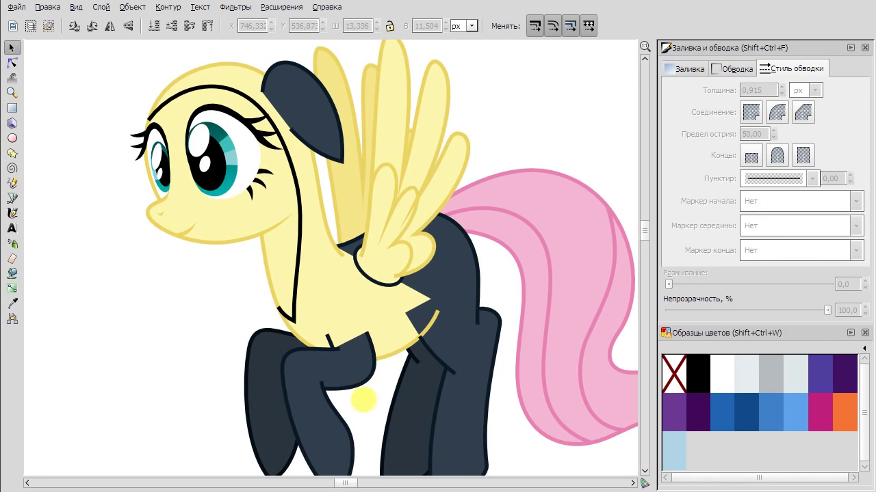
scroll(523, 101, "down", 1)
left_click(364, 160)
key("b")
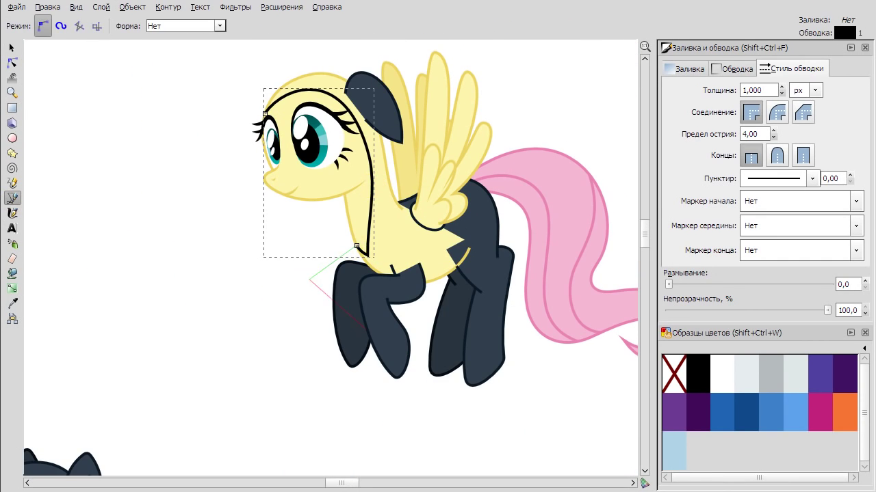
Close the black outline polygon and lower the back leg's top corner about 32 px.
key("Return")
left_click(12, 62)
scroll(523, 295, "up", 2)
left_click(511, 284)
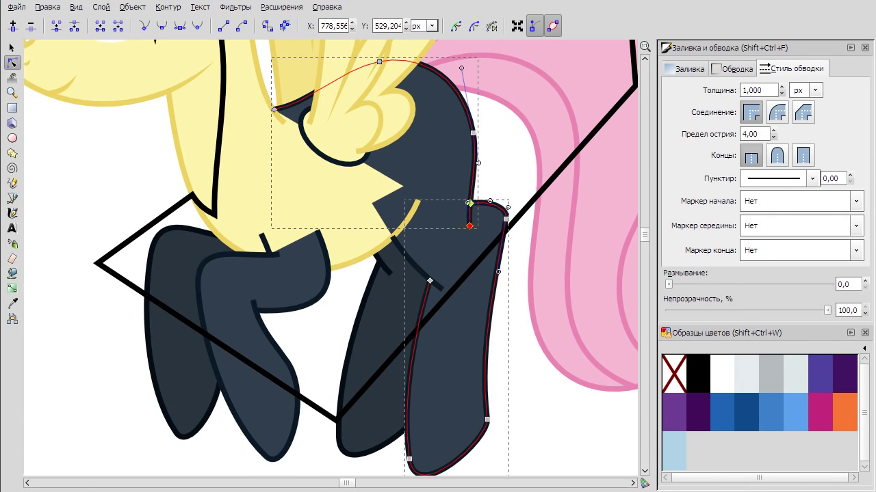
left_click(512, 172)
scroll(496, 168, "up", 2)
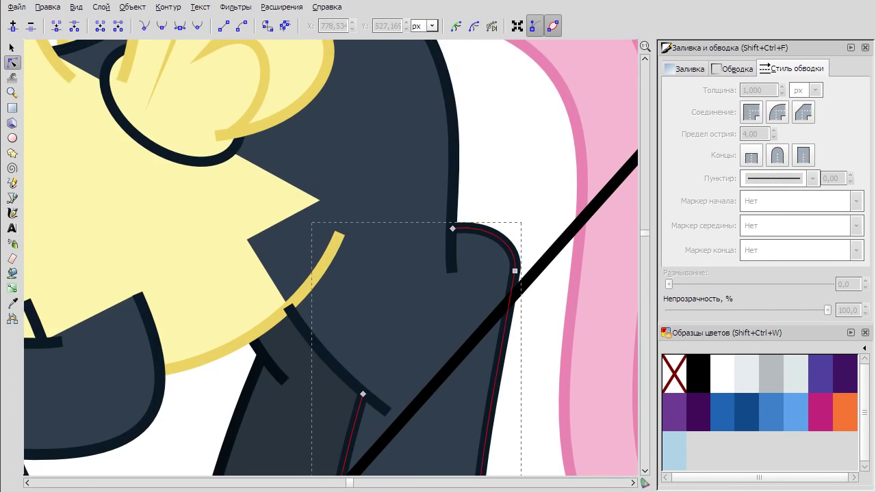
left_click_drag(452, 229, 502, 286)
scroll(531, 283, "down", 3)
left_click(563, 408)
Undo the outline polygon, then restore it.
scroll(565, 408, "down", 1)
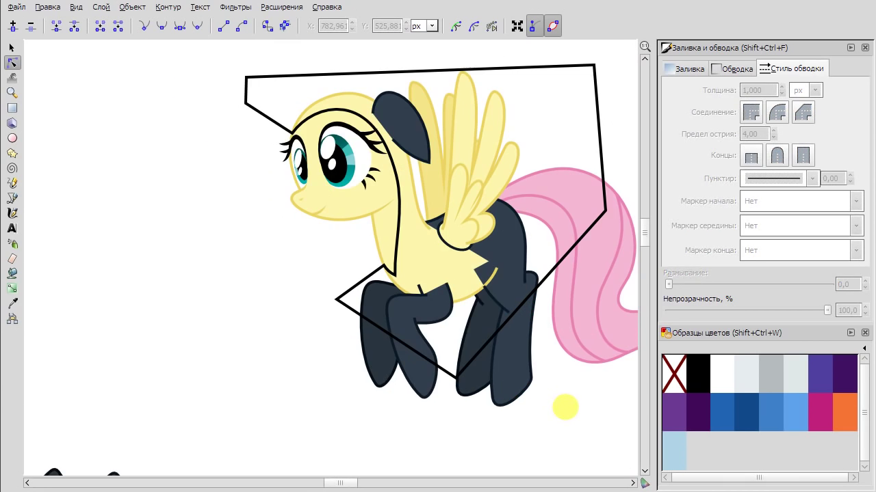
scroll(587, 160, "right", 3)
right_click(594, 159)
left_click(616, 166)
right_click(612, 164)
left_click(629, 181)
scroll(474, 284, "up", 2)
Nudge three leg nodes slightly left and check the other dark leg paths.
left_click_drag(390, 273, 391, 274)
left_click_drag(414, 251, 411, 252)
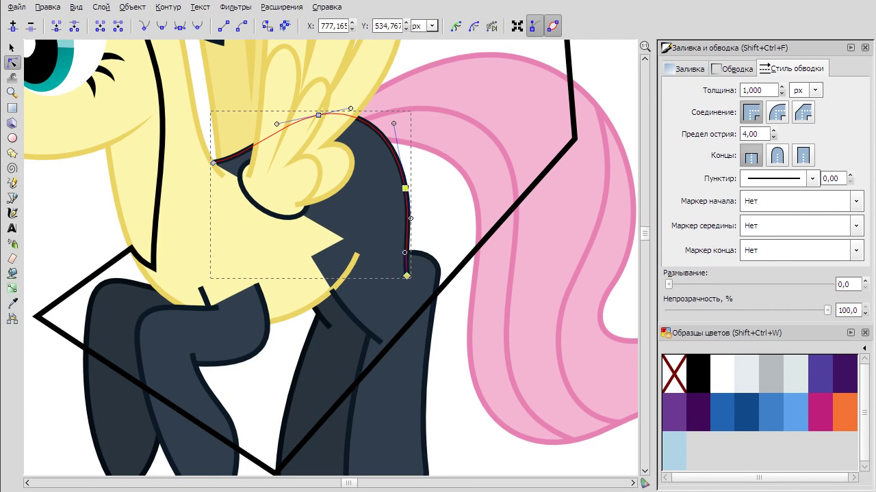
left_click(403, 301)
scroll(424, 307, "up", 2)
left_click(461, 160)
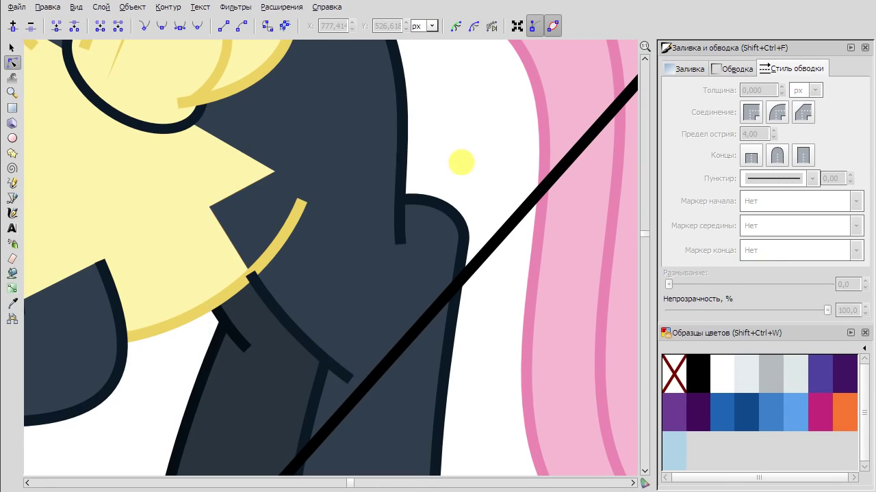
scroll(461, 160, "down", 3)
scroll(489, 360, "up", 2)
left_click(460, 352)
scroll(460, 352, "up", 2)
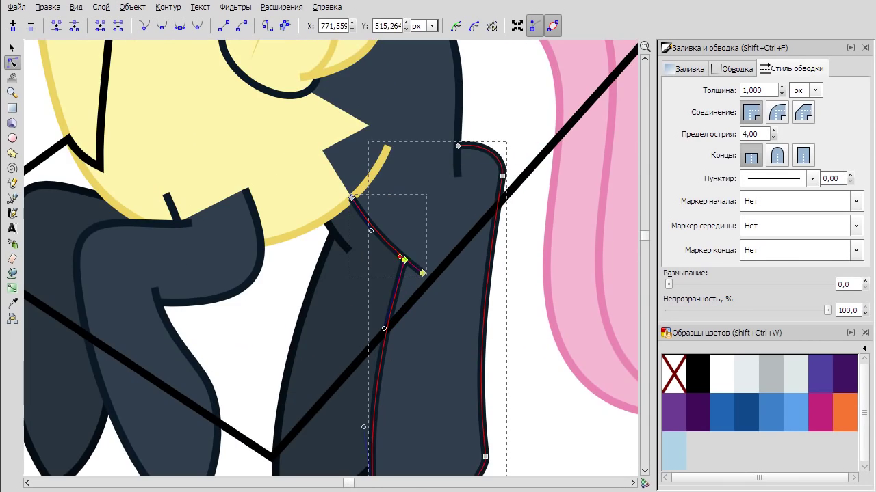
scroll(504, 313, "down", 3)
left_click(505, 312)
Raise the outline polygon's top-right and top-left corners.
scroll(505, 313, "up", 2)
scroll(390, 121, "down", 1)
left_click(390, 121)
left_click_drag(465, 107, 466, 89)
left_click_drag(117, 119, 114, 107)
key("Escape")
Switch the Swatches palette to Fluttershy's colours.
left_click(286, 219)
right_click(274, 208)
key("Escape")
left_click(863, 349)
left_click(814, 200)
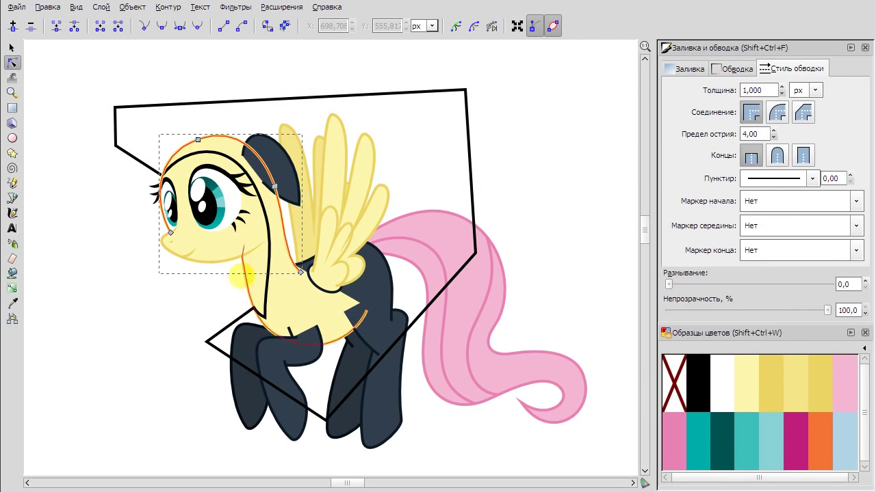
Select the node at Fluttershy's chin, then clear the selection.
key("b")
key("n")
left_click(206, 248)
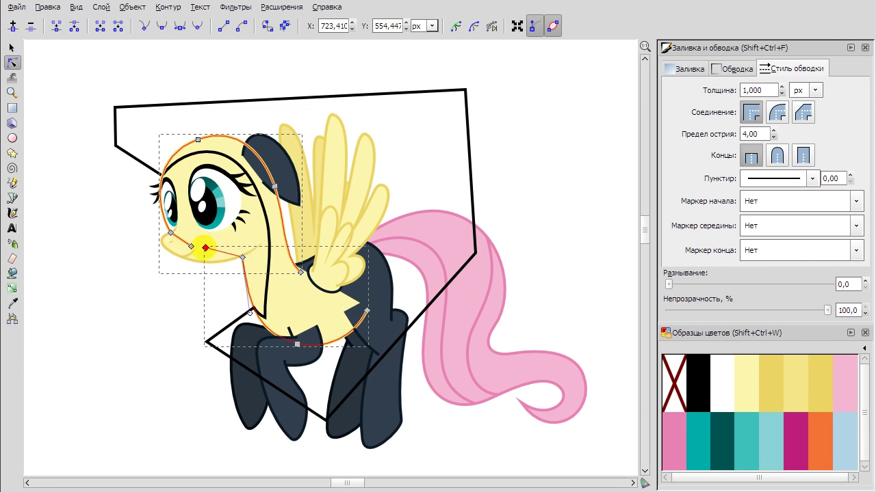
right_click(524, 144)
key("Escape")
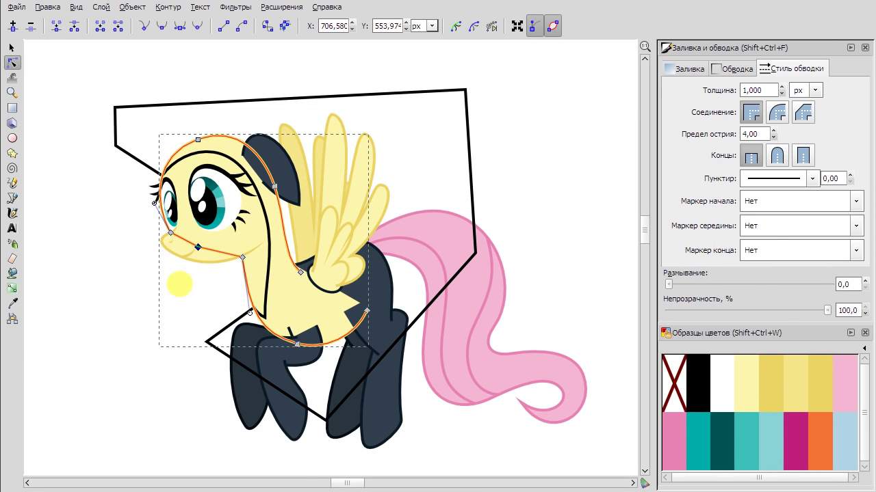
key("s")
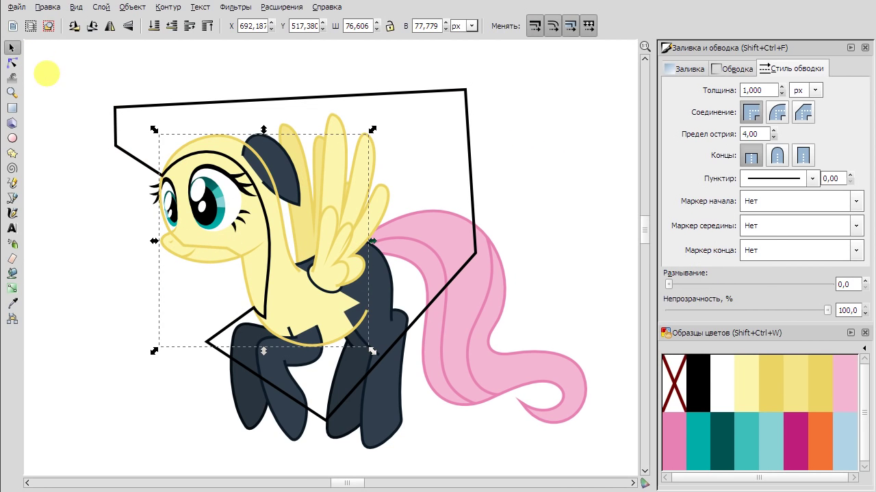
left_click(550, 142)
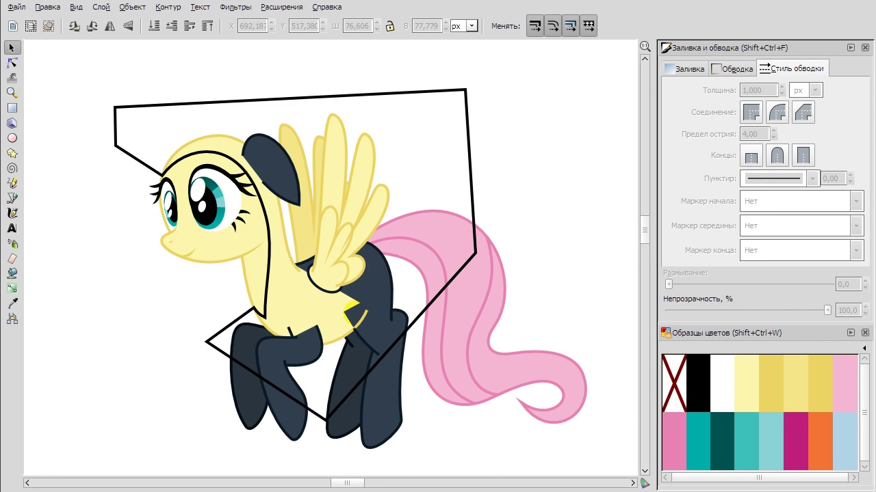
scroll(305, 294, "up", 6)
Group the face and hood shapes together.
scroll(304, 294, "down", 5)
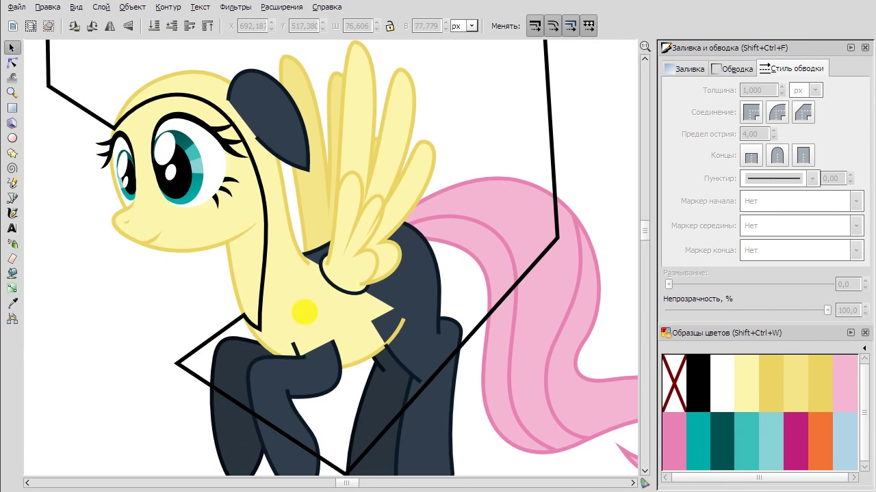
left_click_drag(305, 312, 269, 177)
left_click(132, 6)
left_click(216, 77)
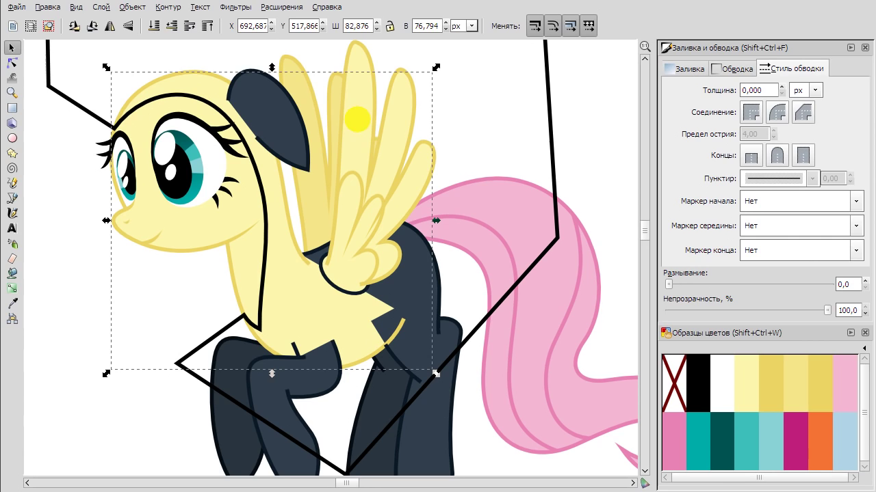
left_click(12, 62)
key("minus")
key("s")
Undo the union and intersect the polygon with the selected shape.
right_click(301, 280)
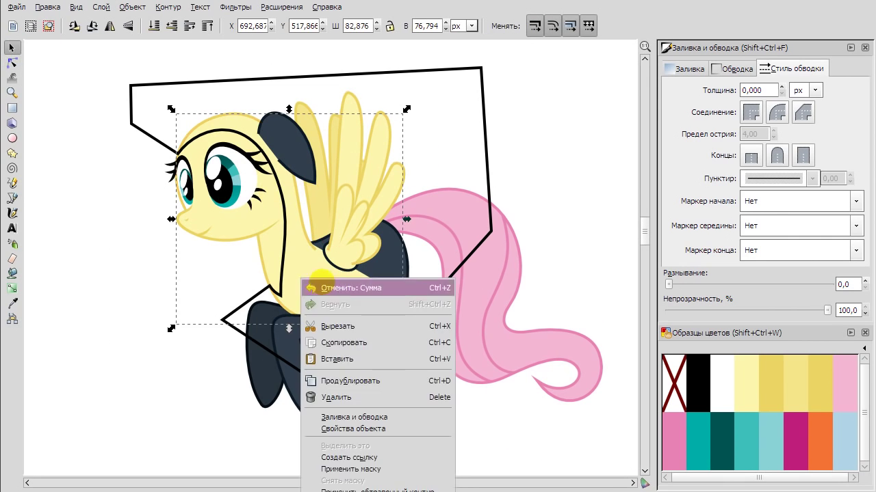
left_click(321, 288)
left_click(168, 7)
left_click(179, 303)
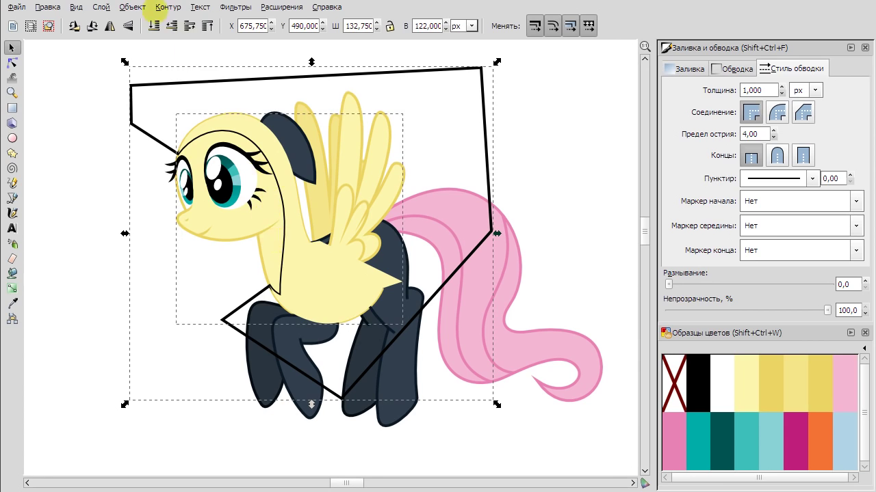
left_click(159, 7)
left_click(208, 104)
Pick dark navy with the Dropper and deselect everything.
key("d")
left_click(287, 127)
key("s")
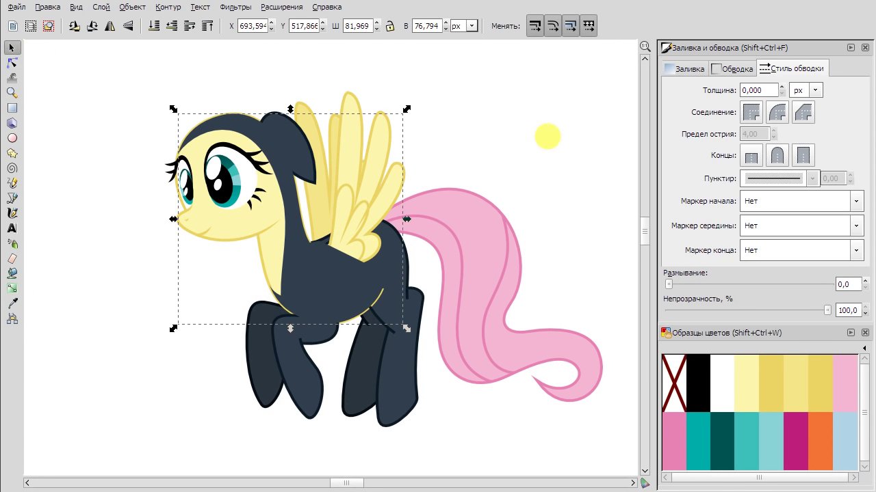
left_click(215, 63)
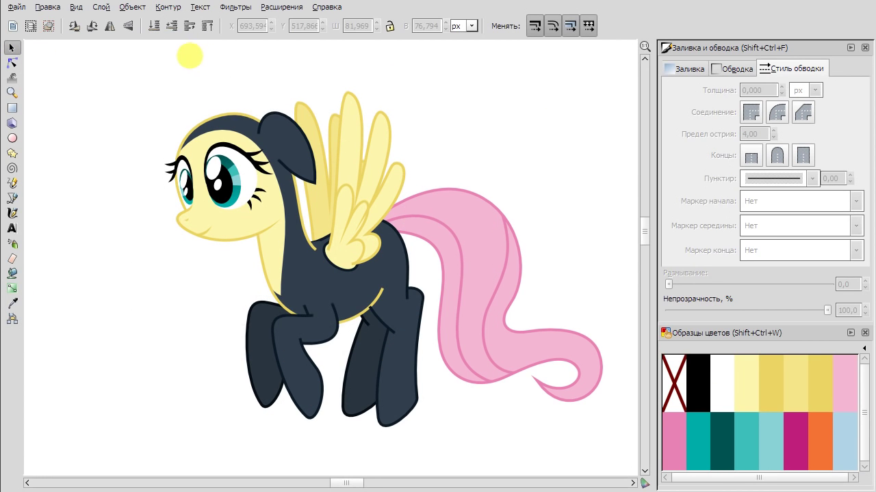
Undo the recent changes back to the black polygon.
right_click(544, 131)
right_click(493, 118)
left_click(471, 112)
right_click(479, 116)
left_click(464, 118)
right_click(464, 118)
left_click(476, 123)
right_click(484, 120)
left_click(472, 118)
right_click(480, 111)
left_click(481, 121)
right_click(470, 112)
left_click(479, 121)
right_click(470, 112)
left_click(478, 121)
right_click(486, 117)
left_click(540, 118)
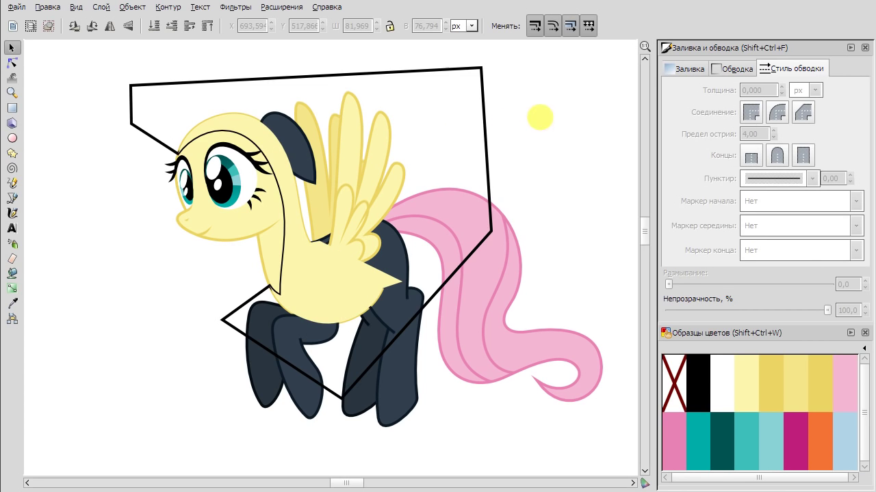
Fill the pony's body shape with dark navy using the Dropper.
right_click(484, 103)
left_click(235, 64)
left_click(221, 88)
left_click(592, 124)
left_click(326, 281)
key("d")
left_click(303, 327)
left_click(11, 47)
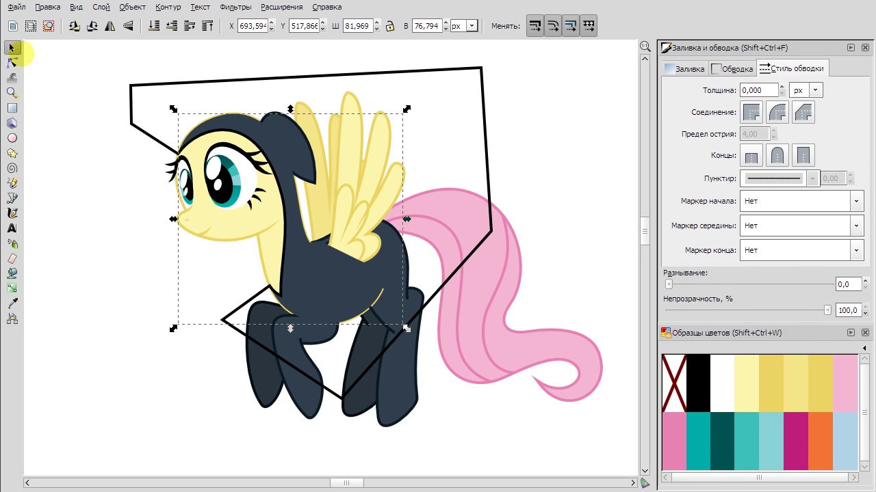
left_click(536, 133)
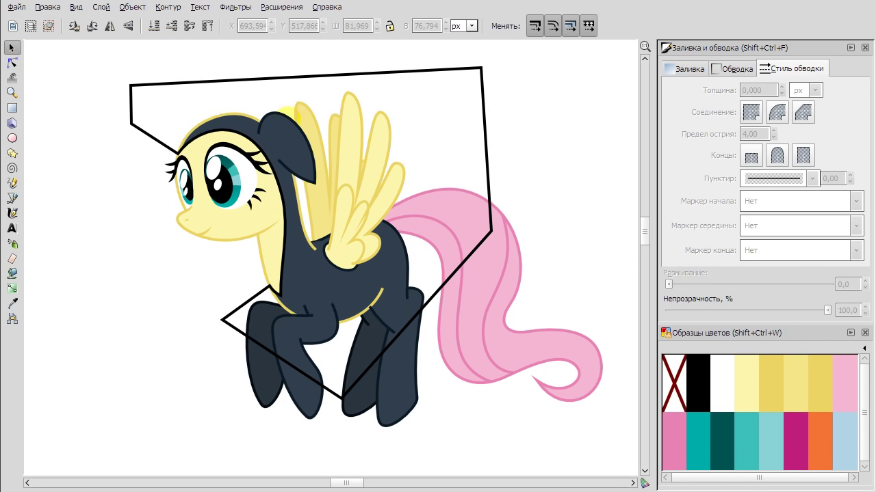
Move the black polygon over the head and intersect it with the head outline.
scroll(274, 113, "up", 2)
scroll(330, 78, "down", 2)
left_click_drag(330, 78, 316, 104)
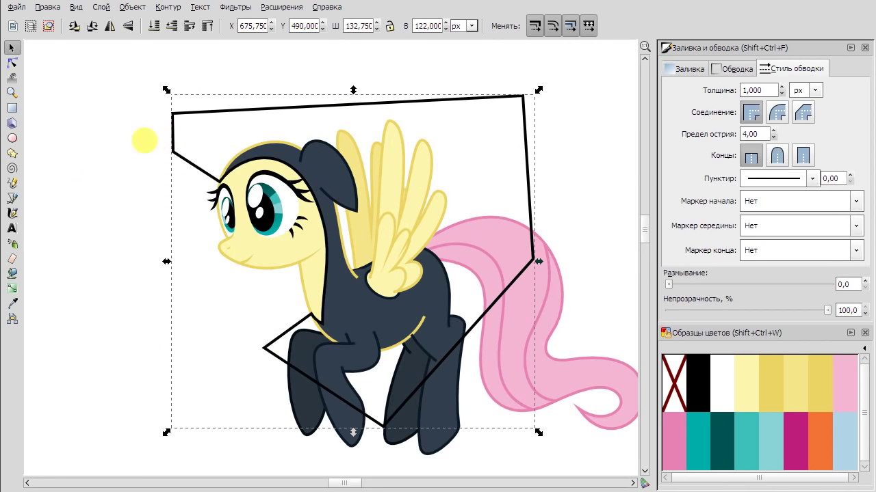
scroll(424, 156, "right", 2)
key("n")
left_click(212, 124)
left_click(236, 107, "shift")
left_click(169, 6)
left_click(217, 106)
key("plus")
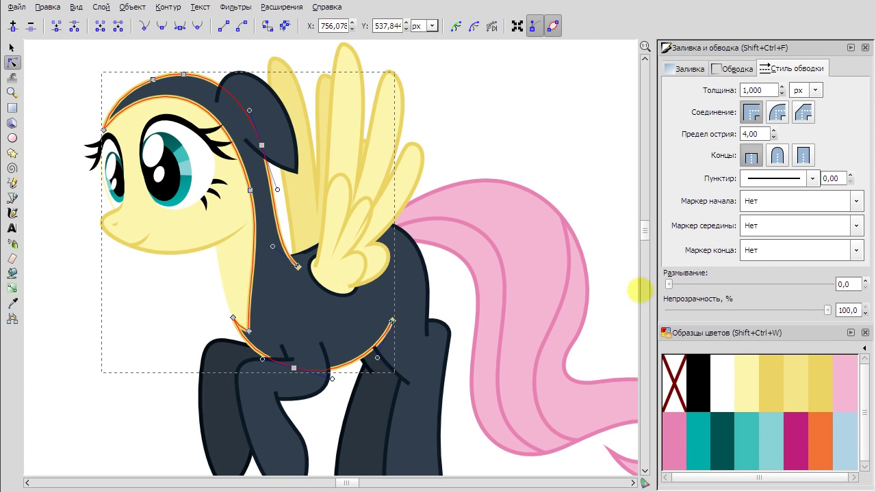
Set the outline's miter limit to 5.
left_click(12, 303)
key("minus")
key("1")
key("F1")
key("grave")
scroll(188, 146, "left", 2)
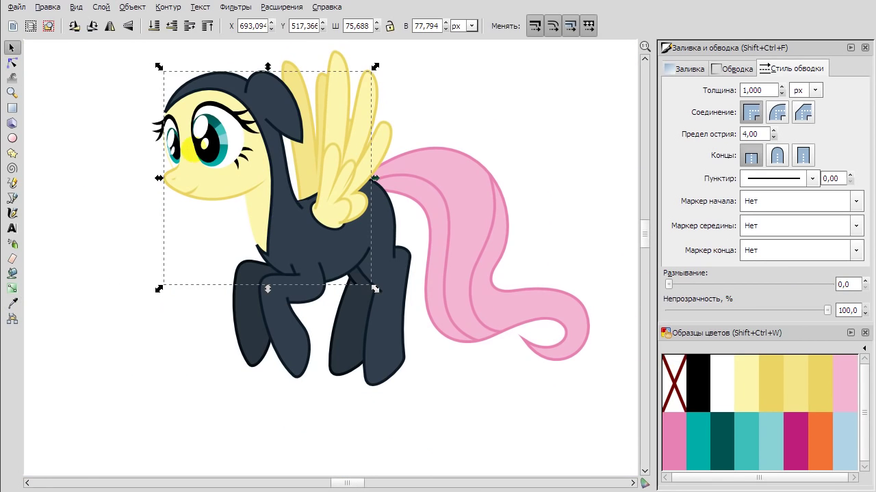
double_click(756, 134)
type("5")
Nudge the chin node to reshape the hood curve.
left_click(11, 62)
key("plus")
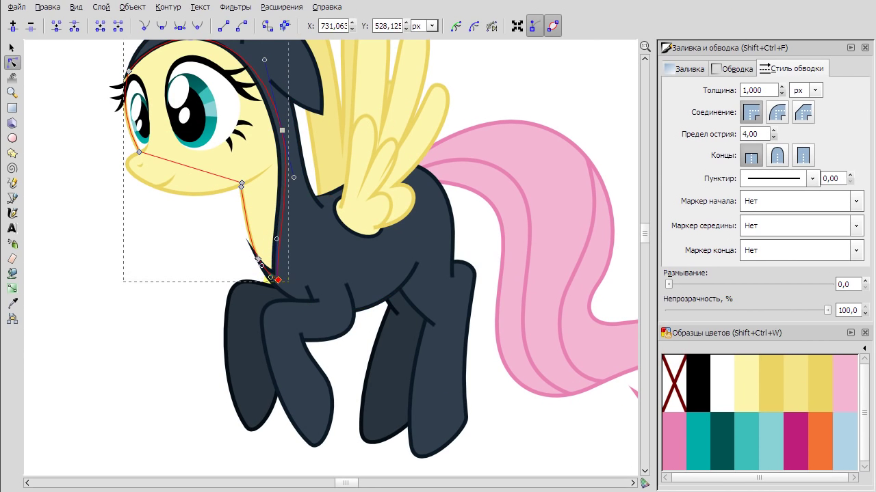
key("minus")
scroll(124, 103, "up", 3)
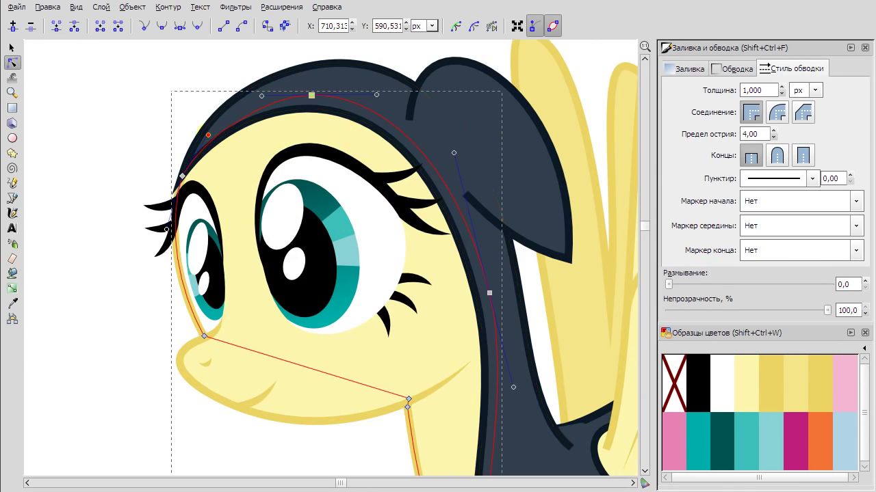
left_click_drag(490, 293, 492, 288)
scroll(368, 350, "down", 2)
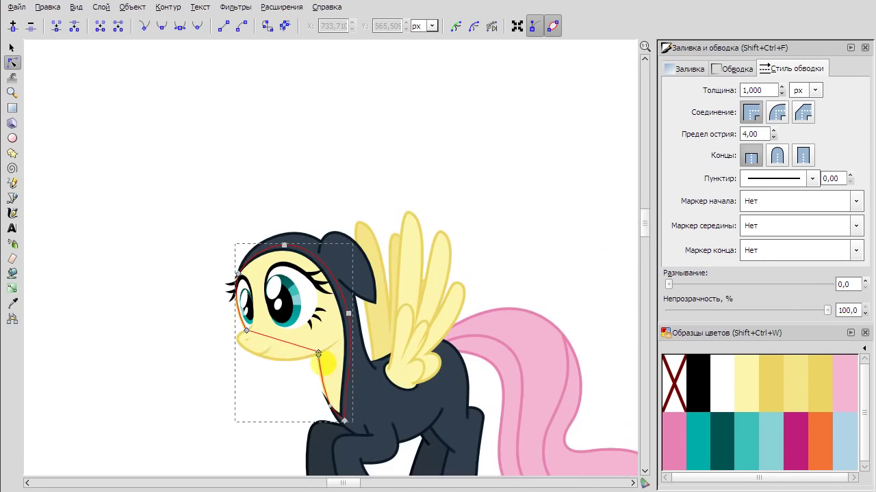
Reposition a node on the body outline's chest curve.
left_click(241, 264)
scroll(241, 264, "up", 4)
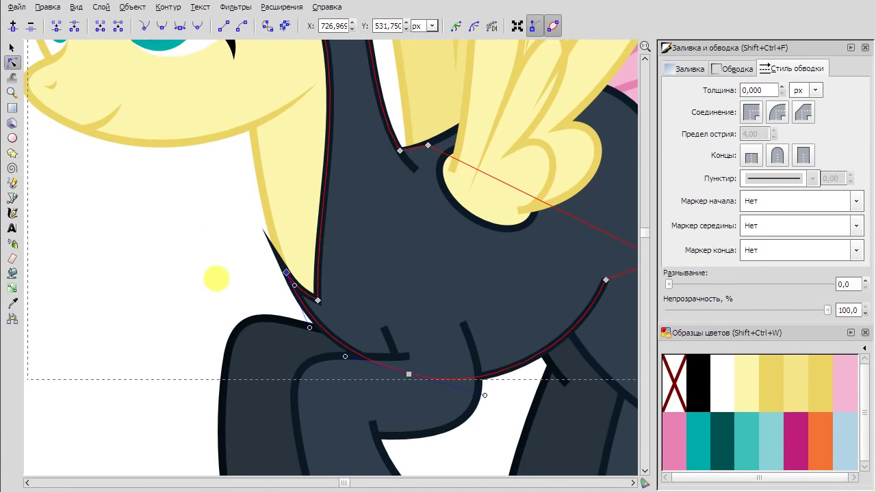
left_click(263, 256)
left_click(307, 231)
left_click(276, 276)
key("ctrl+z")
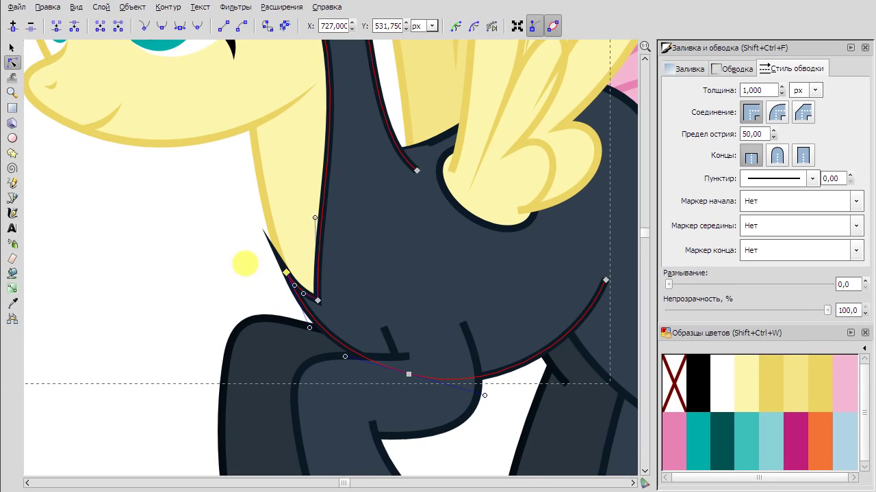
left_click(191, 232)
Check the hood outline path, then return to the Selector and zoom out.
scroll(192, 233, "down", 3)
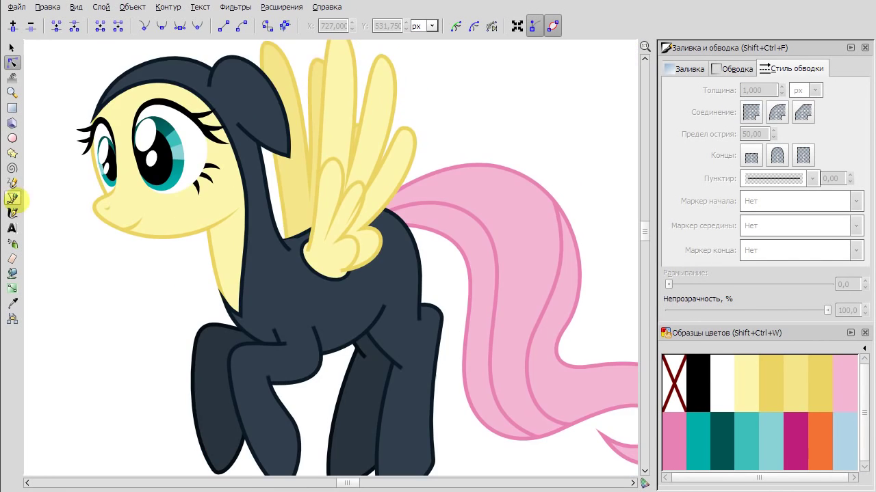
scroll(62, 85, "up", 5)
left_click(157, 176)
left_click(137, 90)
scroll(75, 113, "down", 5)
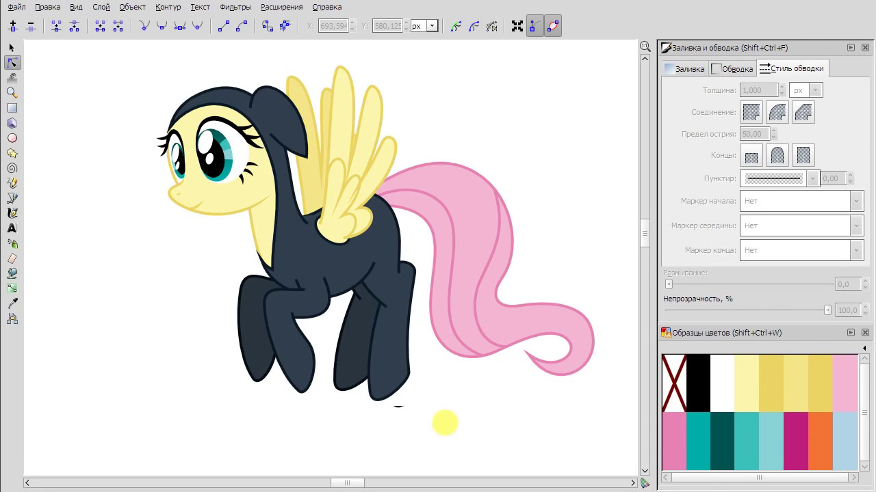
scroll(186, 160, "down", 3)
key("s")
scroll(303, 225, "down", 3)
scroll(370, 159, "left", 3)
Select a small wing piece and switch to a different swatch palette.
scroll(341, 196, "up", 3)
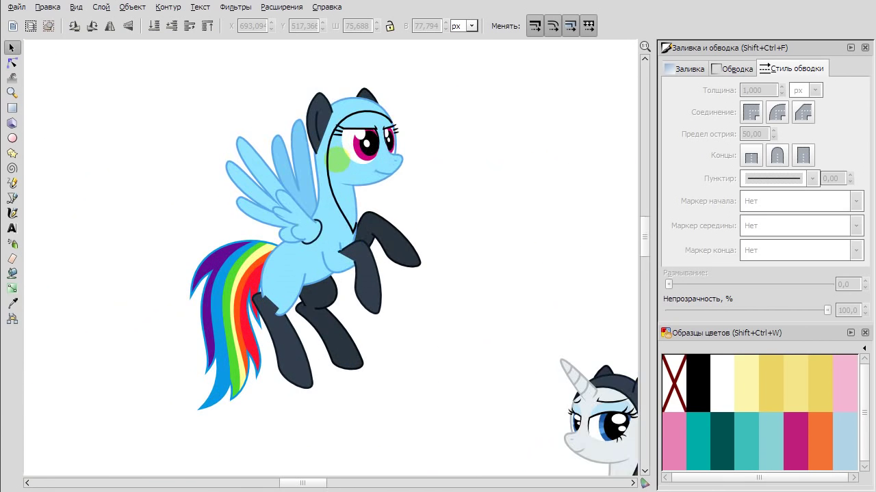
left_click(309, 233)
left_click(863, 348)
left_click(752, 250)
Draw a four-cornered cutting polygon around Rainbow Dash with the Bezier tool.
left_click(395, 143)
key("b")
left_click(162, 56)
left_click(169, 412)
left_click(439, 411)
left_click(435, 184)
key("s")
left_click(59, 157)
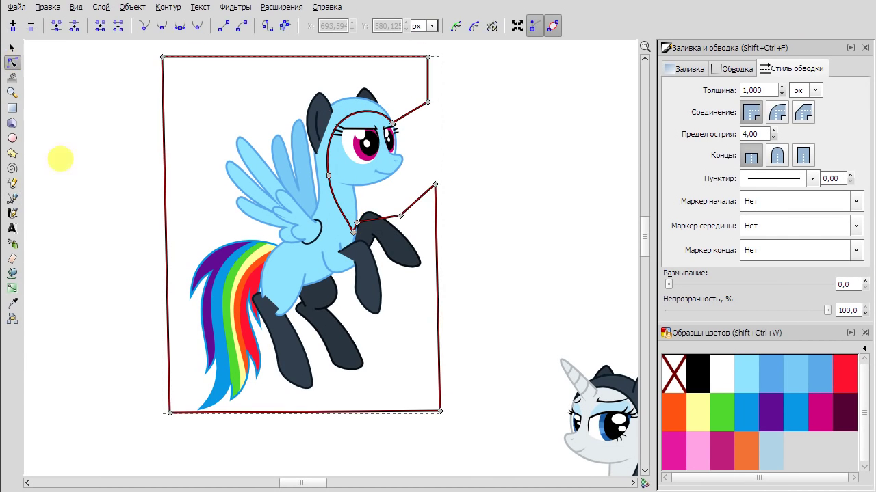
Move the dark navy colour squares beside the blue pegasus.
key("Tab")
scroll(427, 294, "down", 4)
left_click_drag(492, 236, 331, 272)
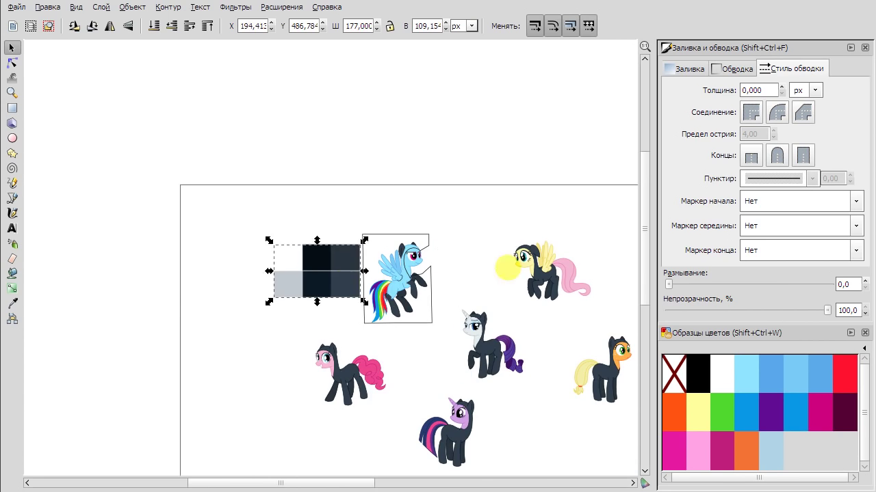
scroll(385, 278, "up", 4)
Select the small leg piece near the hindquarters and inspect its nodes.
left_click(420, 342)
key("d")
key("n")
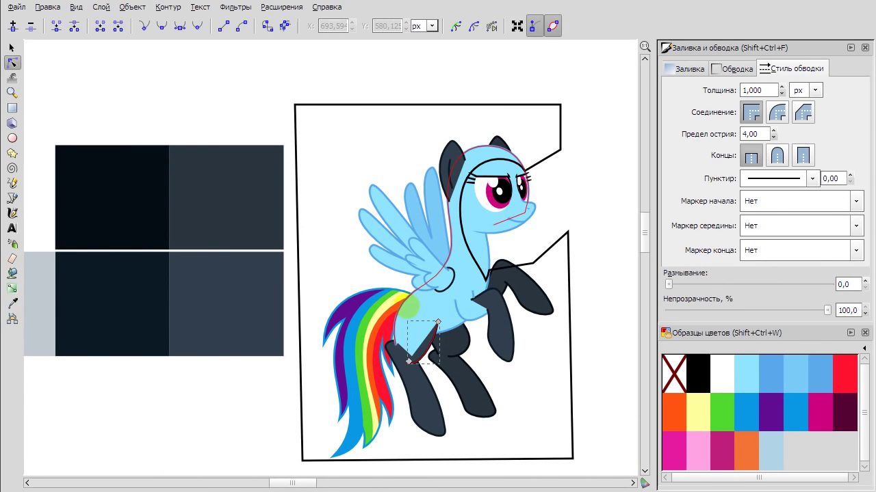
key("Escape")
left_click(418, 328)
left_click(619, 284)
scroll(596, 346, "up", 1)
Fill the small hindquarter piece with the legs' dark navy colour using the Dropper.
key("d")
scroll(137, 322, "down", 1)
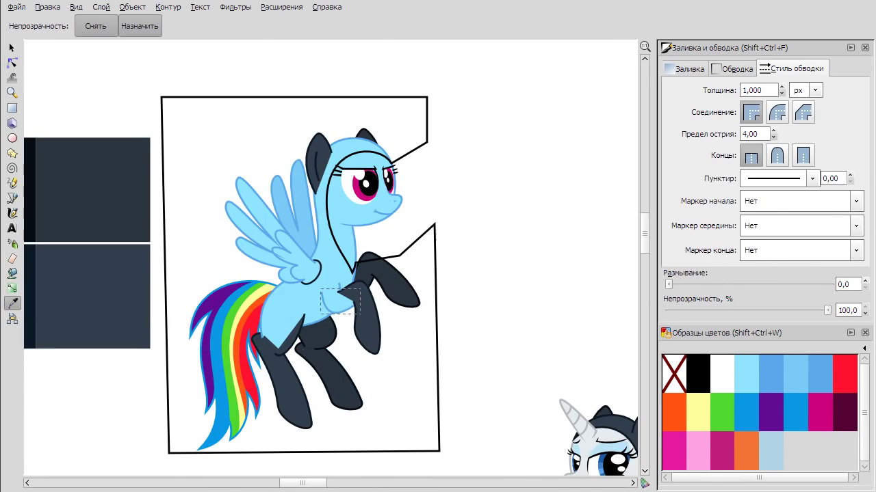
key("n")
scroll(342, 267, "up", 1)
key("d")
scroll(245, 316, "down", 2)
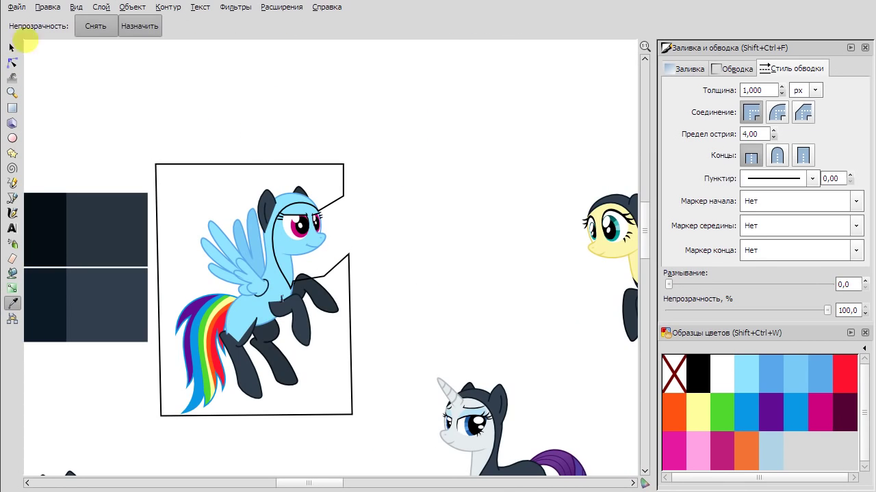
left_click(13, 46)
scroll(260, 256, "up", 1)
scroll(259, 256, "down", 2)
Give the pony's body an outline stroke and select the body and head group.
left_click(269, 292)
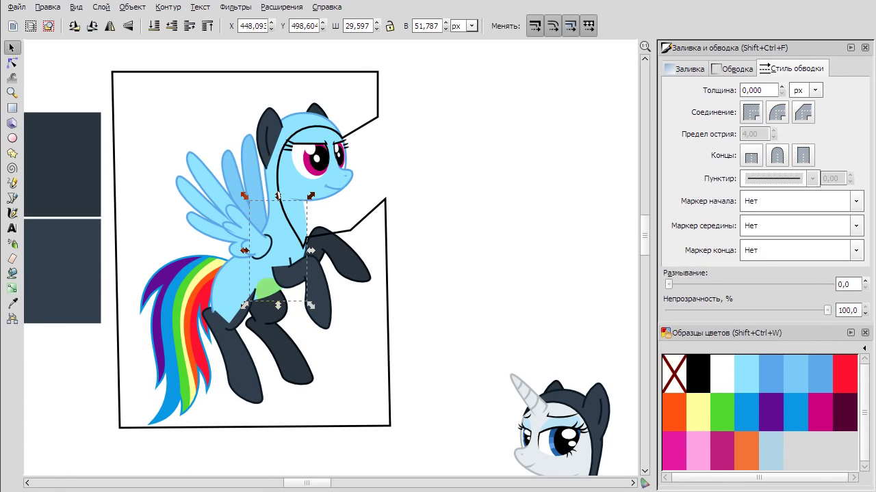
left_click(773, 375, "shift")
left_click(524, 225)
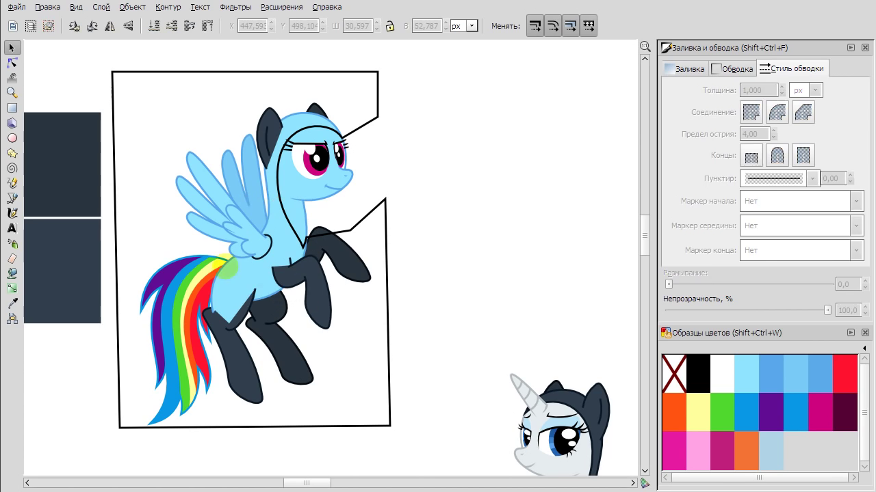
left_click(223, 275)
right_click(223, 273)
left_click(427, 372)
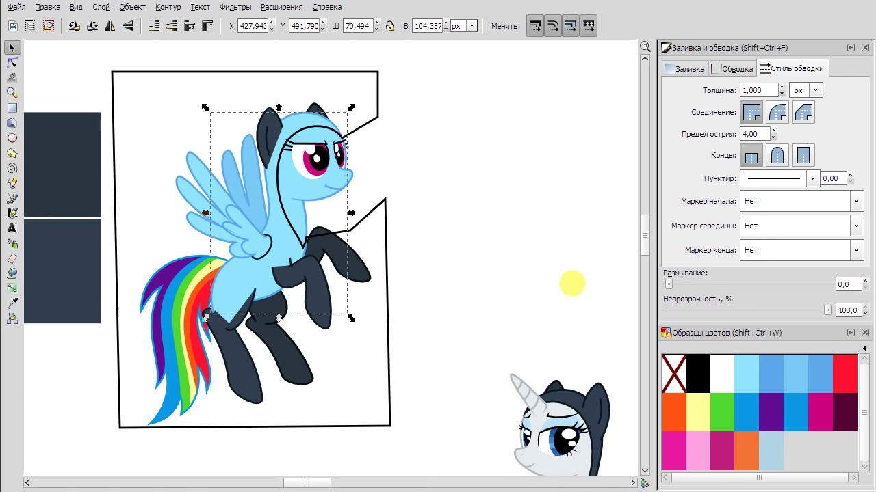
Merge the selected body parts with Path > Union.
left_click(553, 238)
left_click(231, 276)
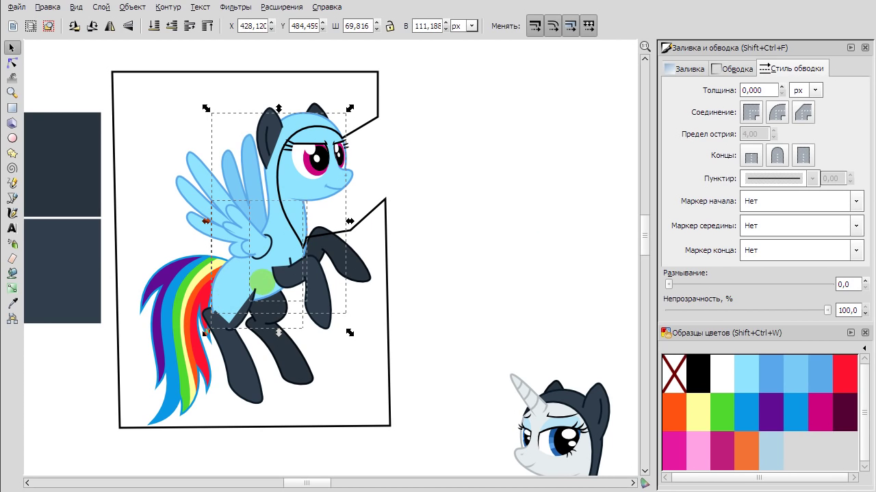
left_click(168, 7)
left_click(198, 73)
Zoom in to check the dark front leg pieces and a face piece.
left_click(454, 127)
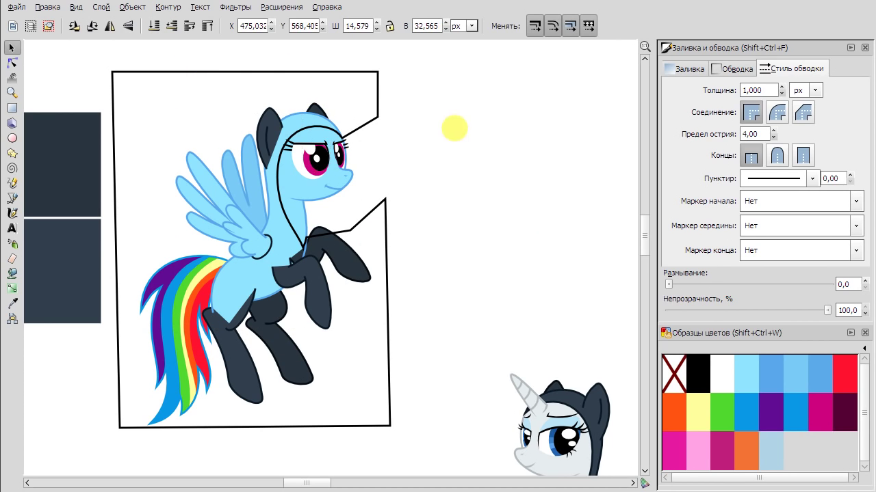
key("Escape")
key("plus")
key("plus")
left_click(311, 258)
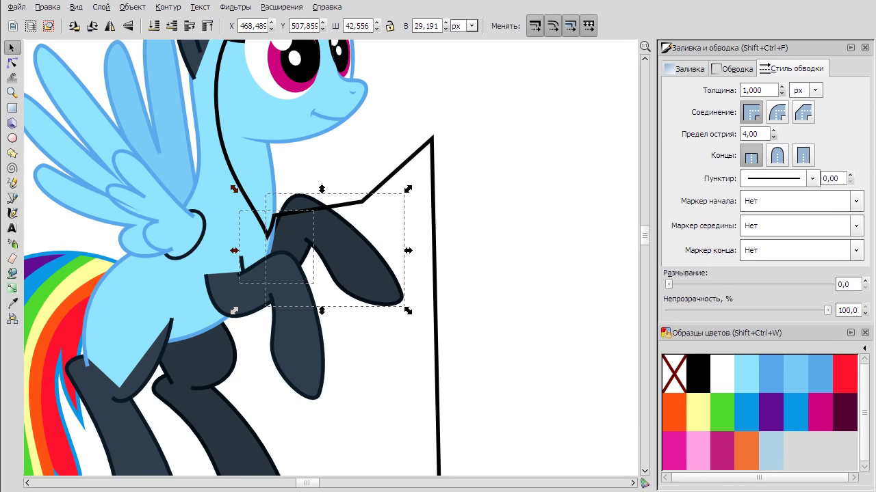
left_click(477, 242)
key("minus")
key("minus")
left_click(376, 151)
Shift the light-blue body piece aside to look beneath it, then restore it.
scroll(312, 123, "up", 2)
left_click_drag(316, 195, 459, 199)
key("ctrl+z")
right_click(538, 215)
key("Escape")
key("minus")
right_click(423, 207)
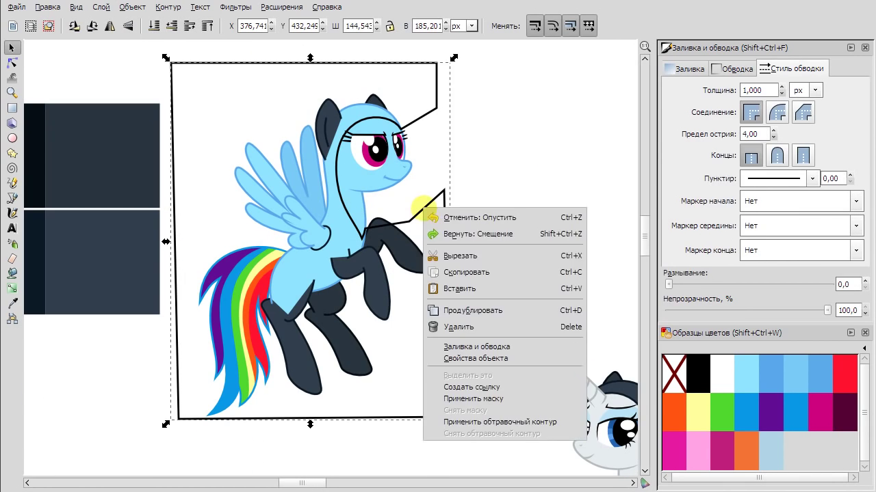
left_click(494, 309)
left_click_drag(361, 210, 411, 209)
key("ctrl+z")
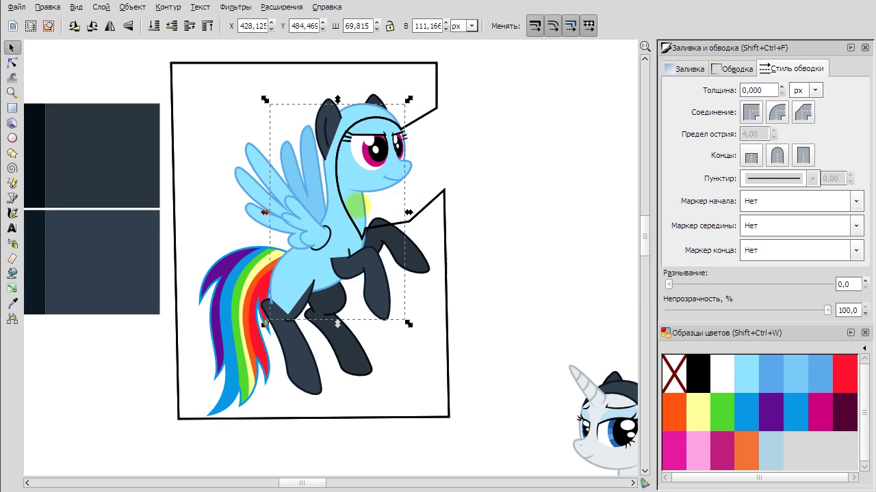
Union the body pieces and give the shape a light-blue stroke and dark navy fill.
left_click(168, 7)
left_click(185, 74)
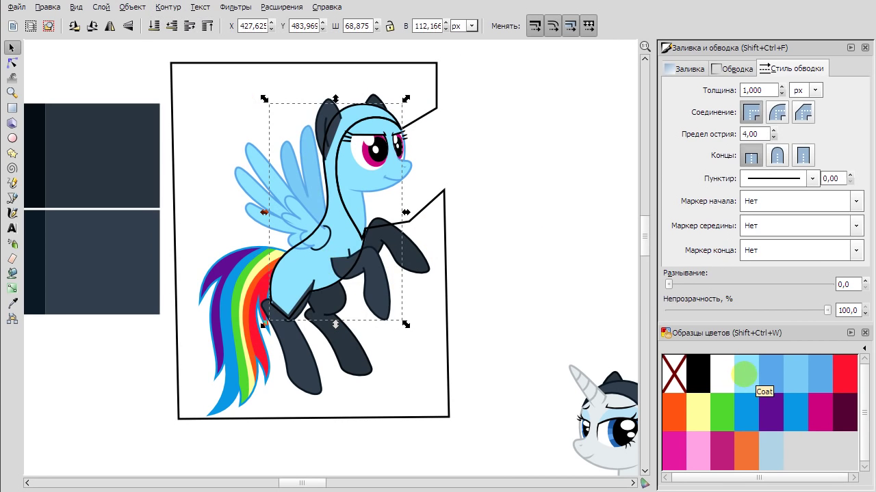
left_click(744, 375, "shift")
key("d")
left_click(410, 233)
left_click(12, 47)
Select the small chest piece and apply another path operation to it.
left_click(395, 203)
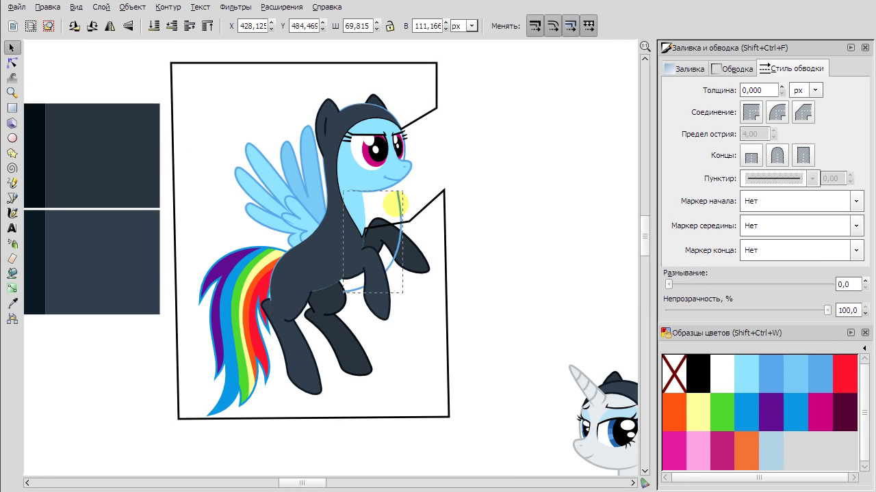
scroll(395, 204, "up", 1)
right_click(547, 172)
key("Escape")
right_click(456, 192)
key("Escape")
left_click(168, 6)
left_click(205, 92)
left_click(534, 176)
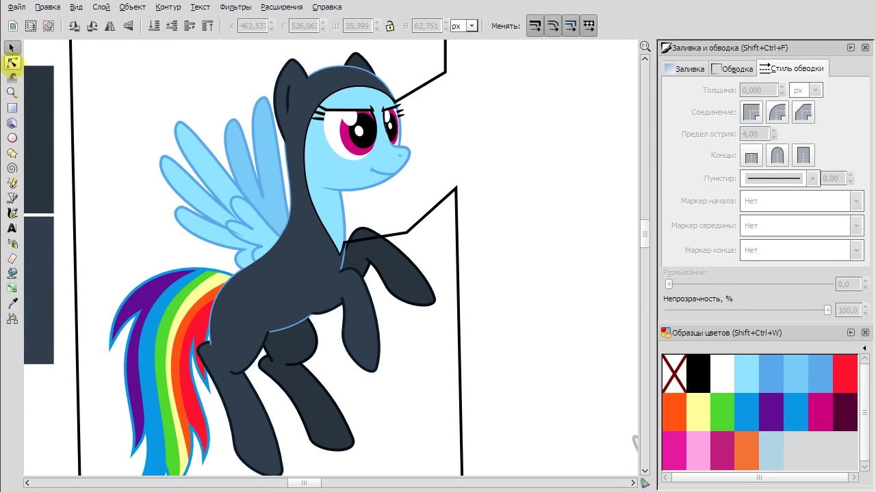
left_click(12, 62)
Select a different body path and show its nodes for editing.
left_click(11, 198)
key("n")
left_click(12, 198)
key("n")
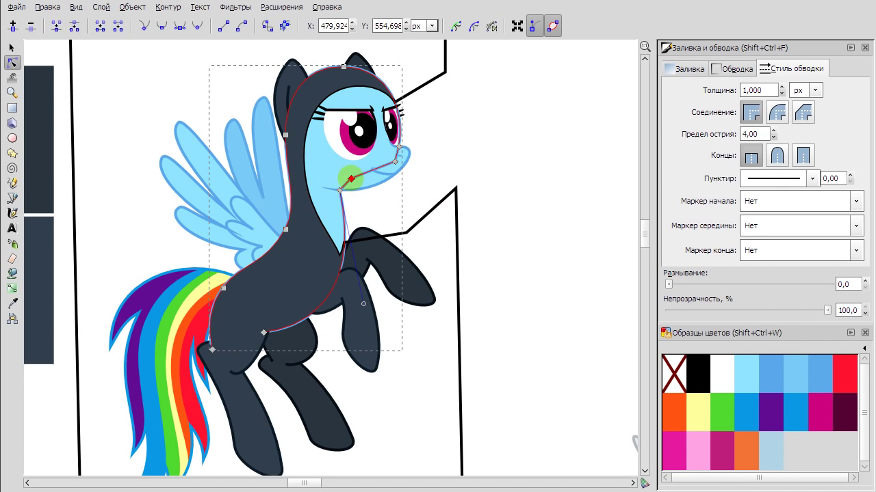
key("s")
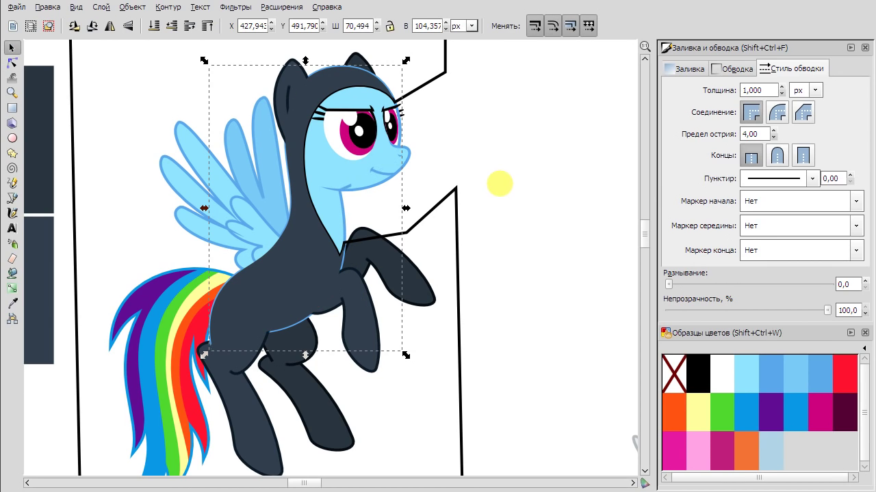
key("Tab")
key("n")
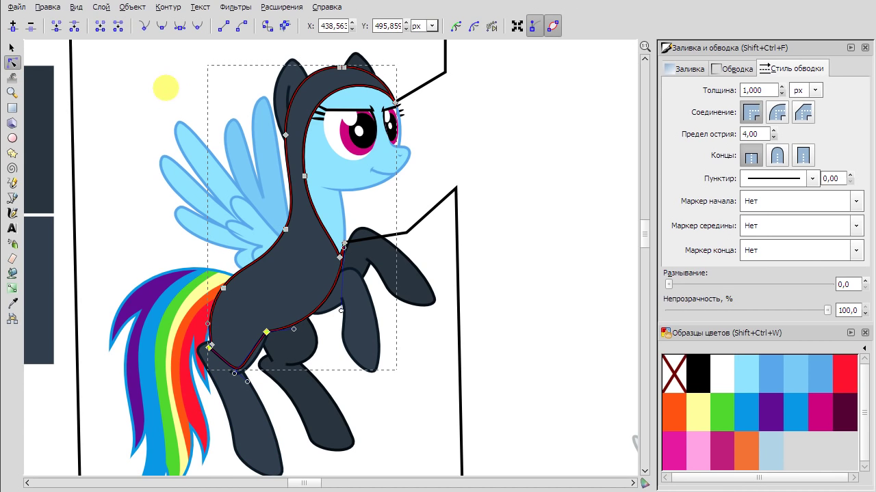
Break the body path at the selected node near the hindquarters.
right_click(511, 183)
left_click(520, 194)
left_click(117, 26)
key("plus")
key("plus")
key("Escape")
key("F1")
key("n")
left_click(464, 39)
Check the hind-leg path, then open the body path for node editing.
scroll(586, 229, "down", 3)
scroll(418, 208, "up", 2)
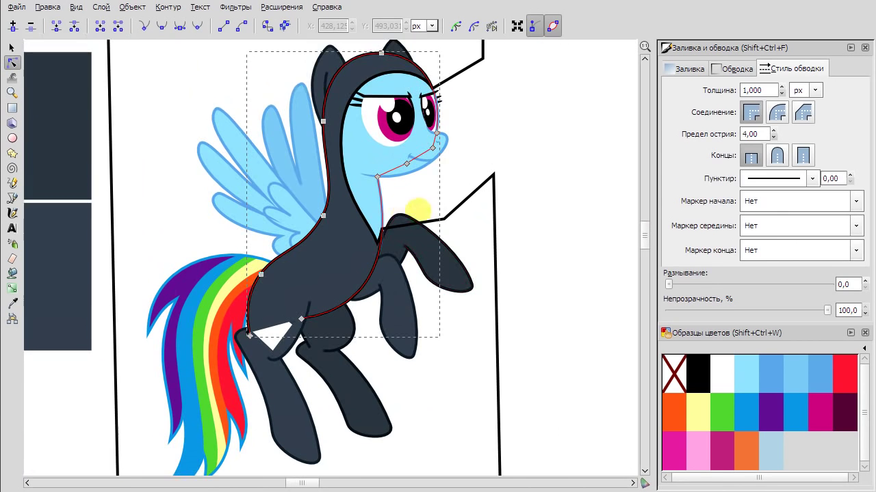
left_click(514, 166)
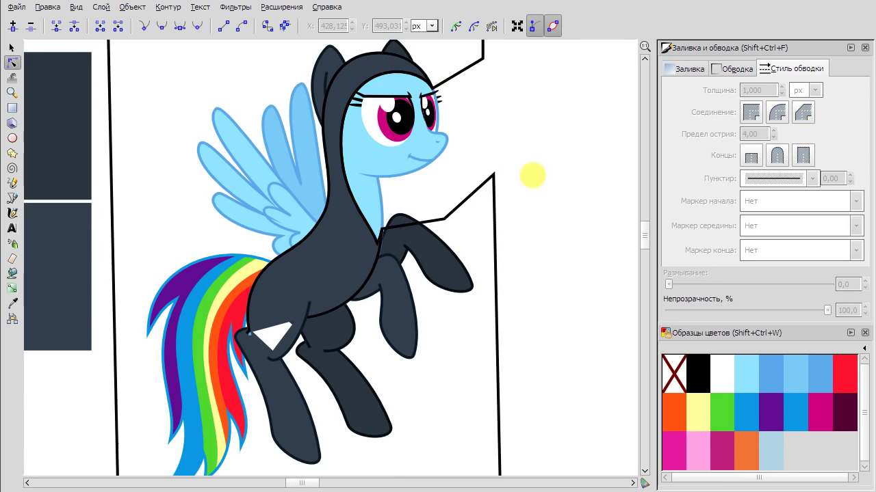
scroll(529, 174, "right", 1)
left_click(369, 313)
key("F1")
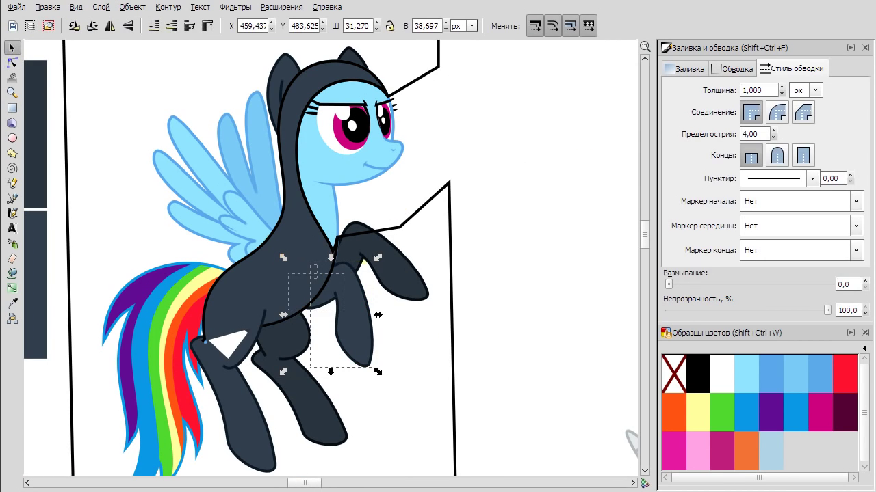
left_click(532, 271)
scroll(206, 340, "up", 3)
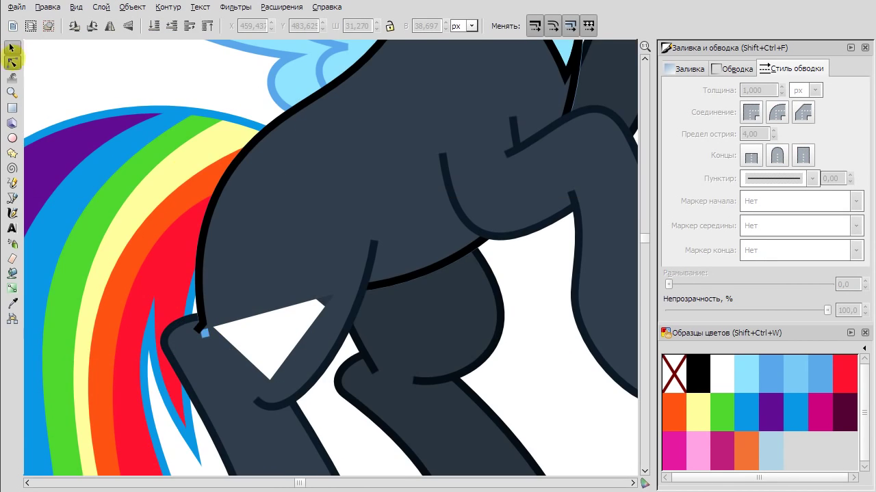
double_click(225, 335)
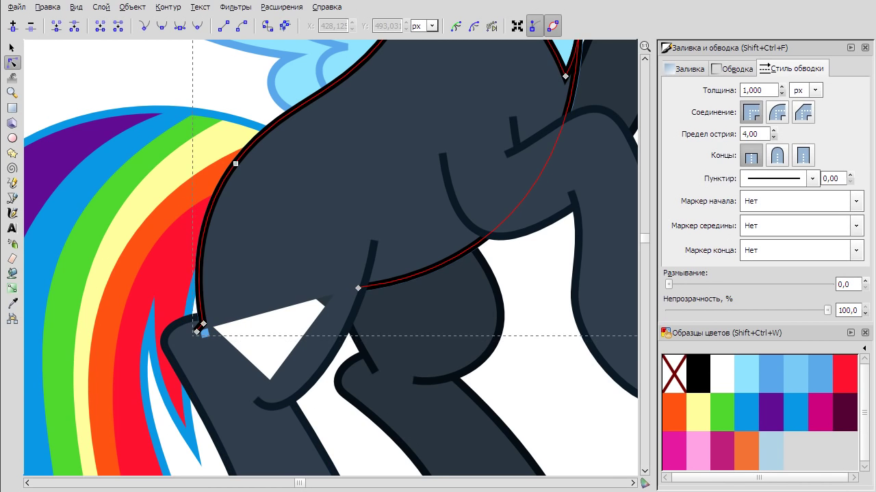
key("minus")
key("minus")
key("minus")
Duplicate the body path and fill the copy with the dark suit colour.
right_click(424, 123)
left_click(498, 231)
key("F7")
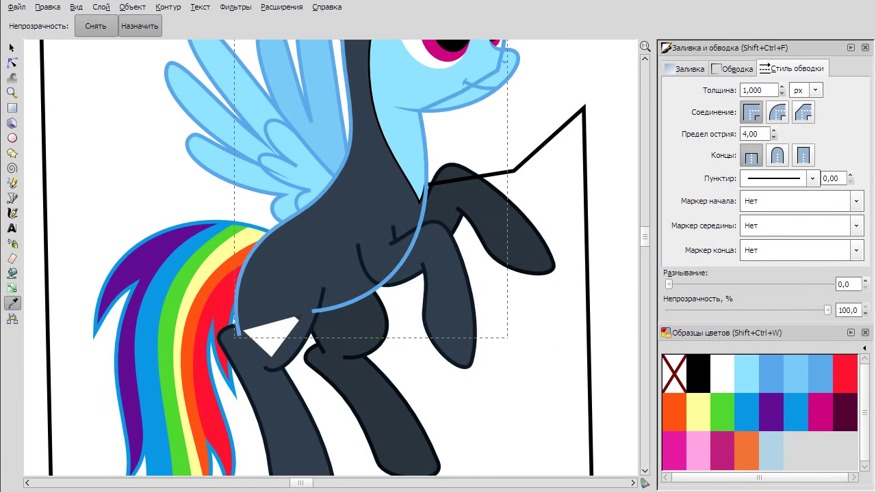
left_click(463, 254)
left_click(11, 48)
key("minus")
key("minus")
left_click(390, 214)
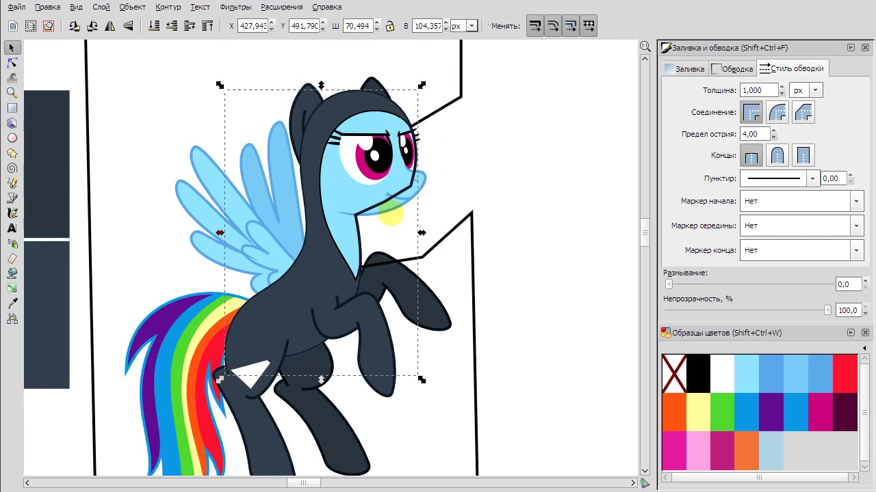
Select the hood shape underneath and change its outline to purple.
key("n")
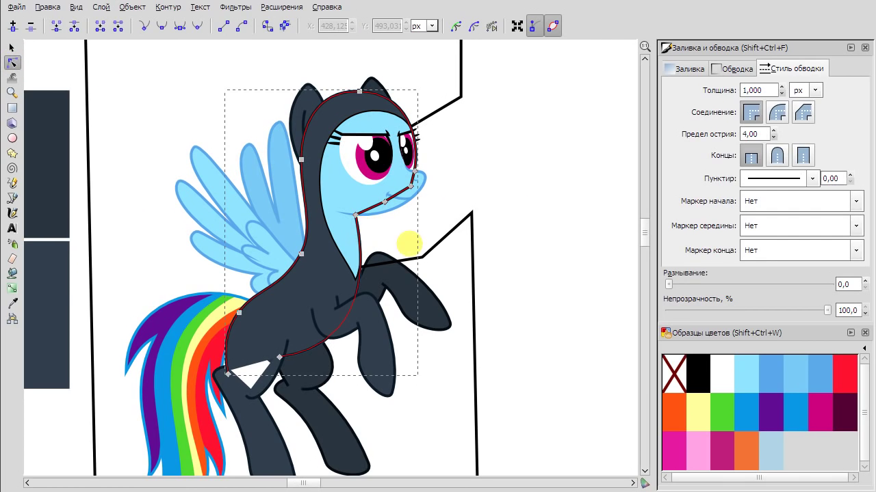
key("s")
key("Escape")
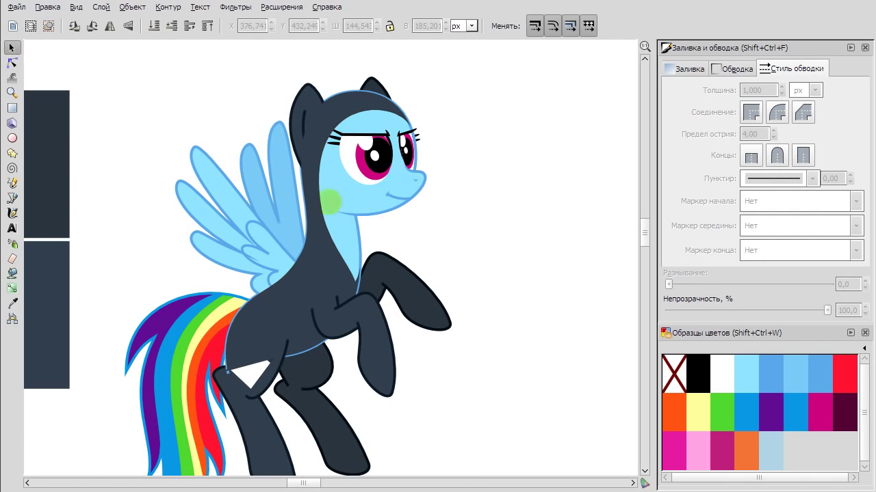
left_click(330, 201)
left_click(520, 229)
right_click(362, 233)
left_click(433, 336)
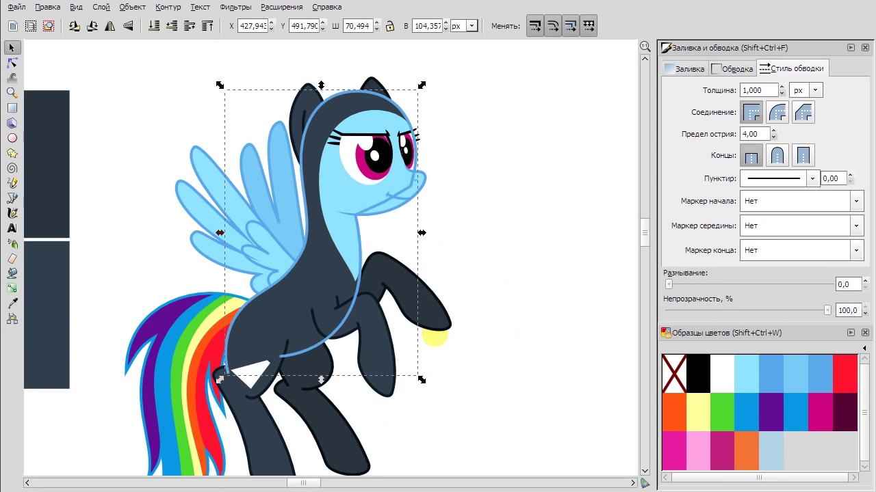
left_click(771, 410, "shift")
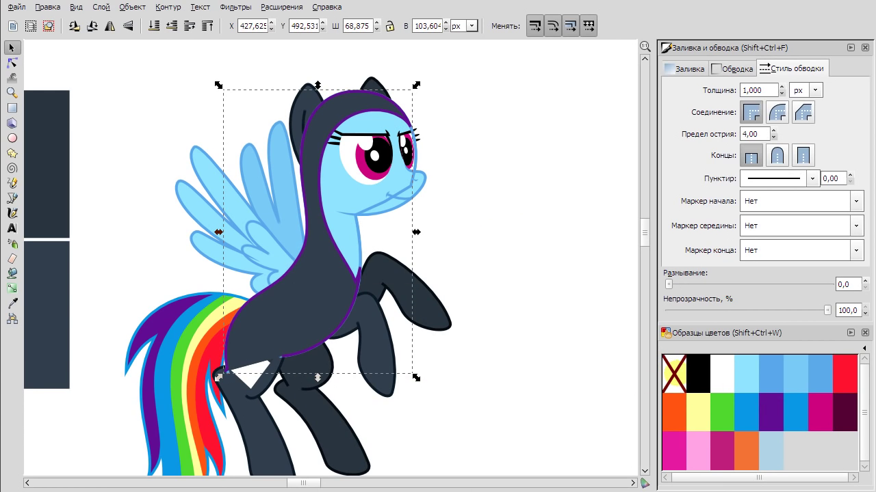
Add a node on the hood path and delete its face and muzzle nodes.
key("n")
double_click(277, 283)
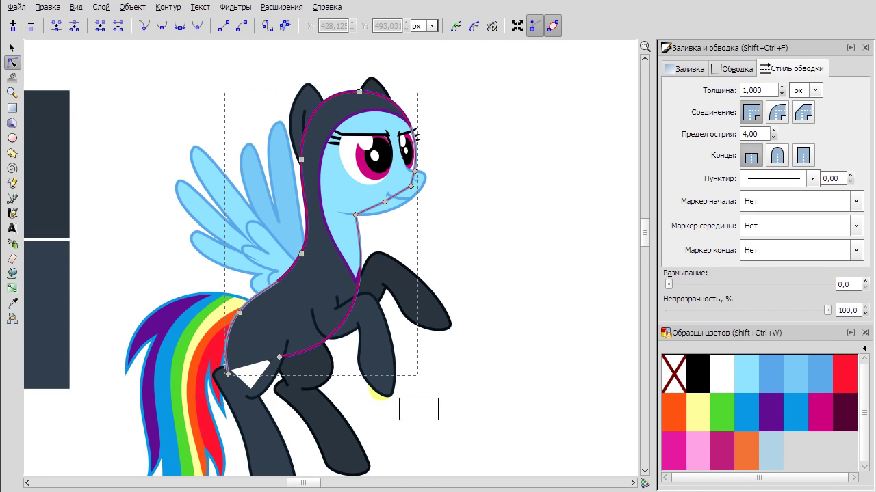
left_click_drag(478, 206, 371, 77)
key("Delete")
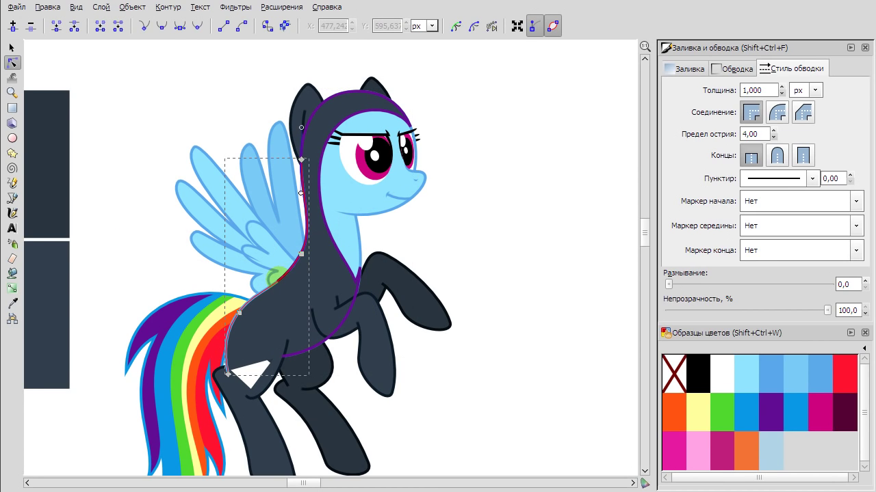
Join the hood path's selected end nodes into a closed outline.
left_click(469, 230)
left_click(232, 342)
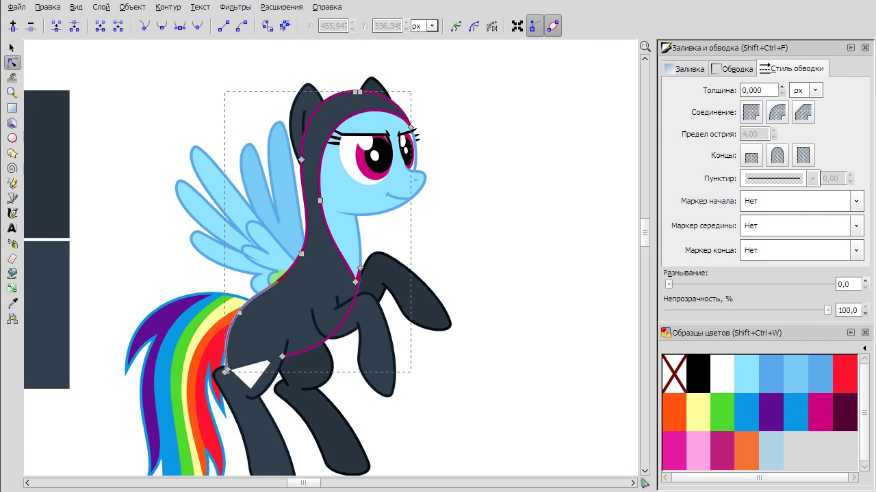
left_click(130, 229)
scroll(331, 328, "up", 1)
left_click(260, 238)
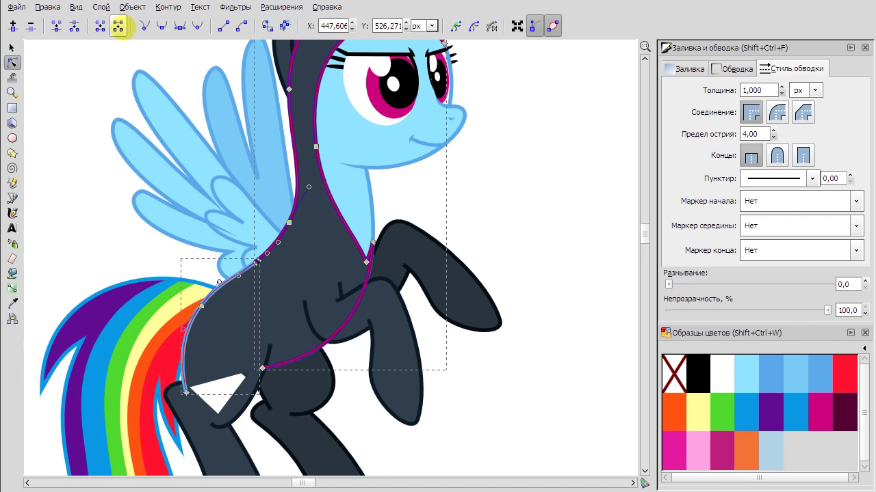
left_click(118, 26)
left_click(47, 7)
left_click(74, 73)
left_click(47, 7)
left_click(74, 89)
left_click(390, 195)
left_click(405, 194)
Review the finished hood outline and select the pony object.
scroll(404, 194, "up", 1)
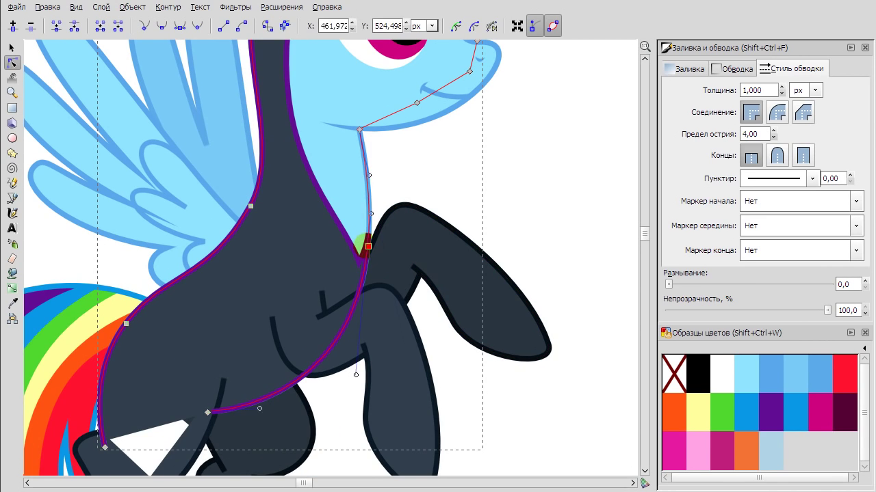
scroll(417, 69, "down", 2)
scroll(399, 98, "up", 3)
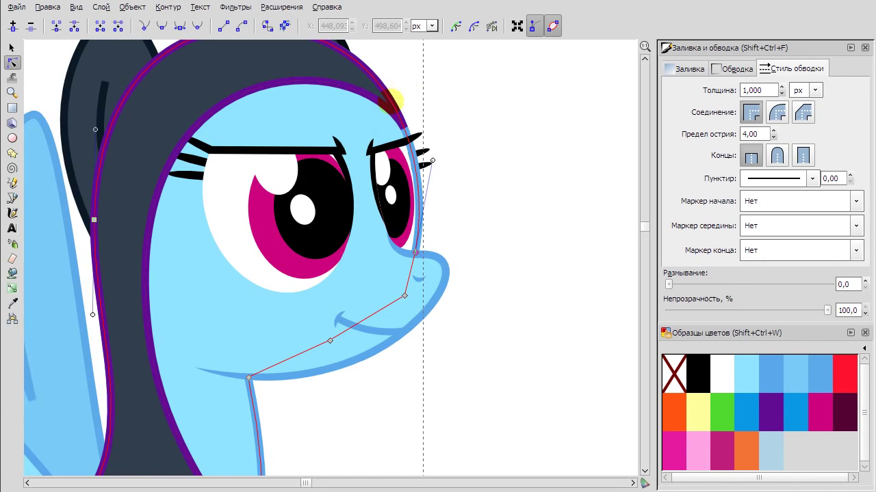
scroll(448, 205, "down", 2)
key("Escape")
key("Tab")
key("F7")
scroll(328, 260, "left", 3)
key("F1")
Pull the face path's left node slightly outward on the rainbow-tailed pony.
scroll(525, 272, "right", 5)
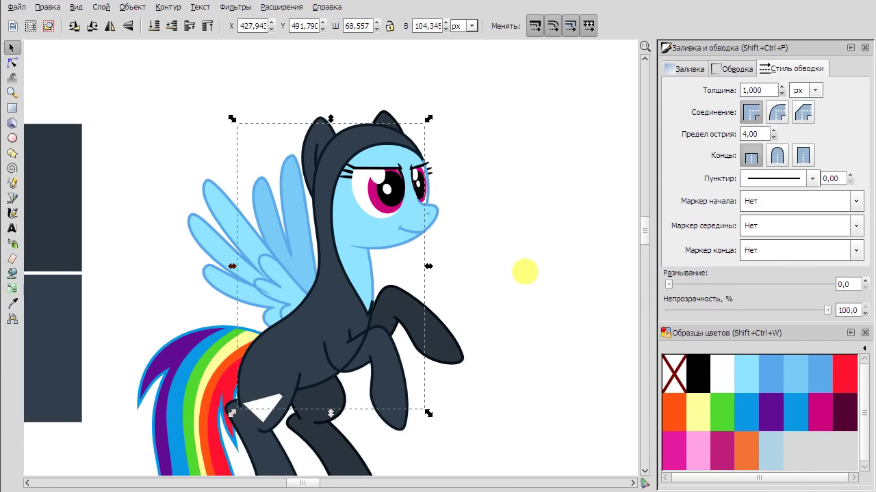
left_click(29, 43)
left_click(322, 114, "ctrl")
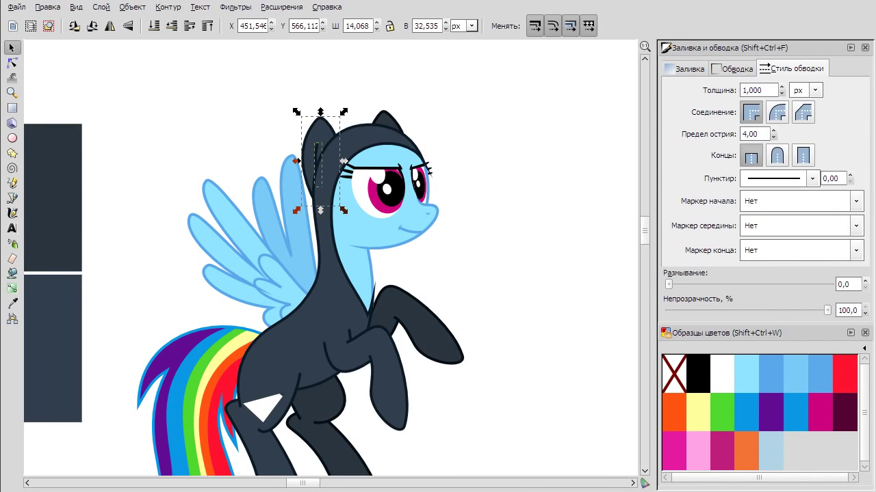
key("Escape")
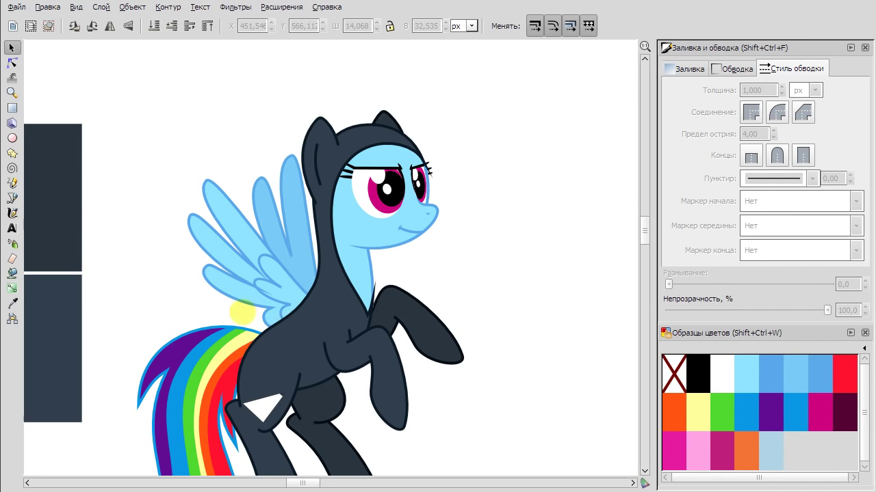
left_click_drag(198, 274, 249, 337)
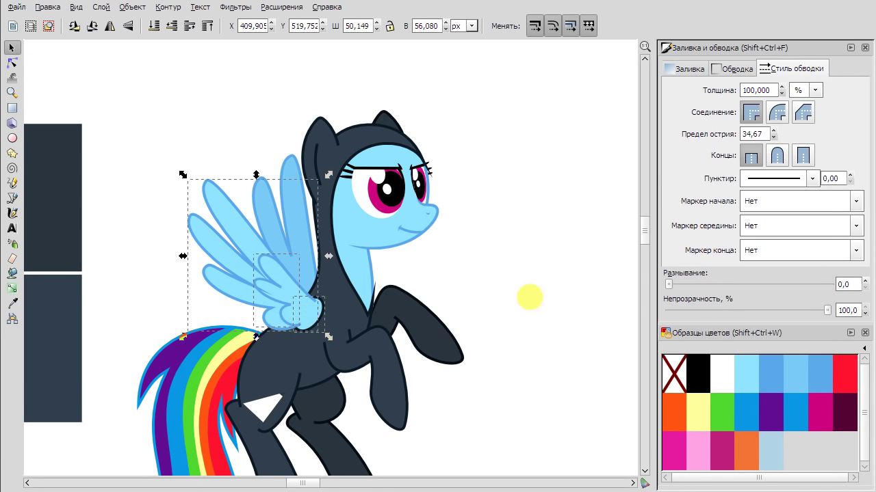
key("n")
scroll(461, 152, "up", 2)
left_click(399, 205)
left_click(253, 353)
mouse_move(198, 301)
left_mouse_down()
mouse_move(208, 294)
mouse_move(188, 301)
left_mouse_up()
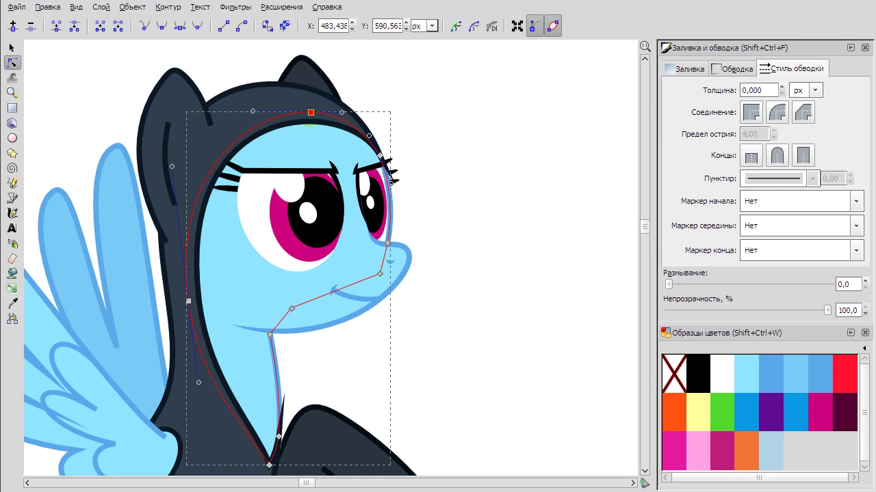
Inspect the hood's outline paths around the head and neck.
left_click(365, 117)
left_click(404, 90)
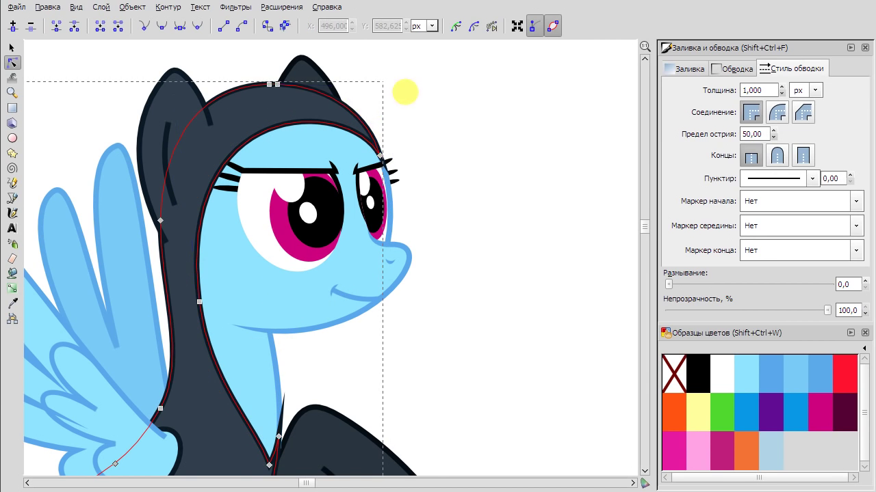
scroll(326, 277, "down", 4)
scroll(295, 292, "up", 3)
left_click(279, 311)
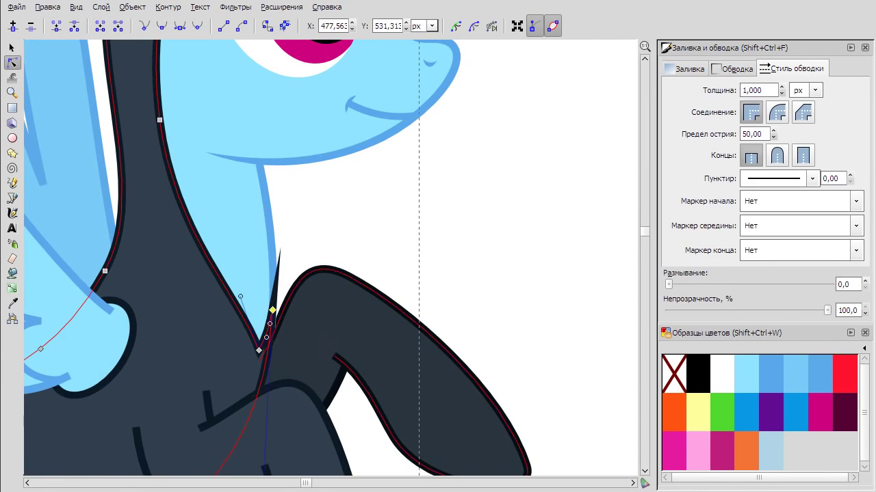
scroll(279, 311, "down", 5)
scroll(279, 316, "up", 5)
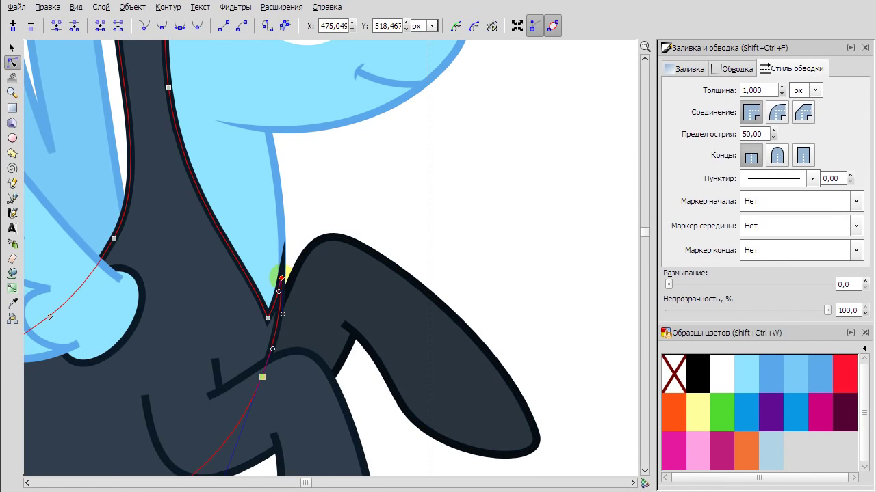
left_click(445, 219)
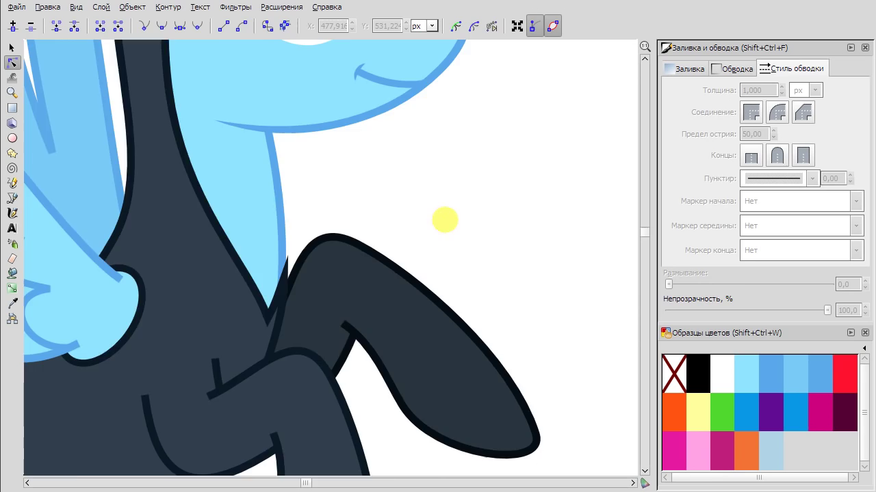
scroll(445, 219, "down", 5)
scroll(274, 369, "up", 5)
Draw a dark closed Bezier shape covering the white gap between the hind legs.
left_click(274, 369)
key("b")
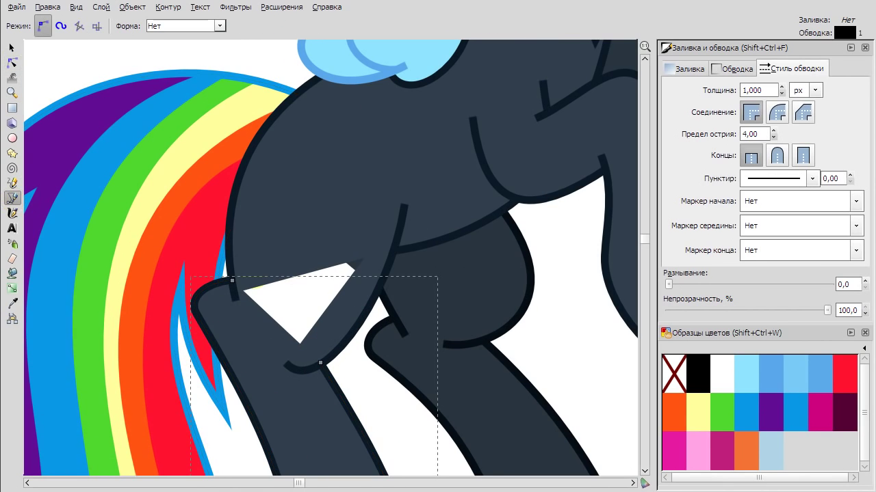
left_click(326, 190)
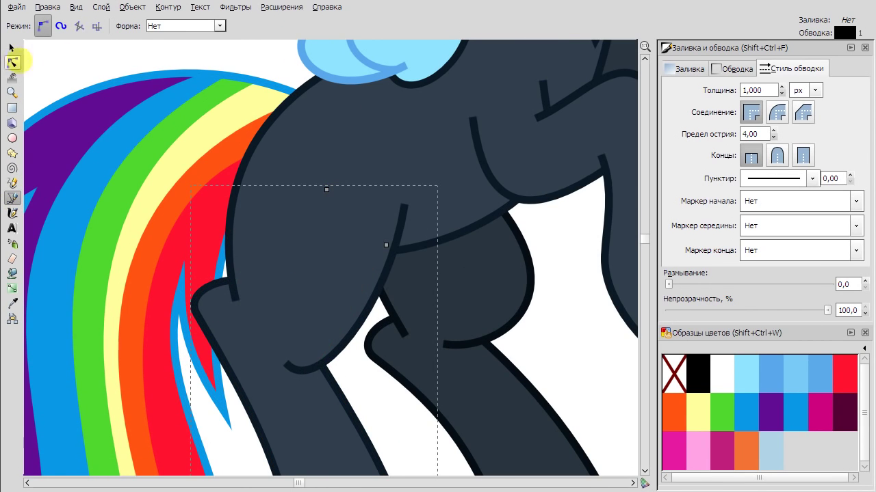
left_click(12, 61)
scroll(303, 149, "down", 3)
scroll(536, 305, "down", 2)
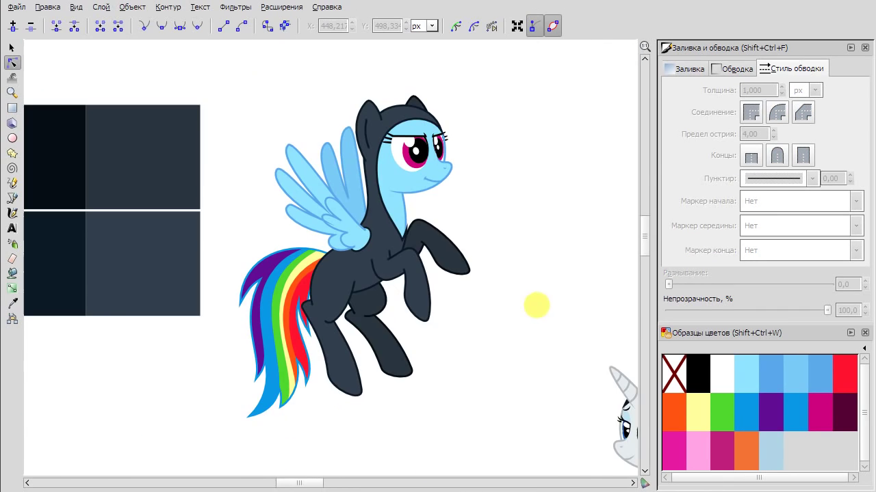
key("s")
scroll(362, 207, "right", 3)
scroll(424, 229, "down", 5)
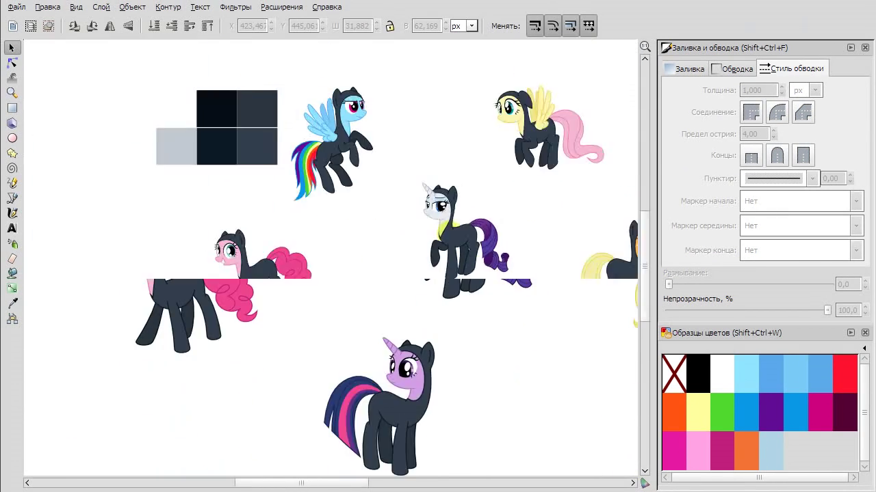
key("Tab")
scroll(458, 368, "right", 2)
key("Escape")
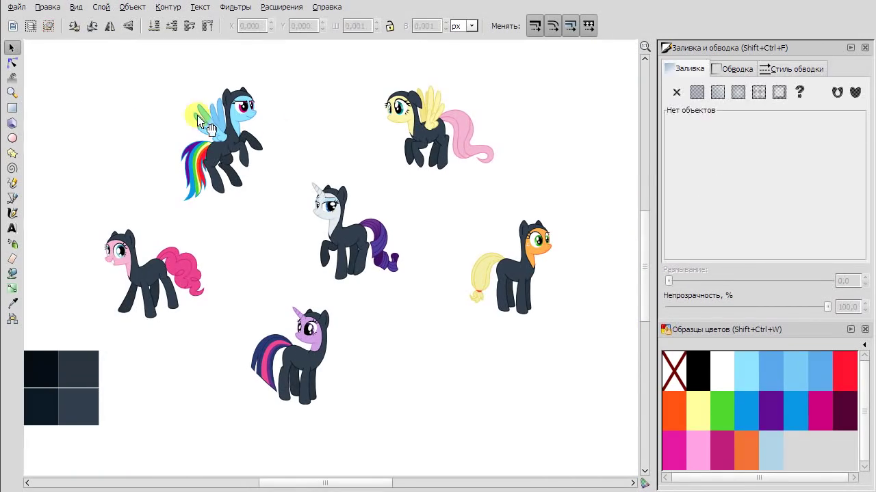
scroll(206, 157, "up", 4)
key("n")
left_click_drag(456, 344, 312, 234)
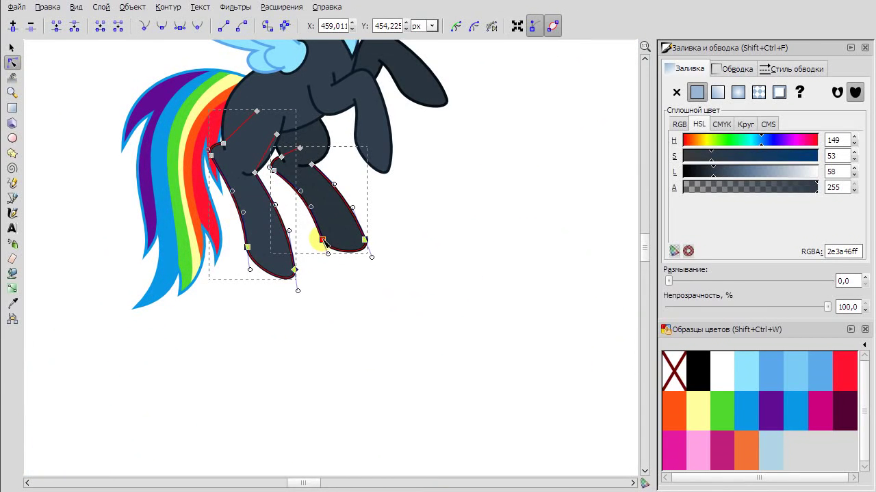
left_click(318, 235, "shift")
key("Escape")
scroll(373, 317, "down", 5)
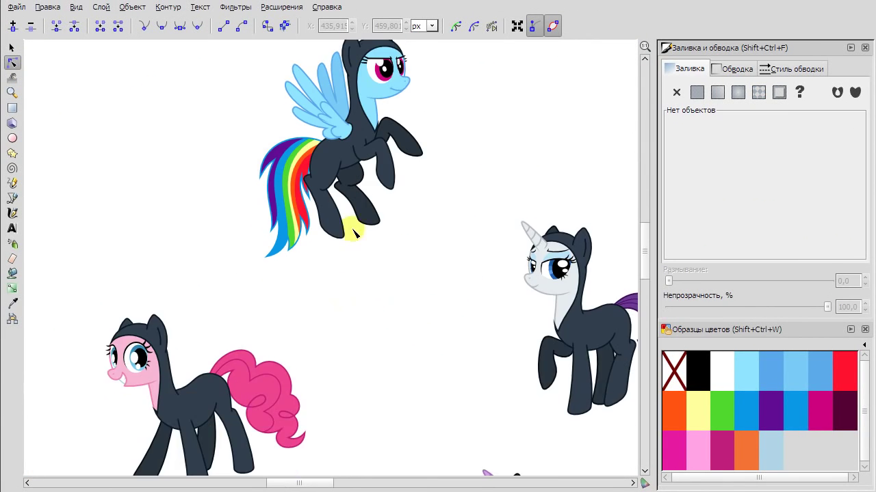
scroll(299, 137, "up", 6)
left_click(428, 128)
scroll(428, 128, "up", 4)
left_click(350, 192)
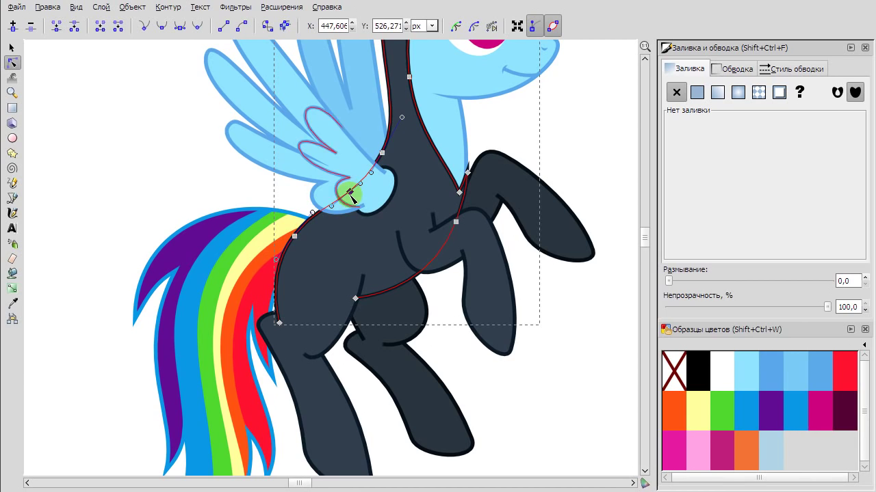
right_click(239, 143)
key("Escape")
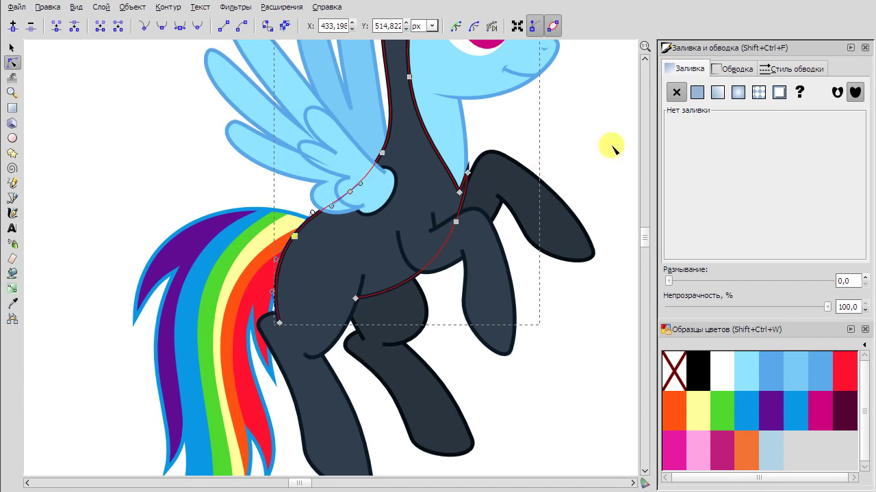
left_click(612, 143)
left_click(329, 339)
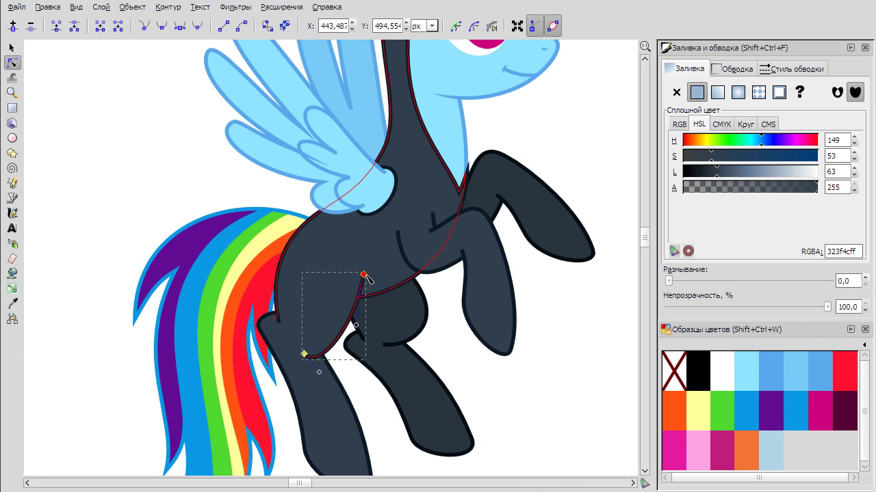
key("Escape")
scroll(553, 358, "down", 5)
scroll(438, 284, "right", 7)
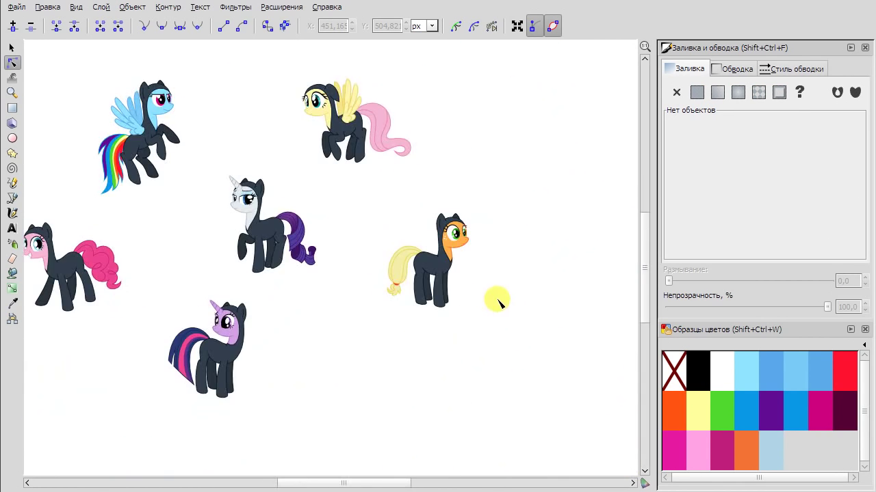
scroll(496, 299, "up", 7)
Duplicate the selected leg path and drag the dark colour swatch group beside the orange pony.
right_click(363, 283)
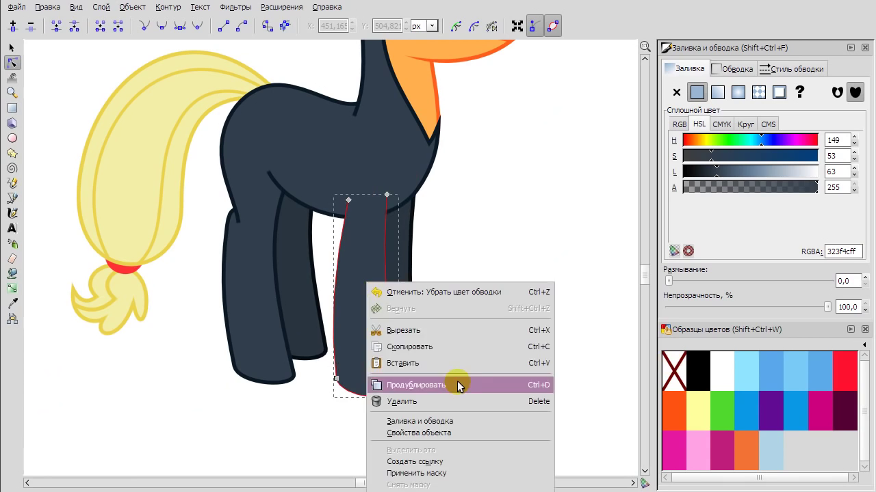
key("Escape")
left_click(12, 303)
scroll(188, 348, "down", 5)
scroll(181, 349, "left", 2)
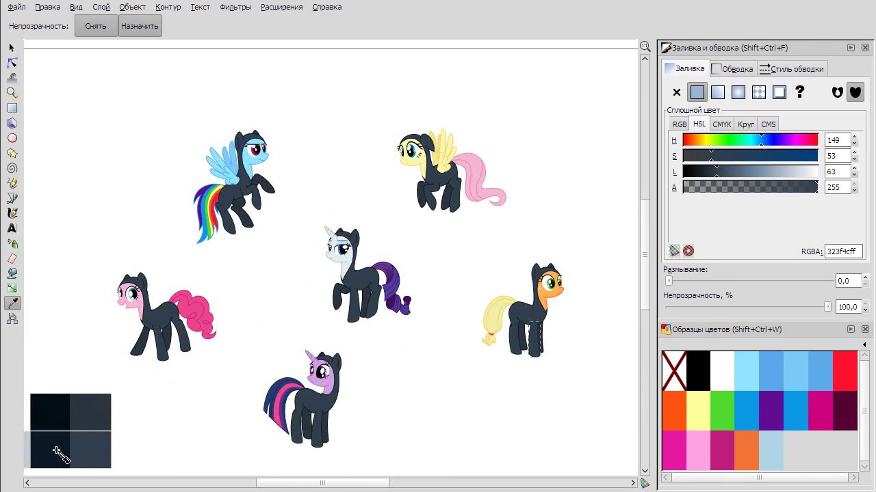
key("s")
left_click(94, 433)
left_click_drag(93, 434, 478, 267)
key("Escape")
scroll(417, 339, "up", 4)
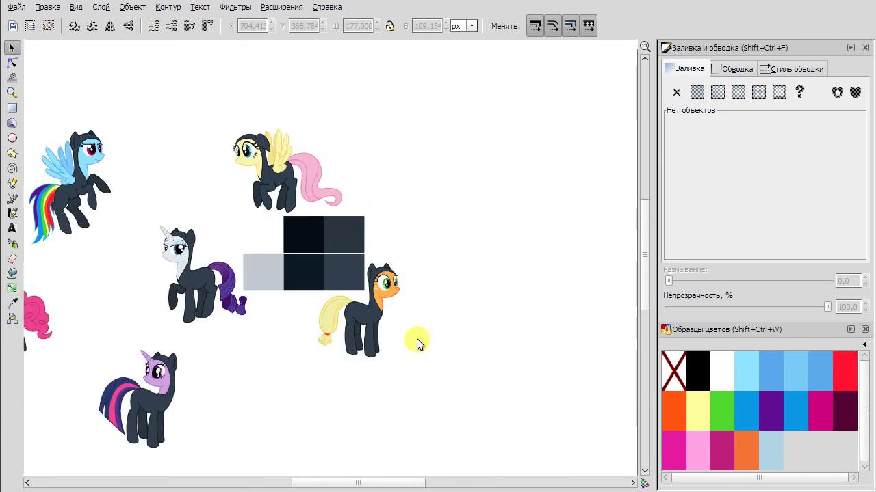
Duplicate the orange pony's body path and ear path.
left_click(227, 277)
right_click(248, 264)
key("Escape")
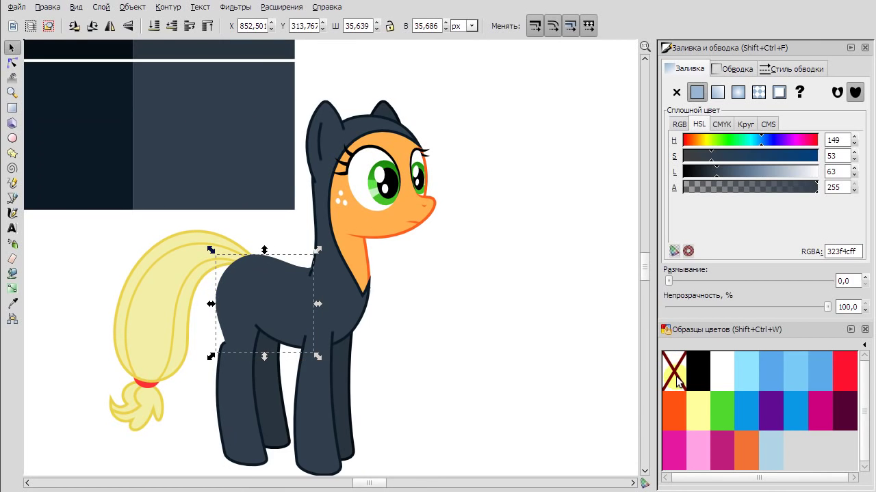
key("d")
key("Escape")
left_click(12, 47)
left_click(333, 135)
right_click(333, 134)
key("Escape")
key("d")
key("s")
key("Tab")
key("d")
key("s")
Duplicate the hind leg and front leg paths.
right_click(268, 166)
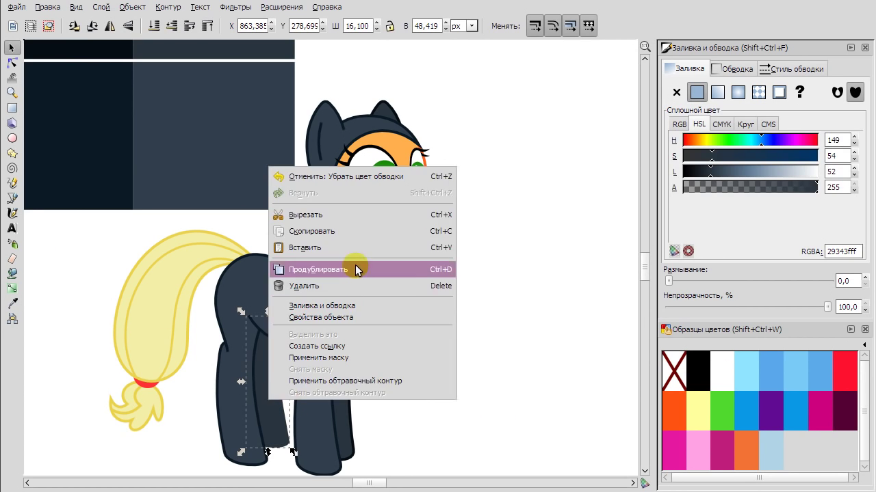
key("Escape")
key("d")
key("s")
key("Tab")
right_click(339, 368)
key("Escape")
key("d")
key("s")
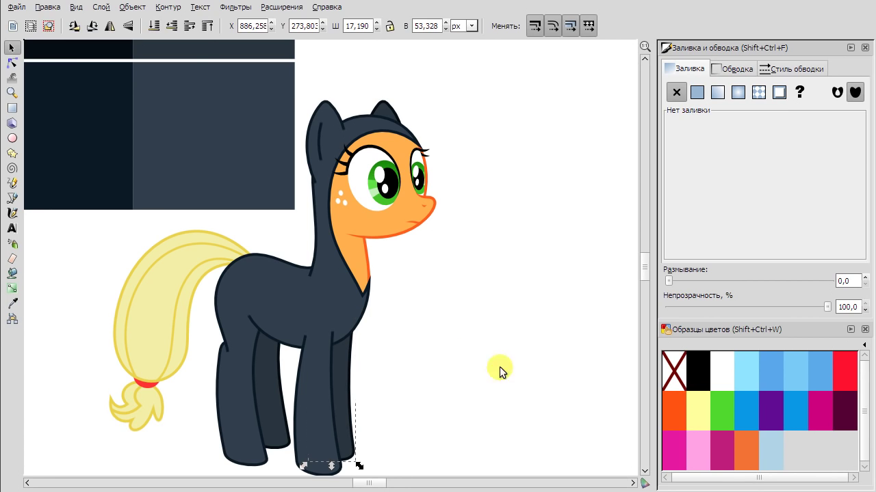
Check the ear stripe, leg stripes and the unfilled object over the chest.
left_click(321, 142)
key("n")
scroll(336, 140, "up", 4)
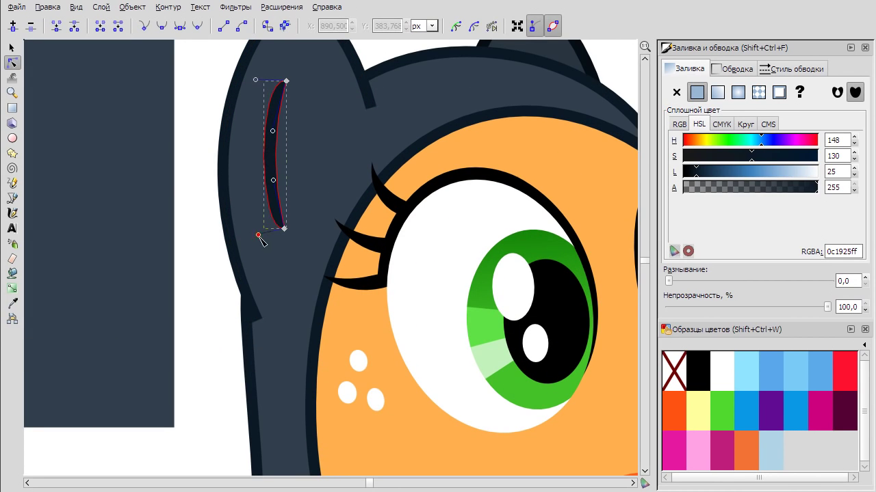
left_click(262, 111)
scroll(275, 162, "down", 5)
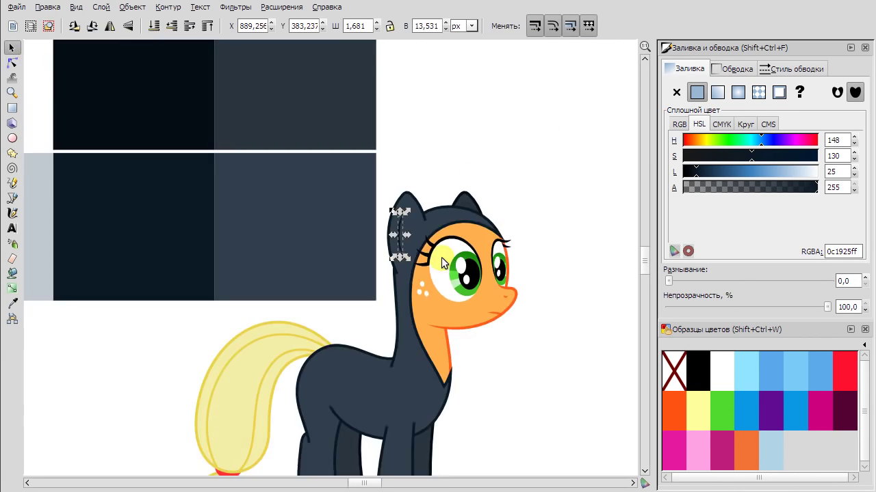
key("Escape")
left_click(434, 438)
left_click(348, 416)
left_click(371, 177, "shift")
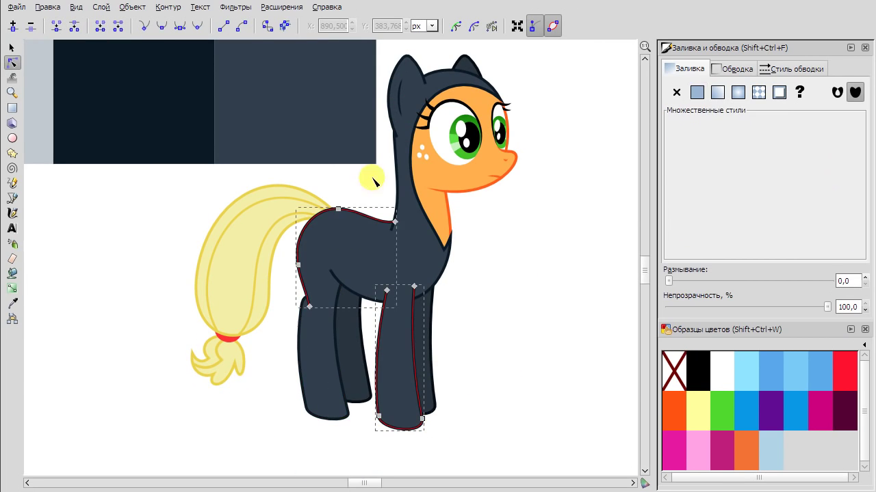
left_click(494, 346)
scroll(495, 346, "up", 4)
left_click(310, 226)
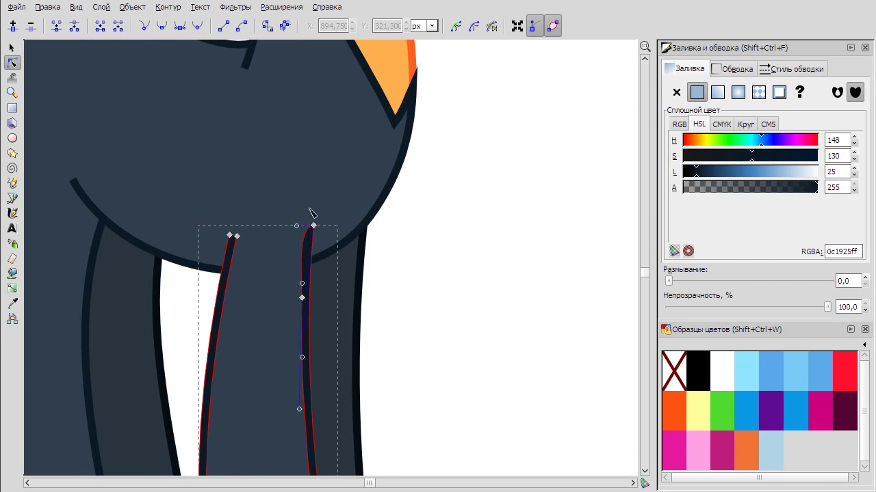
left_click(219, 298)
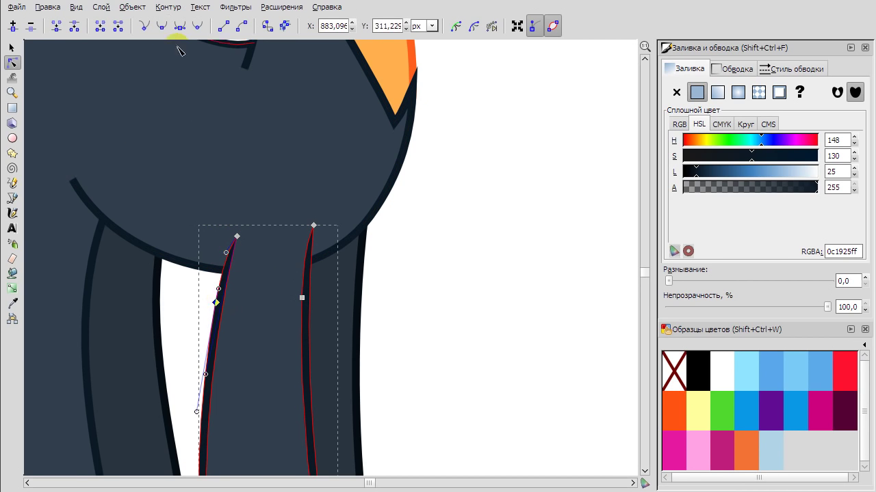
scroll(461, 273, "down", 2)
left_click(488, 254)
Reshape the body curve above the hind leg with the Node tool.
key("F7")
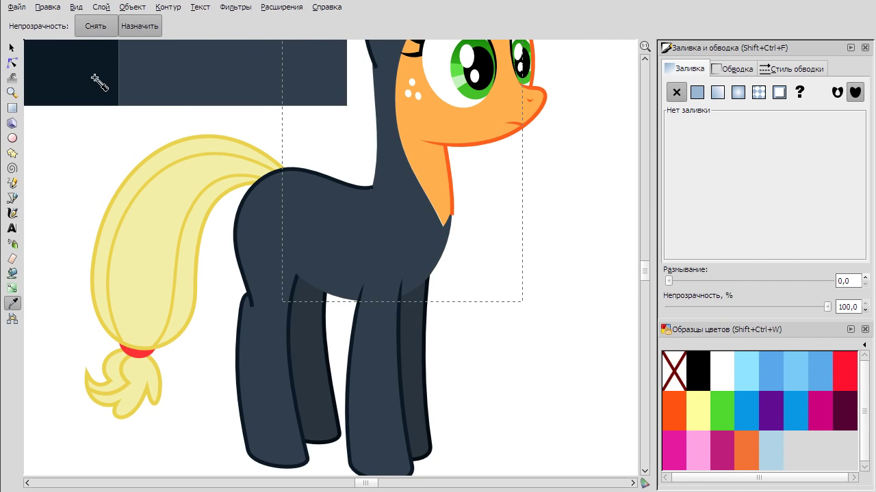
key("F1")
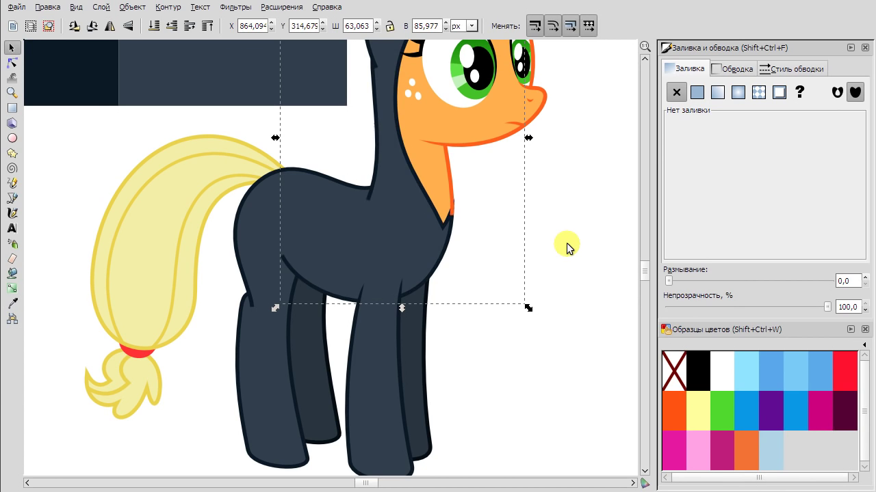
key("F2")
left_click(322, 143)
key("plus")
key("plus")
left_click_drag(214, 262, 241, 307)
left_click(311, 75)
left_click(240, 303)
scroll(277, 260, "up", 5)
scroll(348, 264, "down", 5)
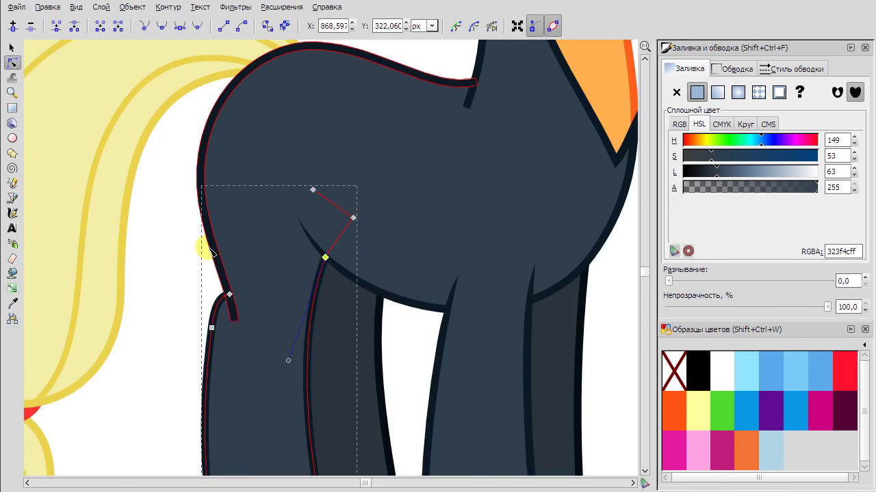
scroll(226, 273, "up", 3)
Select the dark body outline path and a node near the neck.
left_click(236, 265)
scroll(557, 335, "down", 5)
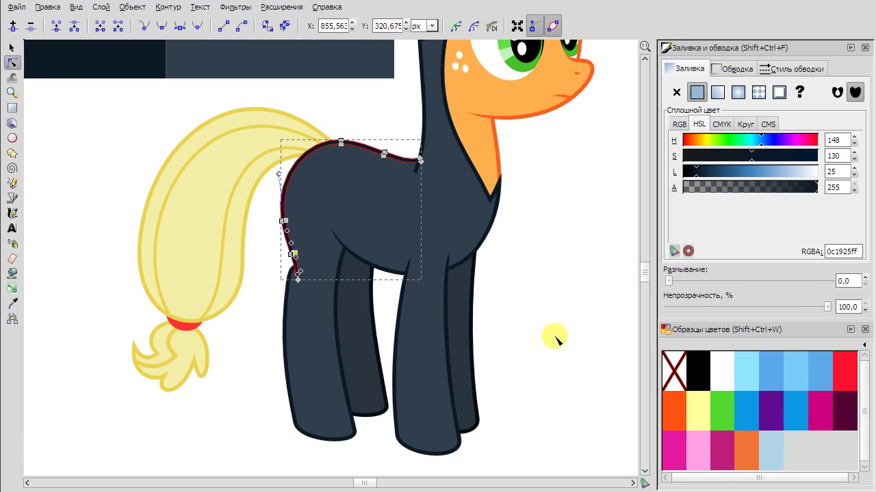
left_click(461, 323)
scroll(461, 322, "up", 2)
scroll(383, 274, "up", 1)
left_click(303, 210)
scroll(294, 233, "up", 3)
left_click(299, 137)
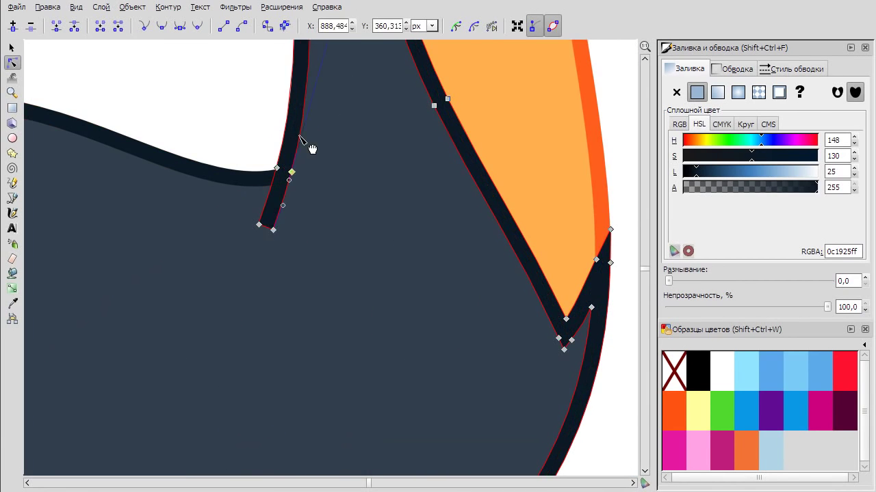
Drag the neck outline curve into shape and change the reshaped node's type.
right_click(154, 103)
left_click(171, 68)
left_click_drag(235, 181, 280, 184)
left_click(167, 27)
key("Escape")
scroll(530, 287, "down", 2)
scroll(530, 287, "up", 2)
left_click(336, 89)
left_click(327, 123)
key("Escape")
Reshape the inner curve of the ear outline to fit the hood.
scroll(404, 225, "down", 3)
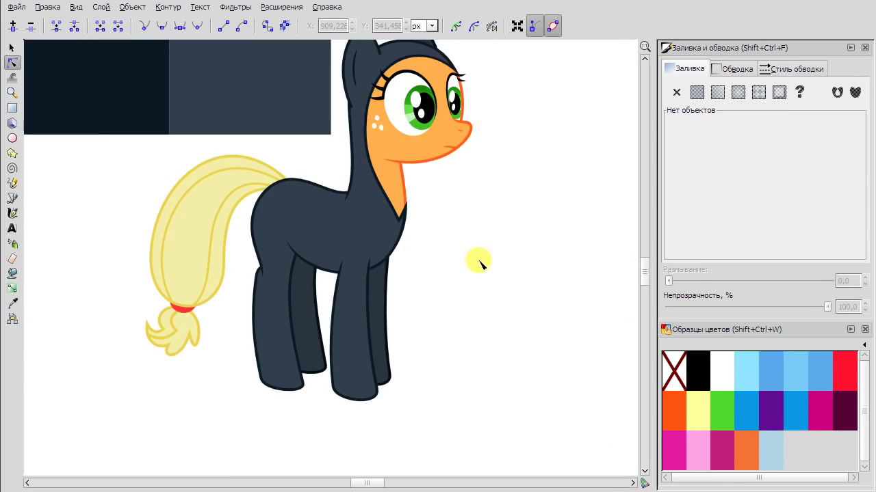
scroll(377, 146, "up", 4)
left_click(369, 152)
scroll(424, 110, "up", 1)
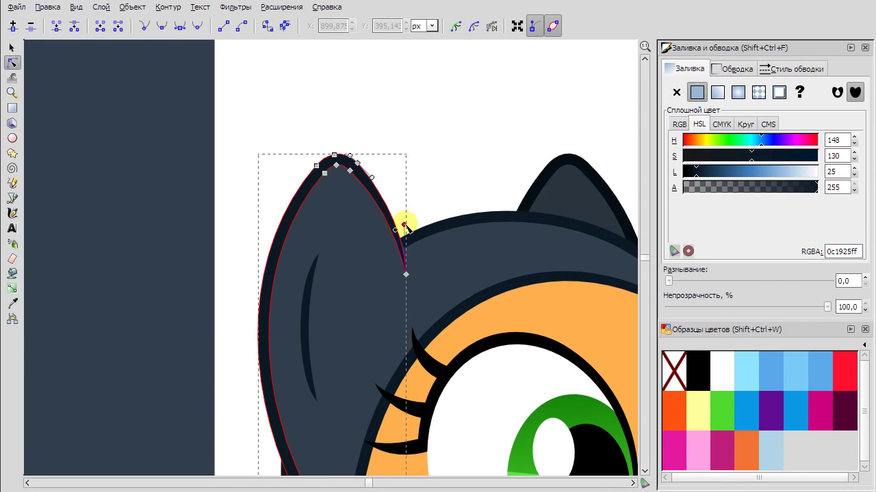
scroll(425, 147, "up", 2)
left_click(390, 378)
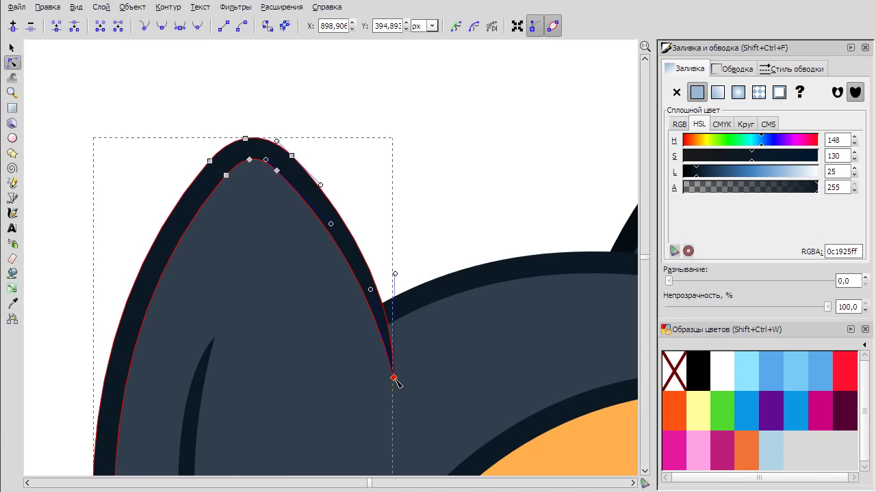
key("Escape")
scroll(396, 182, "down", 2)
scroll(251, 239, "up", 2)
left_click(251, 239)
left_click_drag(269, 297, 250, 259)
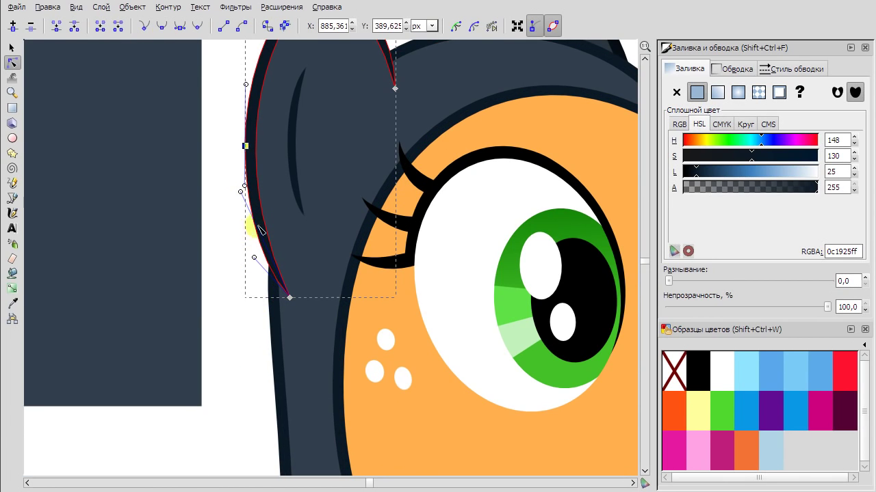
left_click(238, 259)
scroll(435, 217, "down", 5)
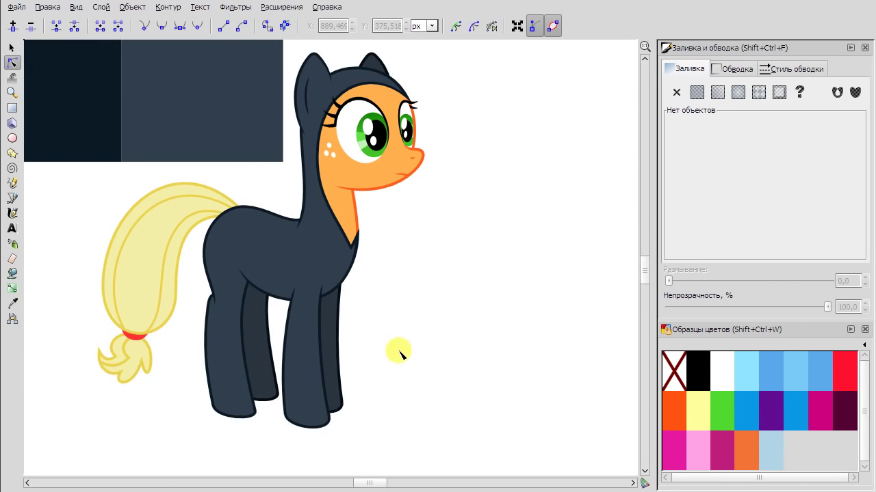
Select the group of colour swatch rectangles.
key("F1")
scroll(391, 297, "down", 3)
scroll(159, 181, "up", 1)
left_click(159, 181)
Move the colour swatches above the yellow pegasus and node-edit the dark shape between her legs.
left_click_drag(159, 181, 310, 102)
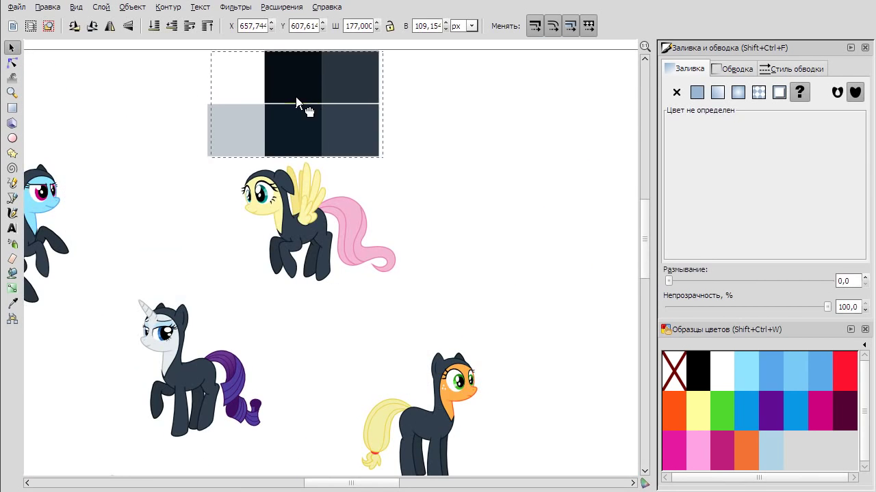
key("Escape")
scroll(336, 300, "up", 6)
left_click(336, 299)
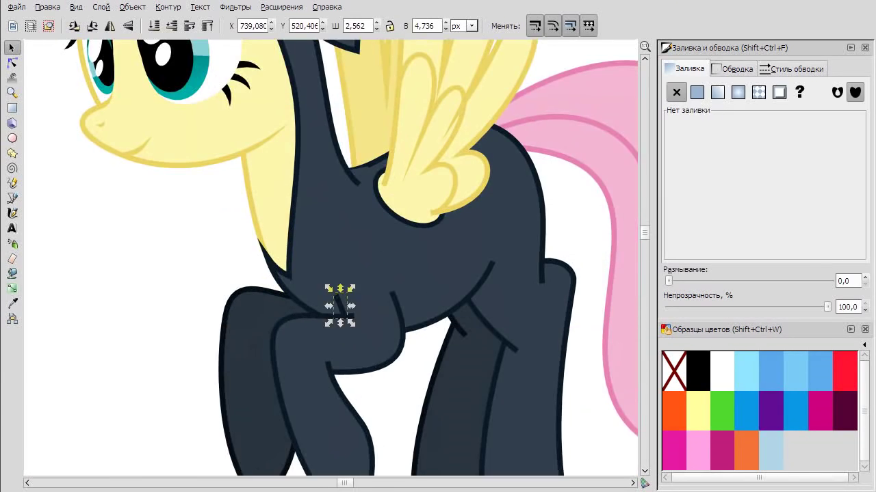
key("F2")
scroll(335, 301, "up", 4)
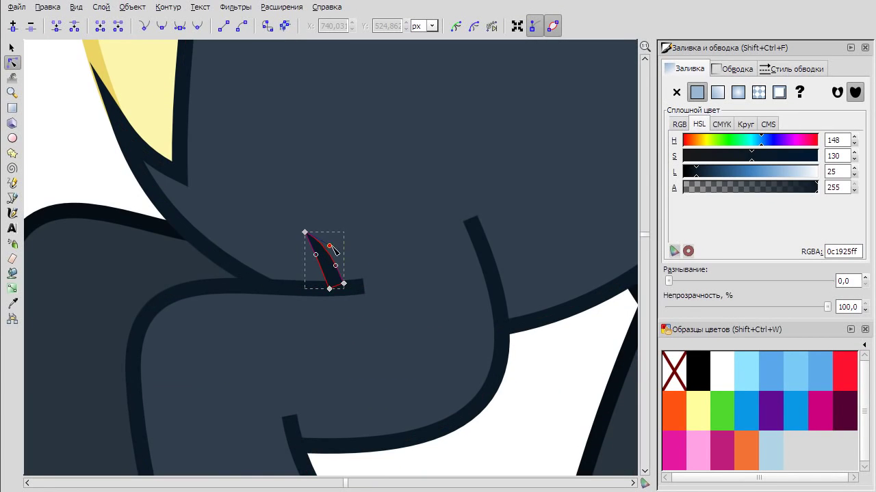
scroll(471, 273, "down", 1)
Select the belly guide path, the dark outline stroke and the leg outline path in turn.
left_click(472, 273)
key("F7")
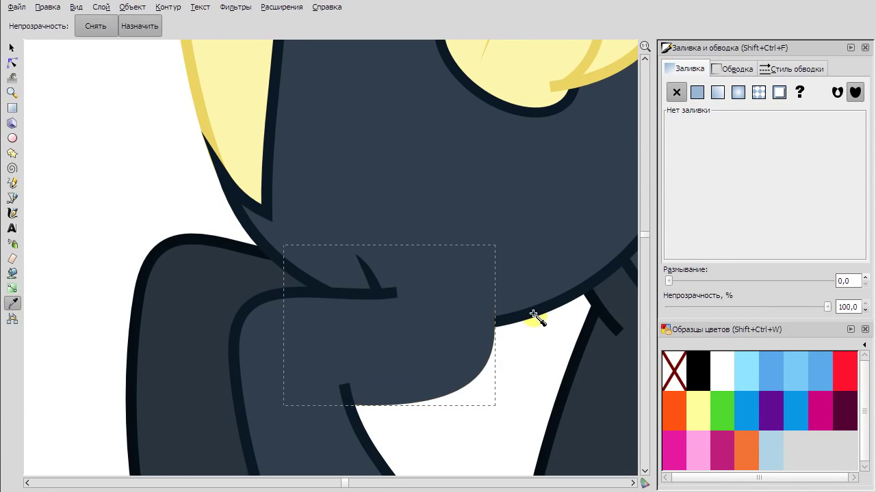
key("F1")
key("F2")
left_click(487, 273)
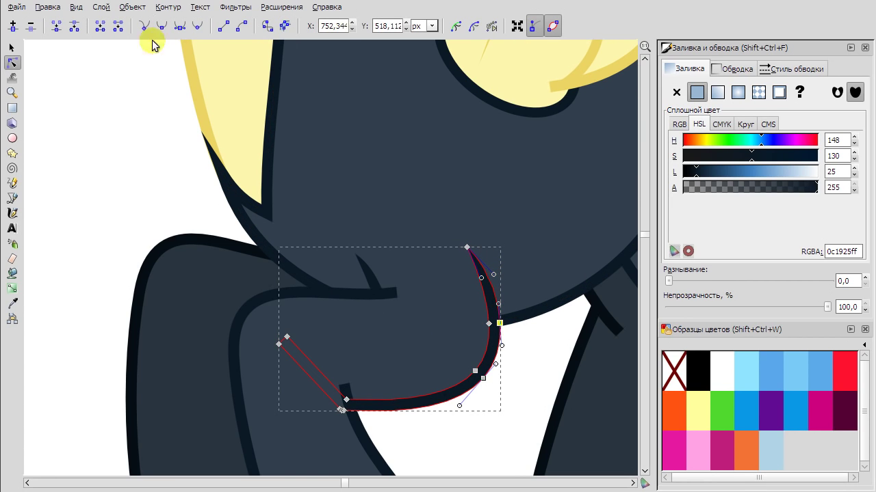
left_click(375, 307)
scroll(383, 314, "down", 4)
Delete the stray end node of the leg outline path.
right_click(363, 138)
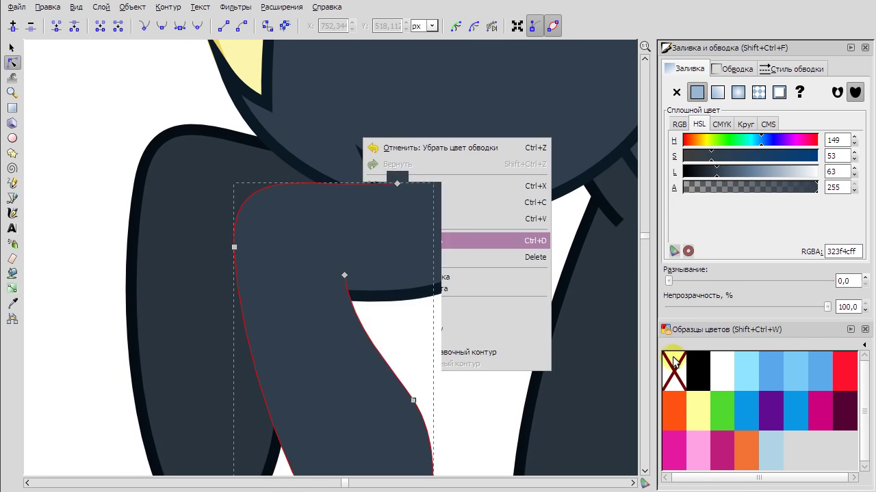
left_click(12, 303)
key("ctrl+z")
left_click(11, 63)
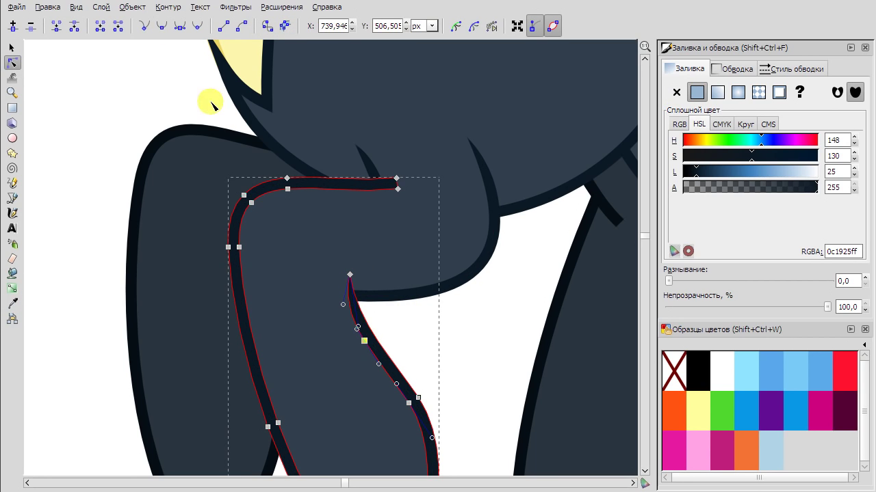
key("Delete")
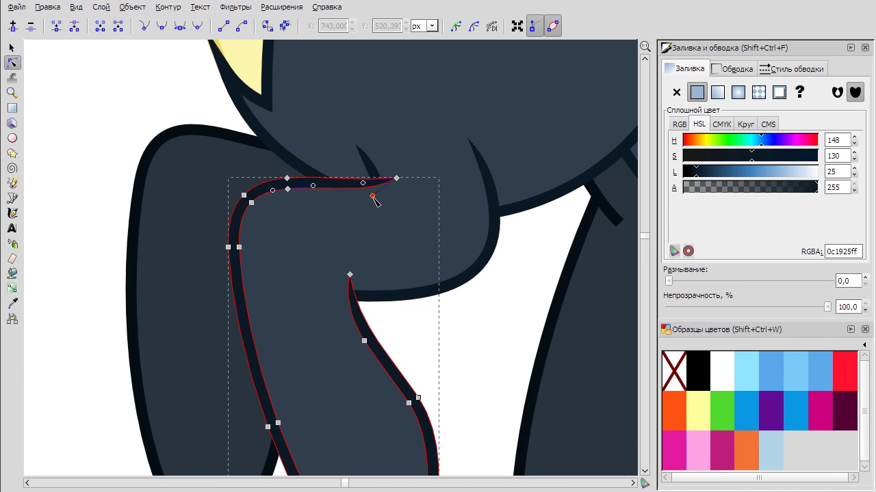
left_click(94, 102)
Paste the dark outline style onto the new belly curve and convert it with Stroke to Path.
scroll(273, 205, "down", 3)
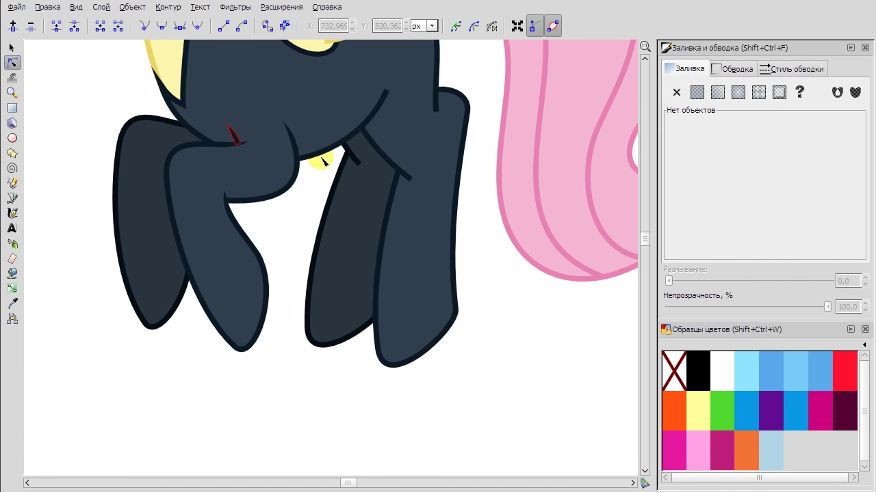
scroll(355, 151, "up", 2)
left_click(372, 152)
right_click(377, 157)
left_click(411, 238)
left_click(12, 303)
left_click(48, 62)
left_click(12, 62)
left_click(285, 26)
scroll(396, 234, "up", 2)
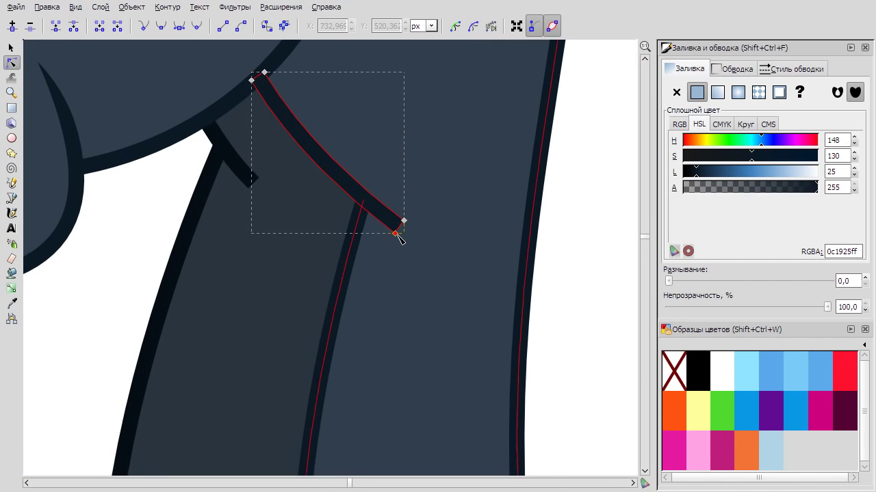
Fill the hind-leg crease piece near-black 060d14 with the Dropper and edit its nodes.
left_click(246, 174)
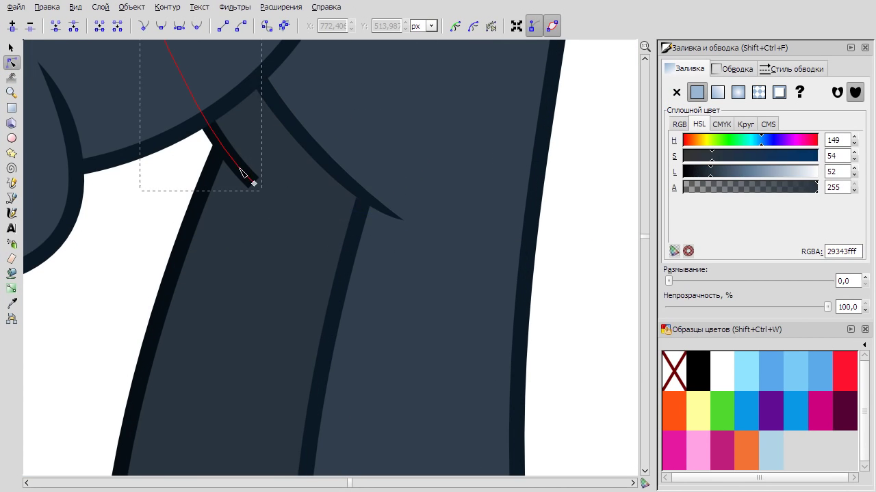
right_click(231, 152)
left_click(267, 233)
key("d")
left_click(196, 204)
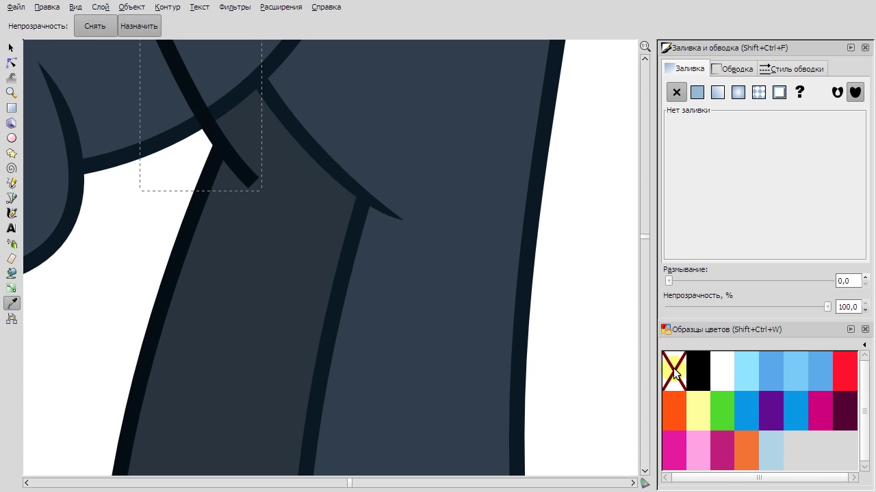
key("s")
key("n")
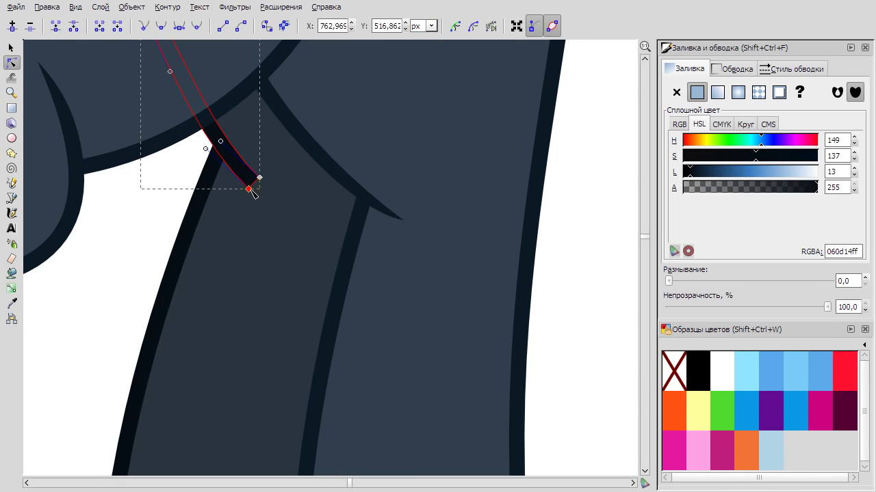
scroll(253, 194, "down", 4)
Select the dark body outline path rather than its fill and show its nodes.
left_click(213, 118)
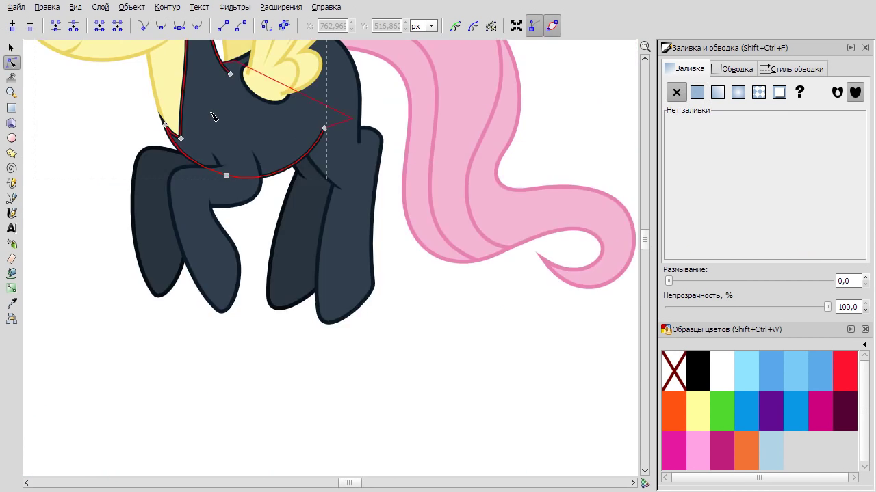
scroll(212, 219, "up", 3)
left_click(199, 196)
key("s")
left_click(161, 194)
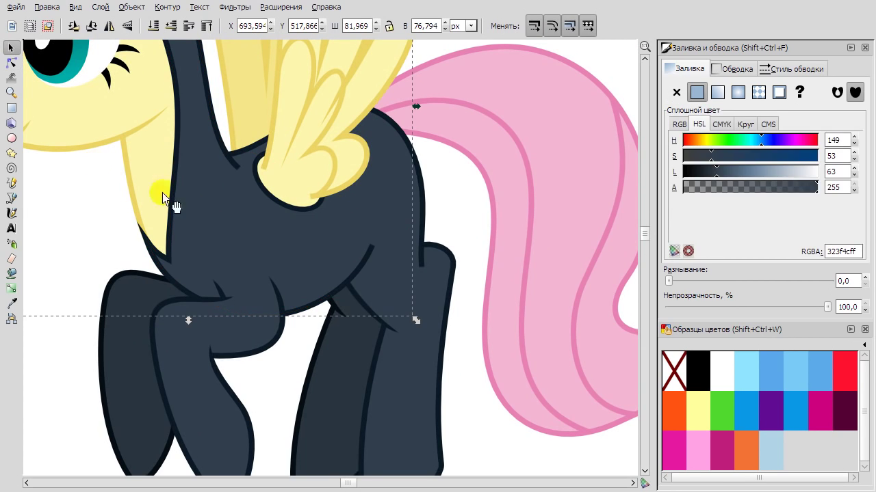
left_click(164, 198, "alt")
left_click(11, 62)
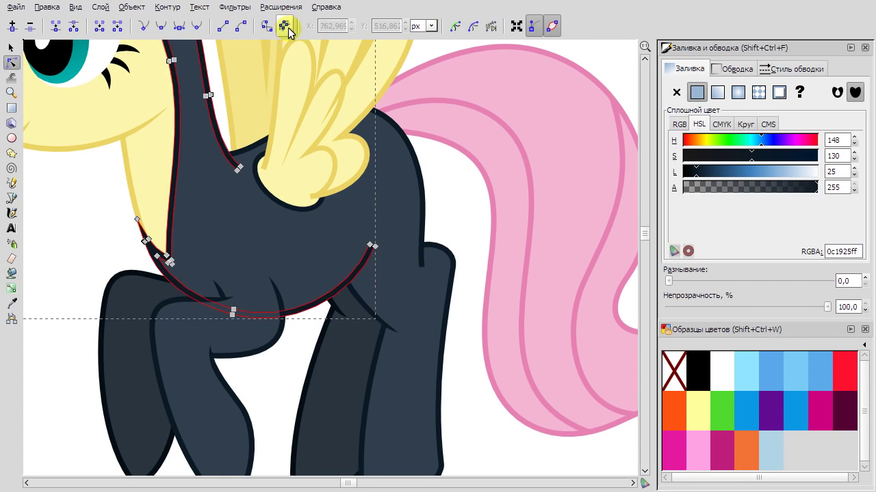
scroll(370, 284, "up", 2)
key("Escape")
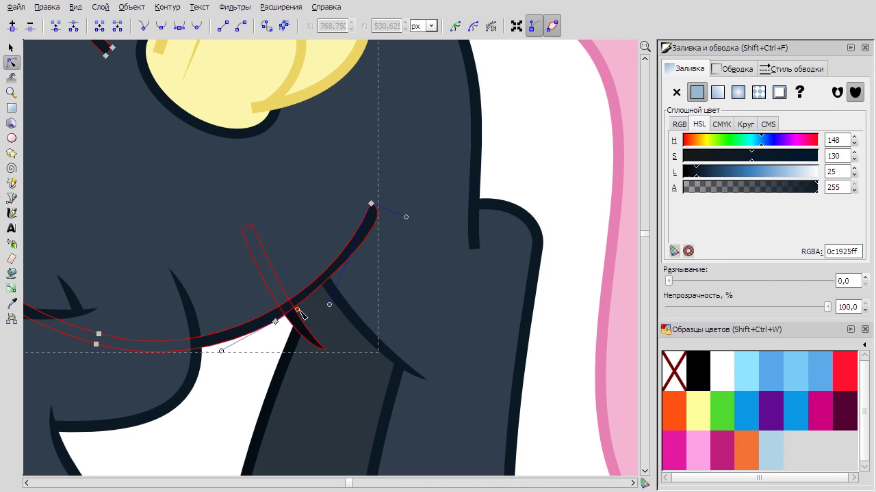
scroll(202, 163, "down", 3)
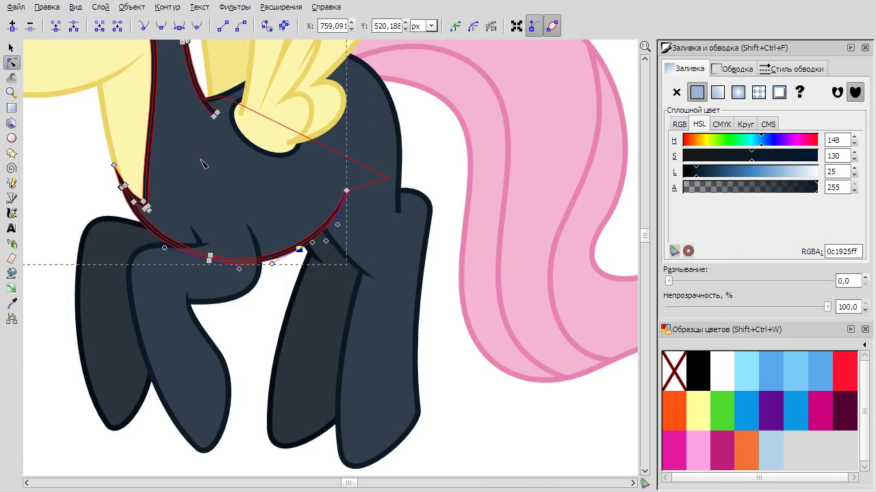
scroll(288, 121, "up", 4)
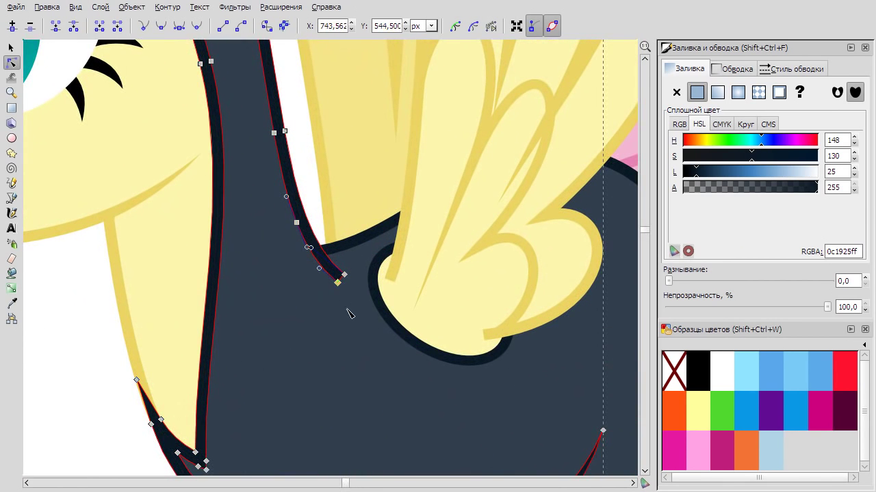
Adjust the outline's nodes beside the wing where the back meets the hindquarters.
left_click(296, 223)
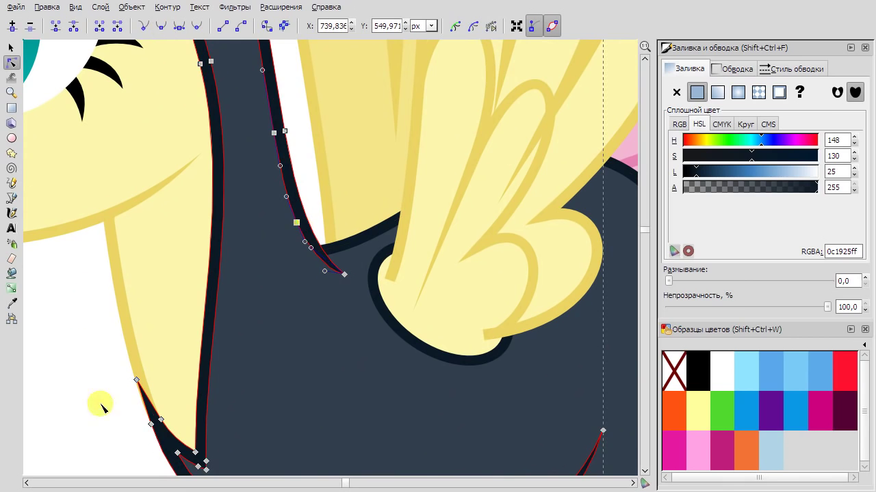
scroll(109, 411, "up", 1)
right_click(91, 344)
key("Escape")
scroll(94, 348, "down", 3)
scroll(130, 318, "up", 1)
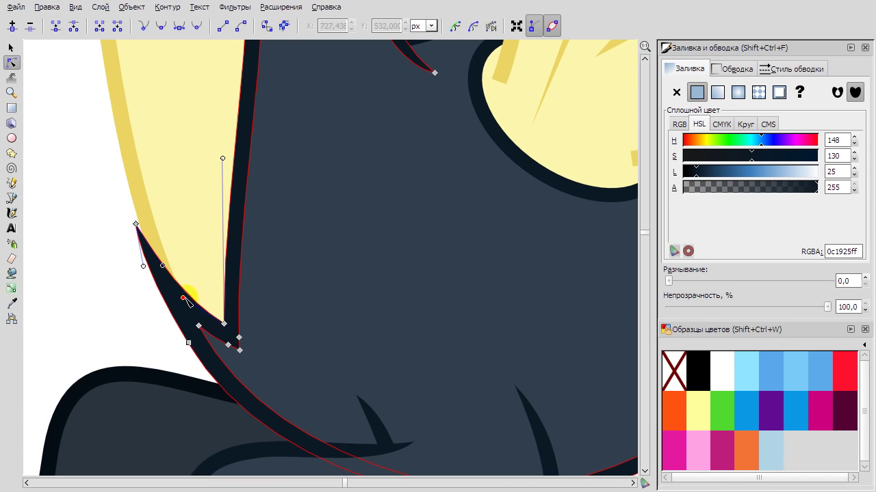
key("Escape")
scroll(100, 230, "down", 3)
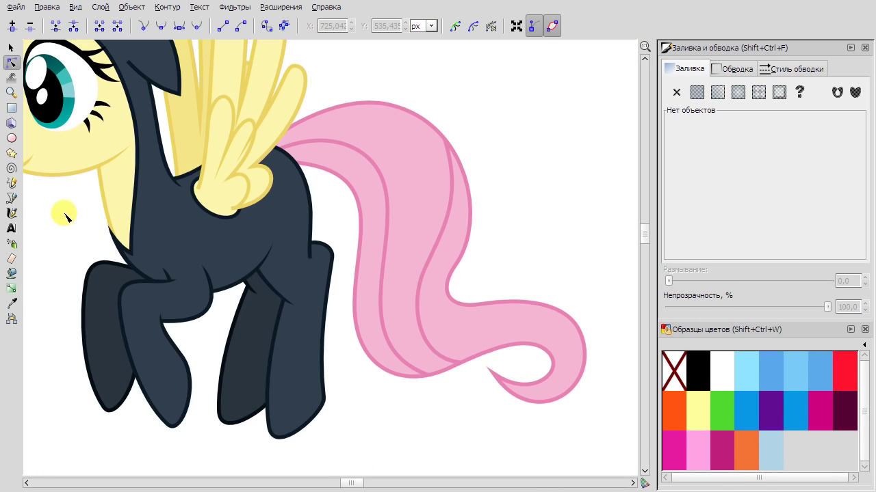
Refine the dark outline at the rump in Node mode, then return to the Selector and deselect.
right_click(327, 200)
key("Escape")
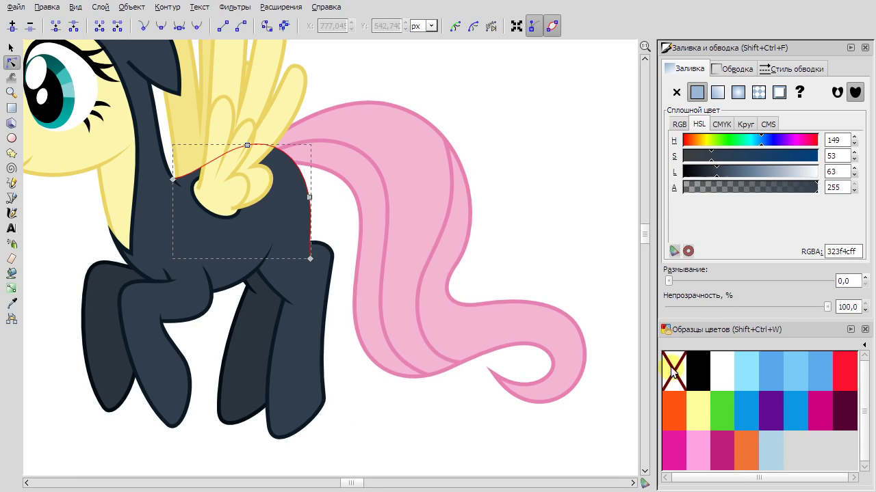
key("d")
scroll(315, 195, "up", 3)
key("n")
scroll(327, 286, "up", 1)
left_click(327, 286)
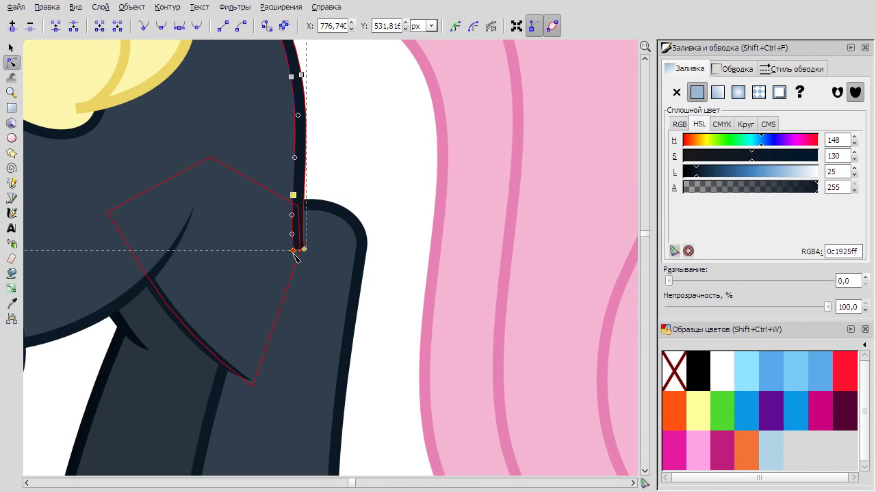
left_click(362, 136)
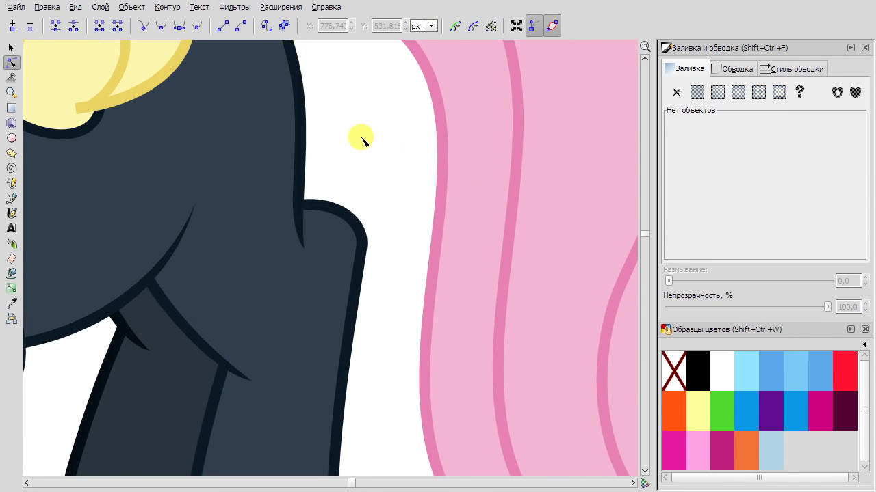
scroll(362, 137, "down", 3)
key("s")
left_click(361, 198)
key("Escape")
scroll(361, 198, "up", 3)
Give the hood's hair tuft the dark navy 0c1925 fill with the Dropper.
scroll(358, 229, "up", 2)
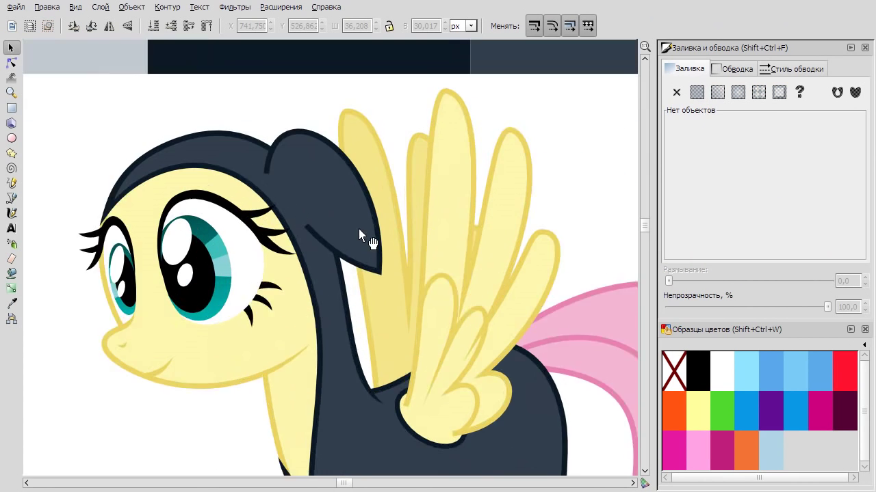
scroll(320, 185, "up", 1)
left_click(321, 186)
key("d")
left_click(78, 84)
key("n")
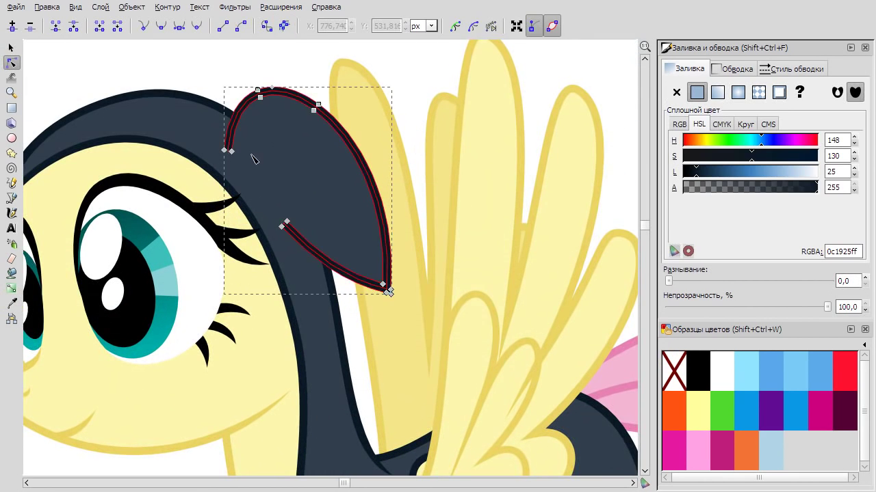
Reshape the hair tuft by pulling its left curve up and adjusting its top curve.
scroll(251, 156, "up", 2)
scroll(272, 152, "down", 1)
scroll(272, 152, "up", 1)
left_click_drag(162, 216, 193, 153)
left_click_drag(235, 115, 239, 111)
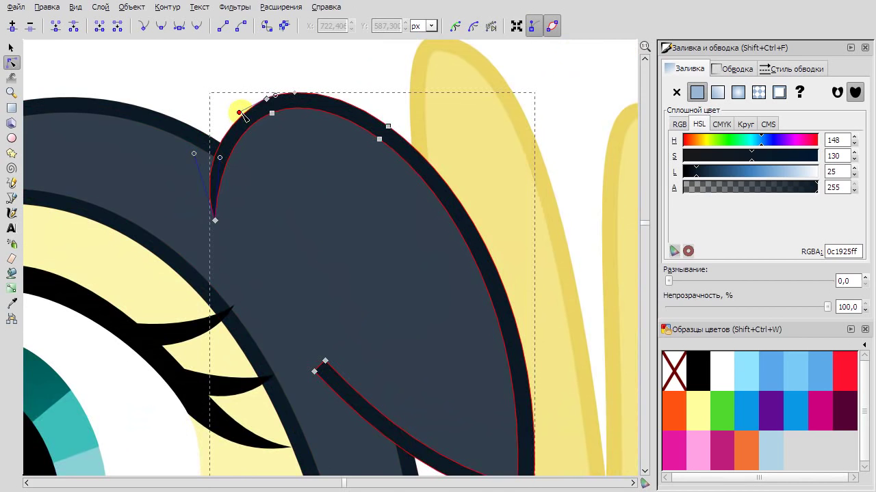
scroll(193, 153, "down", 3)
left_click_drag(329, 204, 363, 277)
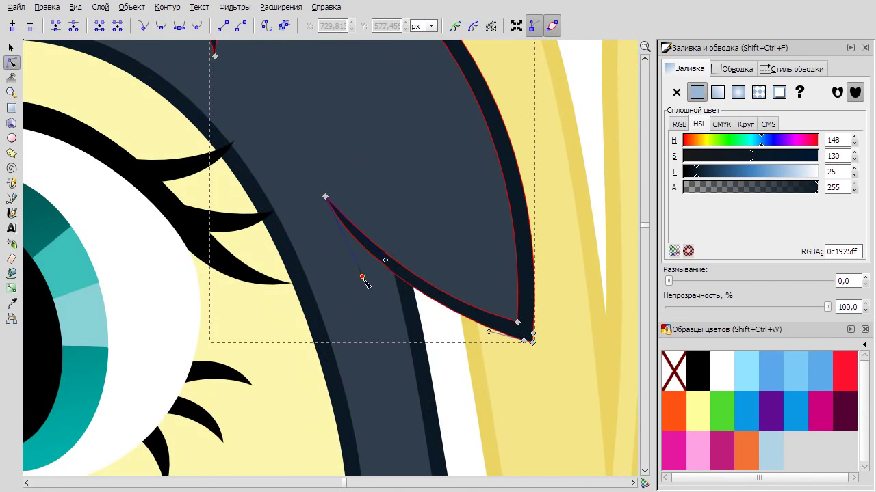
scroll(524, 339, "down", 5)
left_click(146, 264)
Select the wing's gold outline path, removing its fill briefly and then restoring it.
scroll(146, 264, "down", 2)
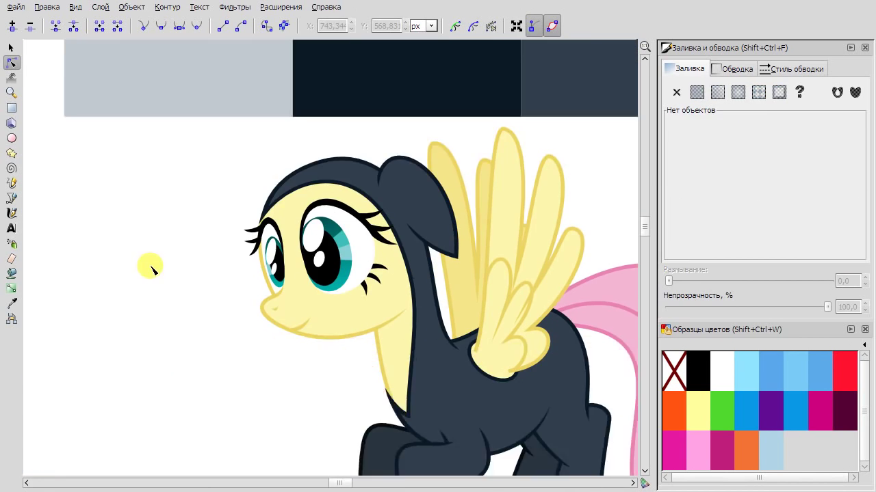
scroll(479, 205, "up", 1)
scroll(451, 218, "up", 1)
left_click(451, 218)
left_click(864, 346)
left_click(822, 218)
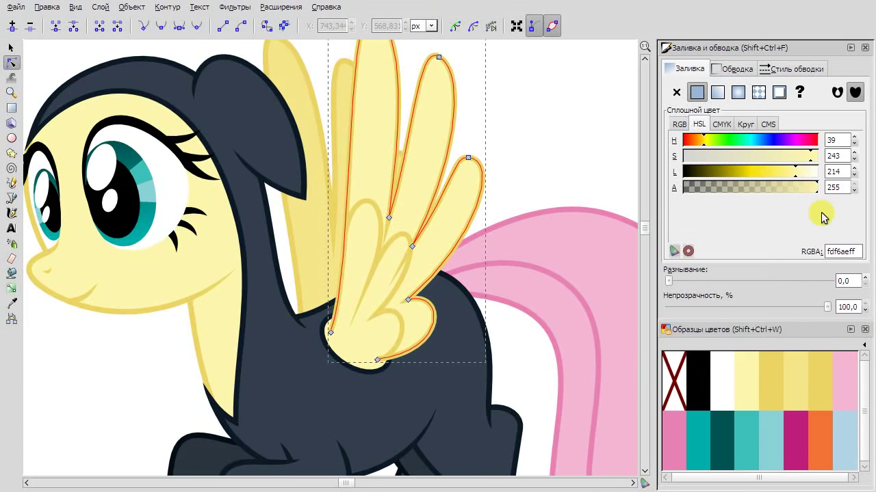
left_click(673, 382)
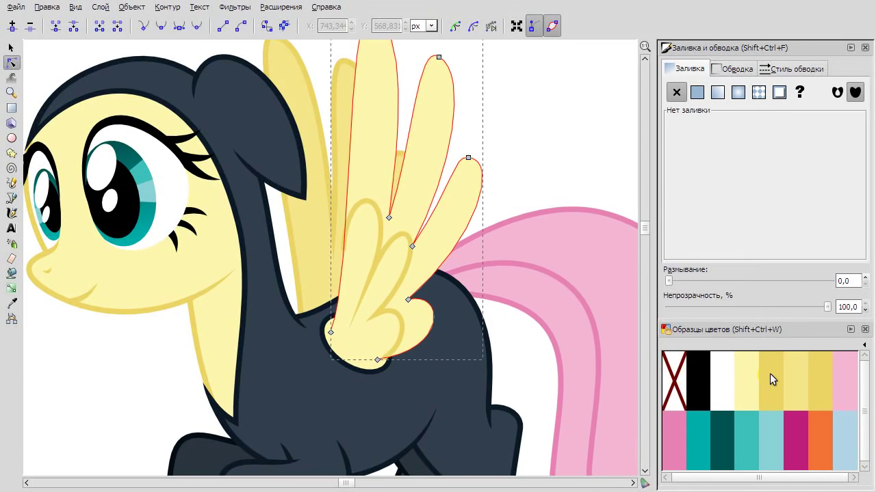
key("ctrl+z")
scroll(410, 219, "up", 3)
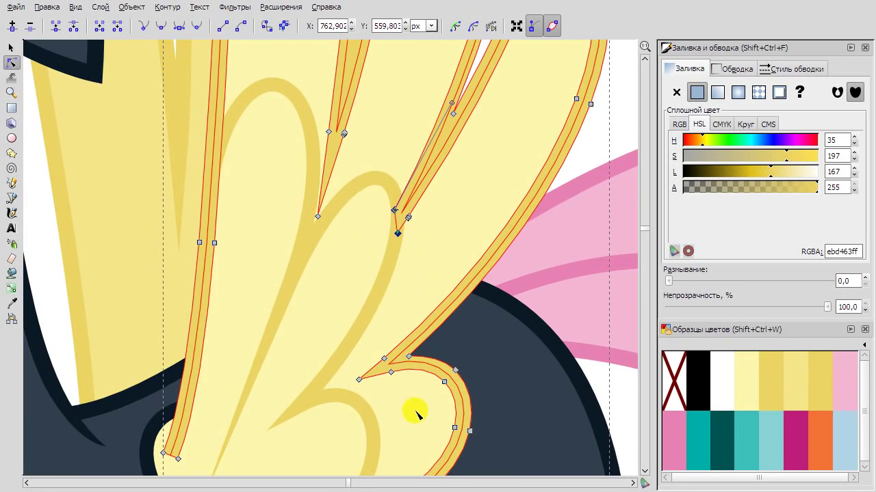
scroll(415, 411, "down", 2)
Convert the wing's inner feather stroke into a filled shape with Stroke to Path.
left_click(353, 238)
left_click(351, 242)
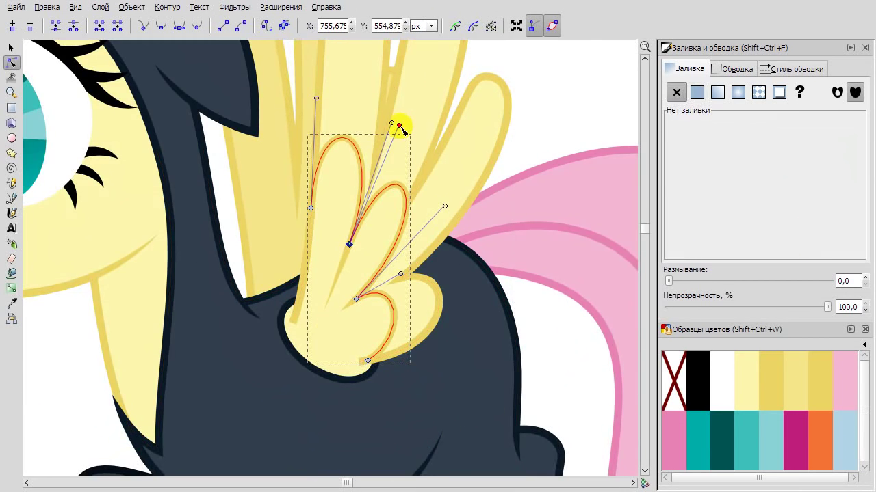
left_click(420, 312)
scroll(375, 400, "up", 2)
left_click(336, 336)
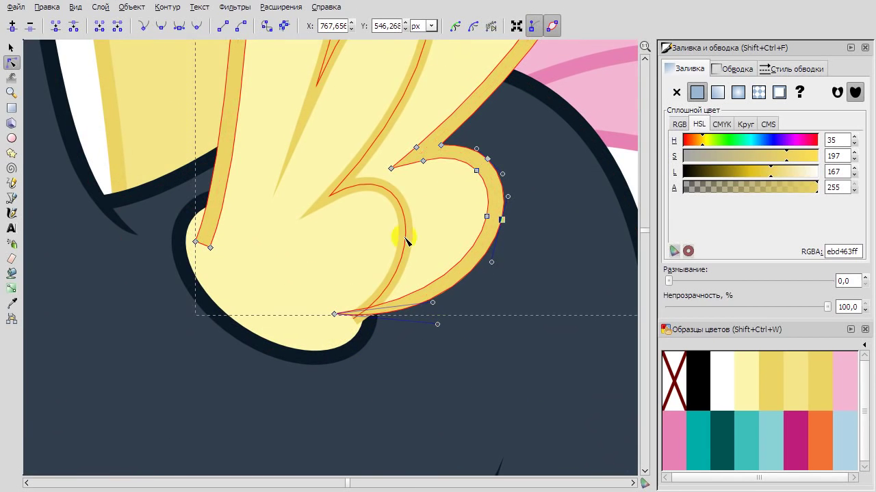
left_click(385, 212)
left_click(284, 26)
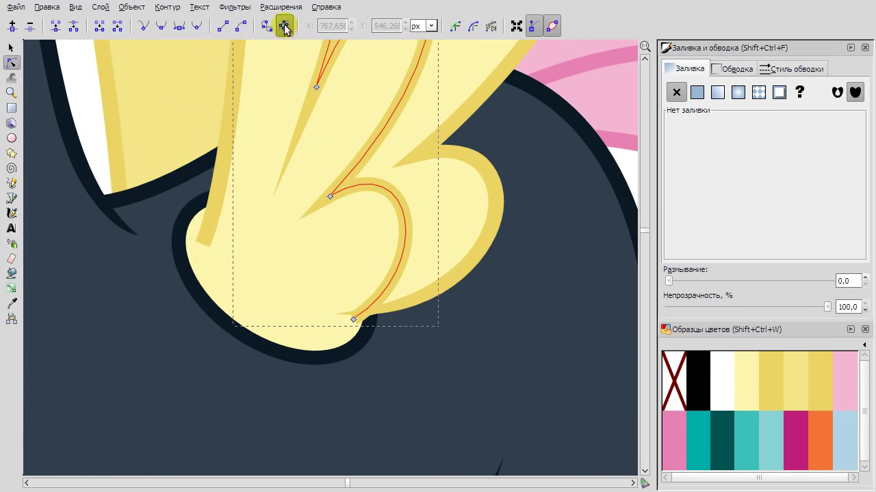
scroll(372, 297, "up", 3)
left_click(336, 291)
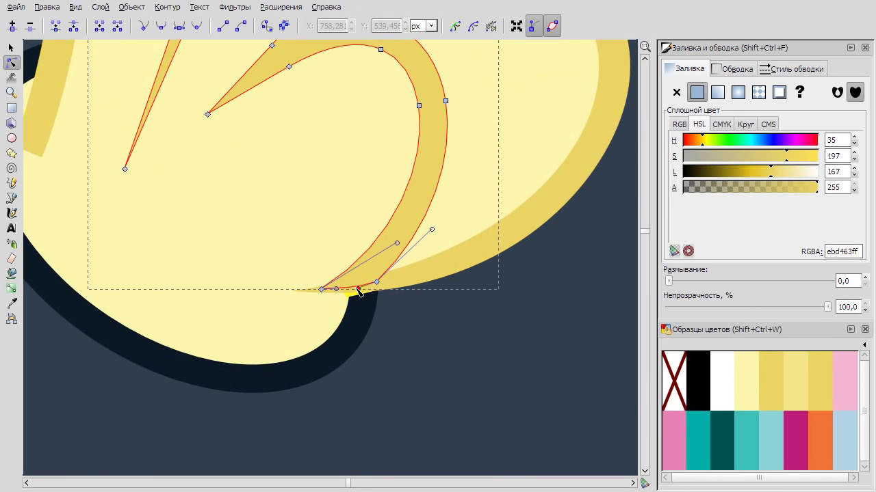
scroll(231, 201, "down", 3)
Drag the gold feather line's nodes into sharper points between the feathers.
left_click(233, 200)
scroll(268, 171, "up", 3)
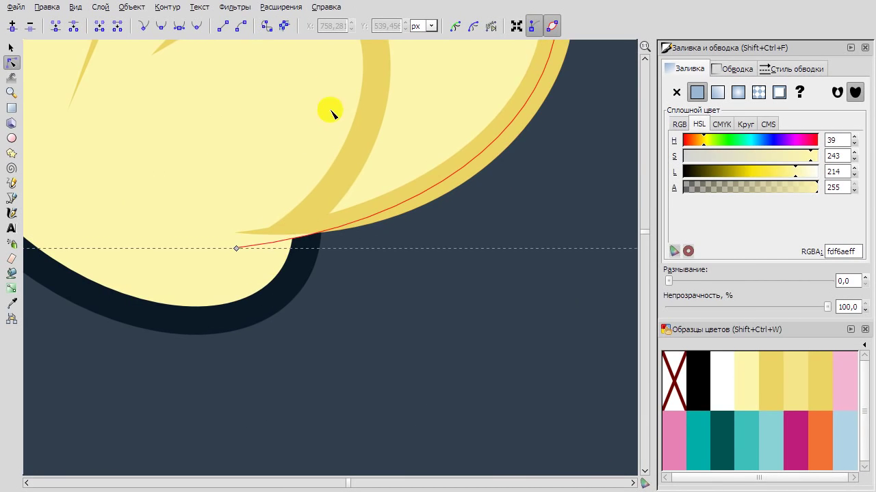
scroll(267, 226, "down", 4)
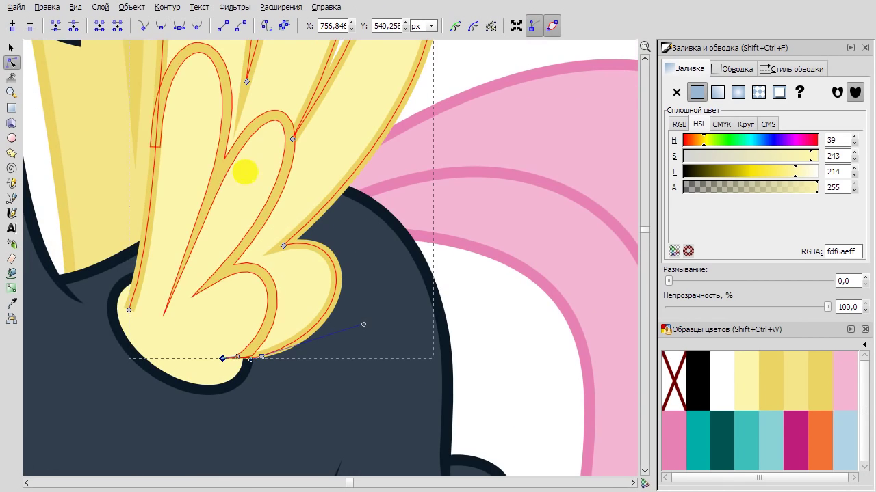
left_click(225, 168)
left_click(164, 316)
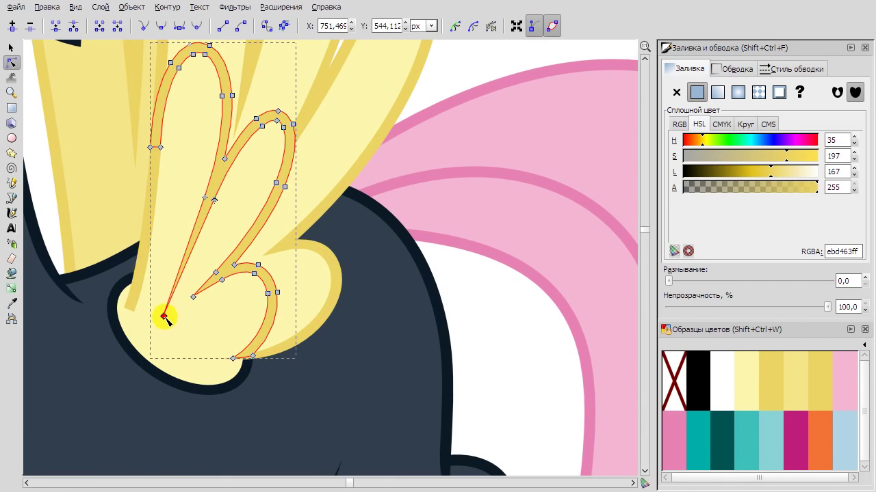
key("ctrl+z")
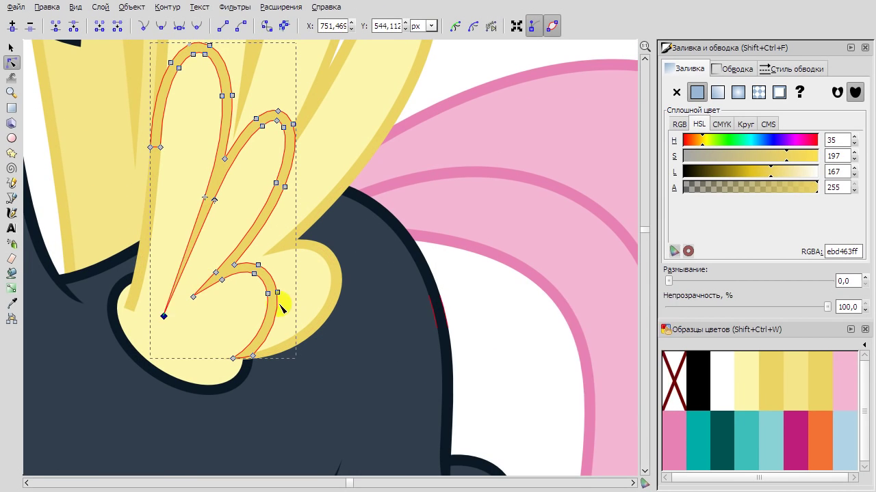
left_click_drag(205, 198, 207, 230)
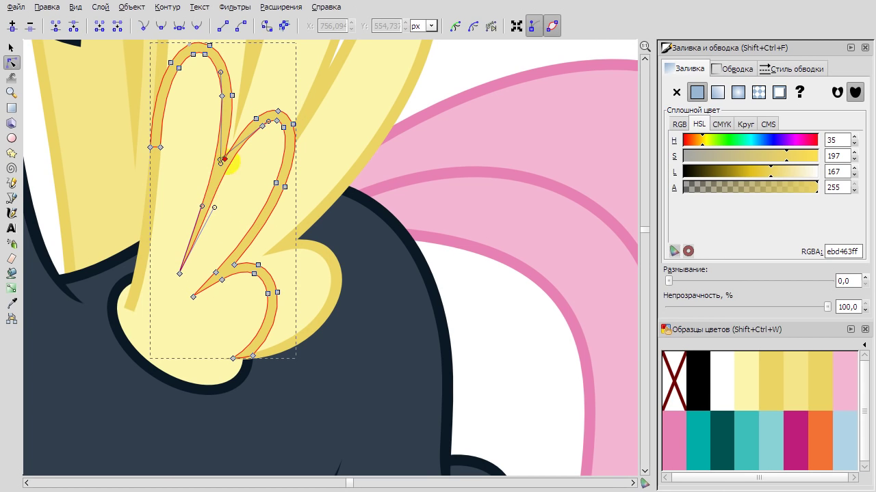
left_click(263, 127)
left_click_drag(181, 275, 188, 258)
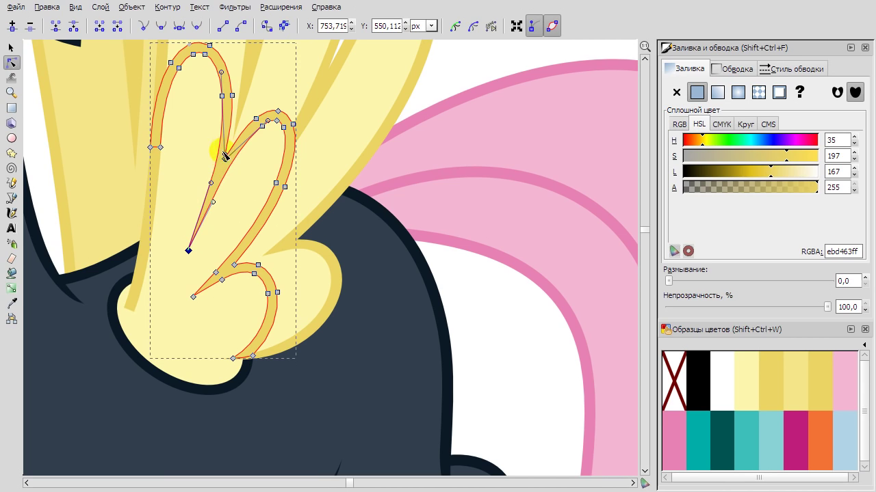
scroll(177, 203, "up", 3)
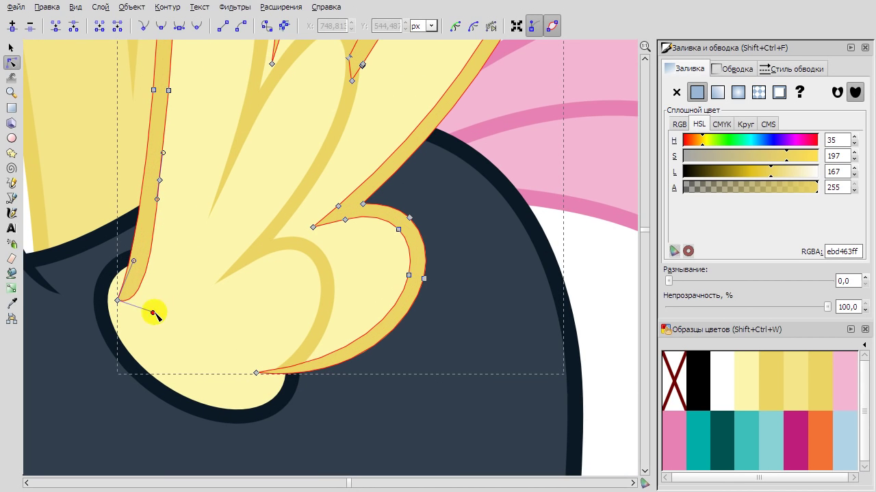
scroll(513, 133, "down", 3)
Reshape the hood curve over the forehead and delete the redundant node at its top.
left_click(504, 121)
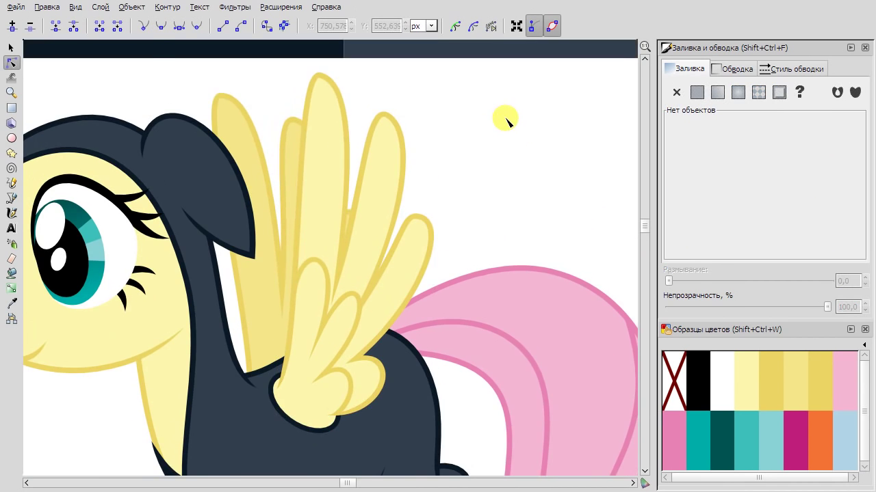
scroll(491, 106, "down", 1)
scroll(192, 270, "down", 1)
scroll(194, 153, "up", 3)
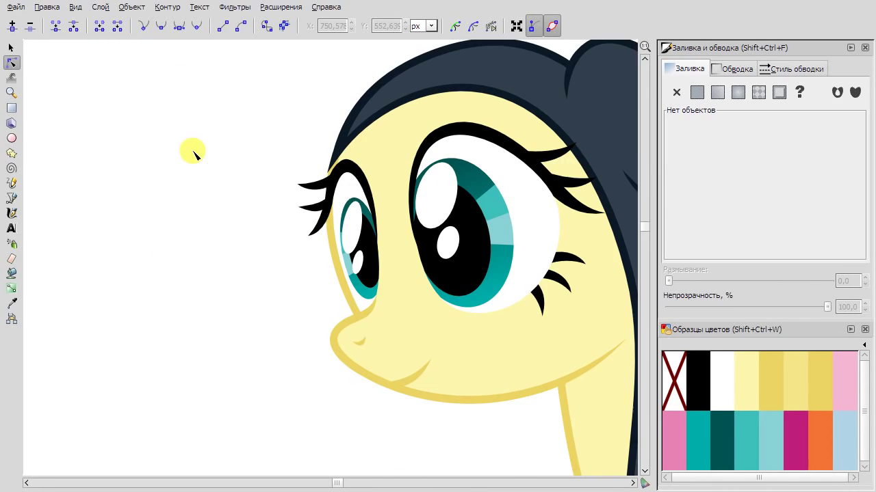
left_click(373, 81)
scroll(280, 176, "up", 2)
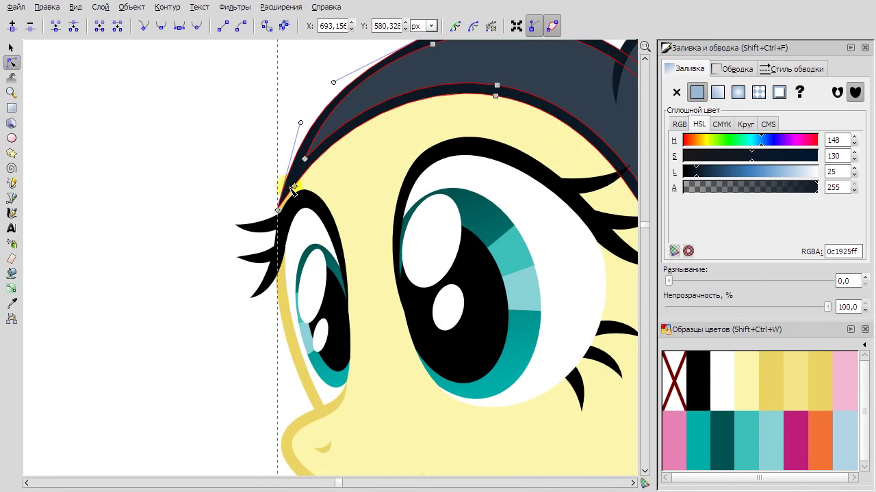
scroll(478, 81, "down", 2)
scroll(477, 70, "up", 1)
mouse_move(266, 141)
left_mouse_down()
mouse_move(260, 129)
mouse_move(229, 121)
mouse_move(263, 126)
left_mouse_up()
left_click(445, 74)
key("Delete")
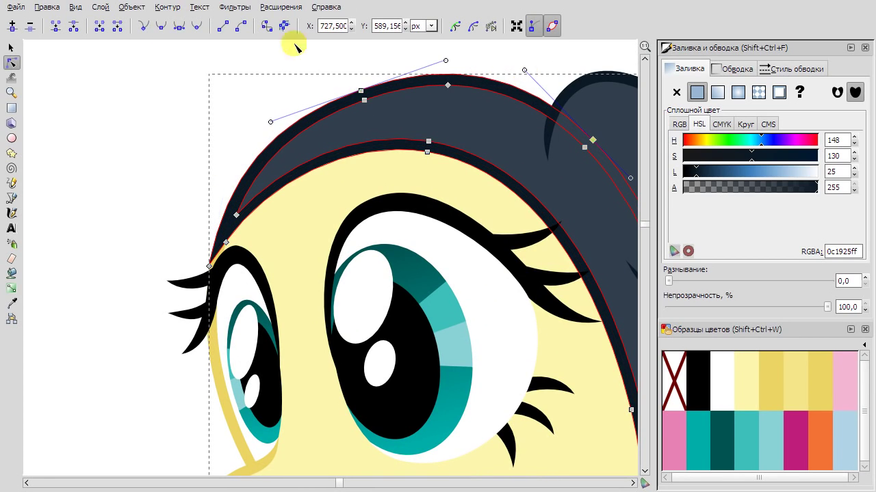
Fine-tune the hood curve near the forehead and smooth its top edge along the head.
left_click(242, 72)
scroll(102, 107, "down", 5)
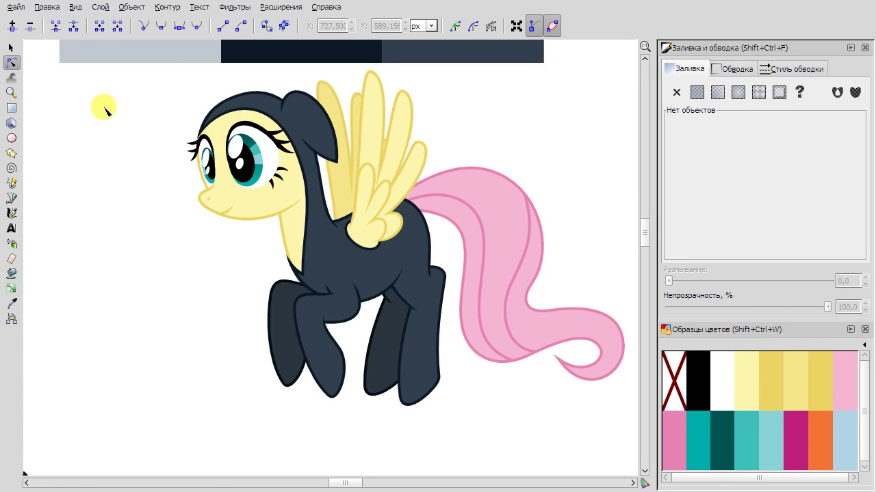
scroll(242, 147, "up", 6)
left_click(242, 148)
left_click_drag(142, 188, 151, 184)
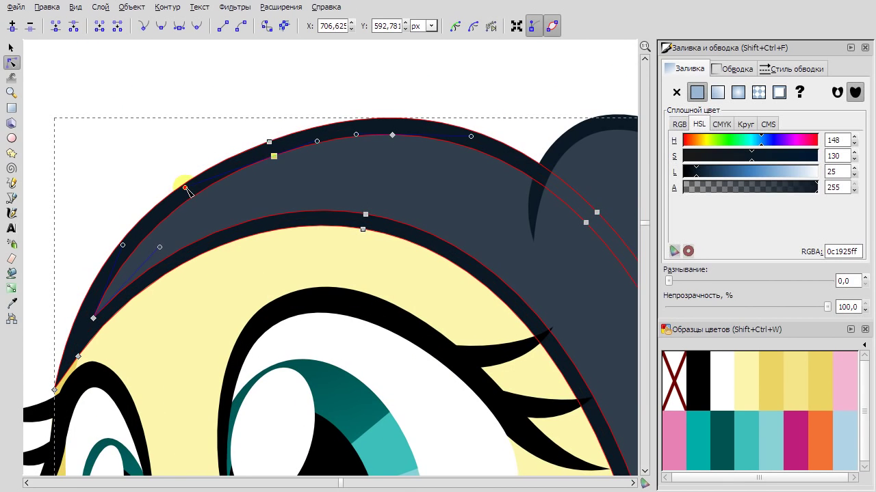
left_click_drag(269, 142, 381, 101)
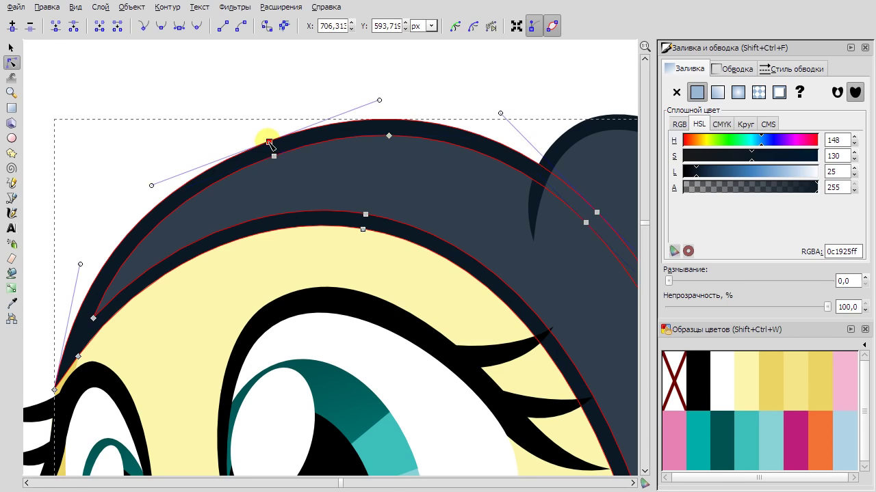
left_click(147, 113)
scroll(117, 102, "down", 7)
Give the standing front leg's line the dark outline colour sampled from the drawing.
scroll(319, 283, "left", 5)
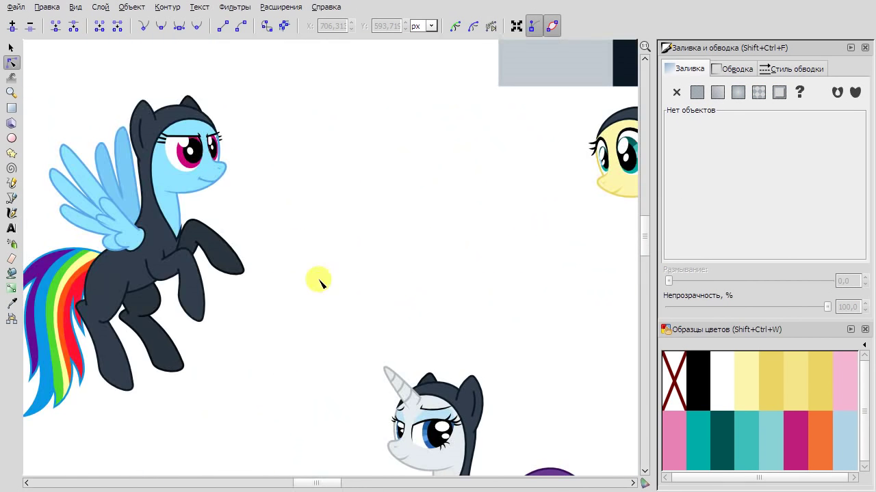
scroll(319, 283, "down", 9)
scroll(415, 390, "up", 2)
key("s")
scroll(483, 135, "up", 5)
scroll(477, 140, "down", 1)
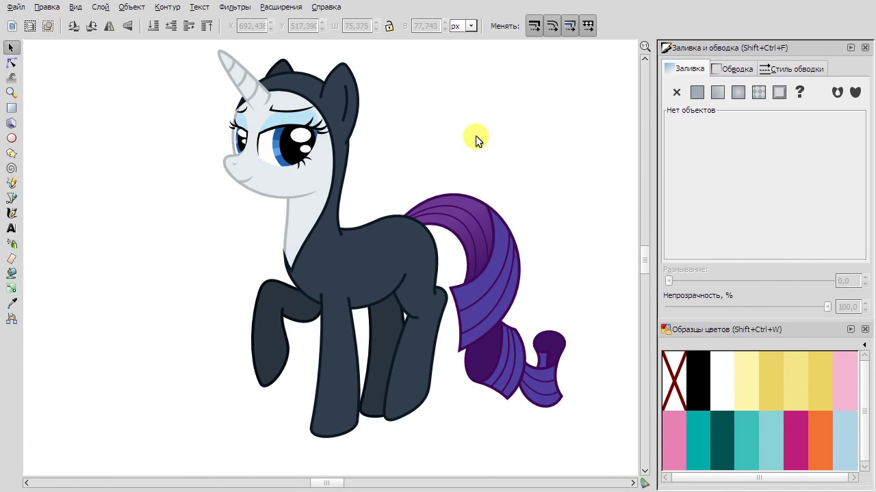
scroll(477, 140, "right", 1)
left_click(321, 384)
scroll(325, 383, "up", 1)
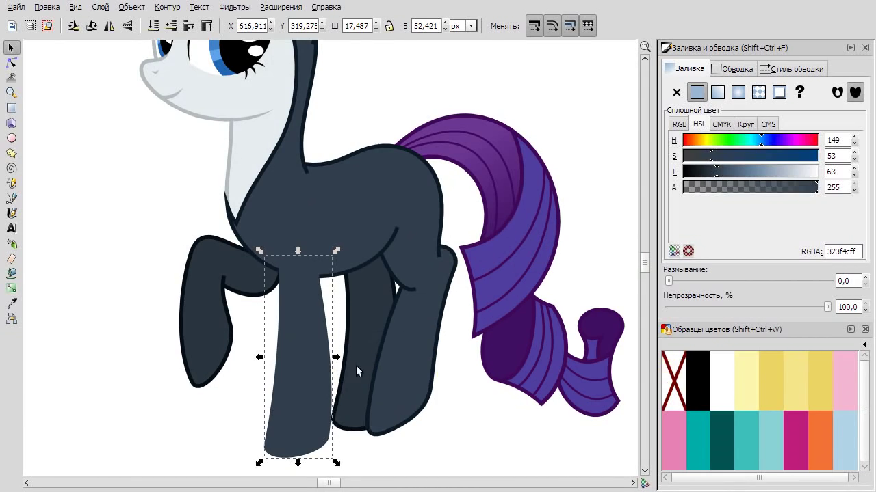
key("Tab")
key("d")
scroll(335, 281, "up", 1)
left_click(336, 282)
Delete the top node of the leg's right crease line and make the next node smooth.
key("n")
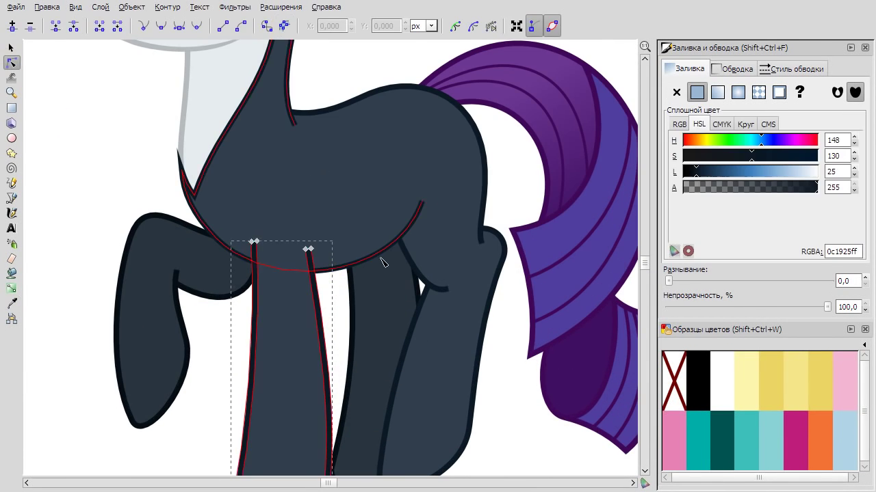
scroll(370, 281, "down", 1)
scroll(299, 164, "up", 1)
scroll(346, 179, "up", 1)
left_click(351, 185)
key("Delete")
left_click(341, 181)
left_click(162, 26)
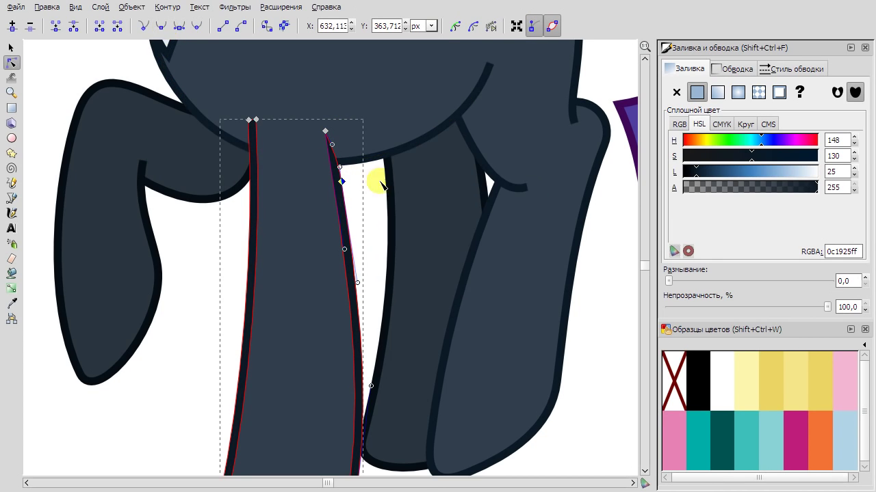
Drag a curve handle on the crease line so its top tapers to a thin point.
right_click(342, 170)
left_click(349, 202)
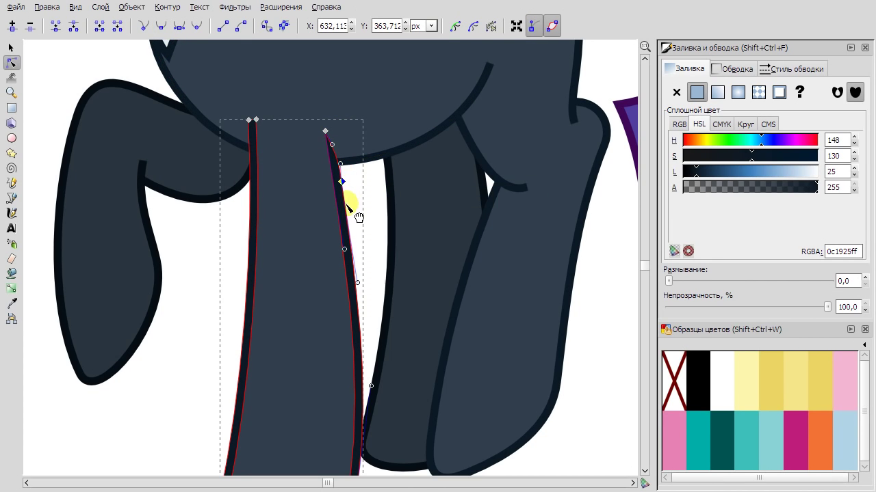
left_click(337, 159)
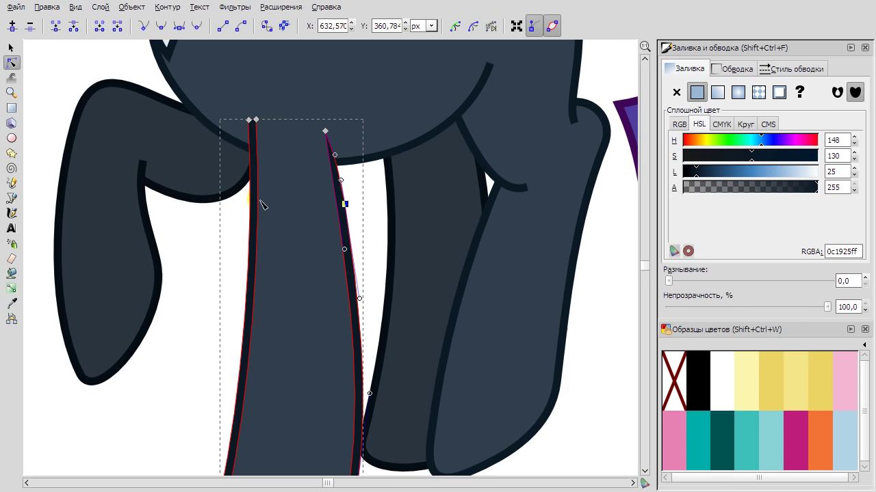
left_click_drag(257, 122, 258, 130)
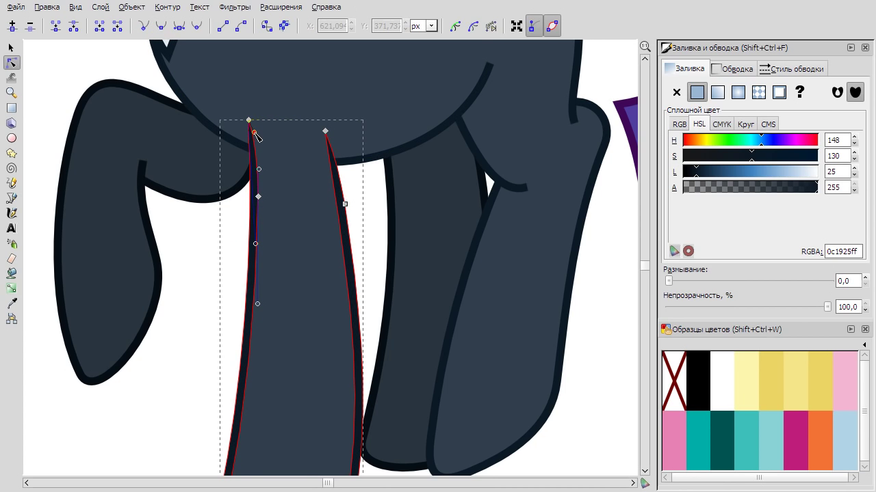
left_click(182, 268)
scroll(182, 267, "down", 1, "ctrl")
left_click(130, 260)
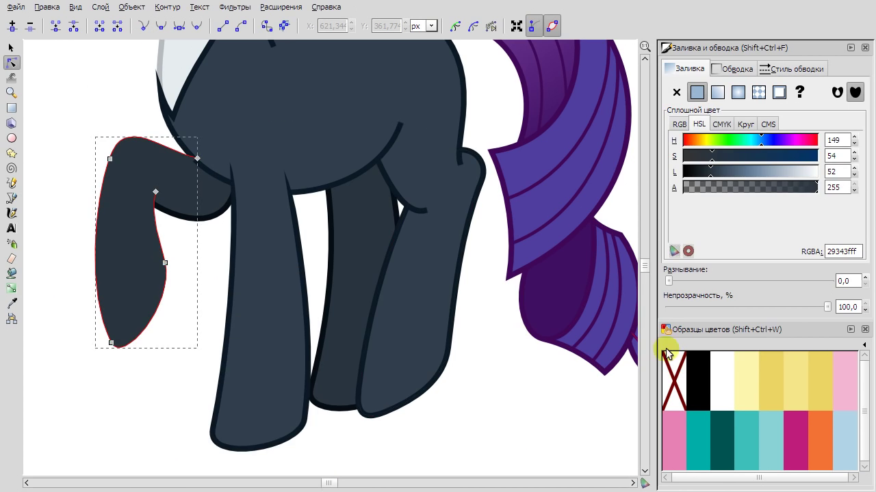
Give the raised leg's line the dark outline colour sampled from the drawing.
key("d")
left_click(205, 219)
key("n")
scroll(190, 244, "up", 2, "ctrl")
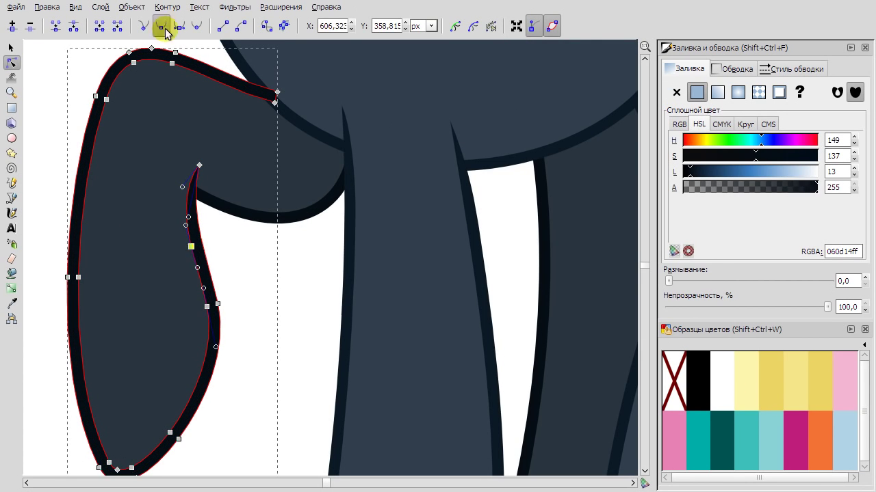
key("s")
left_click(289, 297)
Remove the belly curve's fill and convert its stroke into a filled path with Stroke to Path.
scroll(303, 235, "down", 3, "ctrl")
scroll(303, 235, "up", 4, "ctrl")
left_click(302, 226)
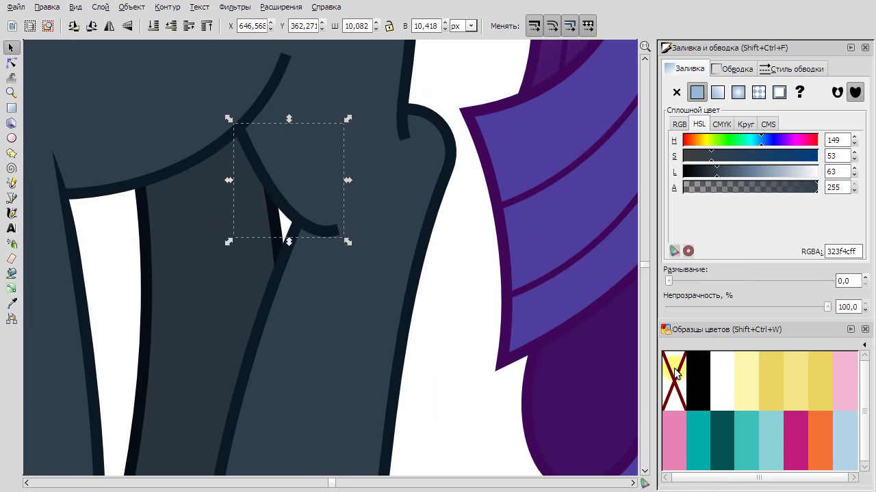
left_click(674, 373)
key("d")
left_click(10, 60)
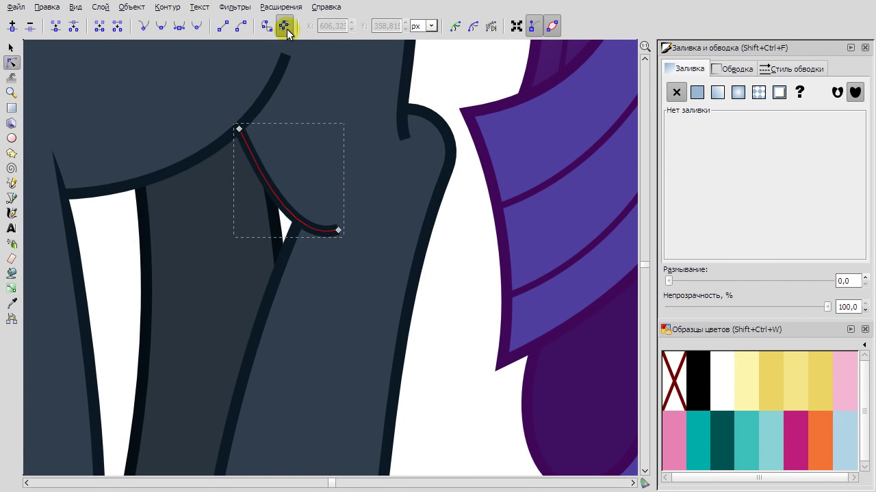
left_click(284, 28)
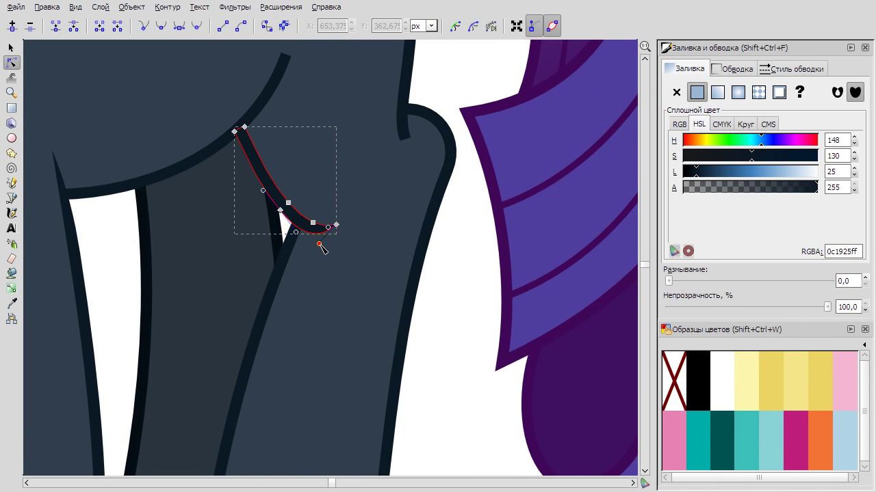
left_click(469, 287)
Select the dark outline path at the leg junction and pick its tip node for reshaping.
scroll(219, 195, "down", 3, "ctrl")
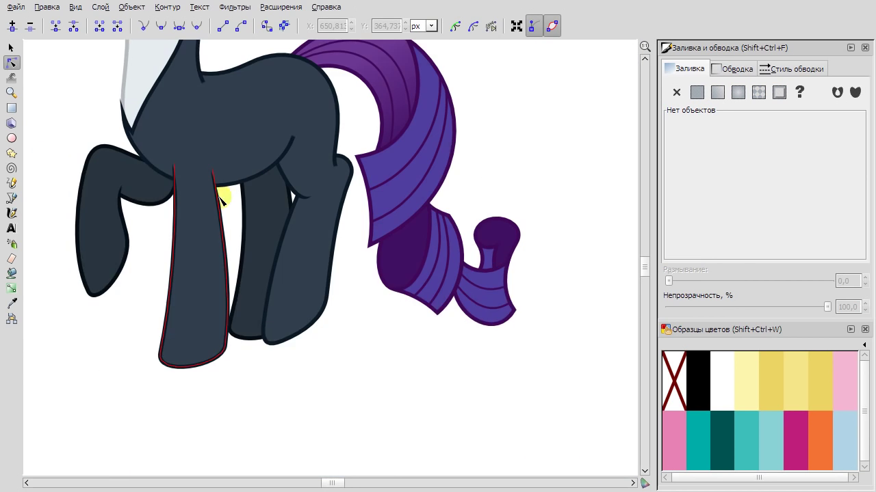
scroll(232, 197, "up", 2, "ctrl")
left_click(232, 197)
key("s")
left_click(87, 133)
left_click(10, 60)
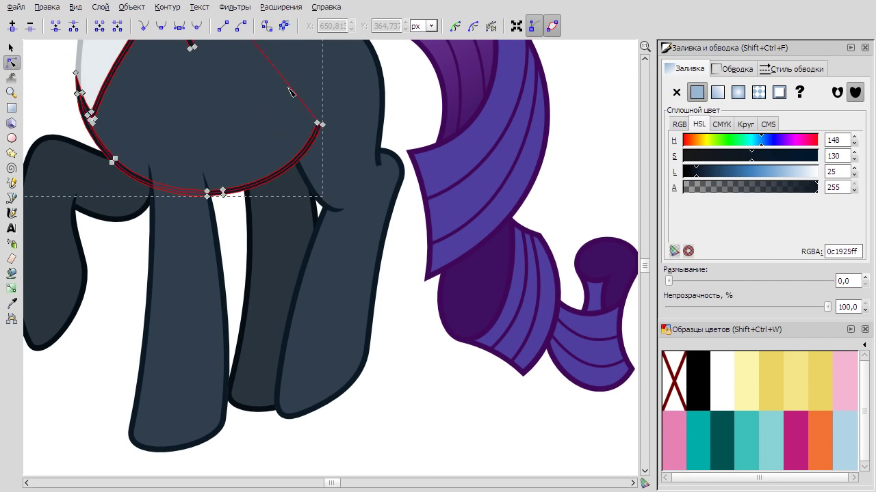
key("plus")
left_click(199, 251)
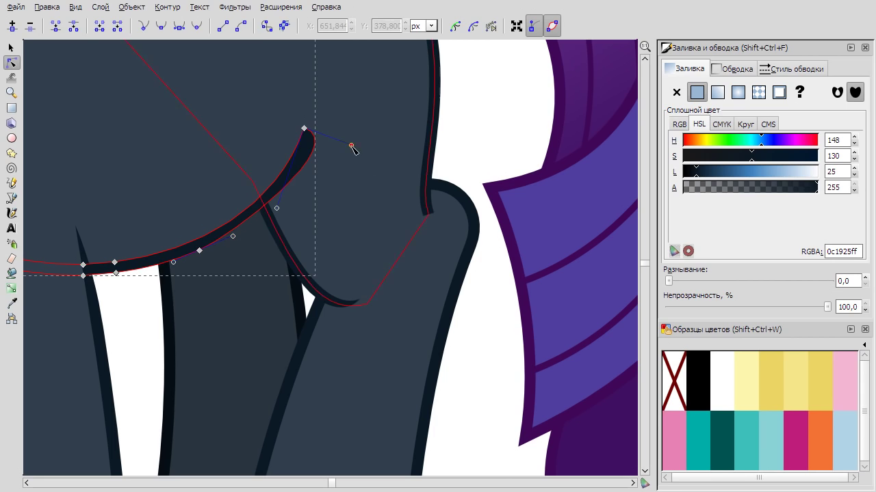
Undo the bad handle adjustment on the outline and select another of its nodes.
scroll(135, 48, "down", 4, "ctrl")
scroll(328, 84, "up", 4, "ctrl")
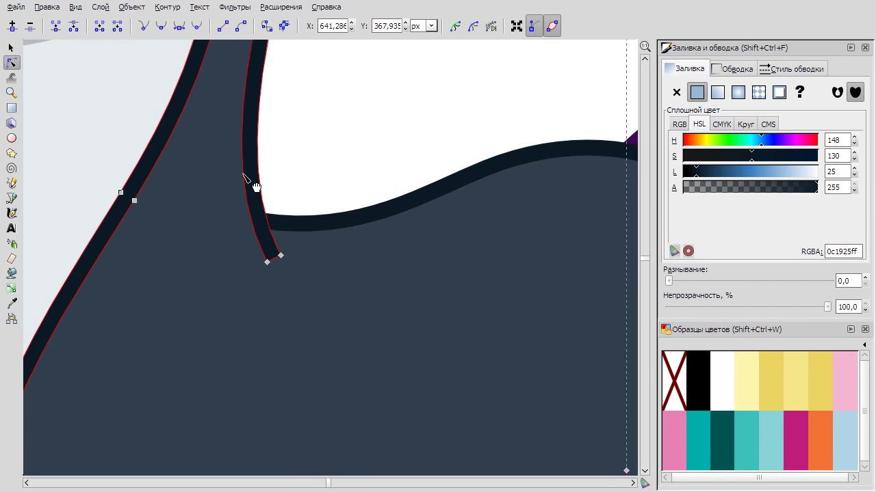
right_click(332, 156)
left_click(369, 168)
left_click(252, 199)
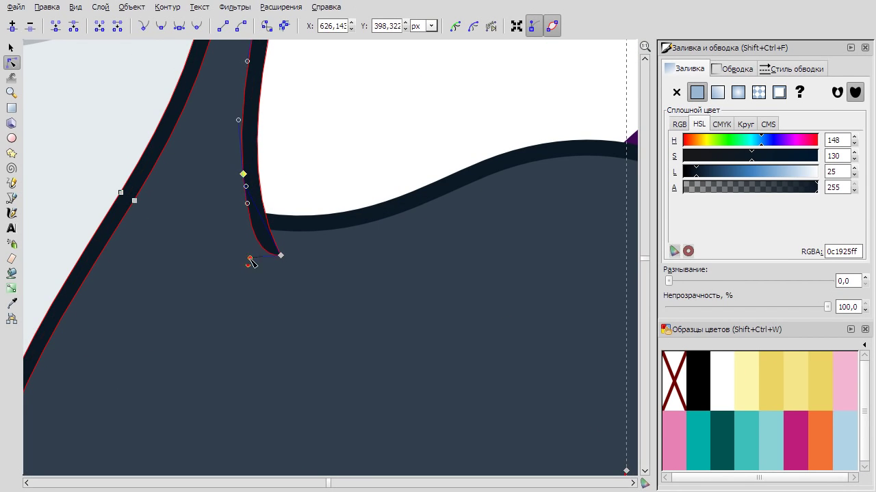
scroll(354, 97, "down", 3, "ctrl")
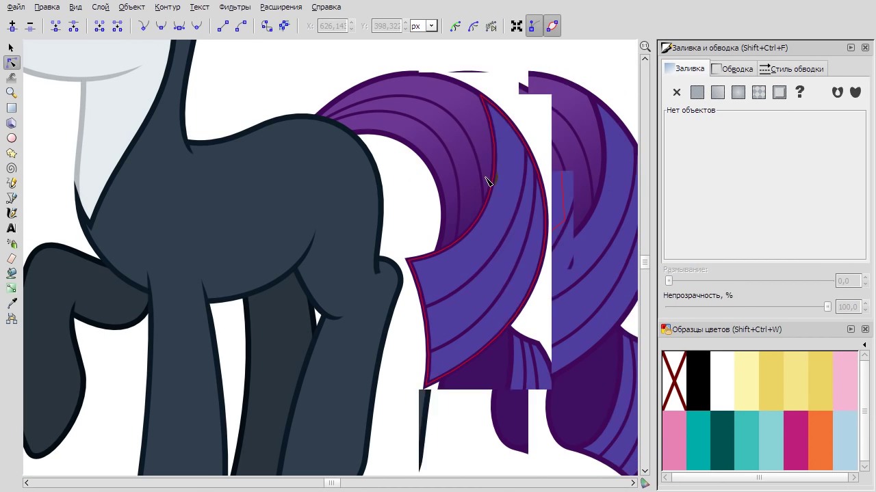
Reshape the end node of the rump's crease outline so it tapers against the hindquarters.
key("s")
left_click(328, 143)
key("n")
scroll(357, 256, "up", 3, "ctrl")
left_click(355, 253)
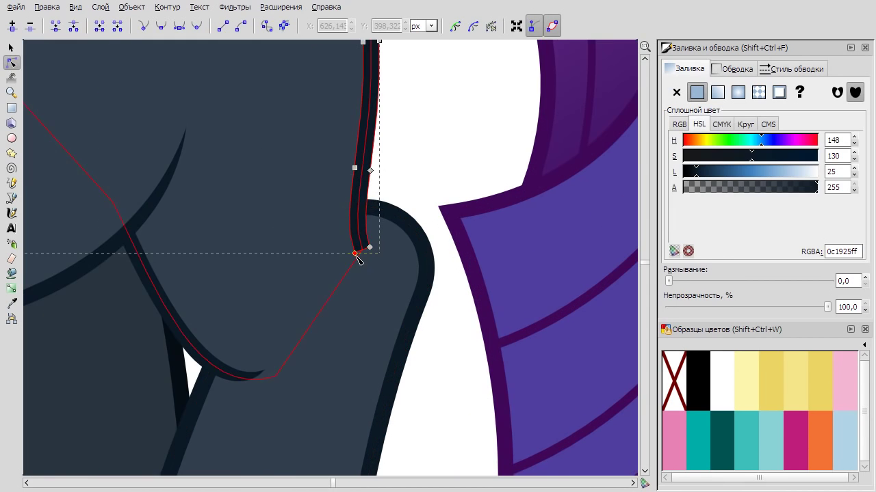
left_click(465, 121)
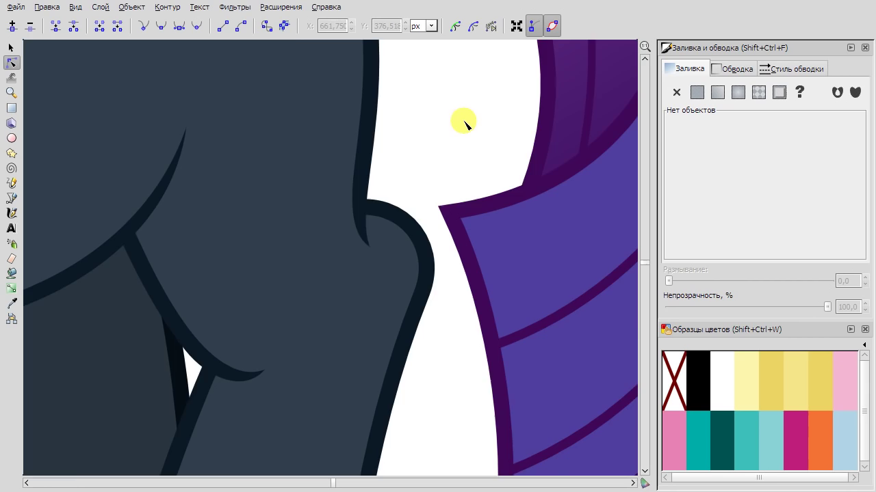
scroll(449, 406, "down", 3, "ctrl")
scroll(88, 141, "up", 5)
scroll(352, 245, "up", 3, "ctrl")
Select the dark filled outline path around the ear for node editing.
left_click(347, 259)
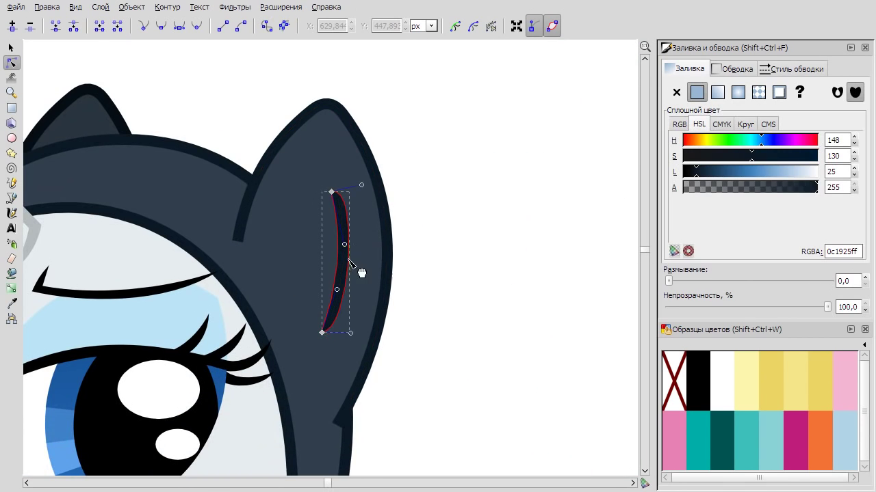
key("s")
left_click(393, 228)
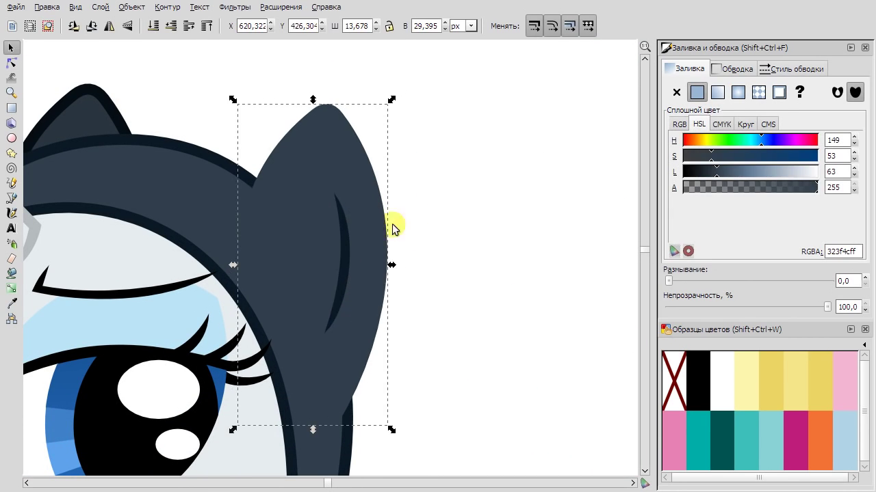
left_click(392, 229, "alt")
key("n")
left_click(255, 148)
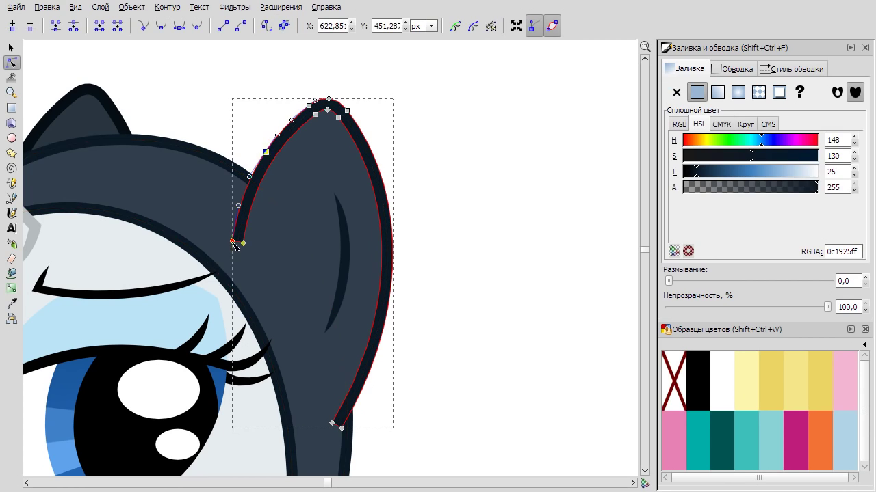
Add a node on the ear outline's right edge and reshape it to taper at the base.
left_click(266, 153)
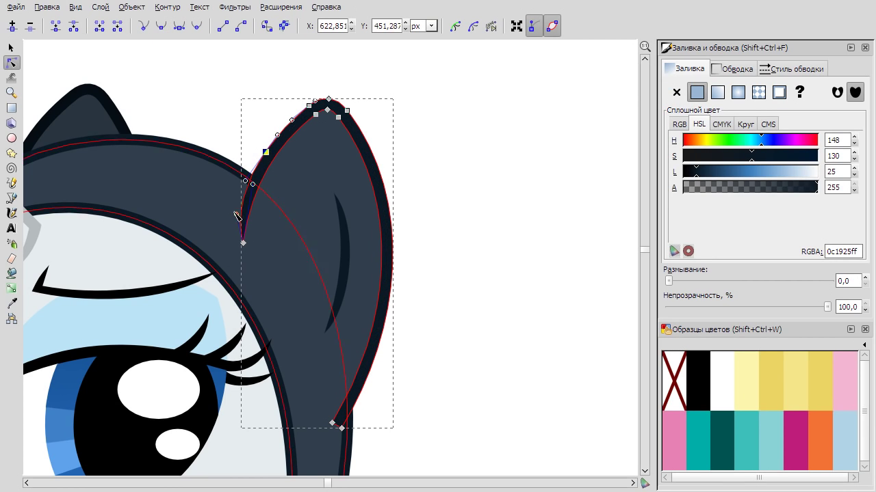
double_click(392, 299)
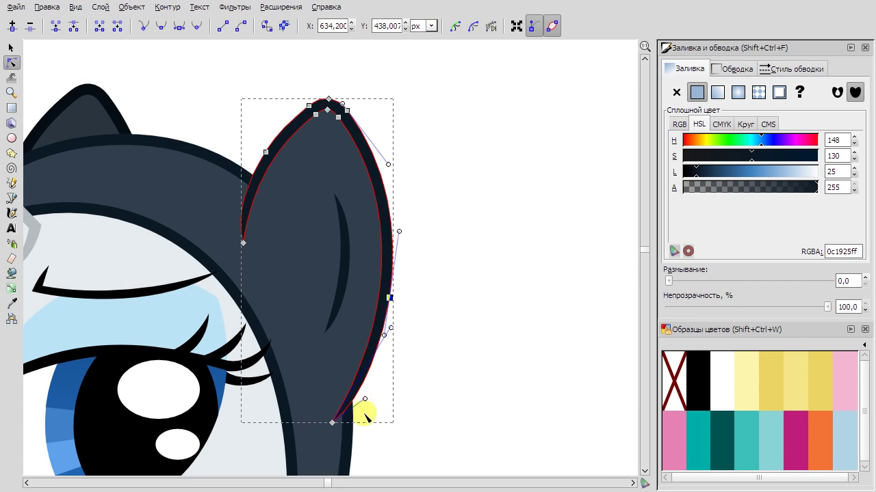
left_click(424, 293)
scroll(514, 168, "down", 2)
scroll(522, 125, "up", 1)
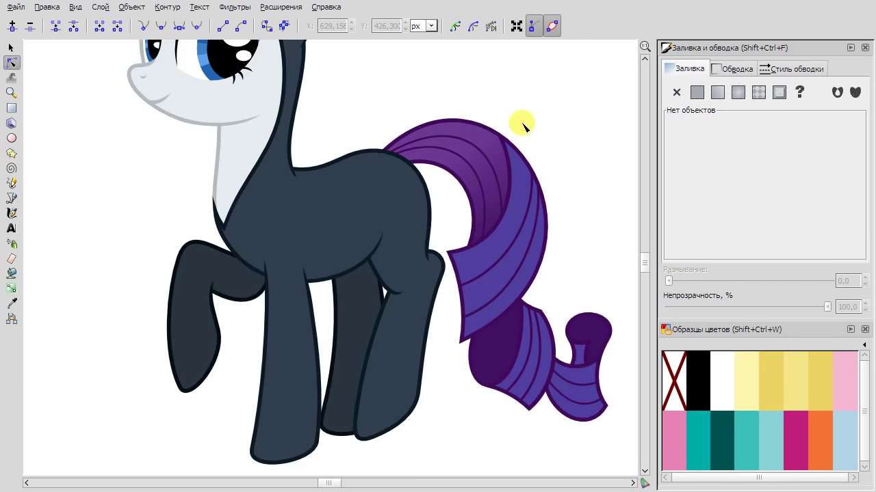
scroll(318, 89, "up", 4)
left_click(11, 47)
scroll(440, 153, "down", 2)
Enter the standing leg group, select both crease lines, and convert them with Stroke to Path.
scroll(440, 171, "down", 5)
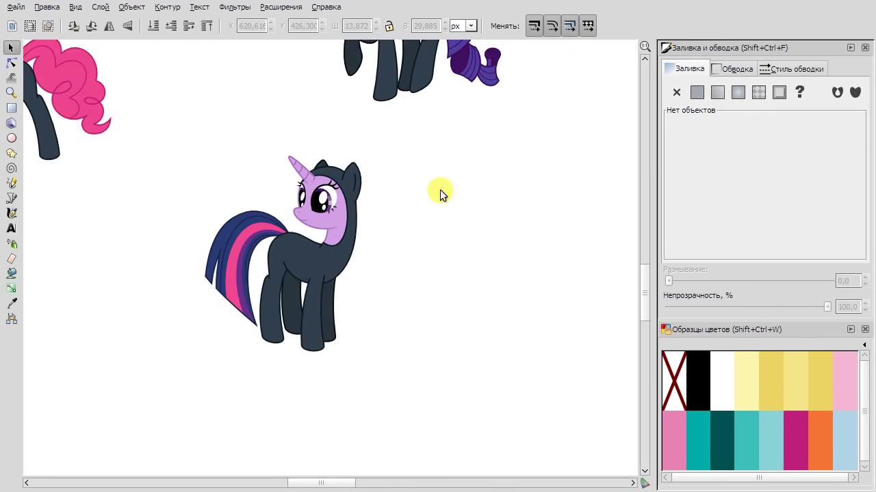
scroll(351, 313, "up", 2)
left_click(351, 313)
scroll(381, 284, "up", 3)
right_click(381, 283)
left_click(489, 381)
scroll(385, 254, "up", 2)
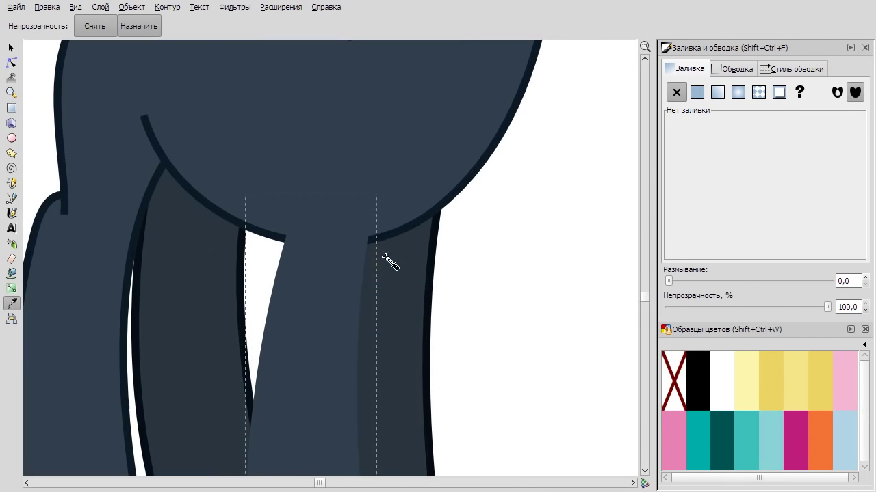
key("n")
left_click(284, 26)
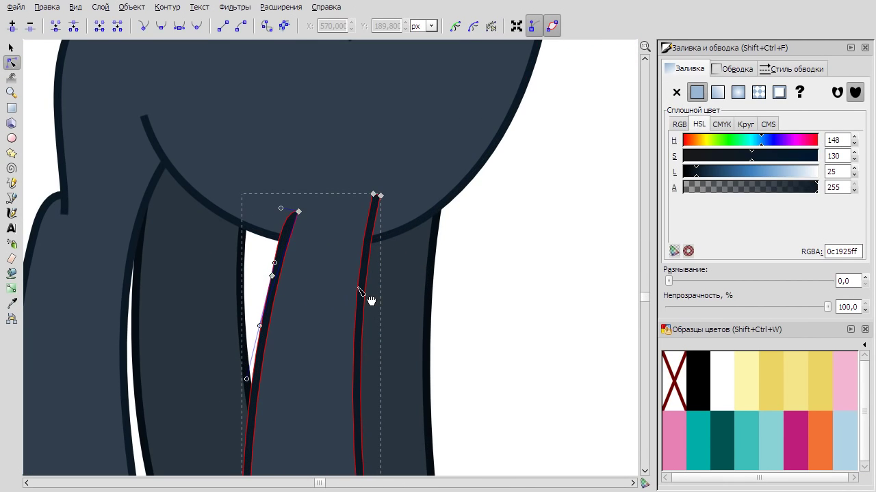
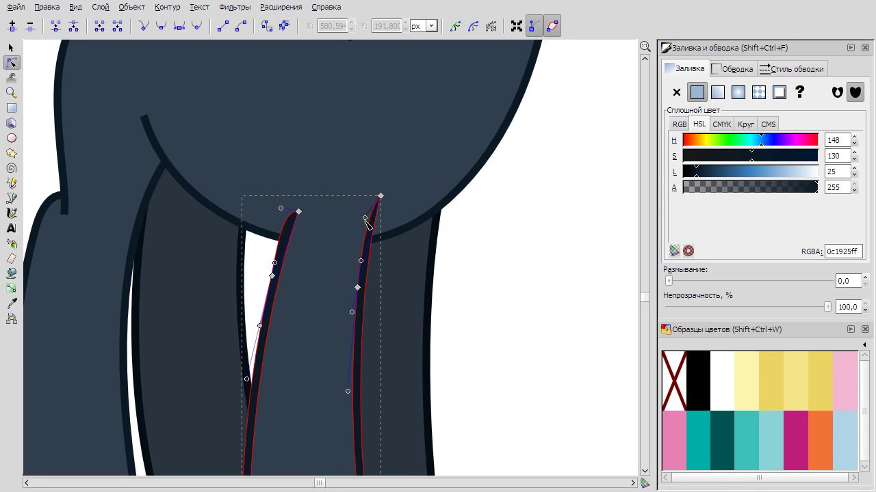
Convert Twilight's belly outline stroke to a filled path and delete an end node to taper it.
scroll(490, 309, "down", 2)
left_click(277, 212)
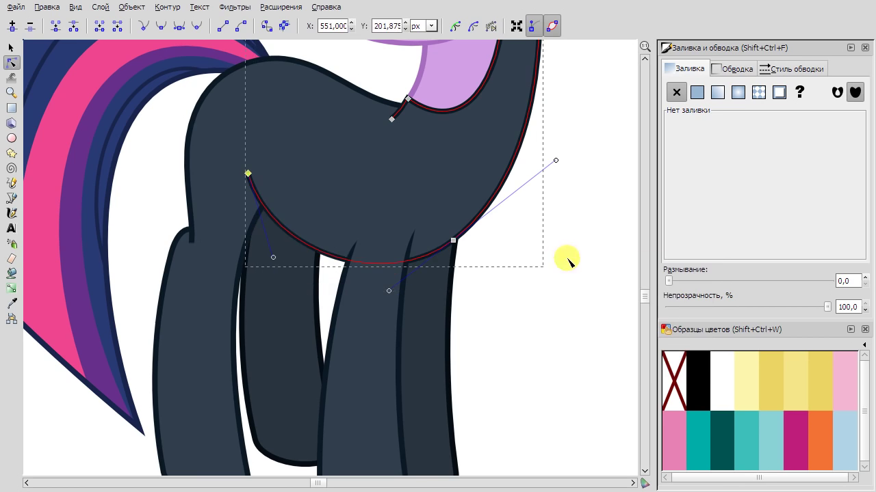
left_click(284, 26)
scroll(261, 179, "up", 3)
key("Delete")
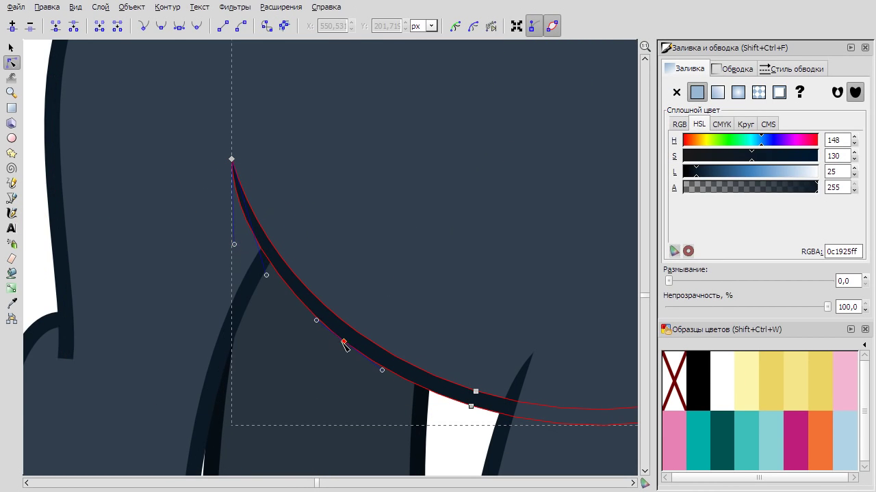
left_click(344, 342)
scroll(344, 346, "down", 3)
scroll(271, 130, "up", 3)
scroll(272, 120, "up", 2)
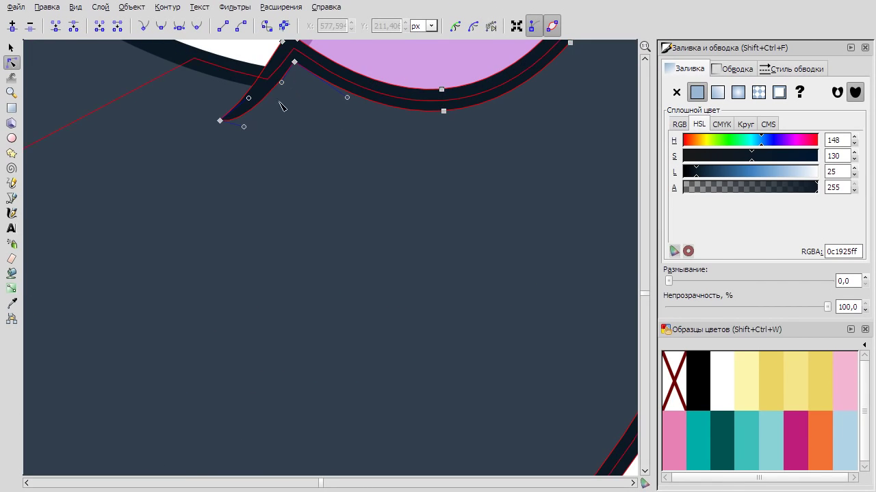
scroll(445, 228, "down", 5)
key("Escape")
scroll(533, 282, "up", 3)
key("Tab")
scroll(375, 129, "up", 4)
scroll(375, 130, "up", 6)
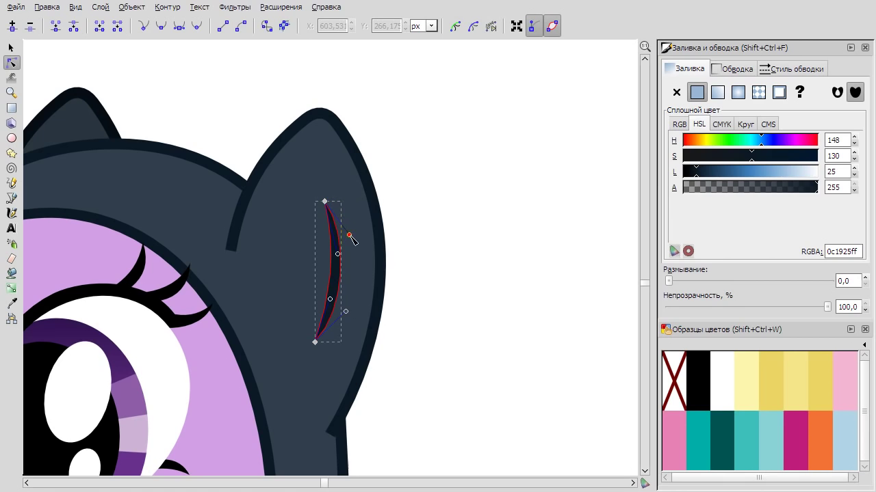
Fill the ear outline with dropper colour 0c1925 and delete its end nodes for a pointed tip.
key("s")
left_click(342, 274, "alt")
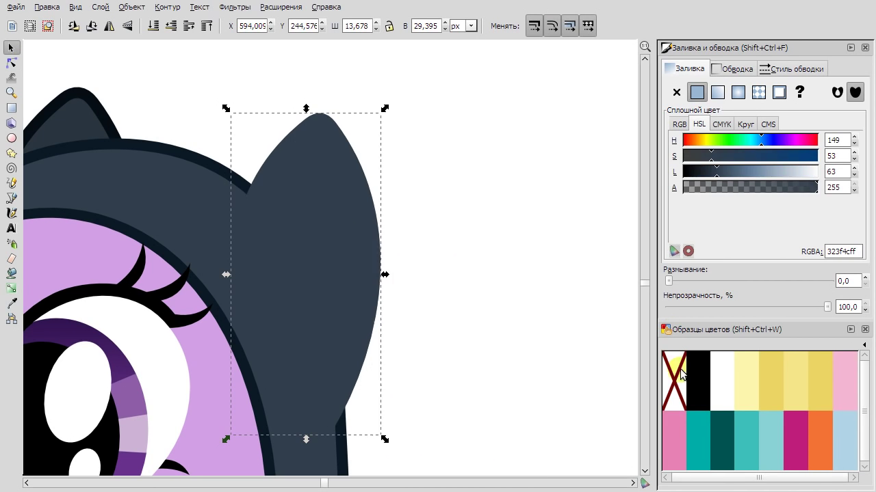
key("d")
left_click(302, 262)
key("n")
key("Delete")
left_click(325, 433)
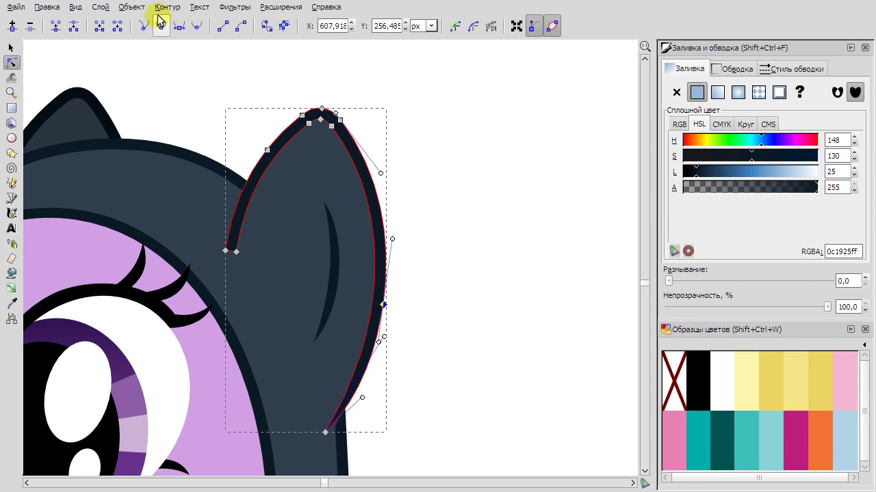
key("Delete")
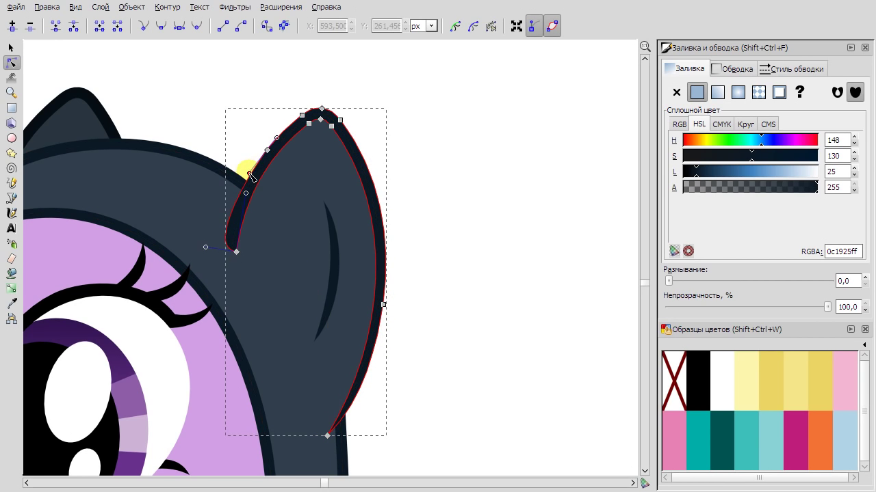
left_click_drag(251, 177, 264, 150)
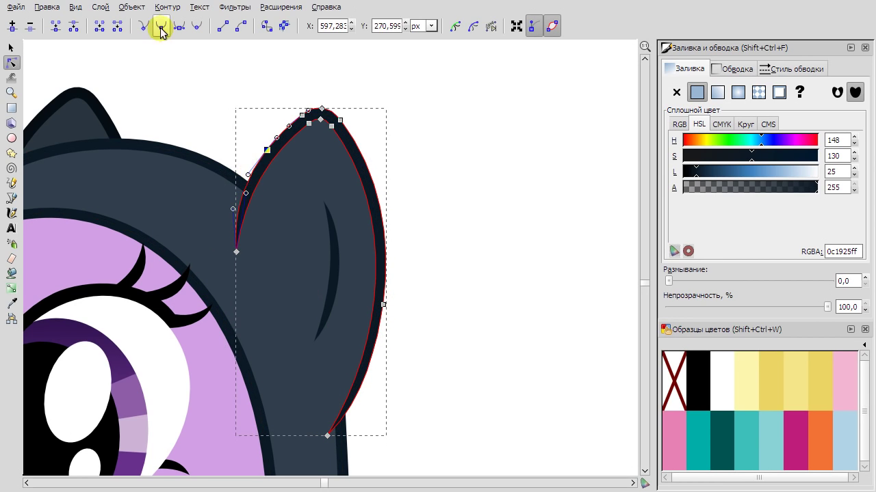
left_click(486, 205)
Undo an accidental reshape of the body outline and check the body outline's nodes.
scroll(485, 205, "down", 5)
scroll(169, 197, "up", 5)
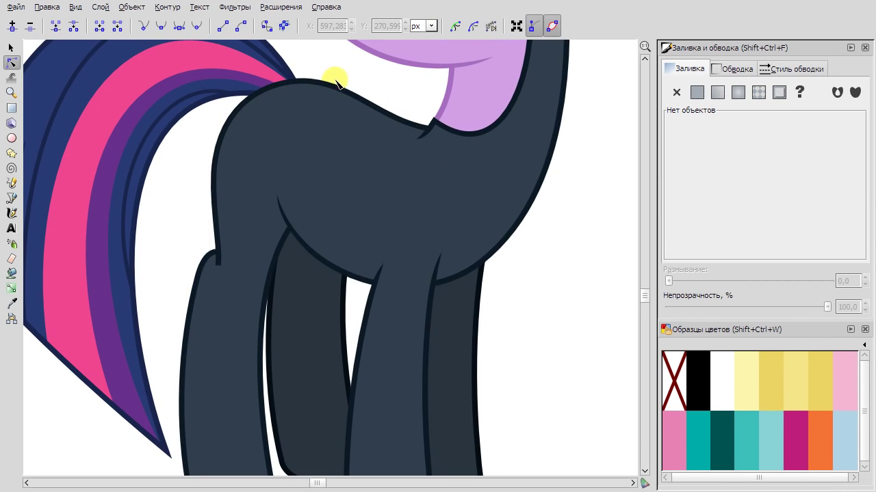
left_click_drag(336, 82, 172, 234)
key("ctrl+z")
key("d")
scroll(286, 253, "up", 1)
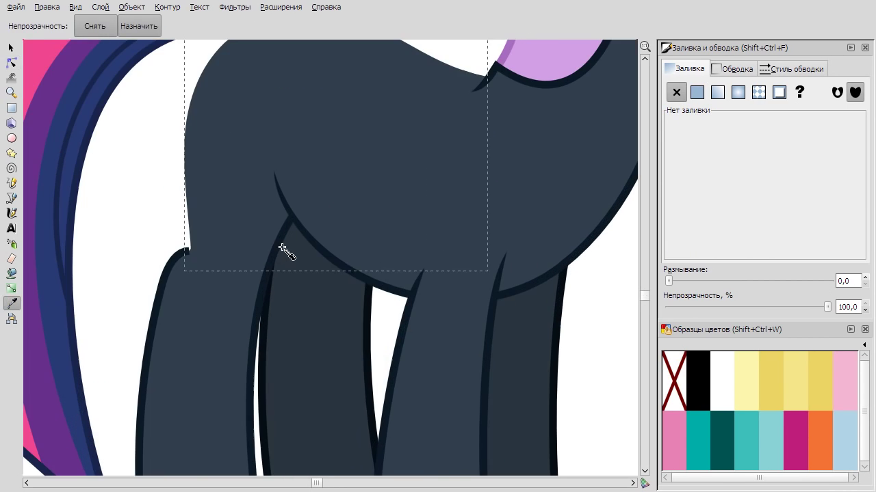
left_click(11, 63)
scroll(411, 167, "up", 2)
scroll(179, 320, "down", 2)
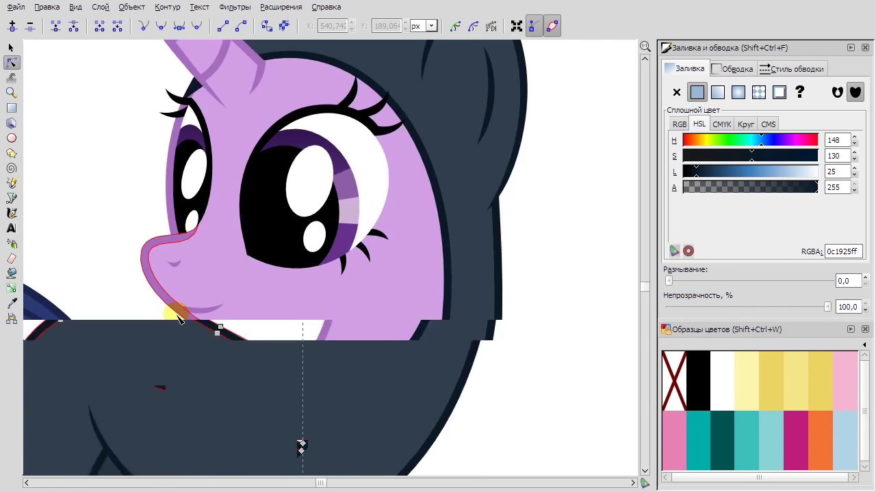
scroll(179, 321, "down", 2)
scroll(325, 273, "up", 2)
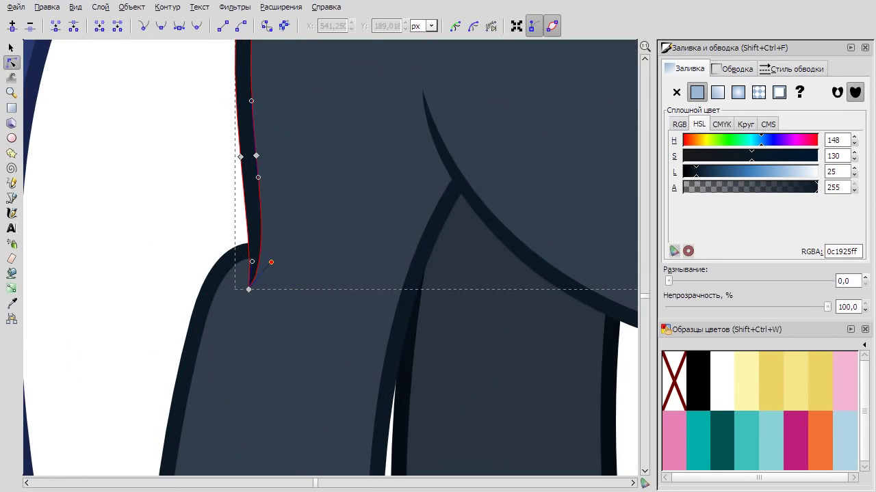
scroll(141, 194, "down", 4)
key("Escape")
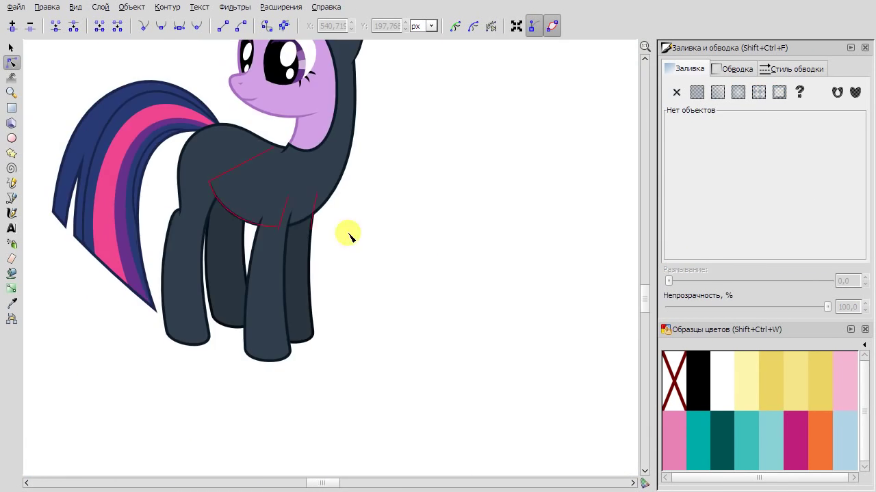
scroll(404, 239, "down", 2)
Turn Pinkie's leg outline into a 0c1925-filled shape and delete its top node to taper it.
key("s")
scroll(186, 248, "left", 5)
scroll(186, 248, "up", 2)
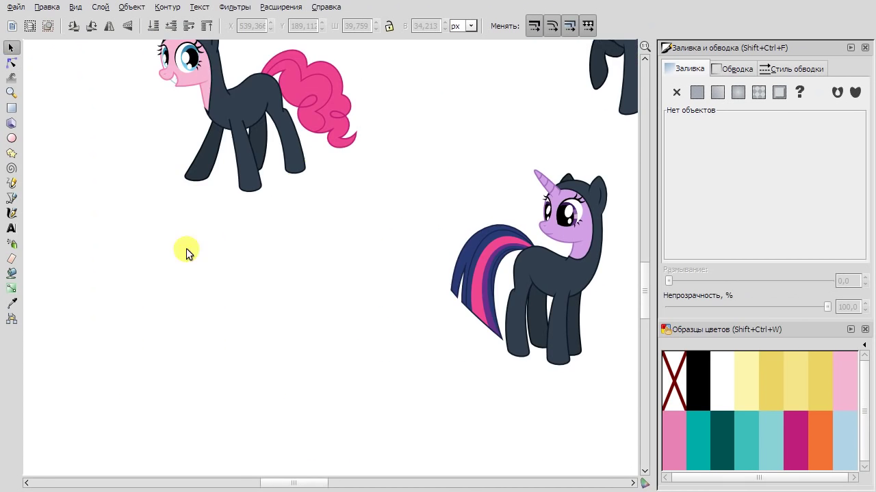
scroll(254, 362, "up", 4)
left_click(245, 255)
key("Tab")
key("d")
scroll(286, 180, "up", 3)
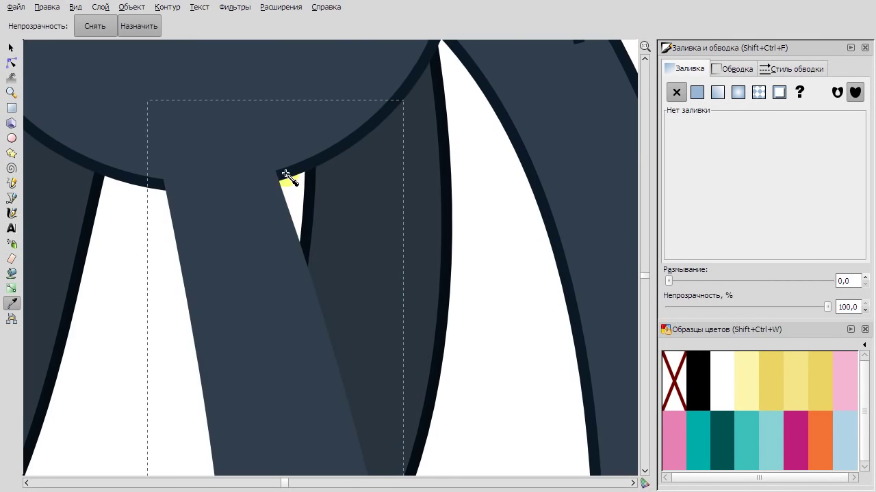
key("n")
left_click(285, 28)
key("Delete")
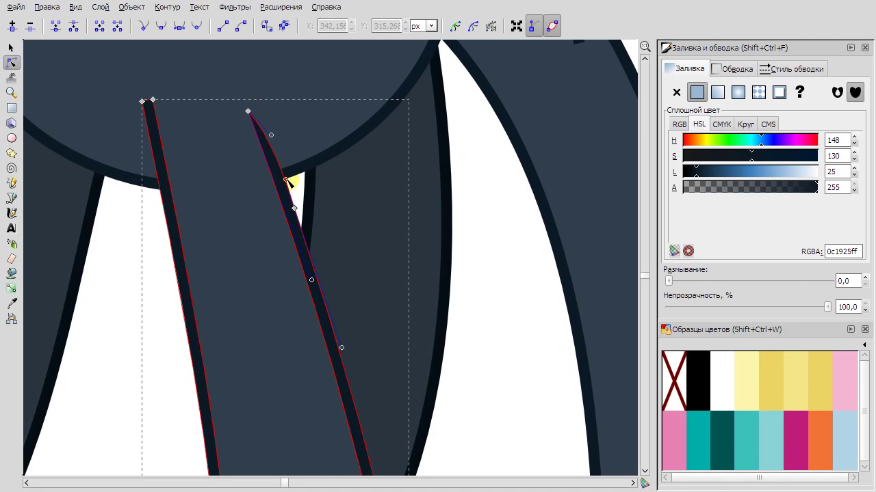
key("Tab")
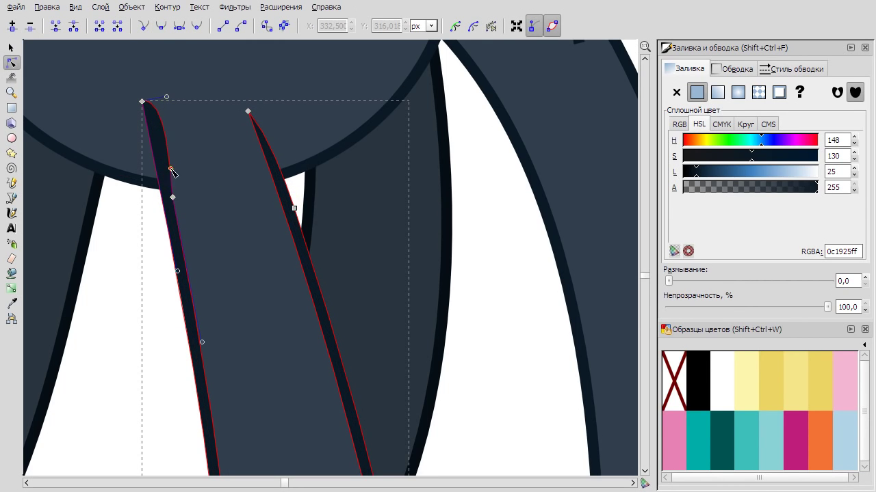
key("Escape")
Convert the rump outline stroke to a shape filled with the dark outline colour.
scroll(336, 234, "down", 2)
left_click(308, 158)
left_click(311, 161)
scroll(311, 162, "up", 3)
key("d")
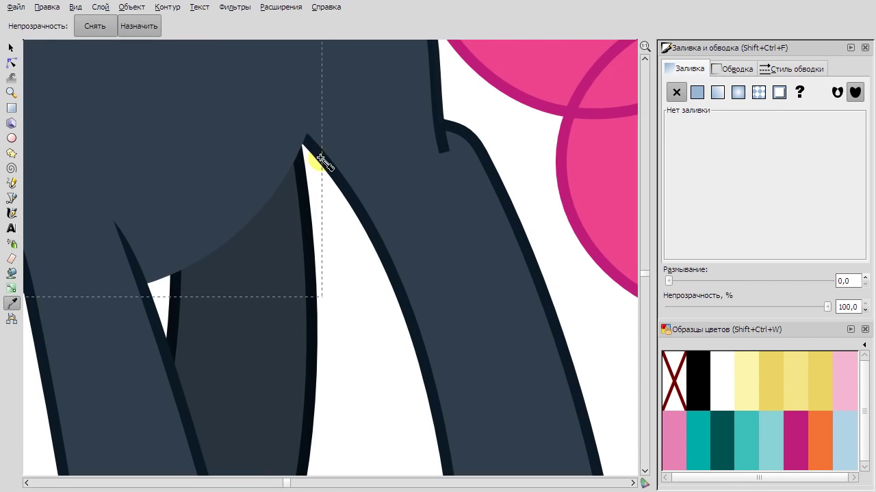
key("n")
left_click(323, 83)
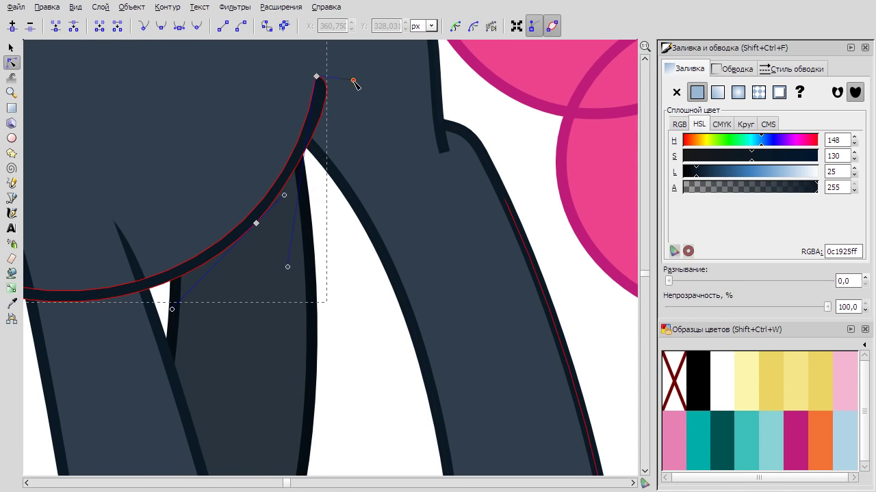
scroll(248, 221, "down", 3)
scroll(307, 206, "up", 3)
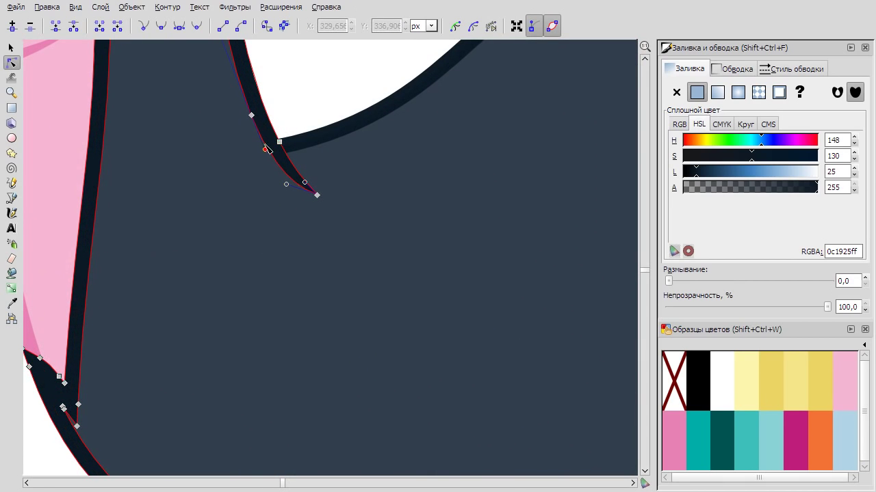
scroll(300, 205, "down", 5)
Taper the rump outline's end near the tail by dragging its end node.
key("s")
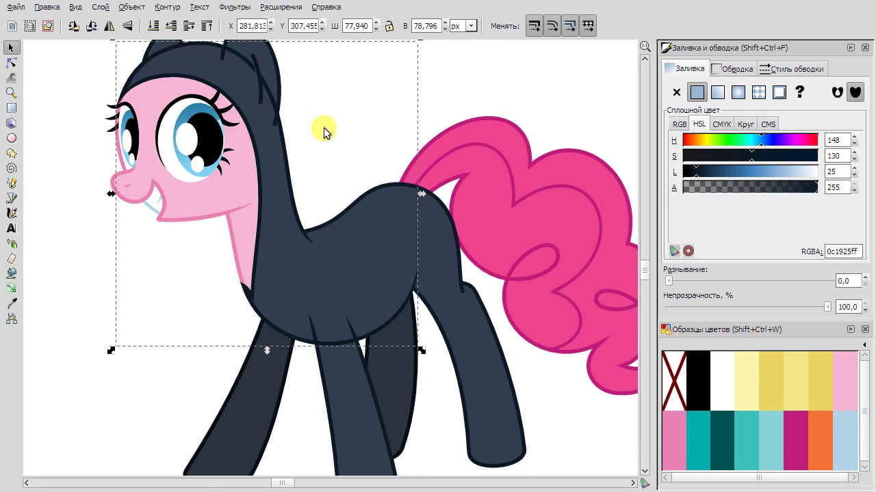
key("Escape")
scroll(423, 238, "up", 5)
key("n")
left_click(418, 303)
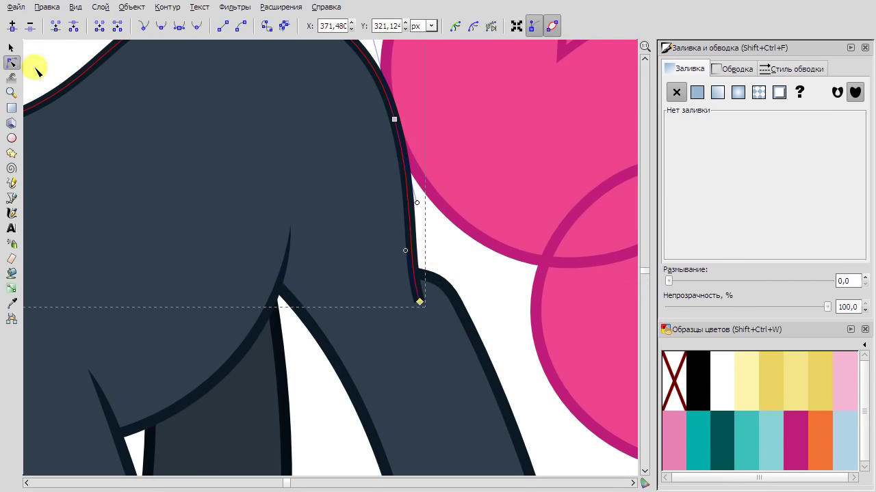
left_click(417, 252)
left_click(418, 253)
left_click(431, 264)
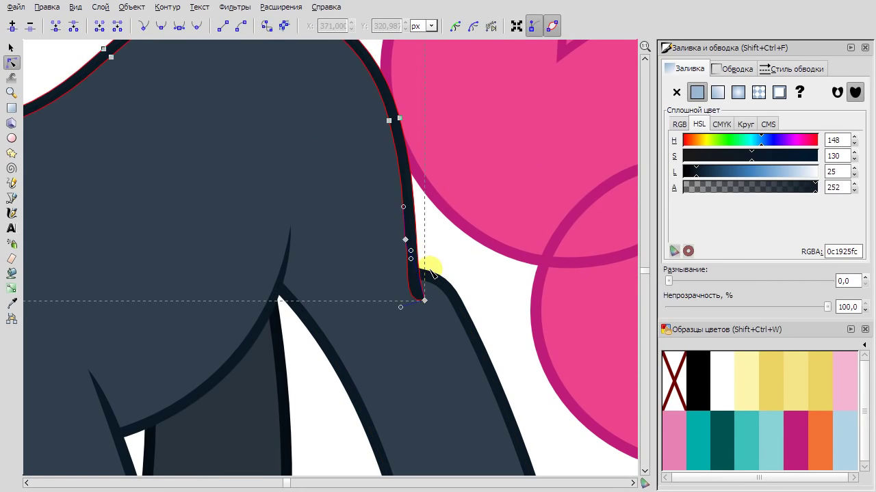
scroll(424, 265, "up", 2)
left_click_drag(375, 360, 273, 171)
scroll(308, 206, "down", 4)
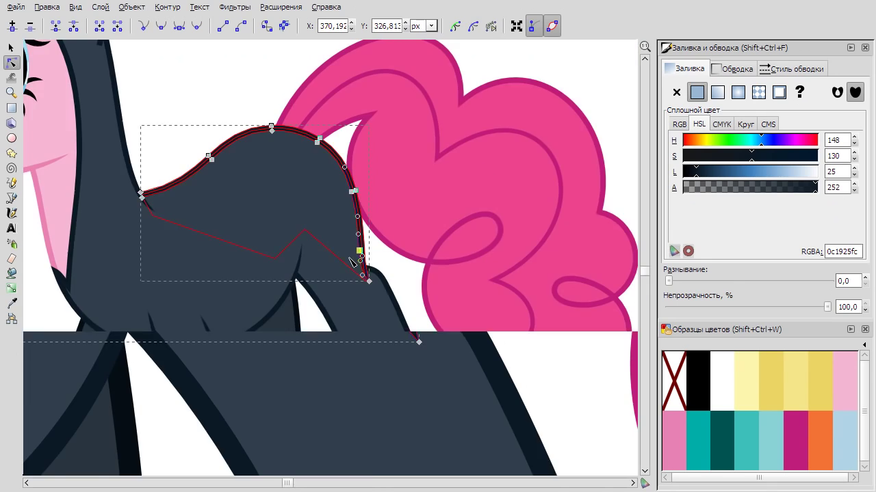
scroll(308, 205, "left", 6)
scroll(378, 196, "up", 3)
scroll(378, 196, "up", 1)
Duplicate Pinkie's ear shape and fill the copy with the dark outline colour 0c1925.
left_click(276, 198)
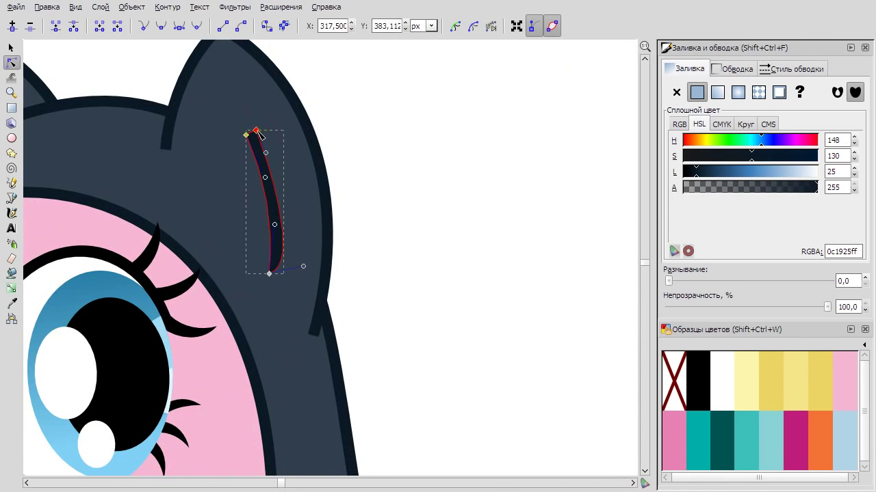
left_click(11, 47)
left_click(333, 184)
right_click(305, 150)
left_click(416, 266)
key("d")
left_click(334, 333)
key("n")
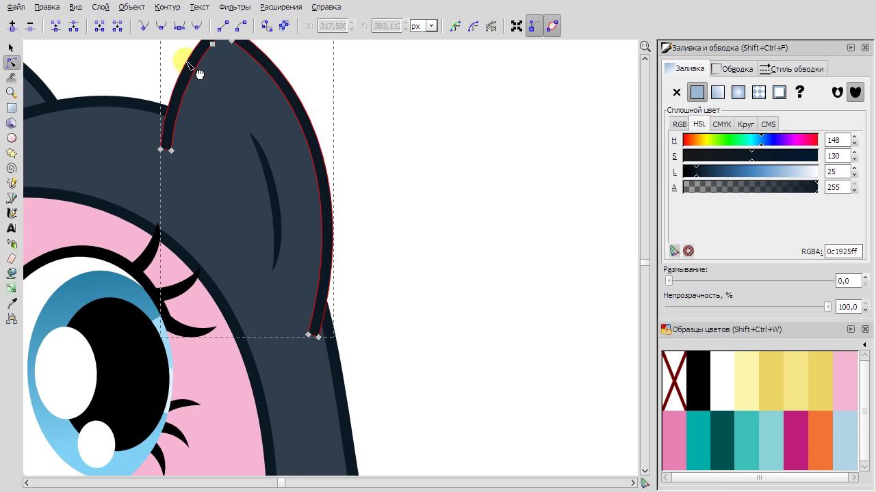
Smooth the duplicate ear's nodes and move its bottom node up into a tapered tip.
left_click(160, 28)
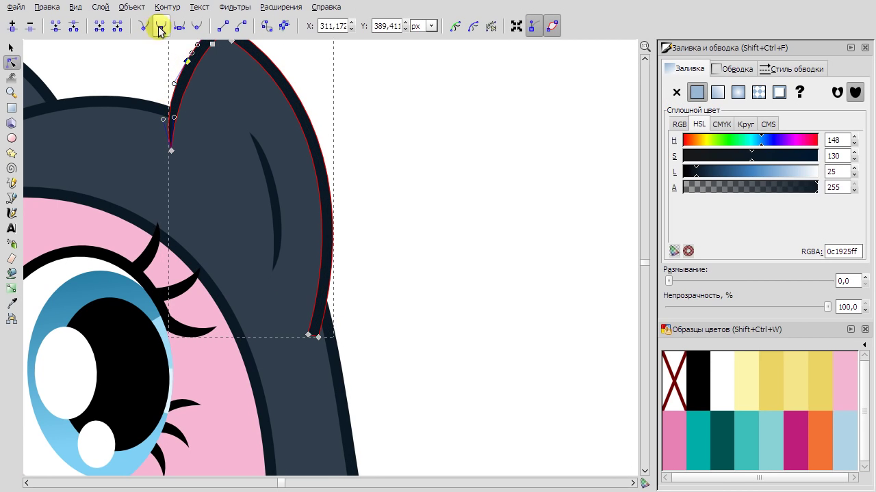
left_click(366, 308)
left_click(172, 25)
left_click(309, 334)
left_click(401, 246)
left_click_drag(309, 335, 309, 329)
left_click(390, 303)
scroll(390, 303, "up", 2)
left_click(229, 269)
left_click(290, 241)
left_click(259, 346)
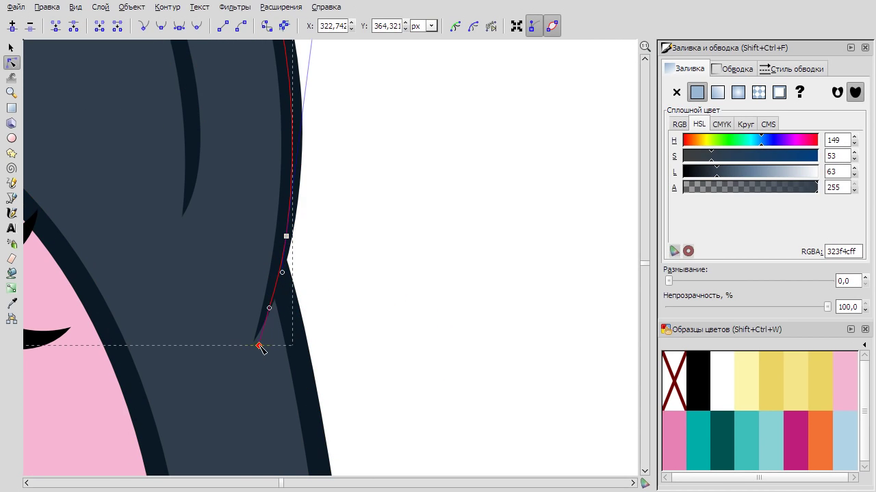
left_click(377, 283)
scroll(396, 283, "down", 6)
Select Pinkie's tail.
left_click(12, 47)
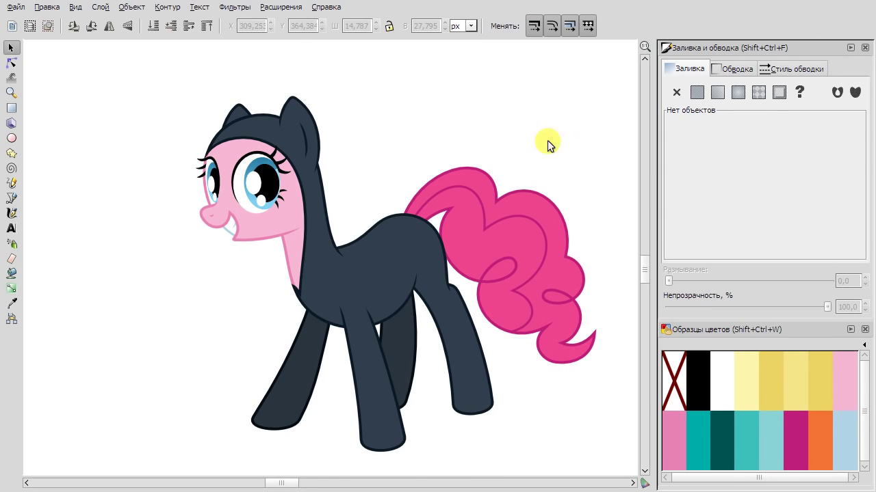
left_click(540, 198)
right_click(569, 106)
Bend the inner curve of Pinkie's tail, then undo the tail edits with Ctrl+Z.
left_click(526, 215, "shift")
key("n")
scroll(488, 133, "up", 2)
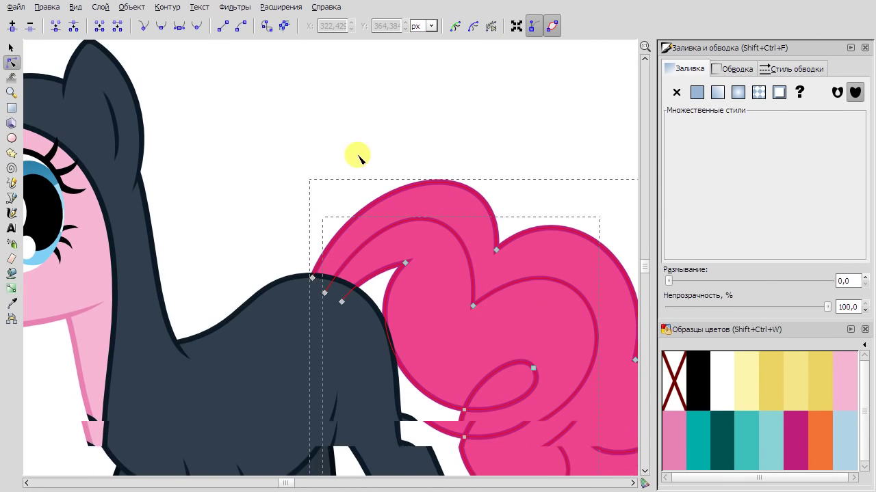
left_click(341, 301)
left_click_drag(381, 269, 312, 280)
key("ctrl+z")
key("s")
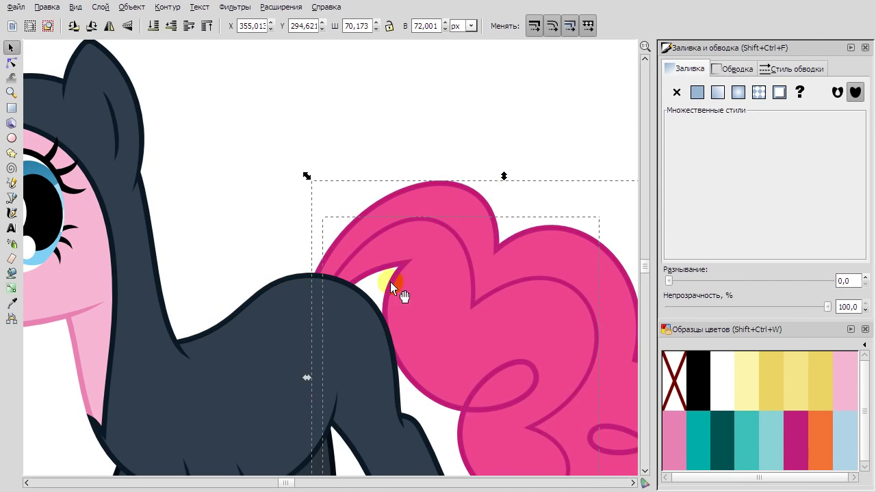
scroll(444, 292, "up", 2)
scroll(445, 209, "down", 3)
key("ctrl+z")
key("ctrl+z")
key("ctrl+z")
key("ctrl+z")
key("ctrl+z")
key("ctrl+z")
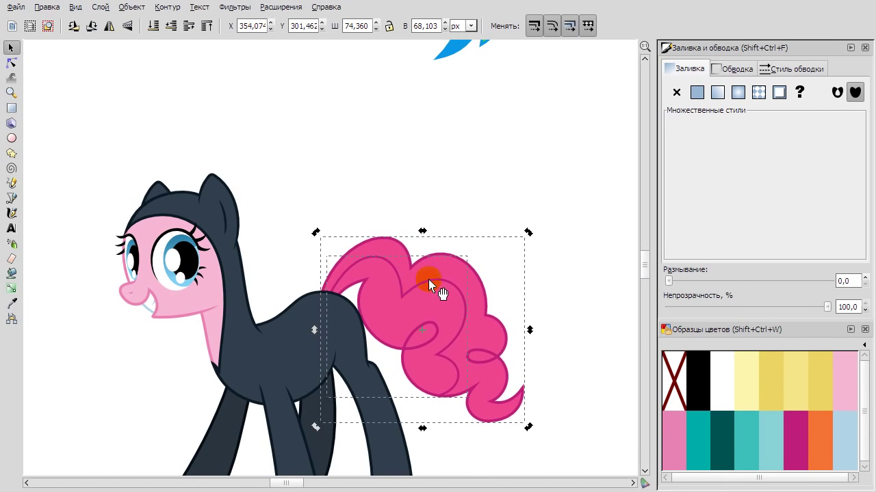
key("ctrl+z")
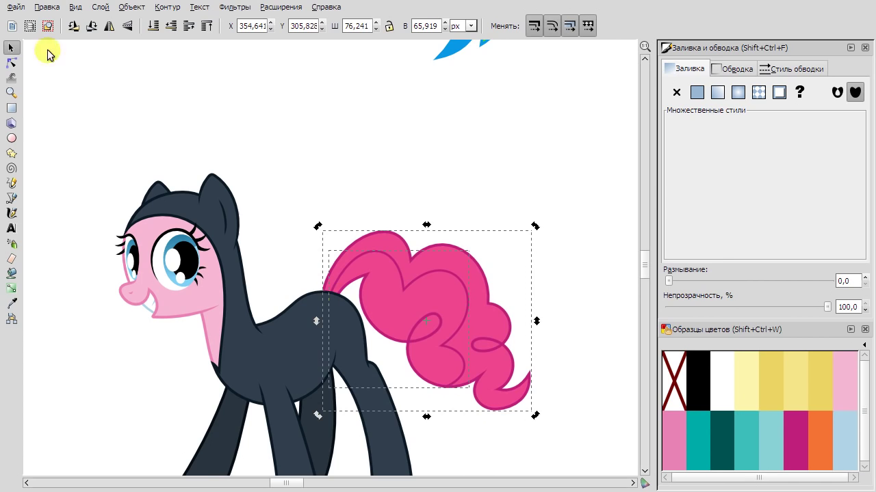
Reselect a tail node, then clear the selection and scroll toward Rainbow Dash.
left_click(11, 62)
scroll(348, 322, "up", 2)
scroll(348, 323, "up", 2)
scroll(244, 219, "down", 3)
left_click(205, 132)
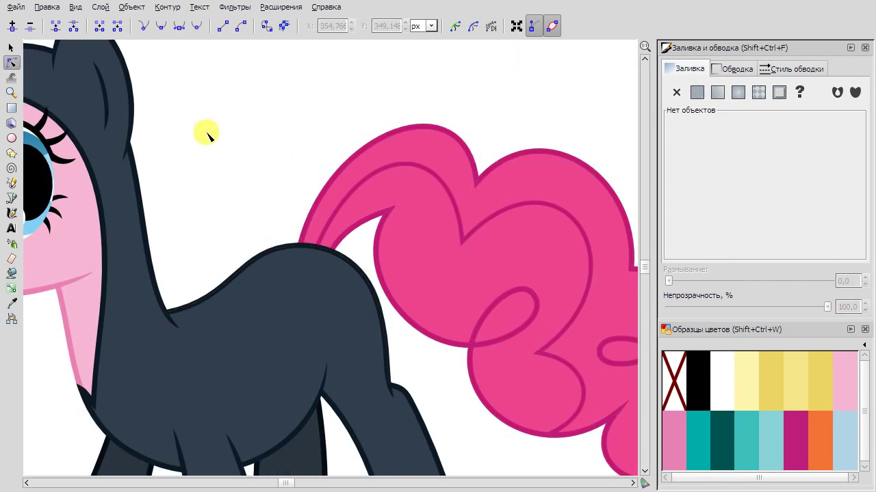
scroll(333, 146, "down", 3)
left_click(332, 146)
scroll(226, 92, "up", 6)
scroll(226, 92, "down", 4)
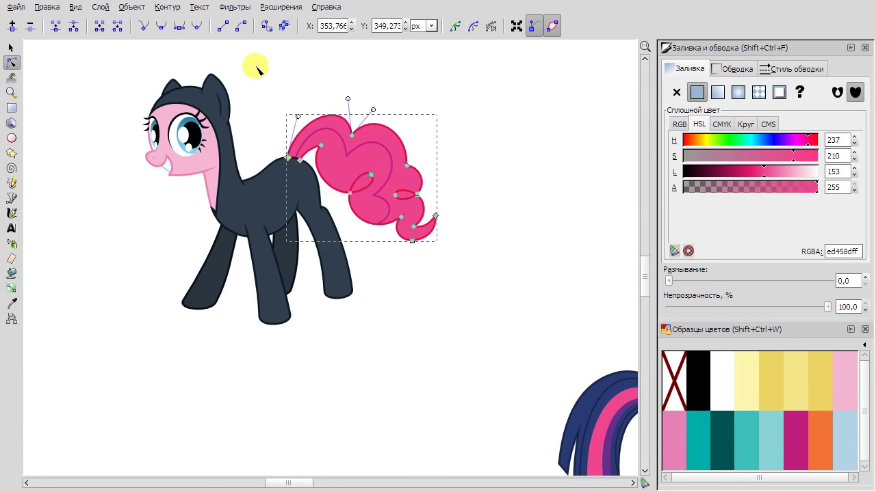
key("s")
key("Escape")
scroll(457, 249, "down", 2)
scroll(456, 249, "up", 3)
Drag the crease curve on Rainbow Dash's hind leg downward to reshape it.
scroll(469, 209, "up", 2)
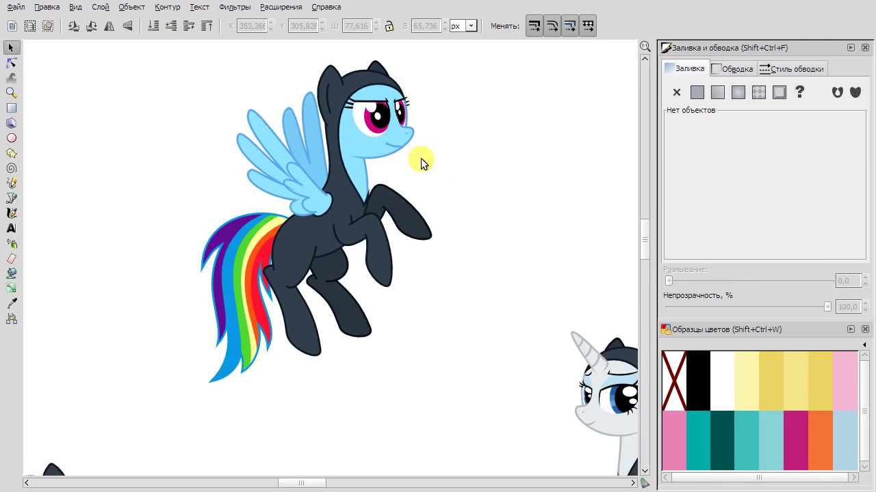
scroll(420, 160, "up", 3)
right_click(305, 229)
key("Escape")
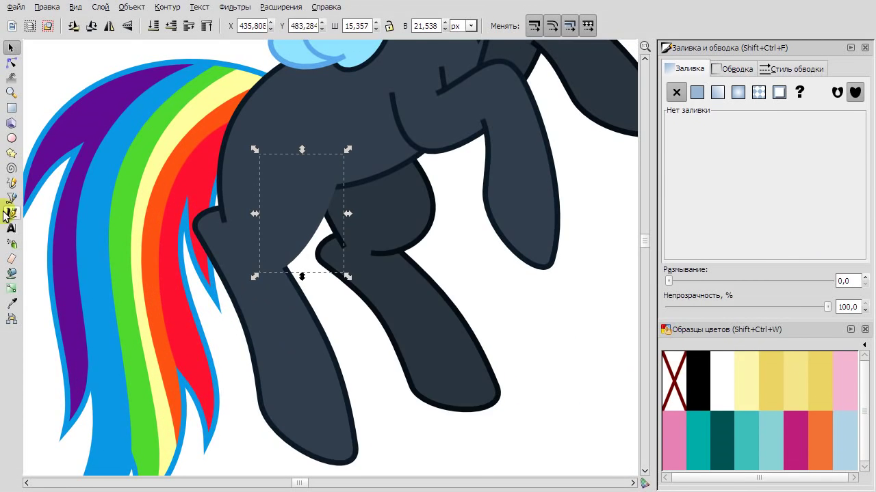
key("n")
scroll(301, 301, "up", 2)
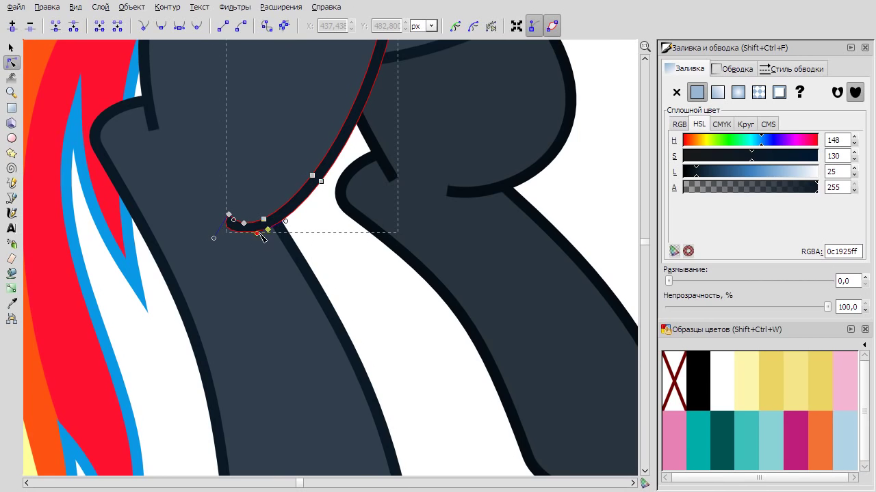
left_click(268, 230)
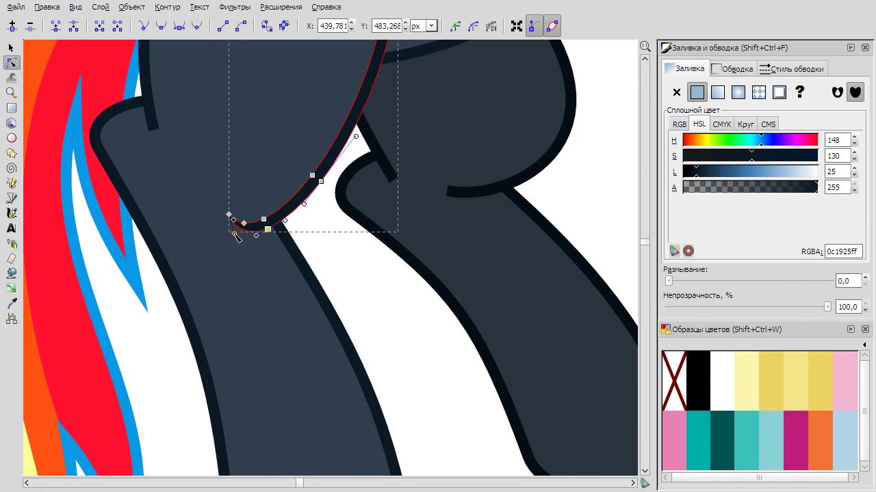
scroll(431, 308, "up", 5)
left_click_drag(401, 167, 377, 227)
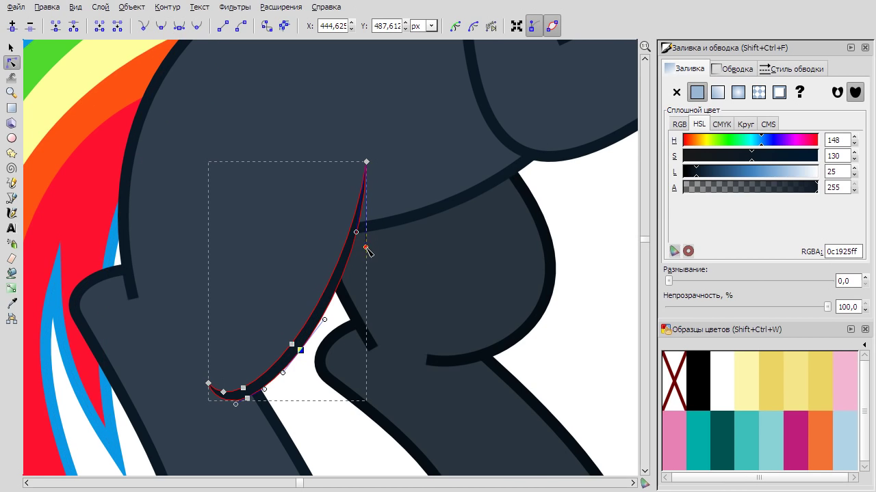
Make the hind-leg crease path a dark stroke with no fill and send it to the bottom.
left_click(596, 303)
scroll(567, 313, "up", 3)
scroll(567, 313, "right", 1)
right_click(468, 284)
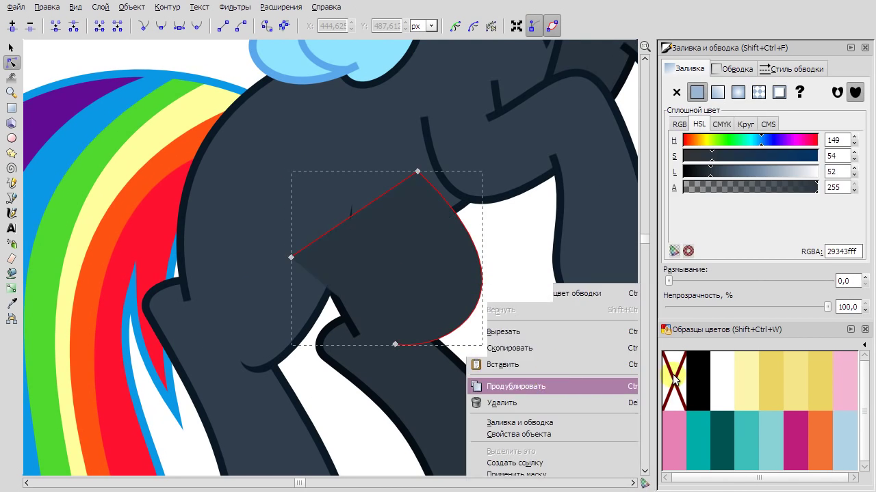
left_click(674, 380)
key("d")
left_click(88, 53, "shift")
key("n")
scroll(353, 360, "up", 2)
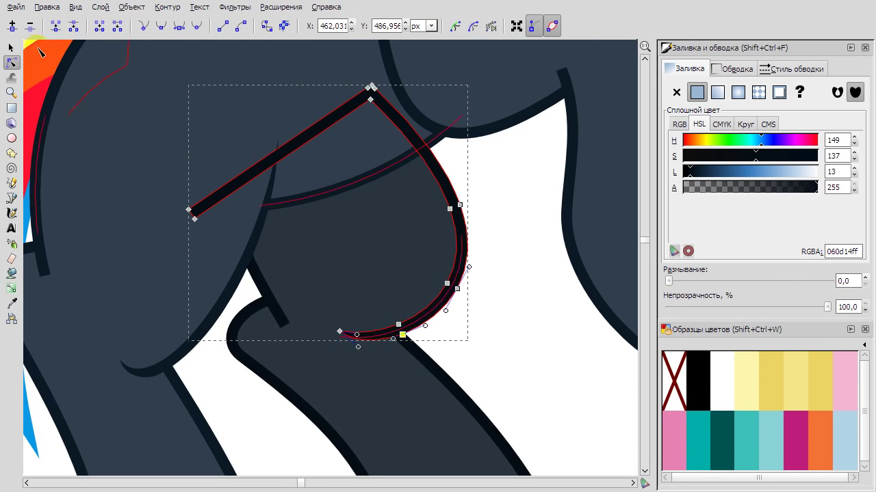
key("s")
key("End")
Duplicate the small crease path, delete its far end node, and convert the stroke to a path.
double_click(264, 286)
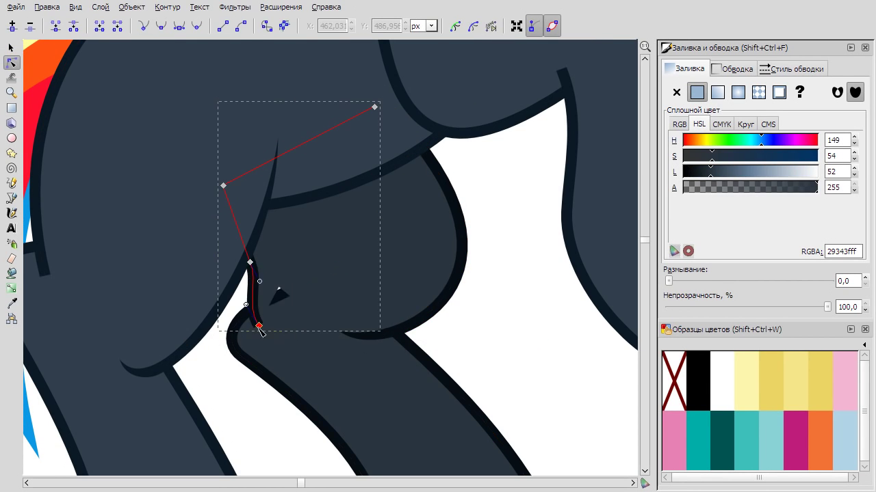
right_click(263, 280)
left_click(345, 386)
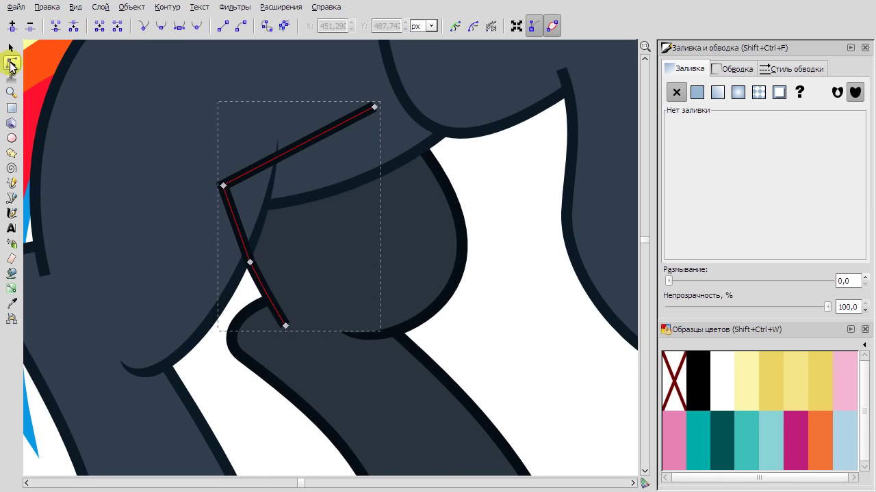
key("Delete")
key("ctrl+alt+c")
scroll(290, 339, "up", 1)
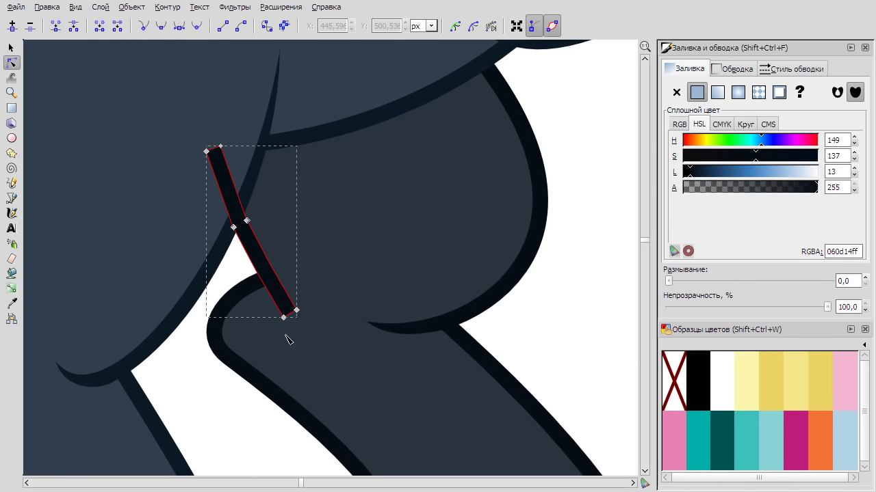
key("space")
Taper the new crease strand by adding a node and bending its edges into a curve.
double_click(243, 231)
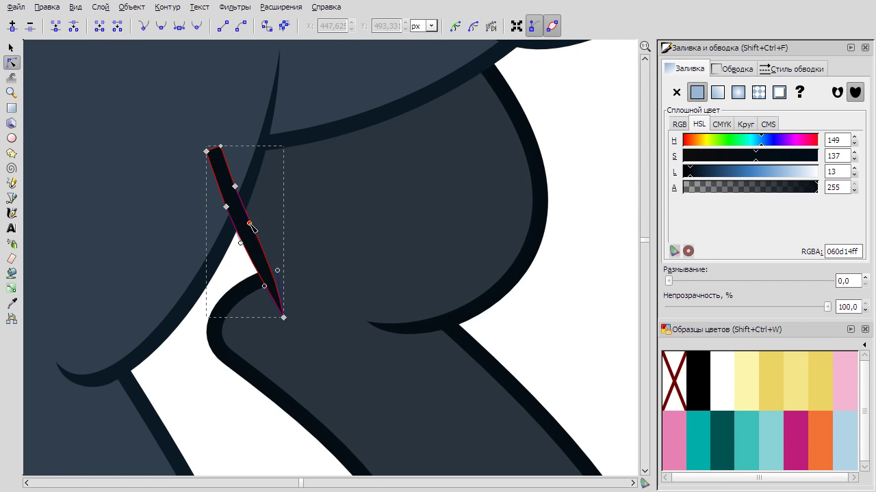
left_click_drag(246, 243, 240, 242)
left_click_drag(265, 287, 281, 256)
scroll(267, 280, "down", 3)
key("space")
key("space")
scroll(235, 176, "up", 3)
left_click_drag(233, 177, 259, 217)
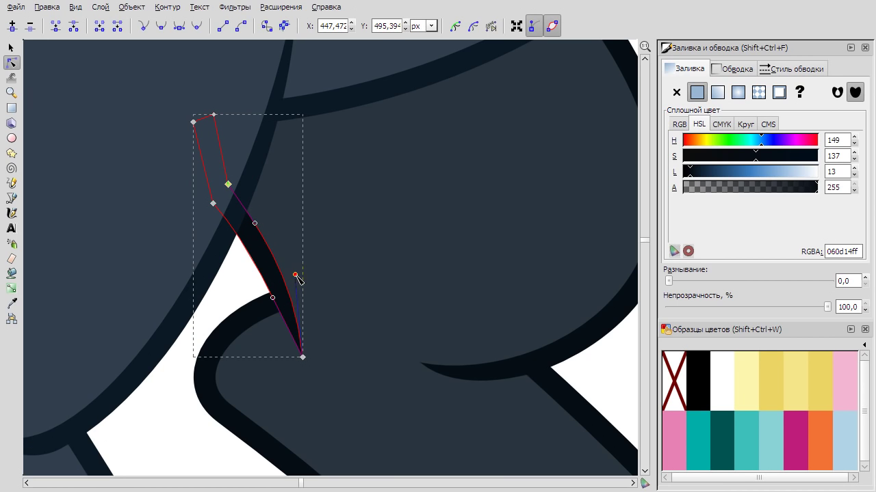
scroll(299, 279, "down", 3)
key("Escape")
Select the crease paths at the top of the raised foreleg and pick their nodes.
scroll(498, 367, "up", 3)
left_click(272, 75)
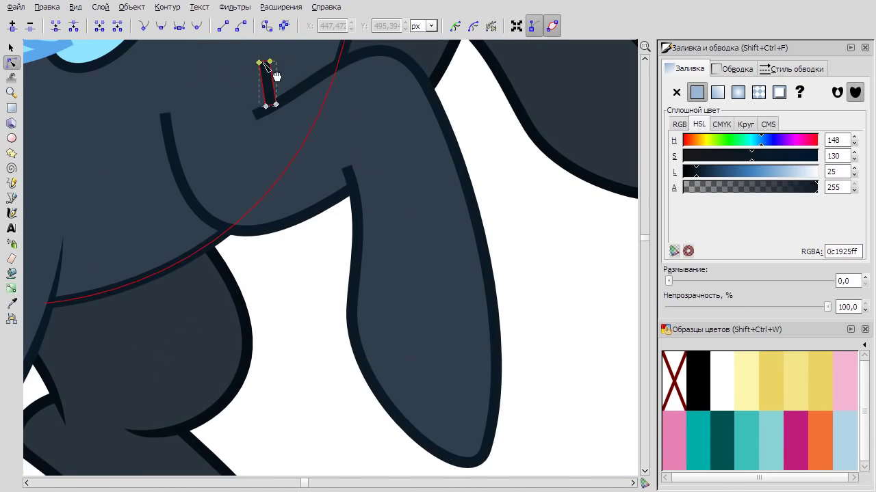
left_click(267, 77, "alt")
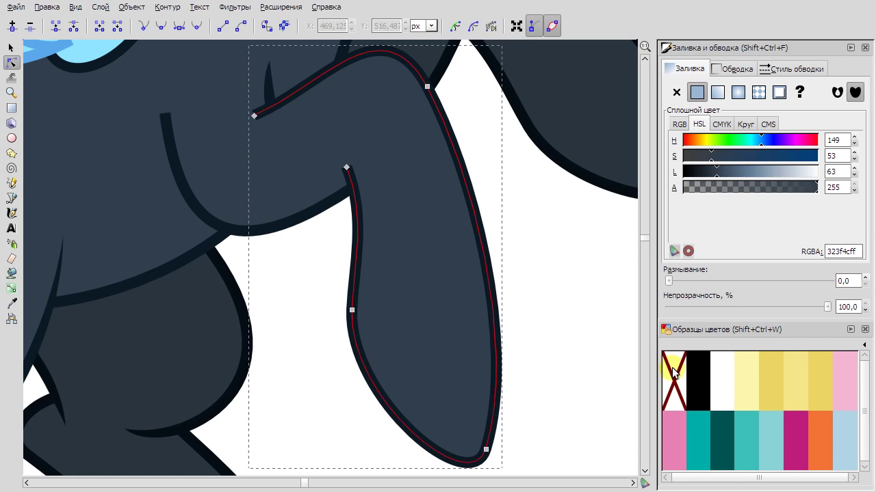
key("d")
key("d")
left_click(297, 180)
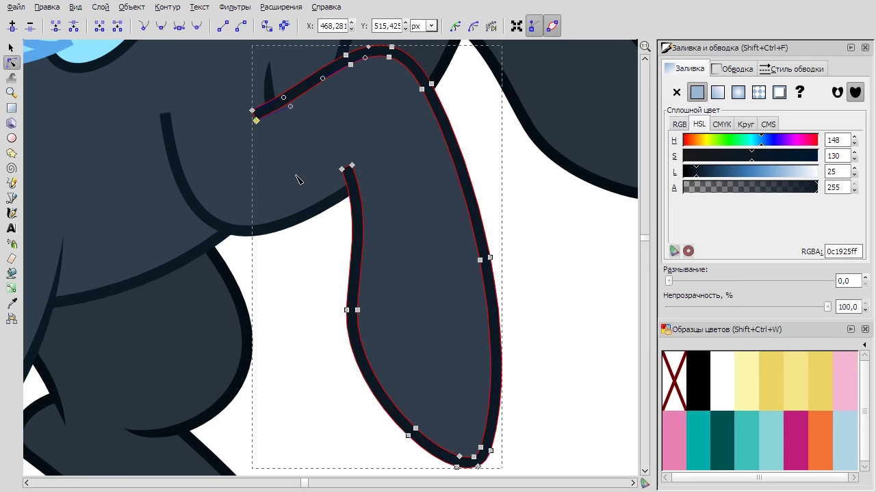
left_click(350, 64)
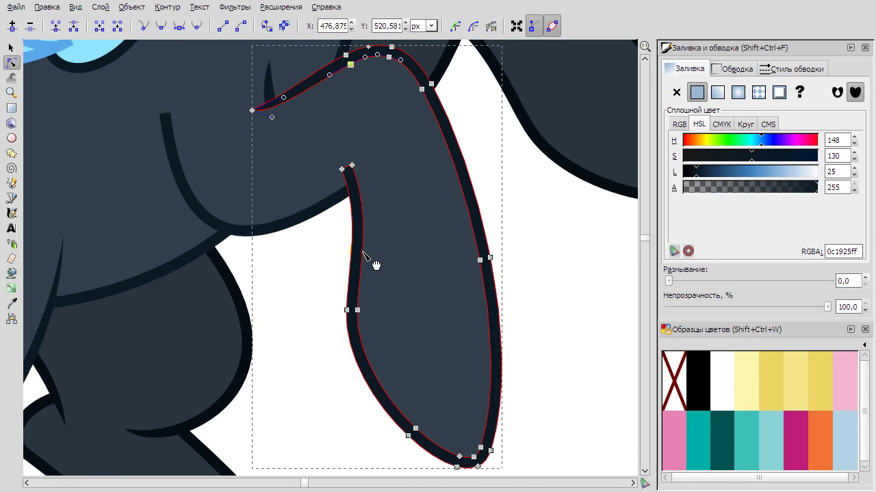
left_click(326, 234)
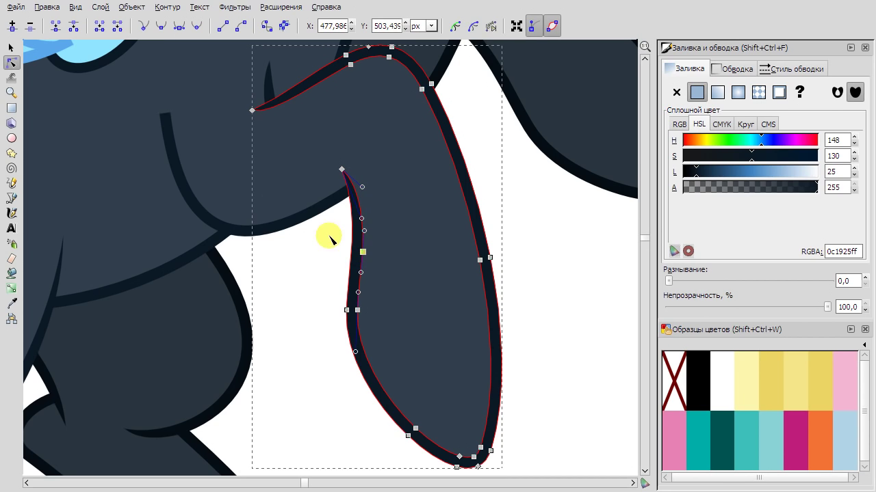
left_click(10, 300)
left_click(14, 64)
left_click(162, 117)
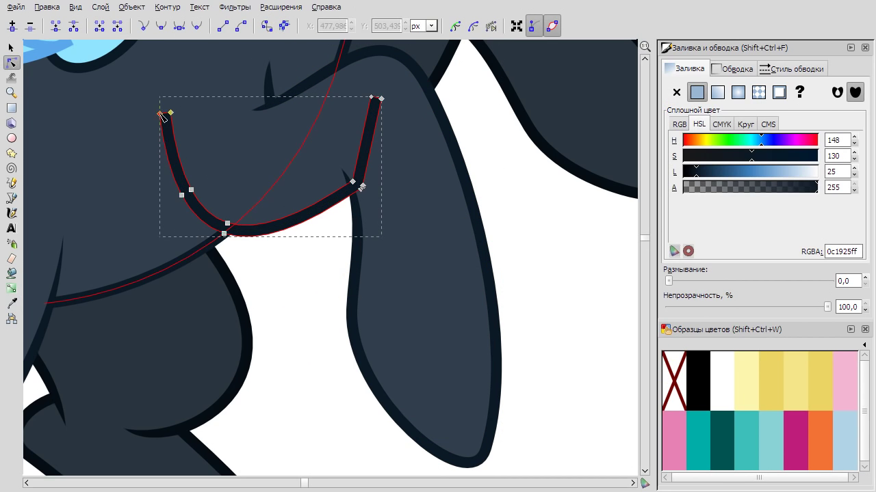
key("s")
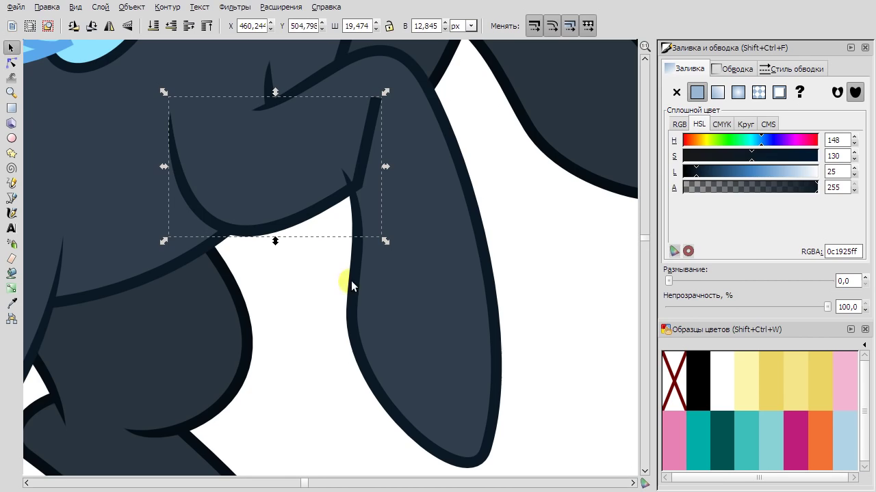
Inspect the raised foreleg's nodes, then return to the selector and deselect it.
left_click(549, 267)
scroll(549, 267, "down", 3)
scroll(494, 185, "up", 3)
left_click(435, 203)
right_click(435, 250)
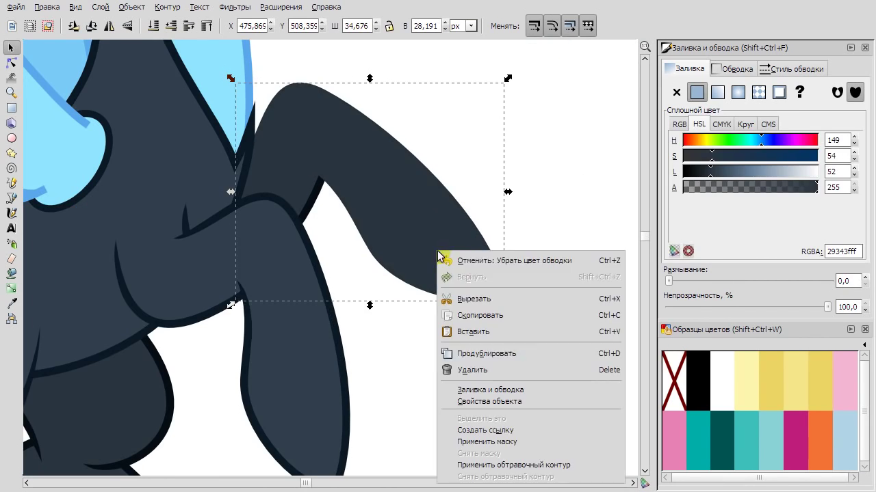
key("Escape")
left_click(11, 303)
scroll(312, 195, "up", 2)
key("n")
left_click(312, 195)
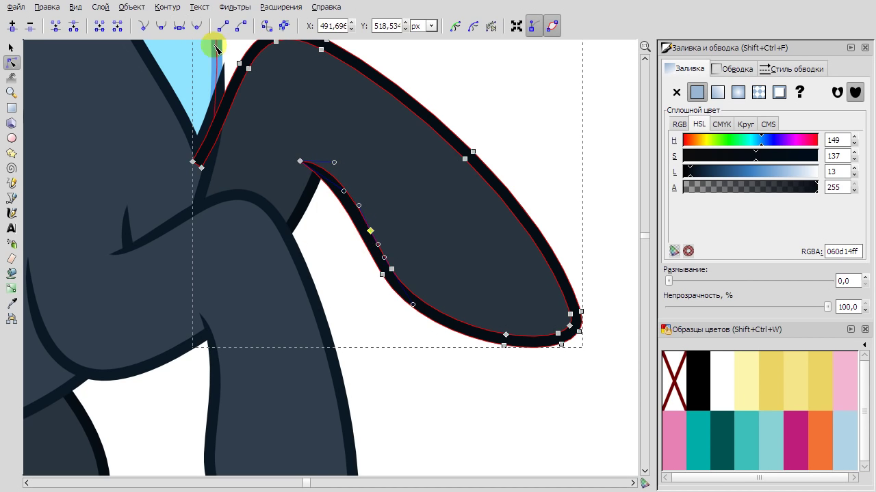
key("s")
key("Escape")
scroll(424, 247, "down", 3)
Select the body outline and another crease outline path with the Node tool.
key("n")
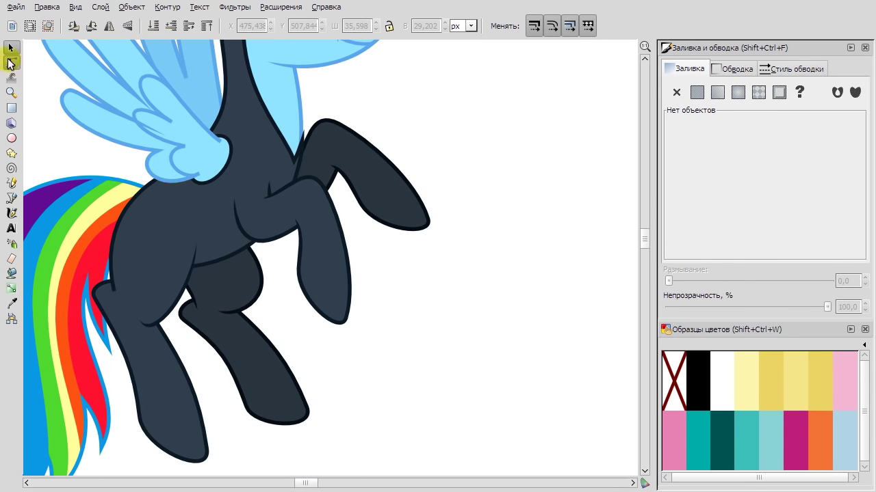
left_click(114, 293)
scroll(130, 280, "up", 4)
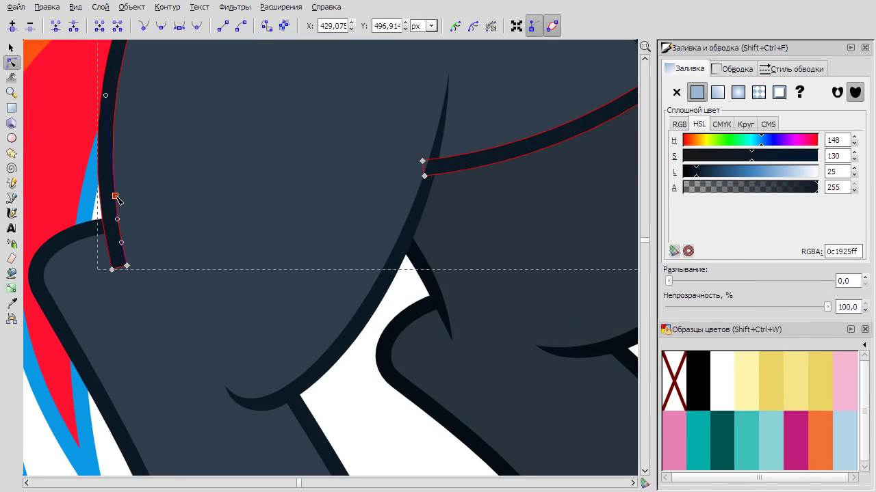
key("Escape")
left_click(137, 257)
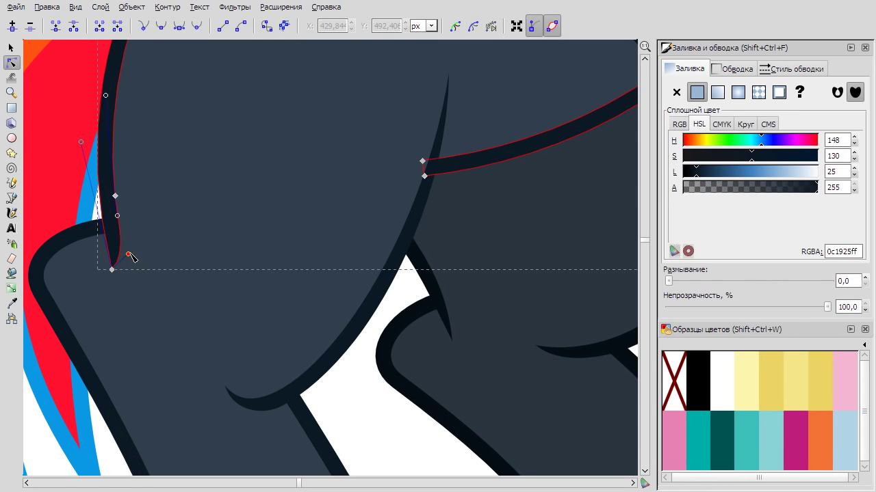
scroll(383, 205, "down", 4)
key("Escape")
Select the inner-ear streak and paste the dark navy 0c1925 fill onto it.
left_click(279, 118)
scroll(277, 118, "up", 2)
left_click(264, 75)
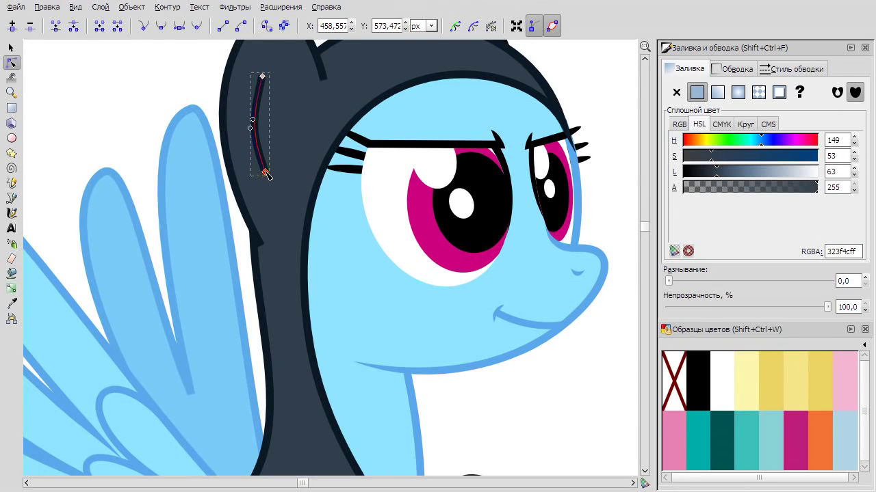
scroll(267, 175, "up", 1)
scroll(289, 137, "down", 2)
key("ctrl+shift+v")
Nudge the streak's top node slightly left and delete the extra object.
scroll(373, 138, "up", 3)
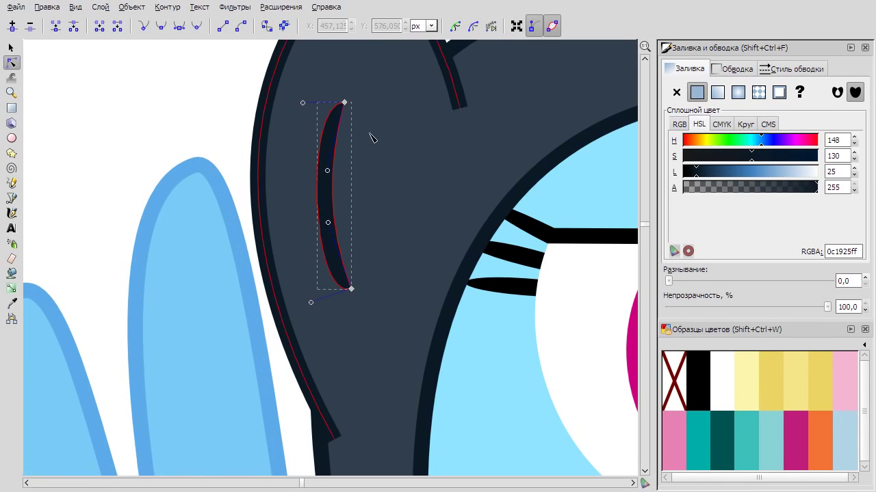
scroll(312, 140, "down", 2)
scroll(382, 250, "up", 1)
left_click(373, 245)
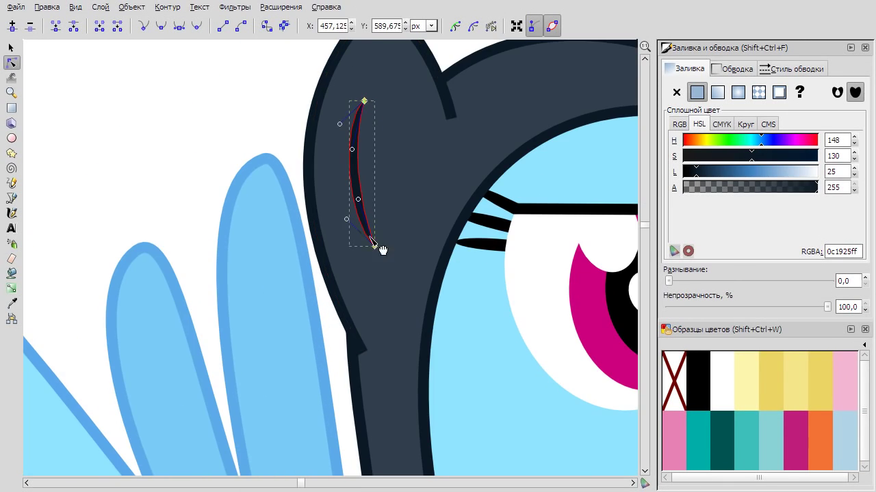
left_click_drag(364, 101, 353, 101)
key("Escape")
left_click(355, 184)
right_click(390, 75)
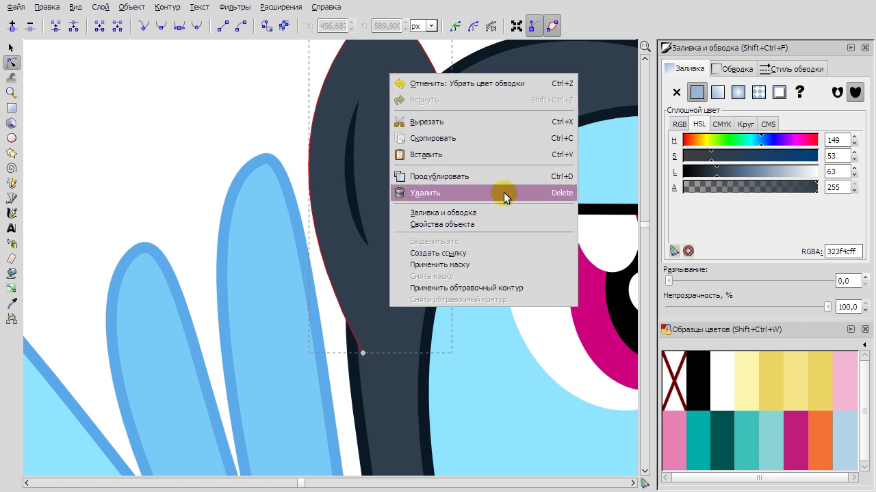
left_click(504, 193)
Reshape the lower-left curve of the outer ear outline, then reselect the inner-ear streak.
scroll(427, 92, "up", 2)
left_click(428, 92)
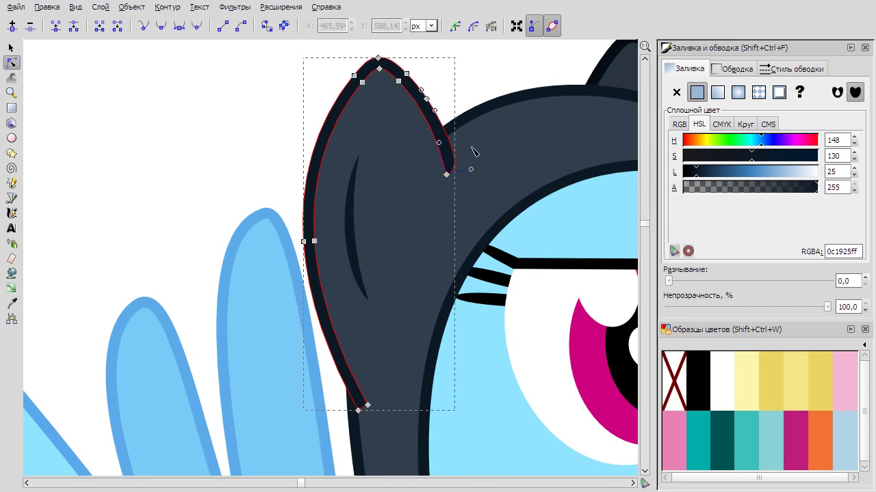
left_click(305, 270)
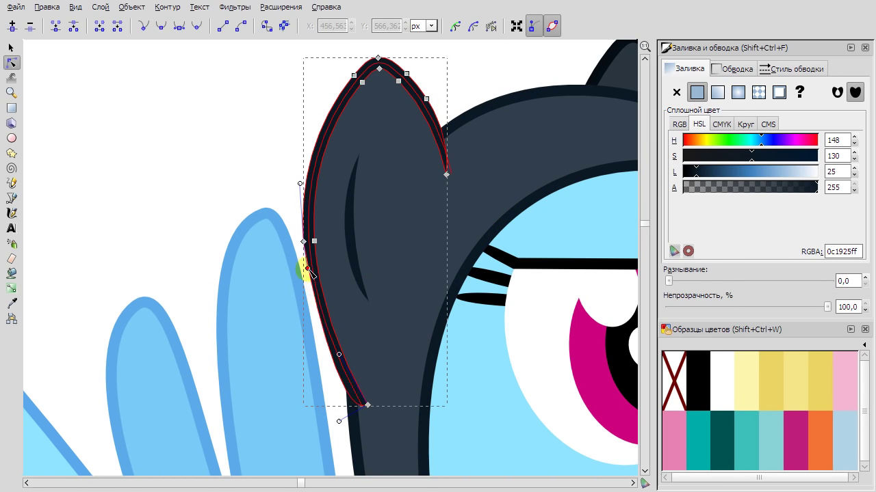
left_click_drag(305, 299, 332, 392)
left_click(302, 290)
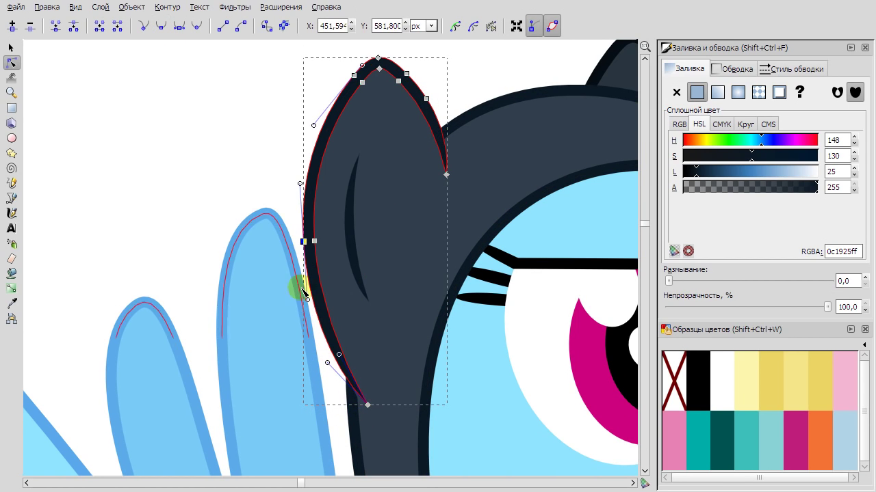
key("Escape")
scroll(166, 127, "down", 4)
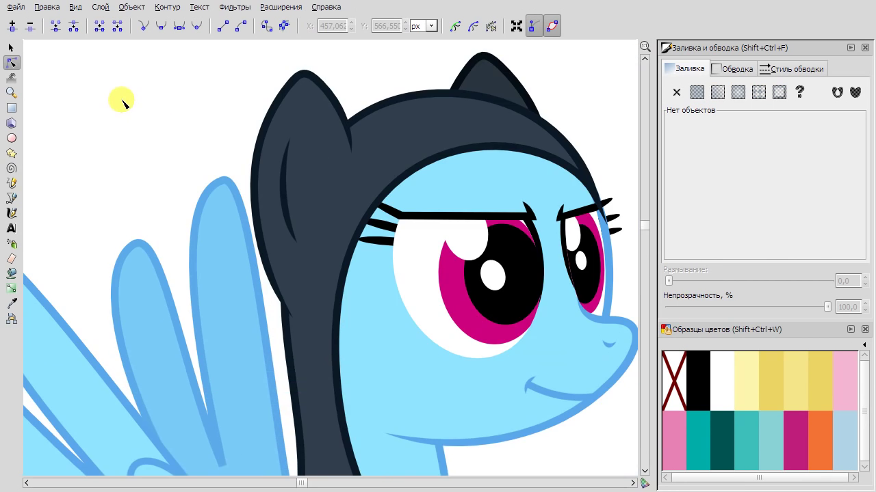
scroll(424, 182, "up", 4)
left_click(309, 226)
left_click(13, 50)
Inspect the far eye white's nodes with the Node tool, picking its top-right node.
scroll(152, 139, "down", 3)
left_click(152, 139)
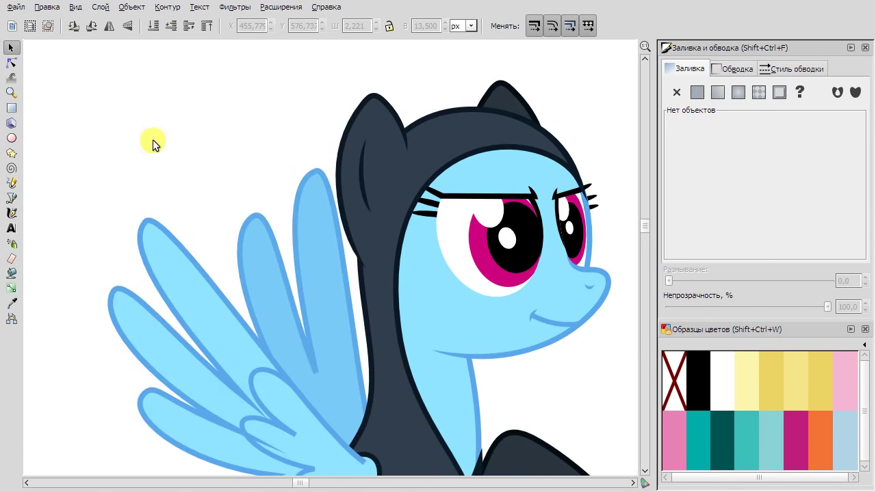
scroll(401, 89, "up", 6)
scroll(389, 127, "up", 4)
key("n")
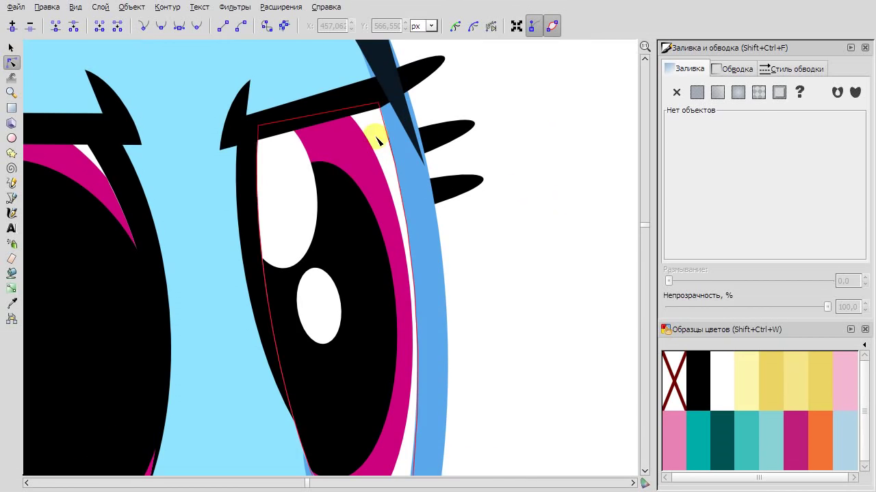
left_click(379, 133)
left_click(378, 103)
left_click(513, 266)
Select the eyelash path's upper and lower lash nodes.
left_click(461, 129)
left_click(401, 158)
left_click(413, 186)
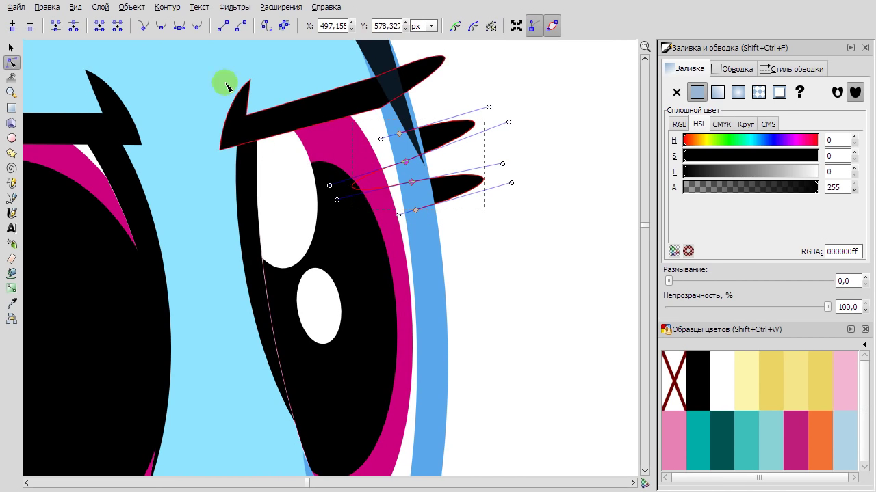
left_click(547, 226)
Undo the accidental eyelash node moves through the canvas right-click Undo.
right_click(553, 185)
left_click(560, 196)
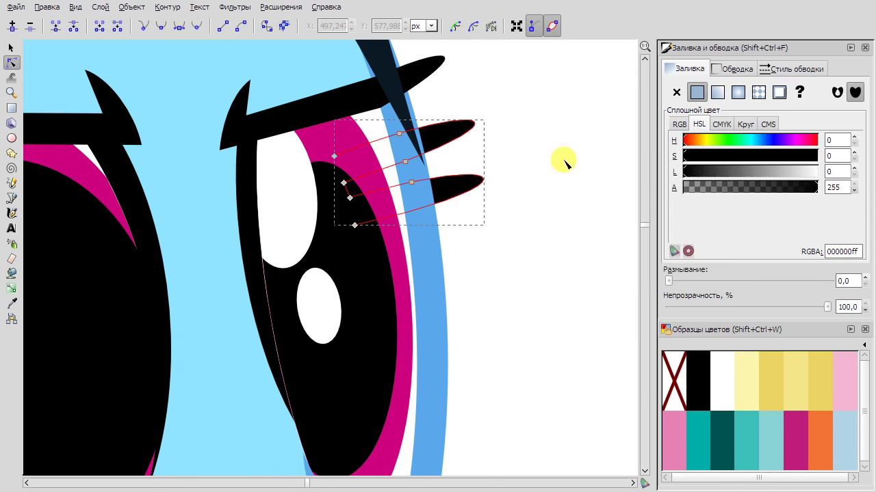
right_click(554, 146)
left_click(573, 154)
right_click(571, 146)
left_click(582, 156)
right_click(580, 152)
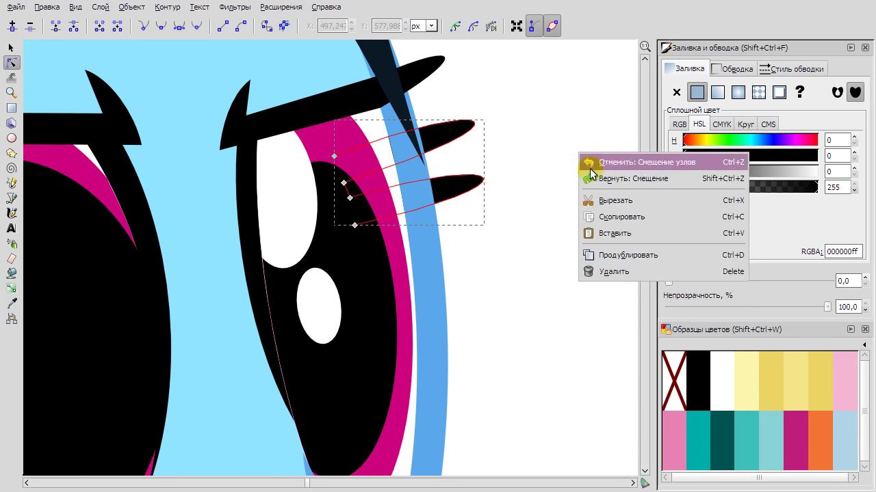
left_click(590, 161)
Select the eyelash, eye parts, white highlight and eyebrow as whole objects.
key("s")
left_click(575, 195)
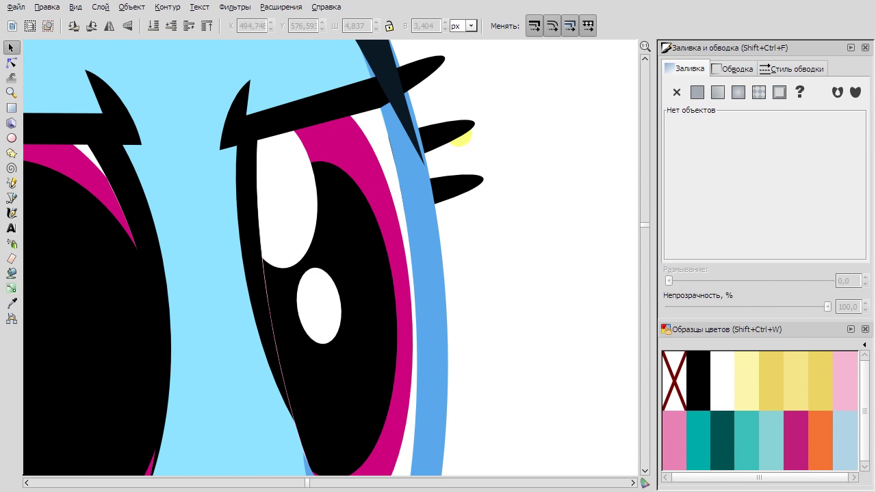
left_click(461, 139)
left_click(287, 170)
left_click(319, 299, "shift")
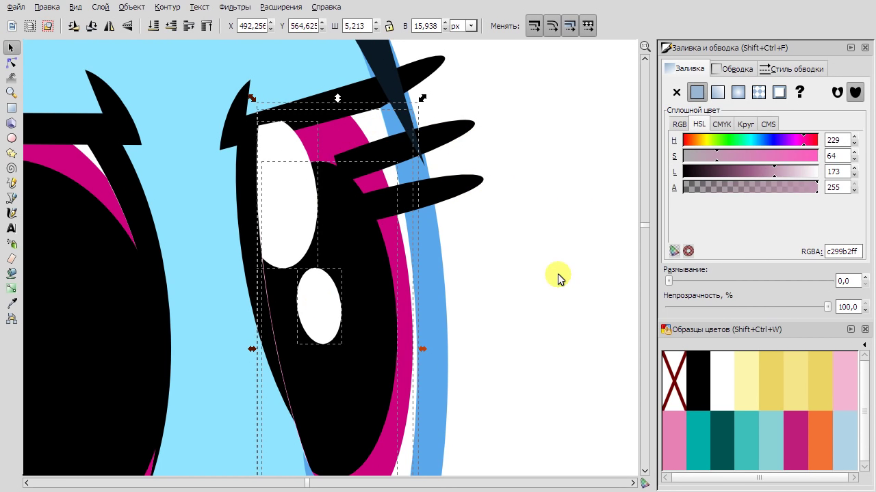
left_click(289, 174)
left_click(338, 88)
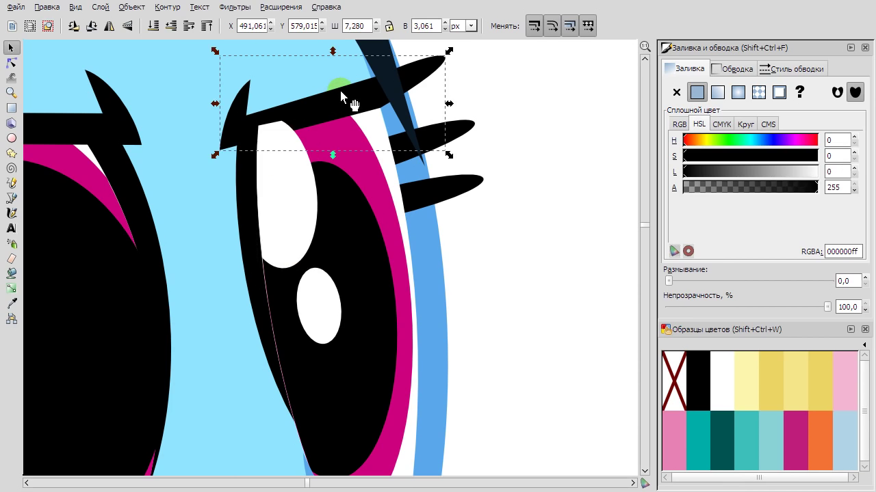
key("F2")
Inspect the dark mane path's nodes near the eyelashes and its tip node.
left_click(543, 178)
scroll(548, 171, "up", 3)
left_click(463, 137)
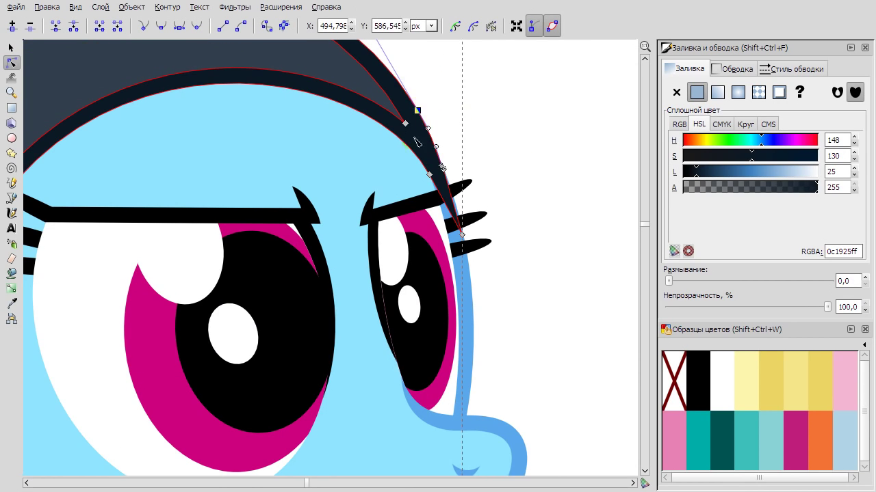
left_click_drag(422, 186, 422, 186)
scroll(473, 229, "up", 2)
scroll(424, 235, "up", 2)
left_click(424, 235)
scroll(506, 200, "down", 1)
scroll(506, 199, "up", 4)
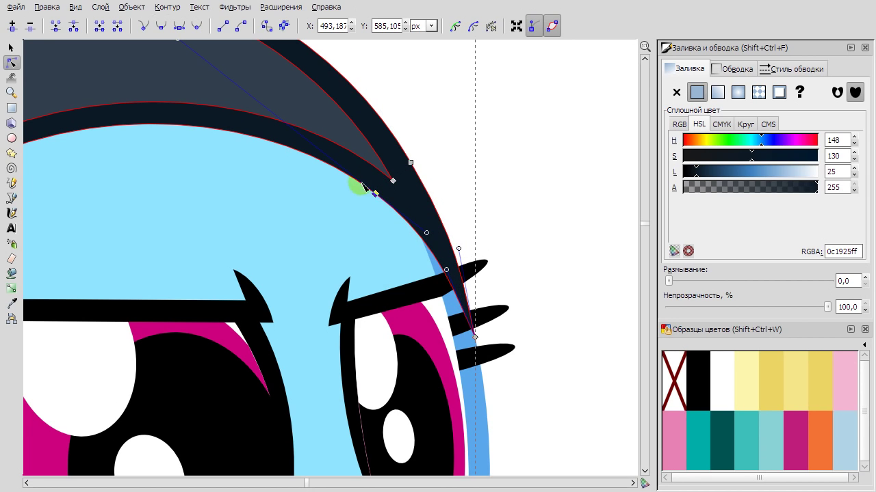
Select the eyelash, other eye parts and the eye highlight together.
left_click(566, 210)
scroll(566, 208, "down", 3)
scroll(499, 171, "up", 4)
left_click(467, 165)
left_click(496, 214, "shift")
left_click(416, 201, "shift")
left_click(392, 334, "shift")
left_click(11, 47)
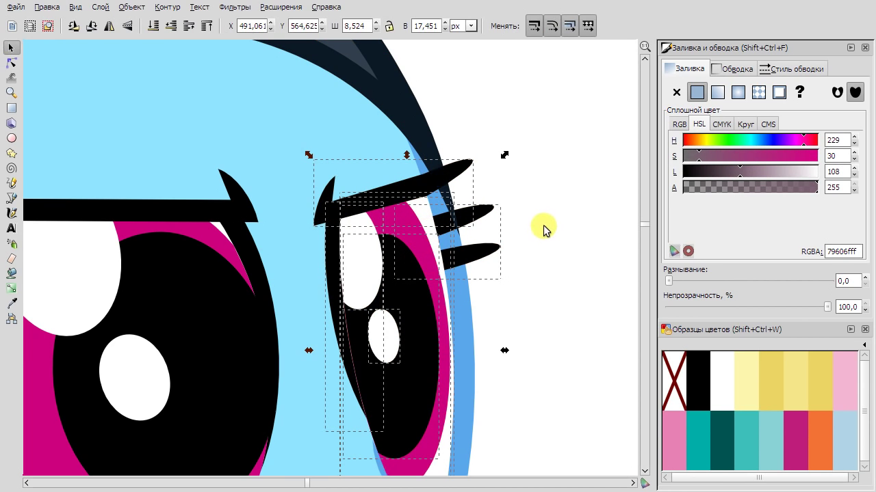
Select the muzzle outline together with the nostril and mouth.
left_click(540, 230)
scroll(561, 244, "down", 3)
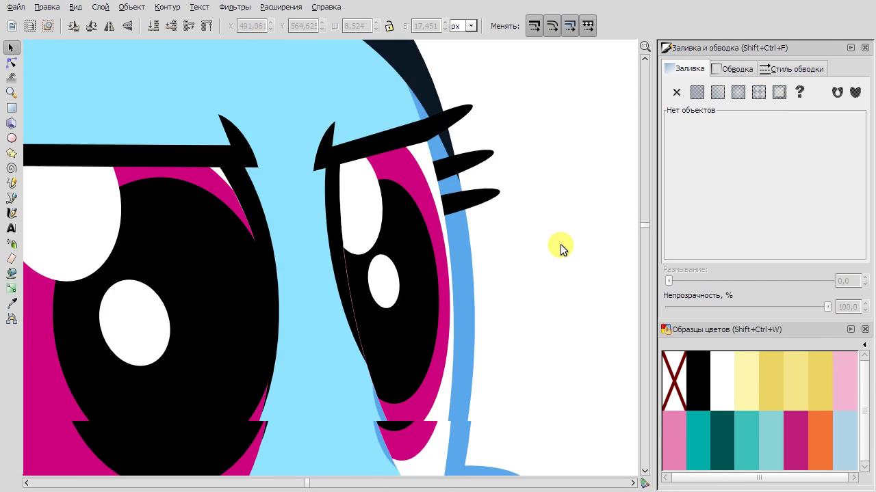
scroll(557, 247, "down", 5)
left_click(554, 248)
scroll(490, 293, "down", 2)
left_click(507, 266, "shift")
left_click(535, 292, "shift")
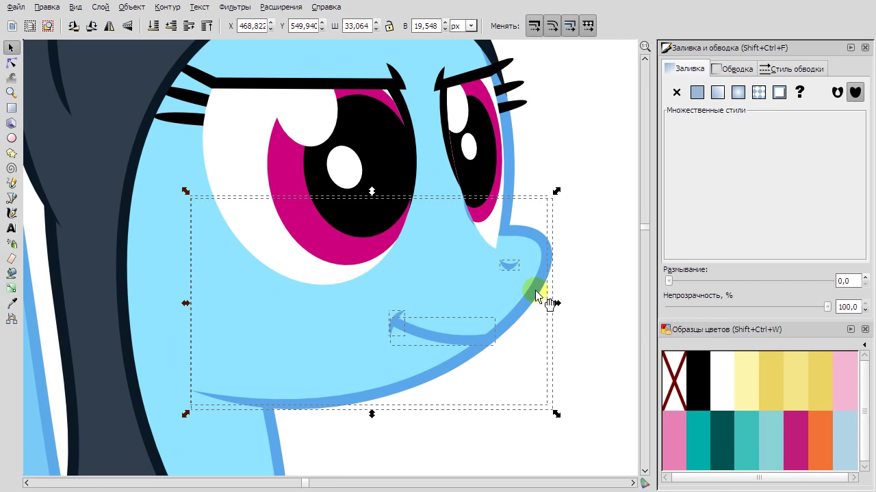
left_click(449, 284)
left_click(561, 375)
Select the near eye, its eyelash, the dark eye segment and the near eye white.
left_click(336, 171)
left_click(188, 93, "shift")
left_click(412, 117, "shift")
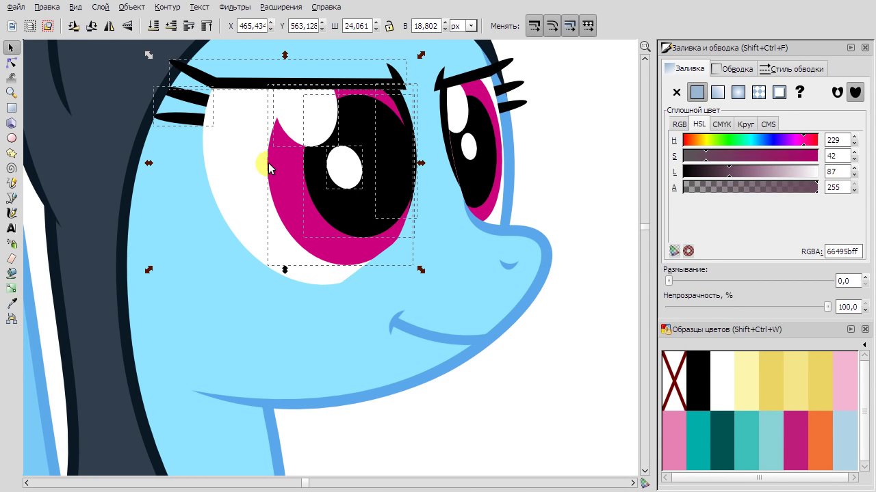
left_click(229, 158, "shift")
left_click(603, 162)
scroll(541, 140, "up", 2)
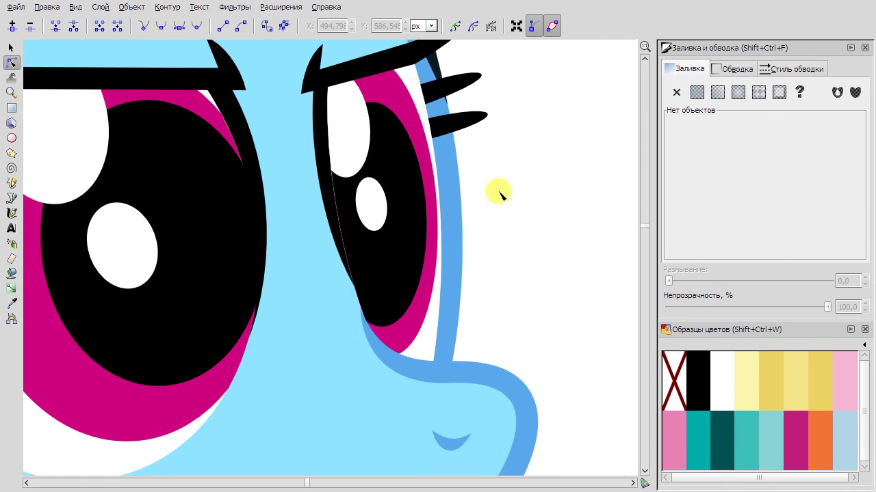
Drag the far eye white's top-left node inward.
double_click(429, 352)
left_click(363, 314)
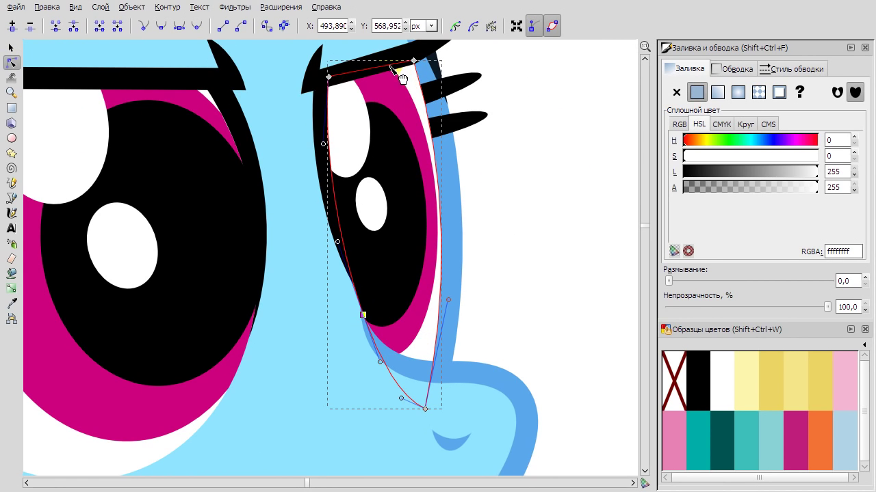
left_click_drag(329, 77, 348, 74)
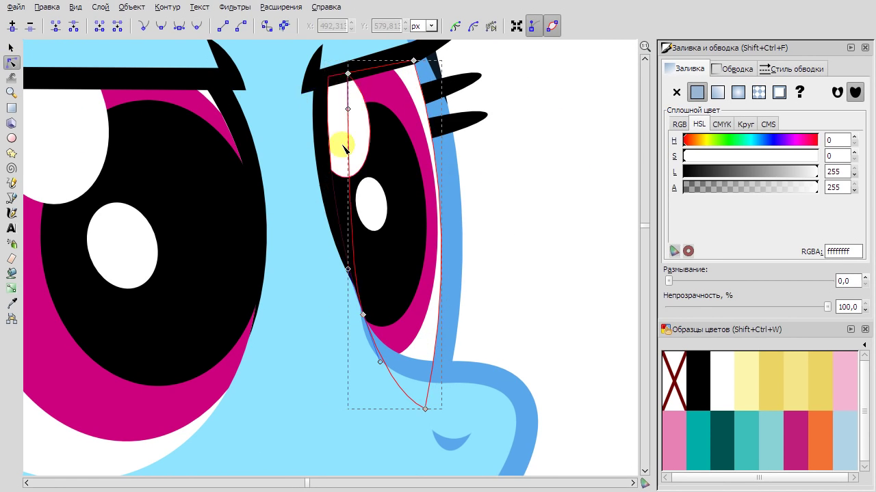
Select the far eye's magenta iris.
left_click(404, 109)
scroll(322, 102, "up", 2)
scroll(319, 108, "up", 5)
left_click(335, 110)
scroll(436, 387, "down", 6)
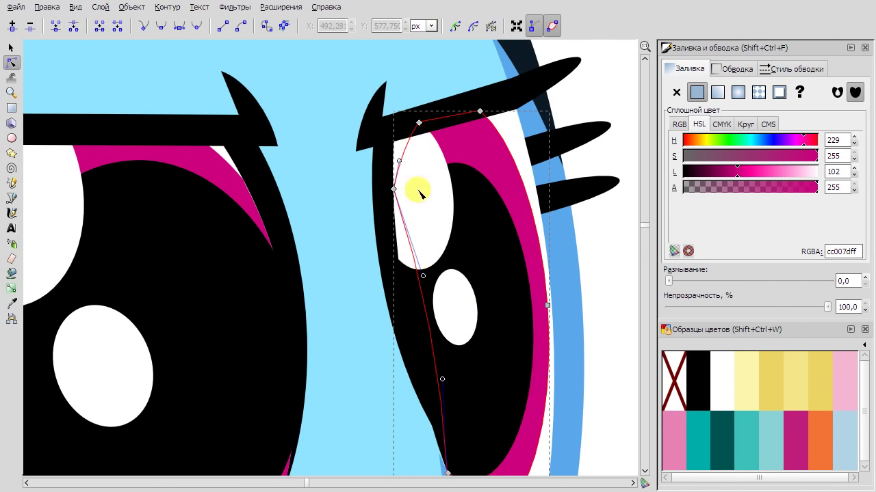
scroll(419, 192, "down", 3)
left_click(583, 143)
left_click(321, 321)
Draw two triangular highlight wedges over the iris with the pen, nudging one tip rightward.
key("s")
key("b")
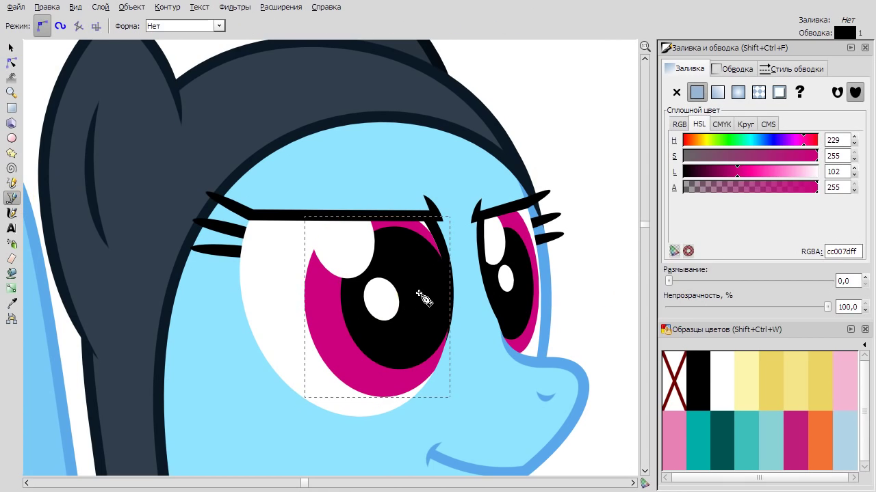
left_click(418, 293)
left_click(275, 276)
left_click(275, 318)
left_click(419, 294)
left_click(291, 371)
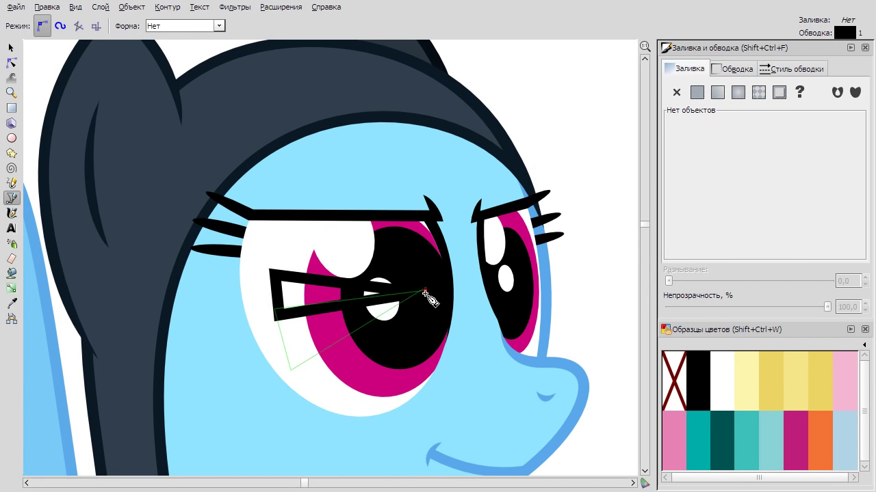
left_click(424, 292)
key("n")
left_click_drag(422, 293, 430, 301)
Fill the lower wedge light pink and the upper wedge hot pink from a pinks palette.
left_click(865, 347)
left_click(821, 235)
left_click(697, 451)
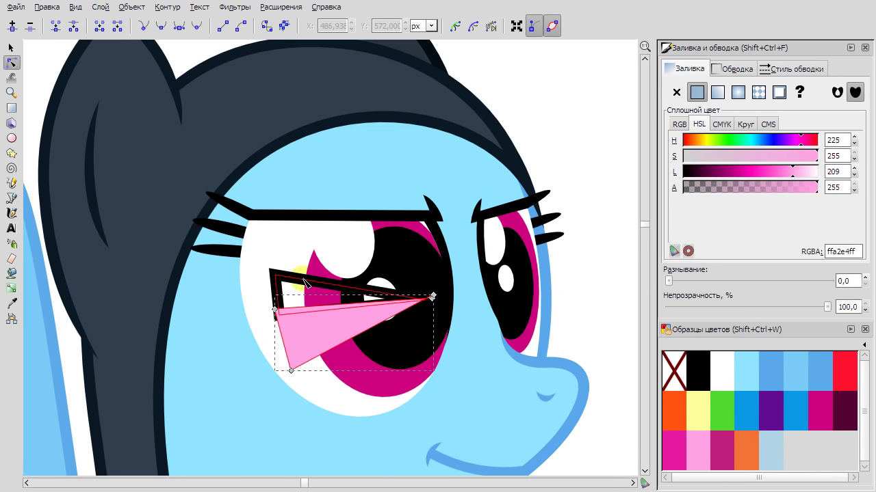
left_click(305, 282)
left_click(674, 450)
Lower the iris beneath the wedges, duplicate it, and intersect the wedges with the copy.
left_click(11, 48)
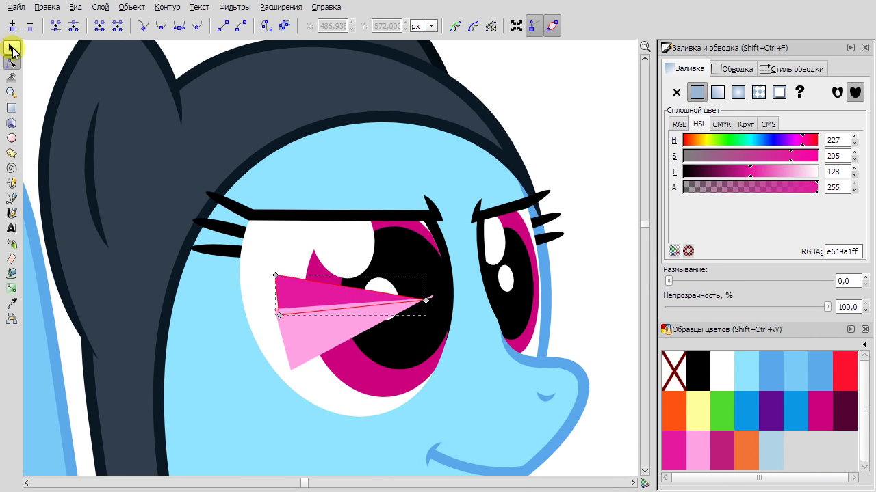
left_click(355, 363)
key("Home")
key("ctrl+z")
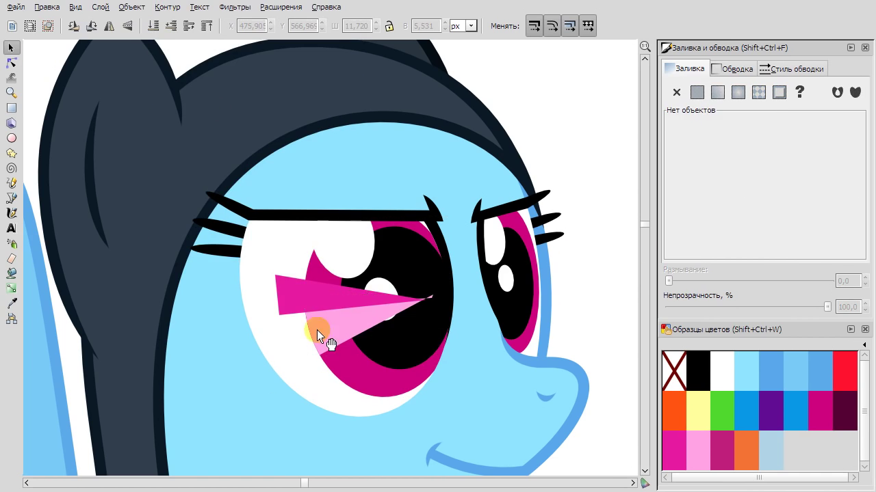
left_click(293, 295)
right_click(368, 145)
left_click(429, 253)
left_click(168, 7)
left_click(299, 205)
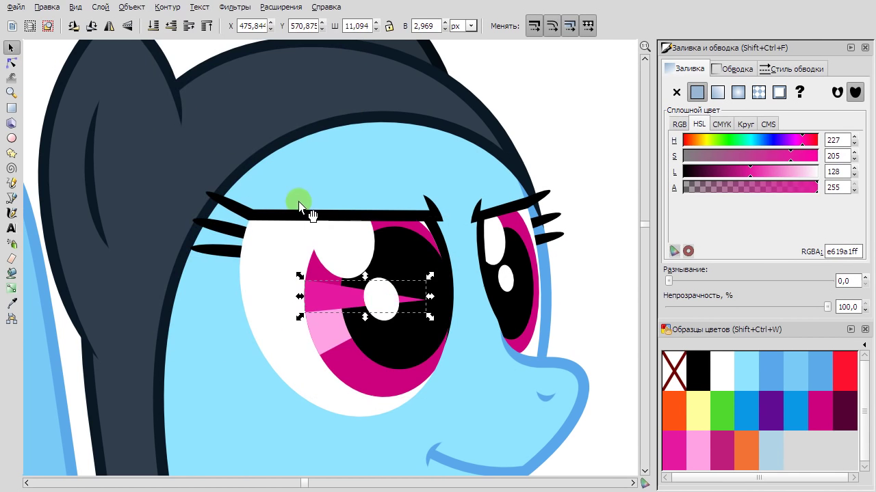
Give the left iris a vertical gradient with a stop picked from the iris magenta.
key("n")
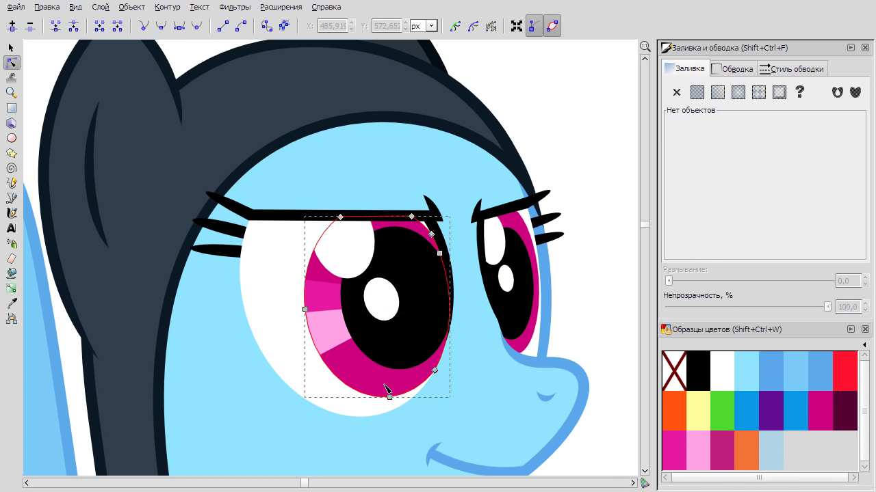
key("g")
left_click_drag(375, 220, 385, 383)
key("d")
left_click(377, 224)
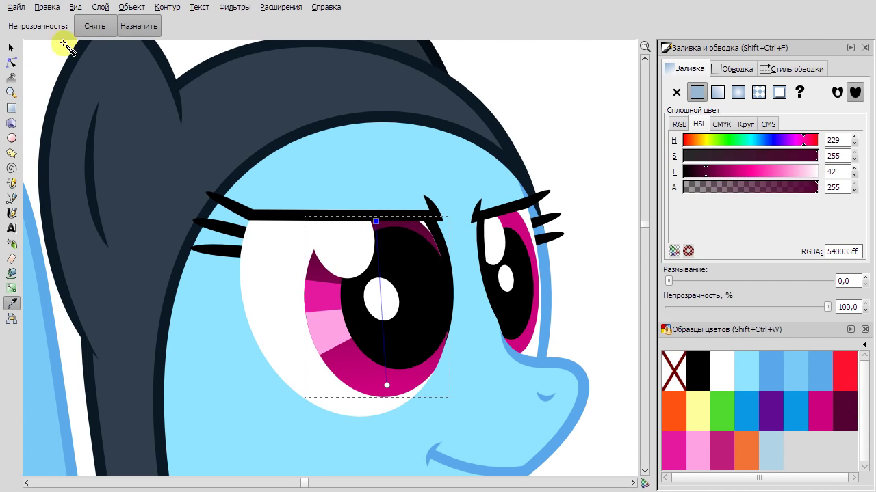
key("s")
key("Tab")
Give the right iris a vertical gradient with a darkened top stop.
key("g")
left_click_drag(507, 220, 517, 342)
key("d")
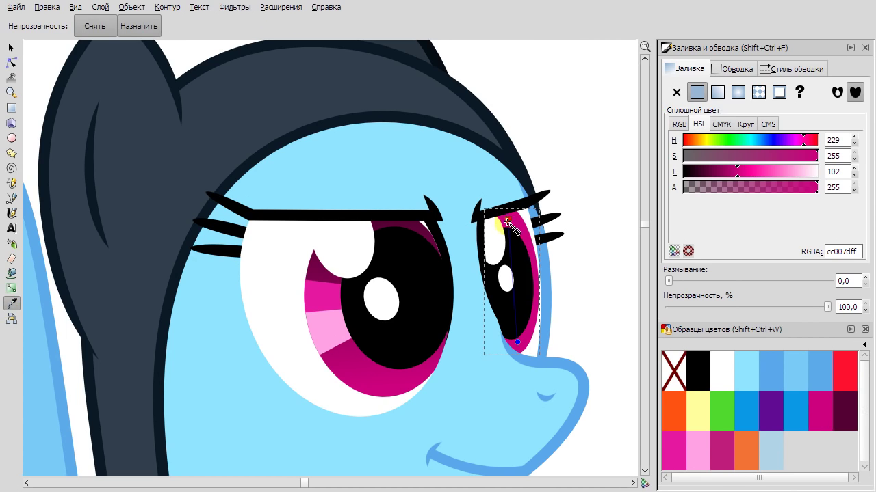
left_click(514, 223)
key("s")
left_click(583, 125)
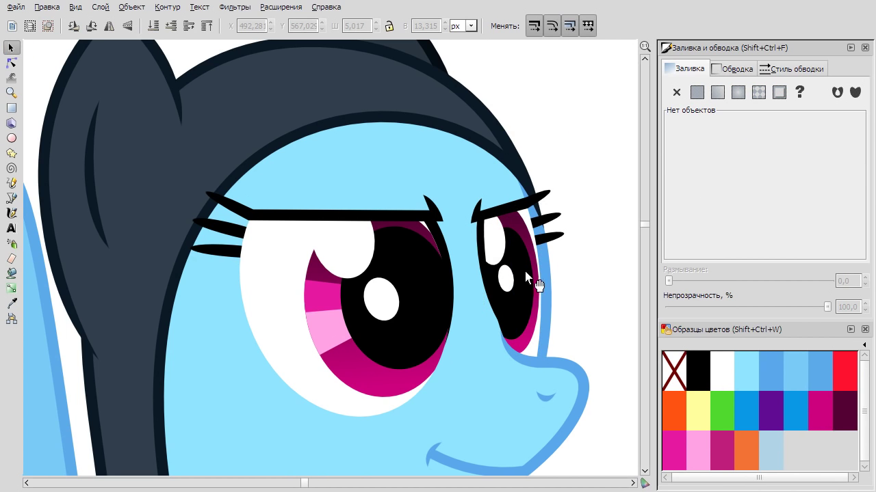
Select the left eye white for node editing.
scroll(583, 264, "up", 2)
scroll(498, 279, "down", 1)
left_click(92, 272)
scroll(260, 209, "up", 2)
key("n")
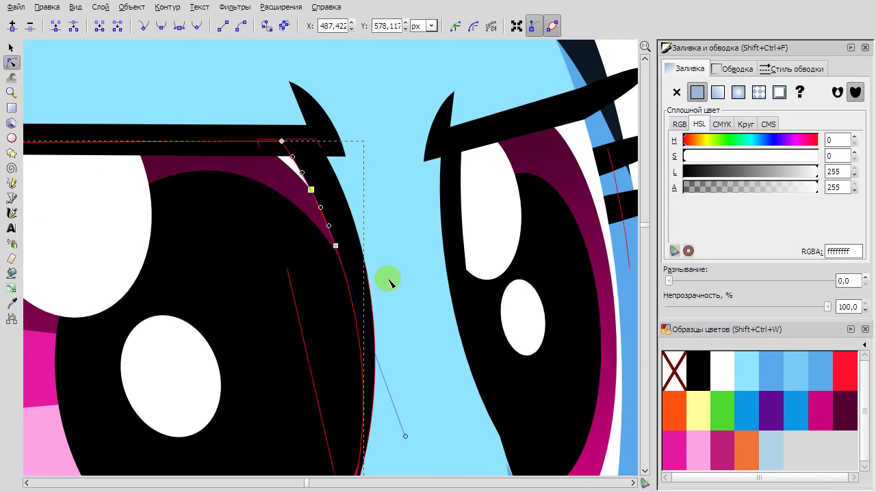
scroll(388, 280, "down", 1)
Reshape the gradient-filled iris edge by moving one of its nodes.
left_click(253, 184)
scroll(574, 290, "down", 2)
left_click(616, 264)
scroll(616, 264, "down", 2)
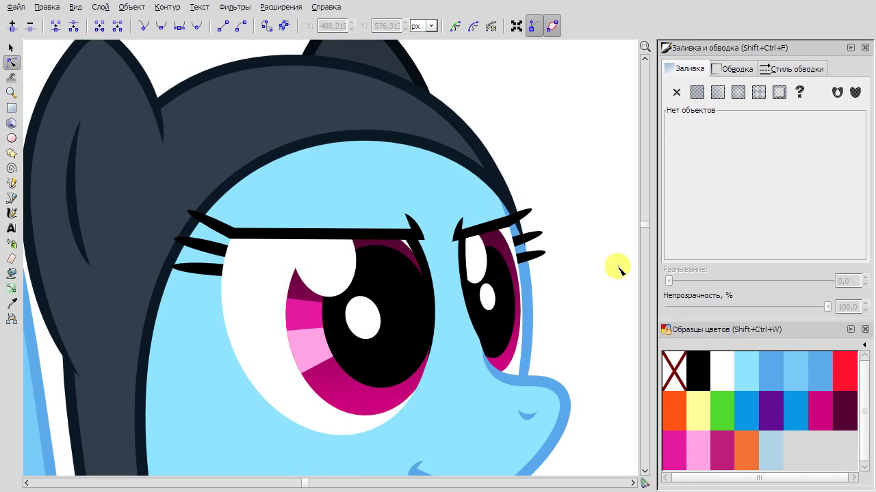
scroll(393, 328, "up", 3)
left_click(385, 196)
left_click_drag(390, 301, 397, 265)
scroll(397, 264, "down", 3)
left_click(553, 225)
scroll(425, 254, "up", 2)
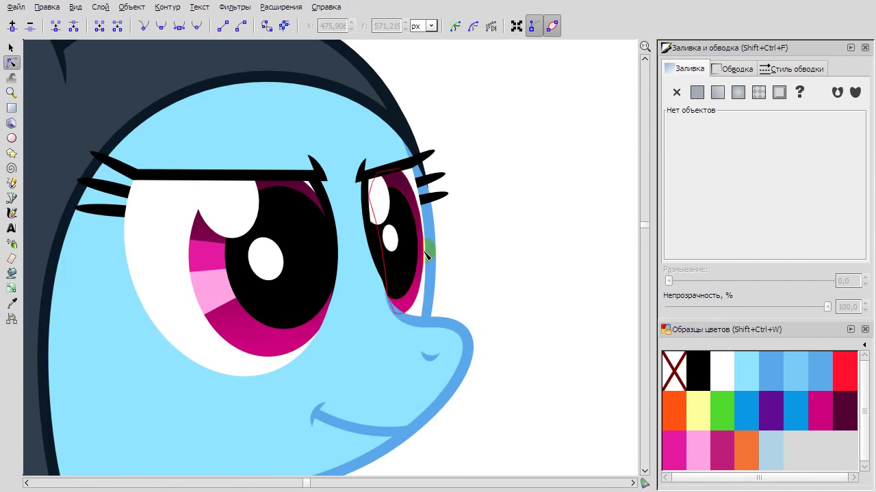
scroll(424, 255, "up", 1)
Draw two new highlight wedges over the right iris with the pen.
key("b")
key("Escape")
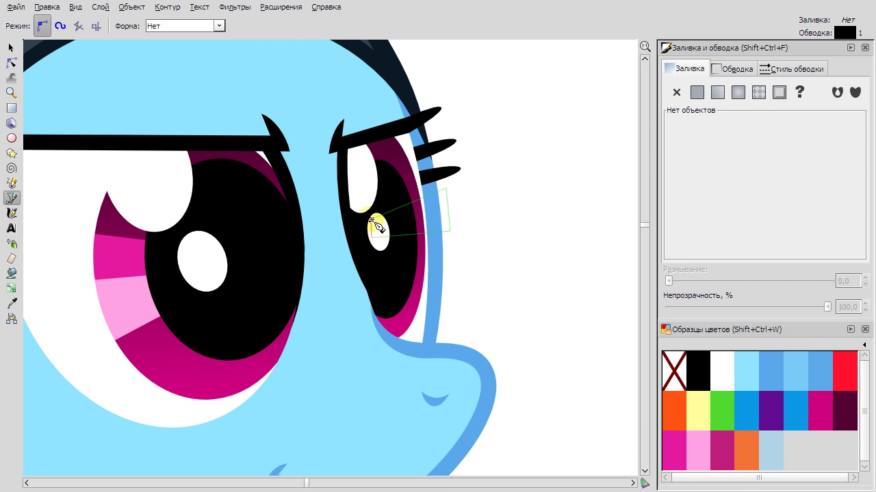
left_click(372, 221)
left_click(372, 232)
left_click(457, 226)
left_click(378, 239)
key("F7")
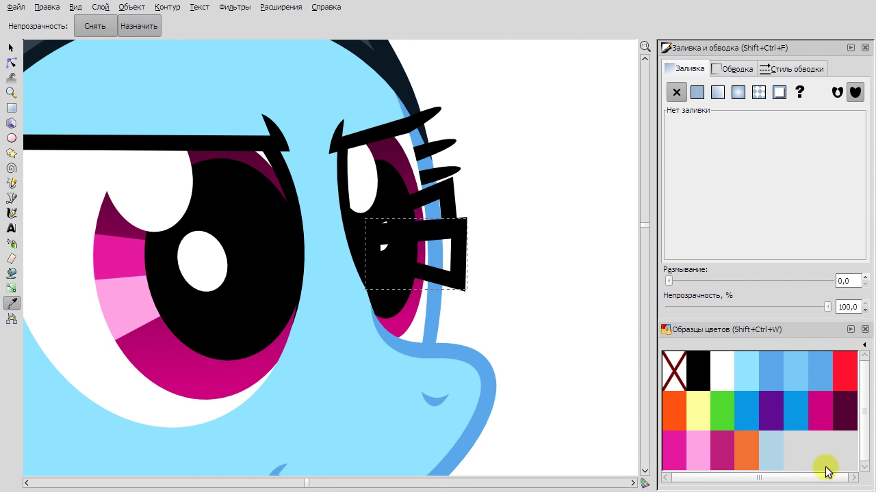
Colour the upper wedge magenta.
left_click(698, 450)
key("F2")
left_click(676, 448)
key("F1")
Intersect the light pink and magenta wedges with the iris copy to trim them.
left_click(430, 248, "alt")
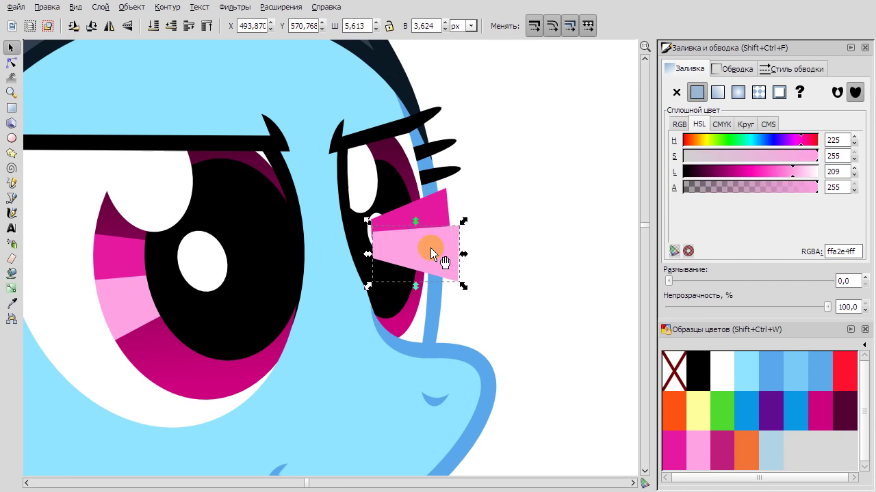
left_click(167, 7)
left_click(256, 107)
left_click(167, 7)
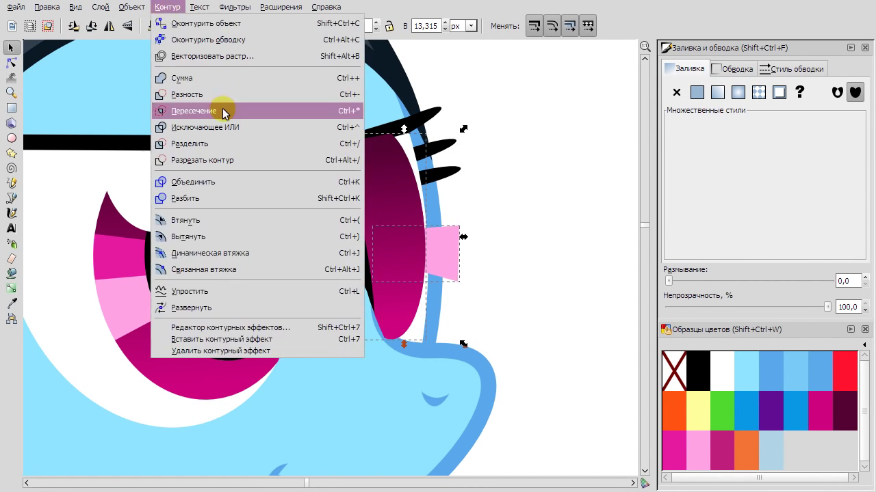
left_click(220, 111)
left_click(521, 217)
Inspect the trimmed iris path's nodes, then deselect everything.
double_click(414, 309)
scroll(443, 222, "up", 1)
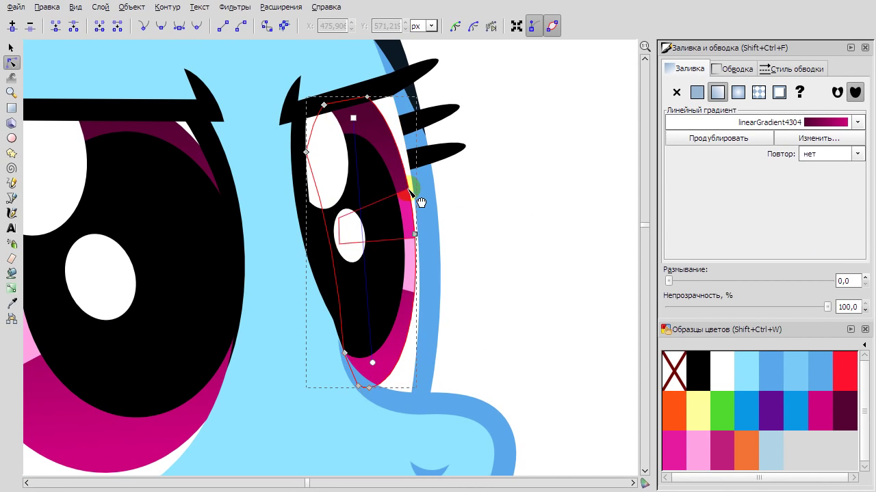
key("F1")
scroll(465, 197, "down", 5)
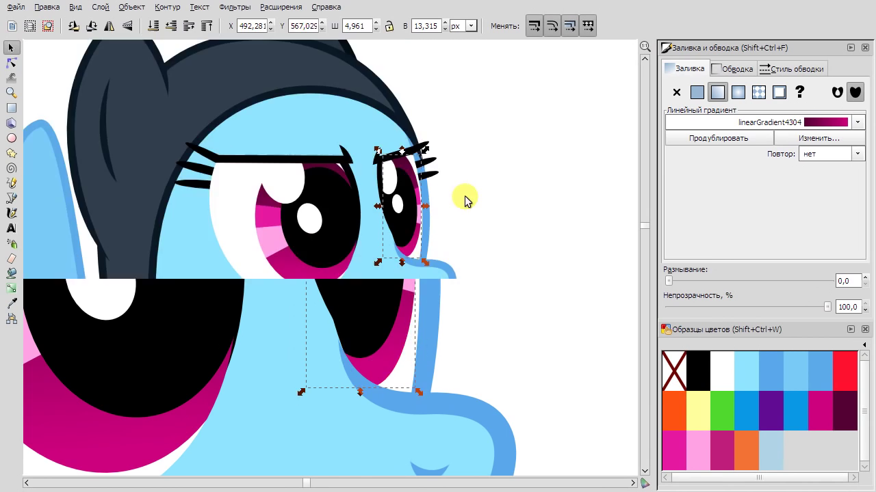
key("Escape")
Select the larger wing's outline path and check its stroke style settings.
scroll(258, 137, "up", 5)
scroll(257, 137, "down", 1)
left_click(257, 137)
left_click(790, 68)
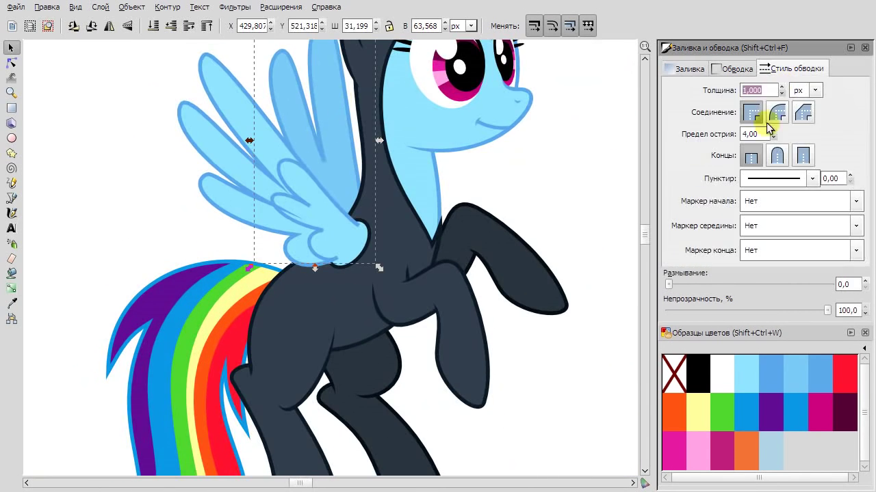
scroll(383, 171, "up", 2)
left_click(225, 132)
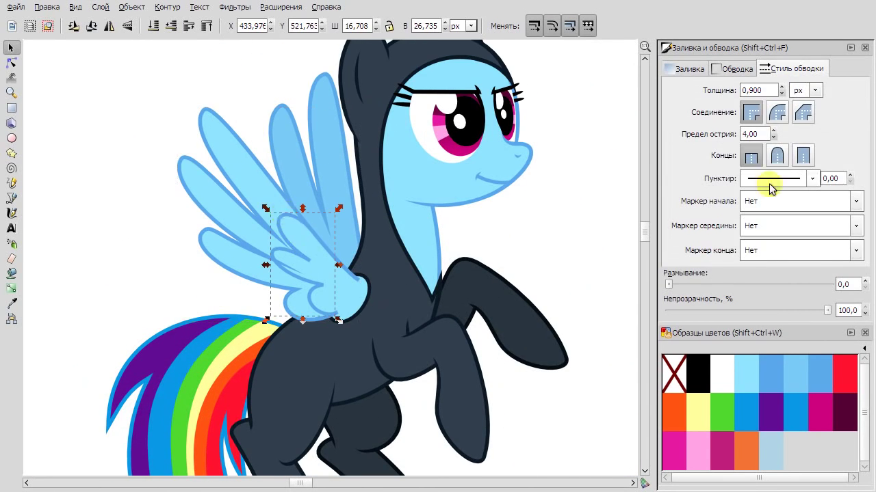
left_click(752, 134)
right_click(231, 143)
key("Escape")
left_click(11, 63)
scroll(264, 206, "up", 5)
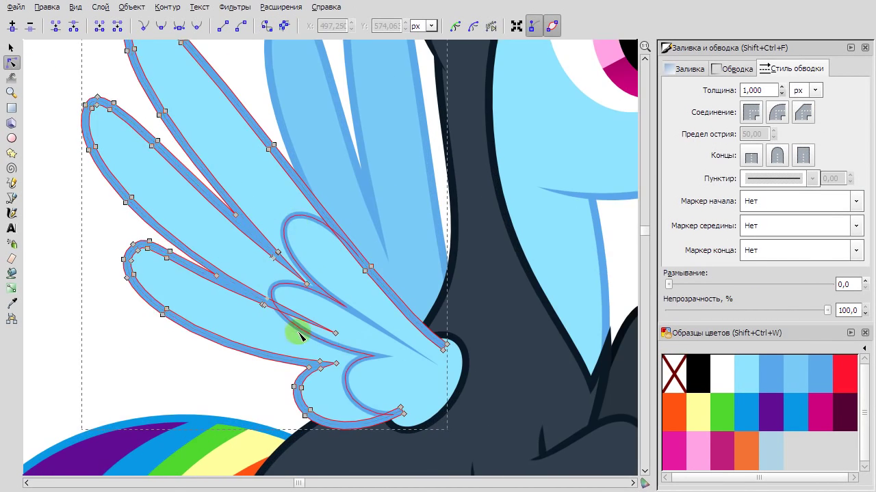
left_click(241, 285)
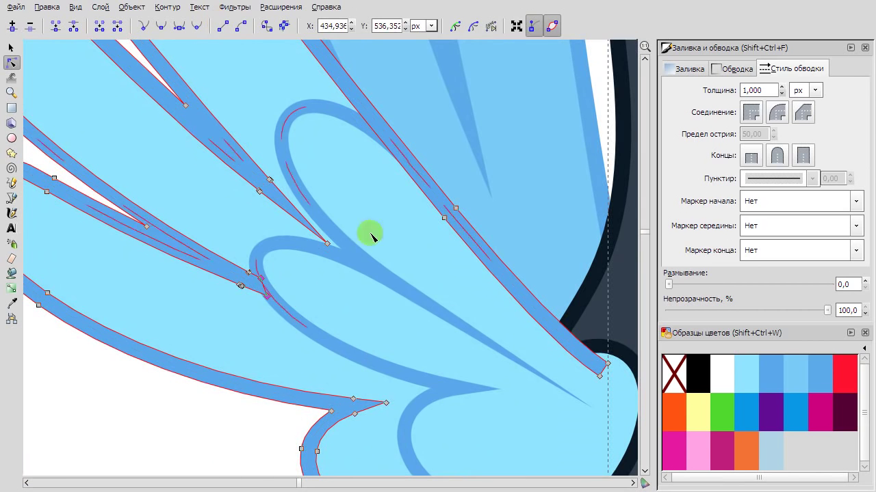
Drag the outer wing outline's tip nodes inward to taper it.
left_click(411, 293)
left_click(409, 291)
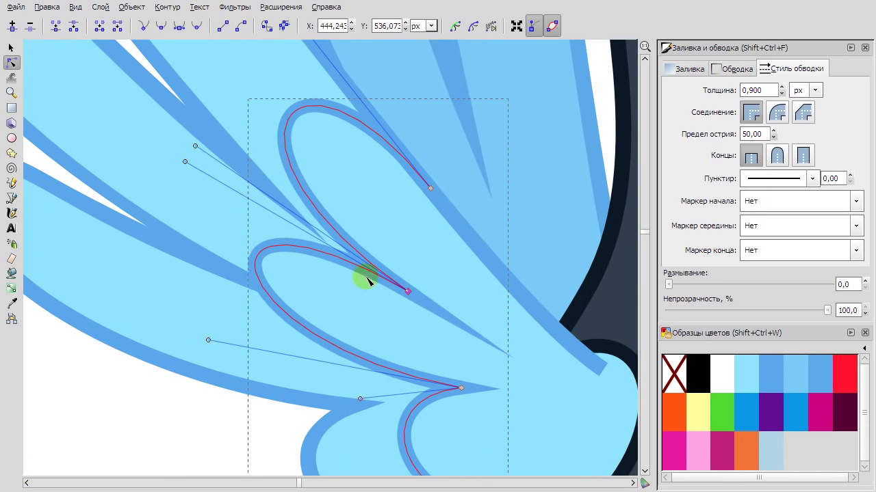
scroll(531, 376, "down", 3)
scroll(532, 375, "up", 3)
left_click(438, 263)
left_click_drag(540, 351, 458, 285)
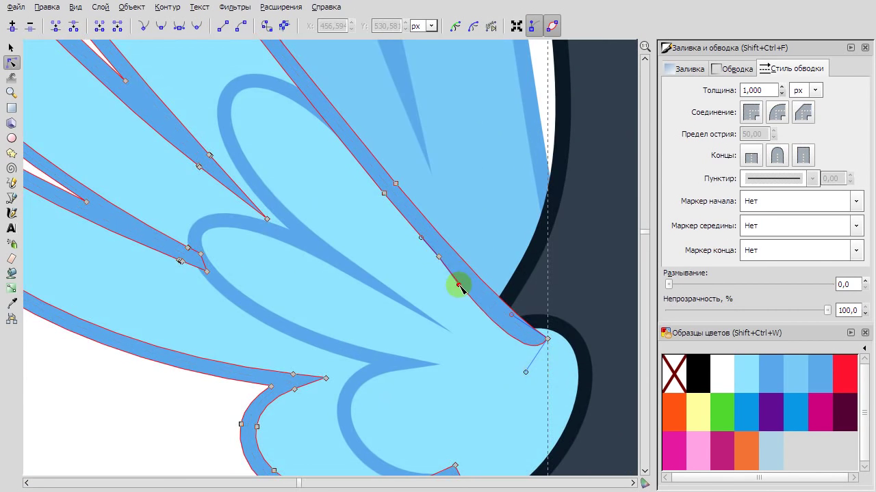
left_click_drag(526, 373, 505, 334)
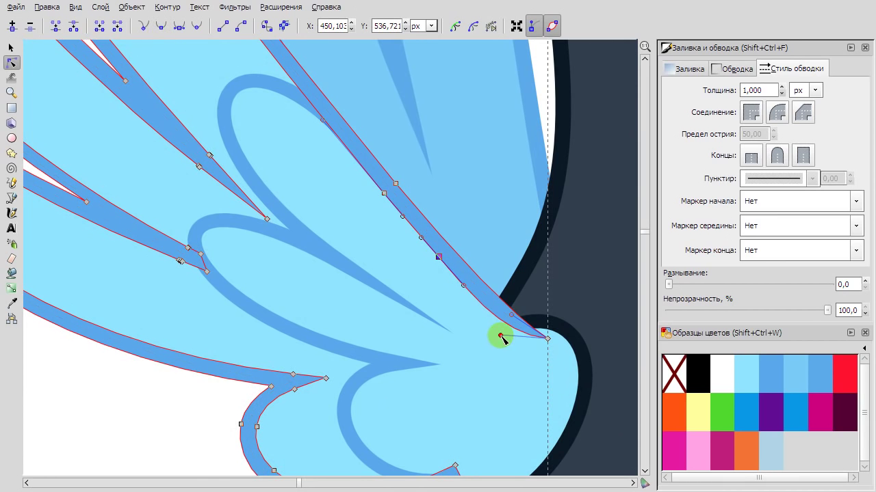
scroll(354, 345, "down", 5)
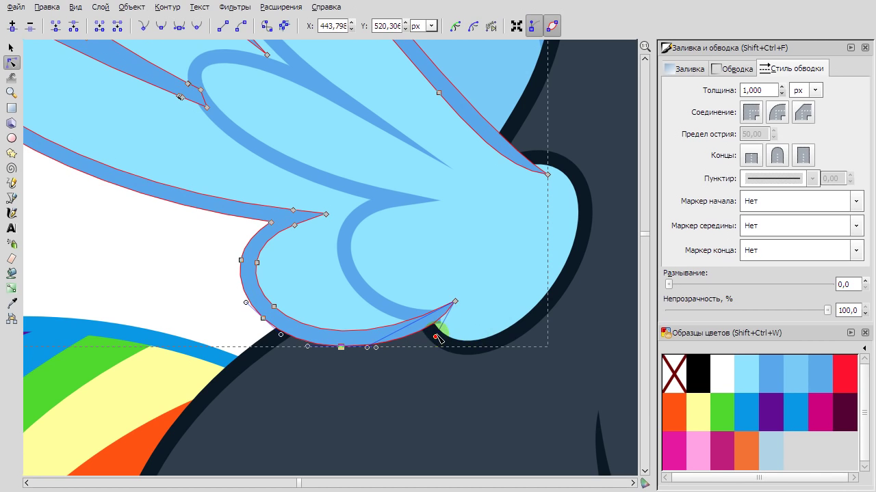
Convert the inner wing stroke into a filled outline with Stroke to Path.
left_click(435, 330)
left_click(283, 26)
right_click(442, 104)
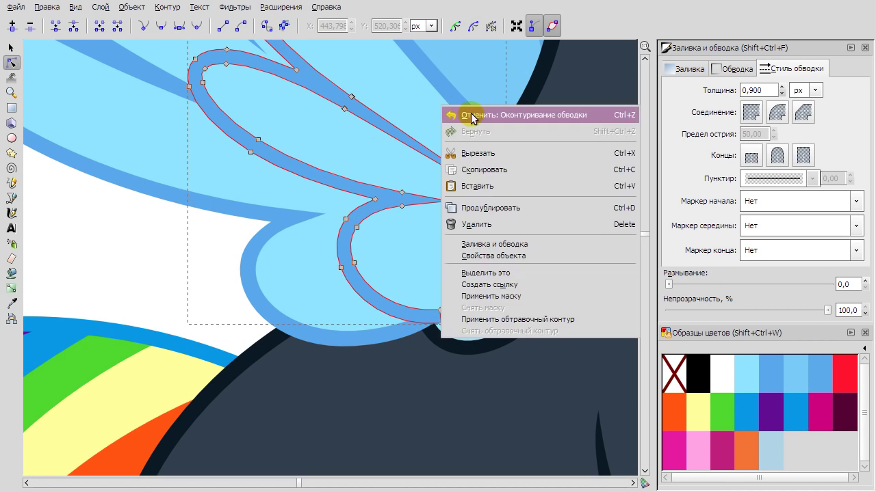
left_click(471, 115)
left_click(284, 26)
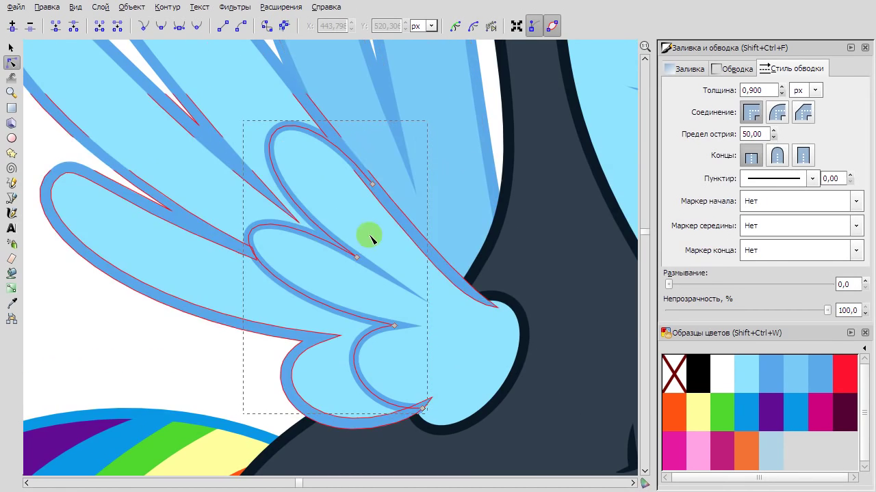
Convert the feather loop stroke into a filled outline and deselect.
left_click(258, 236)
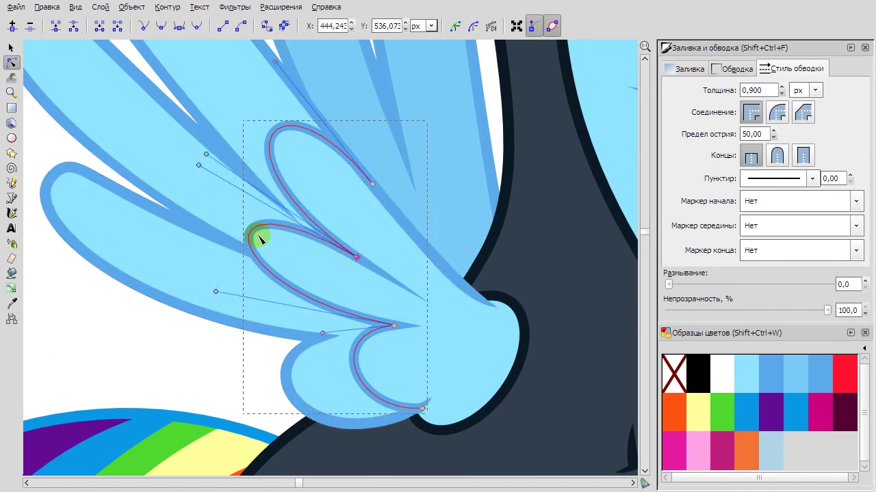
left_click(284, 26)
scroll(359, 181, "up", 2, "ctrl")
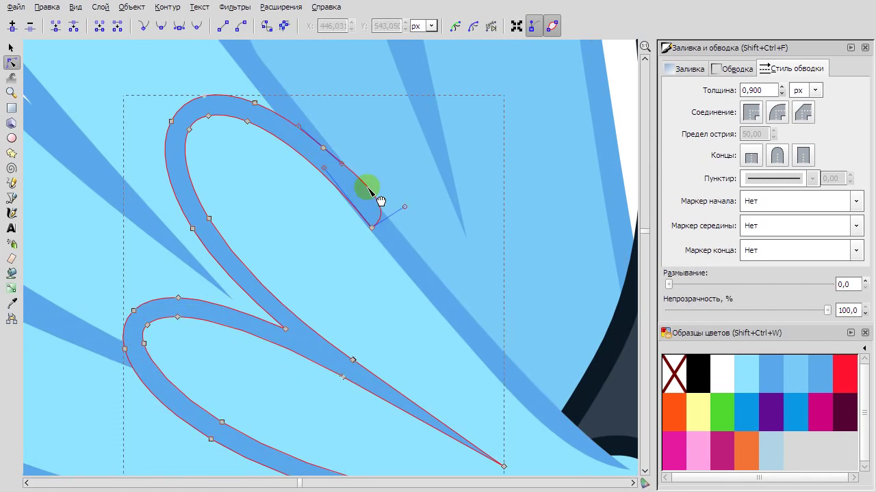
scroll(445, 307, "down", 2, "ctrl")
scroll(479, 279, "up", 2, "ctrl")
scroll(479, 279, "up", 1, "ctrl")
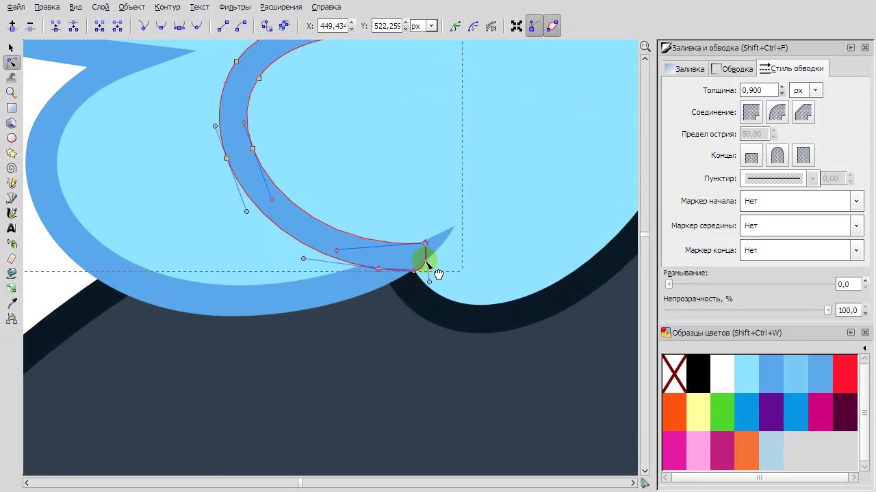
scroll(434, 274, "down", 4, "ctrl")
left_click(105, 105)
scroll(105, 105, "up", 6)
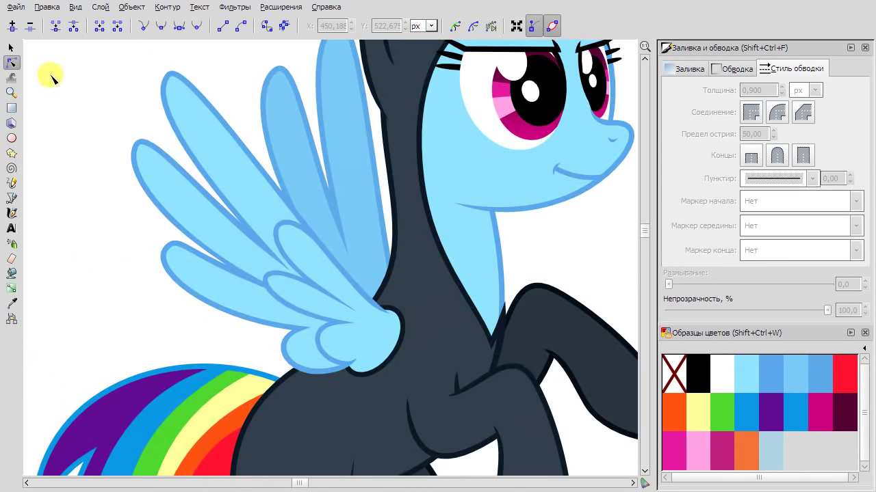
Return to the selector and load the MLP-Fluttershy swatch palette.
key("s")
scroll(117, 191, "down", 4, "ctrl")
scroll(264, 235, "right", 3)
scroll(268, 235, "up", 1, "ctrl")
scroll(320, 225, "down", 2, "ctrl")
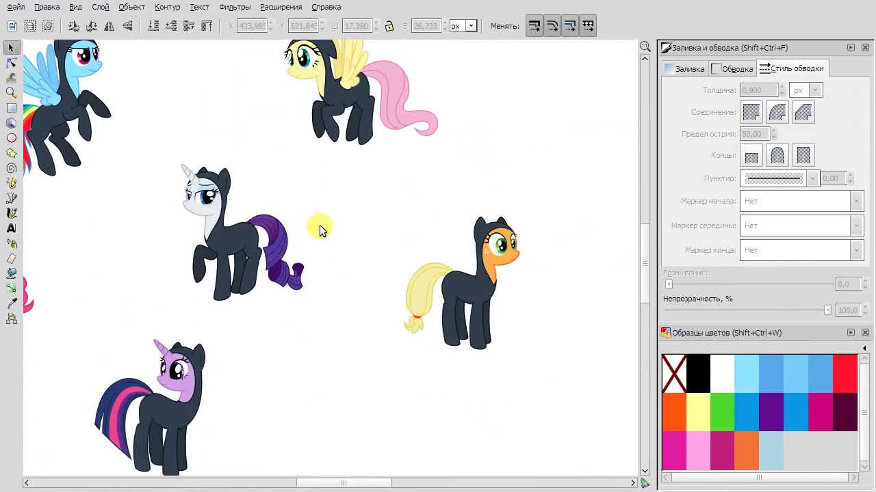
scroll(320, 225, "down", 1, "ctrl")
scroll(339, 224, "left", 2)
scroll(575, 130, "right", 5)
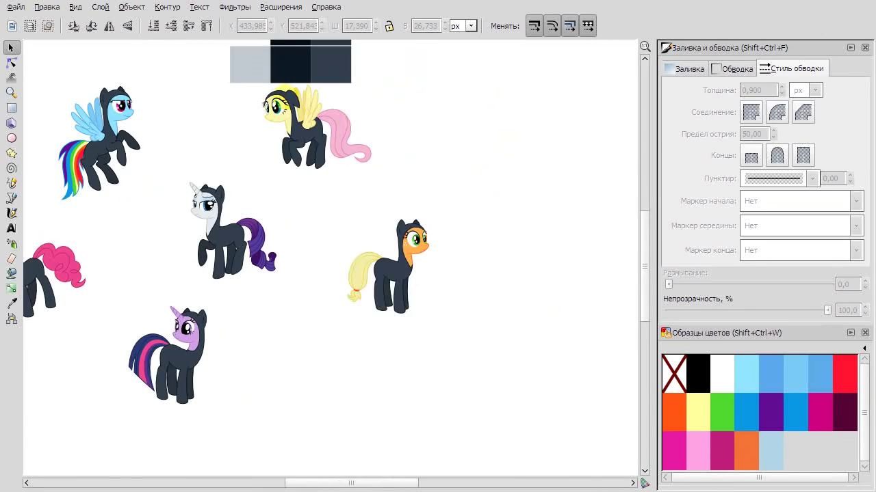
scroll(550, 198, "up", 4, "ctrl")
scroll(348, 225, "up", 4, "ctrl")
scroll(332, 210, "down", 2, "ctrl")
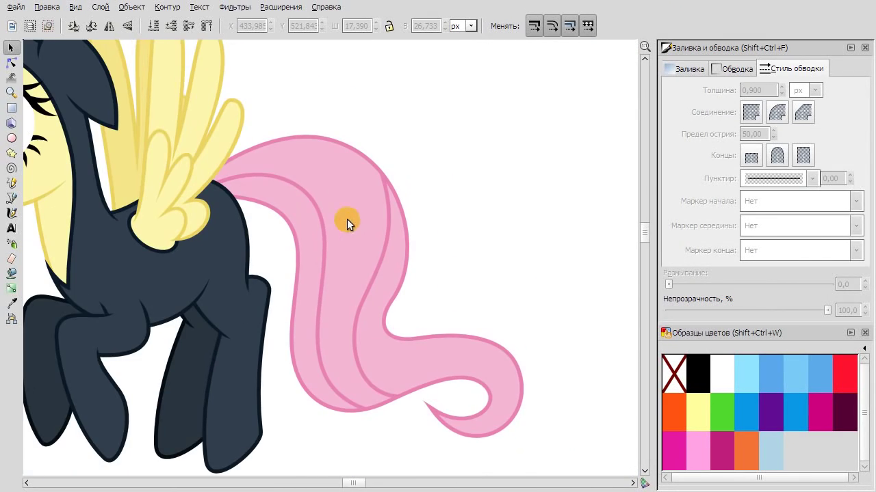
left_click(864, 348)
left_click(821, 213)
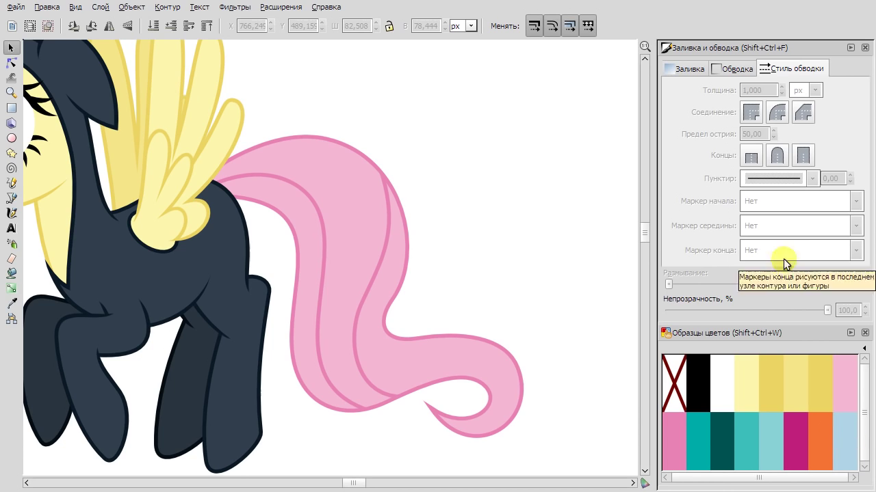
Try lowering the pink tail one level, undo it, and bring up the fill settings.
right_click(336, 188)
left_click(428, 290)
key("Page_Down")
left_click(365, 150)
key("ctrl+z")
left_click(529, 171)
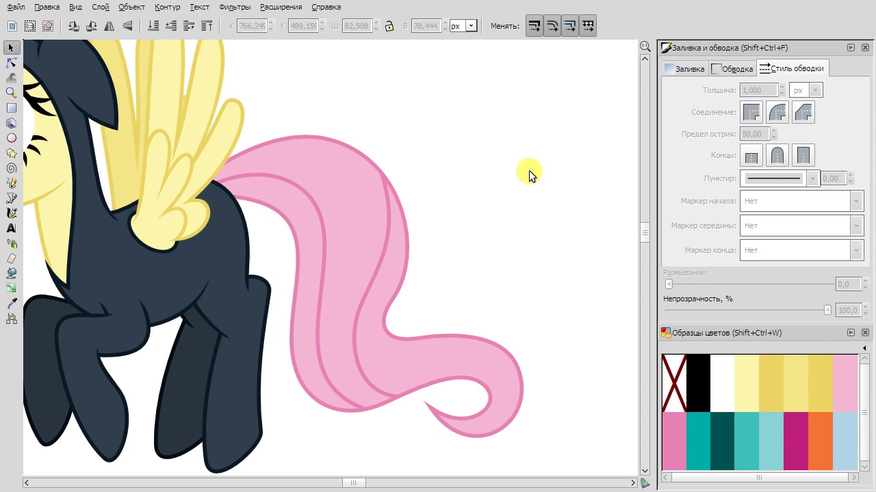
scroll(479, 198, "down", 1)
left_click(687, 68)
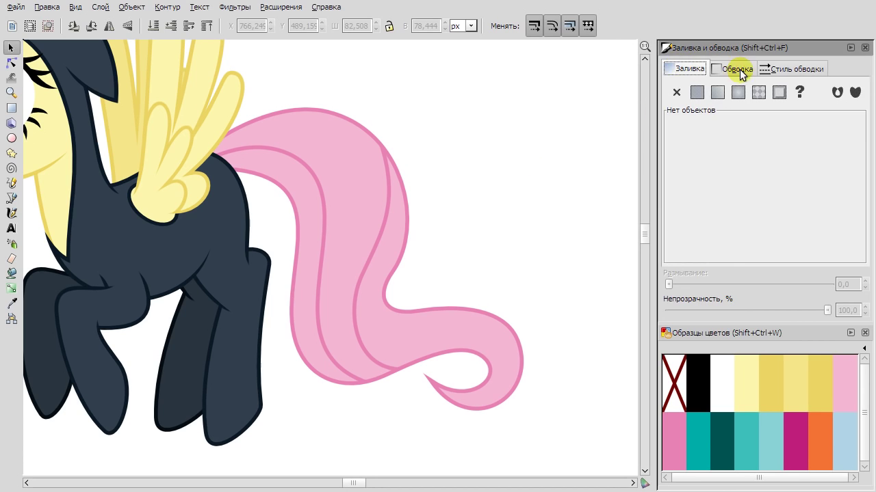
scroll(528, 384, "up", 1)
scroll(381, 156, "down", 1)
scroll(382, 156, "up", 1)
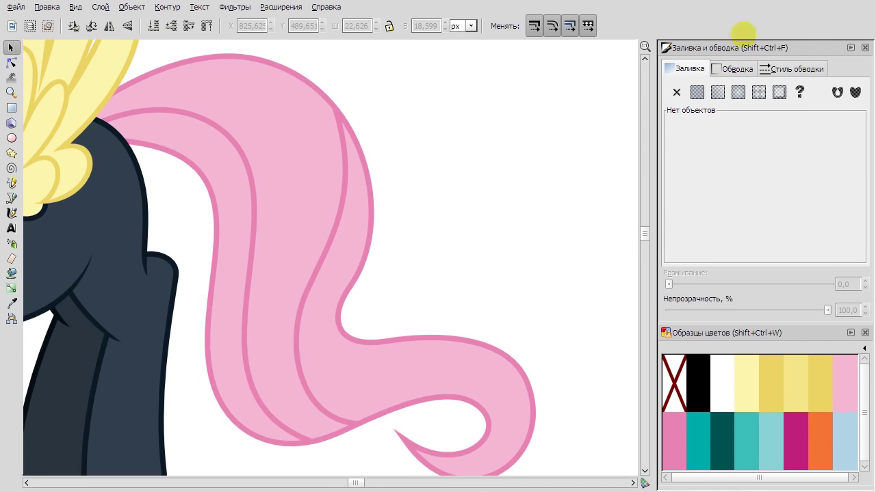
Delete the two inner tail strands, then restore one of them.
left_click(255, 237)
key("Delete")
left_click(327, 226)
key("Delete")
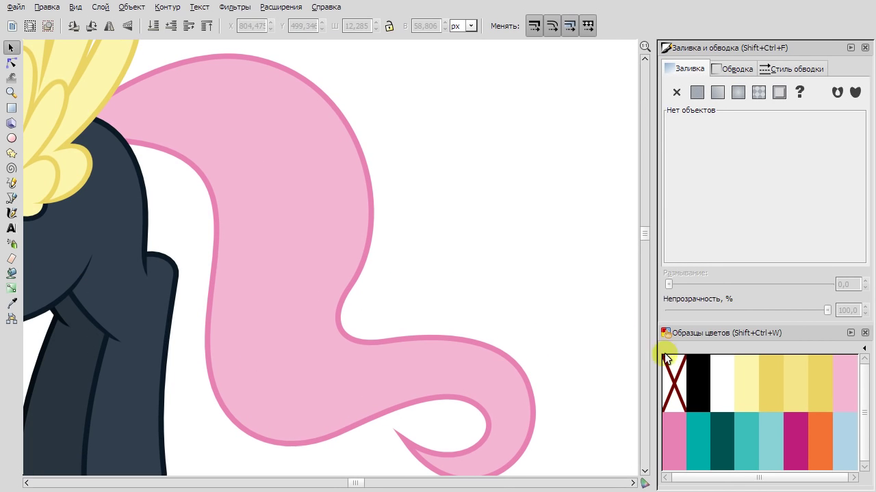
key("ctrl+z")
Reshape the inner strand's nodes: pull its bottom end up-left and smooth the lower curve.
double_click(254, 241)
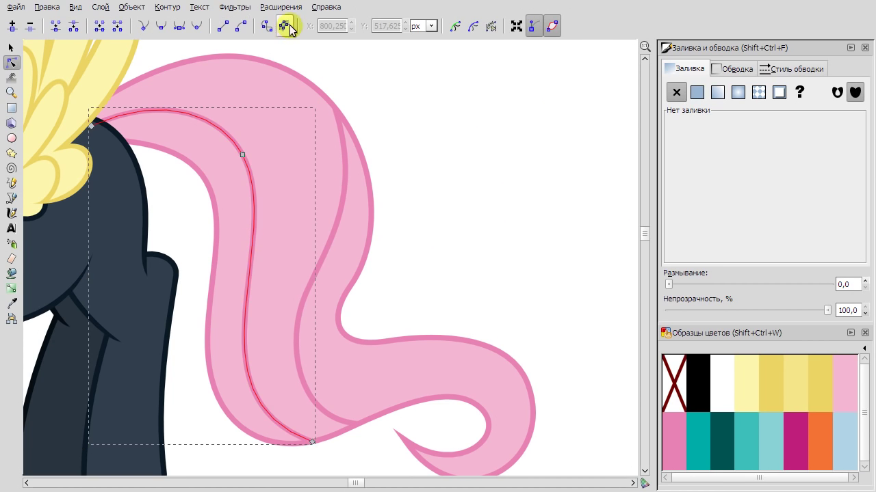
mouse_move(312, 442)
left_mouse_down()
mouse_move(250, 394)
mouse_move(294, 431)
left_mouse_up()
left_click_drag(210, 359, 239, 386)
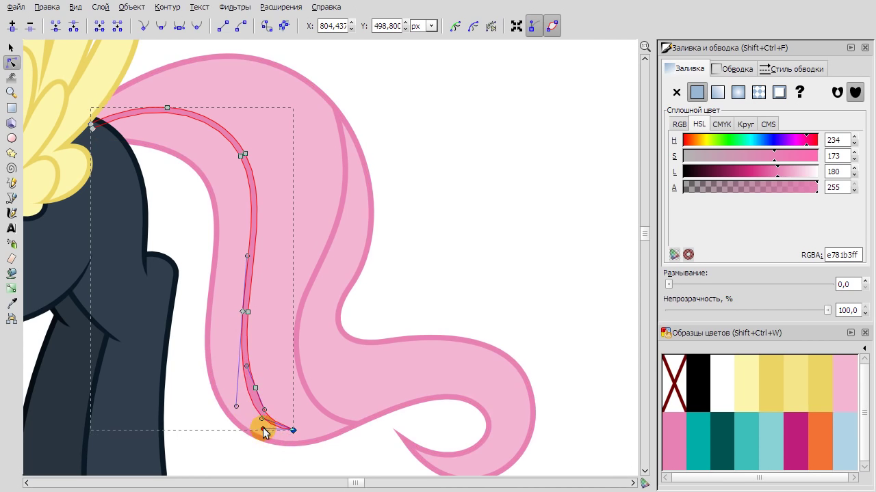
left_click(161, 27)
left_click(276, 361)
left_click(247, 414)
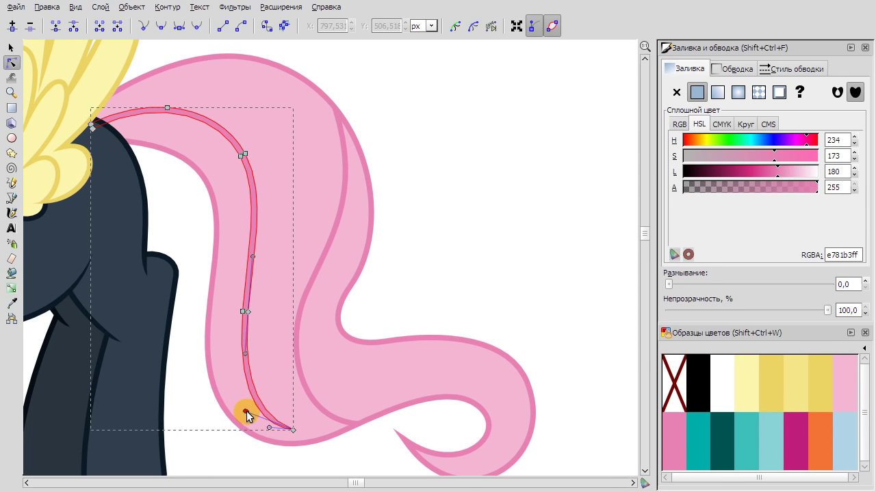
left_click(235, 293)
Convert the inner tail line's stroke into a filled path, redoing it after an undo.
left_click(338, 263)
left_click(319, 411)
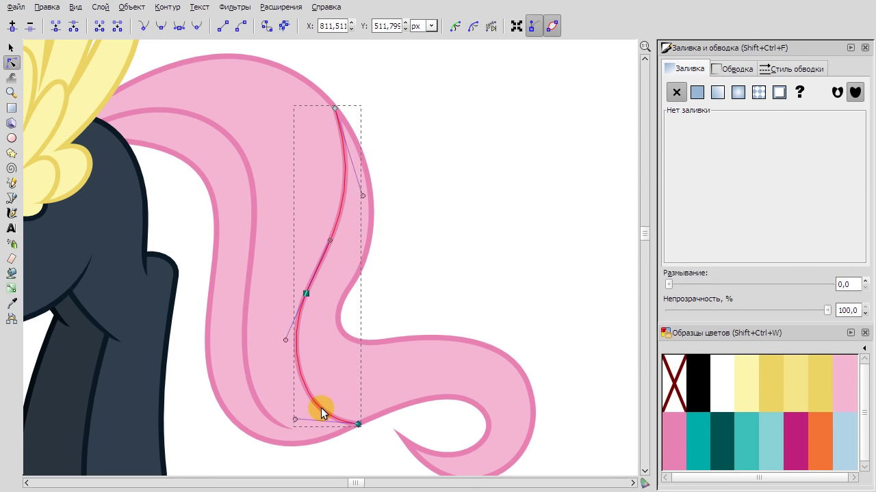
left_click(286, 31)
left_click(295, 356)
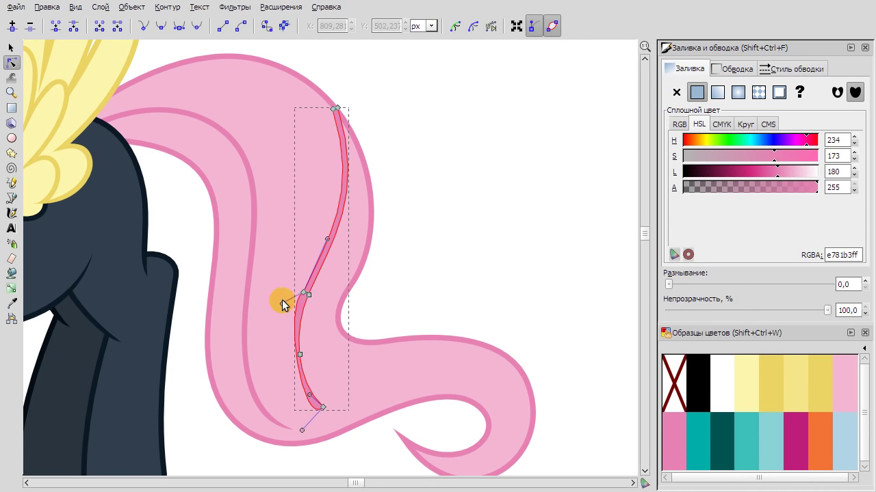
left_click(304, 294)
right_click(483, 179)
left_click(504, 171)
left_click(344, 170)
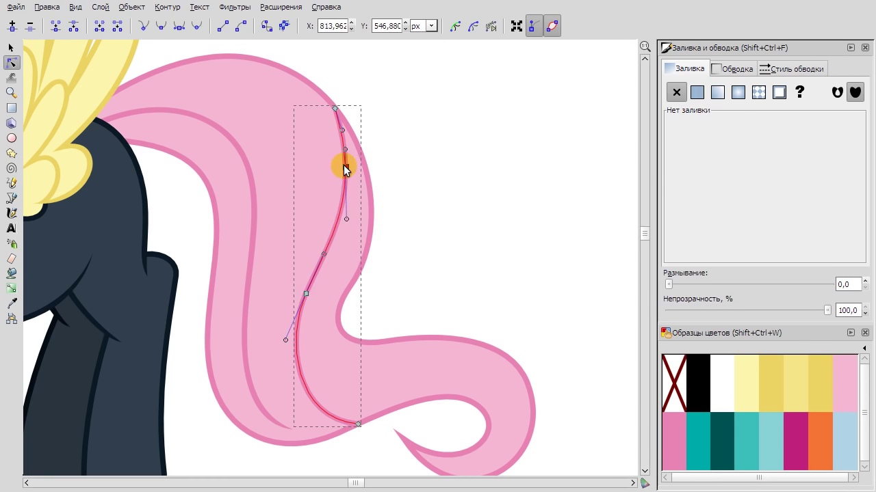
left_click(290, 30)
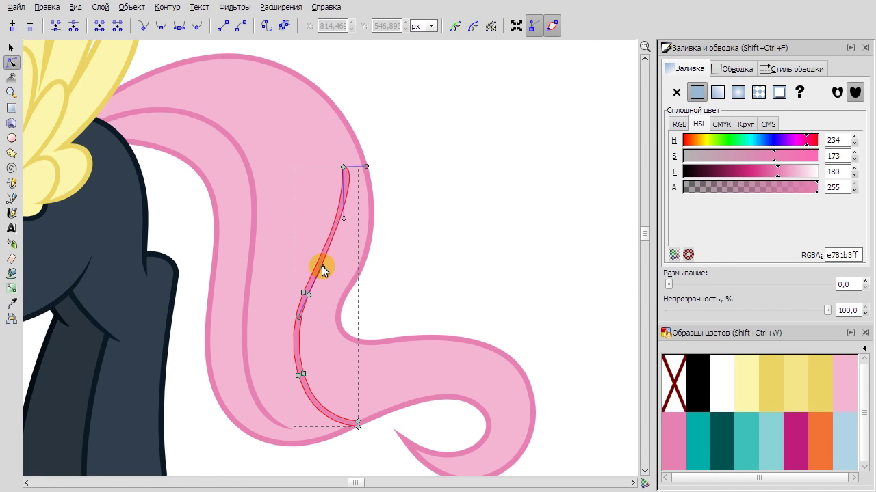
key("Escape")
Draw a straight two-node strand on the pink tail and bend it into a curve.
left_click_drag(356, 374, 368, 448)
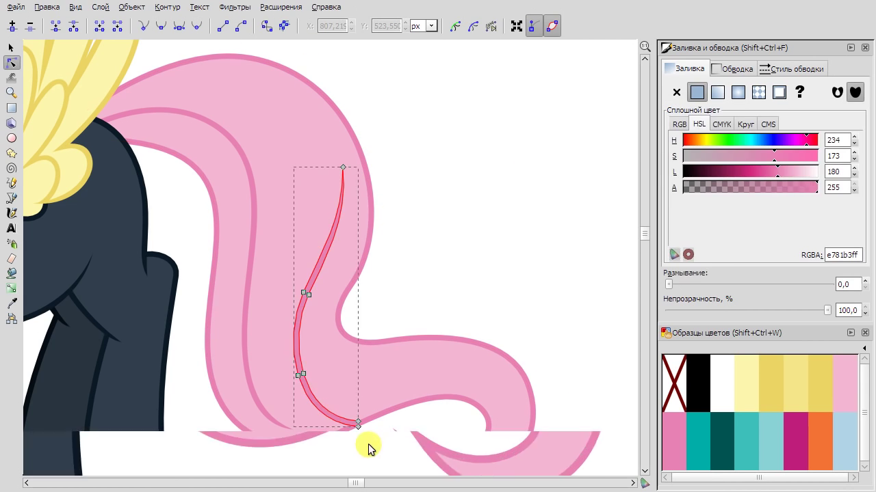
scroll(368, 448, "down", 2)
key("Escape")
key("b")
scroll(284, 217, "up", 2)
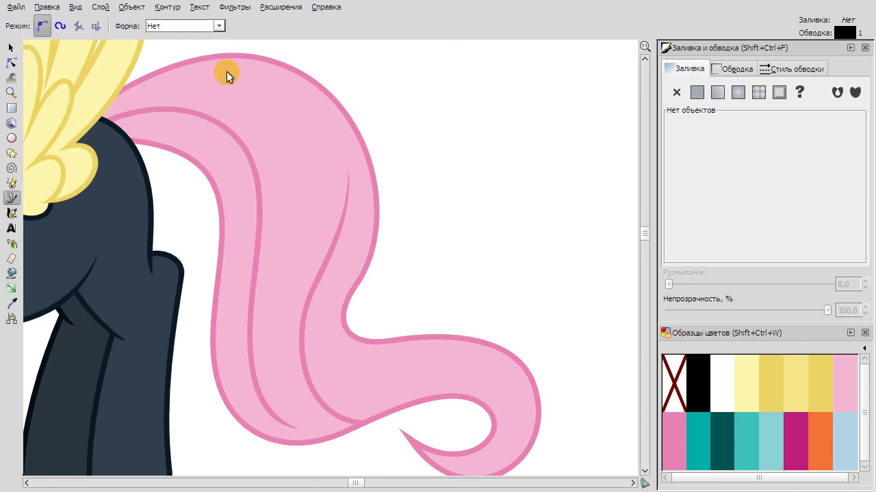
double_click(334, 137)
key("ctrl+shift+v")
key("n")
left_click_drag(274, 105, 284, 80)
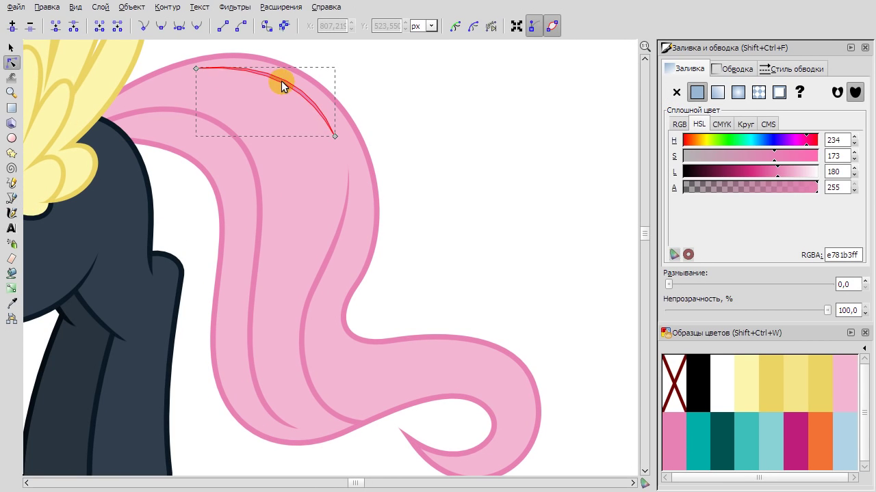
Add a second strand from the tail root and curve it.
key("b")
key("Escape")
left_click(115, 128)
double_click(244, 250)
key("ctrl+shift+v")
key("n")
left_click_drag(197, 182, 219, 143)
Draw a two-node strand in the upper tail and bend its right side.
key("Escape")
left_click(114, 130)
left_click(115, 129)
key("b")
left_click(279, 97)
left_click(315, 246)
left_click(278, 97)
left_click(11, 62)
mouse_move(296, 171)
left_mouse_down()
mouse_move(331, 170)
mouse_move(327, 160)
left_mouse_up()
Draw a lower tail strand, fill it tail pink, and reshape it into a wavy crescent.
key("b")
left_click(329, 319)
left_click(490, 363)
left_click(328, 319)
left_click(674, 420)
key("n")
left_click_drag(411, 352, 373, 373)
left_click_drag(385, 338, 386, 356)
mouse_move(444, 366)
left_mouse_down()
mouse_move(351, 379)
mouse_move(363, 381)
left_mouse_up()
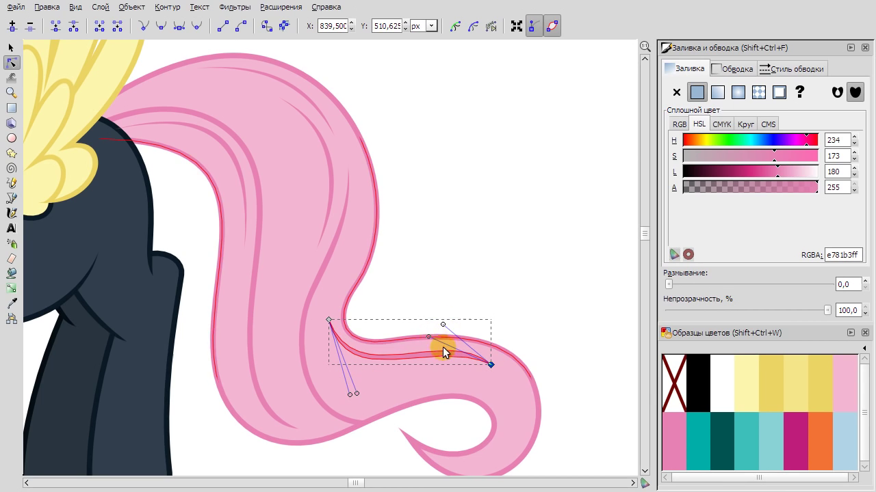
Add two strands near the tail bottom, bending the second into a curved wedge.
key("Escape")
key("b")
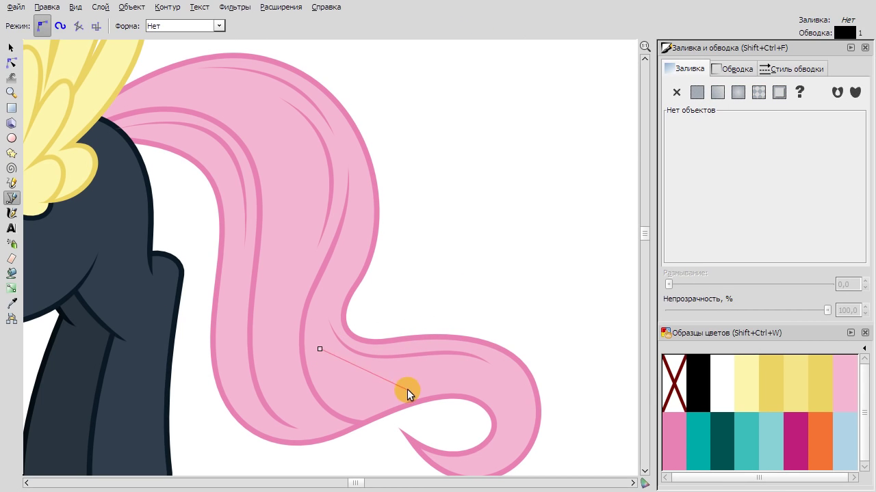
double_click(408, 391)
key("n")
key("b")
left_click(447, 372)
double_click(504, 446)
key("n")
left_click_drag(475, 409, 504, 395)
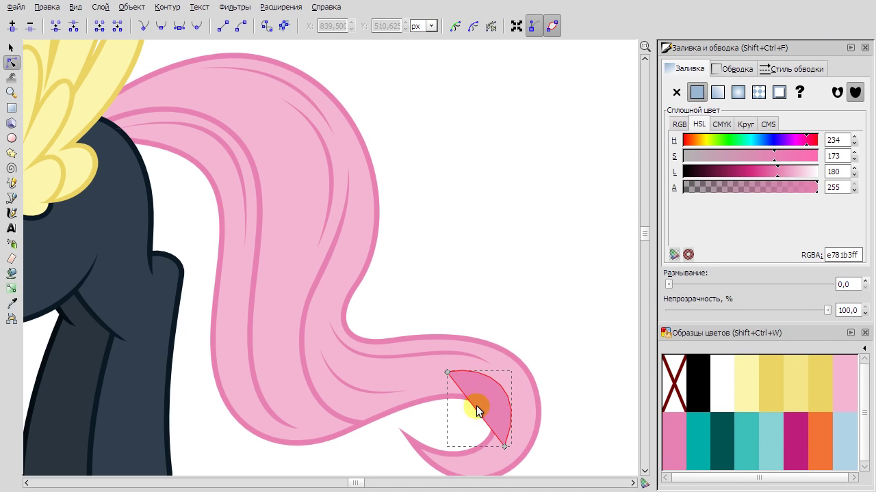
Draw a pink strand down the tail and shape it into a narrow wedge strip.
left_click(11, 198)
key("Escape")
left_click(212, 95)
double_click(284, 342)
left_click(673, 442)
key("n")
mouse_move(244, 206)
left_mouse_down()
mouse_move(306, 168)
mouse_move(296, 334)
left_mouse_up()
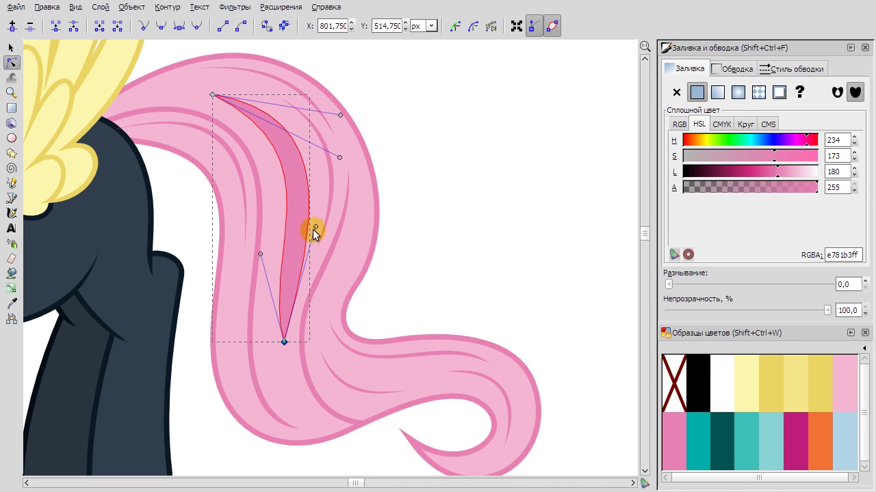
left_click_drag(341, 130, 342, 127)
key("b")
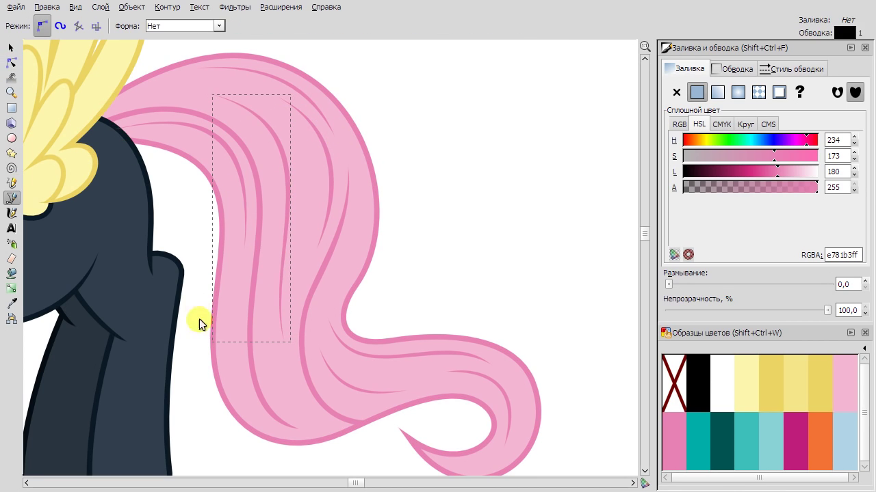
key("n")
left_click_drag(283, 342, 278, 346)
Draw another pink strand on the hair and bend its left side.
key("b")
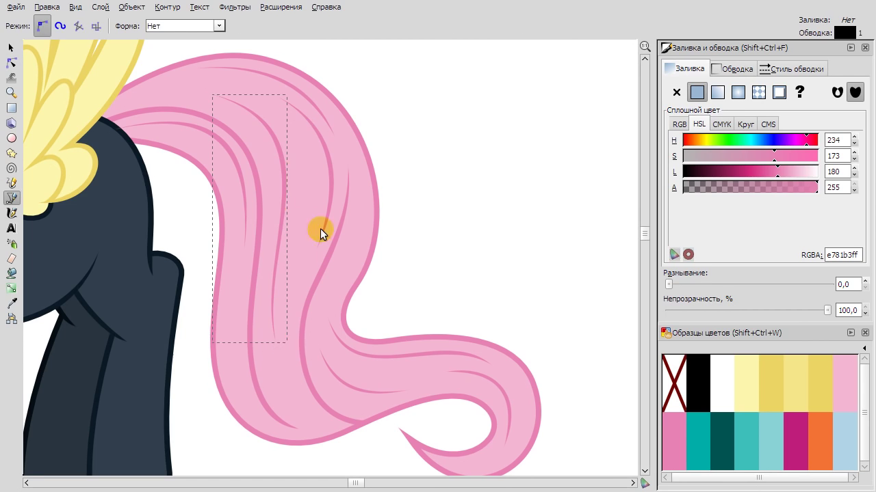
left_click(307, 162)
left_click(294, 385)
left_click(308, 162)
left_click(838, 385)
key("n")
left_click_drag(301, 274, 290, 287)
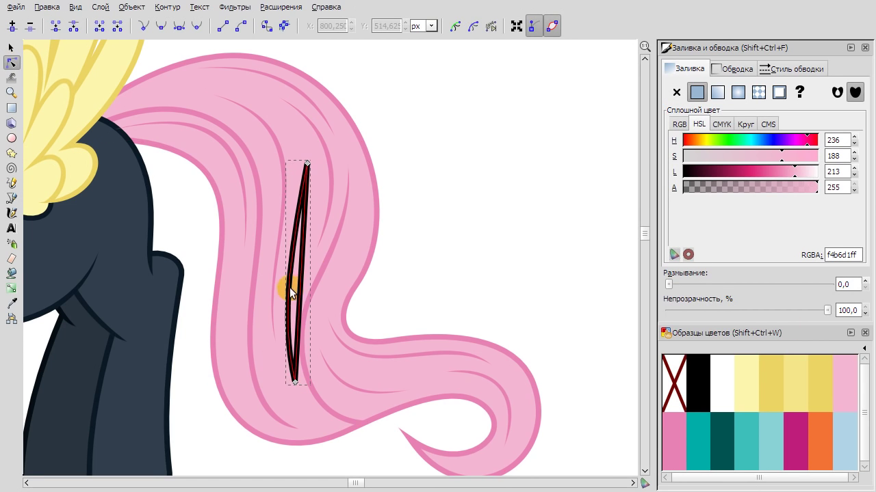
Lighten the strip's fill to light pink and bulge its right curve outward.
left_click_drag(797, 164, 804, 171)
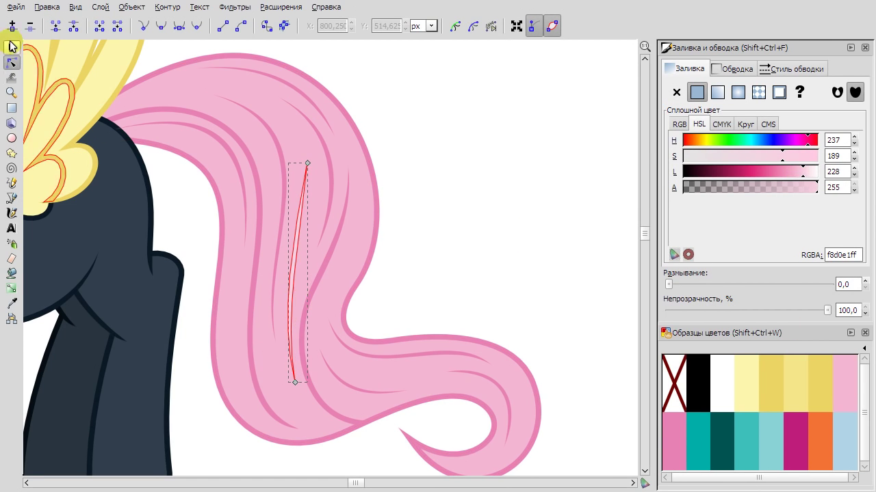
key("d")
left_click_drag(453, 143, 529, 226)
key("ctrl+z")
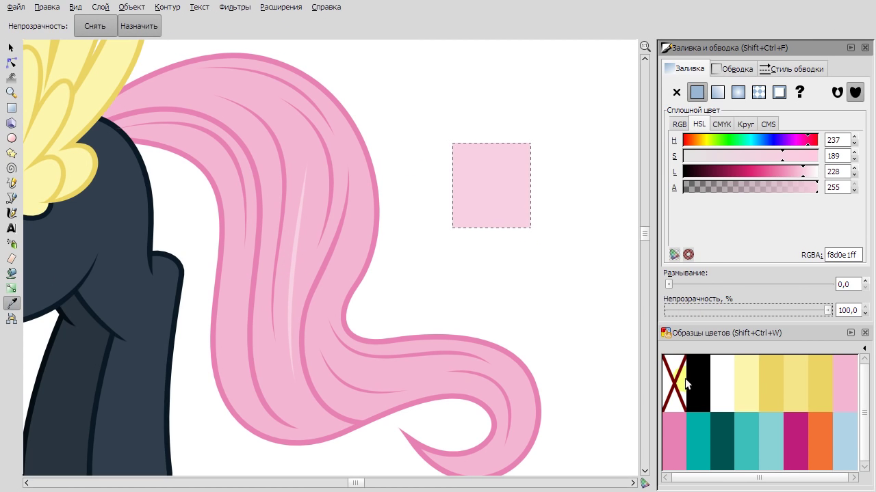
key("s")
key("n")
left_click(279, 322)
left_click_drag(306, 246, 319, 218)
left_click(353, 307)
Draw a new highlight strand and give it the light-pink f8d0e1 fill with the Dropper.
left_click(231, 268)
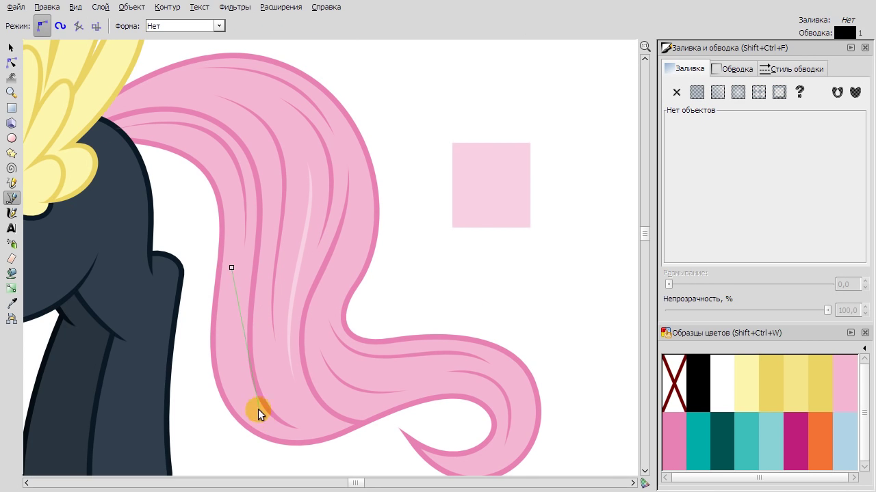
left_click(262, 420)
left_click(231, 268)
key("F7")
left_click(212, 243)
key("F2")
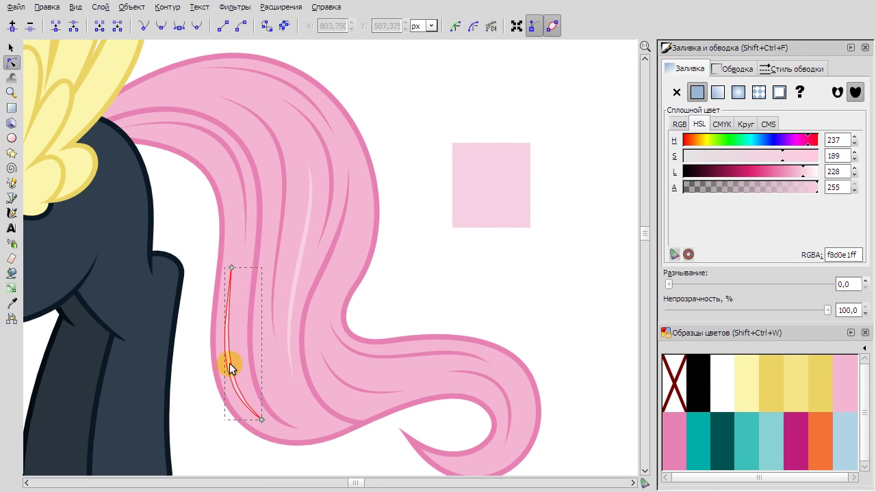
left_click(11, 198)
Add a light-pink strand near the tail bottom and curve its lower edge.
left_click(347, 370)
left_click(473, 388)
left_click(369, 391)
left_click(347, 370)
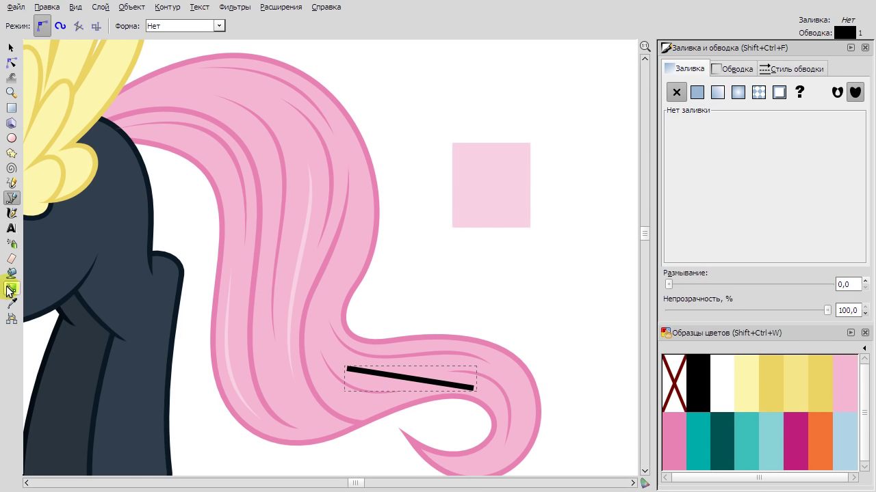
key("F7")
left_click(490, 185)
key("F2")
left_click(472, 387)
left_click_drag(472, 387, 388, 391)
Add a straight light-pink highlight strand near the tail tip.
key("b")
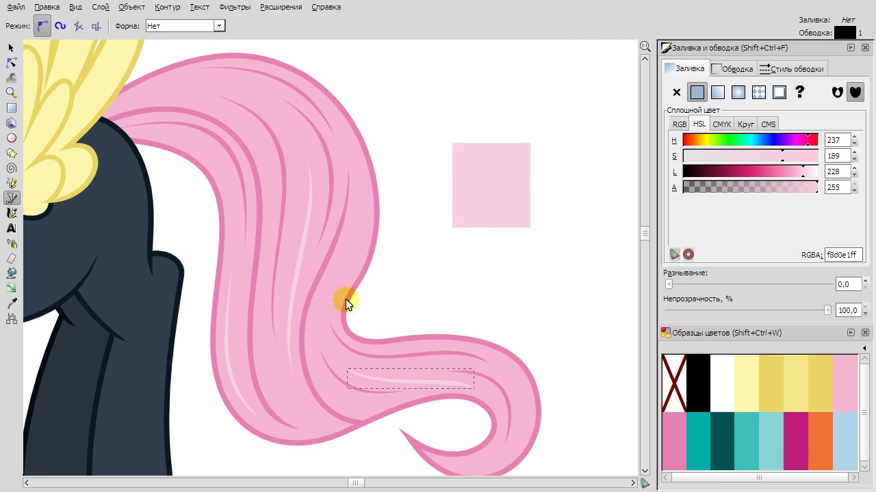
scroll(436, 366, "down", 5)
left_click(443, 324)
left_click(528, 278)
key("Return")
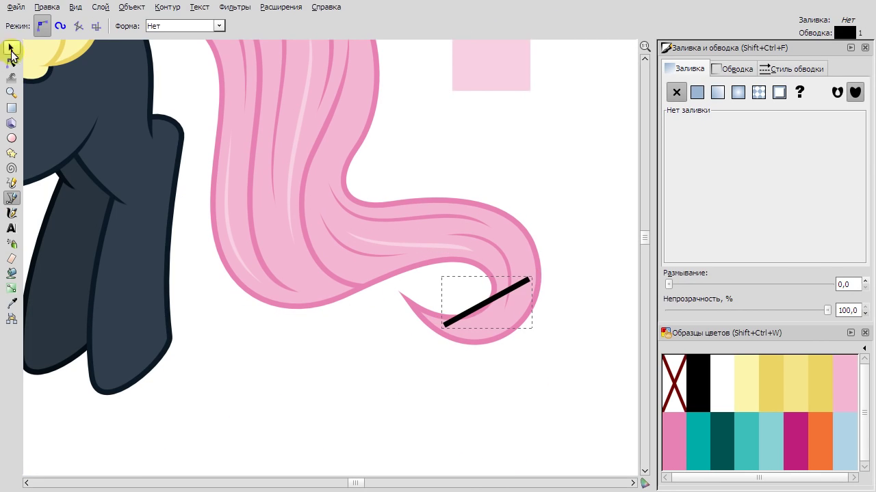
key("F7")
left_click(487, 301)
key("F2")
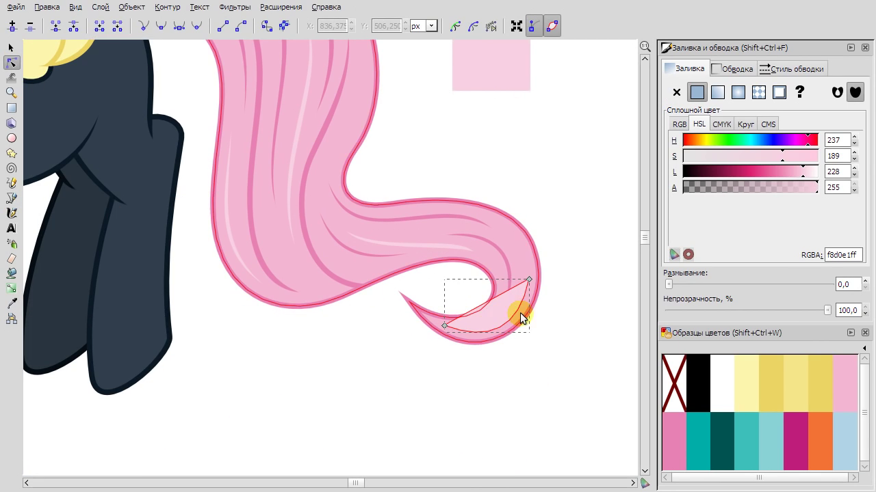
Draw a light-pink strand in the upper tail and bend it along the tail.
key("b")
scroll(302, 452, "up", 7)
scroll(302, 447, "down", 6)
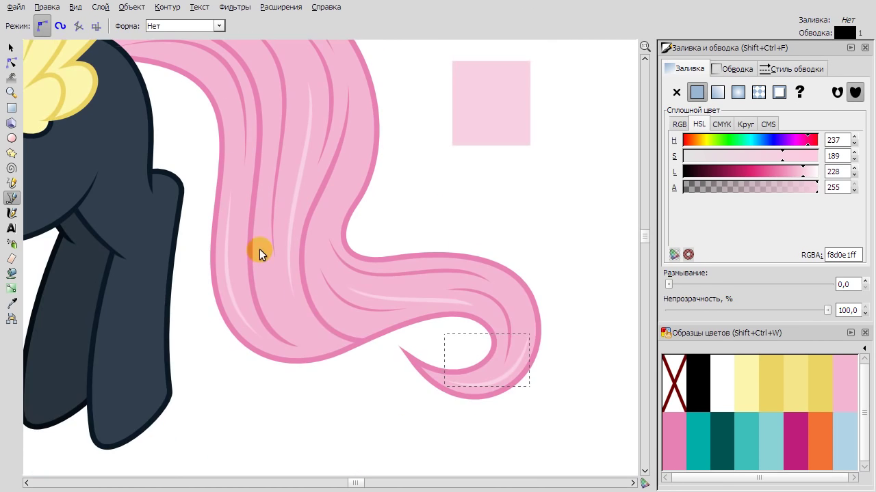
left_click(258, 249)
left_click(327, 340)
key("Return")
key("F7")
left_click(434, 291)
key("F2")
left_click_drag(294, 297, 278, 314)
left_click(555, 247)
Add a light-pink strand across the tail's root, arching it upward along the top.
key("minus")
key("b")
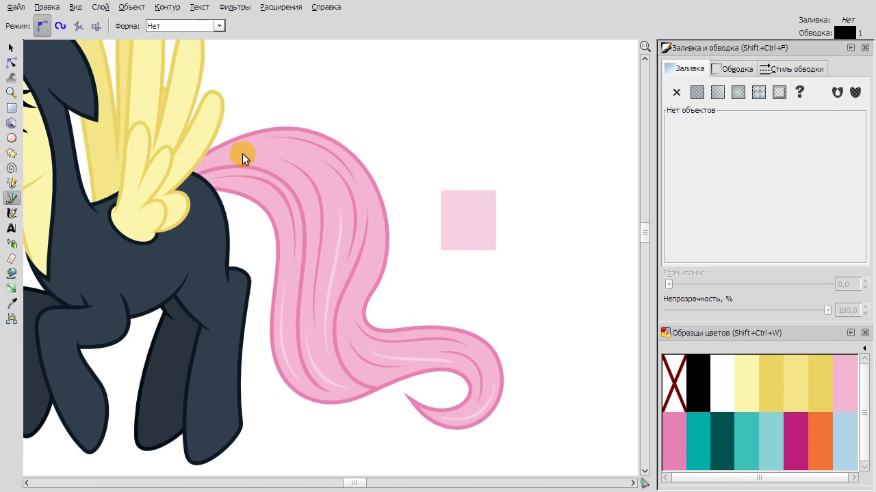
scroll(242, 153, "up", 2)
left_click(117, 190)
left_click(394, 202)
key("Return")
key("F7")
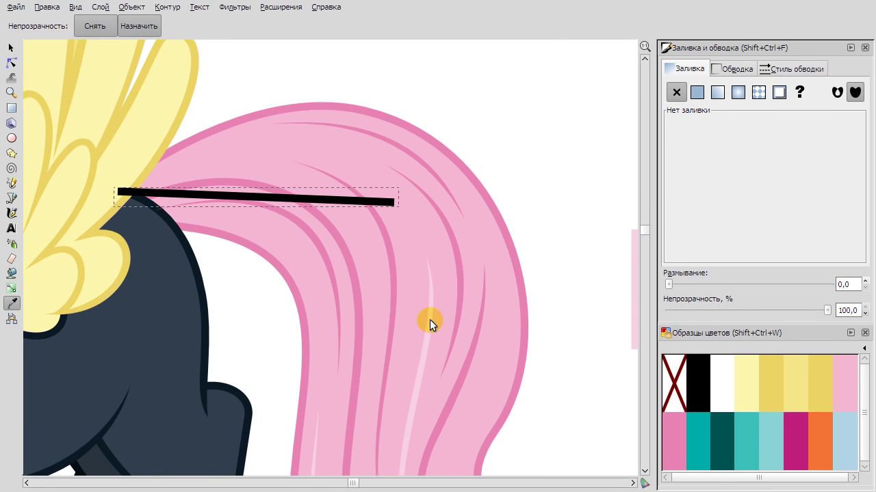
left_click(429, 320)
key("F2")
left_click_drag(272, 197, 272, 141)
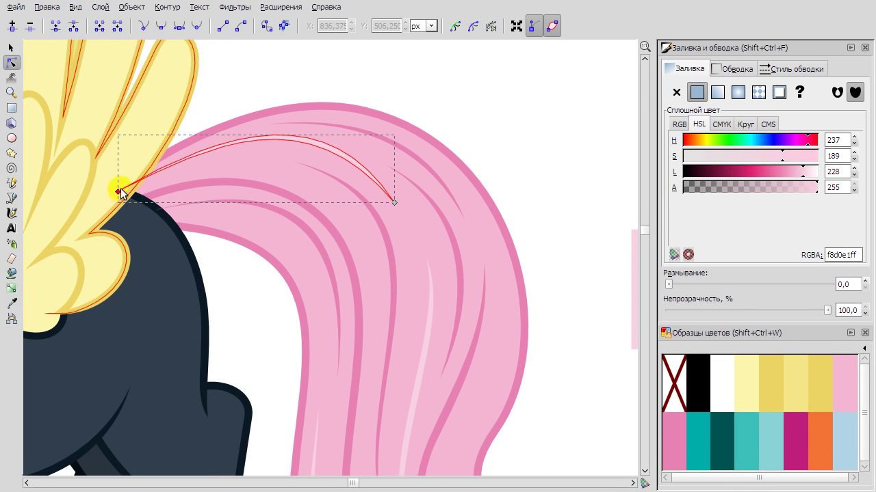
left_click(11, 47)
Deselect everything and zoom out to see the whole yellow pegasus.
left_click(303, 222)
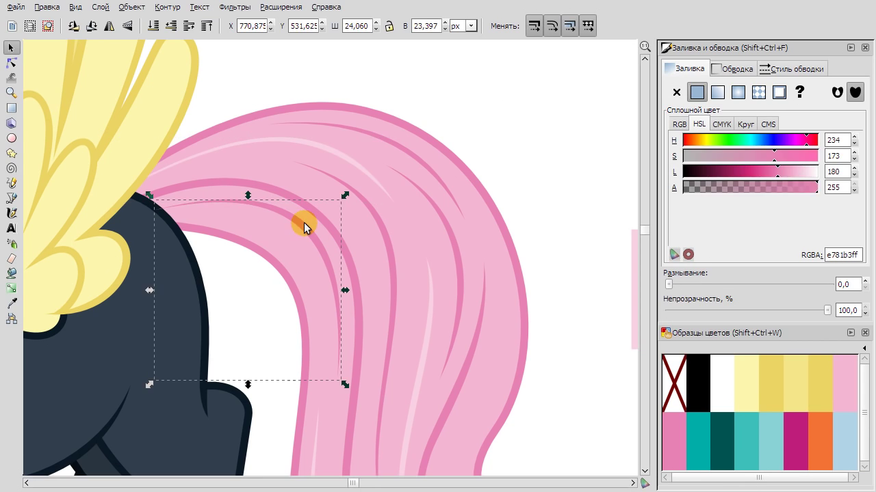
left_click(552, 178)
scroll(552, 178, "down", 3)
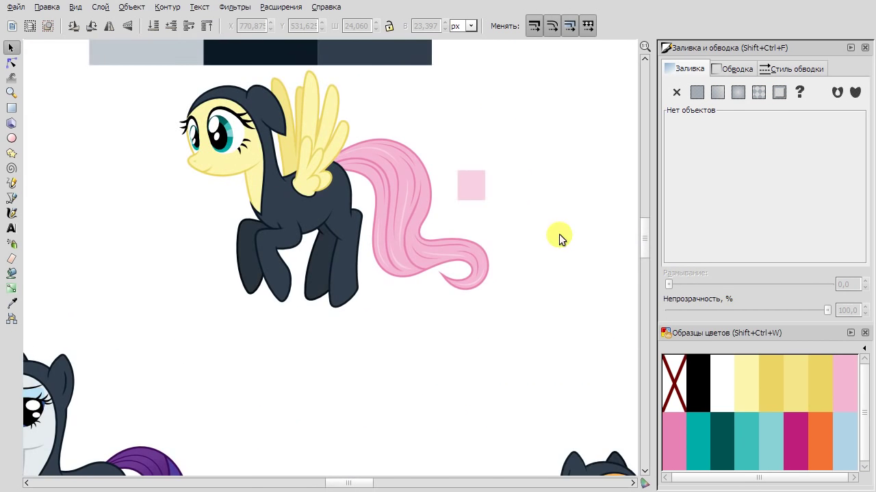
Draw a straight Pen strand starting at the blonde tail's base.
scroll(527, 243, "down", 3)
scroll(477, 226, "down", 3)
scroll(380, 216, "up", 5)
scroll(194, 270, "down", 4)
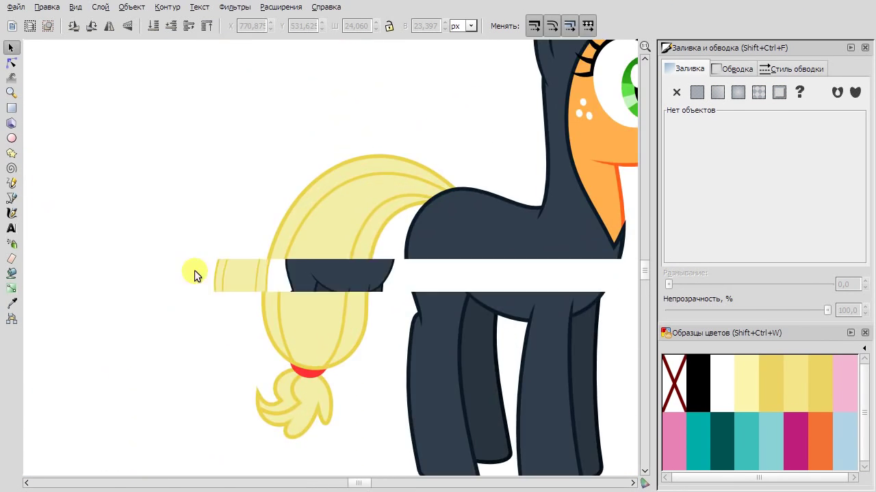
scroll(215, 173, "up", 4)
key("b")
scroll(268, 203, "up", 2)
left_click(424, 94)
double_click(207, 217)
key("n")
Load the Applejack palette, fill the strand ead24d and bend it into an arc along the tail.
left_click(863, 333)
left_click(804, 198)
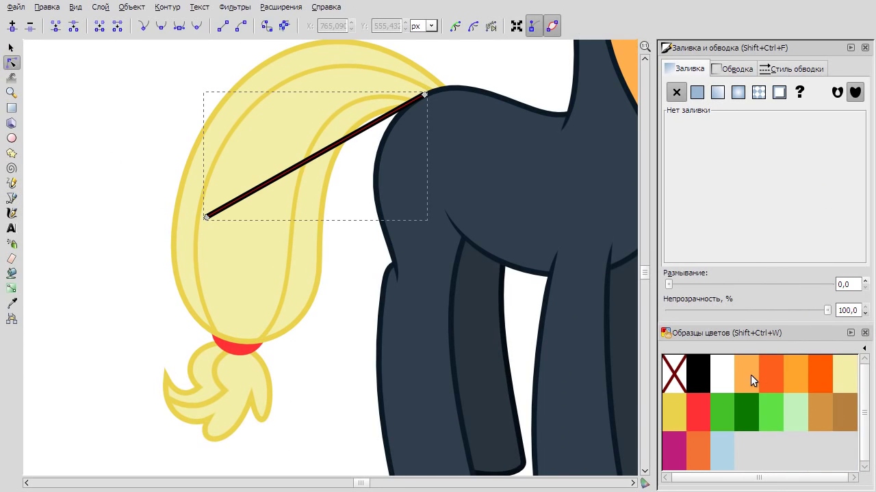
left_click(672, 409)
left_click_drag(295, 167, 291, 94)
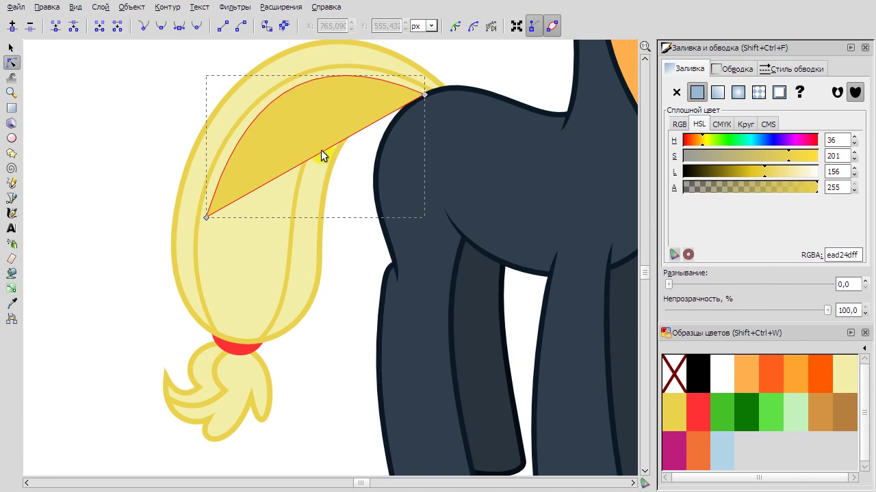
left_click_drag(322, 153, 287, 95)
Add a second curved strand in the middle of the tail.
key("b")
left_click(284, 320)
double_click(317, 187)
key("n")
mouse_move(294, 281)
left_mouse_down()
mouse_move(303, 282)
mouse_move(300, 231)
mouse_move(323, 281)
left_mouse_up()
Draw a strand near the tail's top, sample the darker yellow onto it, and curve it.
key("b")
left_click(319, 121)
double_click(276, 285)
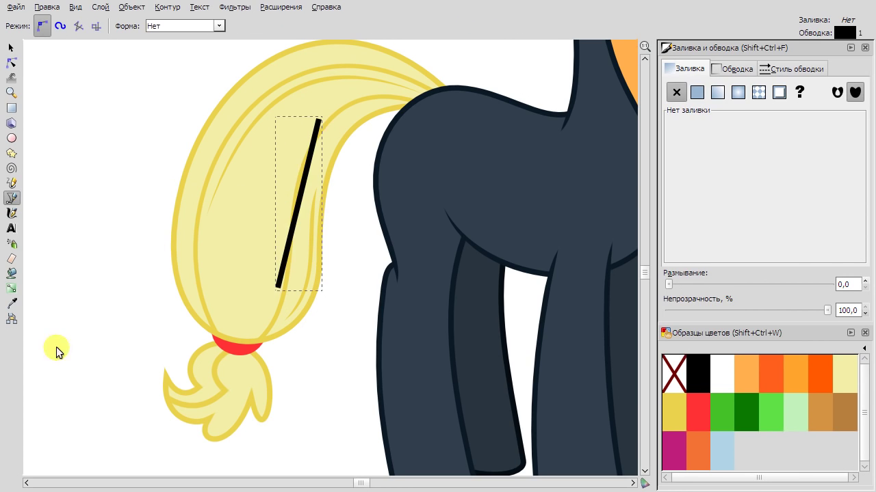
left_click(11, 303)
left_click(10, 64)
left_click_drag(295, 173, 293, 177)
Add another strand and bend it into a thin curve.
key("b")
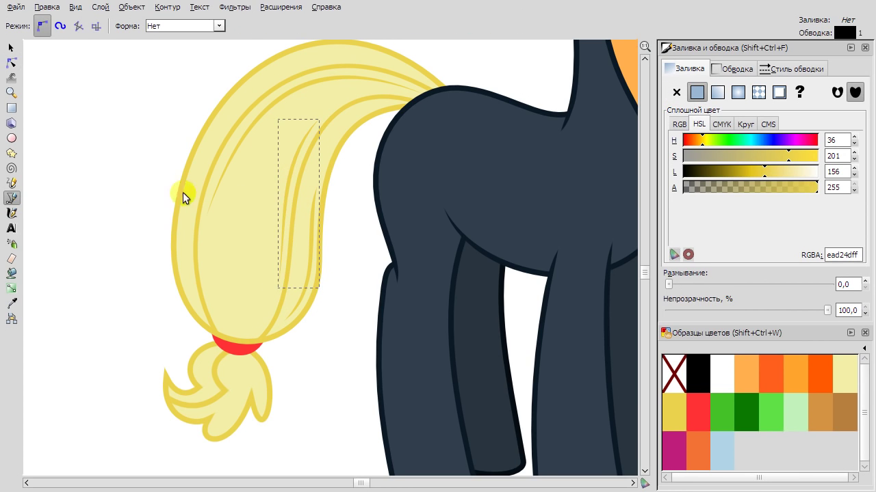
left_click(264, 139)
double_click(236, 330)
left_click(10, 64)
mouse_move(252, 219)
left_mouse_down()
mouse_move(239, 211)
mouse_move(242, 218)
left_mouse_up()
Draw a yellow colour-sample square at the top left of the canvas.
key("b")
left_click(11, 108)
left_click_drag(64, 105, 134, 176)
left_click(11, 198)
Draw a strand at the tail's upper right, fill it a lighter yellow, and bend it along the hair.
left_click(346, 88)
double_click(257, 298)
left_click(780, 376)
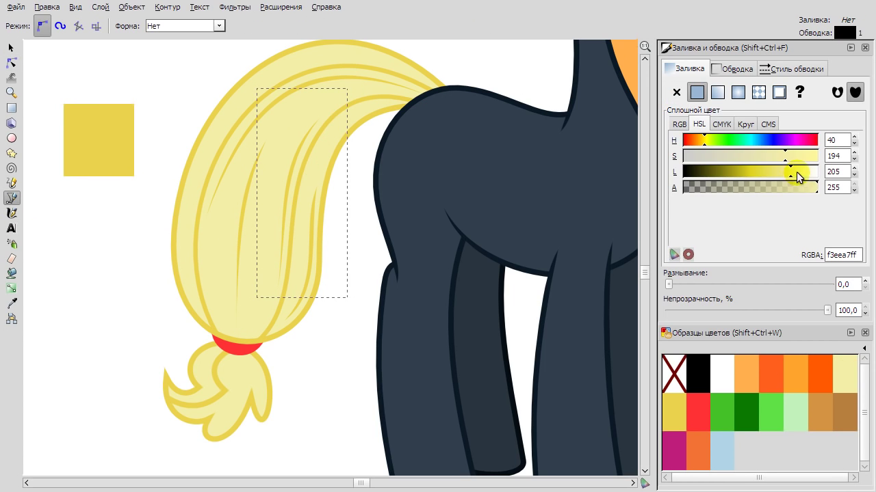
left_click(795, 172)
key("n")
left_click_drag(324, 192, 279, 147)
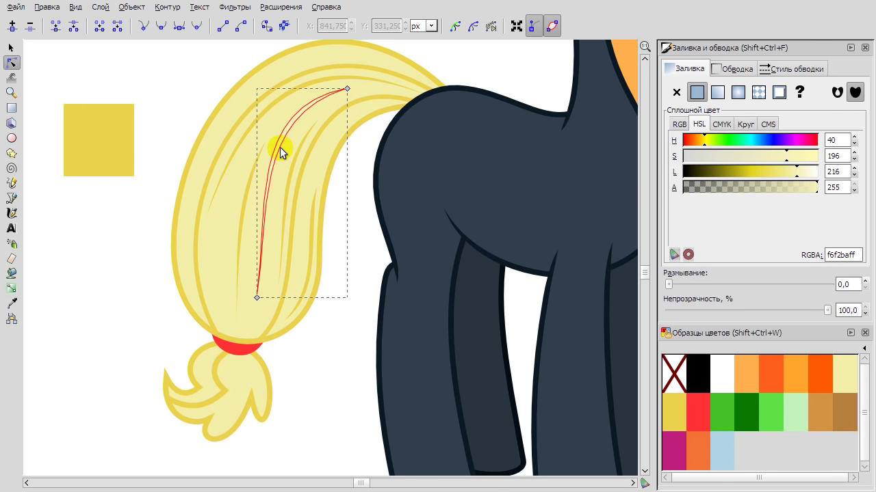
Lighten the colour-sample square to the pale highlight yellow f8f5c8.
left_click(99, 141)
left_click_drag(764, 172, 780, 171)
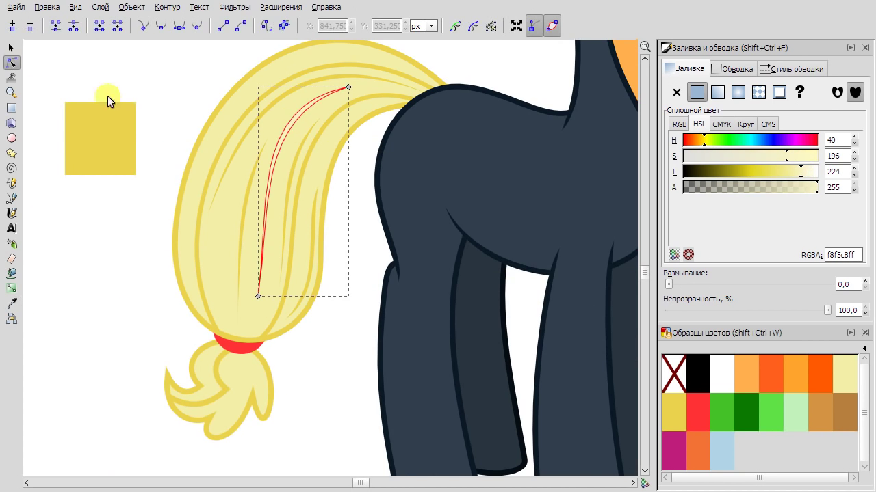
left_click(107, 103)
key("s")
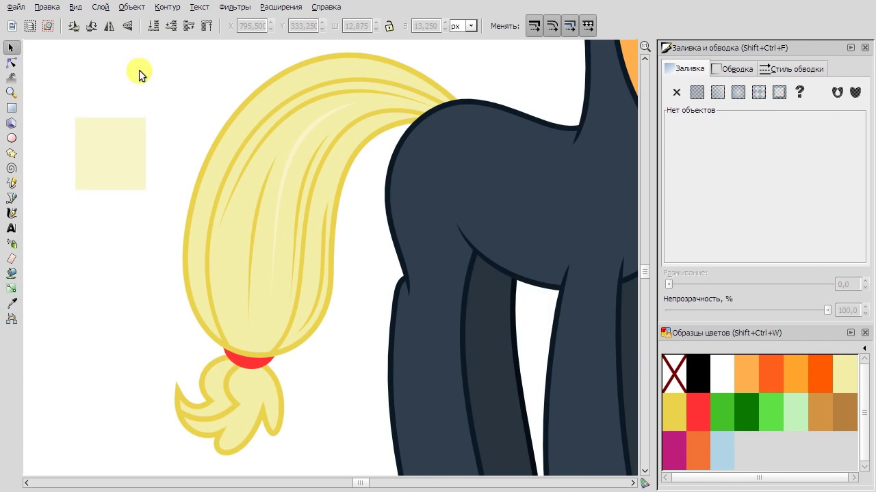
Draw a closed highlight strand, sample the pale highlight colour onto it, and curve it.
key("b")
left_click(398, 72)
left_click(248, 114)
left_click(398, 73)
left_click(11, 303)
left_click(109, 153)
left_click(10, 62)
left_click_drag(322, 94, 318, 69)
Add a pale highlight strand low in the tail, bent left along the hair.
key("b")
left_click(239, 337)
left_click(248, 198)
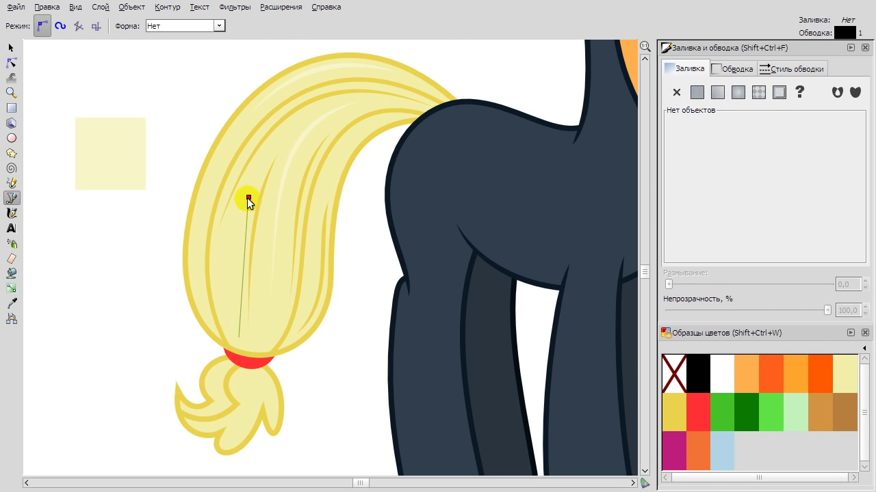
key("Return")
key("d")
left_click(130, 164)
left_click(11, 62)
left_click_drag(244, 267, 235, 266)
Add a pale highlight strand at the tail's upper right, curved along the hair.
left_click(11, 198)
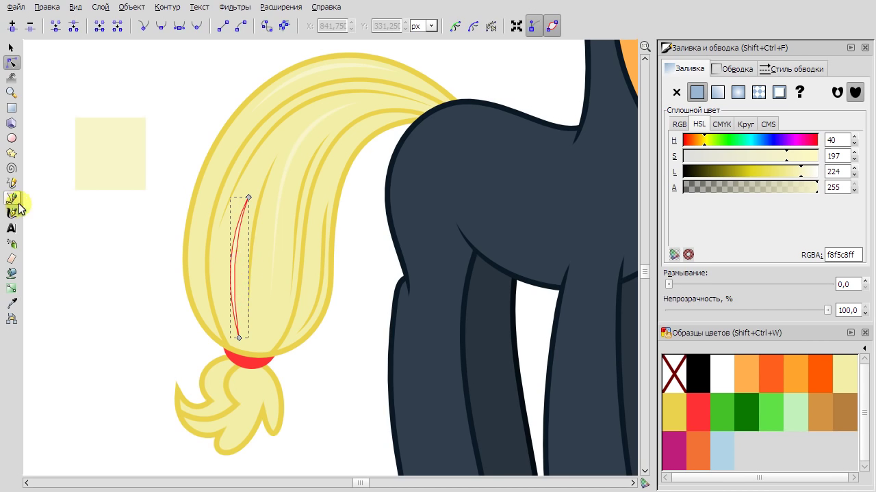
left_click(387, 117)
left_click(313, 239)
key("Return")
key("d")
left_click(113, 154)
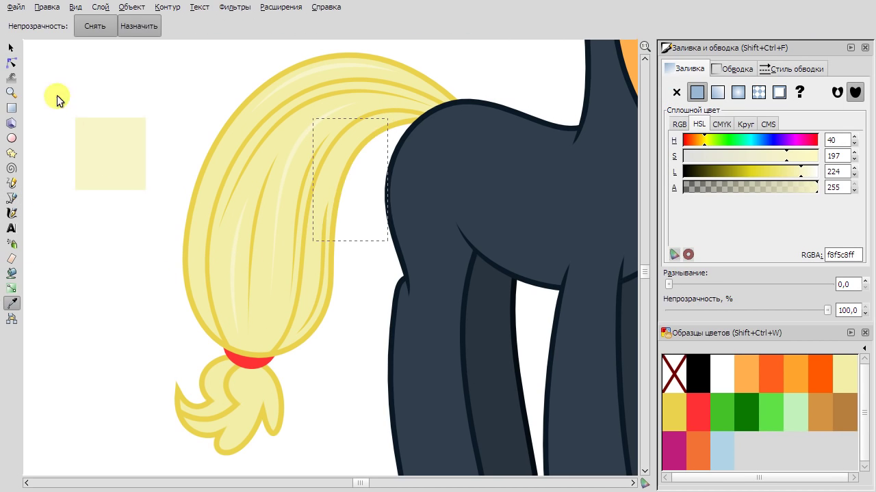
left_click(11, 63)
left_click_drag(352, 173, 334, 158)
Draw a strand on the tail's left edge in the dark-yellow outline colour.
left_click(11, 198)
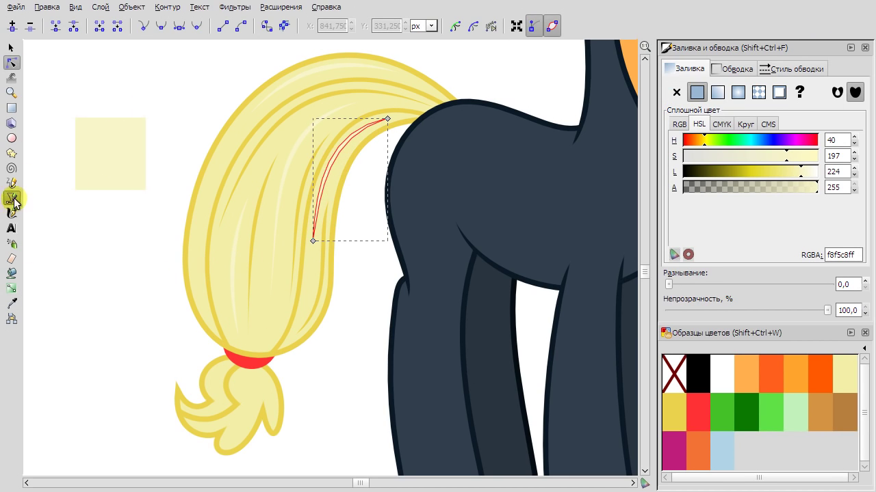
left_click(219, 161)
left_click(201, 303)
key("Return")
key("d")
left_click(10, 62)
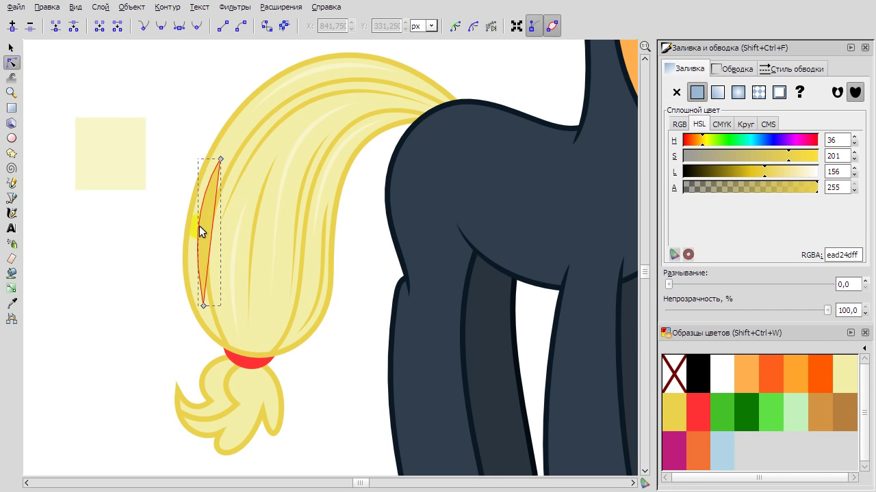
Select the stray tiny path left on the tail.
key("b")
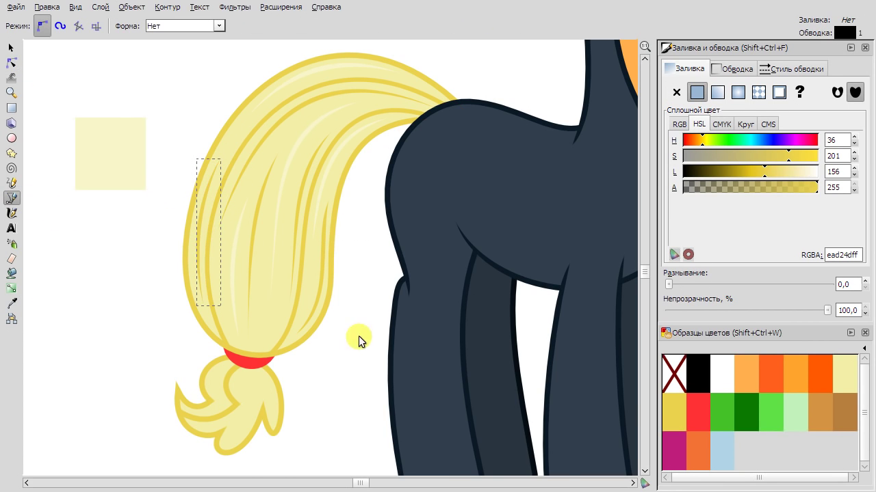
scroll(251, 351, "up", 1)
left_click(250, 351)
key("Return")
left_click(11, 48)
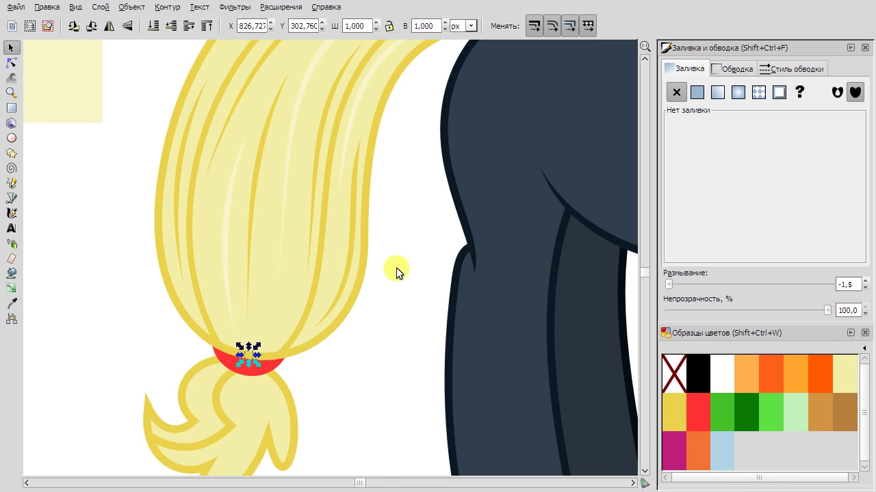
Draw a dark-yellow strand from the red hair tie up the tail, curved above the tie.
key("b")
left_click(248, 353)
left_click(305, 160)
left_click(254, 357)
key("Return")
key("n")
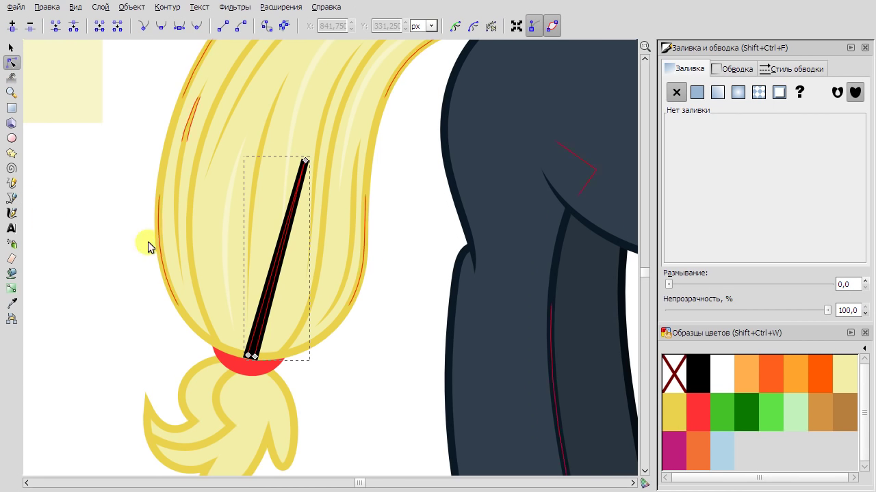
key("d")
left_click(359, 297)
left_click_drag(270, 290, 278, 313)
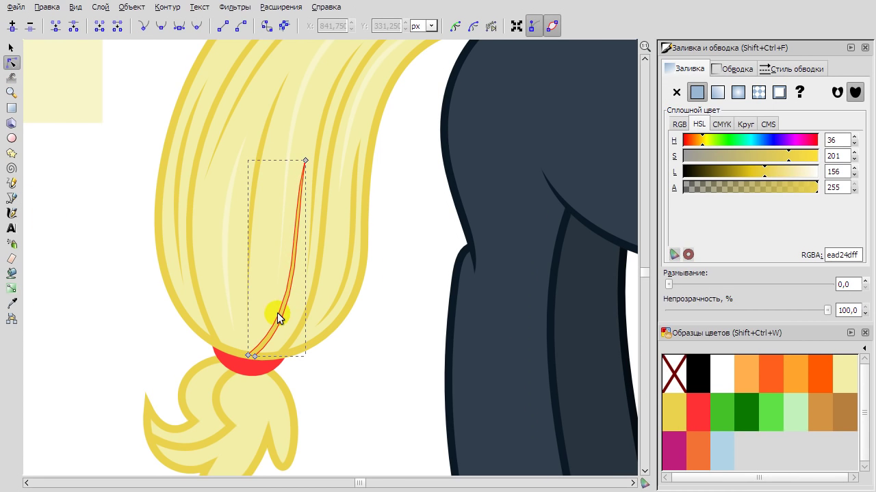
scroll(277, 313, "down", 3)
left_click(86, 284)
scroll(102, 289, "down", 2)
Draw a yellow-filled strand on the lower tuft.
scroll(338, 290, "up", 3)
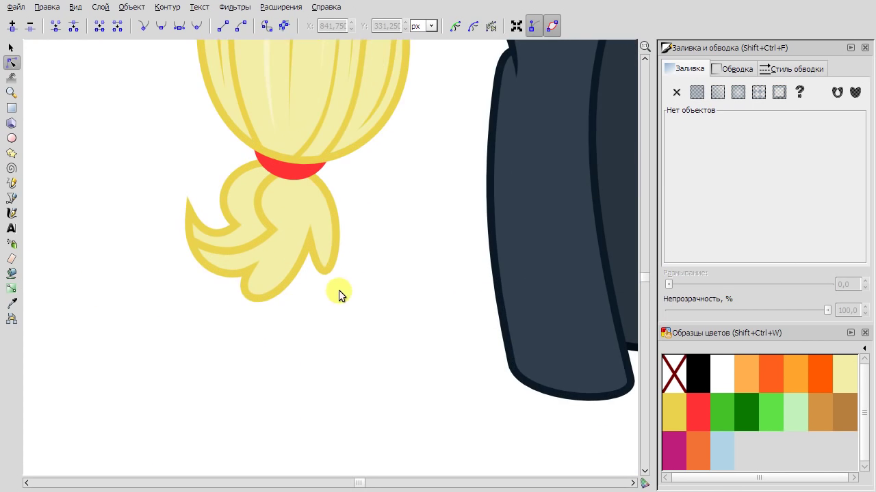
key("b")
scroll(288, 175, "up", 1)
left_click(330, 198)
left_click(342, 275)
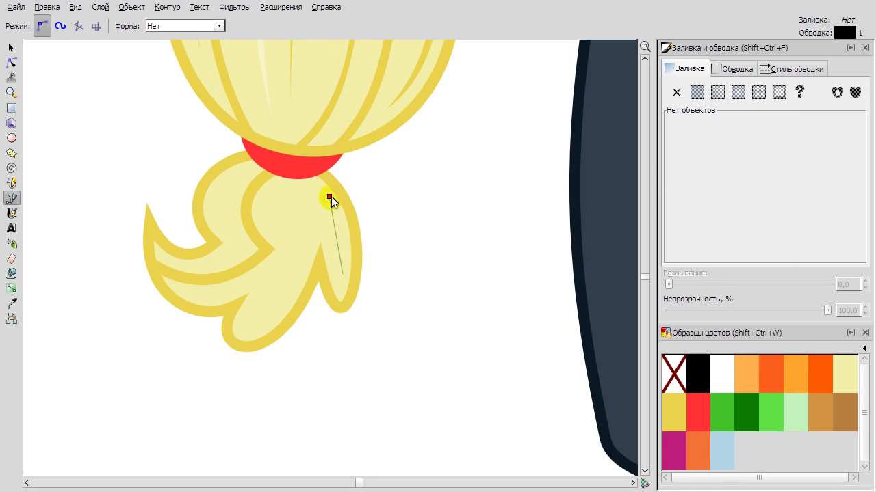
left_click(330, 197)
key("n")
Add a closed strand on the tuft and bend it into a thin curve.
key("b")
left_click(263, 325)
left_click(311, 190)
left_click(263, 325)
key("n")
mouse_move(298, 254)
left_mouse_down()
mouse_move(284, 300)
mouse_move(295, 262)
left_mouse_up()
Draw a strand, give it the pale highlight colour, and bend it into a crescent.
key("b")
left_click(278, 184)
left_click(285, 248)
left_click(278, 184)
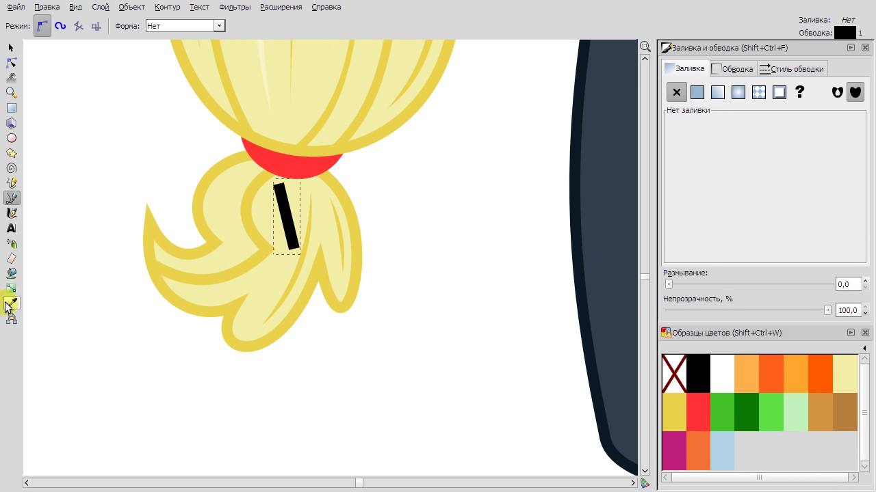
key("d")
key("minus")
left_click(127, 80)
key("plus")
key("n")
left_click_drag(259, 227, 174, 202)
left_click(278, 276)
Add a curved dark-yellow ead24d strand through the tail's left lobe.
key("b")
left_click(237, 152)
double_click(203, 277)
key("d")
left_click(375, 277)
key("n")
left_click(11, 48)
left_click(470, 296)
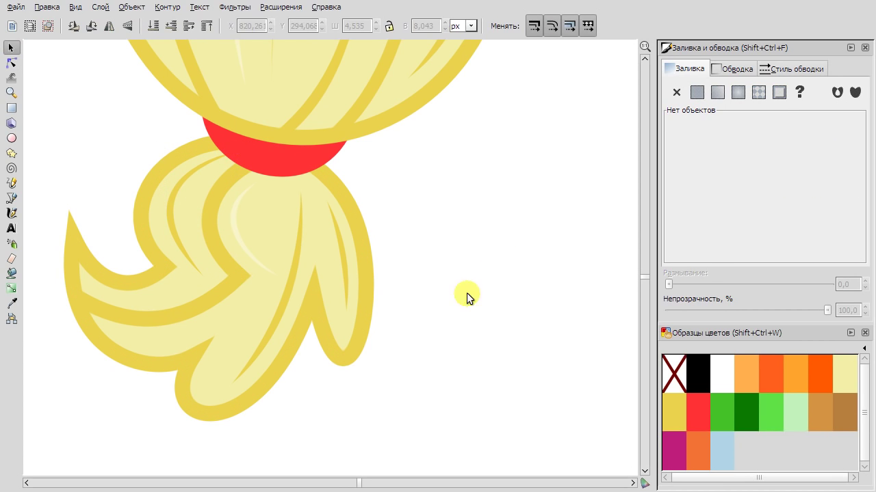
Bring up the stroke style settings, then dismiss them.
key("b")
left_click(11, 63)
left_click(792, 68)
key("Escape")
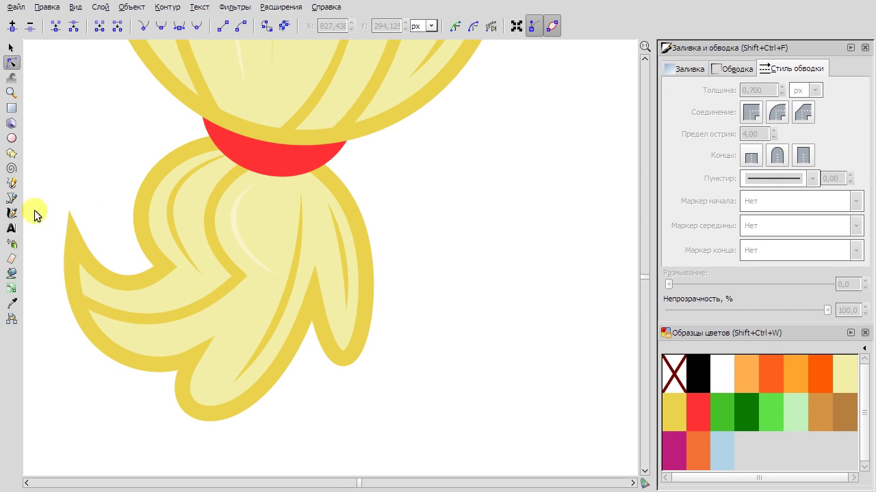
Draw a strand across the lower curl in the hair colour, bent downward along the curl.
key("b")
left_click(112, 333)
double_click(271, 287)
key("d")
left_click(233, 216)
key("n")
mouse_move(192, 316)
left_mouse_down()
mouse_move(176, 343)
mouse_move(172, 326)
mouse_move(178, 336)
left_mouse_up()
key("s")
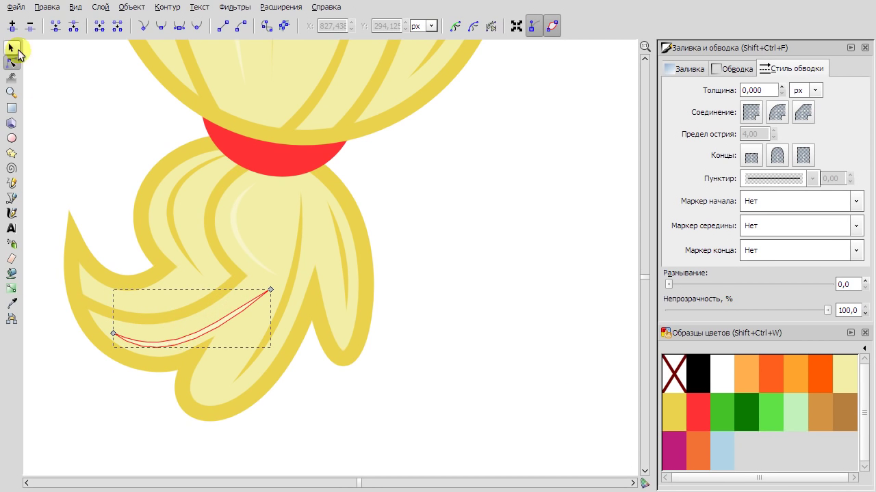
key("Escape")
scroll(384, 362, "down", 5)
Load the MLP-Rarity palette and draw a first stroke-less strand line across Rarity's tail.
left_click_drag(156, 259, 371, 335)
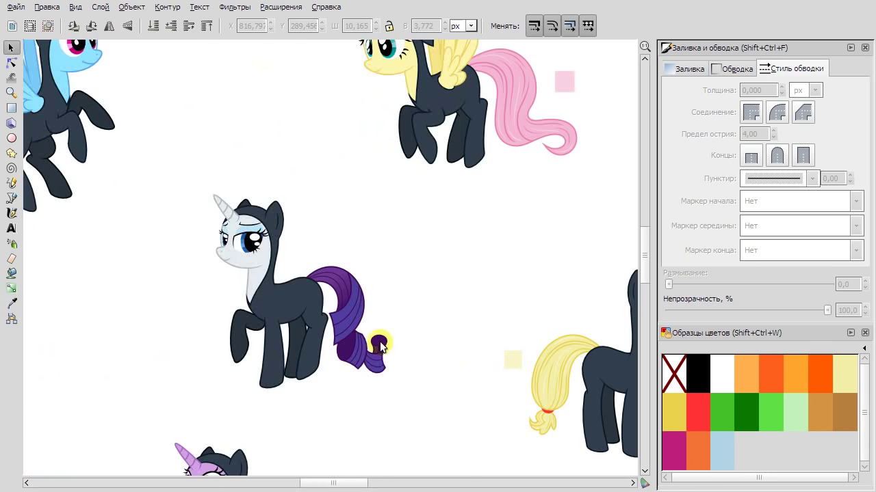
scroll(368, 361, "up", 5)
key("b")
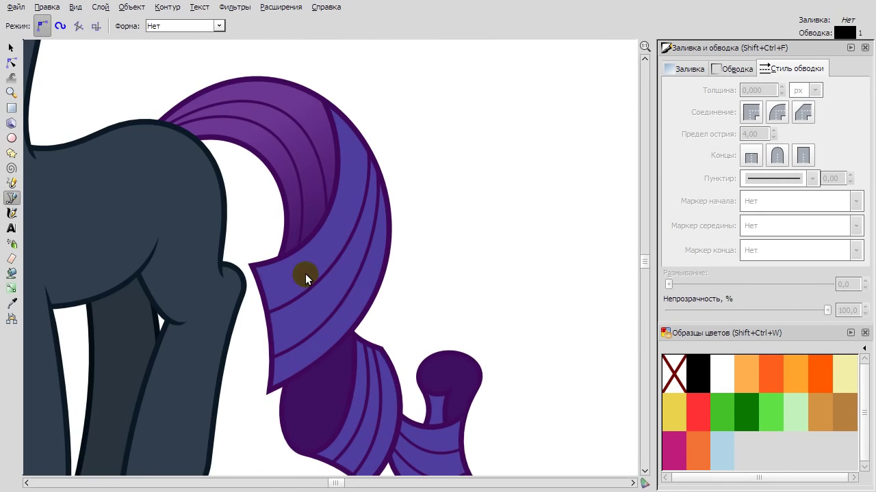
scroll(303, 273, "up", 1)
left_click(261, 300)
double_click(386, 117)
left_click(863, 348)
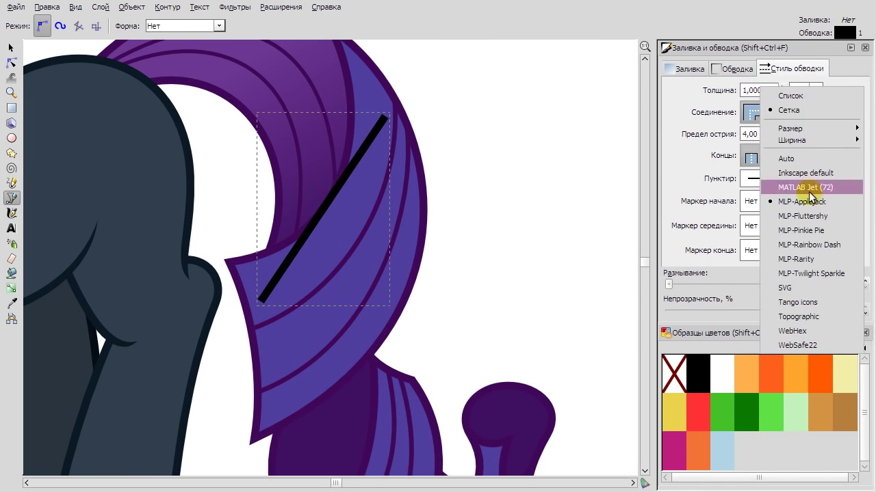
left_click(793, 257)
left_click(676, 379, "shift")
Bend the first strand into a sliver and add a second curved strand across the tail.
key("n")
mouse_move(327, 202)
left_mouse_down()
mouse_move(298, 283)
mouse_move(347, 228)
left_mouse_up()
left_click(10, 198)
left_click(271, 370)
double_click(387, 235)
key("n")
mouse_move(326, 306)
left_mouse_down()
mouse_move(301, 359)
mouse_move(336, 310)
left_mouse_up()
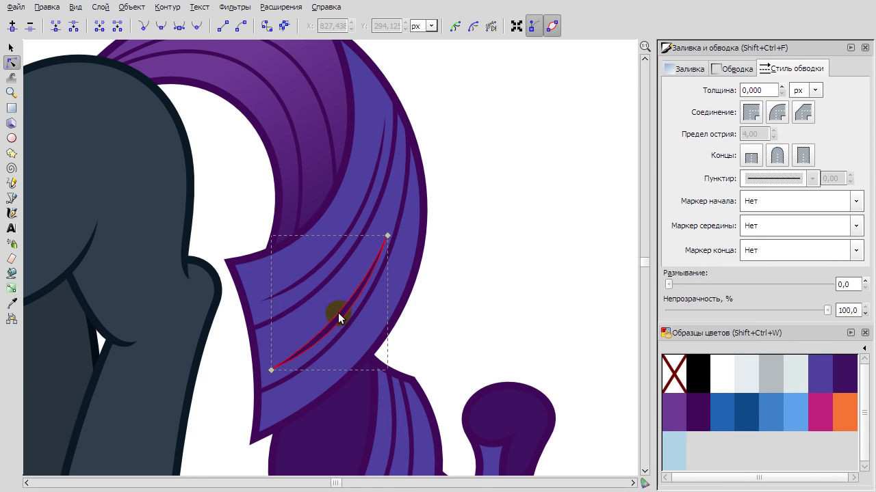
Add a closed strand near the tail's lower edge, curved along the tail.
key("b")
left_click(267, 421)
left_click(388, 309)
left_click(267, 421)
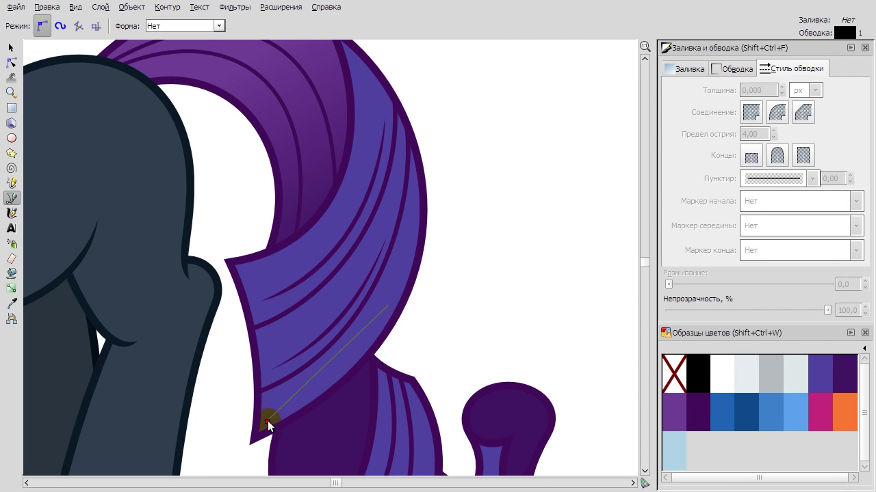
key("n")
left_click_drag(333, 360, 336, 366)
scroll(335, 365, "down", 6)
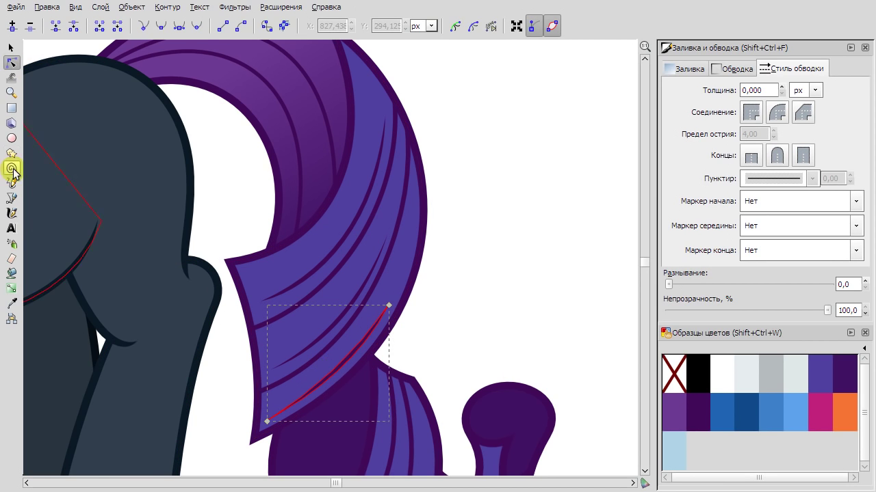
Add a closed, bowed strand on the lower tail curl.
key("b")
left_click(410, 224)
left_click(385, 345)
left_click(411, 224)
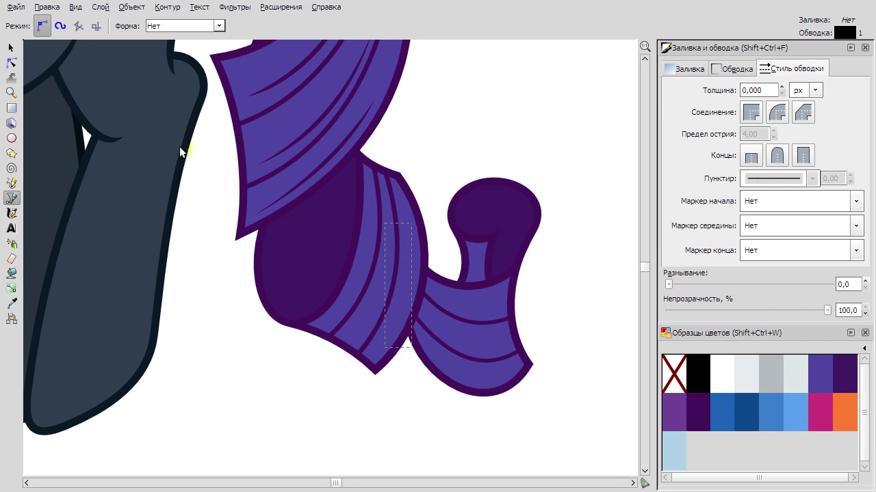
key("n")
left_click_drag(399, 283, 396, 284)
Add another slightly bent strand with no stroke and a lighter purple fill.
key("b")
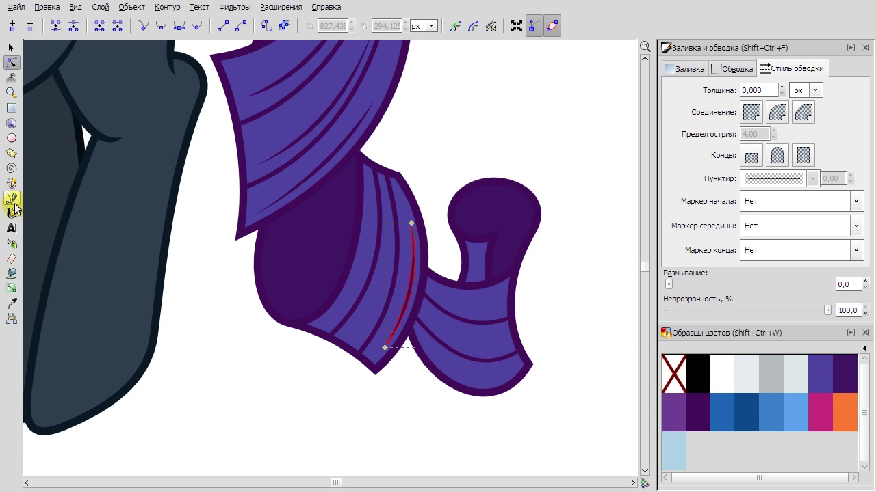
left_click(389, 236)
double_click(354, 339)
left_click(825, 374)
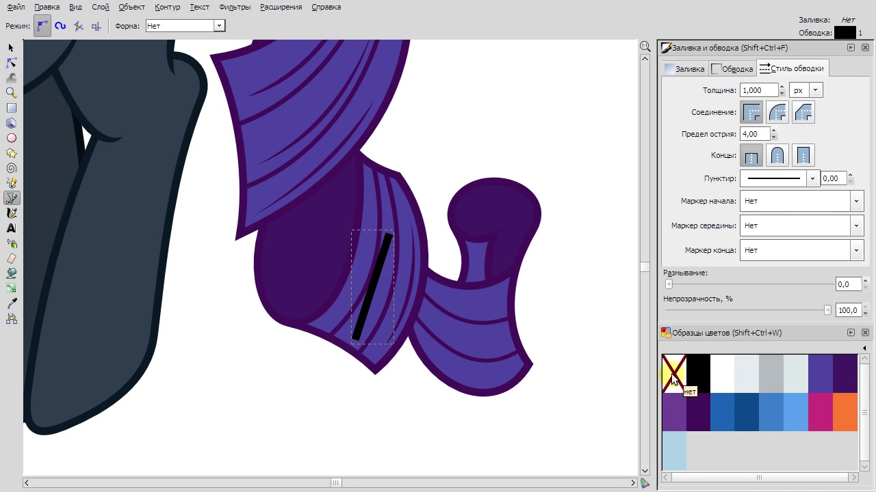
key("n")
left_click_drag(383, 292, 377, 292)
left_click_drag(741, 172, 758, 172)
Draw a sample rectangle in the highlight purple to pick colours from.
key("r")
left_click_drag(444, 69, 571, 140)
key("d")
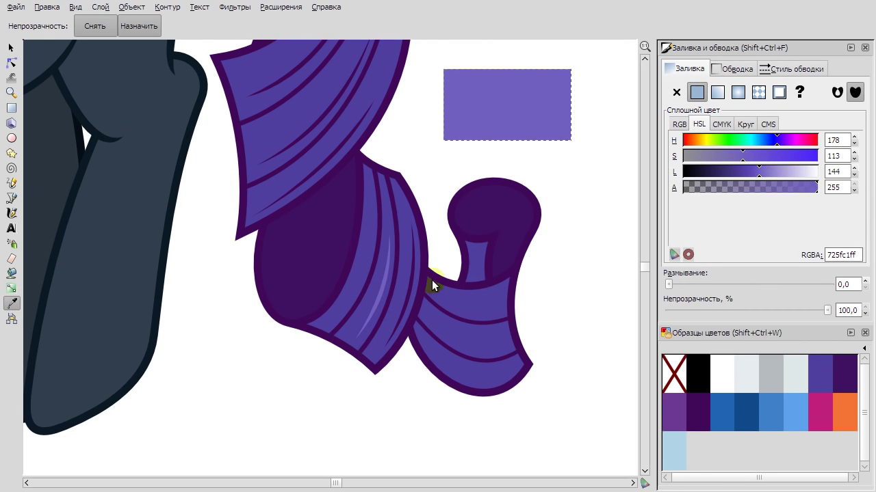
left_click(11, 198)
Add a curved strand filled with the highlight purple 725fc1.
left_click(328, 323)
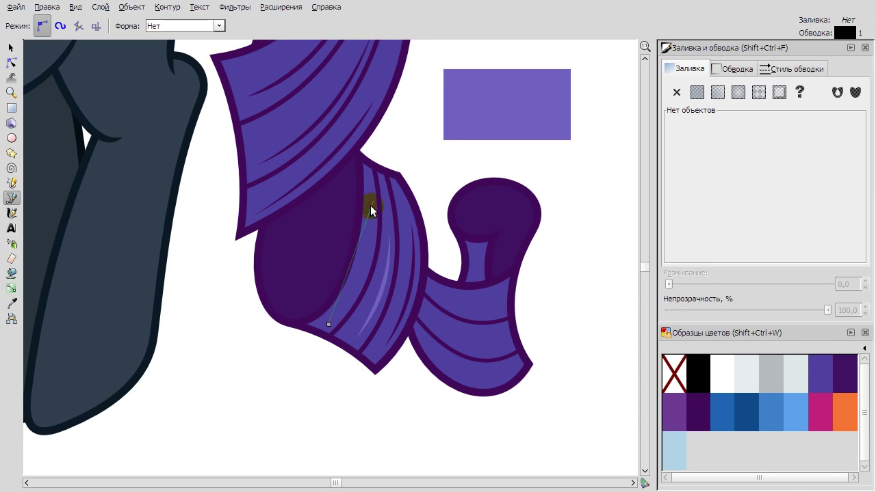
double_click(373, 201)
left_click(11, 303)
left_click(507, 102)
key("n")
left_click_drag(351, 261, 360, 269)
Add a curved shadow strand on the lower curl in dark purple 400758.
left_click(11, 197)
left_click(422, 282)
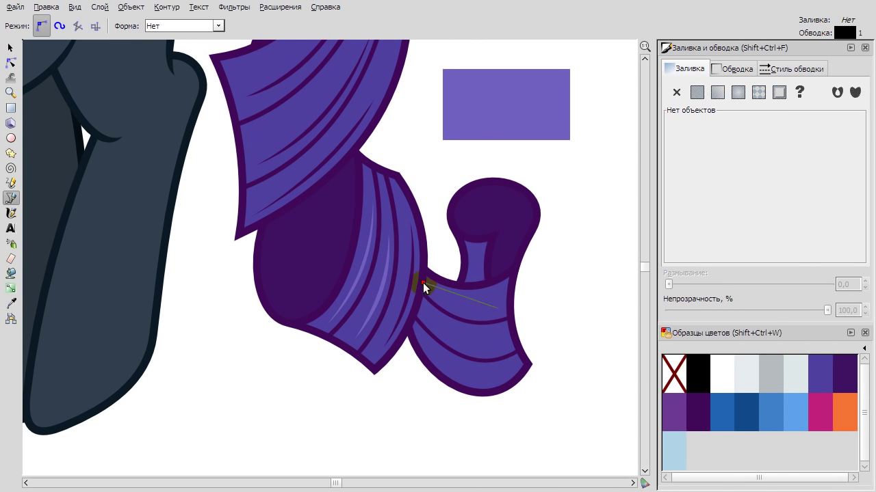
double_click(497, 310)
key("d")
left_click(696, 409)
key("n")
left_click_drag(461, 295, 458, 302)
Add two more strands on the lower curl, curving one downward.
key("b")
left_click(514, 339)
double_click(429, 317)
key("n")
left_click_drag(473, 328, 463, 372)
key("b")
left_click(417, 338)
double_click(514, 367)
key("d")
key("n")
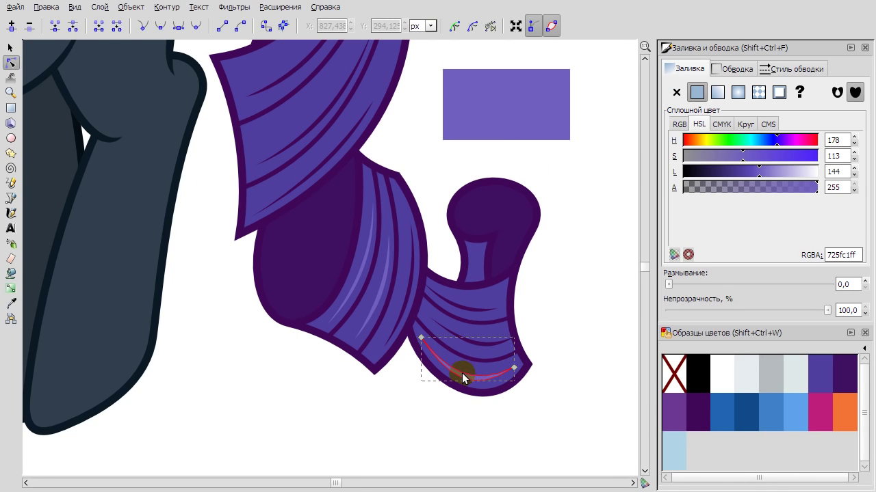
key("b")
Add a stroke-less strand on the lower curl.
scroll(492, 343, "up", 1)
left_click(399, 289)
double_click(481, 323)
key("d")
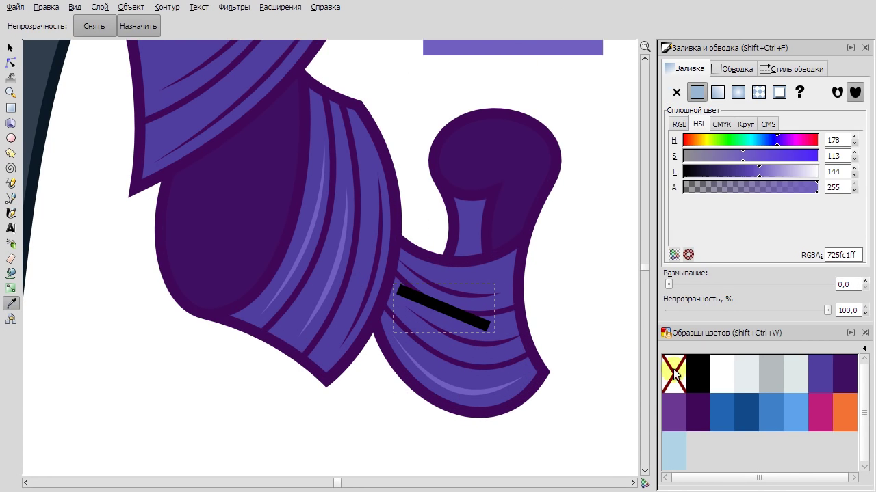
left_click(675, 375, "shift")
Add a curved stroke-less strand in the upper tail.
key("b")
scroll(444, 318, "down", 3)
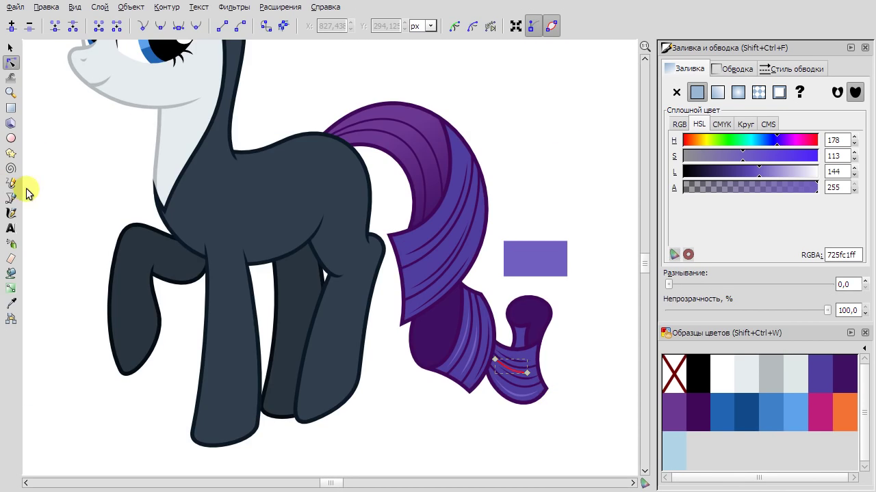
scroll(345, 263, "up", 1)
scroll(344, 264, "up", 1)
left_click(464, 78)
double_click(331, 268)
key("d")
left_click(676, 375, "shift")
left_click(10, 62)
left_click_drag(399, 171, 417, 189)
Add a curved highlight-purple strand in the upper tail.
left_click(10, 198)
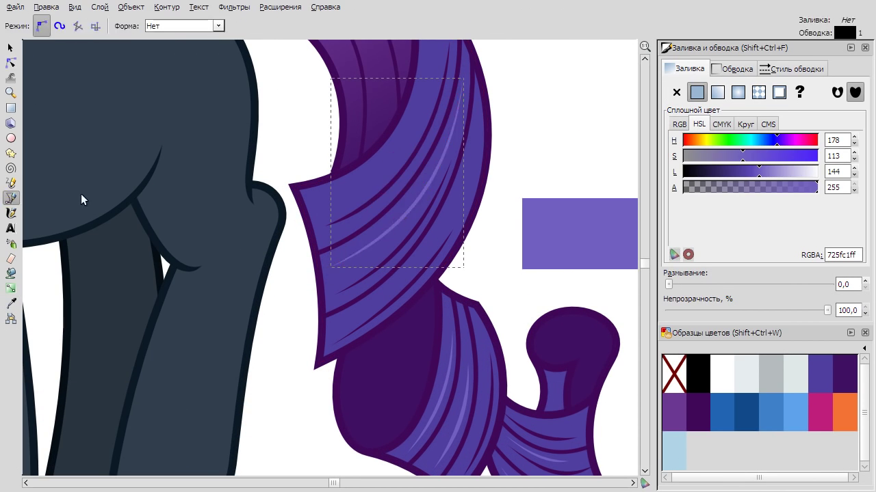
left_click(432, 242)
double_click(479, 116)
key("d")
left_click(675, 375, "shift")
key("n")
left_click_drag(454, 172, 456, 181)
left_click(582, 133)
Add a thin highlight-purple crescent strand with an extra node.
left_click(10, 198)
scroll(358, 239, "up", 2)
left_click(359, 238)
left_click(426, 61)
left_click(360, 239)
key("n")
left_click_drag(397, 141, 416, 162)
double_click(402, 228)
left_click(537, 185)
scroll(514, 146, "down", 1)
Add a dark-purple shadow strand near the tail top, bent upward.
key("b")
scroll(313, 157, "up", 1)
left_click(279, 165)
double_click(456, 246)
left_click(10, 62)
left_click_drag(383, 213, 398, 161)
key("b")
key("Escape")
Add a dark shadow strand bowed into a lens shape and adjust its end point.
left_click(365, 189)
double_click(430, 335)
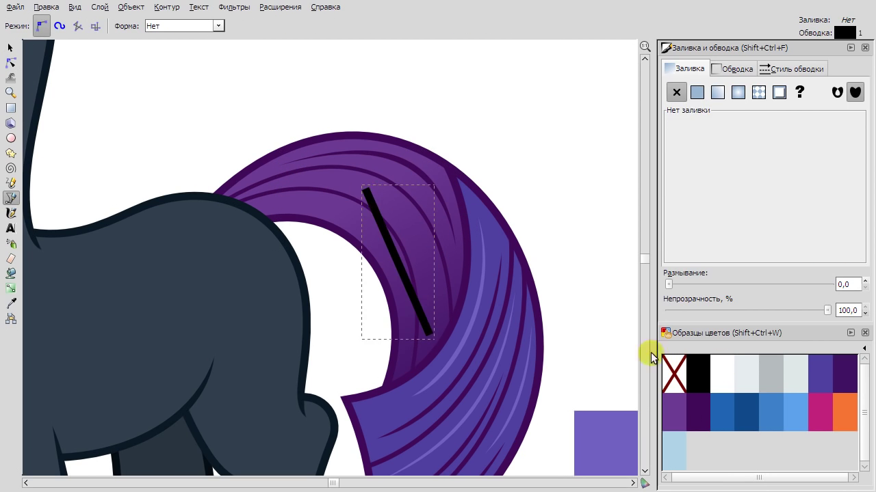
key("ctrl+shift+v")
key("n")
left_click_drag(380, 222, 401, 201)
left_click_drag(431, 336, 435, 332)
left_click(397, 261)
Draw and reshape a curved strand on the upper tail.
left_click(10, 198)
left_click_drag(391, 268, 263, 208)
key("Return")
key("n")
left_click_drag(327, 238, 341, 207)
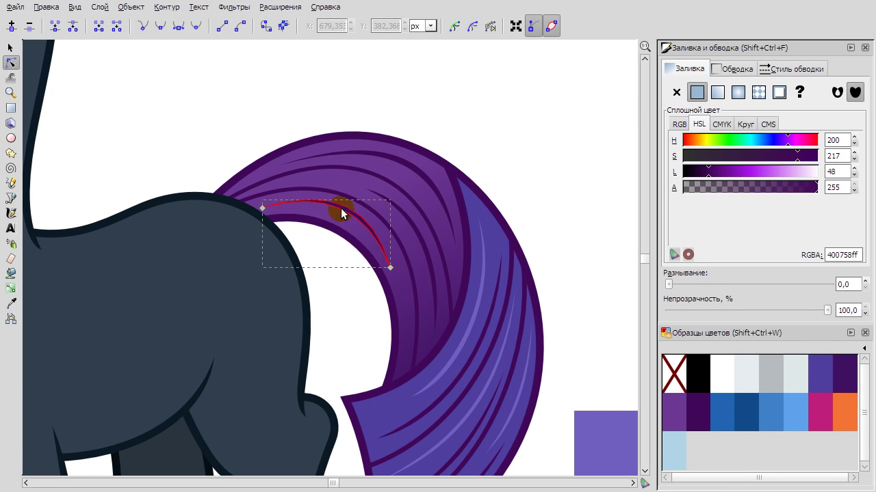
Draw a strand on the lower tail, then delete it as unwanted.
key("b")
scroll(484, 239, "down", 1)
scroll(484, 239, "down", 3)
scroll(464, 312, "up", 5)
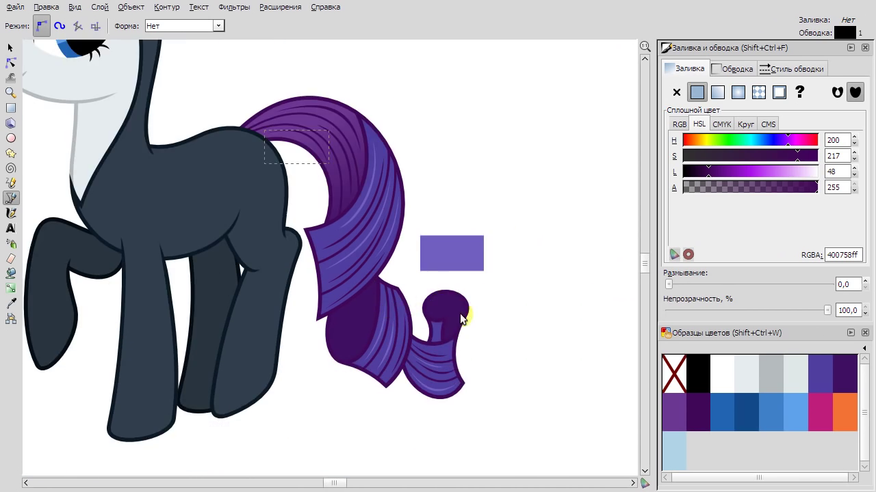
left_click(324, 275)
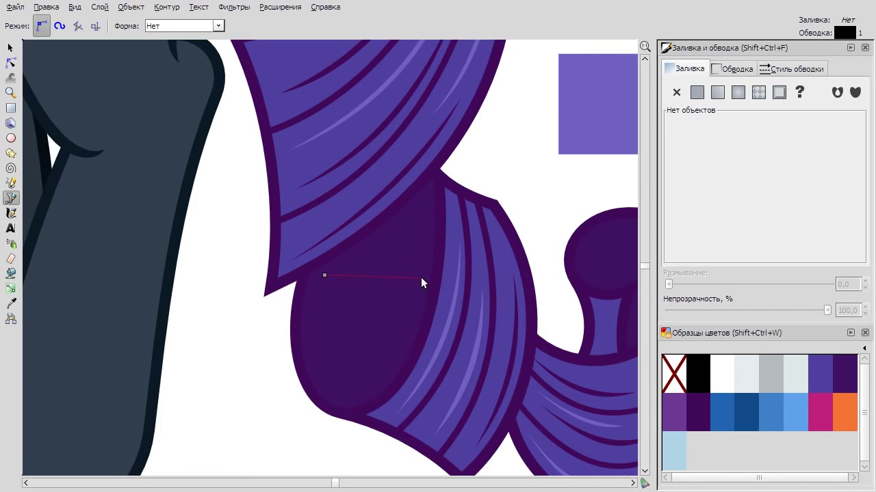
double_click(362, 318)
key("space")
key("Delete")
key("space")
key("space")
key("space")
Add a long dark-purple strand on the lower tail, curved leftward.
left_click(371, 213)
double_click(357, 408)
key("d")
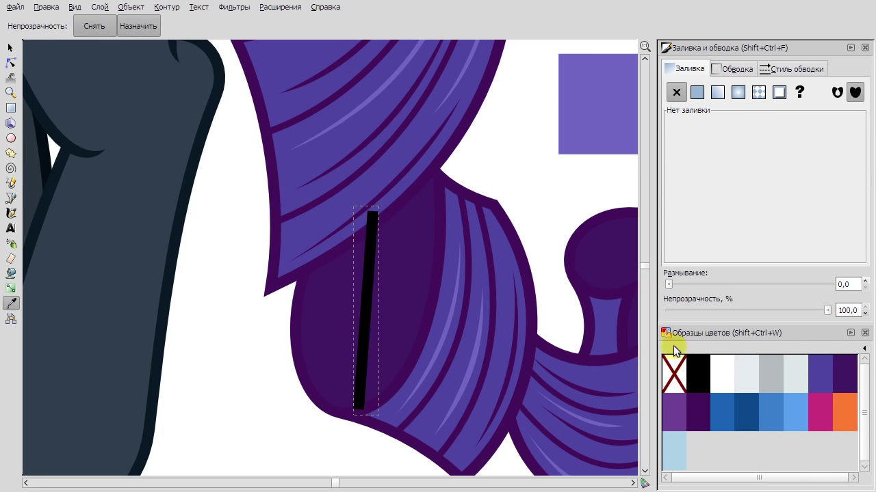
left_click(328, 315)
key("n")
left_click_drag(364, 312, 332, 317)
left_click_drag(341, 370, 332, 319)
key("space")
Add one more curved shadow strand and deselect everything.
key("b")
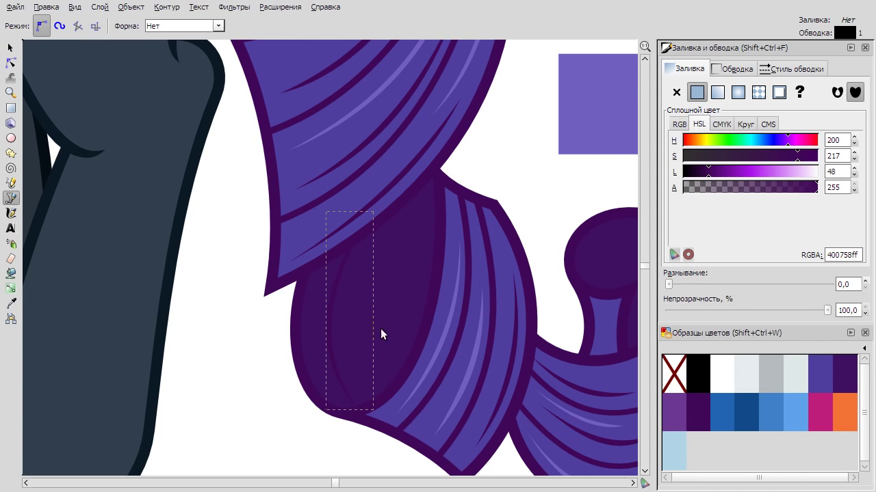
left_click(403, 180)
double_click(356, 319)
key("n")
left_click_drag(379, 250, 370, 250)
key("space")
key("Escape")
scroll(472, 301, "down", 2)
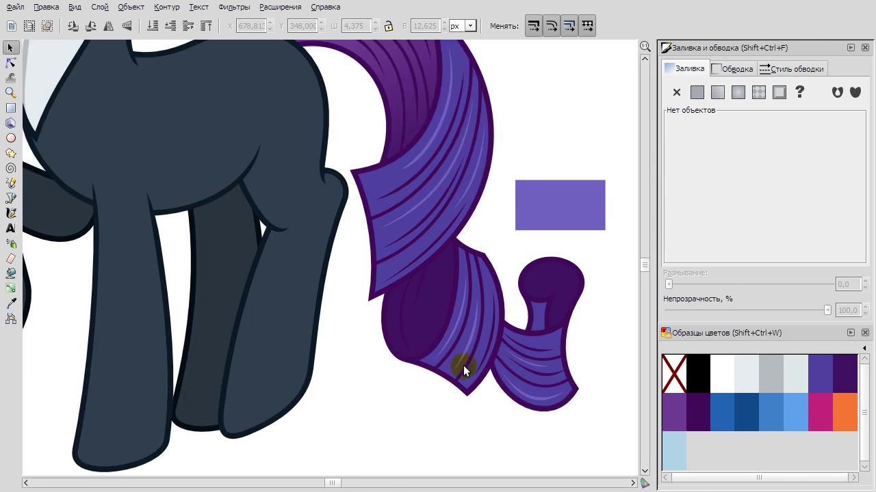
scroll(552, 161, "up", 5)
scroll(513, 163, "down", 6)
Load the MLP-Twilight Sparkle palette and add a strokeless dark-navy strand to Twilight's tail.
scroll(431, 353, "up", 6)
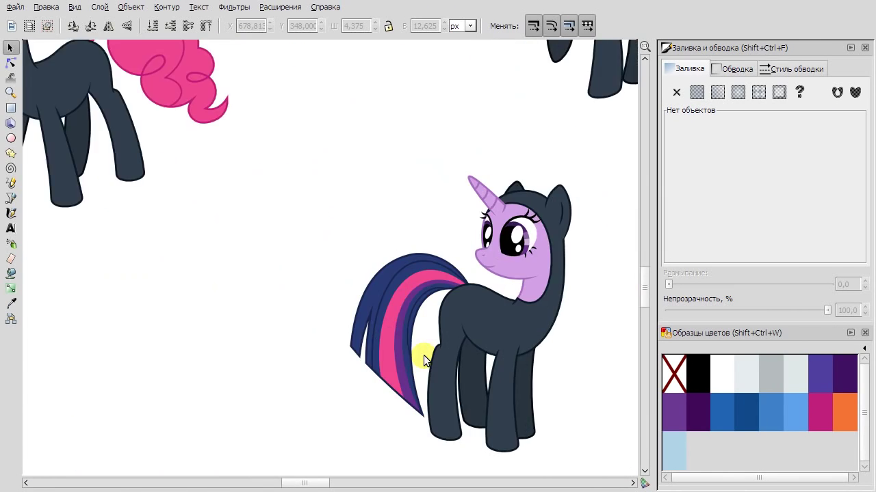
key("b")
scroll(401, 195, "up", 1)
left_click(248, 321)
double_click(378, 152)
left_click(864, 348)
left_click(815, 268)
left_click(673, 411)
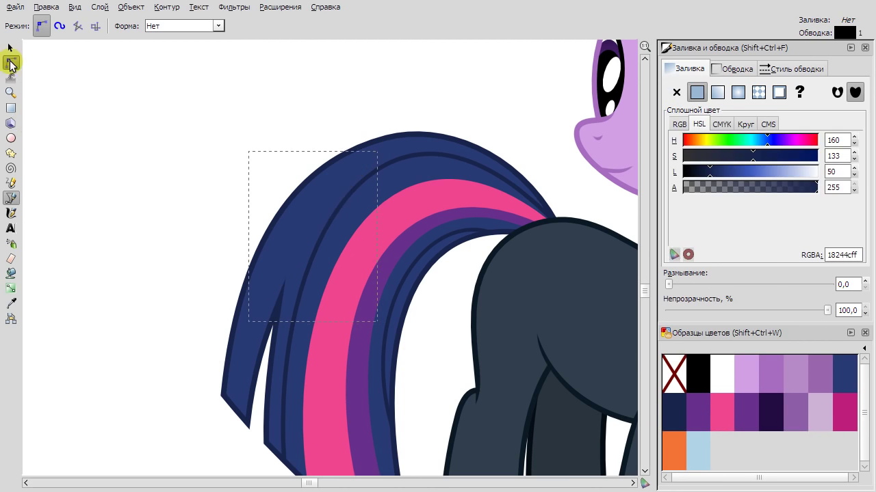
left_click(10, 62)
left_click_drag(293, 216, 215, 220)
Delete the unwanted strand and draw a replacement strand line, bending it with nodes.
key("b")
key("Delete")
left_click(335, 231)
double_click(466, 173)
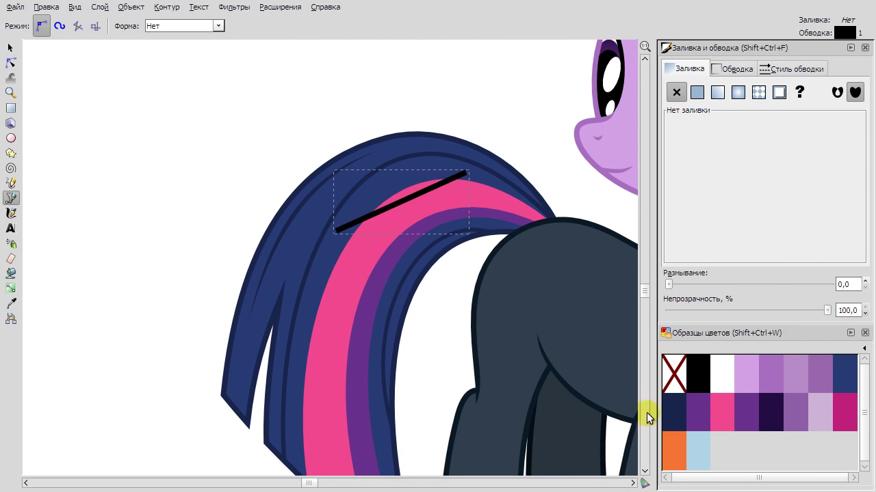
left_click(674, 411)
key("n")
left_click_drag(372, 214, 390, 195)
Add a curved dark-navy strand near the tail tip.
key("b")
scroll(319, 333, "down", 2)
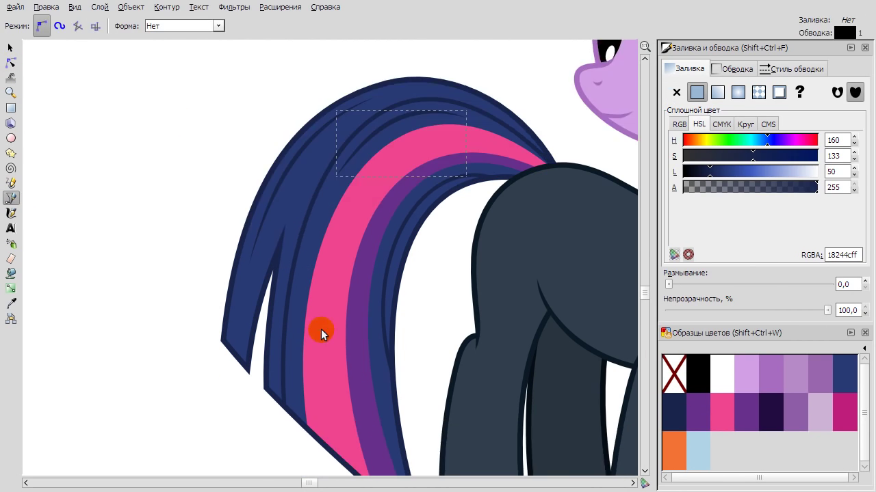
left_click(243, 343)
left_click_drag(284, 208, 294, 192)
left_click(243, 343)
left_click(674, 405)
key("n")
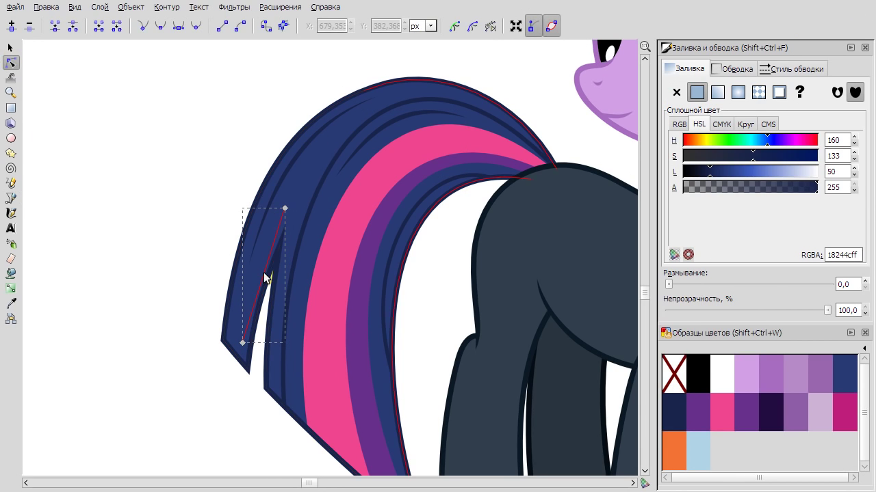
key("b")
Draw a navy lens-shaped strand in the upper tail and lighten its fill.
left_click(362, 115)
double_click(292, 233)
left_click(10, 303)
left_click(321, 177)
key("n")
left_click_drag(333, 171, 314, 160)
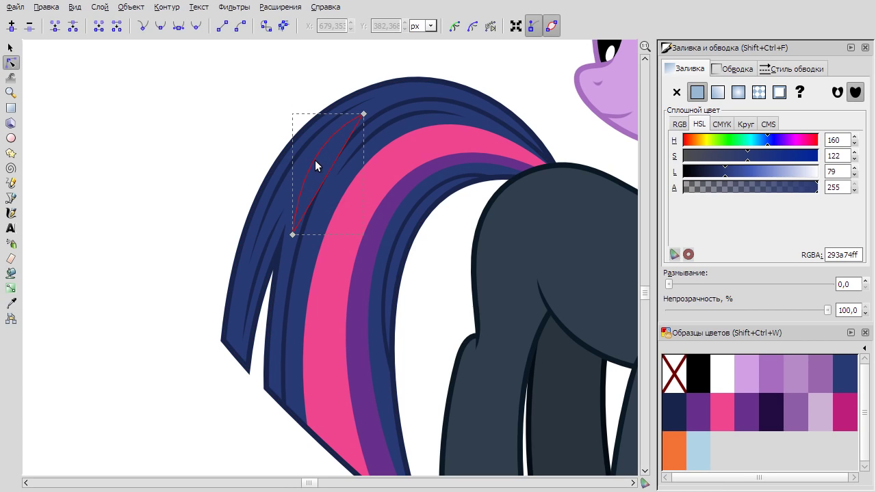
left_click(734, 171)
left_click_drag(735, 173, 736, 172)
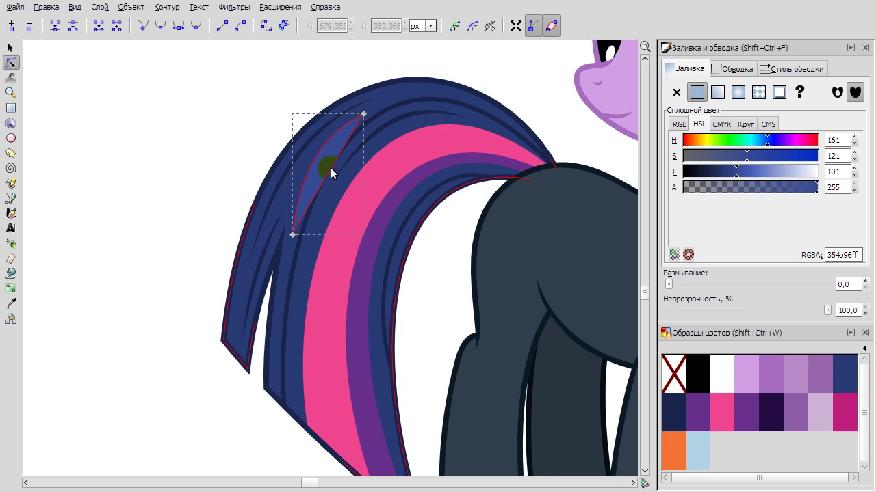
Draw a sample rectangle beside the tail in the new colour.
left_click(10, 107)
left_click_drag(101, 106, 203, 206)
key("Escape")
Draw a closed tail strand and fill it with the dark blue sampled from the square.
key("b")
left_click(379, 189)
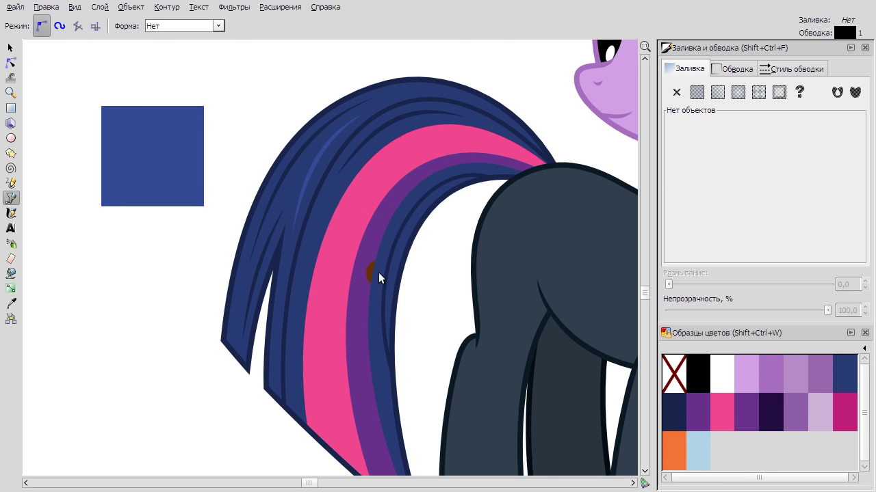
left_click(379, 273)
key("d")
left_click(182, 170)
key("n")
left_click(386, 354)
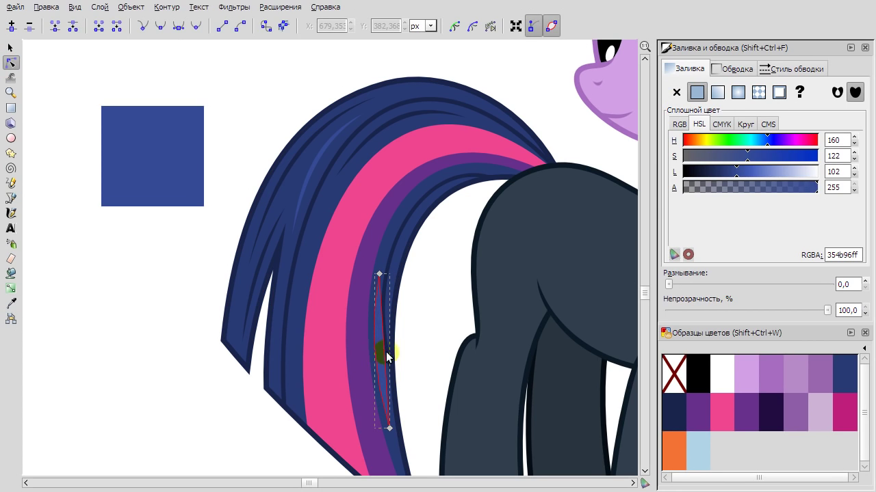
Add a tapered dark-blue sliver and bow its left edge outward.
key("b")
left_click(327, 203)
left_click(295, 395)
left_click(327, 203)
left_click(10, 303)
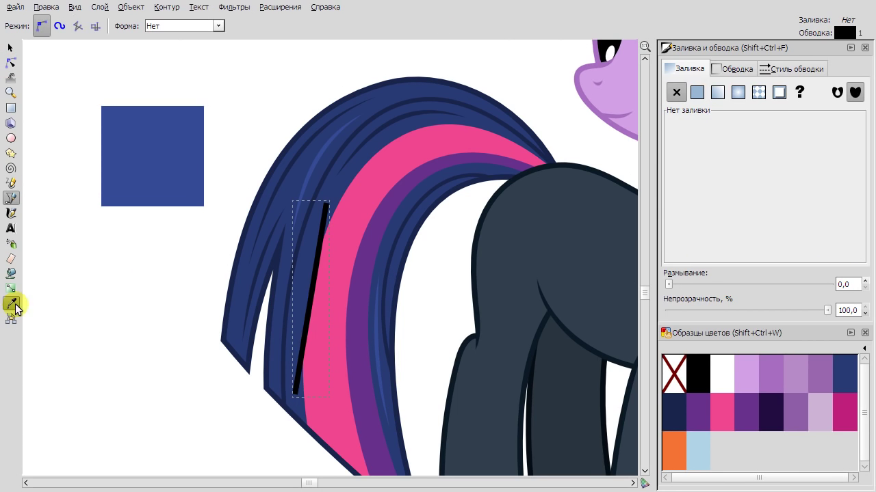
left_click(357, 311)
key("n")
left_click_drag(311, 293, 300, 289)
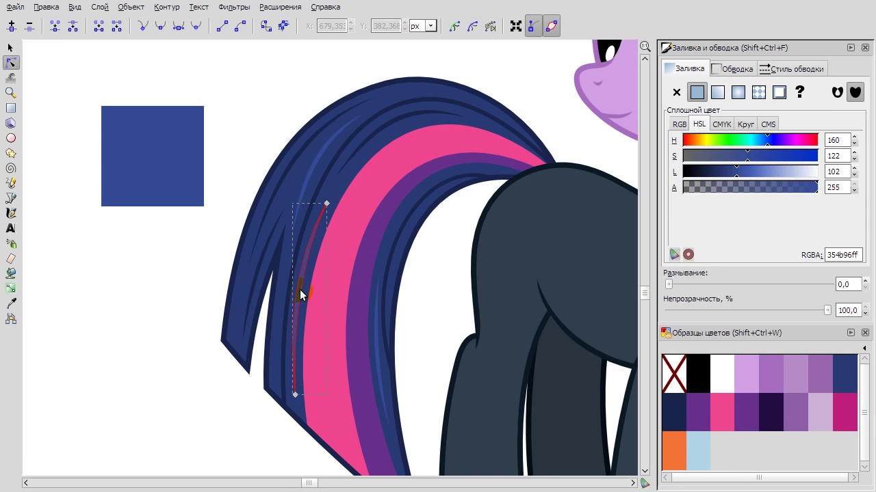
left_click(11, 197)
Add a curved pink strand across the pink band, darkened to de166dff.
left_click(484, 136)
left_click(333, 234)
left_click(11, 303)
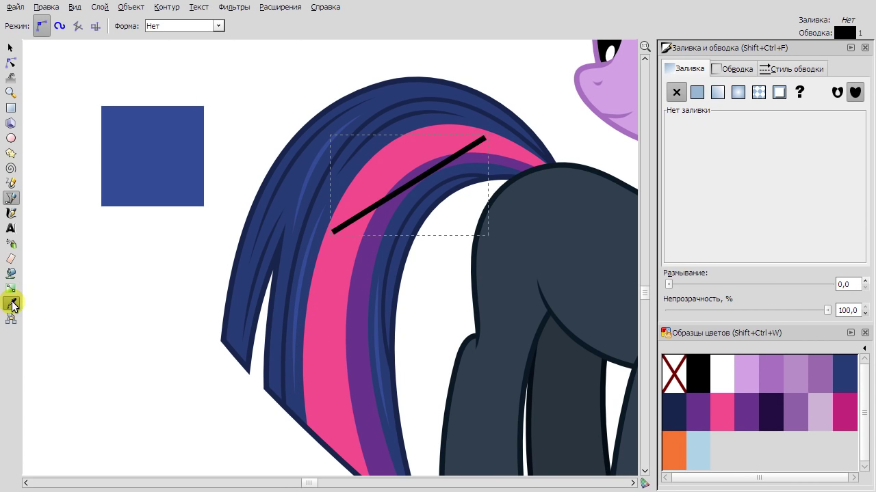
left_click(321, 318)
key("n")
left_click_drag(415, 180, 397, 153)
left_click(747, 171)
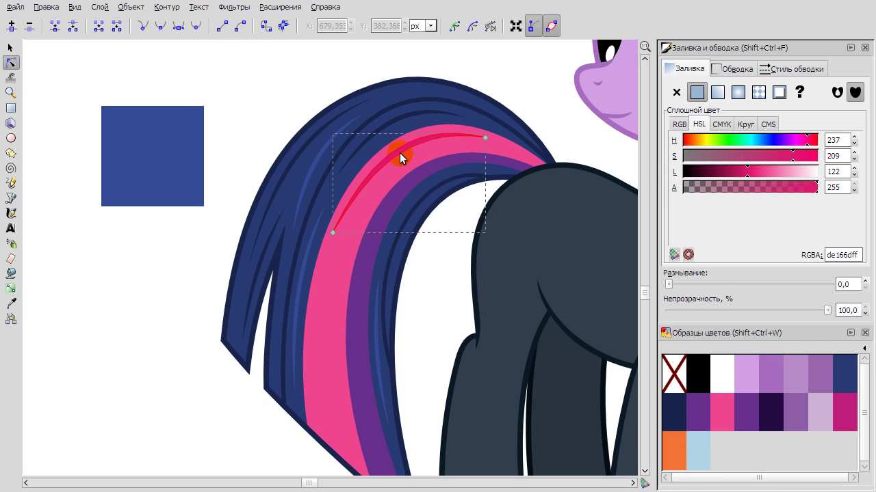
Add a vertical pink strand on the pink band, bowed to the left.
key("b")
left_click(348, 250)
left_click(348, 451)
left_click(10, 303)
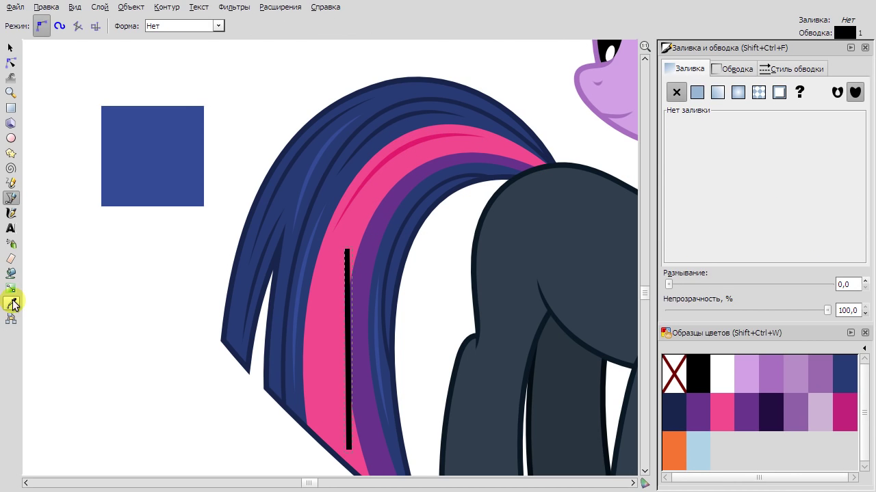
left_click(405, 147)
left_click(10, 63)
left_click_drag(347, 348, 339, 346)
Draw two pink sample rectangles left of the tail, a dark pink and a lighter pink.
left_click(10, 107)
left_click_drag(88, 261, 124, 389)
left_click_drag(134, 262, 172, 387)
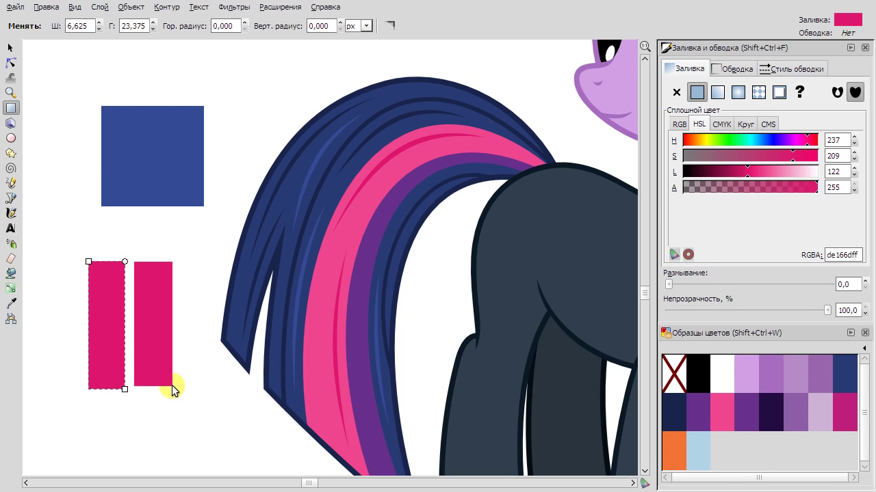
left_click(10, 303)
left_click(401, 299)
key("Escape")
Add a light-pink highlight strand on the pink band.
key("b")
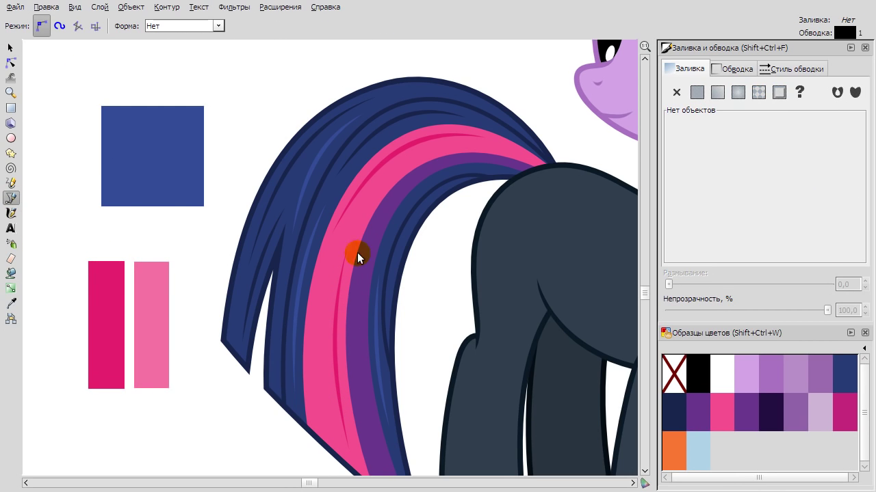
double_click(355, 216)
key("d")
left_click(152, 328)
key("n")
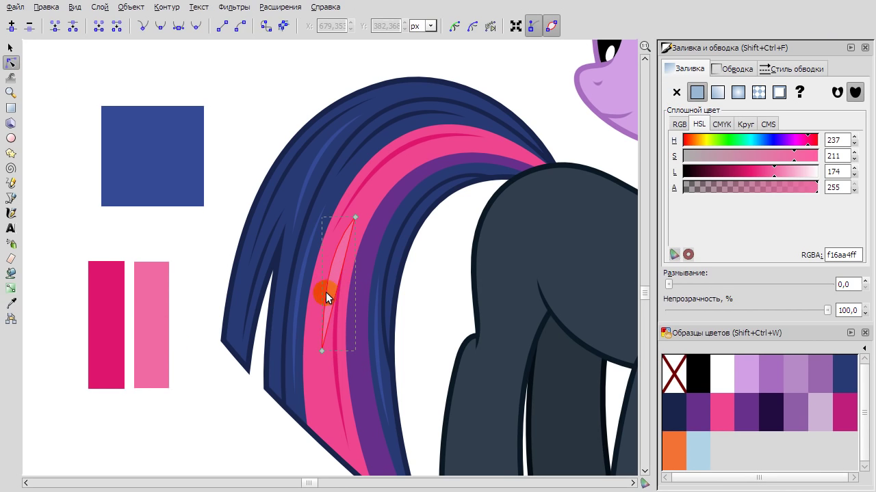
Add a dark-pink strand low on the pink band.
key("b")
left_click(311, 347)
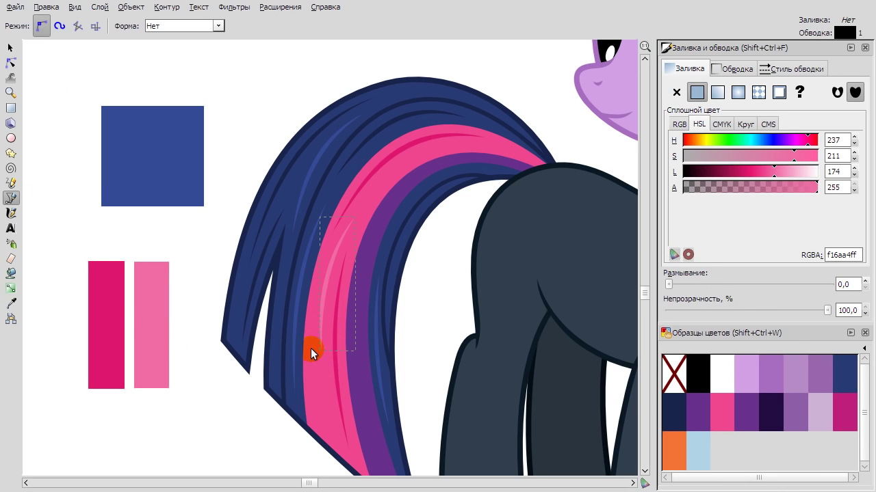
double_click(315, 424)
key("d")
left_click(106, 336)
key("n")
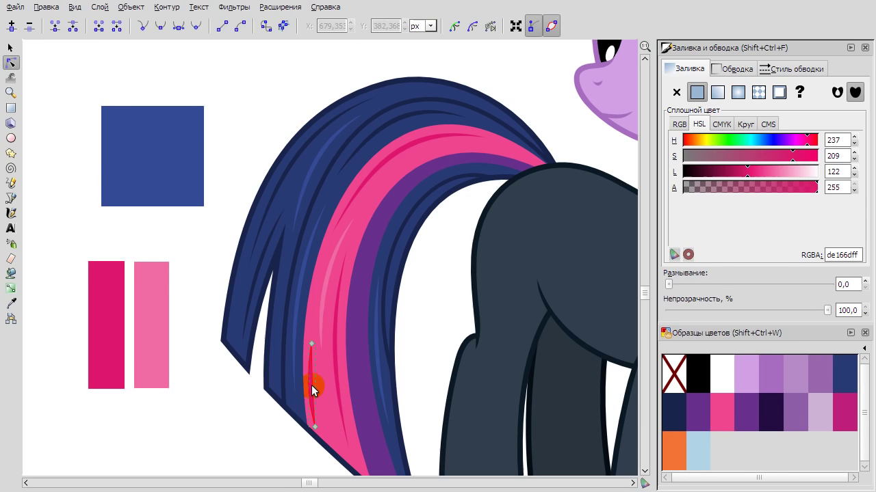
Add a light-pink strand near the top of the pink band, bowed upward.
key("b")
left_click(521, 154)
double_click(403, 164)
key("n")
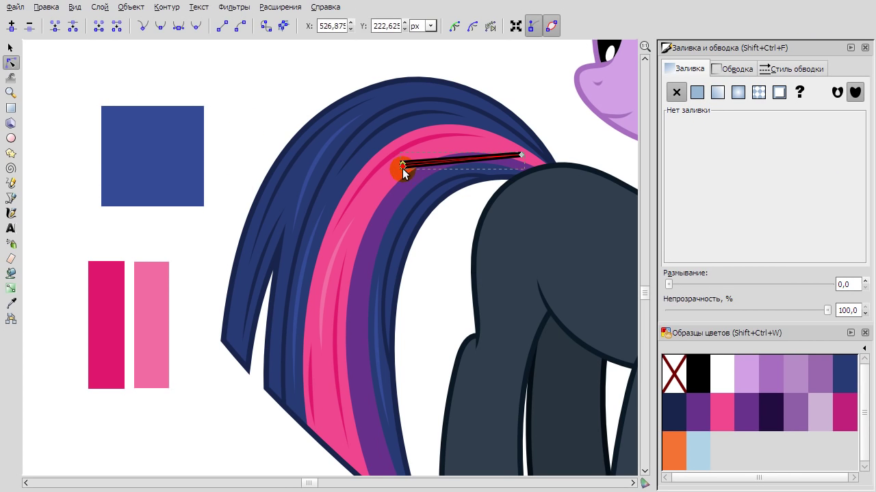
key("d")
left_click(166, 303)
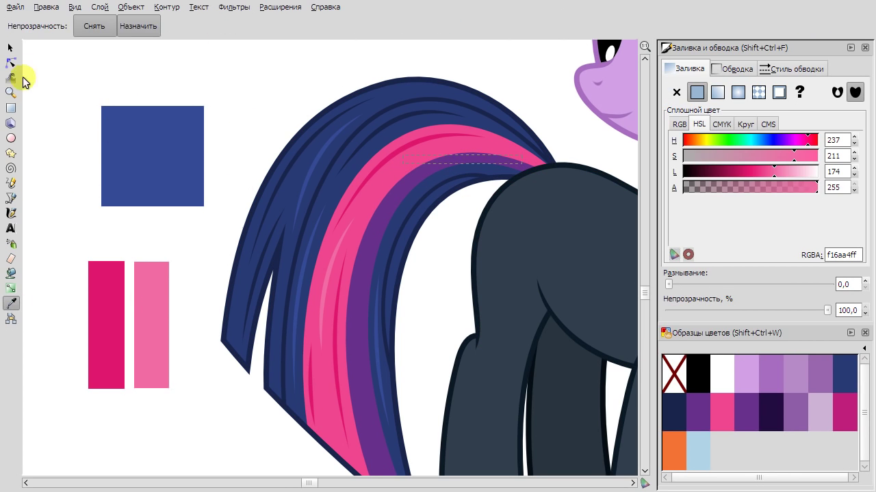
key("n")
left_click_drag(459, 159, 460, 142)
Add a darkened purple strand bent along the purple band.
key("b")
left_click(422, 182)
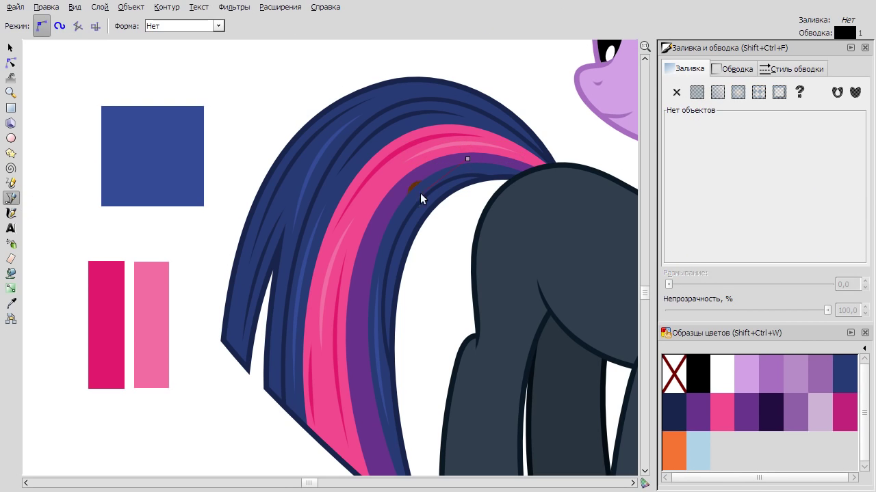
left_click(468, 159)
key("d")
left_click(383, 236)
key("n")
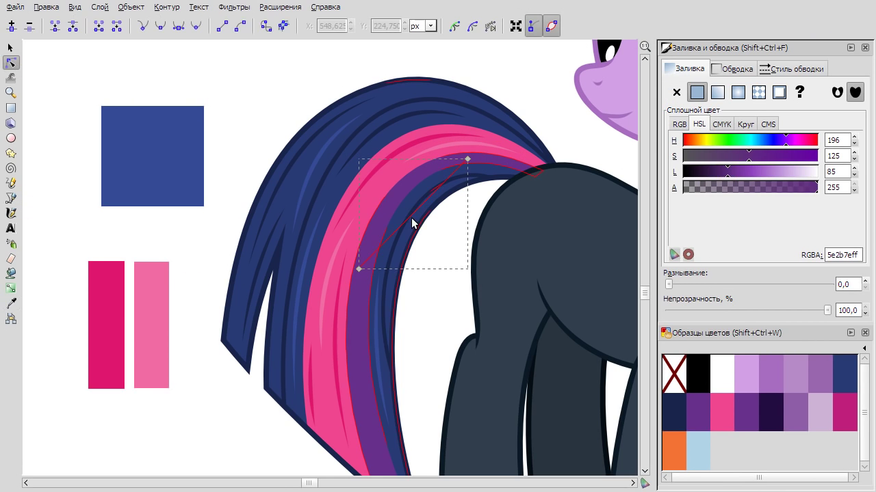
left_click_drag(725, 175, 722, 171)
left_click_drag(398, 193, 402, 193)
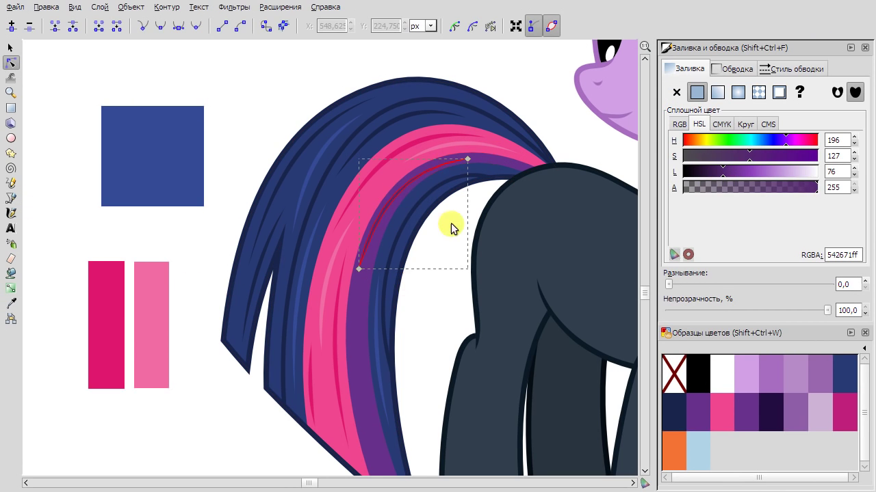
Add a vertical strand in the purple band with a lighter purple fill.
key("b")
left_click(371, 242)
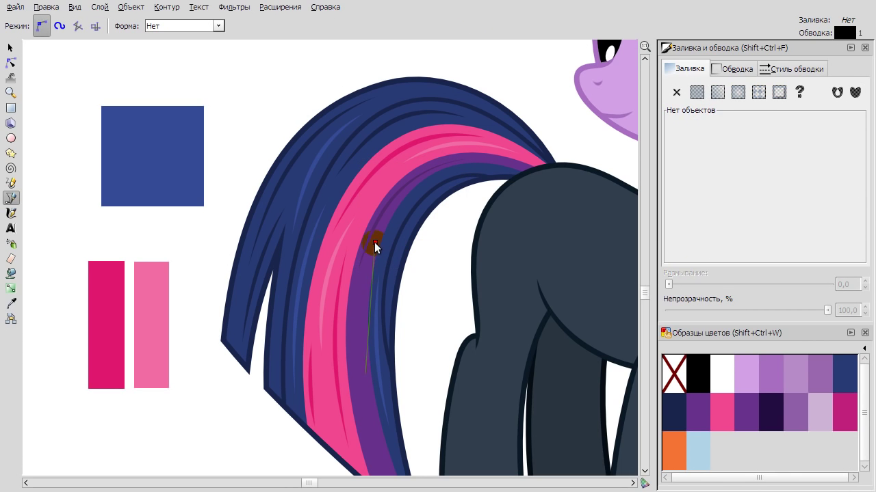
double_click(370, 372)
key("d")
left_click(352, 305)
left_click_drag(725, 179, 742, 175)
key("n")
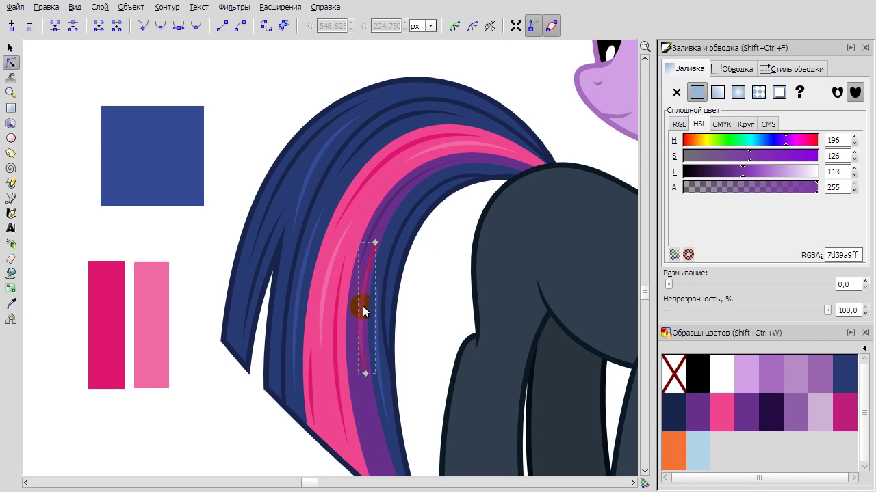
Add a dark-purple strand lower in the purple band.
key("b")
scroll(383, 395, "down", 6)
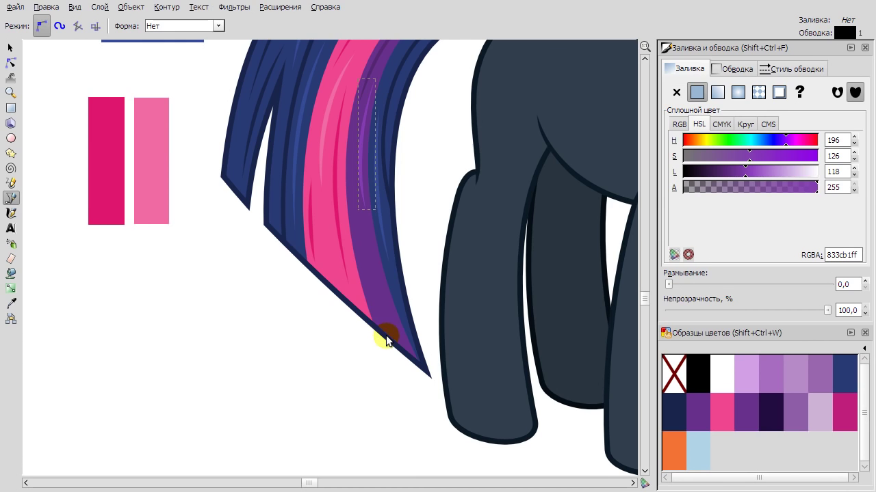
left_click(351, 156)
double_click(352, 157)
key("d")
scroll(383, 203, "down", 3)
scroll(383, 203, "up", 4)
left_click(383, 203)
scroll(383, 274, "down", 4)
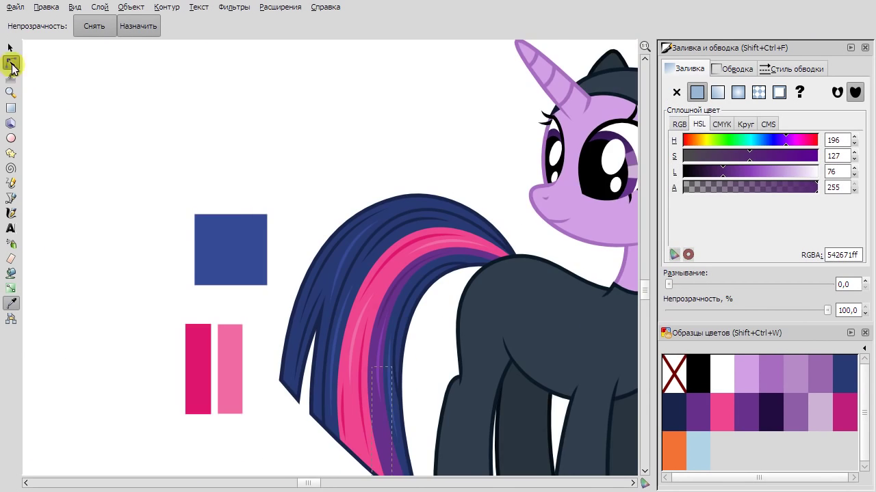
scroll(370, 351, "up", 3)
key("n")
Zoom out to show all six suited ponies and return to the Selector.
key("Escape")
scroll(326, 339, "down", 5)
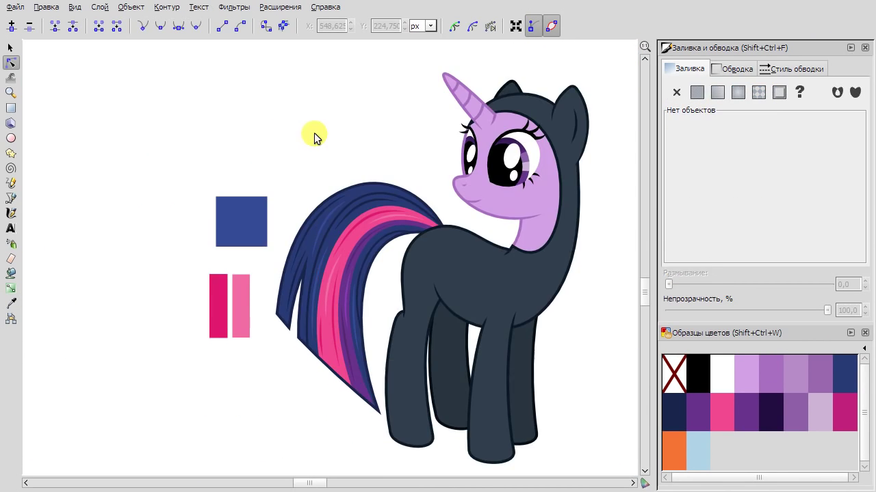
scroll(313, 133, "down", 2)
key("s")
scroll(430, 173, "down", 1)
Zoom to Pinkie's tail and add a curved be1c79 magenta strand near its root.
scroll(430, 174, "down", 1)
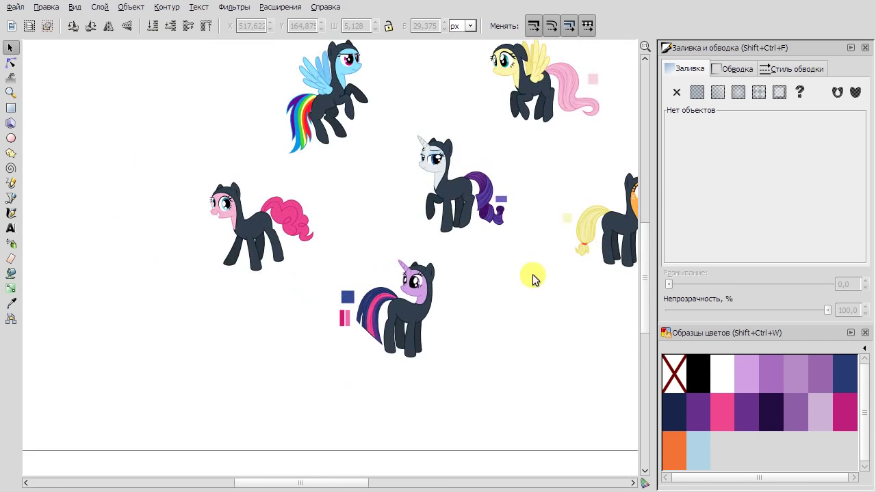
scroll(527, 274, "left", 2)
scroll(352, 216, "up", 6)
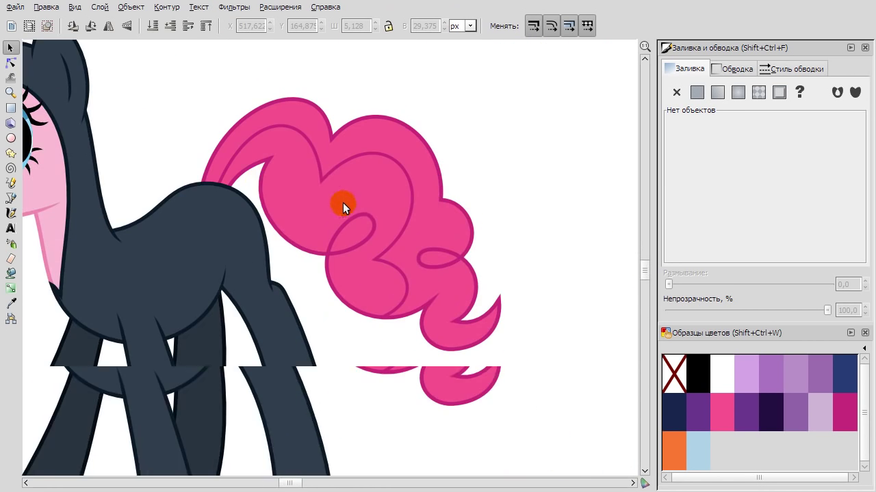
key("b")
left_click(135, 185)
key("n")
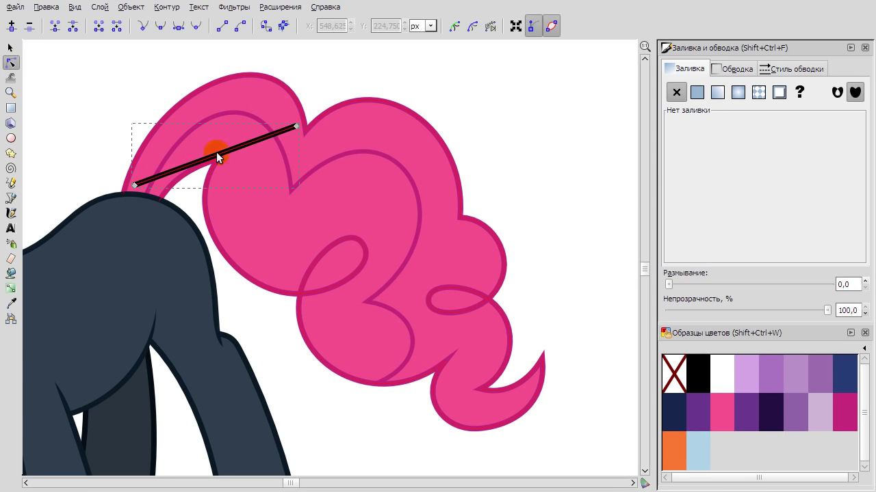
left_click(863, 348)
left_click(801, 225)
left_click(696, 92)
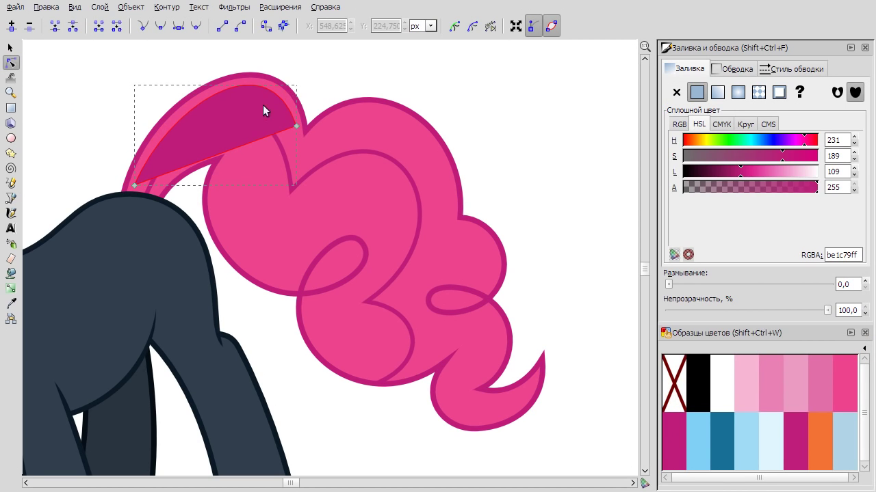
left_click_drag(225, 152, 224, 94)
Add a magenta strand across the tail's upper curl.
left_click(10, 198)
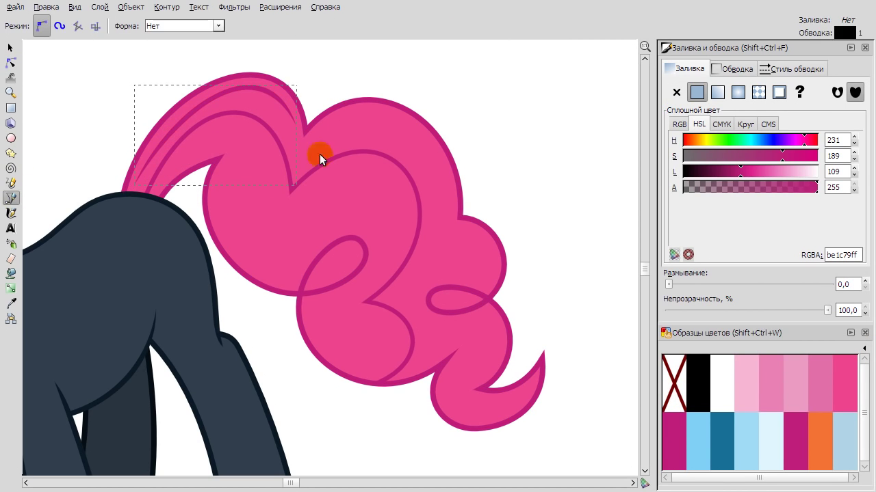
left_click(315, 151)
double_click(431, 216)
left_click(679, 440)
key("n")
left_click(375, 184)
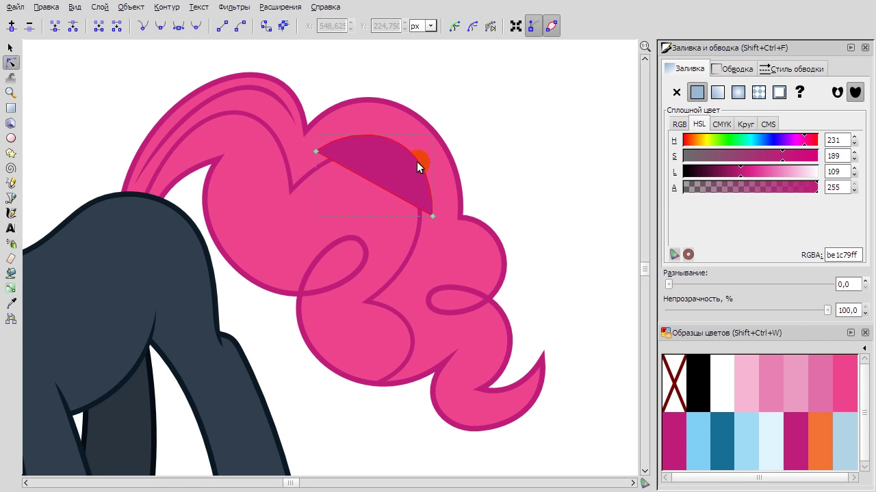
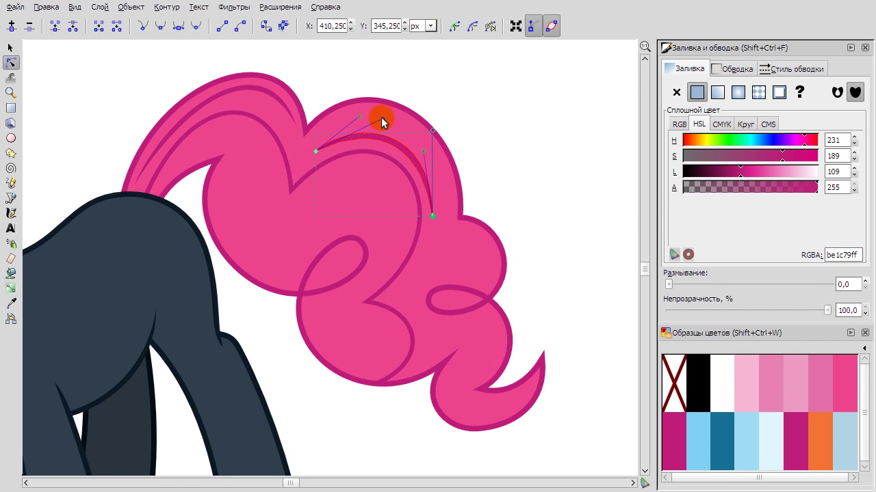
Draw a pen line in the tail and bend it into a curved strand.
key("Escape")
key("b")
double_click(290, 279)
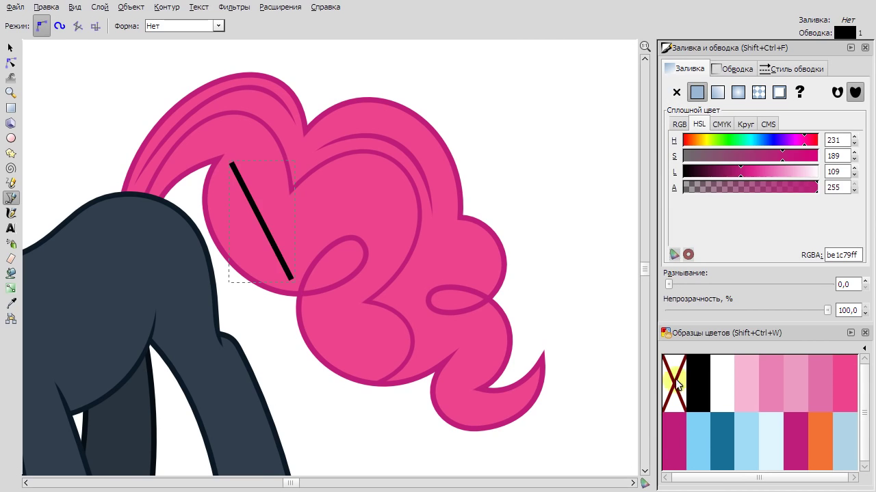
key("n")
left_click_drag(267, 229, 241, 233)
Add a second tail strand bent into a half-moon crescent.
left_click(21, 197)
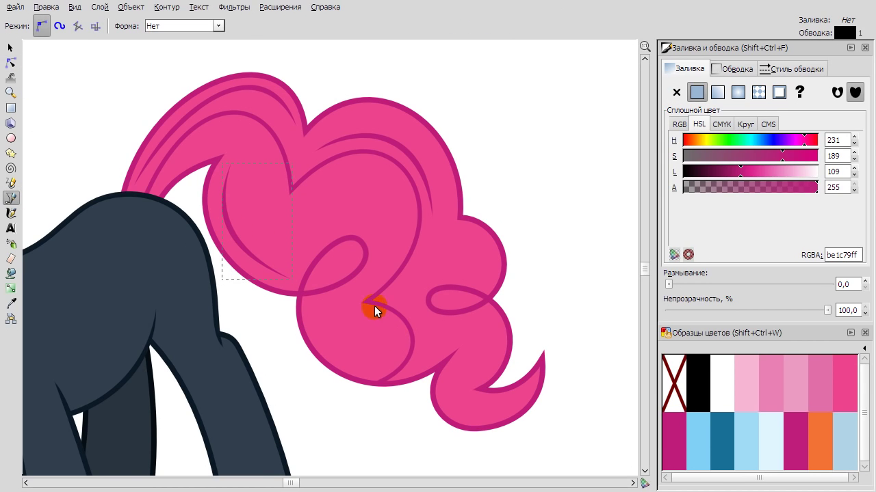
left_click(318, 230)
double_click(370, 284)
key("n")
left_click_drag(344, 258, 367, 240)
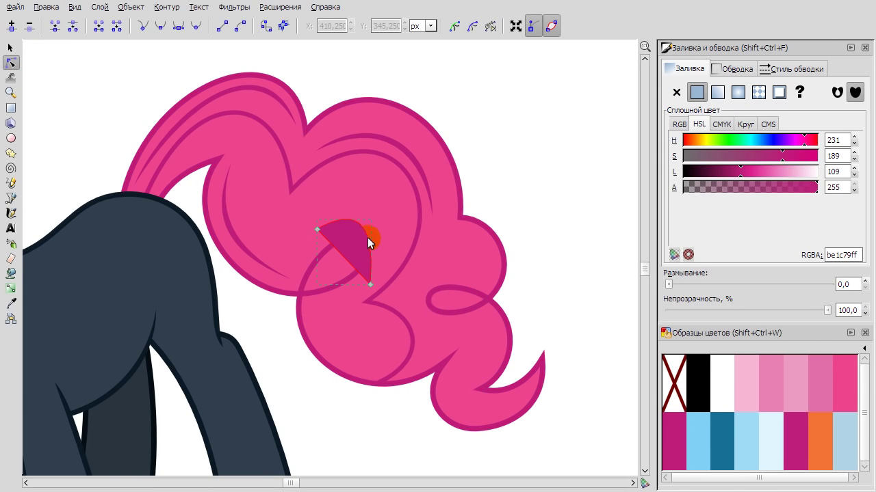
left_click_drag(415, 211, 431, 231)
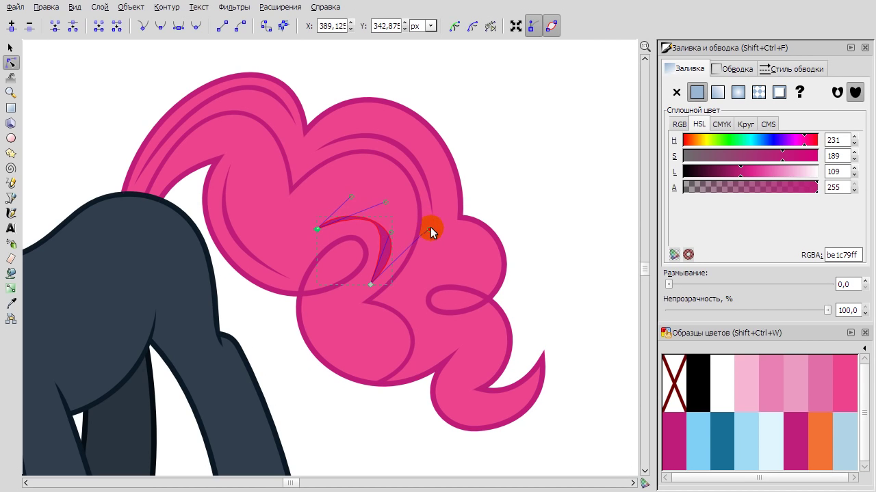
Draw a short strand on the tail's right and begin another lower in the tail.
key("b")
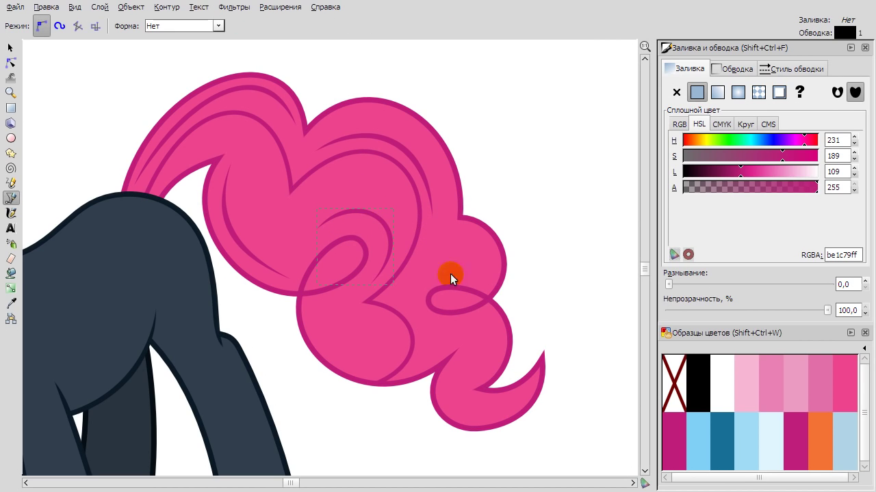
left_click(458, 229)
double_click(479, 237)
key("n")
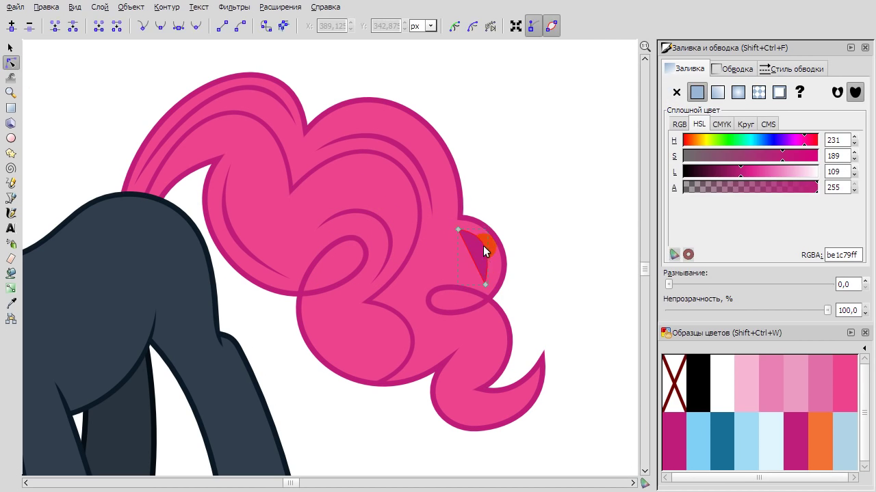
left_click(10, 198)
left_click(400, 299)
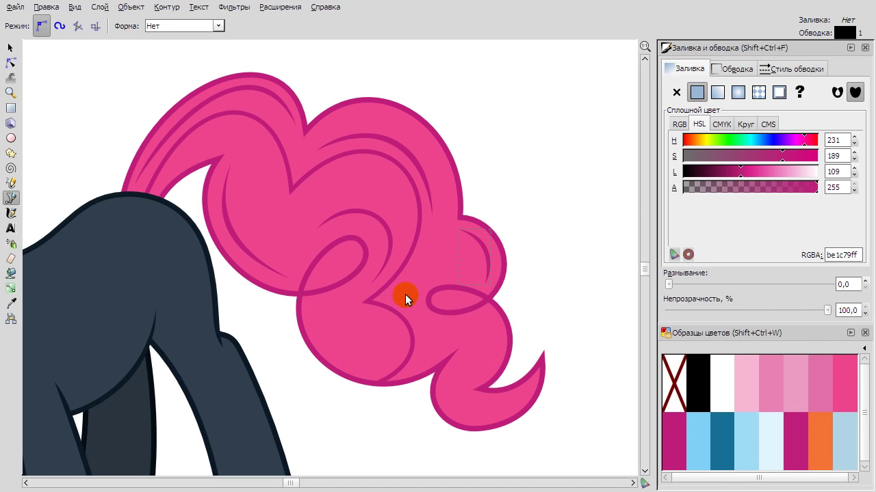
Add a crescent highlight on the tail's left filled with a lightened sampled pink.
left_click(255, 140)
left_click(297, 257)
left_click(255, 139)
key("d")
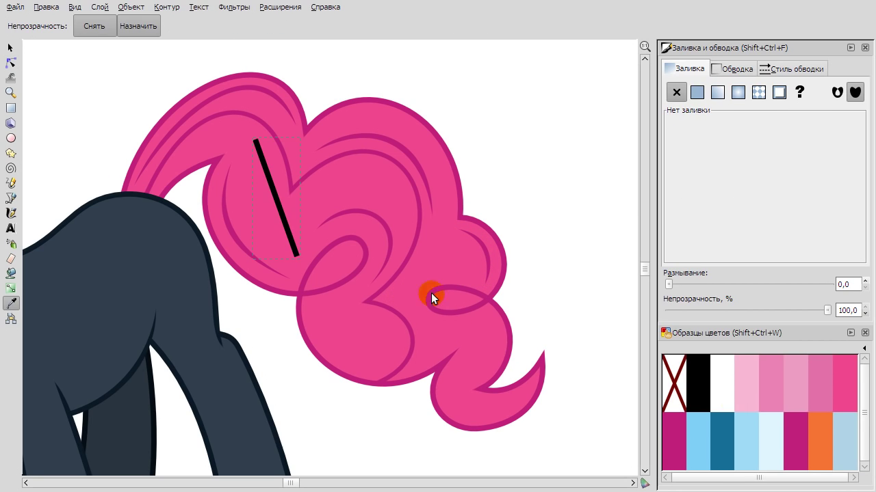
left_click(430, 293)
key("n")
left_click_drag(244, 176, 247, 210)
left_click_drag(765, 171, 777, 172)
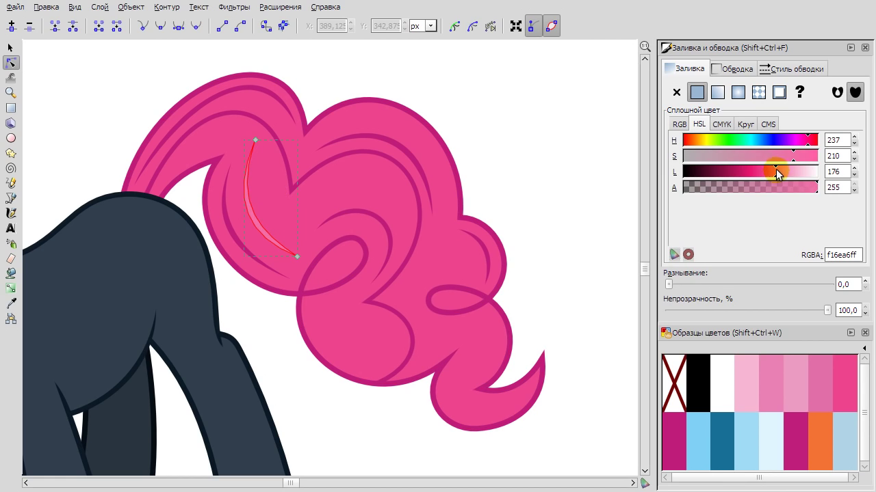
Draw a light-pink swatch square beside the tail and a highlight line filled with its pink.
left_click(10, 109)
left_click_drag(489, 85, 571, 168)
key("b")
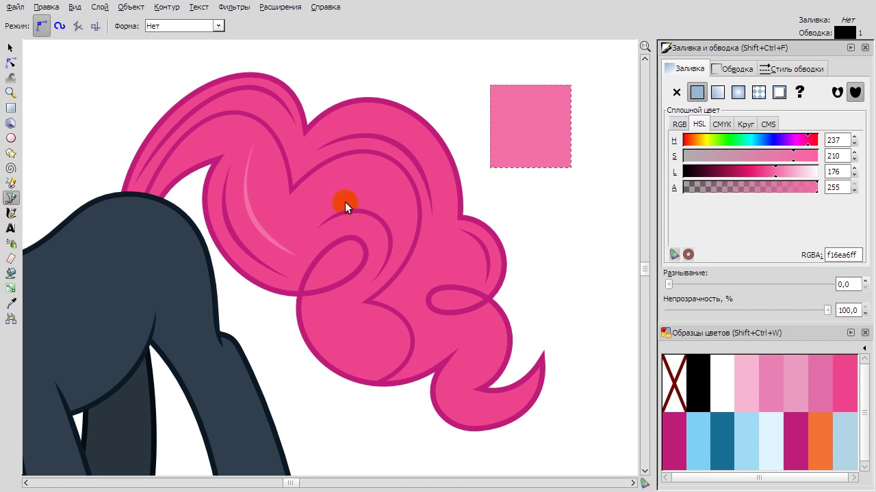
left_click(308, 195)
double_click(410, 217)
key("d")
left_click(530, 127)
key("n")
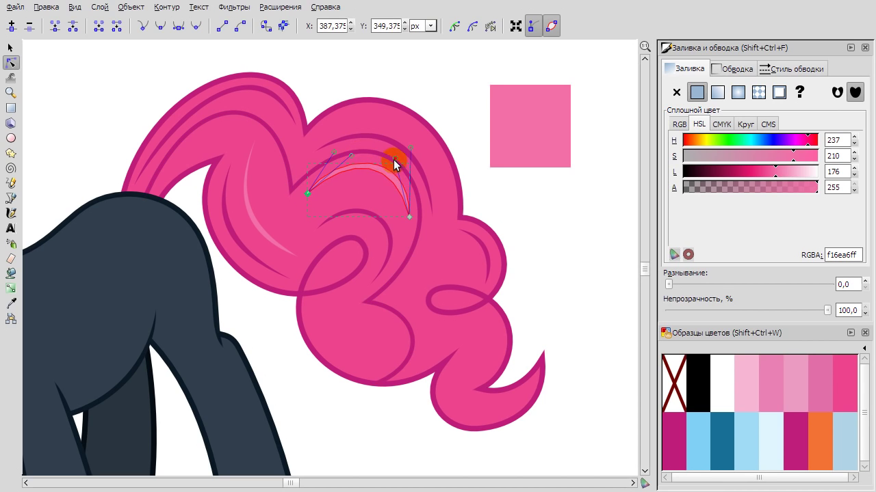
Add a thin light-pink crescent highlight on the tail's right side.
key("b")
key("Escape")
left_click(406, 125)
double_click(422, 260)
key("d")
left_click(261, 226)
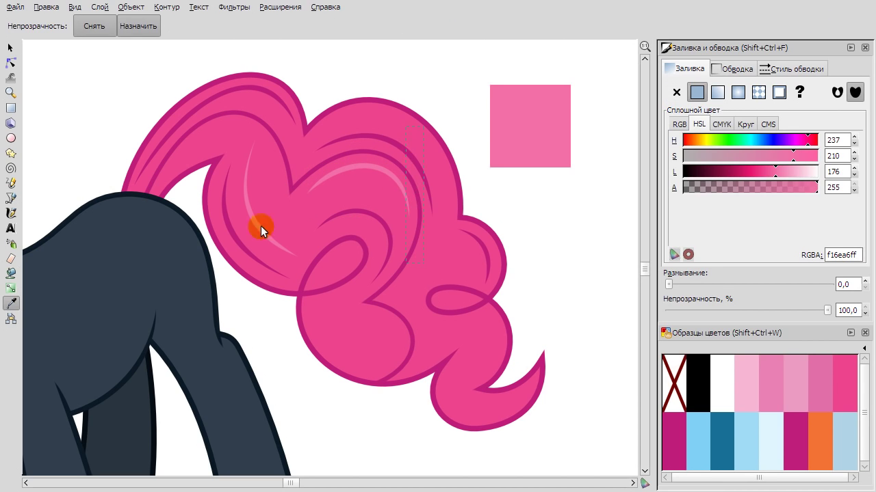
key("n")
left_click_drag(415, 191, 448, 191)
mouse_move(437, 230)
left_mouse_down()
mouse_move(440, 190)
mouse_move(442, 218)
left_mouse_up()
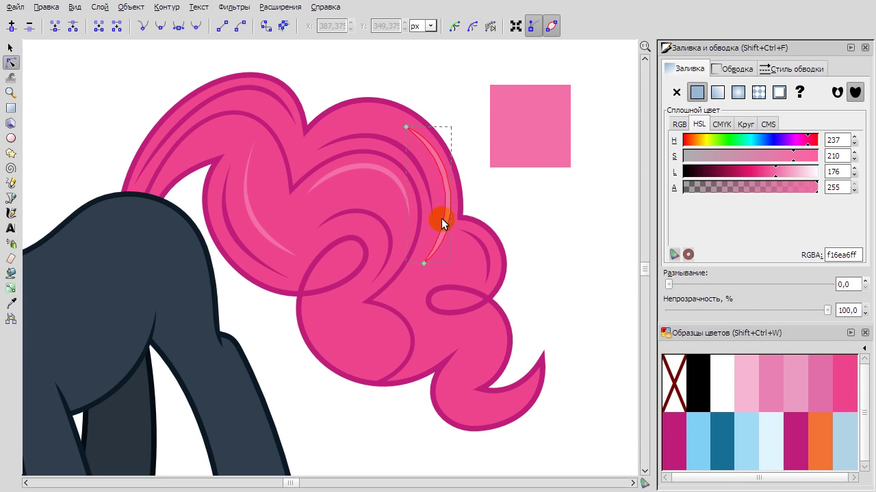
Draw another light-pink highlight line lower down, then delete it.
key("b")
key("Escape")
left_click(490, 313)
double_click(468, 381)
key("d")
left_click(530, 126)
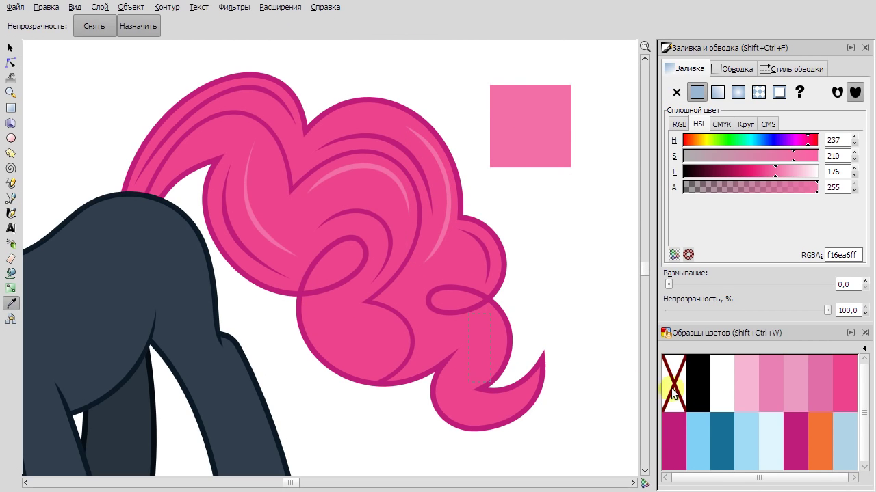
key("n")
key("Delete")
Draw a strand in the lower tail and fill it with the dark magenta outline colour.
left_click(11, 198)
left_click(318, 303)
double_click(381, 373)
key("d")
left_click(333, 357)
Add a dark strand near the tail tip, bent down and outward.
key("n")
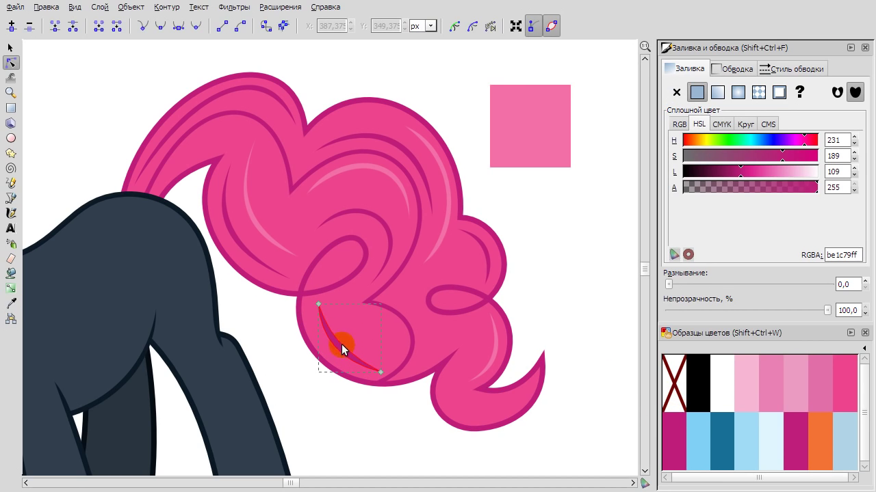
key("b")
double_click(523, 399)
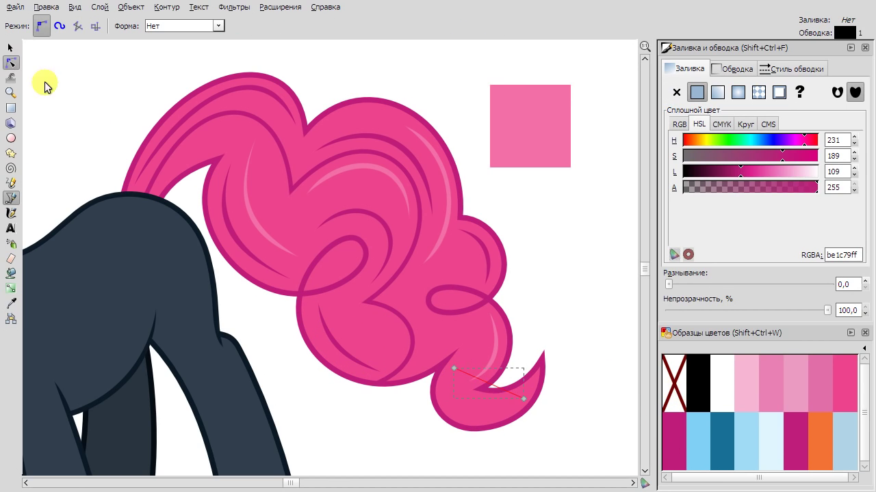
key("n")
left_click_drag(489, 412, 440, 431)
Draw a strand at the tail's upper left and curve it along the tail.
key("b")
left_click(258, 151)
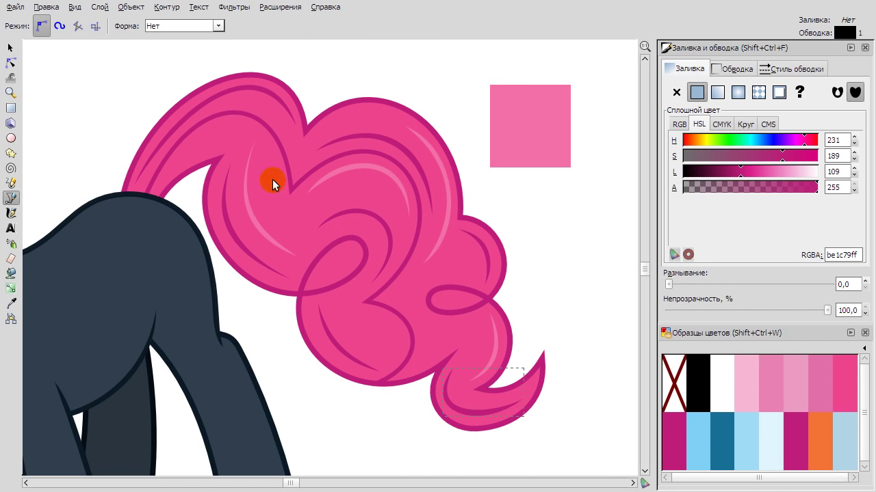
double_click(257, 139)
key("n")
key("b")
left_click(203, 134)
double_click(277, 207)
key("n")
left_click_drag(238, 170, 273, 121)
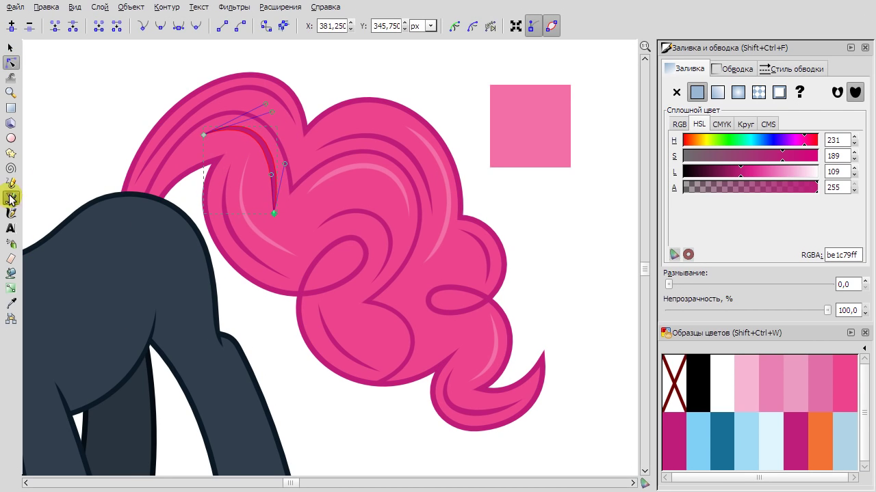
Add a light-pink highlight line across the middle of the tail.
key("b")
left_click(298, 231)
double_click(391, 209)
key("d")
left_click(348, 220)
key("n")
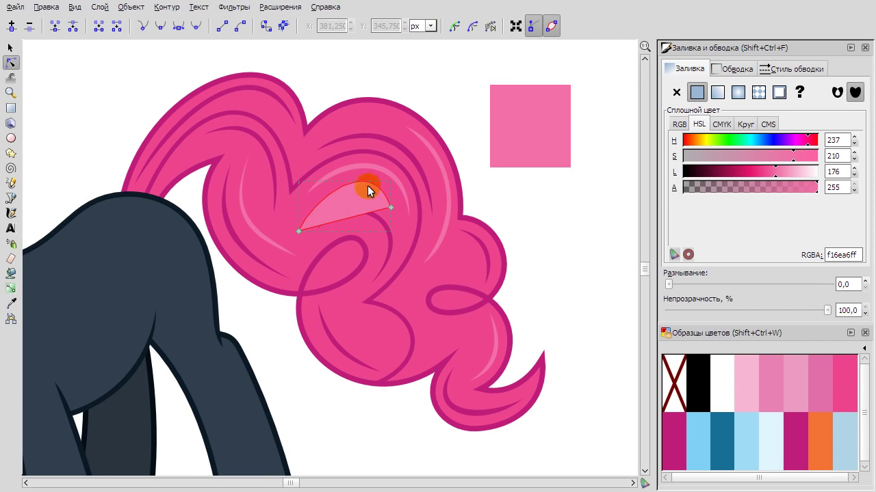
Add a light-pink highlight line in the lower tail using the swatch colour.
left_click(11, 197)
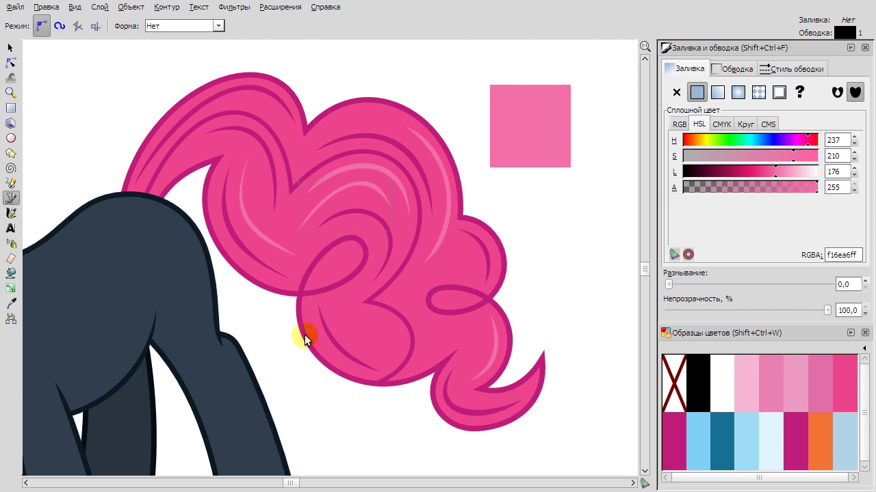
left_click(340, 313)
double_click(387, 364)
key("d")
left_click(508, 121)
key("n")
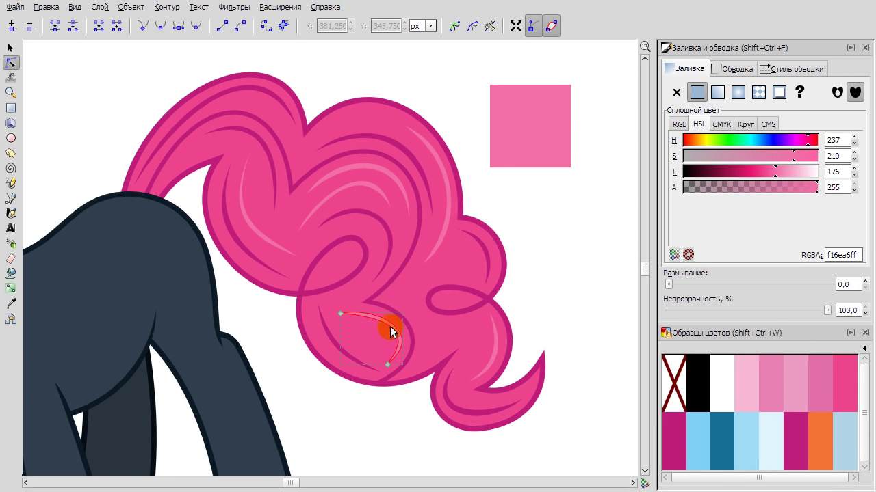
Draw a dark-magenta strand on the tail's right and bend it into a curve.
key("b")
left_click(394, 298)
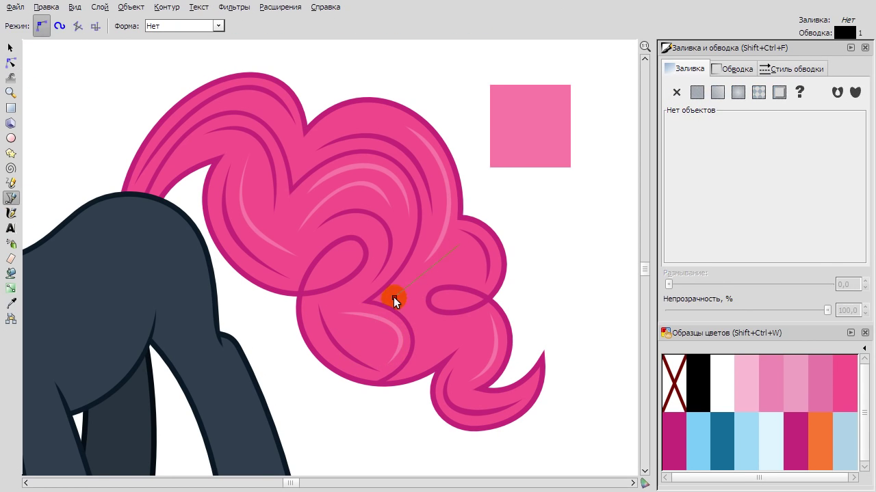
double_click(459, 245)
left_click(11, 303)
left_click(672, 415)
key("n")
left_click_drag(428, 276, 417, 292)
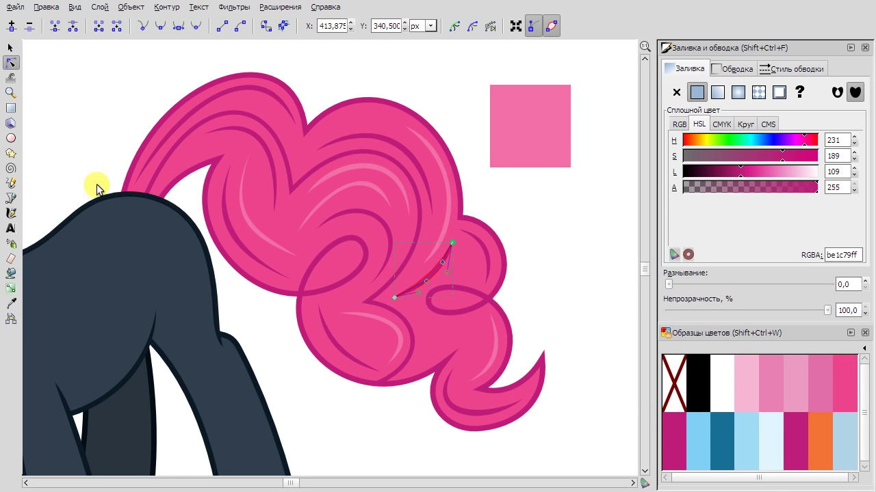
Add a light-pink crescent highlight bent upward at the tail's top.
key("b")
left_click(230, 104)
left_click(299, 162)
key("d")
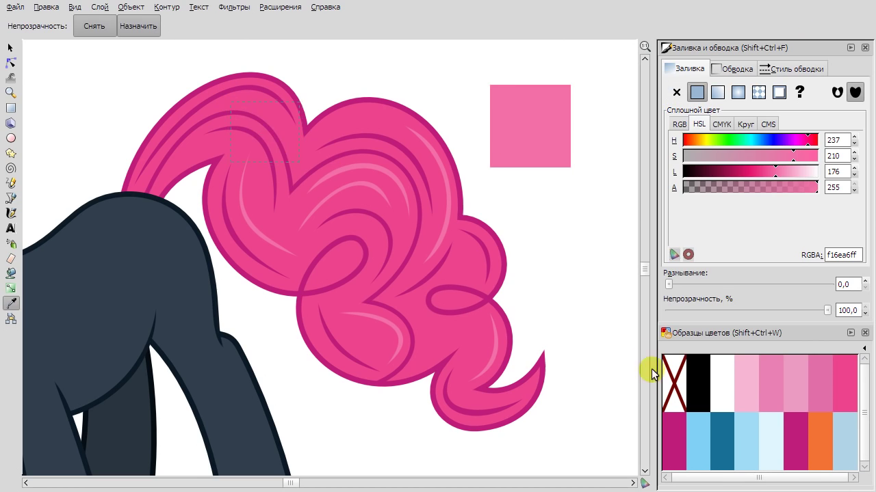
key("n")
left_click_drag(270, 137, 277, 113)
Deselect everything and scroll across the canvas to the hooded pony's eye.
key("s")
key("Escape")
scroll(379, 120, "down", 6)
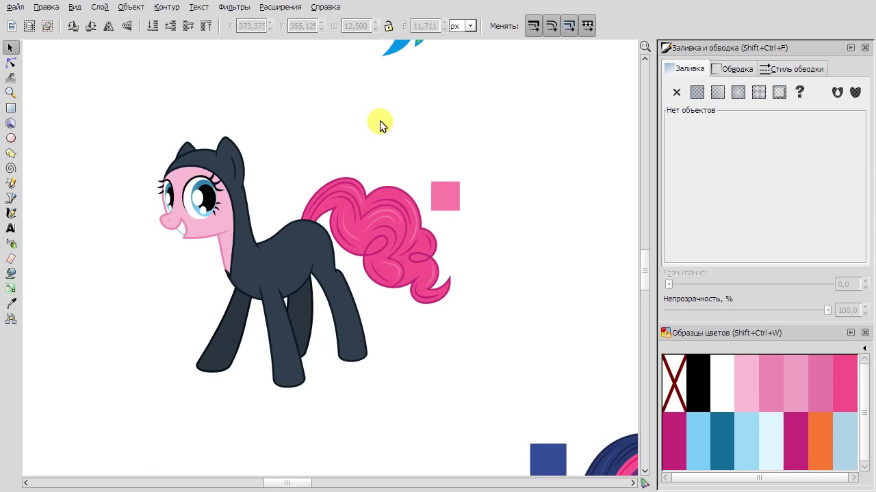
scroll(499, 337, "down", 2)
scroll(328, 205, "up", 6)
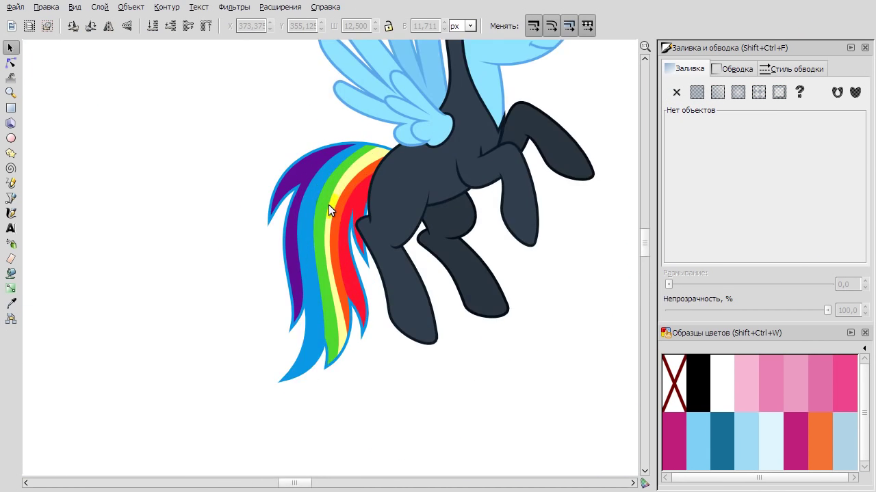
scroll(447, 189, "up", 5)
scroll(447, 190, "right", 3)
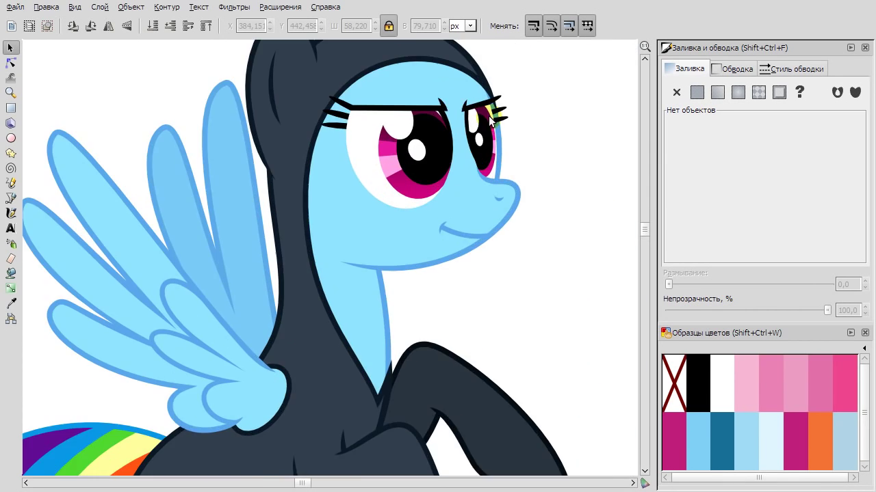
Nudge the blue pegasus's rear eye pieces into place at about 21.4 × 19.6 px.
left_click_drag(395, 234, 451, 254)
scroll(419, 205, "up", 1)
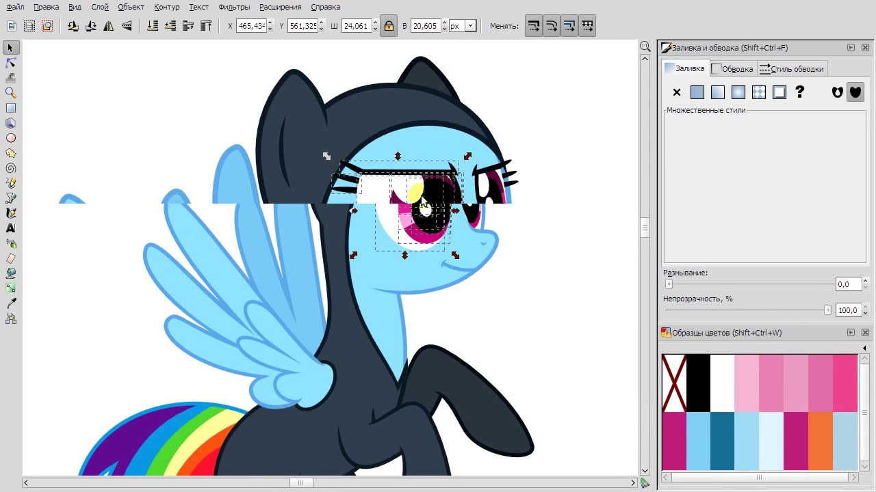
key("ctrl+z")
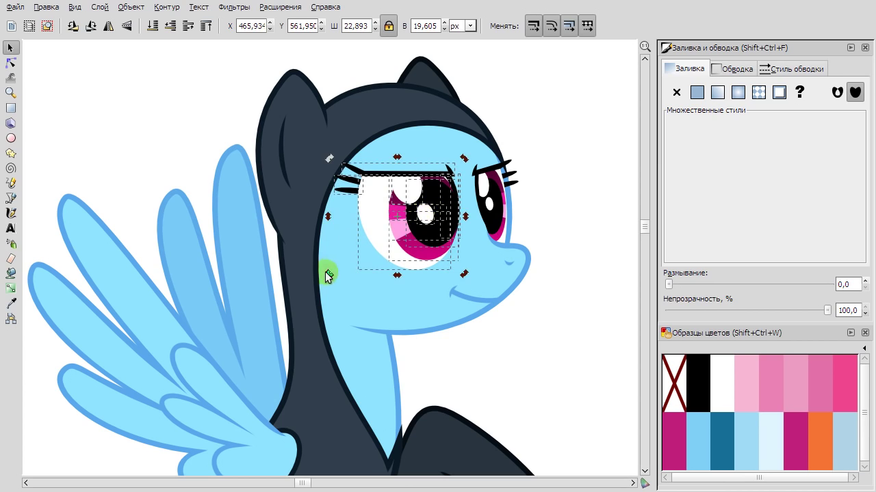
key("ctrl+z")
key("ctrl+z")
key("ctrl+z")
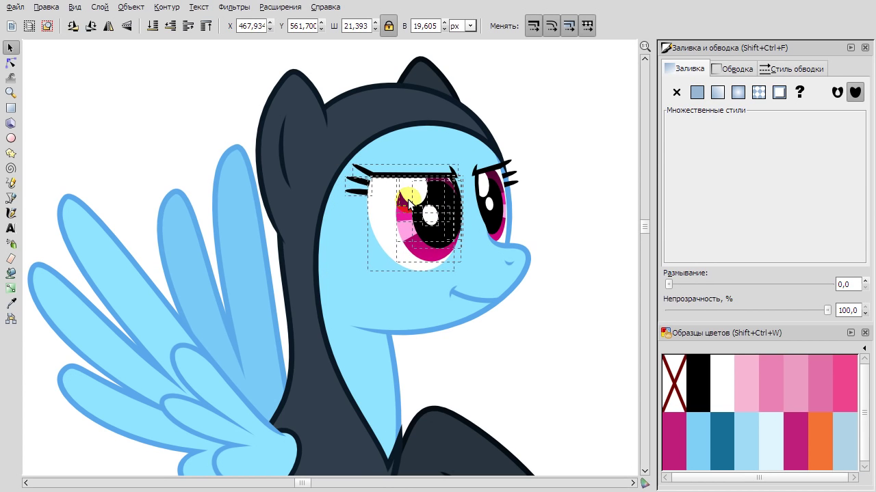
key("ctrl+z")
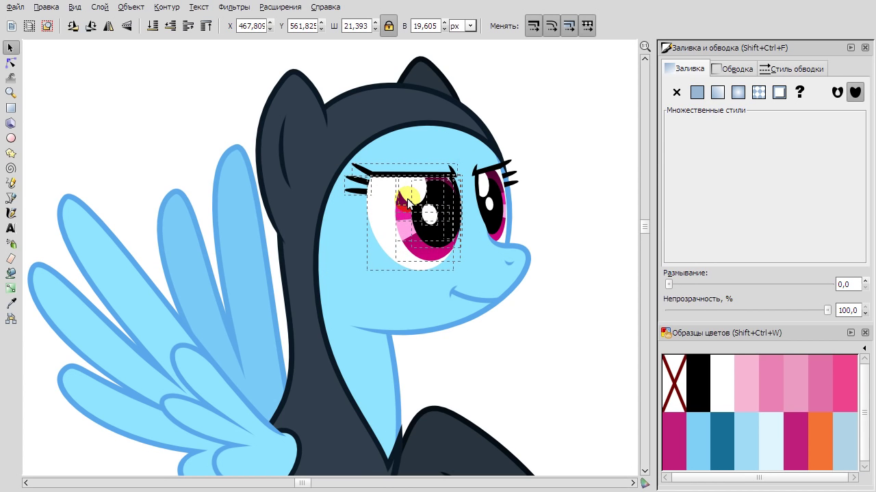
key("ctrl+z")
left_click(565, 177)
scroll(561, 211, "down", 5)
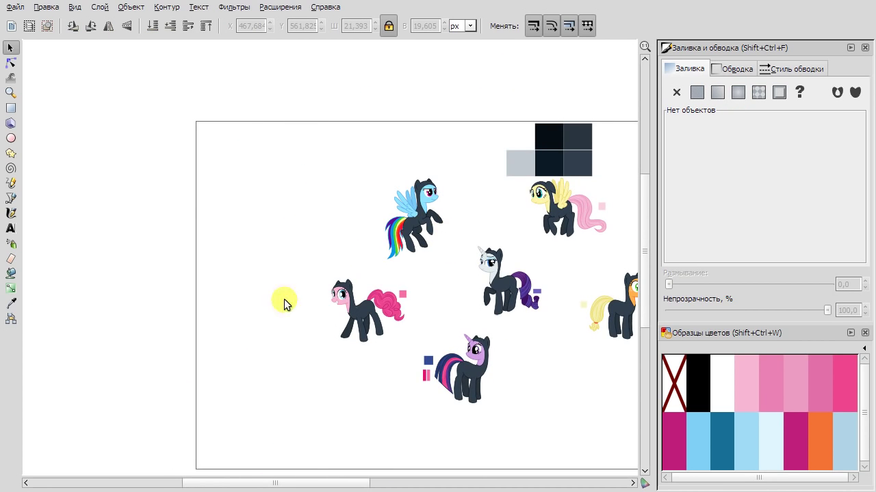
Paste the Rainbow Dash reference picture into the document and zoom in on it.
key("ctrl+v")
left_click(501, 292)
key("3")
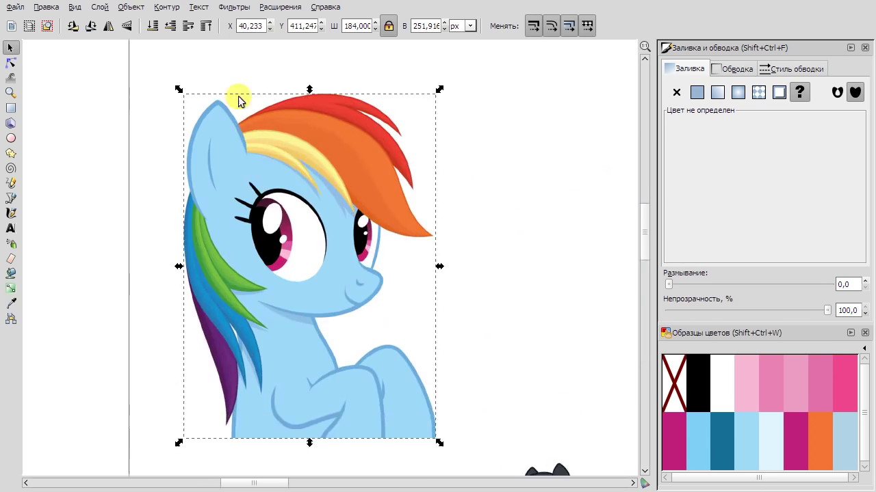
scroll(287, 41, "up", 3)
Draw a small swatch square above the pony and stamp a row of copies to the right.
left_click_drag(137, 72, 193, 127)
key("s")
left_click(173, 95)
mouse_move(233, 105)
left_mouse_down()
mouse_move(454, 100)
mouse_move(488, 165)
mouse_move(559, 80)
mouse_move(577, 83)
left_mouse_up()
key("space")
key("space")
key("space")
key("space")
key("space")
key("space")
scroll(472, 137, "down", 2)
scroll(520, 123, "down", 2)
key("space")
scroll(558, 125, "down", 1)
left_click_drag(488, 96, 565, 92)
key("space")
key("space")
key("space")
key("space")
Sample the dark purple, purple and blue mane shades onto the last squares in the row.
key("d")
scroll(243, 376, "up", 5)
left_click(243, 377)
scroll(179, 144, "down", 5)
left_click(9, 47)
key("shift+Tab")
left_click(10, 303)
scroll(315, 371, "up", 5)
left_click(315, 371)
scroll(314, 372, "down", 5)
left_click(9, 47)
key("shift+Tab")
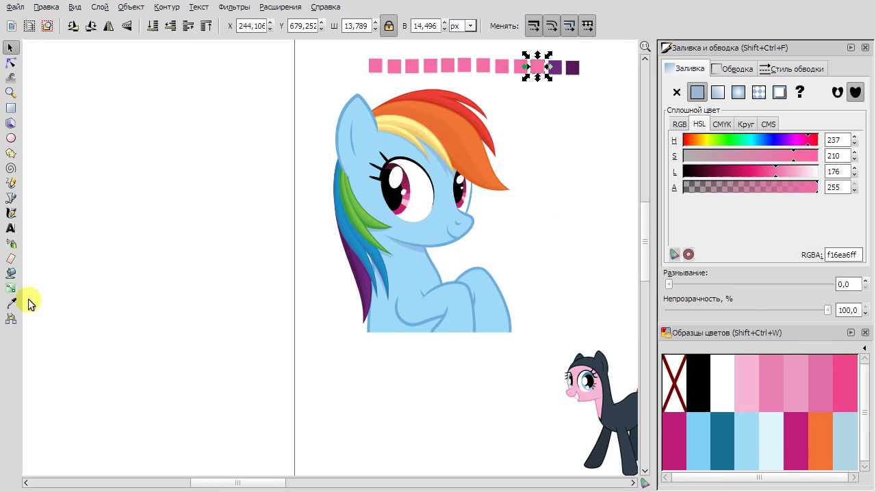
left_click(10, 303)
scroll(370, 232, "up", 5)
left_click(372, 235)
scroll(440, 235, "down", 5)
key("s")
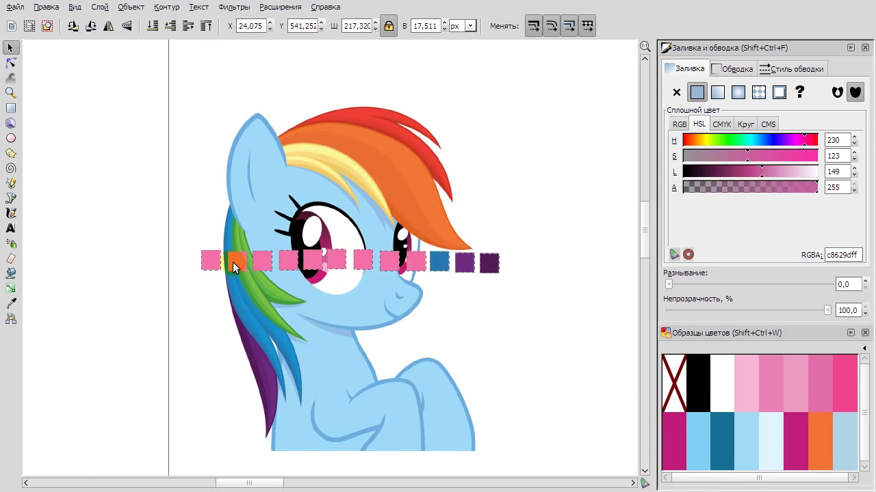
key("Escape")
scroll(266, 361, "up", 2)
scroll(475, 181, "down", 2)
left_click(475, 182)
key("d")
left_click(266, 273)
Sample green, light green, yellow and pale yellow mane shades onto squares eight through five.
left_click(10, 47)
left_click(430, 182)
key("d")
scroll(268, 225, "up", 1)
left_click(283, 219)
key("s")
key("shift+Tab")
key("d")
left_click(311, 212)
key("s")
scroll(35, 318, "up", 5)
key("shift+Tab")
key("d")
left_click(365, 139)
key("s")
key("shift+Tab")
key("d")
left_click(365, 136)
Sample orange, light orange, dark red and red mane shades onto squares four through one.
key("s")
key("shift+Tab")
left_click(12, 305)
left_click(484, 276)
key("s")
key("shift+Tab")
left_click(12, 304)
left_click(547, 219)
key("s")
key("shift+Tab")
key("d")
left_click(487, 101)
key("s")
key("shift+Tab")
key("d")
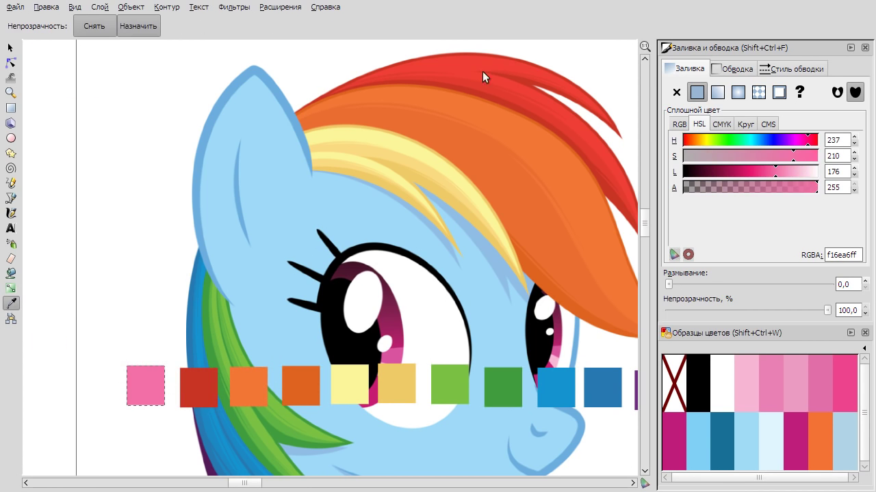
left_click(482, 77)
key("s")
left_click(134, 129)
Add a size-12 credit text line thanking the reference picture's creator.
key("t")
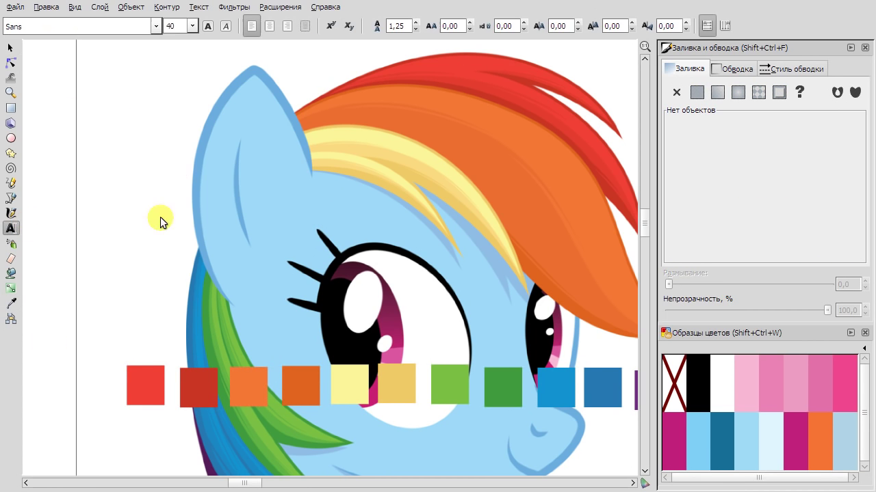
left_click(192, 26)
left_click(175, 42)
type("Thanks to roliga")
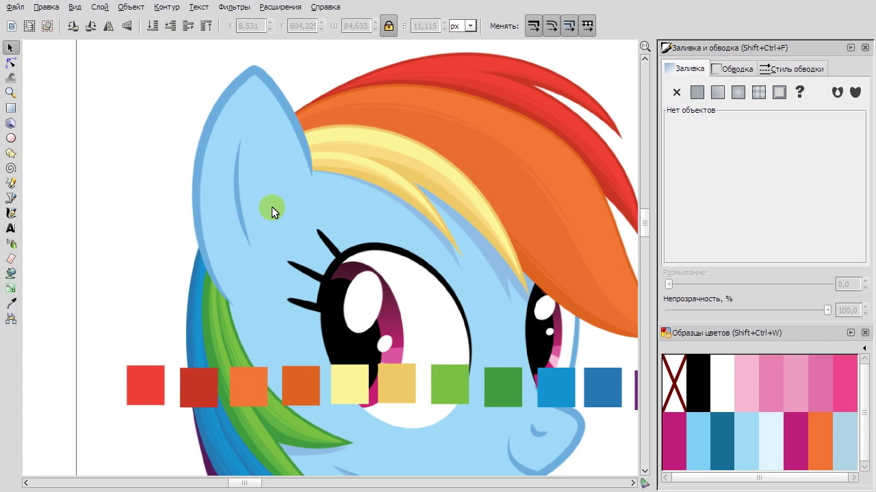
Move the yellow, green, blue and purple swatch pairs into a column under the oranges.
left_click_drag(212, 129, 293, 181)
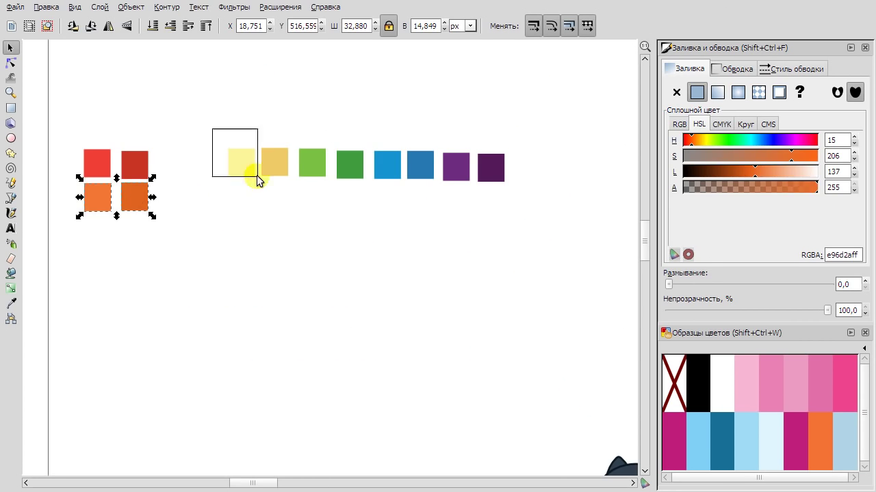
left_click_drag(274, 164, 133, 230)
left_click_drag(293, 137, 370, 186)
left_click_drag(344, 160, 232, 162)
left_click_drag(348, 132, 449, 211)
left_click_drag(420, 168, 229, 204)
left_click_drag(431, 140, 513, 191)
left_click_drag(491, 176, 234, 243)
Pair the dark red, dark orange and yellow squares beside their lighter partners.
key("ctrl+a")
key("minus")
key("3")
key("Escape")
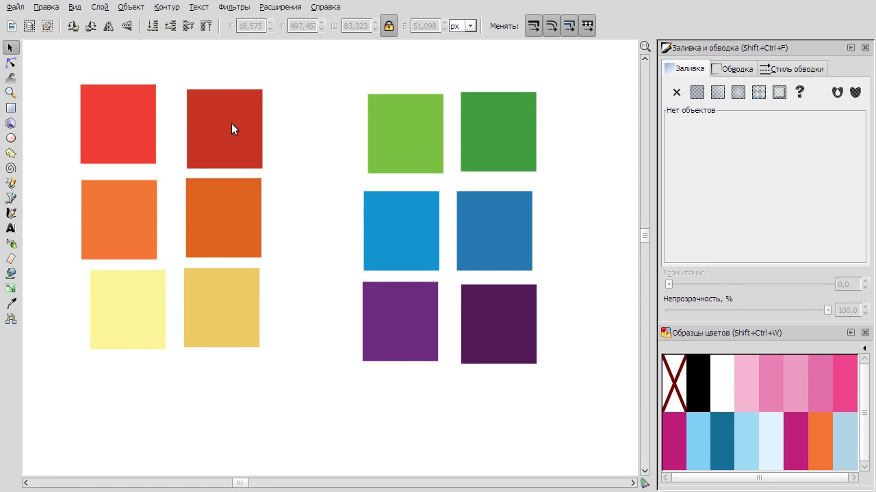
left_click_drag(231, 129, 201, 130)
left_click(121, 196)
left_click_drag(225, 212, 197, 198)
left_click_drag(149, 296, 139, 273)
left_click_drag(220, 298, 196, 278)
left_click_drag(133, 273, 134, 270)
Arrange the green, blue and purple squares into light/dark pairs to finish the grid.
left_click_drag(396, 132, 269, 123)
left_click_drag(474, 119, 332, 113)
left_click_drag(393, 230, 268, 204)
left_click_drag(478, 218, 339, 192)
left_click_drag(388, 316, 263, 283)
left_click_drag(473, 310, 330, 273)
key("Escape")
Group all swatches with Ctrl+G and move the grid beside the pony's tail.
key("ctrl+a")
key("alt+r")
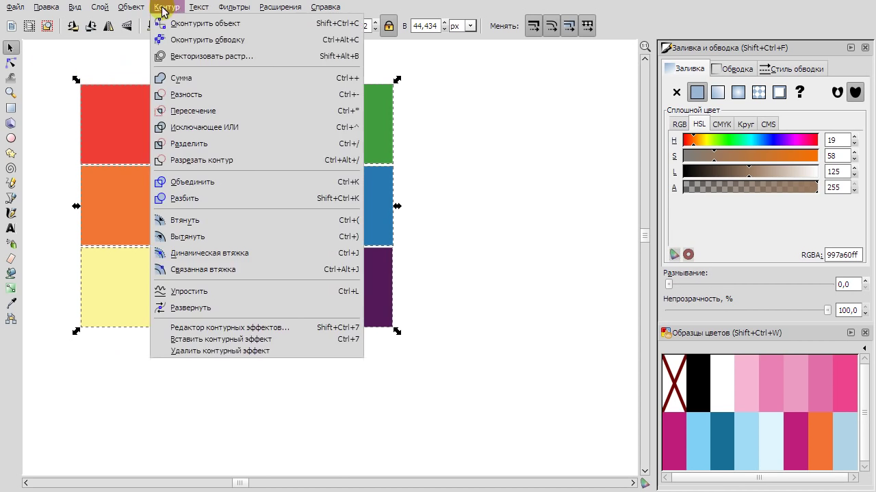
key("Escape")
key("ctrl+g")
scroll(332, 195, "down", 5)
scroll(332, 195, "down", 2)
scroll(333, 170, "up", 2)
left_click_drag(333, 170, 234, 170)
scroll(375, 236, "up", 4)
key("Escape")
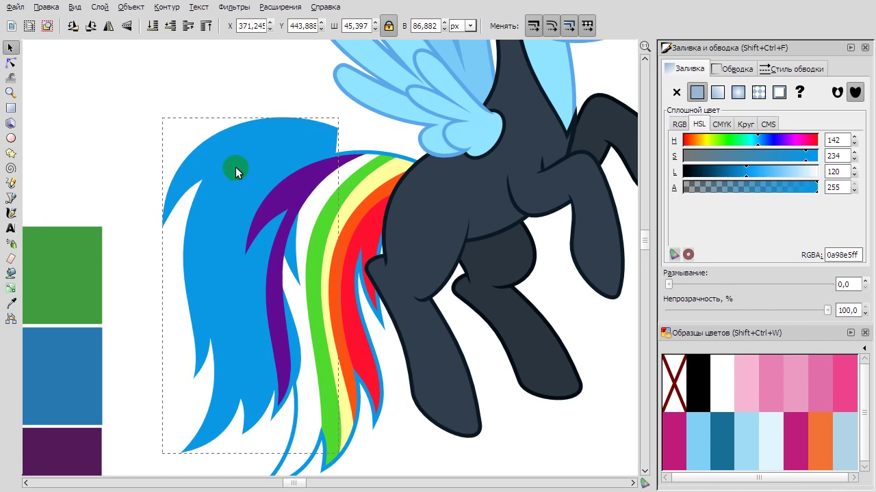
Undo the stray move, select the four tail stripes and drag the rainbow tail above the swatch grid.
key("ctrl+z")
scroll(235, 171, "down", 2)
left_click(201, 113)
left_click(347, 230)
left_click(362, 135, "shift")
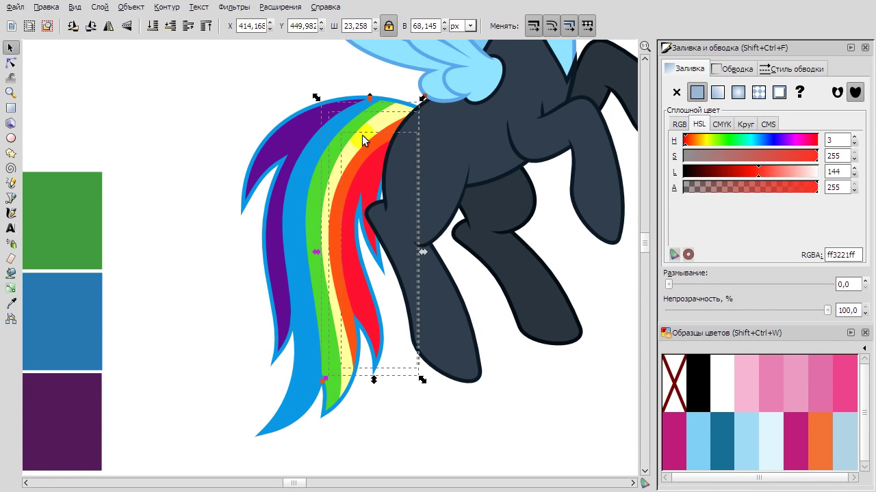
left_click(303, 160, "shift")
left_click(234, 218, "shift")
key("minus")
key("minus")
key("minus")
left_click_drag(367, 190, 213, 96)
scroll(322, 147, "up", 2)
scroll(322, 147, "left", 4)
key("3")
key("minus")
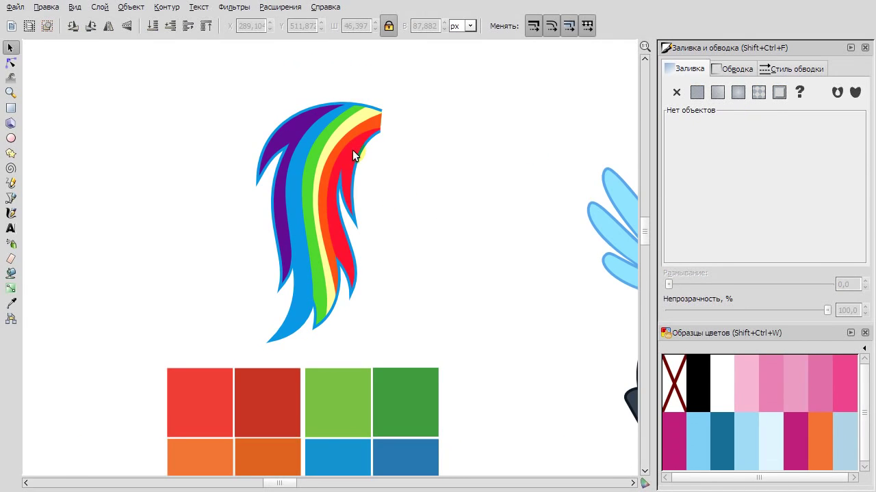
Recolour the green tail stripe with the swatch green using the Dropper.
left_click(352, 150)
key("n")
key("Tab")
key("d")
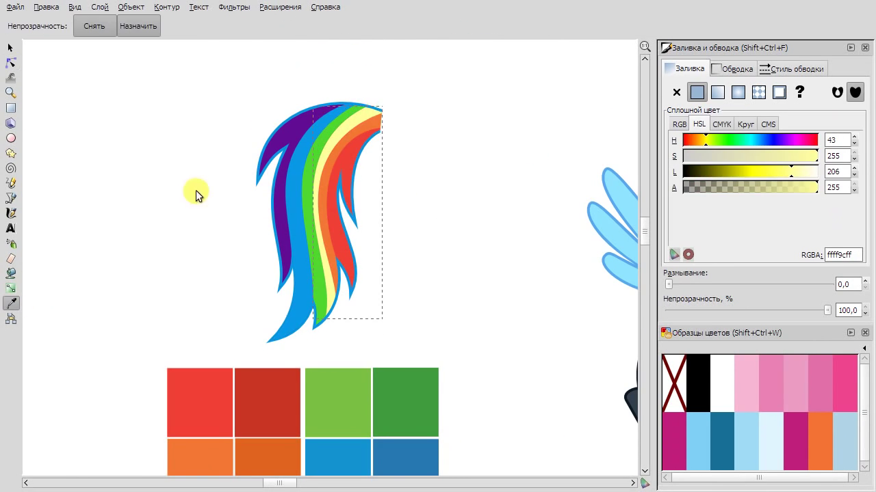
scroll(195, 192, "down", 4)
key("Tab")
key("d")
left_click(342, 312)
Recolour the blue and purple stripes with the swatch blue and purple, then deselect the tail.
key("Tab")
key("d")
left_click(340, 360)
key("Escape")
key("Tab")
key("d")
left_click(329, 413)
key("d")
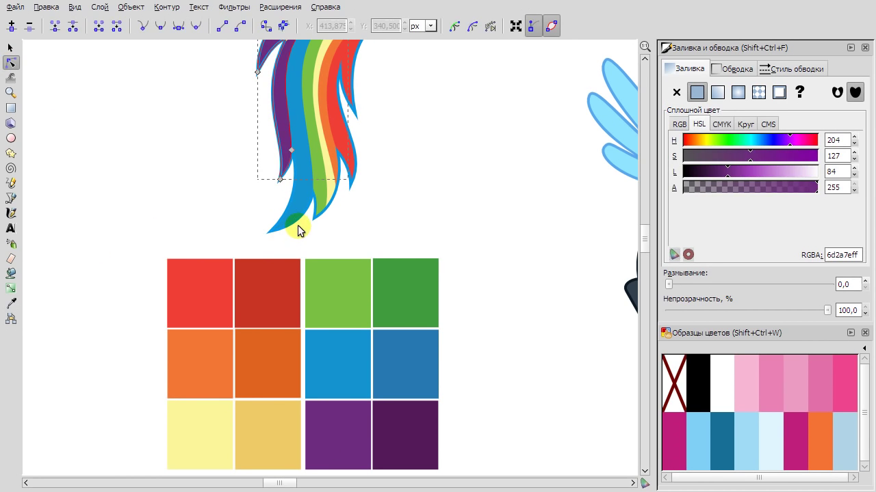
key("Escape")
key("d")
left_click(394, 357)
key("d")
scroll(409, 233, "up", 5)
scroll(409, 233, "up", 1)
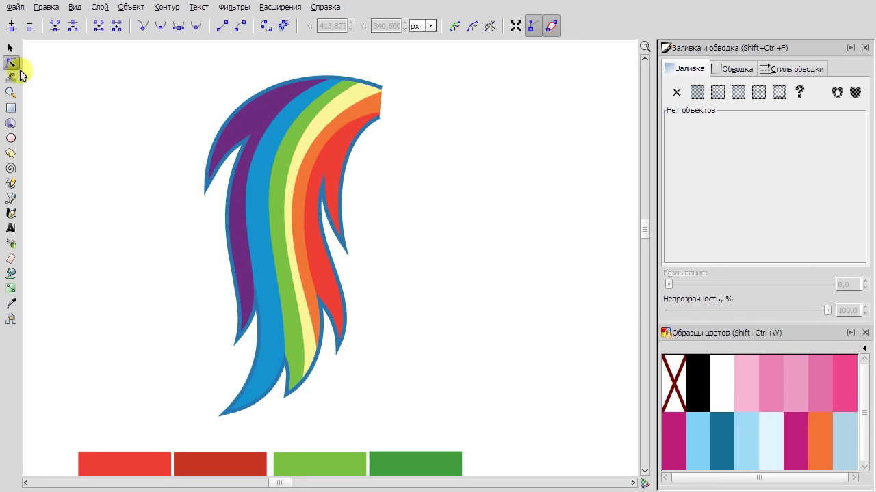
key("s")
left_click(11, 197)
Draw a closed shape from the tail's top-right tip and curve its edges along the purple stripe.
left_click(384, 88)
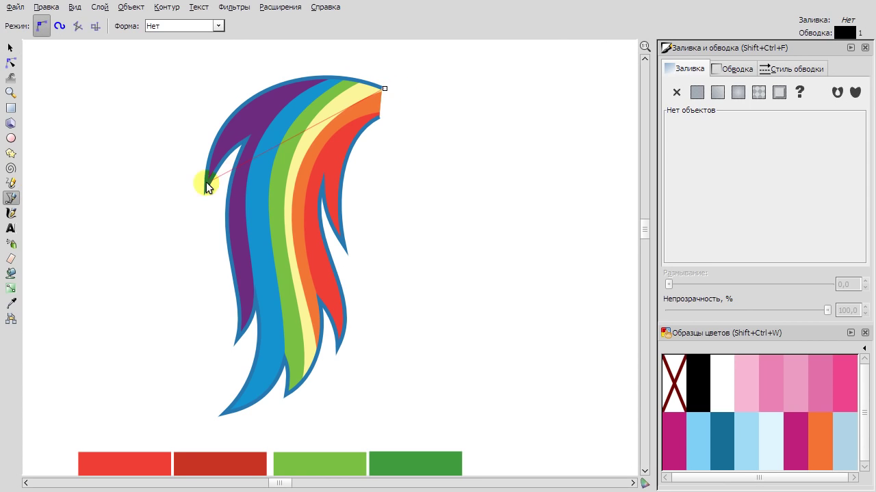
left_click(256, 255)
left_click(385, 88)
key("n")
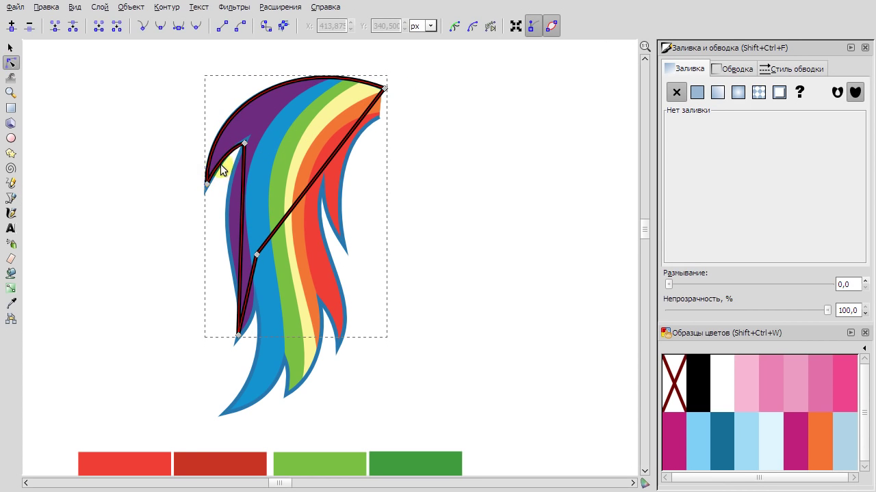
left_click_drag(243, 205, 229, 211)
left_click_drag(241, 287, 260, 289)
left_click_drag(276, 230, 297, 145)
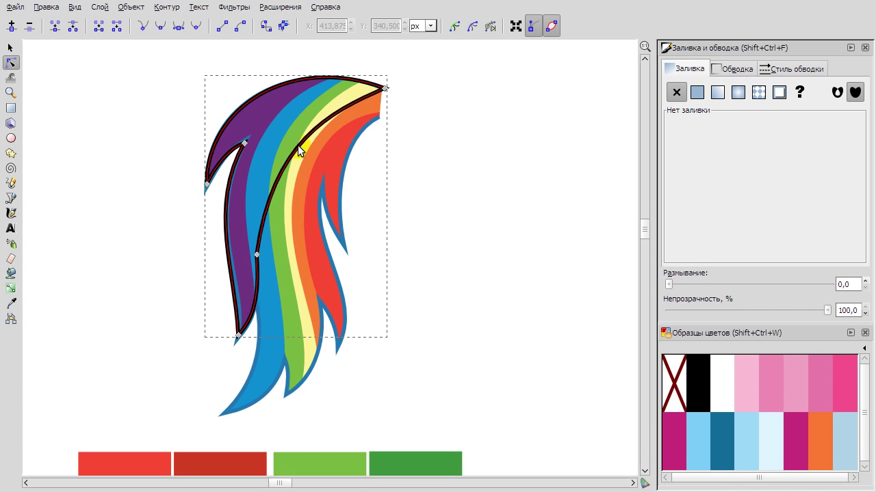
Fill the overlay shape with the swatch purple and lower its opacity to 64.2.
key("d")
scroll(310, 328, "down", 1)
scroll(335, 369, "down", 4)
left_click(360, 407)
key("s")
scroll(361, 407, "up", 4)
left_click(208, 157)
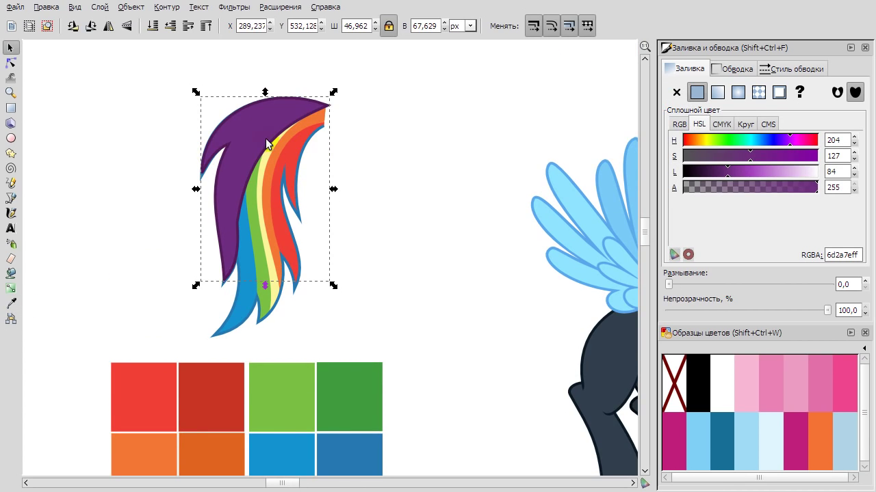
left_click_drag(760, 310, 770, 312)
left_click(393, 199)
scroll(247, 178, "up", 2)
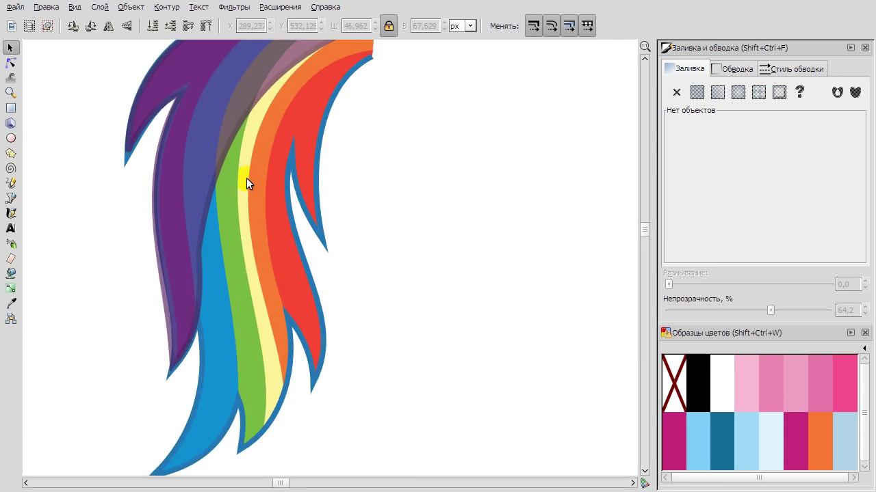
scroll(246, 177, "down", 2)
double_click(196, 308)
Draw a second closed shape down the hair and curve its edges to follow the stripe.
left_click(11, 198)
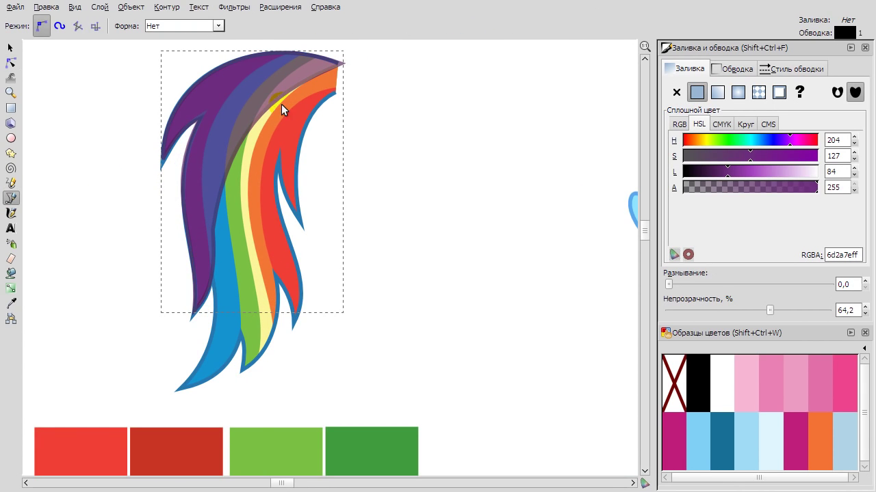
scroll(308, 107, "up", 2)
left_click(337, 110)
left_click(244, 385)
left_click(345, 113)
key("n")
left_click_drag(299, 205, 295, 104)
left_click_drag(219, 413, 189, 381)
left_click(180, 445)
left_click_drag(259, 383, 127, 53)
scroll(358, 323, "down", 2)
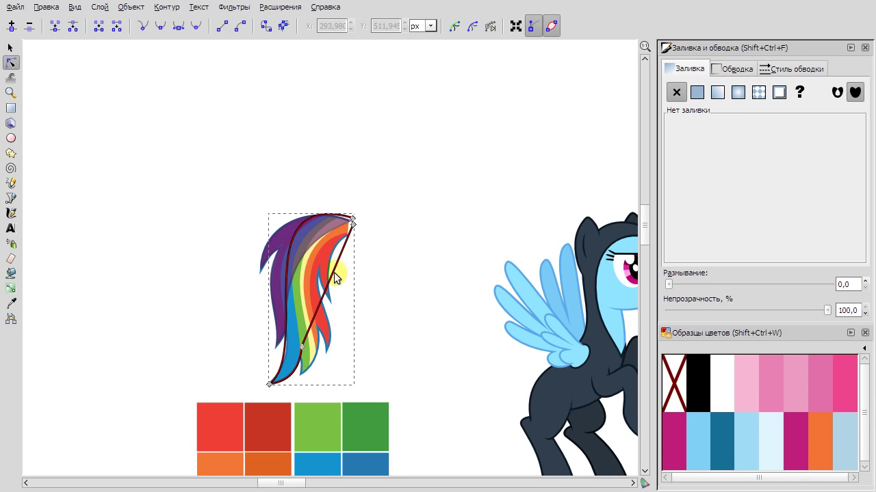
Fill the second shape with the swatch blue, bend its left edge, and set opacity to 54.7.
key("d")
left_click(317, 464)
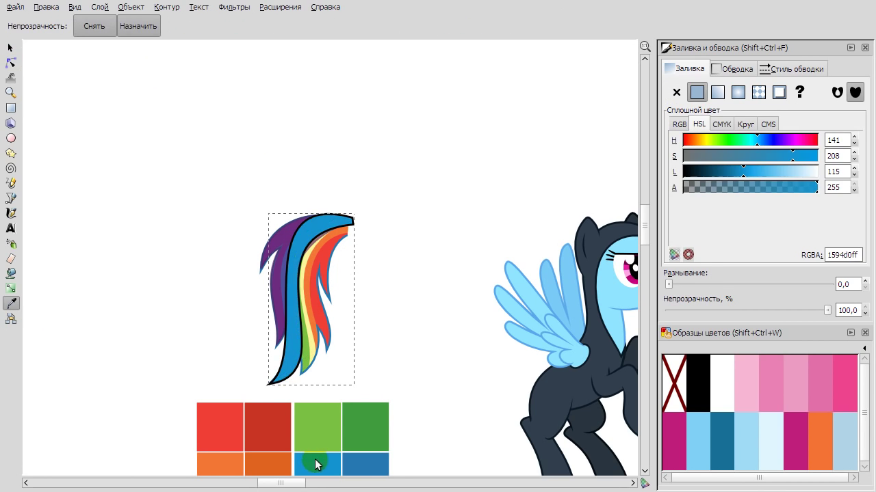
left_click(10, 47)
key("Escape")
scroll(273, 286, "up", 1)
left_click(276, 258)
left_click(249, 278)
left_click(11, 62)
left_click_drag(269, 208, 258, 214)
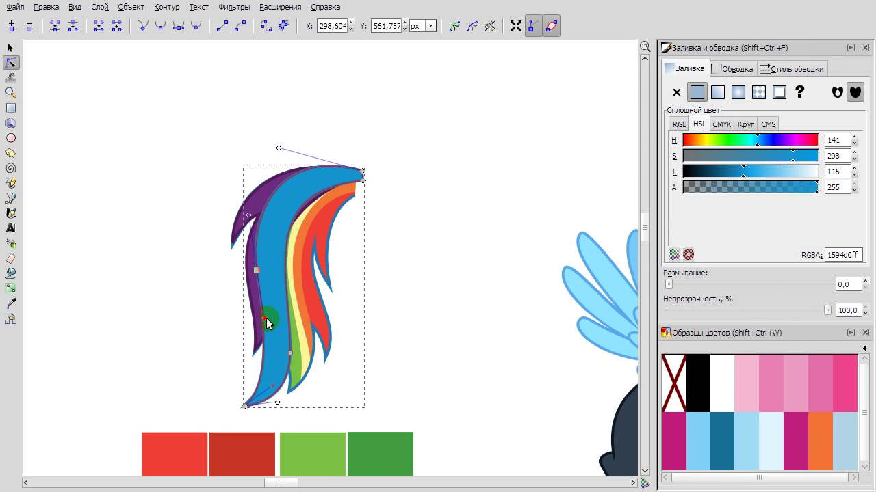
key("Escape")
left_click(268, 303)
left_click_drag(827, 310, 754, 310)
key("Escape")
Draw a new strand shape from the hair tip and curve both edges, adding a node on the left.
key("b")
scroll(331, 200, "up", 1)
left_click(375, 150)
scroll(266, 394, "down", 3)
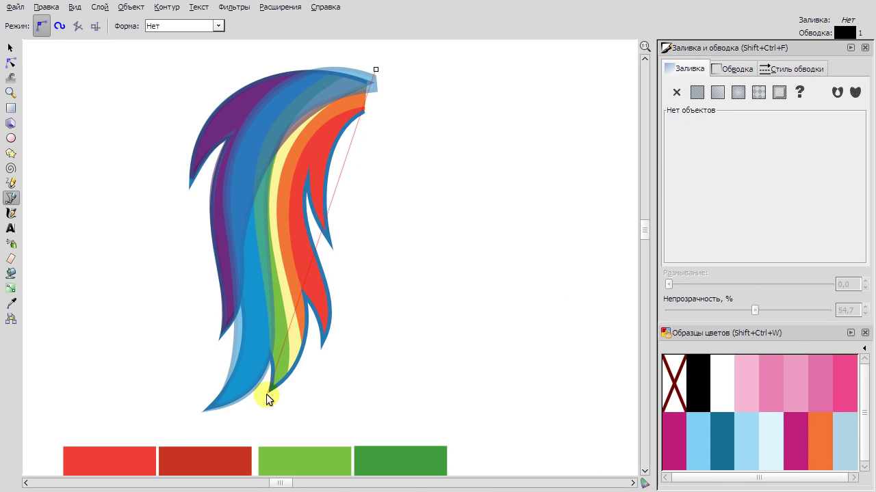
left_click(375, 69)
left_click(10, 62)
left_click_drag(336, 191, 259, 140)
double_click(255, 185)
left_click_drag(351, 166, 279, 148)
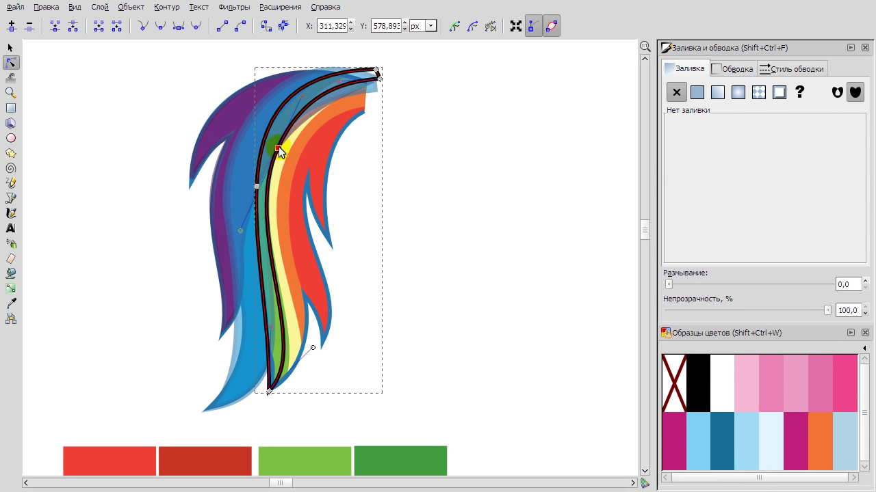
left_click_drag(257, 185, 253, 199)
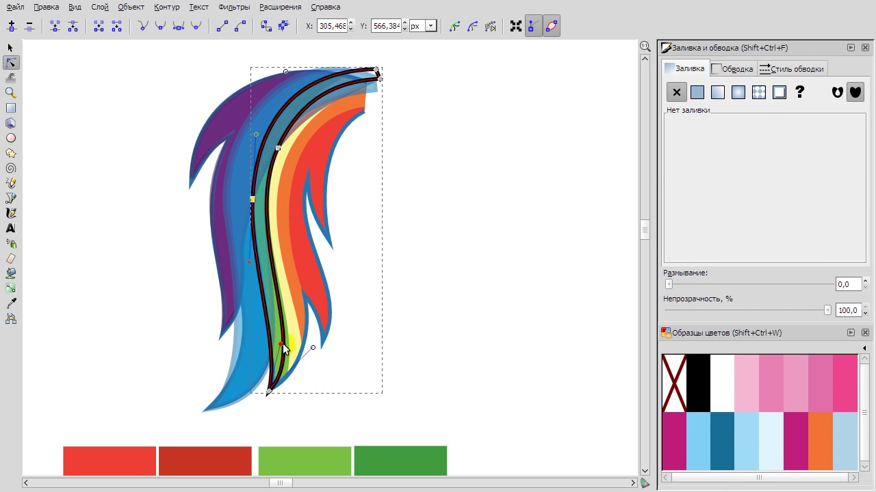
Draw a closed outline from the top of the hair and bend its edges to trace the orange stripe.
key("b")
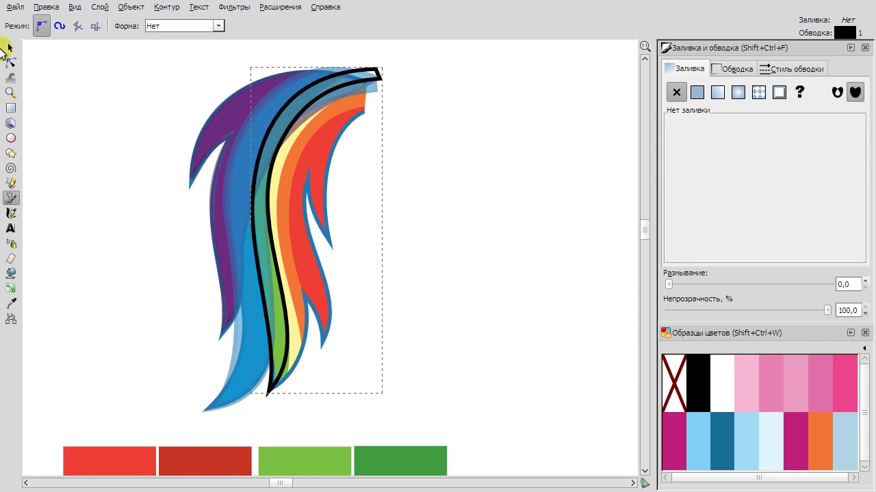
left_click(797, 68)
scroll(776, 88, "down", 6)
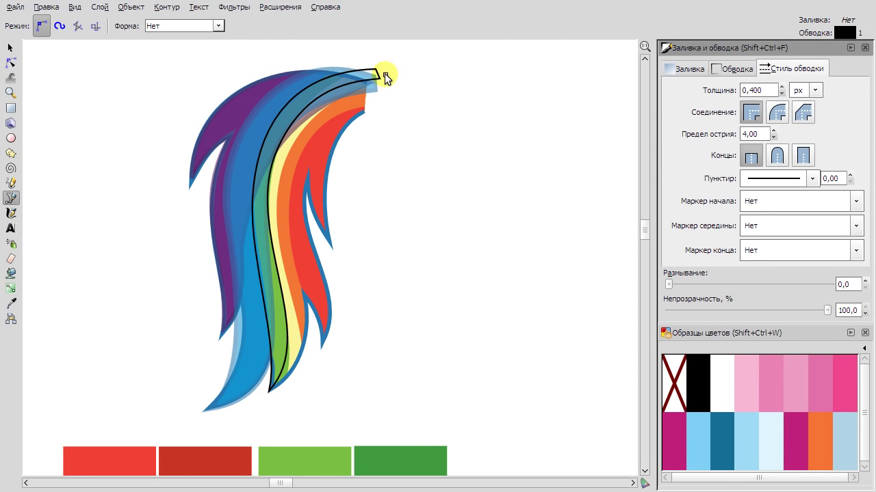
left_click(385, 77)
left_click(279, 386)
left_click(385, 76)
left_click(11, 63)
scroll(764, 92, "down", 3)
left_click_drag(344, 196, 274, 152)
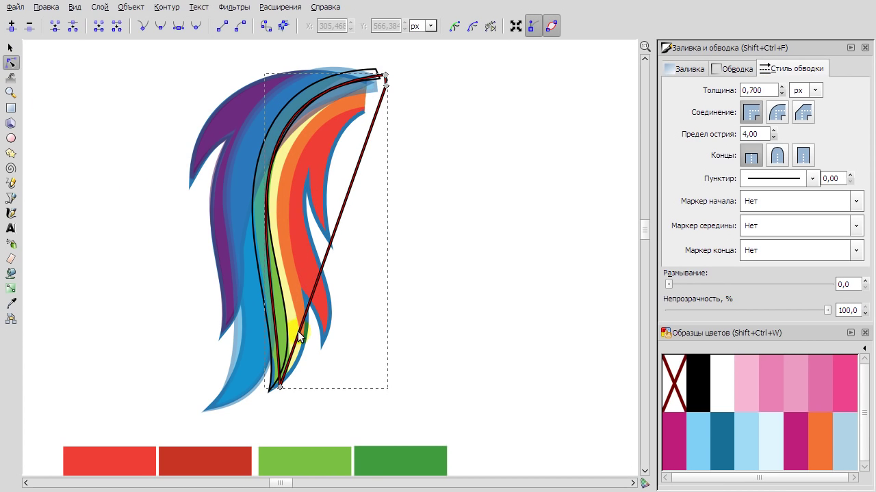
left_click_drag(298, 337, 293, 156)
left_click_drag(376, 114, 338, 91)
left_click_drag(316, 338, 327, 340)
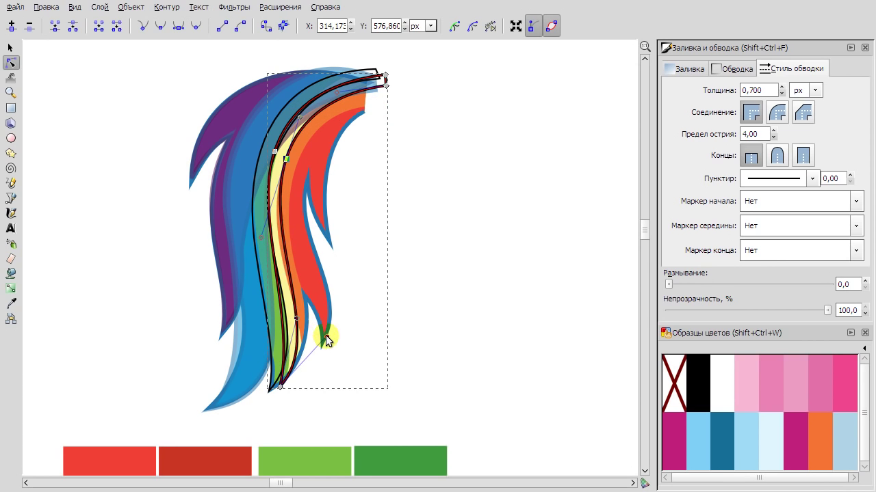
left_click_drag(261, 236, 252, 218)
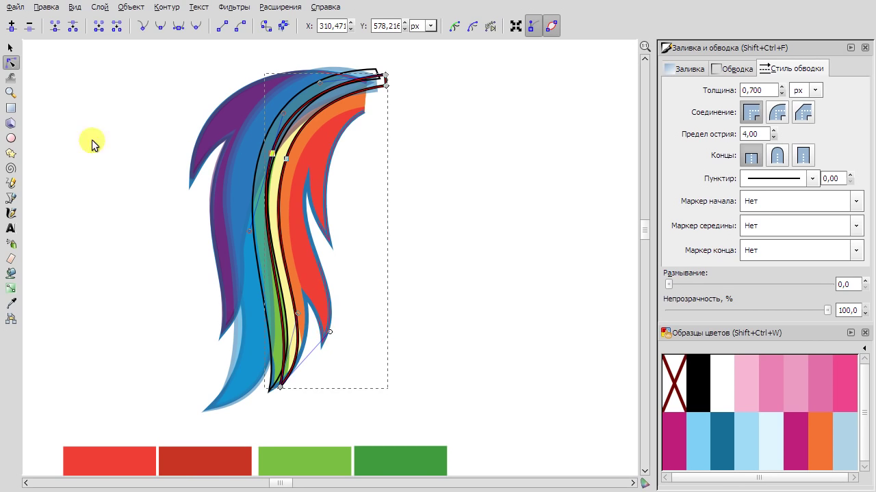
Draw a sliver shape at the hair's top right and curve its long edge with an added node.
left_click(11, 198)
left_click(385, 87)
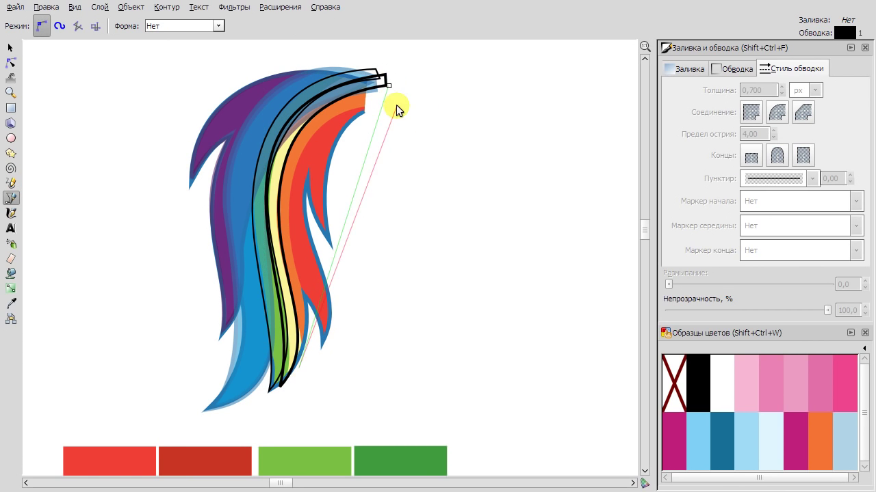
left_click(388, 86)
left_click(11, 62)
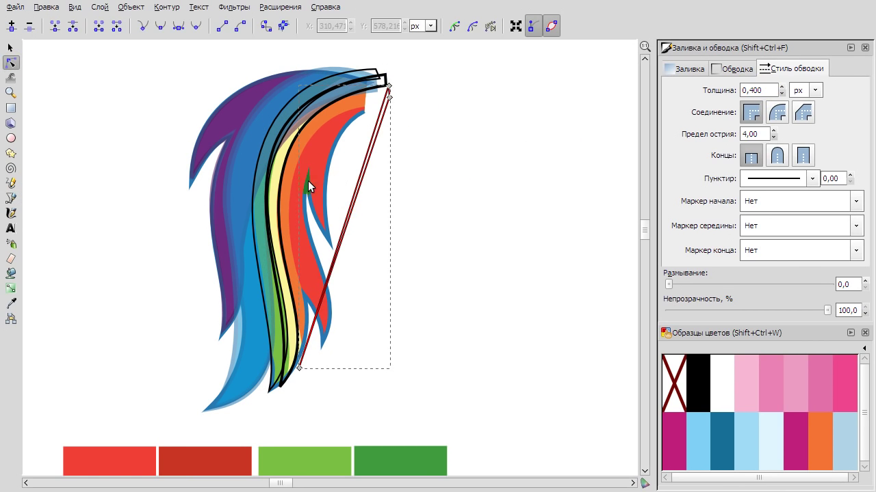
double_click(282, 162)
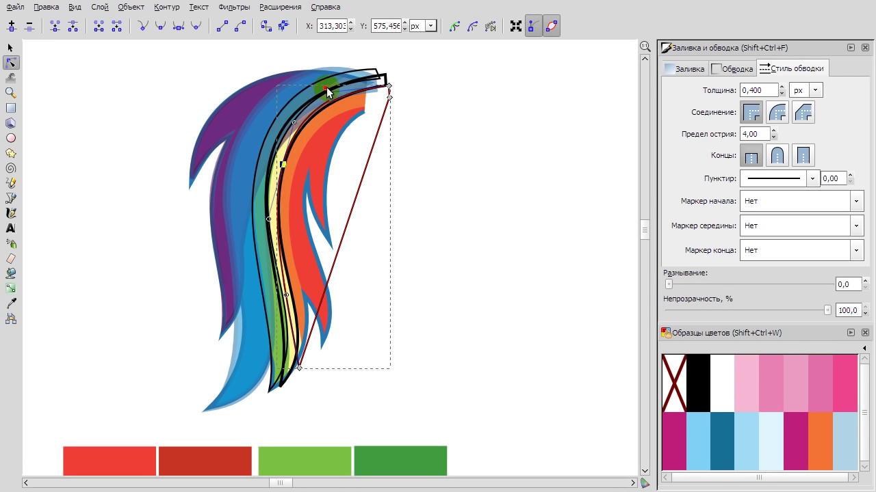
left_click_drag(298, 305, 293, 257)
left_click_drag(314, 175, 315, 121)
left_click_drag(316, 319, 330, 309)
left_click(298, 367)
left_click(274, 231)
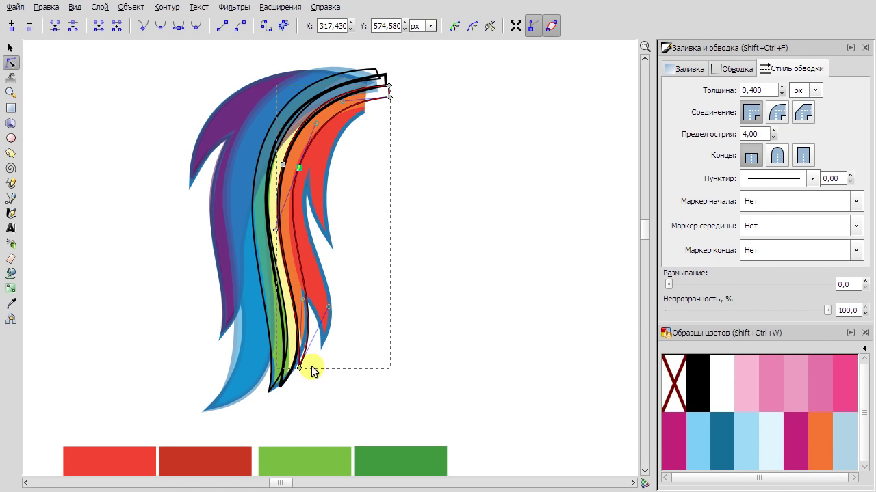
Outline the red stripe with a new multi-point path and curve its edges to follow the stripe.
key("b")
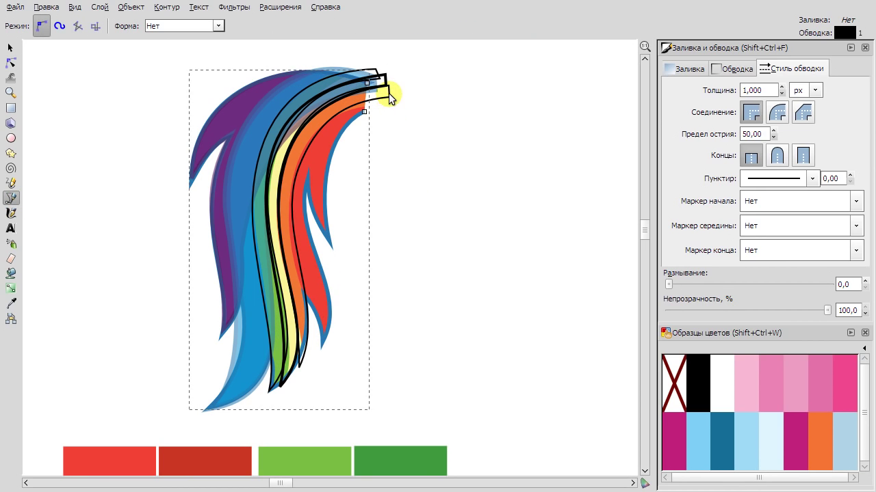
left_click(388, 94)
left_click(327, 232)
left_click(306, 183)
left_click(297, 285)
left_click(323, 339)
key("Return")
key("n")
scroll(776, 86, "down", 5)
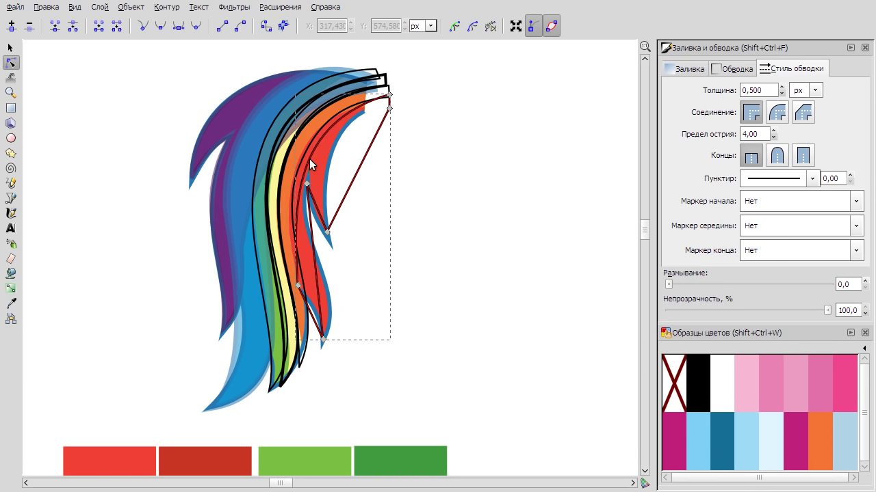
left_click_drag(340, 109, 346, 102)
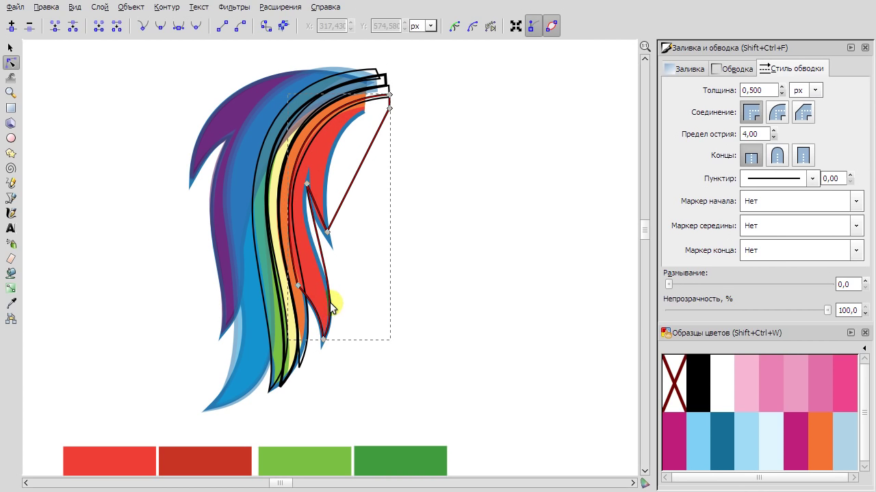
left_click(323, 338)
left_click_drag(329, 232, 338, 149)
key("s")
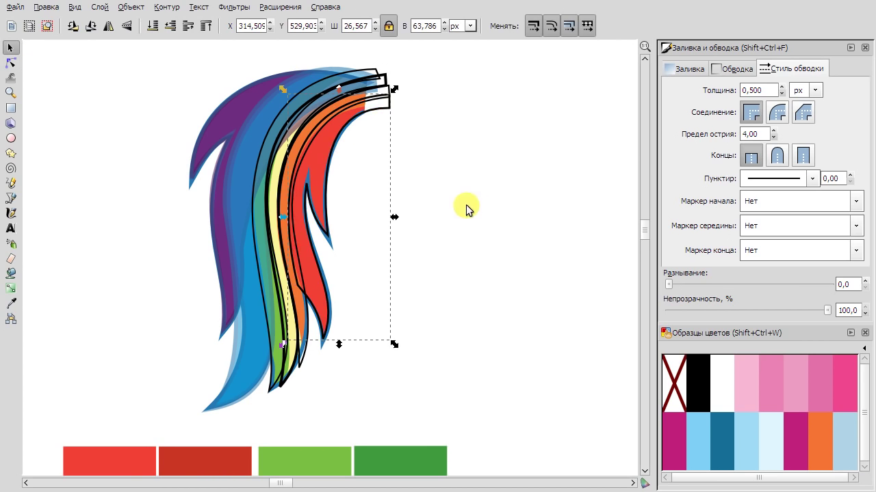
scroll(421, 106, "up", 1)
scroll(273, 170, "down", 2)
Move the traced hair copy left of the rainbow hair and raise its opacity to 100.
left_click_drag(273, 170, 103, 159)
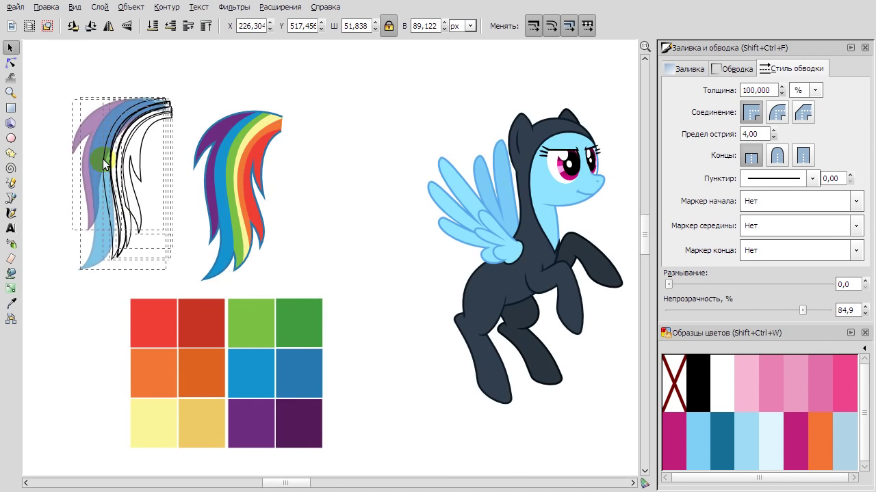
scroll(279, 186, "left", 4)
scroll(279, 186, "down", 1)
left_click(279, 185)
left_click(198, 88)
left_click_drag(803, 310, 828, 310)
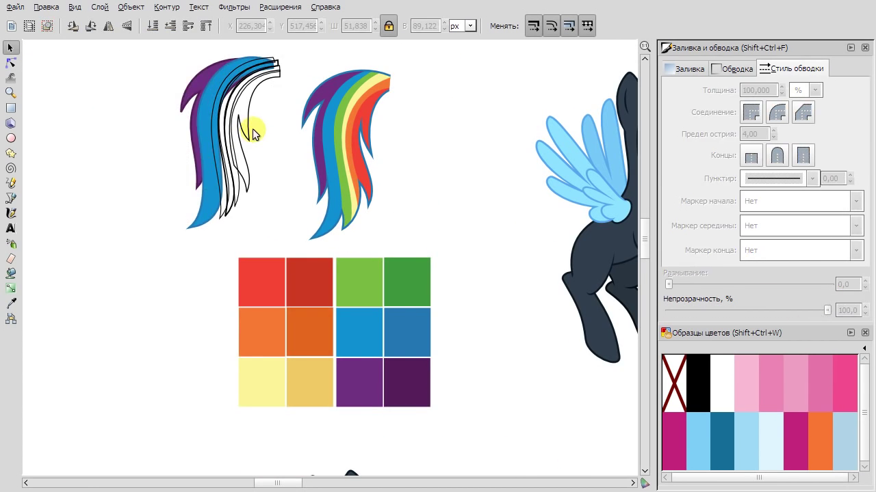
Fill one outline hair piece with red using the Dropper.
left_click(248, 130)
key("d")
left_click(315, 284)
left_click(11, 48)
Give all the outline hair pieces a 1 px stroke width.
mouse_move(143, 43)
left_mouse_down()
mouse_move(293, 199)
mouse_move(307, 247)
left_mouse_up()
left_click(811, 90)
left_click(814, 112)
triple_click(759, 89)
type("1")
key("Return")
Recolour another outline hair piece with the orange swatch using the Dropper.
left_click(243, 190)
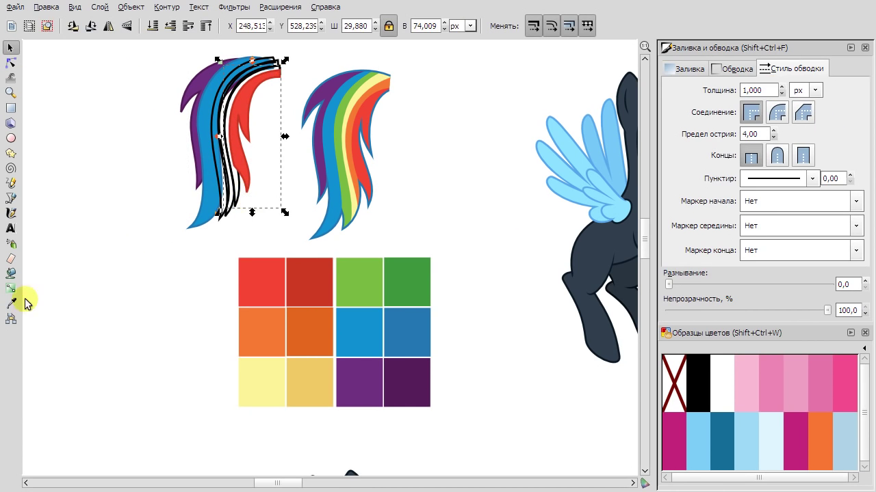
left_click(11, 303)
key("n")
key("d")
left_click(263, 327)
left_click(10, 305)
left_click(128, 153)
Select the new left hair and nudge the red stripe's inner tip in node editing.
scroll(128, 153, "up", 1)
left_click(10, 47)
left_click(275, 196)
left_click_drag(289, 233, 288, 234)
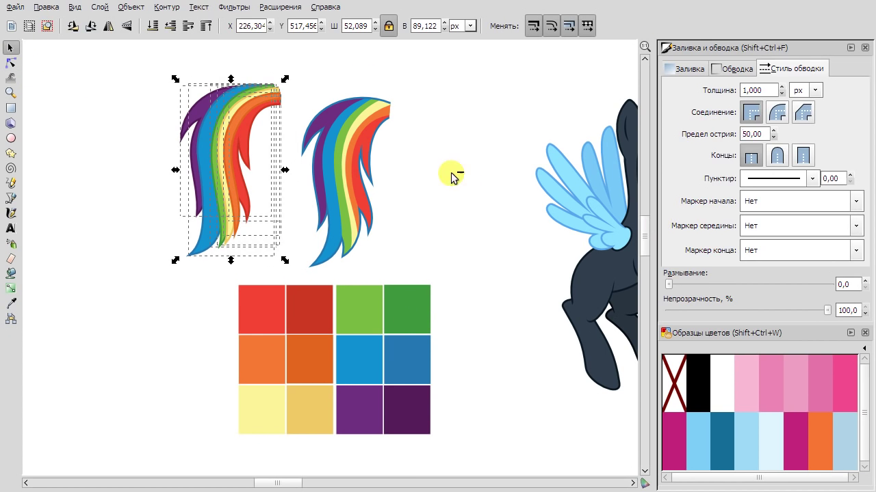
scroll(253, 121, "up", 2)
double_click(207, 165)
left_click(236, 91)
left_click(294, 130)
left_click_drag(286, 199, 291, 204)
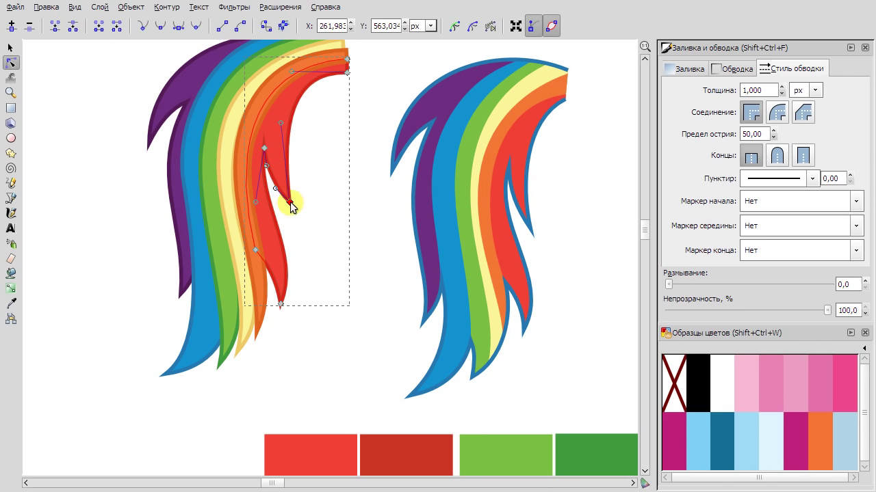
Edit the purple and yellow stripes' nodes to refine their tips.
scroll(228, 112, "down", 1)
scroll(291, 146, "up", 2)
left_click(291, 146)
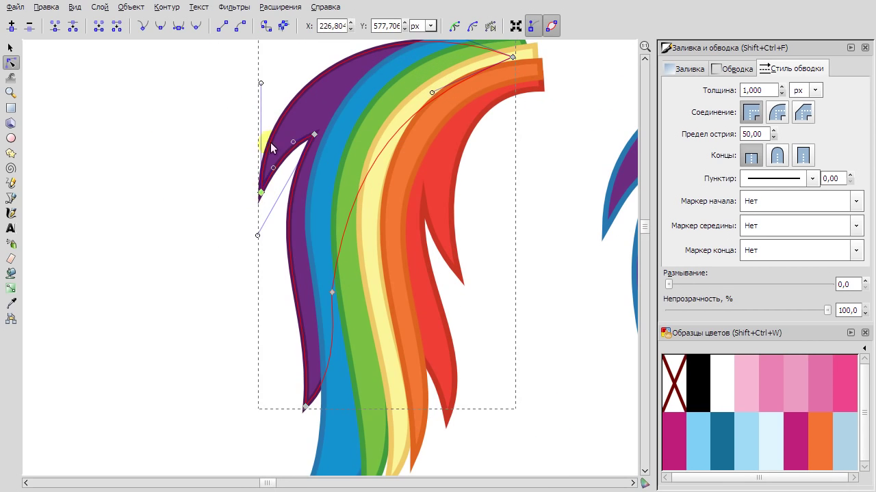
left_click(203, 272)
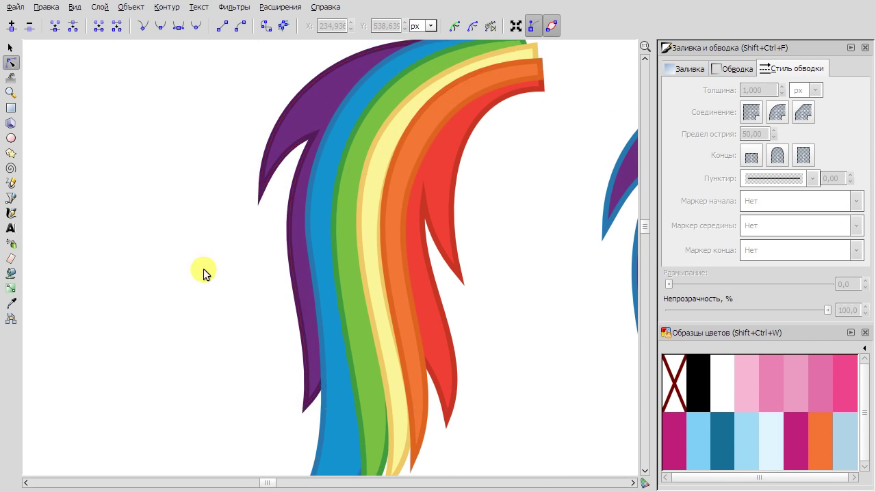
scroll(391, 291, "down", 1)
scroll(391, 292, "up", 1)
left_click(408, 170)
left_click(415, 175)
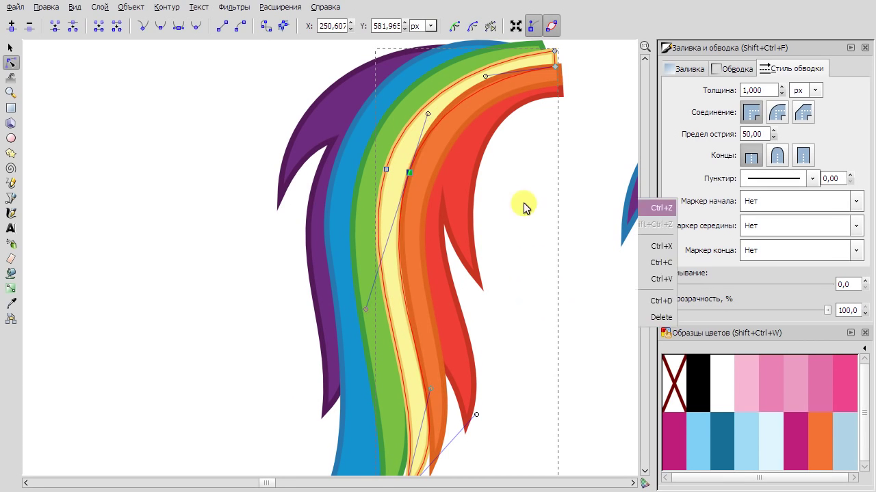
Reshape the green stripe's nodes so its outline follows the hair curve.
left_click(377, 166)
scroll(415, 418, "down", 1)
scroll(415, 419, "down", 3)
left_click(405, 374)
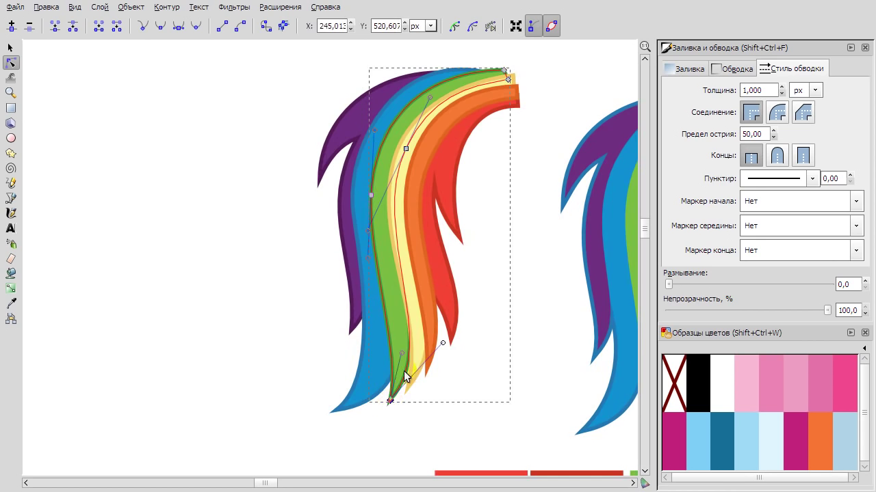
left_click(426, 168)
left_click(518, 269)
Delete the original right-hand rainbow hair and move the new hair into its place.
scroll(518, 270, "down", 1)
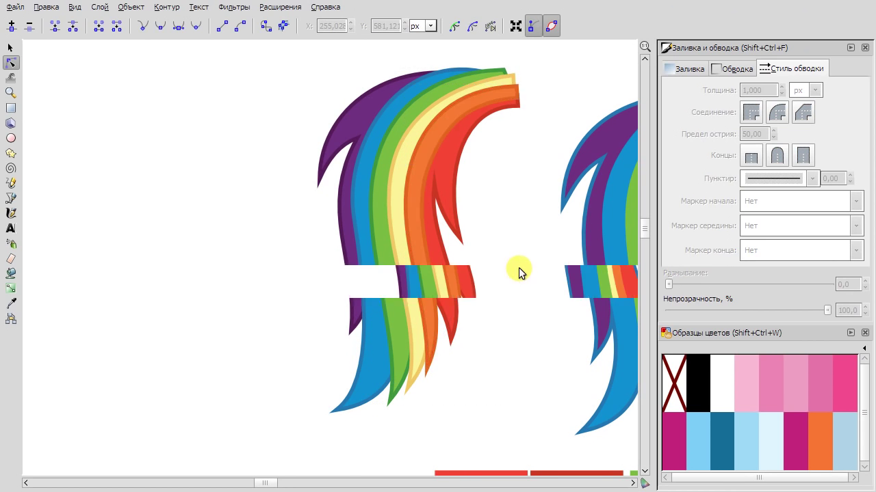
left_click(10, 47)
scroll(417, 343, "down", 1)
left_click(380, 274)
key("Delete")
left_click(306, 263)
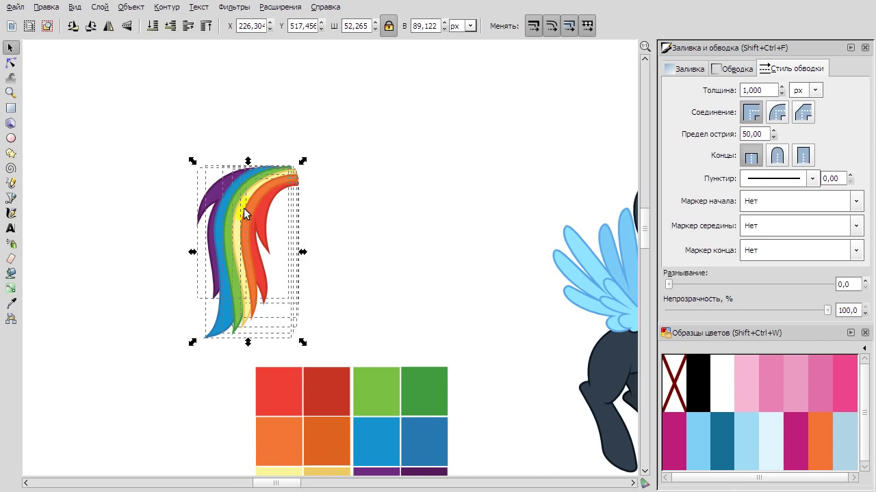
left_click_drag(307, 263, 422, 271)
scroll(390, 233, "up", 3)
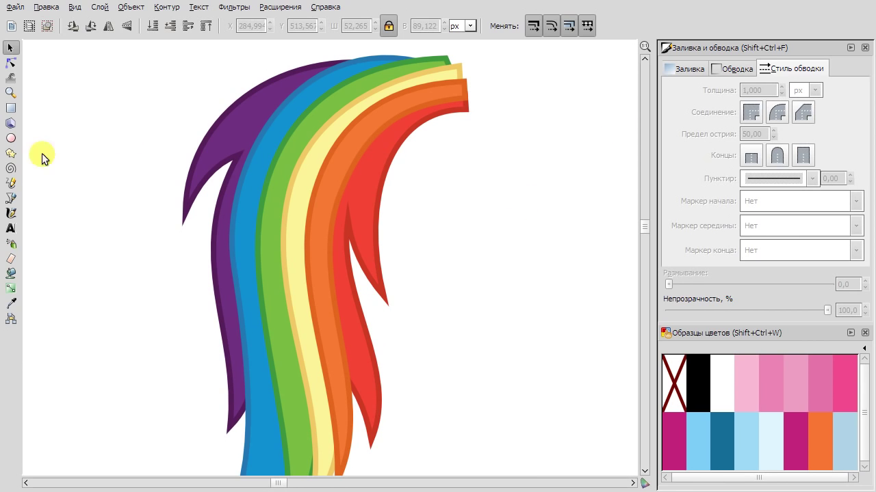
Draw a straight Pen line across the purple stripe and fill it with dark purple.
key("b")
left_click(290, 83)
double_click(209, 163)
key("space")
left_click(10, 198)
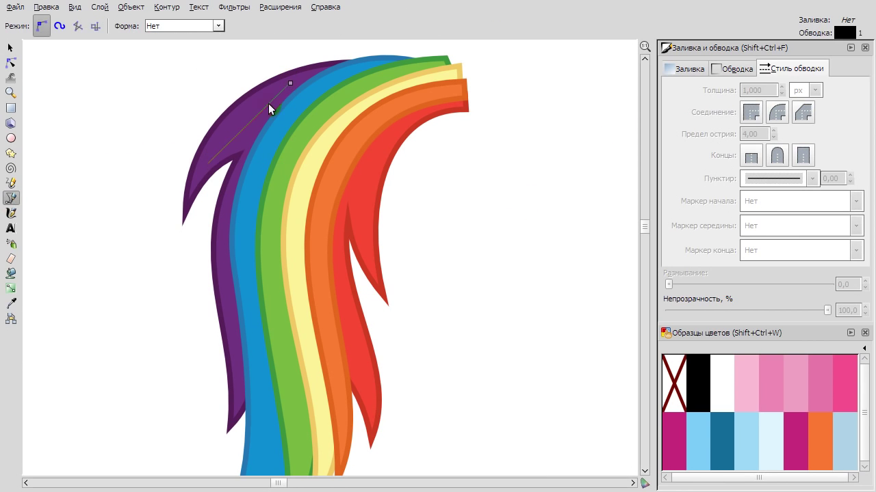
key("d")
left_click(238, 182)
Add a second purple streak down the purple stripe, coloured from the hair with no stroke.
key("n")
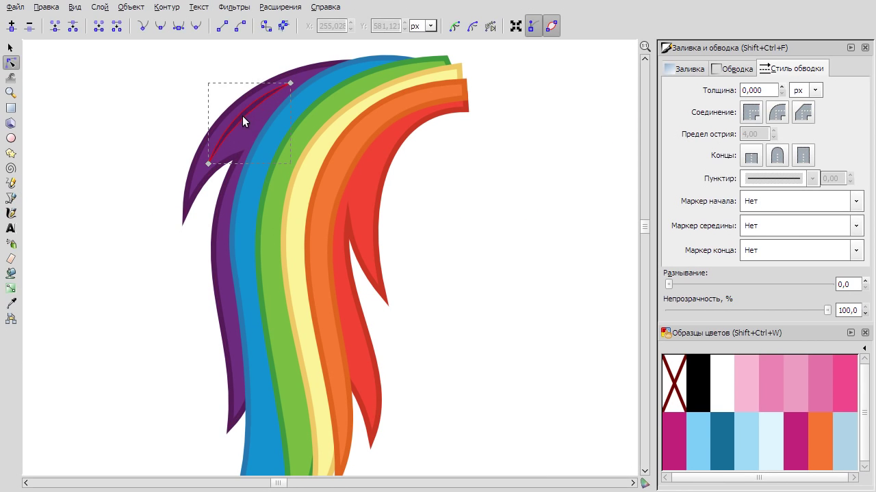
key("b")
left_click(220, 226)
double_click(238, 376)
key("d")
left_click(219, 314)
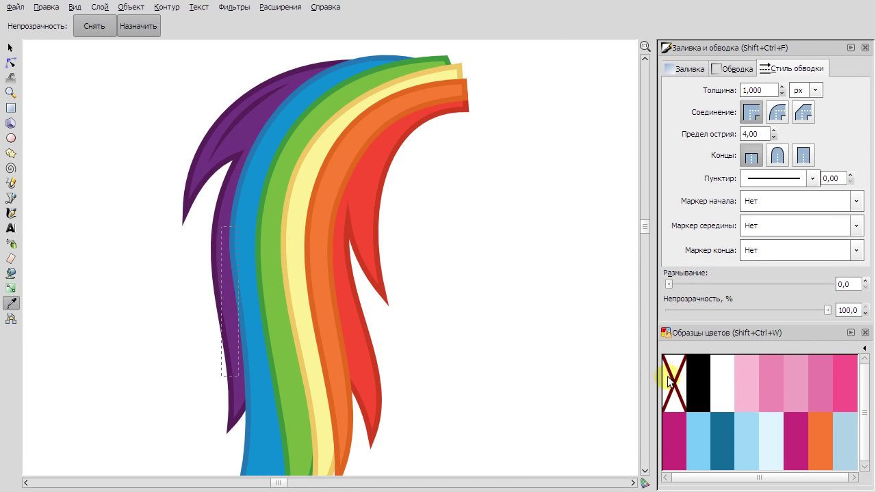
left_click(668, 378, "shift")
key("n")
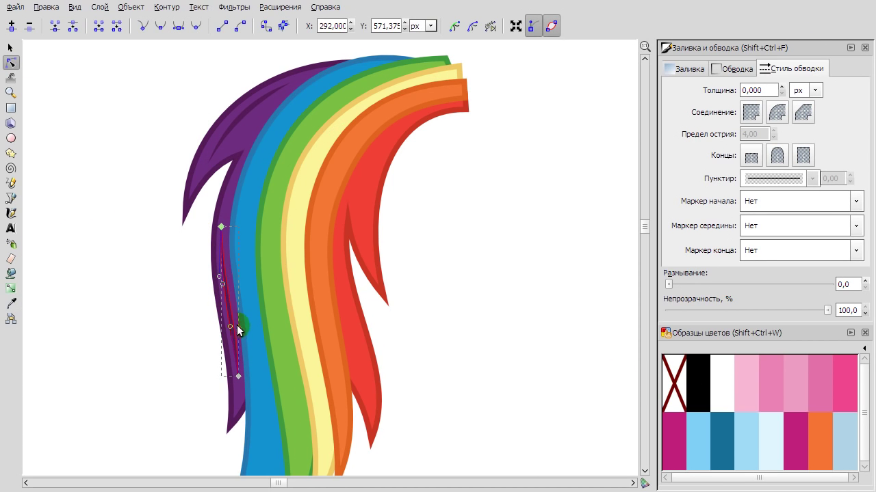
left_click(11, 213)
Draw a streak line across the blue stripe and remove its black stroke.
key("b")
left_click(338, 74)
double_click(241, 219)
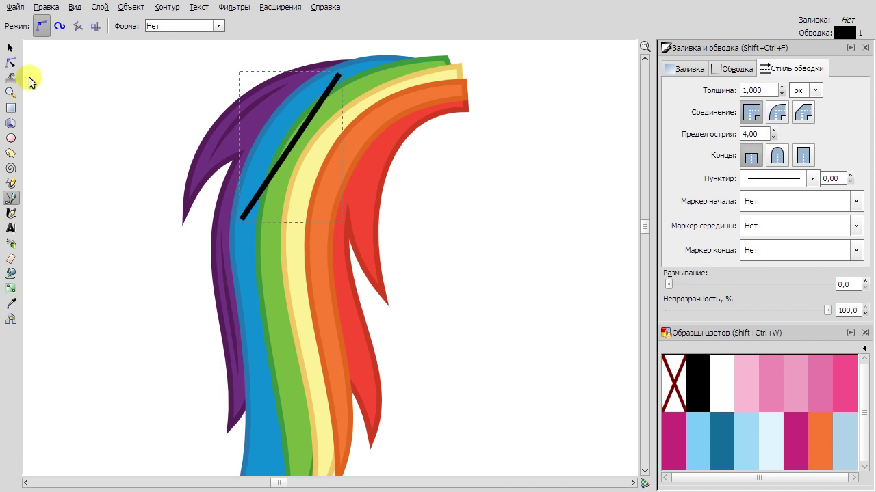
key("d")
left_click(673, 378, "shift")
key("n")
Add a blue streak down the blue stripe, stroke removed, bent into a curve along it.
key("b")
scroll(267, 357, "down", 6)
left_click(249, 79)
double_click(273, 299)
key("d")
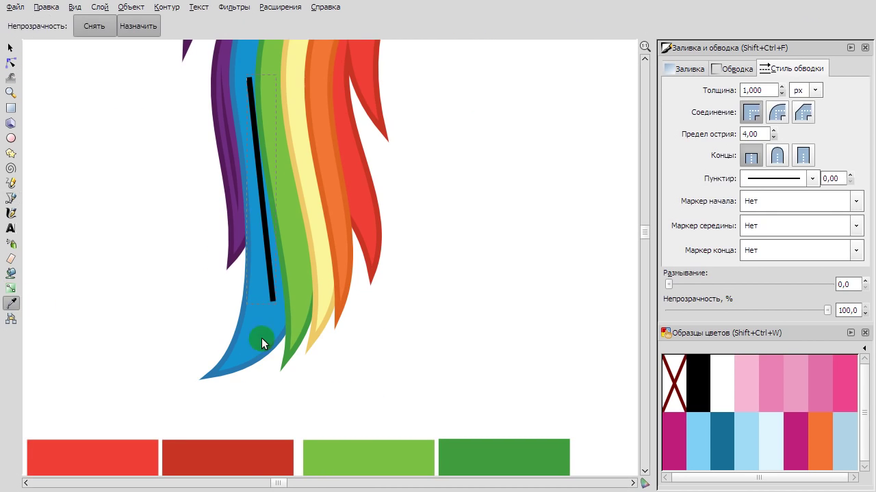
left_click(261, 338)
scroll(527, 416, "down", 2)
left_click(673, 379, "shift")
key("n")
scroll(294, 287, "up", 2)
left_click_drag(253, 176, 285, 287)
left_click(275, 347)
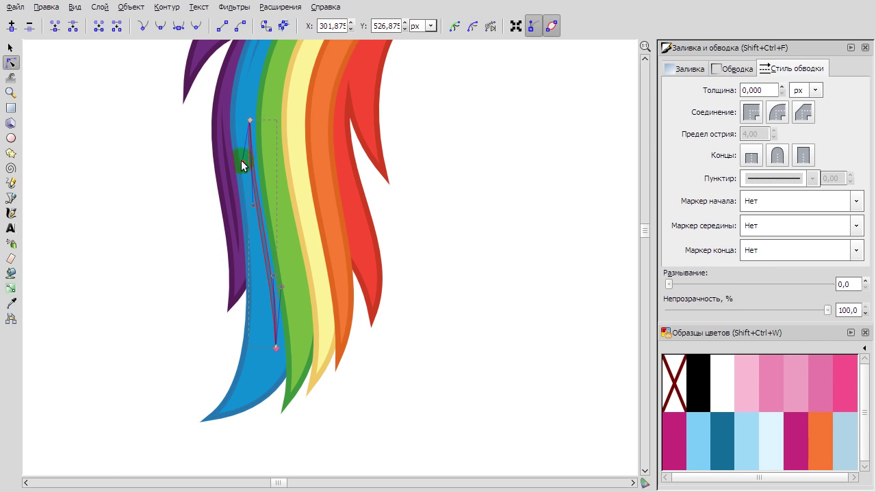
Add another stroke-less streak in the lower blue stripe and nudge it into place.
key("b")
left_click(238, 401)
double_click(261, 290)
left_click(674, 383, "shift")
key("n")
left_click_drag(253, 358, 259, 353)
Draw a stroke-less streak down the green stripe and adjust its nodes.
key("b")
scroll(343, 174, "up", 5)
left_click(328, 146)
double_click(287, 366)
left_click(673, 383, "shift")
key("n")
left_click_drag(307, 249, 278, 241)
Finish a lower streak line and remove its black stroke.
key("b")
scroll(277, 240, "down", 6)
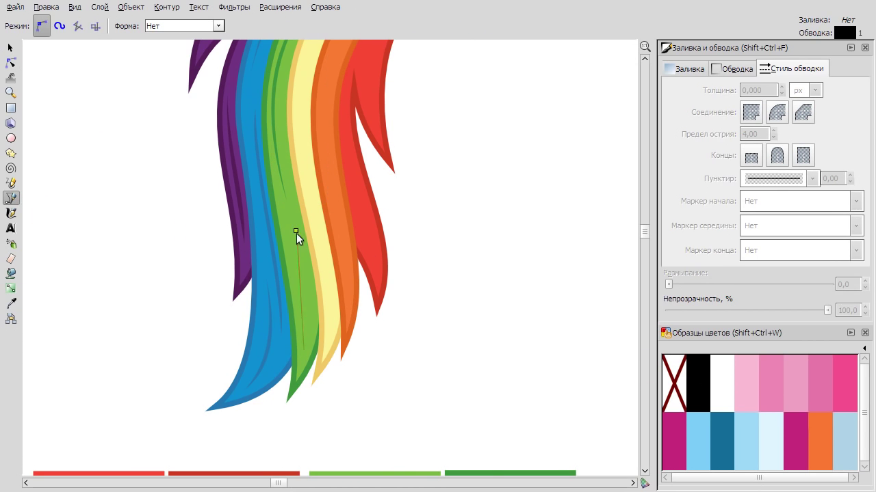
double_click(304, 350)
left_click(674, 383, "shift")
key("n")
Add a stroke-less streak along the yellow stripe, bent into a slight curve.
key("b")
scroll(305, 296, "up", 3)
left_click(303, 127)
double_click(326, 320)
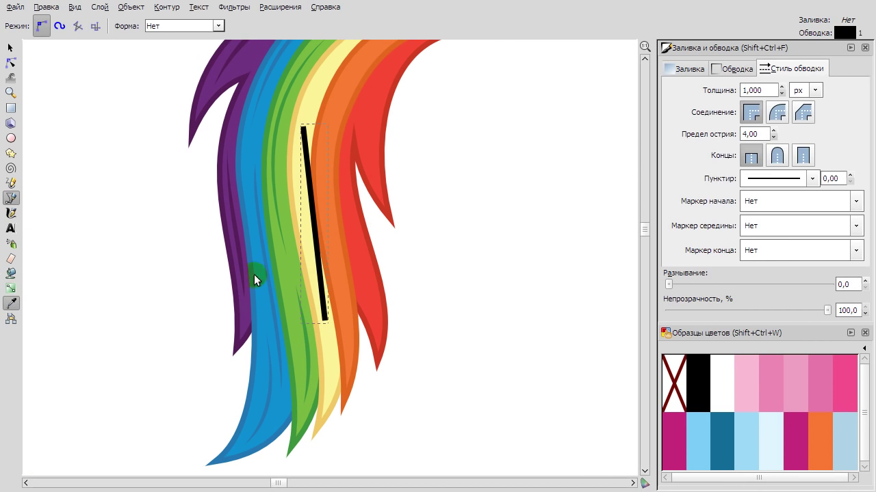
left_click(674, 383, "shift")
key("n")
left_click_drag(312, 201, 303, 203)
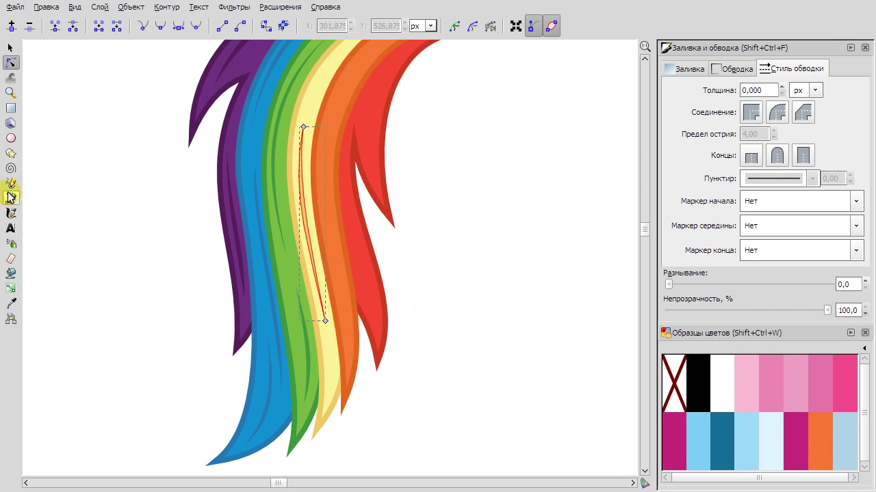
Add a dark orange lens-shaped streak at the tail top, with no outline.
left_click(10, 198)
scroll(390, 89, "down", 2)
scroll(391, 88, "up", 3)
left_click(435, 59)
double_click(331, 200)
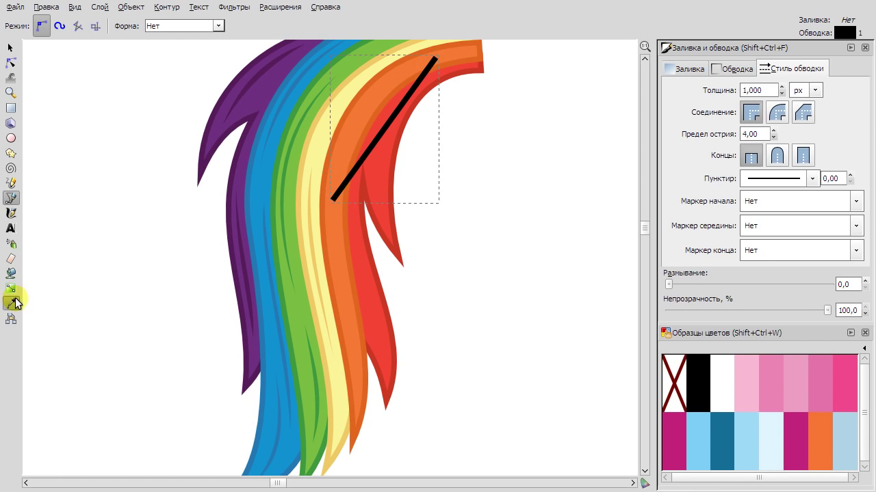
left_click(14, 303)
left_click(331, 148)
left_click(676, 369, "shift")
key("n")
left_click_drag(388, 123, 345, 141)
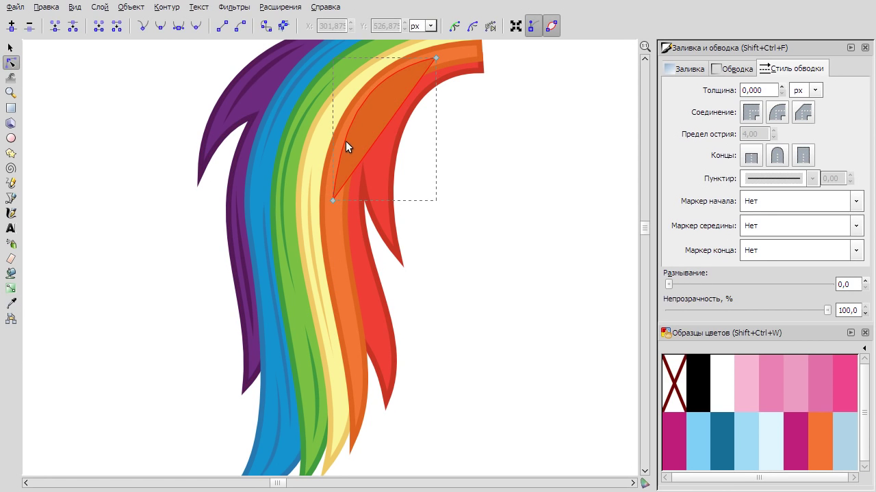
Add a darker streak inside the red strand, filled from the strand with no outline.
key("b")
left_click(348, 211)
double_click(386, 358)
key("ctrl+z")
left_click(351, 209)
double_click(378, 351)
key("d")
left_click(385, 300)
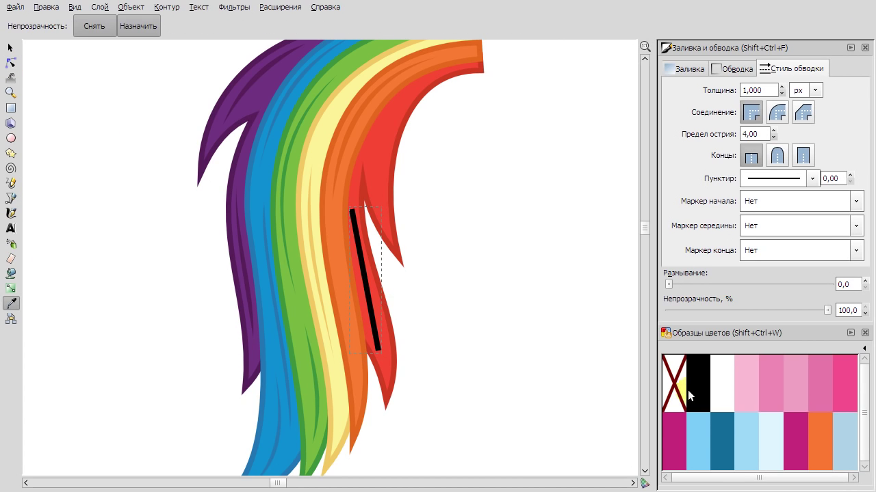
left_click(678, 380, "shift")
key("n")
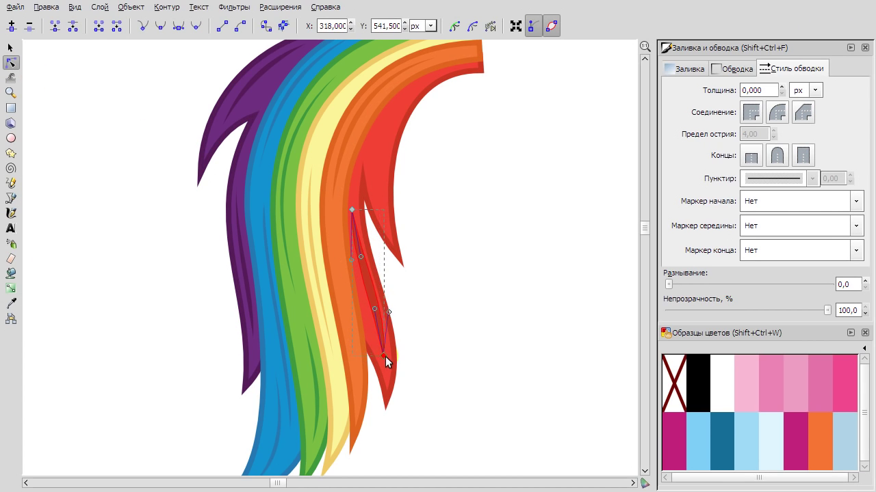
Add a red-filled streak in the upper red strand, then deselect it.
key("b")
left_click(405, 97)
double_click(380, 208)
key("d")
key("n")
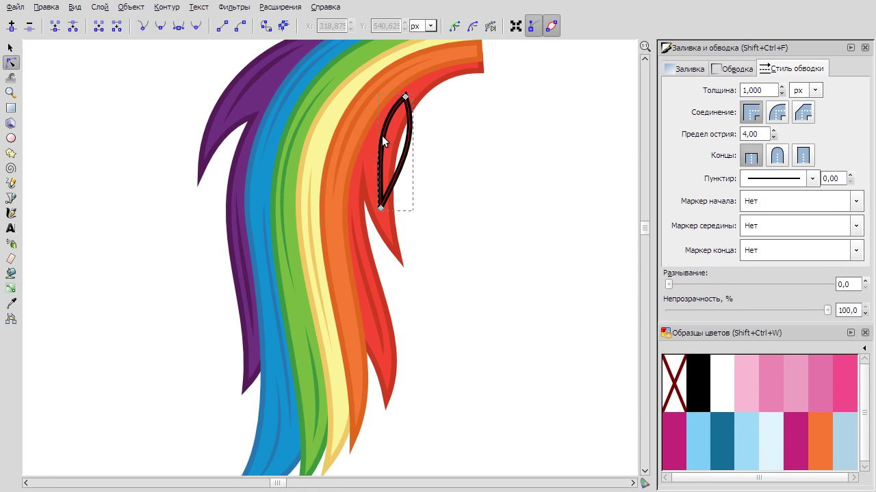
key("d")
left_click(393, 230)
key("n")
left_click(381, 125)
left_click(10, 48)
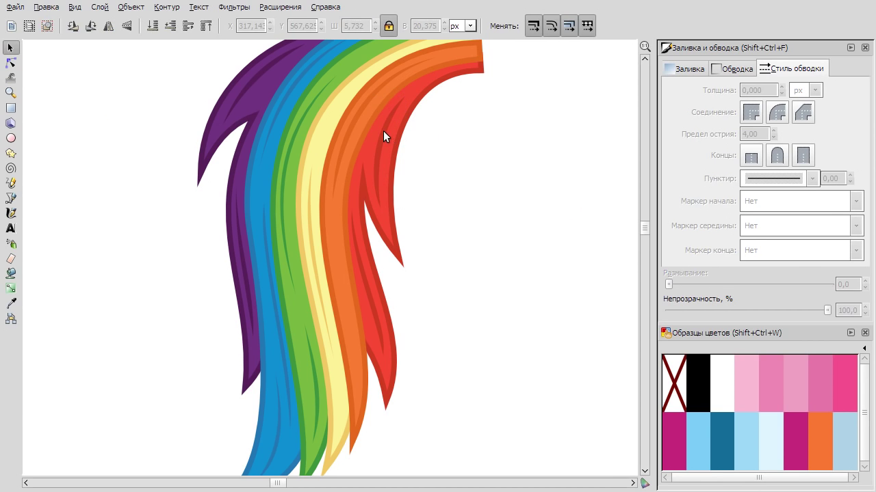
left_click(89, 95)
Select all the rainbow tail strand paths and group them.
scroll(505, 267, "down", 3)
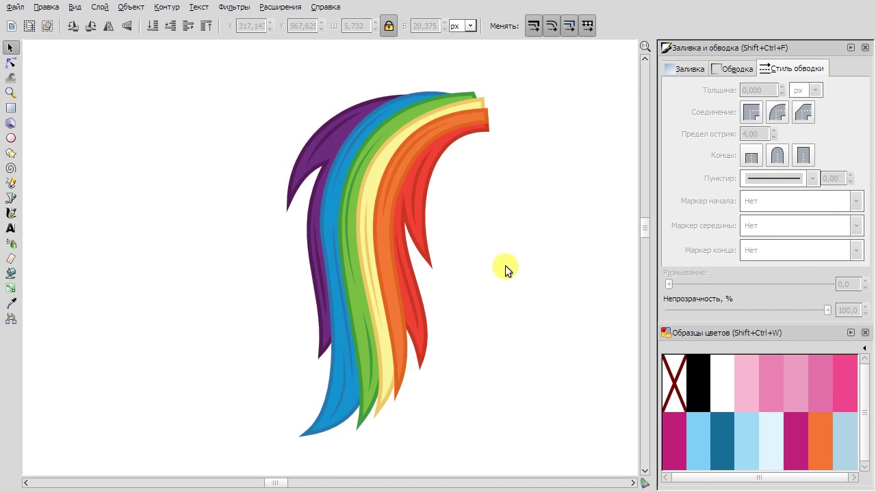
scroll(423, 207, "up", 3)
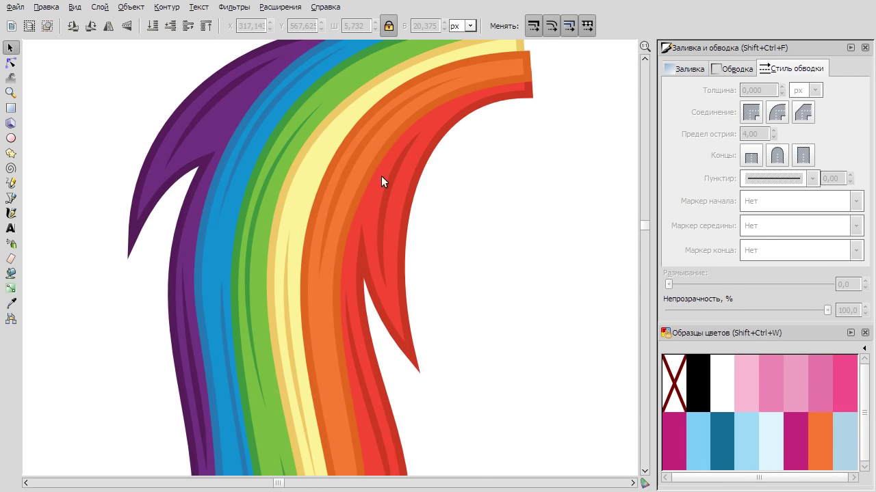
scroll(383, 180, "down", 5)
left_click_drag(274, 88, 429, 288)
left_click(131, 7)
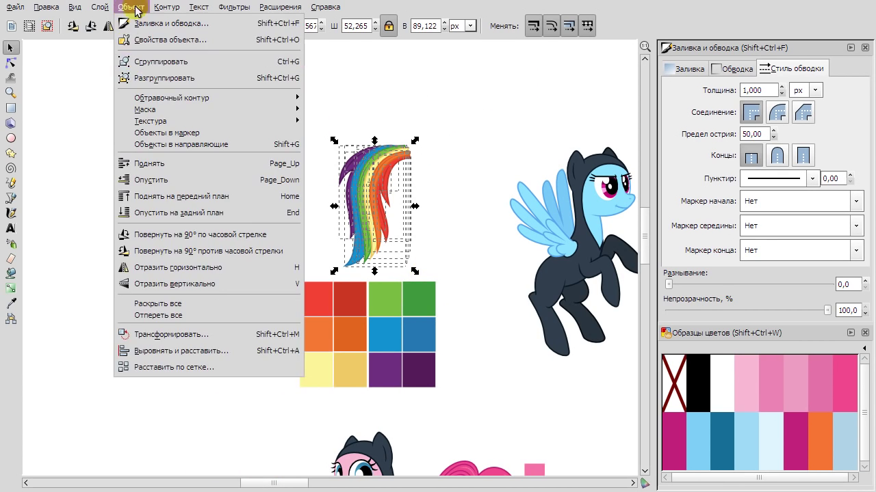
left_click(147, 61)
Move the tail group onto the blue-winged pony and nudge it slightly left.
scroll(258, 159, "right", 4)
left_click_drag(258, 159, 407, 281)
scroll(404, 280, "up", 5)
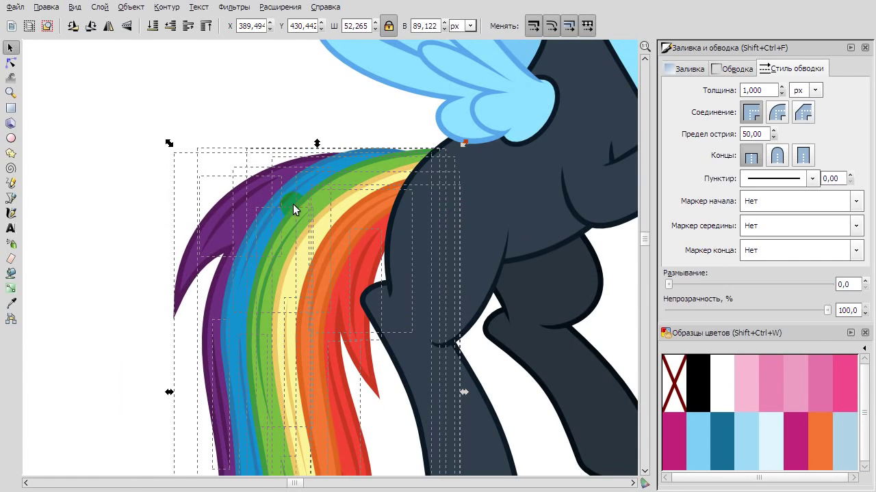
scroll(294, 210, "down", 4)
scroll(326, 189, "up", 4)
left_click_drag(326, 189, 314, 188)
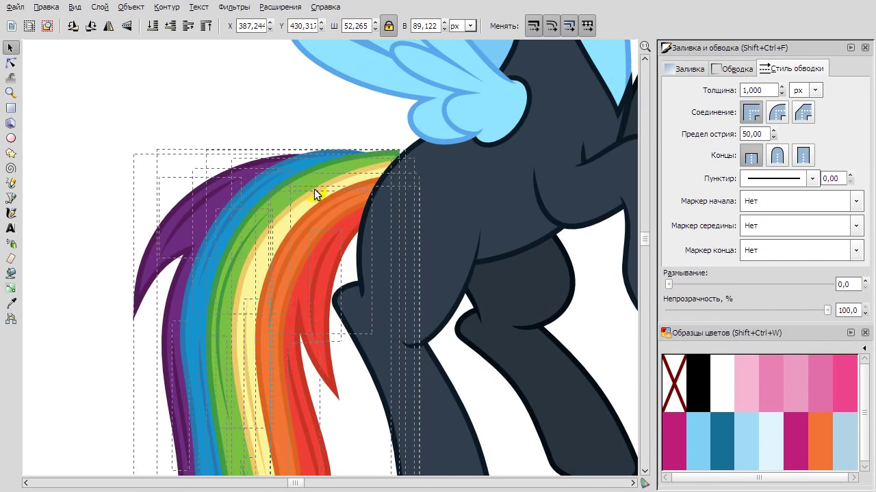
Adjust the tail path's end and top-edge nodes to fit the pony.
double_click(390, 146)
scroll(391, 147, "up", 3)
left_click(438, 181)
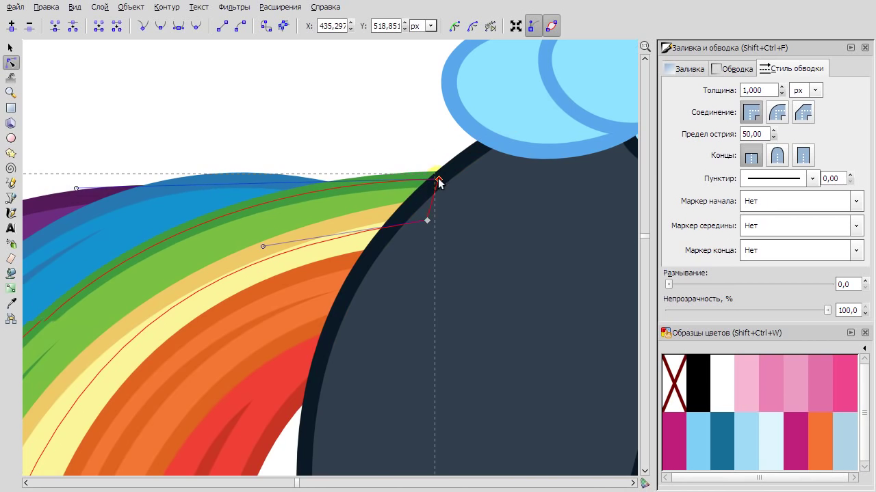
scroll(221, 253, "down", 5)
left_click(247, 235)
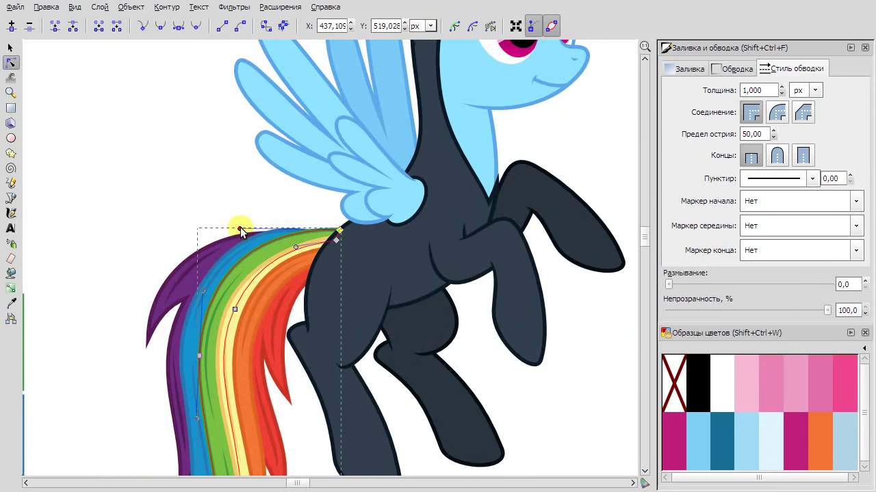
left_click(180, 344)
scroll(192, 355, "down", 3)
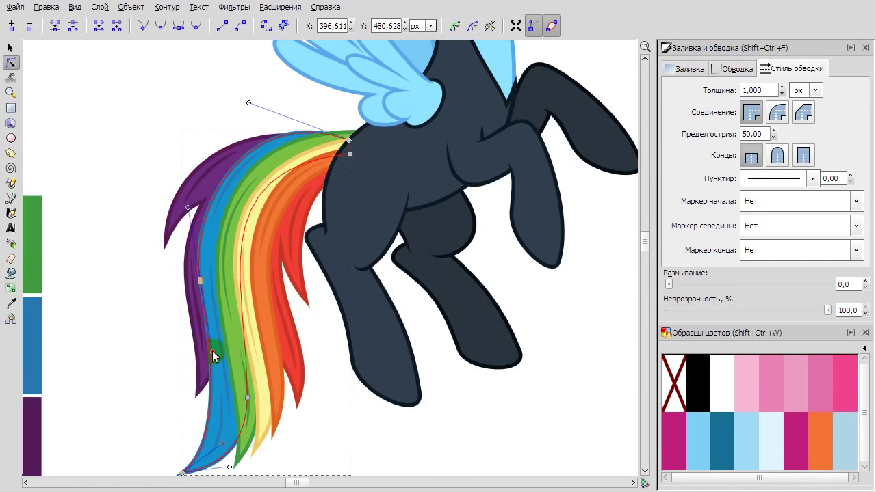
Move the rainbow colour swatch grid above the page.
key("s")
scroll(156, 97, "down", 5)
left_click(192, 291)
scroll(192, 291, "down", 2)
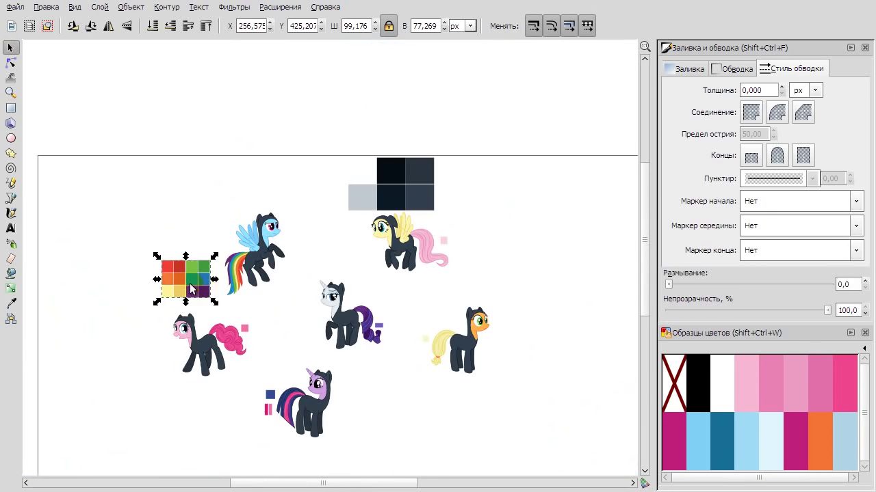
left_click_drag(192, 291, 264, 142)
Move the dark pink swatch set above the page too, then deselect everything.
left_click_drag(403, 179, 352, 117)
left_click(286, 371)
left_click(245, 333)
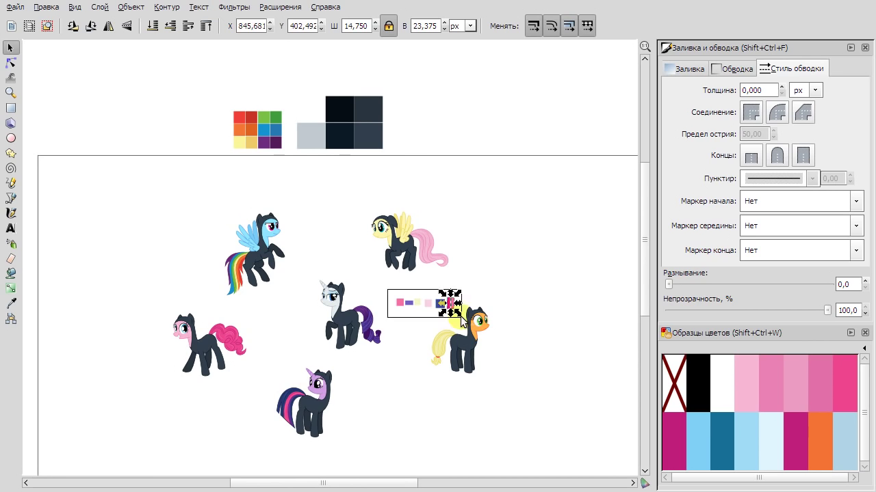
scroll(423, 142, "down", 4)
scroll(423, 143, "up", 1)
left_click(553, 248)
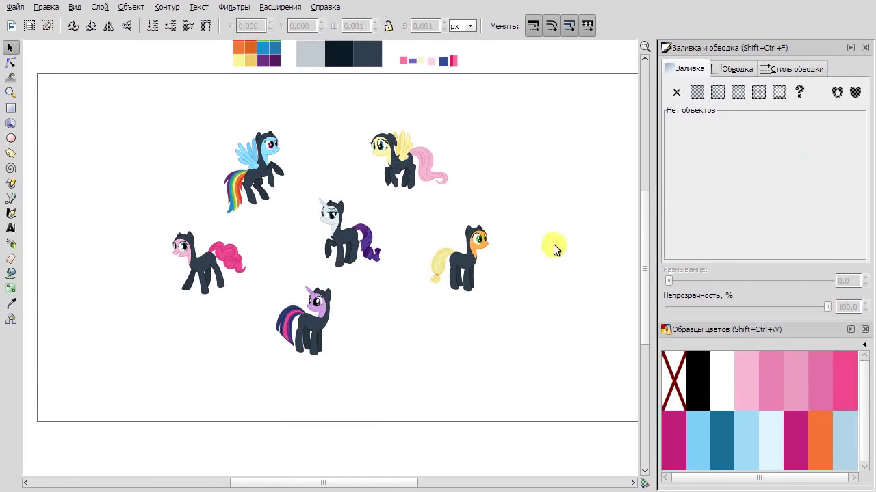
scroll(366, 256, "up", 5)
scroll(401, 167, "up", 1)
Draw a black, outline-free shadow triangle under the white unicorn's chin.
scroll(400, 167, "up", 2)
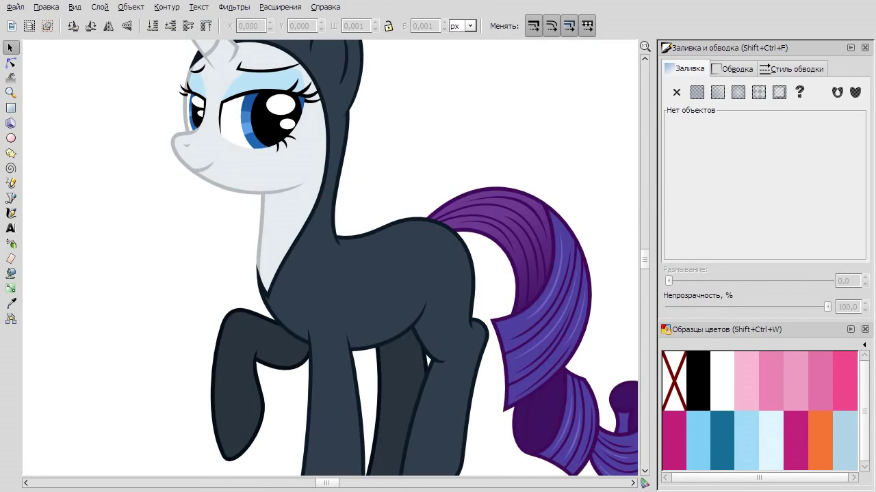
key("b")
scroll(268, 194, "up", 3)
left_click(262, 191)
left_click(242, 375)
left_click(254, 186)
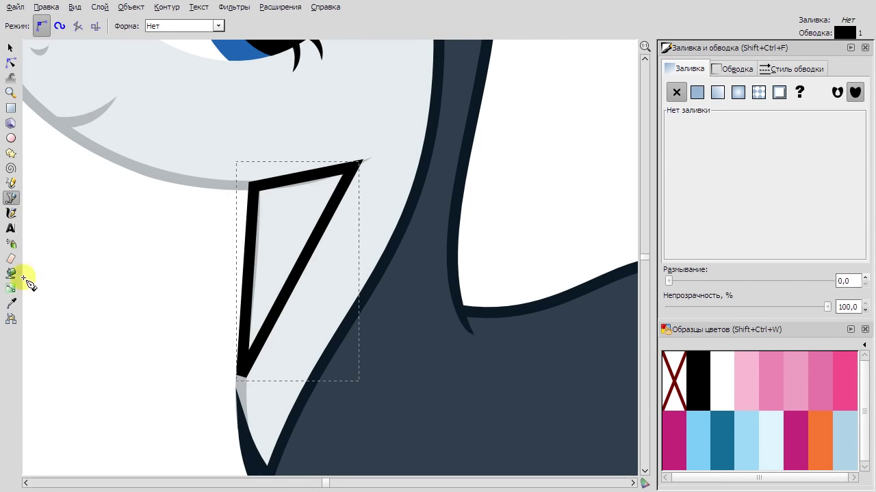
left_click(10, 303)
left_click(301, 180)
Curve the white unicorn's shadow triangle's right edge inward.
key("n")
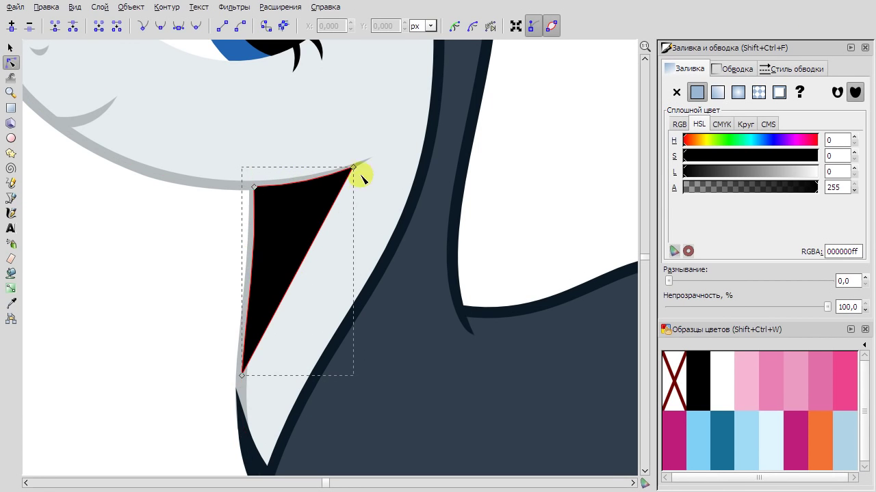
scroll(358, 172, "up", 2)
scroll(280, 319, "down", 2)
left_click_drag(280, 319, 260, 308)
left_click(11, 49)
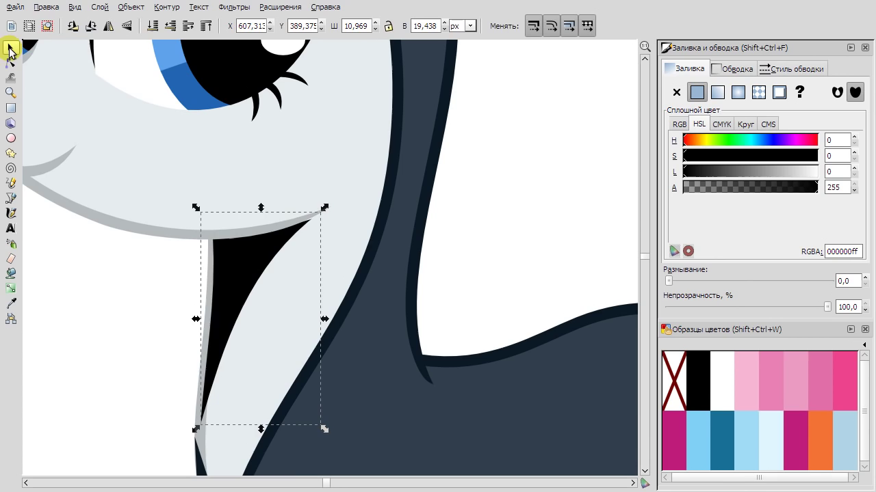
Set the white unicorn's neck shadow to 6,5% opacity.
double_click(272, 203)
scroll(294, 205, "up", 1)
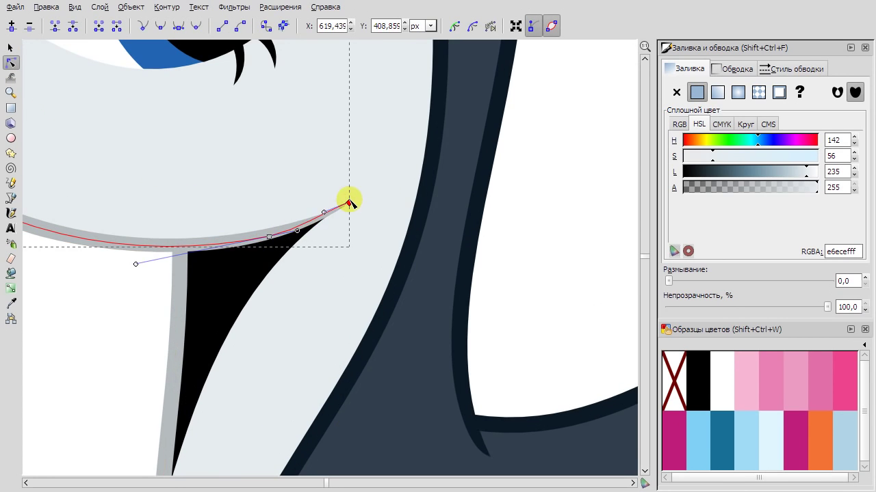
left_click(233, 287)
scroll(233, 288, "down", 2)
triple_click(846, 307)
type("6,5")
key("Return")
key("s")
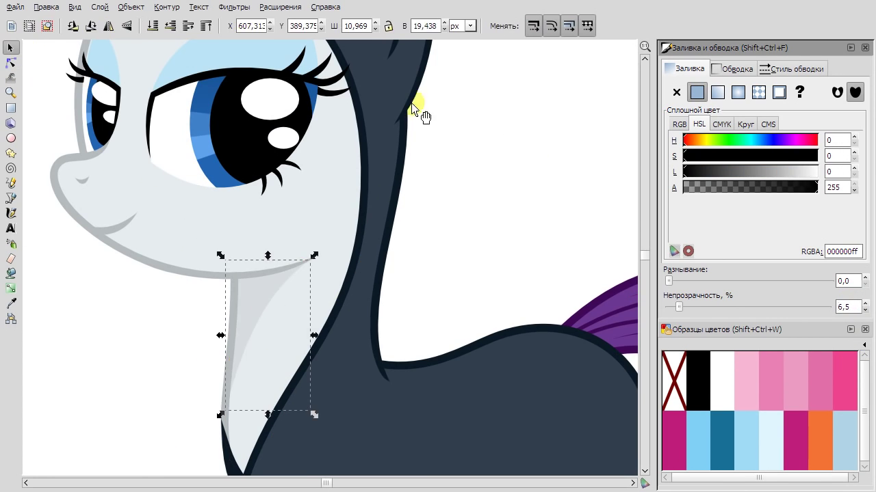
left_click(461, 246)
Draw a shadow triangle under the purple unicorn's chin.
scroll(461, 247, "down", 2)
scroll(481, 205, "down", 3)
scroll(520, 141, "down", 2)
scroll(369, 284, "down", 5)
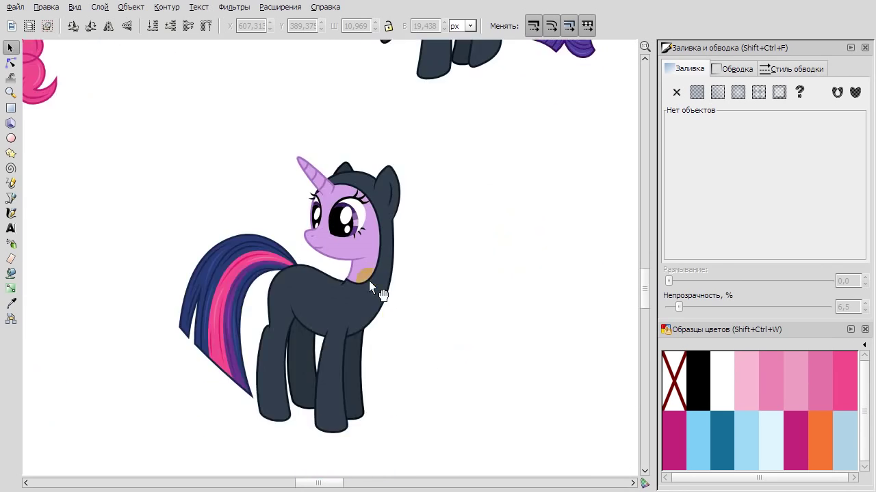
scroll(369, 281, "up", 5)
key("b")
scroll(319, 202, "up", 3)
scroll(319, 201, "up", 2)
left_click(230, 210)
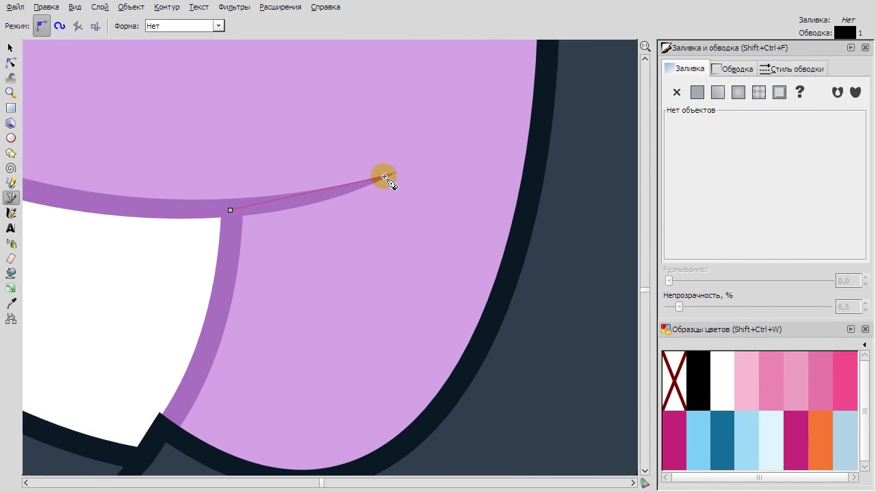
double_click(177, 416)
Curve the purple unicorn's shadow, extend its bottom point, and lower it beneath the purple bands.
key("n")
left_click_drag(283, 293, 278, 276)
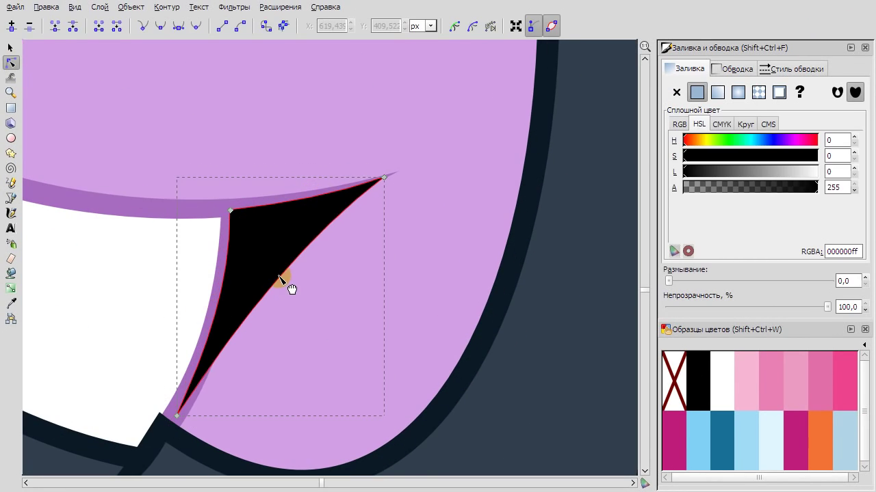
left_click_drag(174, 421, 157, 446)
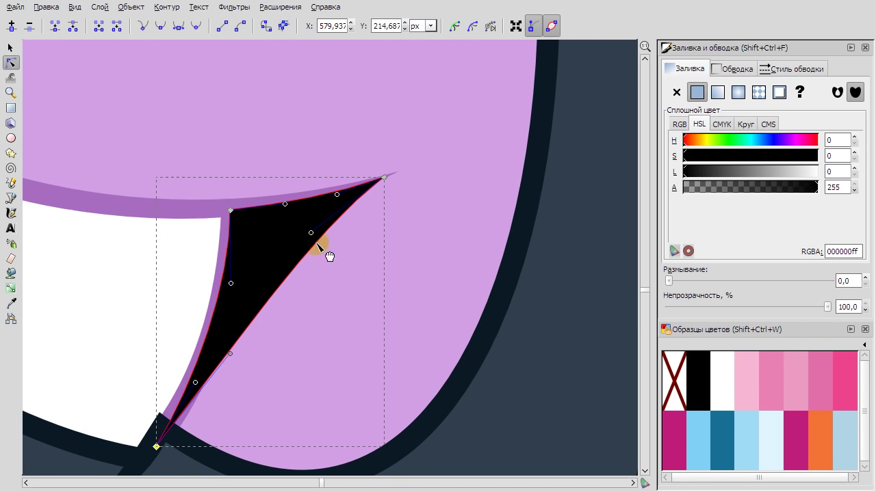
left_click(9, 50)
key("Page_Down")
key("Page_Down")
Set the purple unicorn's neck shadow to 6,5% opacity.
double_click(361, 190)
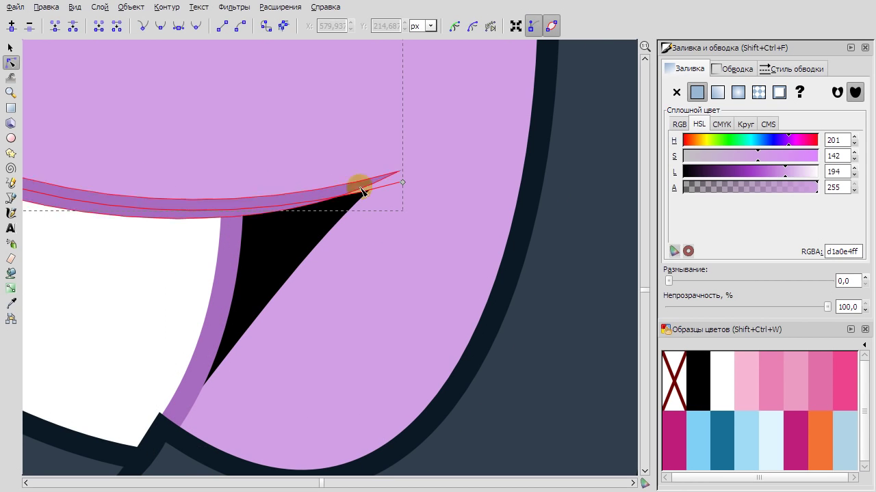
left_click(11, 47)
left_click(848, 307)
type("6,5")
key("Return")
scroll(332, 249, "down", 3)
key("Escape")
scroll(513, 251, "down", 6)
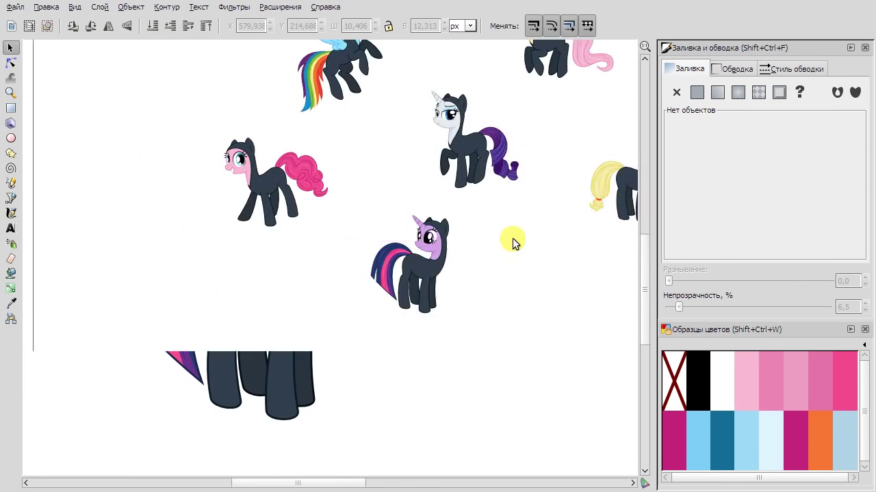
Draw a black triangle under the orange pony's chin and lower it beneath the orange fill.
scroll(512, 239, "up", 6)
key("b")
scroll(382, 216, "up", 1)
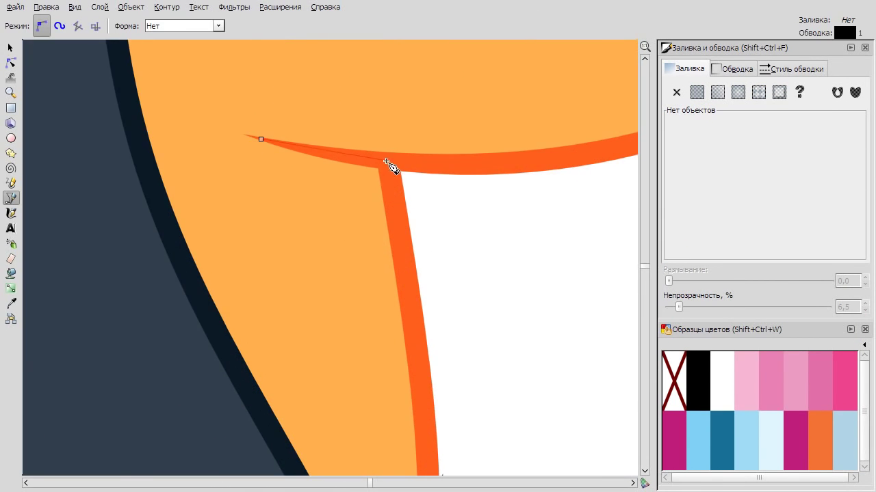
left_click(387, 162)
scroll(438, 294, "down", 1)
left_click(430, 427)
left_click(314, 184)
left_click(10, 63)
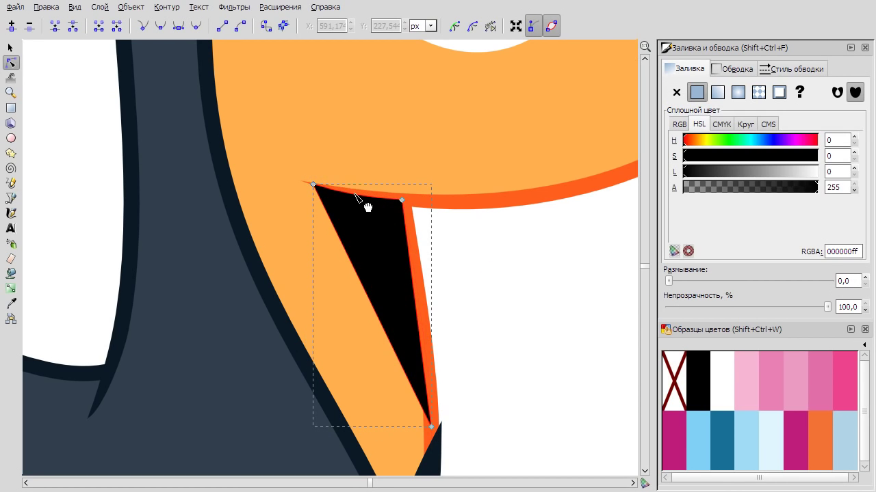
key("Page_Down")
key("s")
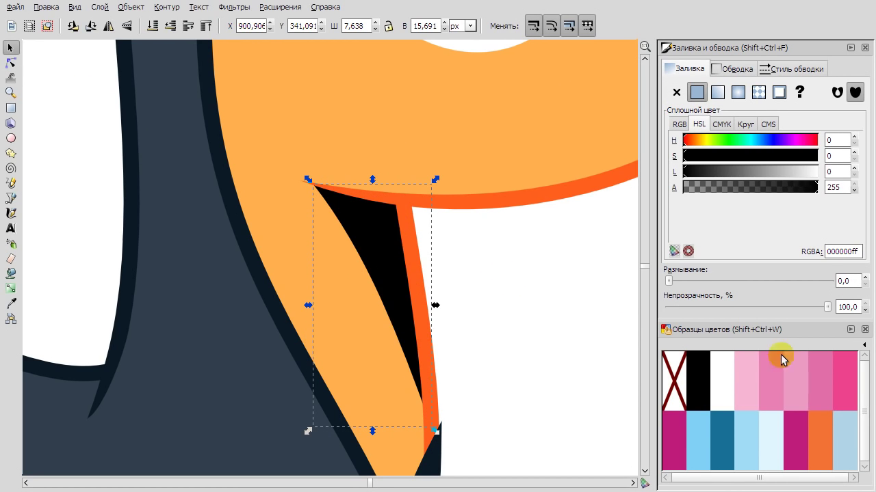
Set the orange chin shadow's opacity to 6,5.
double_click(848, 306)
type("6,5")
key("Return")
left_click(617, 283)
scroll(574, 294, "down", 4)
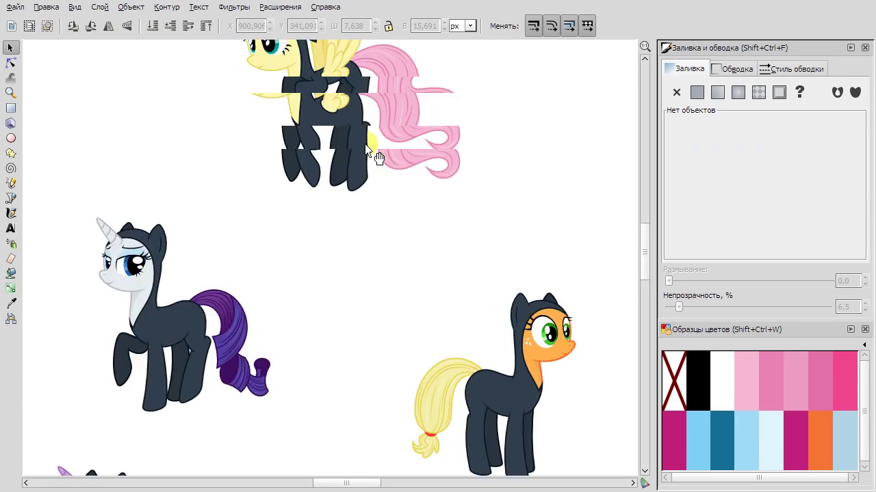
scroll(366, 308, "up", 4)
Remove the fill from the yellow pony's neck outline path.
key("b")
key("n")
left_click(313, 249)
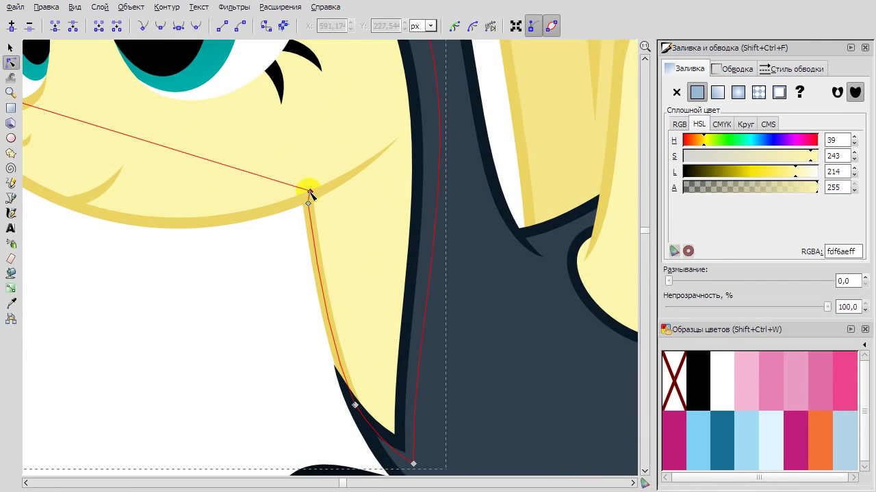
scroll(288, 234, "up", 3)
scroll(320, 279, "down", 3)
left_click(251, 295)
left_click(364, 277)
right_click(348, 274)
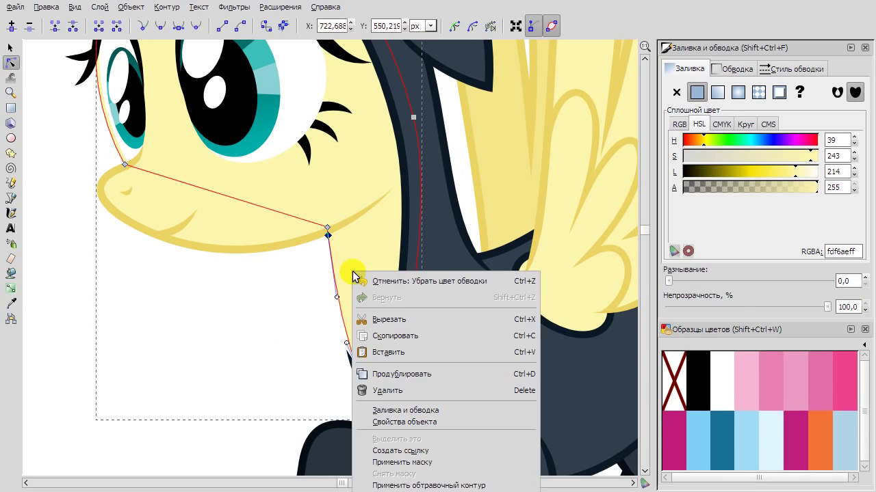
left_click(383, 371)
left_click(865, 345)
left_click(817, 206)
left_click(676, 92)
left_click(10, 47)
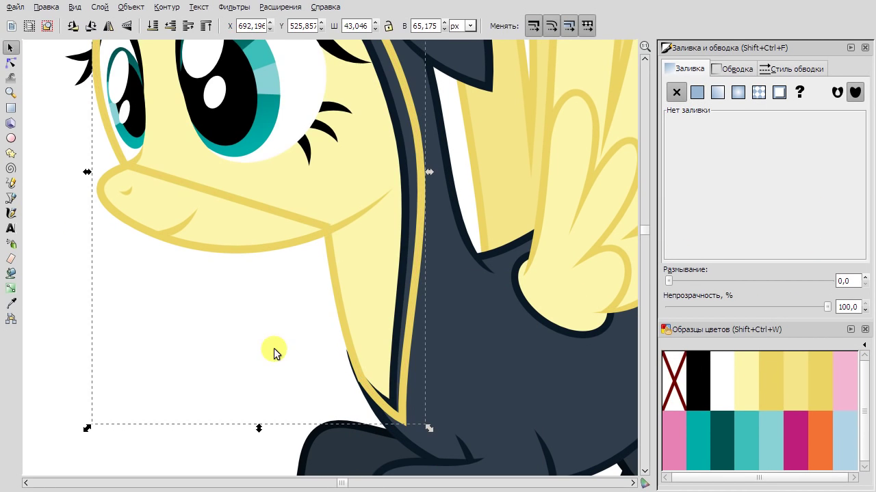
left_click(10, 197)
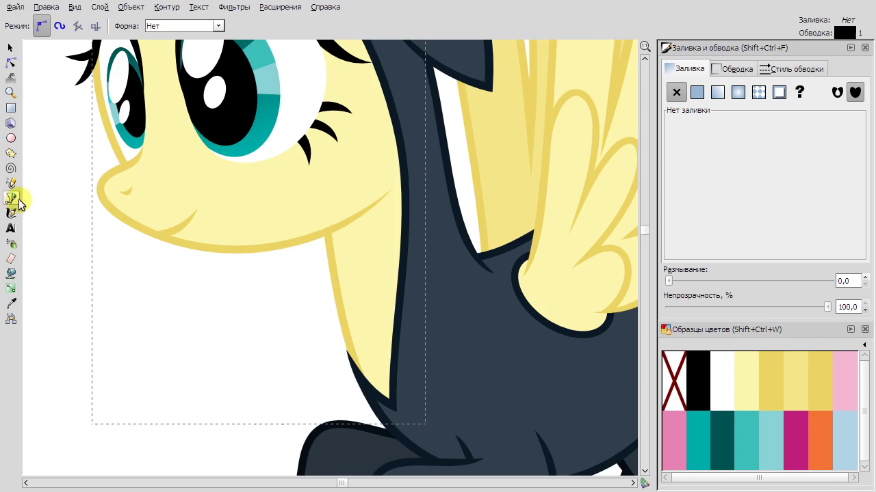
Draw a black shadow triangle under the yellow pony's chin and send it below the face.
scroll(342, 250, "up", 2)
left_click(297, 203)
scroll(438, 126, "up", 5)
left_click(429, 81)
scroll(411, 137, "down", 3)
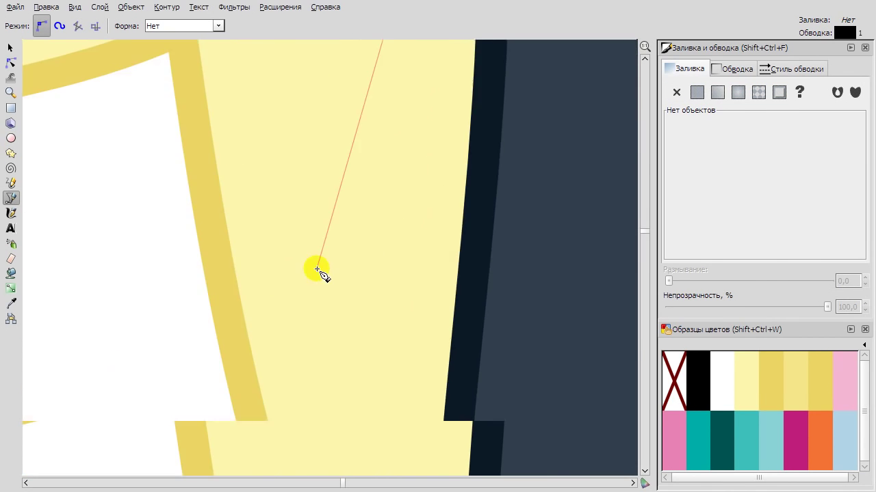
left_click(256, 125)
left_click(11, 63)
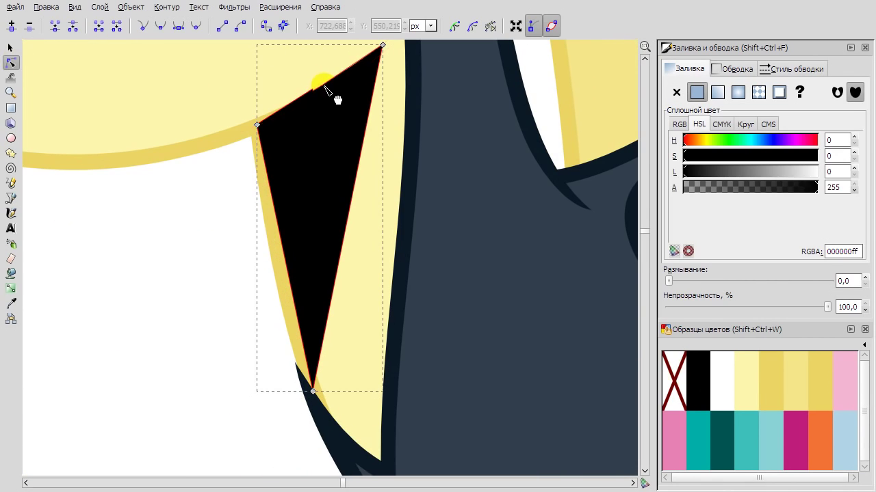
key("space")
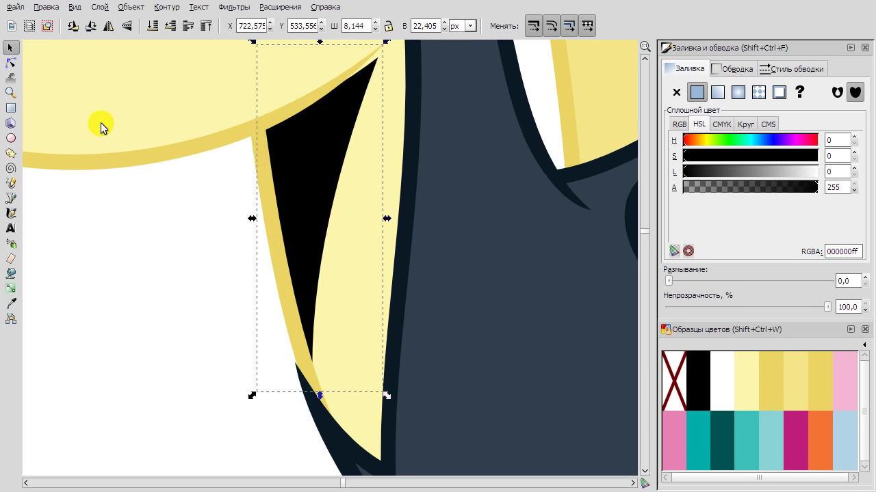
Give the yellow chin triangle 6,5 opacity.
left_click(309, 89)
scroll(394, 137, "up", 4)
left_click(373, 167)
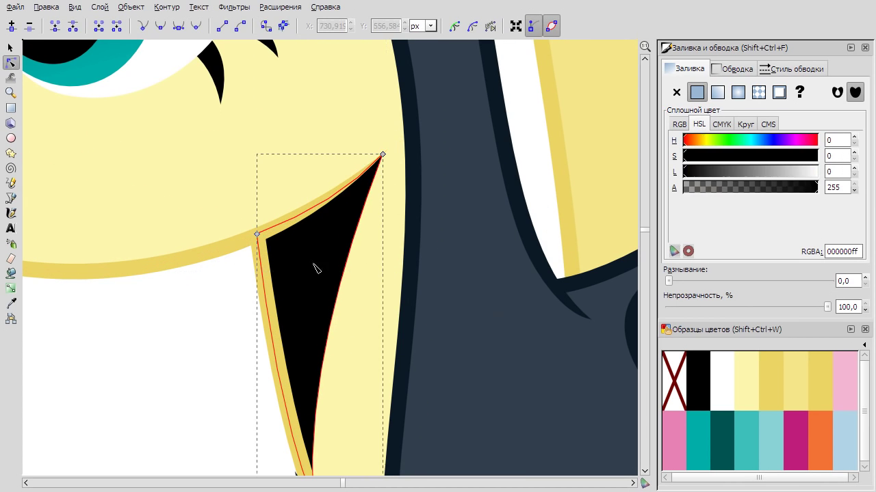
double_click(847, 307)
type("6,5")
key("Return")
key("Escape")
key("space")
scroll(171, 365, "down", 3)
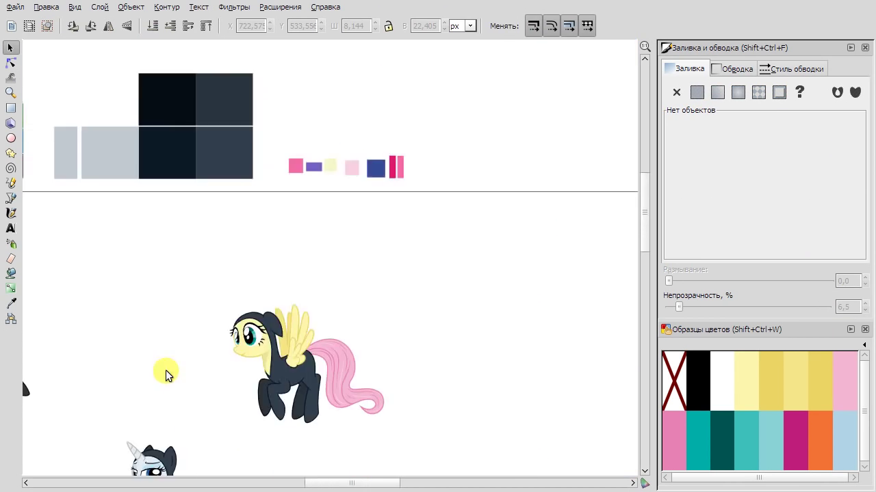
scroll(166, 371, "up", 3)
scroll(195, 194, "up", 6)
Draw a black triangle under the blue chin, curve its left edge, and lower it below the face.
key("b")
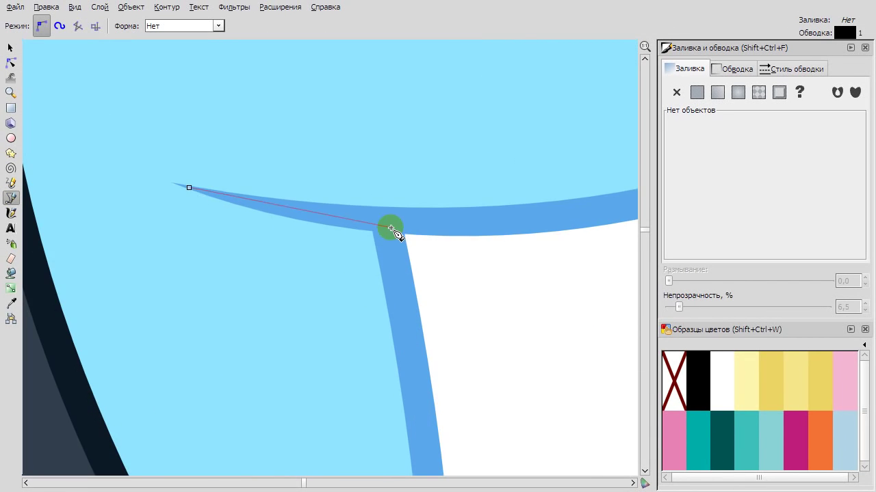
left_click(391, 228)
scroll(445, 307, "down", 4)
scroll(438, 340, "up", 2)
left_click(311, 80)
key("n")
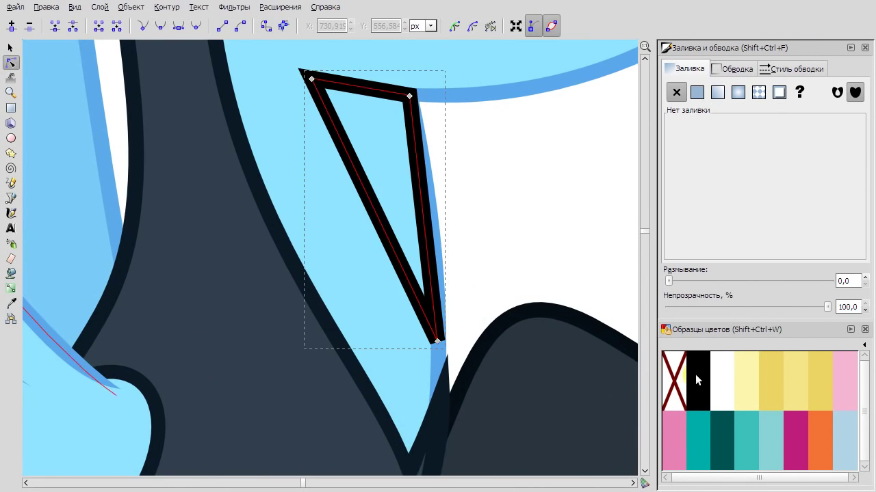
left_click(695, 374)
left_click_drag(432, 229, 390, 193)
scroll(368, 107, "up", 2)
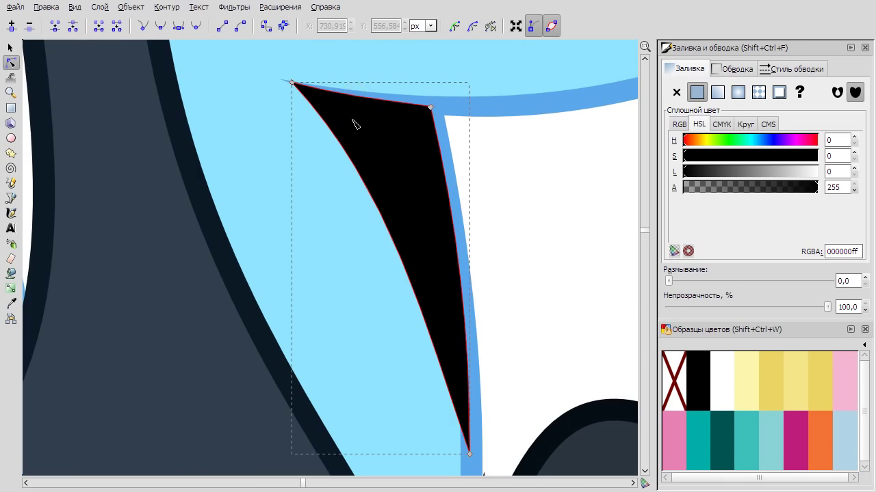
key("minus")
key("minus")
key("minus")
Set the blue chin shadow's opacity to 6,5, then make it slightly fainter.
triple_click(847, 306)
type("6,5")
key("Return")
left_click(10, 48)
scroll(366, 260, "up", 3)
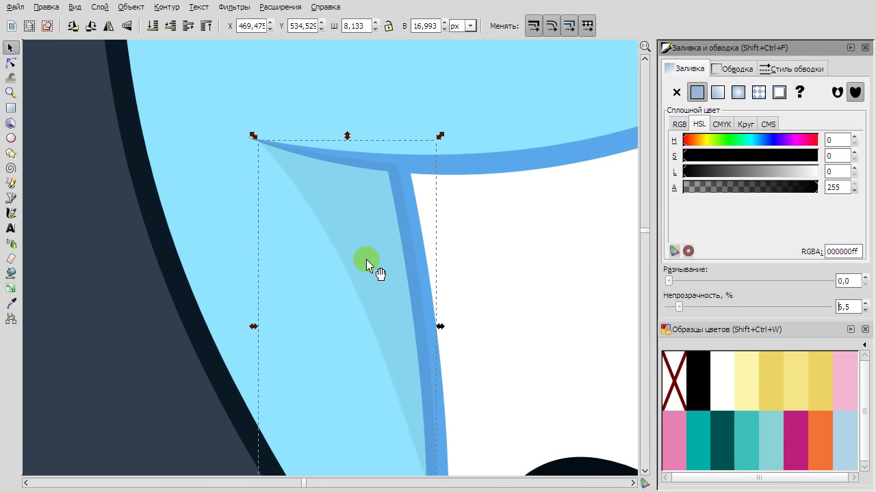
key("Down")
key("Down")
key("Down")
key("Down")
key("Down")
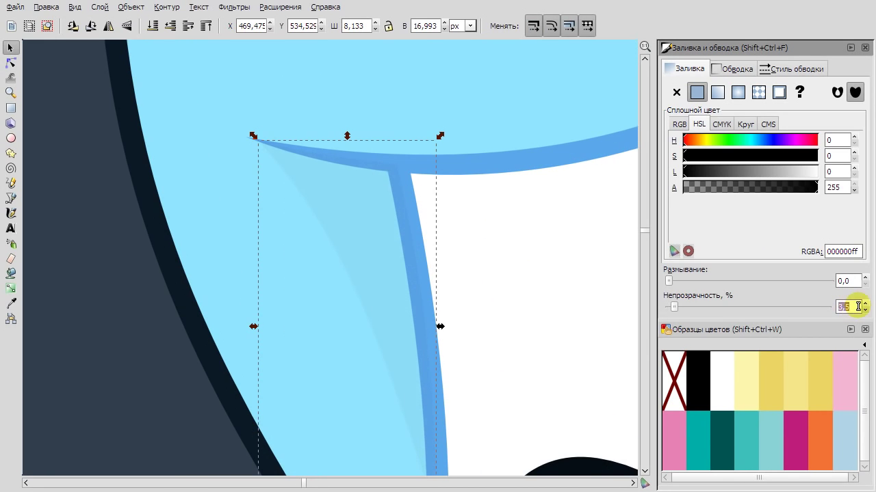
Select the blue arc path's end node for editing, then deselect everything.
left_click(412, 274)
double_click(351, 160)
left_click(238, 137)
key("minus")
key("minus")
key("minus")
key("Escape")
key("Escape")
scroll(141, 333, "down", 3)
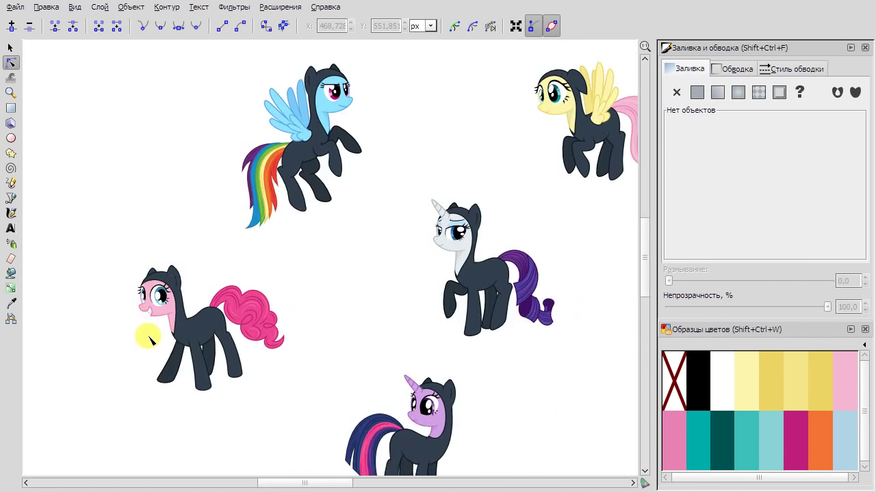
scroll(231, 266, "up", 6)
Draw a black triangle under the pink chin and curve its right edge inward.
key("b")
scroll(331, 145, "up", 2)
scroll(330, 142, "down", 3)
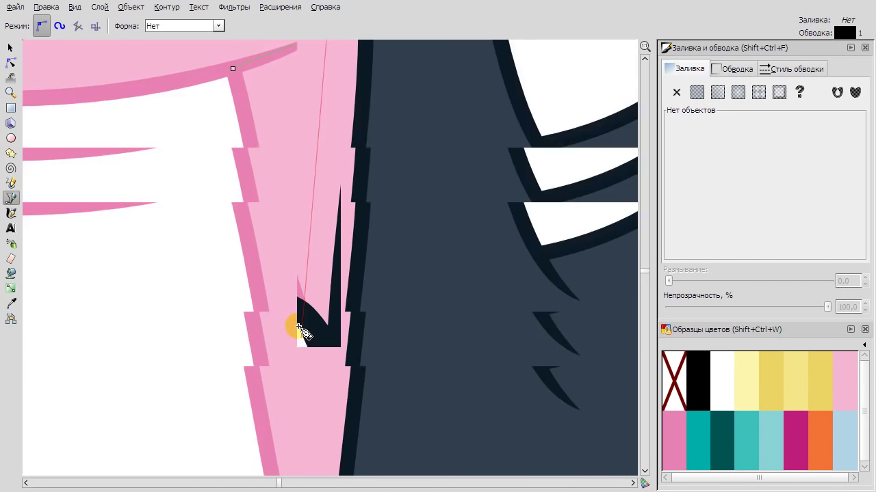
scroll(297, 328, "up", 1)
left_click(294, 287)
scroll(293, 287, "down", 1)
left_click(248, 54)
key("n")
left_click(687, 372)
scroll(293, 260, "up", 1)
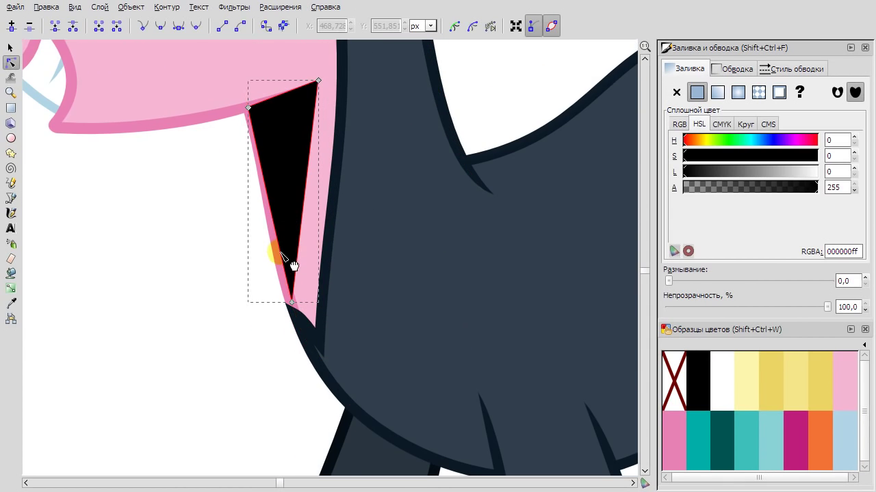
scroll(285, 89, "up", 2)
scroll(294, 123, "up", 1)
scroll(347, 282, "down", 3)
left_click_drag(347, 281, 335, 292)
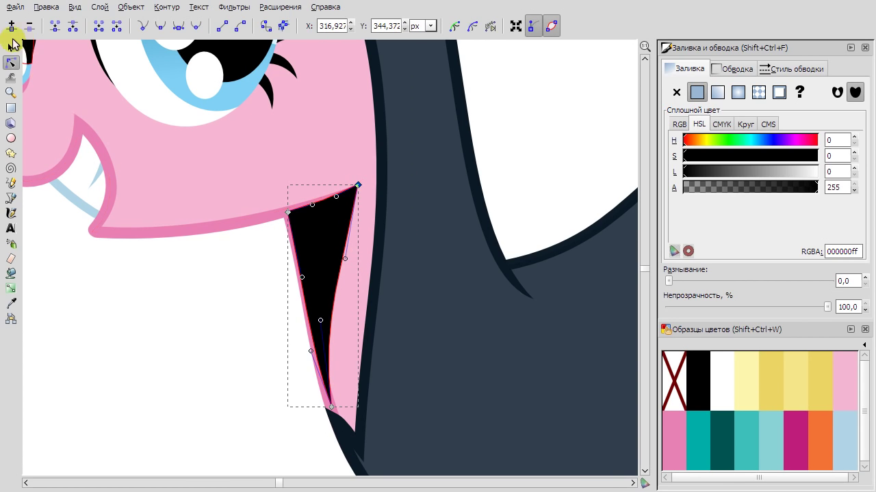
Send the pink chin triangle to the bottom and change the pink face path's fill settings.
left_click(11, 47)
key("End")
key("Page_Up")
double_click(343, 375)
right_click(208, 286)
left_click(208, 286)
right_click(335, 385)
left_click(383, 160)
left_click(863, 345)
left_click(807, 321)
left_click(776, 377, "shift")
key("s")
Restack the pink outline path and black triangle so the shadow sits beneath the face.
key("End")
left_click(322, 255)
key("Page_Down")
key("n")
left_click(345, 206)
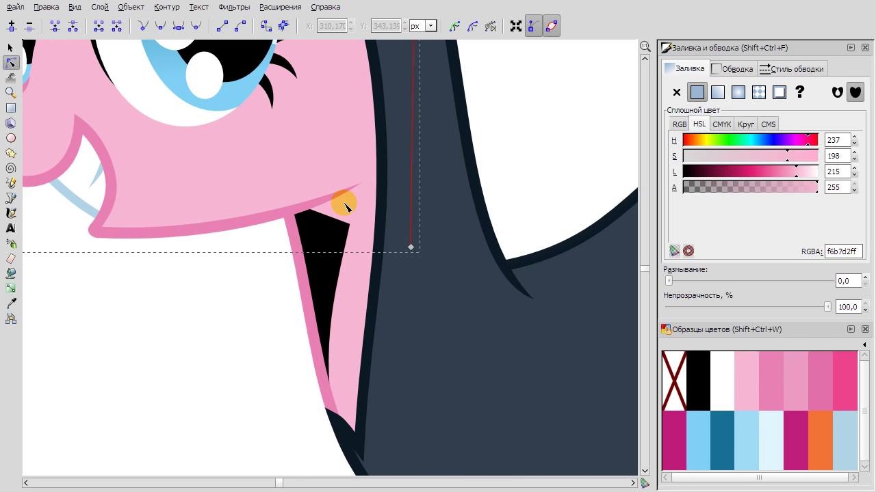
left_click(11, 47)
key("n")
left_click(342, 176)
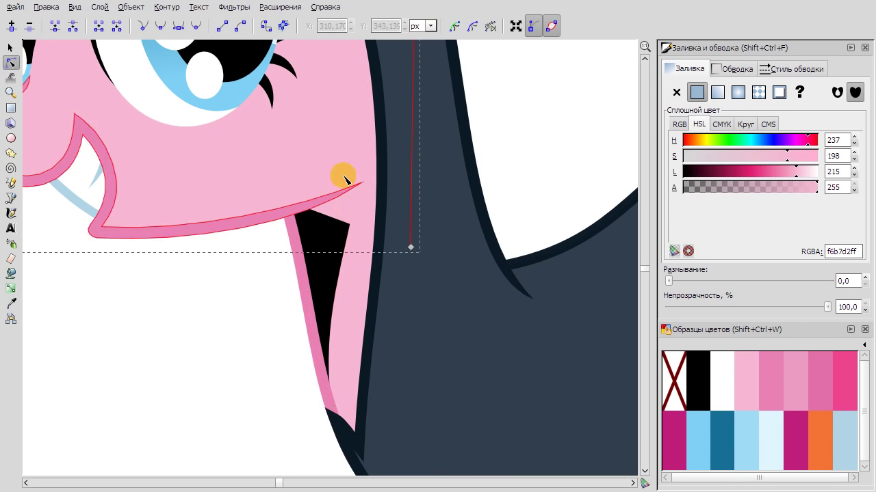
Reshape the pink pony's jaw by raising the chin node and bending the lower jaw curve.
scroll(306, 145, "down", 1)
key("b")
scroll(366, 183, "up", 1)
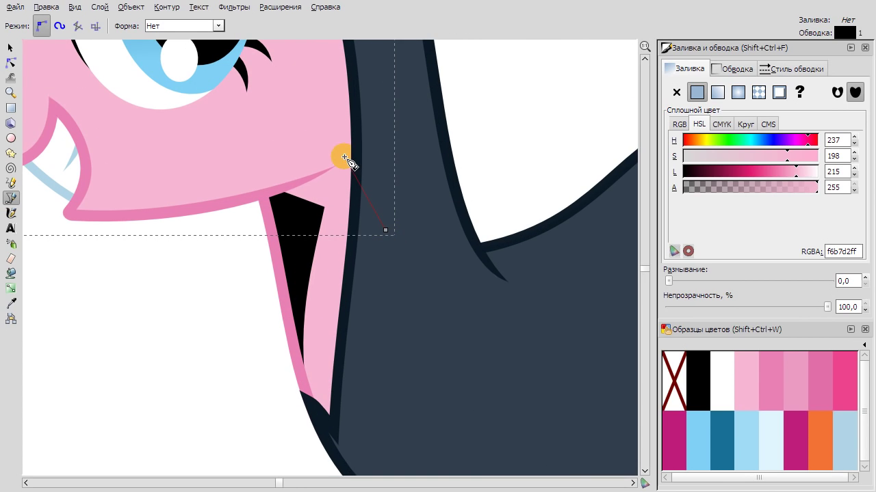
left_click(252, 183)
key("n")
scroll(324, 137, "up", 1)
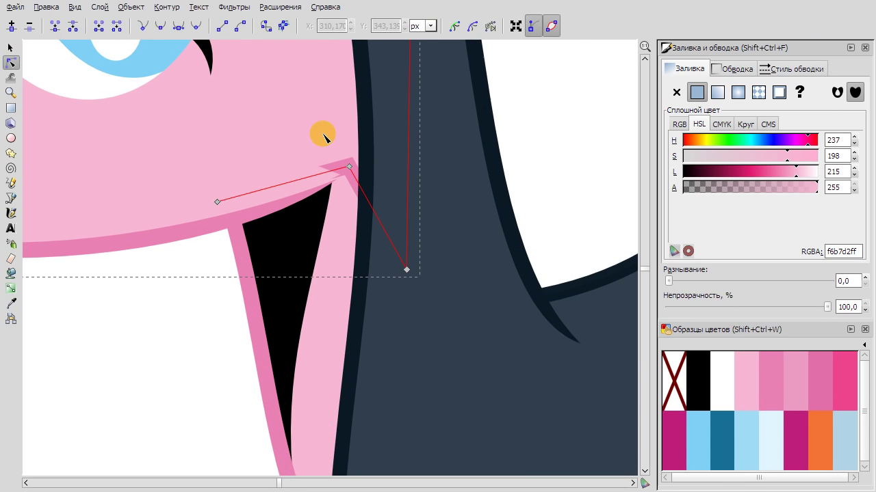
left_click_drag(349, 166, 351, 142)
left_click_drag(295, 161, 303, 190)
key("b")
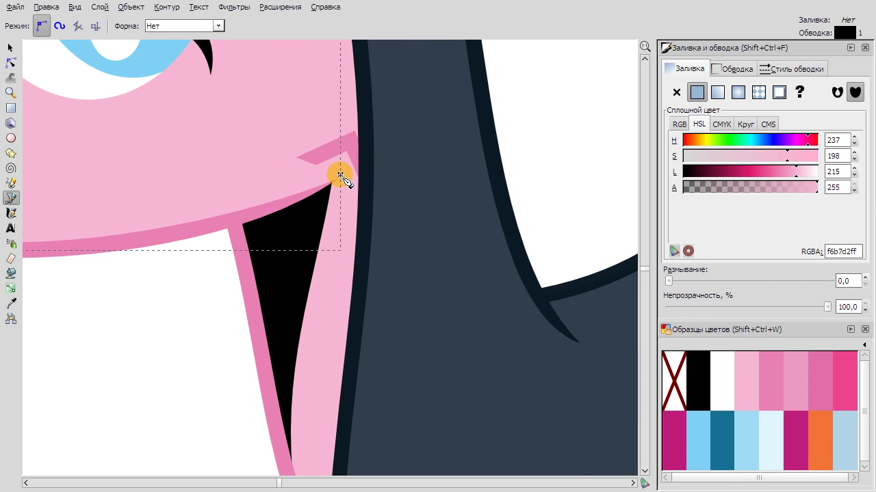
key("n")
key("minus")
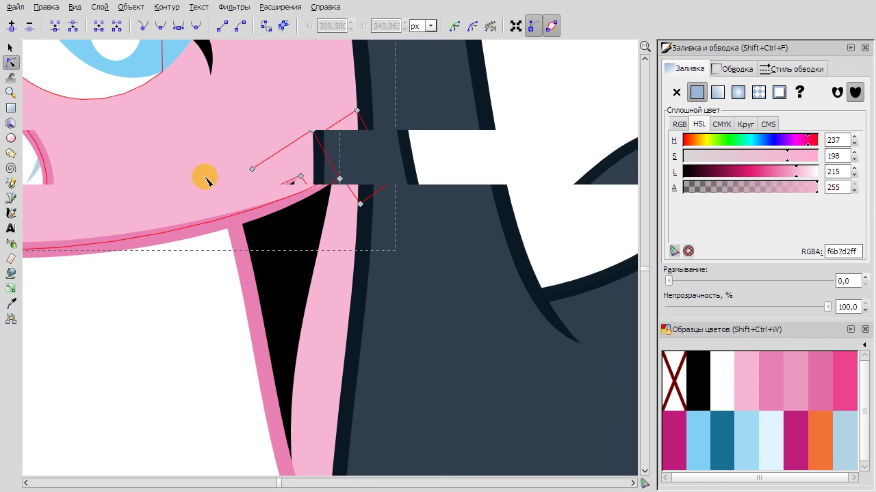
left_click_drag(297, 167, 262, 171)
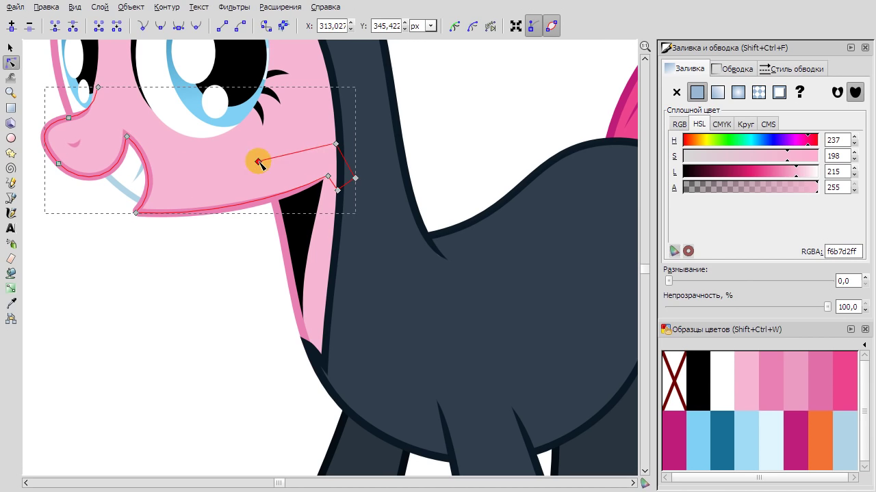
Set the pink chin triangle's opacity to 6,5 and zoom out to view all ponies.
left_click(294, 212)
triple_click(844, 307)
type("6,5")
key("Return")
key("s")
key("plus")
key("plus")
key("plus")
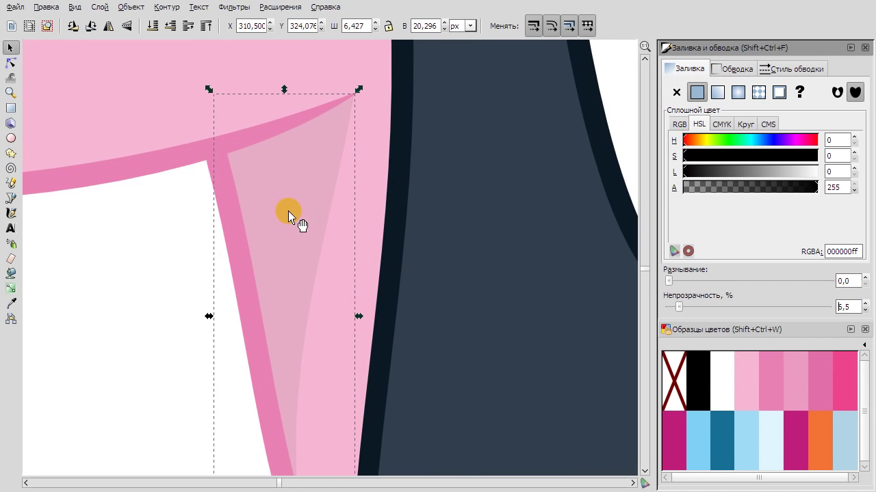
key("Escape")
key("minus")
key("minus")
key("minus")
key("plus")
Clip a triangle between the orange pony's legs to the leg with Path > Intersection.
key("plus")
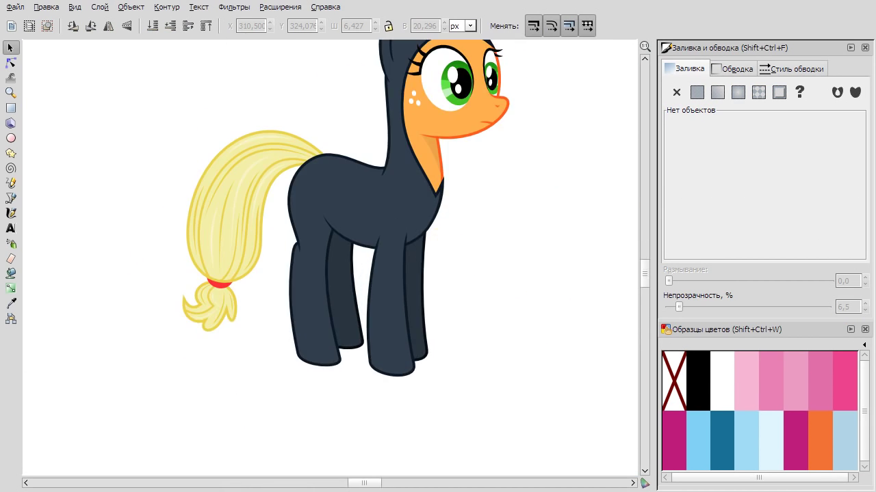
key("plus")
key("b")
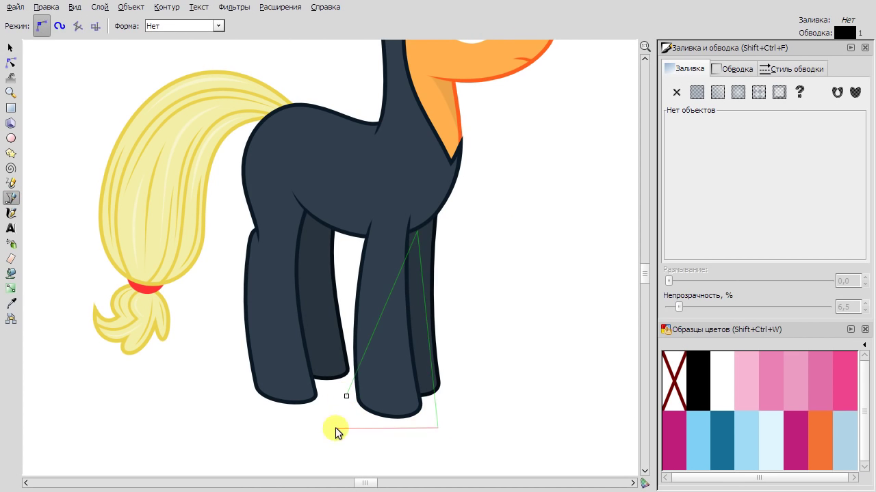
double_click(336, 430)
key("n")
left_click(379, 303, "shift")
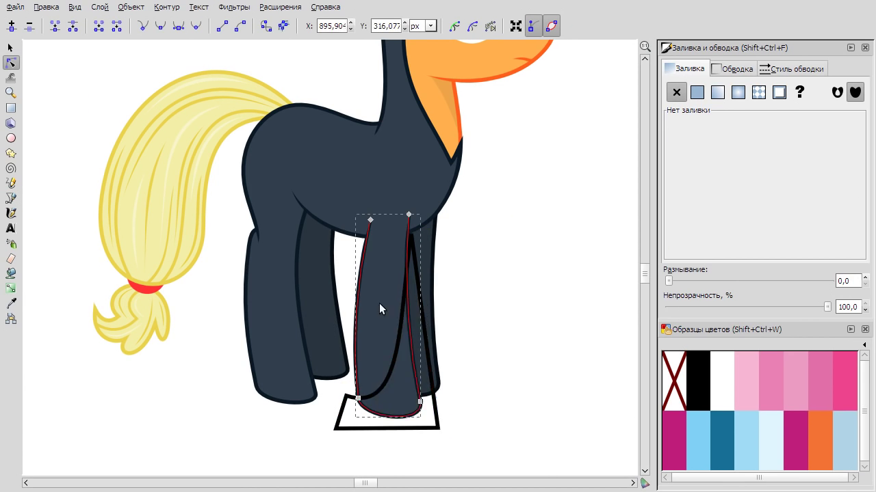
left_click(166, 7)
left_click(240, 103)
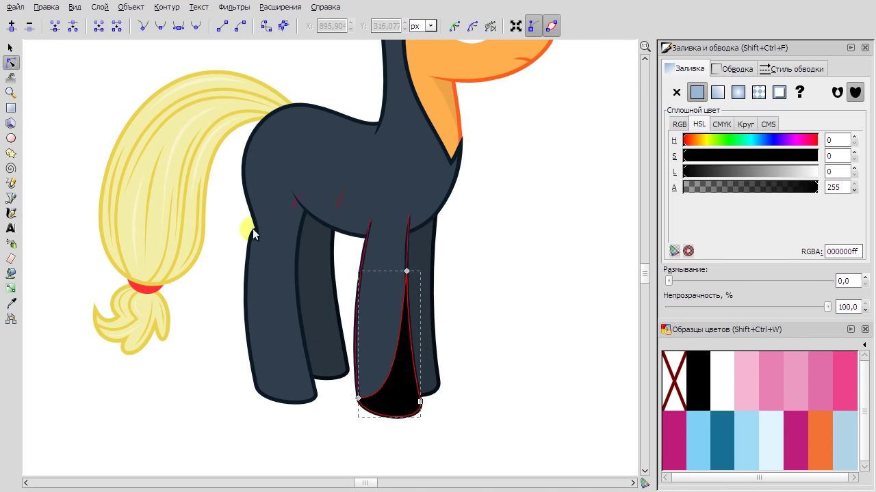
key("s")
Draw a second closed triangle on the hind leg with the Bezier tool.
key("b")
left_click(369, 394)
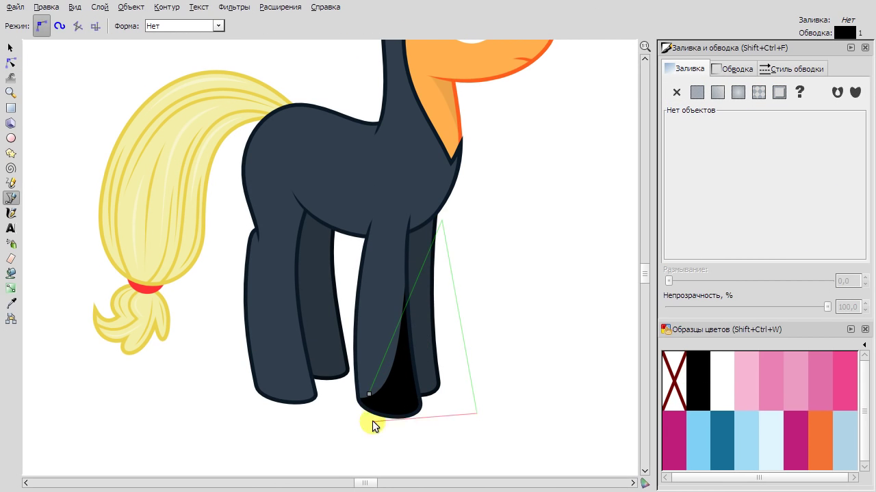
left_click(369, 430)
left_click(369, 394)
key("n")
Intersect the leg shape with the new triangle, then clear the selection.
left_click(425, 349)
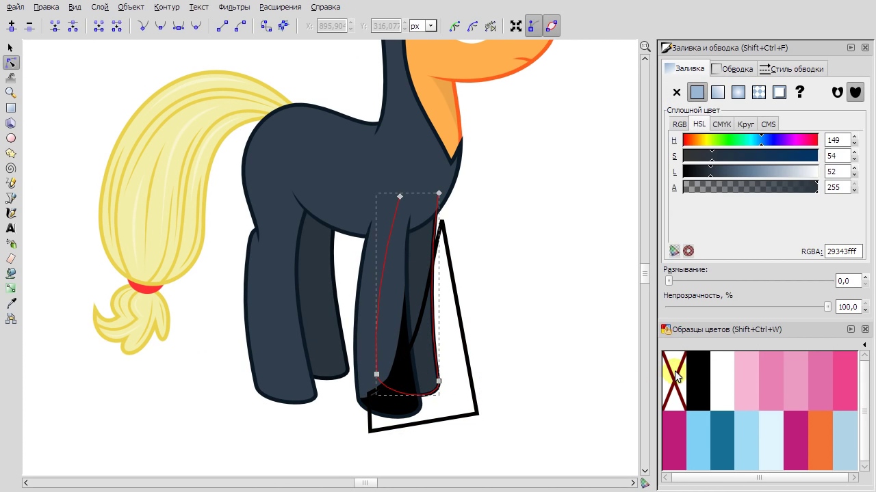
left_click(675, 376)
right_click(423, 361)
left_click(466, 355, "shift")
left_click(166, 7)
left_click(238, 116)
left_click(10, 47)
left_click(562, 295)
Draw a closed four-corner polygon over the hind leg.
scroll(534, 322, "up", 1)
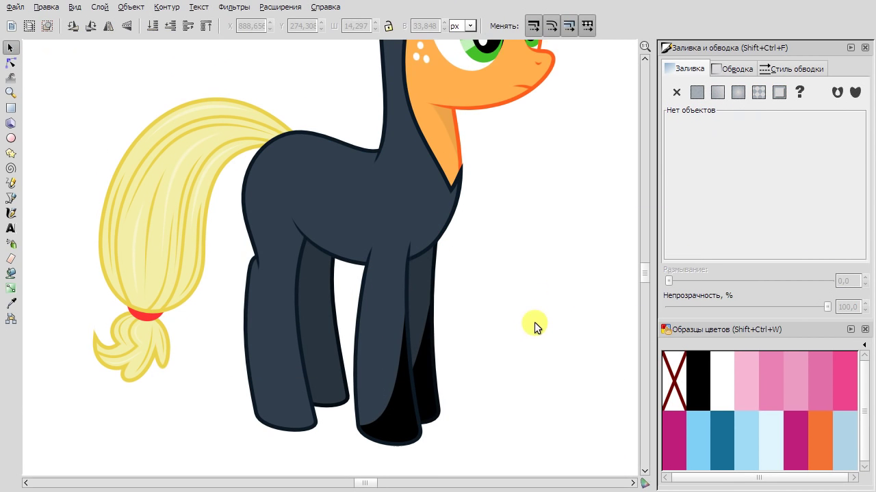
left_click(12, 198)
scroll(294, 230, "up", 3)
scroll(344, 244, "down", 3)
left_click(319, 69)
left_click(353, 104)
left_click(368, 402)
left_click(245, 401)
left_click(243, 340)
left_click(10, 63)
Curve the polygon's left and top edges and make the black shape about 53% opaque.
left_click_drag(265, 262, 296, 269)
left_click_drag(319, 69, 306, 88)
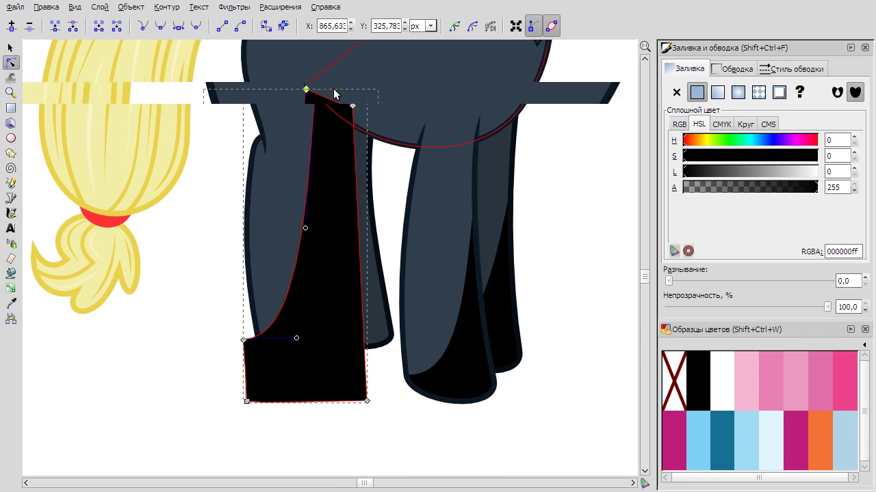
scroll(335, 94, "up", 3)
left_click_drag(404, 151, 567, 297)
left_click_drag(410, 191, 387, 227)
scroll(461, 282, "down", 2)
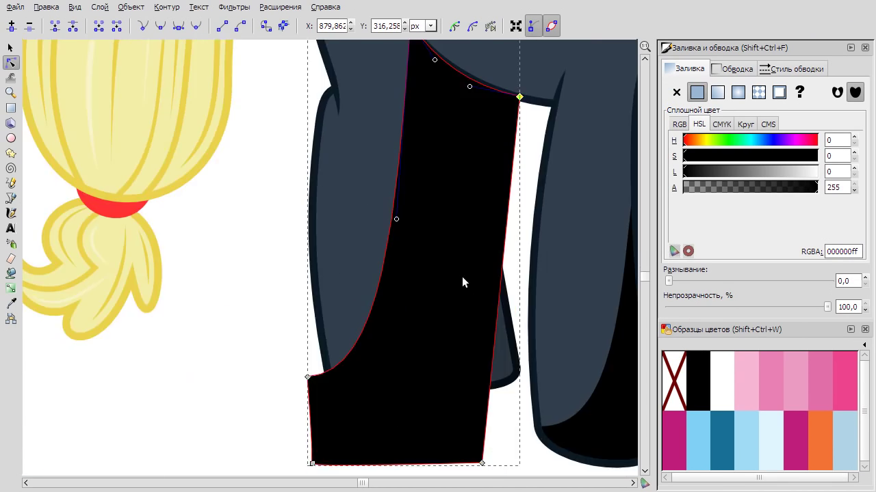
scroll(462, 282, "down", 2)
left_click_drag(814, 307, 753, 307)
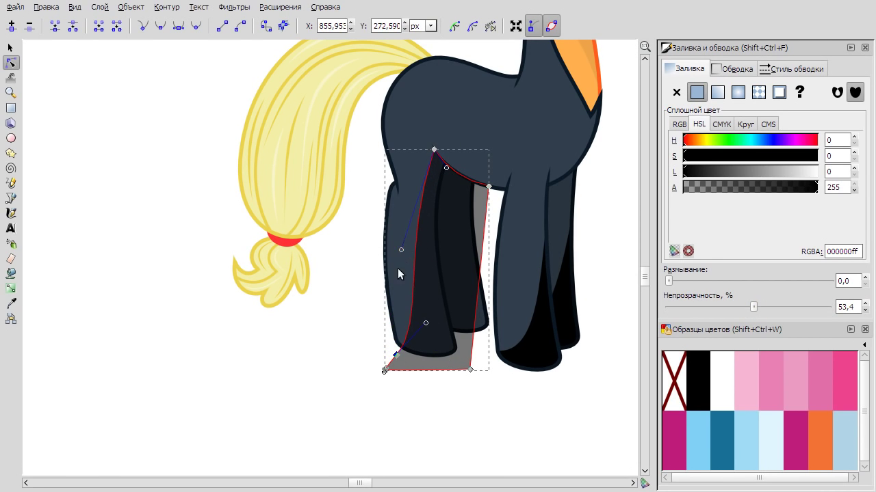
Duplicate the translucent shape, move it behind the body, and duplicate another leg shape.
right_click(398, 272)
left_click(403, 369)
left_click(143, 8)
left_click(164, 134)
left_click(10, 47)
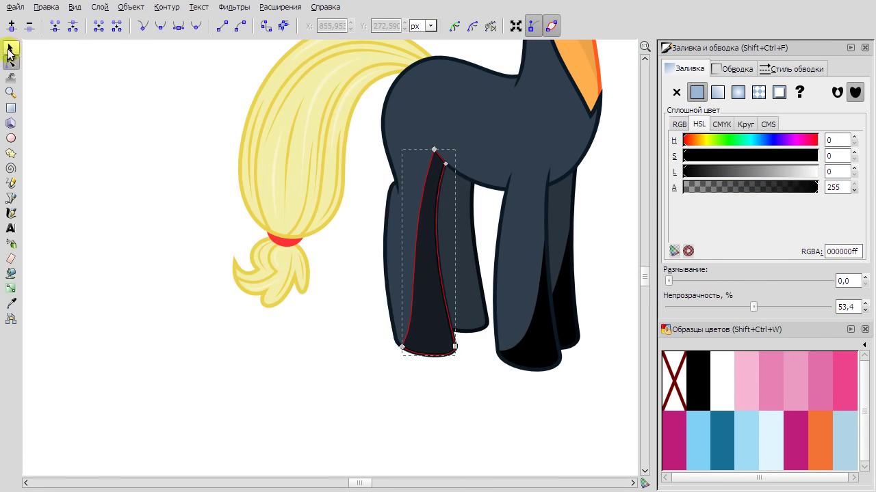
left_click(463, 245)
right_click(463, 245)
left_click(500, 347)
key("F7")
scroll(448, 224, "up", 2)
key("F1")
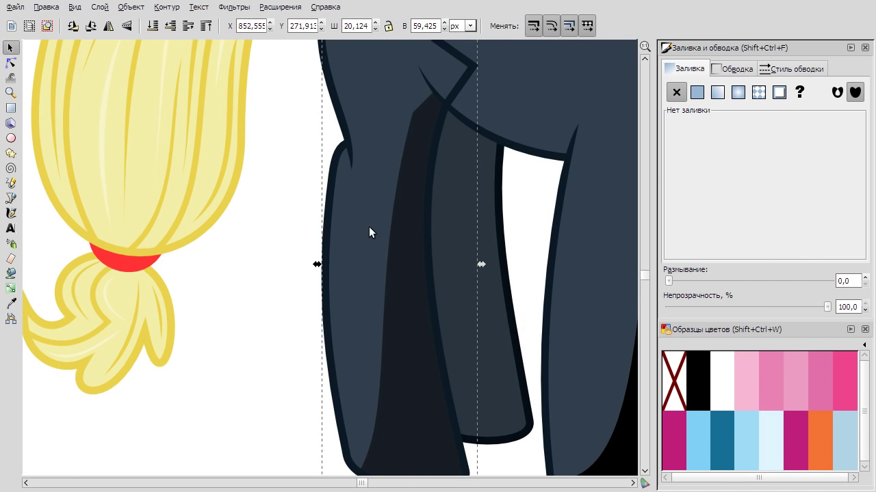
Inspect the tall leg and rump path nodes, then select the hind leg shape.
left_click(404, 177)
double_click(414, 156)
scroll(502, 133, "down", 1)
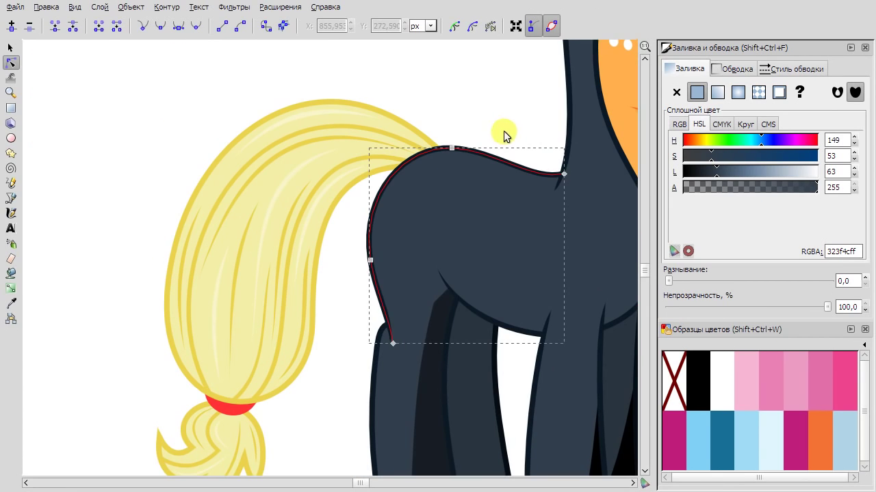
key("b")
left_click(10, 63)
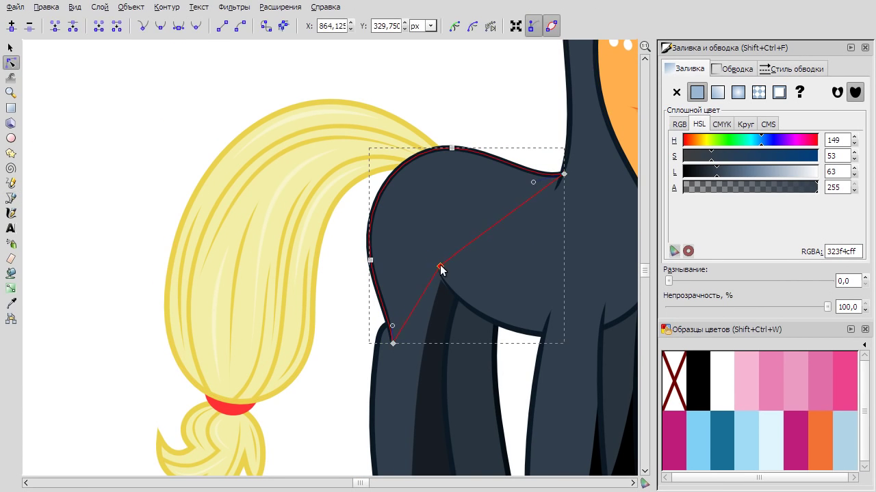
scroll(444, 293, "up", 2)
scroll(380, 255, "up", 1)
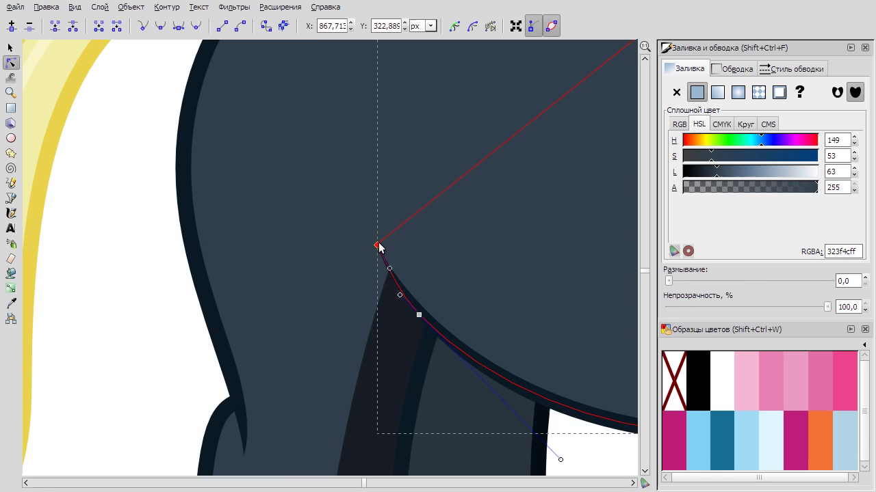
scroll(520, 242, "down", 4)
left_click(394, 349)
key("b")
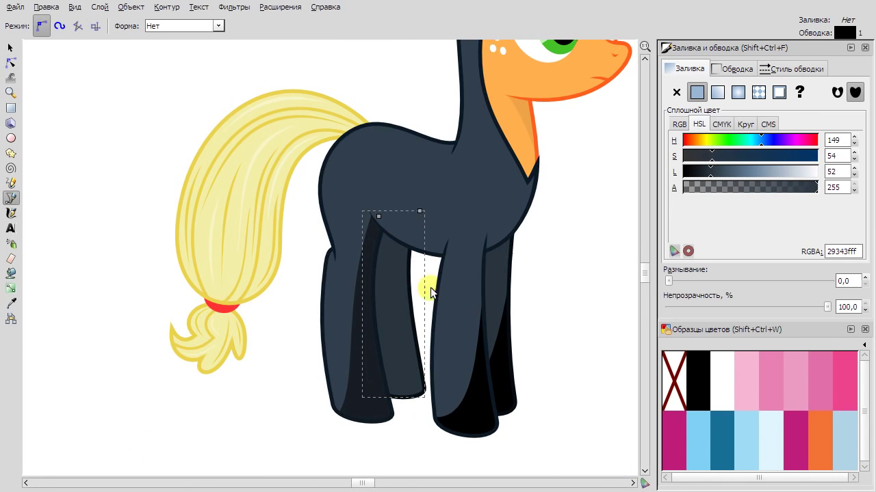
Draw a closed polygon over the hind leg and bow its left edge rightward.
left_click(371, 395)
left_click(396, 225)
left_click(436, 227)
left_click(441, 409)
left_click(370, 410)
left_click(370, 395)
left_click(10, 62)
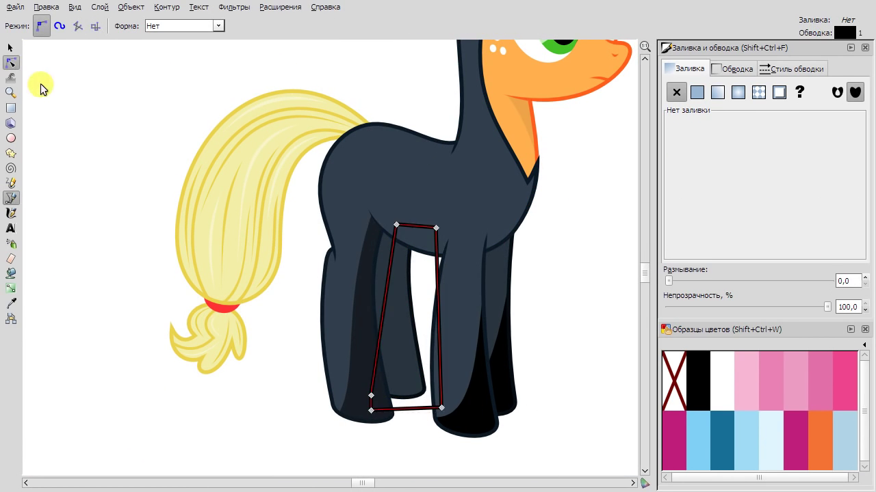
left_click_drag(386, 290, 392, 290)
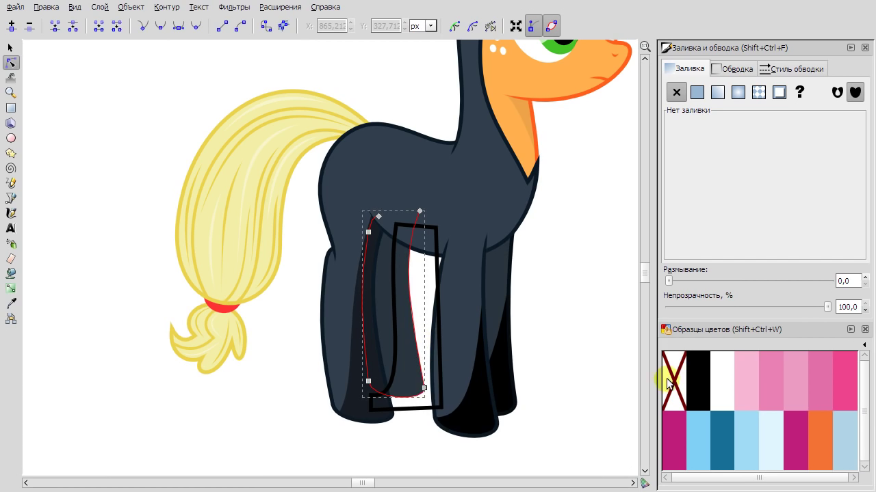
key("d")
Intersect the polygon with a duplicate of the leg and fill the result black.
key("3")
key("s")
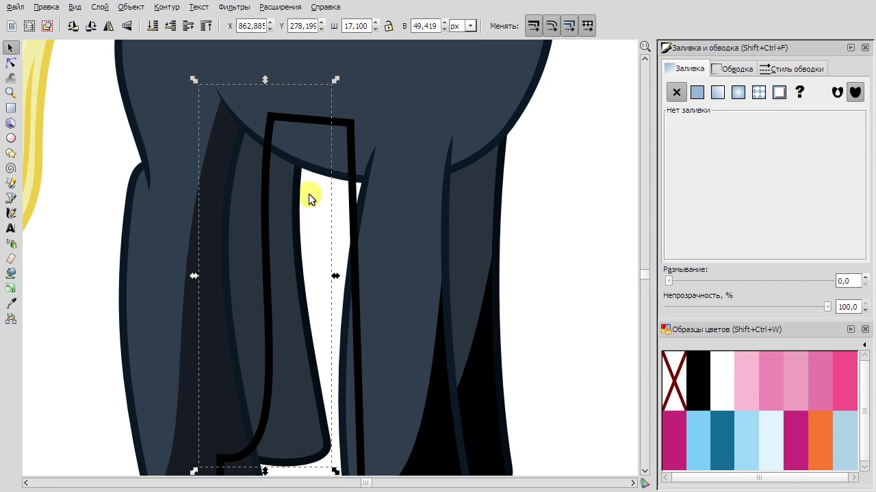
right_click(275, 200)
left_click(348, 299)
left_click(167, 7)
left_click(198, 114)
left_click(709, 383)
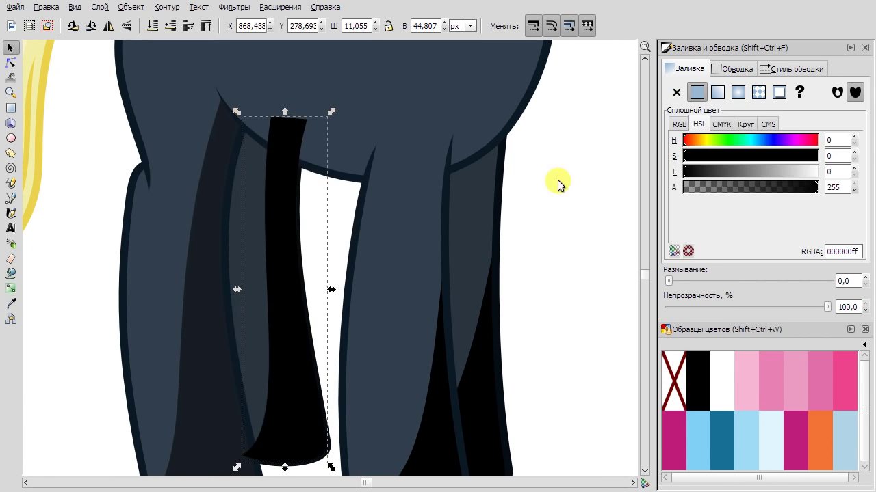
left_click(569, 253)
scroll(569, 253, "down", 3)
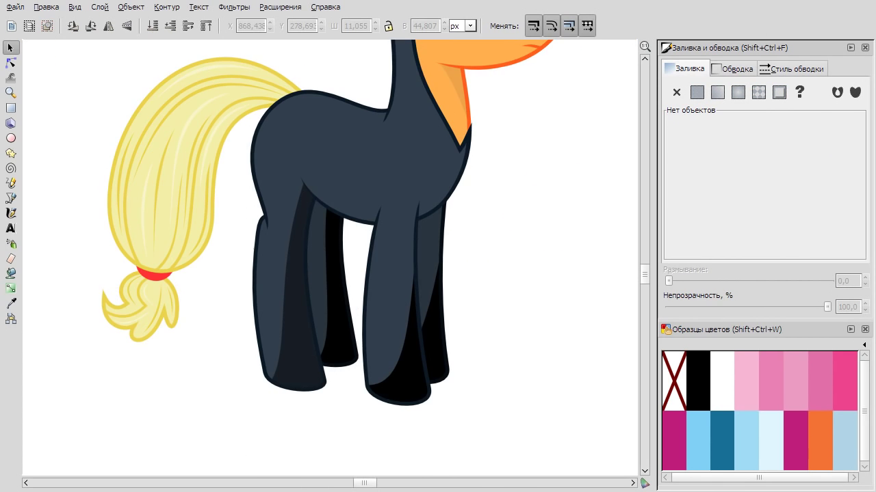
scroll(602, 161, "up", 2)
key("b")
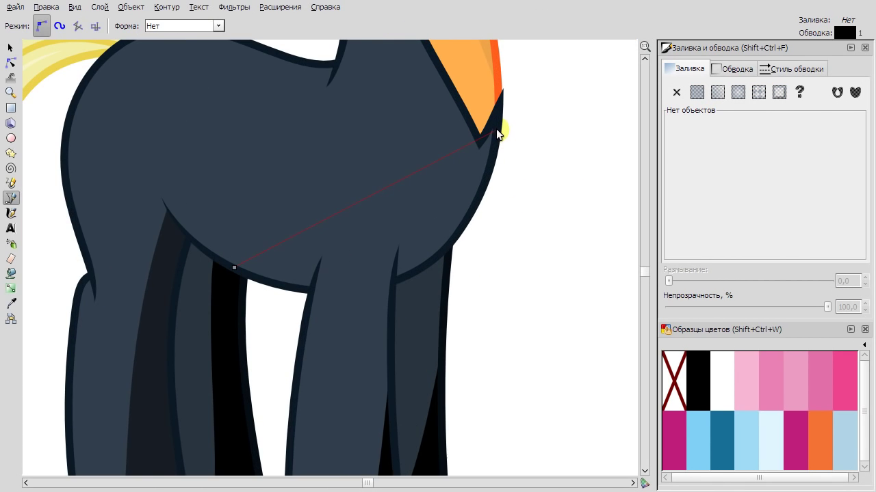
Close the belly polygon, curve its edge, and intersect it with the body shape.
left_click(235, 268)
key("n")
left_click_drag(366, 197, 396, 242)
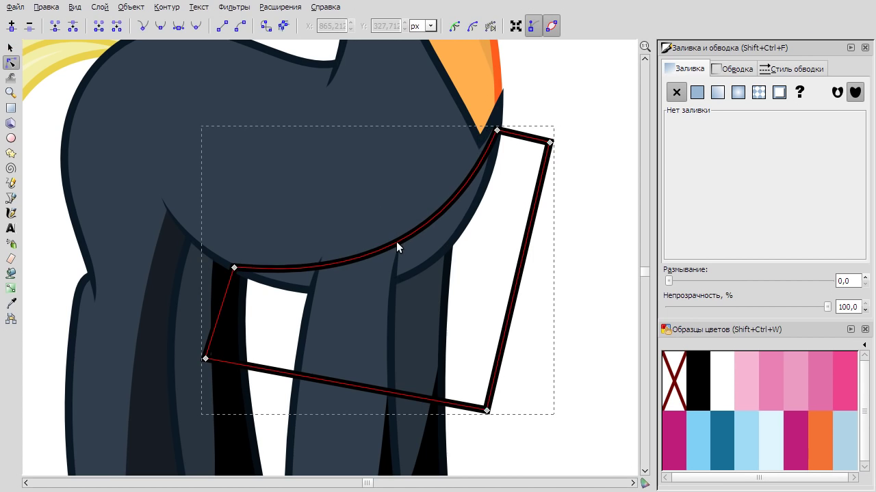
left_click(410, 252)
left_click(521, 254)
left_click(166, 7)
left_click(214, 110)
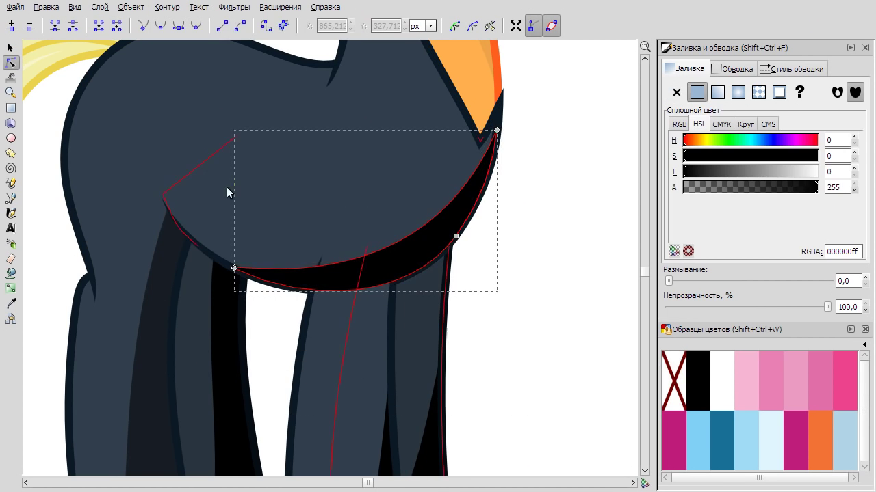
key("s")
left_click(522, 251)
Inspect the body path's nodes and the black crescent shadow.
left_click(343, 305)
key("n")
scroll(323, 277, "up", 2)
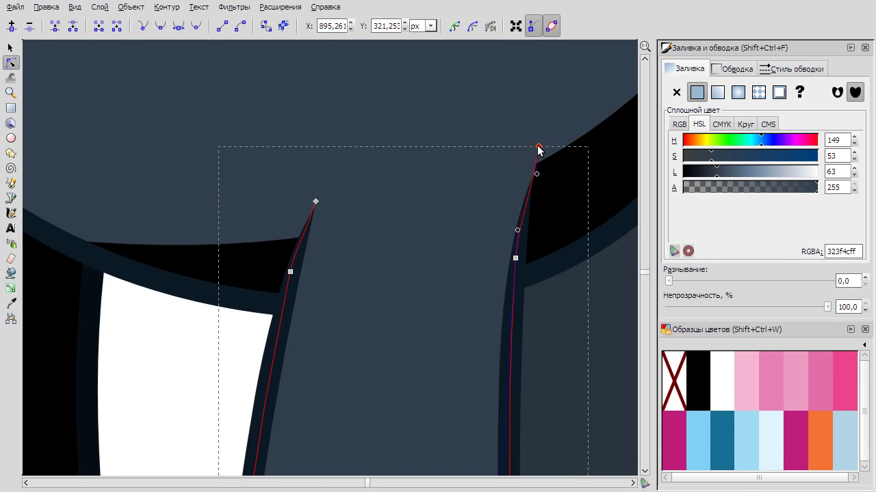
scroll(560, 158, "up", 2)
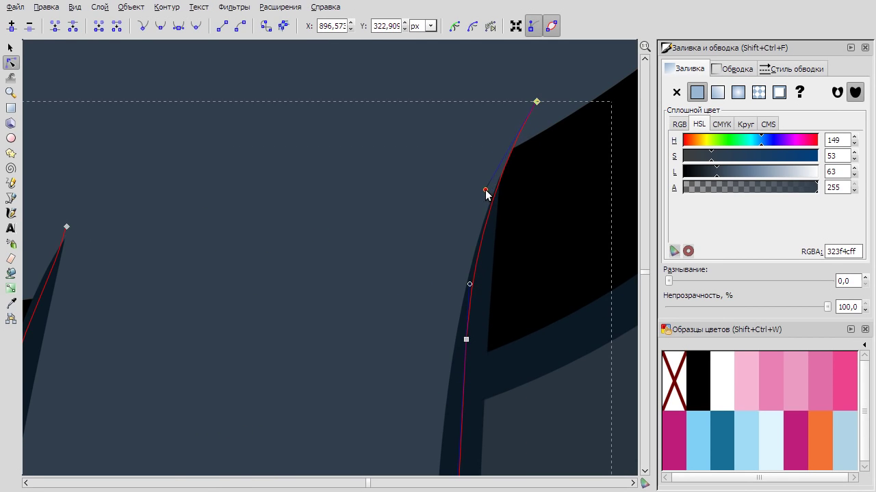
scroll(486, 205, "down", 5)
left_click(489, 244)
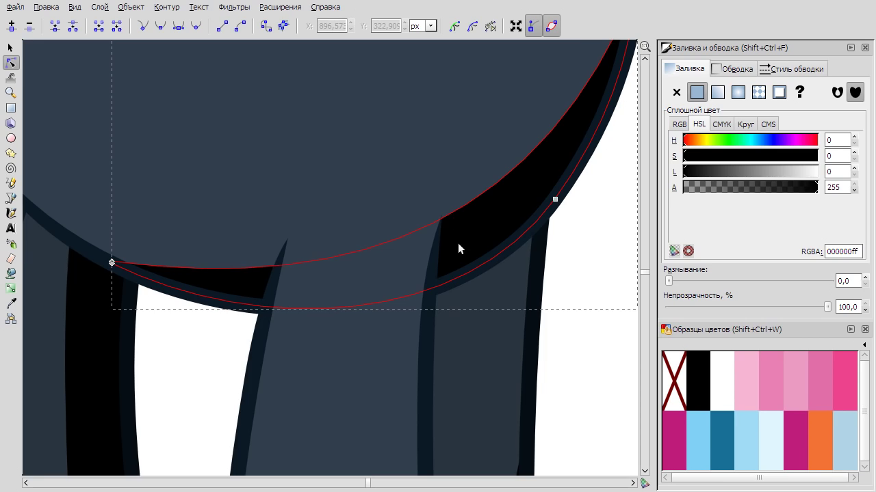
key("Escape")
scroll(457, 243, "down", 5)
scroll(570, 289, "left", 2)
scroll(501, 221, "up", 3)
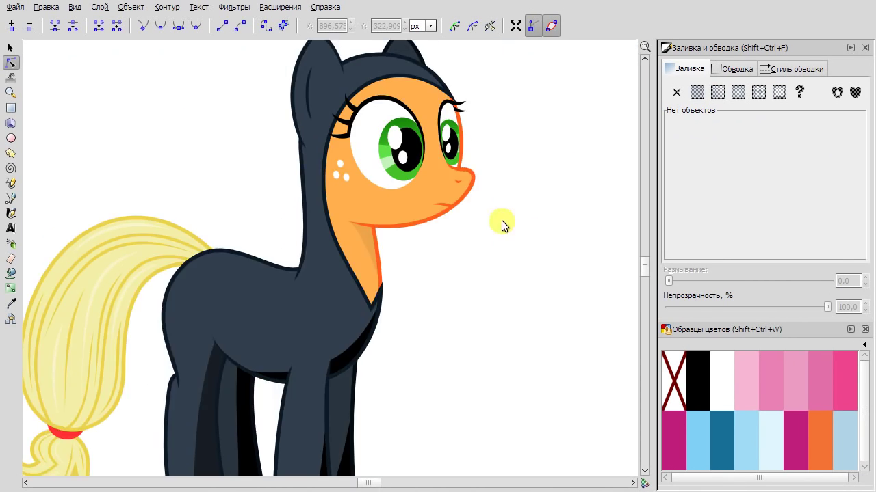
scroll(376, 136, "up", 3)
Close a new black hood shape and curve its top and bottom edges upward.
key("b")
scroll(372, 108, "up", 2)
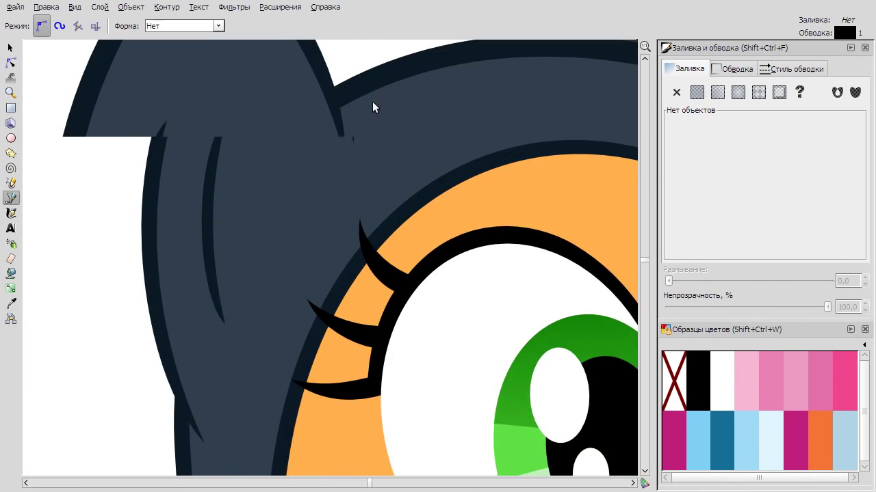
scroll(331, 96, "up", 1)
left_click(331, 98)
key("n")
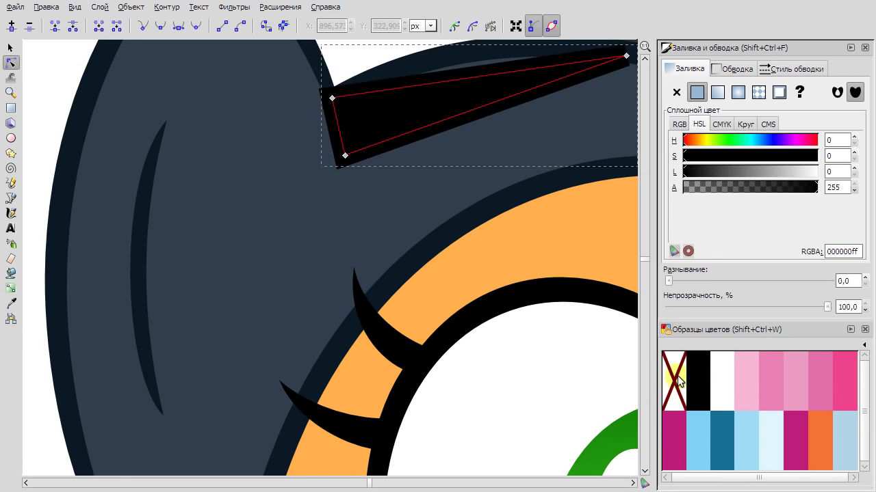
left_click_drag(437, 82, 472, 52)
left_click_drag(448, 104, 552, 66)
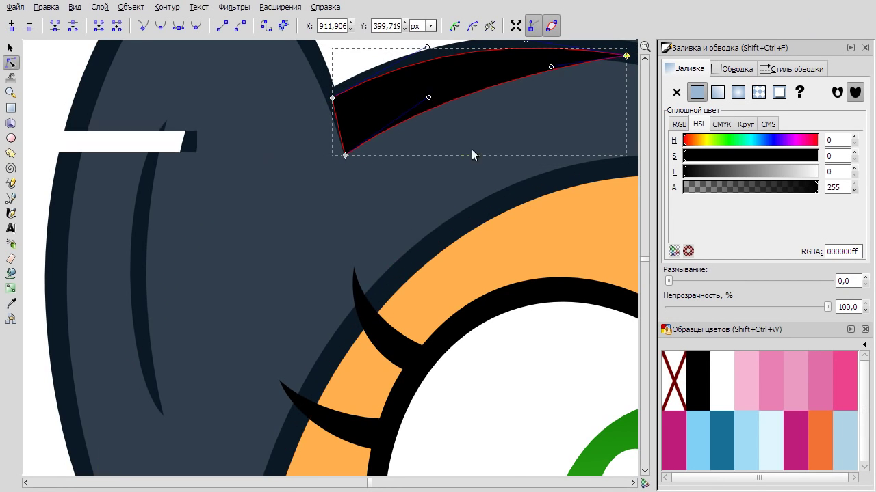
scroll(473, 153, "down", 1)
key("s")
Check the nodes of the hood outline and the black hood shading shape.
left_click(11, 63)
left_click(417, 177)
scroll(417, 177, "up", 2)
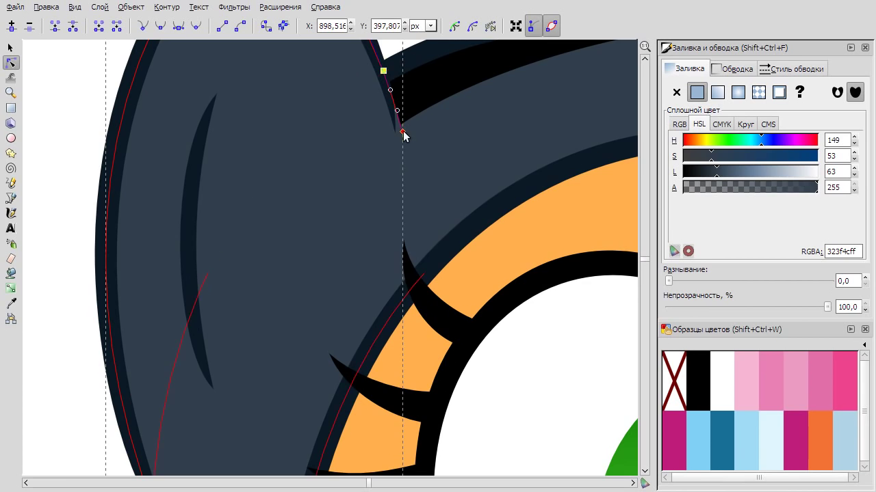
scroll(394, 142, "down", 3)
left_click(521, 75)
left_click(521, 75)
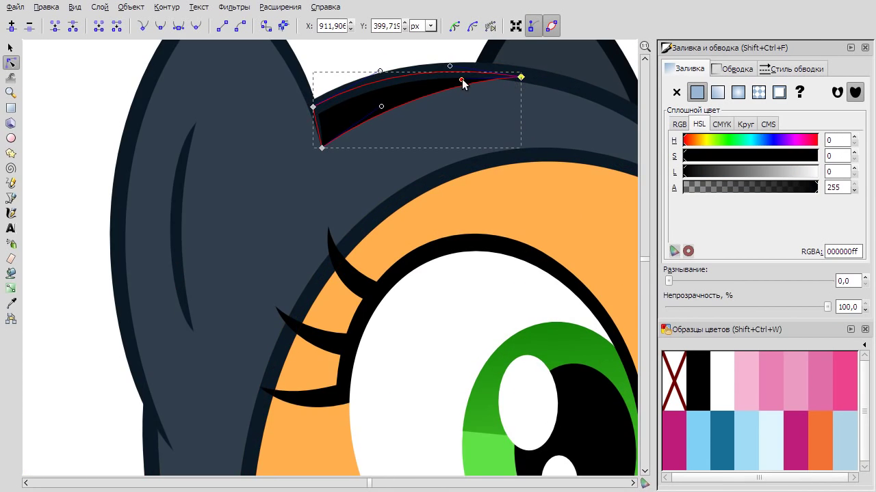
scroll(473, 107, "down", 3)
left_click(589, 72)
scroll(571, 75, "down", 1)
scroll(562, 77, "down", 2)
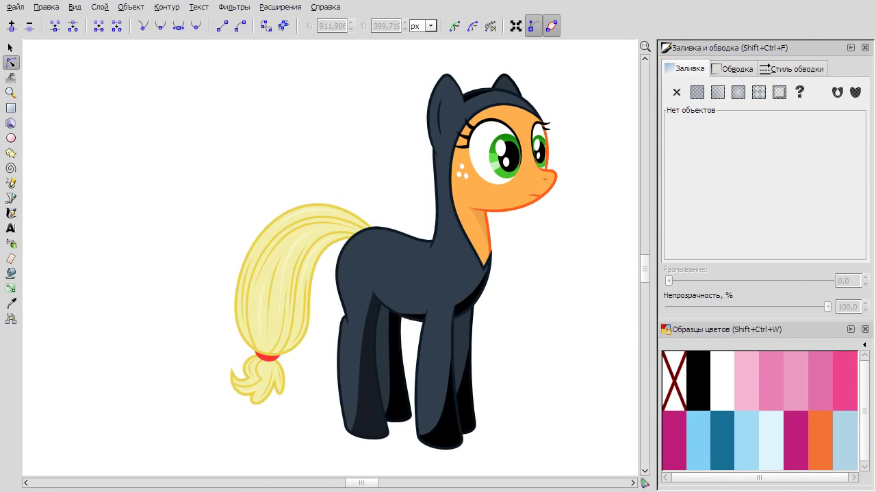
scroll(493, 96, "up", 2)
scroll(493, 95, "down", 1)
Select the leg shadow shape and raise its opacity to 10,5%.
left_click(381, 334)
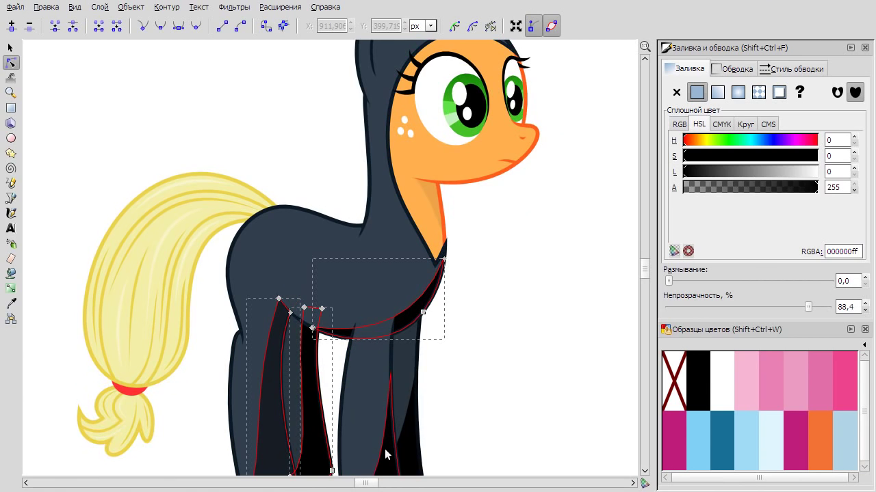
left_click(528, 318)
scroll(527, 318, "down", 1)
left_click(443, 346)
scroll(488, 148, "up", 2)
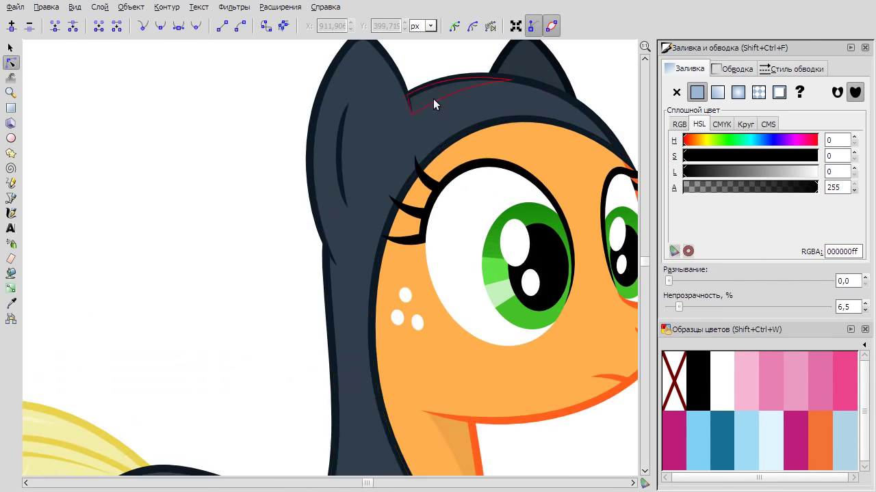
scroll(433, 99, "down", 2)
scroll(546, 302, "down", 1)
scroll(852, 308, "up", 2)
scroll(852, 307, "up", 2)
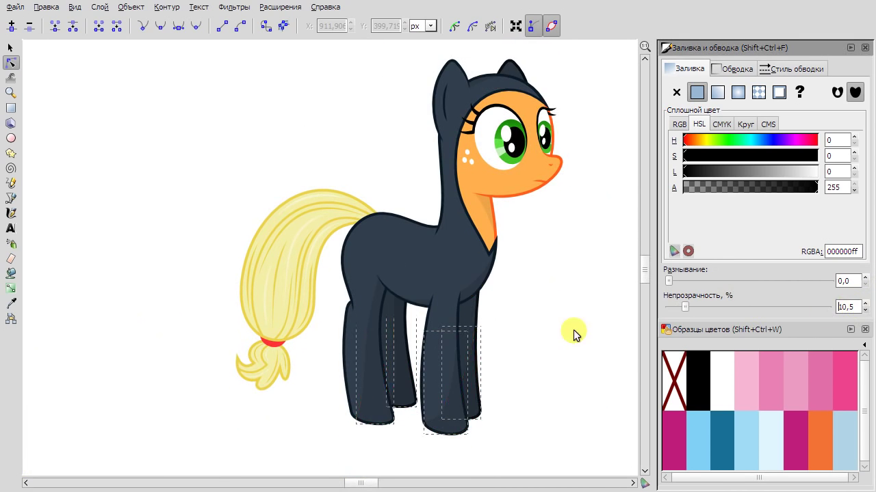
left_click(573, 333)
left_click(10, 47)
scroll(362, 132, "up", 2)
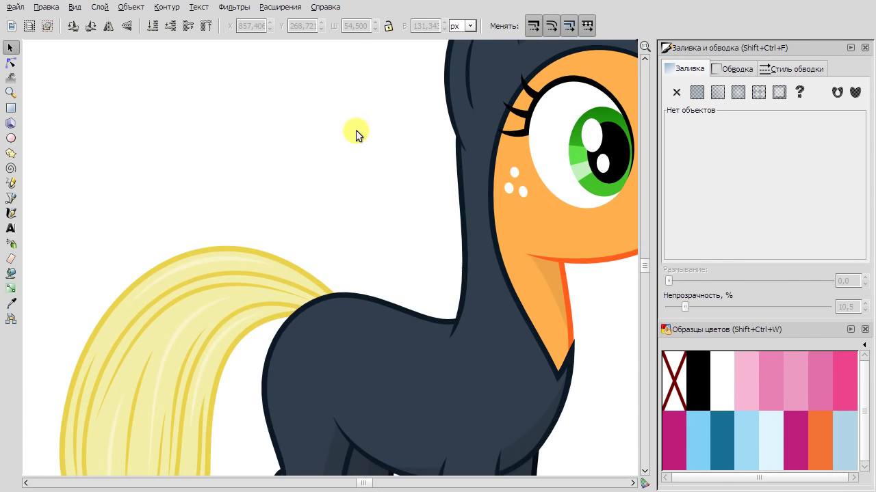
Draw a black-filled crescent along the ponytail tip and bend it into shape with the Node tool.
scroll(316, 316, "down", 3)
key("b")
scroll(351, 362, "up", 1)
scroll(338, 365, "up", 2)
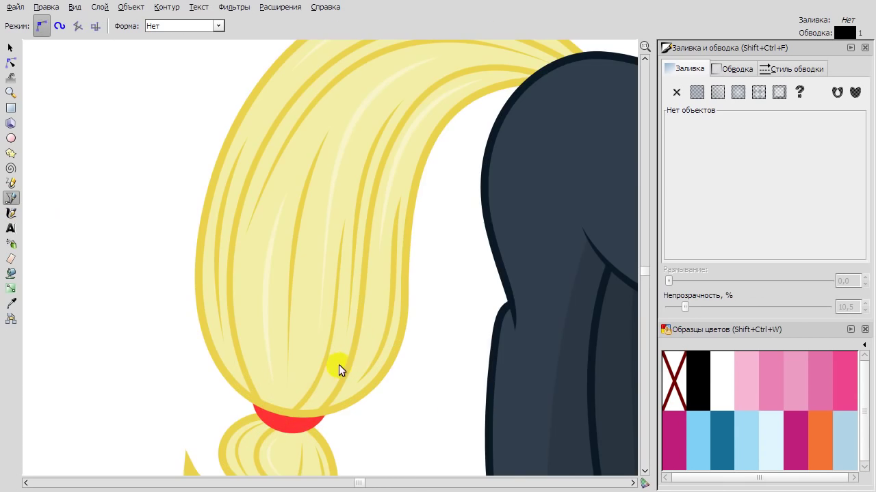
scroll(293, 316, "down", 4)
scroll(252, 389, "up", 2)
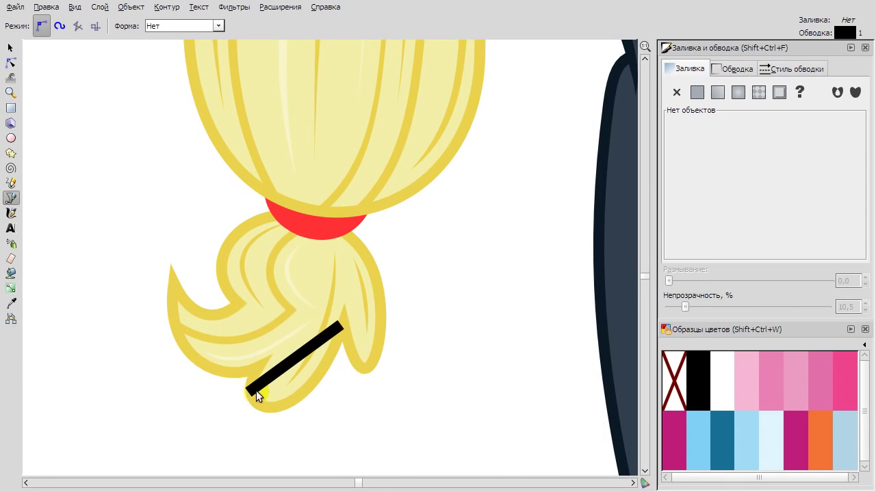
key("Return")
key("n")
left_click(697, 379)
left_click_drag(294, 359, 283, 399)
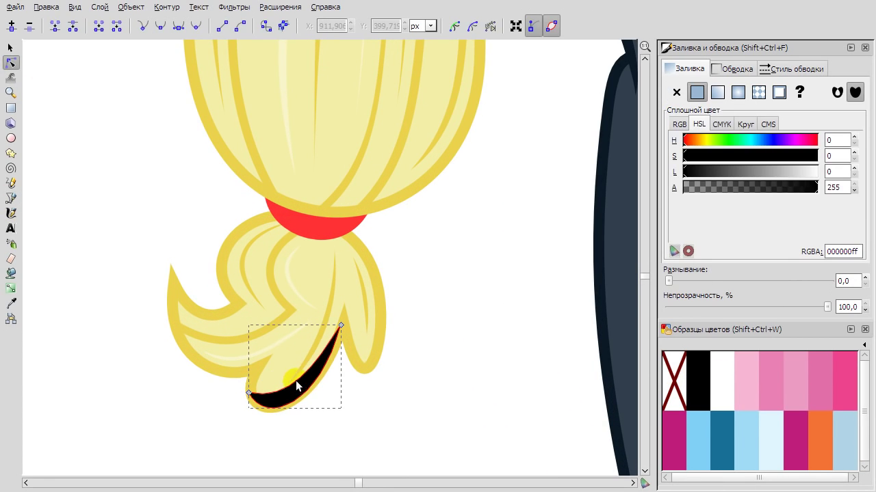
left_click(11, 47)
Restore the ponytail tip's yellow outline from the MLP-Applejack palette.
left_click(321, 301)
left_click(674, 380, "shift")
right_click(370, 277)
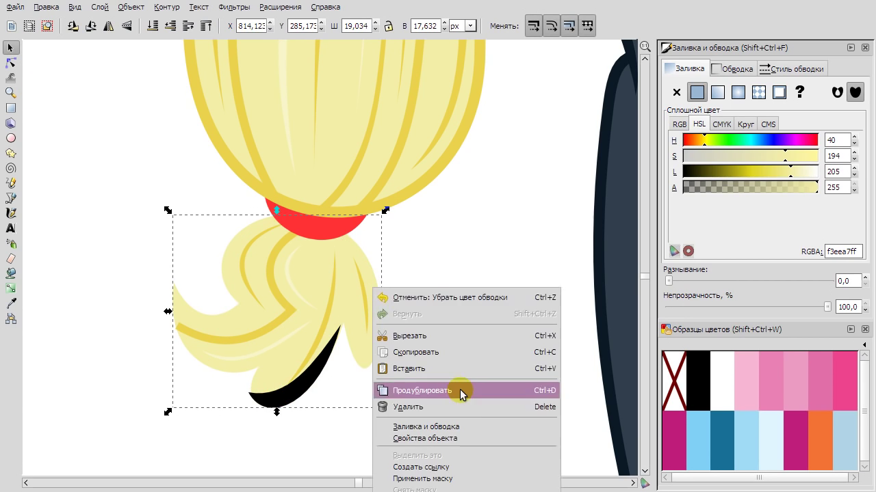
key("Escape")
left_click(863, 344)
left_click(811, 196)
left_click(829, 376, "shift")
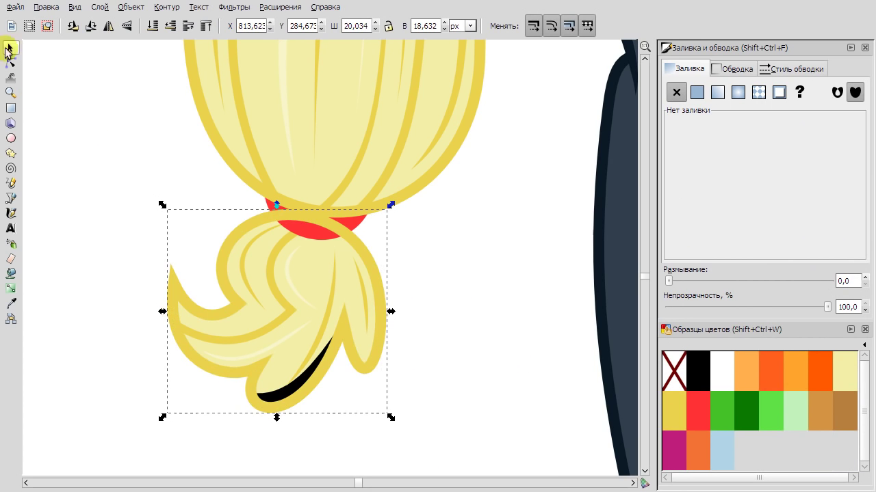
left_click(415, 375)
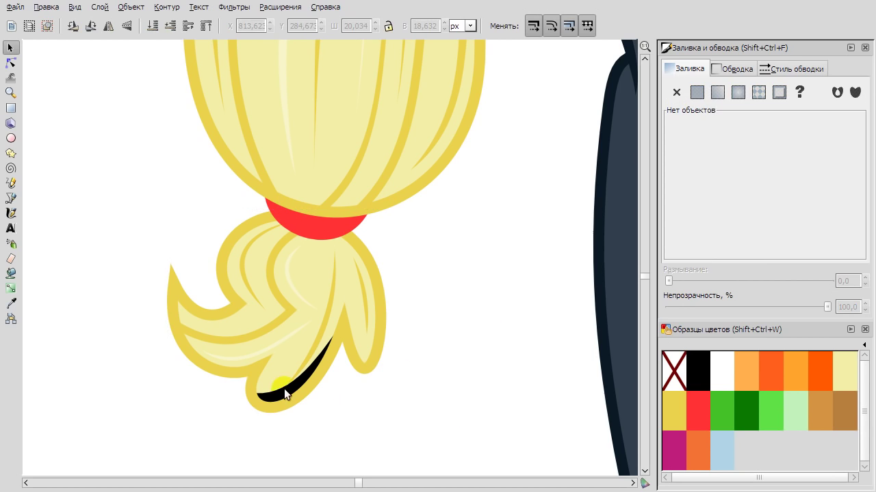
Check the black crescent against the outer ponytail shape and its inner strands.
left_click(283, 389)
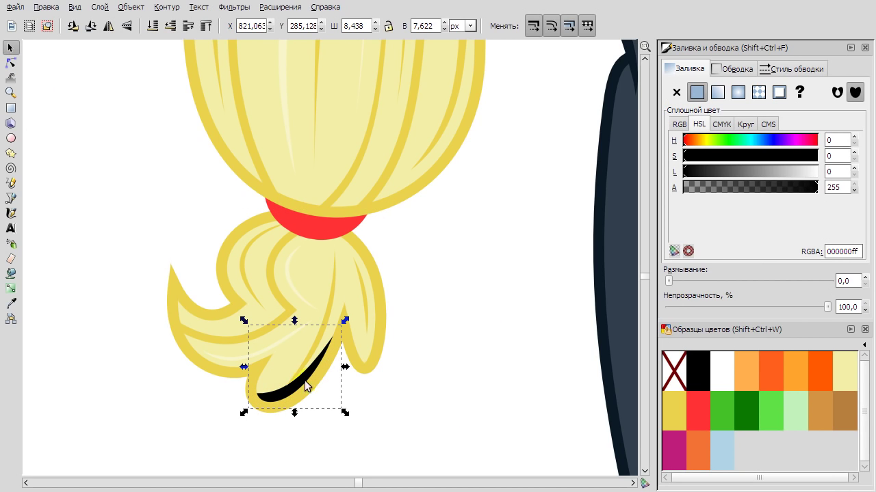
scroll(306, 386, "up", 3)
scroll(356, 369, "down", 3)
left_click_drag(492, 440, 171, 170)
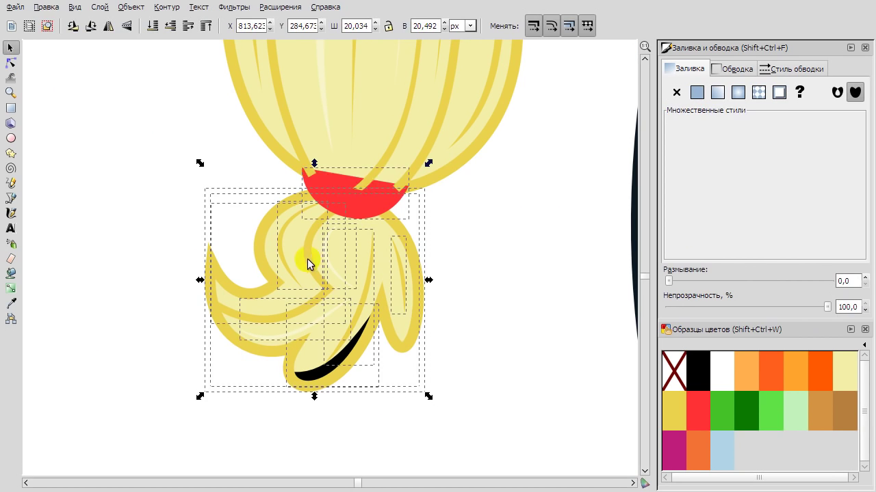
left_click(524, 286)
left_click(426, 241)
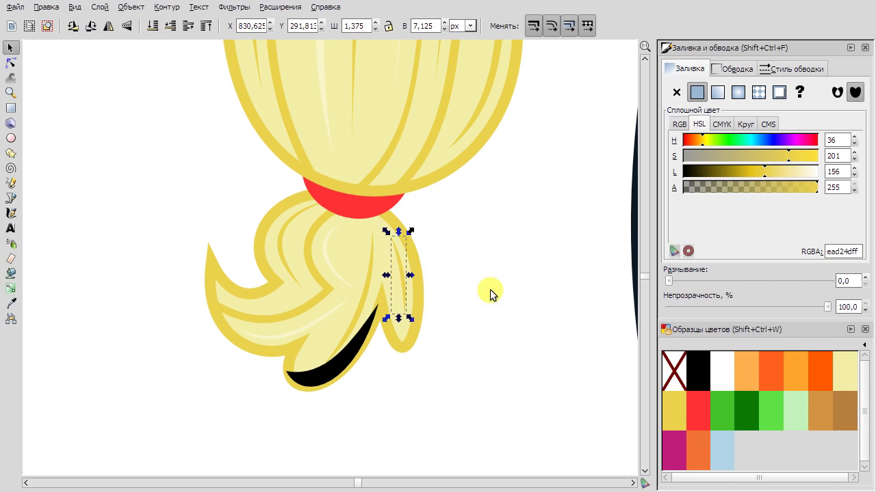
left_click(371, 269)
left_click(347, 360)
scroll(346, 360, "up", 3)
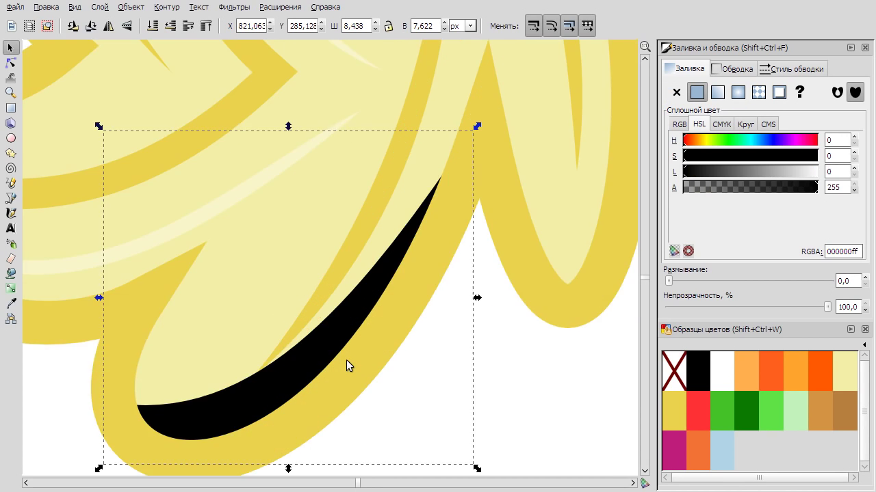
scroll(346, 359, "down", 2)
left_click(463, 362)
Draw a second black shape curving along the ponytail's right lobe edge.
key("b")
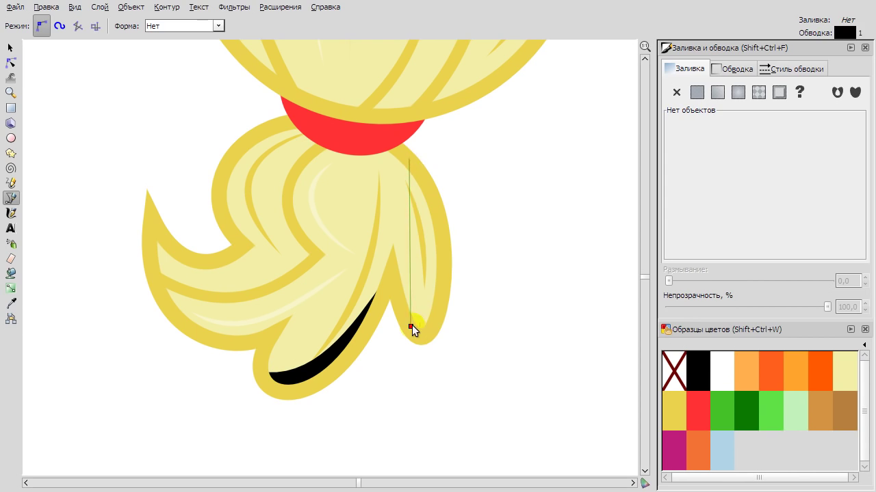
left_click(410, 326)
key("n")
mouse_move(412, 260)
left_mouse_down()
mouse_move(416, 254)
mouse_move(424, 269)
left_mouse_up()
left_click(420, 221)
key("s")
left_click(543, 274)
Set both black ponytail crescents to 6,5 % opacity.
key("b")
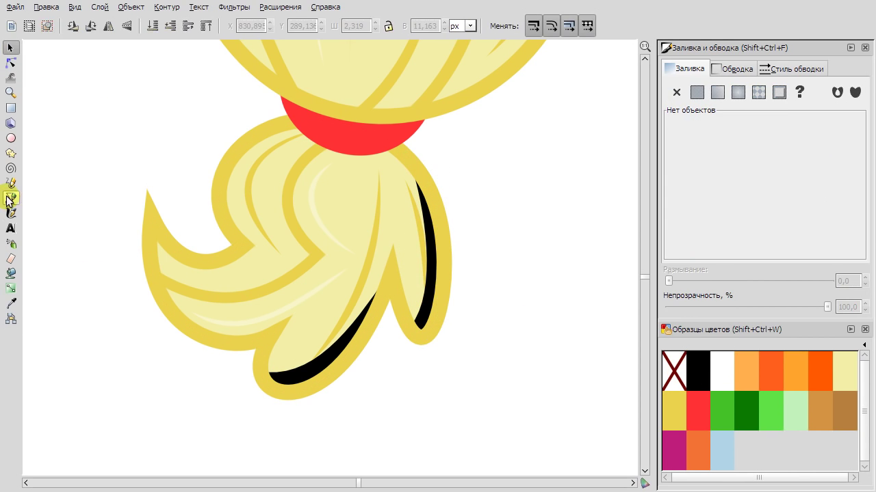
scroll(153, 260, "down", 3)
left_click(10, 62)
left_click(185, 225)
scroll(185, 225, "up", 3)
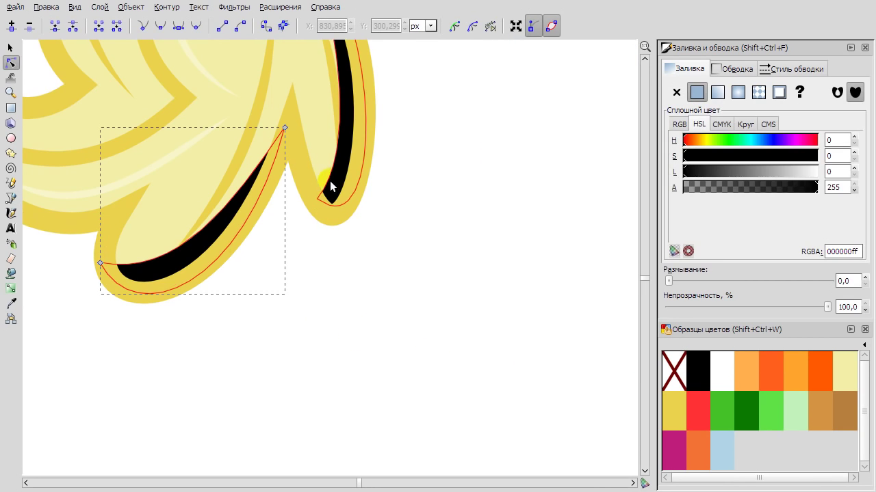
triple_click(844, 308)
type("6,5")
key("Return")
left_click(585, 274)
scroll(505, 231, "down", 3)
scroll(478, 235, "up", 4)
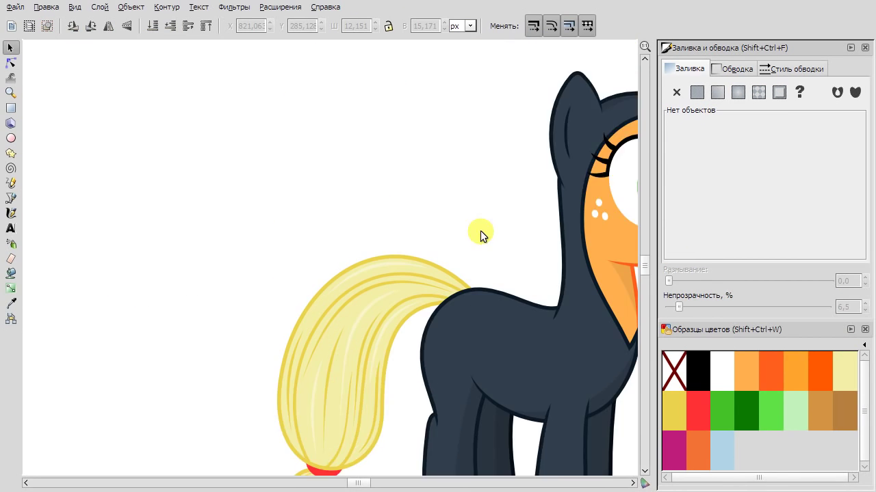
scroll(413, 226, "up", 2)
Draw a closed black strand on the upper tail, bent to follow the tail's curve.
left_click(307, 133)
right_click(307, 130)
left_click(356, 230)
left_click(11, 49)
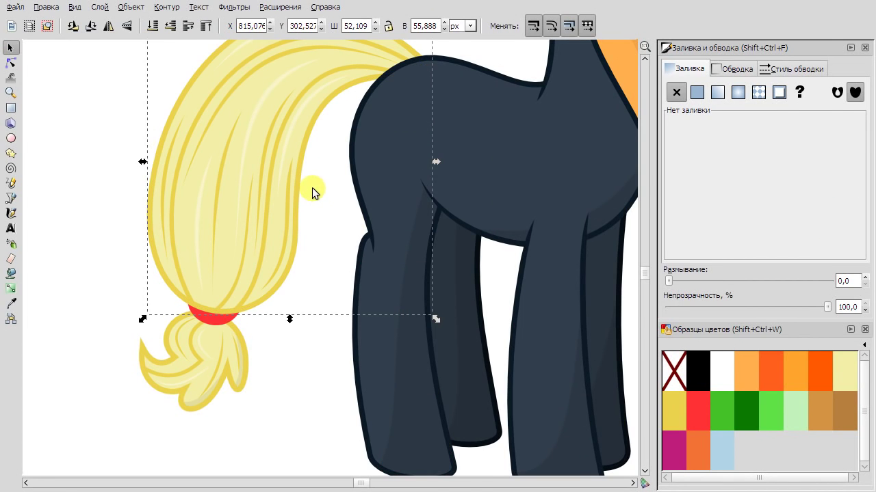
scroll(335, 195, "up", 2)
key("Escape")
key("b")
left_click(409, 133)
left_click(311, 403)
left_click(151, 365)
mouse_move(157, 346)
left_mouse_down()
mouse_move(244, 294)
mouse_move(174, 346)
left_mouse_up()
key("n")
left_click_drag(411, 132, 210, 68)
Reshape the strand into a black tail stripe and lower it with Page Down beneath the hair.
right_click(172, 156)
key("Escape")
left_click_drag(342, 293, 225, 114)
left_click(11, 47)
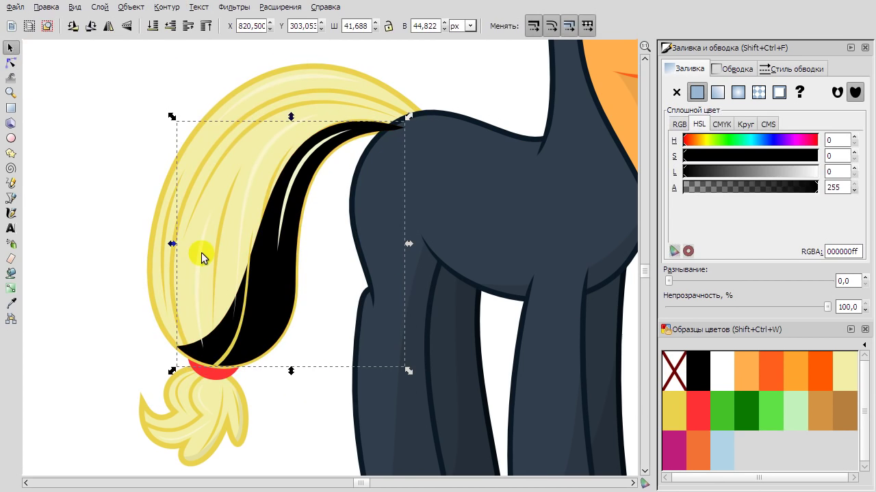
key("Page_Down")
key("Page_Down")
Pick out the black tail strand among the yellow strands and set its opacity to 6,5 %.
left_click(288, 195)
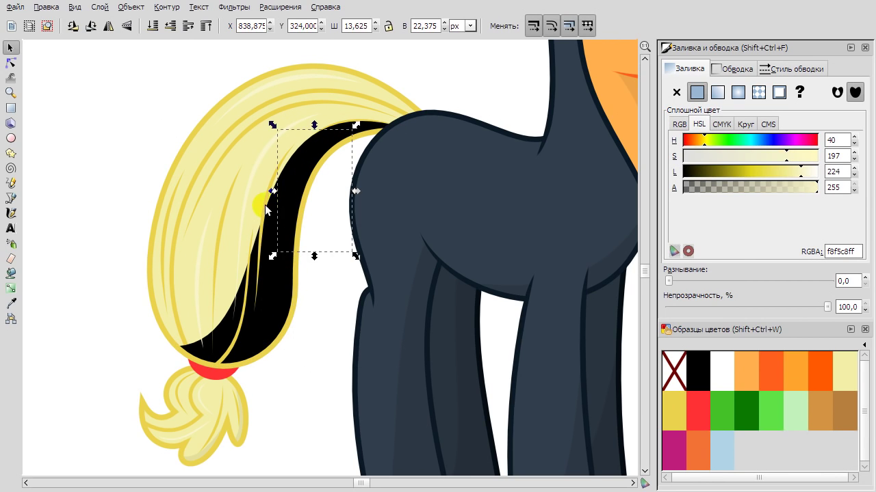
left_click(247, 273)
left_click(239, 249)
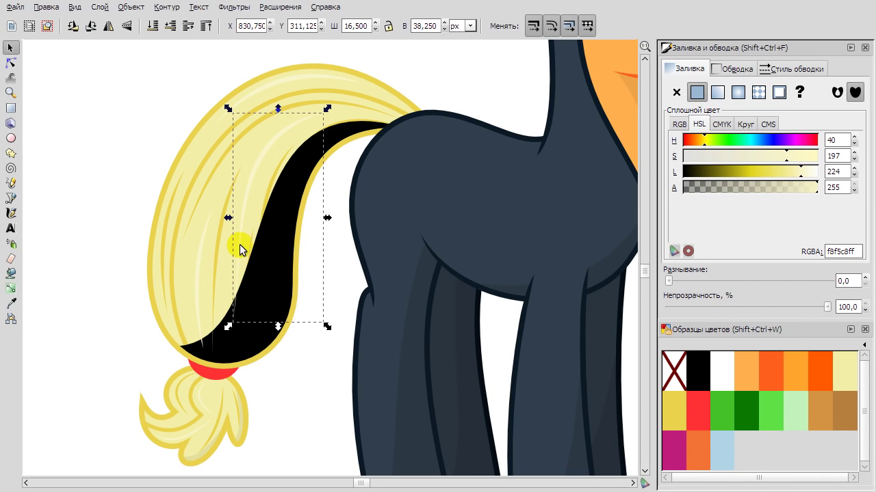
left_click(213, 272)
left_click(205, 328)
left_click(229, 326)
left_click(847, 305)
type("6,5")
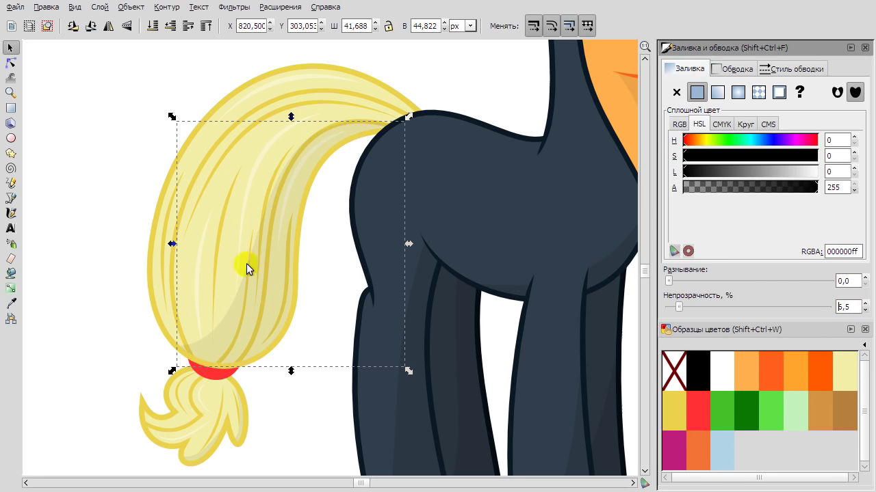
key("Escape")
scroll(438, 307, "down", 4)
scroll(399, 365, "up", 2)
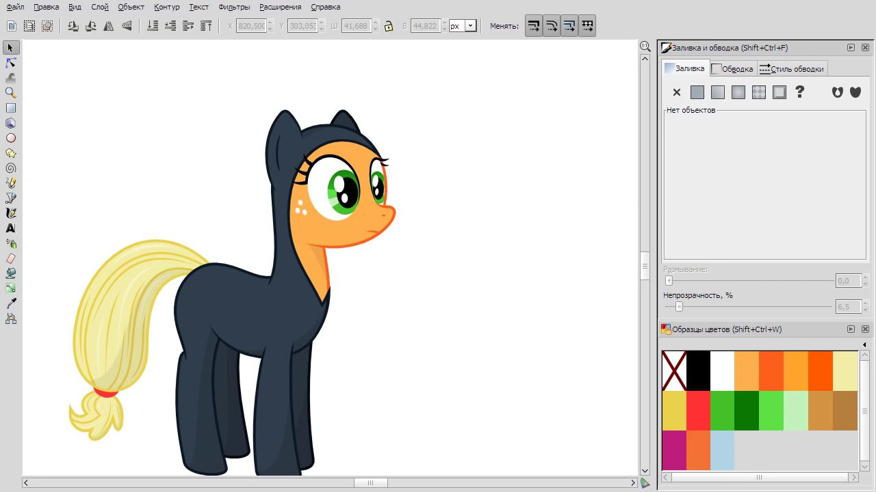
Draw an ellipse on the rump with a partly transparent white radial gradient.
scroll(127, 302, "up", 3)
left_click(11, 138)
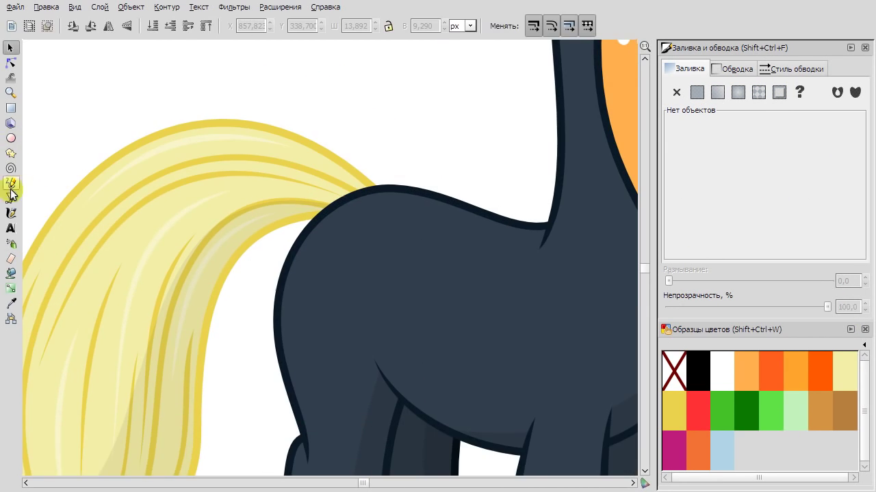
left_click_drag(337, 234, 449, 299)
left_click(11, 288)
double_click(393, 267)
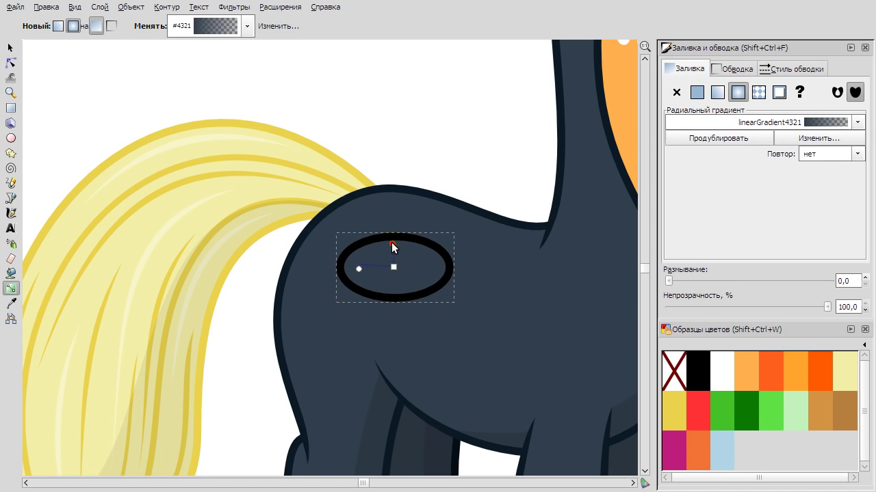
left_click(394, 266)
left_click(725, 371)
scroll(404, 270, "up", 1)
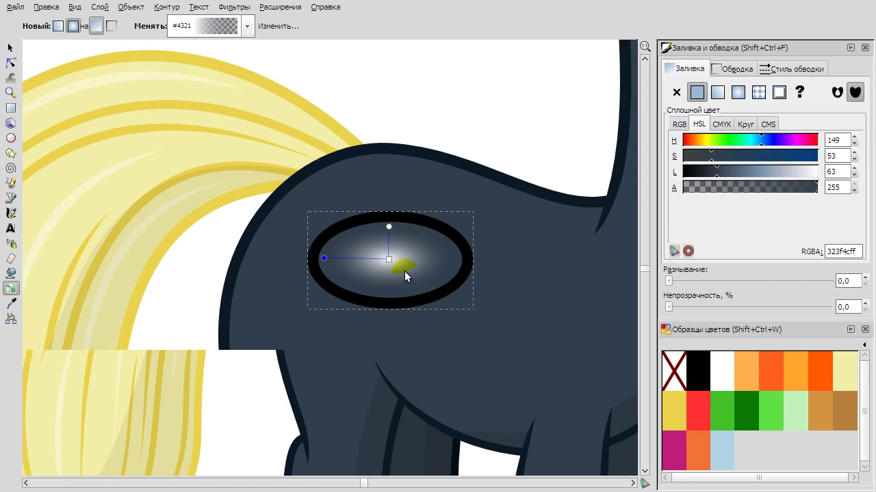
left_click(387, 263)
left_click_drag(793, 306, 798, 306)
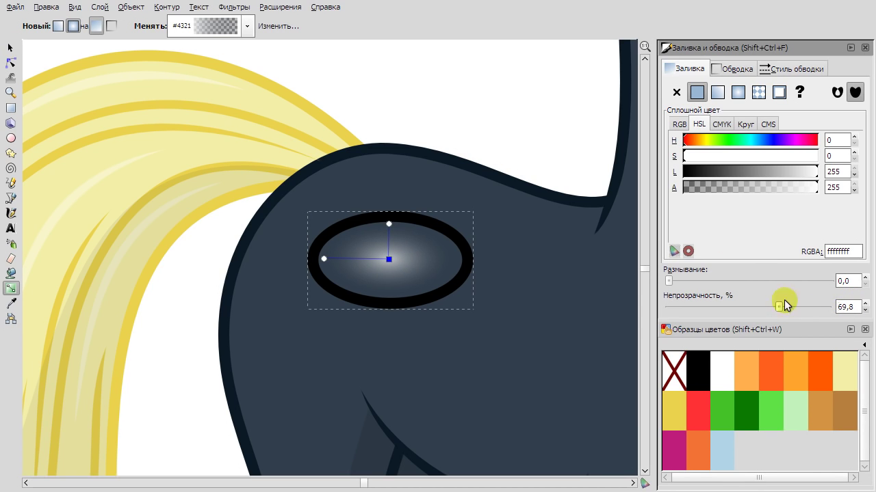
Move the glossy ellipse onto the haunch and shrink it.
key("s")
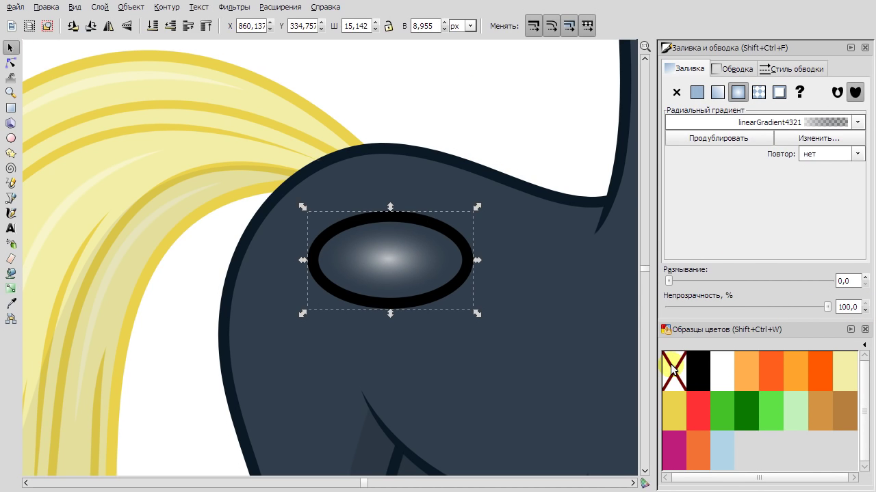
scroll(427, 296, "down", 1)
left_click_drag(386, 250, 364, 198)
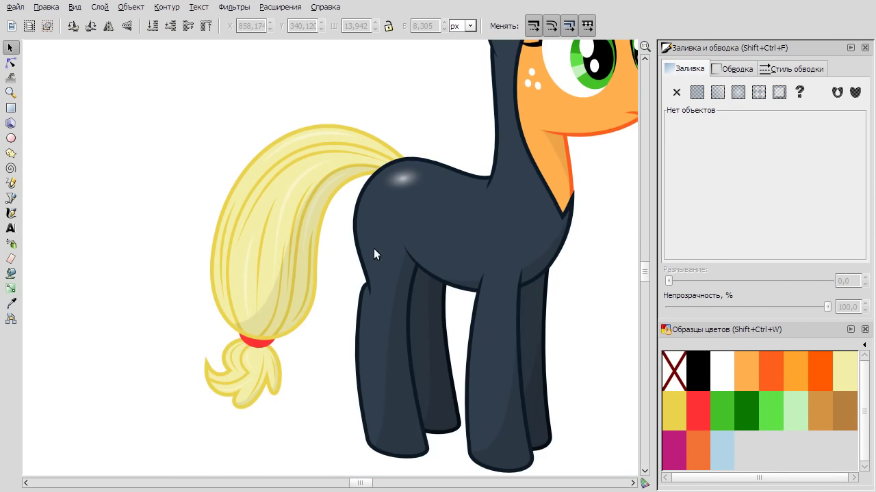
scroll(374, 248, "up", 3)
left_click(424, 103)
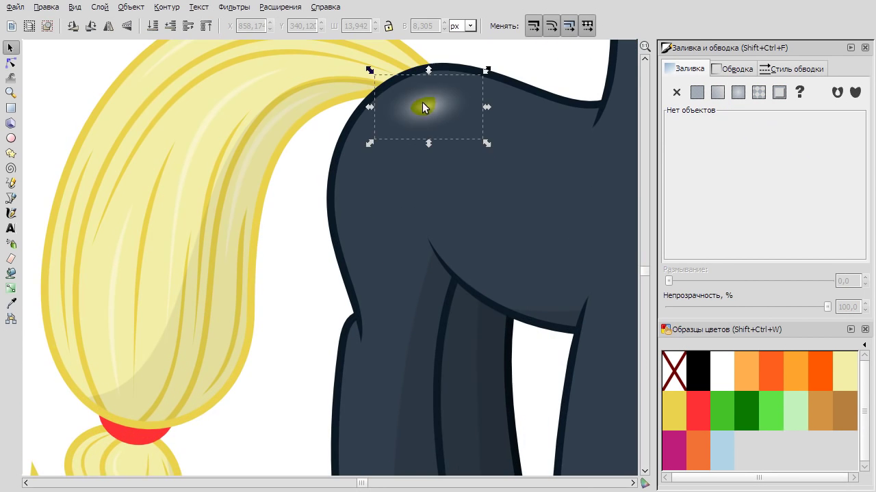
left_click_drag(354, 72, 390, 82)
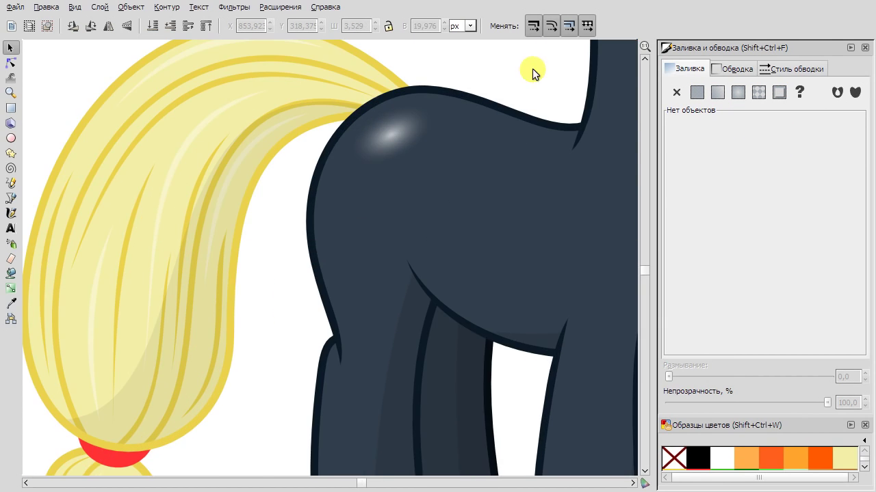
scroll(416, 205, "down", 2)
scroll(418, 191, "up", 1)
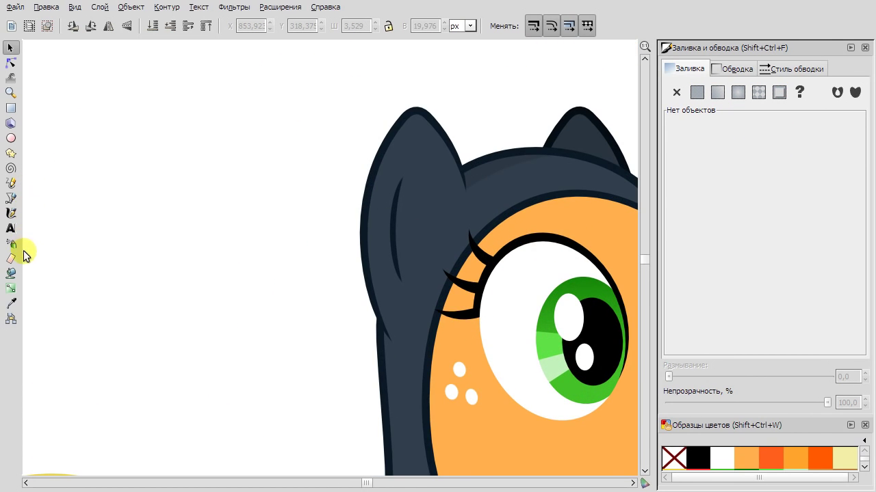
Draw a thin four-corner stripe on the ear and round off both ends with the Node tool.
key("b")
left_click(374, 278)
left_click(388, 277)
left_click(414, 132)
left_click(406, 129)
key("n")
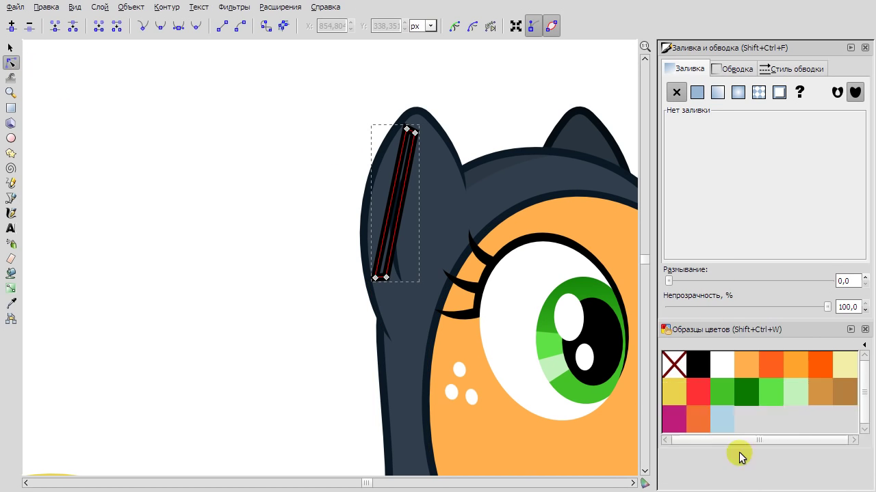
scroll(346, 275, "up", 2)
left_click_drag(333, 274, 375, 246)
left_click(160, 26)
scroll(386, 163, "down", 2)
left_click_drag(409, 61, 438, 89)
left_click(194, 27)
left_click_drag(405, 174, 399, 180)
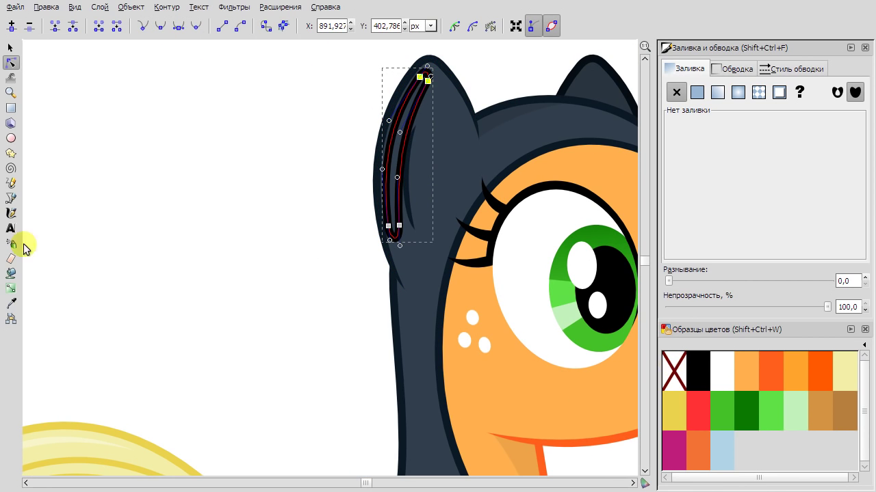
Lay a white gradient across the ear stripe.
key("g")
left_click_drag(395, 150, 315, 118)
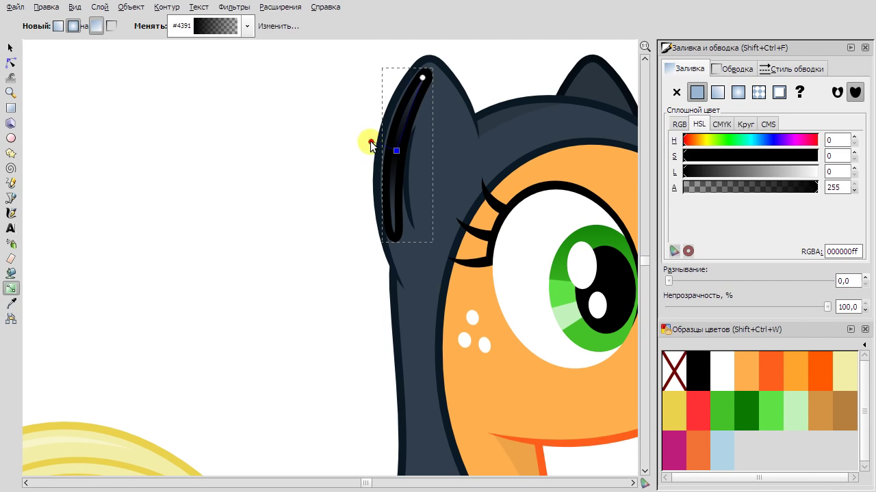
key("d")
left_click(723, 374)
left_click(10, 47)
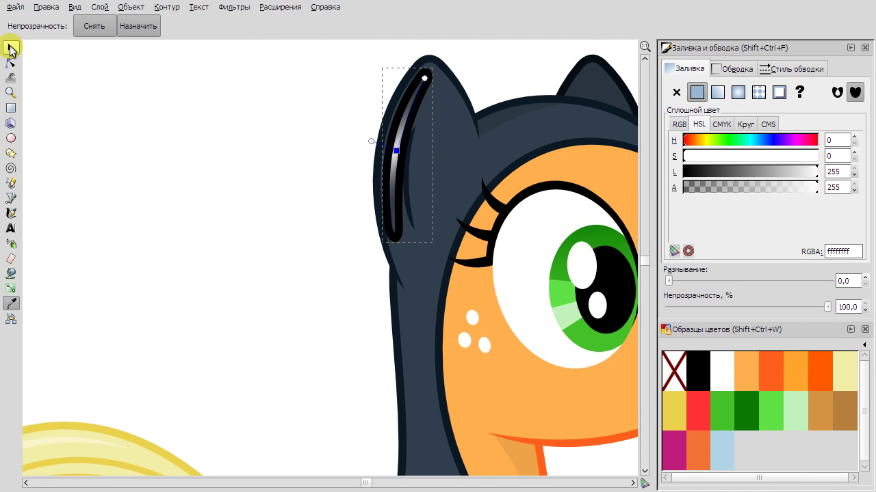
left_click(228, 201)
left_click(405, 132)
left_click(10, 288)
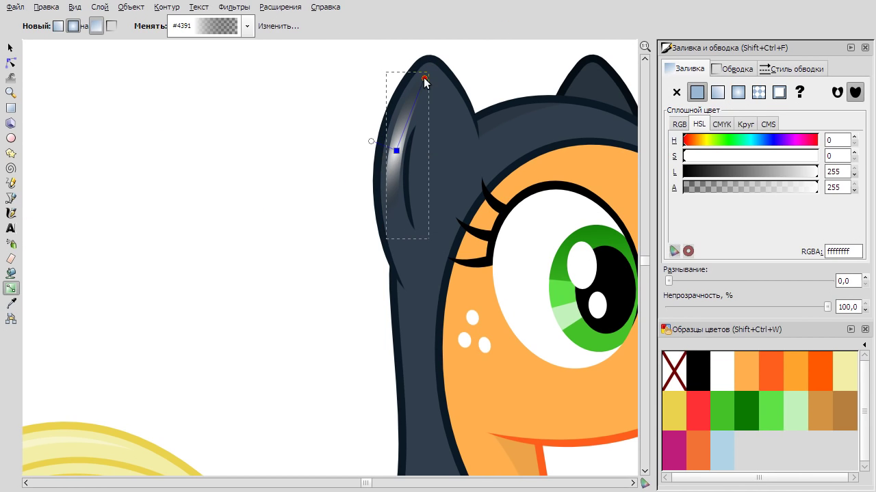
scroll(386, 105, "up", 1)
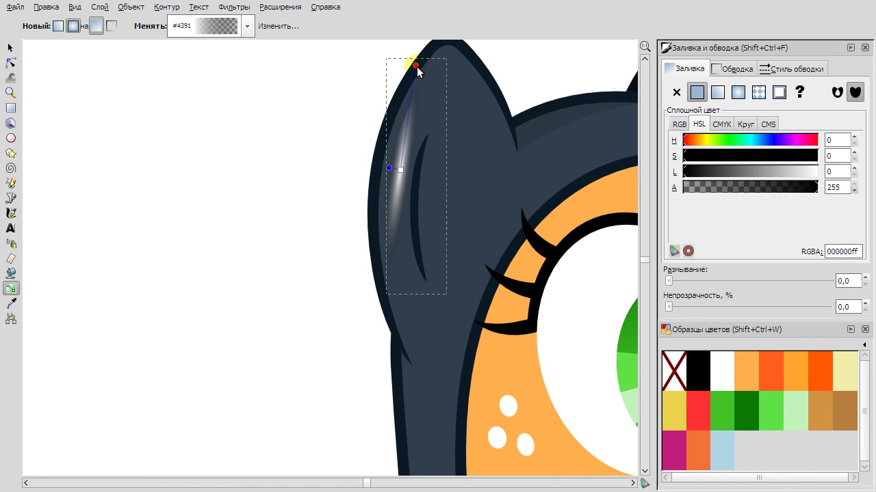
Deselect the ear stripe to preview the shine, then pan back to the hooded ponies.
key("s")
key("Escape")
scroll(386, 171, "down", 2)
left_click(351, 177)
key("Delete")
scroll(493, 89, "down", 2)
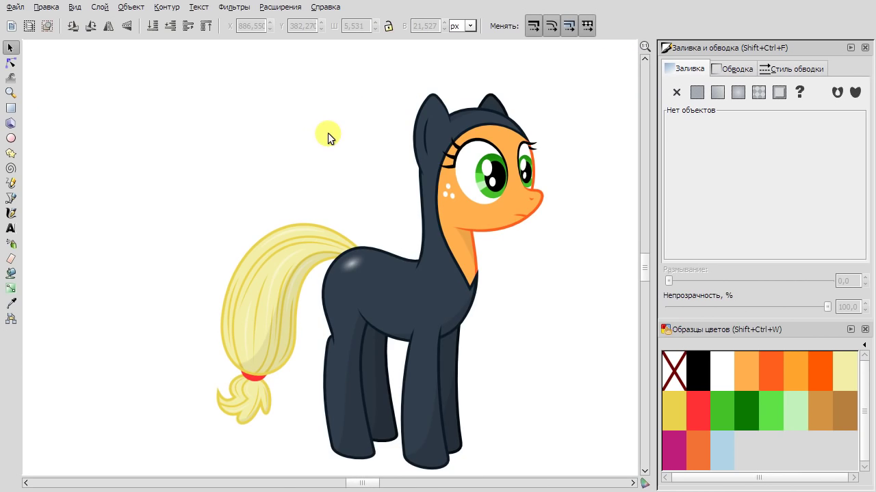
scroll(328, 137, "down", 2)
scroll(309, 137, "left", 5)
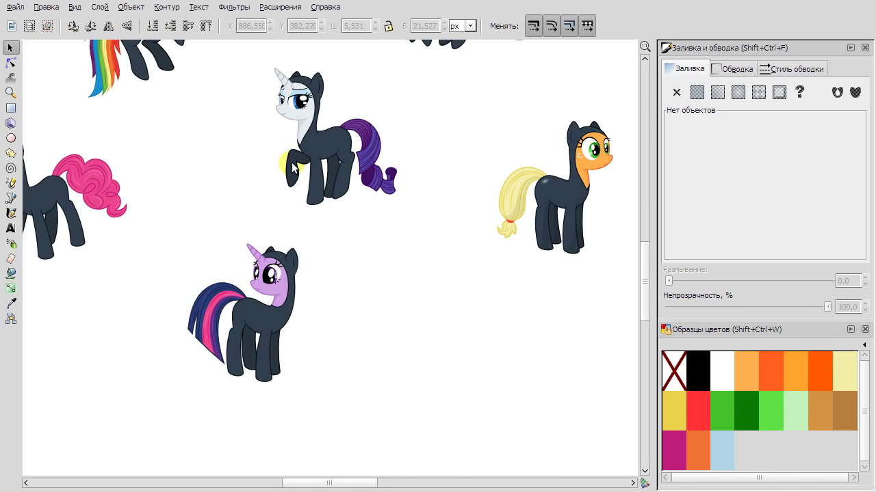
scroll(313, 309, "up", 3)
Draw a fully opaque black rectangle and enlarge it behind Twilight's horn.
left_click(10, 108)
left_click_drag(173, 219, 295, 331)
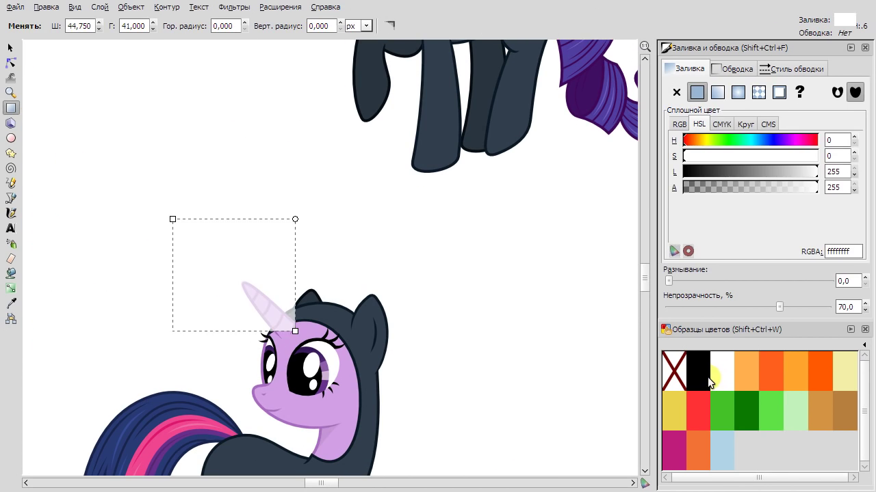
left_click(709, 383)
key("F1")
left_click_drag(779, 307, 828, 307)
key("Escape")
left_click(261, 239)
left_click_drag(261, 242, 267, 261)
left_click_drag(300, 233, 137, 387)
Draw a trial white hexagon on the black square, then delete it.
left_click(13, 154)
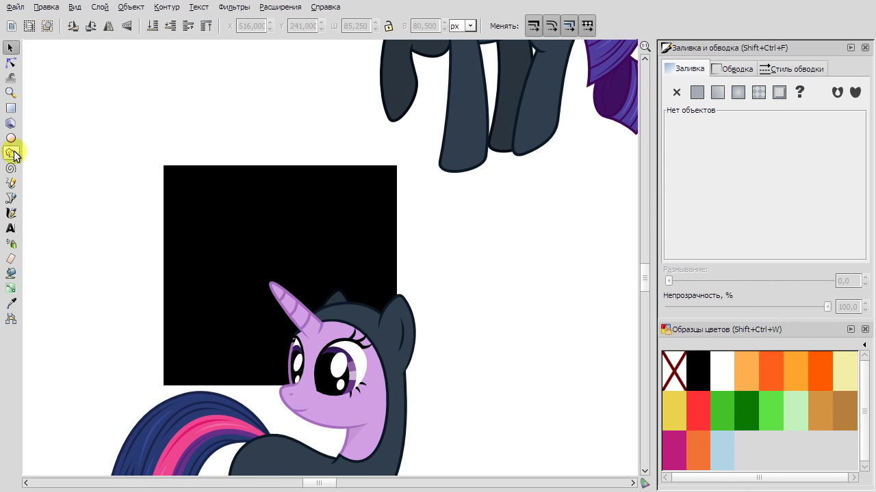
left_click_drag(268, 281, 295, 232)
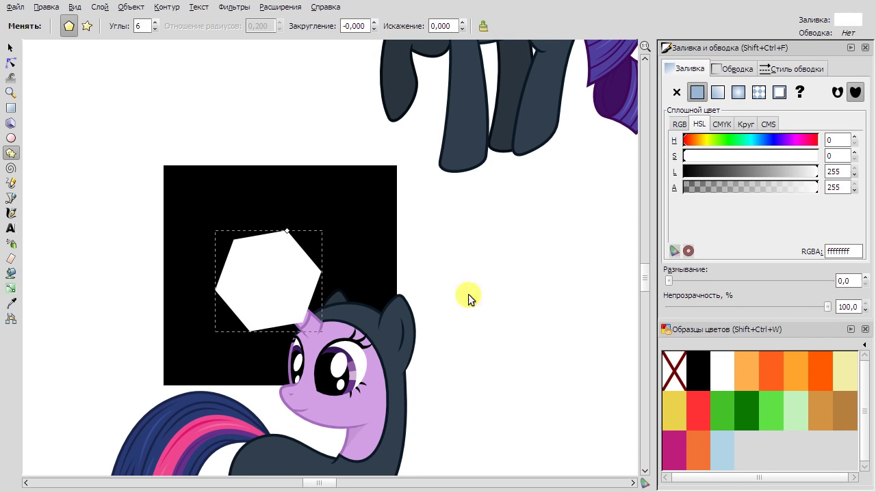
key("F2")
key("F1")
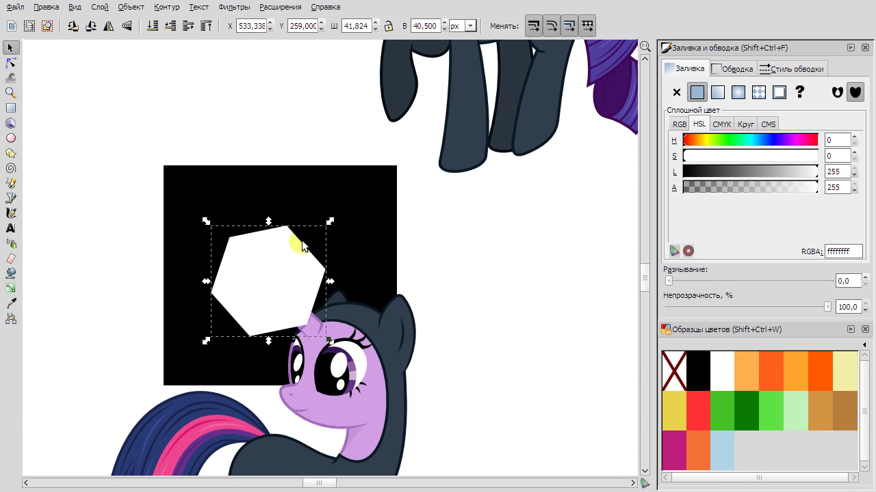
key("Delete")
Draw a six-pointed star centred above the horn tip.
left_click(11, 153)
left_click(137, 27)
left_click(82, 26)
mouse_move(268, 281)
left_mouse_down()
mouse_move(263, 196)
mouse_move(268, 228)
mouse_move(273, 221)
left_mouse_up()
key("ctrl+z")
right_click(287, 121)
left_click(301, 128)
scroll(333, 301, "up", 2)
scroll(310, 261, "down", 1)
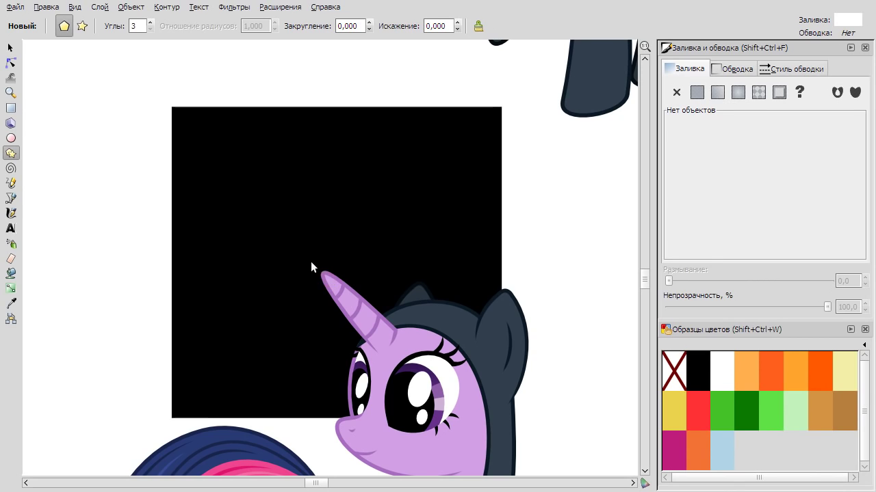
left_click_drag(321, 270, 323, 148)
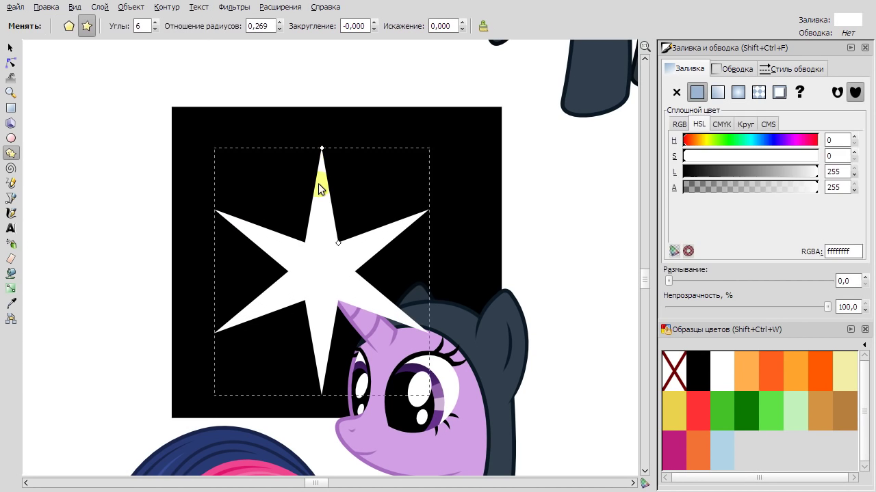
Give the star a white outline and a white-to-black radial gradient at 61.6 opacity.
left_click(672, 370)
left_click(717, 369)
left_click(717, 369, "shift")
left_click(672, 370)
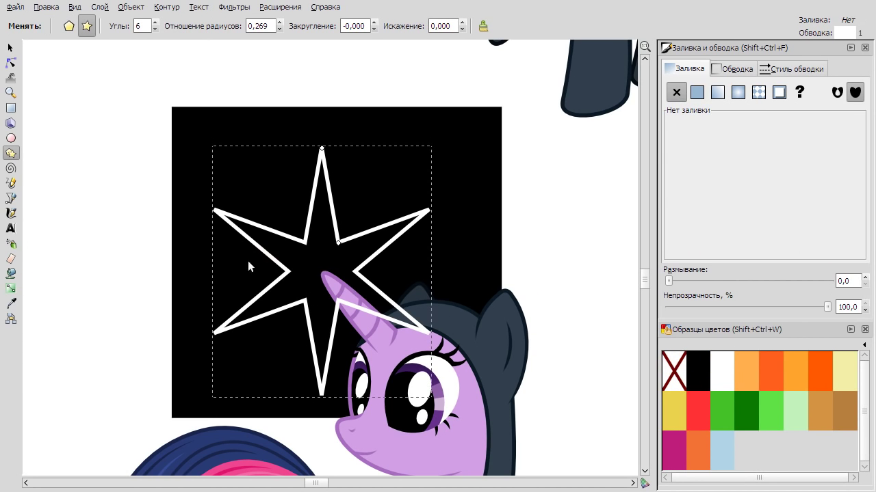
left_click(12, 290)
double_click(320, 269)
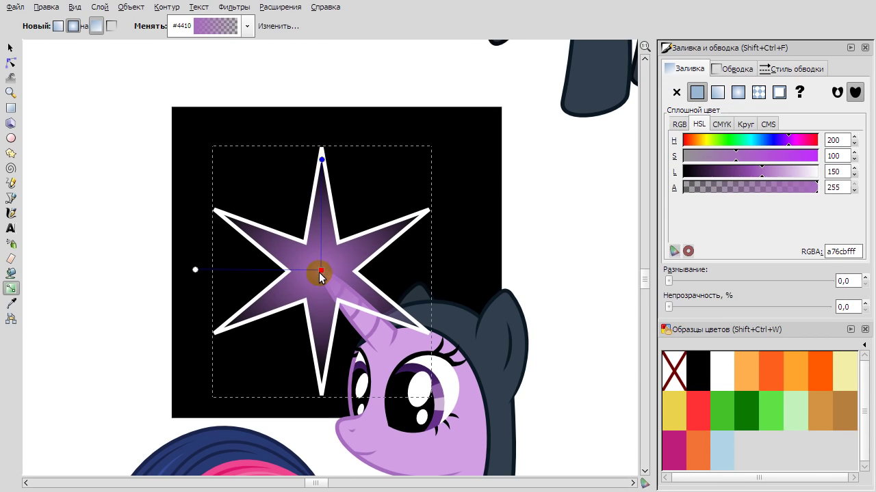
left_click(718, 383)
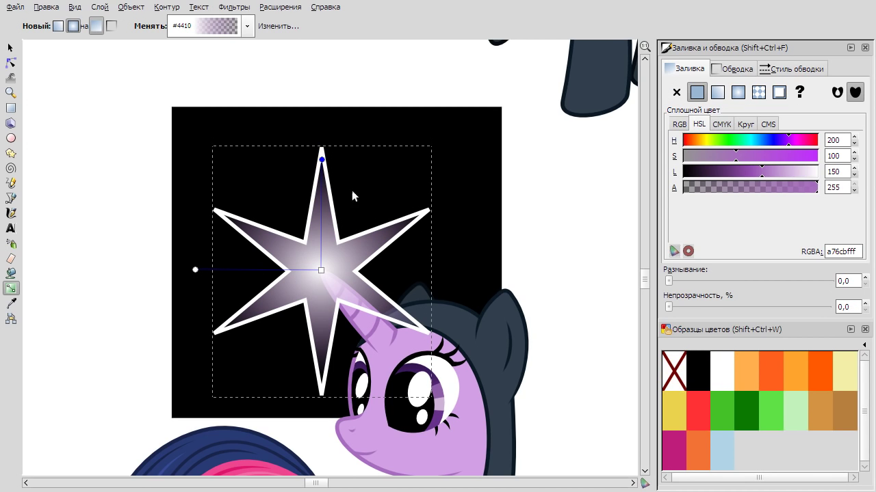
left_click(700, 362)
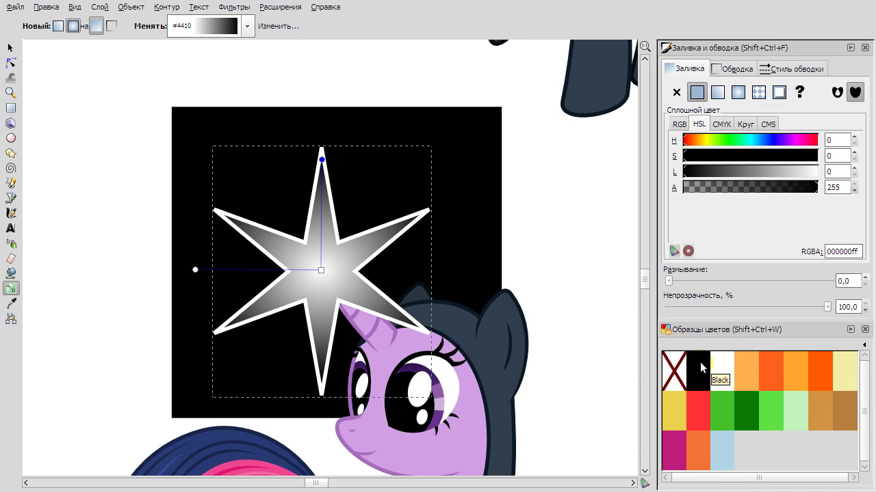
left_click(320, 270)
left_click_drag(827, 308, 768, 309)
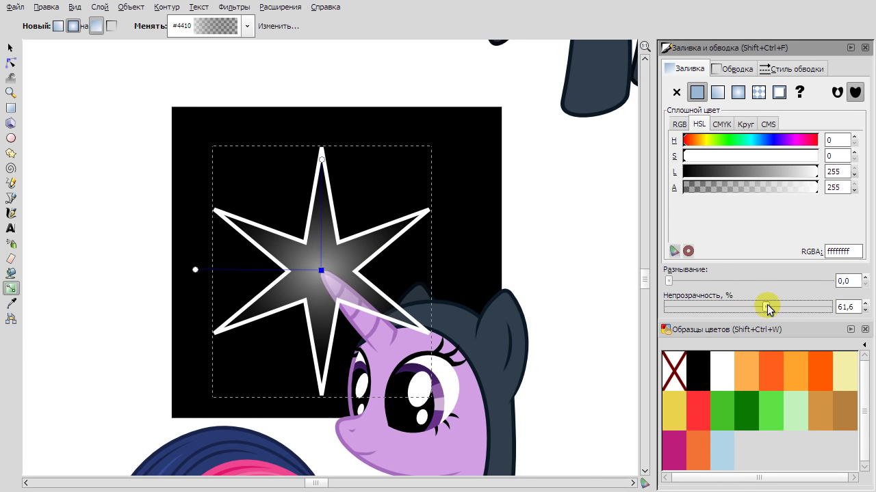
Thin the star's rays toward its centre, discarding a stray circle.
key("F1")
left_click(556, 231)
scroll(319, 211, "up", 1)
left_click(319, 212)
key("shift+F9")
left_click_drag(345, 179, 329, 203)
scroll(362, 205, "down", 1)
key("F5")
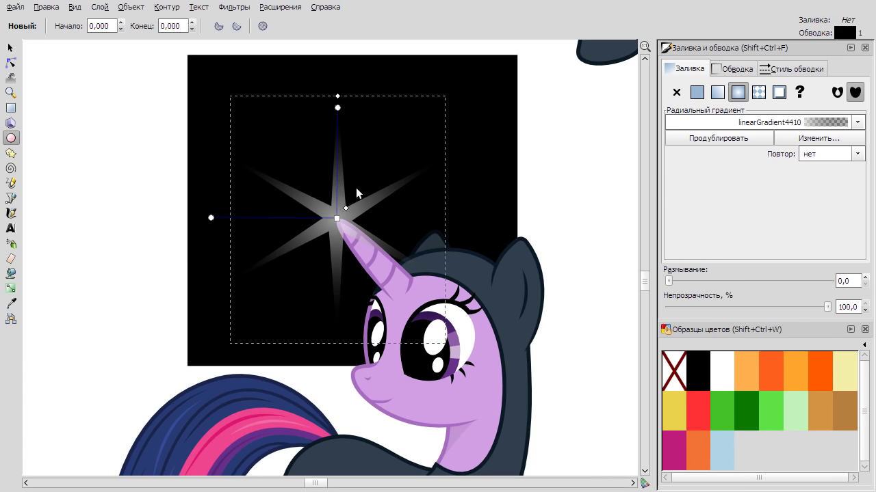
left_click_drag(381, 260, 289, 169)
left_click(10, 47)
key("Delete")
key("F5")
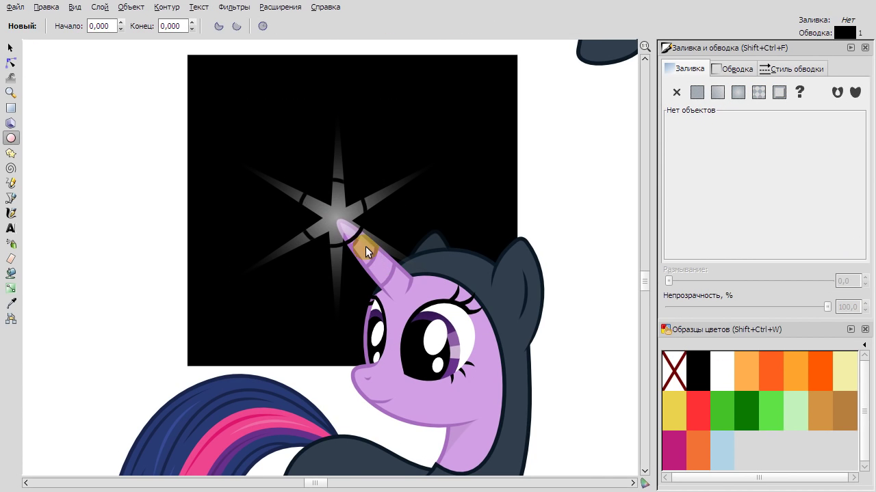
Add a radial gradient to the star outline, dim it to about 62%, and remove its dark outline.
left_click(366, 246)
key("ctrl+F1")
double_click(336, 201)
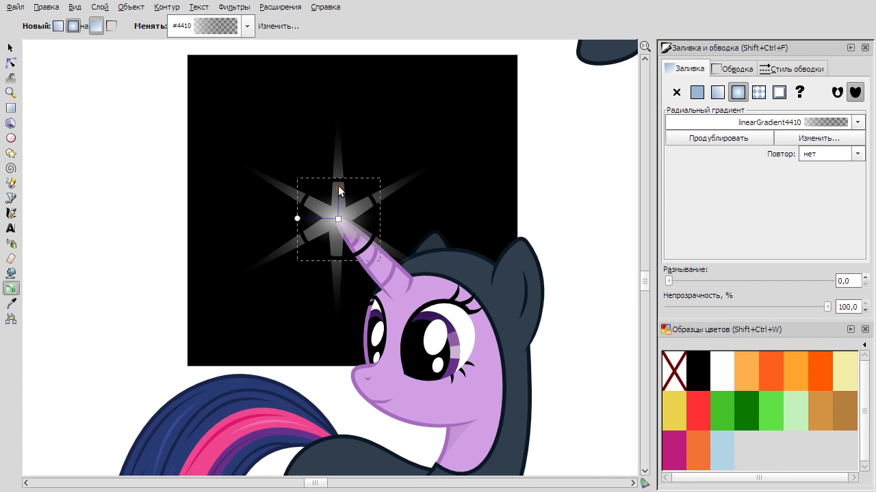
key("F2")
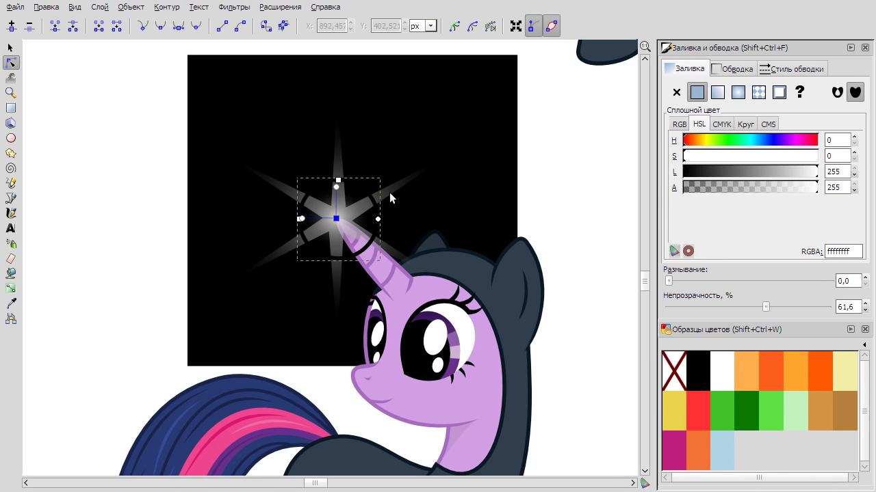
left_click_drag(800, 307, 766, 307)
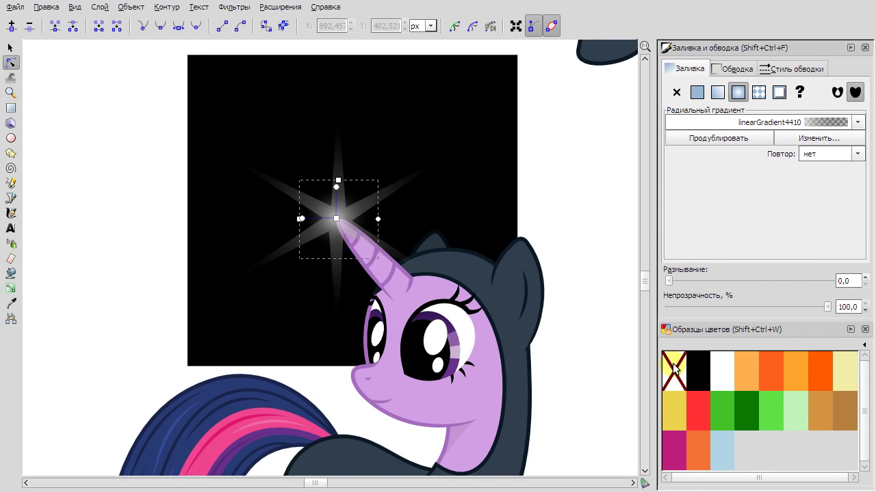
left_click(595, 238)
scroll(596, 239, "down", 1)
left_click(413, 197)
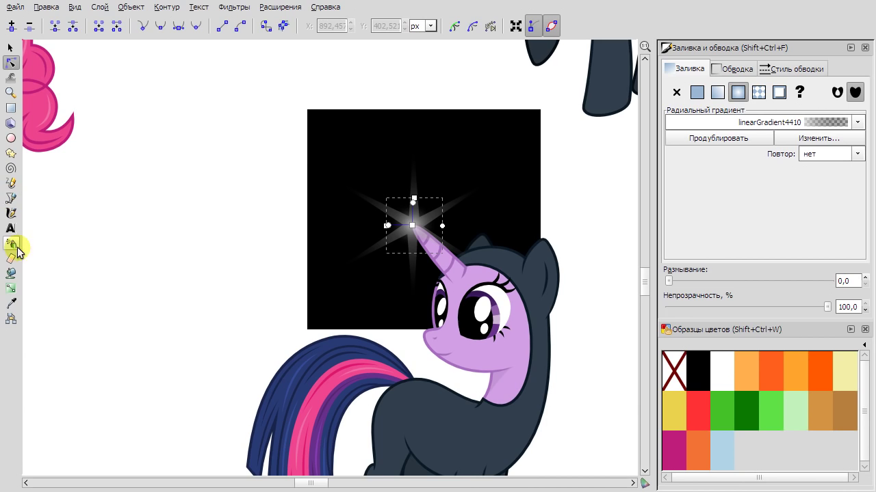
left_click(11, 153)
scroll(410, 223, "up", 4)
Draw a second thin radial-gradient star over the glow at 27.6 opacity.
key("Escape")
left_click_drag(411, 185, 466, 85)
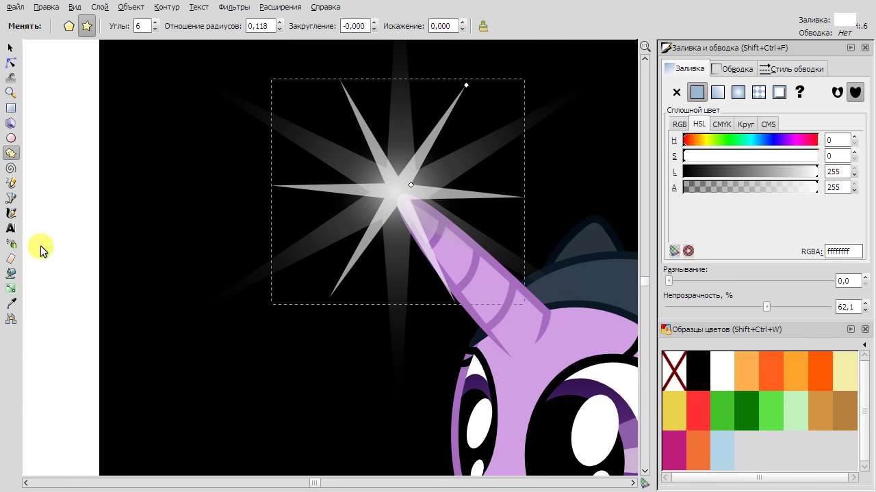
left_click(10, 290)
left_click_drag(396, 189, 402, 125)
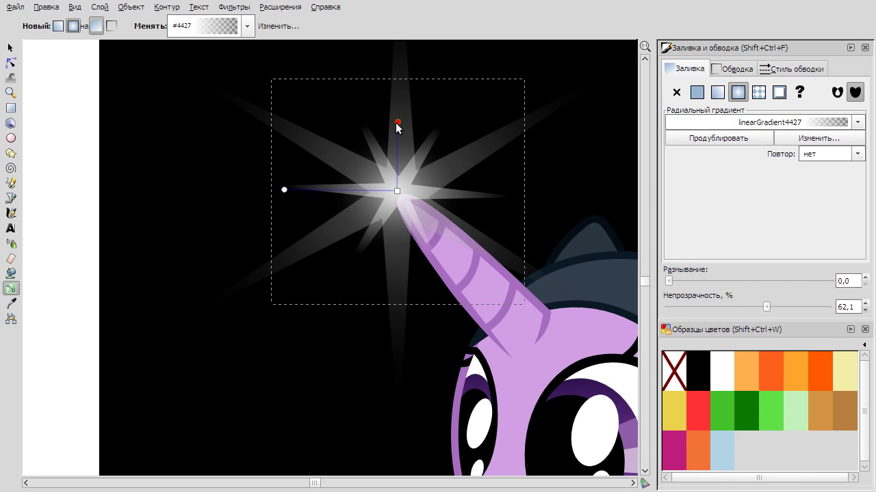
left_click(332, 188)
left_click(377, 195)
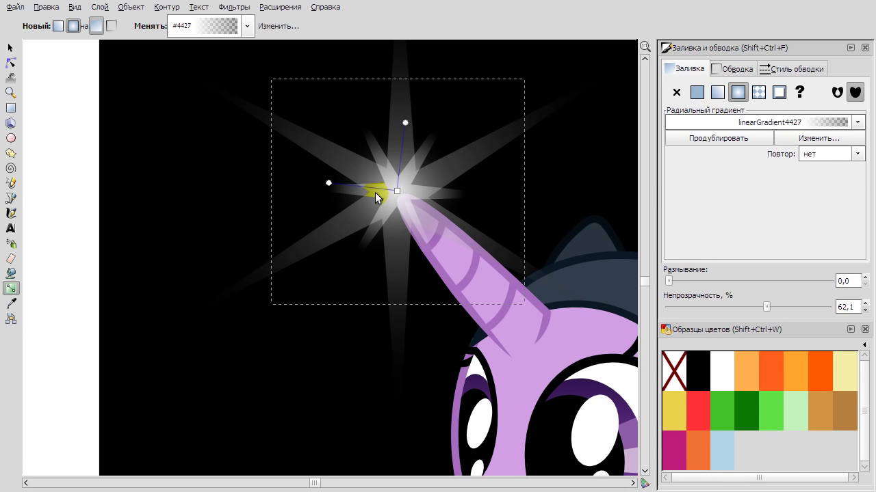
key("F1")
left_click_drag(673, 309, 712, 307)
Enlarge the horn star glow around its centre and lower its opacity further.
key("minus")
left_click(231, 257)
scroll(311, 244, "up", 2)
scroll(311, 244, "up", 2)
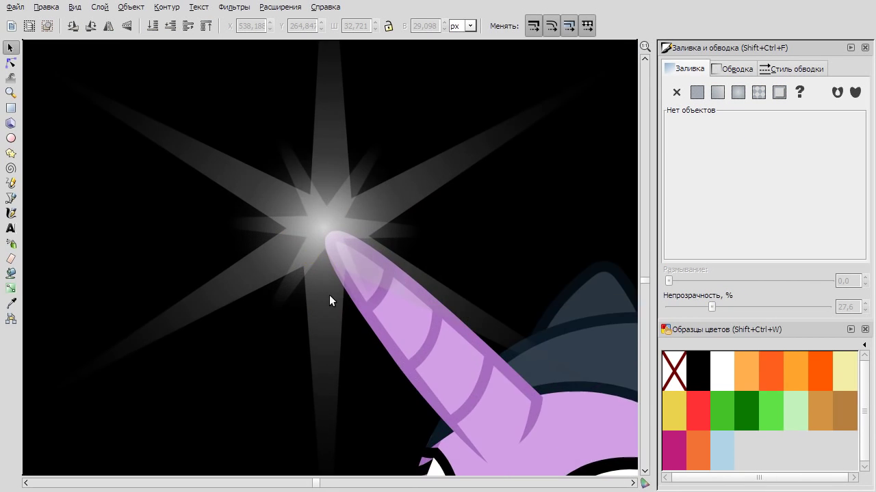
scroll(329, 295, "down", 1)
left_click(380, 206)
left_click_drag(390, 205, 412, 185)
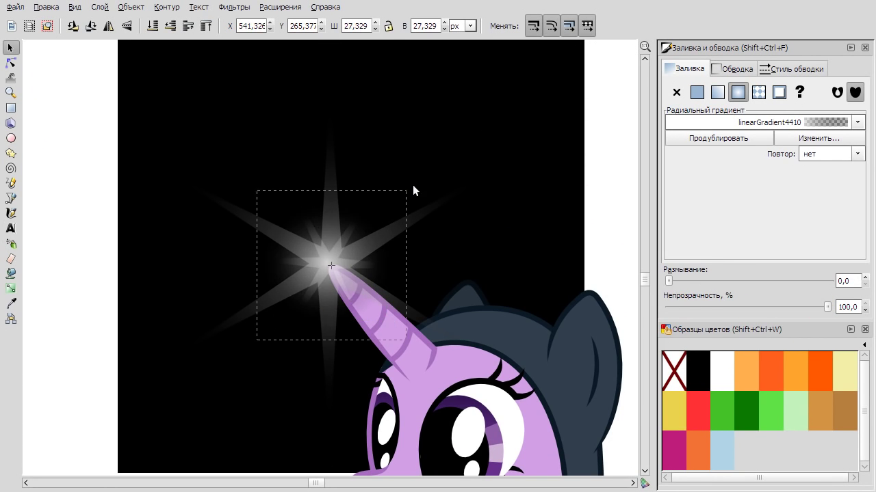
left_click_drag(766, 307, 728, 310)
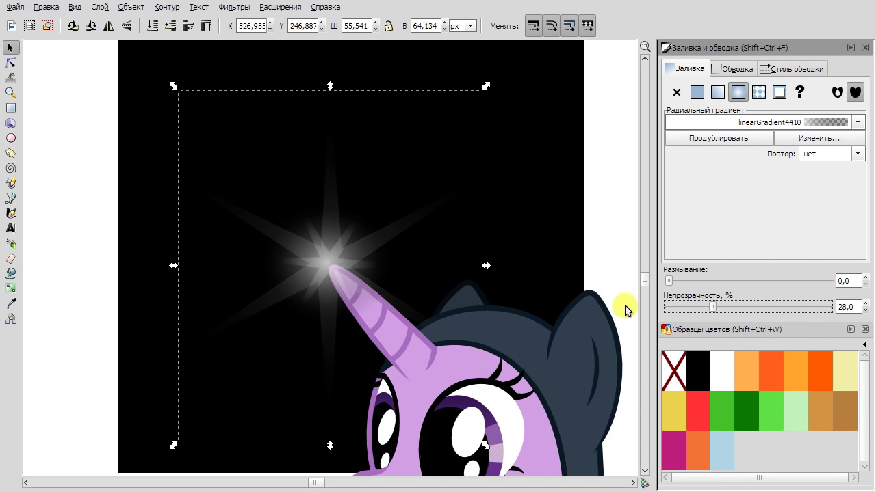
scroll(580, 261, "down", 2)
left_click(580, 262)
scroll(580, 261, "down", 3)
scroll(479, 298, "right", 3)
Undo an accidental shift of the black square.
scroll(404, 291, "down", 1)
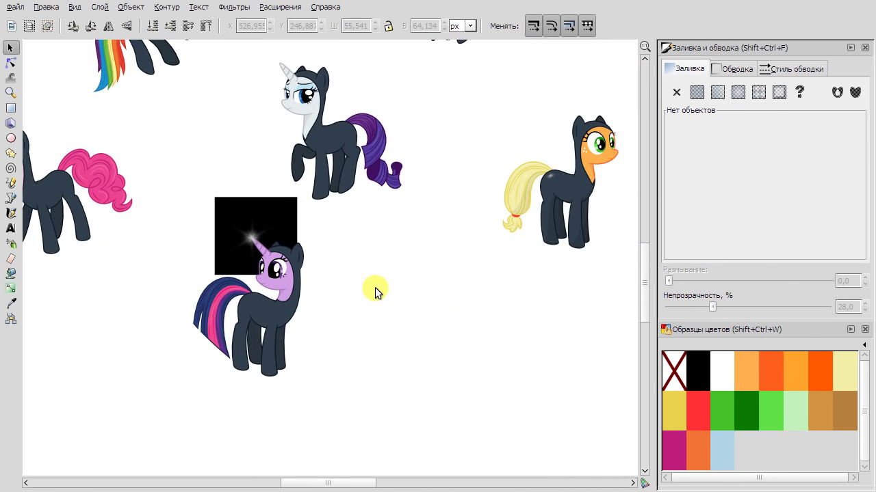
scroll(435, 276, "up", 5)
left_click_drag(291, 352, 438, 341)
key("ctrl+z")
left_click(442, 412)
Place an ellipse on the yellow pony's shoulder with a radial gradient at 63.4 opacity.
scroll(446, 356, "up", 3)
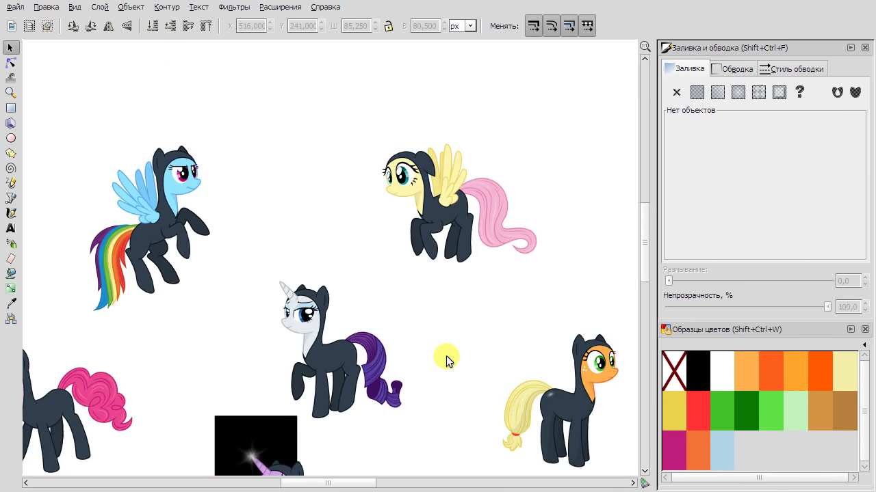
scroll(446, 355, "up", 1)
scroll(445, 231, "up", 4)
scroll(394, 309, "down", 2)
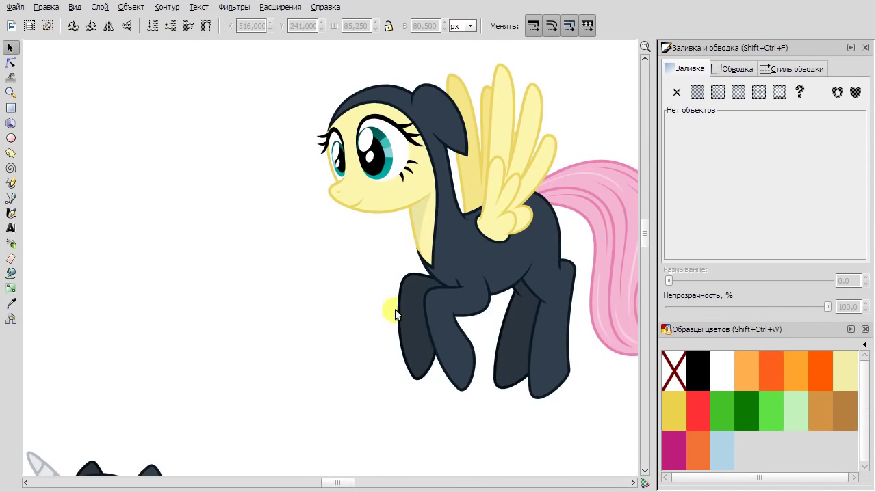
key("e")
scroll(419, 259, "up", 2)
key("s")
left_click(425, 234)
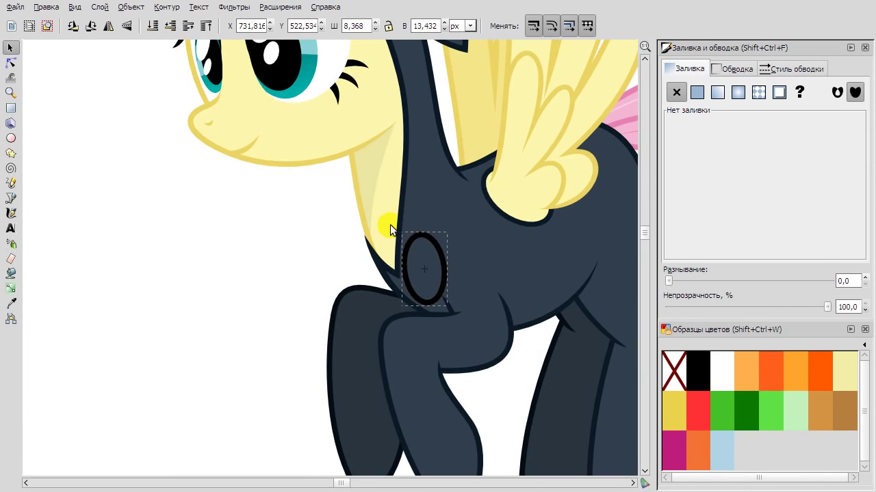
key("g")
scroll(428, 269, "up", 1)
double_click(420, 269)
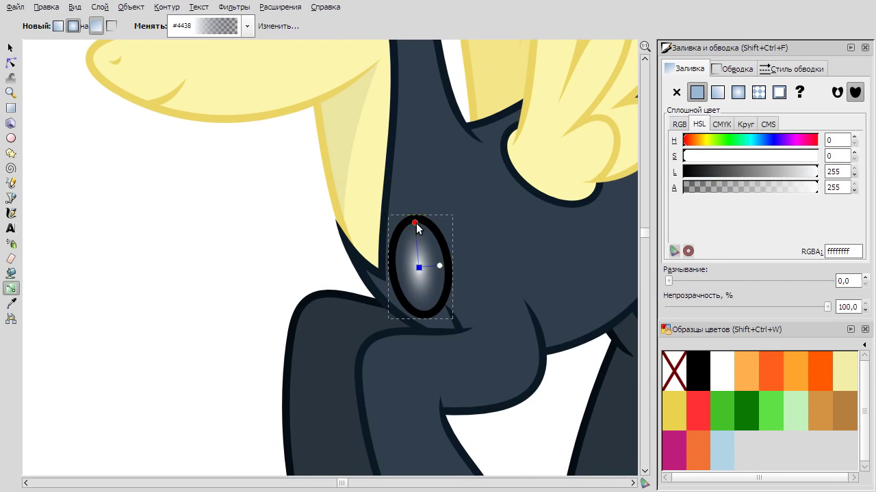
key("s")
left_click_drag(827, 306, 768, 307)
Widen and reshape the gradient highlight ellipse.
left_click(226, 251)
scroll(226, 251, "down", 2)
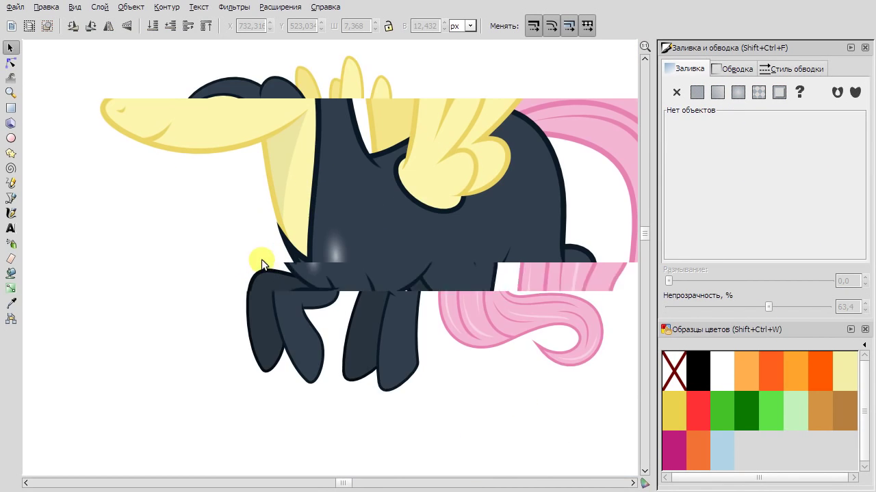
left_click(317, 219)
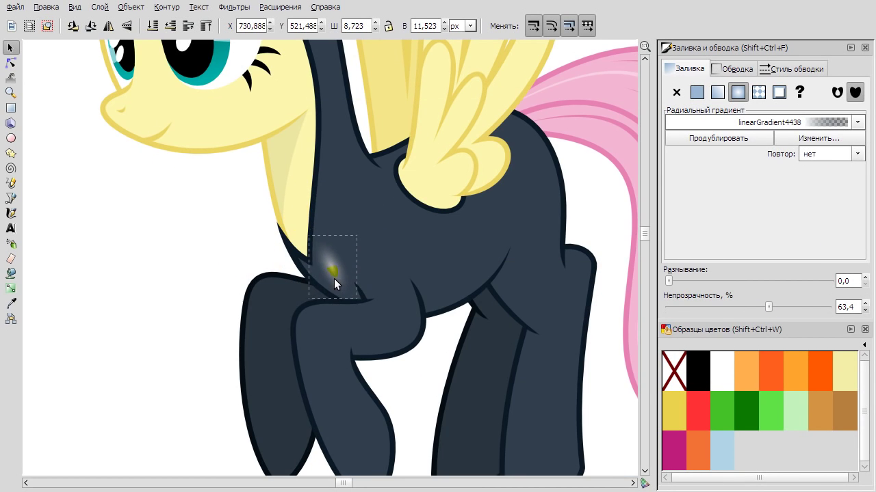
left_click(180, 271)
scroll(181, 271, "down", 3)
left_click(234, 269)
scroll(194, 257, "up", 6)
left_click_drag(194, 256, 235, 264)
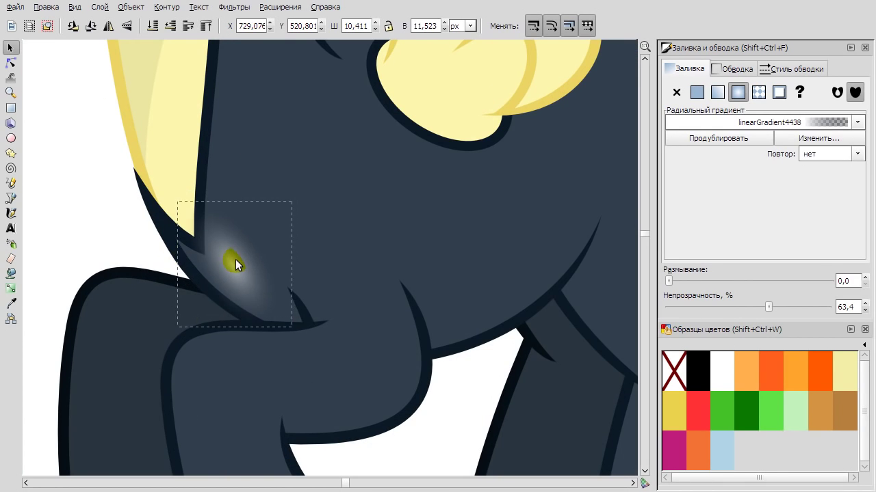
left_click_drag(291, 200, 301, 205)
left_click_drag(175, 210, 199, 294)
Convert the highlight to a path, pull its node along the leg edge, and straighten its upper segment.
key("n")
key("space")
key("space")
left_click(265, 26)
scroll(192, 268, "up", 2)
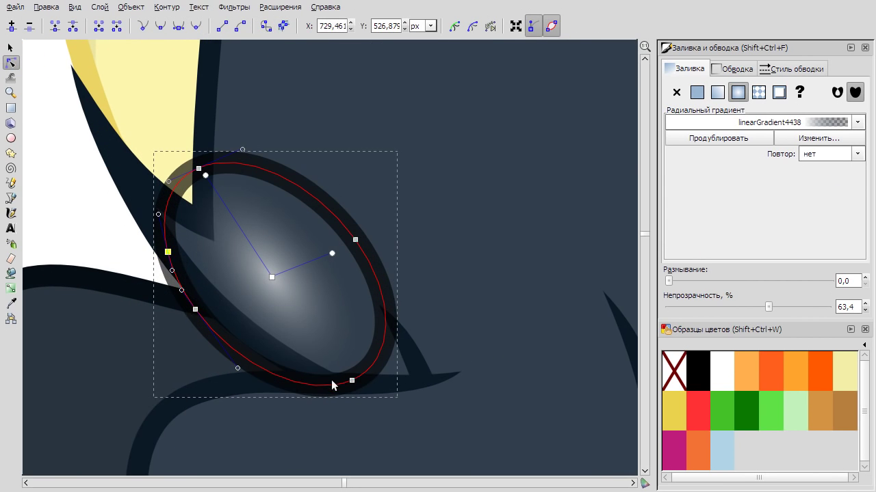
left_click_drag(196, 311, 260, 353)
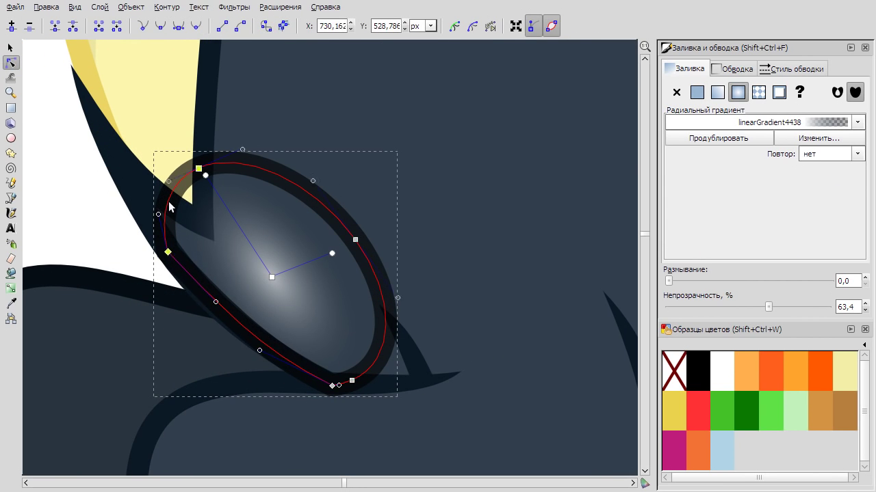
left_click(222, 27)
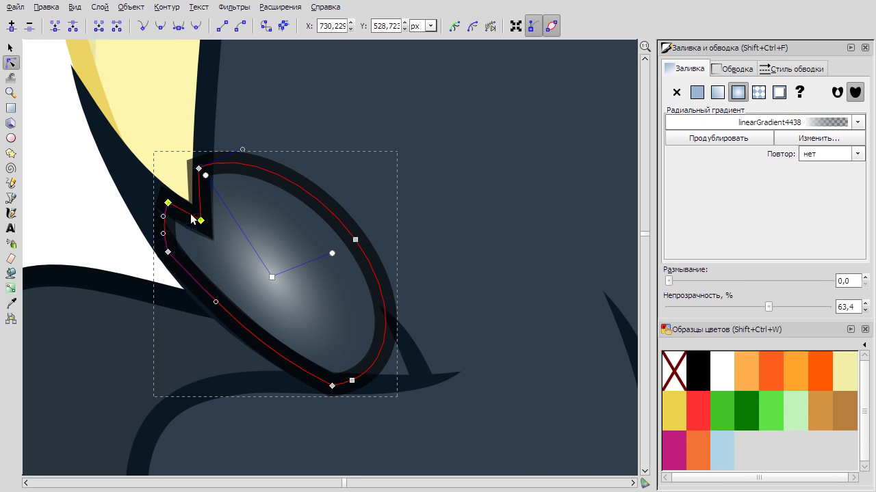
key("s")
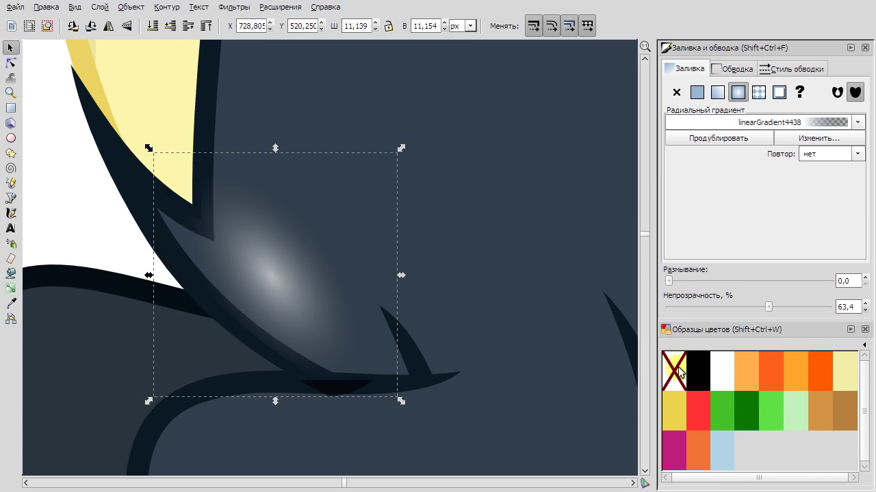
key("Escape")
Outline a closed shadow shape along the yellow pony's back leg with the Pen tool.
scroll(320, 316, "down", 5)
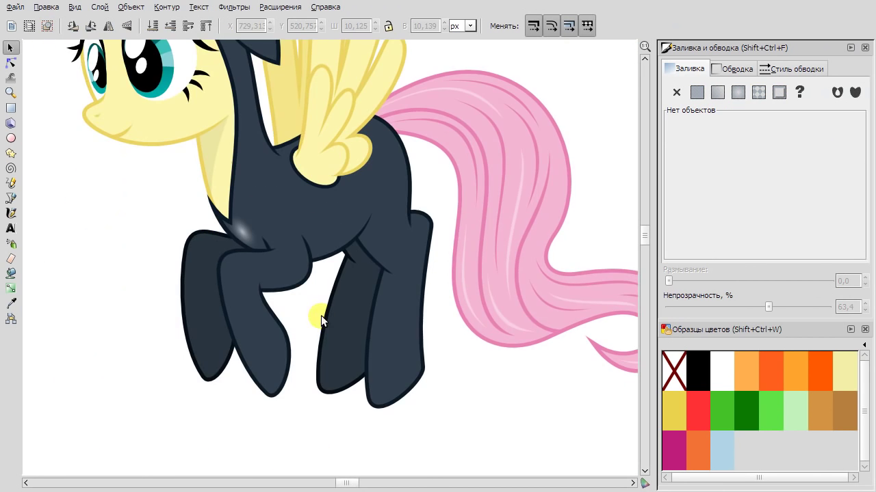
left_click(11, 197)
scroll(376, 424, "up", 1)
left_click(377, 424)
scroll(408, 130, "up", 3)
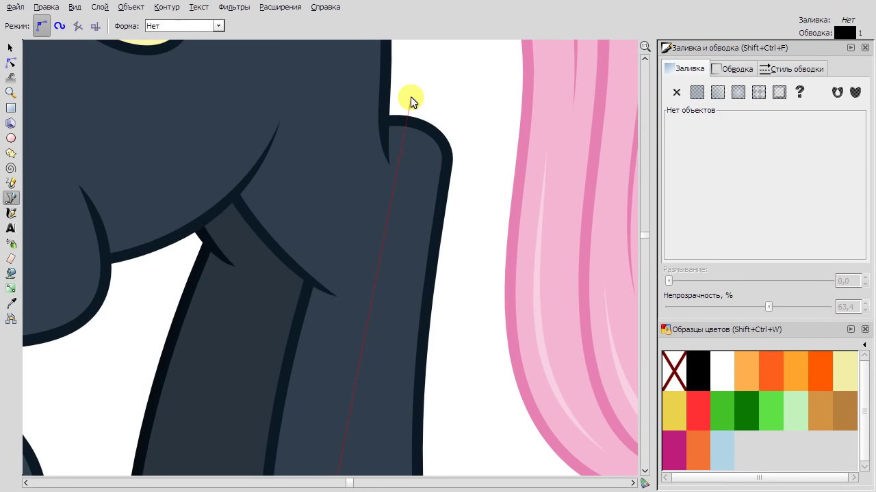
left_click(411, 97)
scroll(489, 146, "down", 2)
left_click(492, 127)
left_click(489, 347)
left_click(420, 336)
Duplicate the back leg as an intersection base and reselect the shadow outline.
key("n")
scroll(454, 249, "up", 1)
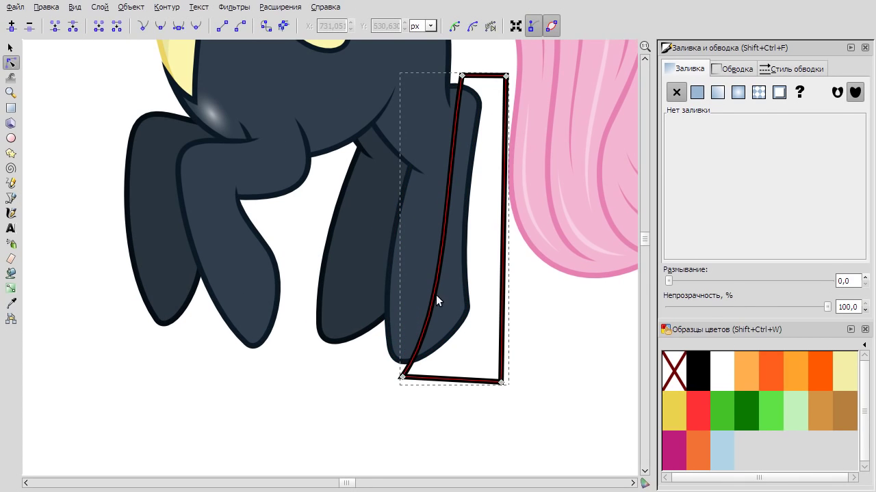
left_click(423, 226)
right_click(411, 238)
left_click(498, 344)
scroll(398, 156, "up", 1)
key("d")
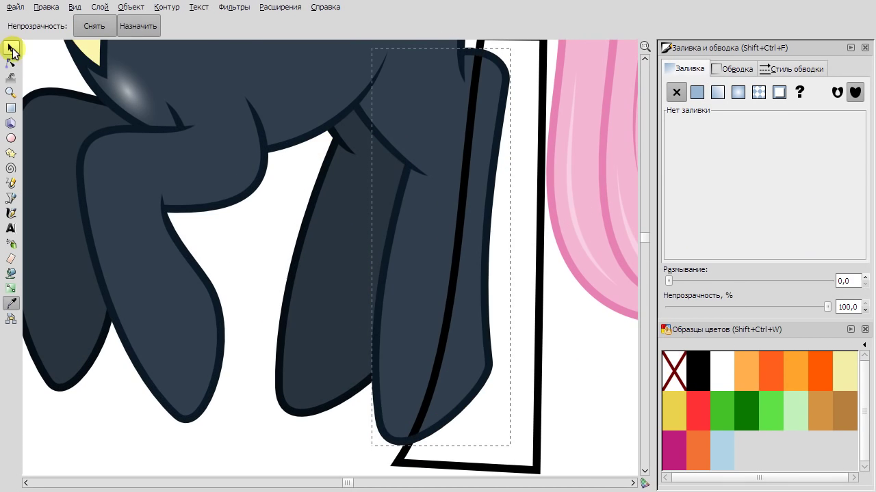
left_click(11, 48)
Add a node to the shadow outline and move its top node onto the leg edge.
key("n")
scroll(422, 133, "up", 2)
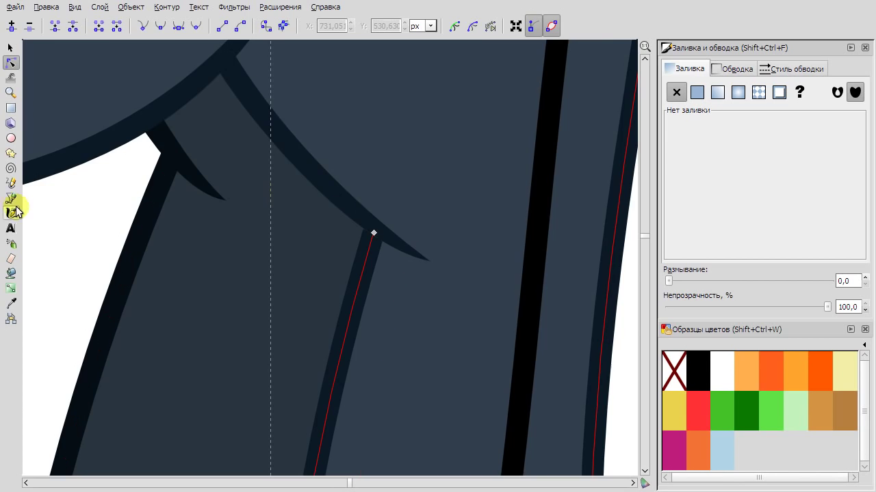
left_click(13, 204)
scroll(336, 244, "up", 3)
key("n")
left_click_drag(335, 243, 350, 220)
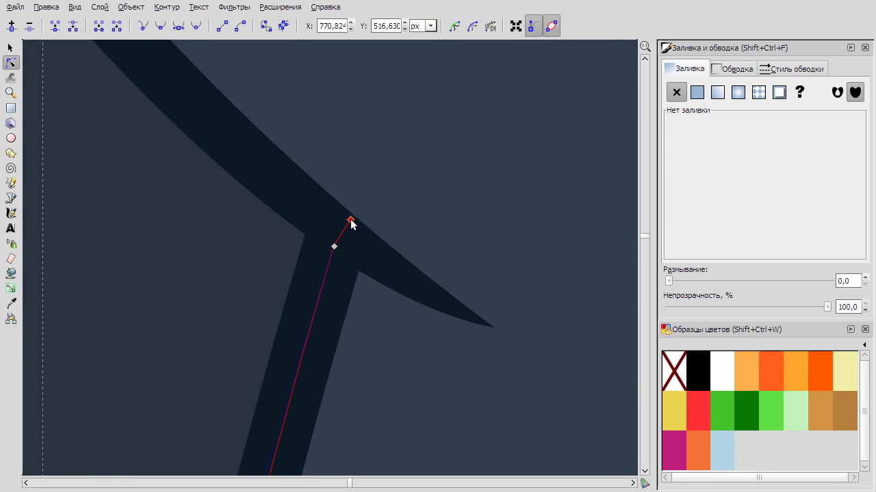
scroll(397, 287, "down", 5)
left_click(471, 175)
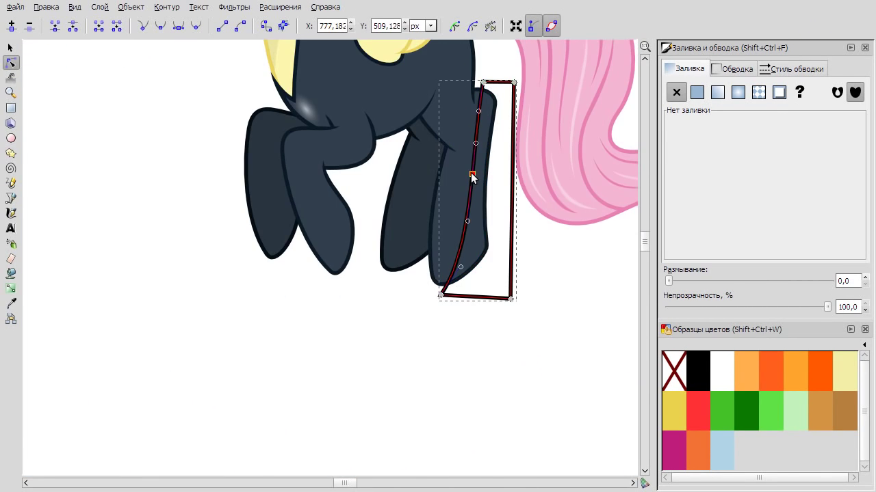
Intersect the shadow outline with the back-leg copy to form the black leg shadow.
right_click(446, 197)
left_click(461, 303)
left_click(166, 7)
left_click(195, 108)
left_click(698, 369)
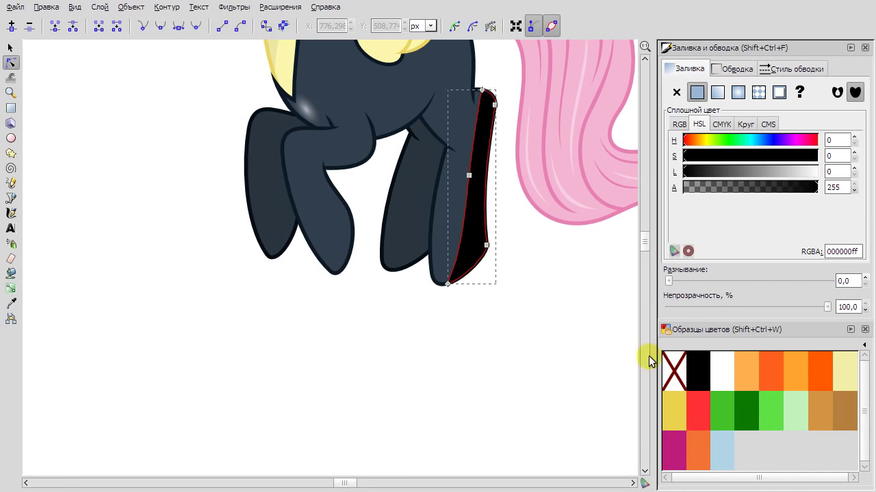
key("s")
left_click(583, 325)
Adjust the top node of the front leg path.
key("b")
scroll(336, 197, "up", 5)
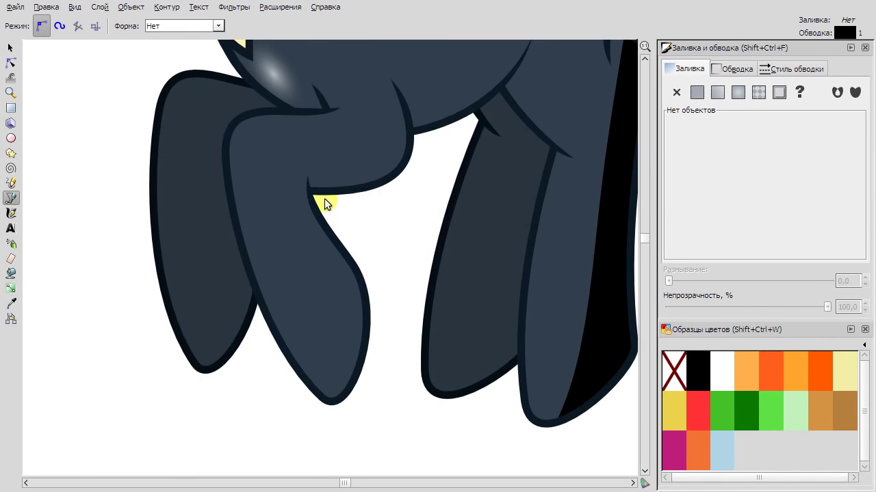
key("n")
left_click(342, 211)
scroll(266, 223, "up", 2)
left_click_drag(215, 178, 224, 108)
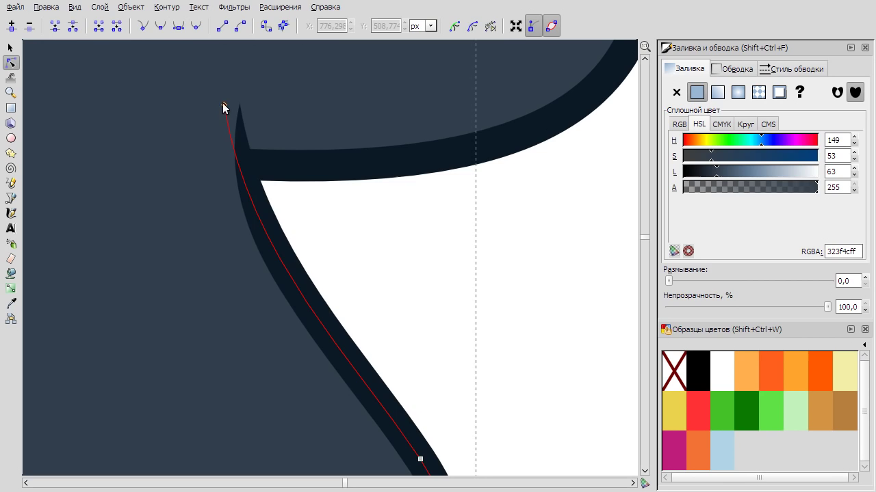
scroll(252, 253, "down", 4)
Draw a shadow shape under the belly and curve its upper edge along the belly.
key("b")
scroll(226, 178, "up", 4)
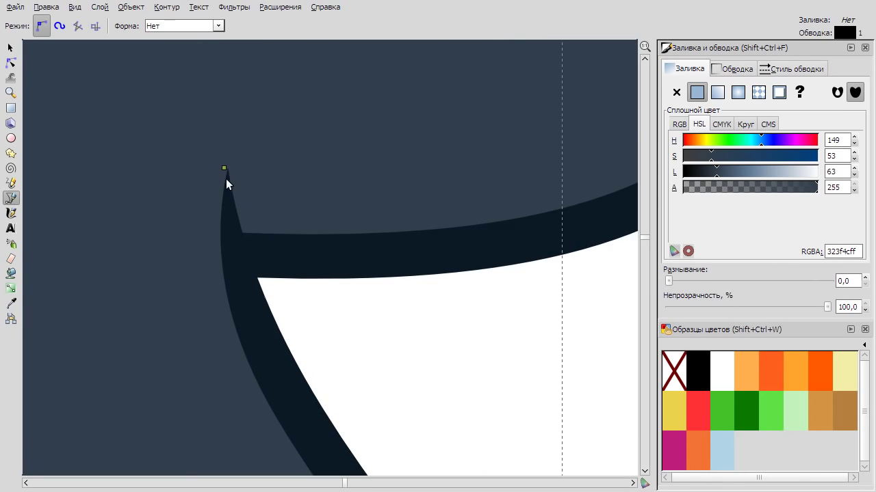
key("Escape")
scroll(289, 245, "down", 2)
left_click(284, 230)
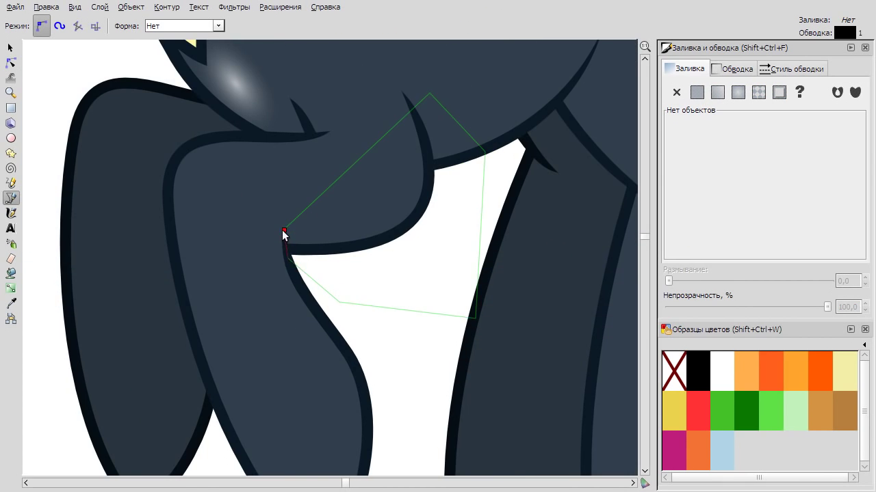
left_click(284, 232)
key("n")
left_click_drag(346, 172, 374, 247)
Intersect the belly shadow into a thin black crescent above the front leg.
key("minus")
right_click(381, 235)
left_click(465, 246)
left_click(166, 6)
left_click(192, 105)
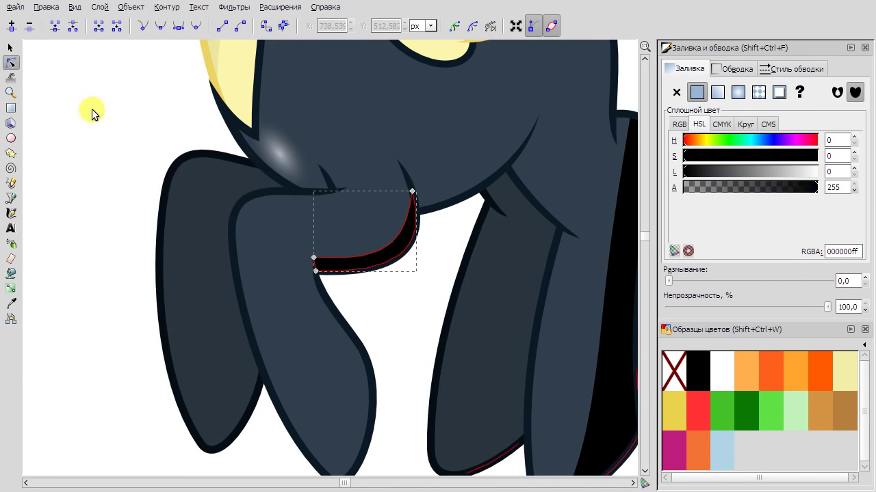
key("s")
left_click(390, 303)
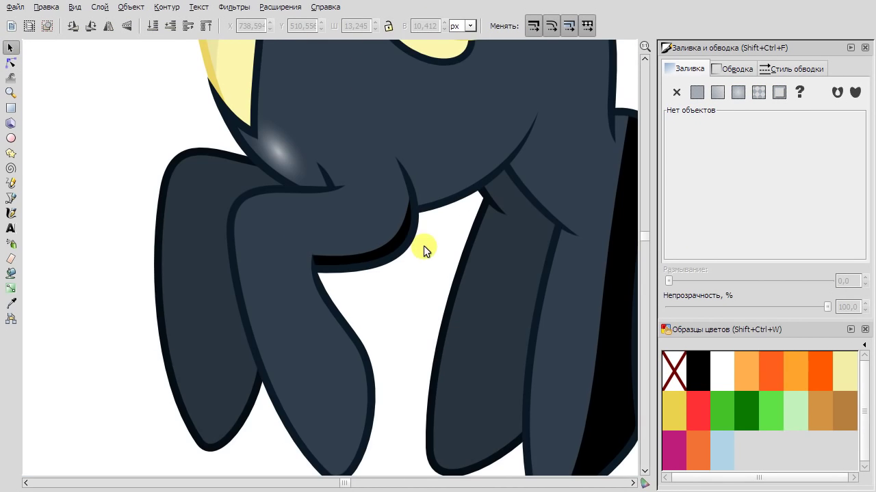
Thicken the black crescent by dragging its top node outward.
left_click(410, 233)
key("plus")
key("n")
mouse_move(411, 145)
left_mouse_down()
mouse_move(395, 161)
mouse_move(393, 144)
left_mouse_up()
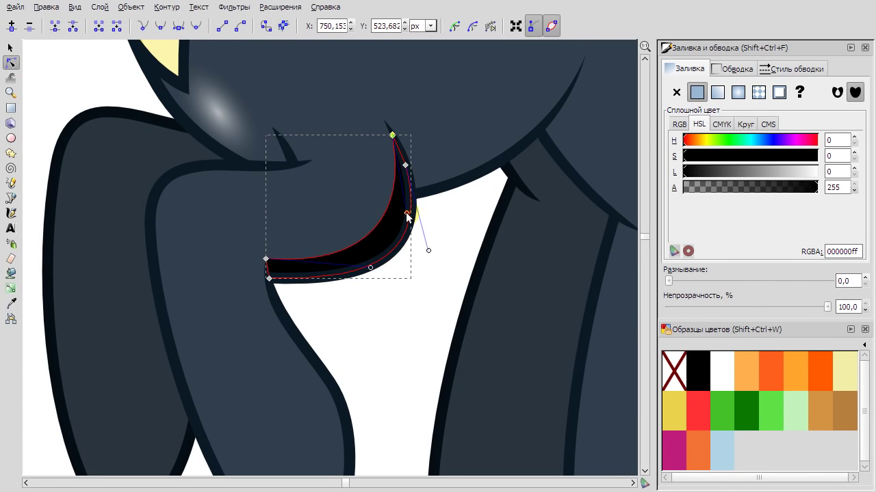
scroll(407, 216, "down", 3)
scroll(394, 342, "down", 2)
scroll(586, 65, "up", 3)
left_click(545, 60)
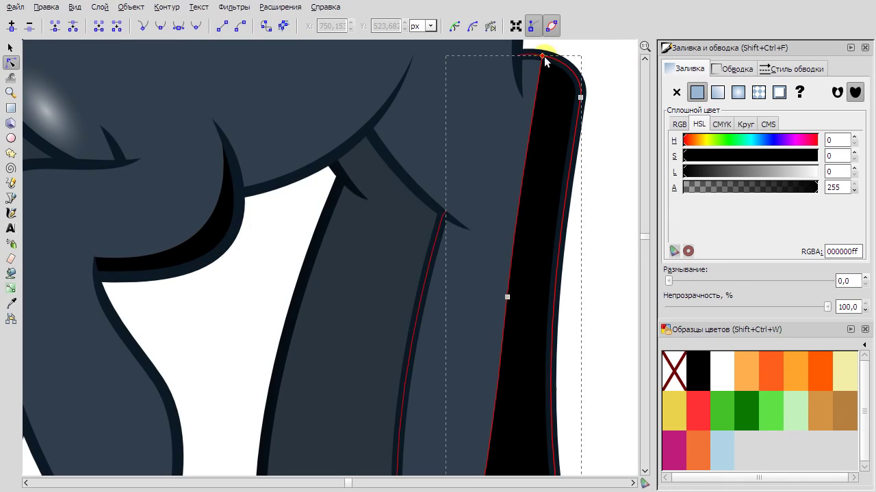
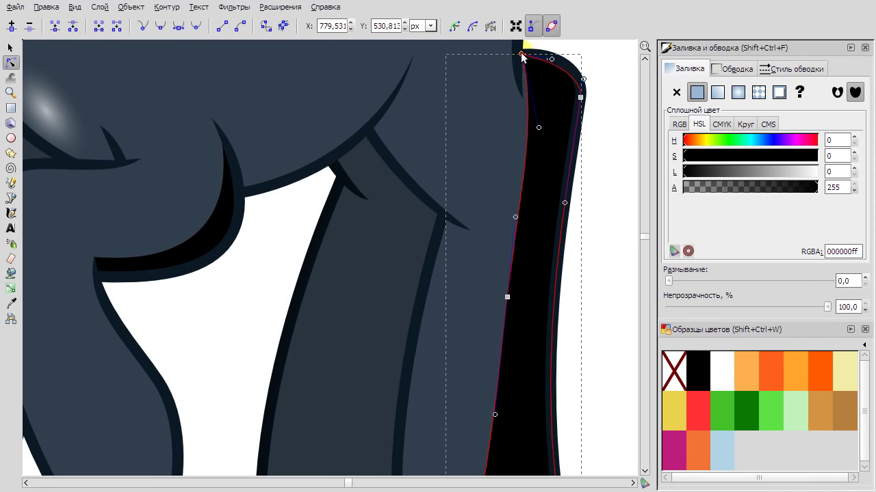
Draw a closed shadow shape over the rear leg and curve its edge to follow the leg.
scroll(509, 202, "down", 3)
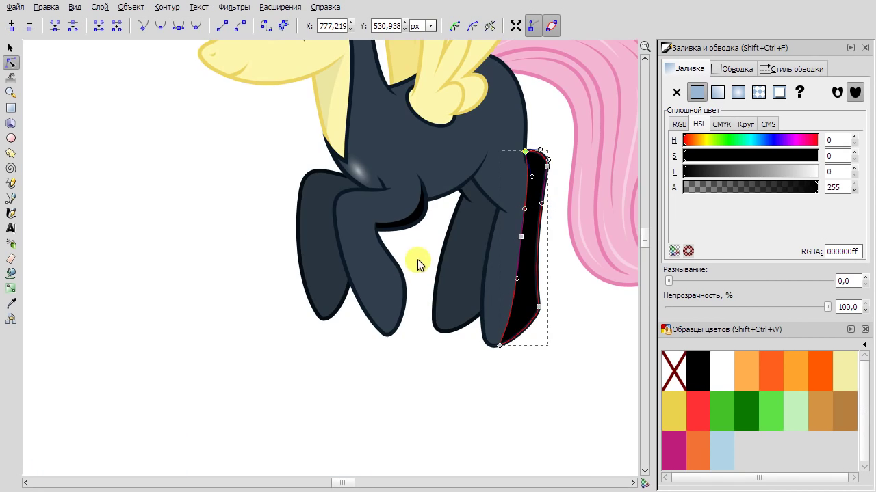
key("b")
left_click(421, 331)
left_click(506, 183)
left_click(559, 198)
left_click(560, 364)
left_click(418, 366)
left_click(421, 331)
key("n")
mouse_move(454, 274)
left_mouse_down()
mouse_move(475, 290)
mouse_move(465, 284)
left_mouse_up()
right_click(459, 281)
left_click(475, 378)
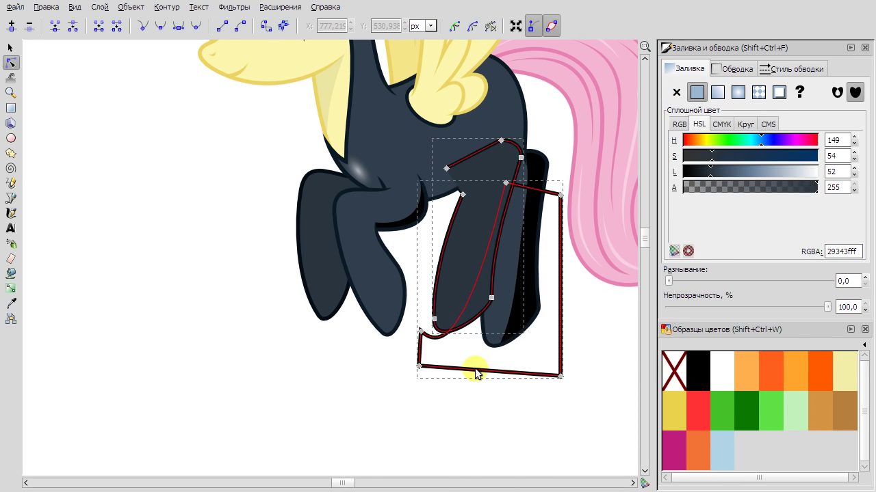
Combine the shadow shape with the rear leg and lower it behind the body.
left_click(697, 370)
left_click(10, 47)
left_click(534, 278)
right_click(455, 250)
left_click(527, 353)
key("d")
scroll(451, 245, "up", 2)
key("s")
key("Page_Down")
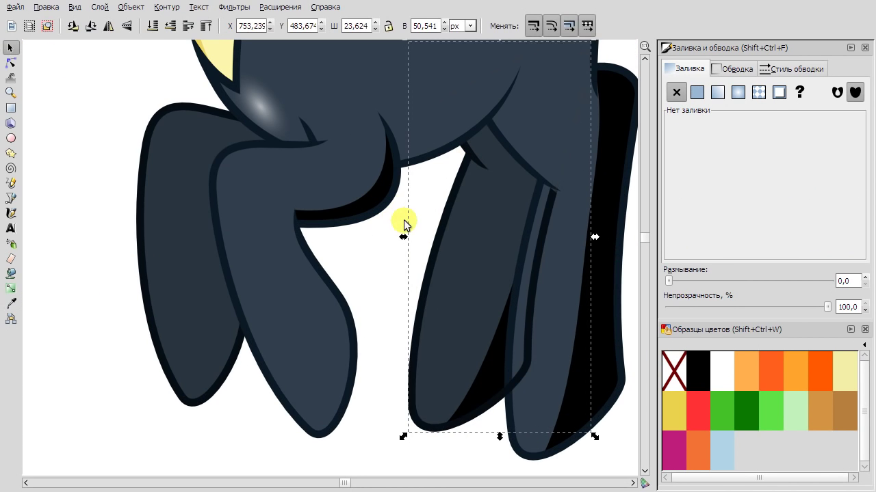
left_click(488, 362)
key("Escape")
Draw a triangular cutting shape over the leg and intersect it with the leg.
key("b")
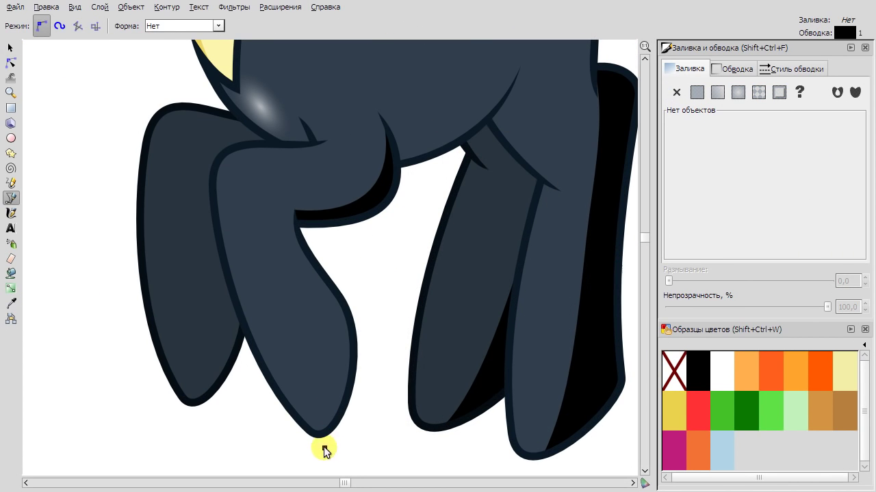
left_click(405, 238)
left_click(384, 453)
left_click(325, 448)
key("n")
left_click(330, 342, "shift")
right_click(385, 340)
left_click(167, 7)
left_click(245, 116)
key("s")
key("Escape")
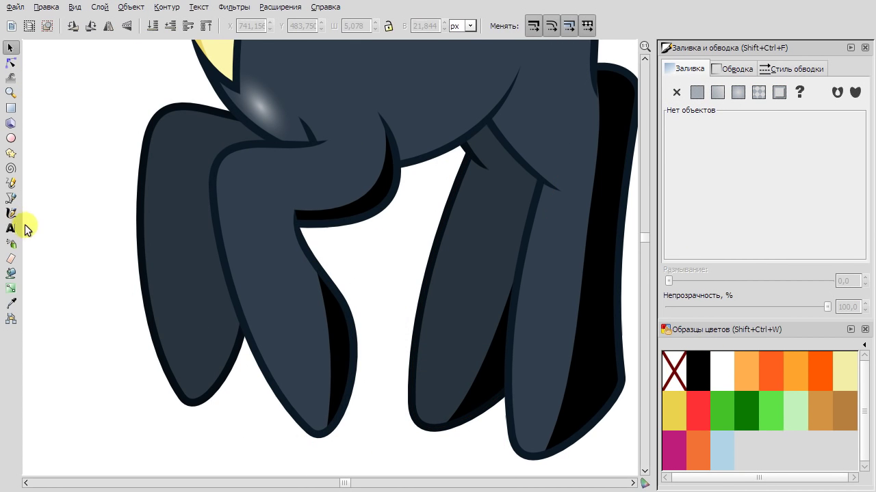
Intersect a new shape with the left front leg to make a black leg shadow.
key("b")
left_click(199, 416)
key("n")
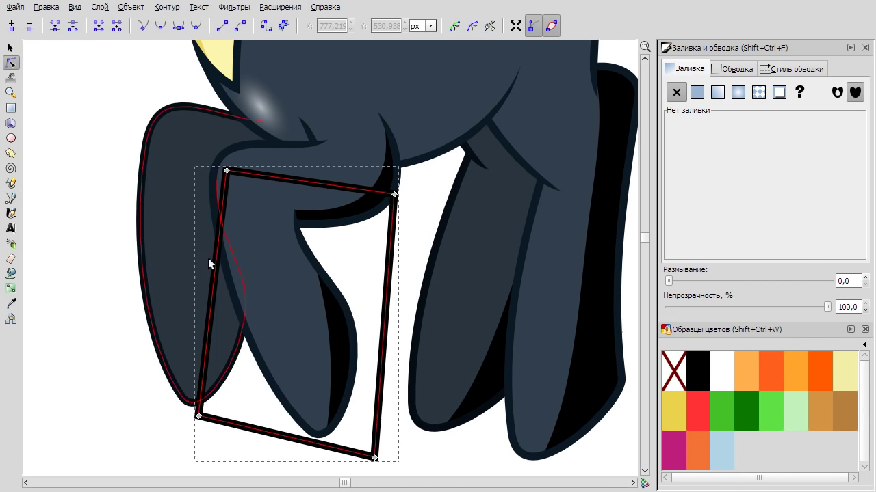
left_click(196, 281)
left_click(681, 371)
key("s")
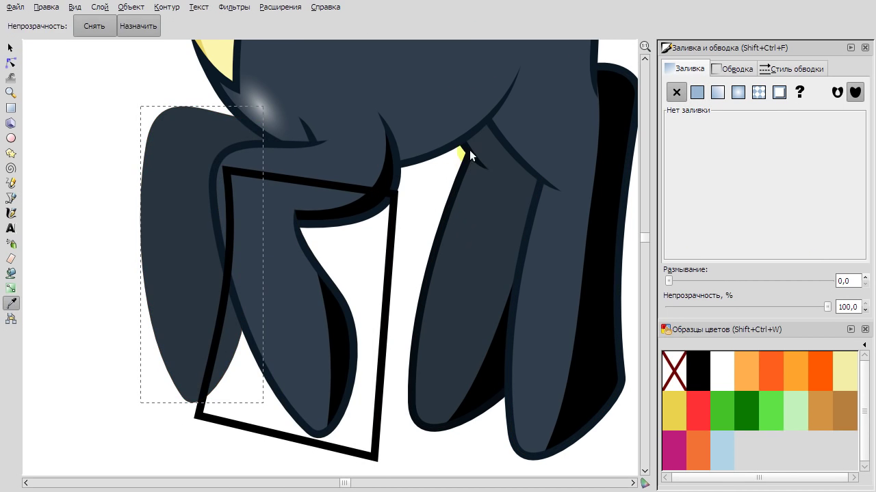
right_click(270, 254)
left_click(303, 357)
left_click(167, 7)
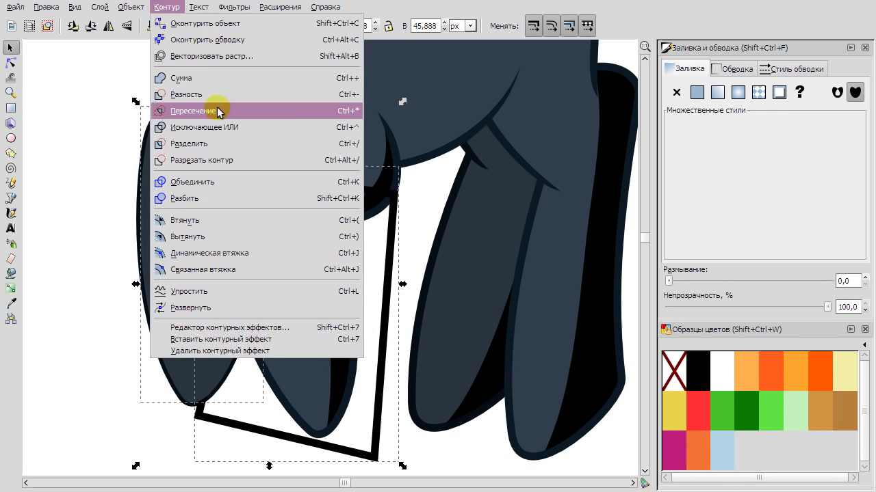
left_click(215, 112)
key("Escape")
scroll(410, 312, "up", 10)
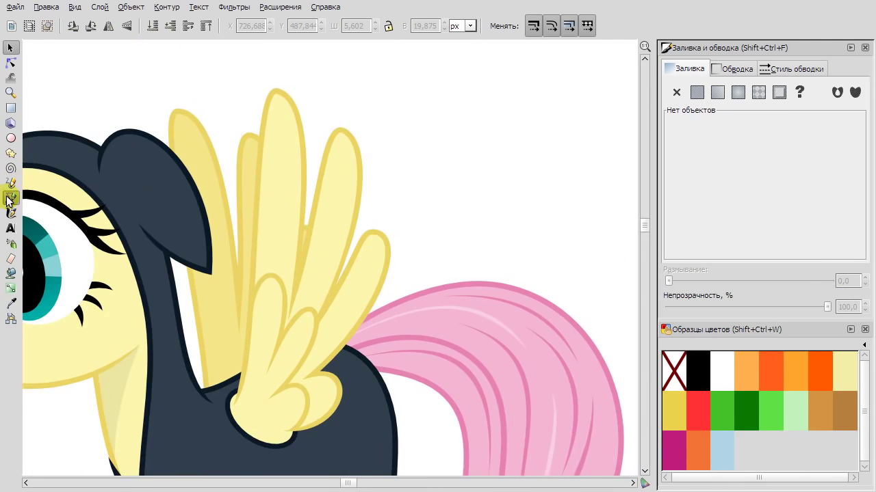
Draw a curved shadow shape over the hood and intersect it with the hood.
left_click(9, 199)
scroll(189, 124, "up", 1)
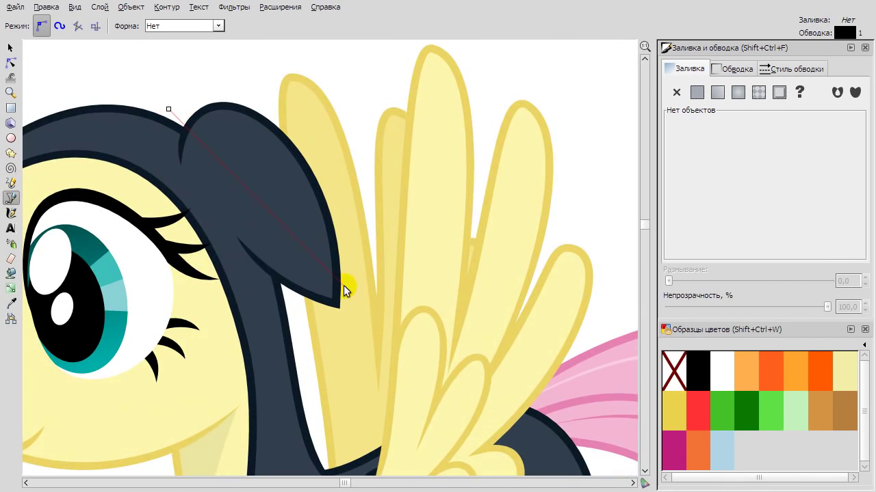
left_click(270, 65)
left_click(169, 109)
left_click(9, 63)
left_click_drag(262, 212, 273, 171)
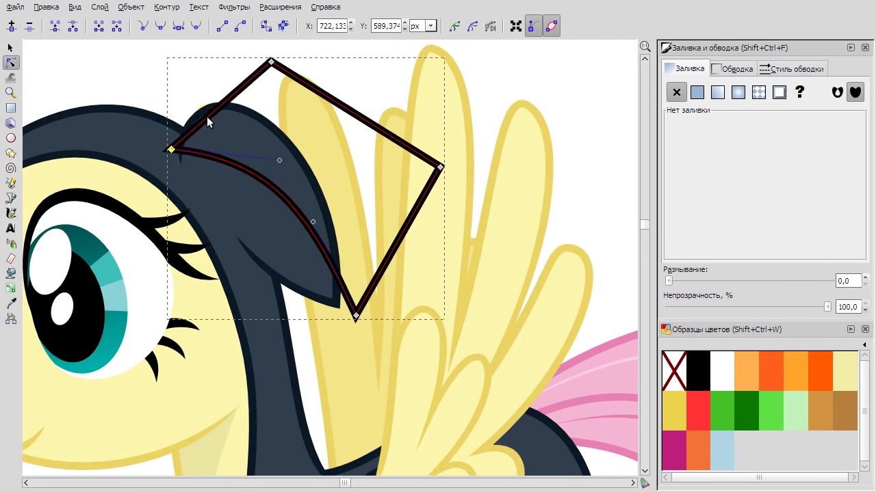
left_click_drag(207, 117, 267, 123)
left_click(257, 201, "shift")
key("ctrl+asterisk")
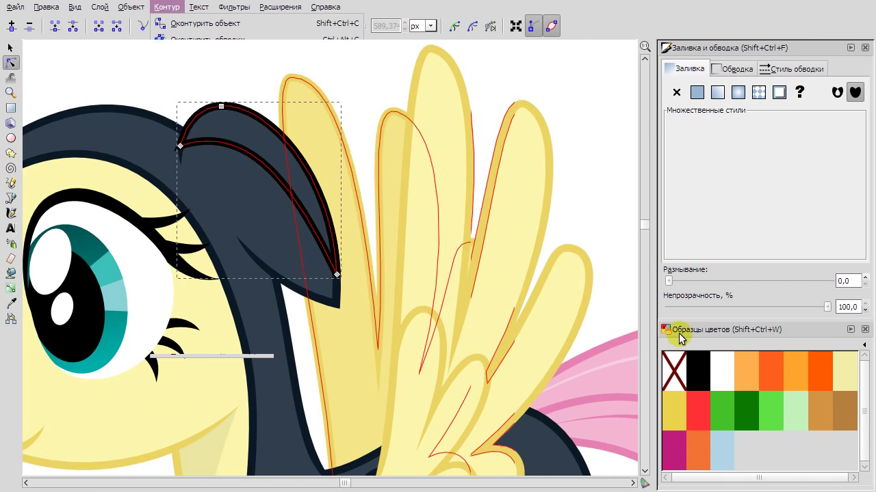
left_click(9, 48)
Draw a black triangle with no outline at the neck.
left_click(166, 78)
scroll(316, 323, "down", 2)
scroll(316, 323, "up", 1)
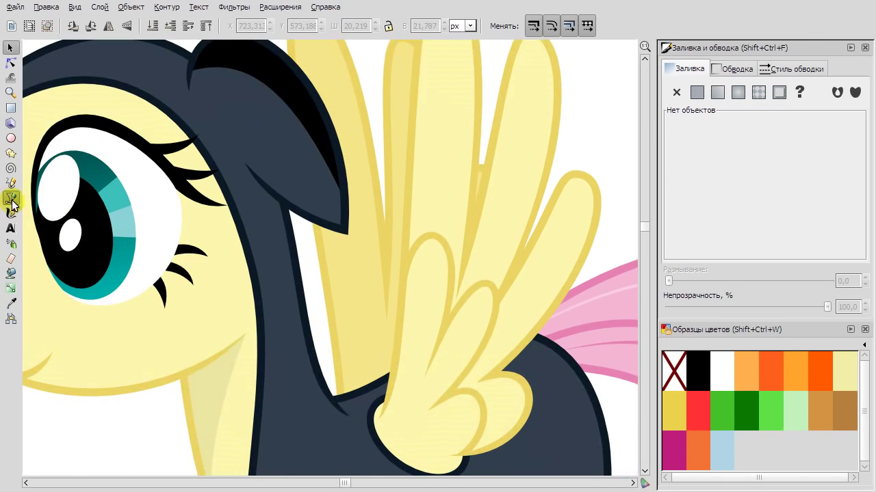
left_click(9, 199)
scroll(357, 412, "up", 2)
left_click(293, 378)
left_click(293, 378)
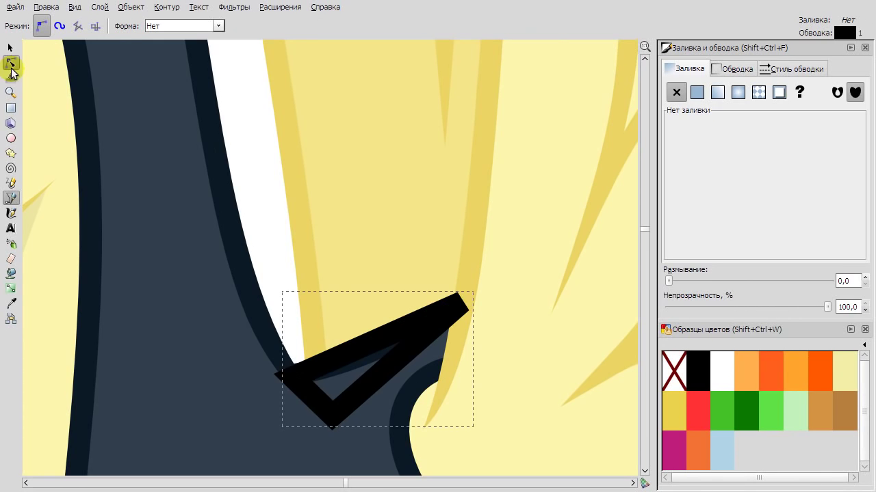
left_click(9, 62)
left_click(697, 370)
left_click(667, 372, "shift")
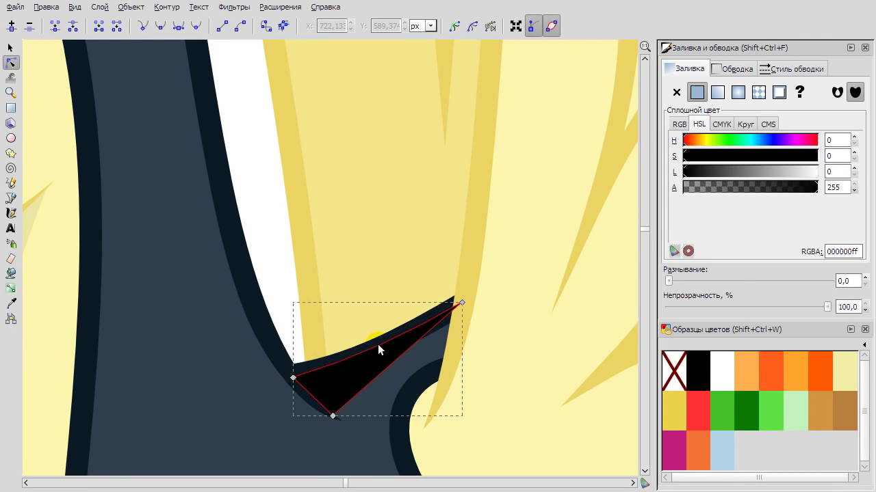
Zoom in on the neck triangle and adjust its bottom node.
key("s")
scroll(127, 209, "down", 1)
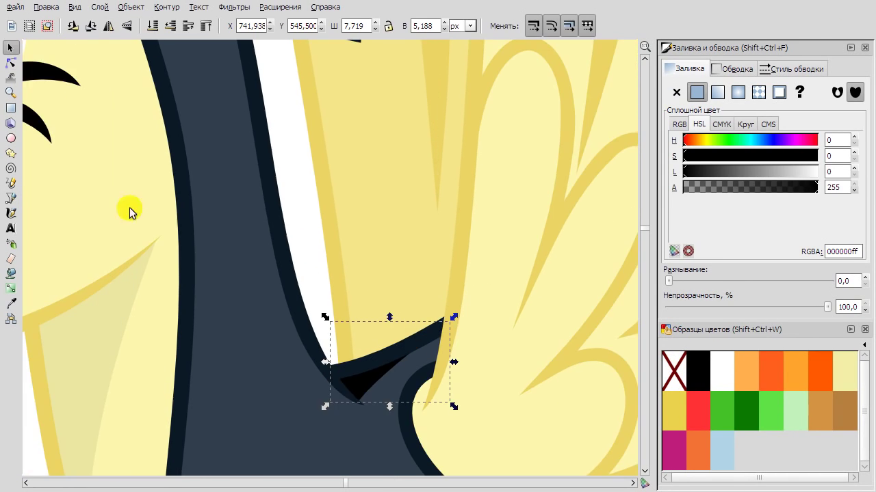
key("3")
key("n")
left_click(329, 376)
scroll(461, 358, "down", 2)
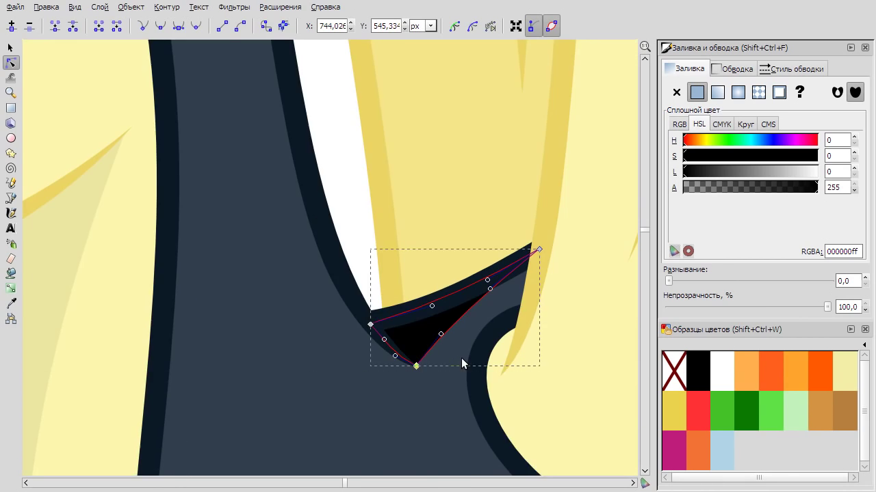
scroll(473, 172, "down", 3)
key("Escape")
Draw a shadow shape behind the wing and intersect it with the body.
key("b")
scroll(340, 204, "up", 4)
scroll(339, 203, "down", 2)
left_click(293, 176)
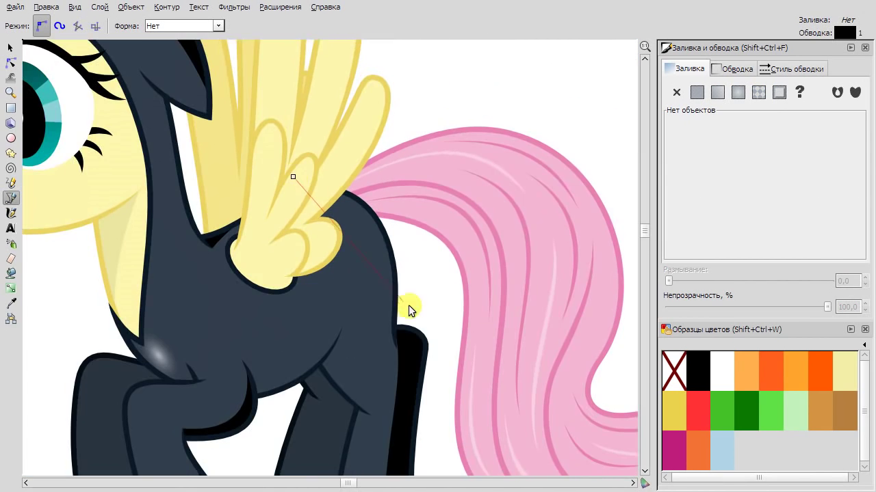
left_click(293, 176)
left_click(11, 62)
left_click_drag(349, 263, 377, 297)
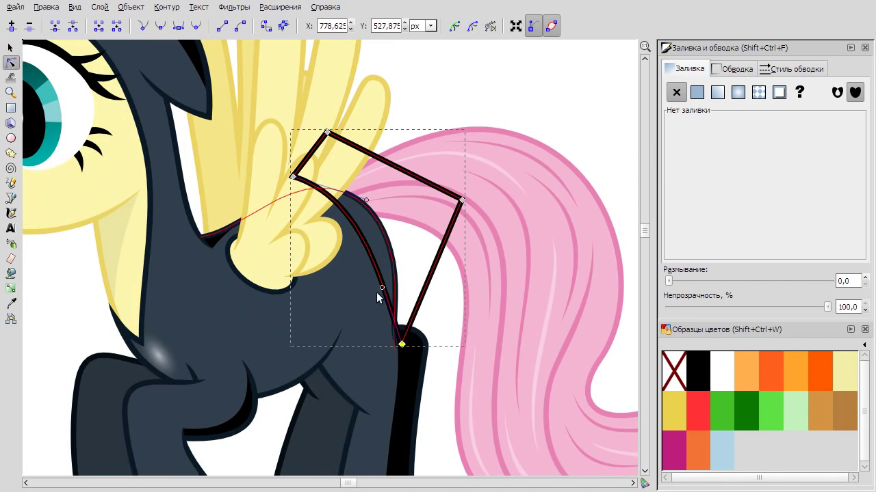
left_click(396, 259, "shift")
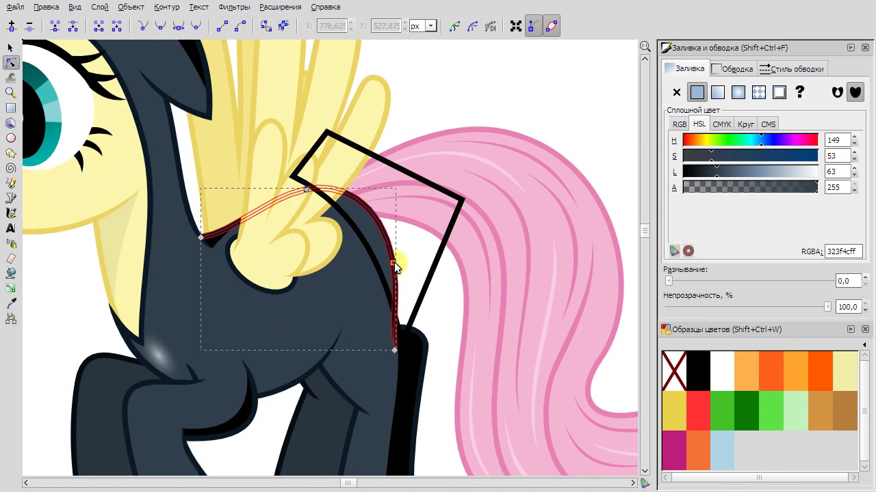
right_click(383, 205)
left_click(166, 7)
left_click(214, 110)
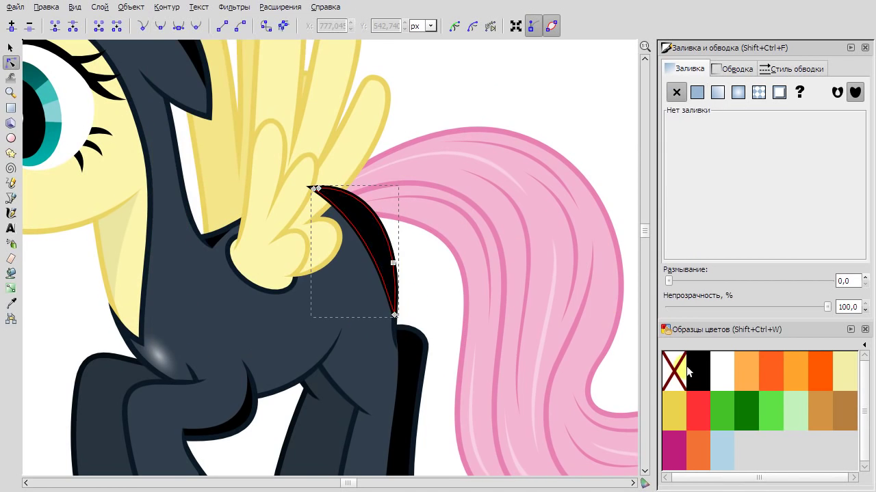
Select the leg and hood shadows and set their opacity to 10.5.
left_click(405, 353, "shift")
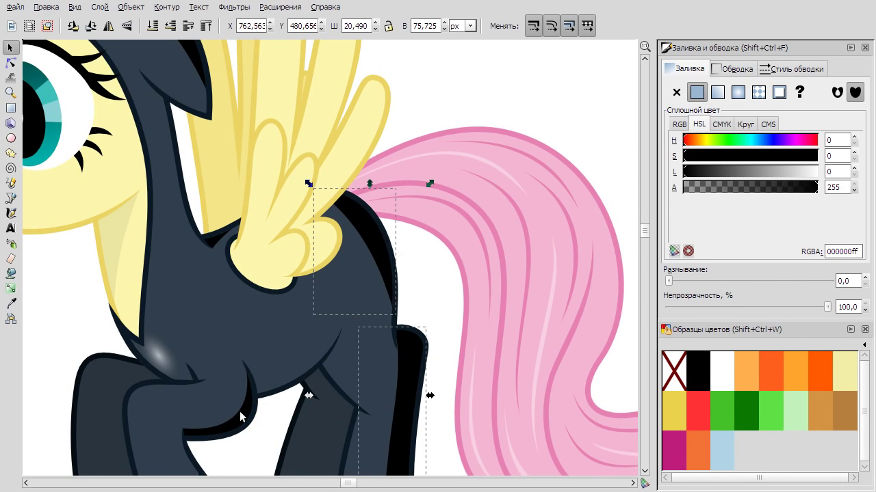
left_click(280, 400, "shift")
key("minus")
left_click(232, 372, "shift")
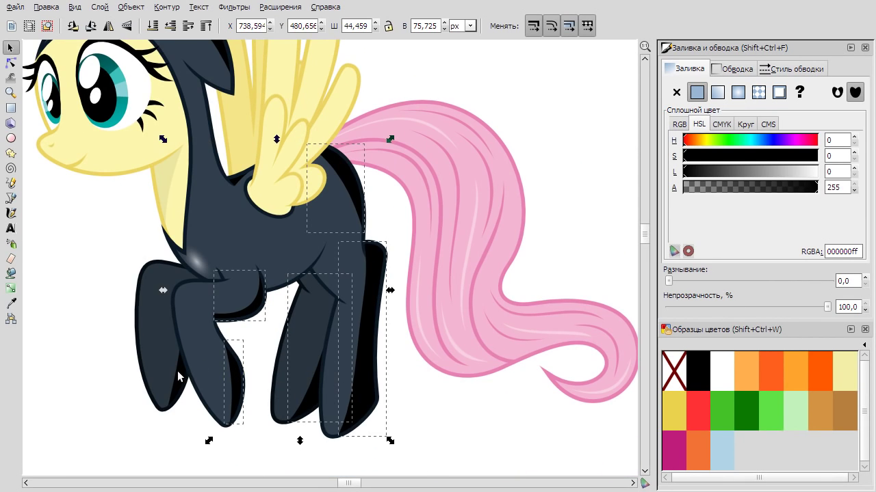
scroll(240, 183, "up", 5, "ctrl")
scroll(274, 218, "down", 5, "ctrl")
left_click(233, 127, "shift")
type("10.5")
scroll(526, 135, "down", 3, "ctrl")
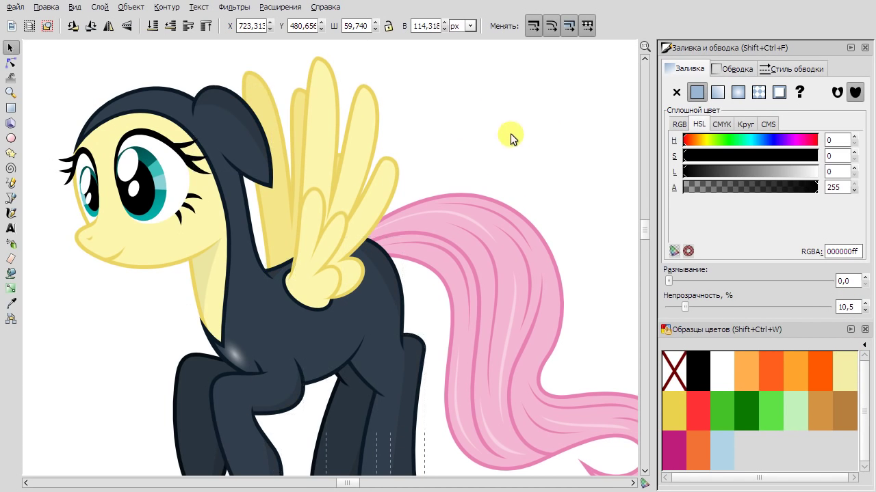
left_click(511, 133)
scroll(532, 254, "up", 5, "ctrl")
Draw a closed shape around the tail, curving its edges to follow the tail.
left_click(11, 199)
left_click(213, 105)
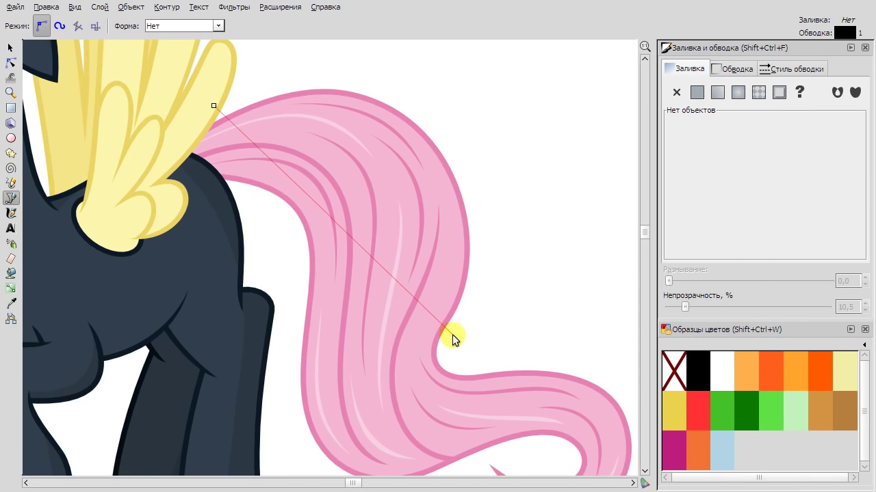
scroll(545, 326, "down", 2, "ctrl")
scroll(483, 357, "right", 1, "shift")
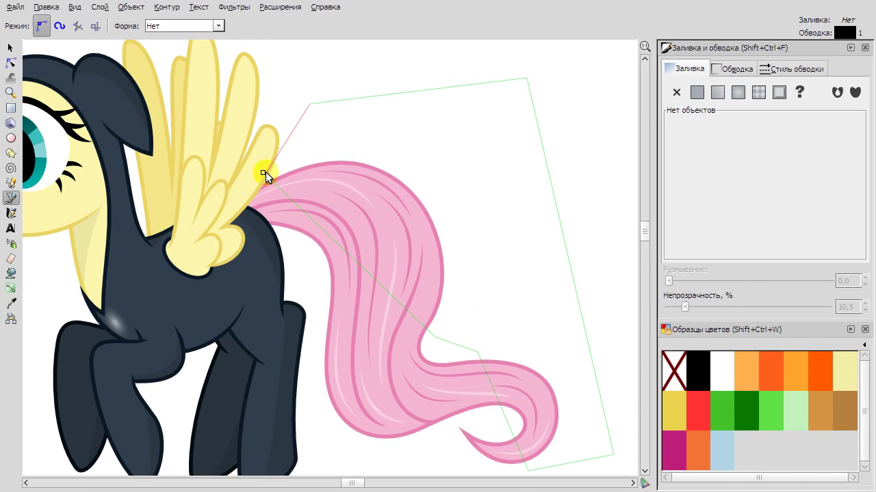
left_click(264, 172)
key("n")
left_click_drag(348, 251, 379, 210)
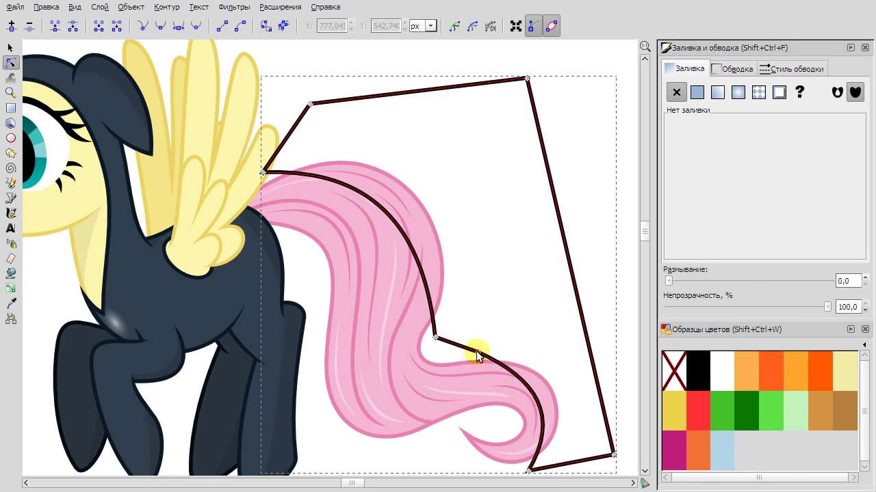
left_click_drag(477, 354, 536, 360)
Intersect a duplicate of the tail with the shape and fill the pieces black.
left_click(547, 407)
right_click(514, 273)
left_click(541, 279)
right_click(544, 169)
left_click(564, 257)
left_click(167, 7)
left_click(203, 90)
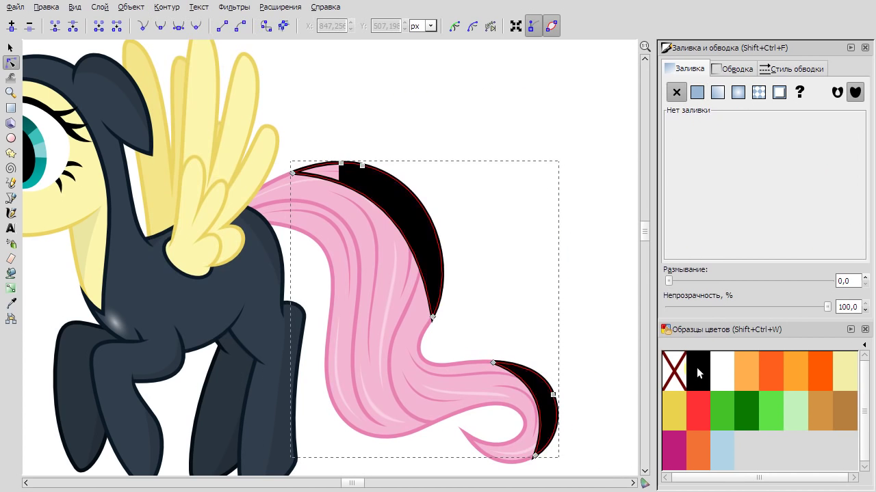
left_click(698, 367)
Select the black tail pieces and set their opacity to 6,5.
key("s")
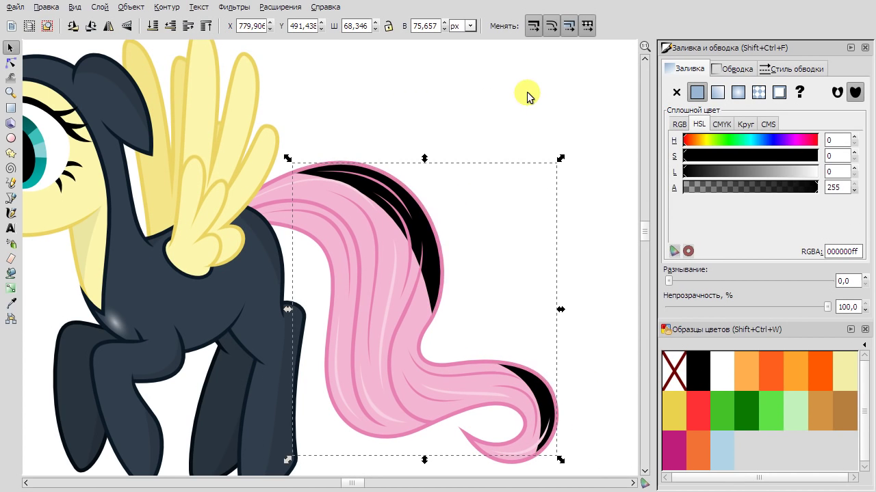
left_click(393, 193)
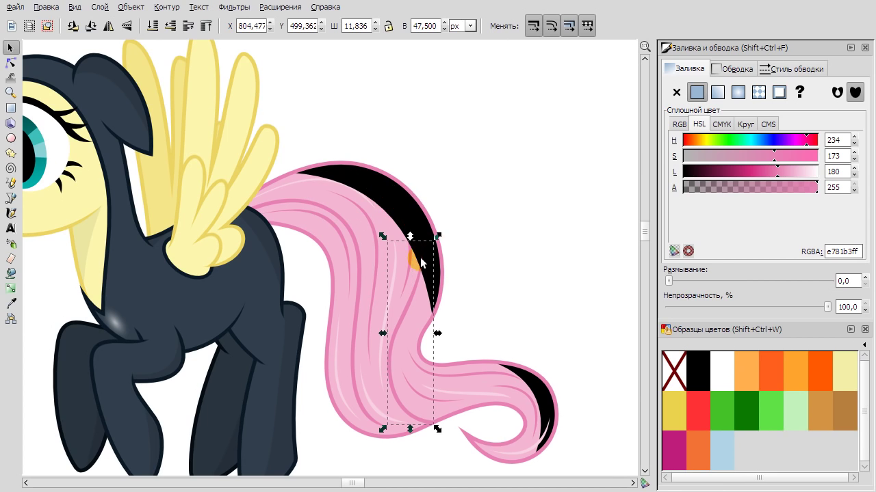
left_click(546, 423)
key("Tab")
left_click(849, 308)
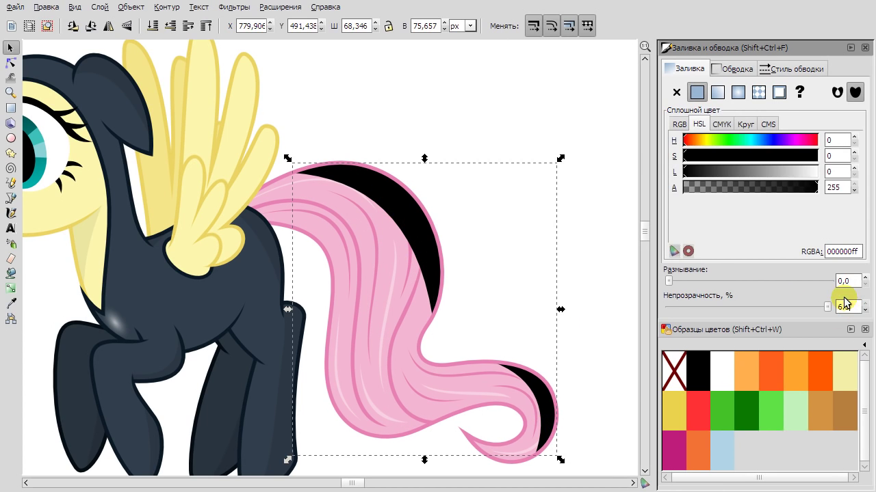
type("6,5")
key("Return")
key("Escape")
left_click(388, 216)
left_click(520, 121)
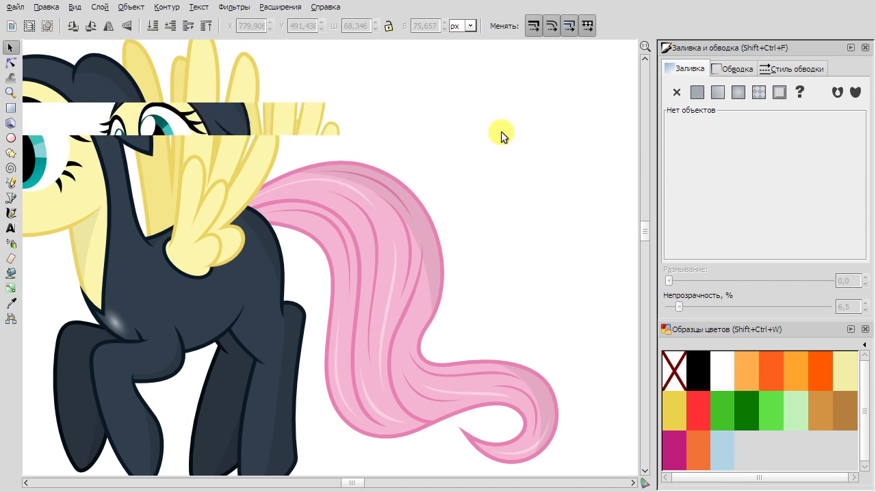
scroll(500, 131, "down", 4, "ctrl")
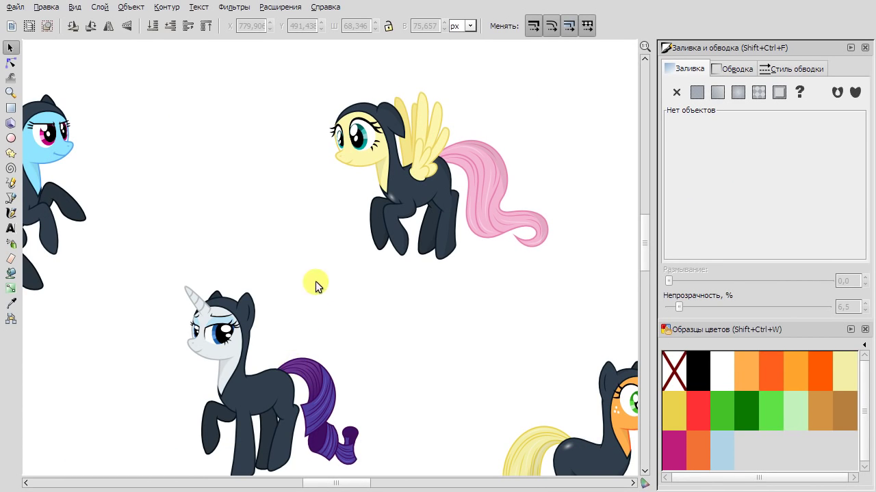
Reposition the small highlight on the orange pony's flank, then bring the yellow pony into view.
scroll(547, 205, "down", 3)
scroll(521, 305, "up", 5, "ctrl")
left_click(491, 321)
mouse_move(452, 344)
left_mouse_down()
mouse_move(459, 351)
mouse_move(448, 355)
left_mouse_up()
left_click(326, 128)
key("grave")
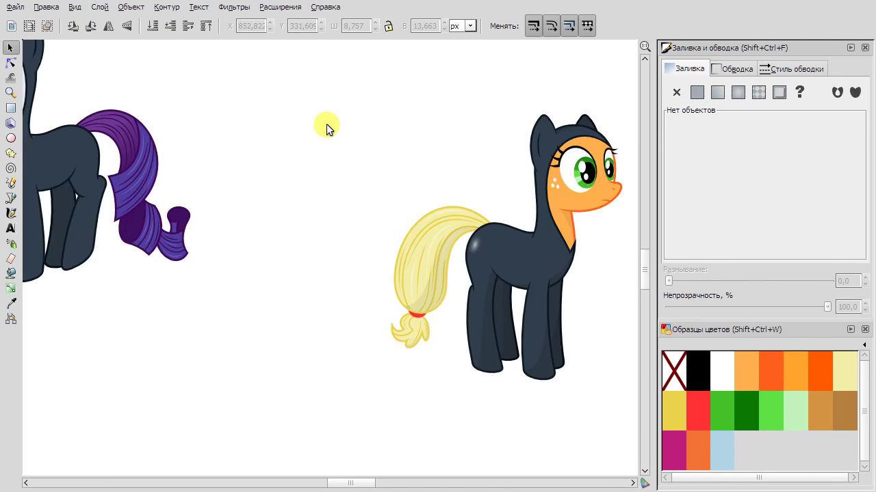
key("grave")
key("grave")
key("grave")
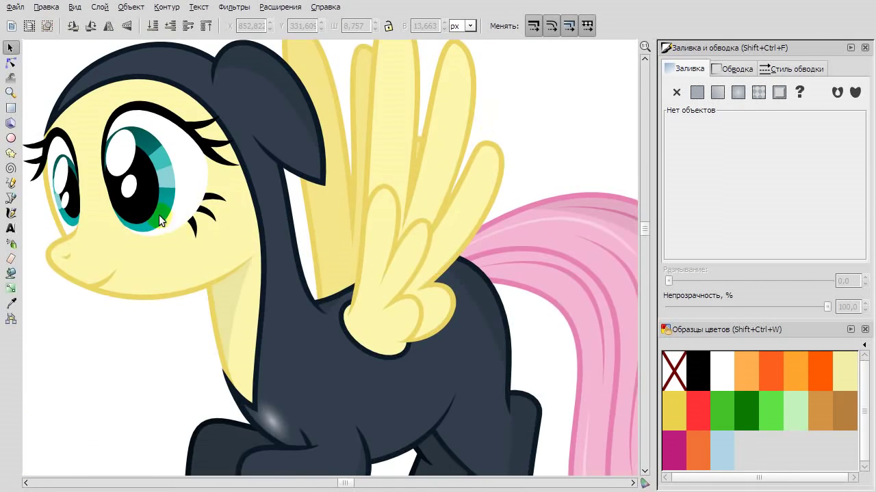
Check the wing feather's colour and draw a closed strip shape from the feather tip downward.
key("b")
scroll(454, 226, "up", 2)
scroll(401, 313, "up", 2, "ctrl")
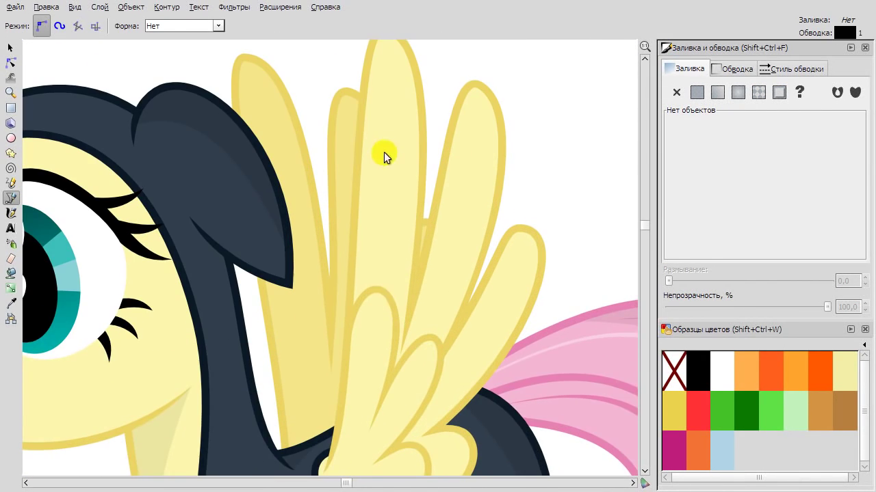
scroll(383, 152, "up", 2)
key("space")
left_click(334, 139)
key("space")
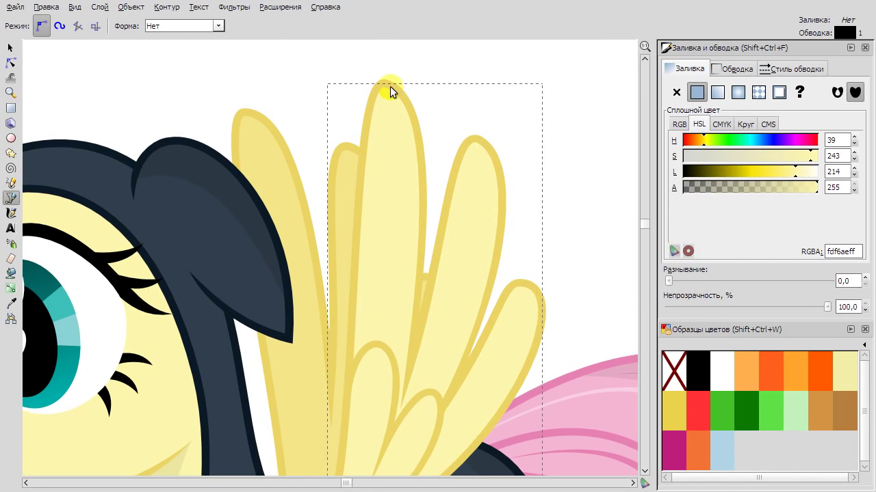
left_click(390, 86)
left_click(407, 366)
left_click(388, 84)
Curve and narrow the dark strip's edges, then send it behind the front feather.
left_click(11, 62)
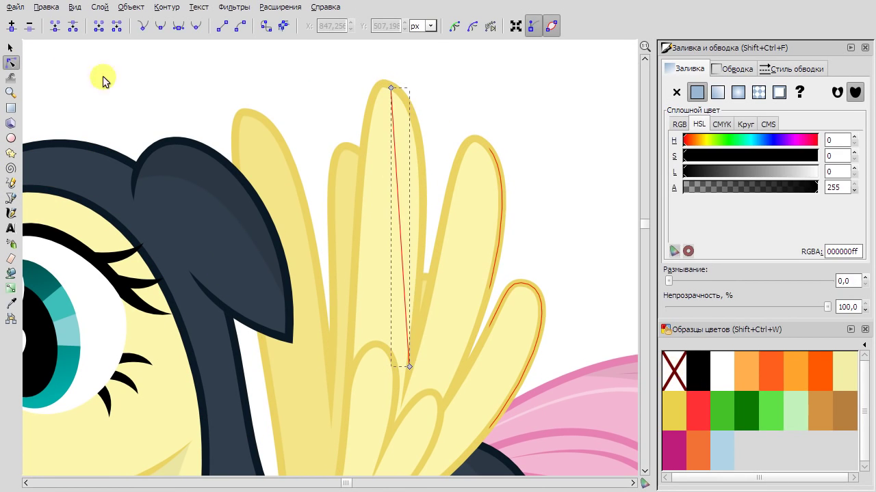
left_click_drag(438, 100, 435, 100)
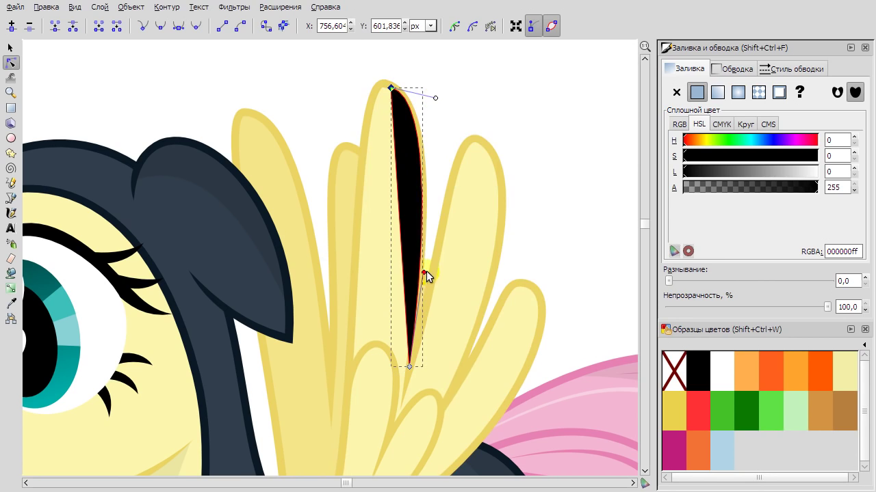
left_click_drag(409, 184, 416, 180)
left_click(12, 46)
key("Page_Down")
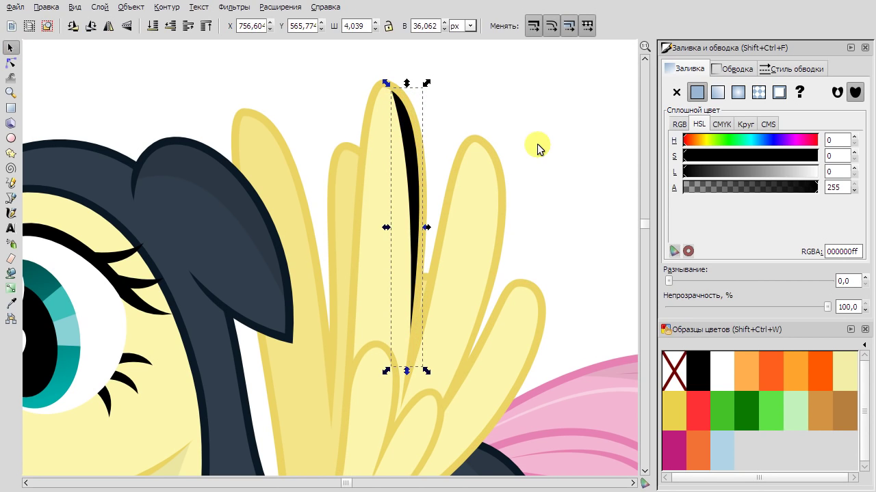
left_click(537, 144)
Draw a line along the next feather and bend its edge into a curve.
key("b")
scroll(452, 333, "down", 2)
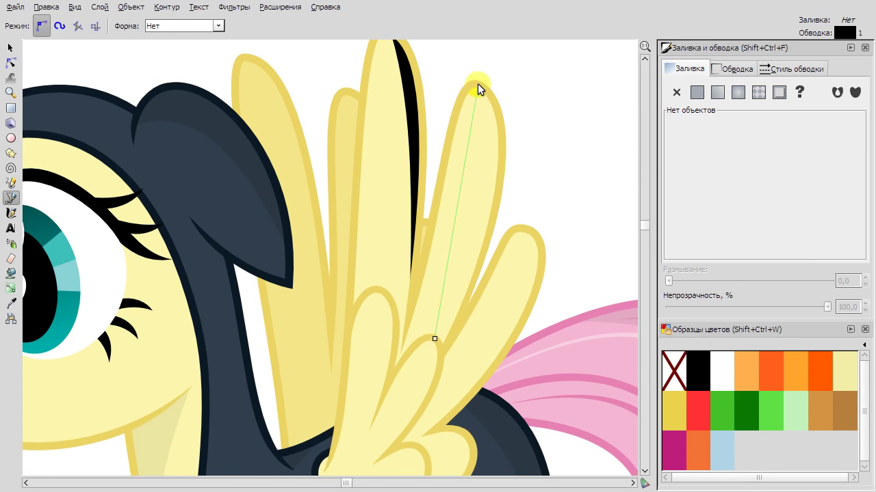
scroll(444, 347, "up", 2)
double_click(435, 356)
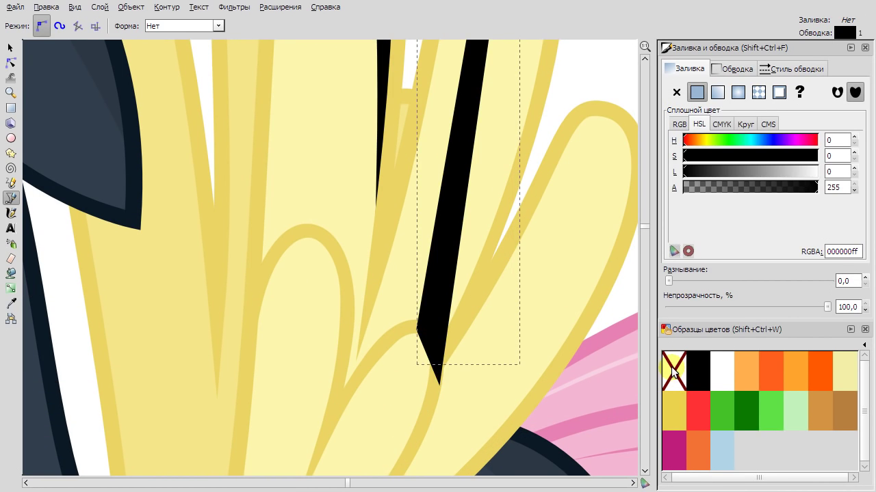
key("n")
scroll(511, 143, "down", 3)
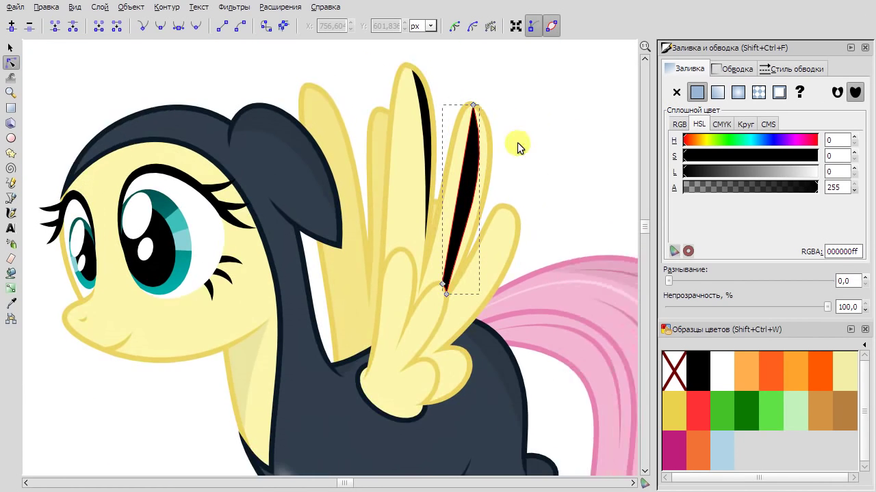
scroll(483, 186, "up", 2)
left_click(483, 186)
left_click_drag(438, 199, 440, 269)
key("s")
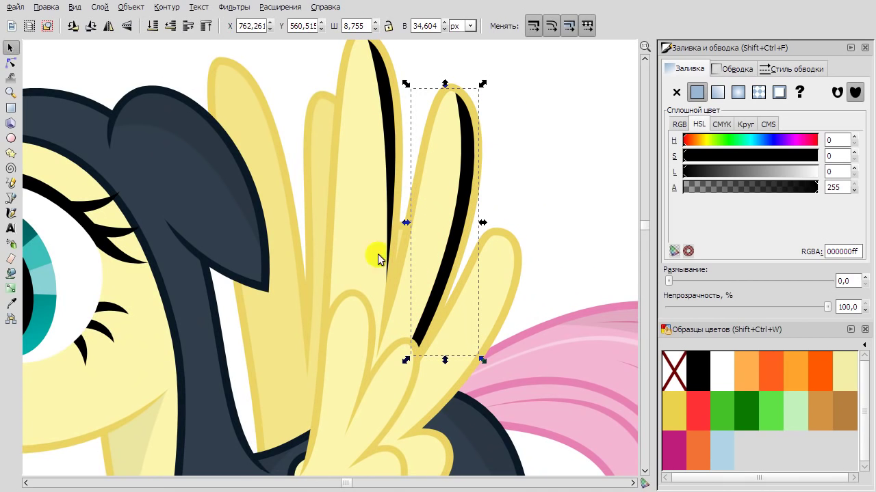
Draw a black crescent following the lower feather and send it behind the yellow feather.
key("b")
scroll(410, 432, "up", 2)
left_click(407, 434)
left_click(674, 370)
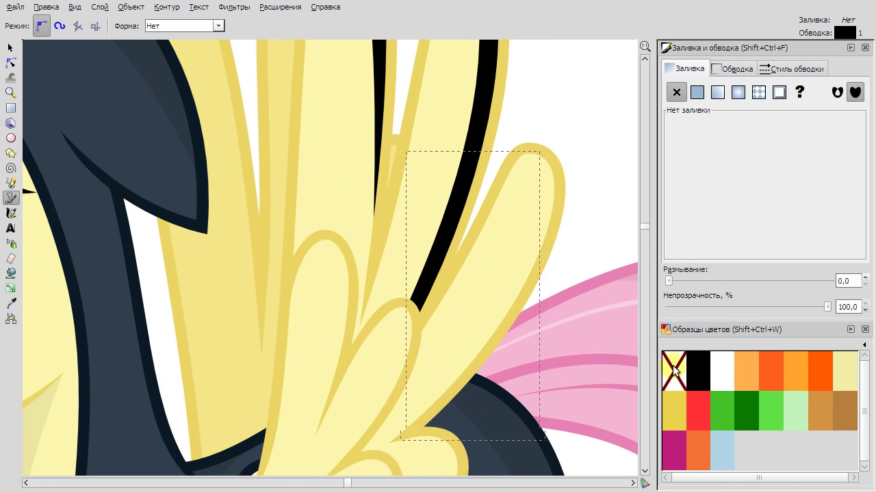
key("n")
left_click_drag(495, 292, 607, 174)
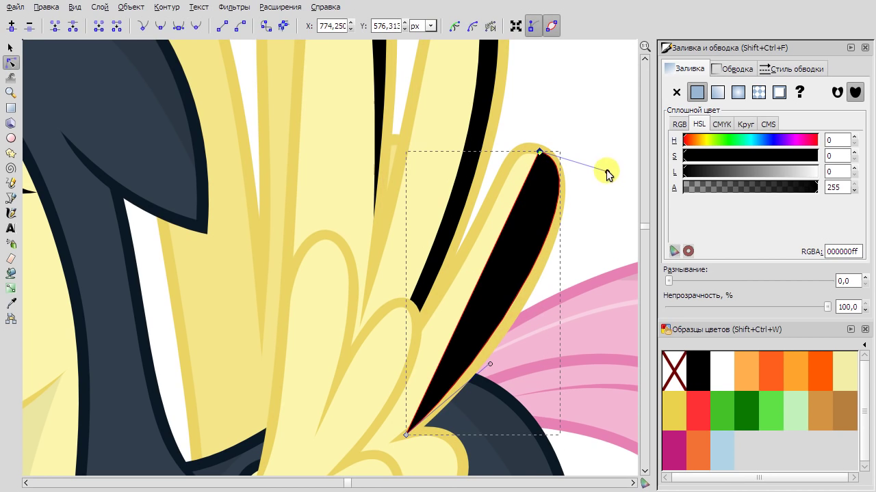
left_click_drag(472, 294, 492, 288)
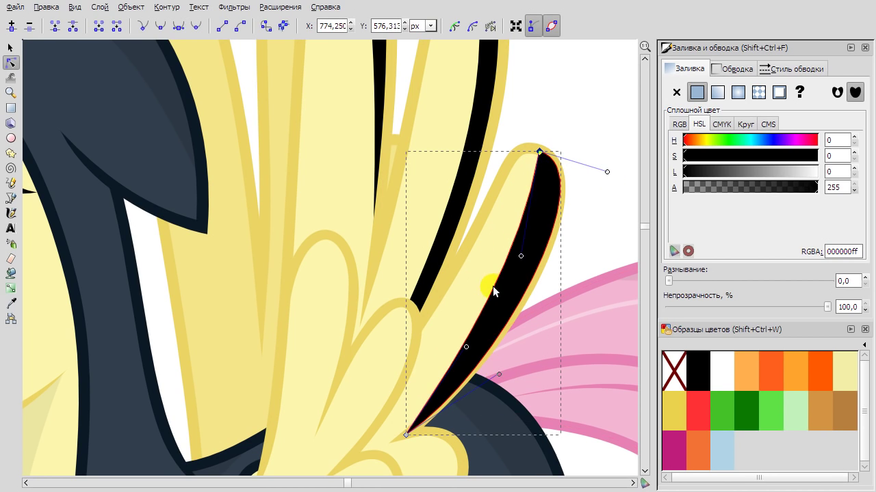
left_click(10, 49)
key("Page_Down")
Set the crescent and the earlier black strand to 6.5 opacity, then deselect.
left_click(375, 60, "shift")
left_click(848, 307)
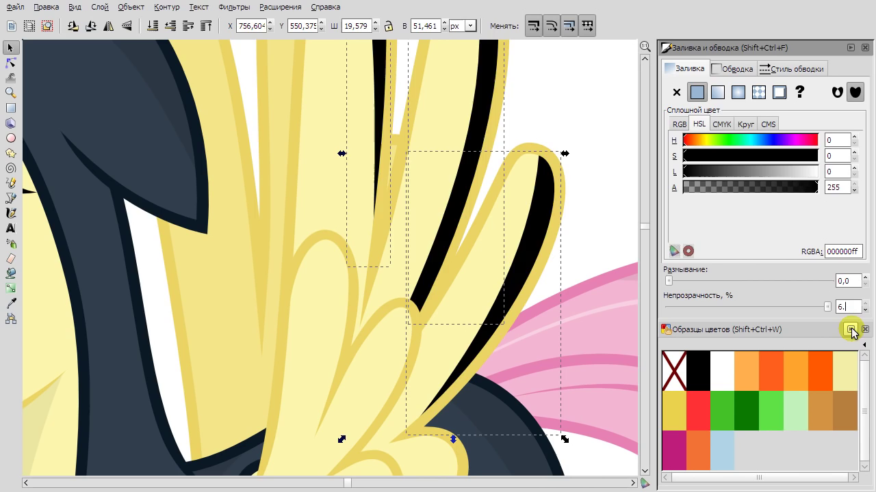
type("5")
key("Return")
key("Escape")
Add a black crescent across the lower feather at 6.5 opacity.
scroll(580, 147, "down", 3)
scroll(444, 327, "up", 5)
key("b")
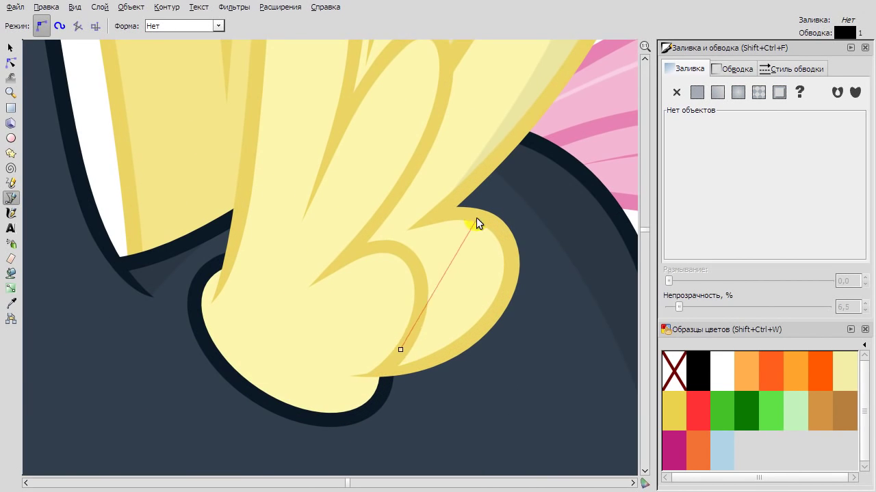
double_click(385, 374)
left_click(11, 62)
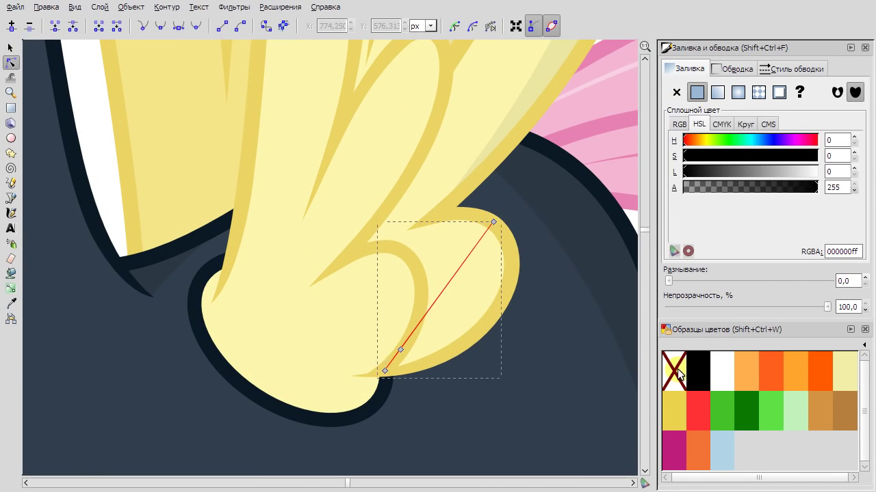
left_click_drag(443, 289, 468, 334)
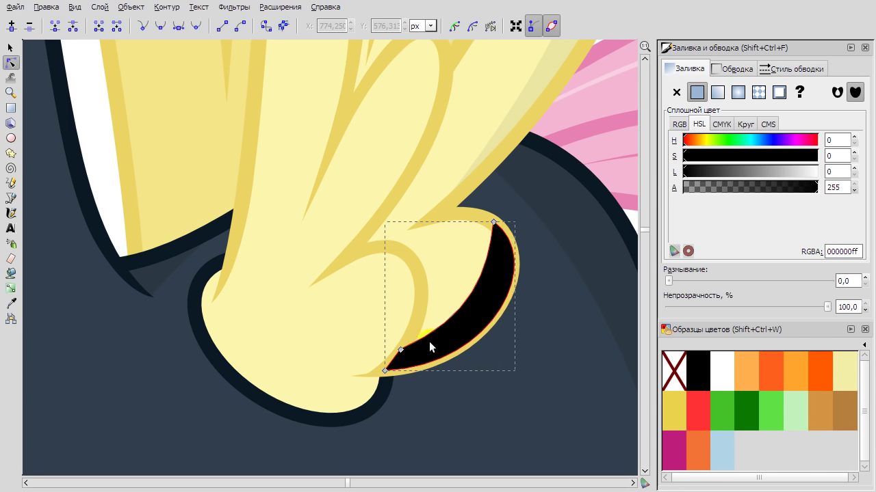
key("s")
triple_click(841, 307)
type("6,5")
key("Return")
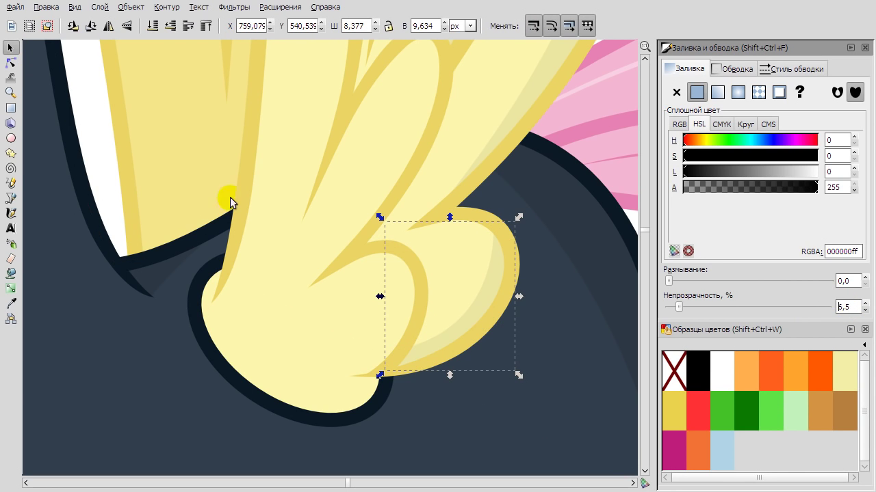
Add a new shape inside the feather curl with 6.5 opacity.
key("b")
left_click(380, 370)
left_click(380, 370)
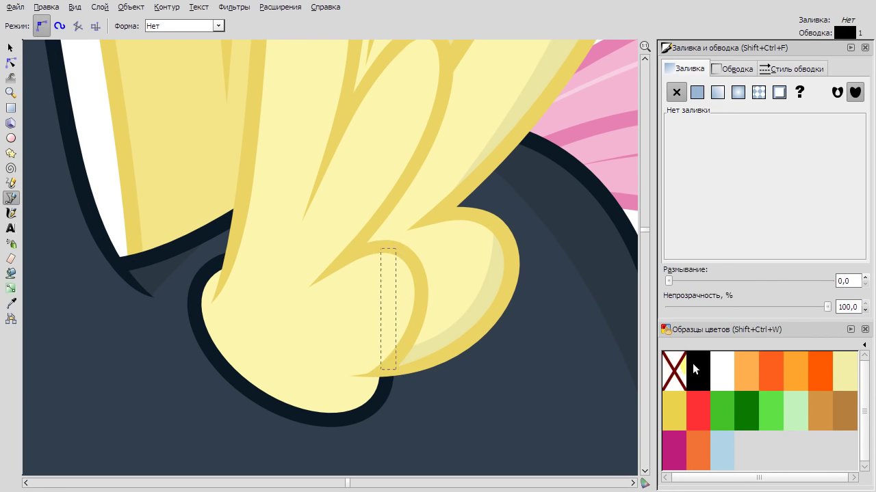
key("n")
triple_click(847, 306)
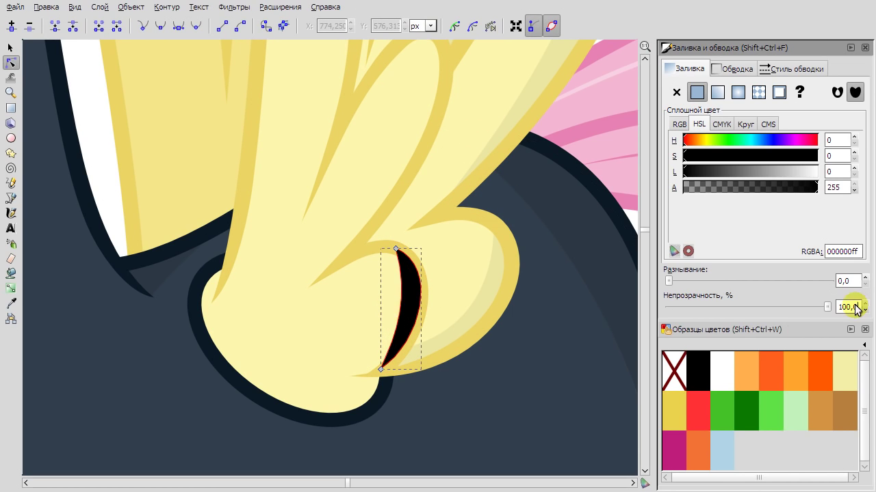
type("6,5")
key("Return")
key("s")
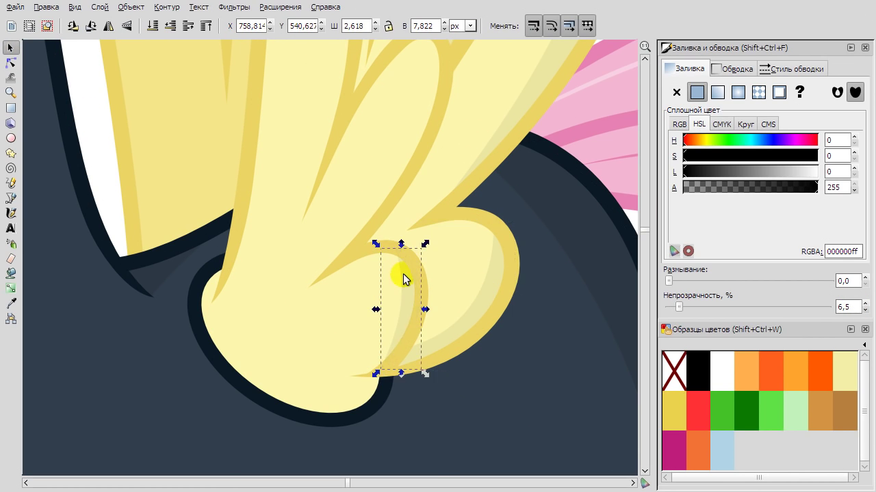
Draw a black-filled crescent inside the upper feather curve, bulging its top and widening it.
scroll(401, 278, "up", 4)
key("b")
left_click(347, 364)
left_click(347, 363)
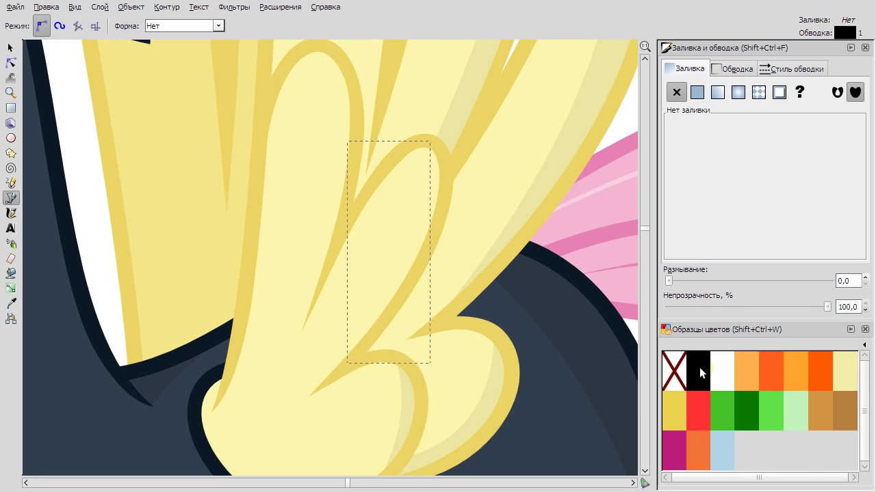
left_click(698, 369)
key("n")
left_click_drag(418, 195, 483, 189)
left_click_drag(394, 301, 395, 316)
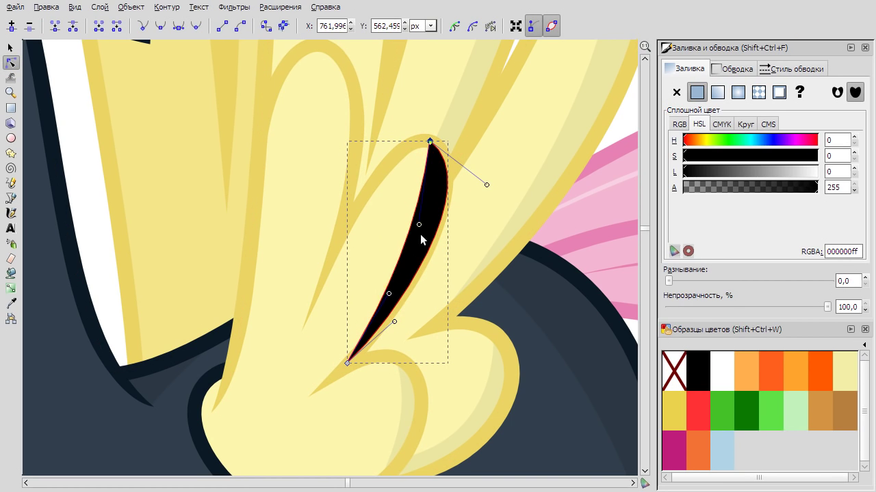
key("s")
Draw a line down the next feather and bend it into a black crescent.
scroll(845, 307, "down", 10)
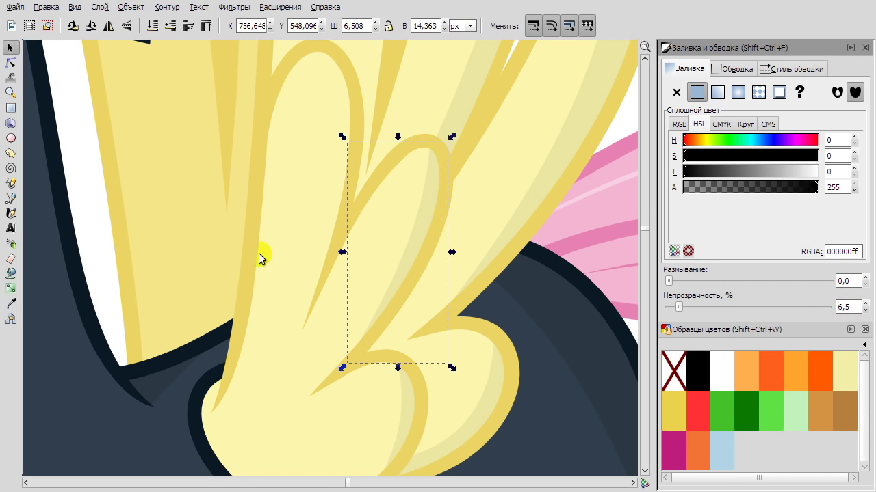
key("b")
left_click(314, 44)
double_click(318, 285)
scroll(401, 191, "up", 4)
left_click(10, 62)
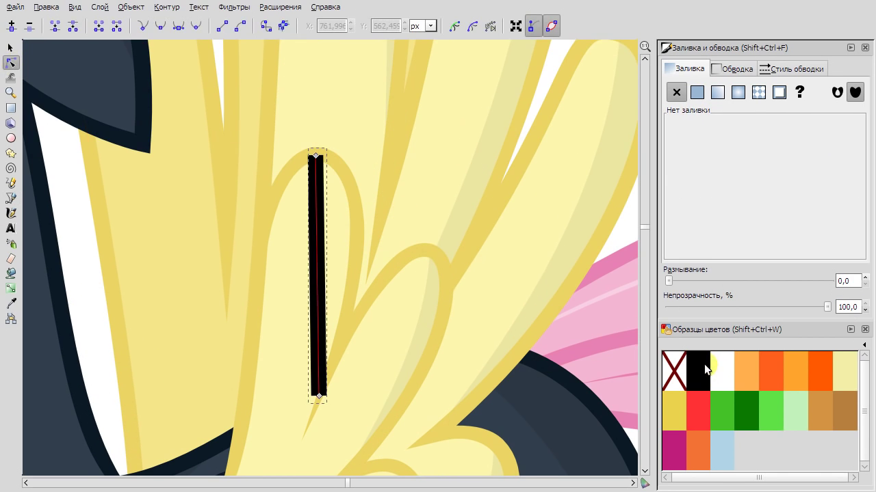
left_click_drag(317, 248, 355, 210)
left_click(10, 48)
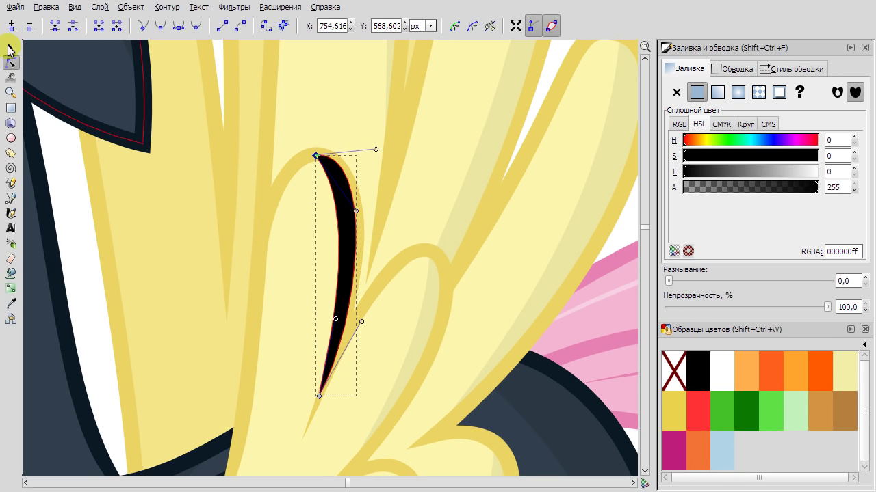
Set that crescent's opacity to 6.5 and deselect it.
left_click(849, 307)
type("6,5")
key("Return")
key("Escape")
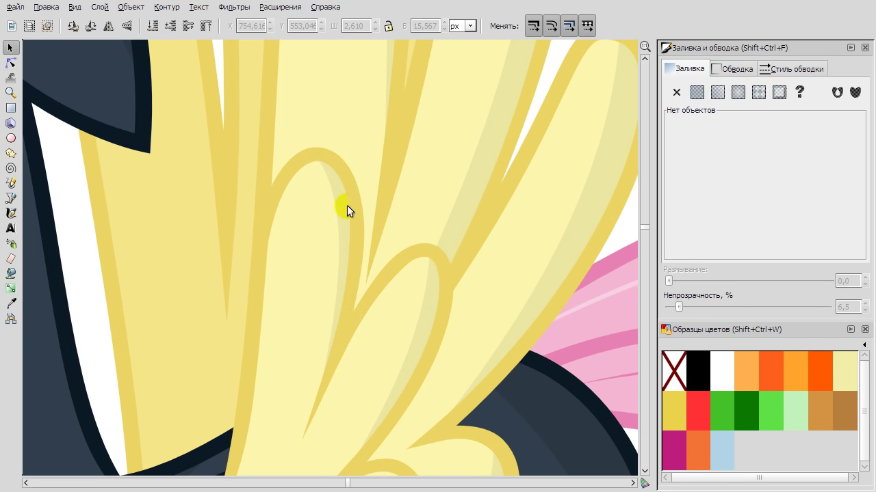
scroll(324, 223, "down", 4)
scroll(284, 321, "up", 1)
scroll(270, 267, "down", 3)
scroll(269, 280, "down", 1)
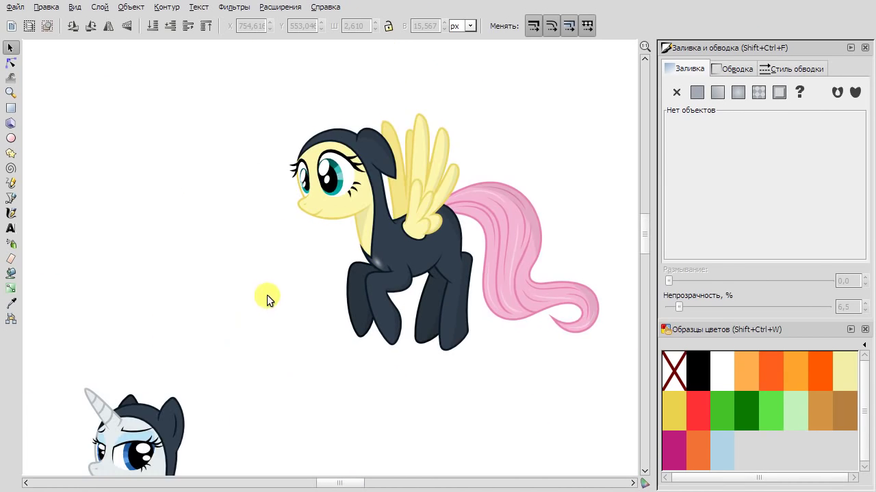
scroll(499, 160, "down", 7)
Try a small ellipse on the unicorn's chest, then delete it.
left_click(629, 452)
key("Escape")
scroll(410, 273, "left", 3)
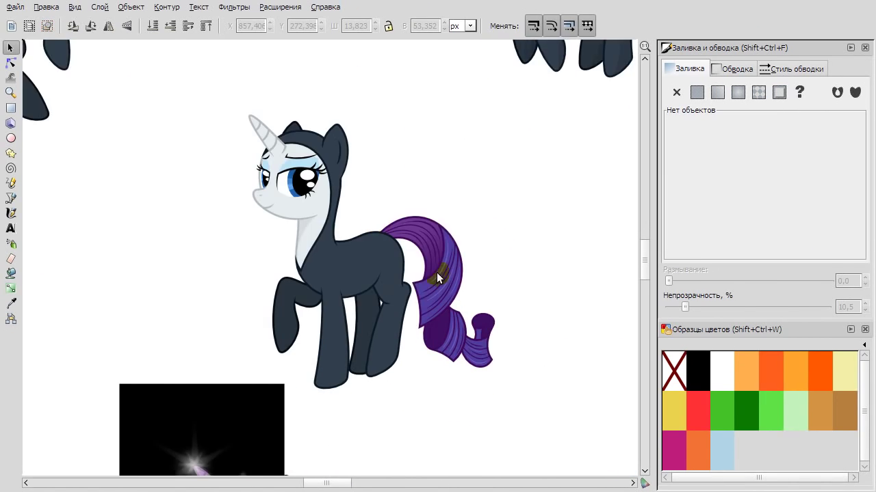
scroll(405, 156, "up", 3)
left_click(11, 197)
scroll(242, 284, "down", 8)
key("e")
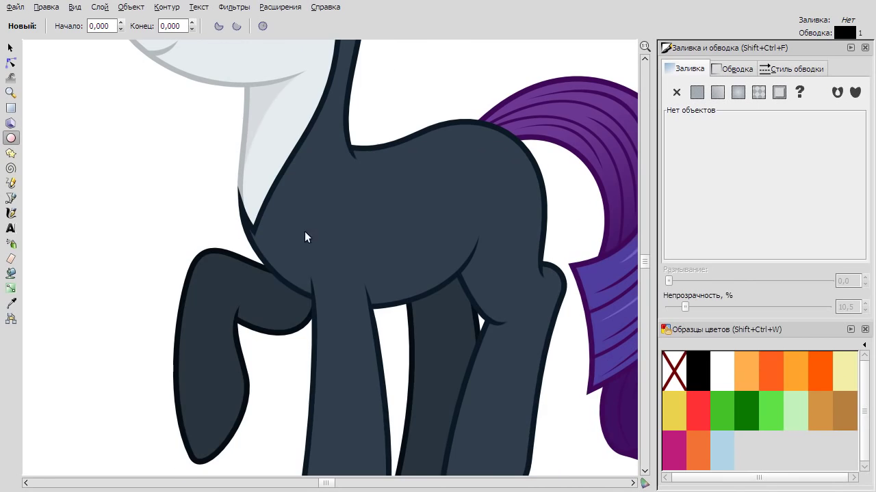
left_click_drag(311, 283, 307, 273)
left_click(10, 47)
left_click_drag(277, 205, 270, 204)
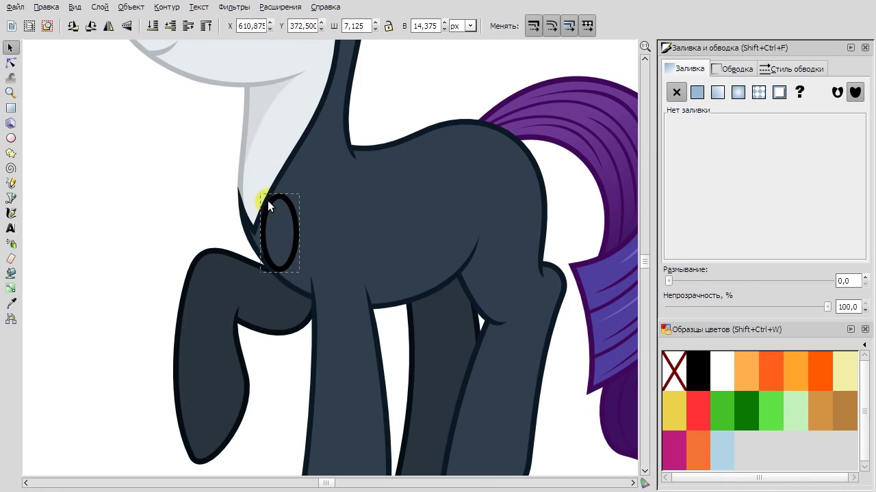
left_click(276, 228)
scroll(275, 233, "up", 3)
key("Delete")
Draw the white chest highlight shape with the Bezier tool and curve two of its edges.
key("b")
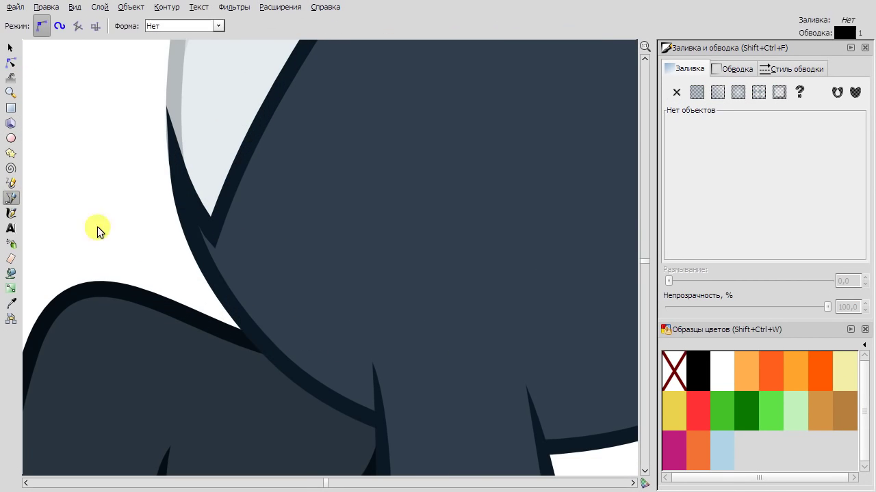
left_click(180, 178)
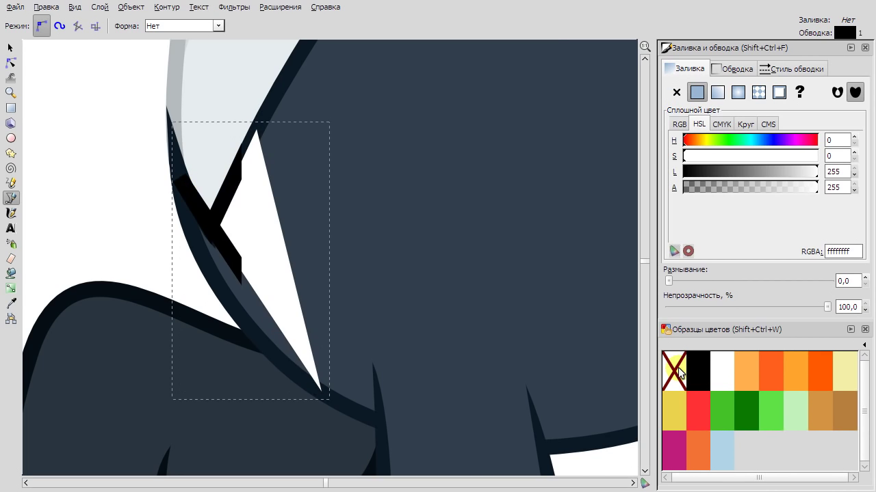
key("n")
left_click_drag(247, 281, 236, 281)
left_click_drag(289, 256, 313, 261)
Give the highlight a radial gradient and lower its opacity to about 62.
left_click(10, 288)
left_click_drag(248, 281, 191, 124)
left_click_drag(123, 326, 304, 267)
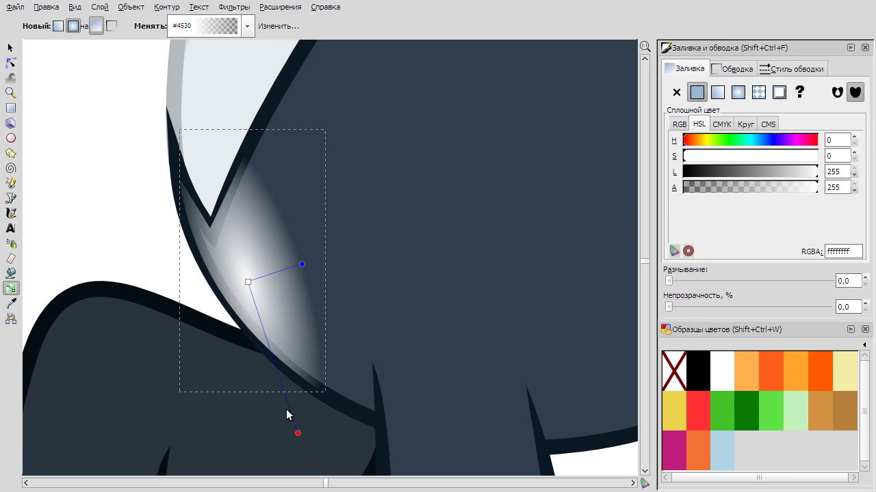
left_click(10, 47)
left_click_drag(829, 308, 743, 309)
left_click(89, 171)
scroll(90, 170, "down", 3)
scroll(90, 156, "left", 3)
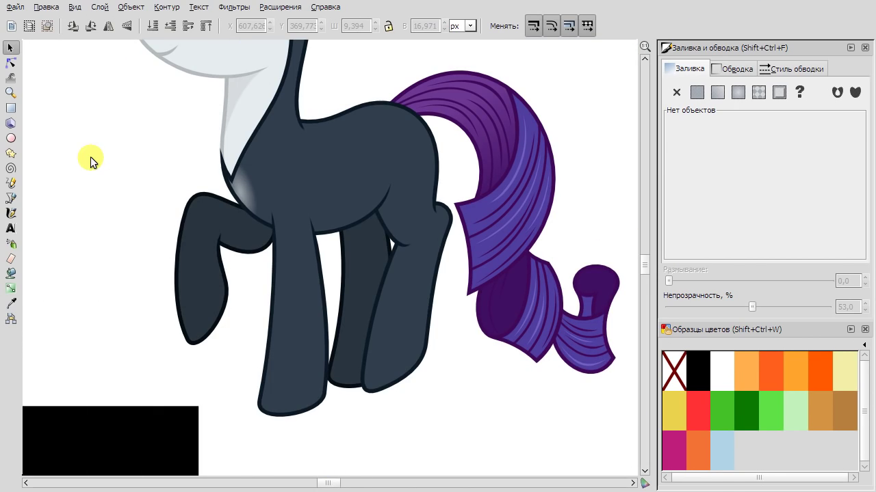
Duplicate the chest highlight and drag its nodes into a new position.
key("n")
left_click(251, 193)
scroll(251, 194, "up", 4)
left_click(251, 194)
right_click(117, 81)
left_click(256, 194)
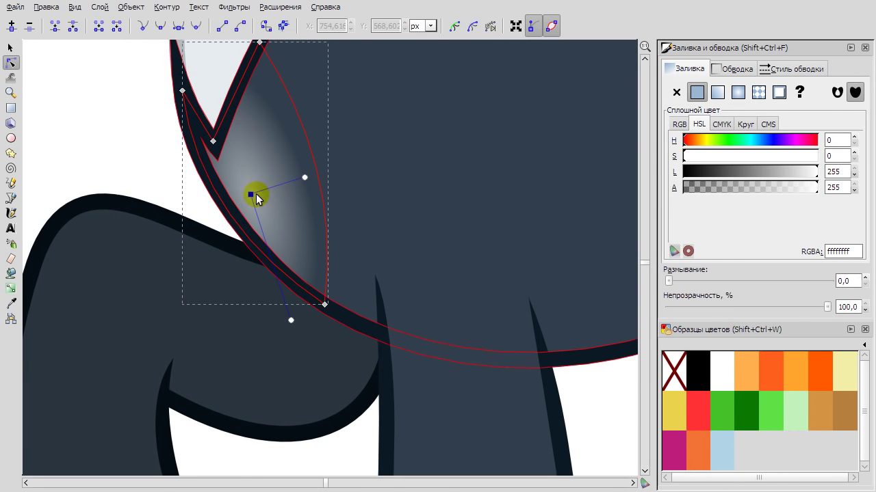
left_click_drag(251, 195, 232, 157)
left_click_drag(289, 143, 295, 157)
scroll(322, 173, "up", 2)
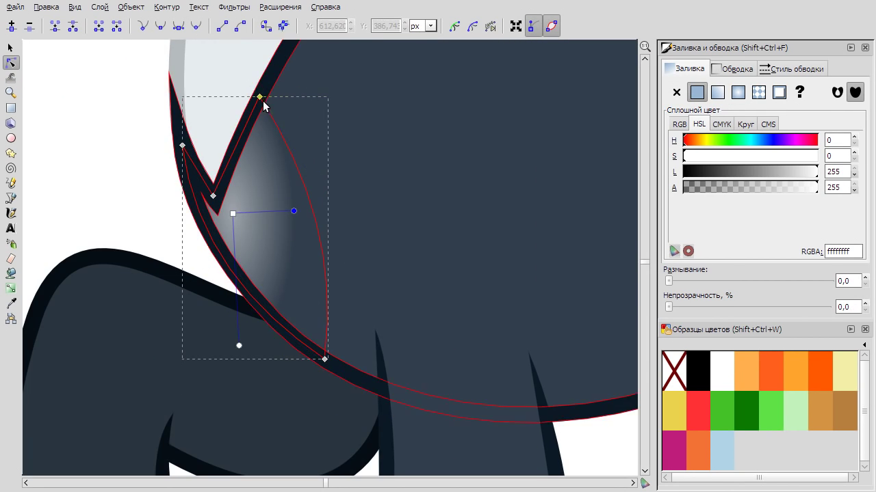
Reshape the highlight's node handle and shift and widen its radial gradient, then deselect.
left_click_drag(262, 101, 395, 76)
left_click_drag(233, 213, 249, 214)
left_click_drag(256, 342, 261, 110)
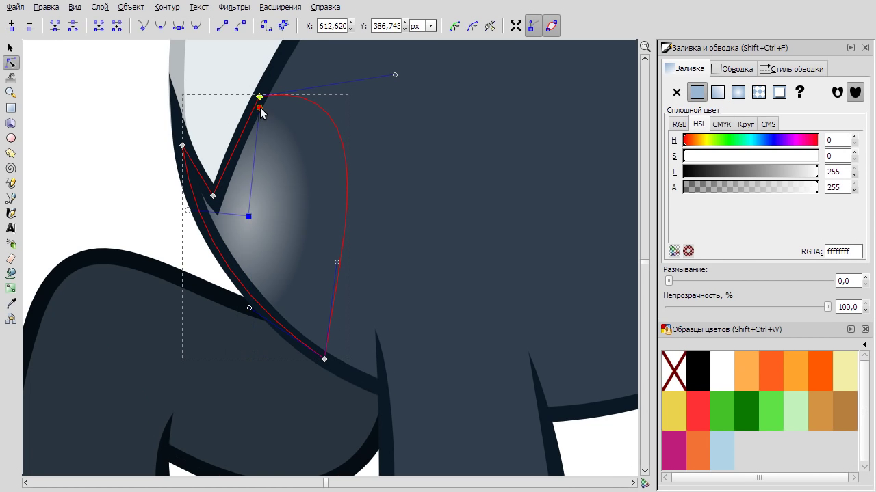
left_click_drag(189, 214, 177, 214)
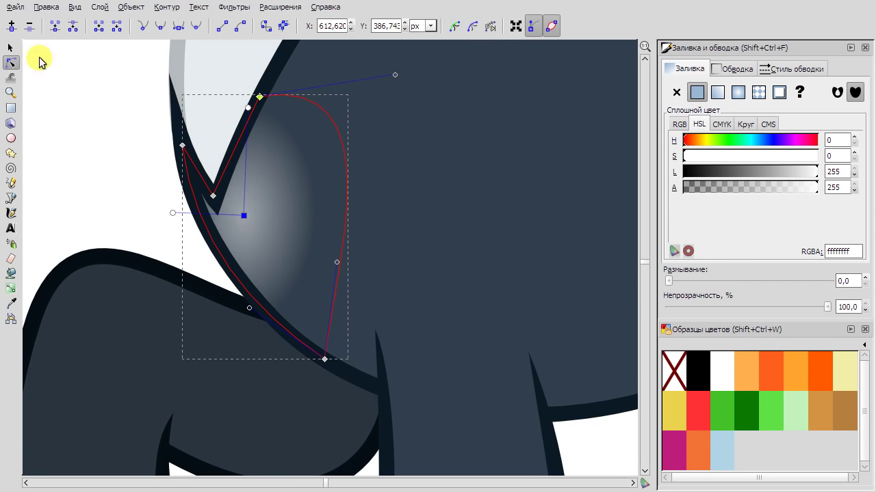
key("F1")
key("Escape")
scroll(111, 128, "down", 5)
Draw a closed Bezier shadow outline over the front leg and curve its left edge.
scroll(375, 129, "up", 2)
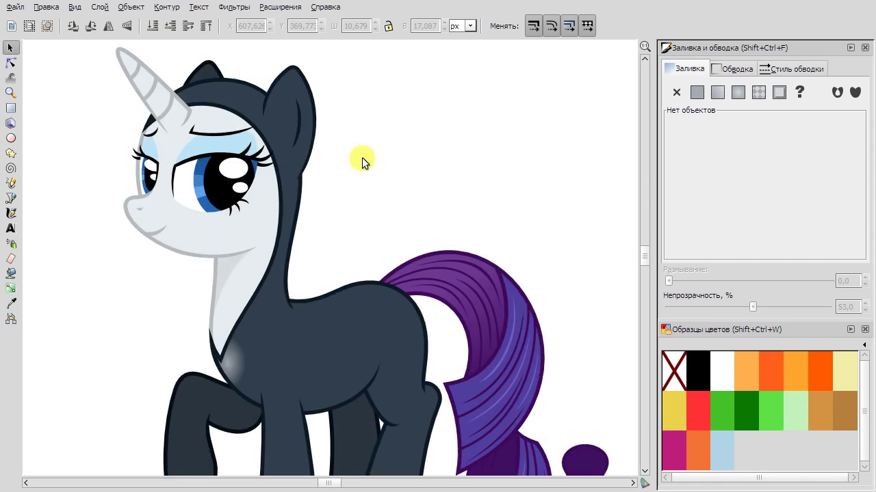
scroll(362, 161, "down", 2)
left_click(11, 198)
scroll(268, 395, "up", 3)
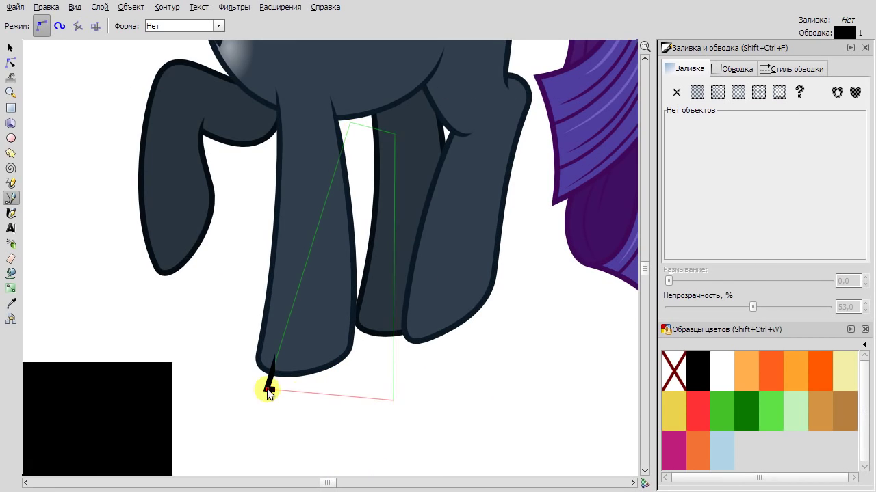
left_click(268, 391)
key("F2")
left_click_drag(297, 295, 320, 295)
Intersect the outline with the front leg to leave a black shadow.
left_click(305, 291)
left_click(362, 399, "shift")
left_click(166, 7)
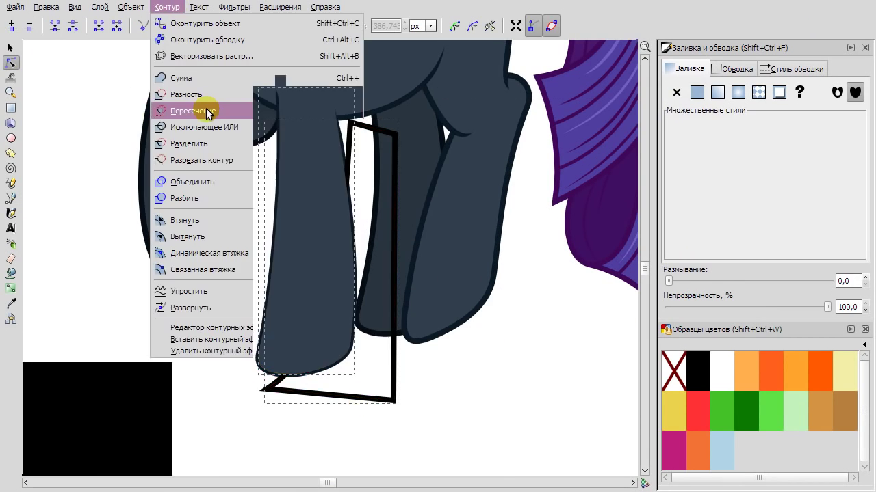
left_click(196, 111)
key("F1")
left_click(239, 197)
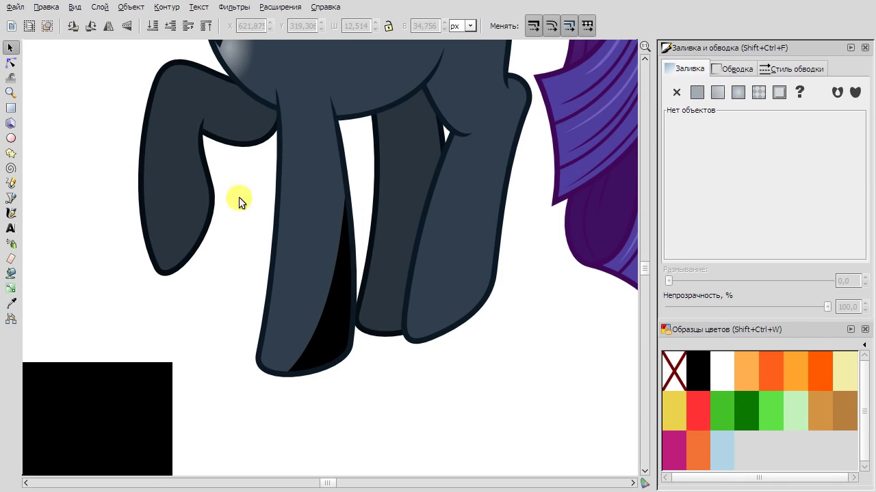
Draw a Bezier outline below the raised leg's tip, curving its edge along the leg.
left_click(11, 197)
left_click(164, 279)
scroll(188, 135, "up", 2)
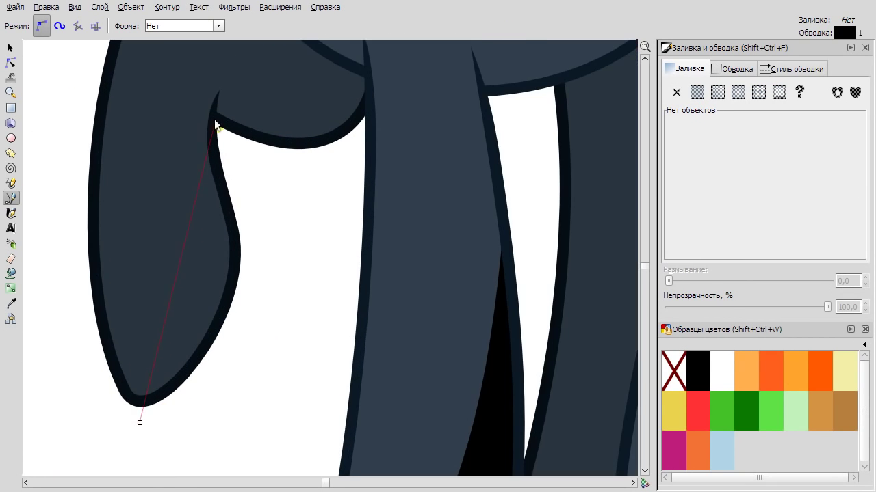
left_click(139, 423)
key("F2")
left_click_drag(178, 275, 215, 242)
scroll(258, 277, "down", 2)
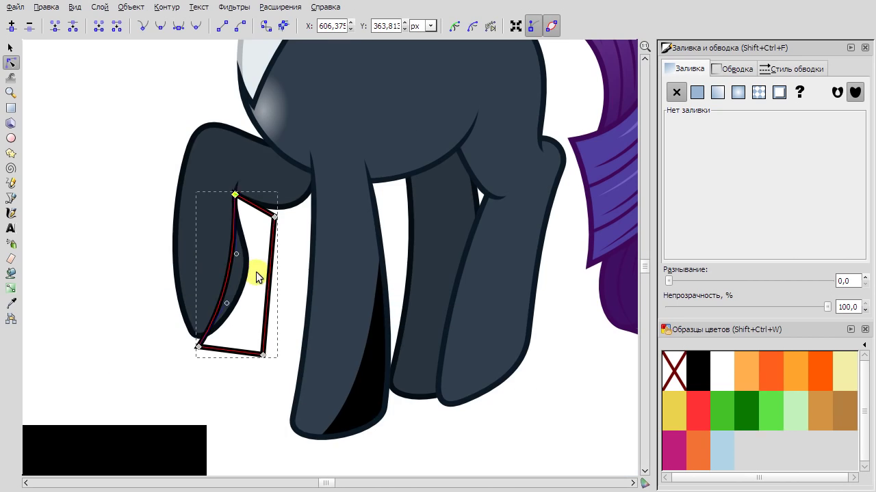
Intersect the raised leg with the outline to make a shadow sliver.
left_click(258, 277, "shift")
right_click(275, 365)
left_click(166, 7)
left_click(201, 93)
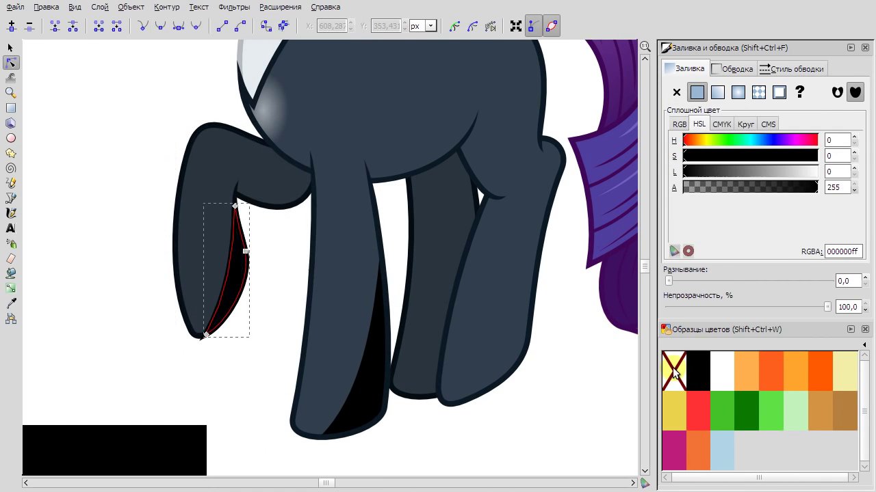
key("F1")
key("Escape")
Draw a shadow outline around the back leg by the tail, bending its edge to the leg.
left_click(448, 414)
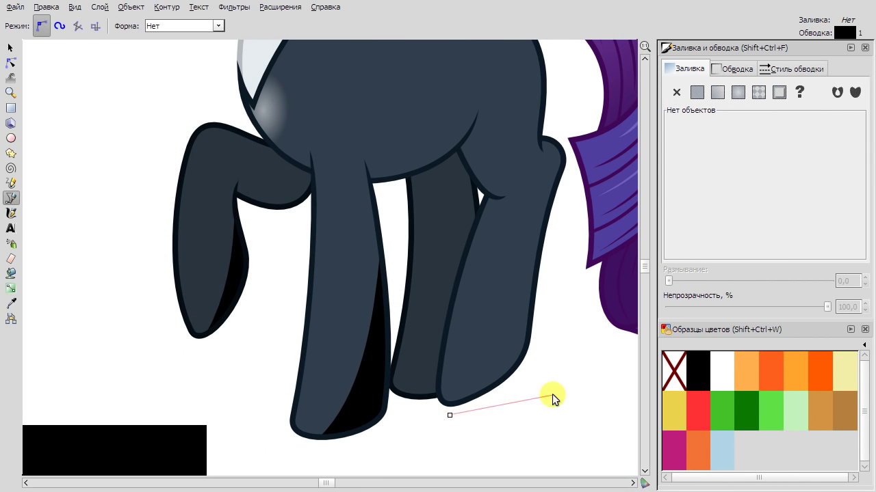
scroll(533, 242, "right", 1)
left_click(537, 137)
left_click(552, 426)
left_click(422, 415)
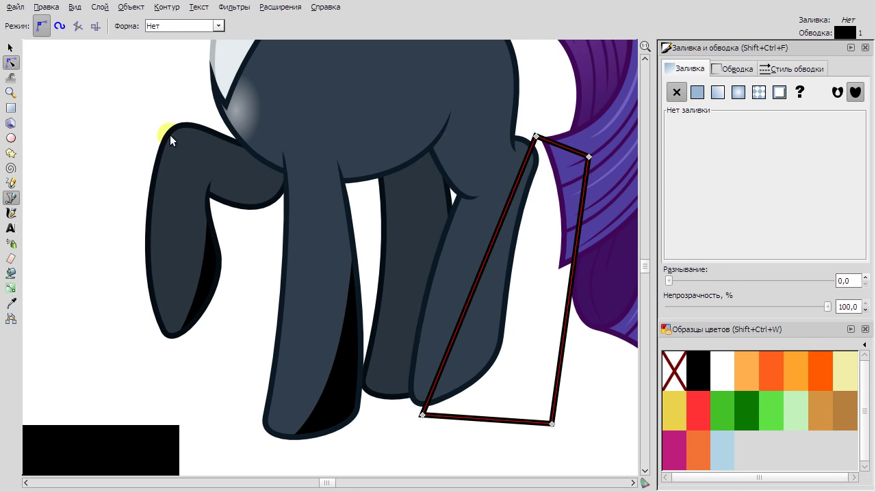
left_click(10, 63)
left_click_drag(532, 141, 524, 248)
left_click_drag(547, 133, 494, 358)
Remove the outline's fill and intersect it with the back leg into a black shadow.
left_click(495, 358)
left_click(673, 370)
key("F7")
key("F1")
left_click(451, 270)
left_click(570, 294, "shift")
left_click(167, 7)
left_click(214, 112)
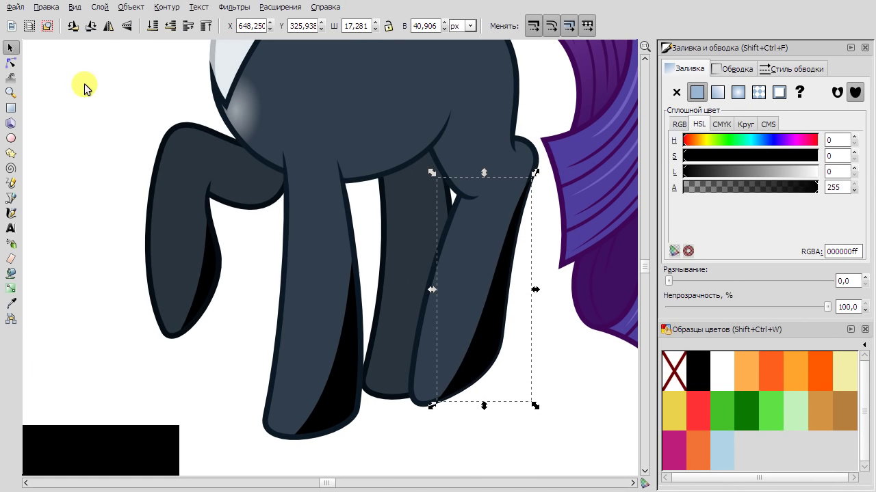
key("Escape")
Draw a quadrilateral path over the inner leg and adjust the inner leg path.
key("b")
left_click(487, 434)
left_click(370, 407)
key("F2")
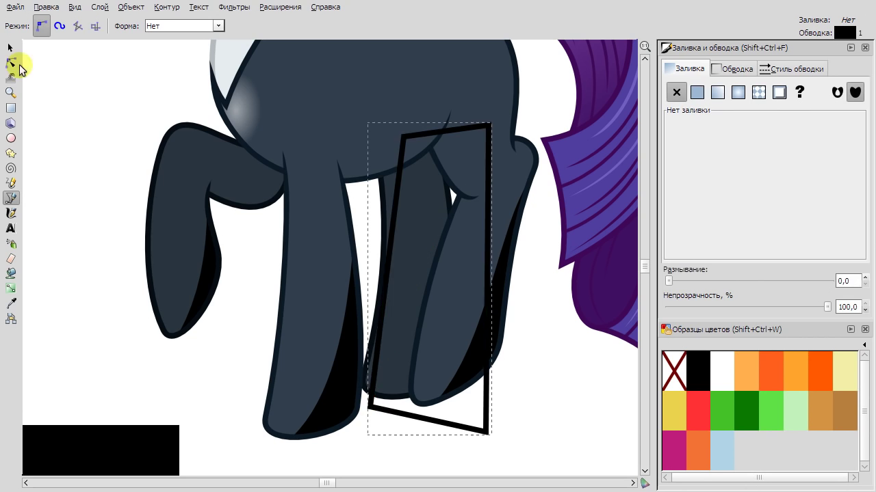
left_click(422, 280)
right_click(409, 190)
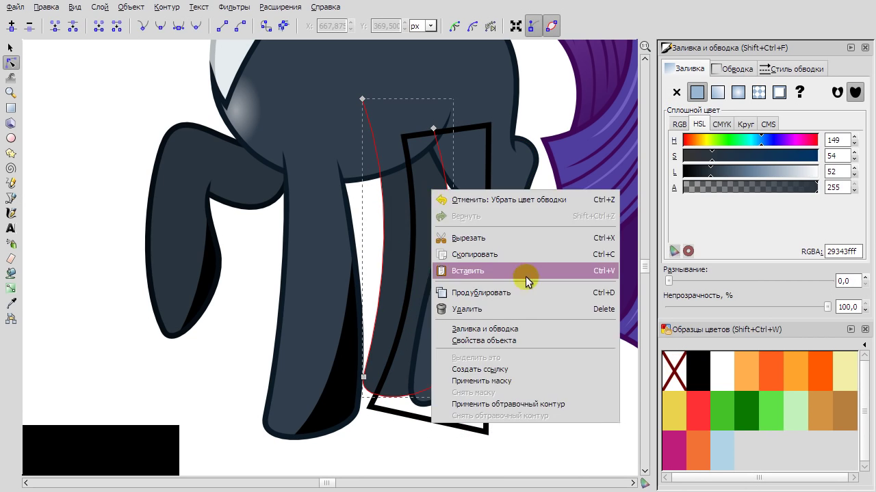
left_click(524, 276)
left_click(11, 303)
scroll(277, 205, "up", 1)
key("F1")
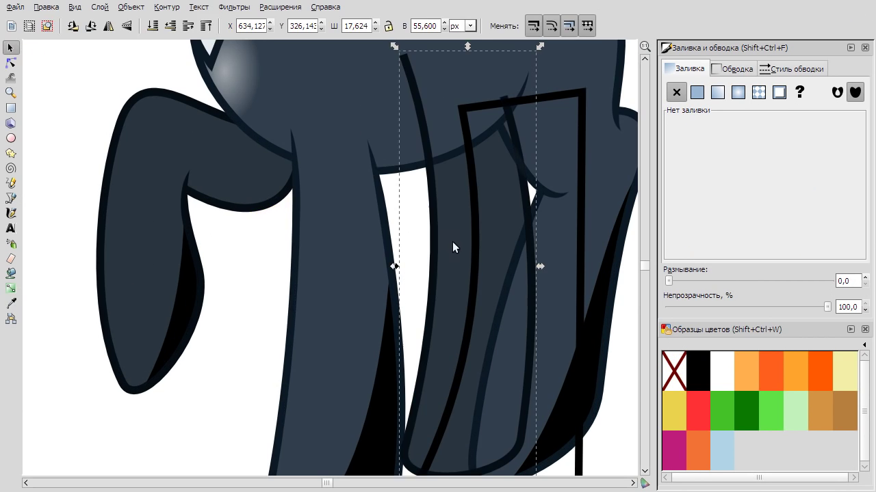
Duplicate the leg, fill the outline-only path black and lower it in the stack.
right_click(486, 201)
left_click(554, 305)
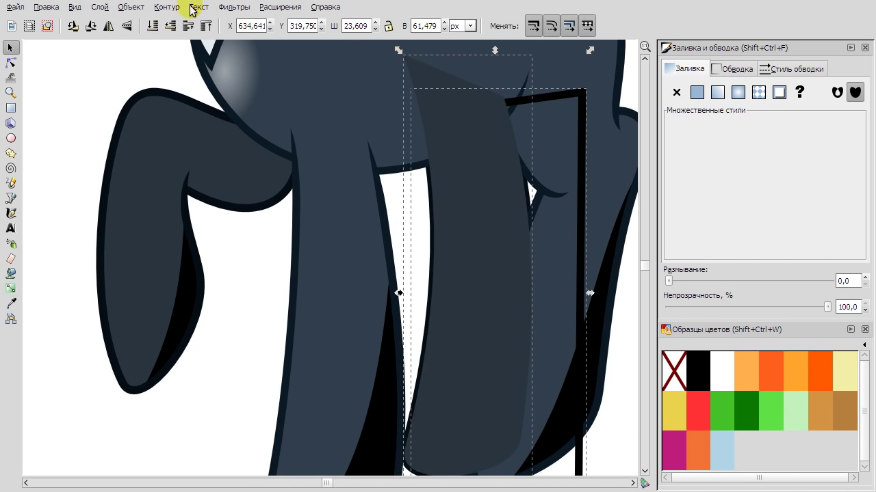
key("Tab")
key("ctrl+shift+v")
key("Page_Down")
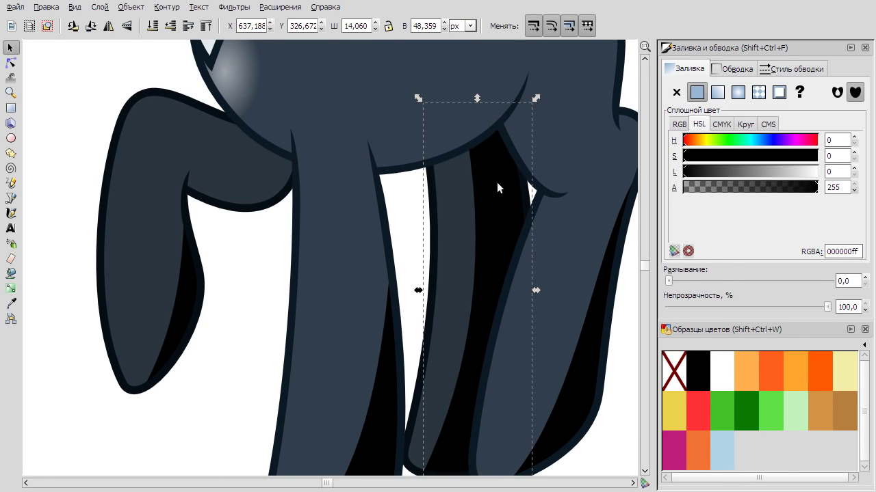
scroll(478, 151, "down", 1)
scroll(394, 174, "up", 2)
Draw a black shape at the crease tip with curved edges and review the dark coat shape's nodes.
key("b")
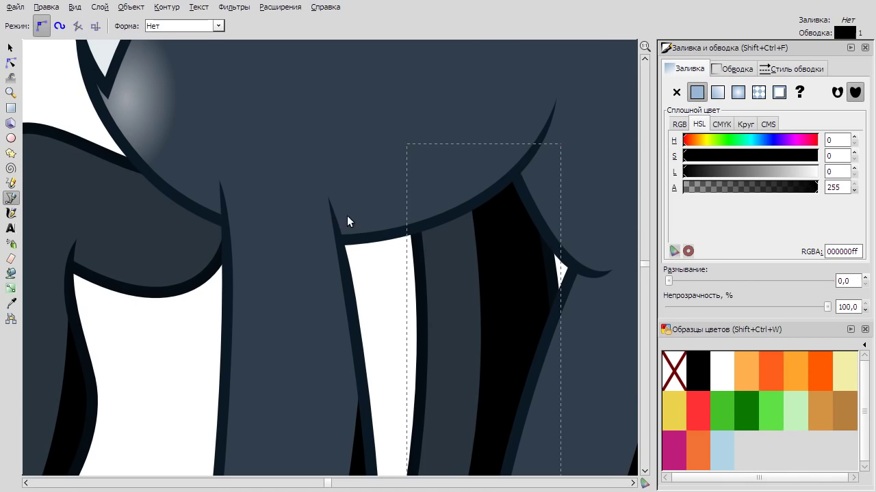
scroll(347, 216, "up", 1)
left_click(323, 203)
left_click(323, 202)
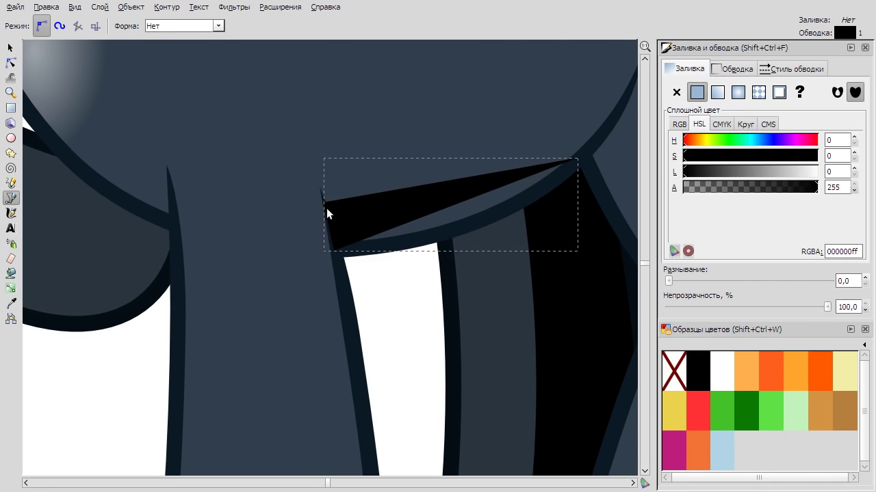
key("n")
left_click_drag(444, 209, 477, 221)
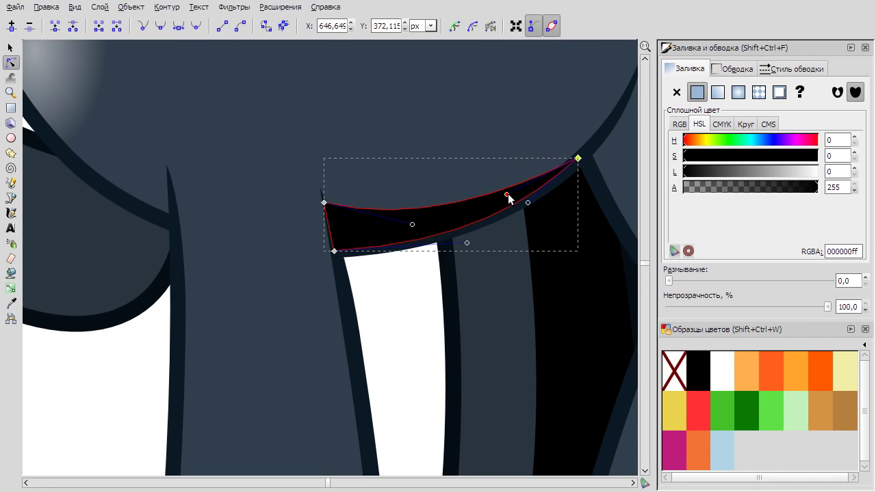
key("s")
left_click(331, 192)
key("n")
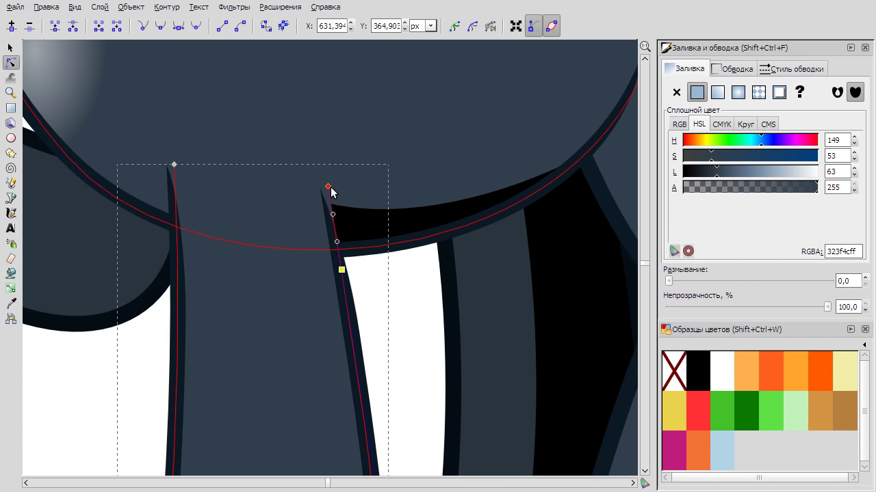
key("s")
scroll(487, 179, "down", 2)
Draw a four-corner shadow outline around the suit's rump.
key("b")
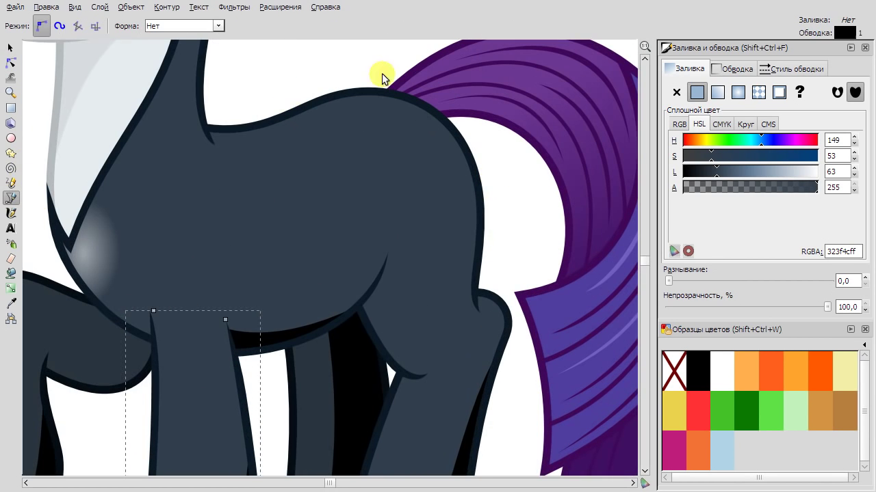
left_click(358, 79)
left_click(404, 50)
left_click(524, 152)
left_click(479, 282)
left_click(358, 79)
key("n")
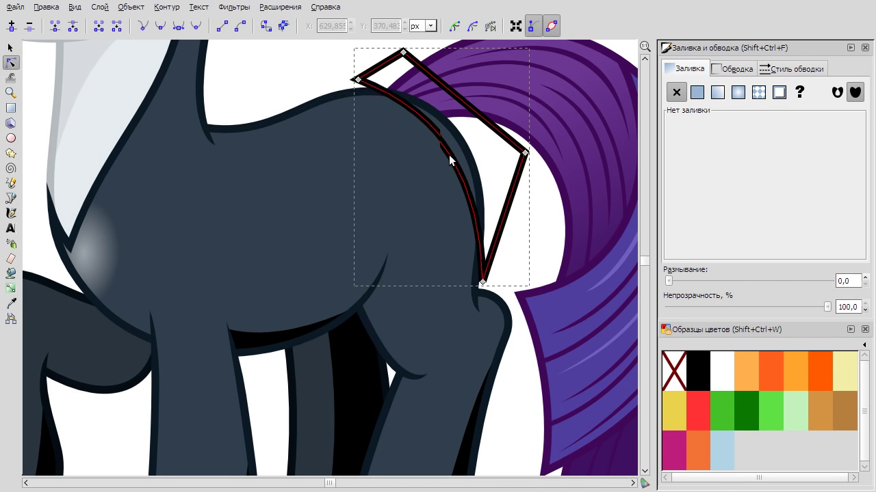
Intersect the rump shape with the outline, keeping only the overlap as shadow.
right_click(431, 151)
key("Escape")
left_click(497, 229, "shift")
left_click(167, 7)
left_click(198, 112)
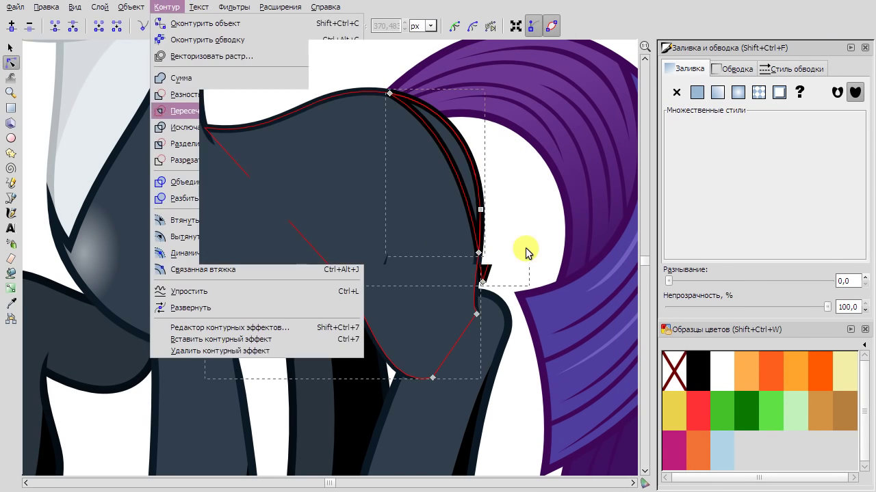
key("s")
key("Escape")
scroll(523, 205, "down", 3)
scroll(322, 74, "up", 3)
Draw an ear outline and cut it out of the ear shadow with Difference.
key("b")
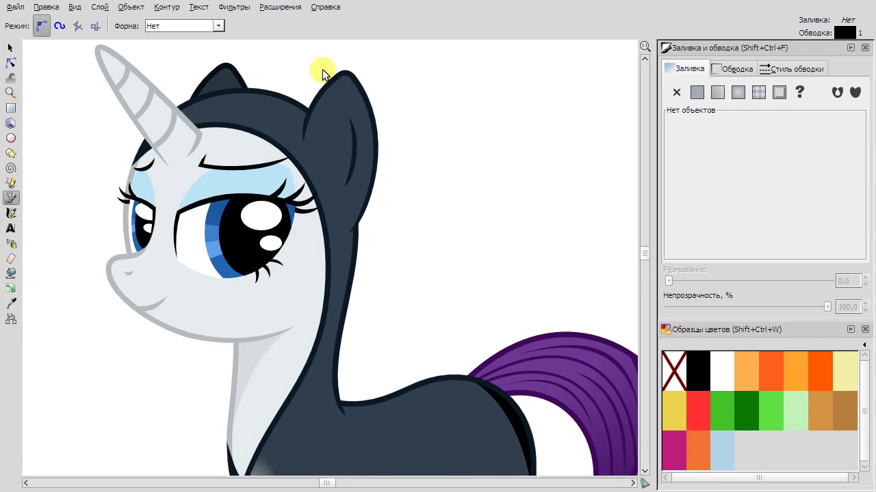
left_click(324, 70)
key("n")
right_click(361, 131)
left_click(167, 7)
left_click(230, 102)
key("s")
scroll(519, 185, "down", 3)
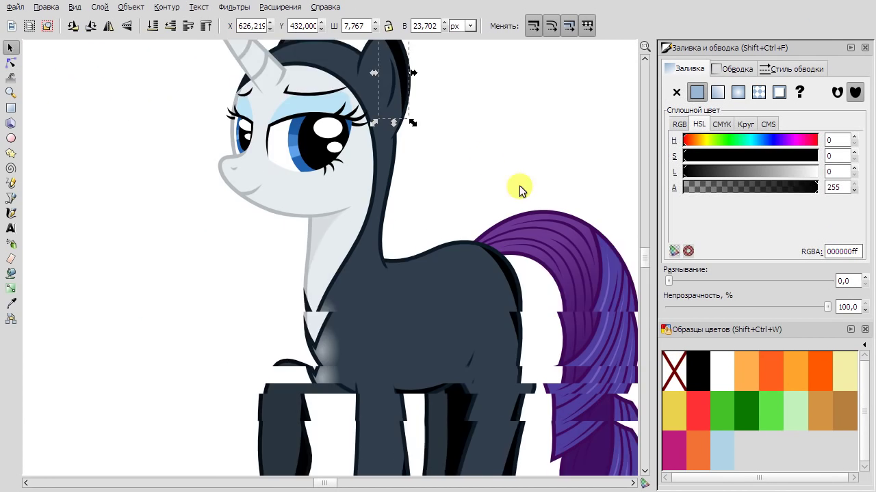
scroll(333, 309, "down", 5)
key("Escape")
Draw a five-corner shadow outline at the leg joint, curving one edge.
scroll(348, 267, "up", 3)
key("b")
scroll(250, 285, "up", 2)
left_click(250, 285)
left_click(367, 134)
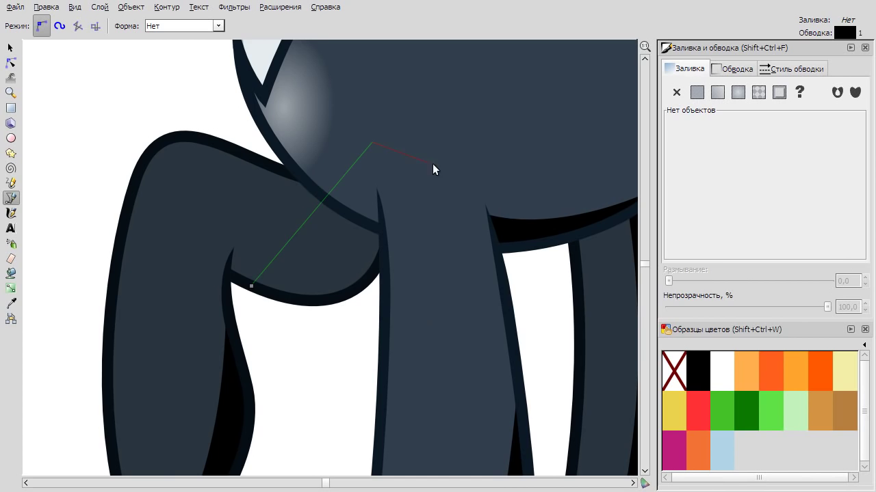
left_click(437, 164)
left_click(425, 355)
left_click(259, 340)
left_click(248, 288)
left_click_drag(307, 214, 343, 242)
Duplicate the front leg, give the copy the body colour, and intersect it with the outline.
left_click(356, 281)
left_click(365, 303)
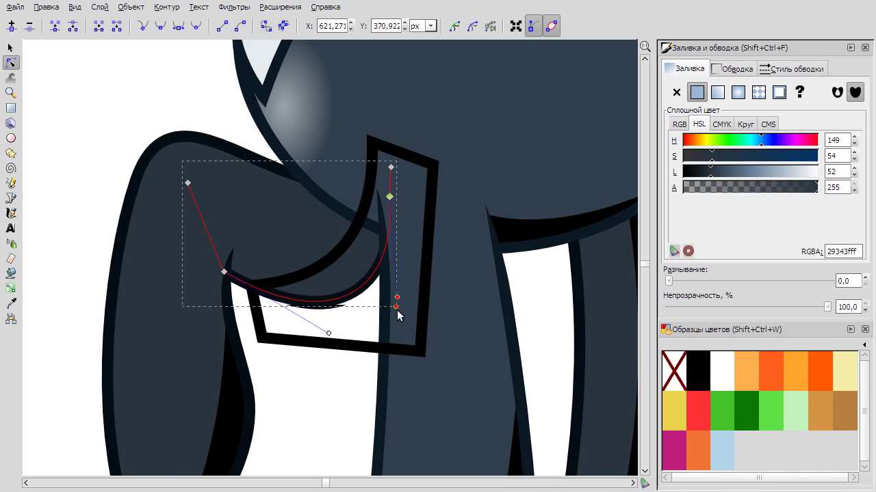
right_click(351, 277)
left_click(466, 381)
key("d")
left_click(229, 164)
key("s")
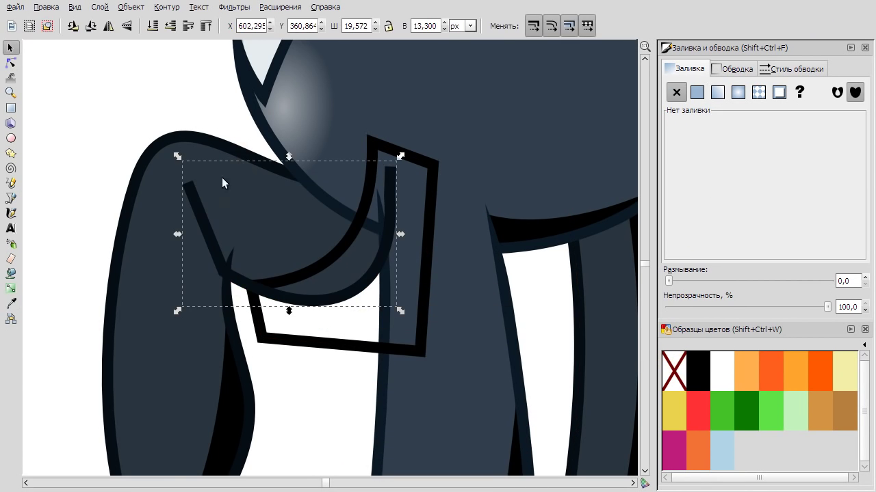
left_click(161, 6)
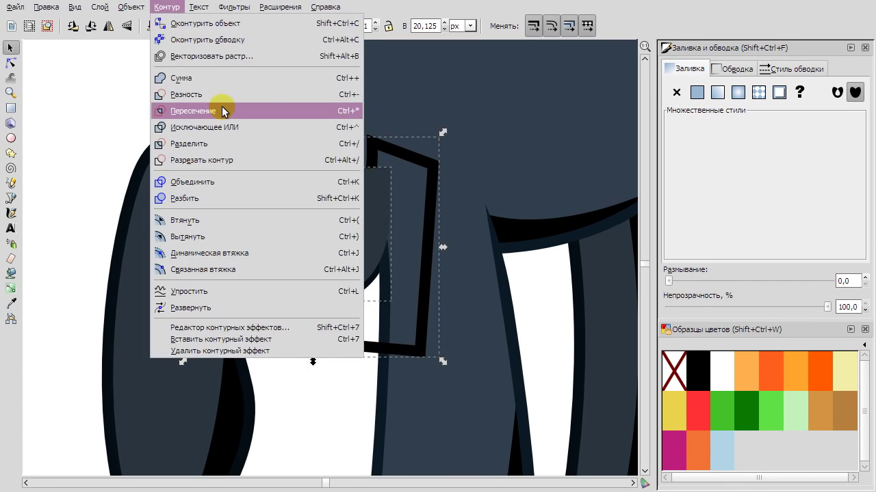
left_click(225, 112)
left_click(346, 252)
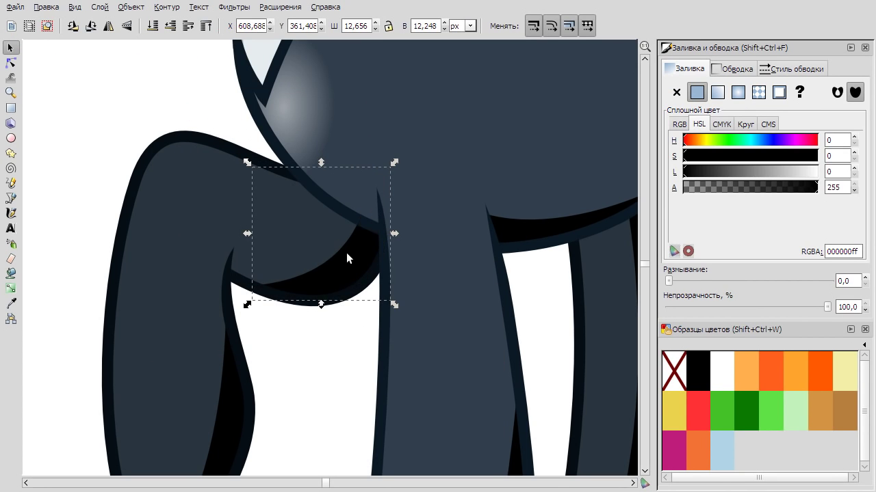
Select the left leg, right leg and ear shadows and set their opacity to 10.
left_click(221, 404, "shift")
key("minus")
left_click(561, 262, "shift")
scroll(435, 358, "up", 5)
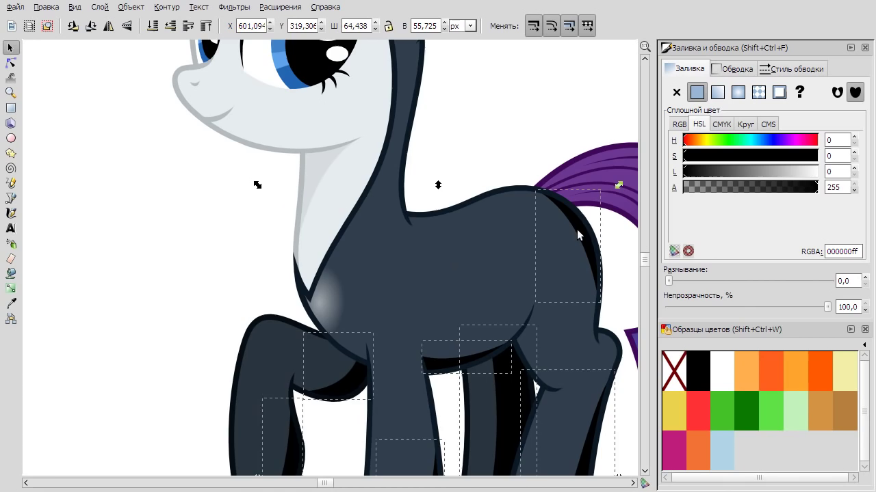
scroll(488, 152, "up", 3)
left_click(489, 152, "shift")
key("minus")
scroll(508, 196, "right", 2)
double_click(846, 307)
type("10")
key("Return")
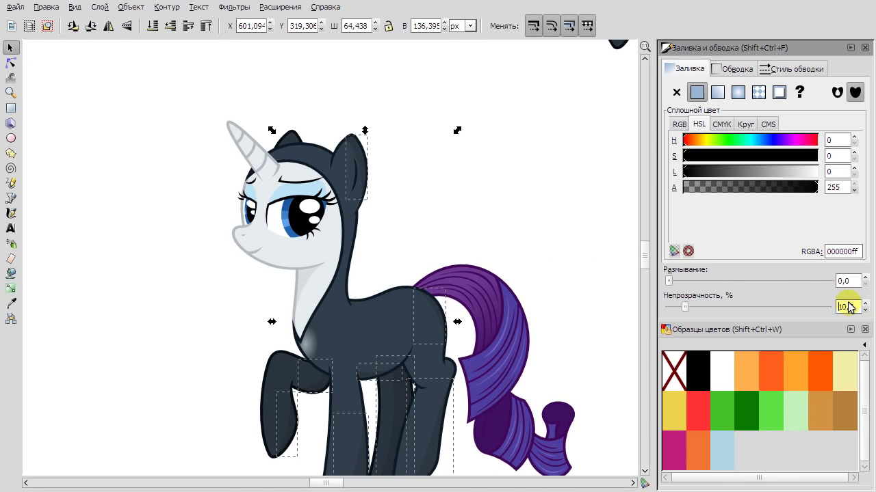
key("Return")
left_click(524, 133)
Draw a curved neck-crease shadow, fit it to the outline and lower it behind the suit.
scroll(370, 303, "up", 5)
key("b")
left_click(312, 268)
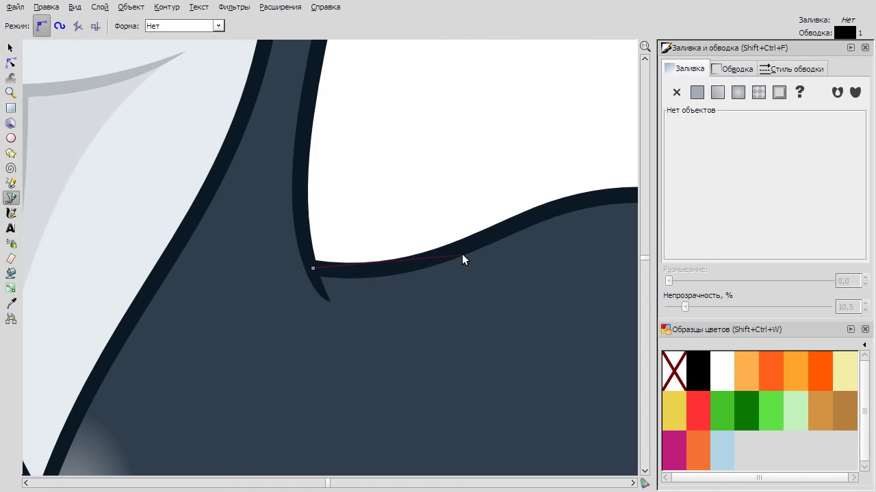
left_click(329, 301)
scroll(329, 301, "up", 3)
left_click(291, 187)
key("n")
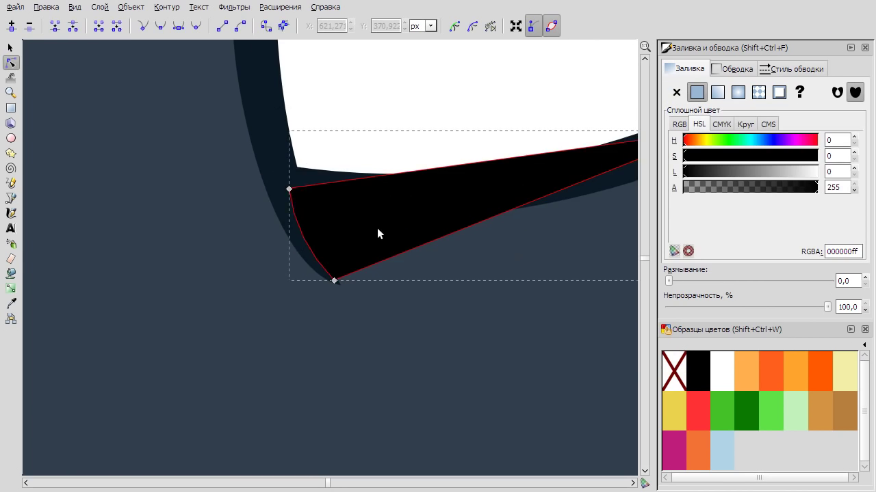
key("minus")
key("minus")
left_click_drag(333, 252, 340, 238)
left_click_drag(456, 197, 465, 205)
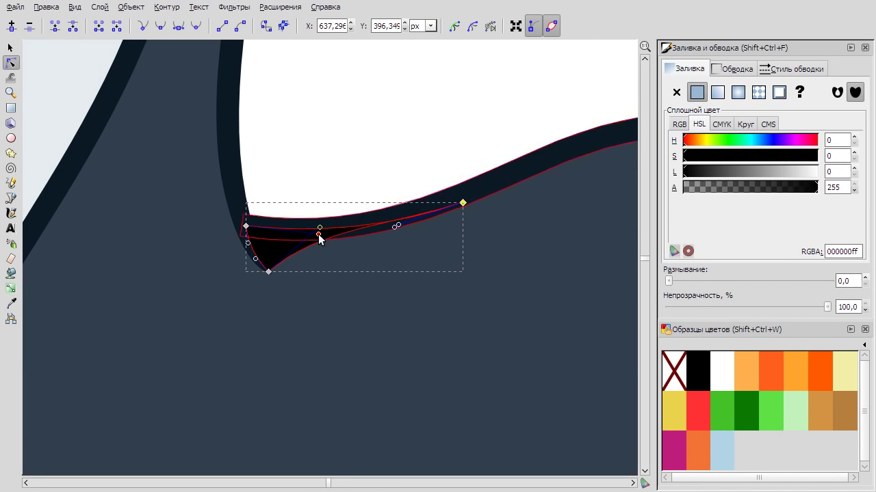
left_click(10, 47)
key("Page_Down")
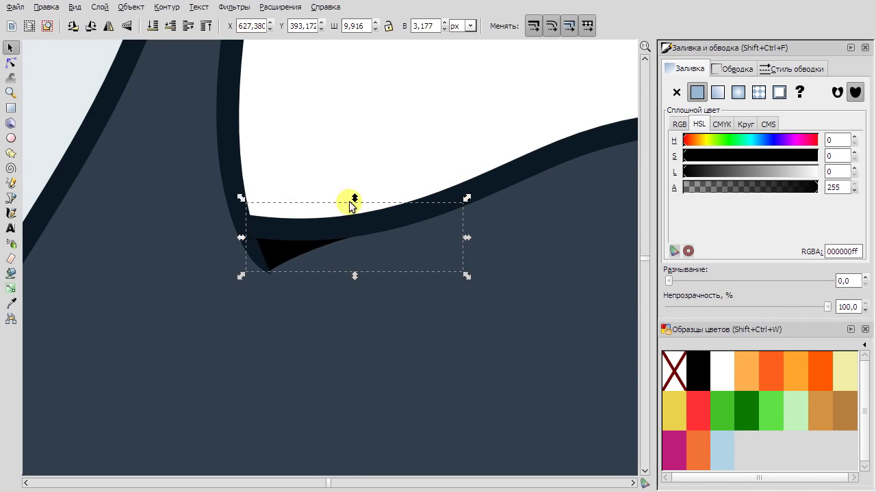
Set the neck shadow's opacity to 10.5.
double_click(848, 307)
type("10.5")
key("Return")
key("Escape")
scroll(429, 149, "down", 5)
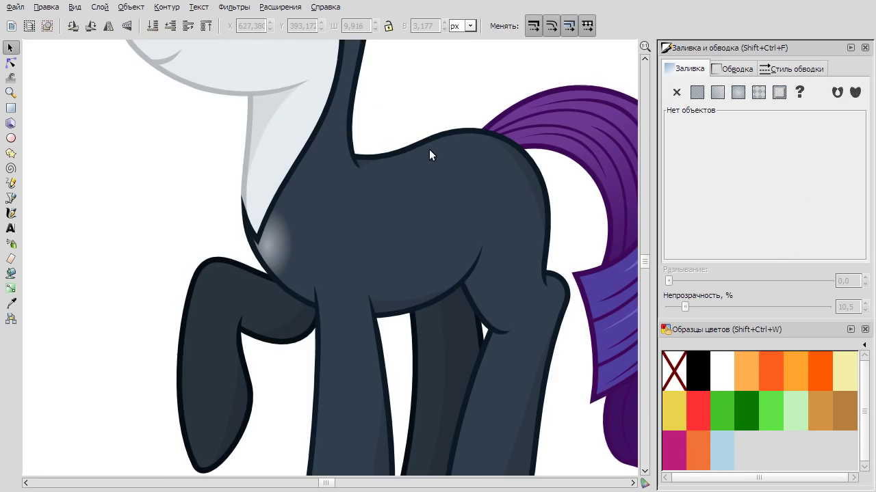
scroll(298, 396, "down", 5)
Draw an ellipse on the pink-maned pony's rump and fill it with a radial gradient.
scroll(283, 311, "up", 4)
key("e")
left_click_drag(285, 290, 335, 372)
key("g")
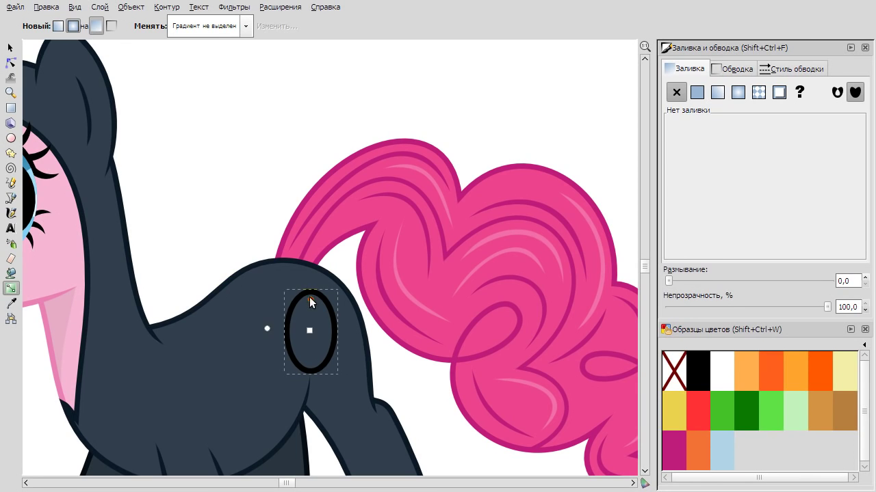
left_click(288, 331)
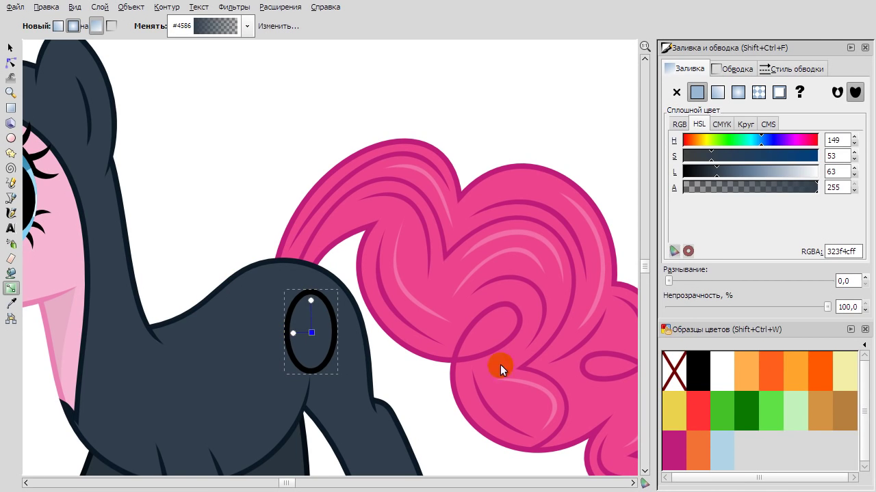
scroll(314, 349, "up", 2)
left_click(309, 251)
left_click(11, 47)
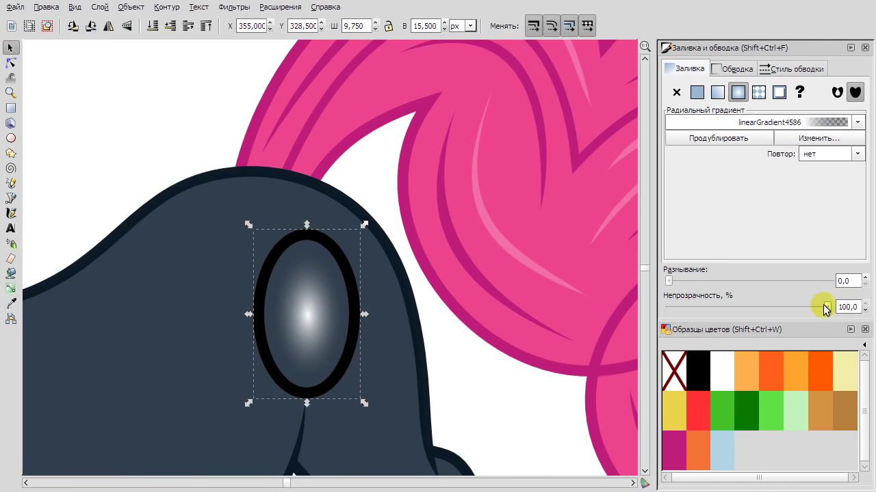
Lower the ellipse's opacity to 72.4 and tilt it counter-clockwise.
left_click_drag(826, 310, 782, 307)
left_click(291, 246)
left_click_drag(248, 224, 382, 248)
left_click(489, 375)
scroll(489, 375, "down", 5)
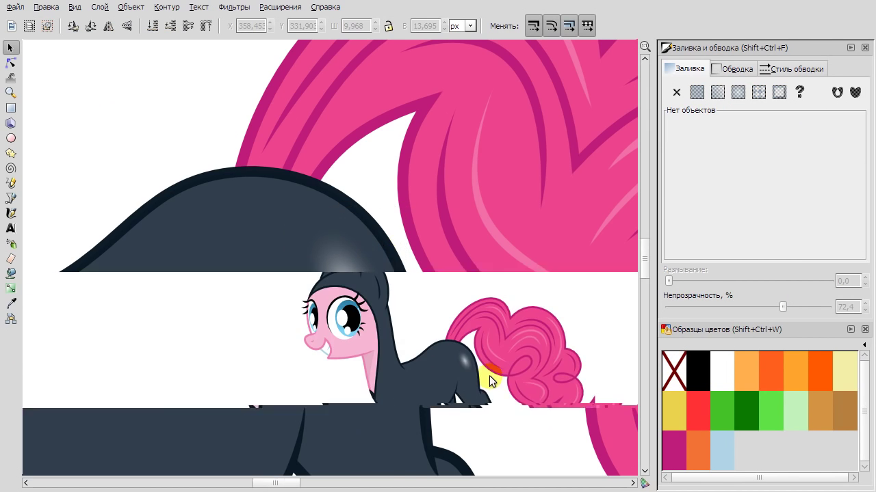
scroll(489, 376, "up", 5)
left_click(452, 337)
left_click(400, 288)
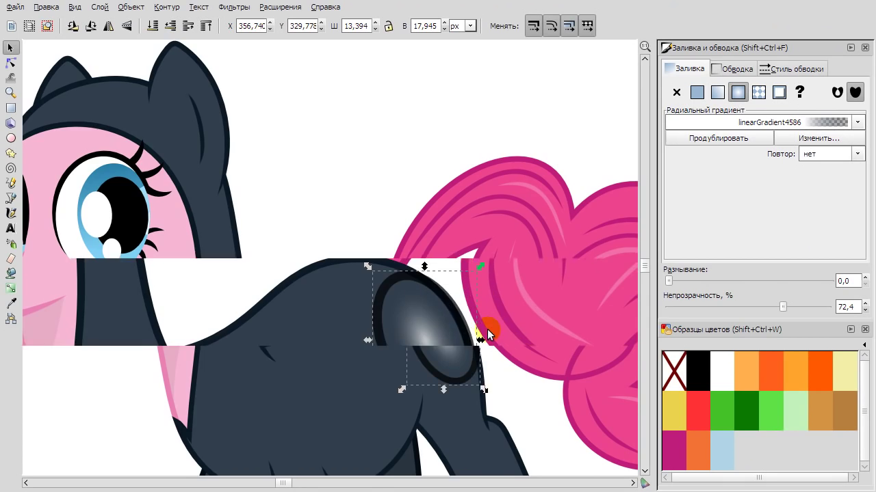
left_click(451, 305)
Thin the highlight ellipse's outline width and adjust its size.
left_click(791, 69)
scroll(766, 90, "down", 8)
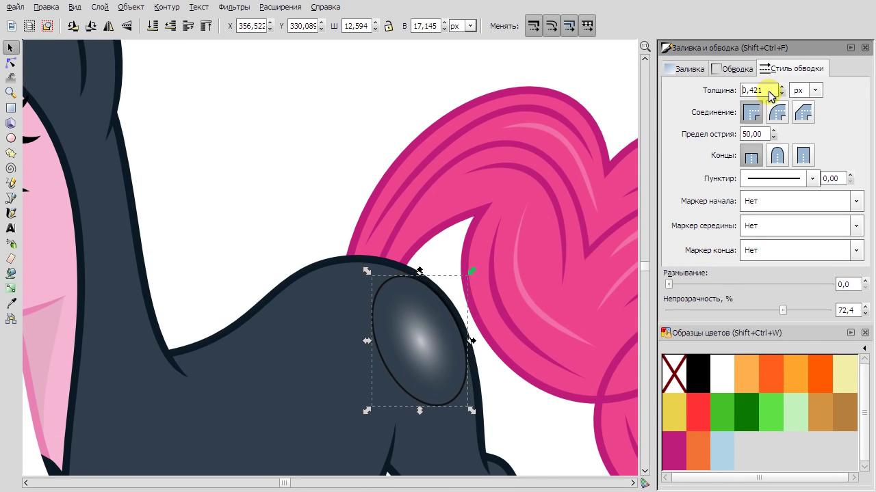
scroll(771, 96, "down", 3)
scroll(456, 317, "up", 1)
left_click_drag(351, 431, 350, 431)
Tilt the highlight slightly to follow the rump, then view the whole pony.
left_click(406, 328)
left_click_drag(348, 253, 344, 251)
key("5")
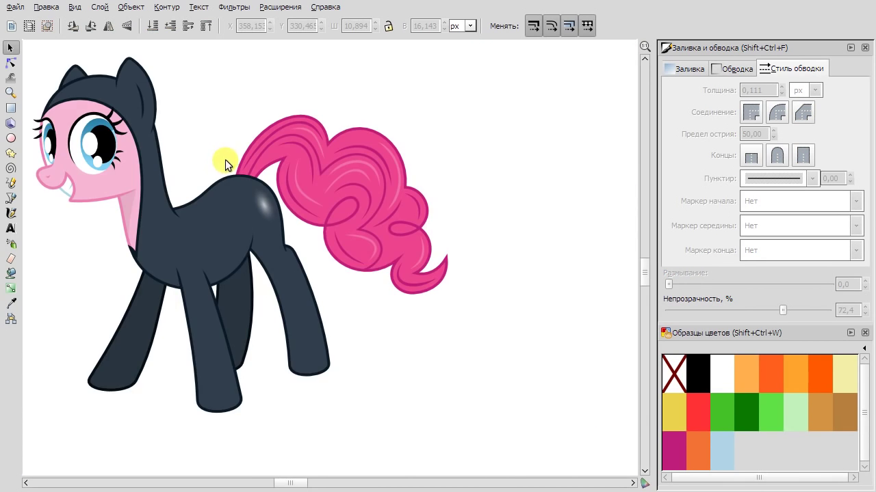
key("Escape")
scroll(359, 299, "up", 3)
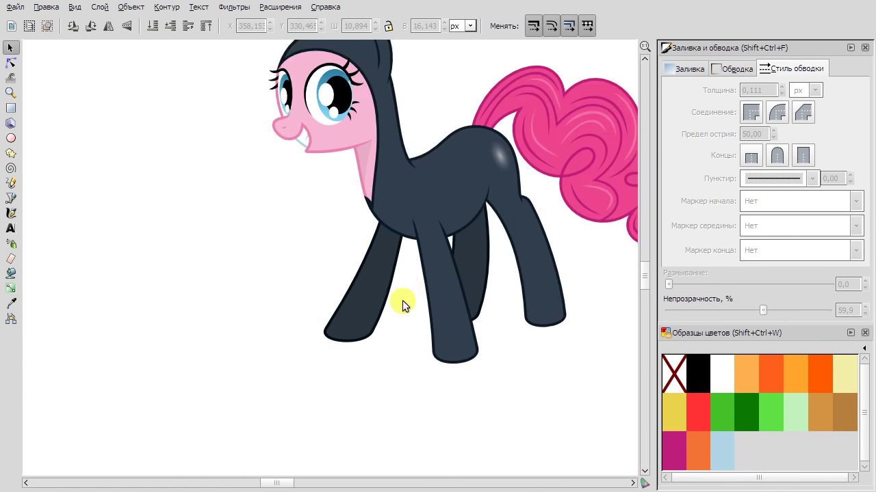
left_click(10, 197)
Outline a shadow shape around one leg and intersect it with the leg for shading.
left_click(523, 369)
left_click(527, 422)
left_click(409, 412)
left_click(415, 217)
key("n")
left_click(459, 326)
left_click(525, 396, "shift")
left_click(167, 7)
left_click(238, 111)
scroll(540, 416, "up", 1)
left_click(10, 47)
left_click(528, 401)
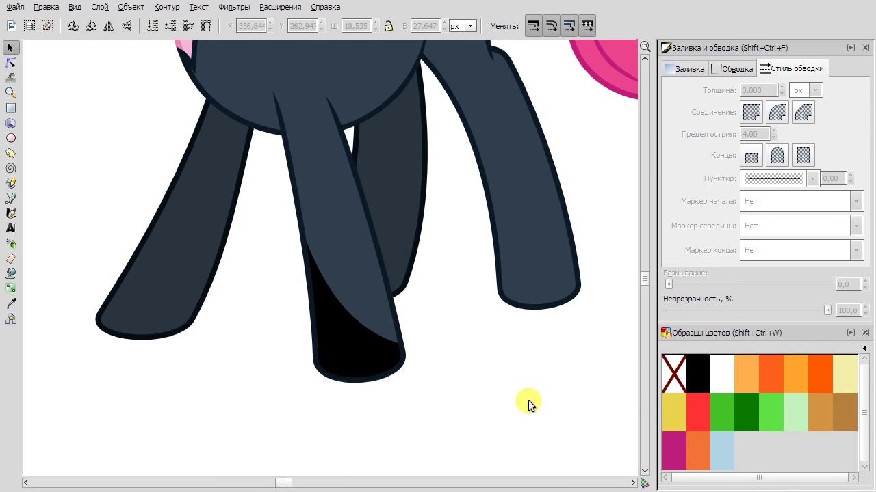
Start a shadow outline by the right leg and duplicate the leg with a dark outline colour.
scroll(528, 400, "up", 2)
key("b")
left_click(436, 150)
left_click(435, 151)
key("n")
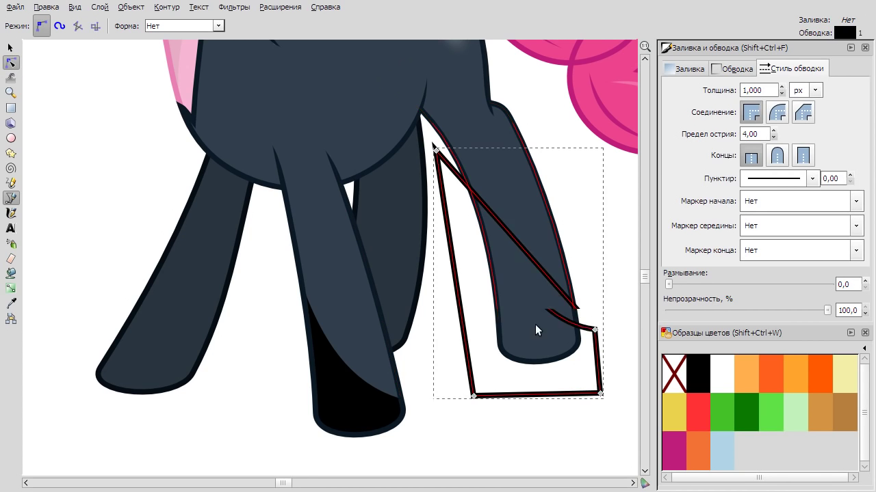
left_click(539, 334)
right_click(540, 334)
left_click(621, 334)
left_click(10, 303)
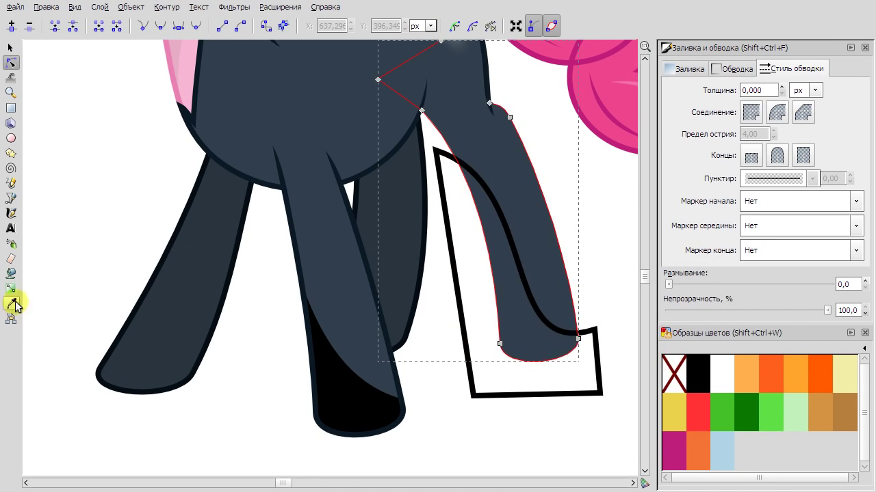
left_click(478, 76, "shift")
key("s")
Combine the outline with the right leg copy to keep only the overlap as shading.
right_click(537, 231)
key("Escape")
left_click(597, 342, "shift")
left_click(167, 7)
left_click(189, 98)
left_click(454, 259)
left_click(522, 308)
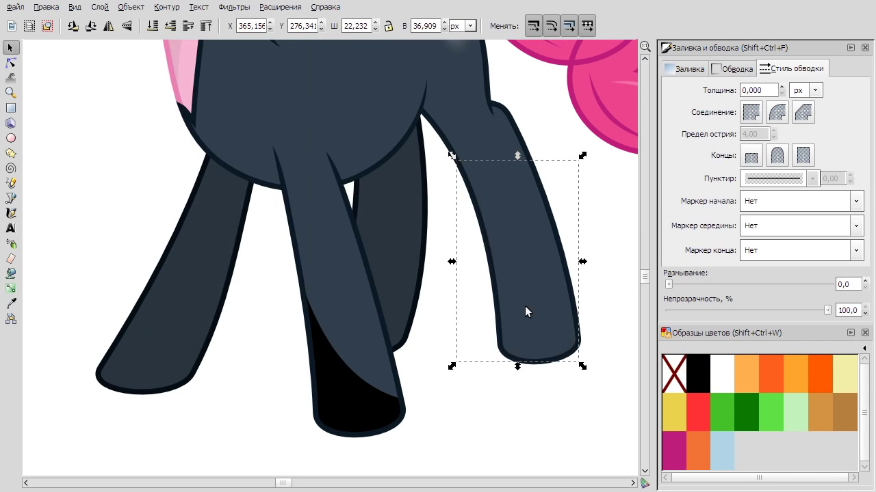
key("Escape")
Draw a four-corner shadow outline over the left leg and curve its right side.
key("b")
left_click(211, 426)
left_click(64, 428)
left_click(48, 264)
left_click(213, 125)
key("n")
left_click_drag(212, 294, 170, 295)
left_click(134, 305)
Give the left leg a dark outline and turn the overlap into black shading.
key("d")
left_click(303, 313, "shift")
key("s")
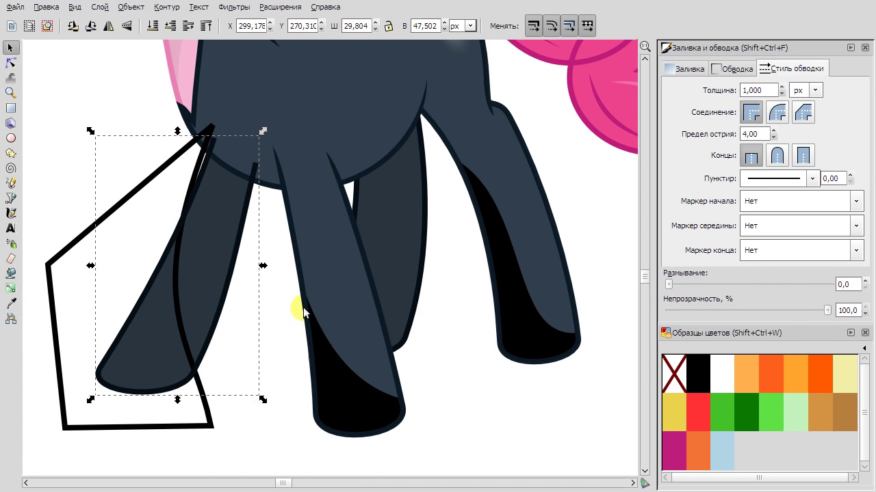
left_click(137, 185, "shift")
key("ctrl+asterisk")
key("Escape")
left_click(253, 351)
Draw a shading shape below the belly and bend its edges to follow the belly.
scroll(249, 198, "up", 4)
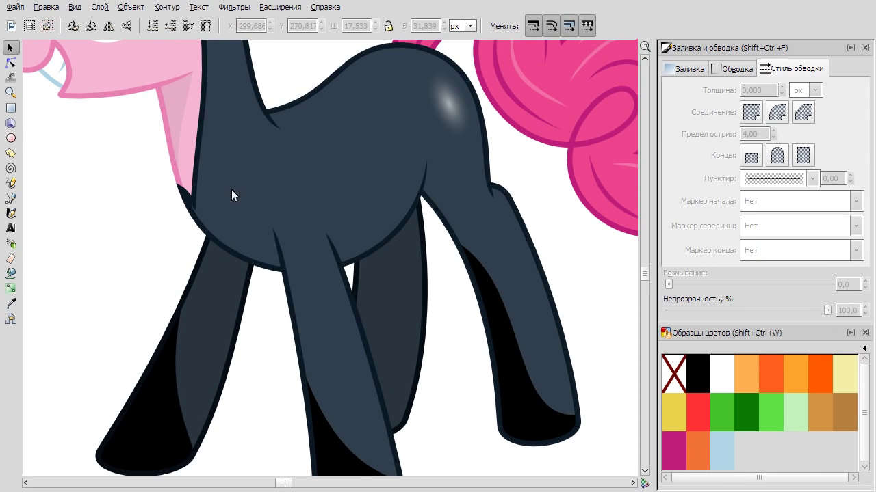
scroll(252, 214, "up", 1)
key("b")
scroll(171, 280, "up", 1, "ctrl")
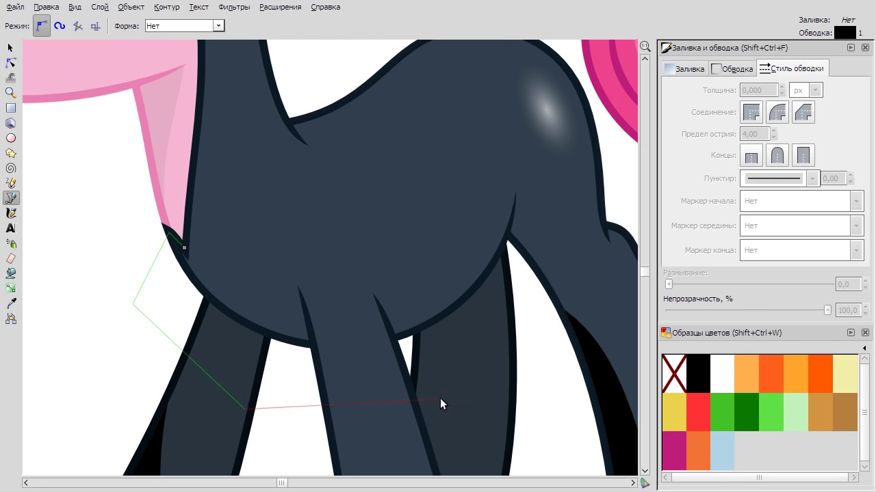
left_click(455, 303)
left_click(185, 247)
left_click(697, 370)
left_click(674, 373, "shift")
key("n")
left_click_drag(827, 310, 769, 310)
left_click_drag(327, 277, 301, 316)
Intersect the shading shape with the body into a crescent and set opacity to 5,5.
left_click(264, 293)
right_click(472, 322)
left_click(524, 390)
left_click(356, 396, "shift")
left_click(166, 7)
left_click(215, 112)
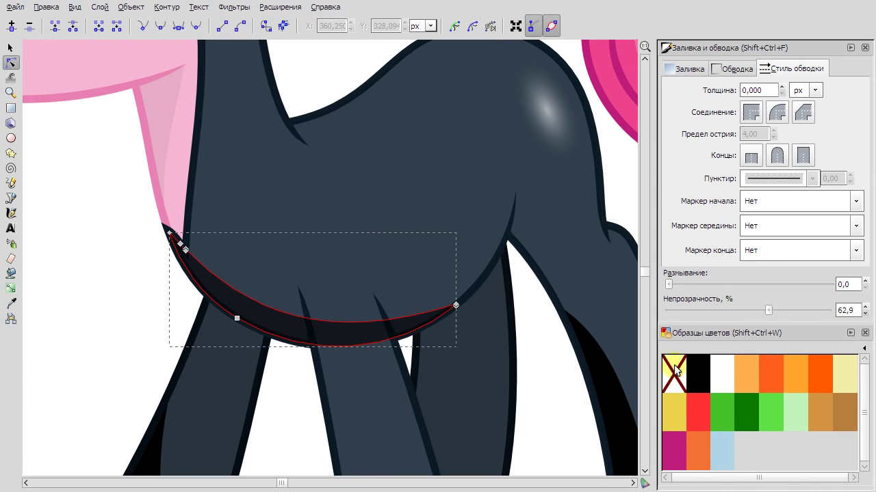
double_click(847, 311)
type("5,5")
key("Return")
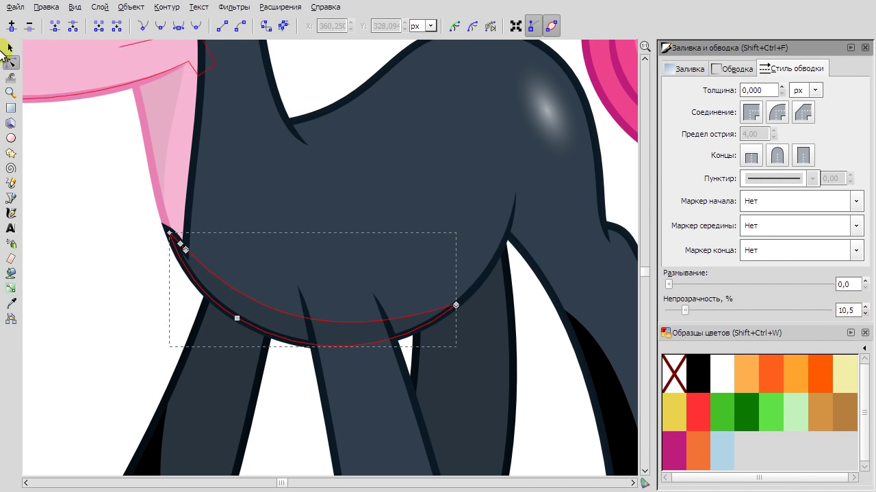
Check the new crescent, then inspect the body shape's nodes.
left_click(9, 48)
left_click(338, 324)
left_click(404, 362)
scroll(405, 362, "down", 2)
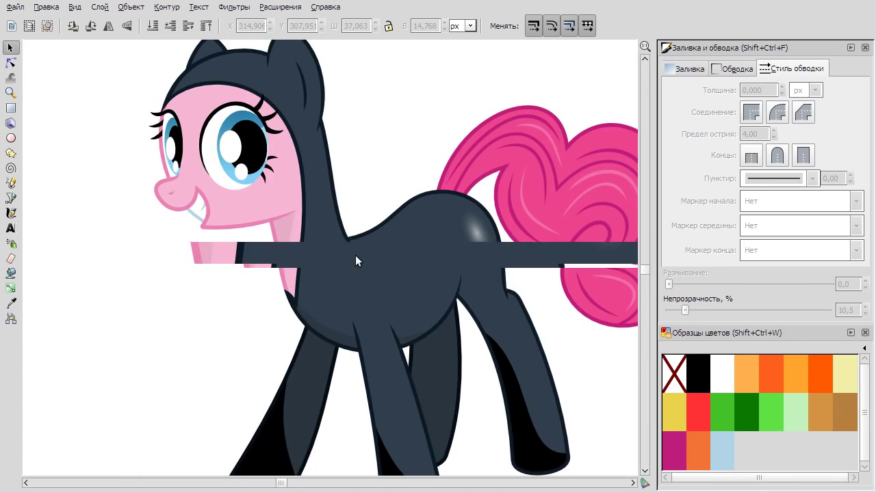
scroll(359, 253, "up", 3)
key("n")
scroll(356, 239, "up", 2)
left_click(348, 232)
scroll(348, 186, "down", 4)
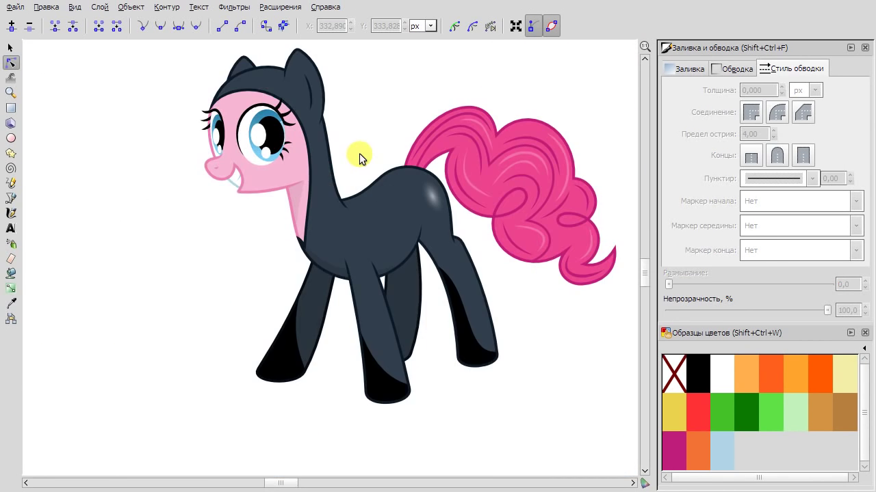
Select the hood shape and inspect a node on its outline, then deselect it.
scroll(225, 134, "up", 3)
key("b")
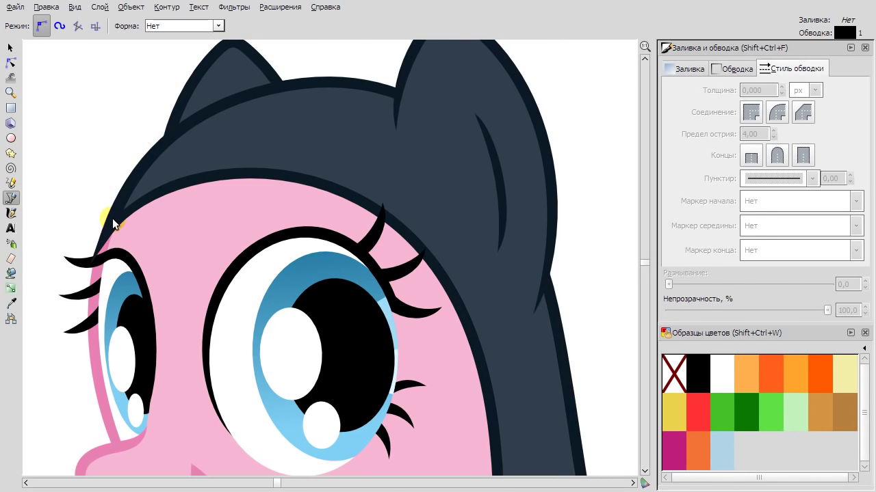
key("n")
left_click(117, 205)
left_click(120, 209)
scroll(96, 212, "up", 2)
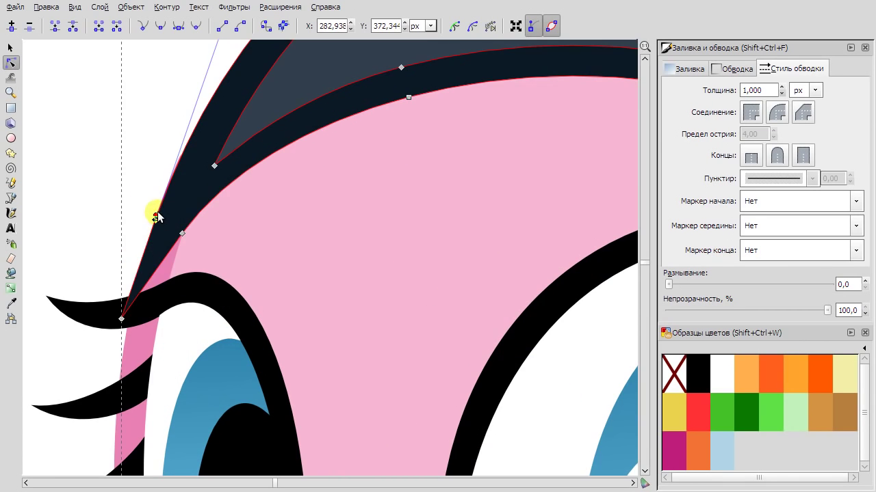
scroll(75, 123, "down", 2)
scroll(85, 164, "up", 2)
left_click(85, 164)
Select the eyelash, eyes, mouth and eye-area pieces, then clear the selection.
left_click(252, 282)
scroll(249, 301, "down", 2)
left_click(244, 328, "shift")
scroll(289, 213, "down", 1)
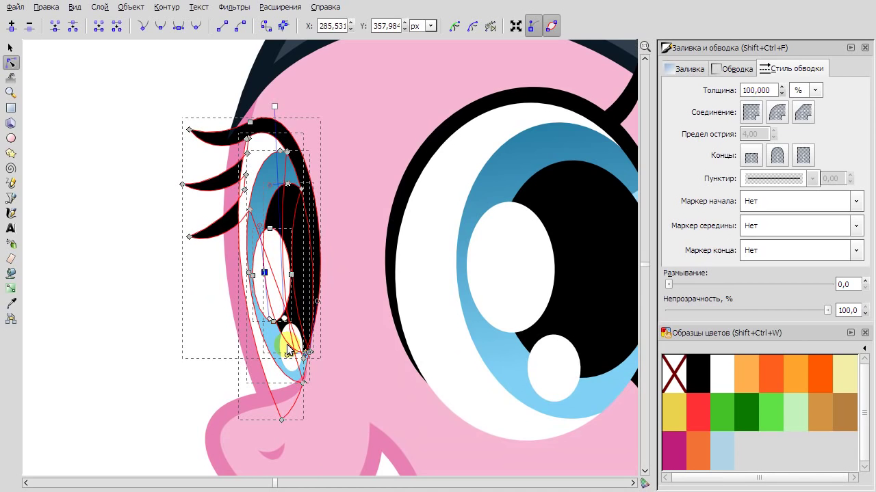
key("s")
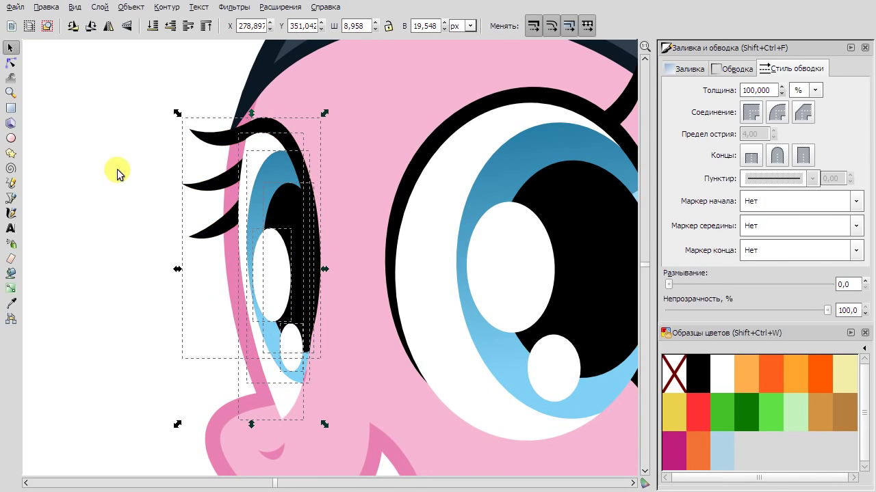
scroll(411, 308, "down", 2)
left_click(358, 247)
left_click(394, 255, "shift")
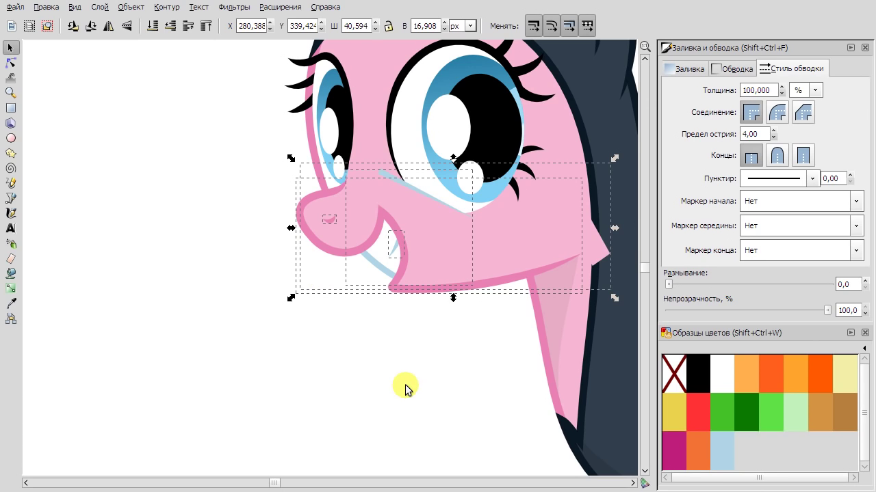
left_click(342, 195)
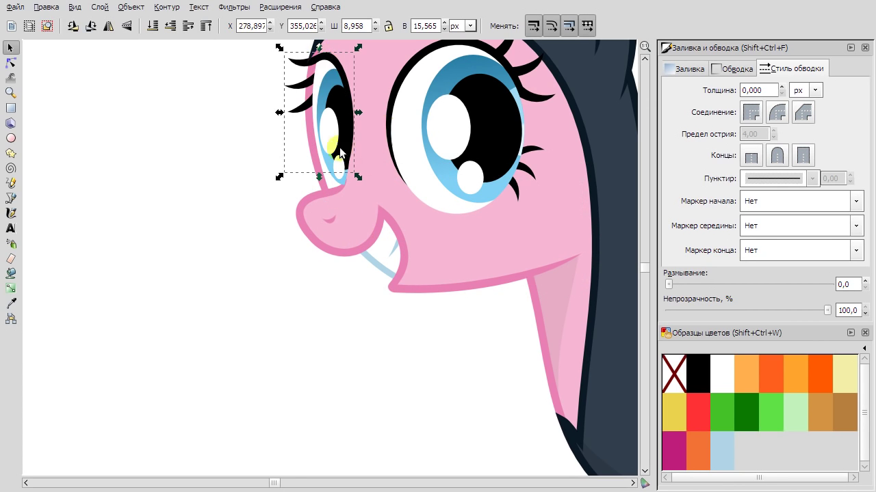
scroll(301, 191, "up", 5)
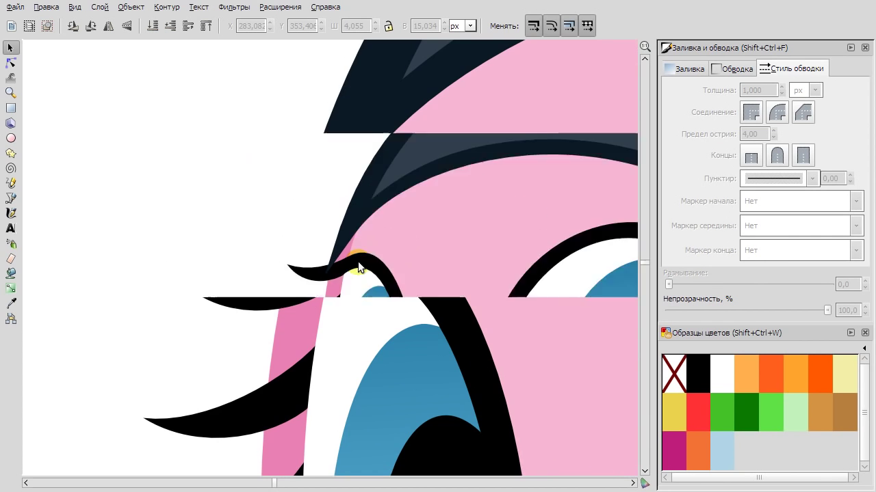
scroll(377, 253, "down", 7)
key("Escape")
Draw a closed shading shape across the hood and bend its edge into a thin arc.
key("b")
scroll(290, 172, "up", 3)
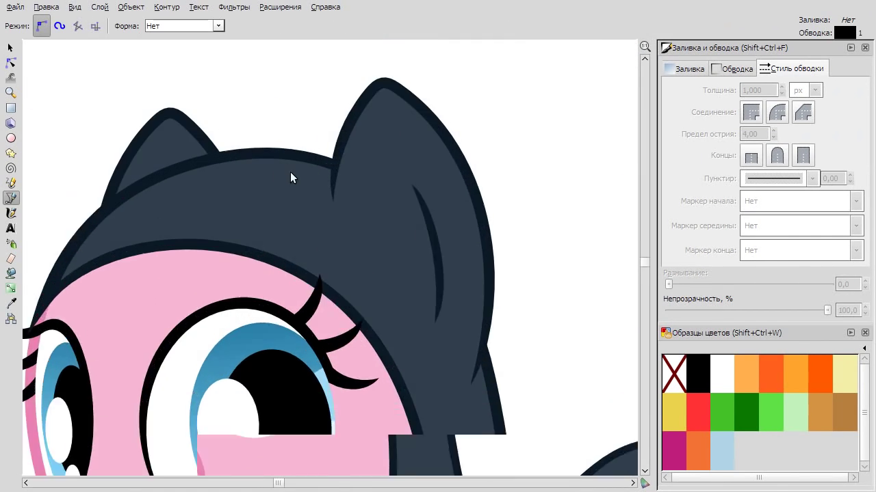
left_click(290, 172)
left_click(133, 167)
scroll(356, 208, "up", 2)
left_click(345, 113)
scroll(296, 165, "down", 4)
key("n")
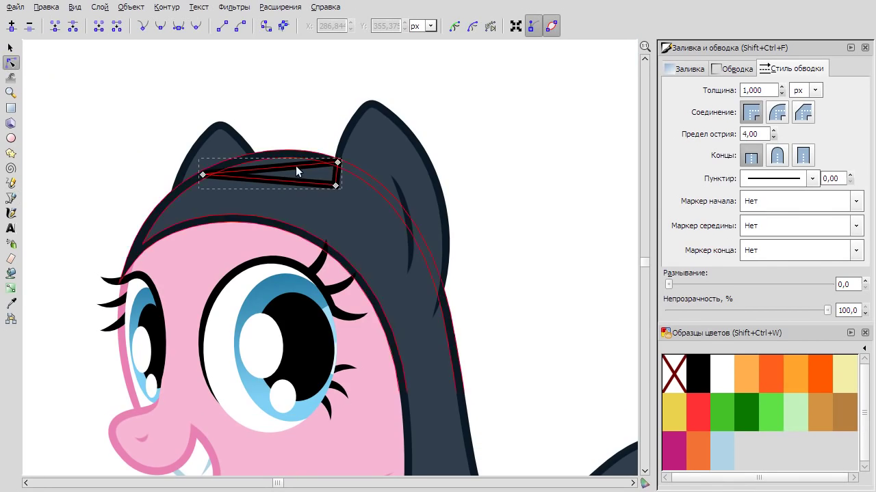
scroll(274, 156, "up", 2)
left_click_drag(290, 206, 229, 184)
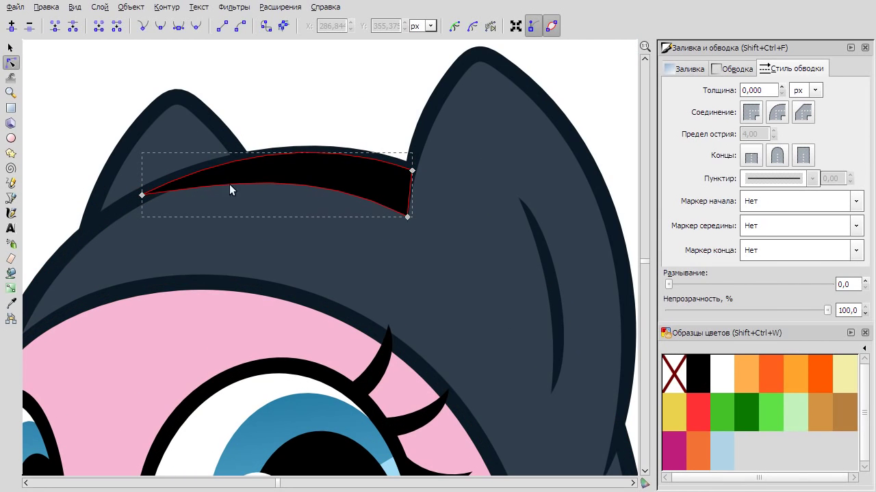
Select the three leg shadow shapes and highlight the opacity value for editing.
key("s")
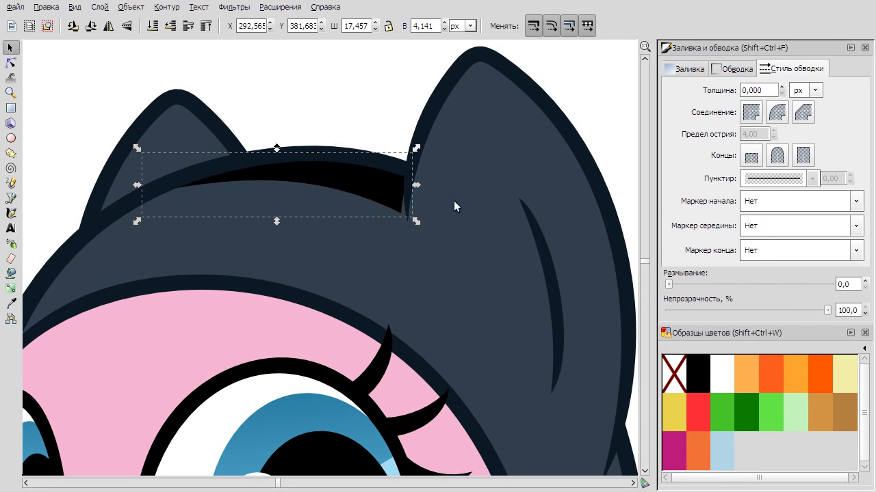
key("n")
left_click(410, 176)
scroll(413, 230, "down", 5)
scroll(497, 229, "down", 3)
left_click(385, 348, "shift")
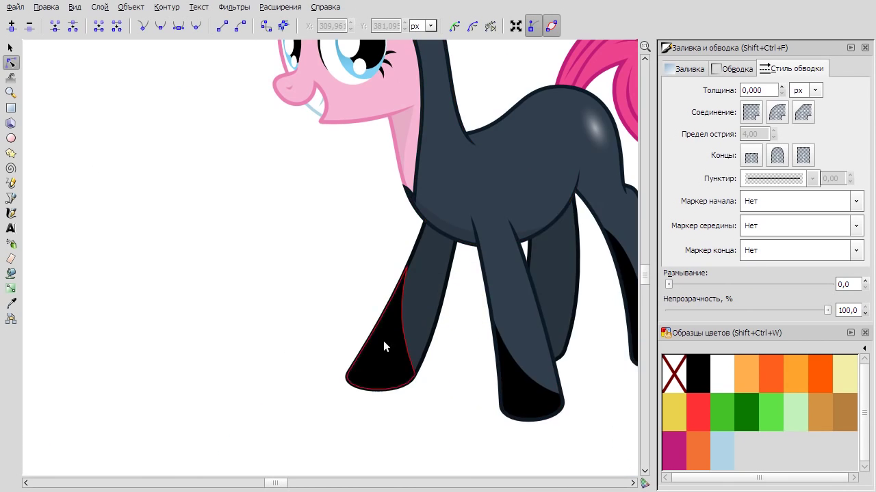
scroll(425, 349, "right", 3)
left_click(329, 355, "shift")
left_click(461, 349, "shift")
triple_click(848, 310)
Set the selected leg shadows to 10,5 opacity and deselect them.
type("10,5")
key("Return")
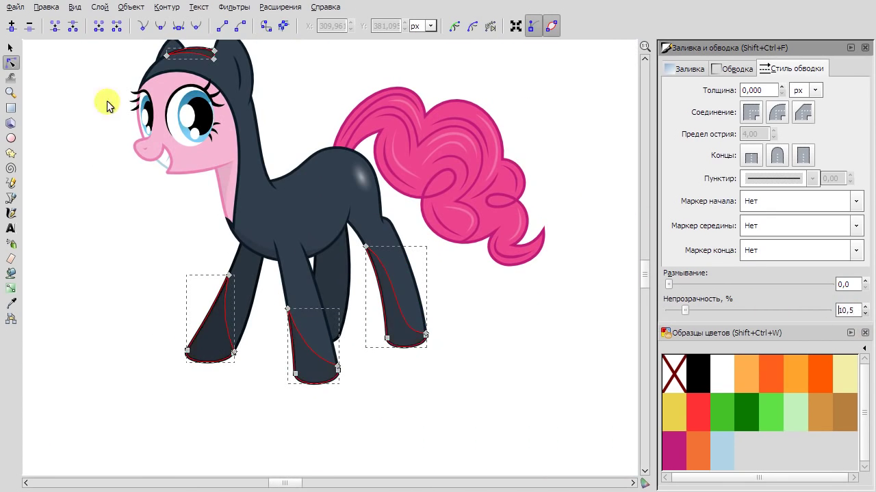
key("s")
key("Escape")
scroll(102, 212, "up", 2)
scroll(514, 160, "down", 3)
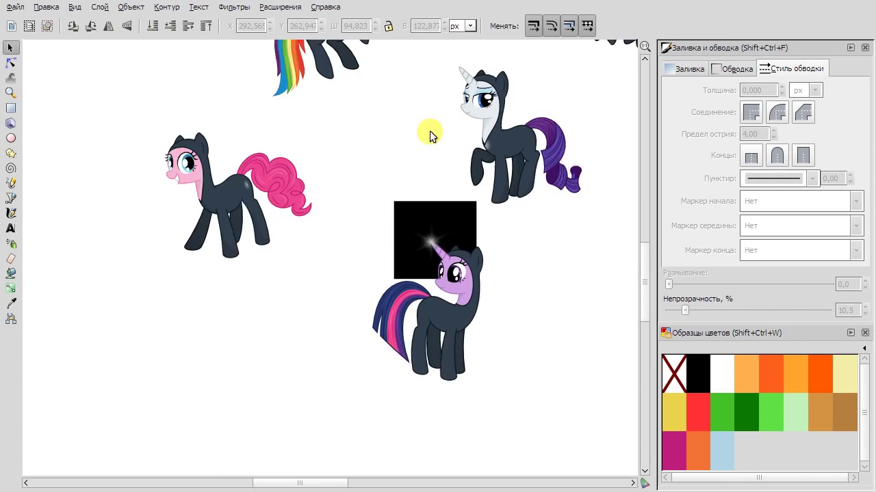
scroll(428, 130, "up", 3)
scroll(467, 172, "right", 1)
scroll(410, 197, "right", 4)
scroll(424, 308, "down", 5)
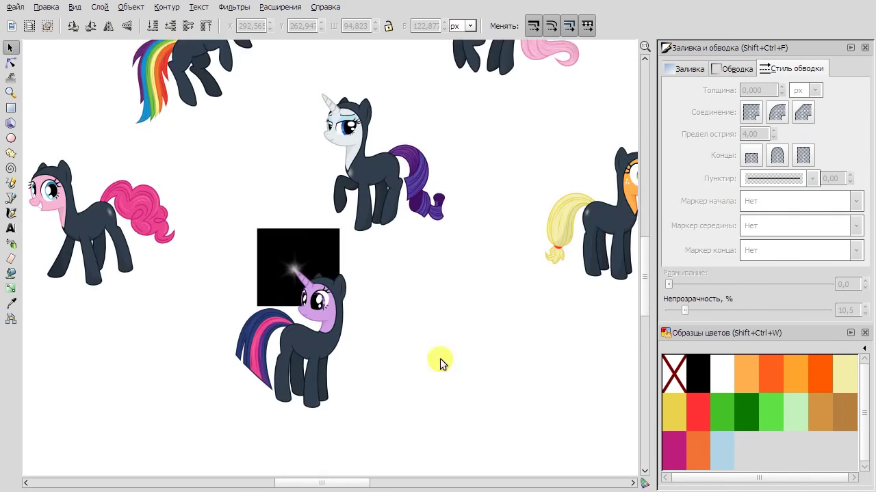
scroll(440, 358, "up", 3)
Draw an ellipse on the unicorn's flank and fill it with a white-centred radial gradient.
key("e")
scroll(293, 175, "down", 1)
scroll(301, 263, "up", 2)
left_click_drag(260, 233, 318, 274)
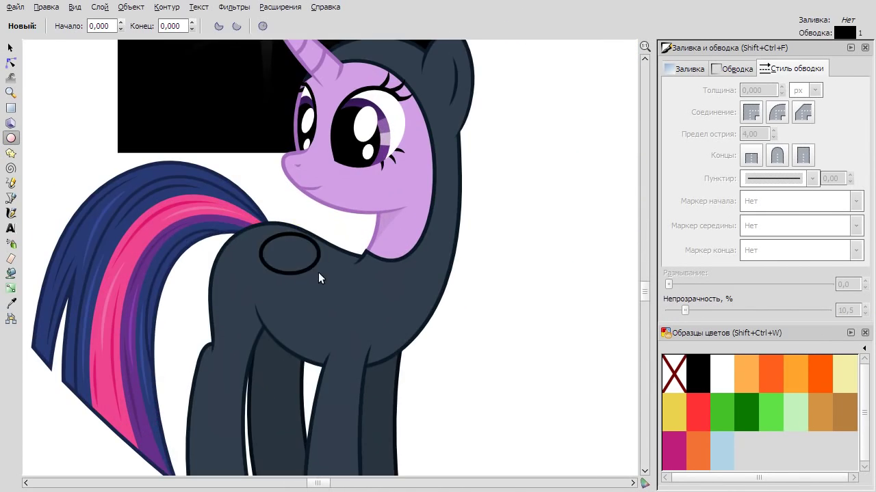
scroll(295, 258, "up", 2)
key("g")
double_click(279, 220)
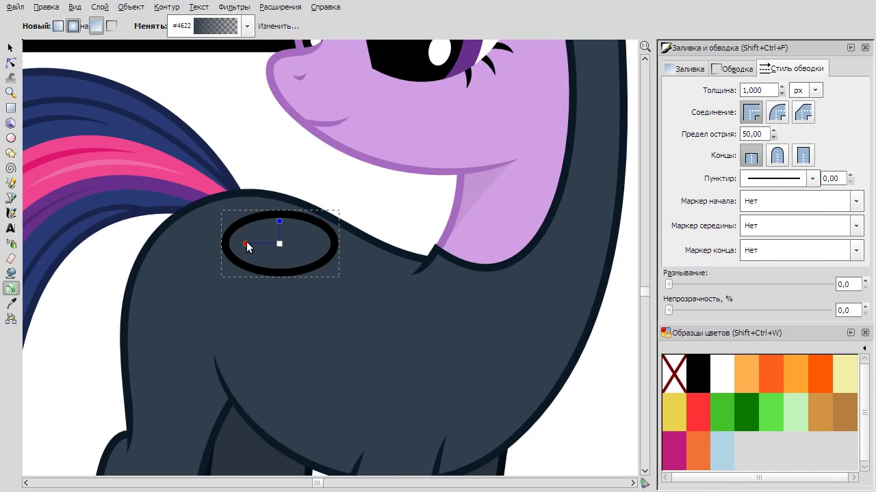
left_click(724, 373)
Move the ellipse onto the rump, drop its outline, set opacity 76,7 and enlarge it slightly.
key("s")
left_click_drag(272, 213, 261, 196)
left_click(667, 374, "shift")
left_click_drag(827, 310, 790, 310)
key("Escape")
scroll(391, 215, "down", 3)
scroll(391, 210, "up", 2)
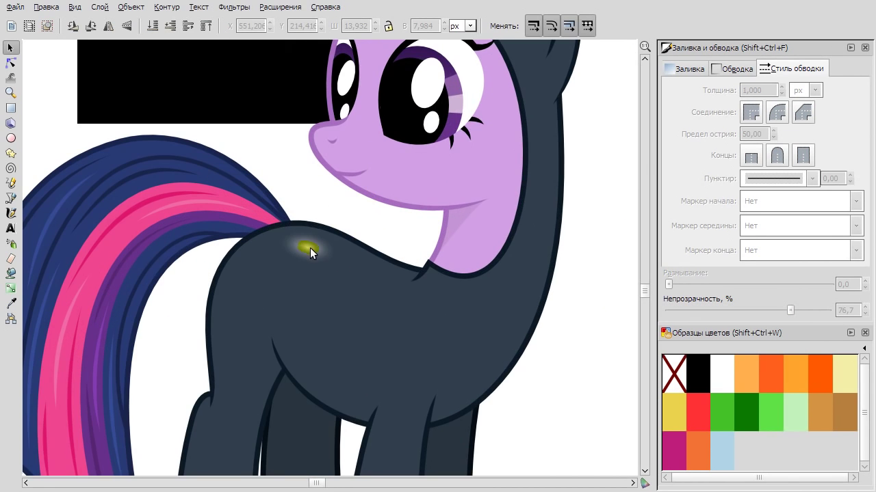
left_click(308, 246)
left_click_drag(254, 220, 248, 215)
Remove the highlight ellipse's remaining black outline.
scroll(276, 230, "up", 1)
scroll(374, 265, "down", 5)
scroll(393, 262, "up", 3)
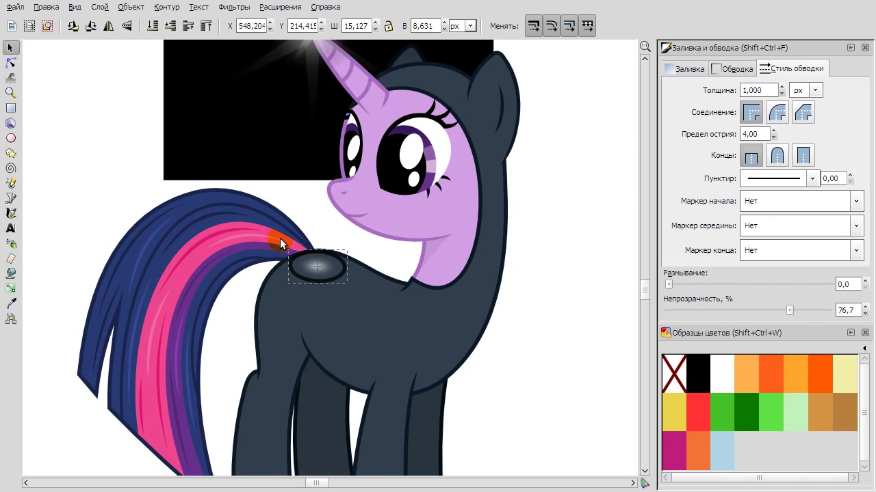
scroll(278, 238, "up", 2)
left_click(319, 280)
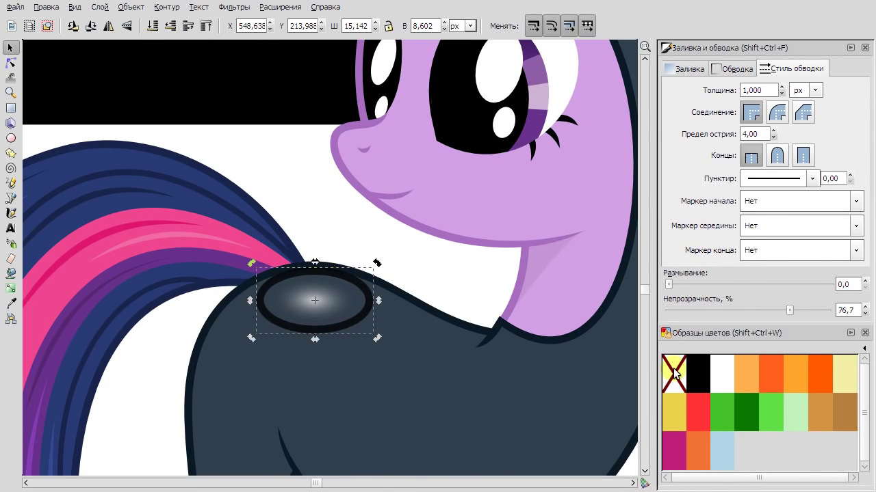
left_click(674, 373, "shift")
scroll(565, 279, "down", 5)
Select the dark leg shape with the Node tool.
scroll(461, 295, "right", 1)
scroll(443, 312, "up", 2)
key("b")
scroll(258, 346, "up", 2)
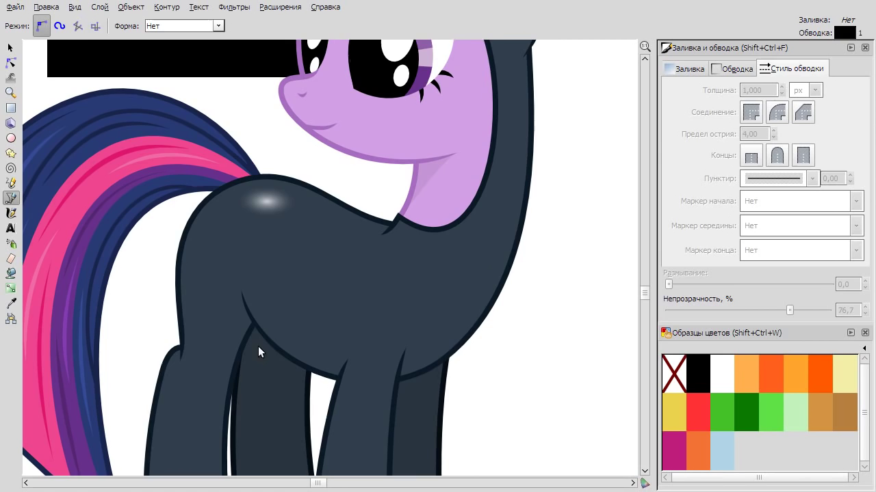
key("n")
left_click(248, 347)
scroll(249, 350, "up", 3)
Make a node on the leg outline smooth.
left_click(264, 272)
left_click(260, 277)
left_click(160, 25)
scroll(118, 176, "down", 2)
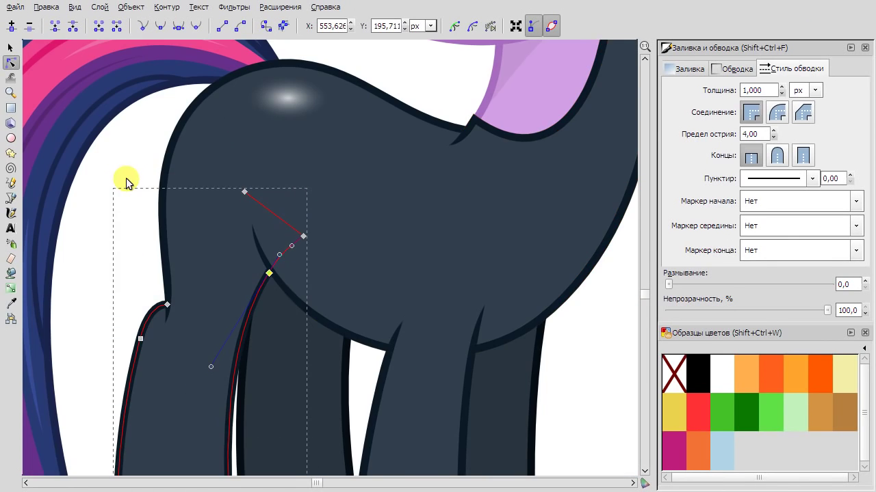
scroll(125, 181, "down", 2)
key("Escape")
Draw a bent triangle over the leg and intersect it with the leg.
key("b")
scroll(348, 296, "down", 1)
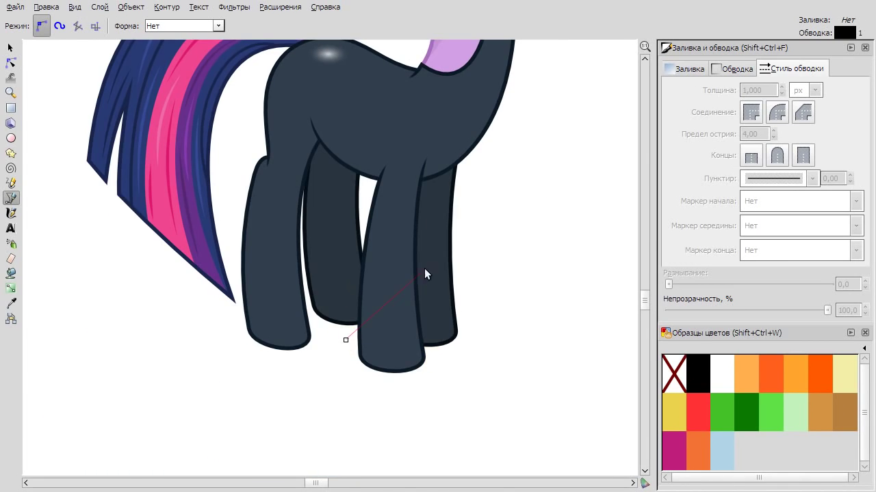
left_click(345, 340)
key("n")
mouse_move(388, 301)
left_mouse_down()
mouse_move(393, 279)
mouse_move(392, 305)
left_mouse_up()
right_click(406, 342)
left_click(461, 405, "shift")
left_click(166, 7)
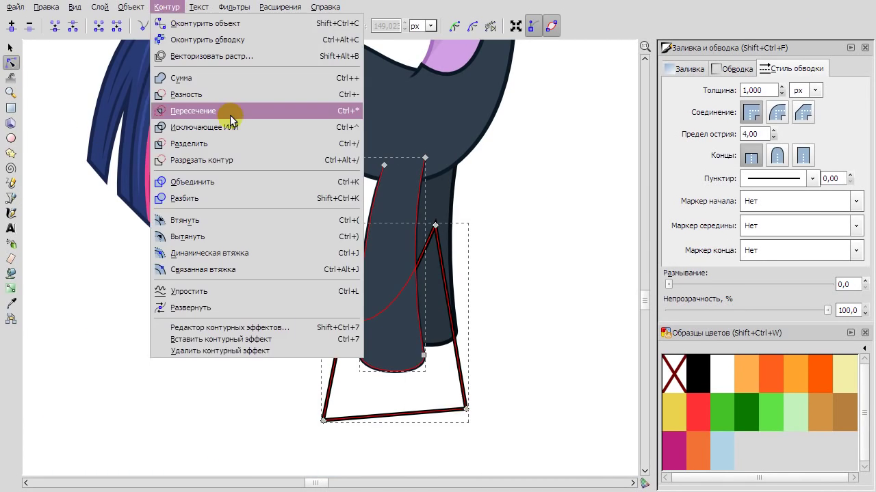
left_click(229, 109)
left_click(10, 48)
key("Escape")
Draw a leg shading shape and curve its right edge.
key("b")
scroll(164, 233, "down", 3)
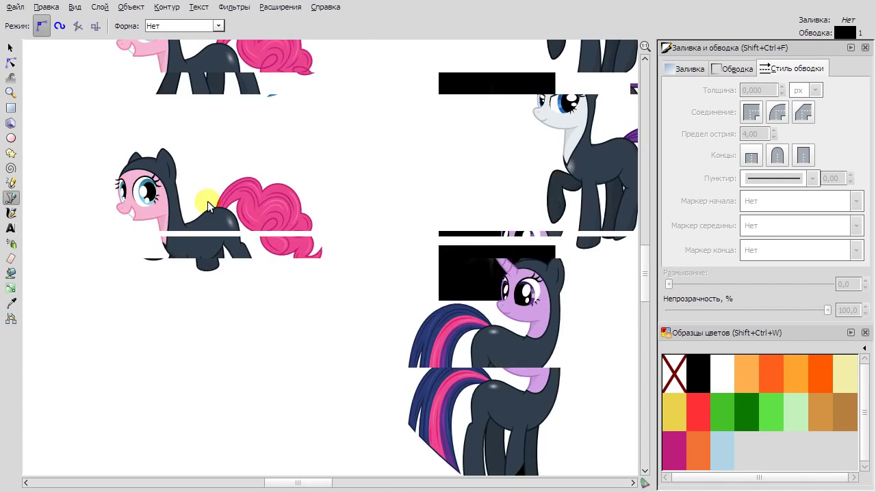
scroll(207, 201, "up", 4)
left_click(215, 221)
left_click(256, 215)
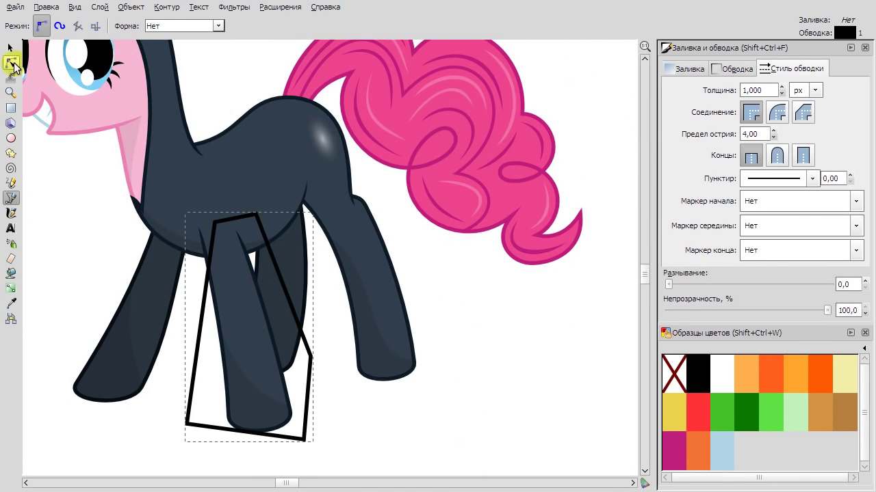
key("n")
left_click_drag(300, 328, 284, 332)
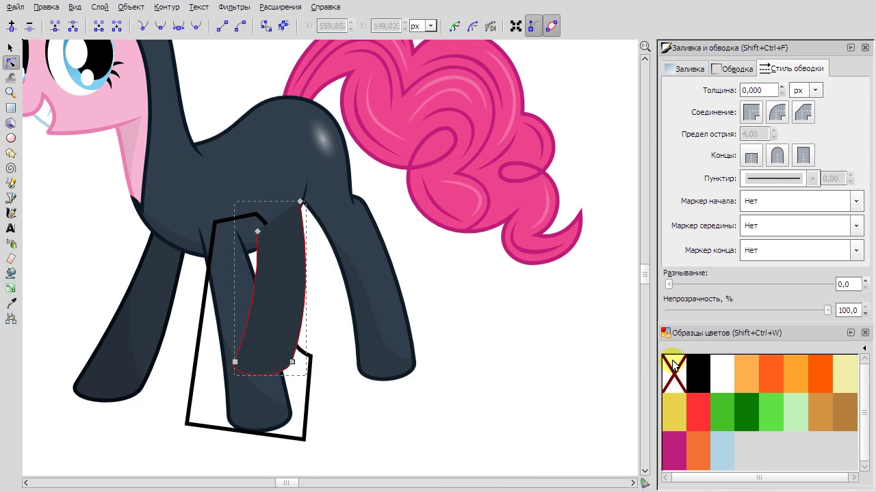
key("d")
scroll(197, 262, "up", 2)
key("s")
Set the shorter leg shading path's opacity to 10,5.
left_click(445, 264)
key("alt+r")
triple_click(846, 310)
type("10,5")
key("Return")
left_click(509, 328)
Draw a straight-line outline around the purple unicorn's rear foot.
key("5")
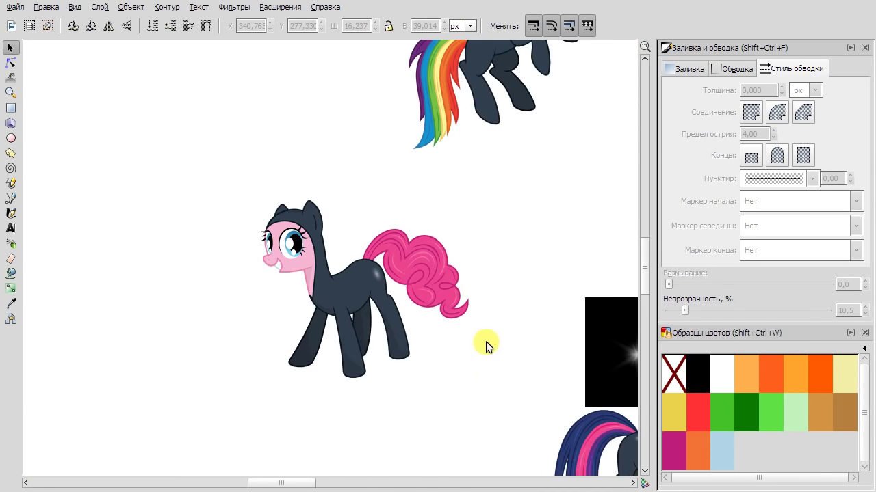
scroll(486, 342, "up", 4)
scroll(492, 397, "right", 8)
scroll(352, 294, "right", 1)
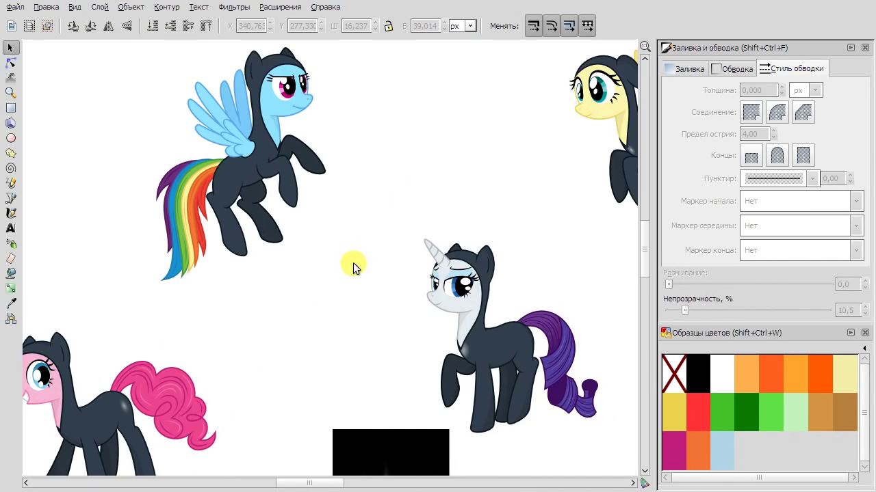
scroll(369, 273, "down", 10)
scroll(296, 298, "up", 2)
key("b")
left_click(294, 300)
Adjust the foot outline's nodes, zoomed in around the leg.
key("n")
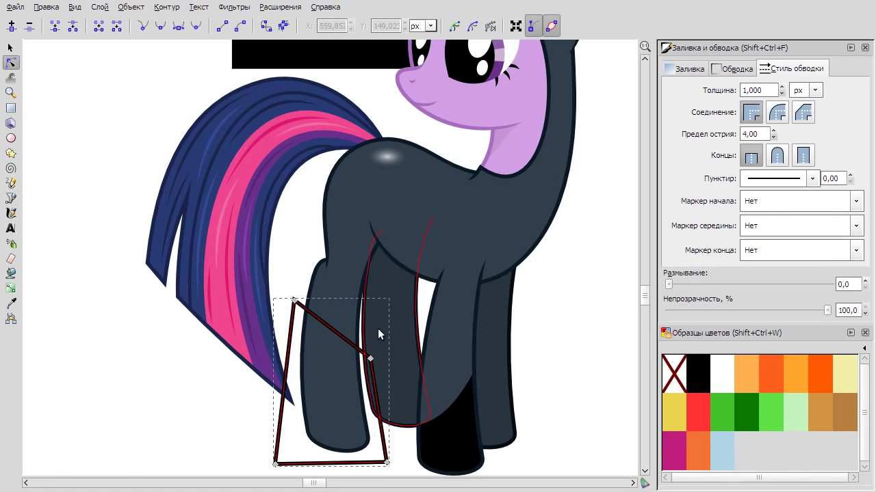
right_click(332, 406)
key("Escape")
key("d")
key("plus")
left_click(10, 47)
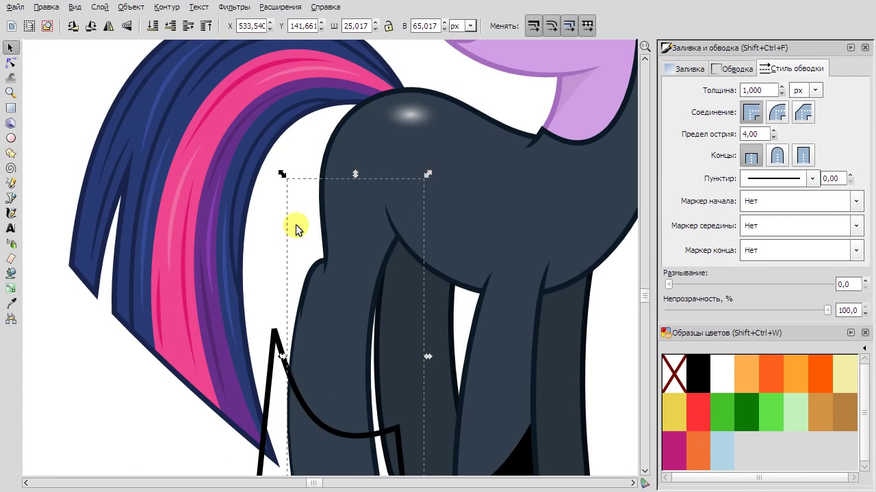
Intersect the foot outline with the rear leg to form a black hoof.
scroll(322, 329, "down", 4)
right_click(333, 361)
left_click(410, 465)
left_click(262, 328, "shift")
left_click(167, 7)
left_click(201, 102)
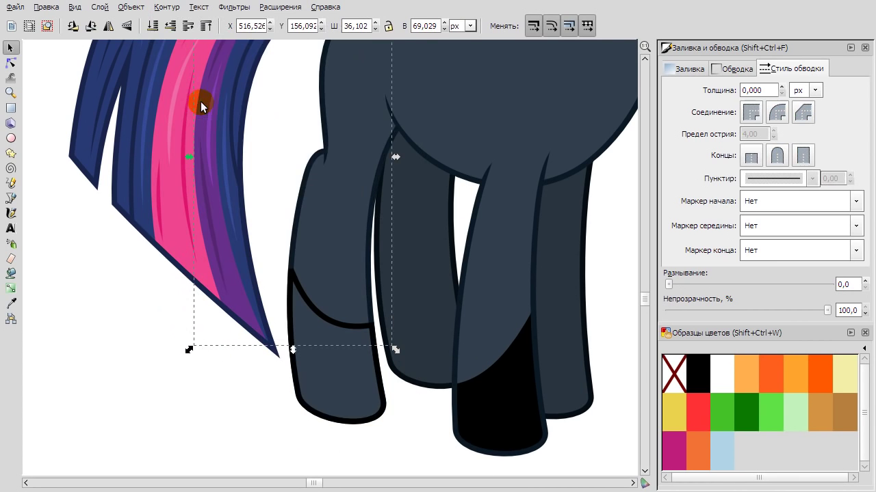
left_click(335, 337)
key("Escape")
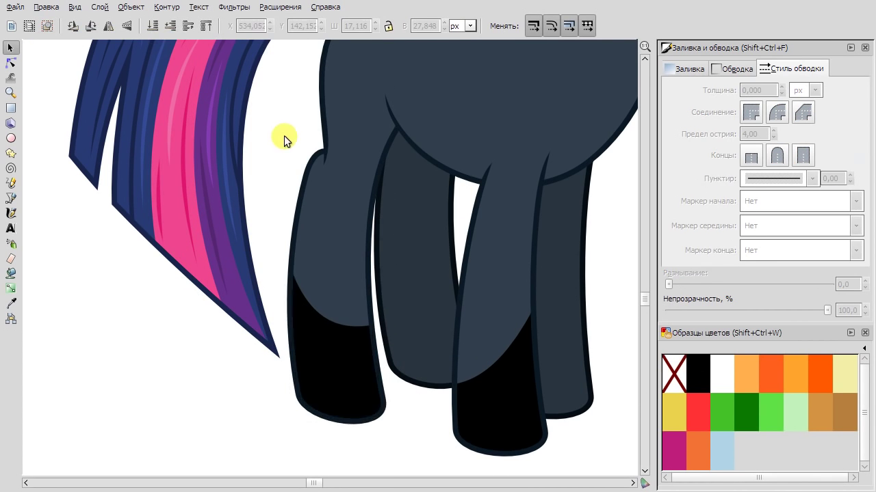
scroll(284, 135, "down", 2)
key("b")
scroll(440, 206, "up", 3)
Check the leg shape's fill colour settings, then deselect it.
scroll(441, 222, "up", 3)
left_click(10, 48)
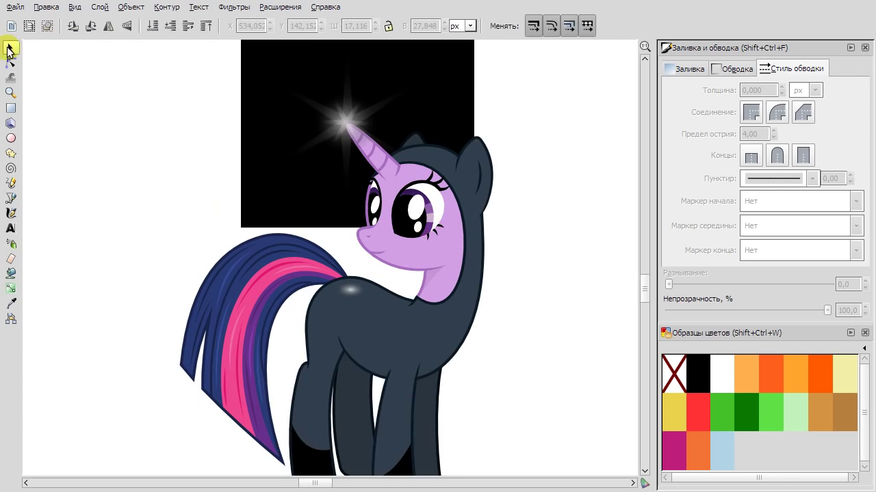
scroll(349, 325, "down", 3)
left_click(687, 68)
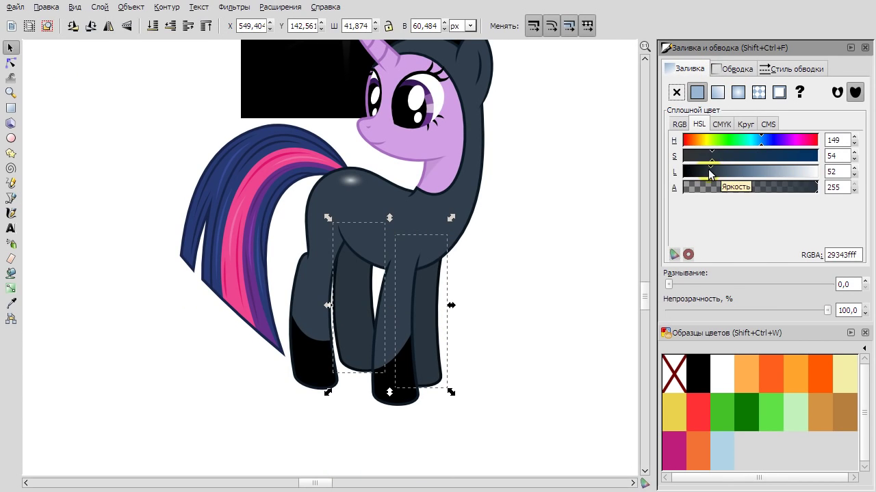
left_click(547, 342)
Draw a four-corner outline over the purple unicorn's chest edge.
scroll(547, 307, "up", 2)
left_click(11, 198)
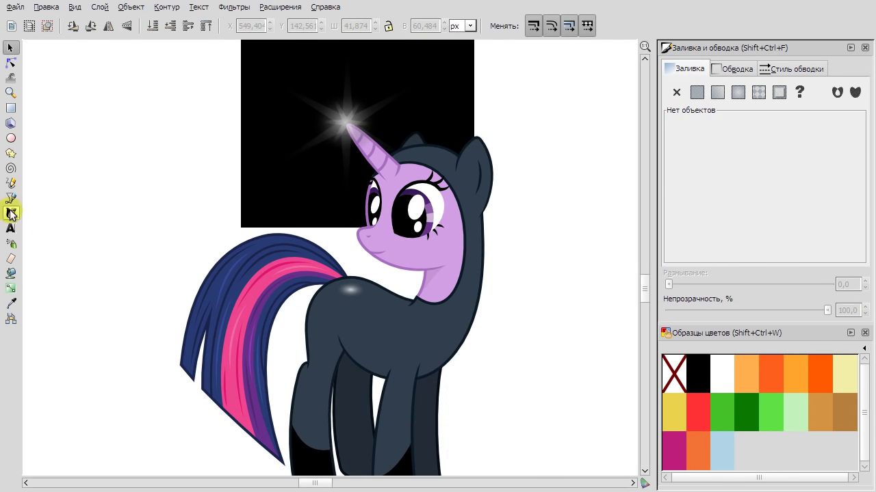
scroll(269, 327, "up", 2)
left_click(303, 351)
left_click(543, 128)
left_click(553, 419)
left_click(293, 418)
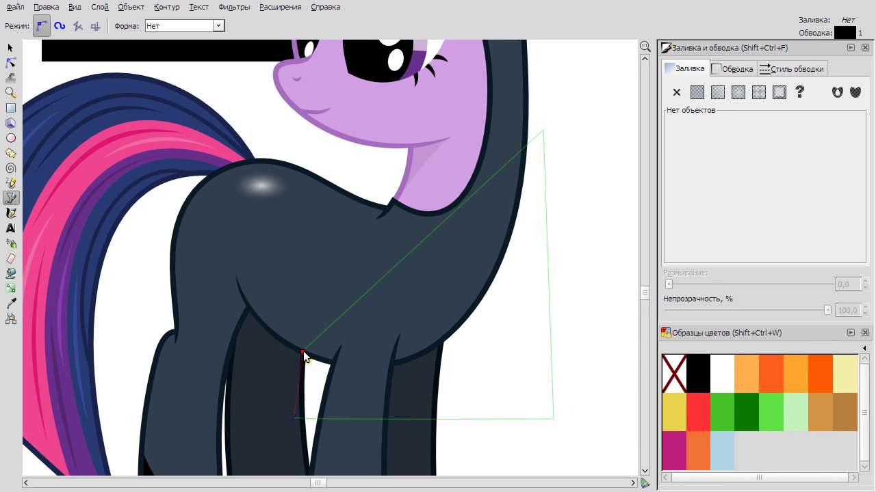
left_click(303, 352)
Intersect the chest outline with the body to make a chest shadow.
key("n")
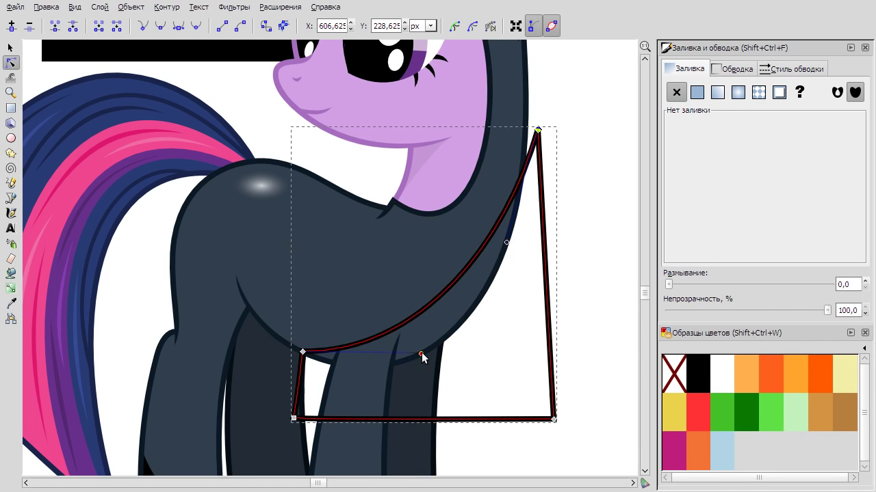
left_click(414, 299)
left_click(410, 311, "shift")
left_click(167, 7)
left_click(233, 112)
key("s")
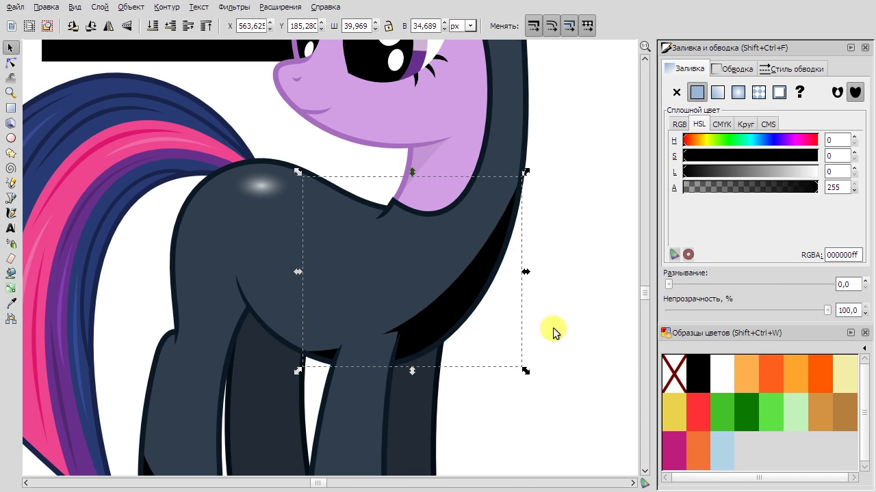
key("n")
Select a node on the leg path to check its shape.
scroll(471, 419, "up", 3)
left_click(324, 267)
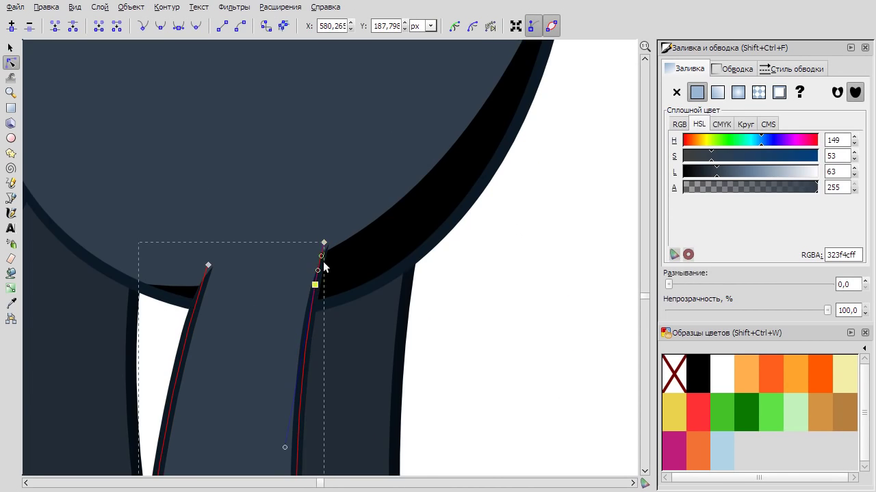
scroll(323, 275, "up", 2)
scroll(326, 293, "down", 4)
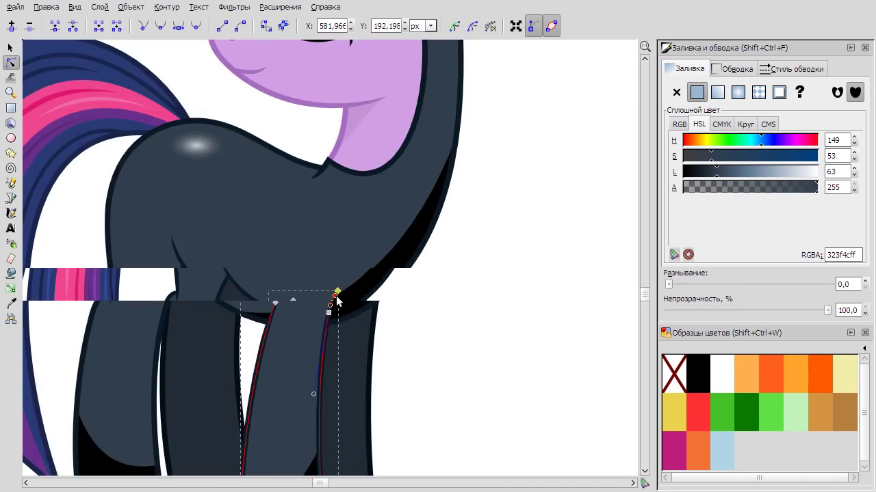
key("Escape")
Draw an ear shadow shape and reshape it to sit inside the ear.
key("b")
scroll(459, 175, "up", 3)
left_click(381, 97)
scroll(373, 322, "up", 3)
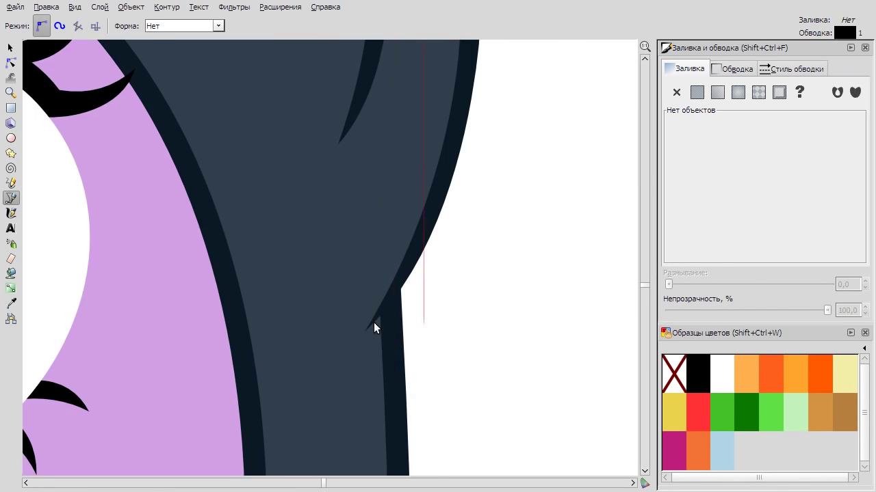
scroll(369, 319, "up", 1)
left_click(369, 319)
scroll(369, 319, "down", 3)
scroll(445, 86, "down", 1)
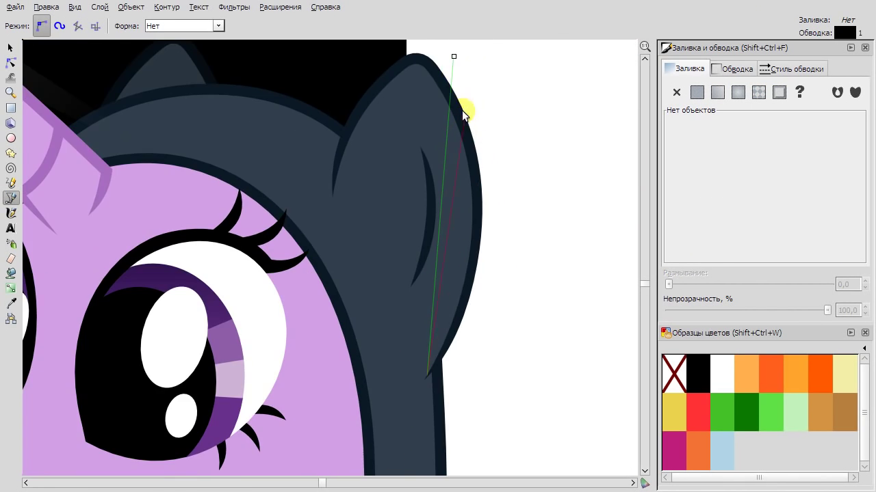
left_click(454, 58)
key("n")
left_click_drag(453, 57, 448, 93)
left_click_drag(438, 228, 472, 228)
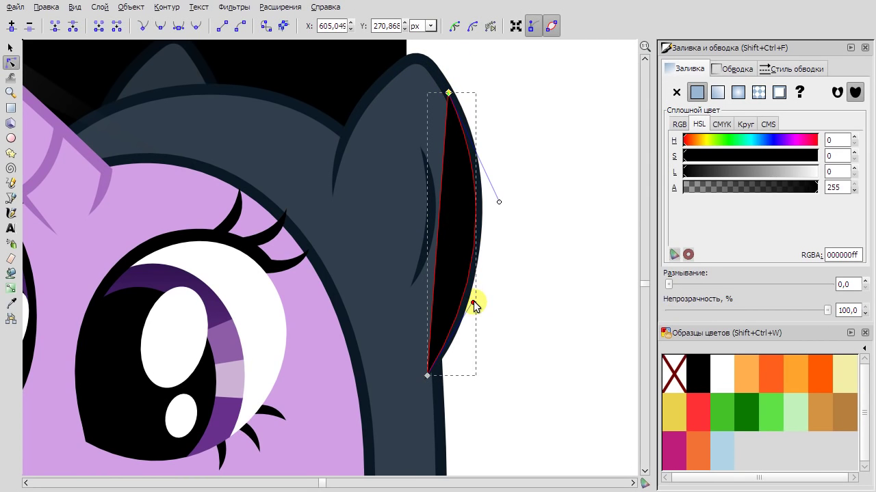
Lower the ear shadow beneath the head and view the whole pony.
left_click(10, 47)
key("End")
key("Escape")
key("5")
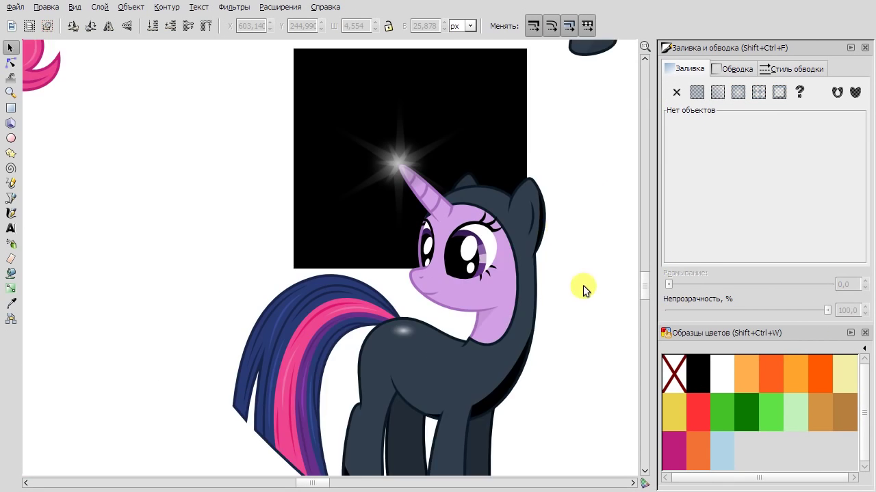
scroll(583, 286, "right", 3)
scroll(482, 119, "up", 3)
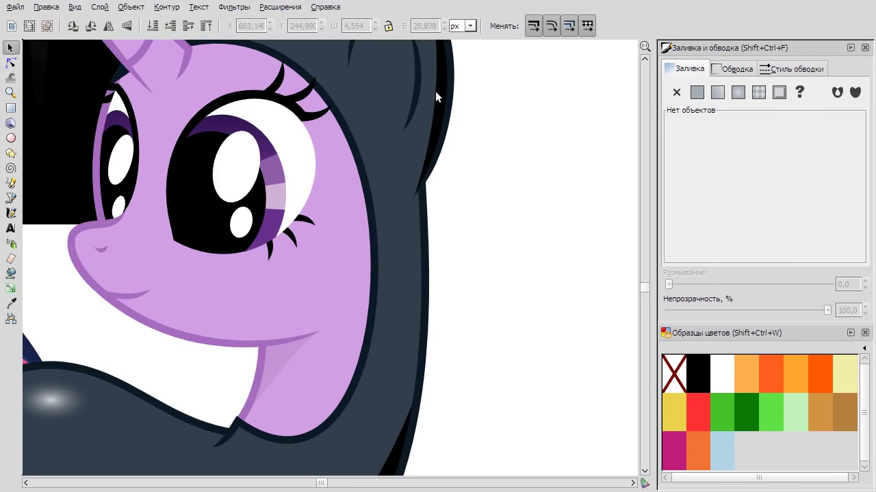
Set a black shading shape's opacity to 10,5.
left_click(439, 97)
scroll(486, 268, "down", 4)
scroll(326, 355, "up", 2)
triple_click(848, 310)
type("10,5")
key("Return")
left_click(525, 272)
Draw a triangle shadow at the top of the unicorn's leg.
scroll(526, 272, "down", 2)
scroll(386, 358, "up", 5)
scroll(385, 358, "up", 4)
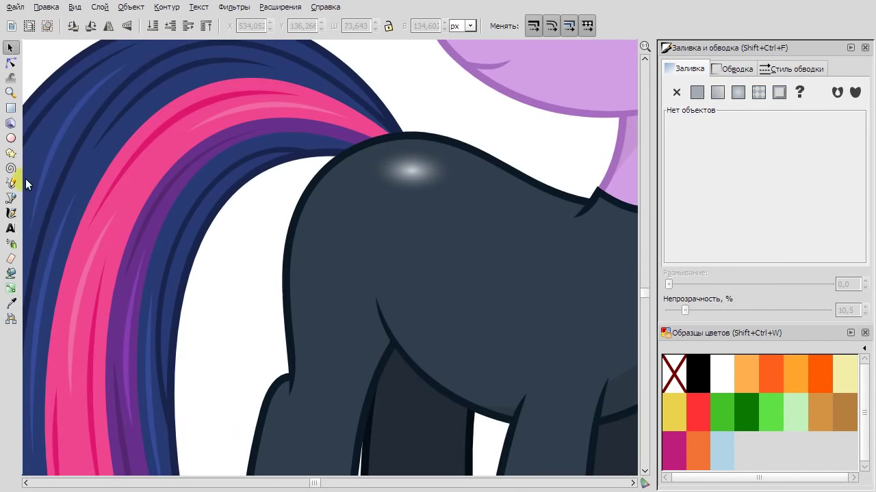
key("b")
scroll(390, 276, "up", 4)
left_click(379, 246)
left_click(427, 357)
scroll(414, 401, "down", 2)
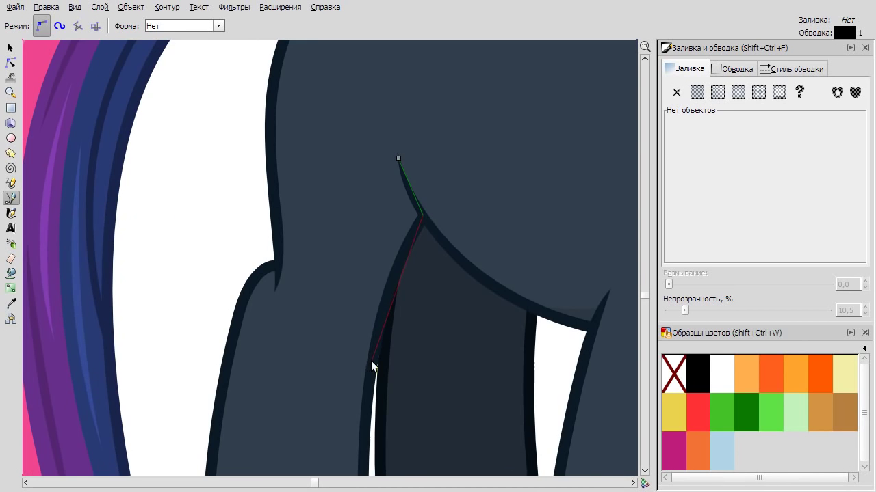
left_click(379, 323)
left_click(398, 158)
Curve the triangle's edges inward and set its opacity to 10,5.
key("n")
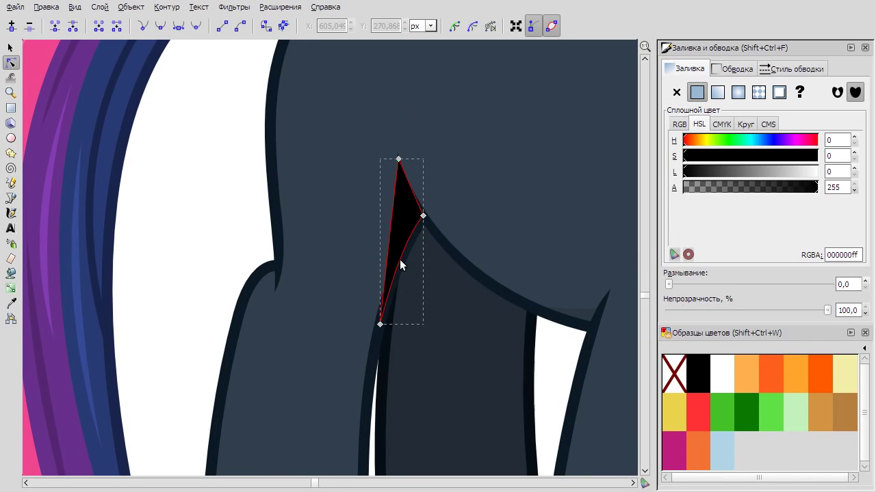
scroll(404, 186, "up", 2)
left_click_drag(394, 192, 381, 218)
left_click_drag(361, 250, 371, 247)
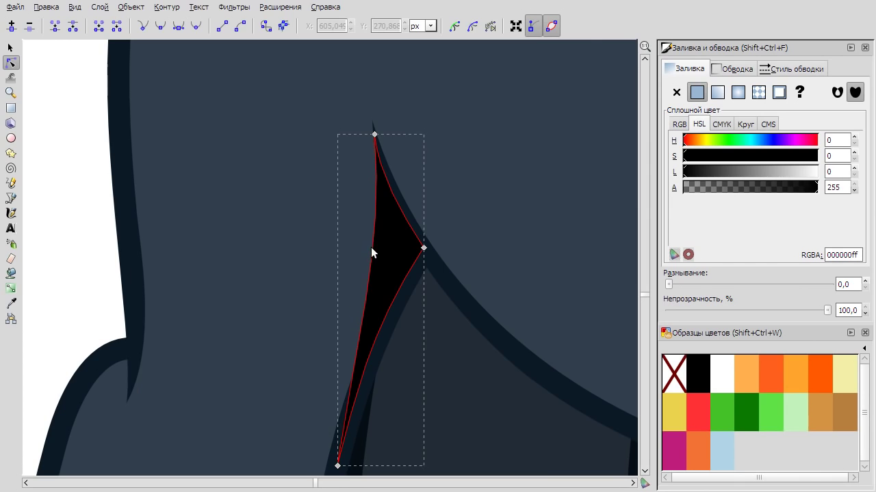
left_click(845, 305)
type("10,5")
key("Return")
left_click(10, 48)
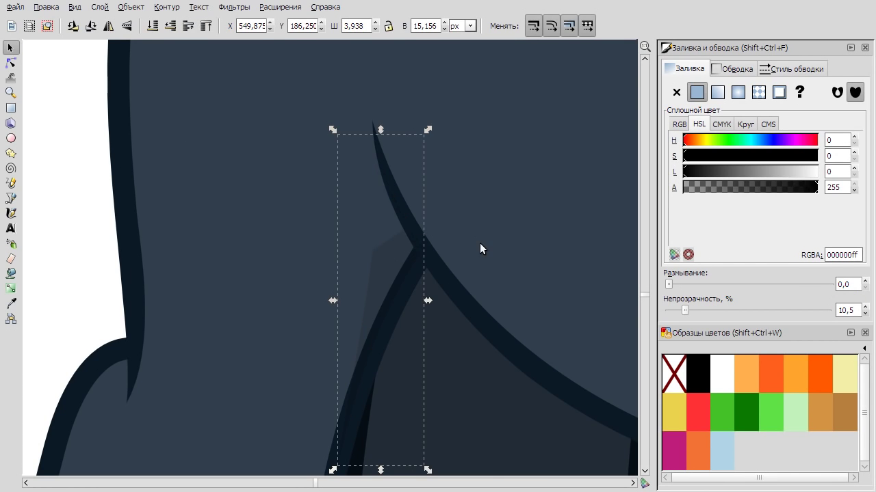
Review the dark body shape's nodes, then deselect it.
key("n")
left_click(331, 180)
key("b")
scroll(381, 303, "down", 4)
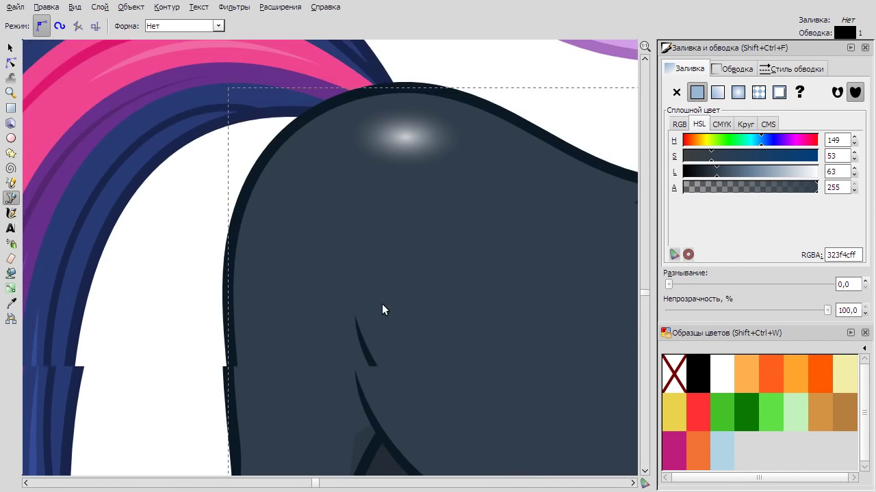
key("n")
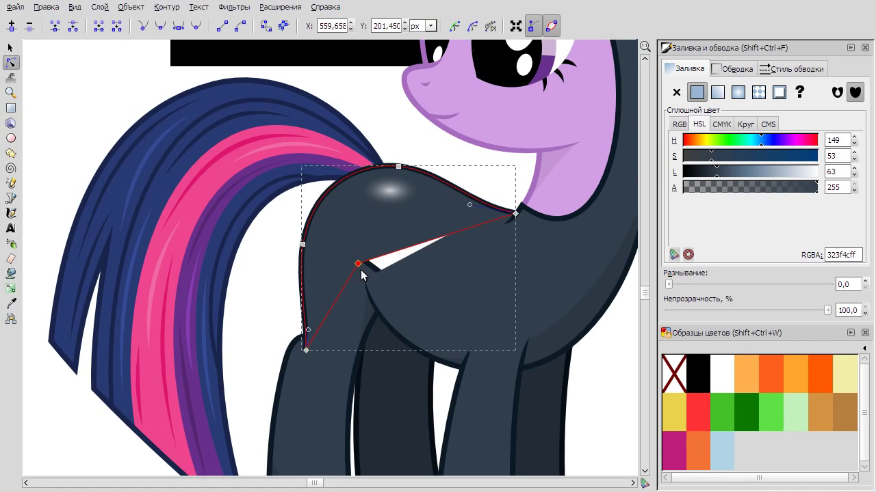
scroll(361, 274, "up", 6)
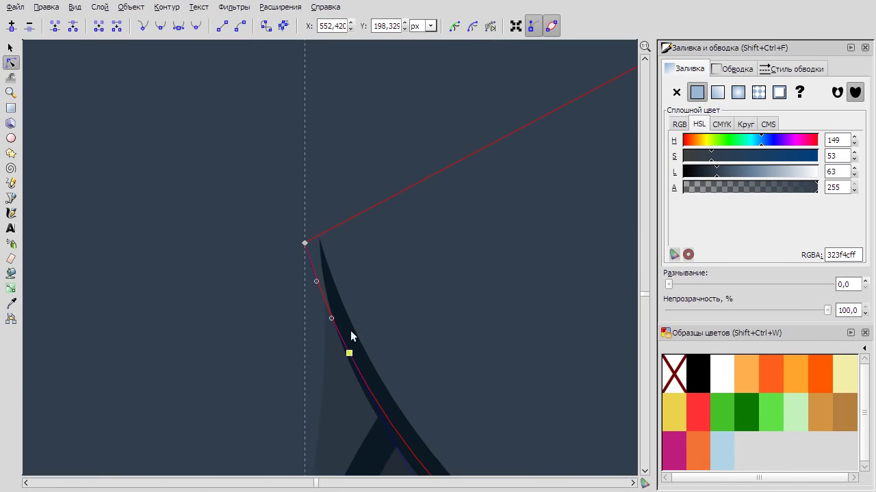
scroll(328, 253, "down", 5)
left_click(251, 279)
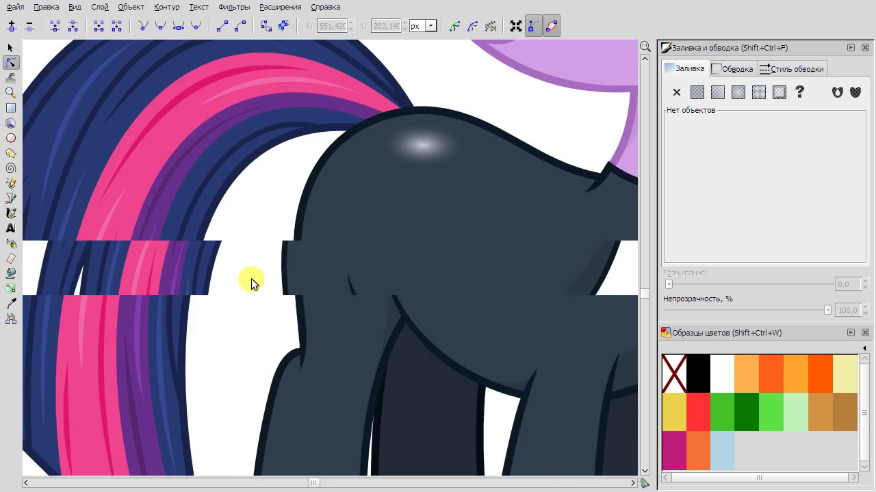
scroll(251, 279, "down", 3)
left_click(10, 47)
scroll(527, 371, "down", 4)
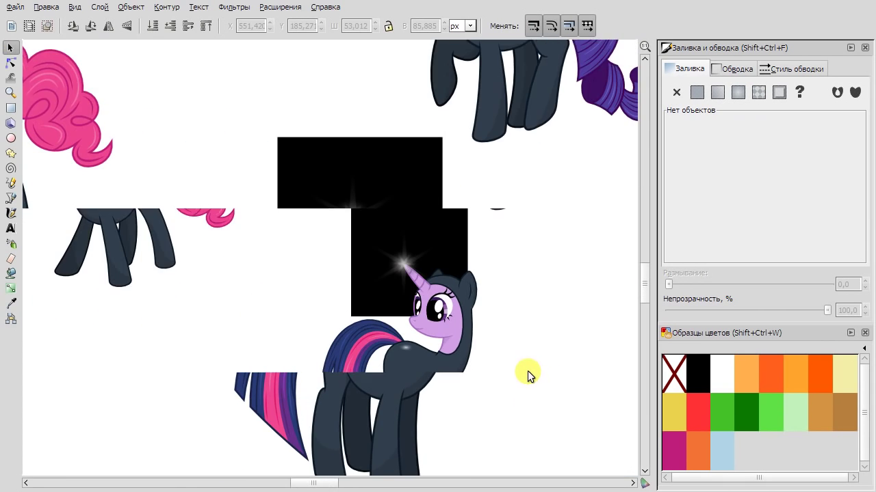
Draw a closed quadrilateral shading shape over the pony's raised front leg with the Bezier tool.
scroll(288, 95, "up", 4)
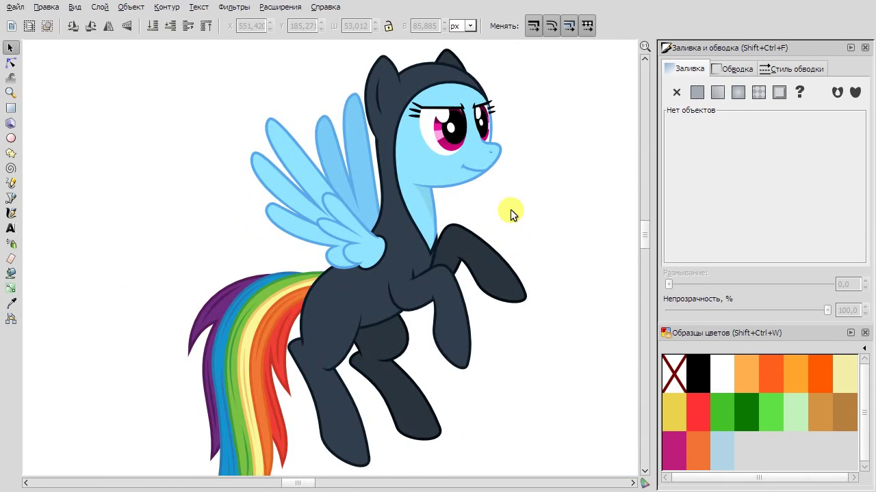
scroll(351, 410, "up", 2)
left_click(11, 198)
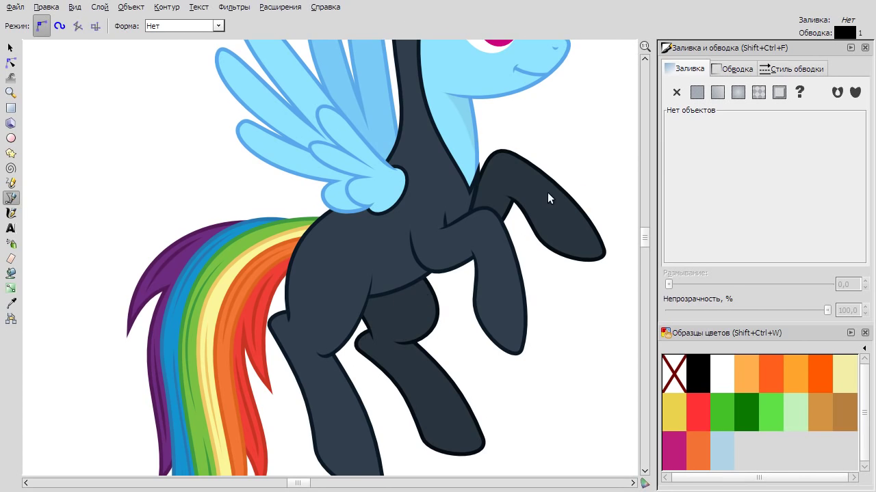
scroll(403, 197, "up", 2)
left_click(387, 203)
left_click(609, 201)
left_click(579, 65)
left_click(349, 78)
left_click(387, 204)
Duplicate the raised leg and intersect the quadrilateral with the copy to form a black leg cap.
left_click(10, 61)
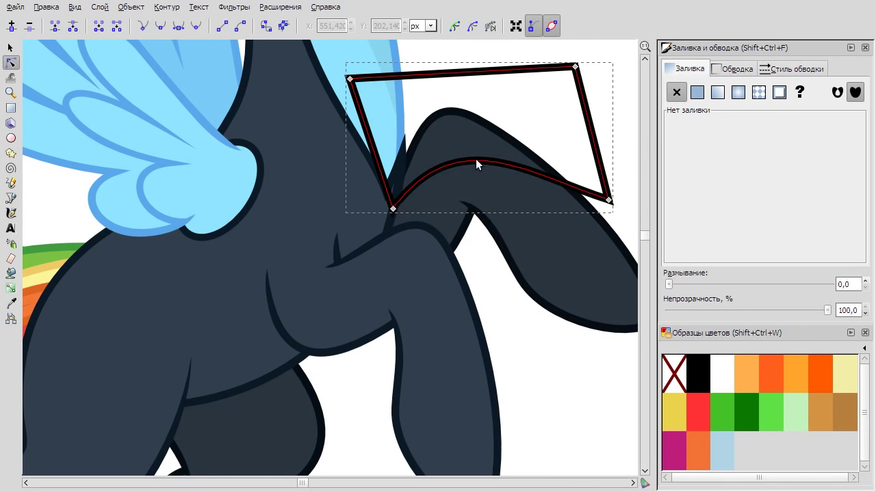
left_click(479, 162)
right_click(611, 115)
left_click(500, 190, "shift")
right_click(535, 204)
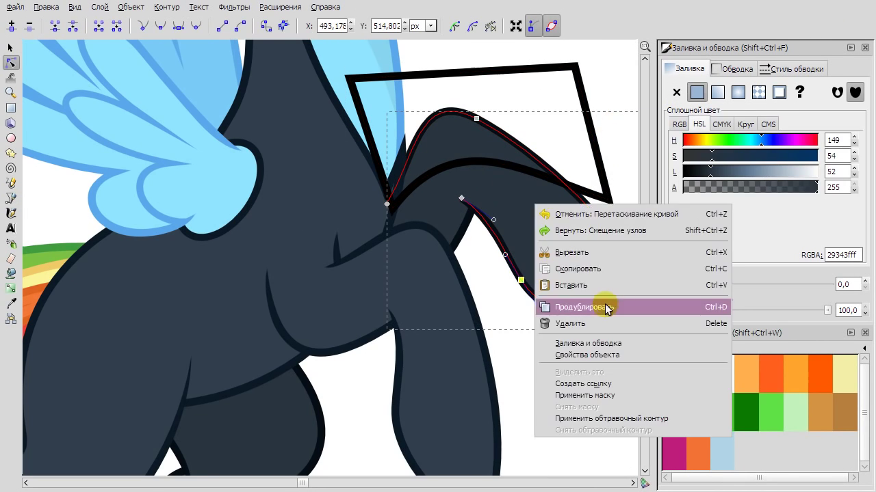
left_click(606, 308)
left_click(166, 7)
left_click(191, 100)
Set the black leg cap's opacity to 10,5.
left_click(11, 47)
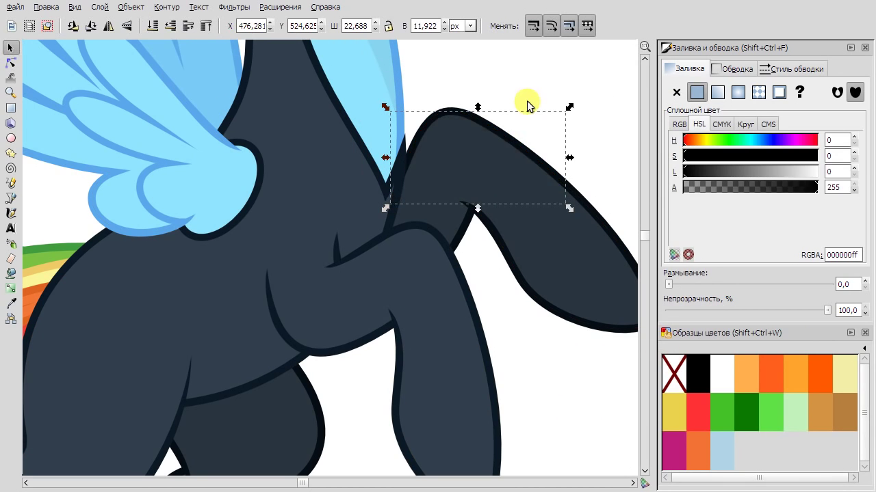
left_click(478, 142)
triple_click(848, 310)
type("10,5")
key("Return")
Draw an ellipse on the pony's hip and give it a radial gradient with a white centre.
key("Escape")
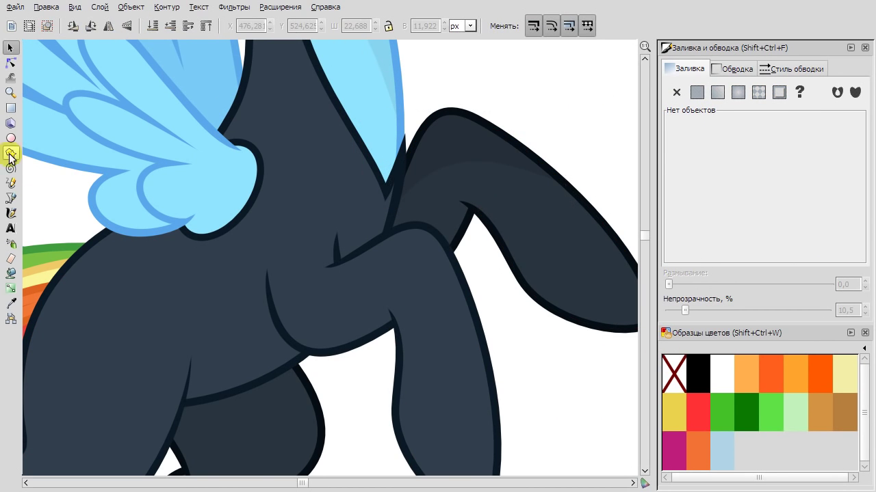
left_click(10, 138)
scroll(344, 295, "down", 2)
scroll(344, 295, "left", 4)
left_click_drag(394, 271, 417, 258)
key("g")
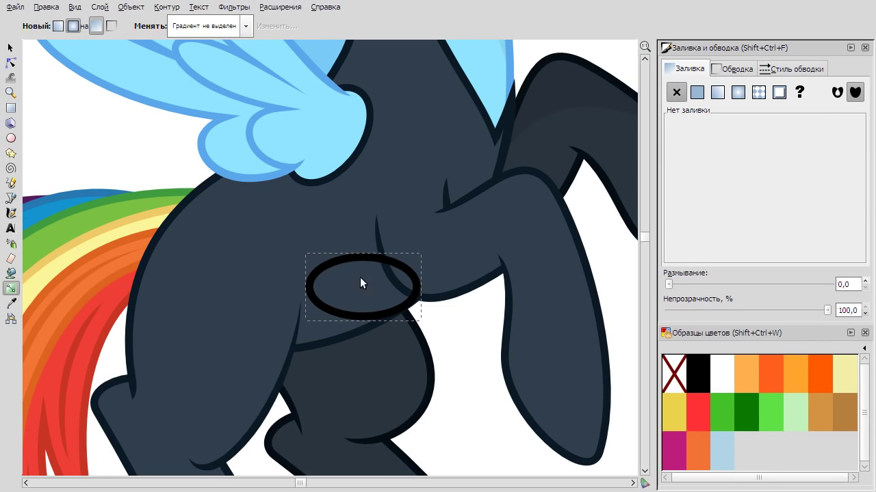
double_click(361, 278)
left_click(721, 373)
left_click(328, 285)
Rotate the gradient ellipse counter-clockwise and remove its black outline.
left_click(11, 47)
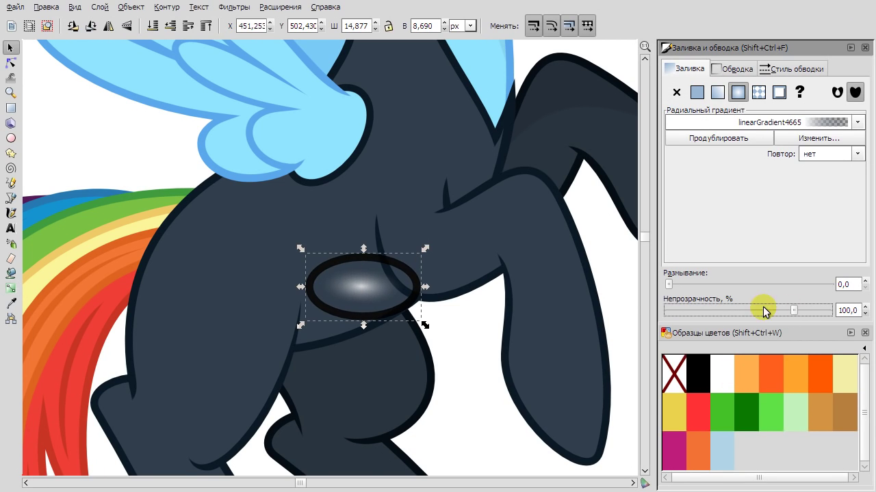
key("bracketleft")
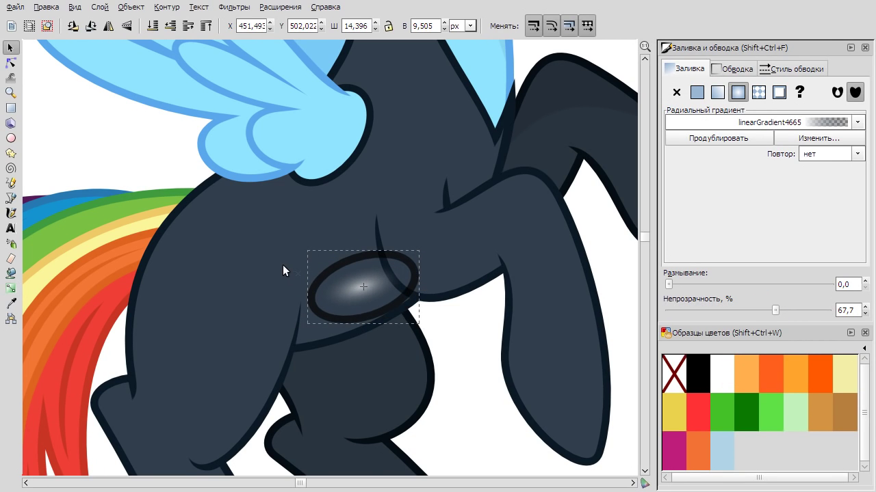
scroll(358, 334, "up", 1)
key("Escape")
key("Tab")
left_click(677, 376, "shift")
key("ctrl+z")
key("Tab")
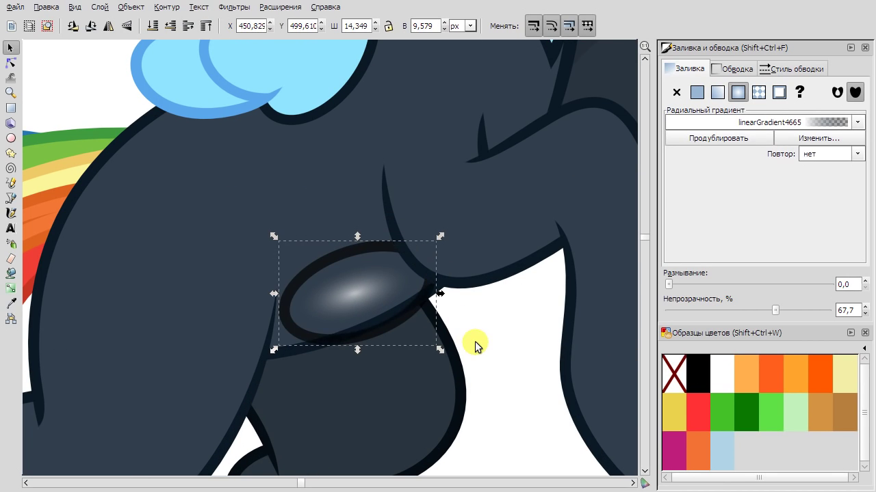
key("Escape")
scroll(540, 386, "down", 5)
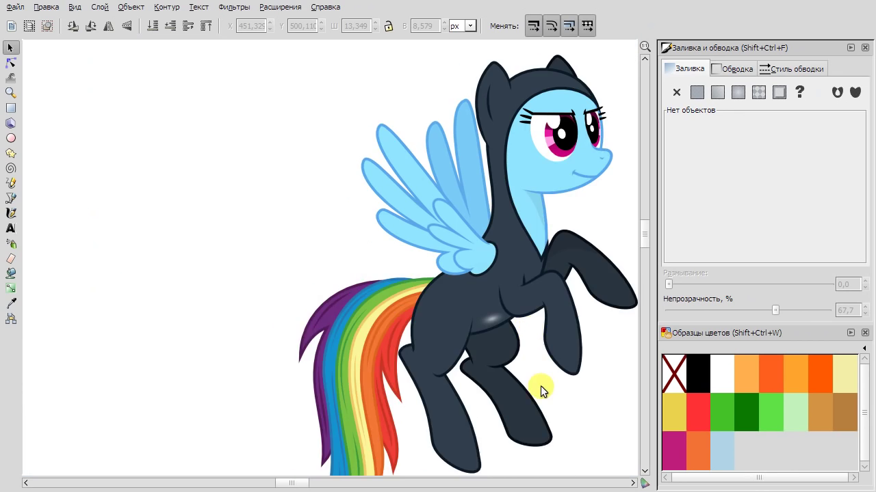
Draw a black shape over the rear ear and intersect it with a copy of the ear, creating a crescent.
scroll(457, 158, "up", 3)
left_click(11, 199)
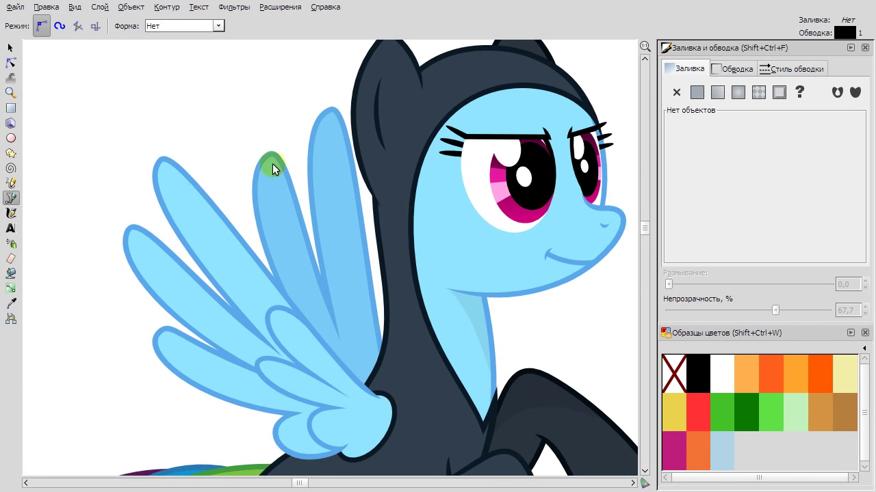
scroll(325, 258, "up", 4)
left_click(313, 87)
left_click(214, 214)
left_click(269, 378)
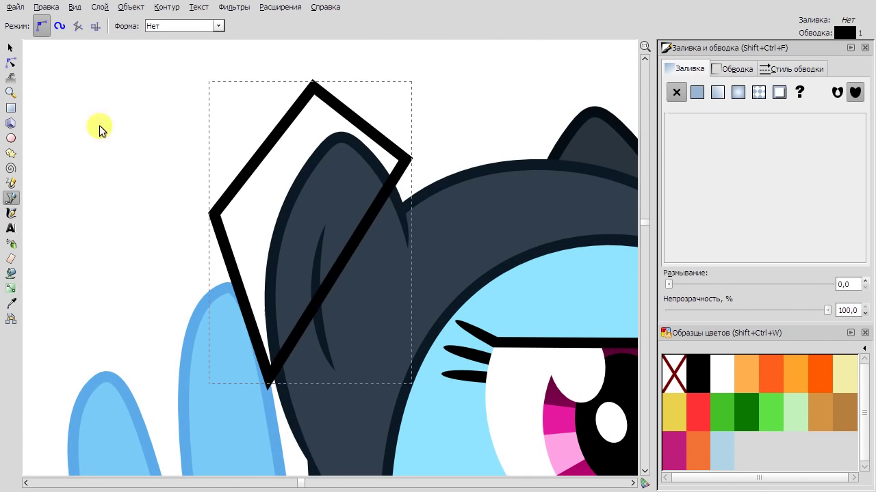
key("n")
left_click(698, 373)
key("End")
left_click(371, 230)
key("ctrl+asterisk")
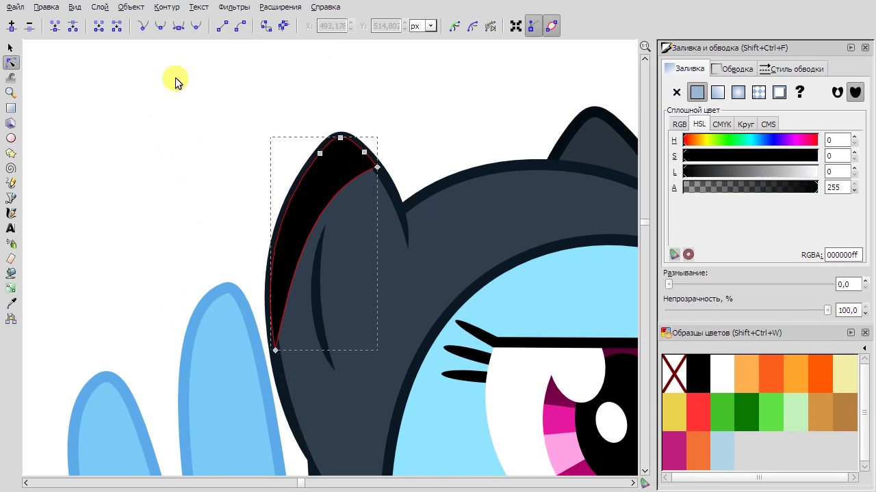
key("s")
left_click(828, 308)
Draw a black, outline-free band across the top of the head and lower it beneath the hood.
left_click(528, 99)
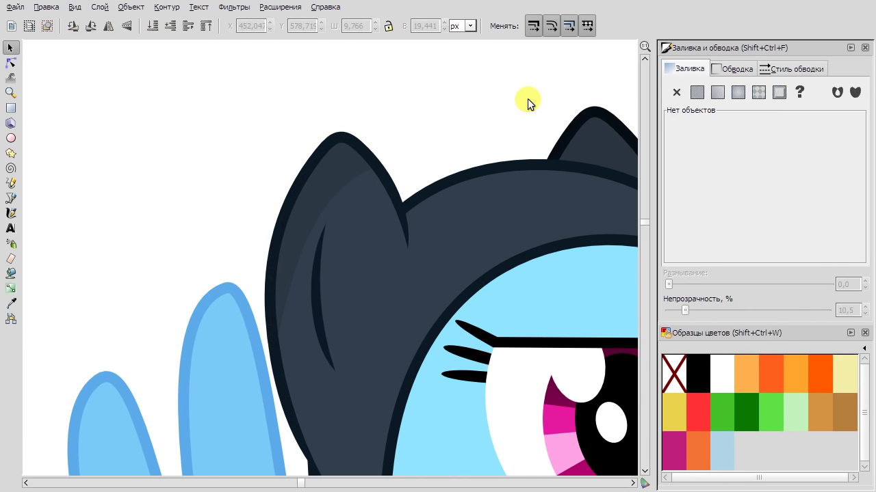
left_click(10, 198)
scroll(318, 195, "up", 3)
left_click(203, 218)
left_click(500, 163)
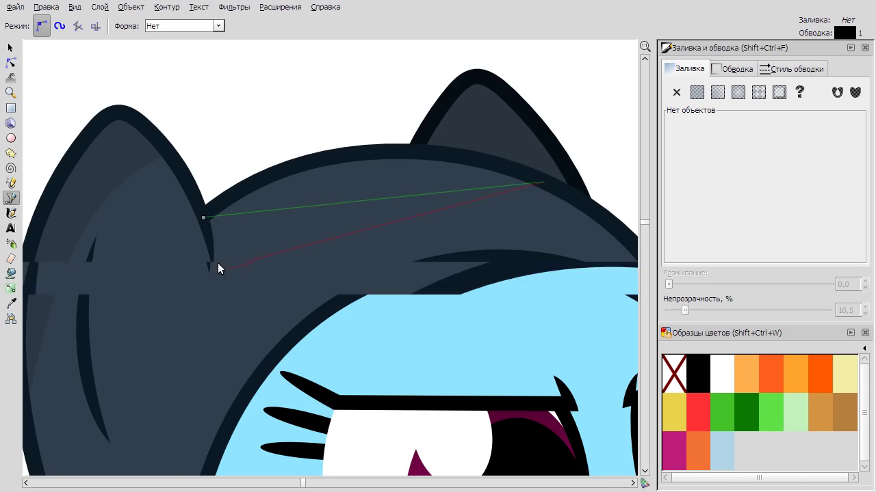
scroll(212, 267, "up", 3)
double_click(208, 97)
left_click(692, 375)
left_click(675, 374, "shift")
key("n")
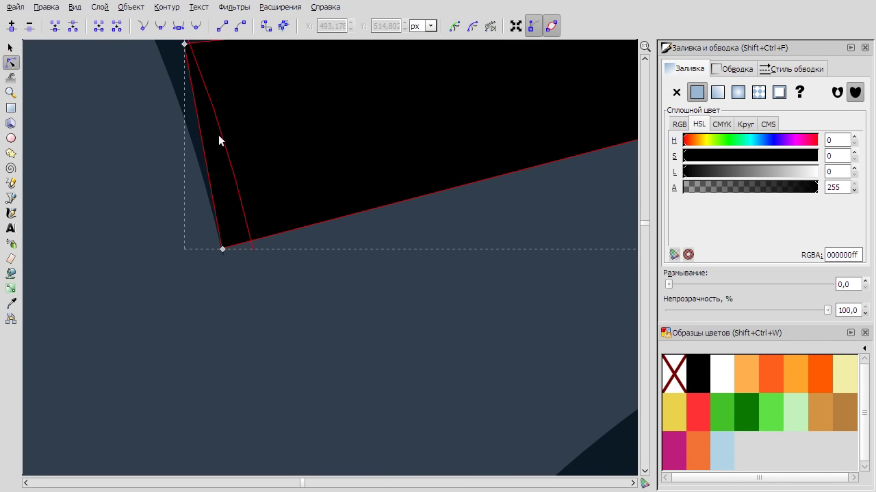
scroll(389, 172, "down", 4)
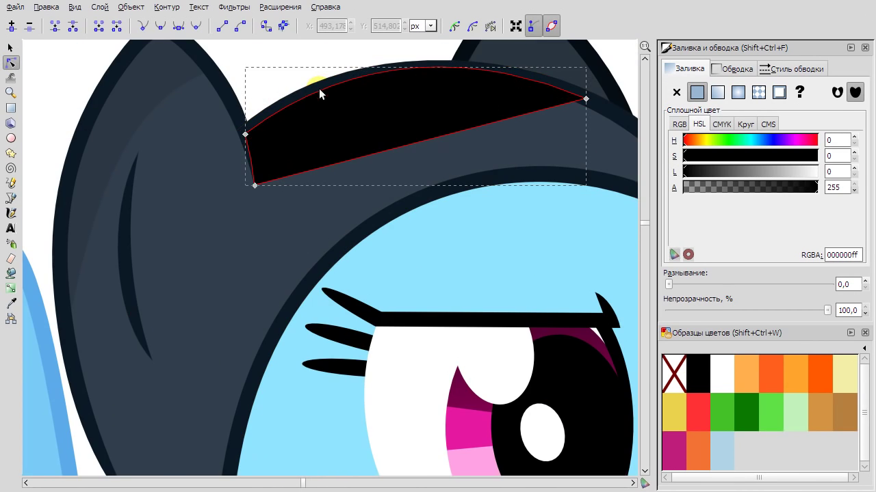
key("Page_Down")
Set the black head band's opacity to 10,5.
left_click(10, 47)
left_click(209, 153)
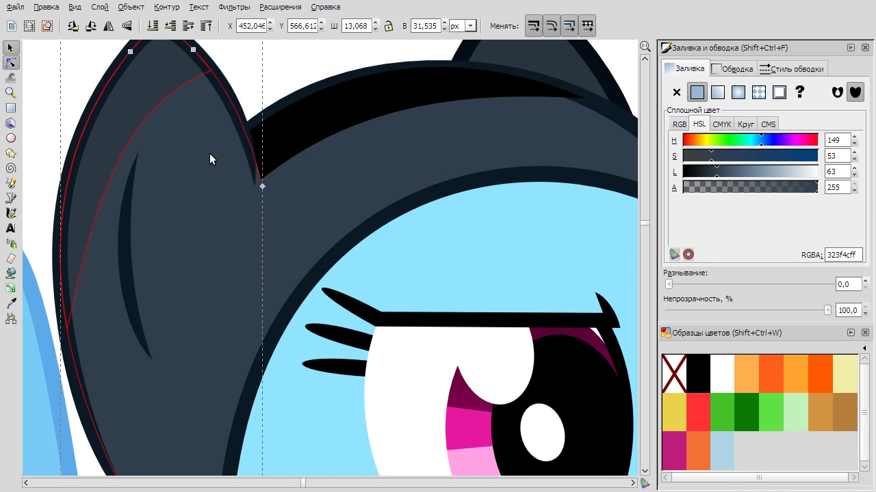
scroll(294, 208, "up", 1)
left_click(249, 176)
scroll(303, 69, "down", 1)
left_click(339, 154, "alt")
triple_click(846, 309)
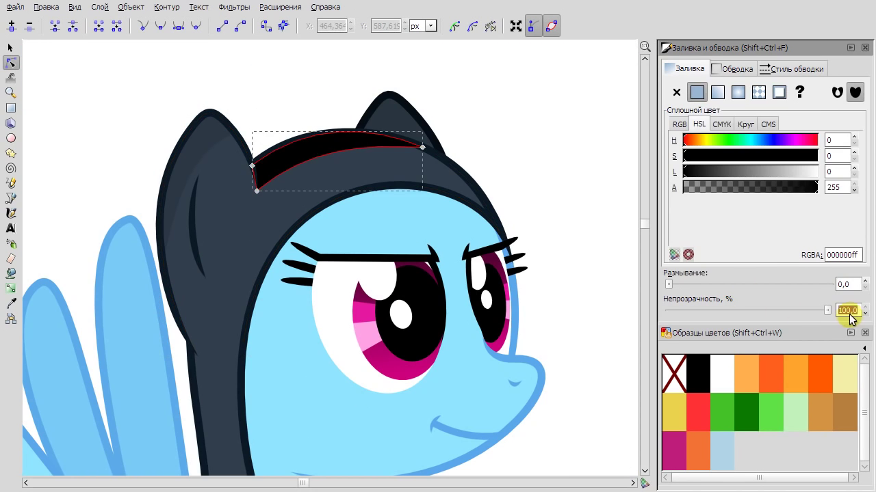
type("10,5")
left_click(132, 94)
key("s")
scroll(205, 306, "down", 3)
Draw a closed black-filled shading shape over the back leg and tail area.
scroll(231, 310, "down", 5)
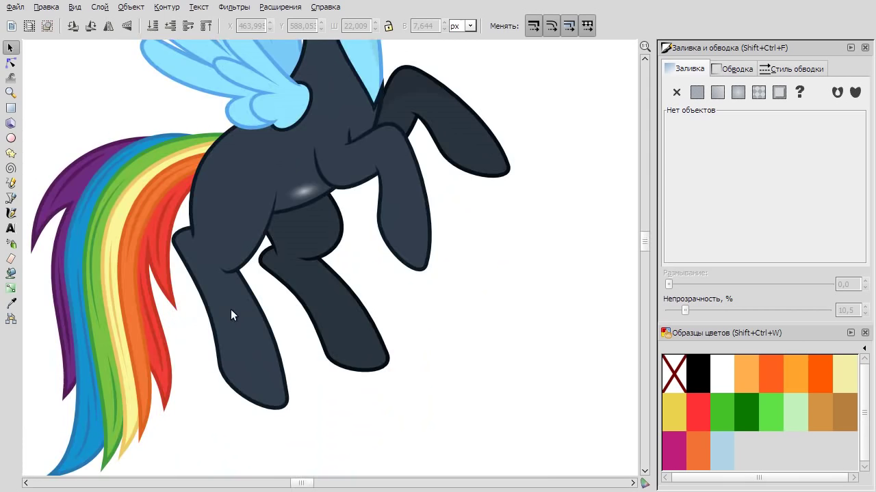
scroll(168, 241, "up", 3)
left_click(10, 197)
scroll(184, 184, "up", 1)
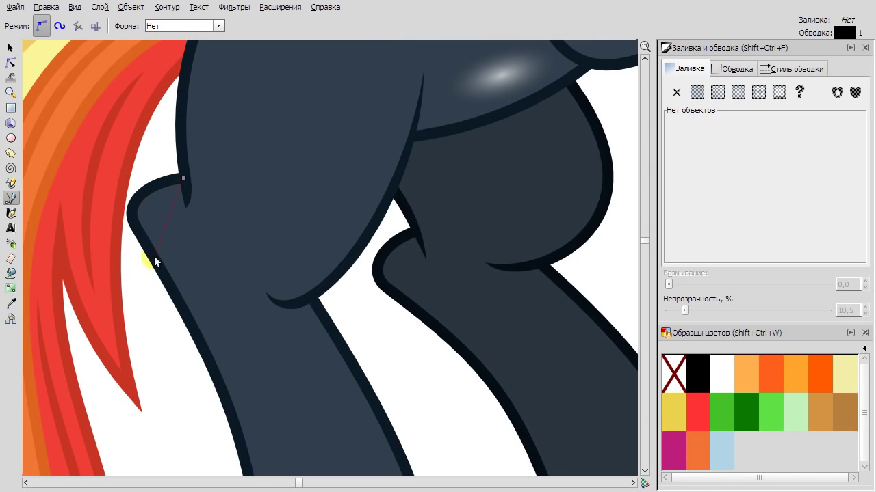
scroll(186, 196, "up", 5)
left_click(186, 213)
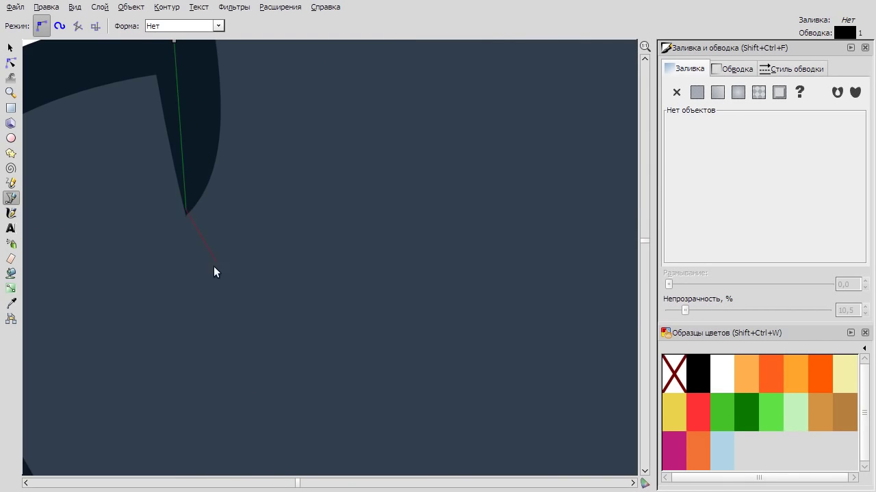
scroll(214, 272, "down", 6)
left_click(260, 363)
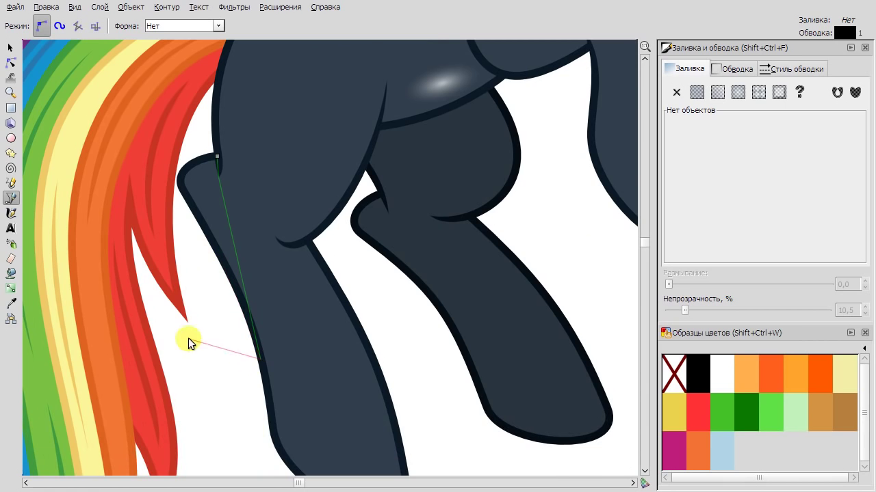
left_click(201, 124)
left_click(218, 156)
key("n")
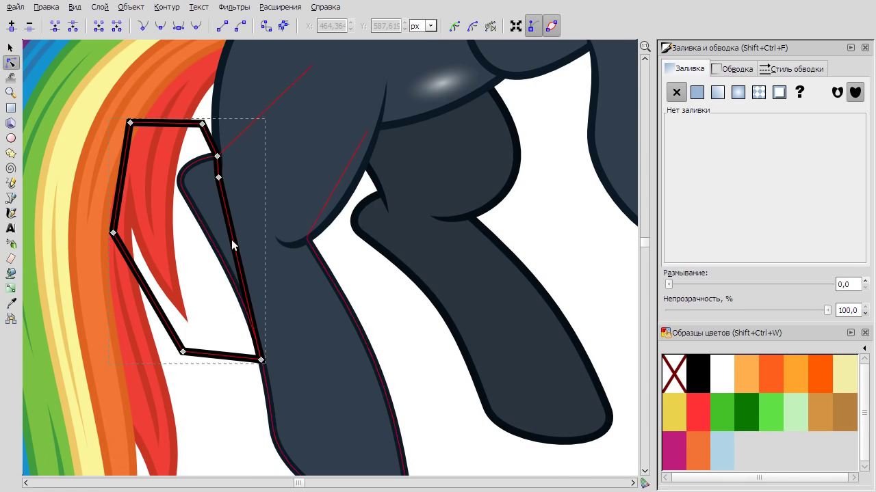
left_click(669, 387)
Delete a stray back-leg outline and undo an accidental move of the black shape.
left_click(308, 355)
scroll(308, 355, "down", 1)
right_click(345, 148)
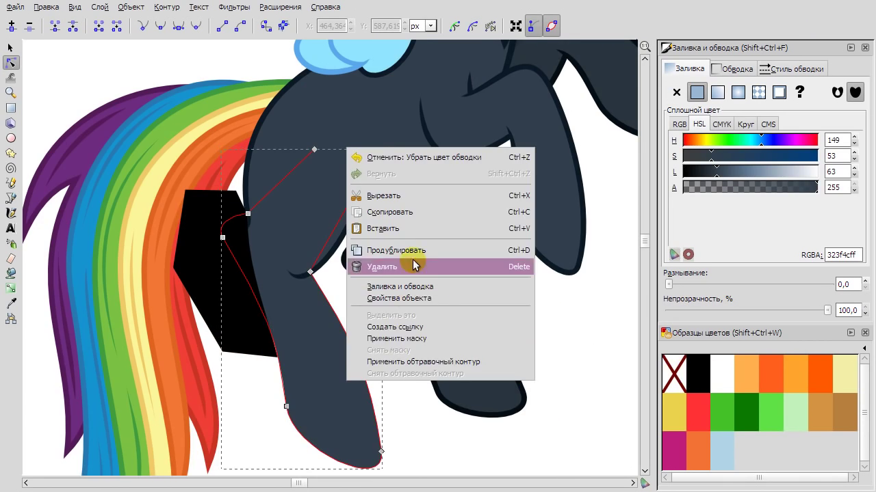
left_click(385, 266)
left_click(10, 303)
left_click(325, 263)
scroll(326, 260, "up", 1)
key("F1")
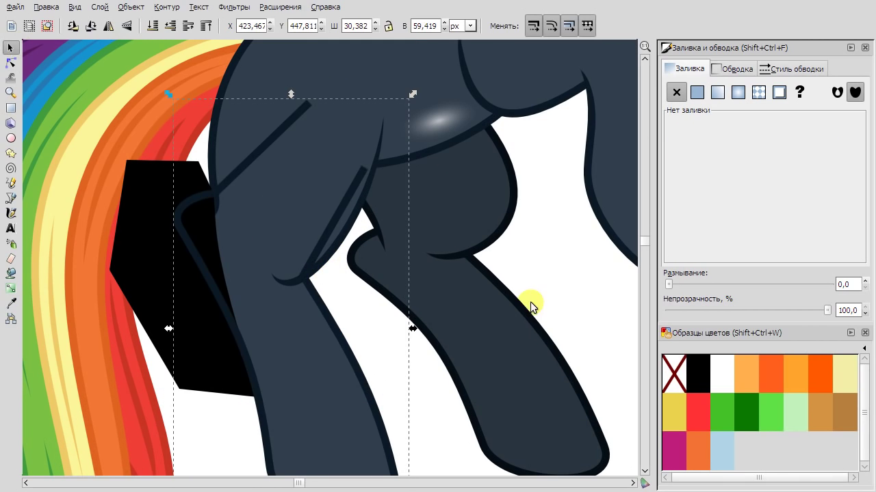
left_click_drag(188, 283, 116, 283)
key("ctrl+z")
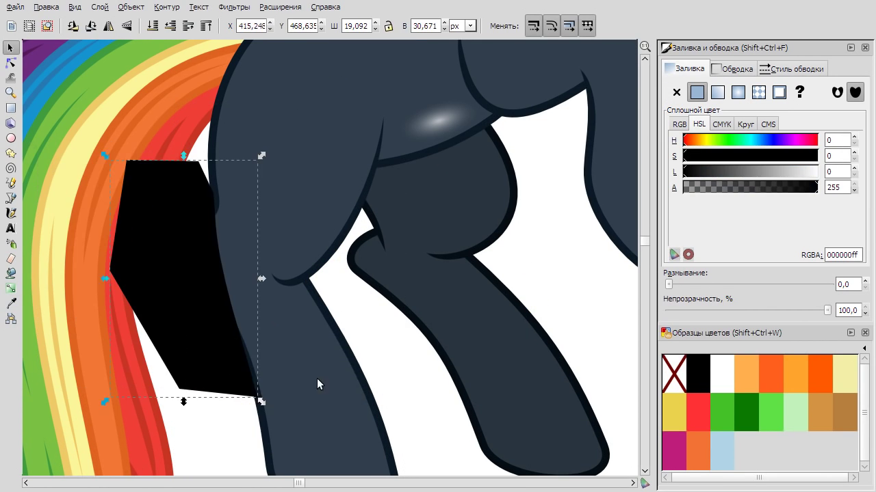
Duplicate the back leg and trim the black shape against the copy with a path operation.
right_click(317, 378)
left_click(370, 250)
left_click(137, 205, "shift")
left_click(164, 6)
left_click(186, 95)
left_click(198, 230)
left_click(197, 222)
Set the trimmed black leg shading to 10,5 opacity.
key("F2")
scroll(243, 163, "up", 3)
left_click(181, 200)
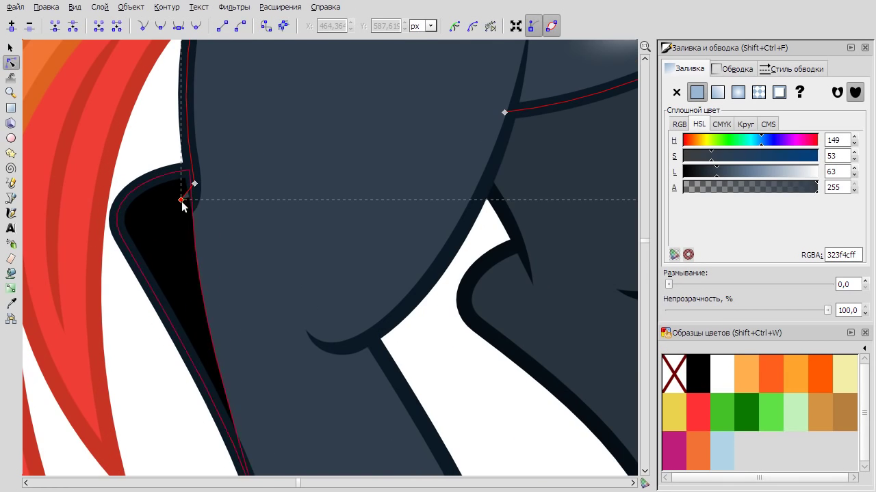
scroll(168, 219, "down", 3)
triple_click(846, 310)
type("10,5")
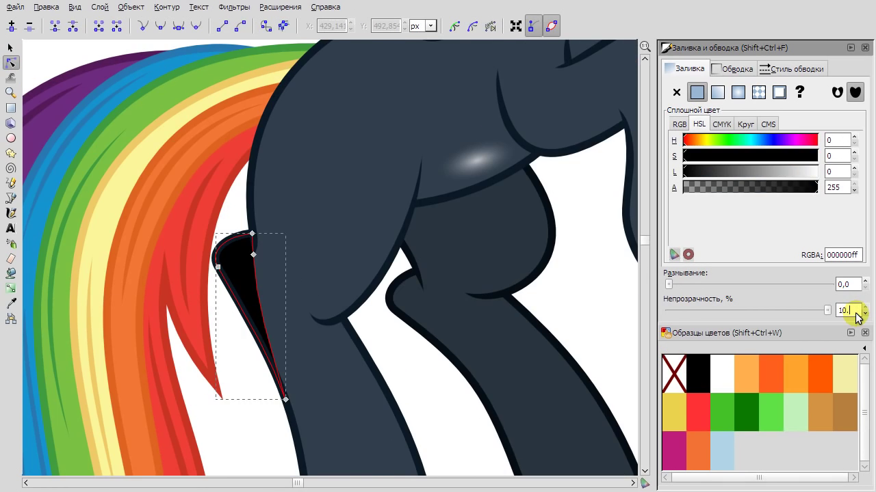
key("Return")
left_click(590, 276)
Draw a closed quadrilateral along the haunch beside the rainbow tail.
left_click(11, 48)
left_click(11, 198)
scroll(471, 183, "up", 3)
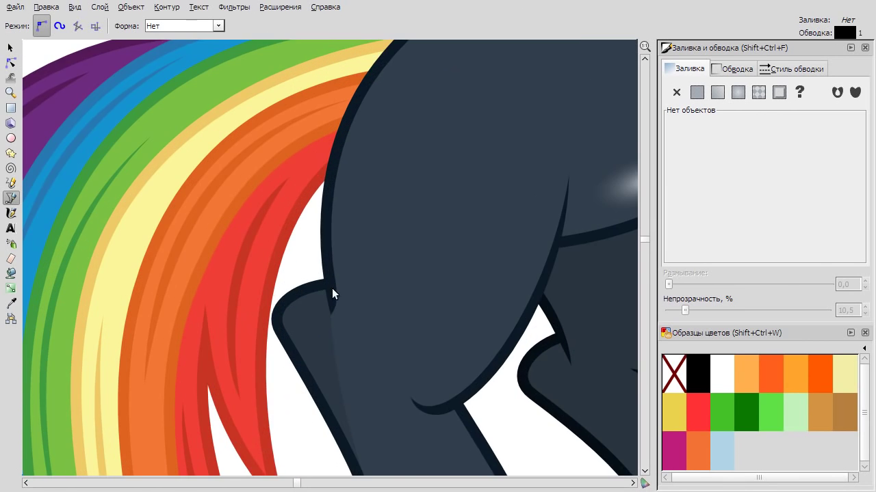
left_click(328, 277)
scroll(328, 277, "down", 3)
left_click(227, 233)
scroll(268, 132, "down", 3)
scroll(279, 154, "up", 3)
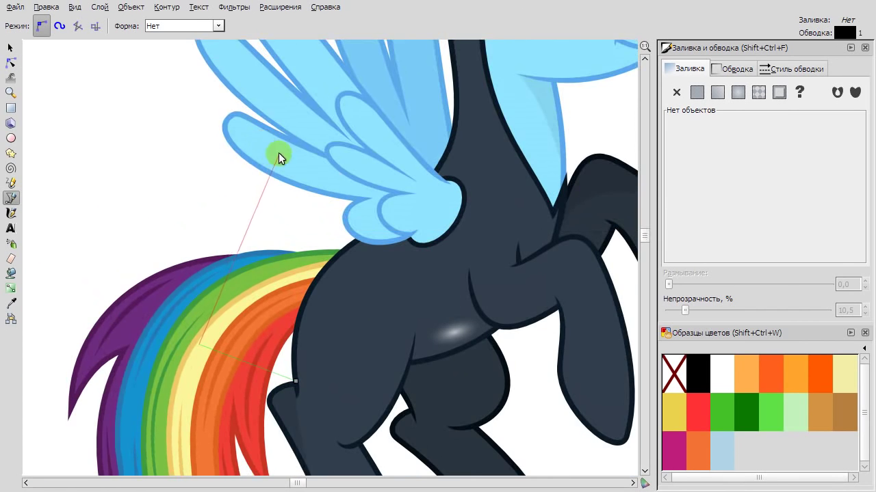
left_click(297, 381)
key("n")
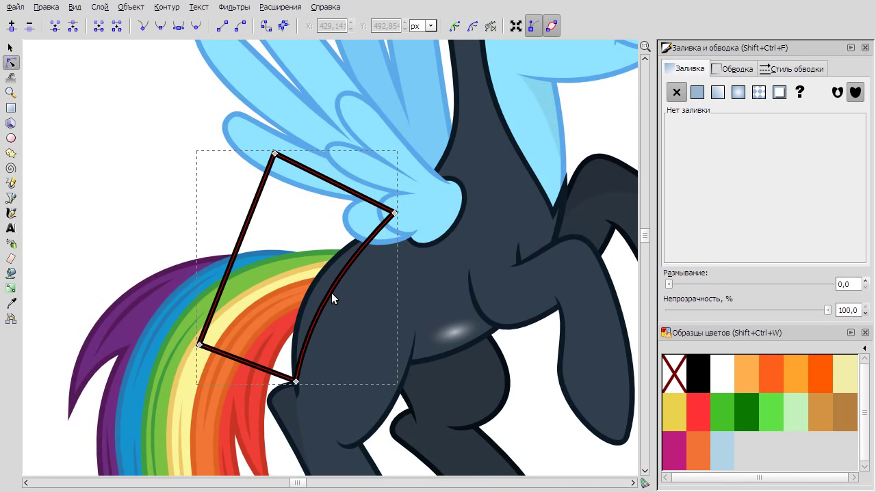
Intersect the quadrilateral with the pony's dark body to leave a shadow sliver.
left_click(350, 286)
right_click(350, 285)
key("Escape")
left_click(254, 196, "shift")
left_click(166, 7)
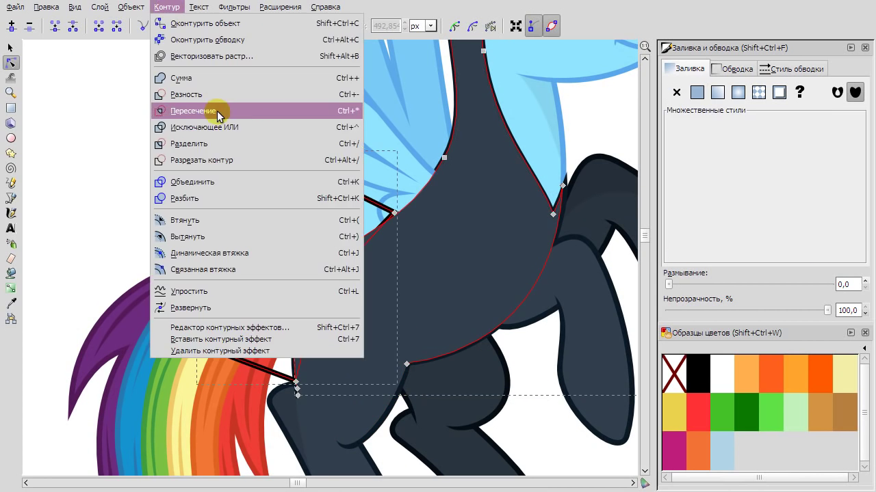
left_click(219, 112)
Set the shadow sliver's opacity to 10,5.
key("s")
left_click(128, 146)
left_click(327, 292)
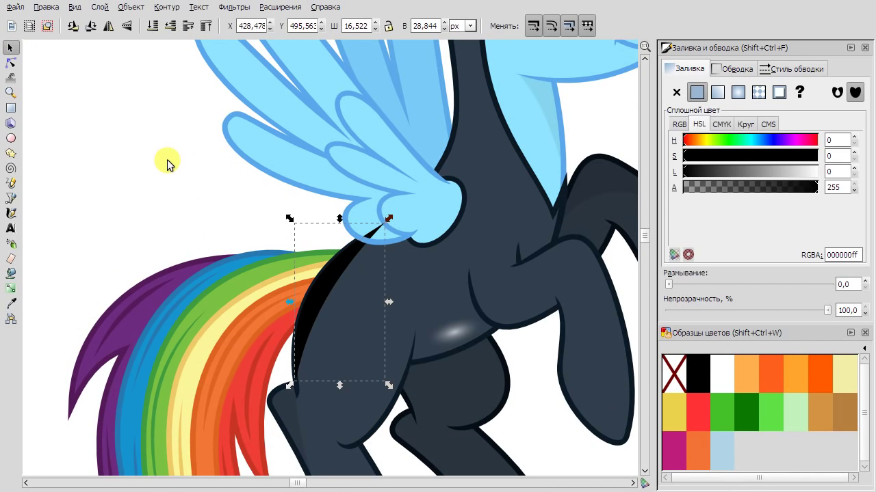
double_click(848, 310)
type("10,5")
key("Return")
key("Escape")
scroll(182, 136, "down", 3)
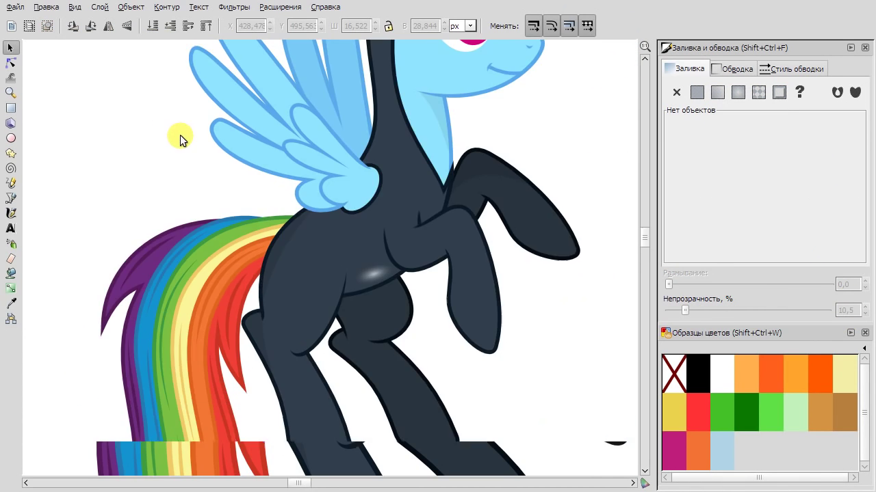
key("b")
scroll(201, 190, "up", 3)
Shape the first black path along the feather tip into a thin crescent inside the feather.
scroll(228, 159, "up", 1)
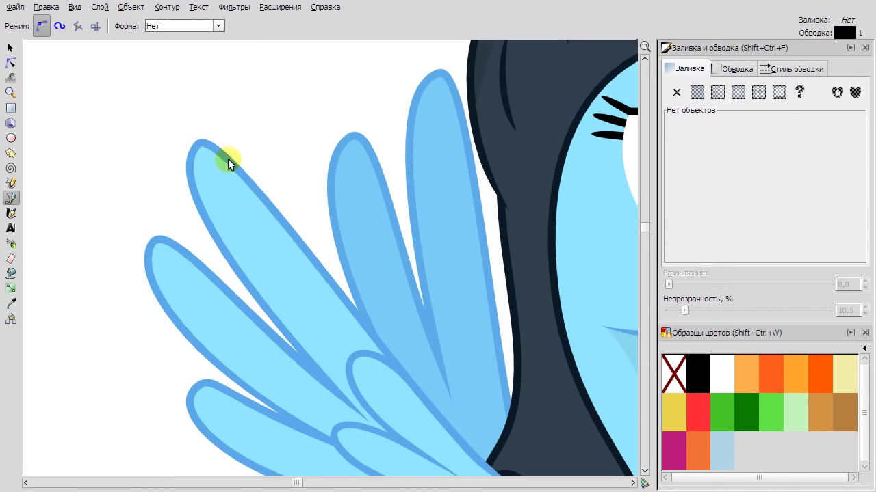
left_click(230, 163)
key("n")
left_click_drag(198, 169, 142, 183)
scroll(180, 180, "up", 1)
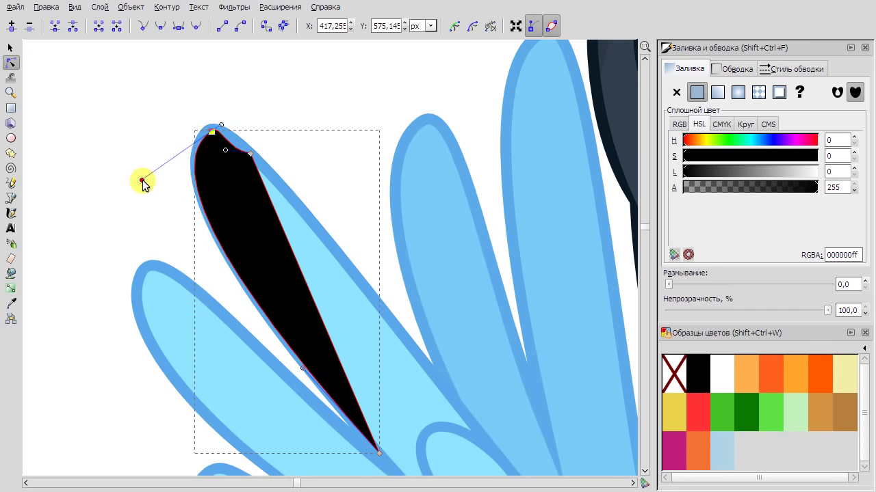
left_click_drag(222, 229, 286, 287)
key("space")
left_click(263, 72)
scroll(283, 113, "down", 6)
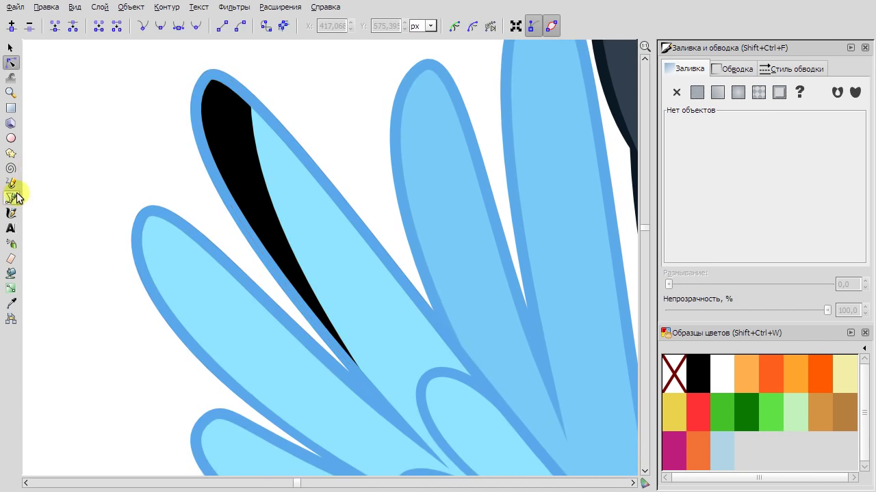
Draw a second black crescent along the next feather tip with the Bezier tool.
key("b")
left_click(190, 121)
left_click(147, 101)
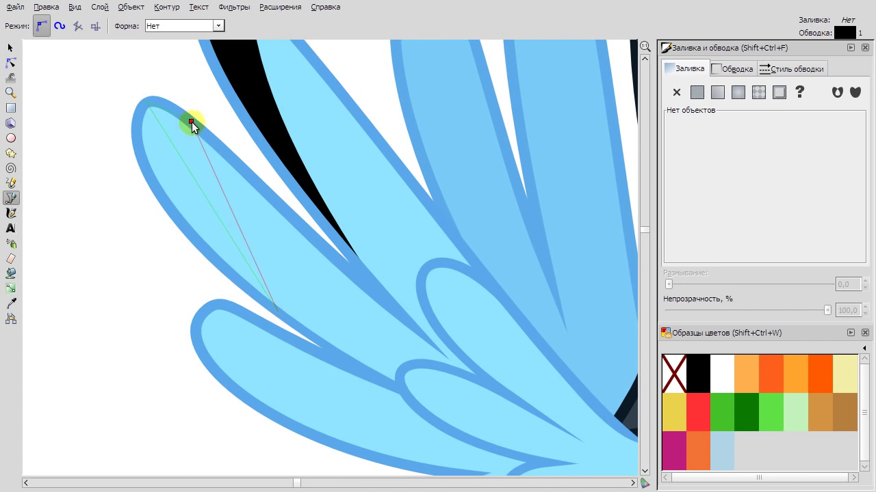
left_click(191, 122)
left_click(10, 63)
left_click(276, 314)
left_click(215, 258)
left_click_drag(214, 217, 205, 215)
key("s")
key("Escape")
left_click(11, 197)
scroll(250, 207, "down", 3)
Draw a triangle on the third feather tip, simplify it, and thin it into a curved sliver.
left_click(251, 208)
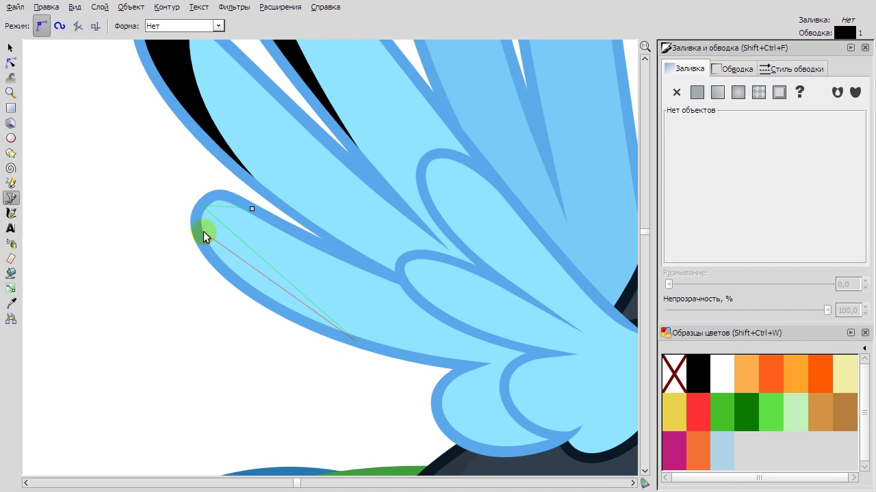
right_click(203, 231)
key("n")
key("F10")
key("Escape")
key("ctrl+l")
left_click_drag(180, 276, 174, 266)
left_click_drag(283, 317, 282, 287)
left_click(10, 47)
key("Escape")
double_click(287, 275)
key("Escape")
key("minus")
key("b")
scroll(401, 252, "down", 2)
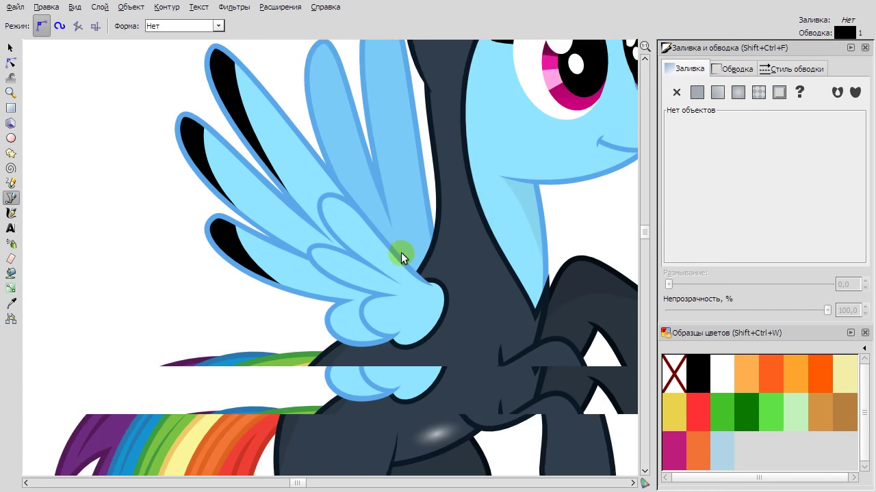
scroll(369, 212, "up", 2)
Add a teardrop shadow on the lower feather and send it behind the feather.
left_click(337, 171)
left_click(286, 160)
left_click(369, 291)
left_click(338, 171)
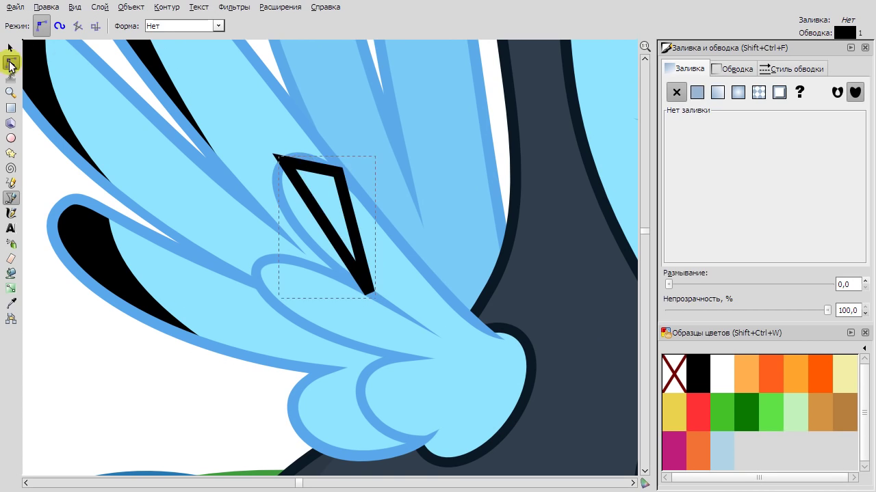
left_click(9, 63)
left_click_drag(322, 217, 300, 227)
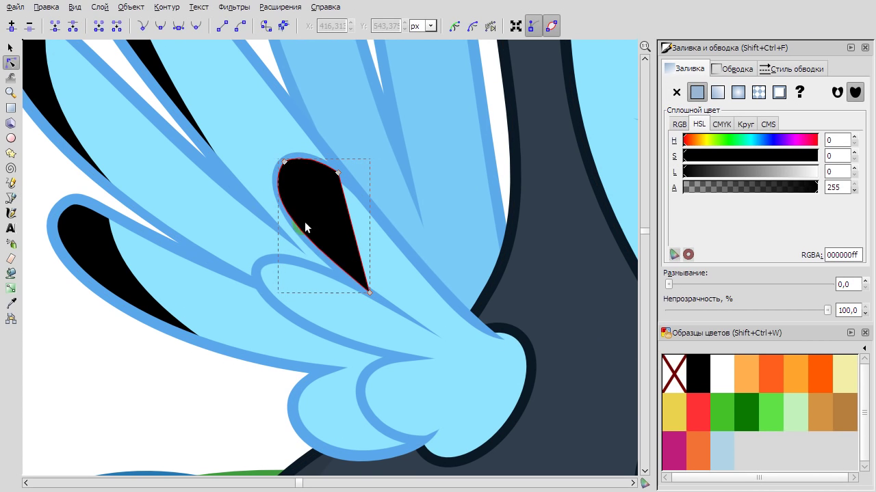
key("Page_Down")
left_click(10, 48)
Add a curved teardrop shadow on the next feather and lower it behind the feather.
key("b")
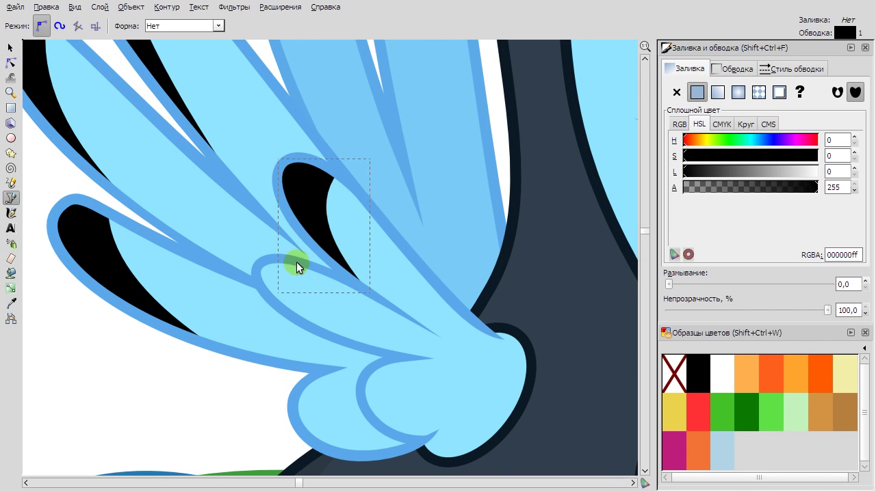
left_click(301, 262)
left_click(328, 334)
left_click(301, 261)
key("n")
left_click_drag(313, 299, 266, 266)
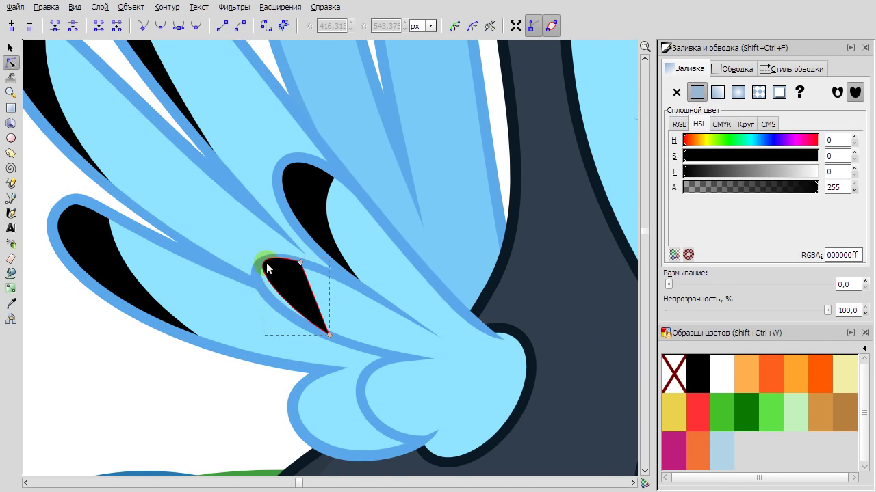
key("Page_Down")
Add crescents on the lowest and small lower feathers, each lowered with Page Down.
key("b")
left_click(326, 371)
double_click(335, 452)
left_click(9, 63)
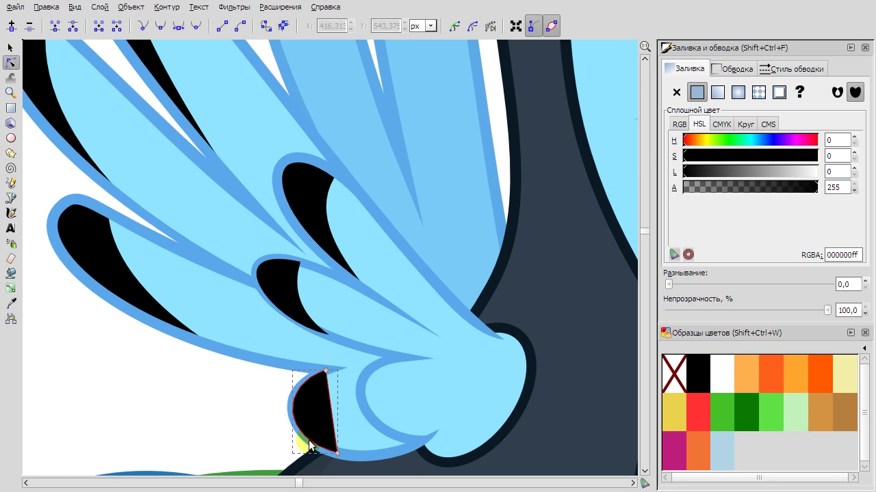
key("s")
key("Page_Down")
left_click(275, 274)
left_click(11, 199)
left_click(378, 366)
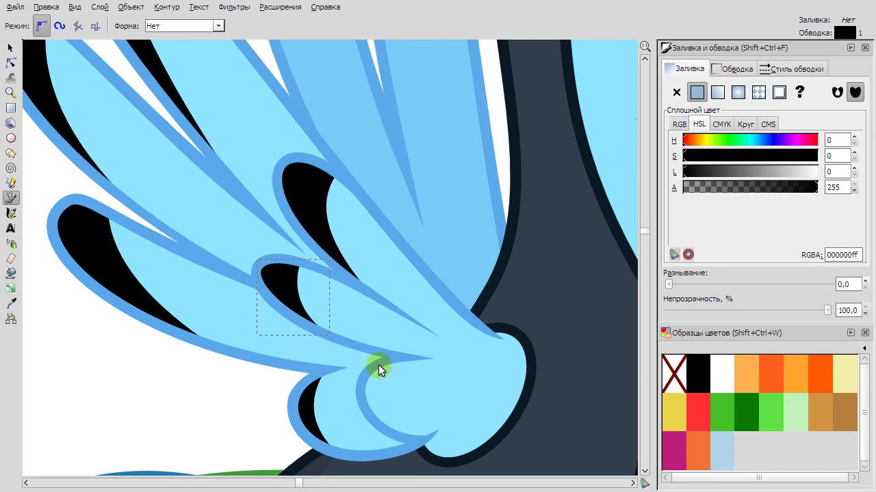
double_click(391, 434)
left_click(10, 63)
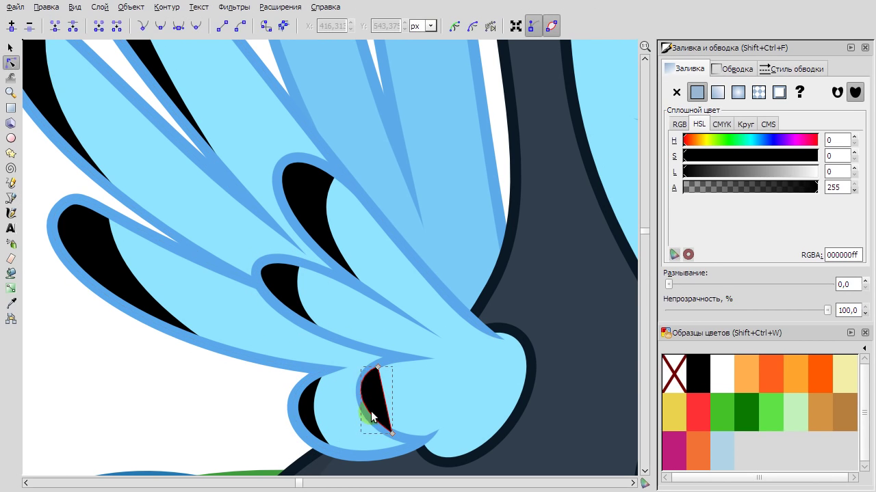
key("s")
key("Page_Down")
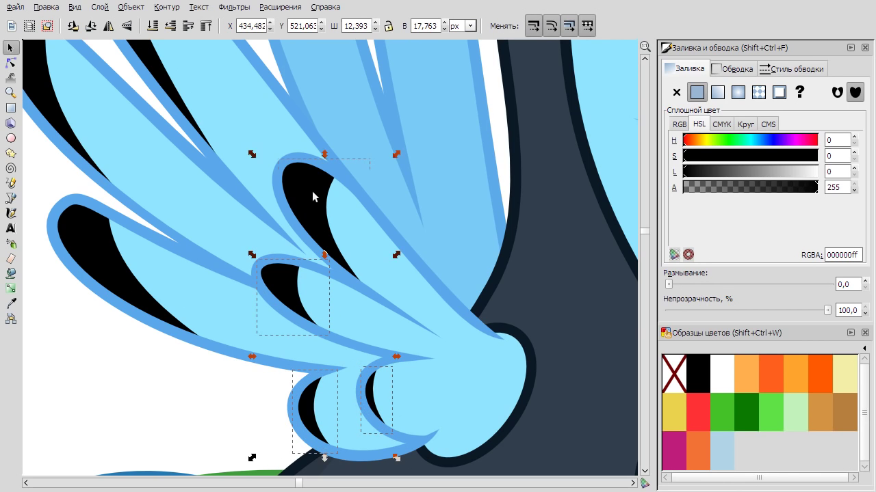
Set the wing crescents' opacity to 6,5.
scroll(148, 177, "down", 2)
left_click(852, 312)
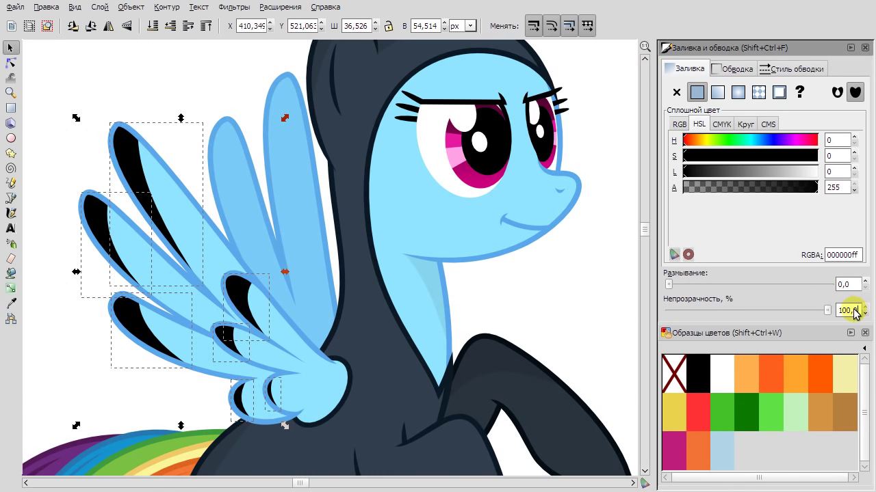
key("Return")
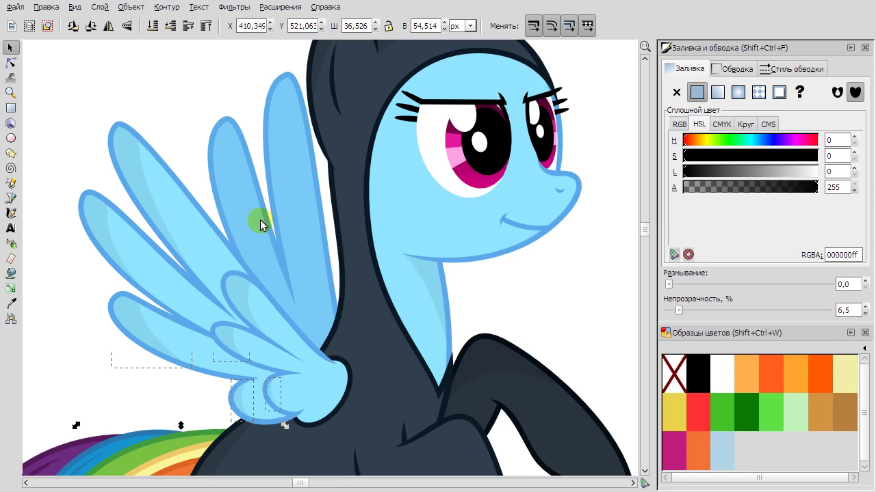
left_click(260, 224)
Outline a four-point shadow at the raised foreleg and intersect it with a foreleg duplicate.
scroll(401, 275, "down", 2)
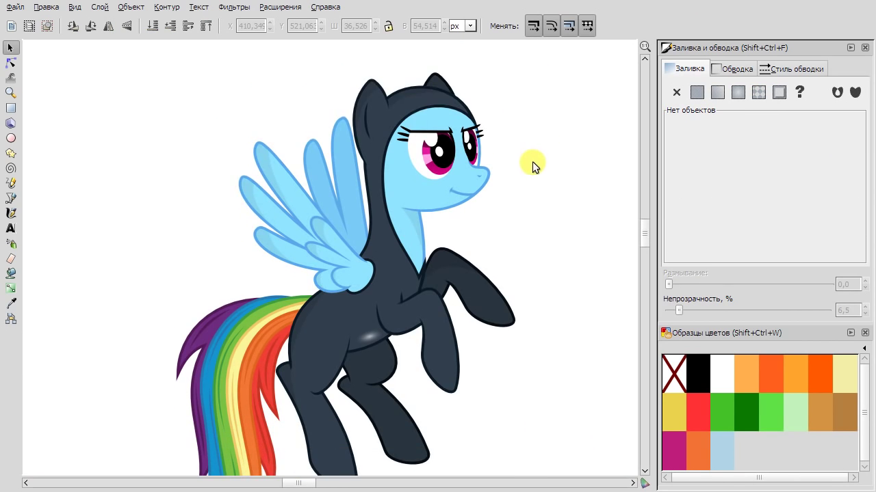
scroll(489, 248, "up", 5)
left_click(10, 198)
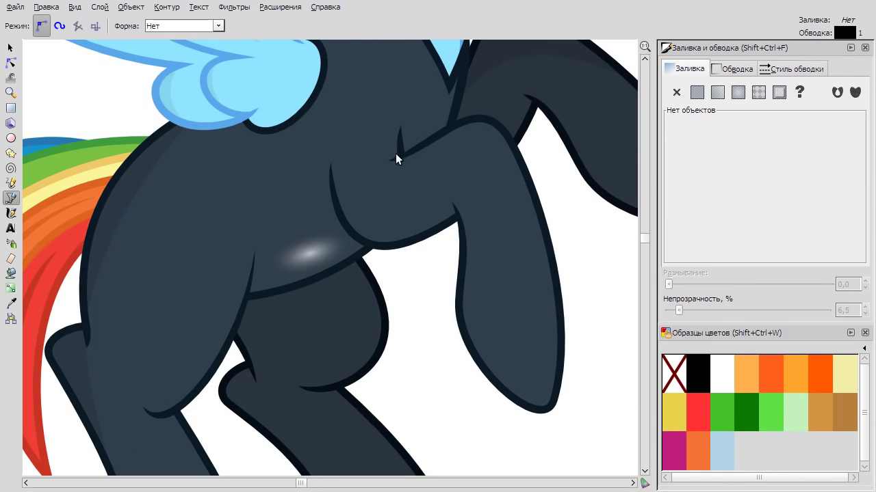
left_click(392, 155)
key("n")
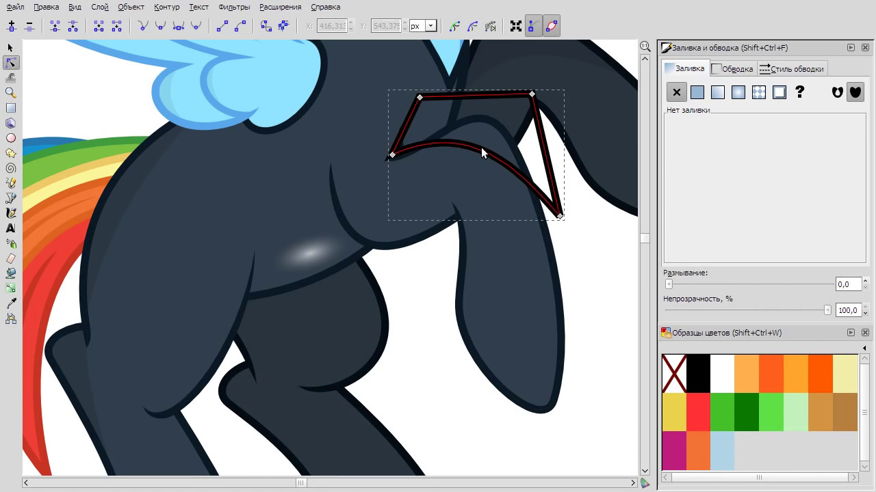
left_click(498, 206)
right_click(498, 206)
left_click(586, 308)
left_click(472, 95, "shift")
left_click(166, 7)
left_click(229, 111)
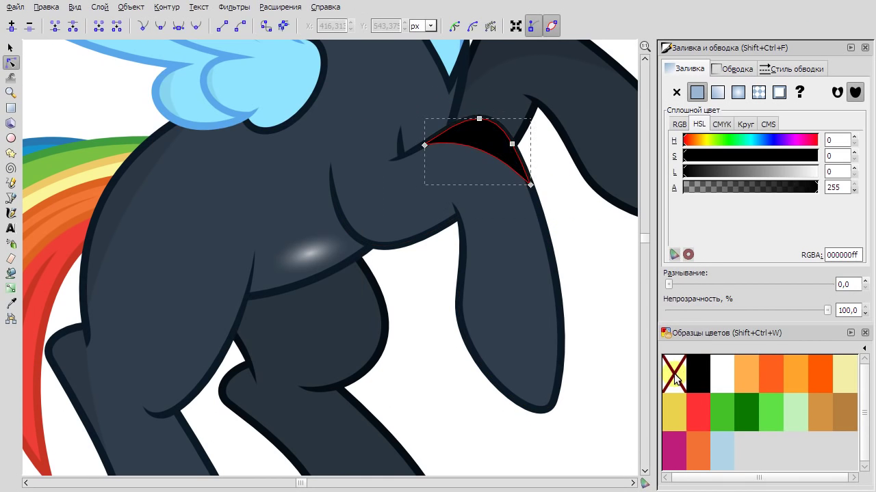
Set the foreleg shadow's opacity to 10,5 and check the wing shadows.
key("F1")
left_click(847, 310)
key("Return")
key("Escape")
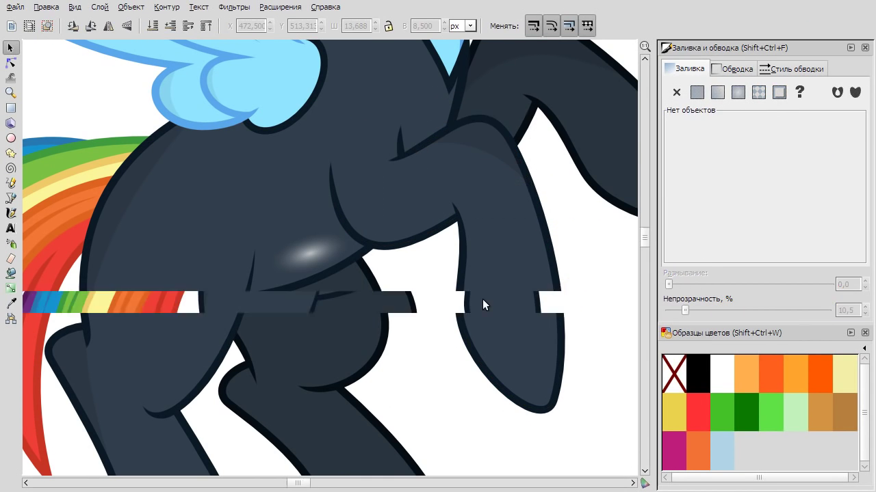
scroll(482, 299, "down", 2)
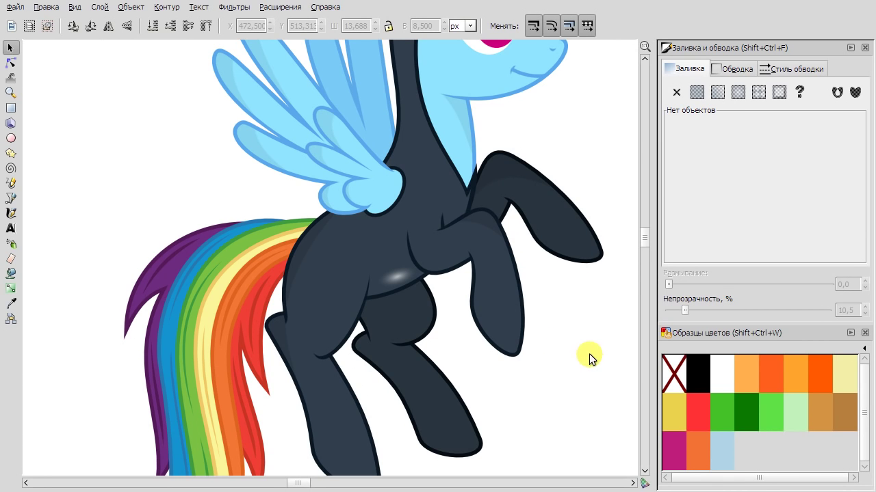
scroll(493, 376, "down", 2)
left_click(260, 93)
key("Escape")
scroll(600, 226, "down", 1)
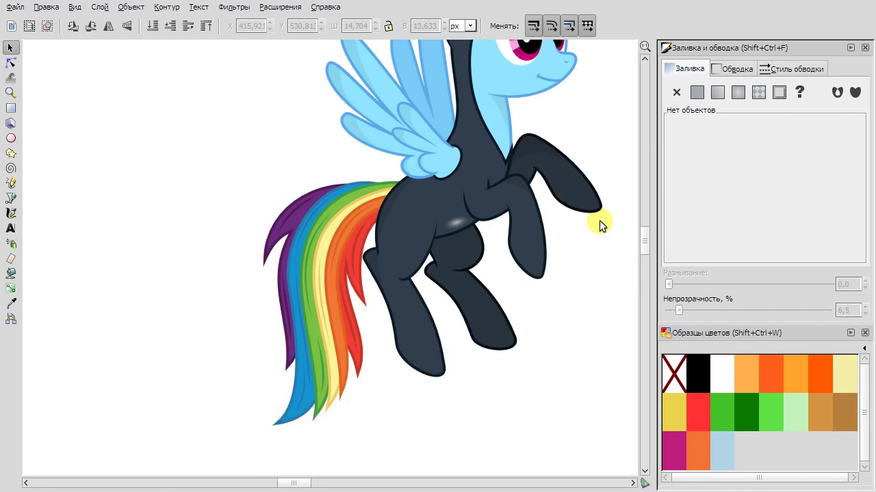
scroll(599, 221, "down", 3)
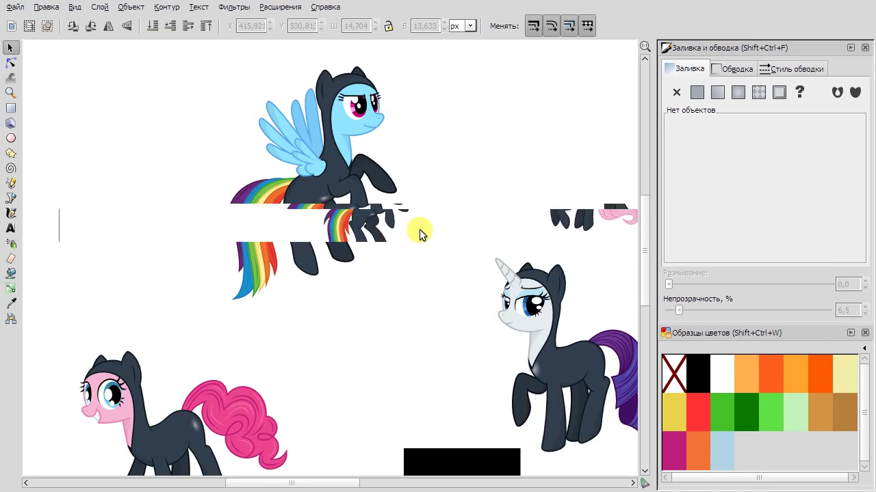
Group the yellow pony's parts, then the orange pony's parts, into single groups.
scroll(417, 131, "down", 4)
scroll(417, 141, "up", 5)
left_click_drag(200, 64, 592, 379)
left_click(166, 7)
key("Escape")
key("ctrl+g")
key("Escape")
scroll(346, 241, "down", 3)
left_click_drag(345, 241, 452, 343)
left_click(131, 7)
left_click(146, 59)
Group the purple unicorn, white unicorn, blue winged pony and pink pony, each into its own group.
scroll(322, 452, "left", 2)
left_click_drag(323, 459, 199, 311)
left_click(130, 7)
left_click(172, 61)
left_click_drag(362, 314, 252, 192)
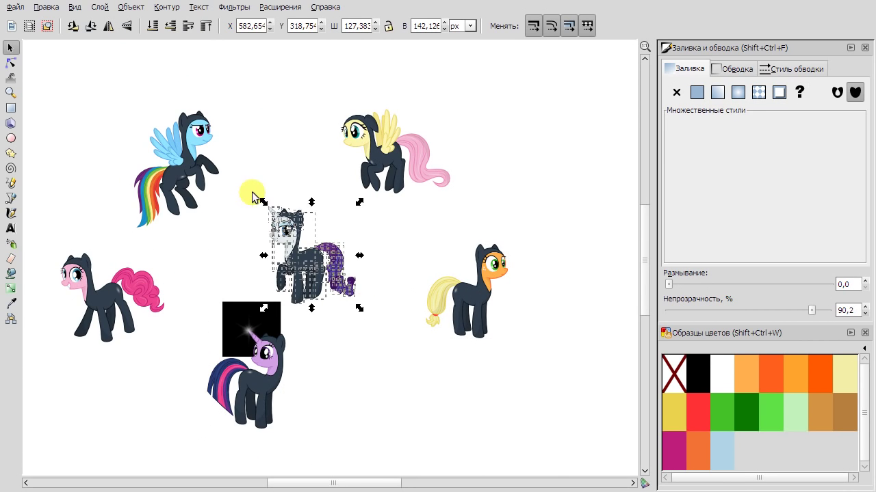
key("ctrl+g")
left_click_drag(115, 88, 226, 236)
left_click(131, 7)
left_click(156, 61)
left_click_drag(43, 242, 184, 370)
left_click(131, 7)
left_click(156, 59)
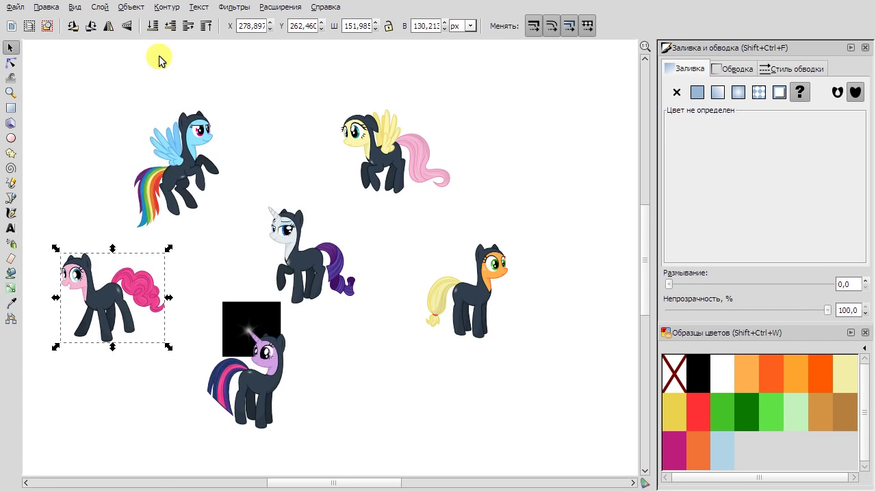
left_click(194, 245)
Delete the black square and line up the white unicorn, purple unicorn and orange pony side by side.
scroll(205, 260, "left", 2)
left_click_drag(278, 312, 461, 373)
key("Delete")
left_click_drag(366, 266, 393, 285)
left_click_drag(312, 397, 328, 298)
scroll(318, 290, "up", 3)
scroll(327, 299, "down", 2)
scroll(328, 299, "right", 4)
left_click_drag(504, 337, 436, 328)
Bring the yellow pony, pink pony and blue winged pony in beside the others.
scroll(414, 383, "up", 2)
scroll(408, 357, "down", 1)
scroll(424, 277, "down", 1)
left_click_drag(395, 126, 356, 184)
scroll(273, 260, "left", 3)
left_click_drag(115, 319, 190, 306)
left_click_drag(198, 146, 262, 160)
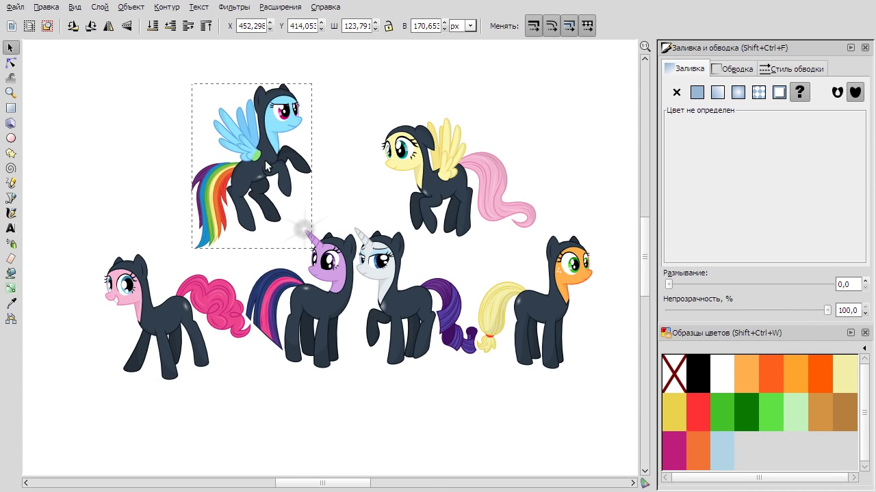
key("Escape")
Enlarge all six ponies together and shift them right and up on the page.
scroll(385, 159, "down", 1)
left_click_drag(191, 108, 488, 307)
left_click_drag(183, 317, 137, 342)
left_click_drag(283, 249, 361, 233)
left_click(484, 333)
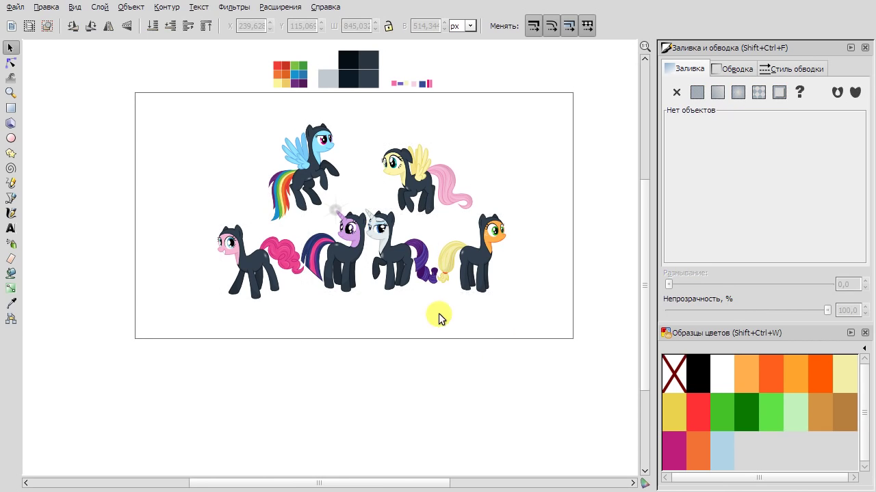
scroll(443, 339, "up", 1)
scroll(442, 332, "down", 3)
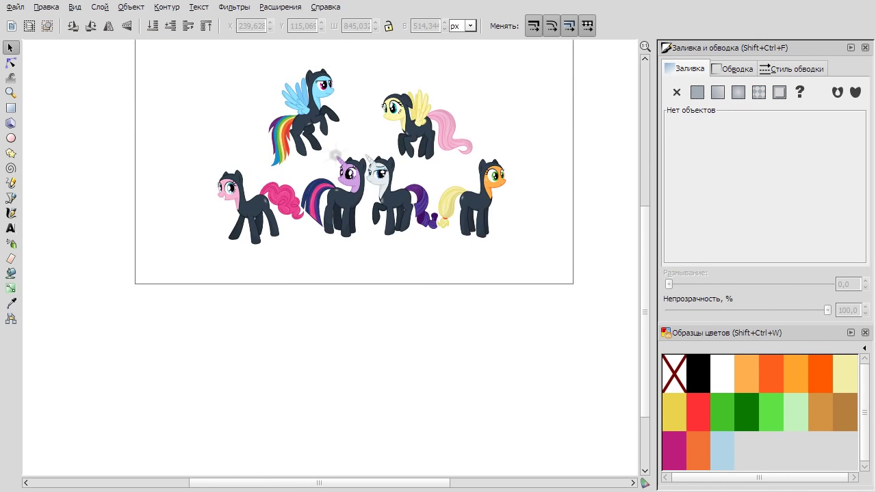
scroll(399, 137, "up", 3)
scroll(380, 223, "up", 1)
scroll(560, 192, "down", 1)
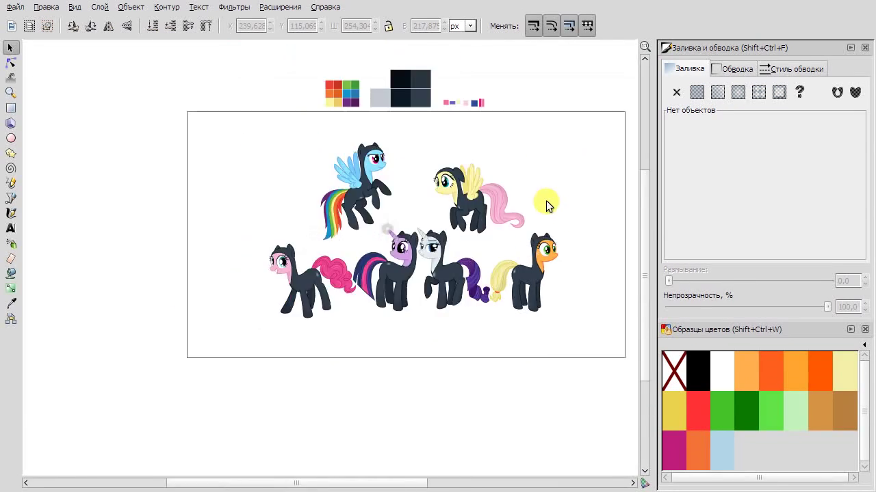
scroll(547, 205, "down", 1)
Move the six ponies off the page to the upper right, with the colour swatches below them.
left_click_drag(503, 361, 137, 143)
scroll(226, 209, "down", 1)
scroll(329, 213, "right", 1)
left_click_drag(303, 213, 498, 123)
left_click(475, 232)
left_click_drag(345, 243, 164, 112)
left_click_drag(267, 160, 504, 223)
scroll(411, 212, "left", 3)
left_click(326, 201)
Close the Swatches and Fill and Stroke docks.
scroll(326, 201, "up", 2)
scroll(325, 215, "up", 2)
scroll(299, 207, "down", 2)
left_click(864, 329)
key("F12")
scroll(413, 156, "up", 1)
Draw a wide ellipse across the page, then enlarge and reposition it.
key("b")
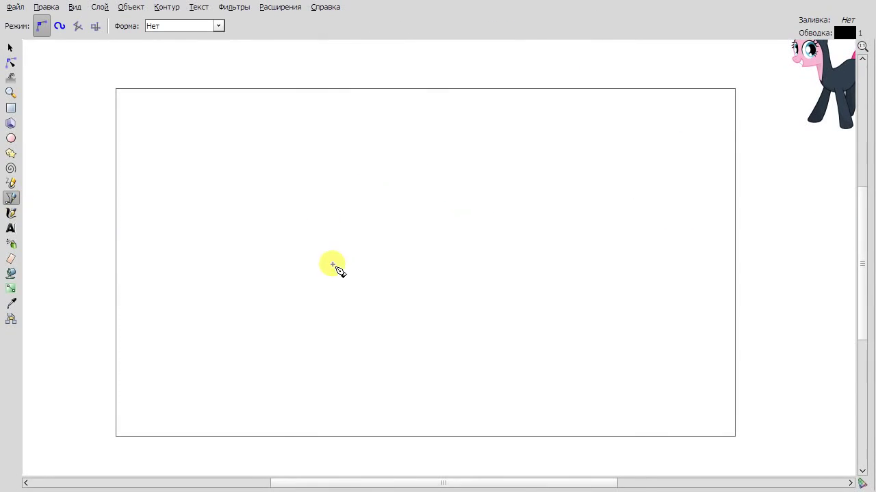
left_click(11, 138)
left_click_drag(235, 243, 649, 364)
left_click(10, 47)
left_click_drag(404, 244, 377, 221)
left_click_drag(623, 342, 673, 354)
left_click_drag(408, 218, 397, 231)
key("Escape")
left_click(21, 199)
Draw a closed six-node ground outline below the ellipse with the Pen tool.
left_click(15, 72)
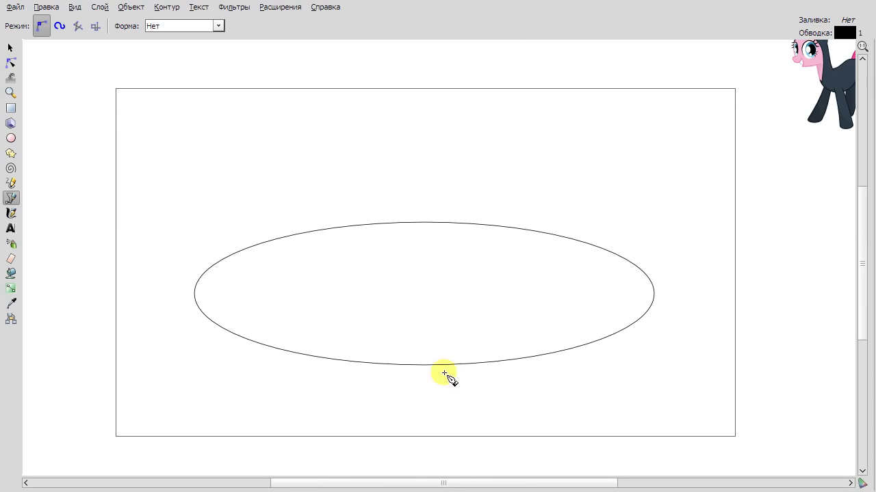
scroll(444, 374, "up", 1)
left_click(342, 314)
left_click(453, 313)
left_click(542, 331)
left_click(574, 407)
left_click(470, 443)
left_click(206, 424)
left_click_drag(220, 339, 271, 319)
Make all of the ground outline's nodes smooth, then add a top node and reshape the curve.
key("n")
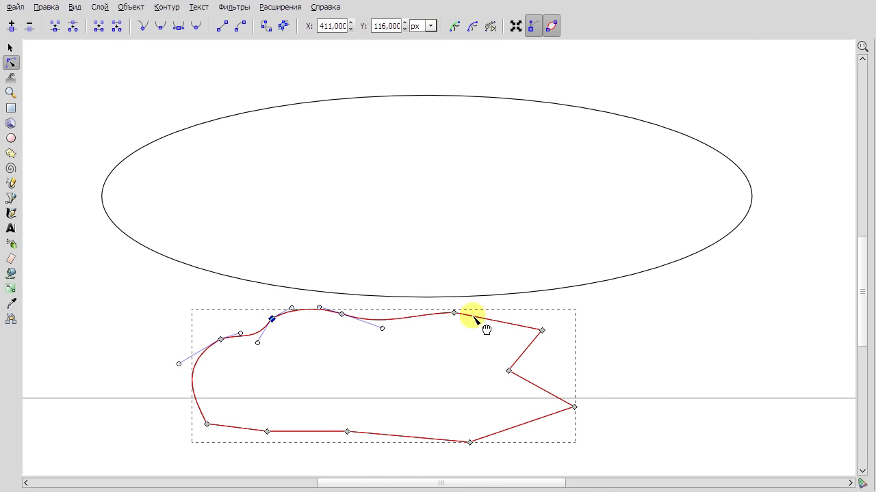
key("ctrl+a")
key("shift+s")
left_click_drag(342, 314, 346, 320)
left_click_drag(220, 339, 206, 347)
double_click(399, 312)
left_click_drag(454, 312, 450, 323)
left_click(377, 376)
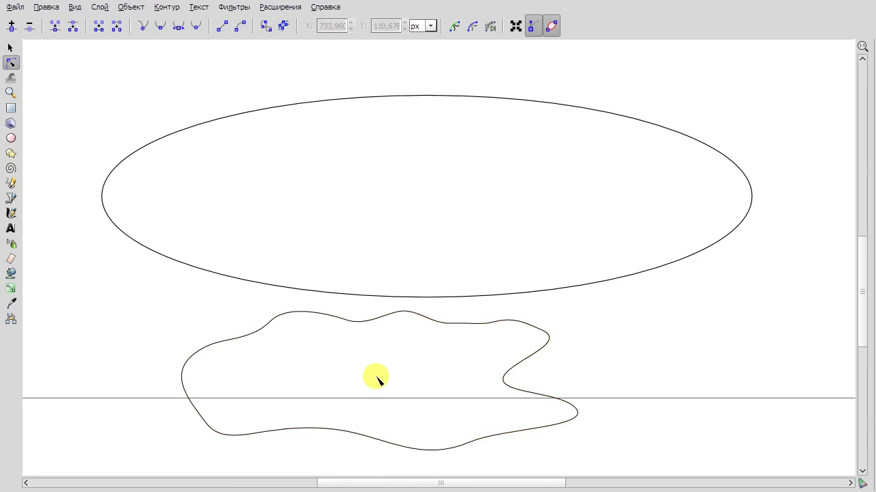
Check the ellipse and ground blob by selecting each one in turn.
key("F1")
scroll(285, 123, "down", 2)
left_click_drag(587, 252, 624, 239)
left_click(247, 225)
left_click(250, 267)
left_click(203, 387)
scroll(203, 386, "down", 1)
scroll(414, 217, "up", 2)
scroll(247, 358, "down", 2)
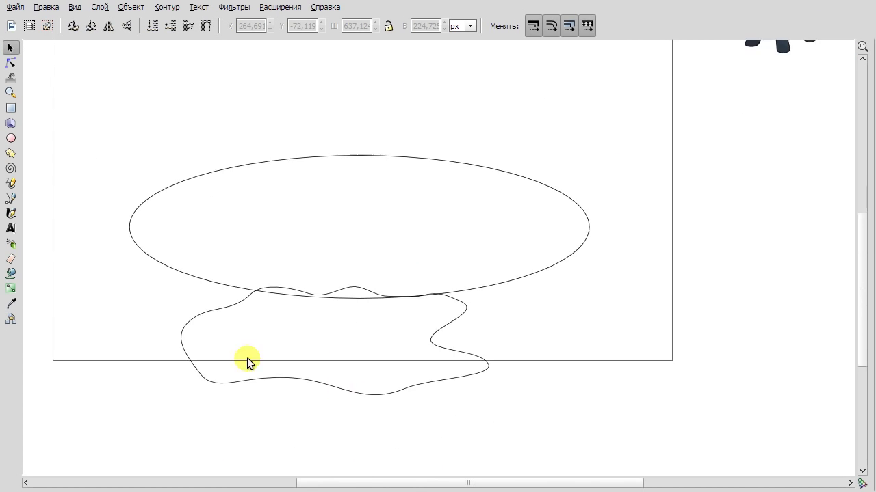
Add nodes along the ground blob's top edge and reshape it to follow the ellipse.
double_click(247, 358)
scroll(247, 358, "up", 3)
left_click_drag(221, 201, 180, 208)
double_click(235, 197)
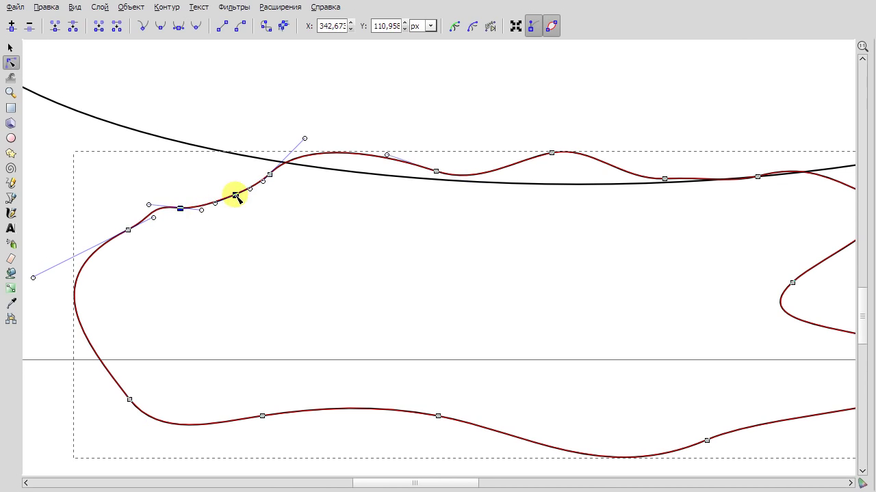
double_click(320, 157)
left_click_drag(294, 172, 364, 169)
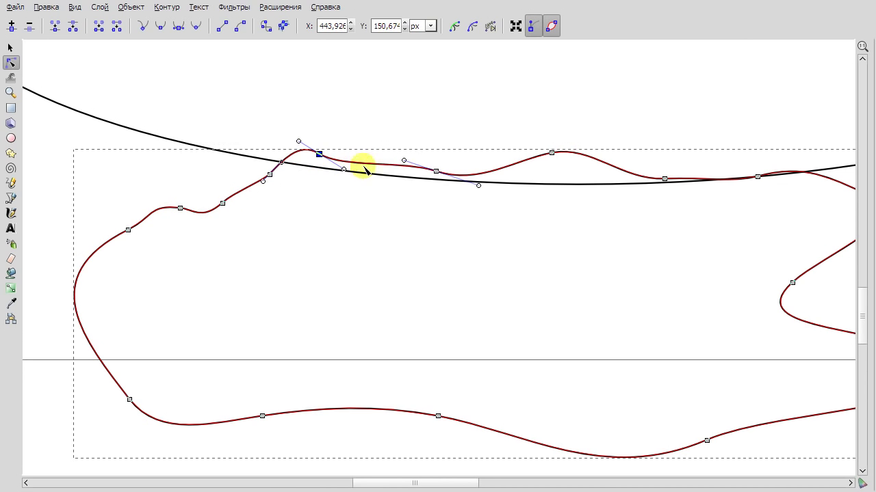
left_click_drag(504, 170, 609, 171)
Add a node on the blob's right side and reshape the notch there.
key("minus")
scroll(605, 257, "up", 1)
double_click(595, 250)
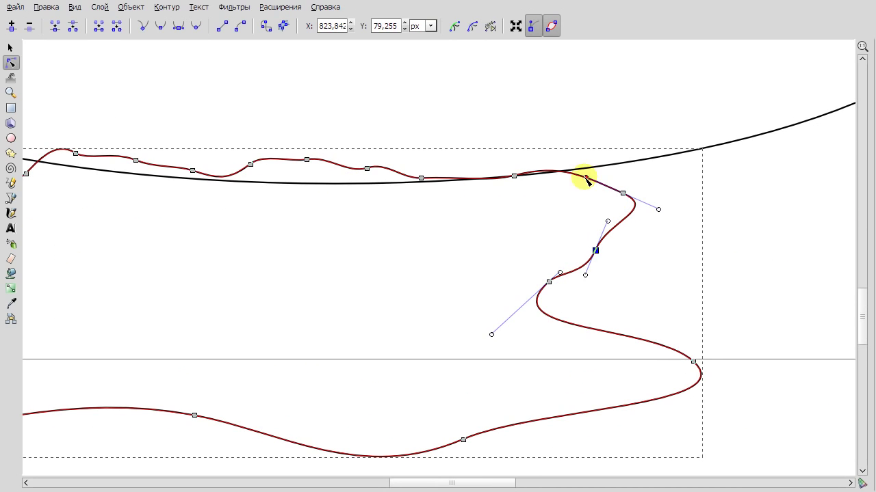
left_click_drag(553, 179, 666, 344)
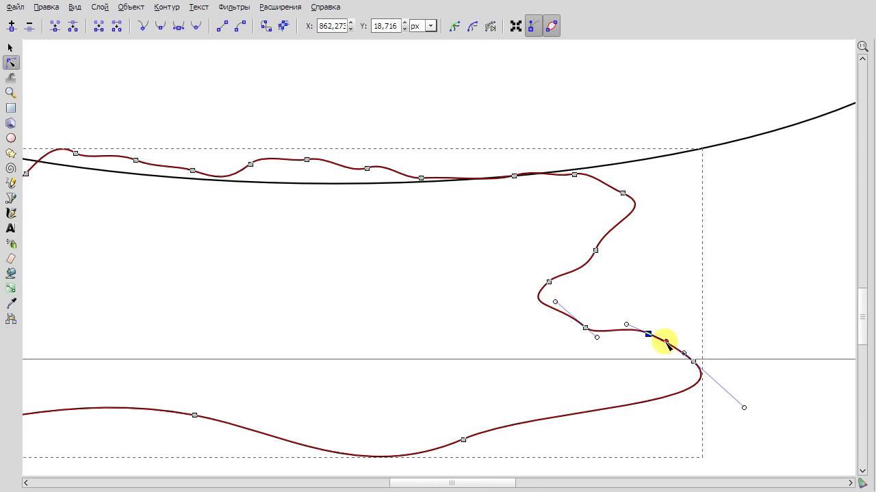
key("minus")
left_click(12, 198)
key("minus")
scroll(416, 231, "up", 5)
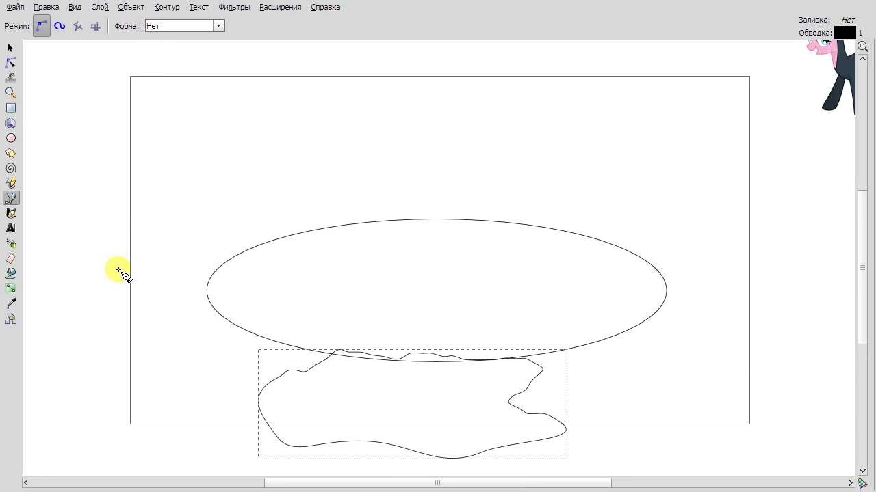
Close the flared left shape and bend its side, right and bottom edges into curves.
left_click(116, 419)
left_click(115, 229)
left_click(12, 62)
scroll(114, 258, "up", 1)
left_click_drag(181, 234, 293, 290)
left_click_drag(287, 396, 280, 431)
Make all the left shape's nodes smooth and nudge its upper and lower nodes.
key("ctrl+a")
left_click(160, 26)
left_click_drag(248, 253, 239, 258)
left_click_drag(308, 383, 205, 431)
left_click_drag(344, 303, 346, 304)
Swing a curve node's handle so the shape's right side bulges across the ellipse.
left_click(232, 258)
scroll(232, 258, "down", 1)
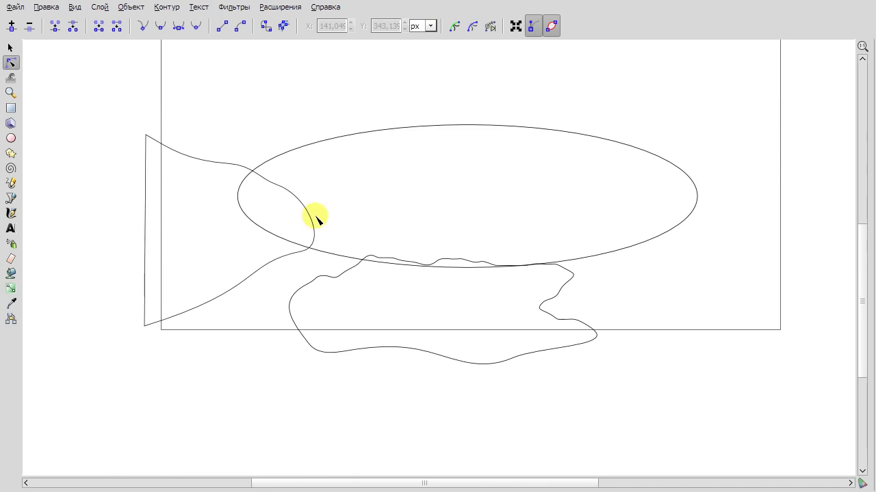
scroll(352, 185, "left", 1)
left_click(332, 258)
left_click_drag(274, 269, 389, 258)
Clear the selection and switch back to the Bezier pen.
left_click(424, 259)
key("Escape")
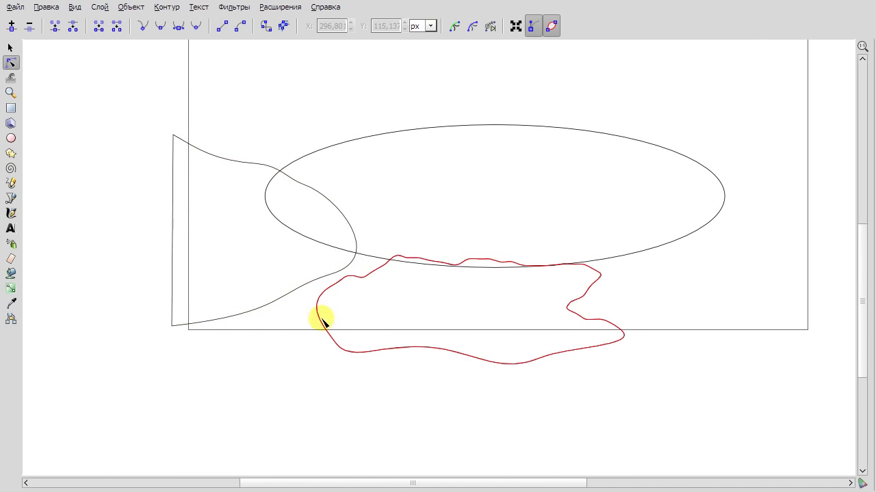
key("b")
scroll(394, 211, "up", 1)
scroll(322, 257, "down", 1)
scroll(291, 257, "down", 1)
scroll(242, 346, "up", 2)
scroll(240, 390, "down", 1)
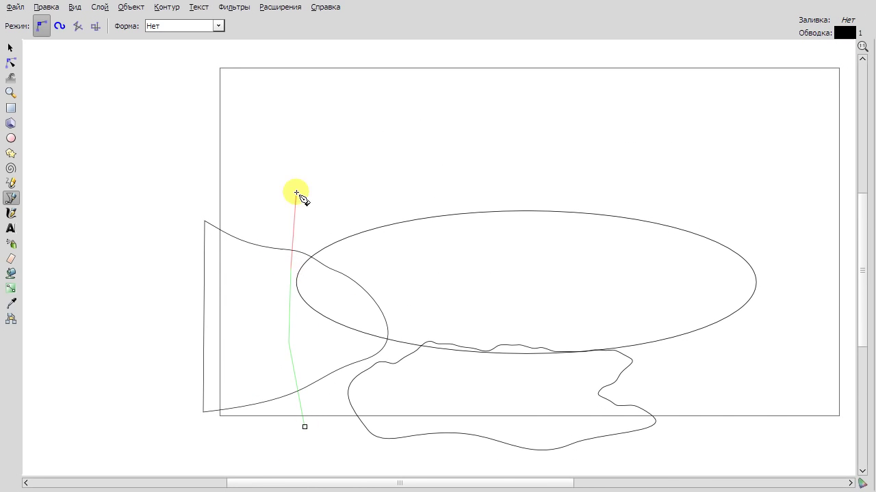
Draw a closed, tall trunk outline along the page's left edge.
left_click(290, 139)
left_click(311, 58)
left_click(184, 61)
left_click(184, 442)
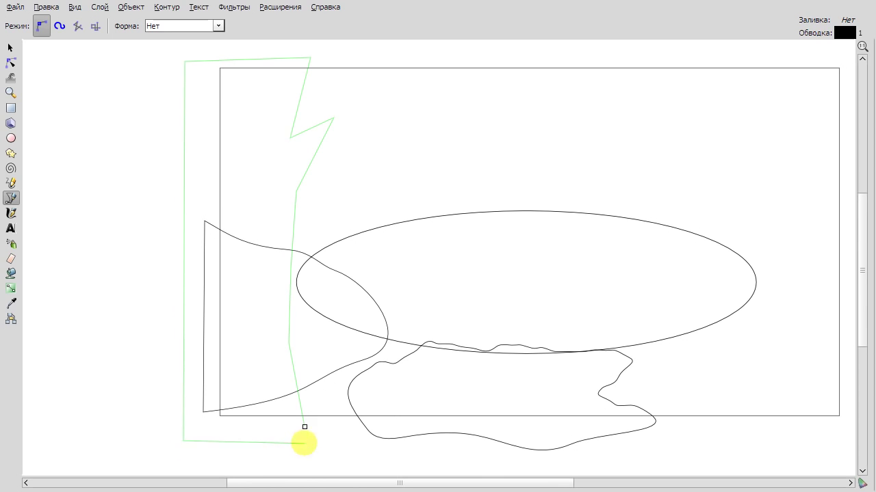
left_click(304, 444)
left_click(304, 427)
Curve the trunk's edges, smooth its lower node and pull the branch tip down-right.
left_click(11, 62)
left_click_drag(304, 352, 307, 371)
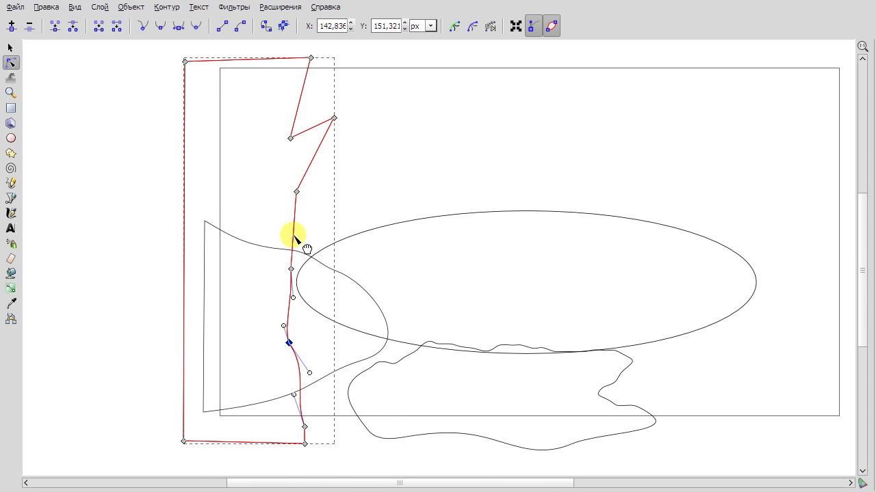
left_click_drag(310, 162, 312, 130)
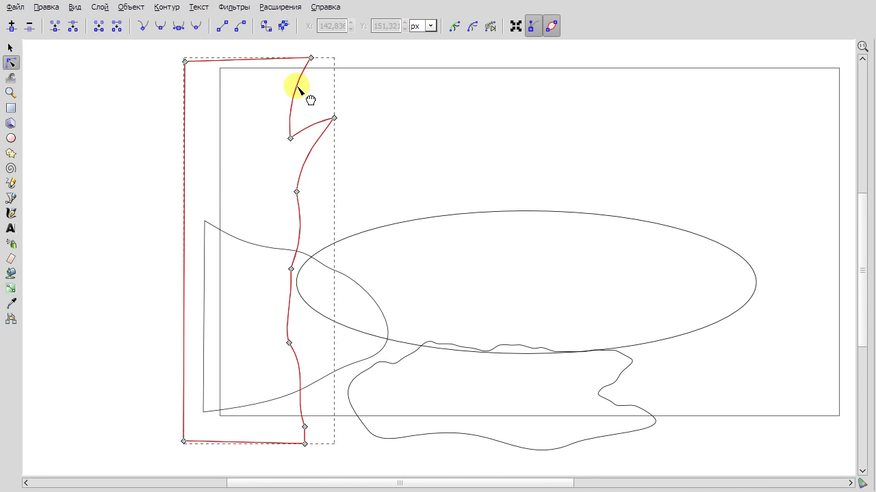
left_click(288, 342, "ctrl")
left_click_drag(346, 157, 344, 130)
left_click_drag(375, 94, 394, 125)
Delete the extra branch nodes and bend the branch curve with its handle.
scroll(390, 76, "up", 1)
left_click(144, 27)
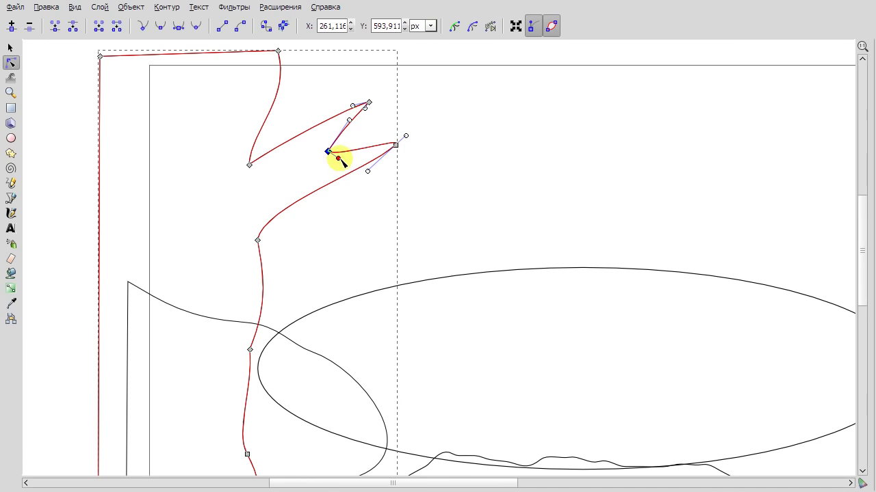
key("Delete")
left_click_drag(428, 157, 317, 141)
Move the branch's top node left to form the forked top.
left_click(316, 228)
scroll(317, 229, "down", 1)
left_click(288, 115)
left_click_drag(288, 114, 270, 139)
left_click(362, 186)
Select the flared left shape and one of its nodes.
scroll(361, 185, "down", 1)
scroll(433, 187, "up", 1)
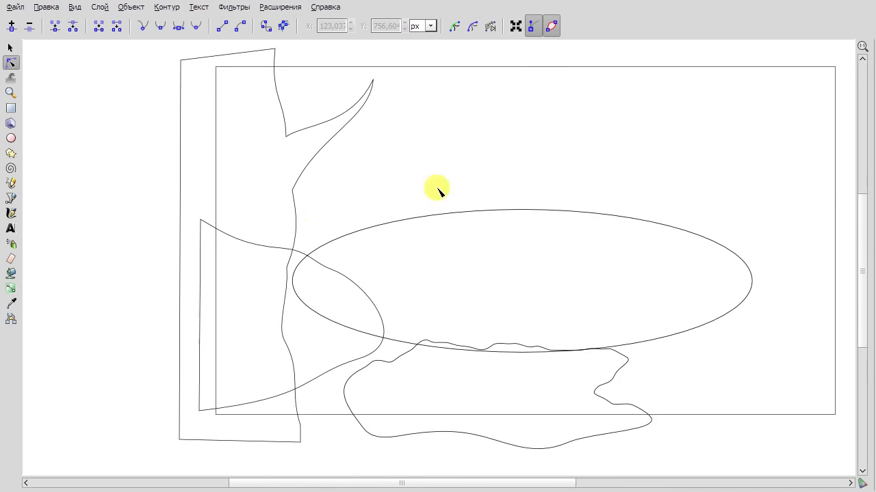
scroll(434, 187, "right", 2)
left_click(267, 280)
left_click(284, 352)
Curve both edges of the first grass blade.
key("b")
scroll(329, 301, "up", 3)
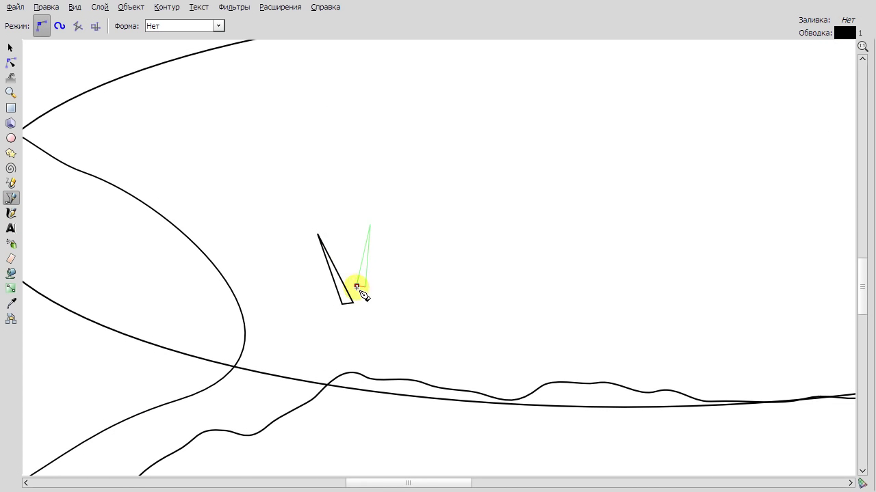
key("n")
scroll(403, 290, "up", 2)
left_click_drag(368, 205, 371, 211)
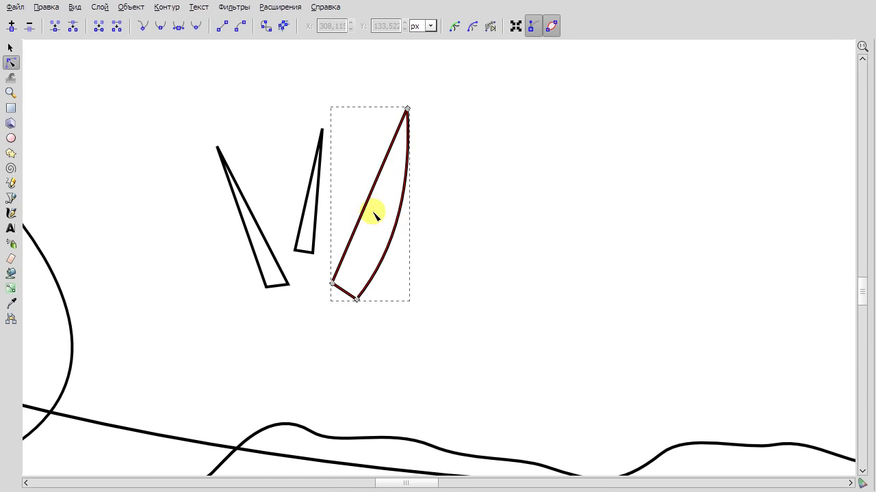
left_click_drag(395, 164, 411, 153)
left_click(328, 294)
Curve the thin blade's edge and round off the left blade's bottom and edge.
left_click(311, 247)
left_click_drag(313, 186, 309, 193)
scroll(303, 263, "up", 1)
left_click(312, 249)
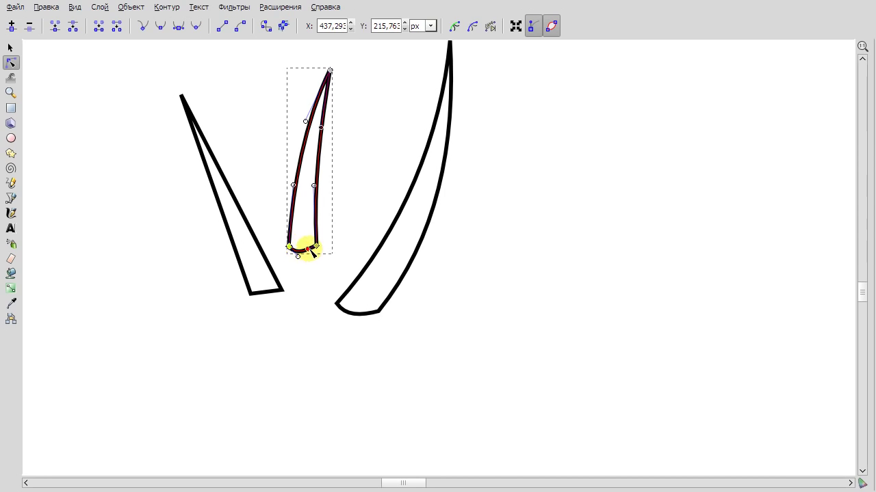
left_click(282, 282)
left_click_drag(268, 293, 272, 303)
left_click_drag(236, 201, 231, 205)
scroll(170, 114, "down", 2)
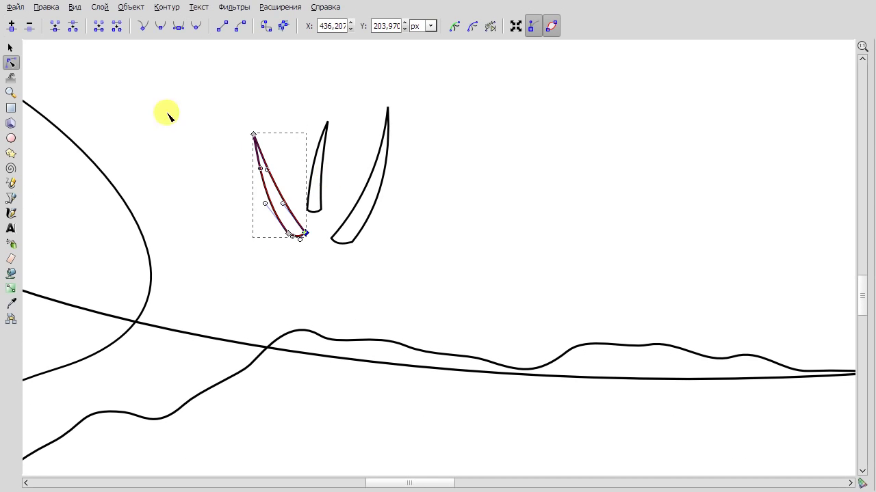
Slide the middle and right blades left to gather the first tuft.
key("s")
left_click_drag(313, 169, 289, 169)
left_click_drag(363, 190, 324, 192)
Draw a new grass blade and curve its edge.
key("b")
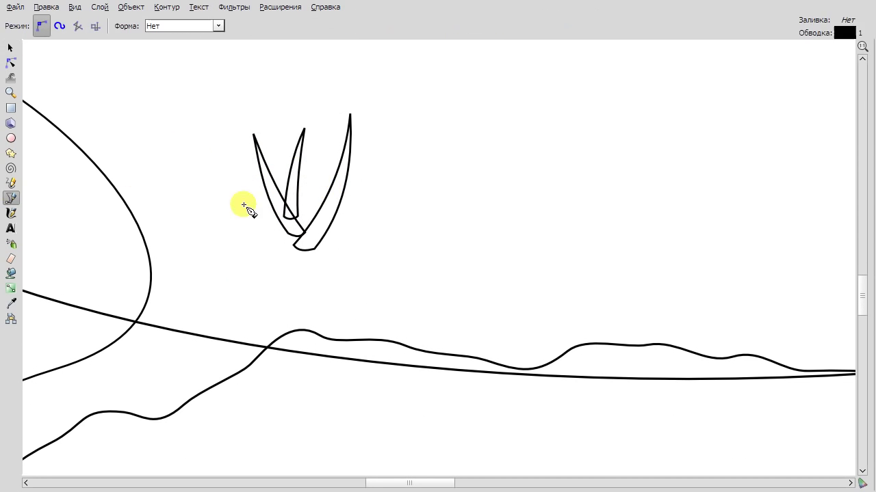
left_click(431, 239)
scroll(384, 211, "right", 2)
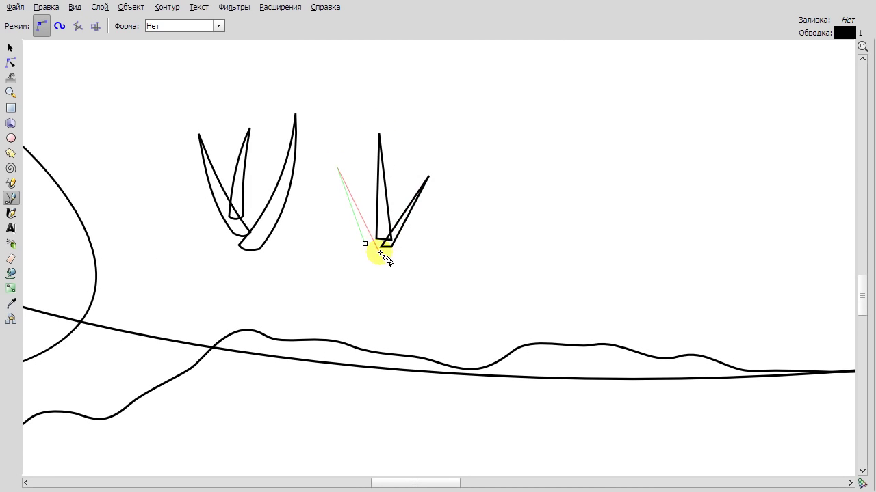
left_click(380, 253)
key("n")
scroll(409, 290, "up", 1)
left_click_drag(336, 196, 344, 197)
Bend the right diagonal blade into a curve.
left_click(358, 155)
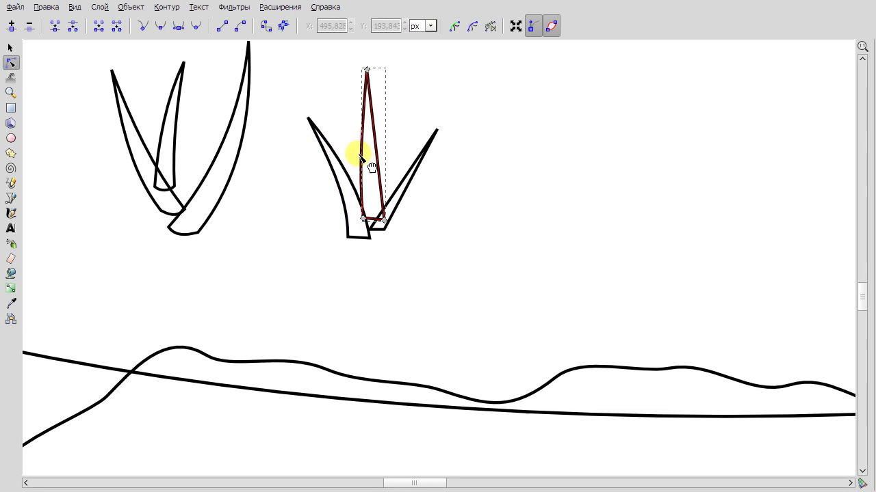
scroll(387, 244, "up", 1)
left_click(347, 235)
left_click(372, 225)
left_click_drag(419, 154, 410, 171)
Inspect the left tuft's blades one by one in node editing.
key("s")
scroll(459, 244, "down", 3)
scroll(490, 178, "right", 1)
scroll(415, 201, "down", 3)
key("n")
scroll(479, 205, "up", 6)
left_click(322, 223)
left_click(311, 235)
left_click(287, 198)
left_click(309, 202)
Check each blade across the tufts, ending on the right tuft's right blade.
key("s")
scroll(380, 198, "down", 3)
key("n")
left_click(382, 130)
left_click(320, 137)
left_click(445, 137)
left_click(483, 163)
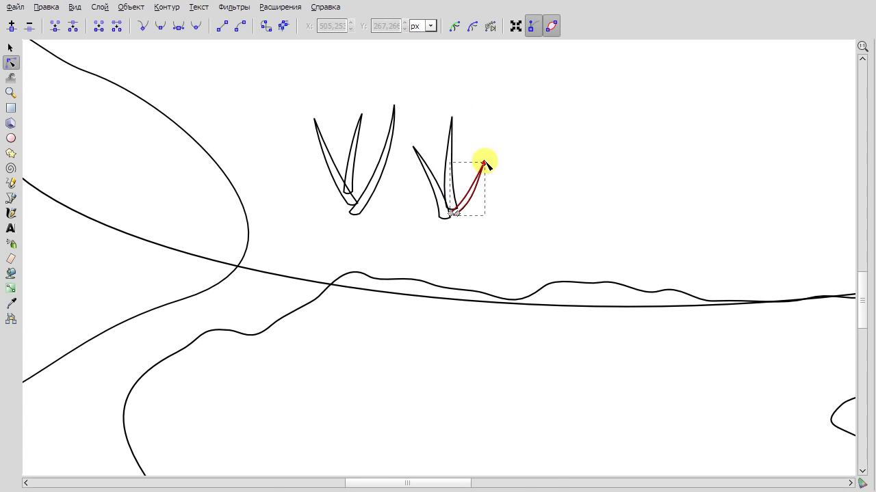
Marquee-select both tufts together, then clear the selection.
key("s")
left_click_drag(266, 75, 524, 239)
scroll(508, 191, "down", 3)
key("Escape")
scroll(487, 221, "up", 4)
scroll(485, 240, "down", 2)
Draw two new blades for the third tuft, curving one side.
left_click(10, 198)
scroll(422, 262, "up", 1)
left_click(472, 273)
left_click(458, 273)
left_click(502, 277)
left_click(486, 278)
left_click(505, 288)
left_click_drag(539, 189, 528, 217)
left_click(519, 287)
left_click(505, 288)
Curve both sides of the third tuft's tall and diagonal blades.
left_click(10, 63)
scroll(513, 250, "up", 2)
left_click(440, 268)
left_click_drag(437, 205, 453, 205)
left_click_drag(415, 205, 437, 205)
left_click(342, 216)
left_click_drag(342, 225, 335, 236)
left_click_drag(351, 206, 367, 239)
left_click(378, 226)
scroll(444, 328, "down", 3)
Select the third tuft's blades, then clear the selection and return to the Pen tool.
key("F1")
left_click_drag(559, 212, 372, 353)
key("Escape")
scroll(313, 250, "down", 2)
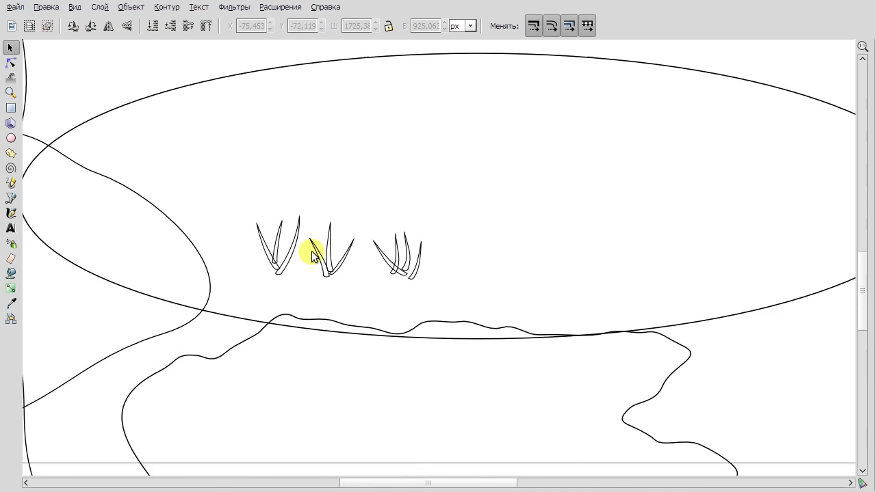
left_click(12, 199)
key("plus")
key("plus")
left_click(10, 47)
key("b")
scroll(428, 298, "up", 1)
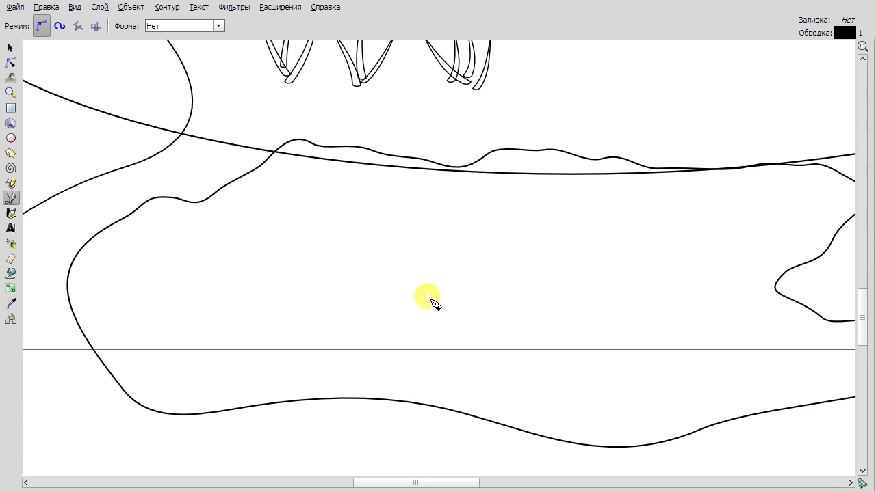
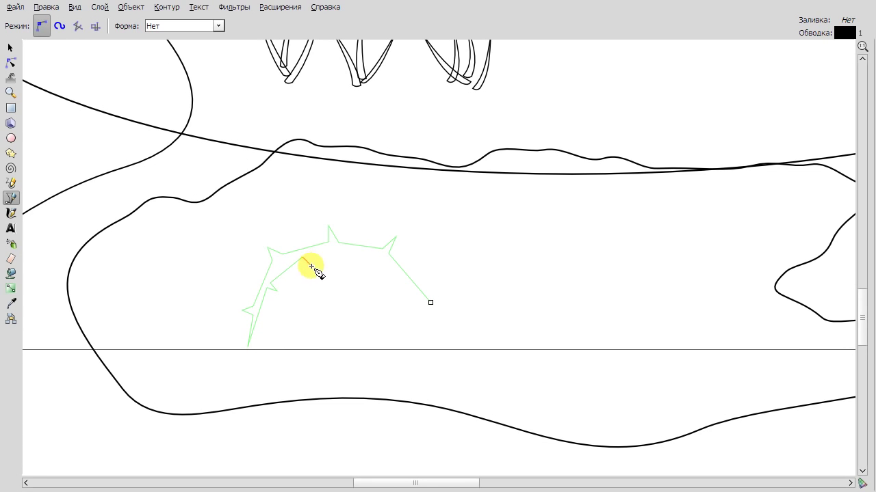
Close the first thorny branch outline and bend one straight segment into a curve.
key("Return")
left_click(11, 63)
scroll(332, 232, "up", 1)
mouse_move(294, 226)
left_mouse_down()
mouse_move(329, 220)
mouse_move(286, 234)
left_mouse_up()
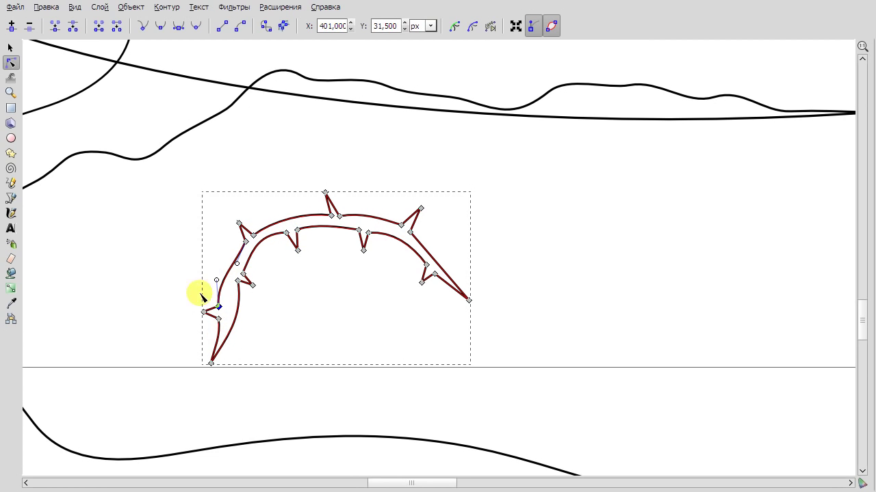
key("Escape")
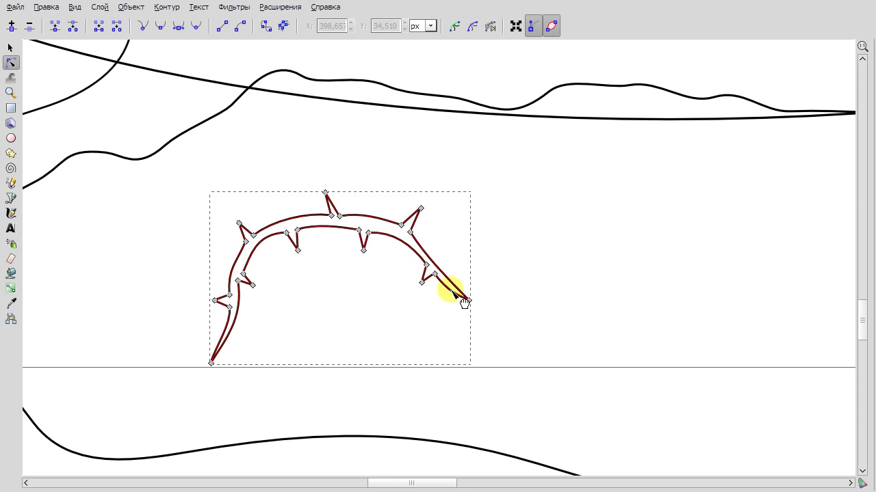
key("Escape")
Draw a second, longer thorny branch, curving its right end, bowing its middle and nudging a thorn.
key("b")
scroll(504, 258, "down", 2)
scroll(403, 243, "up", 1)
left_click(385, 252)
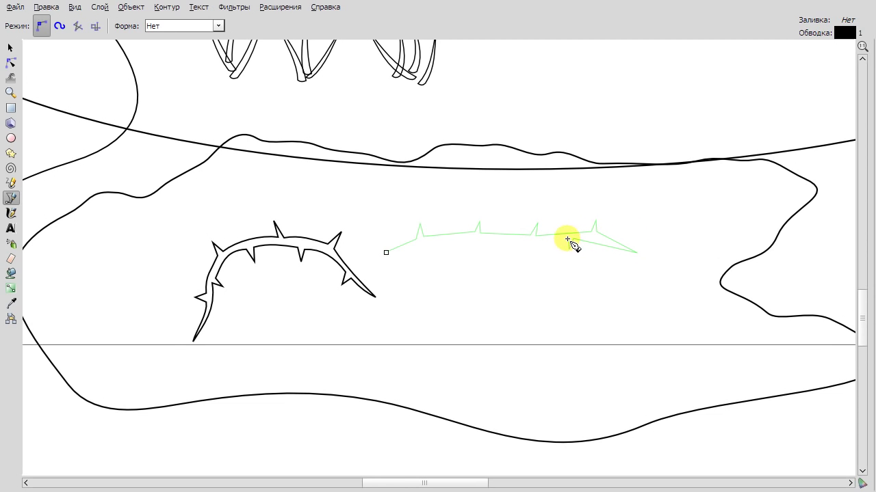
left_click(386, 252)
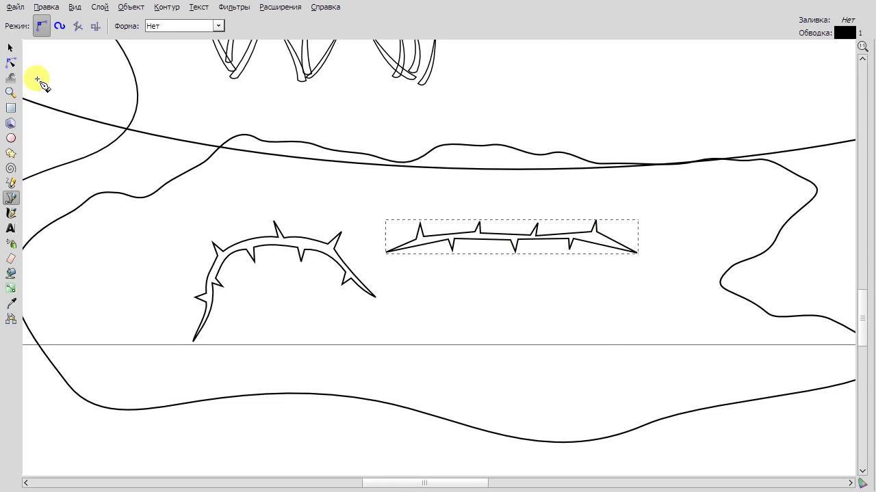
left_click(10, 62)
scroll(632, 238, "up", 2)
left_click_drag(672, 224, 664, 217)
left_click_drag(562, 211, 572, 219)
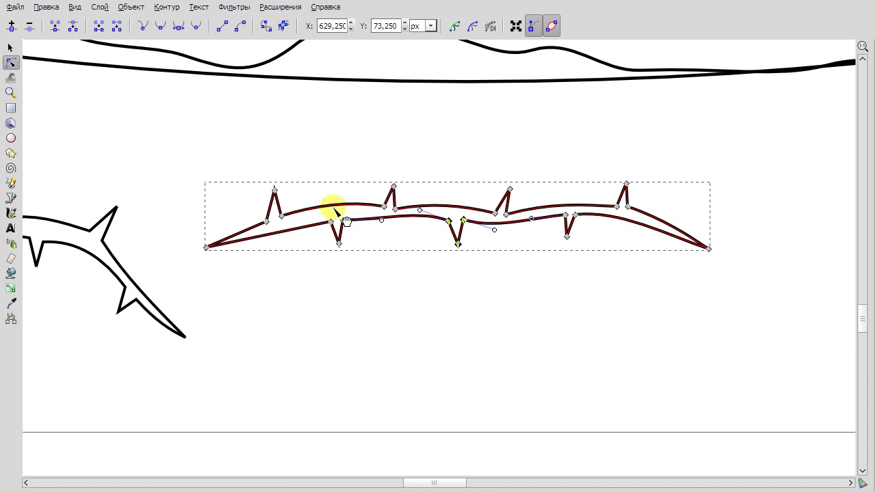
left_click_drag(336, 225, 335, 222)
Draw a curved foreground stroke below the branches and move it to the right.
key("minus")
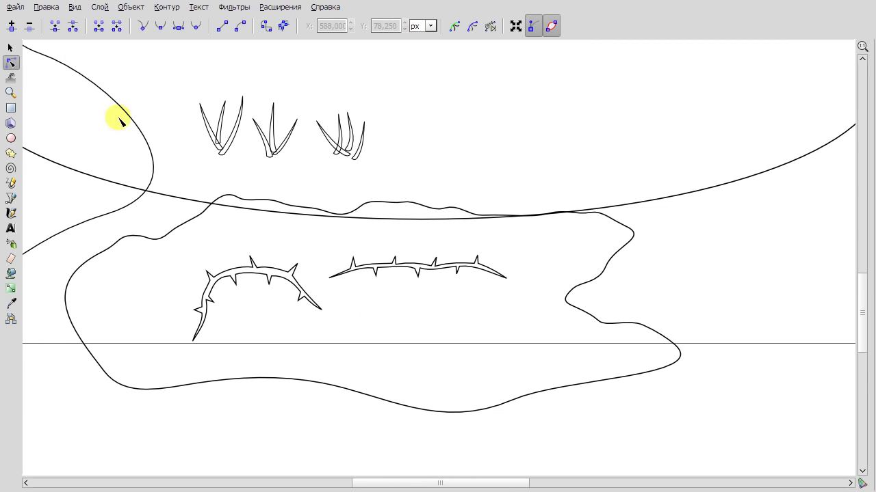
key("b")
key("plus")
left_click(413, 337)
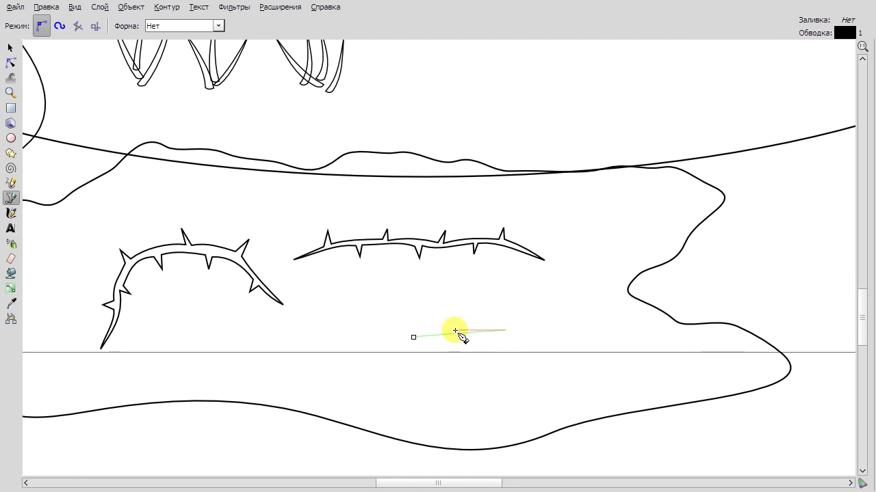
key("Return")
key("n")
key("plus")
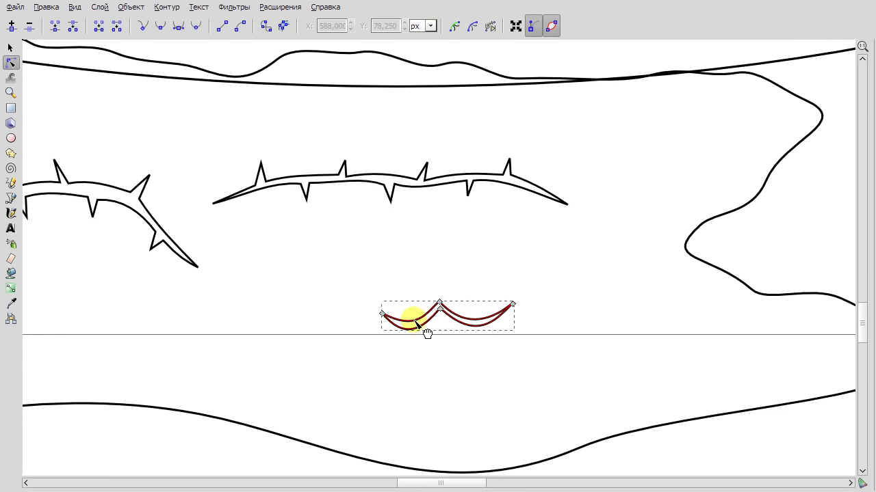
left_click(11, 47)
left_click_drag(503, 308, 688, 284)
key("Escape")
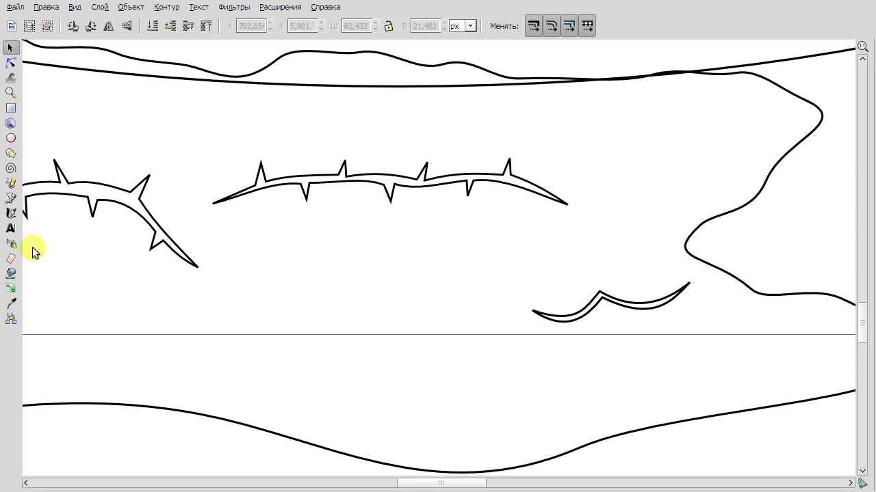
Draw a second crescent stroke and bend it into a downward curve.
left_click(11, 197)
left_click(277, 308)
key("n")
left_click_drag(334, 303, 337, 327)
key("b")
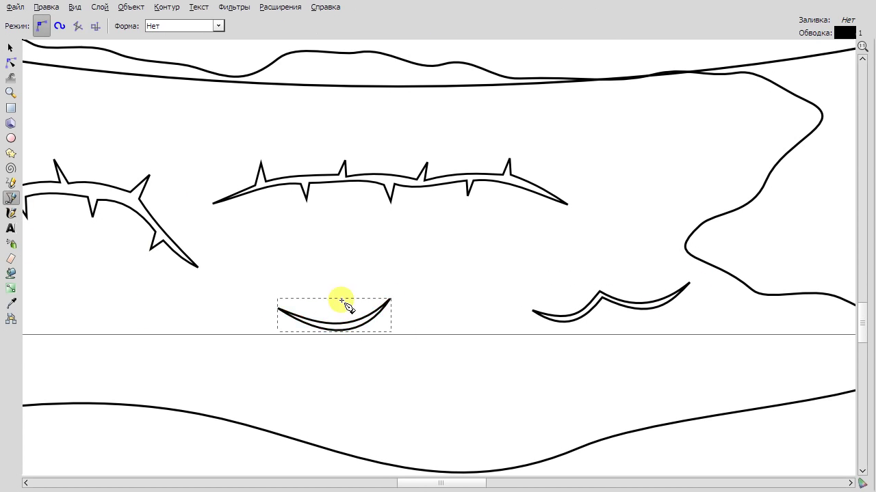
key("minus")
Draw a third crescent stroke at the left and bend it downward.
left_click(196, 309)
key("Return")
key("n")
left_click_drag(260, 314, 236, 334)
Outline a small thorny sprig on the ridge and nudge one of its nodes up-left.
key("b")
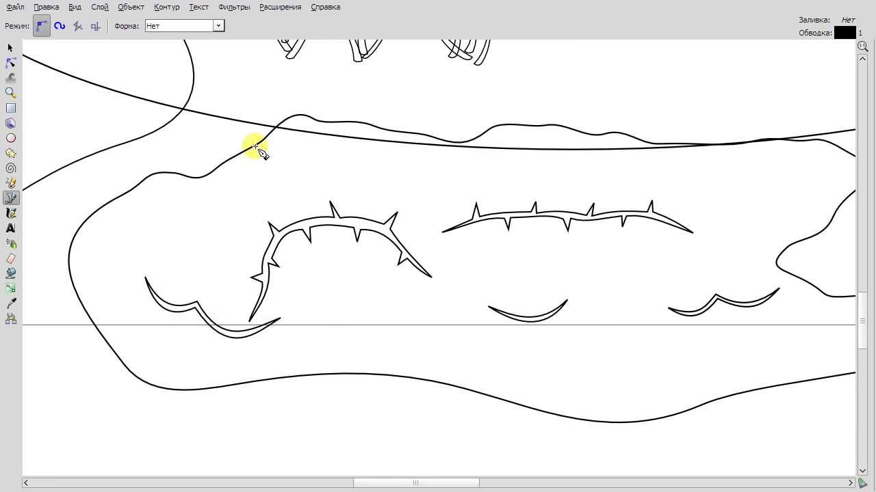
key("plus")
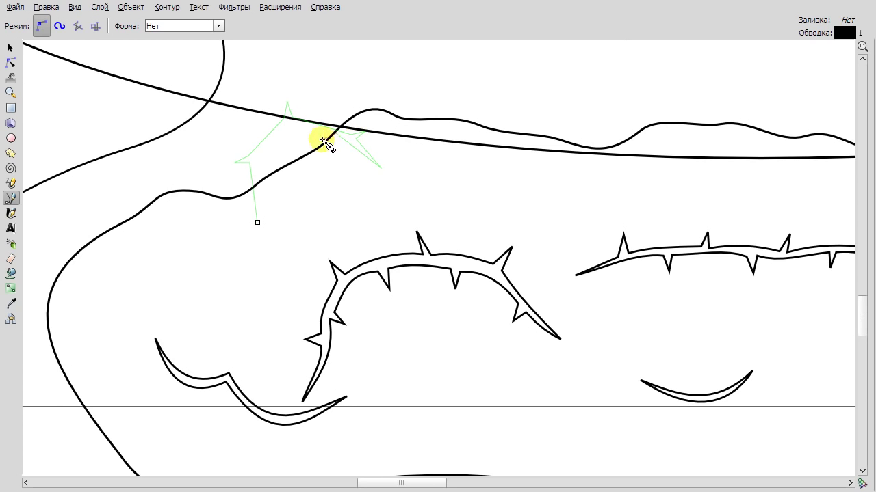
left_click(257, 223)
key("n")
left_click_drag(289, 150, 281, 146)
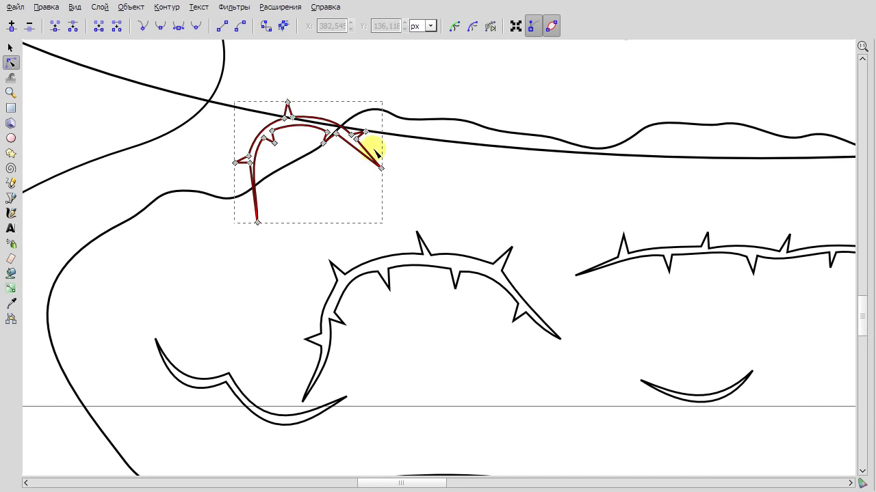
scroll(370, 151, "up", 2)
key("s")
key("Escape")
scroll(470, 228, "down", 5)
scroll(469, 228, "up", 2)
scroll(452, 199, "down", 1)
Draw a closed tree canopy outline above the trunk with the Bezier pen.
key("b")
scroll(423, 176, "up", 1)
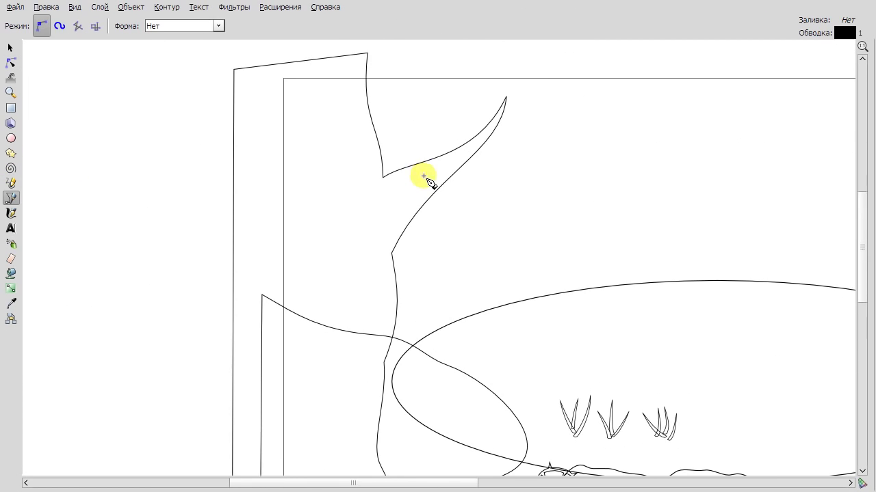
left_click(533, 153)
scroll(541, 150, "down", 1)
scroll(545, 178, "down", 1)
left_click(542, 208)
left_click(575, 181)
left_click(608, 128)
left_click(213, 113)
left_click(275, 237)
Curve the canopy's lower edge with the Node tool.
left_click(10, 62)
scroll(500, 207, "up", 1)
left_click_drag(403, 237, 430, 268)
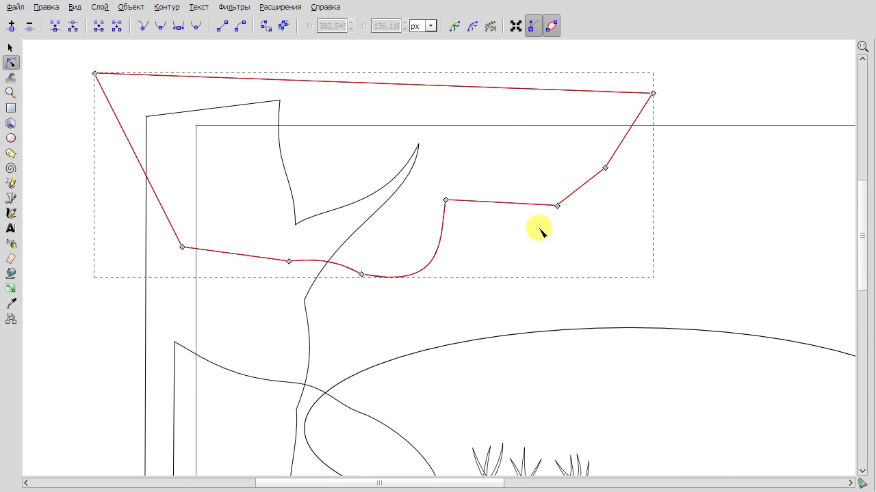
left_click_drag(704, 274, 342, 152)
key("Escape")
key("Escape")
Draw a second, overlapping canopy outline and select its nodes.
key("b")
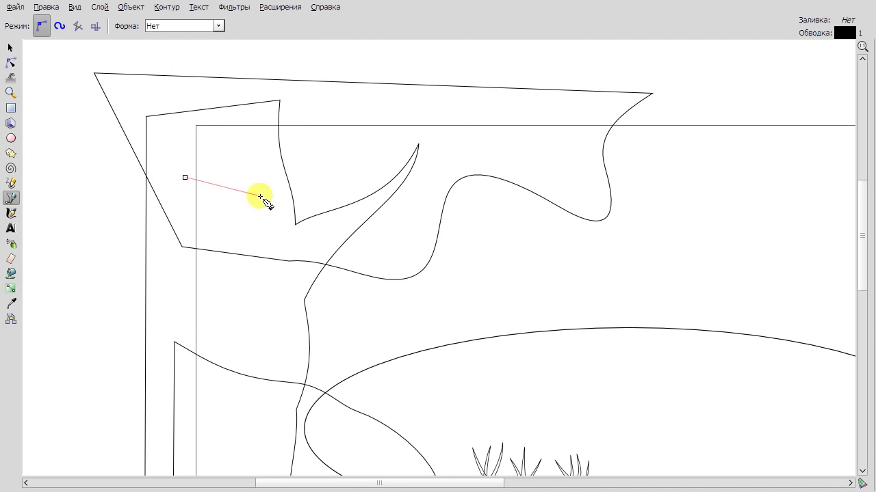
left_click(527, 64)
left_click(168, 60)
left_click(184, 177)
left_click(10, 62)
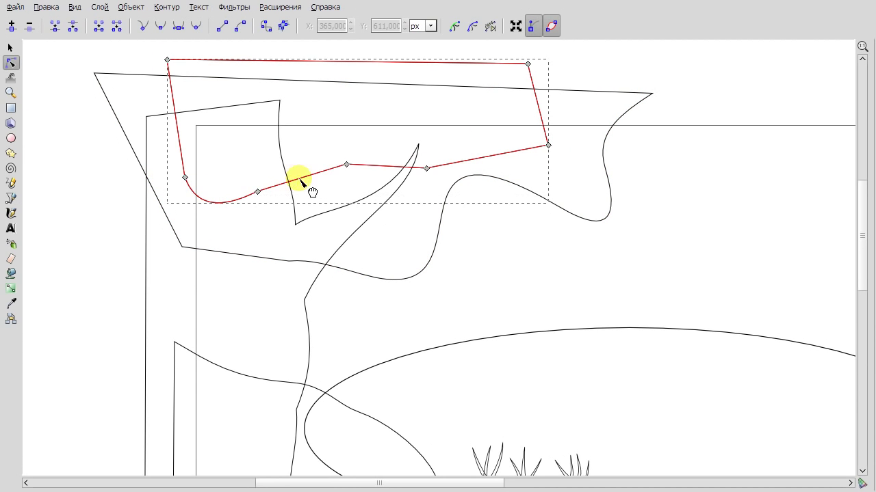
left_click(513, 142)
left_click(273, 178, "shift")
Draw a tall, thin vertical stalk line and switch to editing its nodes.
key("b")
scroll(508, 251, "right", 1)
scroll(486, 236, "up", 1)
left_click(455, 233)
scroll(449, 348, "down", 2)
left_click(445, 308)
key("Return")
key("n")
scroll(426, 336, "up", 3)
Shape the stalk into a thin sliver and draw a curved, pointed leaf beside it.
left_click_drag(404, 316, 438, 274)
key("b")
scroll(429, 177, "down", 2)
scroll(429, 176, "up", 1)
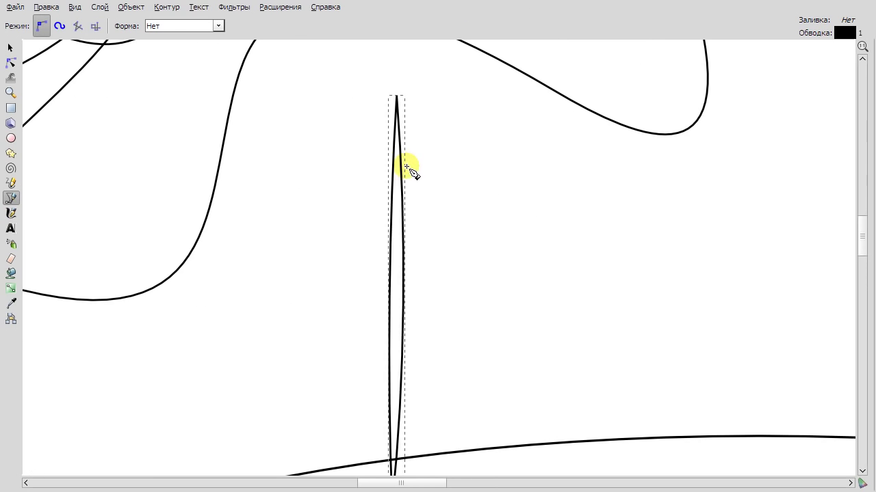
left_click(404, 167)
key("n")
scroll(448, 181, "up", 1)
left_click_drag(442, 215, 459, 261)
left_click_drag(420, 180, 433, 239)
Stamp leaf copies down the right of the stalk and mirrored copies down the left.
key("s")
scroll(431, 308, "down", 2)
left_click_drag(431, 308, 445, 410)
key("space")
key("space")
key("h")
key("space")
mouse_move(416, 336)
left_mouse_down()
mouse_move(364, 221)
mouse_move(389, 318)
mouse_move(396, 461)
left_mouse_up()
key("space")
key("space")
Reshape the upper-right, lower-right and lower-left leaves by editing their nodes.
scroll(475, 384, "up", 2)
key("n")
left_click(383, 180)
left_click_drag(383, 180, 412, 357)
left_click(381, 388)
scroll(410, 383, "down", 3)
left_click(346, 385)
scroll(294, 363, "down", 3)
Reshape the upper-left leaves and the leaves further up the stalk.
left_click(10, 47)
key("n")
left_click(301, 137)
left_click_drag(266, 178, 282, 156)
scroll(318, 122, "up", 3)
left_click(318, 121)
scroll(318, 127, "up", 3)
left_click(318, 128)
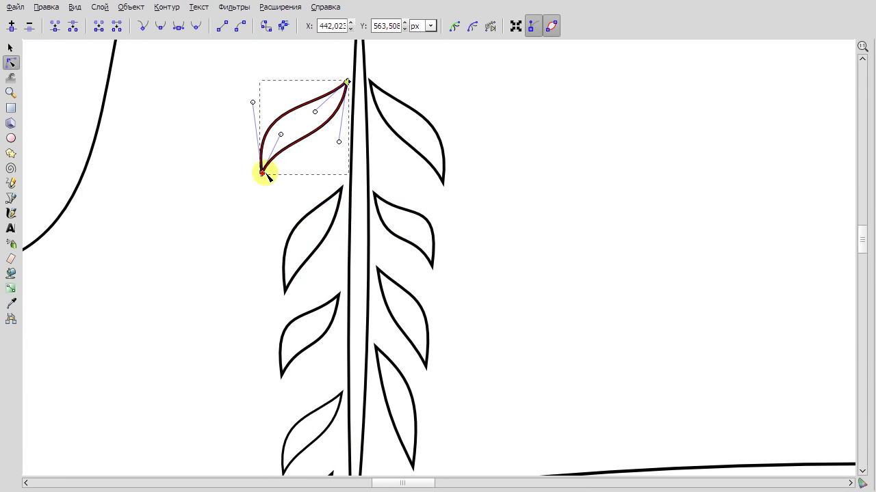
Move the selected leaves up-left onto the stalk, narrowing and lengthening them along it.
left_click(434, 155, "shift")
key("s")
scroll(411, 217, "down", 4)
left_click(375, 333, "shift")
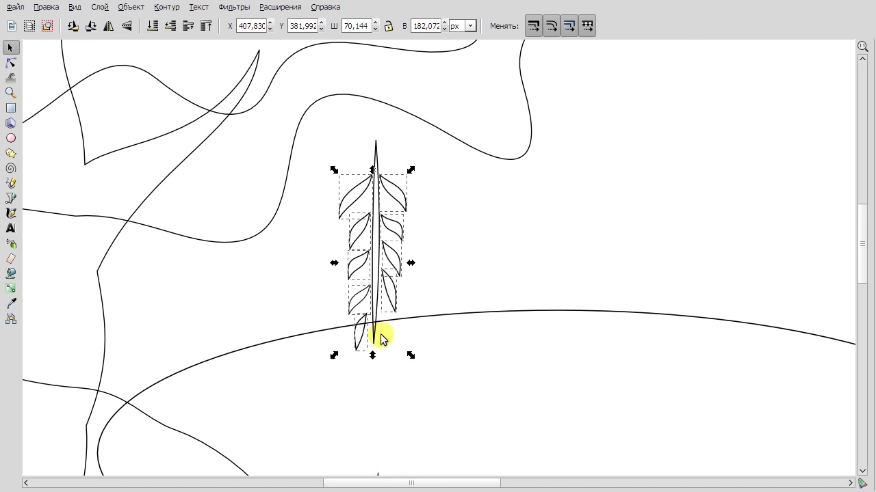
scroll(424, 209, "down", 3)
left_click_drag(425, 209, 273, 247)
left_click_drag(289, 123, 280, 157)
Duplicate the leafy sprig and place the copy under the right side of the canopy.
key("ctrl+alt+v")
left_click_drag(369, 137, 410, 114)
key("Escape")
scroll(543, 226, "down", 3)
Draw a straight-sided, closed four-corner outline with the pen.
key("b")
scroll(284, 246, "down", 1)
scroll(284, 246, "right", 1)
left_click(148, 244)
left_click(652, 255)
left_click(644, 75)
left_click(126, 61)
left_click(148, 244)
Select the first grass tuft and ungroup it.
key("s")
scroll(458, 242, "up", 2)
scroll(335, 387, "up", 3)
left_click_drag(281, 199, 361, 280)
scroll(358, 199, "down", 2)
key("ctrl+shift+g")
Select two grass blades, paste copies, then undo the paste.
left_click(463, 217)
scroll(362, 227, "down", 1)
scroll(359, 205, "up", 4)
left_click(359, 205)
left_click(386, 173, "shift")
key("ctrl+v")
key("ctrl+v")
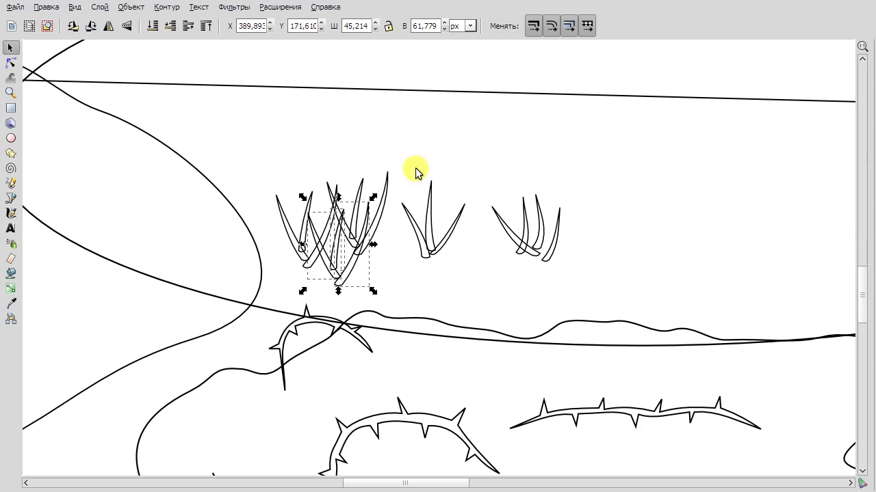
right_click(350, 119)
left_click(363, 129)
scroll(428, 172, "down", 2)
scroll(429, 176, "down", 1)
Draw a line down the tree trunk and bend it into a curve.
scroll(184, 229, "left", 1)
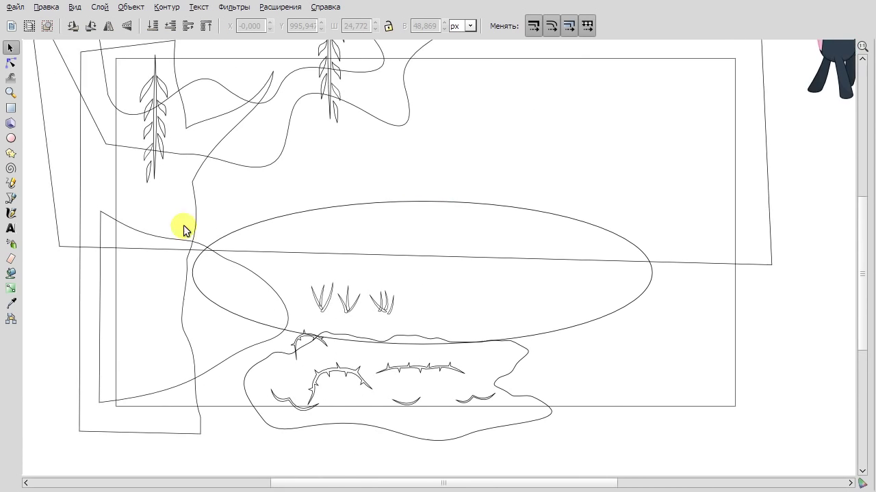
scroll(41, 225, "up", 2)
left_click(10, 198)
left_click(244, 169)
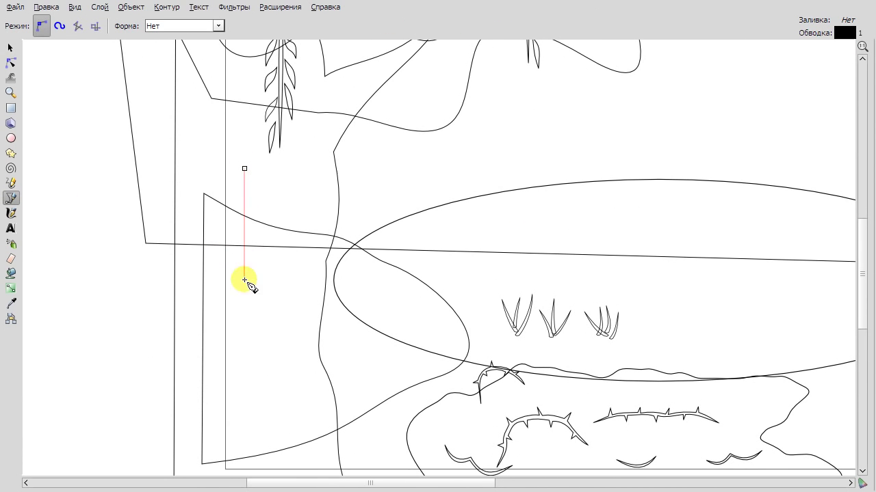
double_click(238, 377)
left_click(10, 62)
scroll(245, 245, "up", 1)
left_click_drag(289, 280, 295, 273)
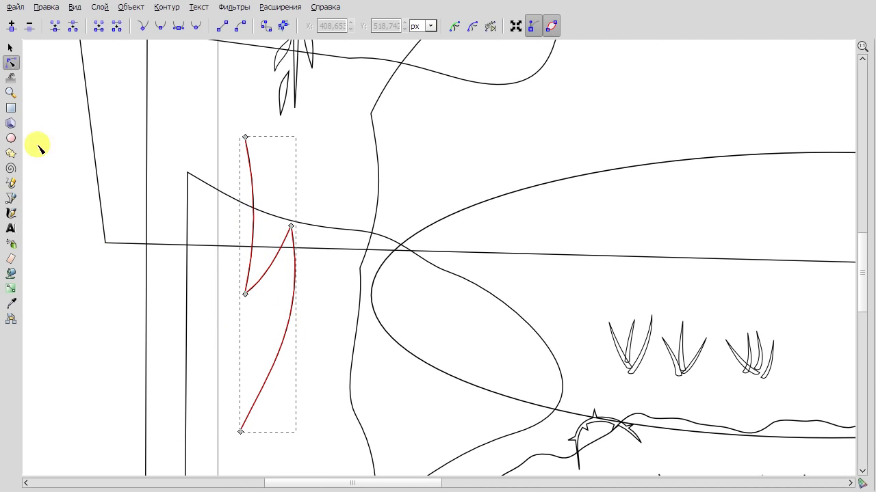
Draw a second bark line lower down and curl its lower segments.
left_click(11, 198)
left_click(333, 166)
left_click(10, 62)
left_click(10, 197)
scroll(336, 188, "down", 5)
left_click(336, 188)
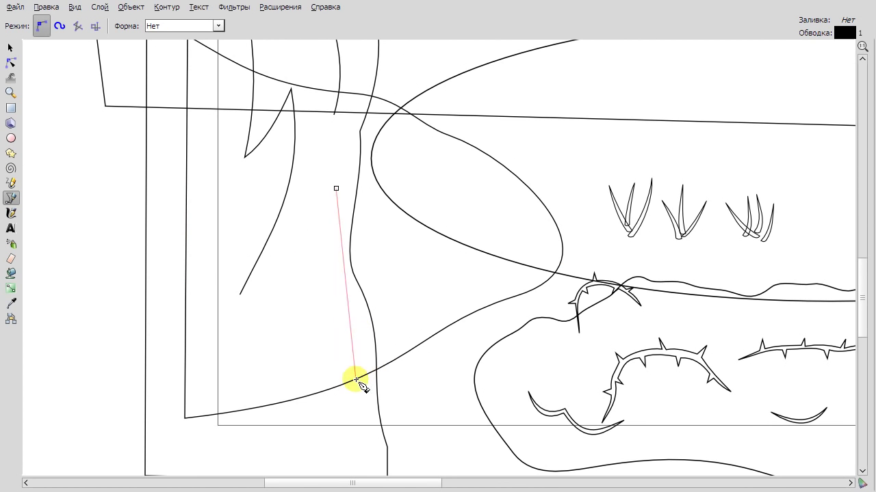
double_click(281, 379)
key("n")
left_click_drag(348, 287, 339, 288)
left_click_drag(313, 364, 313, 347)
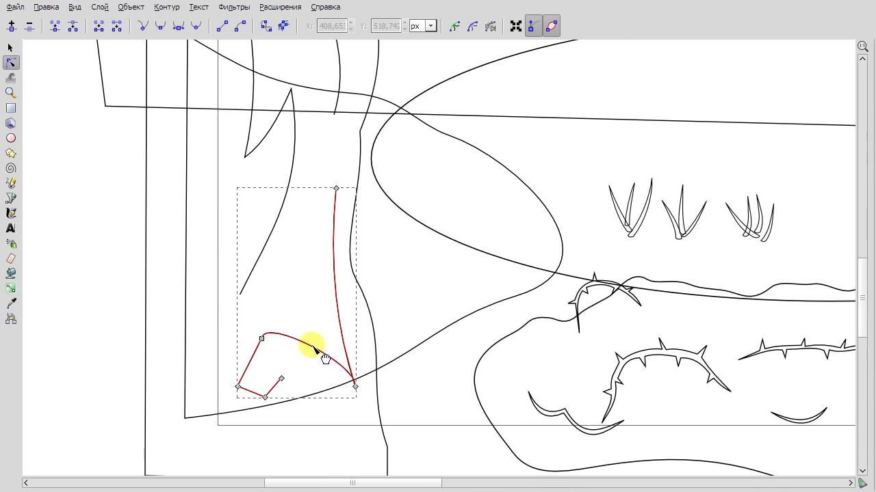
left_click_drag(353, 385, 296, 333)
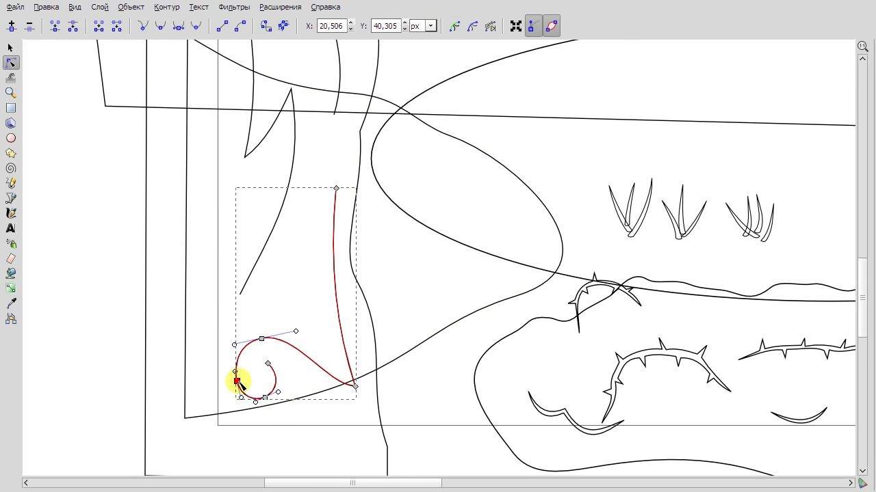
Select a thorny branch and paste a copy of the thorny vine near it.
key("minus")
key("minus")
scroll(512, 346, "up", 3)
key("b")
key("minus")
key("minus")
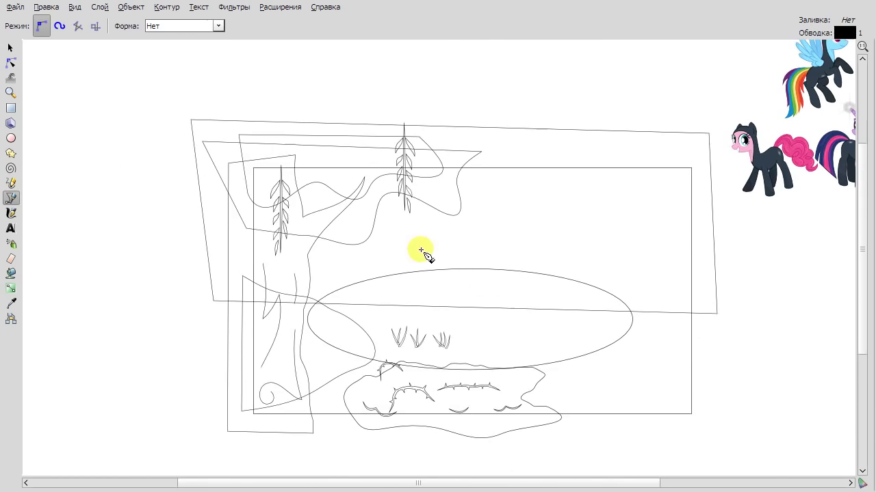
key("plus")
key("plus")
key("minus")
key("s")
scroll(420, 236, "down", 3)
scroll(420, 236, "right", 3)
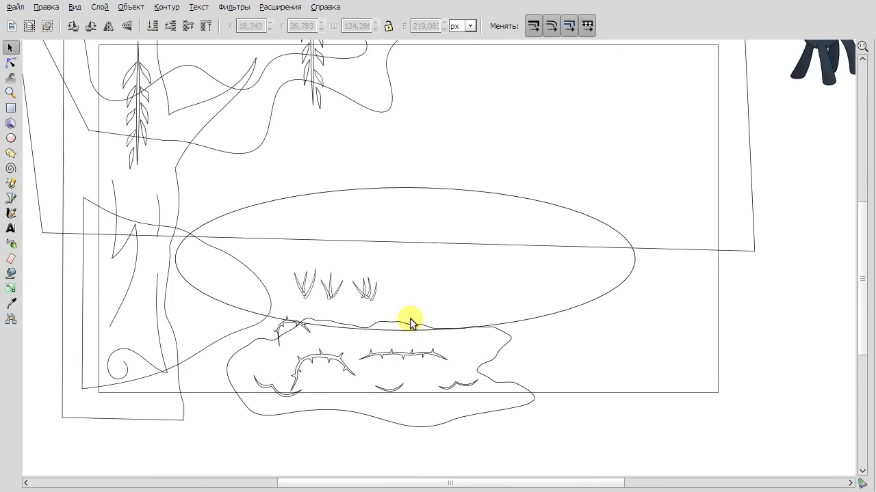
scroll(307, 329, "up", 1)
left_click(308, 329)
right_click(327, 349)
left_click(410, 446)
Reshape the left part of the pasted thorny vine by editing its nodes.
scroll(547, 301, "up", 2)
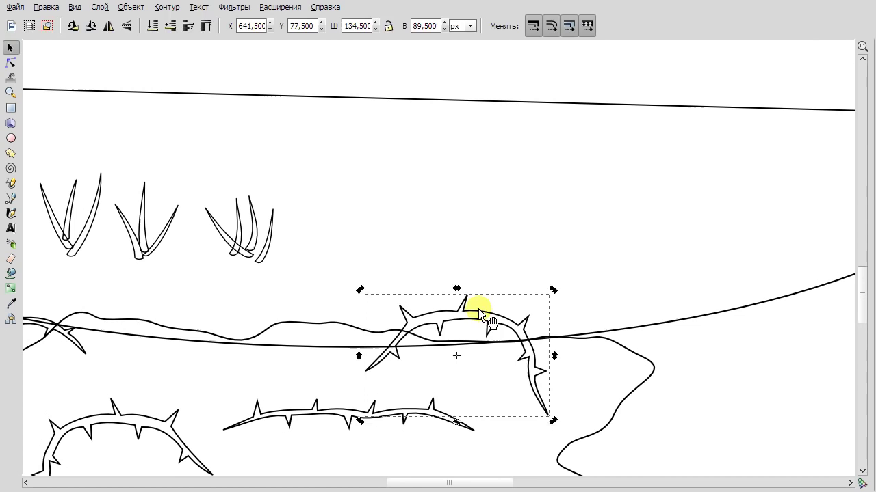
double_click(480, 313)
left_click_drag(442, 319, 532, 417)
key("minus")
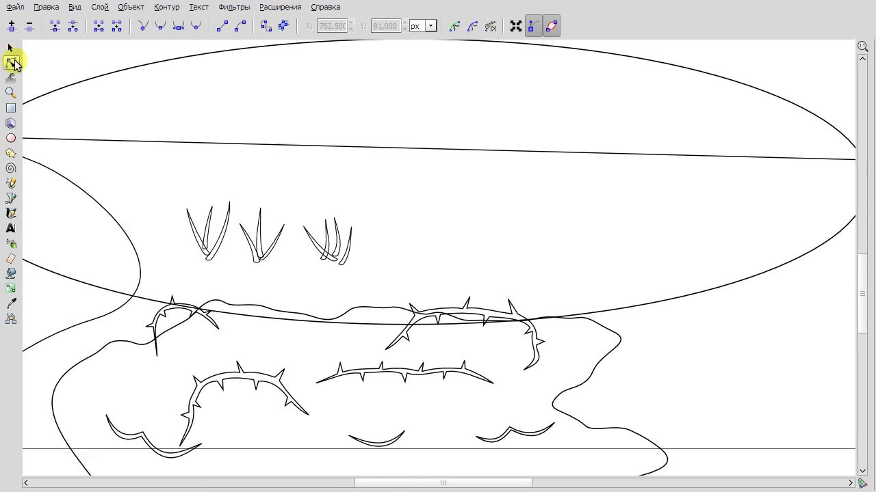
left_click(10, 47)
key("minus")
Draw a four-point closed outline for a bush shape beside the trunk.
key("minus")
key("plus")
key("plus")
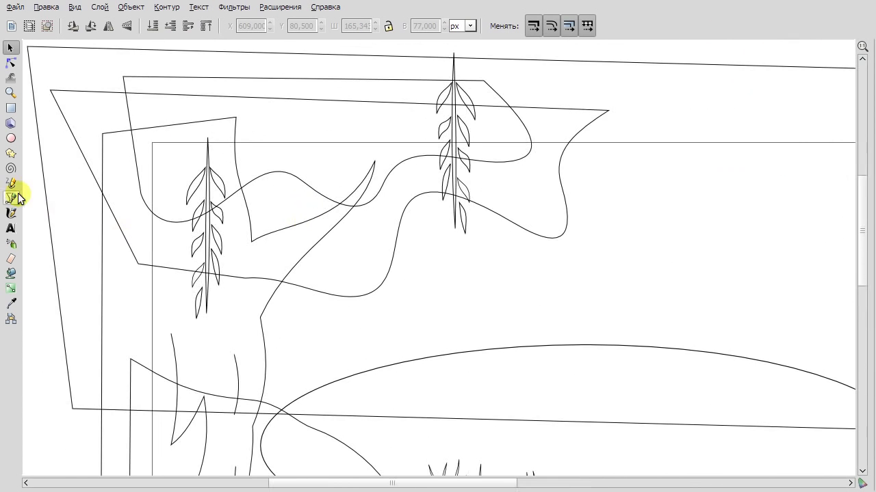
Bend a straight line slightly, then draw a new line on the tree and curve it.
left_click(10, 198)
key("n")
left_click_drag(294, 246, 277, 270)
key("b")
left_click(128, 170)
double_click(185, 366)
key("n")
left_click_drag(156, 260, 209, 290)
key("s")
key("Escape")
key("minus")
scroll(490, 219, "down", 2)
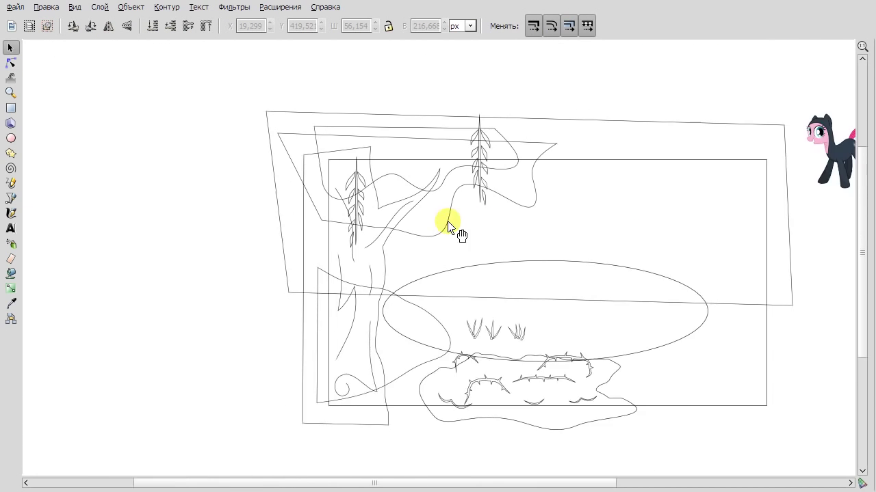
scroll(328, 293, "up", 2)
left_click(10, 198)
left_click(344, 332)
left_click(300, 301)
left_click(286, 263)
left_click(329, 244)
left_click(11, 63)
Curve the bush's right side, smooth all its nodes, and move it up-left onto the trunk.
scroll(376, 287, "up", 1)
left_click_drag(498, 310, 358, 329)
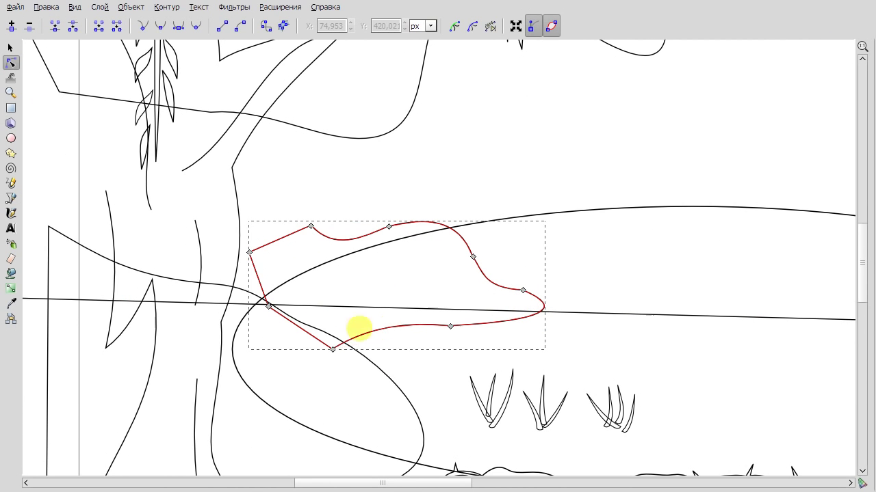
key("ctrl+a")
left_click(167, 26)
key("F1")
left_click_drag(335, 231, 272, 201)
left_click(500, 177)
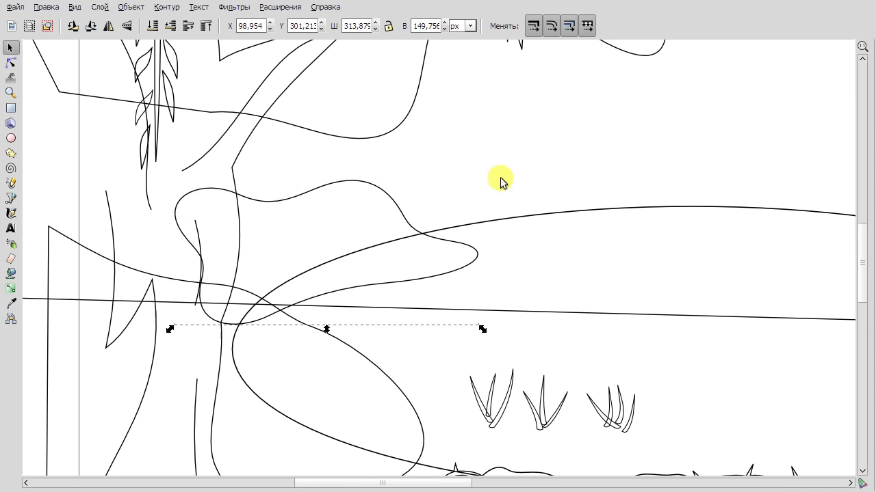
key("minus")
key("plus")
key("plus")
key("plus")
Draw the fourth grass tuft outline and bend its blades, left edge and bottom into curves.
key("b")
left_click(503, 271)
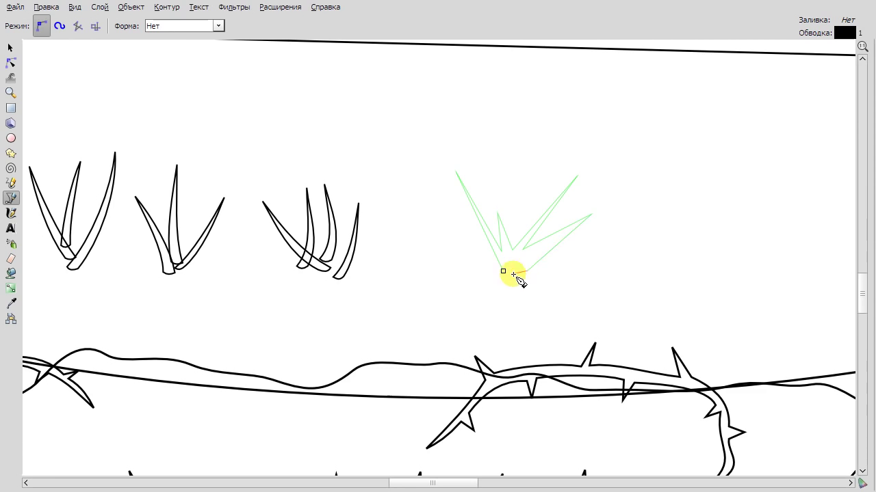
left_click(504, 271)
key("minus")
left_click(10, 62)
key("plus")
key("plus")
key("plus")
left_click_drag(401, 209, 390, 143)
left_click_drag(301, 168, 286, 170)
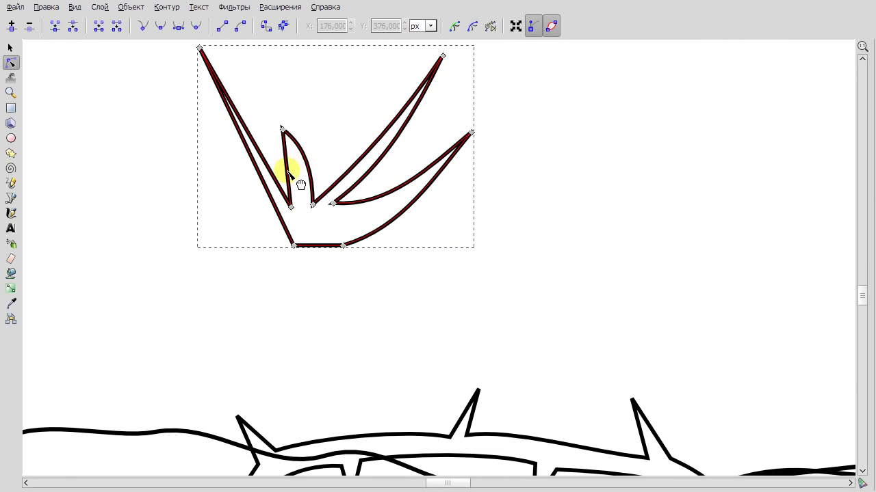
left_click_drag(232, 137, 251, 146)
key("b")
key("minus")
key("minus")
key("n")
key("plus")
key("plus")
key("plus")
left_click_drag(250, 180, 287, 183)
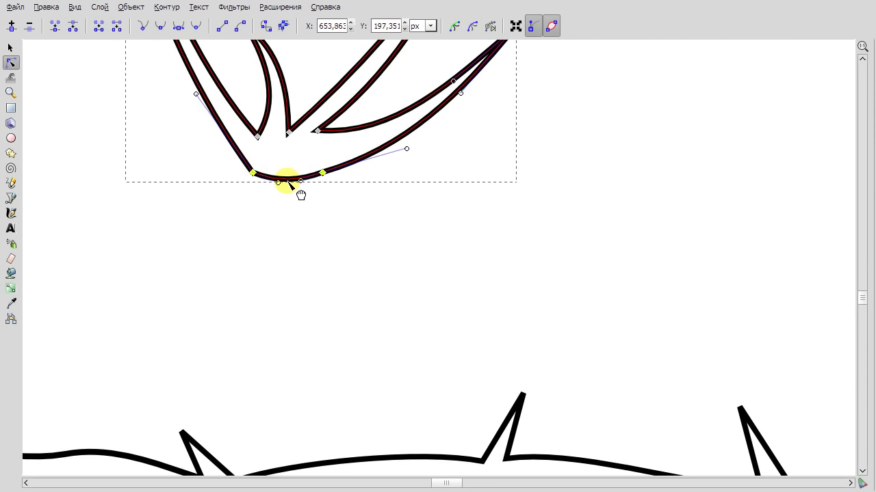
Draw the fifth grass tuft beside it and curve its spikes and lower edges.
key("b")
key("minus")
key("minus")
key("minus")
key("plus")
left_click(361, 256)
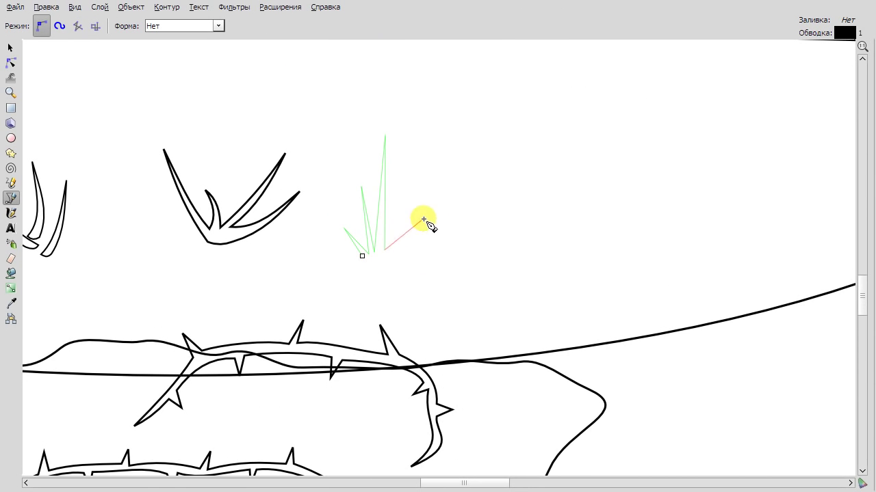
key("Return")
key("n")
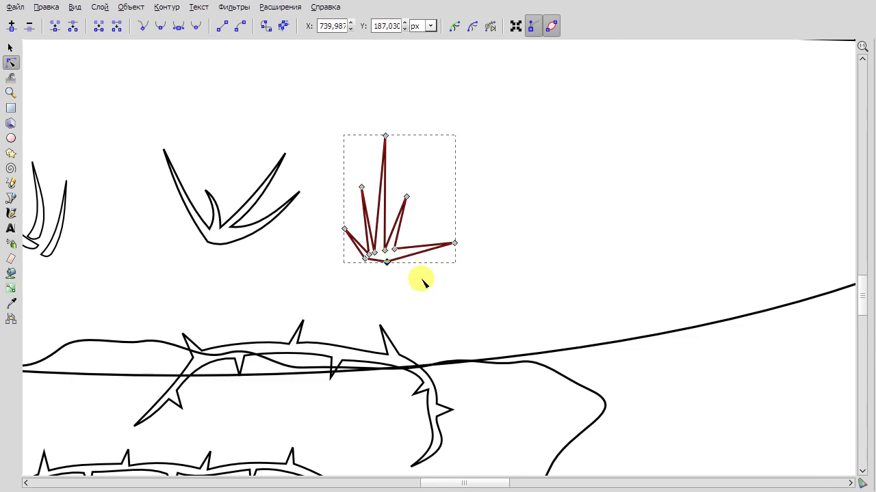
key("plus")
key("plus")
key("plus")
left_click_drag(259, 231, 238, 186)
left_click_drag(300, 114, 342, 133)
left_click_drag(410, 205, 417, 212)
left_click_drag(457, 183, 451, 179)
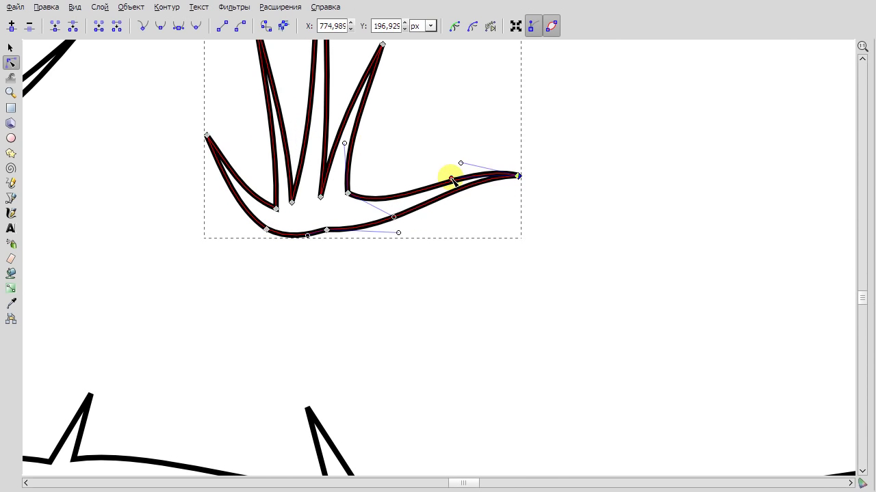
Zoom out to the whole drawing and draw a large four-sided outline across the scene.
key("minus")
key("minus")
key("minus")
key("Escape")
key("s")
scroll(524, 270, "right", 3)
key("minus")
key("minus")
left_click(11, 198)
left_click(174, 158)
left_click(723, 167)
left_click(717, 334)
left_click(176, 317)
left_click(174, 159)
key("Escape")
key("s")
key("plus")
key("plus")
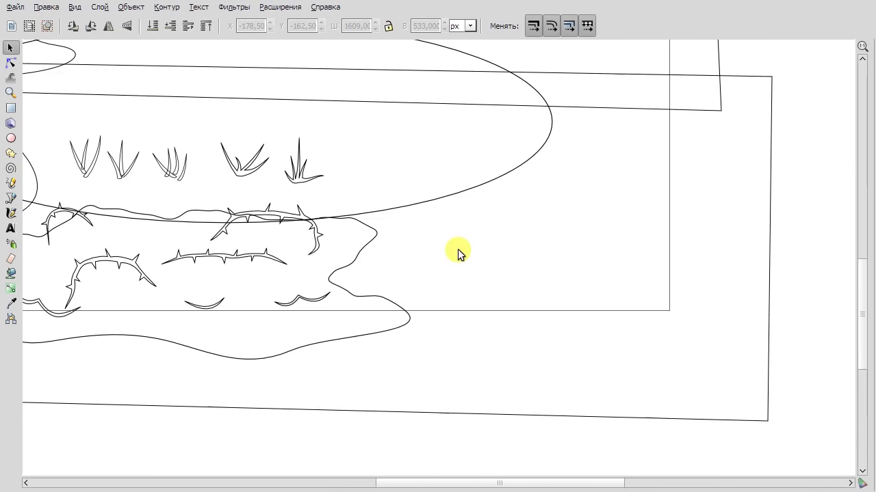
Convert the large ellipse to a path and pull its lower edge outward and down toward the pond.
double_click(419, 203)
key("n")
left_click(264, 26)
double_click(450, 195)
left_click_drag(449, 196, 605, 276)
double_click(362, 236)
left_click_drag(362, 236, 362, 264)
scroll(506, 327, "down", 1)
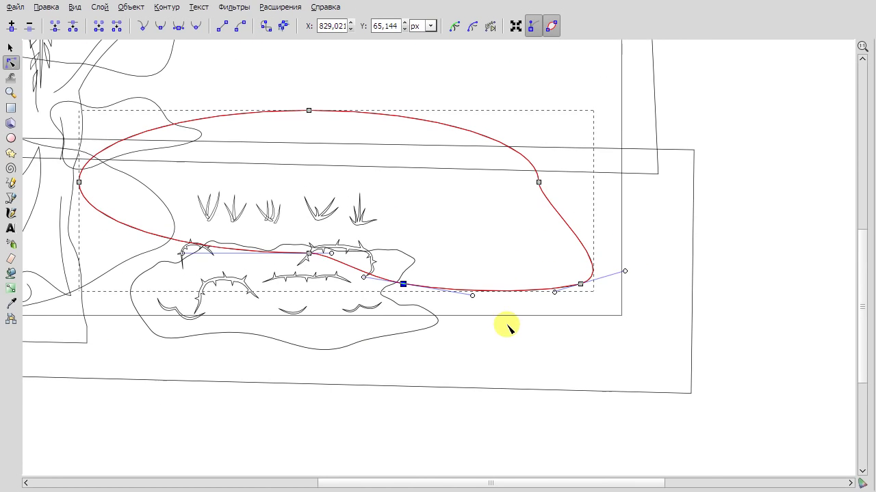
Draw a triangular bank shape at the right and bend its sides into curves.
left_click(10, 198)
scroll(469, 317, "up", 1)
left_click(404, 322)
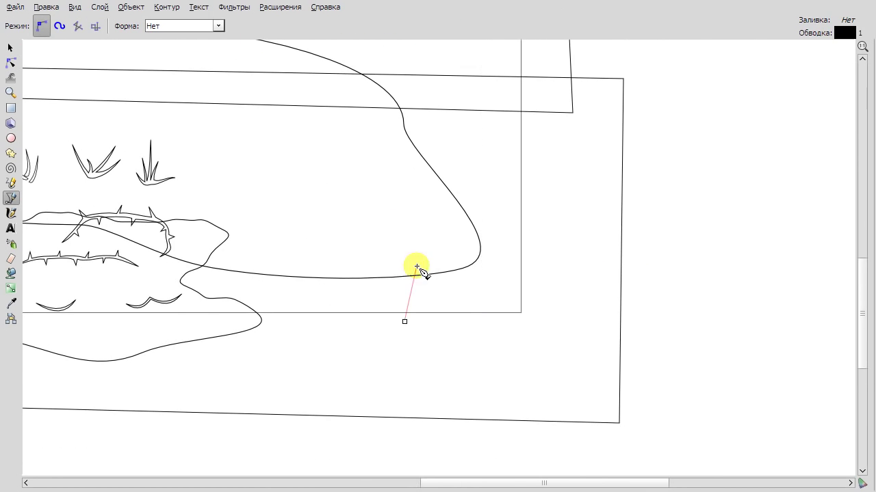
left_click(542, 321)
left_click(481, 343)
left_click(404, 321)
key("n")
left_click(143, 26)
scroll(526, 255, "up", 1)
left_click_drag(488, 180, 476, 253)
left_click_drag(344, 301, 367, 331)
Draw a small ripple outline inside the bank.
key("b")
scroll(445, 310, "up", 1)
left_click(331, 281)
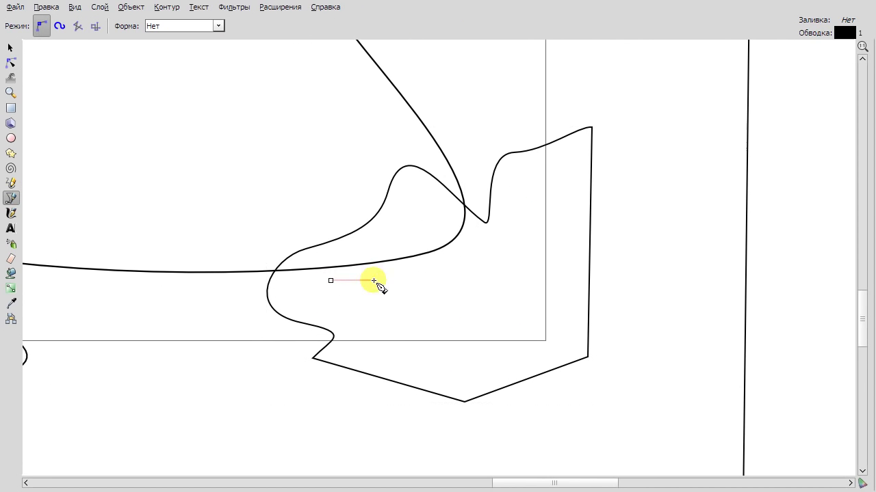
left_click(331, 281)
key("n")
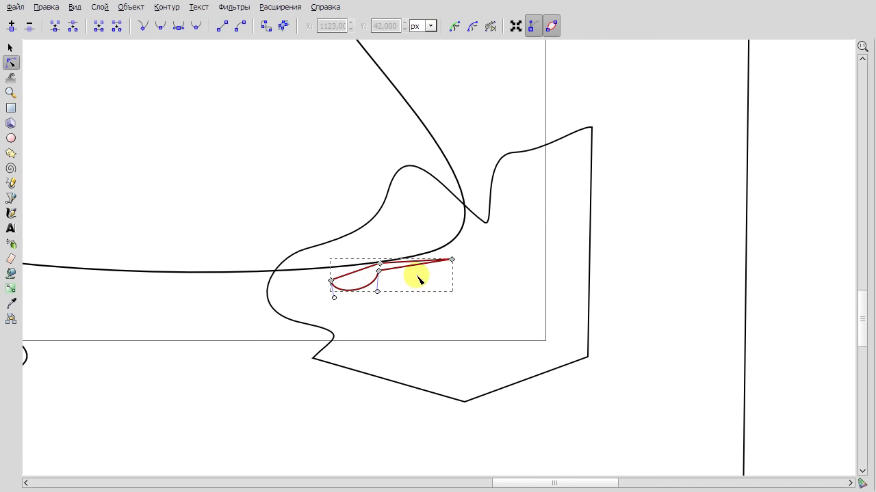
left_click(442, 338)
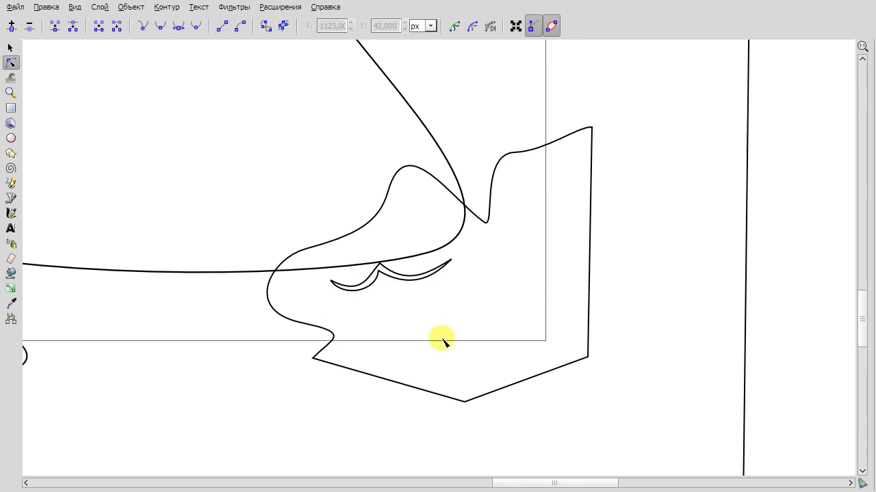
Add a straight stroke and bend it into a curved crescent ripple.
left_click(11, 198)
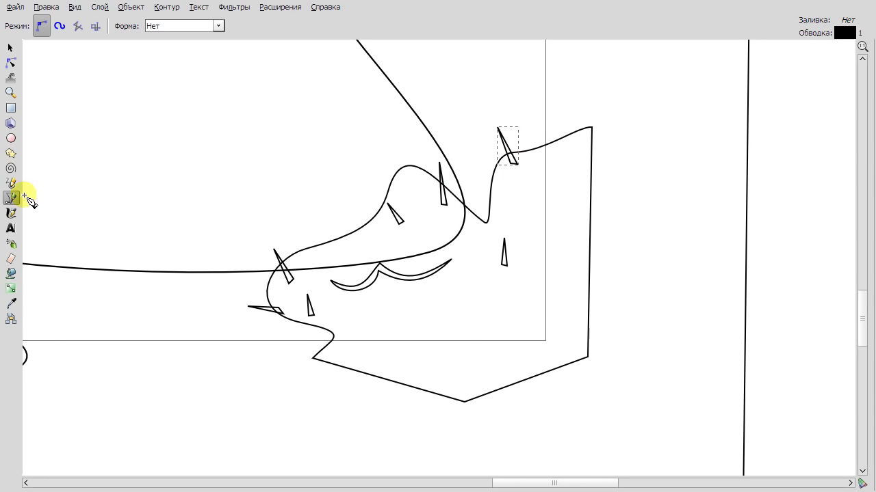
key("n")
left_click_drag(509, 299, 521, 315)
key("b")
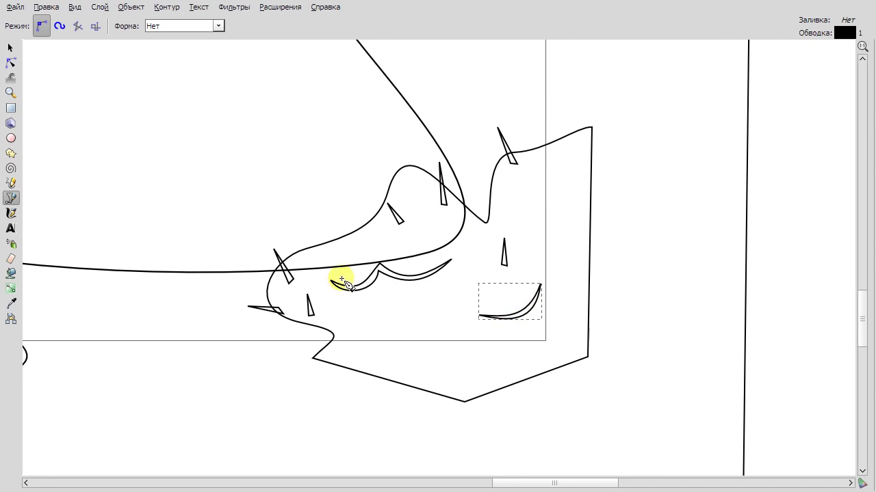
scroll(498, 299, "up", 2)
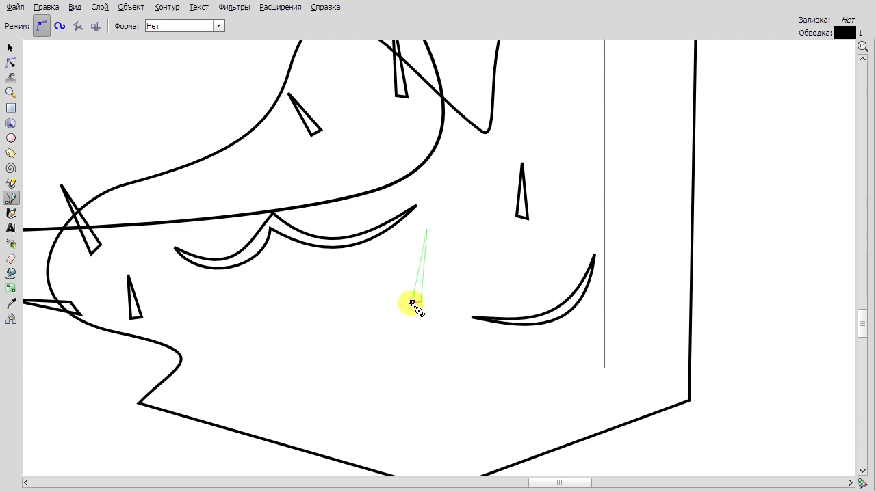
scroll(218, 179, "down", 3)
left_click(10, 47)
scroll(318, 137, "down", 2)
scroll(405, 210, "up", 3)
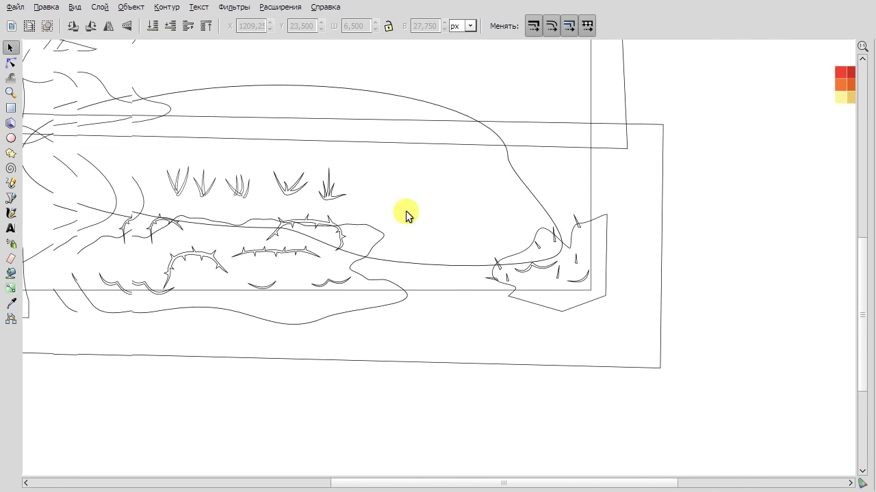
scroll(474, 303, "up", 2)
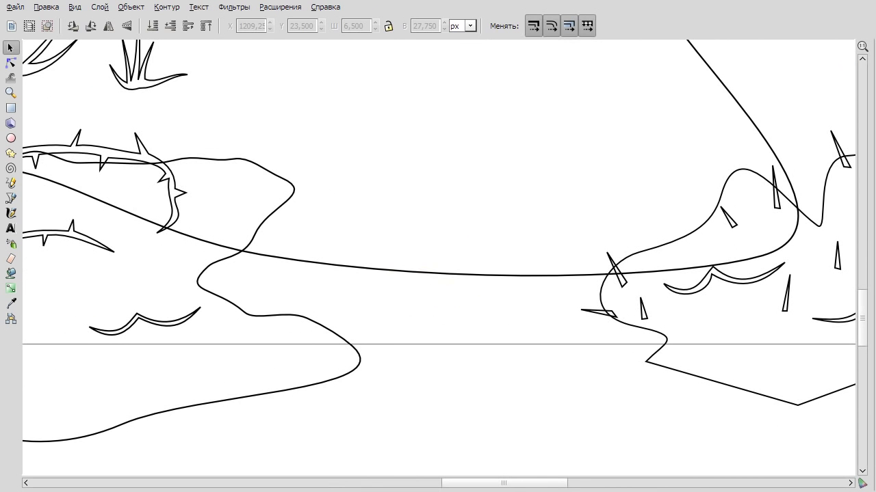
left_click(10, 198)
scroll(473, 282, "up", 1)
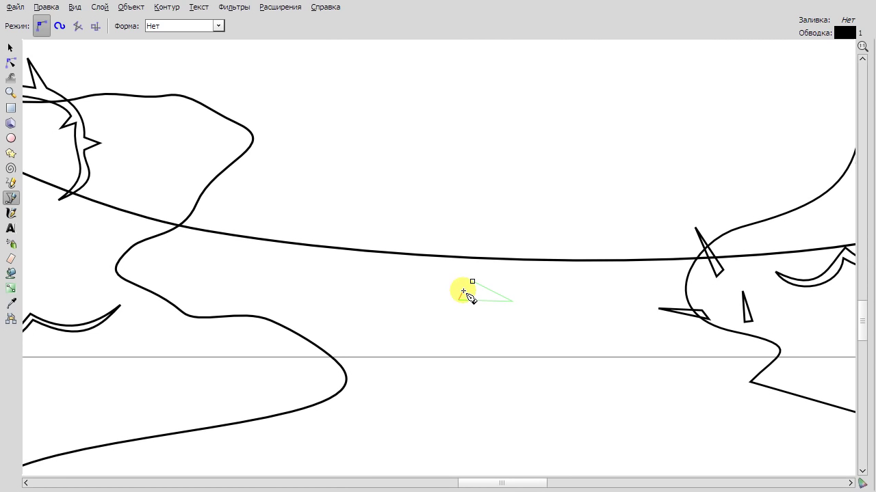
Round the triangle's sides into a curved leaf, undoing one node-type change.
key("n")
scroll(517, 329, "up", 3)
left_click_drag(454, 234, 472, 220)
left_click_drag(469, 251, 470, 280)
left_click_drag(411, 274, 379, 209)
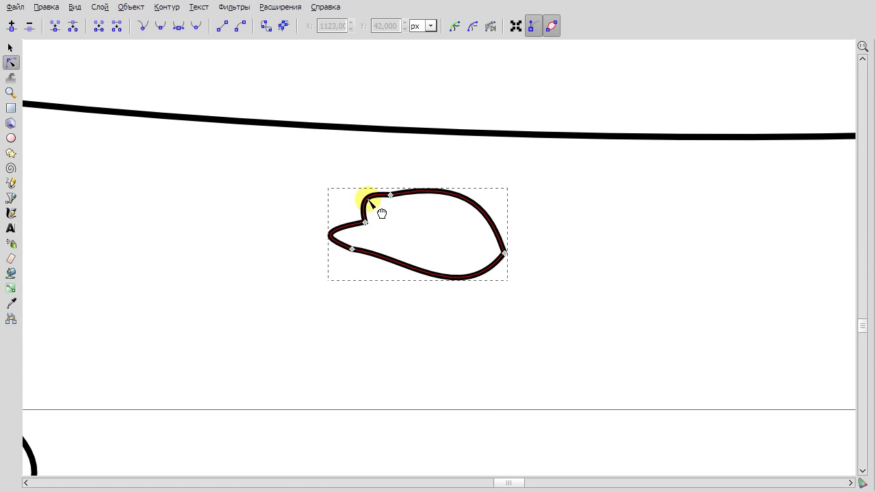
left_click(157, 26)
right_click(304, 144)
left_click(322, 160)
mouse_move(355, 272)
left_mouse_down()
mouse_move(350, 250)
mouse_move(350, 263)
left_mouse_up()
left_click_drag(395, 198, 475, 293)
Draw a second triangular leaf, curve its sides, and select the heart leaf's bottom-right node.
left_click(10, 198)
left_click(275, 258)
left_click(11, 62)
left_click_drag(353, 293, 365, 301)
left_click_drag(311, 254, 366, 278)
key("space")
left_click(426, 196)
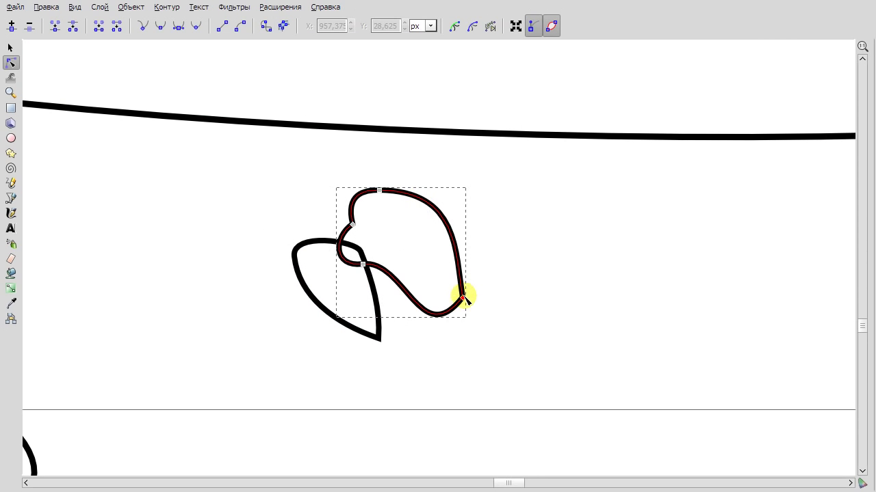
left_click(463, 297)
left_click(354, 248, "shift")
Draw another leaf outline and make its top node smooth.
left_click(11, 198)
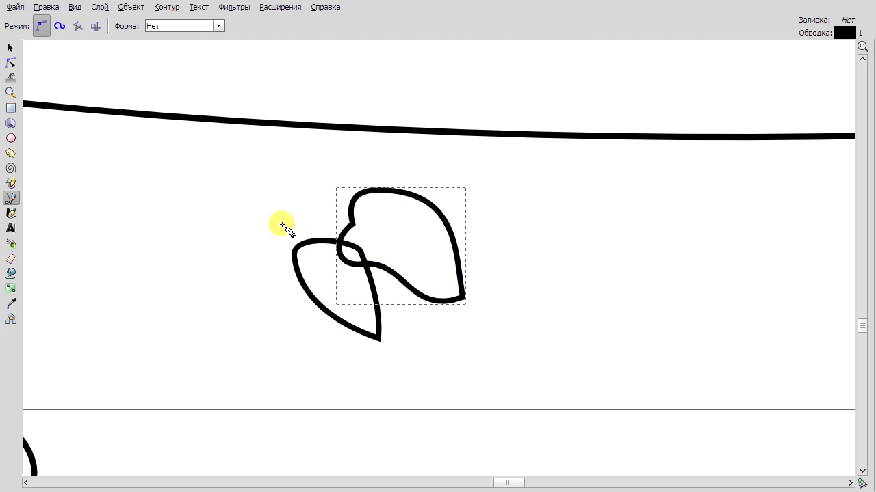
left_click(309, 194)
left_click(296, 253)
key("F2")
left_click(307, 194)
left_click(160, 25)
Add a four-sided petal with an upward-curved top and a narrow, slightly curved stem.
key("b")
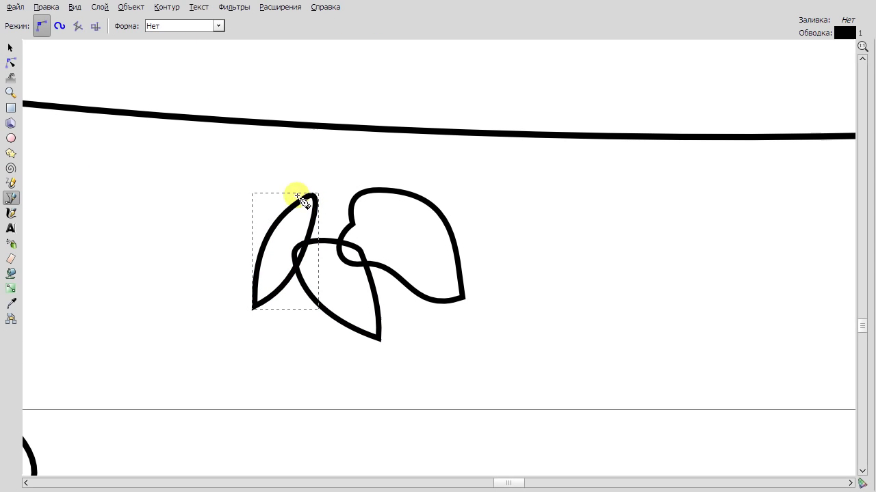
left_click(305, 204)
key("F2")
left_click_drag(331, 200, 339, 194)
key("b")
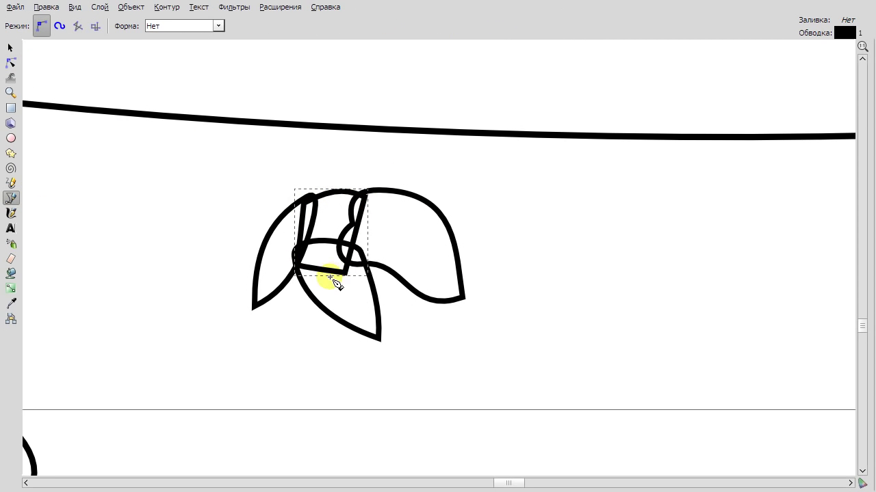
left_click(338, 271)
left_click(344, 395)
key("F2")
left_click_drag(344, 394, 347, 369)
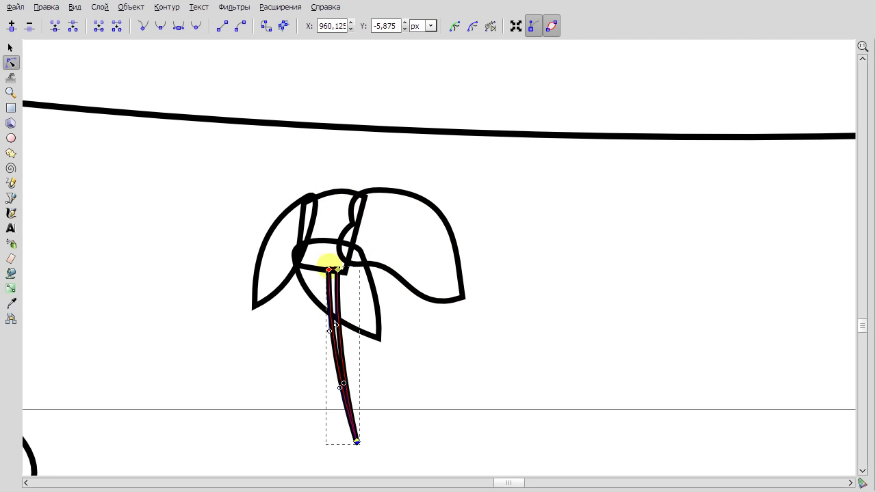
Reshape the right petal's tip and curve handle, then select all the flower's paths together.
left_click(465, 297)
left_click_drag(465, 297, 430, 299)
left_click_drag(459, 190, 420, 205)
left_click(353, 225)
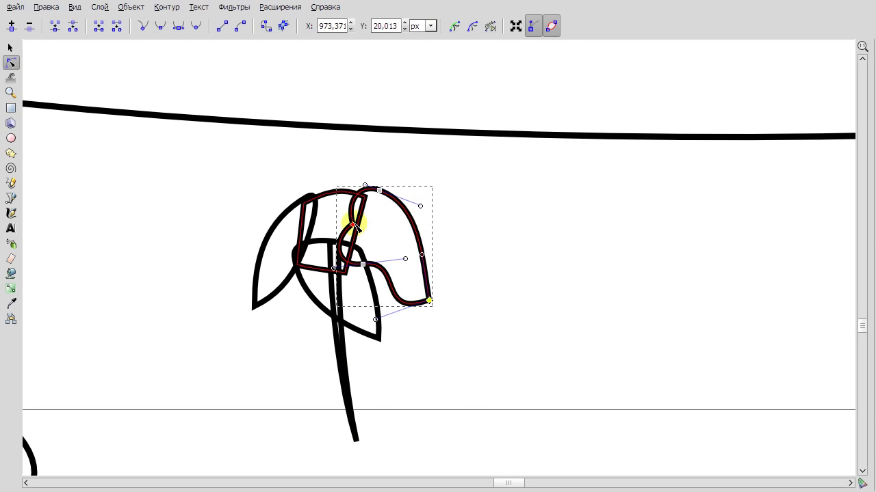
left_click(383, 187)
left_click(336, 191)
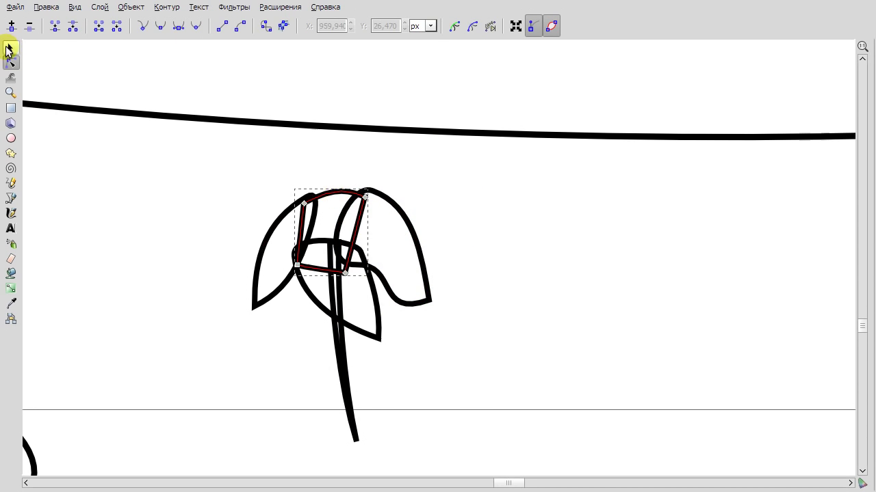
left_click(8, 49)
key("minus")
key("minus")
left_click_drag(319, 204, 485, 384)
Select the left triangle, diagonal and tall vertical spikes in node editing, then return to object selection.
scroll(711, 209, "down", 2)
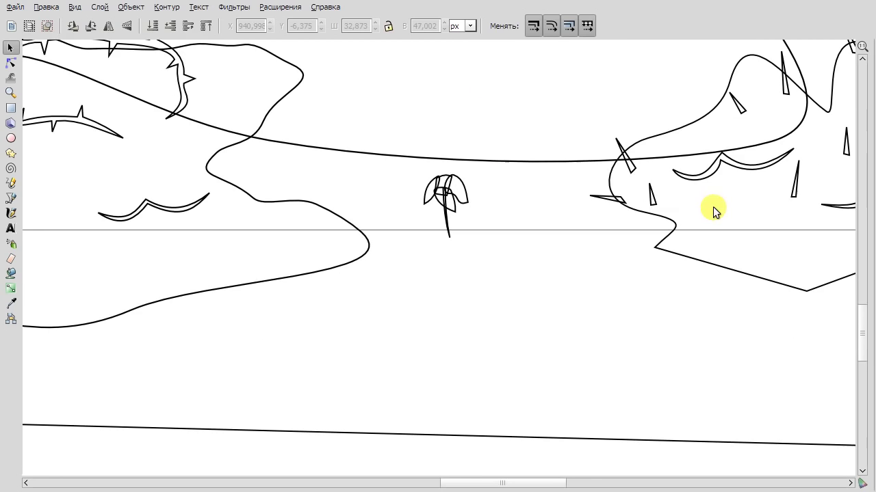
scroll(712, 205, "up", 3)
double_click(502, 153)
left_click(489, 246)
scroll(664, 102, "down", 2)
left_click(420, 114)
scroll(221, 180, "up", 3)
left_click(692, 352, "shift")
scroll(693, 353, "down", 2)
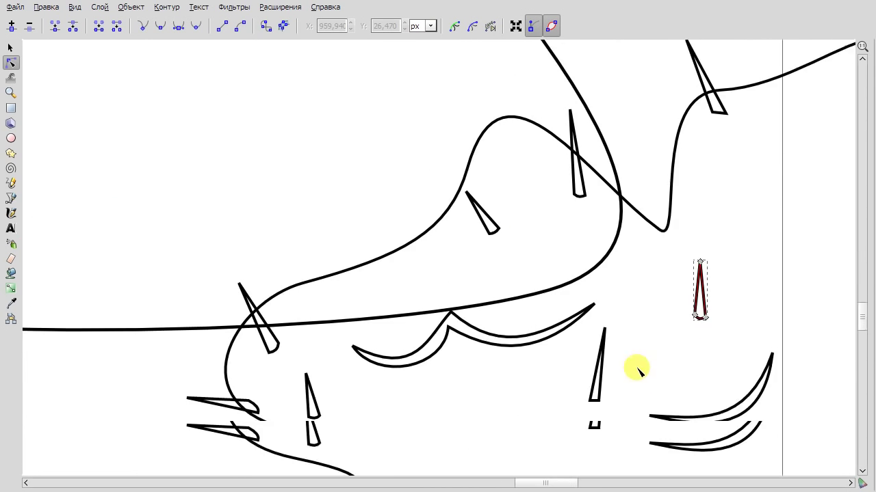
scroll(637, 366, "up", 1)
scroll(513, 356, "up", 3)
scroll(352, 195, "down", 5)
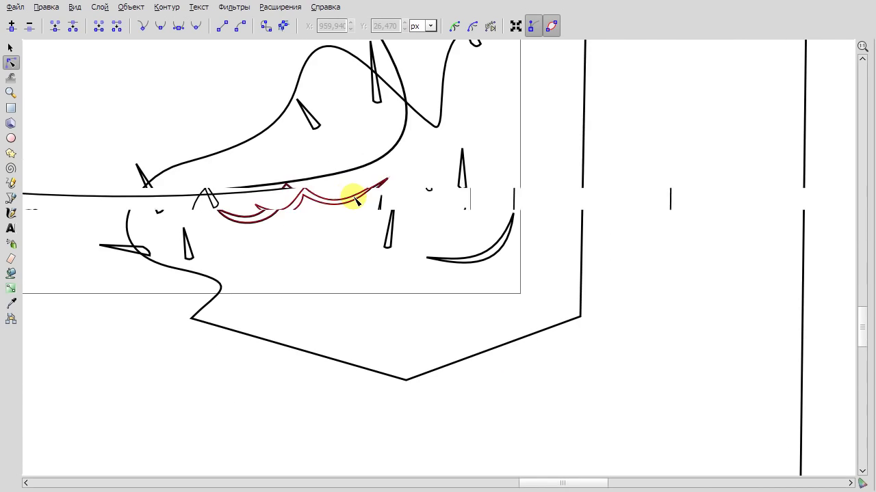
left_click(10, 48)
Draw a tiny closed blossom outline and bend its segments into rounded lobes.
scroll(397, 160, "up", 2)
scroll(381, 312, "up", 3)
scroll(395, 186, "down", 2)
scroll(248, 246, "left", 2)
scroll(249, 246, "up", 3)
key("b")
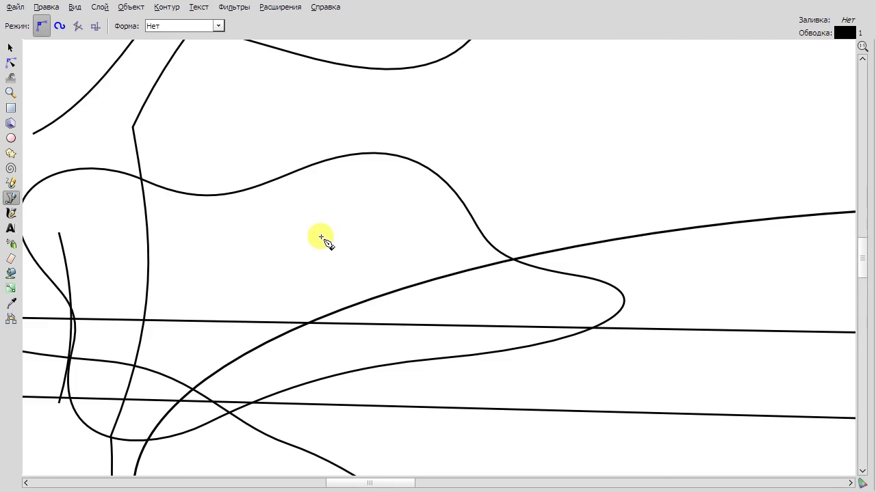
scroll(322, 239, "up", 2)
left_click(319, 224)
left_click(340, 221)
left_click(342, 240)
left_click(319, 223)
key("n")
left_click_drag(367, 235, 351, 271)
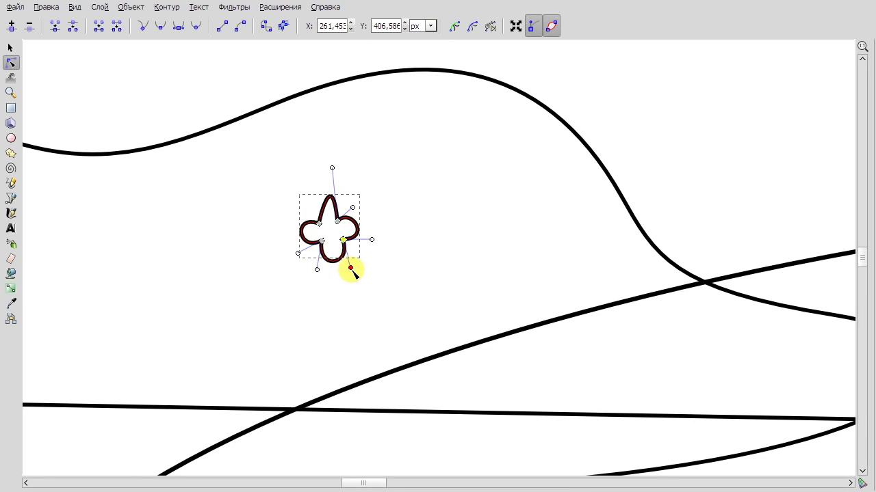
Duplicate the blossom and arrange several copies across the ground patch beside the tree.
left_click(14, 50)
scroll(372, 240, "down", 3)
left_click_drag(372, 240, 436, 236)
key("space")
key("space")
key("space")
key("space")
left_click_drag(475, 279, 287, 259)
left_click_drag(345, 306, 312, 308)
left_click_drag(466, 293, 440, 297)
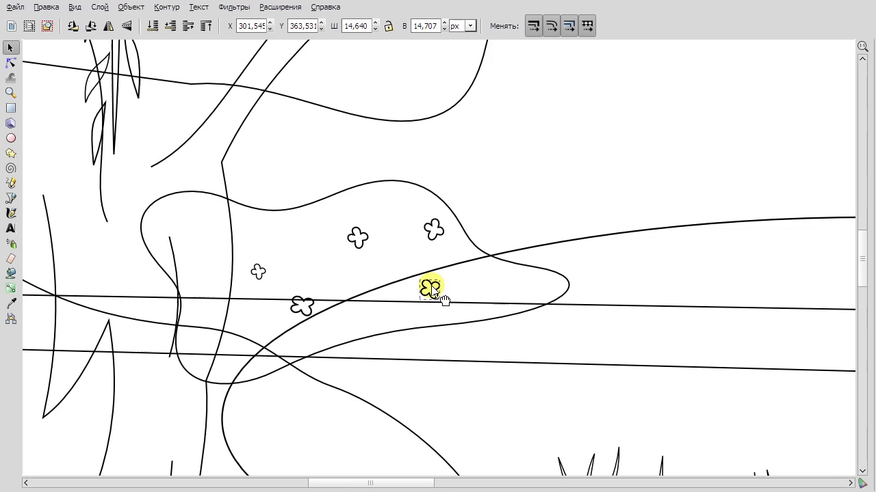
scroll(514, 194, "down", 3)
scroll(455, 160, "up", 1)
scroll(454, 161, "up", 2)
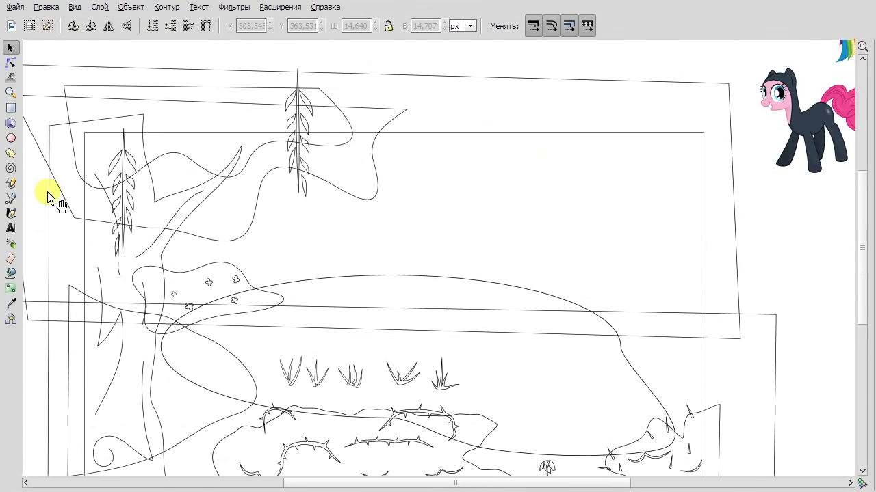
Draw a closed six-node backdrop shape above the pond.
left_click(11, 198)
left_click(316, 221)
left_click(461, 201)
left_click(543, 159)
left_click(621, 102)
left_click(235, 98)
left_click(244, 199)
left_click(10, 62)
Curve the backdrop's lower edge downward and make its middle nodes smooth.
key("plus")
left_click_drag(325, 214, 320, 230)
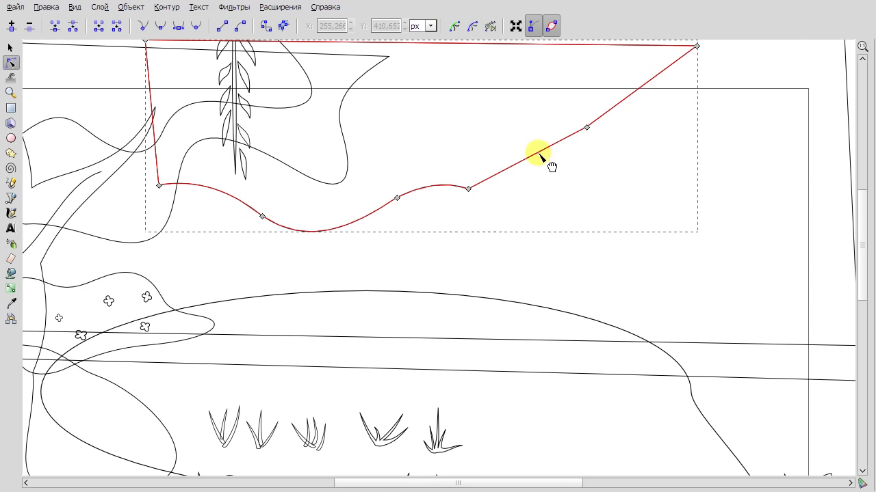
left_click_drag(225, 267, 528, 133)
left_click(160, 26)
left_click(475, 188)
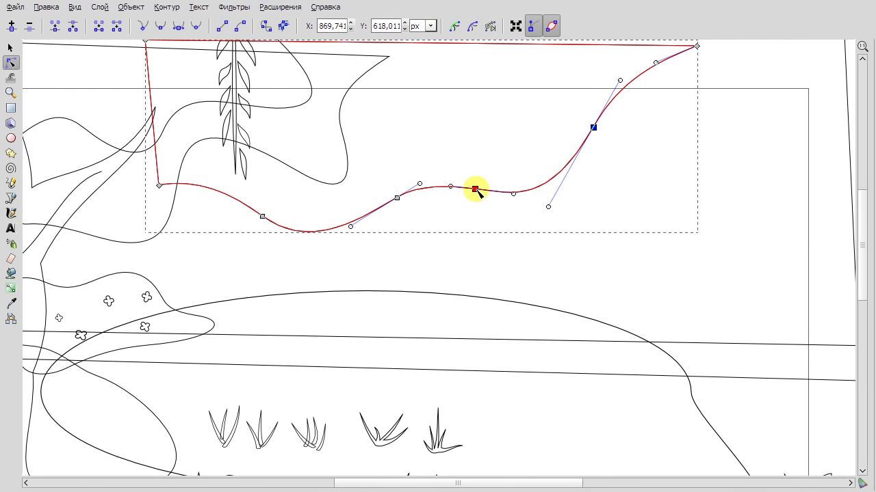
left_click(10, 197)
Draw thin vertical trunk lines and inspect the middle and right ones.
left_click(435, 121)
double_click(435, 257)
left_click(252, 185)
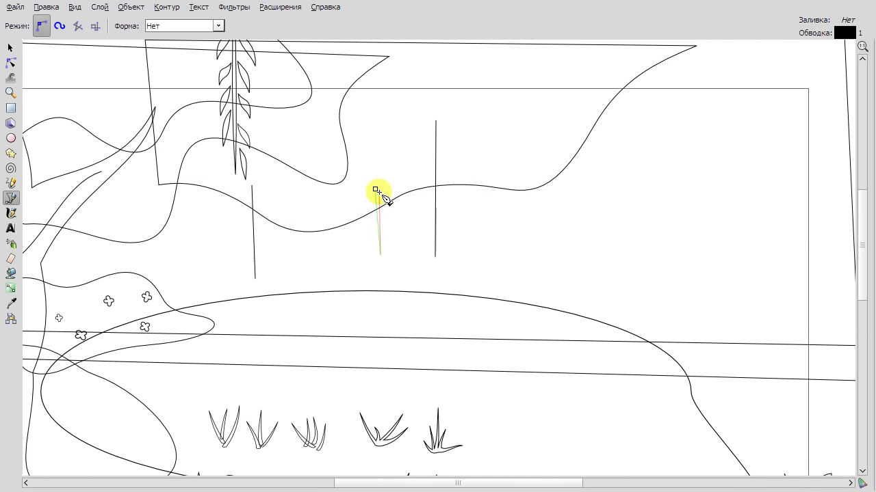
double_click(616, 70)
key("n")
left_click(436, 202)
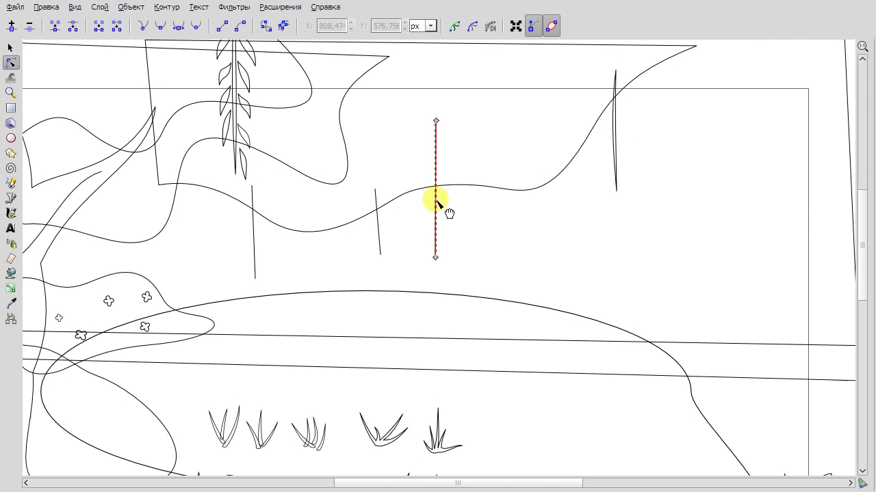
scroll(380, 229, "up", 4)
left_click(607, 184)
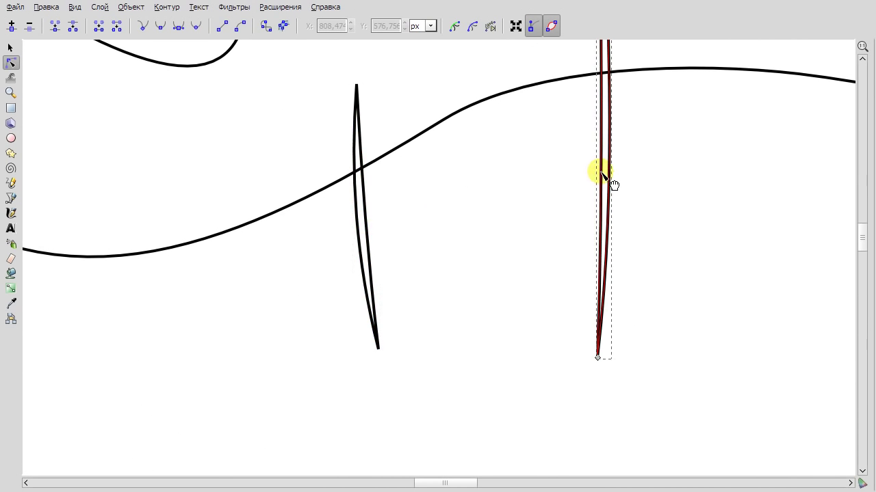
scroll(611, 184, "down", 2)
left_click(319, 252)
scroll(319, 252, "down", 2)
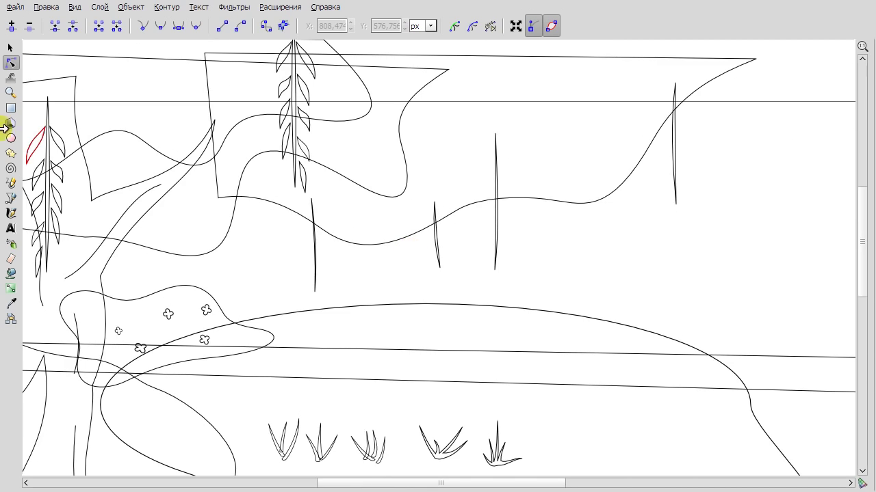
Begin outlining the branching tree from the big ellipse upward.
left_click(10, 47)
scroll(618, 252, "down", 2)
scroll(499, 283, "right", 3)
scroll(336, 254, "up", 1)
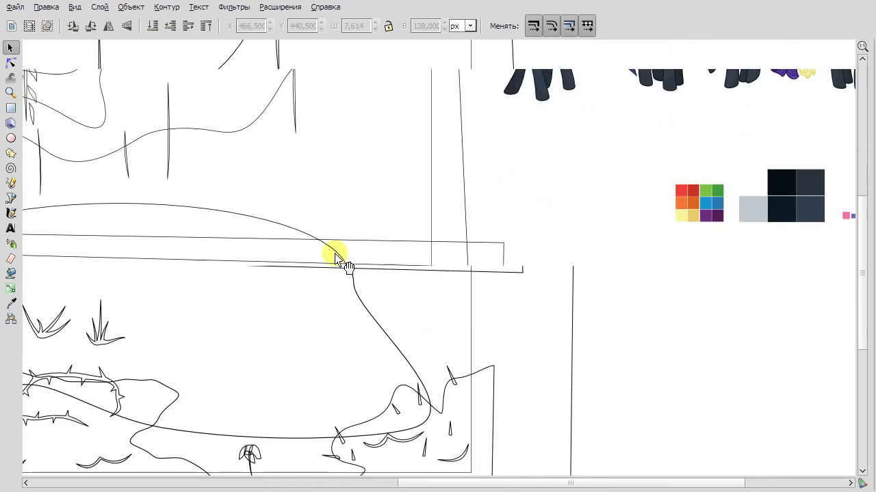
scroll(482, 216, "left", 2)
key("b")
left_click(426, 239)
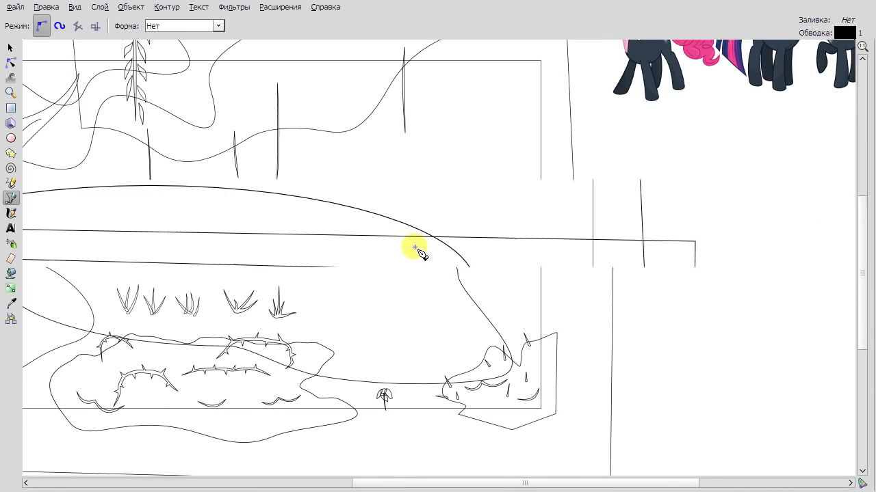
scroll(416, 251, "up", 1)
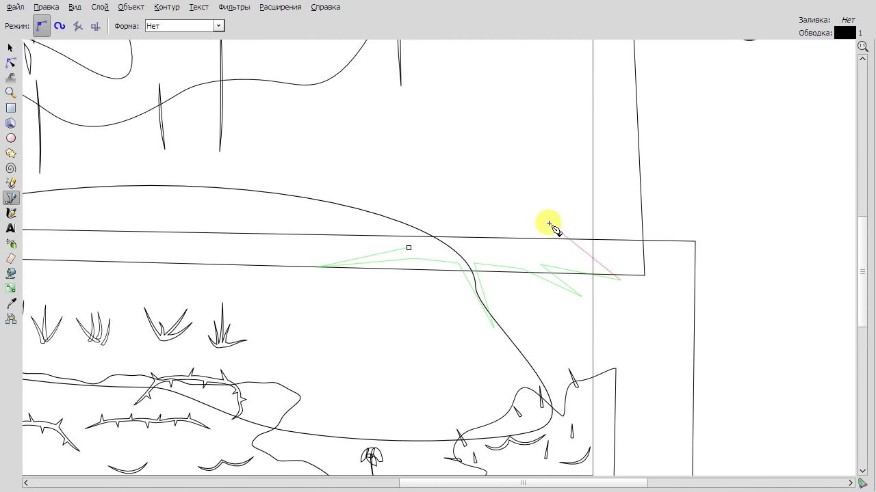
scroll(550, 224, "down", 2)
scroll(533, 162, "up", 1)
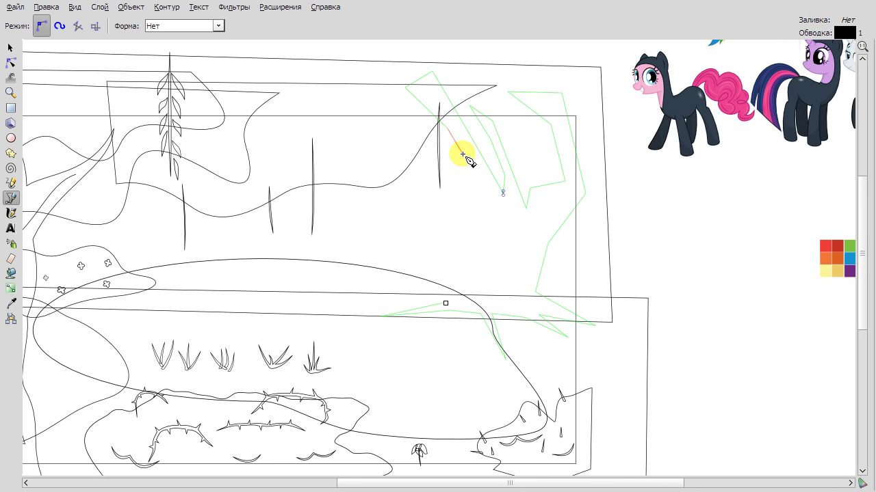
Finish the tree outline and bend its trunk and branch segments into curves.
key("Return")
key("n")
left_click_drag(454, 274, 465, 241)
scroll(474, 238, "up", 2)
left_click(450, 228)
left_click_drag(486, 179, 471, 108)
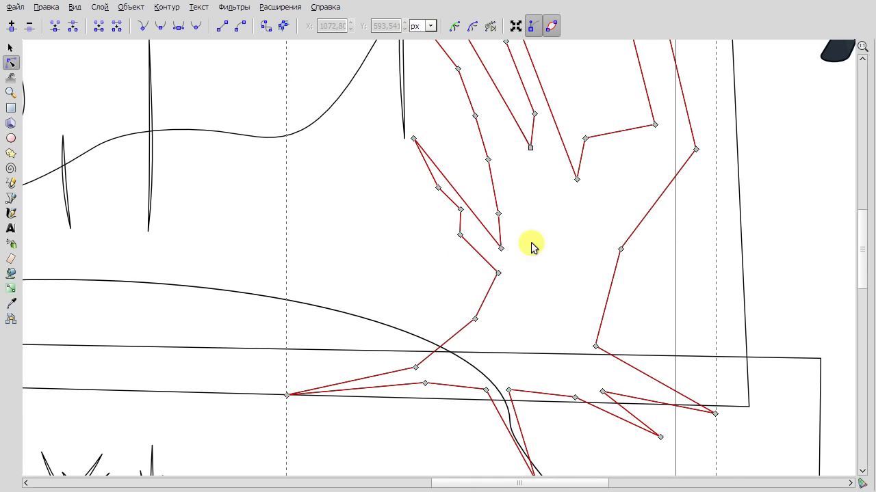
scroll(459, 199, "up", 2)
left_click_drag(449, 199, 452, 199)
left_click_drag(528, 205, 533, 179)
scroll(513, 260, "down", 1)
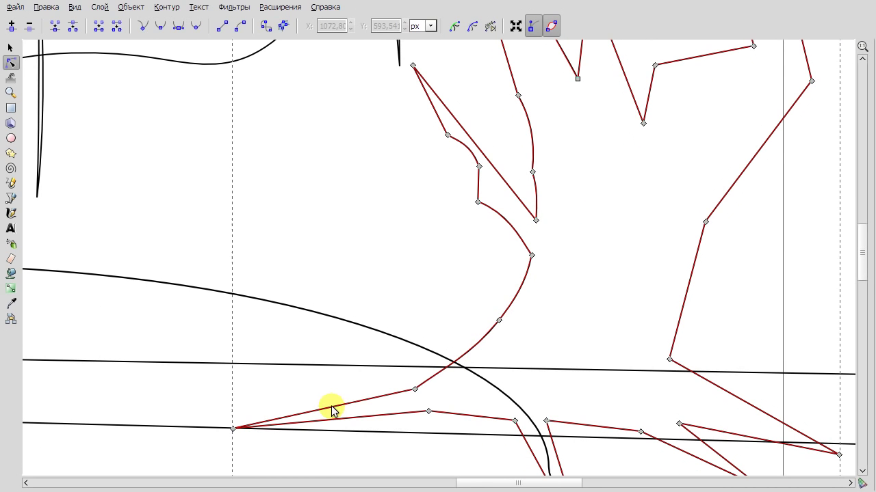
Reshape the tree's root edges, lower the branch tip and raise a branch corner.
left_click_drag(332, 410, 289, 416)
scroll(566, 410, "down", 3)
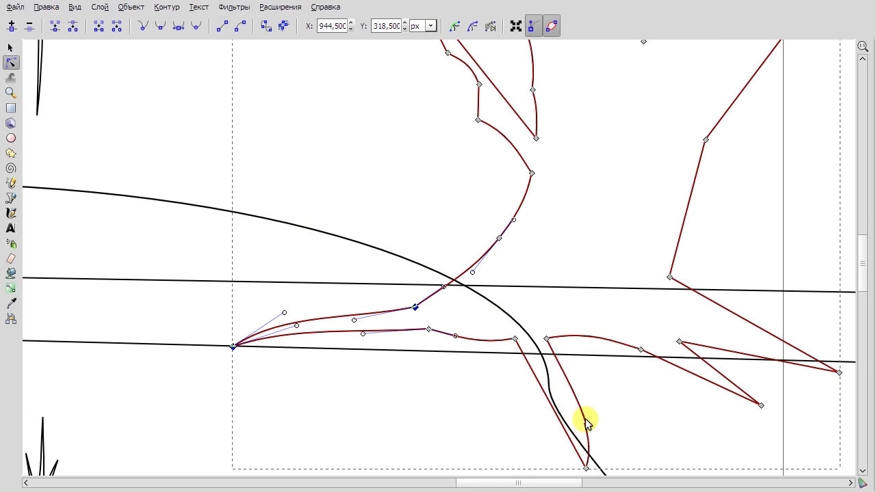
left_click_drag(538, 372, 547, 367)
scroll(571, 395, "down", 1)
scroll(504, 348, "up", 2)
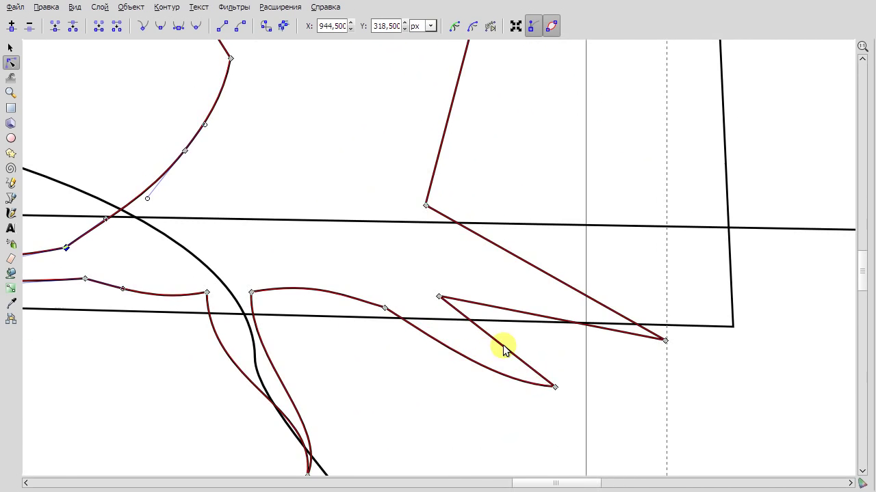
scroll(522, 166, "down", 2)
scroll(533, 182, "up", 4)
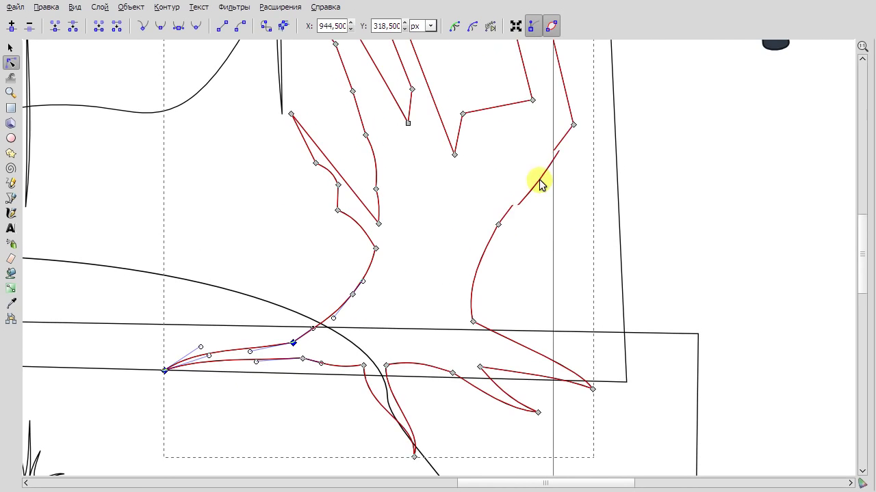
left_click_drag(462, 142, 466, 261)
scroll(557, 141, "up", 3)
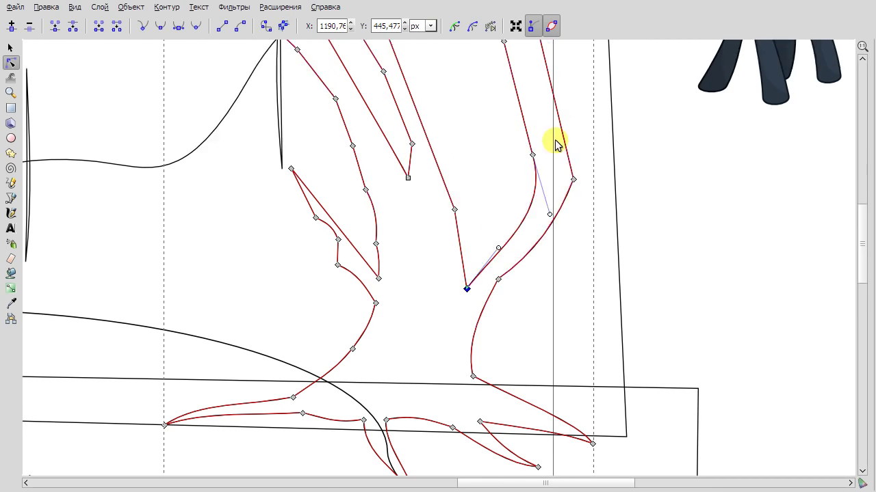
left_click_drag(539, 89, 530, 111)
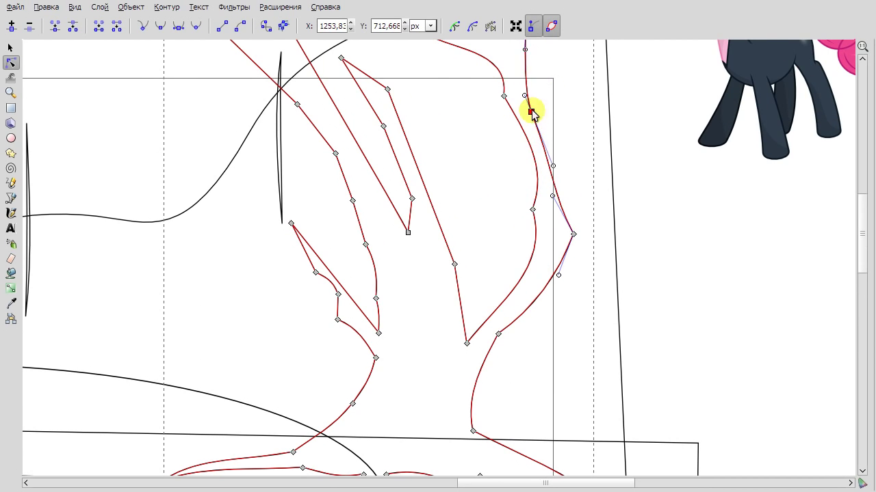
scroll(439, 186, "up", 2)
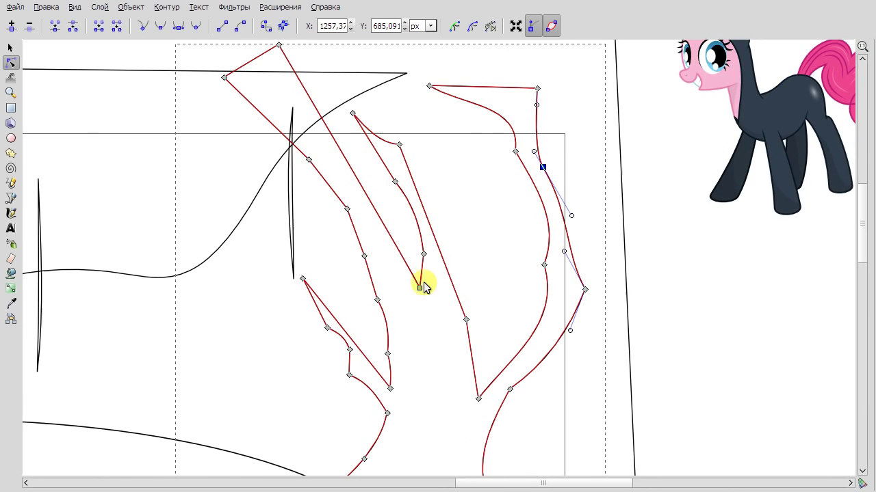
left_click_drag(309, 160, 311, 133)
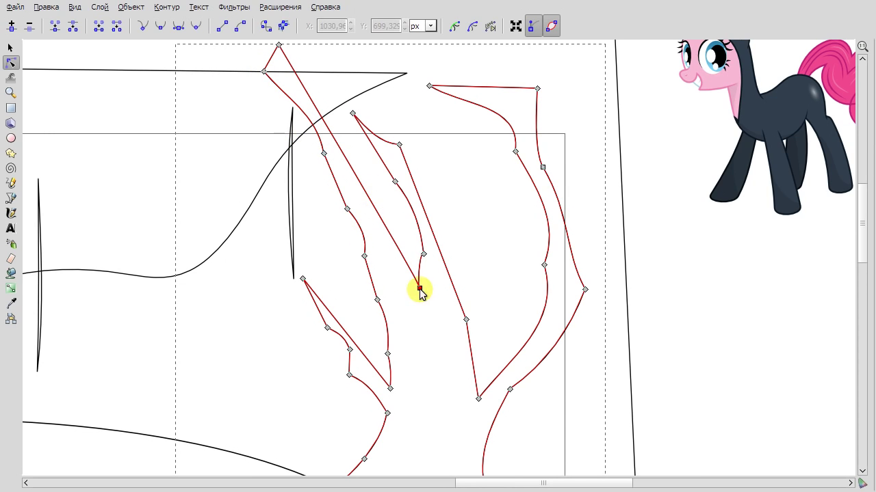
Adjust the branch end node type, straighten its segment and add two nodes.
left_click_drag(419, 288, 431, 287)
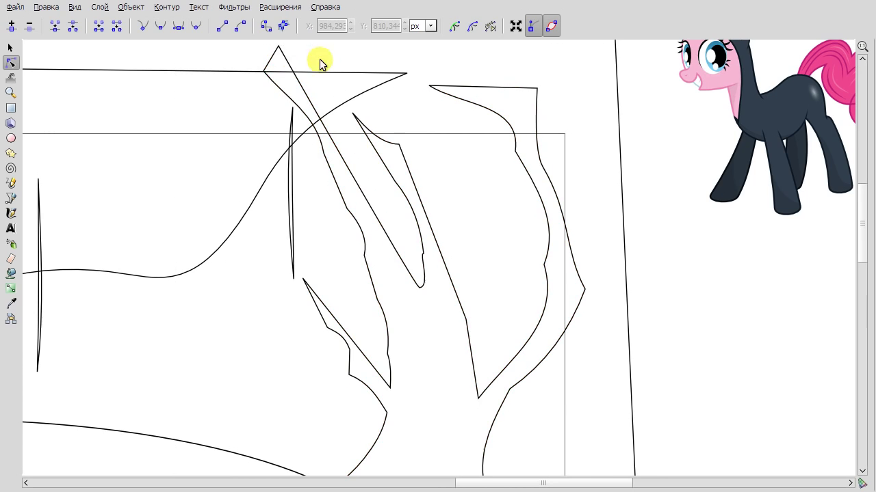
left_click(420, 288)
left_click(160, 25)
left_click(386, 237, "ctrl")
double_click(347, 164)
double_click(369, 209)
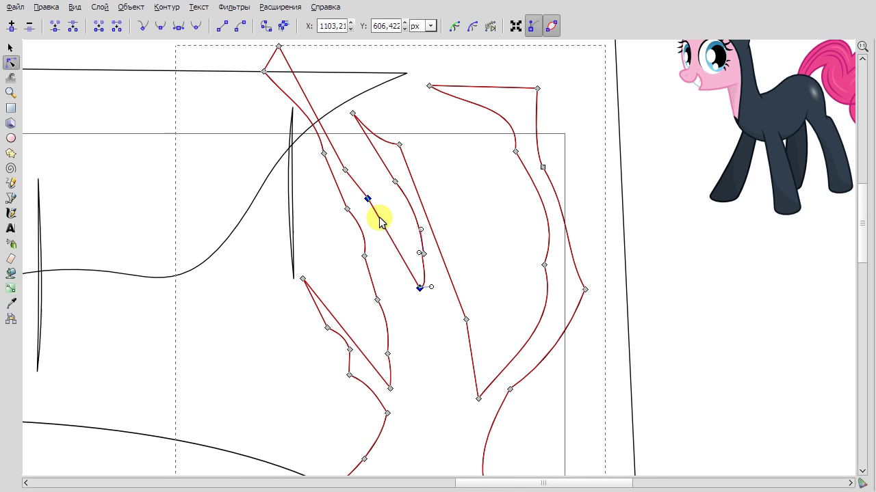
key("Escape")
scroll(446, 201, "up", 1)
key("F1")
scroll(494, 232, "down", 7)
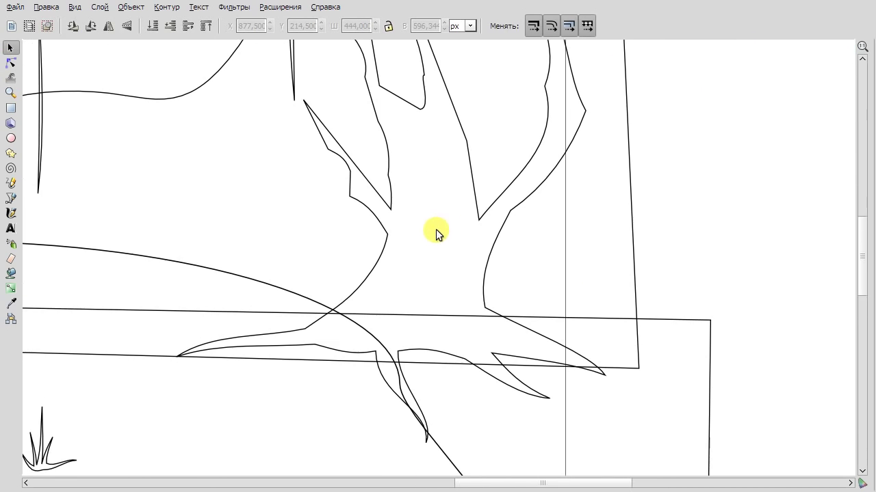
Draw a root outline, curve its bottom segment and smooth it.
key("b")
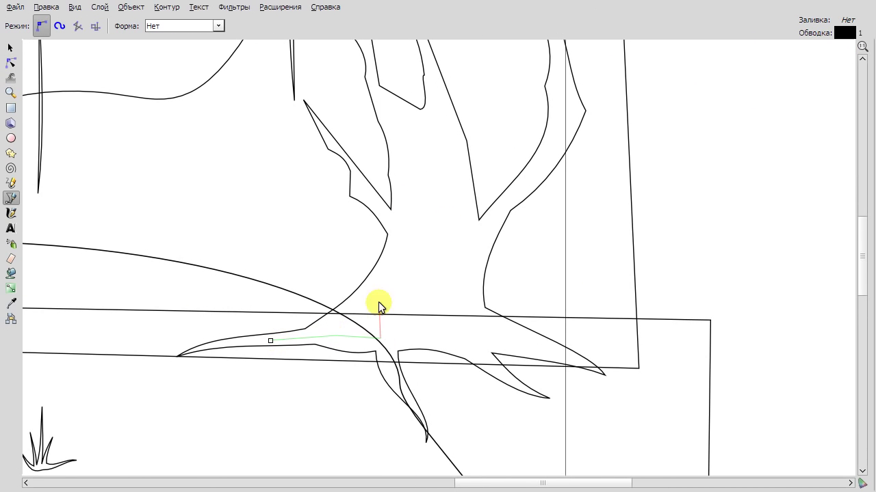
left_click(24, 63)
scroll(408, 197, "up", 1)
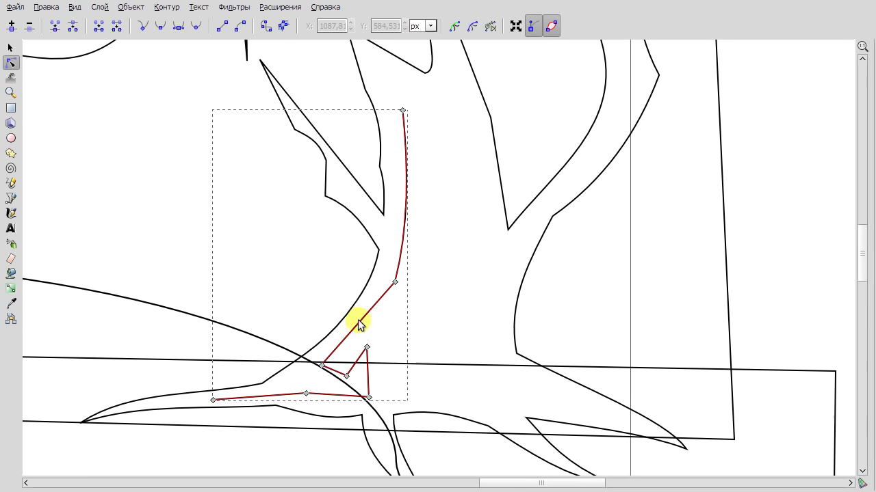
left_click_drag(284, 398, 366, 400)
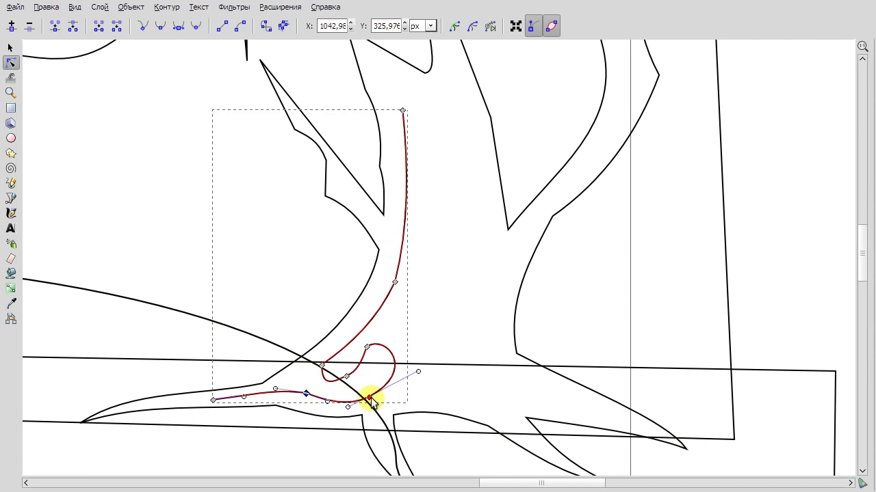
key("ctrl+l")
key("F6")
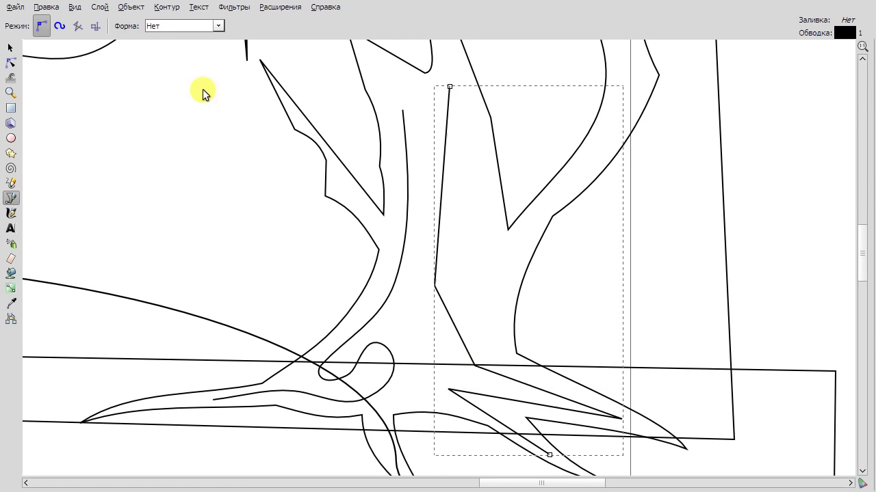
Bend the new trunk line and its lower strands into curves.
key("F2")
left_click_drag(450, 308, 438, 322)
left_click_drag(465, 287, 419, 294)
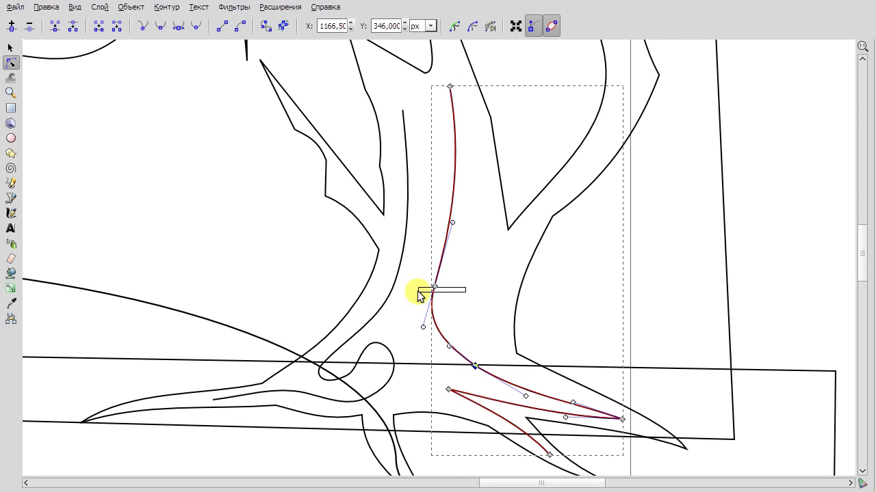
key("F6")
left_click(477, 167)
Curve the bark line into a curl at its base and extend its top upward.
key("F2")
left_click_drag(502, 352, 469, 258)
left_click_drag(502, 352, 460, 321)
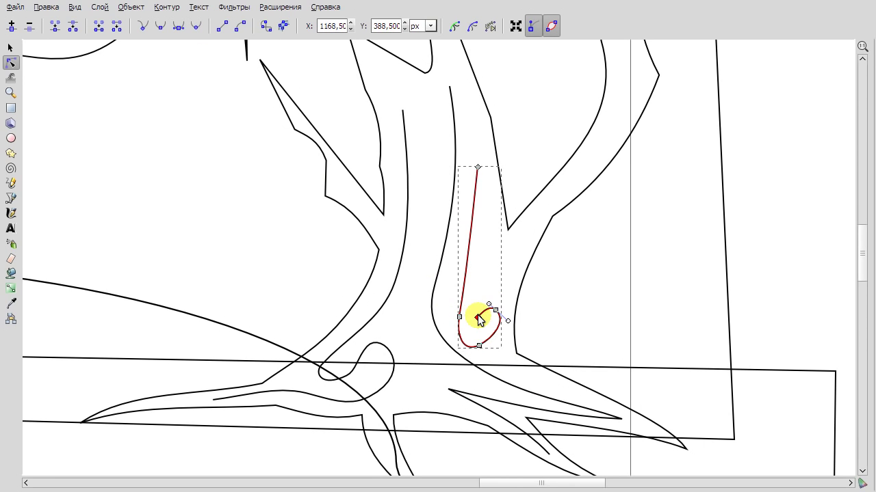
left_click_drag(479, 168, 469, 105)
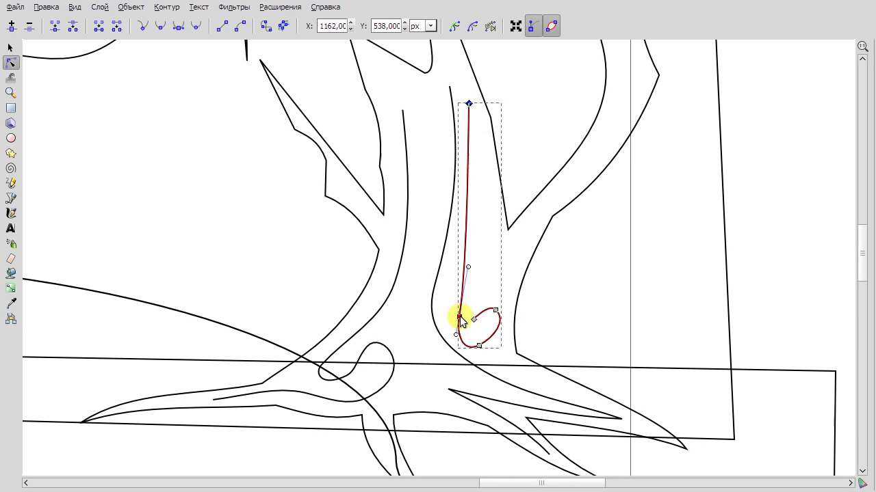
left_click_drag(465, 198, 477, 260)
left_click_drag(485, 174, 490, 179)
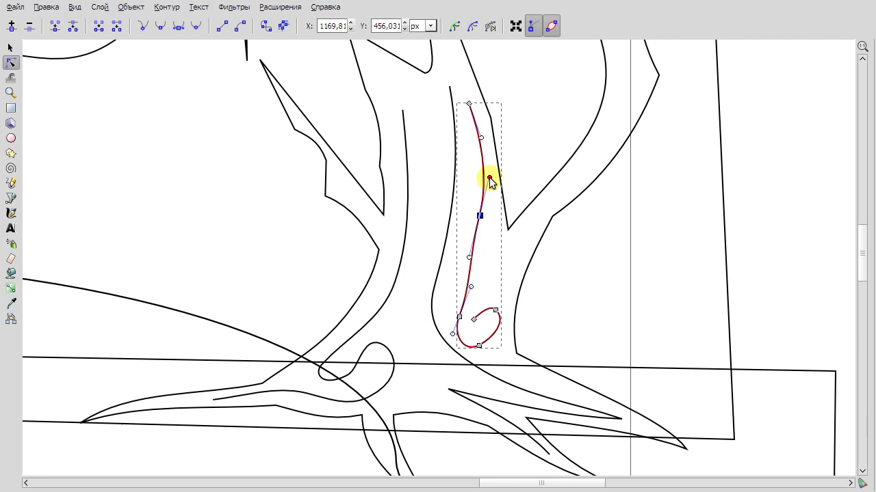
Draw a short diagonal stroke in the right branch fork.
left_click(15, 198)
left_click(504, 258)
double_click(579, 168)
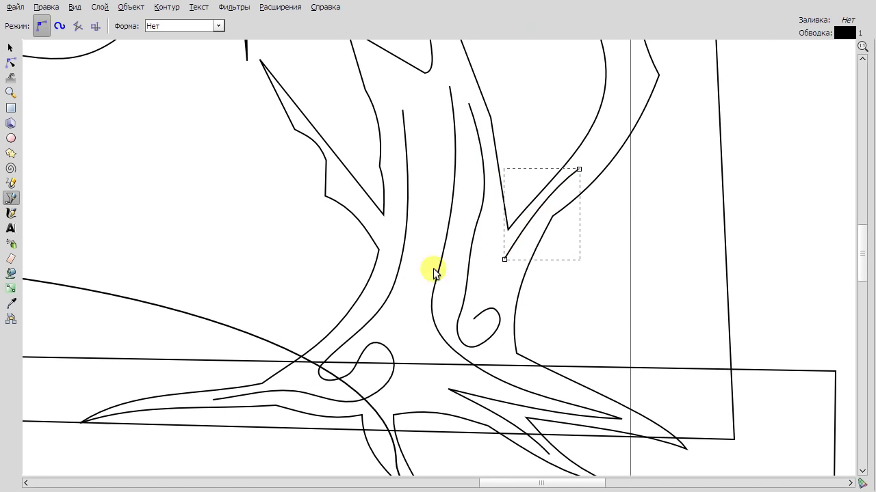
left_click(10, 64)
key("b")
scroll(528, 207, "down", 4)
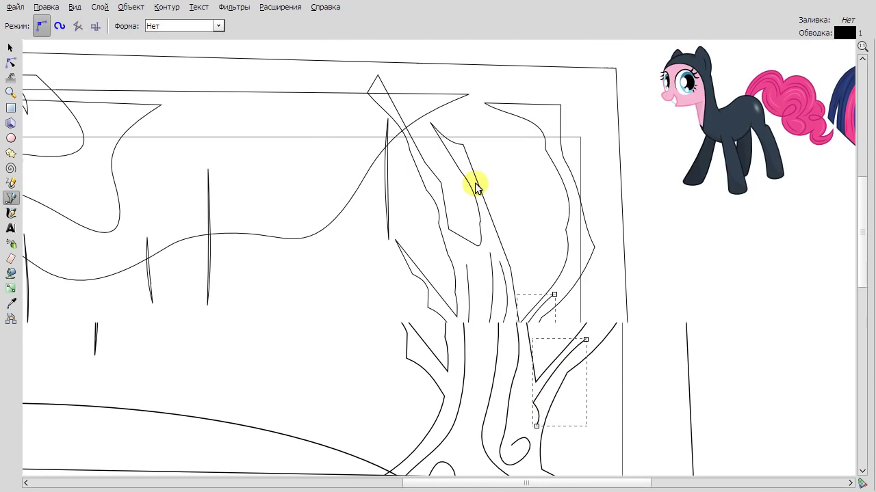
Draw a closed bush outline at right and make all its nodes smooth.
scroll(276, 313, "up", 1)
scroll(276, 313, "up", 2)
mouse_move(327, 250)
left_mouse_down()
mouse_move(465, 254)
mouse_move(637, 351)
left_mouse_up()
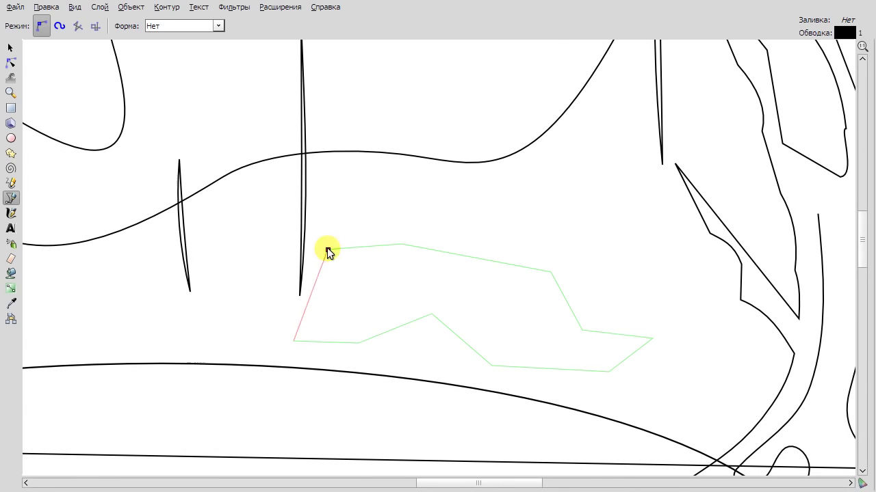
left_click(327, 250)
key("n")
key("ctrl+a")
left_click(161, 26)
Reshape the bush's wavy edge, pulling the bottom bump down and adding raised edge nodes.
left_click_drag(409, 262, 380, 298)
left_click_drag(415, 351, 406, 417)
left_click(465, 219)
double_click(470, 295)
double_click(605, 370)
left_click_drag(605, 370, 597, 346)
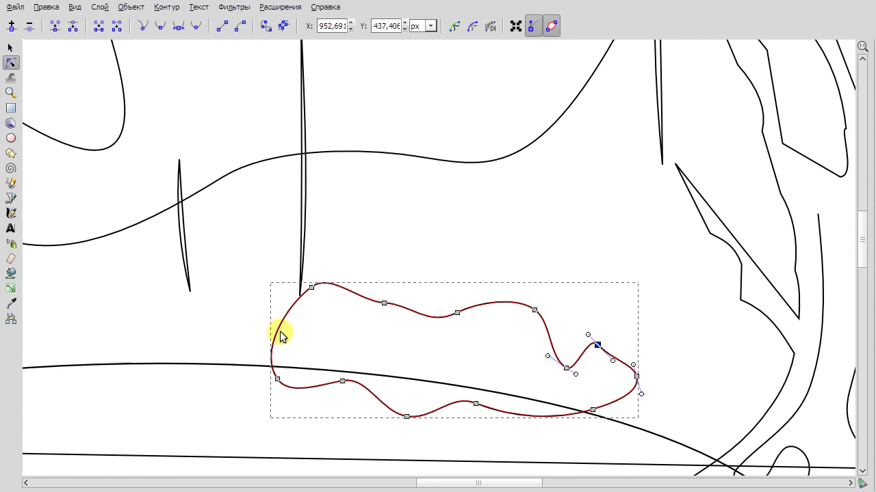
Draw a detail line inside the bush and bend it into a wave.
key("b")
scroll(273, 331, "down", 3, "ctrl")
scroll(287, 318, "up", 3, "ctrl")
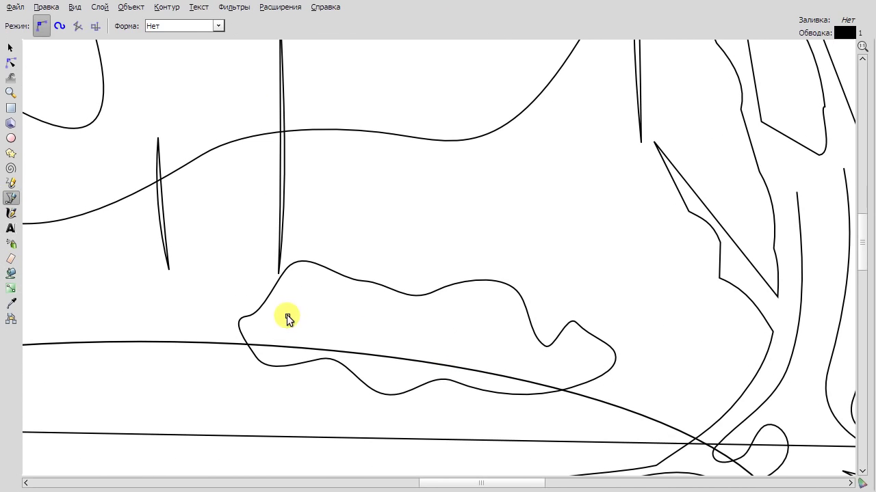
double_click(549, 363)
key("n")
mouse_move(410, 342)
left_mouse_down()
mouse_move(360, 340)
mouse_move(358, 350)
left_mouse_up()
Close the inner detail into a thin shape with its return edge curved parallel to the wave.
key("b")
left_click(288, 316)
key("n")
scroll(358, 338, "up", 1, "ctrl")
left_click_drag(500, 364, 528, 387)
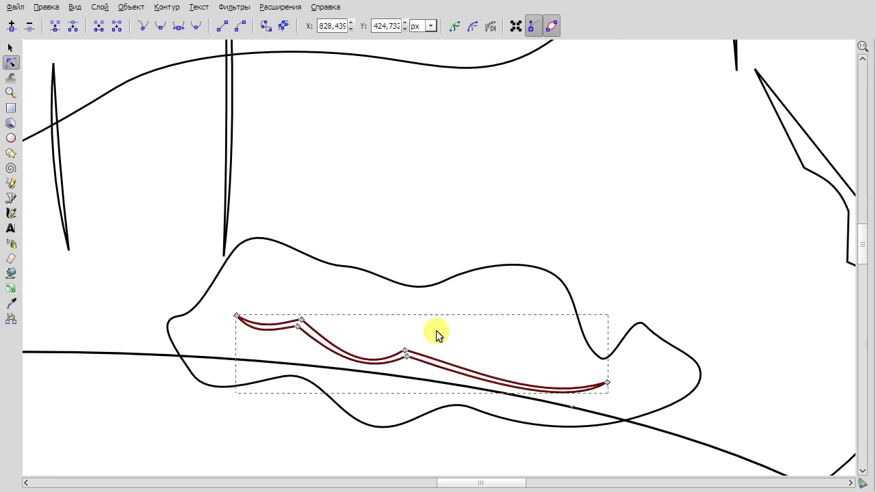
key("b")
scroll(485, 240, "down", 5, "ctrl")
Draw a tall grass blade outline rising from the slope beside the flower.
key("s")
key("b")
scroll(207, 325, "up", 3, "ctrl")
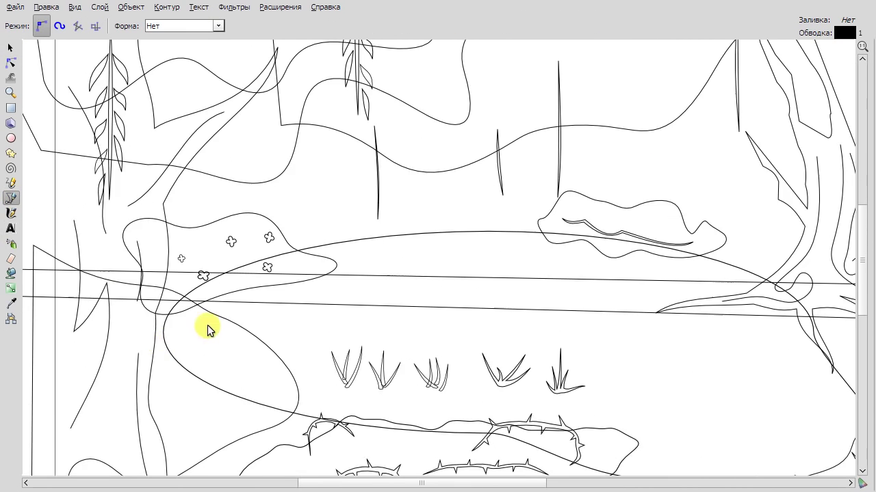
left_click(191, 176)
scroll(243, 304, "up", 2)
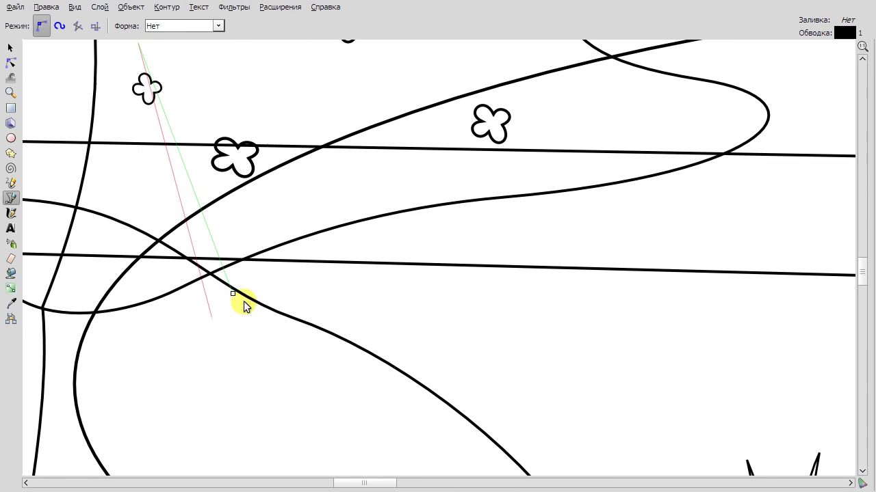
left_click(243, 299)
scroll(254, 98, "down", 1)
left_click(251, 54)
double_click(260, 250)
Curve the grass blade's left edge and bend the middle blade's tip.
key("n")
left_click_drag(205, 143, 278, 61)
mouse_move(267, 116)
left_mouse_down()
mouse_move(260, 121)
mouse_move(260, 104)
left_mouse_up()
scroll(260, 104, "down", 3)
scroll(303, 250, "up", 3)
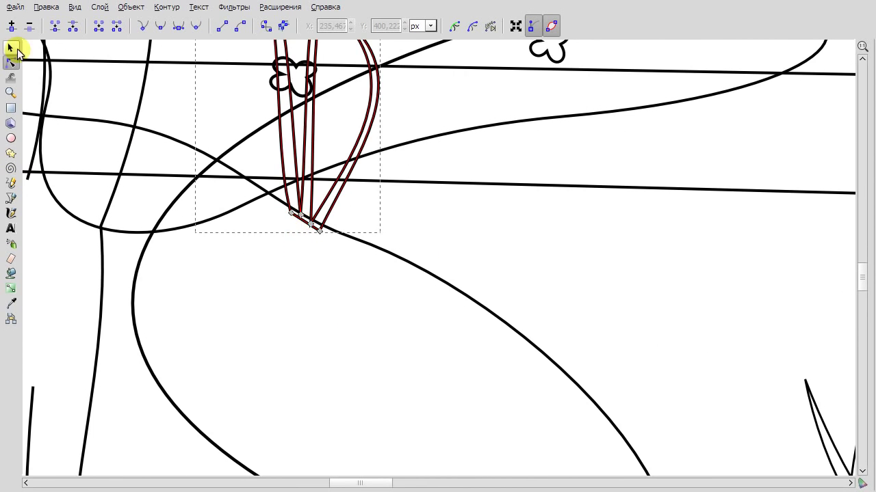
Draw a closed rock outline on the slope.
left_click(11, 47)
scroll(481, 270, "down", 3)
scroll(497, 257, "right", 3)
left_click(10, 198)
scroll(371, 250, "up", 2)
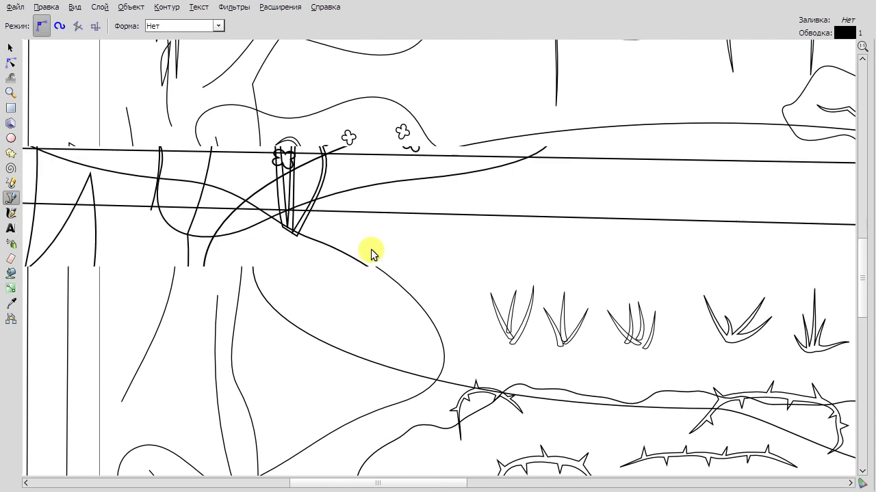
left_click(317, 254)
left_click(349, 200)
left_click(317, 255)
Bulge the rock's bottom edge and curve its left and right sides.
key("n")
scroll(363, 254, "up", 2)
left_click_drag(356, 277, 437, 274)
left_click_drag(381, 202, 392, 194)
mouse_move(310, 206)
left_mouse_down()
mouse_move(318, 218)
mouse_move(300, 211)
left_mouse_up()
Draw narrow crack strokes inside the rock.
left_click(10, 198)
scroll(362, 257, "up", 2)
left_click(267, 256)
left_click(346, 141)
left_click(282, 267)
left_click(10, 62)
key("b")
left_click(356, 282)
key("n")
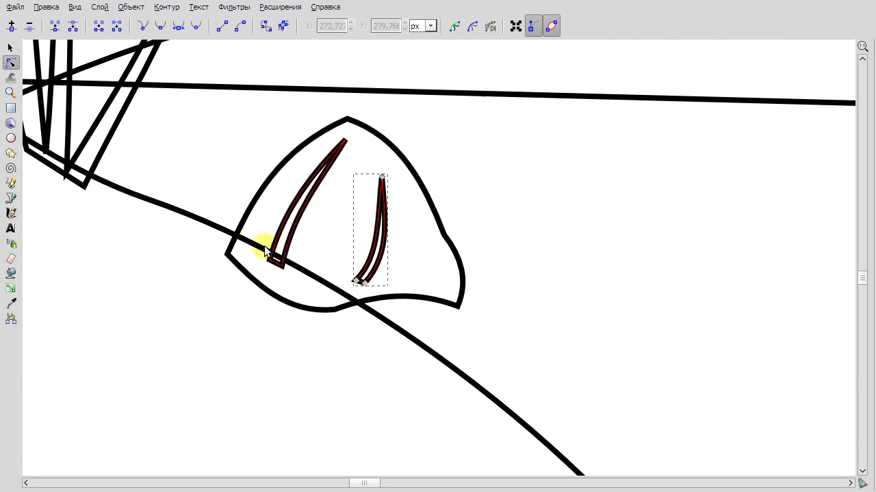
Make the rock's corner node smooth and round out its left side.
left_click(11, 198)
scroll(291, 131, "down", 4)
scroll(291, 131, "right", 2)
key("n")
left_click(370, 197)
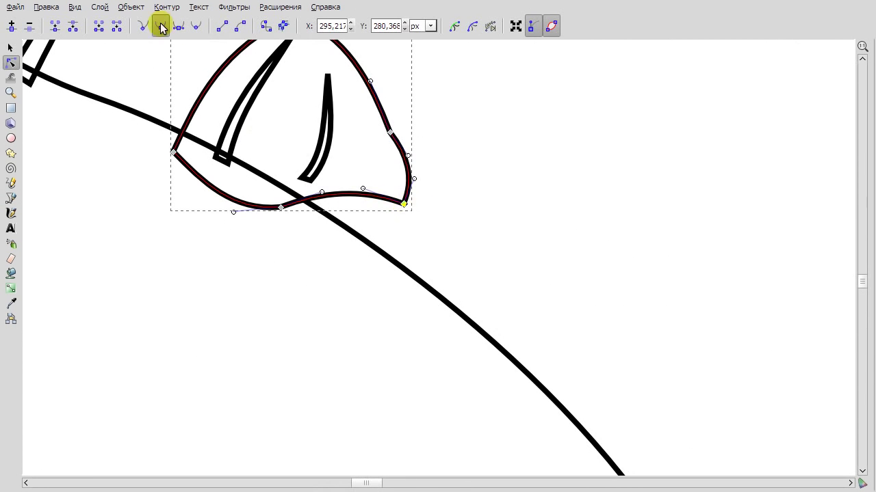
left_click(161, 26)
left_click_drag(173, 149, 180, 172)
left_click(500, 222)
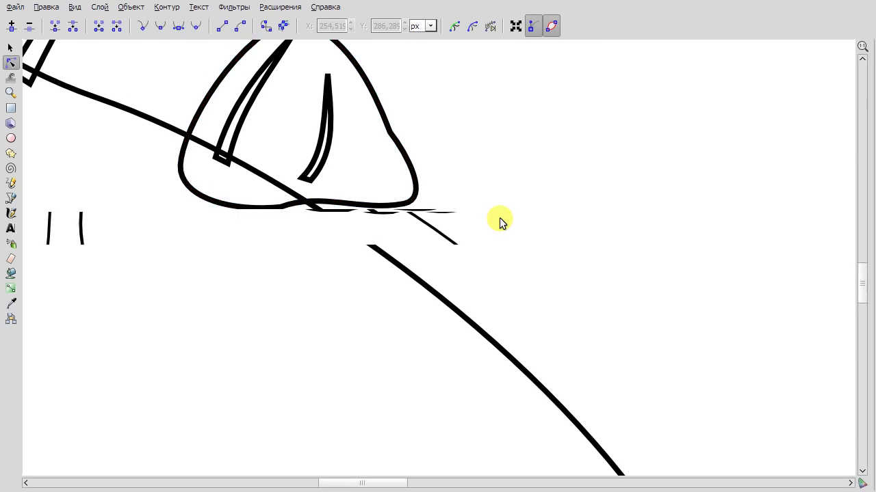
Add a node on the rock's upper-right edge after discarding a trial bulge.
scroll(499, 222, "down", 3)
left_click(445, 160)
scroll(445, 160, "up", 2)
left_click(346, 180)
left_click_drag(451, 175, 457, 176)
key("Escape")
double_click(469, 186)
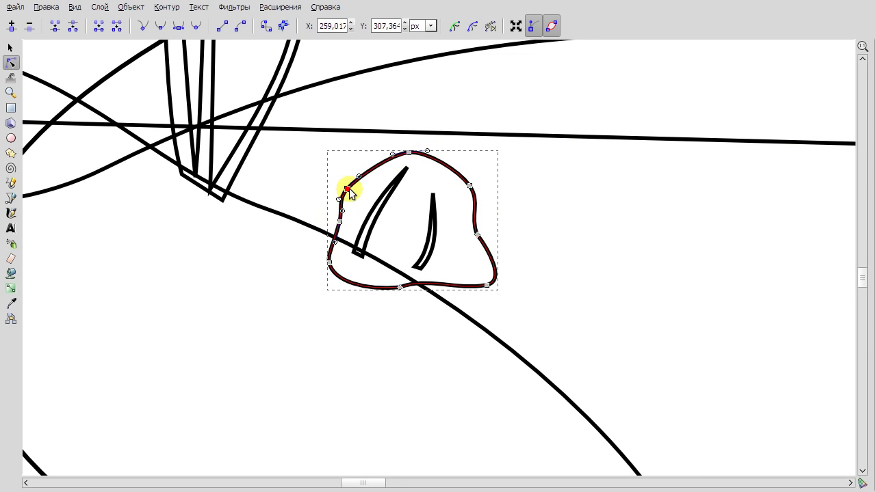
scroll(537, 258, "down", 3)
scroll(134, 208, "up", 4)
Draw a pebble at the rock's base and round its edges and sides.
key("b")
left_click(529, 231)
left_click(401, 230)
left_click(396, 205)
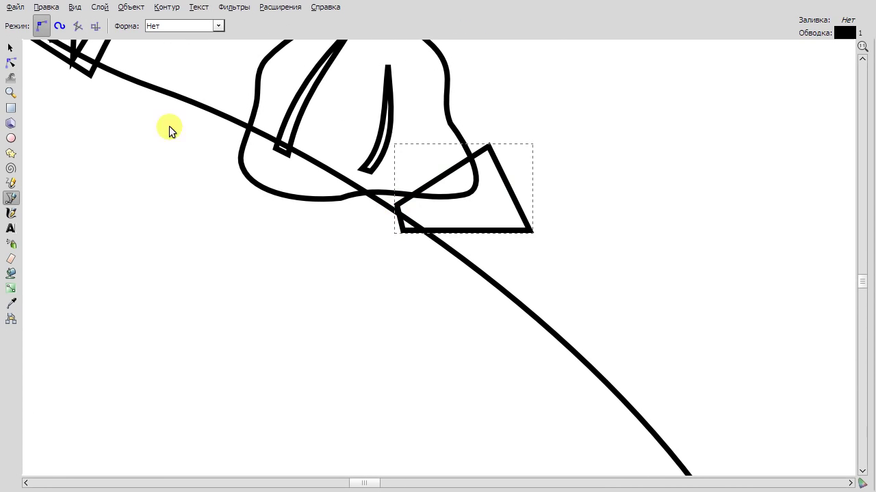
key("n")
left_click_drag(443, 175, 429, 163)
left_click_drag(508, 189, 532, 195)
left_click_drag(465, 231, 467, 245)
left_click_drag(530, 230, 511, 238)
left_click_drag(488, 147, 481, 159)
Move the small pebble loop left into place beside the rock.
key("b")
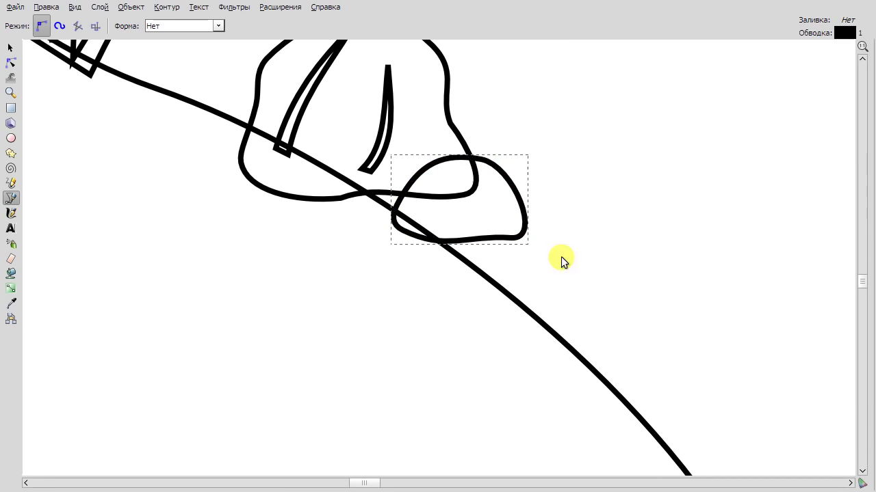
left_click(12, 63)
left_click_drag(566, 241, 470, 238)
key("s")
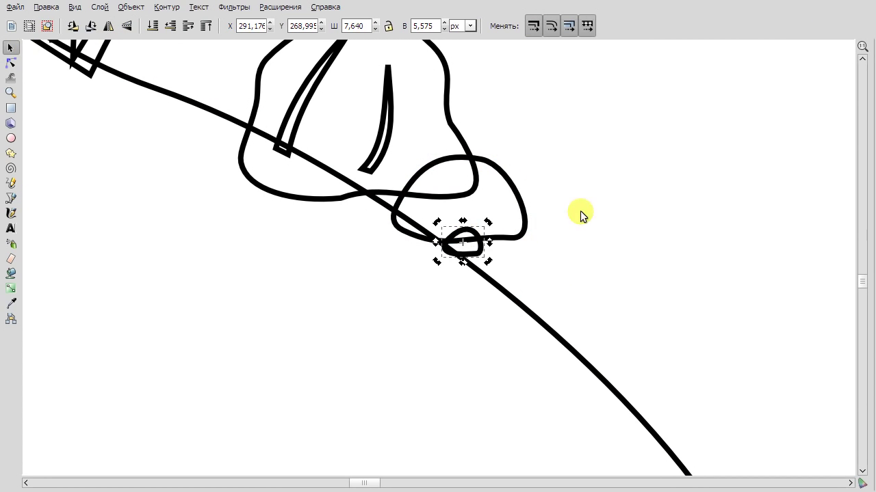
mouse_move(537, 235)
left_mouse_down()
mouse_move(504, 221)
mouse_move(504, 251)
left_mouse_up()
left_click(599, 276)
key("5")
scroll(352, 270, "right", 3)
scroll(348, 191, "up", 1)
left_click(349, 191)
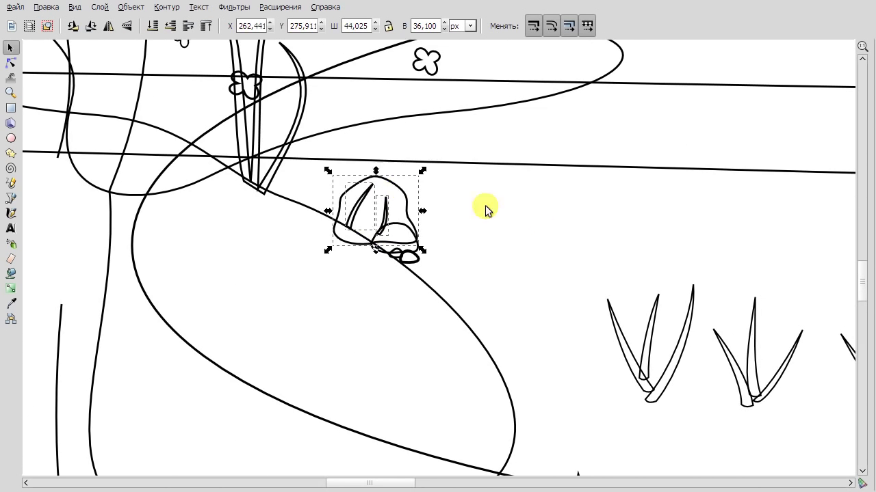
Draw a small closed outline on the lower left with the Bezier pen.
left_click(486, 209)
scroll(474, 236, "down", 4)
scroll(531, 237, "right", 5)
scroll(604, 184, "up", 3)
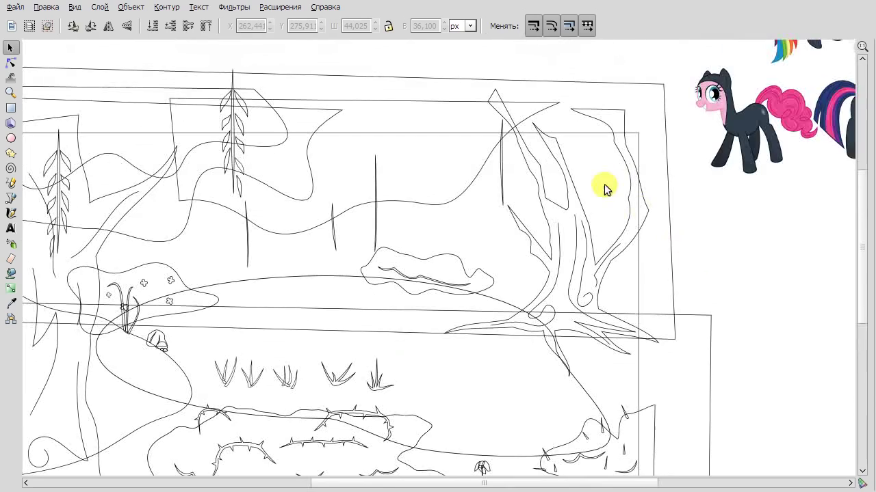
left_click(11, 199)
scroll(579, 160, "up", 1)
scroll(254, 168, "up", 1)
scroll(225, 309, "down", 2)
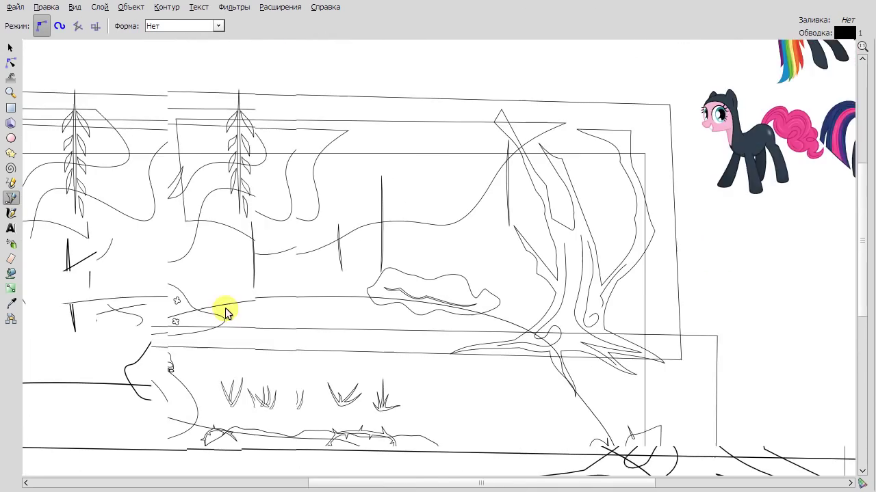
scroll(271, 398, "up", 2)
scroll(270, 399, "up", 1)
scroll(267, 390, "down", 2)
left_click(255, 370)
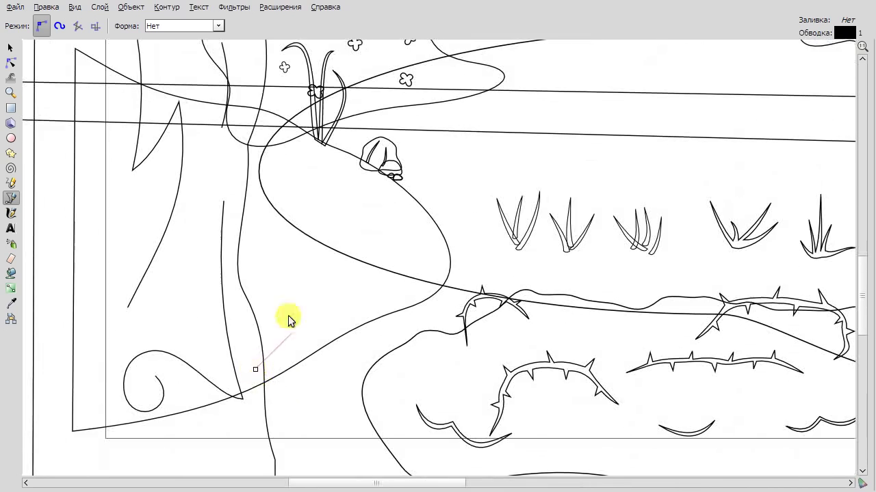
left_click(258, 394)
left_click(255, 369)
Bend the new shape's top and right side into curves with the Node tool.
left_click(11, 63)
scroll(300, 423, "up", 1)
left_click_drag(312, 265, 312, 248)
left_click_drag(413, 277, 435, 285)
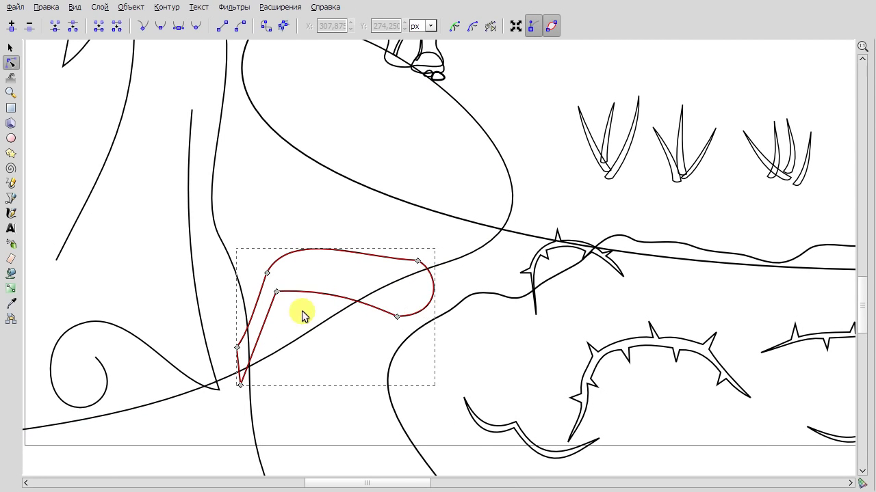
left_click_drag(434, 334, 415, 282)
Draw another three-corner path with the pen beside the curved shape.
key("b")
left_click(258, 319)
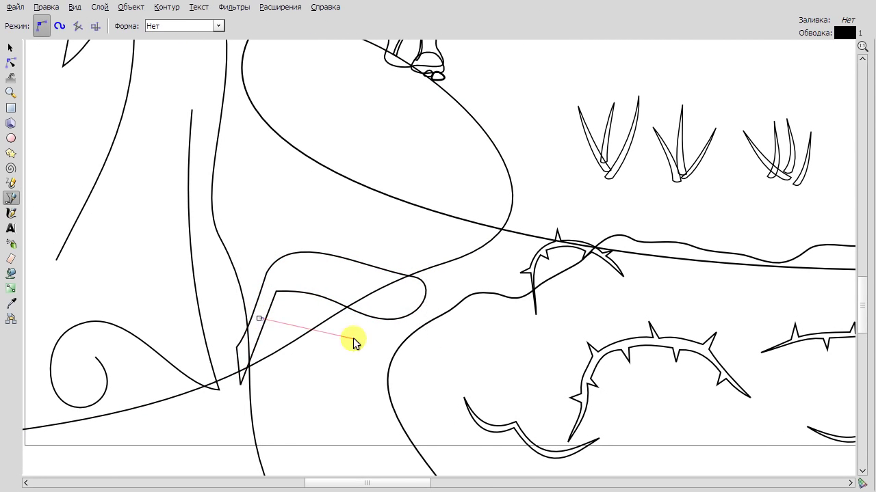
key("s")
left_click(294, 258)
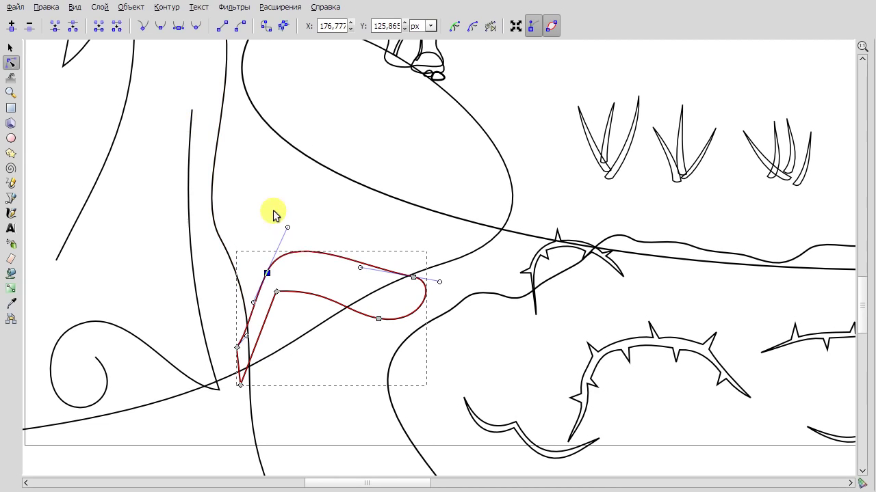
key("b")
scroll(209, 251, "up", 1)
left_click(200, 281)
left_click(319, 144)
left_click(400, 207)
double_click(206, 296)
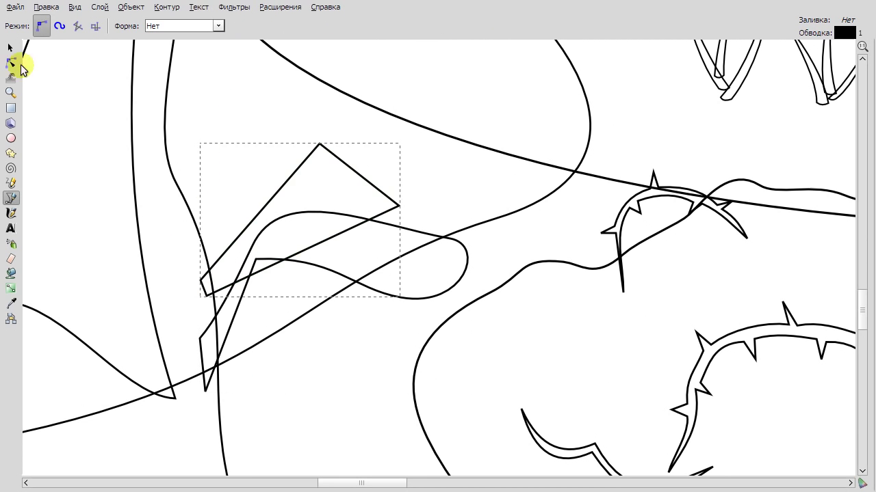
Curve two sides of the new path with the Node tool.
left_click(10, 62)
left_click_drag(355, 174, 366, 161)
left_click_drag(383, 230, 293, 188)
left_click(177, 27)
key("s")
Draw the first two pebbles beside the grass and smooth their nodes into ovals.
scroll(219, 283, "down", 2)
scroll(264, 297, "down", 1)
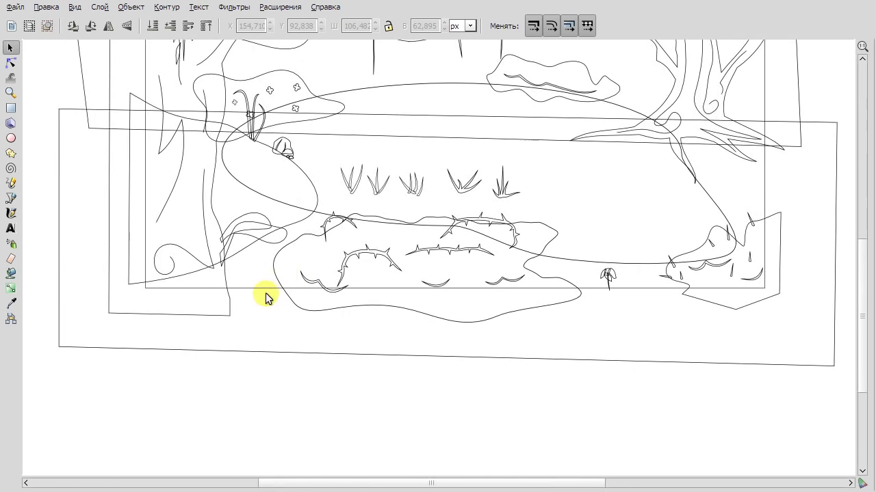
scroll(609, 348, "up", 6)
scroll(610, 348, "down", 2)
key("b")
scroll(571, 271, "up", 2)
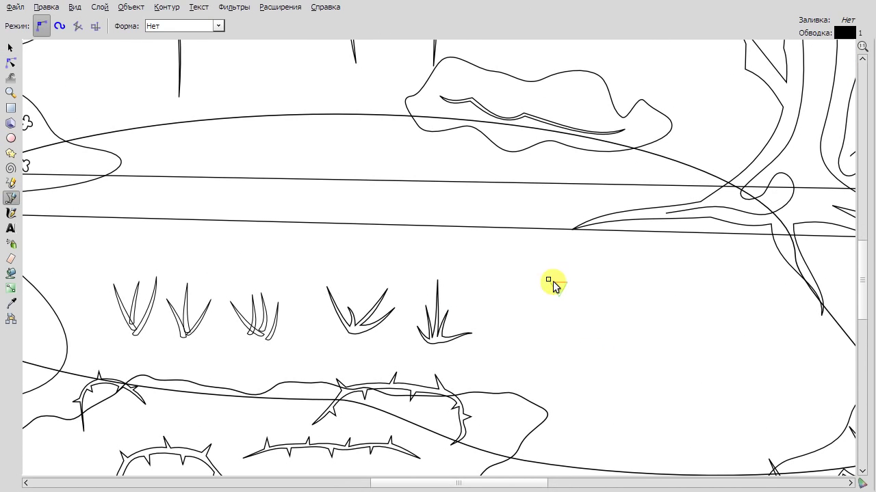
key("n")
key("ctrl+a")
key("shift+s")
key("b")
left_click(575, 355)
left_click(576, 355)
key("n")
key("ctrl+a")
key("shift+s")
Draw a third triangular pebble and smooth it into an ellipse.
key("b")
left_click(151, 240)
left_click(187, 251)
left_click(150, 241)
key("n")
key("ctrl+a")
key("shift+s")
Reshape the small pebble ellipse by dragging its nodes.
right_click(244, 234)
key("Escape")
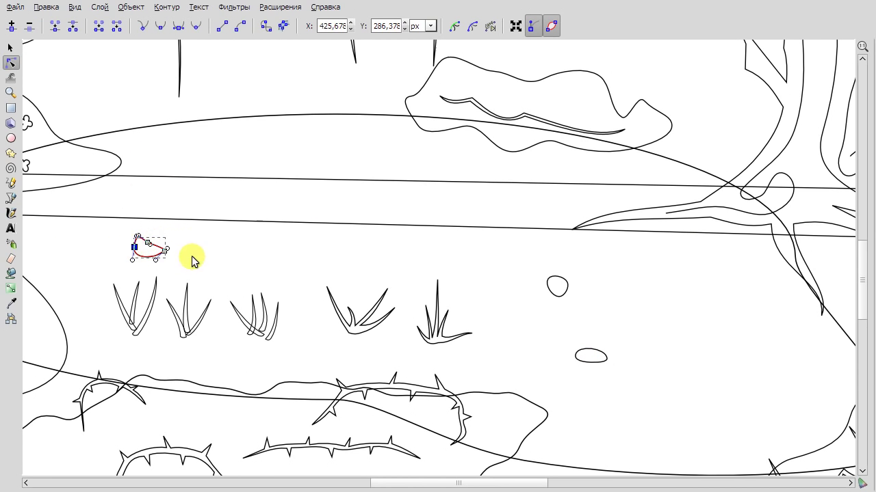
key("Tab")
scroll(125, 236, "up", 3)
left_click_drag(203, 311, 262, 283)
scroll(391, 268, "down", 5)
scroll(390, 267, "up", 3)
left_click(489, 294)
left_click(289, 227)
key("s")
Select the tree path and display its nodes near the branch fork.
scroll(299, 170, "down", 3)
scroll(316, 210, "up", 2)
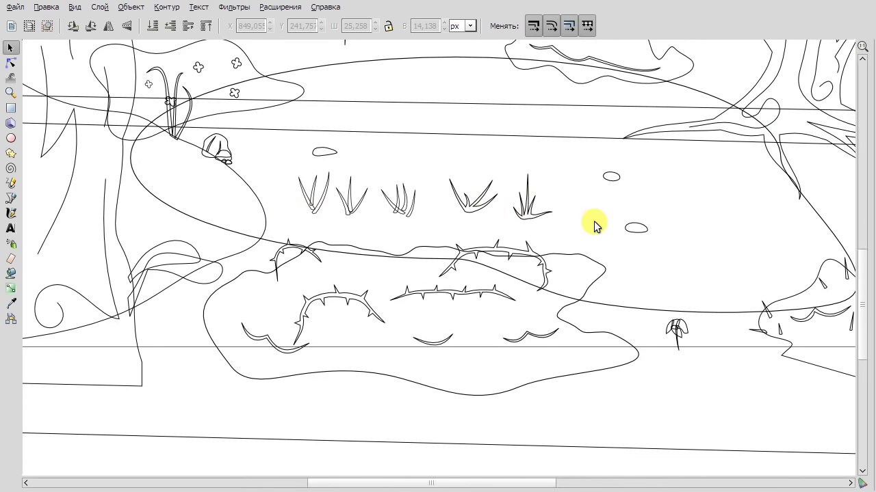
scroll(593, 226, "down", 4)
scroll(541, 244, "up", 5)
left_click(11, 62)
left_click(503, 132)
Draw a narrow closed crack path under the branch and adjust its nodes.
key("b")
scroll(452, 162, "up", 4)
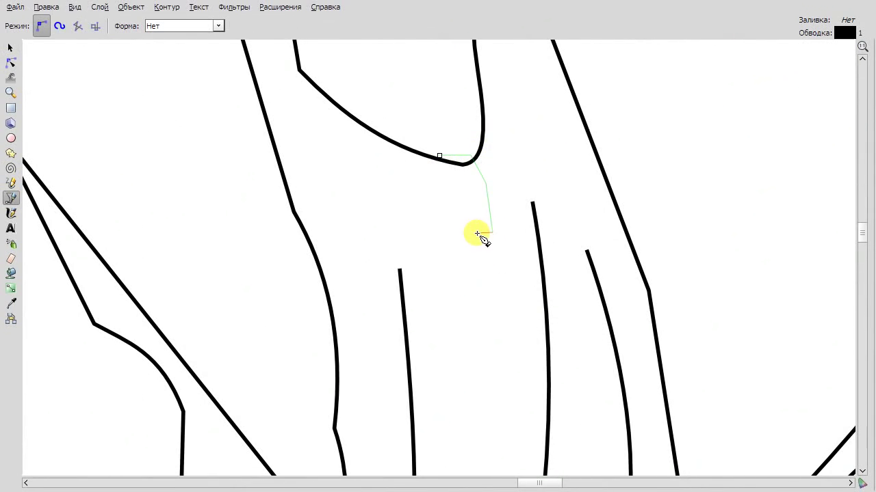
left_click(440, 158)
key("n")
left_click(440, 172, "shift")
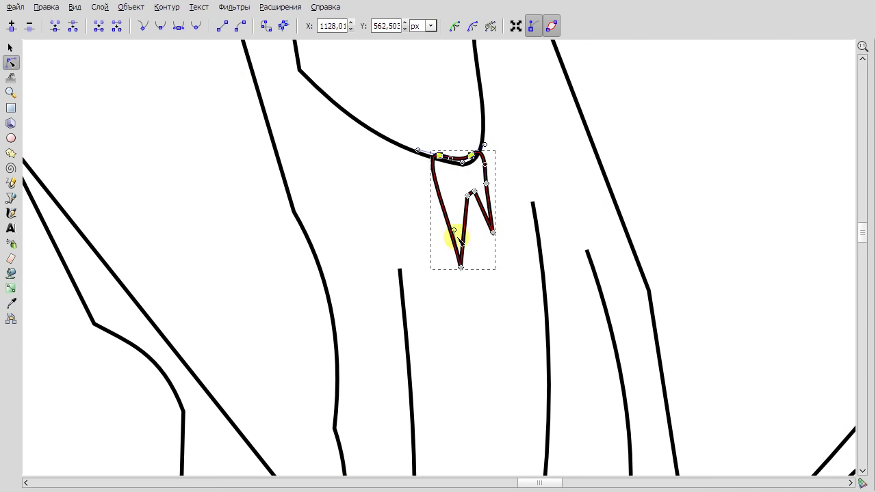
scroll(479, 226, "up", 2)
scroll(506, 325, "down", 6)
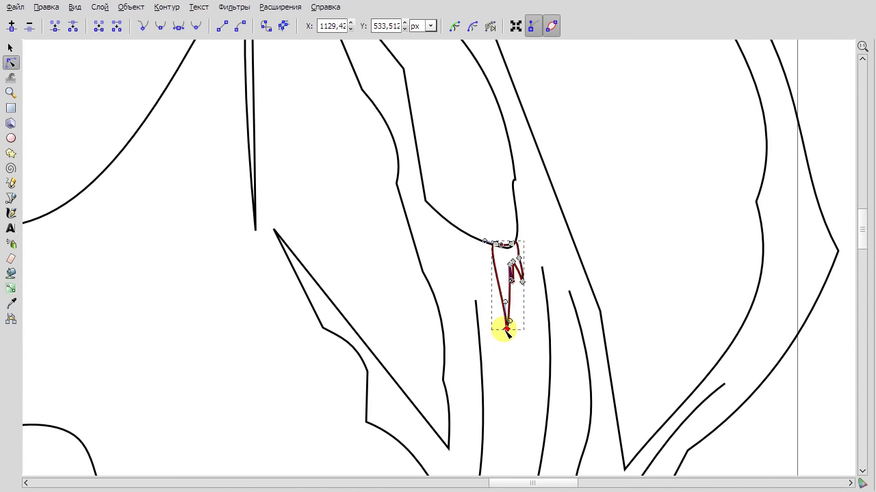
scroll(390, 320, "down", 1)
left_click(10, 47)
scroll(322, 202, "down", 3)
Open Fill and Stroke and the Swatches panel showing the Auto palette.
scroll(401, 110, "up", 2)
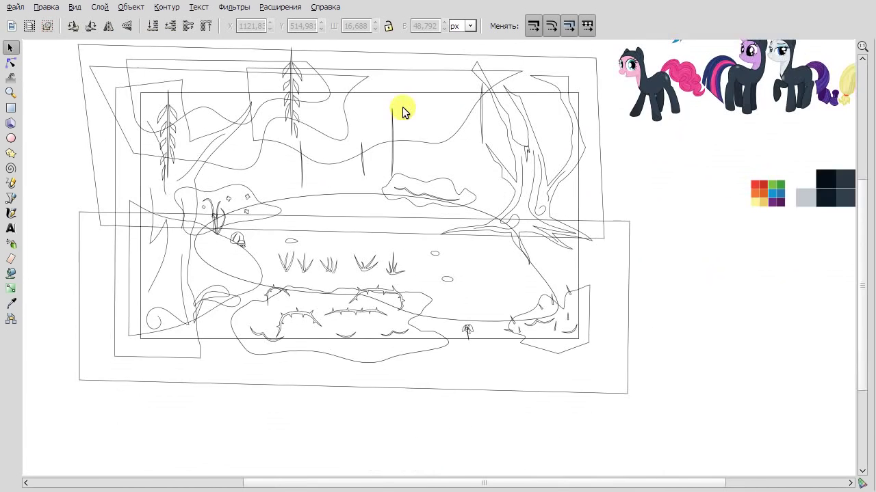
left_click(166, 6)
key("Escape")
key("ctrl+shift+f")
left_click(75, 6)
left_click(117, 153)
left_click(866, 333)
left_click(813, 158)
Browse the Topographic, Auto and Inkscape default palettes, displaying swatches as a named list.
scroll(831, 379, "down", 3)
left_click(865, 333)
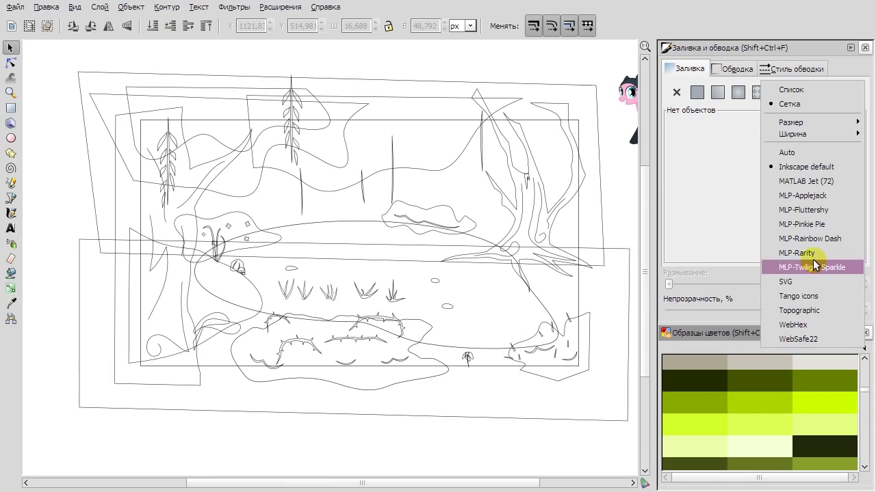
left_click(808, 311)
scroll(860, 383, "down", 3)
left_click(864, 348)
left_click(786, 152)
left_click(863, 348)
left_click(806, 166)
left_click(864, 348)
left_click(792, 88)
scroll(860, 379, "down", 10)
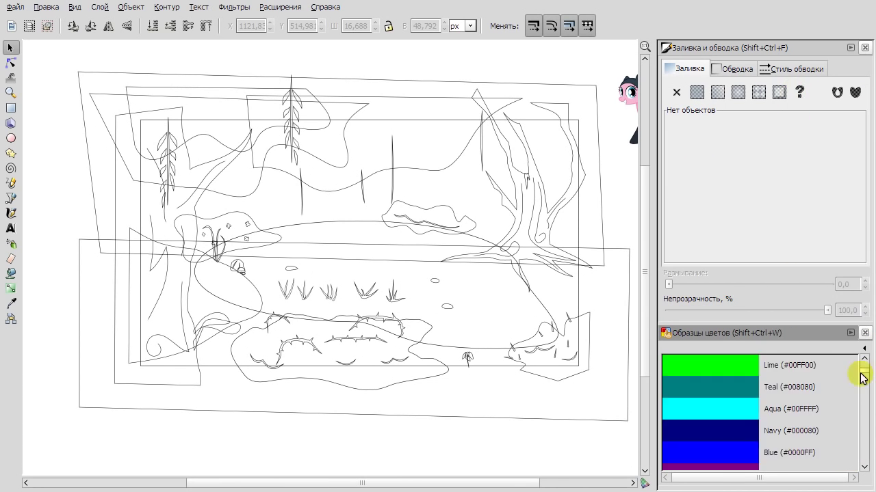
left_click(865, 334)
Apply a top-to-bottom linear gradient to the upper background shape, undoing a stray radial one.
left_click(442, 84)
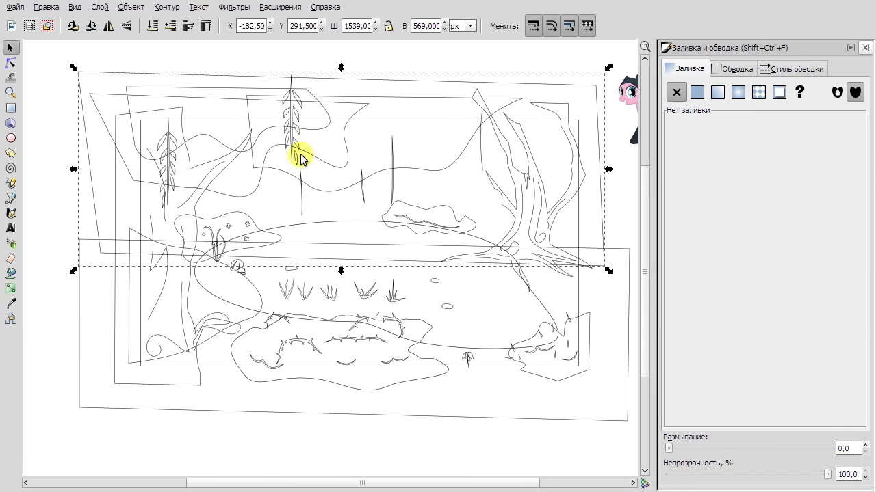
key("g")
left_click_drag(348, 82, 340, 256)
right_click(438, 176)
left_click(452, 182)
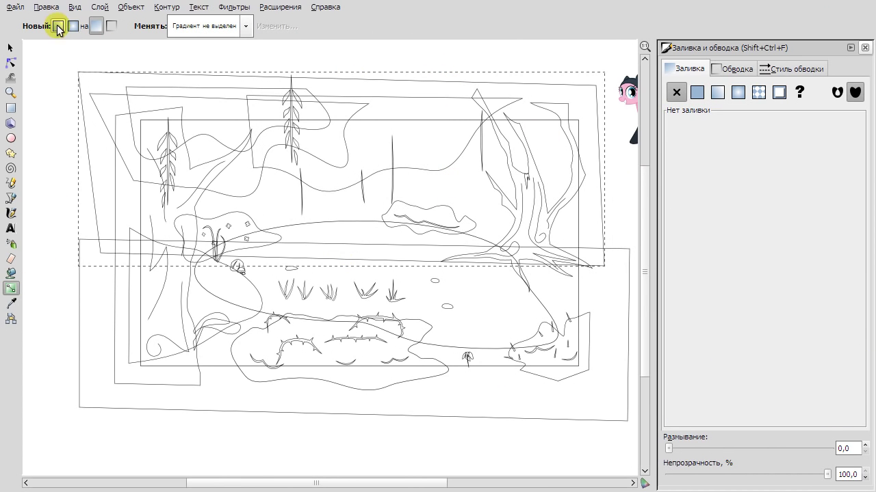
left_click_drag(372, 82, 370, 257)
Set the gradient stops in HSL: brown at the bottom, near-black dark brown at the top.
key("d")
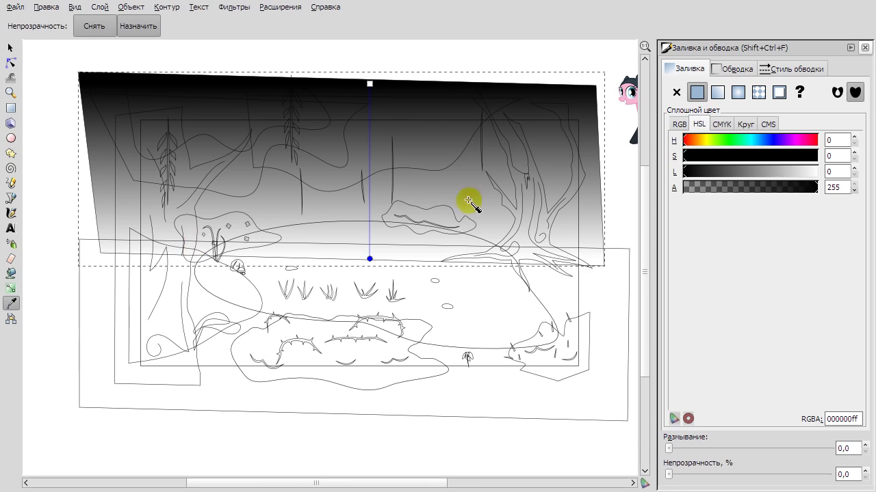
left_click(680, 124)
left_click(699, 124)
left_click(787, 139)
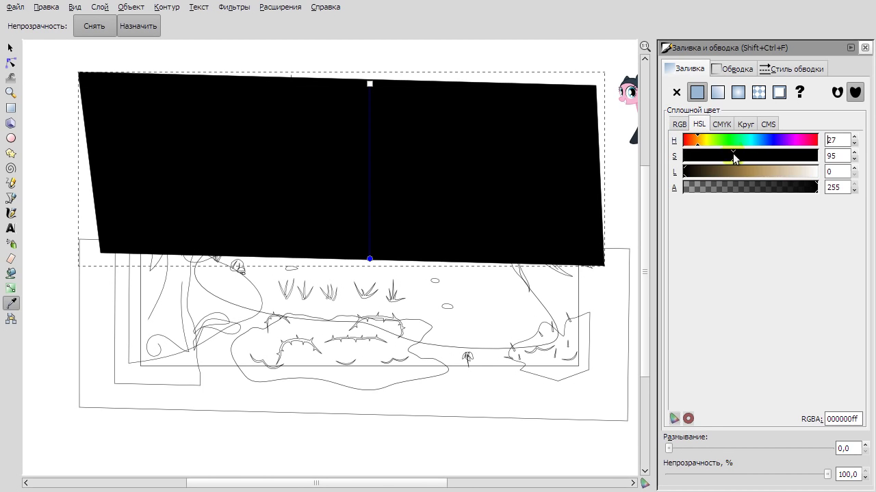
left_click_drag(733, 171, 715, 174)
left_click(370, 83)
left_click(712, 140)
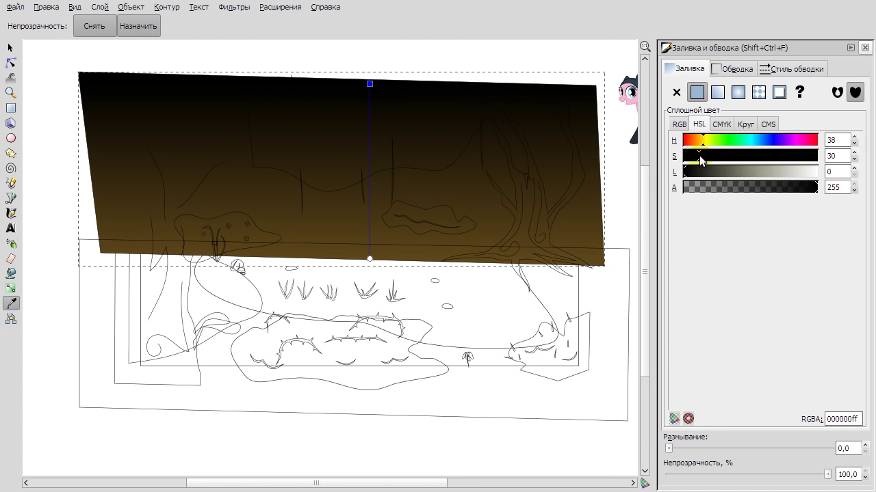
left_click(709, 171)
key("s")
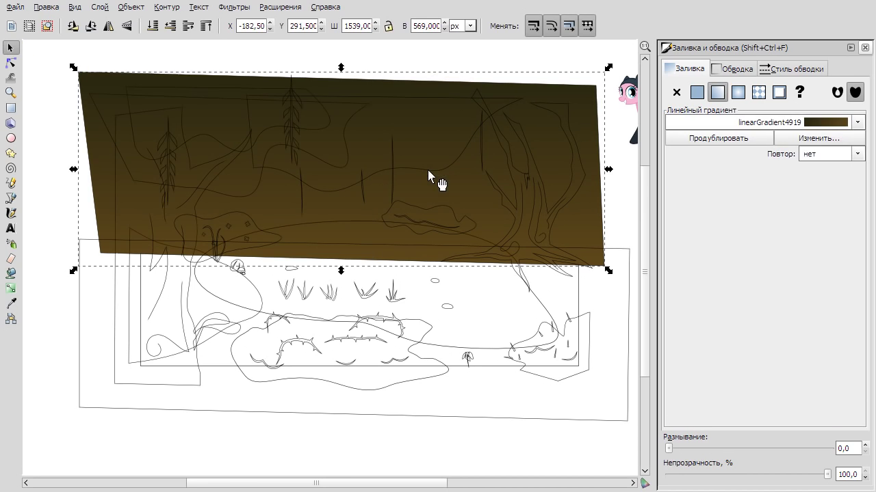
left_click(576, 367)
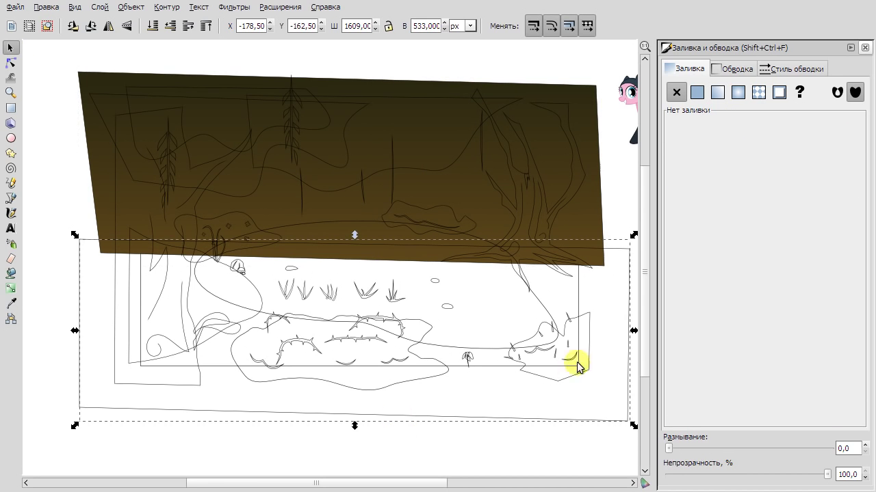
Give the lower ground shape a vertical gradient with its bottom stop shifted to dark red.
left_click(12, 289)
left_click_drag(354, 248, 354, 418)
left_click(11, 48)
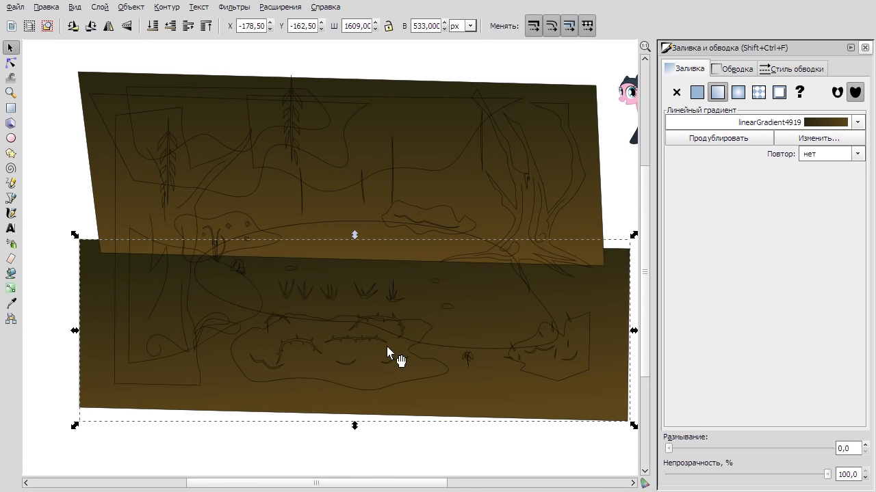
left_click(12, 289)
left_click(365, 419)
left_click_drag(716, 141, 687, 141)
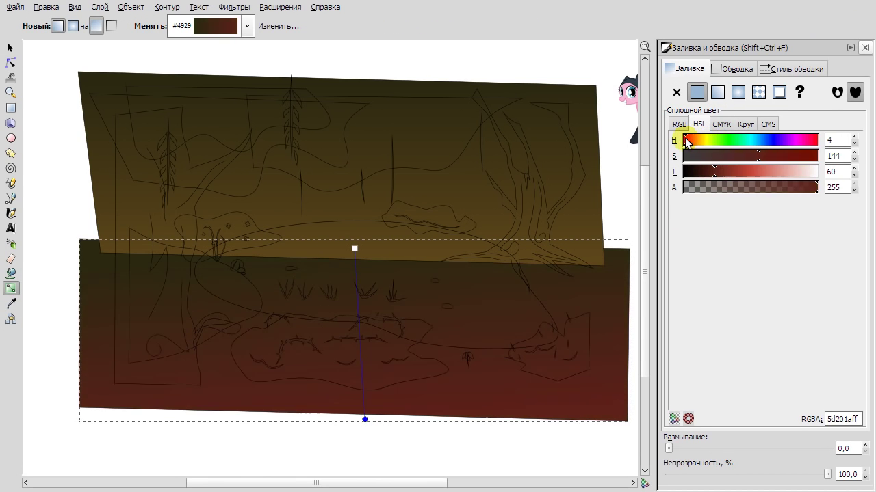
key("s")
Add a gradient across the mound ellipse, from dark olive-brown to olive-yellow.
left_click(377, 231)
left_click(10, 289)
left_click_drag(219, 245, 540, 326)
left_click(12, 303)
left_click_drag(722, 159, 705, 174)
left_click(701, 141)
left_click(219, 244)
left_click(697, 139)
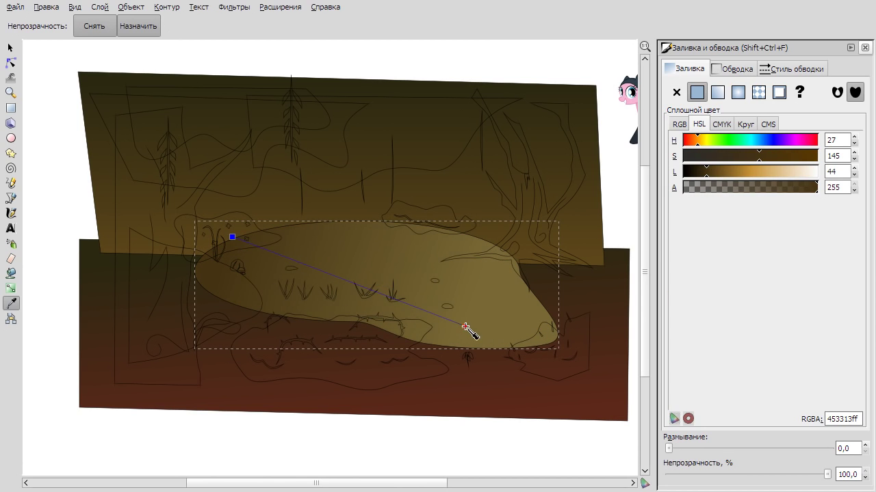
key("Escape")
key("F1")
left_click(387, 245)
Reorder the background shapes so the mound sits above the upper background.
key("Home")
left_click(478, 418)
left_click(445, 118)
key("Escape")
scroll(407, 236, "down", 1)
scroll(407, 237, "left", 2)
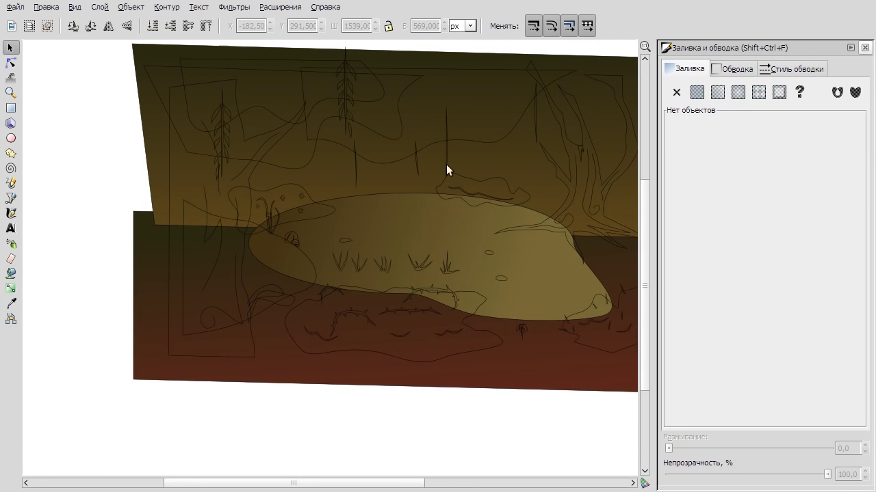
scroll(424, 161, "right", 2)
scroll(302, 267, "up", 3)
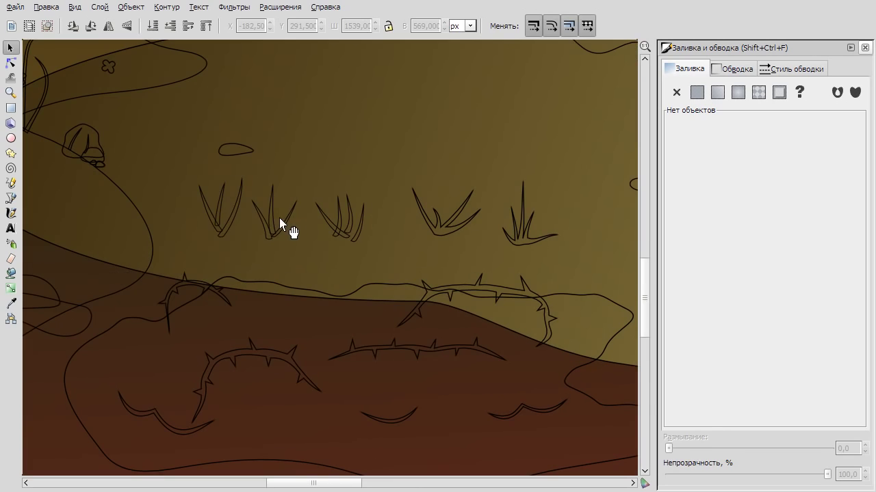
Give the five grass tufts a flat deep green fill.
left_click(238, 199)
left_click(697, 93)
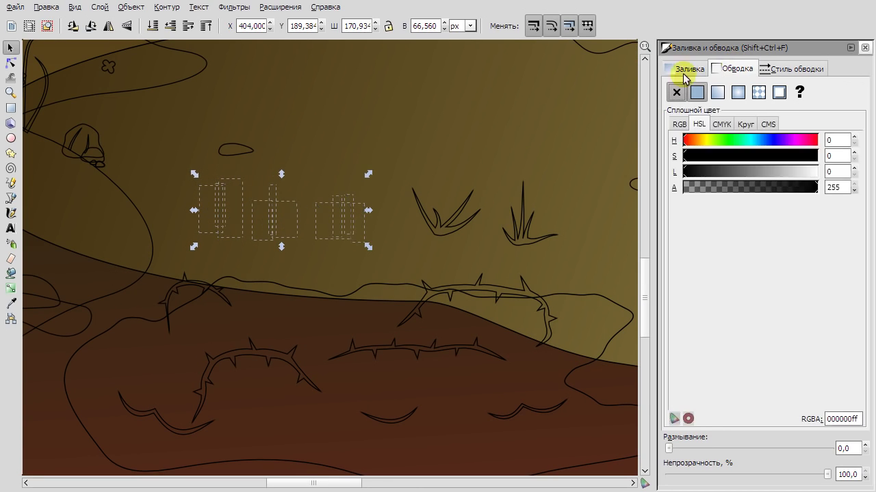
left_click(699, 171)
left_click(280, 229)
left_click(131, 7)
left_click(229, 218)
left_click(129, 9)
left_click(337, 218)
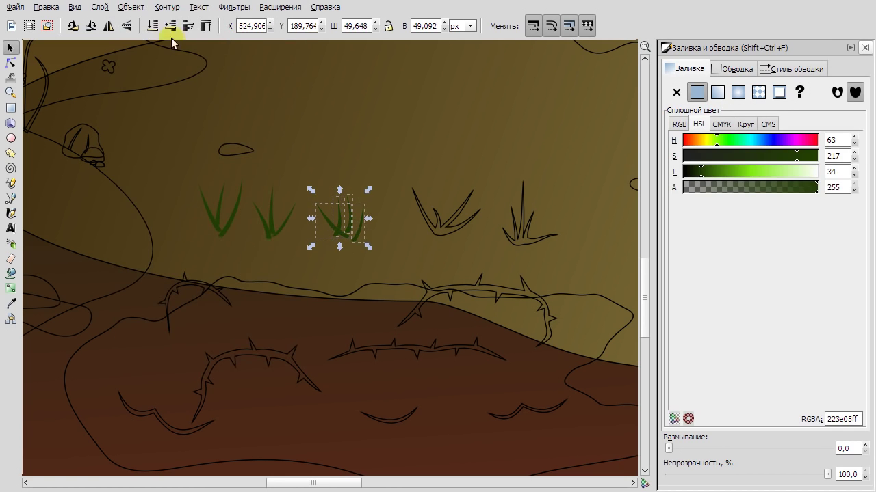
left_click(452, 231)
left_click(526, 226, "shift")
left_click(696, 92)
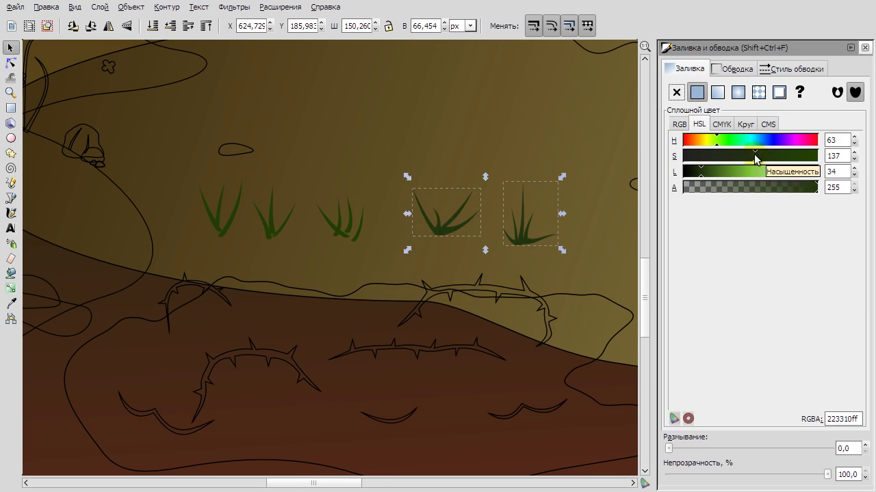
Select the three small pebbles and give them a flat tan fill using the HSL sliders.
left_click(489, 201)
key("Escape")
scroll(486, 199, "down", 2)
left_click(562, 191)
left_click(579, 226, "shift")
left_click(359, 174, "shift")
left_click(733, 69)
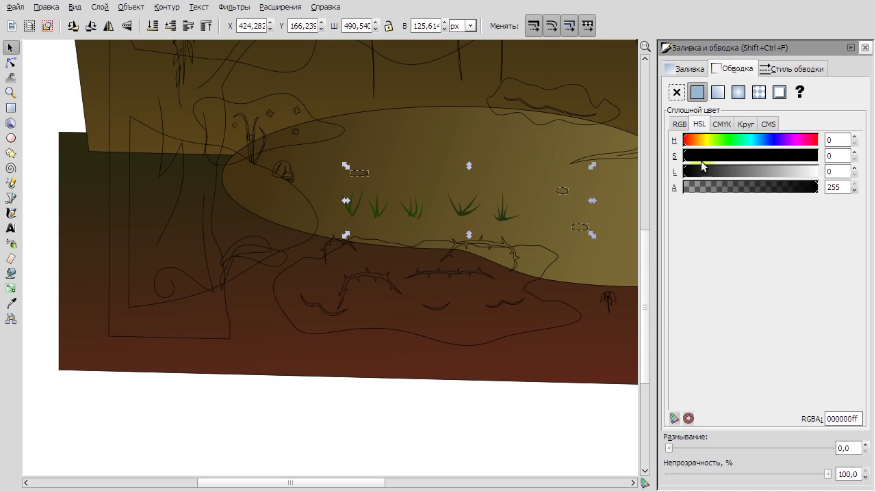
left_click(675, 69)
left_click(696, 92)
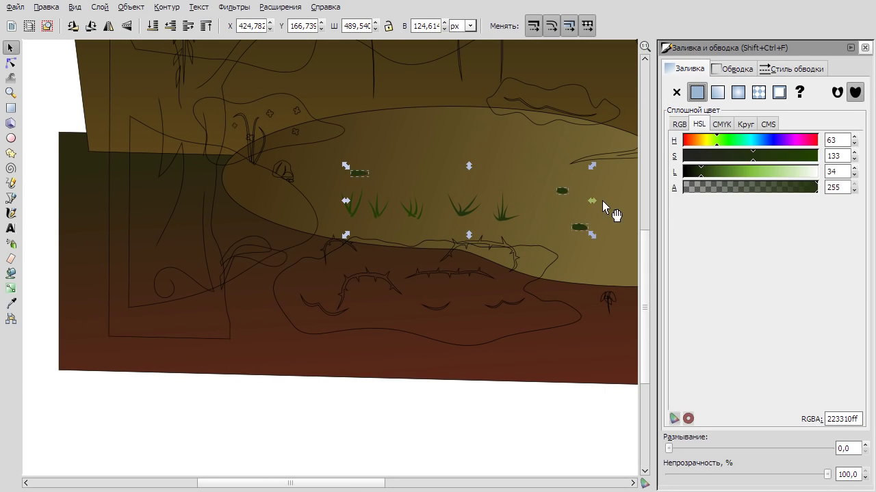
scroll(612, 211, "up", 2)
left_click(697, 140)
left_click(727, 171)
left_click_drag(727, 172, 742, 172)
Apply a linear gradient across the left pond shape with the Gradient tool.
key("Escape")
scroll(506, 198, "down", 2)
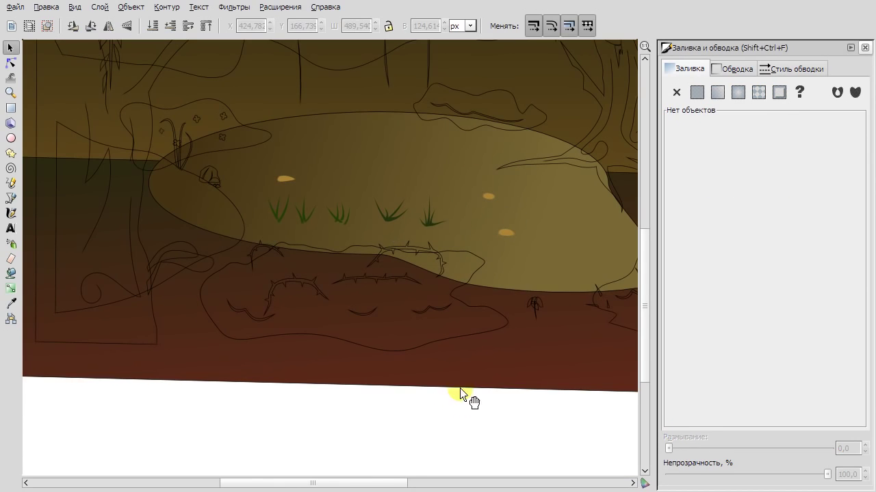
left_click(239, 211)
key("g")
left_click_drag(141, 156, 186, 241)
Recolour the pond gradient's start stop to dark navy and its end stop to teal.
left_click(10, 47)
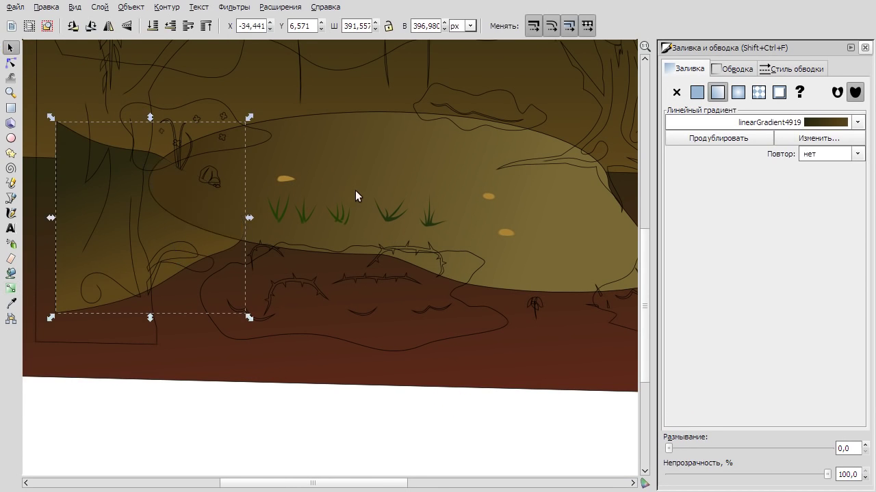
left_click(10, 290)
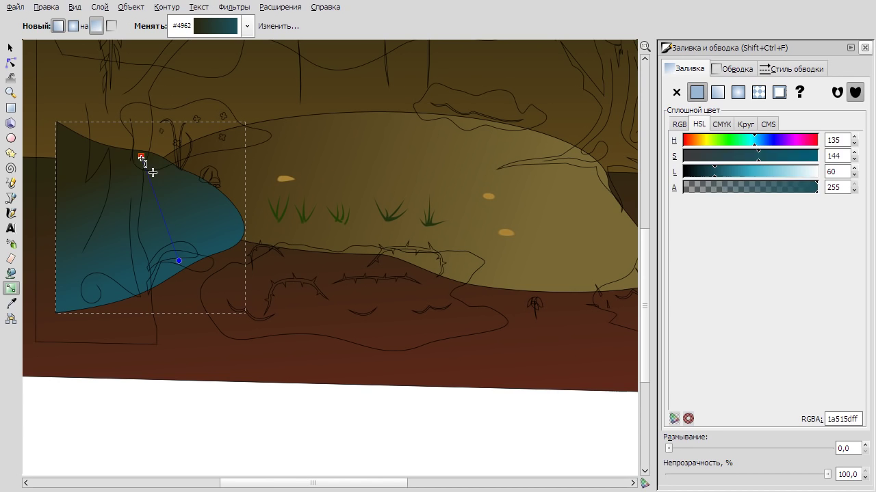
left_click(140, 158)
left_click(758, 141)
key("Tab")
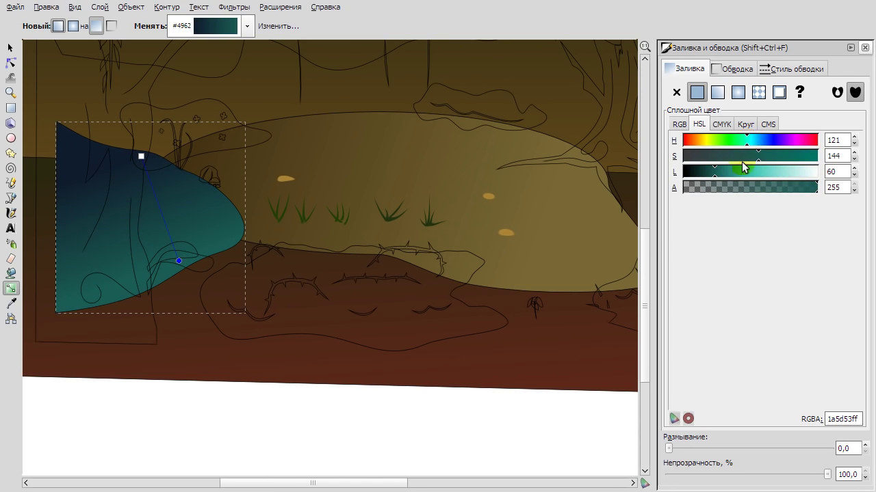
left_click(744, 167)
double_click(141, 157)
left_click(531, 141)
Move the gradient start to the pond's upper left and set its stroke to none.
left_click(162, 278)
left_click_drag(162, 278, 115, 170)
left_click(737, 69)
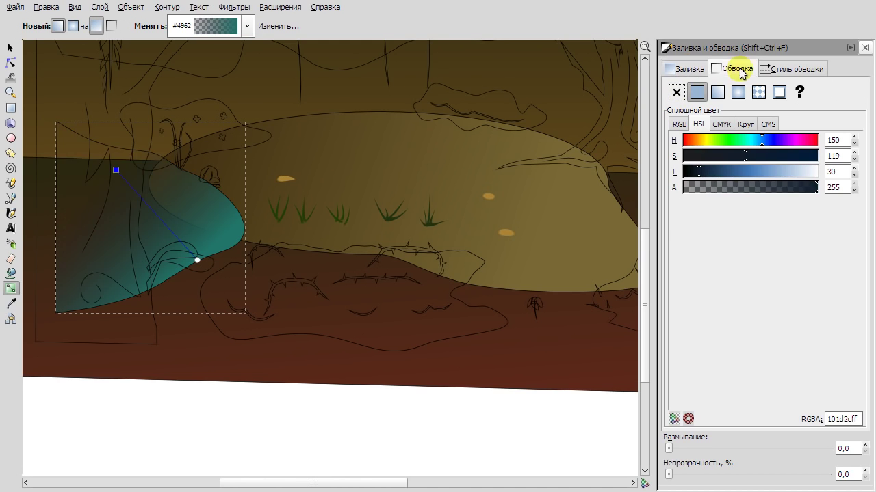
key("s")
left_click(675, 91)
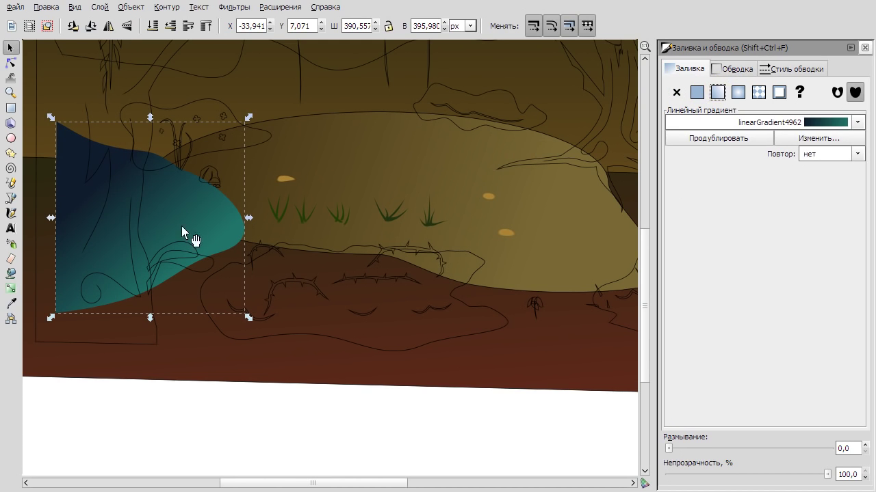
key("g")
scroll(205, 210, "up", 1)
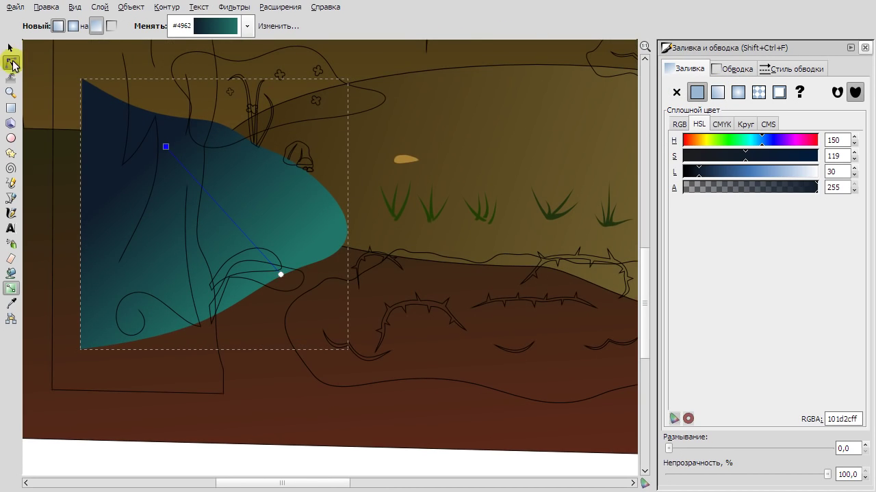
Add an extra node on the pond's right edge with the Node tool.
left_click(11, 62)
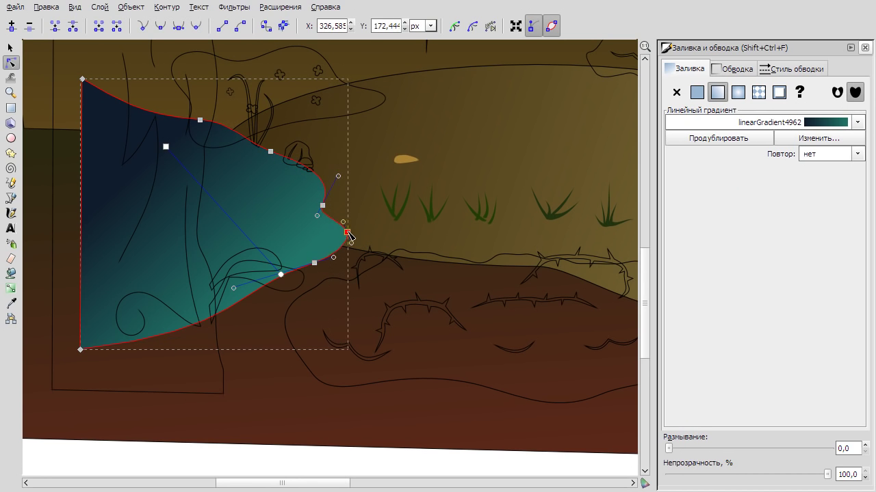
double_click(260, 311)
left_click(281, 274)
left_click(10, 47)
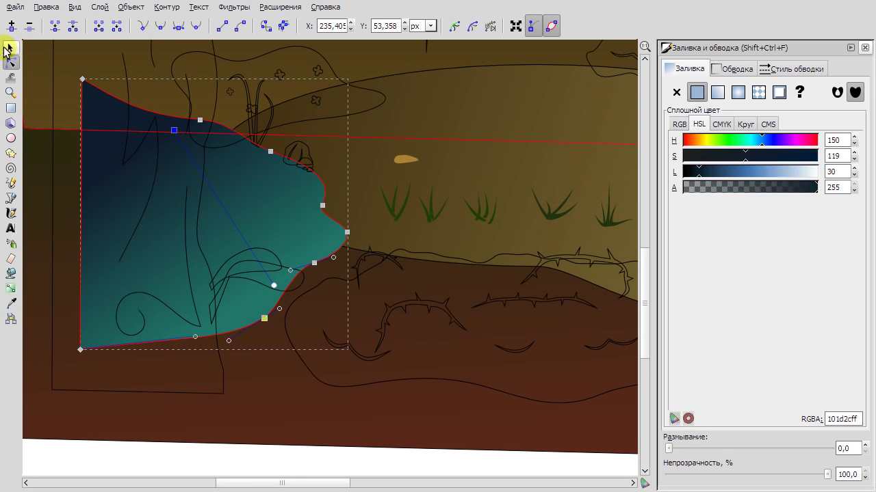
scroll(328, 307, "down", 3)
left_click(328, 307)
scroll(527, 274, "right", 1)
scroll(538, 239, "up", 1)
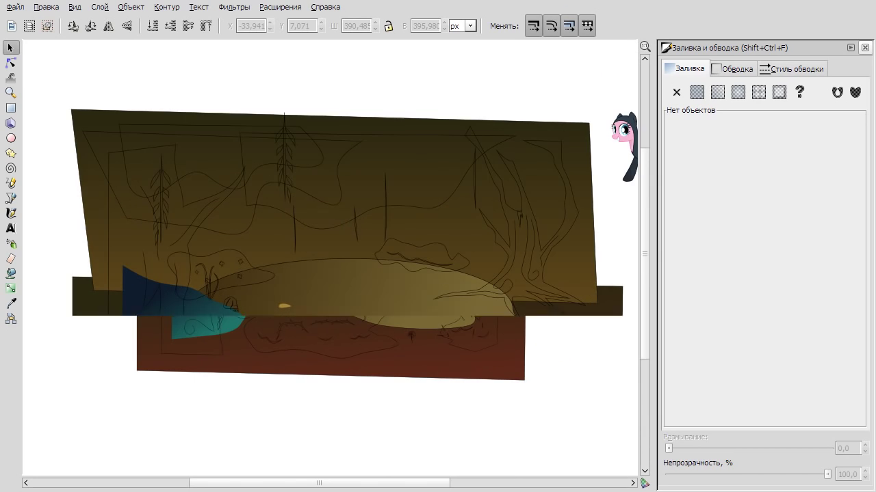
Give the tree trunk a vertical gradient with a darker brown bottom stop.
scroll(202, 345, "up", 1)
left_click(202, 344)
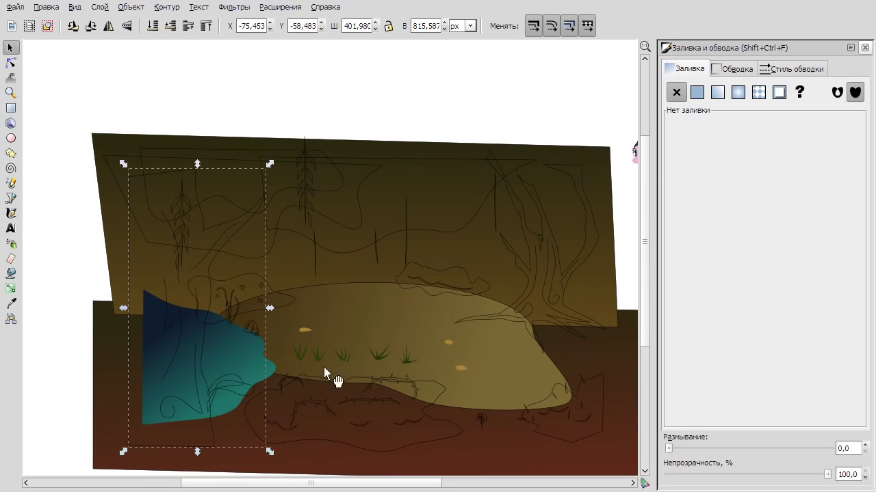
left_click(10, 288)
left_click_drag(168, 189, 172, 436)
left_click(171, 427)
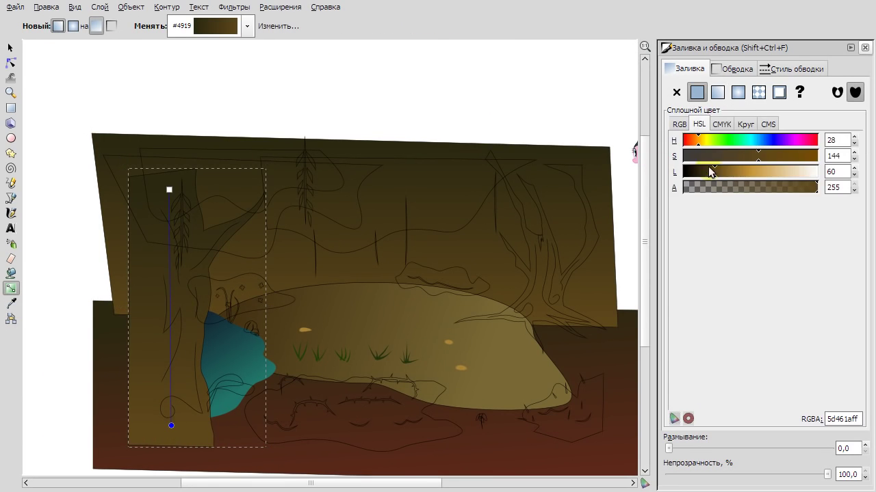
left_click(698, 140)
left_click(704, 172)
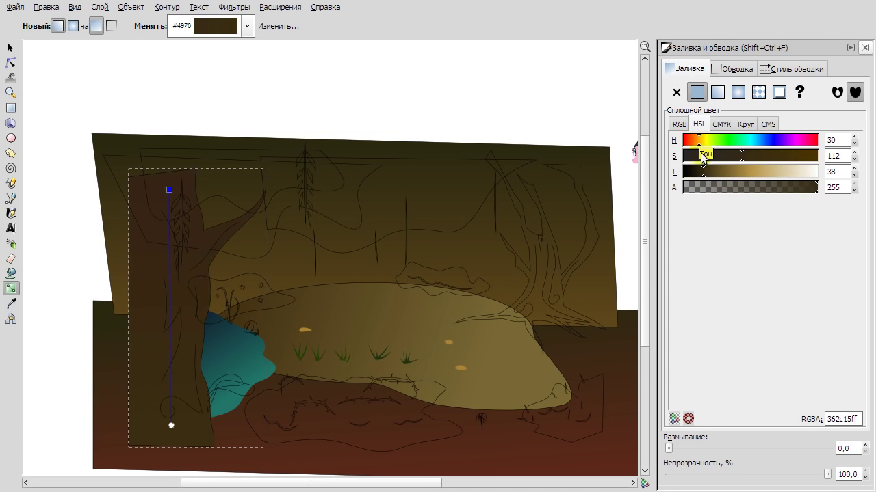
left_click(717, 156)
left_click_drag(702, 171, 699, 172)
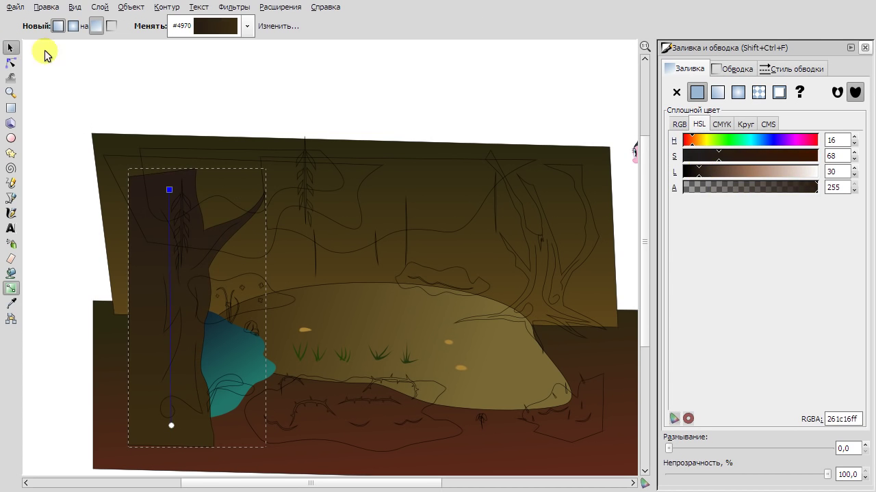
left_click(10, 48)
Fill the small leaf on the water with flat dark green.
scroll(216, 273, "up", 4)
left_click(226, 294)
left_click(717, 68)
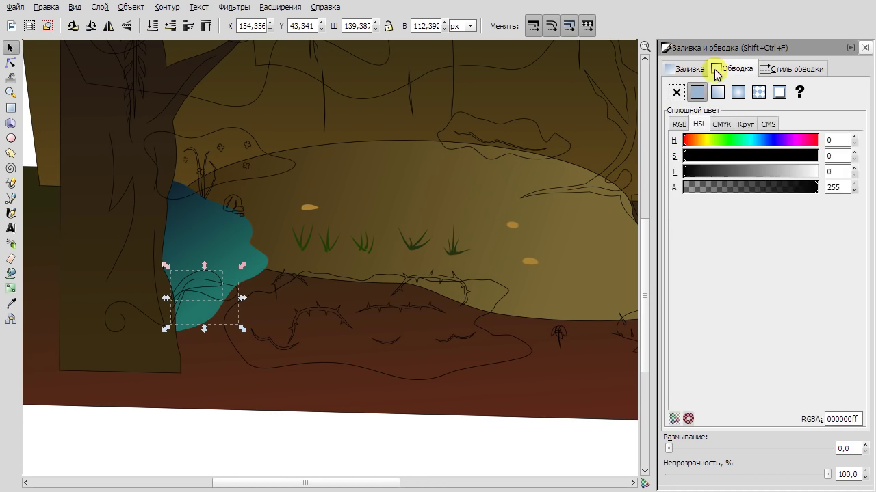
left_click(689, 69)
left_click(696, 92)
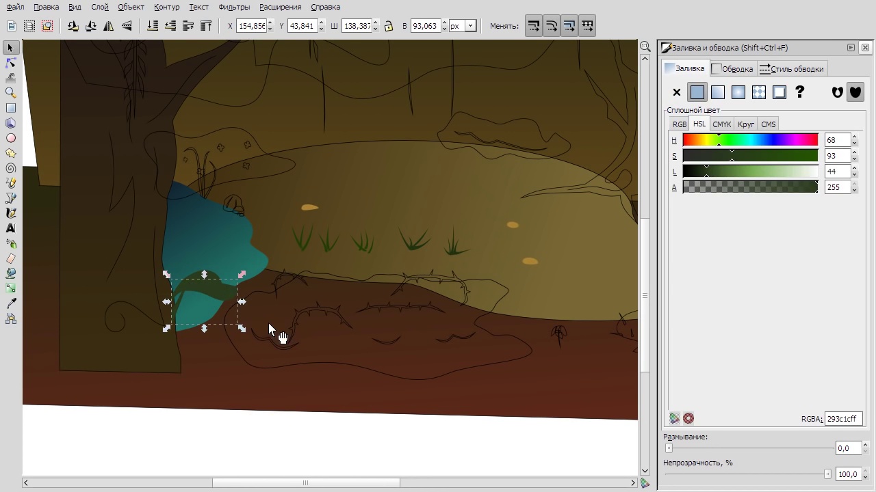
Select the three bark vine lines on the trunk and check their stroke width.
left_click(193, 275, "alt")
left_click(736, 68)
scroll(78, 189, "down", 4)
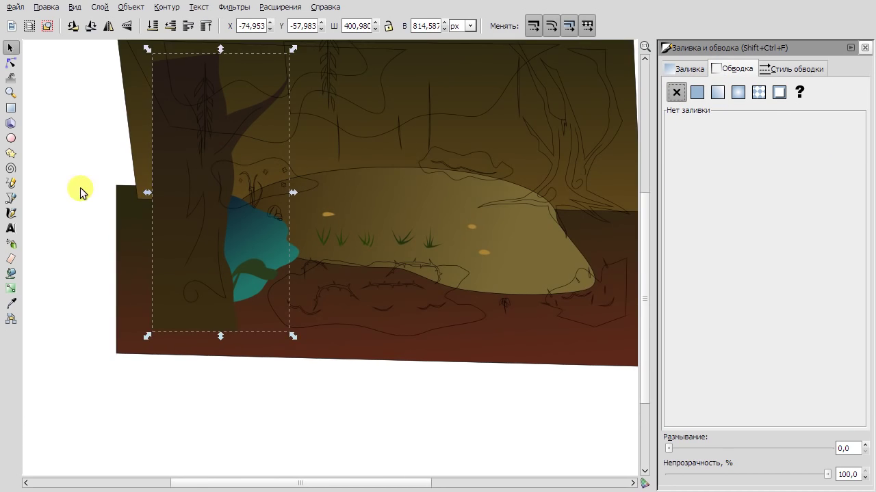
left_click(209, 325)
left_click(208, 325, "shift")
scroll(235, 270, "up", 1)
left_click(187, 191, "shift")
left_click(792, 68)
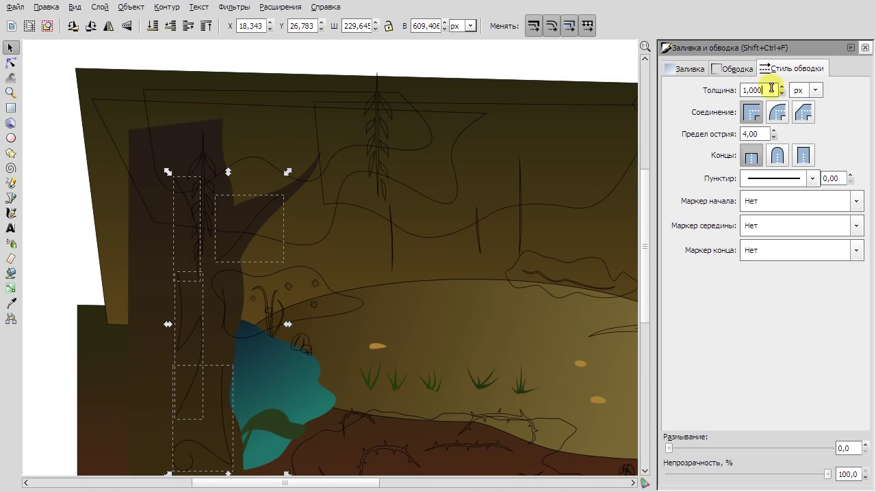
Colour the trunk's vine lines dark olive green with the HSL sliders.
left_click(11, 62)
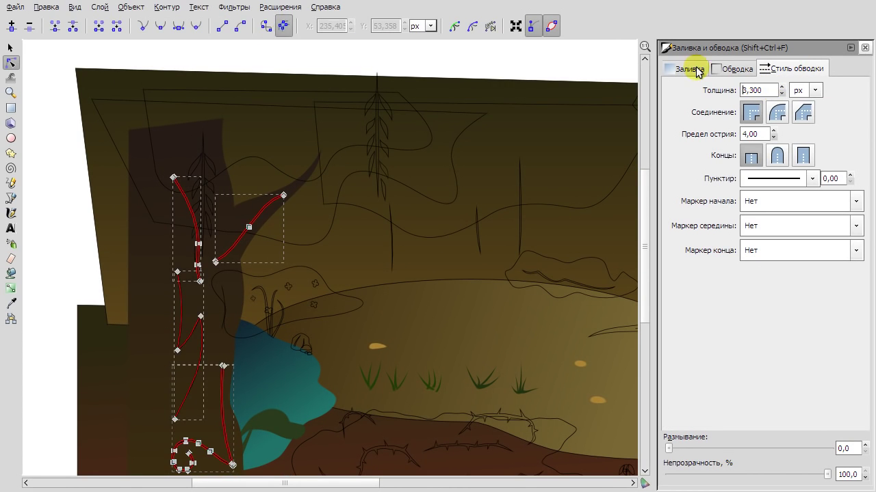
left_click(690, 68)
key("plus")
key("plus")
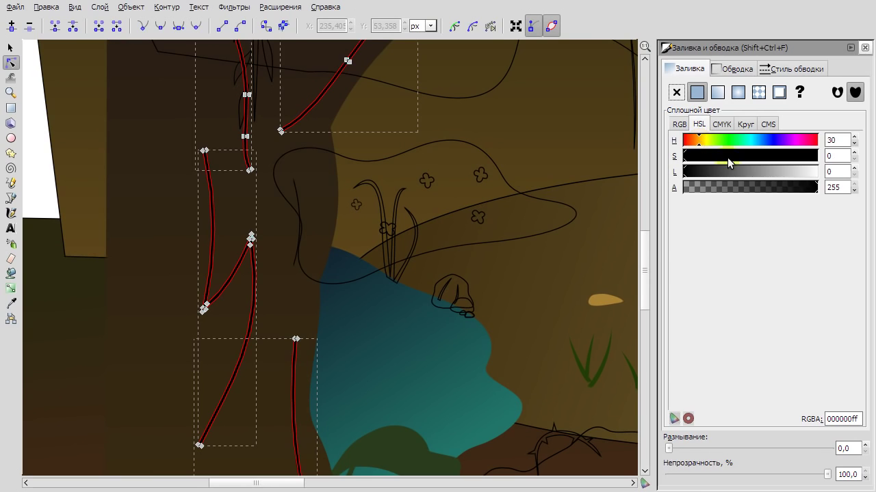
left_click(727, 156)
left_click(722, 171)
left_click(742, 157)
left_click(710, 140)
left_click(708, 171)
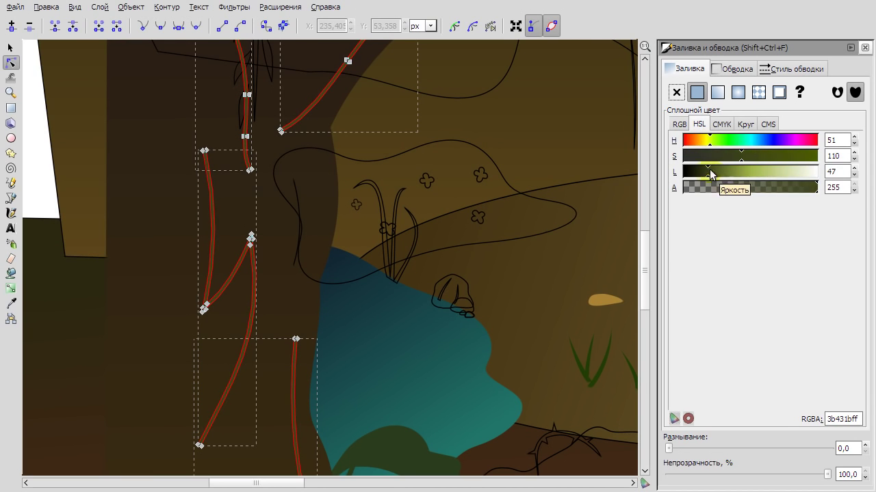
scroll(205, 171, "down", 4)
left_click(39, 196)
scroll(381, 289, "up", 5)
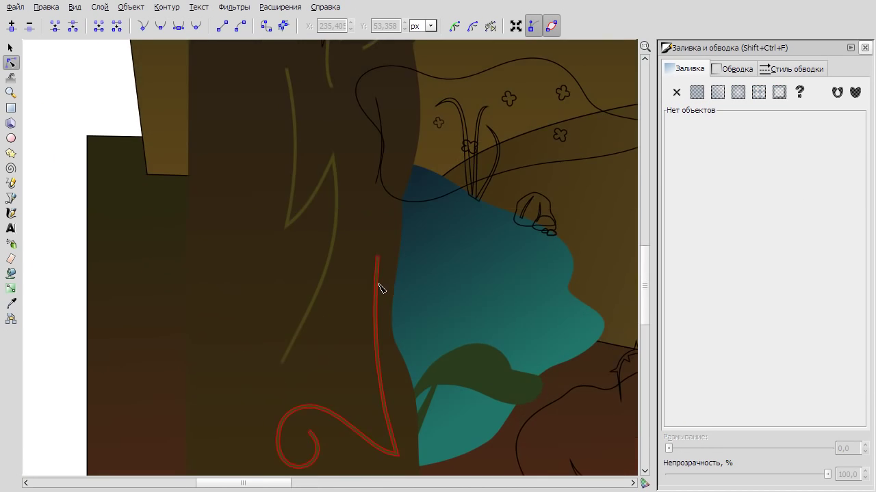
Reshape the upper-left olive vine's lower curve and make its node smooth.
left_click(377, 211)
scroll(369, 352, "down", 2)
scroll(309, 290, "up", 3)
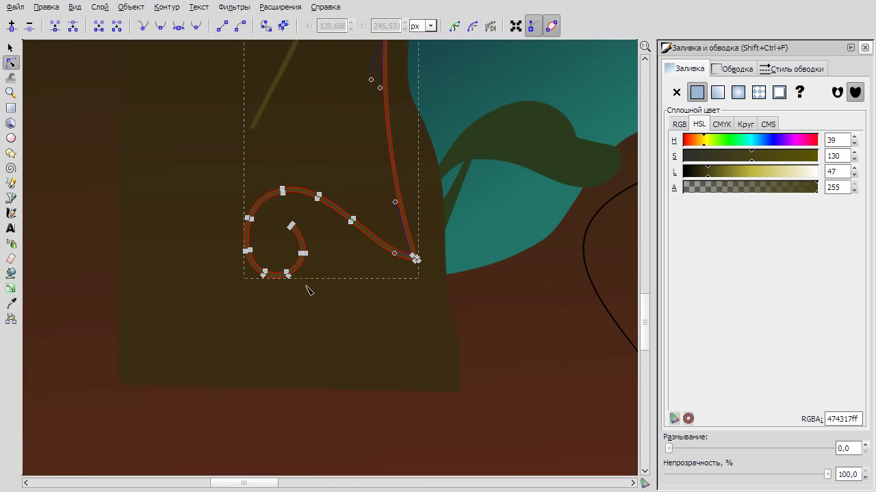
left_click(254, 124)
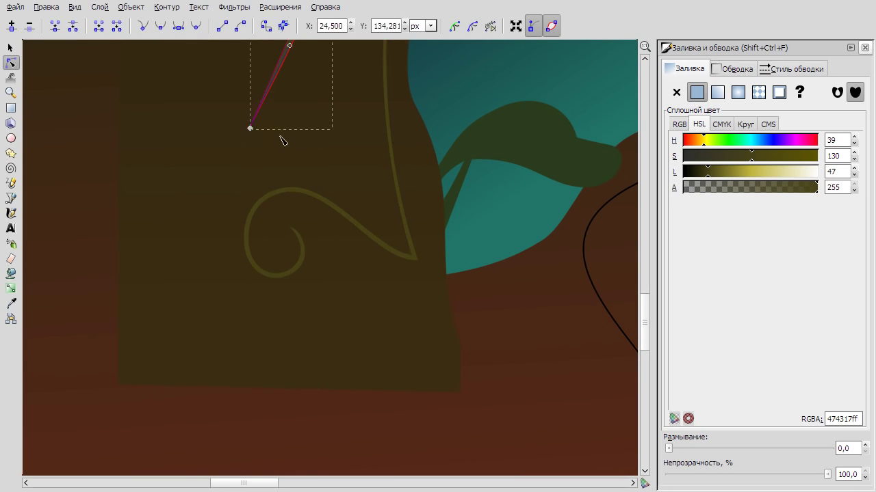
scroll(344, 314, "up", 5)
left_click_drag(301, 322, 272, 309)
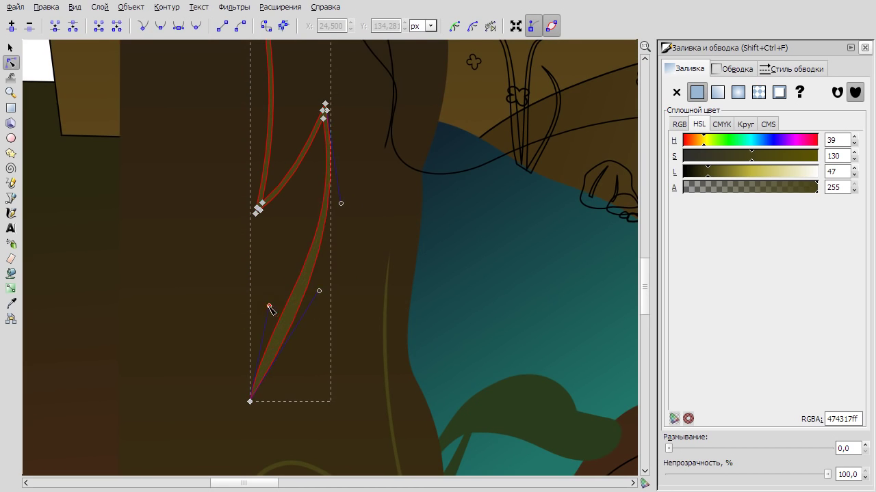
scroll(277, 171, "up", 3)
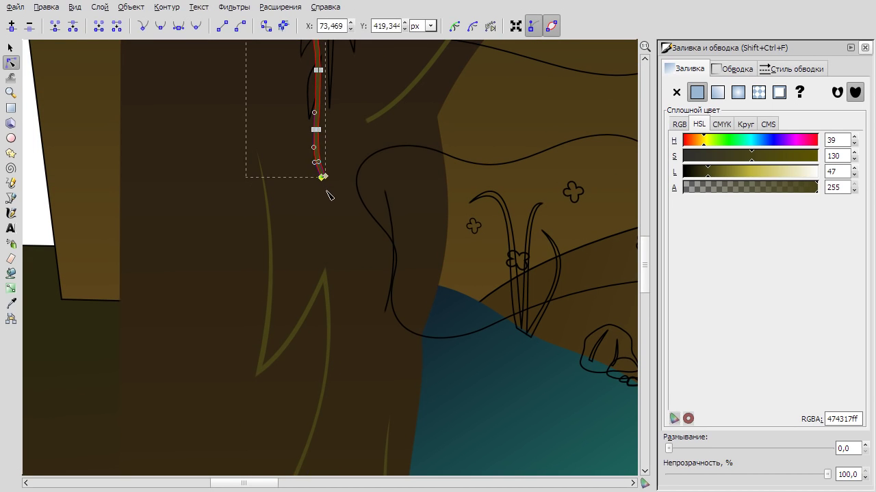
left_click(162, 31)
scroll(365, 139, "up", 4)
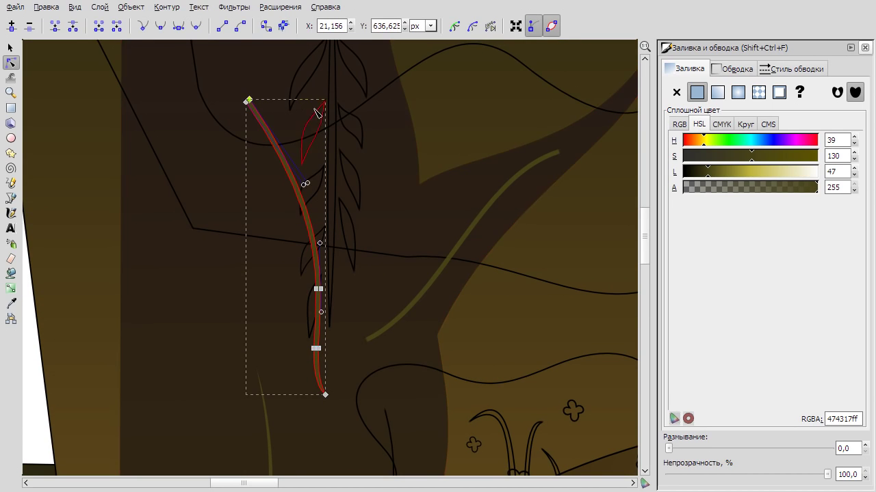
left_click(438, 260)
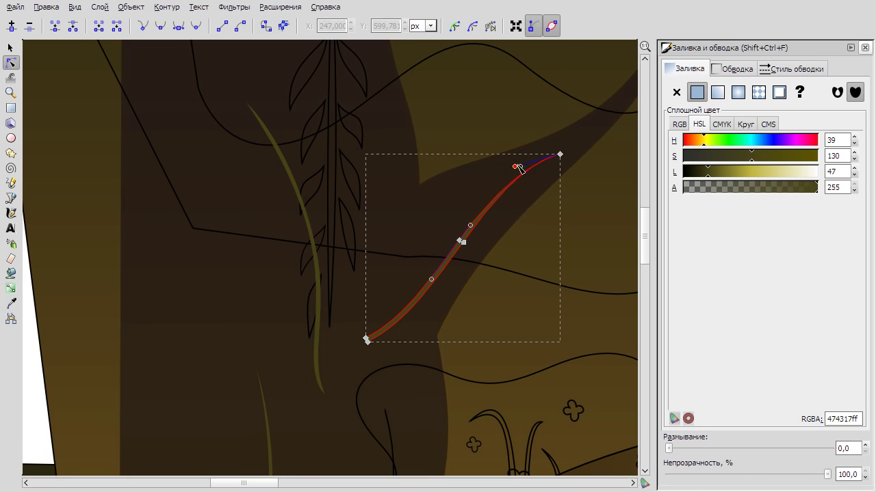
Give the fern stem and its four leaves a flat colour fill.
left_click(335, 183)
left_click(320, 176, "shift")
left_click(353, 170, "shift")
left_click(349, 130, "shift")
left_click(313, 116, "shift")
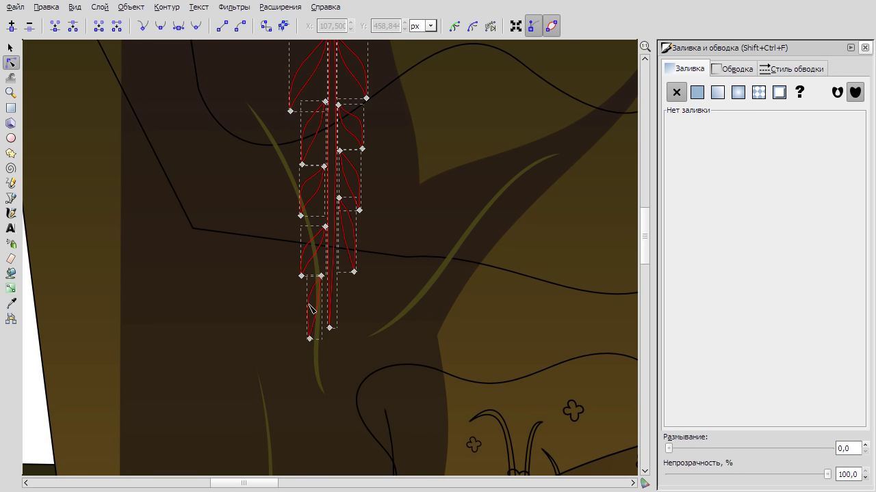
key("s")
left_click(697, 93)
Darken the fern leaves to olive and group them with Ctrl+G.
scroll(477, 217, "down", 2)
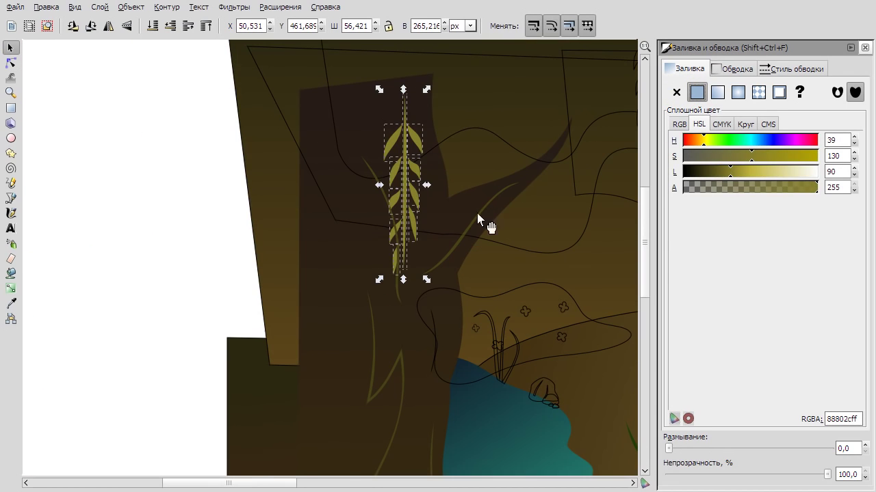
left_click_drag(743, 163, 718, 171)
key("ctrl+g")
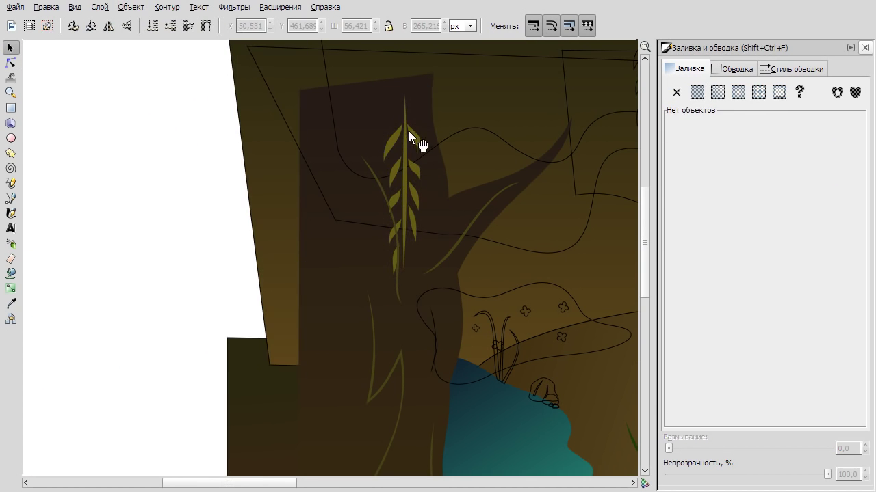
key("Escape")
scroll(198, 226, "down", 2)
scroll(274, 226, "right", 2)
left_click(367, 224)
Fill the tree canopy with a flat dark green.
left_click(697, 93)
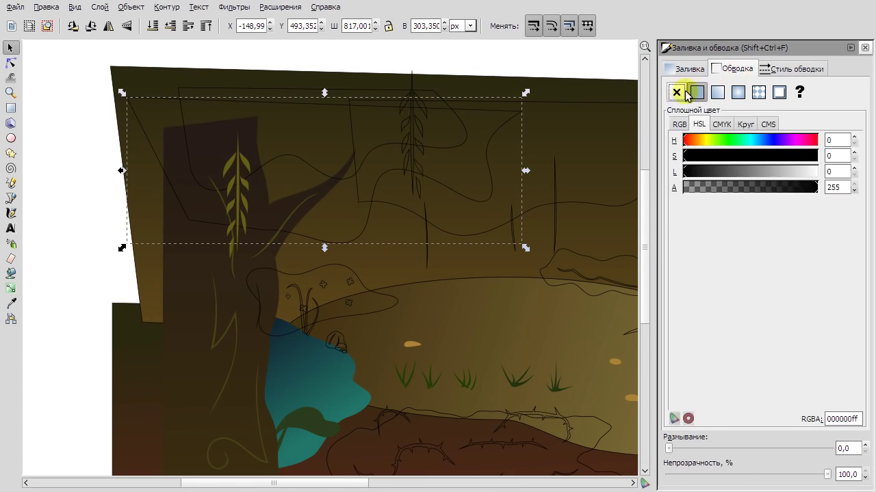
left_click_drag(703, 140, 720, 140)
left_click_drag(768, 155, 694, 172)
Give the unfilled second canopy piece a flat fill picked from the canvas.
left_click(297, 164)
key("d")
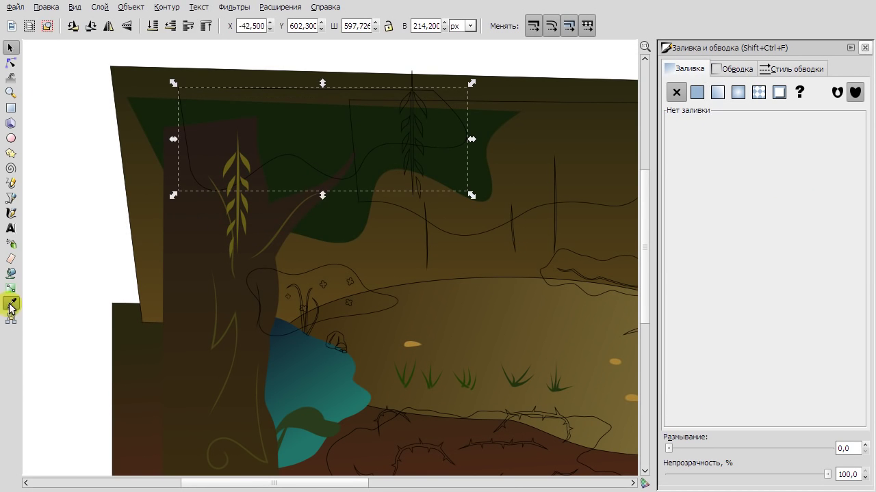
left_click(696, 96)
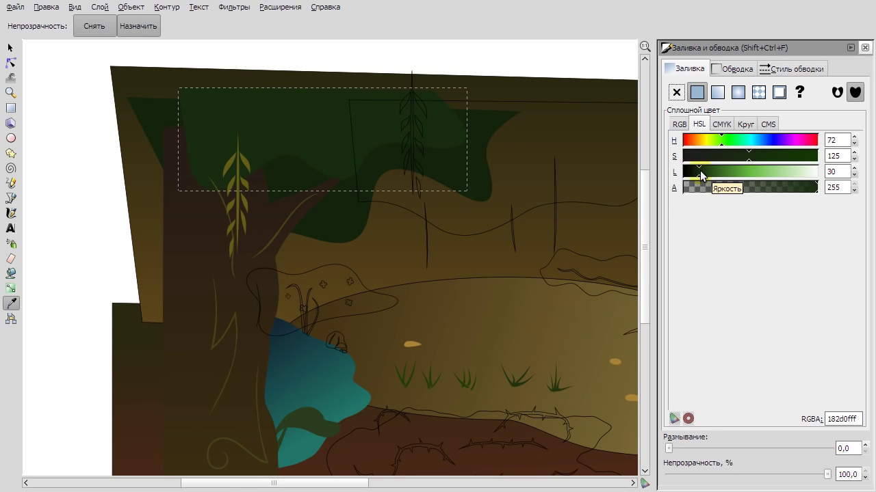
key("s")
left_click(311, 135)
Eyedrop the olive leaf colour onto the fern hanging in the canopy.
left_click(417, 105)
scroll(421, 103, "up", 2)
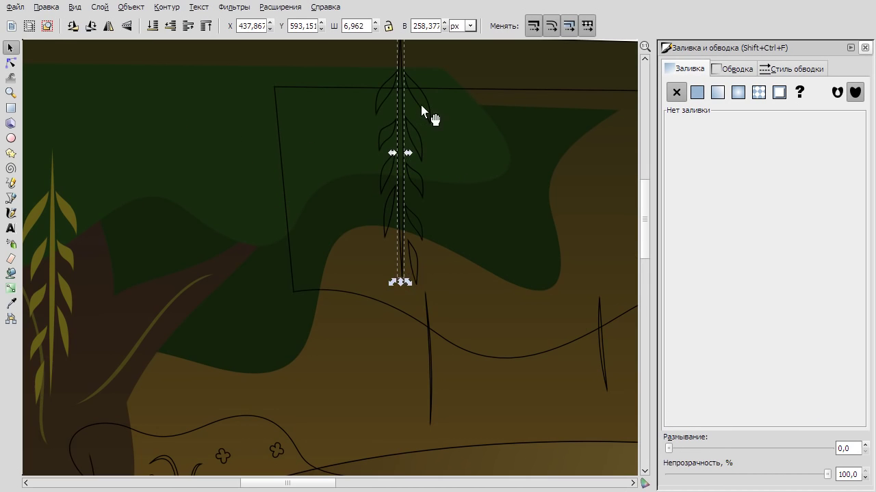
key("d")
left_click(283, 240)
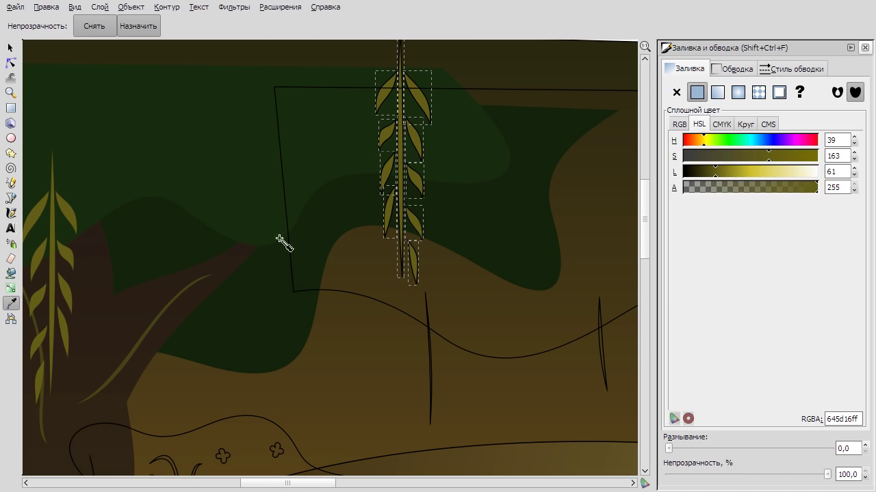
left_click(10, 47)
key("5")
Give the band behind the canopy a top-to-bottom olive-to-transparent linear gradient.
left_click(332, 271)
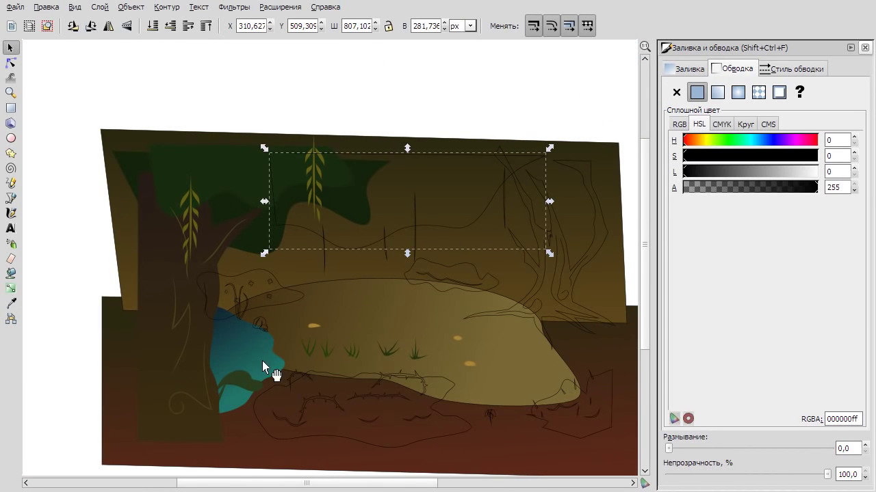
key("b")
scroll(262, 362, "up", 3)
left_click(11, 48)
scroll(332, 260, "down", 2)
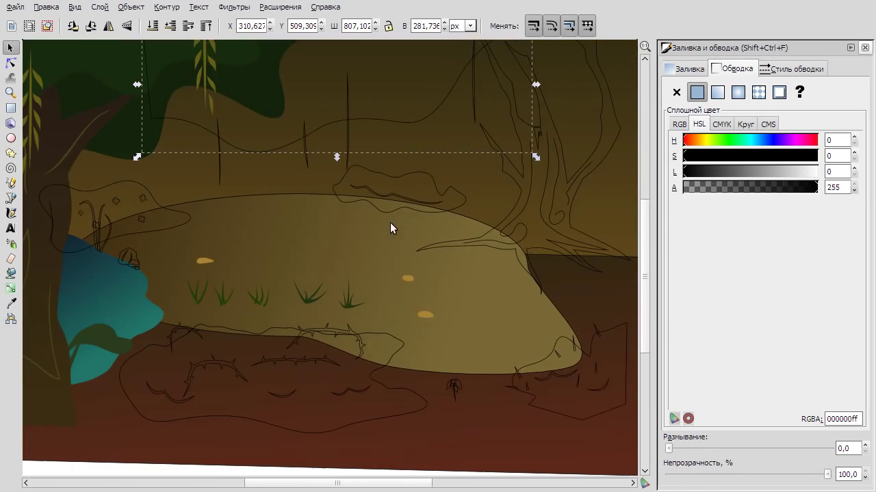
scroll(390, 226, "down", 1)
key("g")
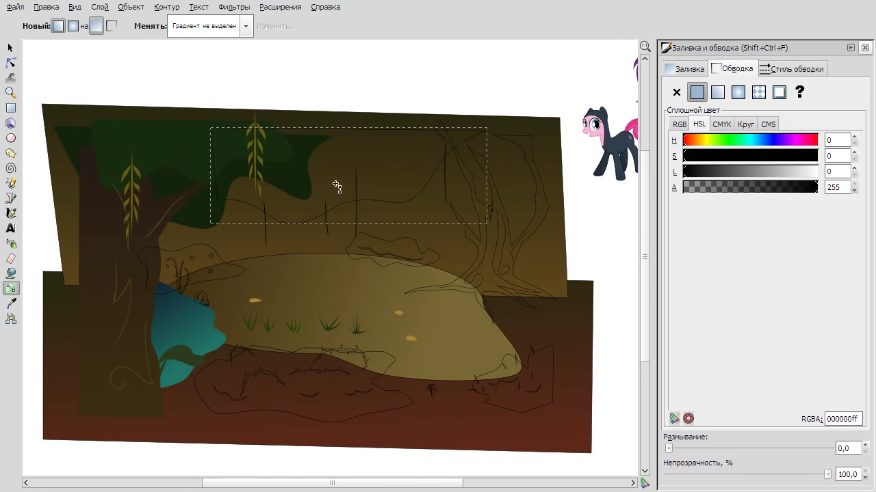
left_click_drag(335, 130, 335, 214)
left_click(688, 68)
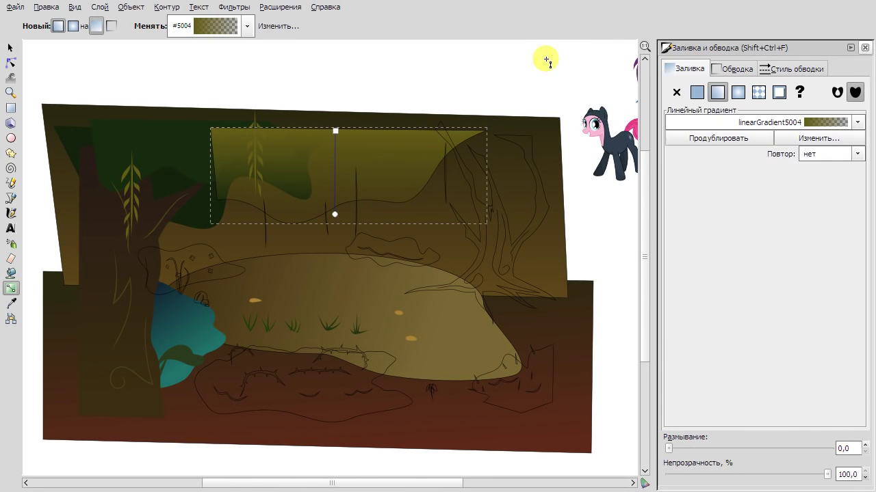
key("s")
key("Escape")
Check the gradient band, then select the hanging vine lines.
left_click(398, 140)
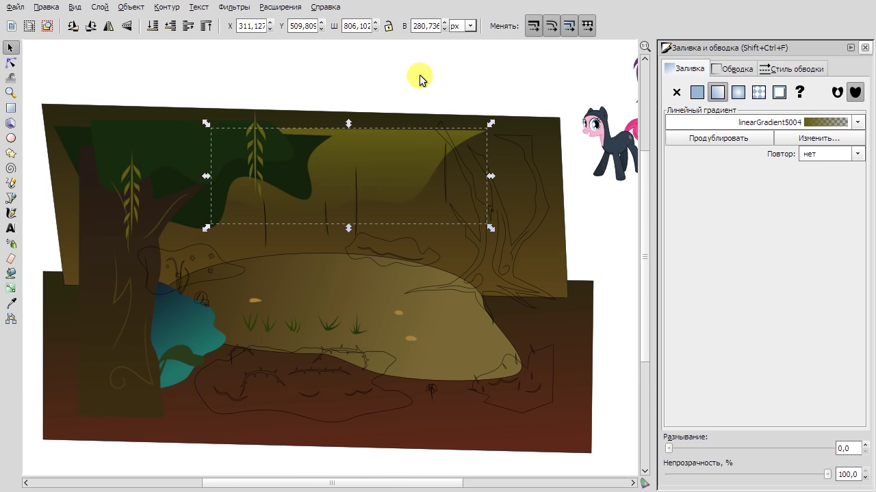
left_click(414, 78)
scroll(342, 205, "up", 1)
left_click(336, 217)
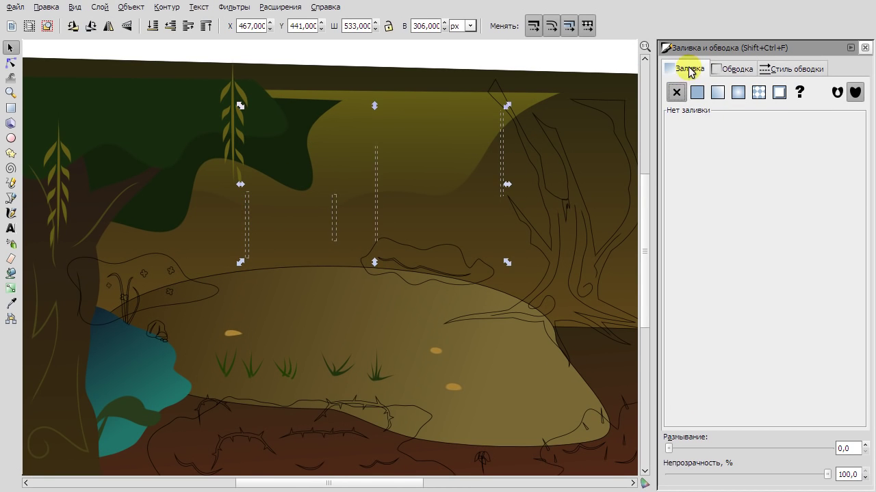
Give the hanging vines a flat, slightly lighter green fill.
left_click(696, 92)
left_click_drag(705, 169, 716, 169)
key("Escape")
scroll(444, 237, "down", 2)
scroll(445, 238, "up", 3)
Fill the lower pool with a flat dark teal.
left_click(446, 215)
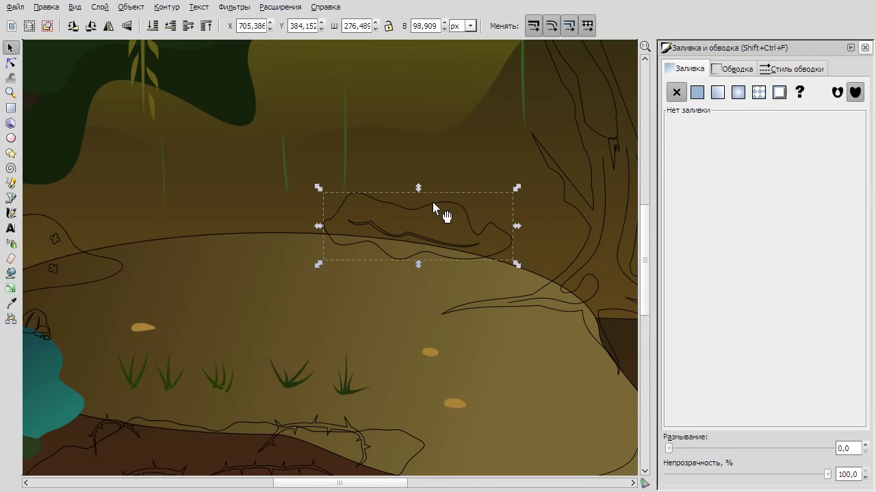
scroll(342, 287, "down", 1)
left_click(236, 345)
left_click(696, 91)
mouse_move(749, 140)
left_mouse_down()
mouse_move(762, 141)
mouse_move(749, 140)
left_mouse_up()
mouse_move(715, 174)
left_mouse_down()
mouse_move(699, 171)
mouse_move(725, 171)
left_mouse_up()
Lighten the stroke colour of the ripple lines in the pool.
left_click(338, 334, "ctrl")
scroll(354, 335, "up", 1)
left_click(10, 303)
left_click(727, 69)
key("F1")
Give the thorn group a dark olive flat fill.
left_click(336, 289)
left_click(696, 92)
left_click_drag(771, 155, 693, 171)
key("Tab")
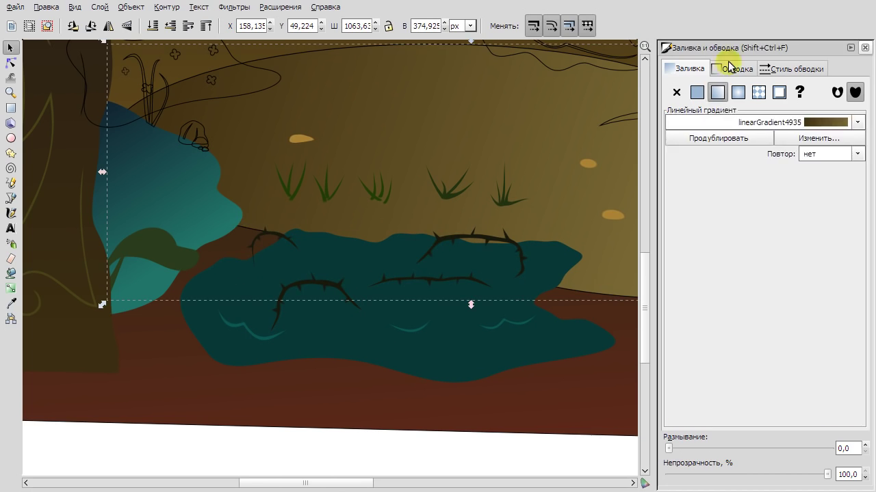
Group the lower pool with its parts and raise it above the grass tufts.
left_click(300, 190)
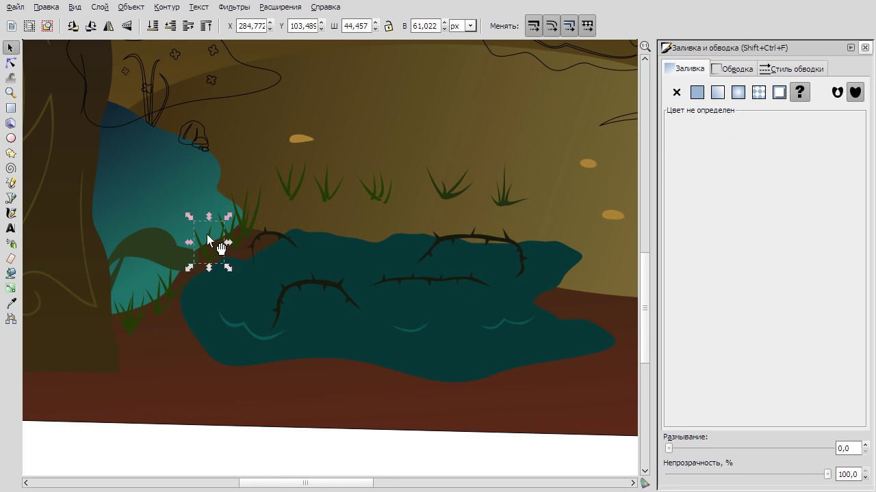
left_click(313, 260)
left_click(131, 6)
left_click(157, 62)
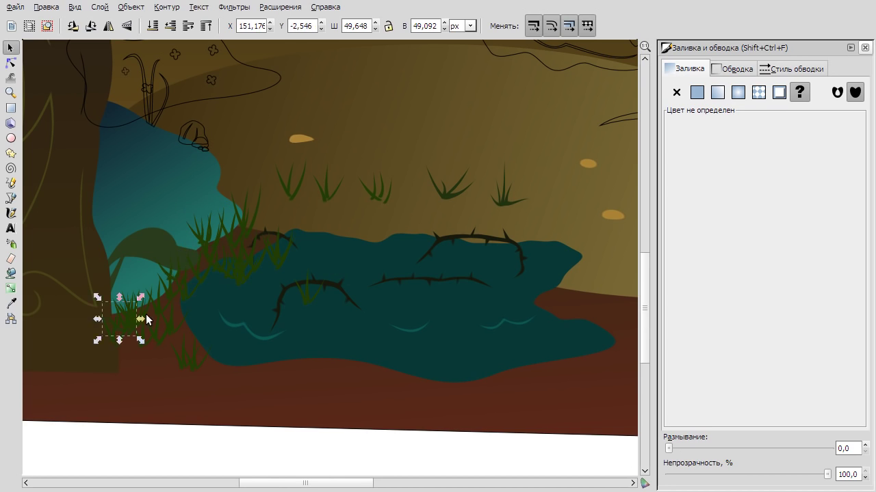
left_click(158, 307)
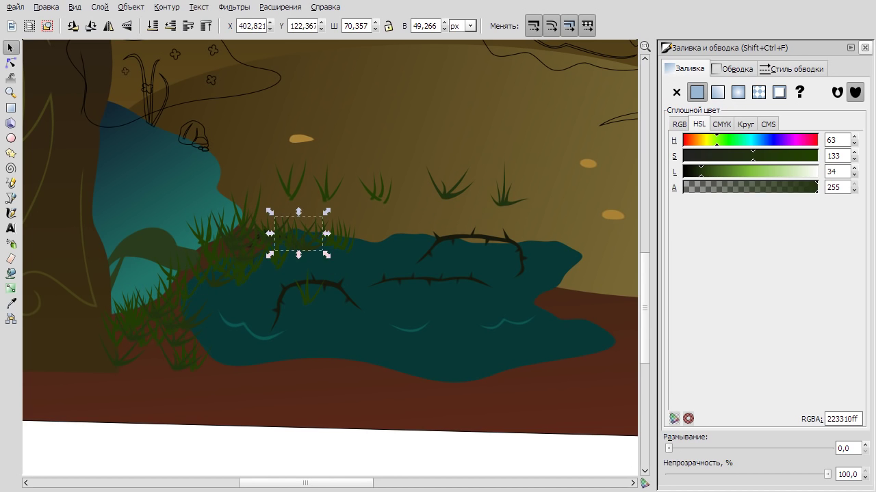
left_click(399, 334)
key("Home")
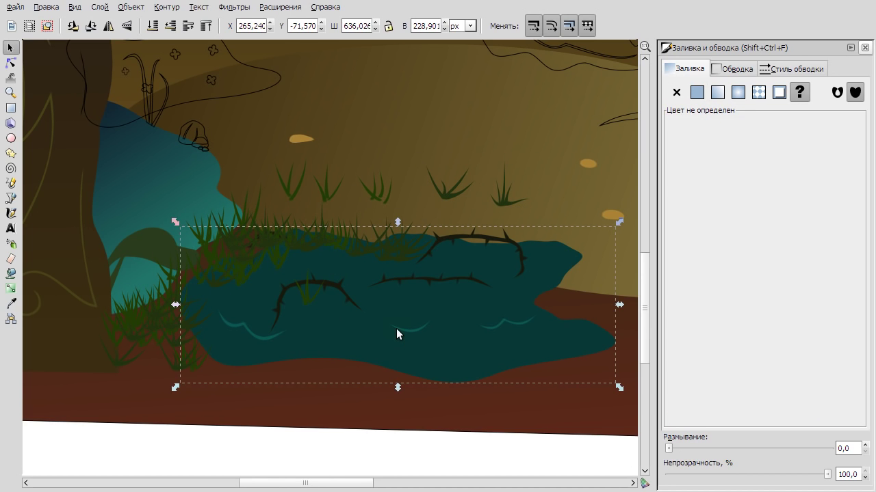
Select the grass tufts around the pools and the bottom-left grass.
scroll(368, 322, "down", 3)
key("Escape")
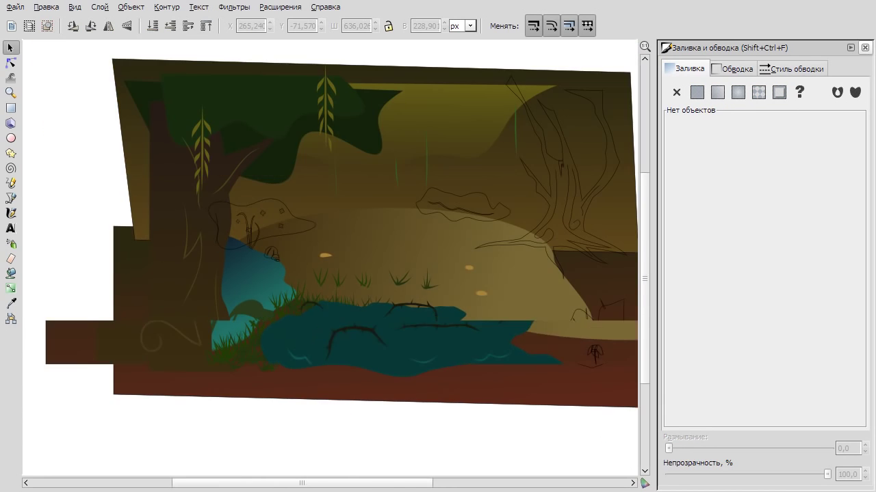
scroll(273, 287, "up", 6)
left_click(274, 287)
left_click(205, 281)
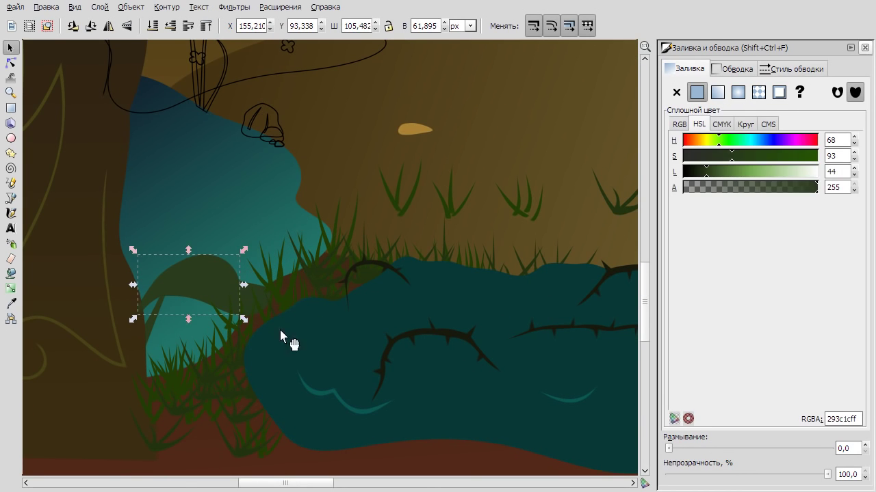
left_click(159, 445)
left_click(153, 413)
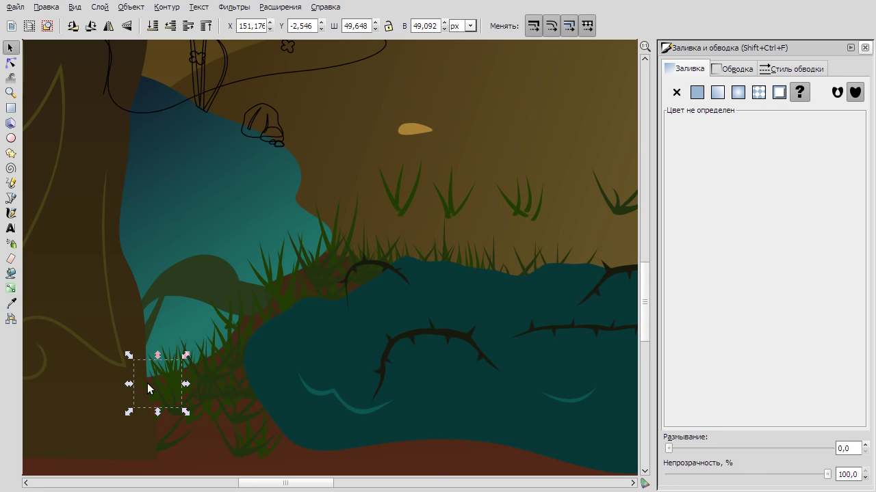
scroll(446, 426, "down", 3)
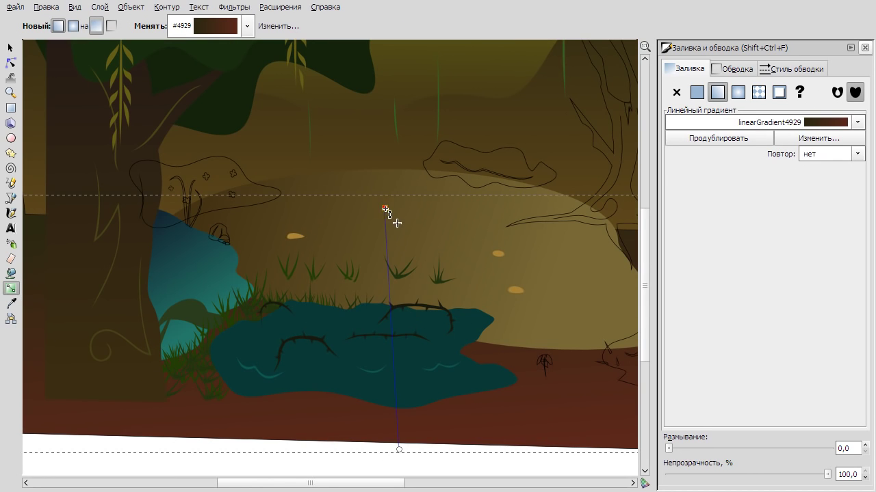
Reposition the ground gradient's start and end points and adjust its colour lightness.
left_click_drag(385, 209, 287, 230)
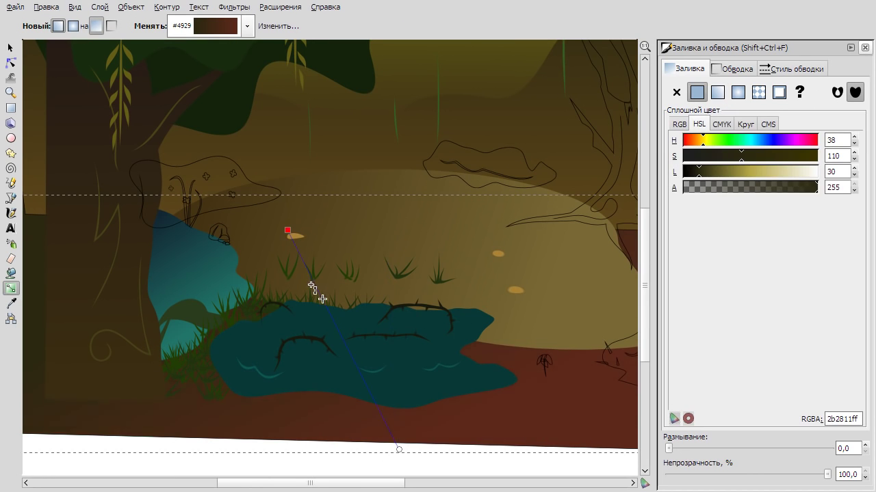
right_click(401, 448)
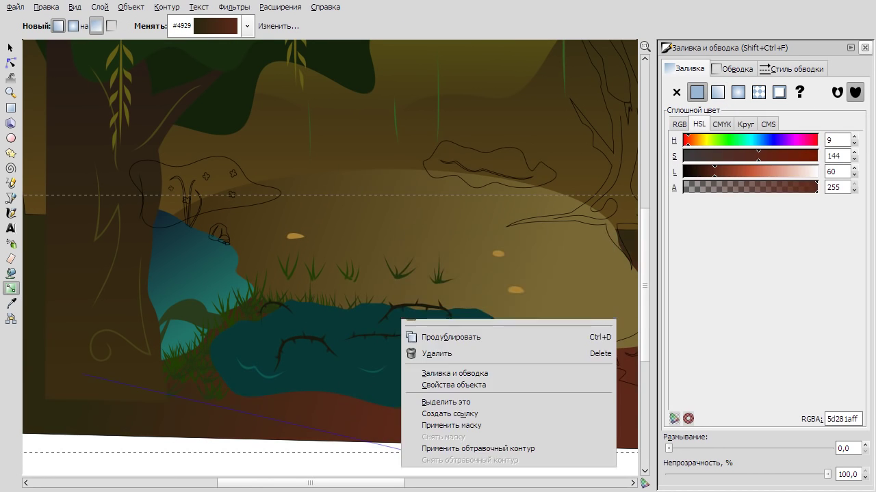
left_click_drag(399, 450, 434, 443)
left_click(726, 69)
mouse_move(707, 171)
left_mouse_down()
mouse_move(715, 172)
mouse_move(706, 172)
left_mouse_up()
key("Escape")
key("F1")
Select the upper teal pool and show its gradient start point.
scroll(301, 236, "down", 1)
left_click(175, 250)
scroll(175, 250, "up", 2)
left_click(723, 69)
left_click(10, 288)
left_click(180, 197)
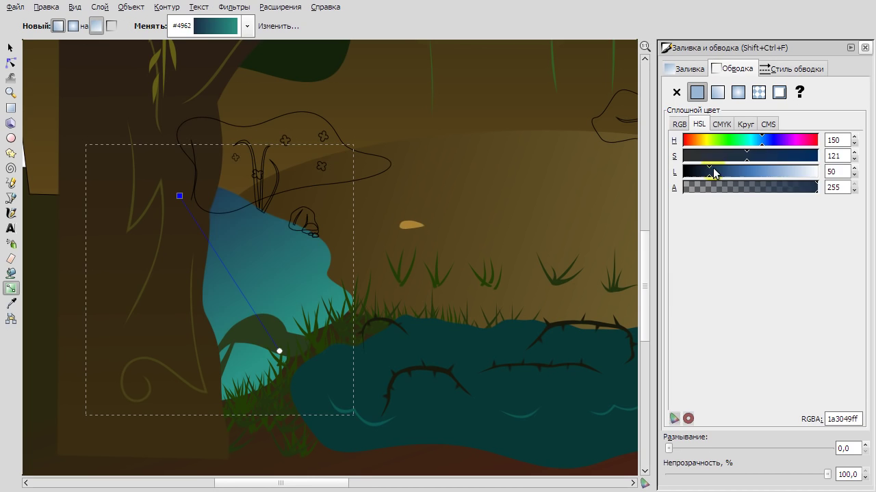
Draw a thin light-teal ripple without outline in the upper pool and refine its nodes.
left_click(12, 198)
scroll(219, 286, "up", 3)
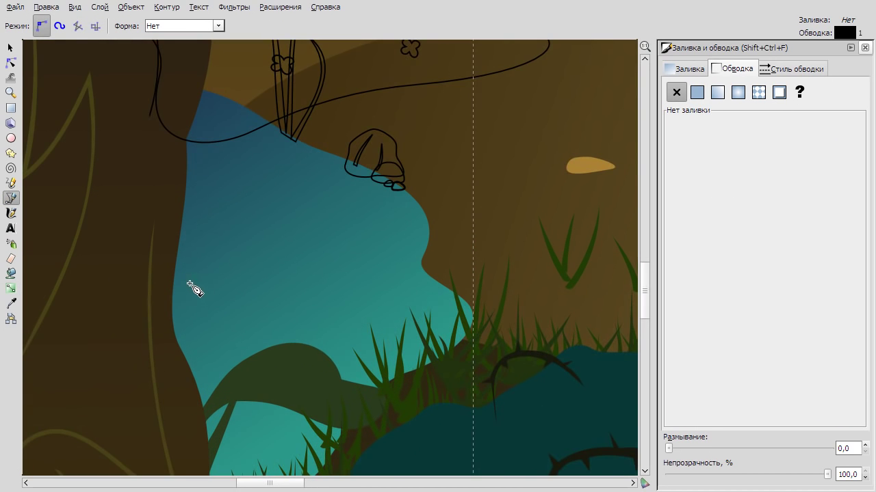
left_click(193, 235)
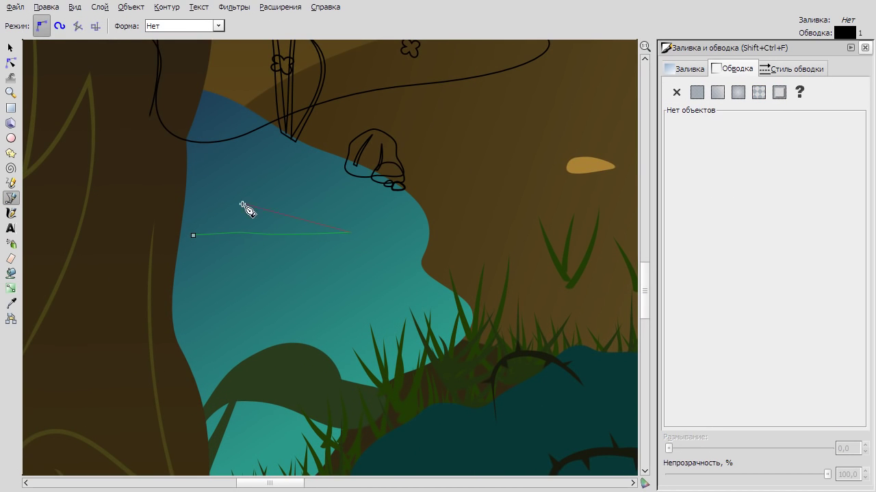
scroll(246, 208, "up", 1)
left_click(280, 239)
left_click(172, 246)
left_click(10, 303)
left_click(469, 345)
left_click(676, 92)
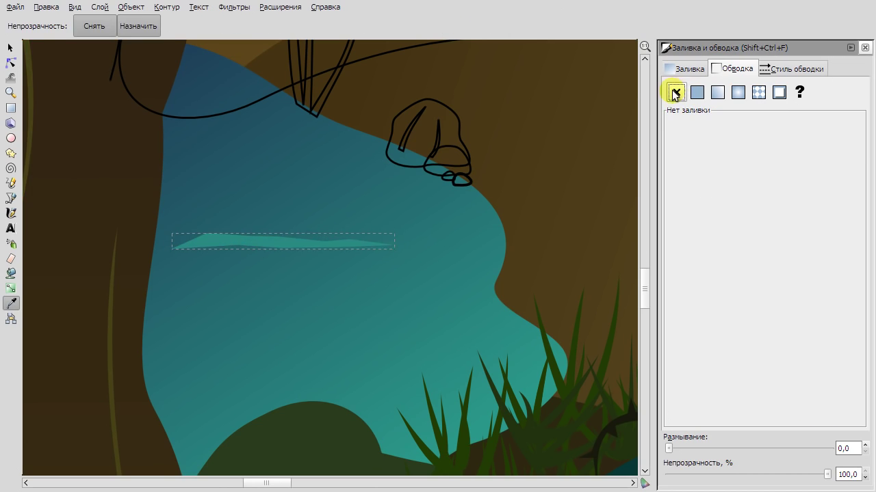
key("n")
scroll(216, 295, "up", 2)
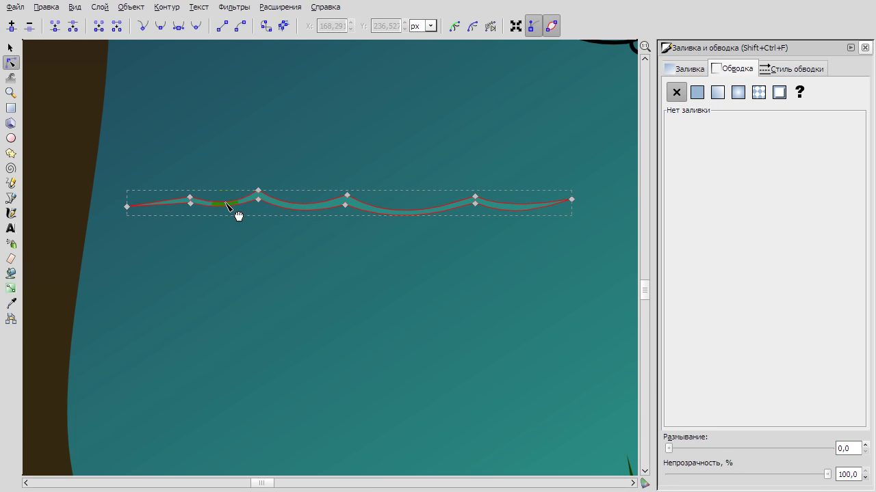
key("s")
Select the lower ripple line in the pool.
scroll(355, 233, "down", 3)
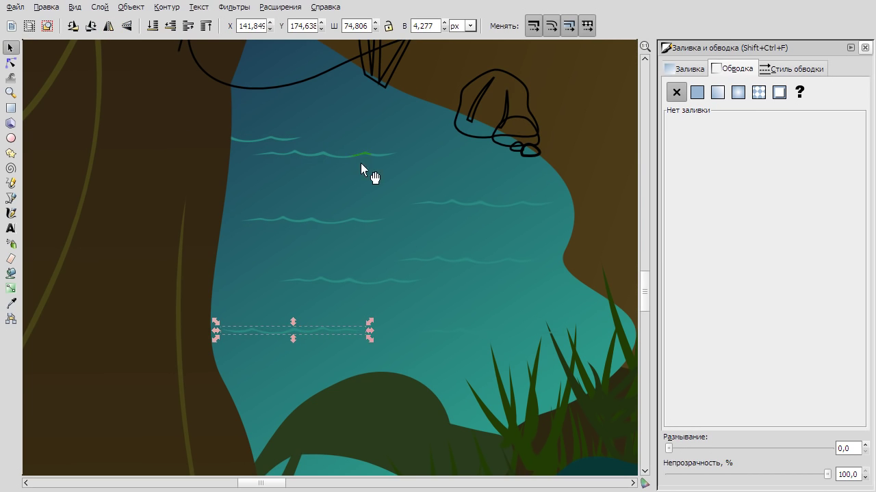
key("d")
key("Tab")
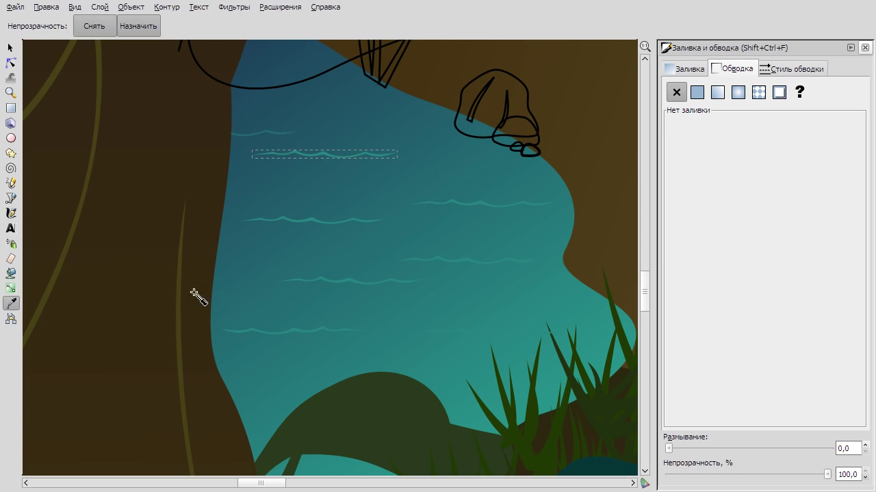
left_click(459, 332)
key("Tab")
key("s")
Give the rock beside the pond a flat slate grey-blue fill via the HSL sliders.
left_click_drag(568, 88, 472, 123)
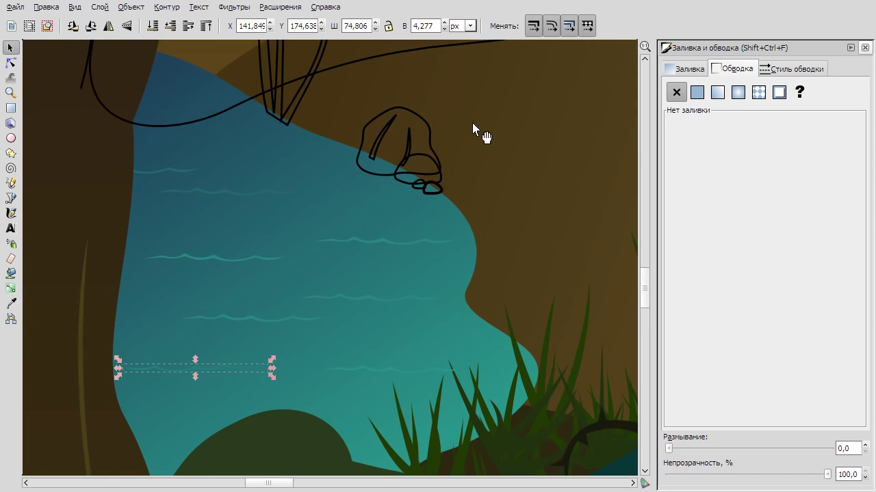
left_click(440, 169)
left_click(686, 68)
left_click(696, 91)
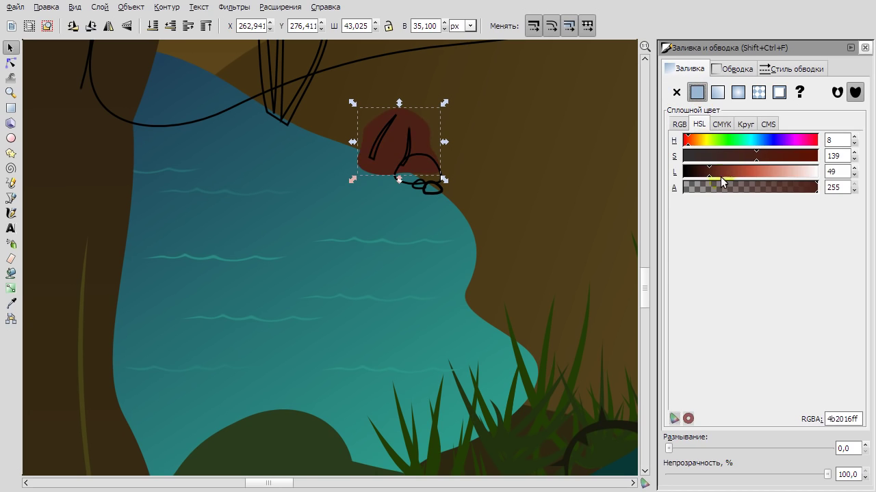
left_click(694, 156)
left_click_drag(712, 173, 702, 156)
left_click_drag(711, 140, 756, 140)
left_click(733, 156)
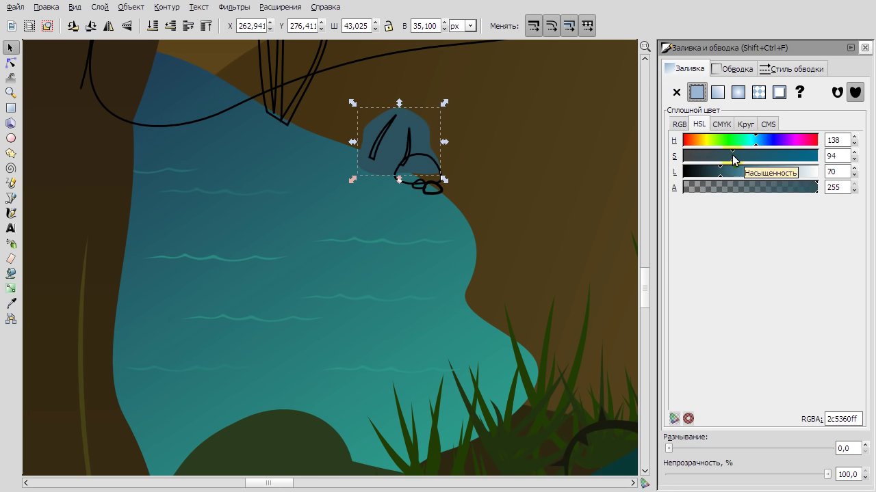
Eyedrop the rock colour onto its inner curves, remove their outline, and darken them.
left_click(386, 127)
key("d")
left_click(697, 92)
left_click(136, 88)
scroll(446, 180, "up", 5)
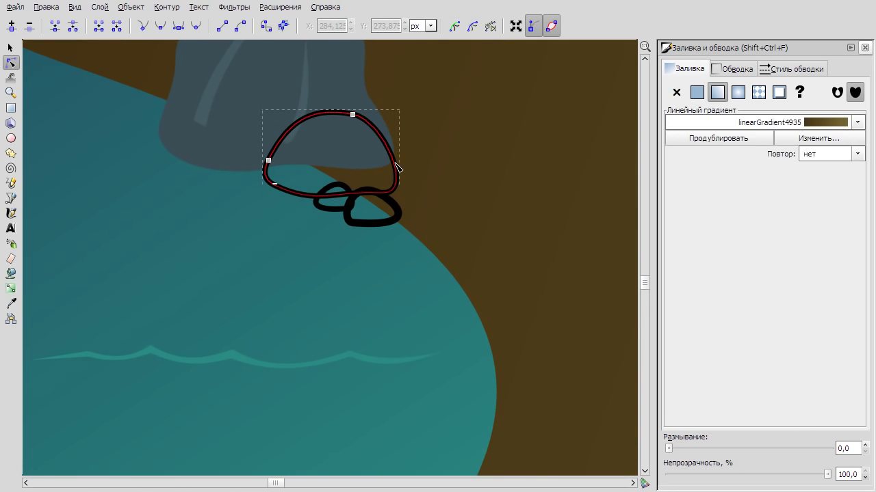
key("F2")
left_click_drag(713, 173, 696, 174)
Select the small loop shape by the rock and open its fill settings.
left_click(333, 198)
key("F1")
left_click(401, 214)
left_click(333, 197)
left_click(689, 70)
scroll(459, 188, "down", 5)
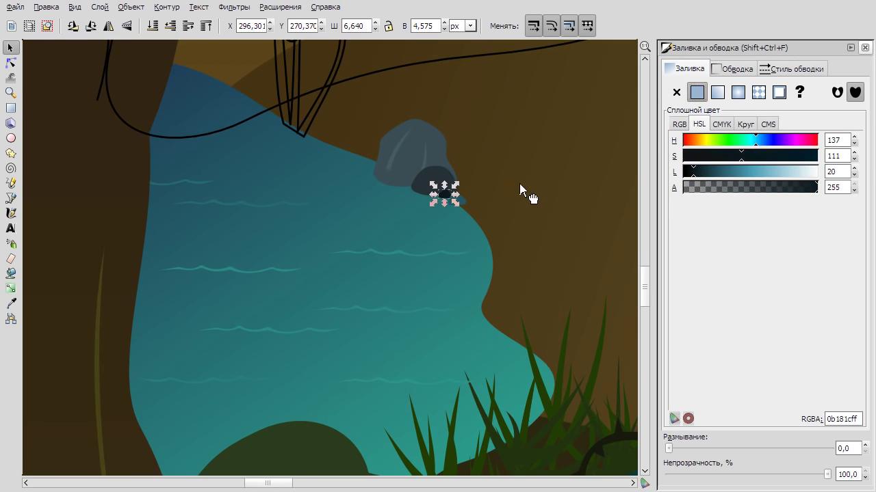
left_click(495, 205)
scroll(367, 225, "right", 3)
scroll(366, 224, "up", 2)
Give the bush above the pond a flat 0b181c fill and lower it behind the tree trunk.
left_click(345, 86)
left_click(736, 68)
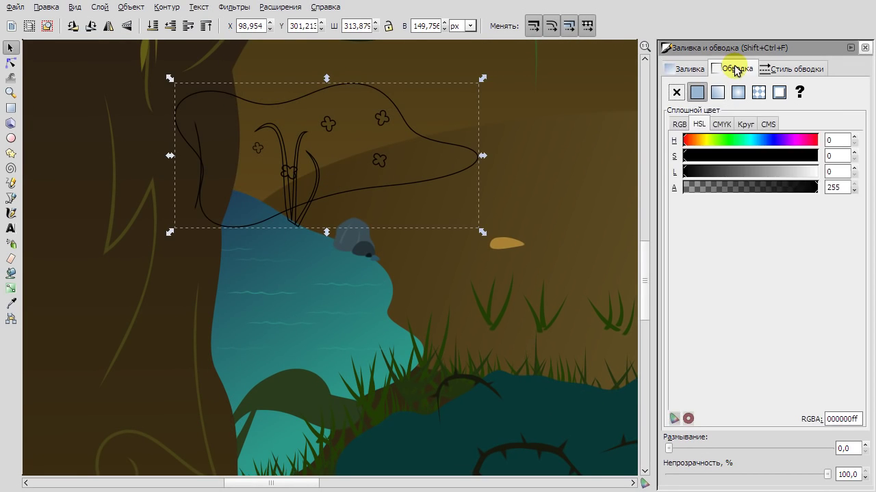
left_click(686, 69)
left_click(697, 93)
key("Page_Down")
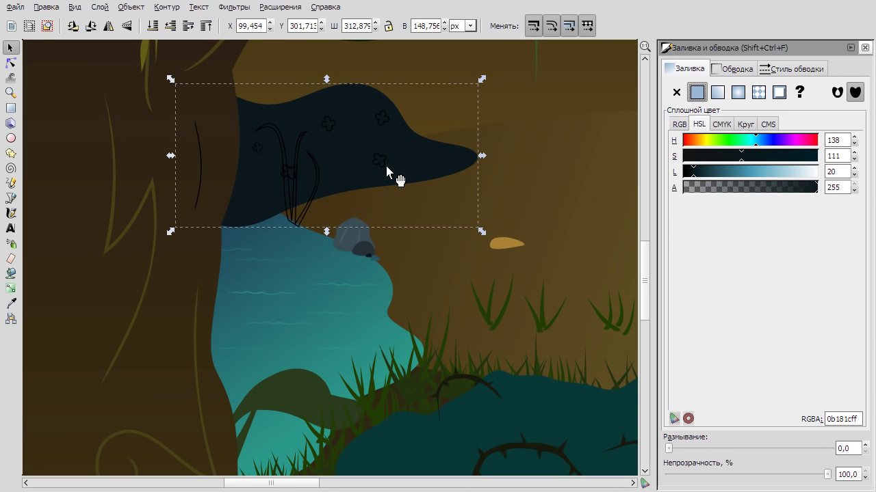
Select the bush's bottom node, then convert the thin trunk line's stroke into a path.
key("n")
left_click(265, 206)
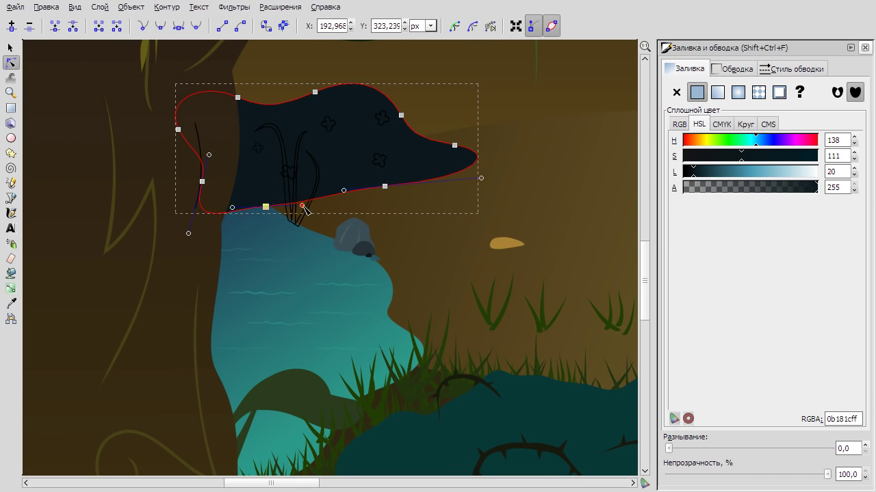
left_click(205, 152)
left_click(792, 68)
left_click(284, 26)
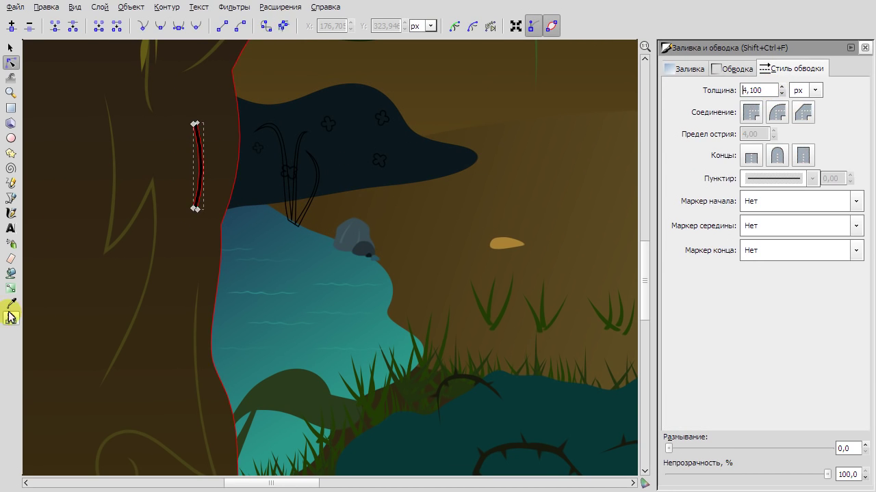
Colour the converted trunk line with a colour sampled from the canvas.
left_click(11, 304)
scroll(146, 176, "up", 1, "ctrl")
left_click(143, 182)
left_click(10, 62)
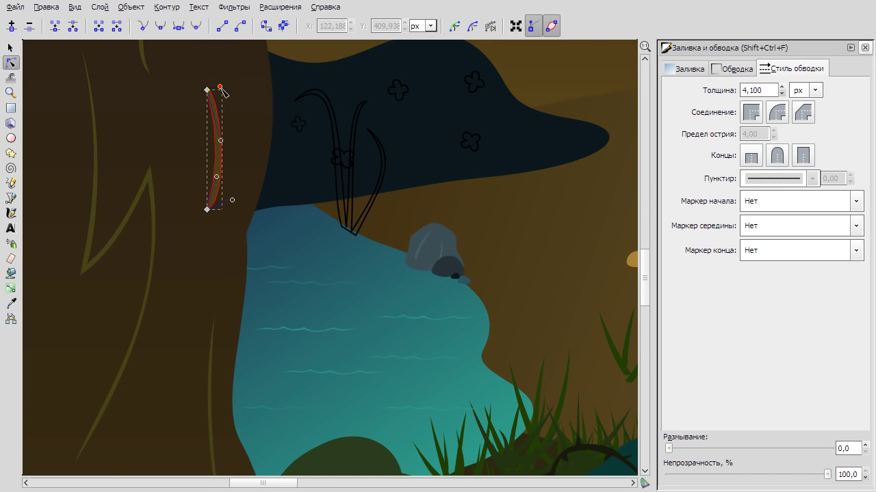
left_click(11, 47)
scroll(129, 194, "down", 5, "ctrl")
scroll(195, 264, "right", 3)
scroll(143, 194, "up", 4, "ctrl")
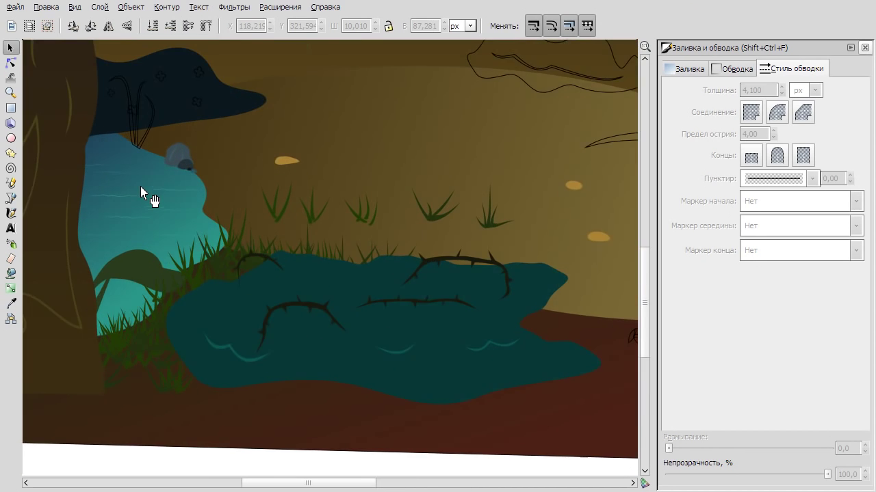
Reshape the dark bush's lower edge by dragging its nodes.
left_click(212, 162)
left_click(229, 162)
scroll(229, 164, "up", 7)
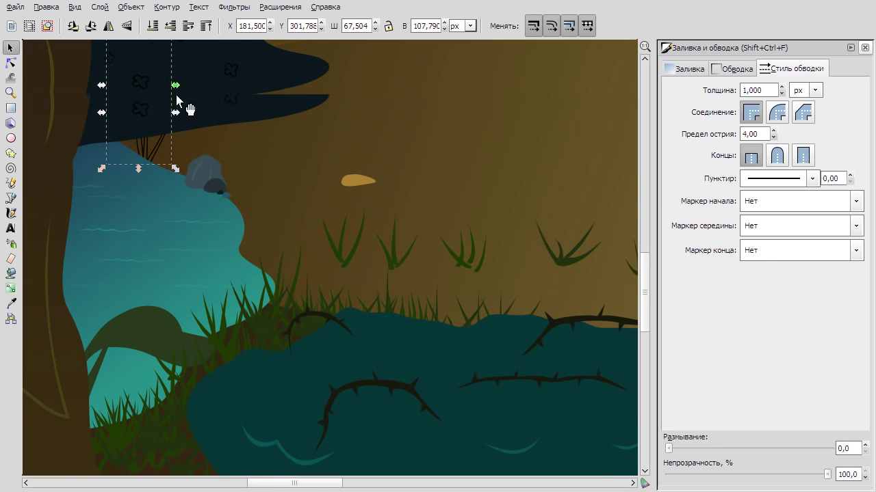
left_click(202, 187)
left_click(133, 332)
double_click(127, 299)
left_click_drag(81, 288, 156, 340)
Fill the reeds inside the bush green without their black outline, adjusting lightness.
left_click(160, 313)
key("F7")
left_click(684, 68)
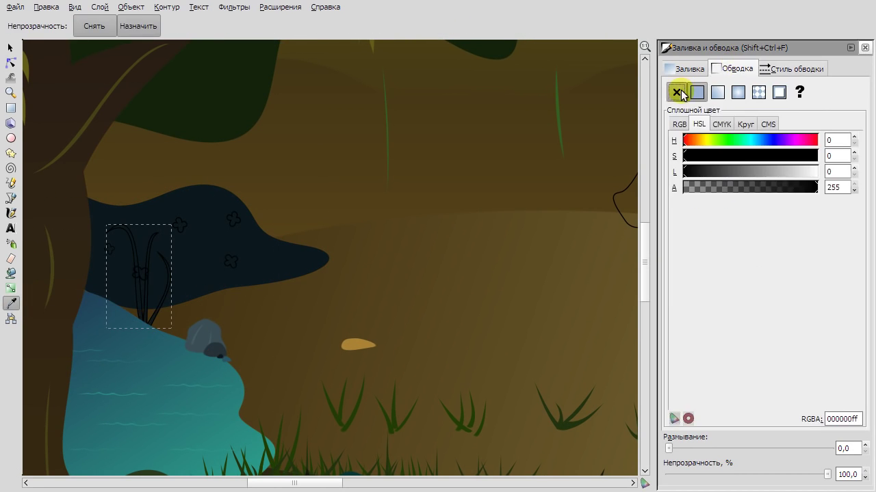
mouse_move(693, 172)
left_mouse_down()
mouse_move(708, 172)
mouse_move(693, 171)
left_mouse_up()
Give the small flower shapes a flat fill.
key("F2")
left_click(140, 274)
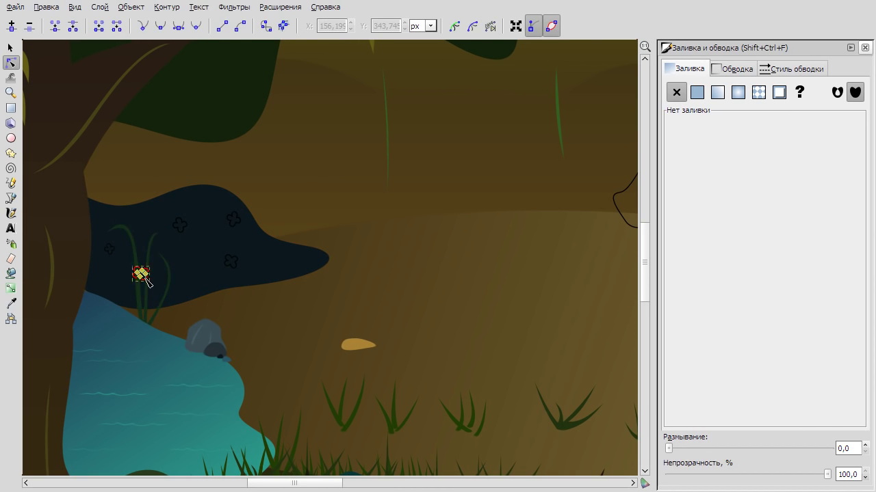
key("F1")
left_click(696, 92)
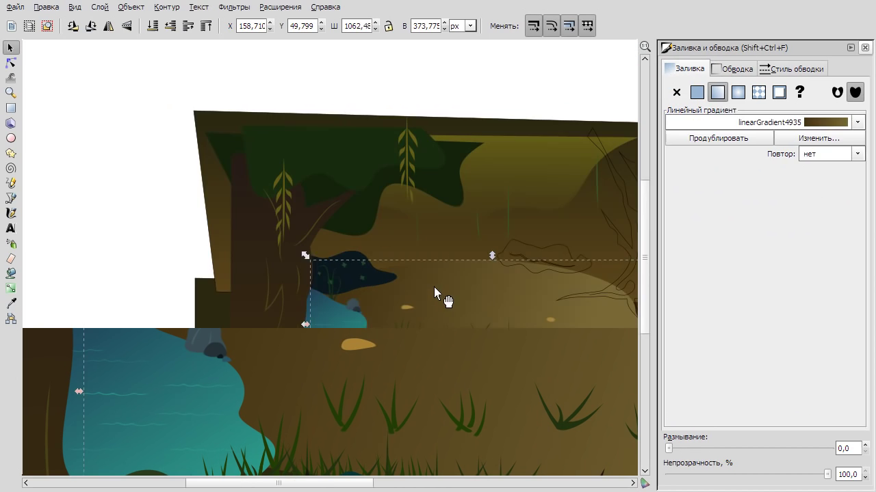
key("Escape")
Fill the leaf clump green with a vertical linear gradient, darkening its green.
scroll(216, 275, "up", 2)
left_click(274, 238)
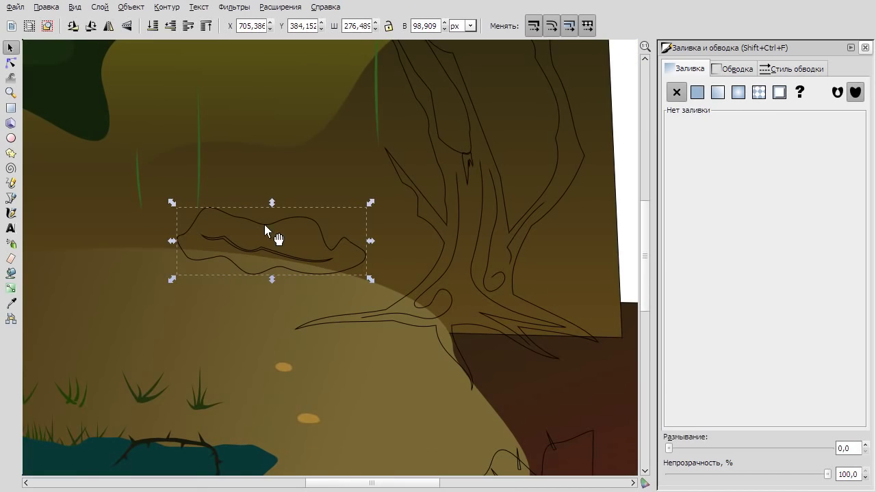
left_click(696, 92)
scroll(268, 286, "down", 1)
key("g")
left_click_drag(285, 233, 283, 260)
left_click(706, 172)
Give the leaf's vein a lighter flat fill.
left_click(10, 61)
left_click(274, 246)
scroll(301, 257, "up", 3)
key("d")
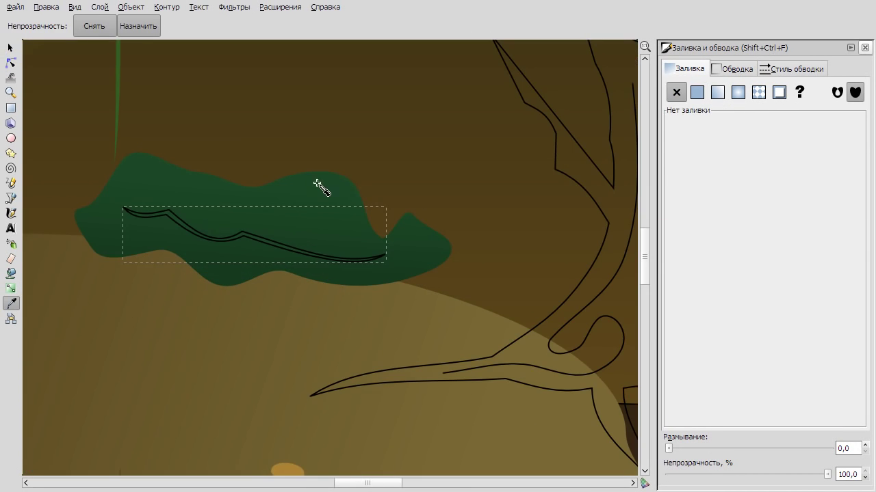
left_click(696, 92)
left_click(715, 172)
left_click(11, 47)
scroll(499, 238, "down", 3)
Fill the lower-right shrub with the pond's teal, darkened to 062927.
left_click(553, 218)
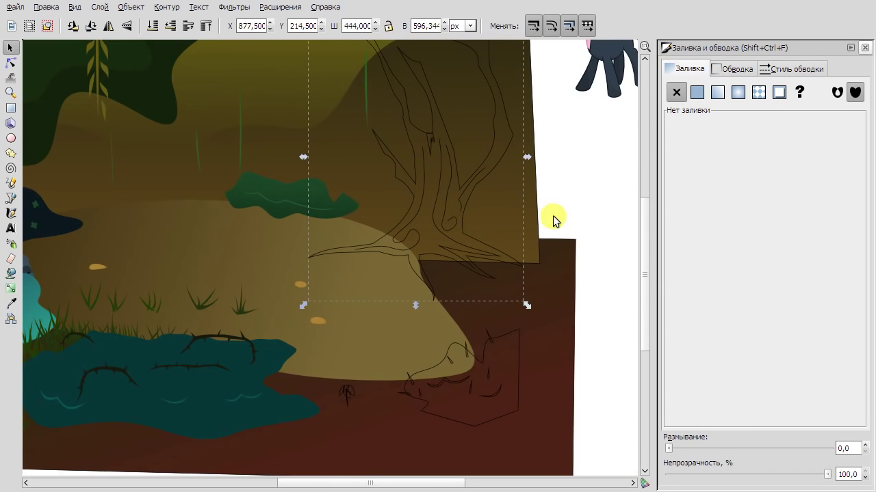
scroll(508, 390, "down", 3)
left_click(508, 391)
scroll(213, 172, "up", 2)
scroll(213, 172, "down", 2)
scroll(385, 199, "up", 2)
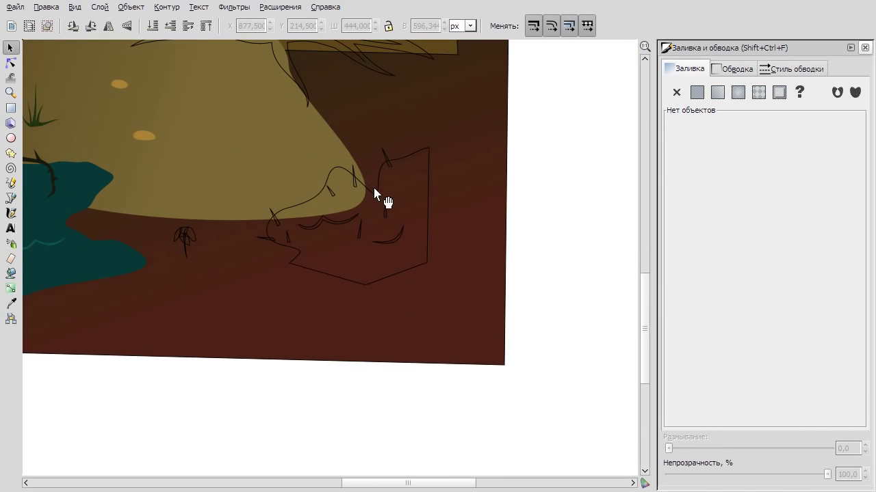
left_click(385, 199)
left_click(675, 91)
key("d")
left_click(59, 251)
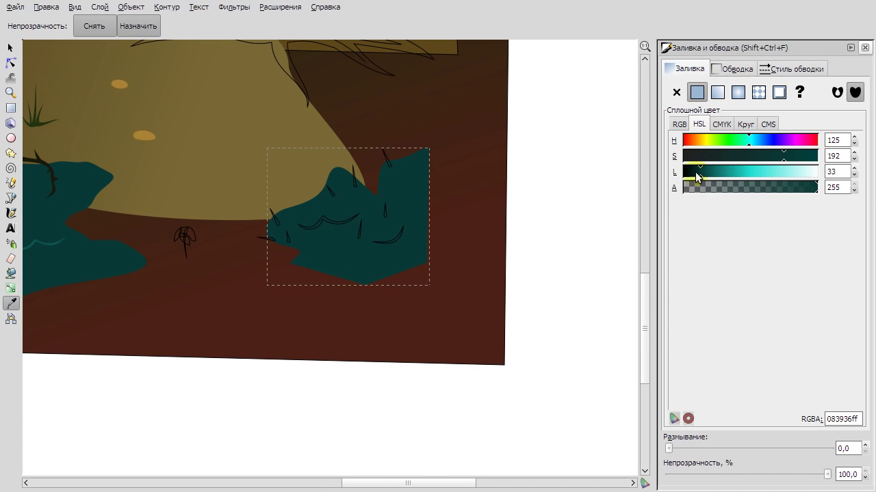
left_click(696, 173)
Fill the shrub's thorn strokes dark teal, trying an orange tint then undoing it.
key("n")
left_click(342, 224)
key("d")
left_click(696, 91)
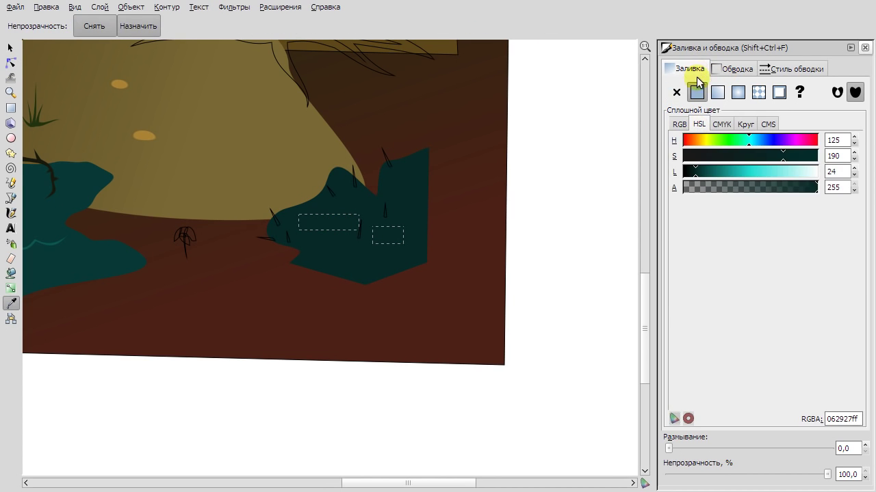
left_click(10, 62)
scroll(321, 200, "up", 2)
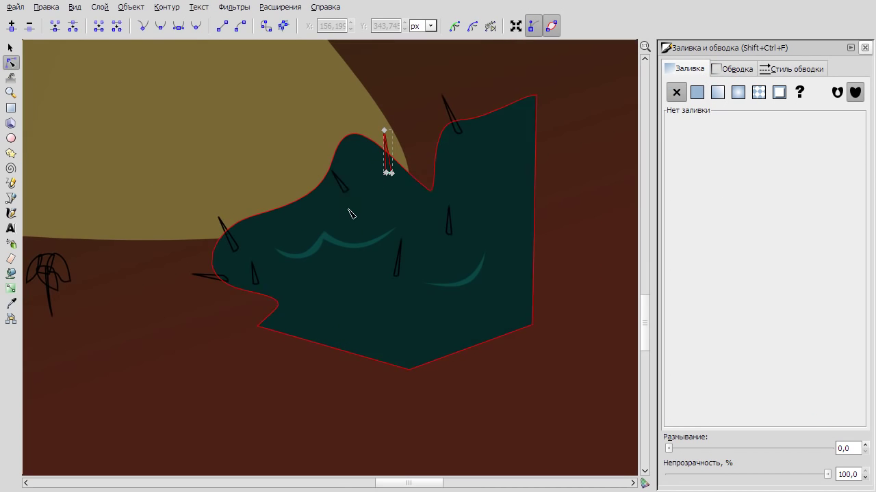
left_click(696, 91)
left_click(698, 140)
left_click(722, 172)
key("ctrl+z")
key("ctrl+z")
key("ctrl+z")
Inspect the dark teal shrub and the tan ground shape's top node.
left_click(494, 212)
scroll(473, 231, "down", 3)
scroll(469, 178, "up", 2)
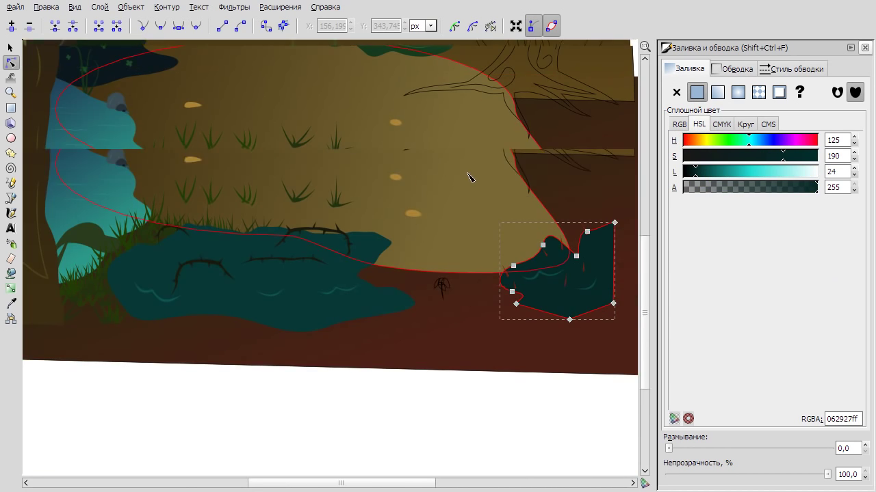
scroll(469, 177, "down", 3)
scroll(385, 210, "up", 3)
left_click(385, 209)
left_click(385, 209)
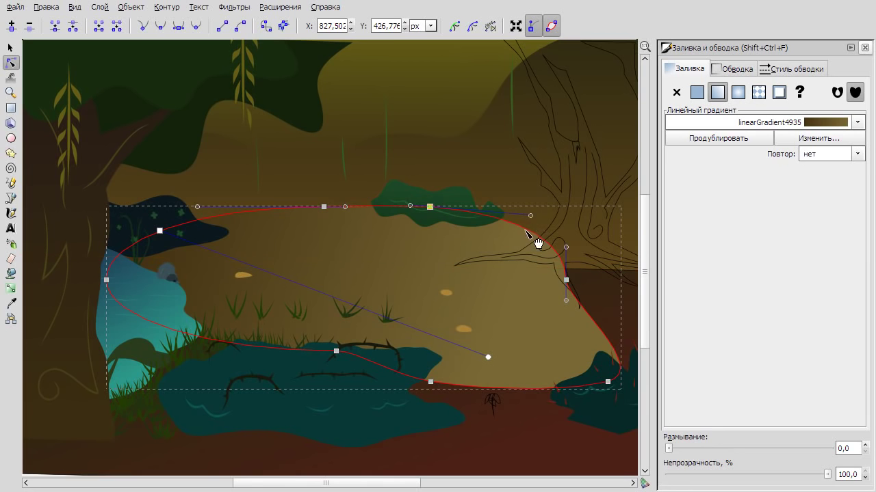
scroll(547, 236, "down", 3)
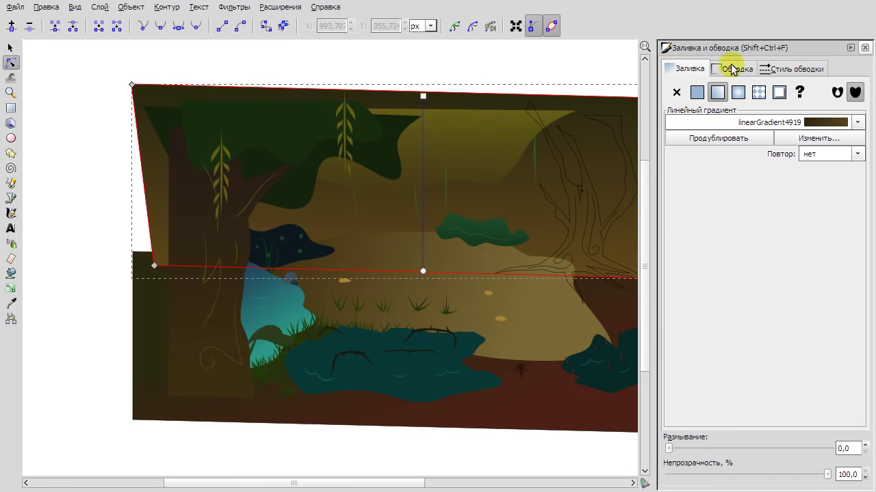
left_click(551, 62)
Select the grass clumps one after another.
scroll(381, 77, "right", 2)
scroll(381, 76, "right", 2)
left_click(11, 47)
left_click(245, 305)
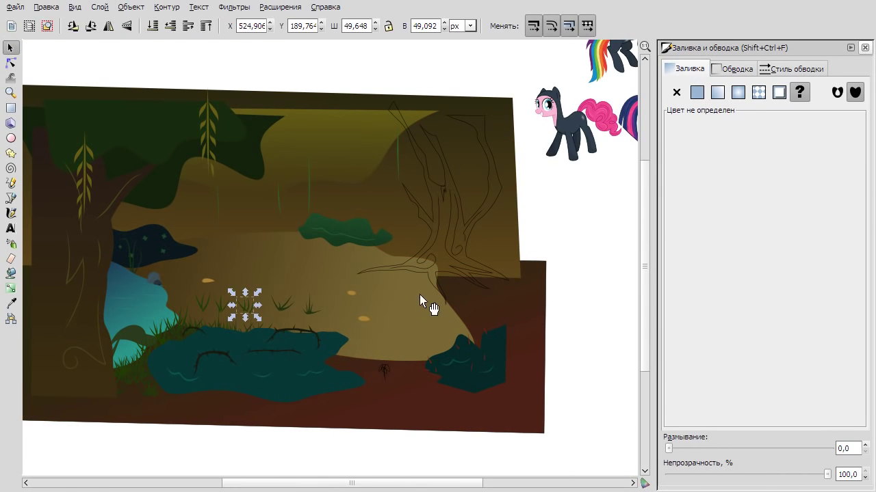
key("Tab")
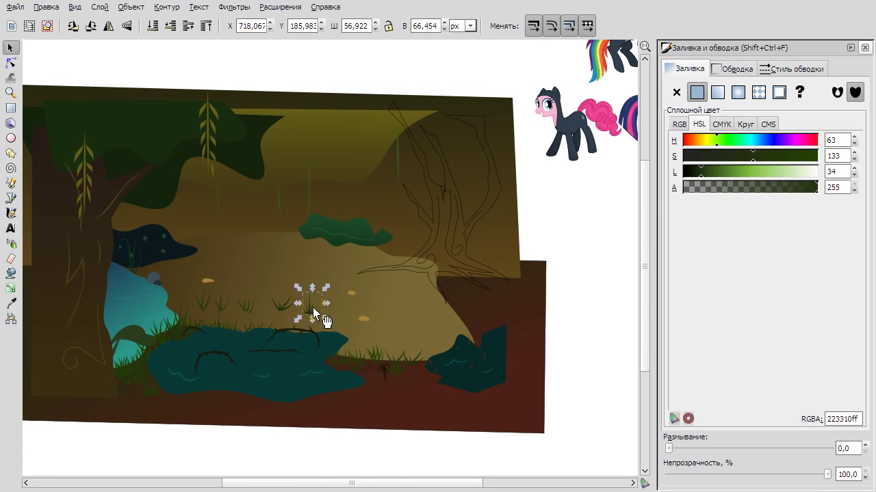
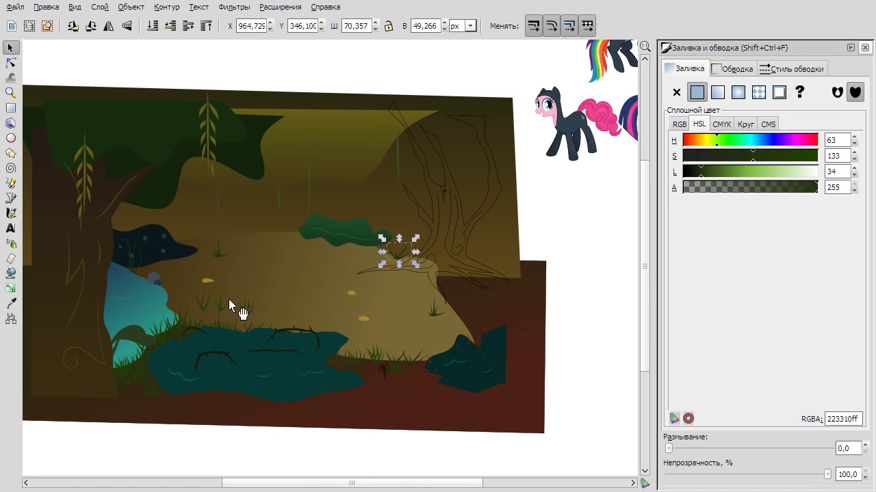
Move the small dark sprig down beside the teal pool.
left_click_drag(369, 366, 375, 368)
left_click_drag(244, 292, 411, 374)
left_click(308, 383)
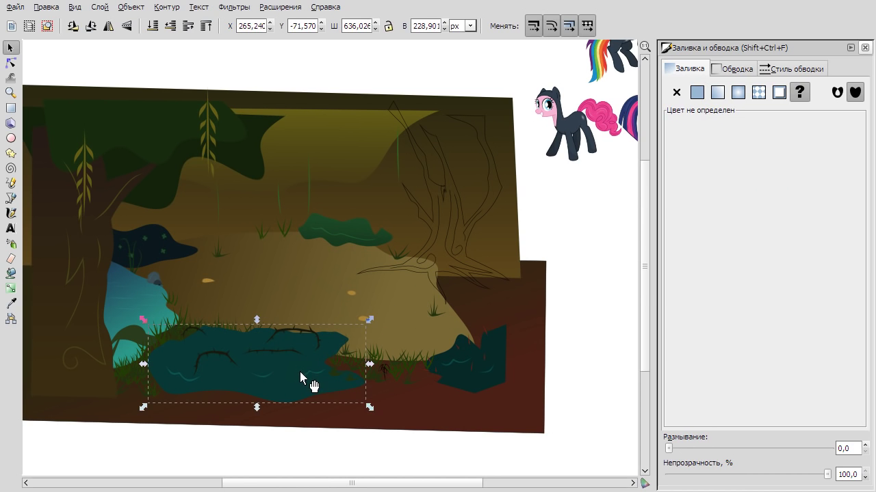
key("Escape")
scroll(479, 348, "down", 2)
scroll(368, 336, "up", 2)
Select the central ground shape beneath the pools.
left_click(367, 337)
scroll(301, 335, "up", 3)
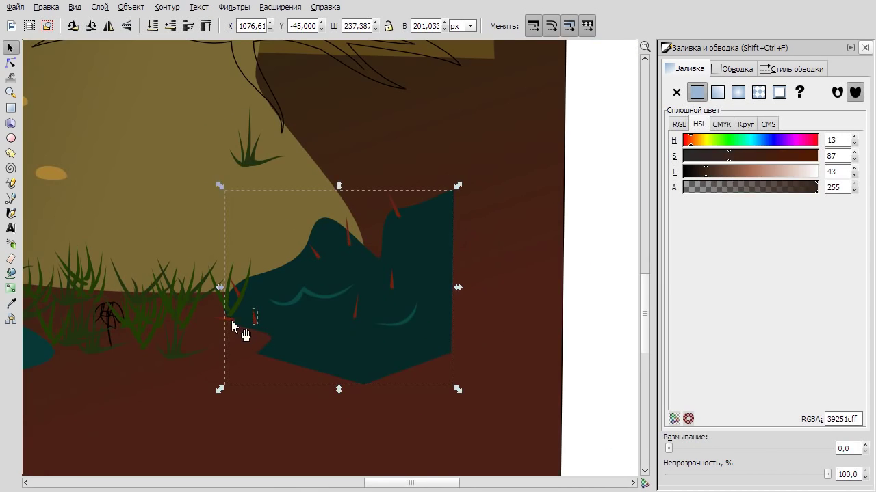
left_click(131, 7)
left_click(290, 162)
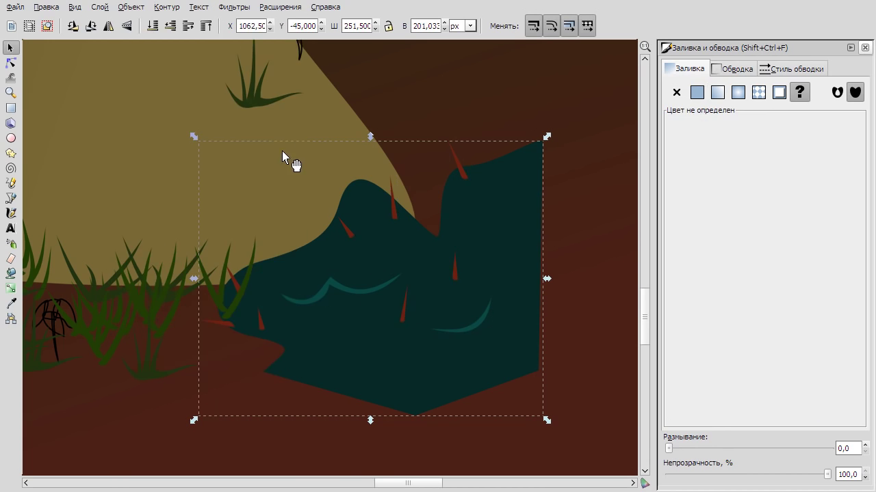
scroll(288, 205, "down", 3)
left_click(193, 324)
scroll(193, 324, "up", 1)
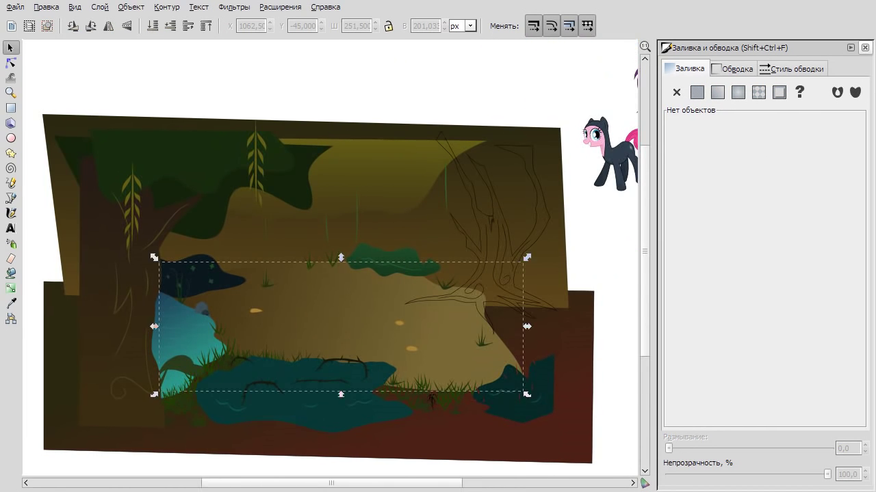
Try a linear gradient on the ground, then undo it back to flat red.
key("g")
left_click_drag(210, 344, 323, 324)
right_click(323, 324)
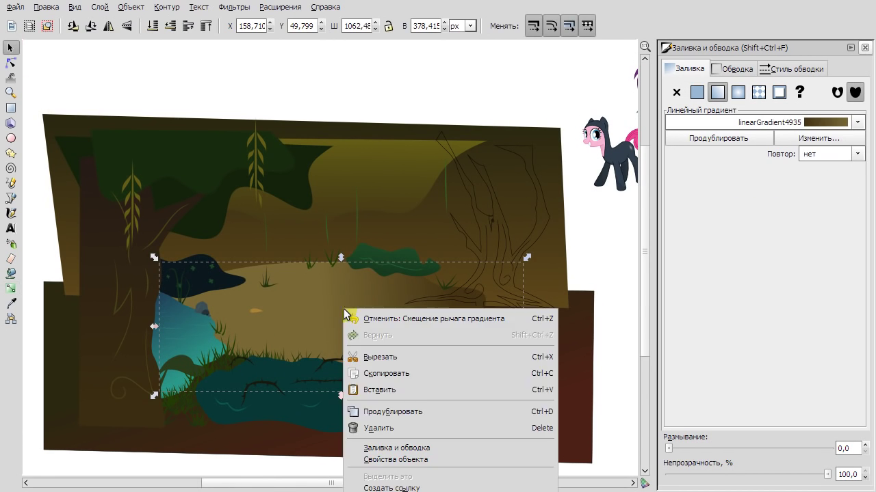
left_click(383, 316)
key("ctrl+z")
Add a radial gradient to the ground and pick brown for its stop with the Dropper.
key("g")
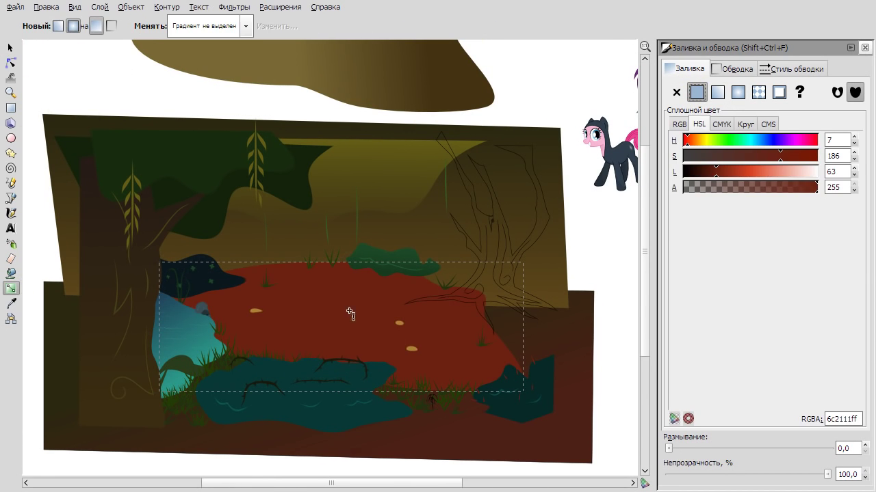
double_click(334, 315)
key("d")
left_click(478, 90)
scroll(483, 96, "up", 4)
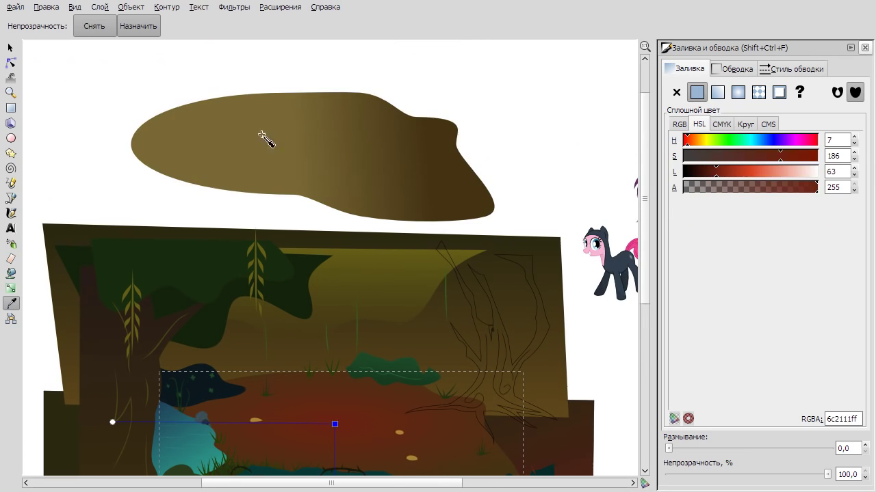
key("minus")
key("plus")
key("s")
key("Escape")
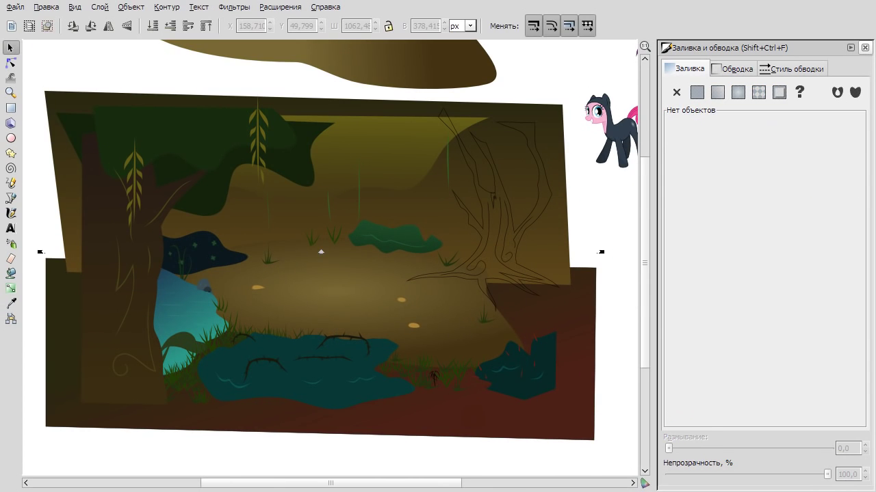
Darken the ground's outer gradient stop by lowering its lightness.
key("g")
left_click(354, 435)
left_click(356, 435)
left_click_drag(702, 171, 702, 171)
Darken the middle ground shape and check the ground's gradient.
key("n")
left_click(457, 319)
left_click(522, 71)
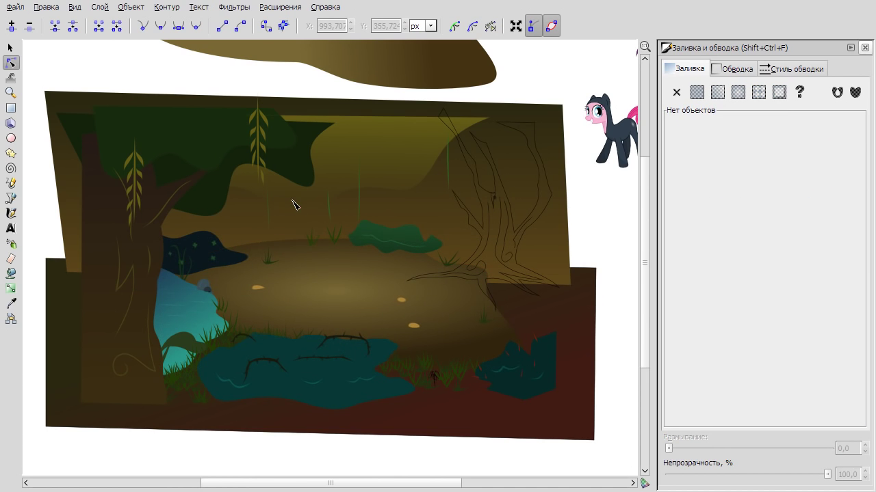
left_click(303, 278)
scroll(297, 272, "up", 2, "ctrl")
left_click(114, 161)
left_click(151, 180)
Fill the small spike on the tree with a flat green.
scroll(68, 137, "down", 5)
left_click(68, 136)
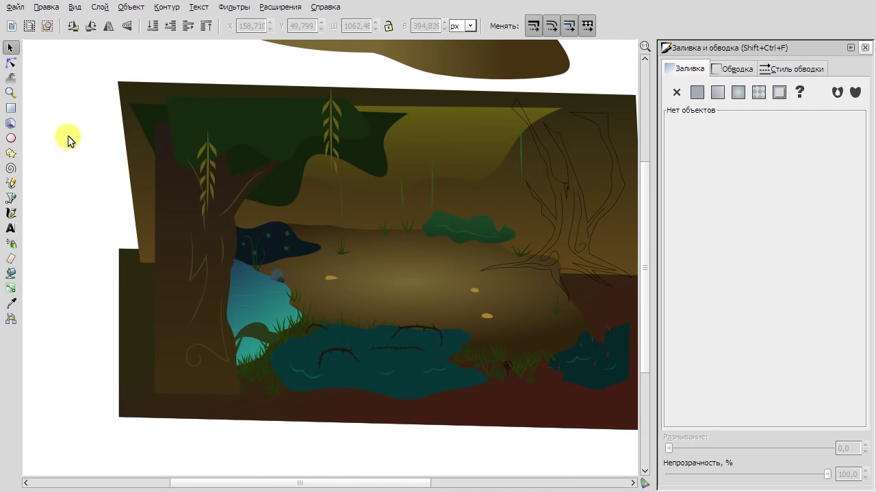
scroll(360, 291, "up", 5)
left_click(316, 197)
key("d")
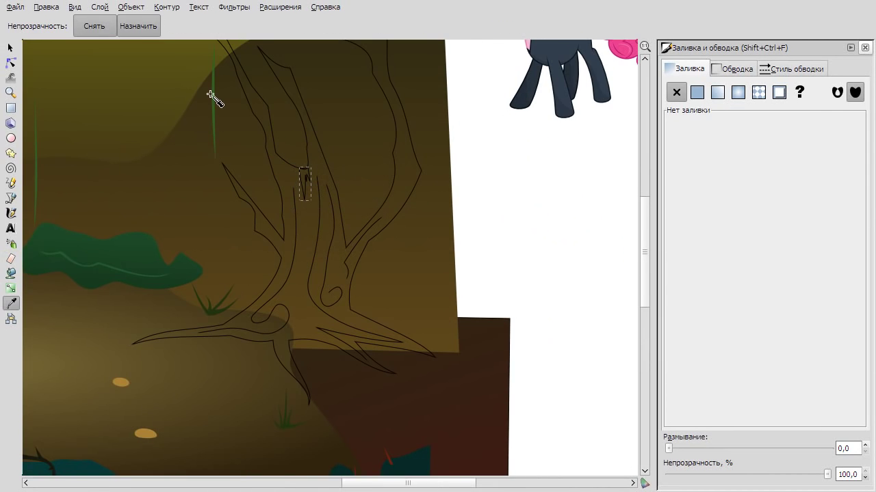
left_click(209, 104)
left_click_drag(711, 171, 729, 171)
key("n")
Lay a vertical gradient on the tree and pick a dark colour for it.
left_click(422, 186)
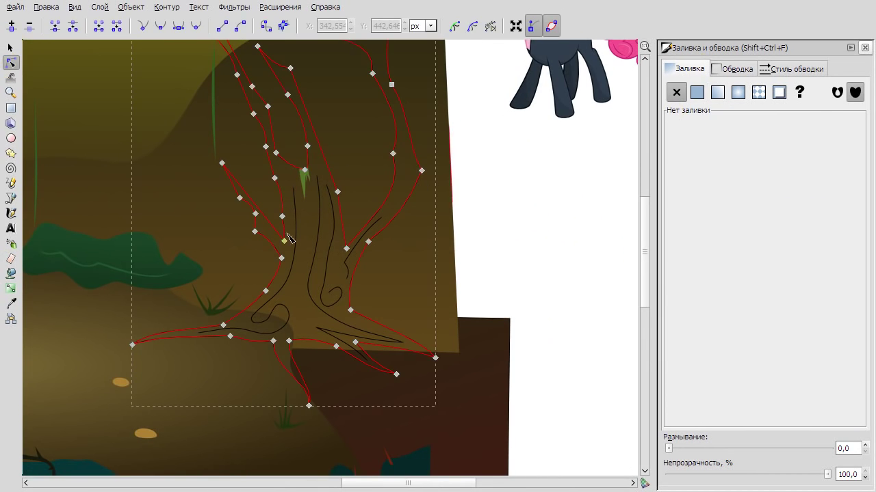
key("g")
key("minus")
left_click_drag(311, 126, 310, 326)
key("d")
left_click(481, 165)
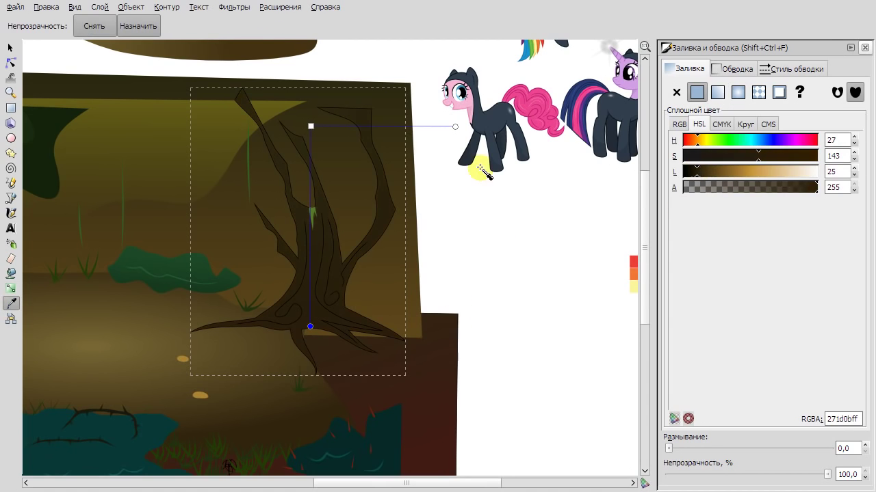
left_click(10, 47)
Redraw the tree gradient from top to base and darken both its stops.
key("g")
left_click_drag(321, 131, 322, 279)
left_click(699, 172)
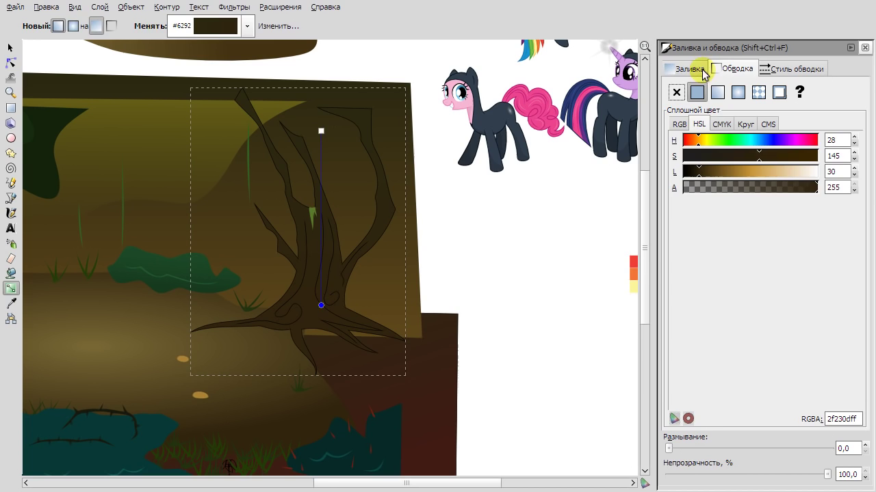
key("F1")
key("g")
left_click(321, 133)
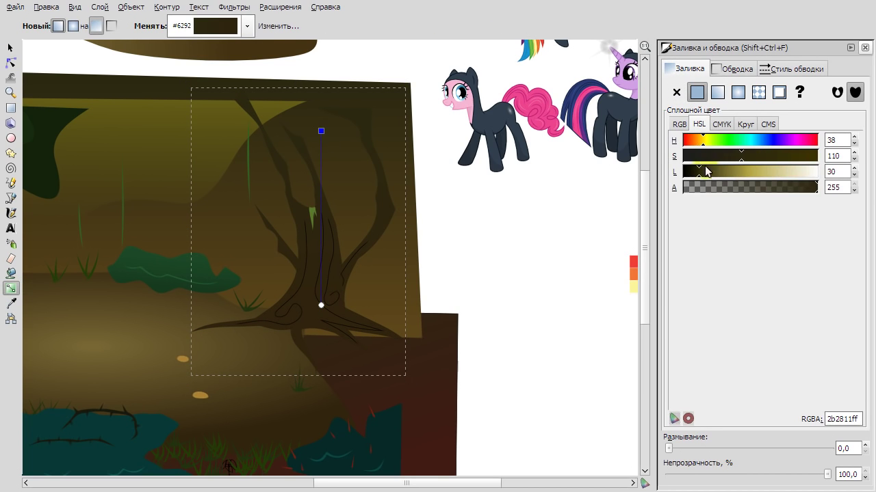
left_click(676, 172)
key("F1")
Give the trunk lines a flat light-brown fill, 785921.
left_click(521, 275)
scroll(331, 274, "up", 1)
left_click(296, 267)
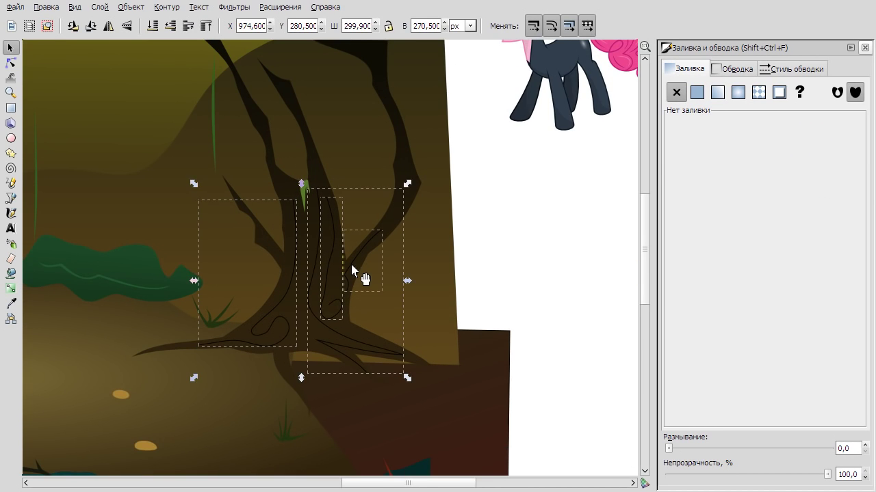
left_click(796, 69)
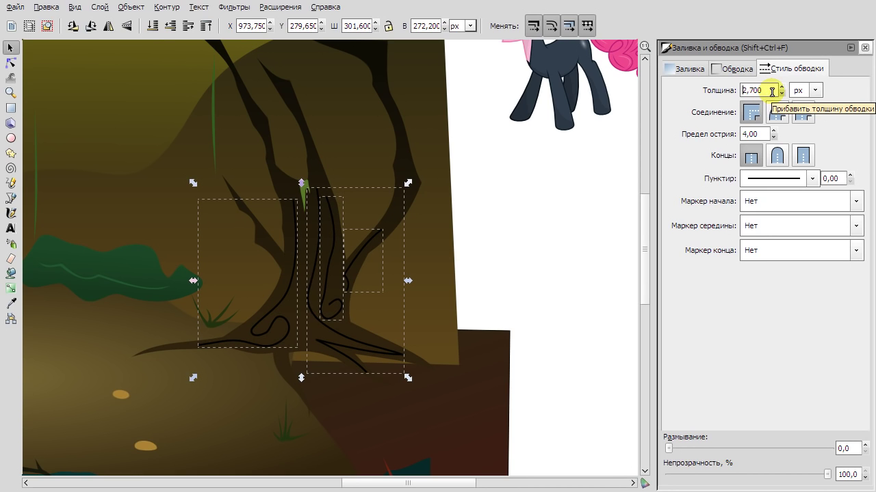
left_click(10, 63)
left_click(687, 69)
left_click(697, 92)
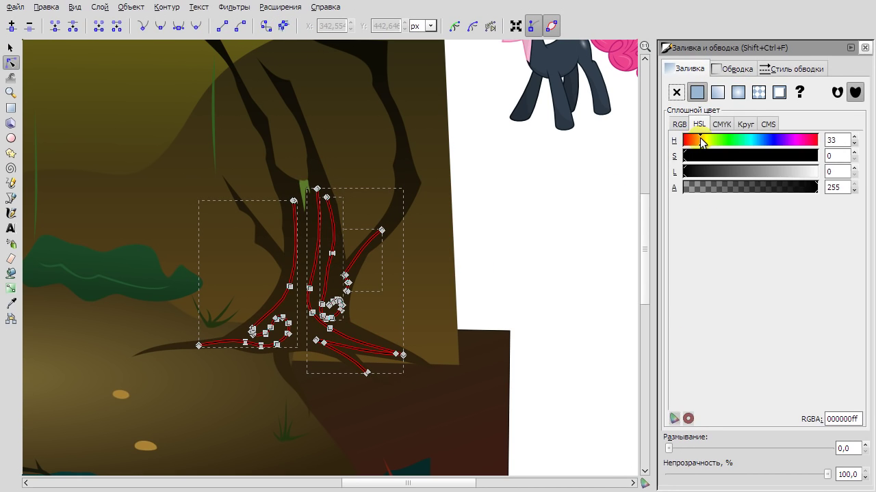
left_click_drag(727, 162, 774, 157)
left_click_drag(684, 171, 723, 172)
scroll(346, 310, "up", 1)
left_click(10, 303)
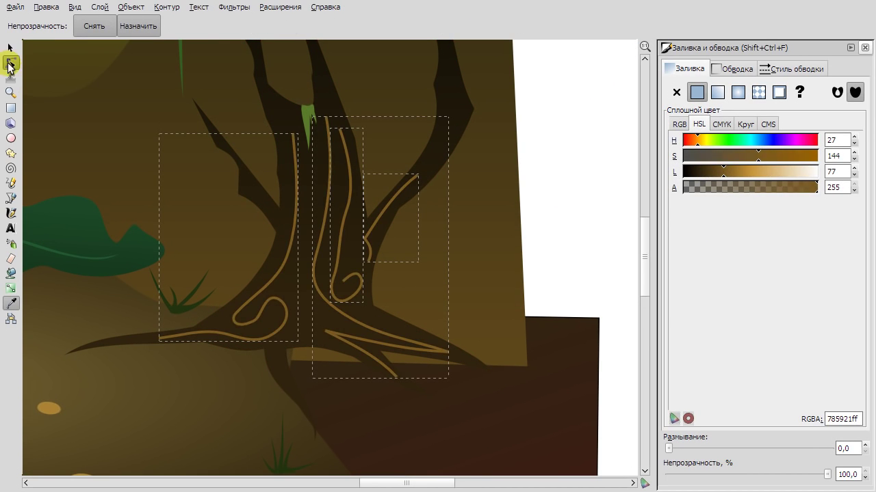
Reshape the left, second and right trunk lines by adjusting their nodes.
left_click(11, 62)
scroll(335, 231, "up", 2)
left_click_drag(294, 293, 282, 318)
left_click(347, 171)
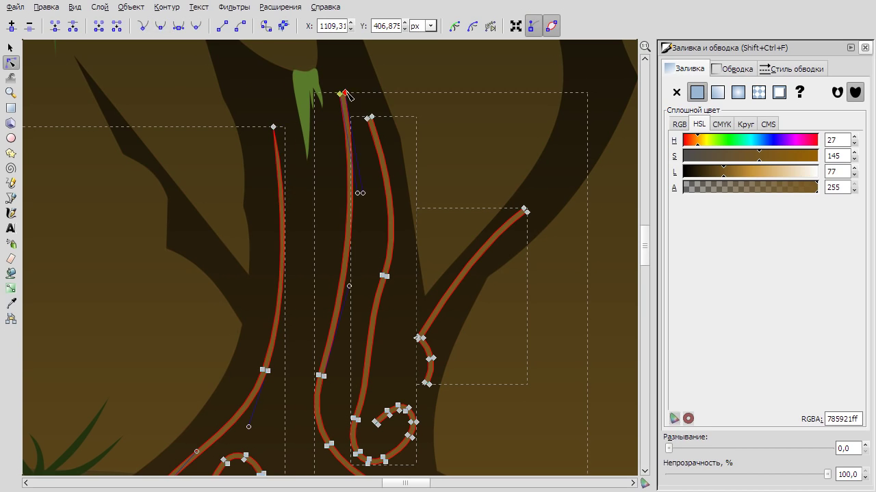
left_click(321, 375)
left_click(374, 121)
left_click(385, 276)
left_click(174, 32)
Adjust nodes on the right branch line, small curl and lower diagonal line.
left_click(489, 214)
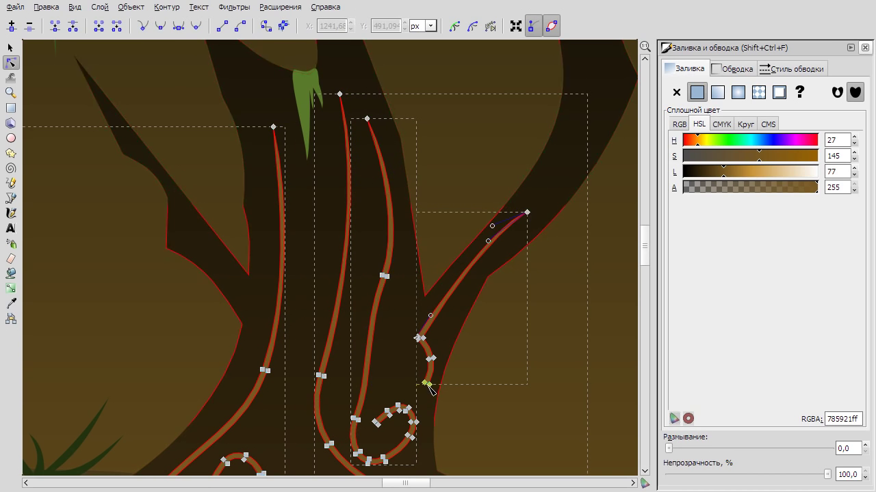
scroll(379, 200, "down", 6)
left_click(379, 261)
left_click(509, 428)
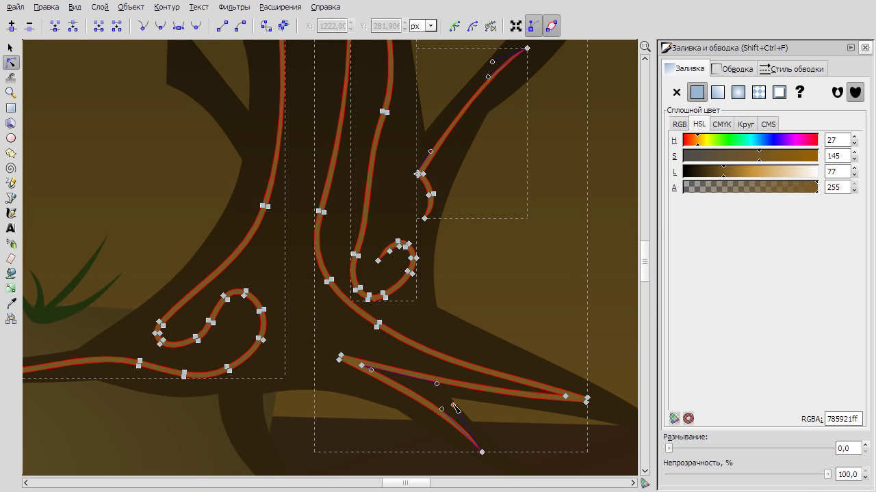
scroll(341, 362, "right", 3)
left_click(313, 336)
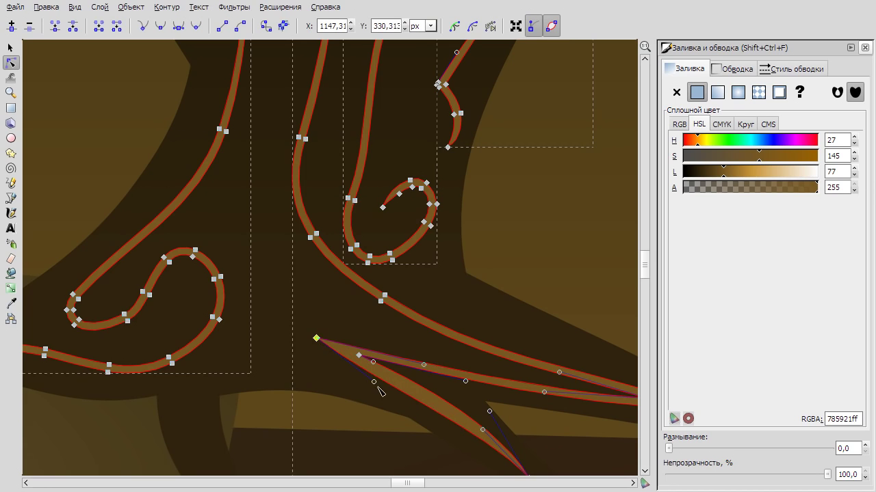
scroll(254, 344, "down", 3)
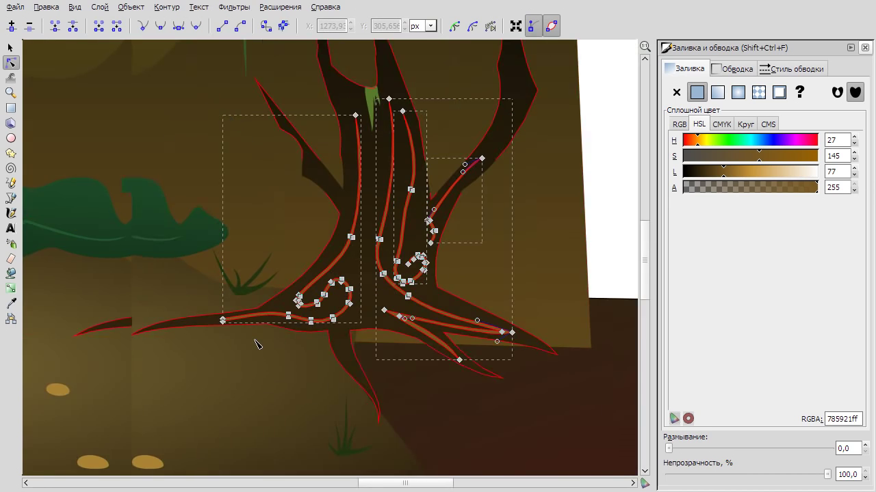
scroll(254, 344, "up", 4)
scroll(355, 204, "down", 3)
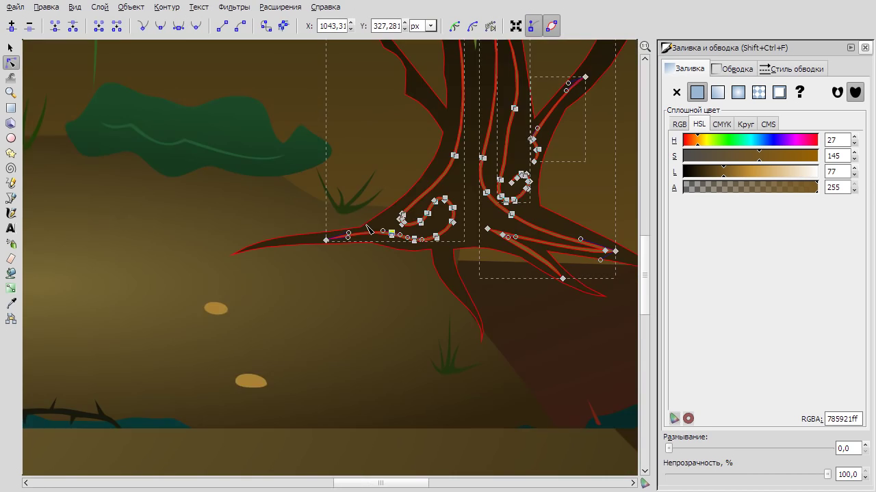
scroll(524, 303, "up", 2)
Pull the ground edge outward near the tree base.
left_click(569, 409)
scroll(569, 410, "down", 2)
scroll(364, 308, "up", 3)
left_click(364, 303)
left_click_drag(362, 307, 489, 296)
Undo the brown blob above the scene.
left_click(563, 310)
key("s")
scroll(319, 201, "down", 3)
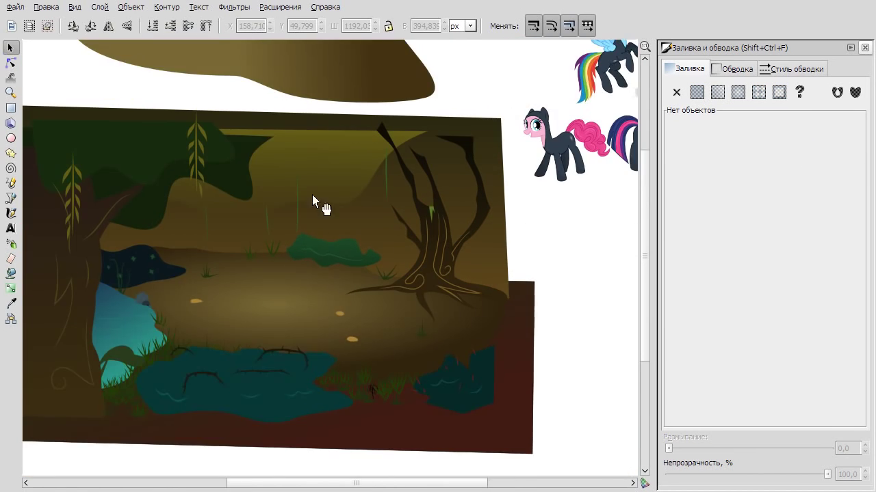
scroll(435, 290, "down", 1)
key("ctrl+z")
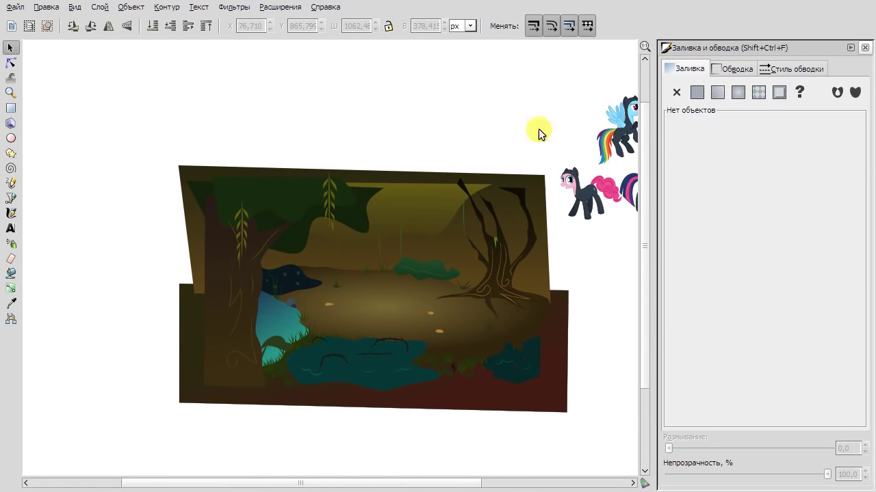
Draw an outline-free brown gradient blob and move it up behind the tree top.
left_click(11, 198)
scroll(435, 245, "up", 3)
left_click(343, 228)
key("n")
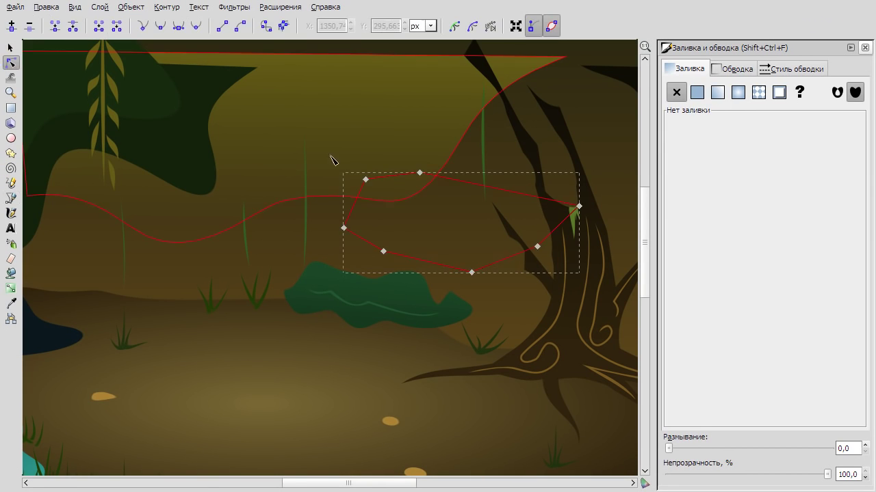
left_click_drag(422, 177, 396, 262)
left_click(9, 49)
left_click(696, 92)
left_click(10, 288)
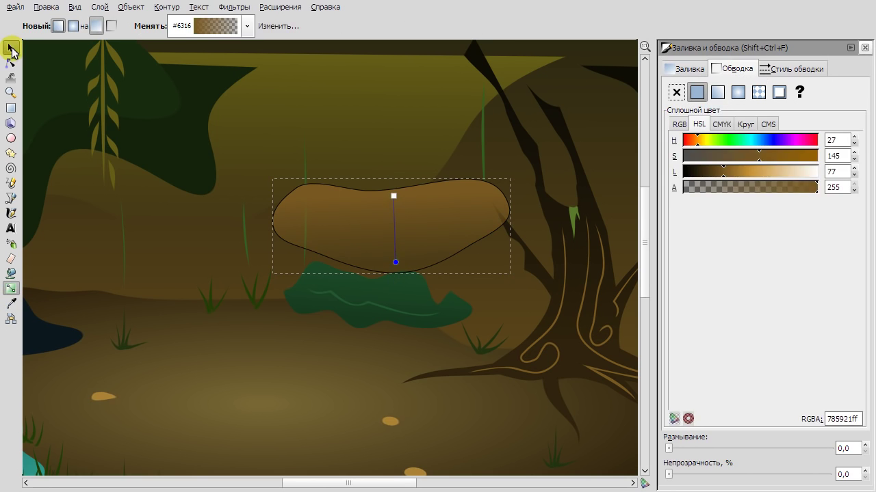
left_click(10, 49)
left_click(391, 137)
left_click(426, 241)
left_click_drag(425, 242, 542, 103)
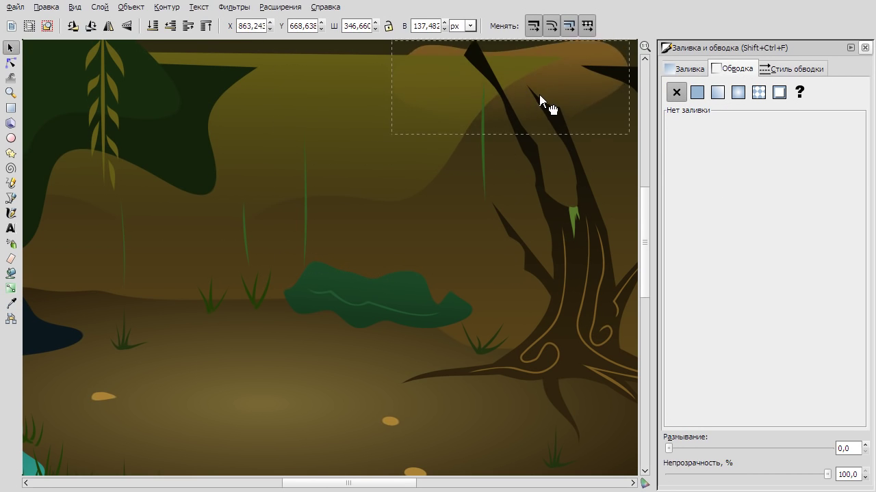
Draw a long four-point path across the midground and make its nodes smooth.
key("b")
left_click(185, 255)
left_click(309, 220)
left_click(418, 225)
left_click(471, 243)
key("n")
key("ctrl+a")
key("shift+s")
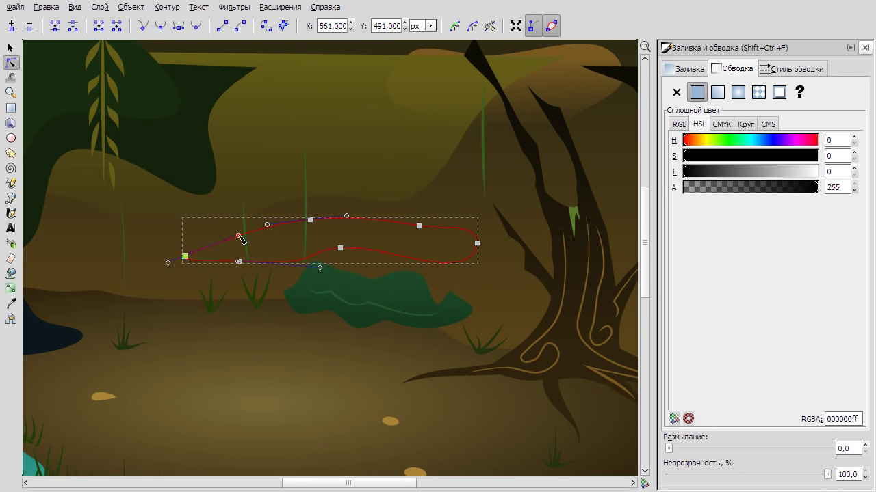
Set the glow strip's stroke to none.
key("s")
key("d")
left_click(677, 93)
key("s")
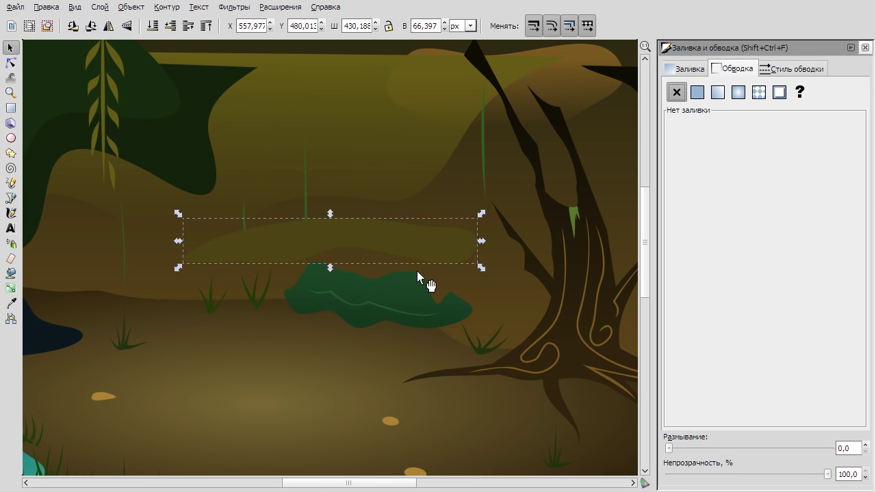
Tint the shading overlay's top gradient stop a darker green.
key("5")
left_click(10, 63)
left_click(311, 296)
left_click(309, 85)
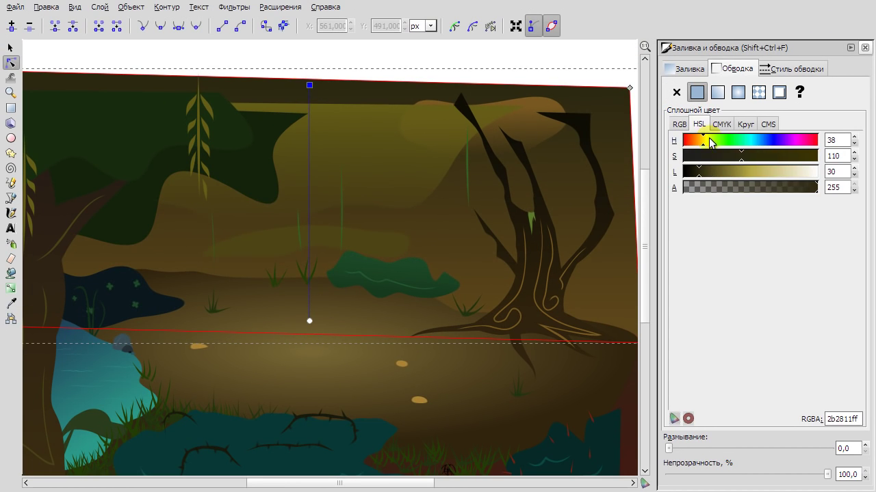
left_click(717, 141)
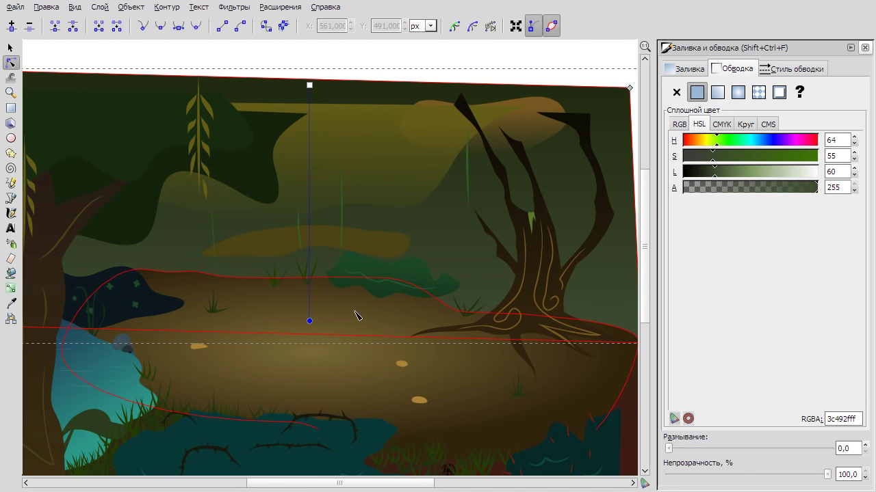
left_click(708, 172)
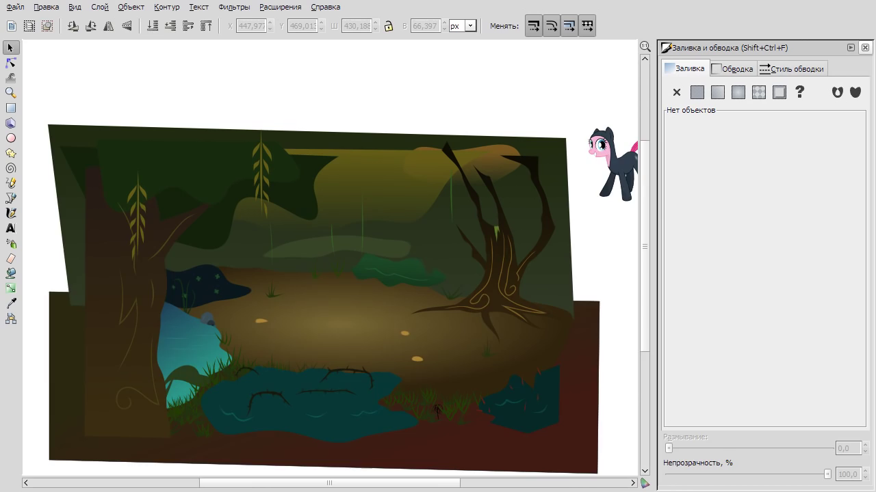
Draw a closed canopy outline across the top of the scene with the Bezier pen.
scroll(567, 171, "up", 1)
key("b")
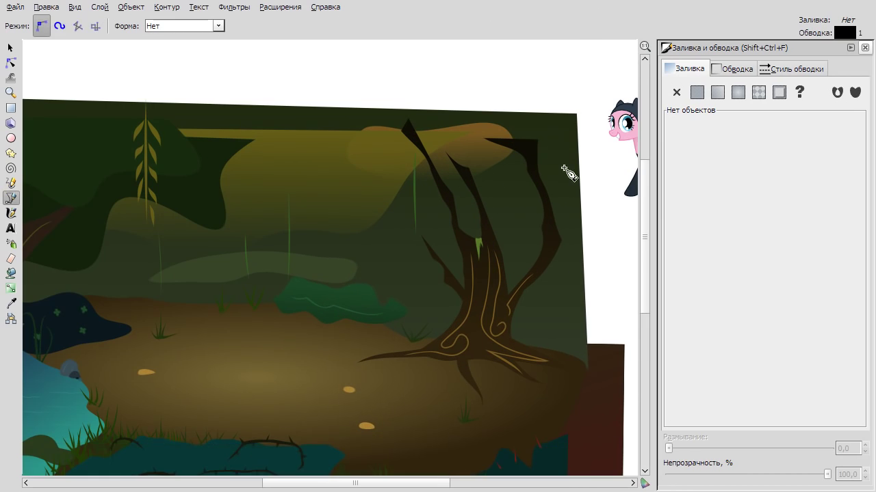
left_click(512, 176)
left_click(177, 84)
left_click(271, 75)
left_click(534, 90)
left_click(550, 164)
left_click(512, 175)
key("n")
mouse_move(547, 228)
left_mouse_down()
mouse_move(299, 133)
mouse_move(191, 111)
left_mouse_up()
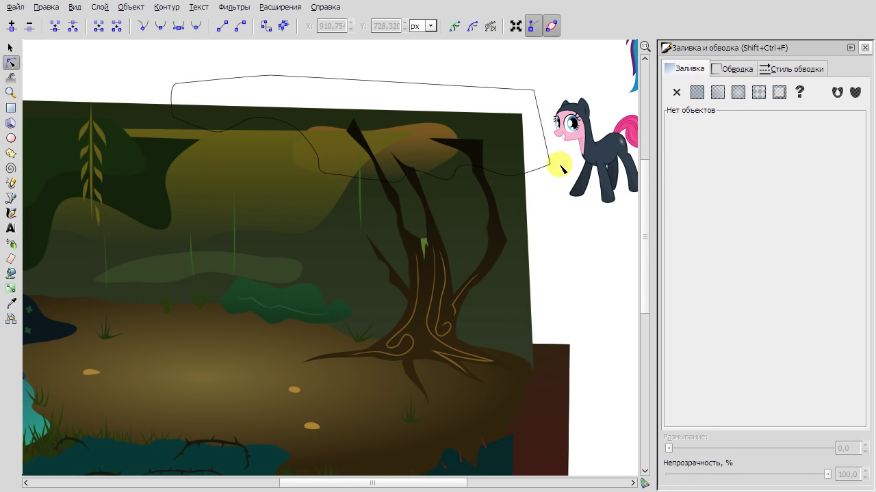
Give the canopy a dark green top-to-bottom gradient and remove its outline.
key("g")
left_click_drag(390, 91, 389, 173)
left_click(723, 158)
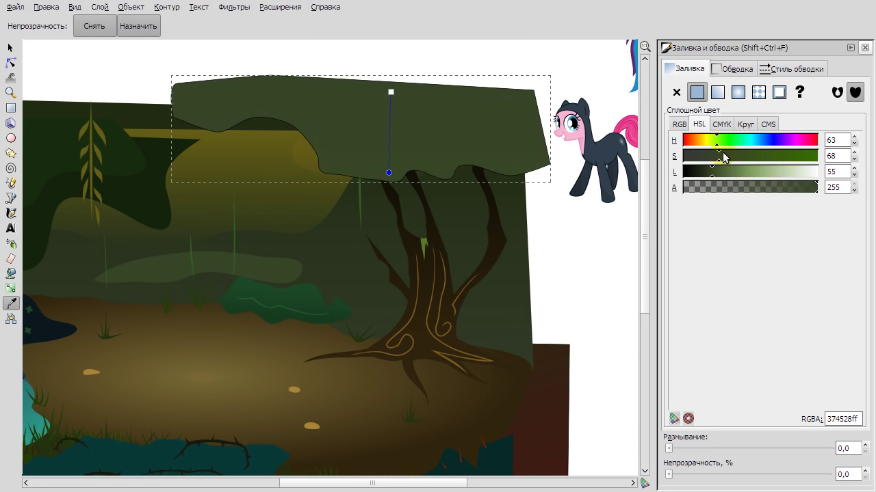
left_click_drag(704, 174, 693, 172)
left_click(735, 69)
left_click(601, 93)
key("s")
left_click(688, 68)
left_click(736, 68)
key("n")
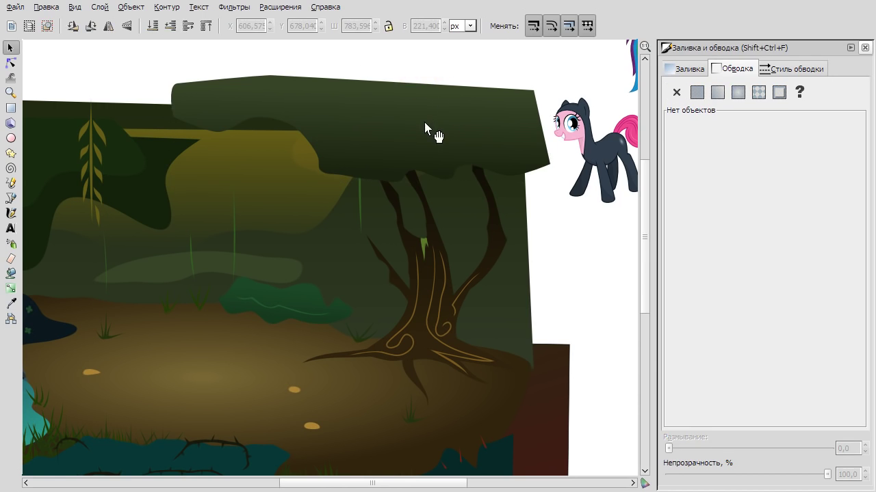
left_click_drag(471, 202, 424, 140)
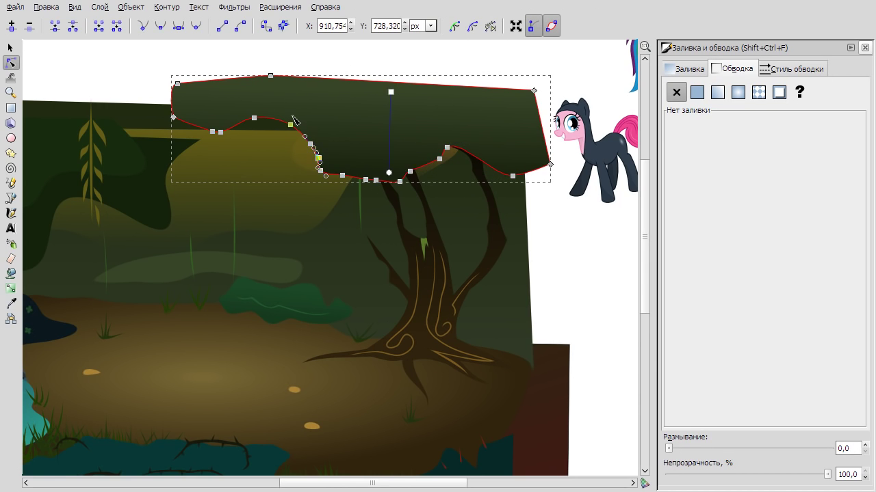
Draw a bare branch and fill it with the trunk's brown, with no outline.
key("b")
scroll(235, 131, "up", 2)
left_click(371, 124)
left_click(281, 130)
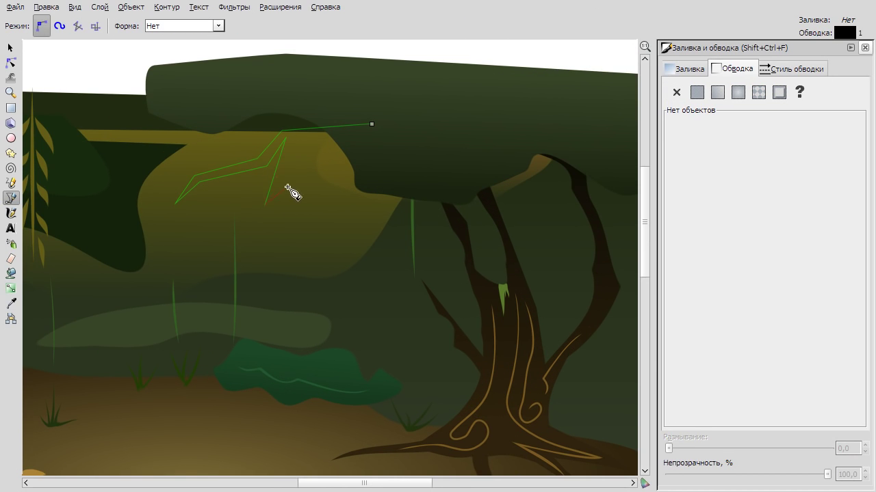
double_click(408, 129)
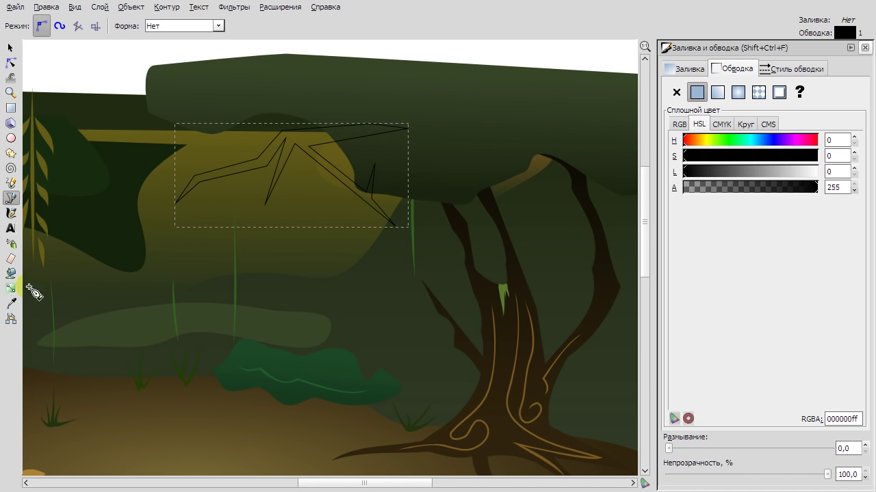
left_click(10, 303)
left_click(503, 243)
left_click(676, 93)
key("n")
scroll(370, 119, "up", 2)
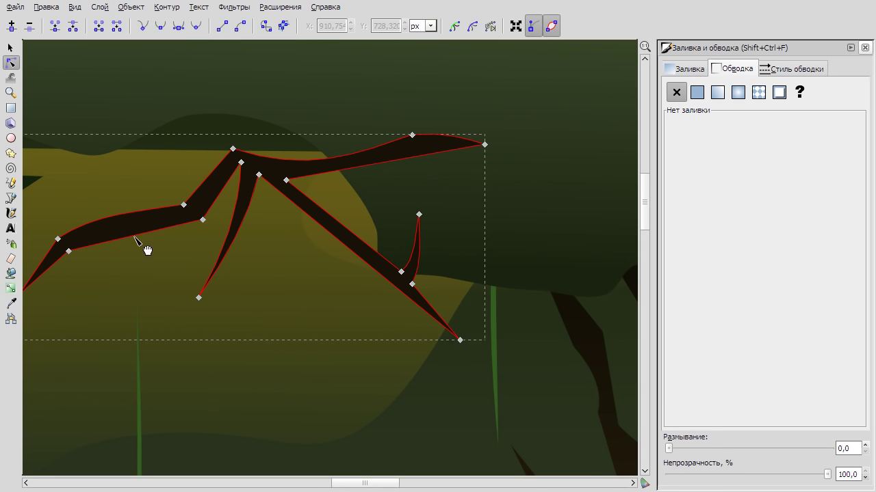
key("s")
Delete the stray black twig near the pond.
key("Escape")
scroll(308, 84, "down", 5)
scroll(323, 166, "up", 3)
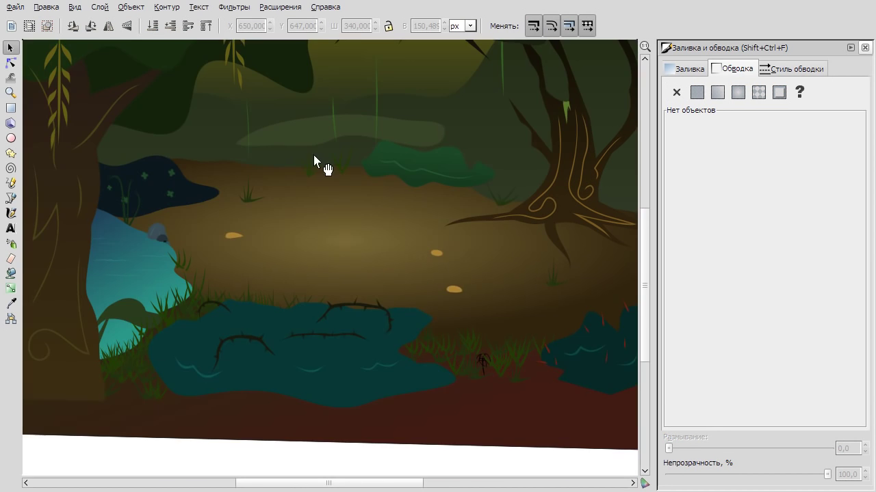
scroll(331, 235, "down", 1)
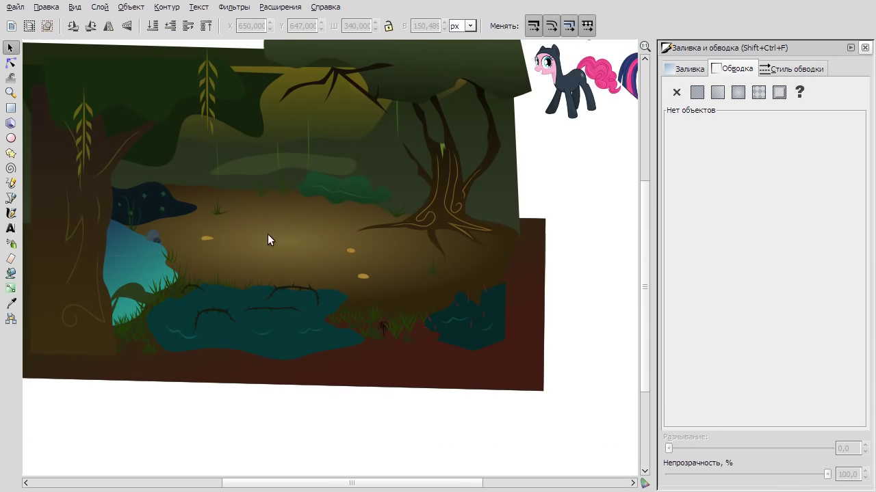
left_click(268, 234)
scroll(332, 348, "up", 5)
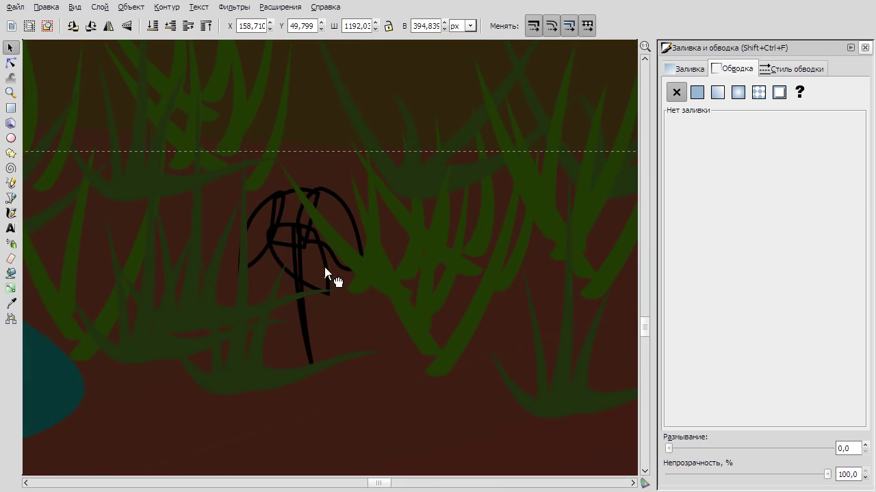
left_click(287, 238)
key("Delete")
Select the pond group and duplicate it.
scroll(308, 238, "down", 5)
scroll(311, 273, "left", 3)
scroll(313, 308, "right", 8)
left_click_drag(510, 123, 236, 298)
right_click(320, 251)
left_click(379, 356)
Recolour the small red thorns with the pond's teal using the dropper.
scroll(279, 209, "up", 1)
left_click(230, 235)
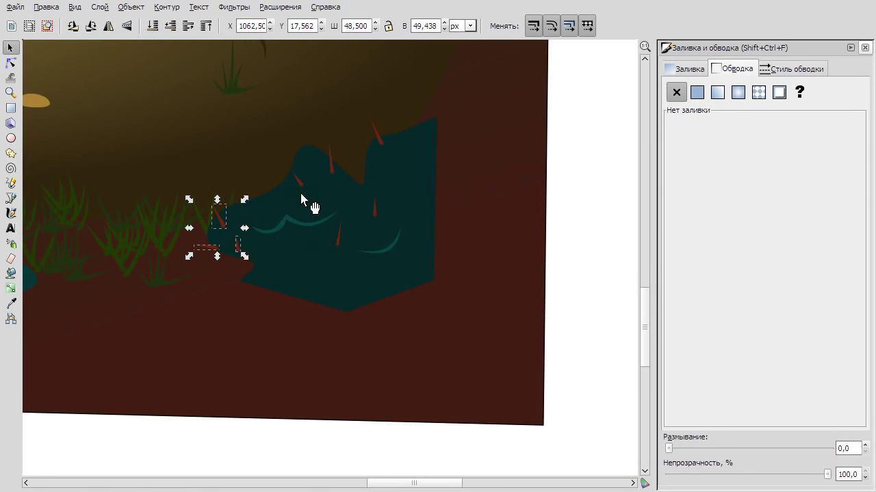
left_click(10, 303)
left_click(294, 216)
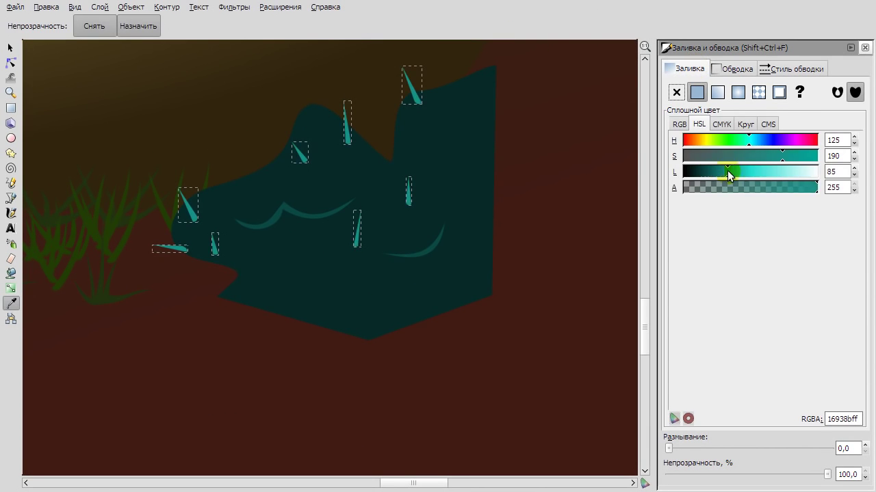
key("s")
scroll(500, 232, "down", 3)
key("Escape")
scroll(387, 97, "up", 2)
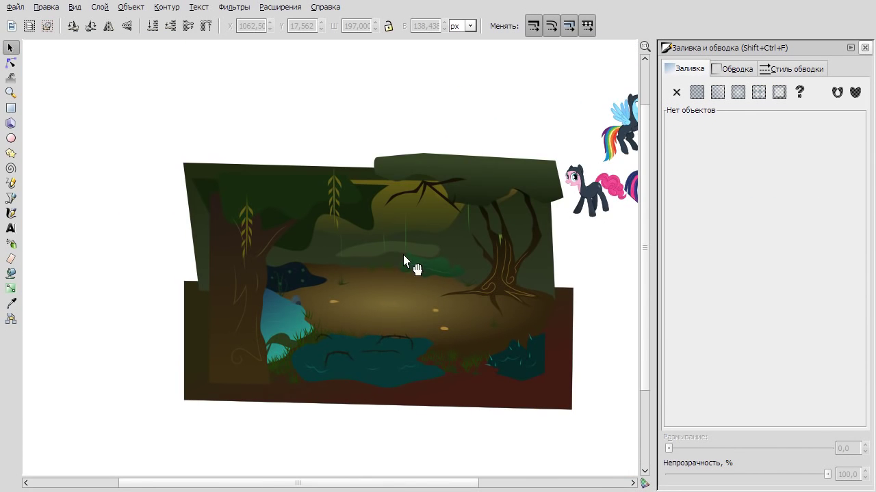
scroll(260, 329, "up", 2)
Draw a shadow outline covering the right side of the big tree trunk.
left_click(199, 196)
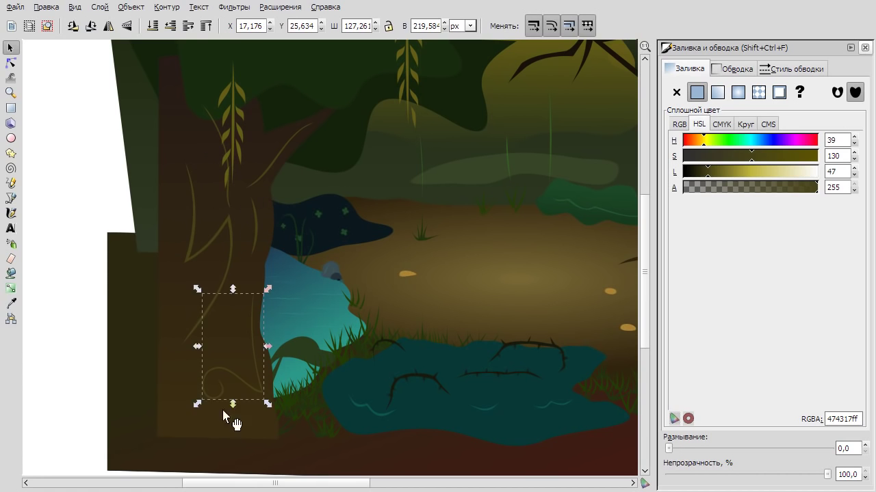
key("Escape")
scroll(361, 250, "down", 2)
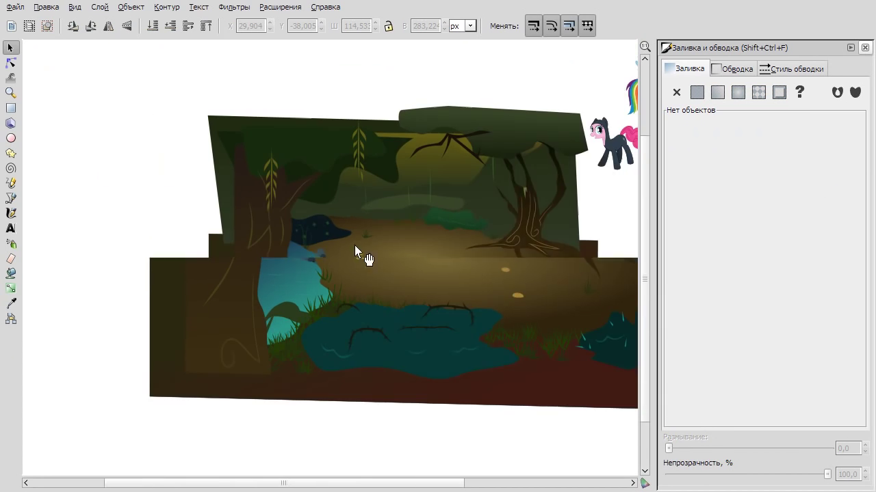
scroll(450, 244, "down", 2)
scroll(449, 245, "up", 5)
key("b")
scroll(384, 351, "down", 1)
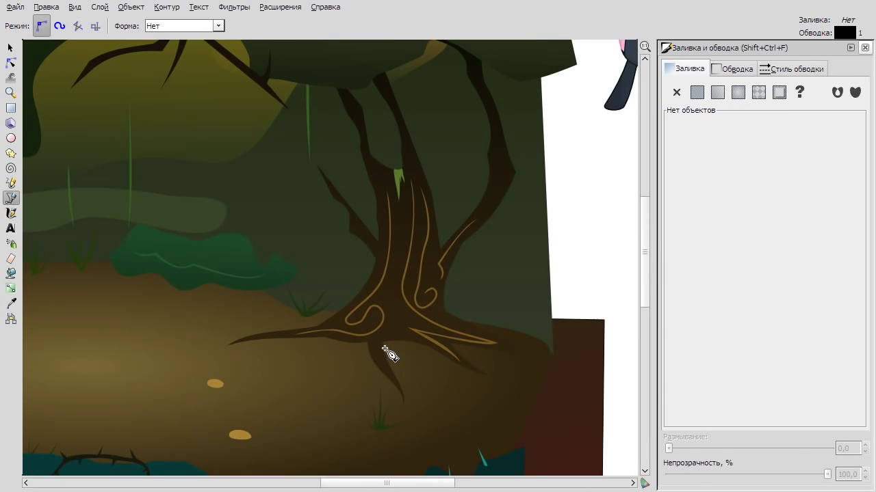
left_click(390, 55)
scroll(404, 55, "up", 1)
left_click(418, 54)
left_click(503, 53)
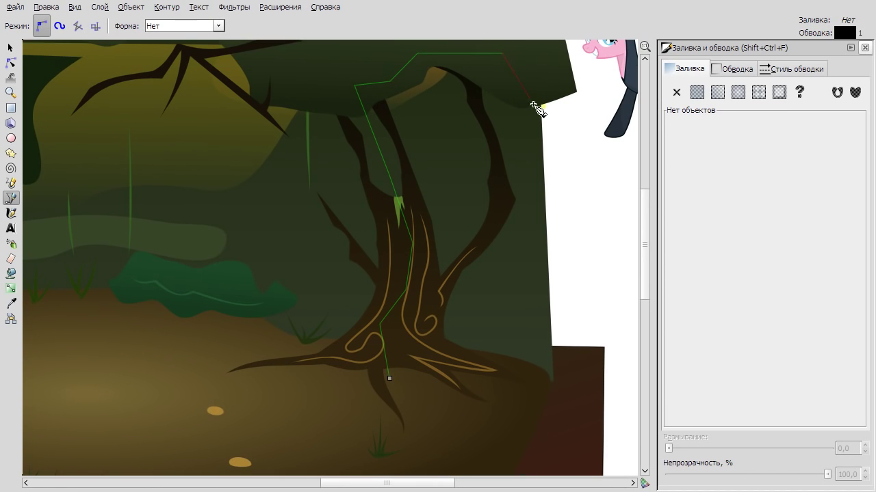
left_click(454, 421)
Intersect a duplicate of the tree with the outline and fill the result black.
key("n")
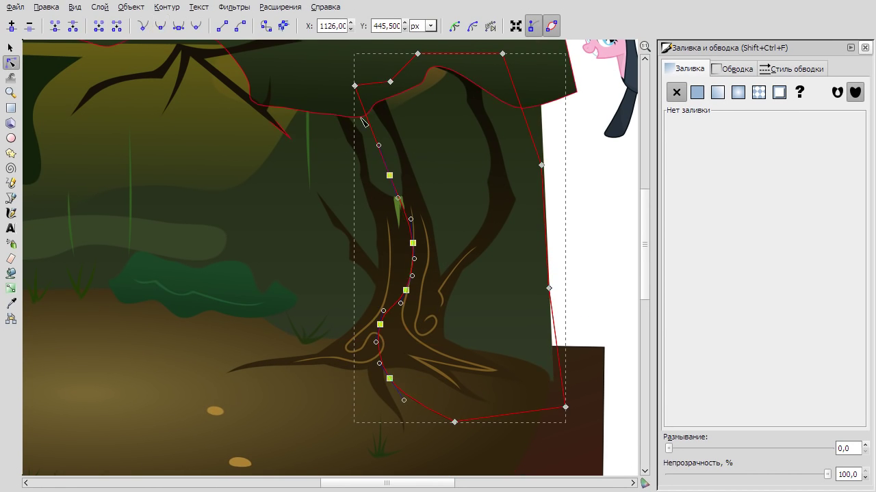
right_click(528, 205)
left_click(563, 305)
left_click(369, 109, "shift")
left_click(167, 7)
left_click(178, 112)
key("d")
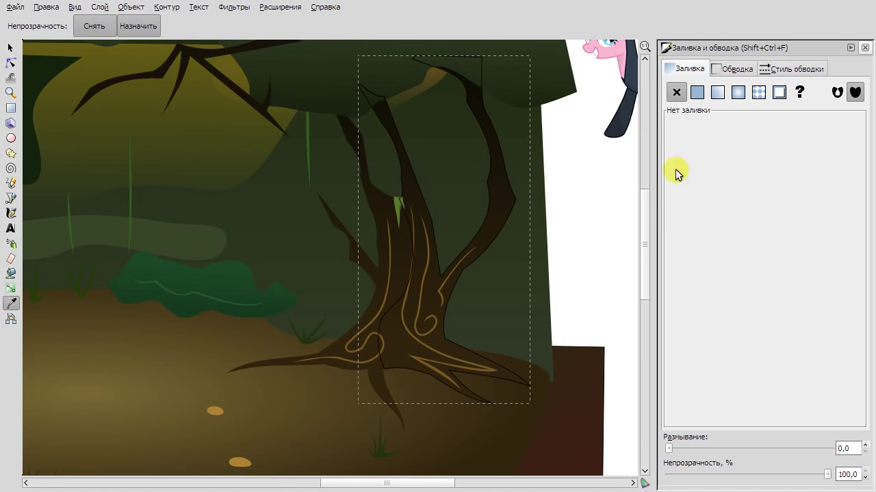
left_click(696, 92)
Lower the black trunk shadow's opacity to 42.2%.
key("s")
key("Escape")
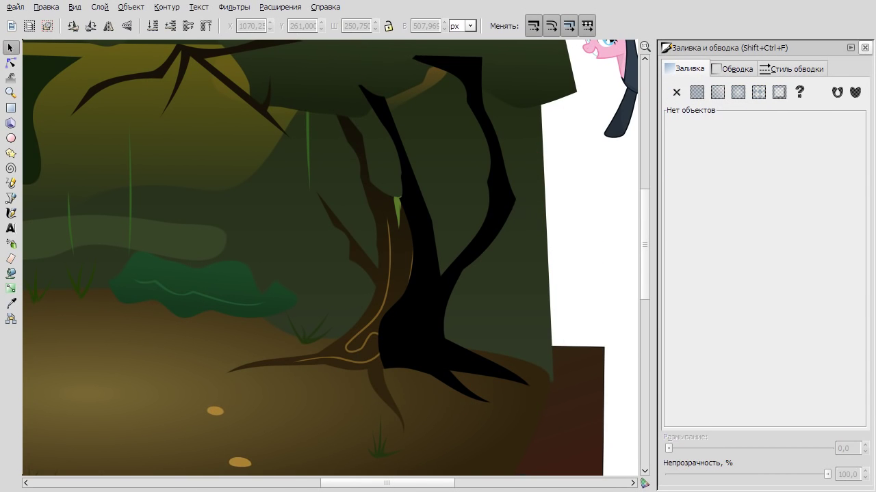
left_click(479, 287)
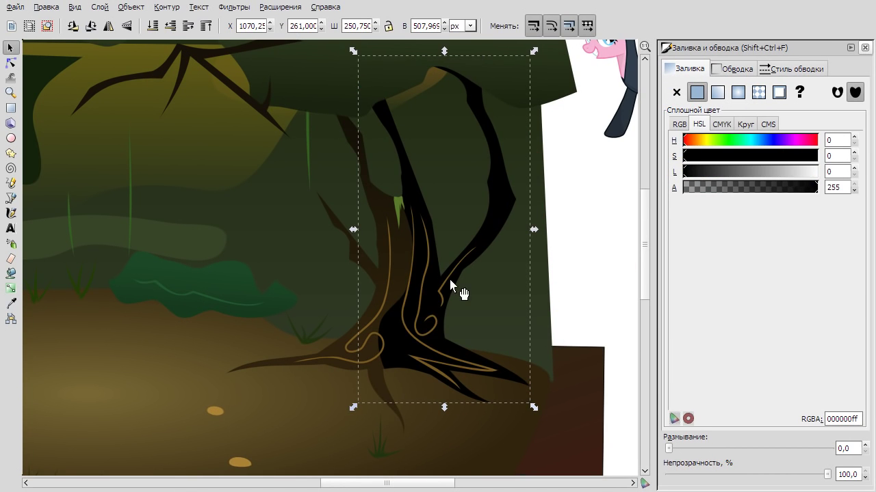
left_click(425, 288)
left_click(427, 314, "alt")
left_click_drag(782, 475, 739, 476)
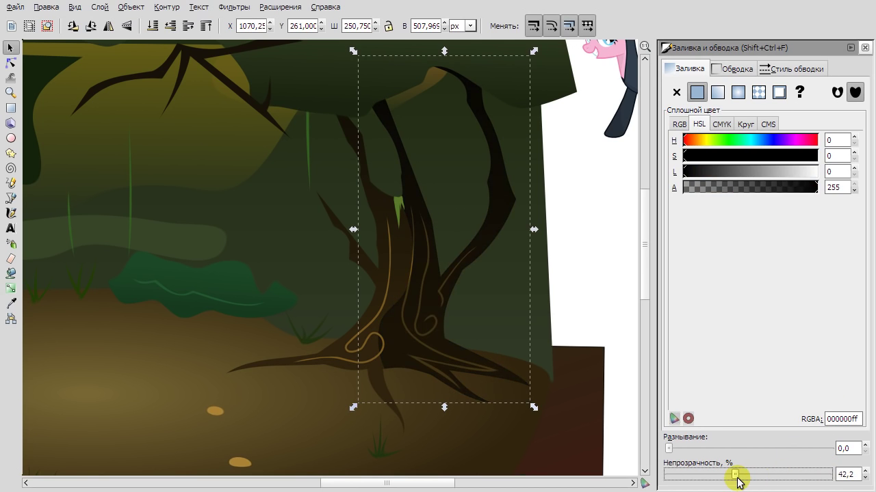
key("Escape")
key("5")
Draw a shadow outline under the green bush.
scroll(525, 292, "left", 3)
scroll(525, 292, "up", 4)
key("b")
left_click(232, 292)
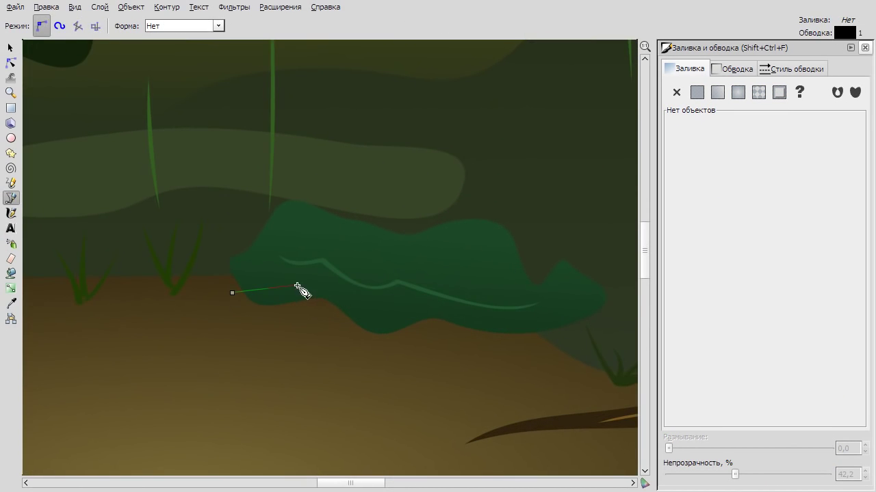
left_click(390, 373)
left_click(236, 339)
left_click(233, 293)
key("n")
left_click_drag(250, 196, 580, 344)
Intersect the bush with the outline, fill it black and set opacity to 22%.
left_click(520, 322)
left_click(556, 375, "shift")
left_click(167, 7)
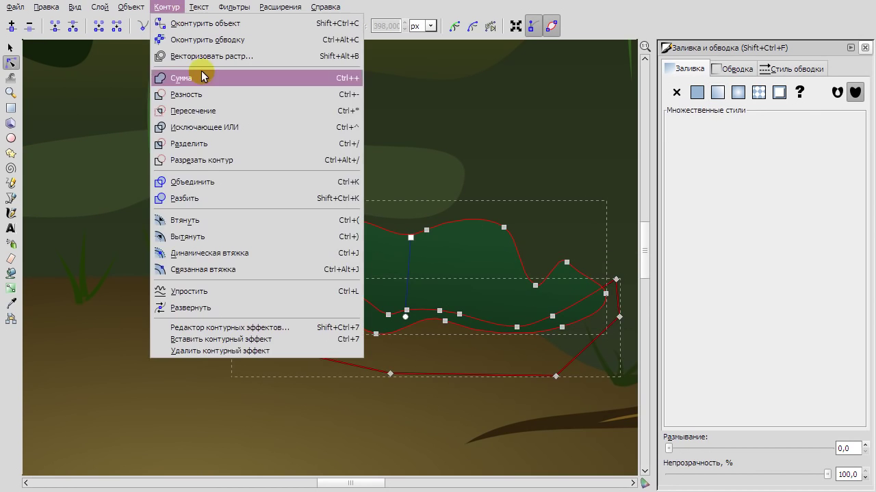
left_click(205, 109)
left_click(11, 303)
left_click(697, 91)
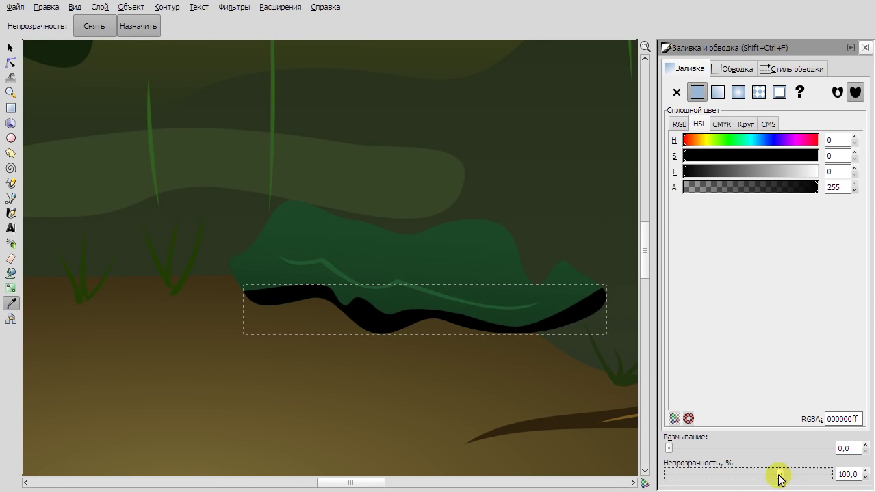
left_click_drag(780, 477, 703, 474)
Begin a new Bezier shape beside the pond.
key("s")
key("minus")
key("minus")
key("minus")
key("Escape")
scroll(284, 190, "down", 3)
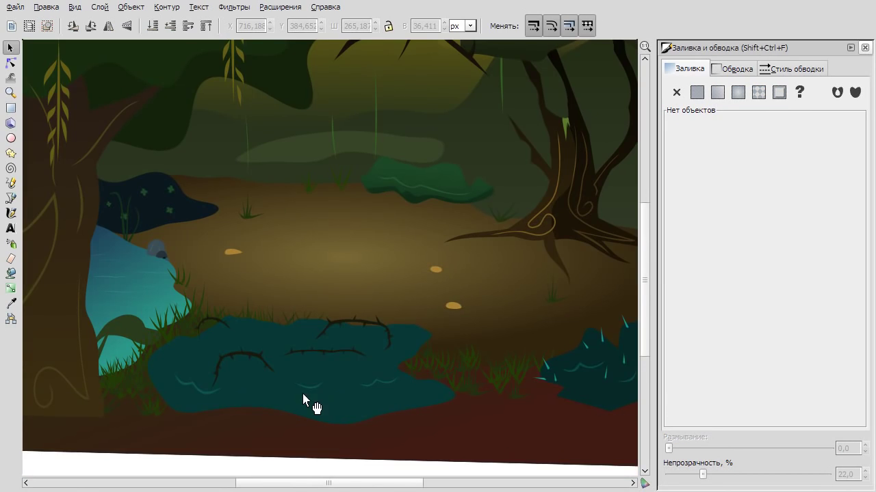
scroll(302, 394, "up", 1)
key("b")
left_click(109, 405)
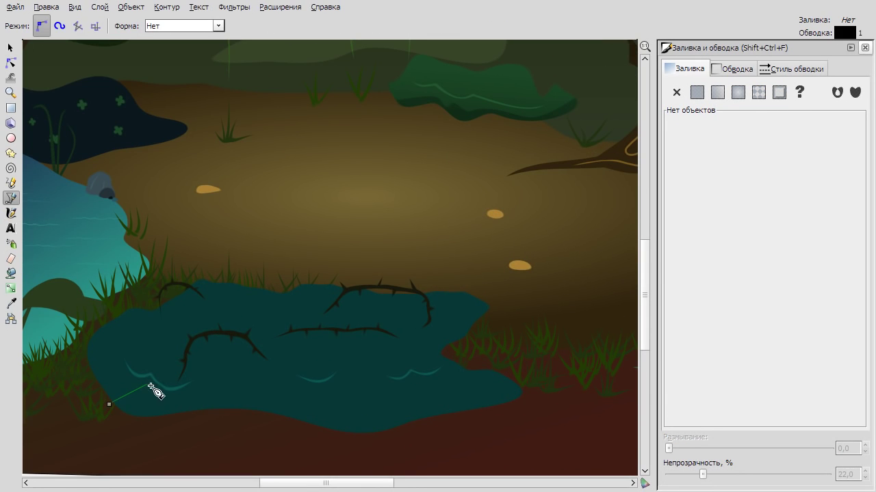
Draw a closed outline over the teal pond's lower part and make its inner nodes smooth.
left_click(256, 450)
left_click(109, 423)
left_click(109, 404)
key("n")
left_click_drag(131, 254, 499, 422)
left_click(158, 27)
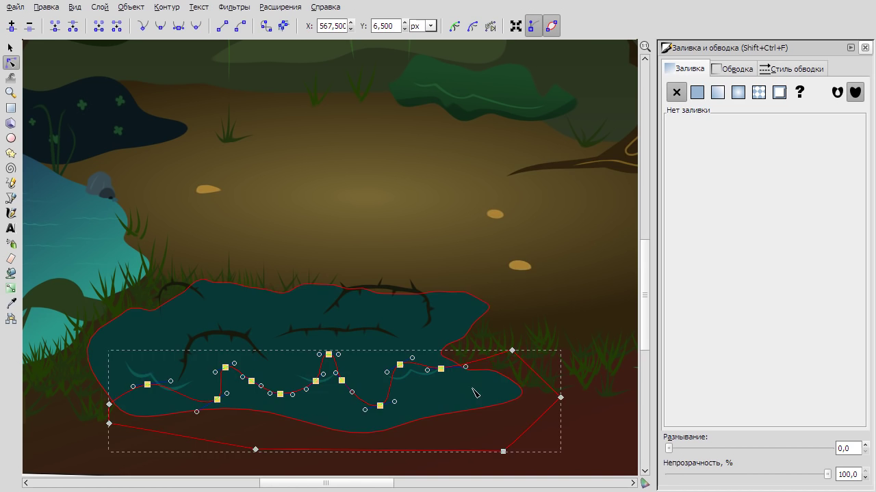
Intersect the outline with the pond, fill it flat black, and lower its opacity to 69.
right_click(474, 392)
key("Escape")
left_click(560, 397, "shift")
left_click(167, 7)
left_click(211, 111)
key("d")
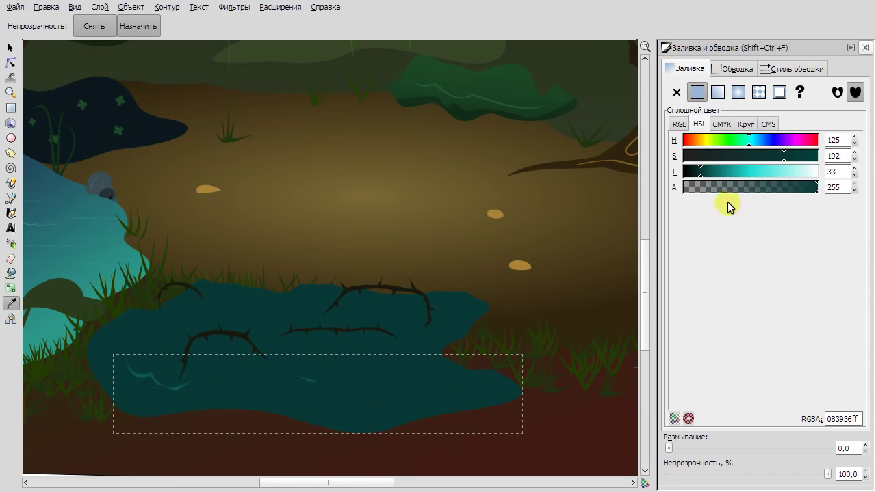
left_click(675, 92)
left_click(696, 92)
key("s")
left_click_drag(827, 474, 747, 474)
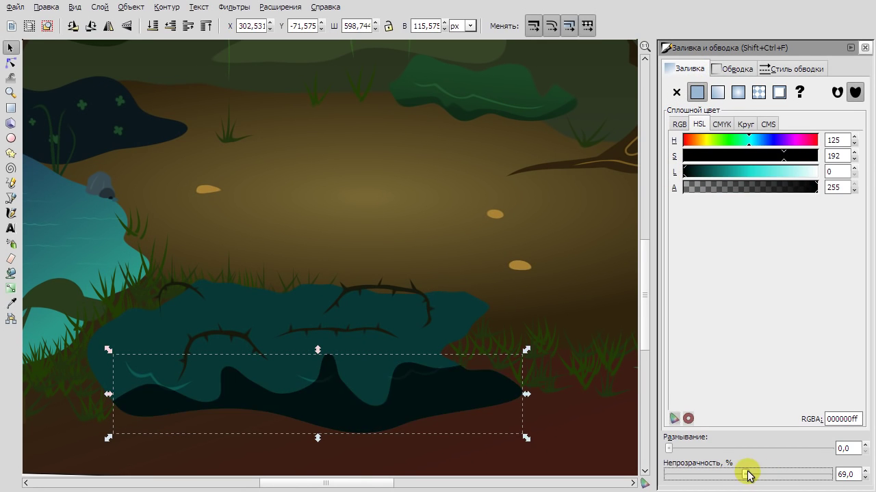
Draw a straight-segment closed outline running down the left tree trunk.
left_click(449, 211)
scroll(445, 233, "down", 5)
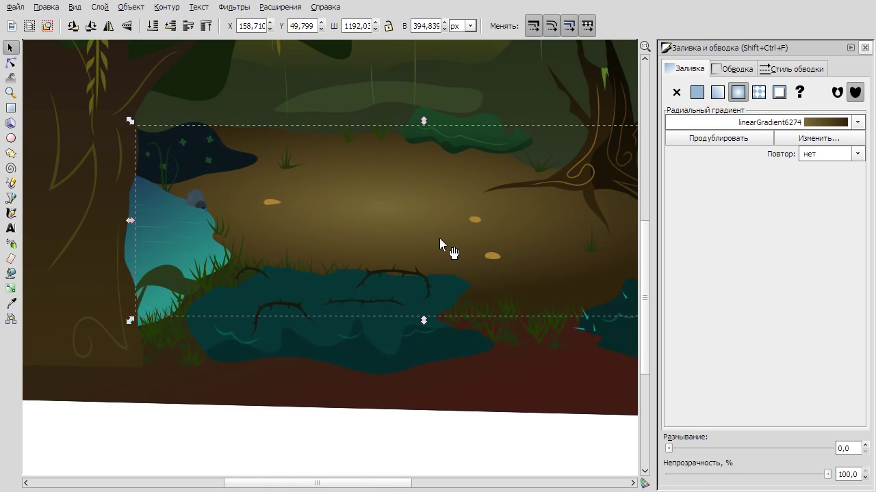
scroll(234, 232, "up", 3)
key("b")
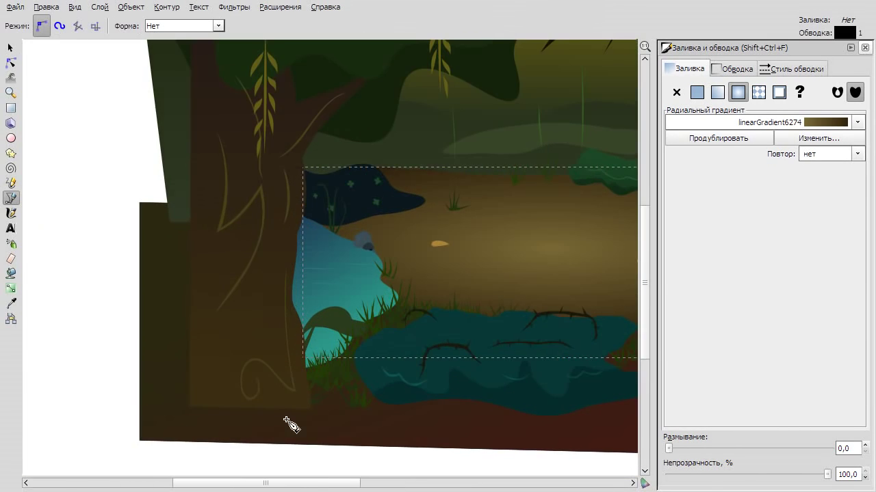
left_click(286, 418)
scroll(253, 293, "down", 1)
left_click(254, 307)
left_click(260, 233)
left_click(245, 184)
left_click(286, 441)
left_click(279, 381)
key("n")
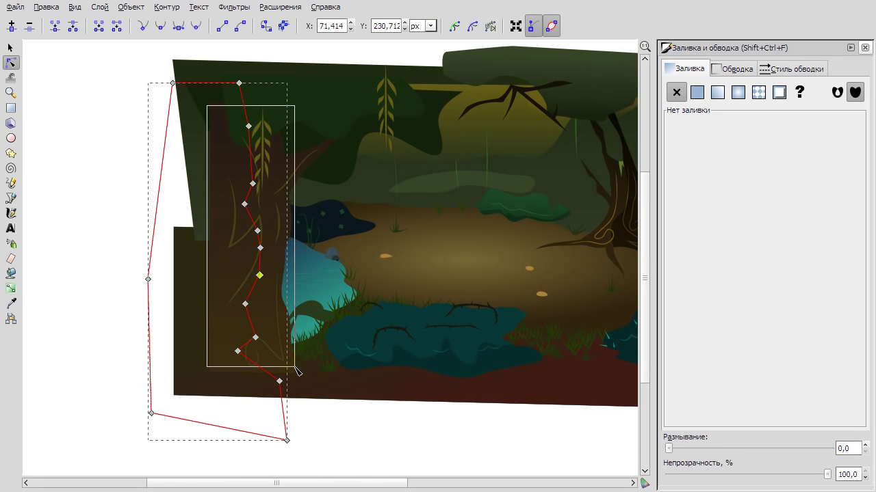
Fill the trunk outline black and fade this trunk shadow to 24.1 opacity.
right_click(235, 276)
key("Escape")
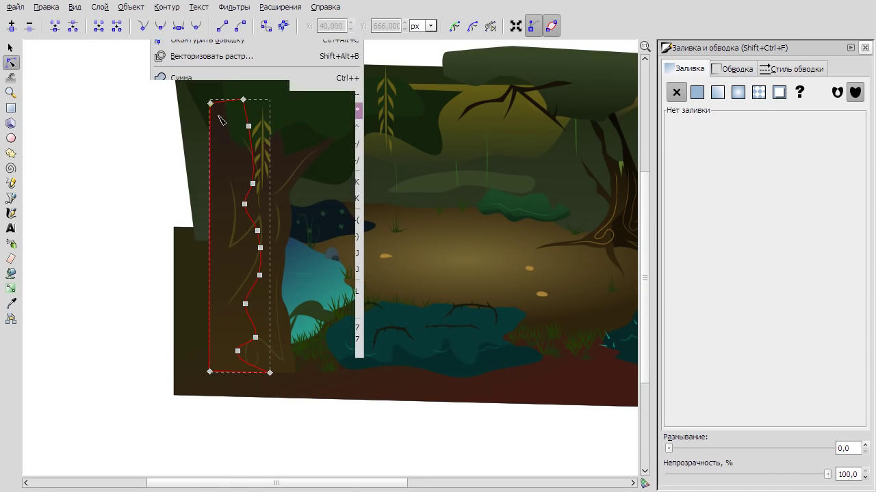
left_click(697, 91)
left_click(10, 47)
left_click(266, 270)
left_click(260, 340)
left_click(229, 207)
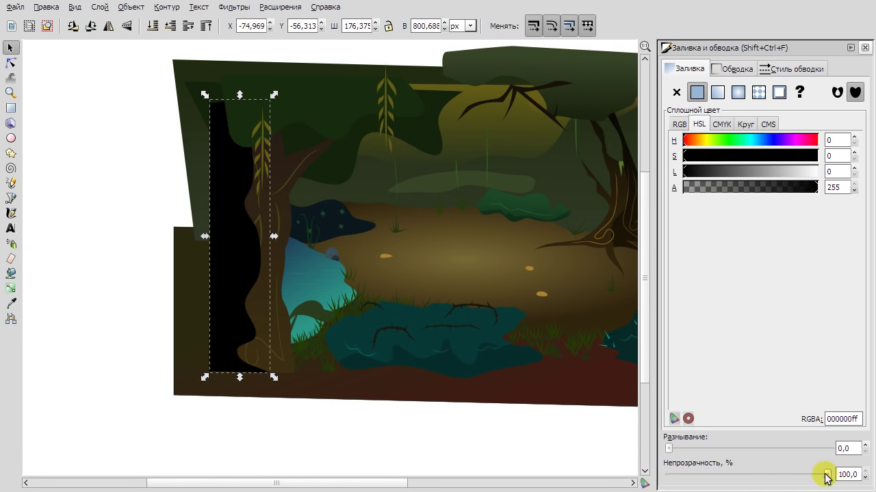
left_click_drag(827, 474, 706, 474)
left_click(143, 274)
Draw a closed zigzag outline along the underside of the dark blob.
scroll(143, 273, "up", 1)
scroll(143, 274, "down", 1)
scroll(222, 248, "up", 3)
key("b")
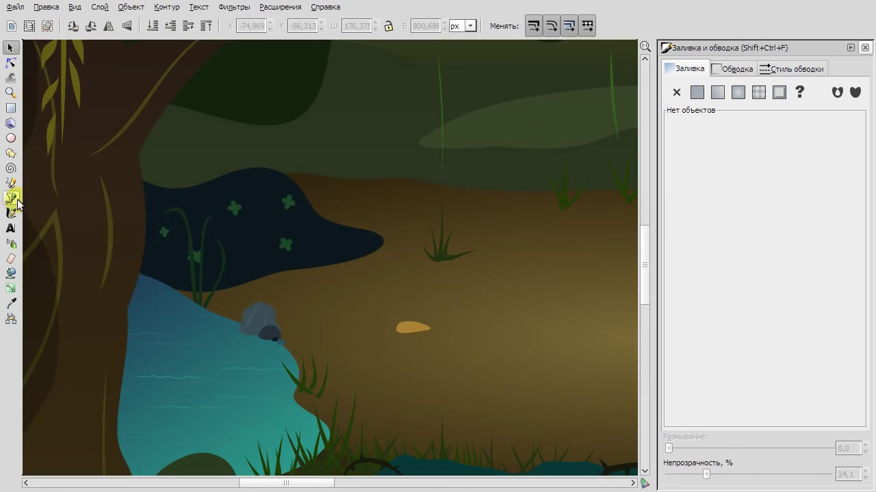
left_click(145, 295)
left_click(170, 275)
left_click(182, 291)
left_click(205, 271)
left_click(145, 295)
key("n")
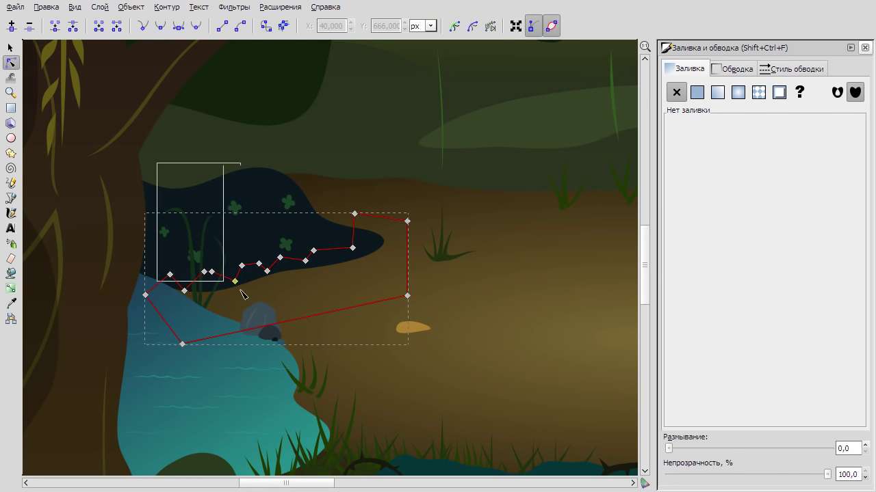
Intersect the zigzag with the dark blob and lower the resulting shadow's opacity to 25.9%.
left_click(205, 287, "shift")
left_click(166, 6)
left_click(231, 112)
key("s")
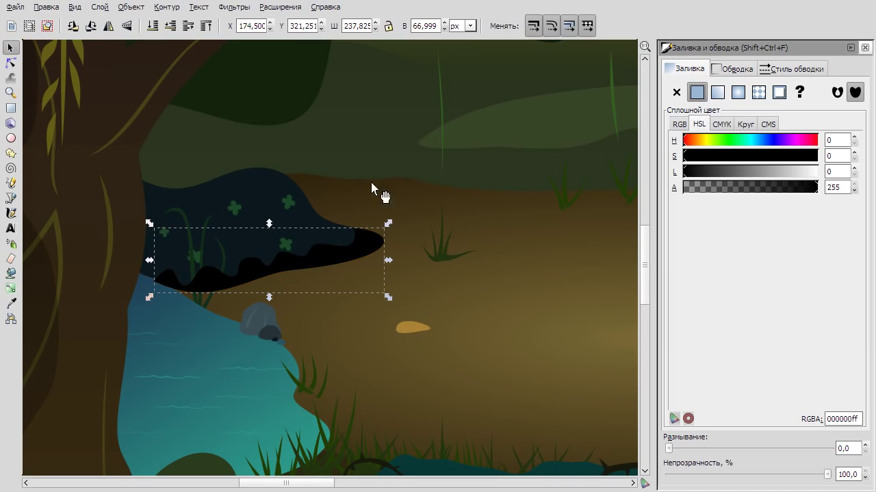
left_click_drag(827, 475, 715, 475)
key("Escape")
scroll(88, 293, "down", 3)
scroll(88, 293, "up", 2)
Draw a closed outline around the brown clearing and make all its nodes smooth.
left_click(11, 198)
scroll(263, 294, "up", 1)
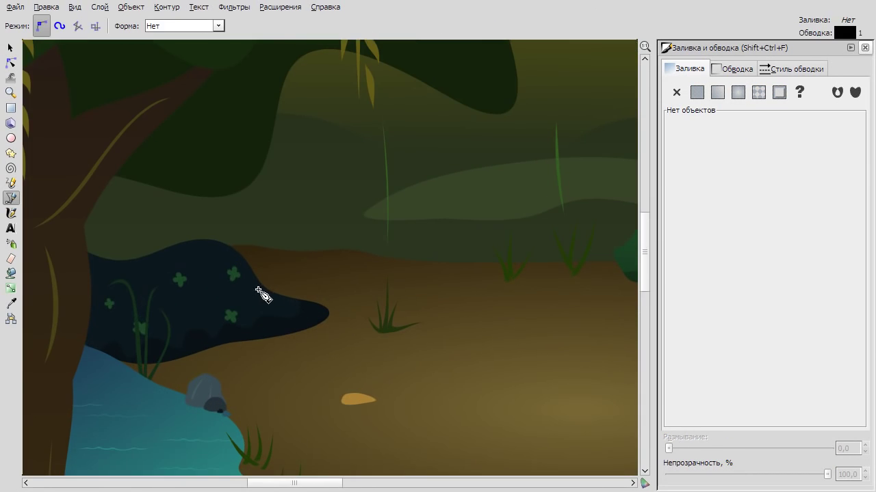
left_click(445, 234)
scroll(452, 229, "down", 2)
left_click(552, 294)
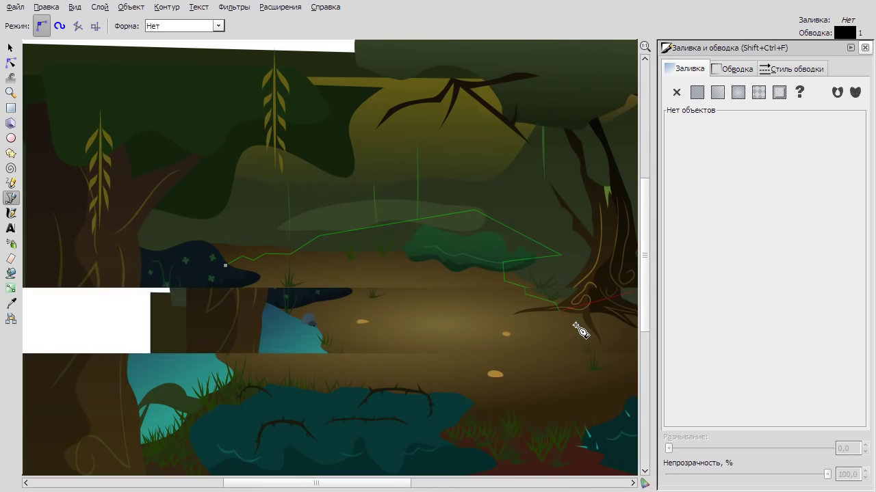
scroll(504, 332, "down", 1)
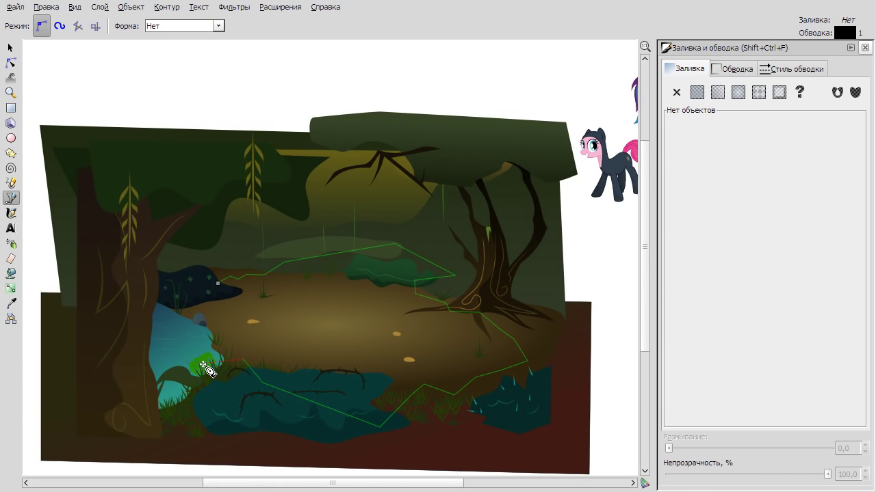
left_click(216, 283)
left_click(11, 62)
key("ctrl+a")
left_click(160, 26)
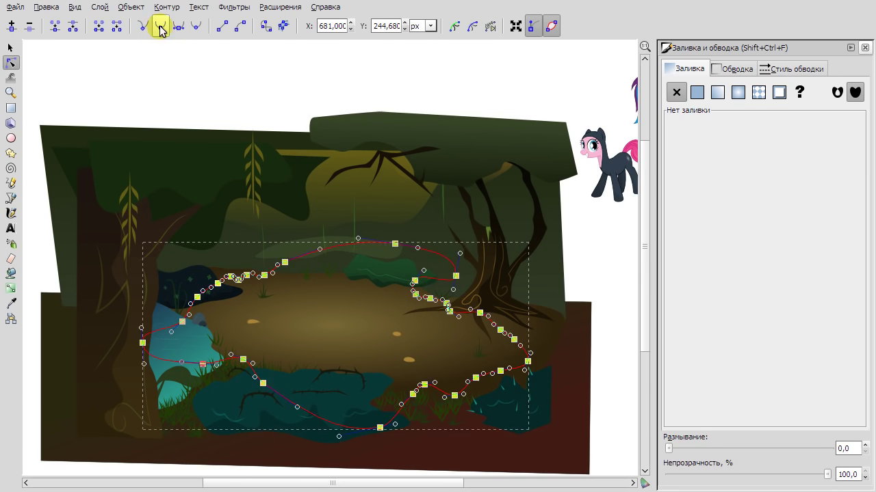
key("Escape")
Try Union and then Exclusion of the outline with the ground, undoing both.
left_click(343, 295)
left_click(166, 7)
left_click(209, 92)
key("ctrl+z")
left_click(166, 7)
left_click(233, 127)
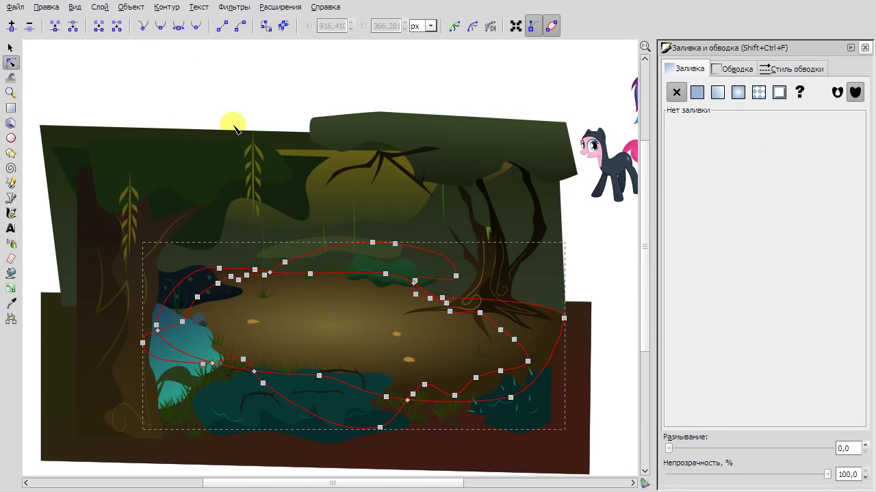
right_click(409, 71)
left_click(414, 78)
left_click(169, 7)
left_click(171, 8)
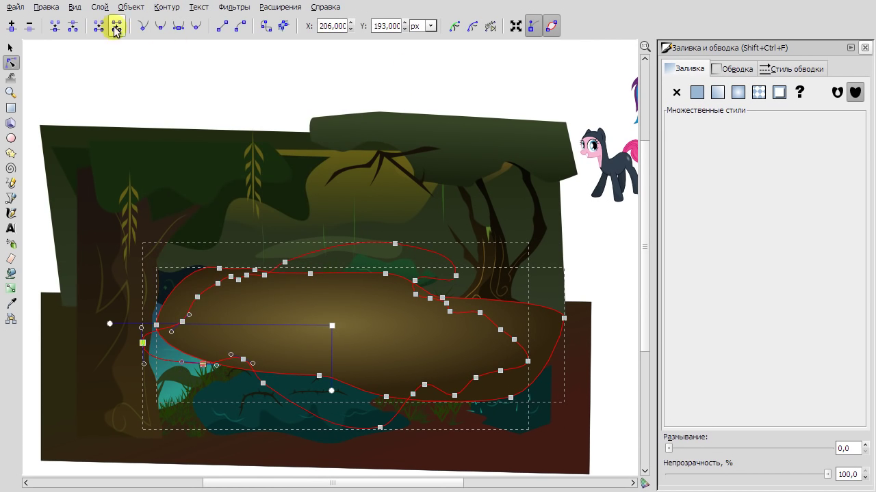
Intersect the outline with the ground, fill it black, and fade it to 12.5 opacity.
left_click(11, 197)
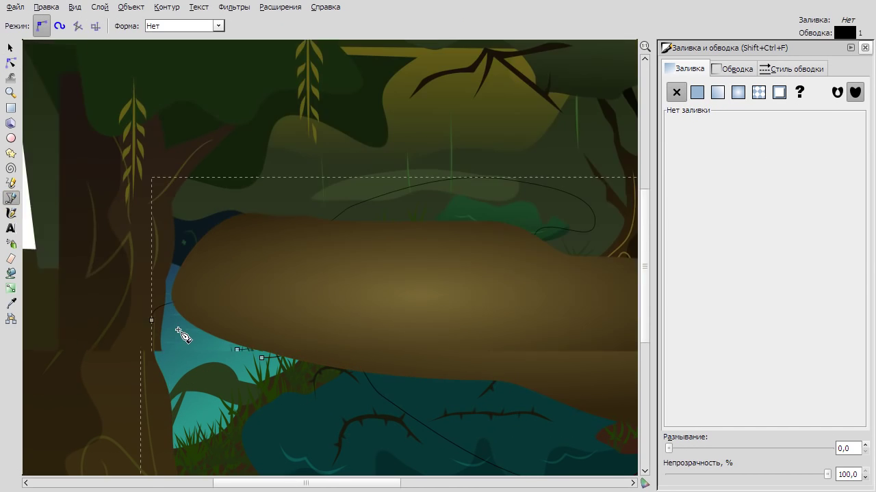
scroll(182, 335, "down", 1)
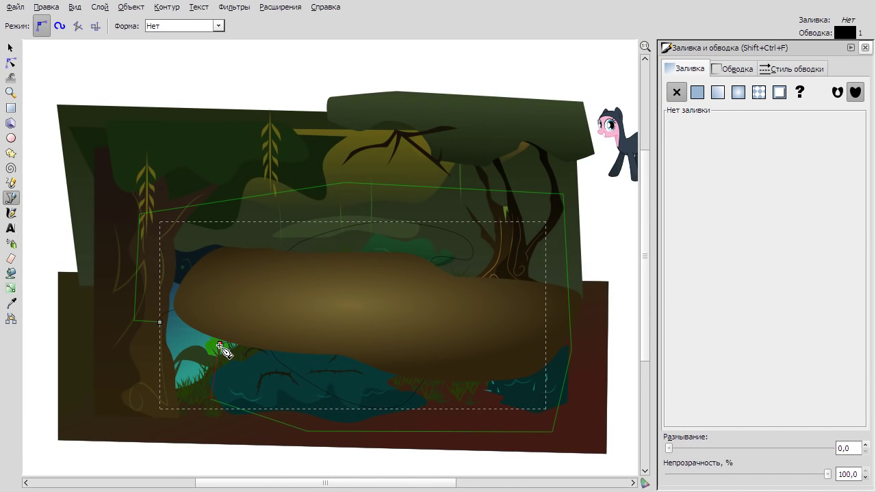
key("Return")
key("space")
left_click(284, 289, "shift")
left_click(170, 7)
left_click(322, 111)
left_click(696, 92)
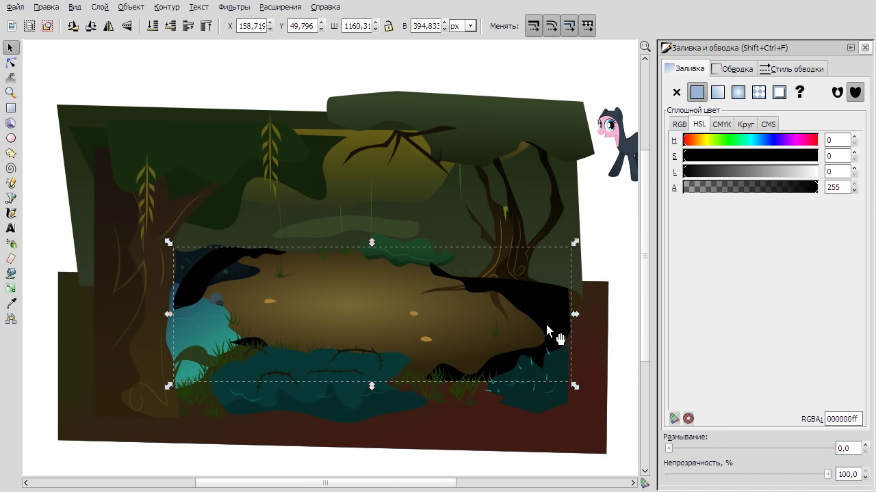
left_click_drag(727, 473, 689, 471)
left_click(469, 83)
scroll(406, 92, "down", 1)
scroll(339, 252, "up", 2)
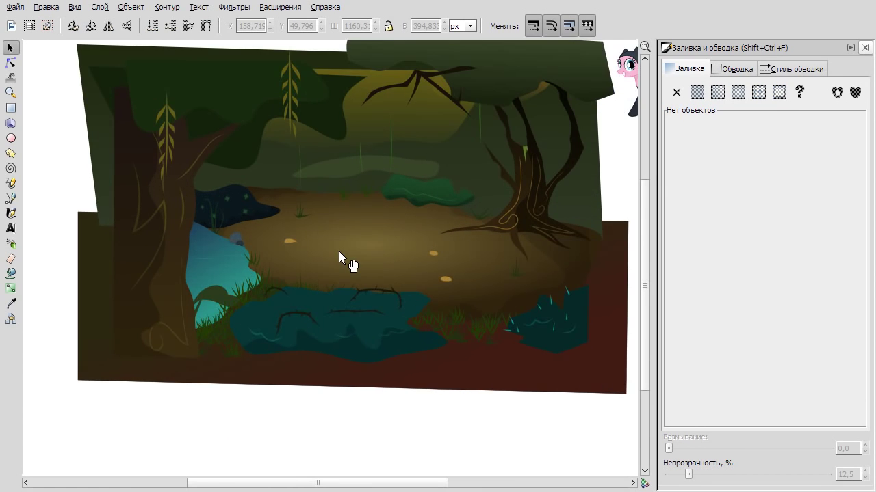
scroll(353, 249, "down", 1)
scroll(315, 260, "up", 4)
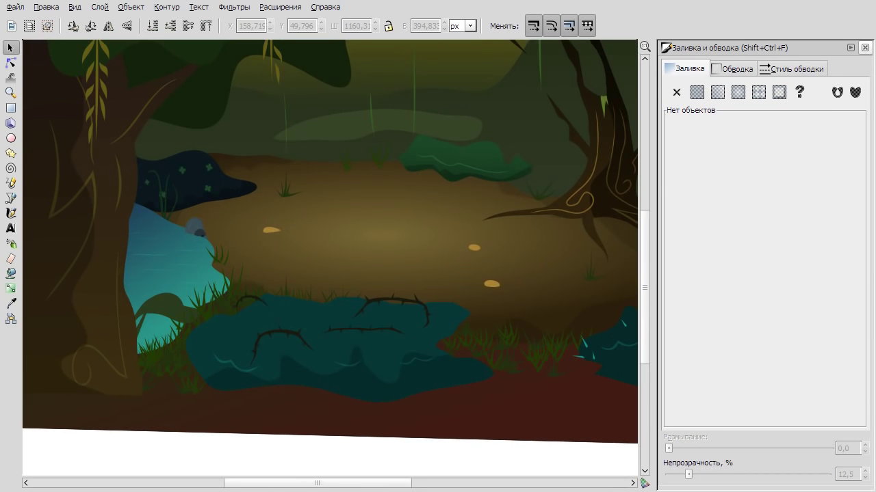
Duplicate the grey rock pieces, flip the copy vertically, move it into the water below, and group it.
left_click(188, 237)
scroll(292, 224, "up", 3)
left_click(383, 171)
scroll(382, 157, "up", 1)
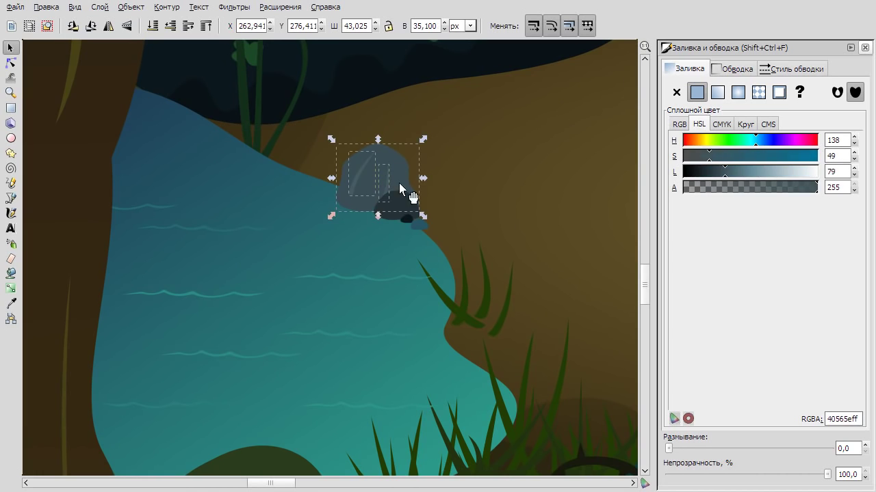
left_click(410, 218, "shift")
right_click(383, 161)
left_click(135, 11)
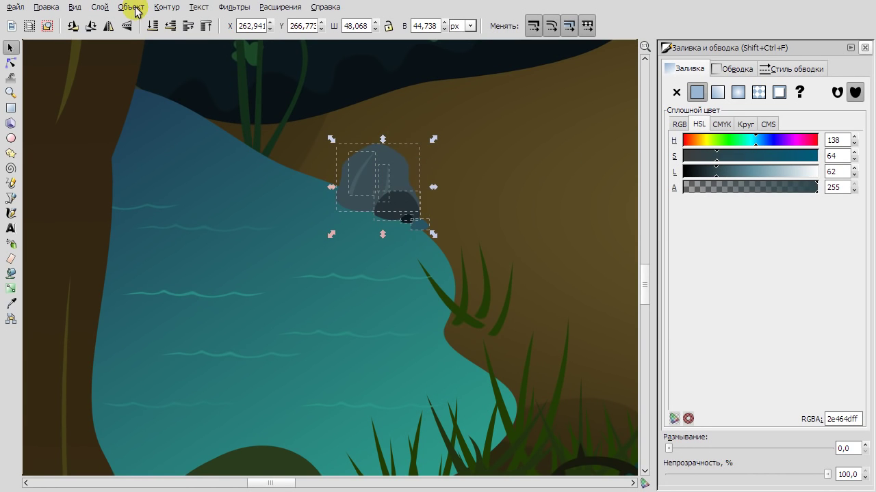
key("ctrl+d")
left_click(108, 25)
left_click(108, 25)
key("v")
left_click_drag(412, 178, 413, 270)
left_click(132, 7)
left_click(164, 59)
Reposition pieces inside the reflection group so they sit directly beneath the rock.
scroll(413, 270, "up", 1)
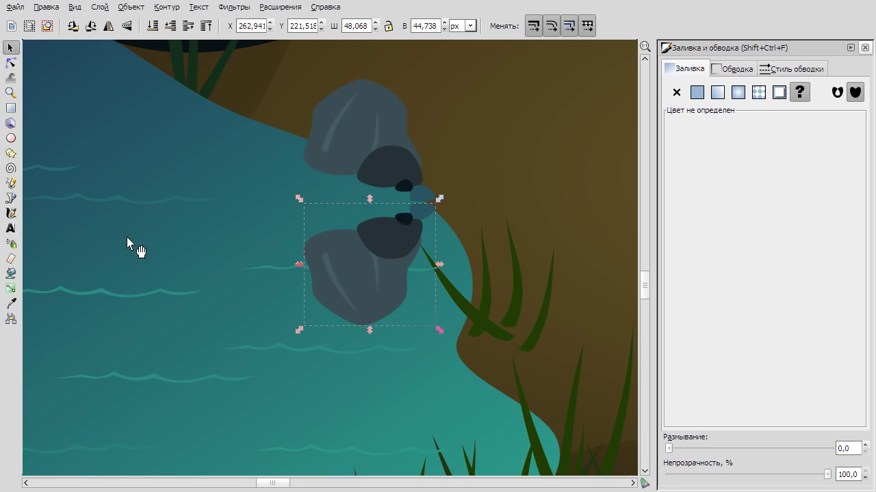
right_click(392, 240)
left_click(390, 294)
left_click(344, 266)
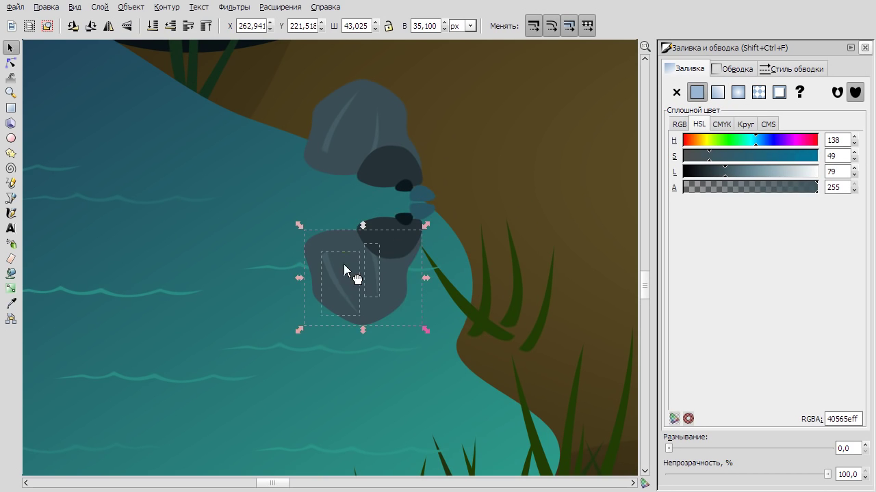
left_click_drag(357, 275, 351, 221)
left_click(404, 275)
left_click(338, 196)
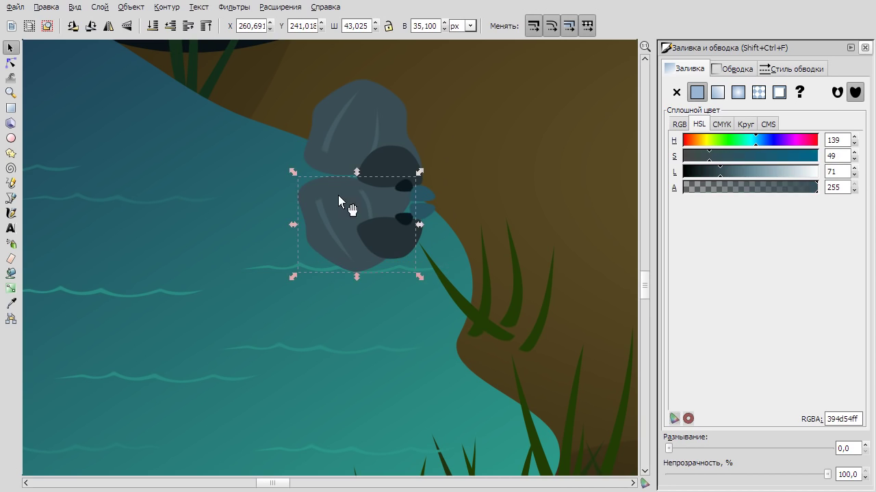
Apply downward-fading linear gradients to the reflected rock body, a streak, and the dark shape.
key("g")
left_click_drag(351, 180, 355, 248)
key("n")
left_click(335, 233)
key("g")
left_click_drag(349, 196, 348, 244)
key("n")
left_click(383, 233)
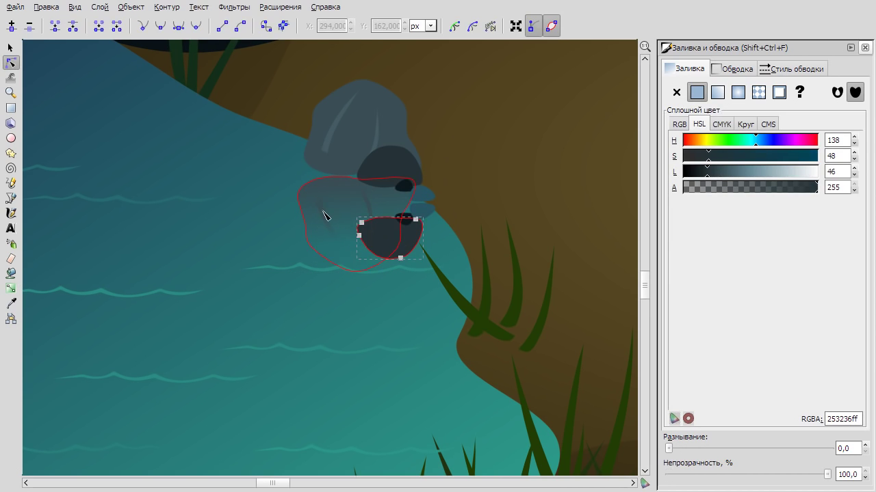
key("s")
left_click(402, 205)
key("g")
left_click_drag(388, 182, 389, 235)
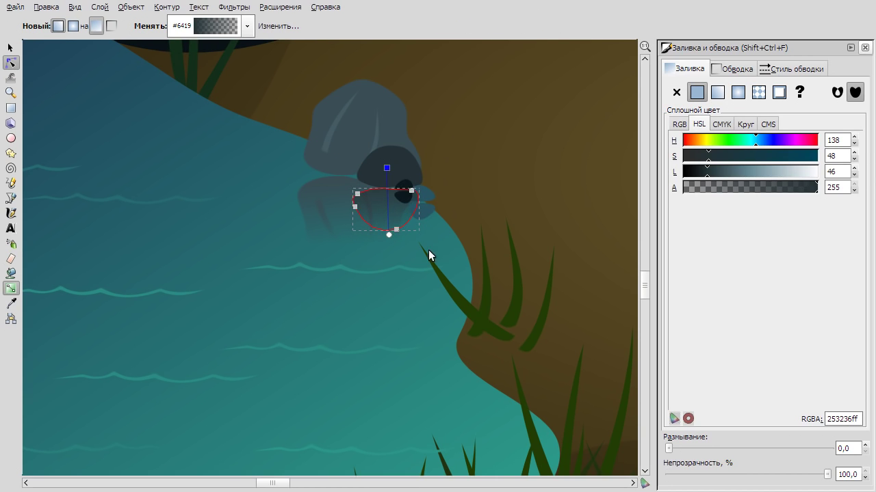
Fade the small reflection shape and small dark blob to transparent with vertical gradients.
left_click(434, 214)
left_click_drag(424, 205, 424, 217)
left_click(403, 197)
scroll(406, 203, "up", 1)
left_click_drag(405, 183, 405, 205)
left_click(11, 47)
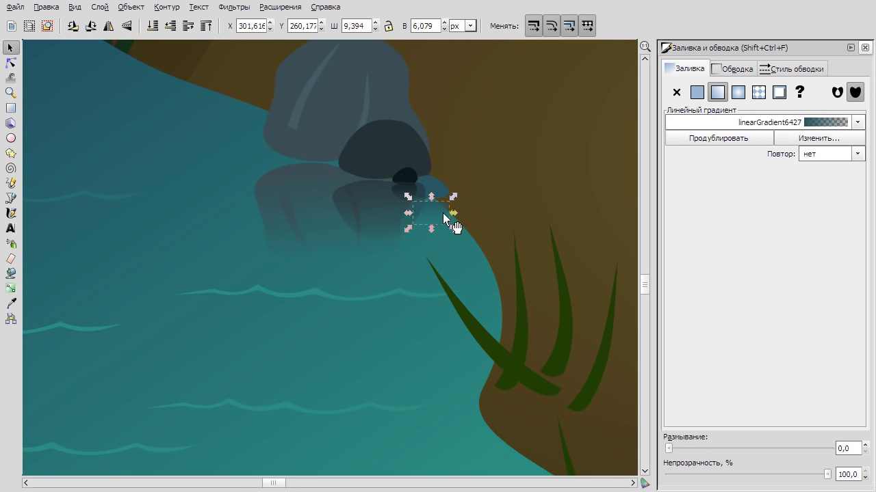
scroll(448, 219, "up", 2)
right_click(430, 214)
left_click(510, 314)
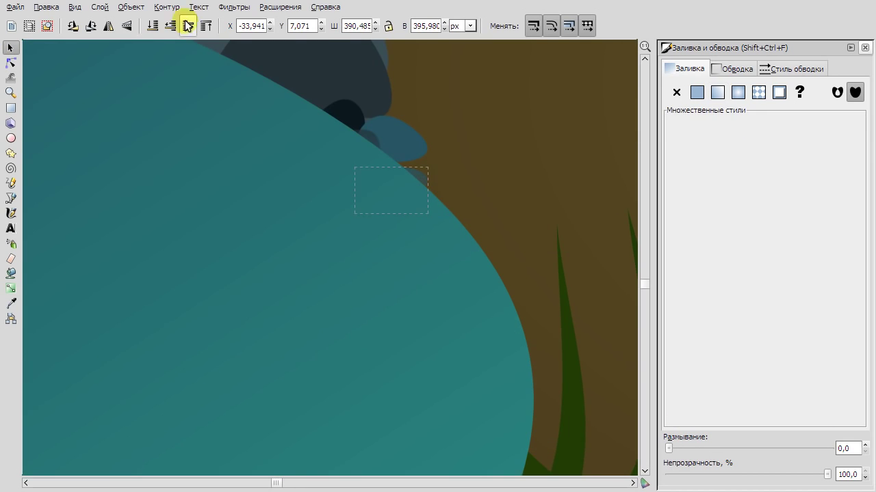
left_click(390, 145)
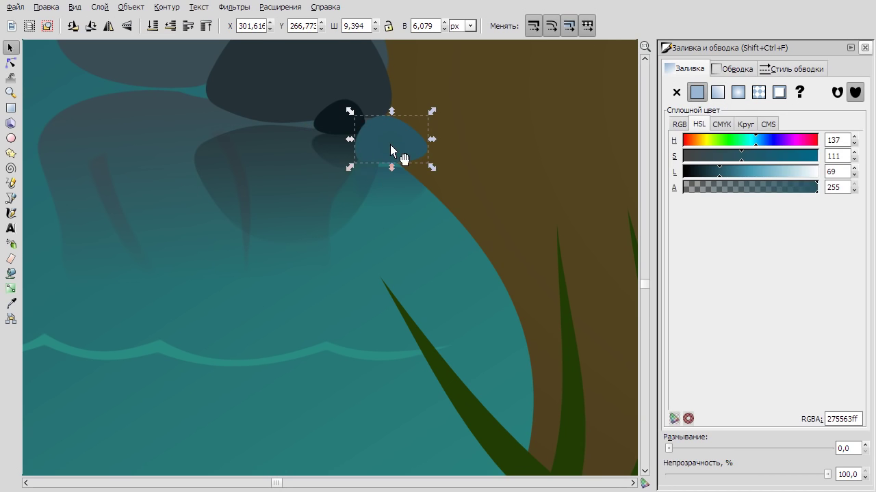
scroll(382, 252, "down", 5)
left_click(60, 137)
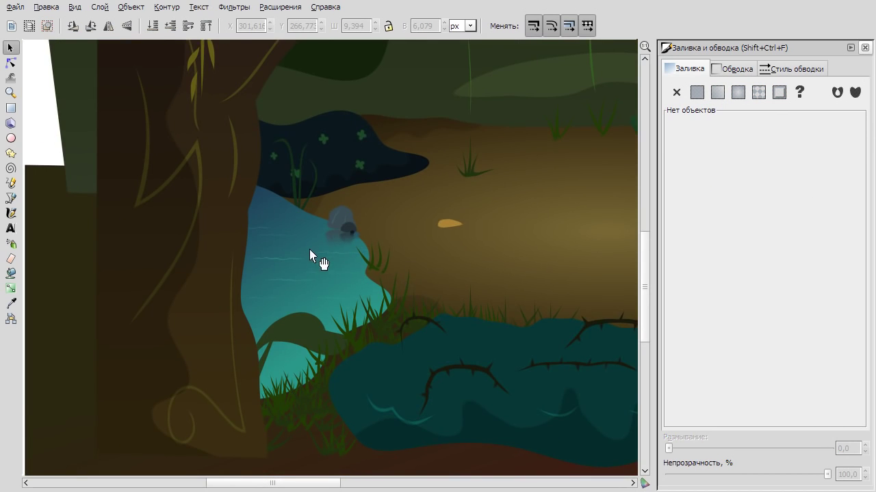
Pen-draw a shadow path under the rock and bend it into a downward curve.
scroll(342, 230, "up", 3)
scroll(326, 230, "up", 2)
key("b")
left_click(304, 184)
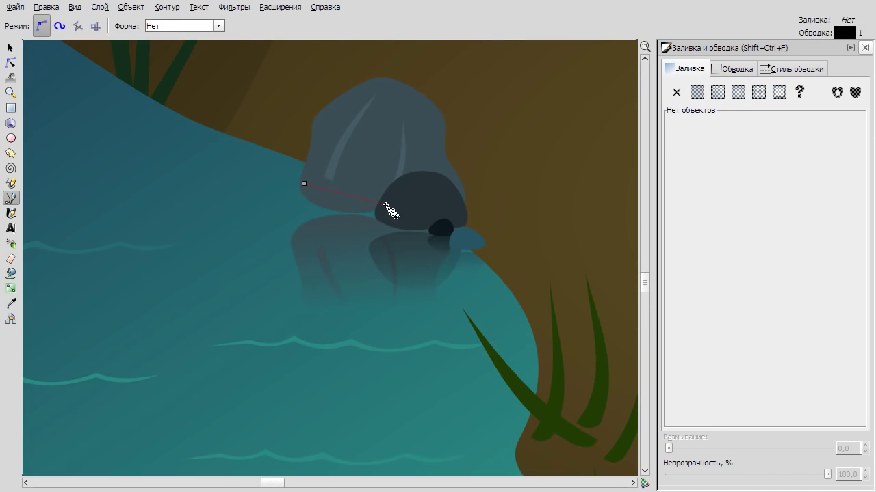
left_click(389, 203)
left_click(304, 183)
left_click(10, 62)
left_click_drag(342, 192, 370, 221)
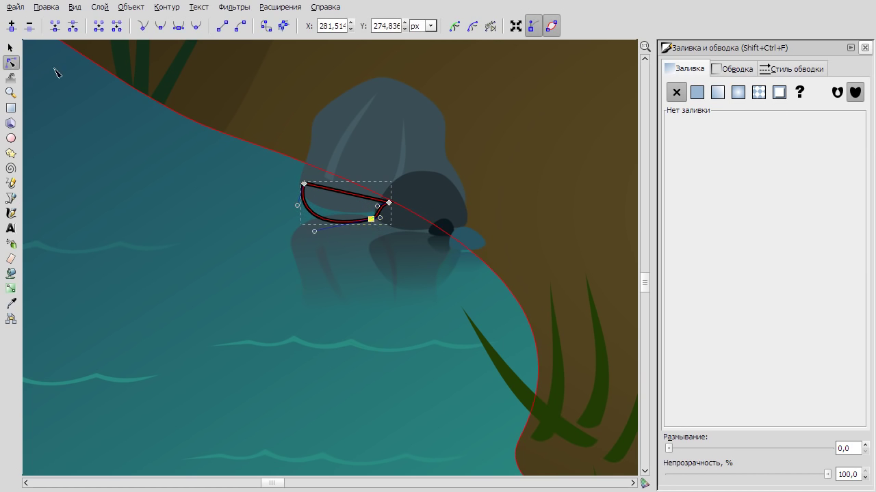
Fill the rock shadow flat black and lower its opacity to 25.4%.
left_click(10, 47)
left_click(791, 68)
left_click(684, 69)
left_click(697, 92)
left_click_drag(827, 474, 718, 475)
Select the bush outline and recolour it from brown to dark green via HSL.
left_click(358, 260)
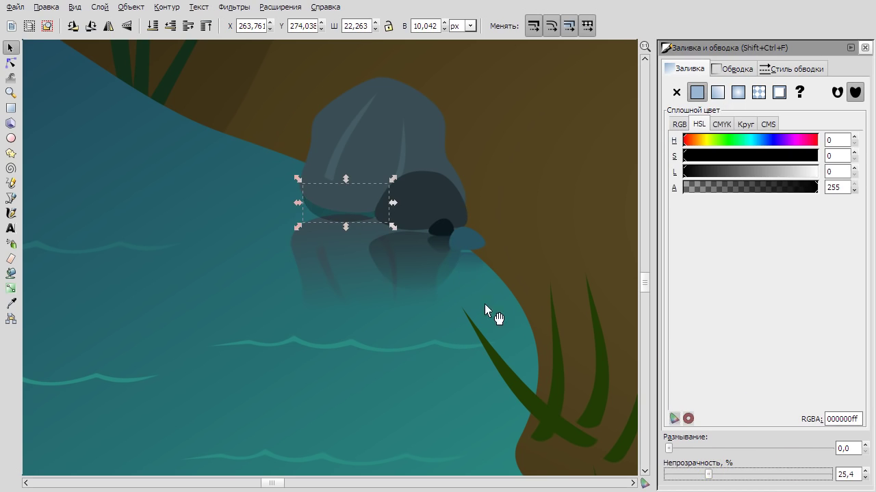
key("Tab")
scroll(415, 270, "down", 3)
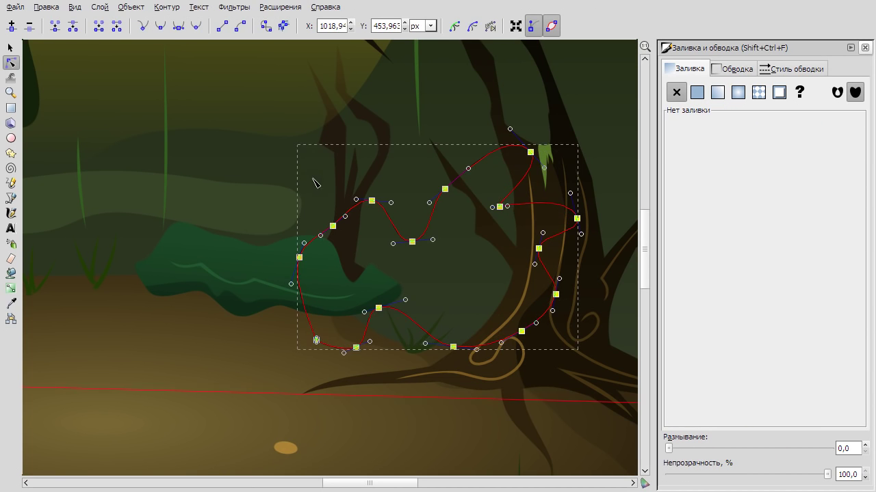
left_click(496, 159)
key("ctrl+z")
key("F1")
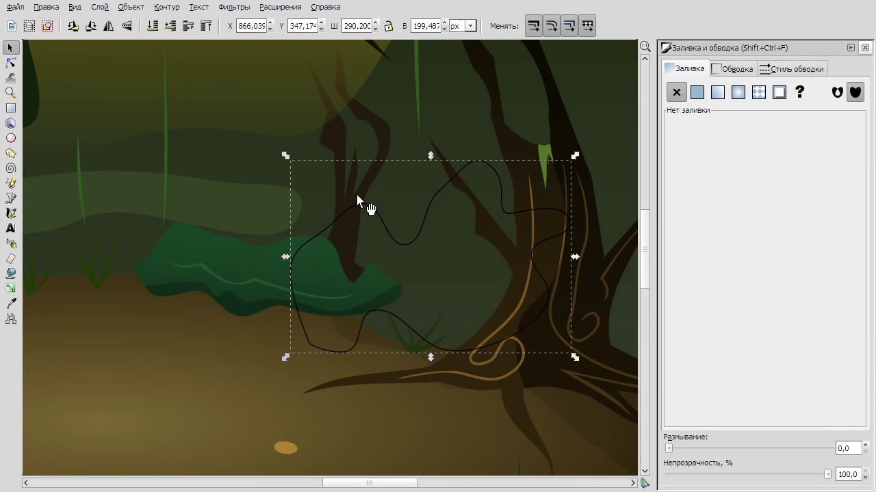
left_click(696, 92)
left_click_drag(696, 140, 727, 140)
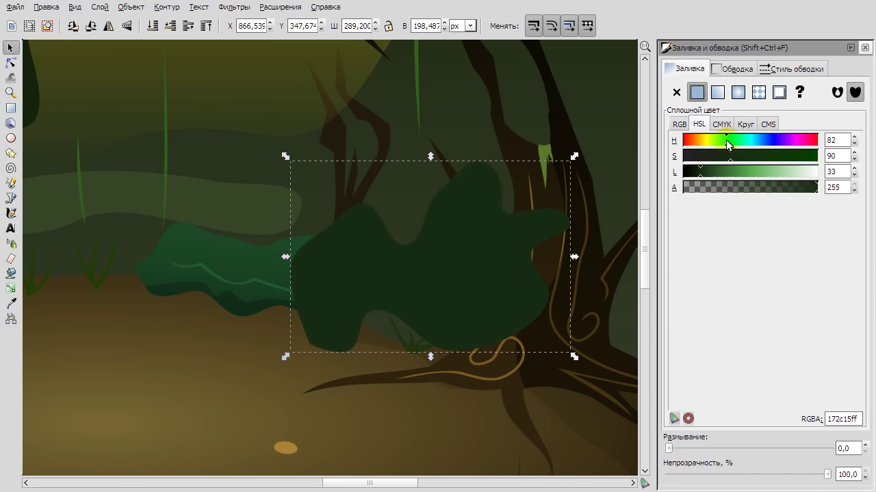
left_click(691, 171)
Lower the dark green bush behind the right-hand tree and zoom out to check the scene.
key("F2")
key("F1")
key("Page_Down")
key("Page_Down")
key("Page_Down")
key("F2")
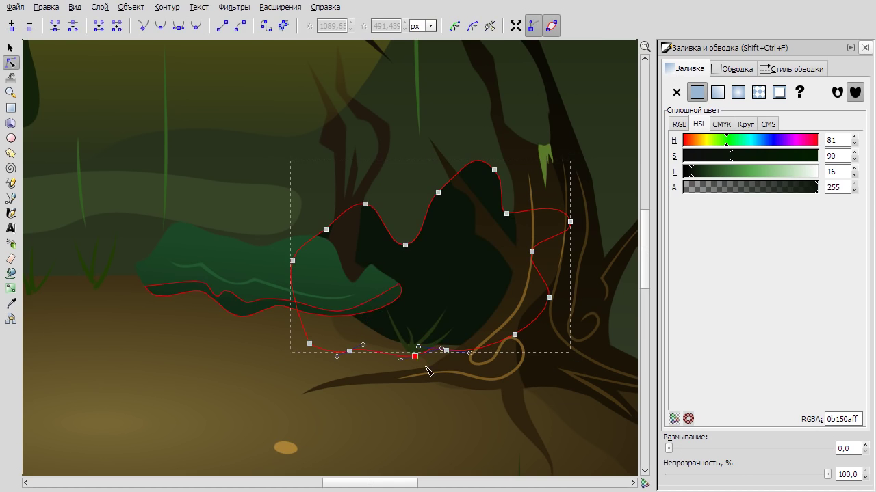
key("minus")
key("minus")
key("minus")
key("minus")
left_click(252, 130)
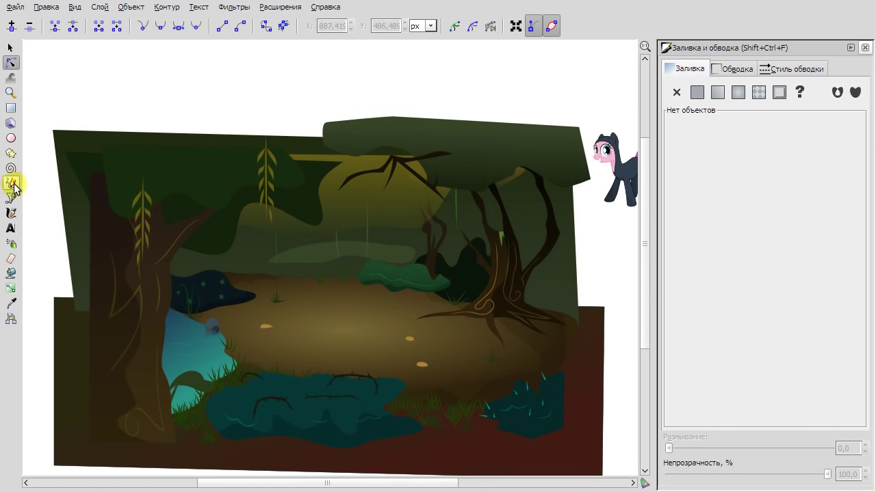
left_click(11, 198)
scroll(205, 264, "up", 2)
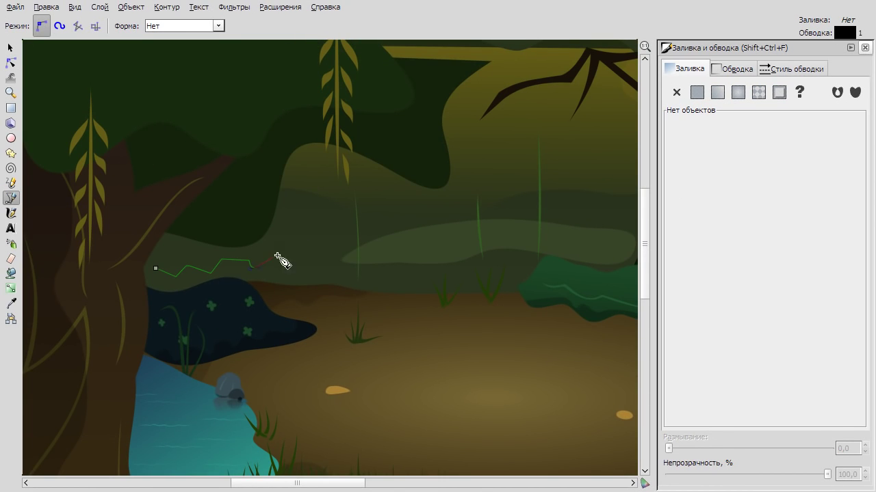
Finish the log outline and give it a flat dark olive HSL fill.
key("Return")
key("F2")
key("F1")
left_click(696, 92)
left_click_drag(721, 171, 692, 171)
left_click_drag(726, 139, 708, 139)
left_click_drag(726, 171, 695, 171)
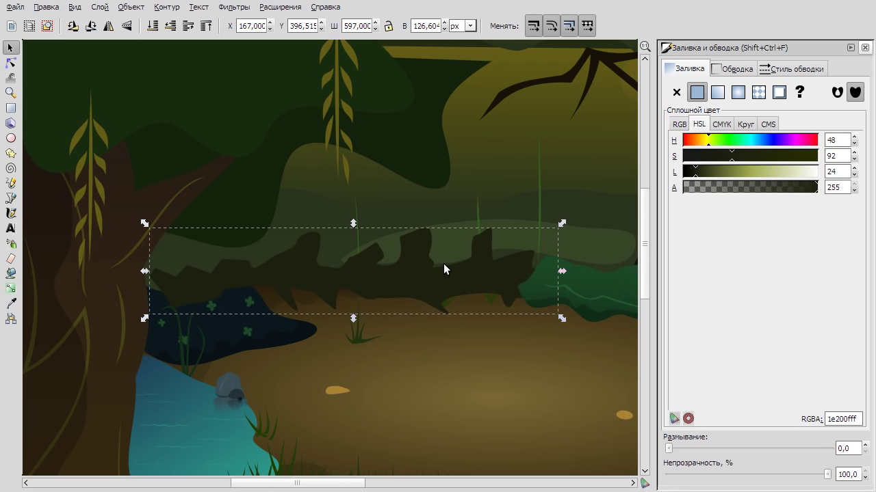
left_click(440, 296)
left_click(240, 274)
Draw a second stump shape, fill it dark green, and lower it behind the ground shapes.
key("F2")
key("shift+F6")
scroll(267, 318, "up", 1)
left_click(233, 264)
left_click(236, 298)
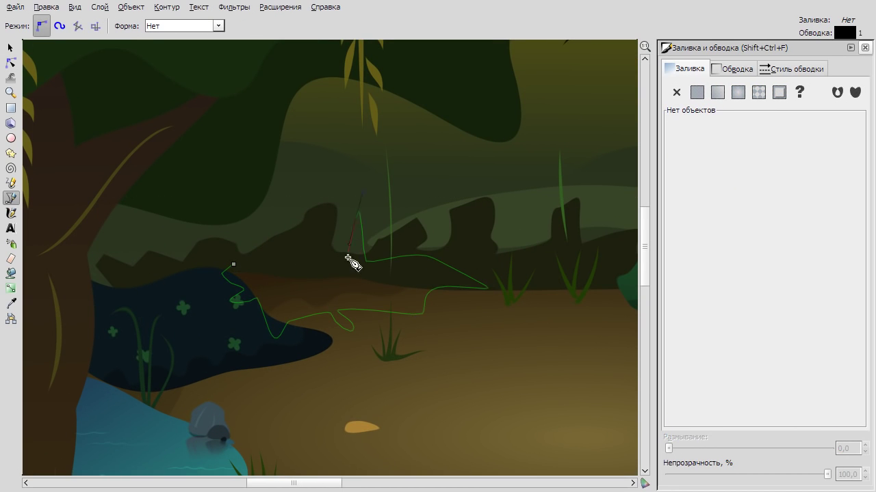
key("Return")
left_click(697, 92)
left_click(693, 173)
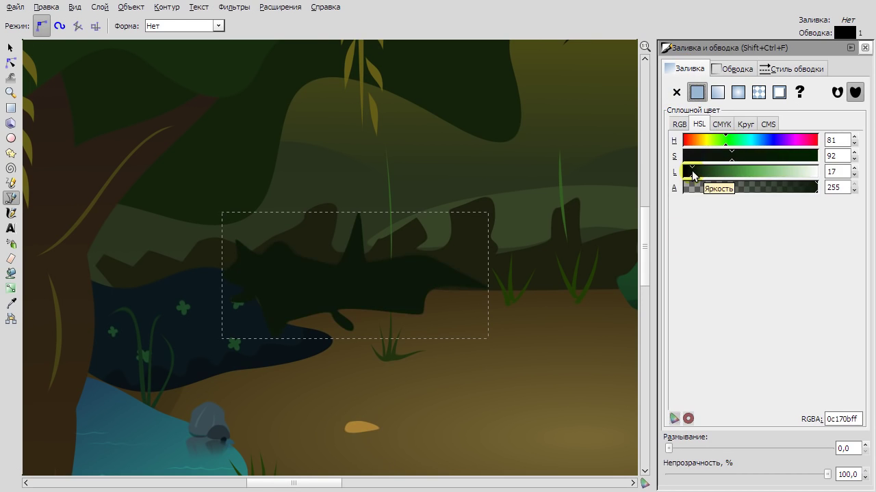
key("F1")
left_click(379, 311)
key("Page_Down")
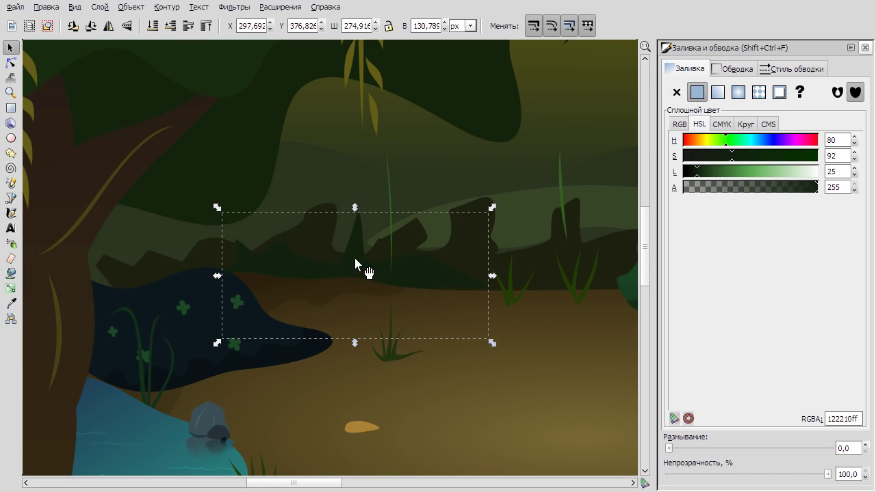
Draw the distant stream shape, fill it blue, and lower it behind the foliage.
key("shift+F6")
left_click(228, 254)
left_click(227, 253)
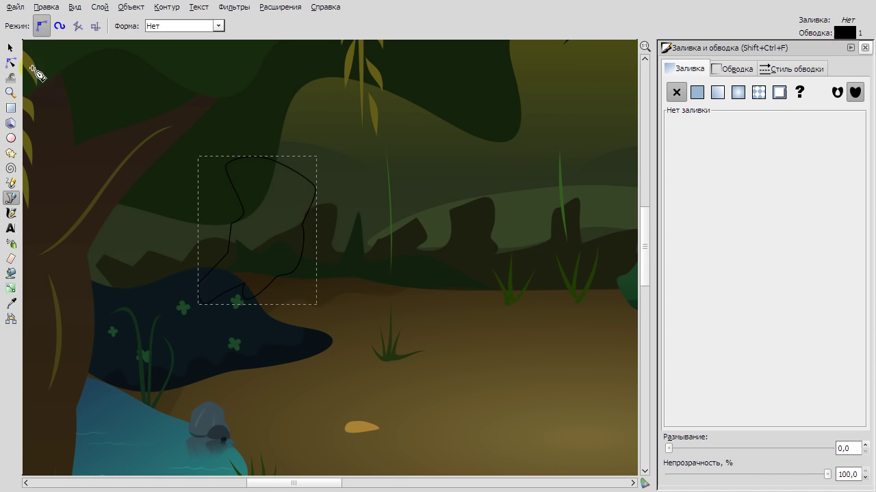
left_click(10, 62)
left_click(697, 91)
left_click(754, 141)
left_click(704, 171)
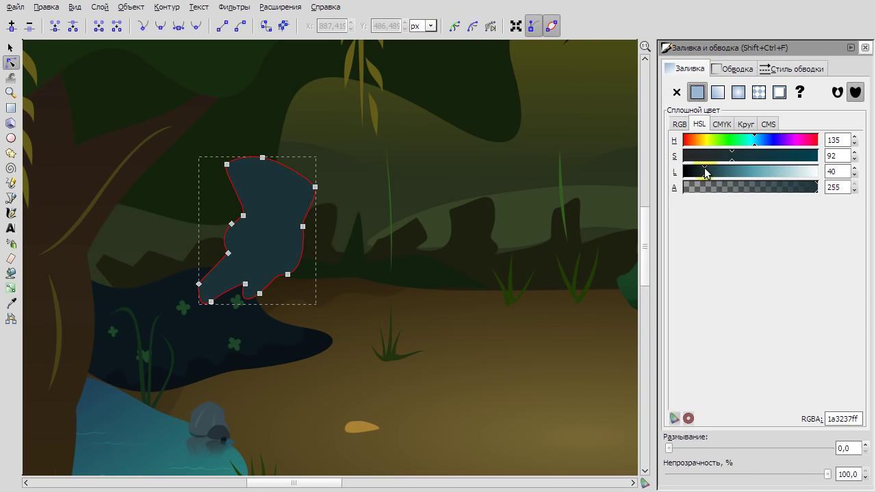
key("F1")
key("Page_Down")
Draw a dark shadow shape over the stream, cut and paste it back, and set opacity to 51.3%.
left_click(11, 198)
left_click(220, 290)
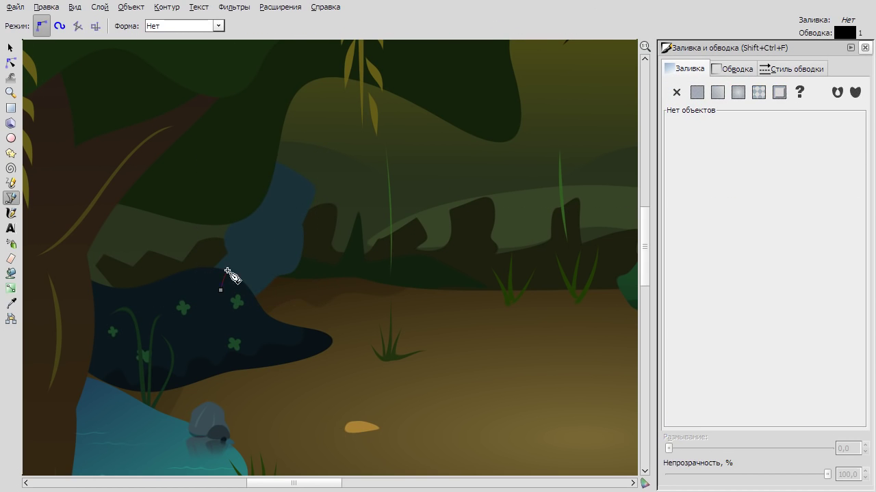
left_click(220, 290)
key("F2")
right_click(319, 233)
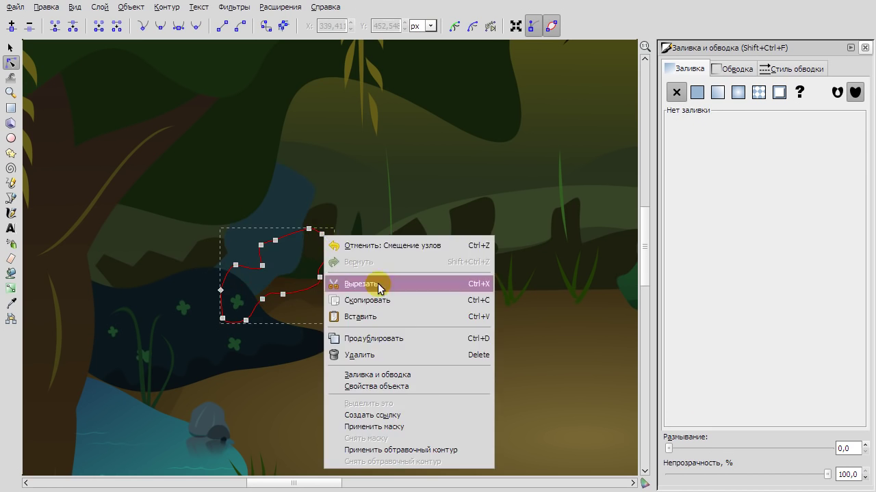
left_click(377, 283)
left_click(353, 160)
right_click(286, 203)
left_click(342, 283)
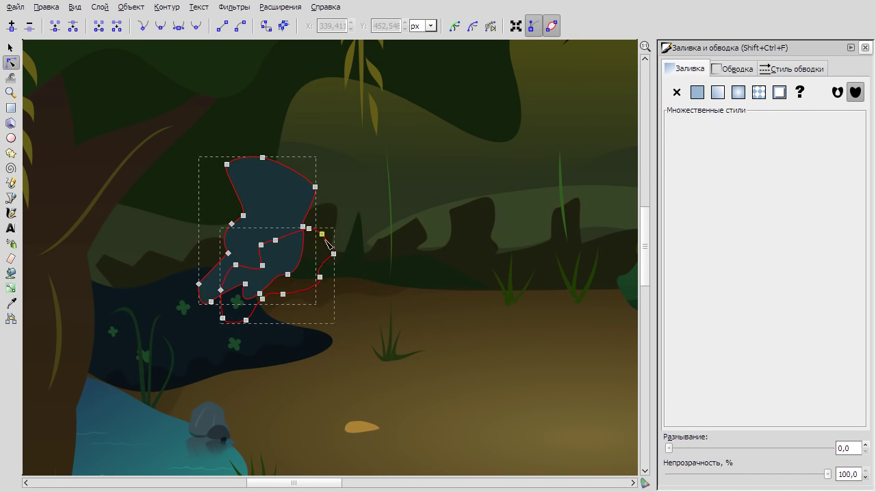
left_click(9, 50)
left_click_drag(827, 474, 749, 473)
Zoom in on the left tree and draw a new shape on the trunk.
key("minus")
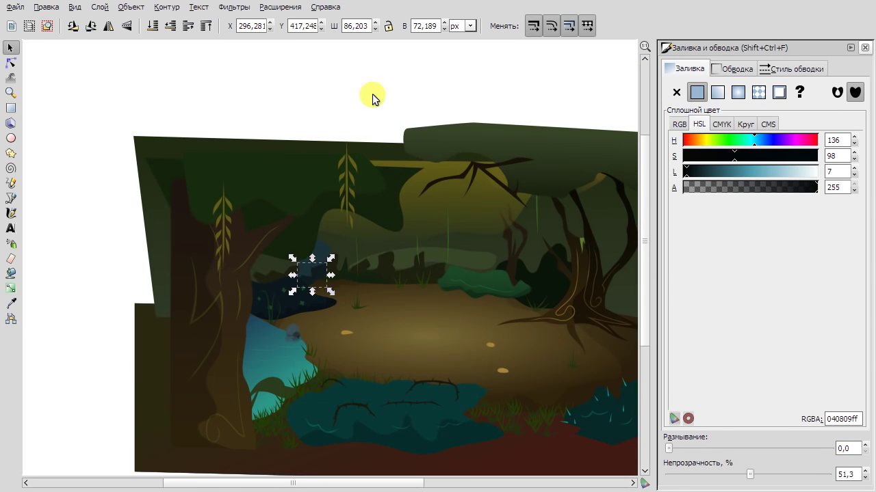
left_click(333, 109)
key("plus")
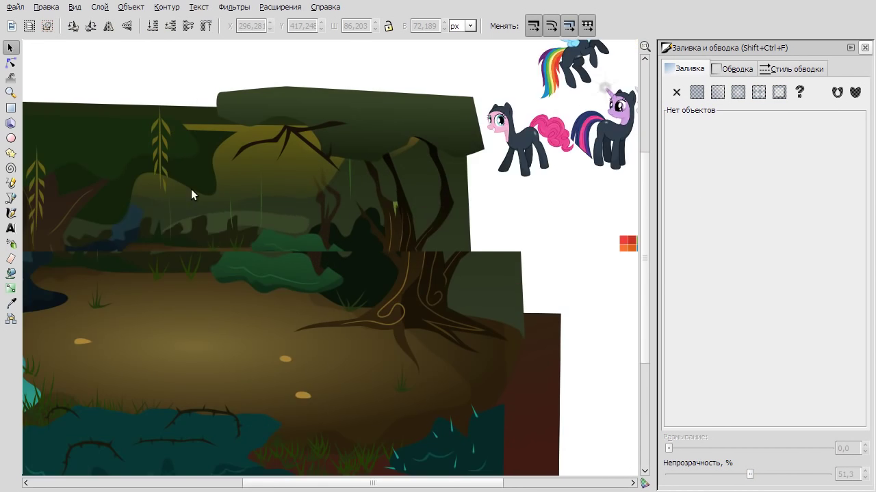
key("b")
key("plus")
key("plus")
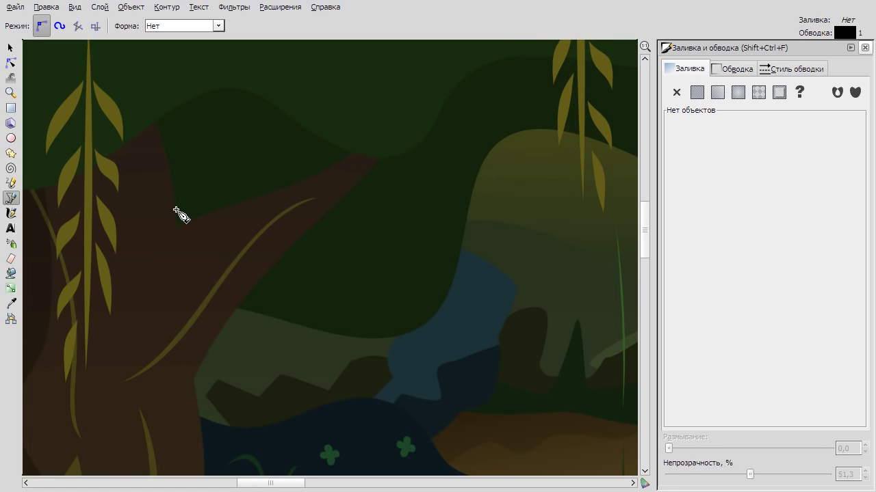
left_click(173, 212)
key("n")
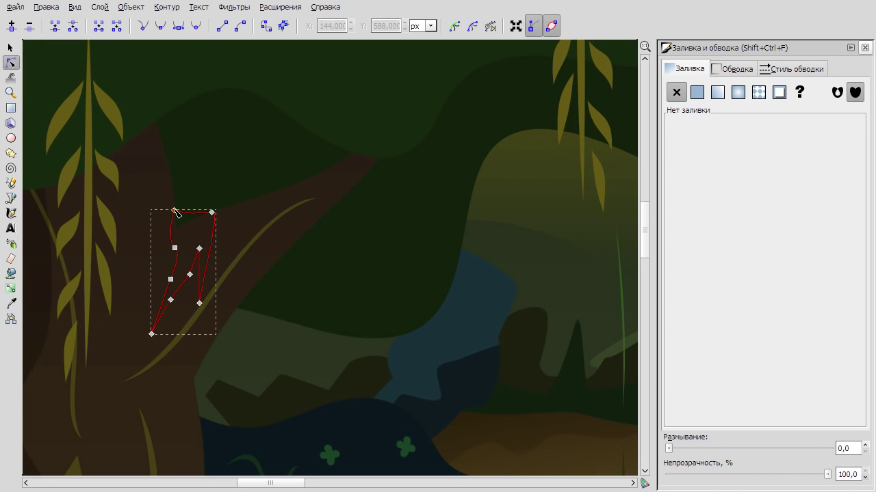
Fill the trunk shape with the vine's olive colour using the dropper.
key("s")
key("d")
key("5")
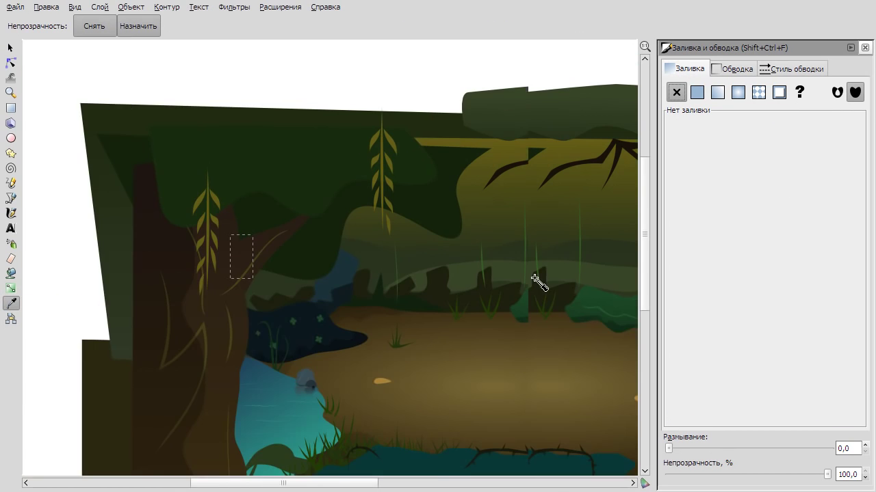
key("plus")
key("plus")
key("plus")
key("plus")
left_click(385, 240)
key("minus")
key("minus")
left_click(11, 48)
key("minus")
key("minus")
key("minus")
key("Escape")
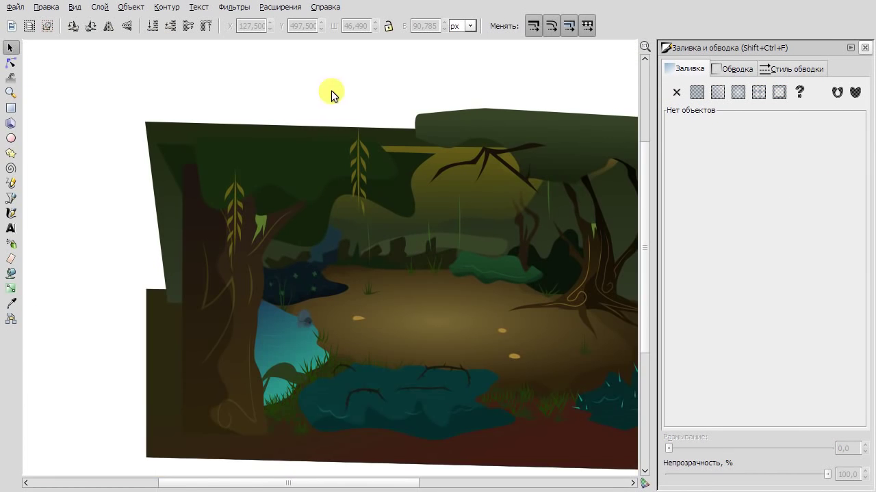
Select the grass blade at the pond edge.
scroll(169, 371, "up", 5)
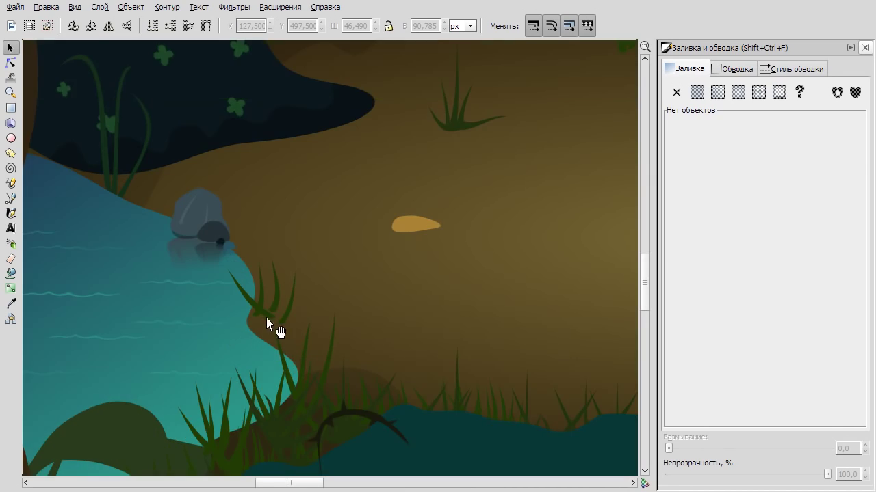
right_click(248, 303)
left_click(342, 261)
right_click(240, 292)
left_click(309, 400)
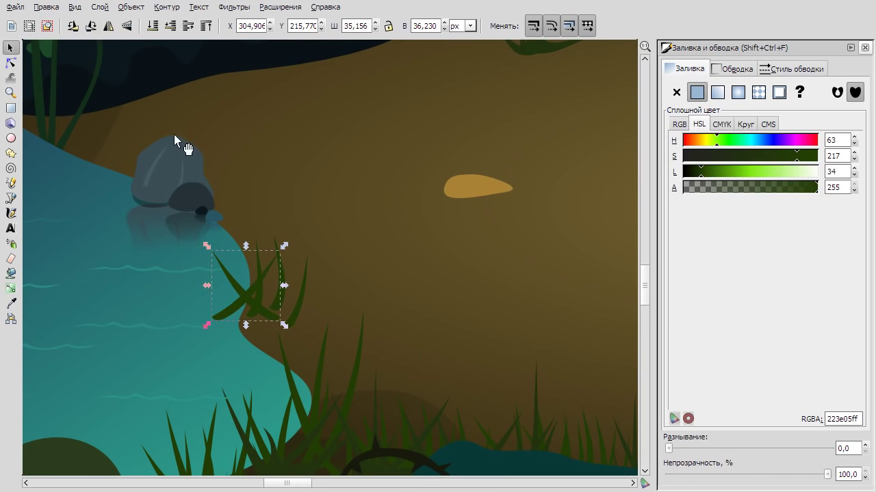
right_click(259, 376)
left_click(167, 7)
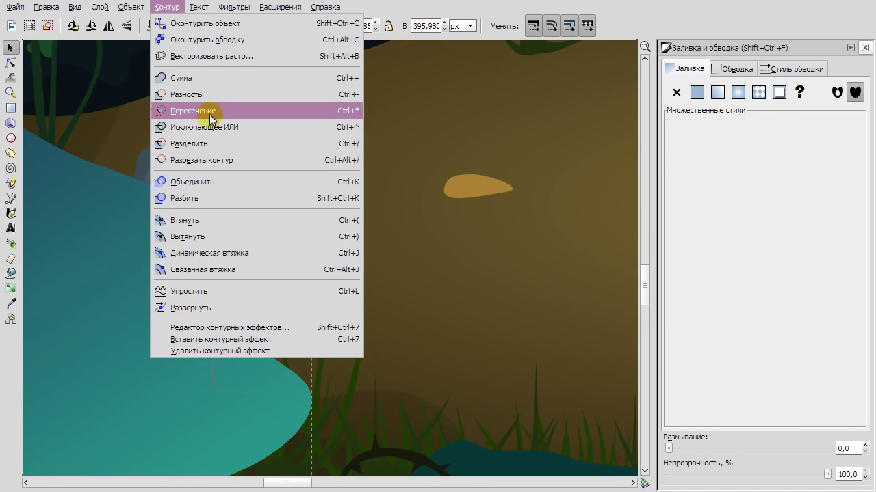
Add a linear gradient so the grass blade fades out into the water.
key("Escape")
key("plus")
left_click(11, 288)
left_click_drag(239, 326, 232, 387)
left_click(11, 303)
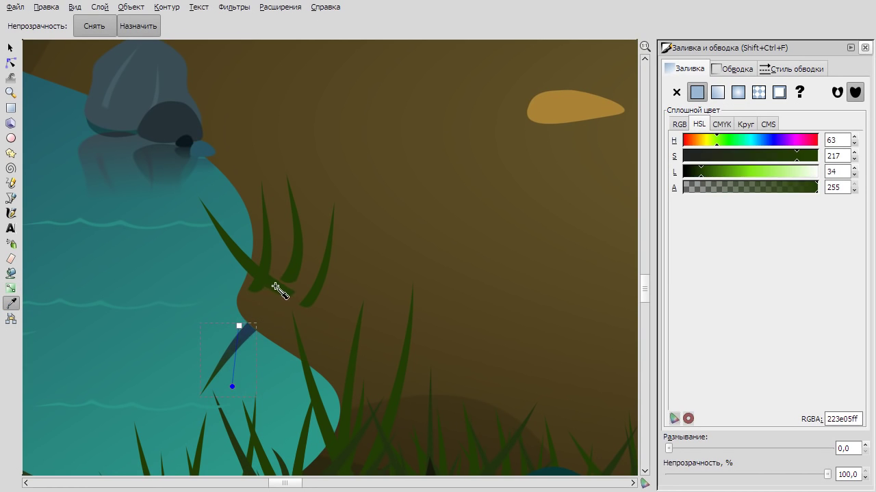
left_click_drag(239, 326, 237, 256)
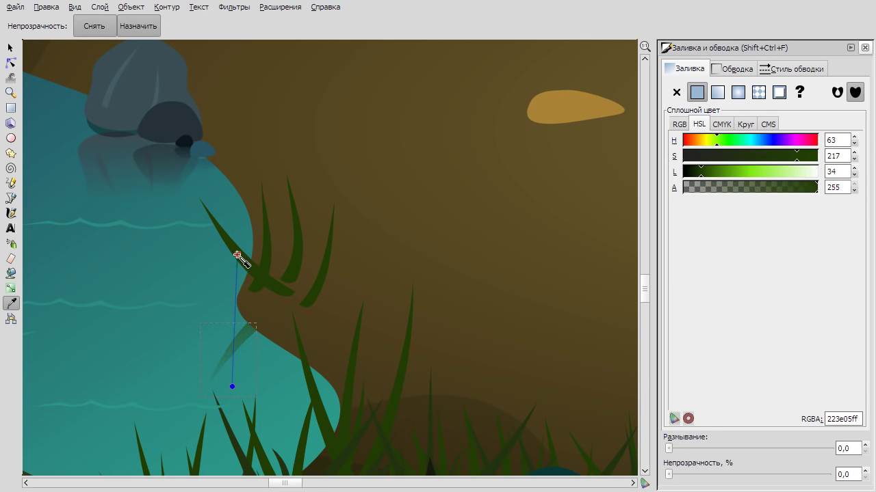
left_click(11, 47)
Duplicate the dark pool blob, move the copy down, and cut it out of the original.
key("minus")
scroll(275, 261, "left", 3)
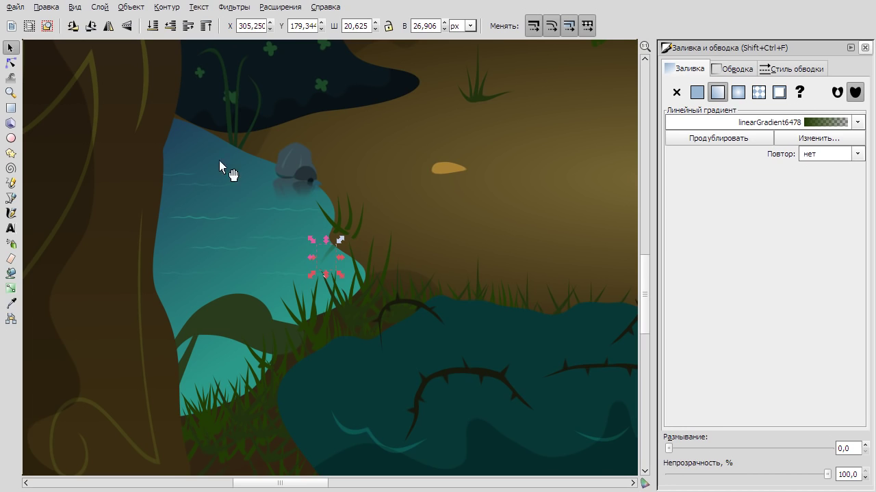
scroll(219, 160, "up", 3)
right_click(282, 114)
left_click(372, 221)
left_click_drag(272, 160, 268, 243)
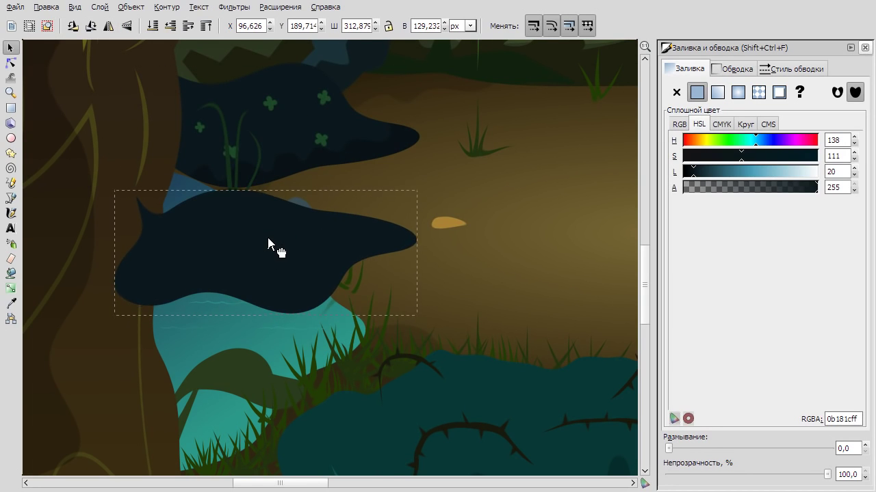
right_click(238, 320)
left_click(315, 420)
left_click(167, 7)
left_click(205, 91)
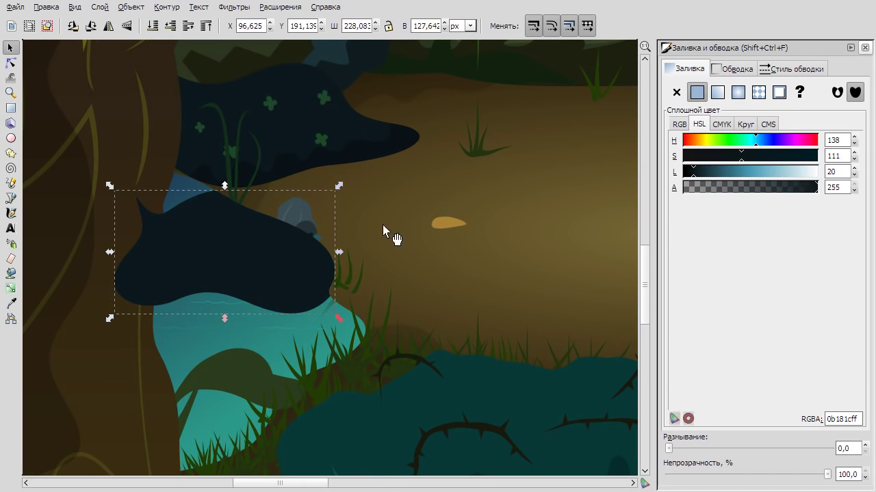
Fade the pond shape downward into transparency with a linear gradient.
key("g")
left_click_drag(230, 195, 228, 301)
left_click(228, 301)
left_click(10, 47)
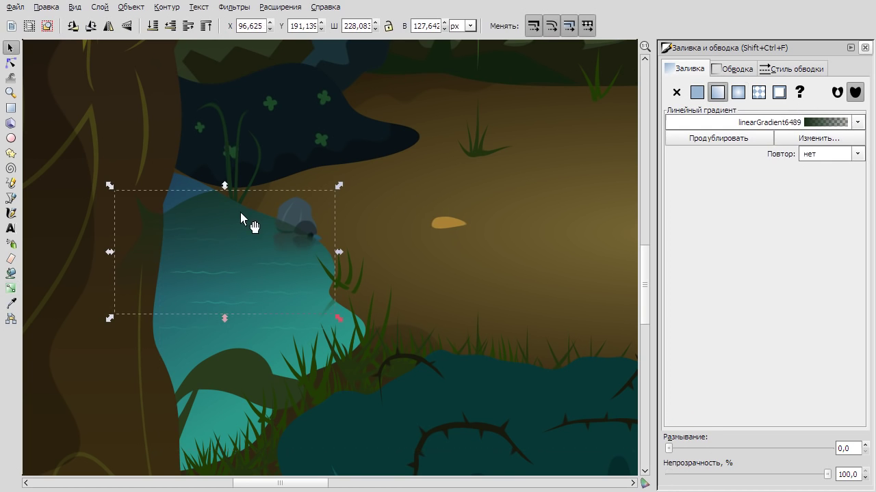
left_click(376, 205)
key("minus")
key("minus")
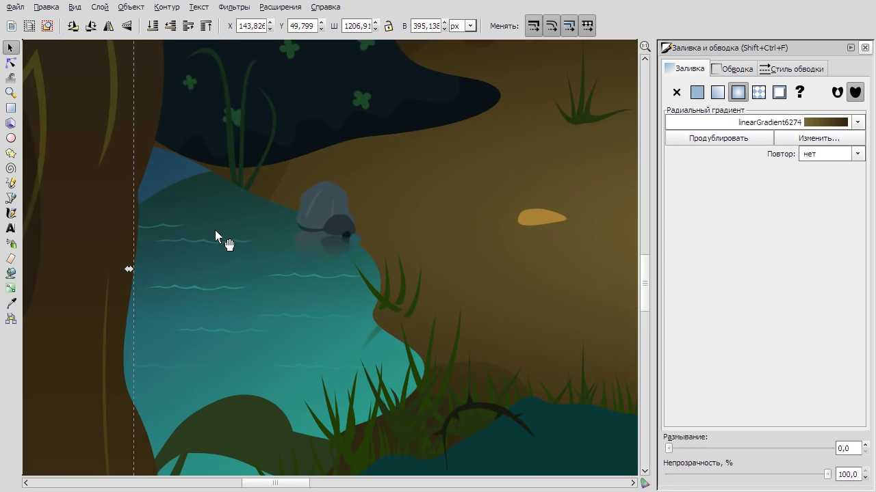
scroll(213, 211, "up", 3)
Duplicate the clovers on the dark pool and move the copies down into the water.
left_click_drag(308, 171, 244, 121)
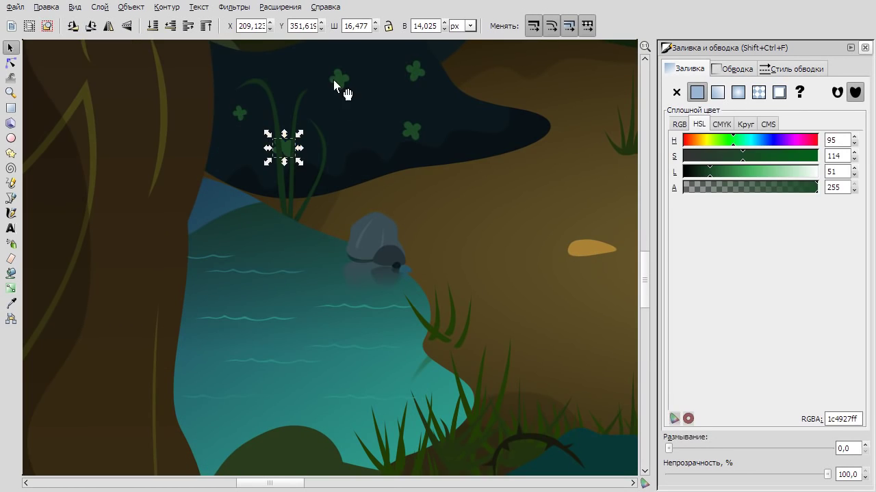
right_click(417, 130)
left_click(469, 229)
left_click_drag(344, 149, 335, 299)
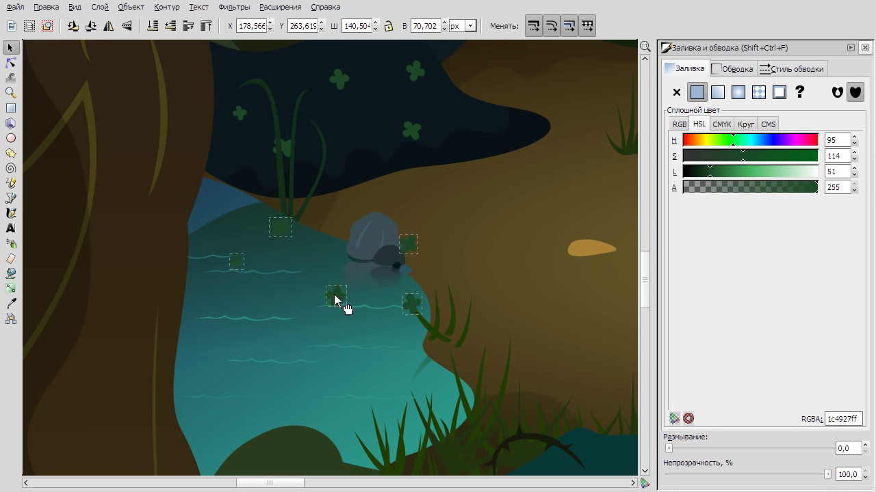
key("Escape")
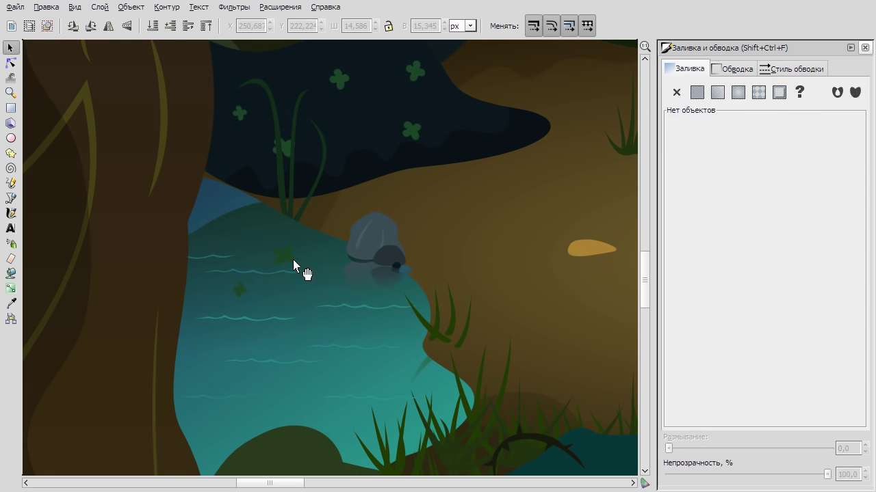
Give the clover copies a vertical fading gradient stretched upward.
key("Tab")
left_click(12, 290)
left_click_drag(275, 227, 273, 302)
left_click_drag(275, 228, 278, 167)
key("s")
key("5")
left_click(102, 190)
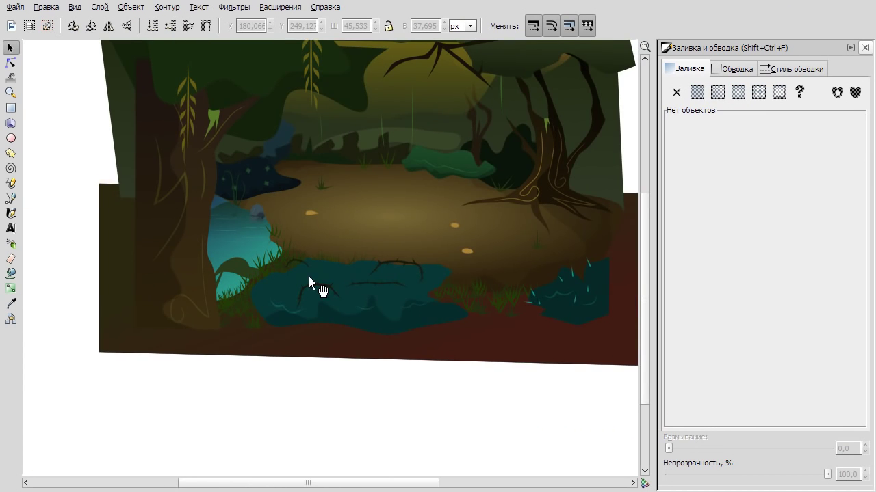
scroll(287, 267, "up", 4)
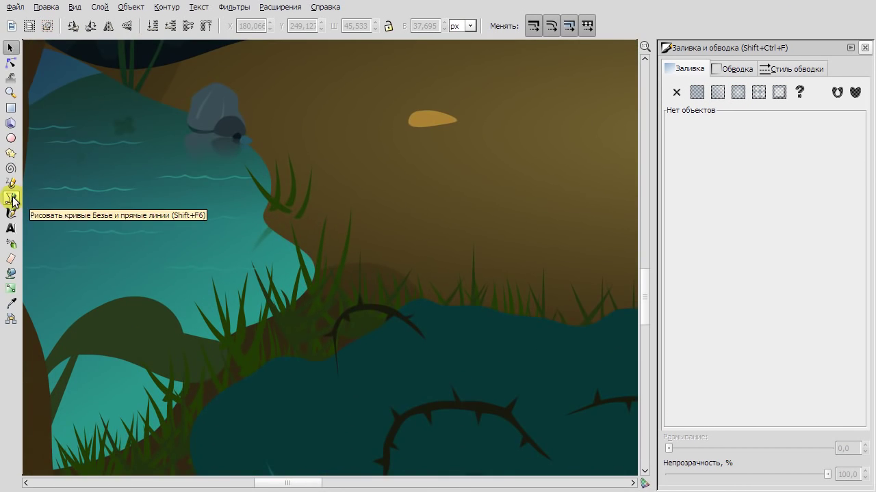
Outline the pond bank with a closed Bezier path and fill it with the sampled teal water colour.
left_click(11, 199)
scroll(136, 121, "up", 2)
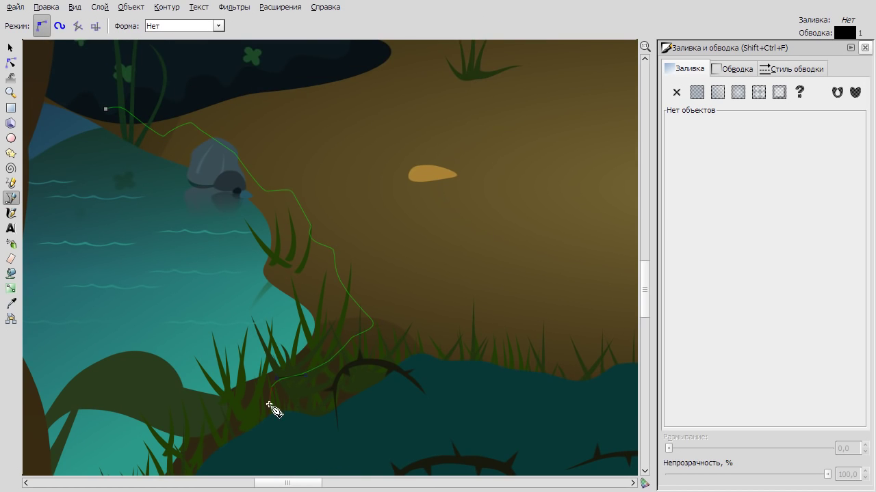
scroll(205, 431, "down", 3)
left_click(141, 453)
scroll(102, 383, "down", 2)
left_click(62, 313)
scroll(82, 226, "up", 6)
left_click(107, 137)
key("s")
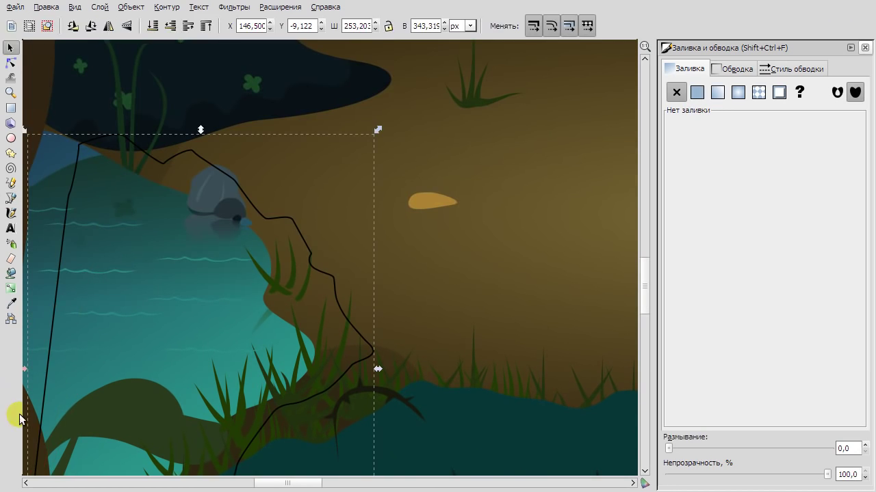
key("d")
left_click(103, 328)
Apply a radial gradient to the teal pond shape so it fades outward.
key("s")
left_click(11, 287)
scroll(236, 338, "down", 1)
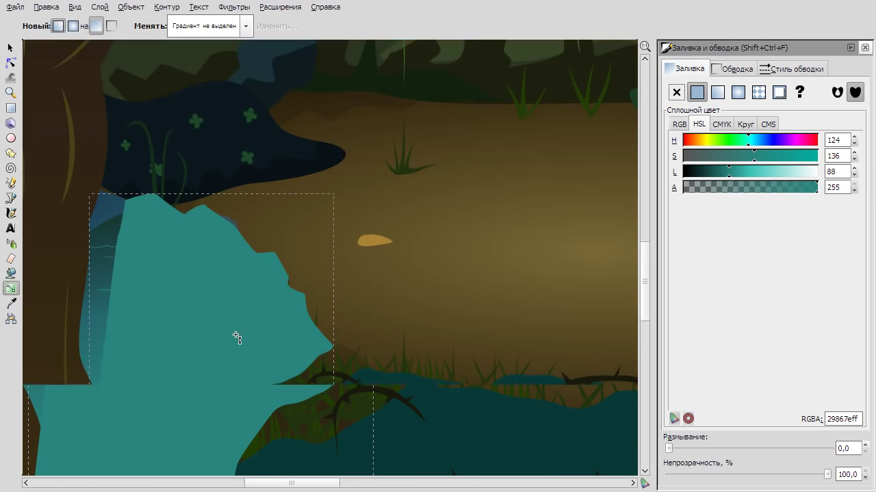
scroll(236, 337, "down", 2)
left_click(72, 26)
left_click_drag(185, 288, 314, 235)
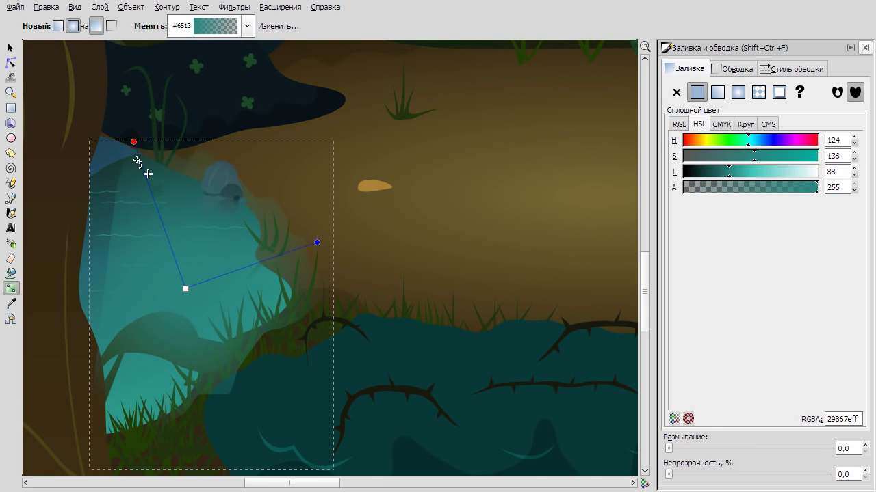
left_click(11, 48)
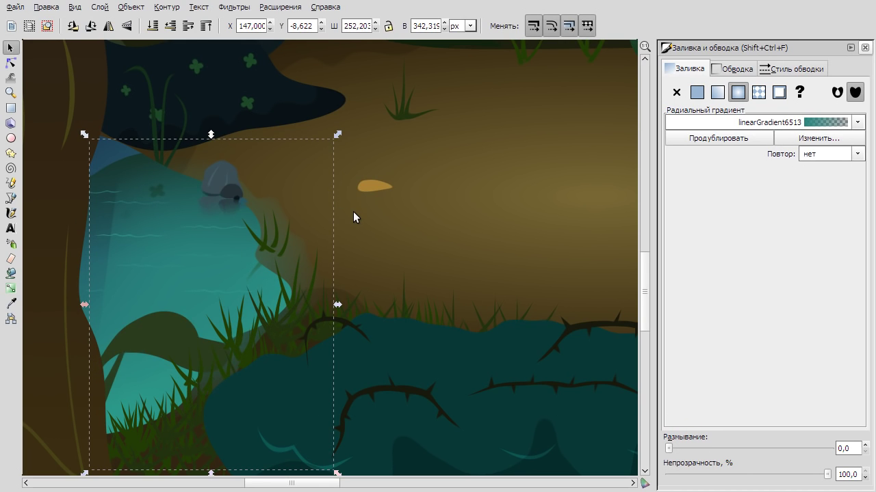
Adjust the glow gradient's outer stop, undoing an unwanted change.
scroll(163, 219, "down", 2)
key("n")
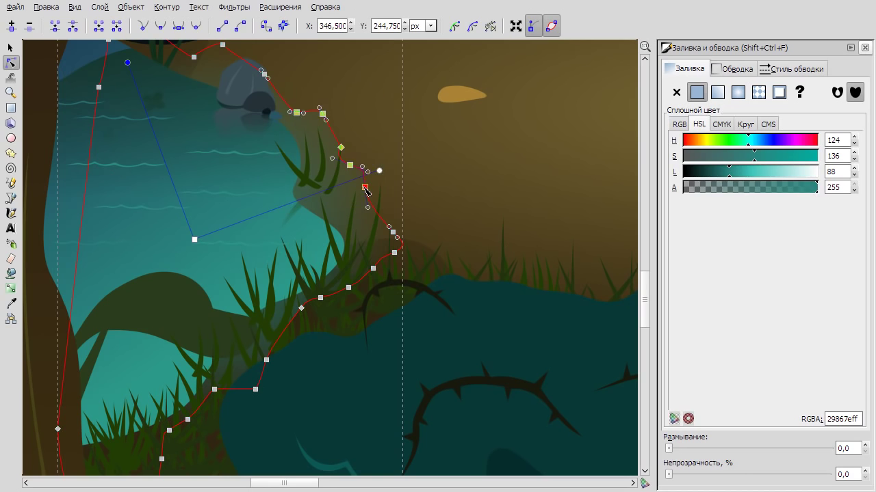
left_click(315, 118)
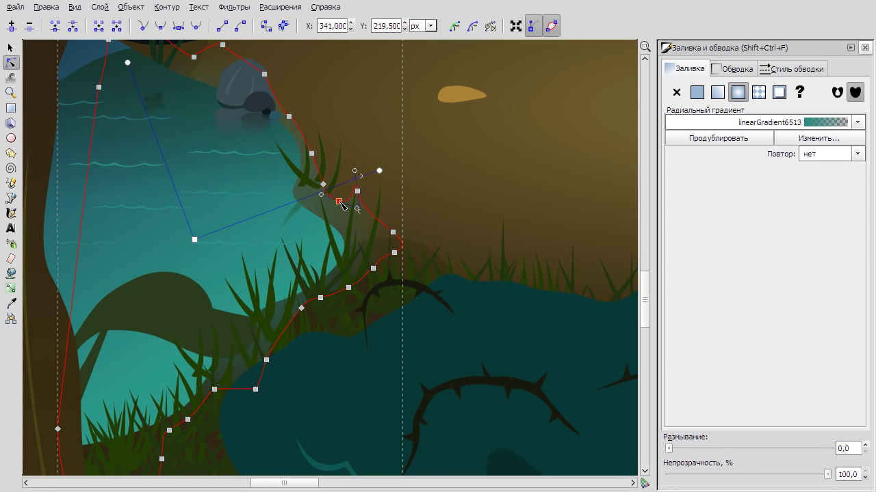
scroll(285, 398, "down", 2)
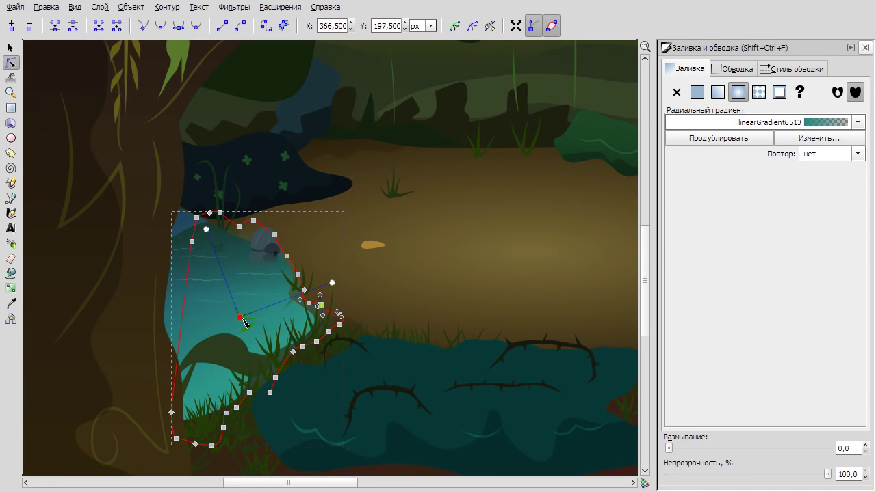
left_click(206, 229)
left_click(713, 175)
right_click(190, 82)
left_click(212, 87)
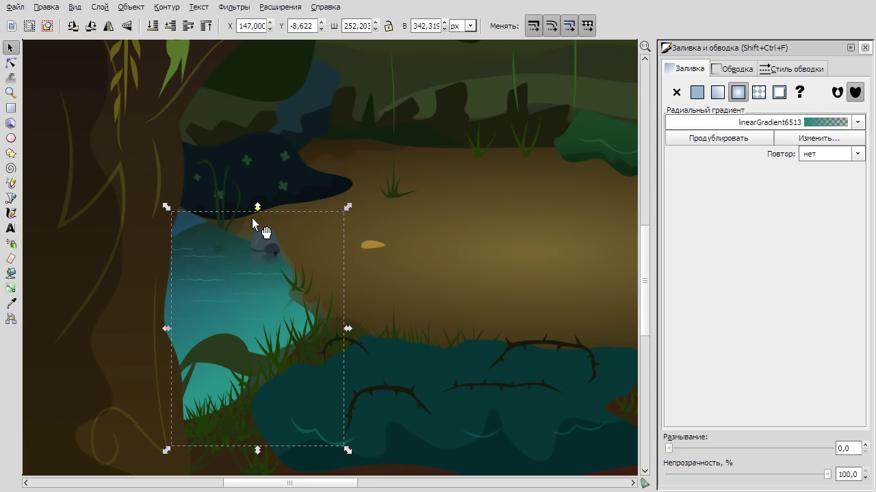
scroll(121, 182, "down", 3)
key("Escape")
scroll(285, 268, "up", 4)
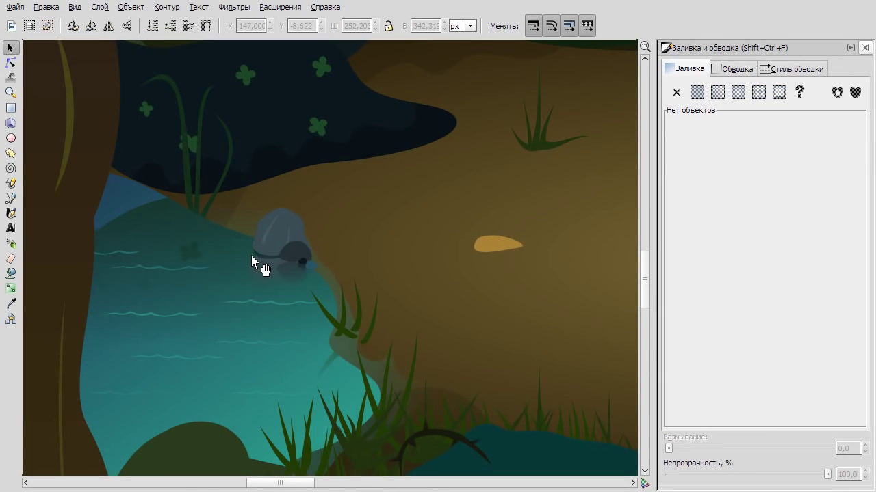
Move the pond glow's radial gradient centre lower in the pond.
left_click(251, 256)
right_click(388, 207)
key("Escape")
key("g")
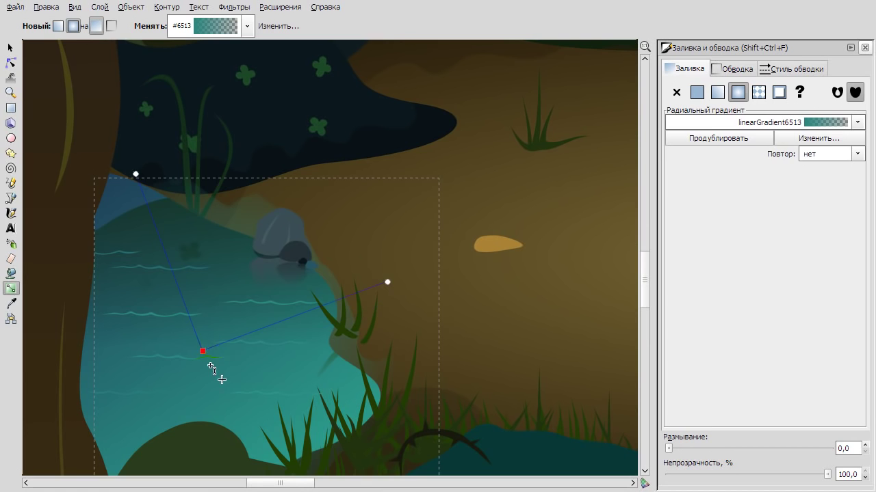
left_click_drag(202, 351, 208, 364)
left_click(392, 296)
left_click(21, 50)
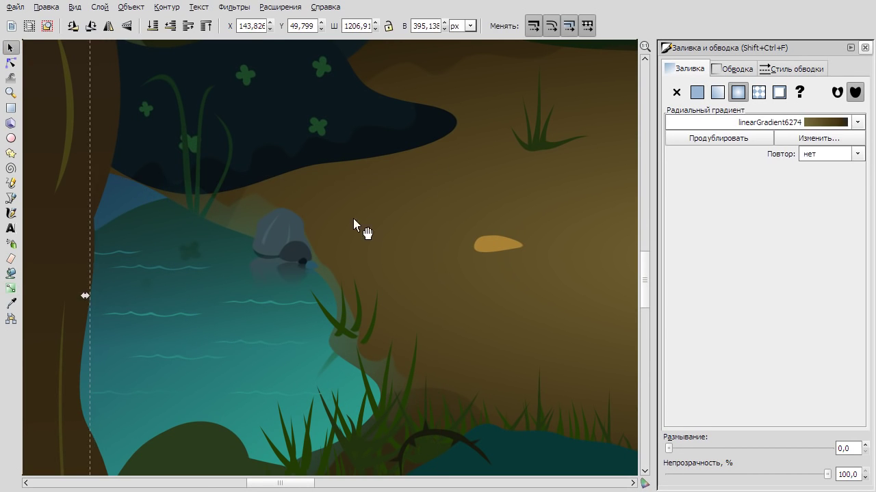
Darken the small orange spots on the ground by lowering their L slider.
left_click(372, 242)
scroll(372, 242, "down", 3)
left_click(92, 182)
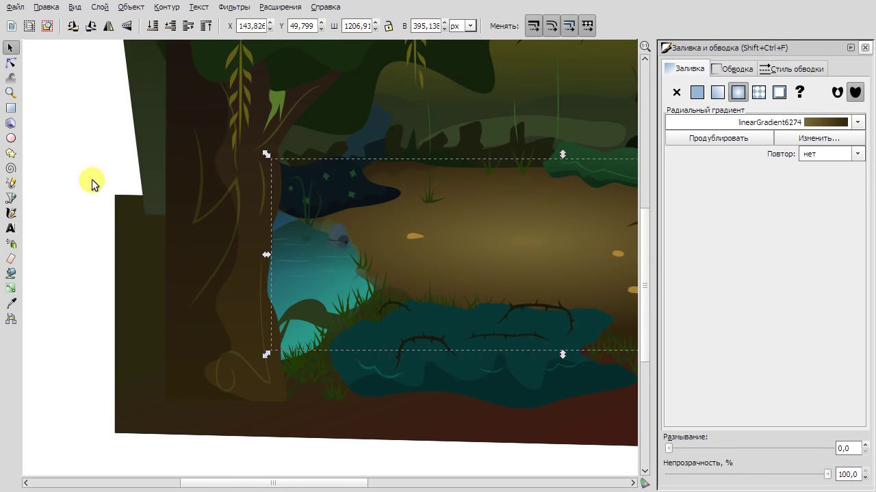
scroll(332, 298, "down", 2)
scroll(412, 298, "up", 1)
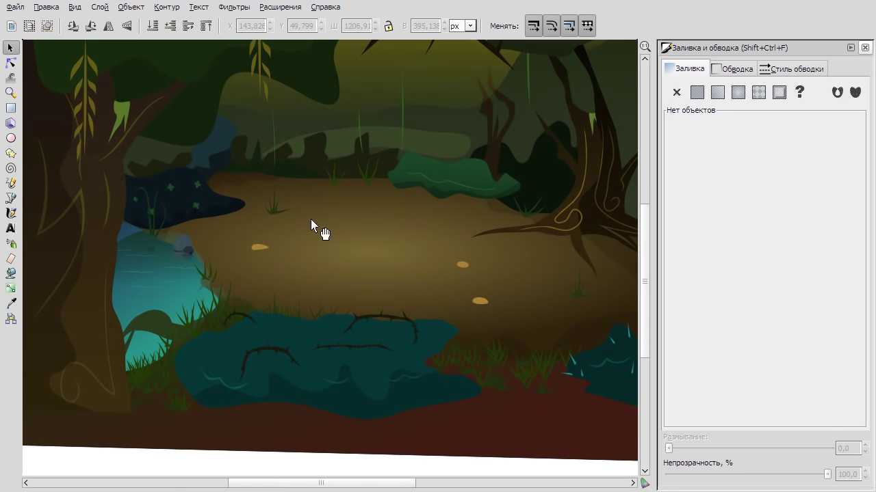
left_click(477, 274)
mouse_move(742, 179)
left_mouse_down()
mouse_move(694, 172)
mouse_move(725, 175)
left_mouse_up()
Check the brown ground gradient's centre colour, then select the dark green canopy shape.
left_click(385, 272)
scroll(401, 265, "down", 1)
key("g")
left_click(374, 259)
key("s")
left_click(74, 156)
scroll(223, 205, "up", 1)
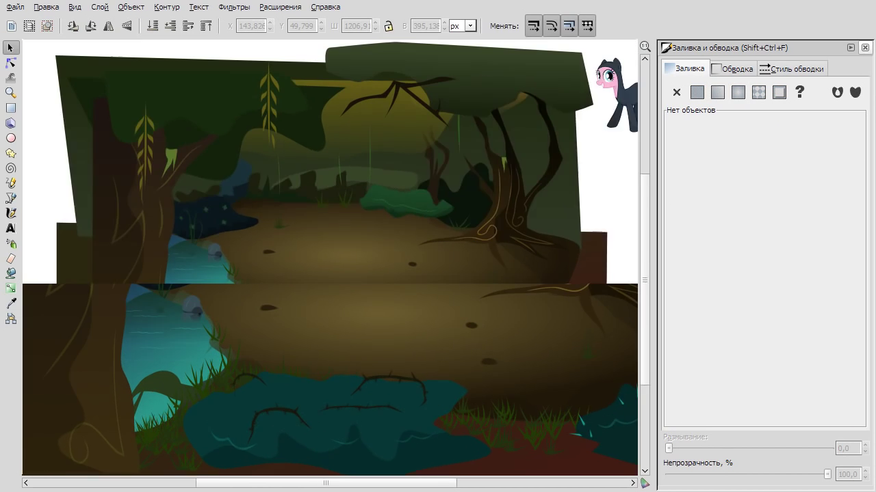
left_click(224, 206)
key("g")
right_click(292, 117)
Lay a vertical gradient on the canopy shape and set its top stop's lightness to 35.
key("Escape")
left_click_drag(236, 164, 237, 250)
key("d")
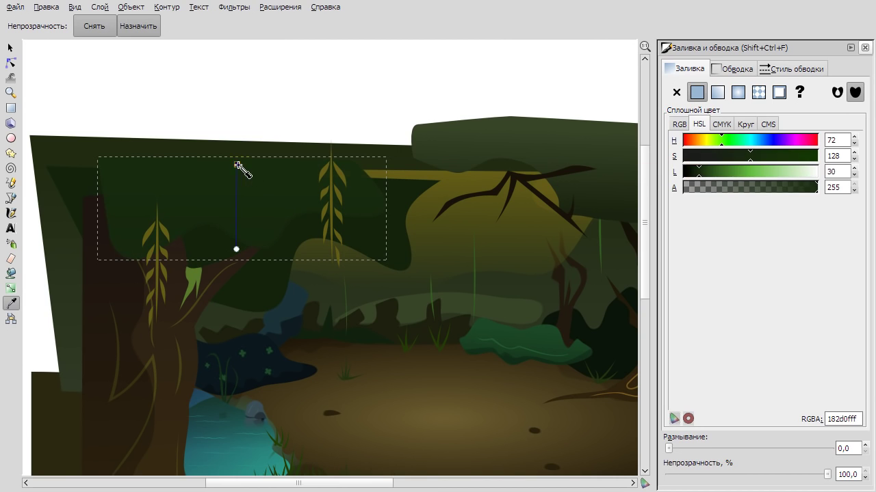
left_click(238, 165)
left_click(702, 177)
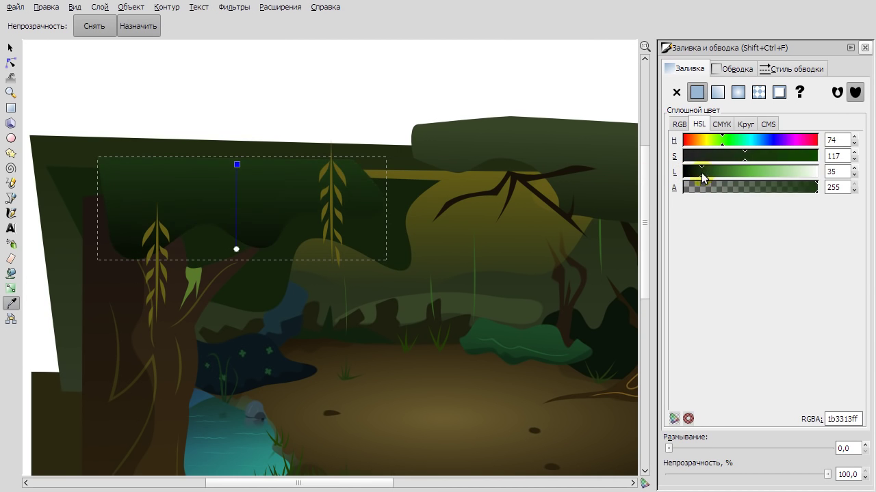
Add a vertical linear gradient to the larger canopy path.
left_click(11, 62)
key("g")
left_click_drag(275, 190, 280, 316)
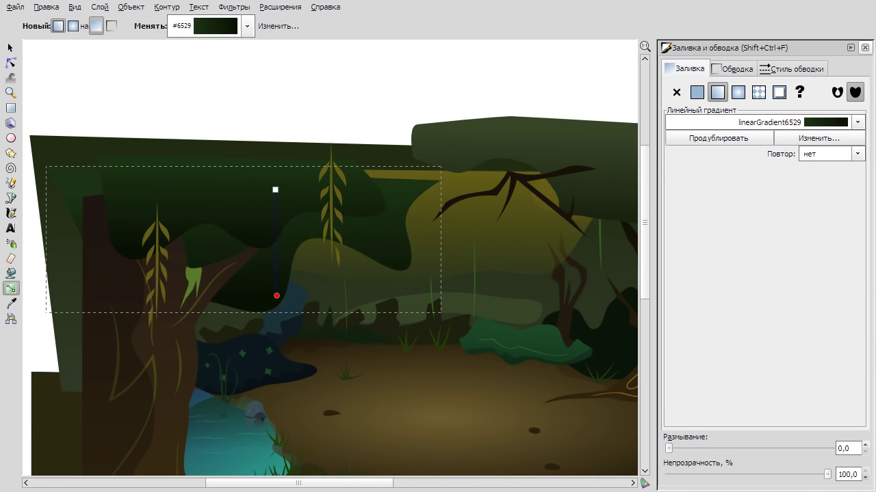
left_click(275, 190)
left_click(10, 47)
Zoom out to review the whole scene, then zoom back in on the drawing.
key("Escape")
key("minus")
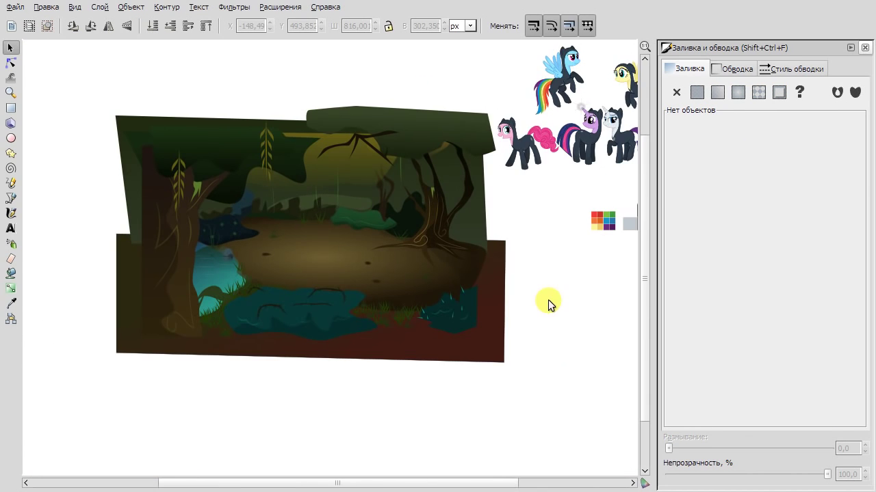
middle_click(325, 268)
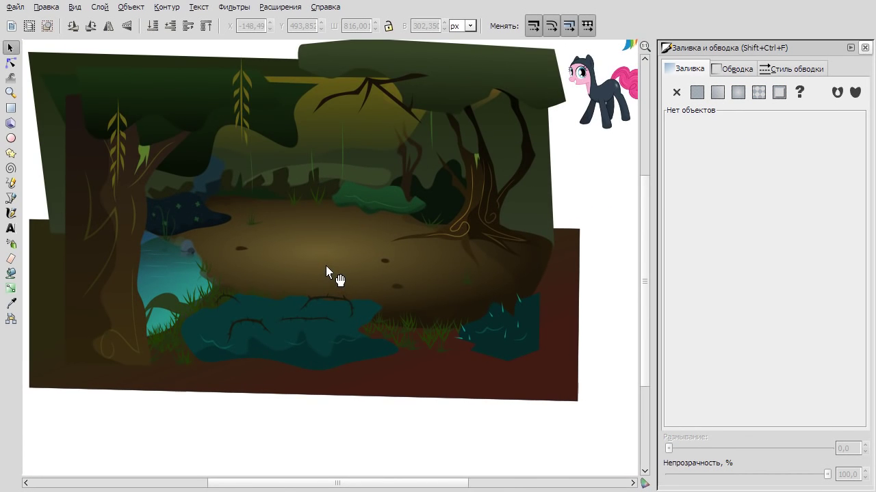
scroll(326, 266, "down", 2)
left_click(11, 137)
scroll(450, 309, "up", 5)
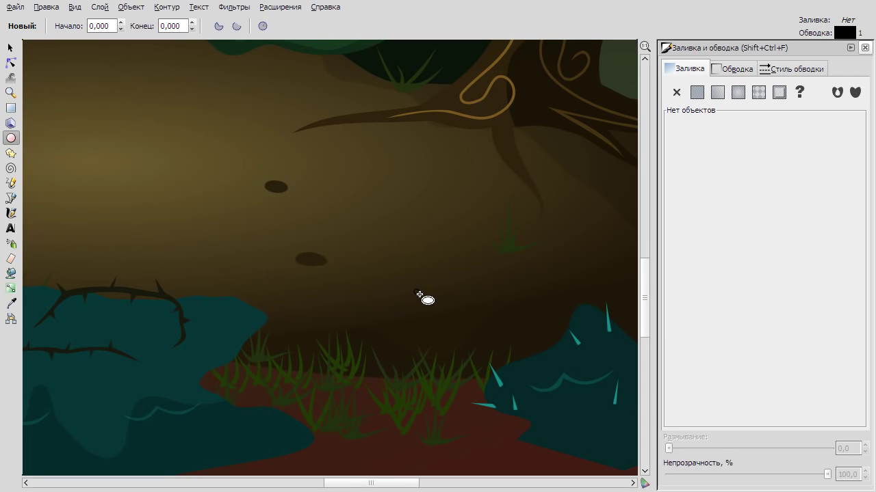
Add a small circle on the dark ground, colour it bright saturated cyan, and enlarge it.
left_click(418, 293)
key("n")
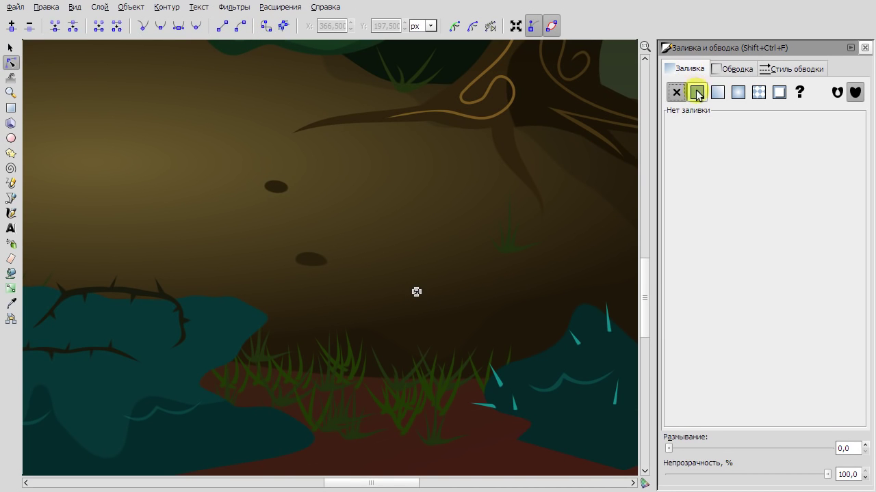
left_click(697, 91)
scroll(421, 312, "up", 3)
left_click(781, 171)
left_click_drag(776, 156, 791, 160)
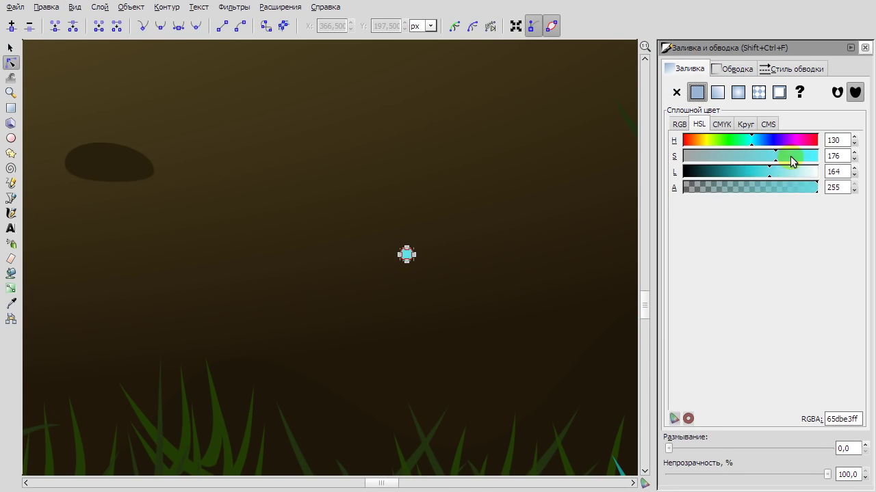
key("s")
scroll(445, 250, "down", 3)
scroll(428, 245, "up", 4)
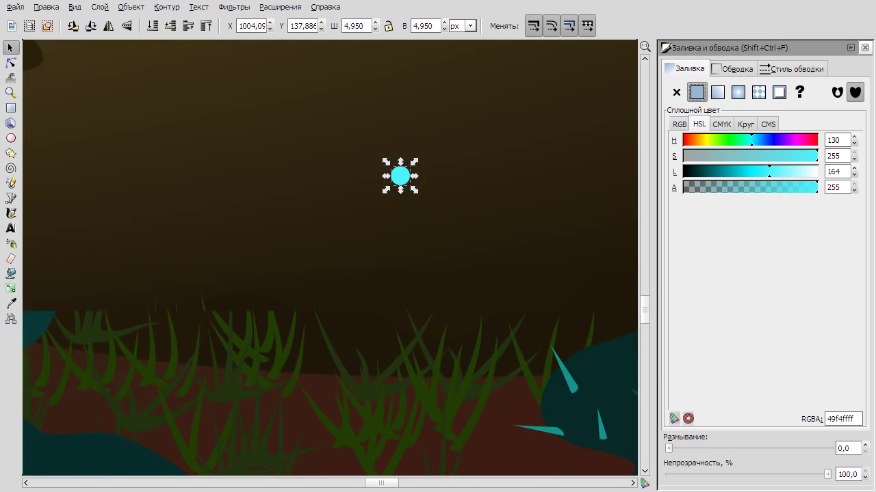
left_click_drag(417, 139, 453, 113)
Give the cyan circle a radial glow gradient, replacing an unwanted first attempt.
key("g")
left_click_drag(398, 156, 459, 104)
right_click(458, 104)
left_click(476, 110)
left_click_drag(397, 154, 398, 120)
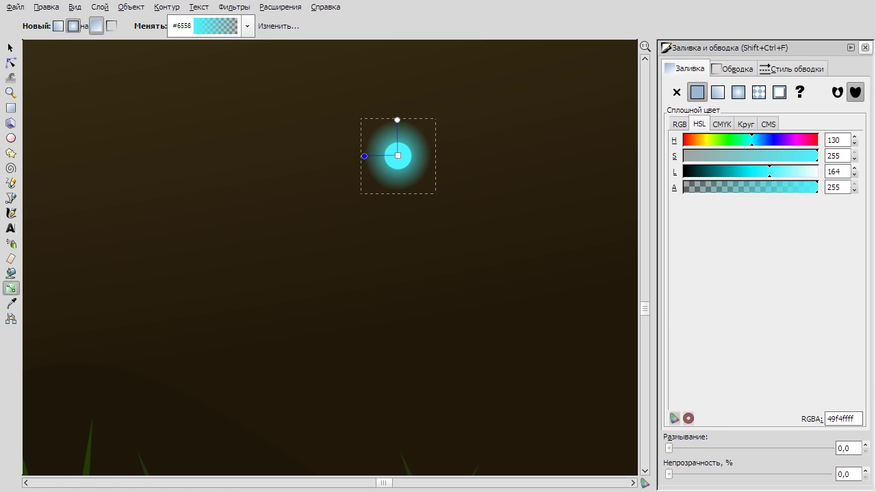
key("s")
Group the cyan firefly dot with its soft glow via Object > Group.
left_click(399, 153)
left_click(399, 153, "shift")
left_click(131, 7)
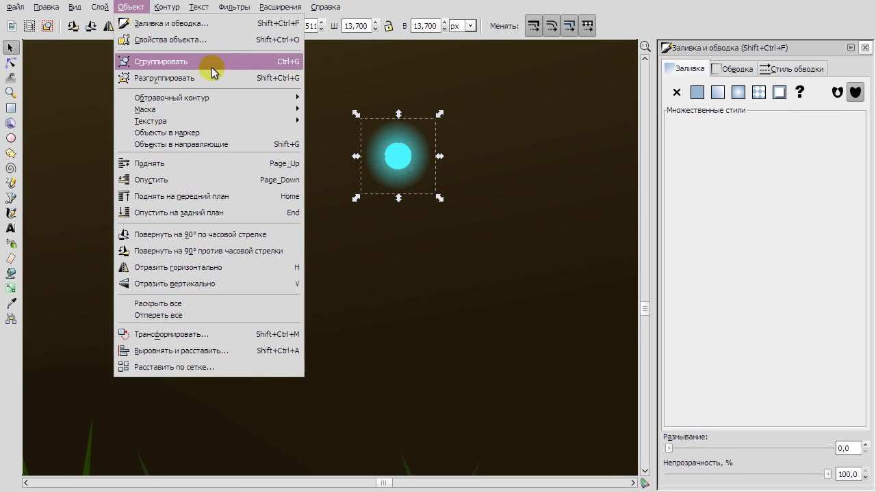
left_click(209, 64)
scroll(517, 217, "down", 3)
scroll(479, 205, "down", 2)
scroll(307, 181, "up", 1)
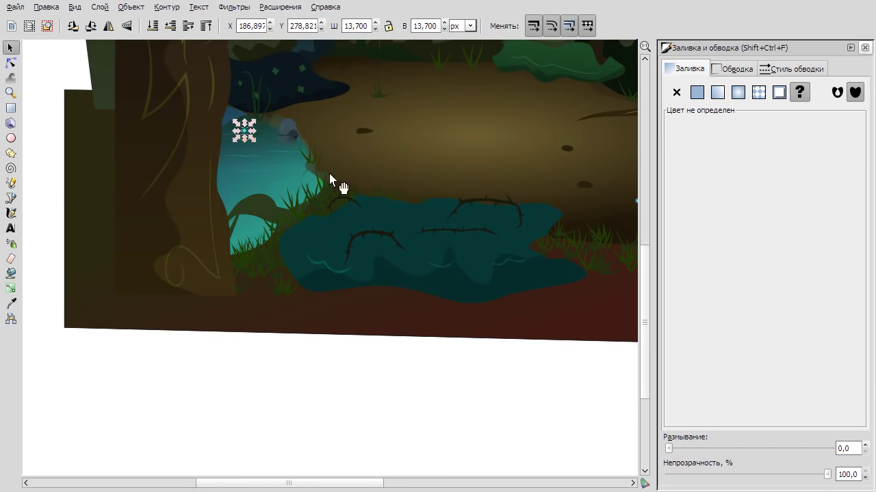
scroll(369, 120, "up", 2)
Inspect the other firefly dots across the scene, then deselect everything.
left_click(329, 113)
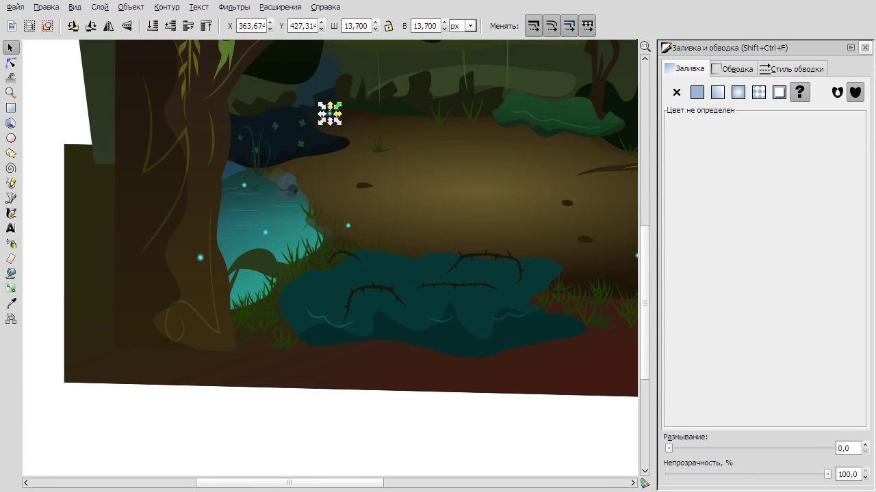
left_click(362, 217)
scroll(429, 212, "down", 2)
scroll(241, 213, "down", 1)
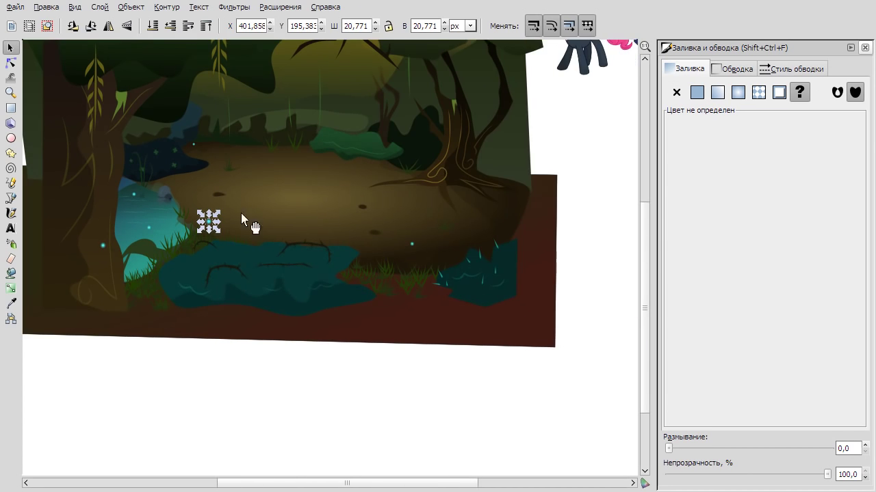
key("Escape")
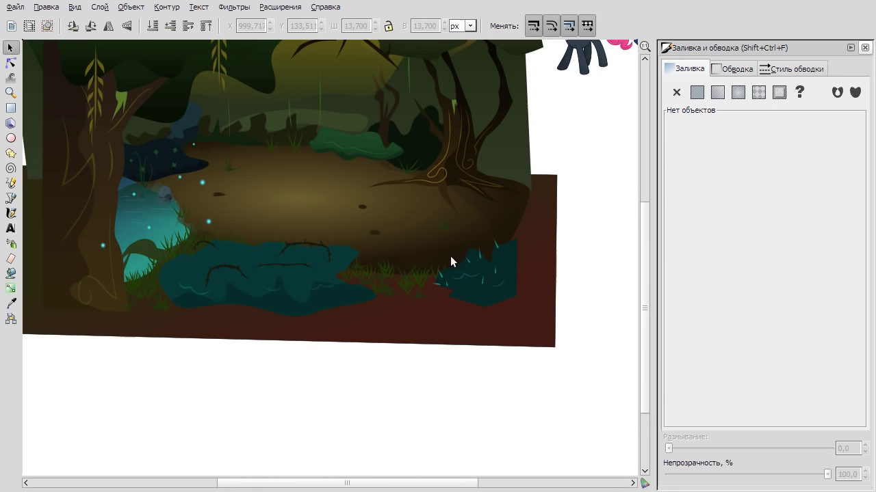
scroll(202, 254, "up", 1)
scroll(290, 249, "up", 3)
scroll(357, 364, "down", 5)
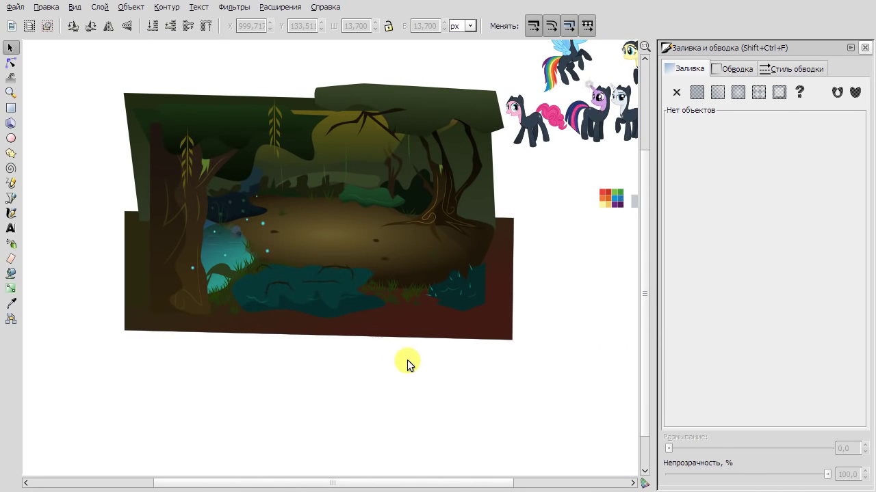
scroll(273, 240, "up", 4)
left_click(10, 138)
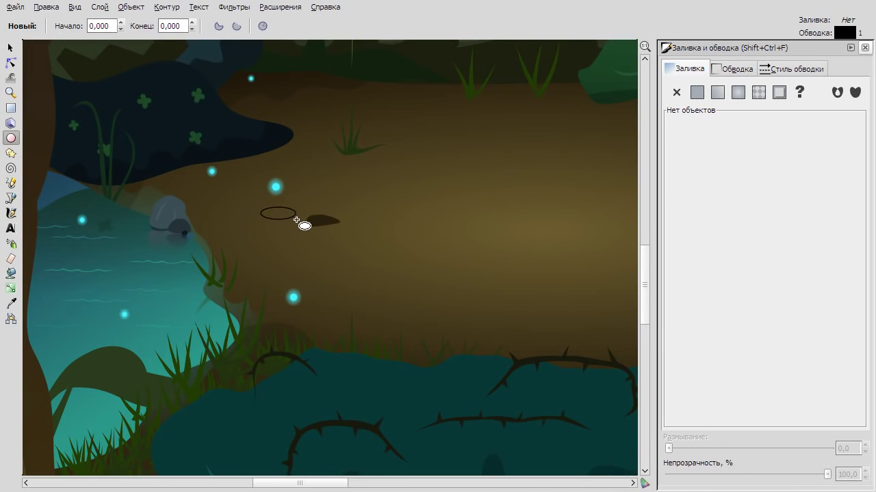
Give the reflection ellipse a radial gradient with a cyan centre picked from a firefly.
key("s")
scroll(277, 214, "up", 3)
key("g")
double_click(236, 213)
left_click(235, 214)
key("d")
left_click(280, 140)
right_click(326, 168)
left_click(282, 232)
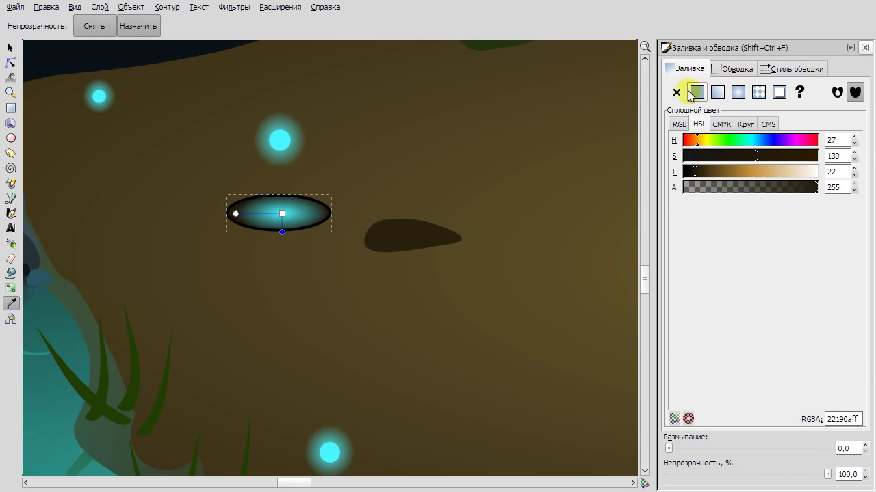
left_click(277, 214)
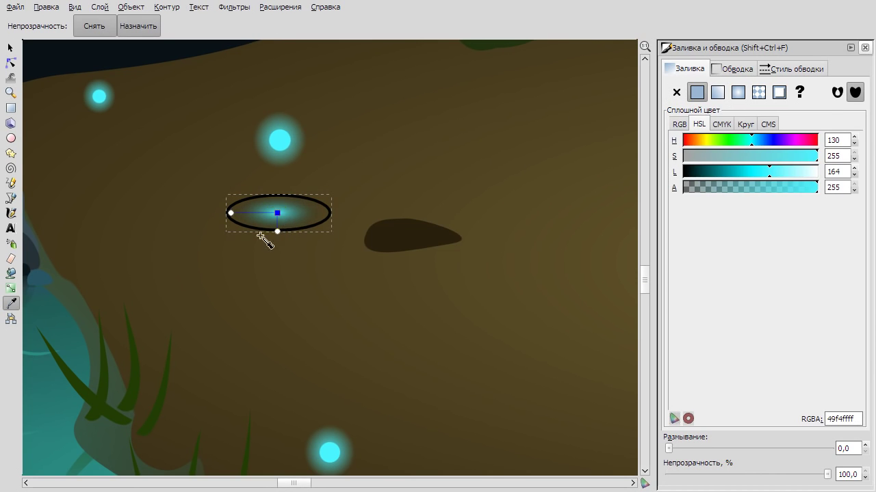
Remove the reflection ellipse's black outline and lower its opacity to about half.
scroll(266, 240, "up", 2)
left_click(735, 68)
key("s")
left_click(676, 92)
left_click(687, 68)
left_click_drag(828, 474, 693, 474)
scroll(415, 146, "down", 3)
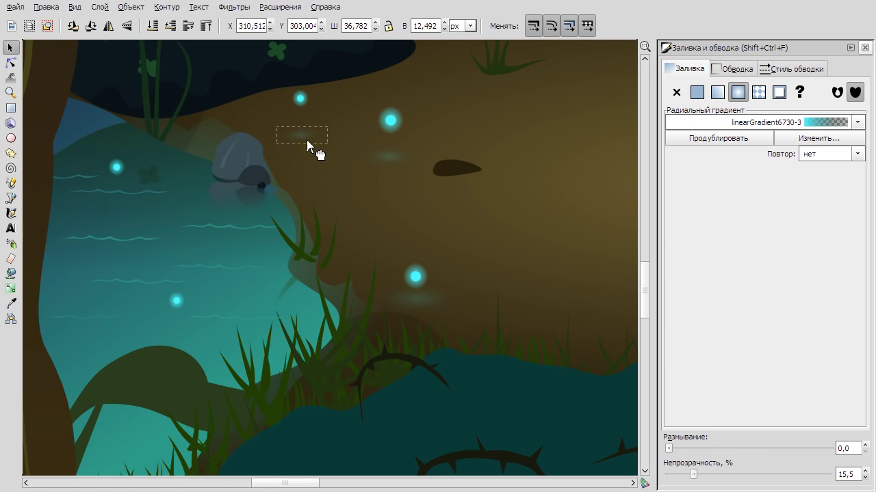
Duplicate the faint reflection and move the copy under a lower firefly.
left_click(167, 197)
key("Tab")
scroll(243, 145, "up", 1)
key("ctrl+d")
left_click_drag(244, 146, 245, 263)
scroll(325, 336, "down", 3)
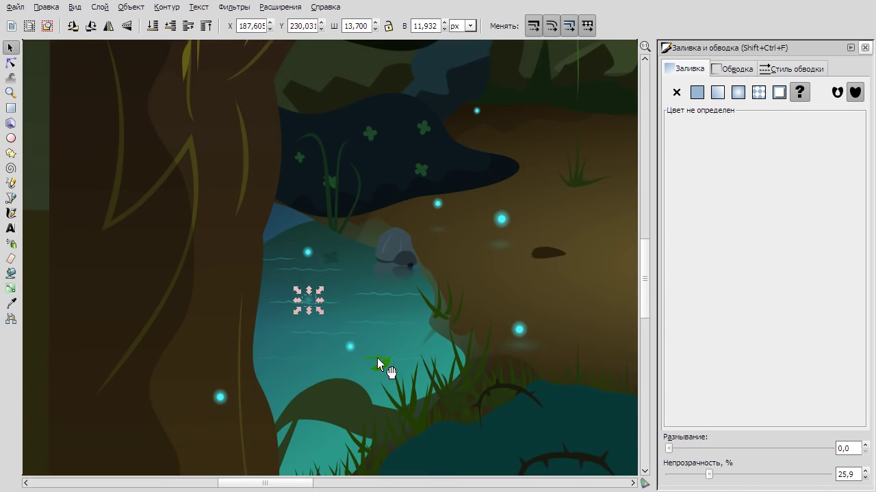
scroll(260, 266, "up", 3)
Draw an ellipse around the trunk firefly and give it a cyan radial gradient.
key("e")
left_click_drag(198, 150, 274, 244)
key("g")
double_click(206, 199)
left_click(203, 199)
key("d")
left_click(541, 121)
right_click(457, 123)
left_click(459, 129)
left_click(543, 122)
Remove the glow ellipse's black outline and adjust its gradient, keeping its larger size.
key("s")
left_click(725, 69)
left_click(677, 93)
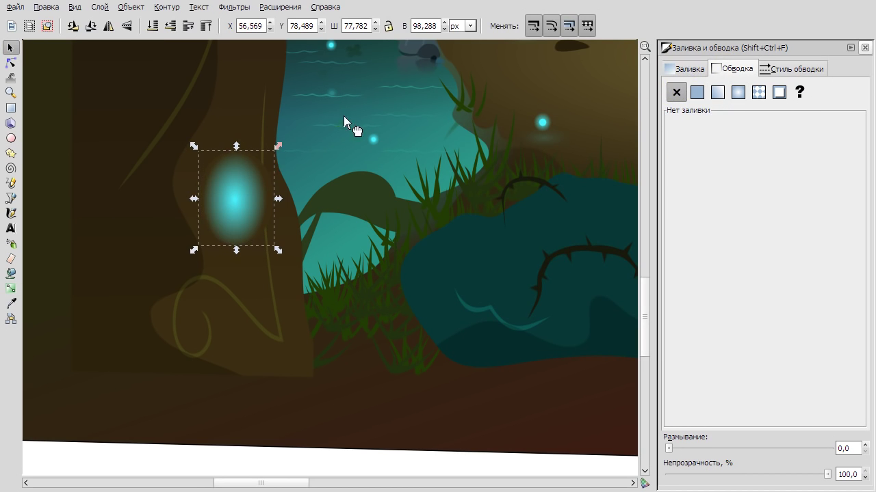
left_click(11, 289)
left_click(11, 48)
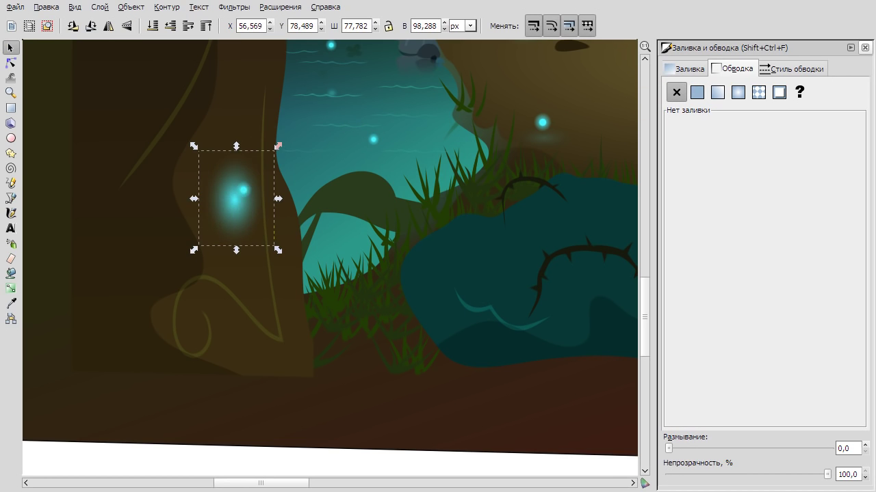
left_click_drag(230, 200, 235, 187)
key("ctrl+z")
Dim the trunk glow to 43.5% opacity and deselect everything.
left_click(359, 244)
left_click_drag(827, 474, 737, 474)
left_click(244, 216)
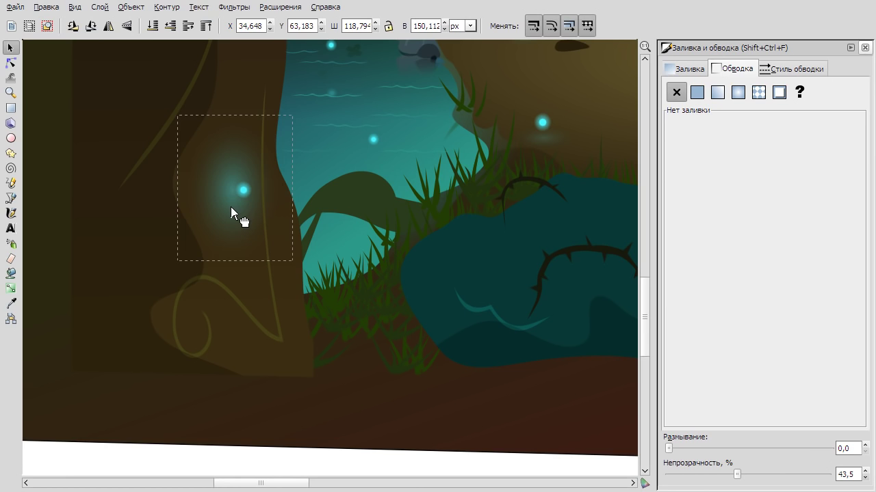
scroll(271, 214, "down", 3)
left_click(113, 180)
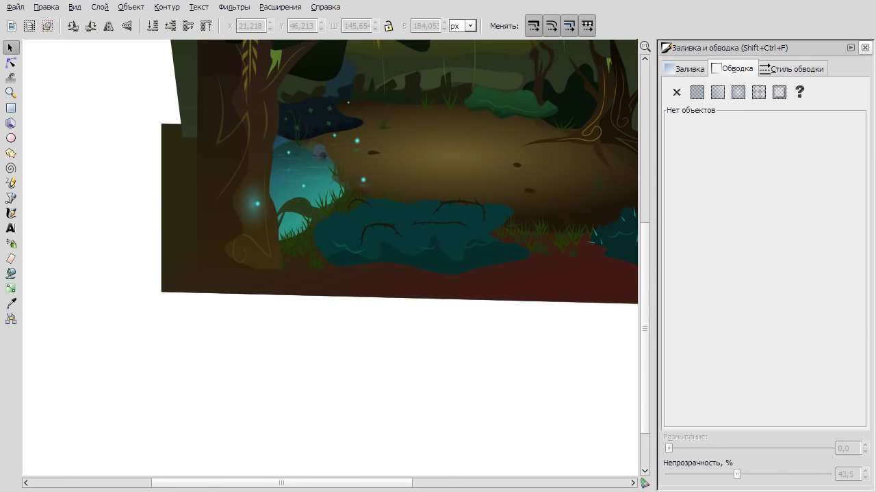
scroll(338, 334, "down", 1)
scroll(338, 334, "up", 3)
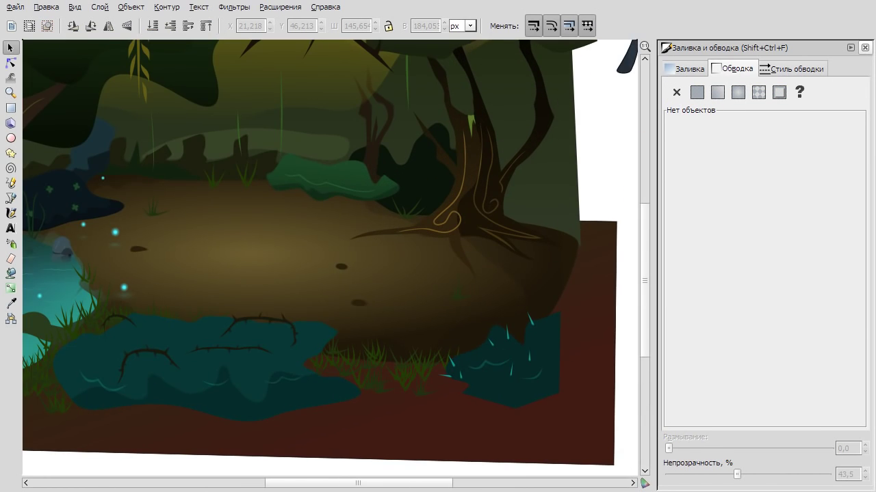
Draw a curving squiggle vine path with the Pen tool and smooth its nodes.
left_click(318, 312)
key("b")
scroll(342, 328, "up", 3)
left_click(350, 339)
left_click_drag(345, 292, 340, 275)
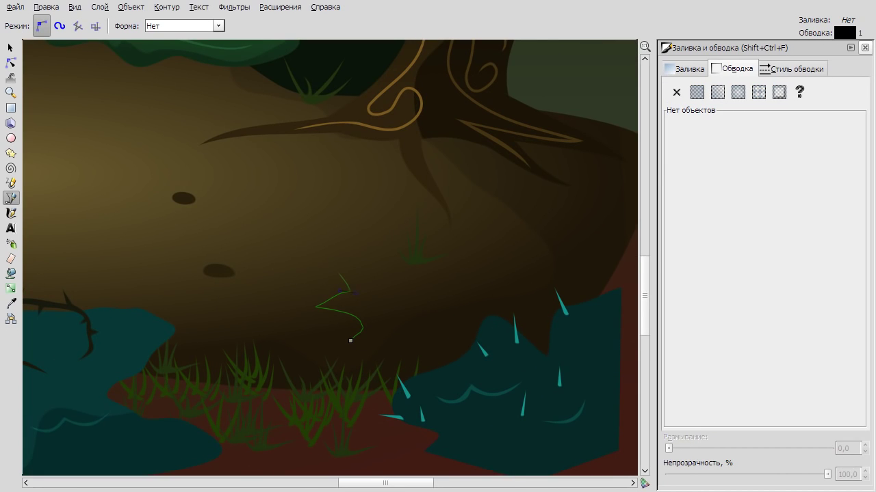
key("Return")
left_click(10, 62)
left_click_drag(201, 209, 395, 354)
key("Escape")
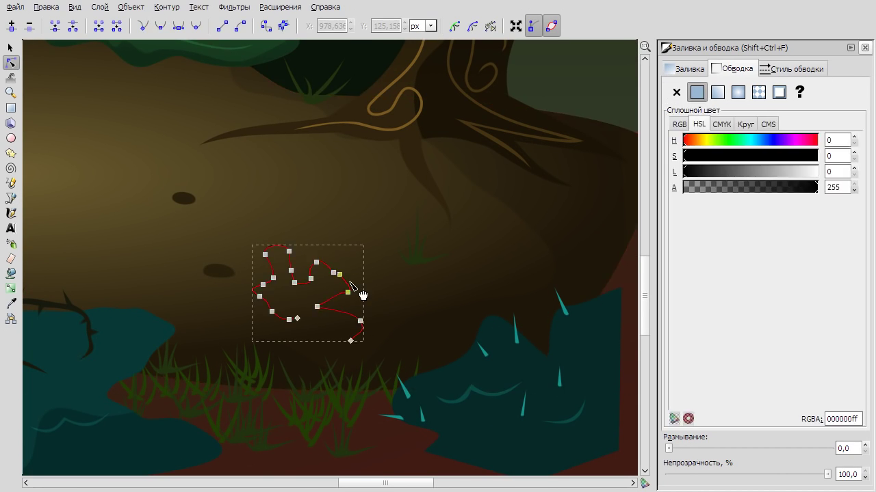
Thicken the vine's stroke width to 2,600.
left_click(10, 47)
left_click(271, 248)
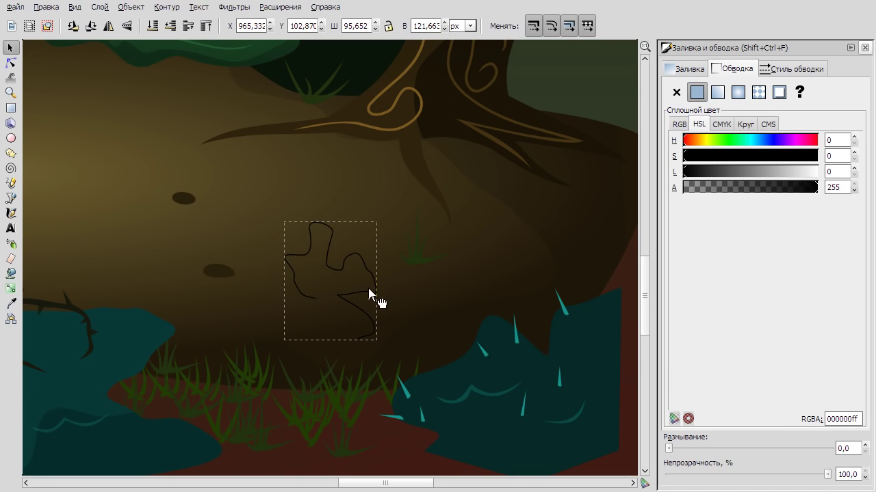
left_click(792, 69)
left_click(773, 92)
left_click(780, 87)
left_click(780, 88)
key("F2")
scroll(322, 318, "up", 4)
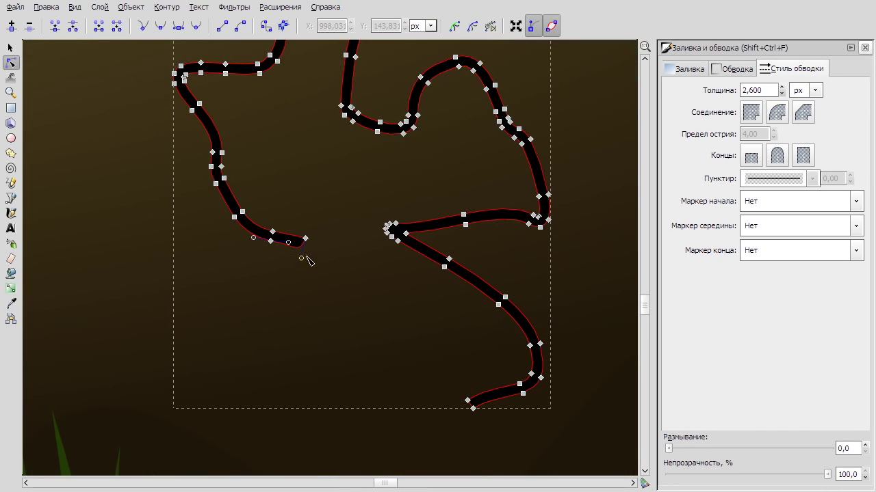
scroll(477, 410, "up", 3)
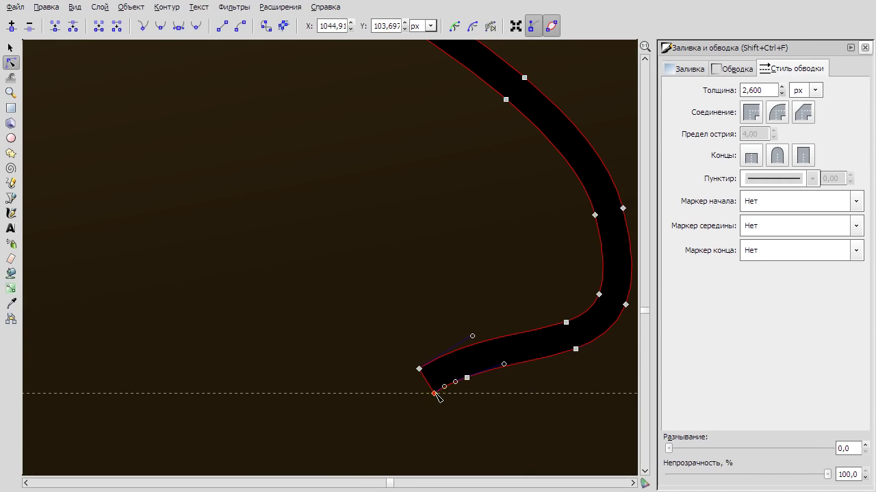
key("F1")
scroll(524, 299, "down", 6)
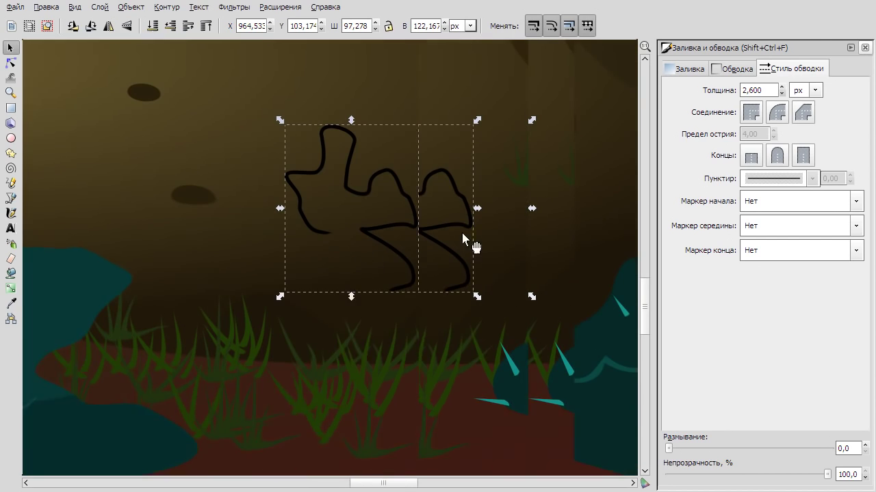
Move the vine onto the spiky teal bush and colour it dark olive green (saturation 82, lightness 40).
left_click_drag(361, 228, 522, 282)
left_click(684, 69)
left_click(729, 171)
left_click(735, 155)
left_click(787, 156)
left_click(768, 172)
mouse_move(827, 474)
left_mouse_down()
mouse_move(713, 469)
mouse_move(828, 474)
left_mouse_up()
left_click(708, 171)
left_click(727, 156)
scroll(502, 361, "down", 5)
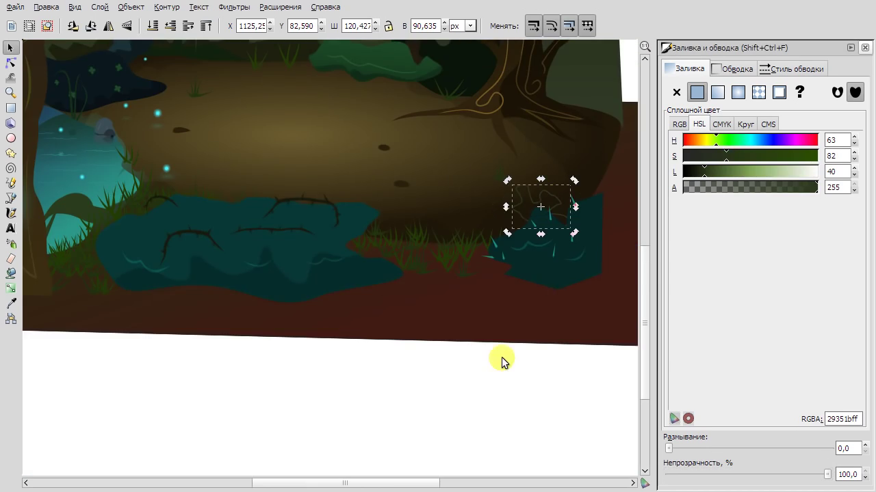
scroll(494, 297, "up", 7)
Duplicate the vine, flip the copy horizontally into a rosette, and shift it left and down.
key("ctrl+d")
key("h")
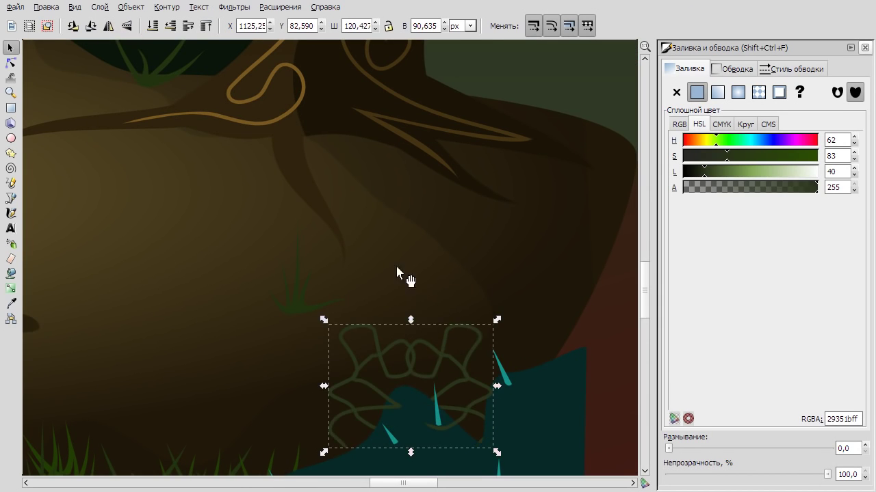
left_click(440, 332)
left_click_drag(440, 333, 567, 392)
left_click(494, 303)
left_click(513, 326)
left_click_drag(478, 318, 412, 349)
key("Escape")
scroll(573, 289, "down", 5)
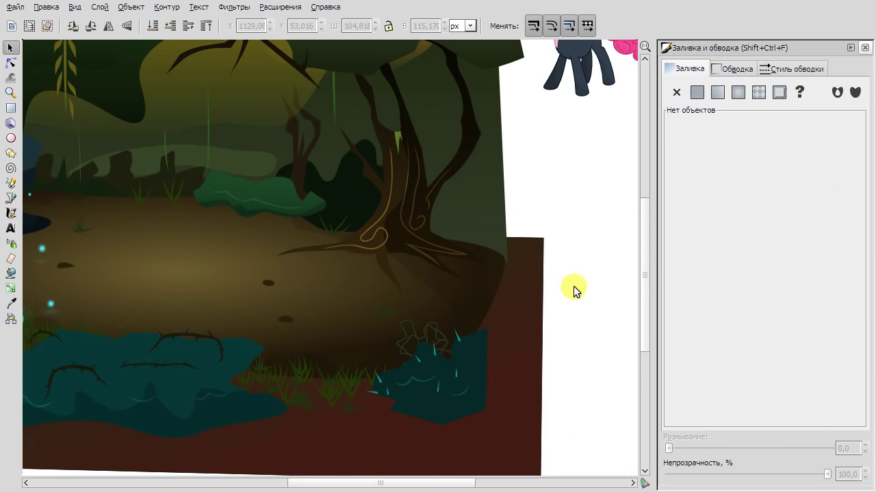
scroll(482, 129, "up", 7)
Draw a thin wavy vine down the right trunk with a brown stroke sampled from the tree.
key("b")
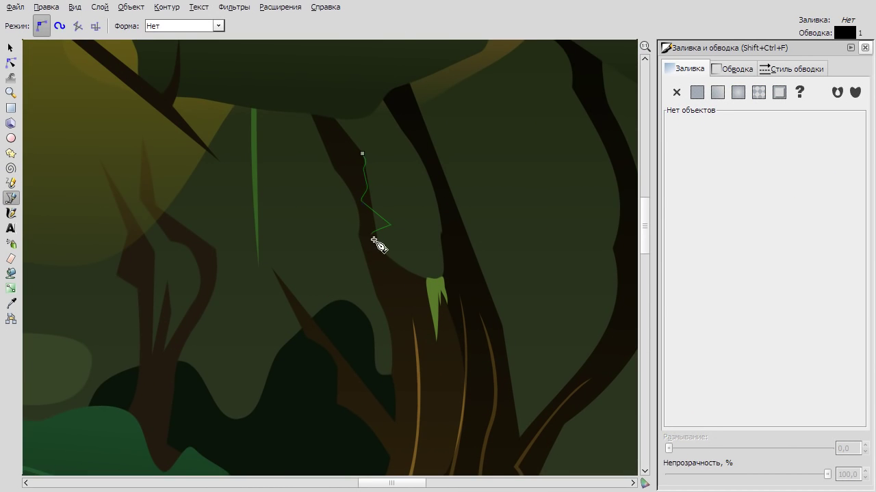
scroll(378, 246, "down", 6)
left_click(351, 373)
double_click(195, 446)
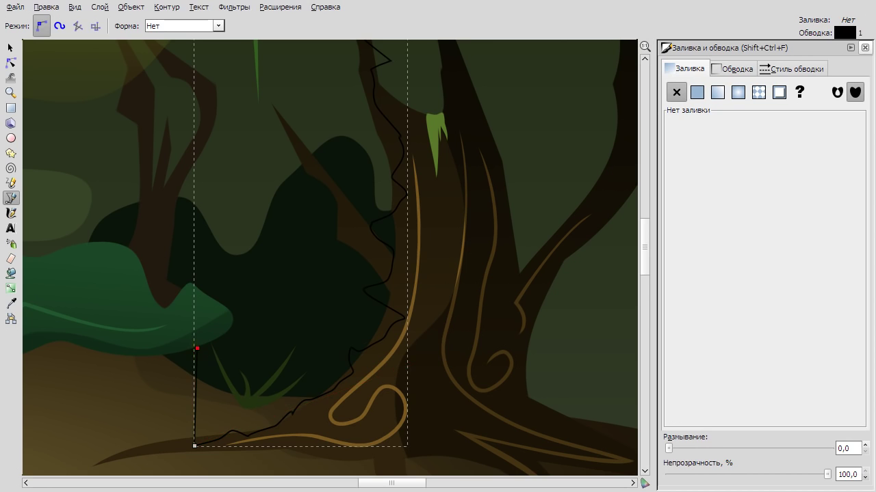
key("n")
key("minus")
left_click(784, 72)
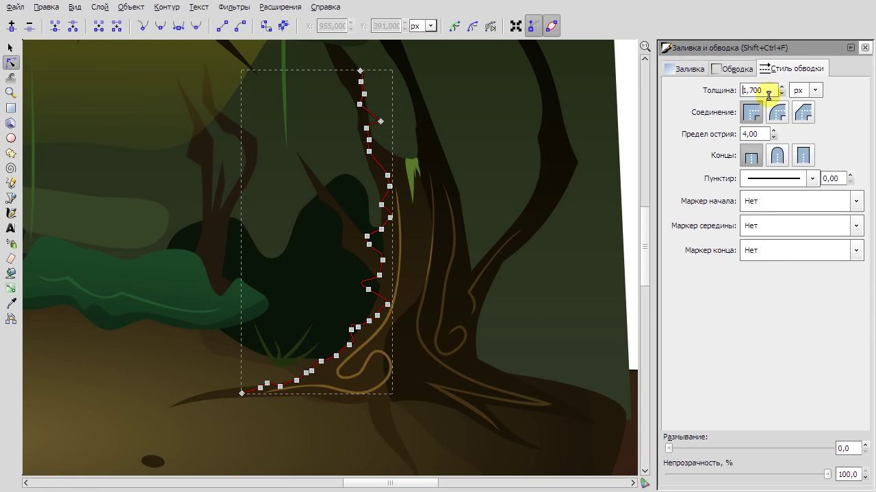
left_click(781, 93)
left_click(11, 303)
left_click(93, 65, "shift")
Convert the vine's stroke into a shape, pull its tip upward and smooth a node.
key("n")
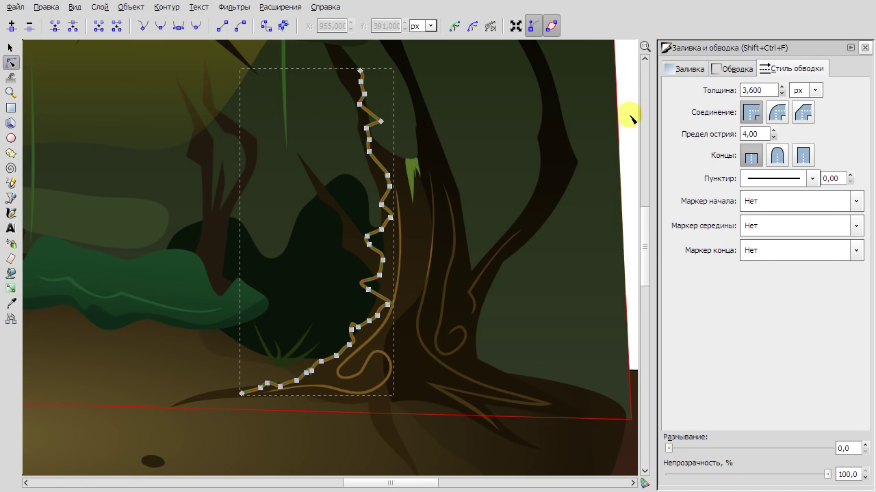
scroll(770, 90, "down", 3)
left_click(284, 26)
scroll(345, 69, "up", 8)
left_click(344, 186)
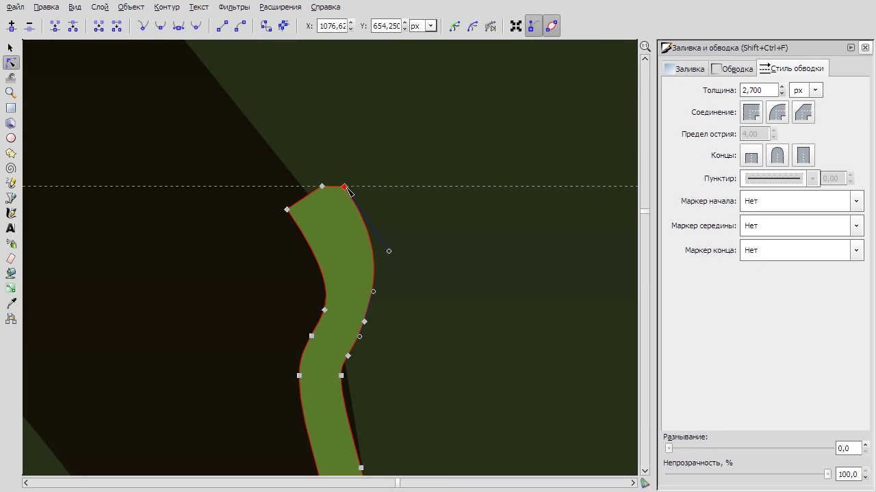
left_click_drag(287, 211, 295, 176)
left_click(344, 187)
key("shift+s")
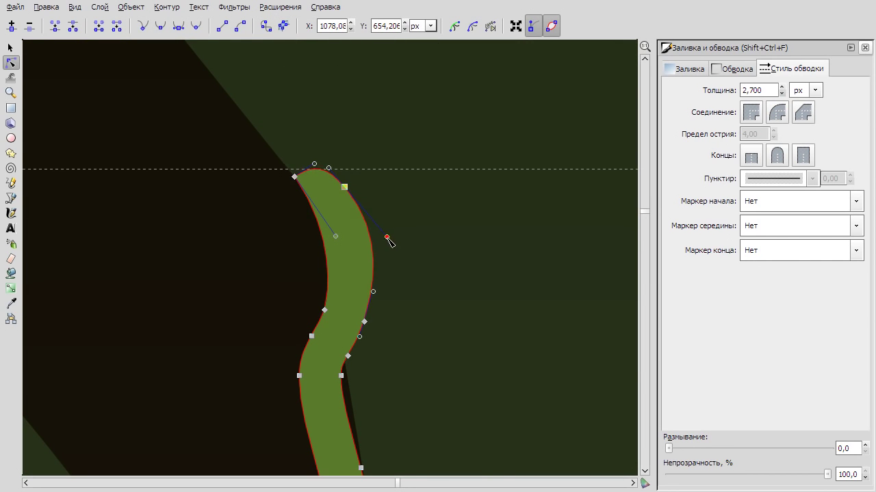
scroll(389, 239, "down", 10)
scroll(347, 250, "up", 6)
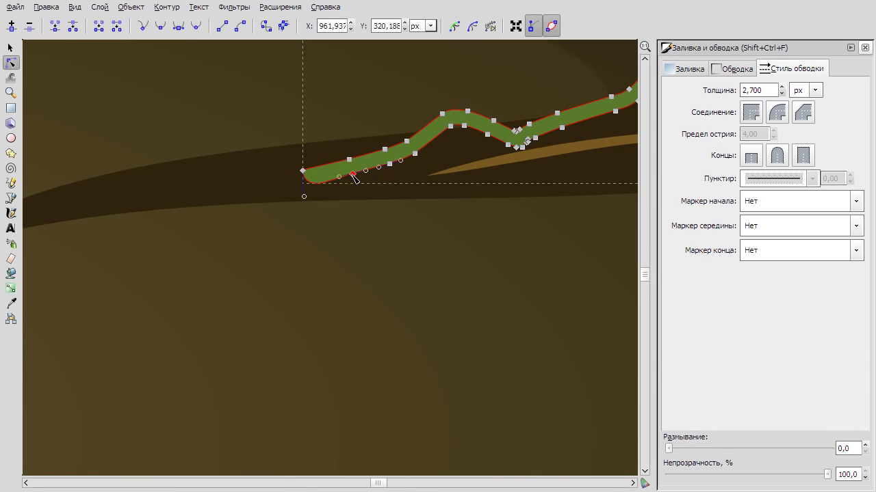
Darken the curved vine's fill by lowering the HSL lightness slider.
left_click(731, 77)
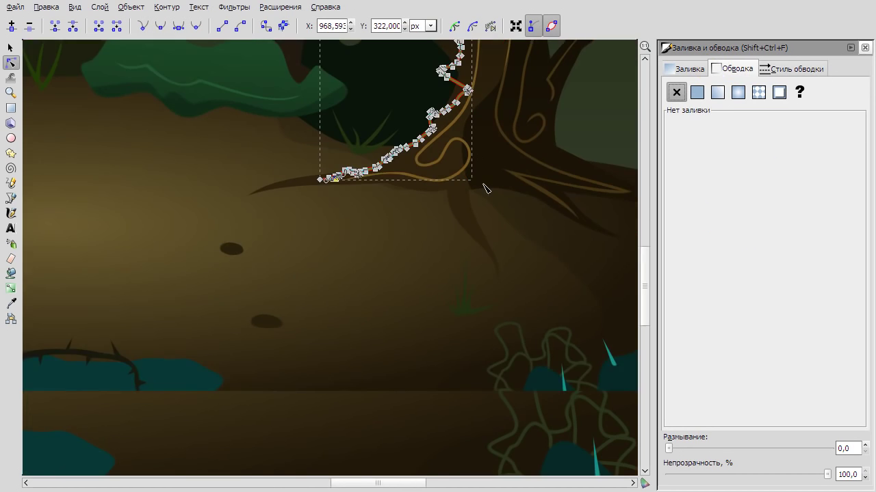
scroll(411, 301, "down", 2)
left_click(689, 69)
left_click_drag(709, 173, 688, 170)
left_click(426, 254)
Draw two faint Bezier curves arcing across the dirt ground.
left_click(10, 47)
key("5")
left_click(511, 209)
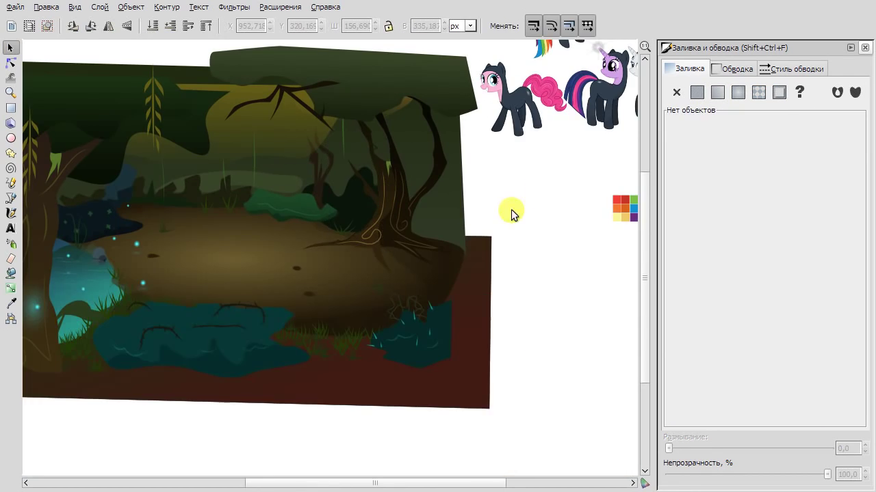
scroll(511, 209, "left", 1)
key("b")
scroll(404, 197, "up", 3)
scroll(313, 215, "up", 2)
scroll(299, 277, "down", 2)
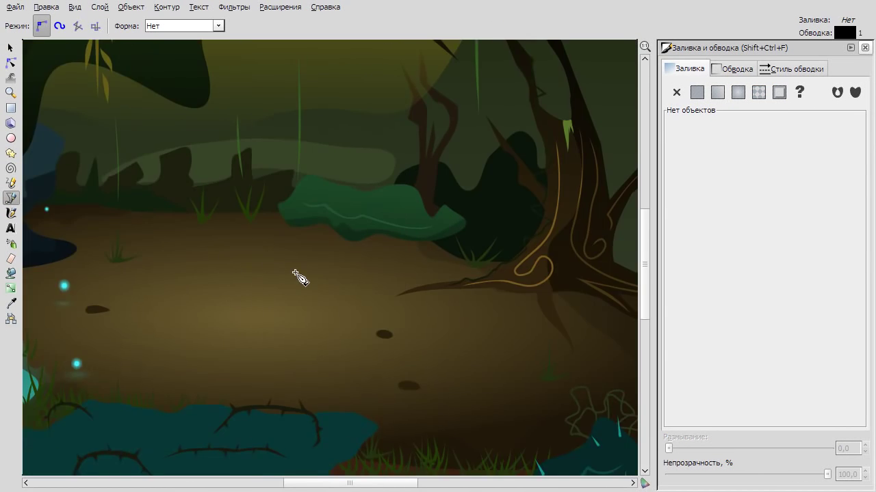
scroll(299, 277, "up", 1)
scroll(293, 276, "down", 2)
scroll(205, 267, "up", 2)
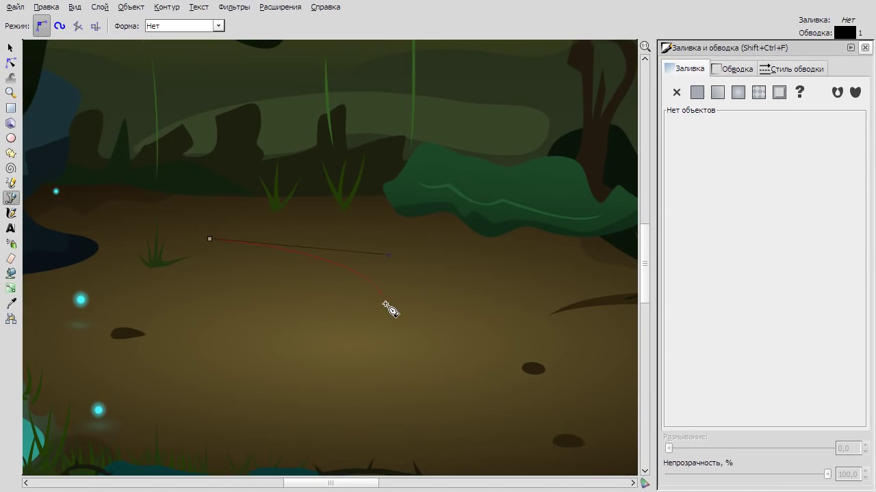
double_click(566, 331)
left_click(341, 225)
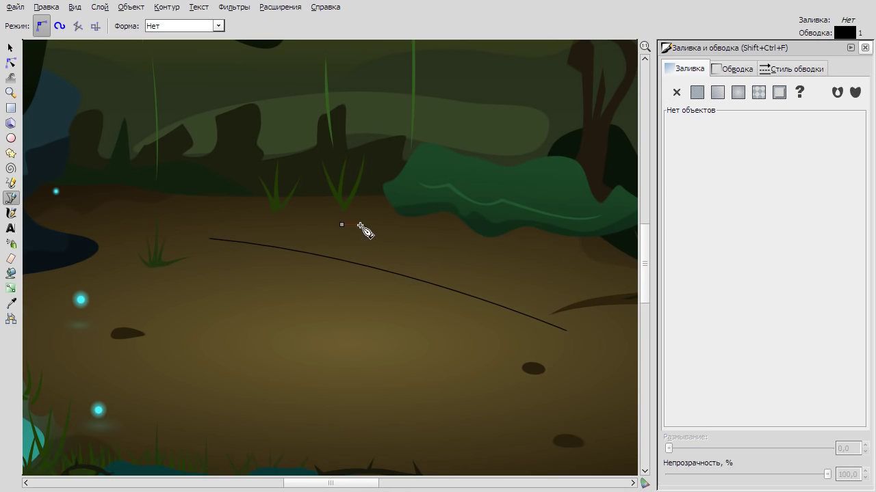
double_click(619, 327)
Give both curves a 1.4 px stroke in the ground colour picked with the Dropper.
key("n")
left_click(346, 221)
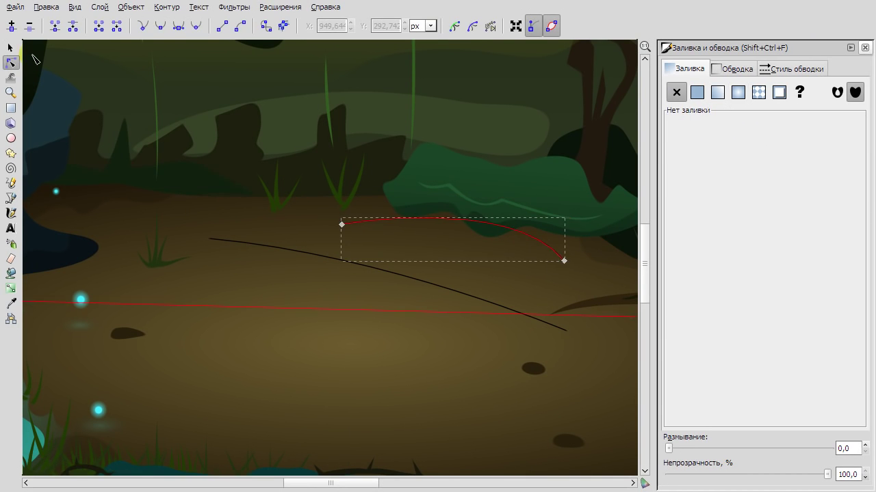
key("s")
left_click(406, 274, "shift")
left_click(786, 68)
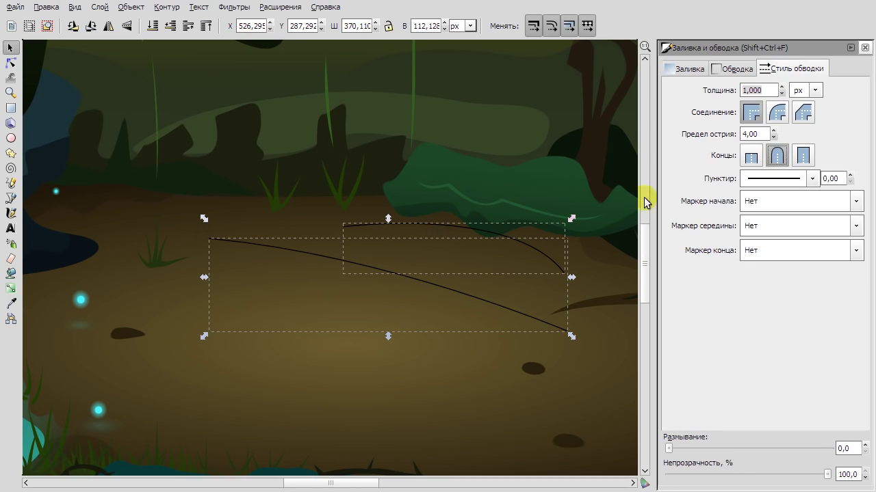
left_click(11, 303)
left_click(386, 434)
key("s")
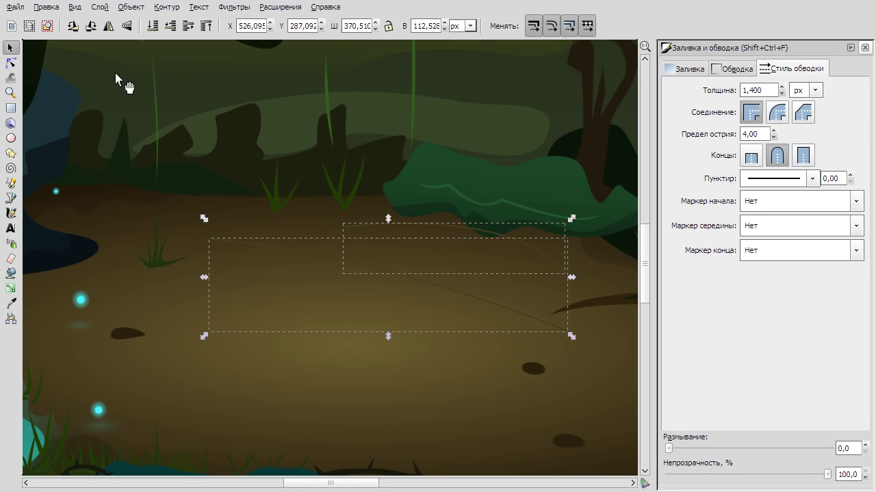
key("n")
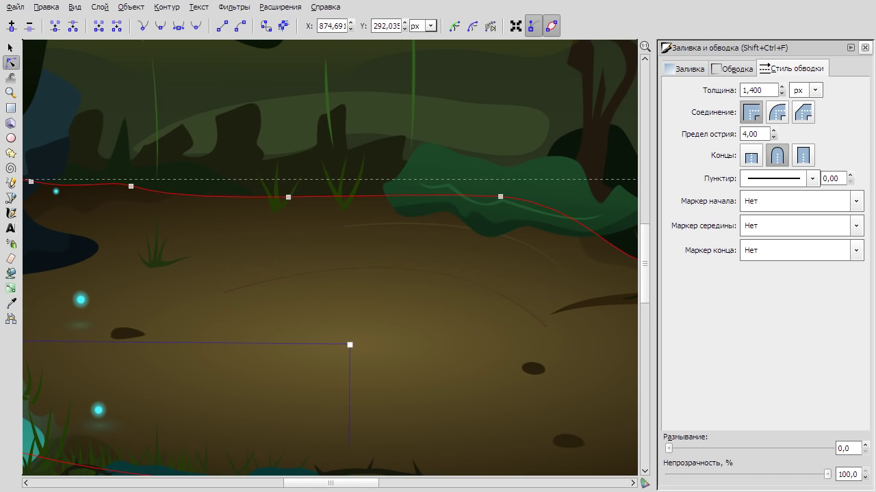
key("minus")
key("minus")
key("minus")
key("minus")
Darken two small dark stones on the dirt ground by lowering their lightness.
key("d")
key("s")
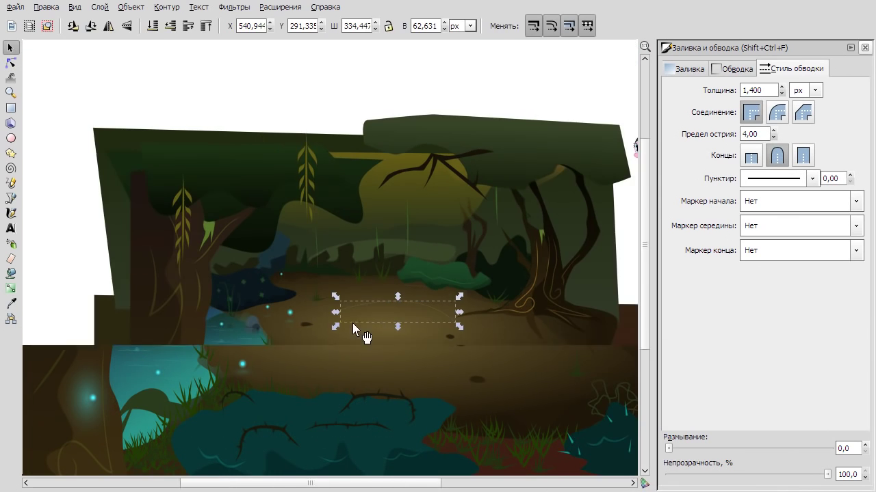
key("Escape")
scroll(406, 255, "down", 4)
left_click(306, 214)
scroll(306, 215, "up", 4)
scroll(289, 207, "up", 2)
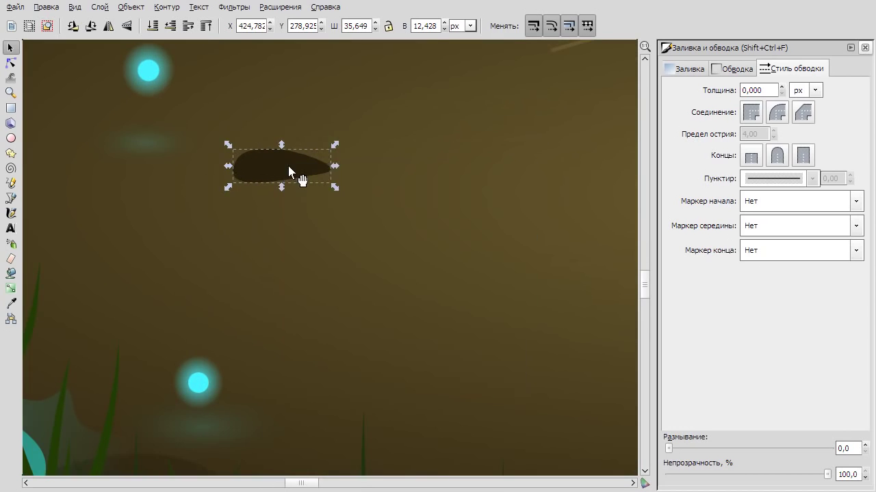
left_click(708, 69)
scroll(350, 172, "up", 1)
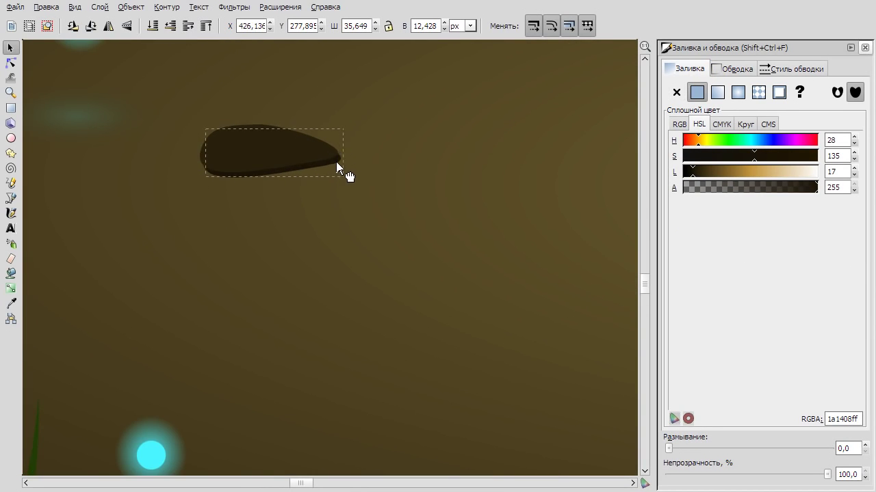
scroll(350, 171, "down", 5)
scroll(582, 252, "up", 4)
scroll(457, 279, "up", 2)
left_click(402, 323, "shift")
left_click(691, 171)
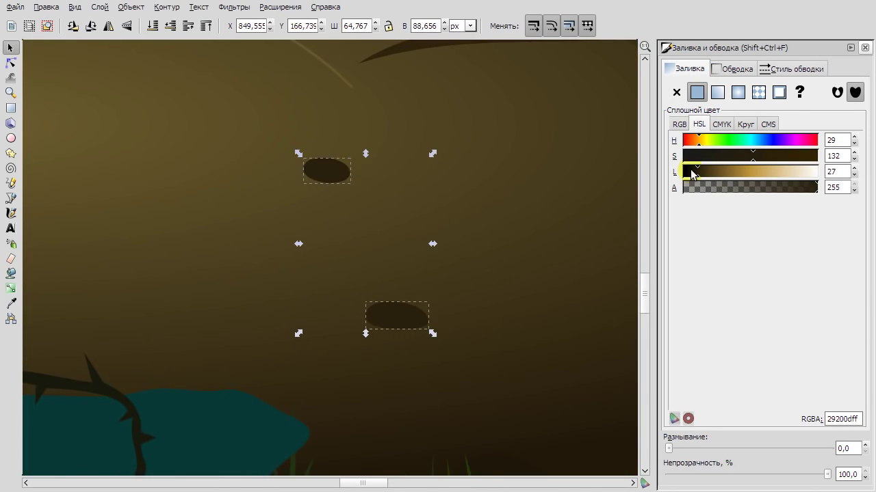
scroll(404, 242, "down", 3)
key("Escape")
Draw a thin dark streak on the ground, filled with a sampled ground colour and no stroke.
scroll(342, 232, "up", 2)
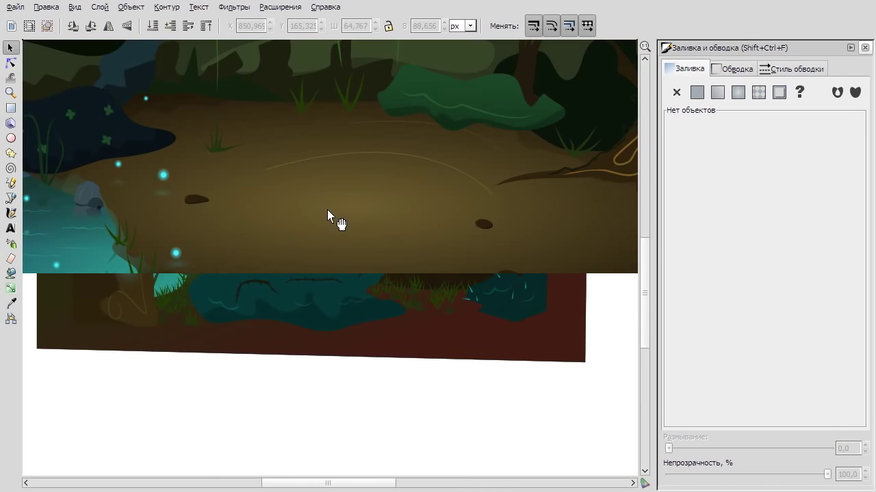
scroll(301, 216, "up", 1)
scroll(205, 211, "down", 1)
scroll(325, 156, "right", 2)
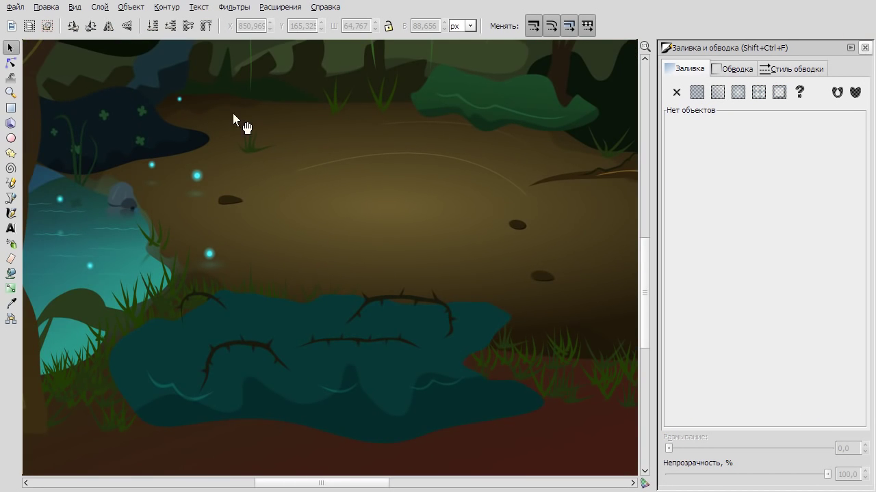
left_click(238, 121)
scroll(299, 137, "up", 4)
key("b")
left_click(295, 132)
left_click(301, 133)
key("n")
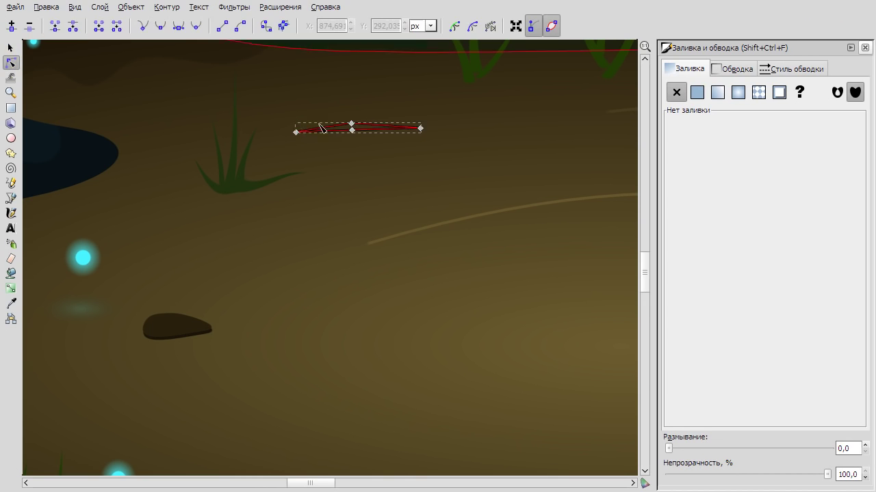
left_click(10, 303)
left_click(697, 92)
left_click(735, 69)
left_click(676, 92)
left_click(10, 47)
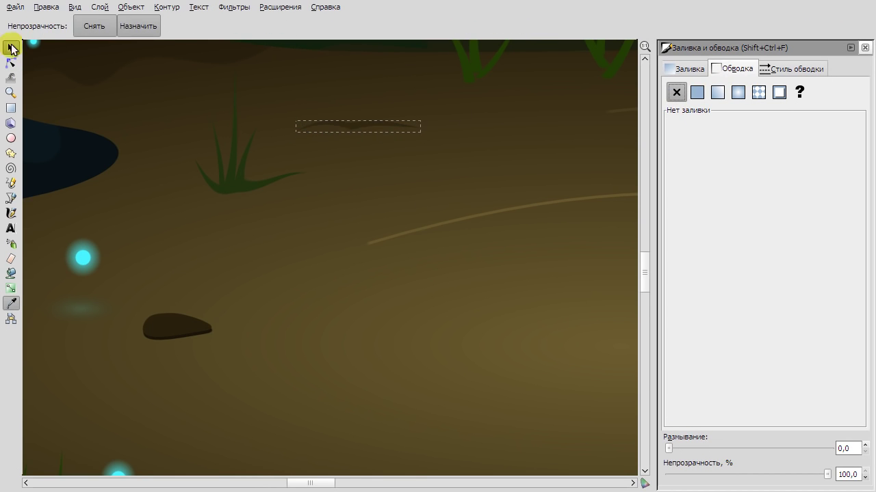
Add a second longer streak across the ground with a sampled fill and no outline.
key("minus")
left_click(10, 198)
scroll(214, 281, "up", 2)
scroll(215, 281, "up", 1)
left_click(217, 275)
left_click(313, 277)
left_click(216, 275)
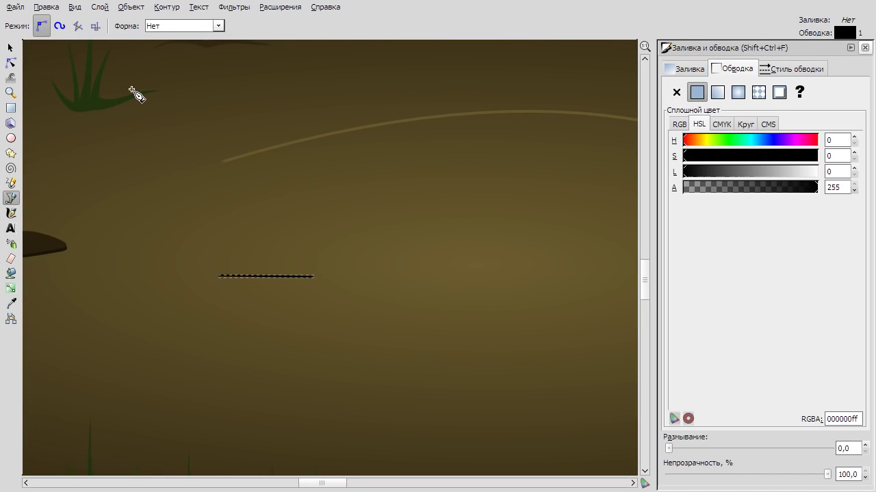
left_click(11, 62)
scroll(275, 289, "up", 2)
left_click(10, 303)
left_click(677, 93)
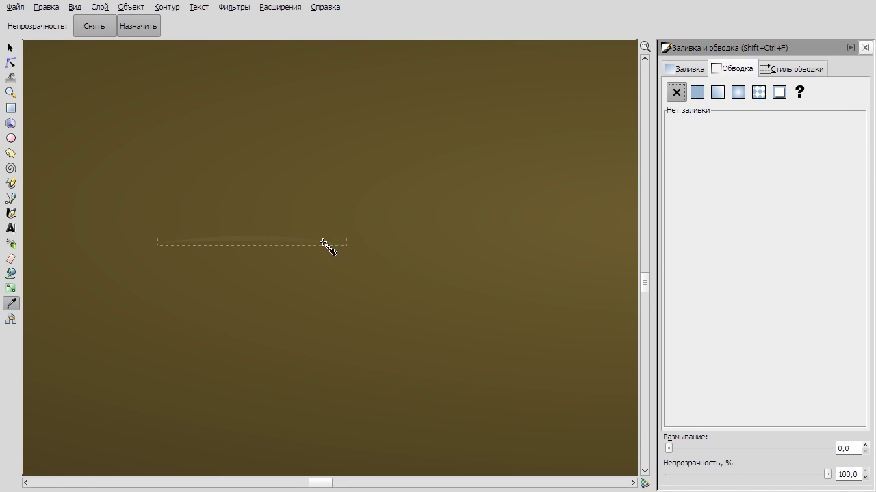
scroll(431, 178, "down", 2)
scroll(410, 150, "right", 2)
Zoom out and inspect the grass clumps along the back edge of the clearing.
left_click(12, 48)
key("minus")
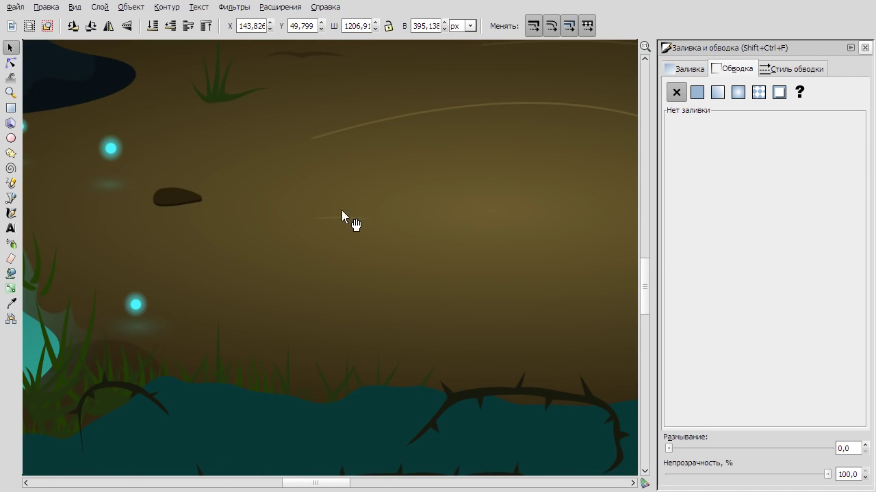
key("minus")
key("Escape")
scroll(417, 123, "up", 4)
left_click(379, 168)
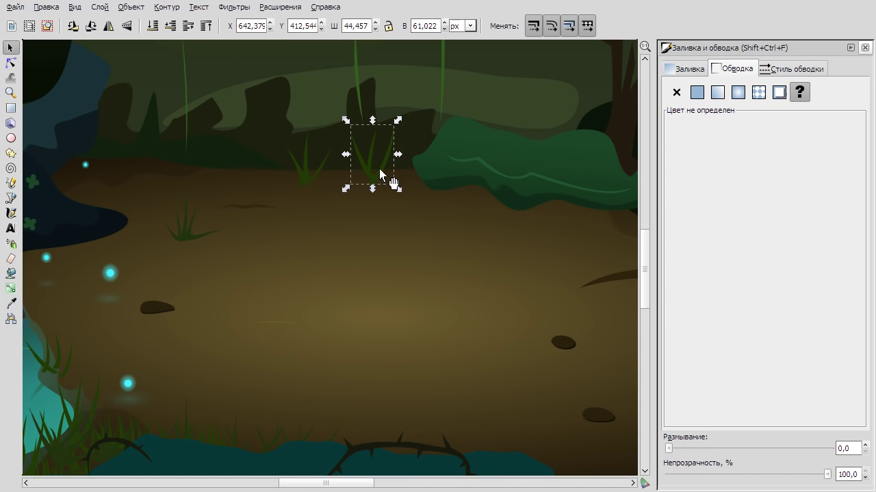
left_click(310, 180)
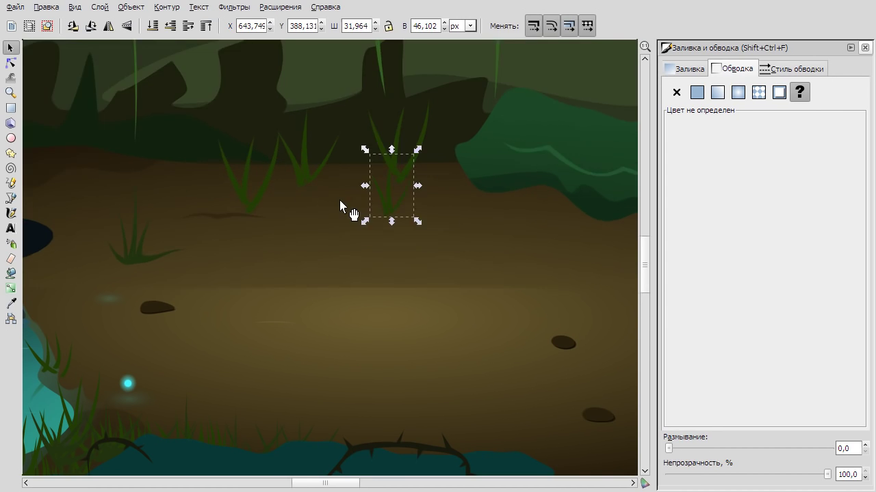
scroll(342, 206, "up", 2)
left_click(267, 161)
left_click(427, 179)
scroll(457, 225, "down", 1)
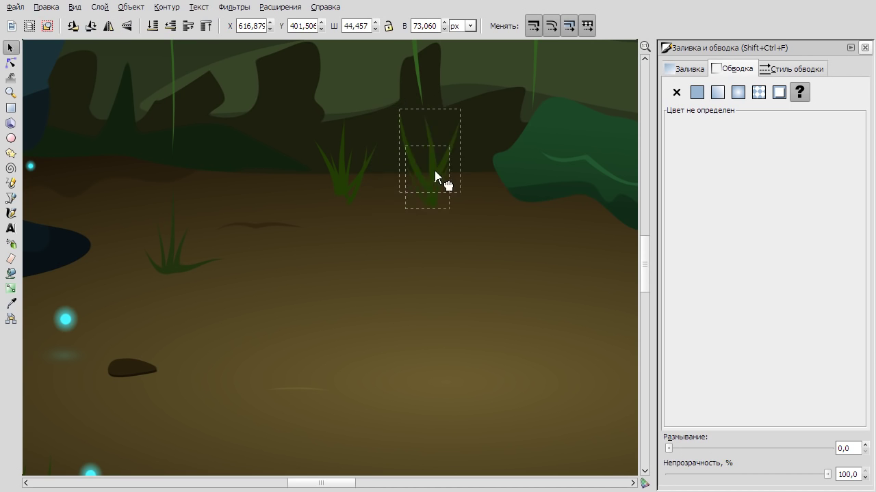
scroll(476, 164, "down", 3)
key("Escape")
scroll(380, 182, "up", 3)
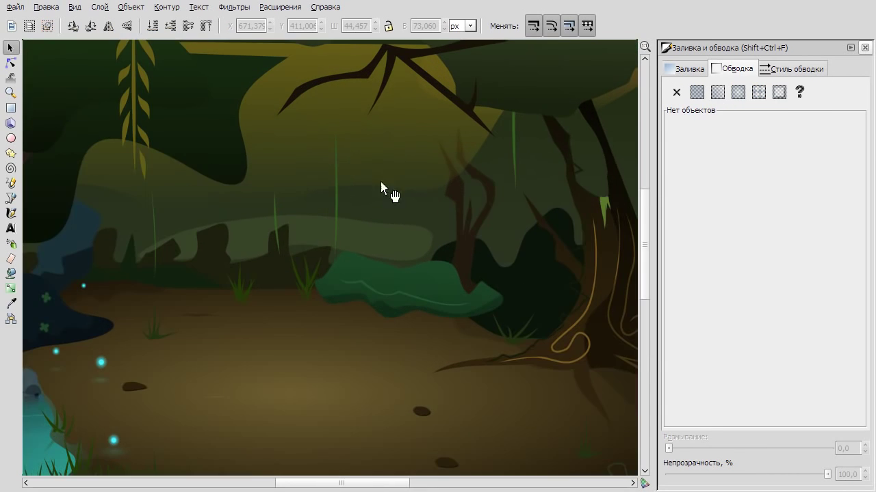
scroll(314, 185, "down", 2)
scroll(342, 150, "up", 1)
Darken the bottom band's gradient end stop to deep dark brown 2a110d.
scroll(387, 60, "down", 3)
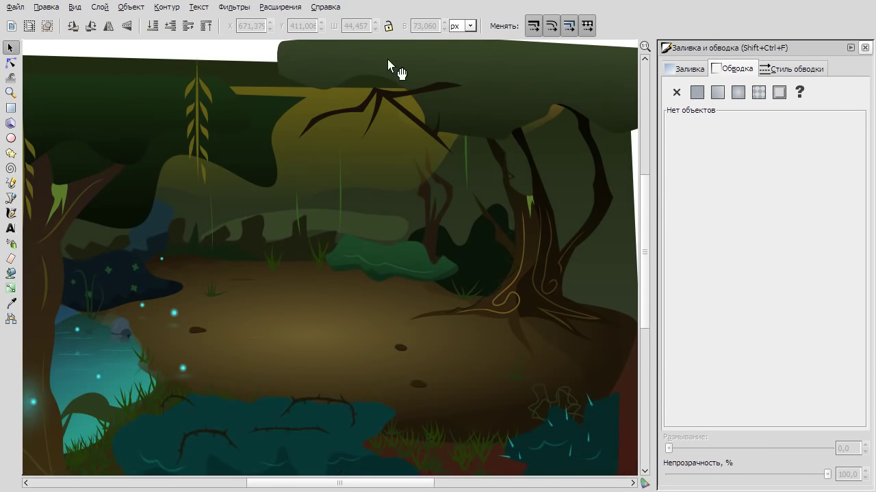
scroll(477, 203, "up", 2)
scroll(513, 372, "right", 3)
left_click(348, 383)
scroll(349, 385, "up", 1)
key("g")
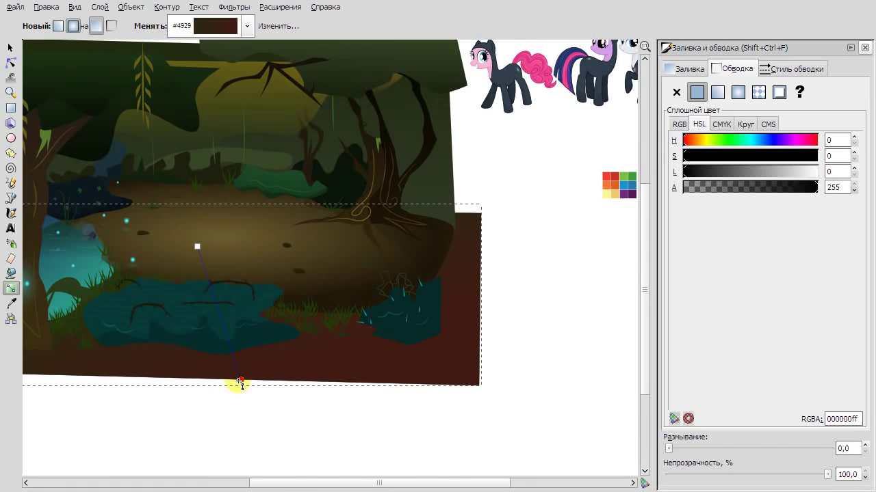
left_click(240, 381)
left_click_drag(706, 172, 699, 175)
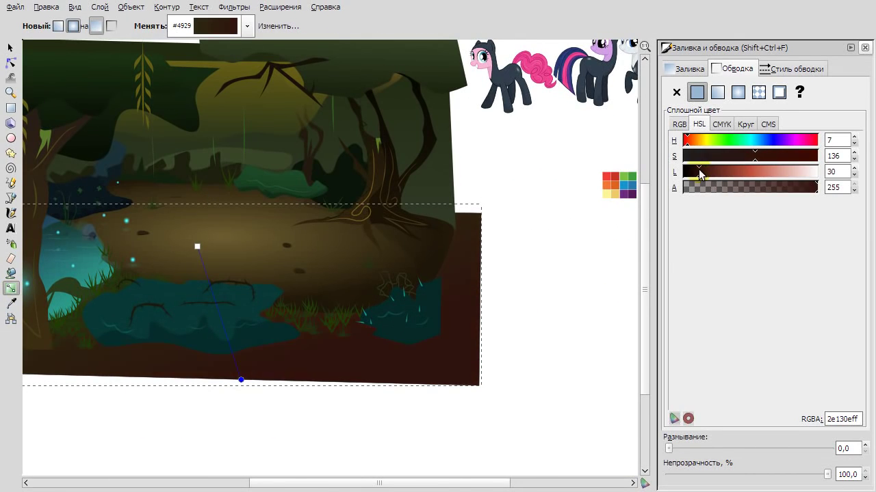
Undo a stray node move on the dirt path and clear the selection.
key("n")
left_click(321, 256)
right_click(507, 286)
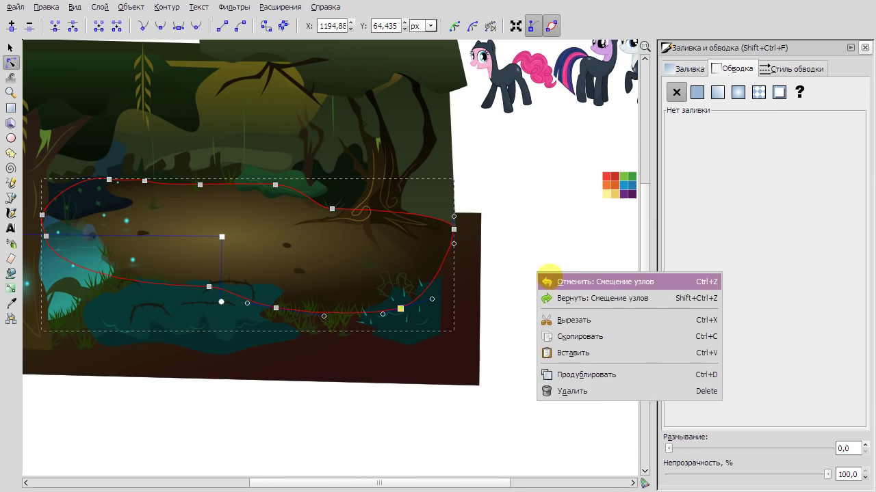
left_click(474, 349)
key("d")
scroll(431, 261, "up", 1)
scroll(431, 259, "down", 4)
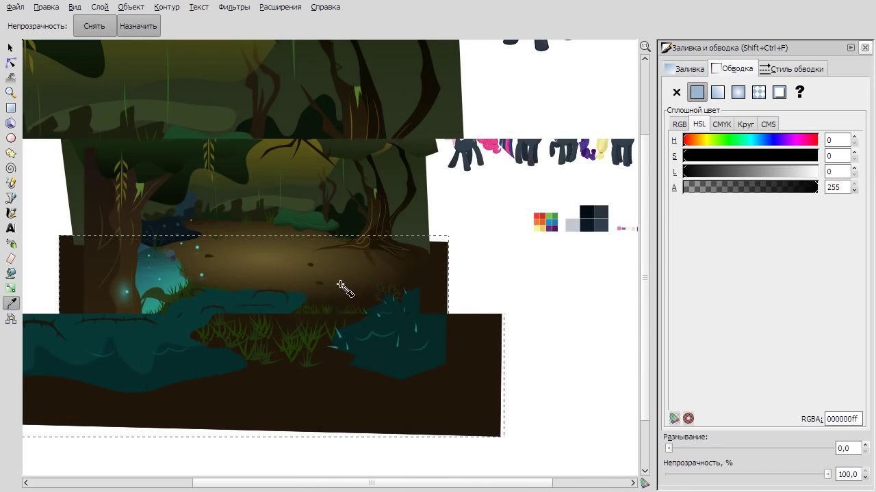
key("s")
key("Escape")
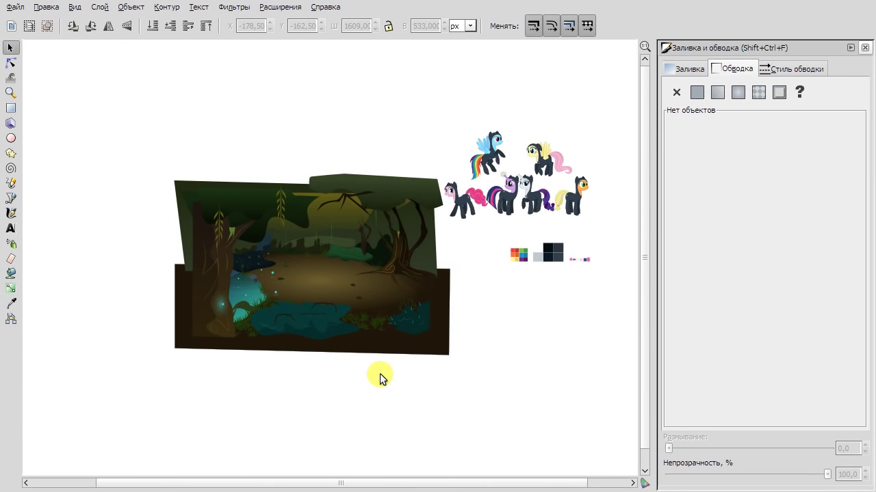
Finish the tree's shadow shape, fill it near-black green 11150d, and lower it behind the canopy.
scroll(424, 252, "up", 5)
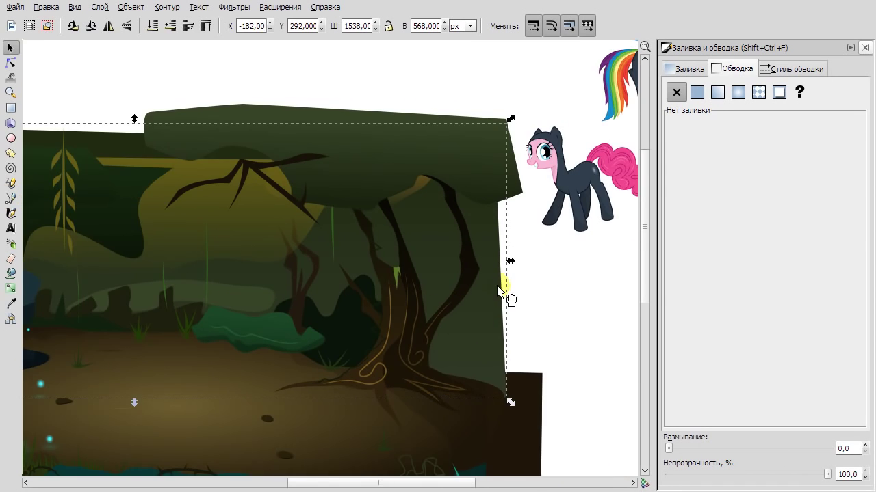
key("b")
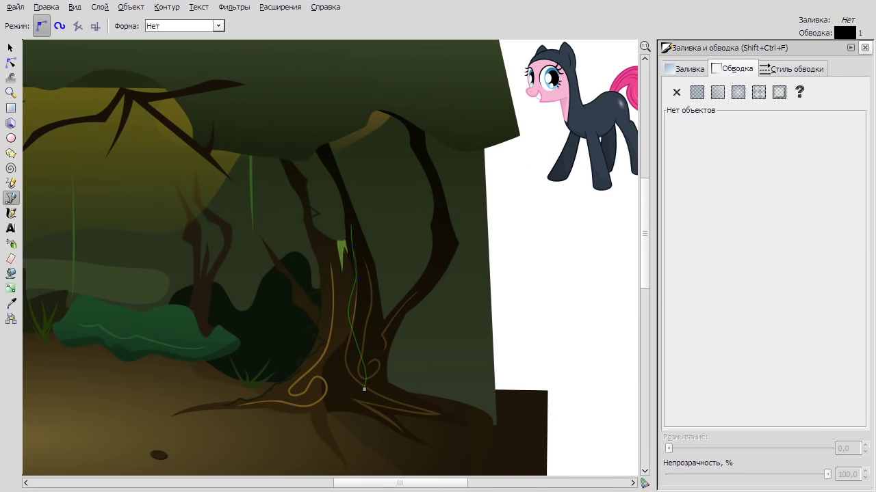
key("Return")
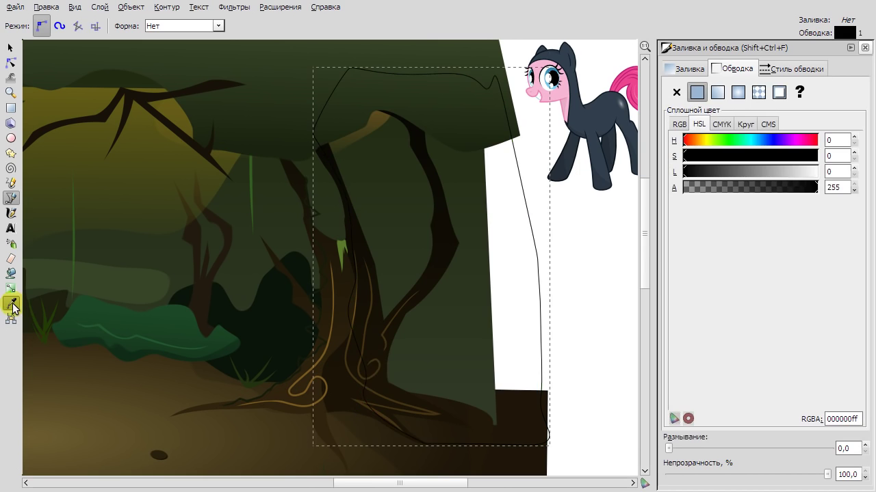
key("F7")
left_click(32, 65)
key("F1")
key("Page_Down")
key("Page_Down")
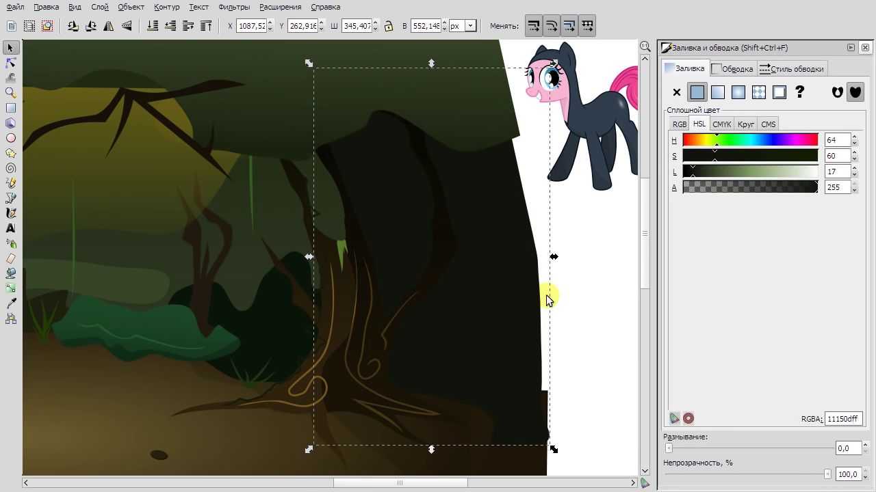
left_click(604, 289)
Draw a small black notch shape on the trunk and nudge it into place.
key("b")
scroll(426, 245, "up", 6)
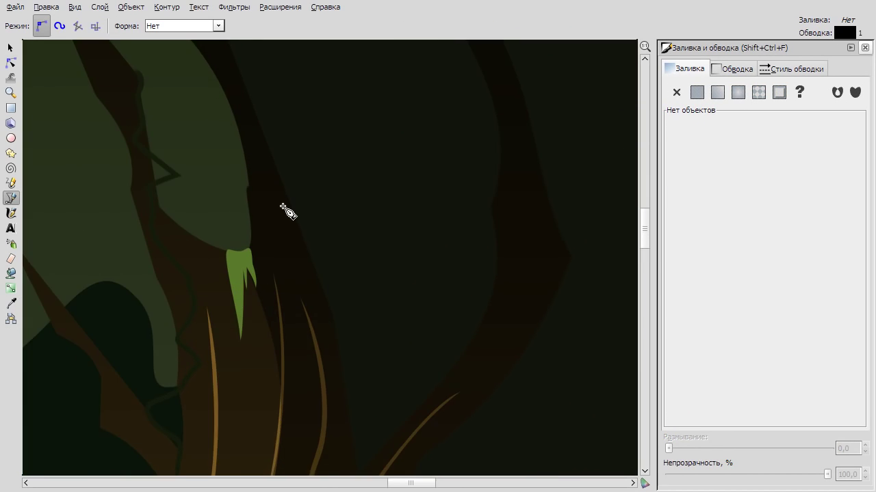
left_click(283, 205)
left_click(315, 206)
left_click(272, 213)
left_click(283, 205)
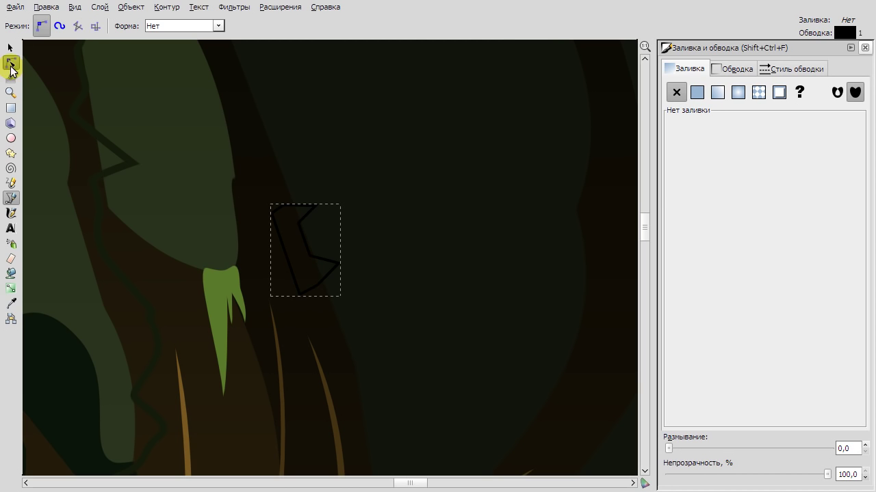
left_click(10, 62)
left_click(684, 171)
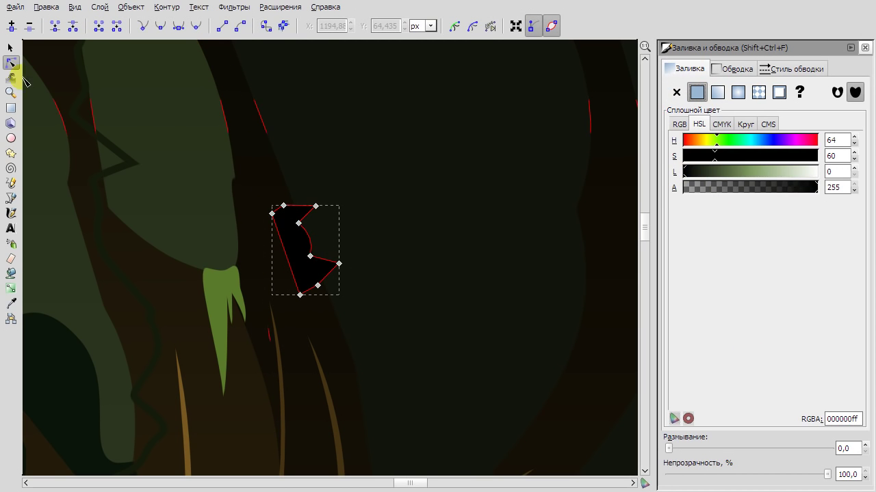
key("F1")
left_click(303, 253)
left_click_drag(379, 216, 421, 301)
key("Escape")
scroll(609, 193, "down", 6)
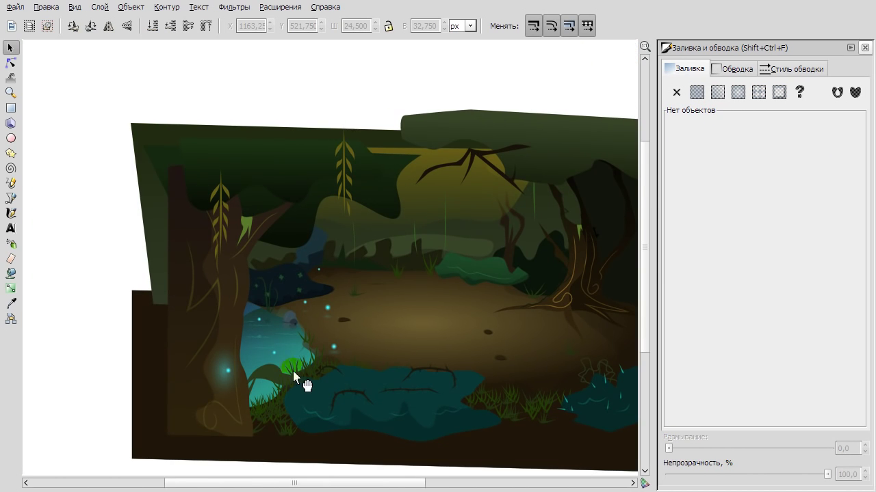
Outline a bush at the pond's lower-left bank and fill it with dark teal sampled nearby.
scroll(244, 420, "up", 3)
left_click(11, 198)
scroll(239, 390, "down", 3)
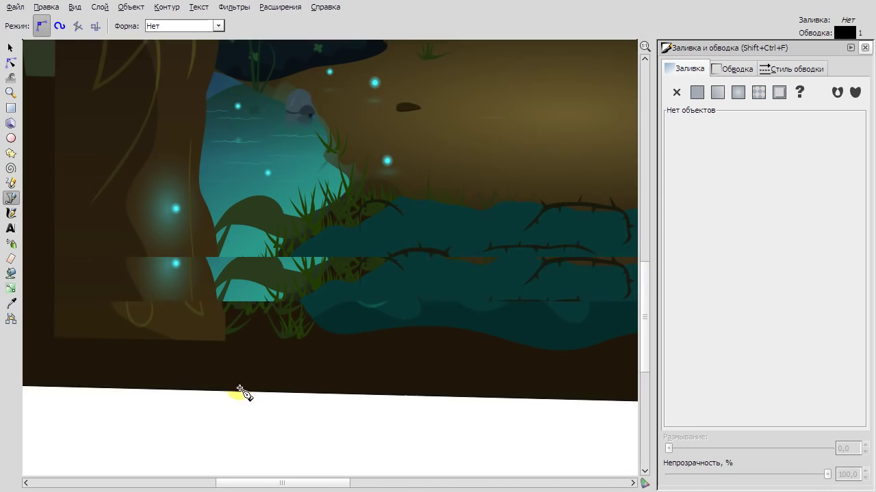
scroll(239, 391, "up", 1)
left_click(189, 276)
left_click(189, 276)
key("F2")
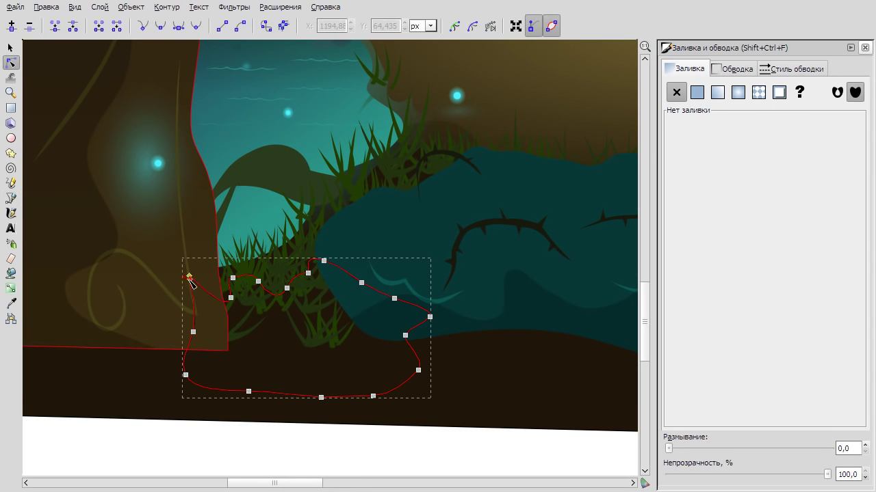
left_click(697, 91)
key("F7")
left_click(369, 300)
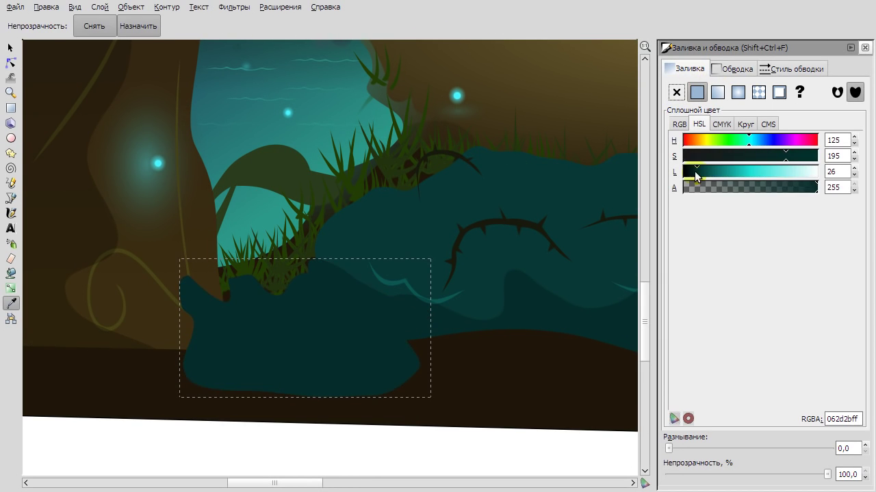
key("F1")
Apply a vertical gradient to the bush, lighter teal on top and near-black at the base.
key("g")
right_click(307, 377)
key("Escape")
left_click_drag(292, 285, 305, 374)
key("F7")
left_click(689, 171)
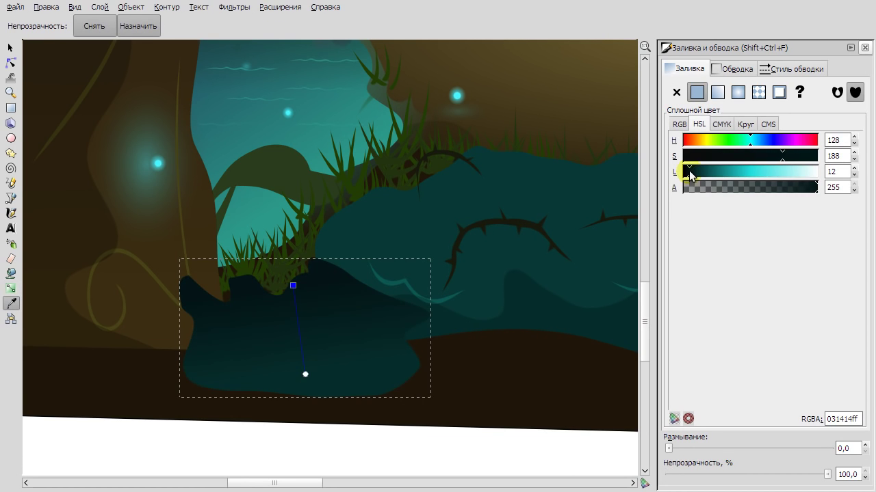
left_click(299, 249)
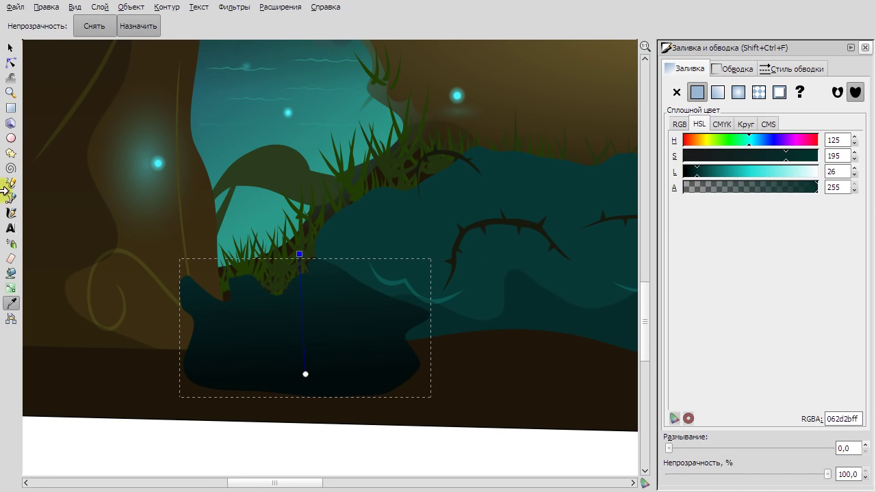
Draw a thin highlight line on the bush with a sampled colour and bend it into a curve.
left_click(7, 196)
scroll(304, 327, "up", 1)
left_click(175, 338)
left_click(264, 333)
key("Return")
left_click(11, 303)
left_click(696, 93)
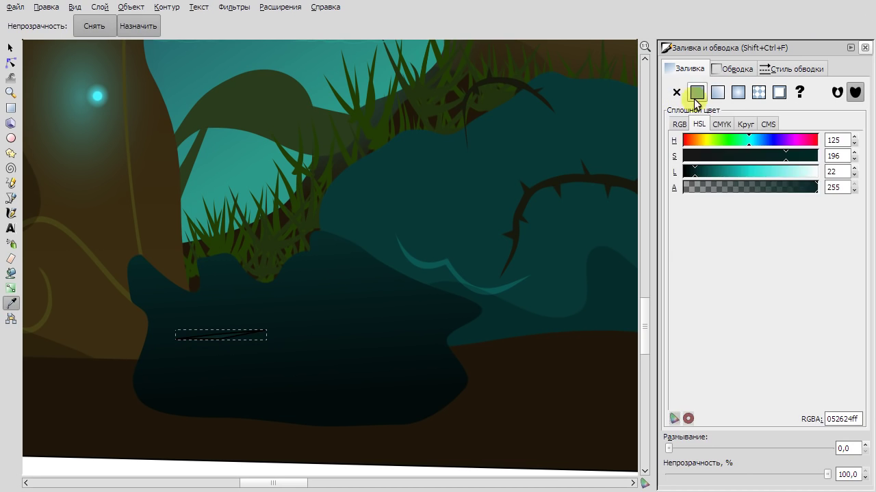
key("F2")
scroll(188, 303, "up", 2)
left_click_drag(187, 301, 176, 302)
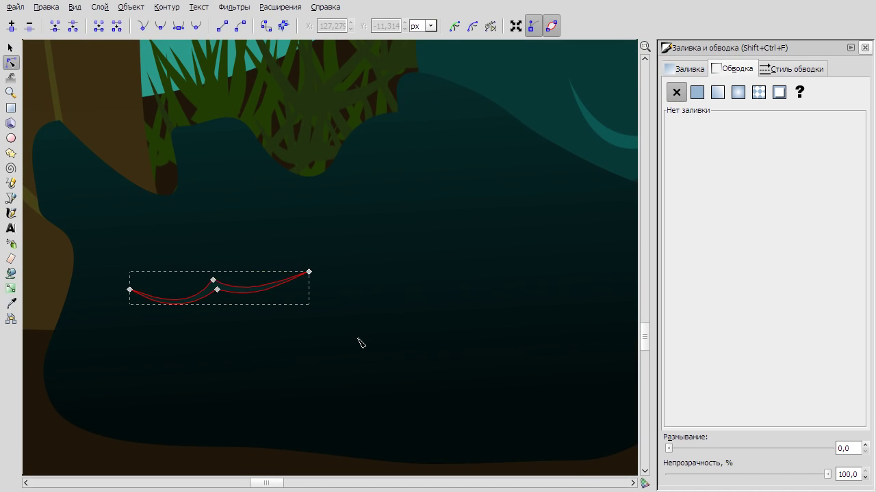
scroll(359, 339, "down", 2)
Add a second short line on the bush and remove its stroke.
key("b")
left_click(345, 339)
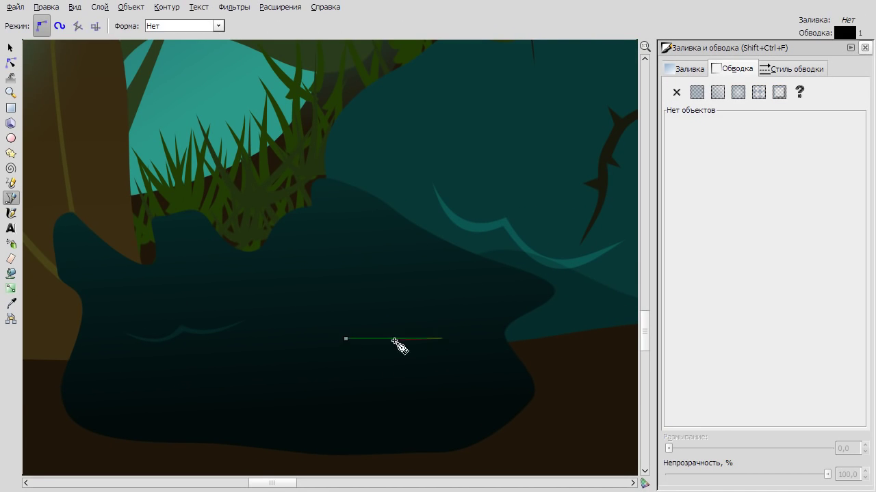
key("Return")
key("F2")
key("F7")
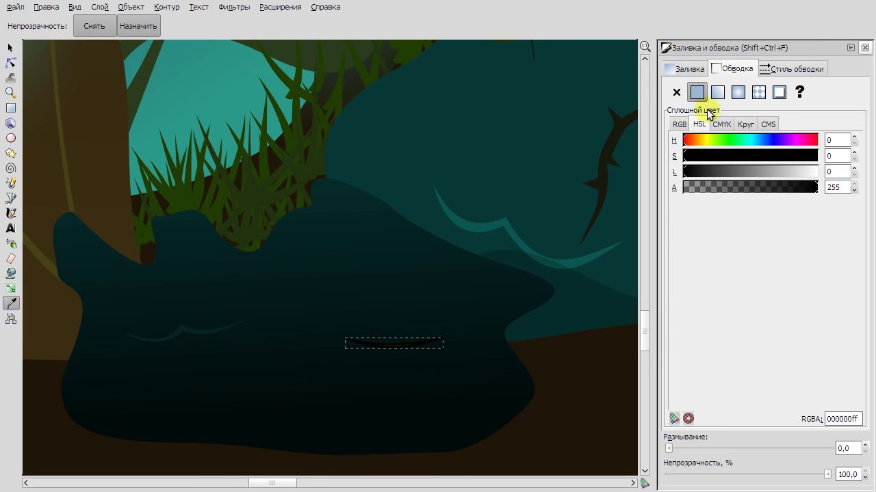
left_click(676, 93)
key("F1")
left_click(372, 274)
scroll(379, 275, "down", 4)
left_click(404, 352)
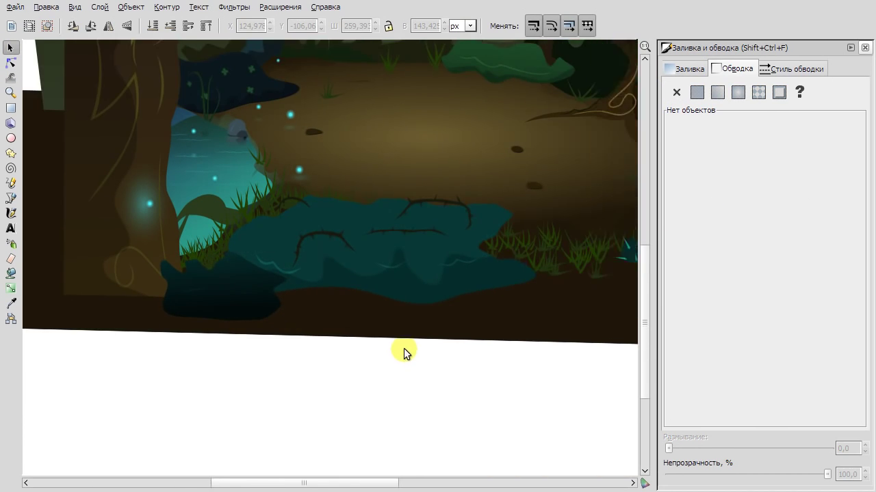
scroll(411, 321, "down", 3)
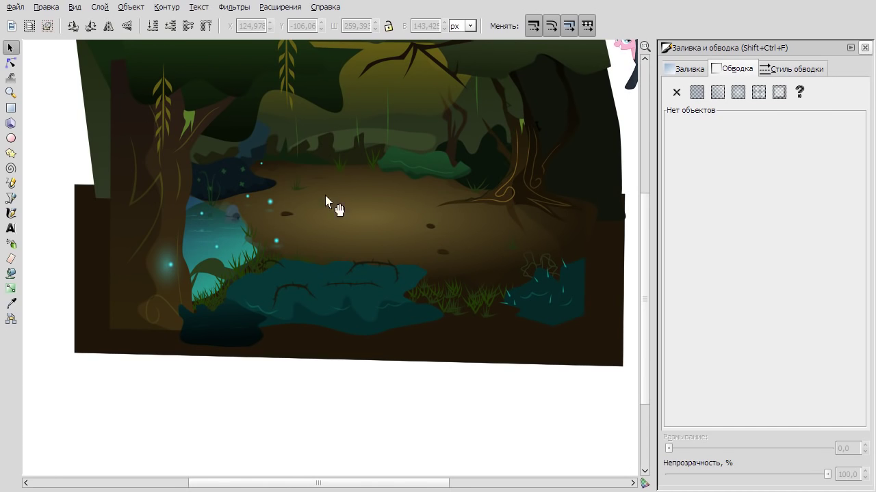
Draw a circle beside the right-hand tree and give it a vivid green radial gradient.
key("F5")
left_click_drag(521, 186, 448, 115)
key("ctrl+F1")
scroll(509, 139, "up", 2)
double_click(465, 114)
right_click(364, 137)
key("Escape")
key("ctrl+z")
double_click(457, 171)
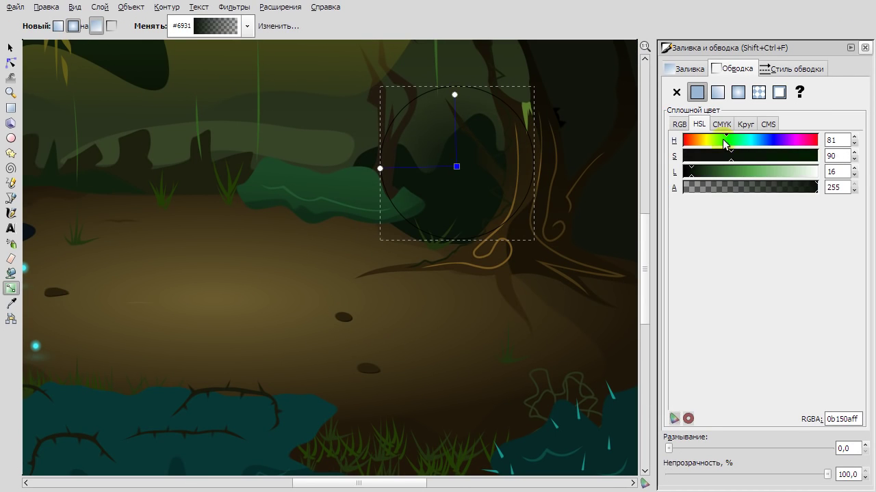
left_click(751, 173)
Lower the glow's opacity to about 50% and send it behind the dark bush.
left_click(10, 50)
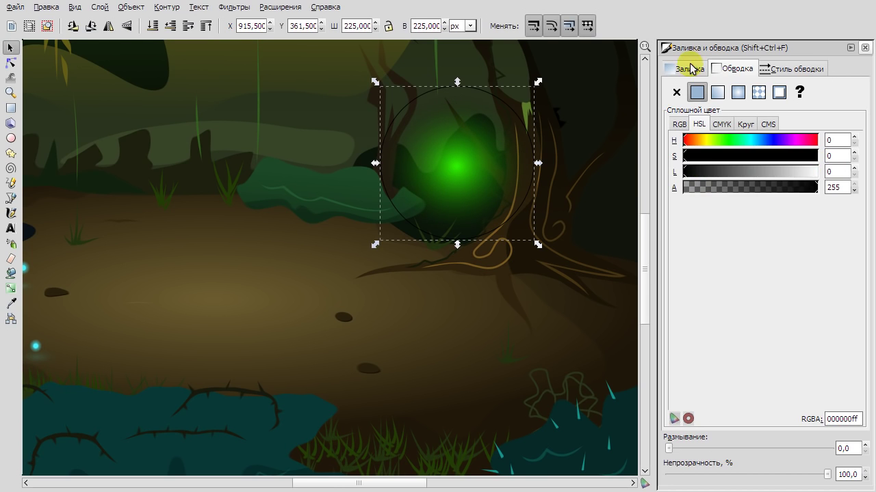
left_click(688, 69)
left_click_drag(827, 474, 749, 475)
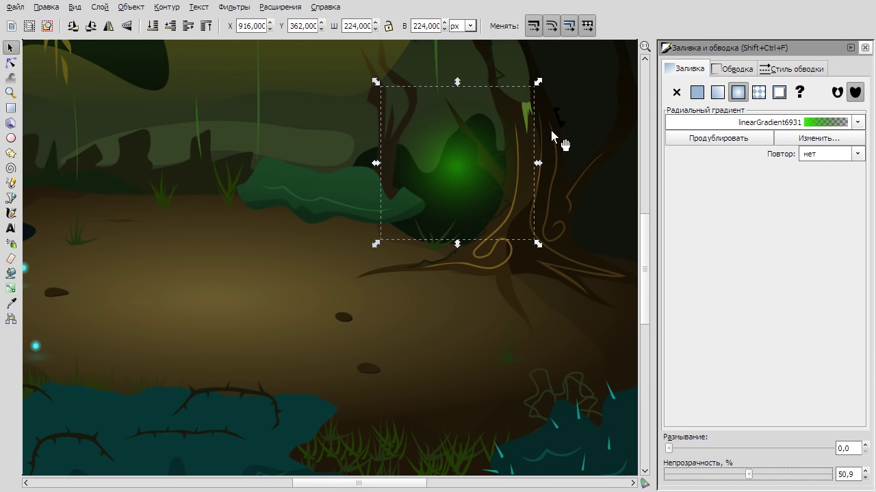
key("Page_Down")
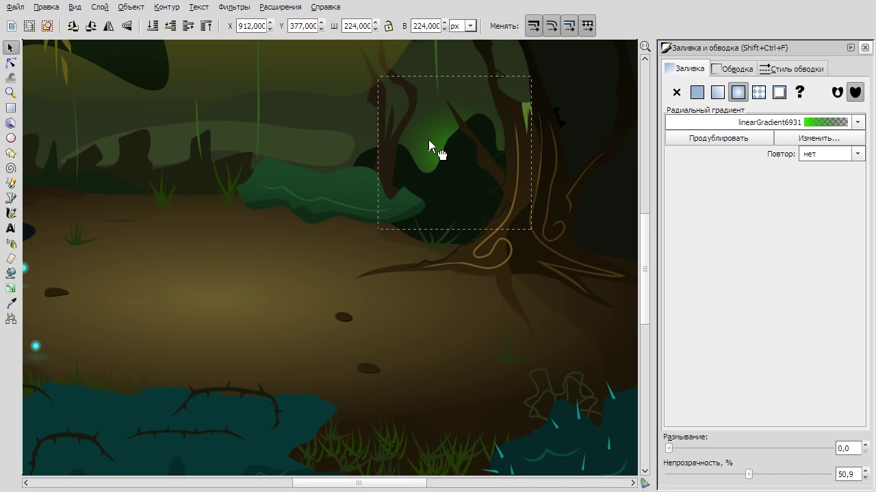
left_click(428, 146)
scroll(438, 225, "down", 3)
key("Escape")
scroll(469, 342, "up", 3)
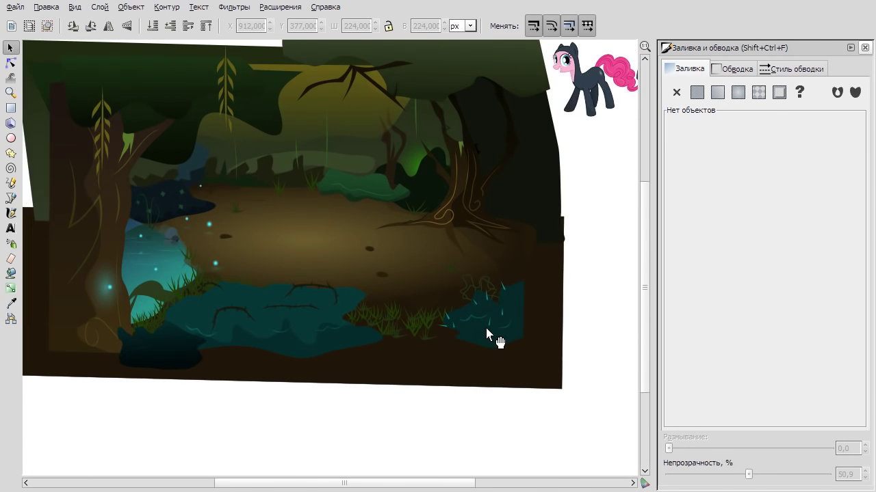
scroll(486, 334, "up", 2)
Set the brown ground gradient's outer stop to a dark brown sampled from the scene.
left_click(123, 234)
left_click(11, 289)
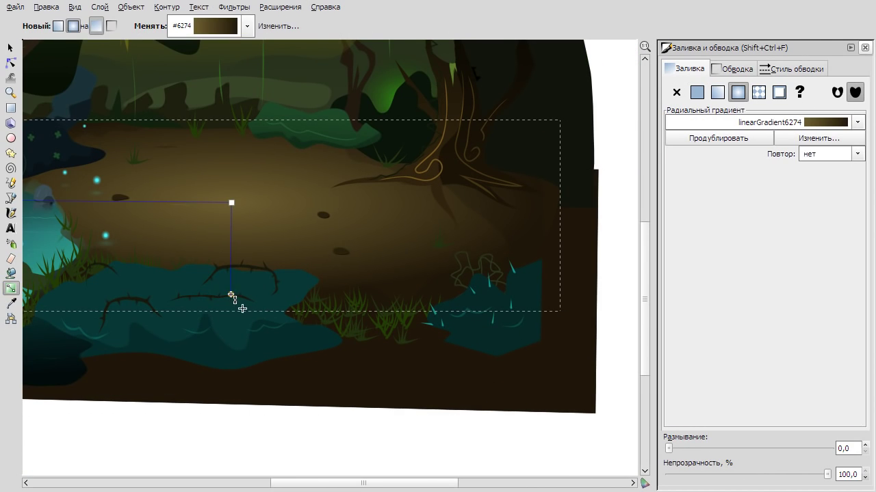
left_click(231, 295)
left_click(12, 303)
left_click(543, 303)
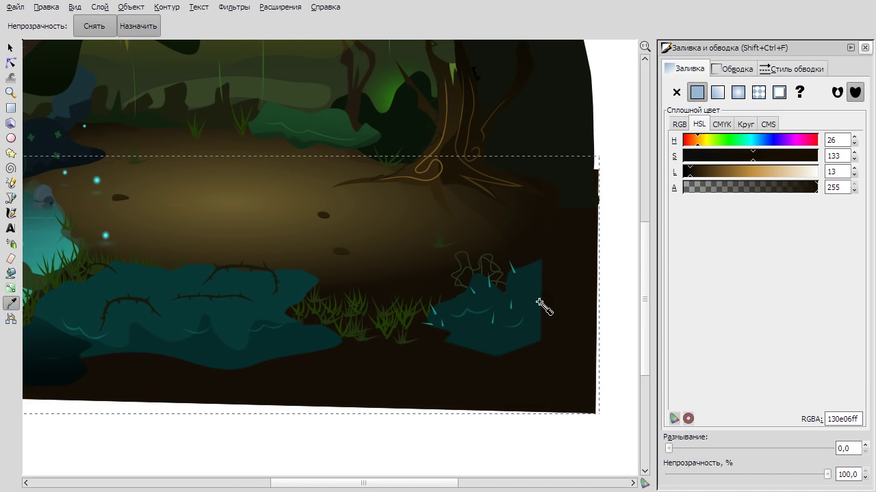
scroll(571, 260, "up", 1)
Inspect the nodes of the faint dark shadow lying over the ground.
key("n")
left_click(526, 189)
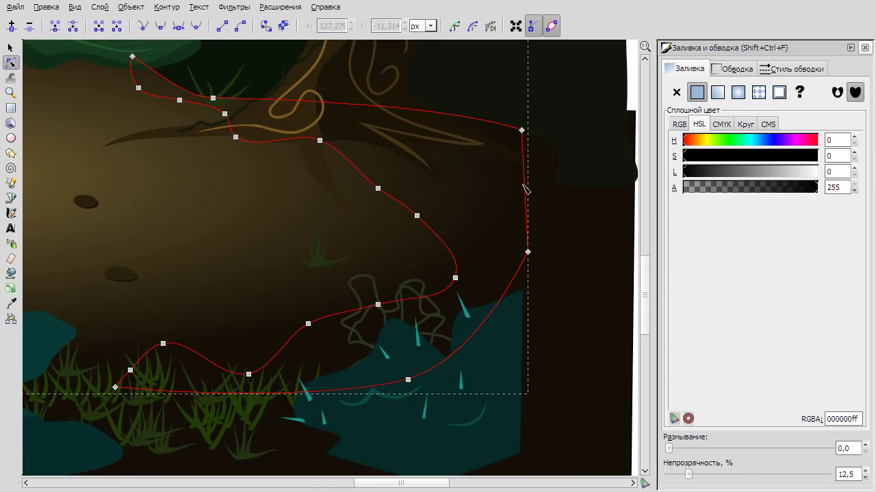
scroll(623, 191, "down", 3)
key("s")
key("Escape")
scroll(442, 362, "down", 2)
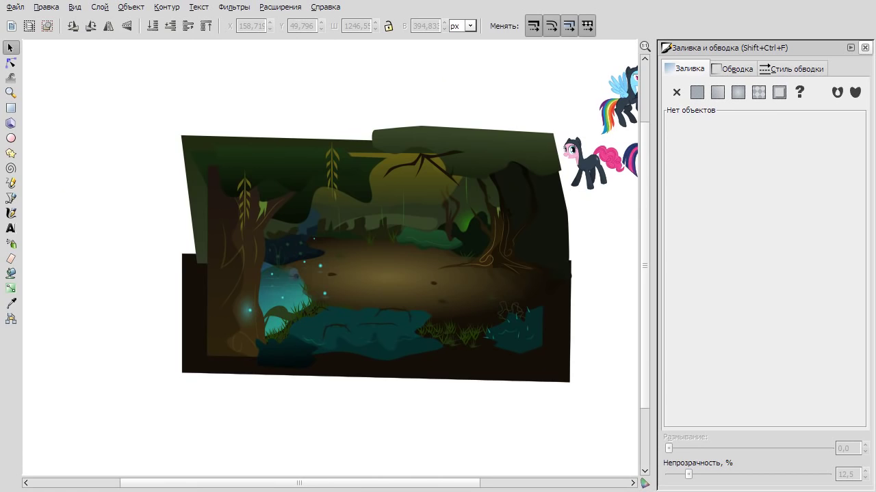
scroll(344, 248, "up", 5)
Lay a vertical linear gradient across the distant ground strip with a sampled brown end stop.
left_click(343, 248)
key("g")
right_click(412, 239)
key("Escape")
left_click_drag(338, 234, 338, 300)
left_click(338, 301)
key("d")
left_click(401, 297)
Adjust the end stop's lightness, then resample it to a darker olive.
scroll(397, 294, "up", 4)
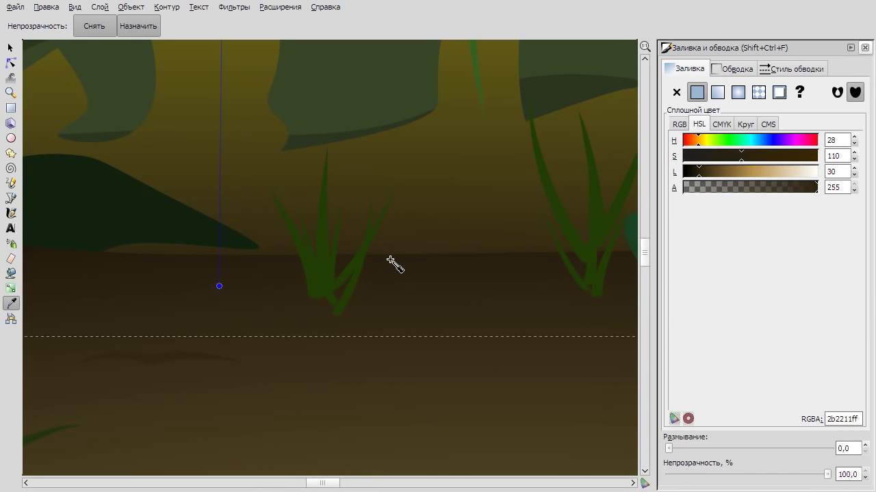
scroll(223, 257, "down", 2)
mouse_move(715, 172)
left_mouse_down()
mouse_move(688, 173)
mouse_move(704, 176)
left_mouse_up()
scroll(478, 270, "down", 2)
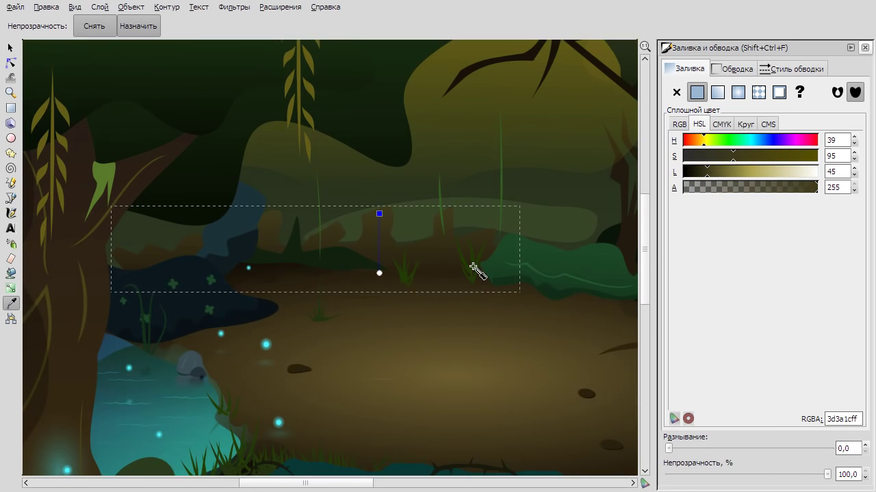
left_click(478, 269)
key("s")
scroll(479, 267, "up", 1)
scroll(344, 266, "down", 3)
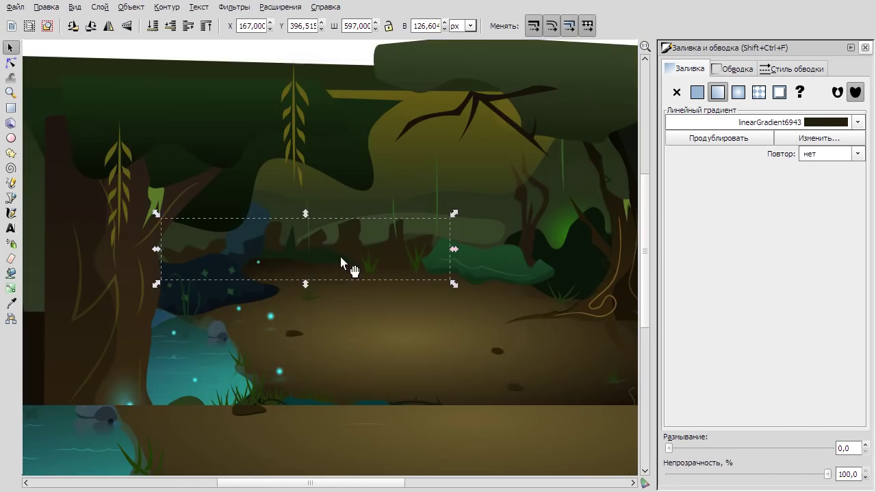
left_click(299, 104)
Lower the opacity of the tall dark rectangle over the ground.
key("Tab")
left_click_drag(721, 474, 730, 474)
key("Tab")
scroll(576, 326, "up", 3)
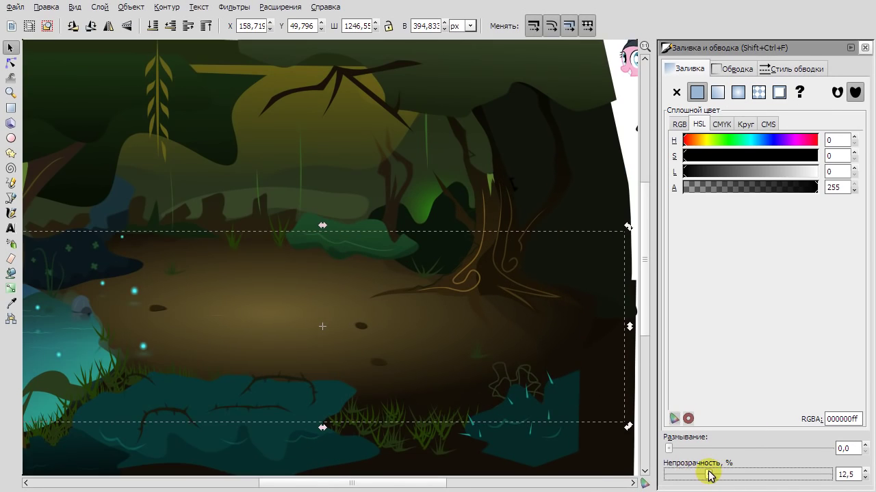
key("d")
key("s")
scroll(568, 369, "down", 3)
Fade all the scene's objects, then undo to bring them back to full opacity.
left_click(342, 114)
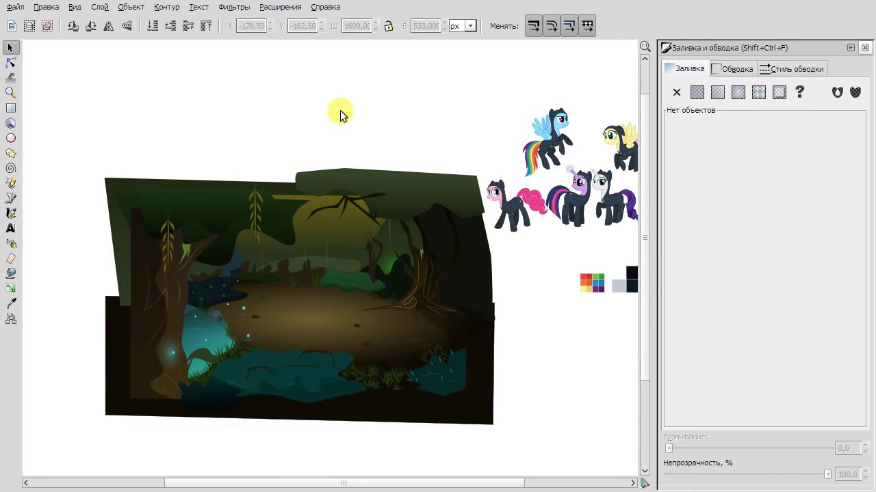
scroll(338, 166, "down", 2)
scroll(410, 165, "up", 4)
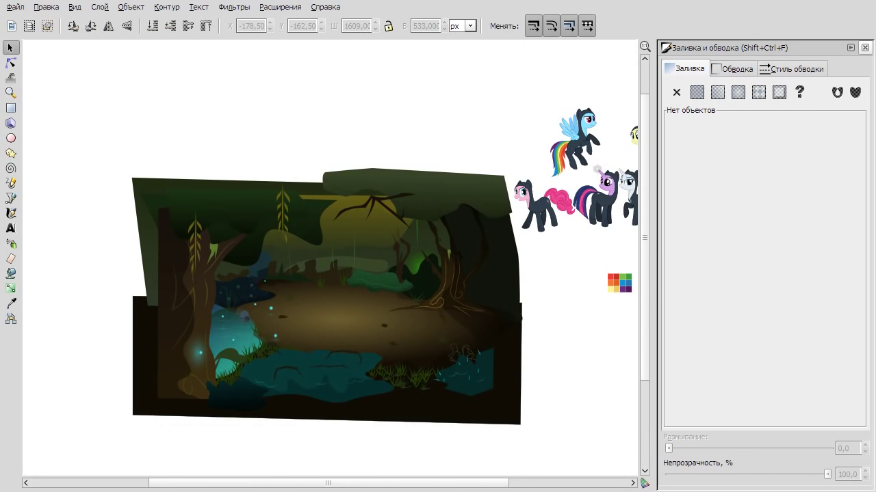
scroll(488, 148, "down", 1)
left_click_drag(177, 123, 527, 383)
left_click_drag(827, 474, 734, 477)
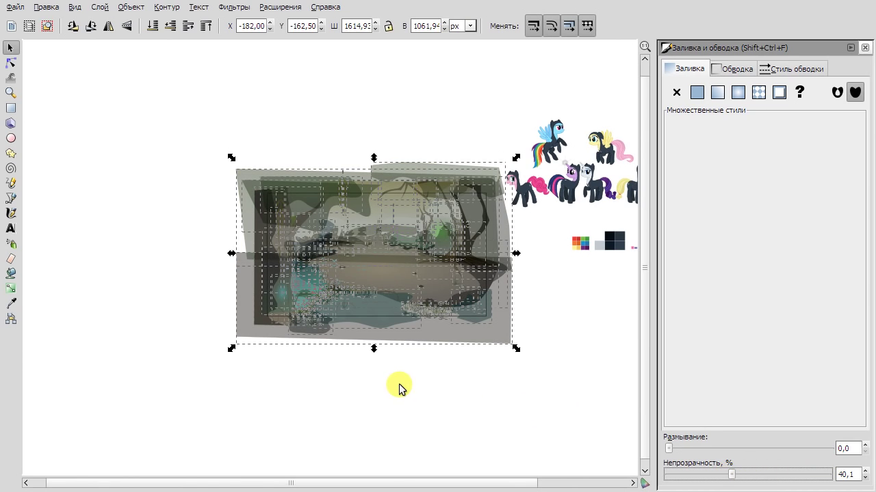
scroll(369, 371, "up", 1)
left_click(369, 371)
right_click(388, 391)
left_click(406, 395)
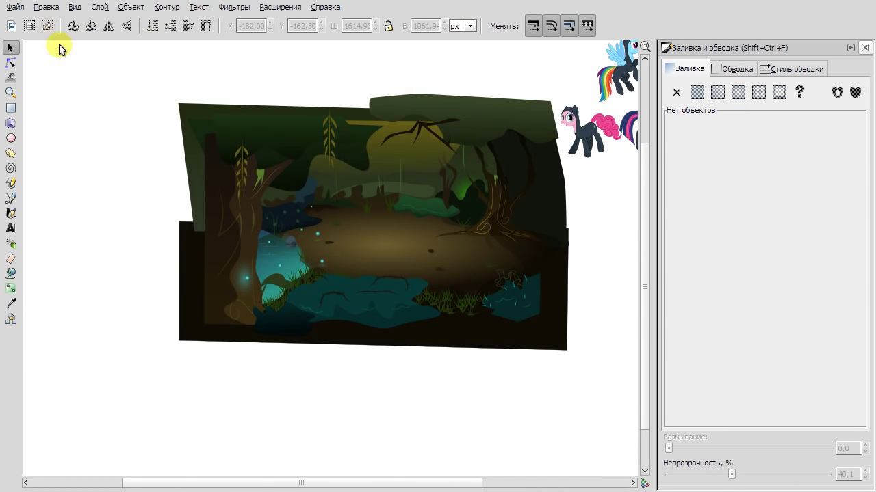
Enable 'Кайма над рисунком' in Document Properties so the page border shows above the drawing.
left_click(16, 7)
left_click(78, 209)
left_click(657, 199)
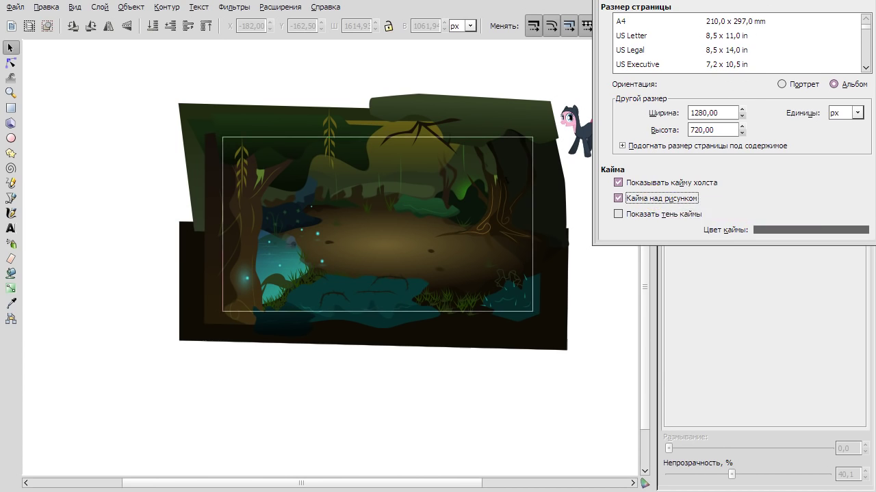
key("Escape")
scroll(479, 209, "right", 4)
scroll(322, 162, "up", 2)
Move the yellow reed right and down so it sits under the dark branch.
left_click(329, 165)
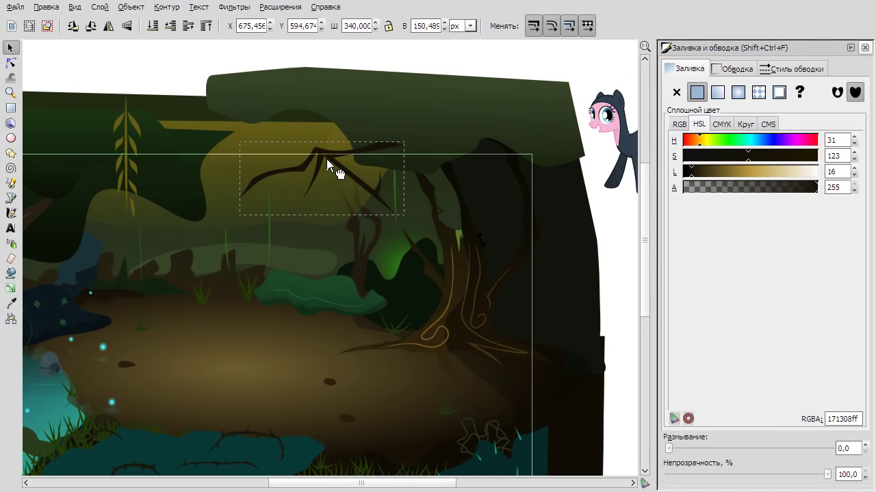
scroll(261, 238, "down", 1)
left_click(278, 150)
scroll(293, 114, "up", 1)
left_click_drag(304, 271, 254, 226)
scroll(219, 231, "up", 1)
left_click_drag(272, 197, 414, 214)
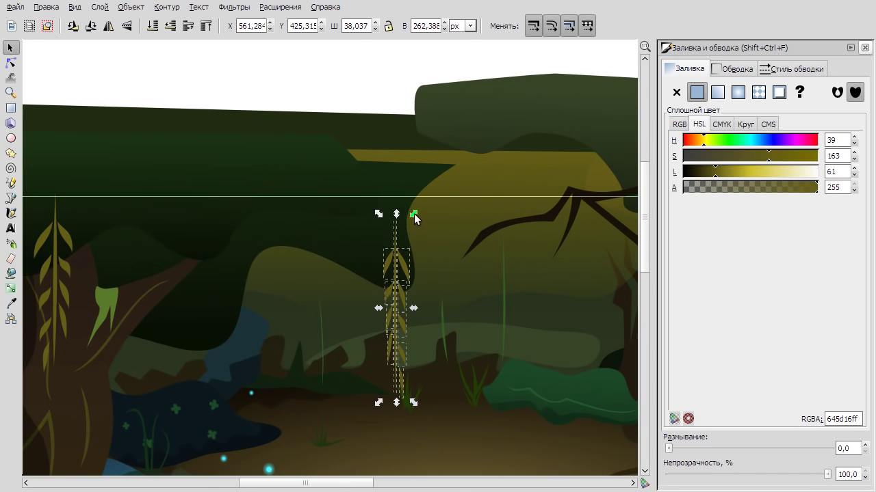
key("Escape")
Move the thin grass blade up-right and the tall grass blade left beneath the branch.
scroll(401, 189, "down", 2)
scroll(400, 259, "up", 2)
left_click(397, 260)
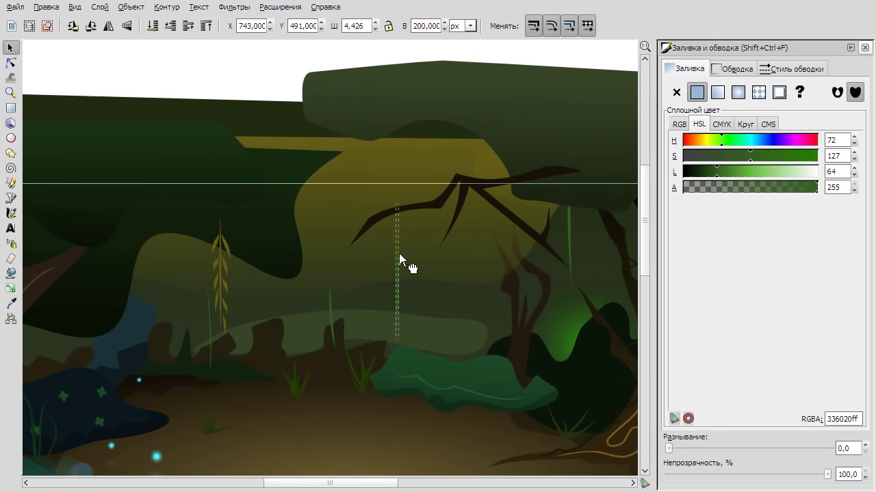
scroll(411, 226, "up", 1)
key("n")
scroll(369, 192, "up", 1)
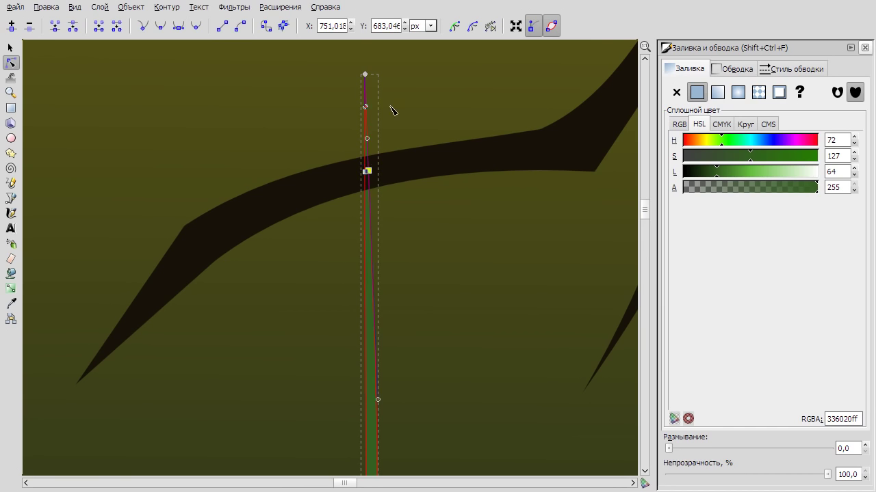
scroll(367, 104, "down", 4)
key("s")
left_click_drag(269, 352, 432, 277)
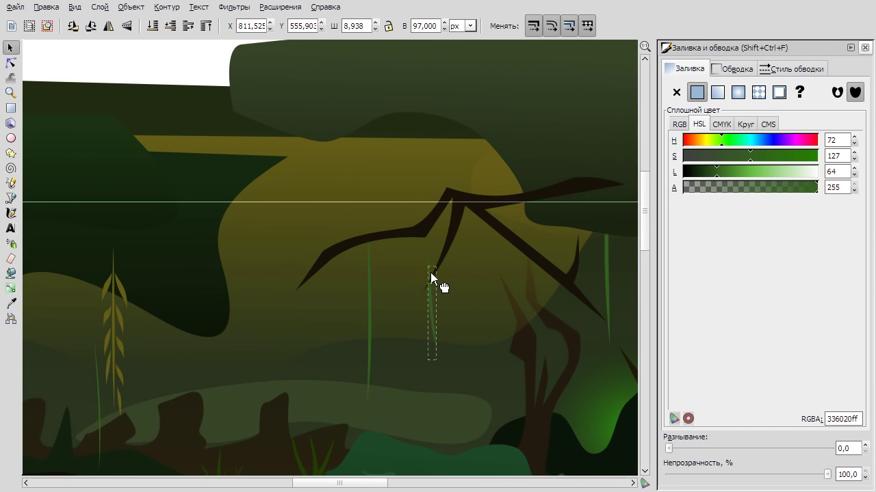
left_click_drag(601, 282, 410, 306)
left_click(191, 63)
Lift another grass blade up so it hangs from the branch.
scroll(192, 63, "down", 4)
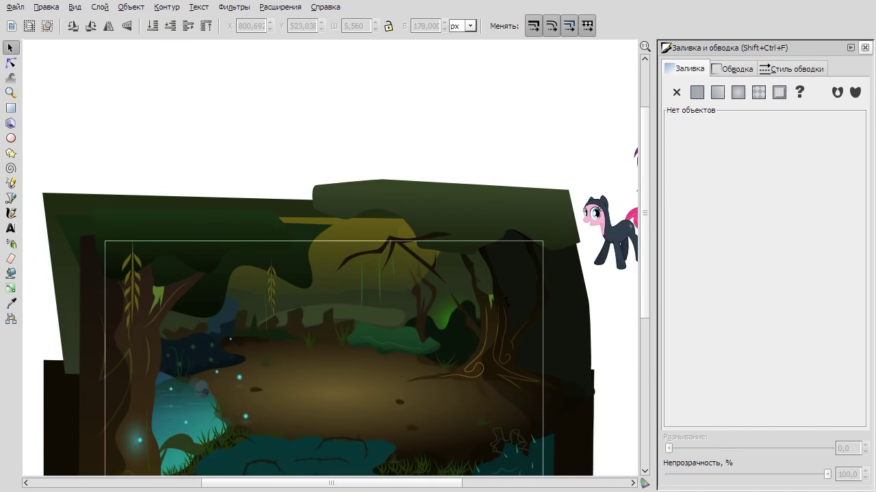
scroll(369, 229, "up", 3)
scroll(370, 229, "down", 2)
left_click(259, 205)
scroll(229, 208, "up", 2)
left_click(231, 207)
left_click_drag(230, 205, 560, 129)
scroll(513, 174, "up", 3)
scroll(460, 205, "up", 3)
scroll(356, 123, "down", 5)
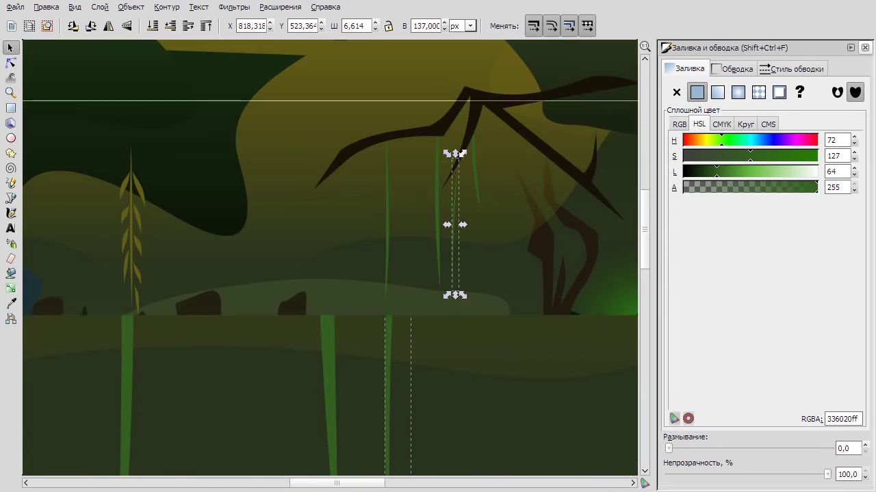
key("Escape")
scroll(234, 269, "up", 4)
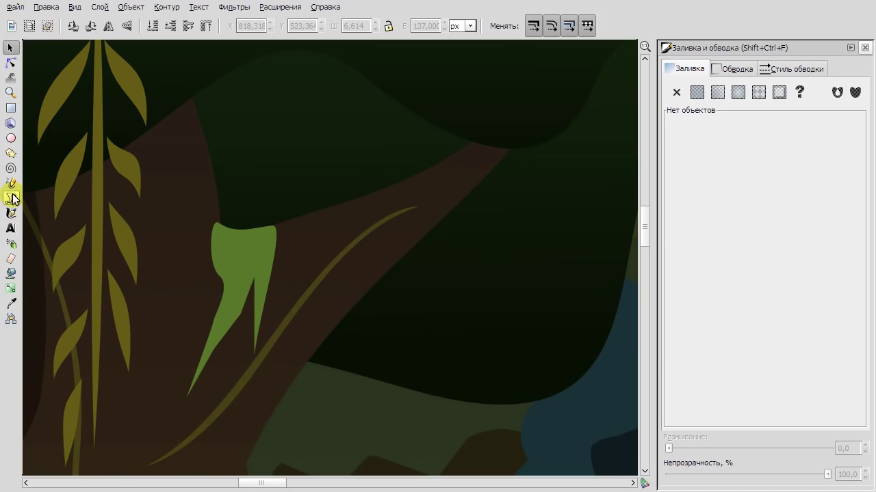
Draw a highlight line on the green leaf by the fern and colour it with a sampled green.
left_click(12, 198)
left_click(240, 238)
double_click(224, 321)
key("F2")
key("F7")
left_click(260, 260)
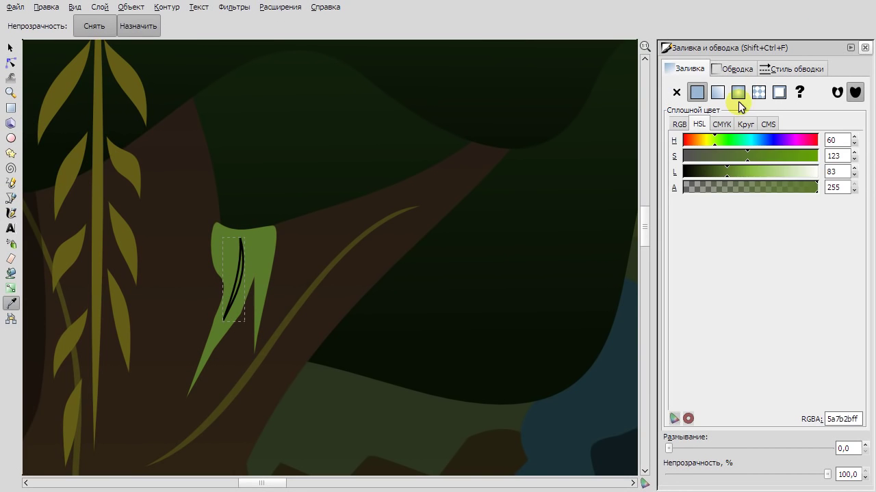
left_click(266, 246)
key("F1")
scroll(285, 257, "down", 3)
Draw a closed leaf shape on the ground, bend it into an arc, and fill it light green.
key("b")
key("Escape")
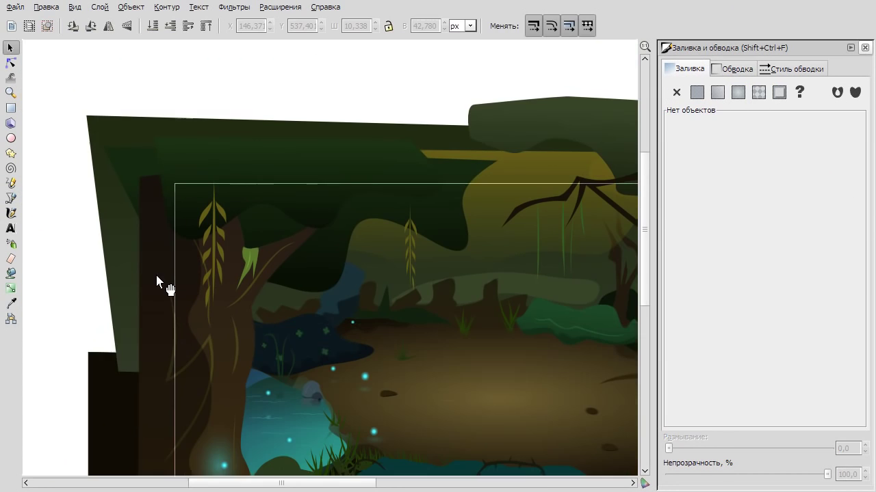
scroll(385, 336, "down", 3)
scroll(445, 320, "up", 5)
left_click(306, 330)
key("F2")
left_click_drag(350, 327, 351, 300)
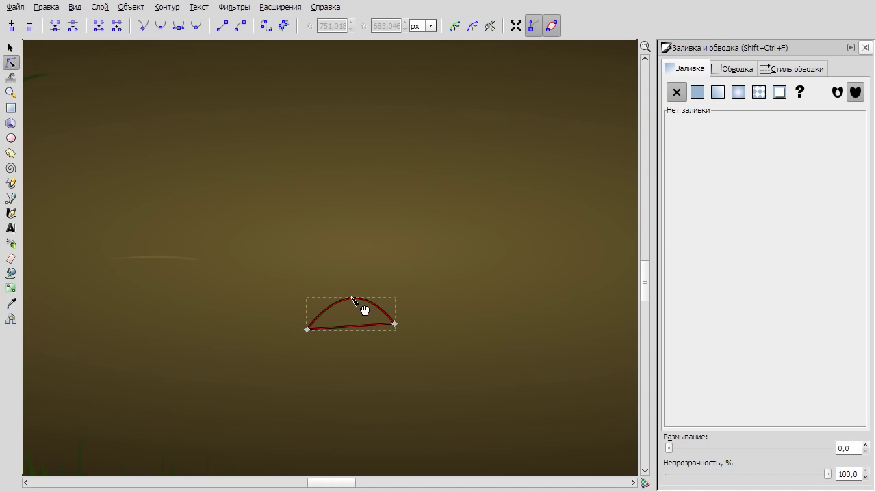
scroll(369, 342, "up", 2)
left_click(732, 68)
left_click(688, 69)
left_click(696, 92)
left_click_drag(713, 172, 715, 172)
Draw a midrib line across the leaf and colour it from the drawing.
key("b")
left_click(413, 274)
double_click(181, 286)
left_click(10, 48)
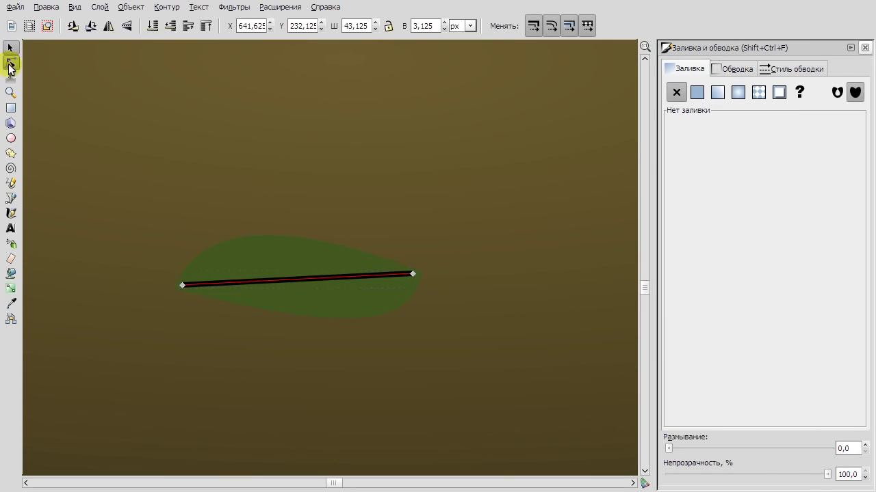
key("F7")
left_click(10, 62)
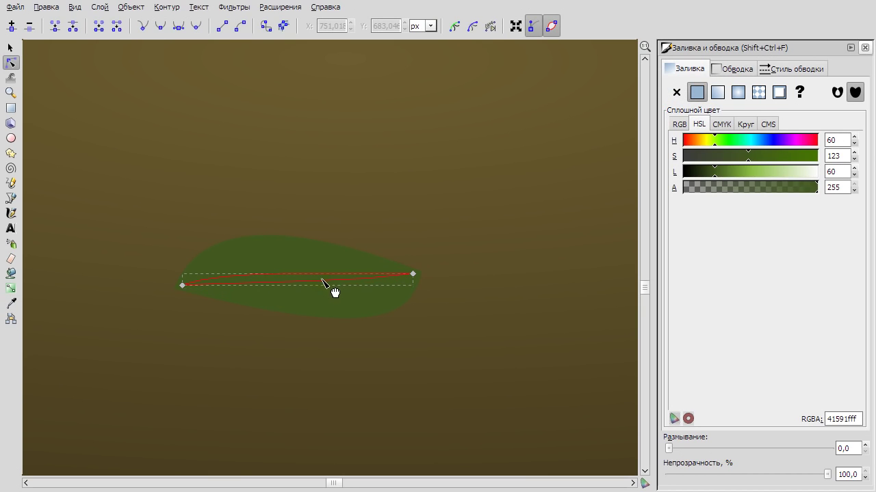
key("b")
key("Escape")
key("F1")
Add side veins to the leaf, colour them pale, and curve them with the Node tool.
left_click(11, 199)
left_click(197, 271)
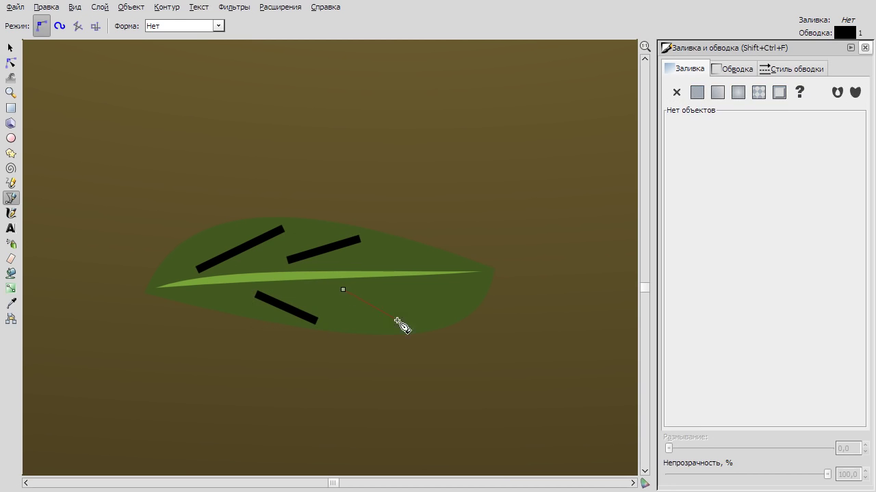
double_click(461, 311)
left_click(10, 62)
key("ctrl+a")
key("F7")
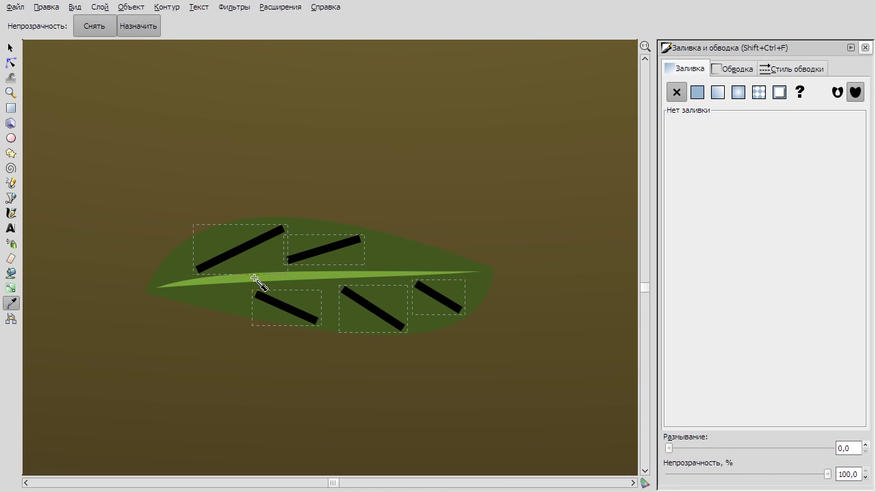
left_click(260, 284, "shift")
left_click(19, 63)
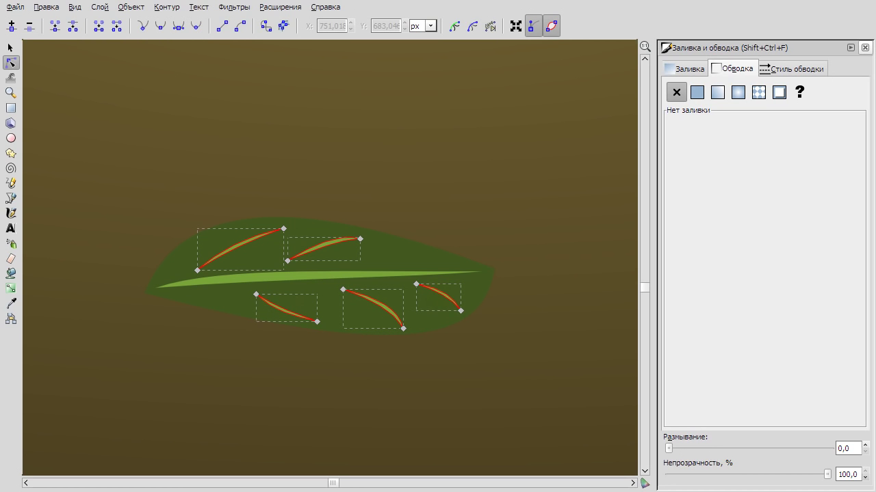
key("F1")
Group the leaf with its veins and shrink it to a tiny leaf on the dirt floor.
scroll(381, 361, "down", 7)
scroll(453, 369, "up", 6)
left_click(130, 7)
left_click(157, 59)
left_click_drag(452, 290, 370, 338)
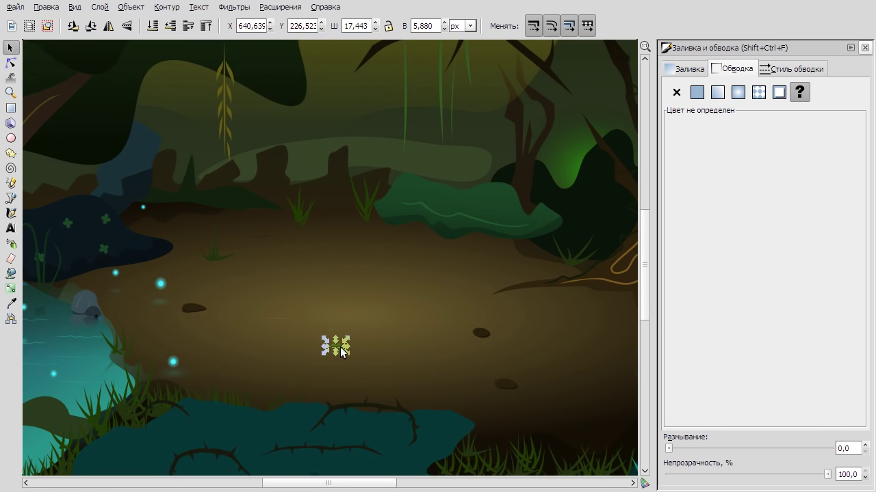
scroll(341, 352, "down", 3)
scroll(372, 371, "up", 5)
scroll(373, 192, "down", 1)
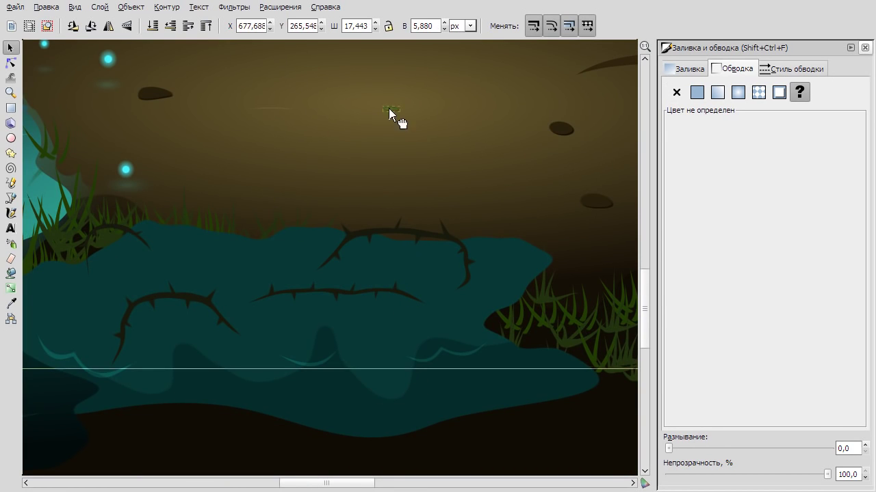
scroll(353, 162, "down", 3)
left_click(69, 202)
scroll(292, 91, "up", 1)
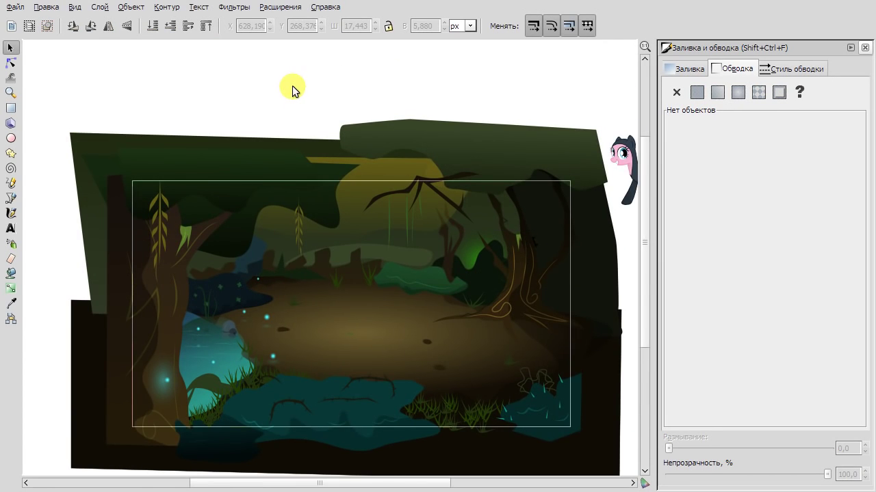
scroll(292, 91, "down", 2)
scroll(328, 77, "up", 2)
Select all six ponies, move them over the forest, and raise their layer to the top.
left_click(548, 194)
left_click_drag(625, 107, 450, 225)
left_click_drag(553, 198, 470, 136)
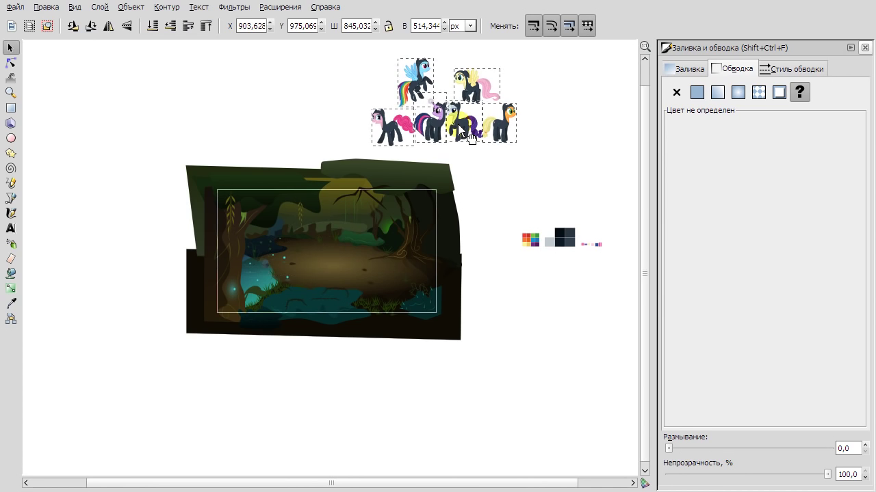
left_click(130, 7)
mouse_move(99, 7)
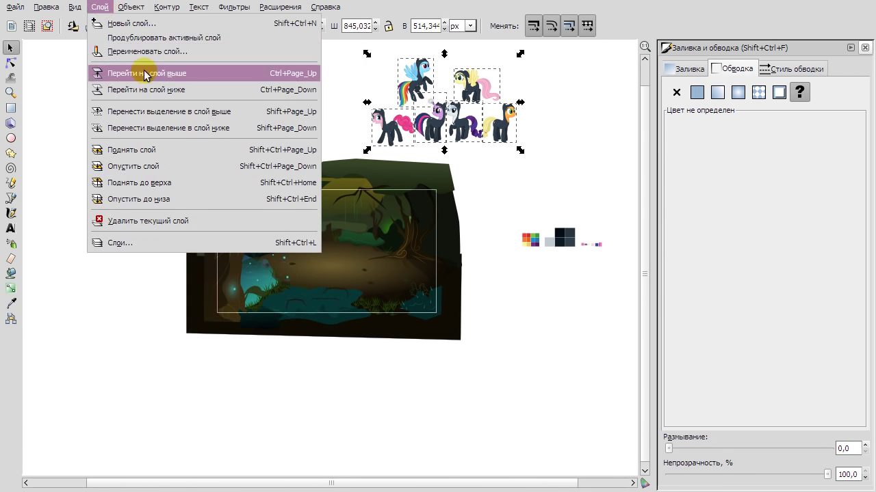
left_click(182, 182)
scroll(571, 114, "up", 1)
scroll(570, 113, "up", 2)
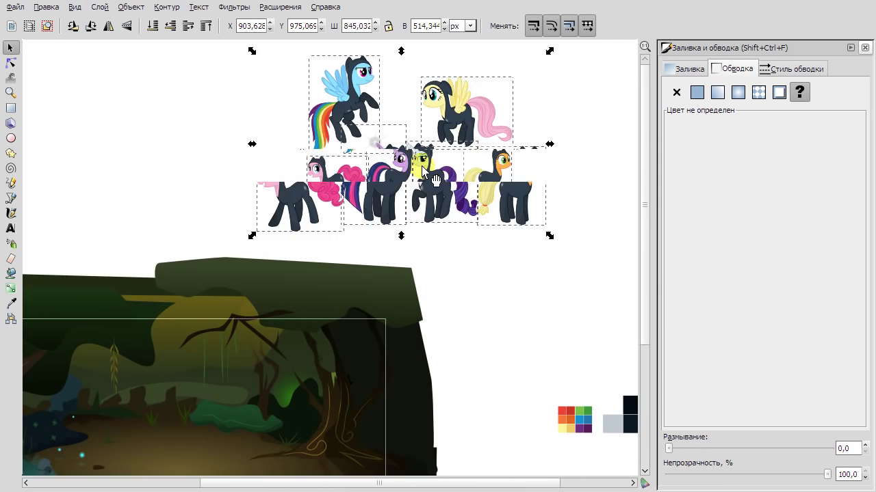
scroll(441, 188, "down", 2)
Undo a misplaced move and place the ponies inside the page frame over the clearing.
left_click_drag(427, 168, 327, 175)
right_click(470, 132)
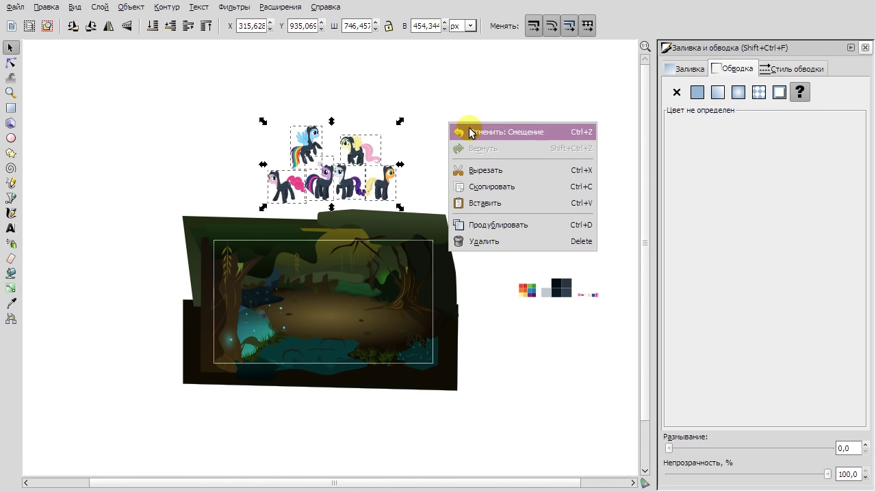
left_click(469, 132)
left_click_drag(346, 256, 358, 321)
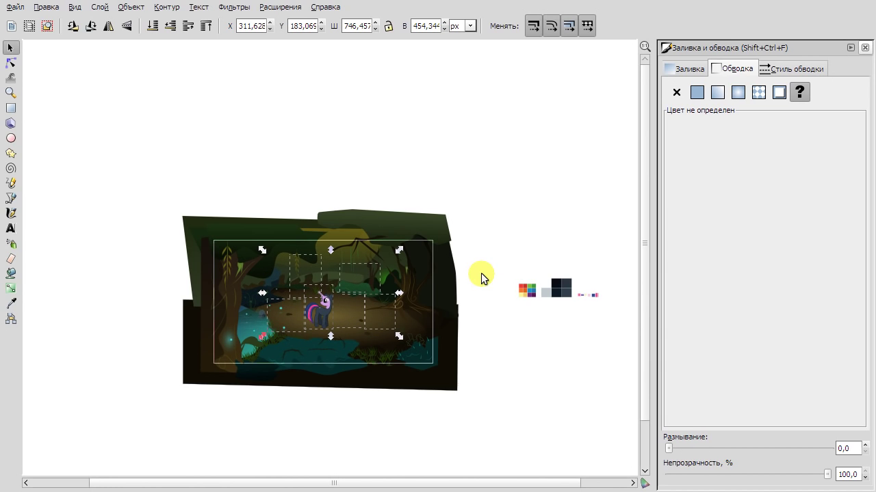
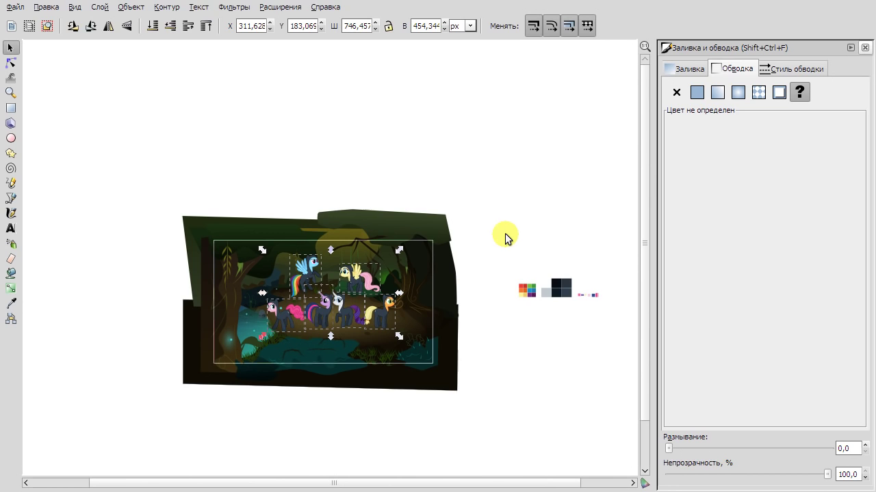
Resize the pony group to about 680.739 px wide and move it into the forest clearing.
scroll(492, 219, "up", 2, "ctrl")
left_click_drag(458, 179, 410, 206)
key("period")
key("period")
key("period")
key("period")
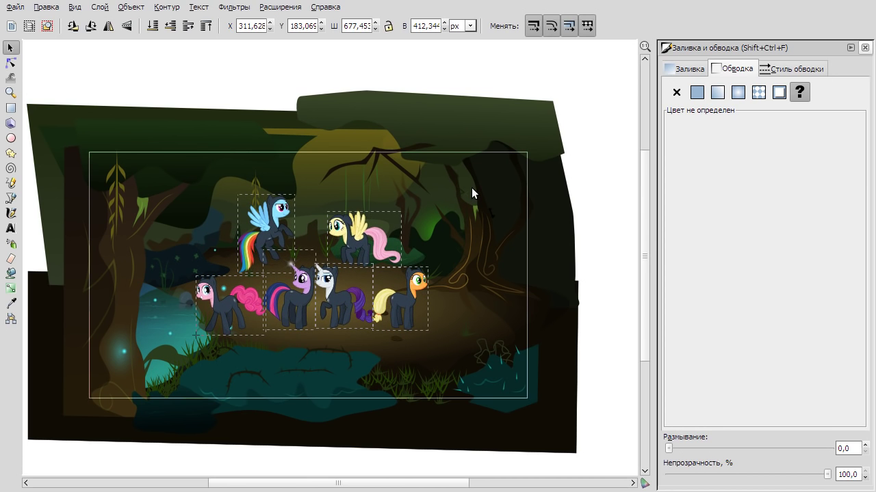
key("period")
scroll(295, 248, "up", 2)
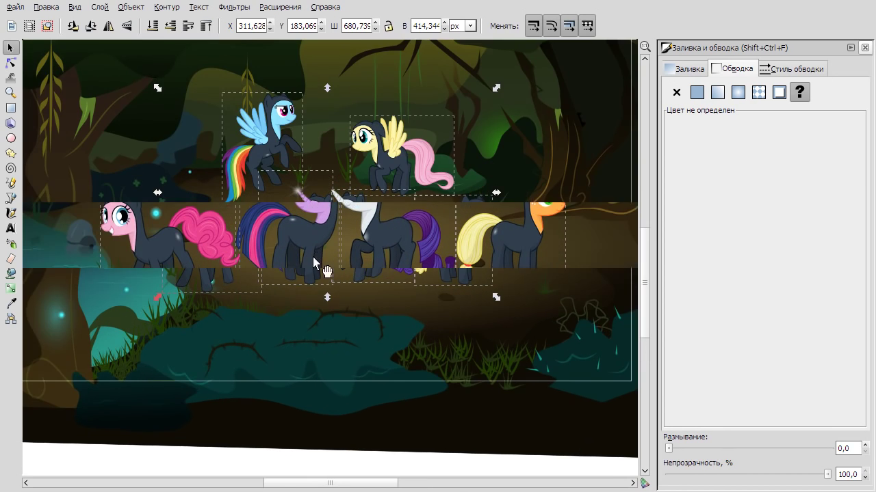
left_click_drag(387, 205, 430, 184)
Deselect the pony group and get ready to draw an ellipse beneath them.
scroll(445, 195, "down", 3)
scroll(329, 183, "right", 2)
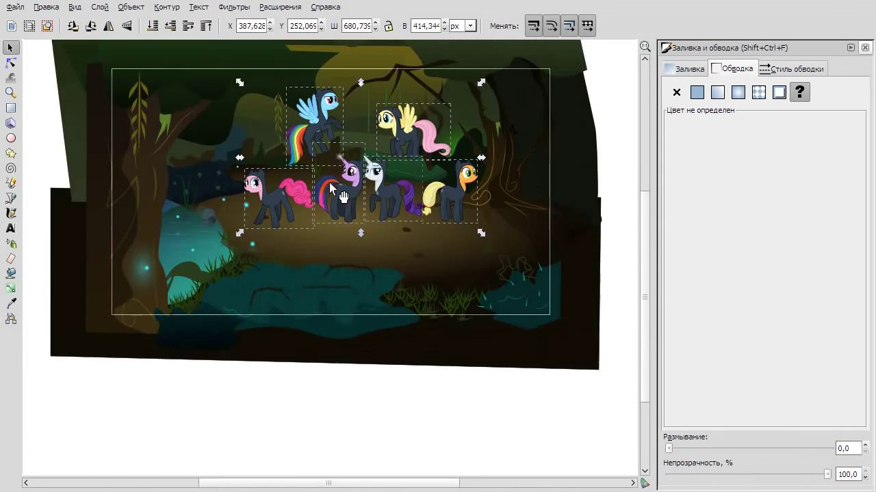
scroll(329, 183, "up", 2)
left_click(361, 81)
scroll(400, 377, "up", 2)
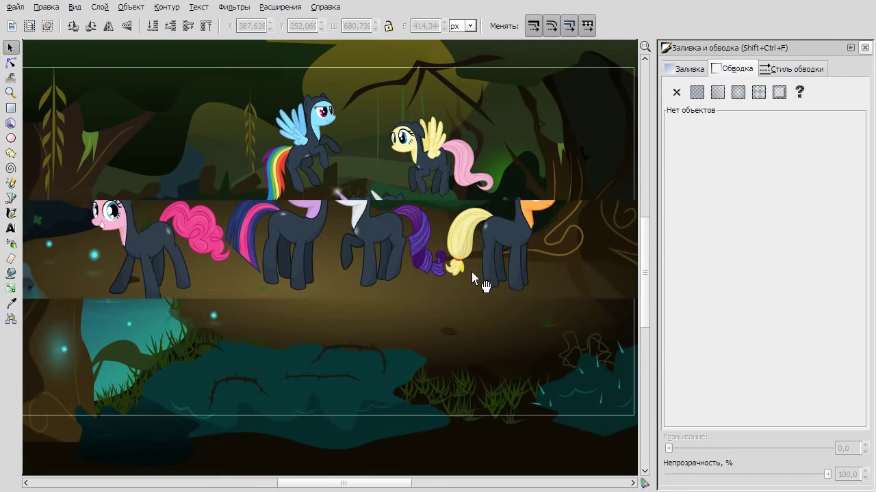
key("e")
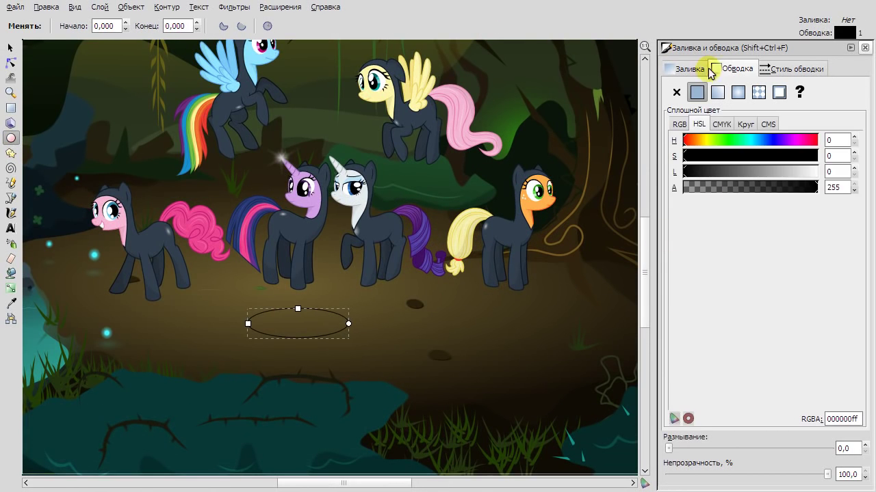
Make the ellipse flat black at 17.7% opacity and fit it under the purple unicorn.
left_click(685, 68)
left_click(696, 91)
left_click(11, 48)
left_click_drag(827, 474, 696, 474)
left_click_drag(308, 328, 300, 287)
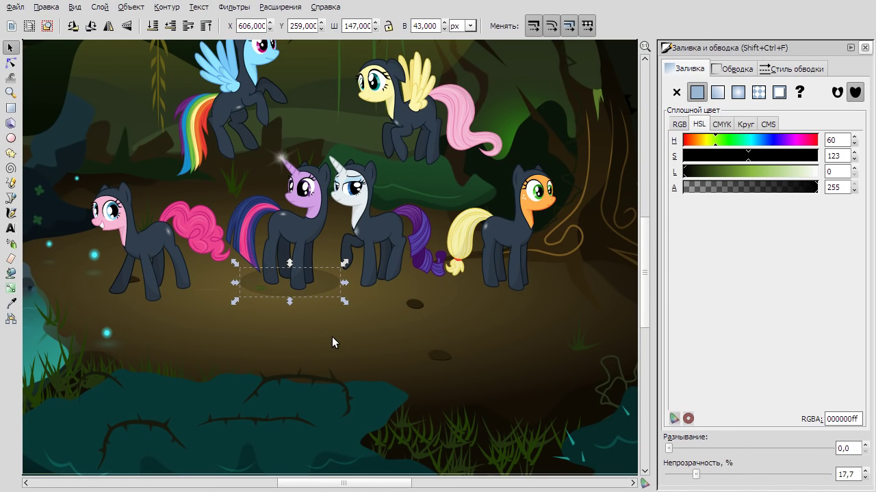
scroll(298, 283, "up", 2)
mouse_move(380, 248)
left_mouse_down()
mouse_move(368, 251)
mouse_move(373, 243)
left_mouse_up()
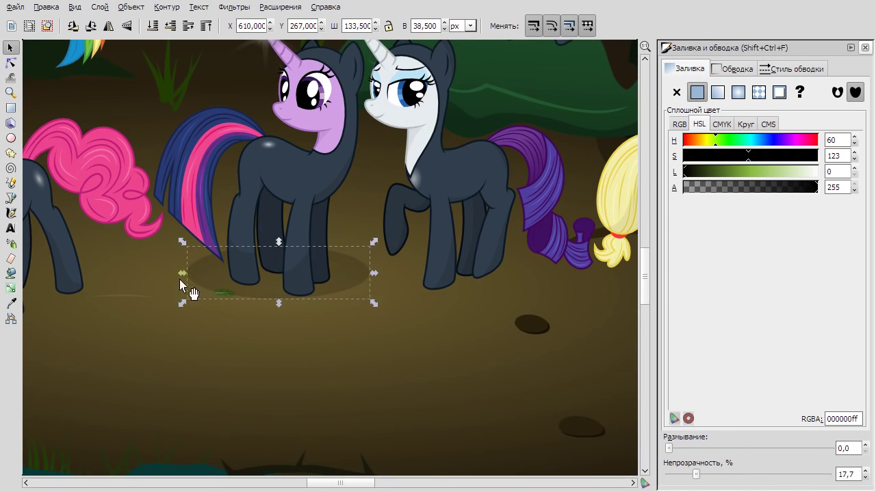
Duplicate the shadow ellipse and place the copy under the white unicorn.
right_click(264, 287)
left_click(315, 391)
left_click_drag(322, 294, 493, 293)
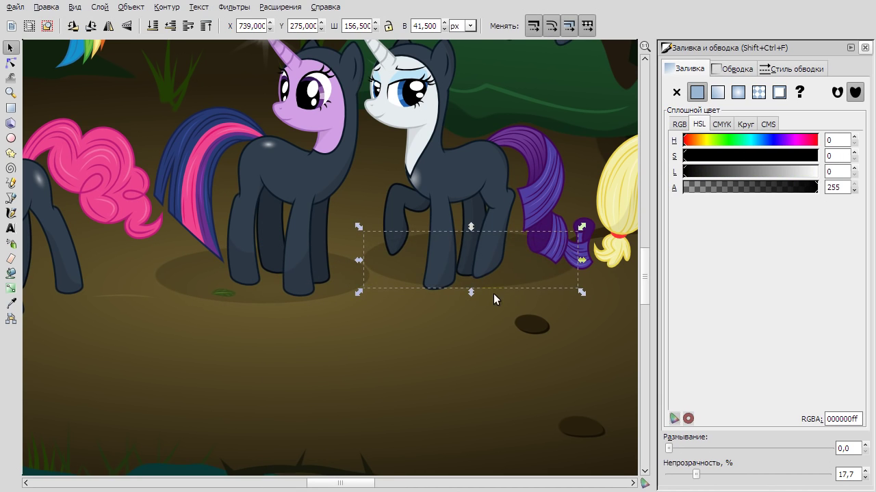
left_click_drag(520, 264, 541, 286)
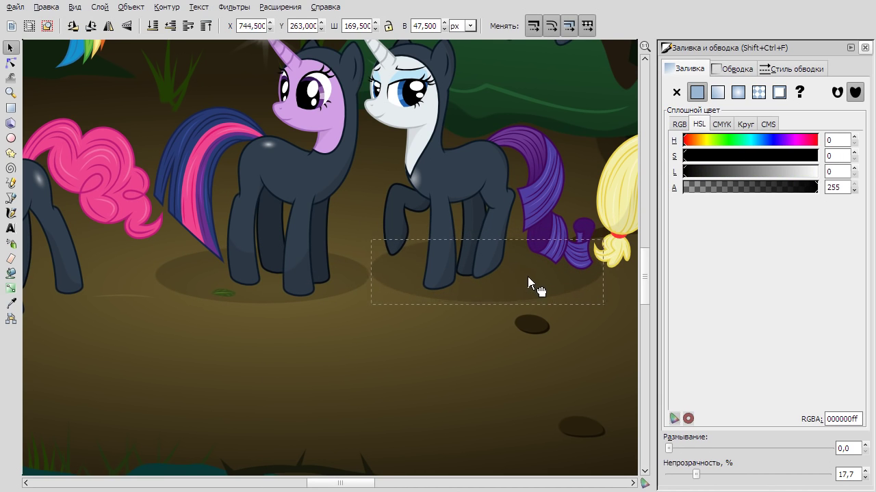
left_click_drag(618, 232, 600, 234)
scroll(551, 281, "right", 5)
Duplicate another shadow and resize it to fit under the orange pony.
right_click(264, 282)
left_click(315, 383)
left_click_drag(258, 271, 474, 278)
mouse_move(547, 238)
left_mouse_down()
mouse_move(511, 250)
mouse_move(532, 246)
left_mouse_up()
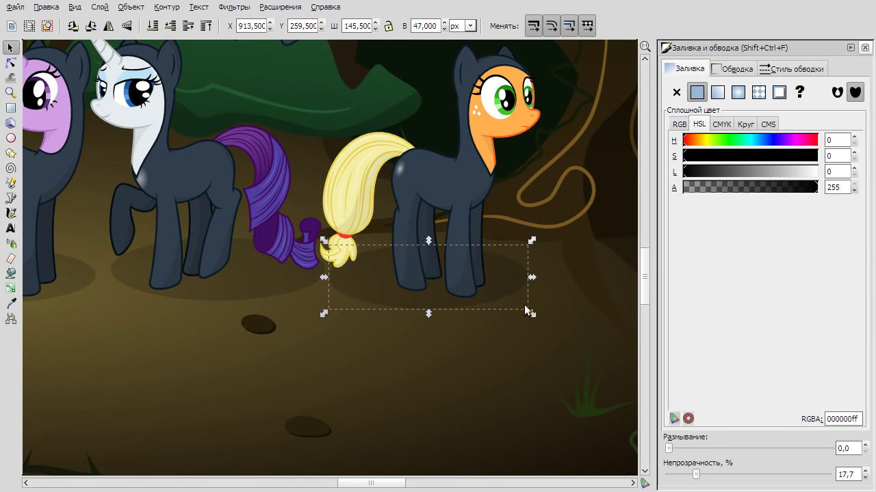
scroll(342, 309, "up", 2)
scroll(342, 309, "left", 6)
left_click_drag(220, 308, 327, 303)
Add a duplicated shadow ellipse under the pink-maned pony.
right_click(476, 283)
left_click(526, 385)
mouse_move(437, 276)
left_mouse_down()
mouse_move(439, 266)
mouse_move(429, 264)
left_mouse_up()
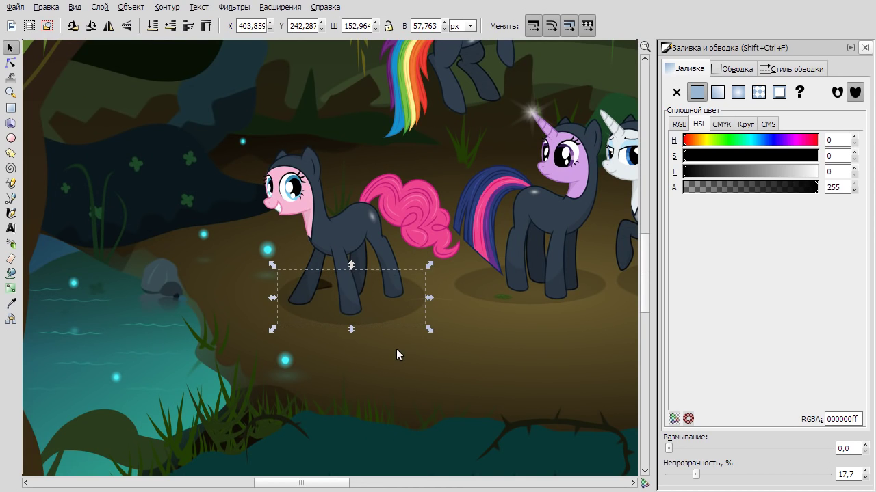
left_click(396, 349)
left_click(328, 283)
scroll(329, 284, "up", 3)
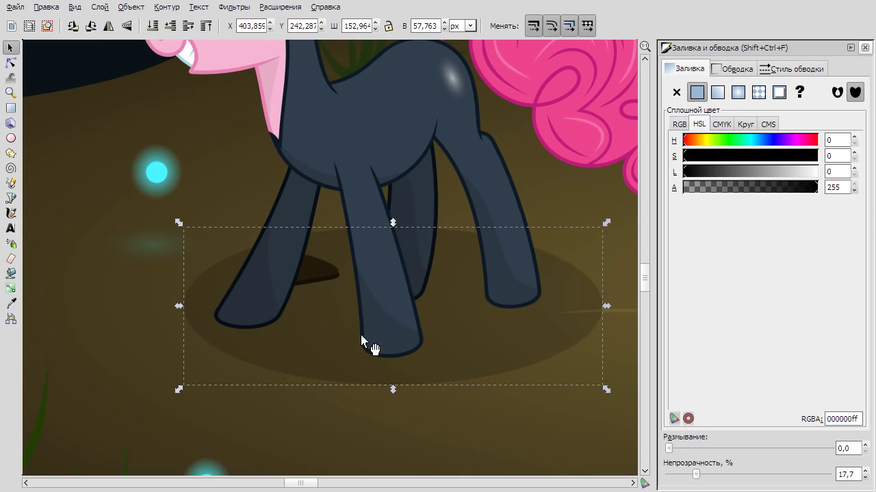
Move the small dark ground mark off to the left and reselect the large shadow.
left_click(322, 291)
left_click_drag(322, 290, 155, 327)
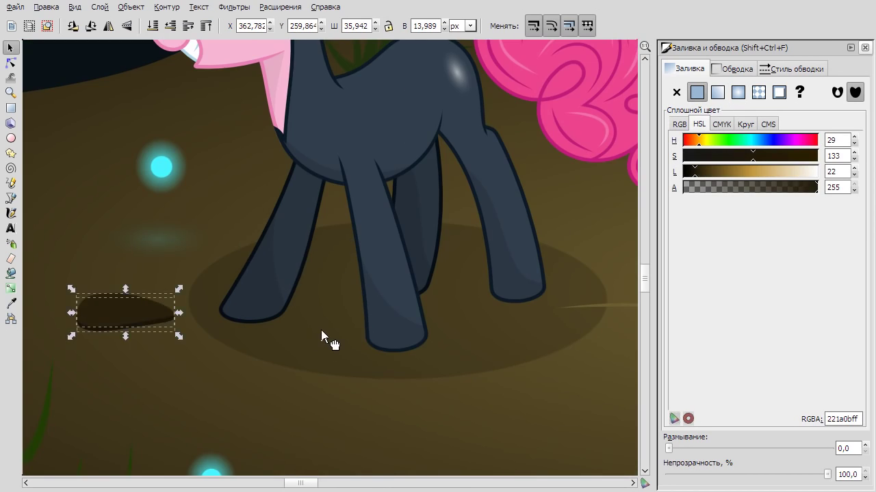
left_click(436, 360)
scroll(441, 350, "down", 3)
scroll(369, 232, "up", 8)
Select a node on the dark outline of the pink pony's neck.
key("F2")
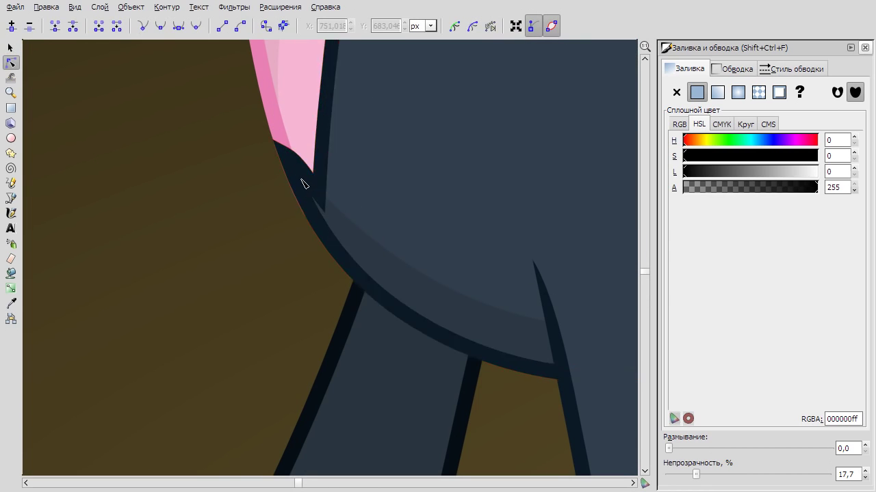
left_click(284, 152)
left_click(284, 153)
scroll(270, 154, "up", 1)
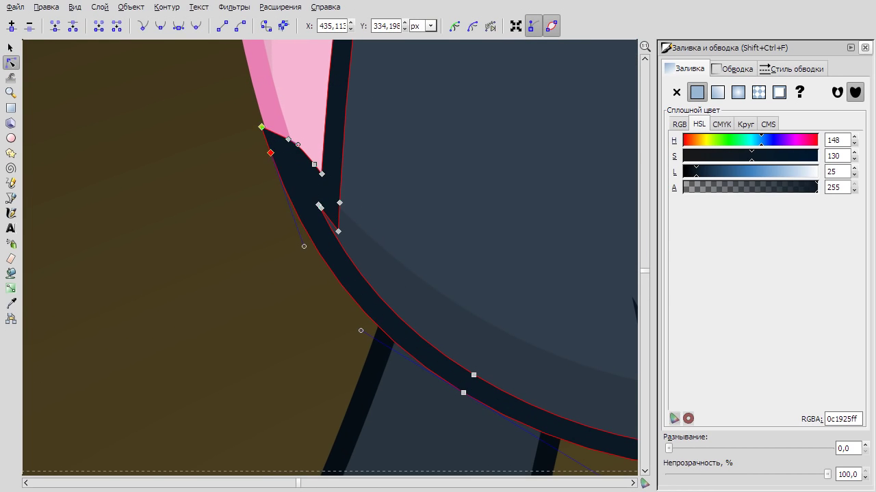
scroll(270, 153, "down", 10)
Raise the black overlay rectangle's opacity to 26.7% to darken the scene.
key("F1")
key("Escape")
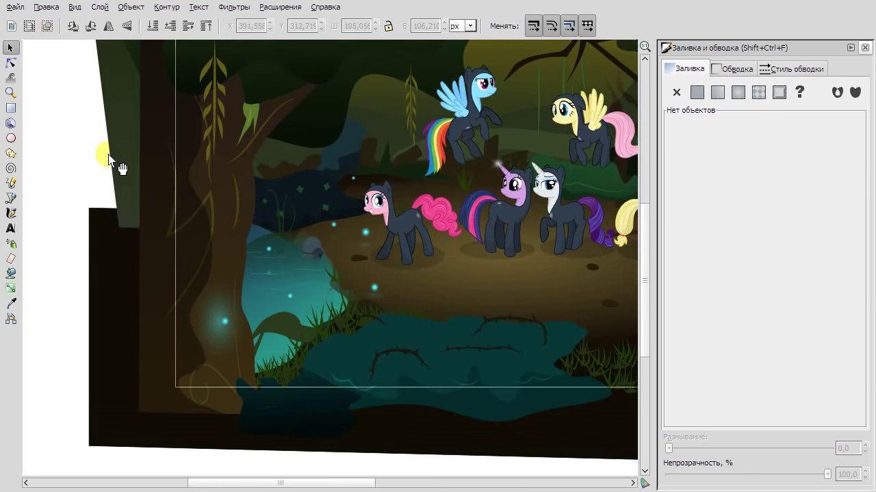
scroll(106, 156, "up", 2)
key("F4")
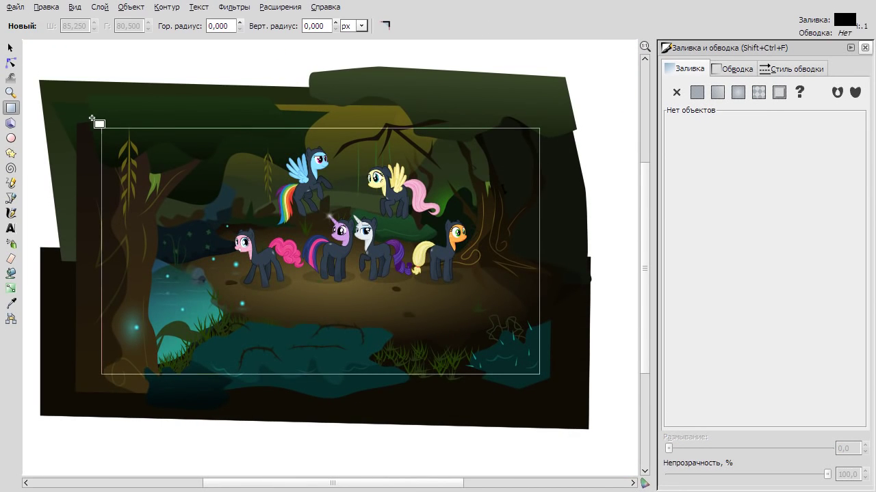
left_click(556, 391)
key("F1")
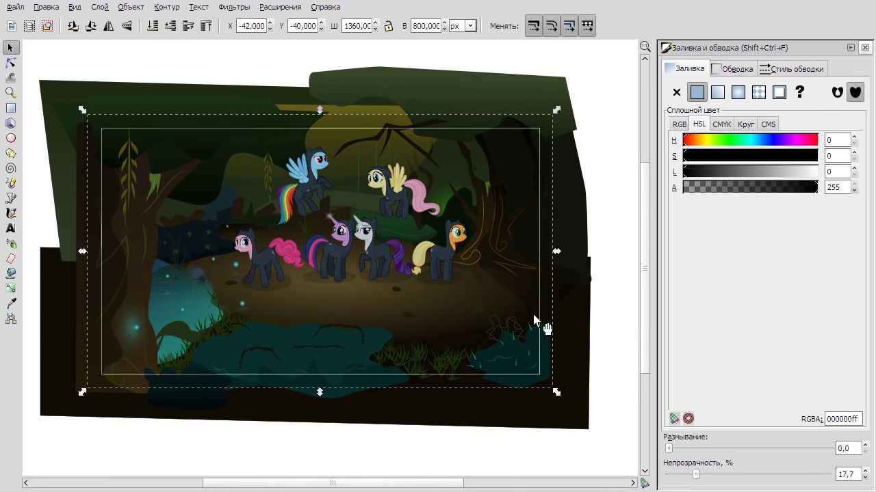
left_click_drag(695, 474, 723, 472)
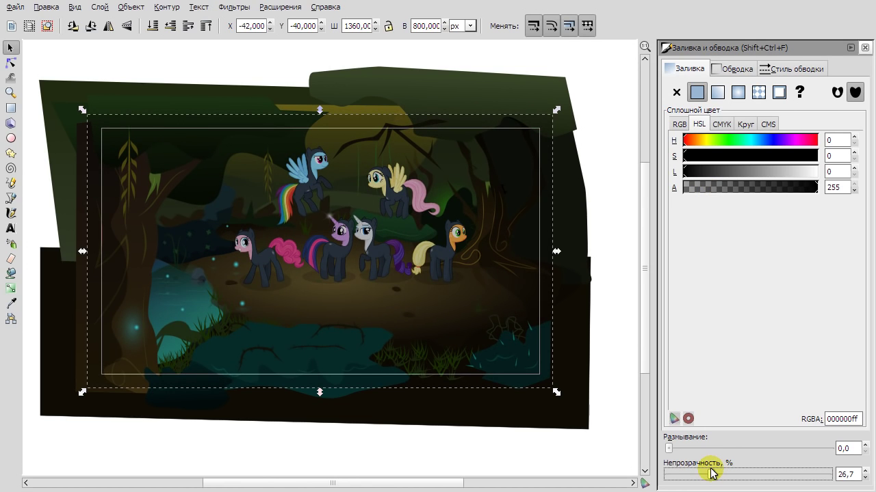
key("Escape")
Close the Fill and Stroke dialog.
scroll(540, 246, "down", 1)
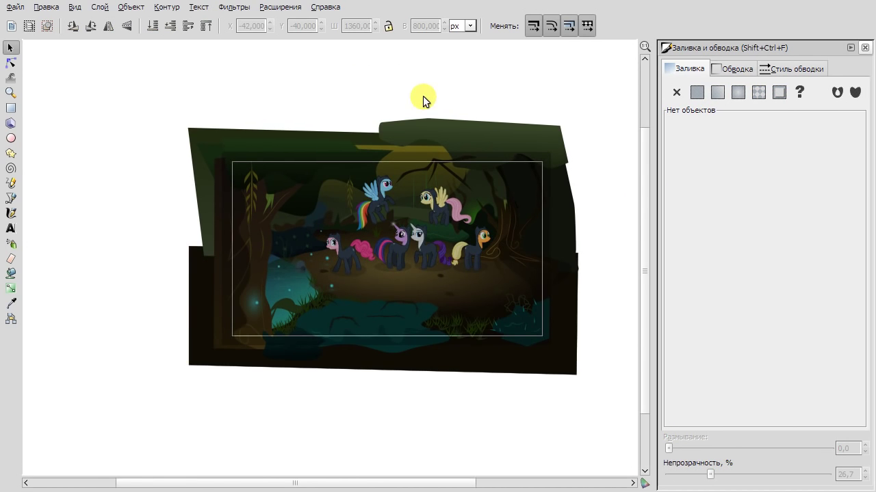
scroll(422, 99, "up", 3)
scroll(336, 98, "down", 3)
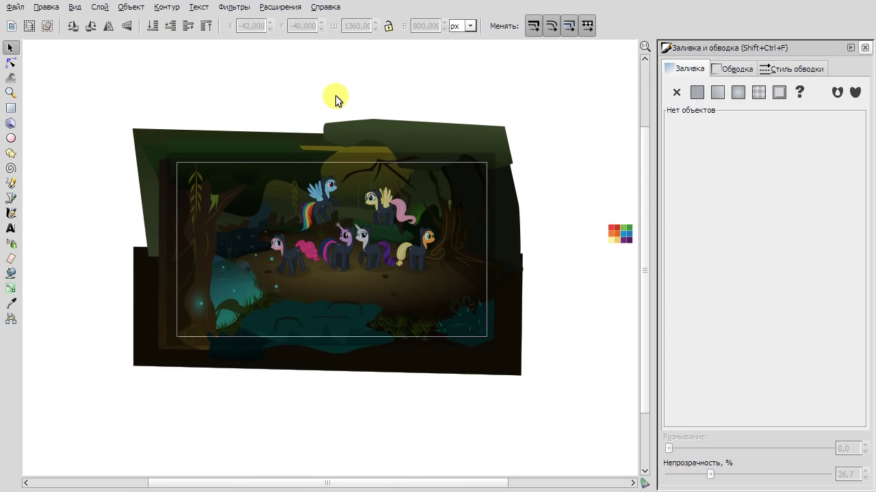
left_click(865, 48)
scroll(479, 283, "up", 3)
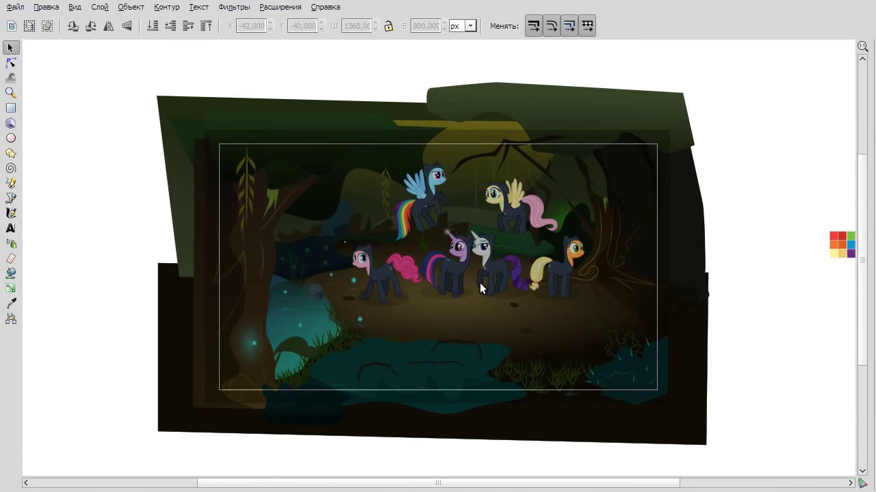